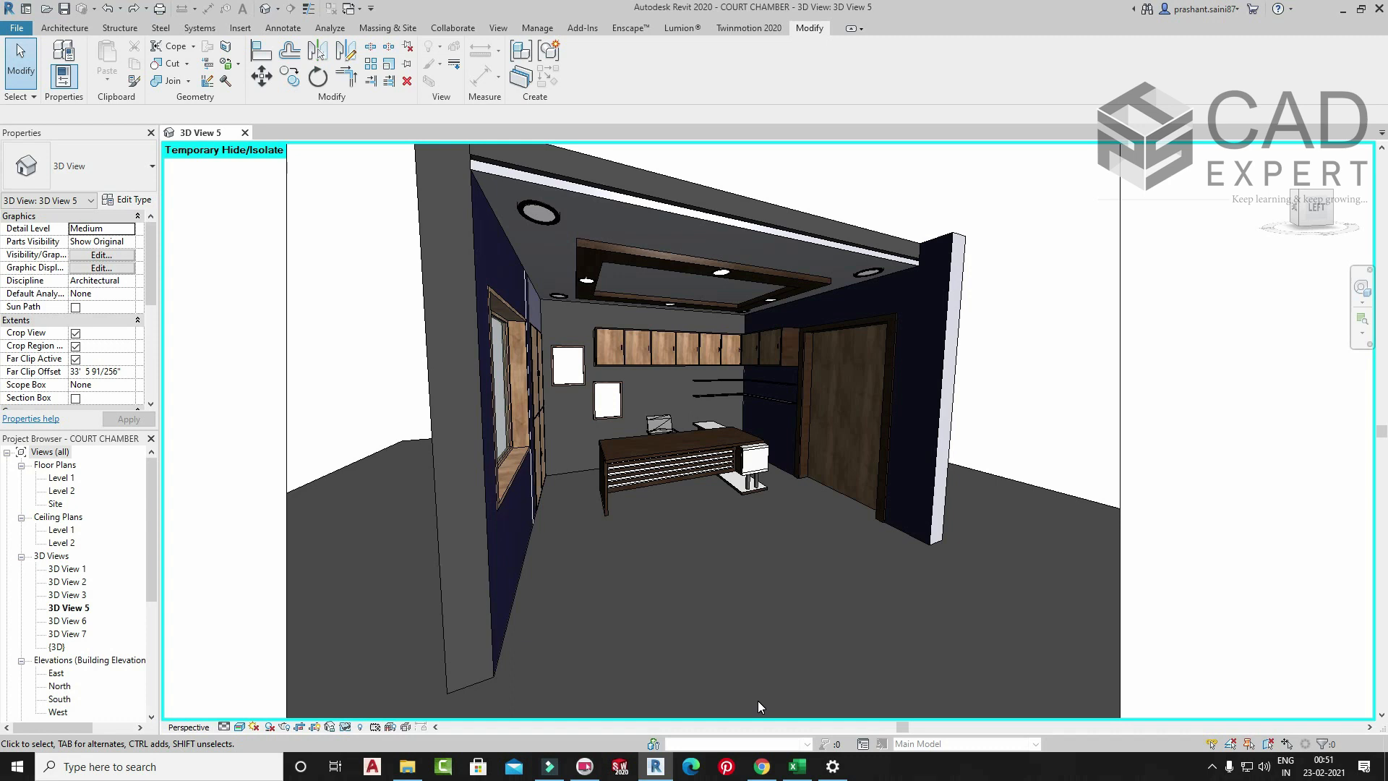
- Switch to Chrome and look through the Pts CAD Expert channel's uploads for the two new-material tutorials
{"action": "left_click", "coordinate": [762, 775]}
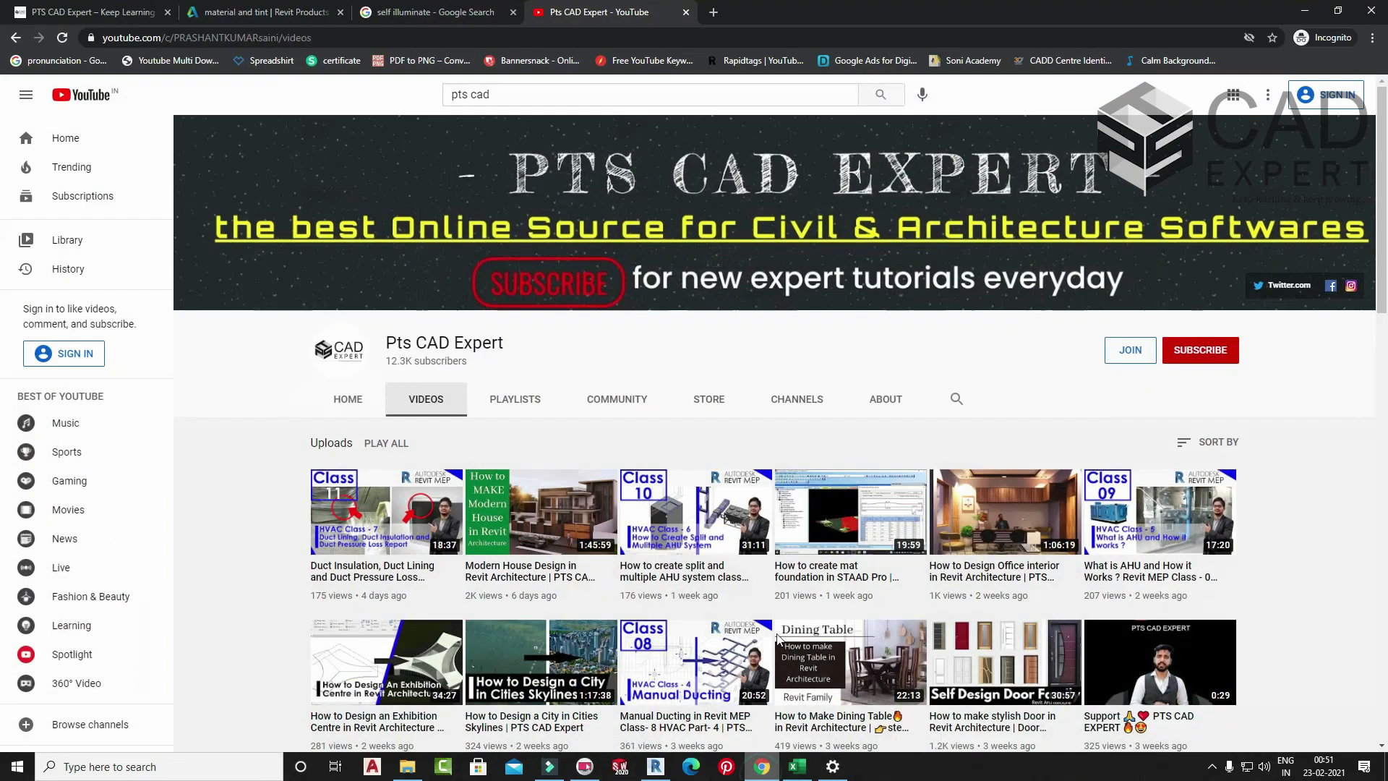
{"action": "scroll", "coordinate": [768, 498], "scroll_direction": "down", "scroll_amount": 3}
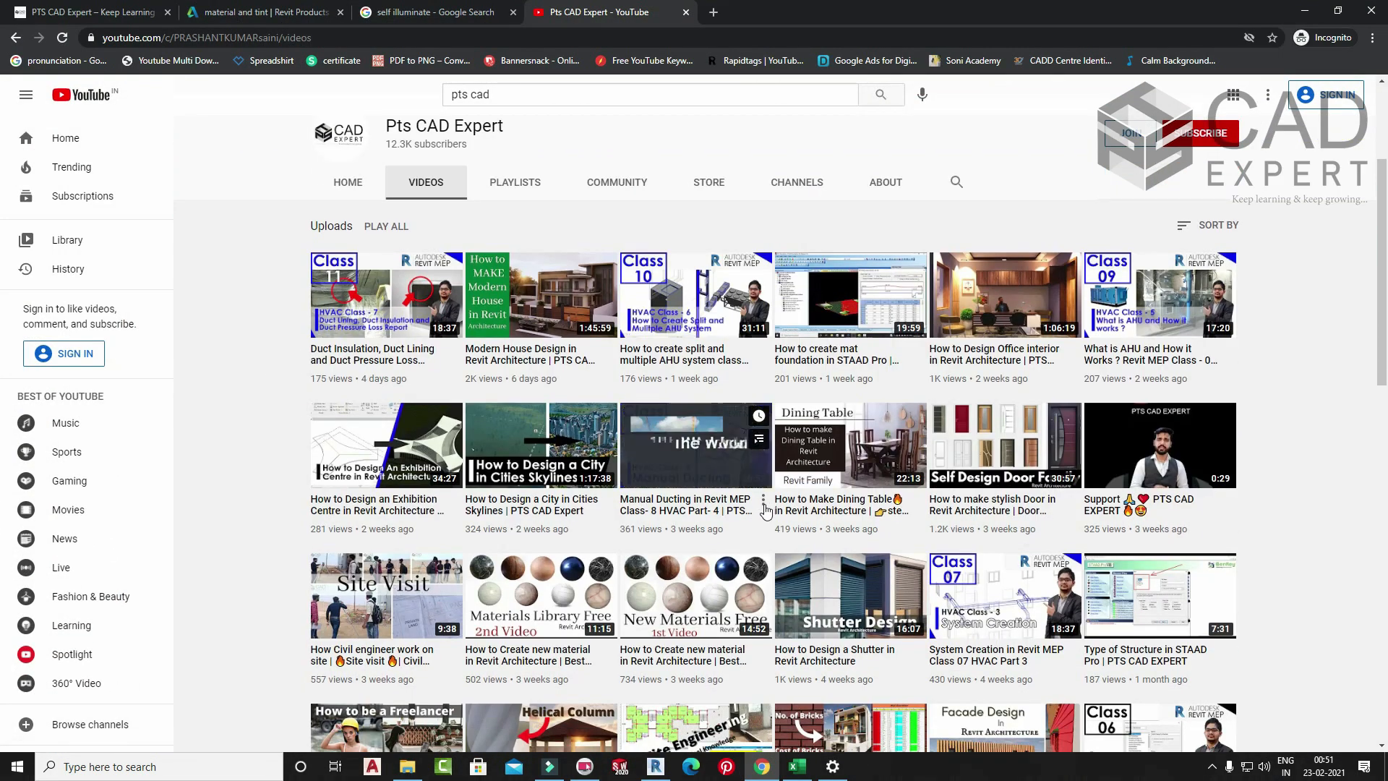
{"action": "scroll", "coordinate": [745, 498], "scroll_direction": "down", "scroll_amount": 2}
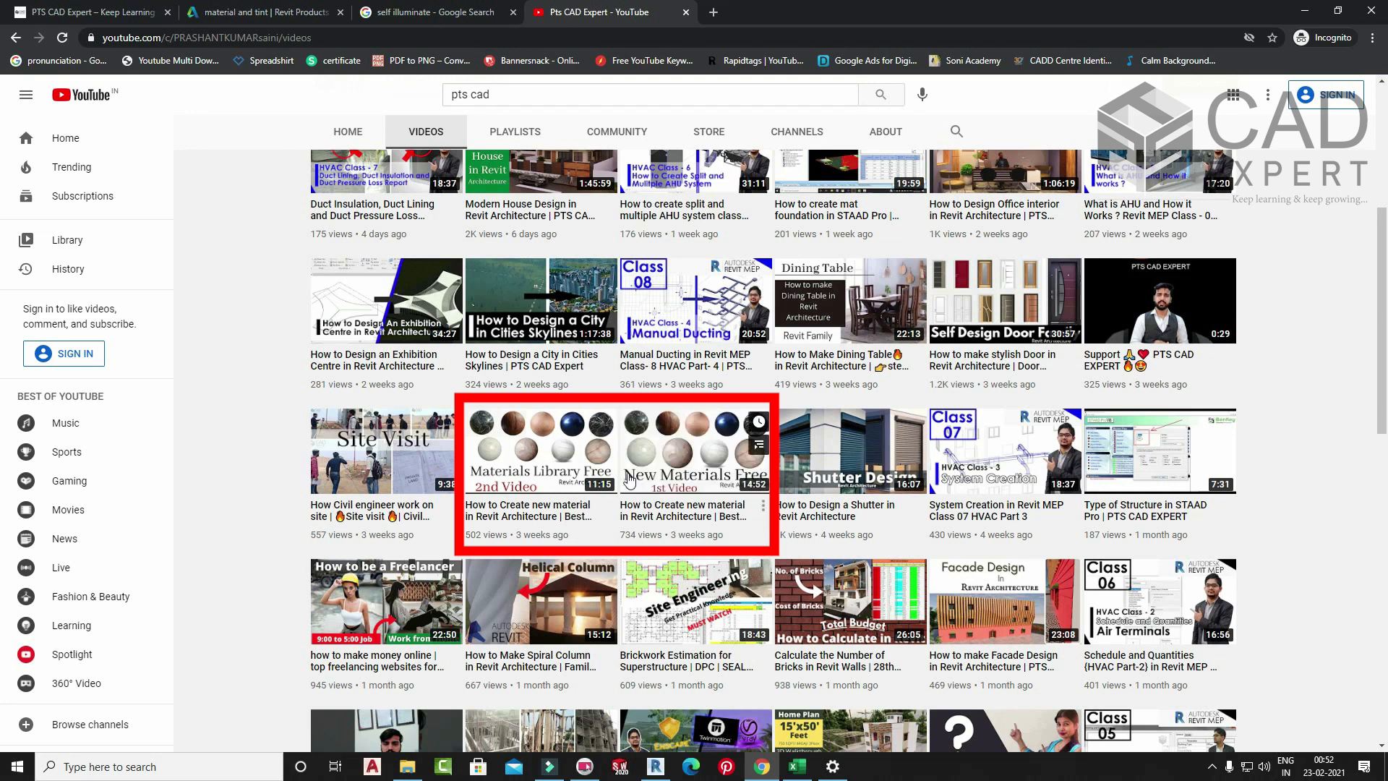
{"action": "scroll", "coordinate": [651, 541], "scroll_direction": "up", "scroll_amount": 3}
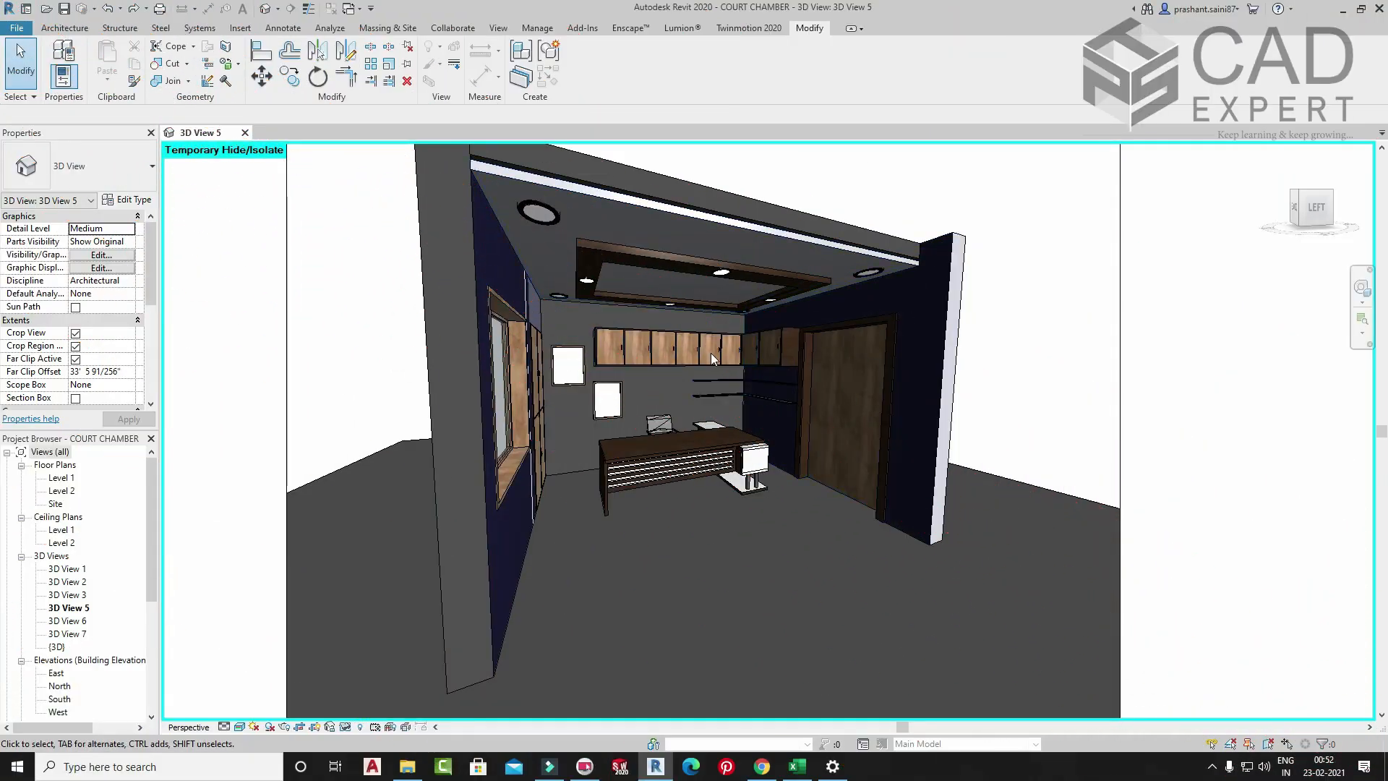
- Open the Material Browser for the structure layer of the room's 6" FLOOR type
{"action": "middle_click_drag", "start_coordinate": [710, 352], "coordinate": [727, 354]}
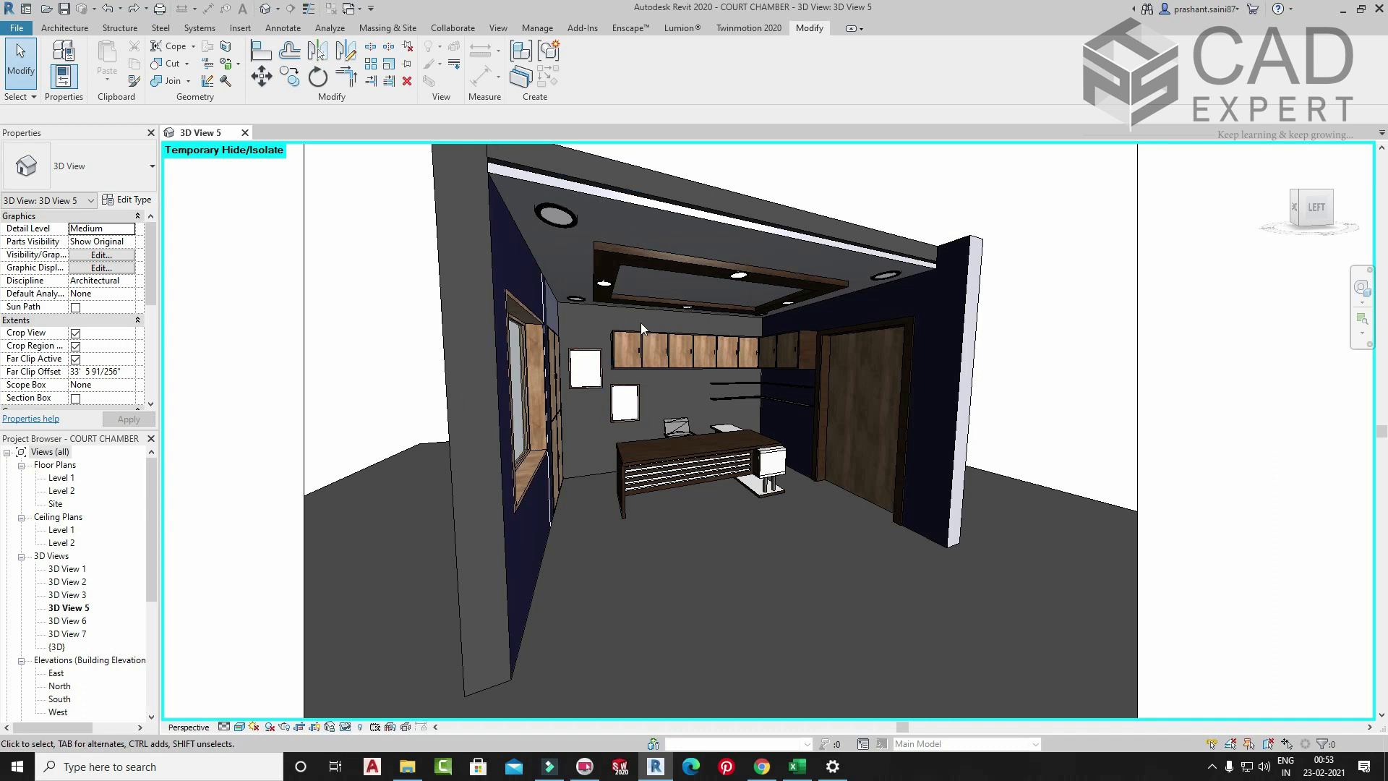
{"action": "left_click", "coordinate": [373, 467]}
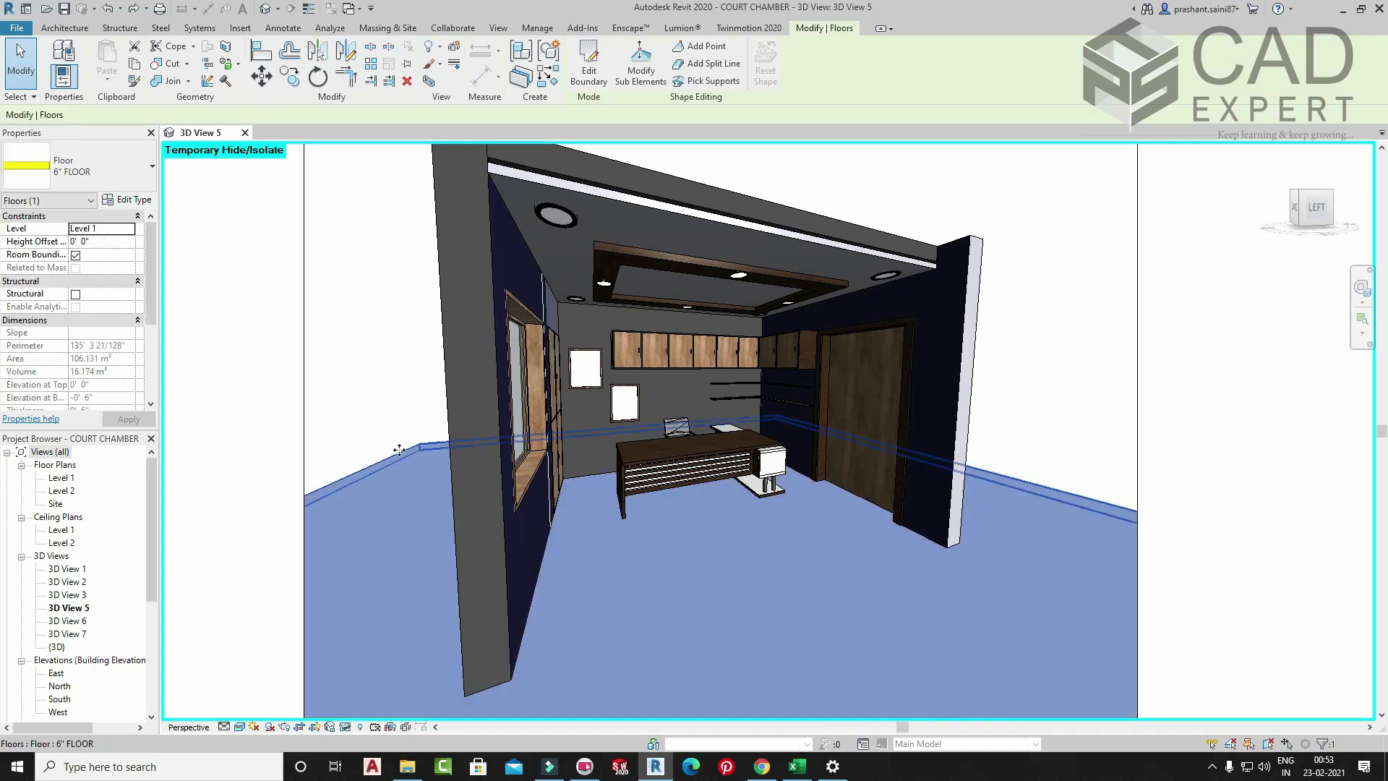
{"action": "left_click", "coordinate": [128, 201]}
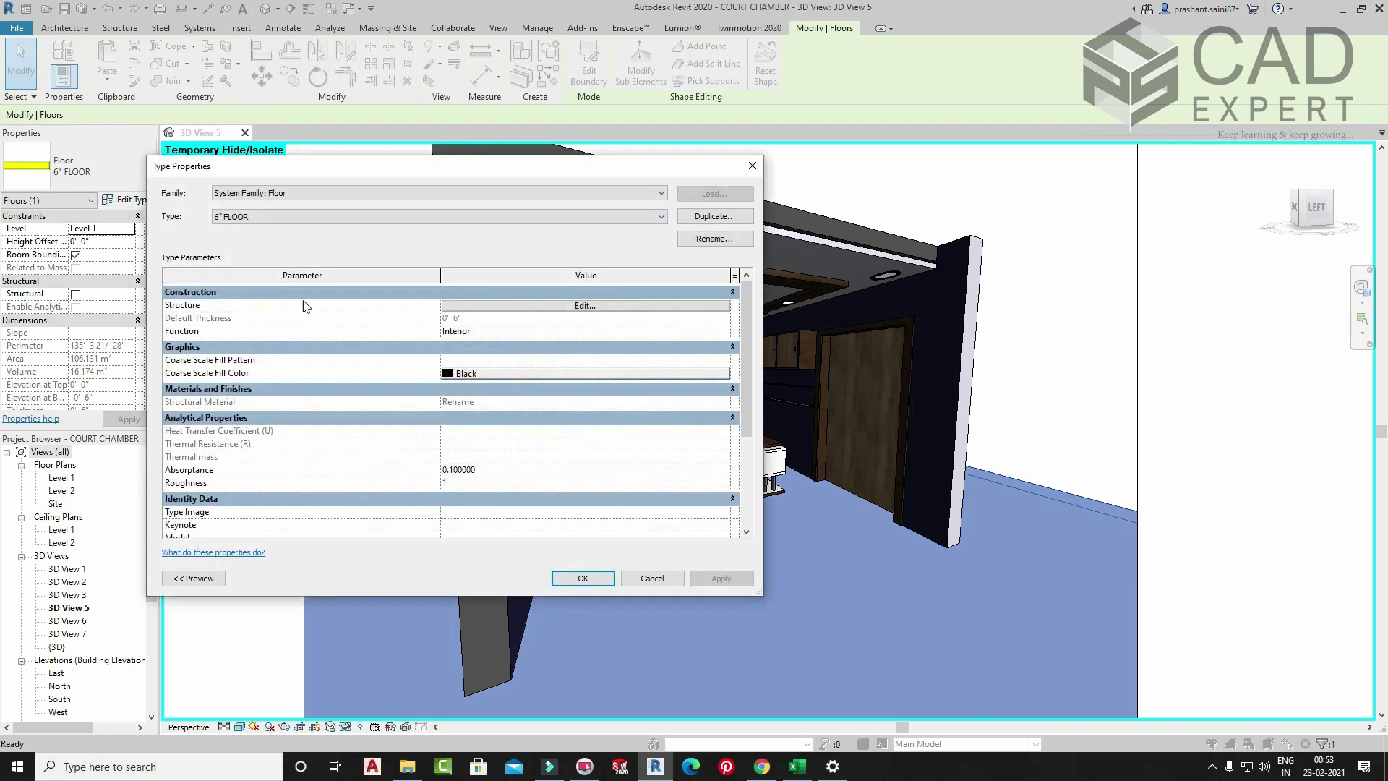
{"action": "left_click", "coordinate": [579, 307]}
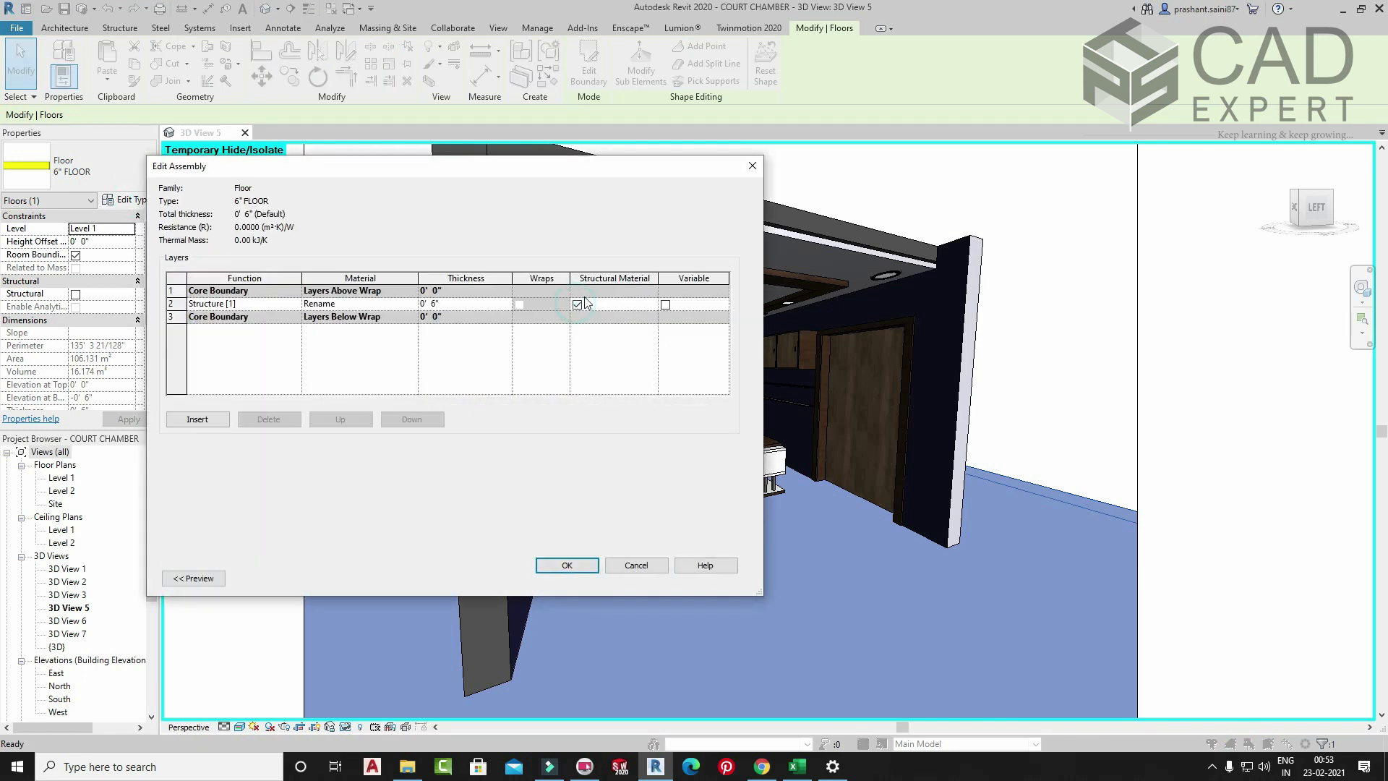
{"action": "left_click", "coordinate": [352, 307]}
{"action": "left_click", "coordinate": [410, 304]}
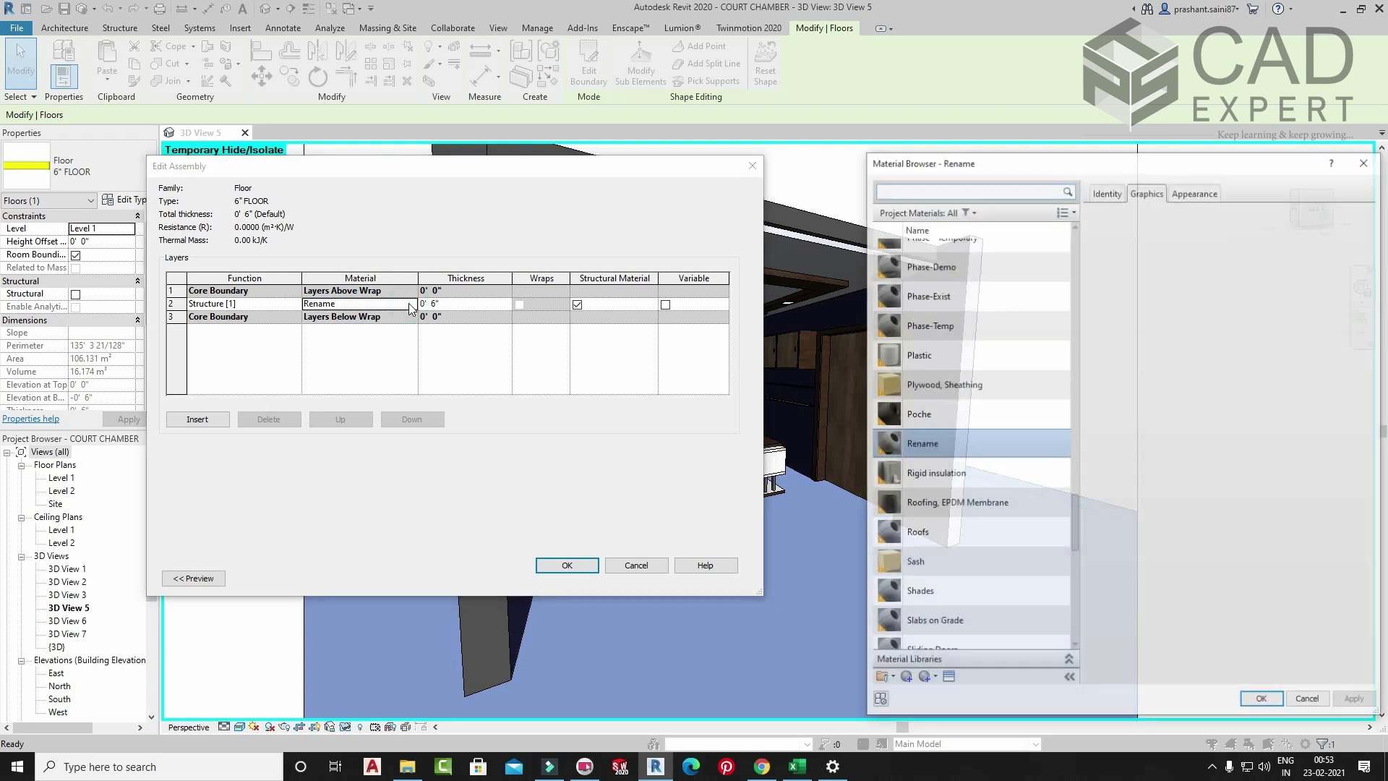
{"action": "left_click_drag", "start_coordinate": [1097, 159], "coordinate": [745, 78]}
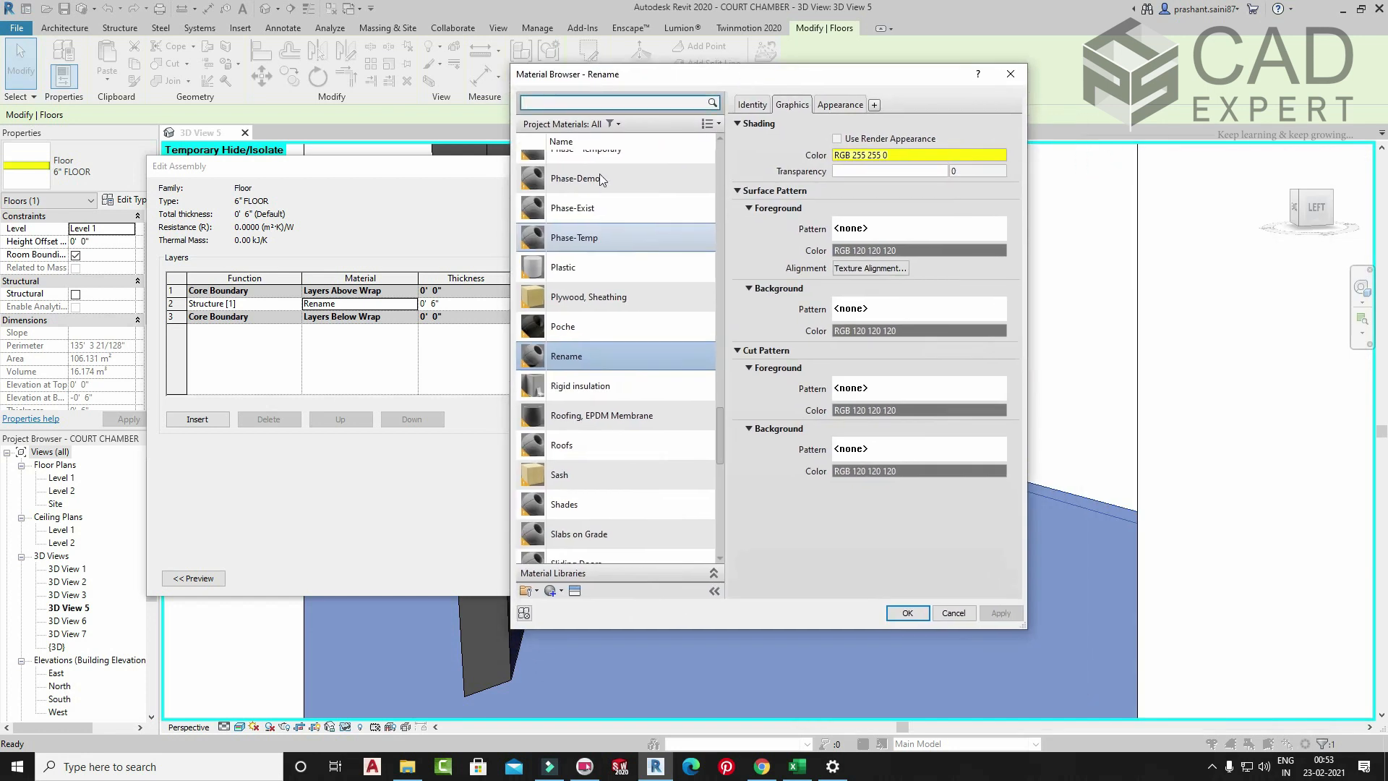
- Browse the available material libraries, viewing the contents of new library and Revit Manual Library
{"action": "scroll", "coordinate": [687, 188], "scroll_direction": "up", "scroll_amount": 1}
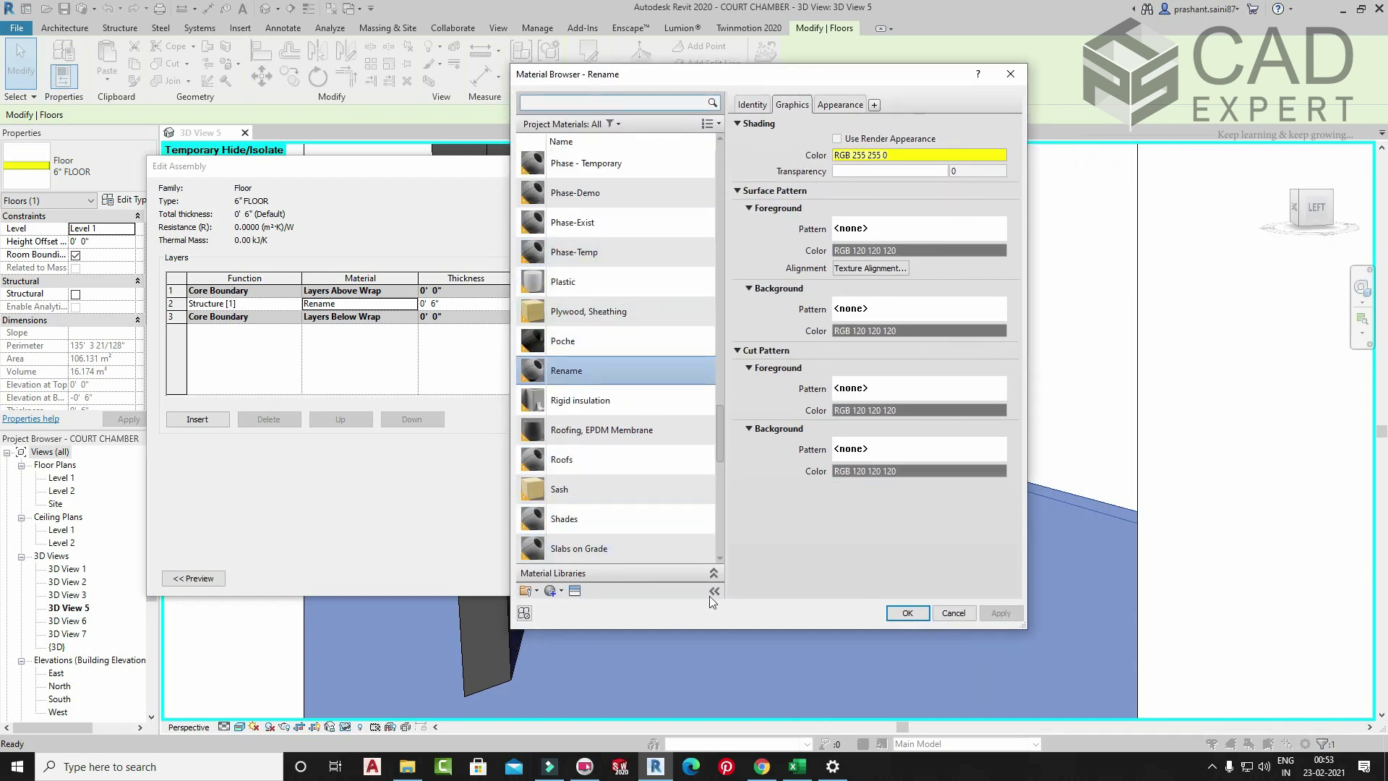
{"action": "left_click", "coordinate": [714, 573]}
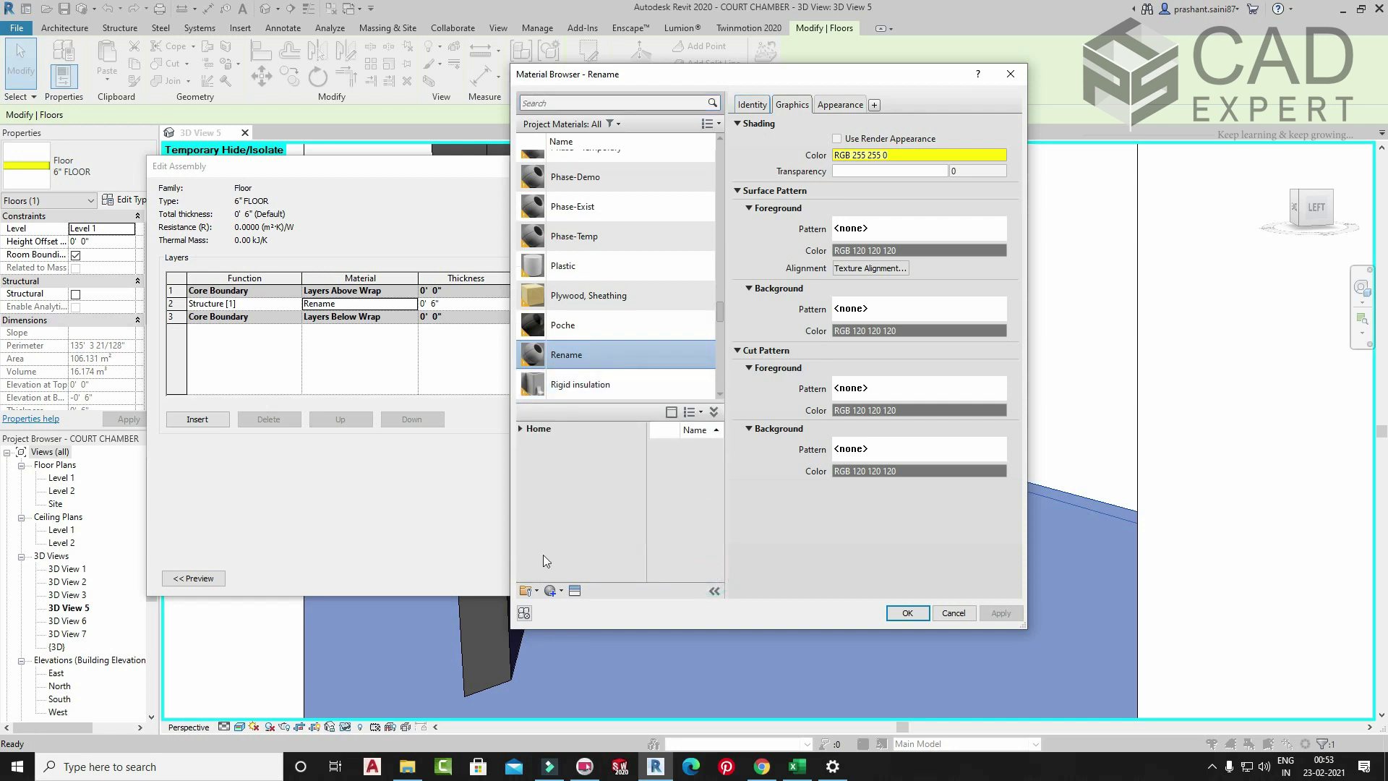
{"action": "left_click", "coordinate": [557, 432]}
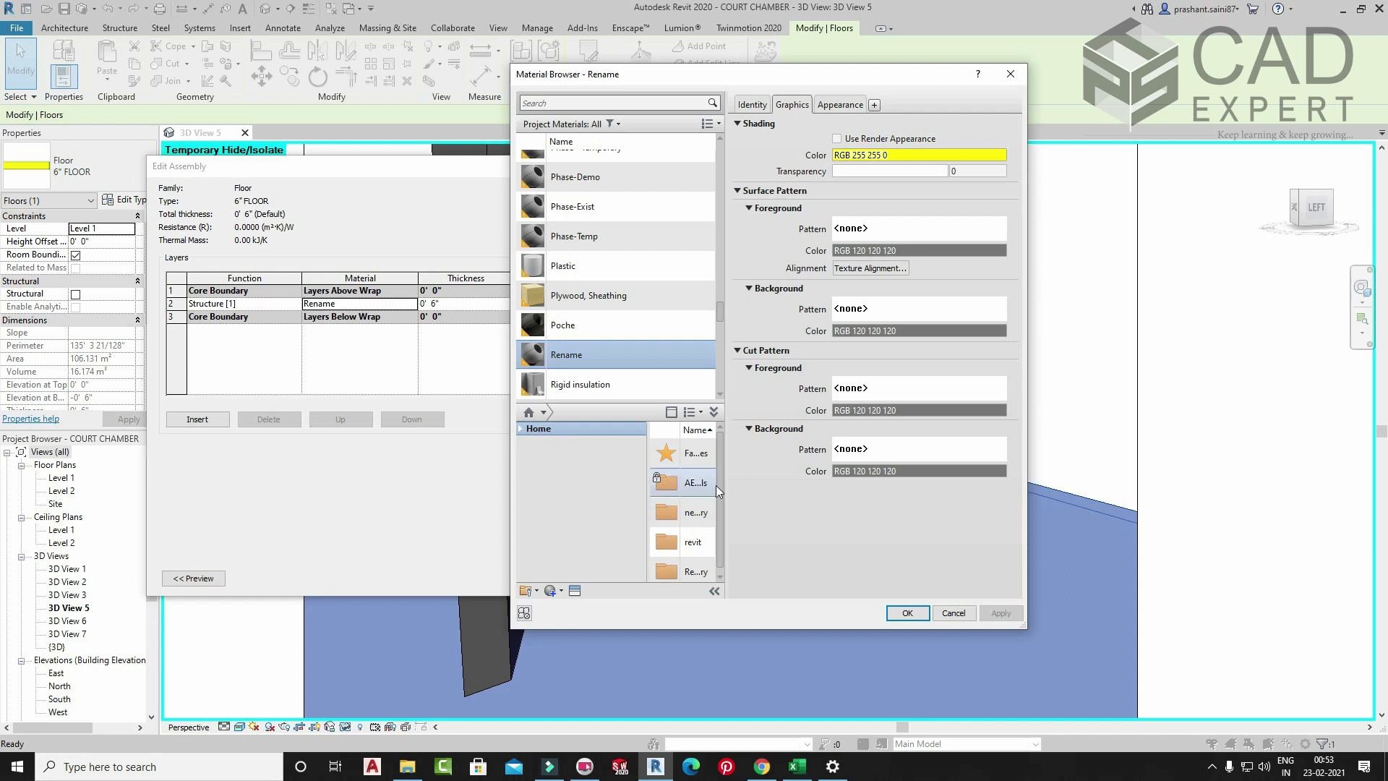
{"action": "left_click_drag", "start_coordinate": [507, 410], "coordinate": [318, 410]}
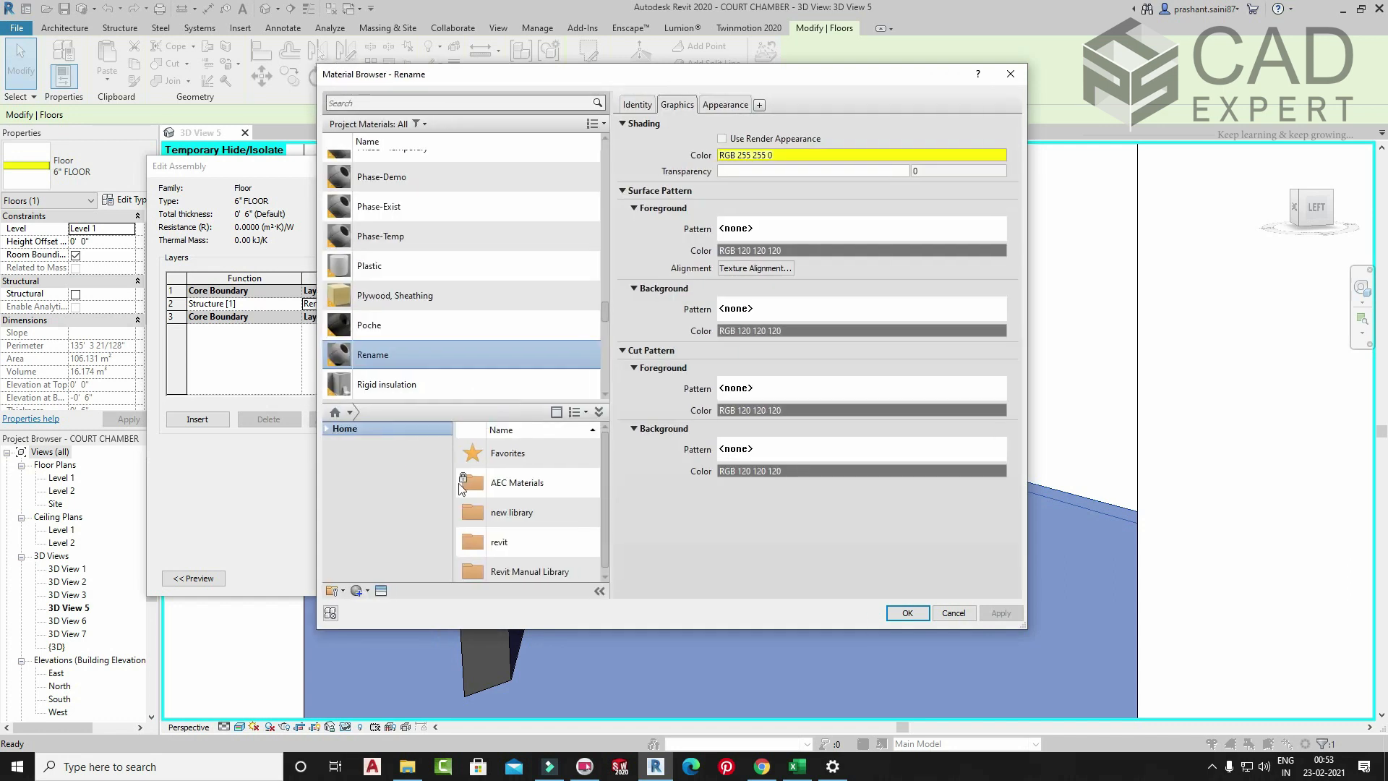
{"action": "double_click", "coordinate": [537, 512]}
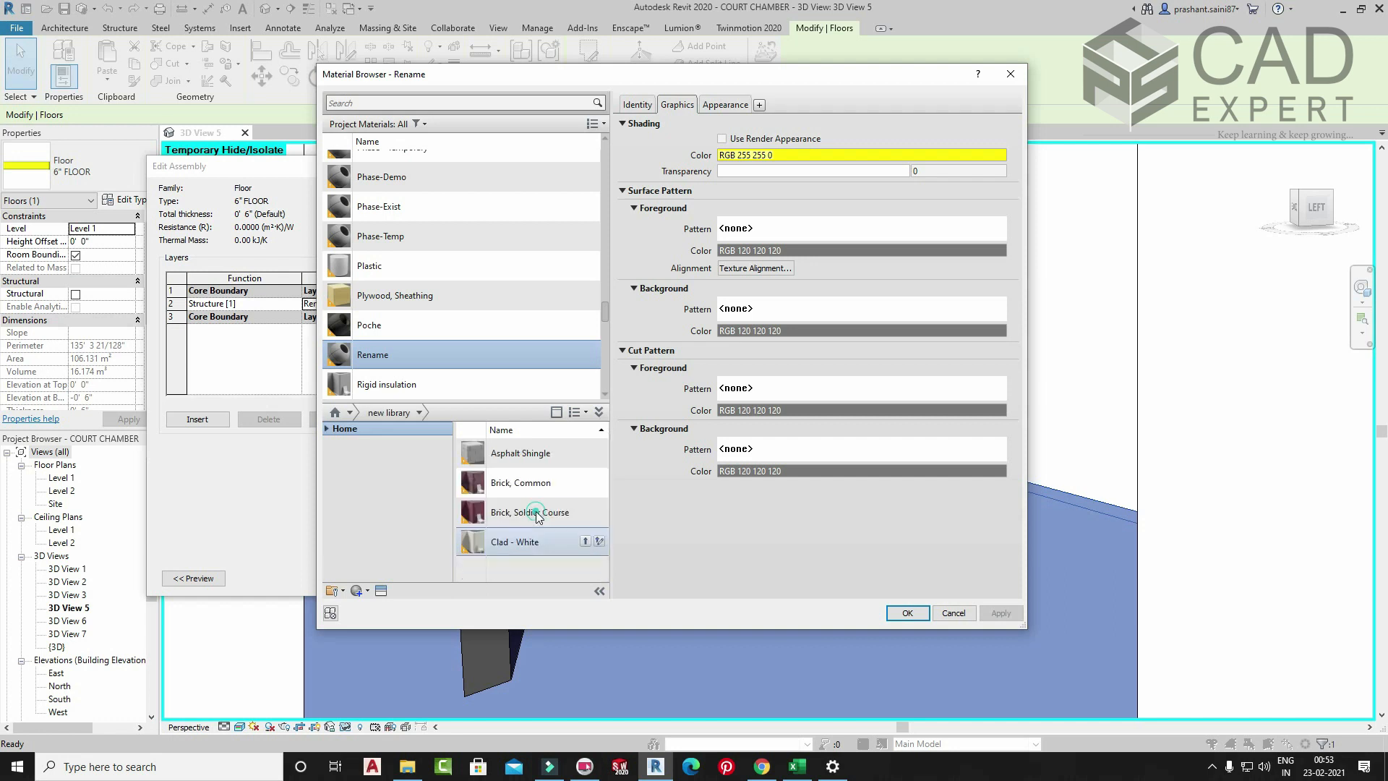
{"action": "left_click", "coordinate": [327, 428]}
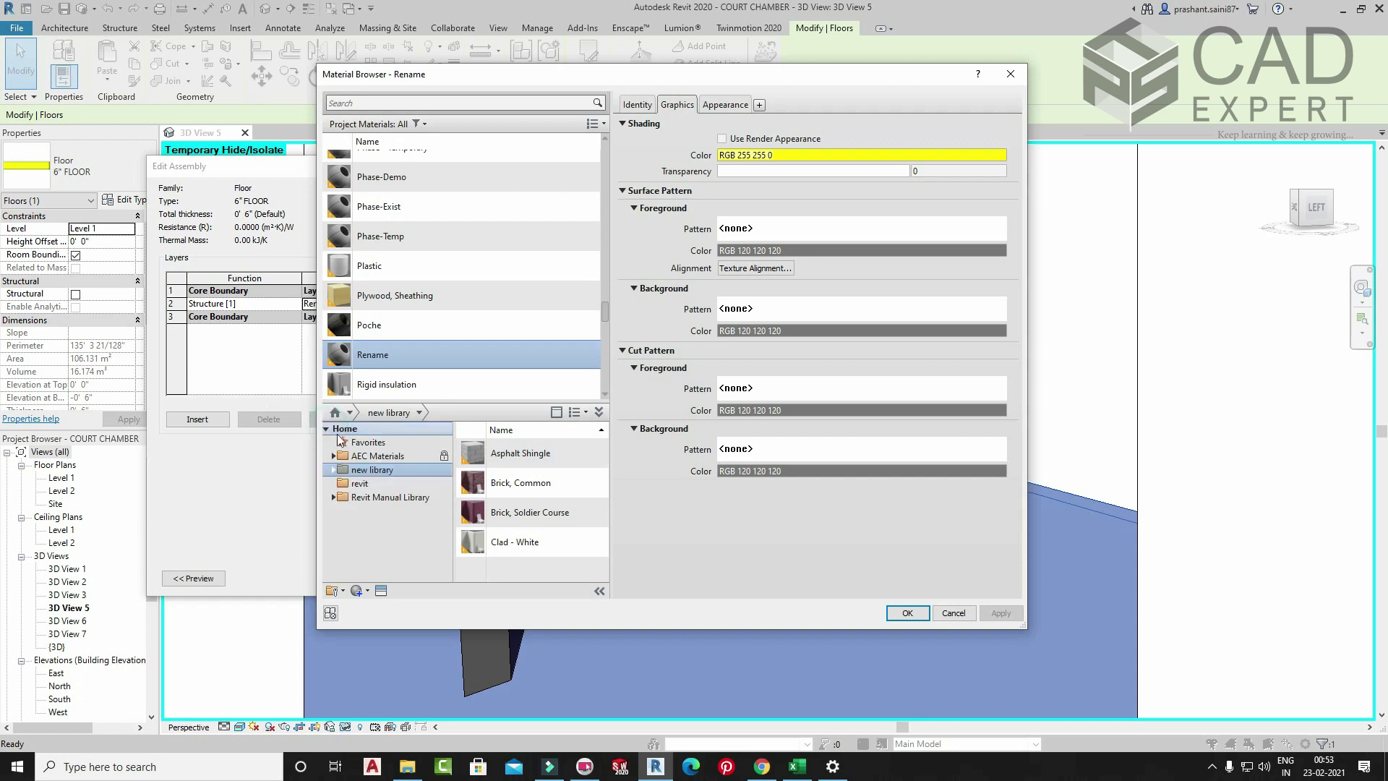
{"action": "double_click", "coordinate": [373, 496]}
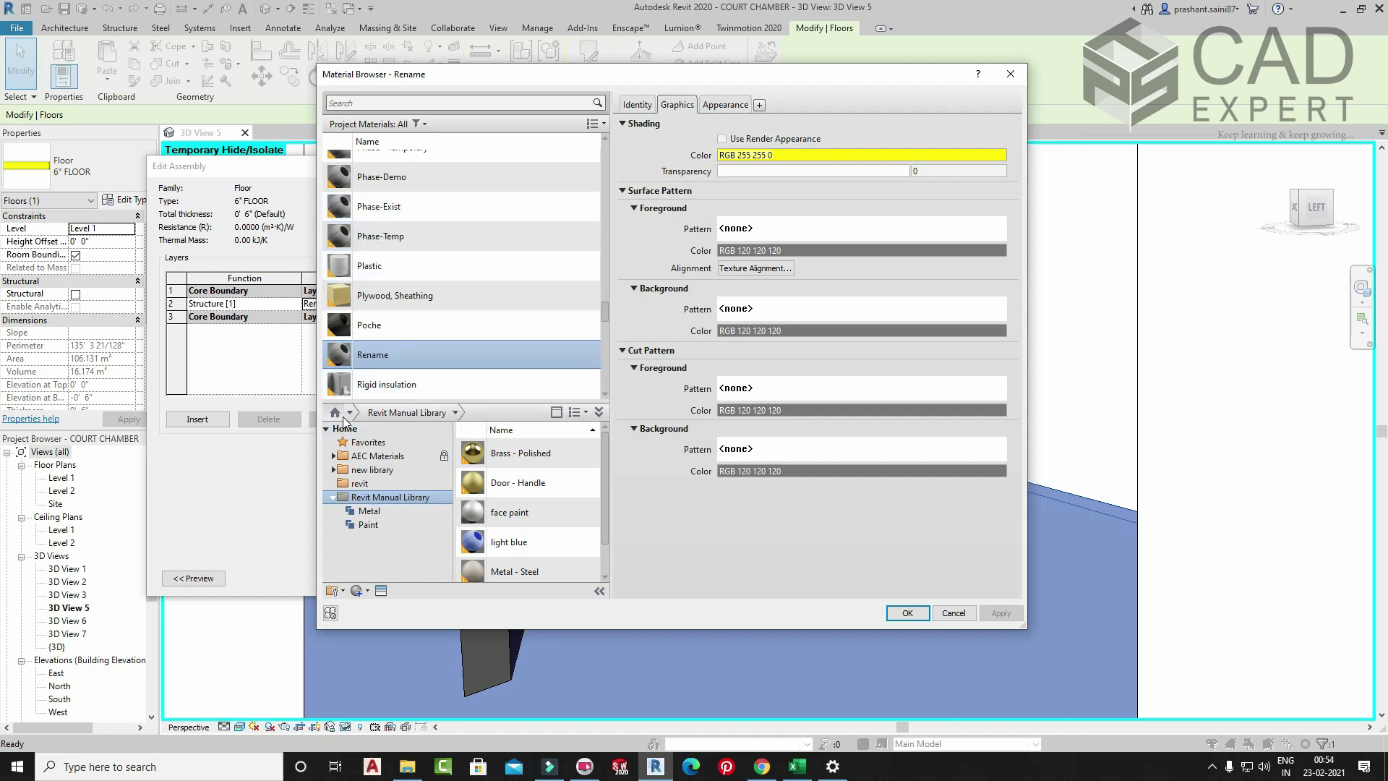
- Create a new default material in the project
{"action": "left_click", "coordinate": [366, 590]}
{"action": "left_click", "coordinate": [376, 609]}
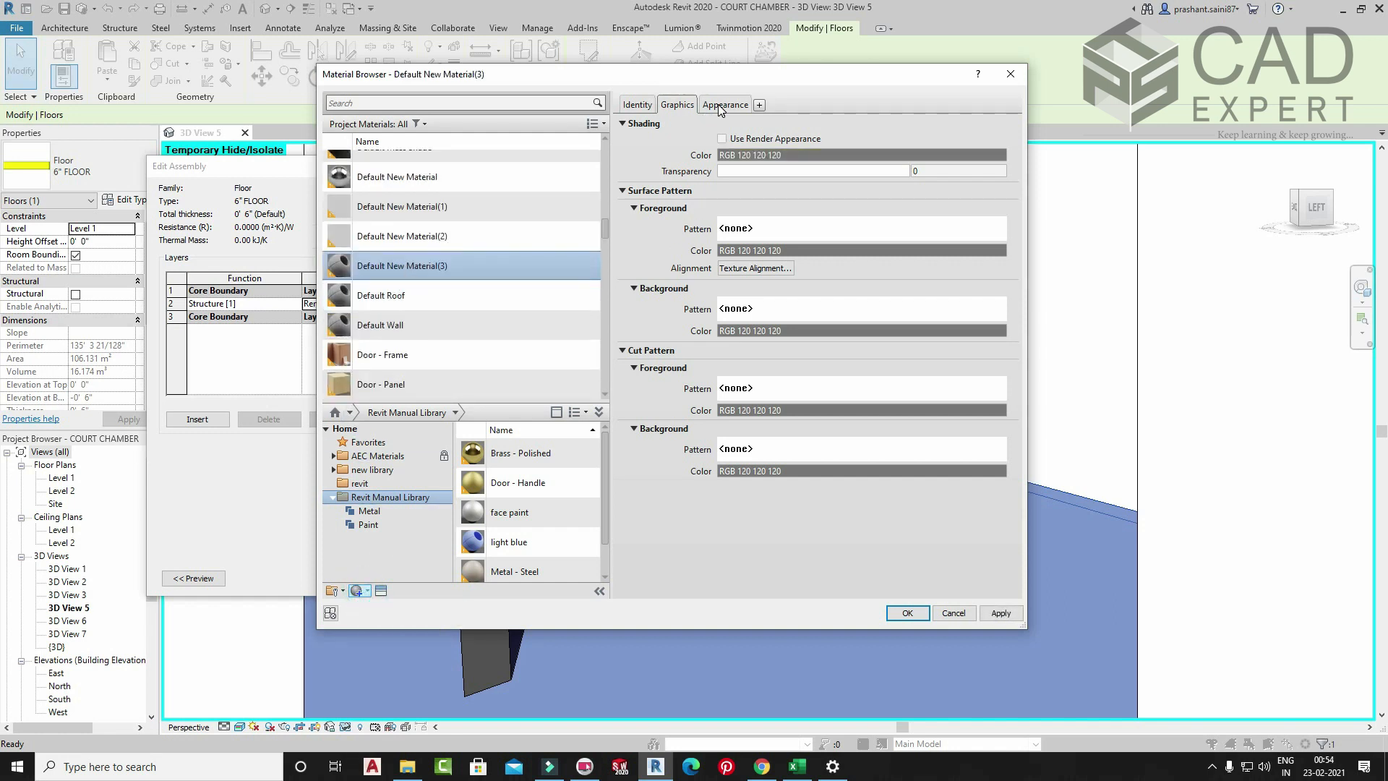
{"action": "left_click_drag", "start_coordinate": [731, 69], "coordinate": [629, 68]}
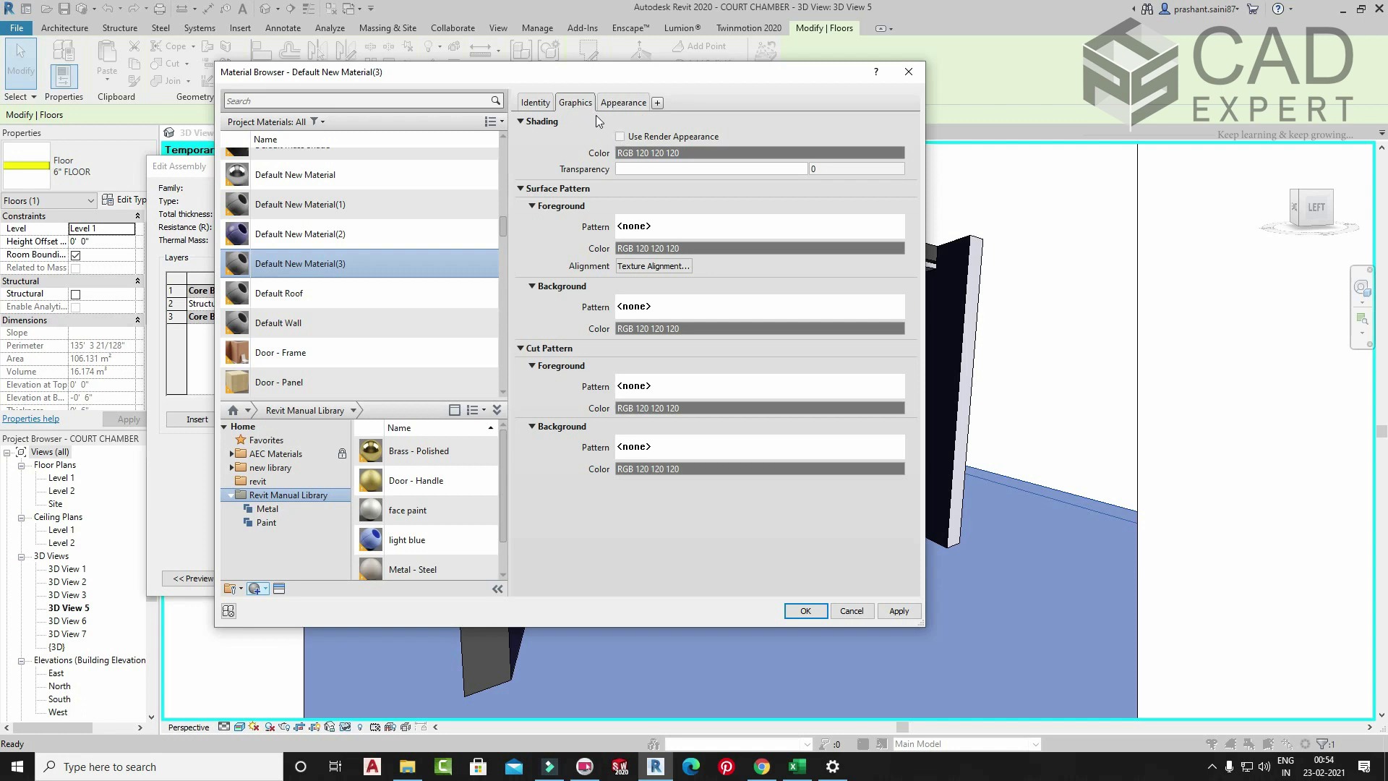
- Review the new material's identity, graphics and appearance properties and the additional asset types on offer
{"action": "left_click", "coordinate": [535, 103]}
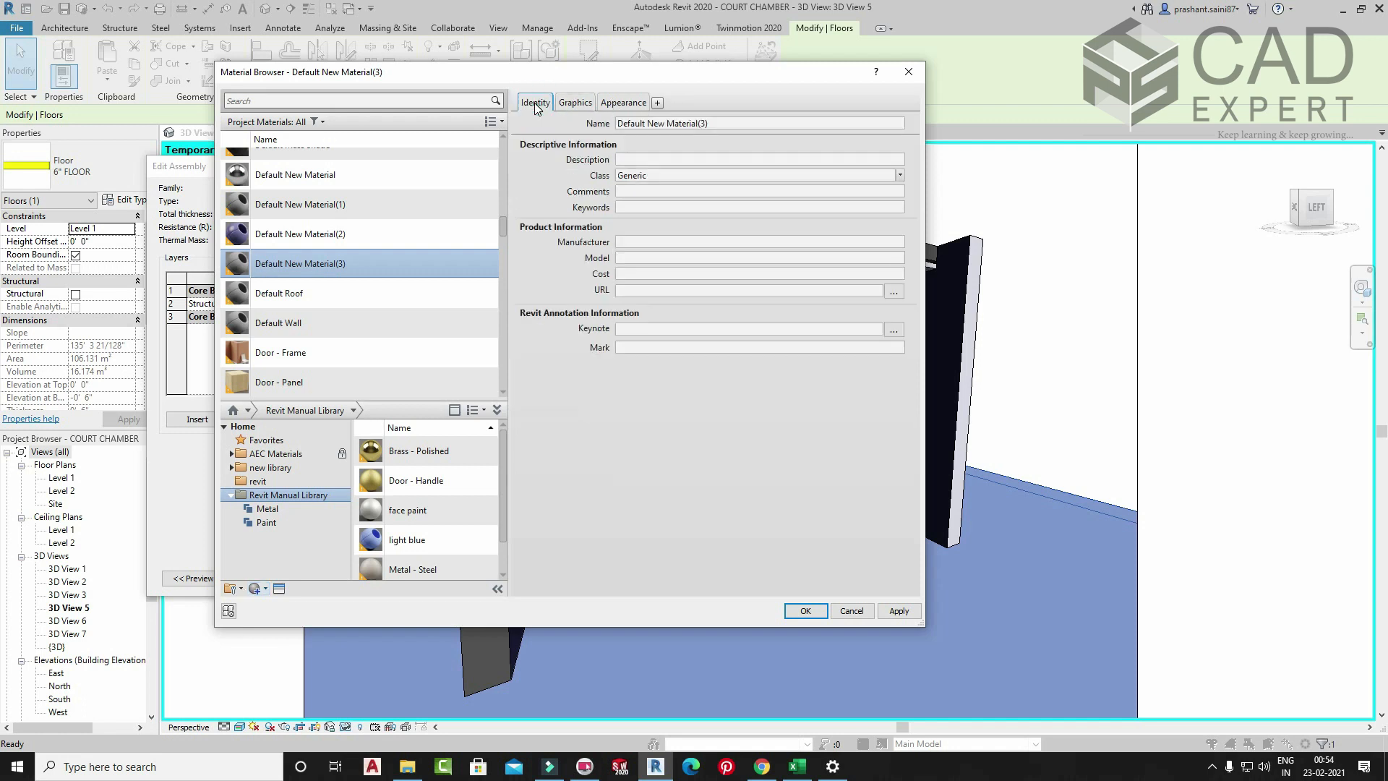
{"action": "left_click", "coordinate": [583, 104]}
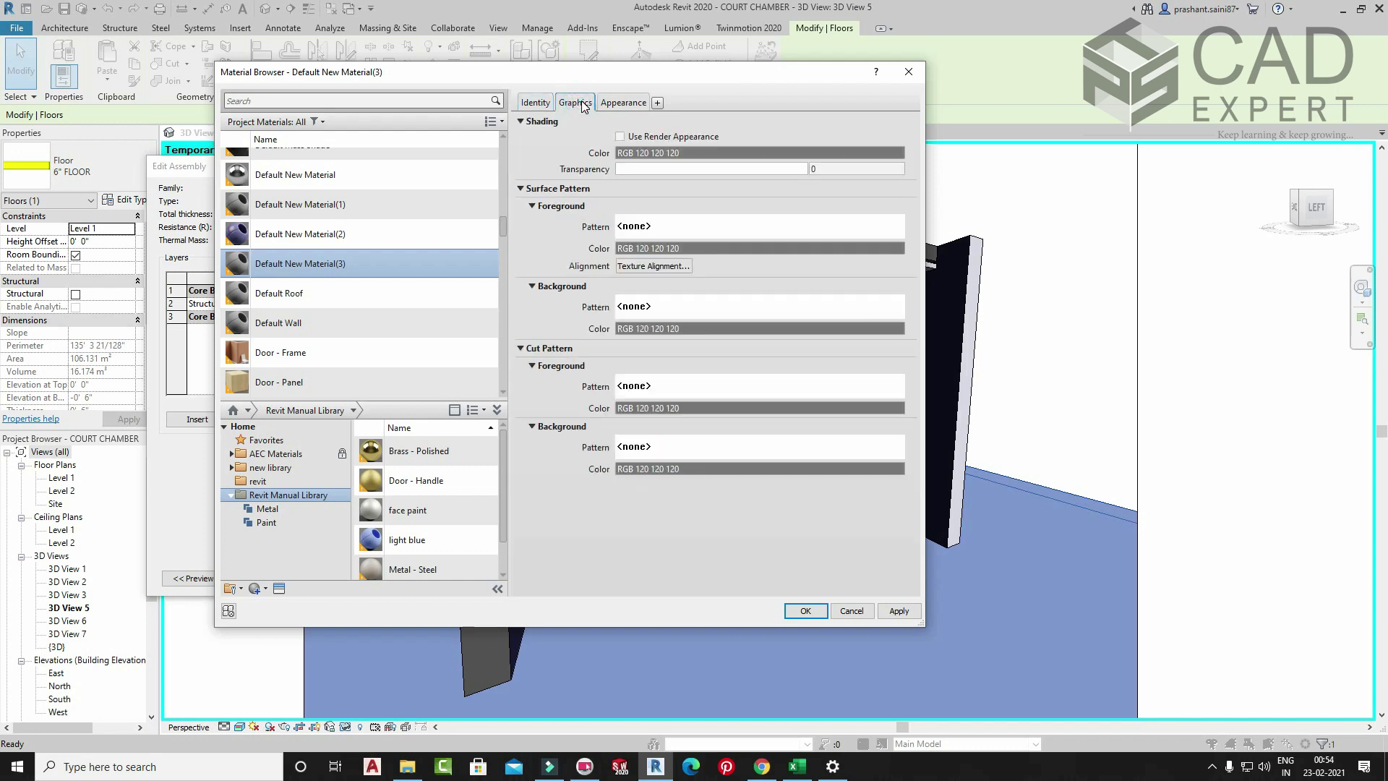
{"action": "left_click", "coordinate": [622, 102]}
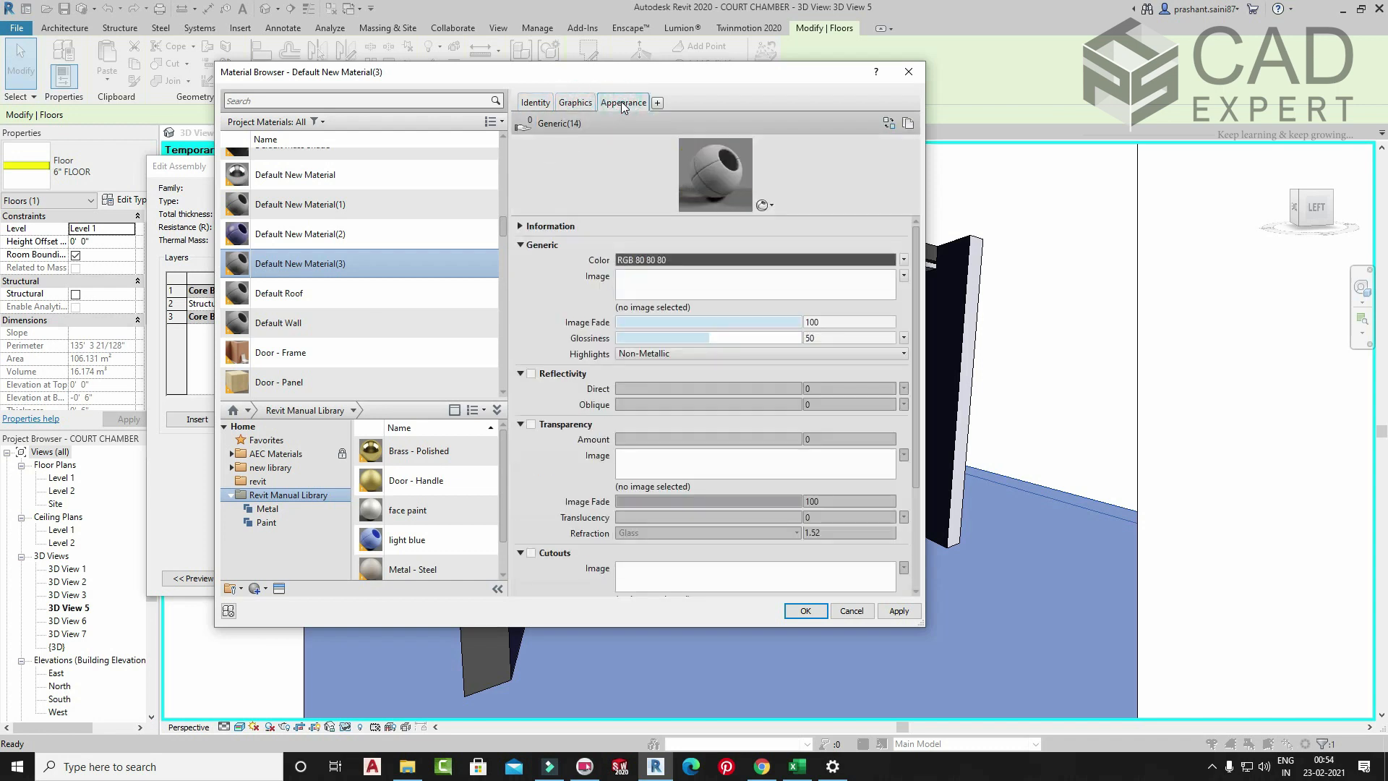
{"action": "left_click", "coordinate": [658, 103]}
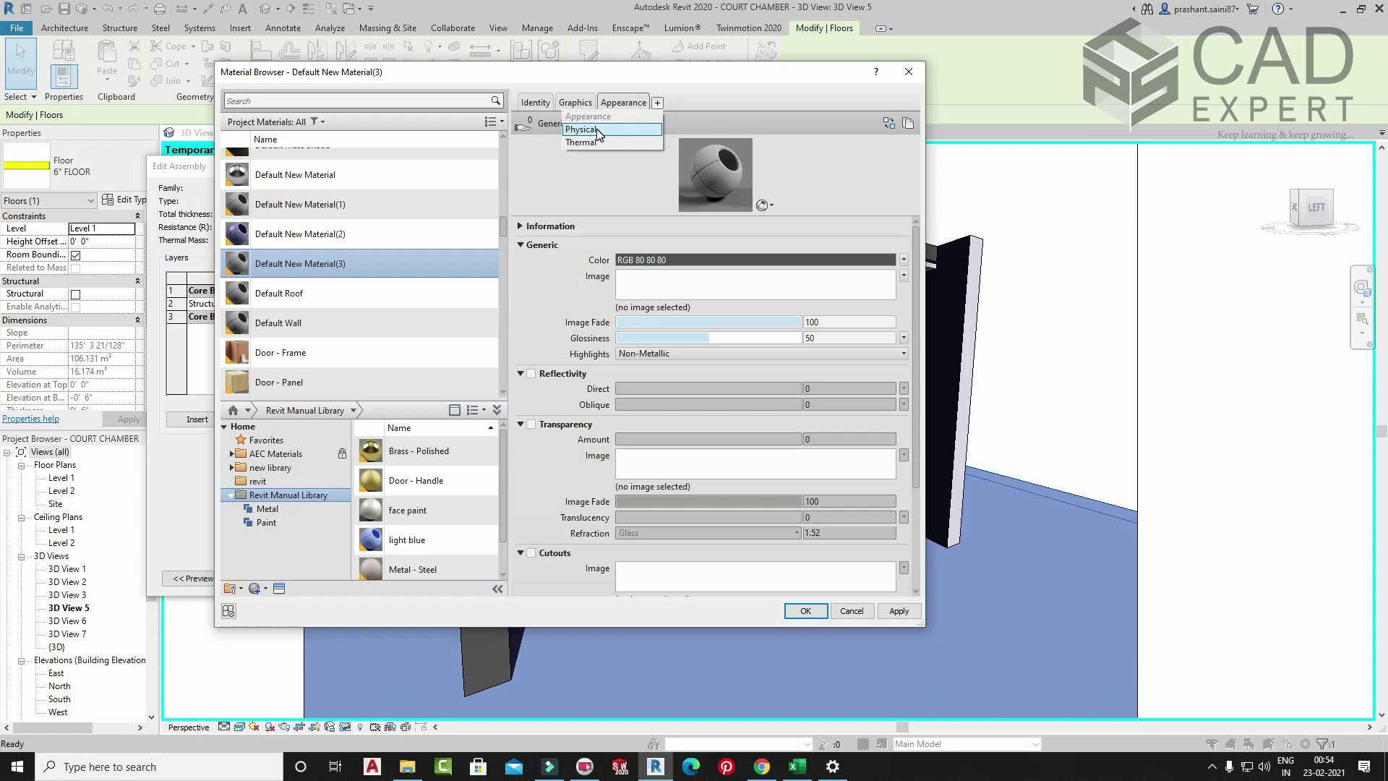
{"action": "left_click", "coordinate": [597, 144]}
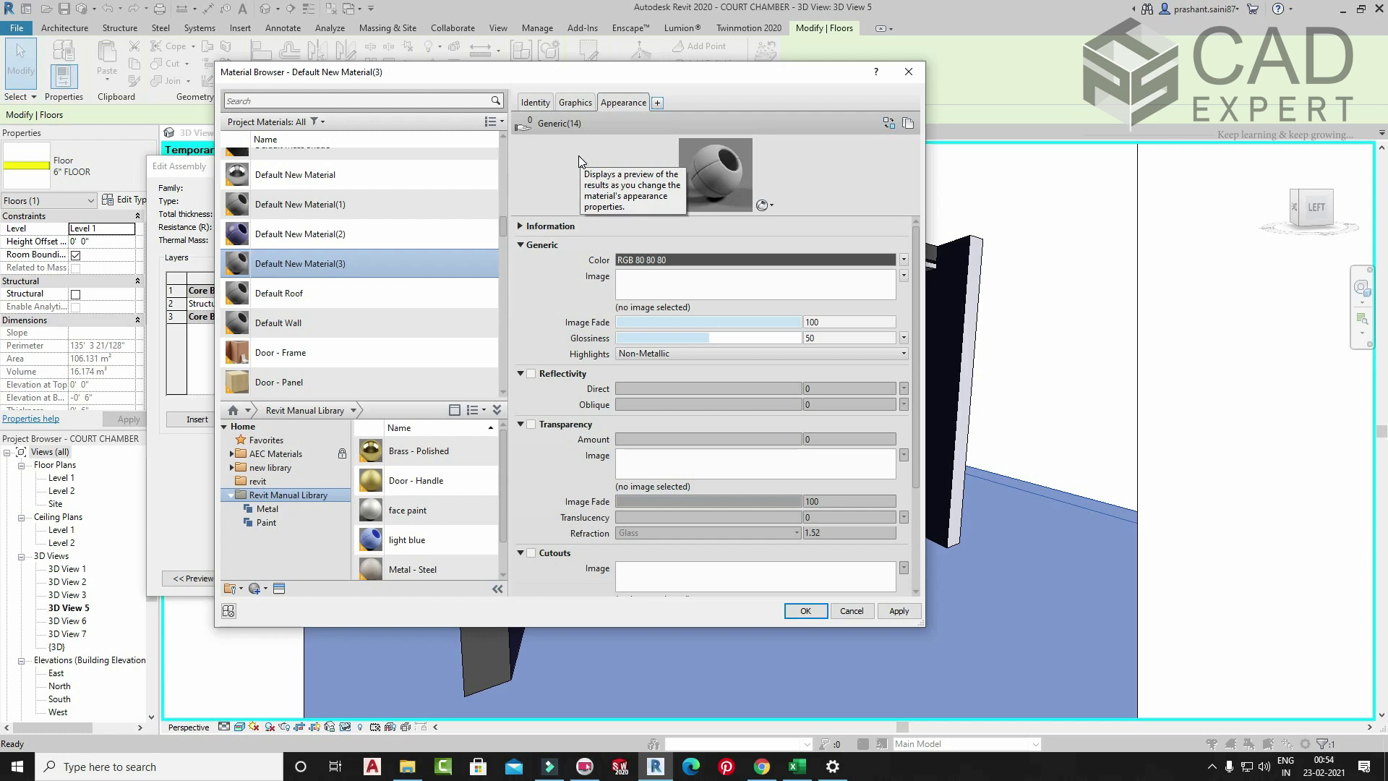
- Compare the material's identity and graphics properties, and examine its appearance settings from Generic through Self Illumination and Tint
{"action": "left_click", "coordinate": [536, 102]}
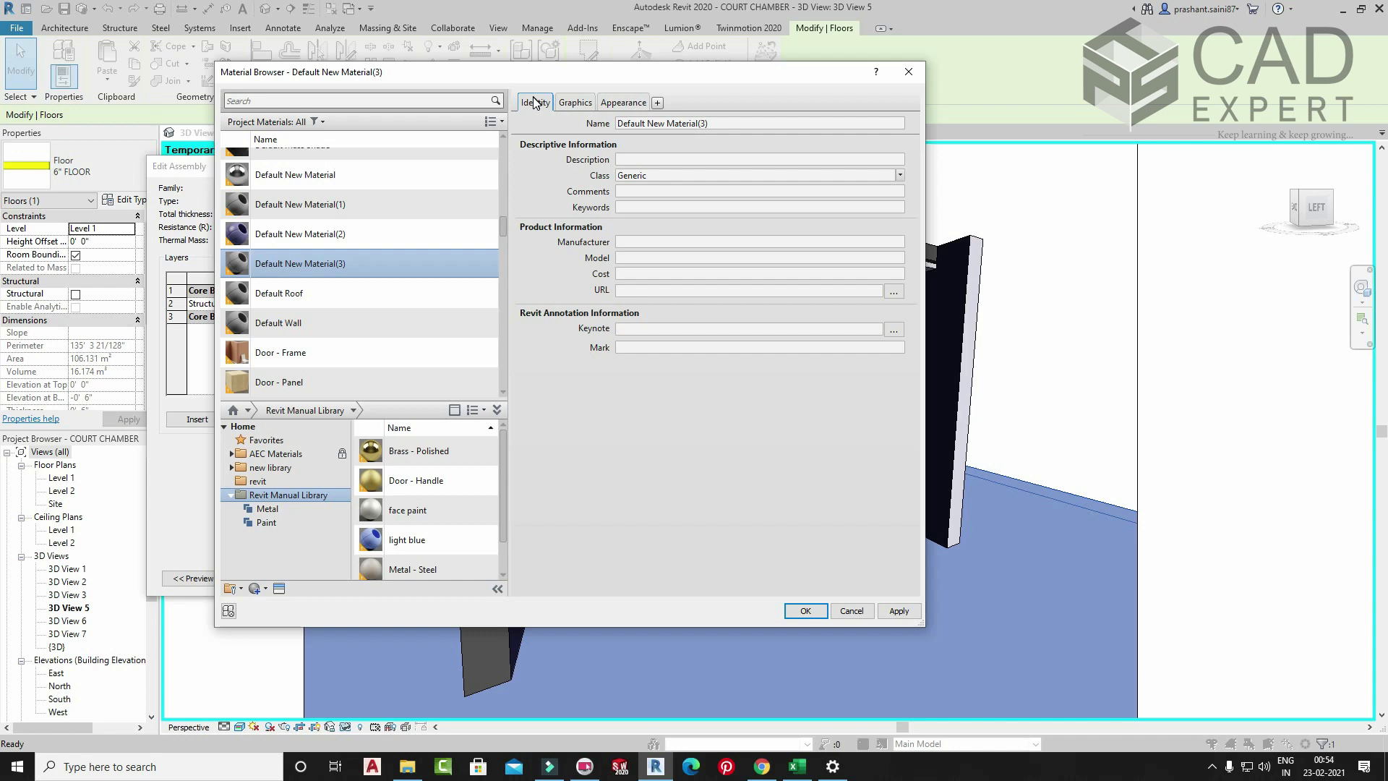
{"action": "left_click", "coordinate": [575, 103]}
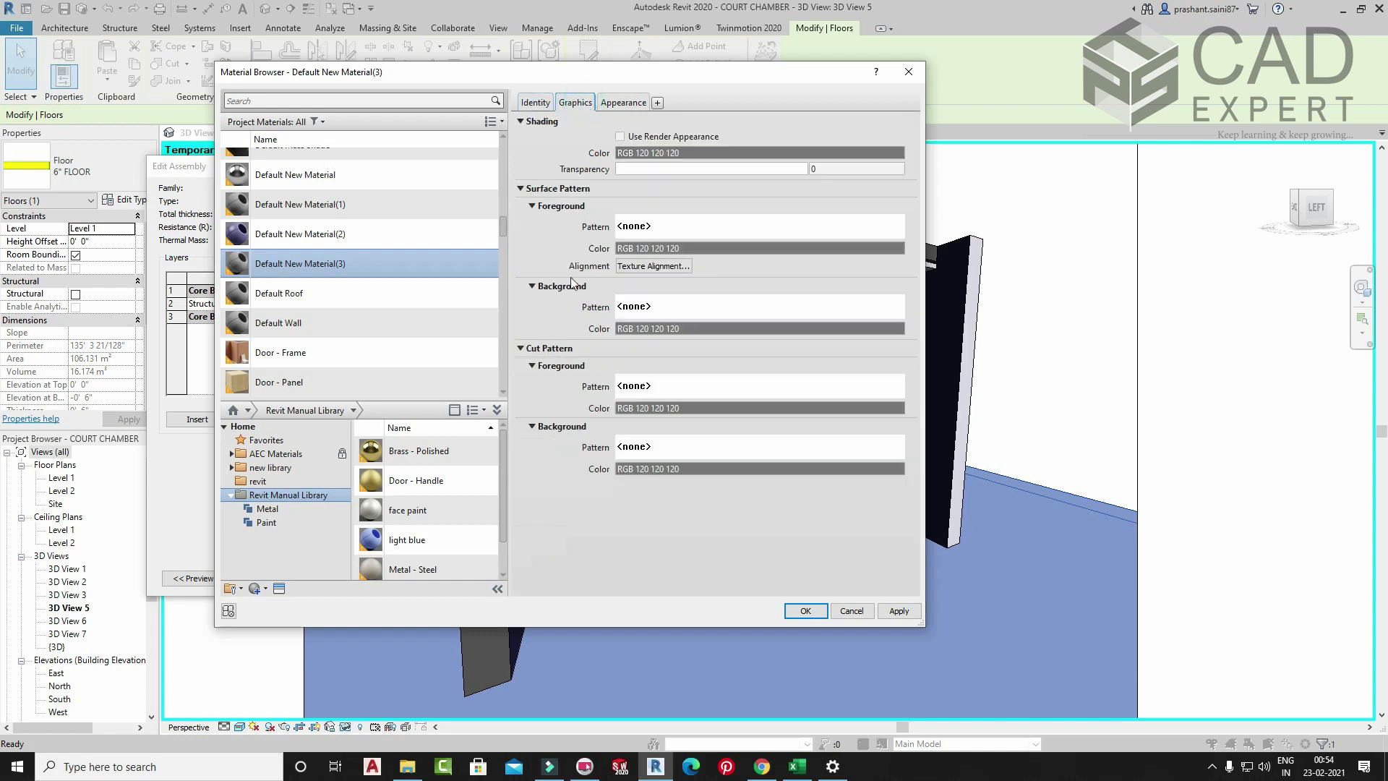
{"action": "left_click", "coordinate": [543, 103]}
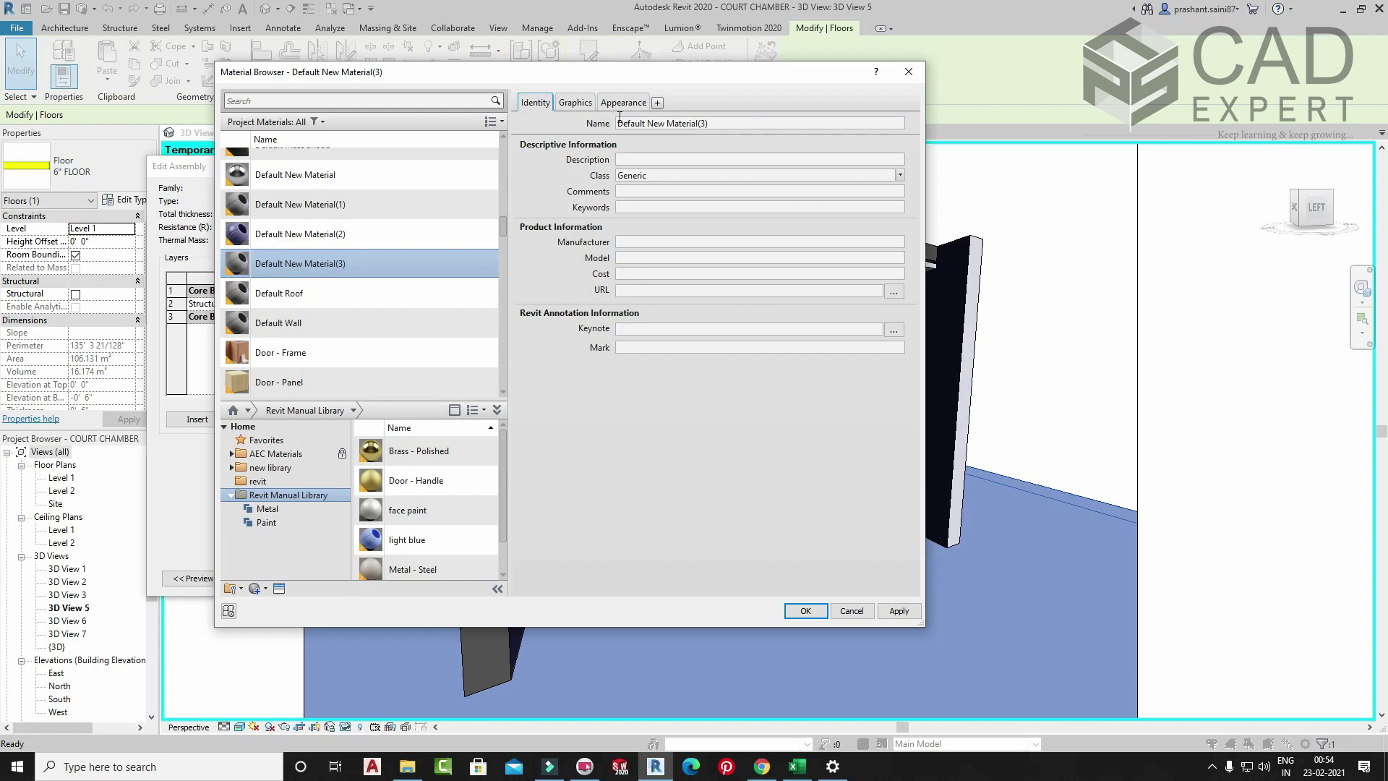
{"action": "left_click", "coordinate": [622, 105]}
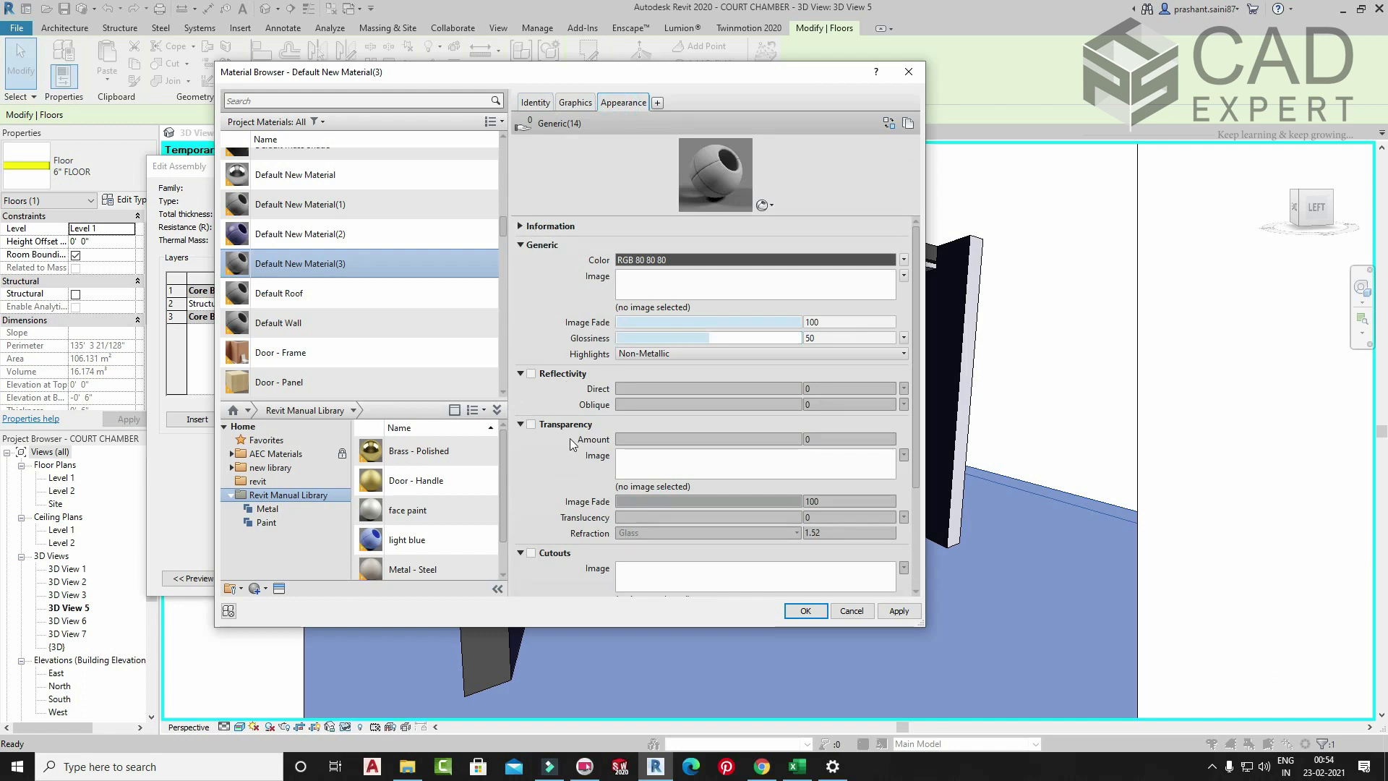
{"action": "scroll", "coordinate": [571, 444], "scroll_direction": "down", "scroll_amount": 3}
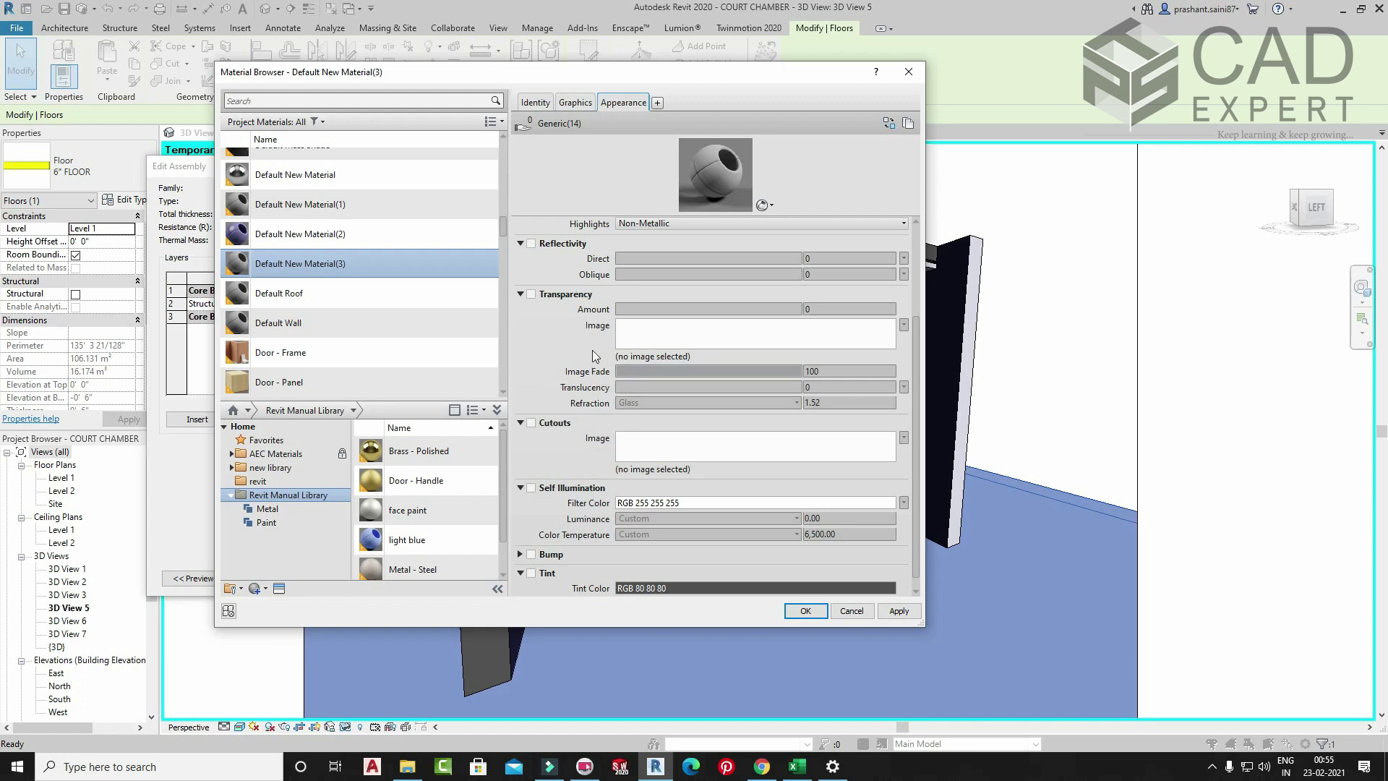
{"action": "scroll", "coordinate": [585, 396], "scroll_direction": "up", "scroll_amount": 3}
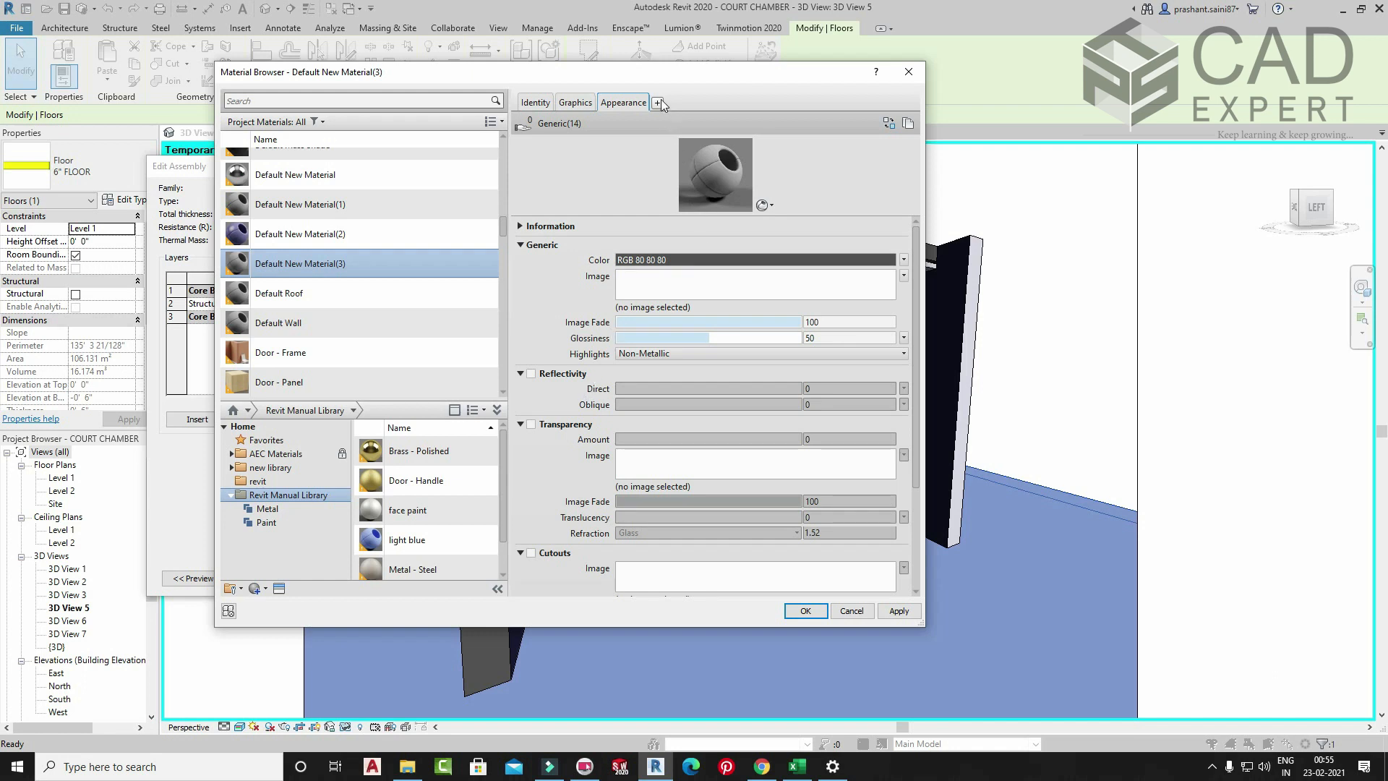
- Discard the material edits and exit the floor's layer assembly and type properties without saving
{"action": "left_click_drag", "start_coordinate": [665, 74], "coordinate": [717, 156]}
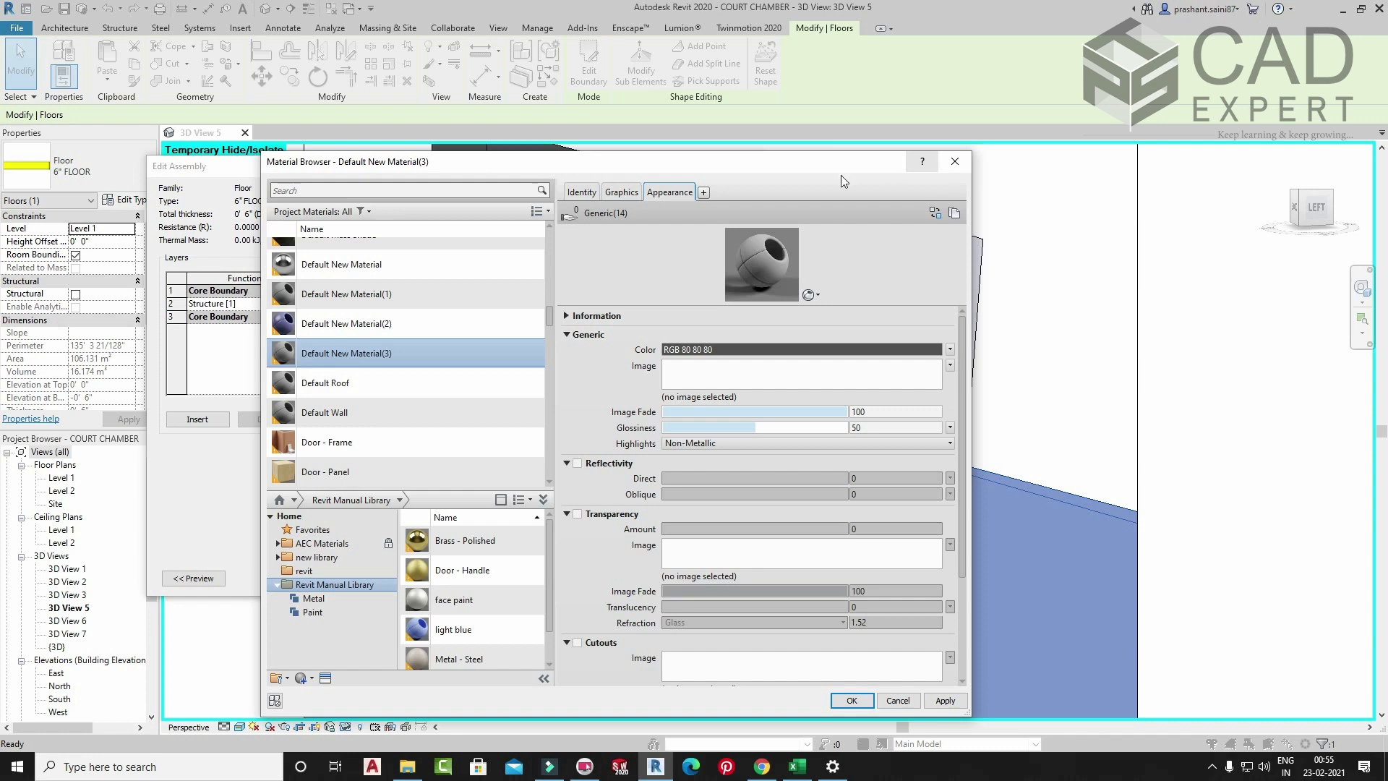
{"action": "left_click", "coordinate": [954, 162]}
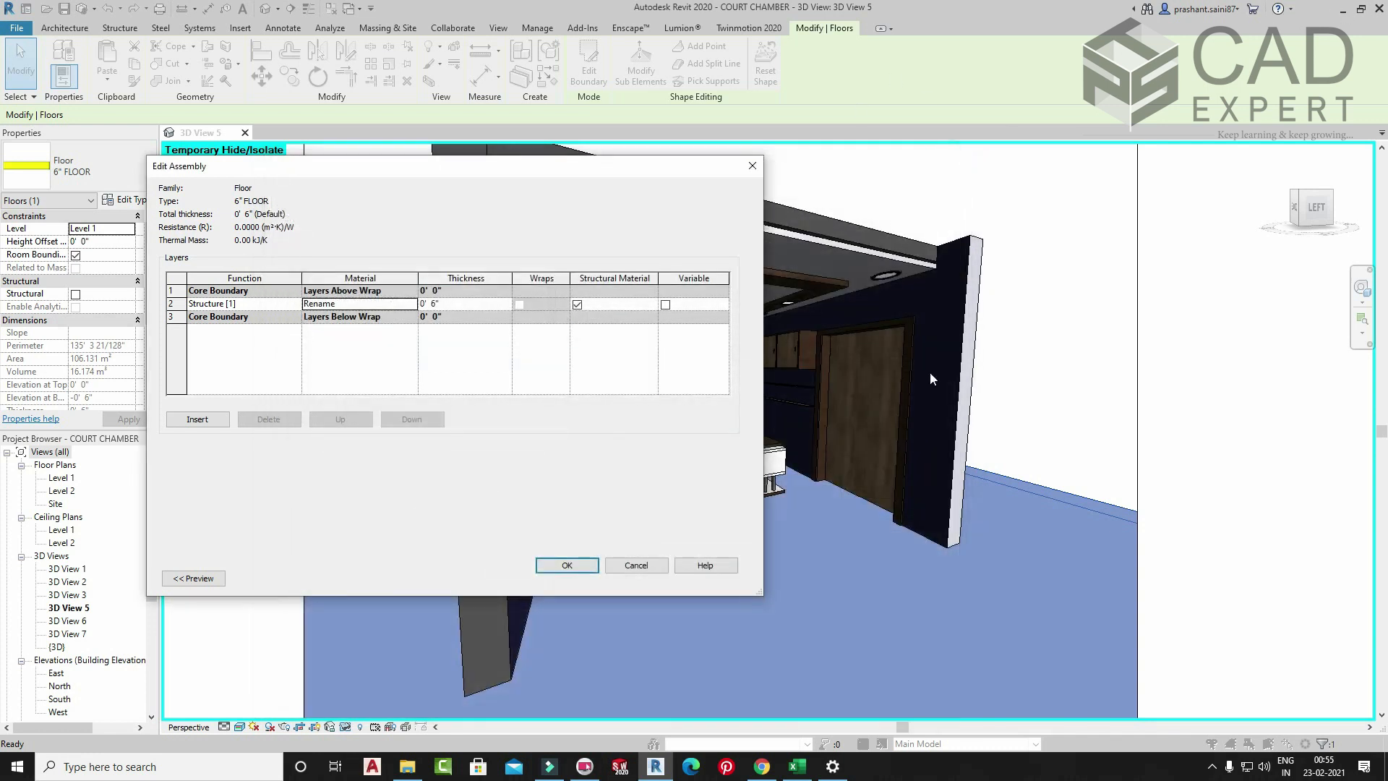
{"action": "left_click", "coordinate": [636, 564]}
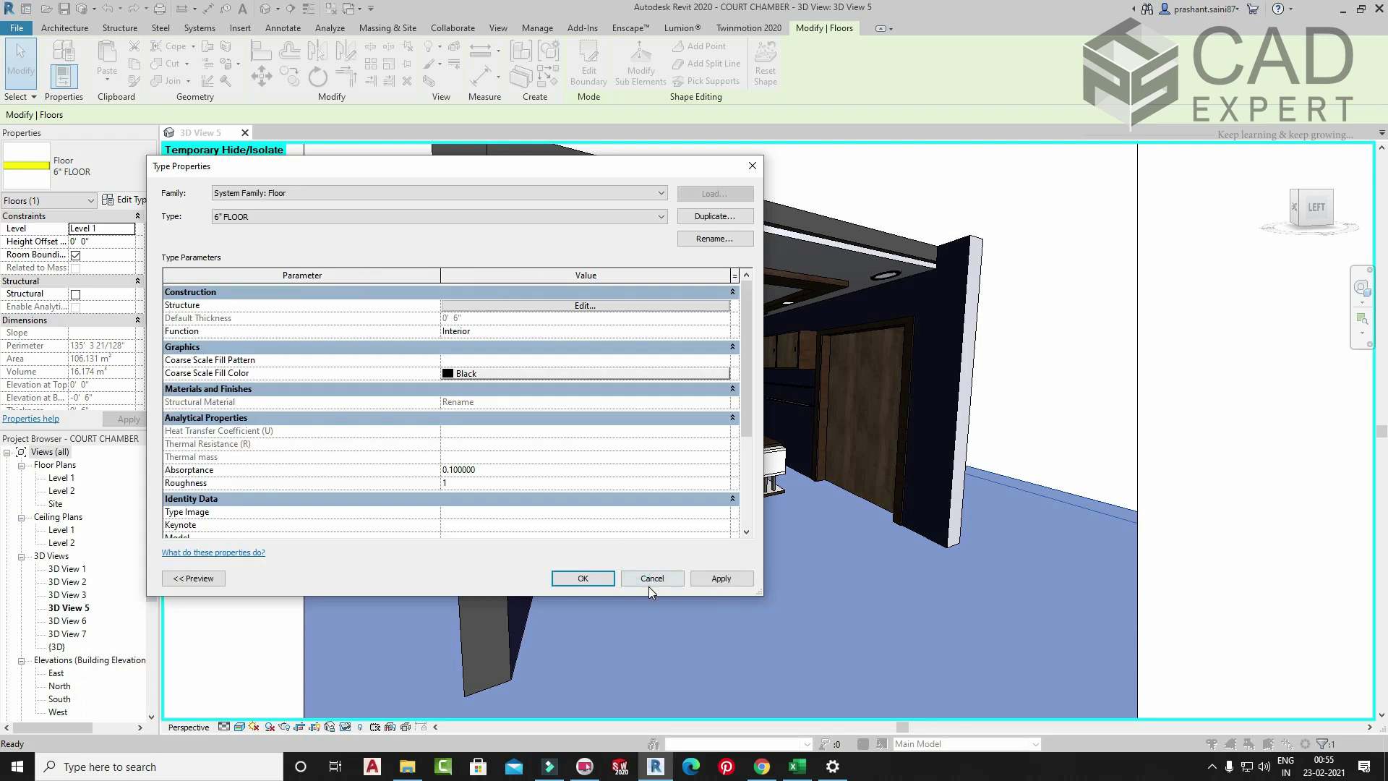
{"action": "left_click", "coordinate": [648, 587]}
- Switch to File Explorer and open the rendered image 3D View 5.jpg in Photos
{"action": "right_click", "coordinate": [972, 767]}
{"action": "left_click", "coordinate": [1016, 676]}
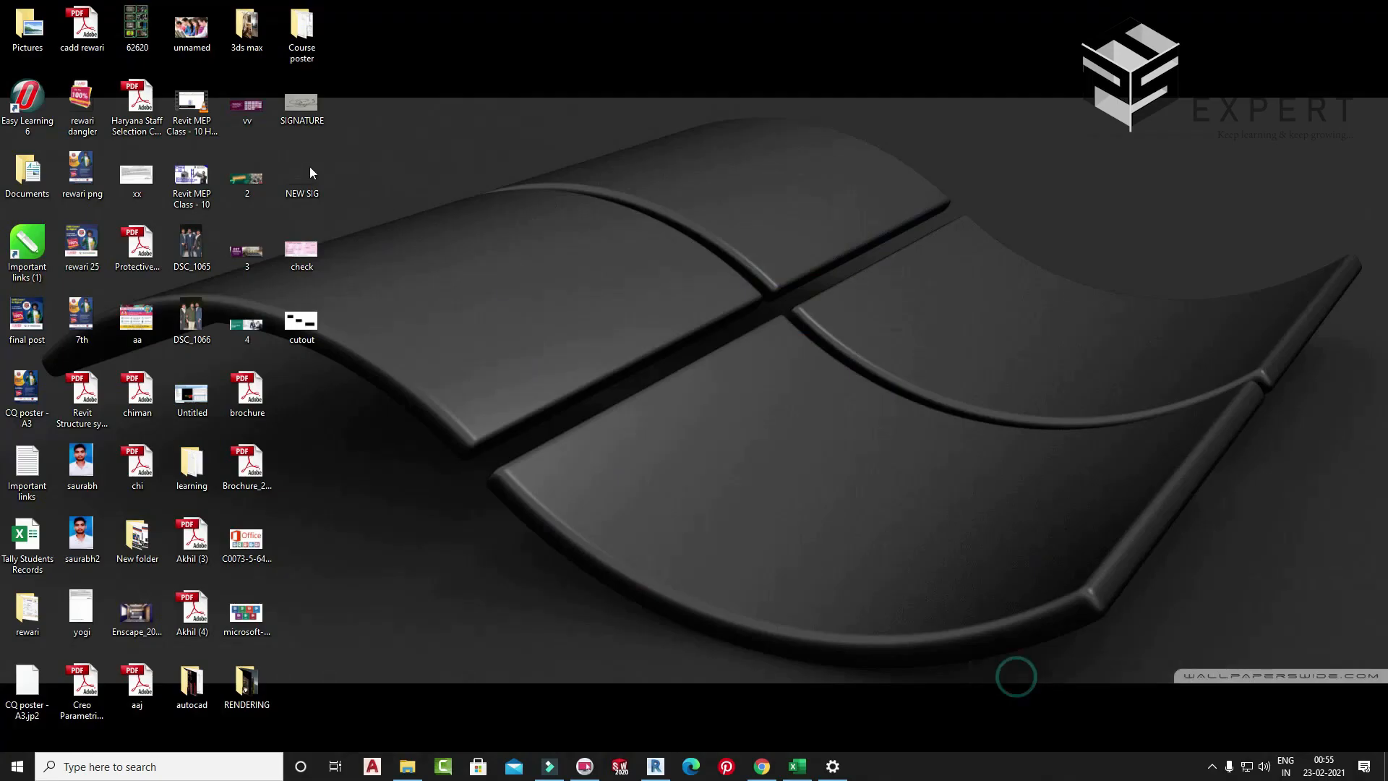
{"action": "left_click", "coordinate": [407, 767]}
{"action": "double_click", "coordinate": [623, 137]}
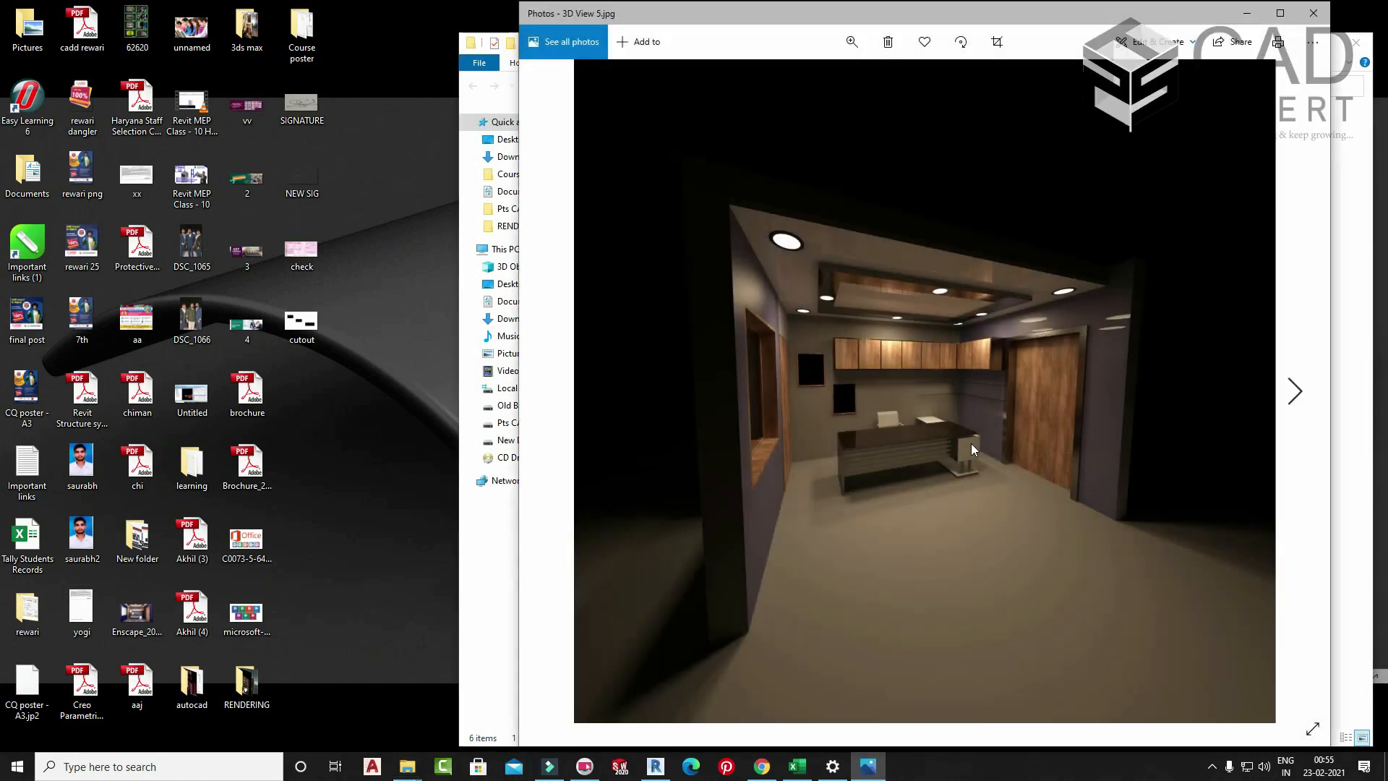
- View the cutout, REFLECTIVITY, REFLECTIVITY2, self illuminatiom and tint renders, and close Photos and File Explorer to return to Revit
{"action": "left_click", "coordinate": [1295, 391]}
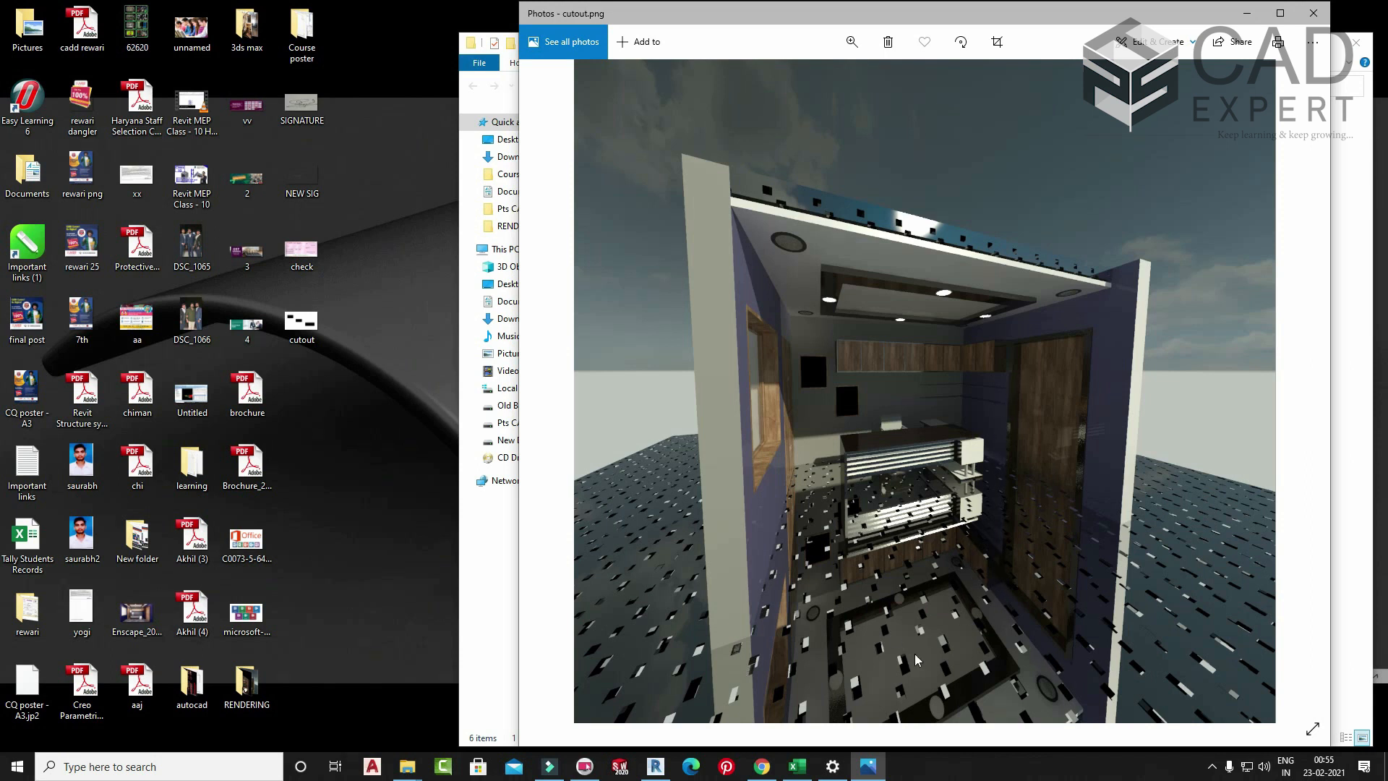
{"action": "left_click", "coordinate": [1294, 392]}
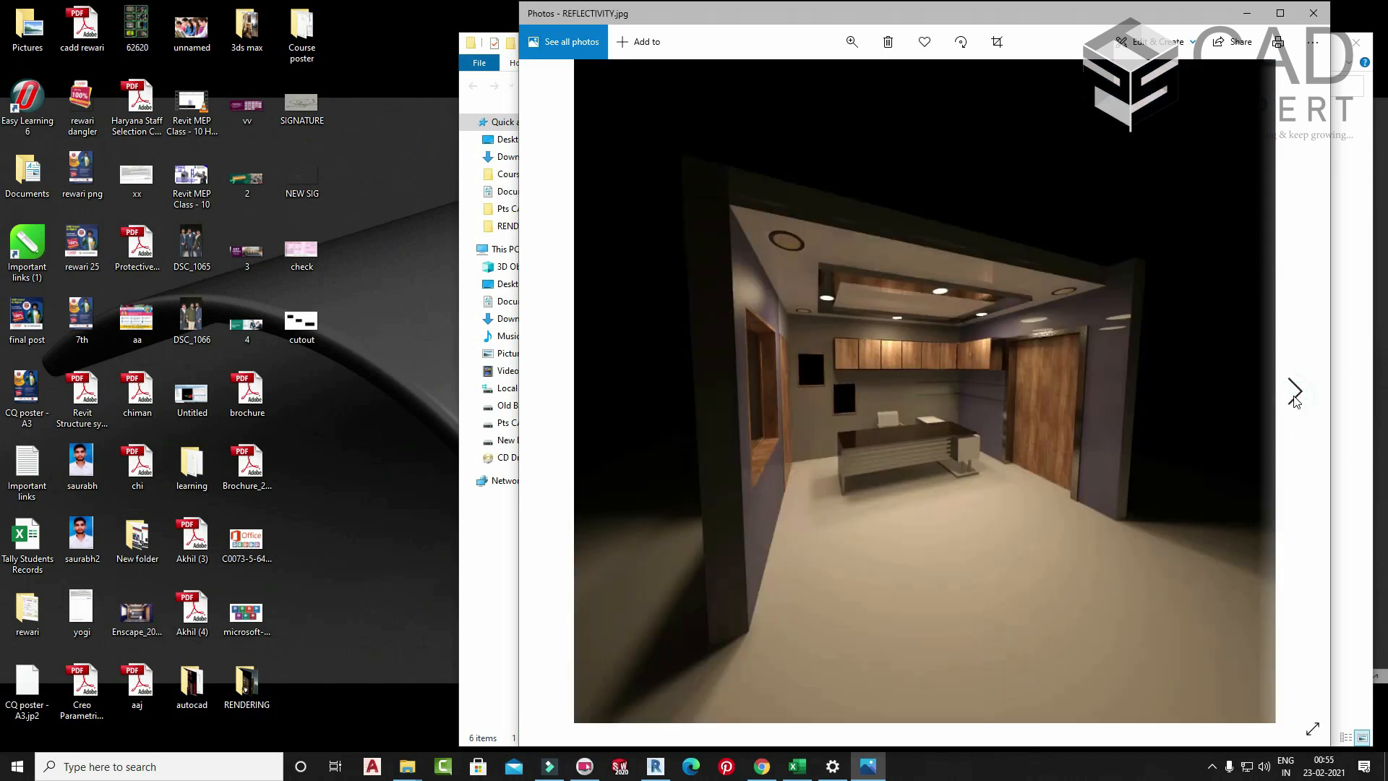
{"action": "left_click", "coordinate": [1295, 393]}
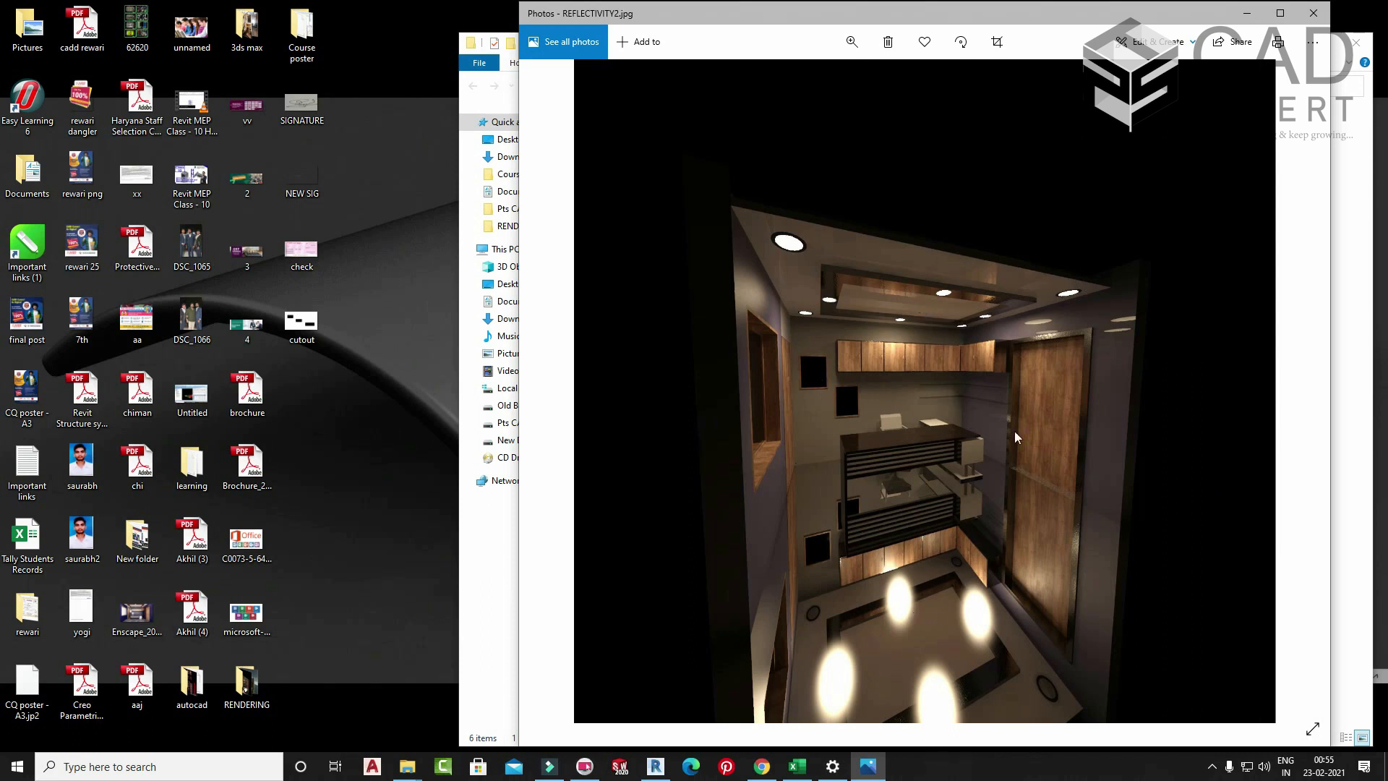
{"action": "left_click", "coordinate": [571, 390]}
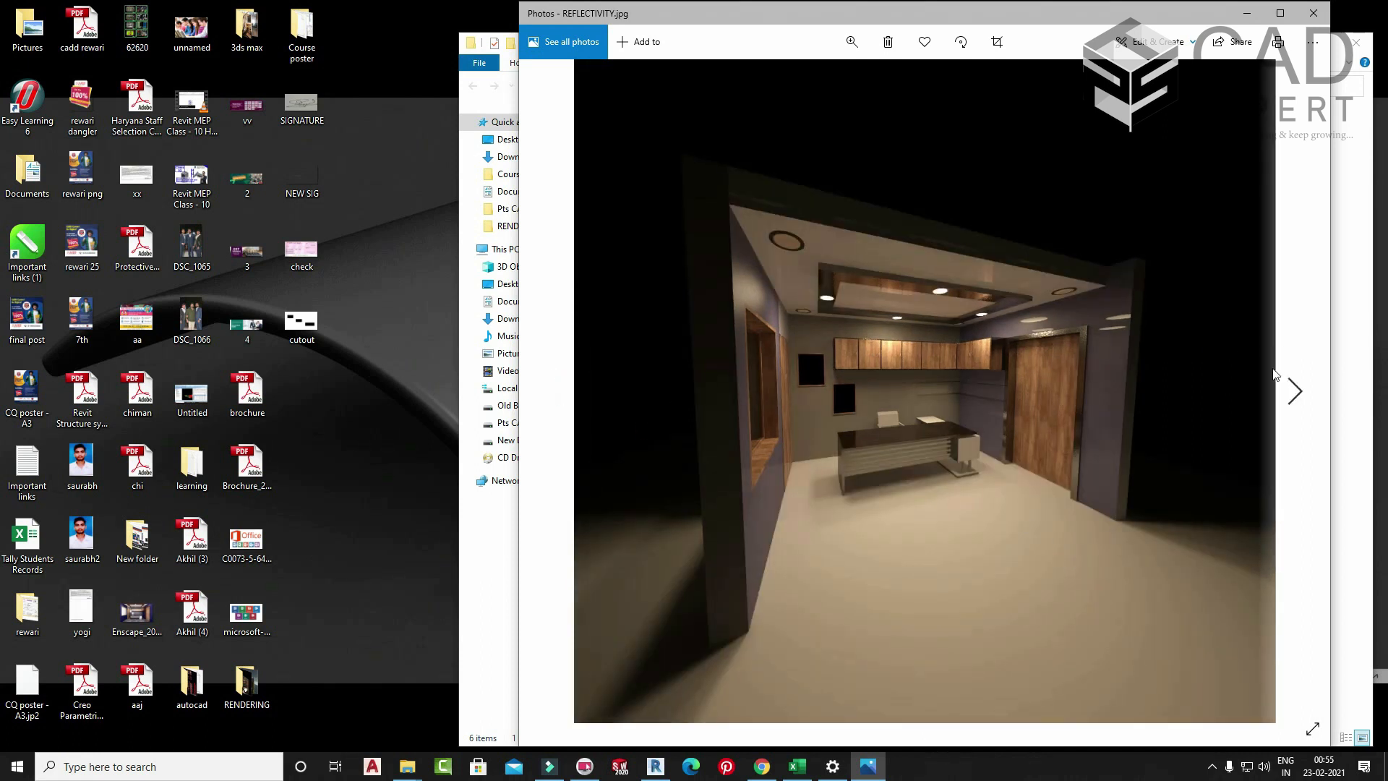
{"action": "left_click", "coordinate": [1294, 395]}
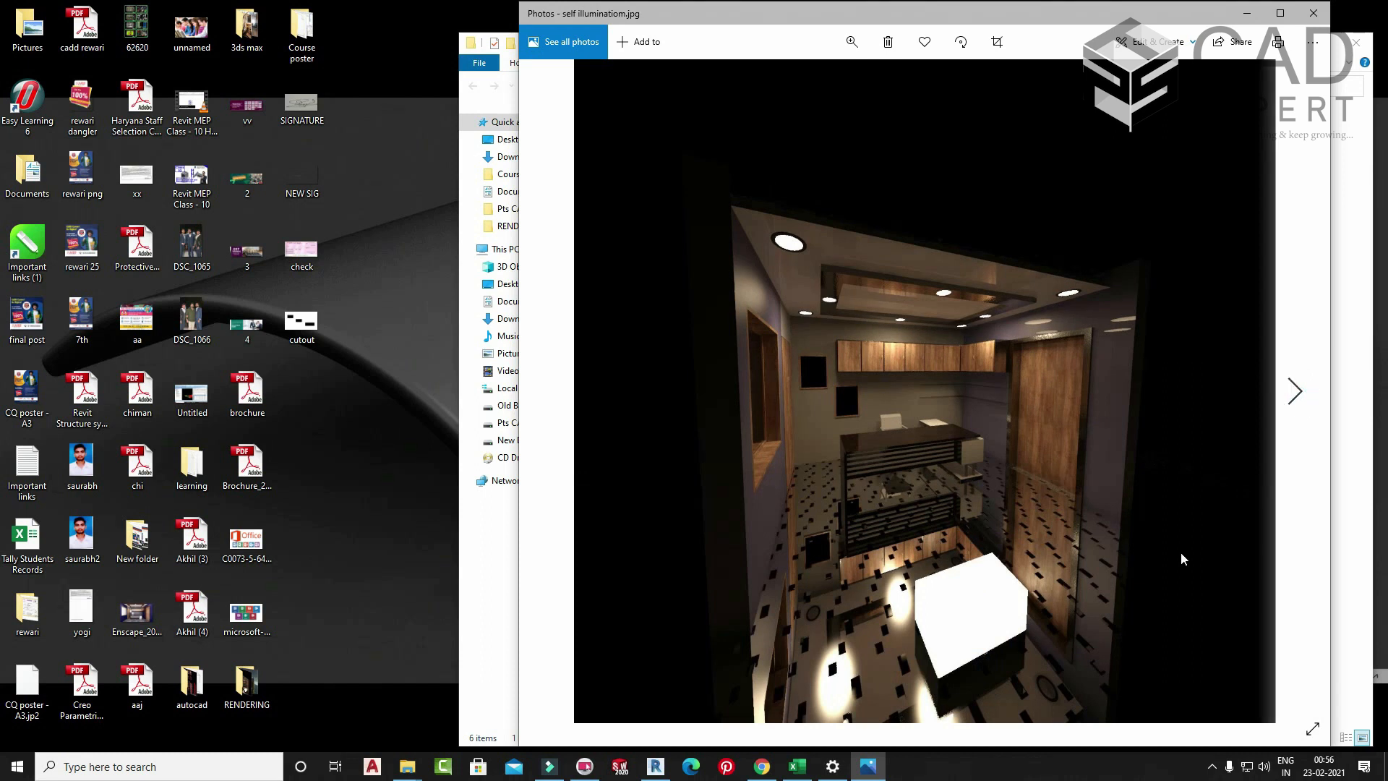
{"action": "left_click_drag", "start_coordinate": [1035, 20], "coordinate": [951, 27]}
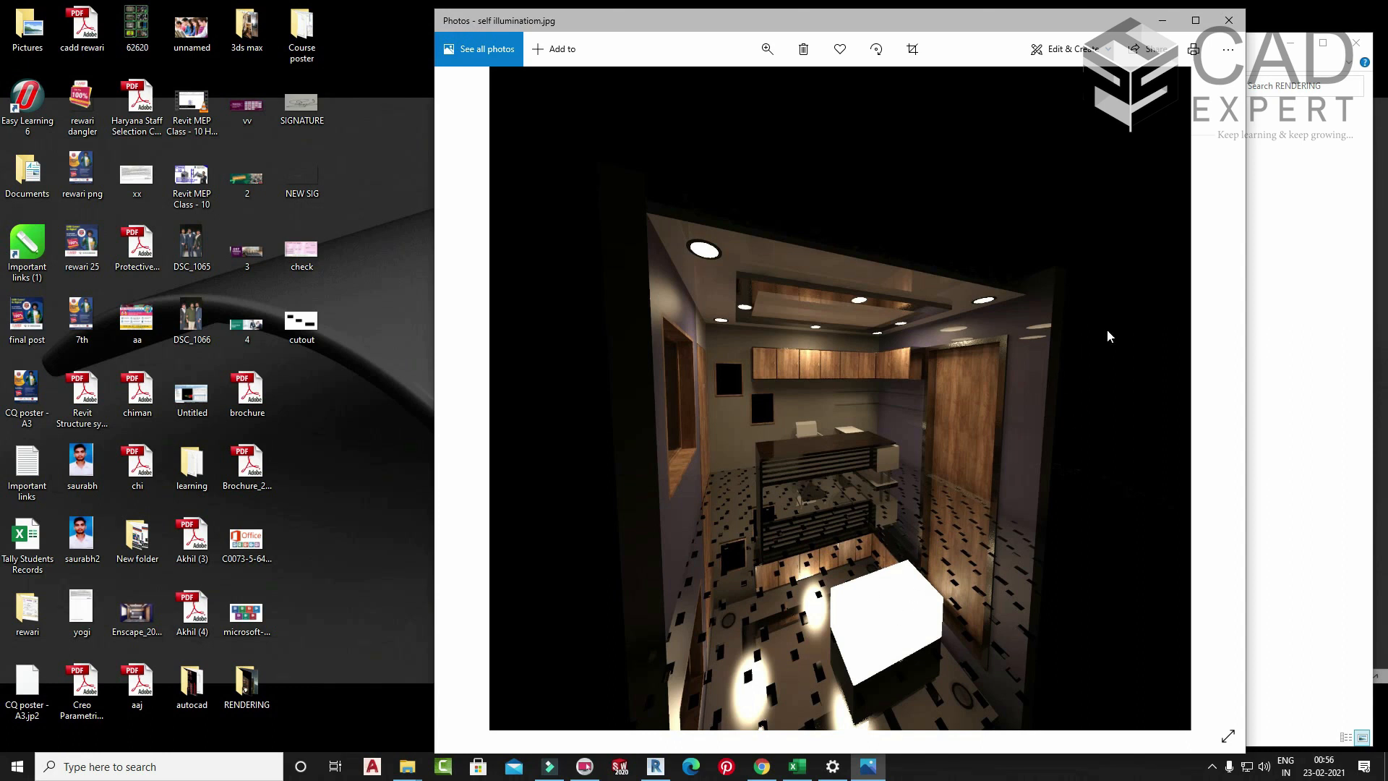
{"action": "left_click", "coordinate": [1198, 394]}
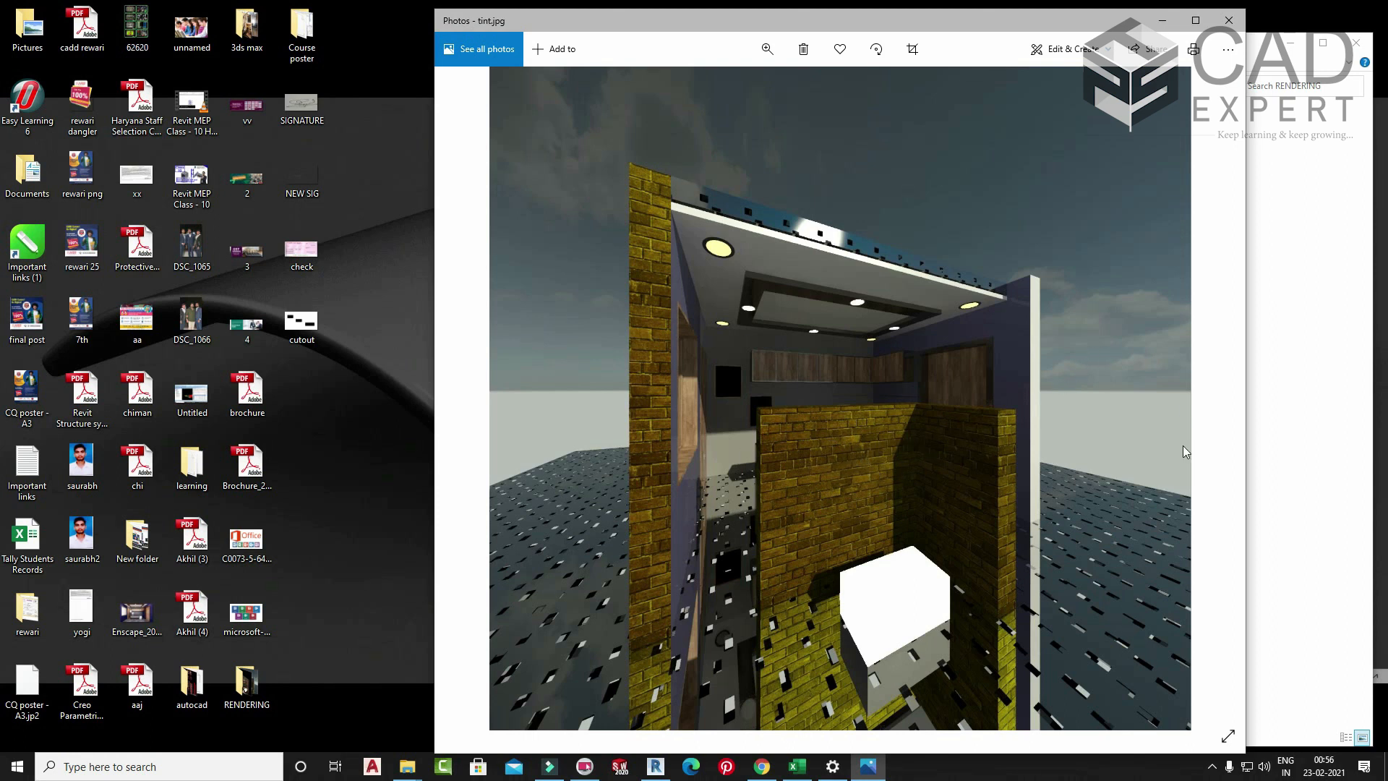
{"action": "left_click", "coordinate": [1228, 20]}
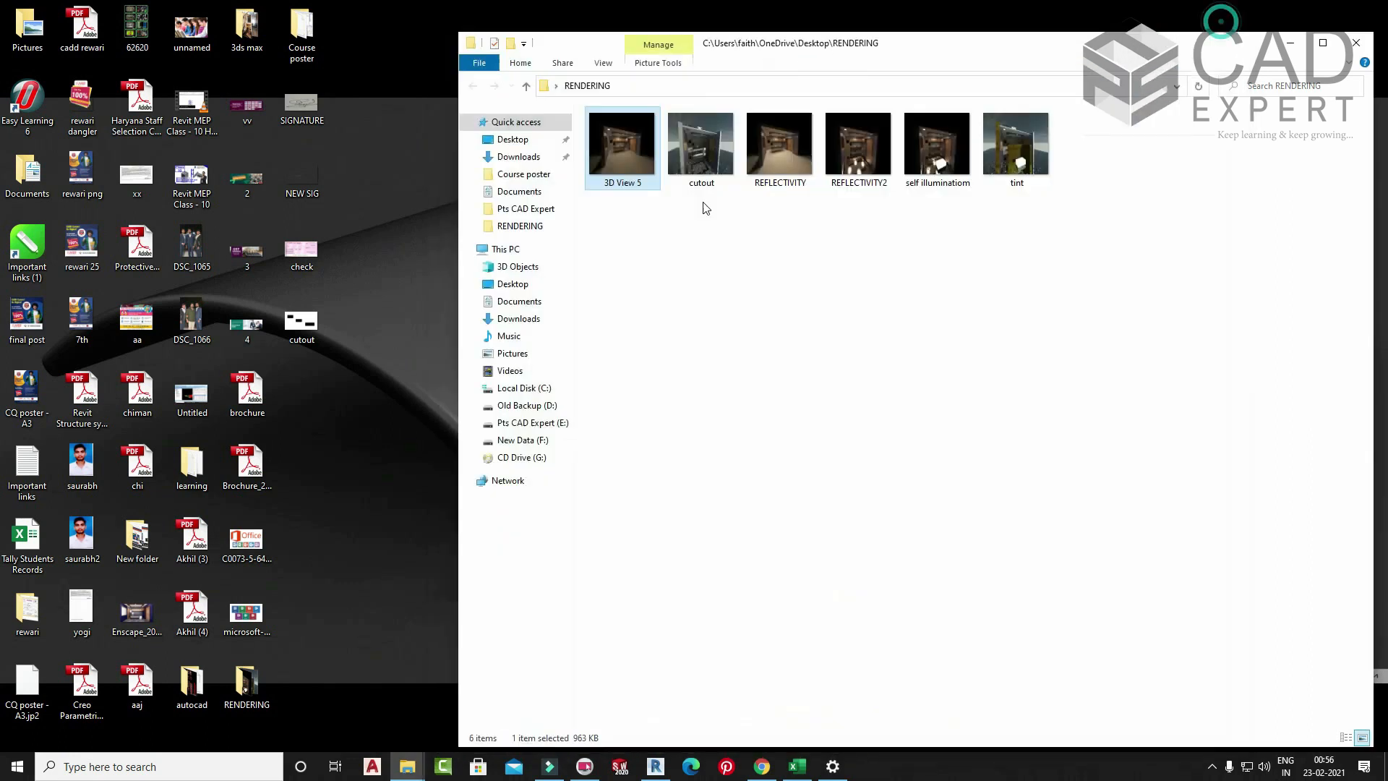
{"action": "key", "text": "alt+F4"}
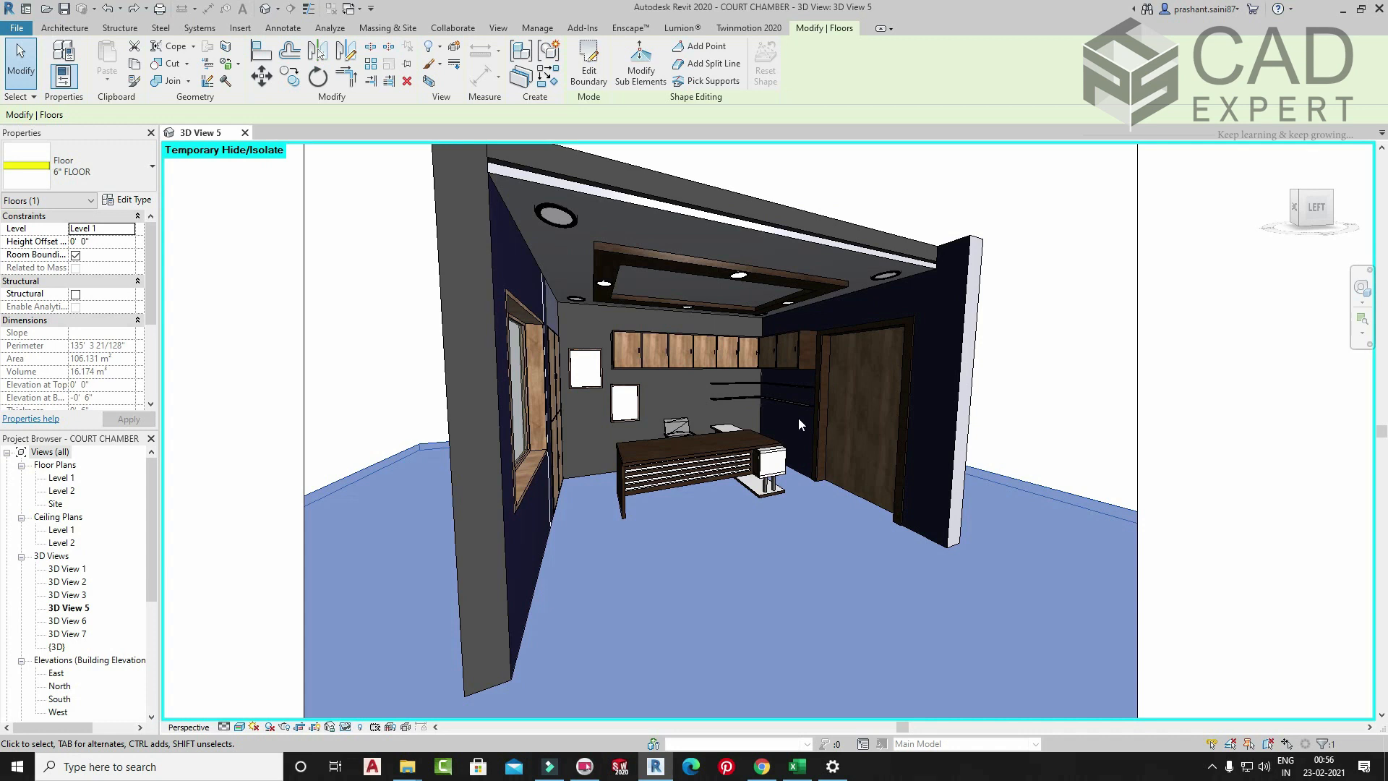
- Open the material choices for the structure layer of the 6" FLOOR type
{"action": "left_click", "coordinate": [402, 332]}
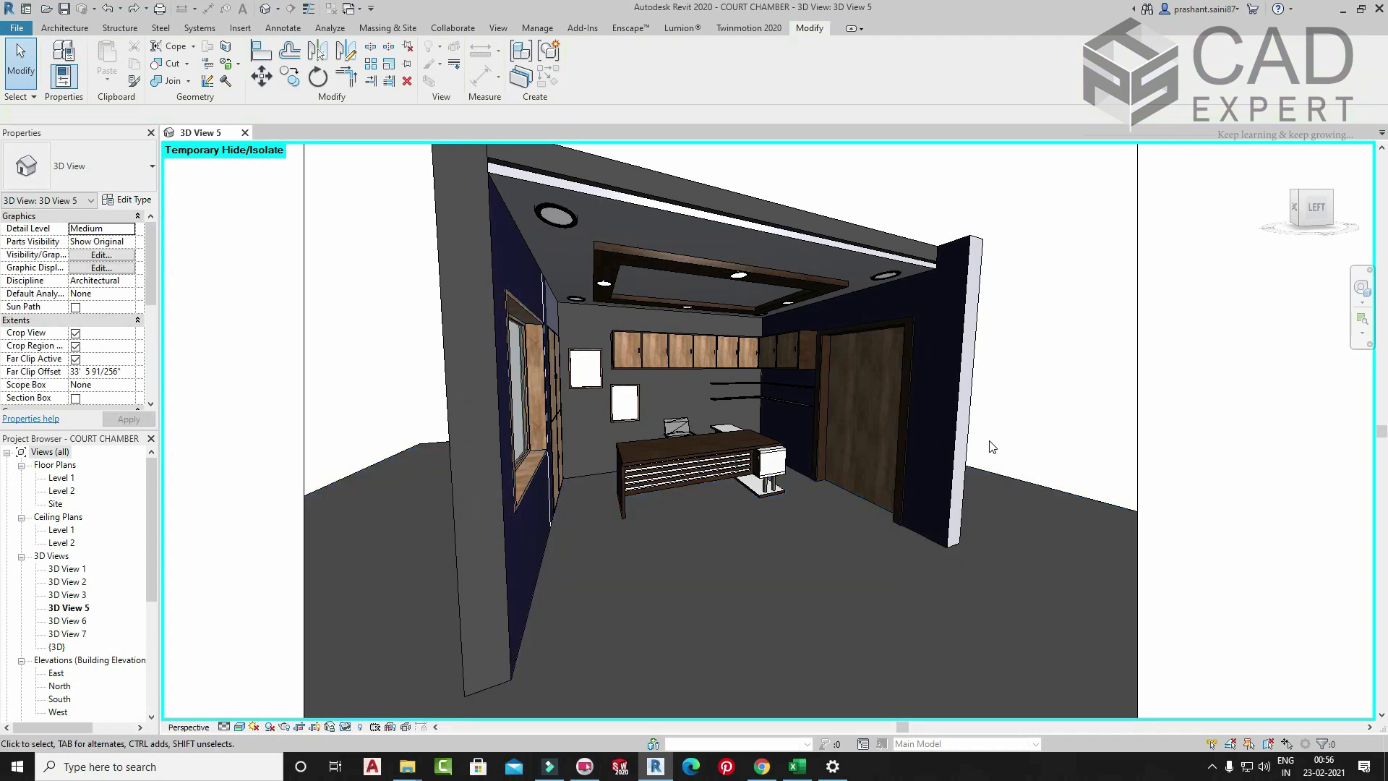
{"action": "left_click", "coordinate": [1014, 482]}
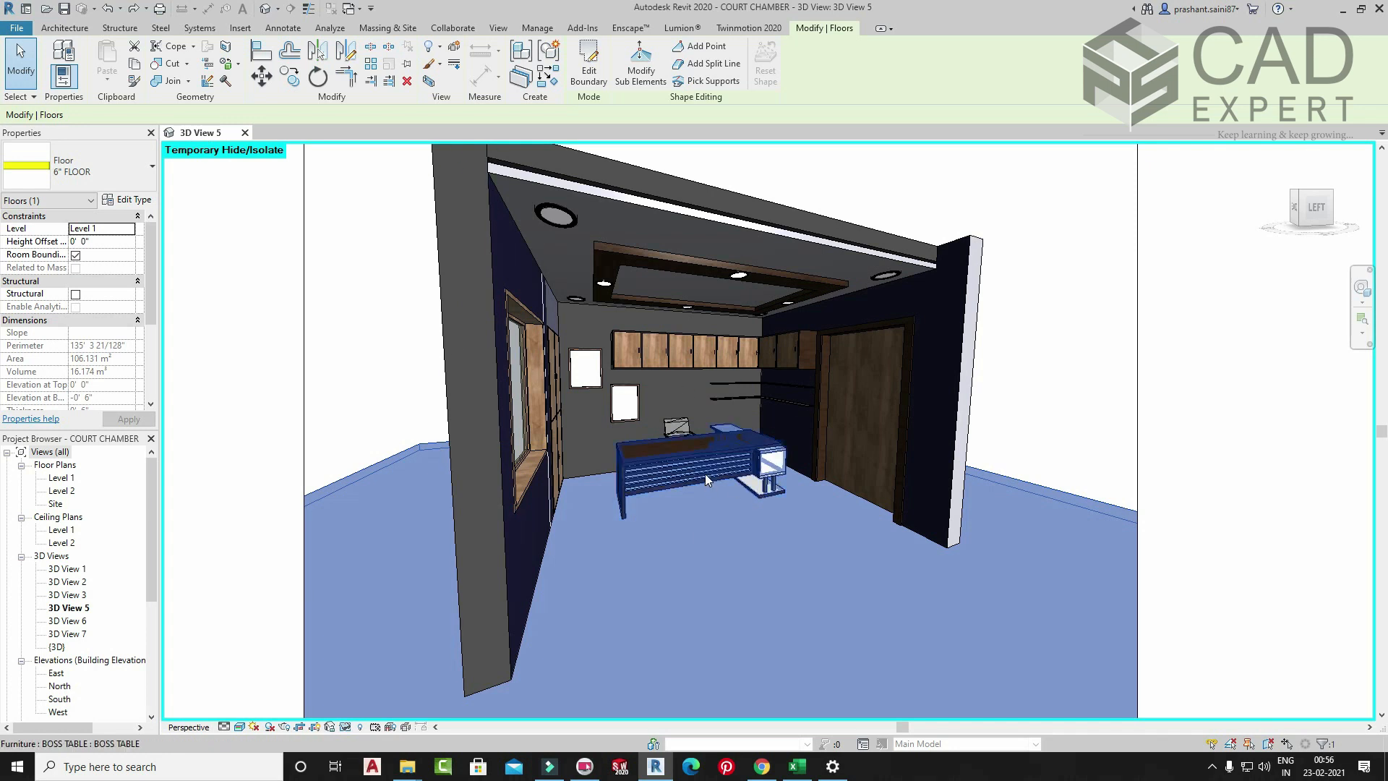
{"action": "left_click", "coordinate": [126, 200]}
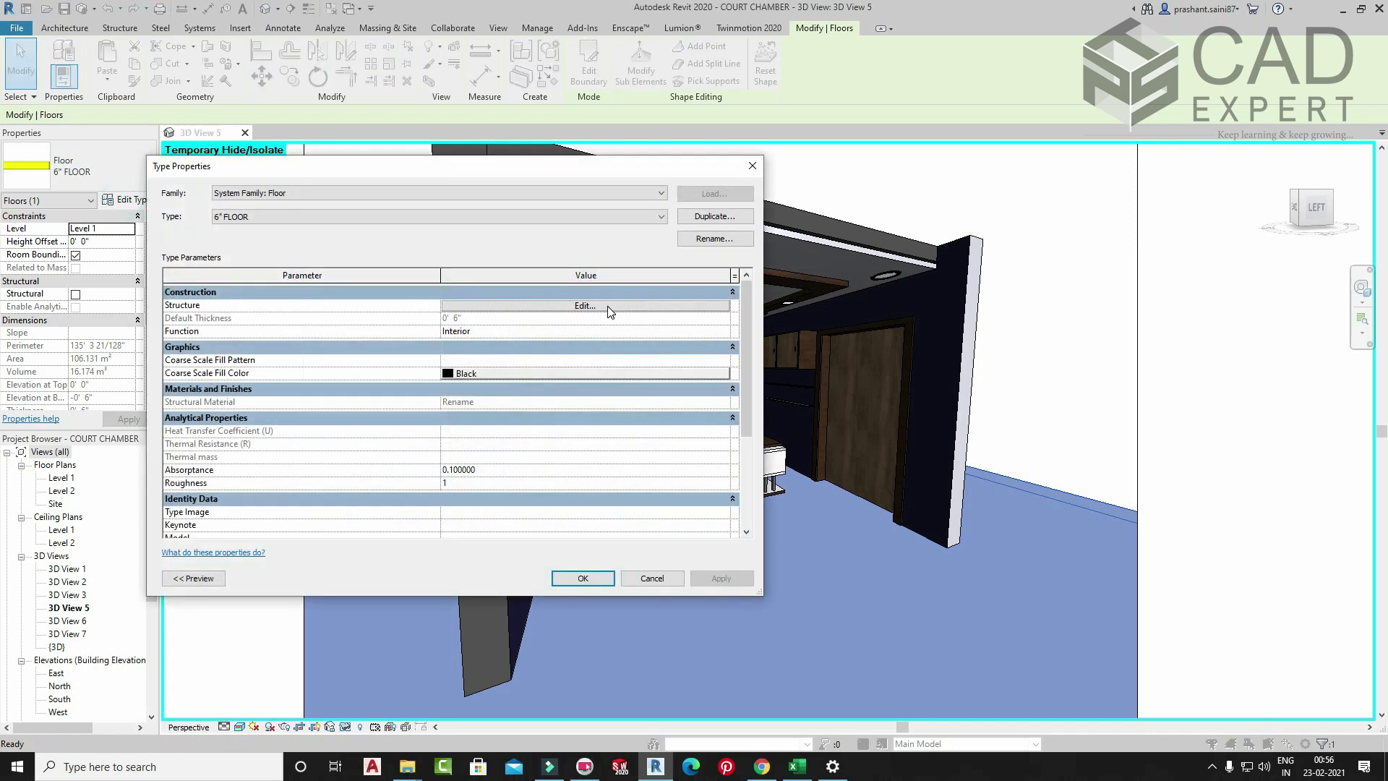
{"action": "left_click", "coordinate": [608, 307]}
{"action": "left_click", "coordinate": [409, 305]}
{"action": "left_click", "coordinate": [412, 305]}
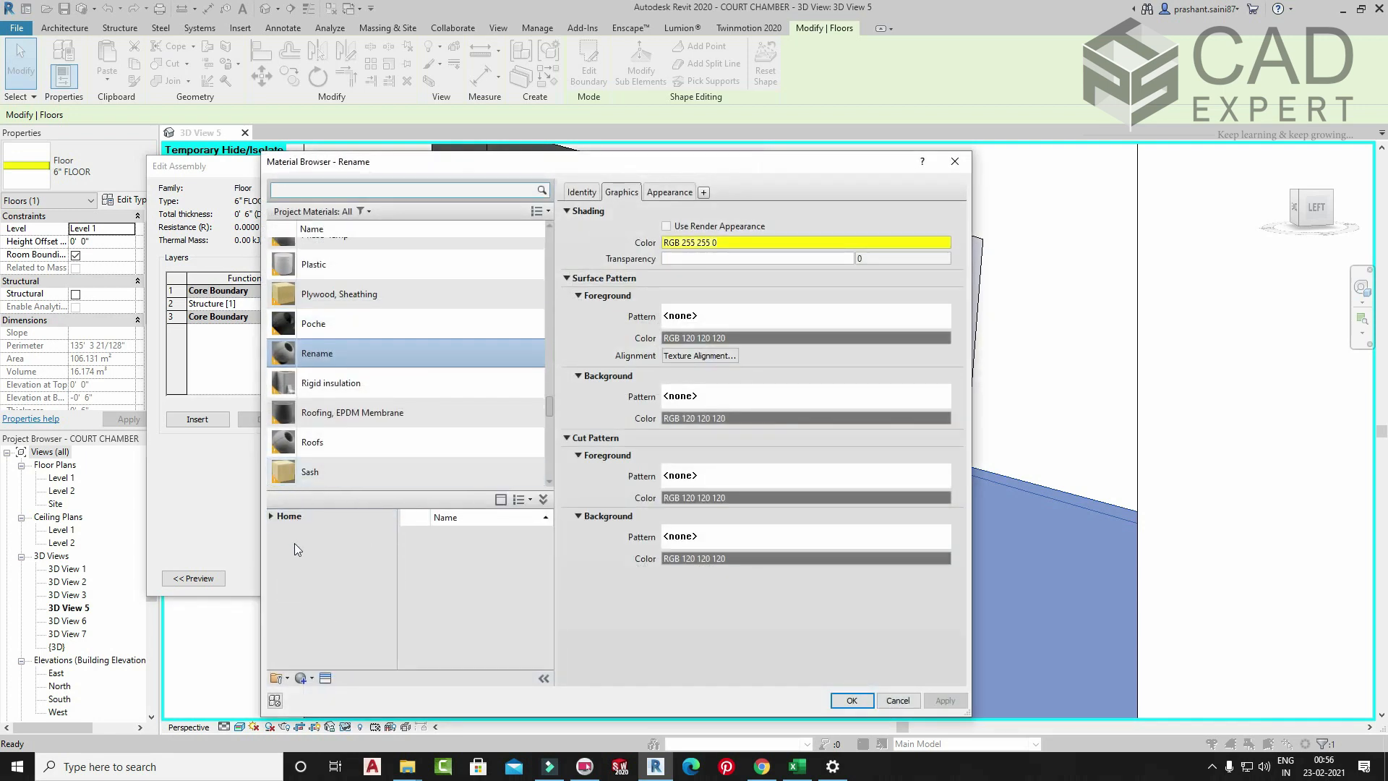
- Create a new project material and rename it as sample material
{"action": "left_click", "coordinate": [303, 681]}
{"action": "left_click", "coordinate": [323, 690]}
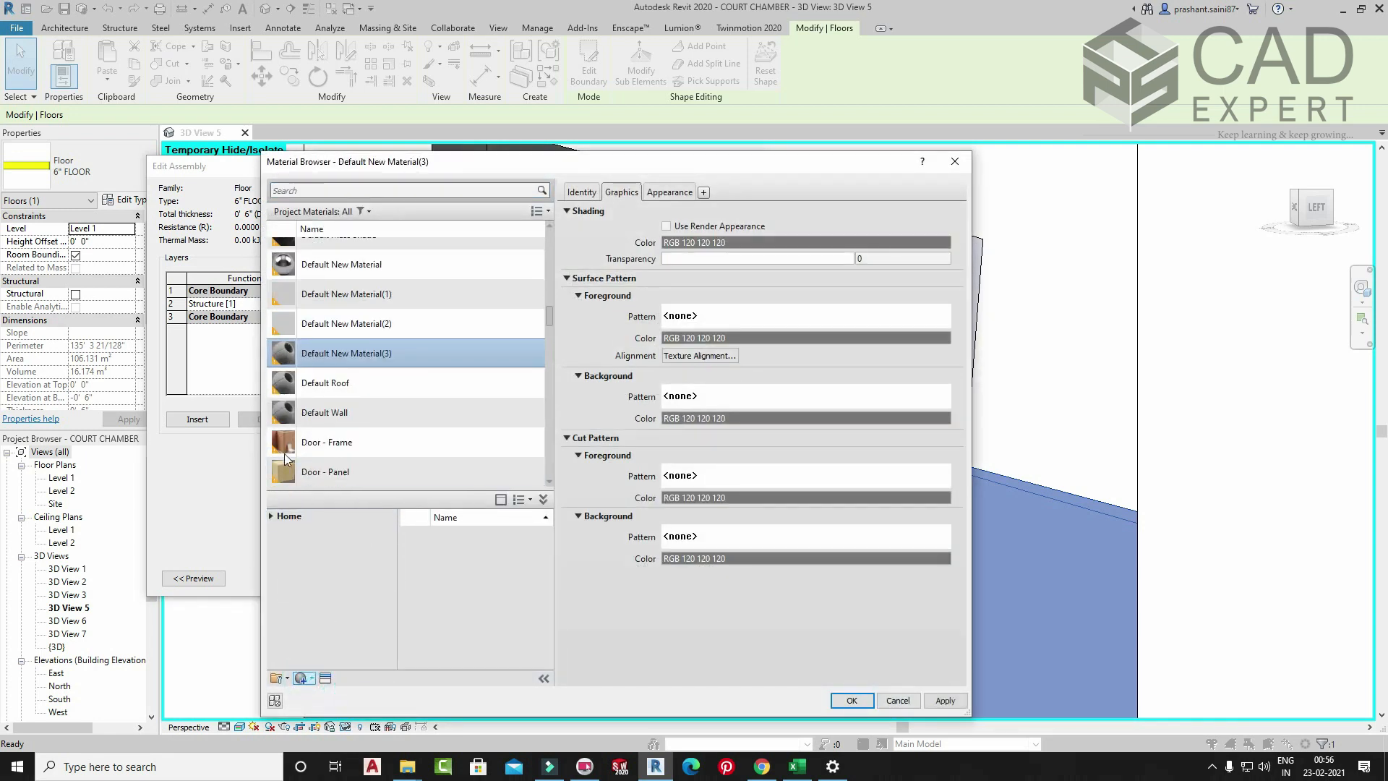
{"action": "right_click", "coordinate": [358, 355]}
{"action": "left_click", "coordinate": [383, 397]}
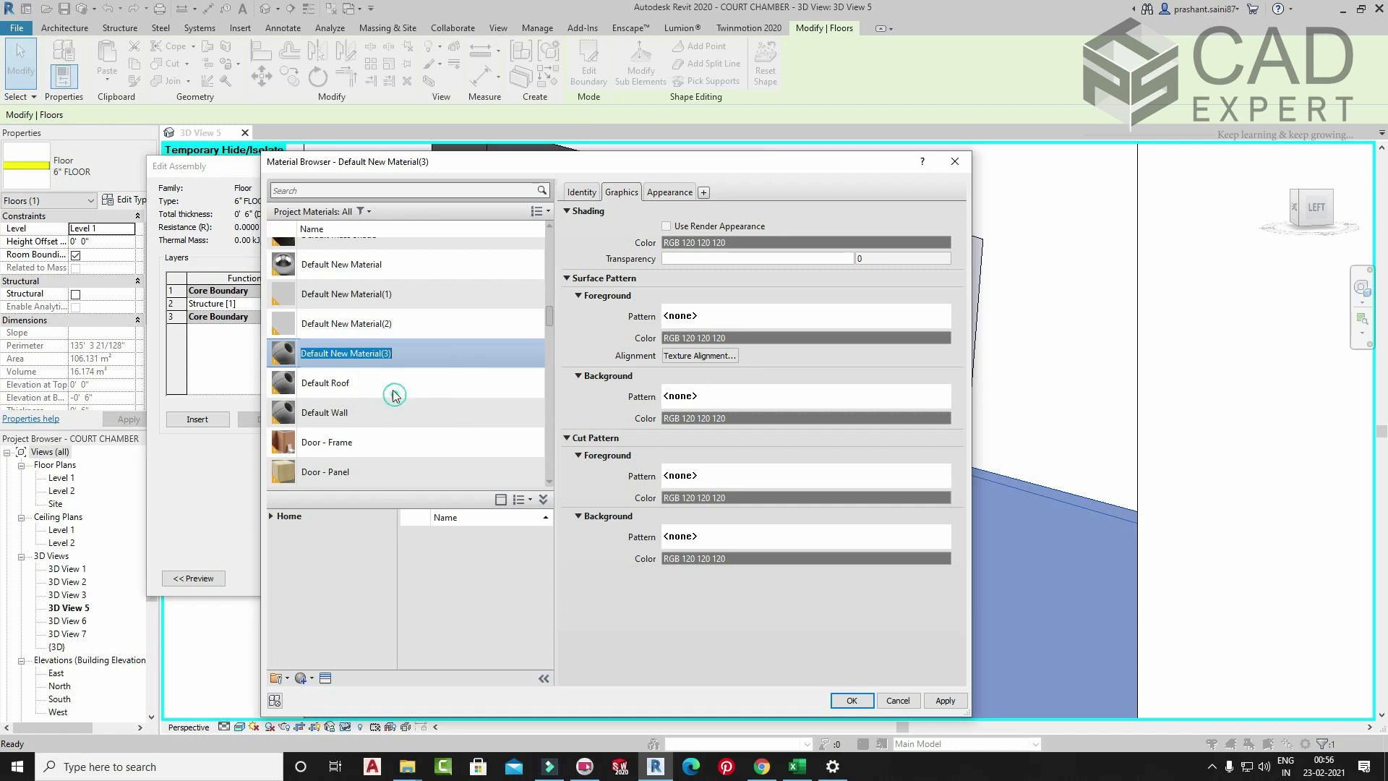
{"action": "type", "text": "sample material"}
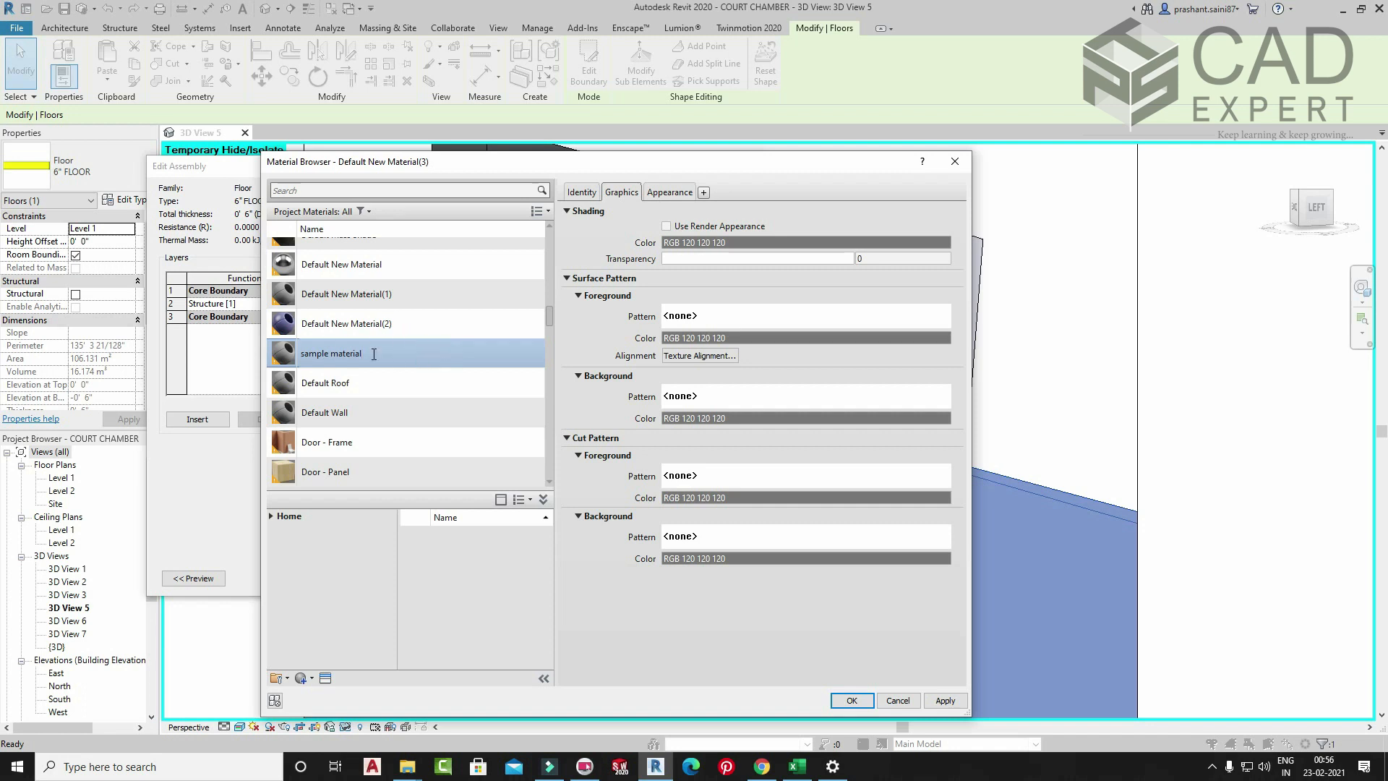
{"action": "left_click", "coordinate": [393, 383]}
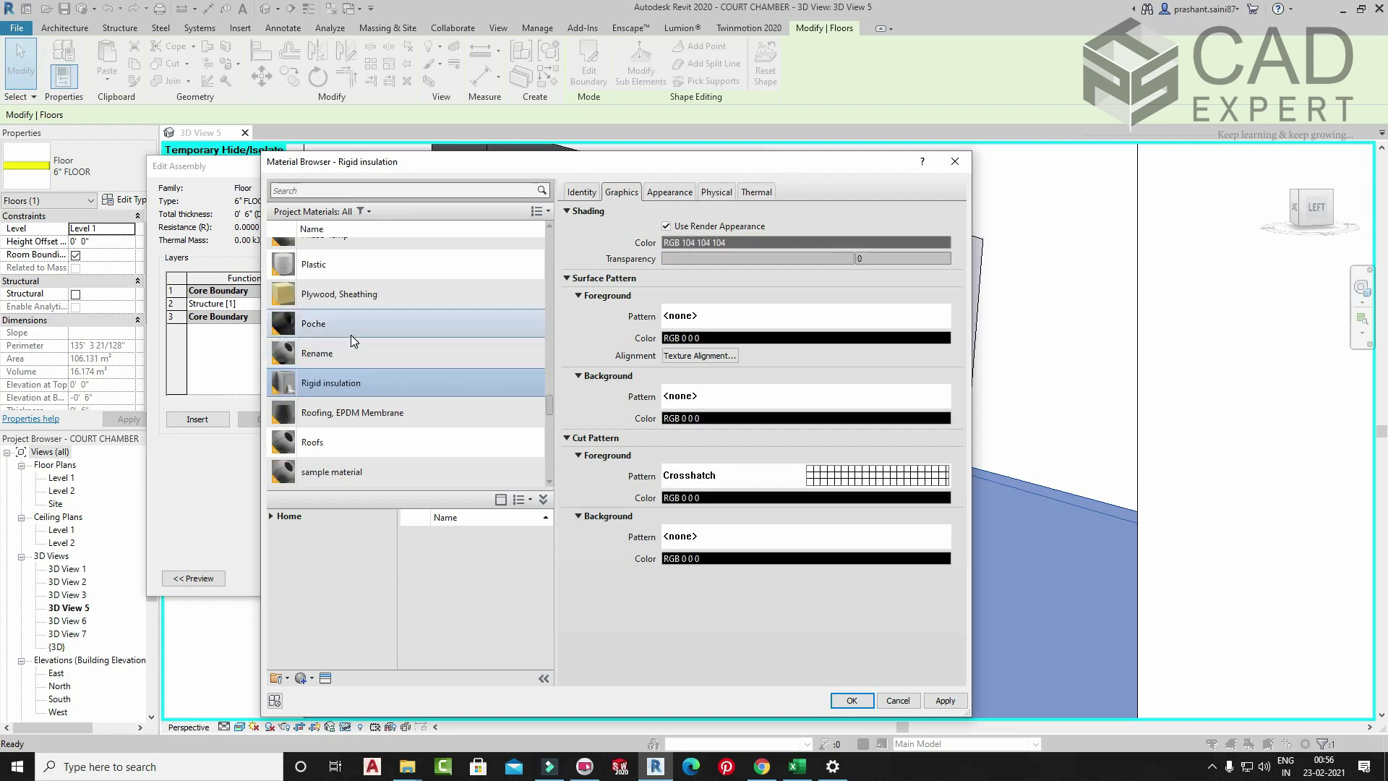
- Browse the project materials and search them for "wood"
{"action": "left_click", "coordinate": [351, 344]}
{"action": "scroll", "coordinate": [350, 314], "scroll_direction": "up", "scroll_amount": 3}
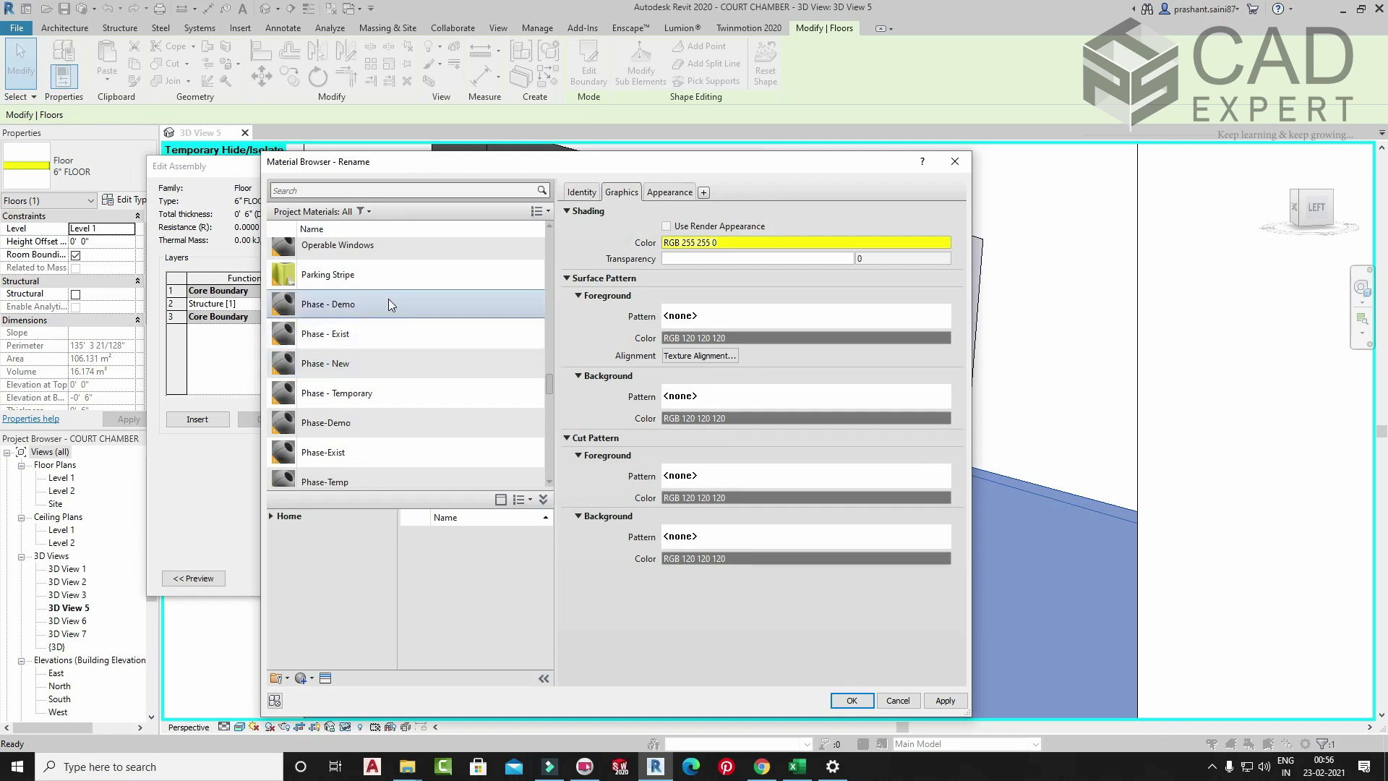
{"action": "scroll", "coordinate": [381, 331], "scroll_direction": "up", "scroll_amount": 3}
{"action": "left_click", "coordinate": [378, 352]}
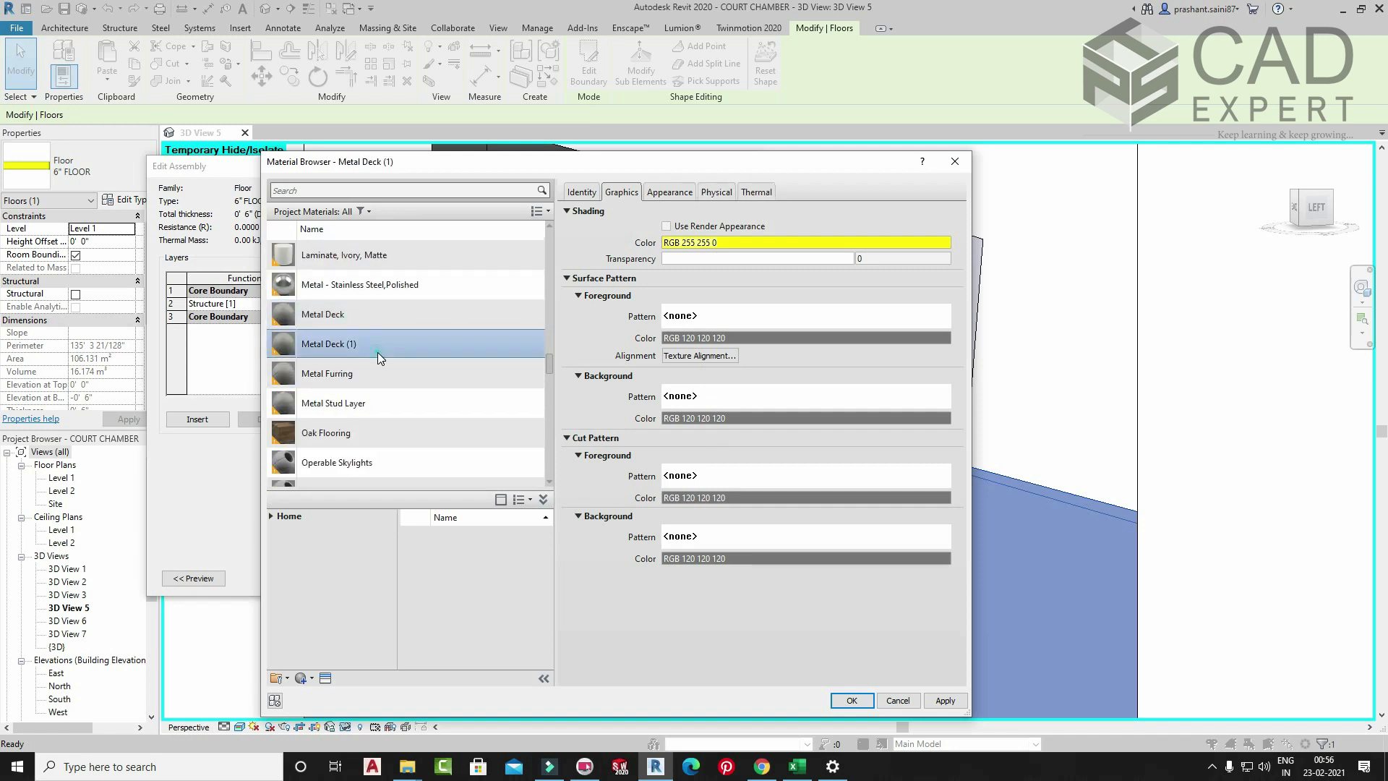
{"action": "scroll", "coordinate": [379, 346], "scroll_direction": "up", "scroll_amount": 1}
{"action": "left_click", "coordinate": [329, 187]}
{"action": "type", "text": "wood"}
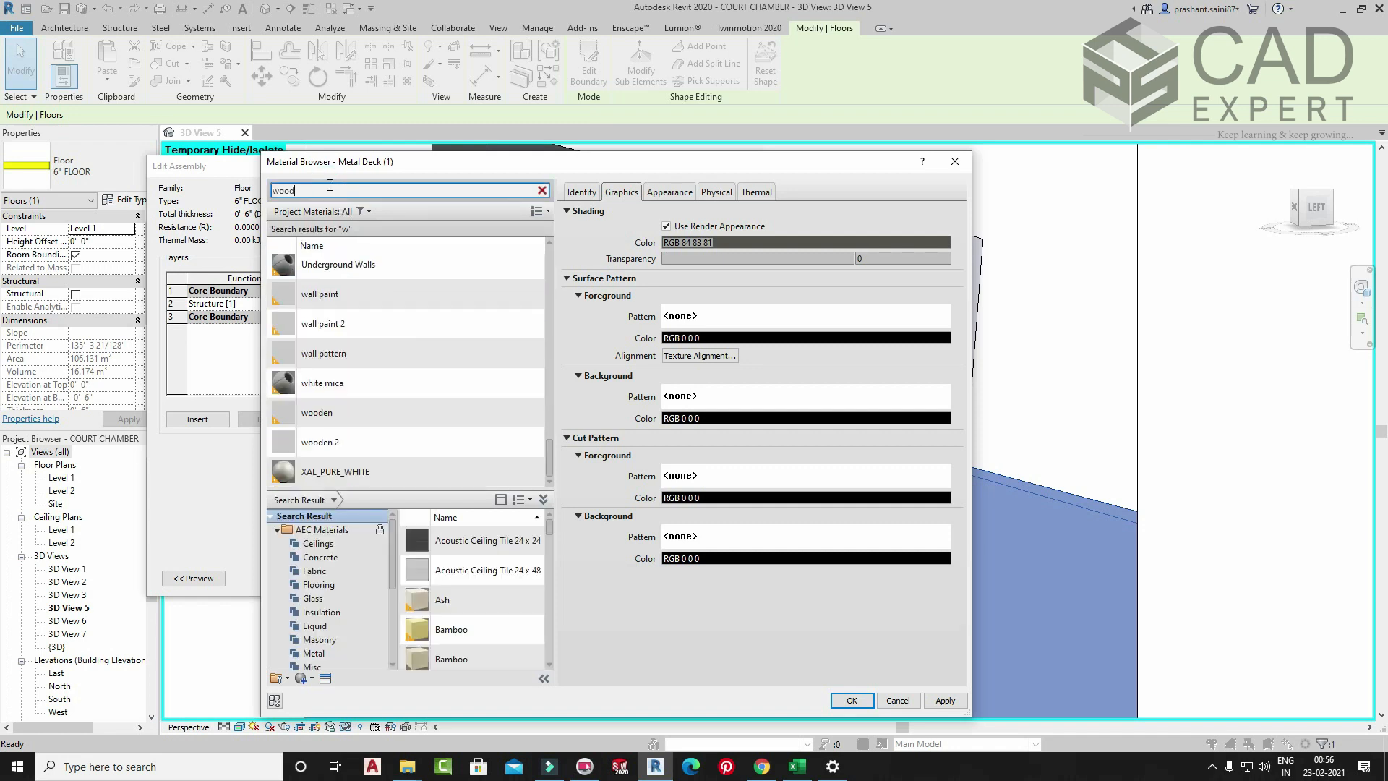
- Compare the graphics properties of the wood materials, from Oak Flooring and Plywood, Sheathing to wooden 2
{"action": "left_click", "coordinate": [350, 293]}
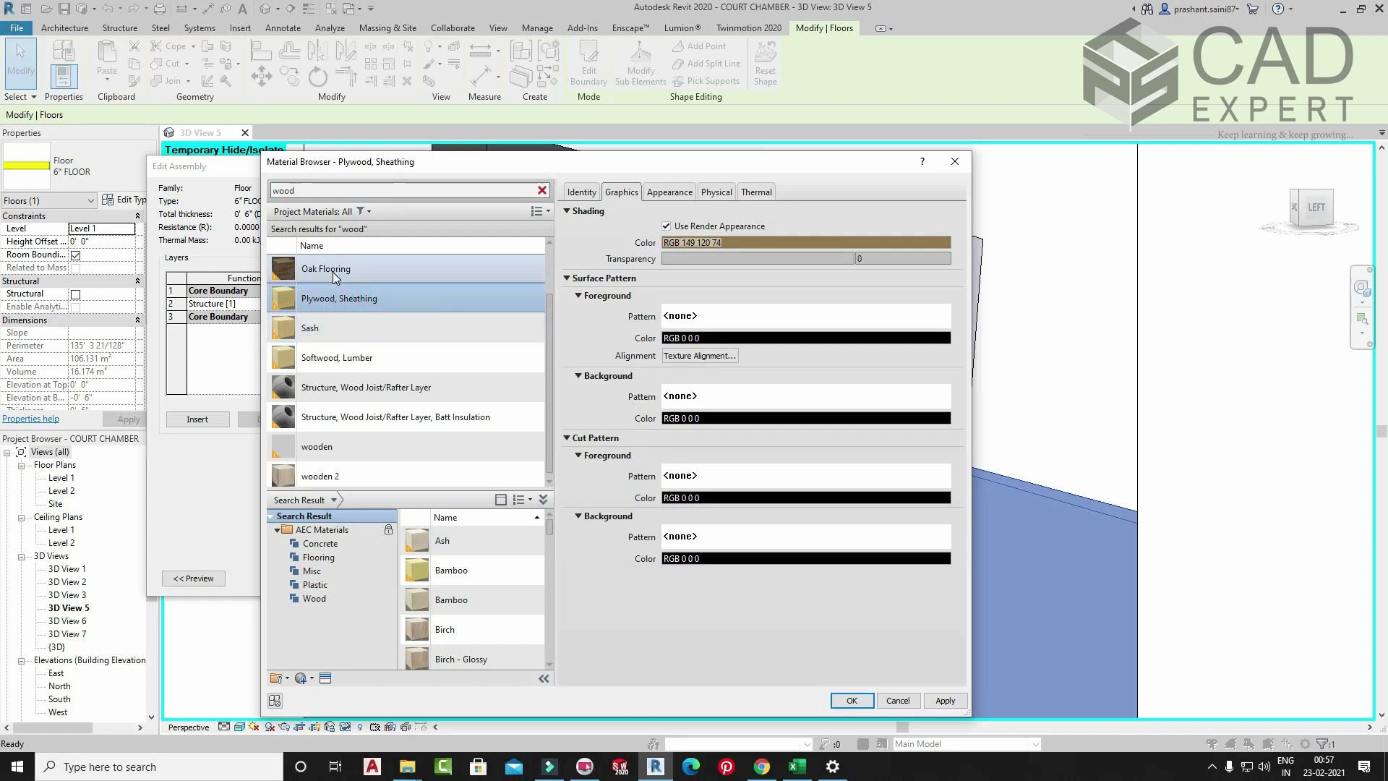
{"action": "left_click", "coordinate": [333, 274]}
{"action": "left_click", "coordinate": [328, 309]}
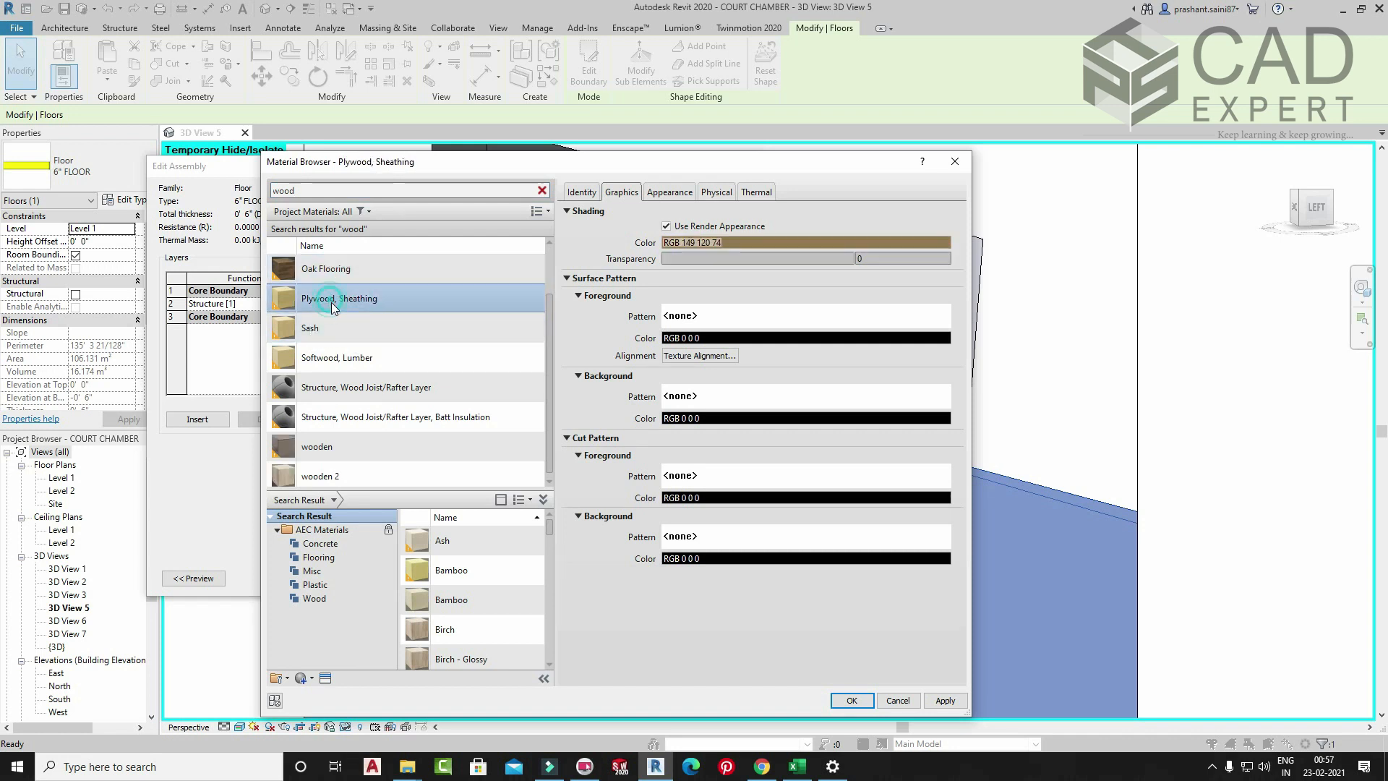
{"action": "left_click", "coordinate": [341, 322]}
{"action": "left_click", "coordinate": [340, 357]}
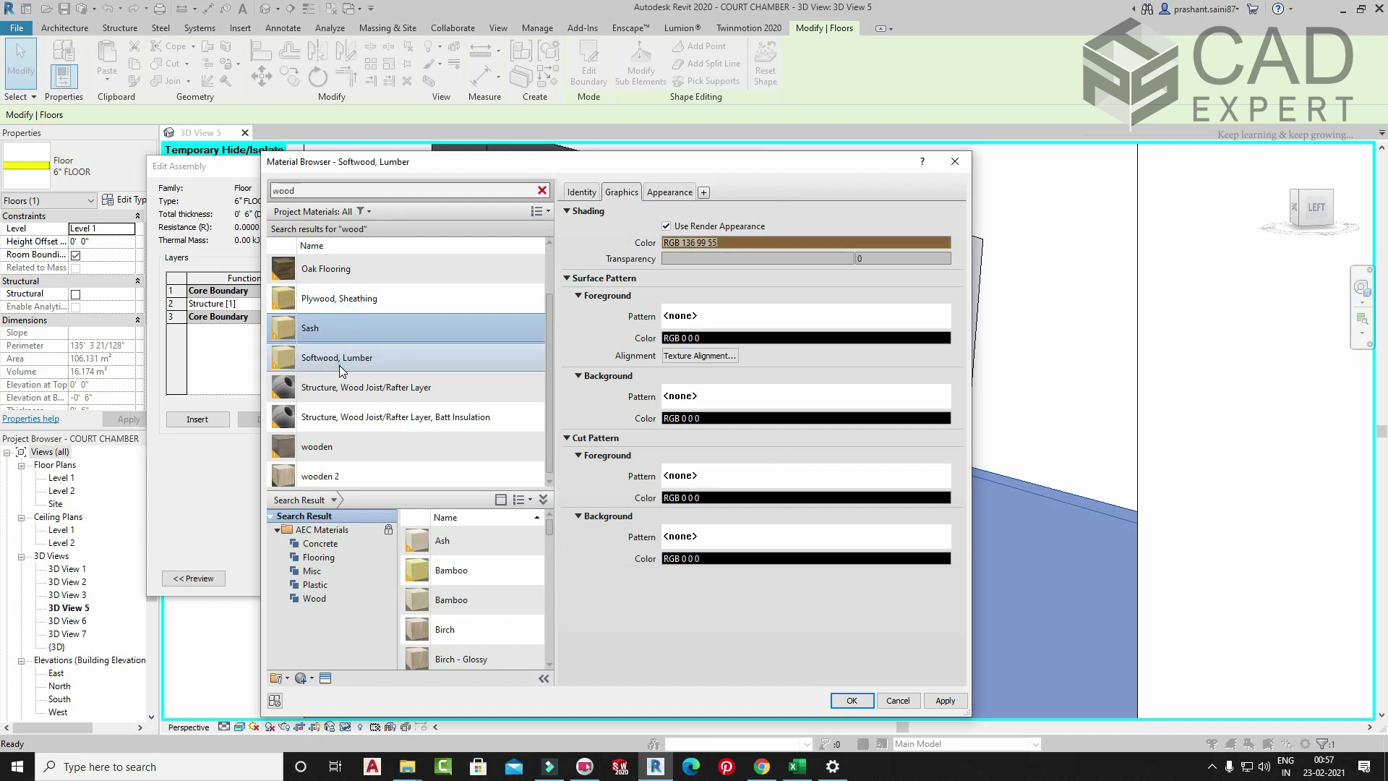
{"action": "left_click", "coordinate": [338, 447]}
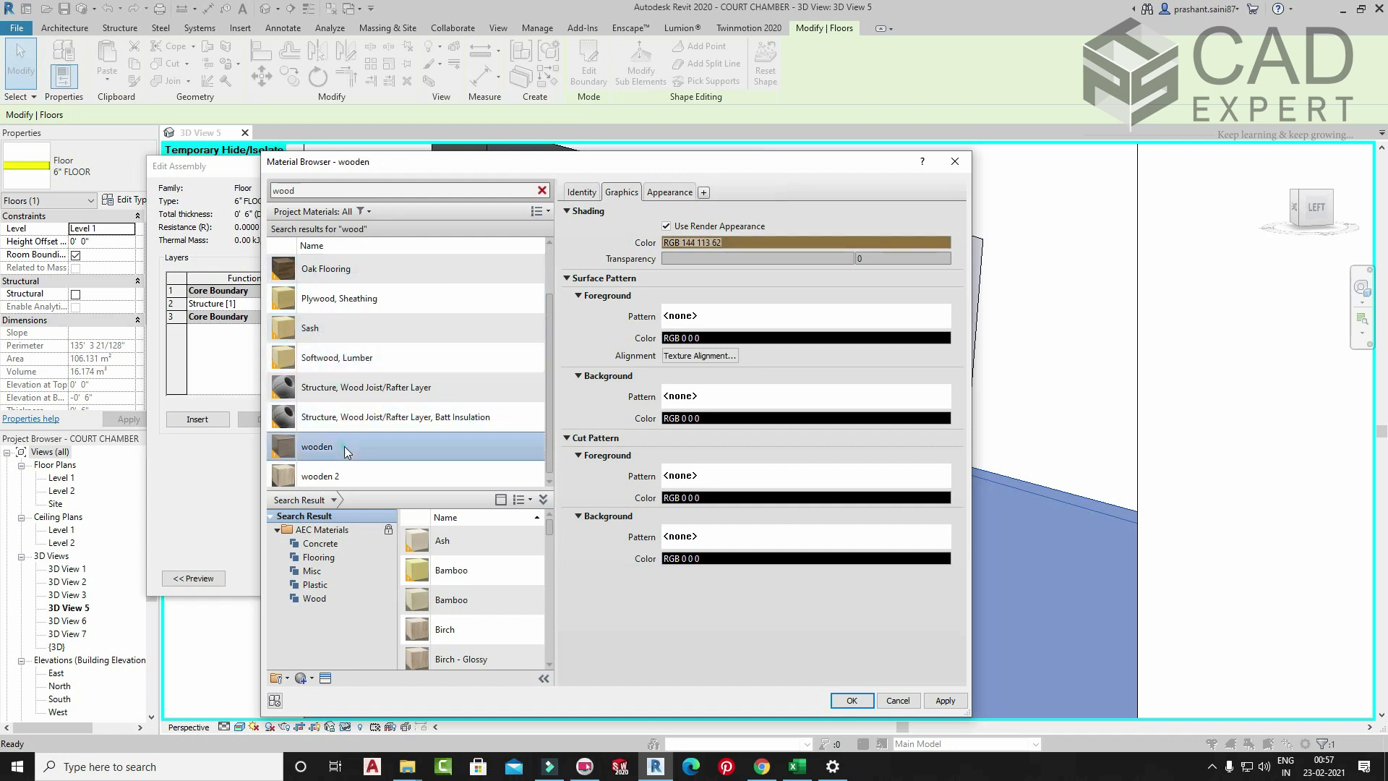
{"action": "left_click", "coordinate": [344, 471]}
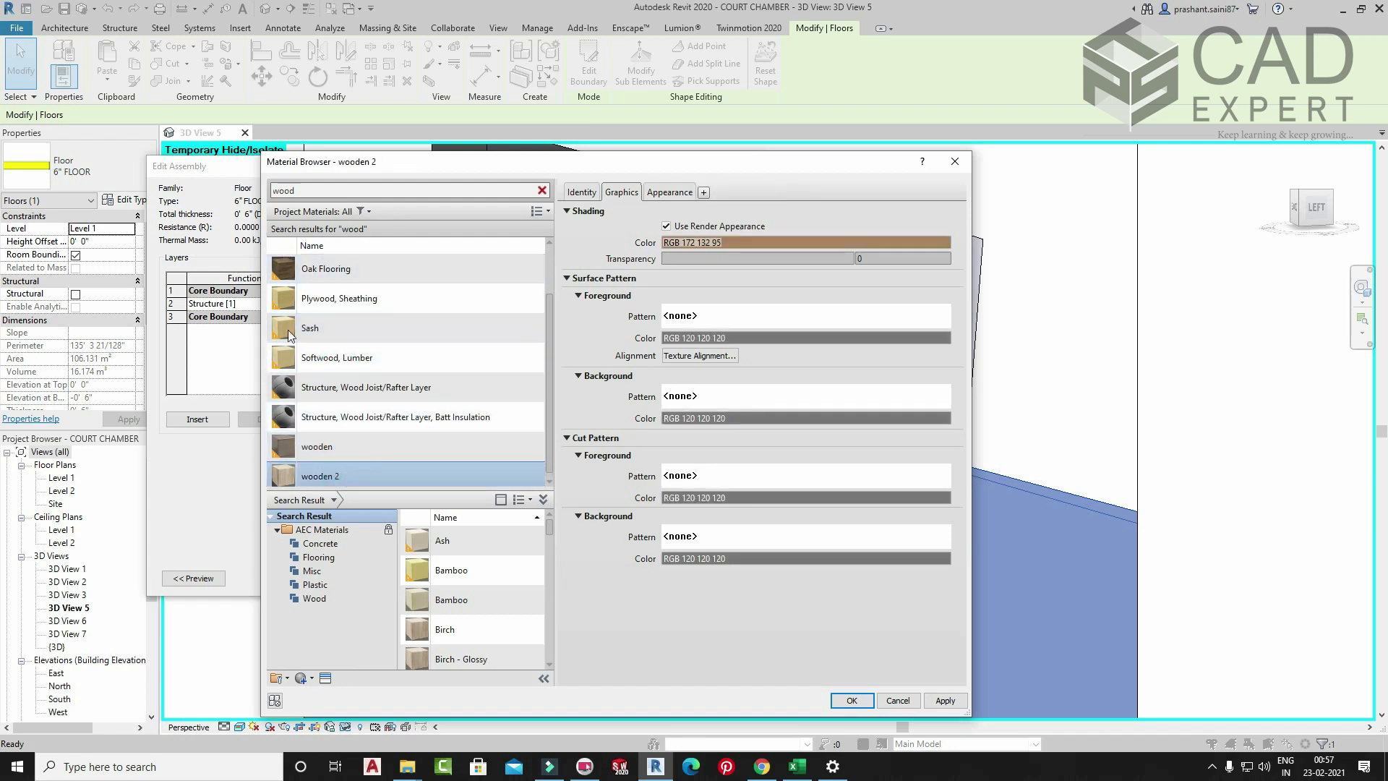
- Examine the appearance properties of wooden 2, Softwood, Lumber and Oak Flooring
{"action": "left_click", "coordinate": [668, 193]}
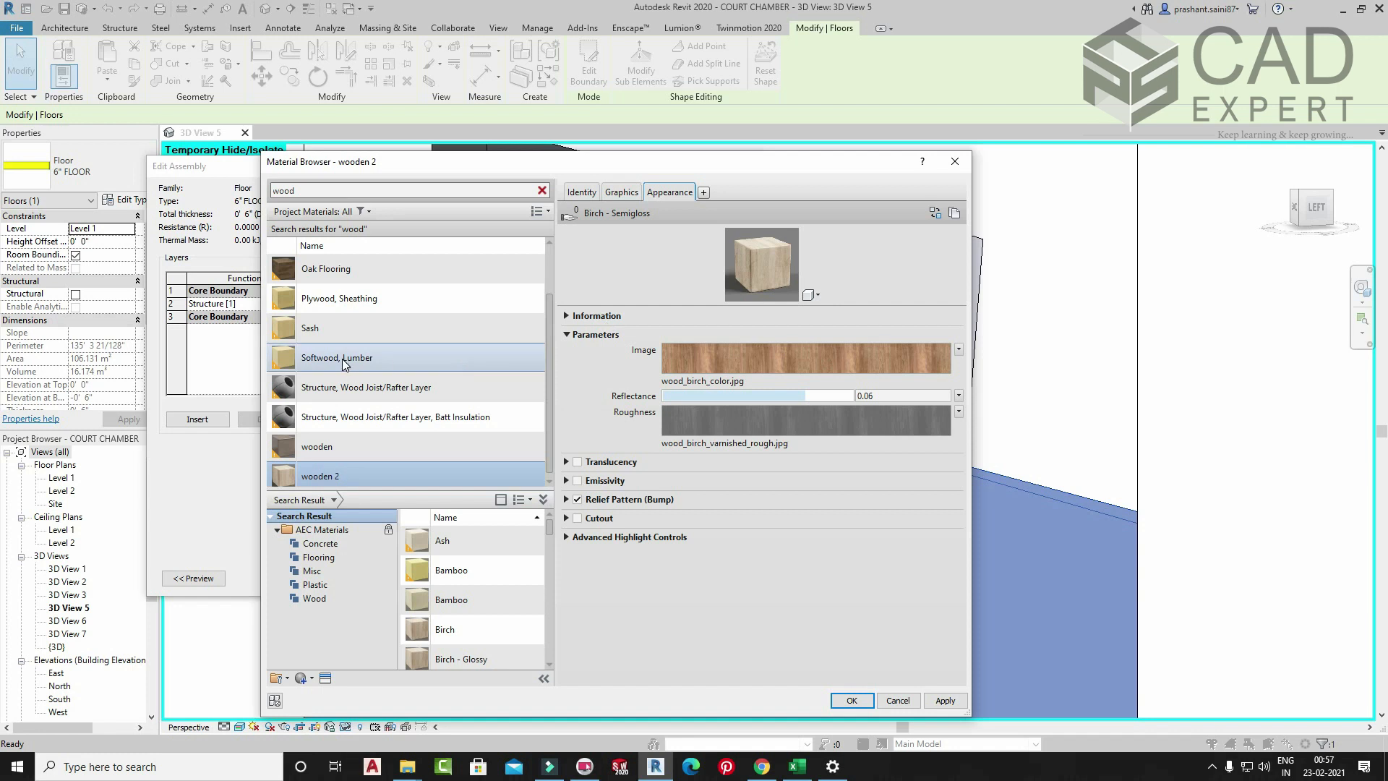
{"action": "left_click", "coordinate": [304, 359]}
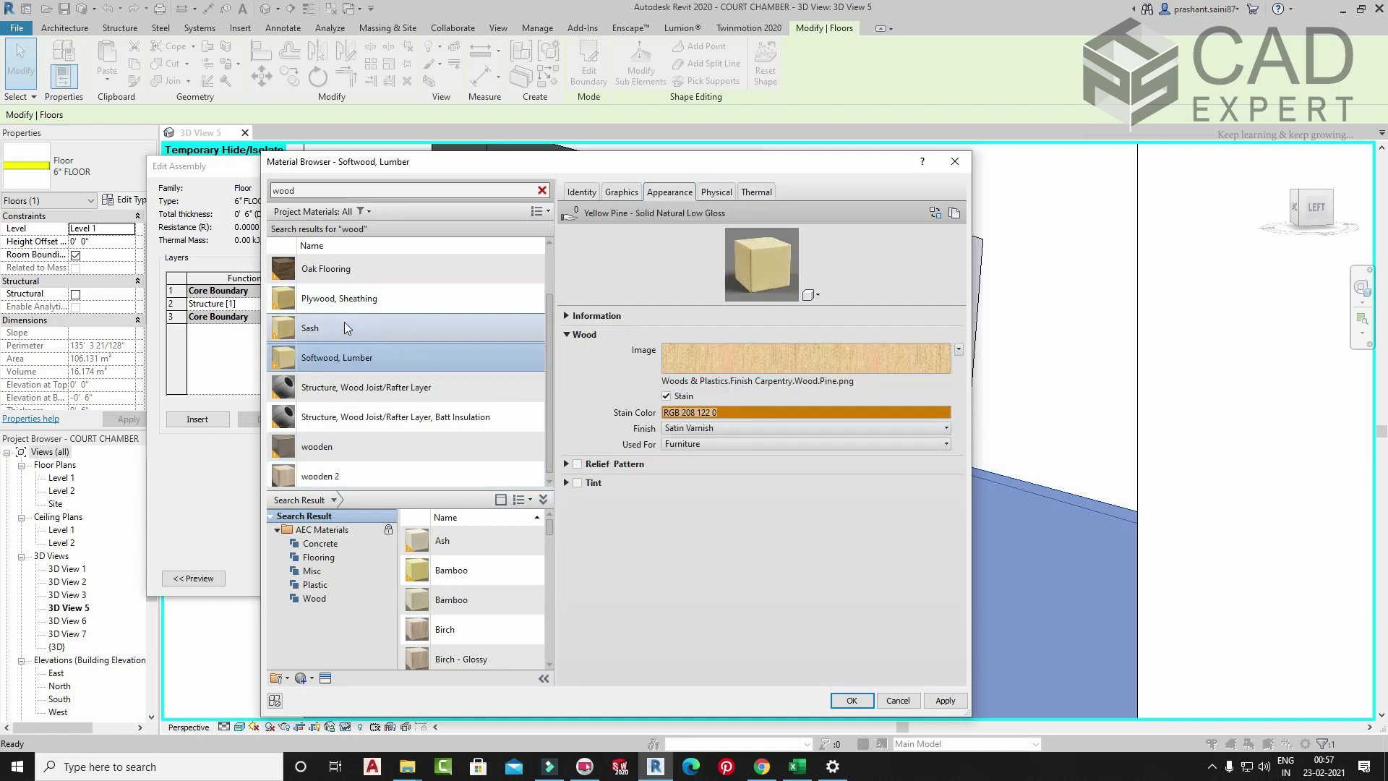
{"action": "left_click", "coordinate": [308, 273]}
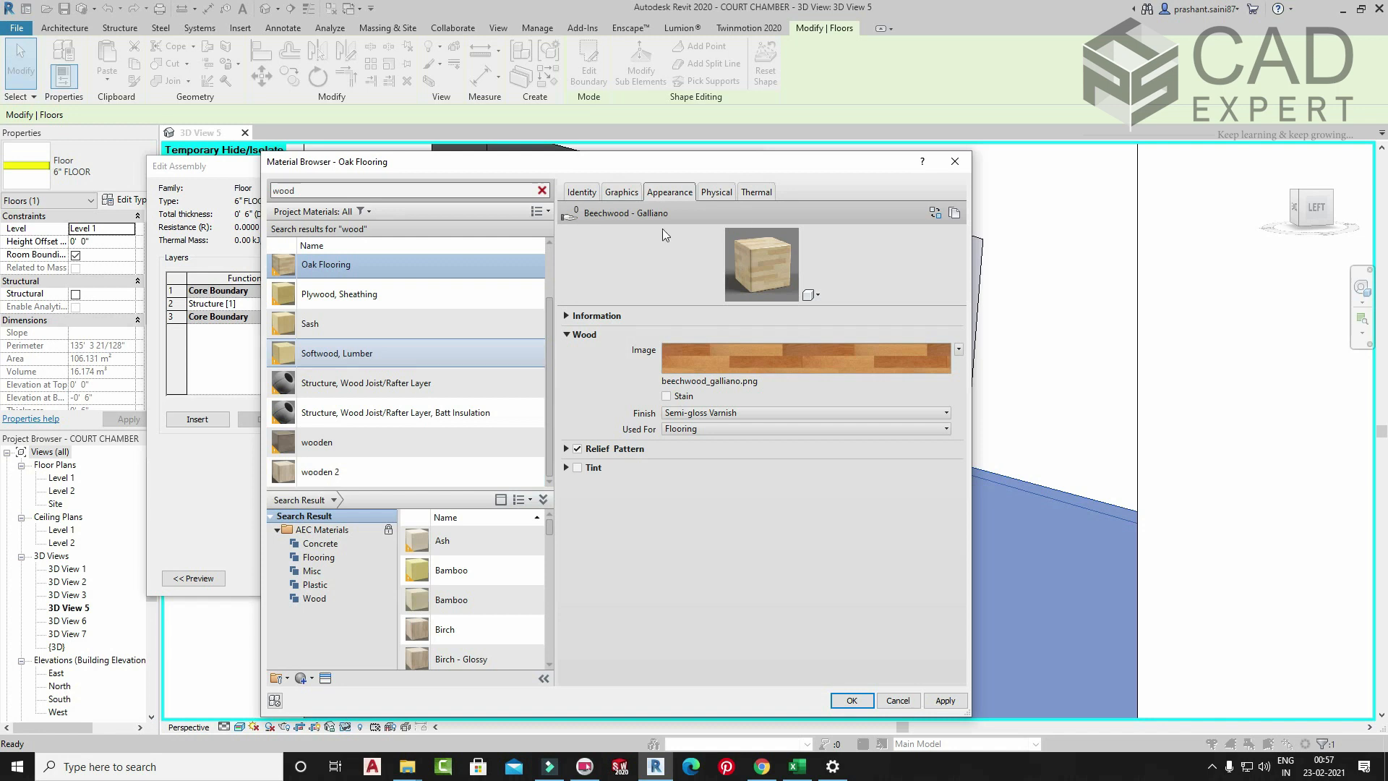
- Enlarge the Oak Flooring appearance preview, reposition the material browser and set the preview scene to Sphere
{"action": "left_click_drag", "start_coordinate": [830, 303], "coordinate": [814, 398]}
{"action": "left_click_drag", "start_coordinate": [802, 187], "coordinate": [565, 140]}
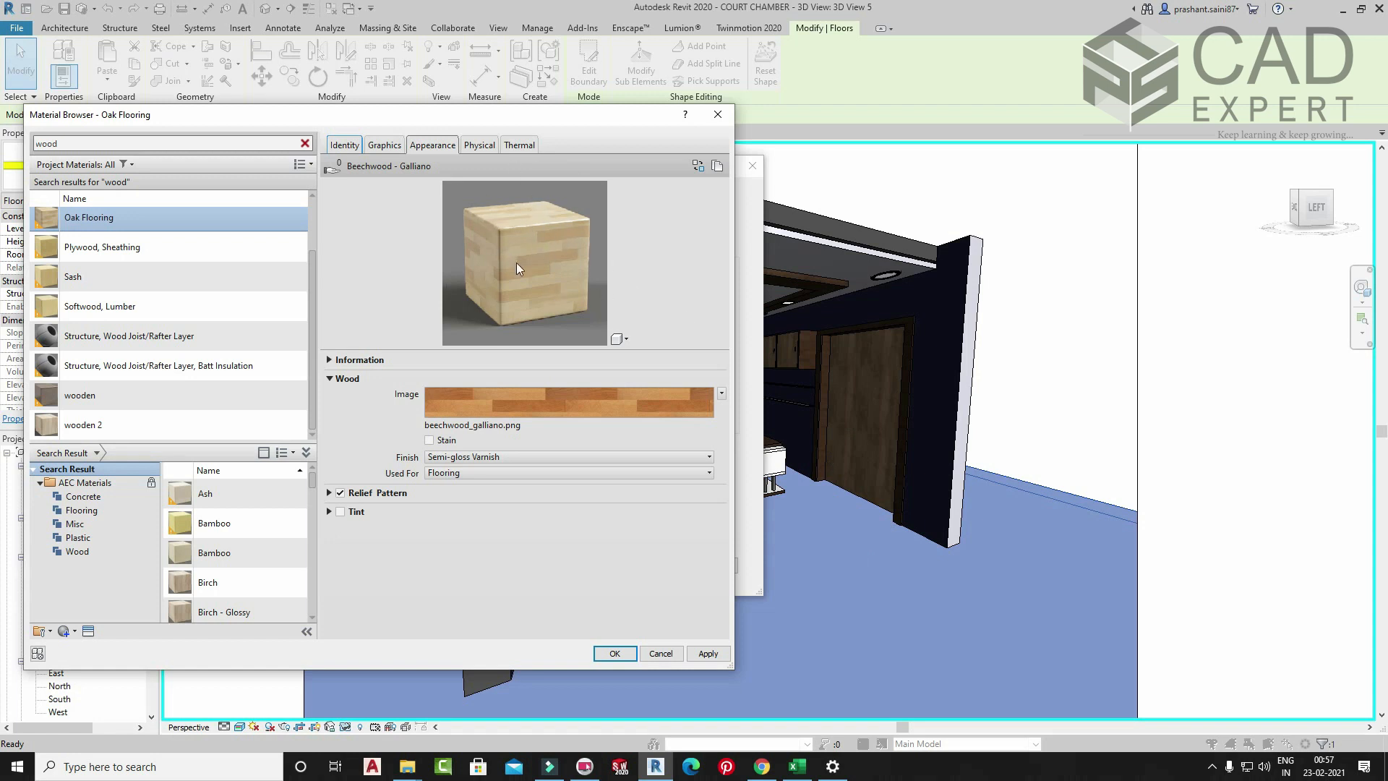
{"action": "left_click", "coordinate": [618, 338]}
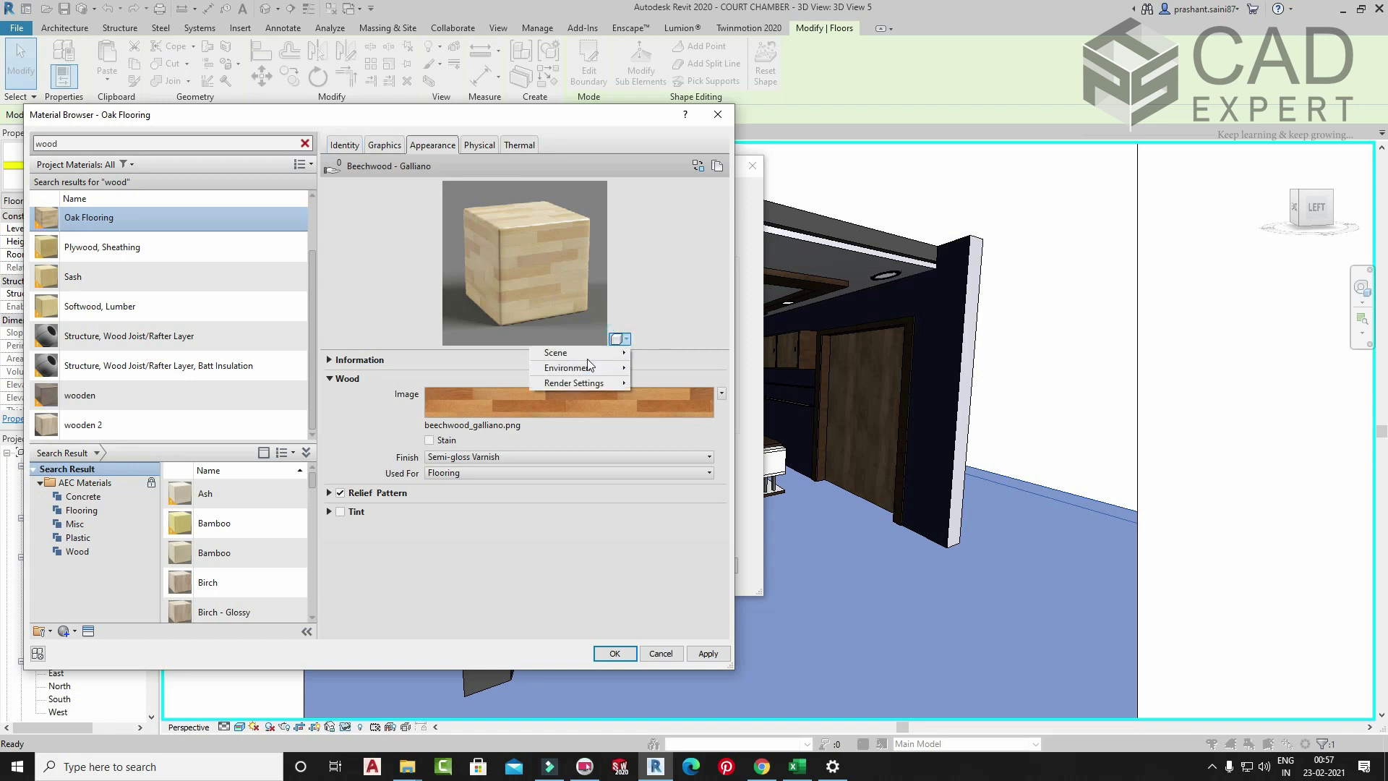
{"action": "left_click", "coordinate": [586, 354]}
{"action": "left_click", "coordinate": [656, 353]}
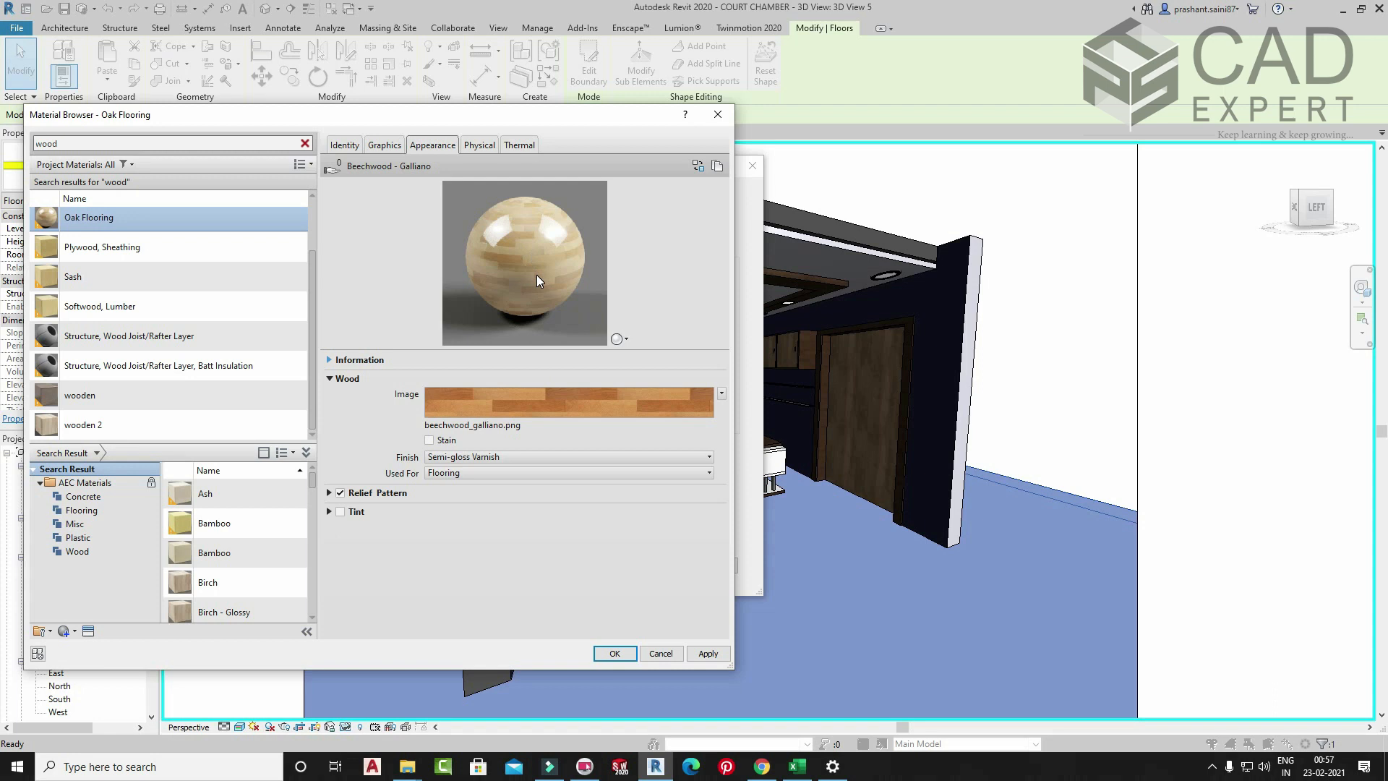
- Set the Oak Flooring preview scene to Cylinder
{"action": "left_click", "coordinate": [619, 338]}
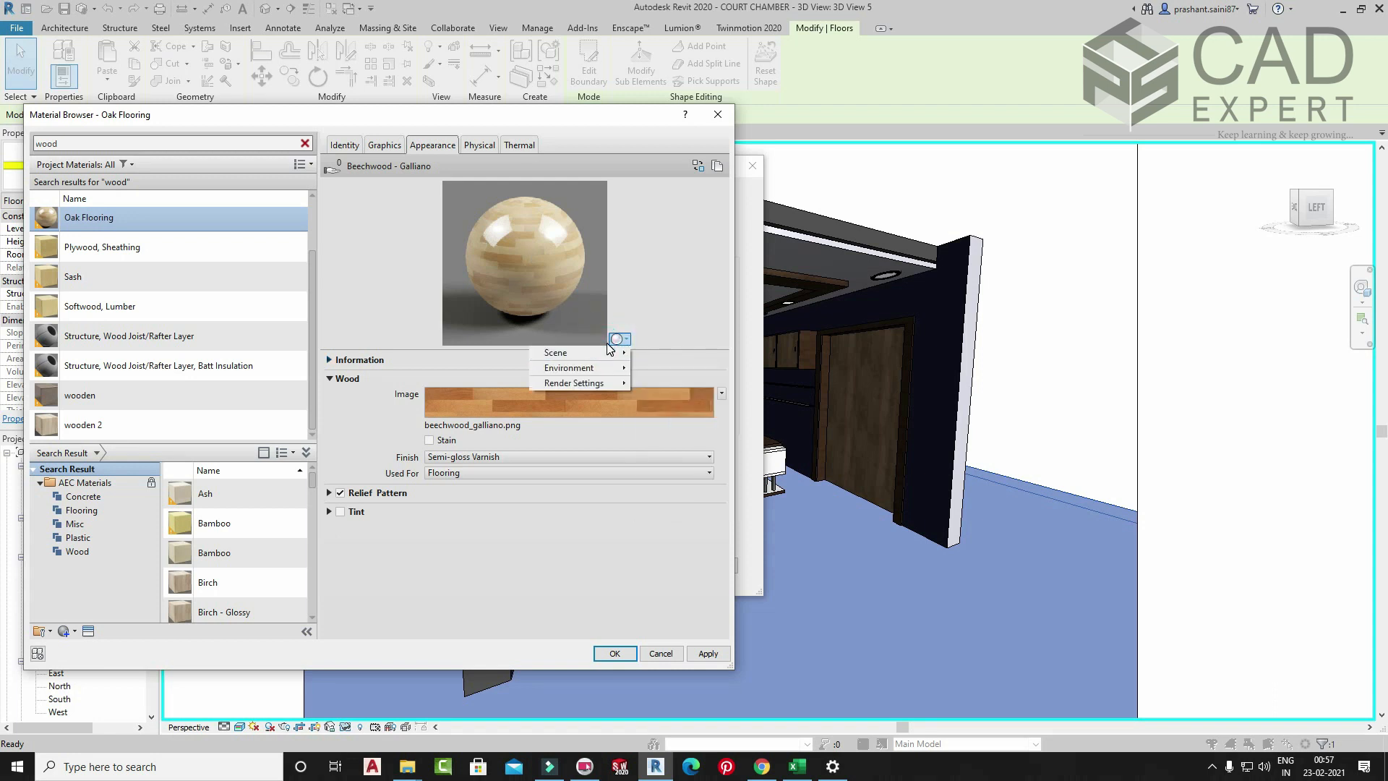
{"action": "left_click", "coordinate": [618, 339]}
{"action": "left_click", "coordinate": [618, 339]}
{"action": "mouse_move", "coordinate": [618, 353]}
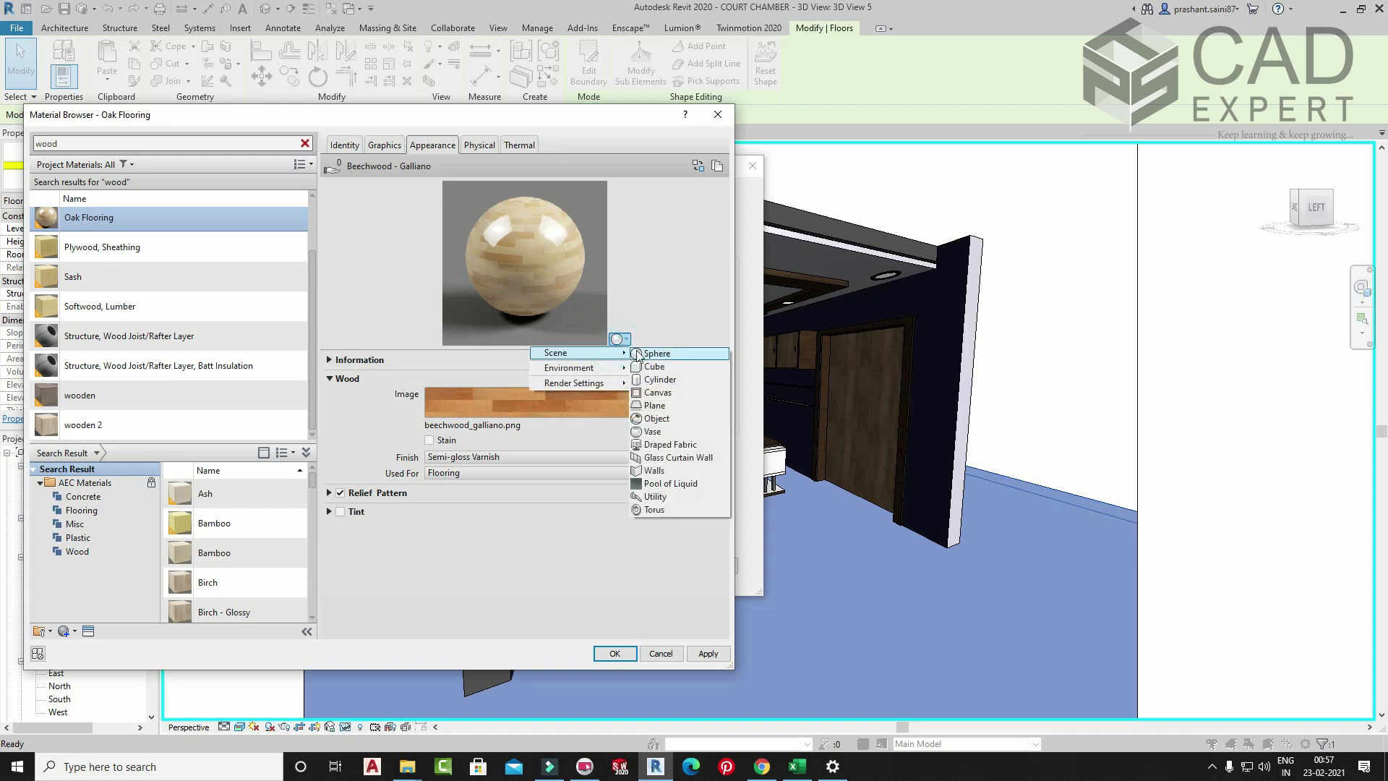
{"action": "left_click", "coordinate": [664, 380]}
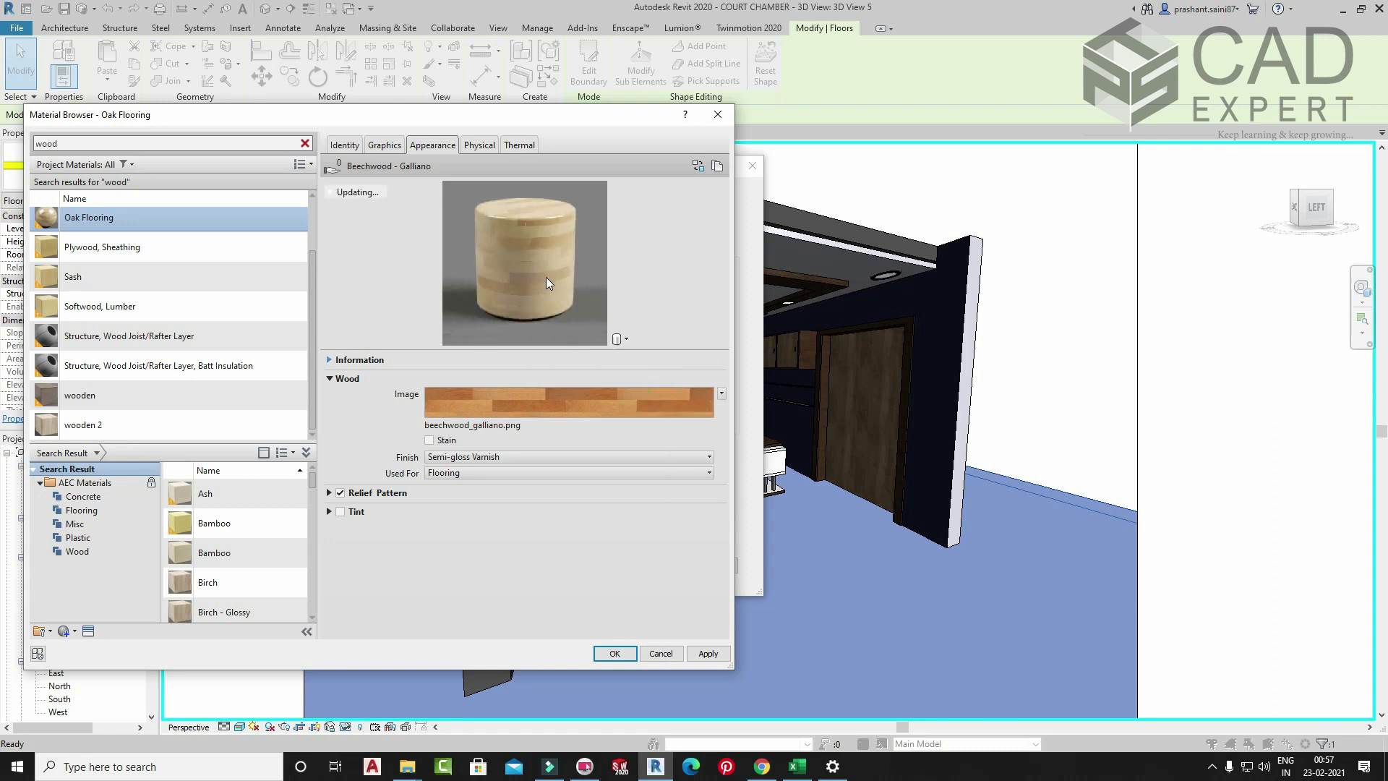
- Preview the Oak Flooring appearance in the Object scene and in the Glass Curtain Wall scene
{"action": "left_click", "coordinate": [618, 339]}
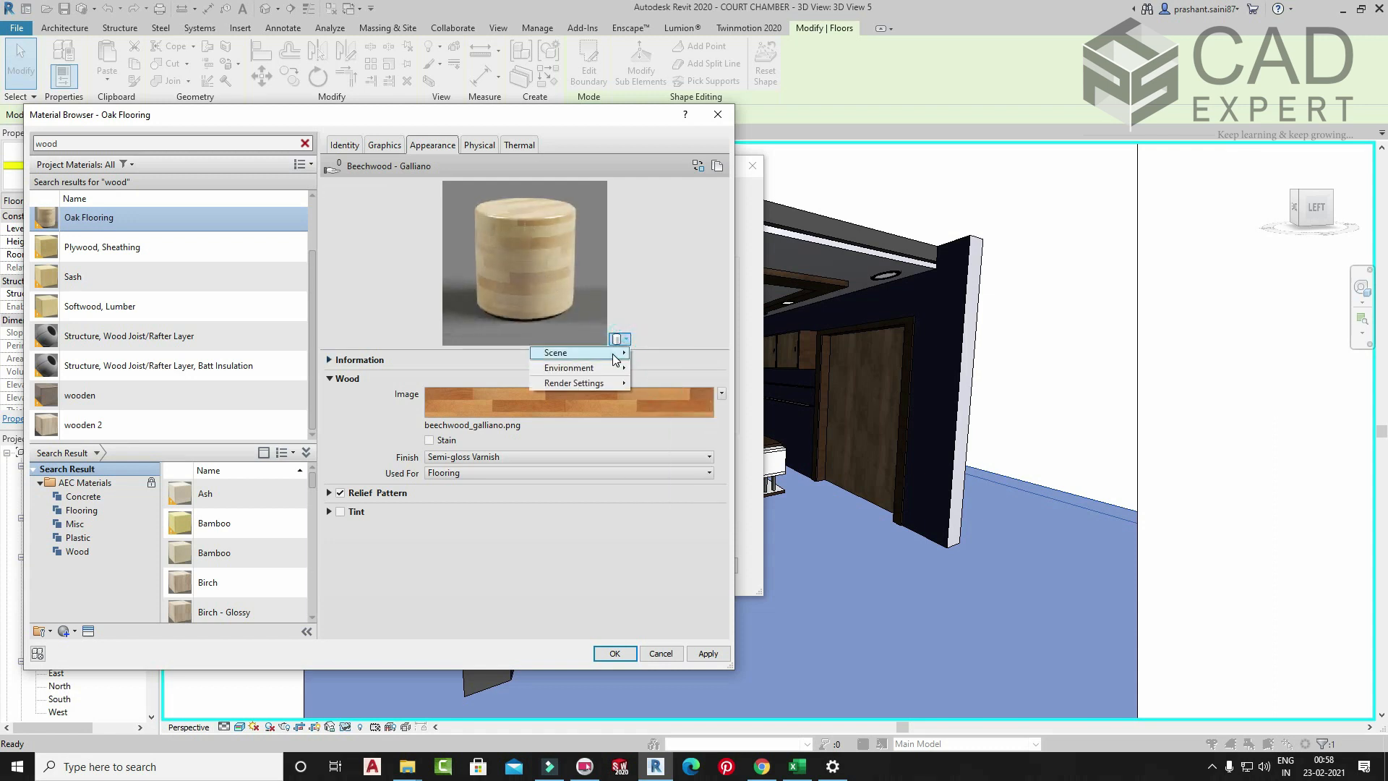
{"action": "mouse_move", "coordinate": [618, 352]}
{"action": "left_click", "coordinate": [662, 419]}
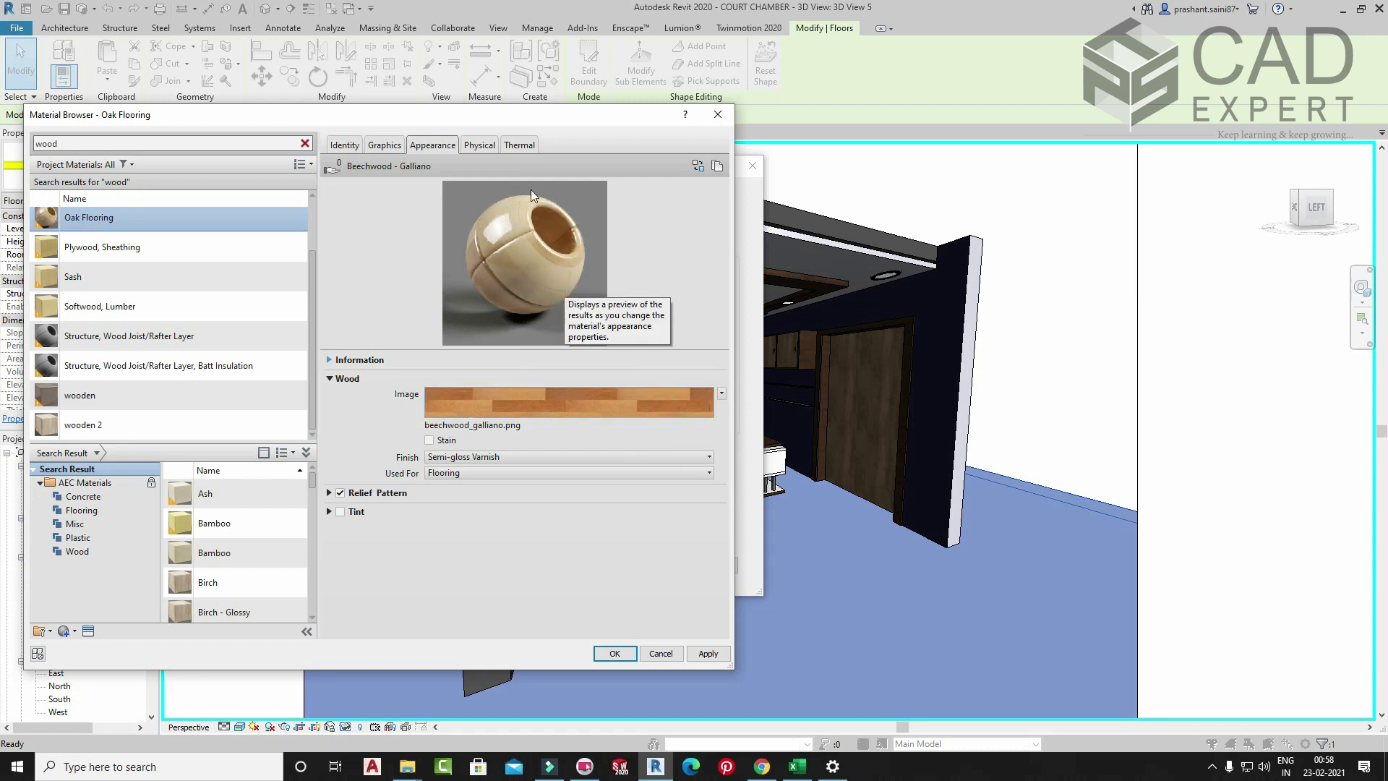
{"action": "left_click", "coordinate": [620, 339]}
{"action": "left_click", "coordinate": [622, 358]}
{"action": "left_click", "coordinate": [625, 332]}
{"action": "left_click", "coordinate": [619, 338]}
{"action": "mouse_move", "coordinate": [614, 353]}
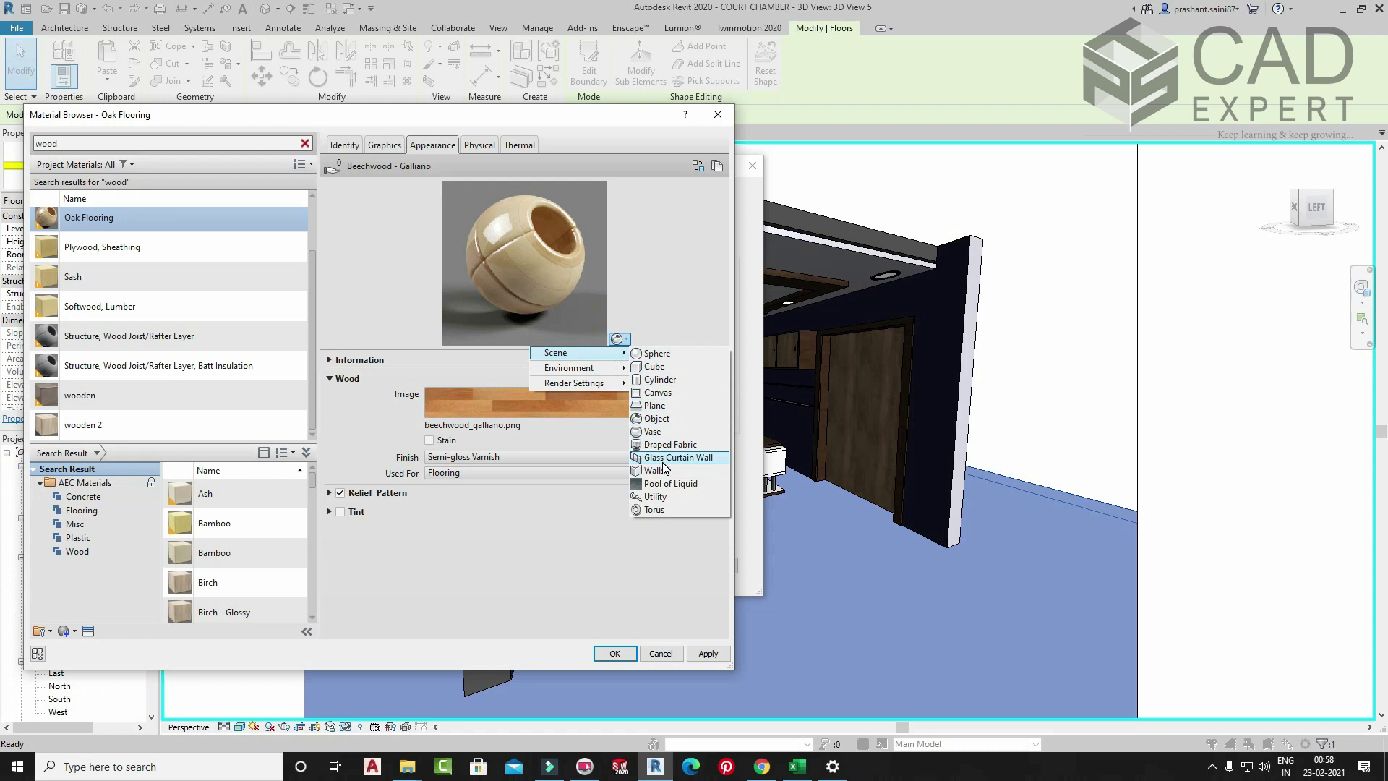
{"action": "left_click", "coordinate": [666, 470]}
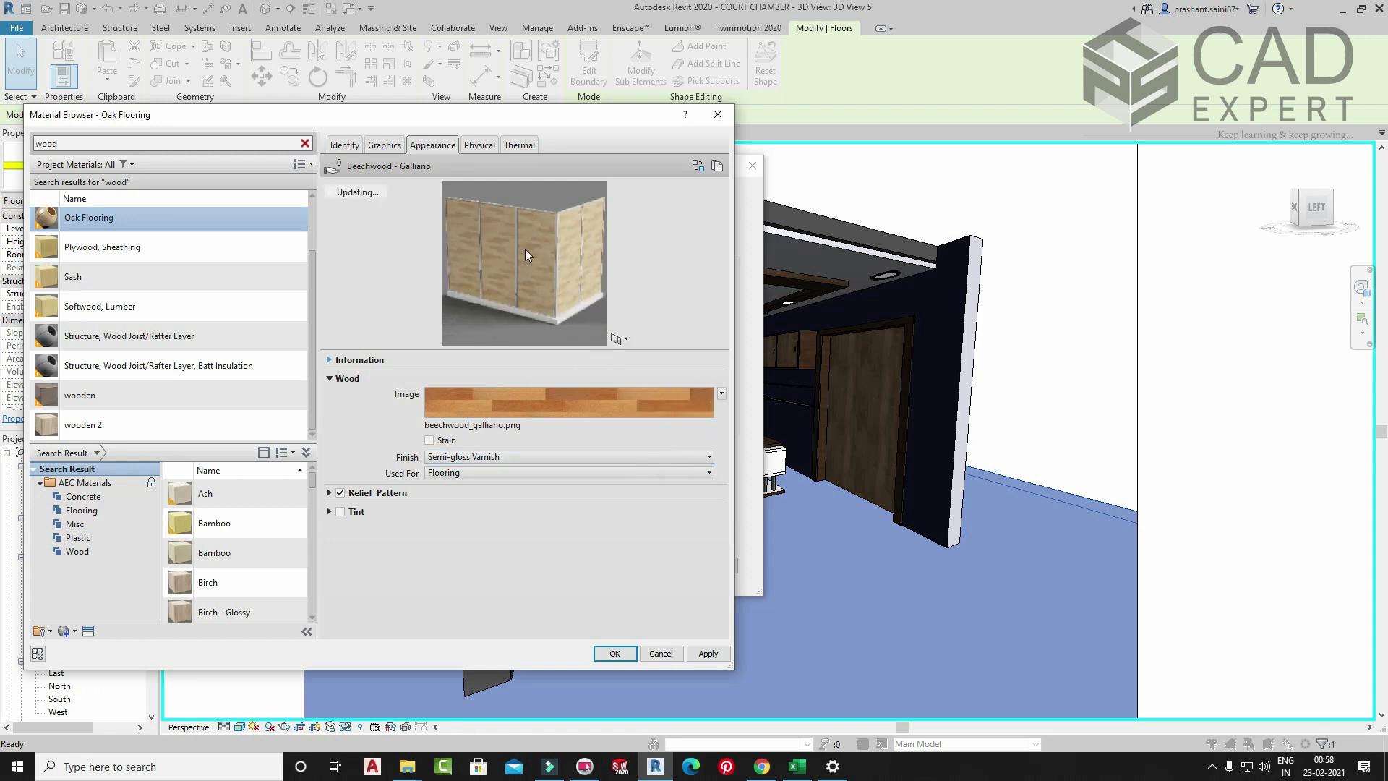
- Preview the Oak Flooring appearance in the Pool of Liquid scene and in the Torus scene
{"action": "left_click", "coordinate": [619, 339]}
{"action": "mouse_move", "coordinate": [614, 353]}
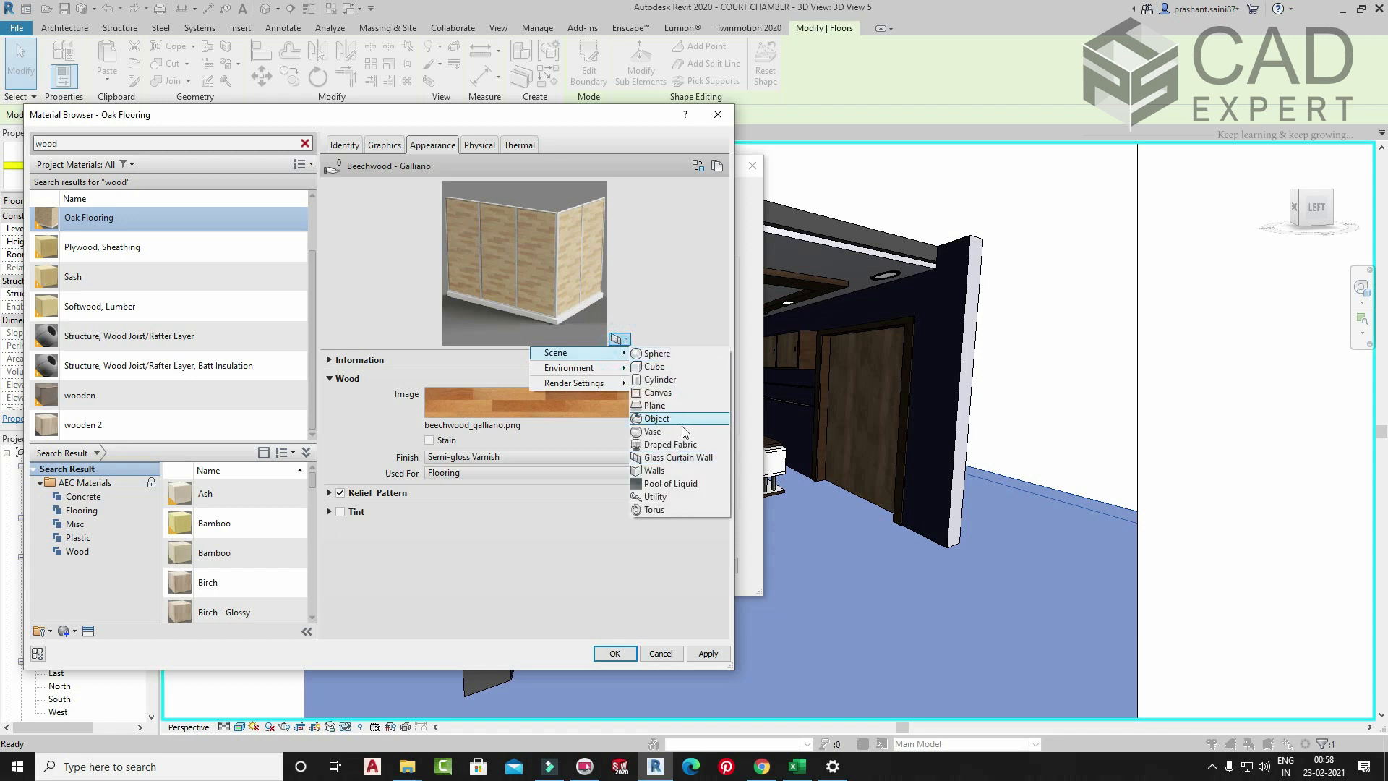
{"action": "left_click", "coordinate": [668, 483]}
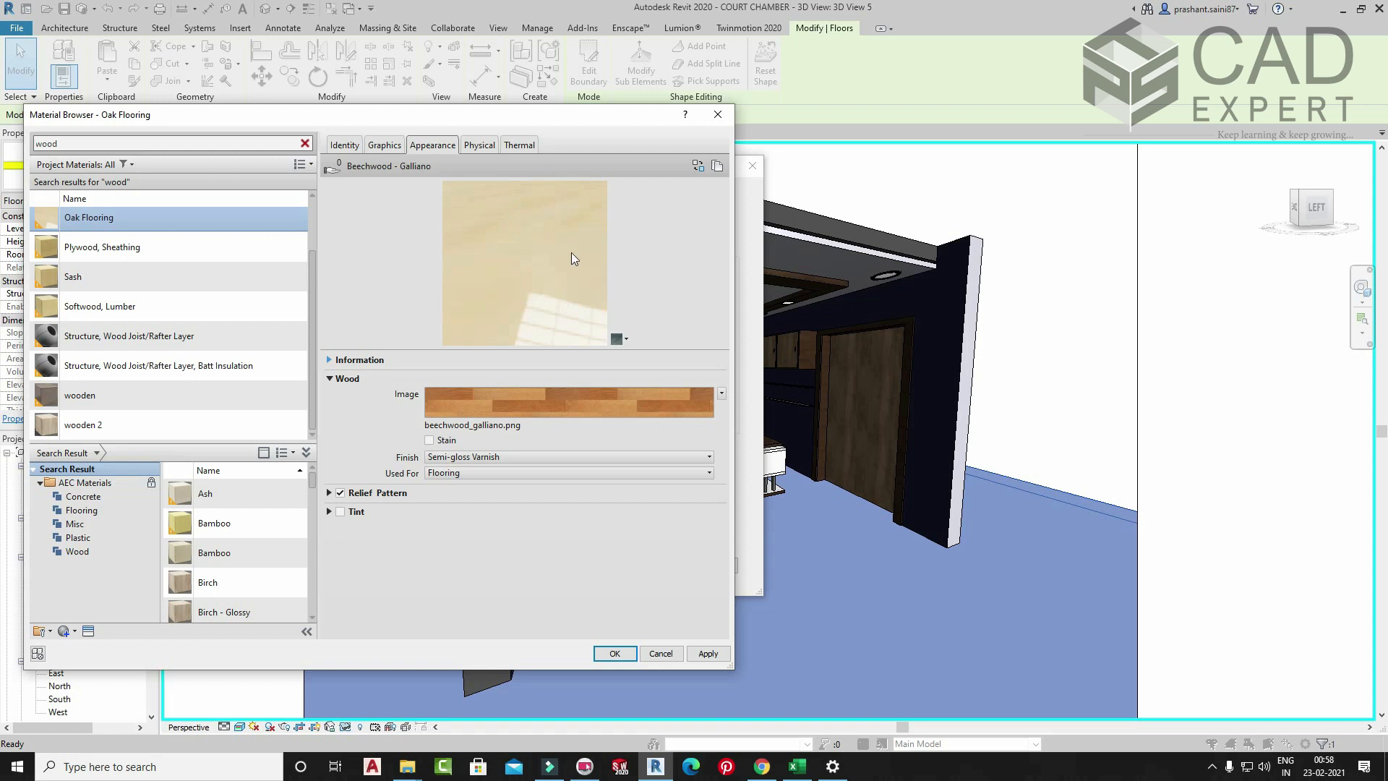
{"action": "left_click", "coordinate": [626, 339]}
{"action": "mouse_move", "coordinate": [614, 353]}
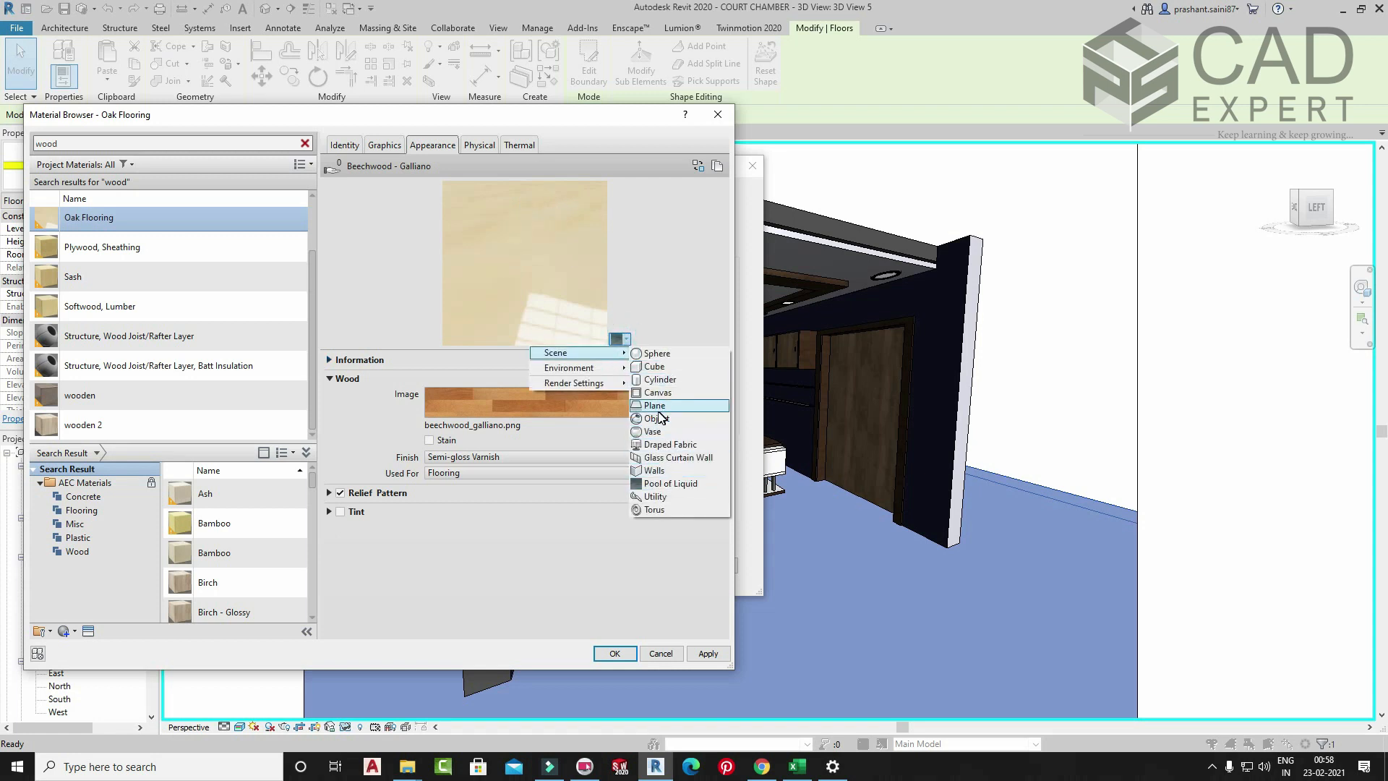
{"action": "left_click", "coordinate": [666, 508]}
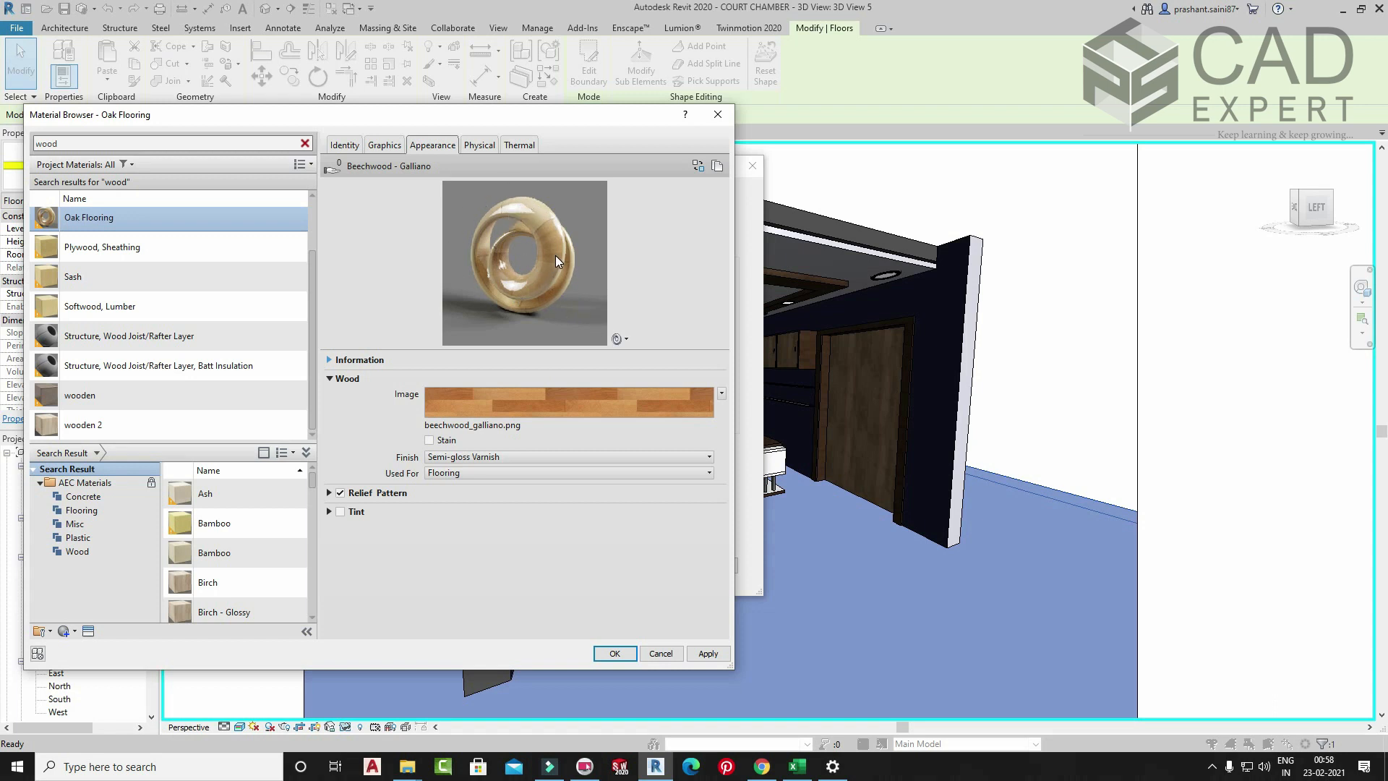
- Set the Oak Flooring preview scene to Object
{"action": "left_click", "coordinate": [616, 338]}
{"action": "left_click", "coordinate": [618, 339]}
{"action": "left_click", "coordinate": [621, 339]}
{"action": "mouse_move", "coordinate": [622, 353]}
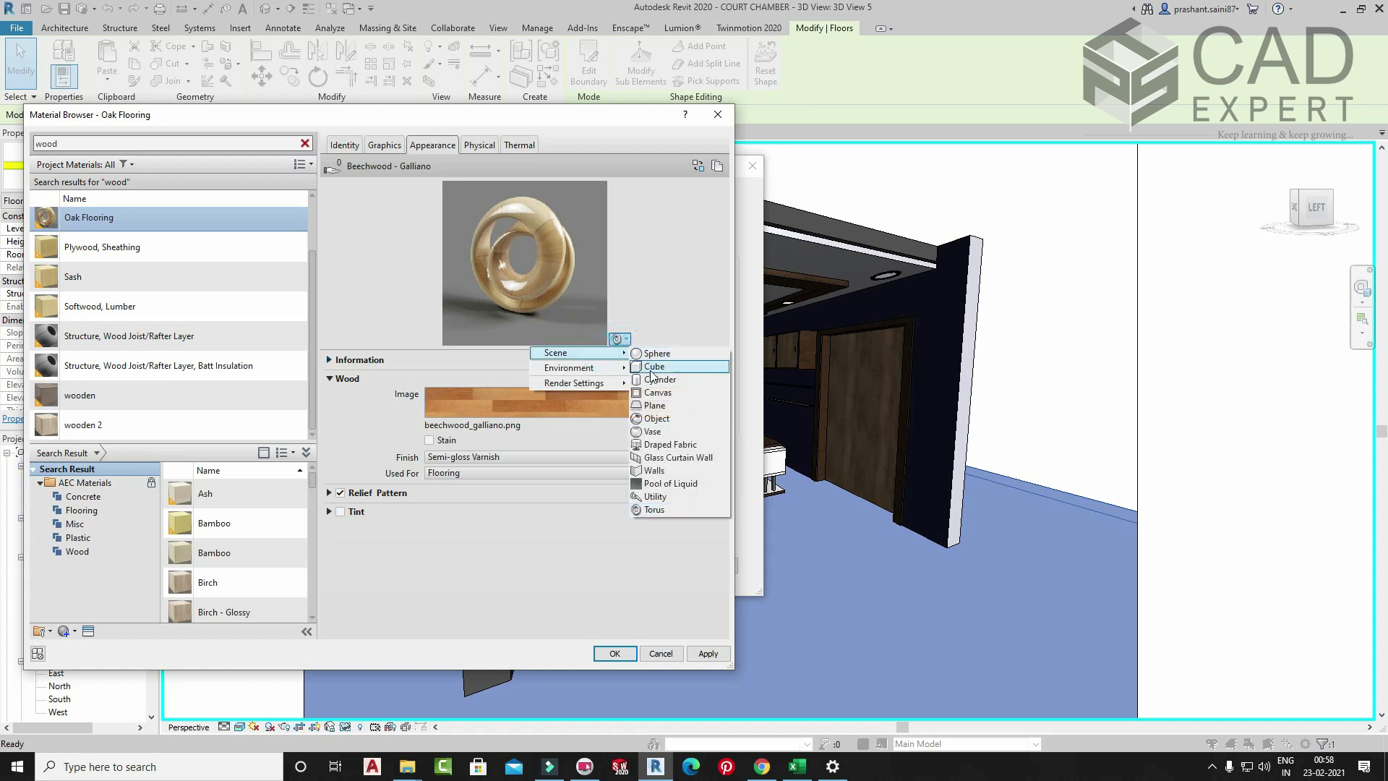
{"action": "left_click", "coordinate": [656, 418]}
- Try the Plaza preview environment for Oak Flooring and switch back to Grid Light
{"action": "left_click", "coordinate": [617, 338]}
{"action": "mouse_move", "coordinate": [613, 370]}
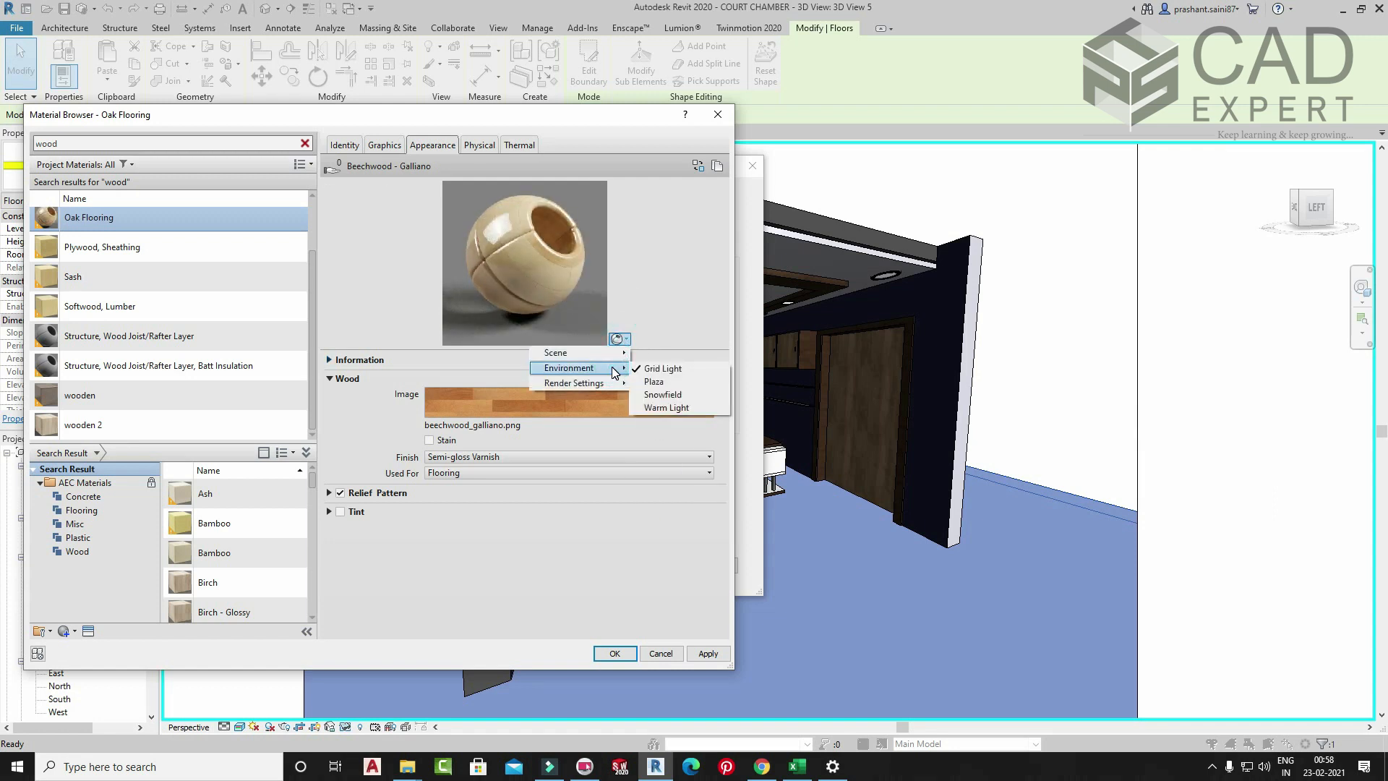
{"action": "left_click", "coordinate": [667, 385]}
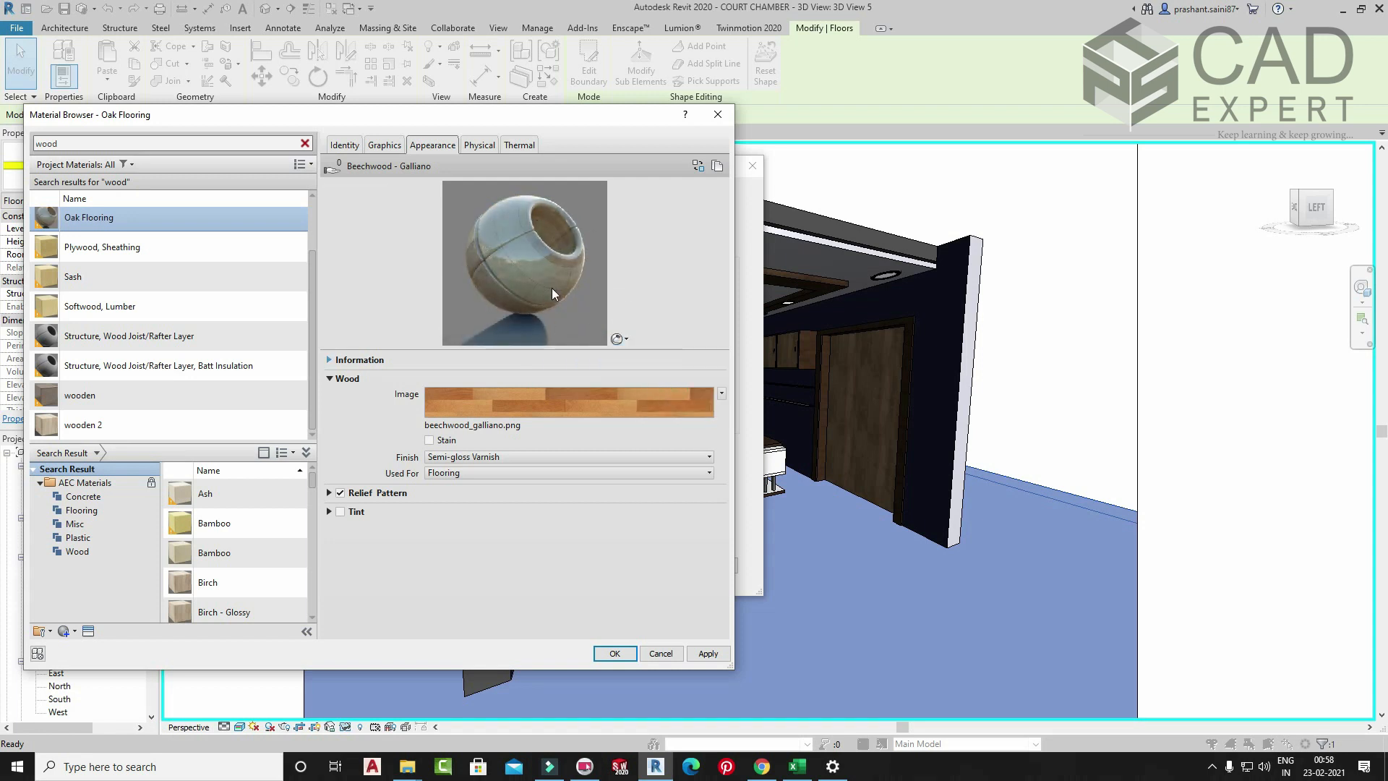
{"action": "left_click", "coordinate": [623, 340]}
{"action": "mouse_move", "coordinate": [604, 370]}
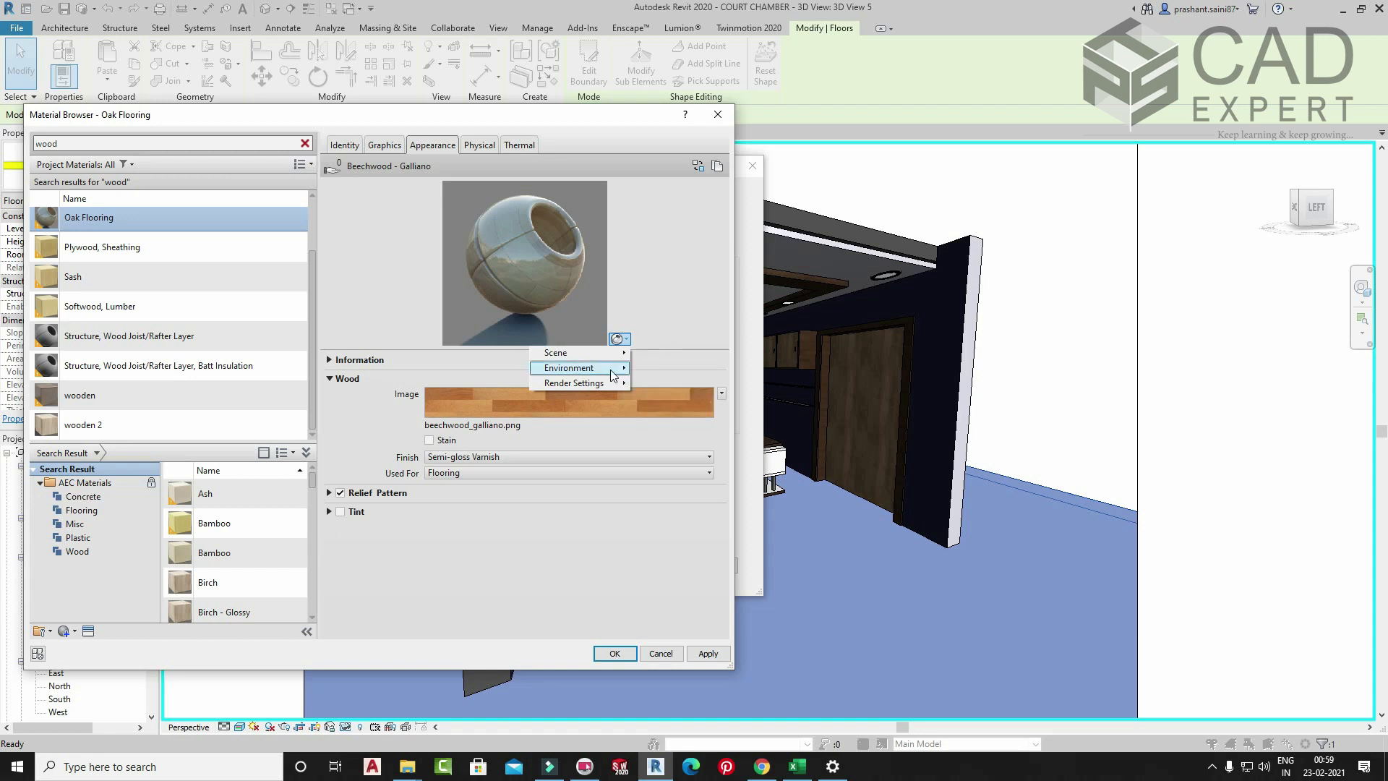
{"action": "left_click", "coordinate": [644, 370]}
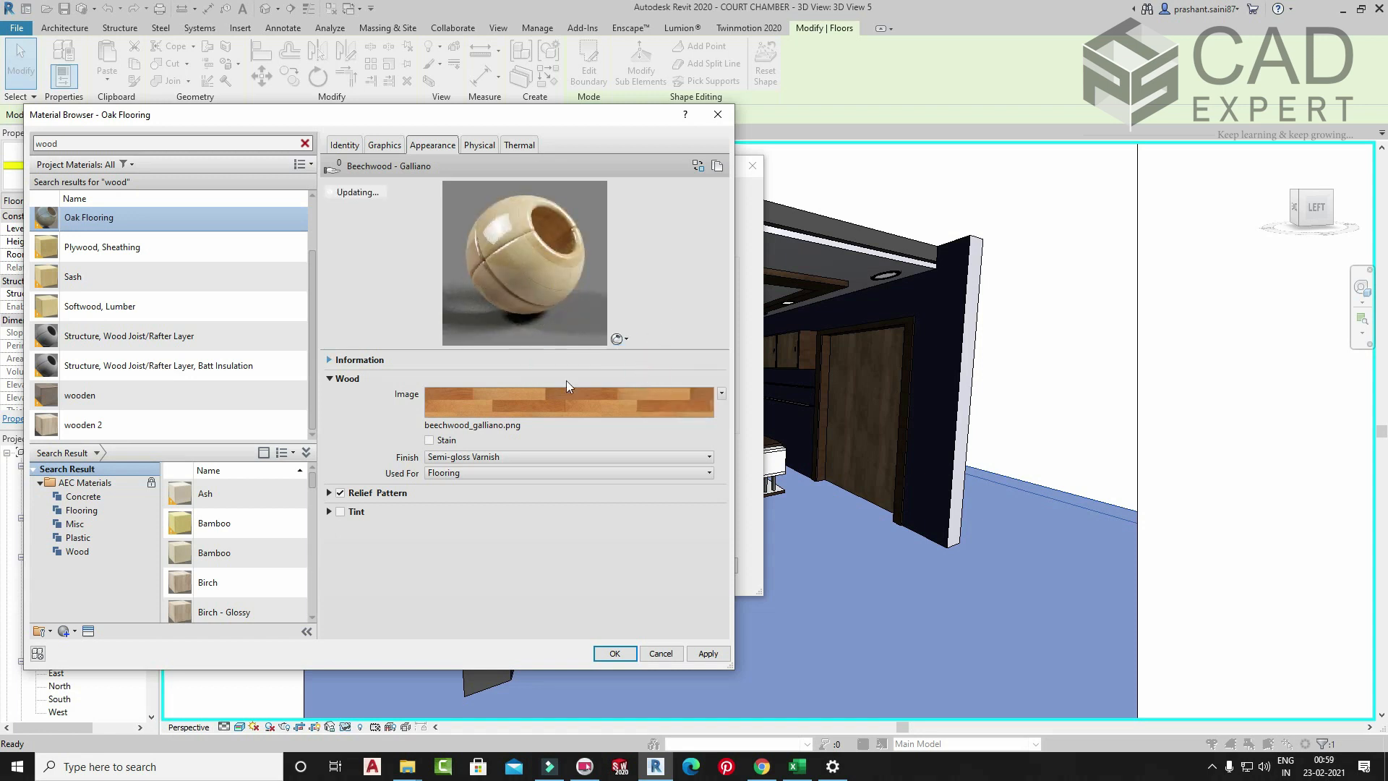
- Apply Oak Flooring as the structure material of the 6" FLOOR type and accept its assembly and type properties
{"action": "left_click", "coordinate": [707, 653]}
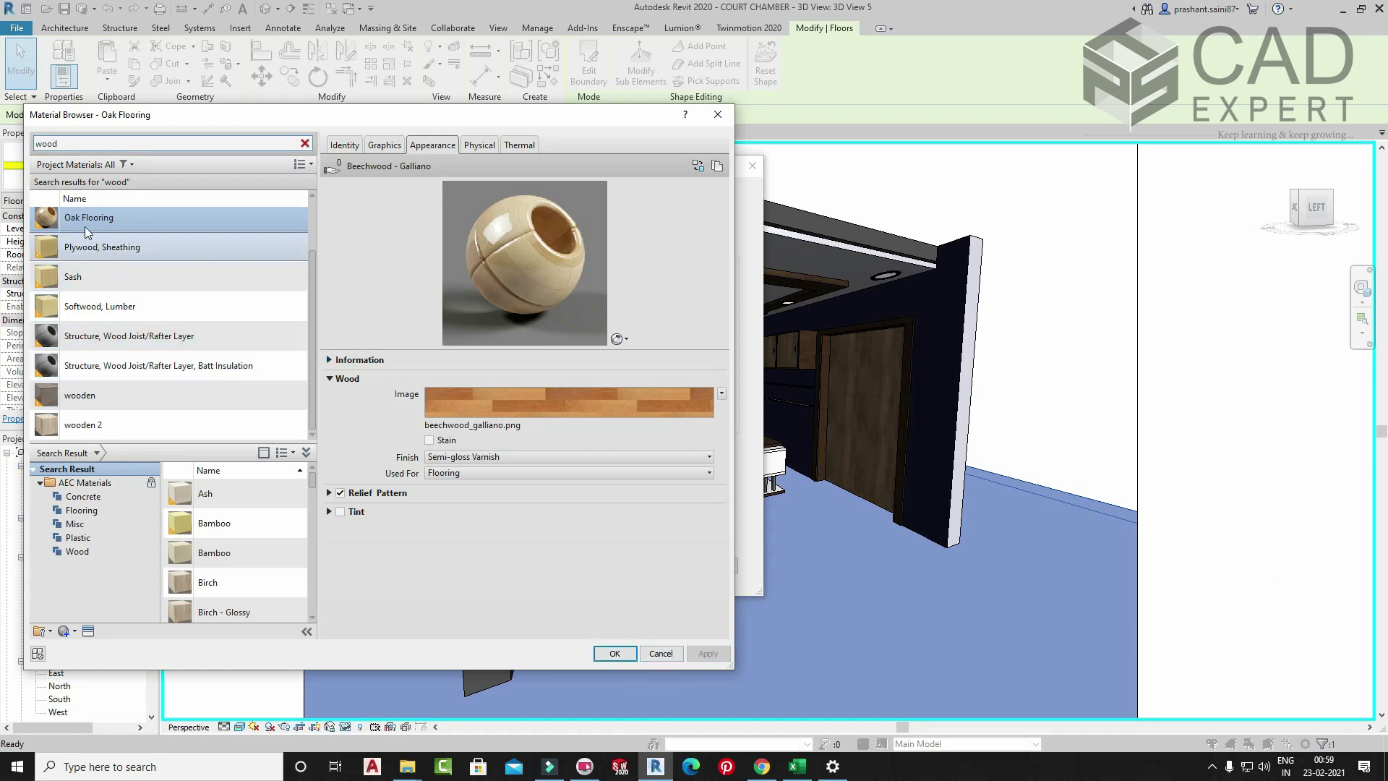
{"action": "scroll", "coordinate": [129, 221], "scroll_direction": "up", "scroll_amount": 1}
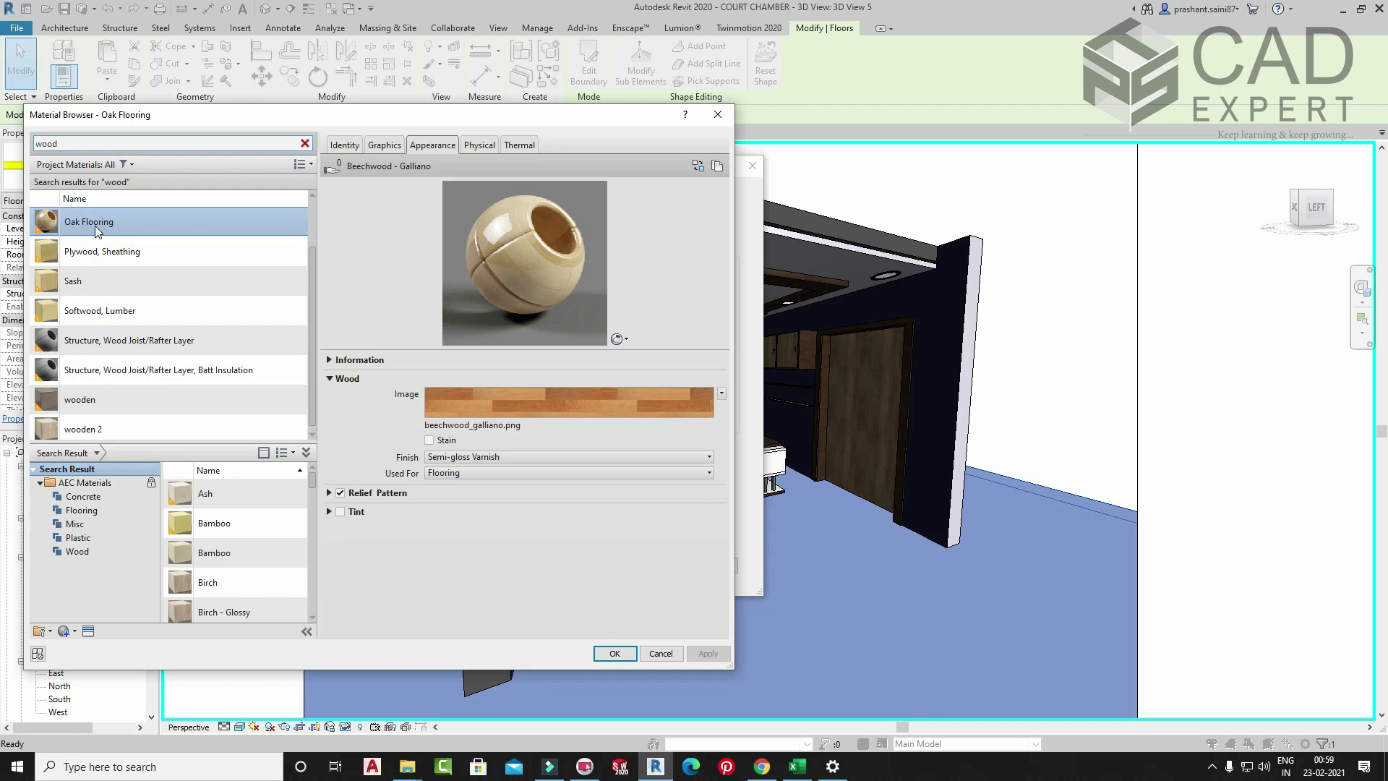
{"action": "left_click", "coordinate": [606, 653]}
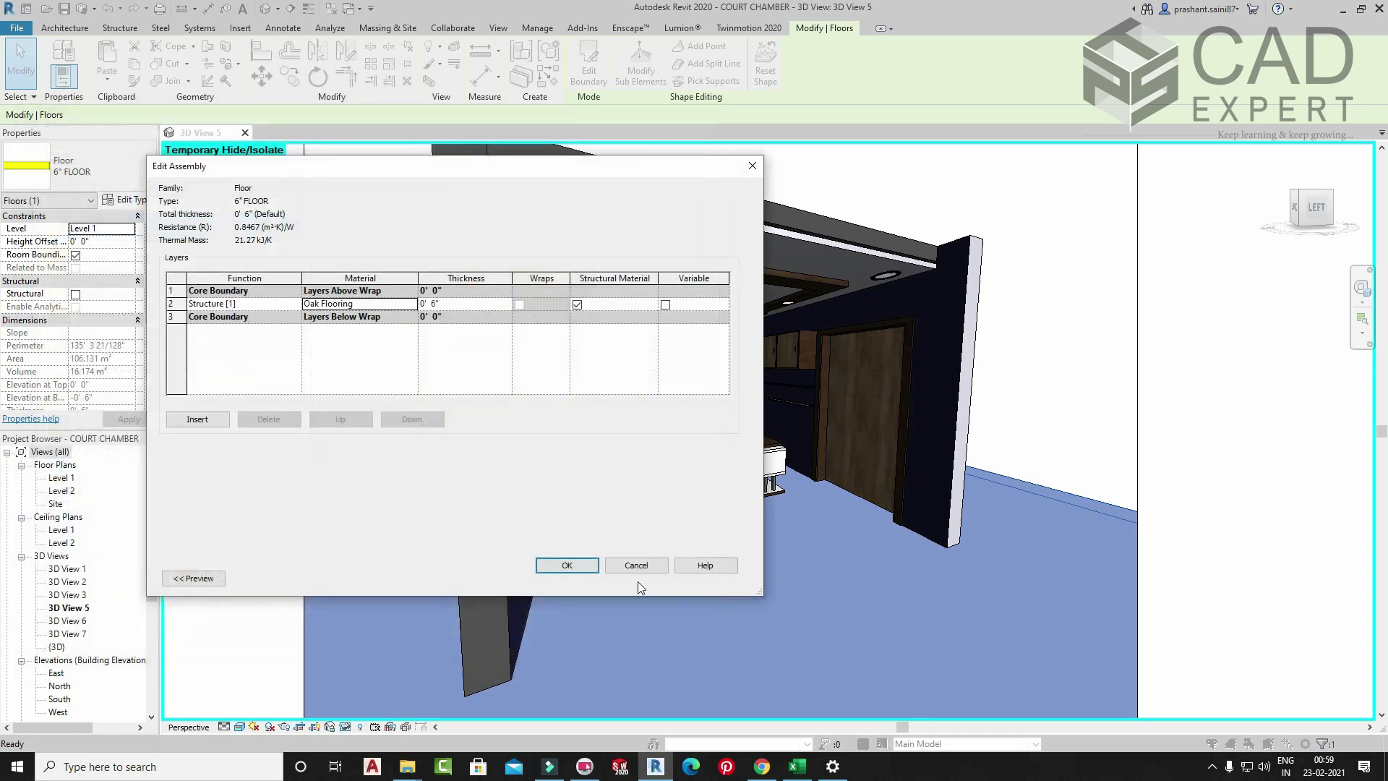
{"action": "left_click", "coordinate": [570, 565]}
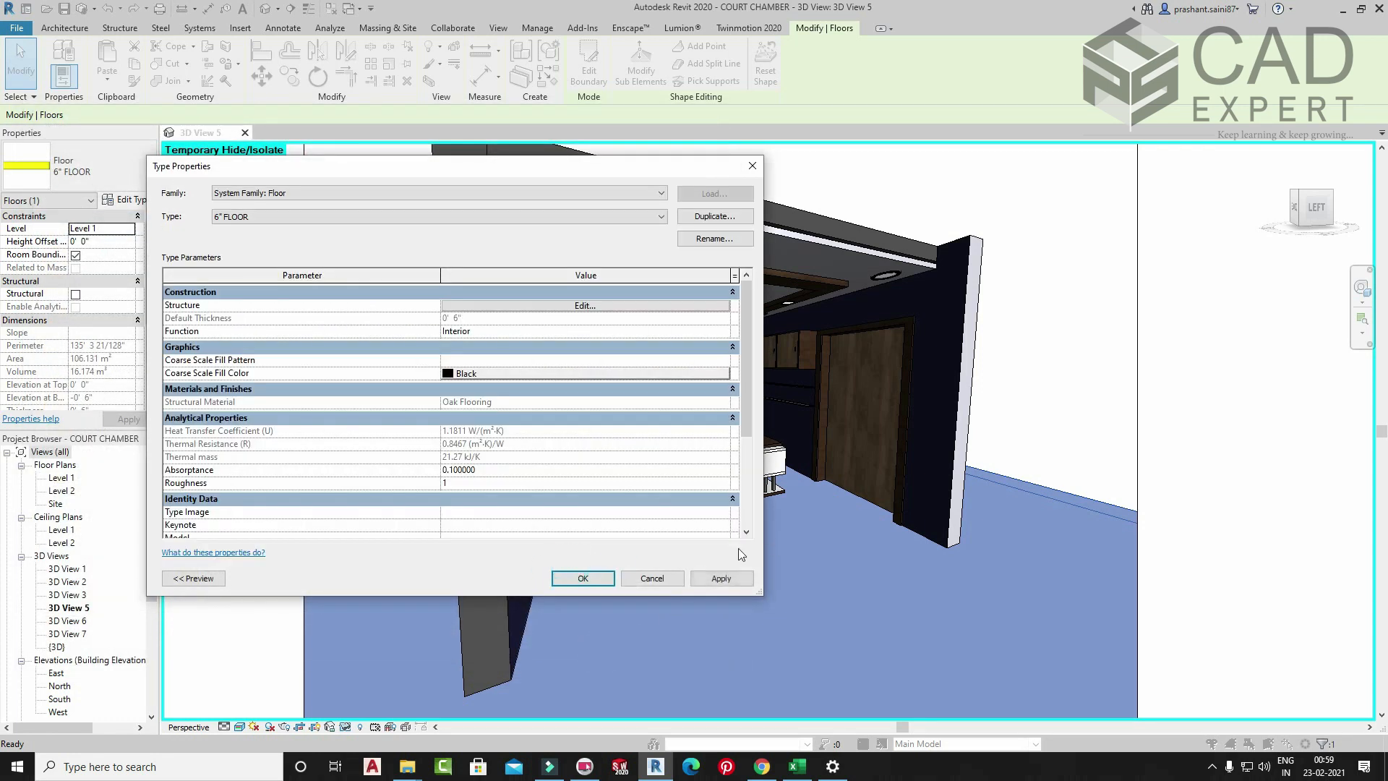
{"action": "left_click", "coordinate": [578, 576]}
{"action": "middle_click_drag", "start_coordinate": [1030, 445], "coordinate": [852, 366]}
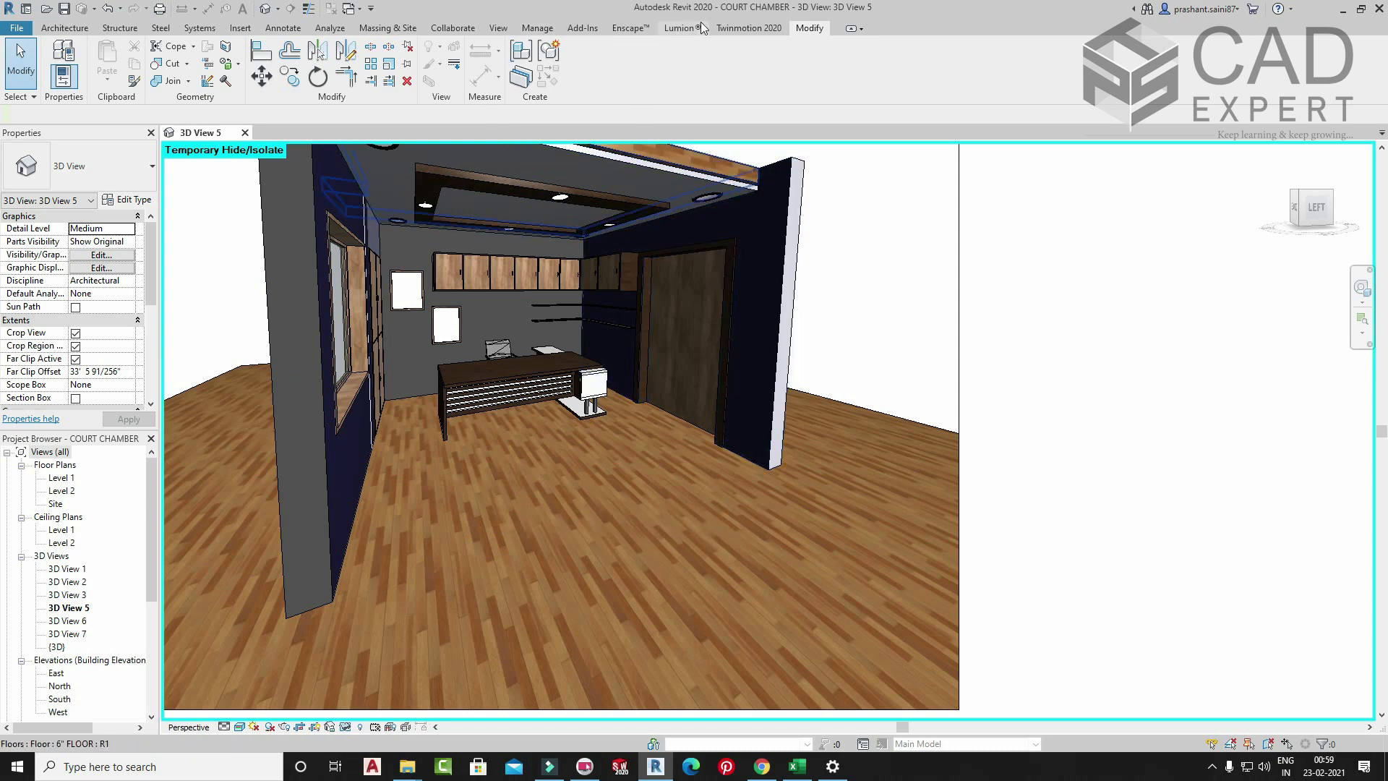
- Open the project's material browser, place it clear of the floor area, and show the Oak Flooring appearance properties
{"action": "left_click", "coordinate": [537, 28]}
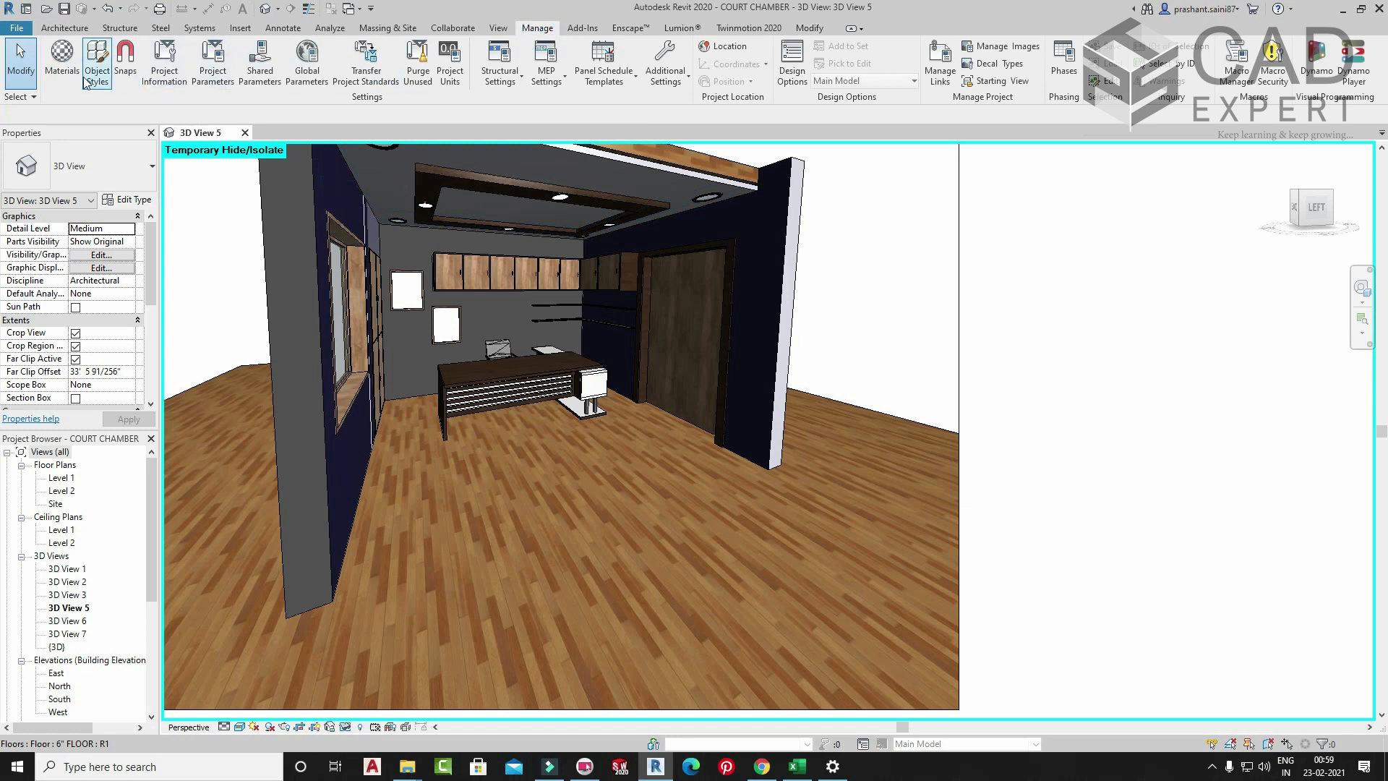
{"action": "left_click", "coordinate": [63, 66]}
{"action": "left_click_drag", "start_coordinate": [500, 119], "coordinate": [1248, 65]}
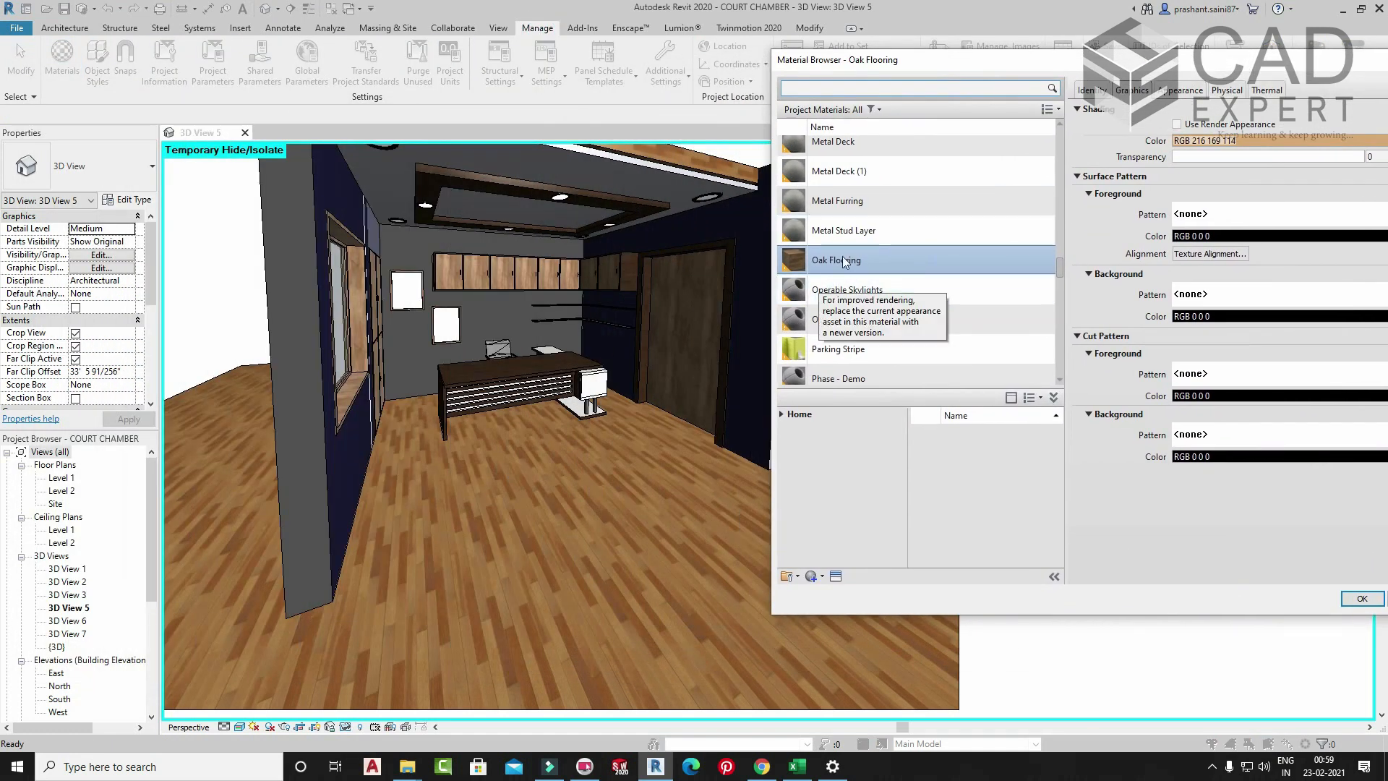
{"action": "left_click_drag", "start_coordinate": [1043, 64], "coordinate": [795, 16]}
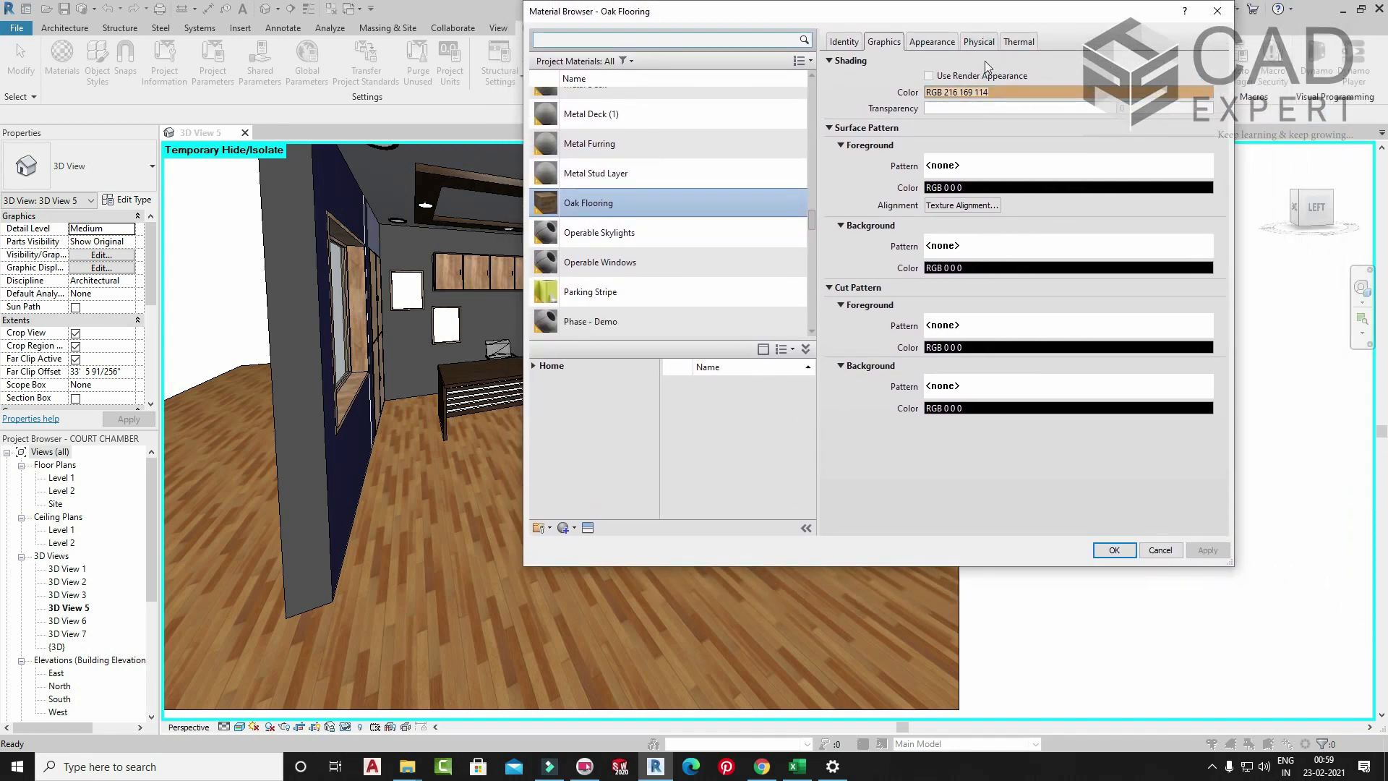
{"action": "left_click", "coordinate": [932, 41]}
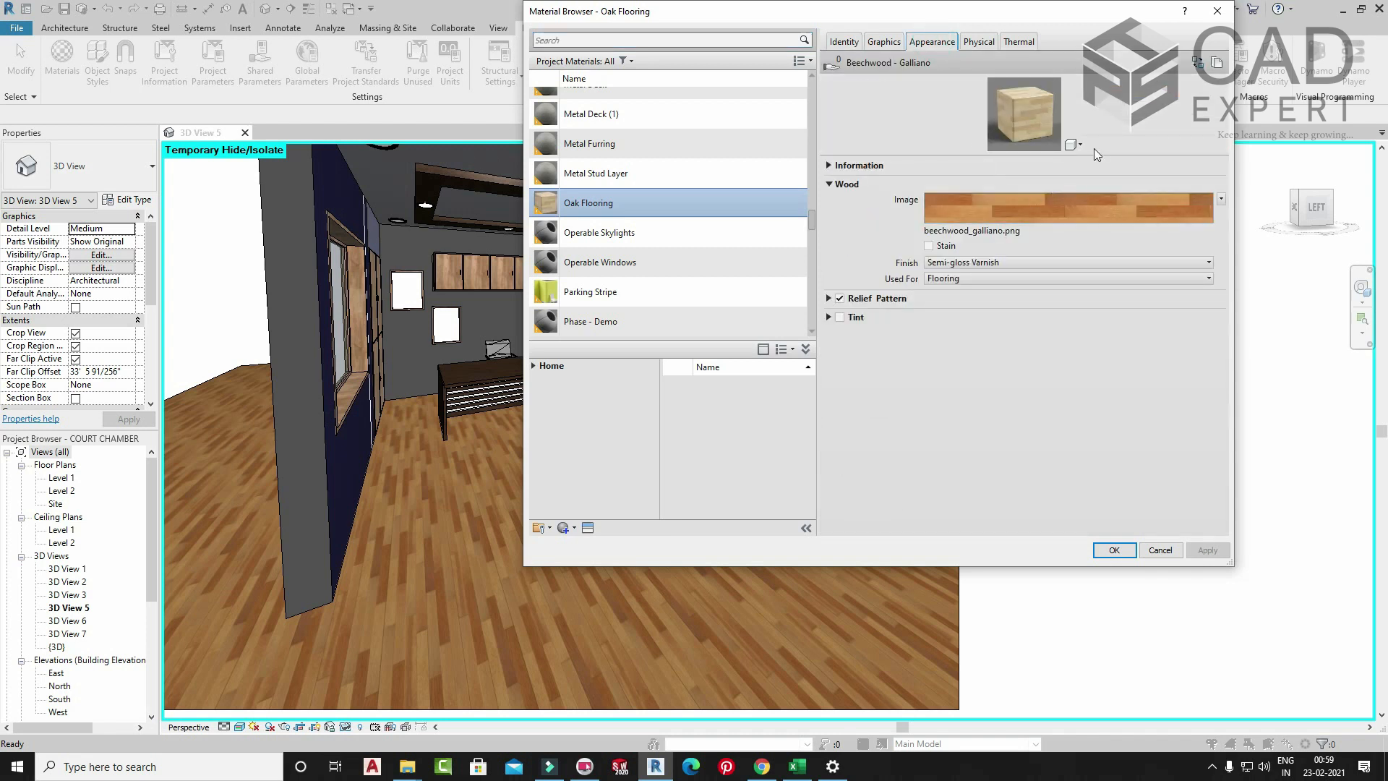
- Set the Oak Flooring preview environment to Plaza and enlarge the appearance preview
{"action": "left_click", "coordinate": [1075, 144]}
{"action": "left_click", "coordinate": [1056, 173]}
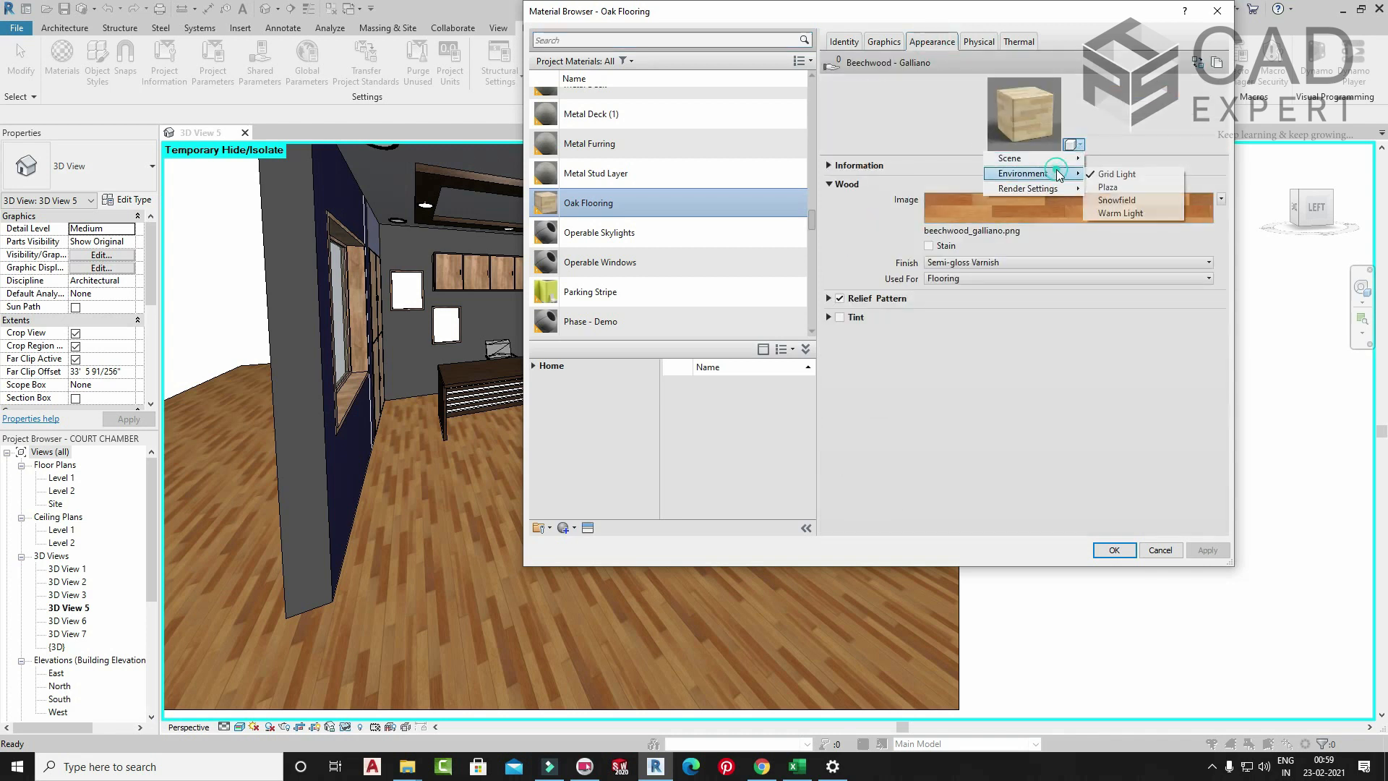
{"action": "left_click", "coordinate": [1108, 187]}
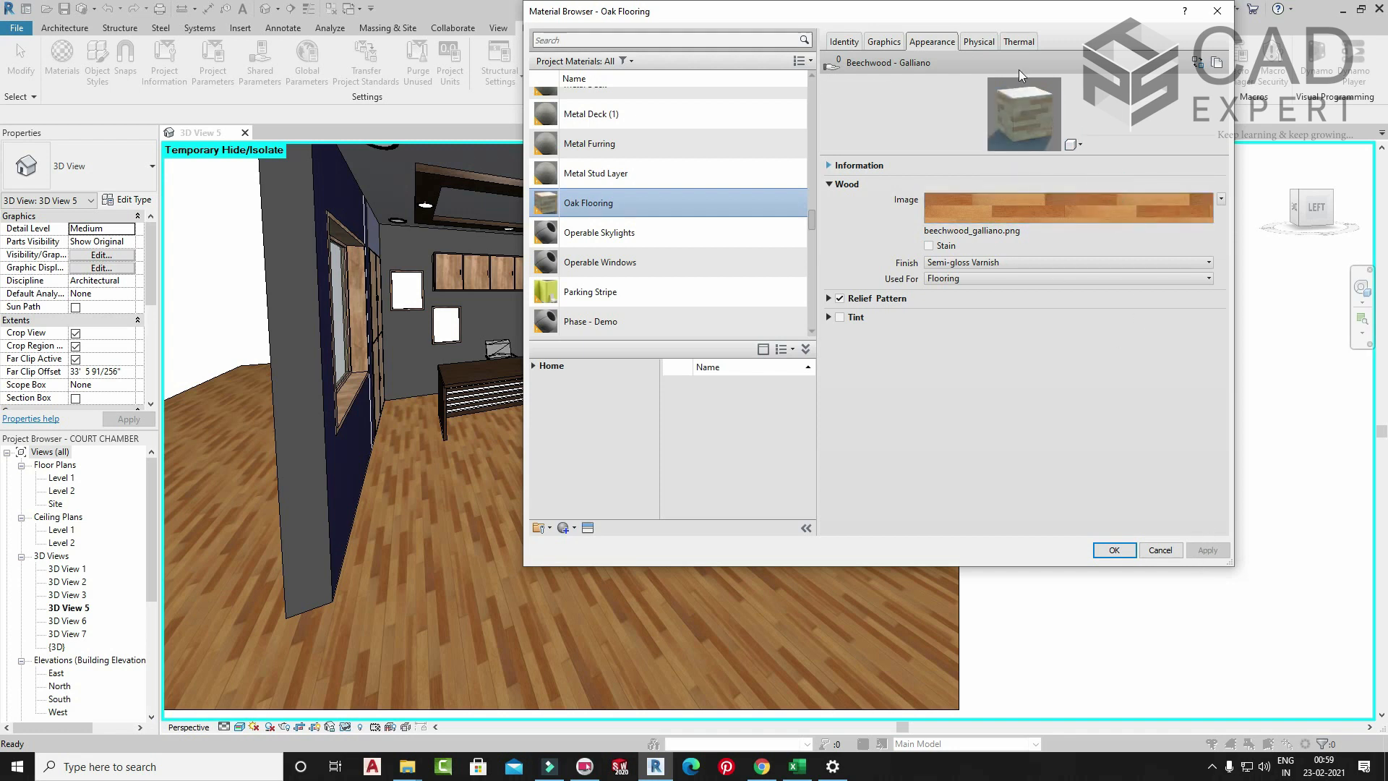
{"action": "left_click_drag", "start_coordinate": [1029, 155], "coordinate": [1025, 303]}
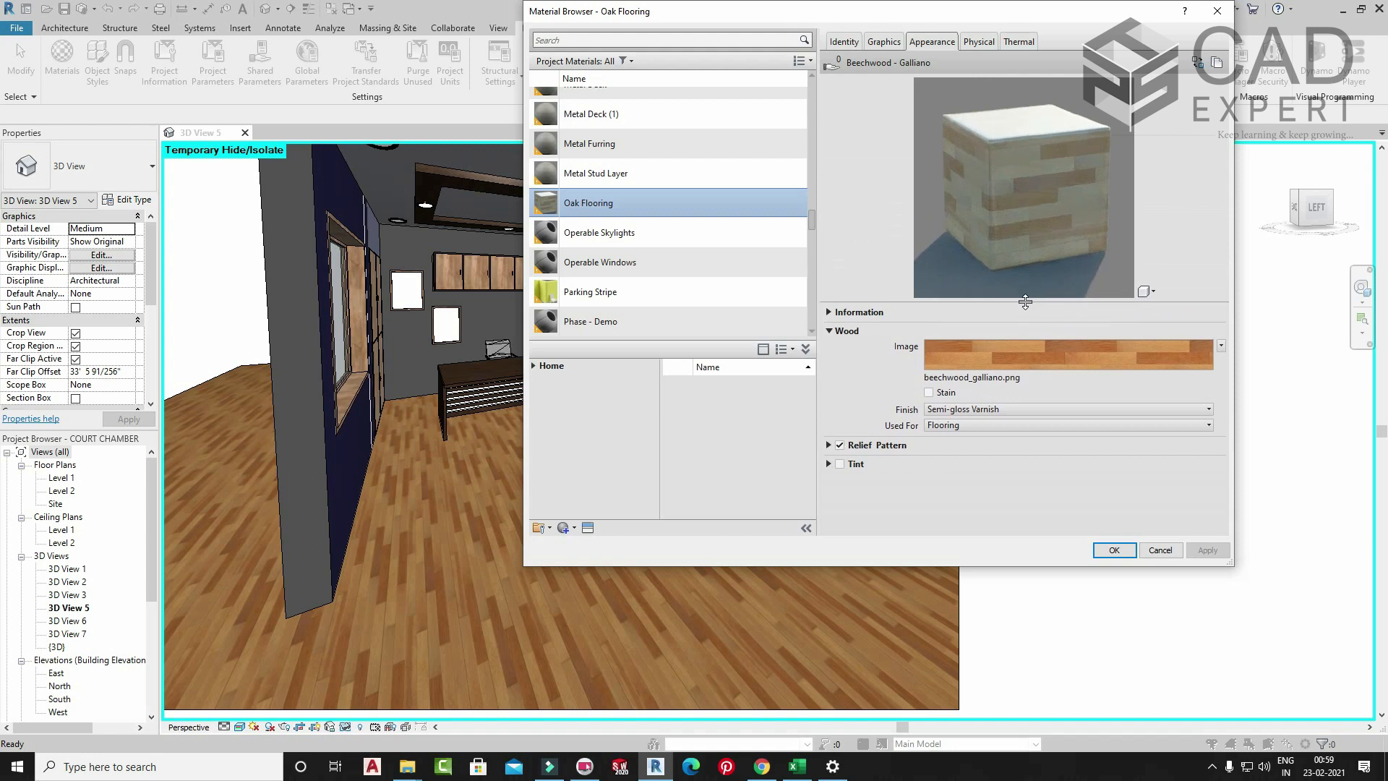
- Preview Oak Flooring in the Snowfield environment and set the preview environment to Warm Light
{"action": "left_click", "coordinate": [1145, 291]}
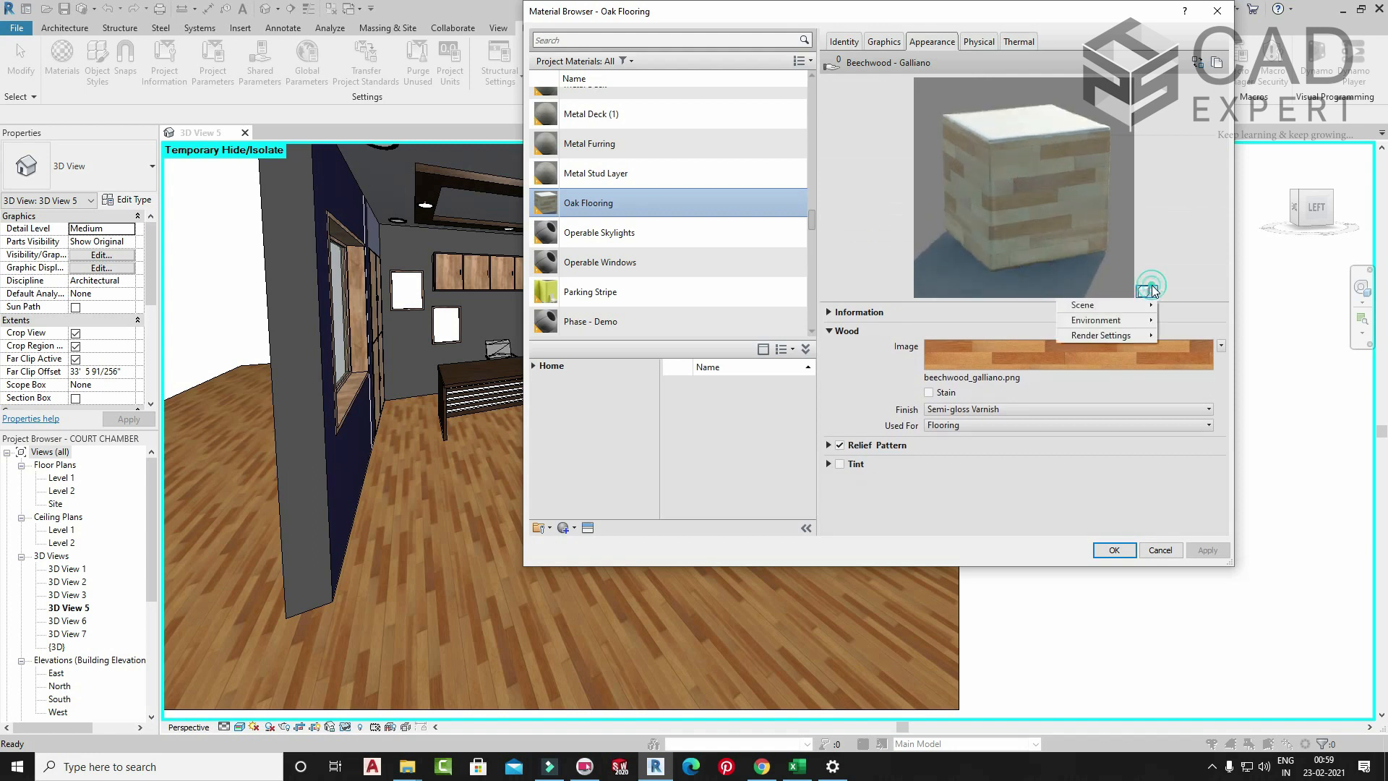
{"action": "mouse_move", "coordinate": [1128, 327]}
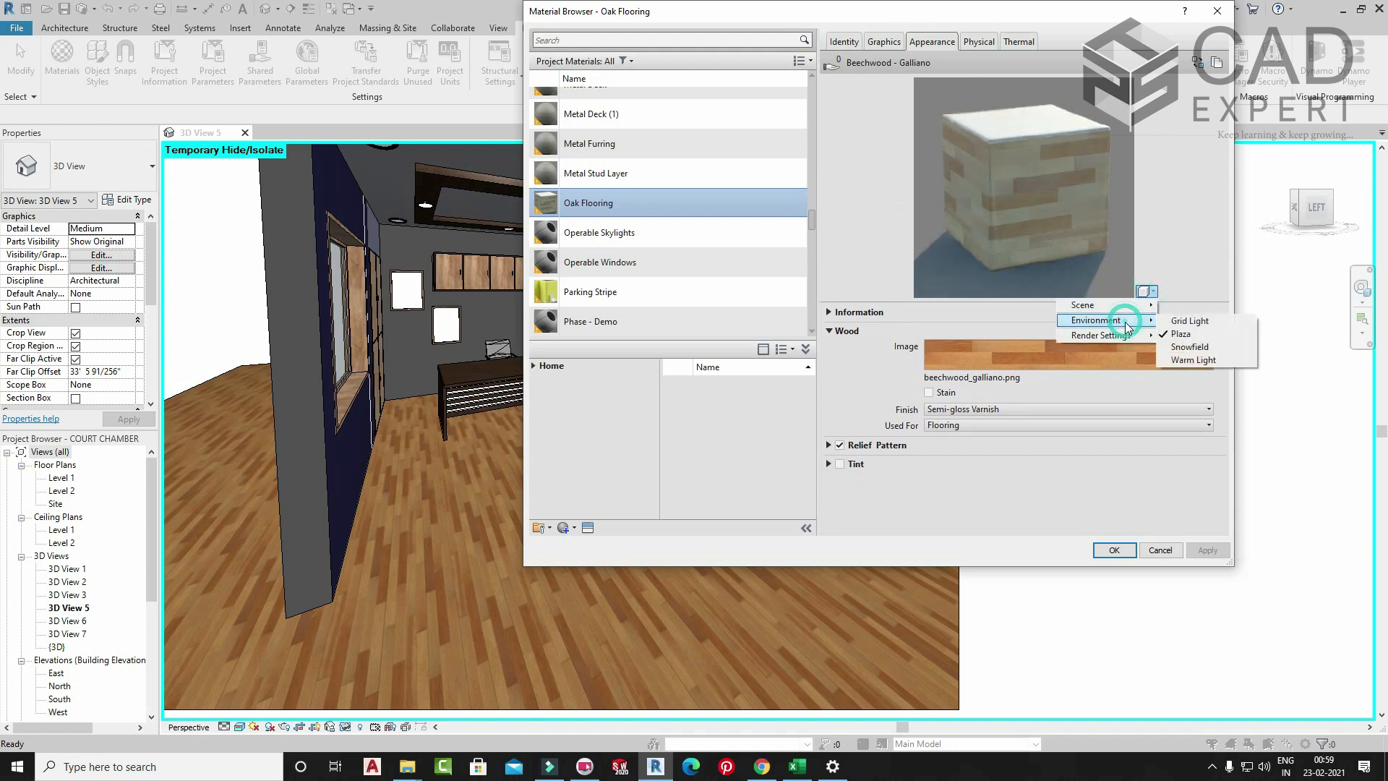
{"action": "left_click", "coordinate": [1189, 347]}
{"action": "left_click", "coordinate": [1145, 291]}
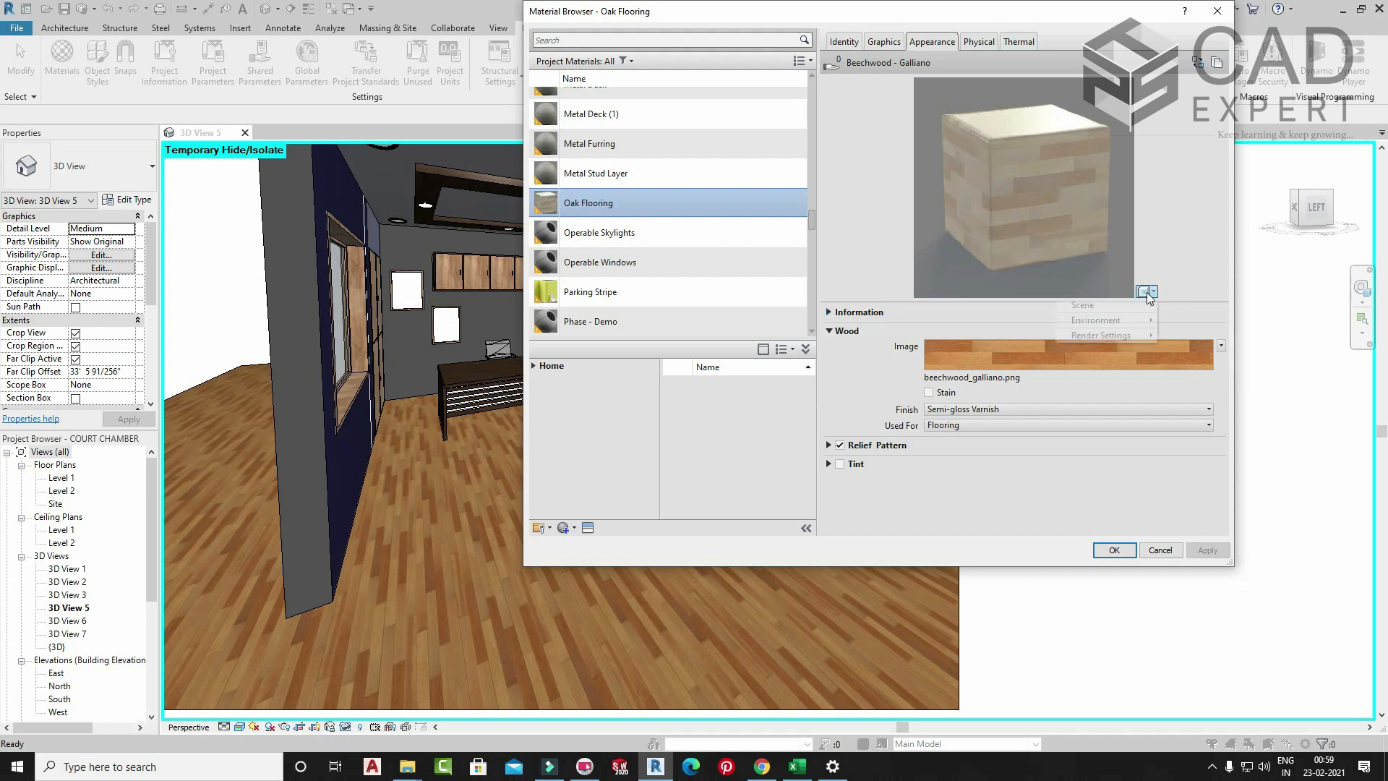
{"action": "left_click", "coordinate": [1134, 320]}
{"action": "left_click", "coordinate": [1192, 360]}
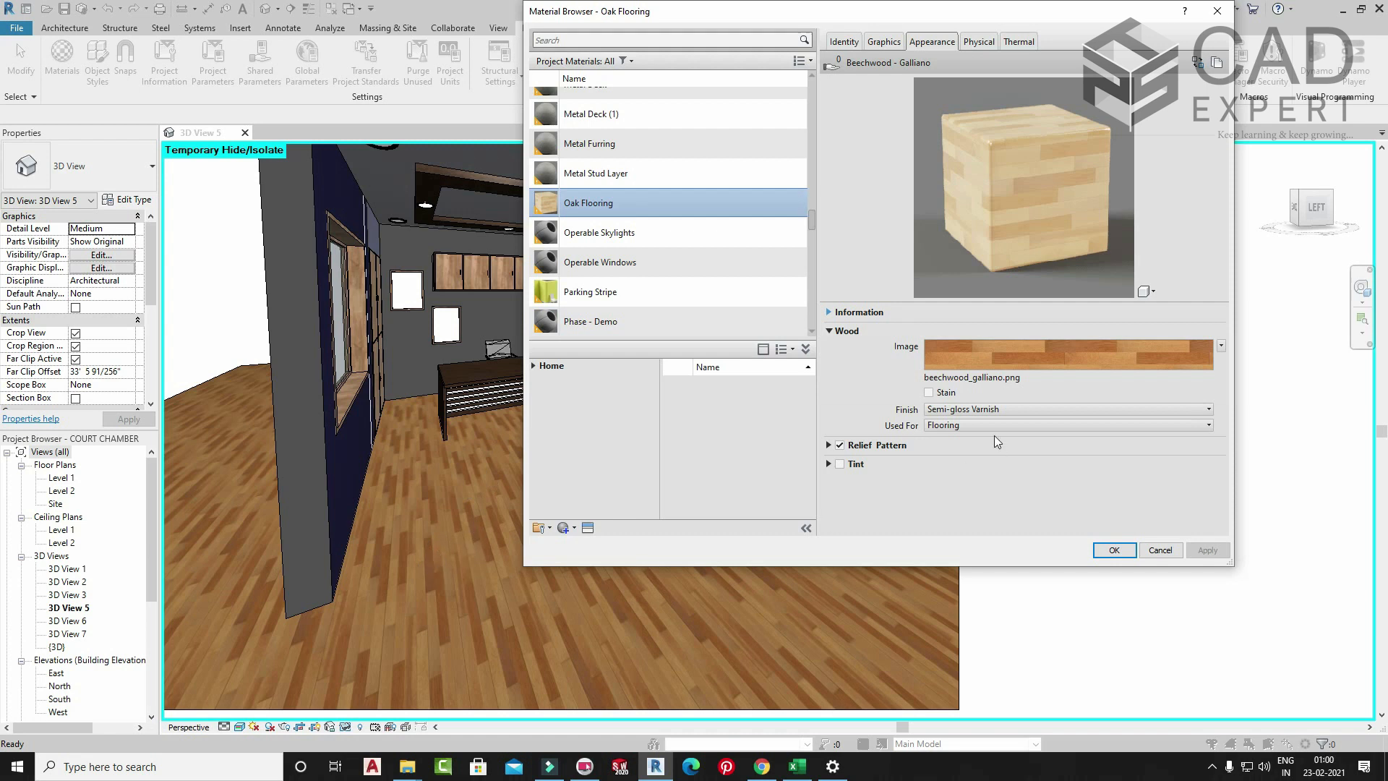
- Set the brightness of the beechwood_galliano.png texture image to 60 and apply the change to Oak Flooring
{"action": "left_click", "coordinate": [1003, 347]}
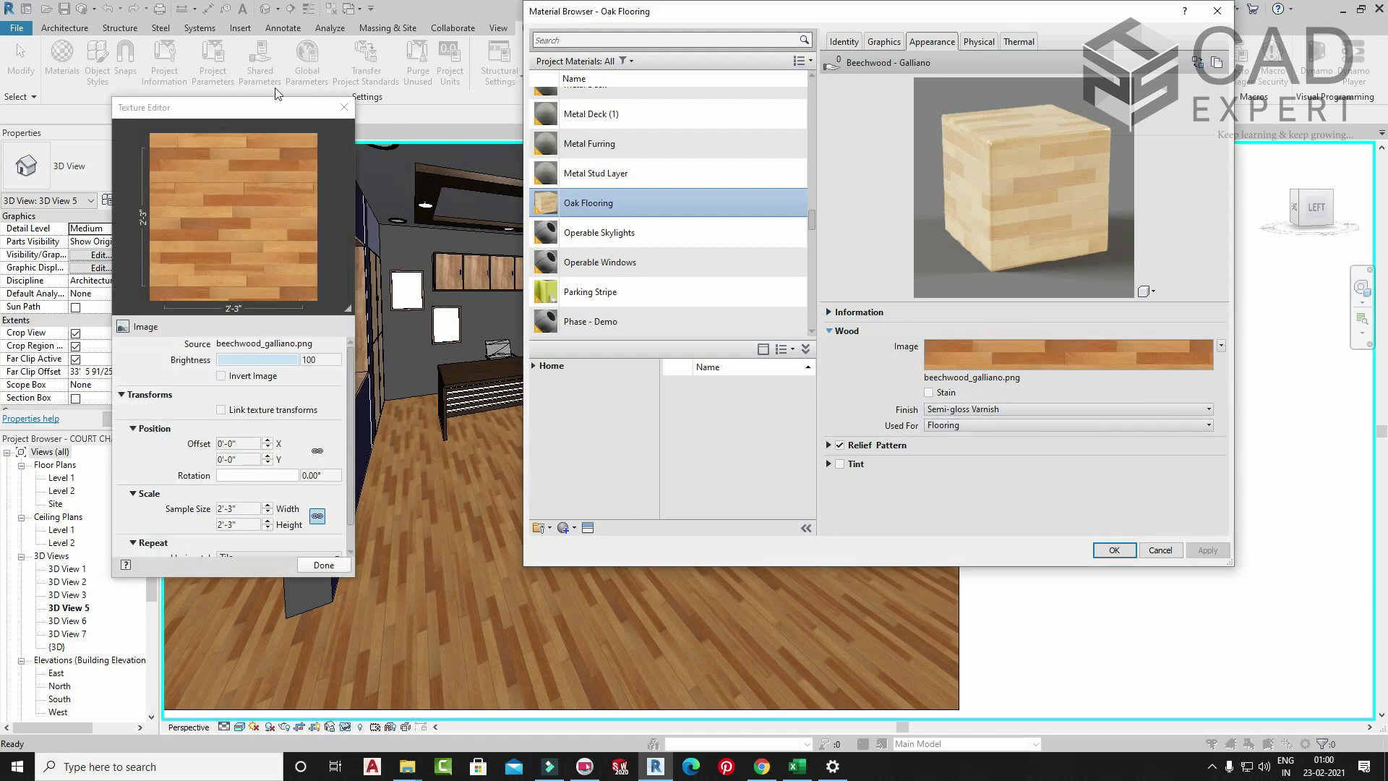
{"action": "left_click_drag", "start_coordinate": [186, 119], "coordinate": [88, 111]}
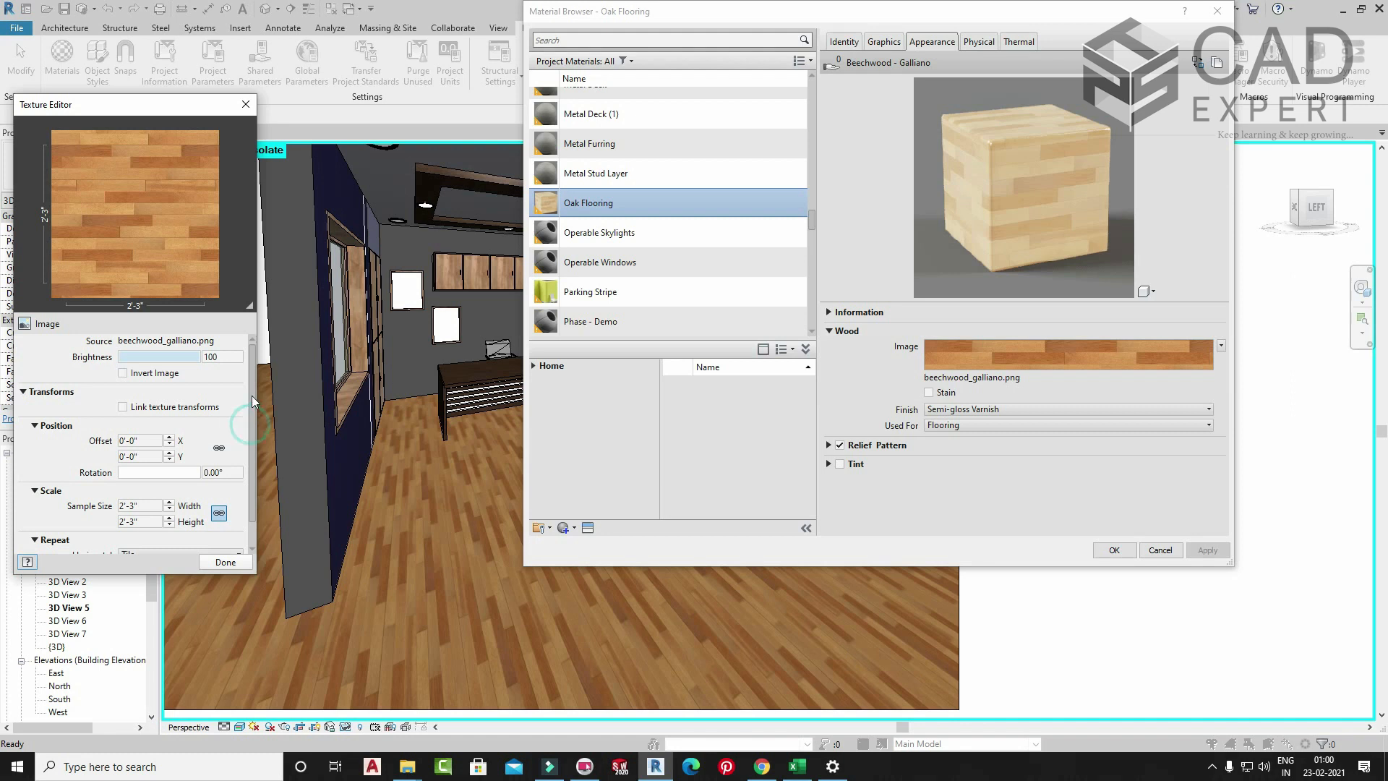
{"action": "left_click_drag", "start_coordinate": [178, 356], "coordinate": [167, 356]}
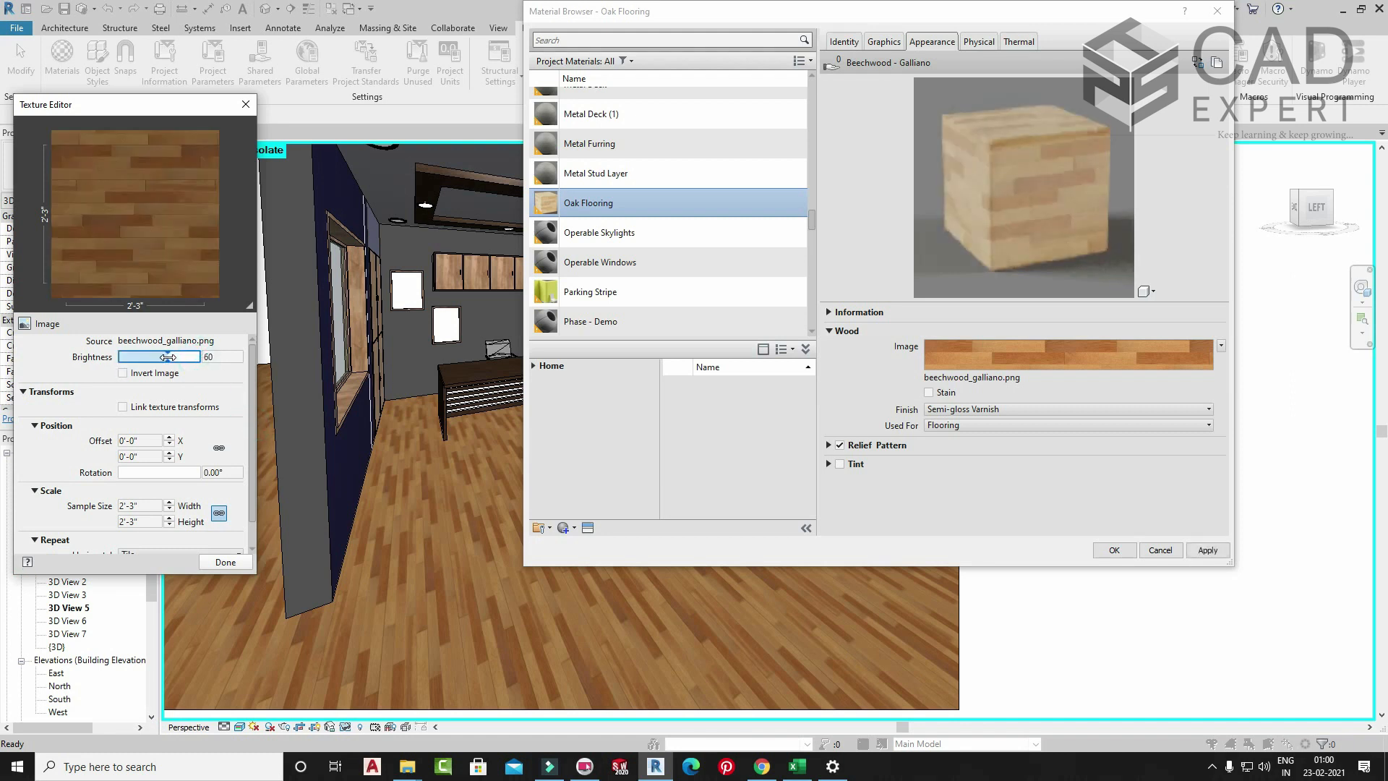
{"action": "left_click", "coordinate": [226, 563]}
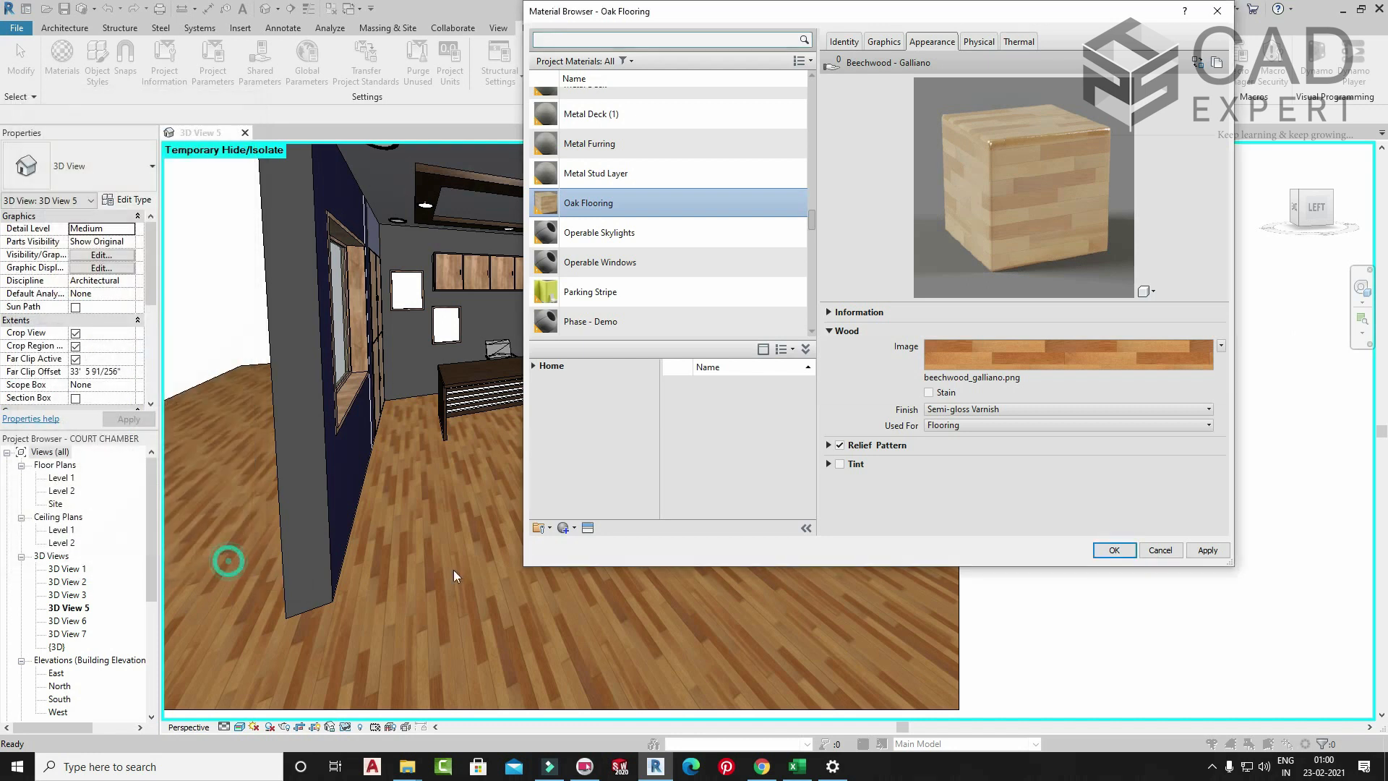
{"action": "left_click", "coordinate": [1205, 551]}
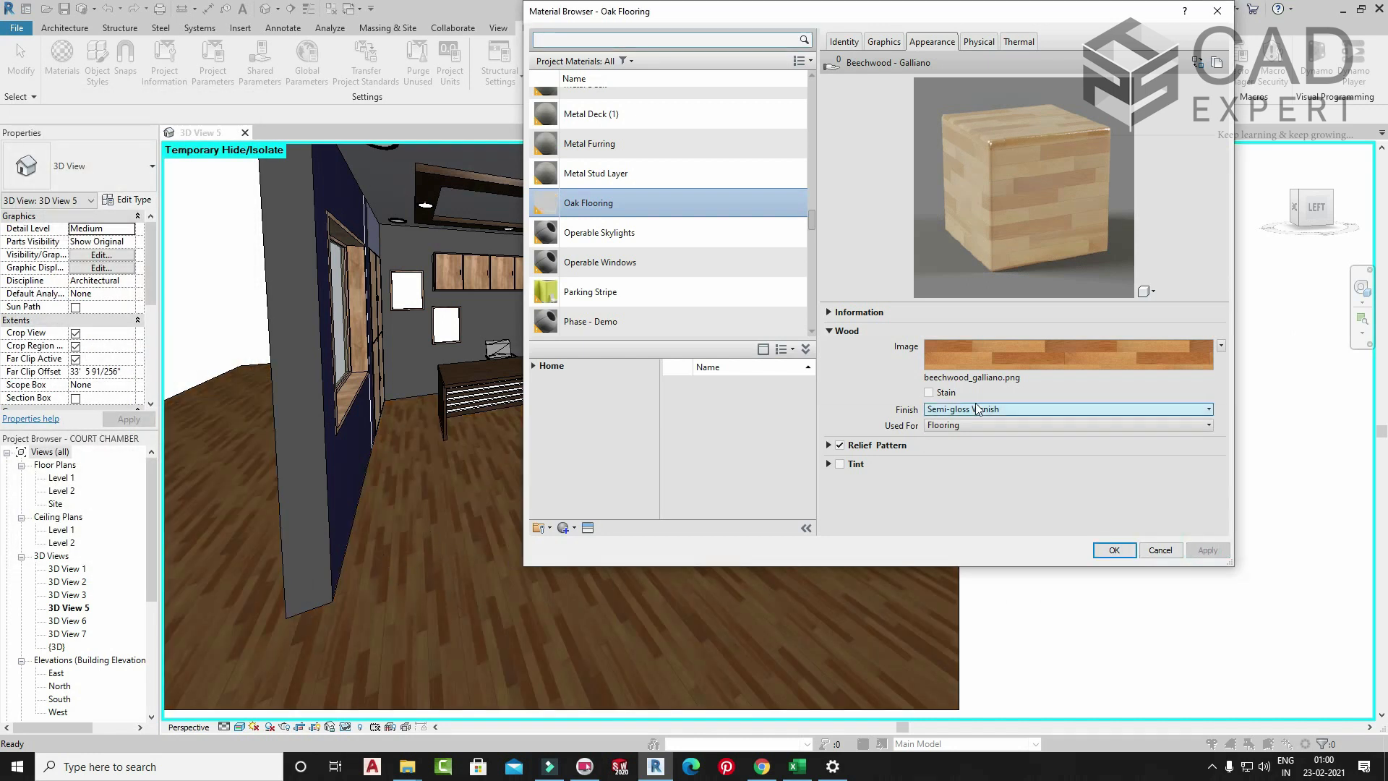
- Set the brightness of the beechwood_galliano.png texture to 100, invert the image, and apply the change to Oak Flooring
{"action": "left_click", "coordinate": [1007, 355]}
{"action": "left_click_drag", "start_coordinate": [169, 357], "coordinate": [177, 359]}
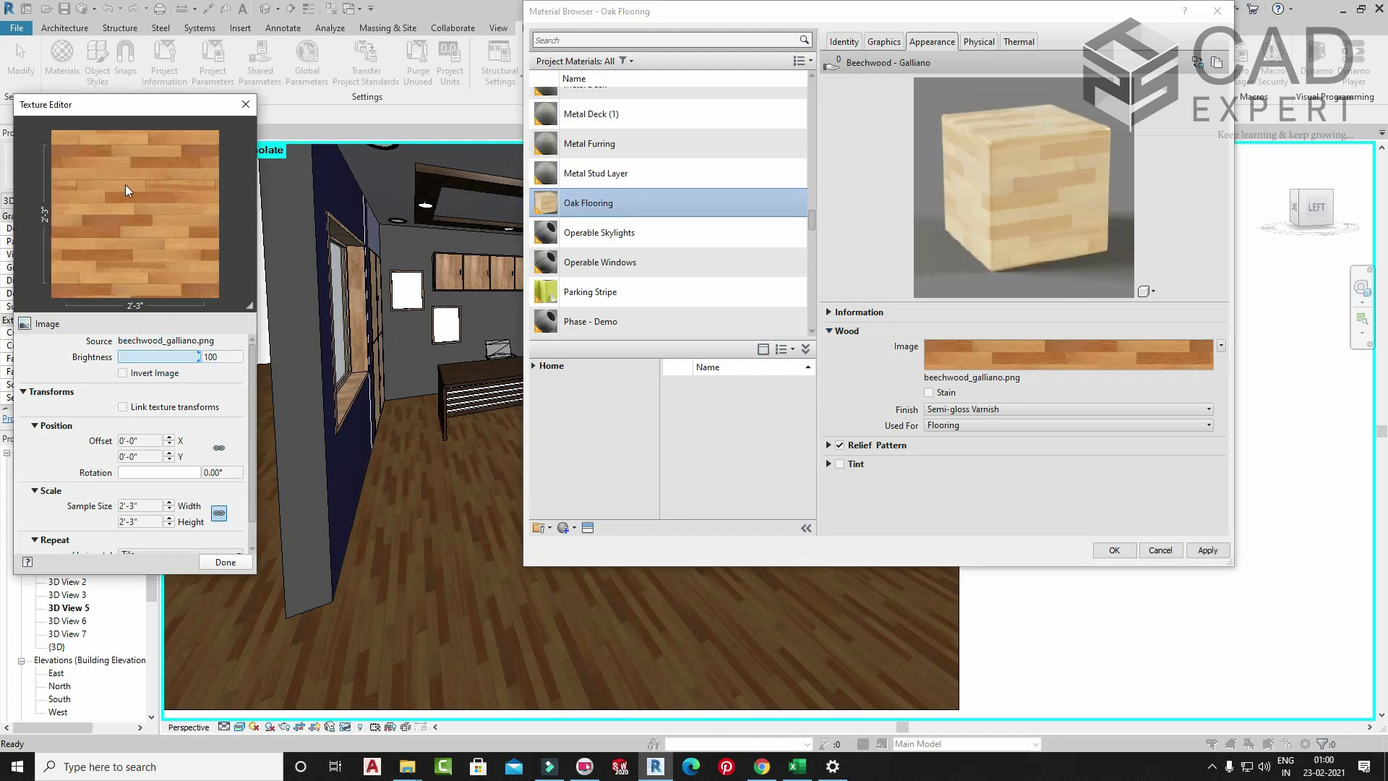
{"action": "left_click", "coordinate": [123, 373]}
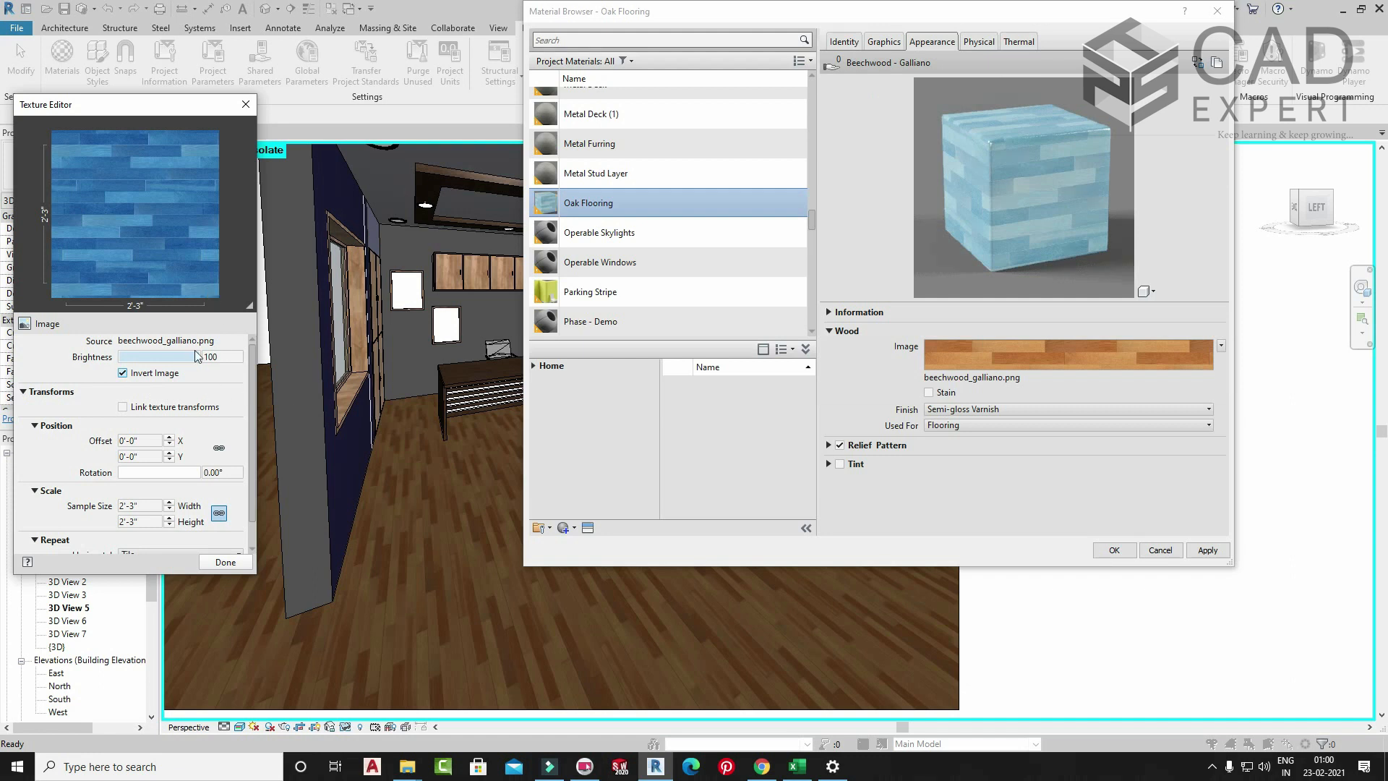
{"action": "left_click", "coordinate": [225, 562]}
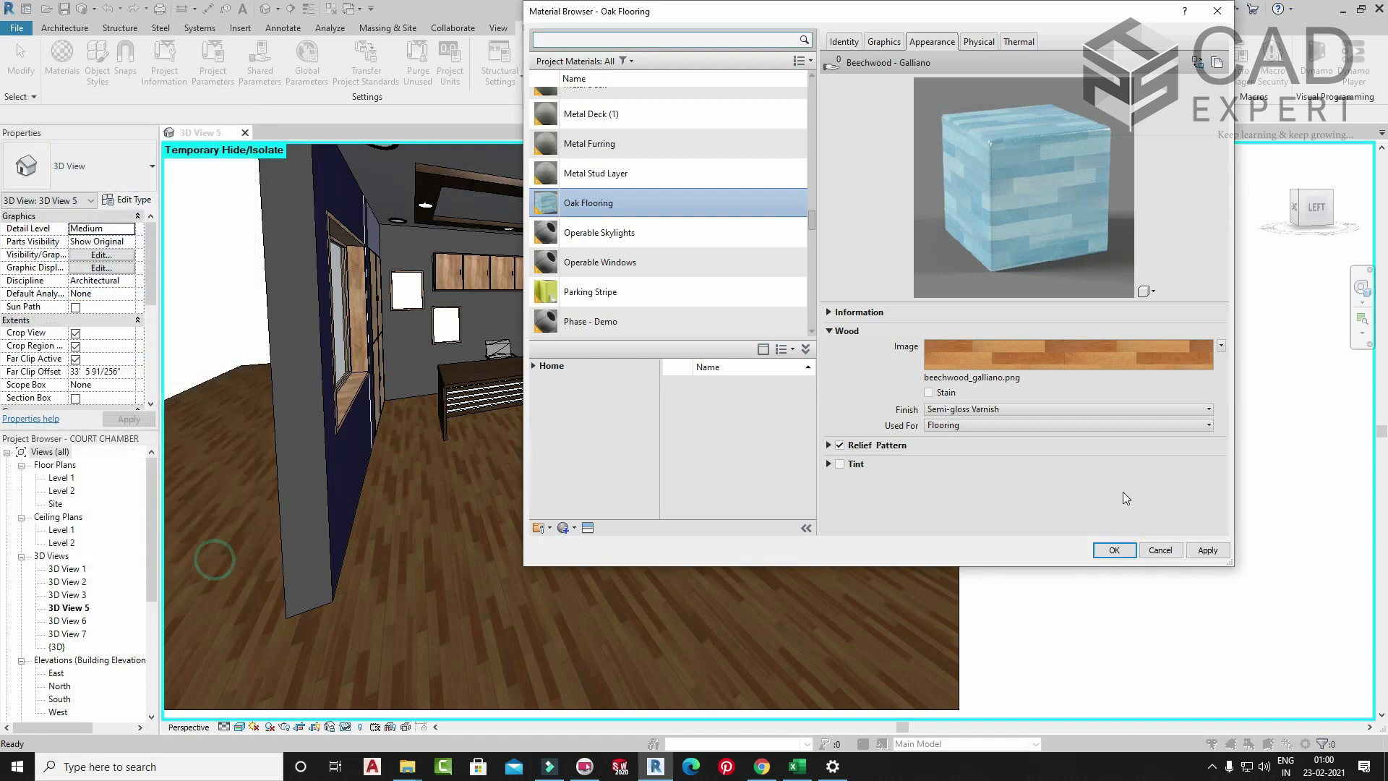
{"action": "left_click", "coordinate": [1205, 551]}
- Turn off image inversion for the Oak Flooring texture and set its X offset to 0'-3-3/4"
{"action": "left_click", "coordinate": [1115, 349]}
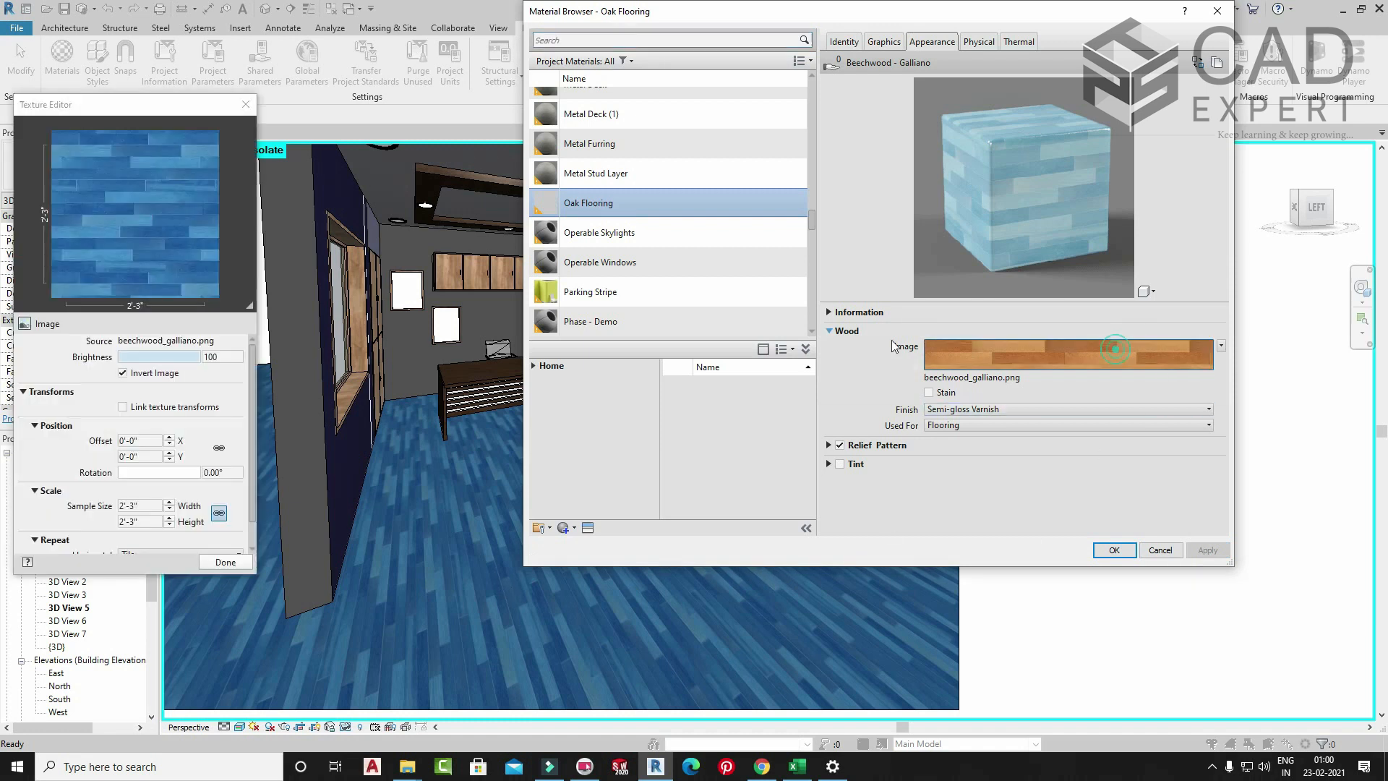
{"action": "left_click", "coordinate": [148, 373]}
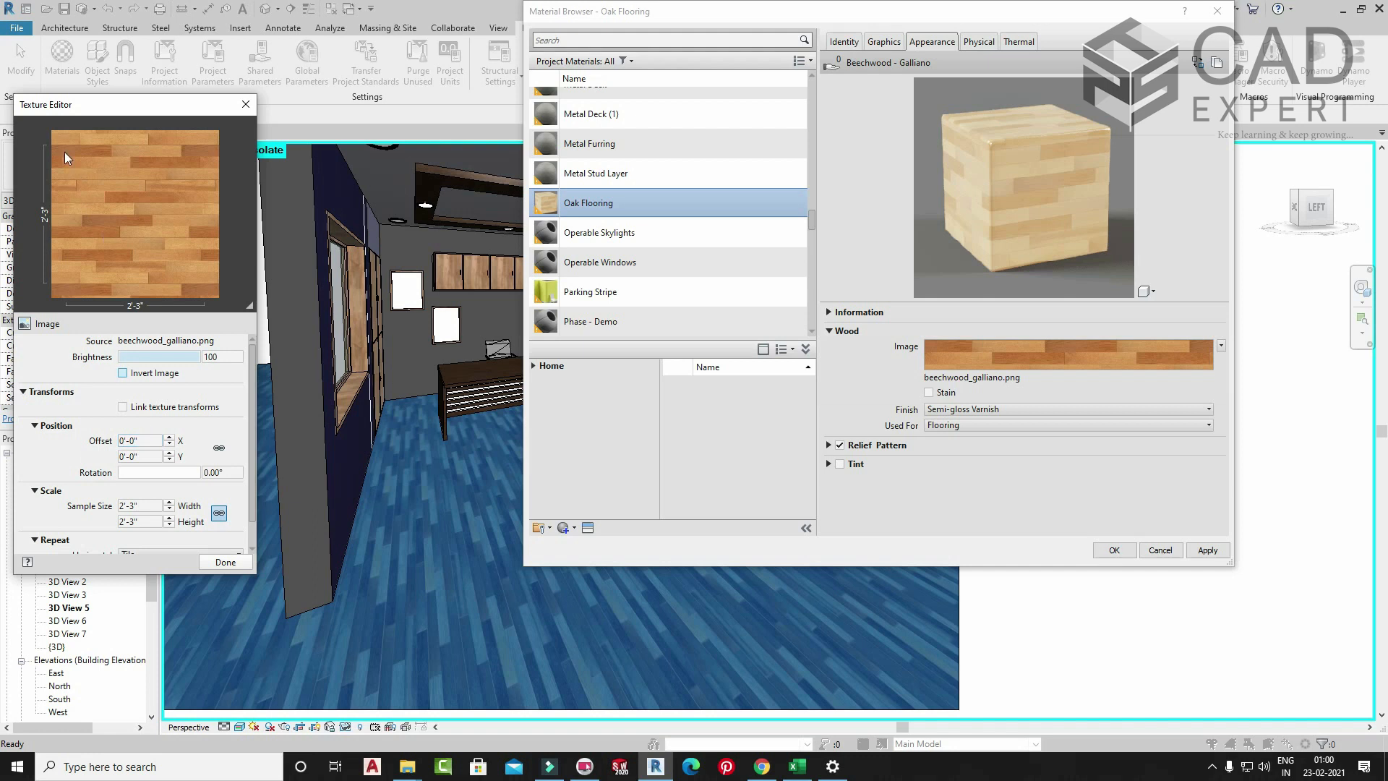
{"action": "left_click", "coordinate": [168, 437]}
{"action": "left_click", "coordinate": [169, 437]}
{"action": "left_click", "coordinate": [169, 437]}
{"action": "left_click", "coordinate": [169, 437]}
{"action": "left_click", "coordinate": [168, 437]}
{"action": "left_click", "coordinate": [168, 438]}
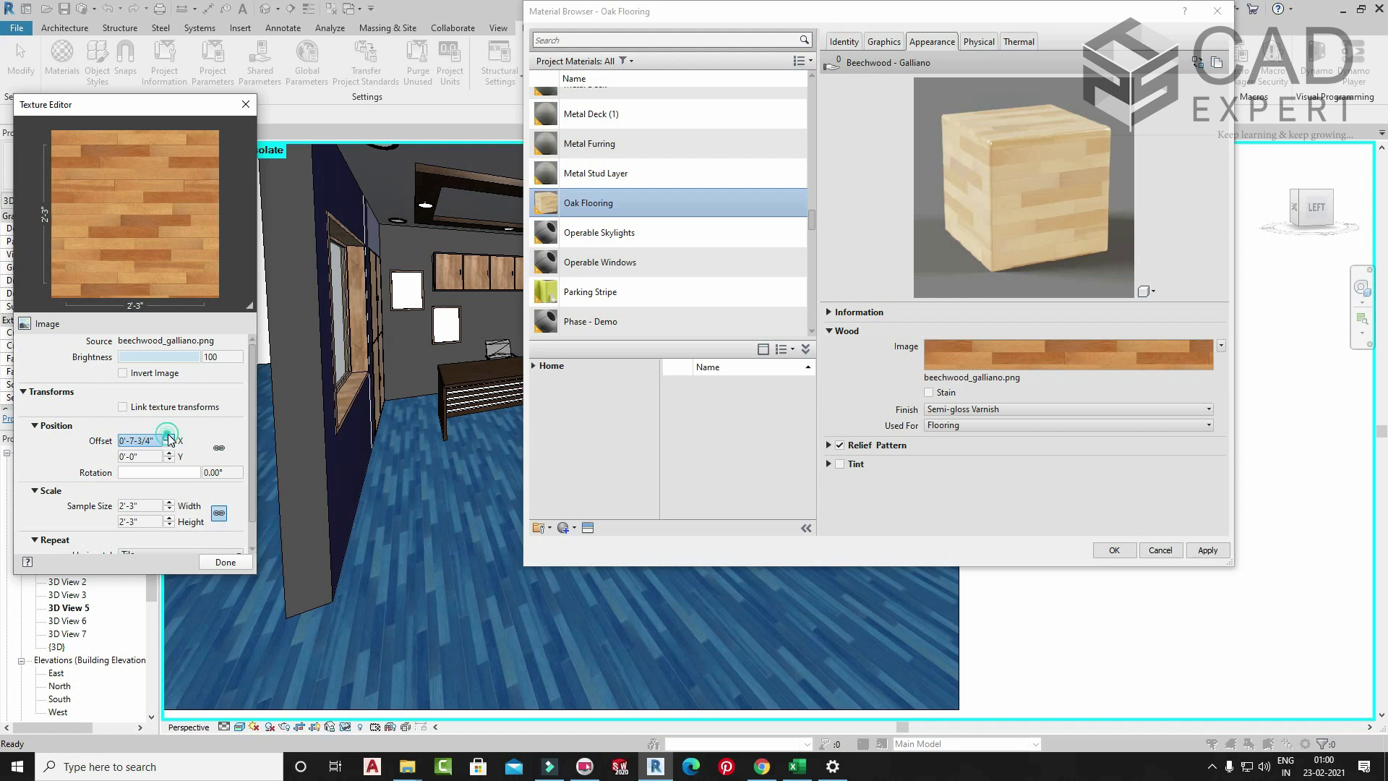
{"action": "left_click", "coordinate": [169, 437]}
{"action": "left_click", "coordinate": [170, 446]}
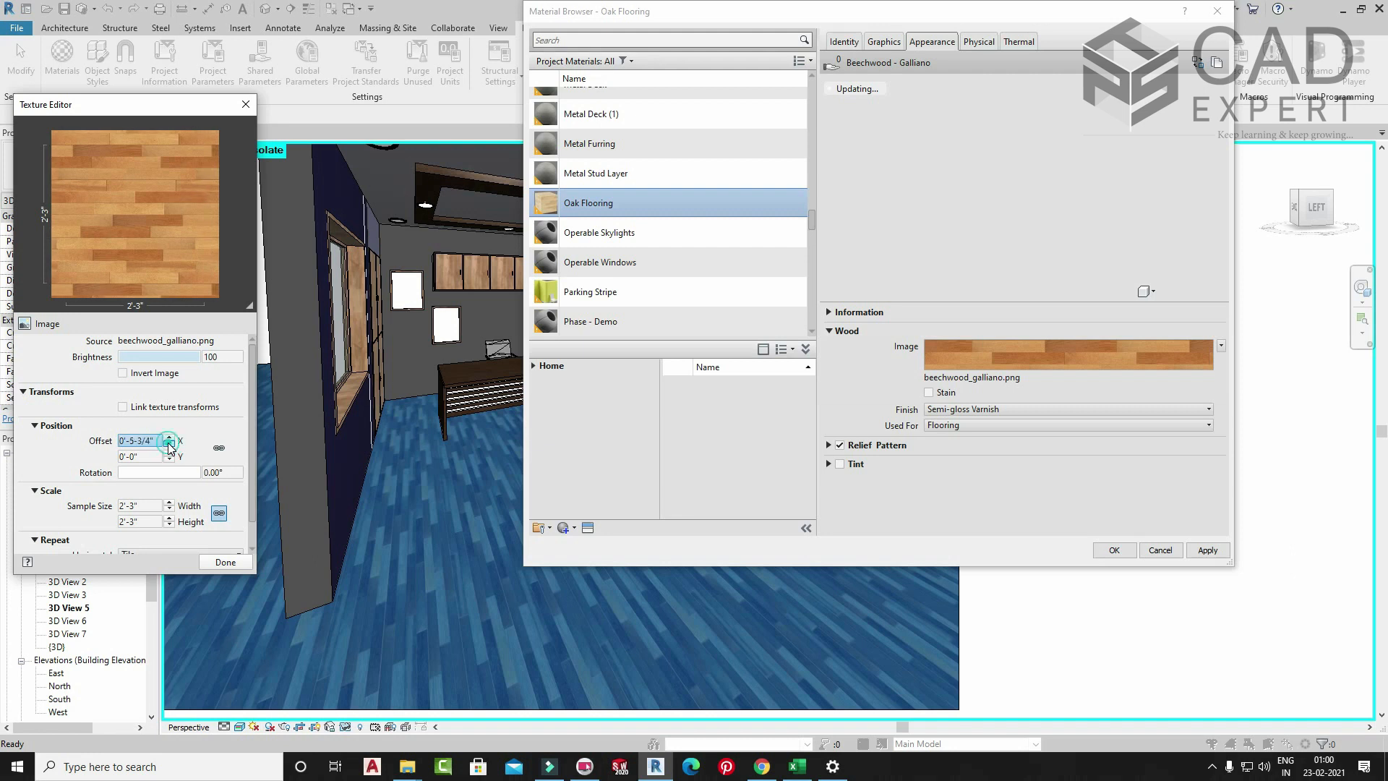
{"action": "left_click", "coordinate": [170, 445]}
{"action": "left_click", "coordinate": [170, 446]}
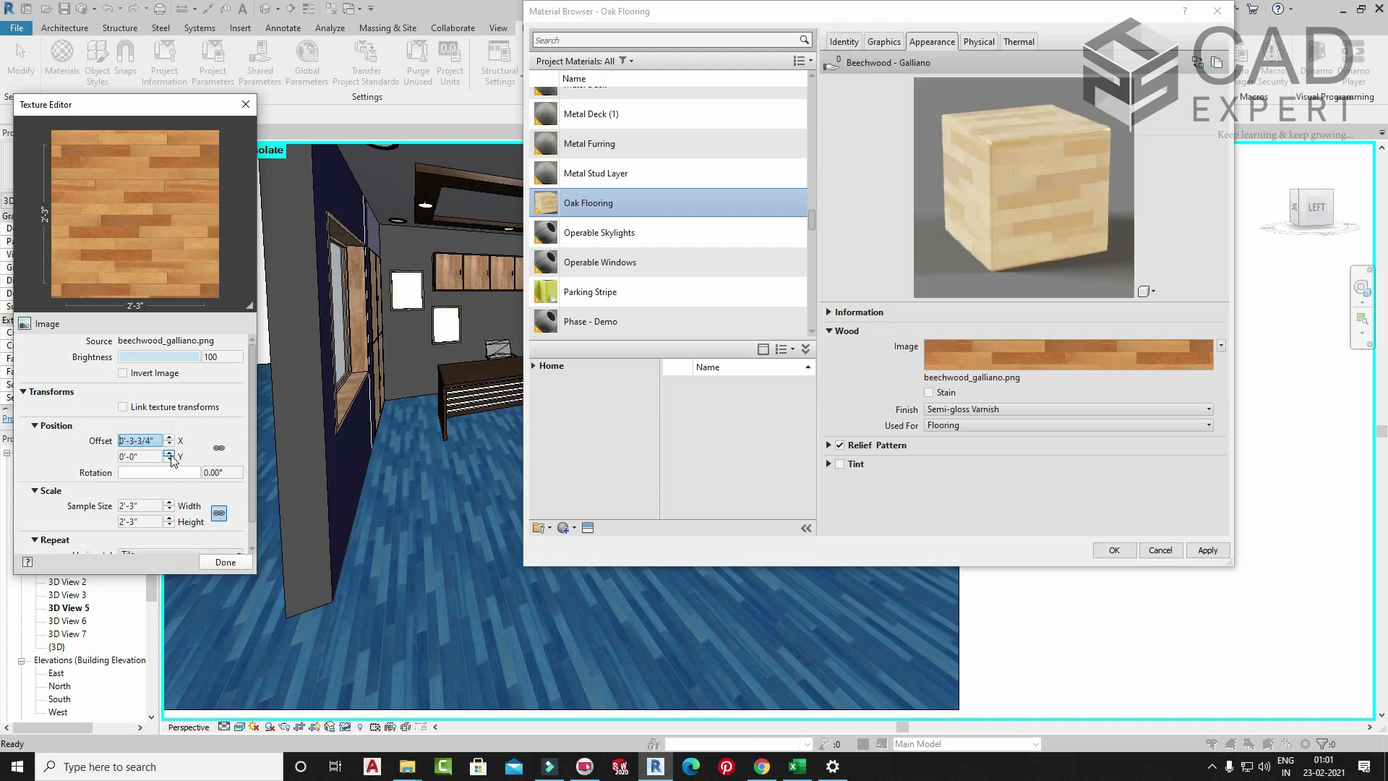
- Set the Y offset of the Oak Flooring texture to 0'-4"
{"action": "left_click", "coordinate": [170, 453]}
{"action": "left_click", "coordinate": [170, 453]}
{"action": "left_click", "coordinate": [170, 452]}
{"action": "left_click", "coordinate": [169, 453]}
{"action": "left_click", "coordinate": [170, 453]}
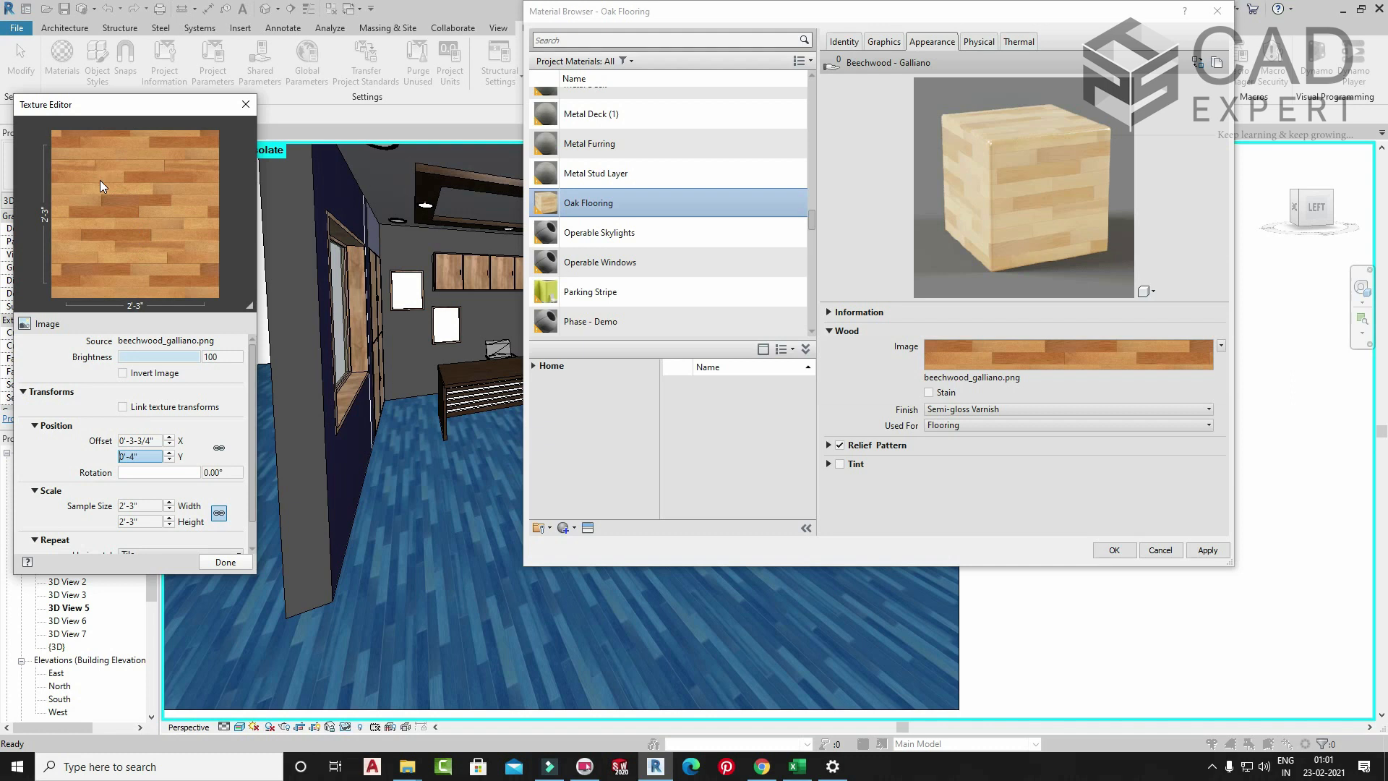
- Try texture rotations of 10° and 360° on the Oak Flooring image
{"action": "left_click", "coordinate": [154, 472]}
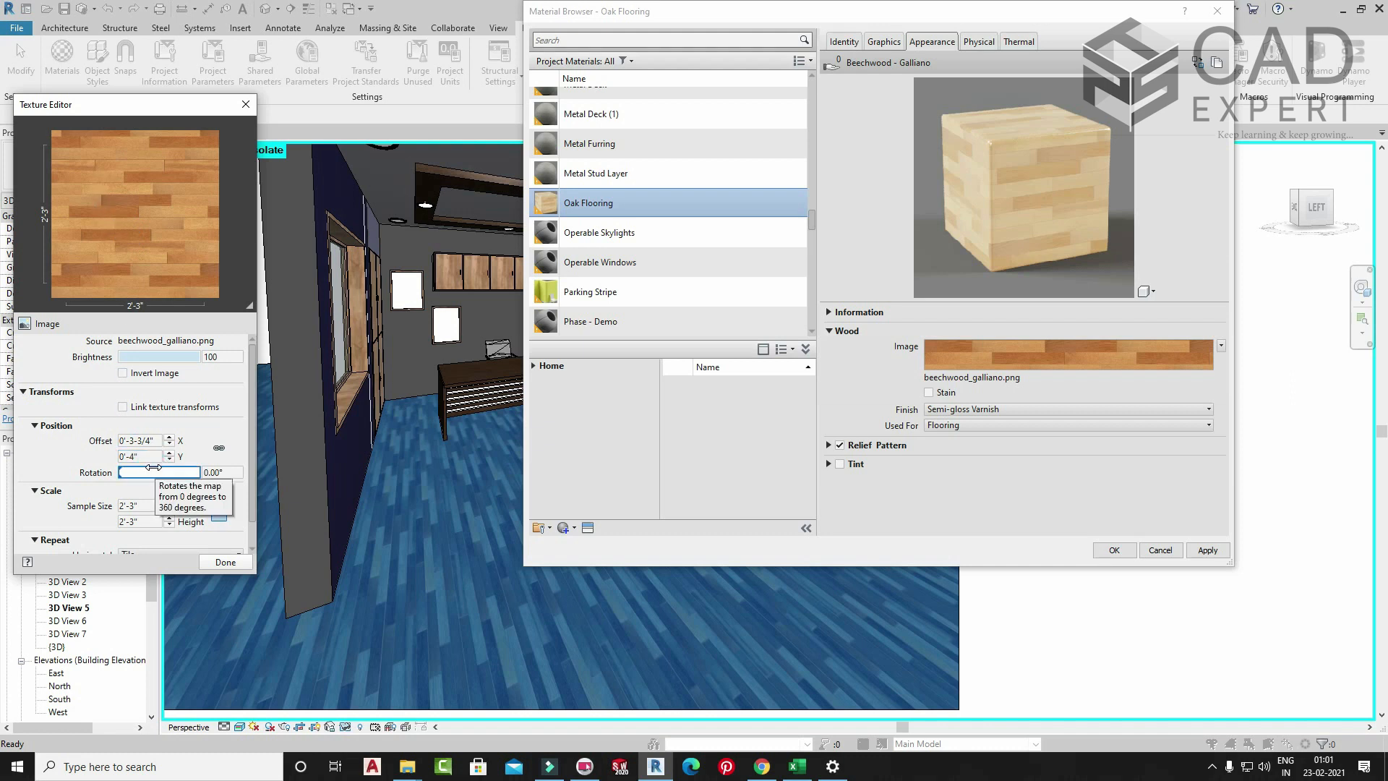
{"action": "left_click", "coordinate": [227, 472]}
{"action": "type", "text": "1"}
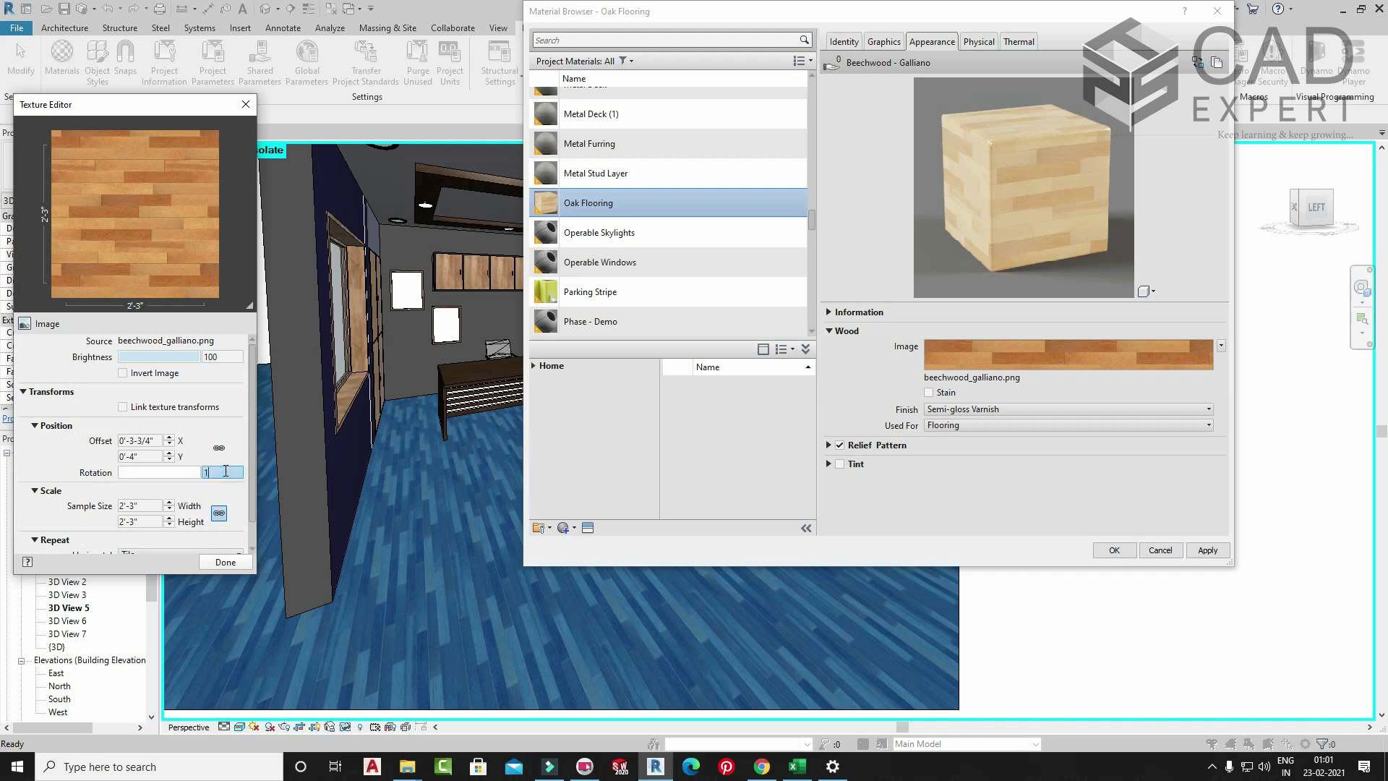
{"action": "type", "text": "0"}
{"action": "key", "text": "Return"}
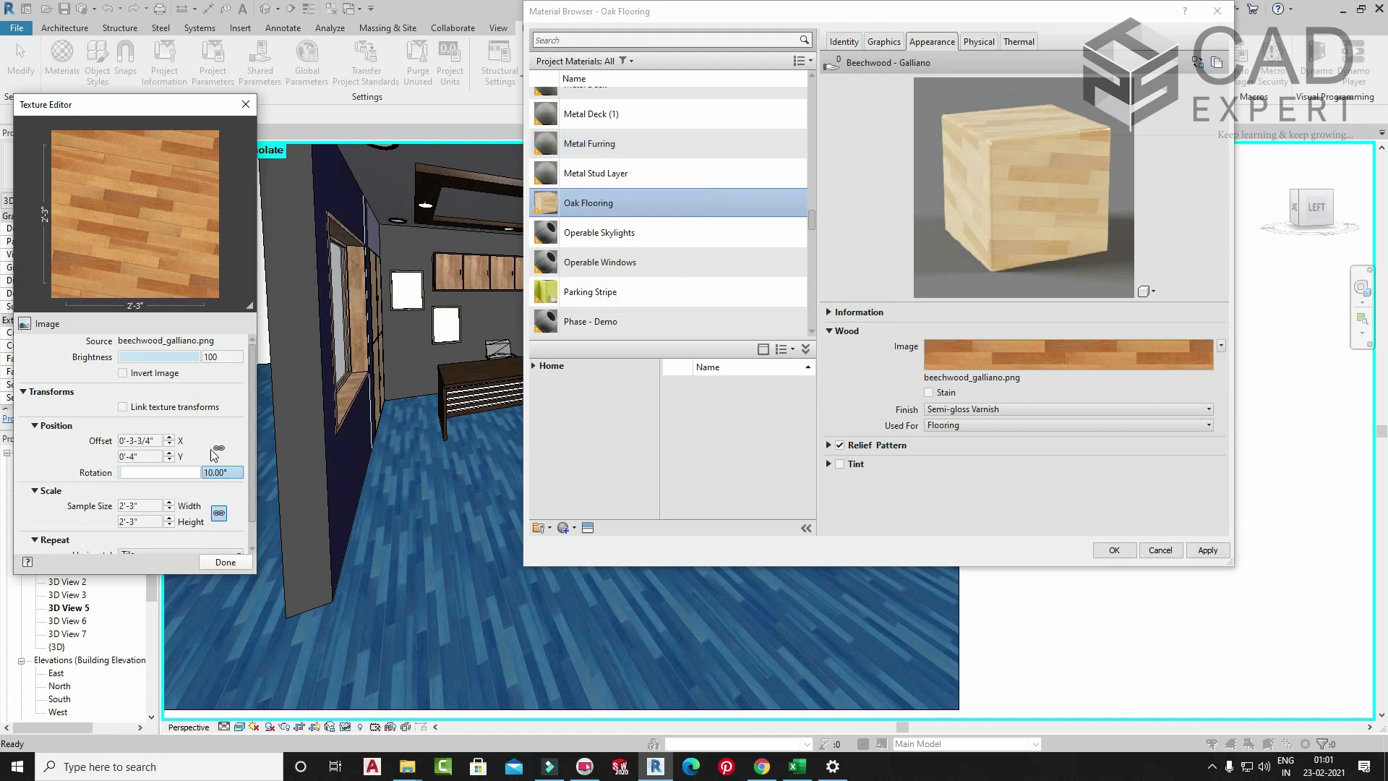
{"action": "double_click", "coordinate": [234, 471]}
{"action": "type", "text": "360"}
{"action": "key", "text": "Return"}
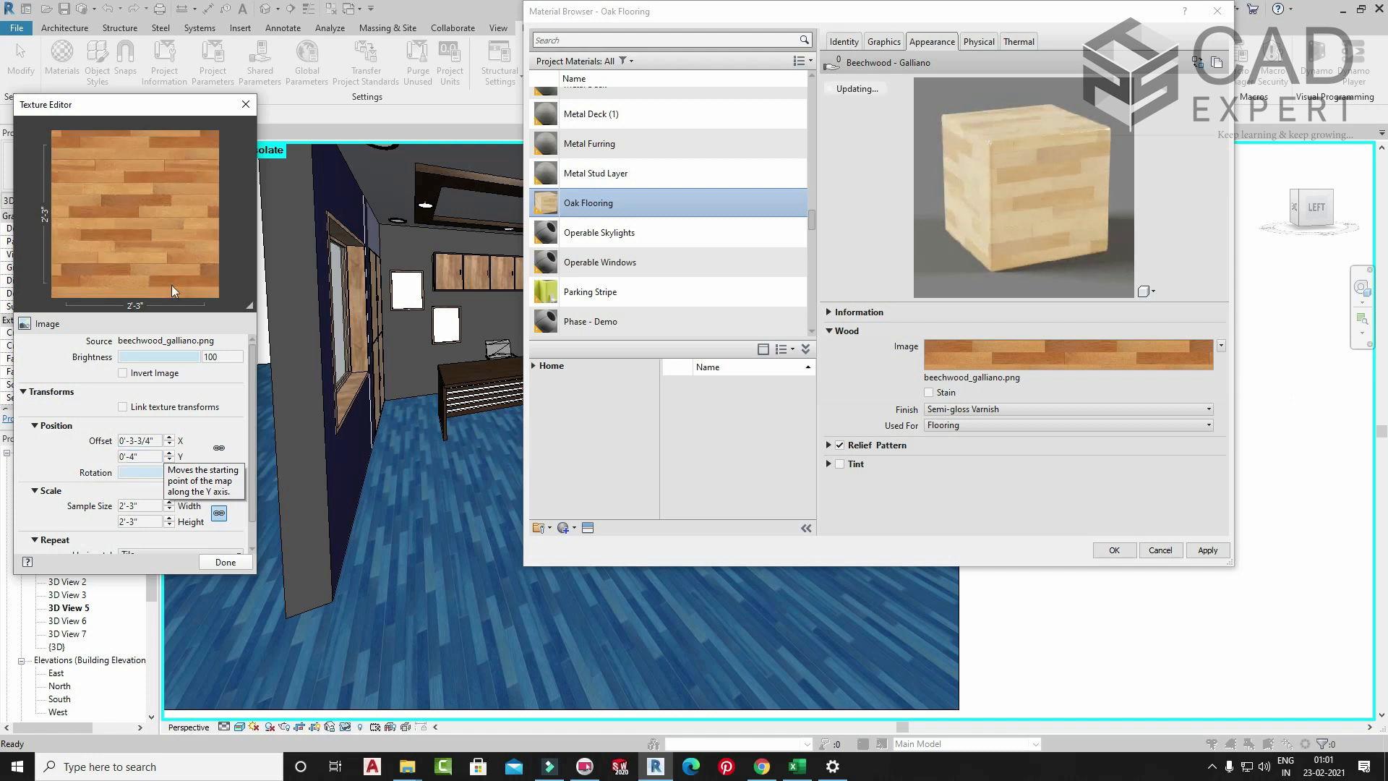
- Set the Oak Flooring texture rotation to 20° and finish the texture edit
{"action": "left_click_drag", "start_coordinate": [233, 471], "coordinate": [149, 477]}
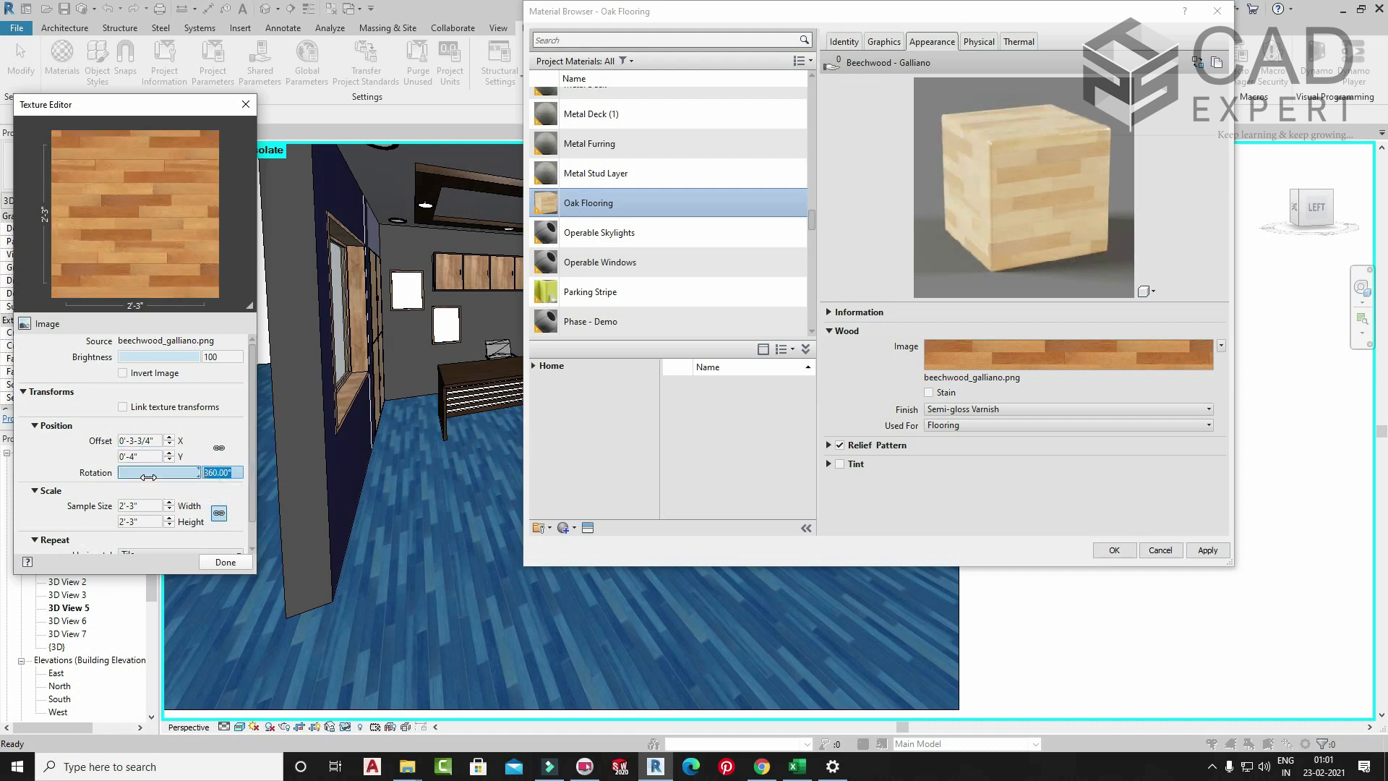
{"action": "type", "text": "20"}
{"action": "key", "text": "Return"}
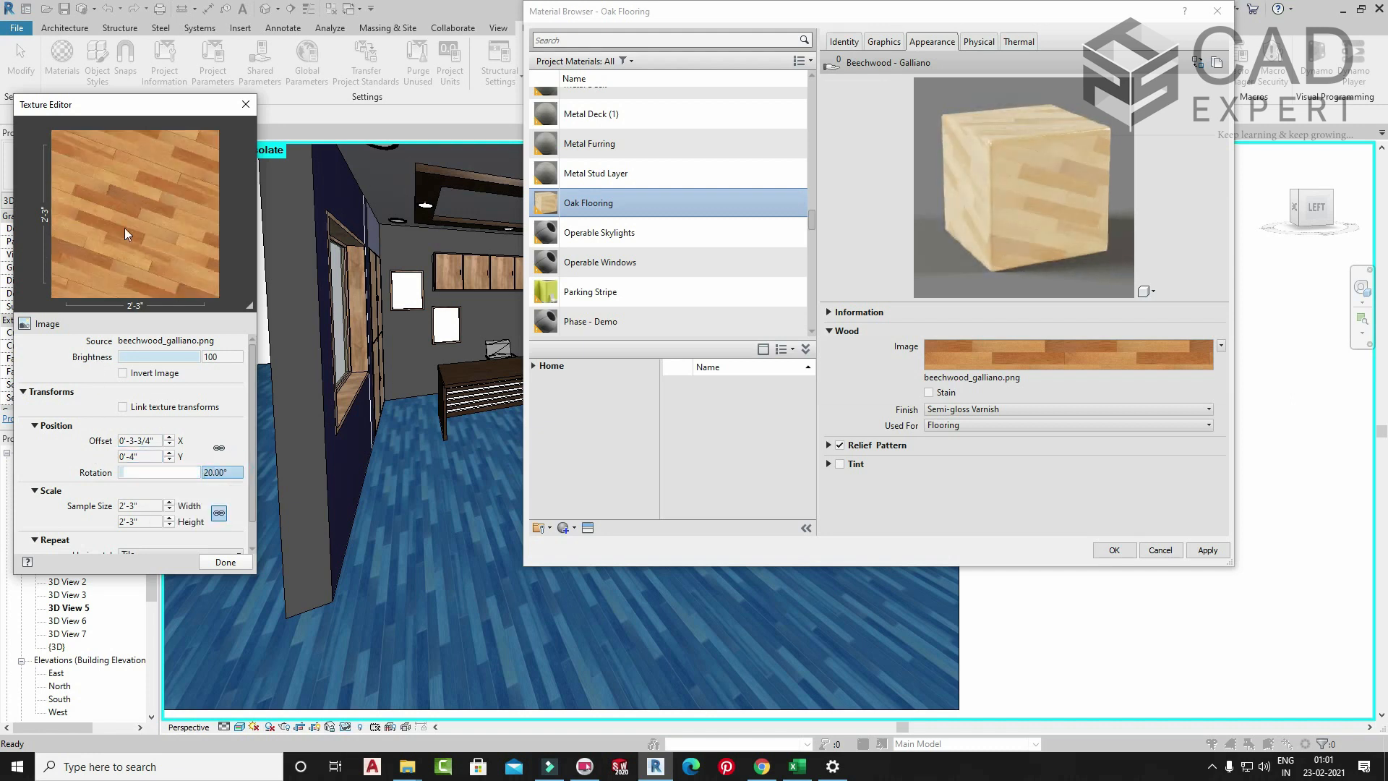
{"action": "left_click", "coordinate": [210, 562]}
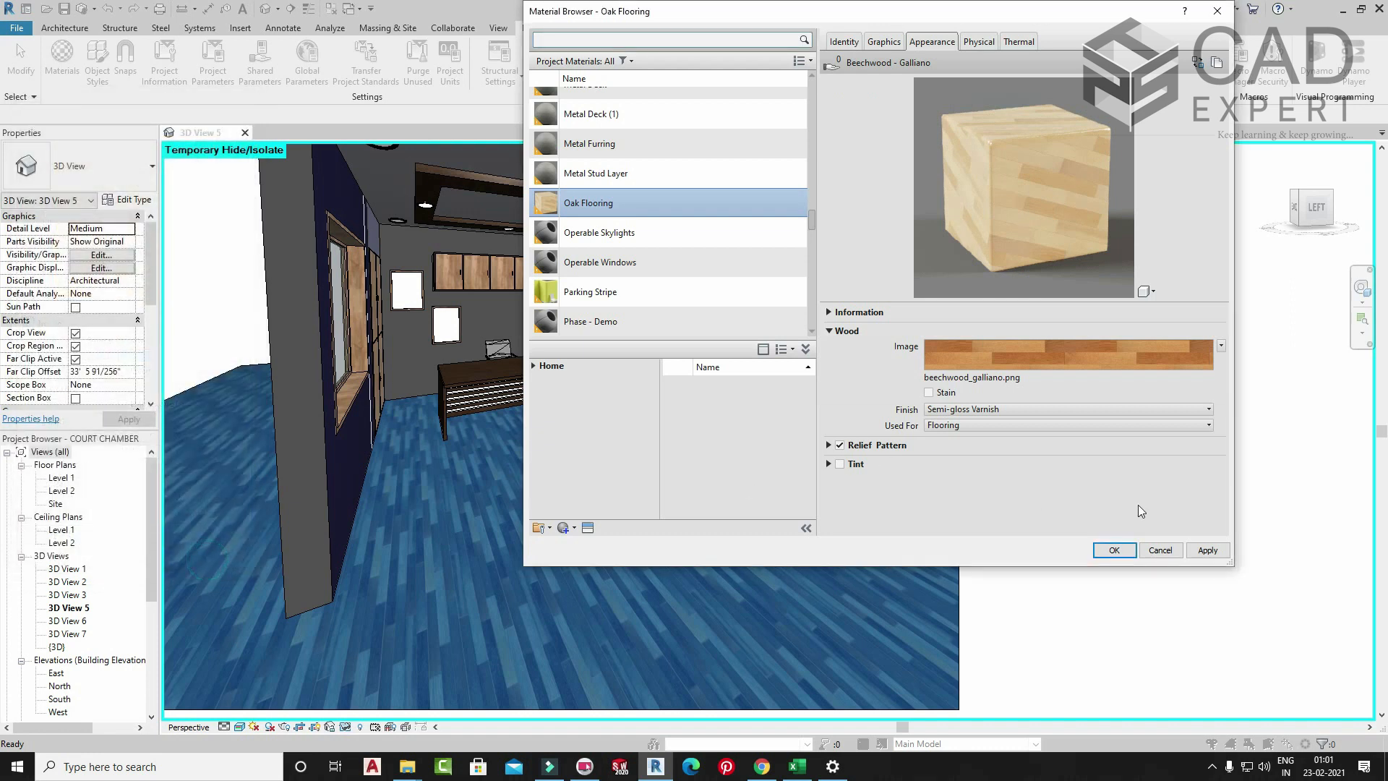
- Set the sample size of the Oak Flooring texture to 0'-10" in width and height
{"action": "left_click", "coordinate": [1064, 353]}
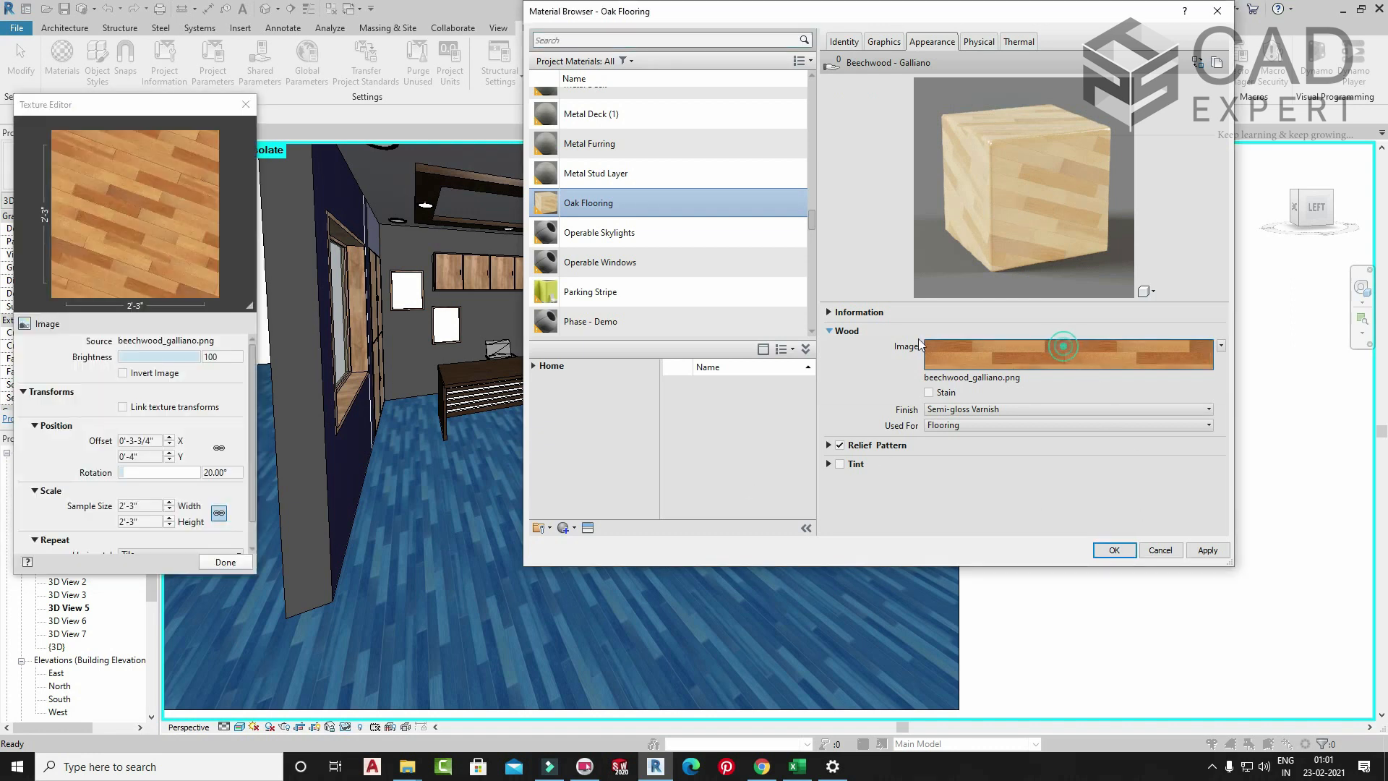
{"action": "left_click", "coordinate": [143, 506]}
{"action": "left_click_drag", "start_coordinate": [141, 507], "coordinate": [112, 508]}
{"action": "type", "text": "10\""}
{"action": "key", "text": "Tab"}
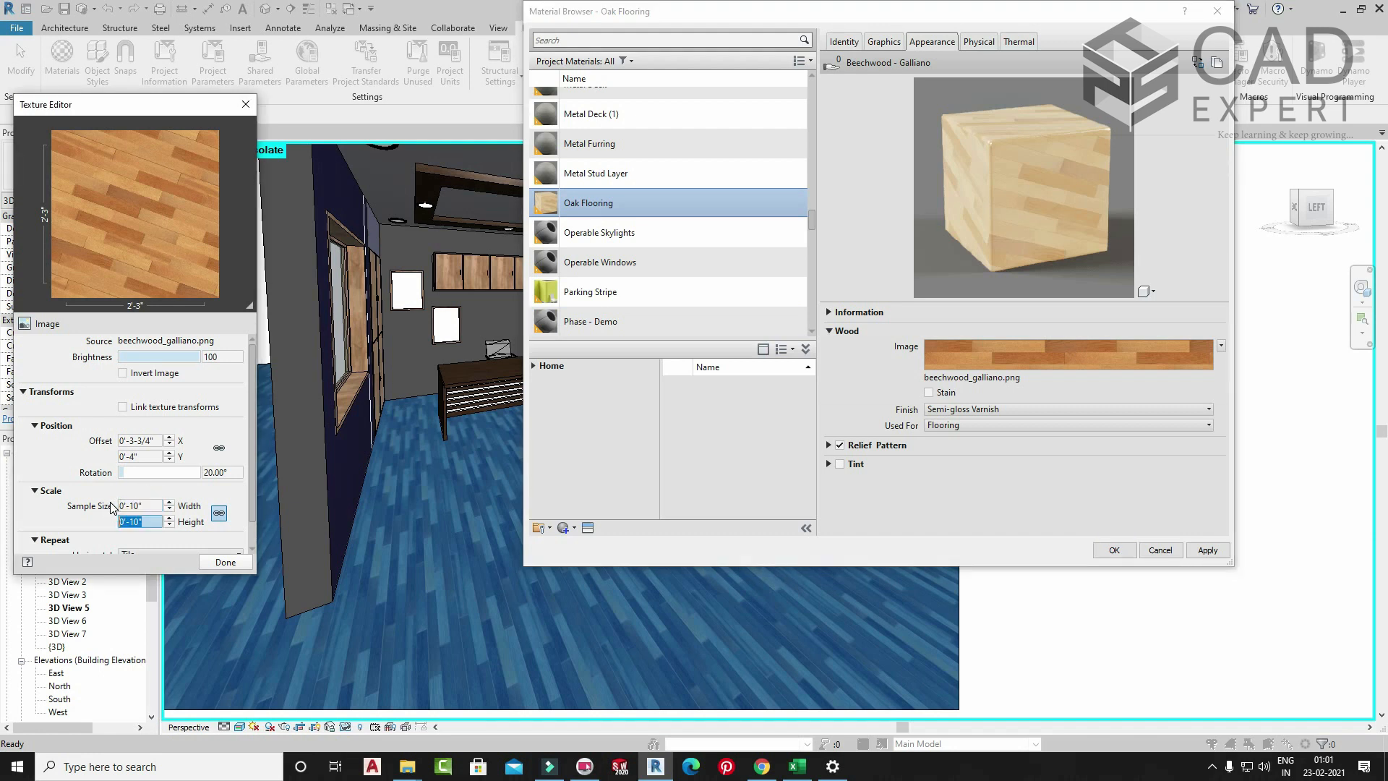
- Set the texture sample size to 10'-0" and apply it to Oak Flooring
{"action": "double_click", "coordinate": [142, 506]}
{"action": "type", "text": "10"}
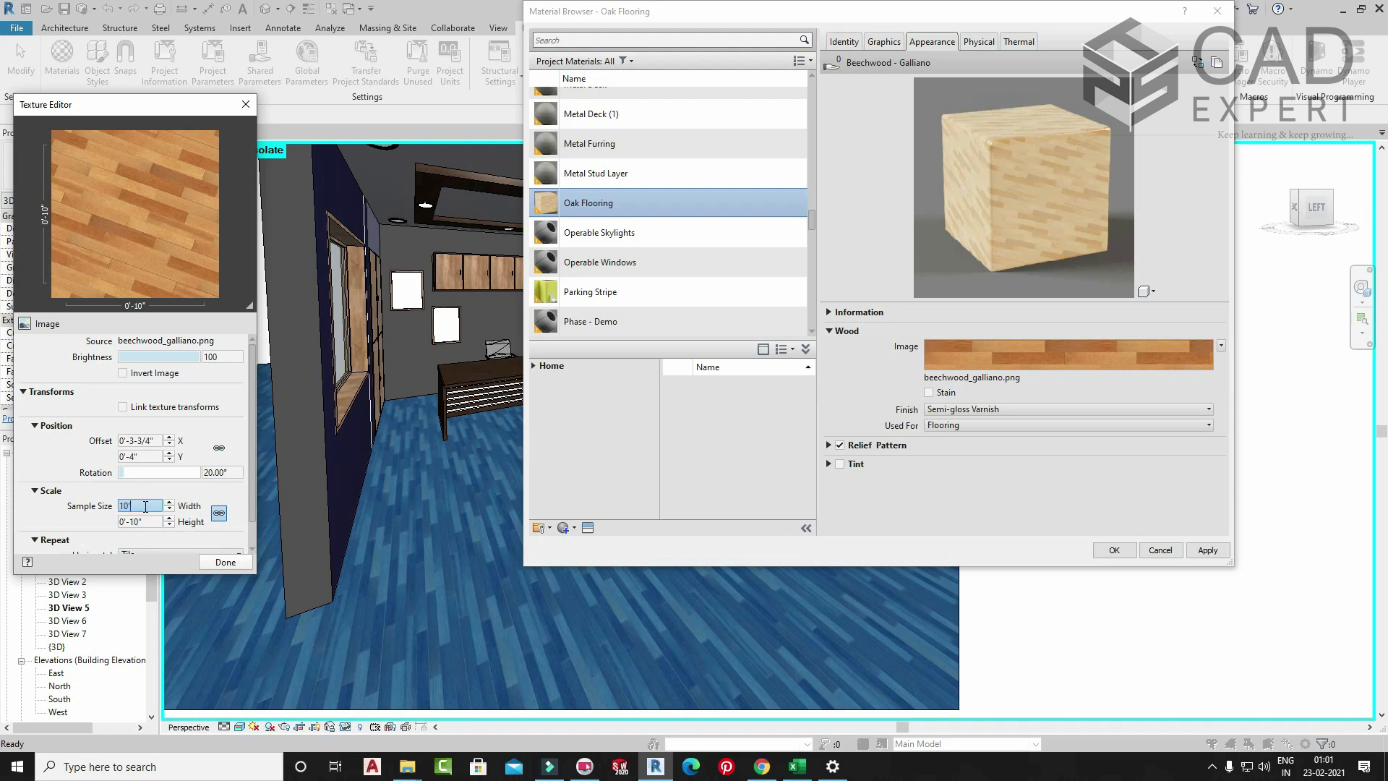
{"action": "type", "text": "'"}
{"action": "key", "text": "Return"}
{"action": "left_click", "coordinate": [225, 562]}
{"action": "left_click", "coordinate": [1206, 550]}
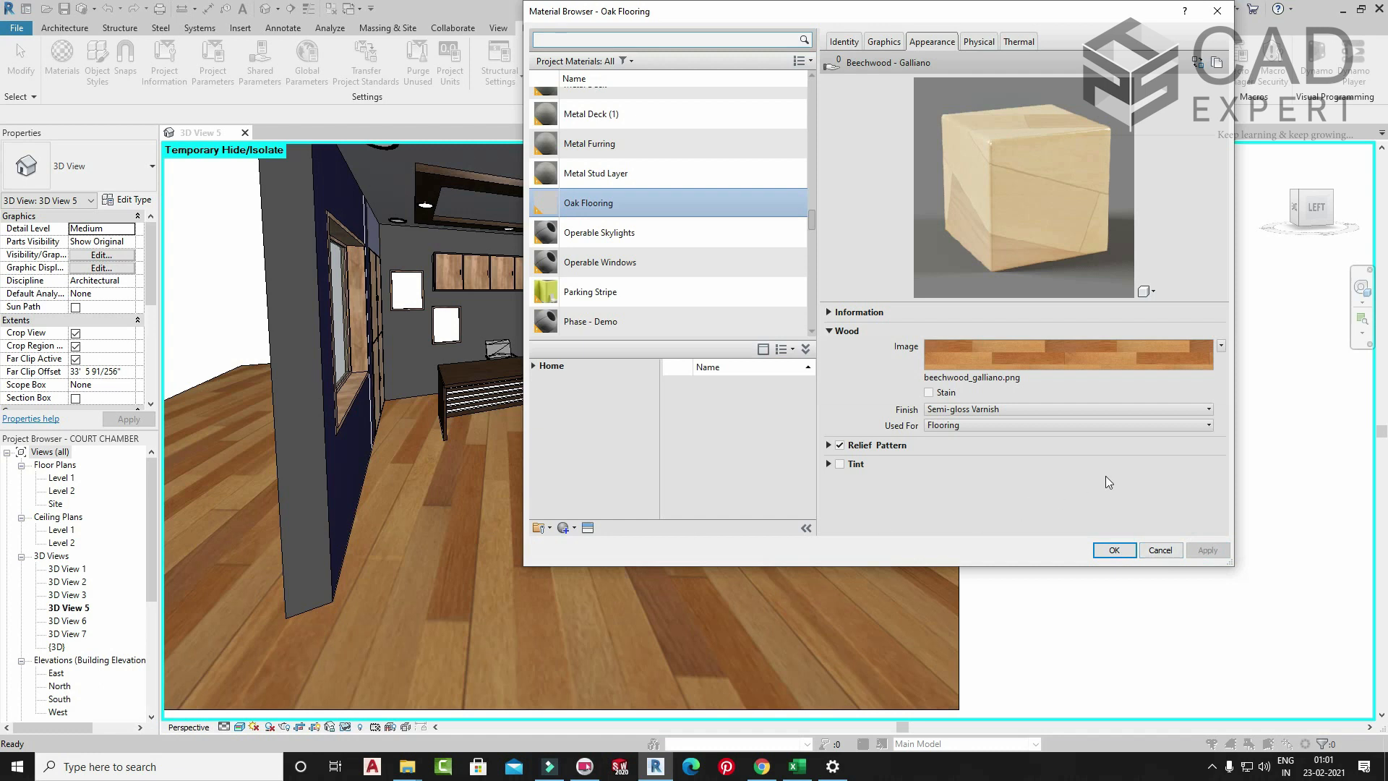
- Reduce the Oak Flooring texture sample size to 2'-0" and apply the change to the floor
{"action": "left_click", "coordinate": [1063, 356]}
{"action": "double_click", "coordinate": [156, 506]}
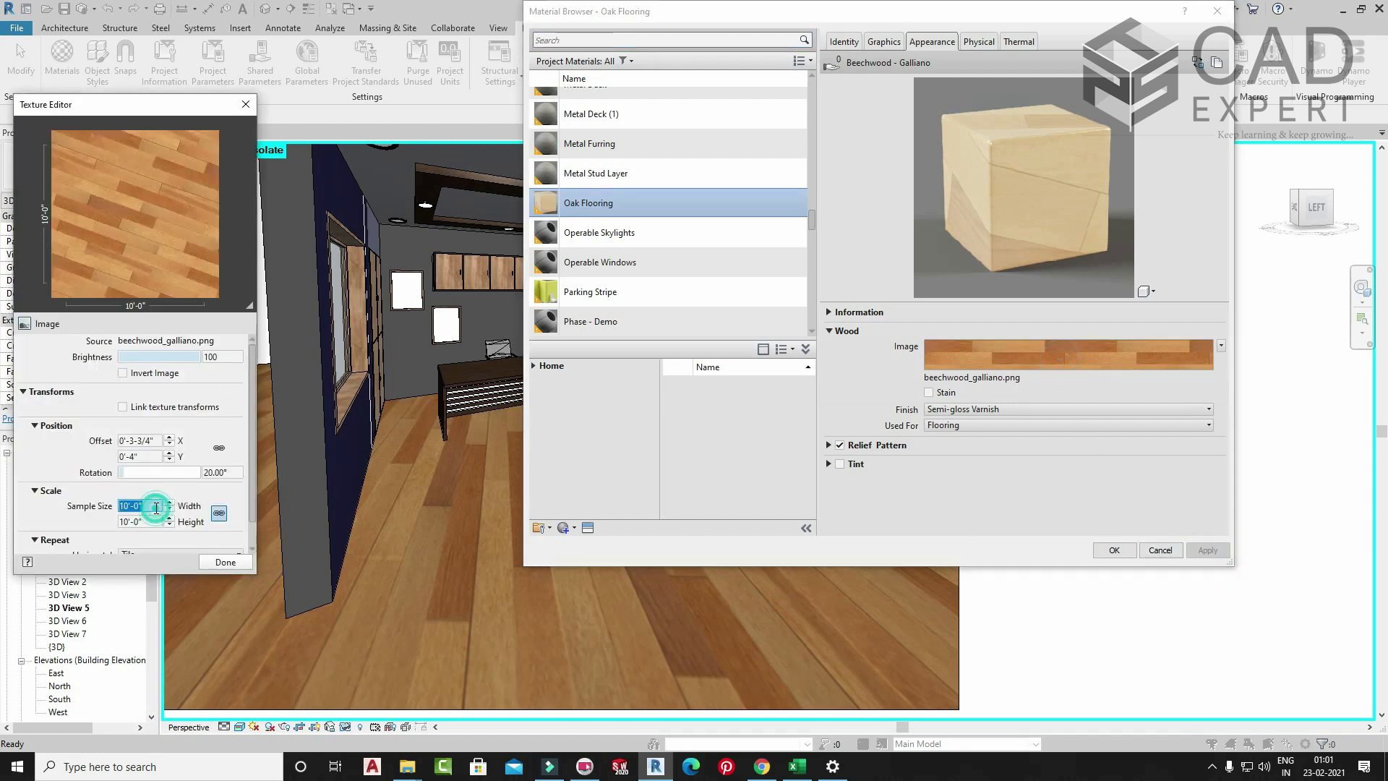
{"action": "type", "text": "2"}
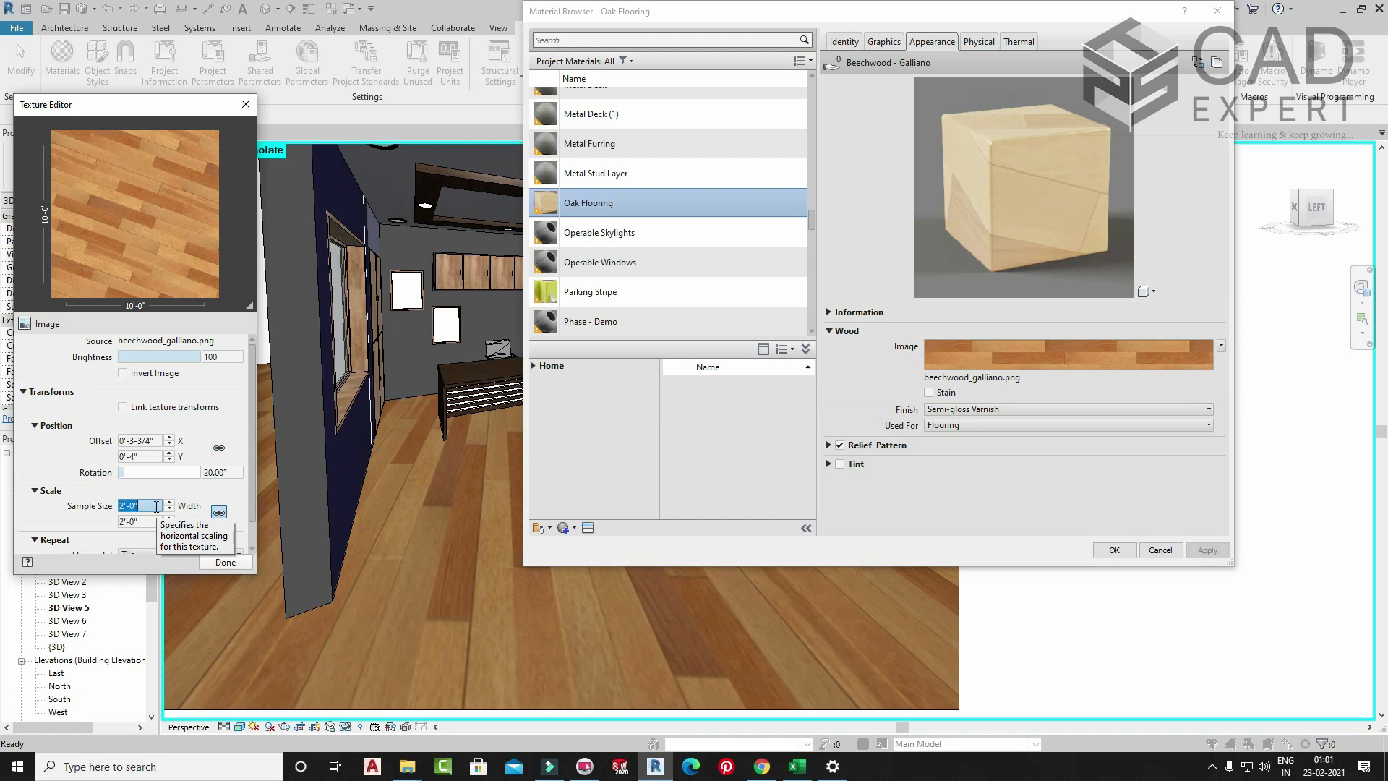
{"action": "left_click", "coordinate": [225, 562]}
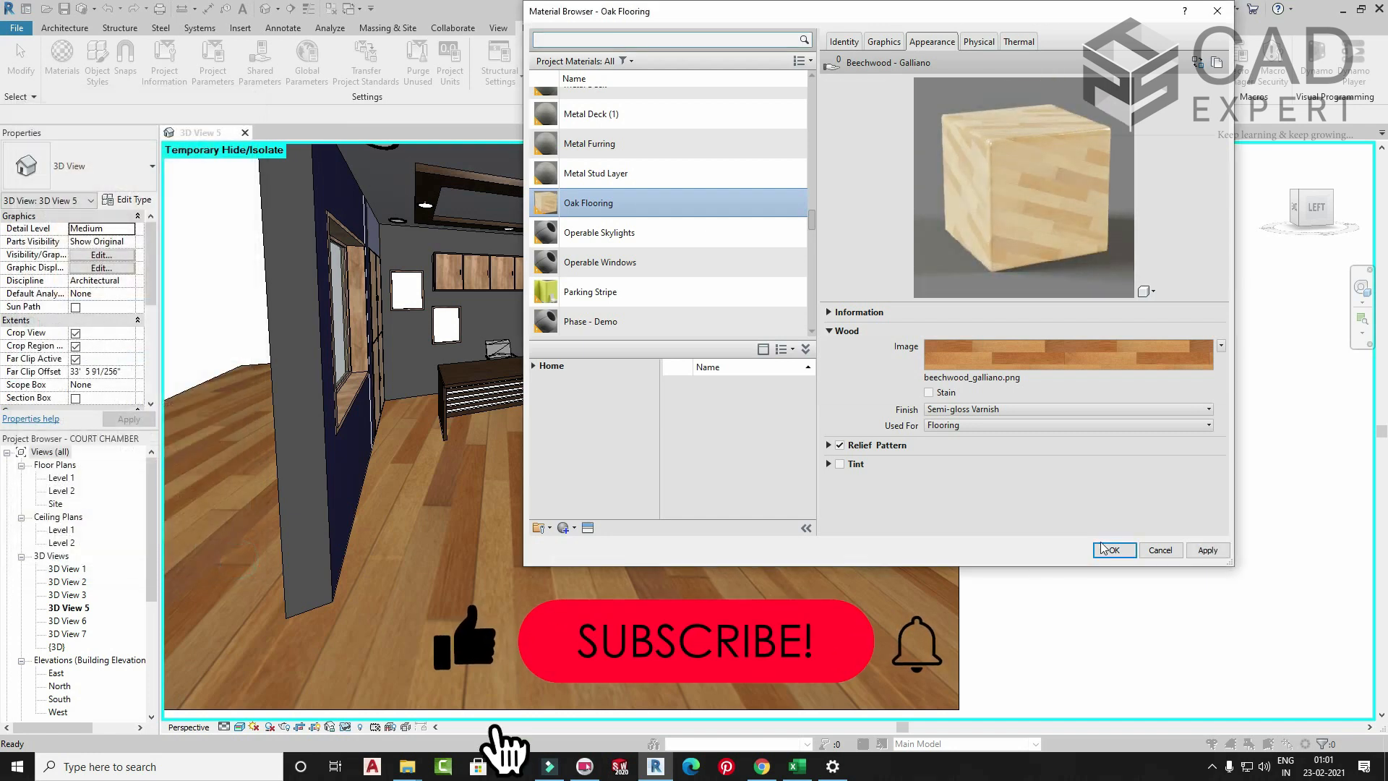
{"action": "left_click", "coordinate": [1205, 551]}
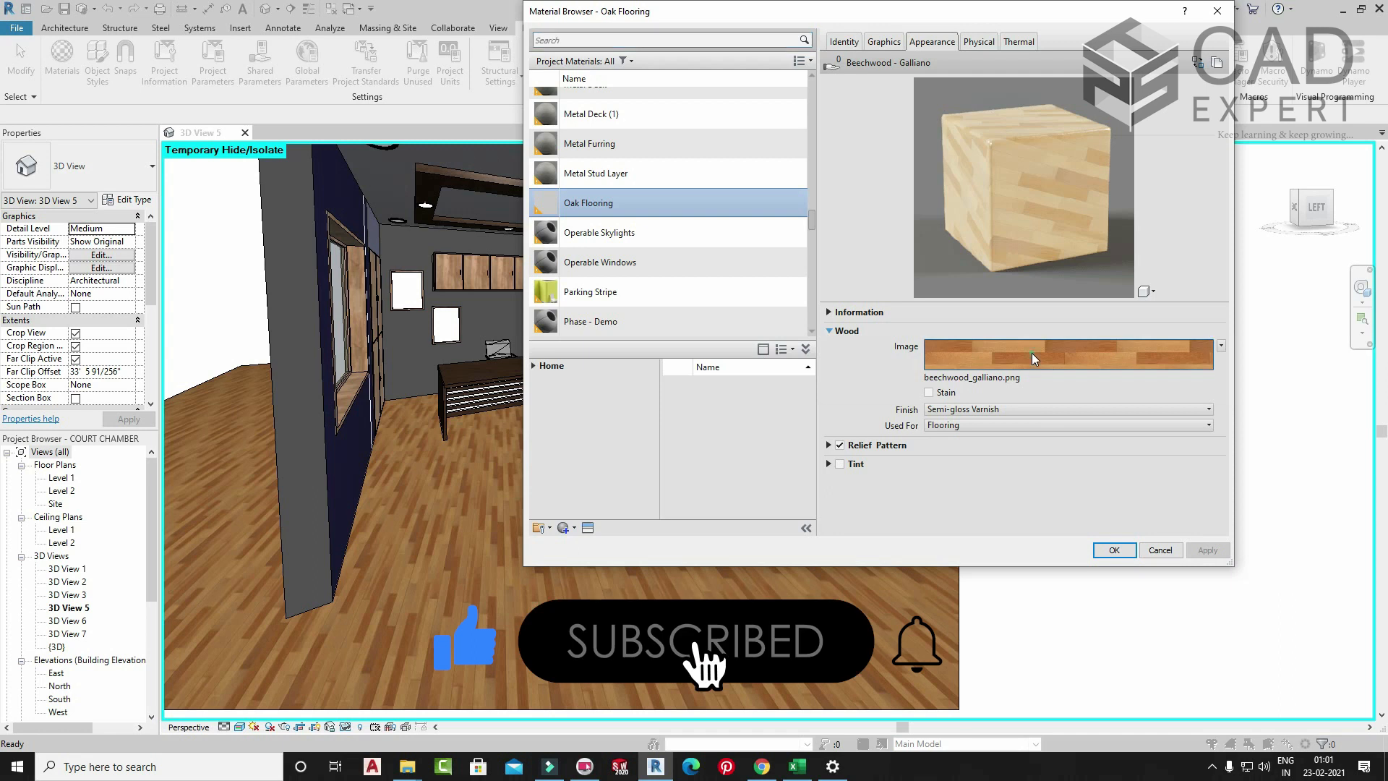
- Set the Oak Flooring texture sample size to 5'-0" in width and height and apply the change
{"action": "left_click", "coordinate": [1032, 359]}
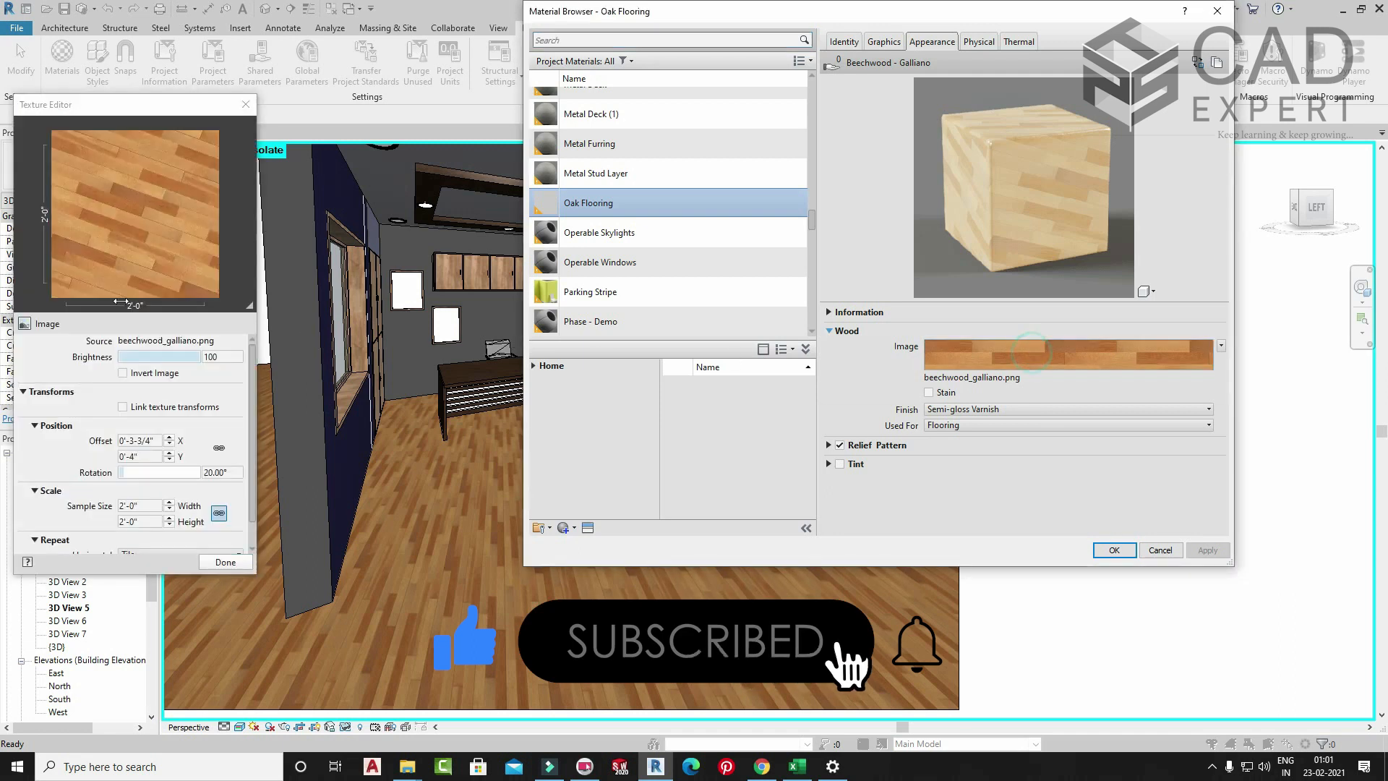
{"action": "double_click", "coordinate": [133, 504]}
{"action": "type", "text": "5"}
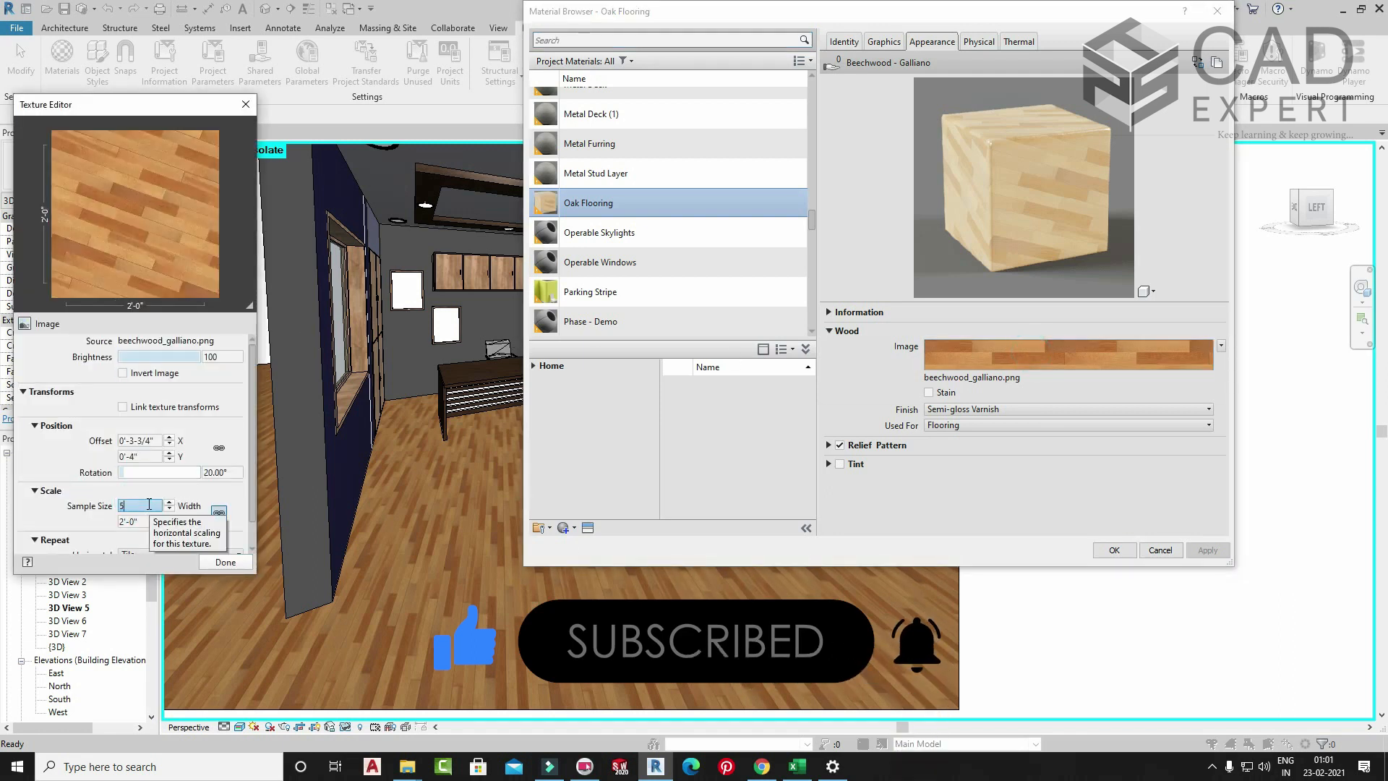
{"action": "key", "text": "Return"}
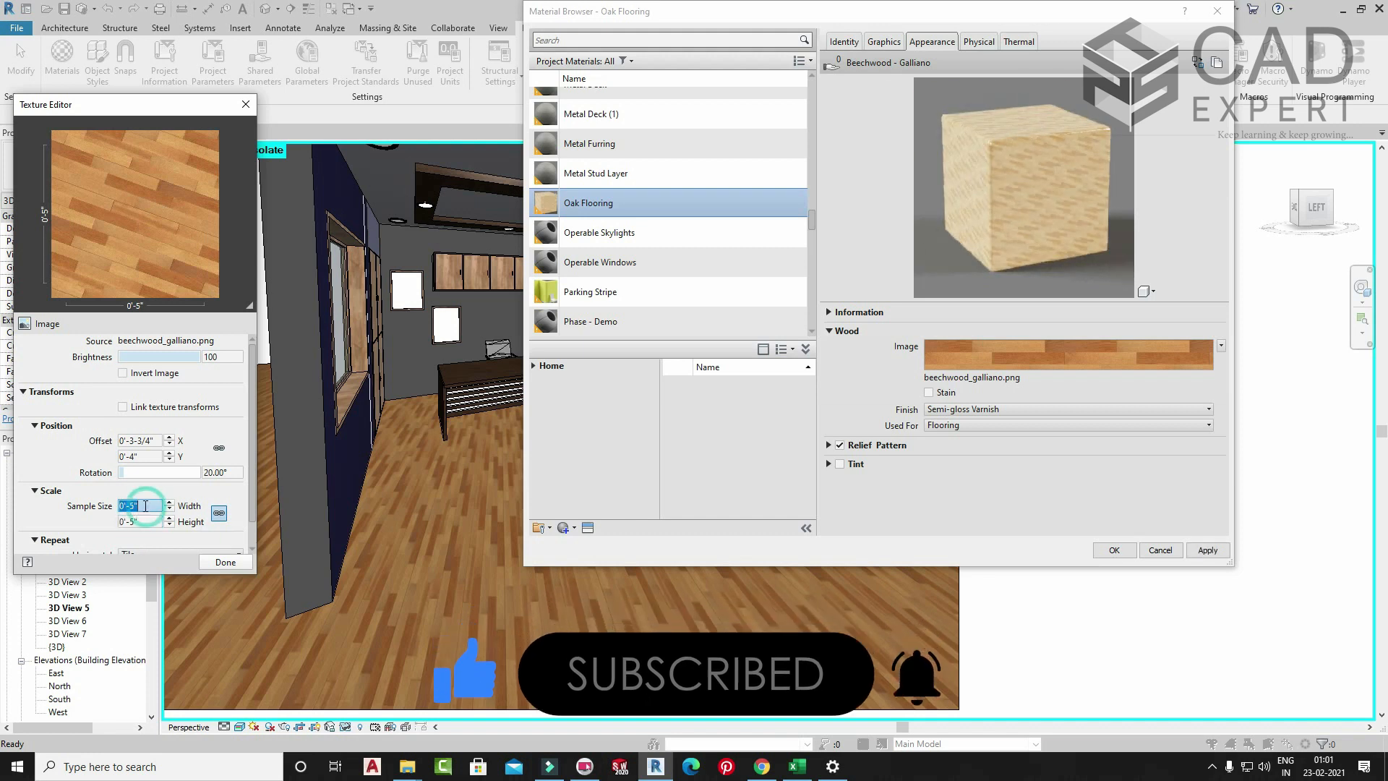
{"action": "type", "text": "'"}
{"action": "key", "text": "Return"}
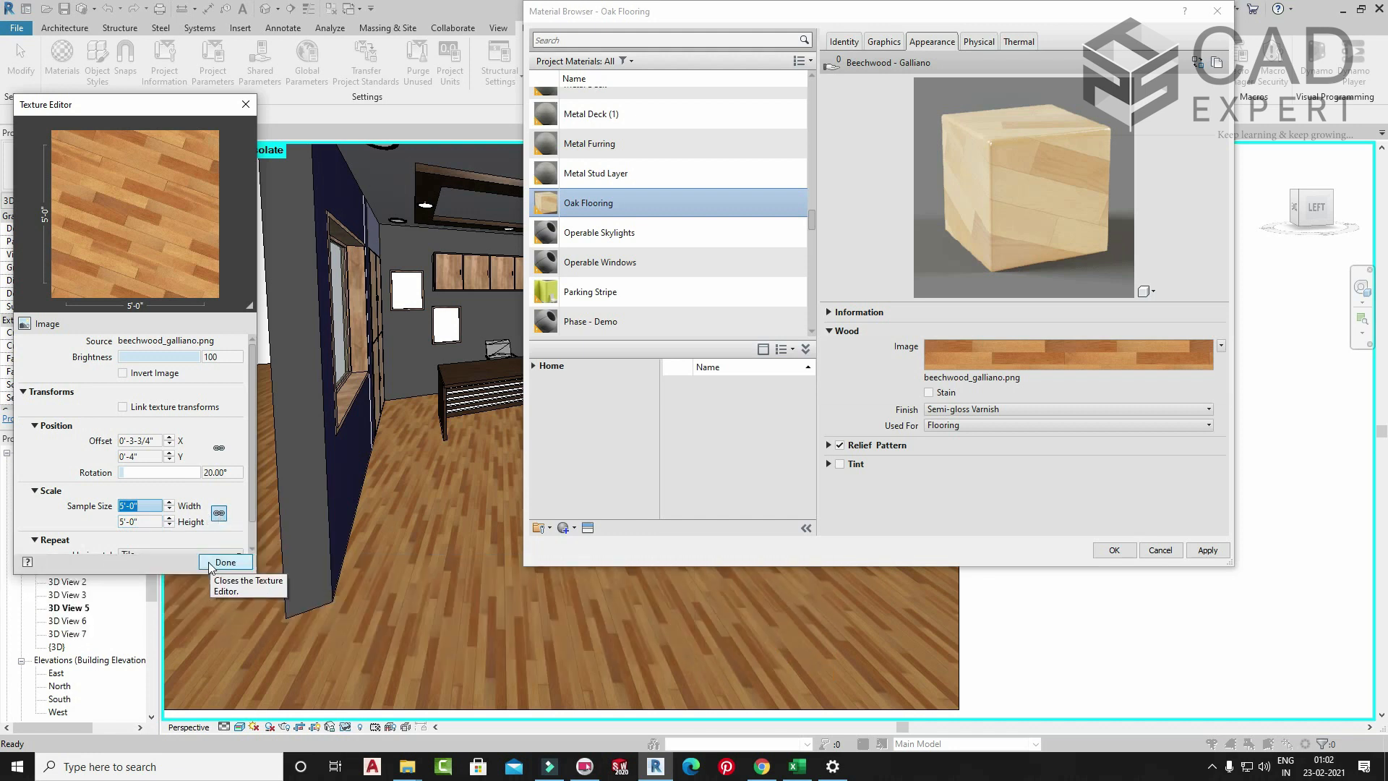
{"action": "left_click", "coordinate": [217, 561]}
{"action": "left_click", "coordinate": [1206, 550]}
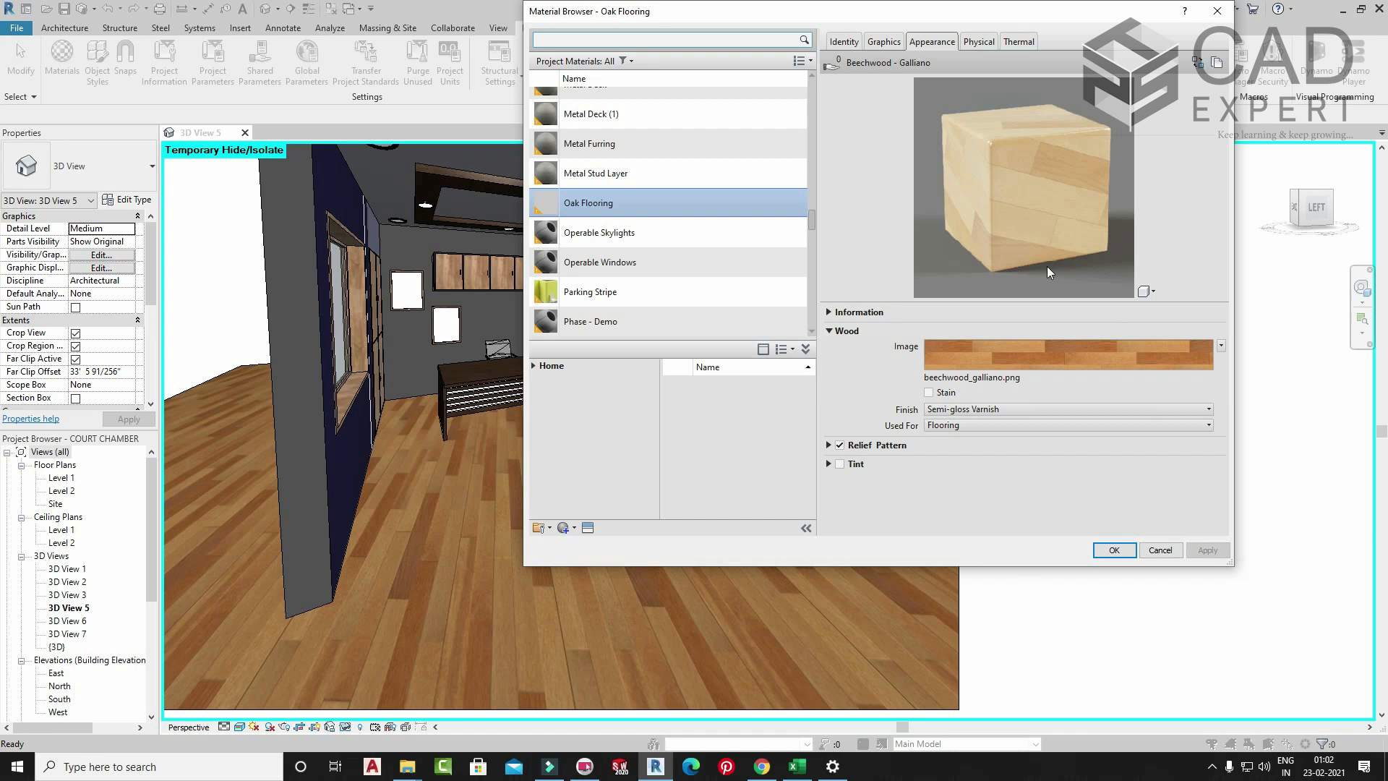
- Rotate the Oak Flooring texture to about 110.84° and apply the change to the floor
{"action": "left_click_drag", "start_coordinate": [910, 22], "coordinate": [911, 69]}
{"action": "left_click", "coordinate": [1060, 401]}
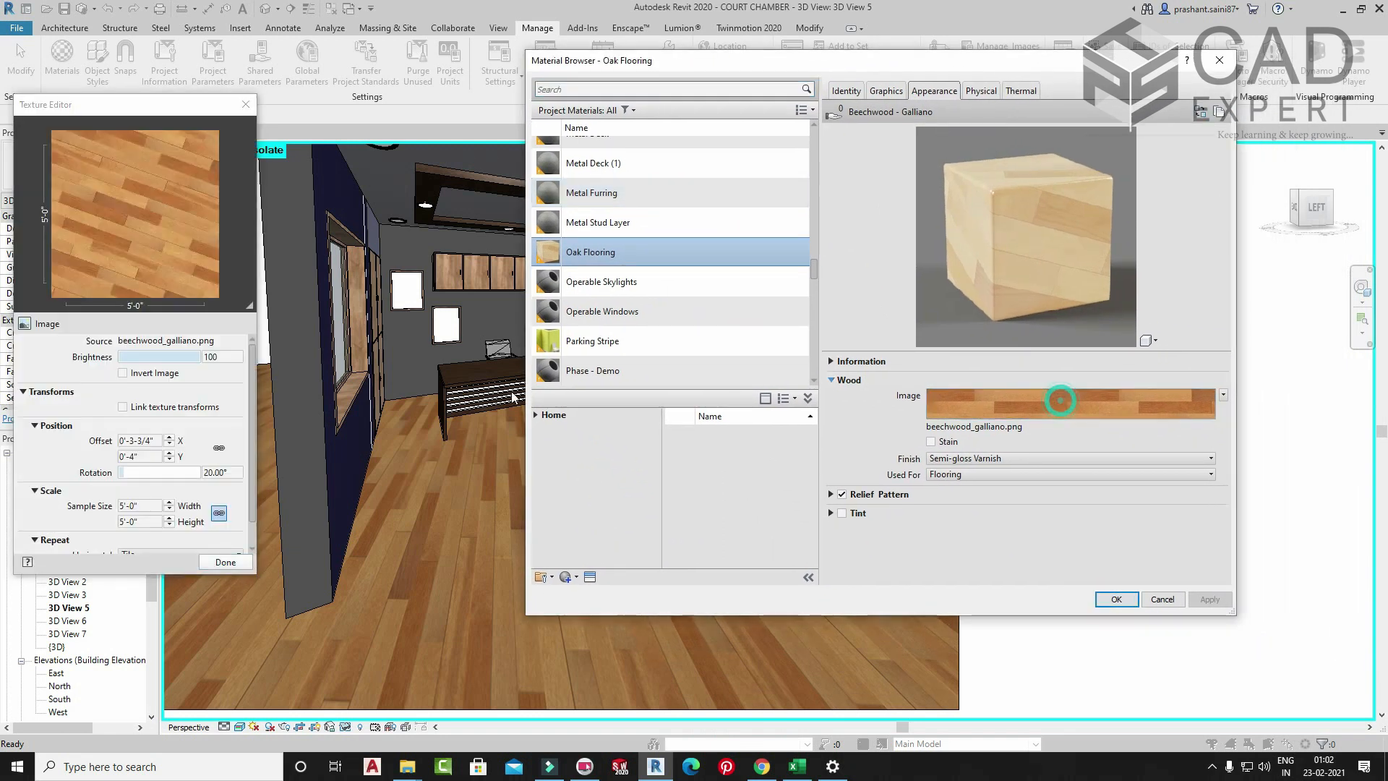
{"action": "left_click_drag", "start_coordinate": [123, 472], "coordinate": [143, 472]}
{"action": "left_click", "coordinate": [225, 563]}
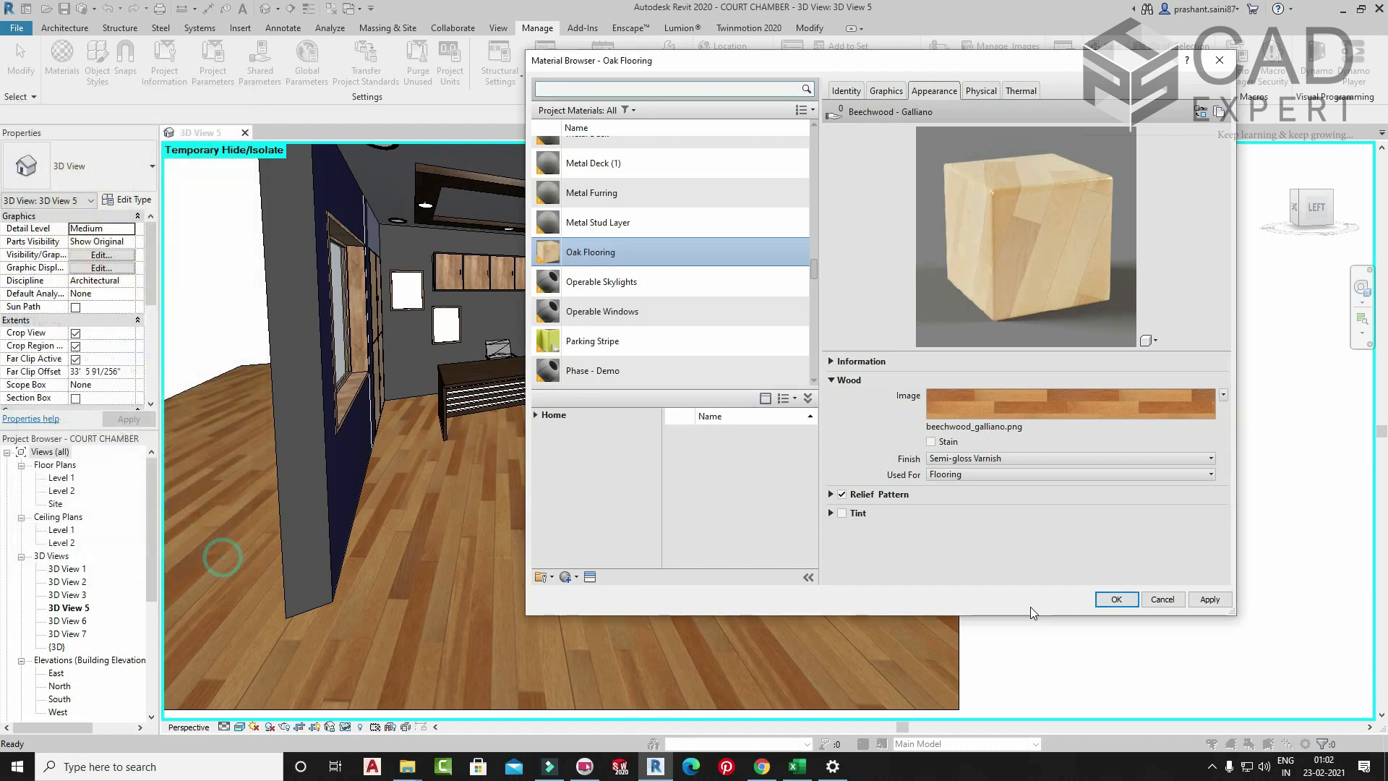
{"action": "left_click", "coordinate": [1209, 599]}
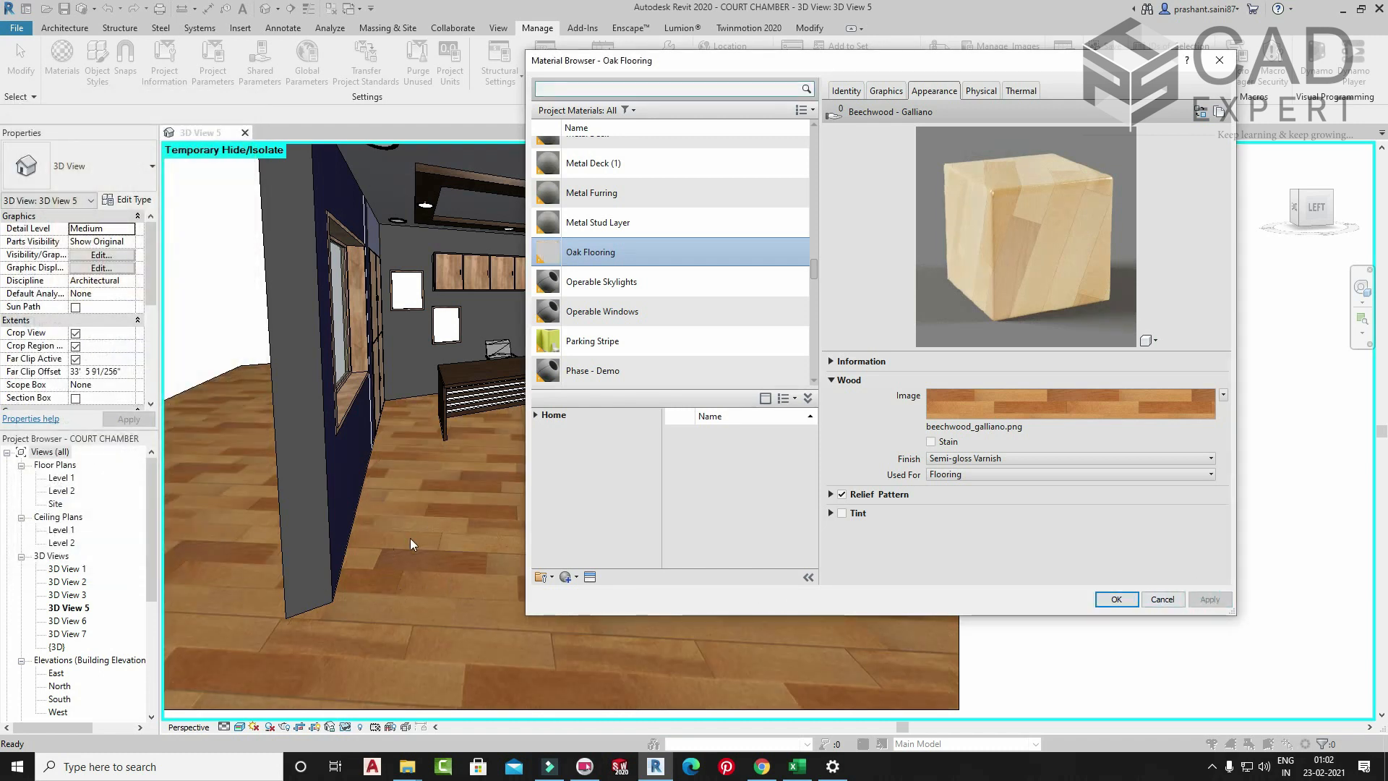
- Rotate the Oak Flooring texture to about 26.73° and apply the change
{"action": "left_click", "coordinate": [1066, 400]}
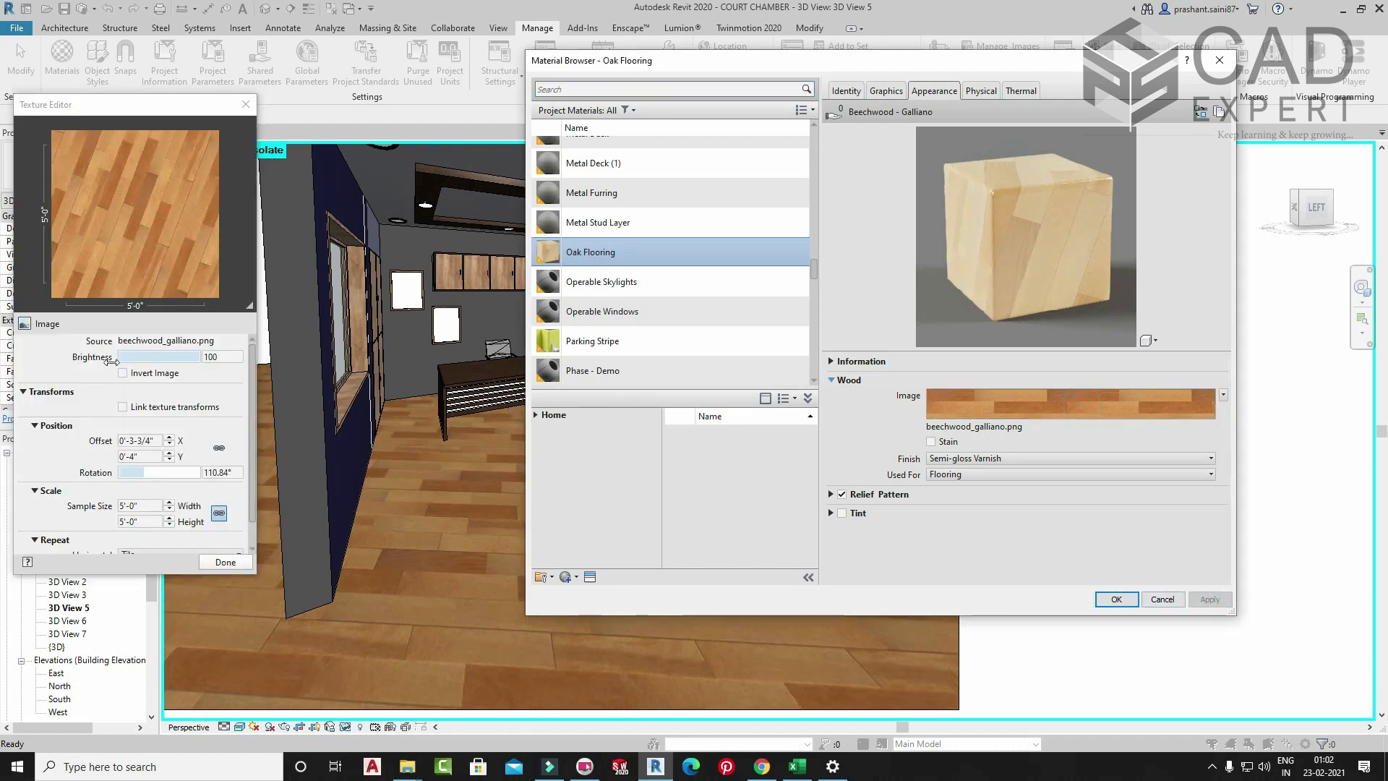
{"action": "left_click", "coordinate": [157, 474]}
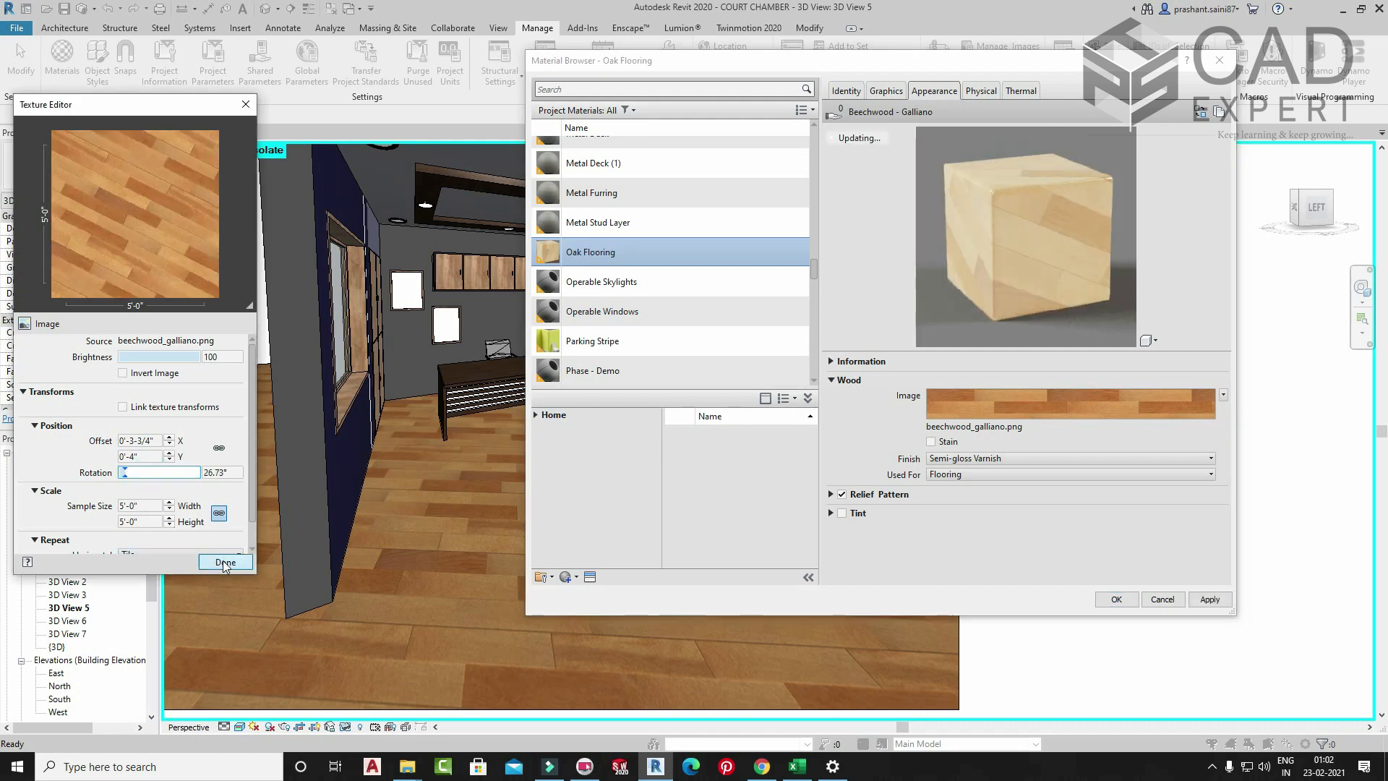
{"action": "left_click", "coordinate": [225, 562]}
{"action": "left_click", "coordinate": [1207, 599]}
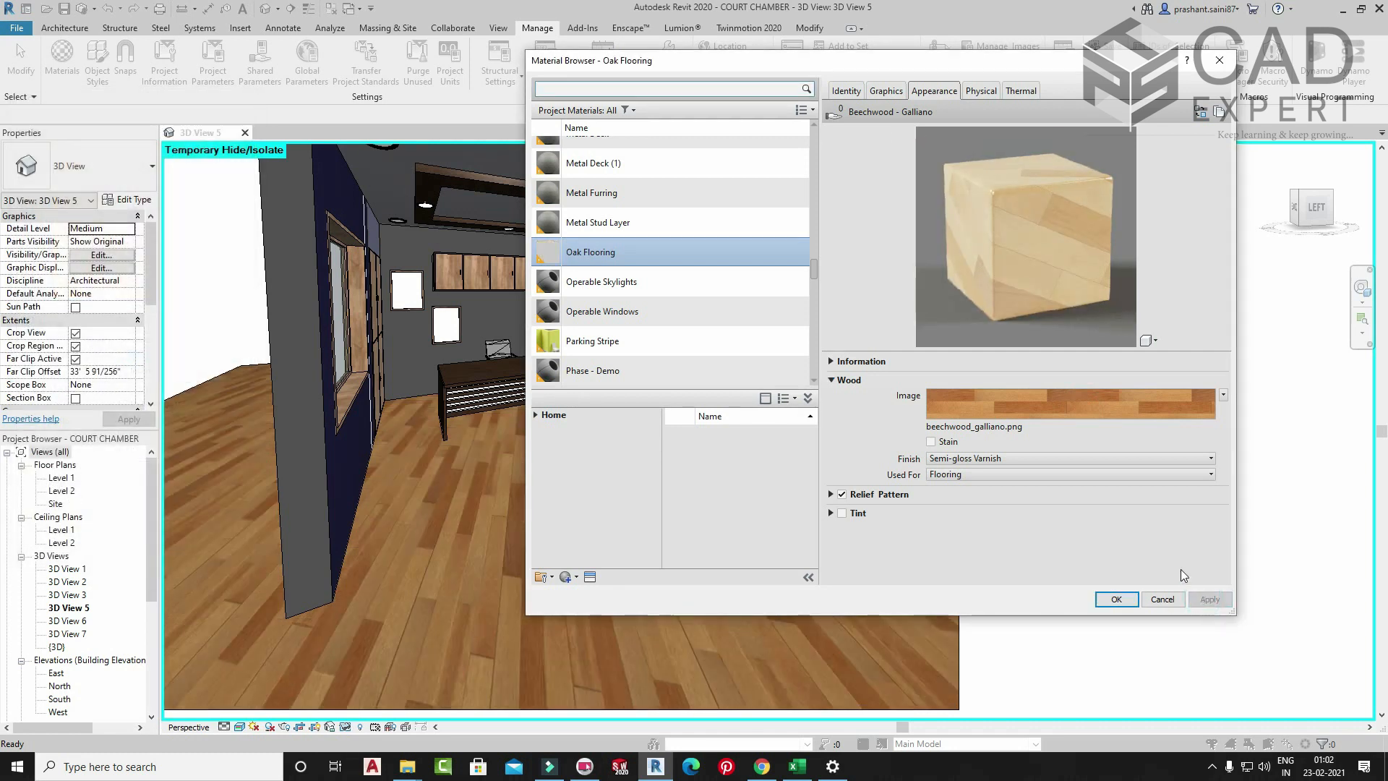
- Reset the Oak Flooring texture rotation to 0° and apply the change to the floor
{"action": "left_click", "coordinate": [1092, 399]}
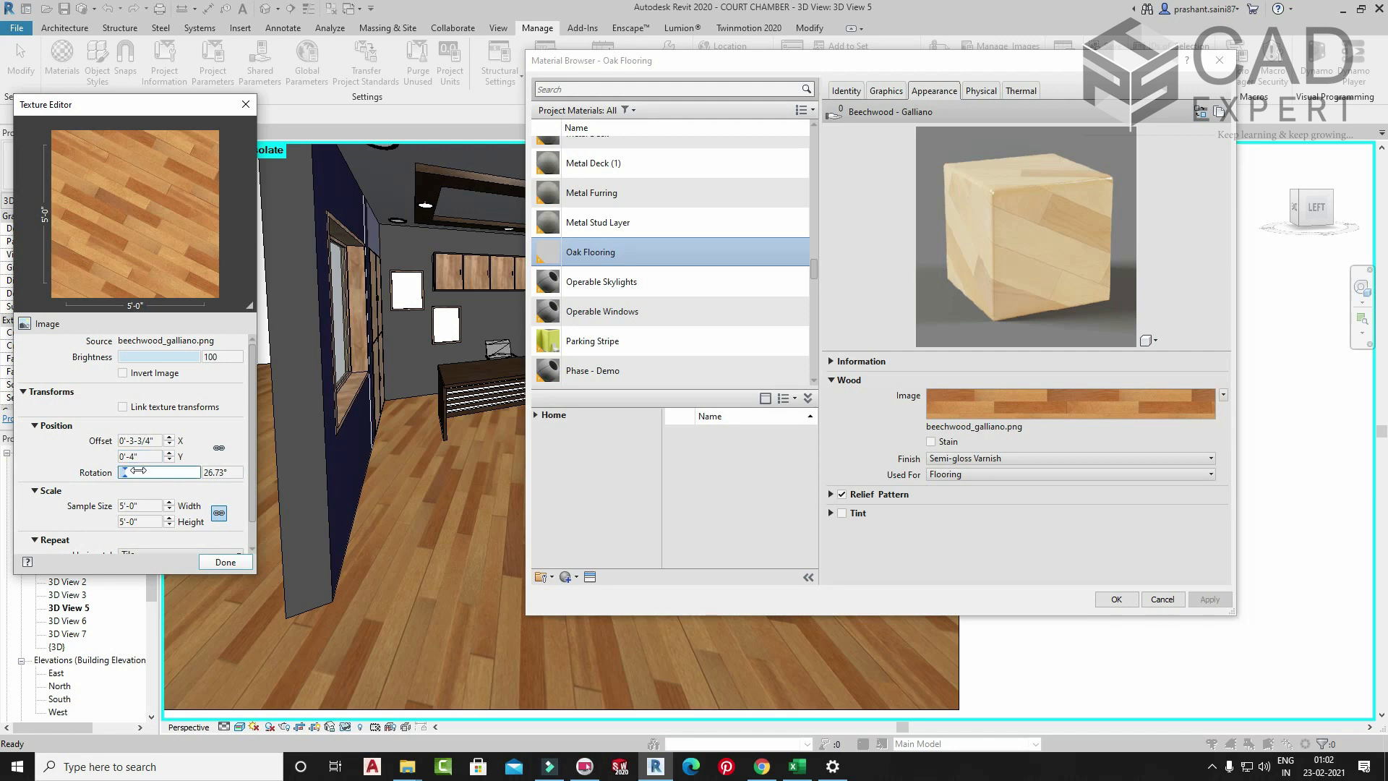
{"action": "left_click", "coordinate": [215, 471]}
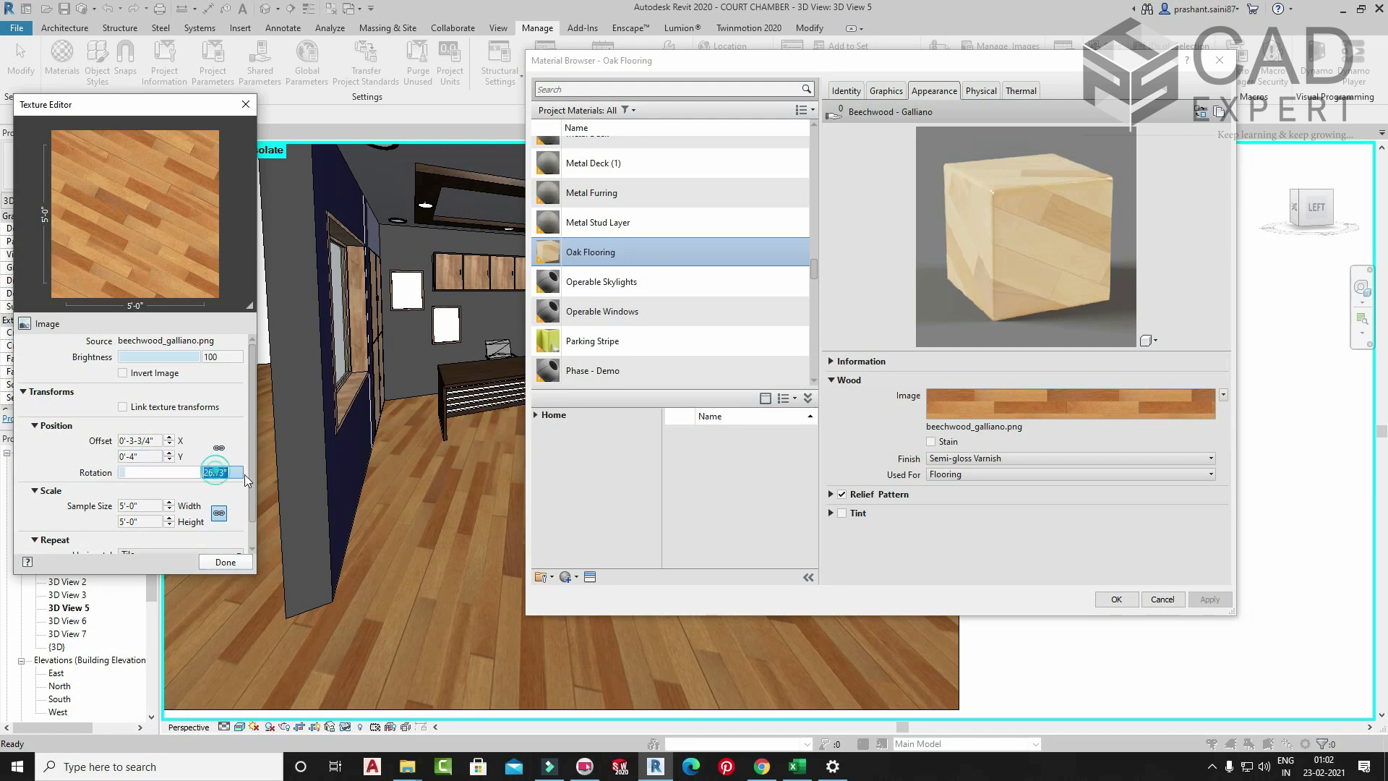
{"action": "type", "text": "0"}
{"action": "key", "text": "Return"}
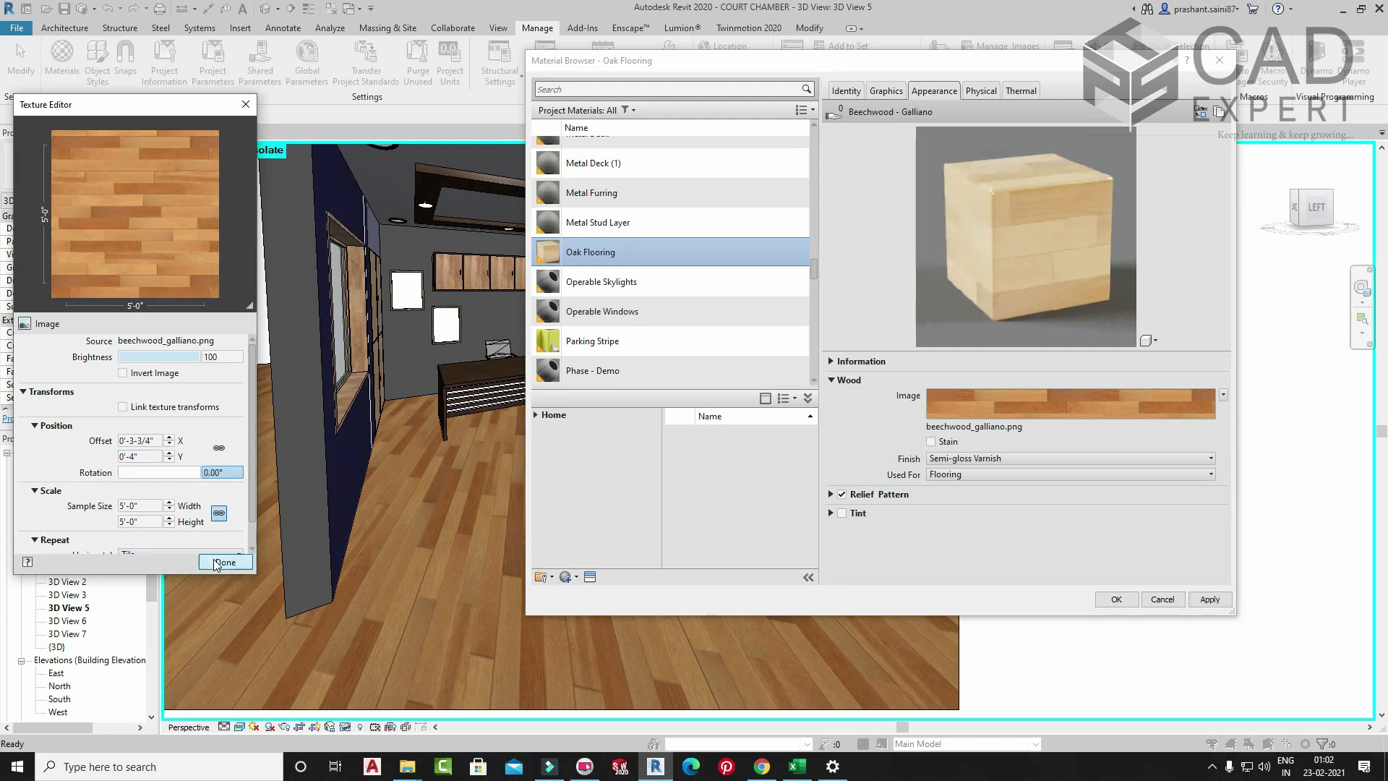
{"action": "left_click", "coordinate": [219, 562]}
{"action": "left_click", "coordinate": [1209, 600]}
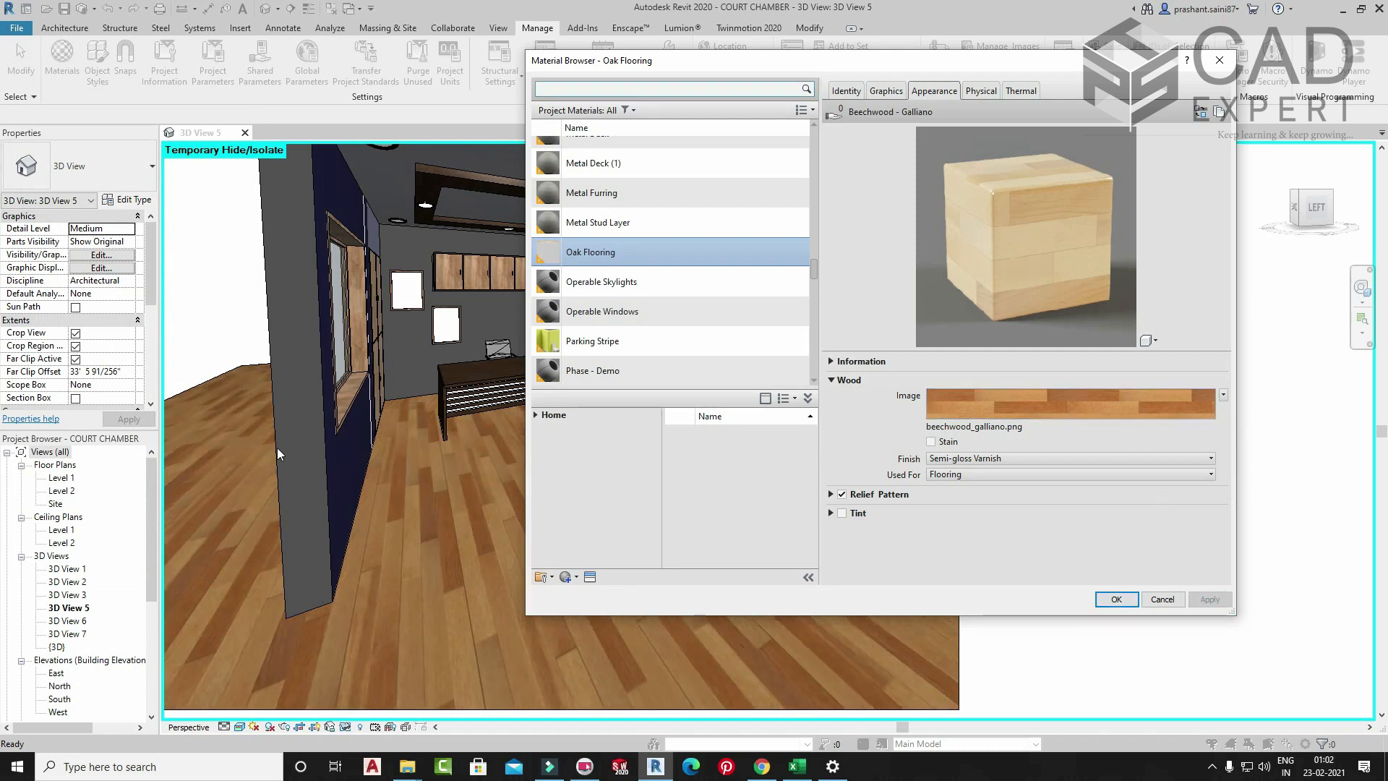
- Unlink the Oak Flooring texture's sample width and height, set the height to 8'-0", and apply the change
{"action": "left_click", "coordinate": [1081, 403]}
{"action": "left_click", "coordinate": [144, 457]}
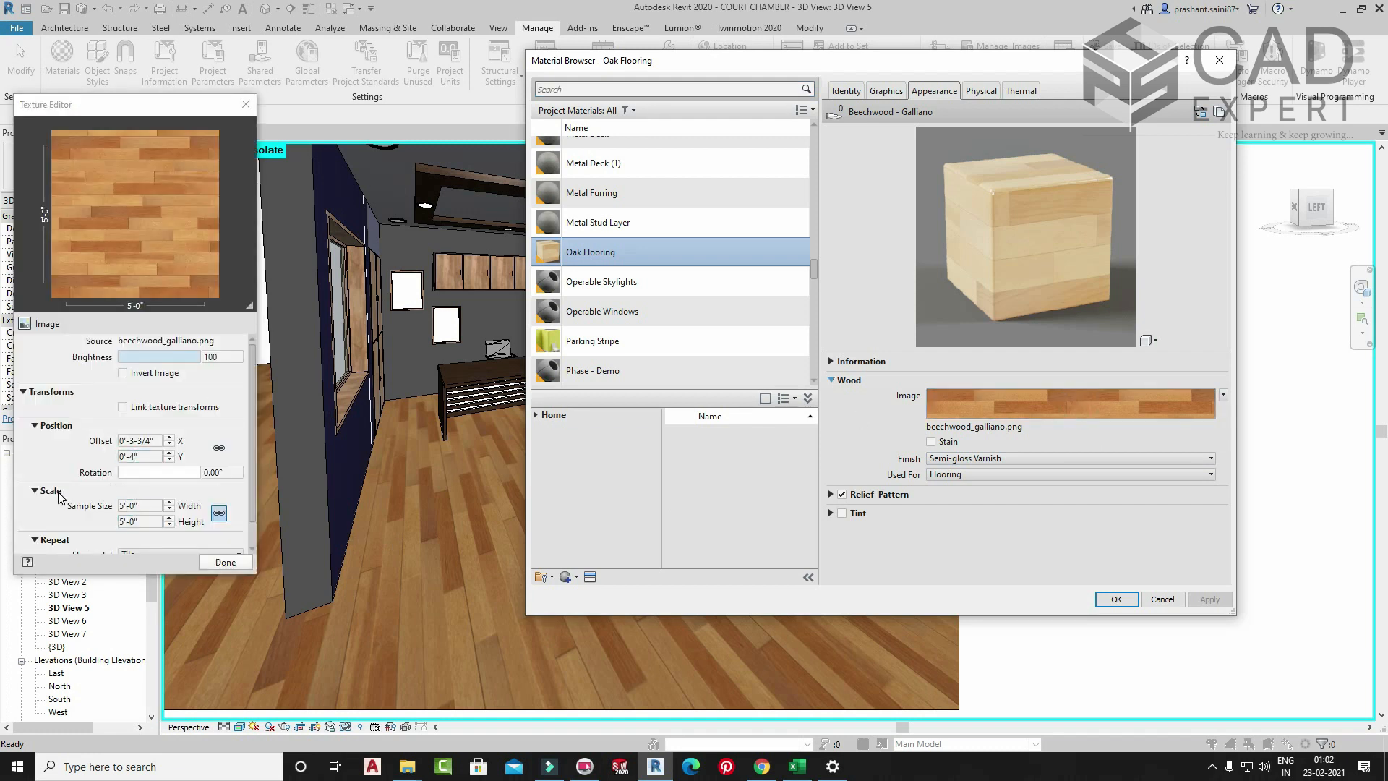
{"action": "left_click", "coordinate": [219, 514]}
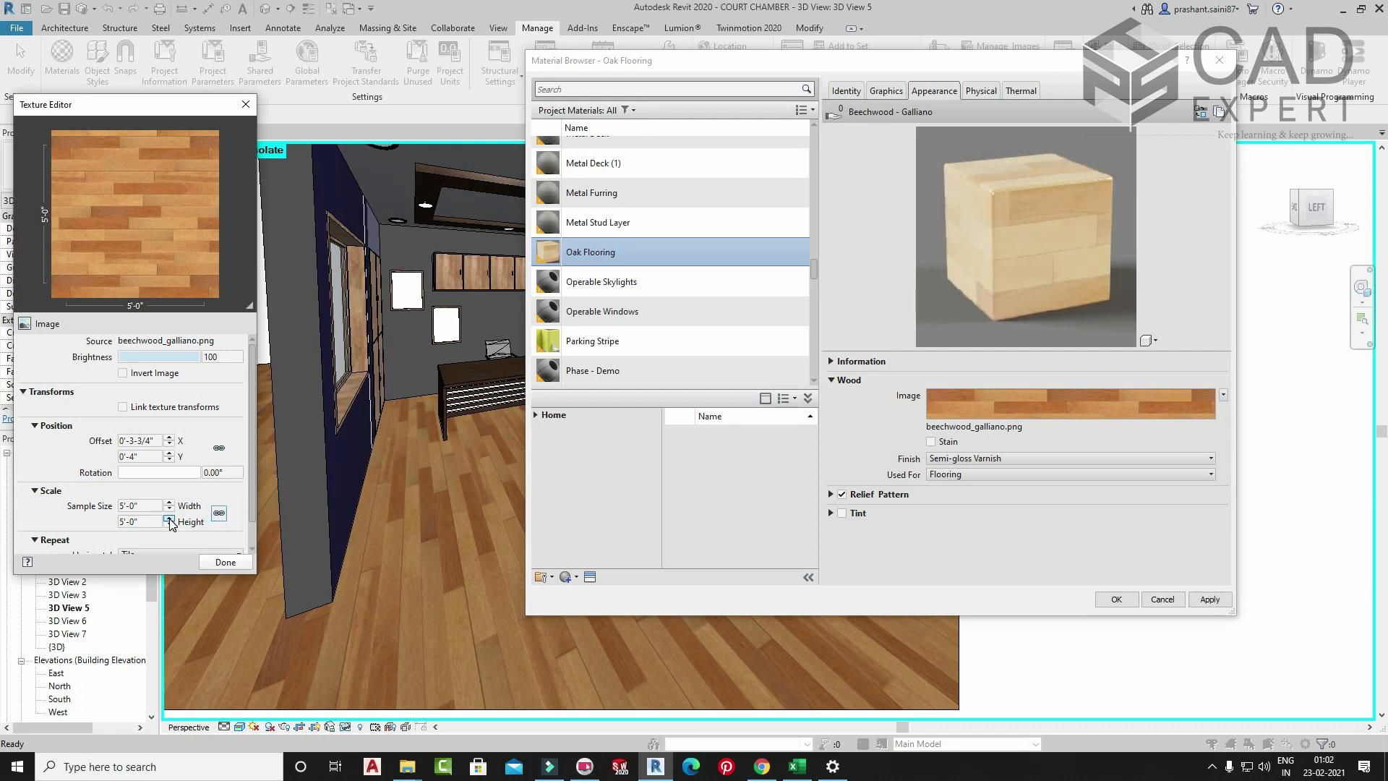
{"action": "left_click", "coordinate": [169, 518]}
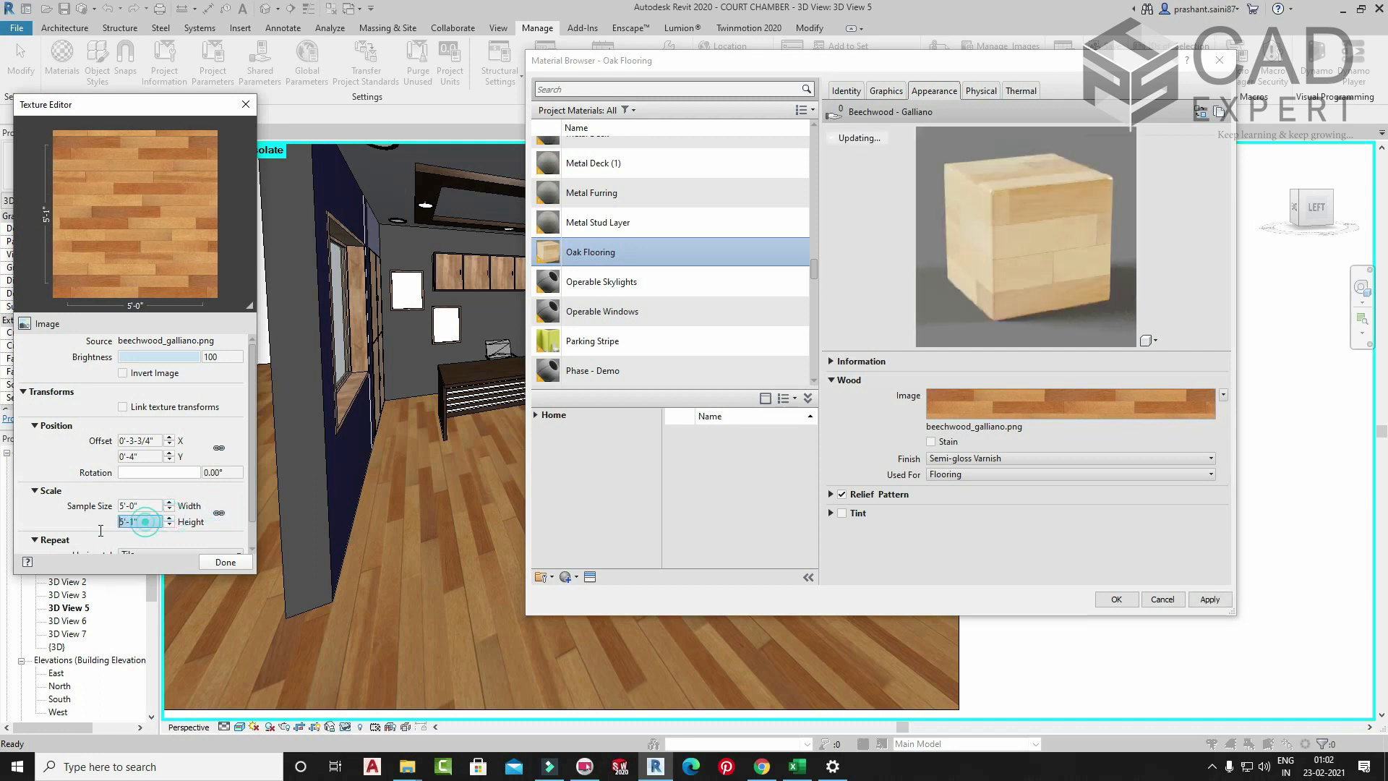
{"action": "left_click_drag", "start_coordinate": [155, 521], "coordinate": [112, 526]}
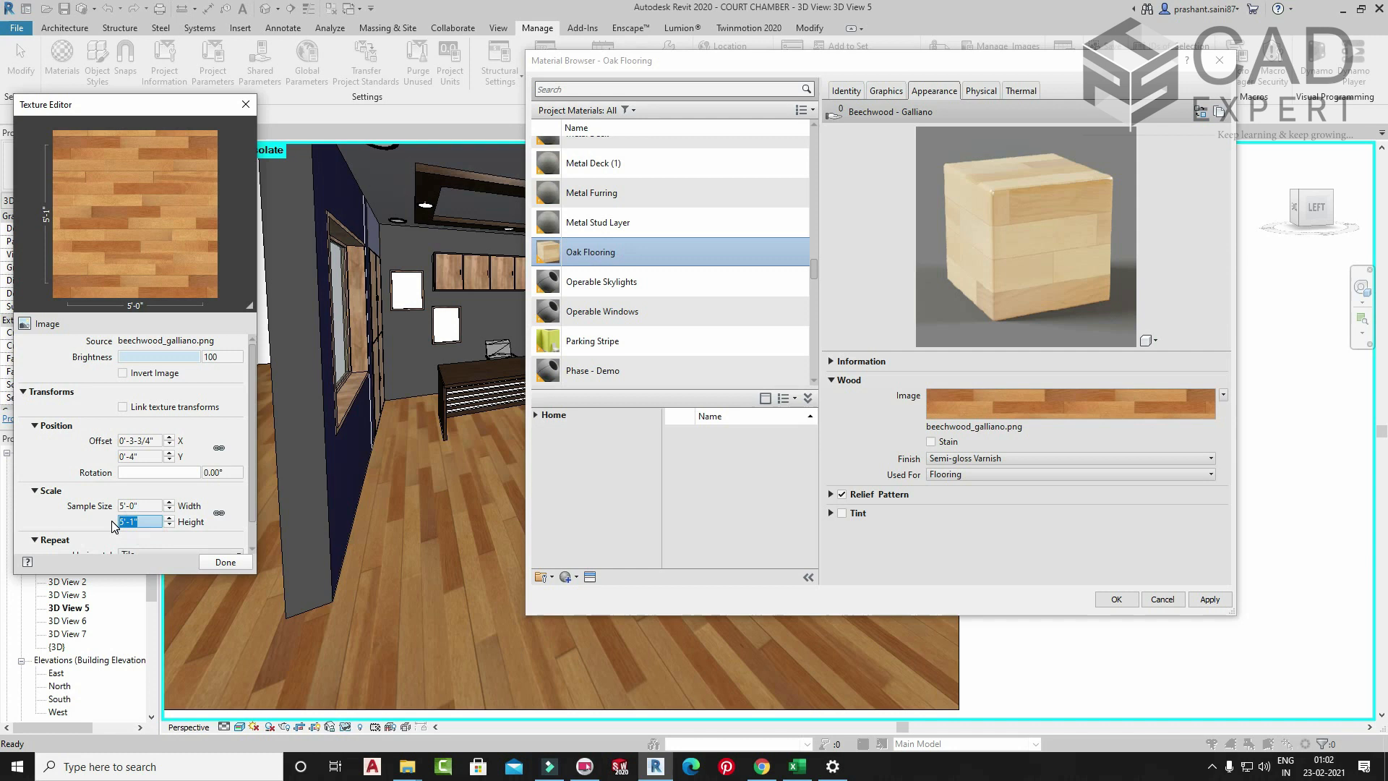
{"action": "left_click", "coordinate": [127, 506]}
{"action": "left_click", "coordinate": [225, 561]}
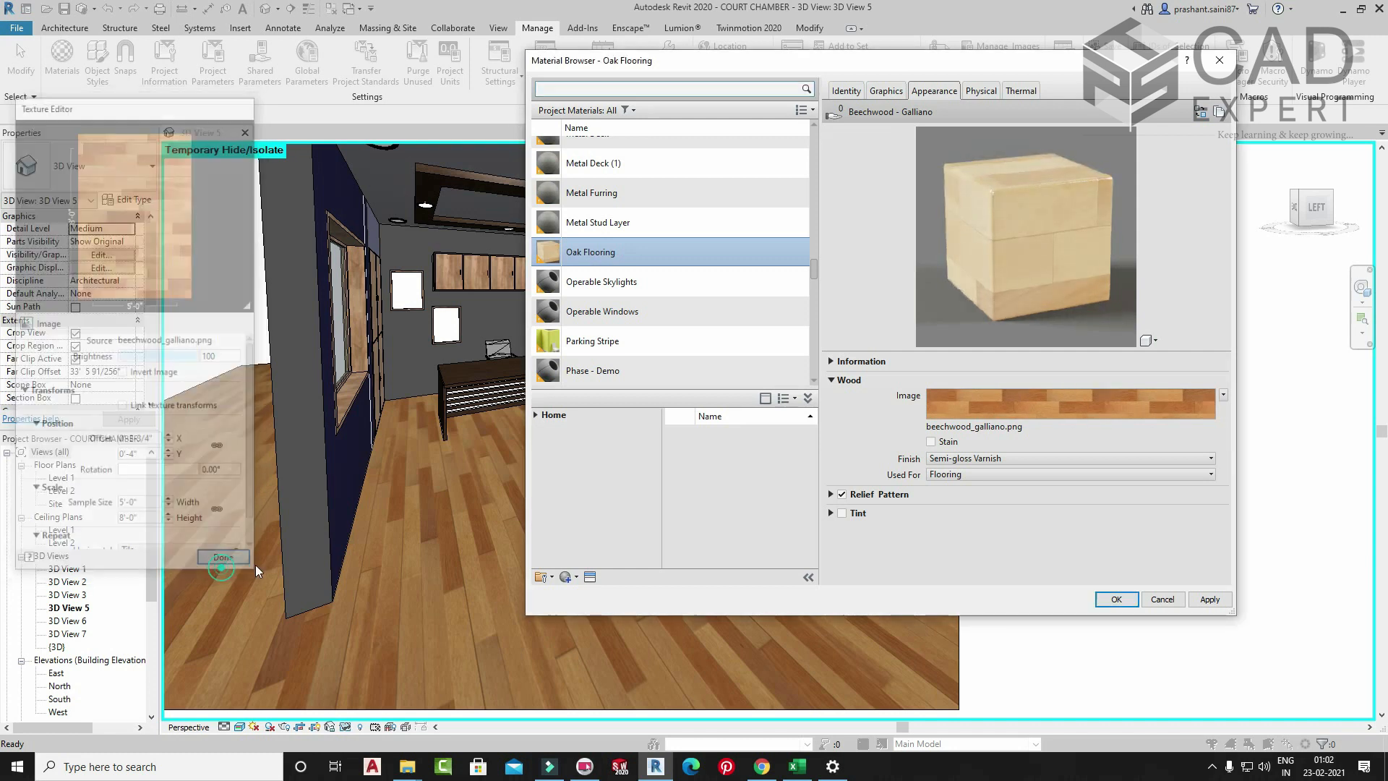
{"action": "left_click", "coordinate": [1210, 599]}
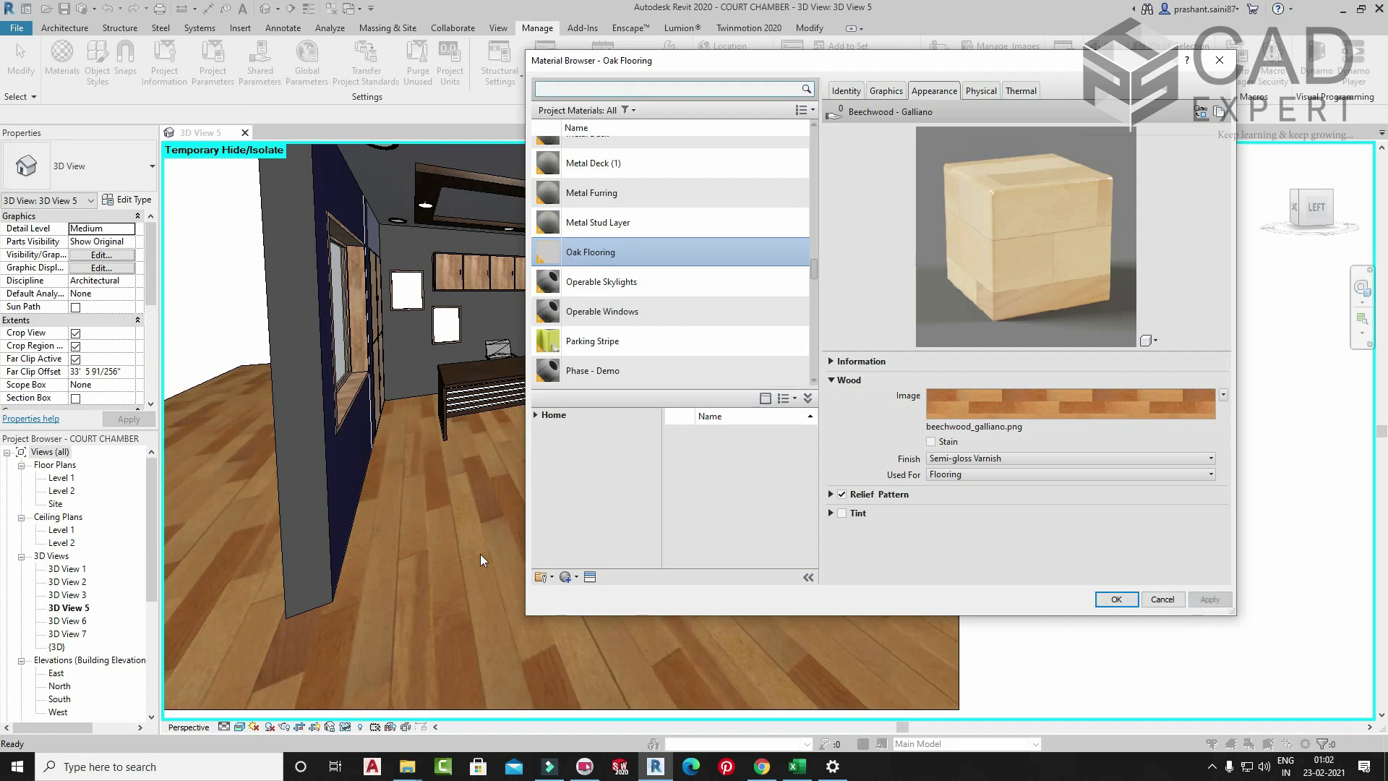
- Set the Oak Flooring texture sample size to 0'-3" wide and 0'-5" high and apply it to the floor
{"action": "left_click", "coordinate": [1009, 404]}
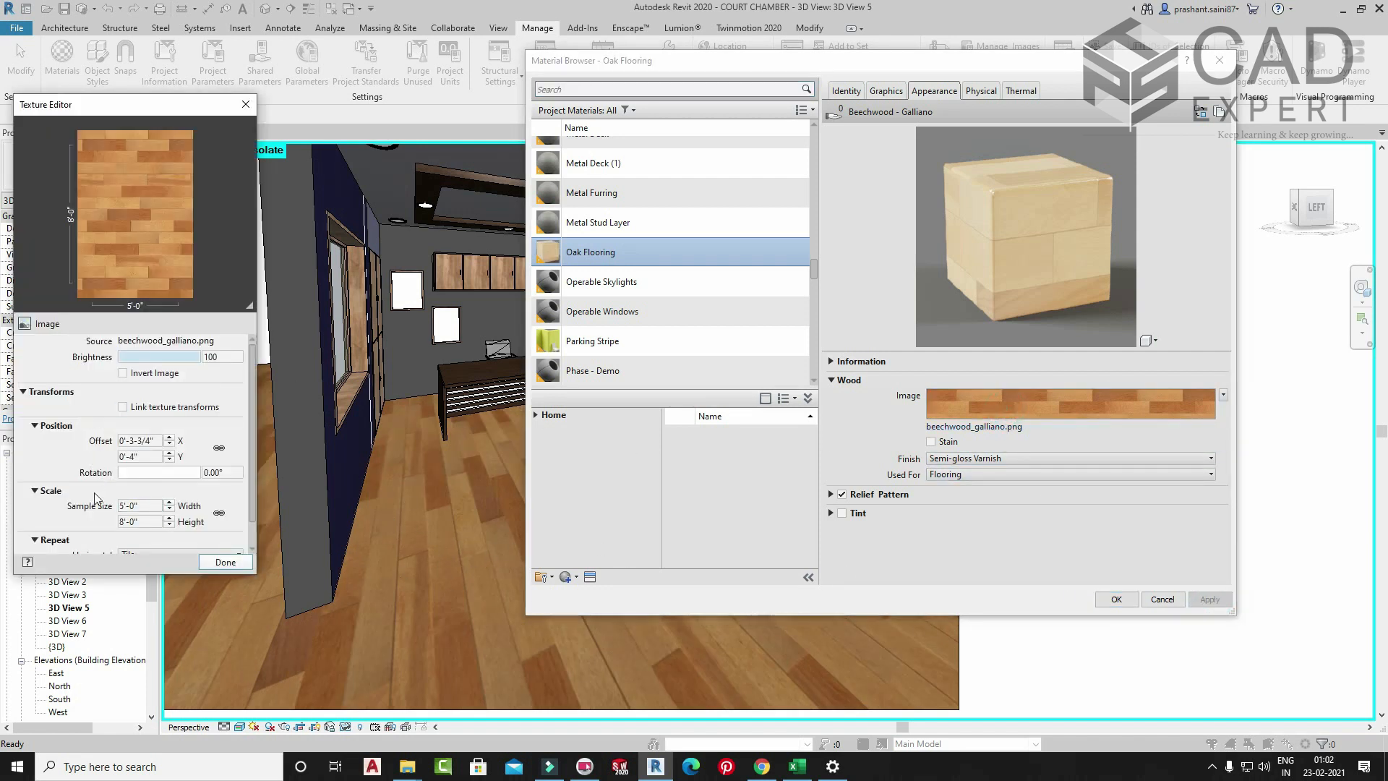
{"action": "scroll", "coordinate": [72, 481], "scroll_direction": "down", "scroll_amount": 1}
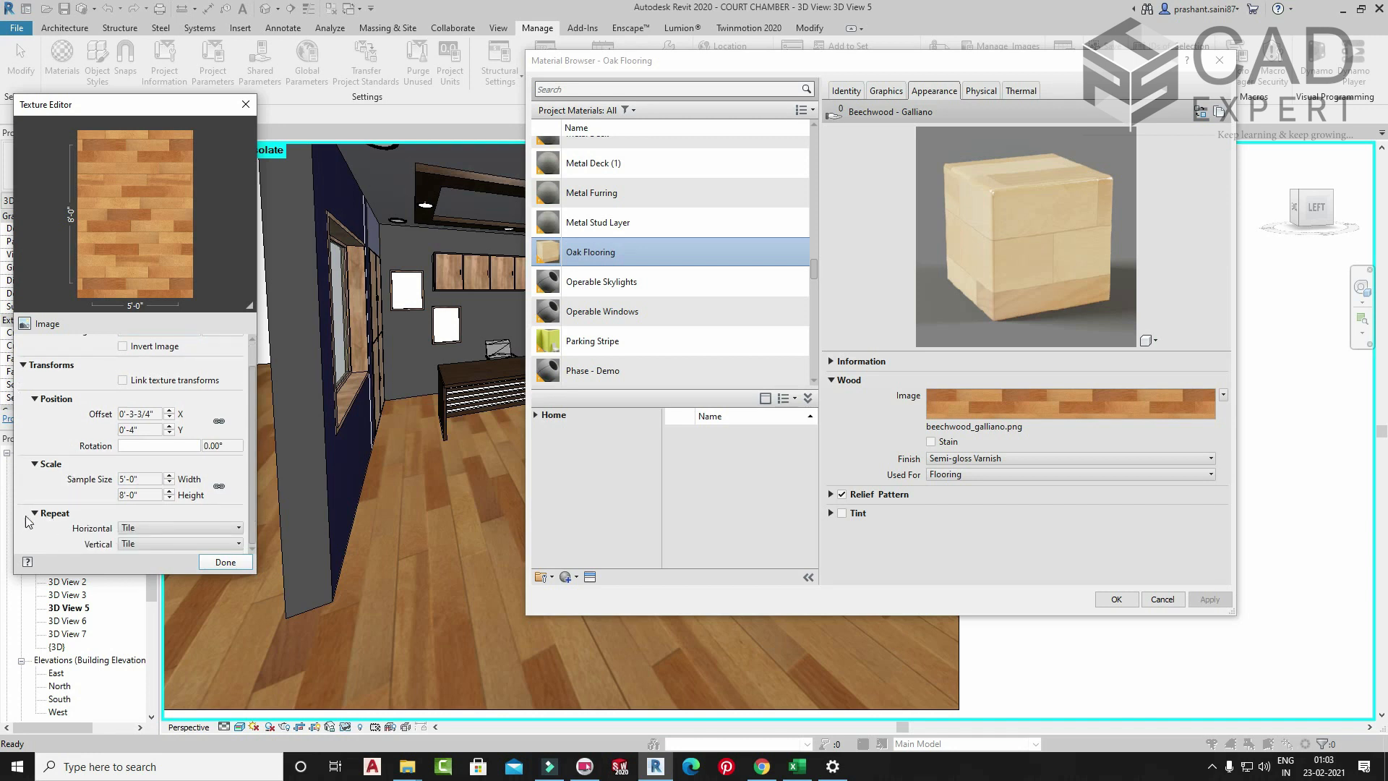
{"action": "left_click", "coordinate": [231, 527]}
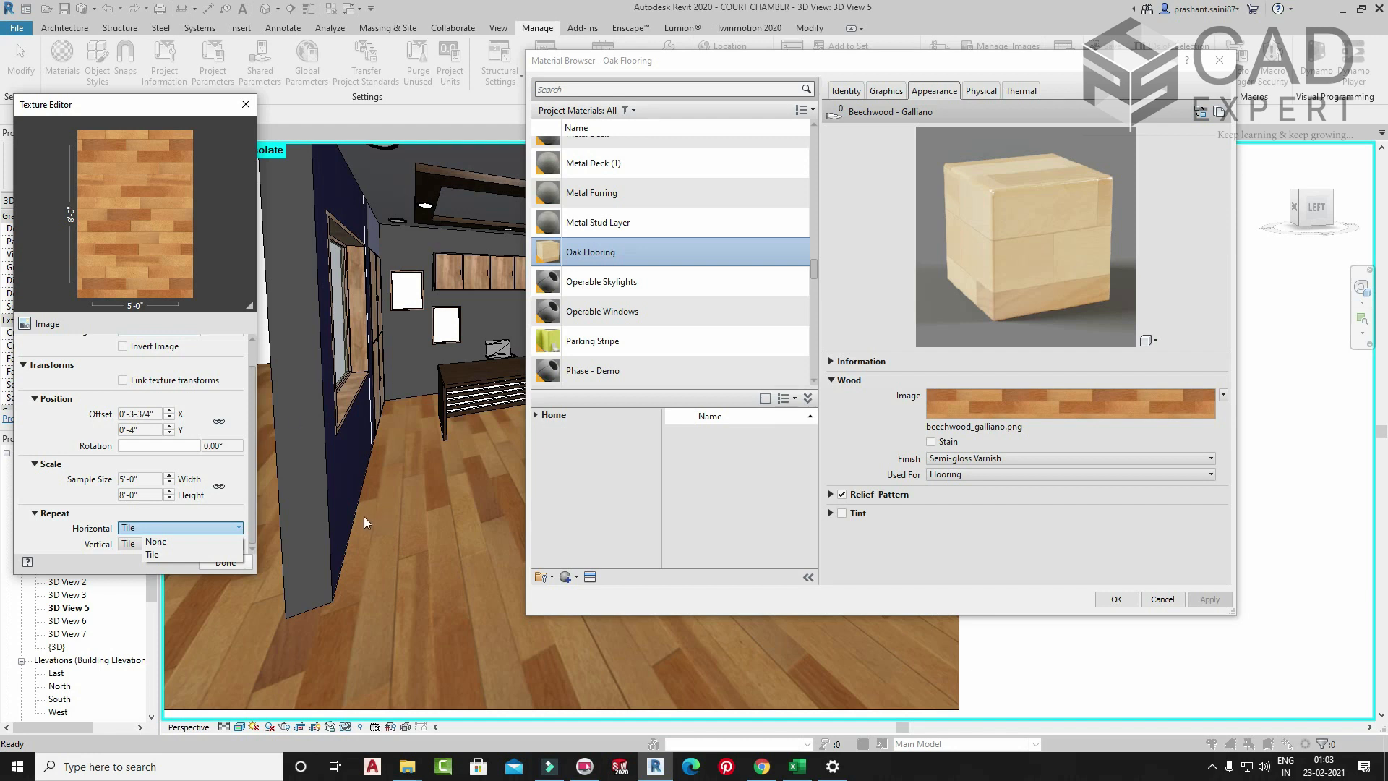
{"action": "left_click", "coordinate": [151, 480]}
{"action": "left_click", "coordinate": [153, 481]}
{"action": "left_click", "coordinate": [153, 478]}
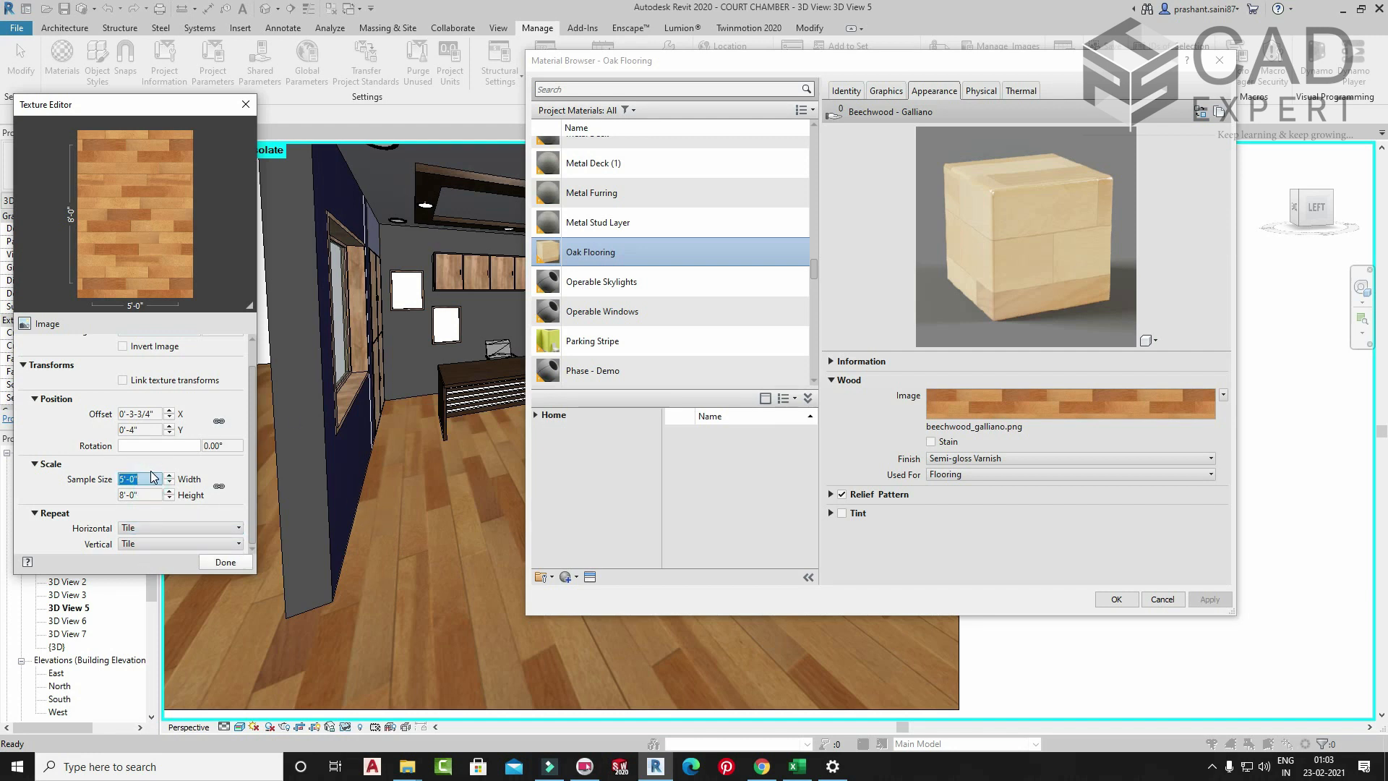
{"action": "type", "text": "3"}
{"action": "key", "text": "Return"}
{"action": "left_click", "coordinate": [147, 494]}
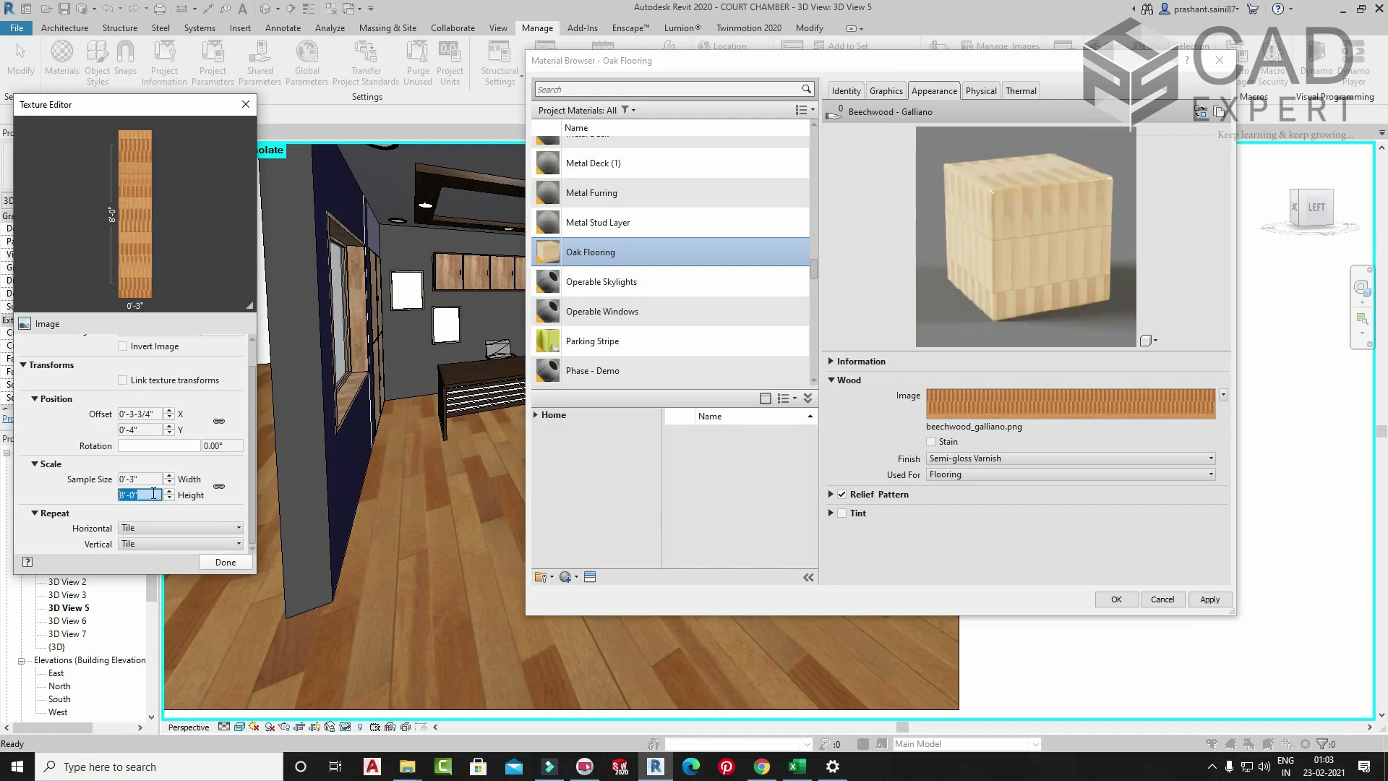
{"action": "key", "text": "Return"}
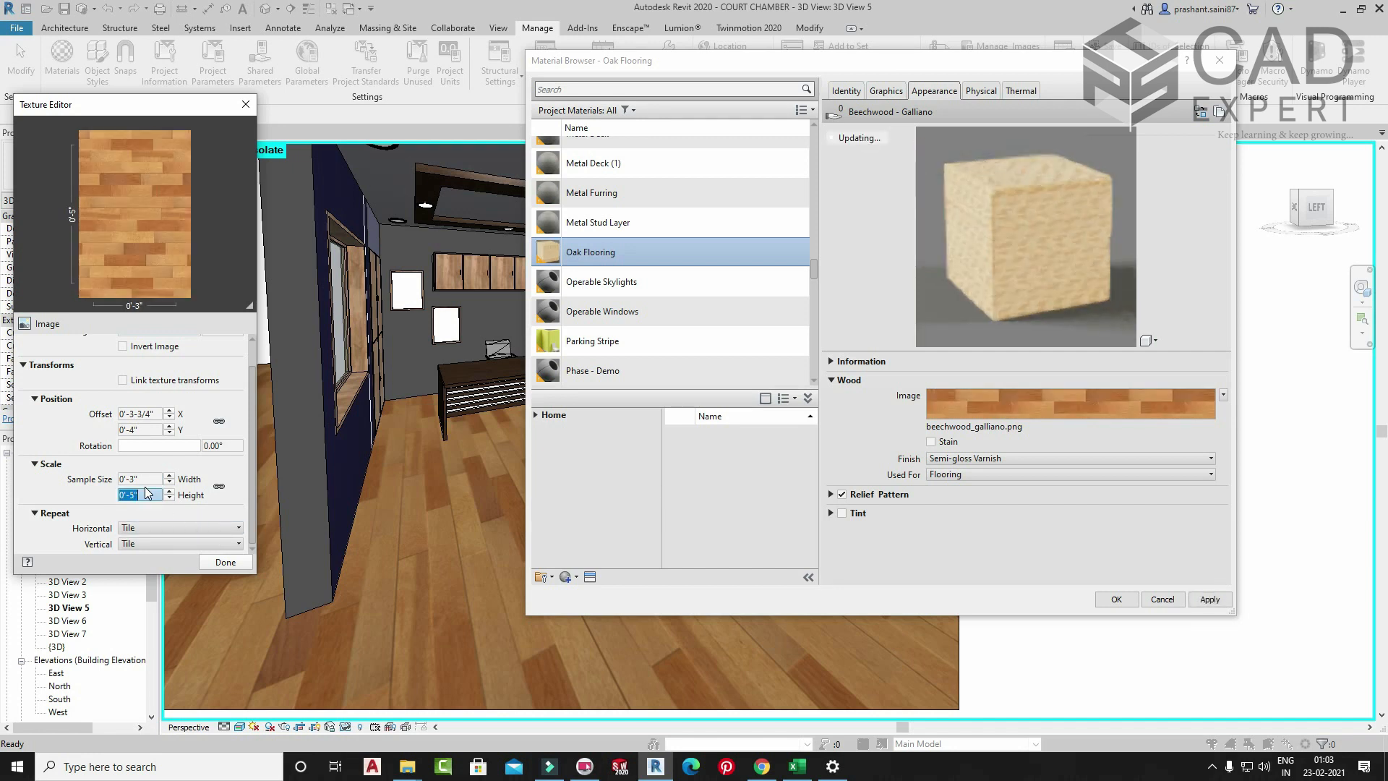
{"action": "left_click", "coordinate": [239, 561]}
{"action": "left_click", "coordinate": [1217, 604]}
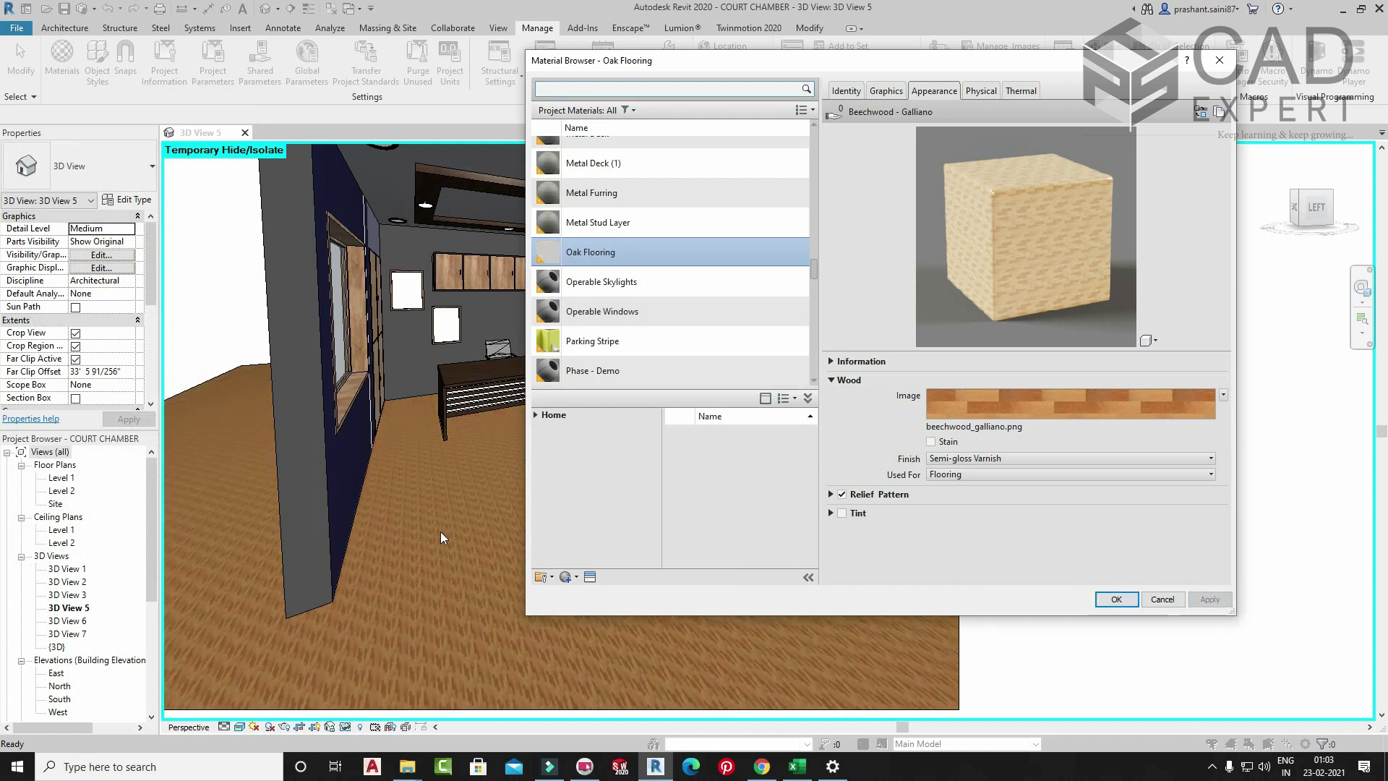
- Set the Oak Flooring texture sample size to 3'-0" in both width and height
{"action": "left_click", "coordinate": [1084, 404]}
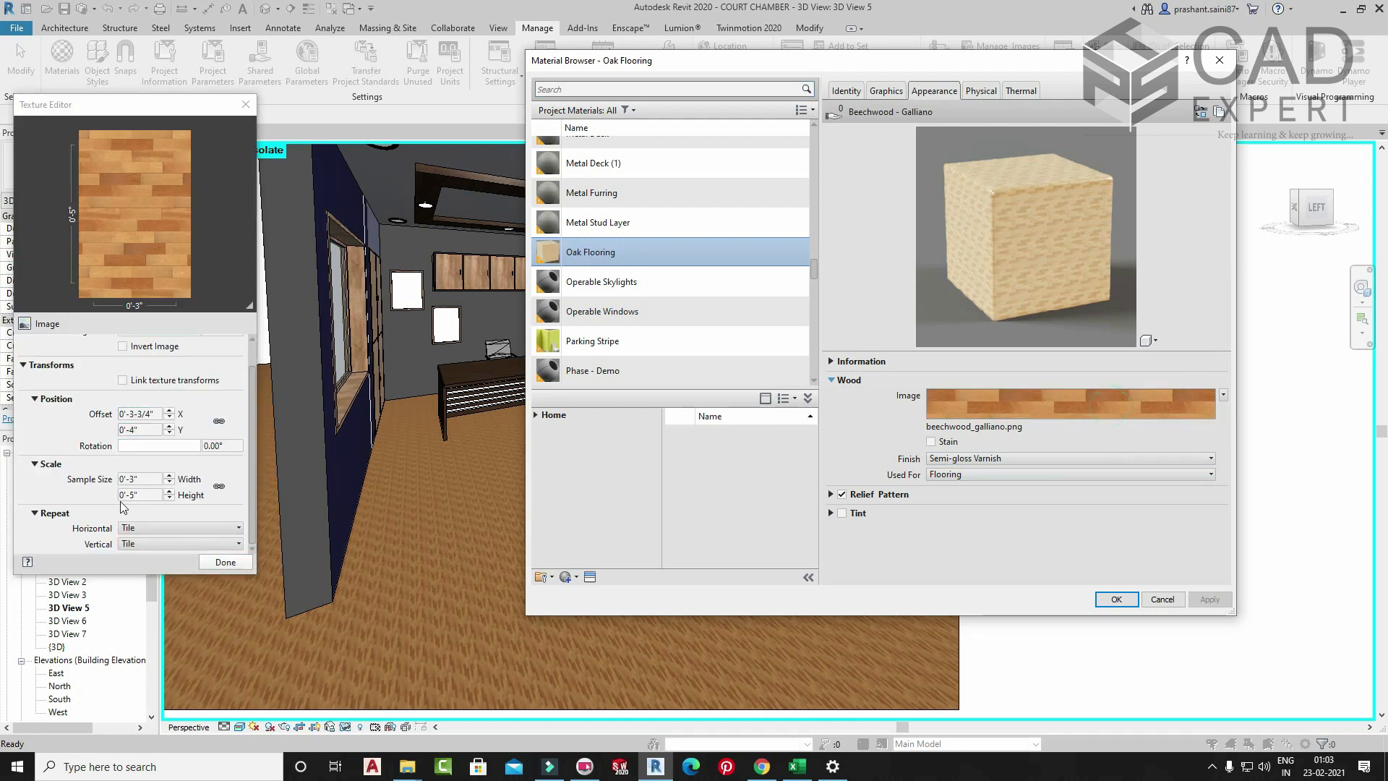
{"action": "left_click", "coordinate": [142, 478]}
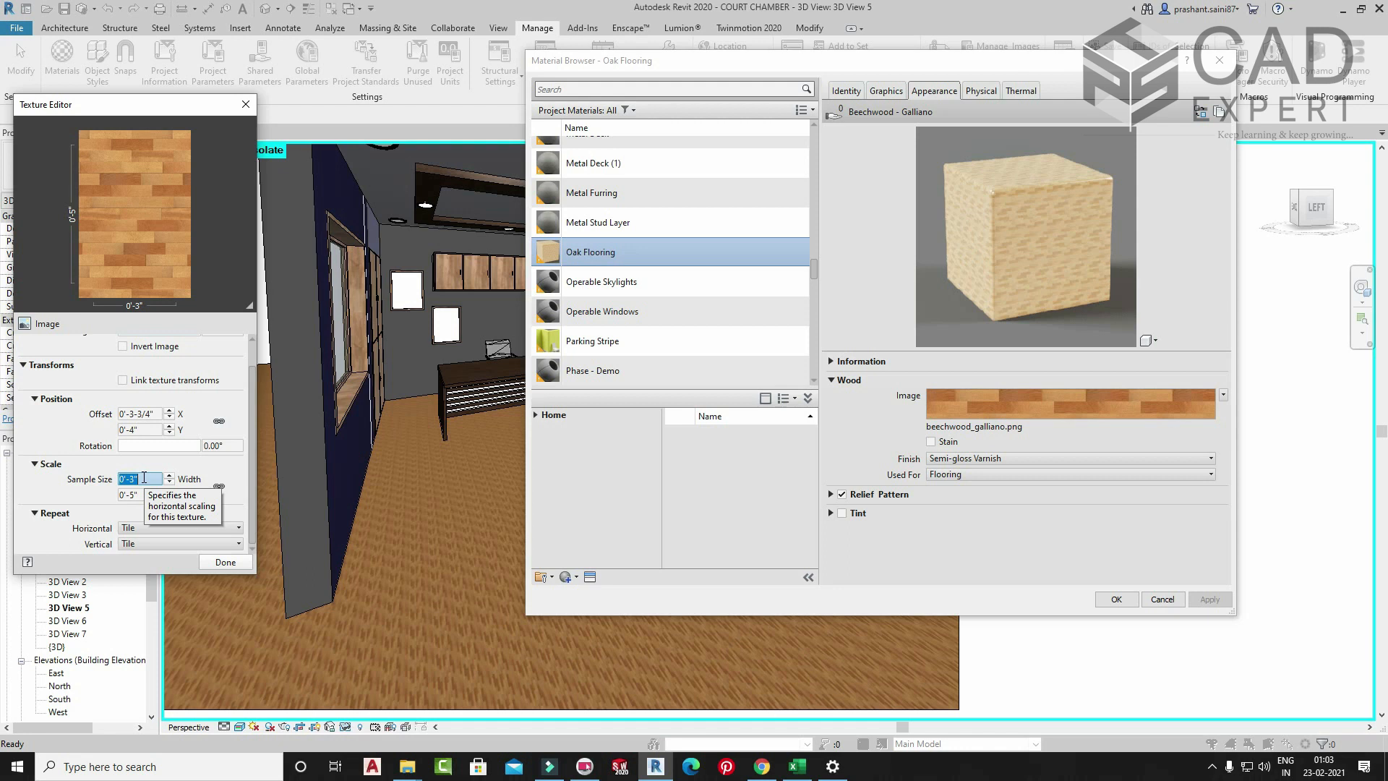
{"action": "type", "text": "3'"}
{"action": "key", "text": "Tab"}
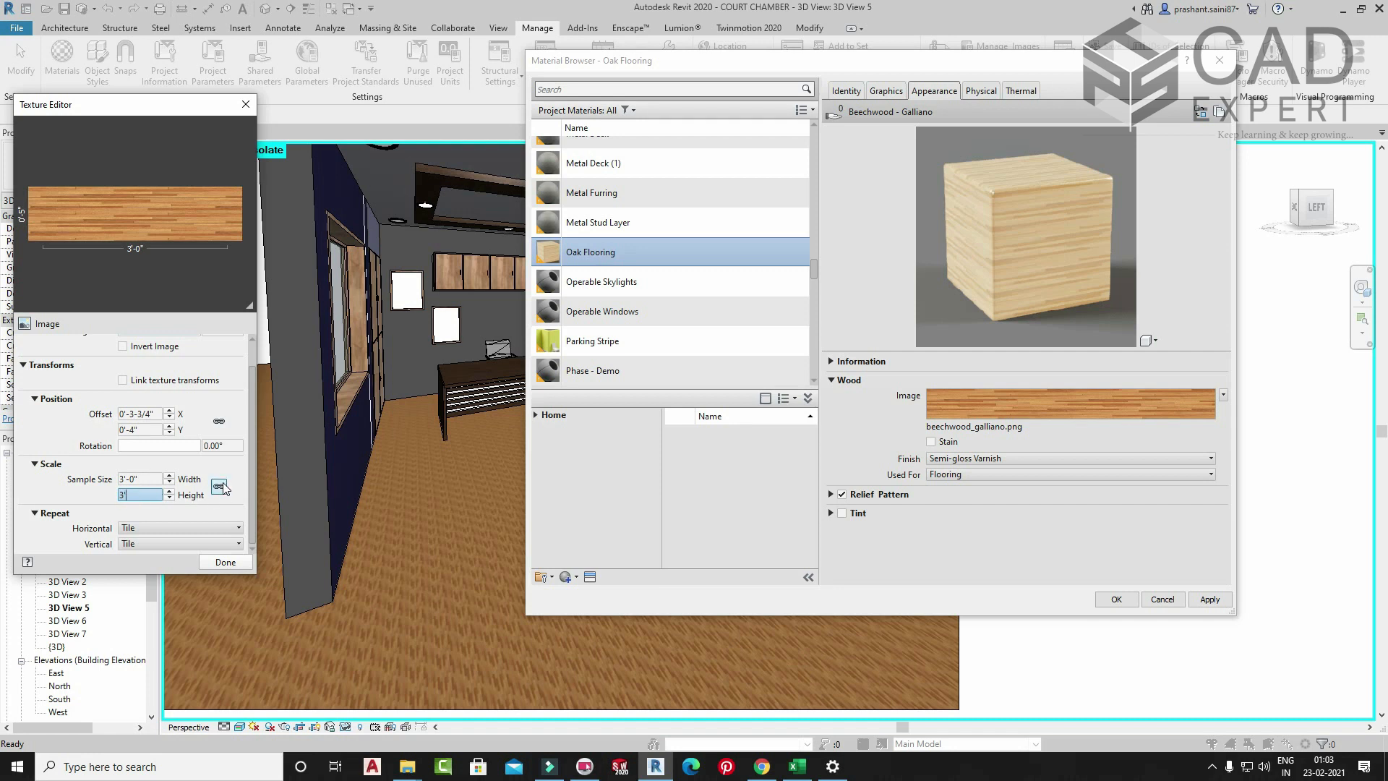
{"action": "left_click", "coordinate": [149, 480]}
- Set the texture's horizontal and vertical repeat to None and apply the change to the floor
{"action": "left_click", "coordinate": [168, 527]}
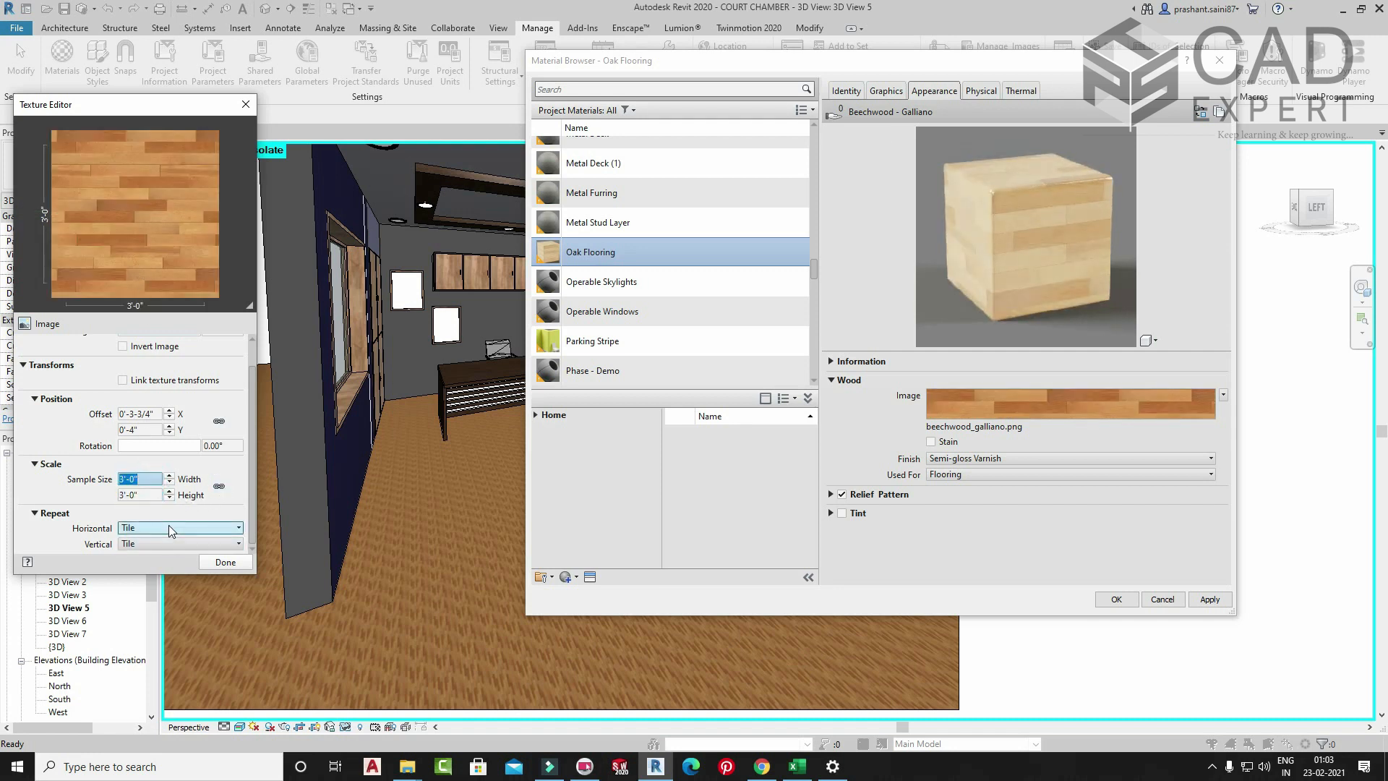
{"action": "left_click", "coordinate": [162, 540]}
{"action": "left_click", "coordinate": [156, 545]}
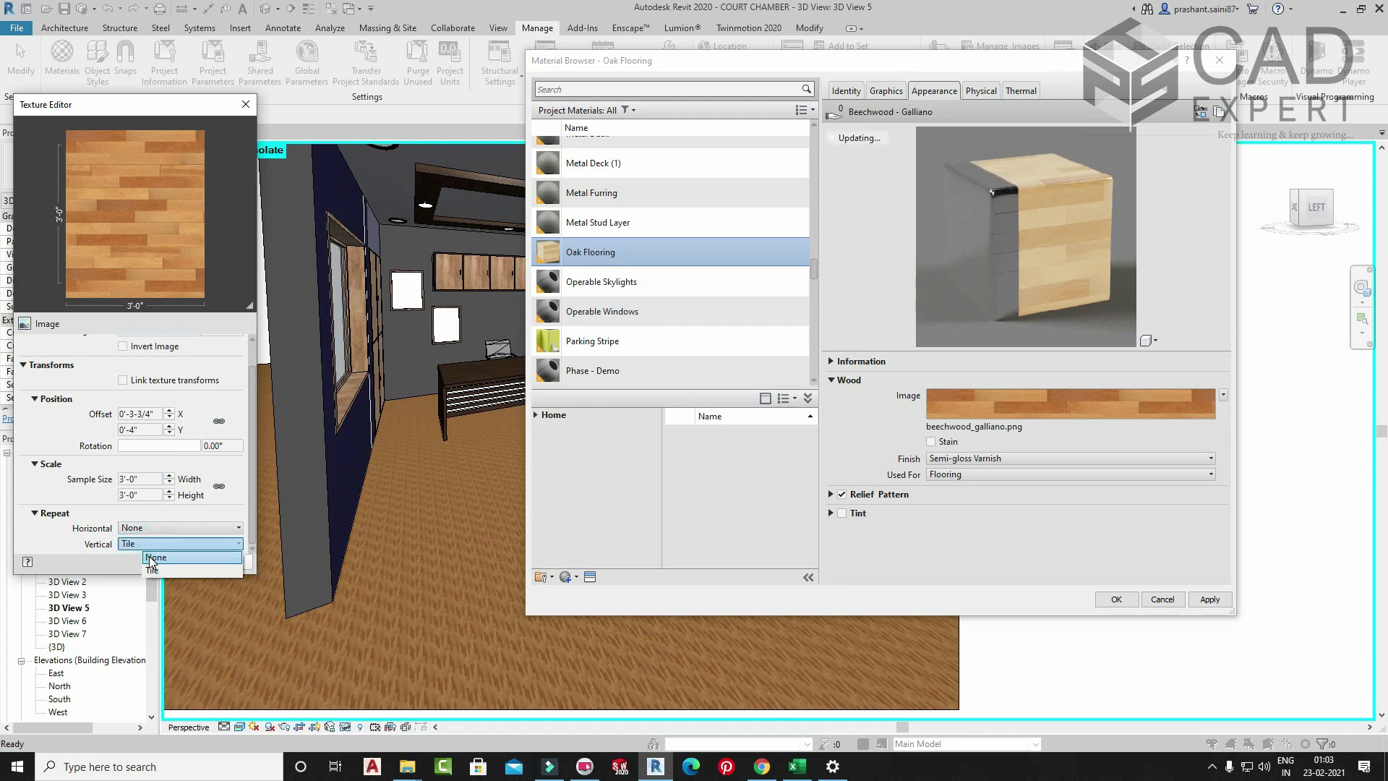
{"action": "left_click", "coordinate": [155, 556]}
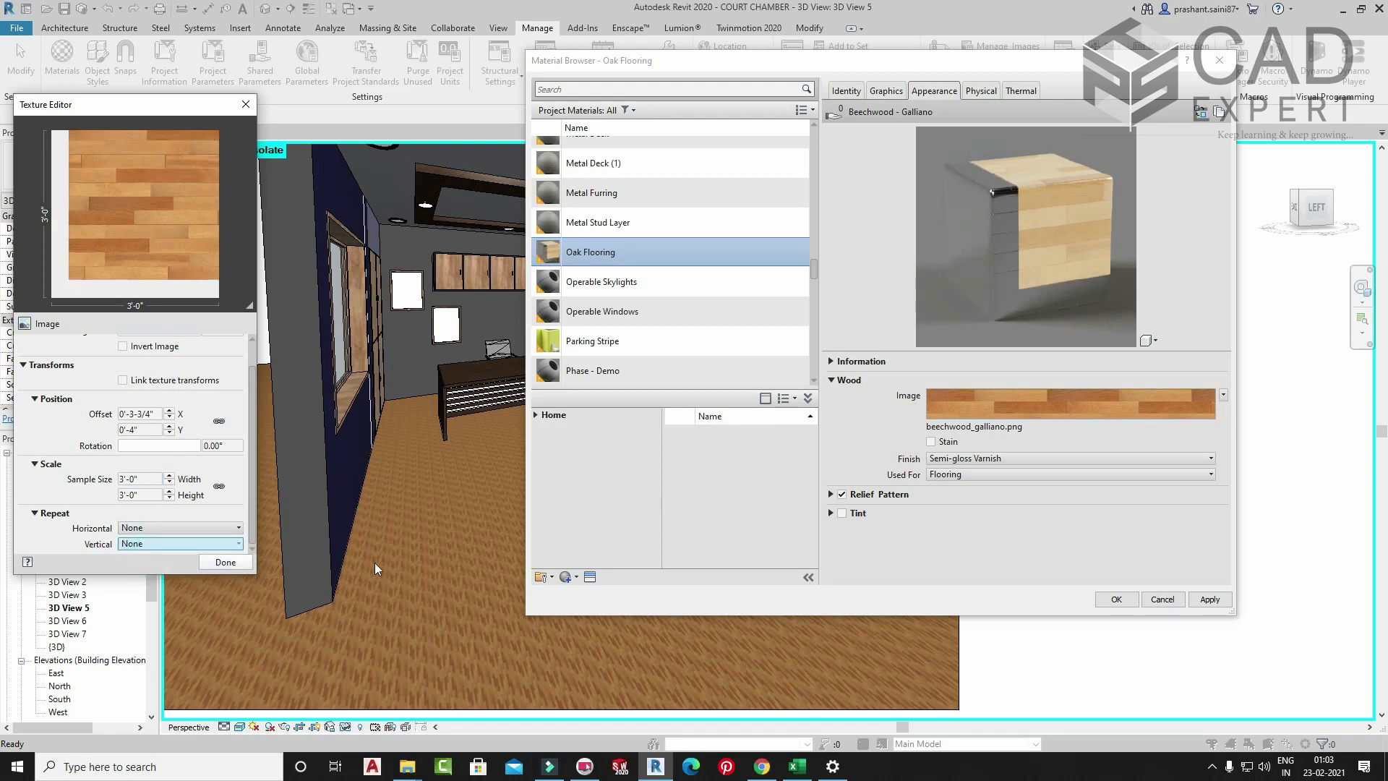
{"action": "left_click", "coordinate": [226, 562]}
{"action": "left_click", "coordinate": [1209, 599]}
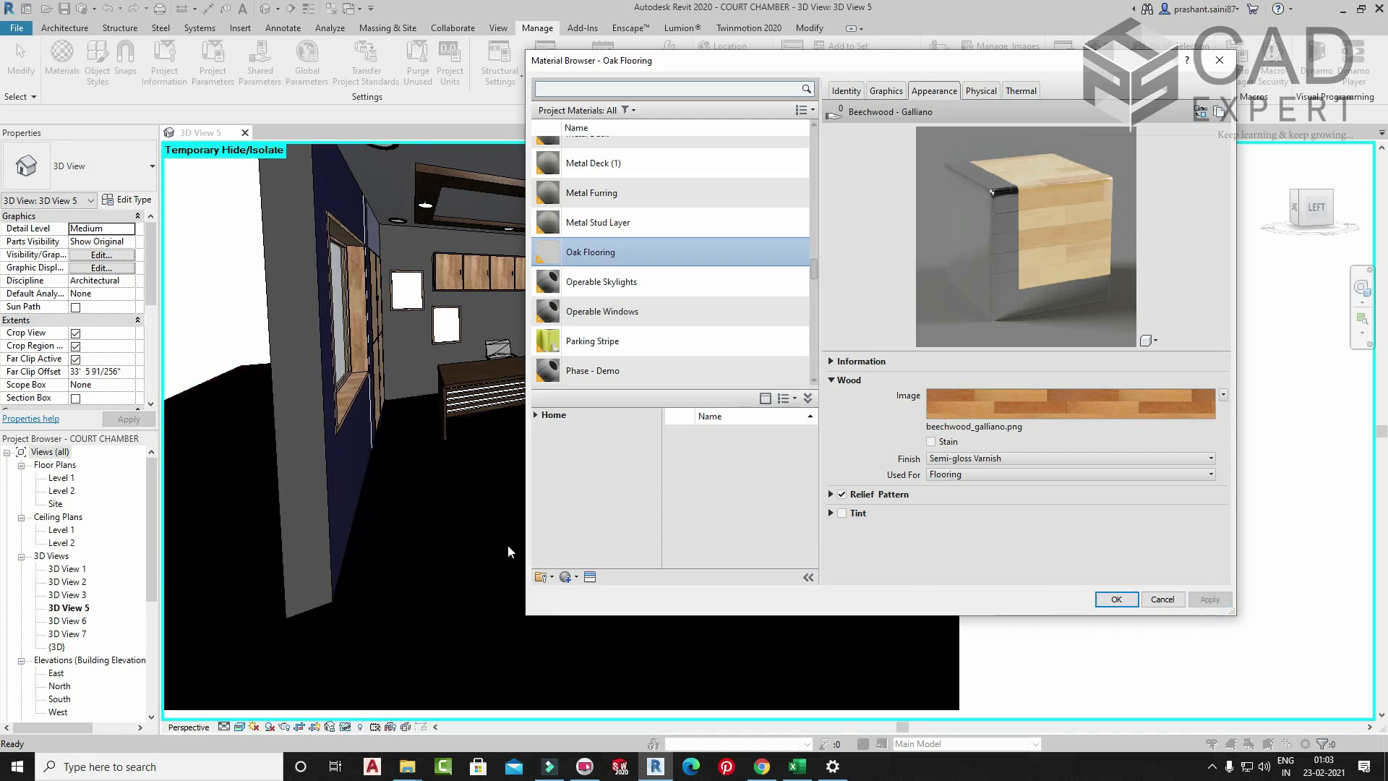
- Set the Oak Flooring texture's horizontal and vertical repeat back to Tile and finish editing the texture
{"action": "left_click_drag", "start_coordinate": [911, 65], "coordinate": [888, 115]}
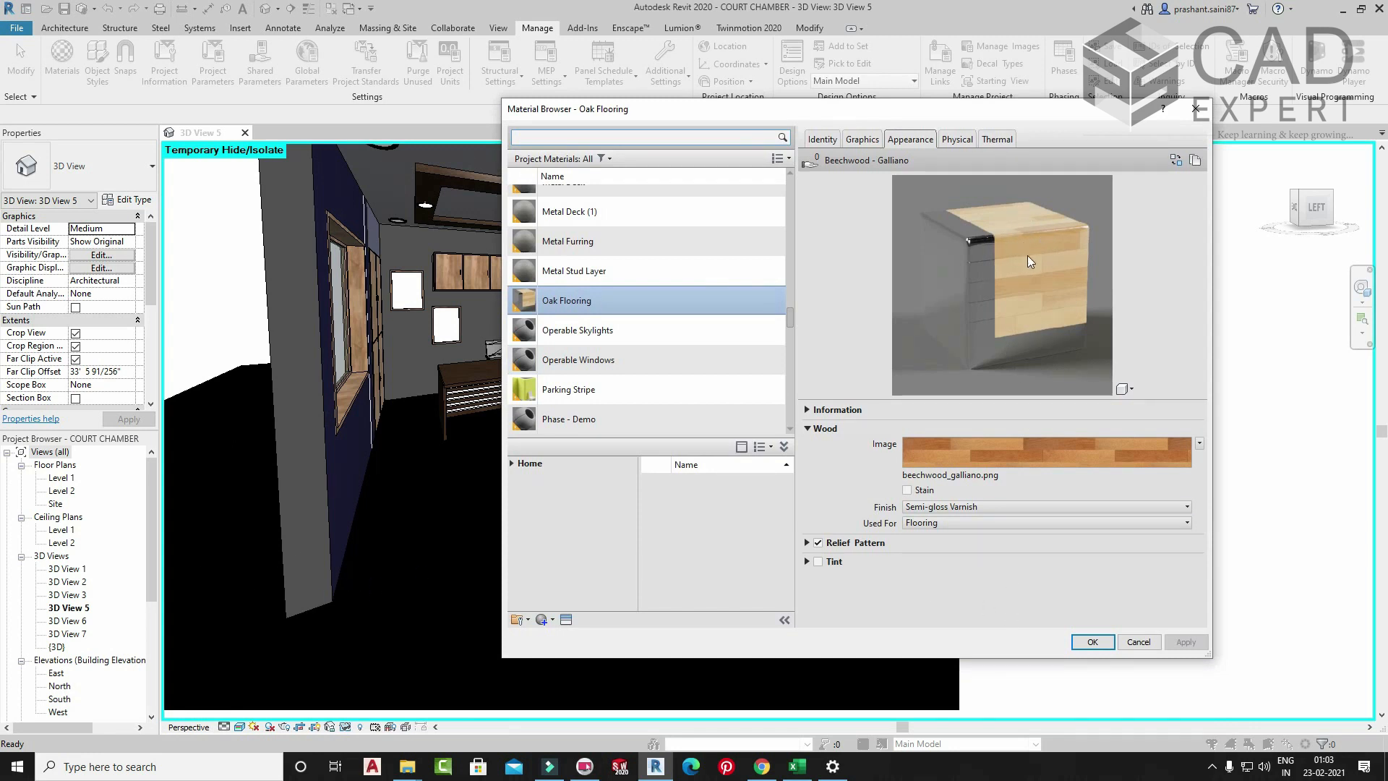
{"action": "left_click", "coordinate": [1099, 457]}
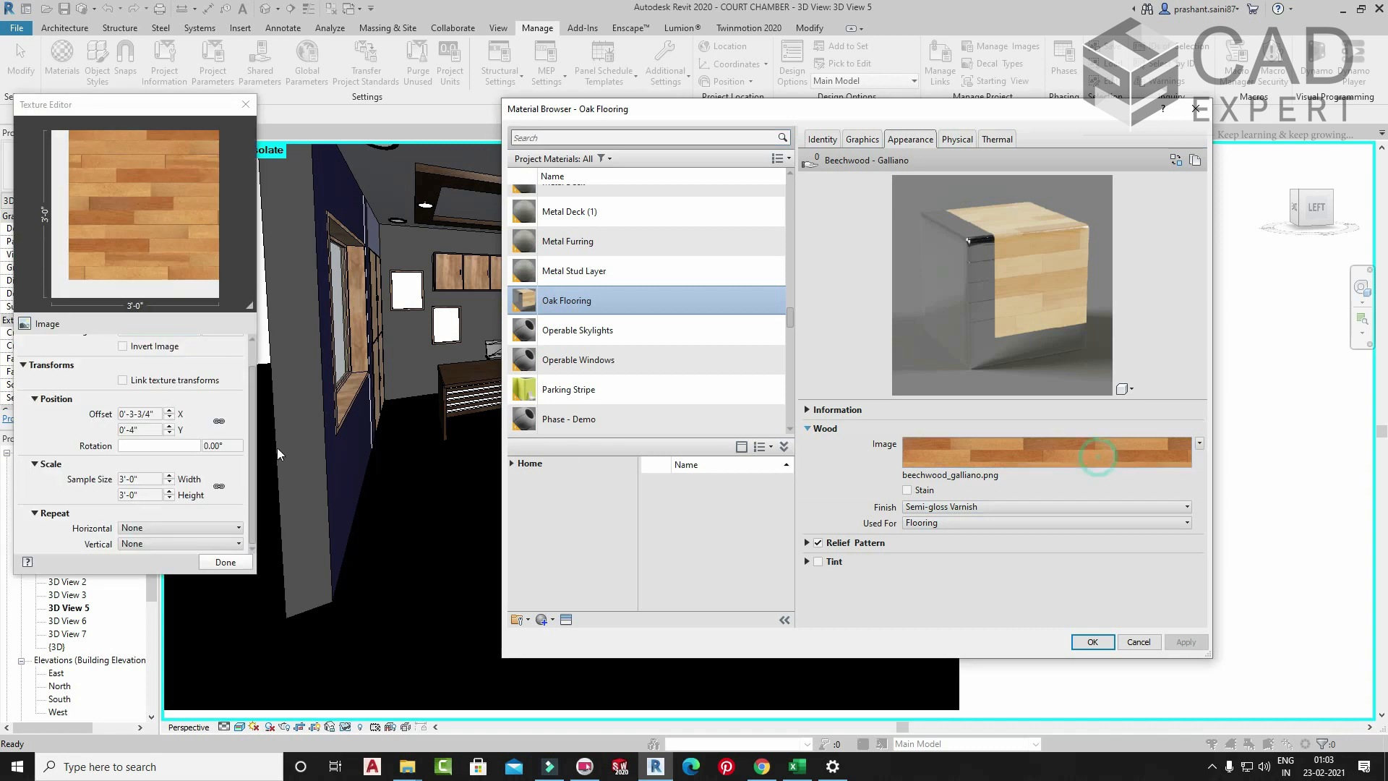
{"action": "left_click", "coordinate": [161, 527]}
{"action": "left_click", "coordinate": [153, 554]}
{"action": "left_click", "coordinate": [181, 543]}
{"action": "left_click", "coordinate": [153, 570]}
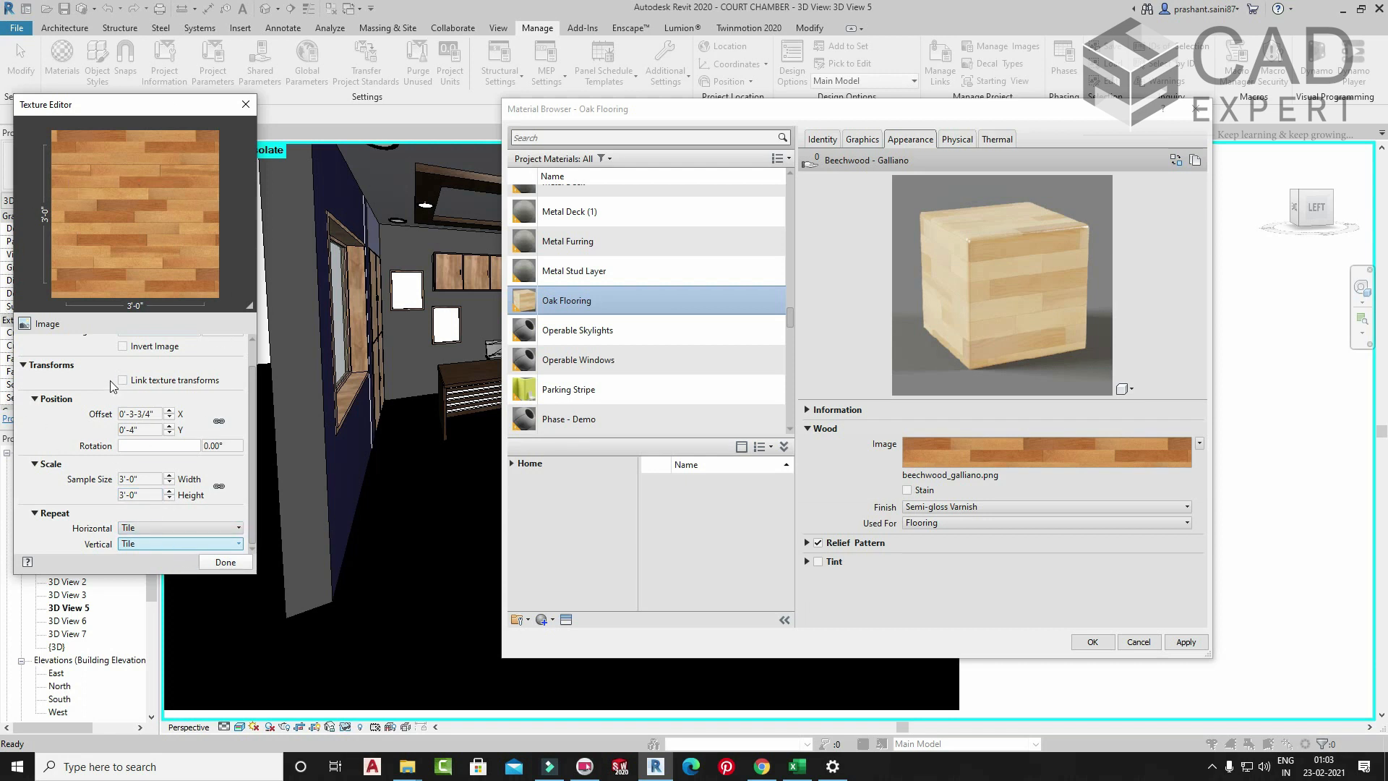
{"action": "left_click", "coordinate": [221, 563]}
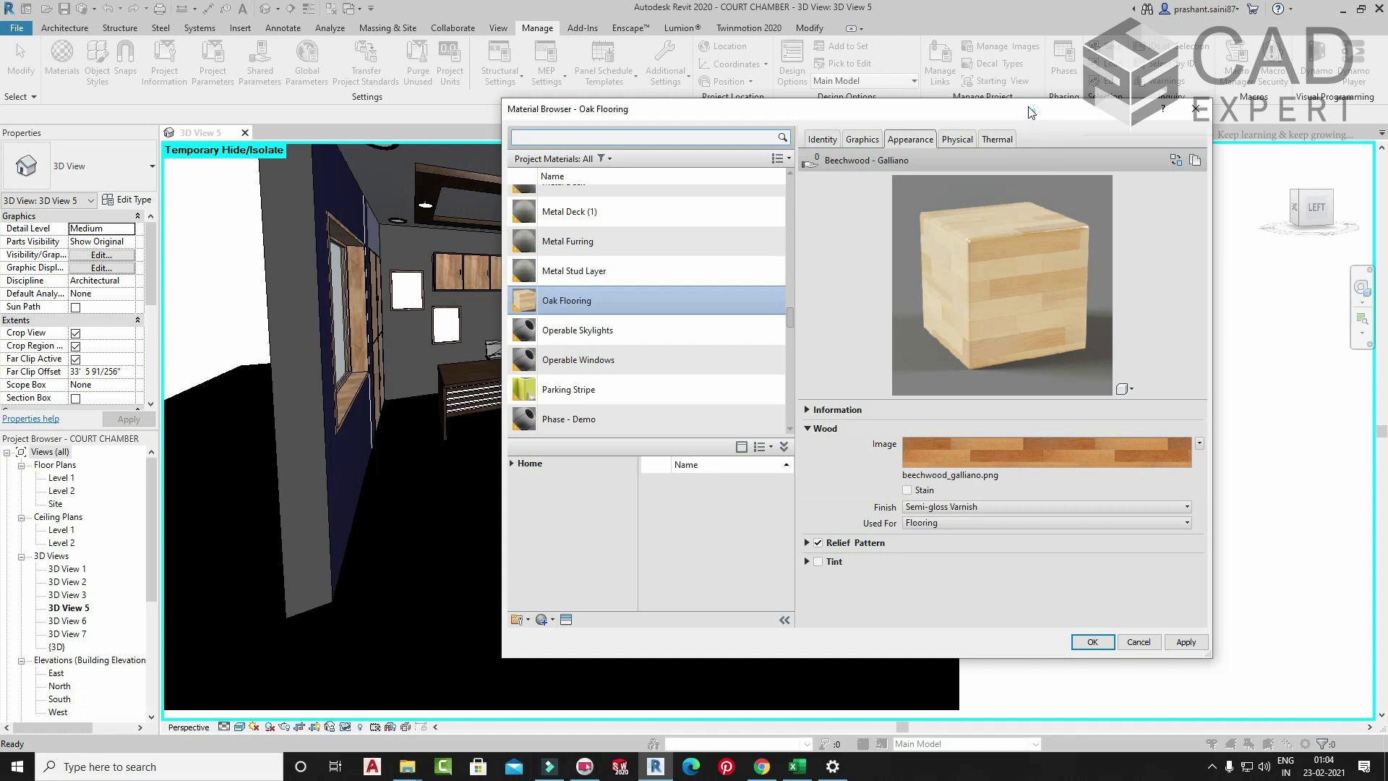
- Try the Satin Varnish and Unfinished wood finishes for Oak Flooring, applying Unfinished to the floor
{"action": "left_click_drag", "start_coordinate": [1029, 110], "coordinate": [932, 78]}
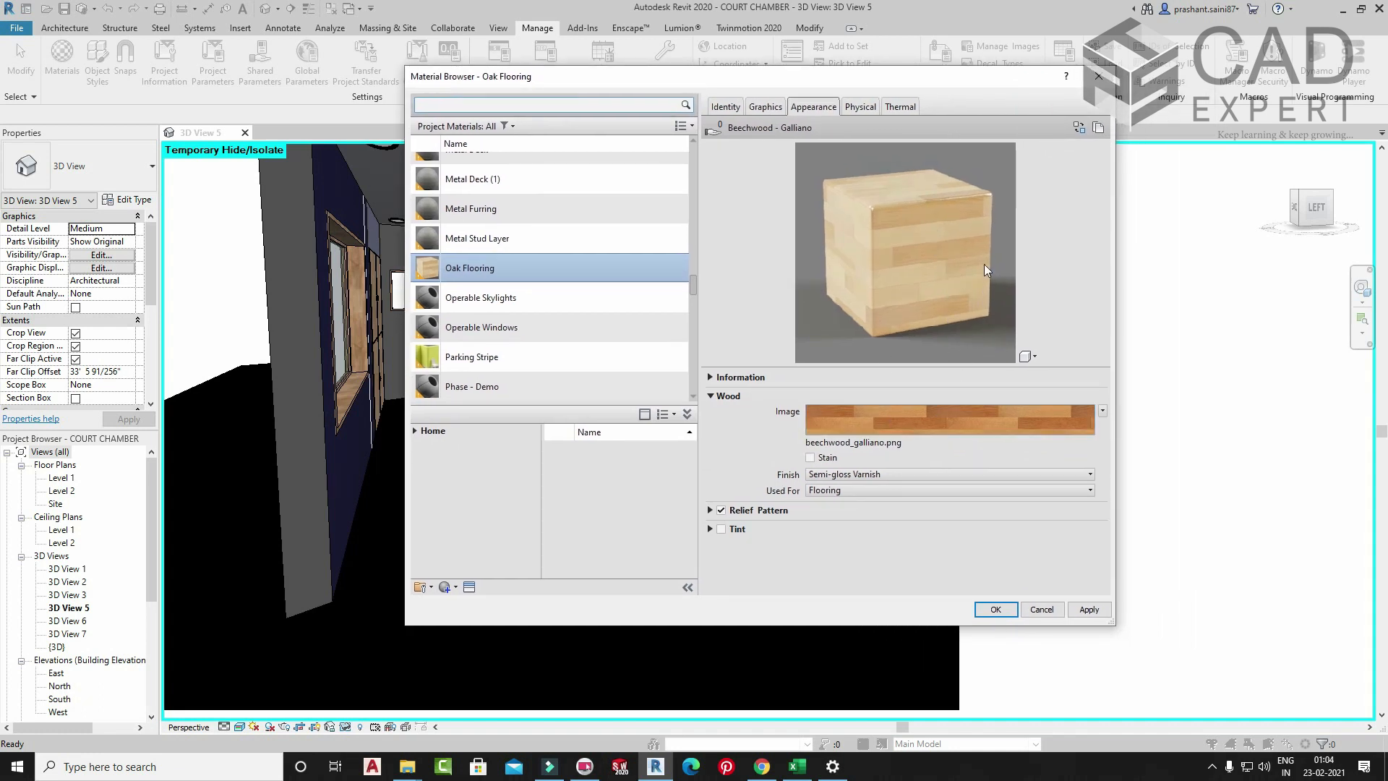
{"action": "left_click_drag", "start_coordinate": [833, 85], "coordinate": [692, 49]}
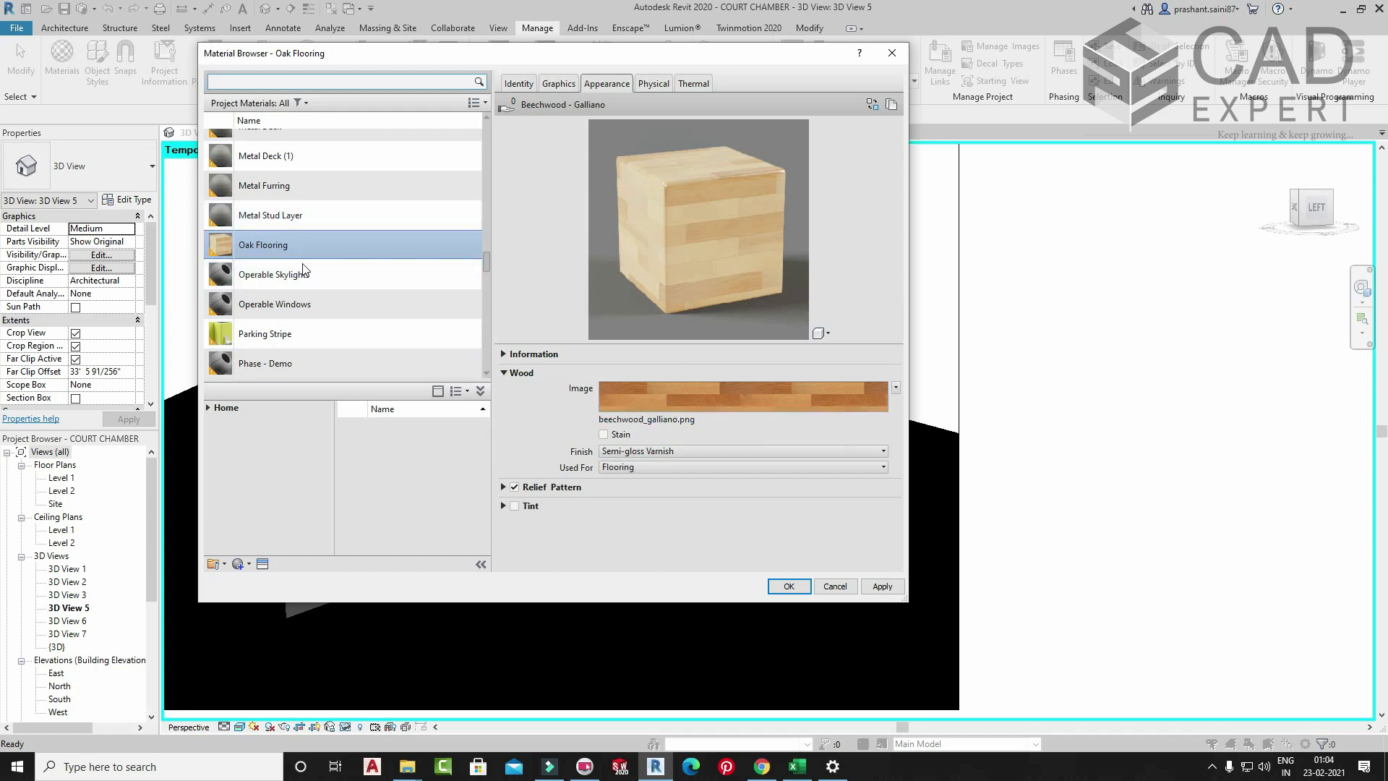
{"action": "left_click", "coordinate": [638, 454]}
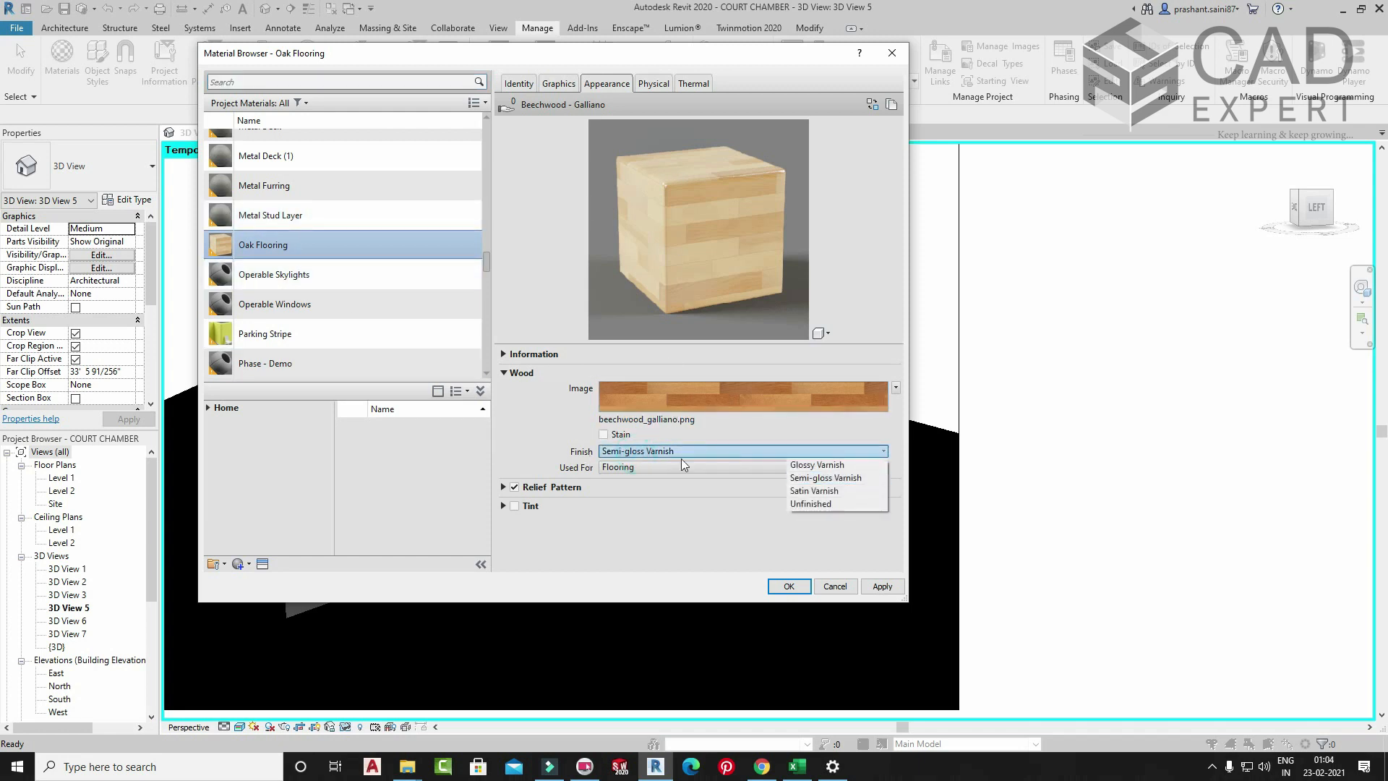
{"action": "left_click", "coordinate": [817, 491]}
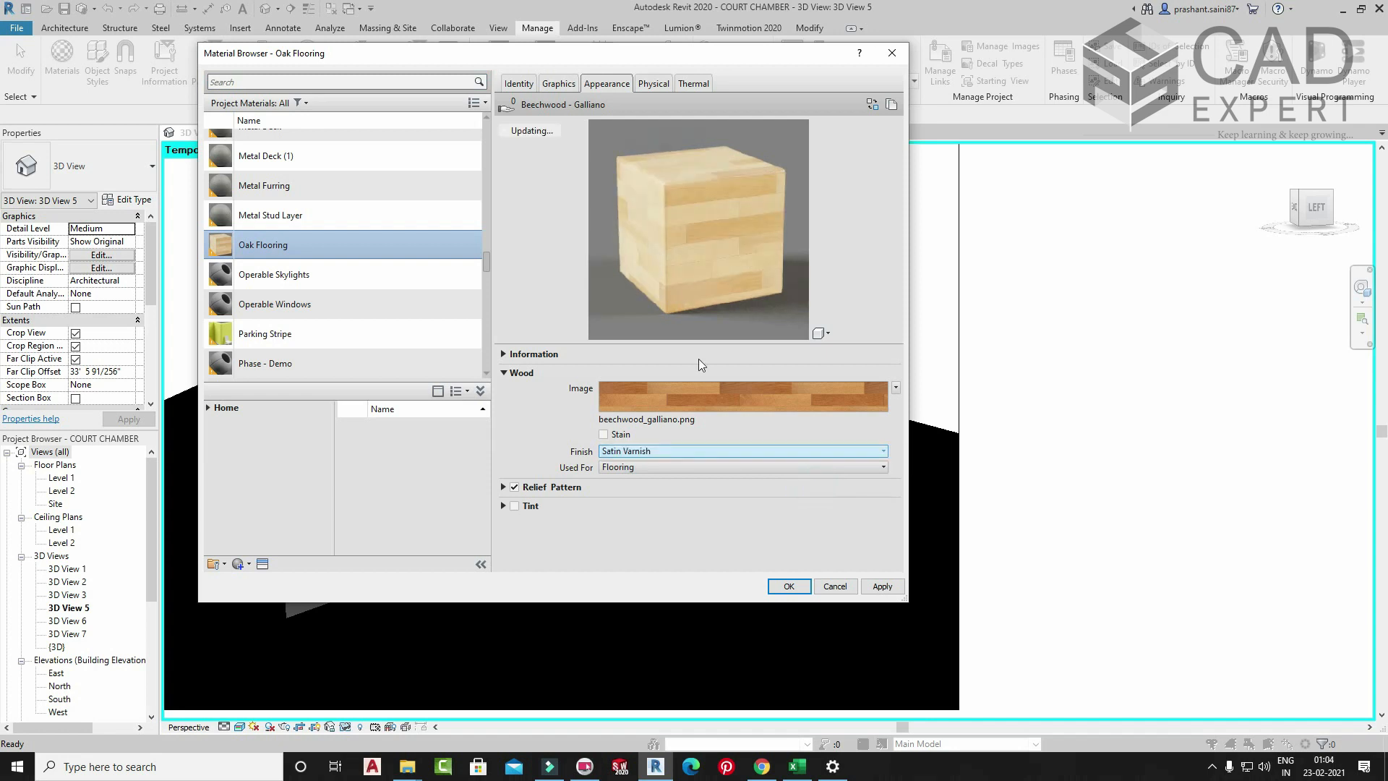
{"action": "left_click", "coordinate": [684, 448]}
{"action": "left_click", "coordinate": [810, 504]}
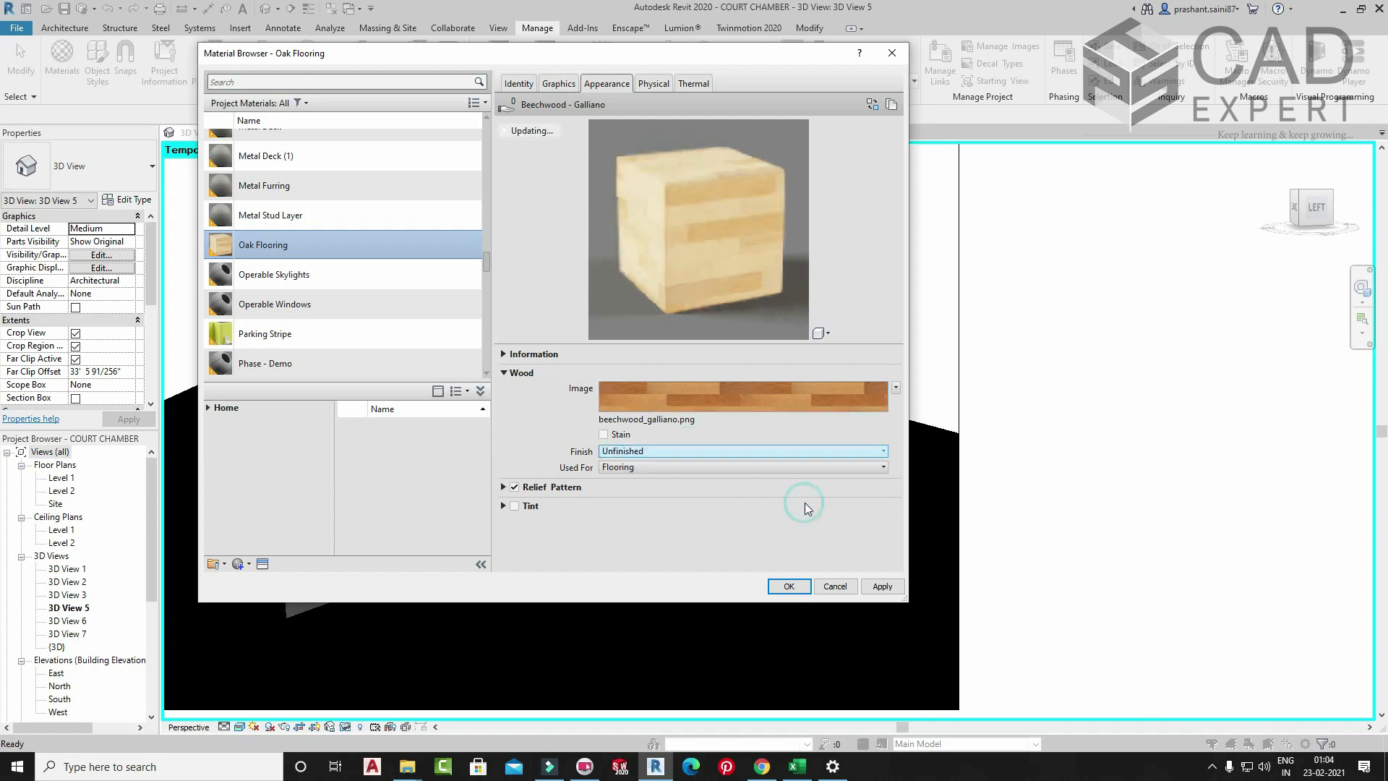
{"action": "left_click", "coordinate": [881, 587]}
{"action": "left_click_drag", "start_coordinate": [571, 56], "coordinate": [1003, 60]}
- Set the Oak Flooring wood finish to Satin Varnish and apply the change
{"action": "left_click", "coordinate": [1116, 463]}
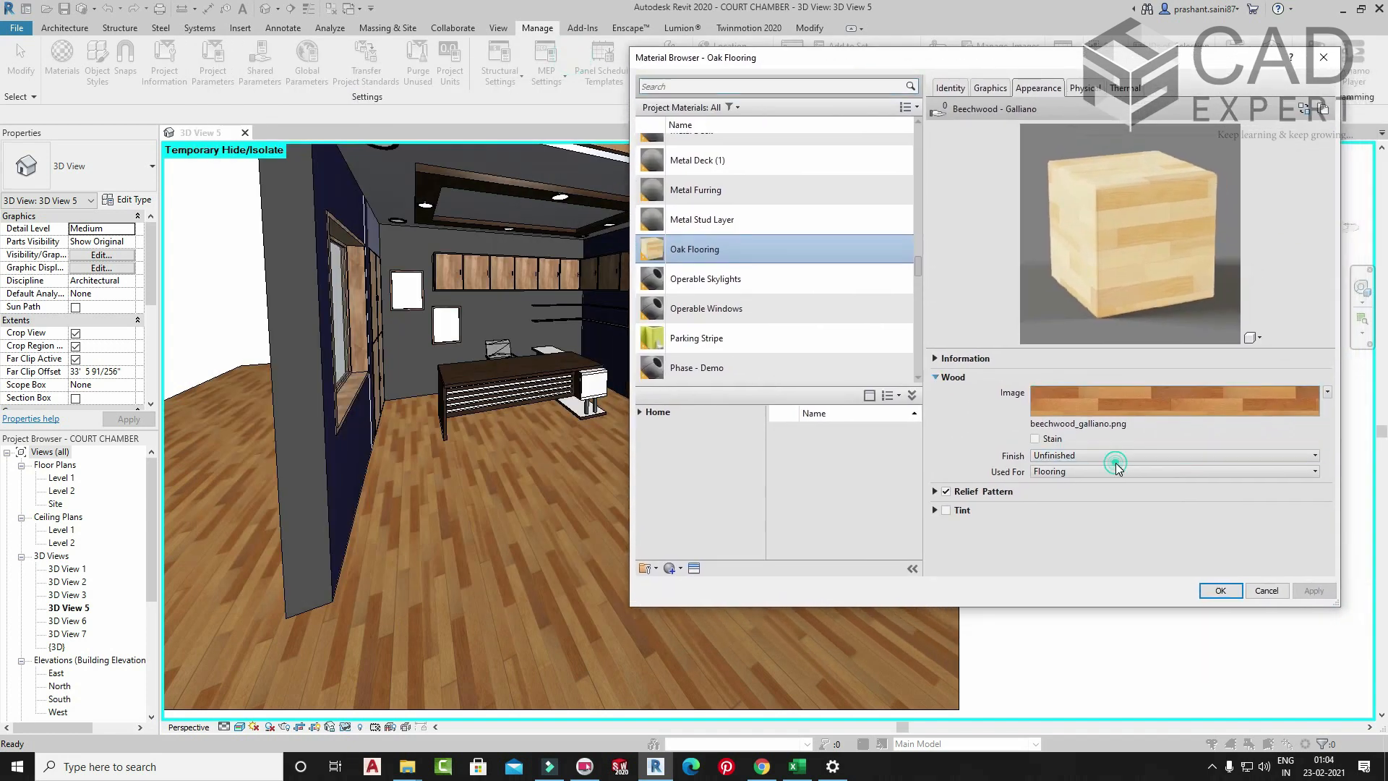
{"action": "left_click", "coordinate": [1232, 494]}
{"action": "left_click", "coordinate": [1304, 590]}
- Set the Oak Flooring wood finish to Semi-gloss Varnish and apply the change
{"action": "left_click", "coordinate": [1129, 456]}
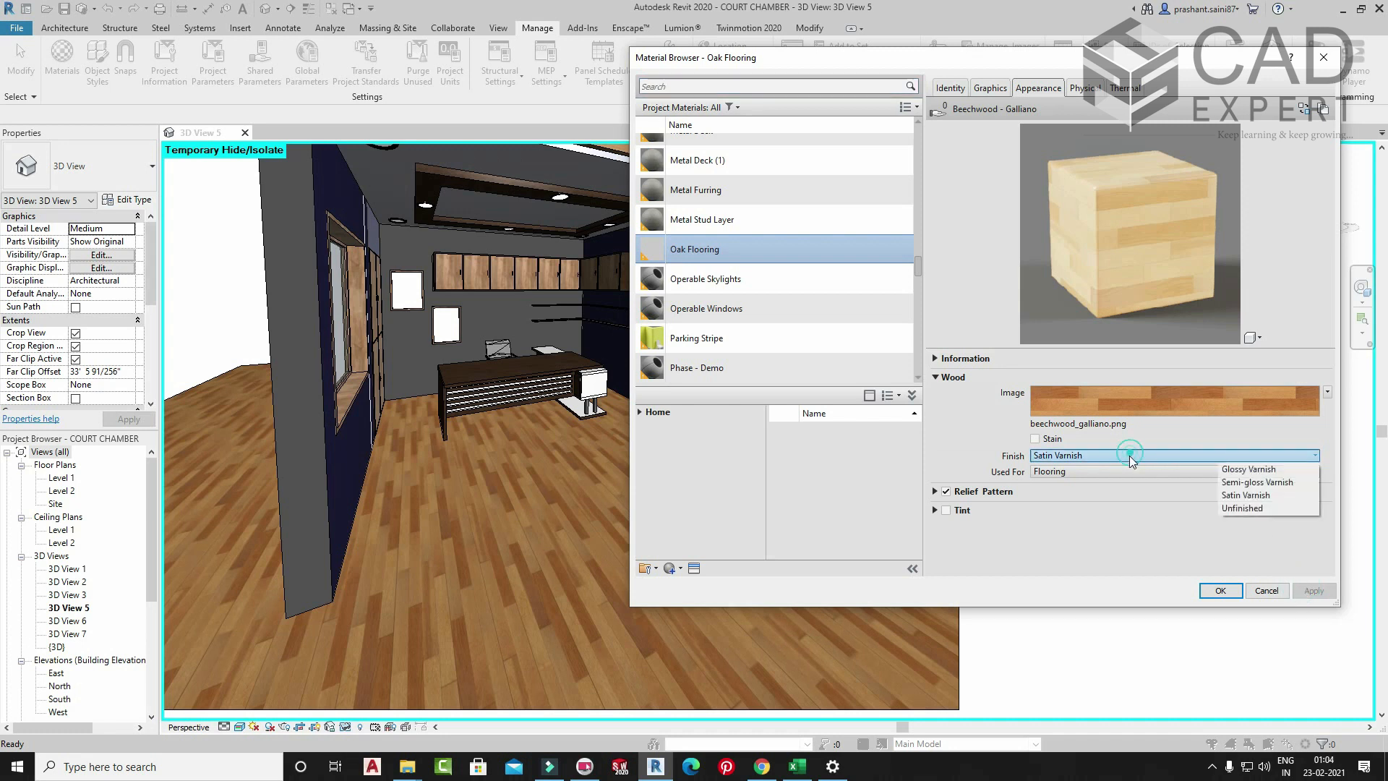
{"action": "left_click", "coordinate": [1227, 483]}
{"action": "left_click", "coordinate": [1304, 591]}
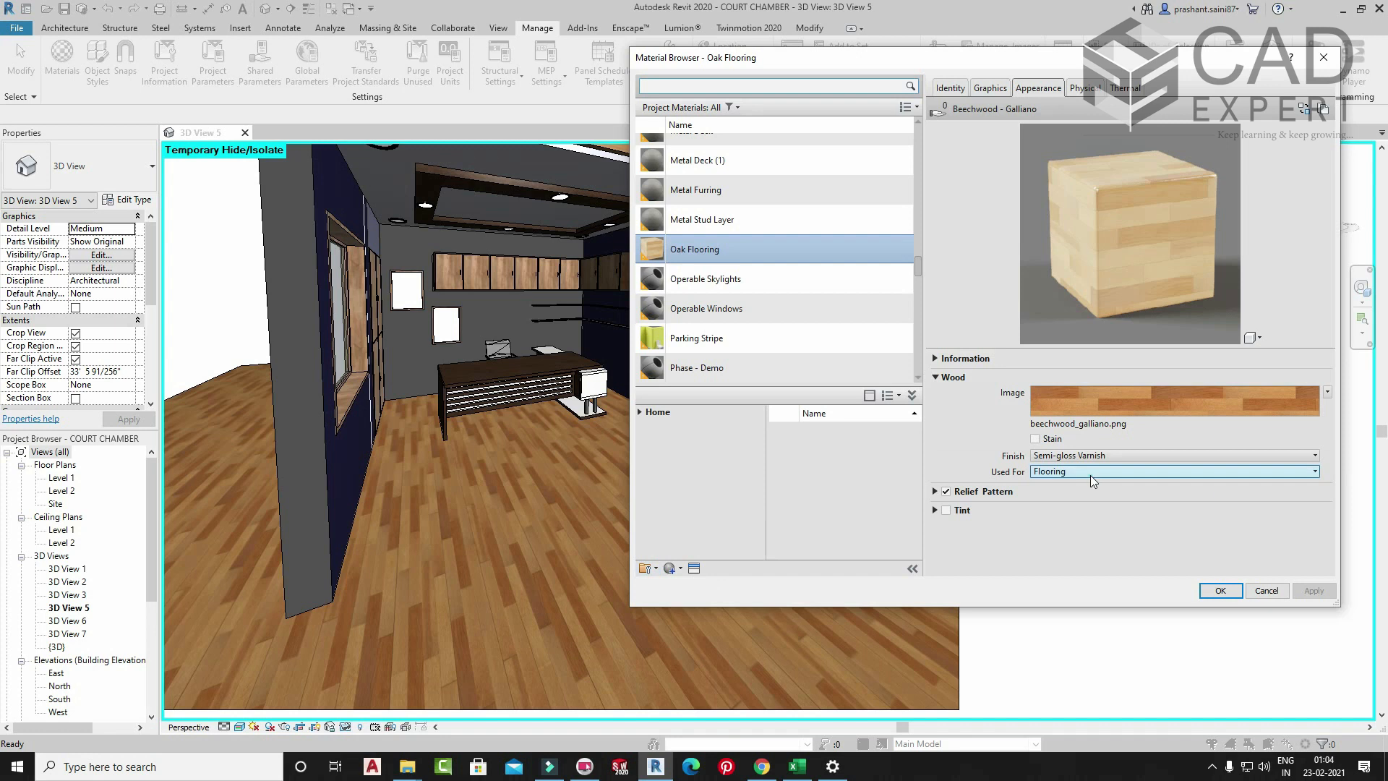
- Try the other Used For option on Oak Flooring and restore it to Flooring, applying each change
{"action": "left_click", "coordinate": [1093, 481]}
{"action": "left_click", "coordinate": [1233, 498]}
{"action": "left_click", "coordinate": [1314, 591]}
{"action": "left_click", "coordinate": [1039, 471]}
{"action": "left_click", "coordinate": [1245, 486]}
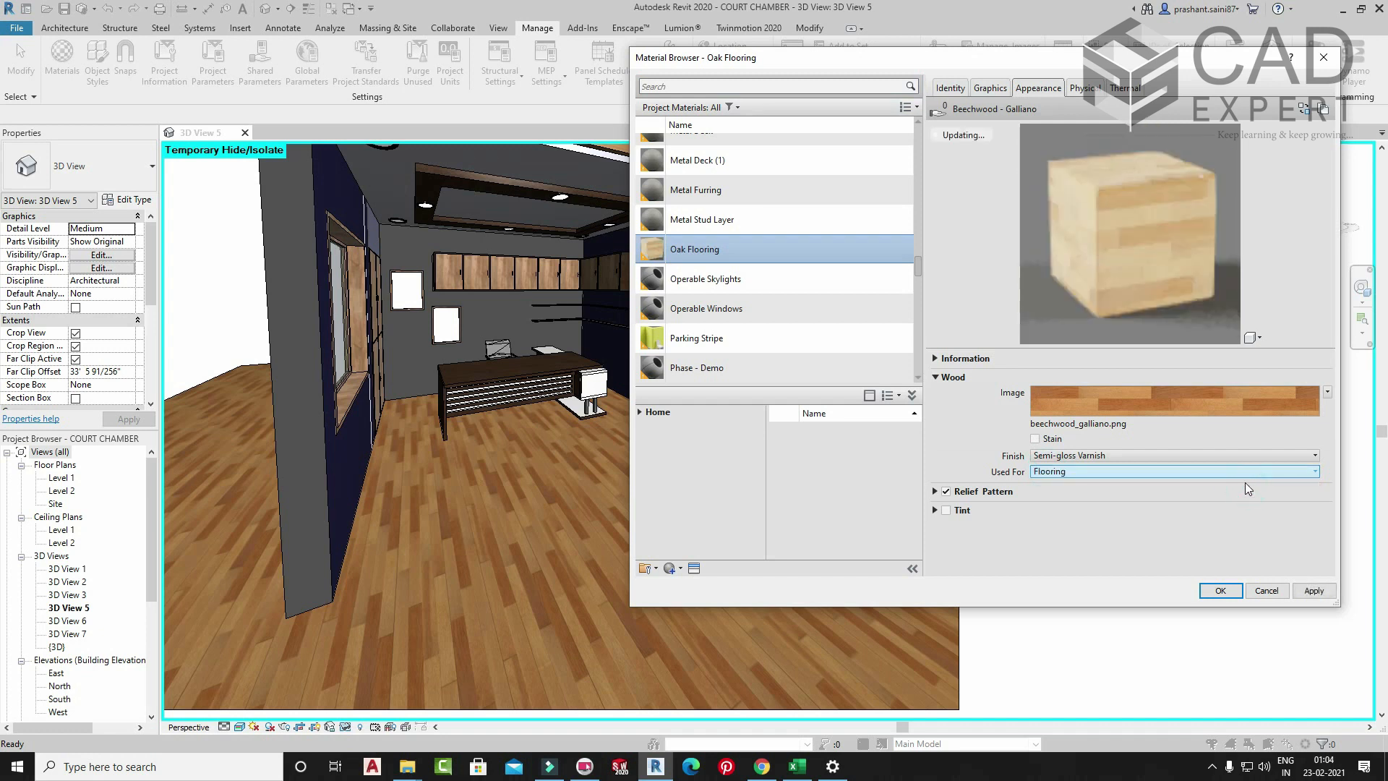
{"action": "left_click", "coordinate": [1313, 591]}
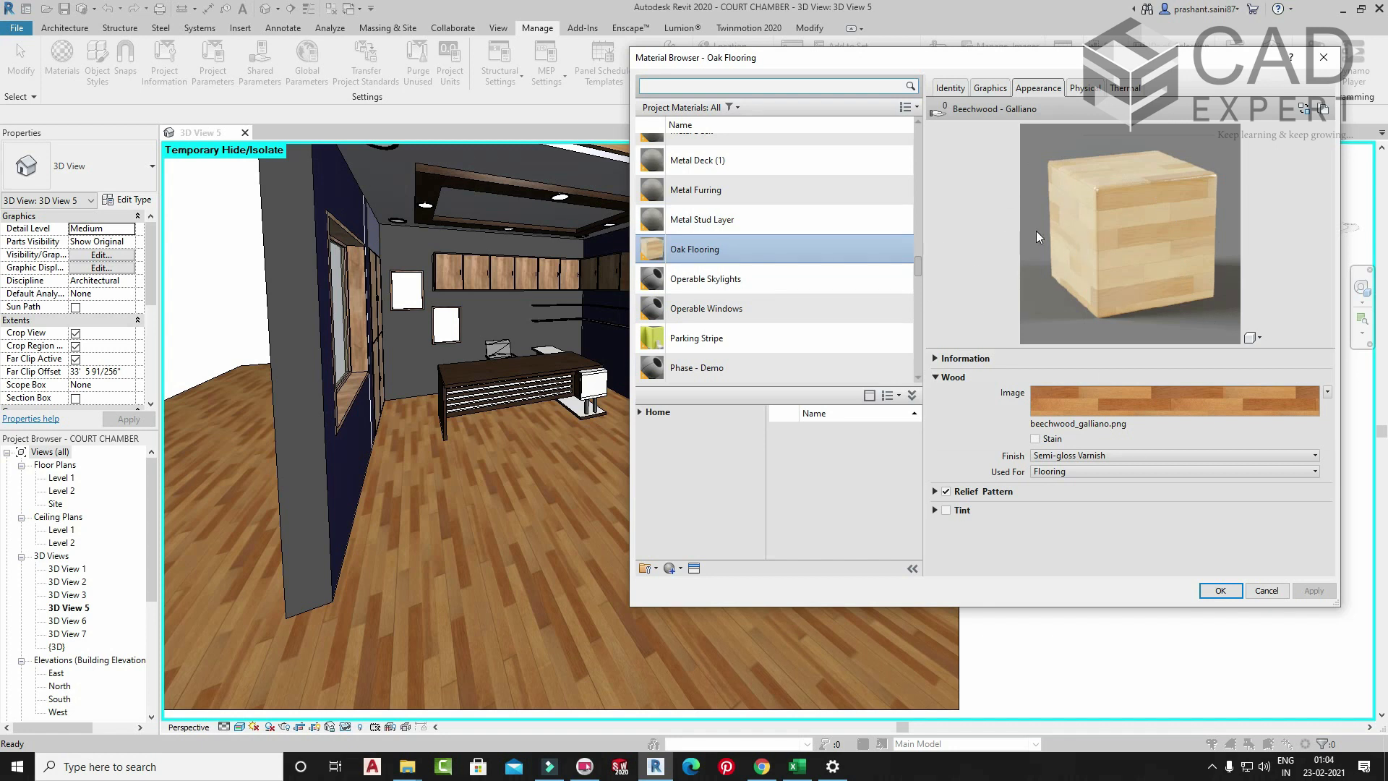
- Search the project materials for "steel" and view the appearance of Steel, Chrome Plated, Steel, Carbon and Metal - Stainless Steel,Polished
{"action": "scroll", "coordinate": [808, 217], "scroll_direction": "up", "scroll_amount": 1}
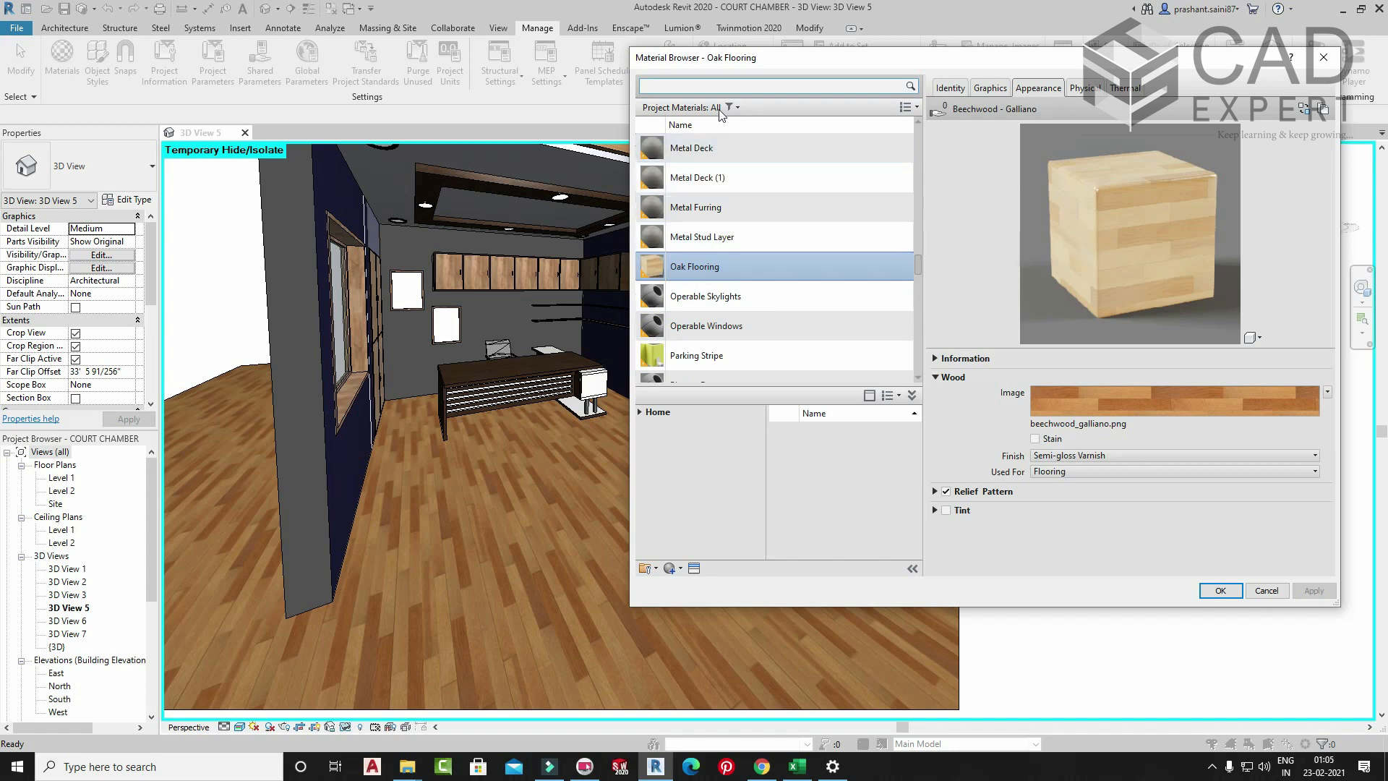
{"action": "scroll", "coordinate": [808, 181], "scroll_direction": "down", "scroll_amount": 1}
{"action": "scroll", "coordinate": [808, 136], "scroll_direction": "up", "scroll_amount": 1}
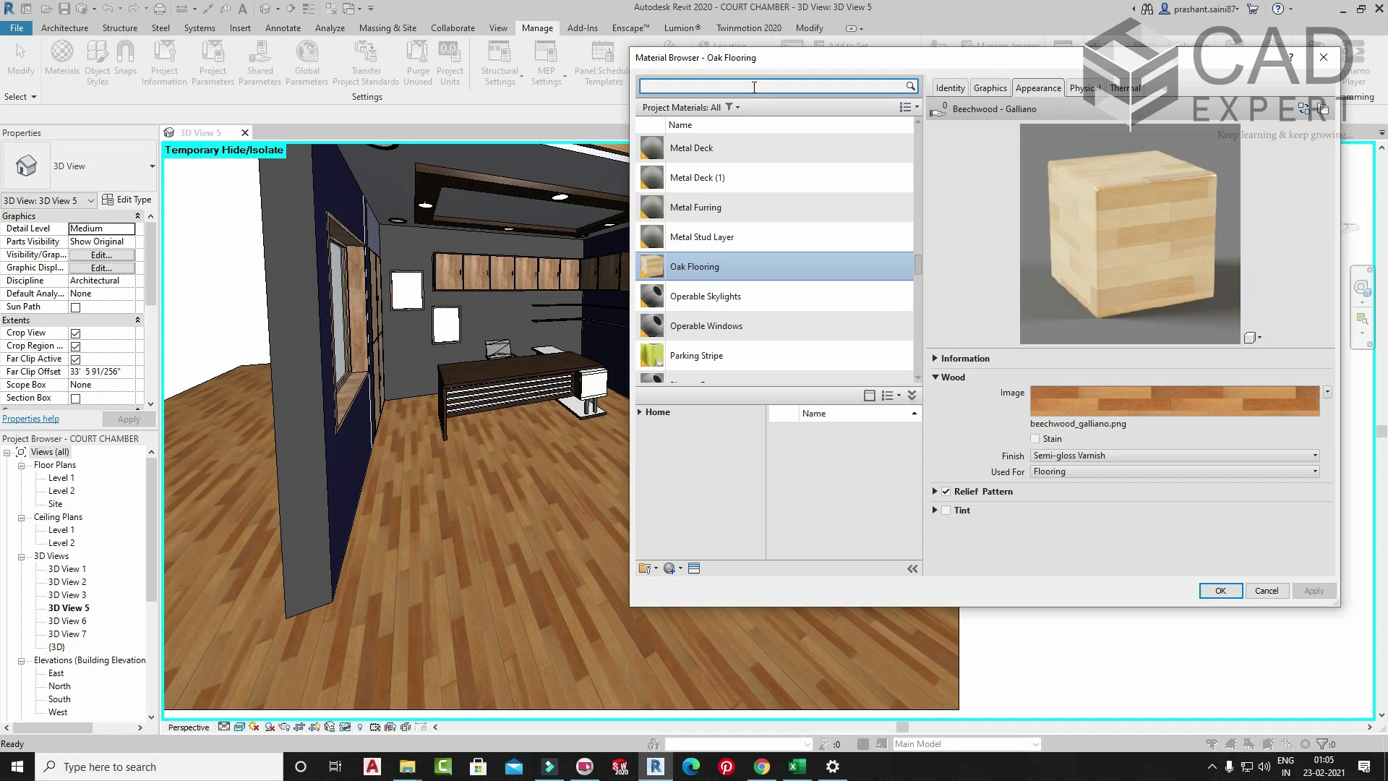
{"action": "type", "text": "tee"}
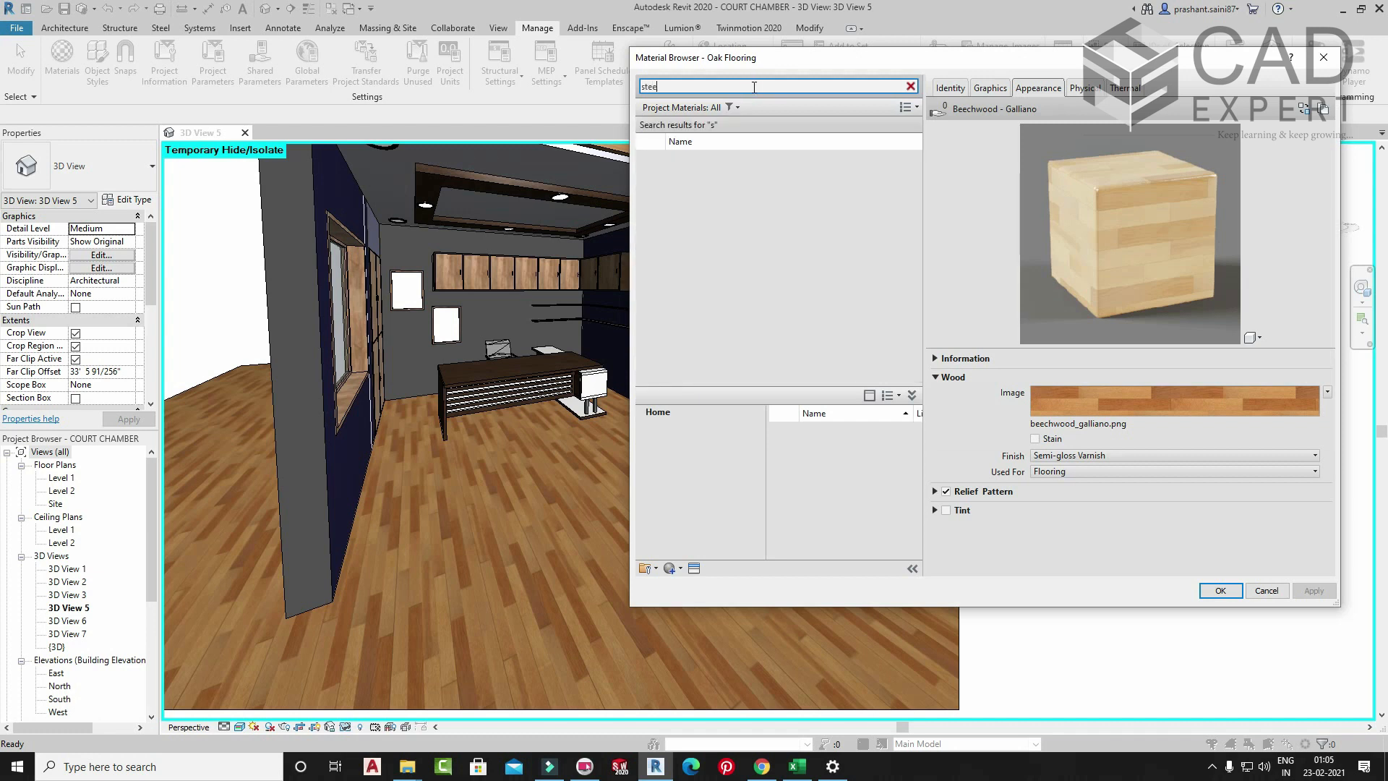
{"action": "type", "text": "l"}
{"action": "scroll", "coordinate": [757, 319], "scroll_direction": "down", "scroll_amount": 2}
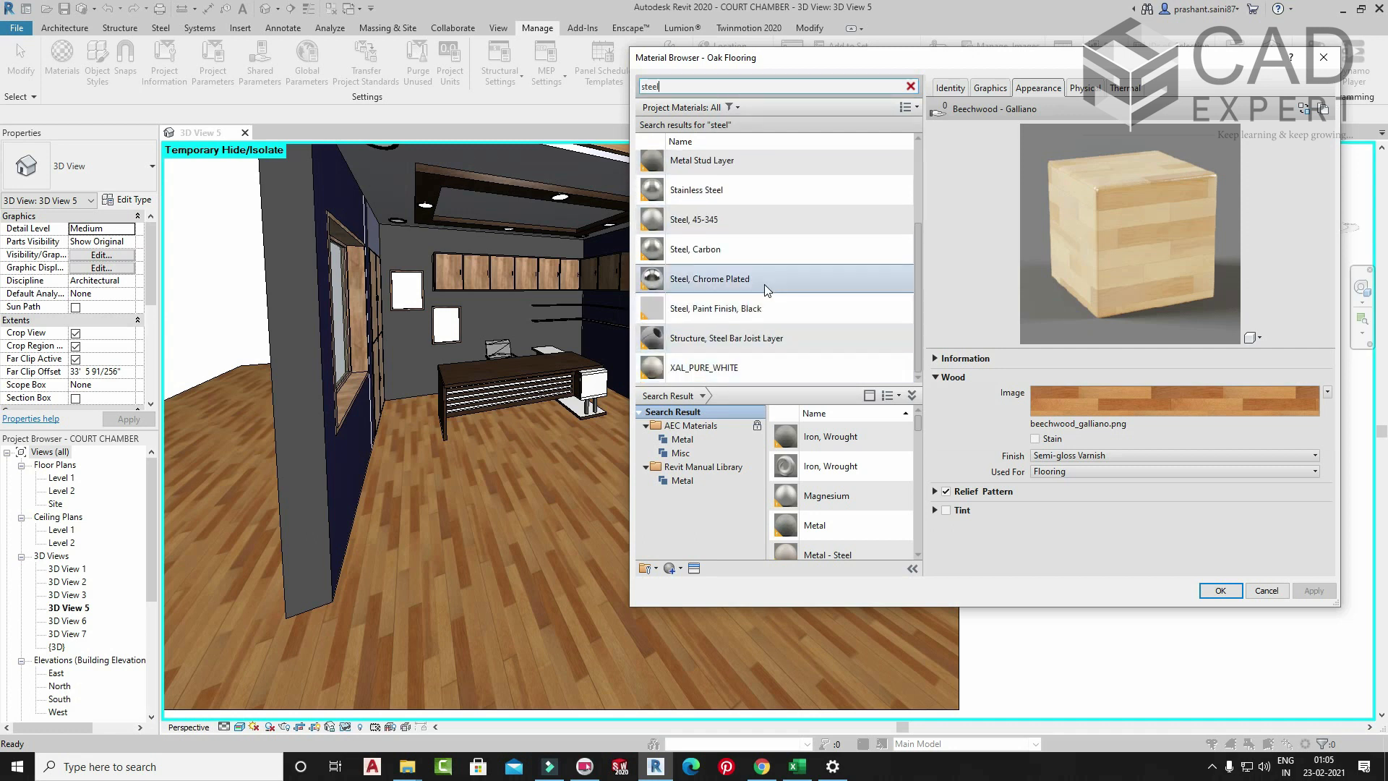
{"action": "left_click", "coordinate": [735, 279]}
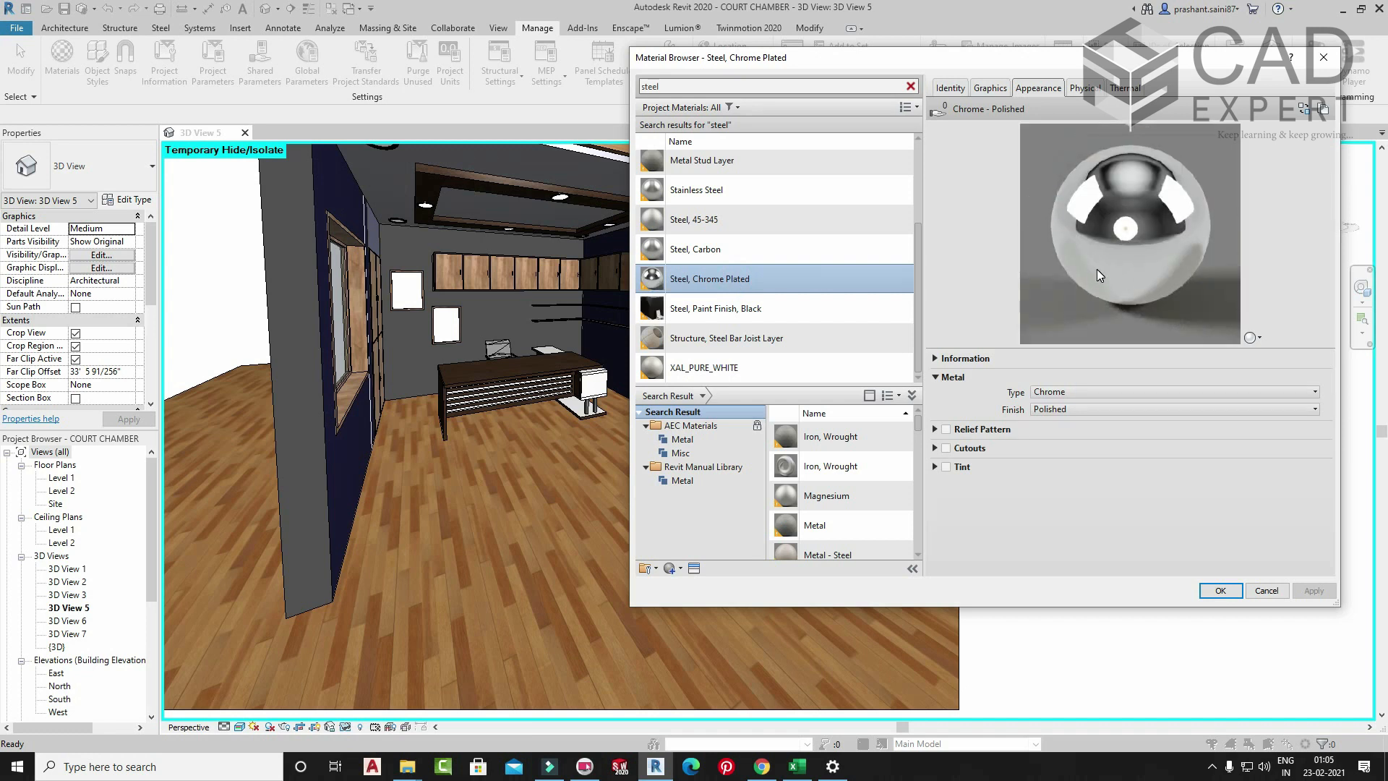
{"action": "left_click", "coordinate": [739, 259]}
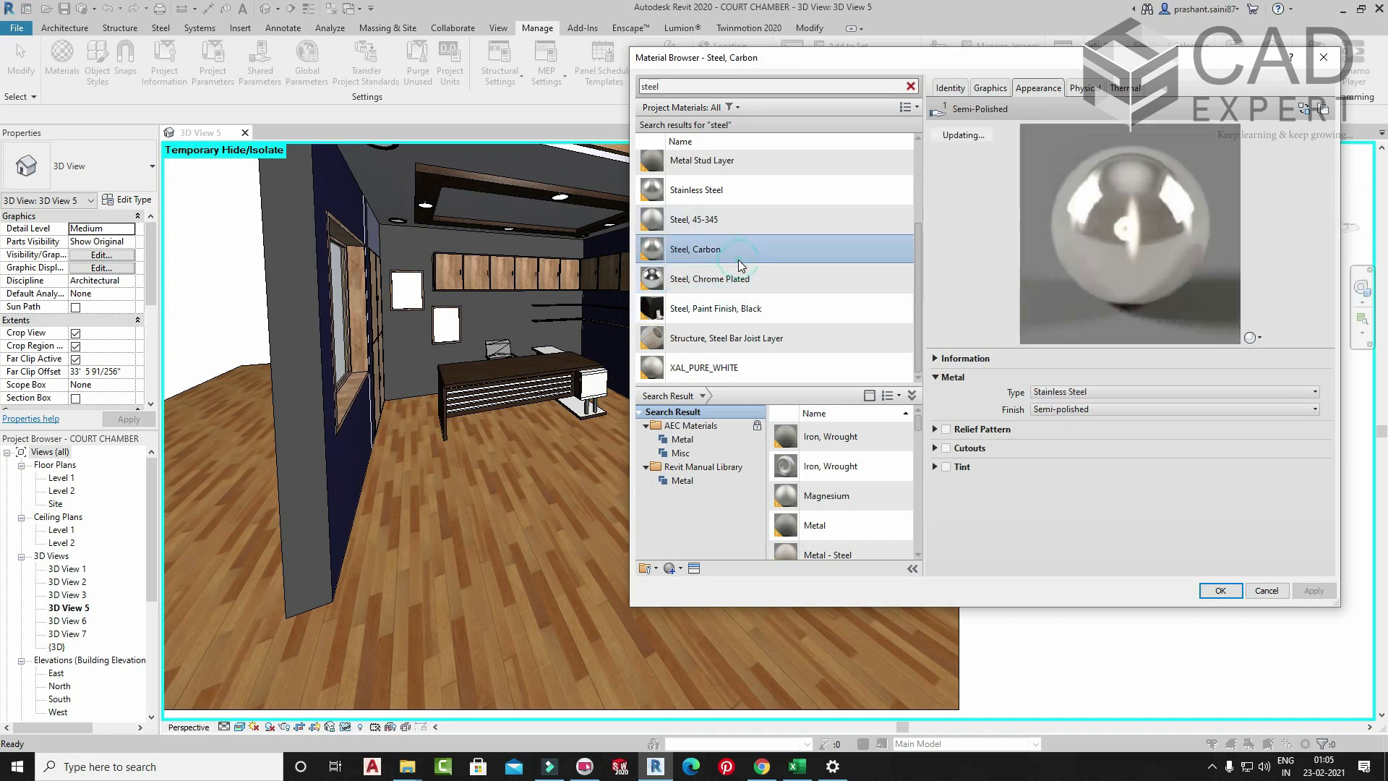
{"action": "scroll", "coordinate": [745, 270], "scroll_direction": "up", "scroll_amount": 2}
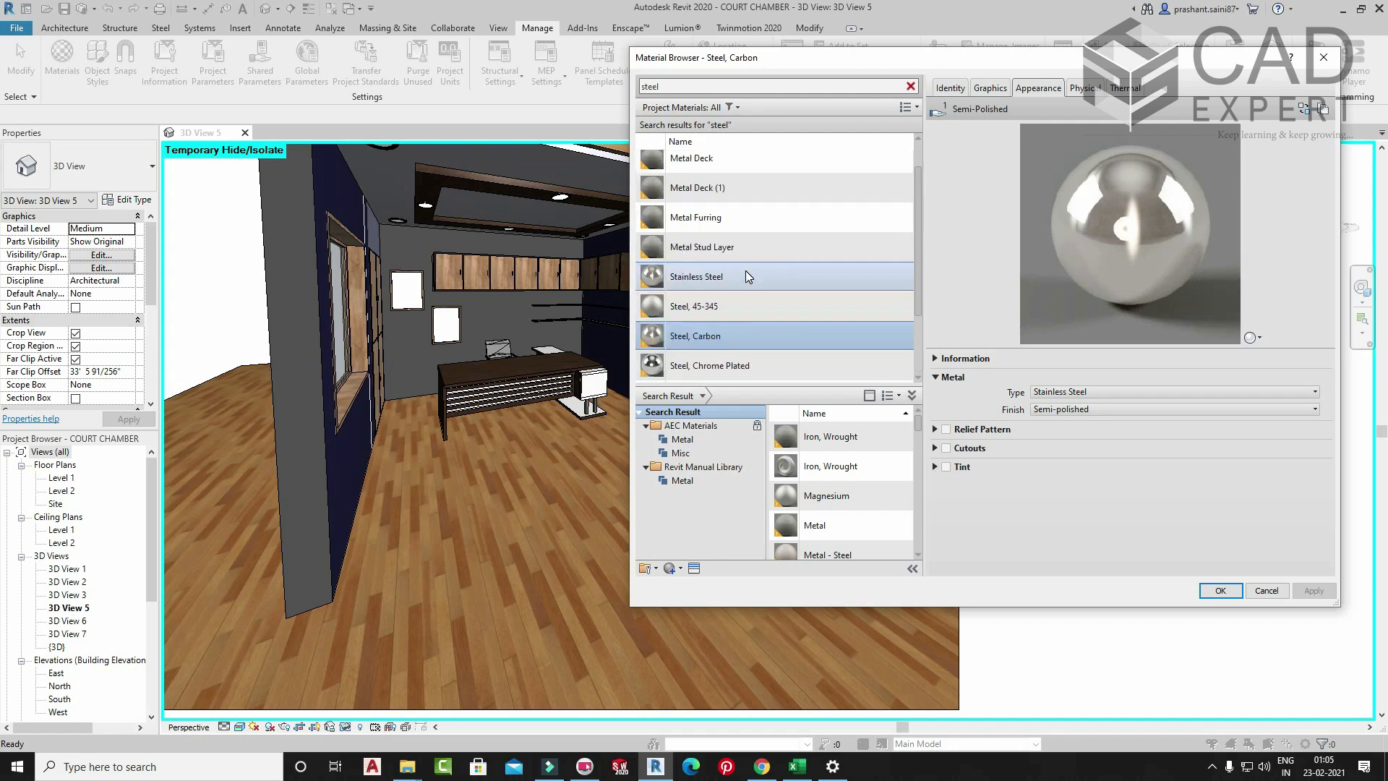
{"action": "left_click", "coordinate": [753, 172]}
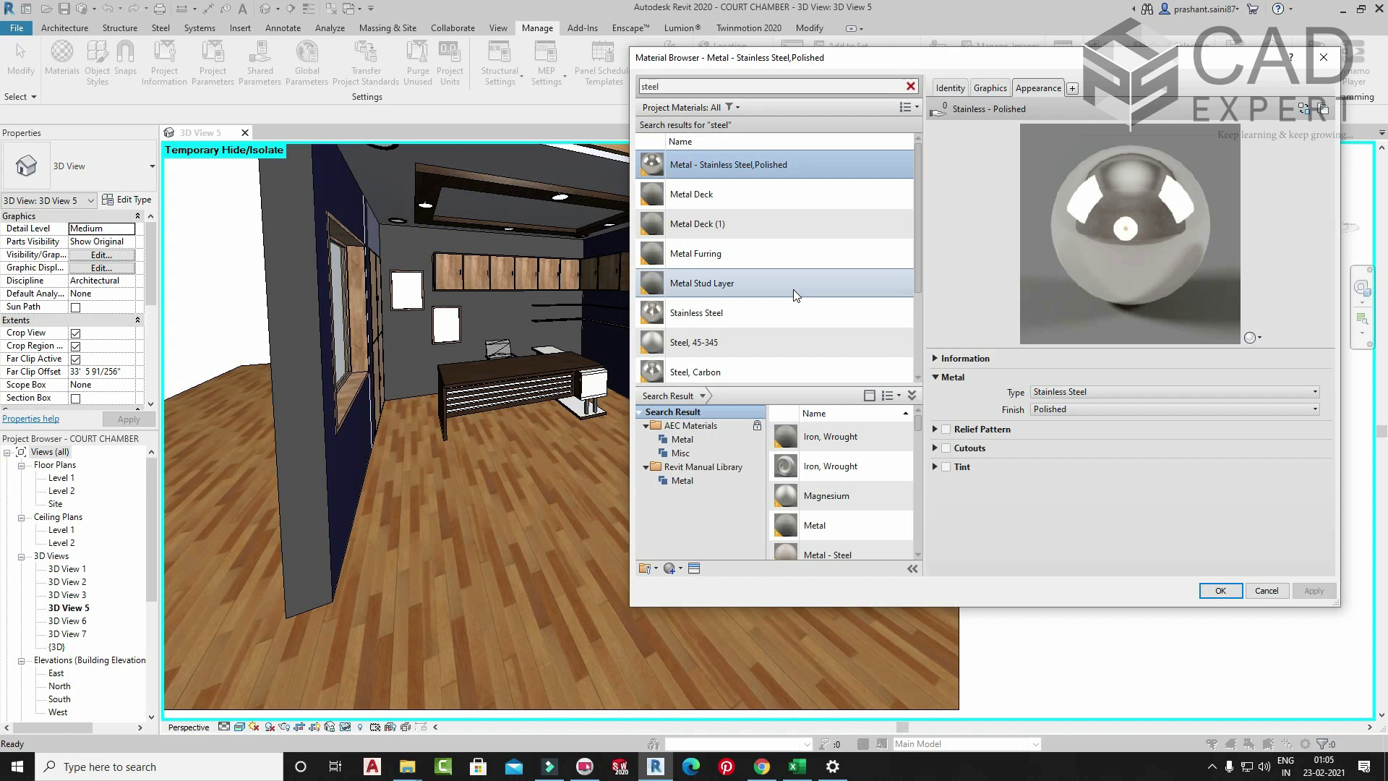
{"action": "scroll", "coordinate": [804, 246], "scroll_direction": "down", "scroll_amount": 2}
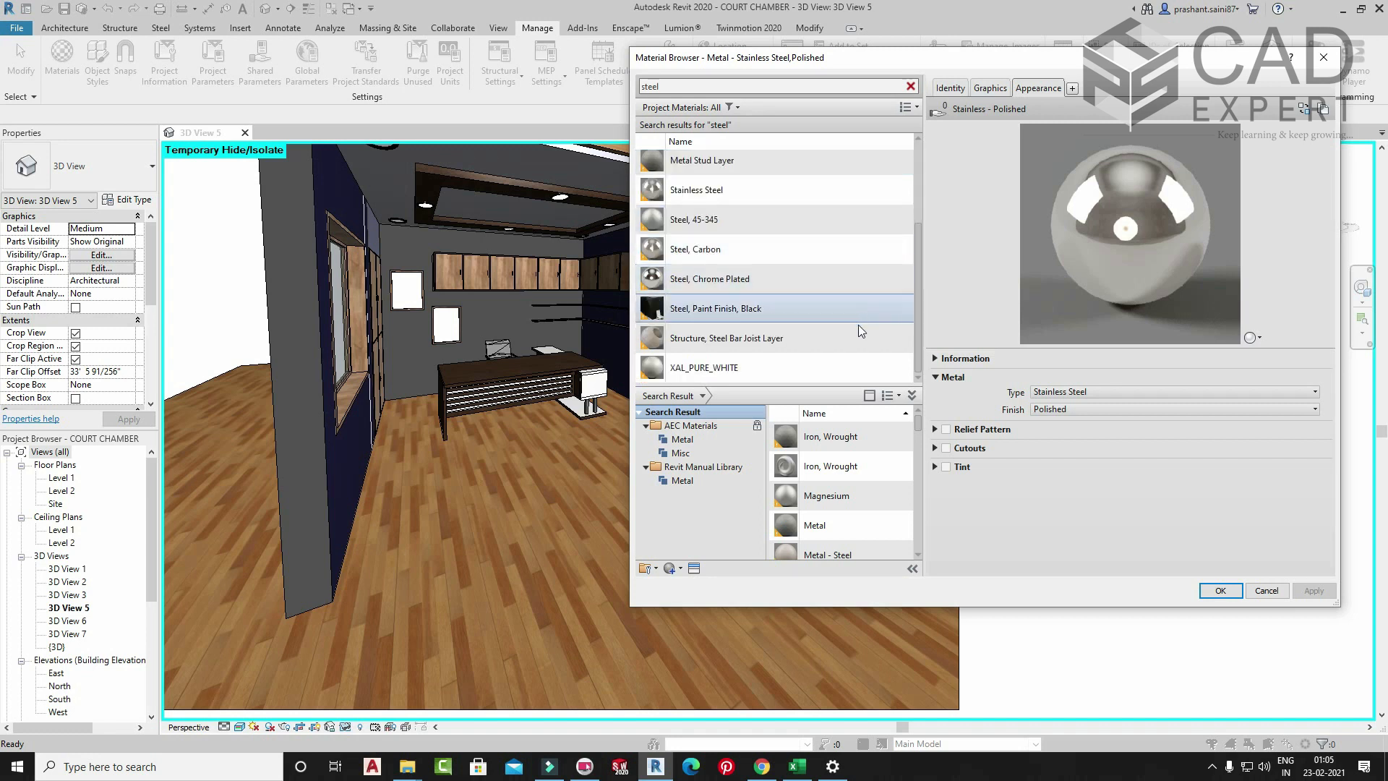
{"action": "scroll", "coordinate": [828, 311], "scroll_direction": "up", "scroll_amount": 2}
- Search the materials for "def", examine the appearance of Default New Material and close the Material Browser
{"action": "double_click", "coordinate": [689, 86]}
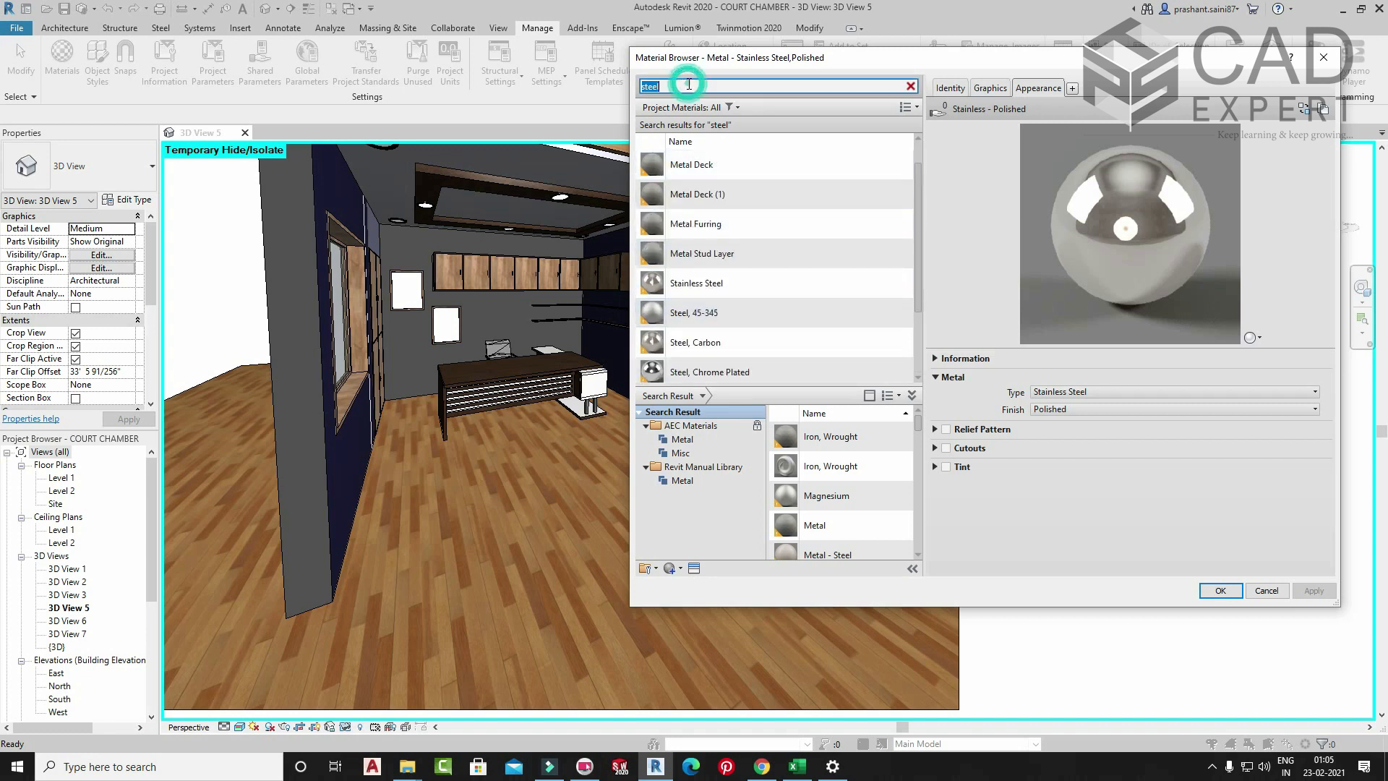
{"action": "key", "text": "BackSpace"}
{"action": "type", "text": "def"}
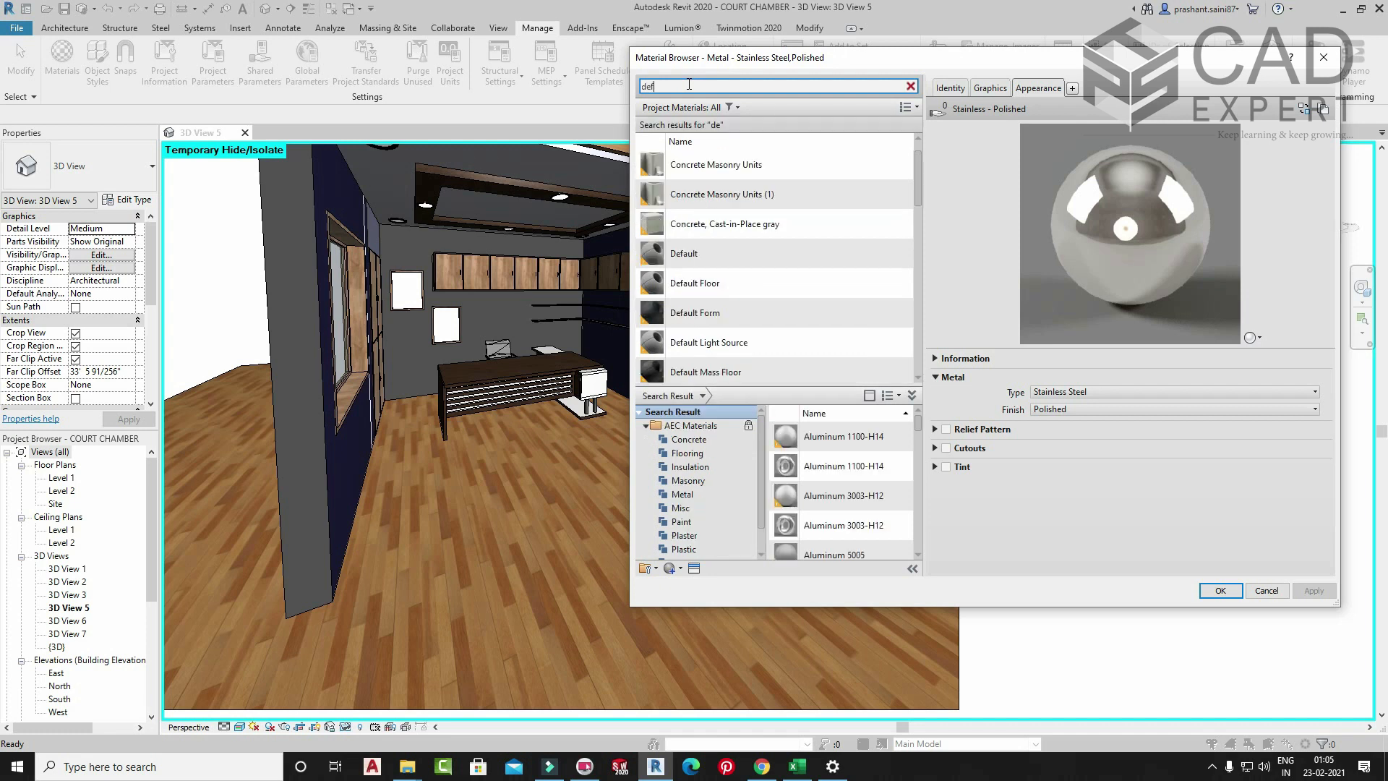
{"action": "scroll", "coordinate": [765, 279], "scroll_direction": "down", "scroll_amount": 3}
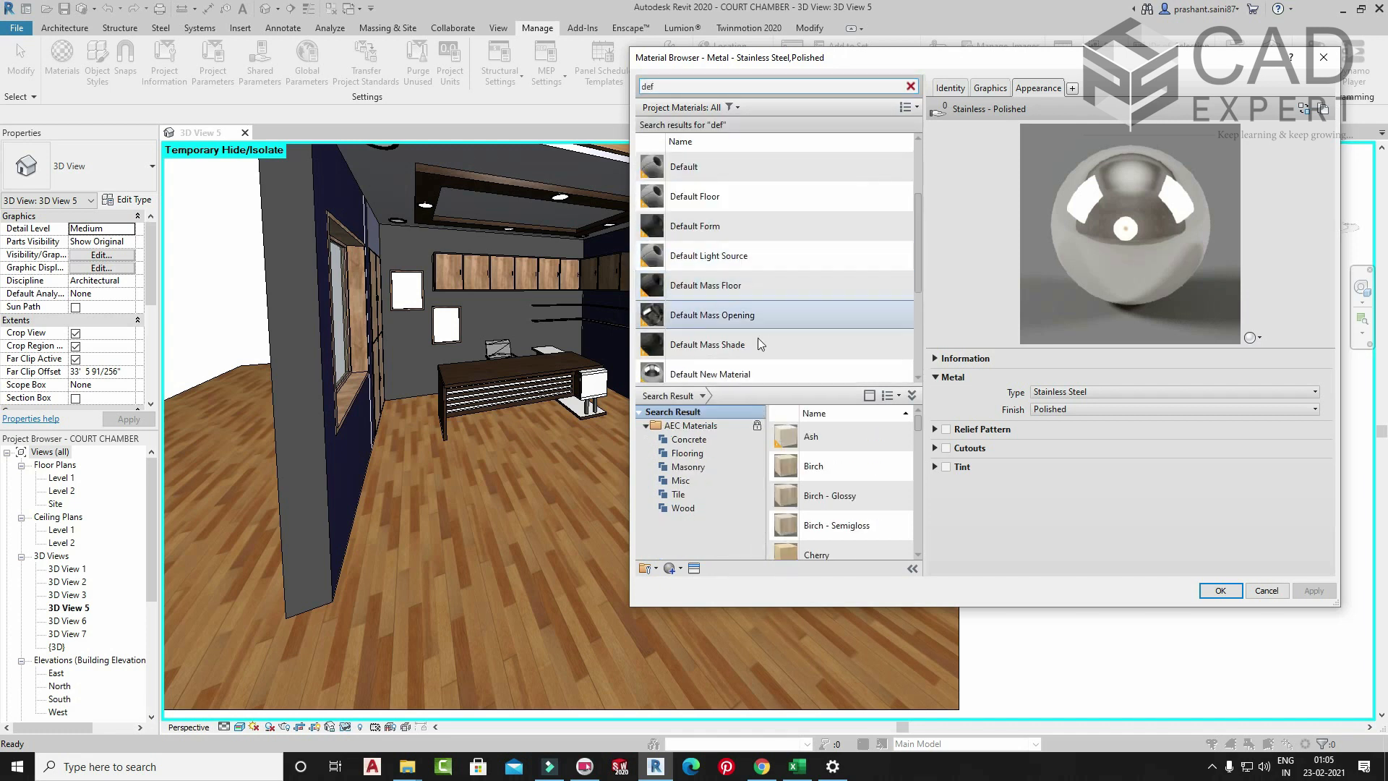
{"action": "left_click", "coordinate": [718, 367]}
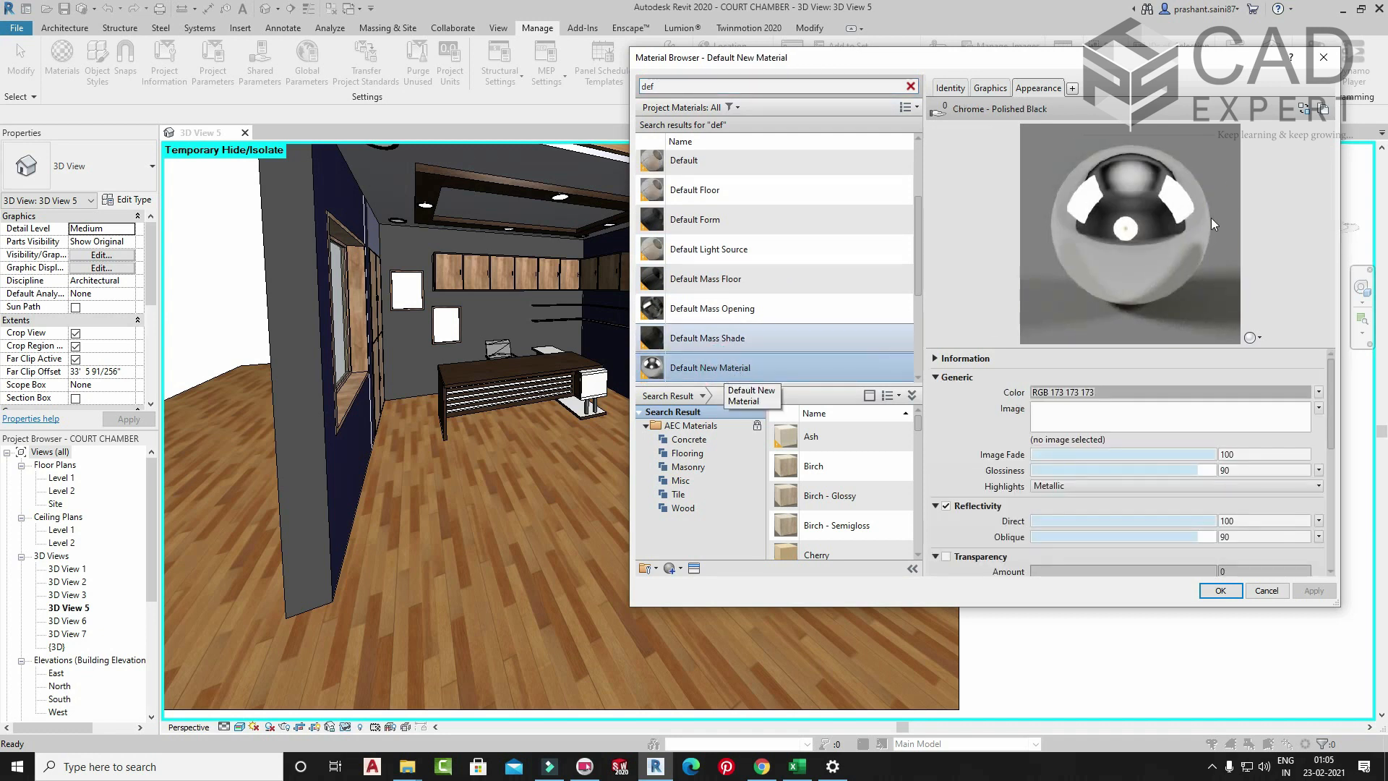
{"action": "left_click_drag", "start_coordinate": [1108, 66], "coordinate": [1171, 29]}
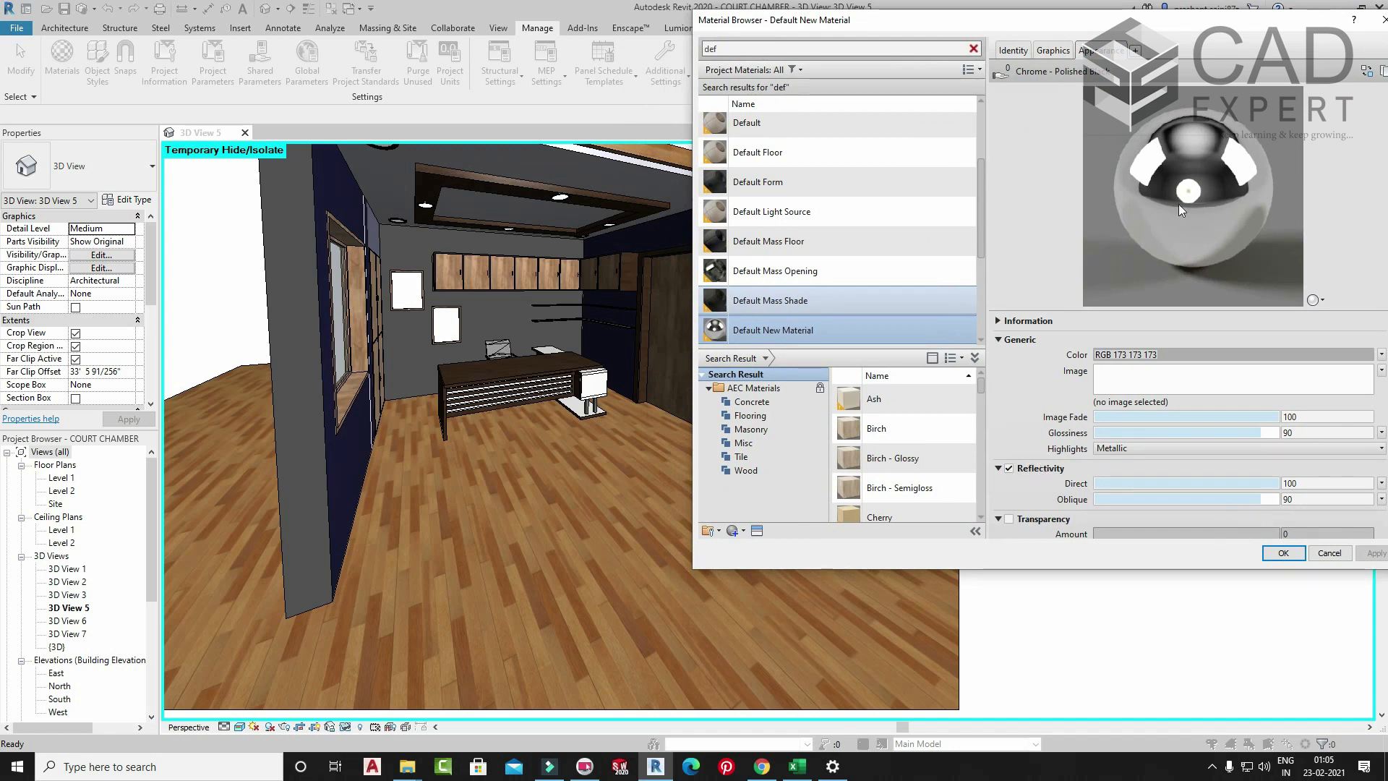
{"action": "scroll", "coordinate": [944, 429], "scroll_direction": "down", "scroll_amount": 1}
{"action": "scroll", "coordinate": [943, 429], "scroll_direction": "up", "scroll_amount": 1}
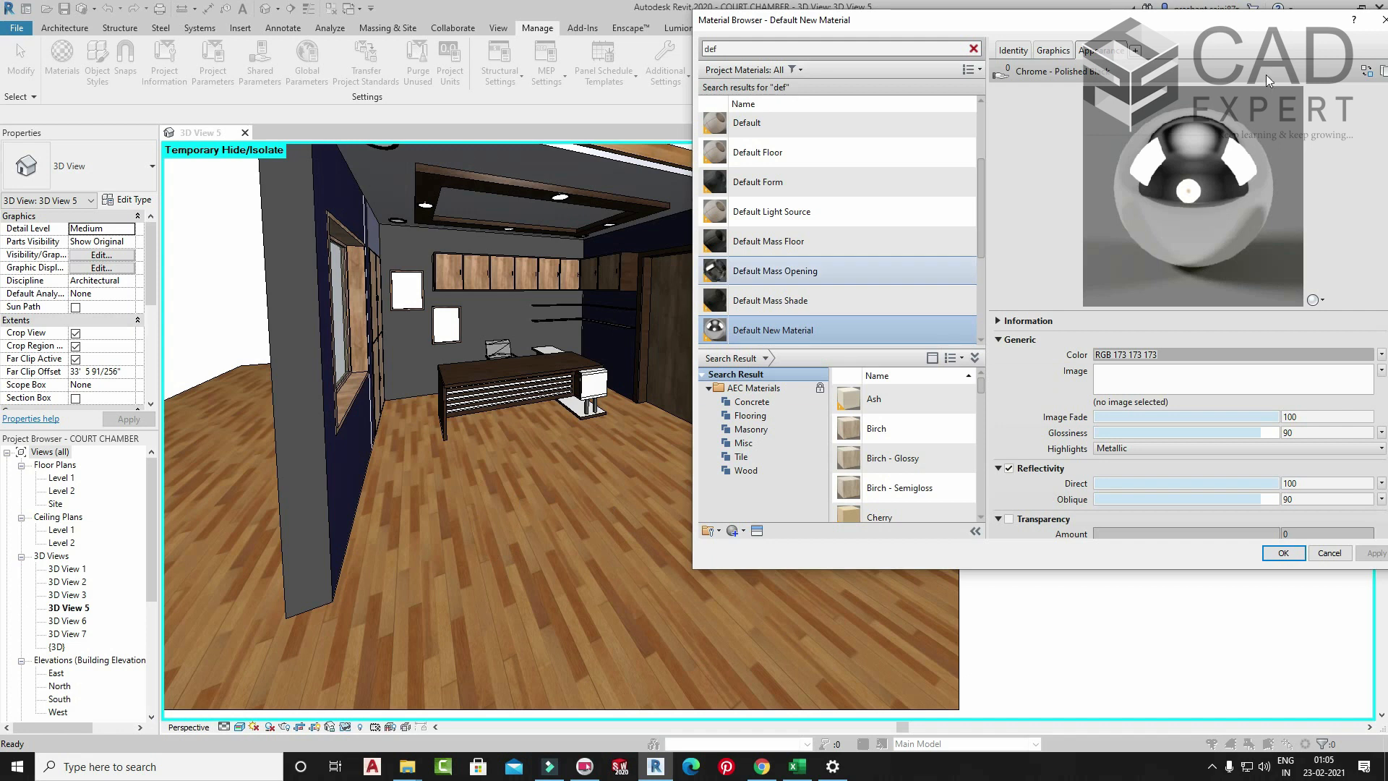
{"action": "left_click_drag", "start_coordinate": [1272, 18], "coordinate": [1017, 68]}
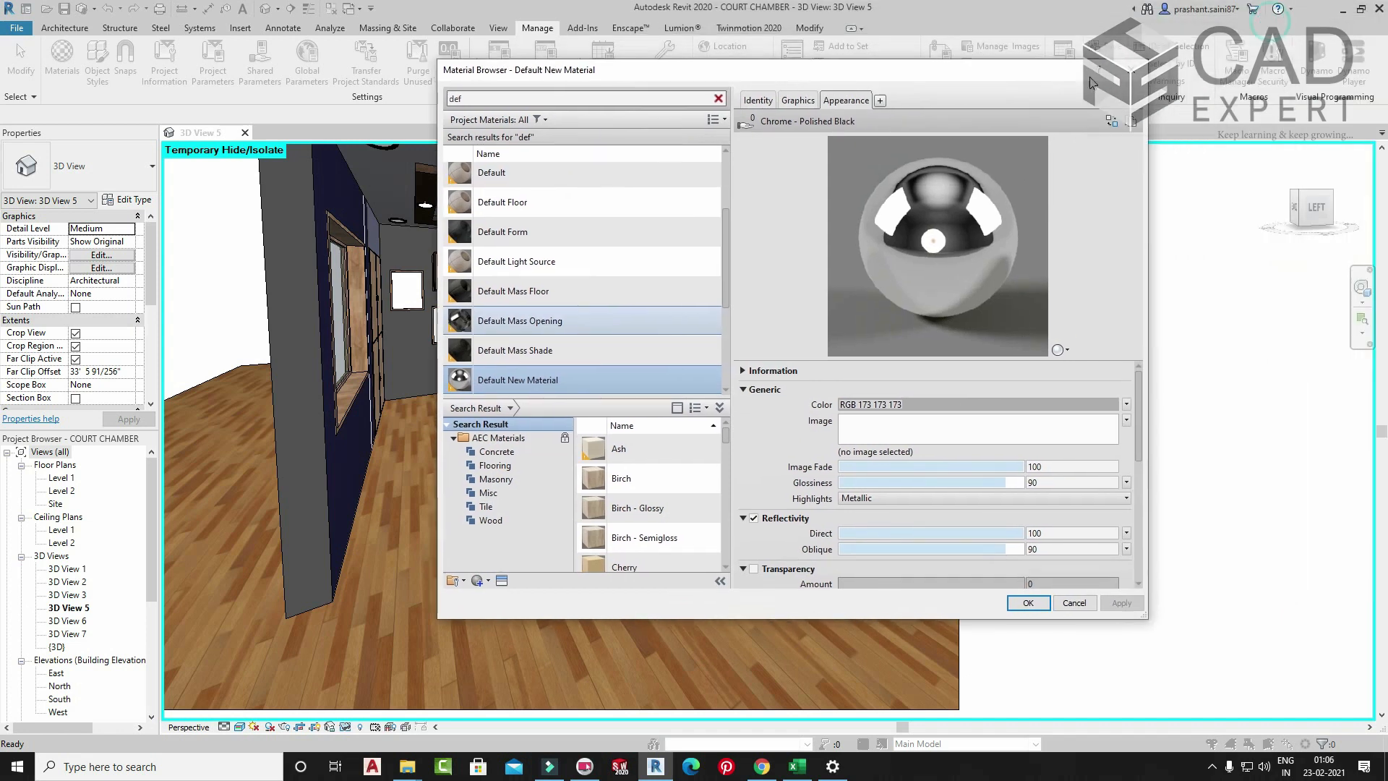
{"action": "left_click", "coordinate": [1132, 70]}
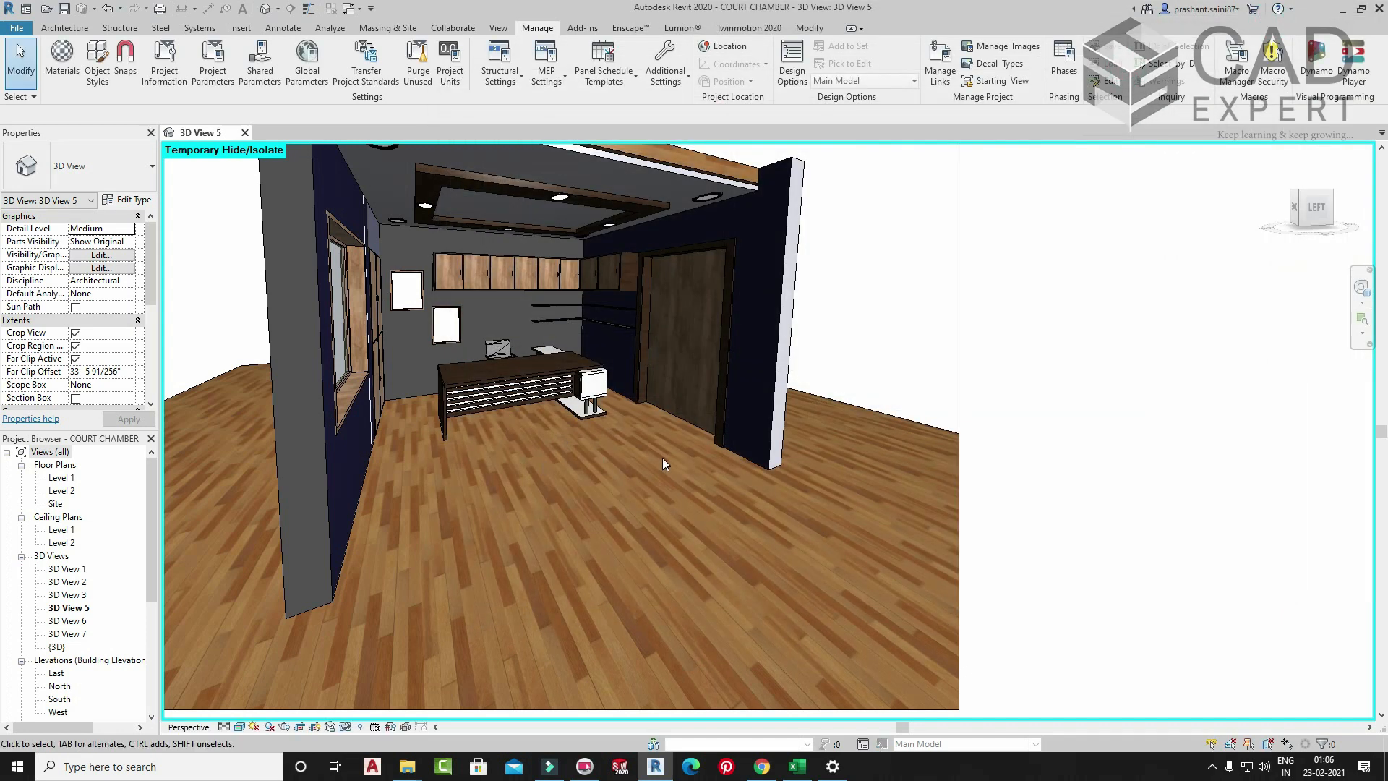
- Open the rendering settings for 3D View 5, keeping Medium quality, and set the printer resolution to 75 DPI
{"action": "key", "text": "r"}
{"action": "key", "text": "r"}
{"action": "left_click", "coordinate": [118, 72]}
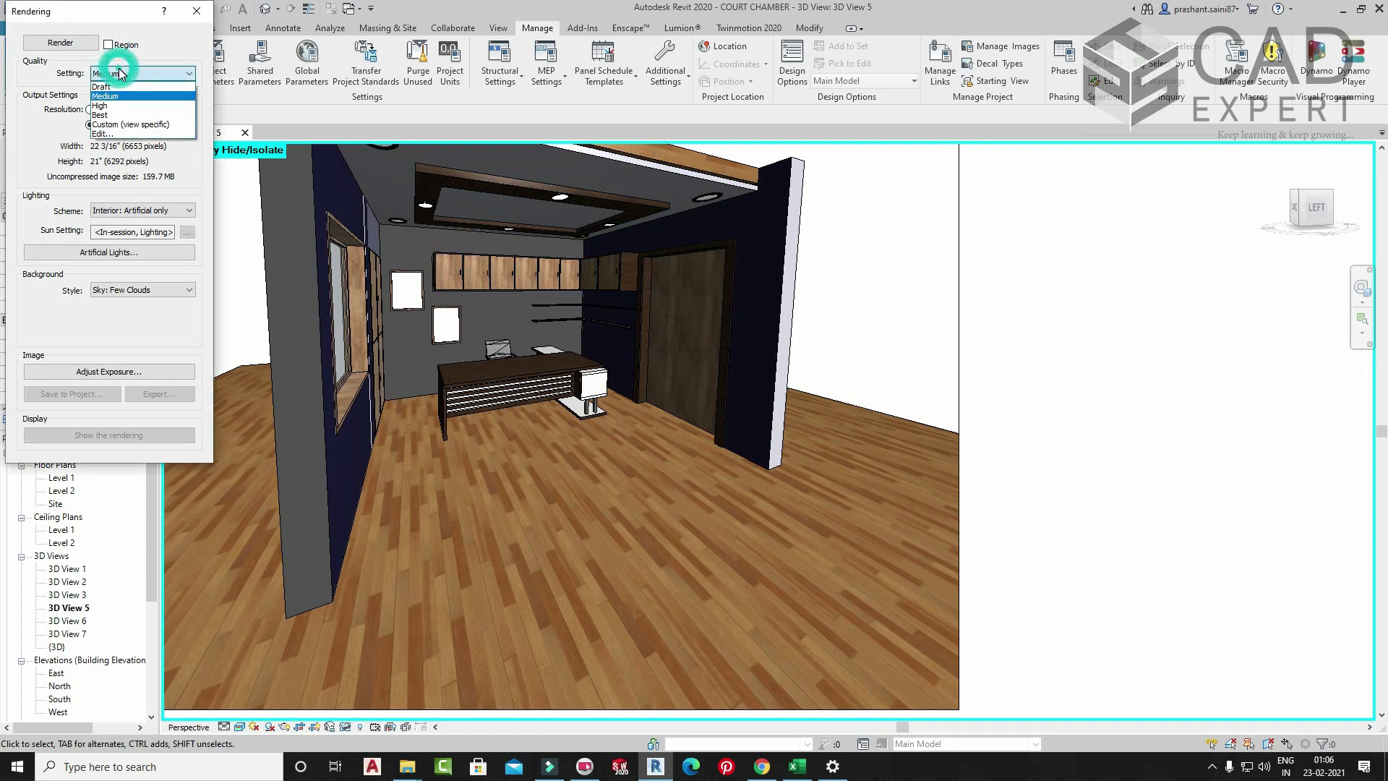
{"action": "left_click", "coordinate": [121, 72]}
{"action": "left_click", "coordinate": [191, 129]}
{"action": "left_click", "coordinate": [191, 129]}
{"action": "left_click", "coordinate": [168, 137]}
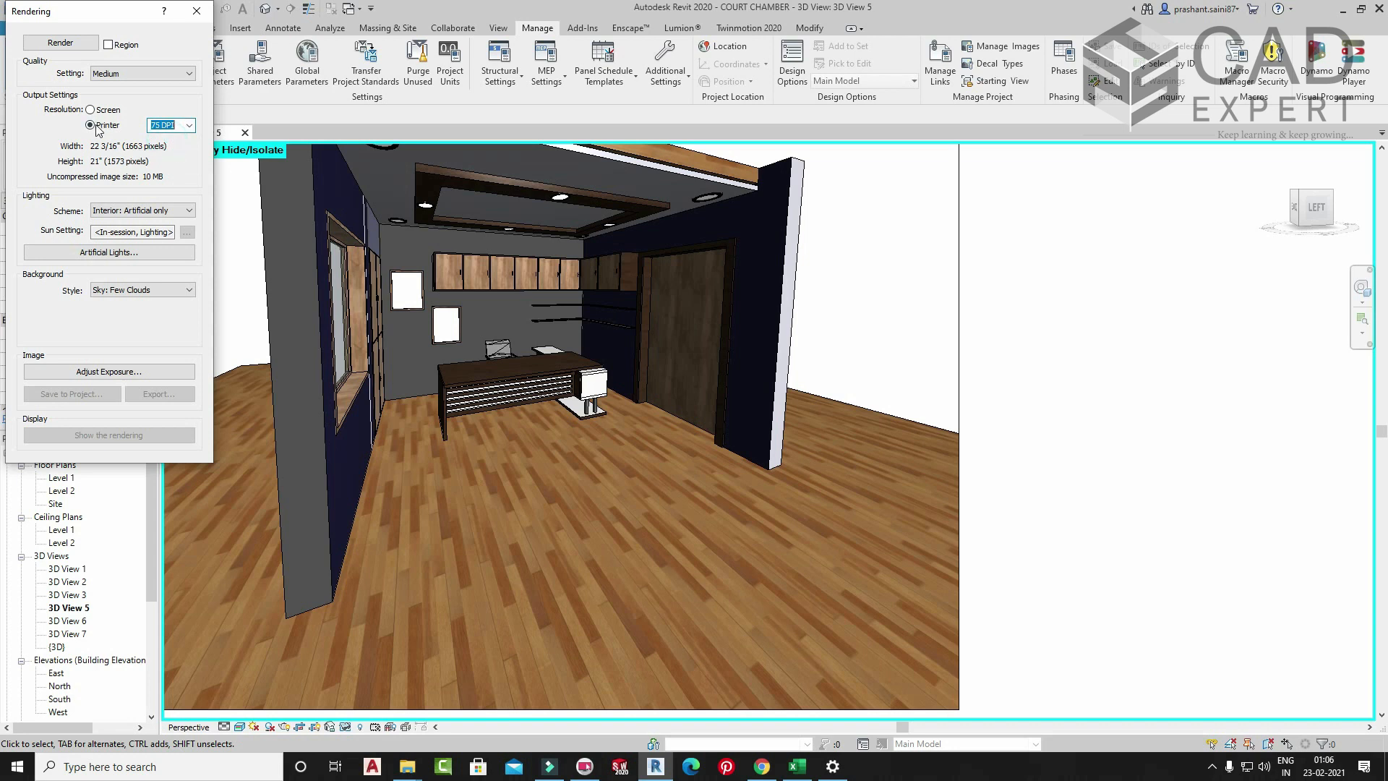
- Set the lighting scheme to Exterior: Sun only and render the view
{"action": "left_click", "coordinate": [133, 210]}
{"action": "left_click", "coordinate": [123, 223]}
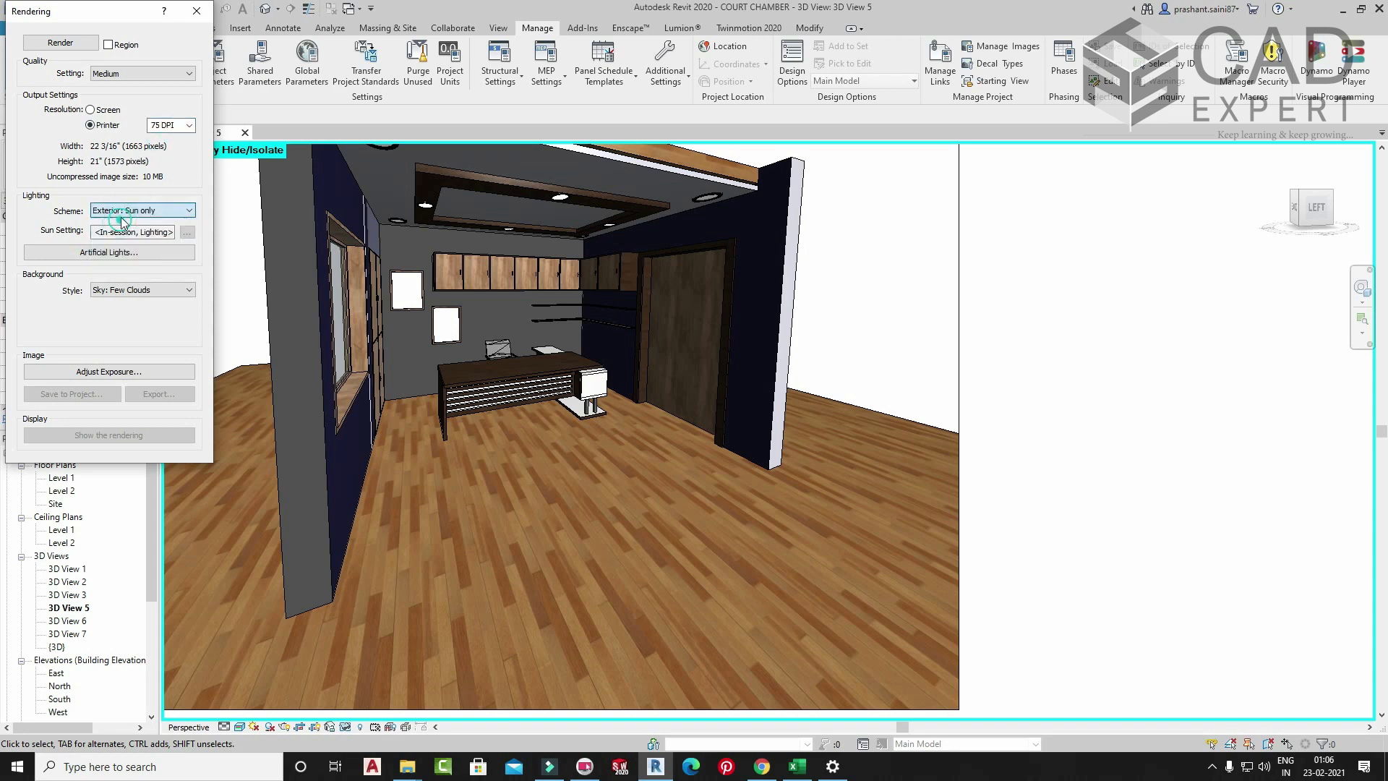
{"action": "left_click", "coordinate": [59, 44]}
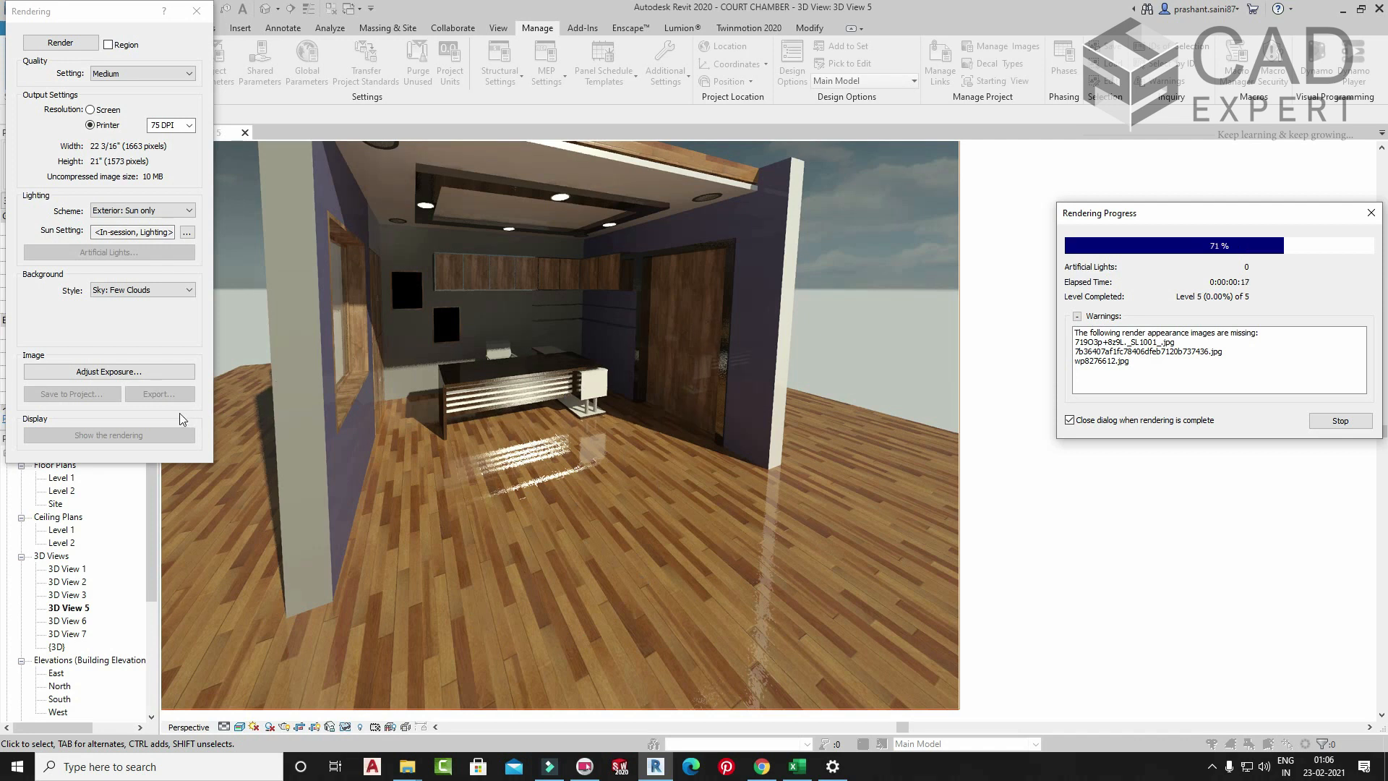
- Export the rendered image as a JPEG named "wood rendering" in the RENDERING folder and close the rendering settings
{"action": "left_click", "coordinate": [144, 395]}
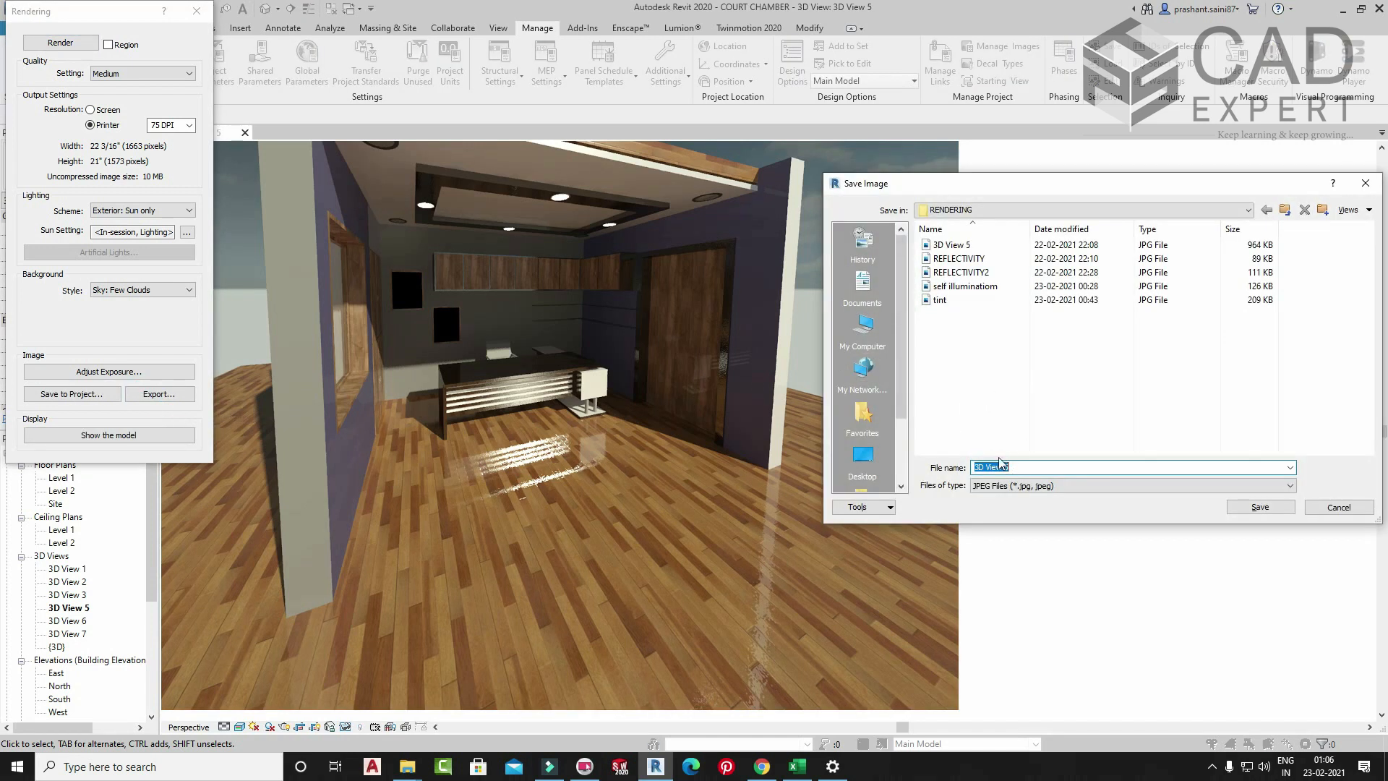
{"action": "type", "text": "wood rendering"}
{"action": "left_click", "coordinate": [1260, 507]}
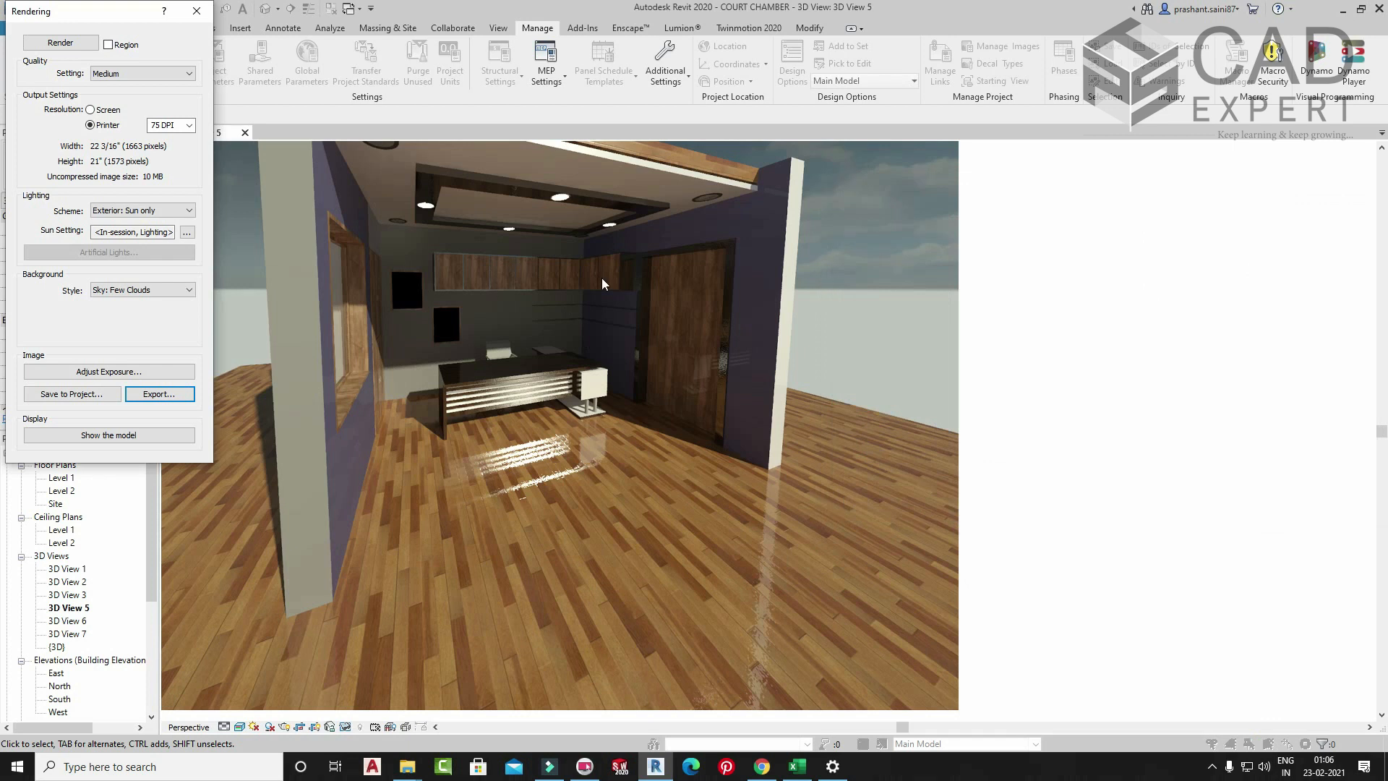
{"action": "left_click", "coordinate": [196, 11]}
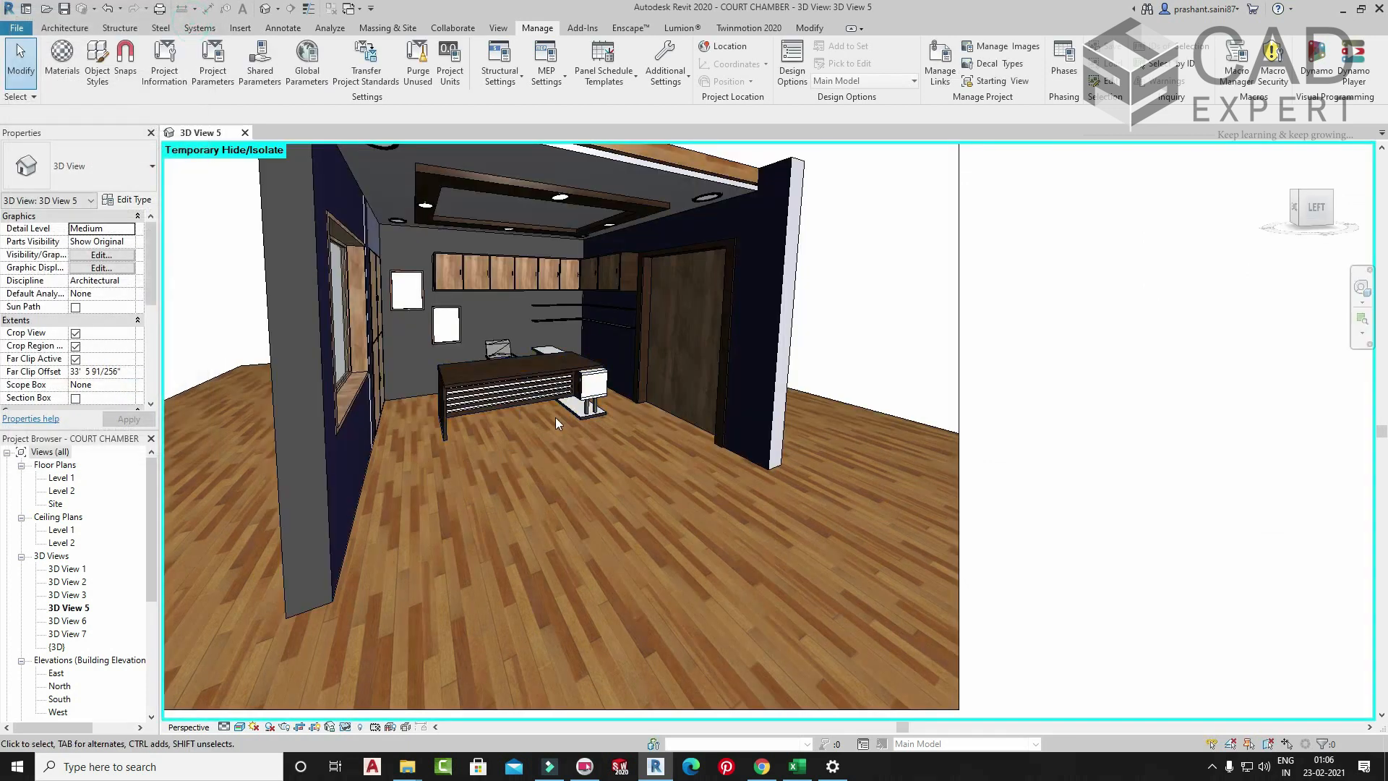
- Select the floor and open its type's layer structure to edit the material of the Structure [1] layer
{"action": "left_click", "coordinate": [210, 381]}
{"action": "left_click", "coordinate": [127, 200]}
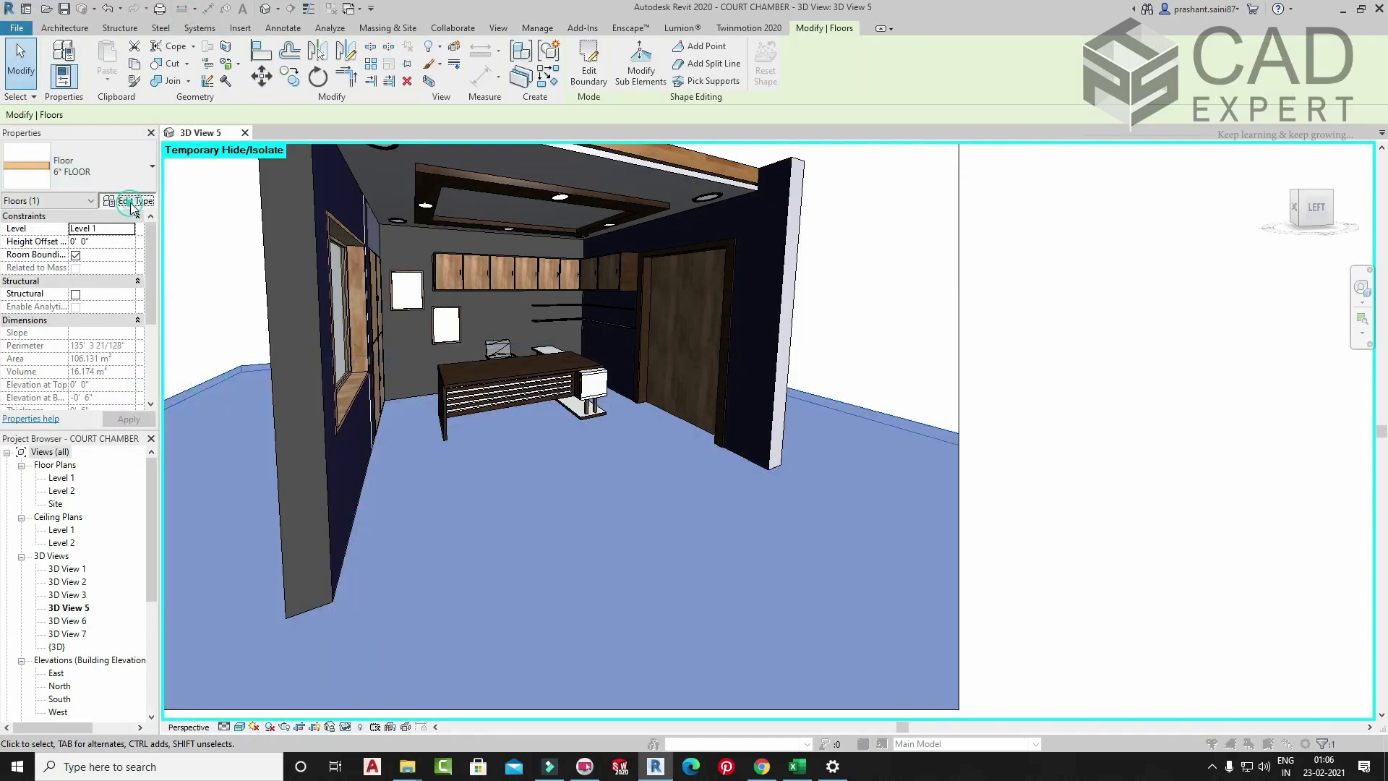
{"action": "left_click", "coordinate": [701, 313]}
{"action": "left_click", "coordinate": [376, 303]}
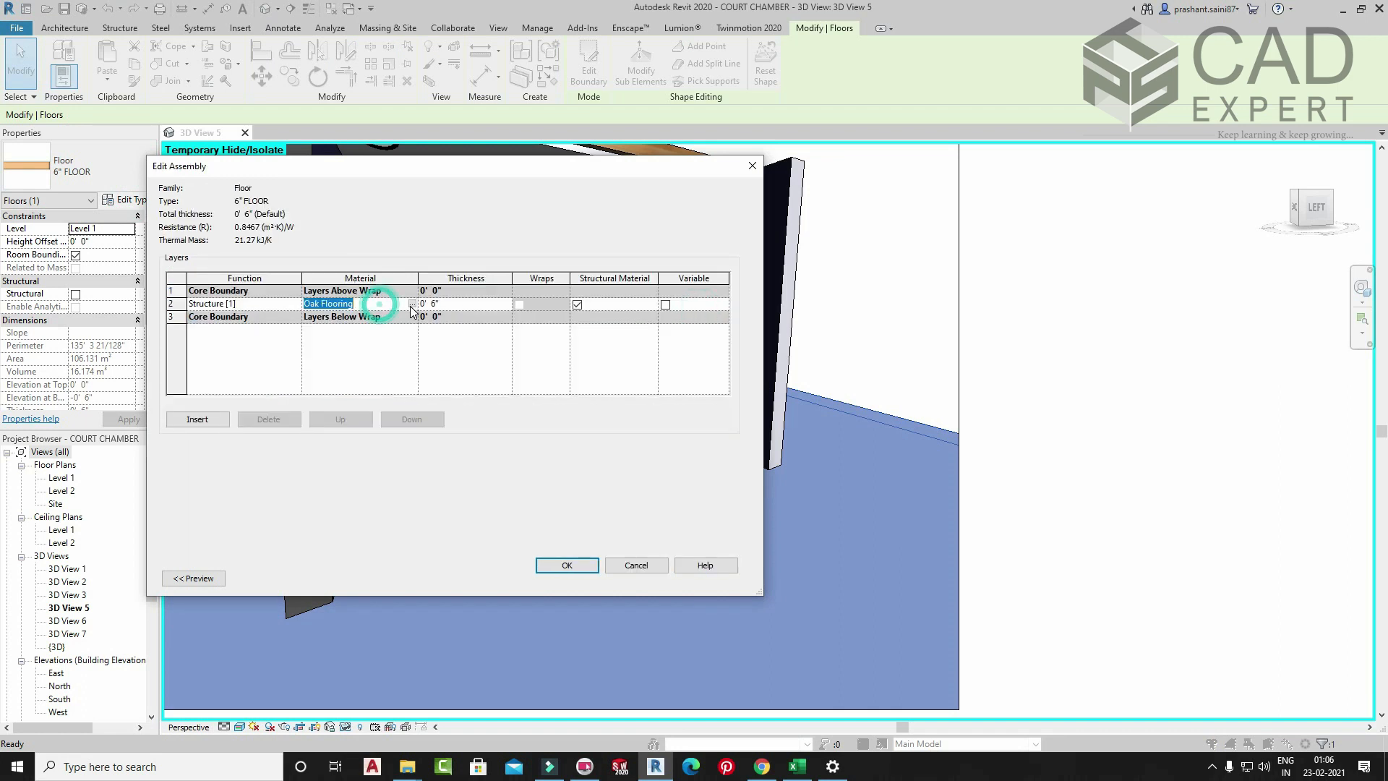
{"action": "left_click", "coordinate": [411, 302]}
- Search the materials for "def", select Default New Material for the floor layer and show its appearance properties
{"action": "left_click", "coordinate": [513, 98]}
{"action": "type", "text": "d"}
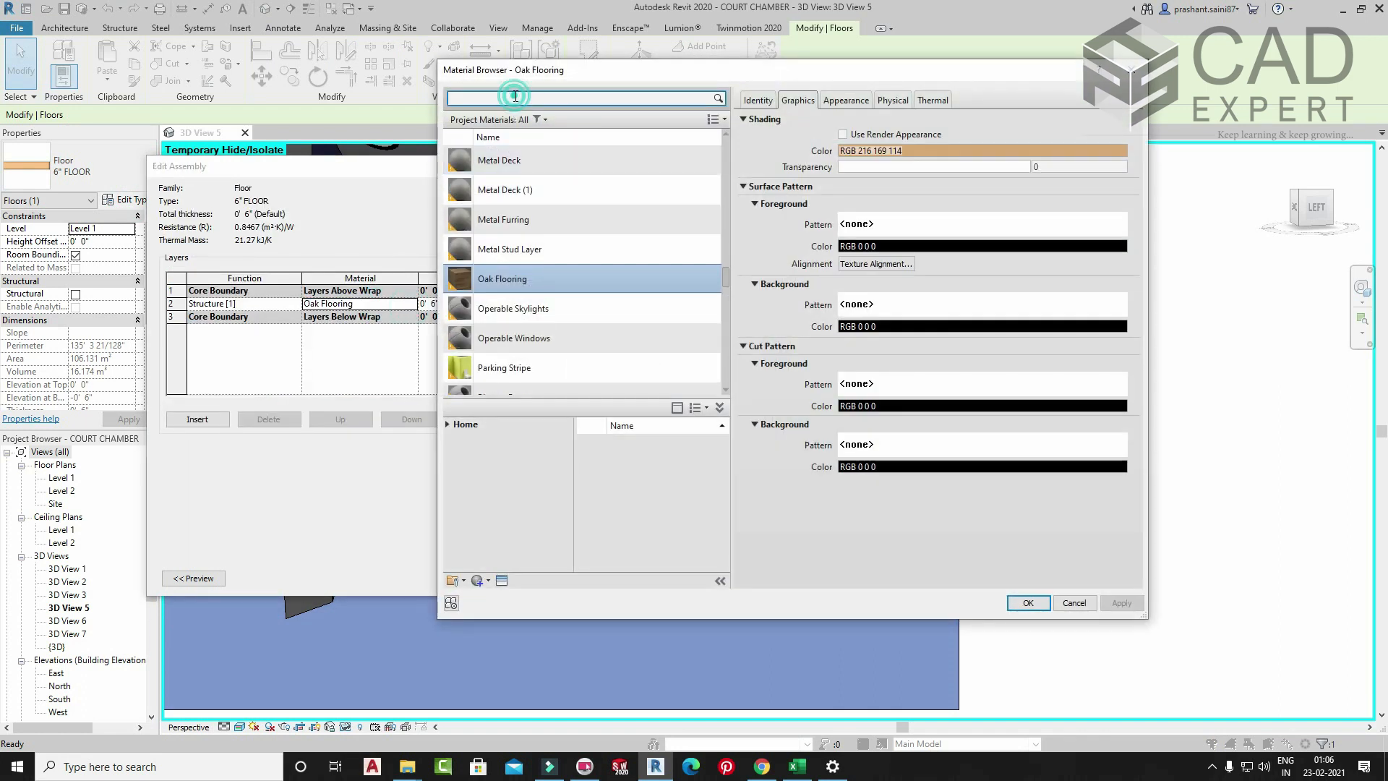
{"action": "type", "text": "ef"}
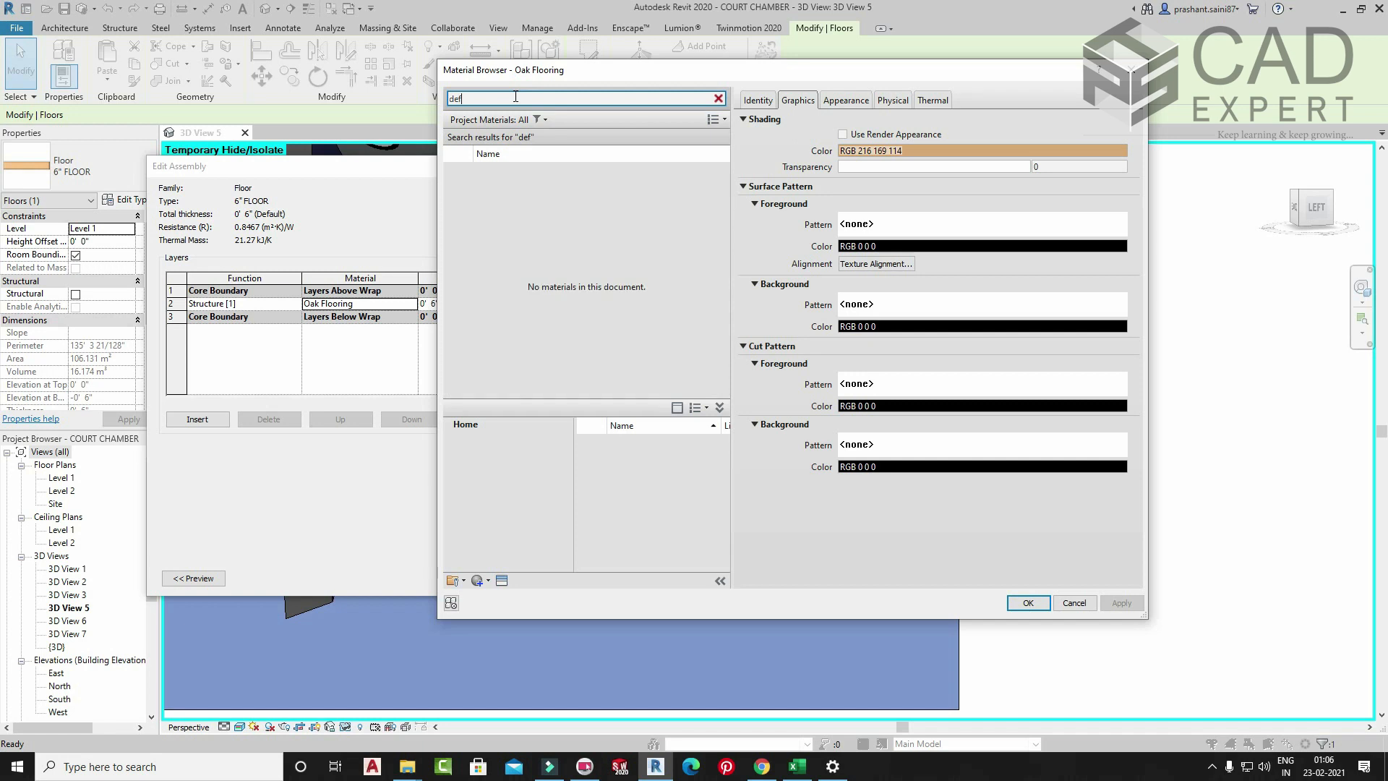
{"action": "scroll", "coordinate": [536, 297], "scroll_direction": "down", "scroll_amount": 5}
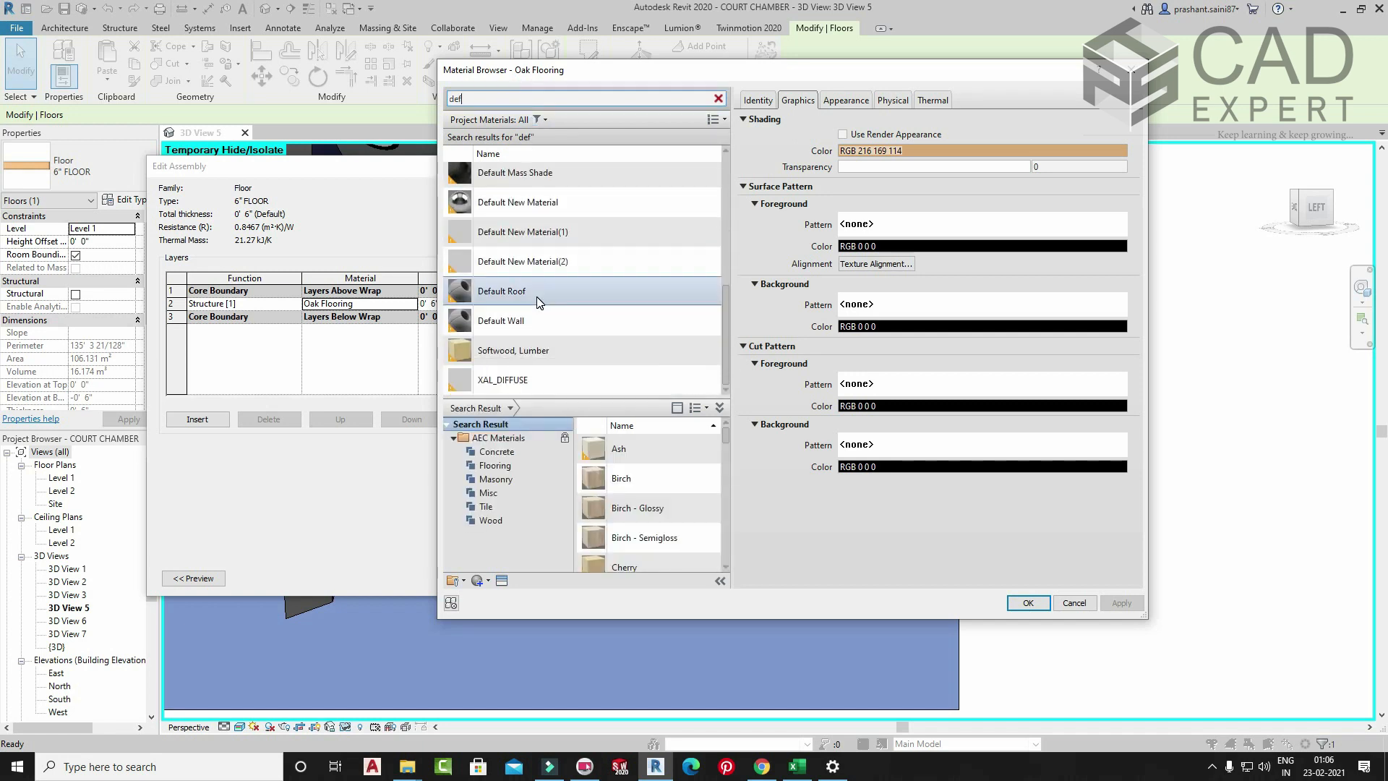
{"action": "left_click", "coordinate": [565, 202]}
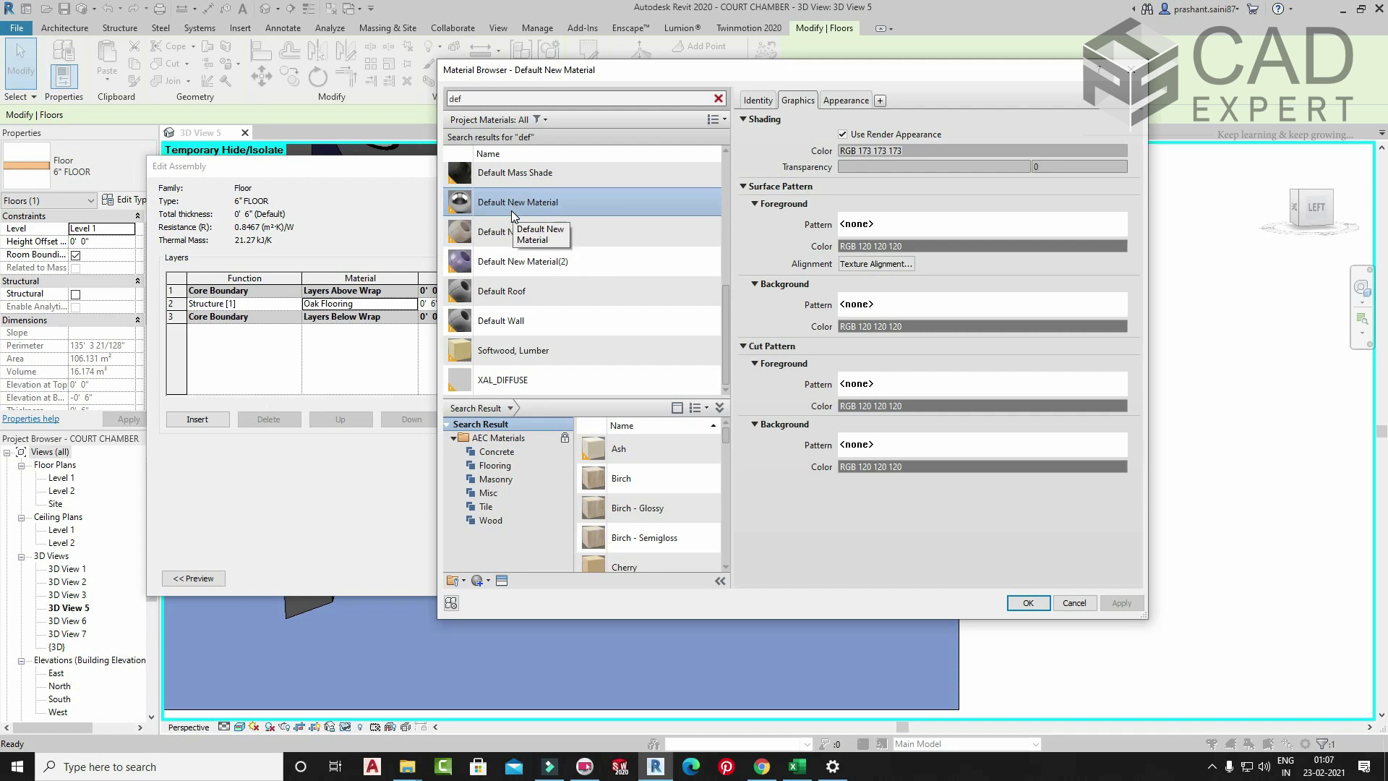
{"action": "left_click", "coordinate": [853, 101]}
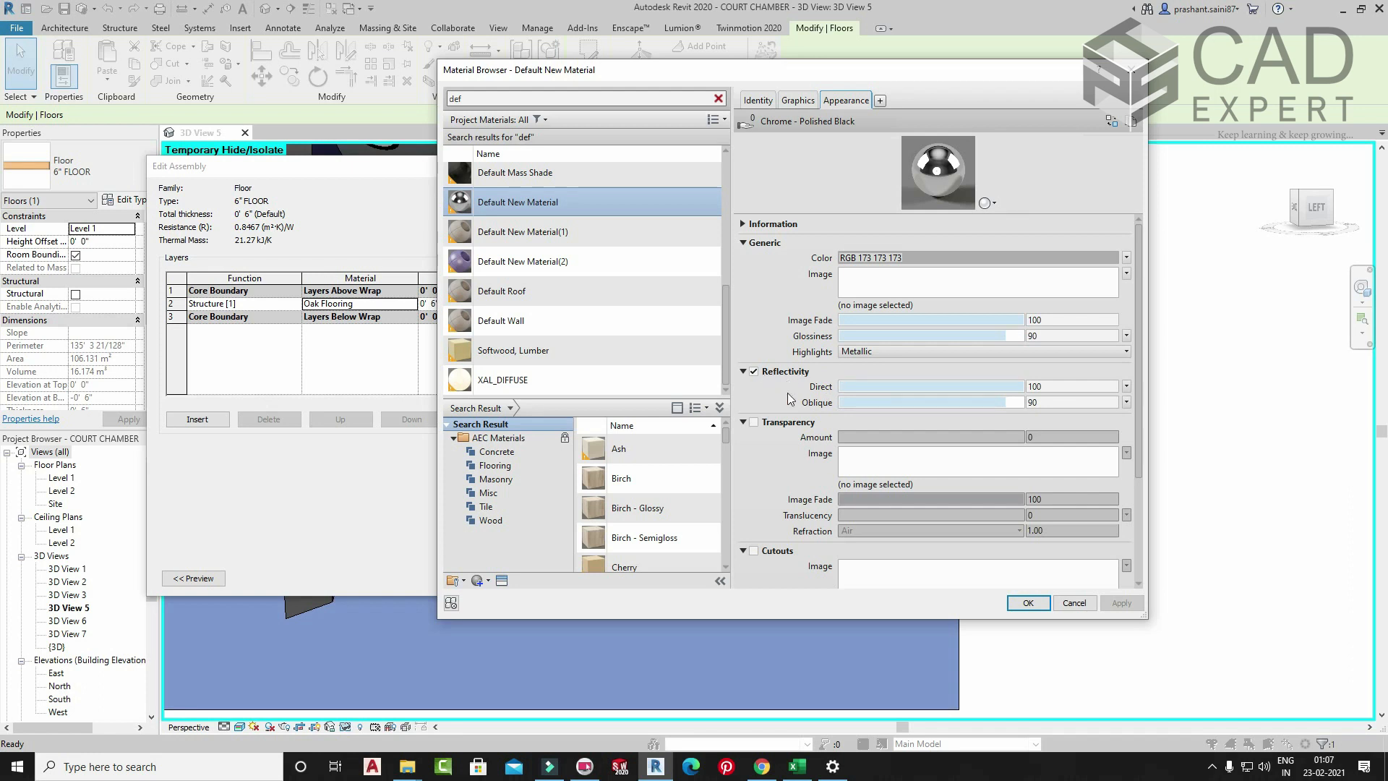
- Assign Default New Material to the floor type's Structure [1] layer, accept the type changes and deselect the floor
{"action": "left_click", "coordinate": [1027, 603]}
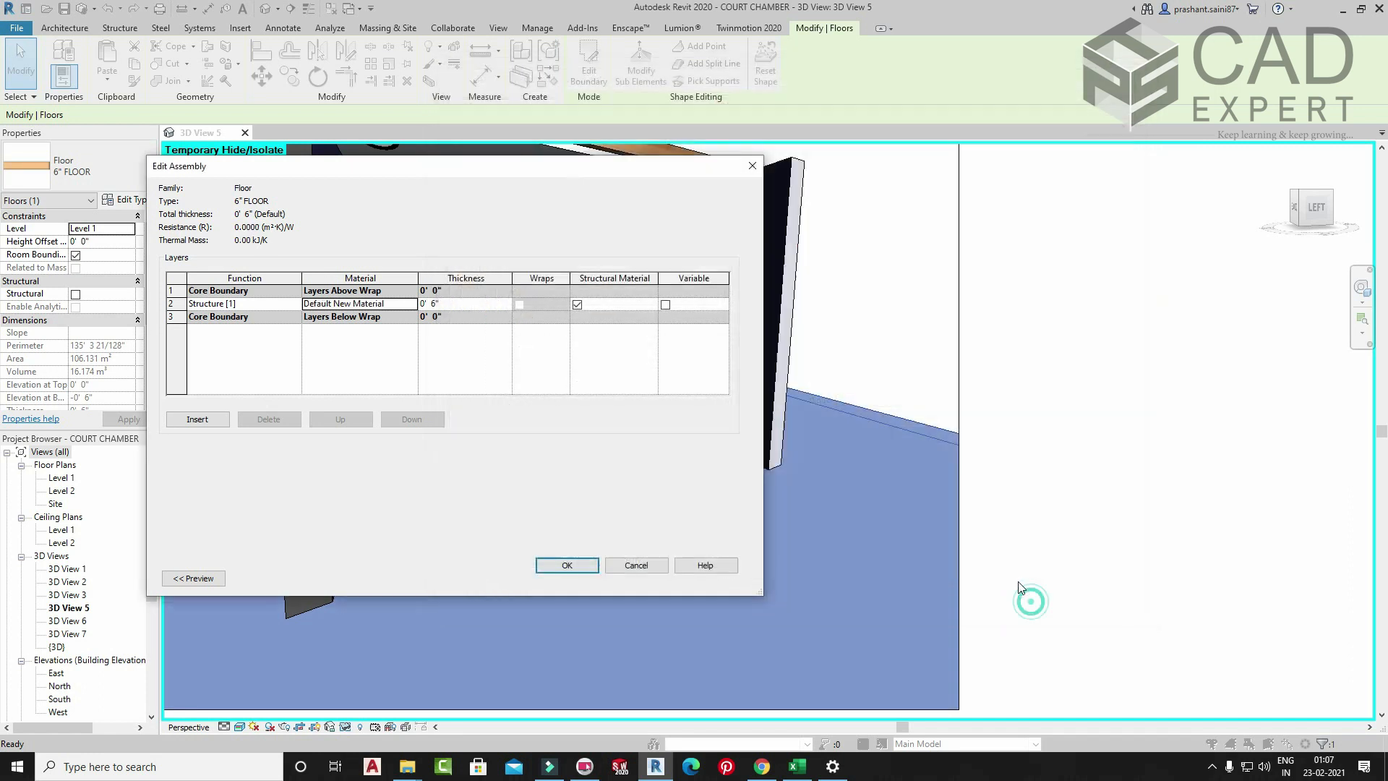
{"action": "left_click", "coordinate": [566, 565]}
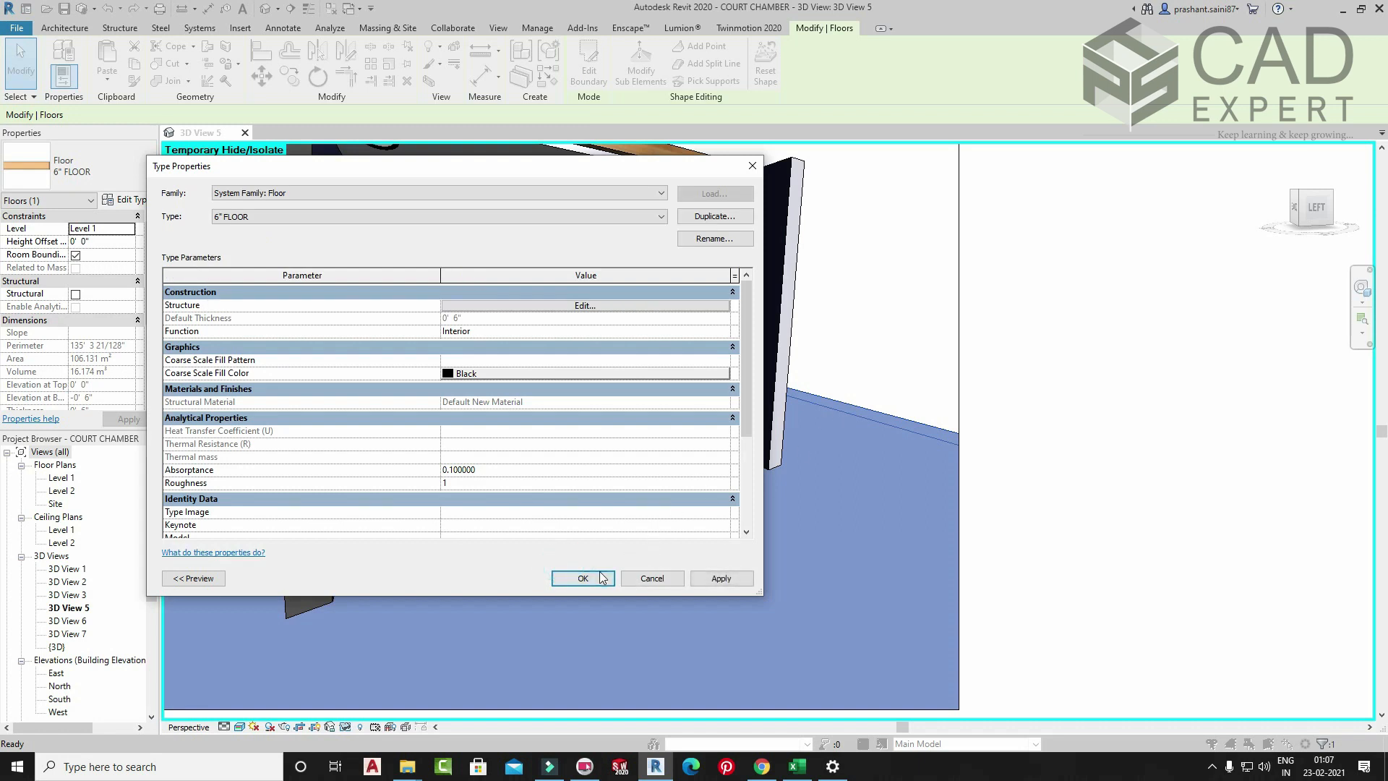
{"action": "left_click", "coordinate": [567, 576]}
{"action": "left_click", "coordinate": [830, 345]}
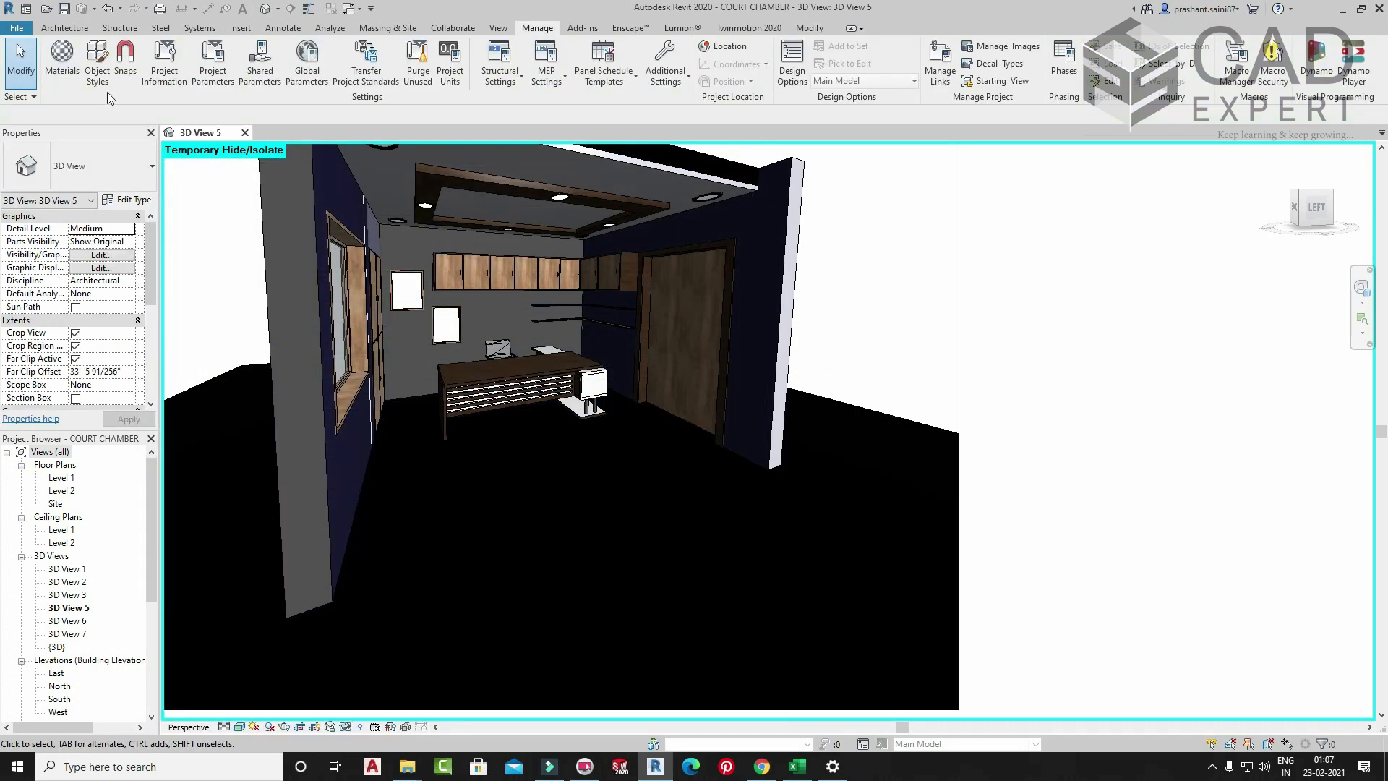
- Examine the appearance properties of Default New Material in the project materials
{"action": "left_click", "coordinate": [62, 58]}
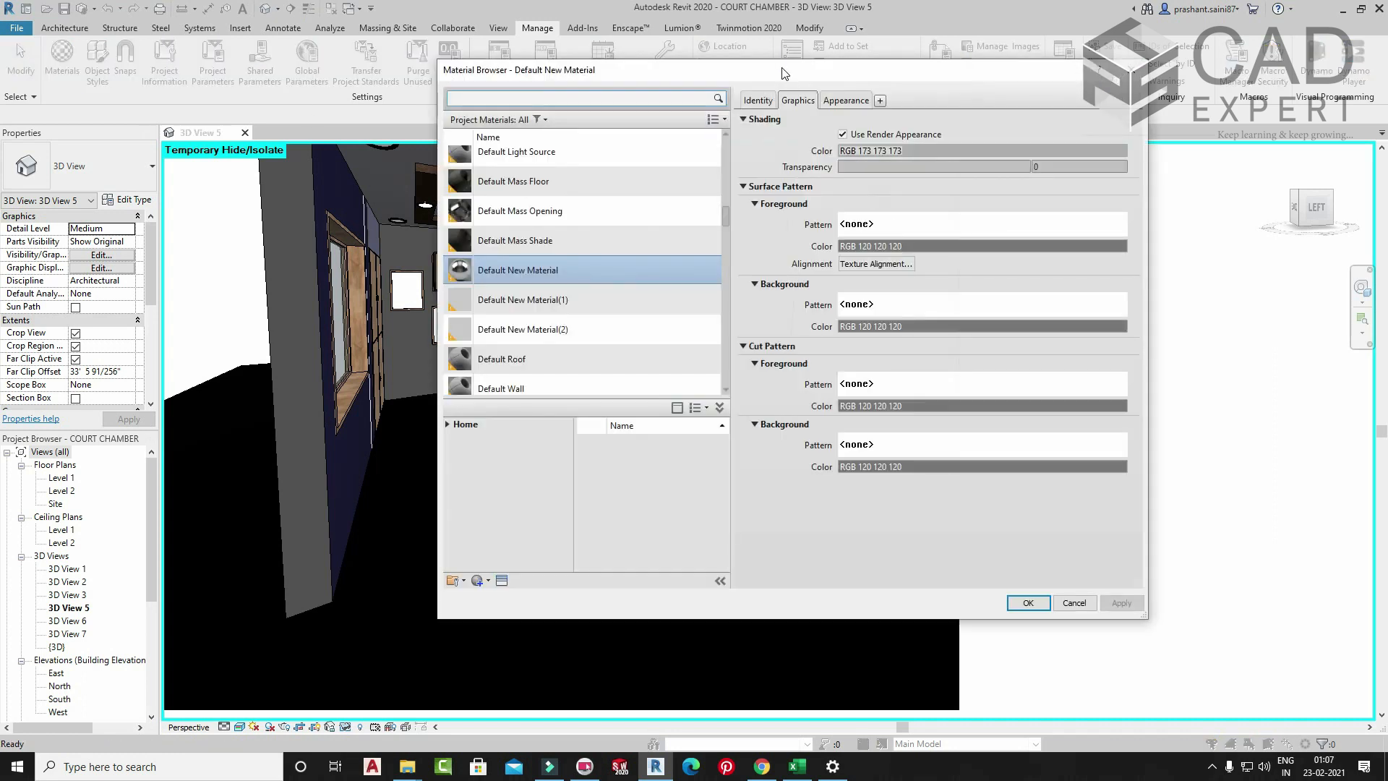
{"action": "left_click_drag", "start_coordinate": [785, 73], "coordinate": [1007, 125]}
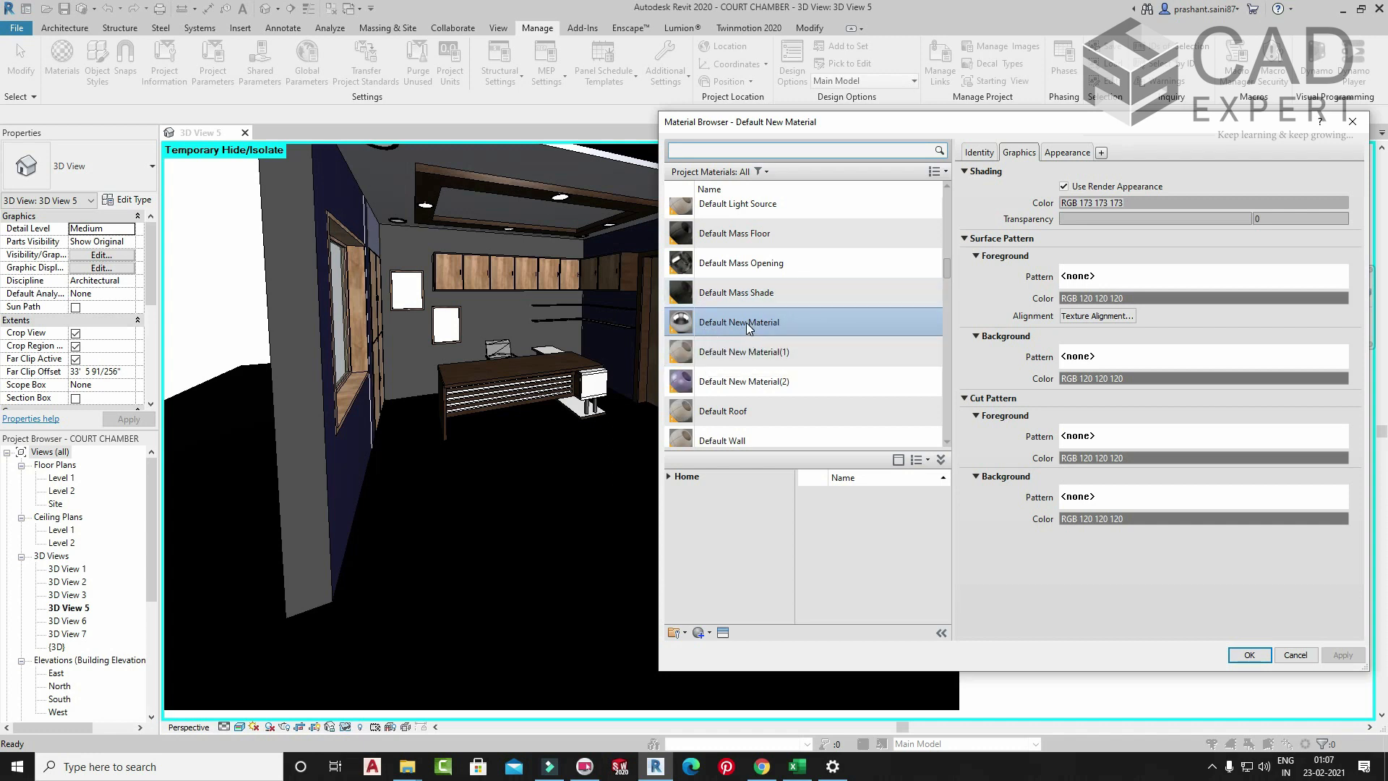
{"action": "left_click", "coordinate": [1069, 153]}
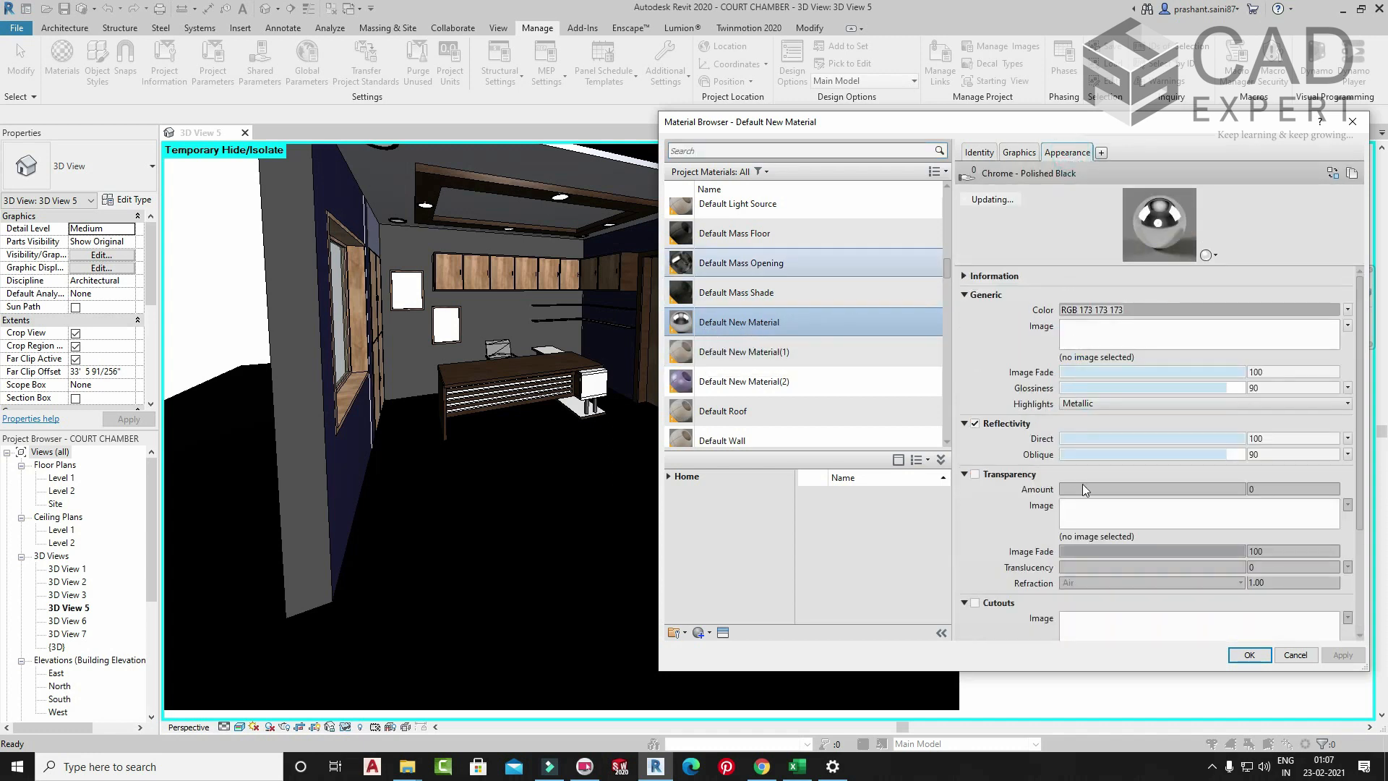
{"action": "left_click", "coordinate": [1353, 122]}
- Render the view at Medium quality with the Exterior: Sun only lighting scheme
{"action": "key", "text": "r"}
{"action": "key", "text": "r"}
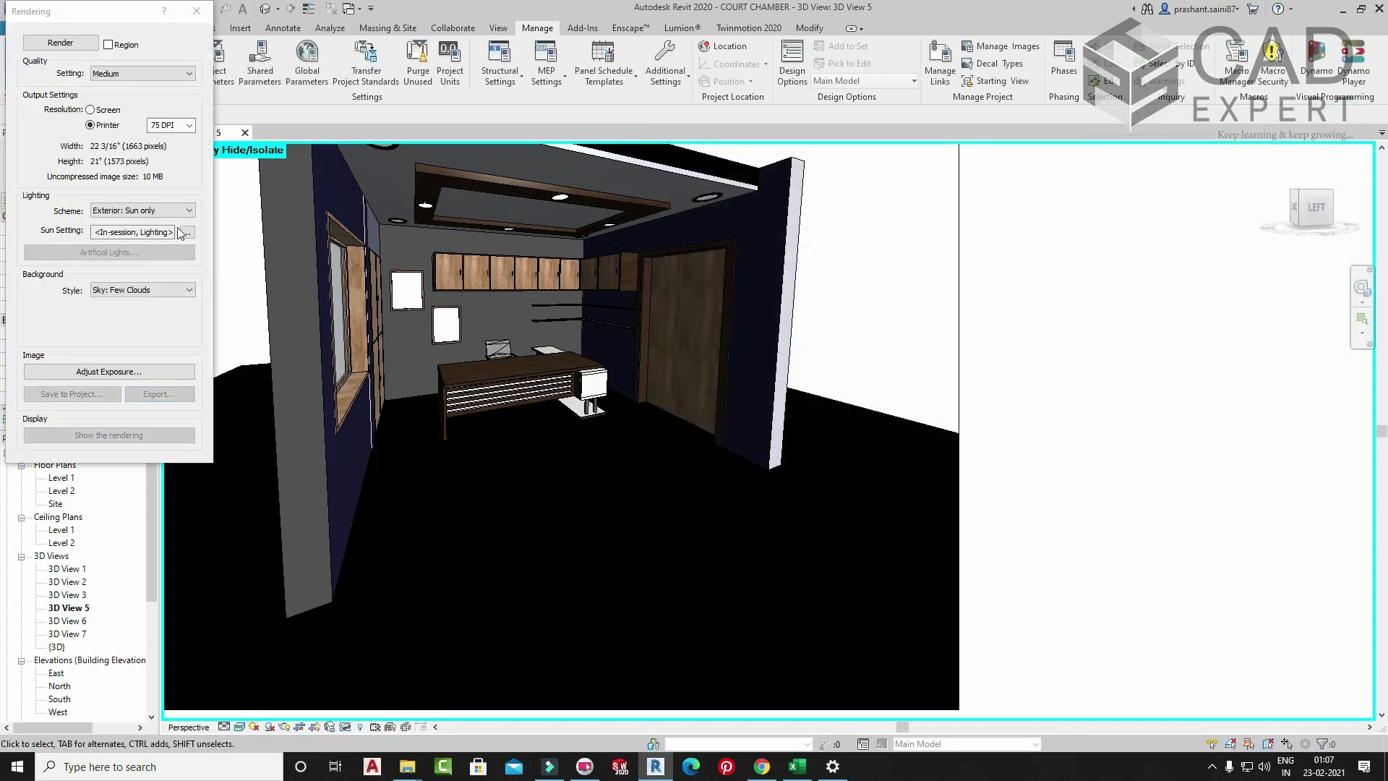
{"action": "left_click", "coordinate": [60, 43]}
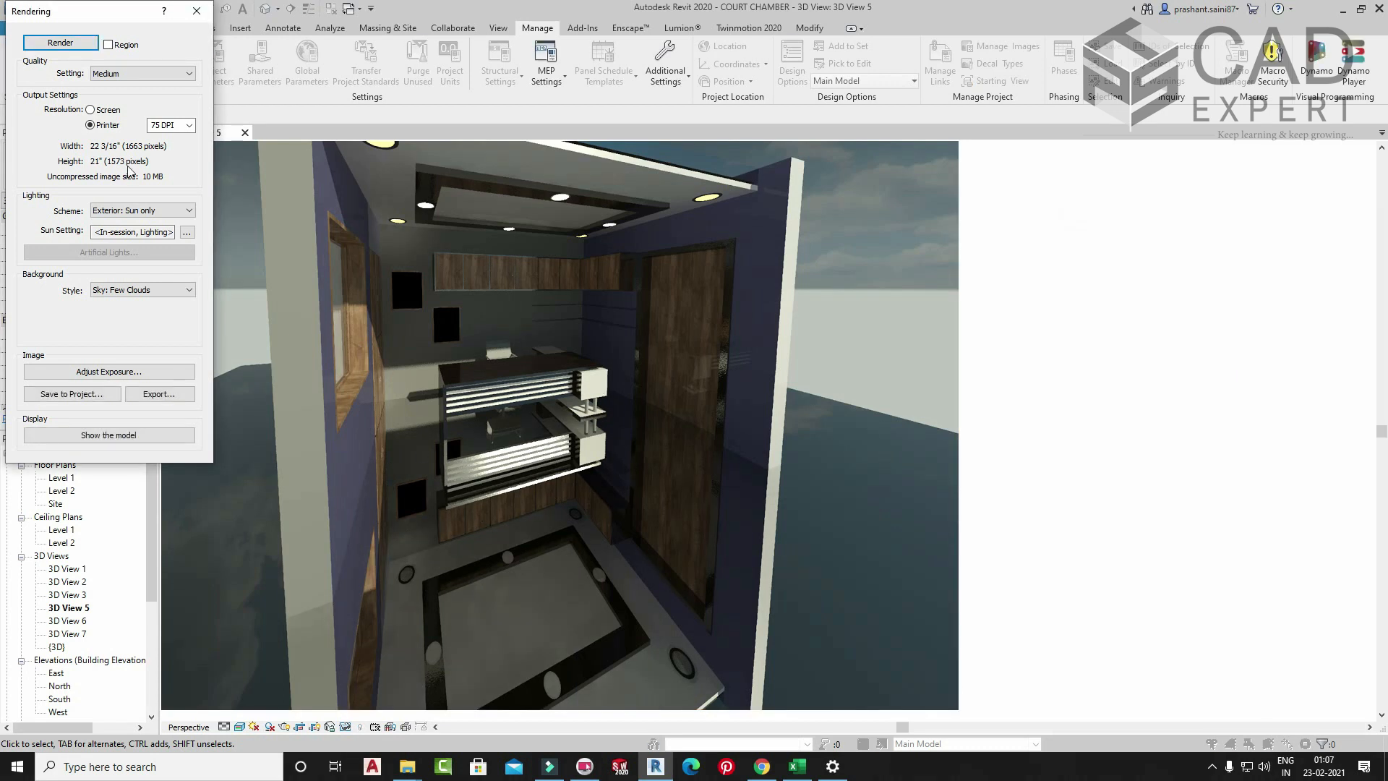
- Render the view with the Interior: Artificial only lighting scheme, stop the rendering early and close the rendering settings
{"action": "left_click", "coordinate": [143, 211]}
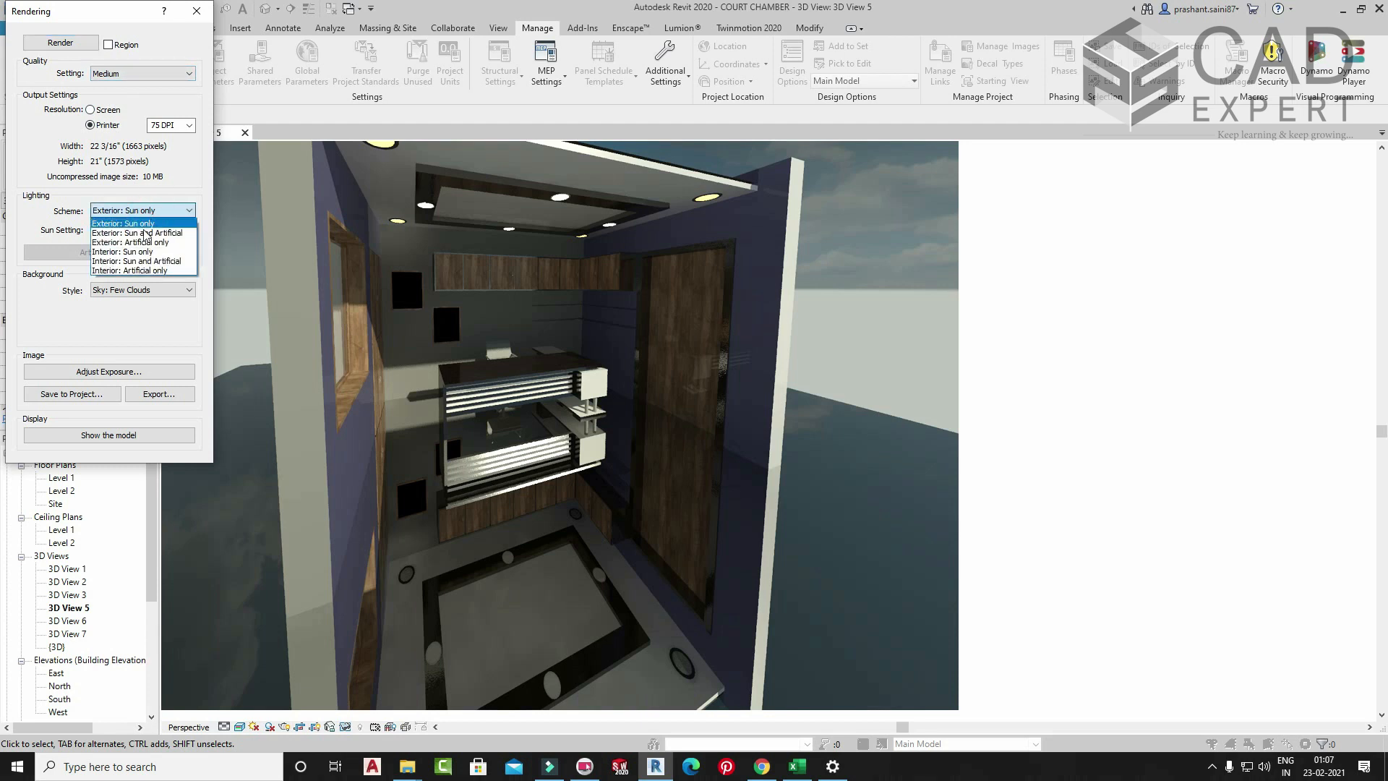
{"action": "left_click", "coordinate": [140, 270]}
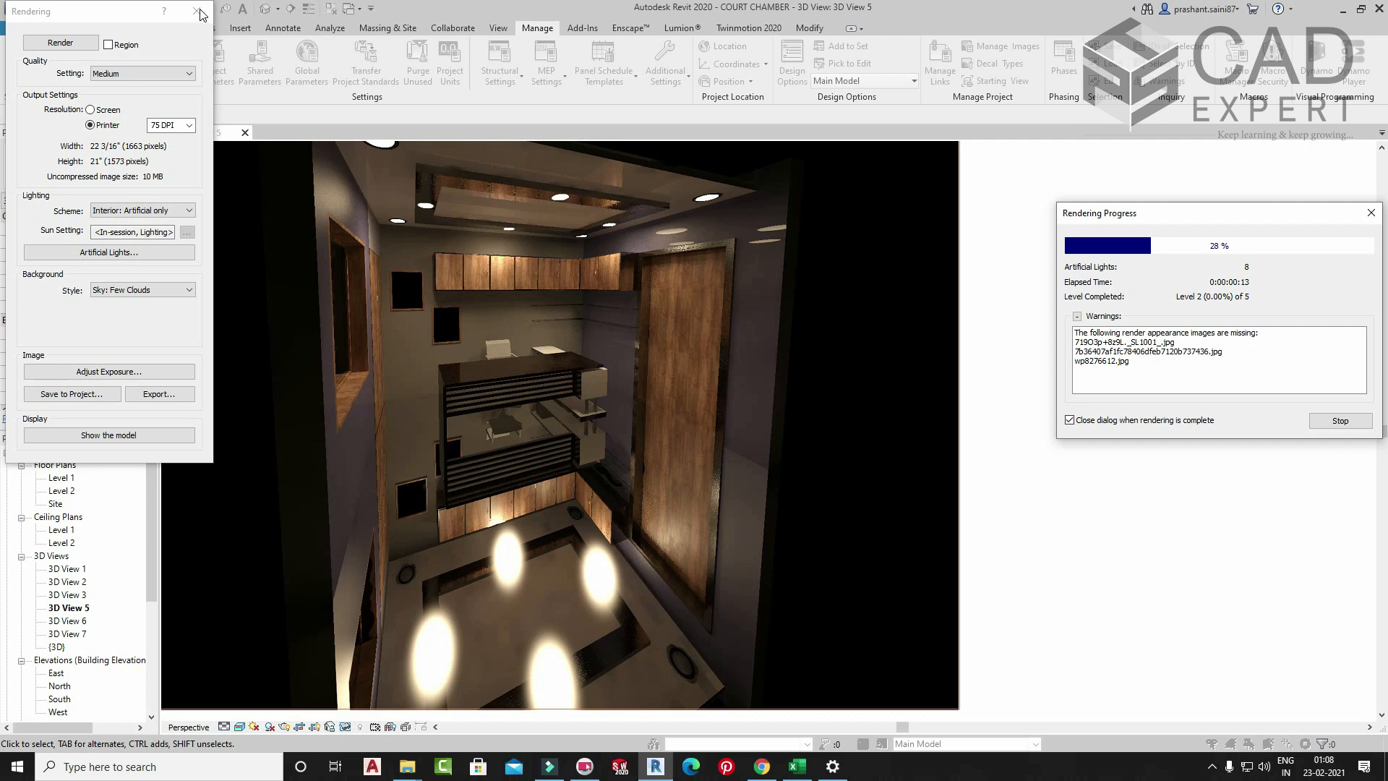
{"action": "left_click", "coordinate": [1370, 213]}
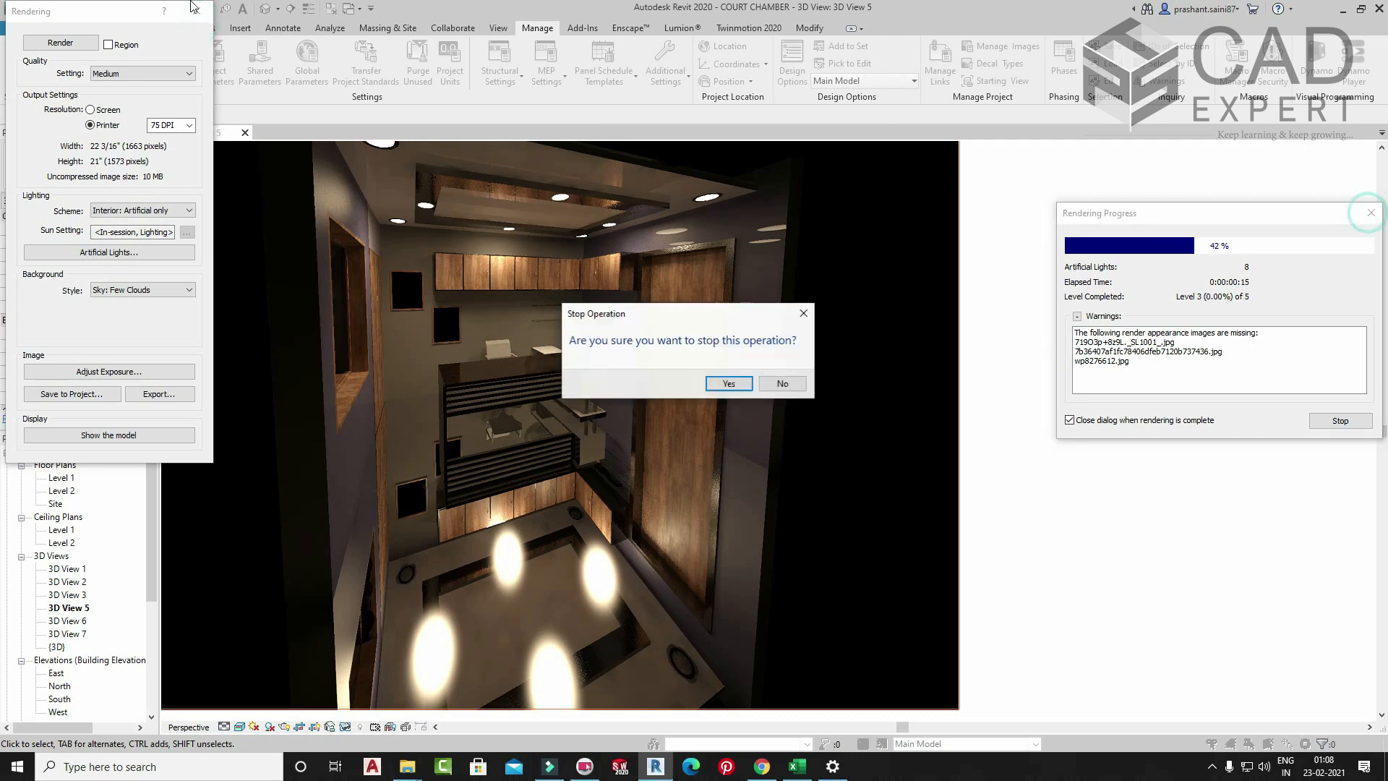
{"action": "left_click", "coordinate": [719, 385]}
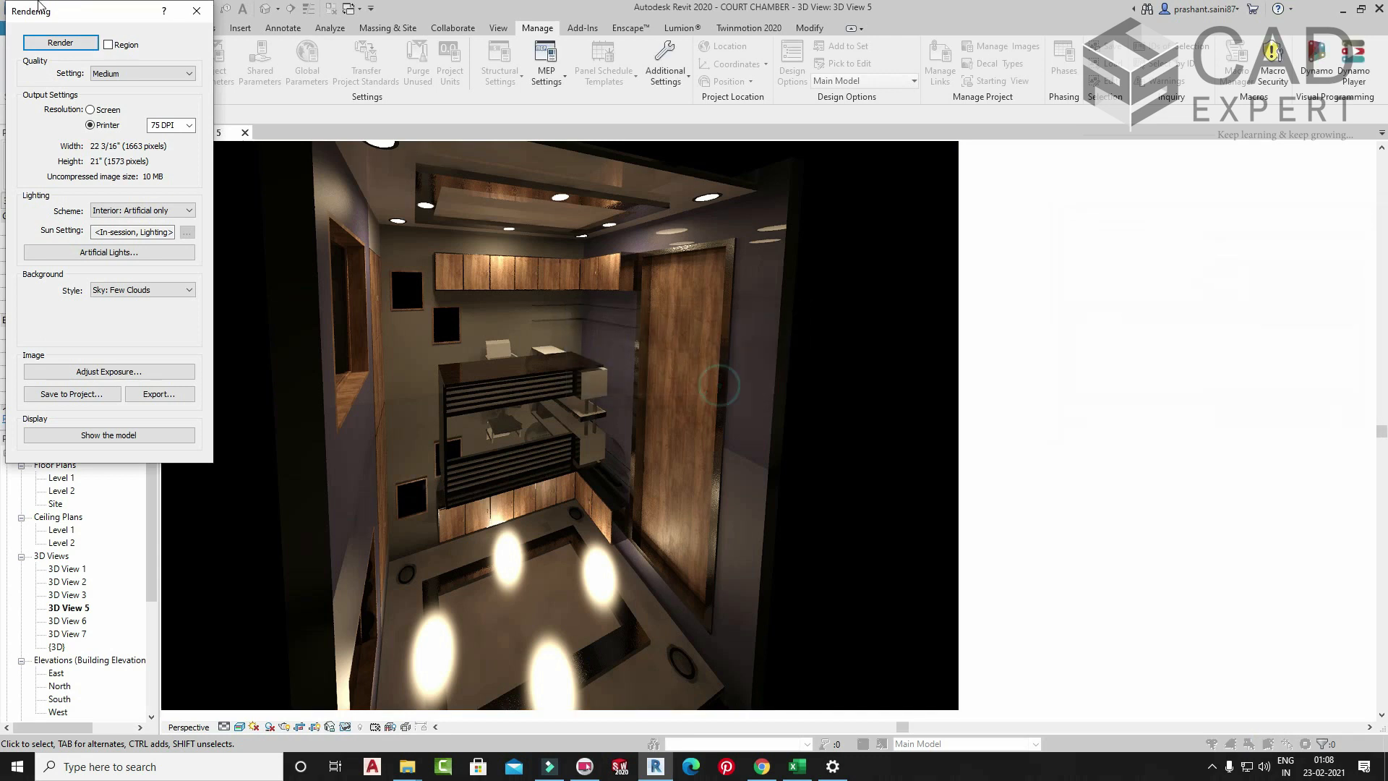
{"action": "left_click", "coordinate": [196, 11]}
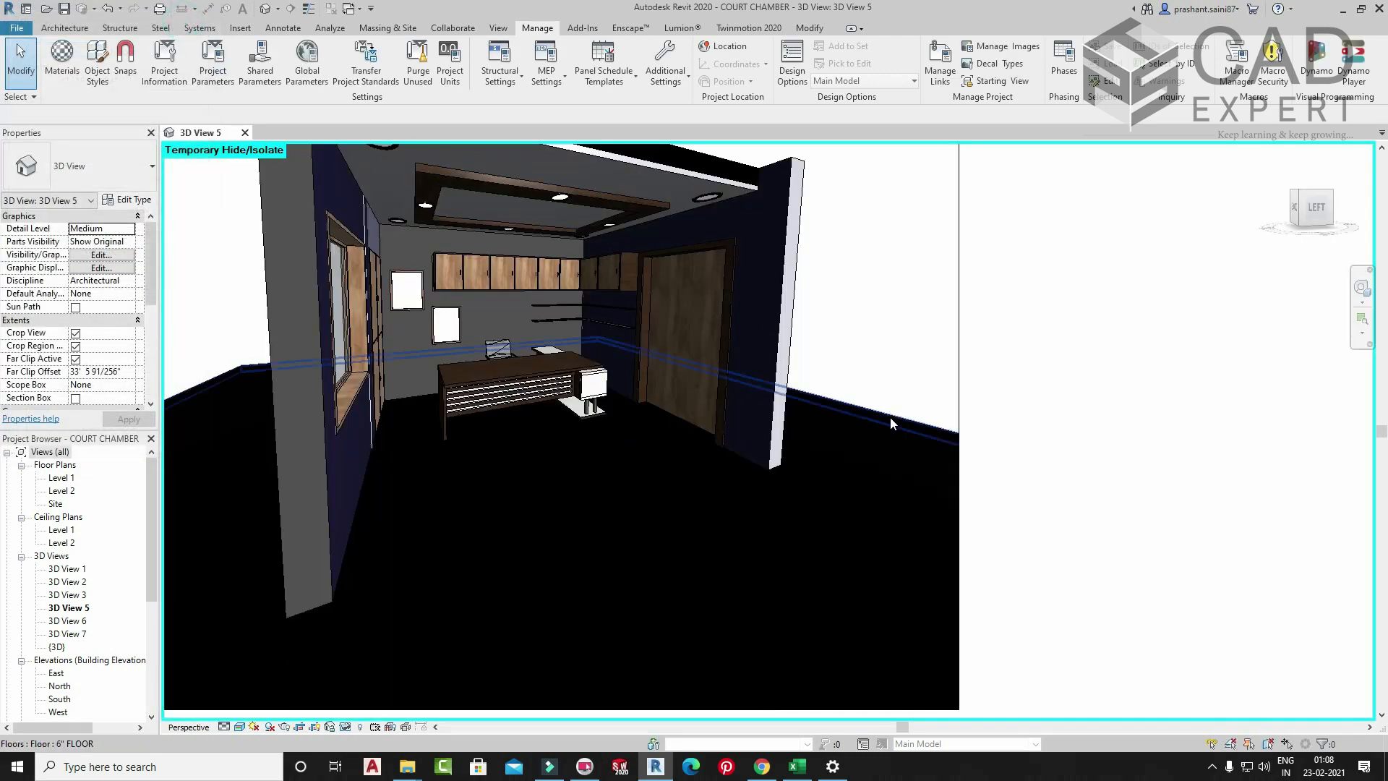
- Set the direct reflectivity of Default New Material to 14 and apply the change
{"action": "left_click", "coordinate": [890, 417]}
{"action": "left_click", "coordinate": [875, 368]}
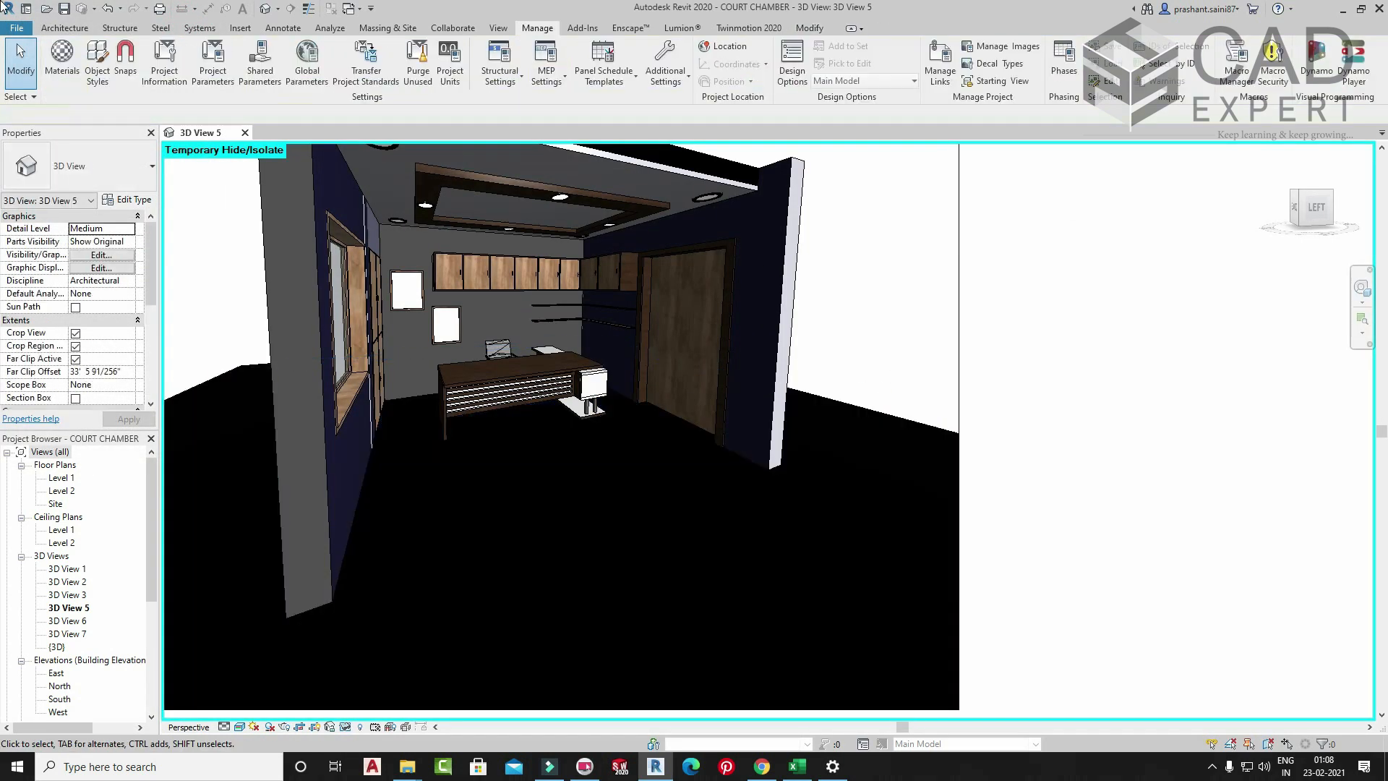
{"action": "left_click", "coordinate": [62, 61]}
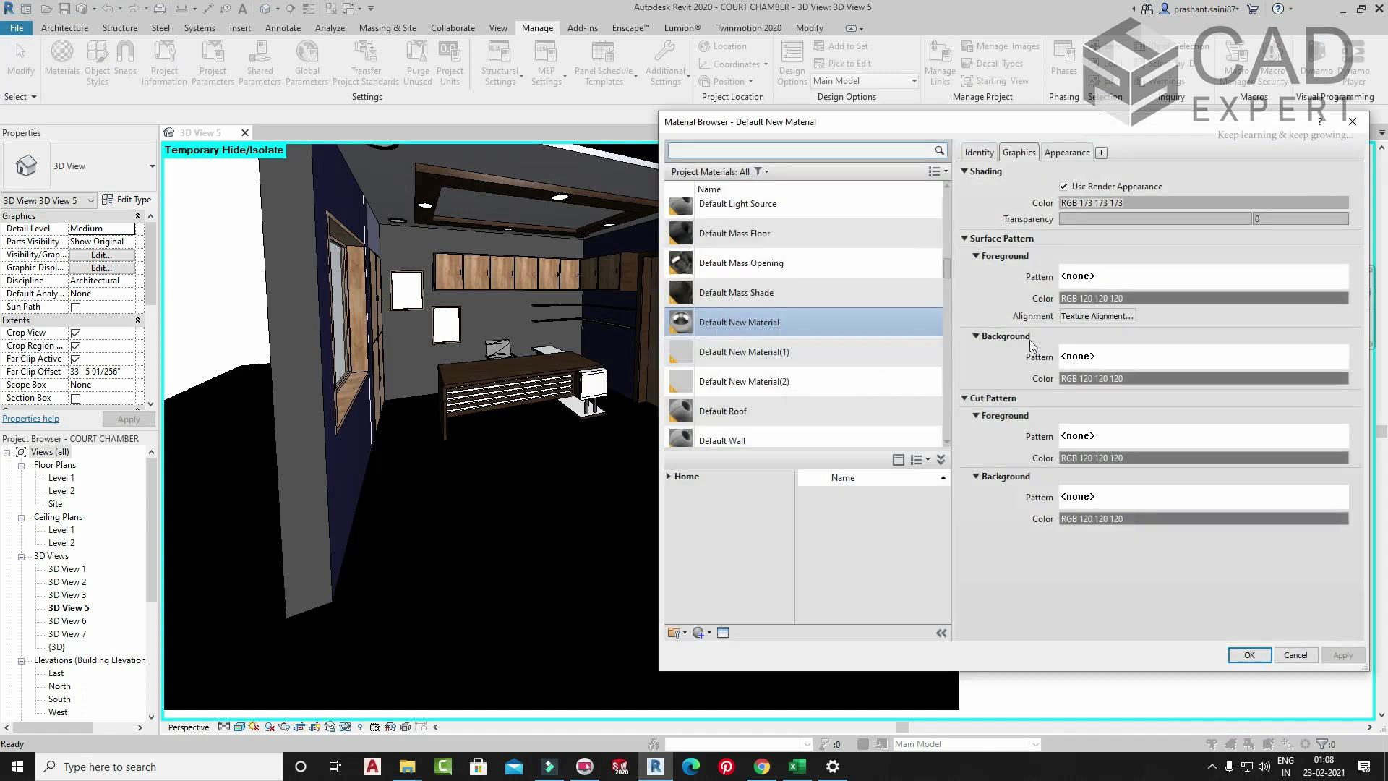
{"action": "left_click", "coordinate": [1067, 152]}
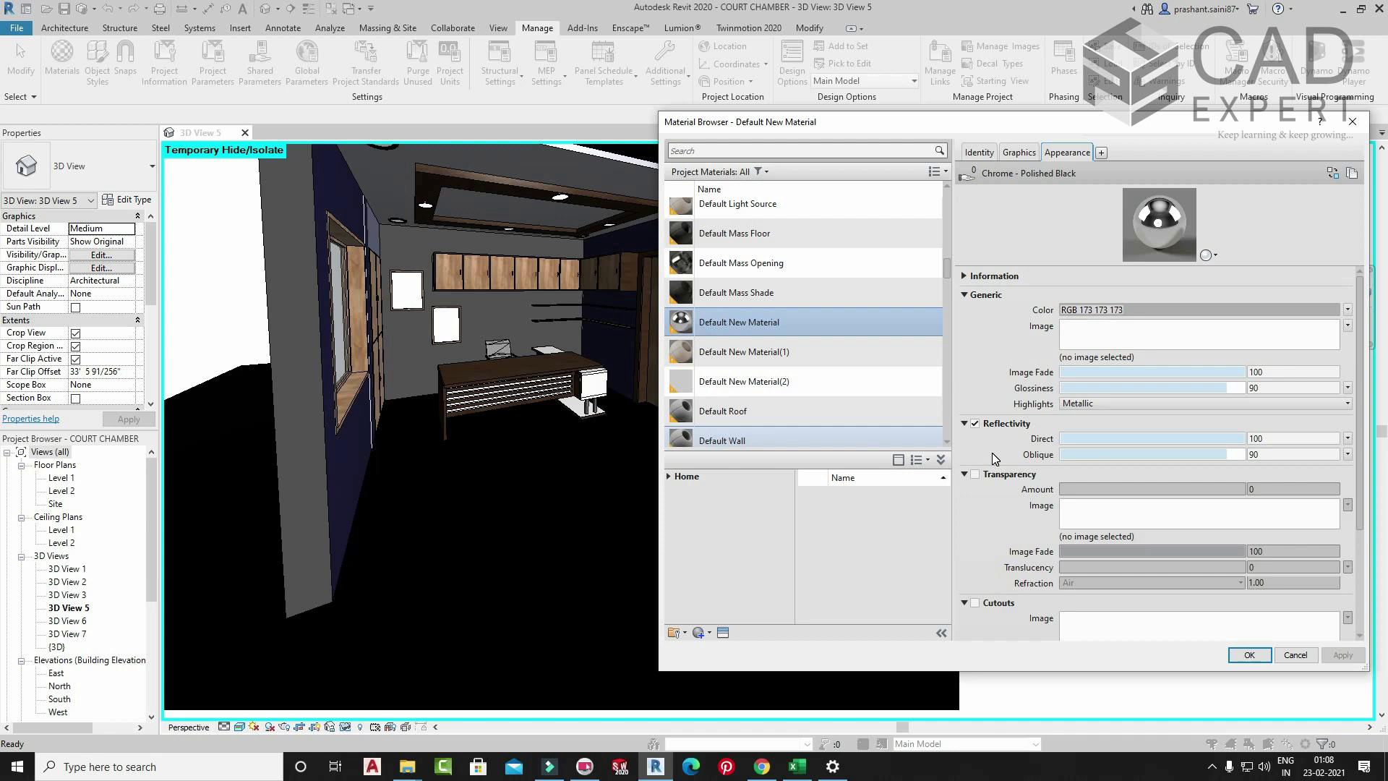
{"action": "left_click_drag", "start_coordinate": [1240, 438], "coordinate": [1087, 439]}
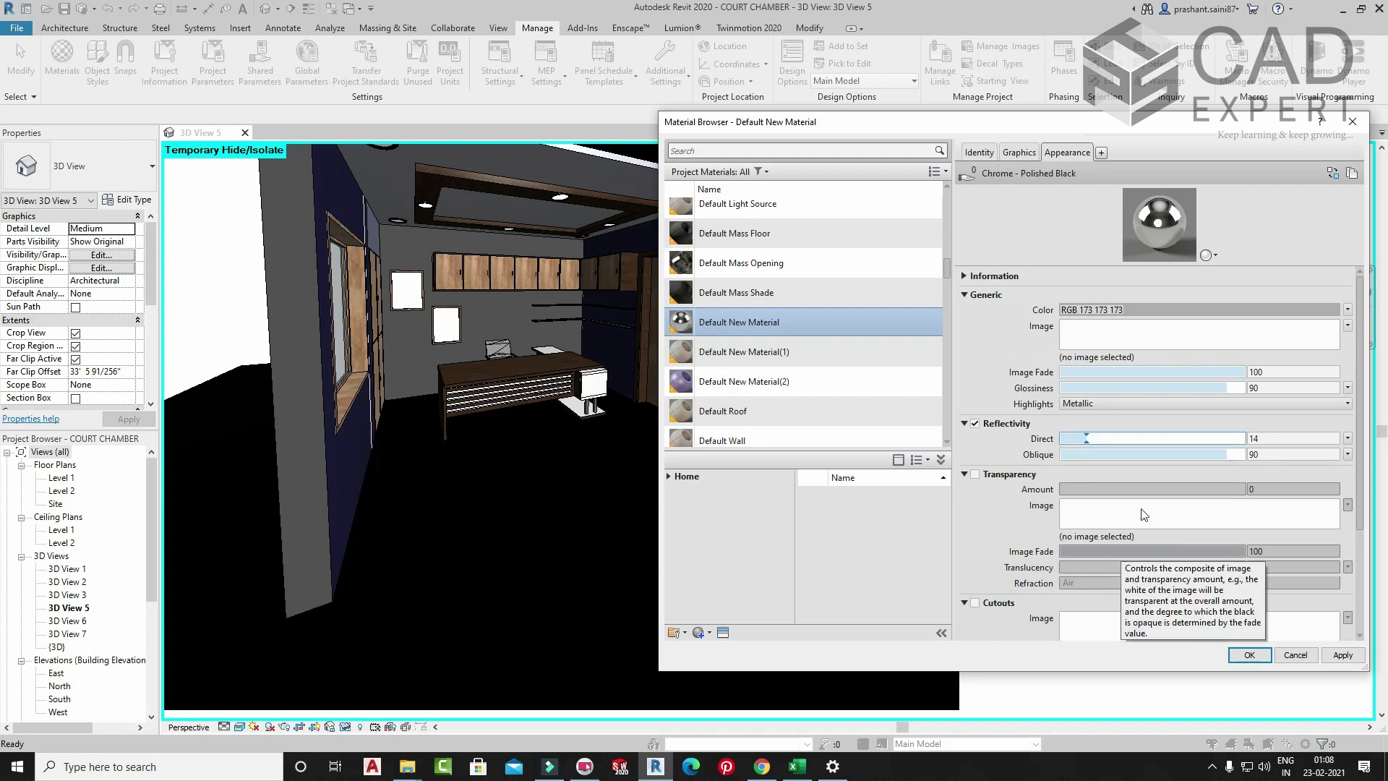
{"action": "left_click", "coordinate": [1342, 655]}
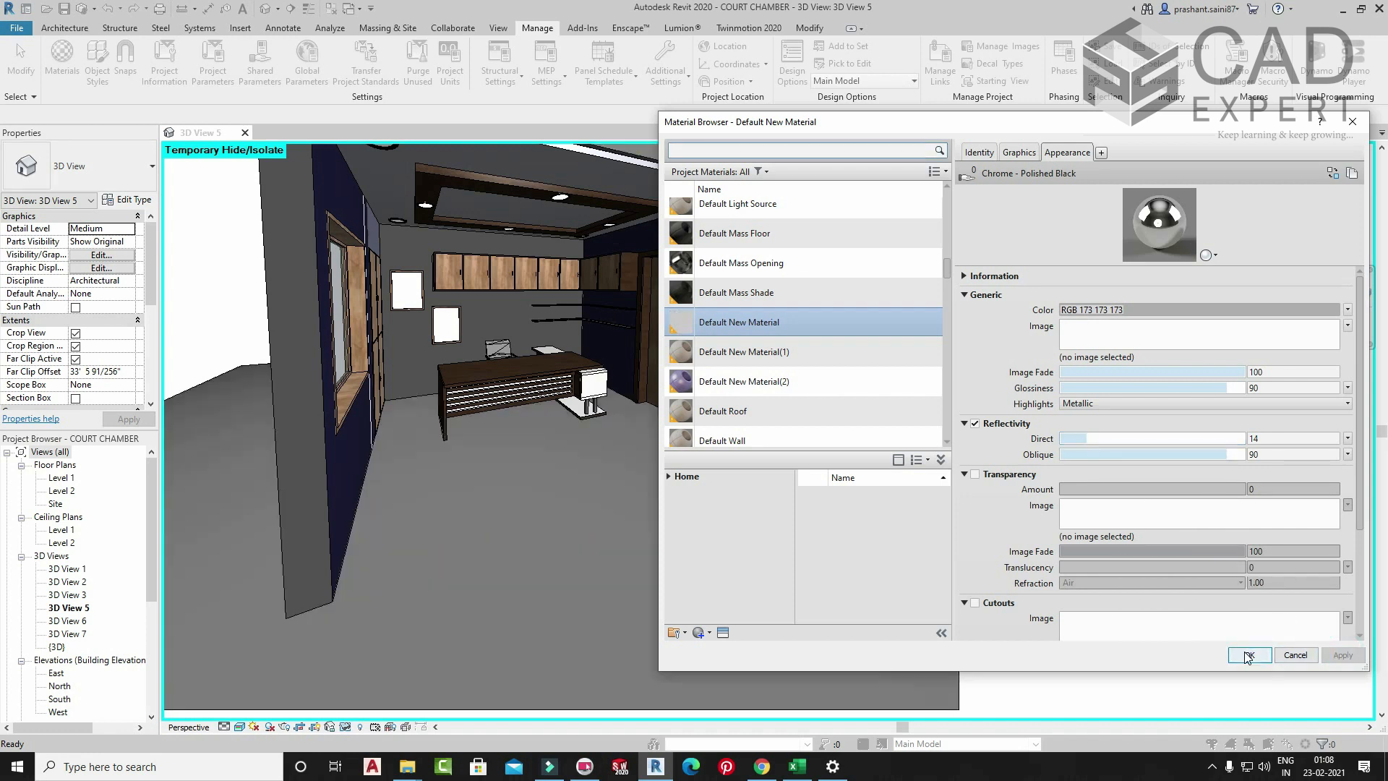
{"action": "left_click", "coordinate": [1249, 654]}
- Render the view with the floor's reduced reflectivity and close the rendering settings
{"action": "key", "text": "r"}
{"action": "key", "text": "r"}
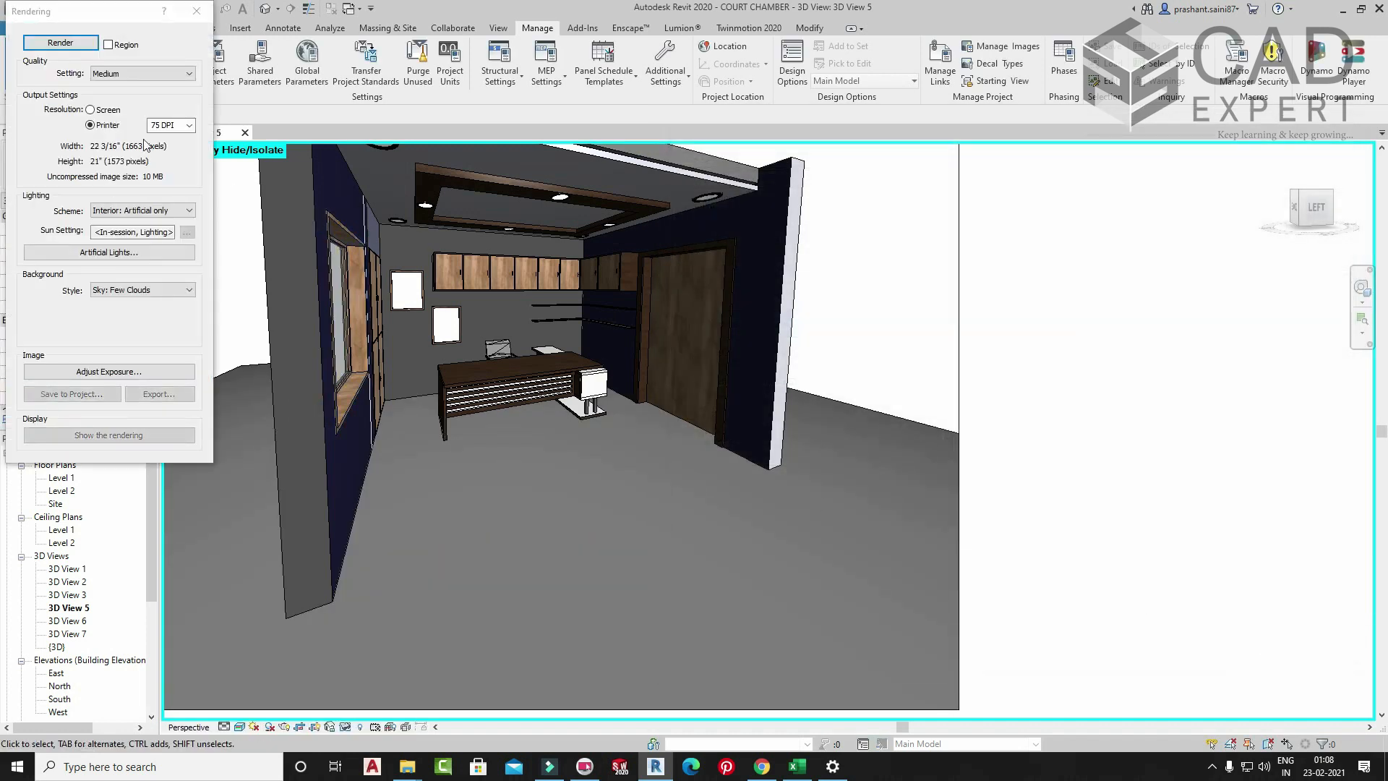
{"action": "left_click", "coordinate": [52, 44]}
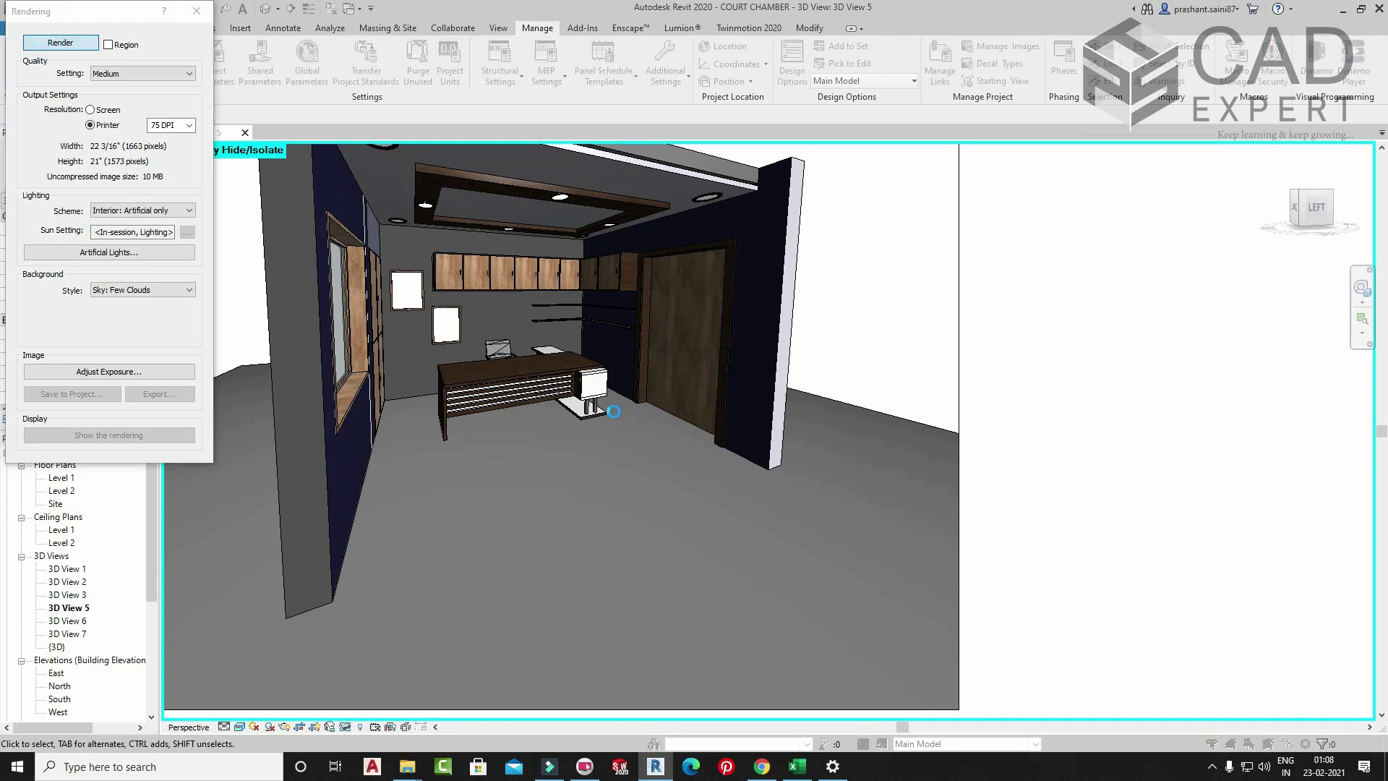
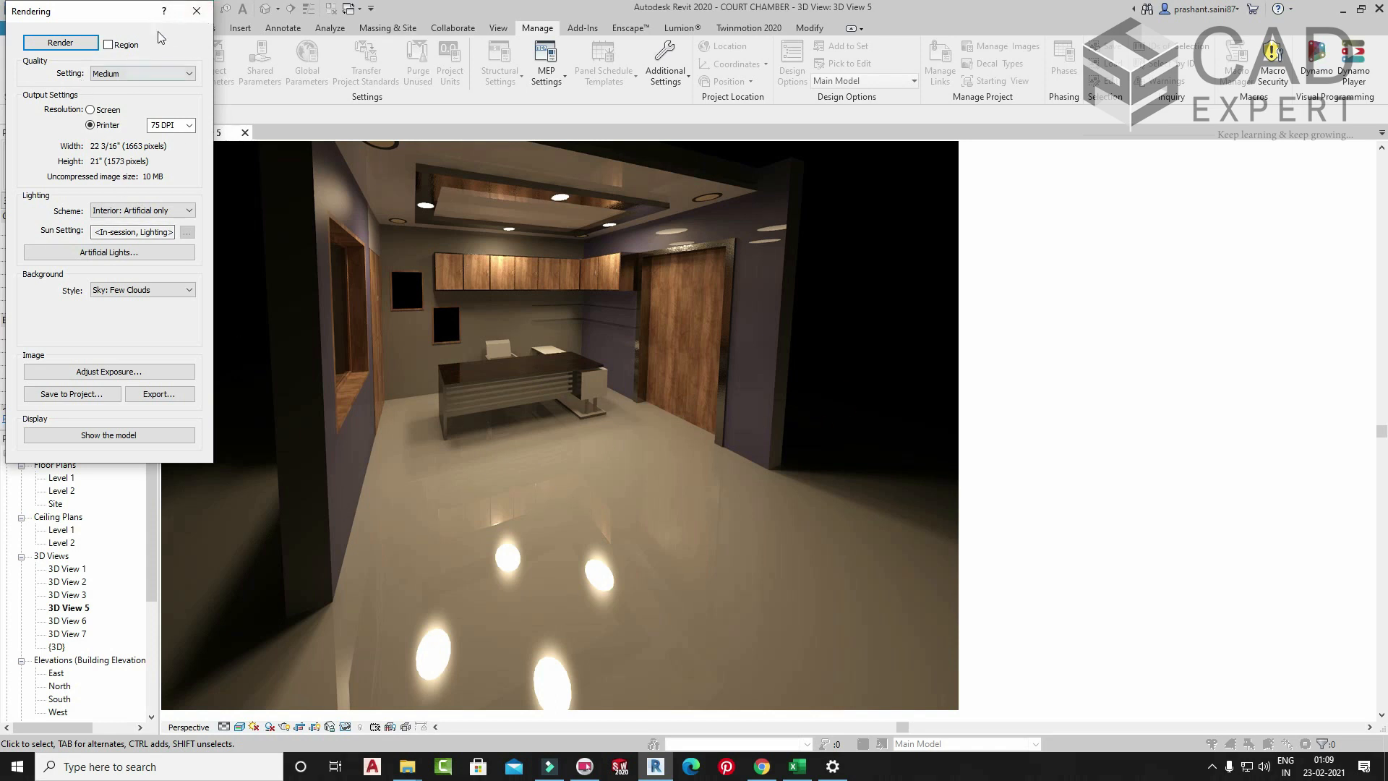
{"action": "left_click", "coordinate": [188, 18]}
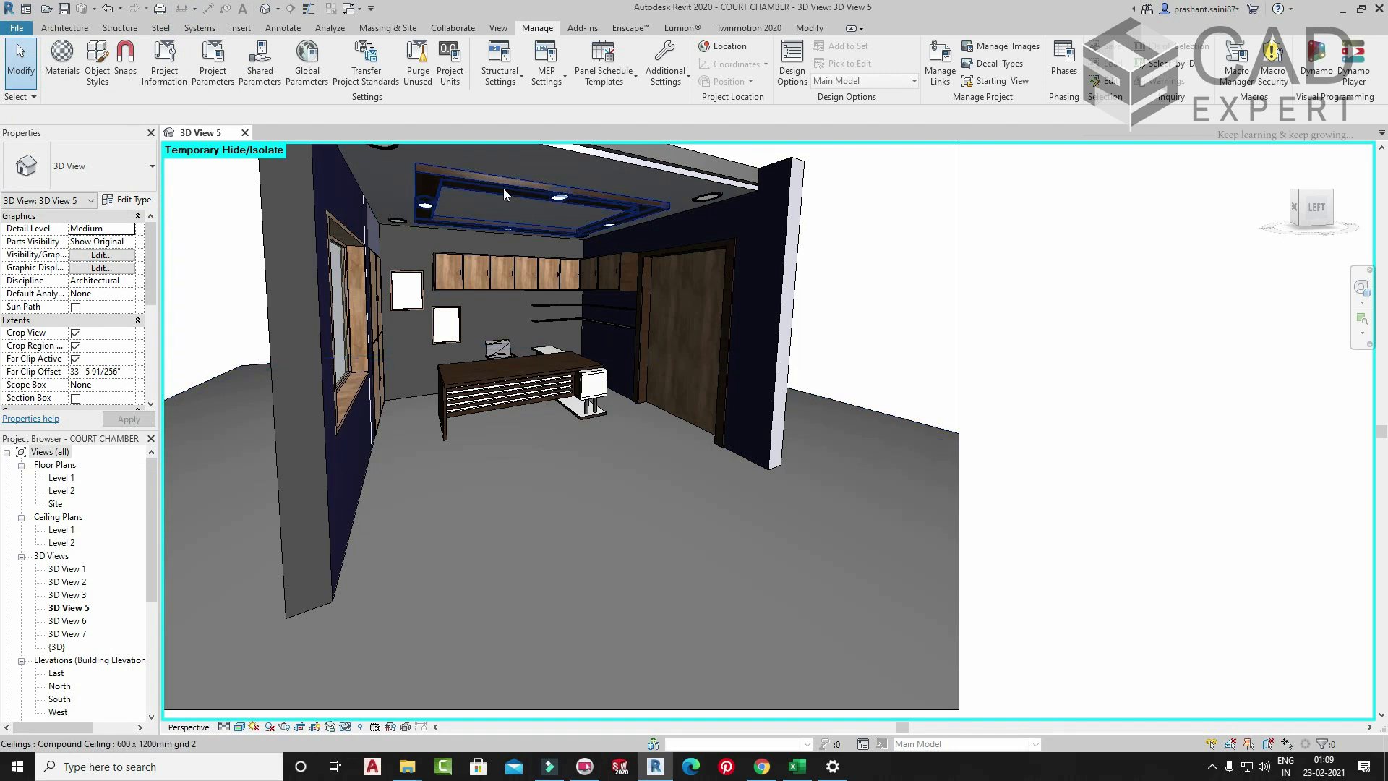
- Open the identity information of Default New Material and rename the material as "2'x2' Reflective tile"
{"action": "left_click", "coordinate": [62, 62]}
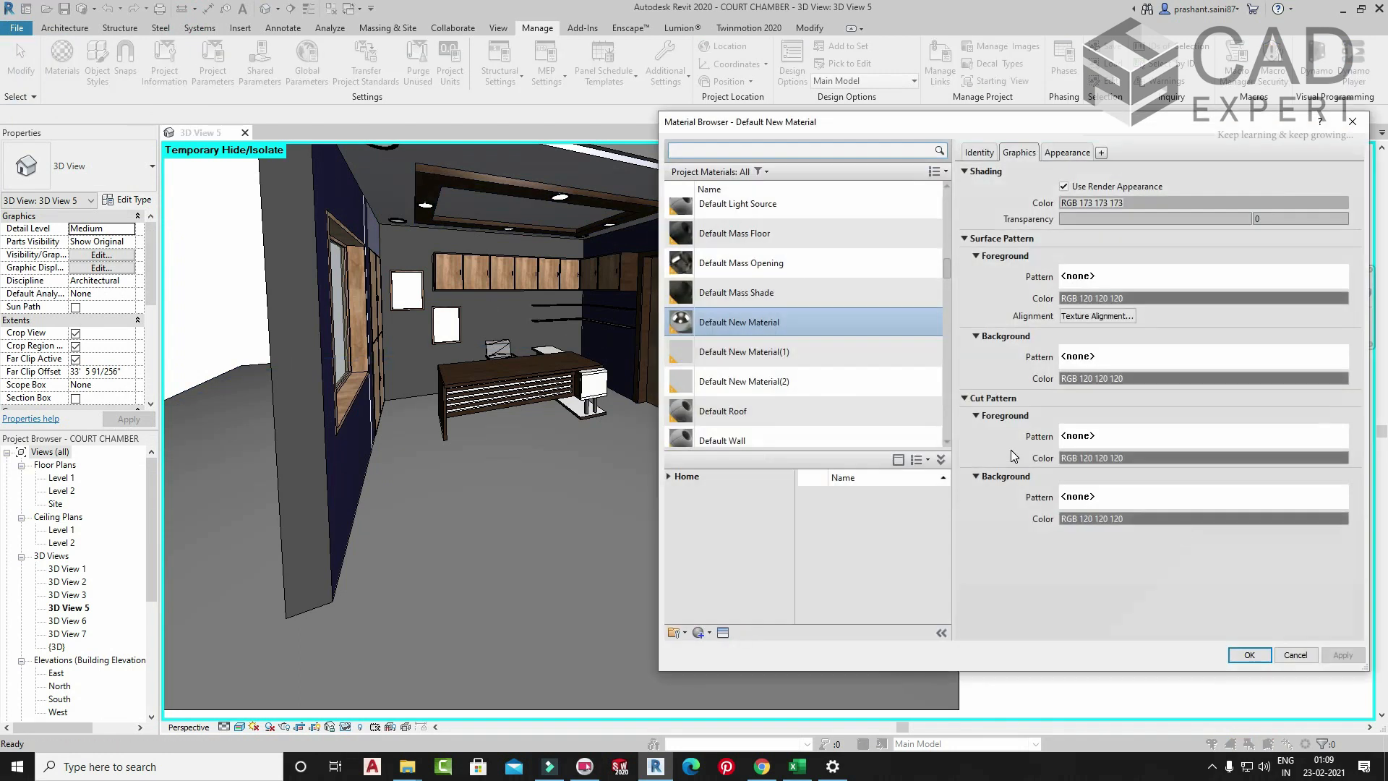
{"action": "left_click", "coordinate": [1067, 154]}
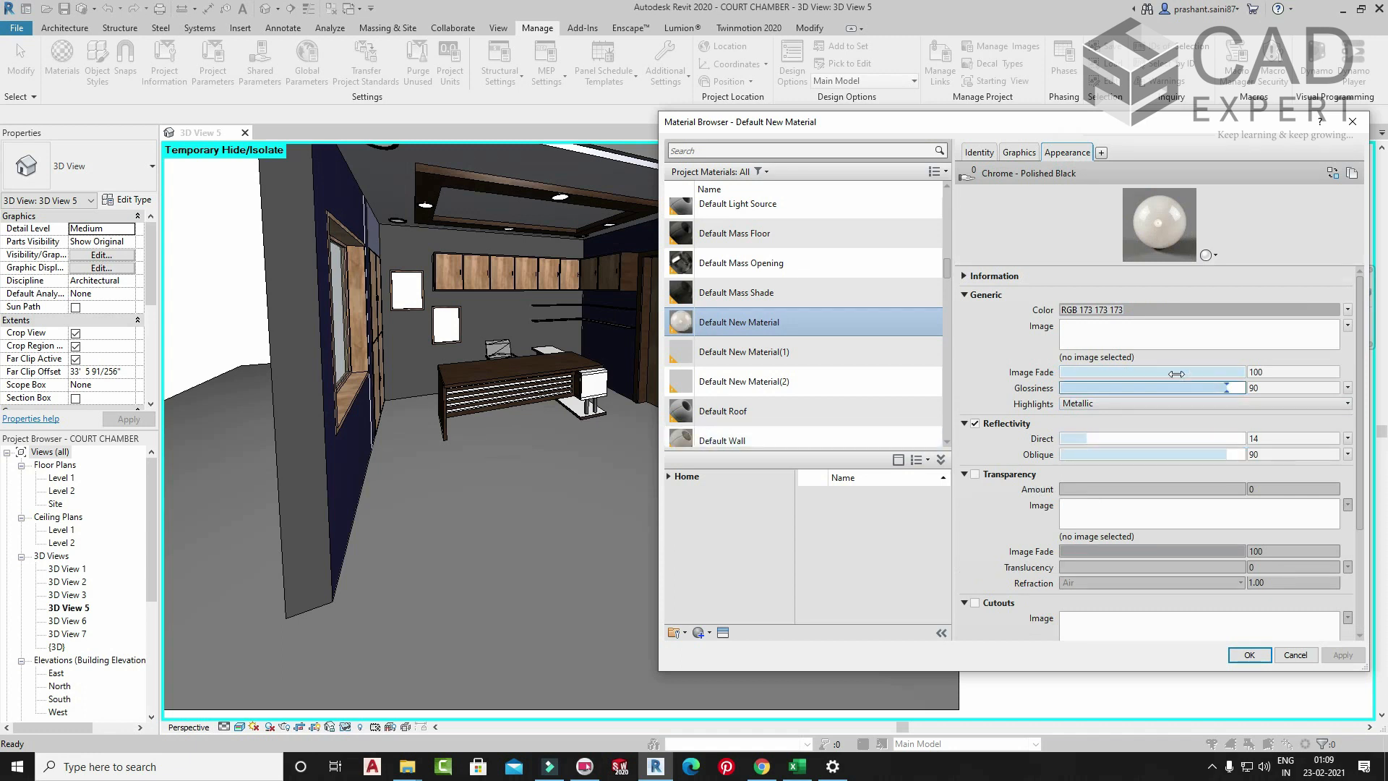
{"action": "left_click", "coordinate": [977, 151]}
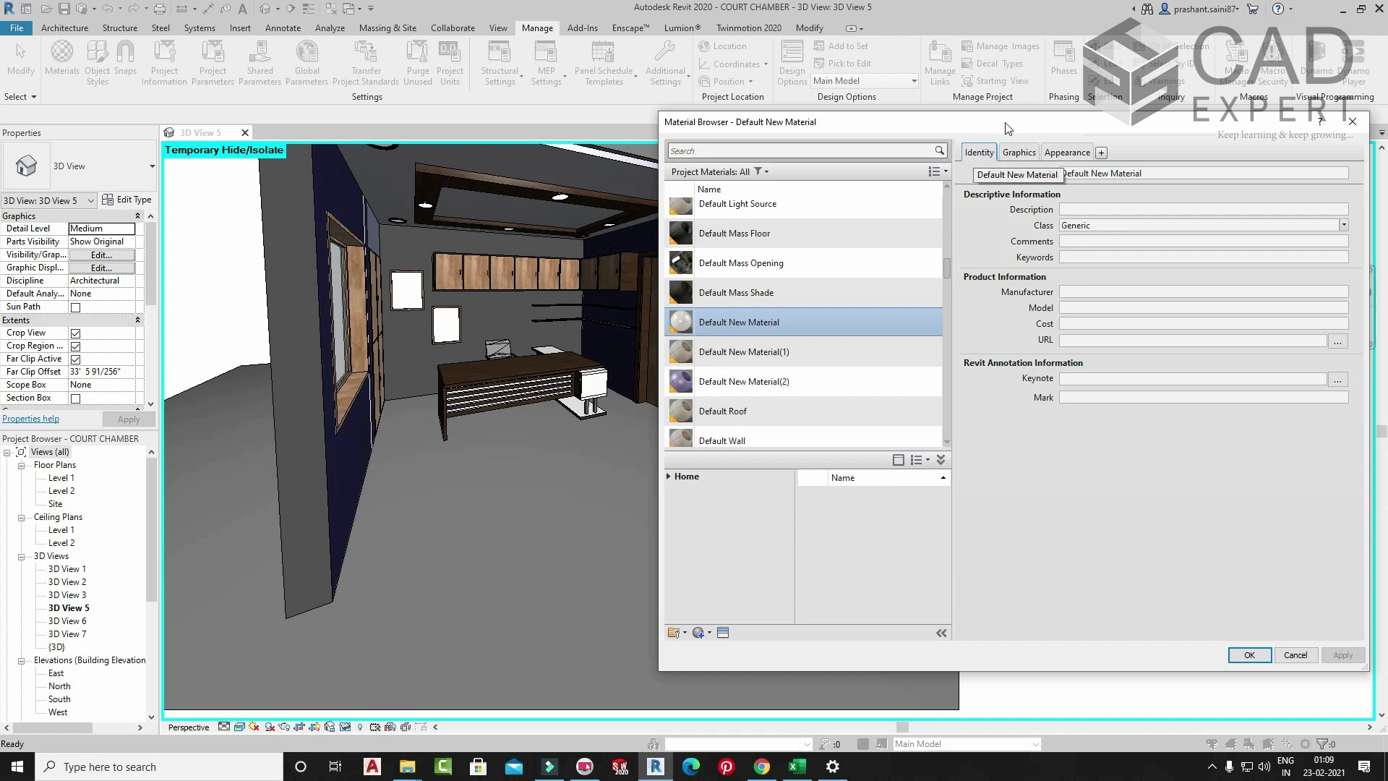
{"action": "left_click_drag", "start_coordinate": [1005, 122], "coordinate": [983, 105]}
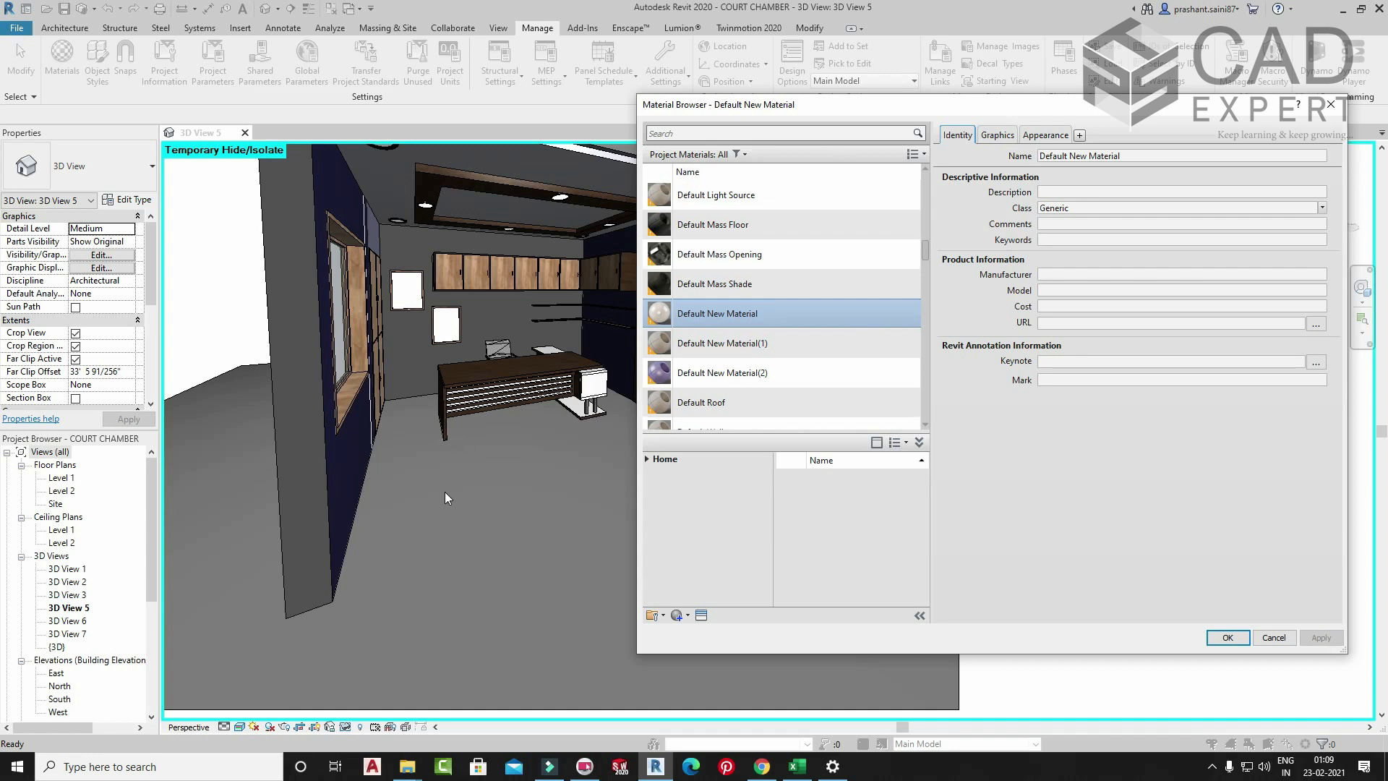
{"action": "scroll", "coordinate": [865, 276], "scroll_direction": "down", "scroll_amount": 1}
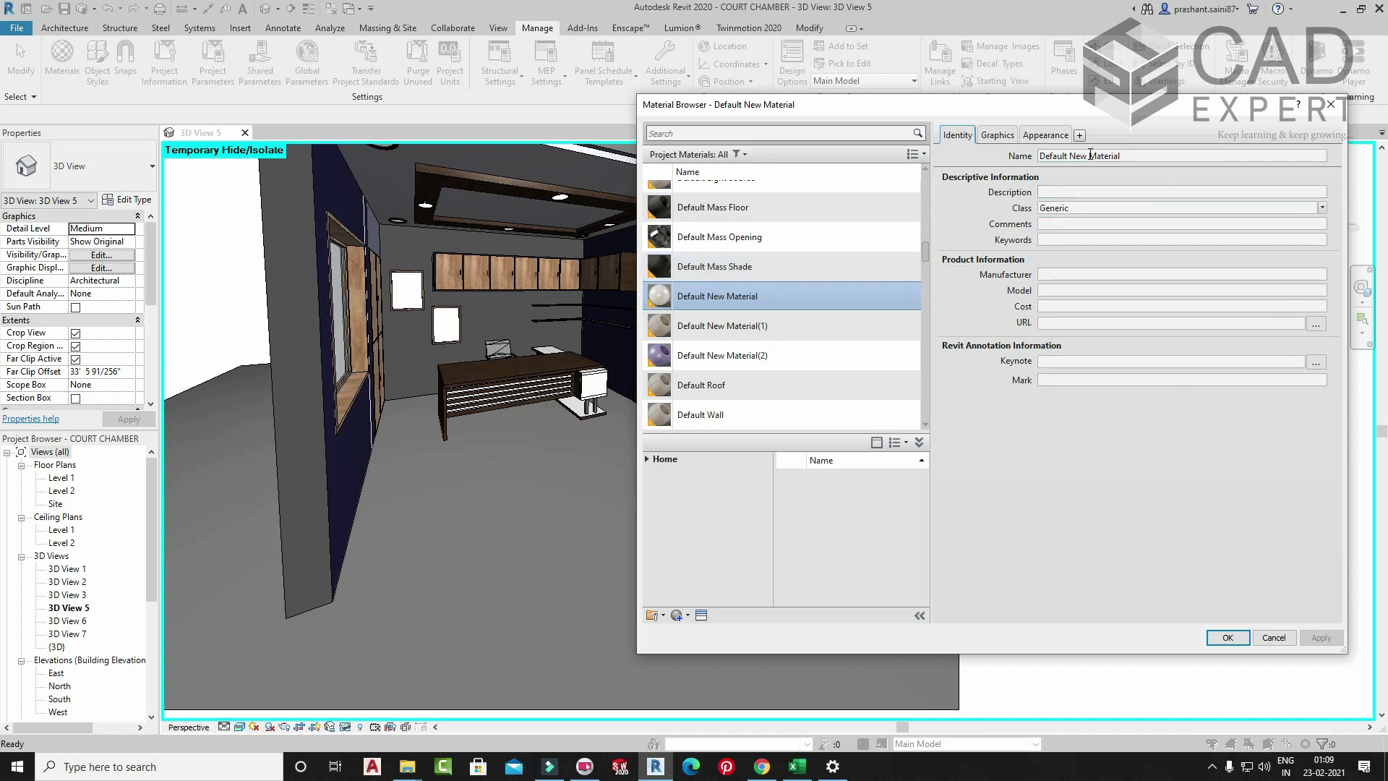
{"action": "triple_click", "coordinate": [1142, 155]}
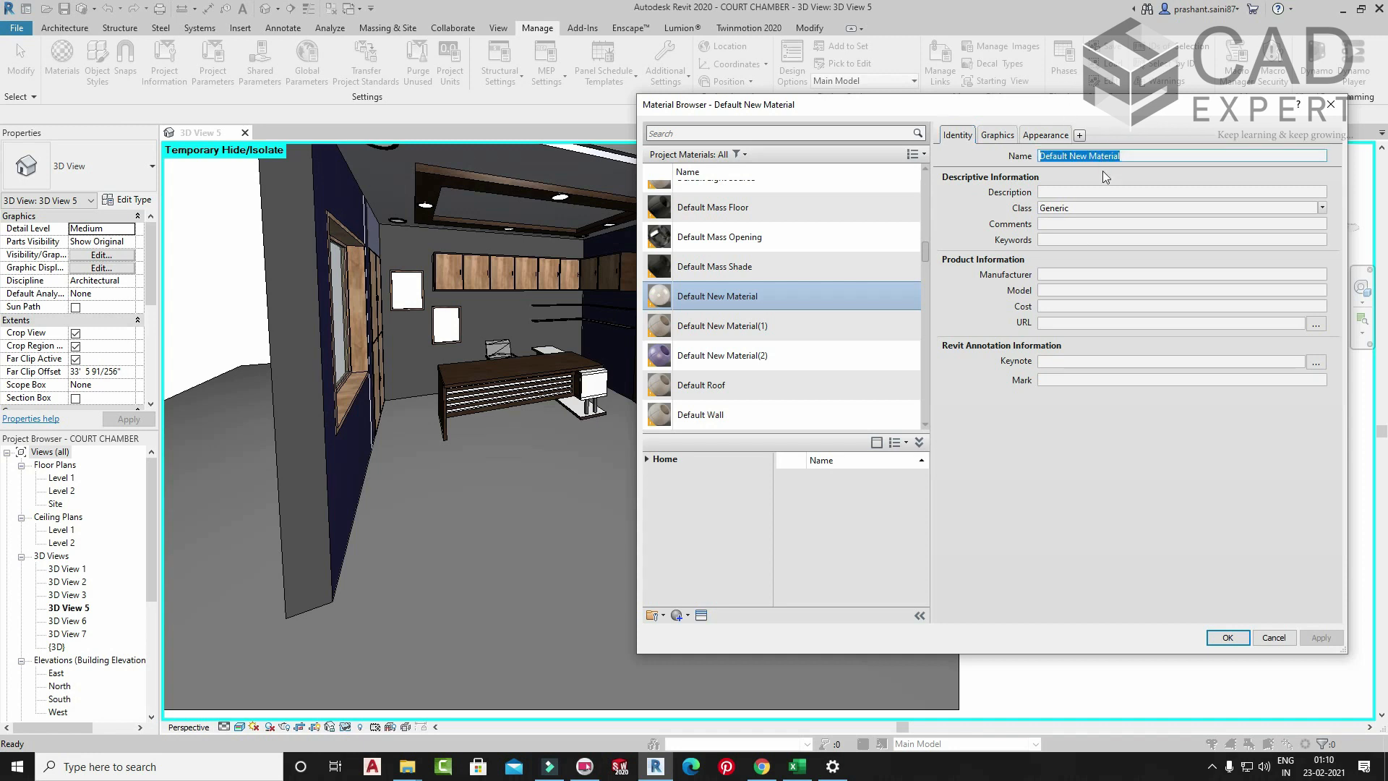
{"action": "type", "text": "tile"}
{"action": "key", "text": "Home"}
{"action": "type", "text": "2x2'"}
{"action": "key", "text": "Left"}
{"action": "key", "text": "Left"}
{"action": "key", "text": "Left"}
{"action": "type", "text": "'"}
{"action": "left_click", "coordinate": [1058, 157]}
- Fill in the tile material's descriptive information with description "abc", class Textile and comment "asjflsakfjlsjflasjkf"
{"action": "left_click", "coordinate": [1059, 193]}
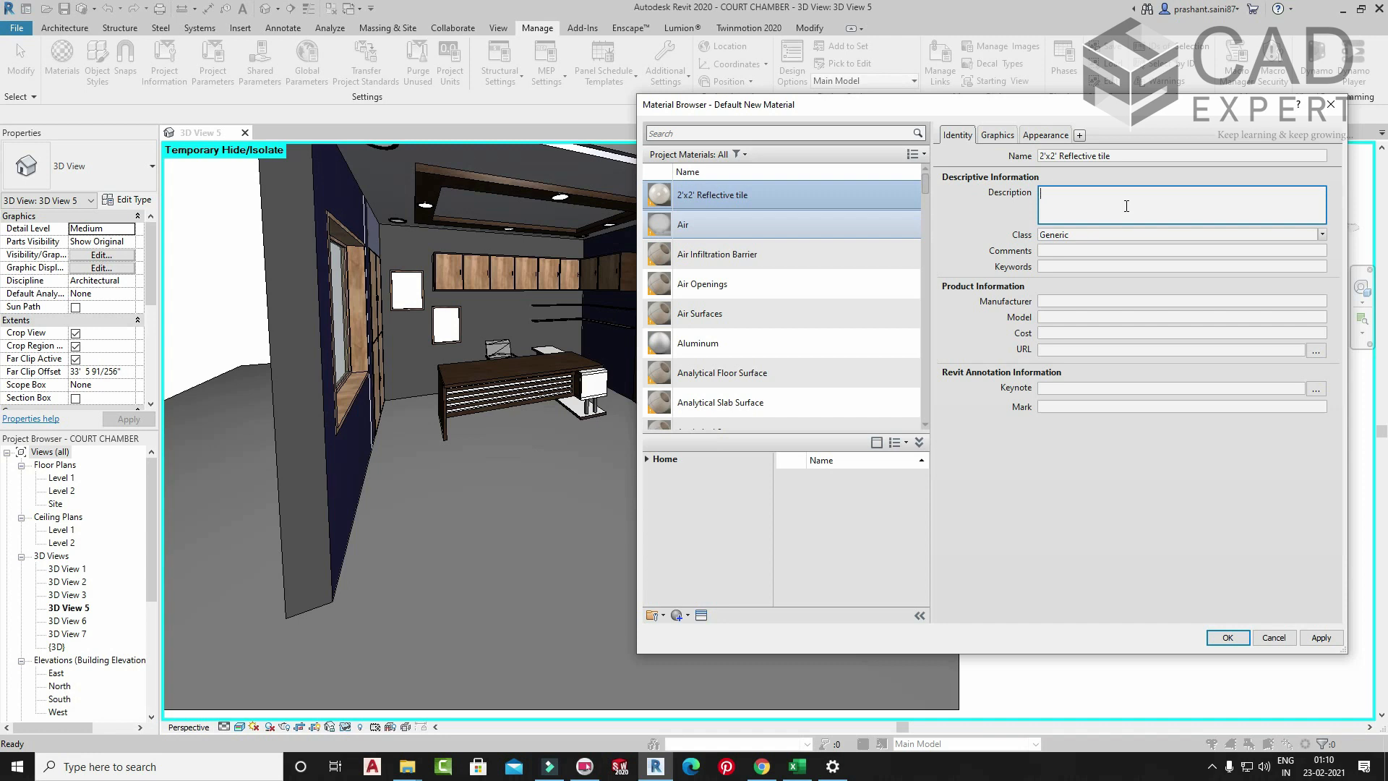
{"action": "type", "text": "bc"}
{"action": "left_click", "coordinate": [977, 215]}
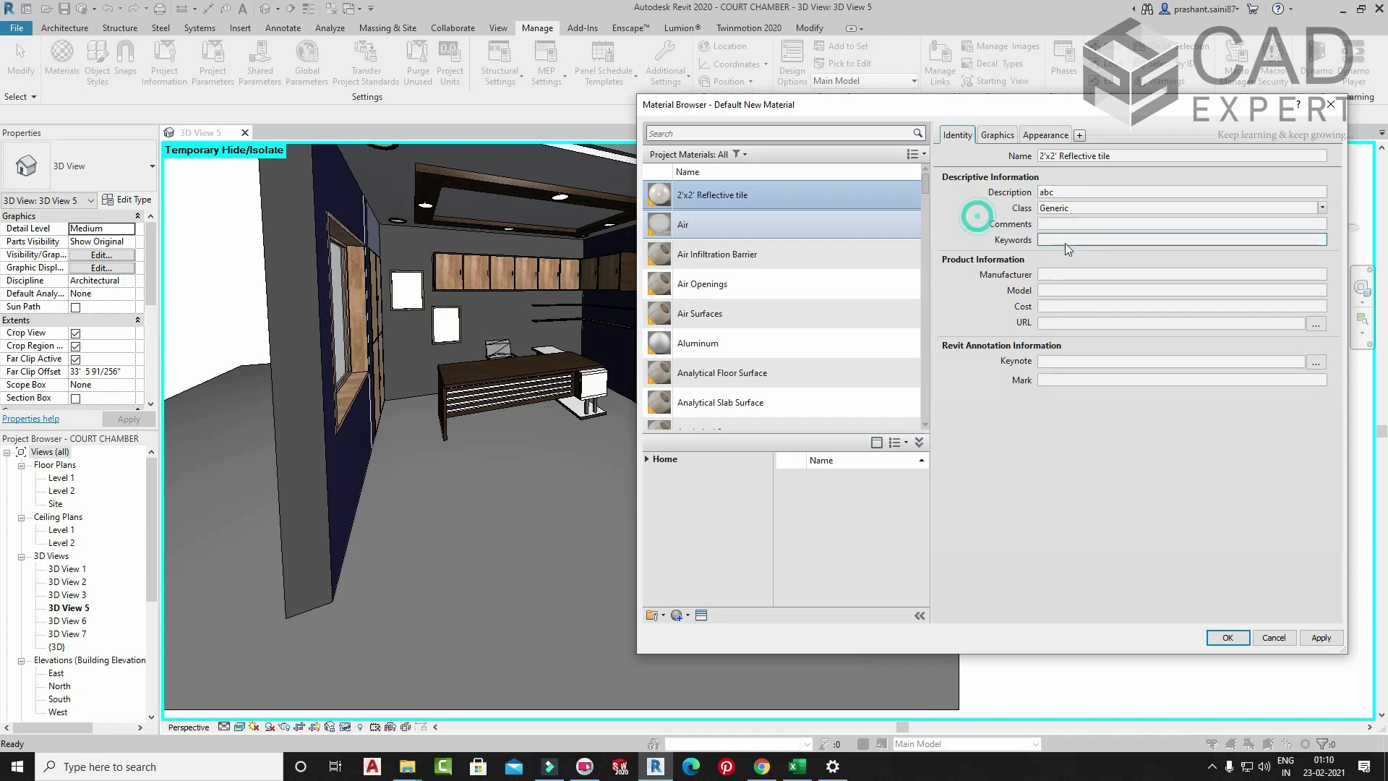
{"action": "double_click", "coordinate": [1097, 208]}
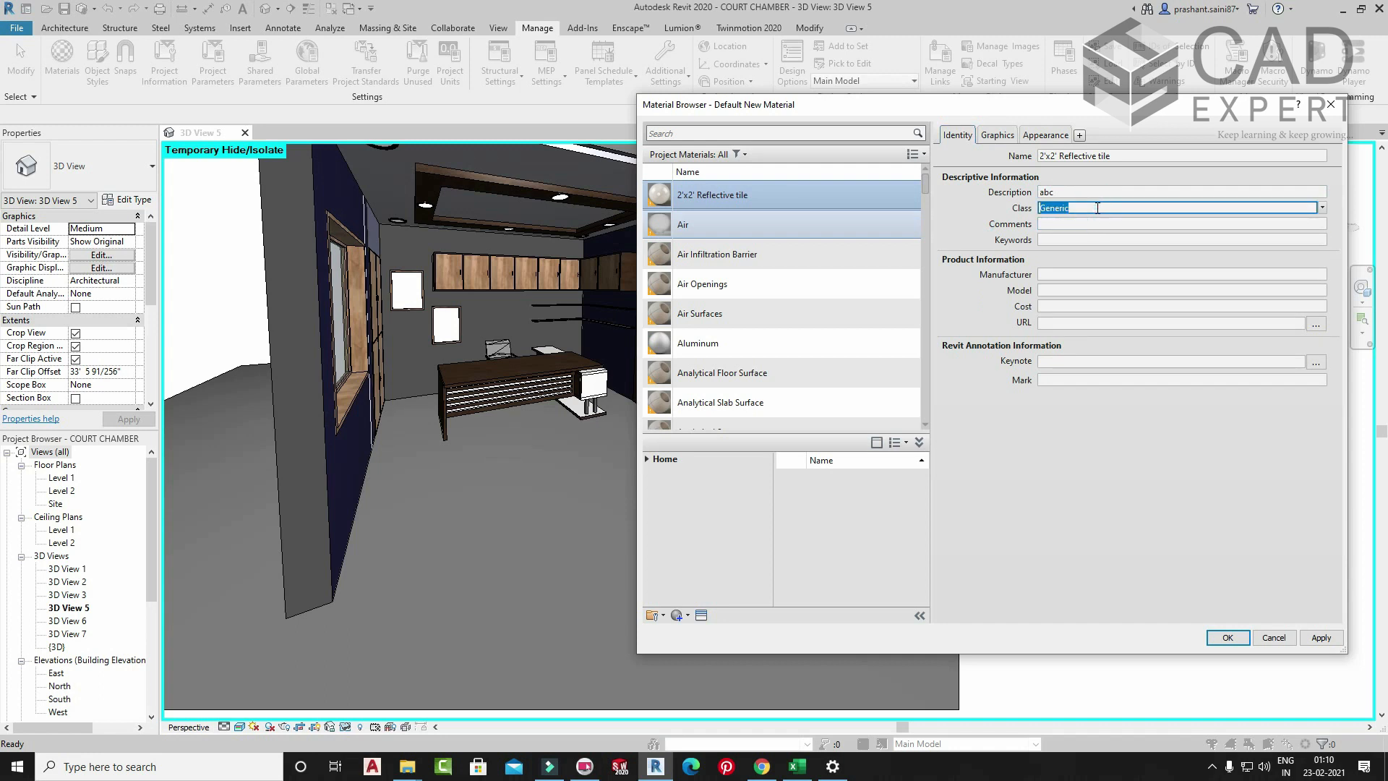
{"action": "left_click", "coordinate": [1322, 207]}
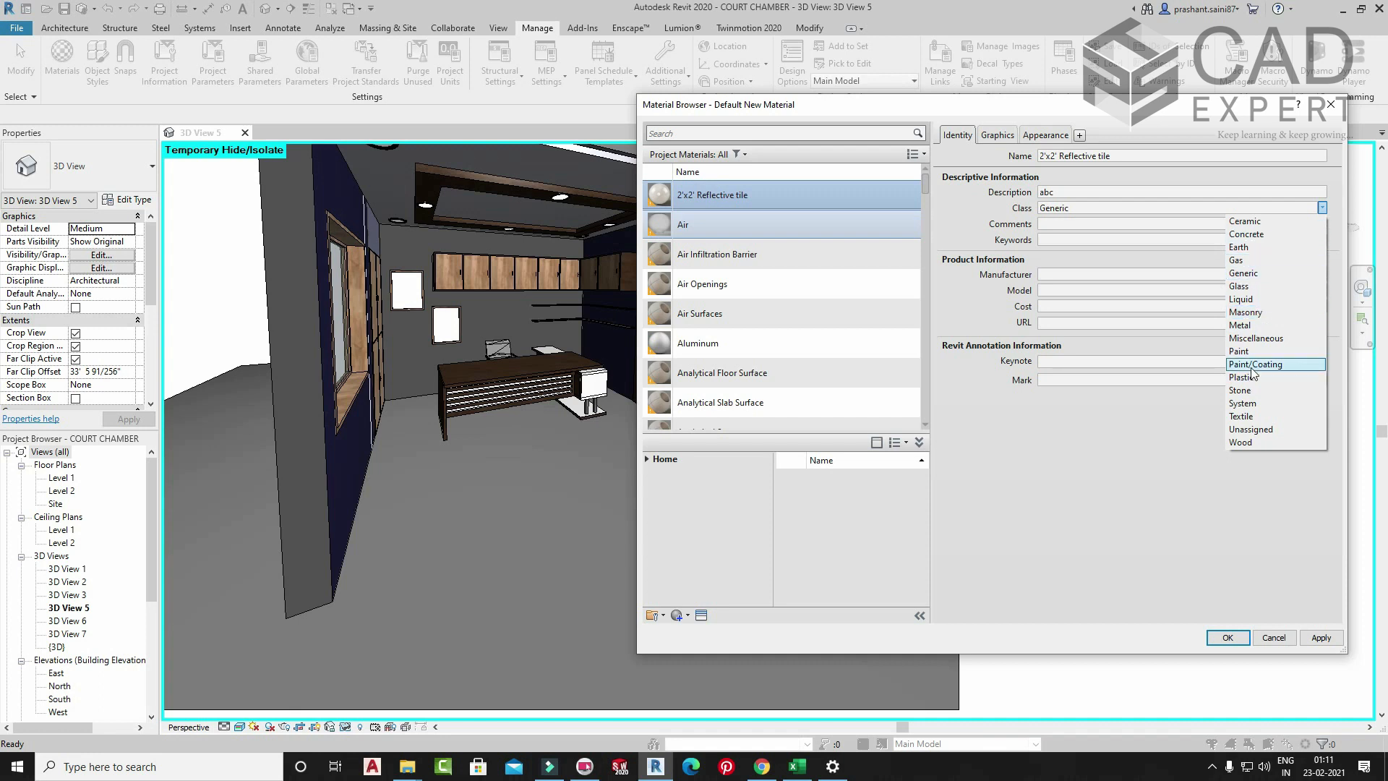
{"action": "left_click", "coordinate": [1257, 416]}
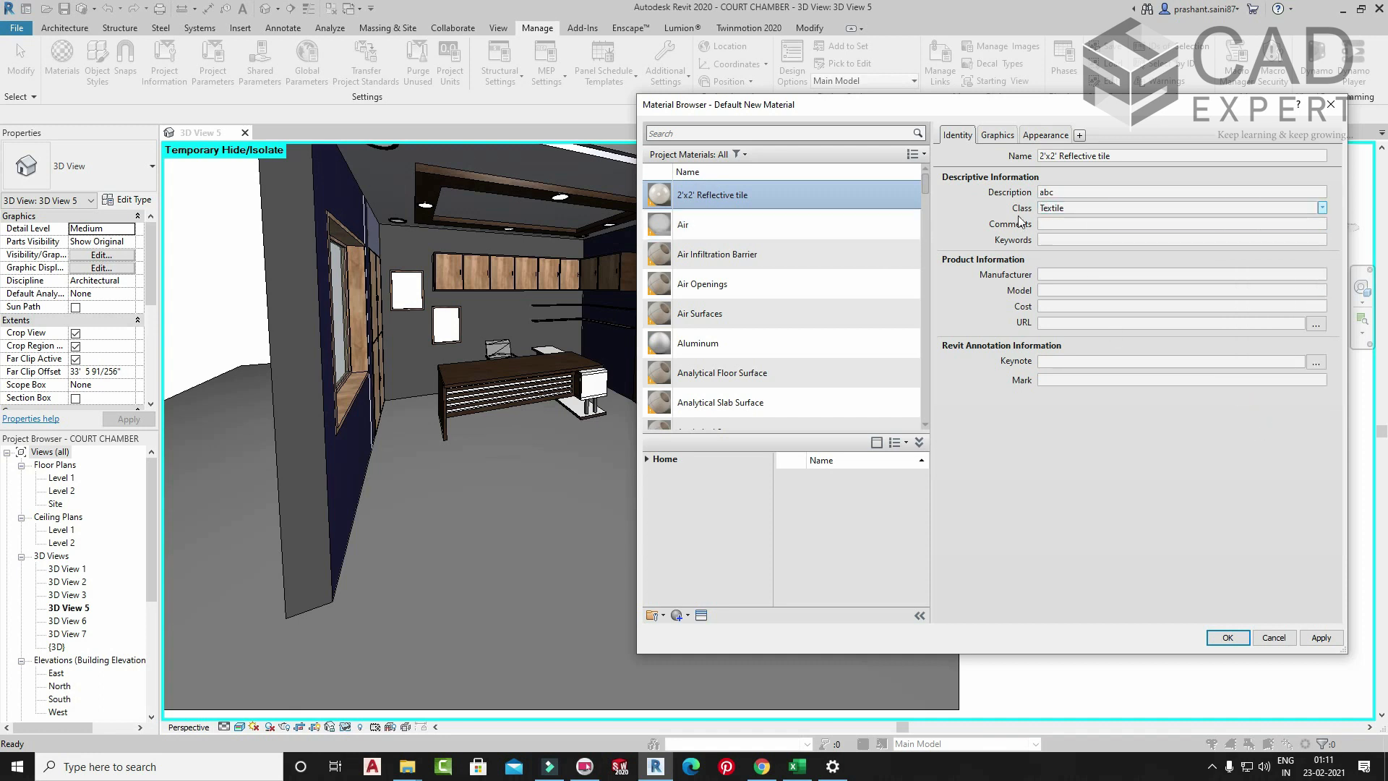
{"action": "left_click", "coordinate": [1071, 221]}
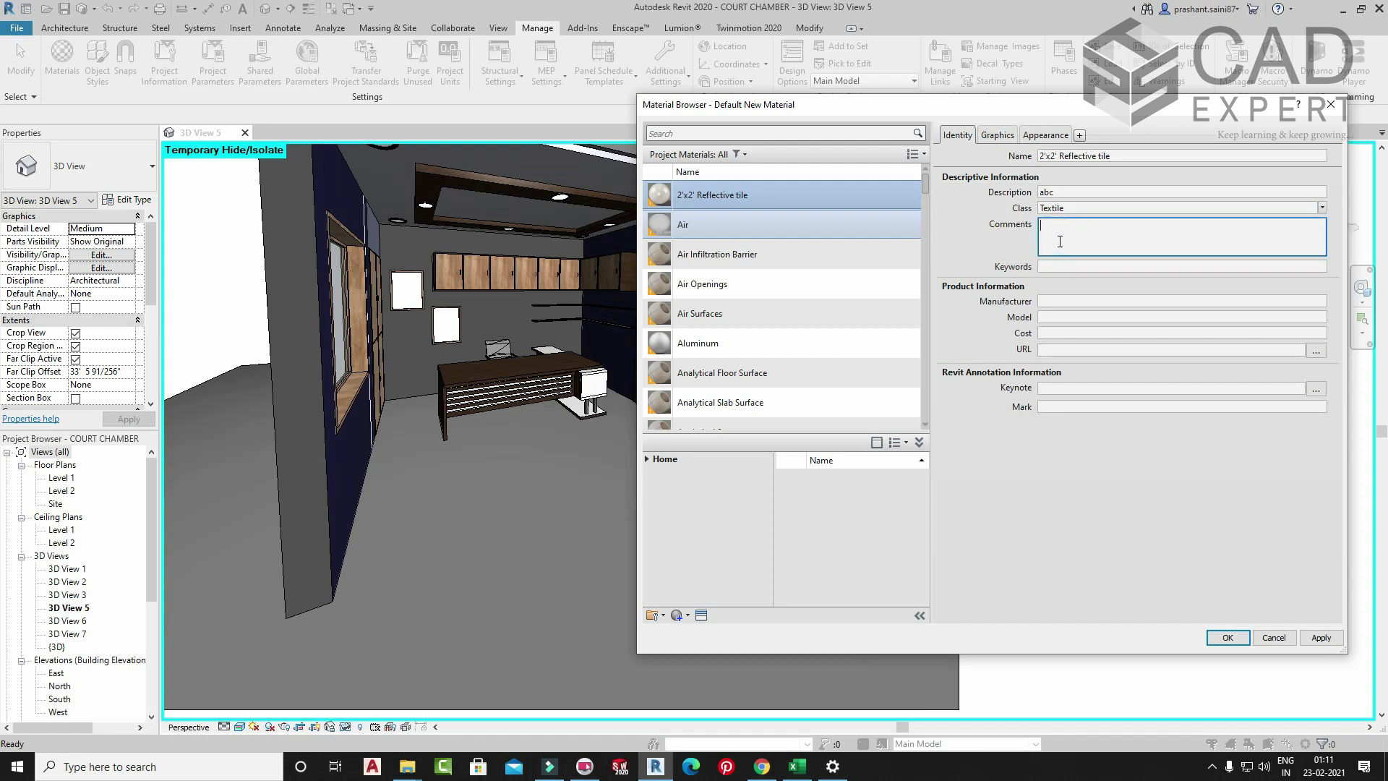
{"action": "type", "text": "asjflsakfjlsjflasjkf"}
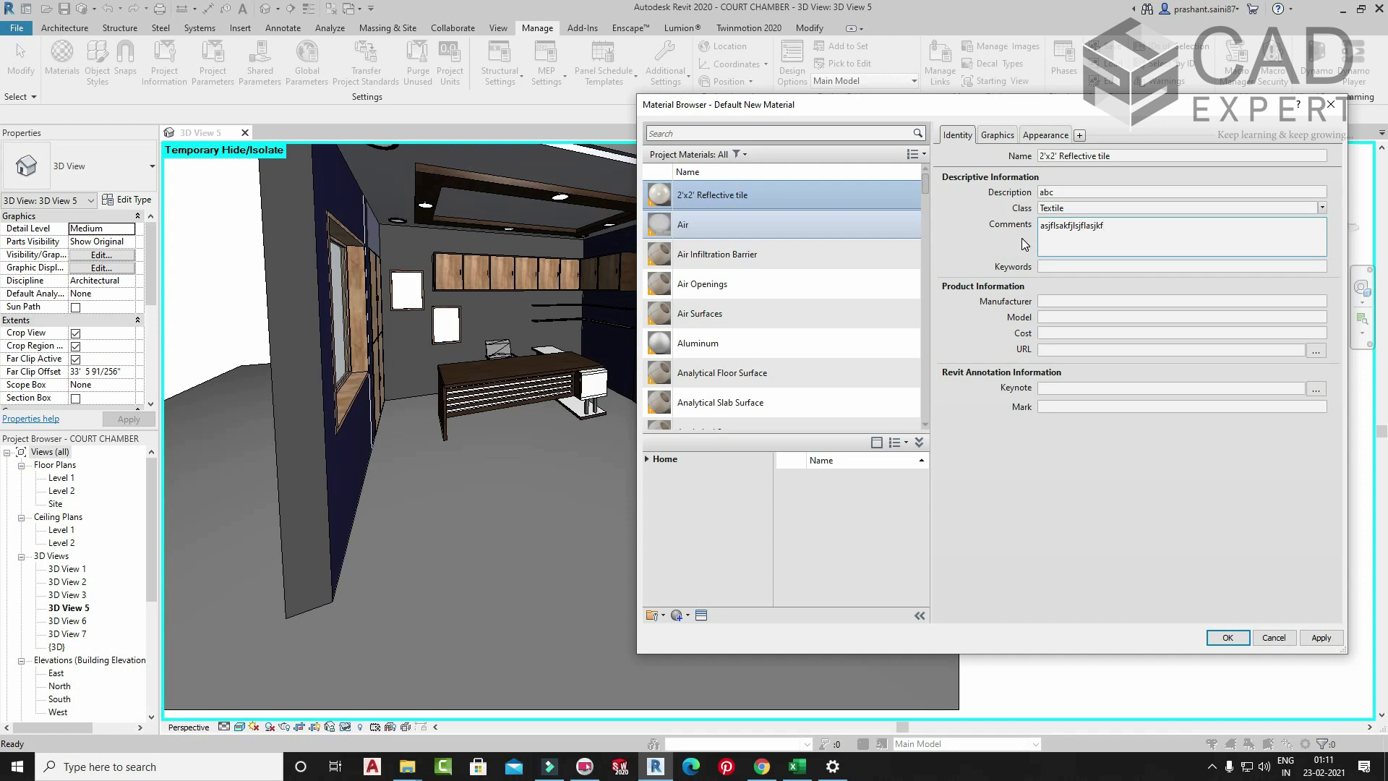
- Review the tile material's keywords, product information and Revit annotation fields in its identity data
{"action": "left_click", "coordinate": [1066, 265]}
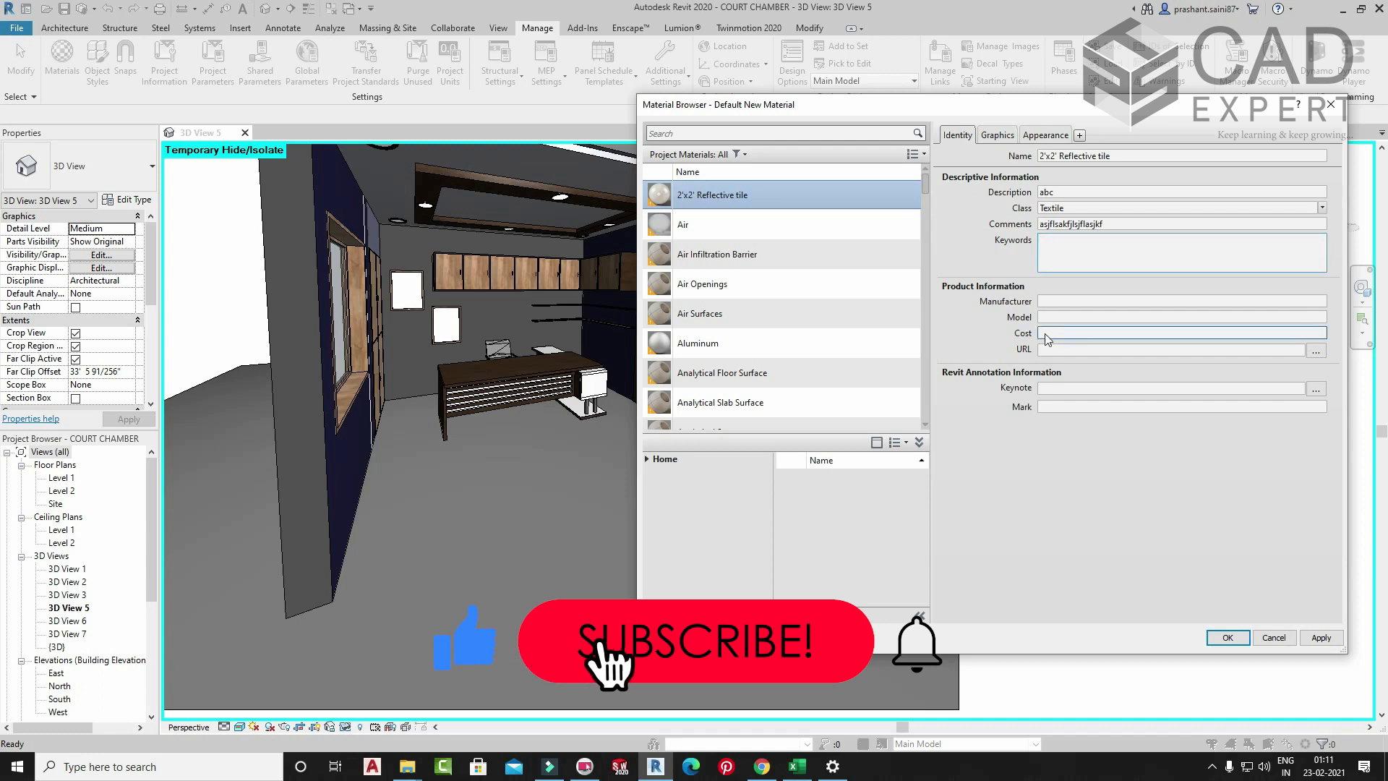
{"action": "left_click", "coordinate": [1060, 300]}
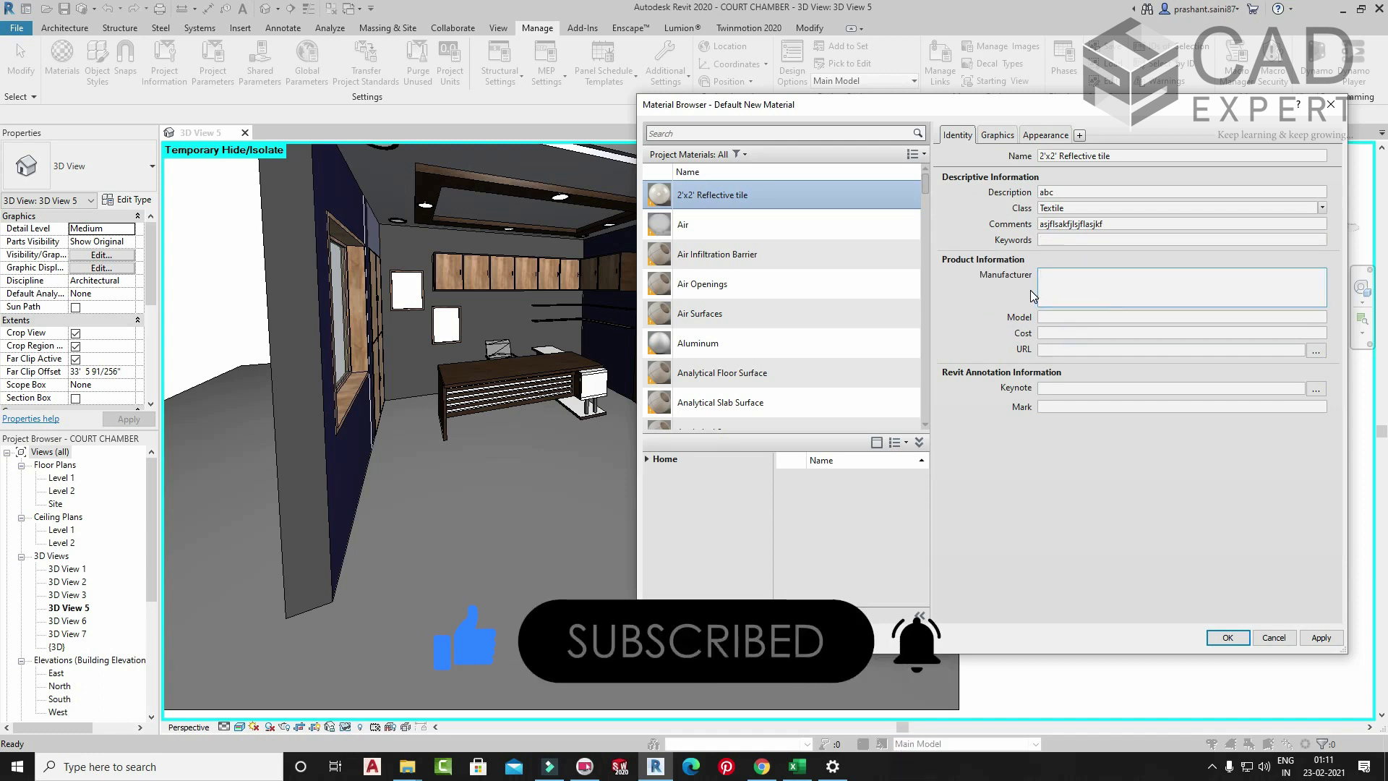
{"action": "left_click", "coordinate": [1066, 317]}
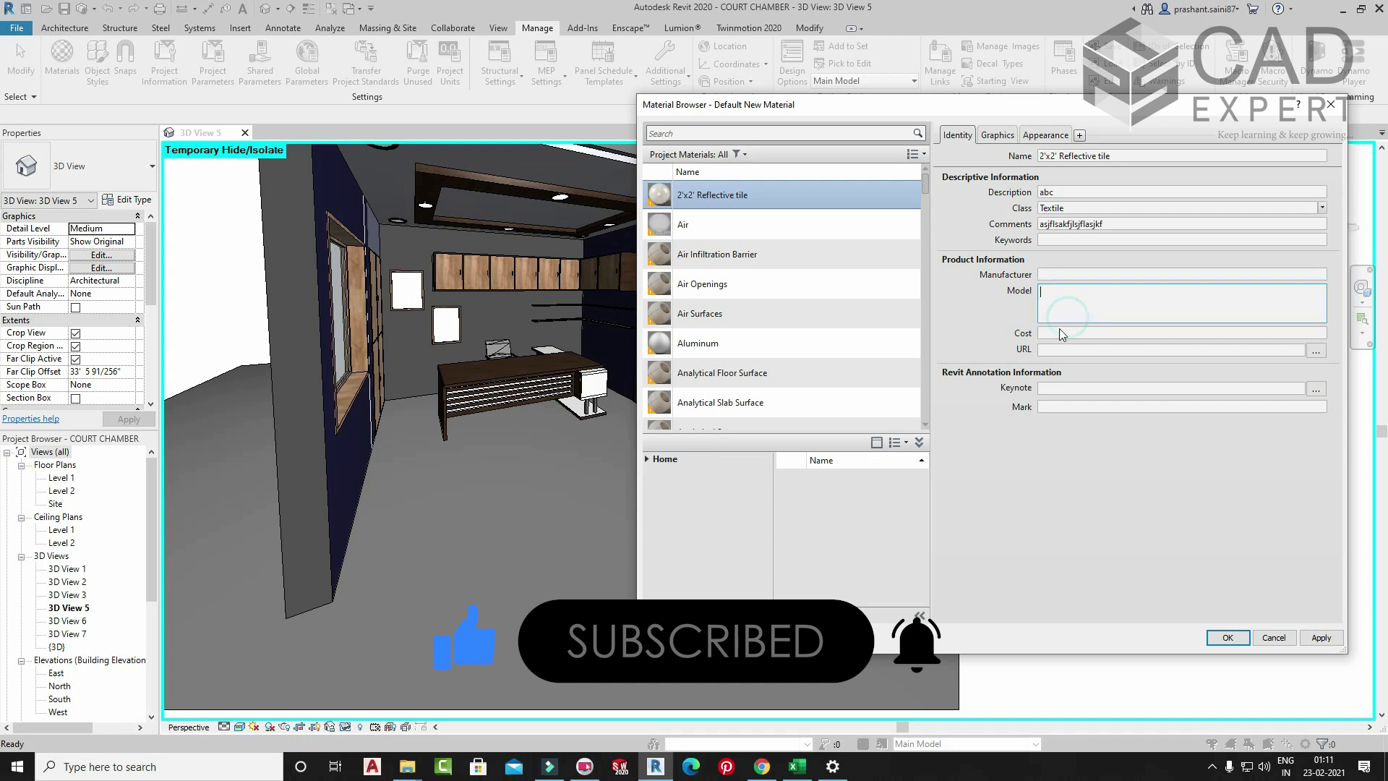
{"action": "left_click", "coordinate": [1060, 333]}
{"action": "left_click", "coordinate": [1061, 348]}
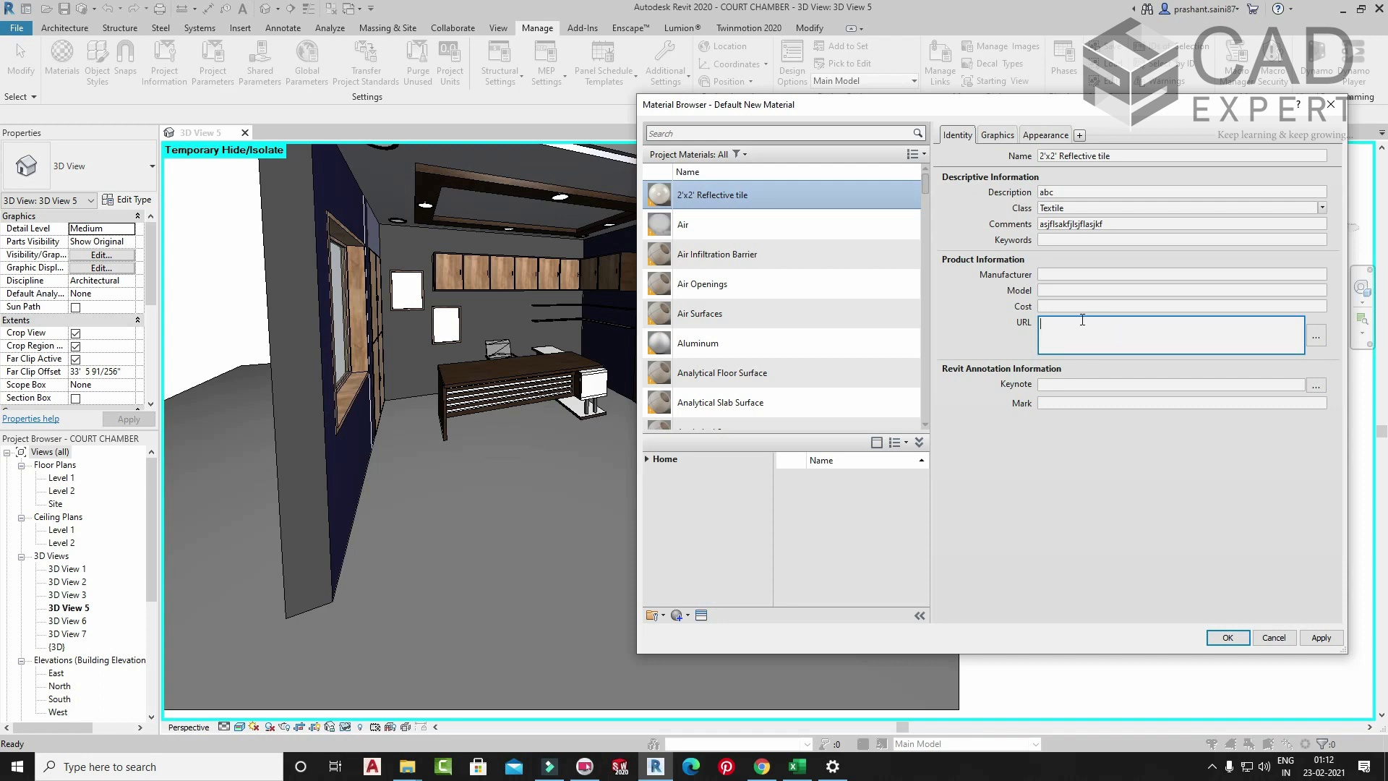
{"action": "left_click", "coordinate": [1064, 385]}
{"action": "left_click", "coordinate": [1064, 405]}
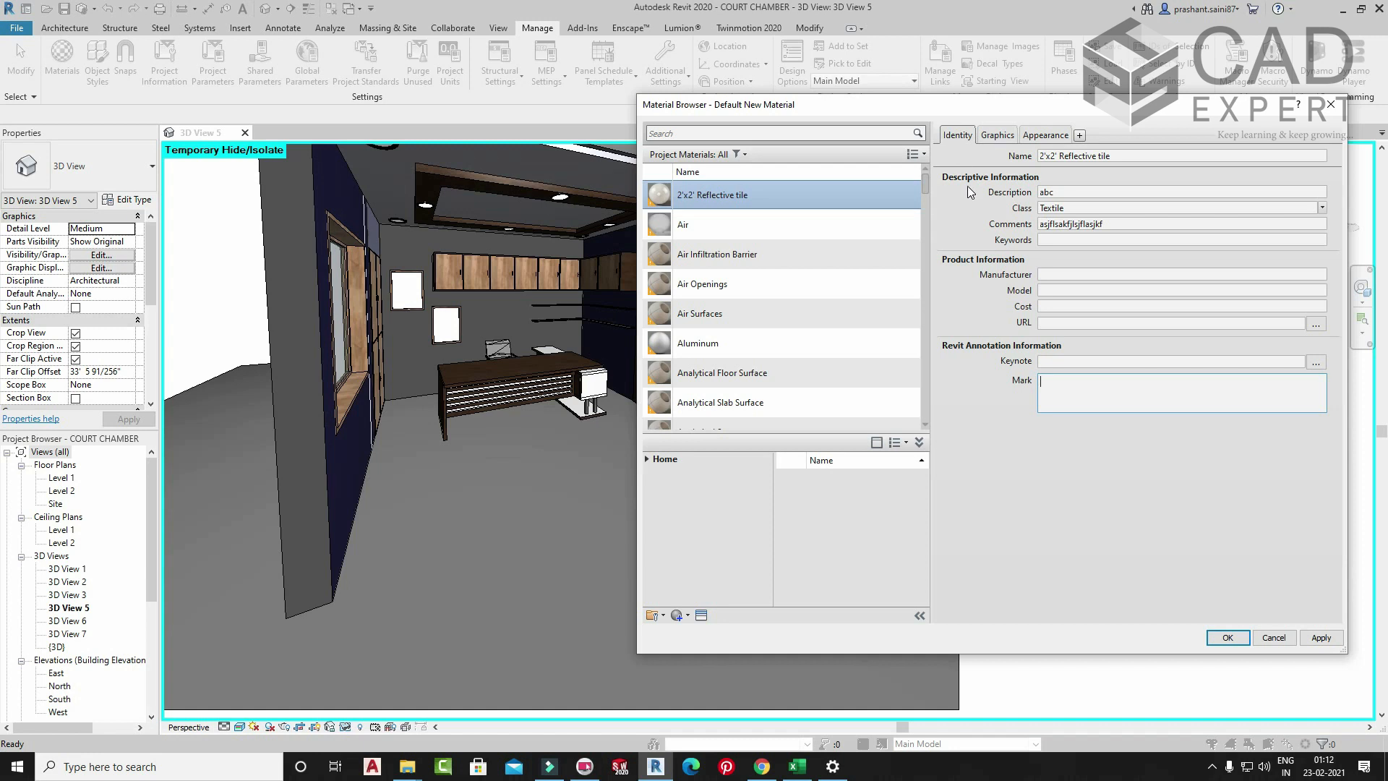
- Examine the tile material's graphics and appearance settings, collapsing the surface pattern group
{"action": "left_click", "coordinate": [1001, 137]}
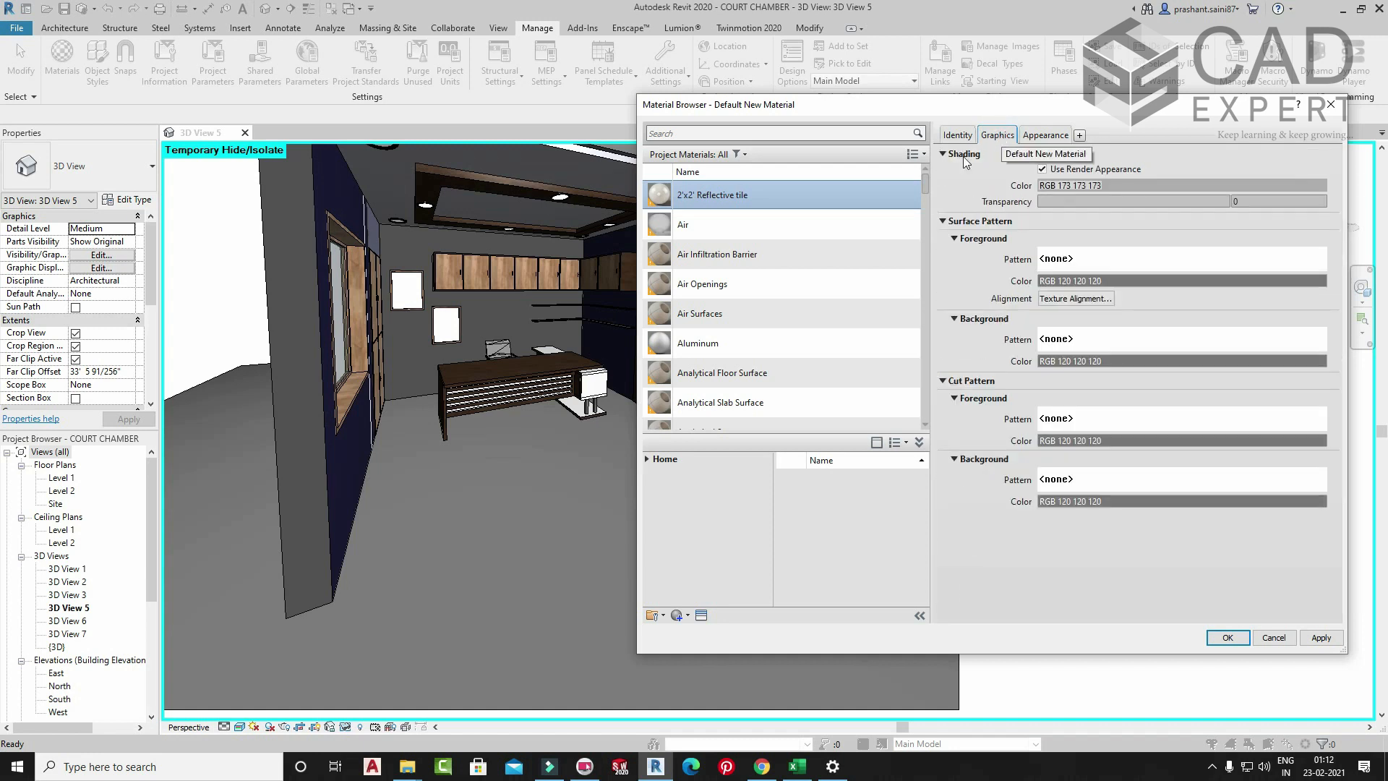
{"action": "left_click", "coordinate": [953, 238]}
{"action": "left_click", "coordinate": [943, 221]}
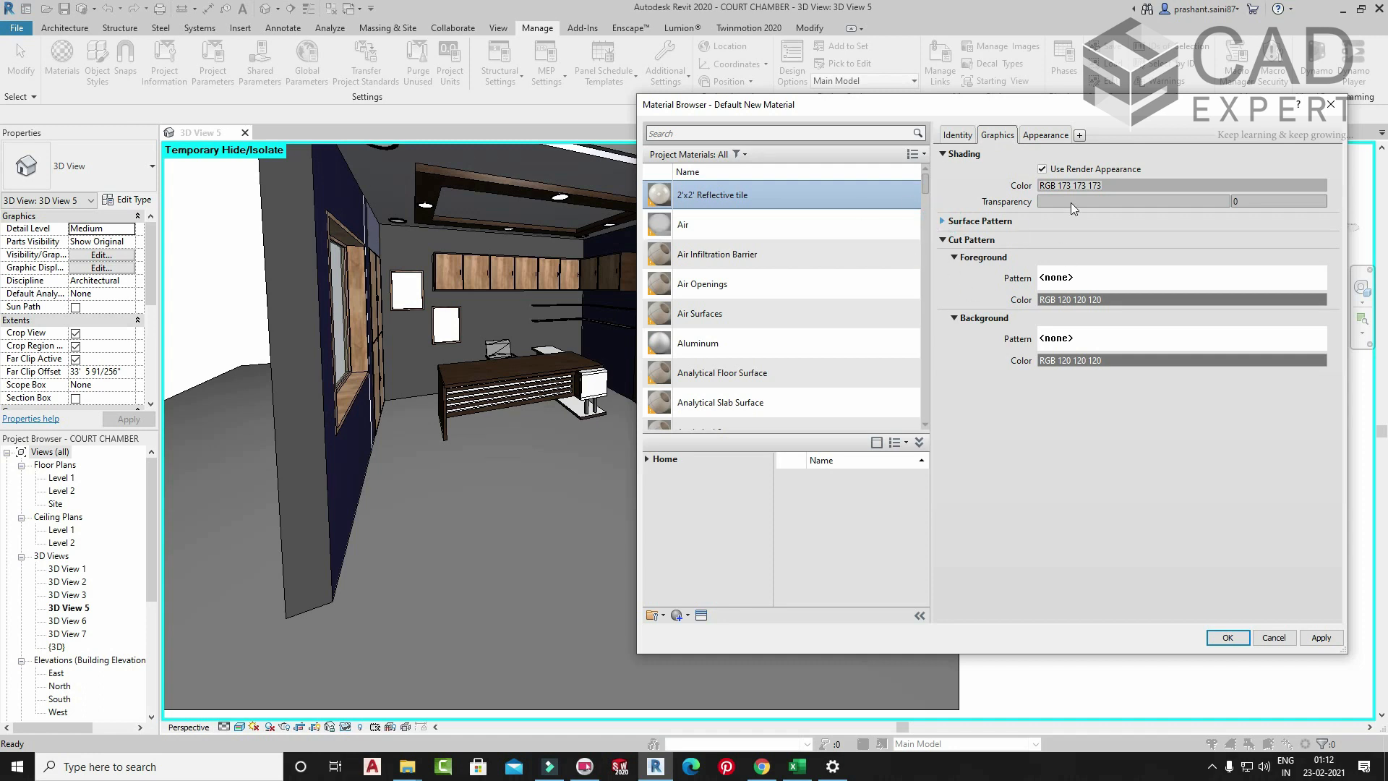
{"action": "left_click", "coordinate": [1057, 136]}
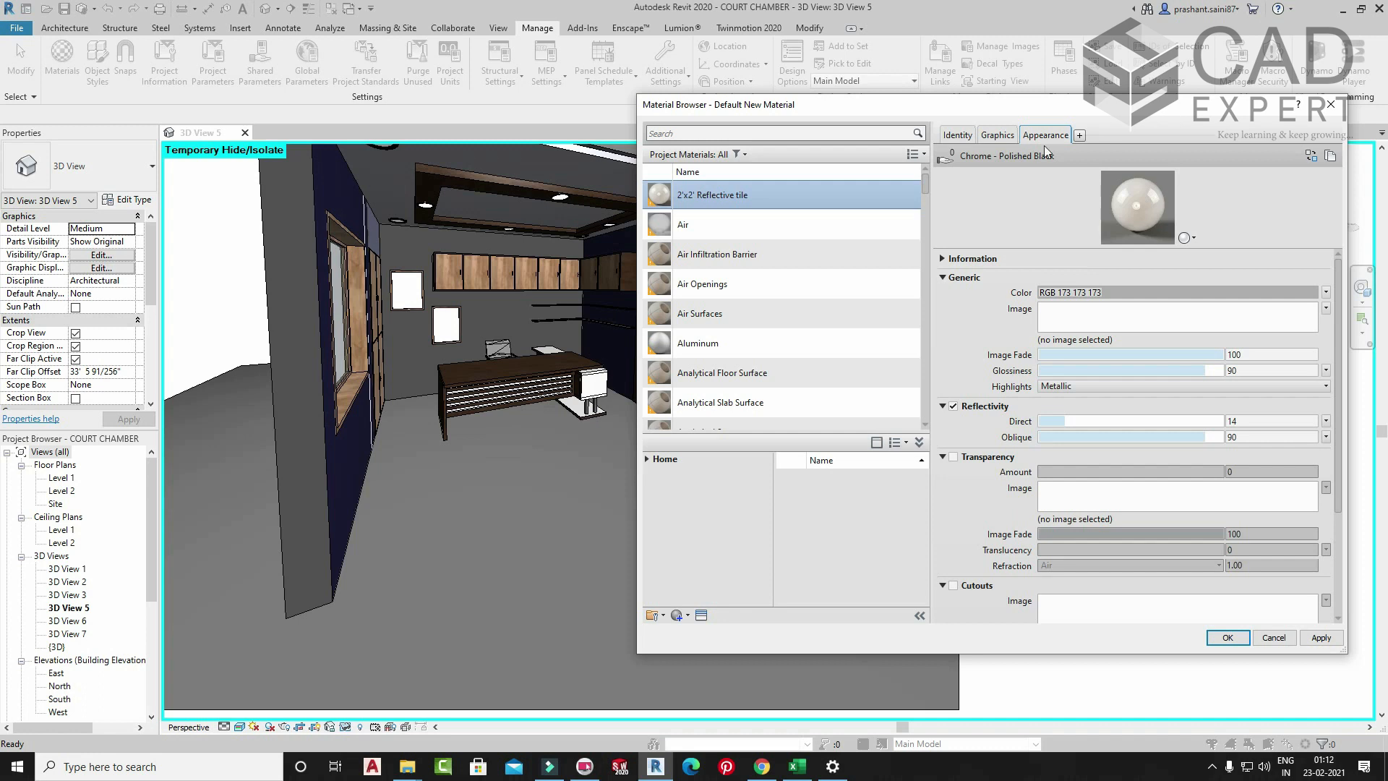
- Set the tile material's surface foreground pattern to the Concrete drafting pattern
{"action": "left_click", "coordinate": [996, 136]}
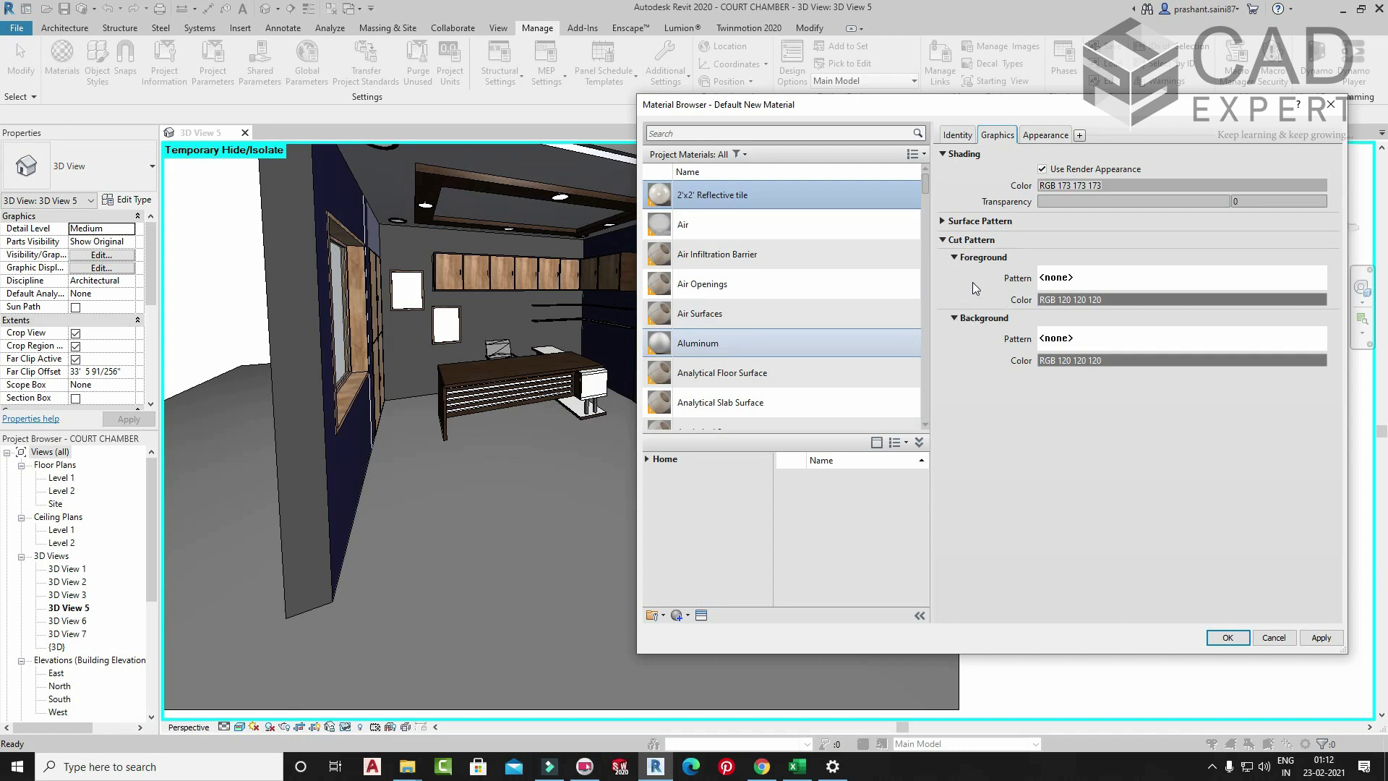
{"action": "left_click", "coordinate": [948, 222]}
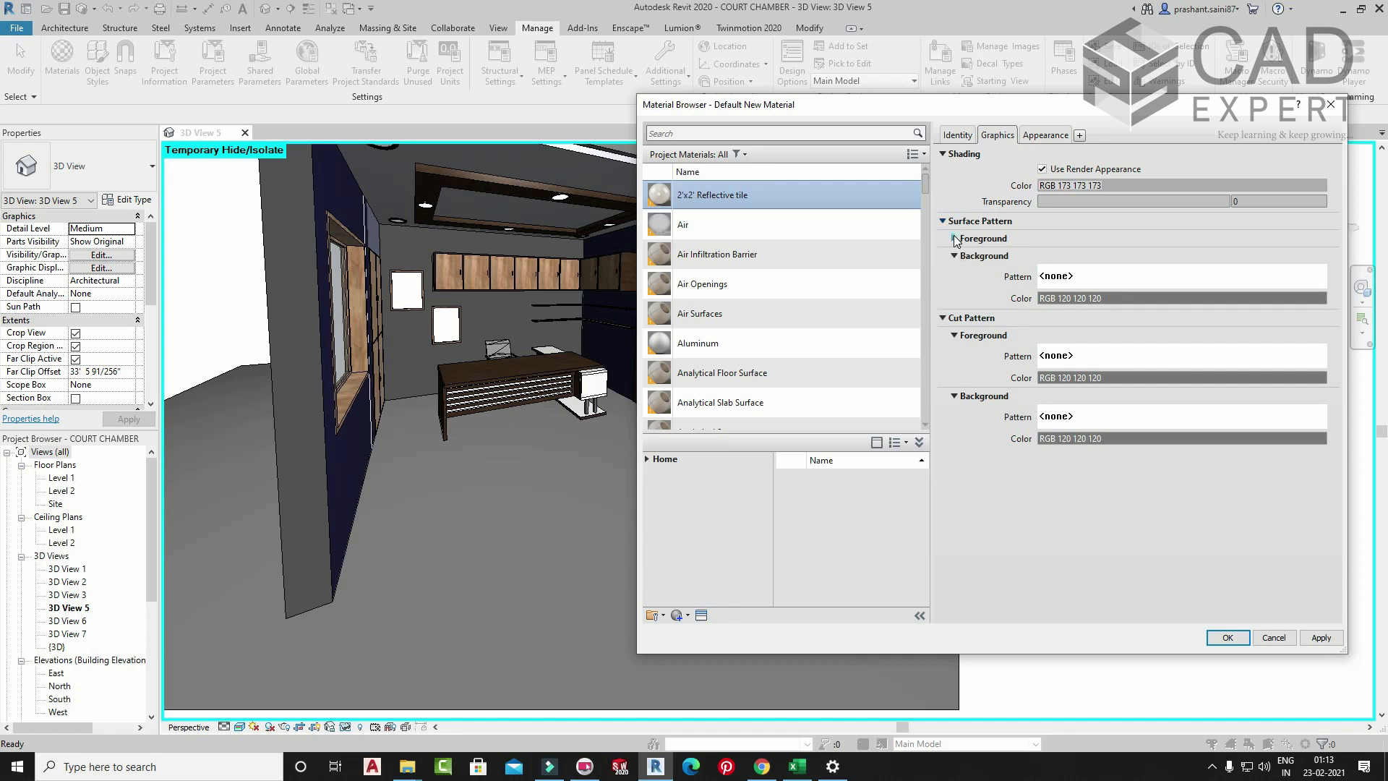
{"action": "left_click", "coordinate": [954, 239]}
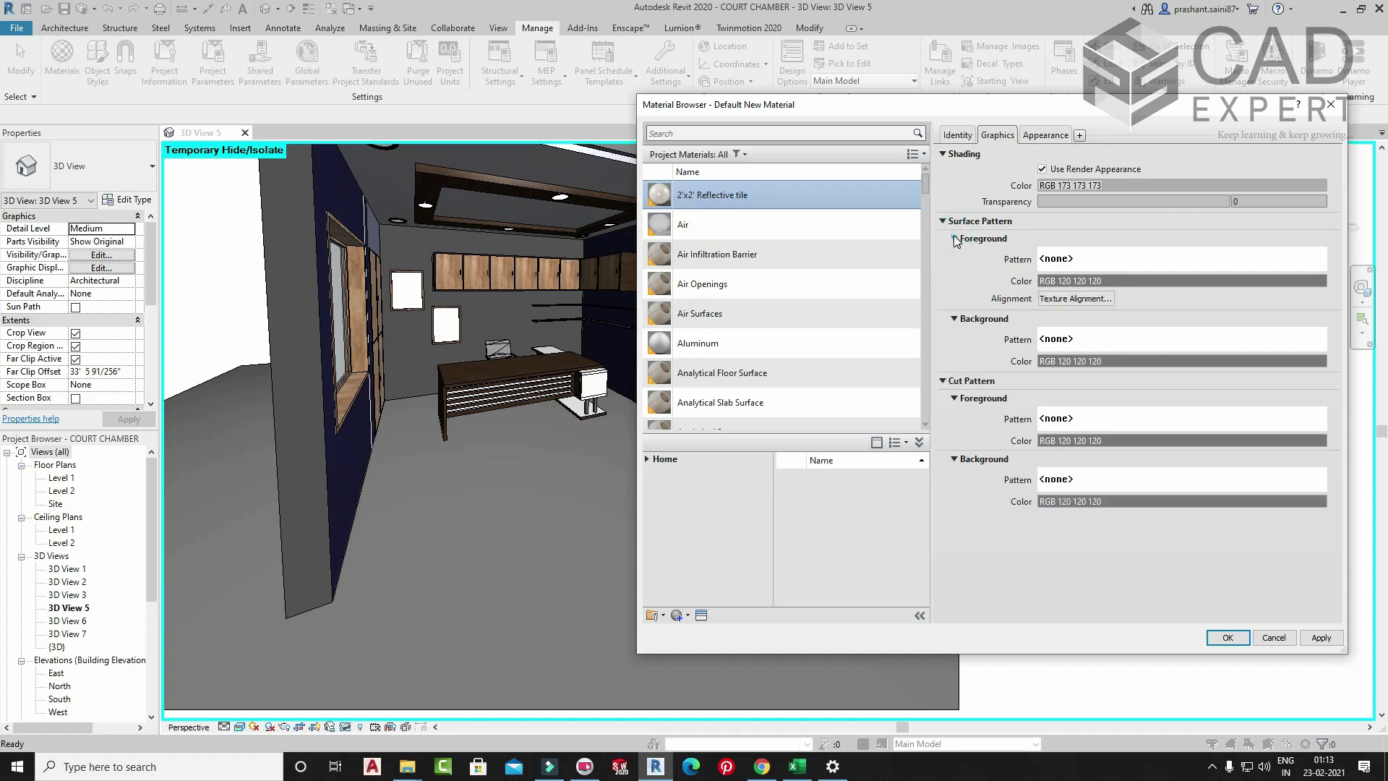
{"action": "left_click", "coordinate": [1104, 260]}
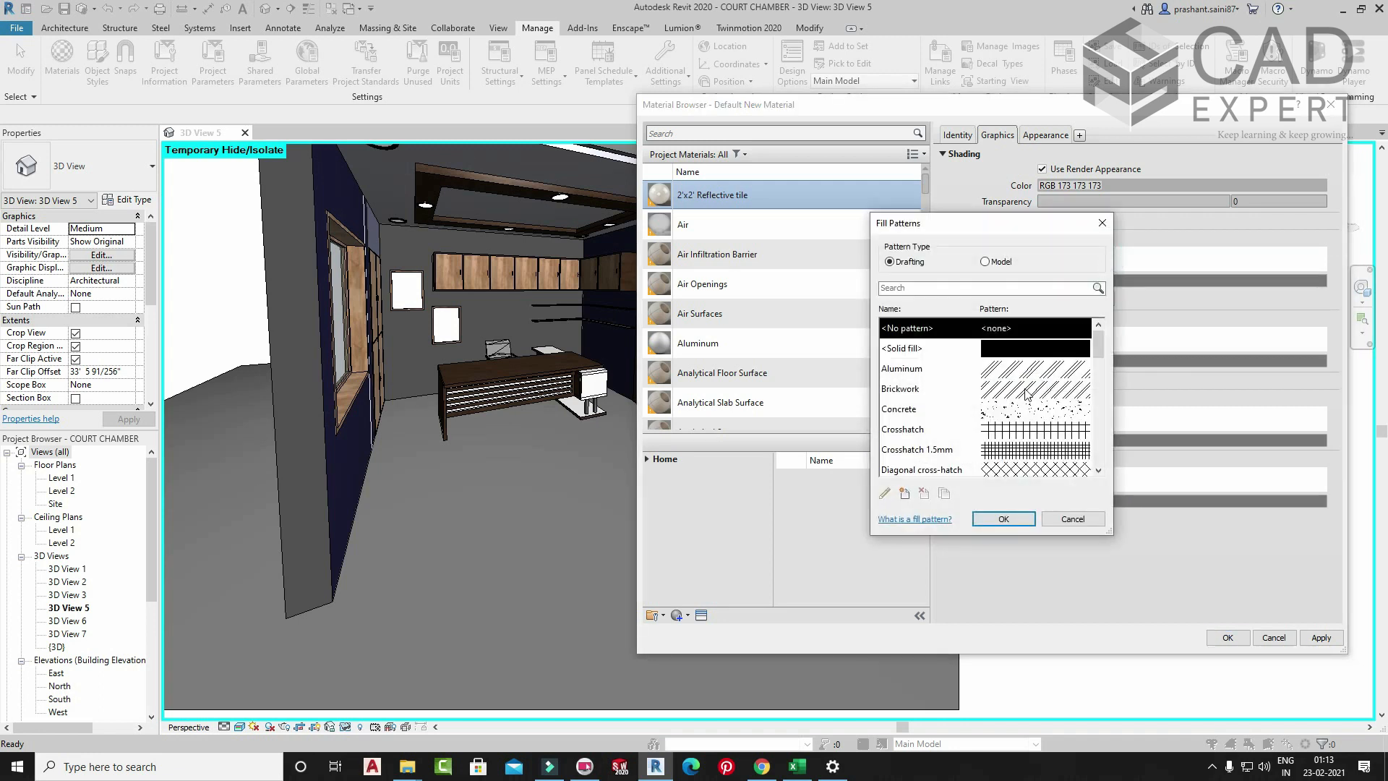
{"action": "left_click", "coordinate": [1025, 409]}
{"action": "left_click", "coordinate": [1009, 517]}
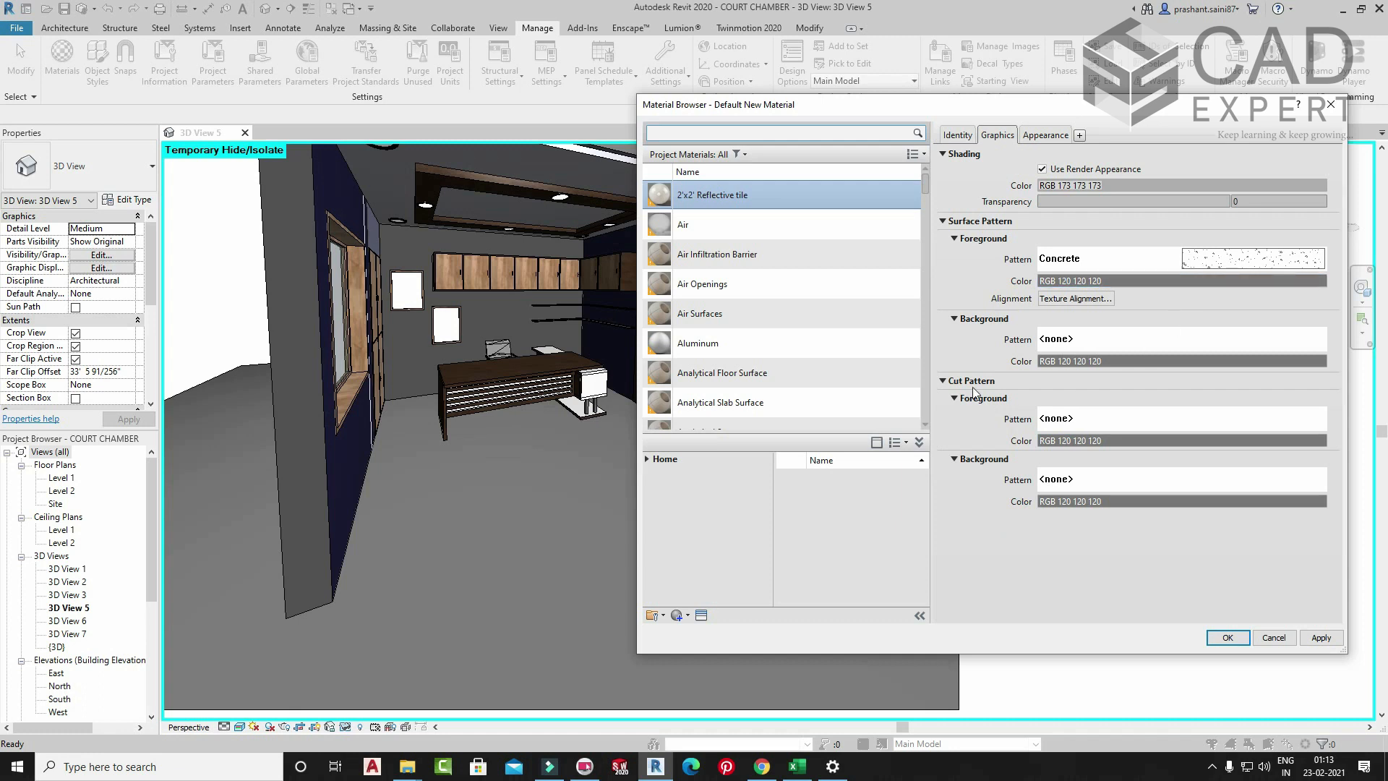
- Set the tile material's cut foreground pattern to Diagonal cross-hatch and accept the material changes
{"action": "left_click", "coordinate": [944, 381]}
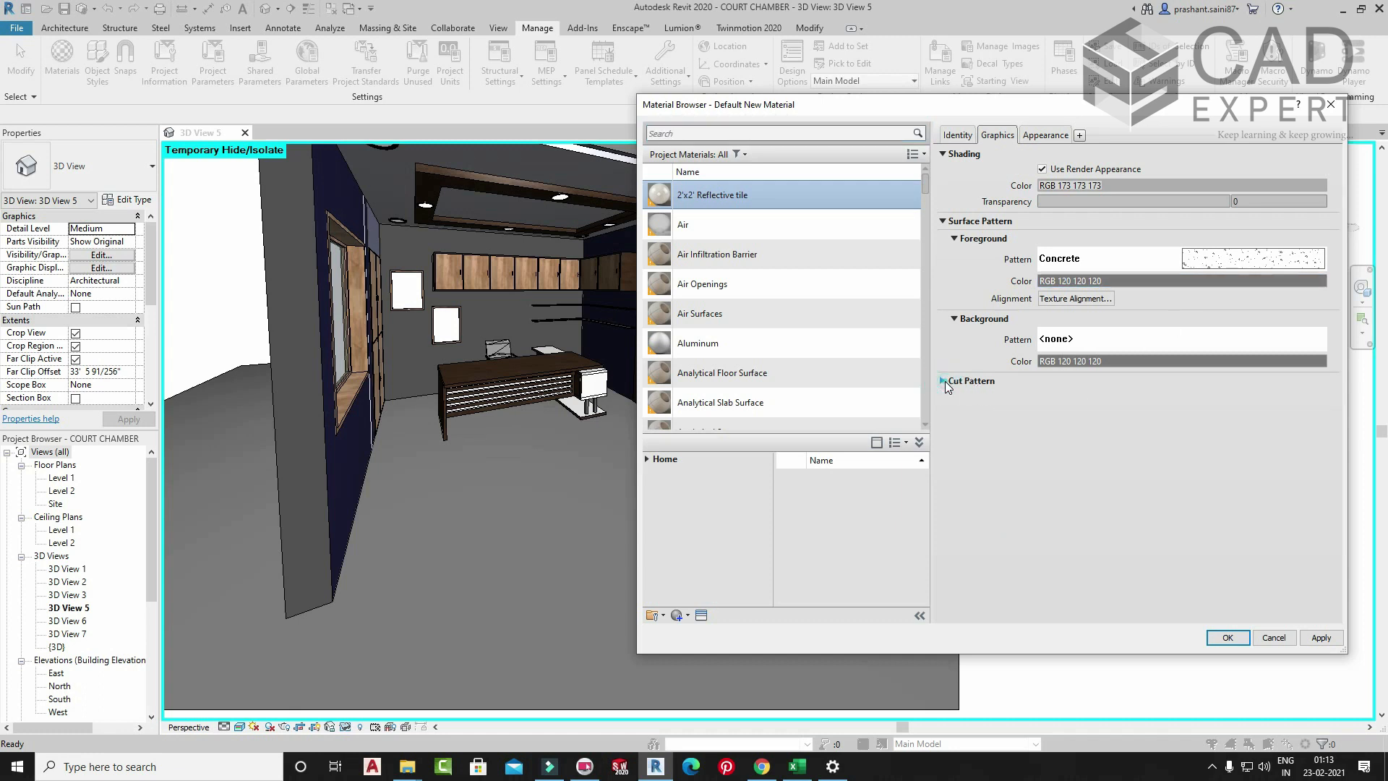
{"action": "left_click", "coordinate": [944, 381]}
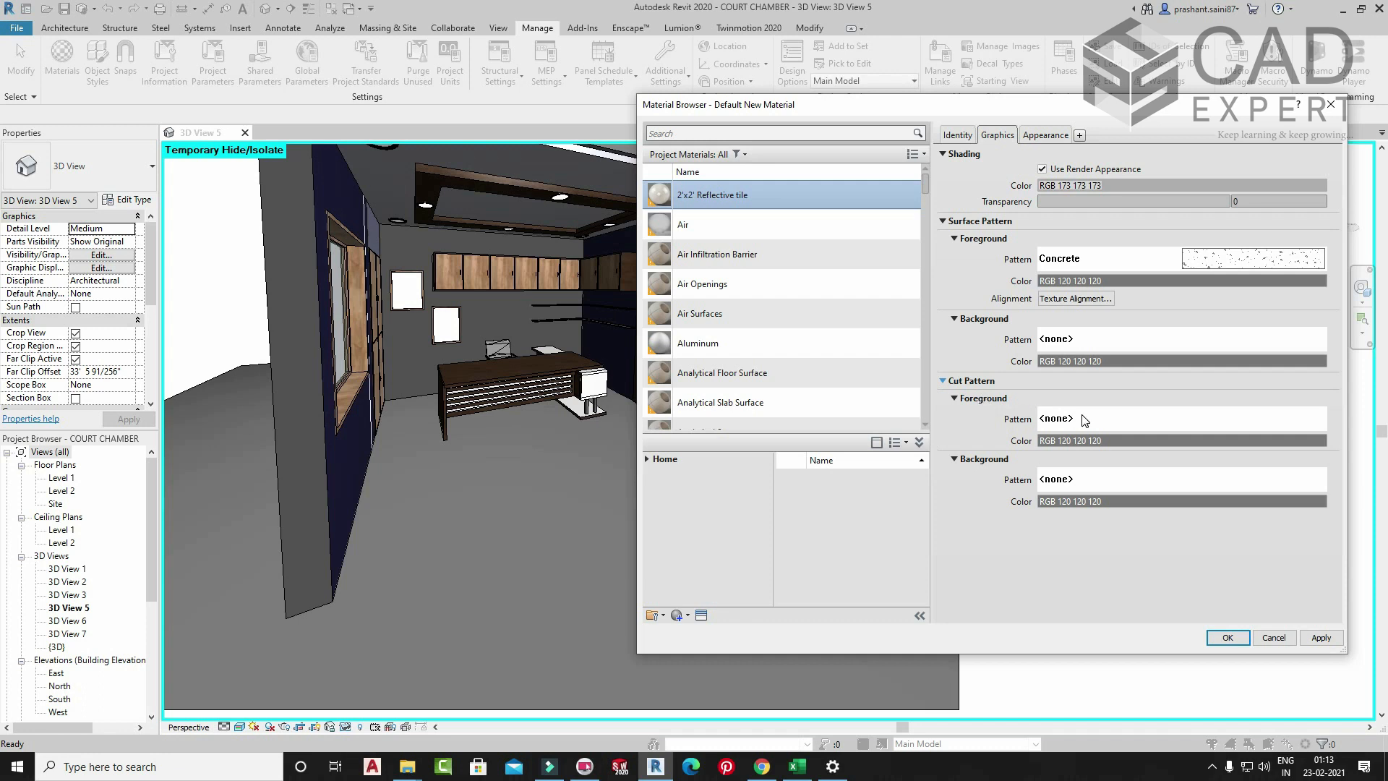
{"action": "left_click", "coordinate": [955, 399]}
{"action": "left_click", "coordinate": [952, 396]}
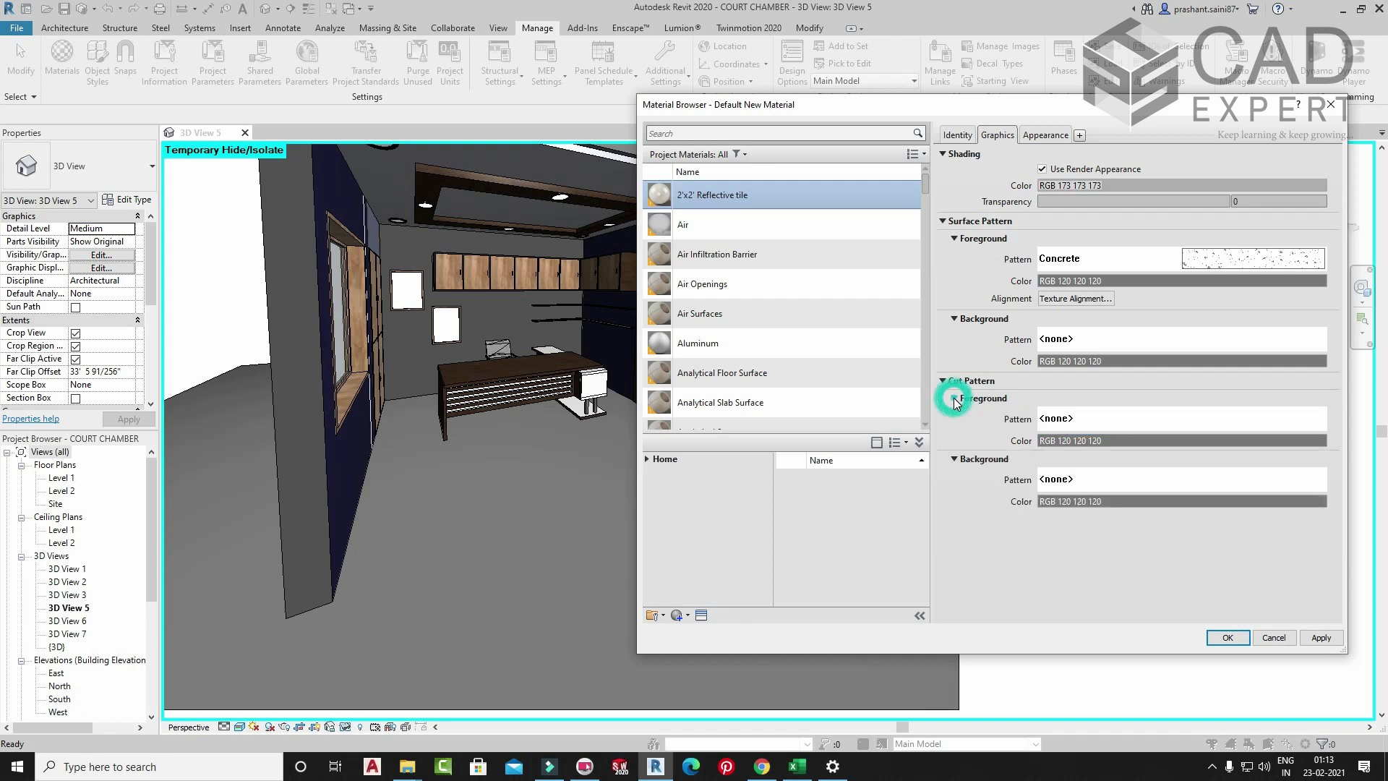
{"action": "left_click", "coordinate": [1106, 419]}
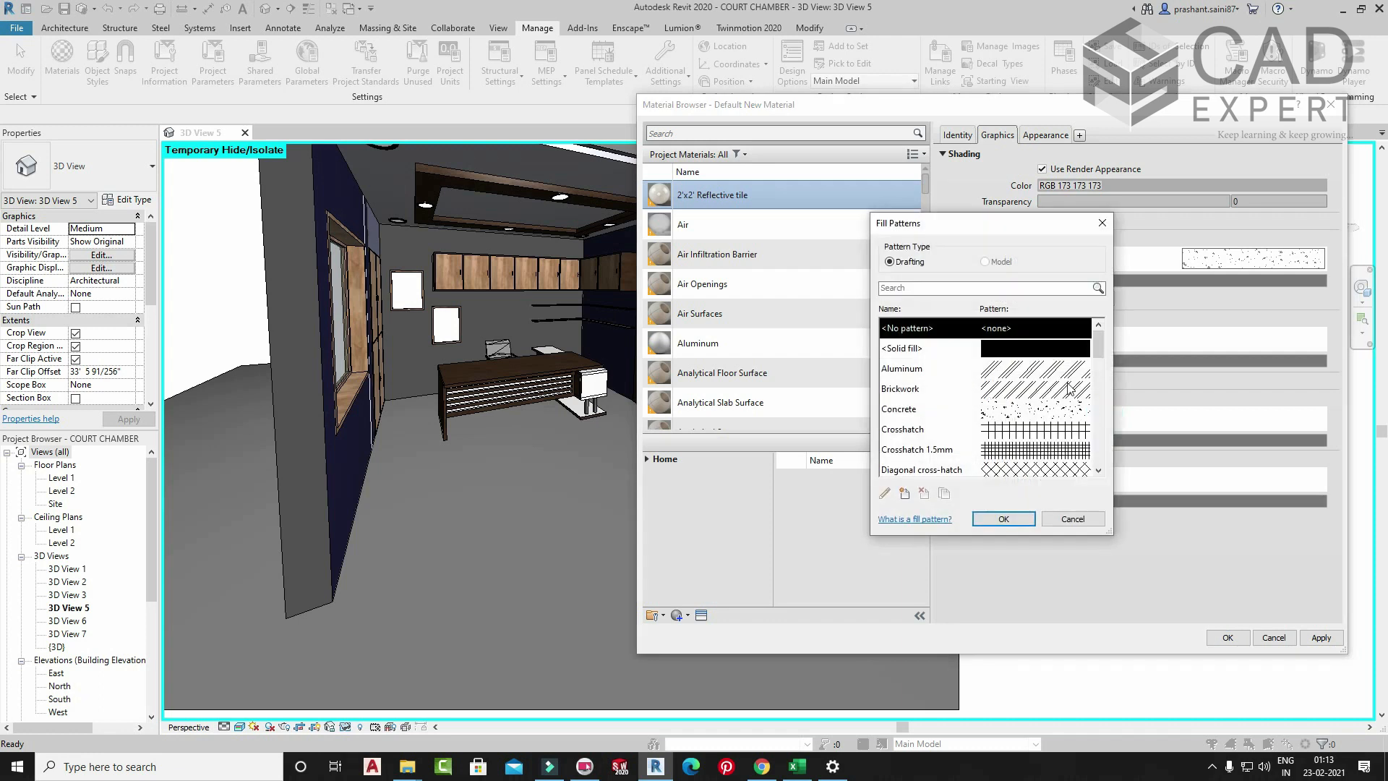
{"action": "left_click", "coordinate": [1041, 467]}
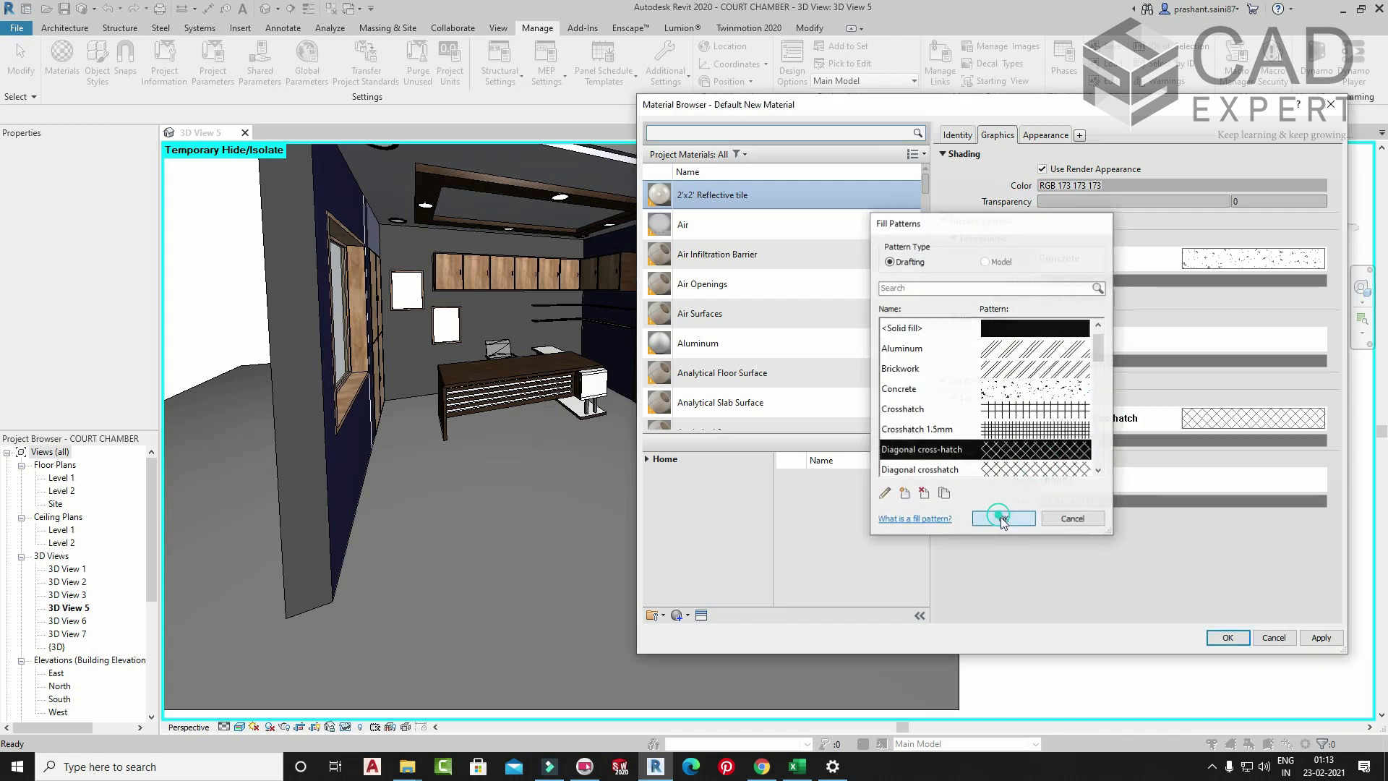
{"action": "left_click", "coordinate": [1001, 515]}
{"action": "left_click", "coordinate": [1227, 637]}
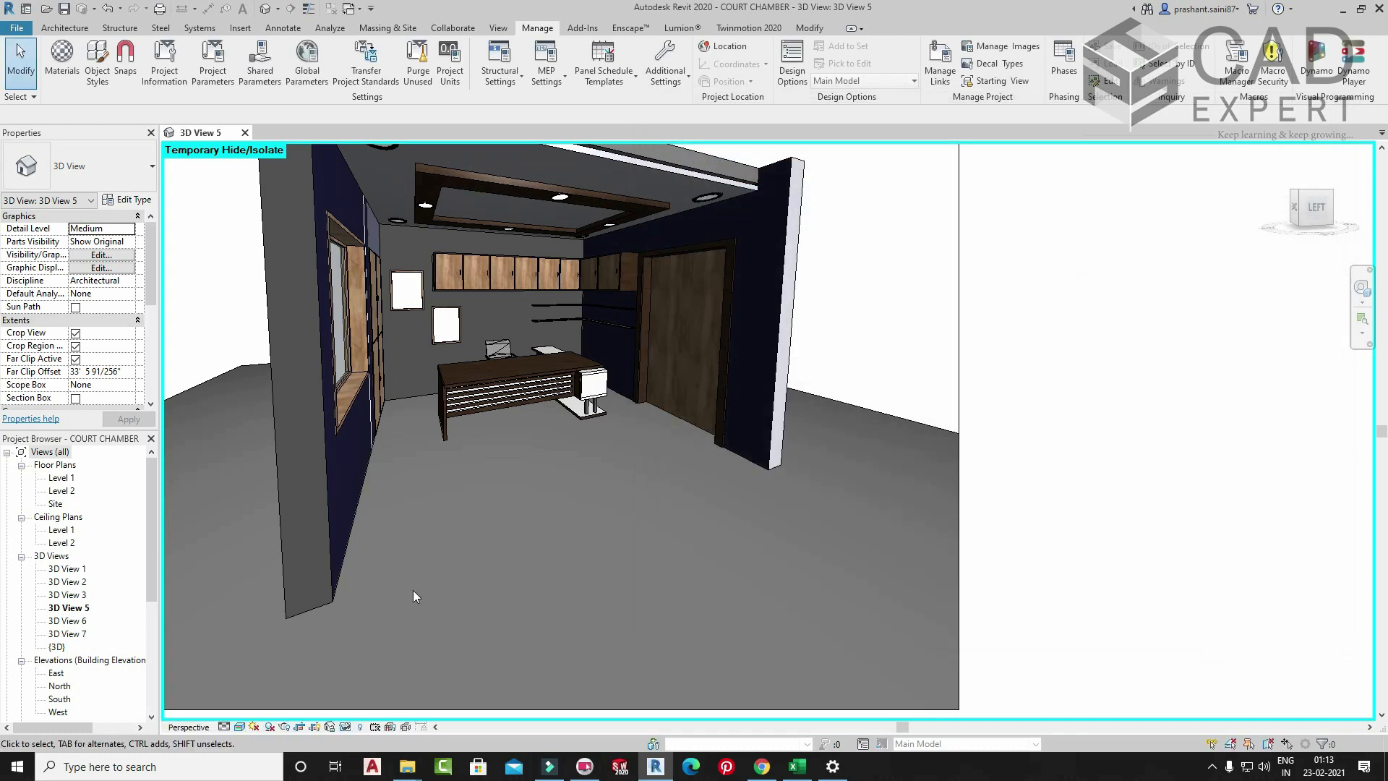
- Display 3D View 5 in the Wireframe visual style
{"action": "left_click", "coordinate": [240, 726]}
{"action": "left_click", "coordinate": [253, 640]}
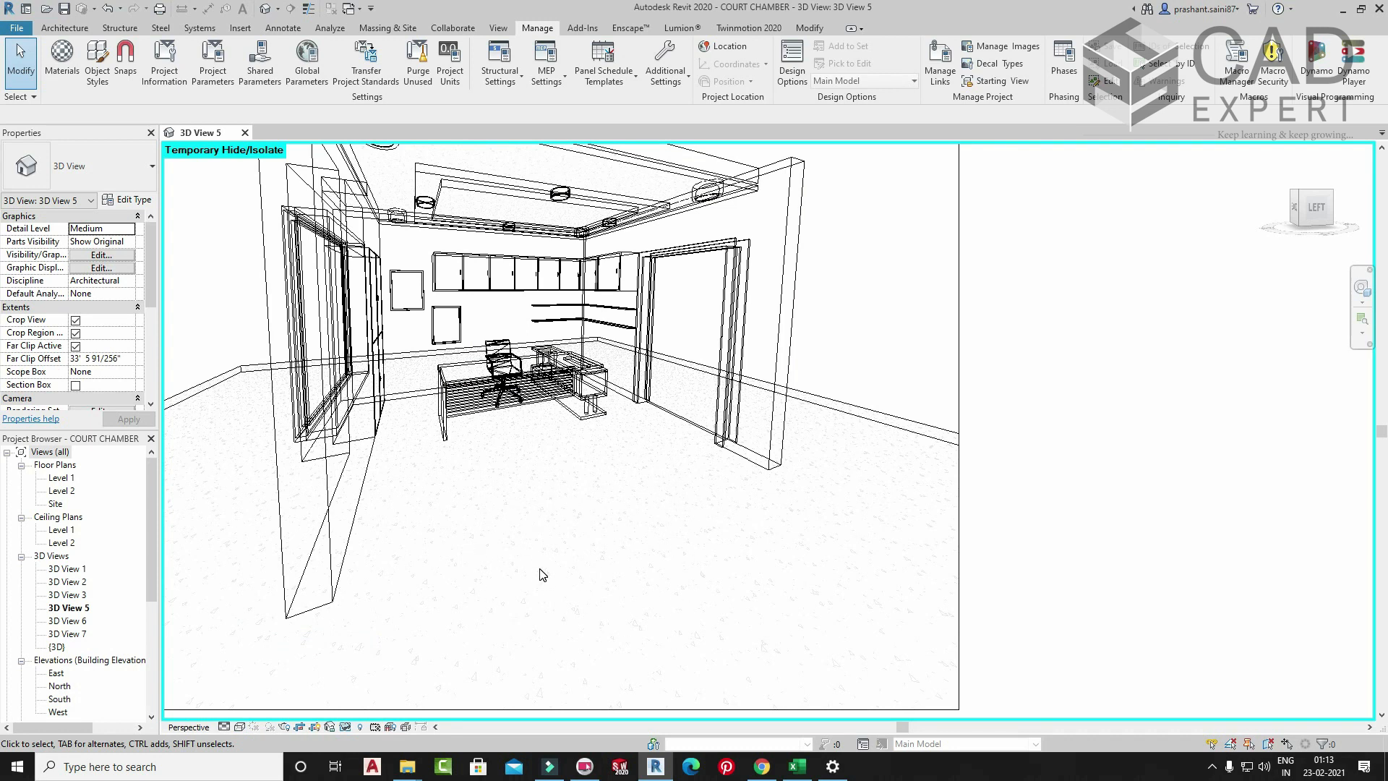
- Open the Level 1 floor plan, dismiss the save reminder and open Section 1 from its section marker
{"action": "double_click", "coordinate": [58, 481]}
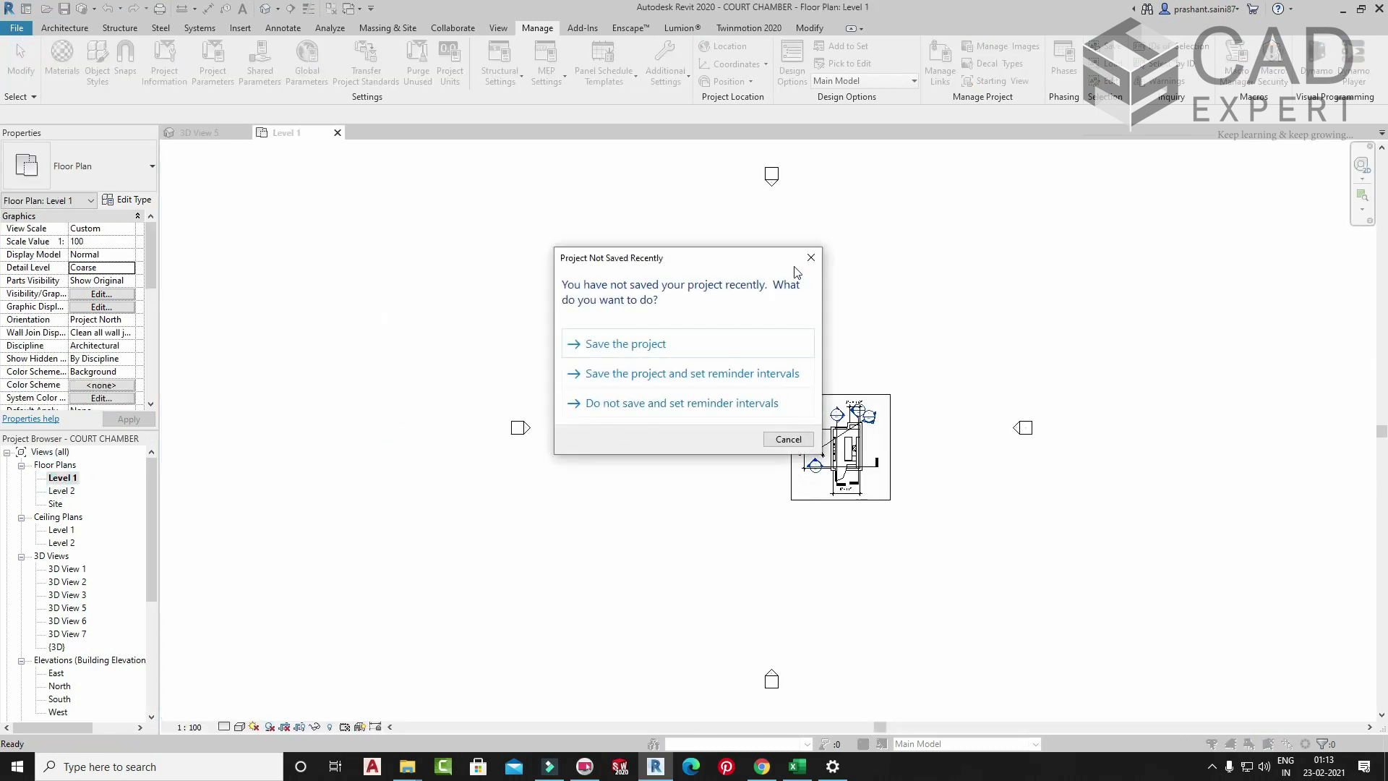
{"action": "left_click", "coordinate": [811, 258]}
{"action": "scroll", "coordinate": [863, 429], "scroll_direction": "up", "scroll_amount": 6}
{"action": "double_click", "coordinate": [746, 367]}
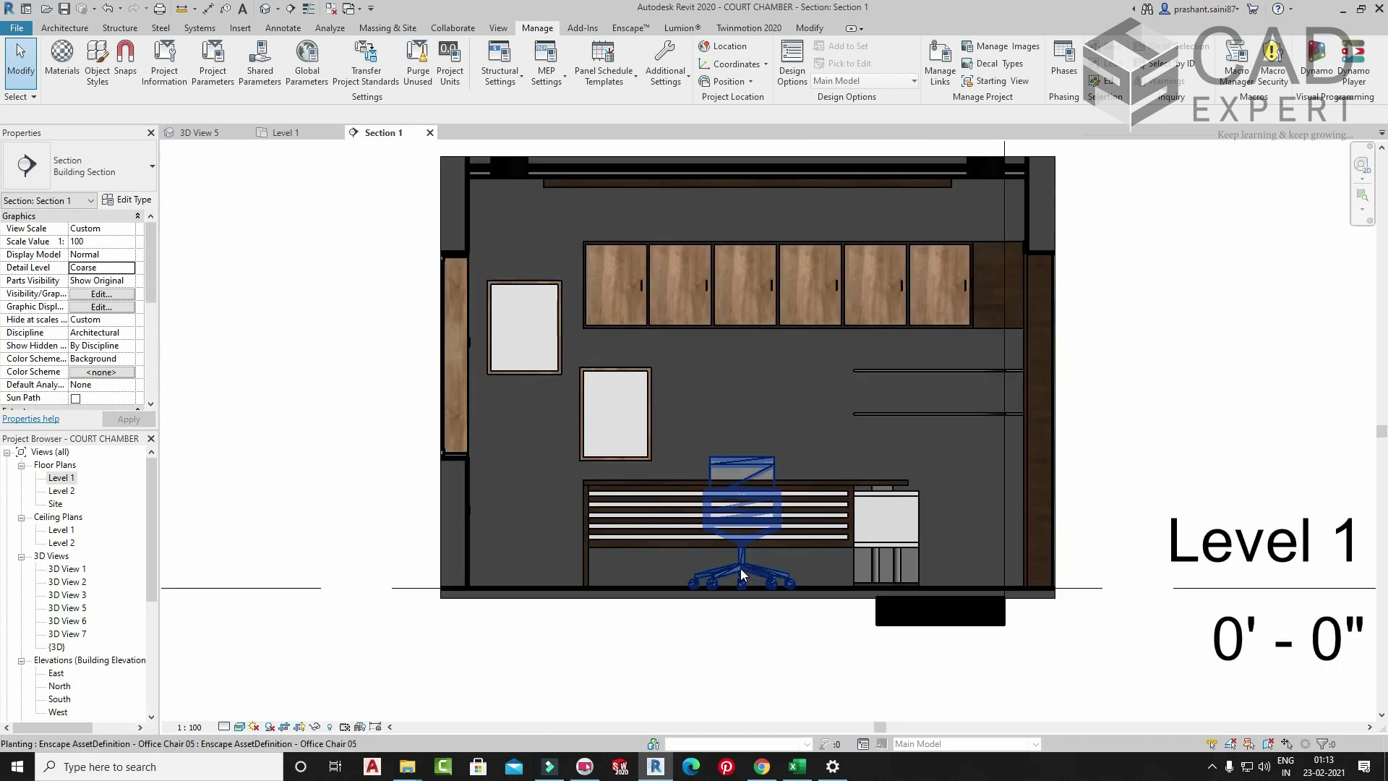
- Display Section 1 in the Wireframe visual style and inspect the floor's cut
{"action": "left_click", "coordinate": [239, 727]}
{"action": "left_click", "coordinate": [269, 639]}
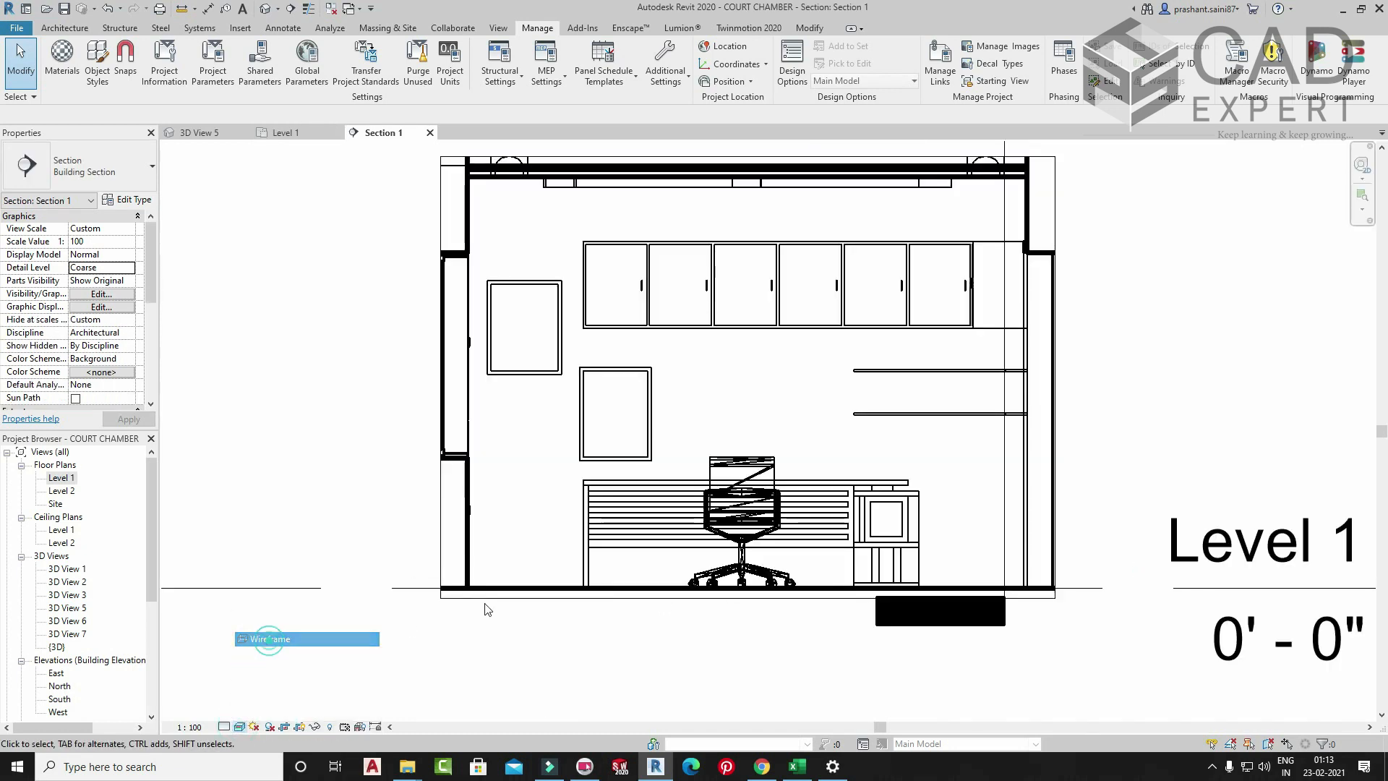
{"action": "scroll", "coordinate": [487, 609], "scroll_direction": "up", "scroll_amount": 5}
{"action": "scroll", "coordinate": [636, 520], "scroll_direction": "down", "scroll_amount": 6}
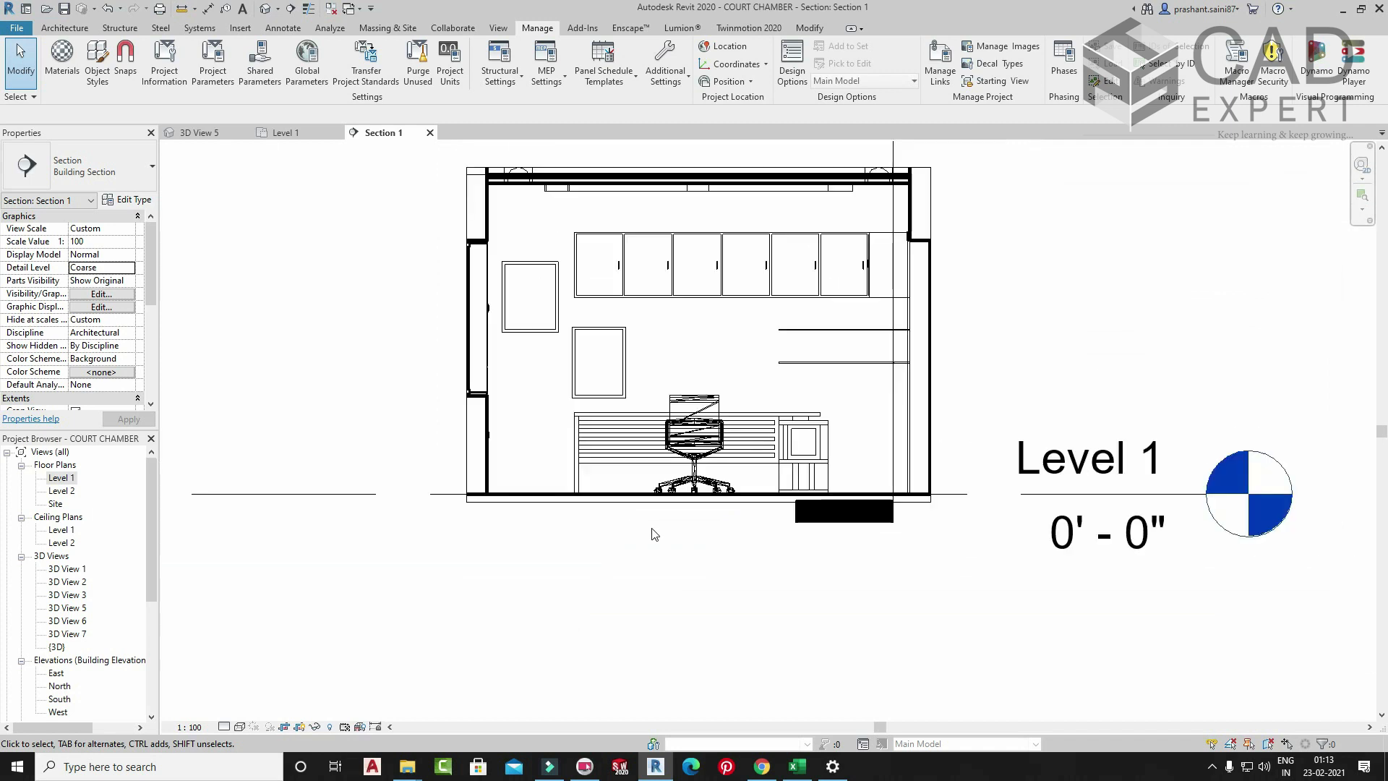
{"action": "scroll", "coordinate": [654, 534], "scroll_direction": "up", "scroll_amount": 8}
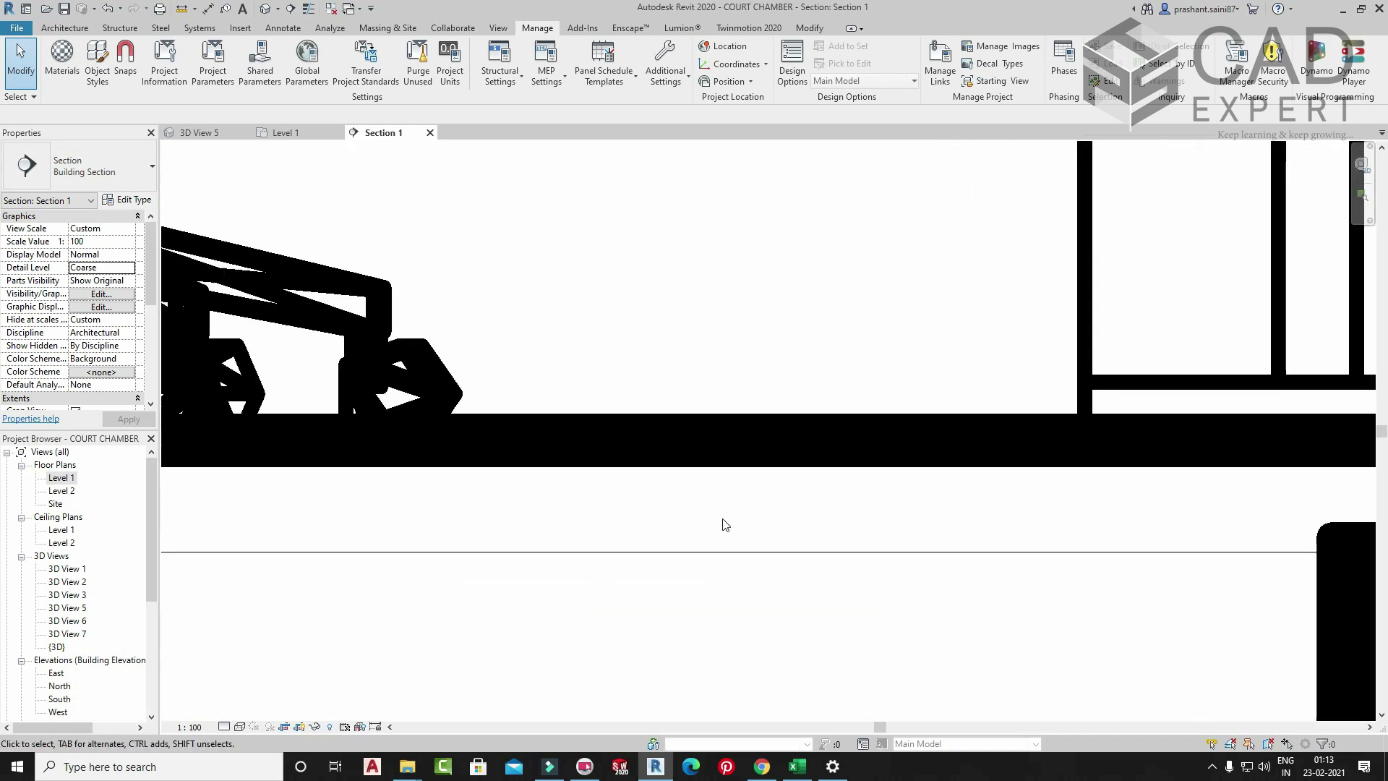
{"action": "scroll", "coordinate": [737, 512], "scroll_direction": "up", "scroll_amount": 3}
{"action": "scroll", "coordinate": [737, 560], "scroll_direction": "down", "scroll_amount": 10}
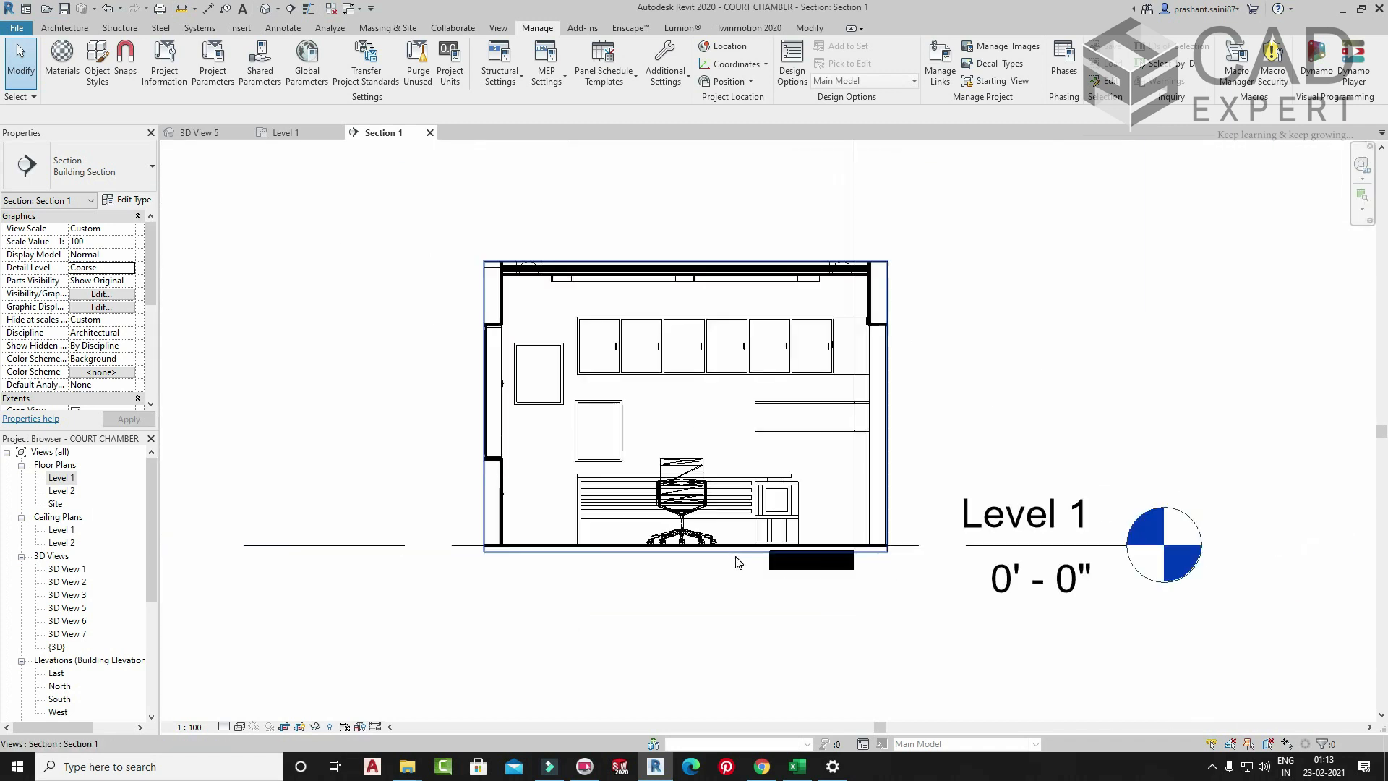
- Draw a new section line across the floor slab, above the room's walls in the Level 1 floor plan
{"action": "double_click", "coordinate": [61, 477]}
{"action": "scroll", "coordinate": [621, 250], "scroll_direction": "down", "scroll_amount": 2}
{"action": "scroll", "coordinate": [633, 254], "scroll_direction": "up", "scroll_amount": 3}
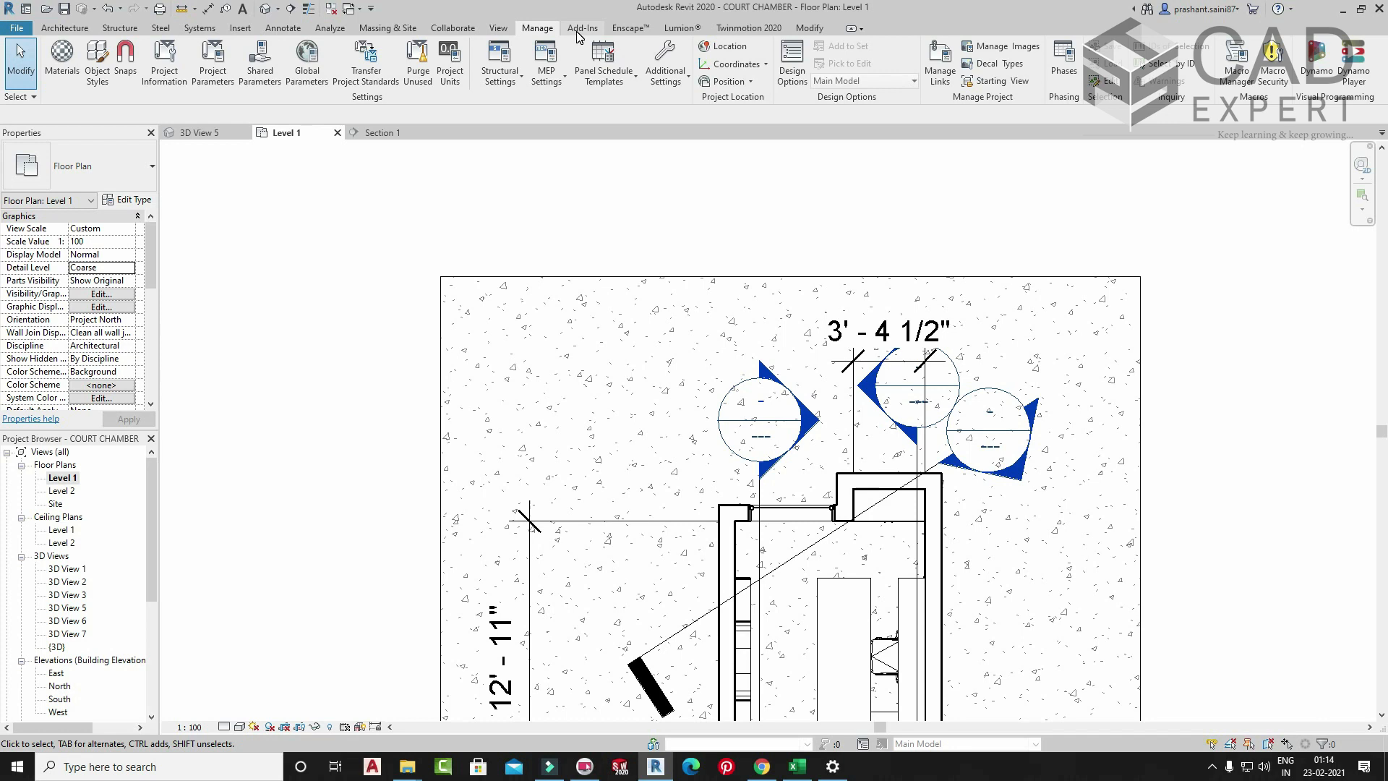
{"action": "left_click", "coordinate": [498, 27]}
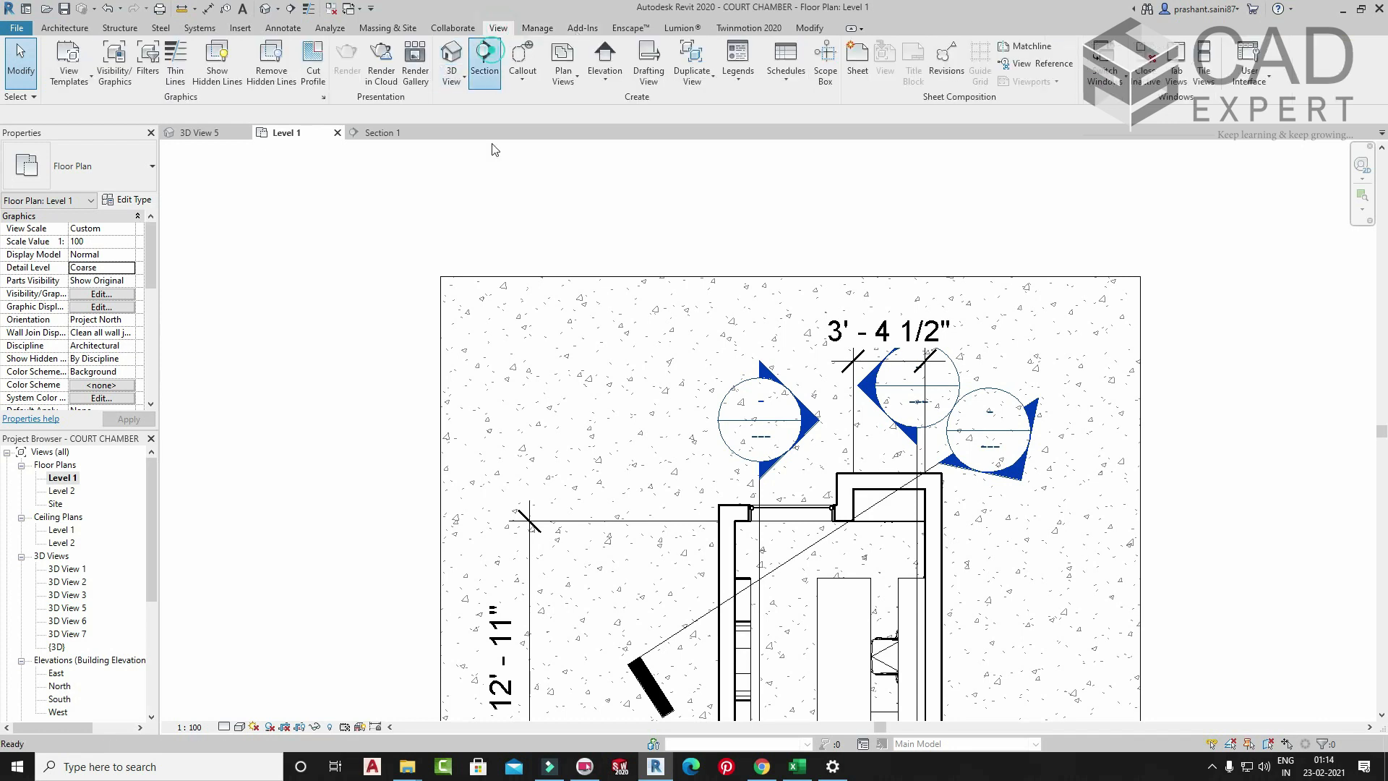
{"action": "left_click", "coordinate": [254, 355]}
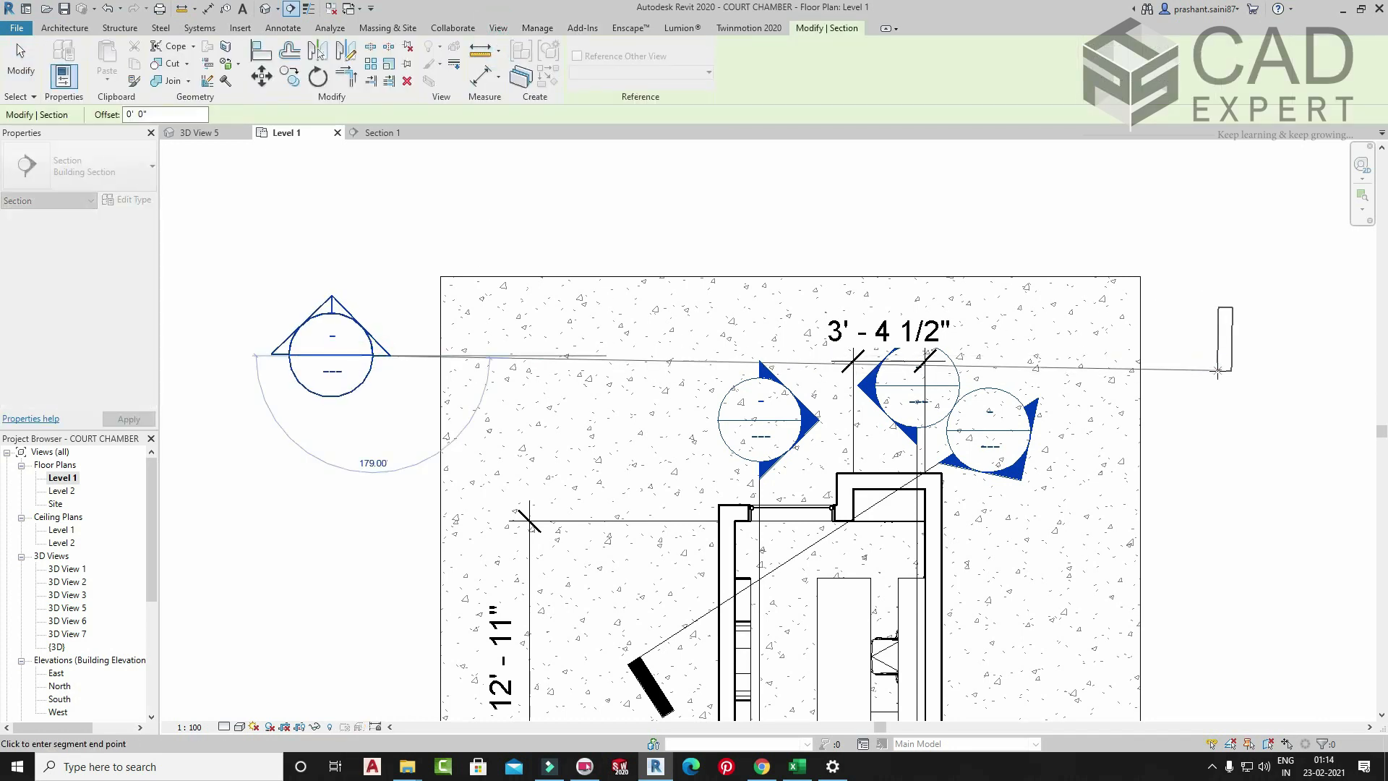
{"action": "left_click", "coordinate": [1217, 371]}
{"action": "key", "text": "Escape"}
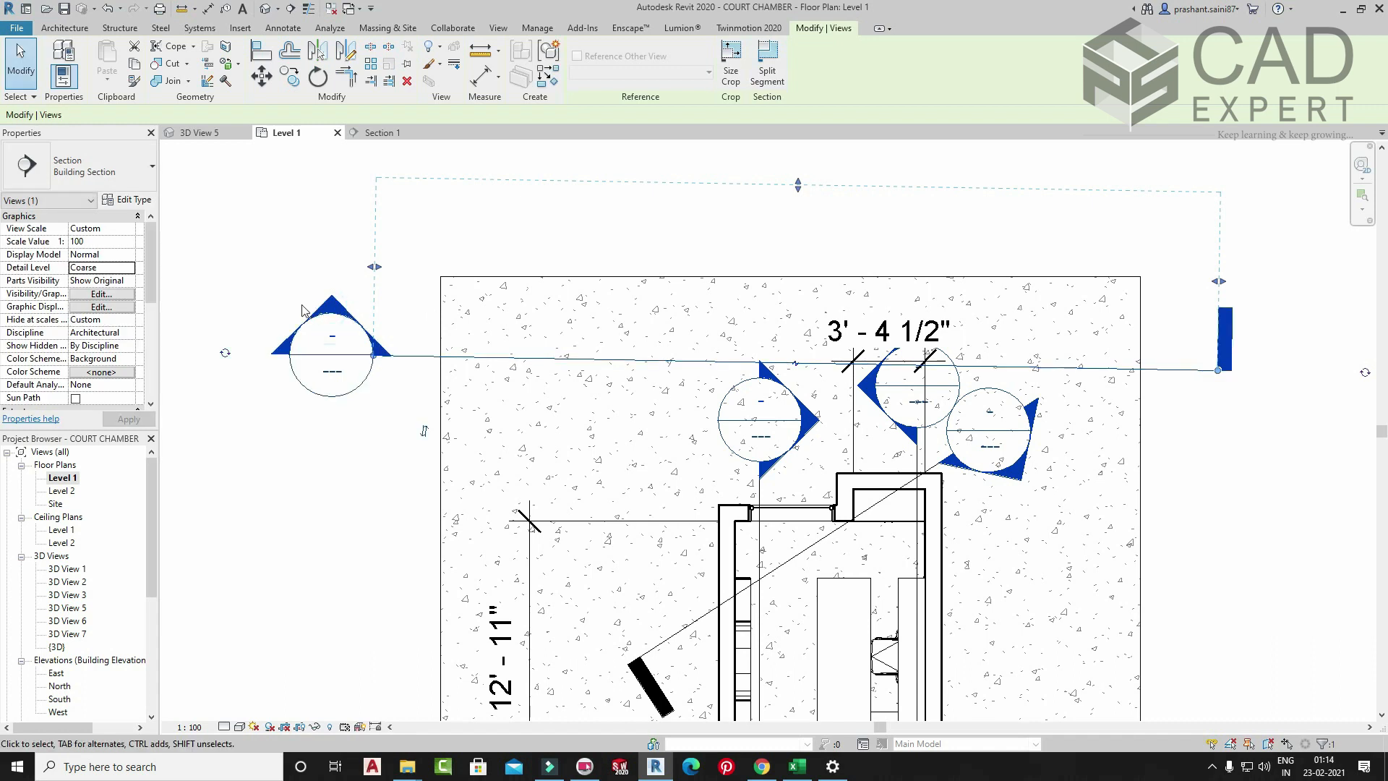
- Open the new section view, set its detail level to Medium and inspect the floor's cut
{"action": "double_click", "coordinate": [304, 312]}
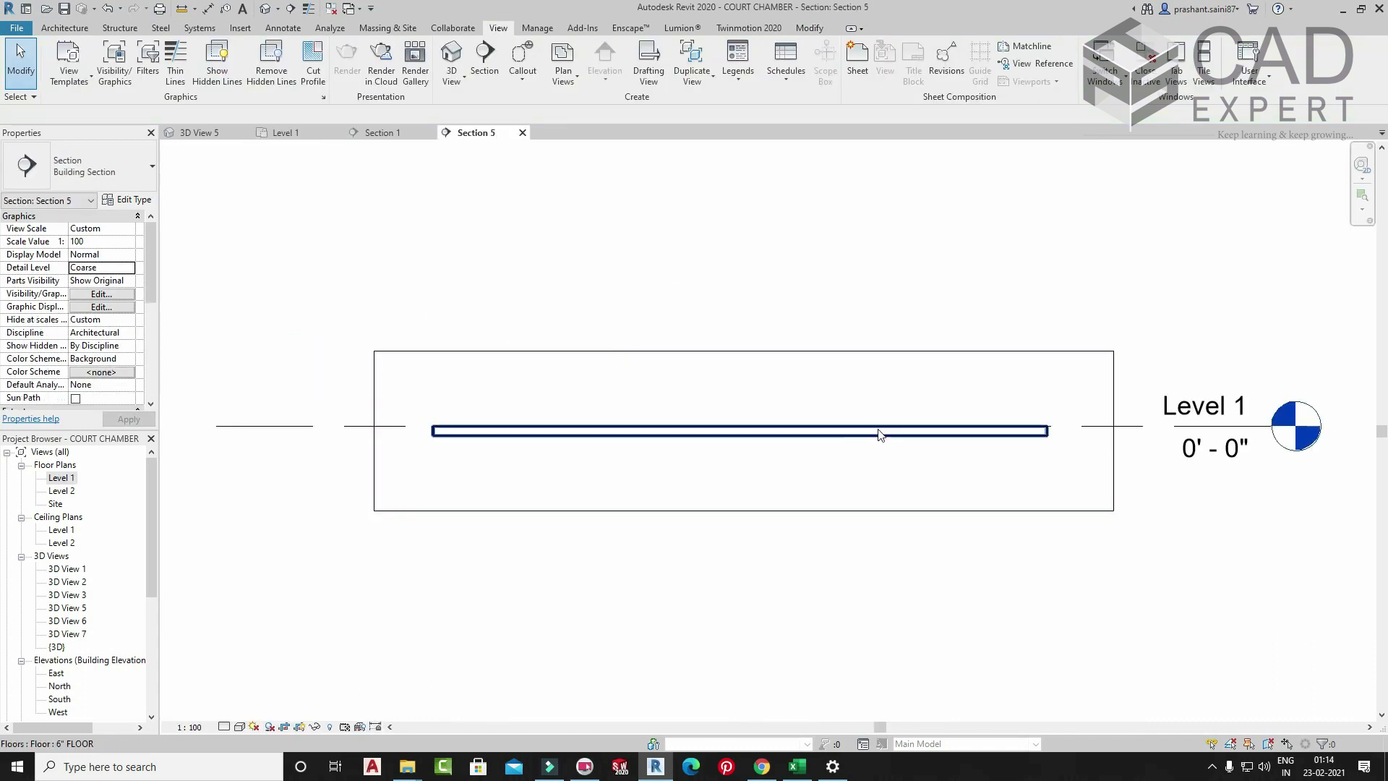
{"action": "left_click", "coordinate": [239, 726]}
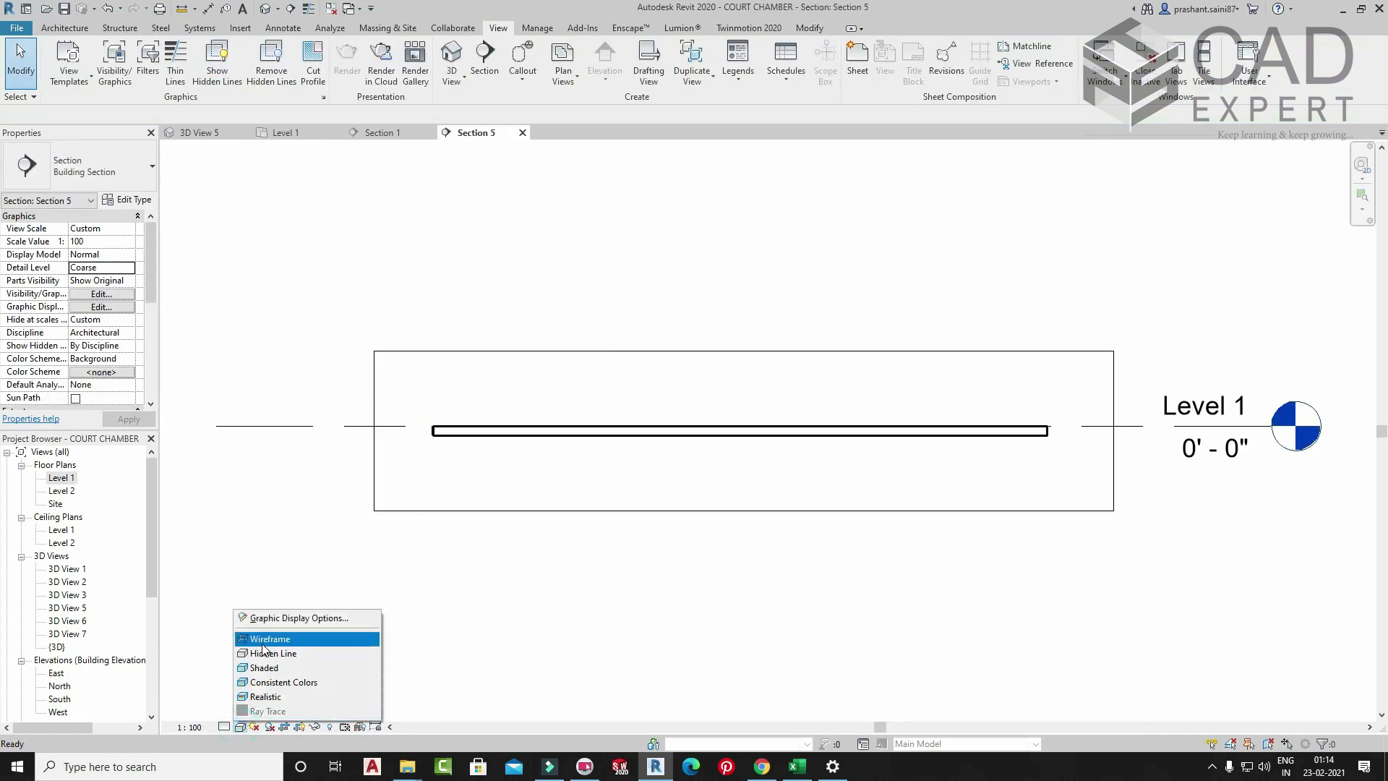
{"action": "left_click", "coordinate": [224, 726]}
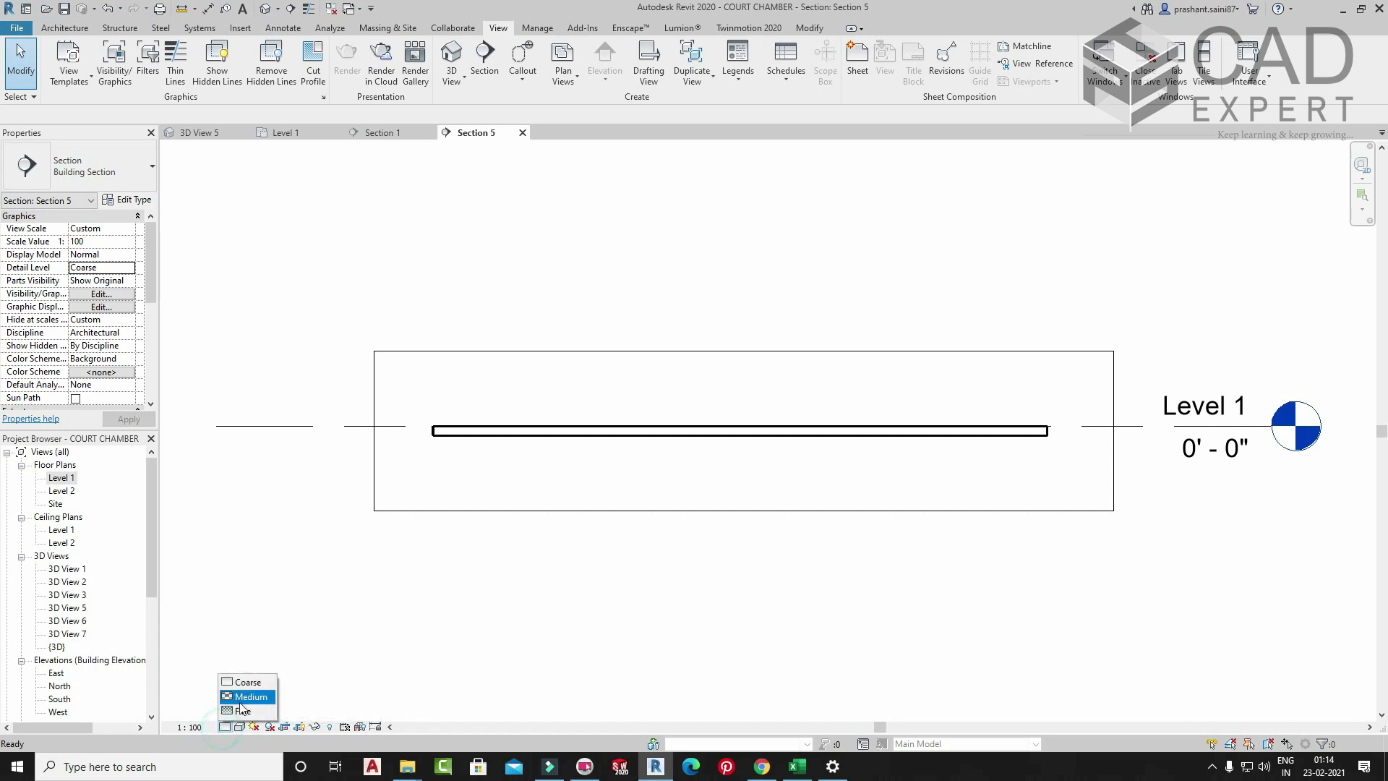
{"action": "left_click", "coordinate": [240, 698]}
{"action": "scroll", "coordinate": [605, 442], "scroll_direction": "up", "scroll_amount": 5}
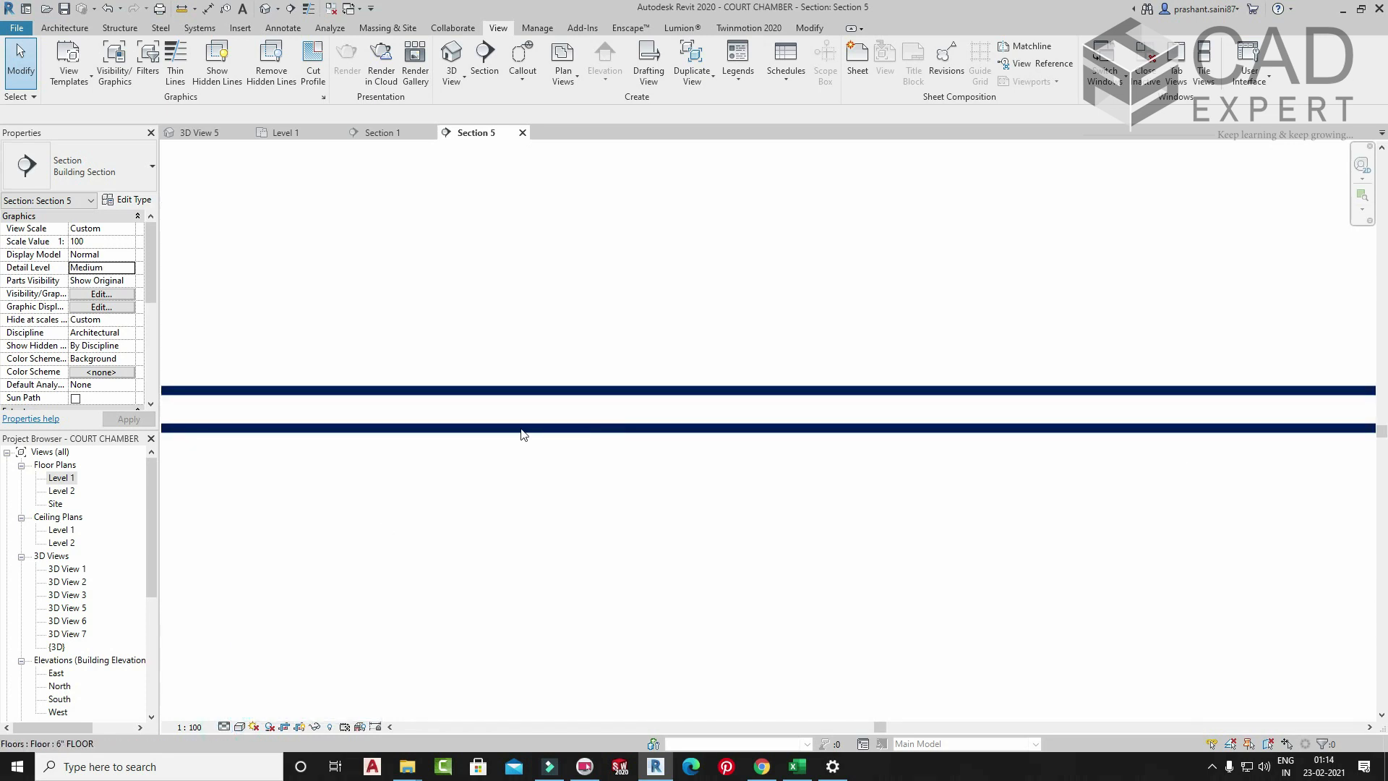
{"action": "scroll", "coordinate": [781, 420], "scroll_direction": "down", "scroll_amount": 4}
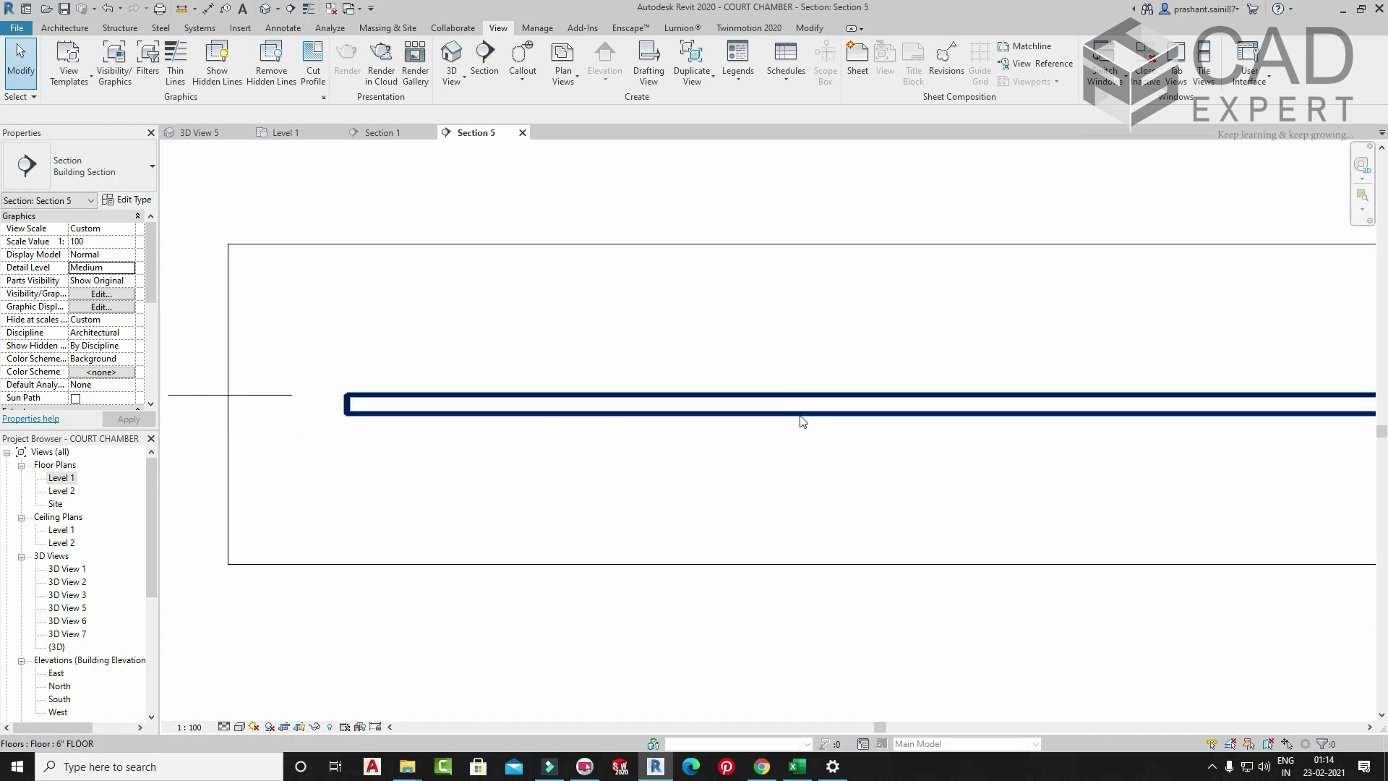
- Set the 2'x2' Reflective tile material's foreground cut pattern to Concrete and apply it to the floor section
{"action": "scroll", "coordinate": [801, 422], "scroll_direction": "down", "scroll_amount": 5}
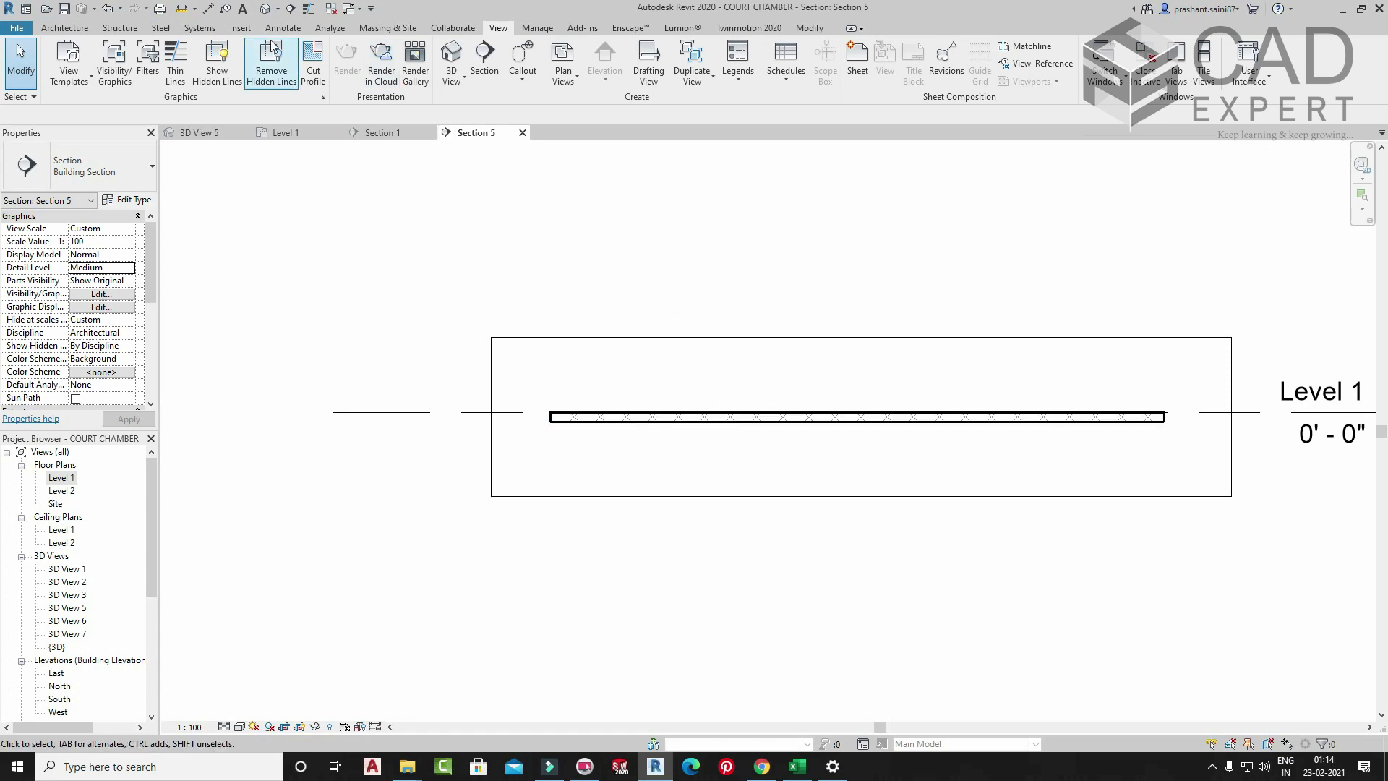
{"action": "scroll", "coordinate": [799, 423], "scroll_direction": "up", "scroll_amount": 2}
{"action": "middle_click_drag", "start_coordinate": [880, 409], "coordinate": [593, 434]}
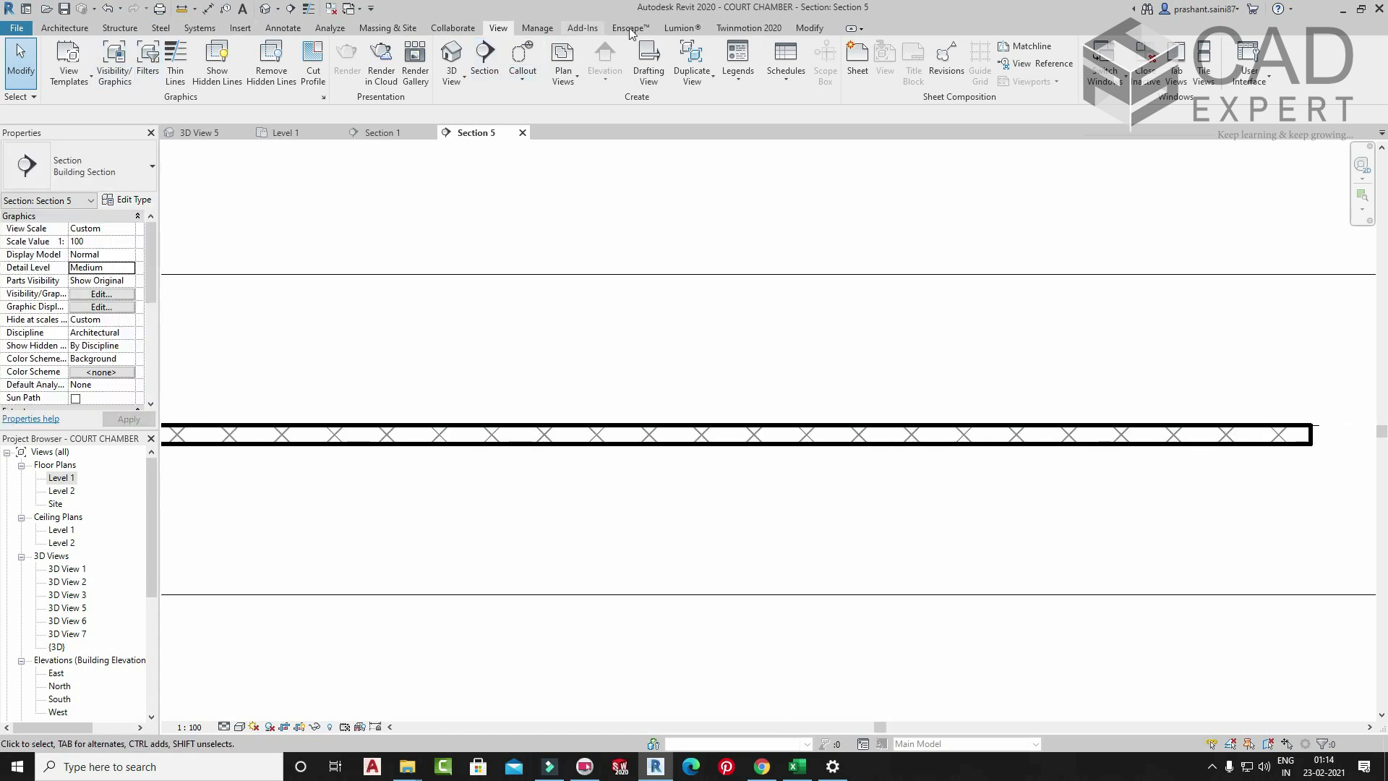
{"action": "left_click", "coordinate": [532, 28]}
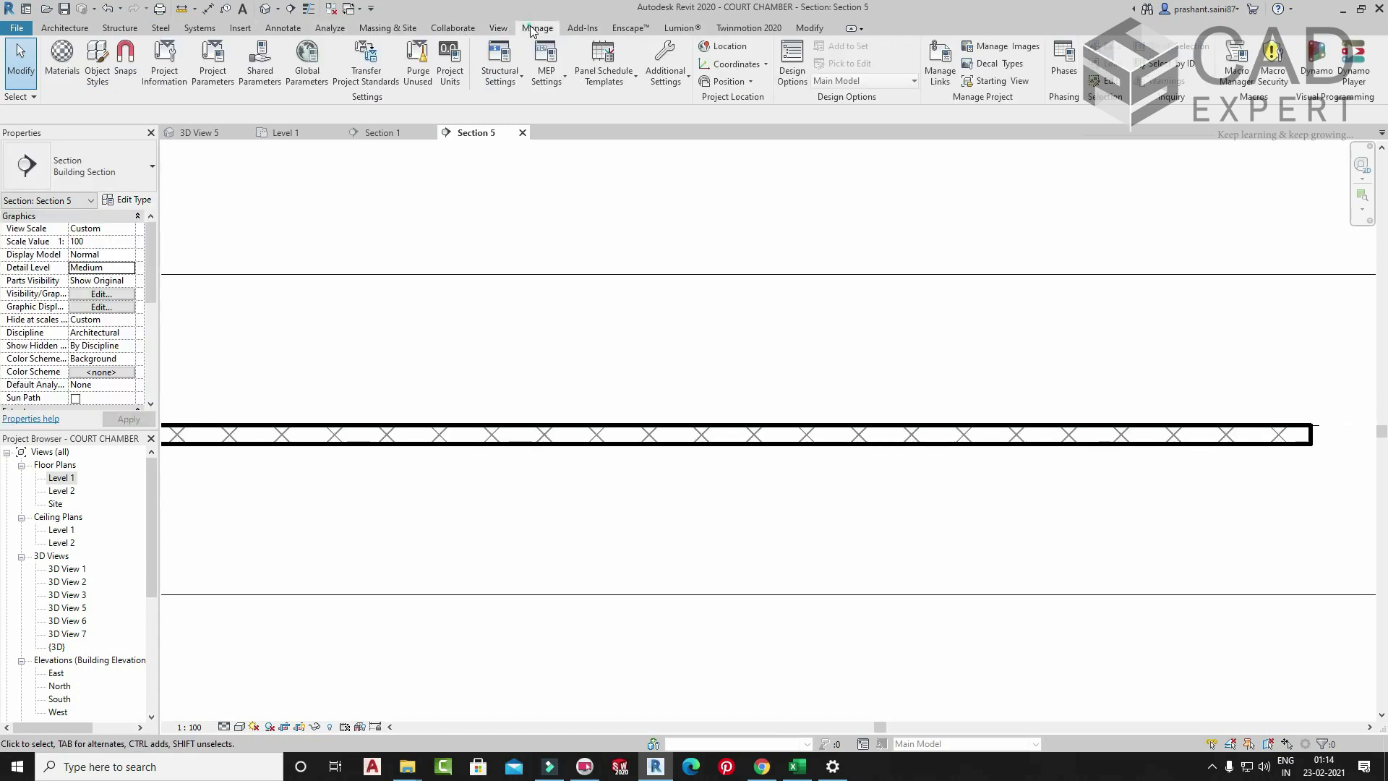
{"action": "left_click", "coordinate": [62, 58]}
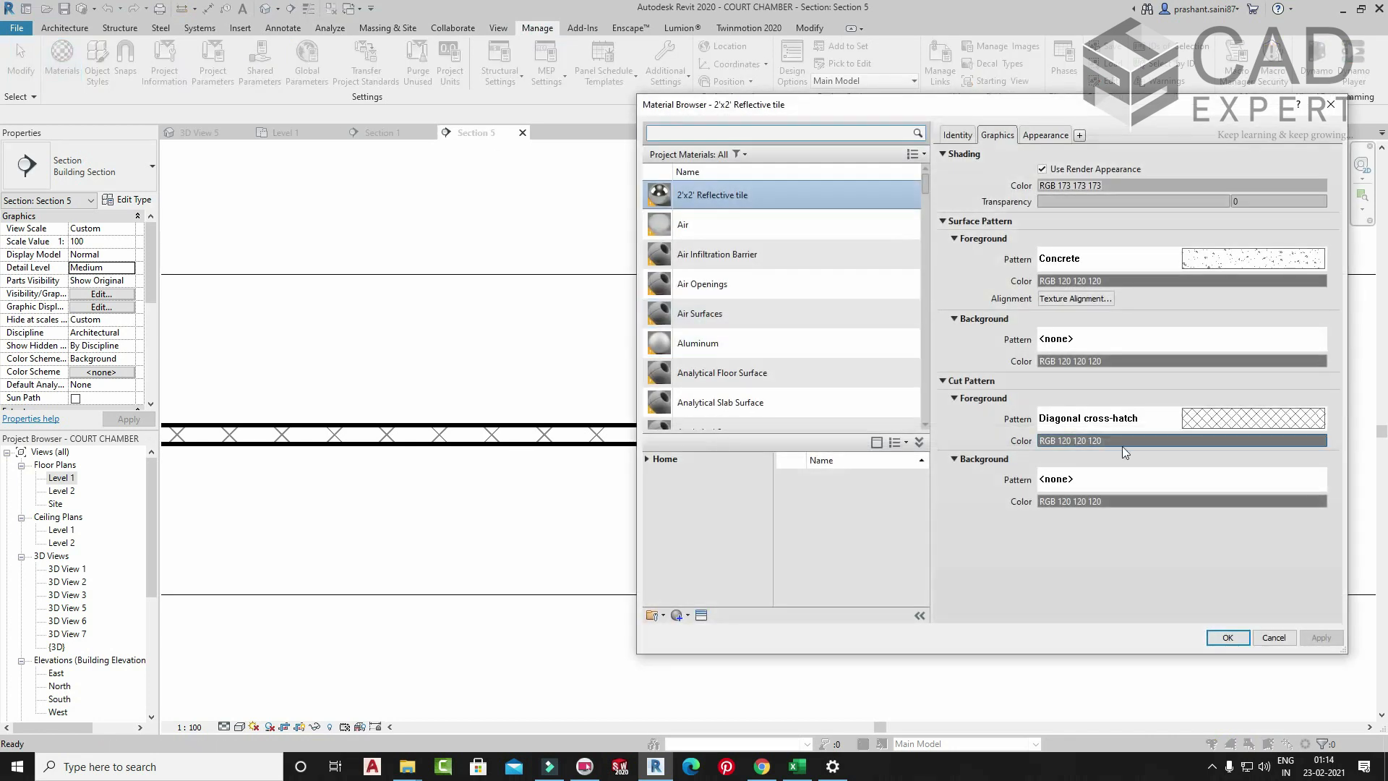
{"action": "left_click", "coordinate": [1208, 420]}
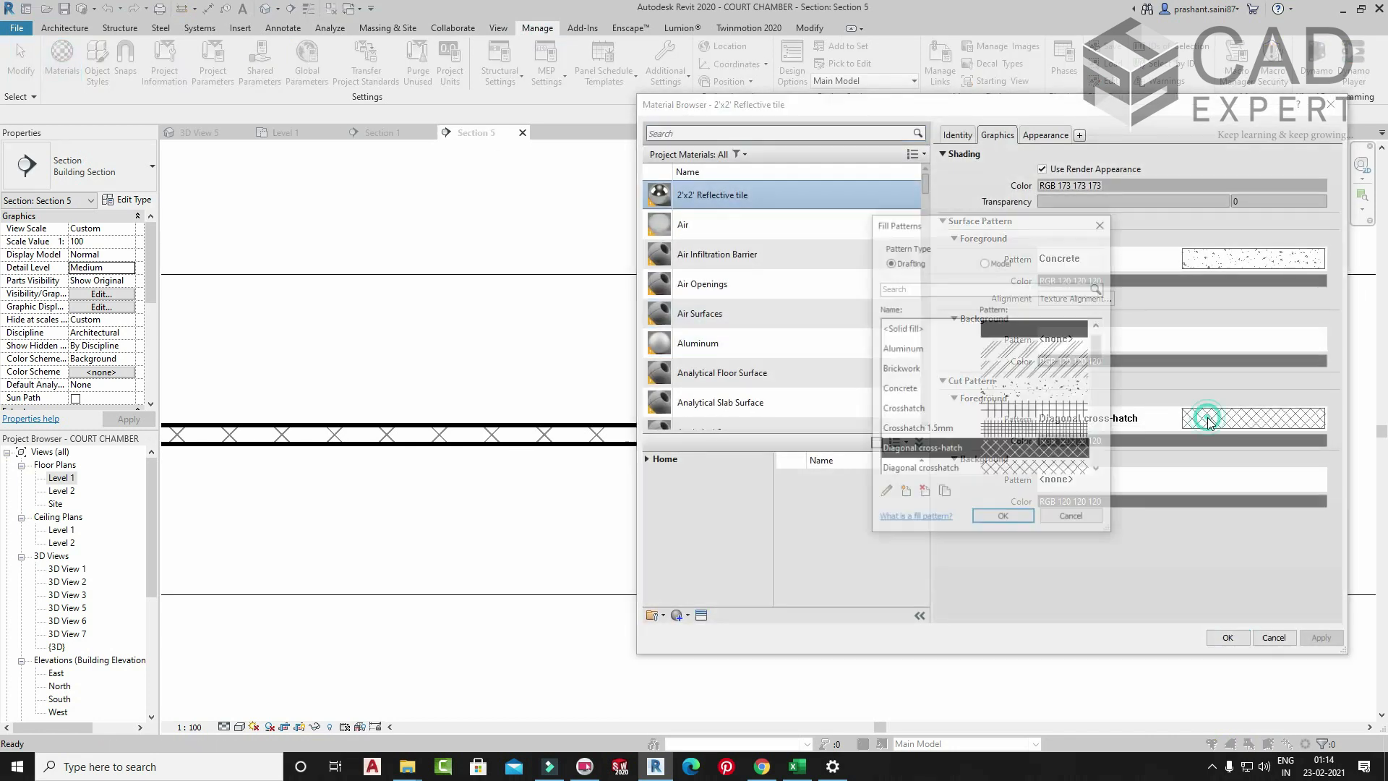
{"action": "left_click", "coordinate": [1019, 395]}
{"action": "left_click", "coordinate": [1003, 518]}
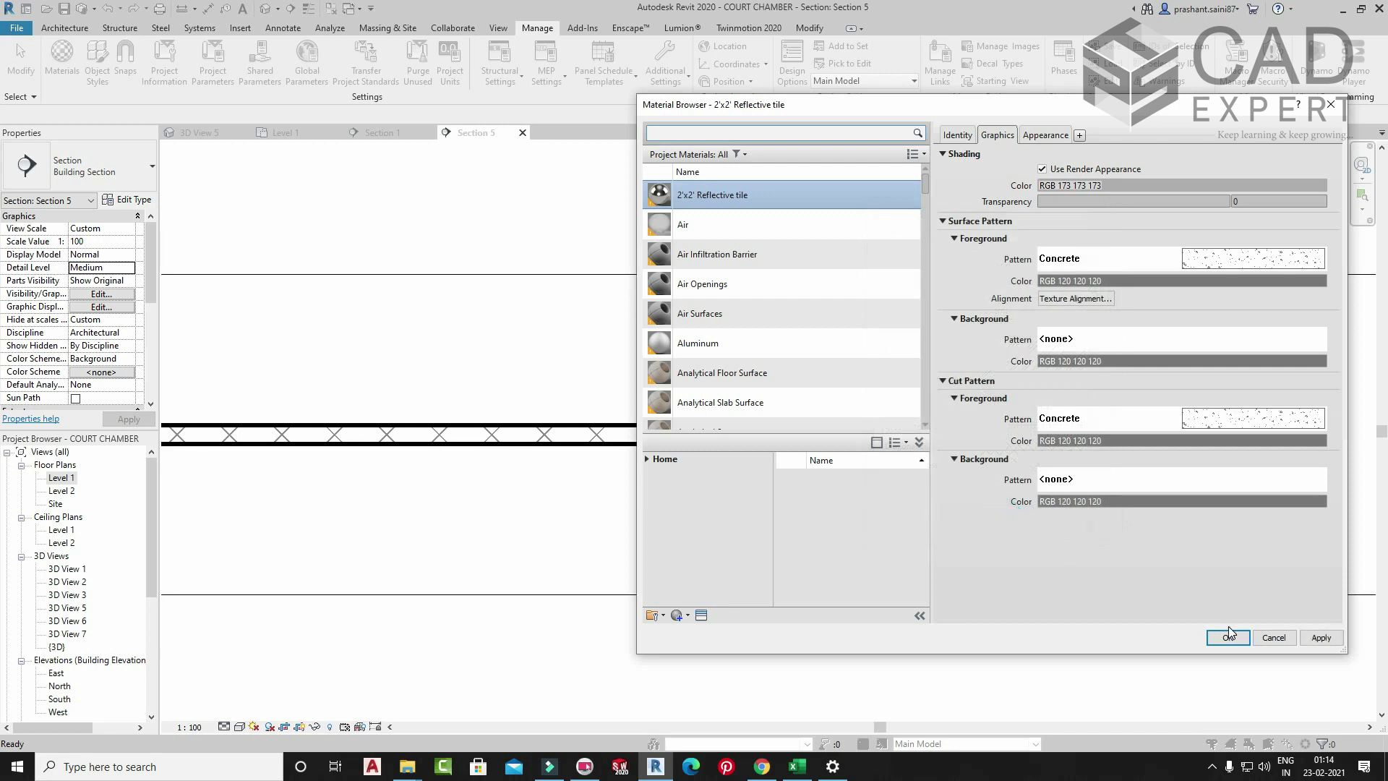
{"action": "left_click", "coordinate": [1228, 636]}
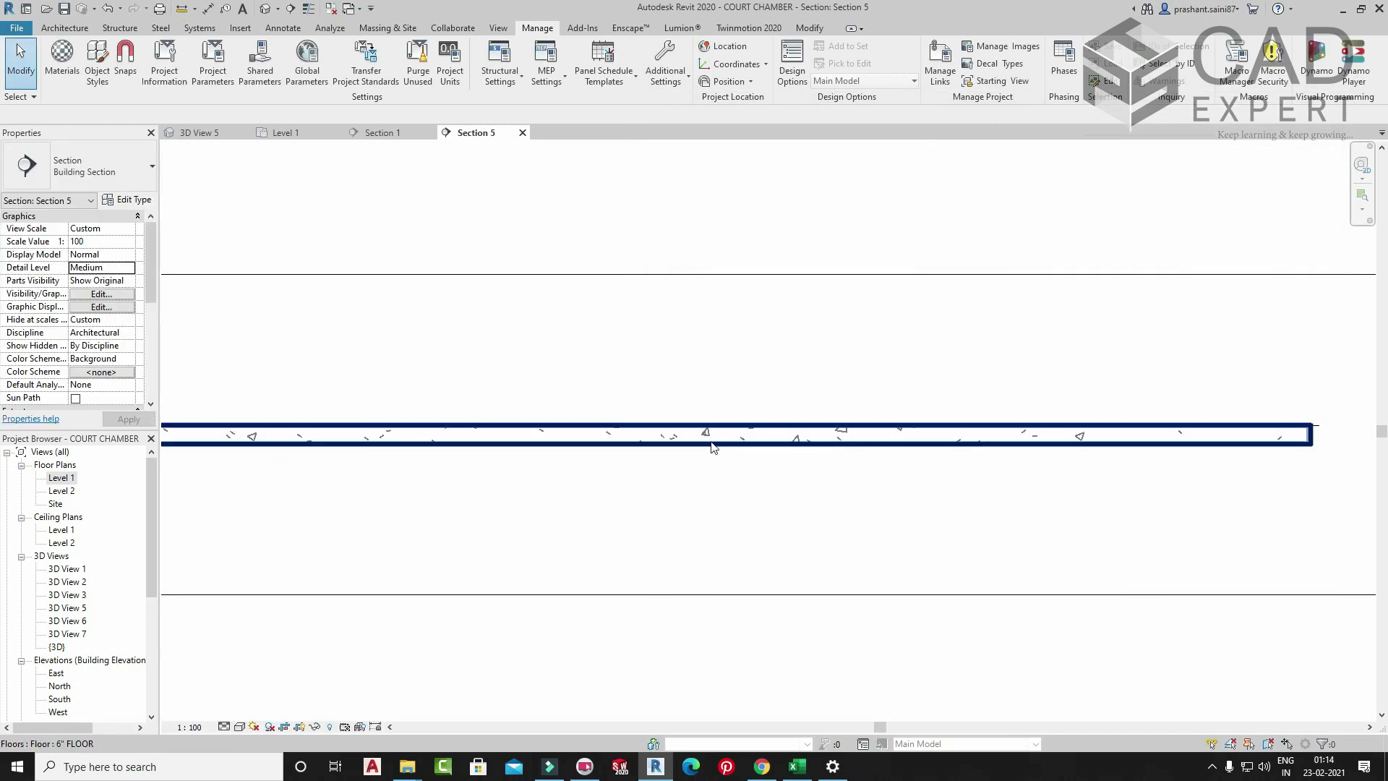
- Set the foreground cut pattern colour of 2'x2' Reflective tile to red, RGB 255 0 0, and inspect the floor's cut up close
{"action": "scroll", "coordinate": [712, 446], "scroll_direction": "down", "scroll_amount": 2}
{"action": "middle_click_drag", "start_coordinate": [780, 460], "coordinate": [656, 405]}
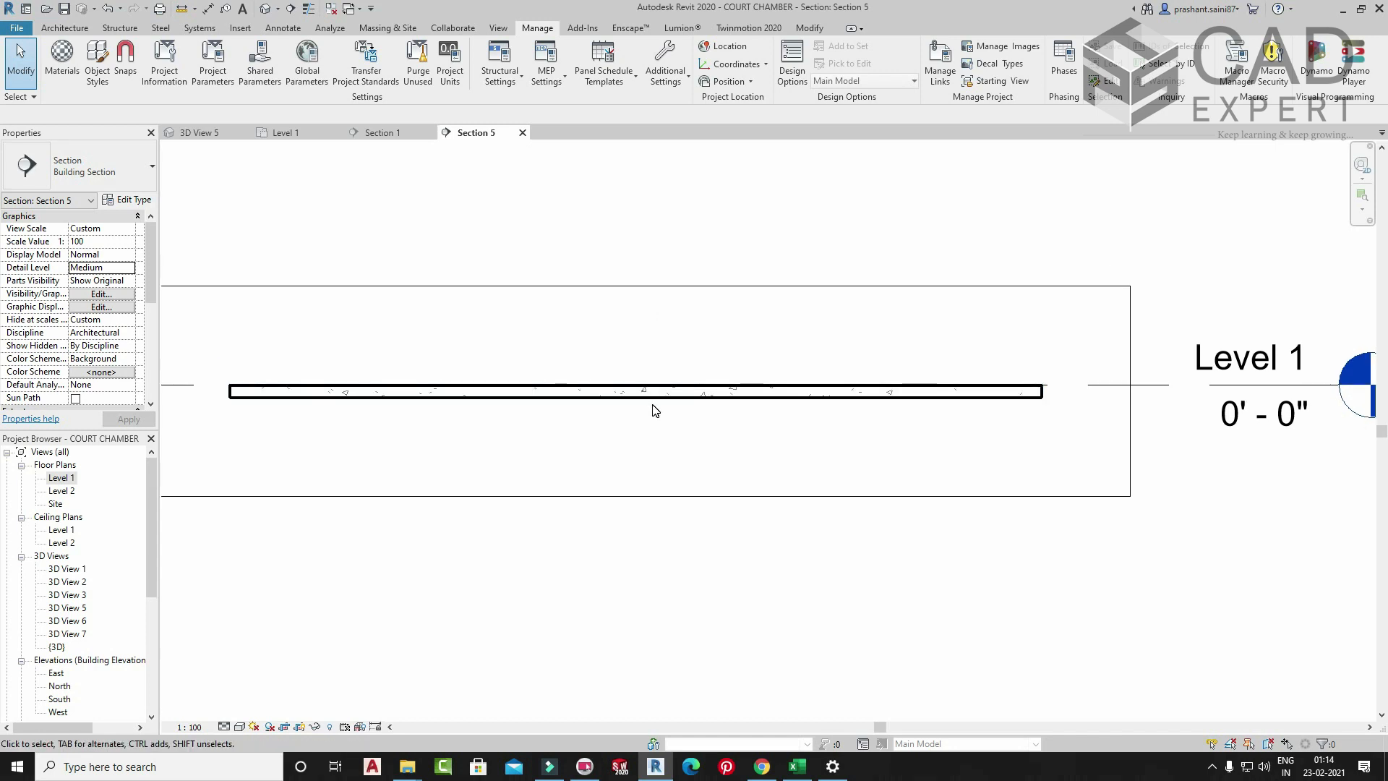
{"action": "middle_click_drag", "start_coordinate": [650, 401], "coordinate": [708, 399]}
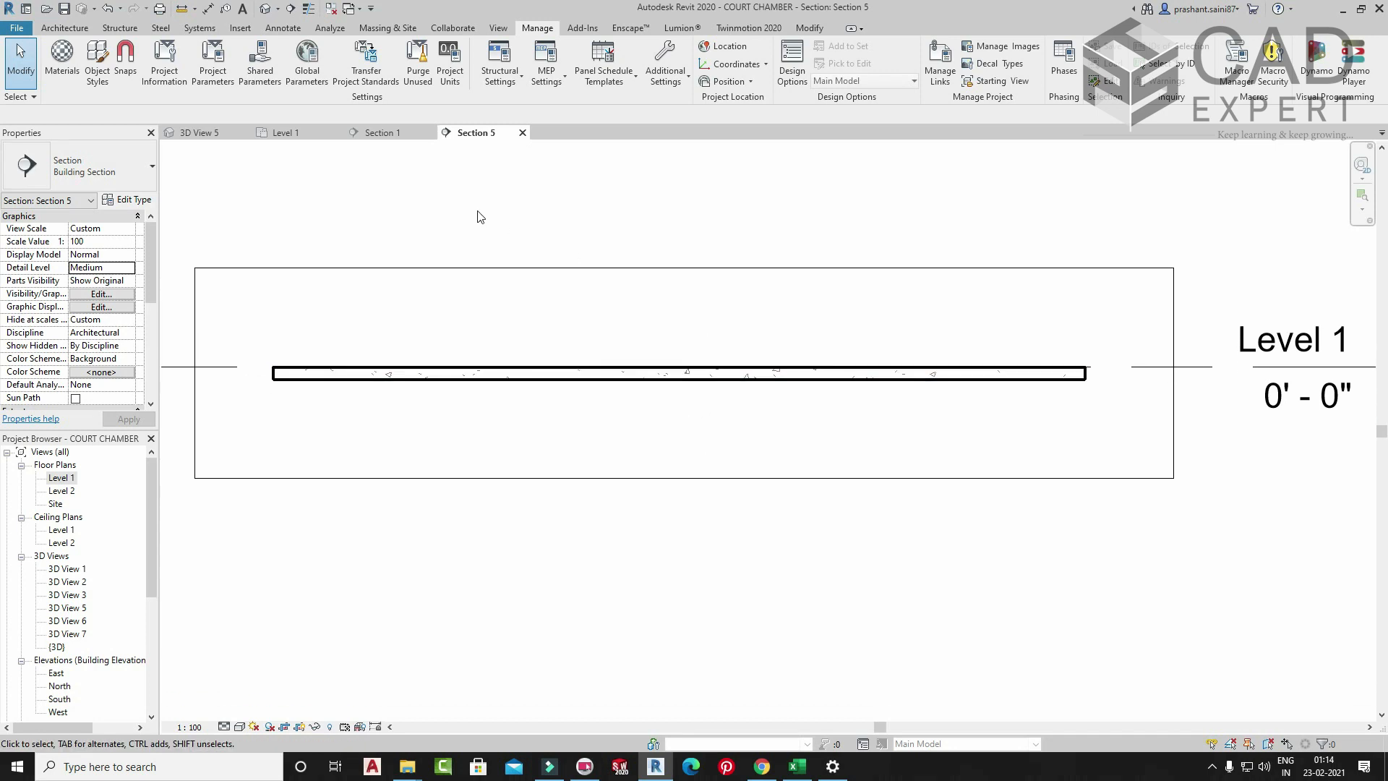
{"action": "left_click", "coordinate": [62, 62]}
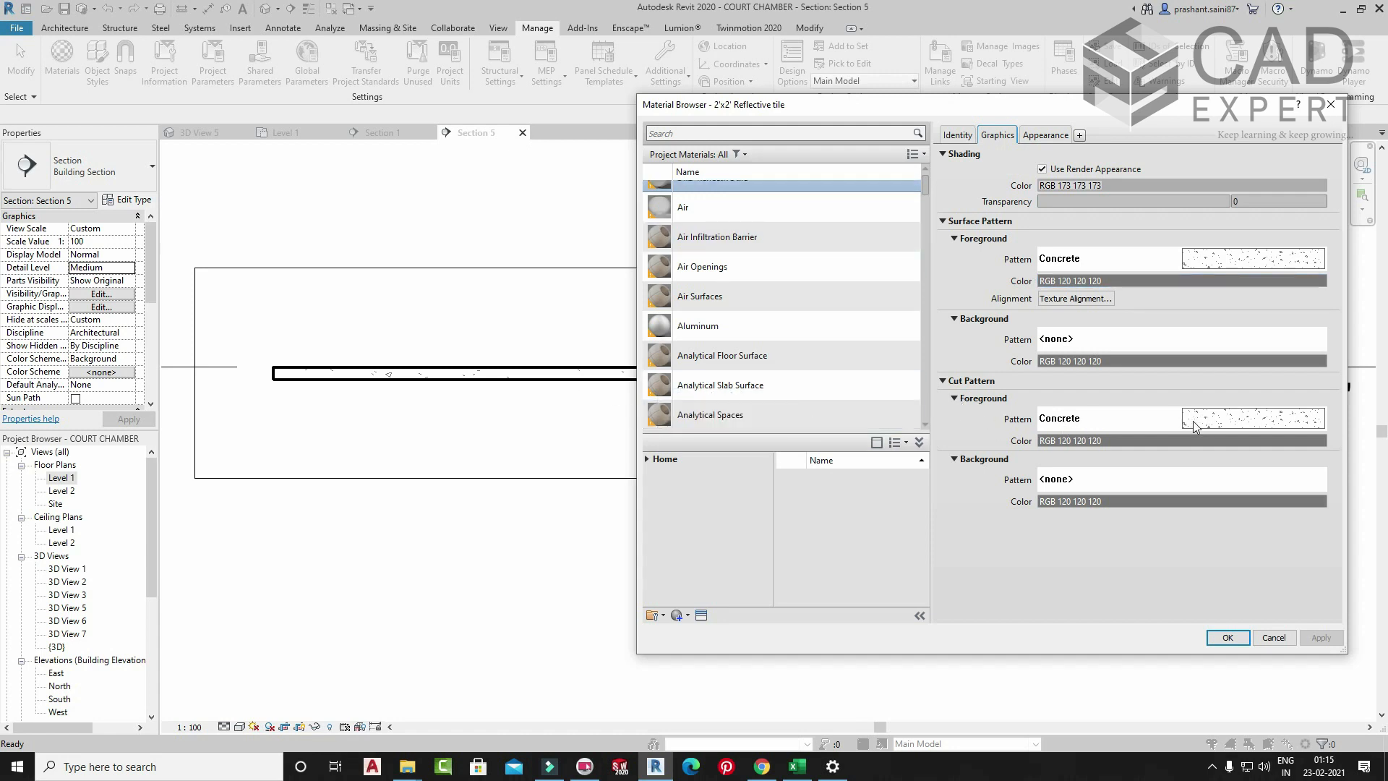
{"action": "left_click", "coordinate": [1148, 440]}
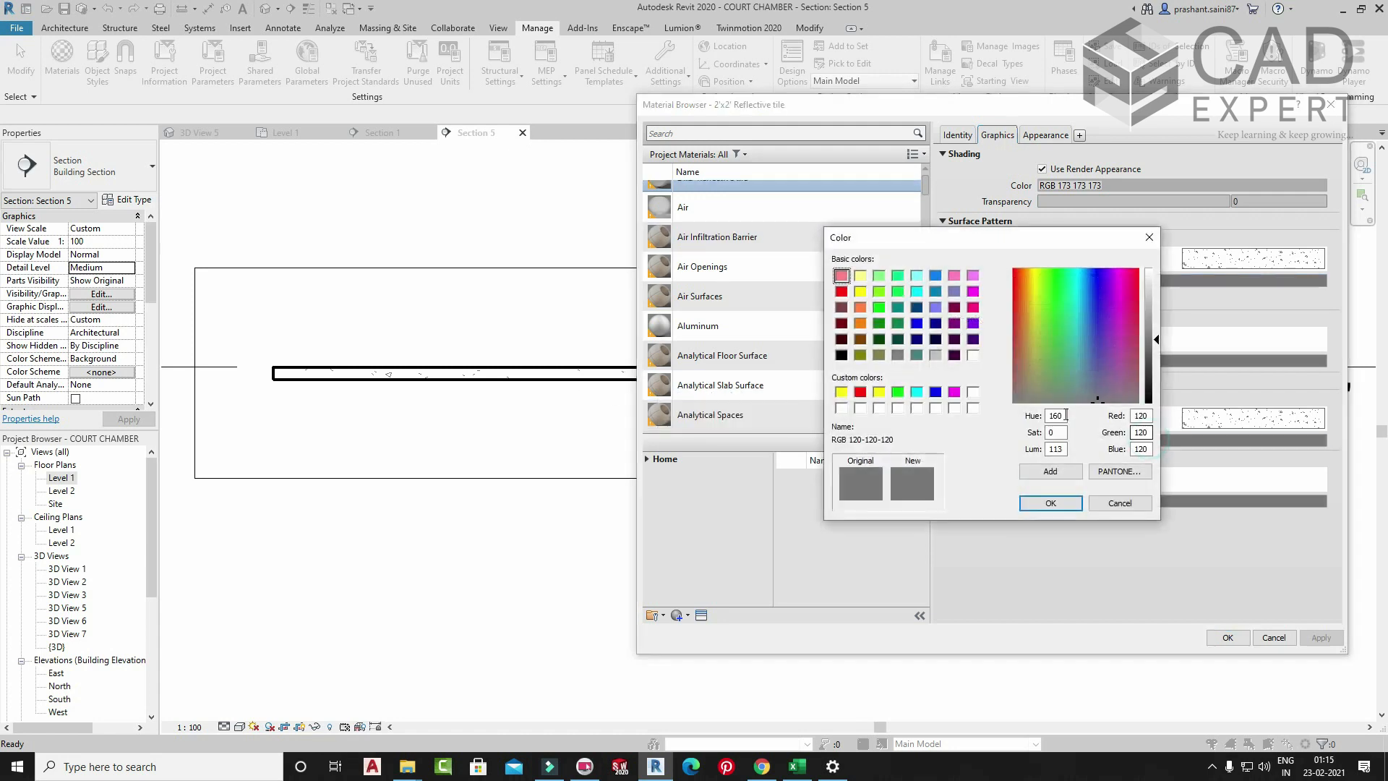
{"action": "left_click", "coordinate": [842, 292]}
{"action": "left_click", "coordinate": [1050, 503]}
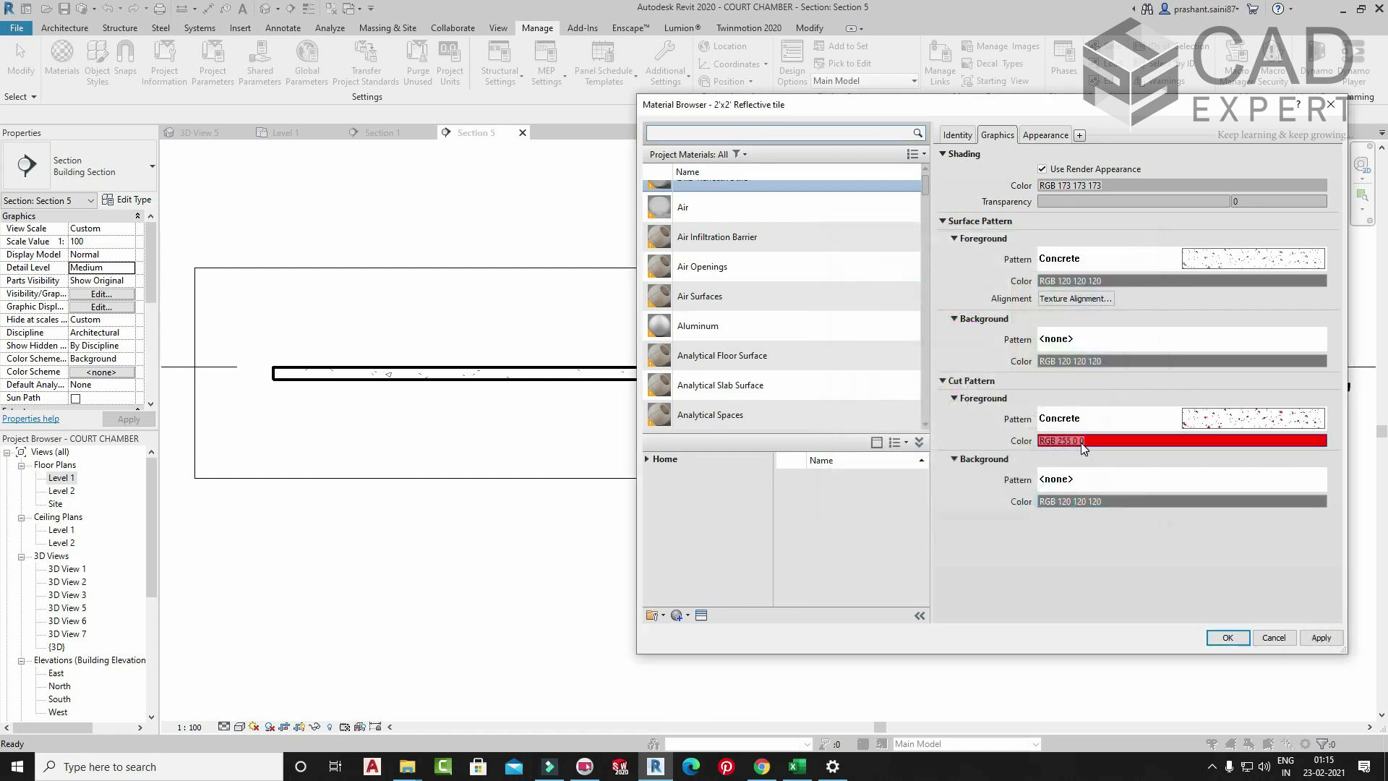
{"action": "left_click", "coordinate": [1228, 637]}
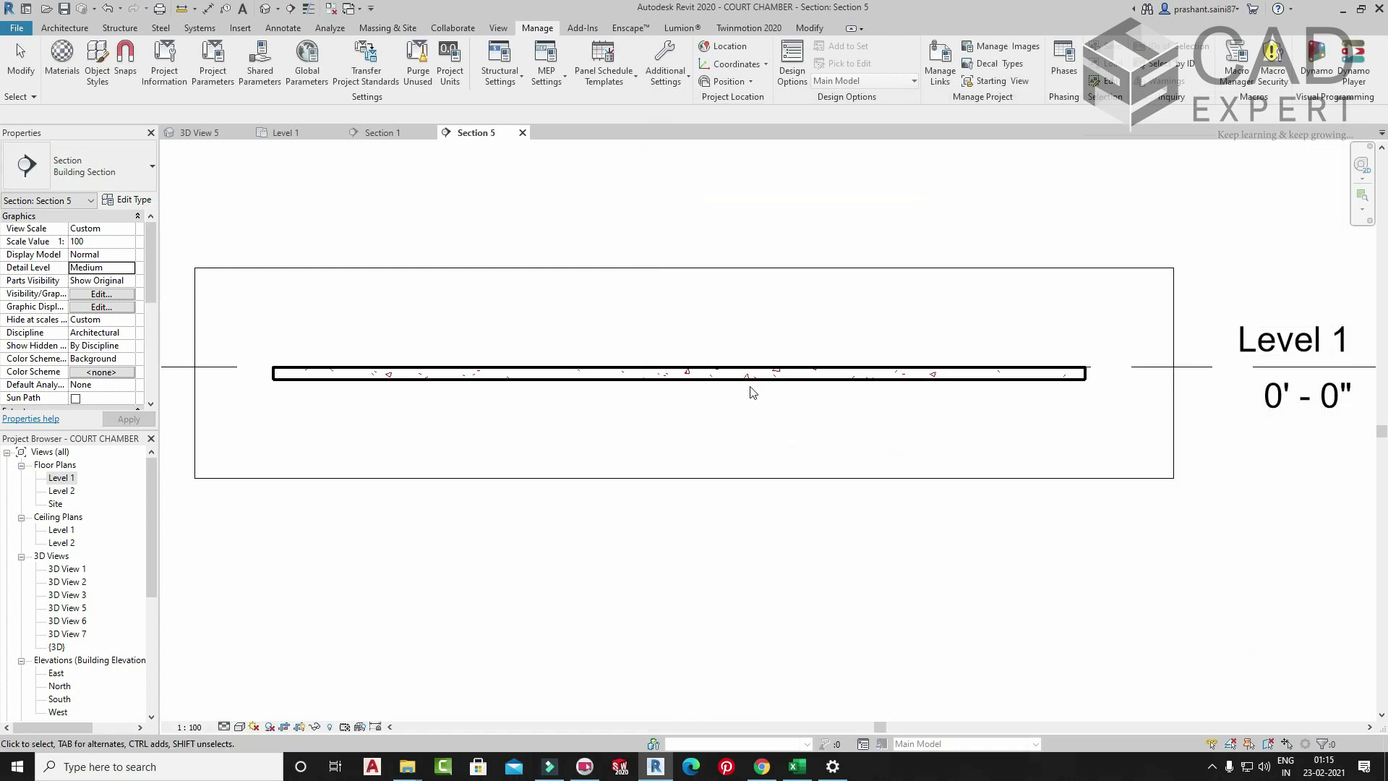
{"action": "scroll", "coordinate": [675, 375], "scroll_direction": "up", "scroll_amount": 5}
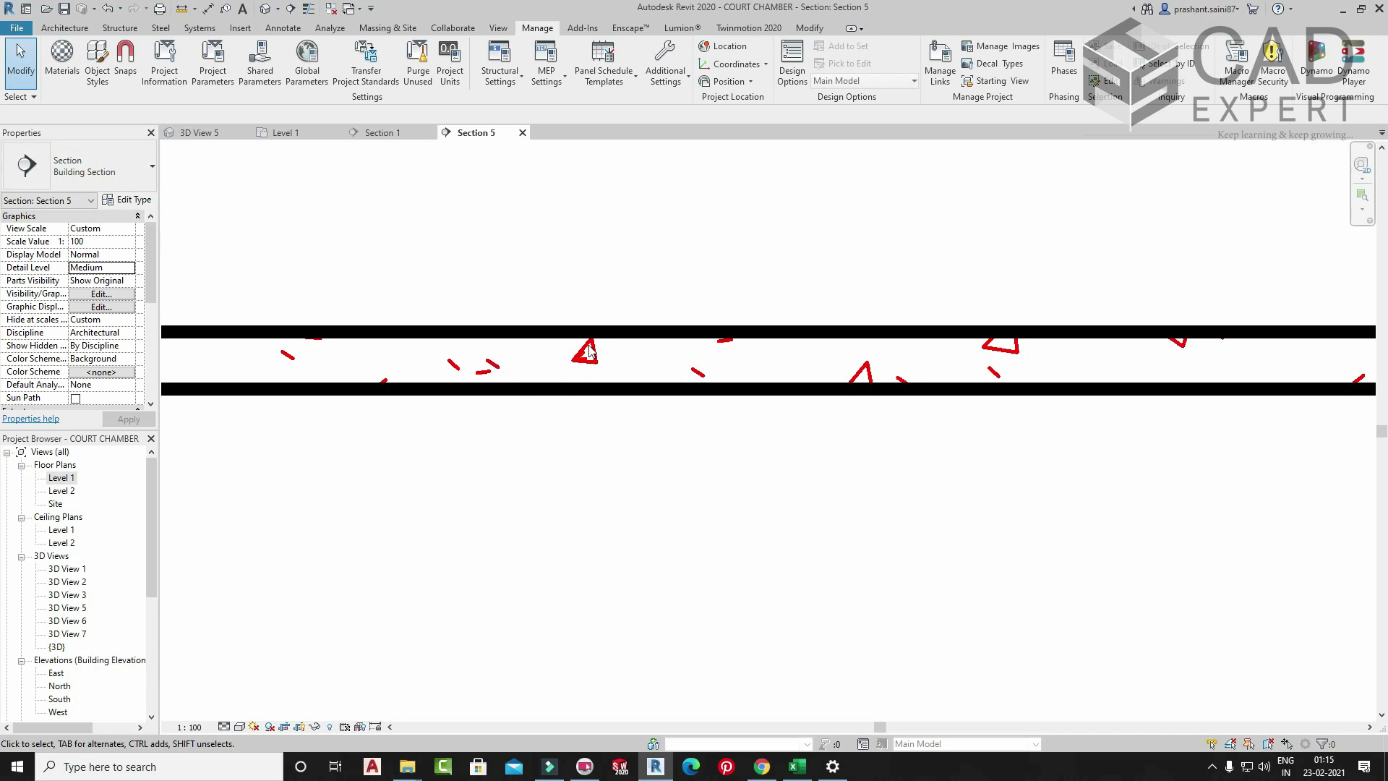
{"action": "scroll", "coordinate": [589, 358], "scroll_direction": "down", "scroll_amount": 6}
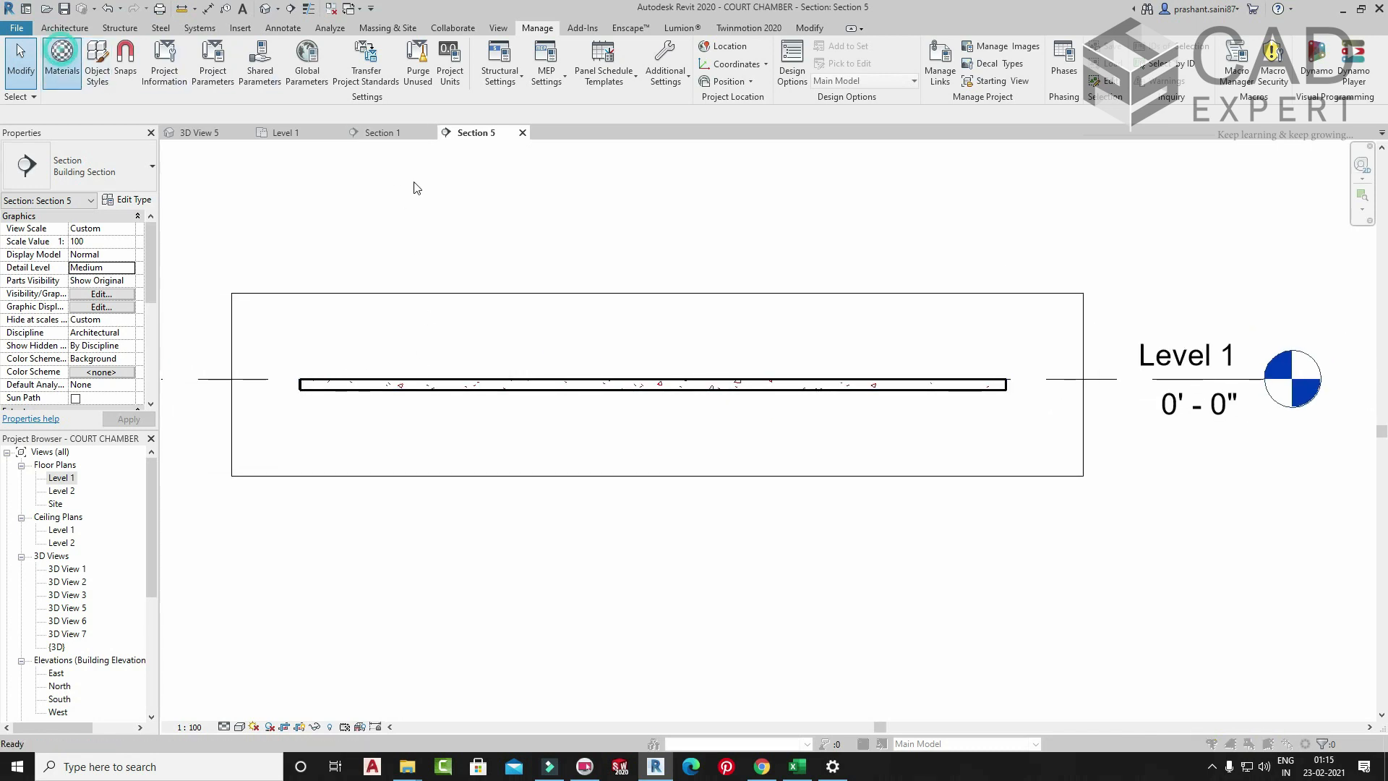
- Look through the thermal assets offered for the 2'x2' Reflective tile material and close without adding one
{"action": "left_click", "coordinate": [62, 57]}
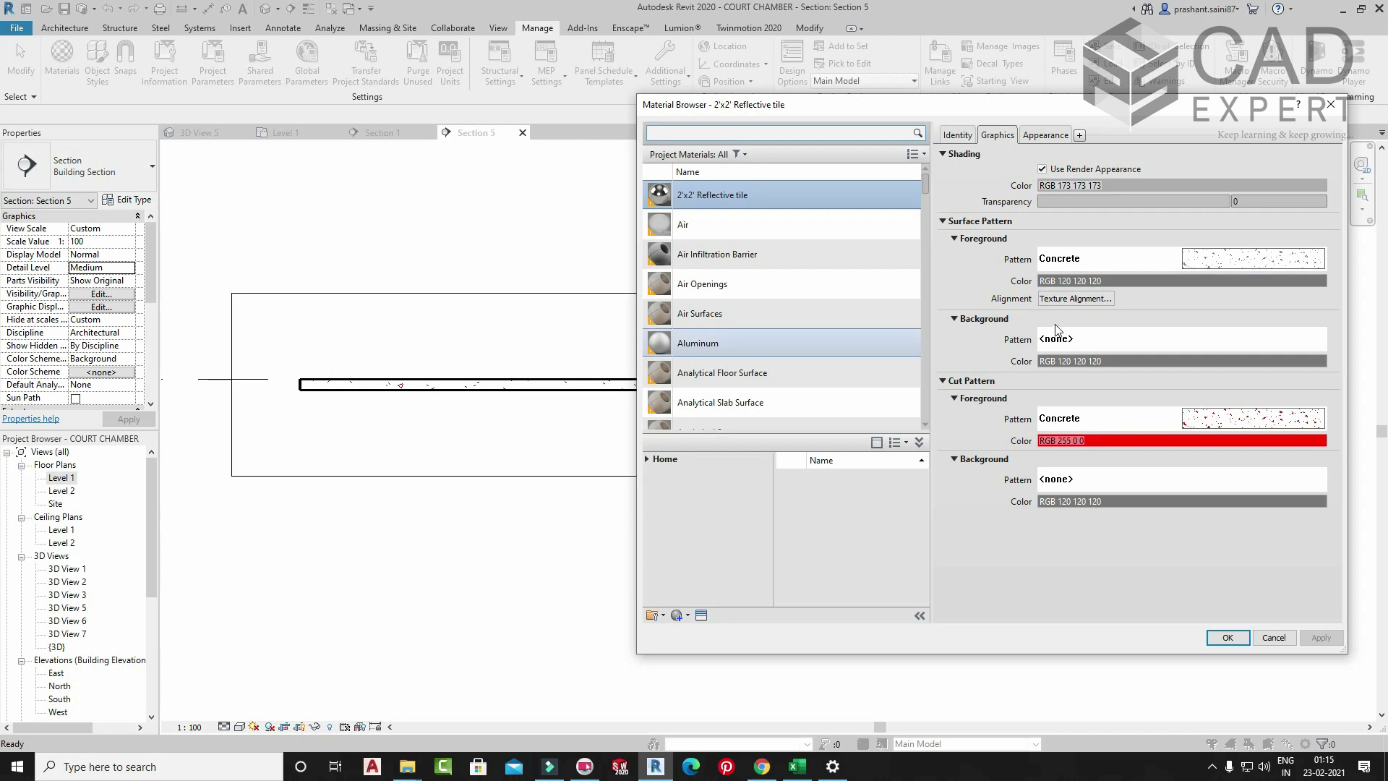
{"action": "left_click", "coordinate": [1080, 135]}
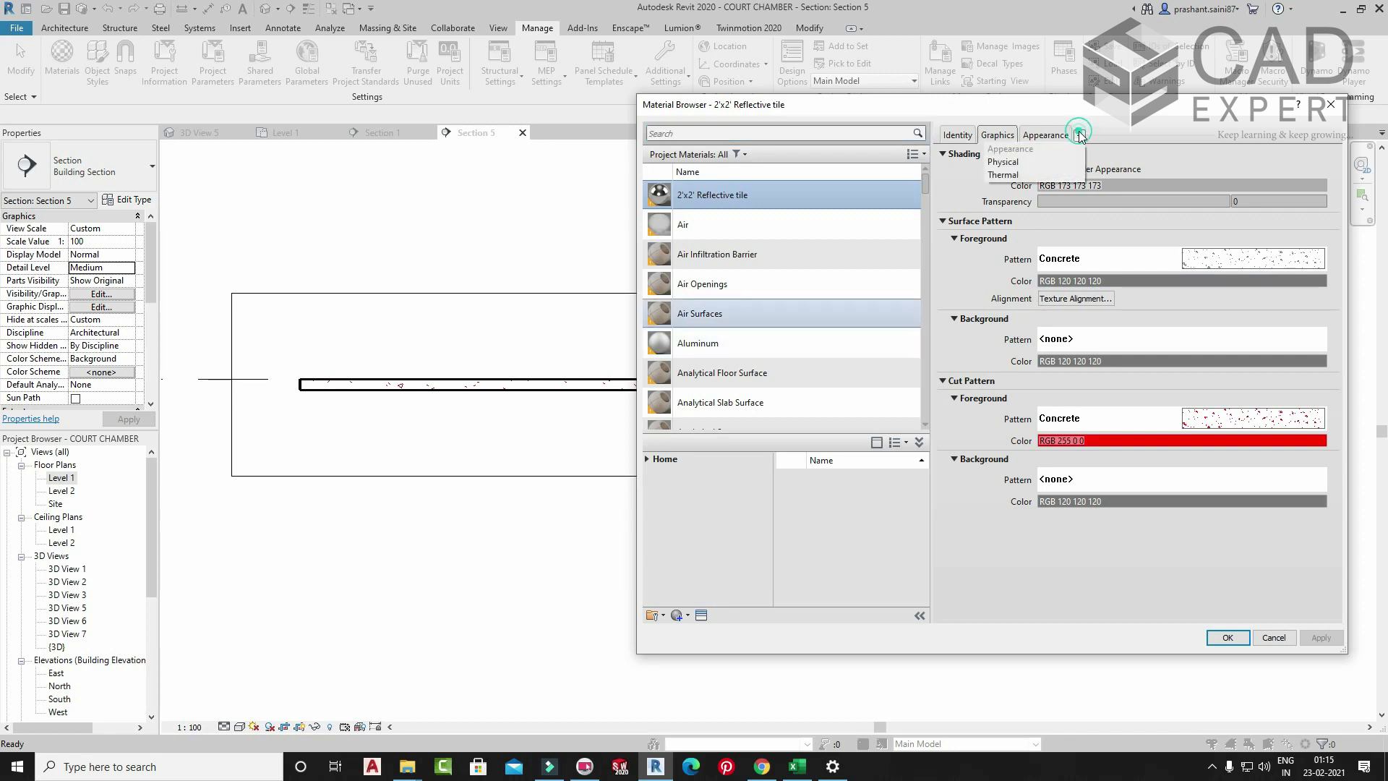
{"action": "left_click", "coordinate": [1019, 175]}
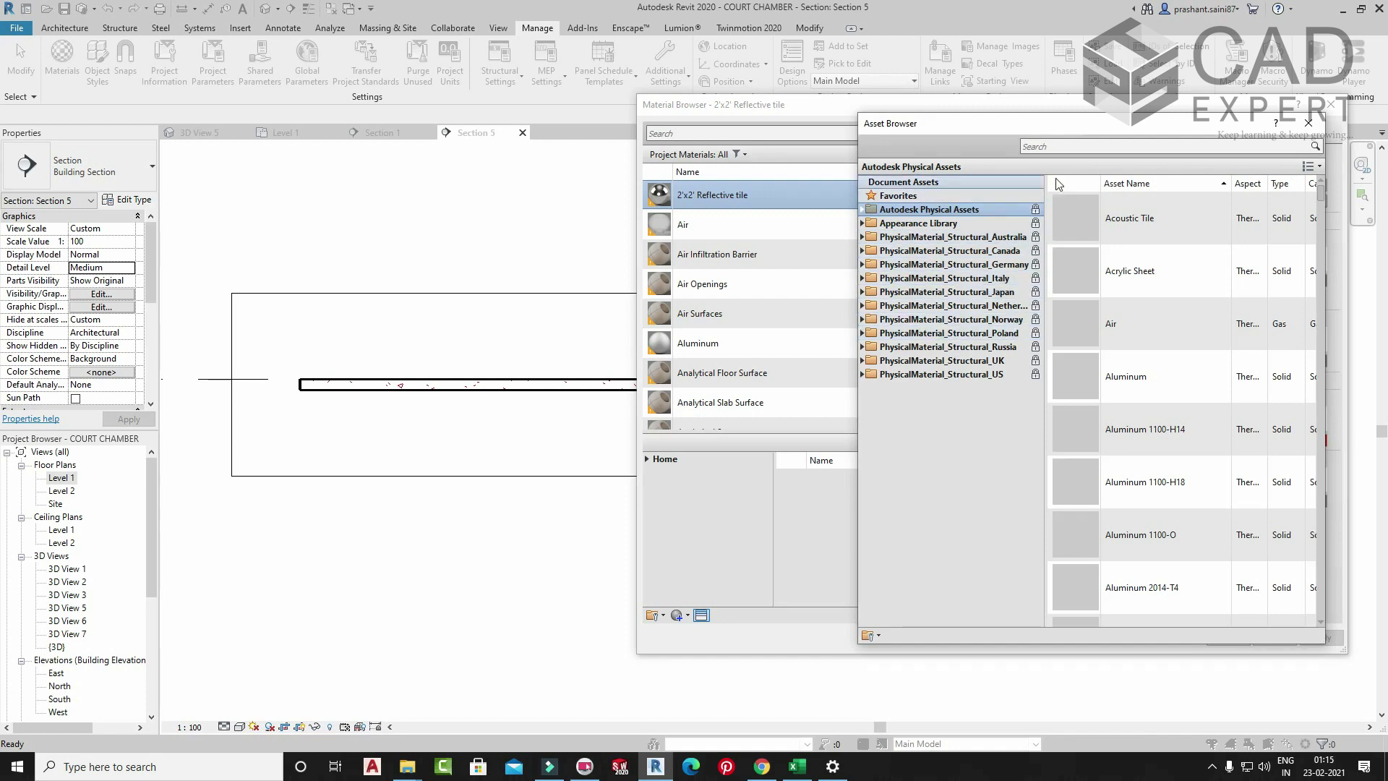
{"action": "left_click_drag", "start_coordinate": [1205, 130], "coordinate": [816, 187]}
{"action": "left_click", "coordinate": [918, 180]}
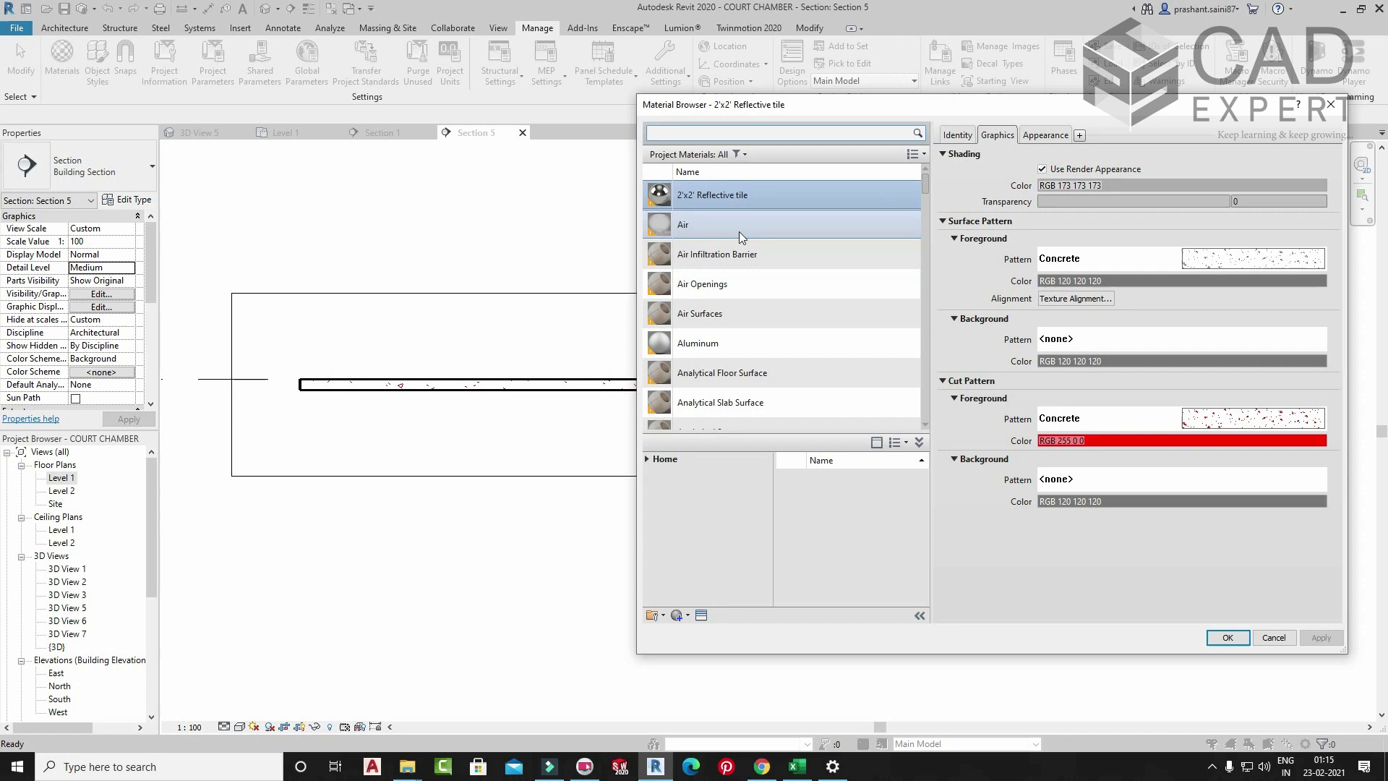
{"action": "left_click", "coordinate": [1330, 104]}
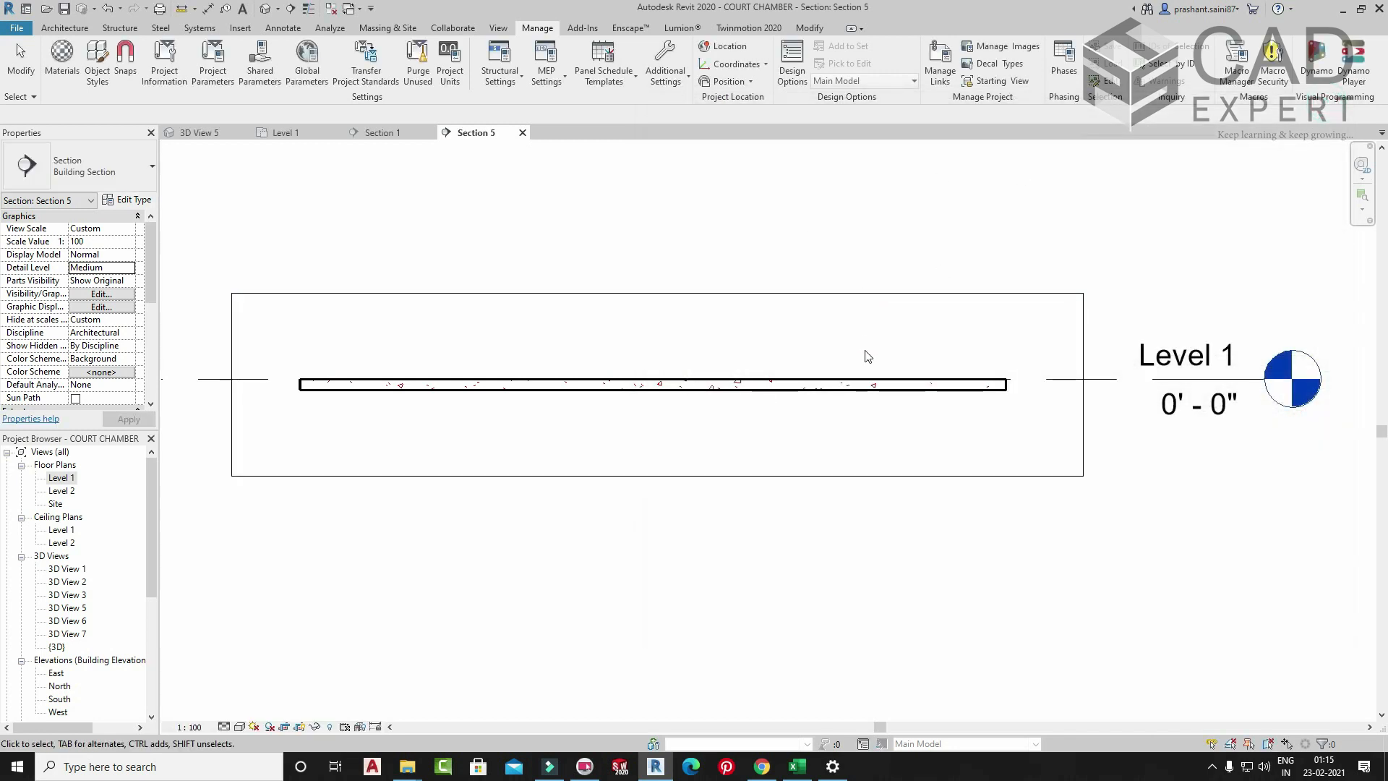
- Search the project materials for "wood", select Cherry and review its thermal properties
{"action": "middle_click_drag", "start_coordinate": [864, 356], "coordinate": [1036, 342]}
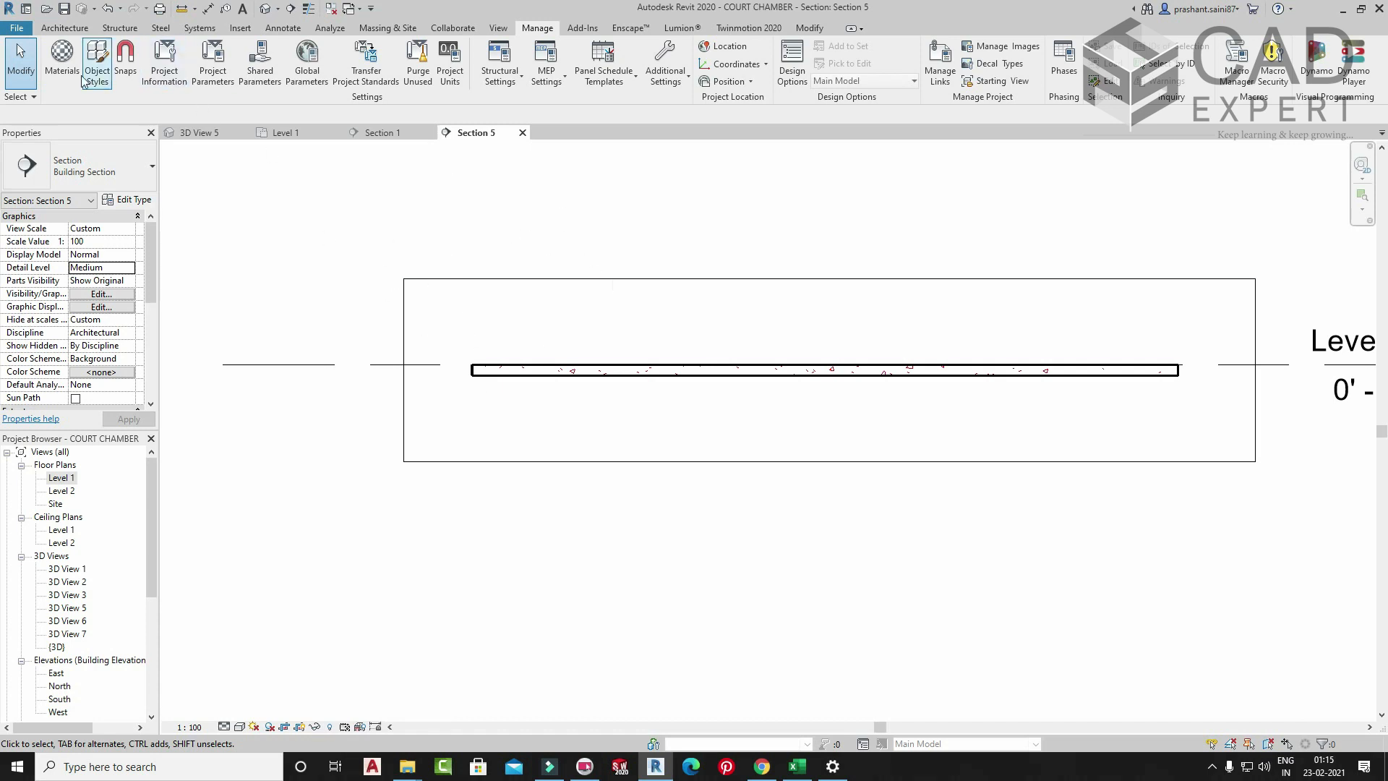
{"action": "left_click", "coordinate": [62, 60]}
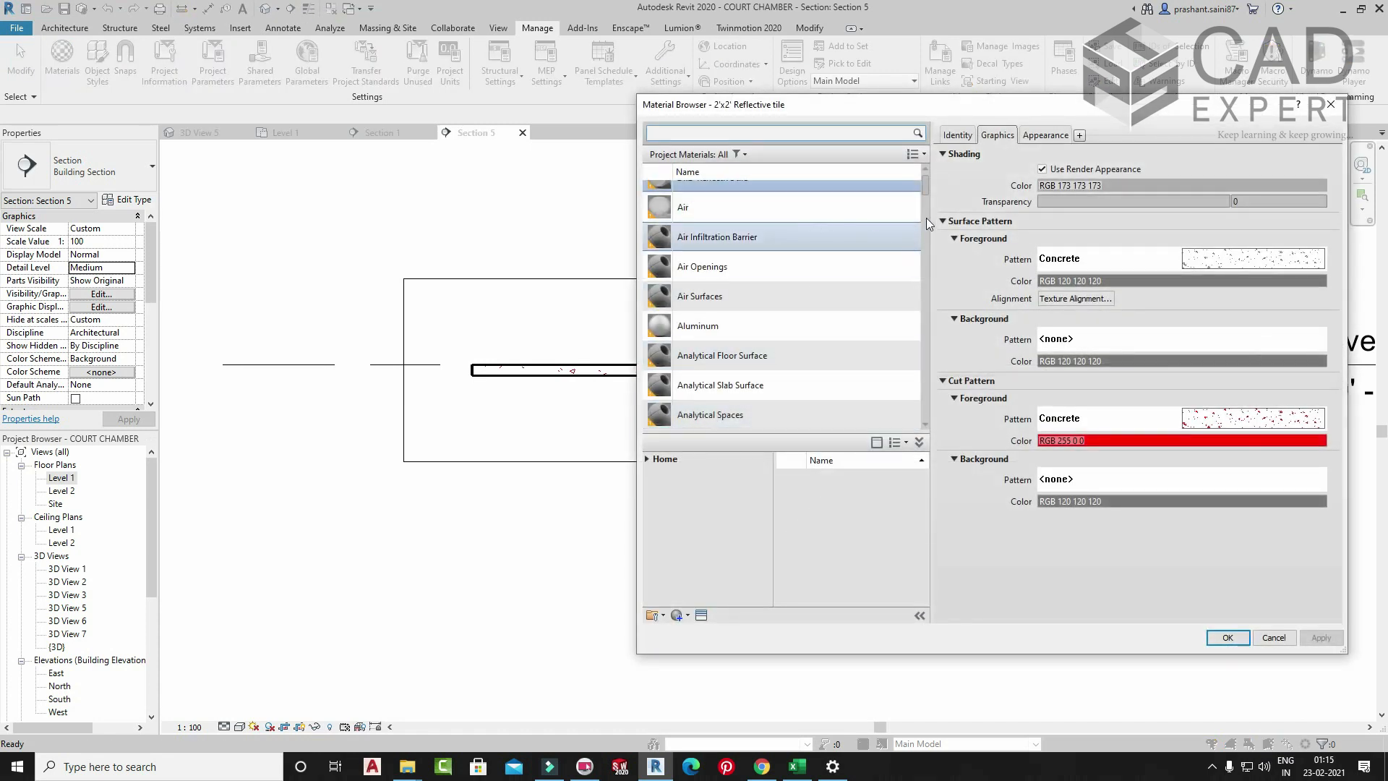
{"action": "scroll", "coordinate": [902, 176], "scroll_direction": "up", "scroll_amount": 1}
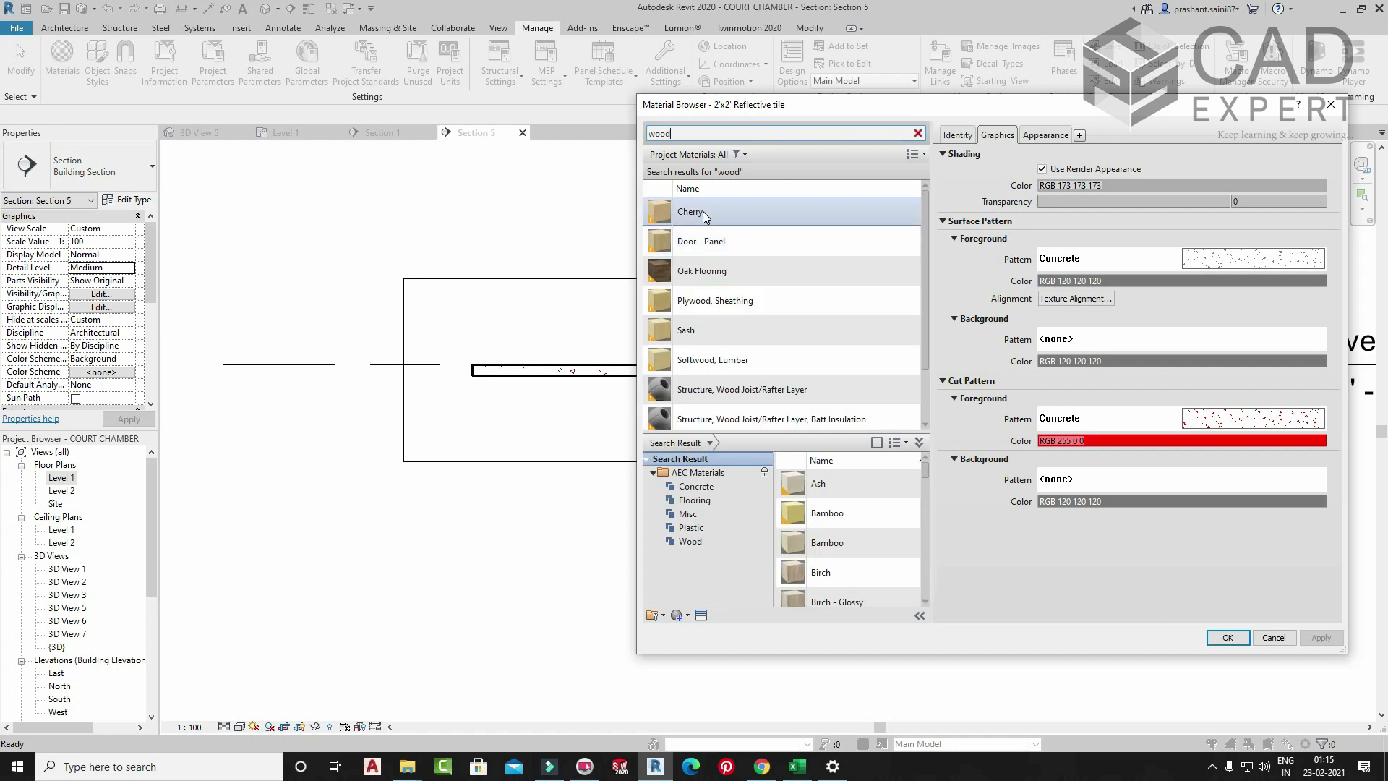
{"action": "left_click", "coordinate": [804, 219]}
{"action": "left_click", "coordinate": [1120, 139]}
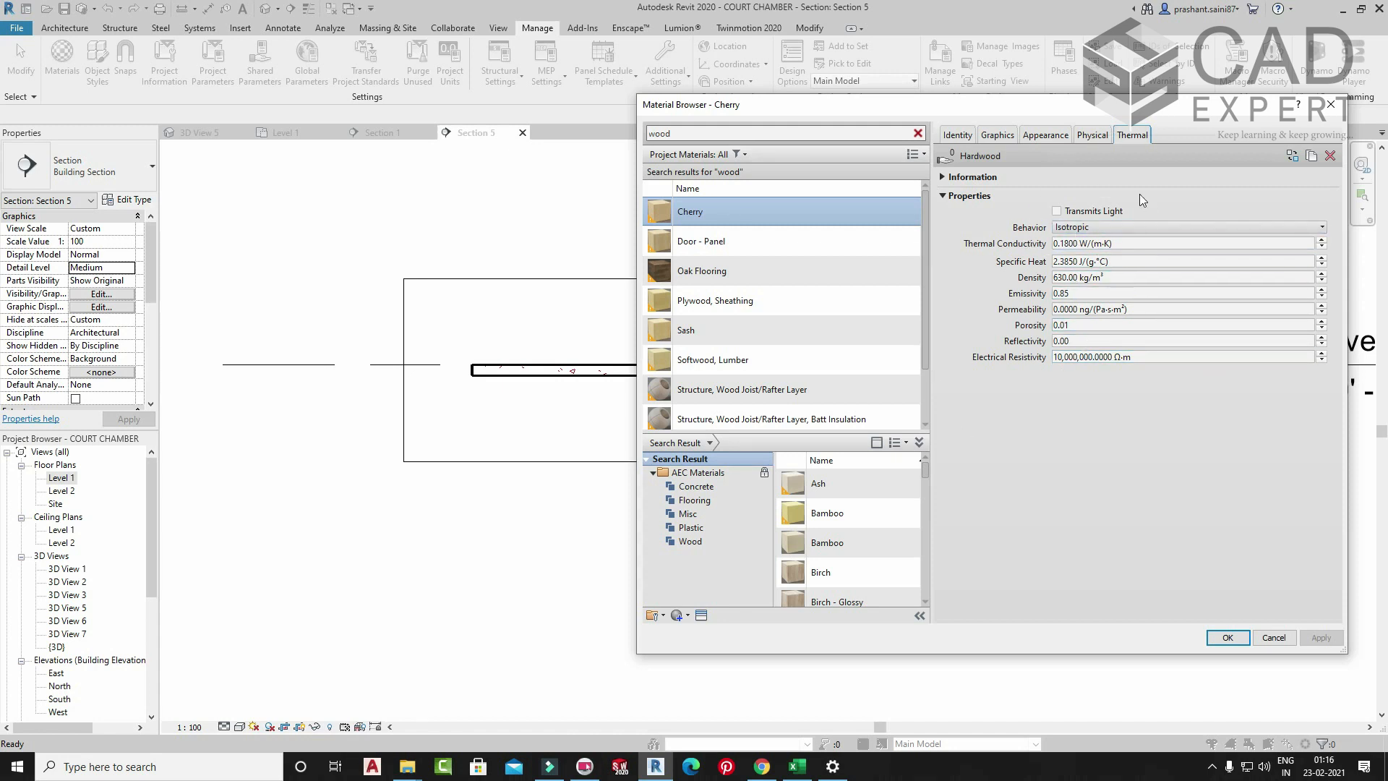
{"action": "left_click", "coordinate": [1111, 294]}
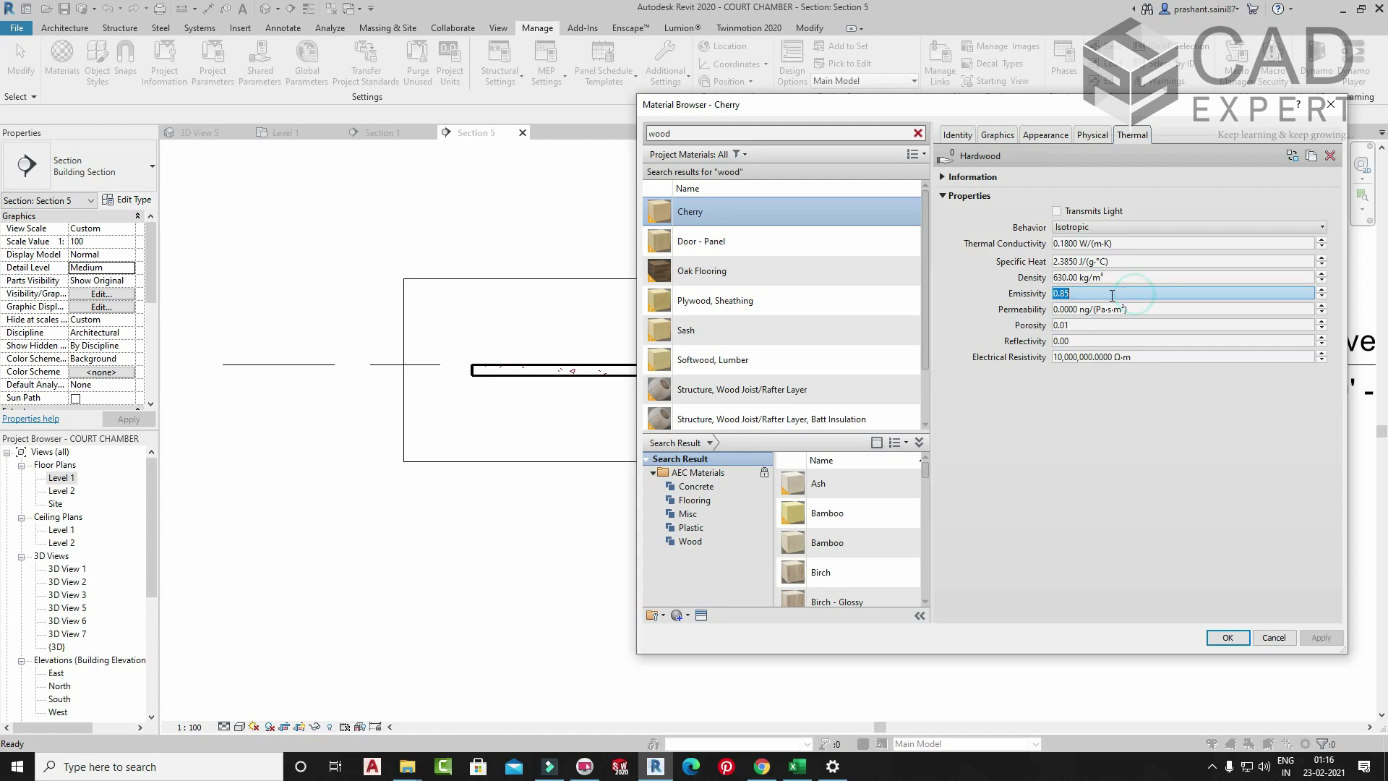
{"action": "scroll", "coordinate": [908, 421], "scroll_direction": "down", "scroll_amount": 1}
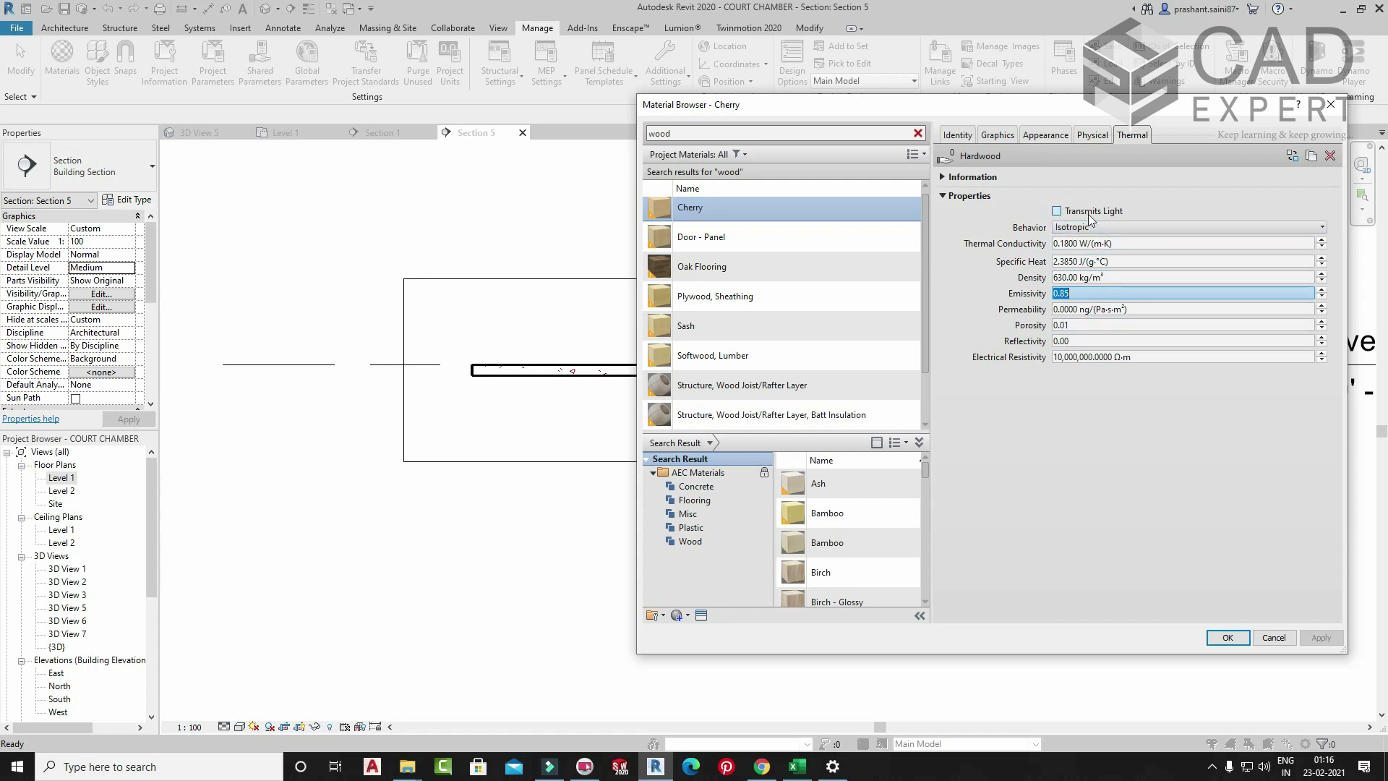
- Review Cherry's physical properties, expanding the Strength, Mechanical and Information groups
{"action": "left_click", "coordinate": [1081, 135]}
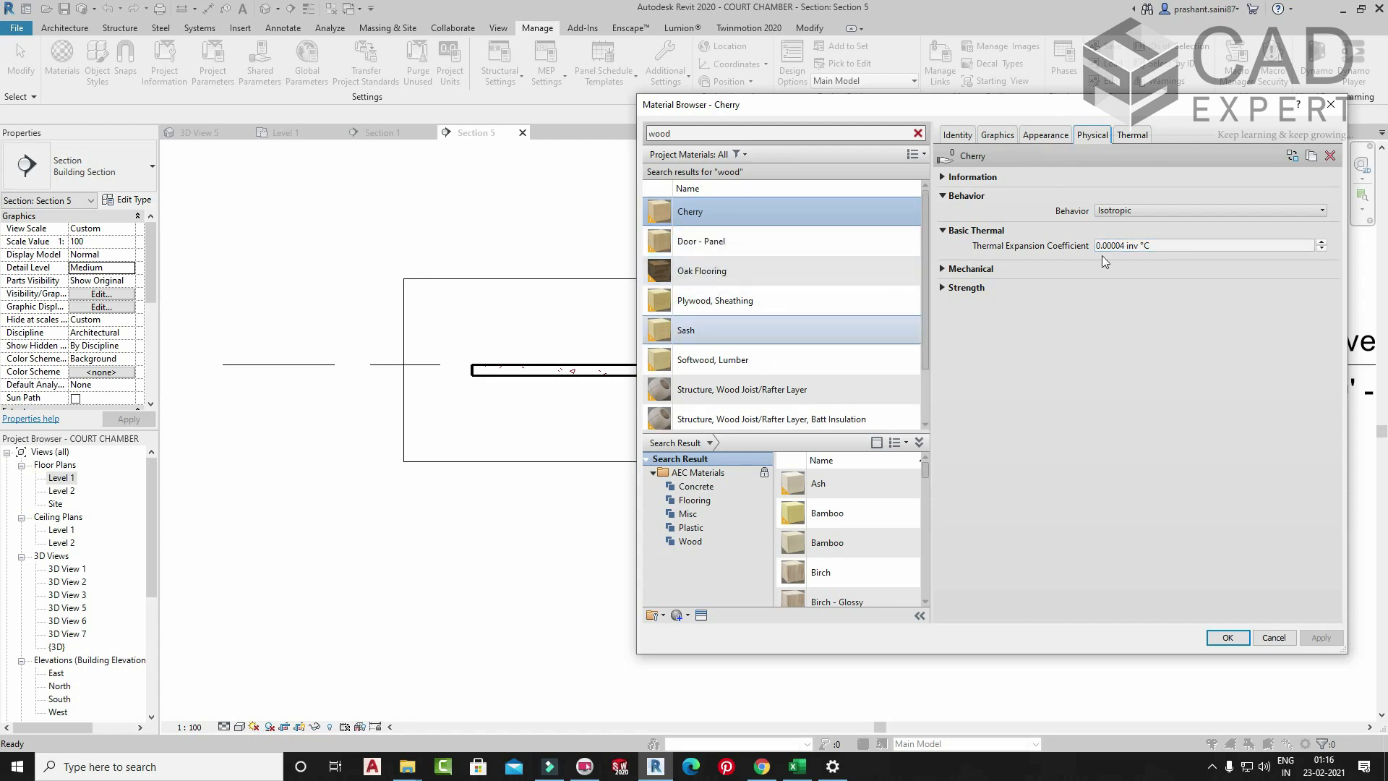
{"action": "left_click", "coordinate": [943, 289]}
{"action": "left_click", "coordinate": [943, 269]}
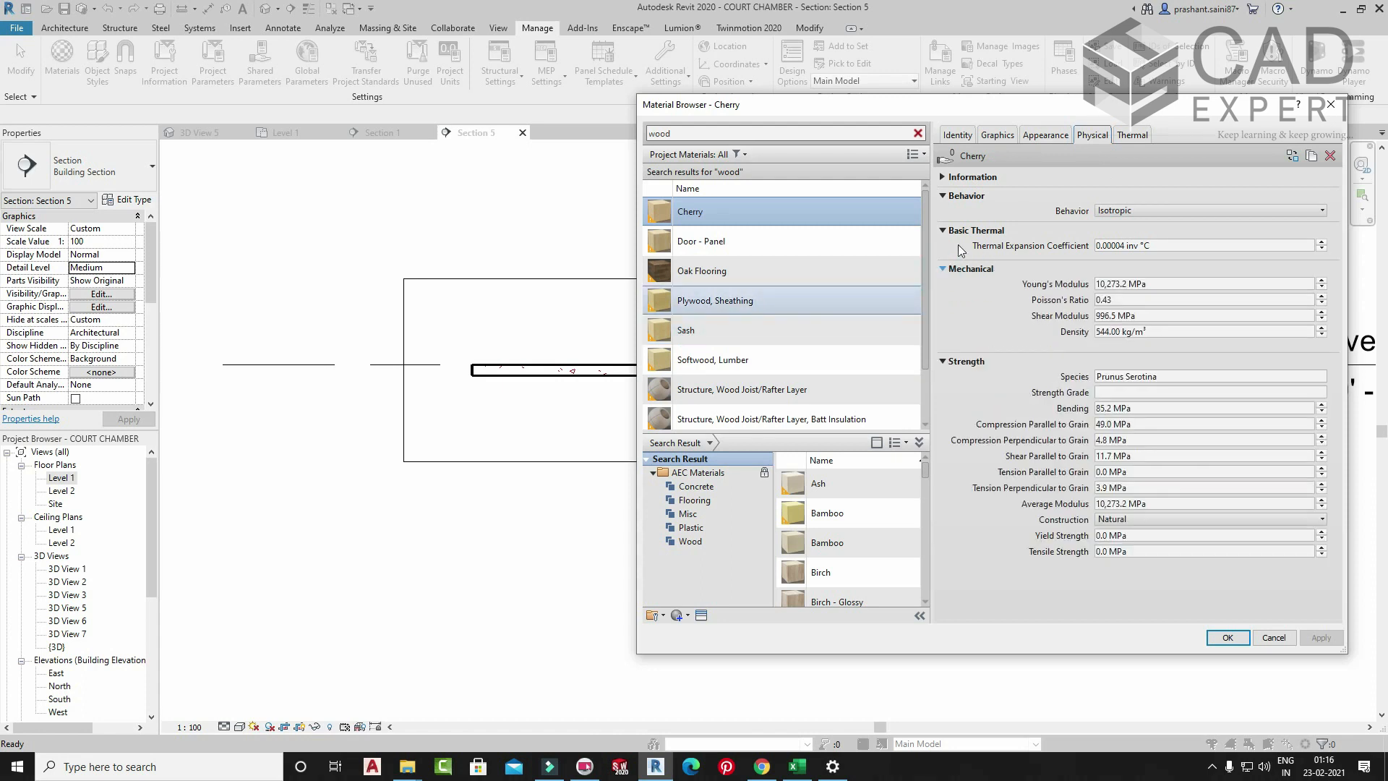
{"action": "left_click", "coordinate": [942, 196]}
{"action": "left_click", "coordinate": [942, 196]}
{"action": "left_click", "coordinate": [943, 177]}
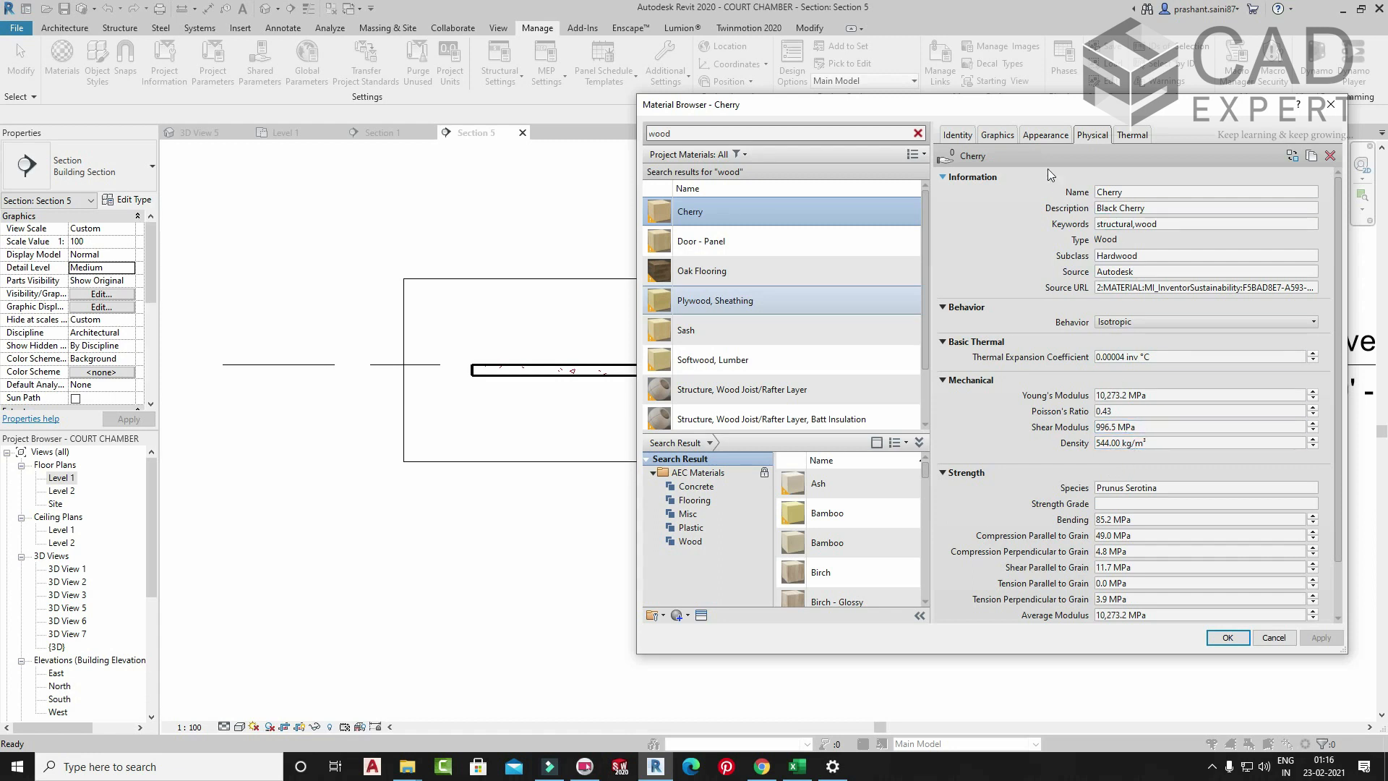
- Review Cherry's appearance settings, moving the material window around the view
{"action": "left_click", "coordinate": [1044, 134]}
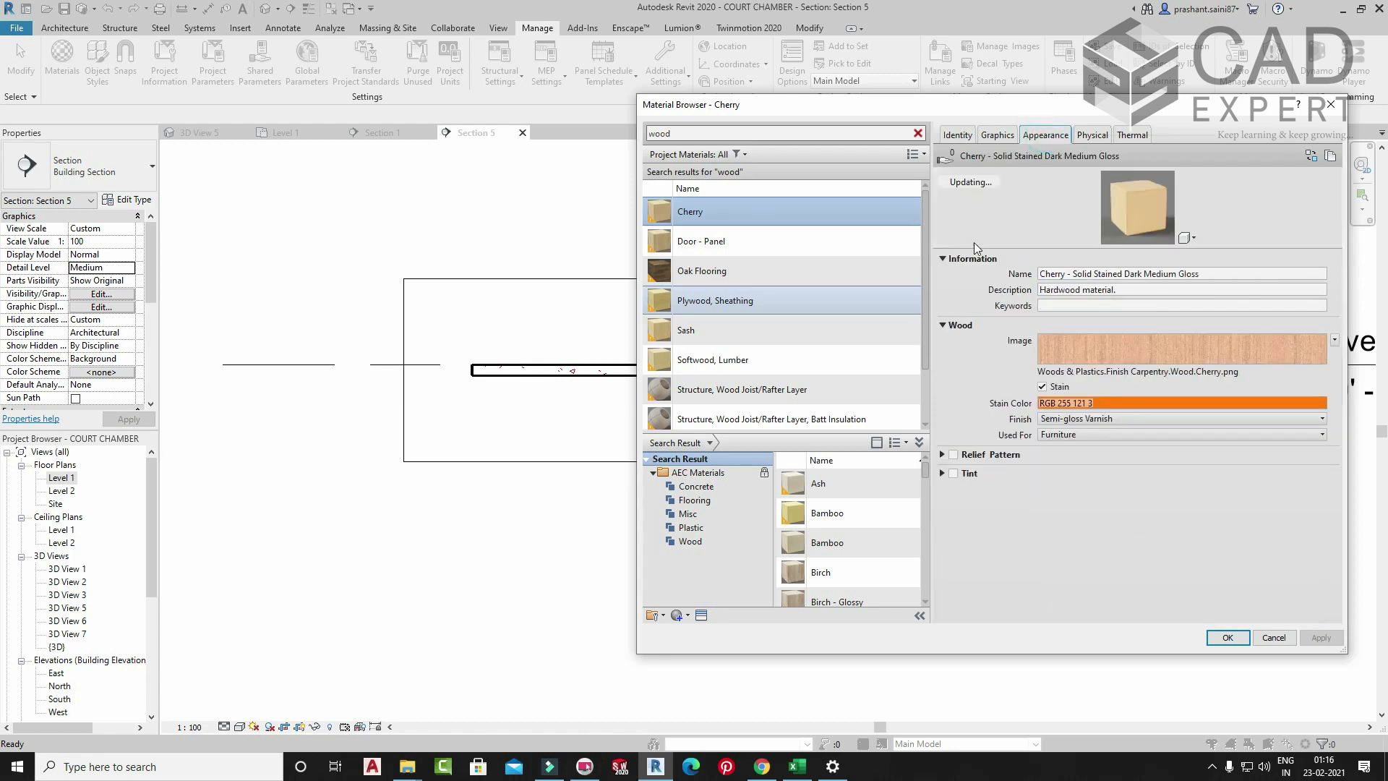
{"action": "left_click_drag", "start_coordinate": [1163, 104], "coordinate": [1084, 94]}
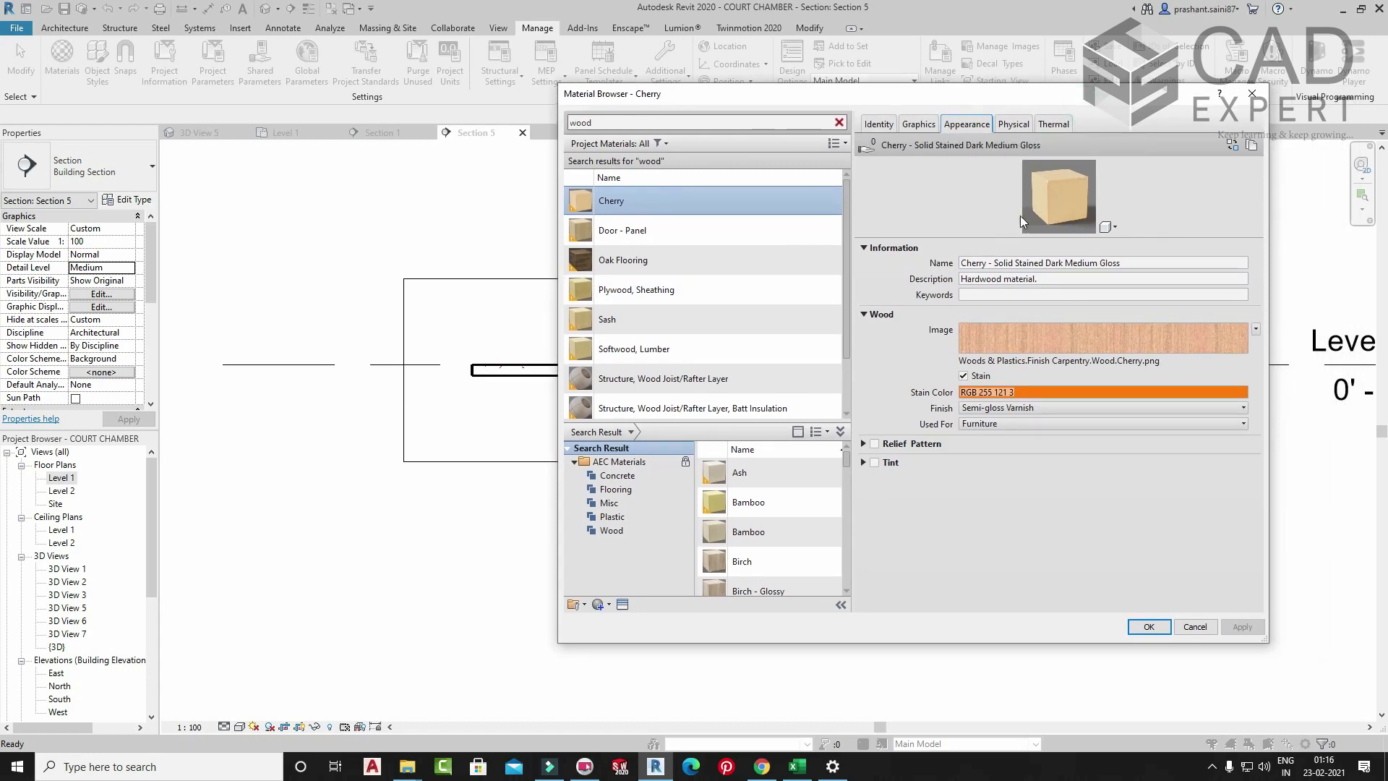
{"action": "left_click_drag", "start_coordinate": [1065, 97], "coordinate": [1309, 239]}
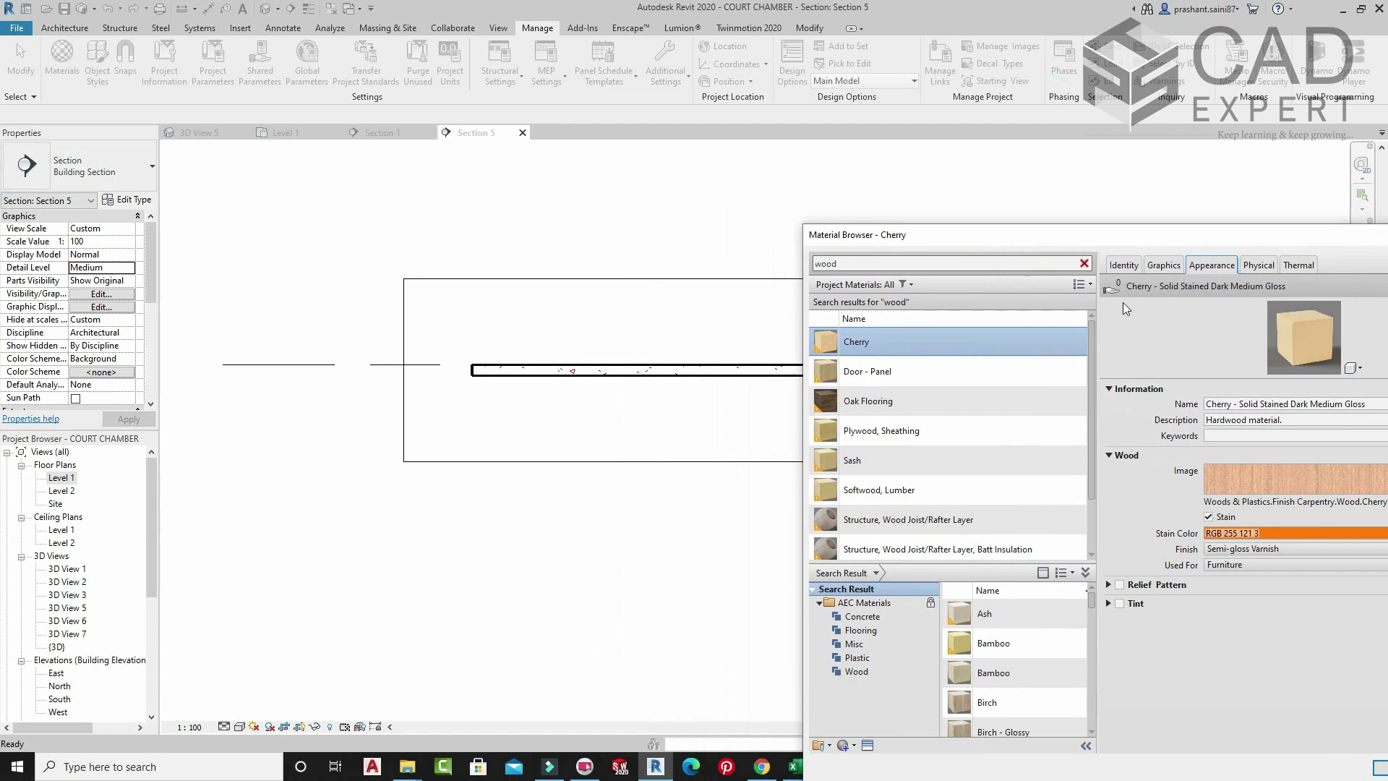
{"action": "left_click_drag", "start_coordinate": [1224, 243], "coordinate": [819, 242]}
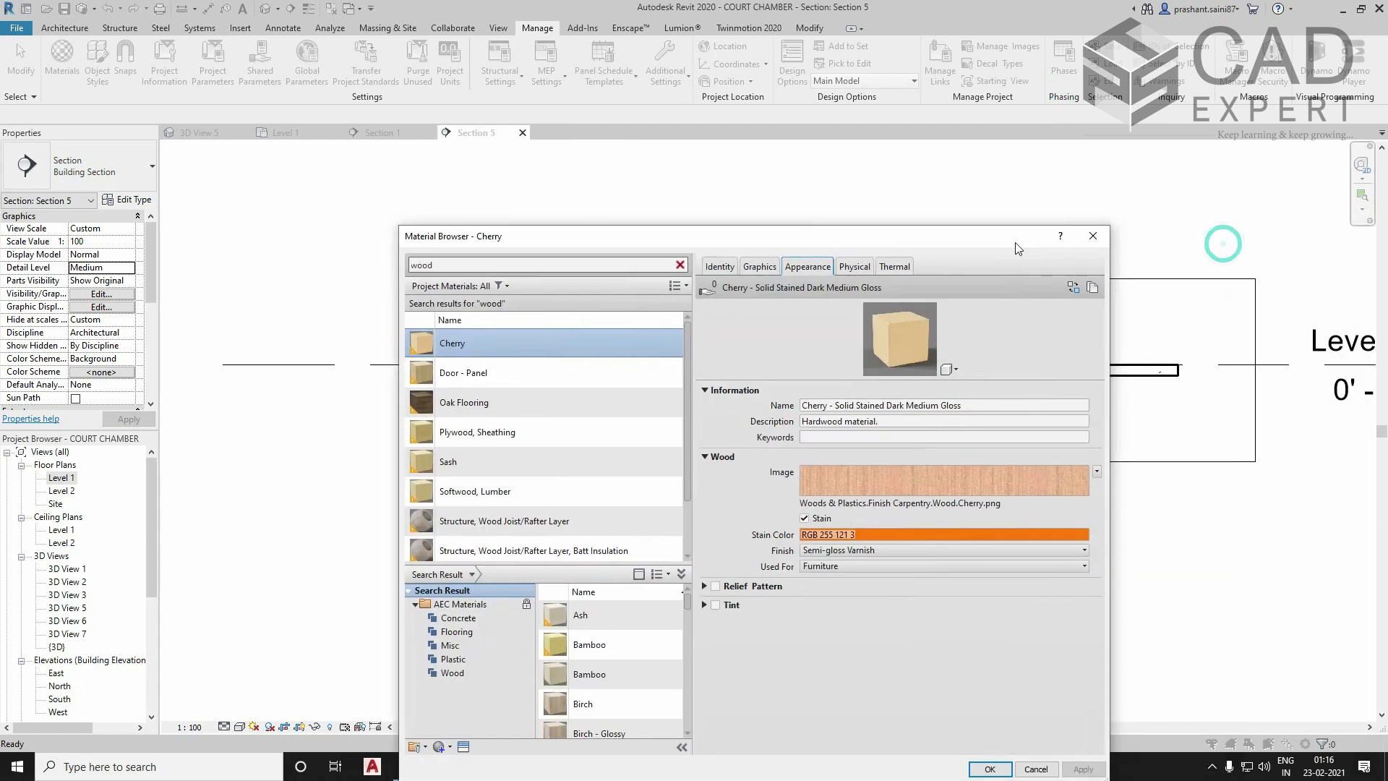
- Close the material settings without changes and open 3D View 7
{"action": "left_click", "coordinate": [1096, 237]}
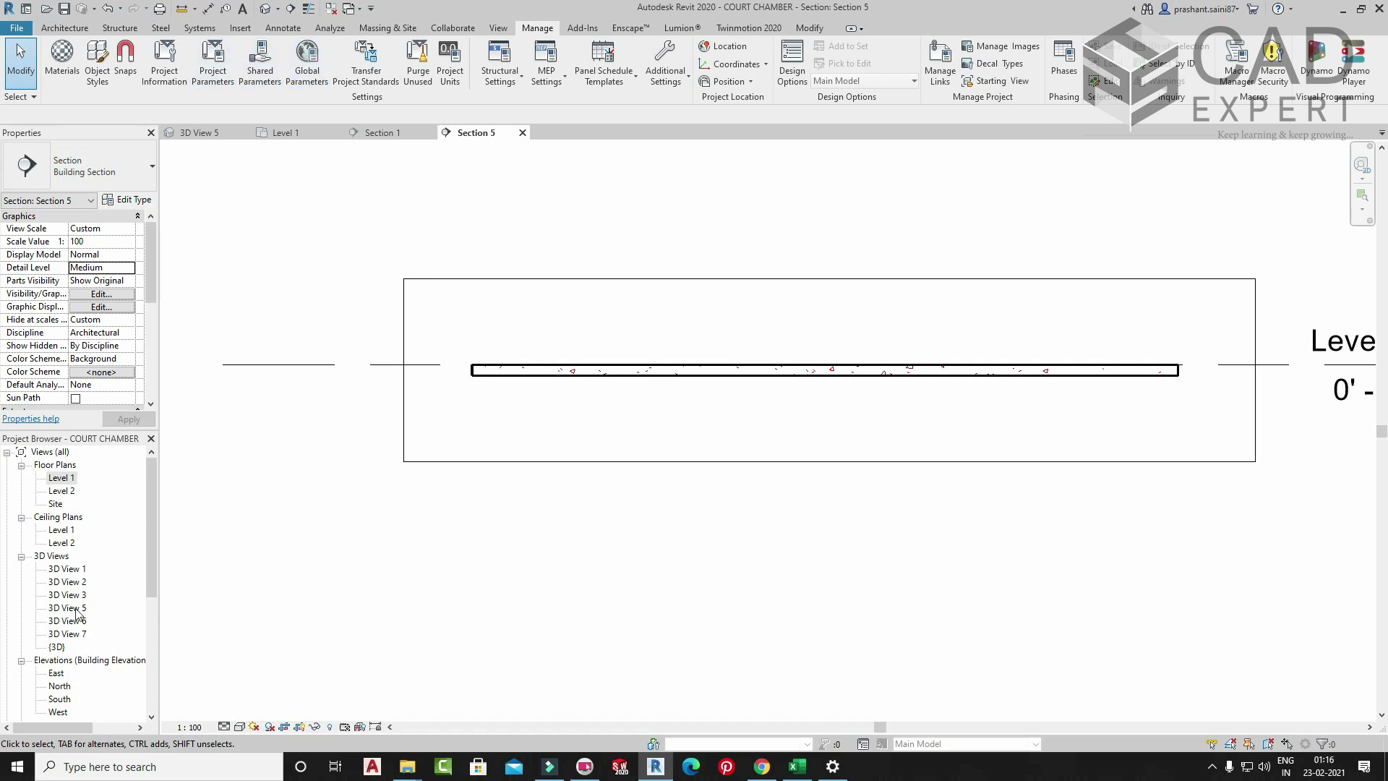
{"action": "scroll", "coordinate": [79, 593], "scroll_direction": "down", "scroll_amount": 2}
{"action": "double_click", "coordinate": [81, 583]}
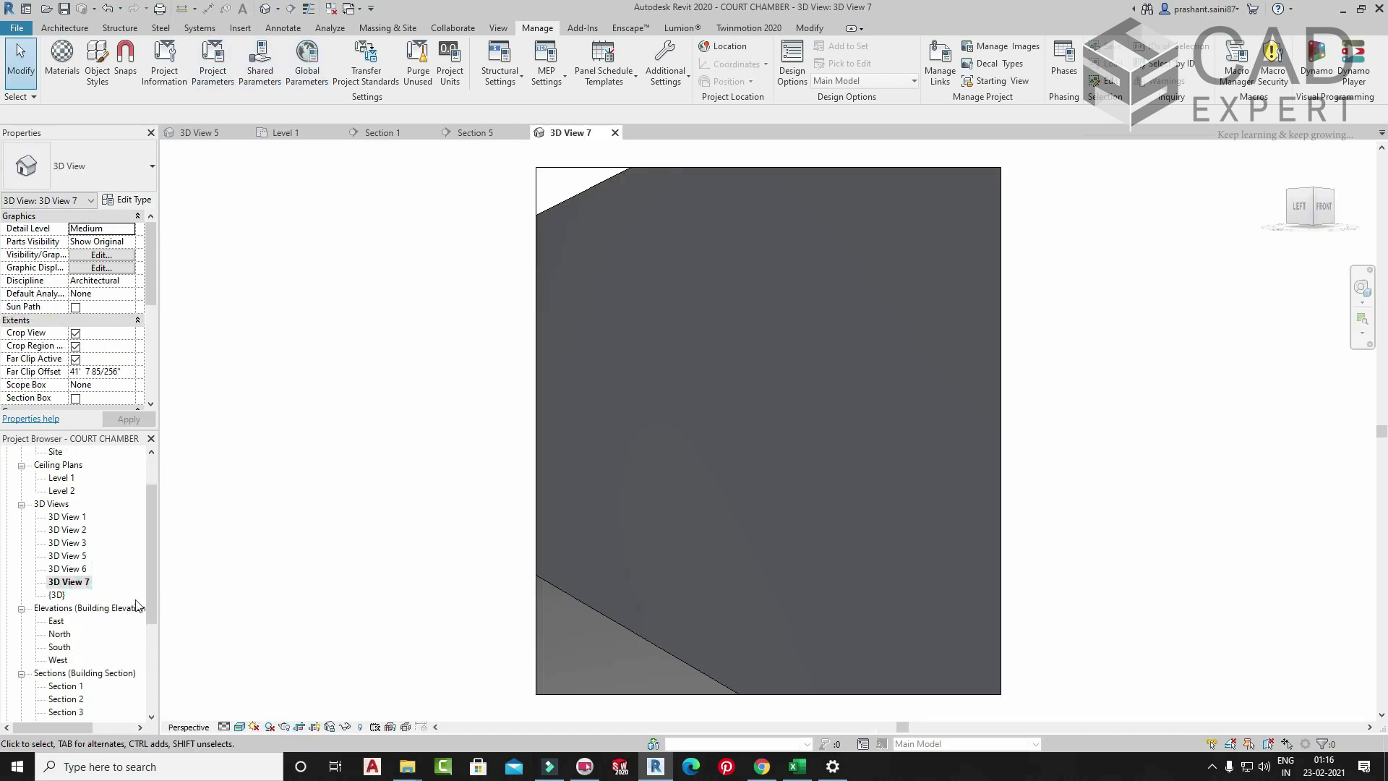
- Look through the saved 3D views from 3D View 1 to 3D View 6, ending in 3D View 5
{"action": "double_click", "coordinate": [67, 569]}
{"action": "double_click", "coordinate": [69, 556]}
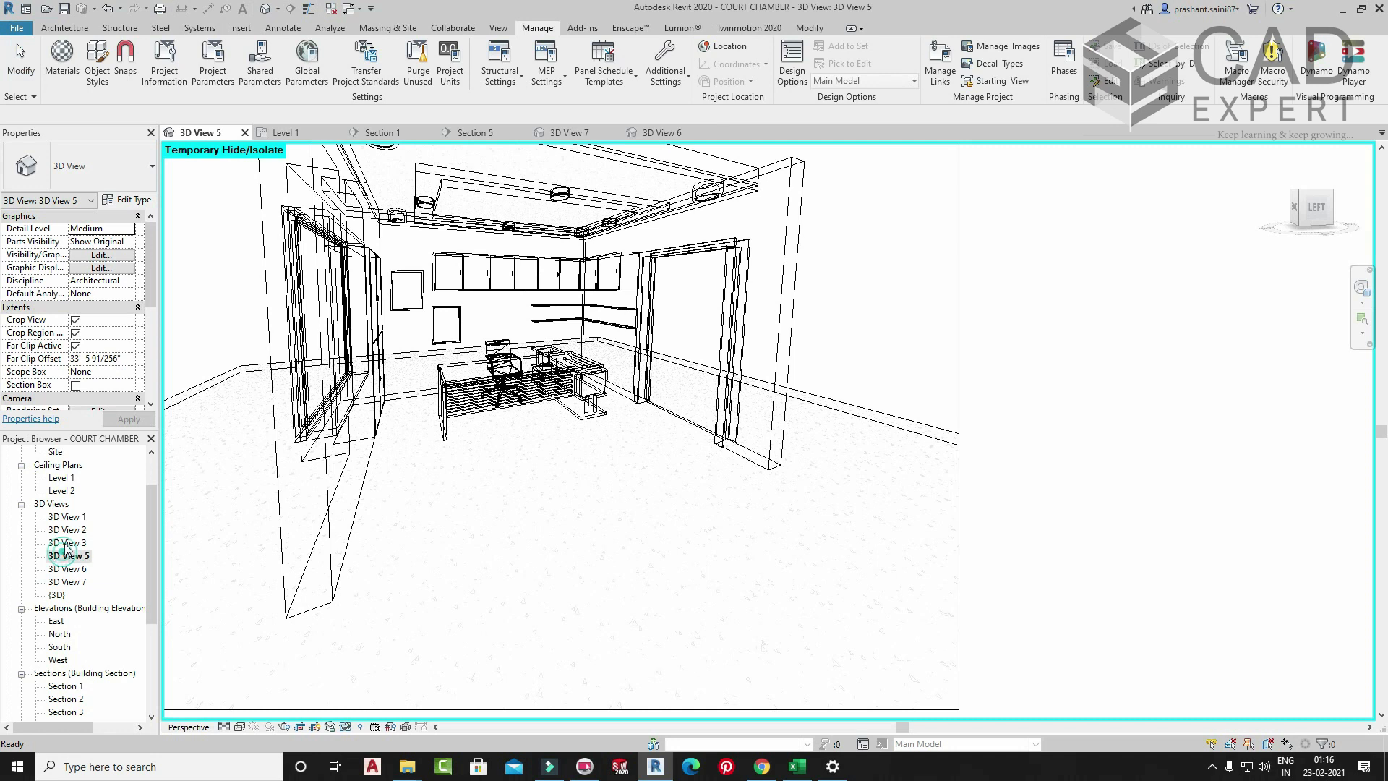
{"action": "double_click", "coordinate": [73, 518]}
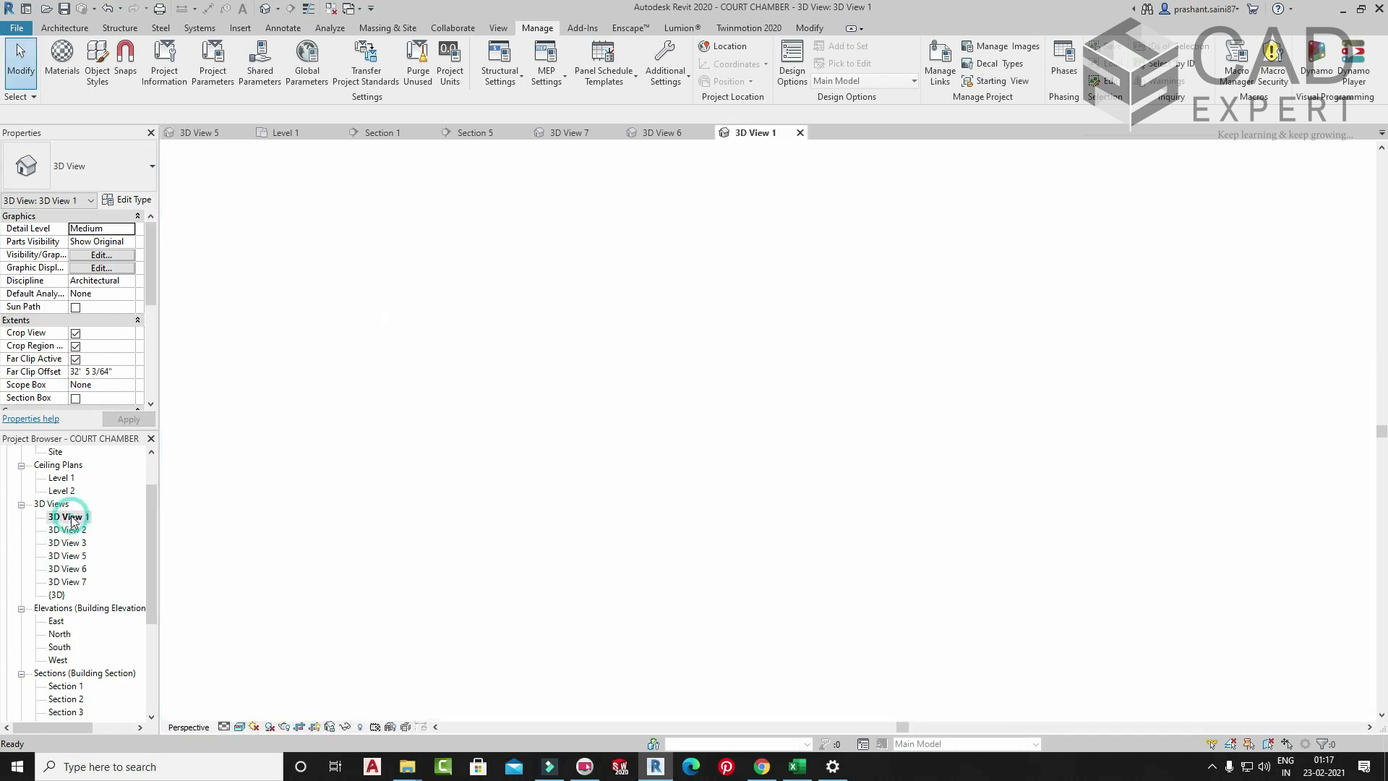
{"action": "double_click", "coordinate": [69, 530]}
{"action": "double_click", "coordinate": [70, 543]}
{"action": "double_click", "coordinate": [69, 556]}
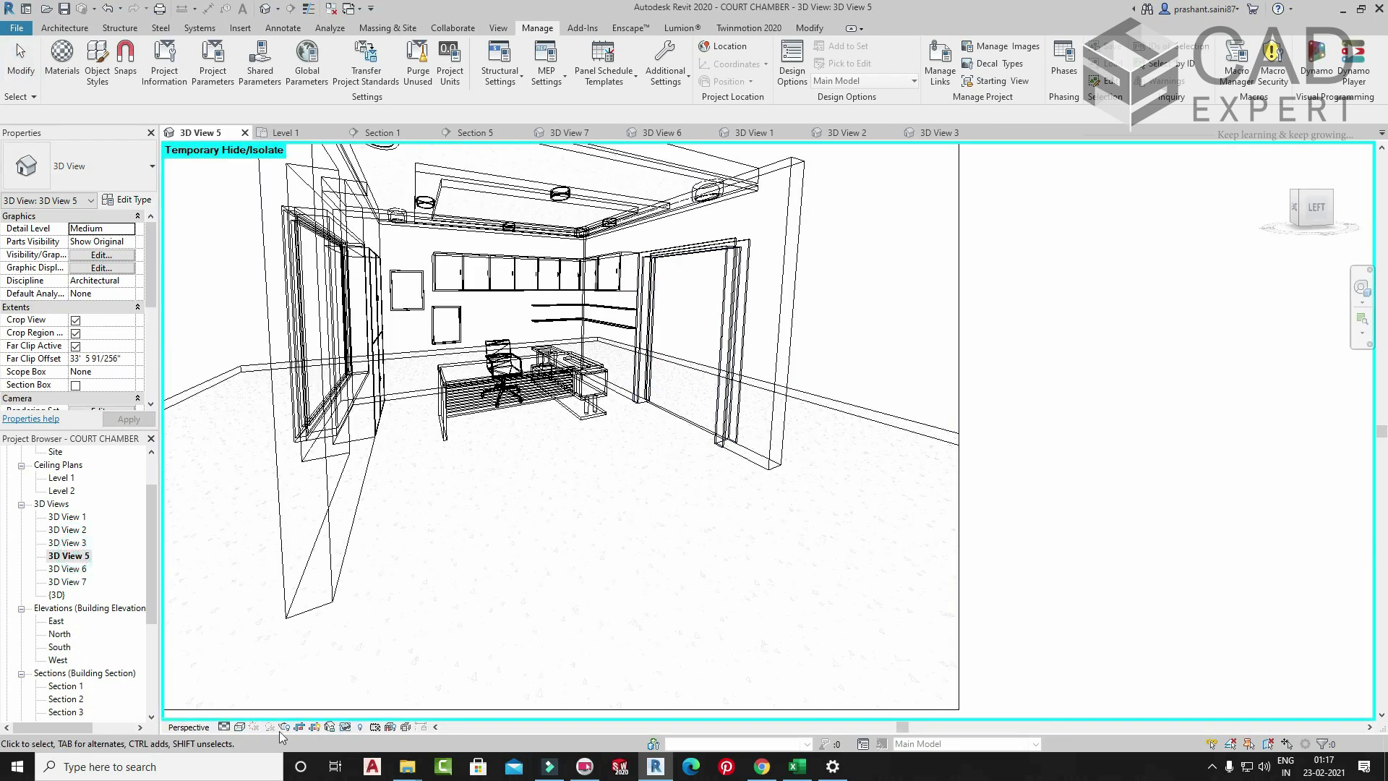
- Set the visual style of 3D View 5 to Realistic and frame the chamber interior
{"action": "left_click", "coordinate": [239, 727]}
{"action": "left_click", "coordinate": [306, 696]}
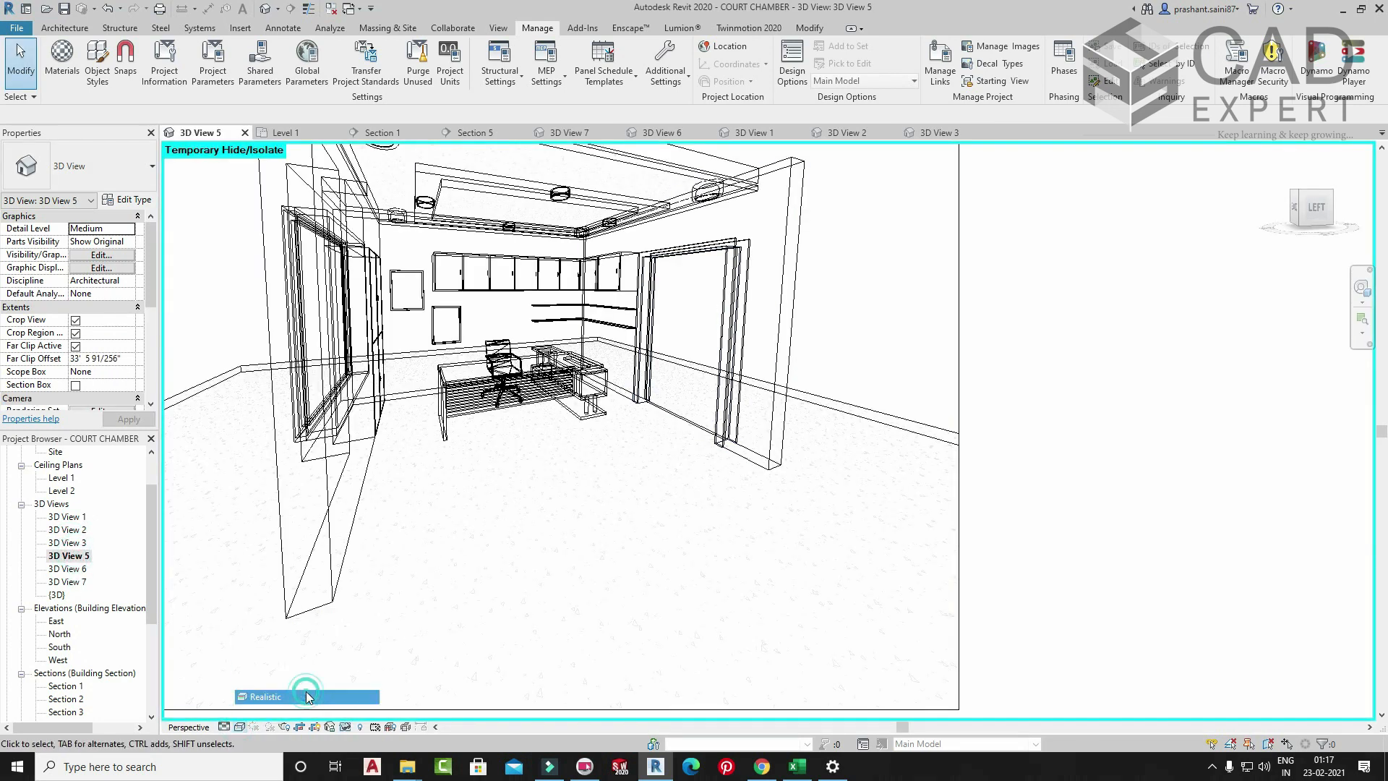
{"action": "scroll", "coordinate": [606, 462], "scroll_direction": "down", "scroll_amount": 2}
{"action": "middle_click_drag", "start_coordinate": [671, 486], "coordinate": [914, 543]}
{"action": "scroll", "coordinate": [808, 466], "scroll_direction": "up", "scroll_amount": 1}
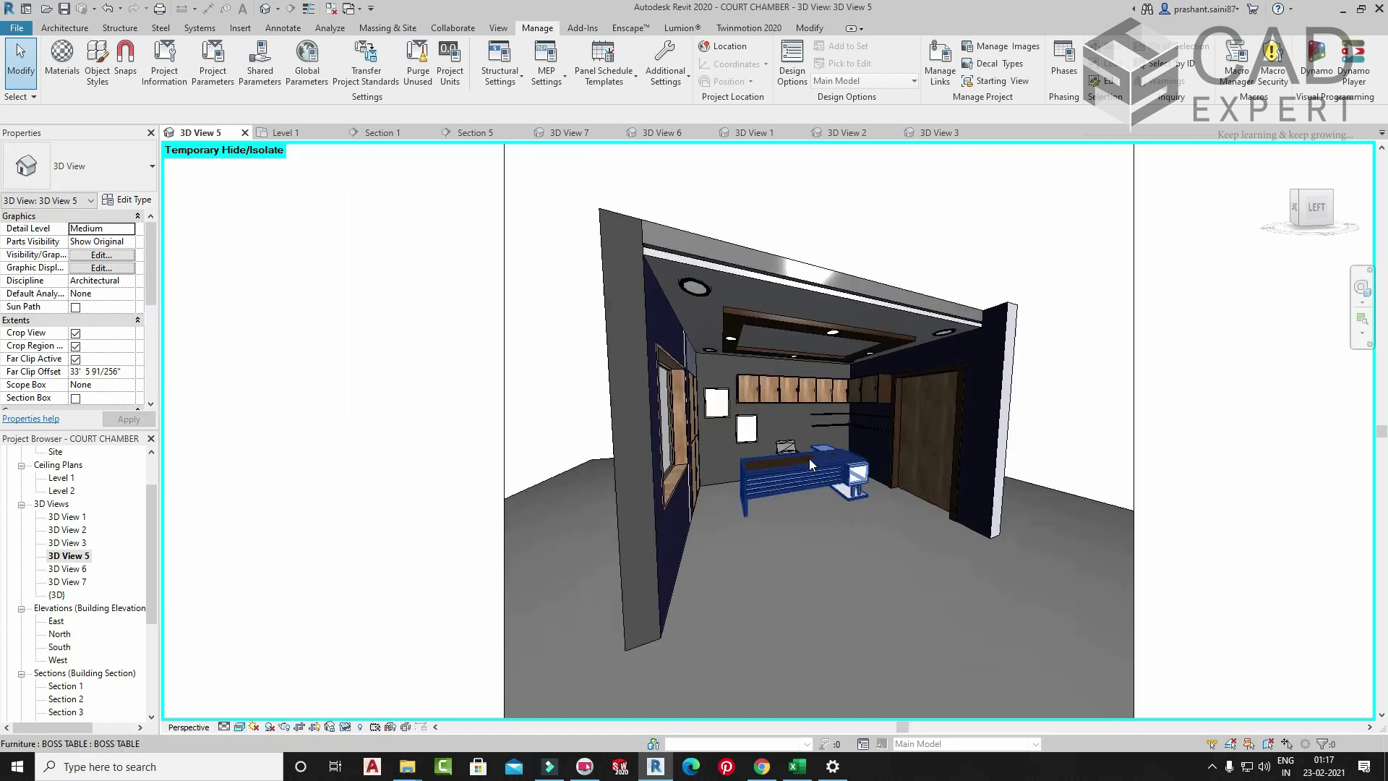
{"action": "scroll", "coordinate": [808, 458], "scroll_direction": "up", "scroll_amount": 2}
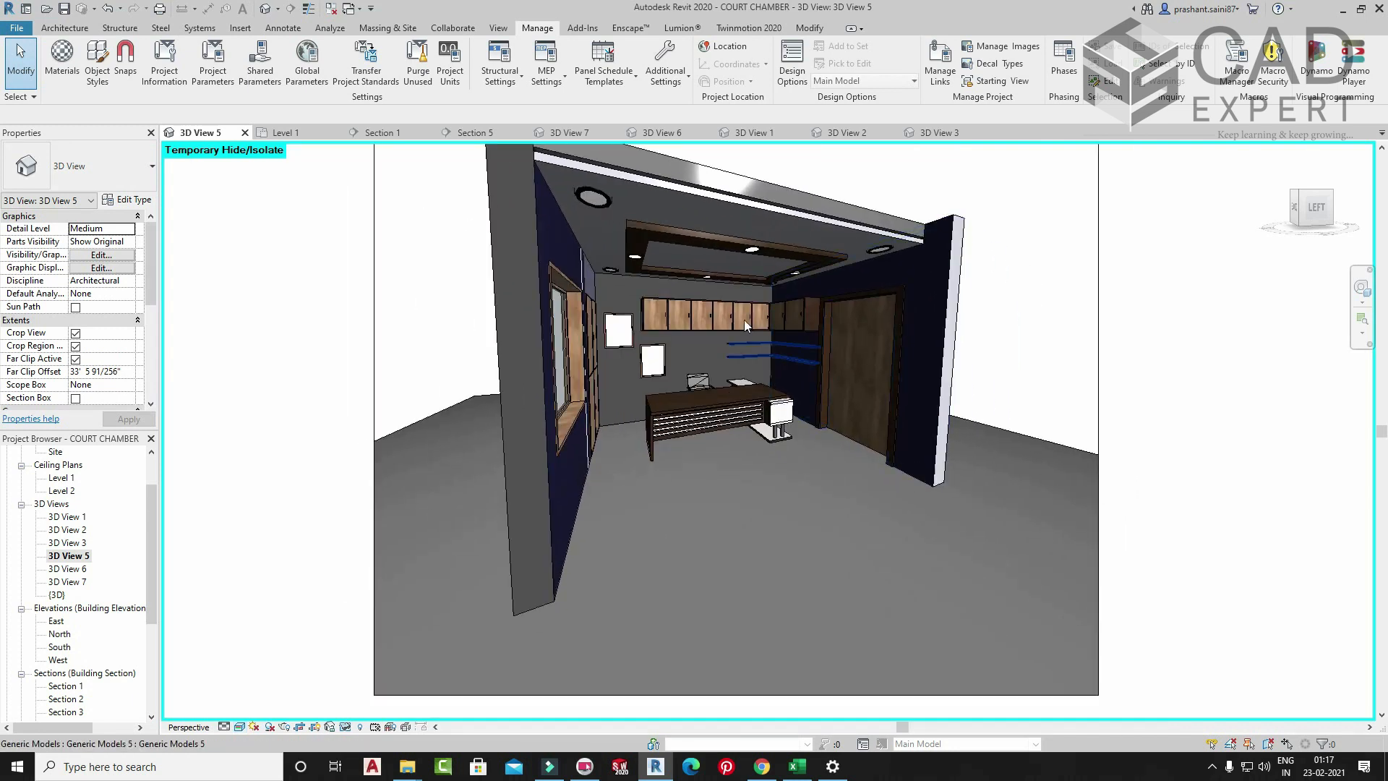
- Open the project materials beside the chamber view and create a new material
{"action": "left_click", "coordinate": [448, 405]}
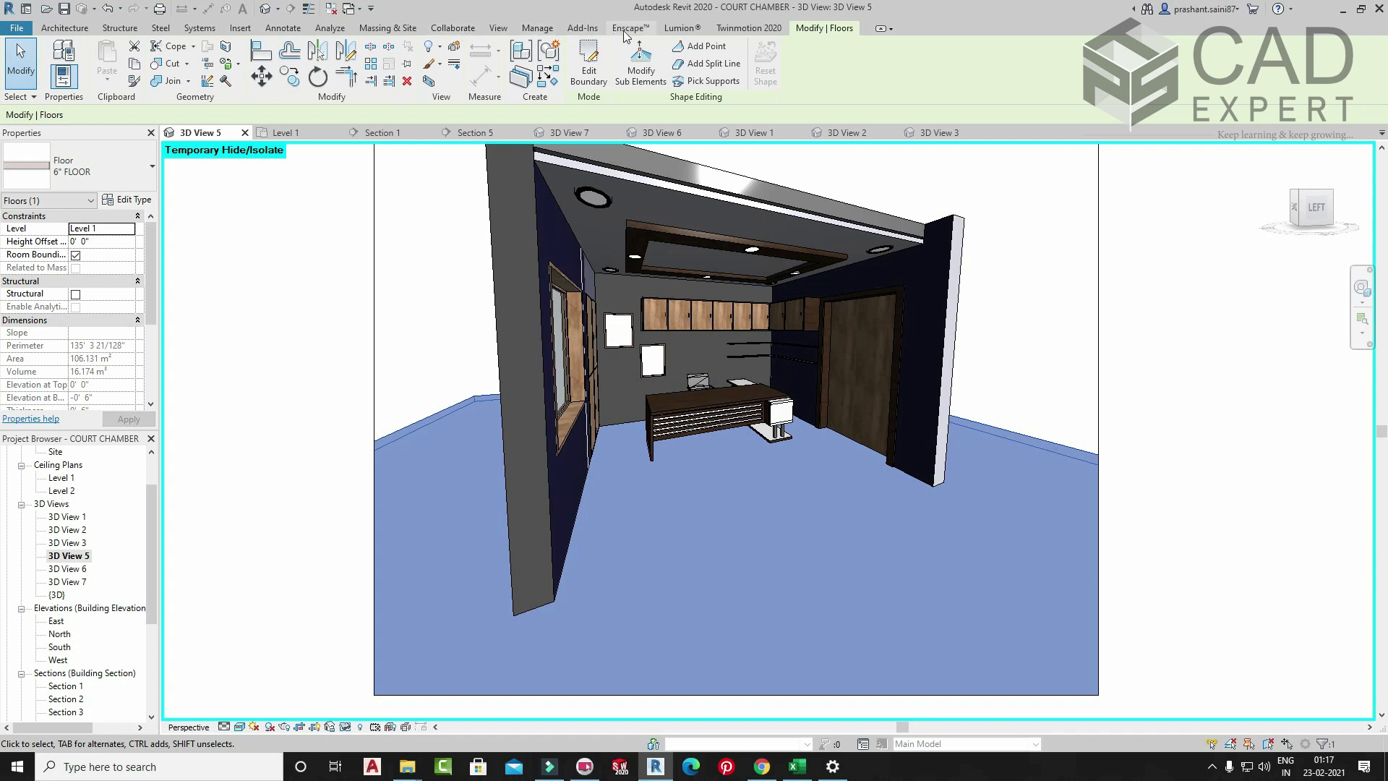
{"action": "left_click", "coordinate": [548, 28]}
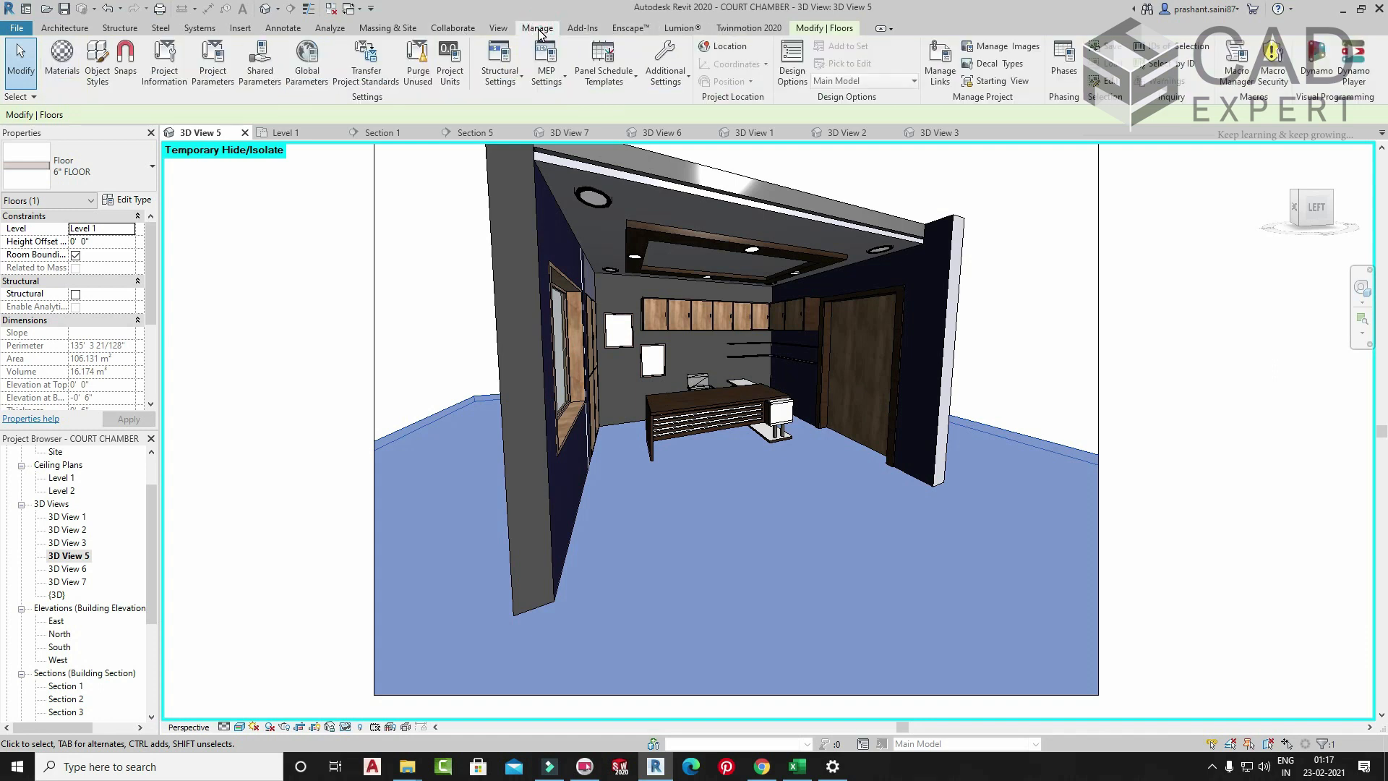
{"action": "left_click", "coordinate": [63, 65]}
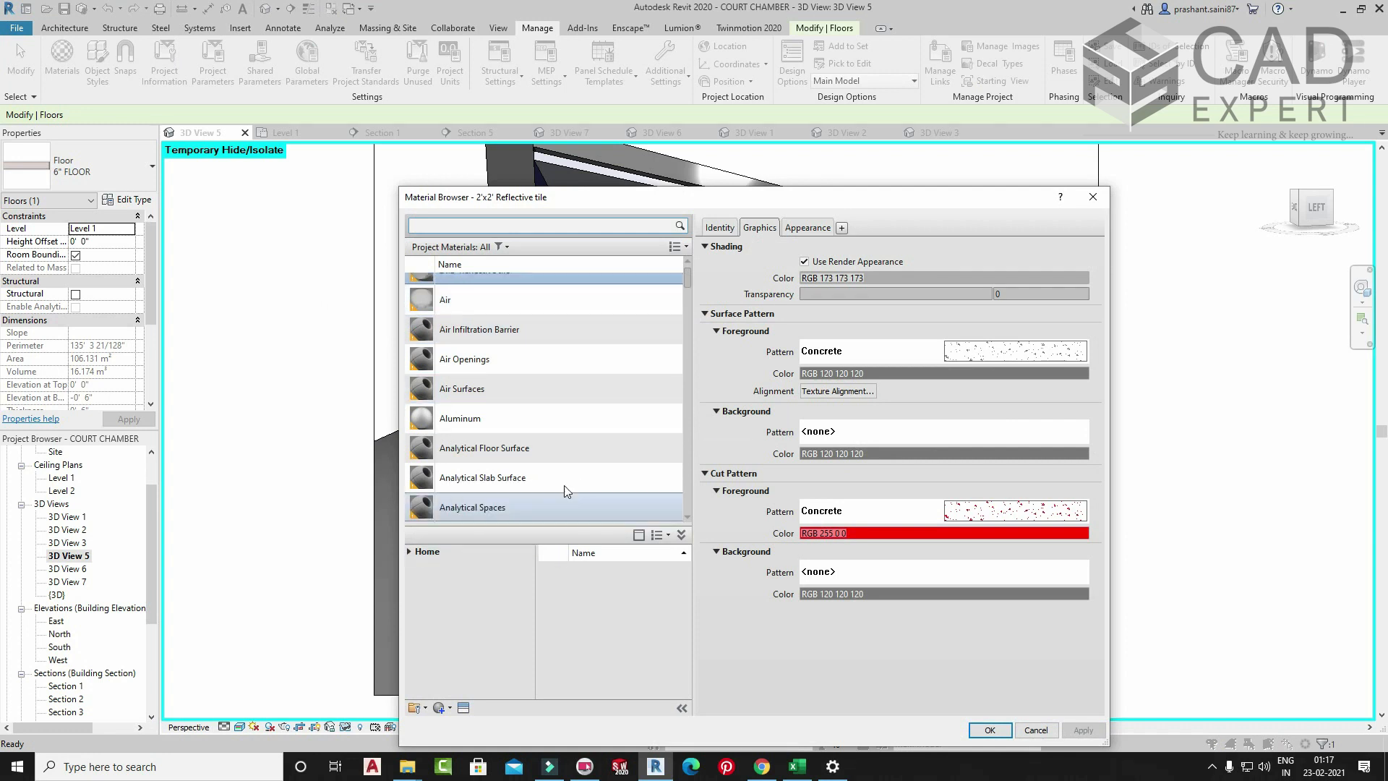
{"action": "left_click_drag", "start_coordinate": [747, 190], "coordinate": [979, 117]}
{"action": "left_click_drag", "start_coordinate": [813, 132], "coordinate": [1077, 99]}
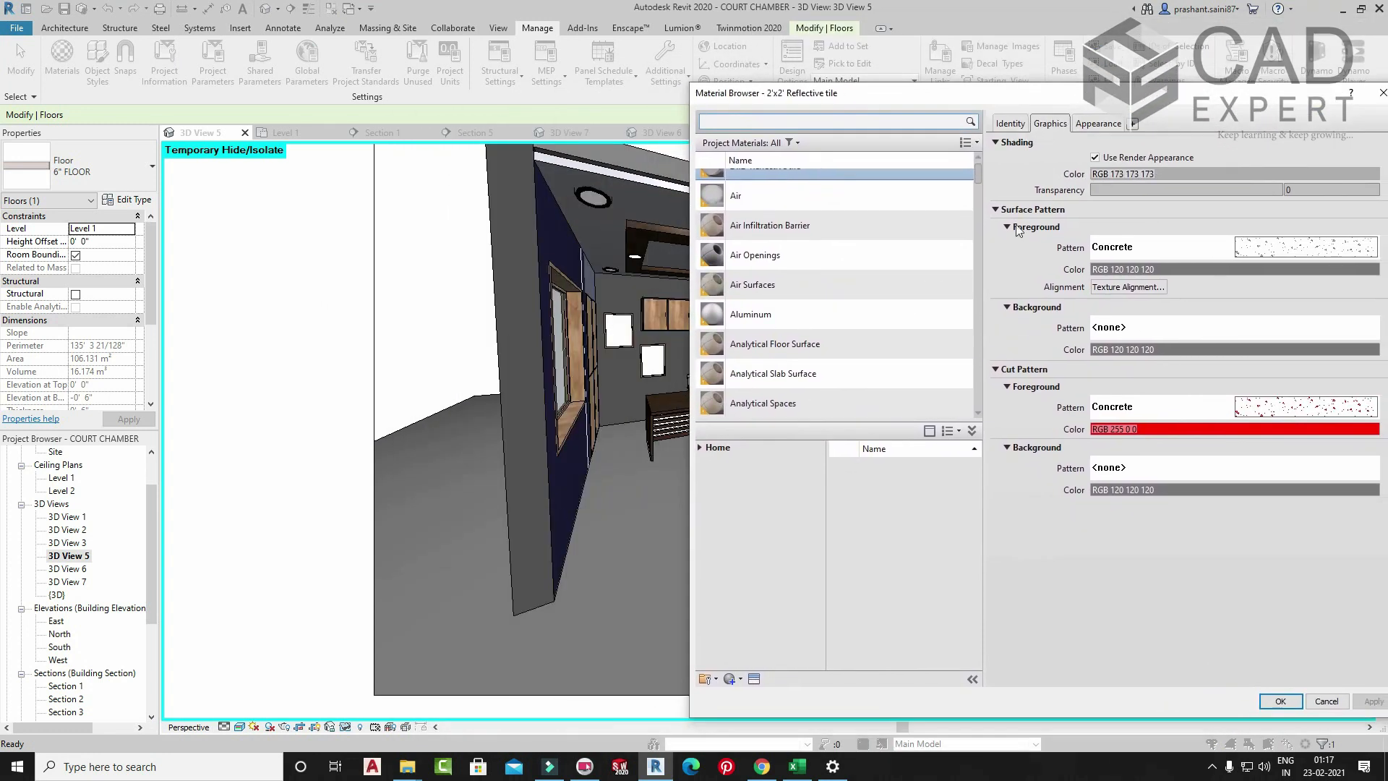
{"action": "left_click", "coordinate": [740, 679]}
{"action": "left_click", "coordinate": [766, 696]}
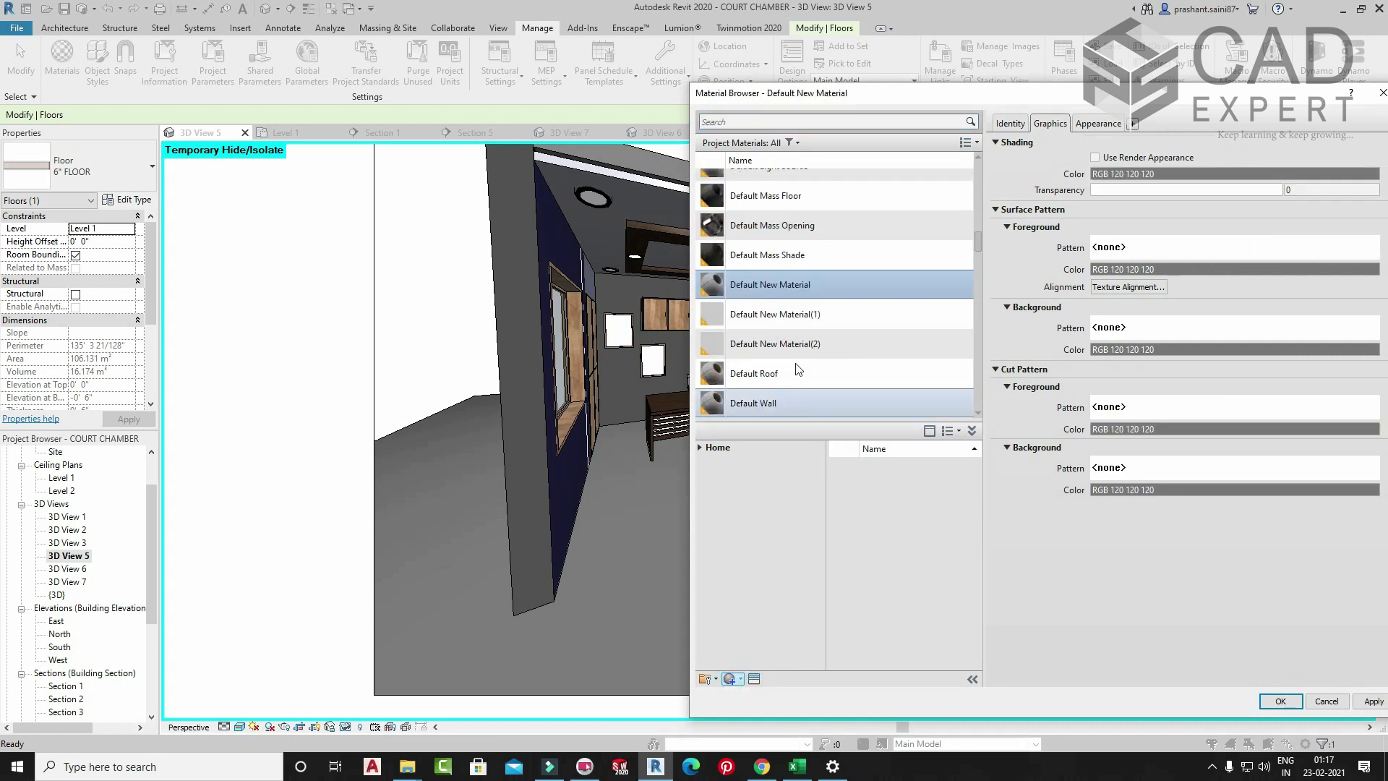
- Rename the newly created Default New Material as "new material"
{"action": "scroll", "coordinate": [784, 283], "scroll_direction": "up", "scroll_amount": 1}
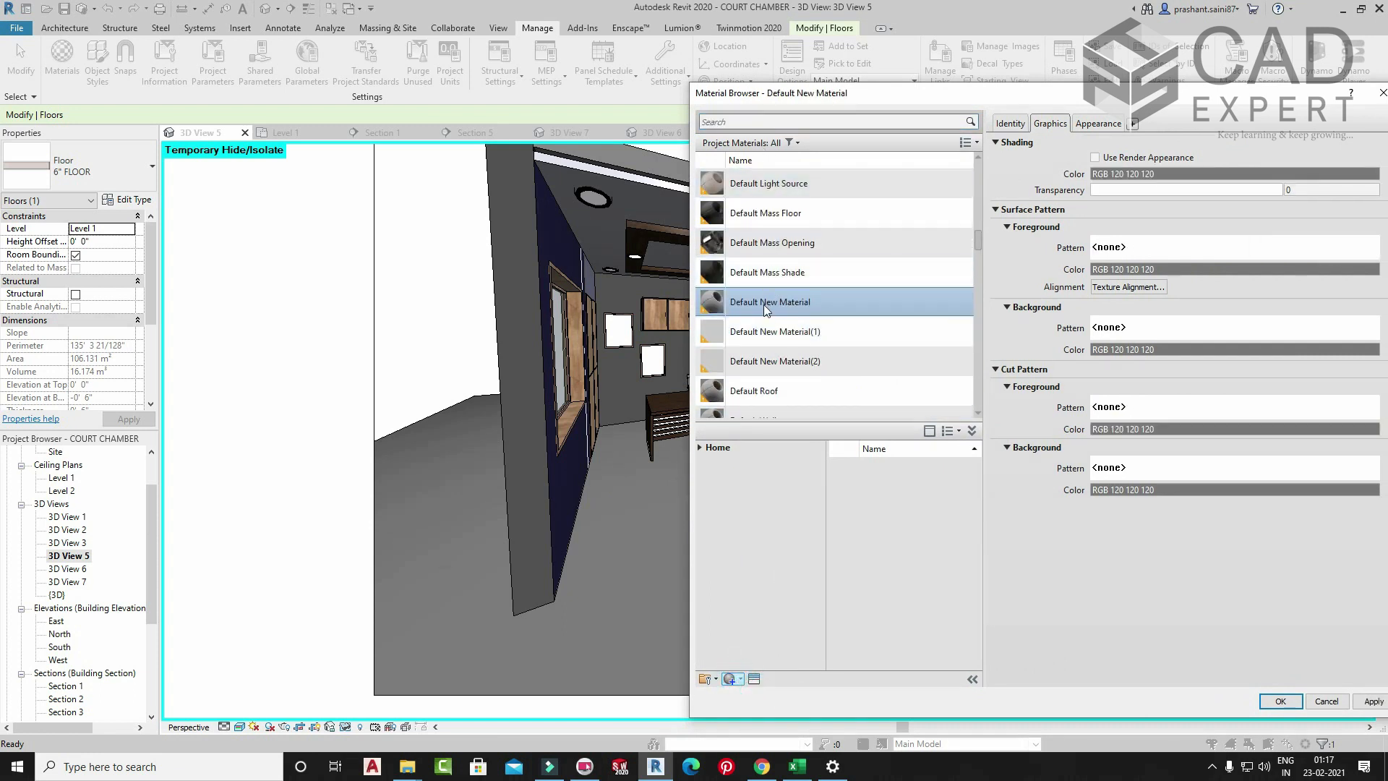
{"action": "right_click", "coordinate": [763, 303]}
{"action": "left_click", "coordinate": [802, 344]}
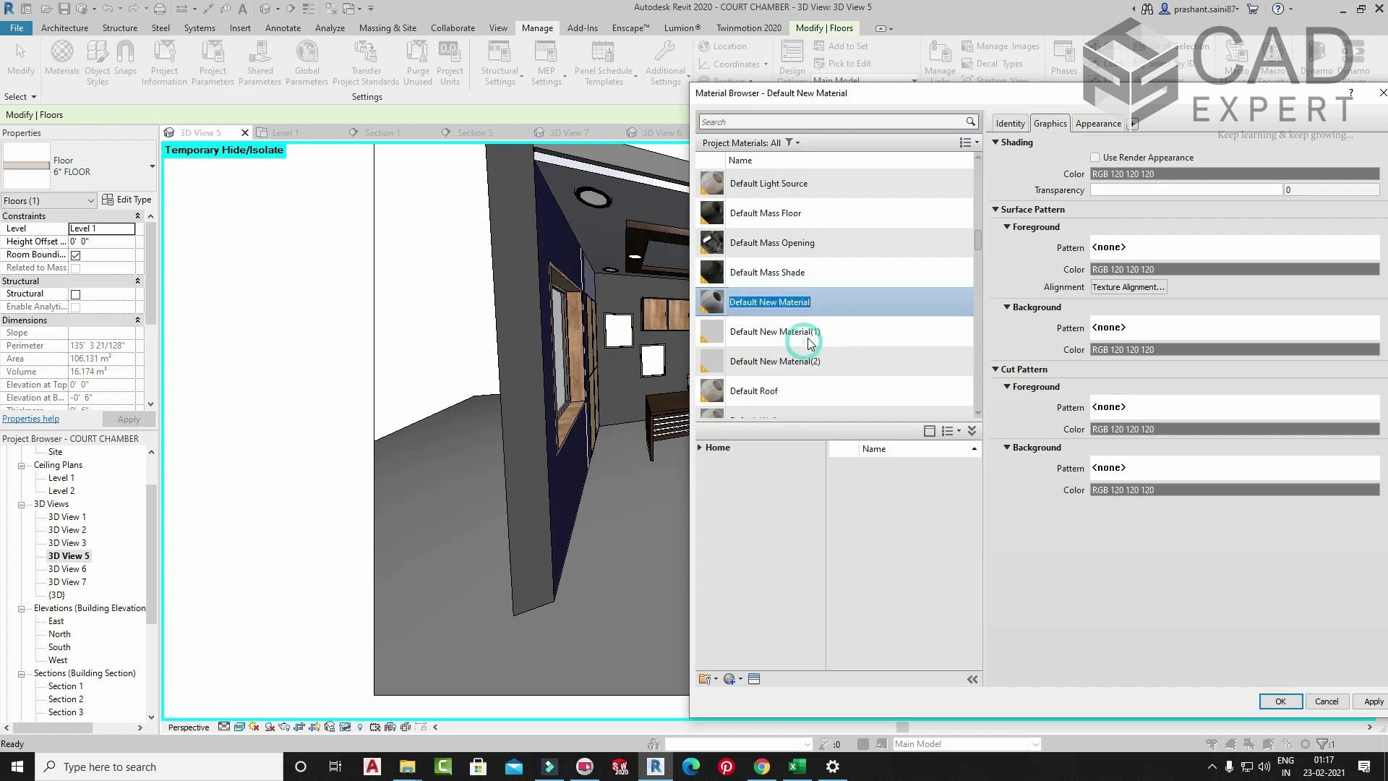
{"action": "type", "text": "n"}
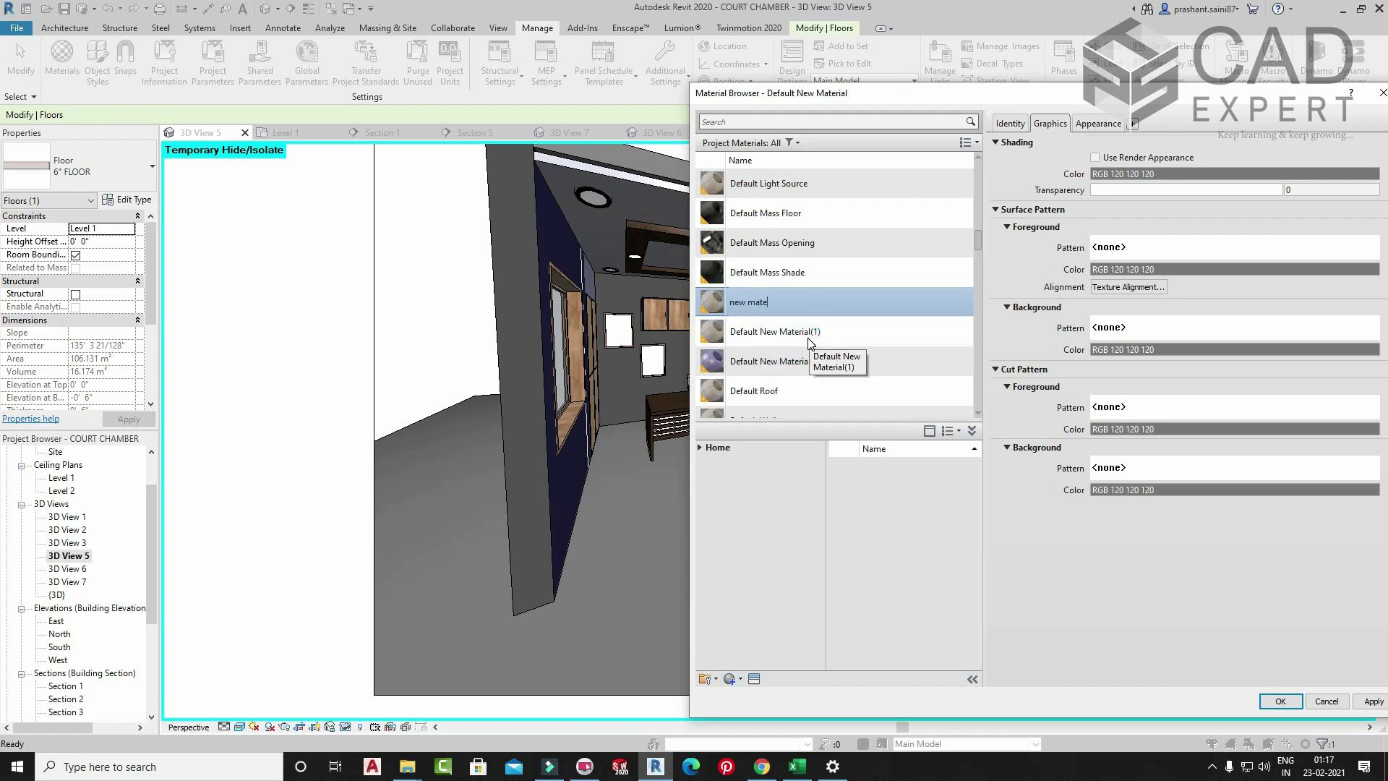
{"action": "left_click", "coordinate": [795, 303]}
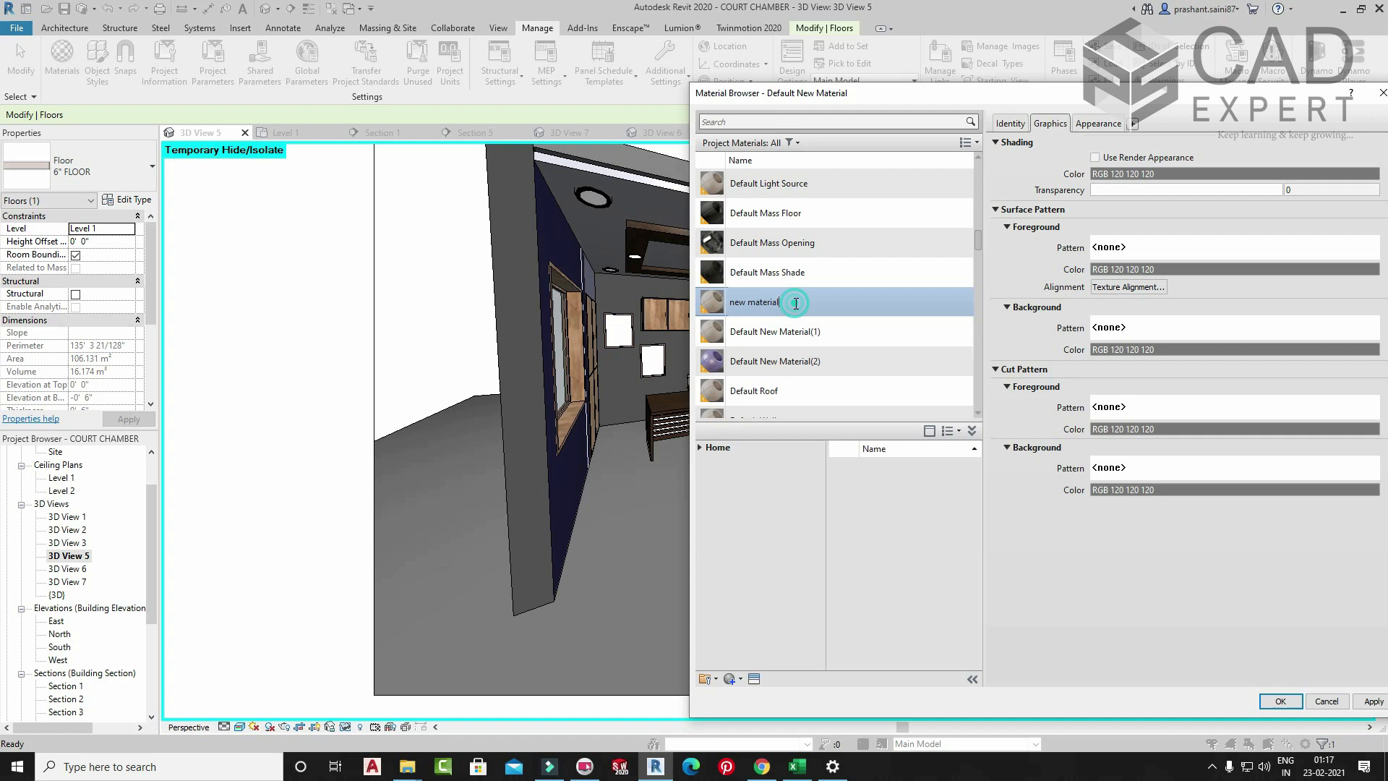
{"action": "left_click", "coordinate": [856, 338]}
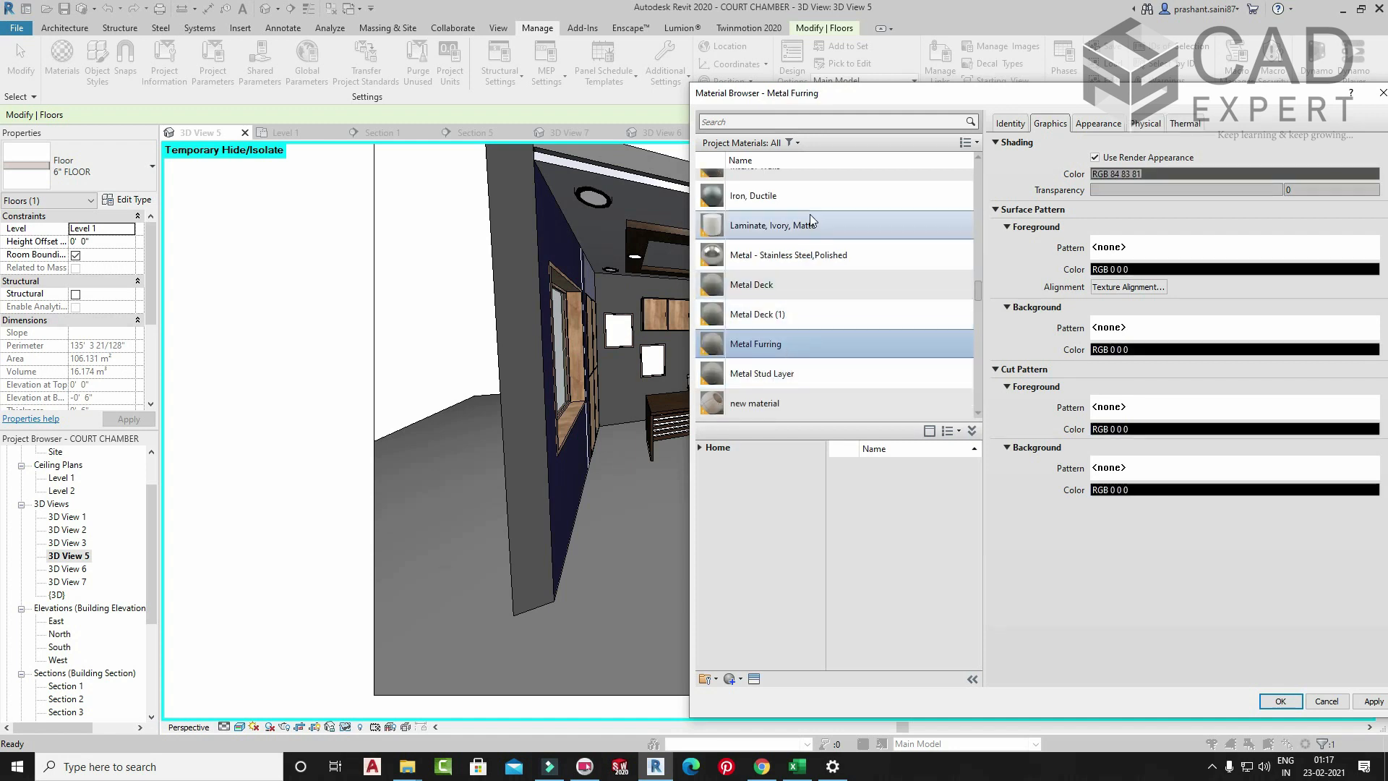
- Review the appearance of "new material" with an enlarged preview, accept the material settings and clear the floor selection
{"action": "left_click", "coordinate": [772, 405]}
{"action": "scroll", "coordinate": [802, 361], "scroll_direction": "down", "scroll_amount": 1}
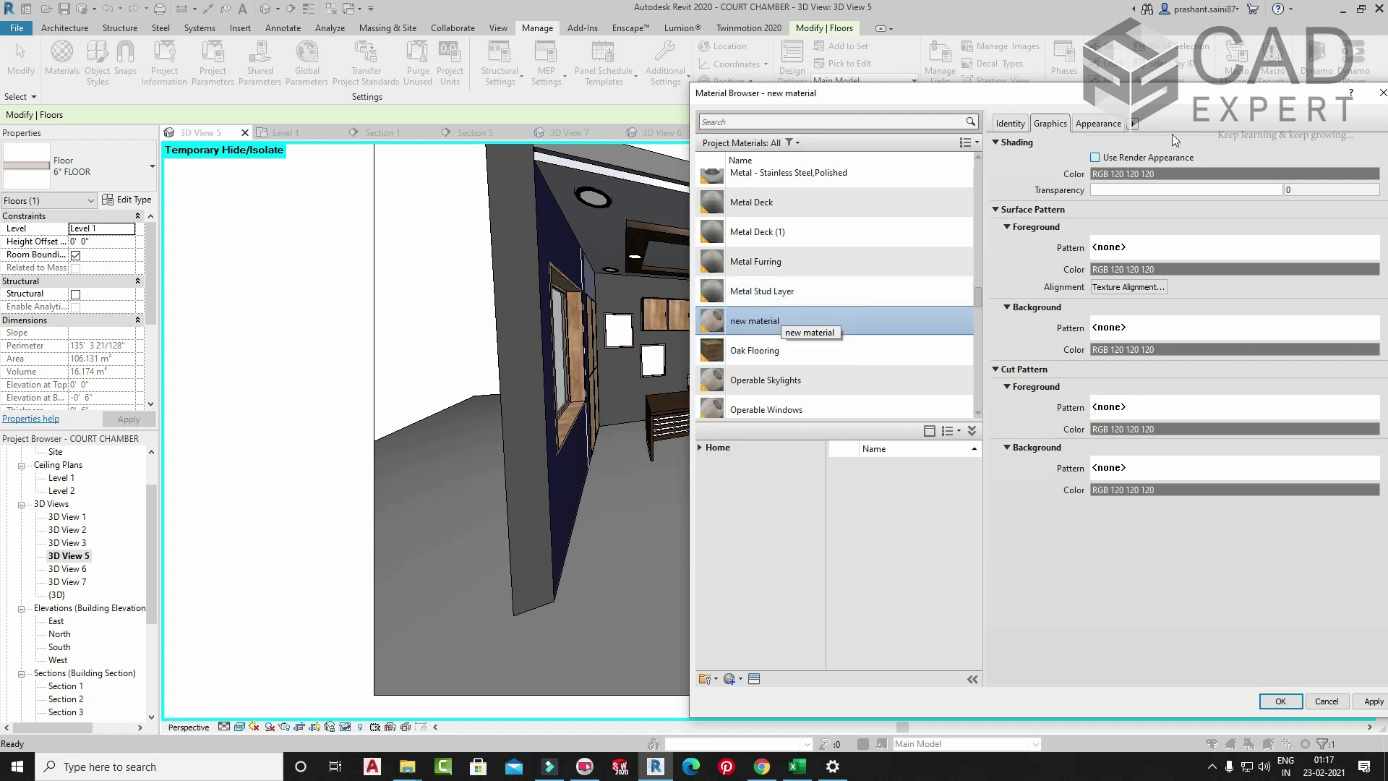
{"action": "left_click", "coordinate": [1098, 124]}
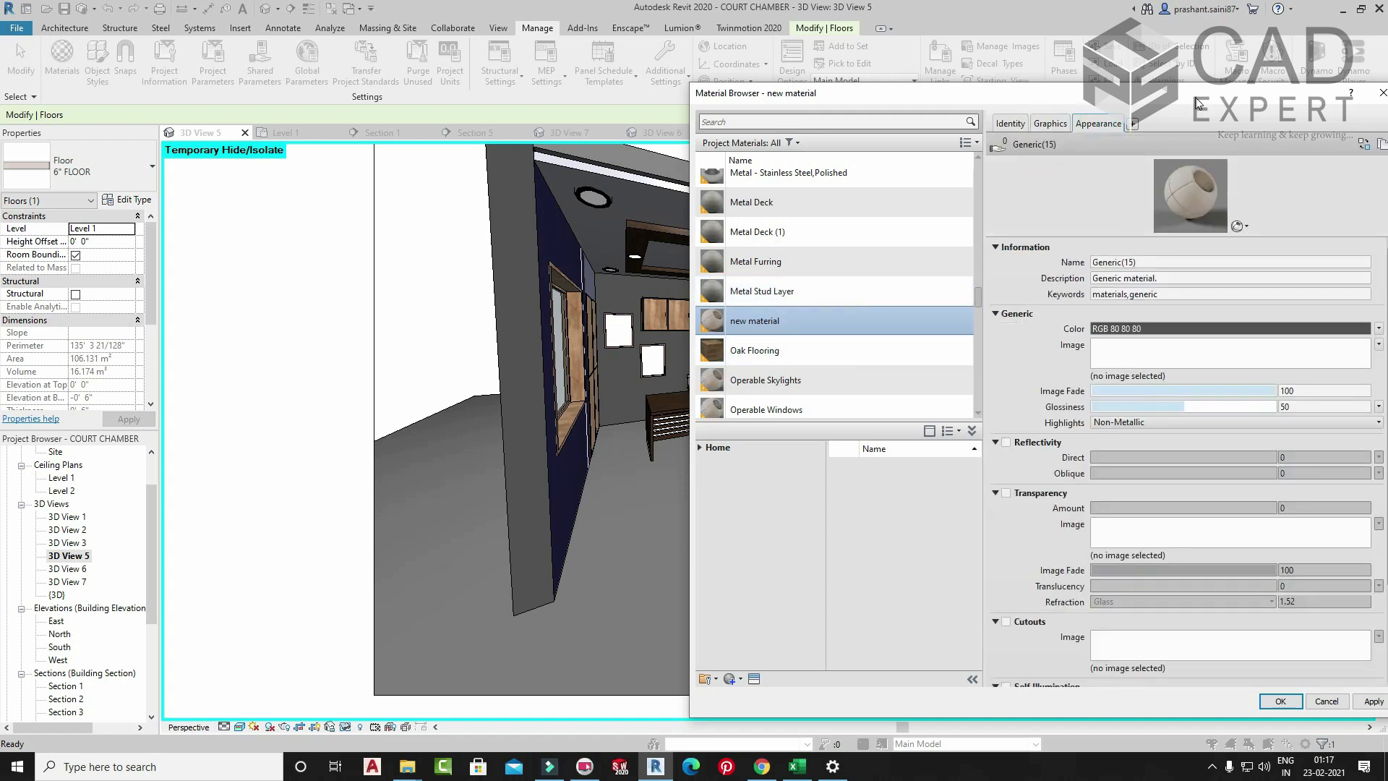
{"action": "left_click_drag", "start_coordinate": [1195, 99], "coordinate": [954, 29]}
{"action": "left_click_drag", "start_coordinate": [972, 170], "coordinate": [979, 313]}
{"action": "left_click_drag", "start_coordinate": [795, 29], "coordinate": [1015, 29]}
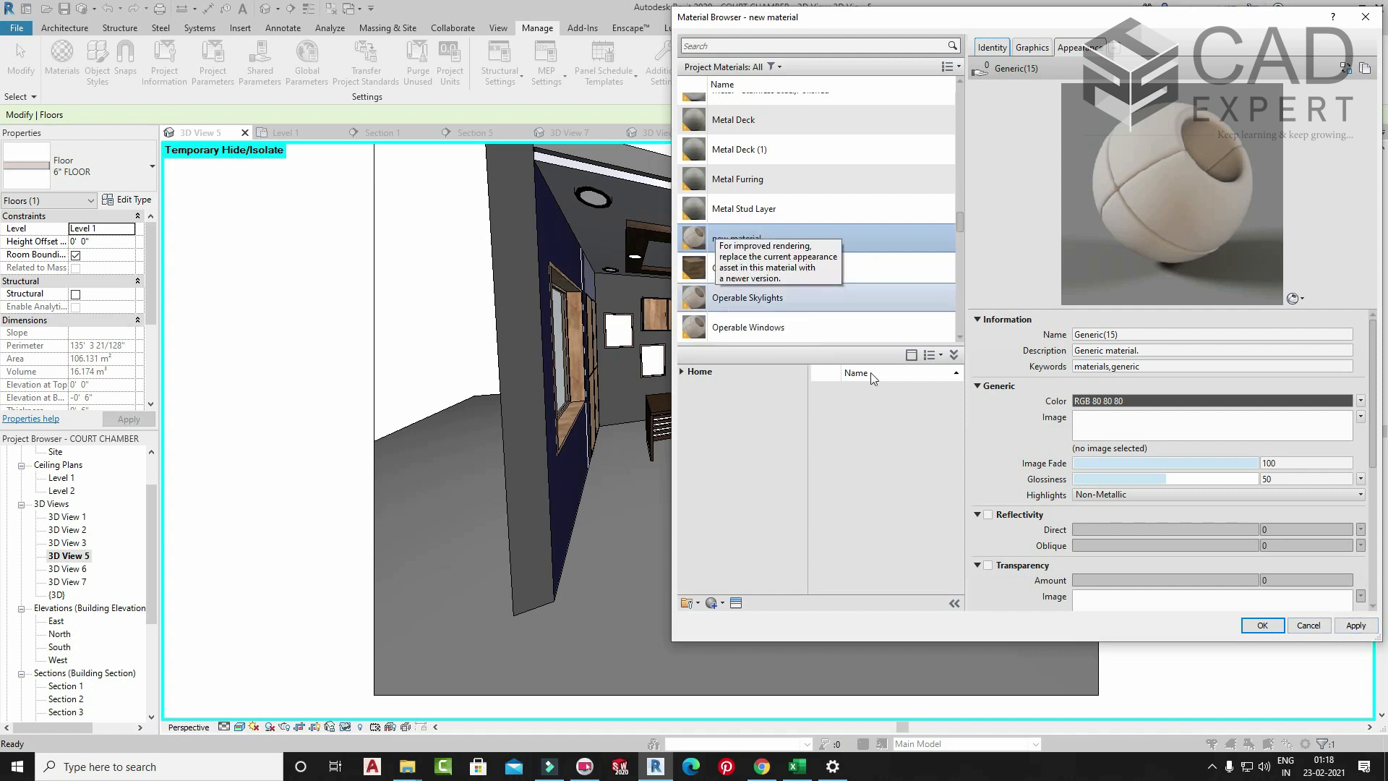
{"action": "left_click", "coordinate": [1249, 631]}
{"action": "left_click", "coordinate": [363, 398]}
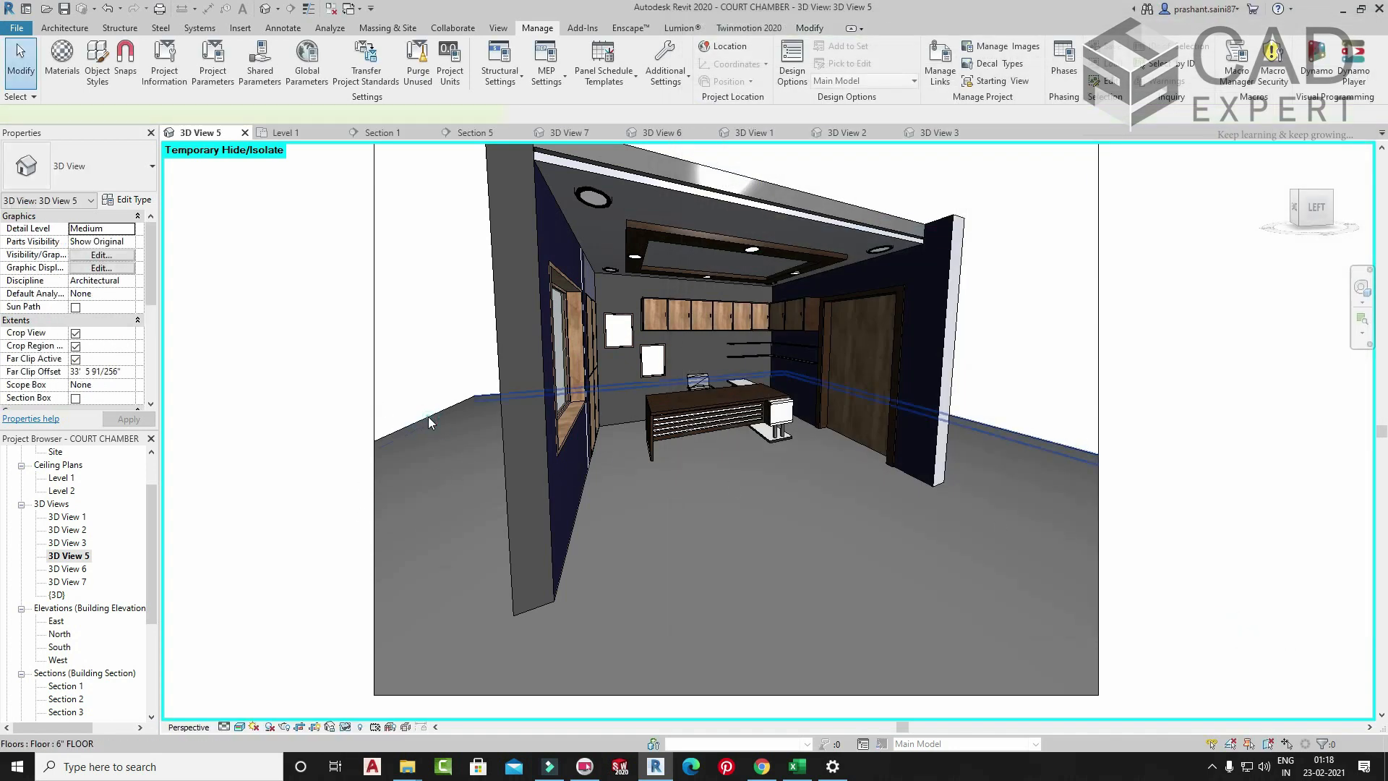
- Assign "new material" to the Structure layer of the chamber's 6" FLOOR type and accept the type changes
{"action": "left_click", "coordinate": [428, 416]}
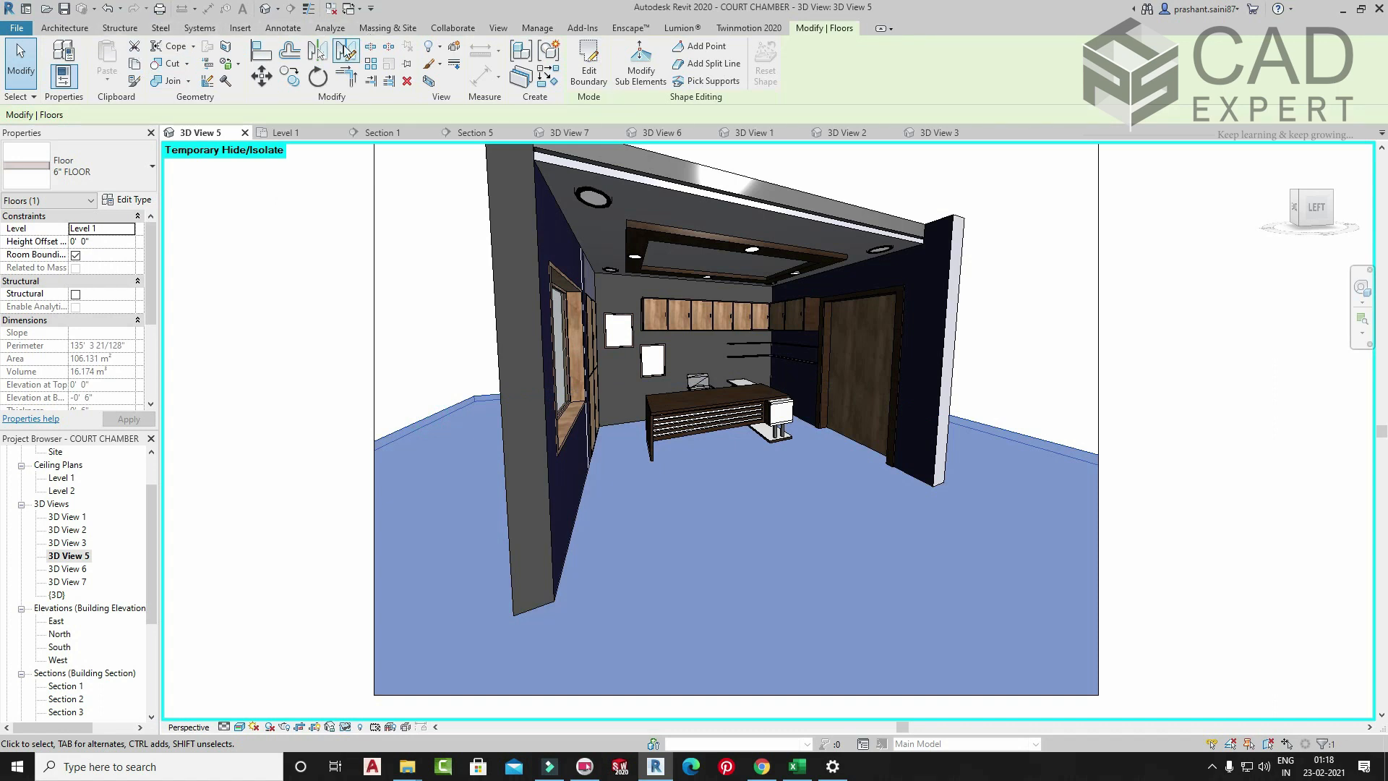
{"action": "left_click", "coordinate": [125, 202]}
{"action": "left_click", "coordinate": [645, 291]}
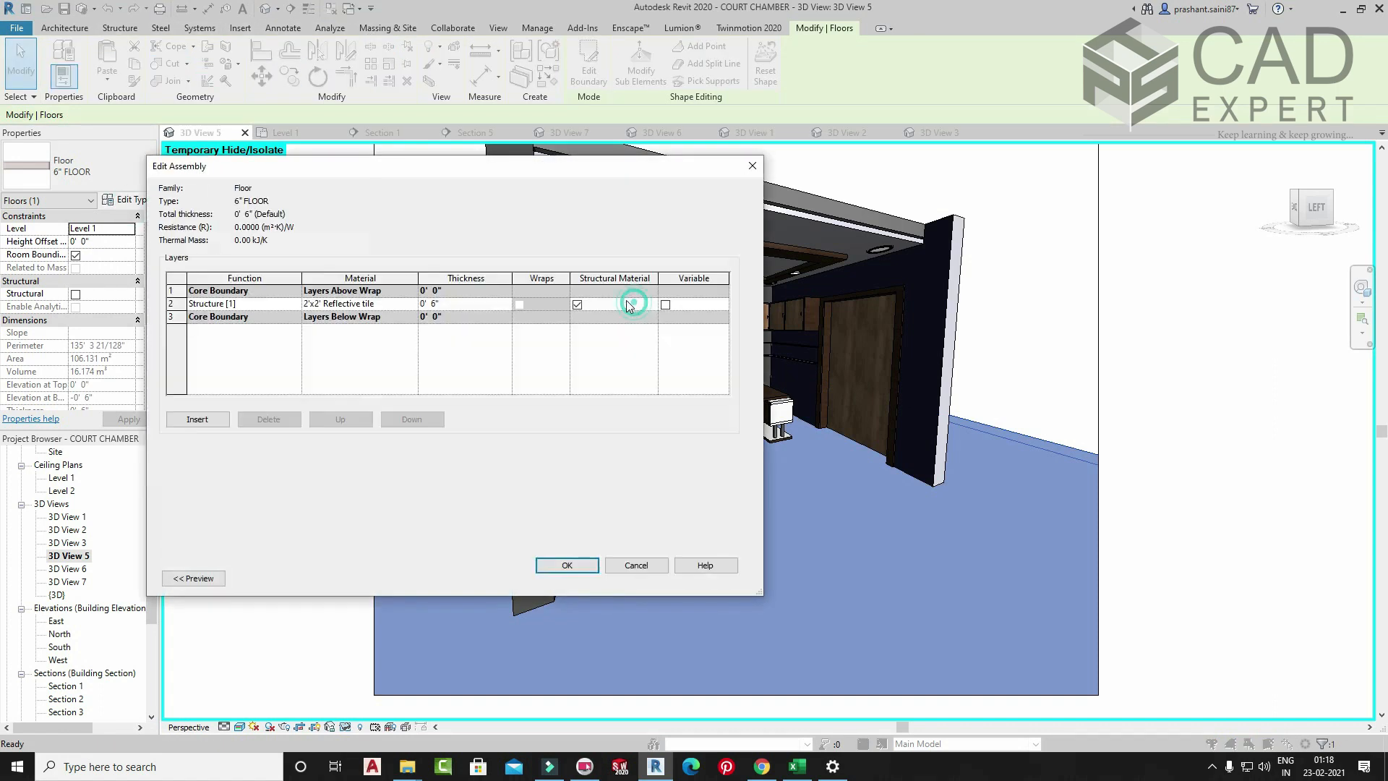
{"action": "left_click", "coordinate": [401, 304]}
{"action": "left_click", "coordinate": [411, 303]}
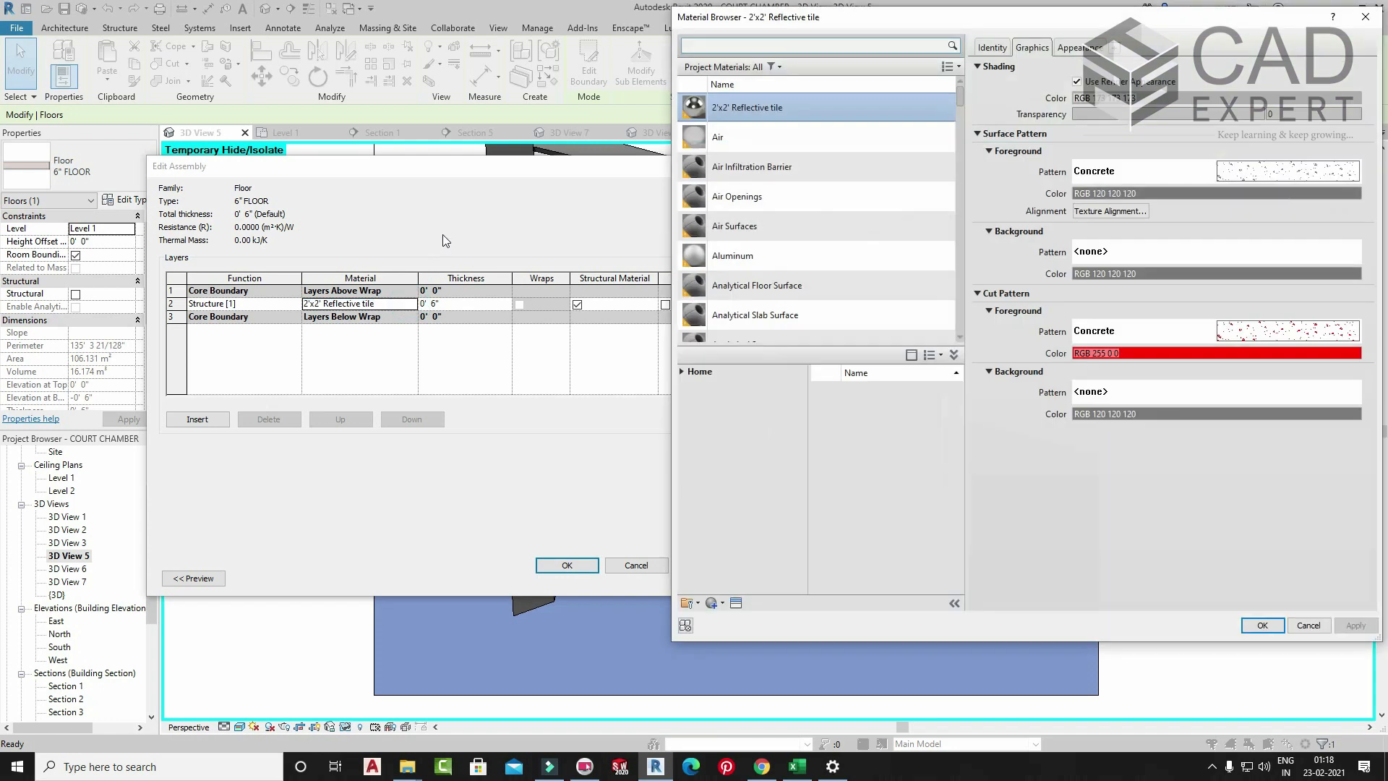
{"action": "left_click", "coordinate": [761, 45]}
{"action": "type", "text": "new"}
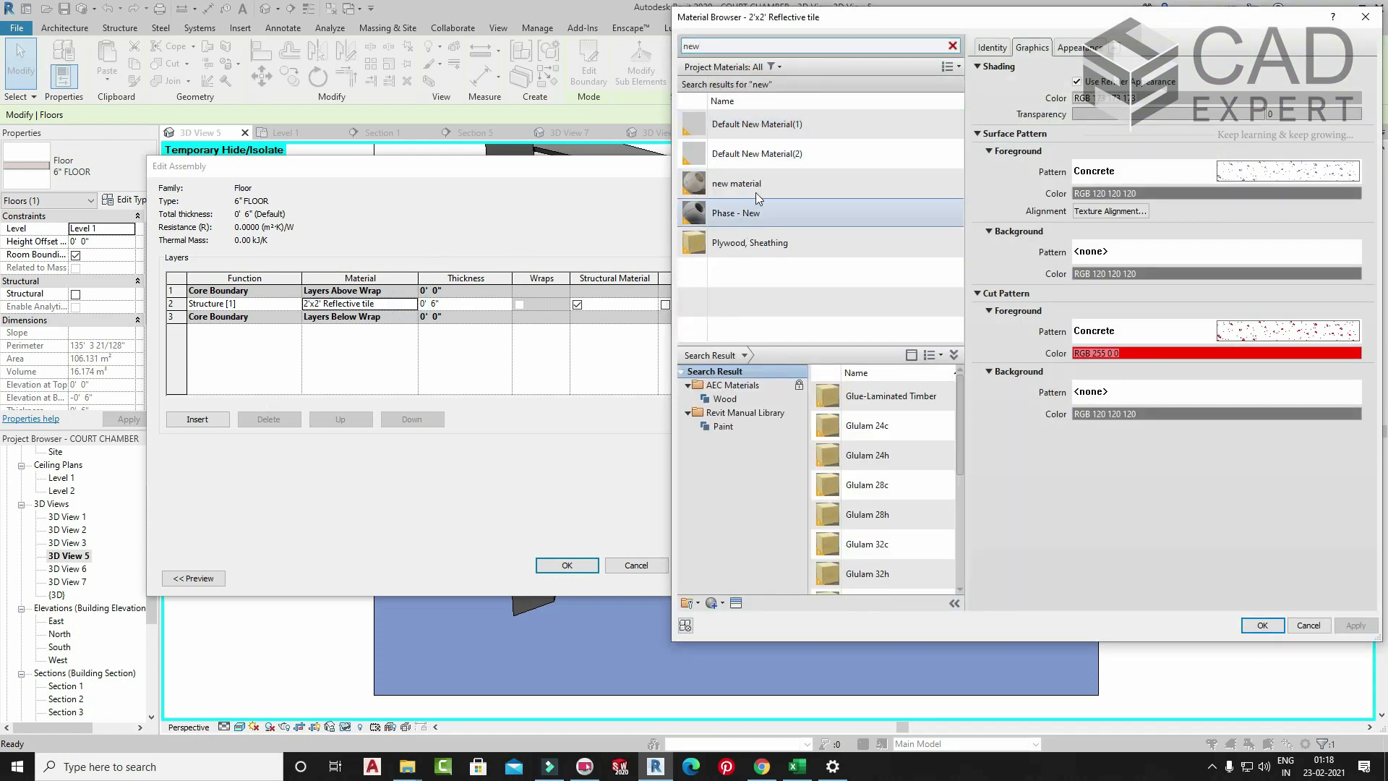
{"action": "left_click", "coordinate": [757, 182]}
{"action": "left_click", "coordinate": [1262, 626]}
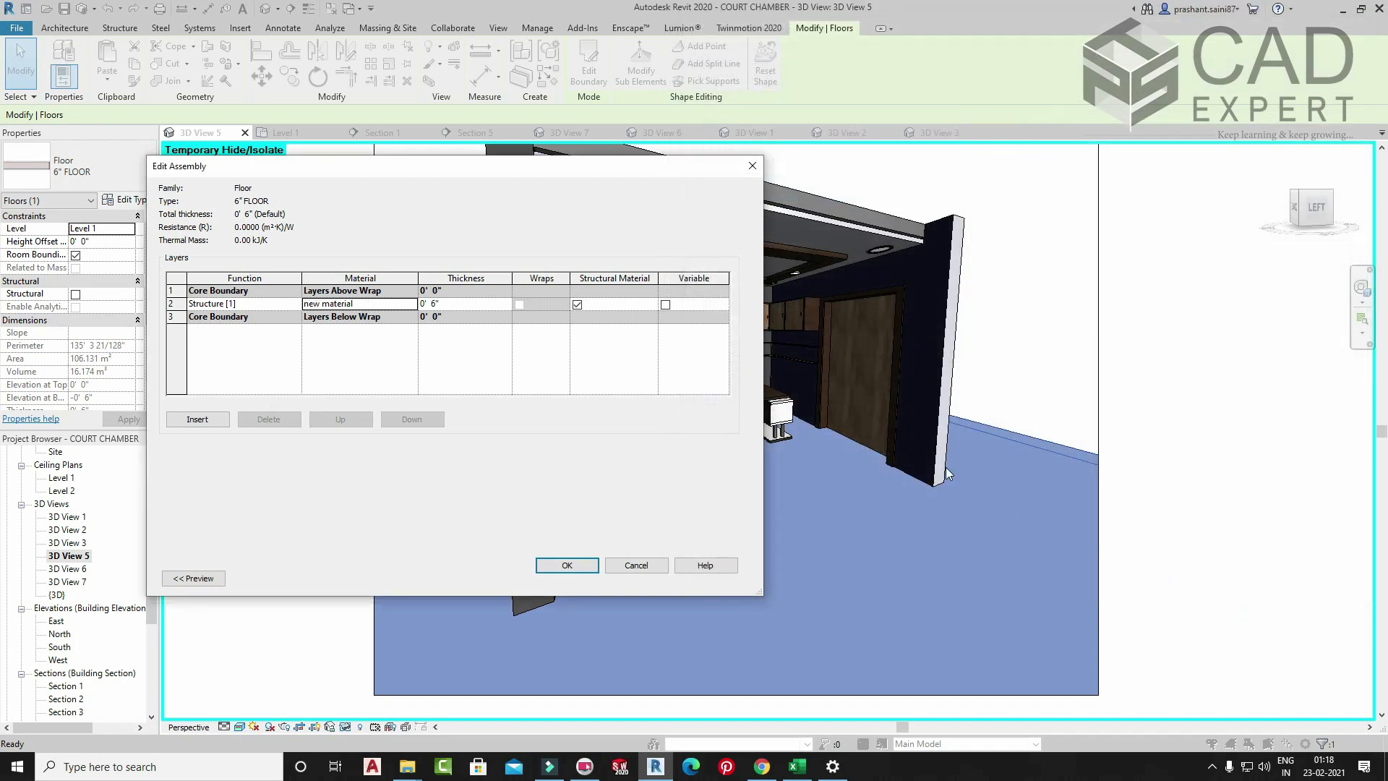
{"action": "left_click", "coordinate": [567, 565]}
{"action": "left_click", "coordinate": [590, 575]}
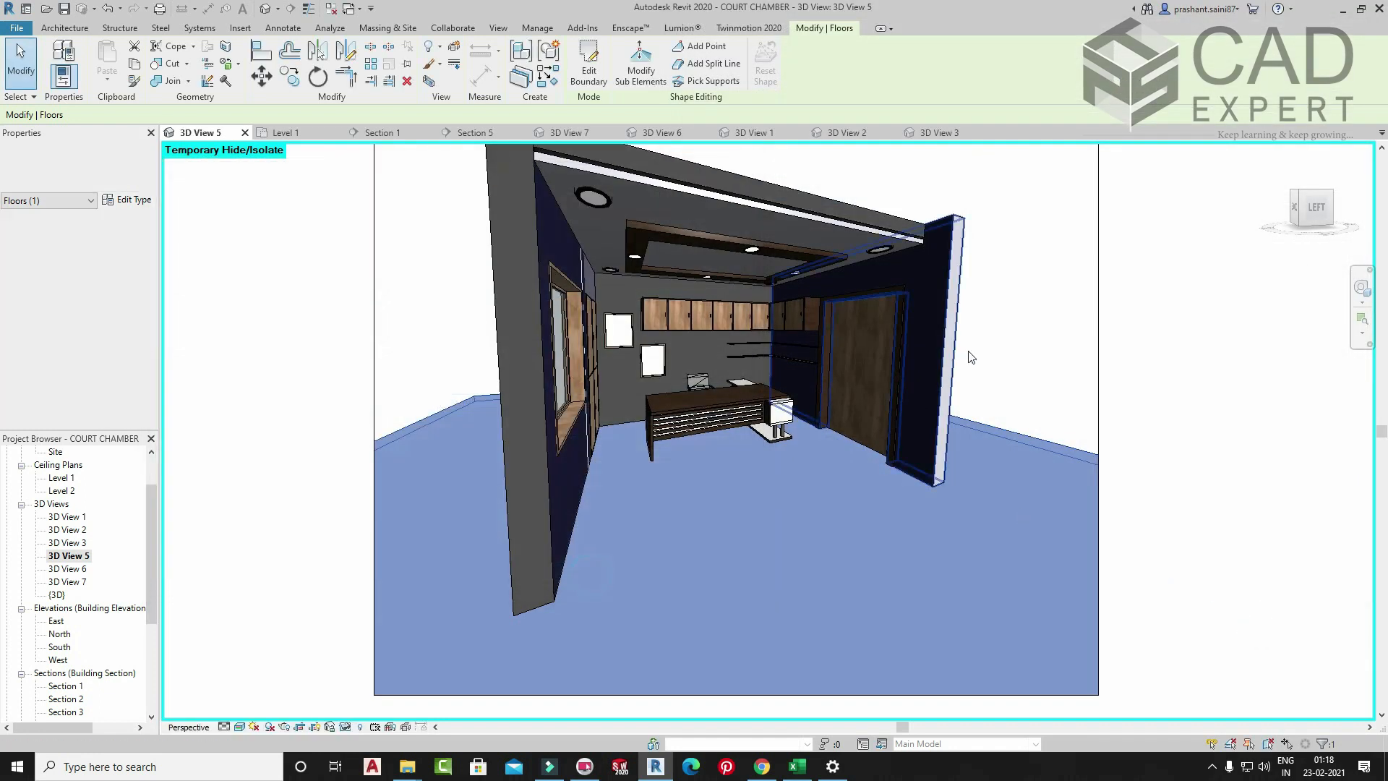
{"action": "left_click", "coordinate": [1001, 338]}
- Render 3D View 5 to check the floor's material, stop the rendering partway and close the rendering settings
{"action": "middle_click_drag", "start_coordinate": [749, 461], "coordinate": [657, 483]}
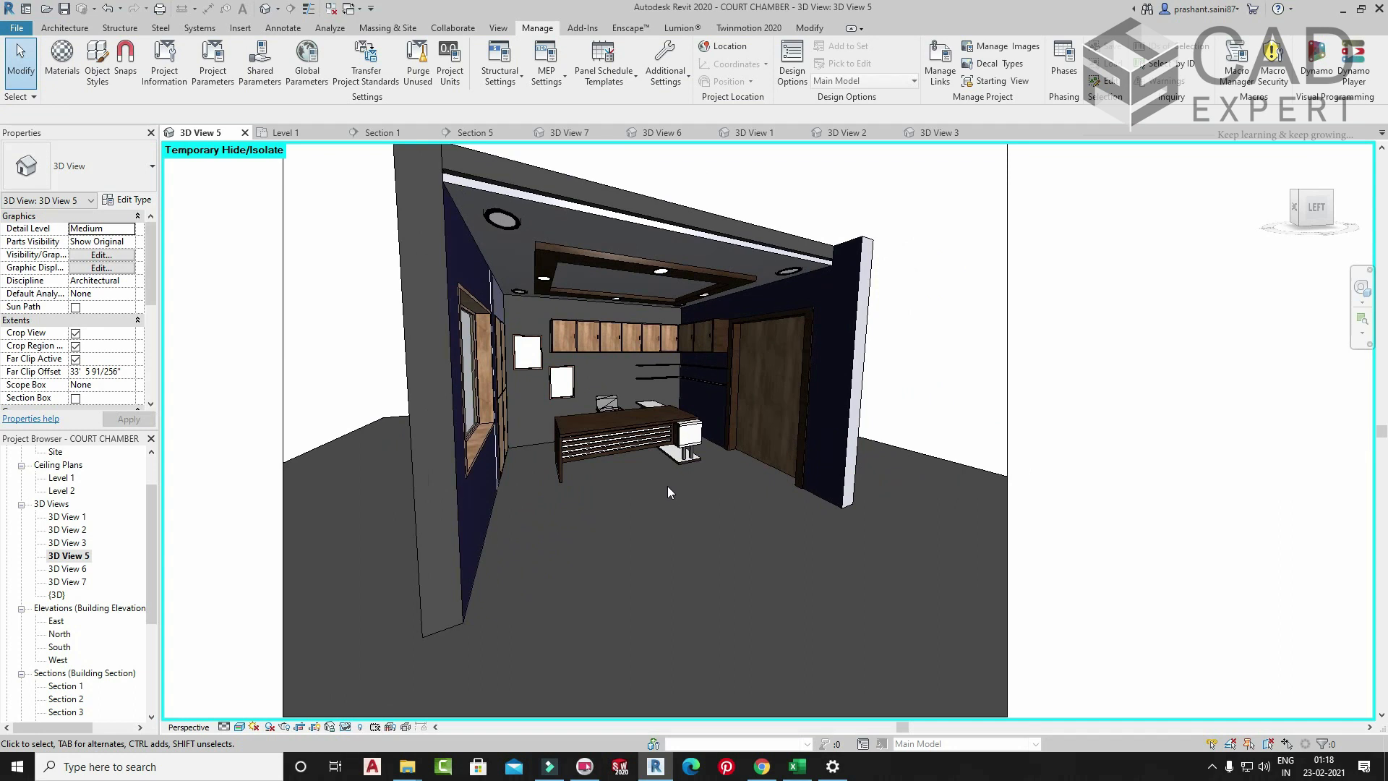
{"action": "key", "text": "r"}
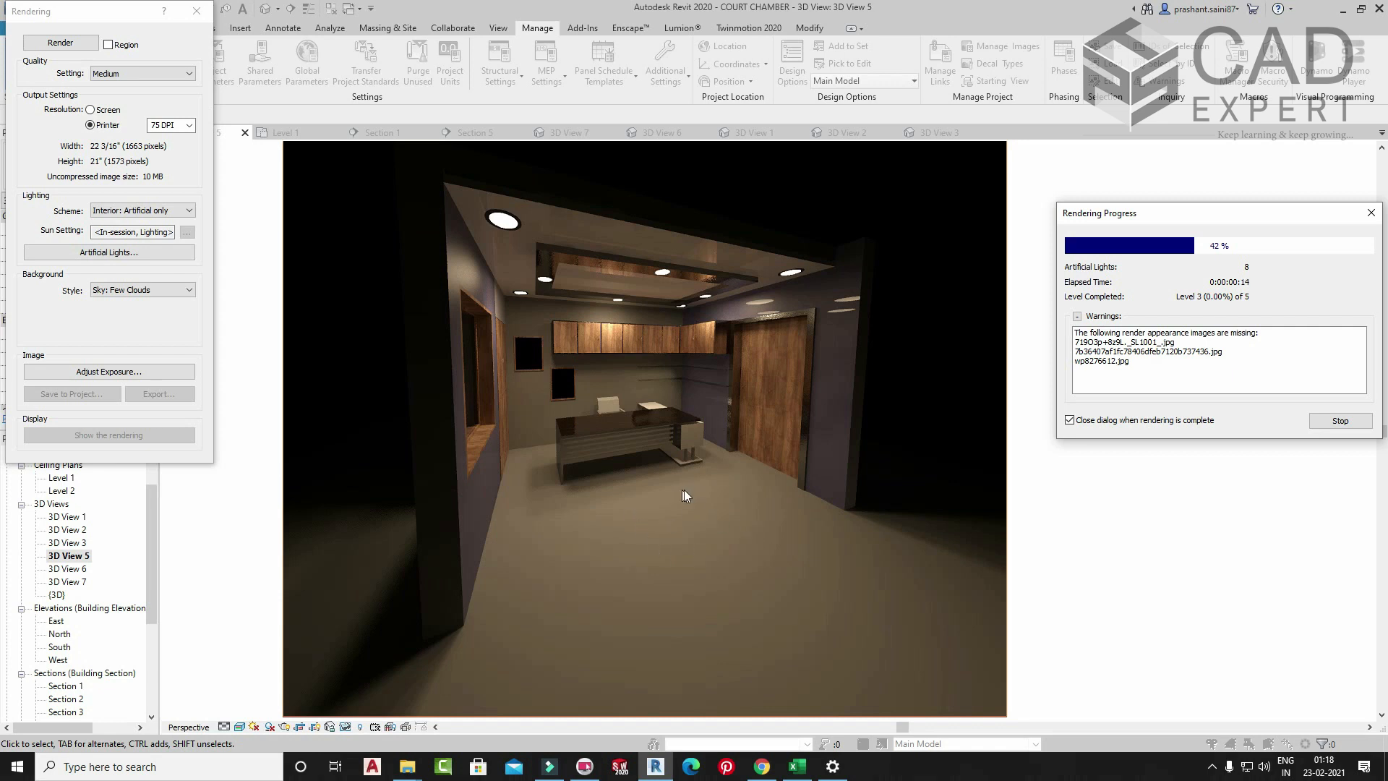
{"action": "left_click", "coordinate": [1370, 213]}
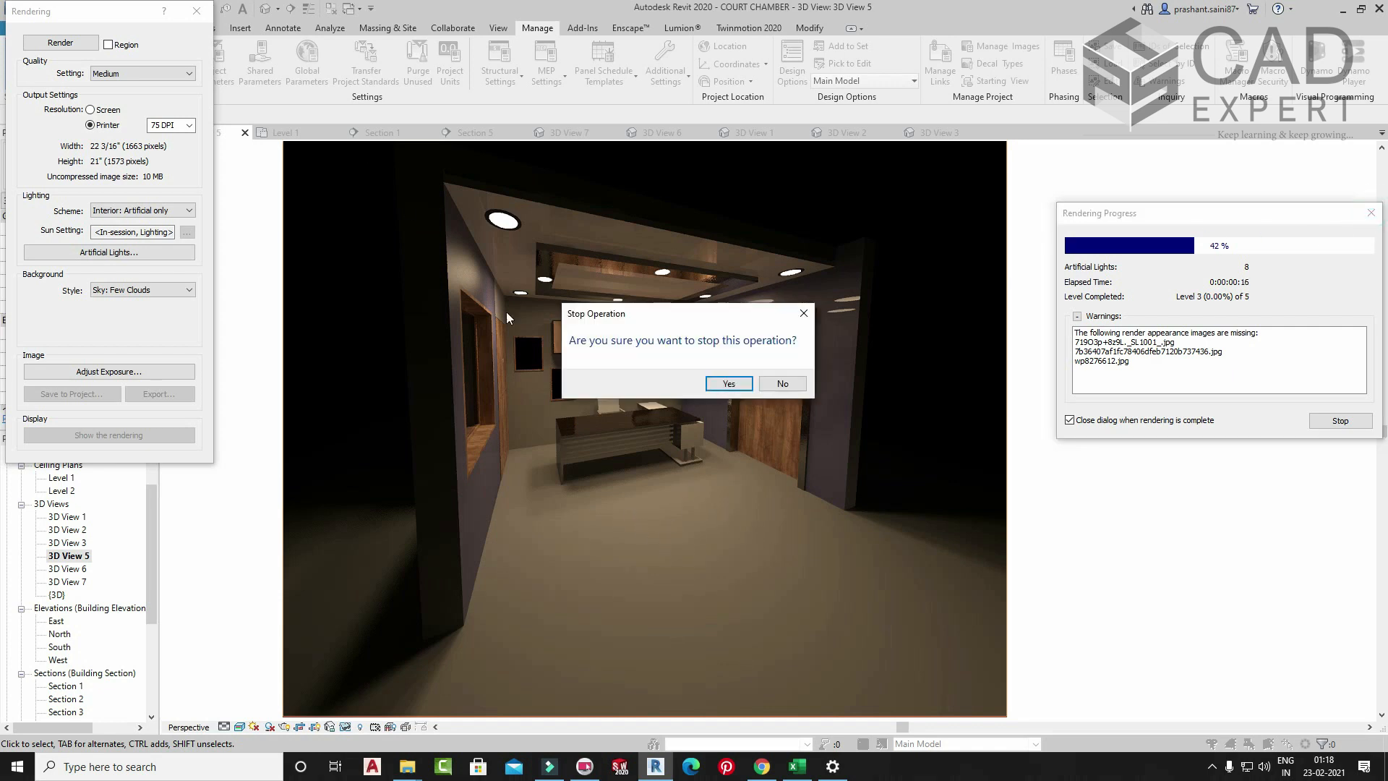
{"action": "left_click", "coordinate": [729, 383]}
{"action": "left_click", "coordinate": [196, 11]}
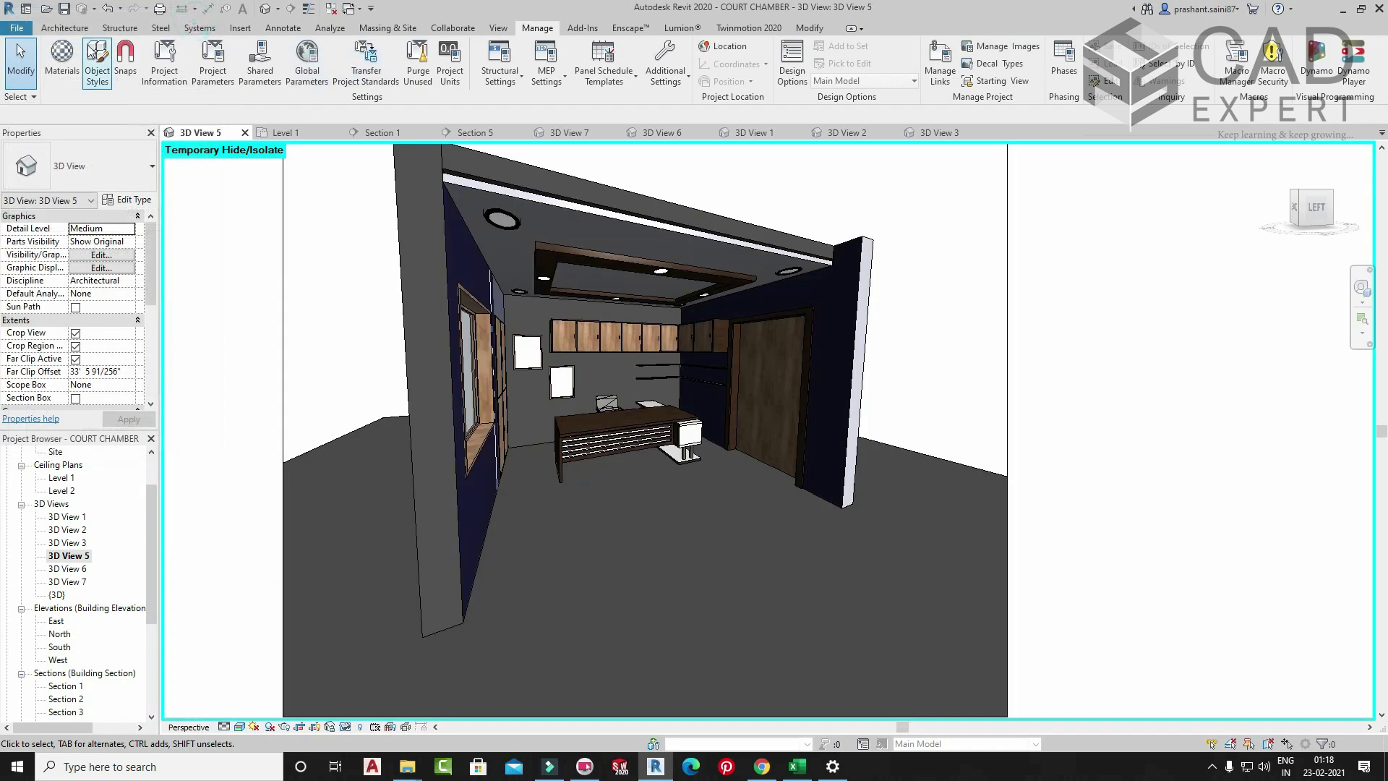
- Set the generic appearance color of "new material" to orange, RGB 255 128 0
{"action": "left_click", "coordinate": [62, 57]}
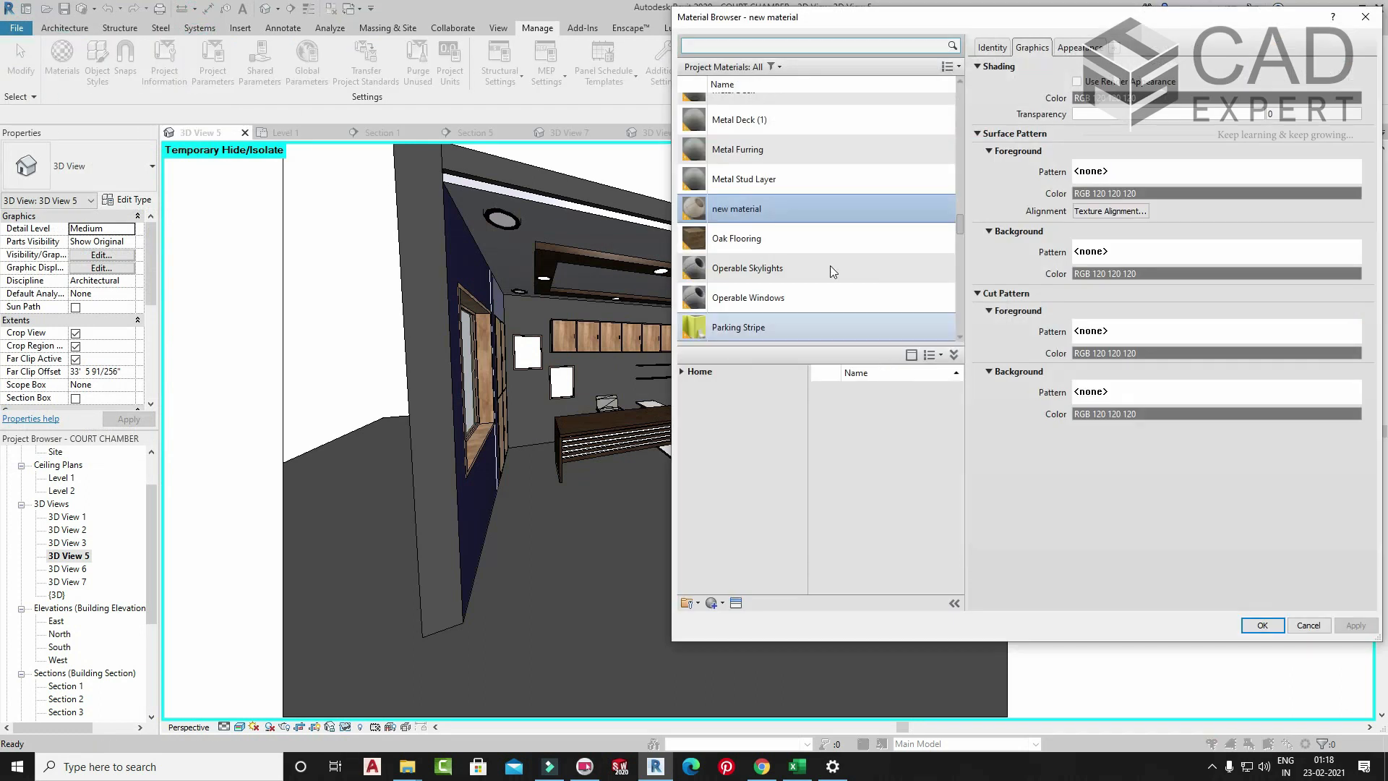
{"action": "left_click", "coordinate": [1080, 48]}
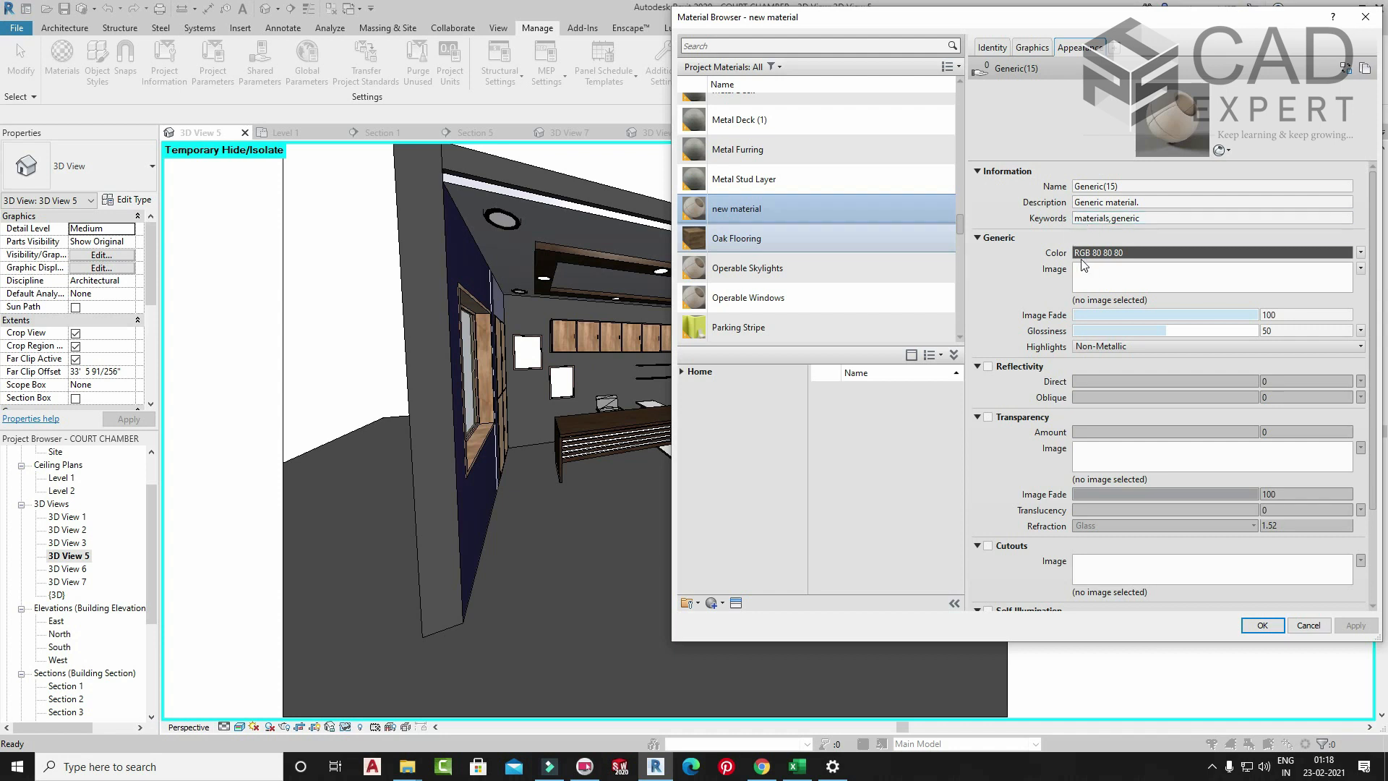
{"action": "left_click", "coordinate": [1105, 252]}
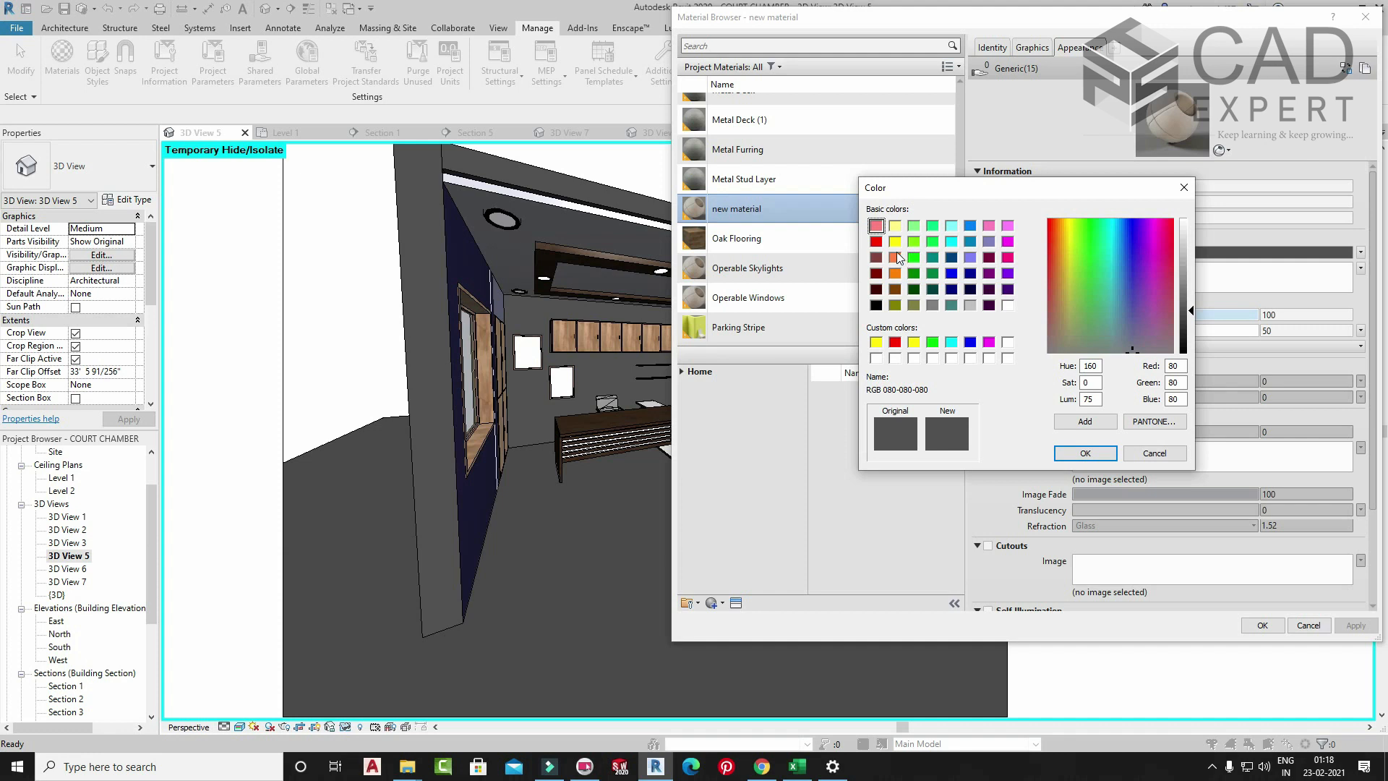
{"action": "left_click", "coordinate": [895, 273]}
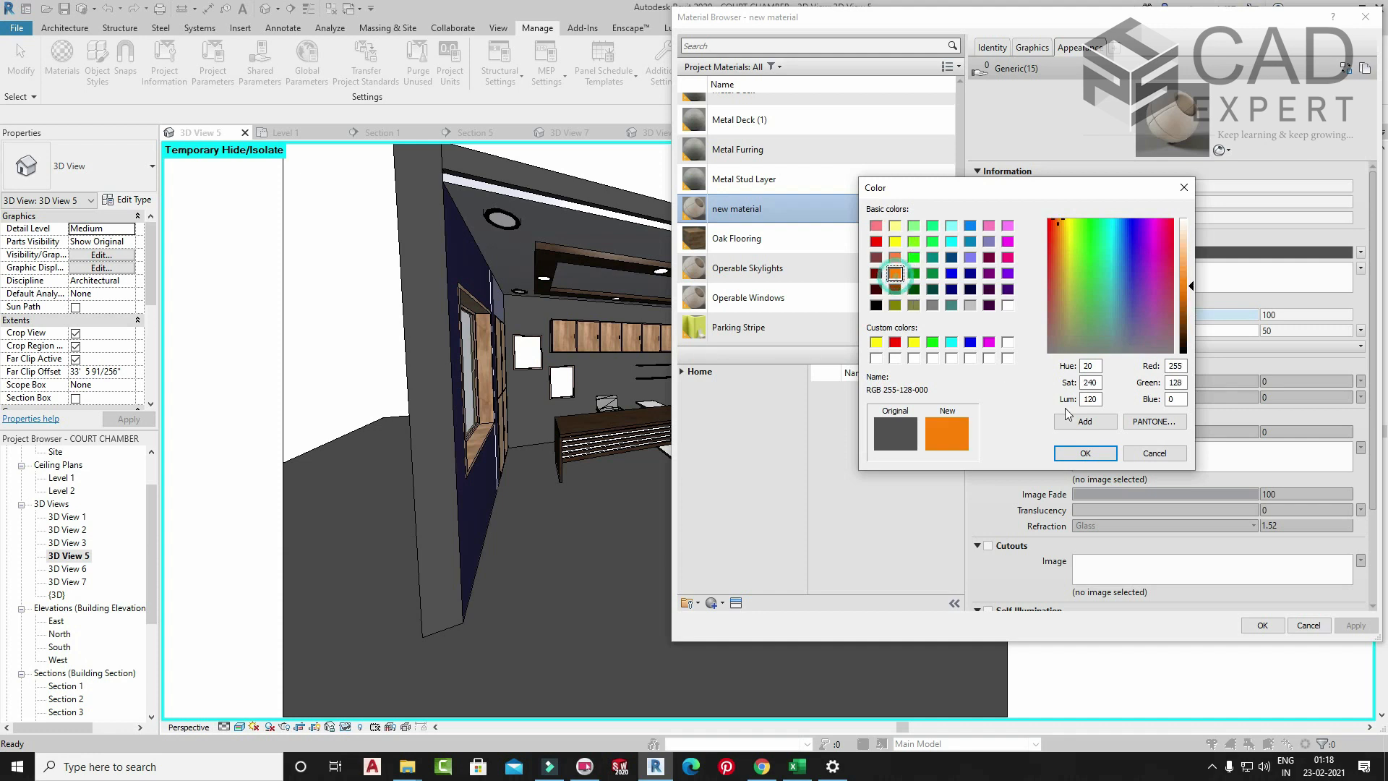
{"action": "left_click", "coordinate": [1084, 453]}
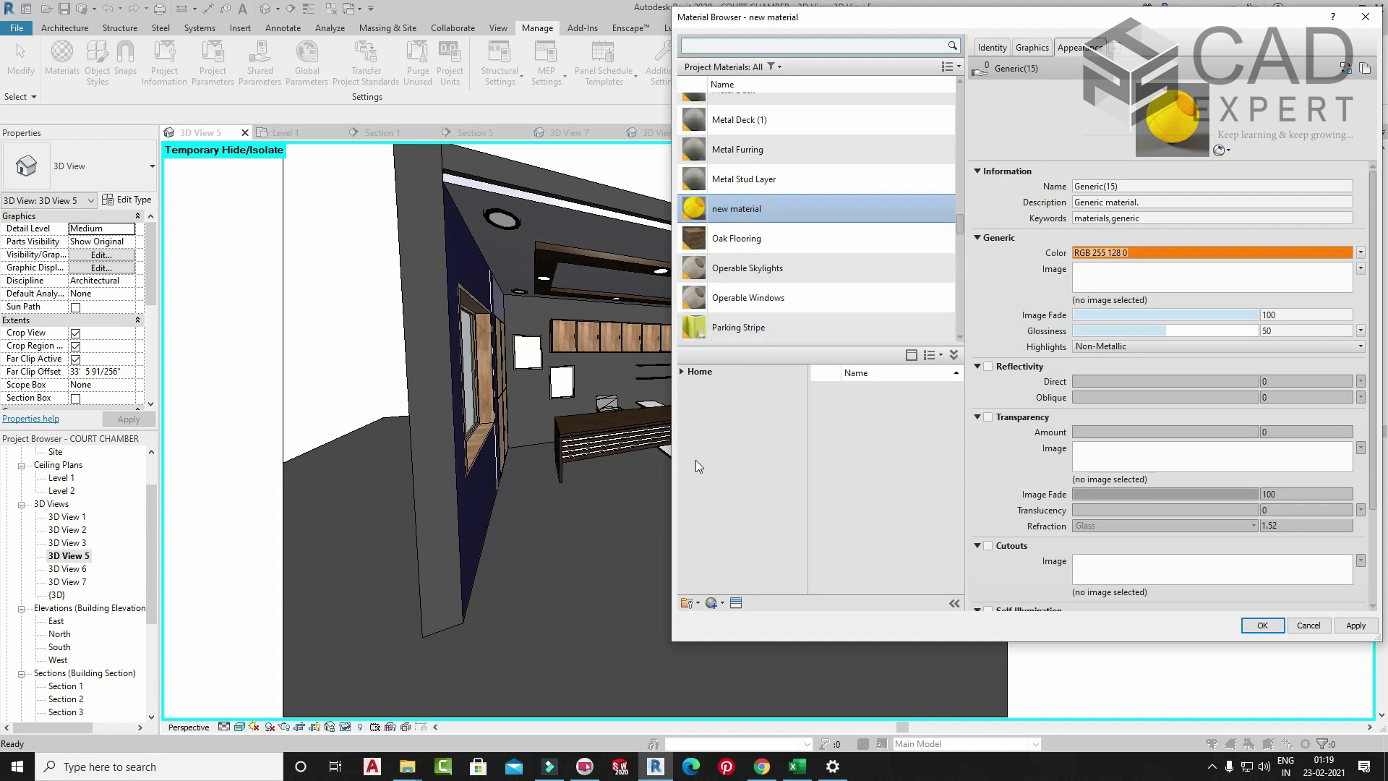
- Apply the orange color to the model, and change the generic color of "new material" to dark magenta, RGB 128 0 64
{"action": "left_click", "coordinate": [1351, 626]}
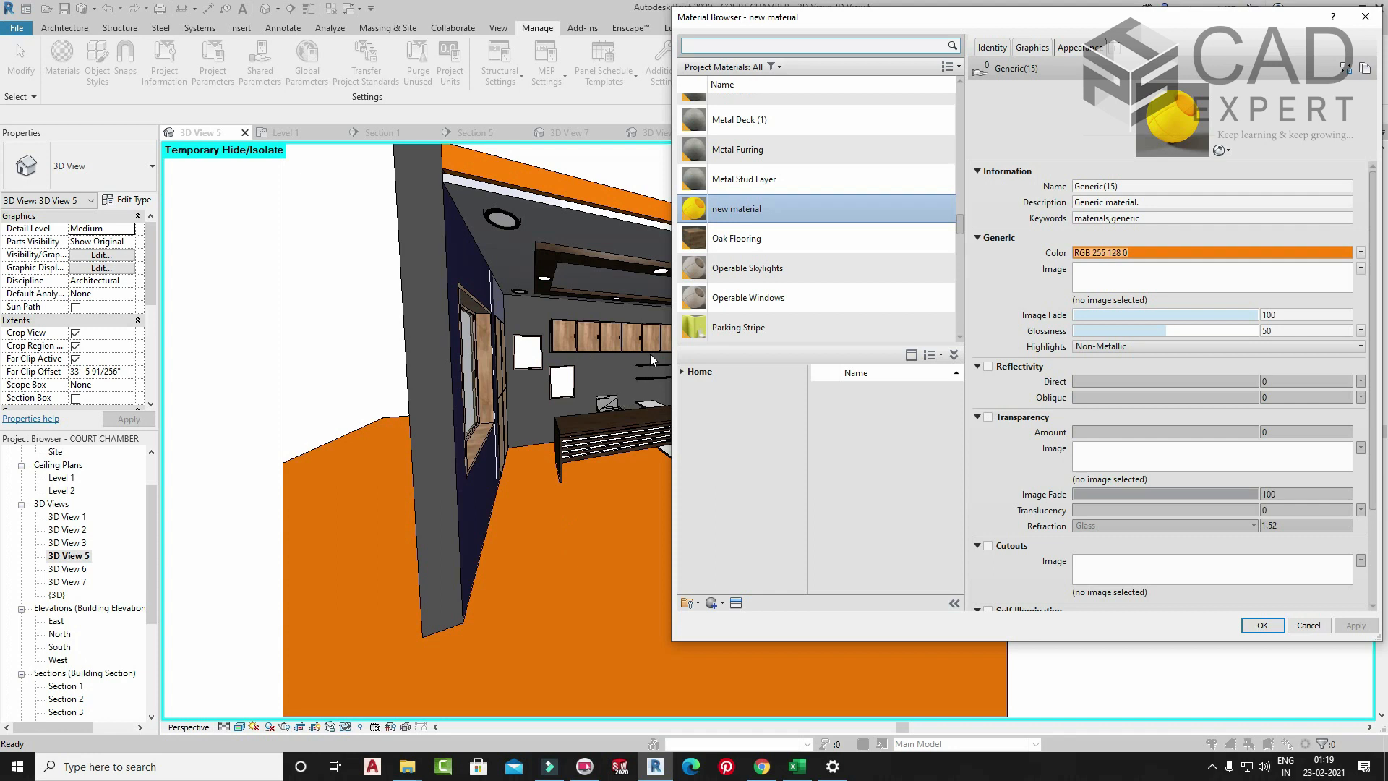
{"action": "left_click", "coordinate": [1140, 249]}
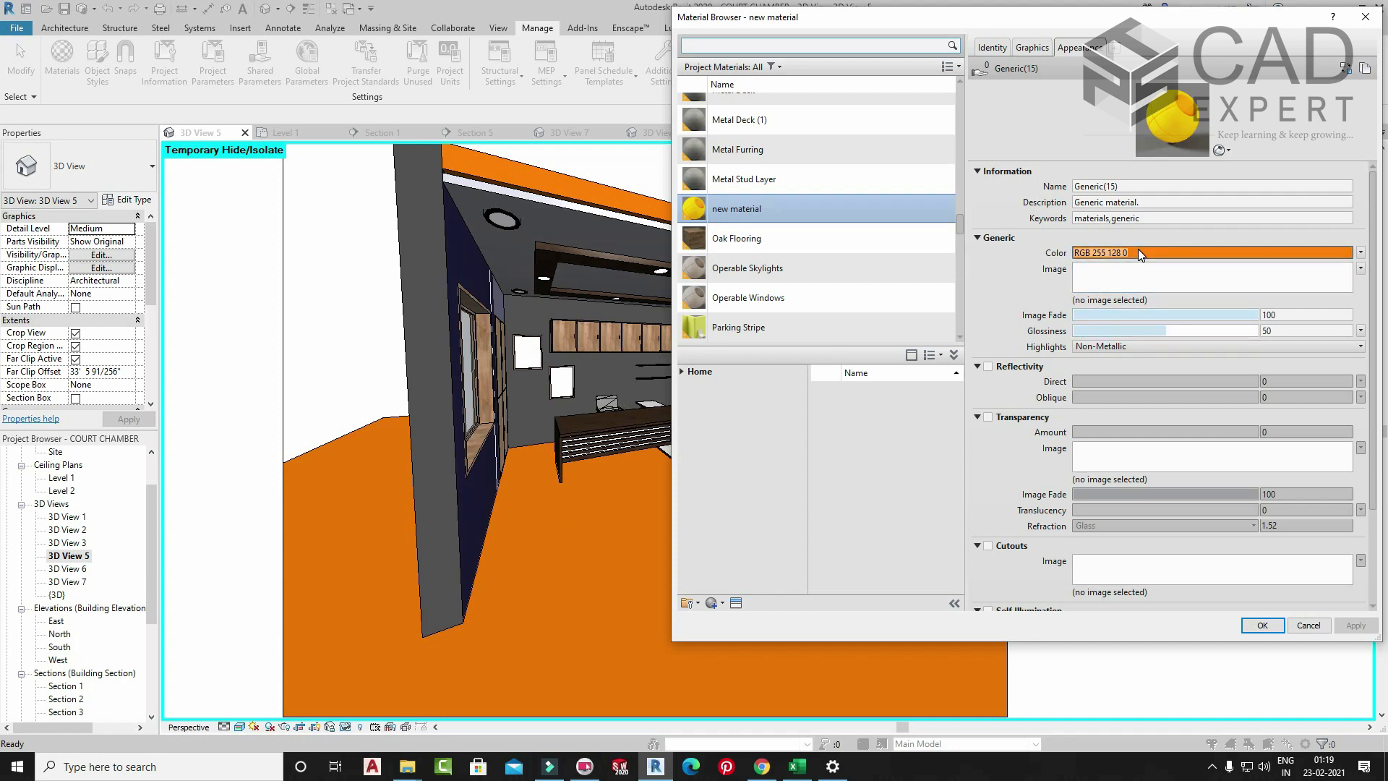
{"action": "left_click", "coordinate": [988, 257]}
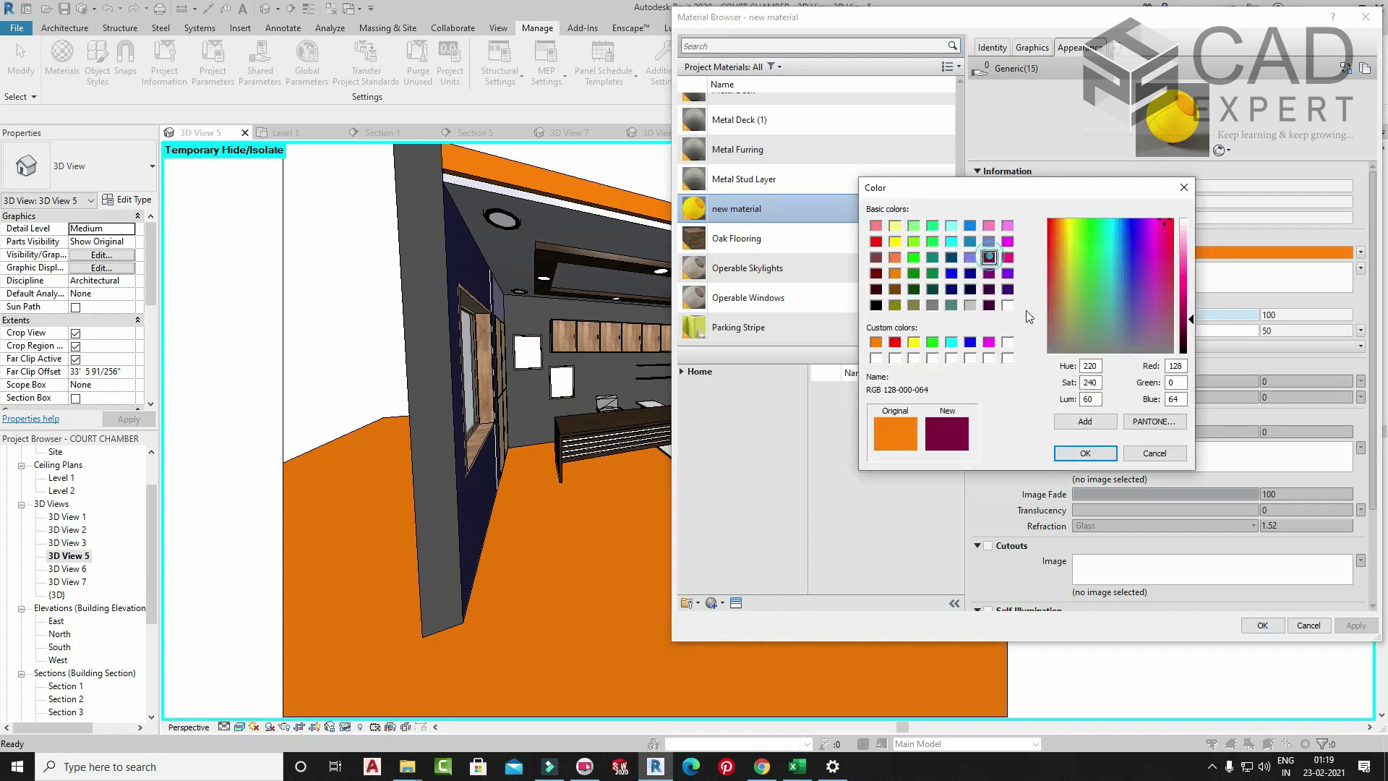
{"action": "left_click", "coordinate": [1084, 451]}
{"action": "left_click", "coordinate": [1355, 625]}
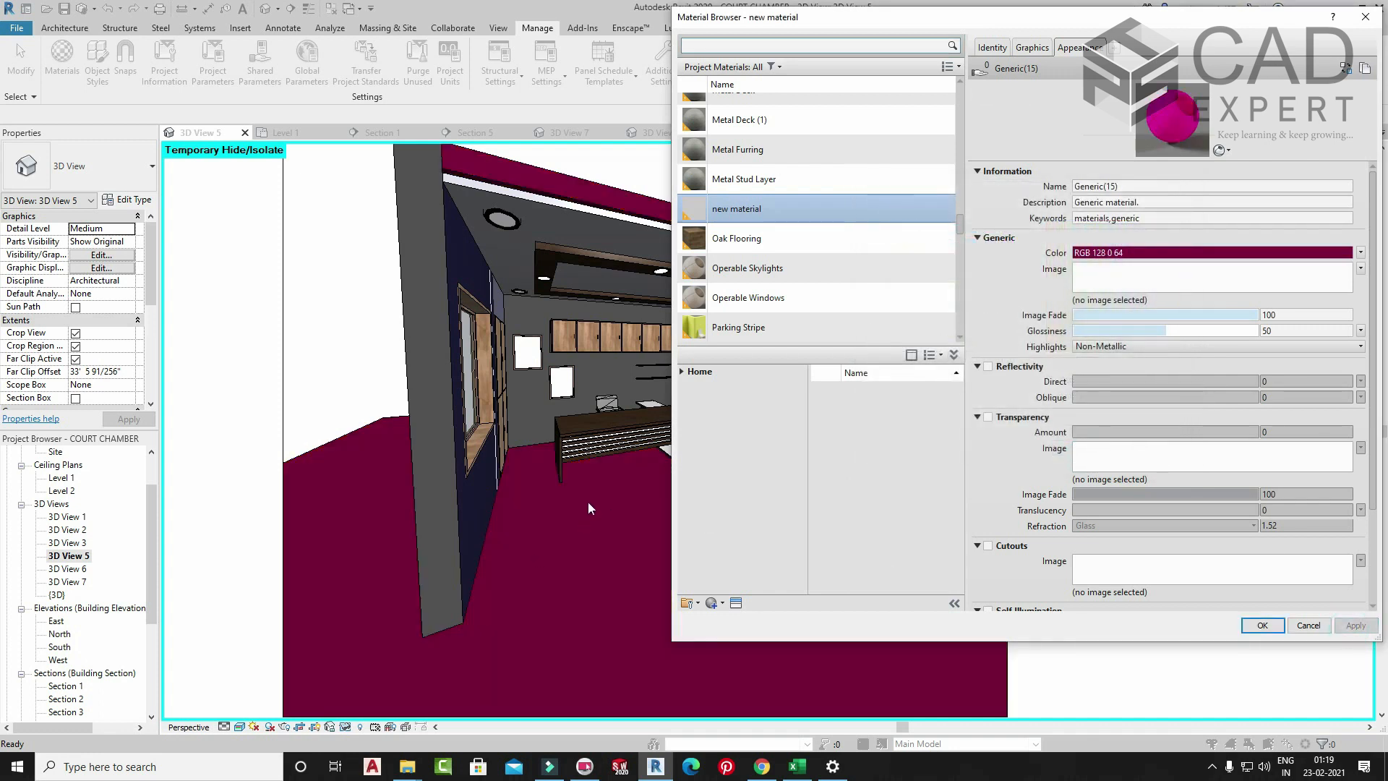
- Set the generic appearance color of "new material" to white, RGB 255 255 255, and apply it to the model
{"action": "left_click", "coordinate": [1133, 252]}
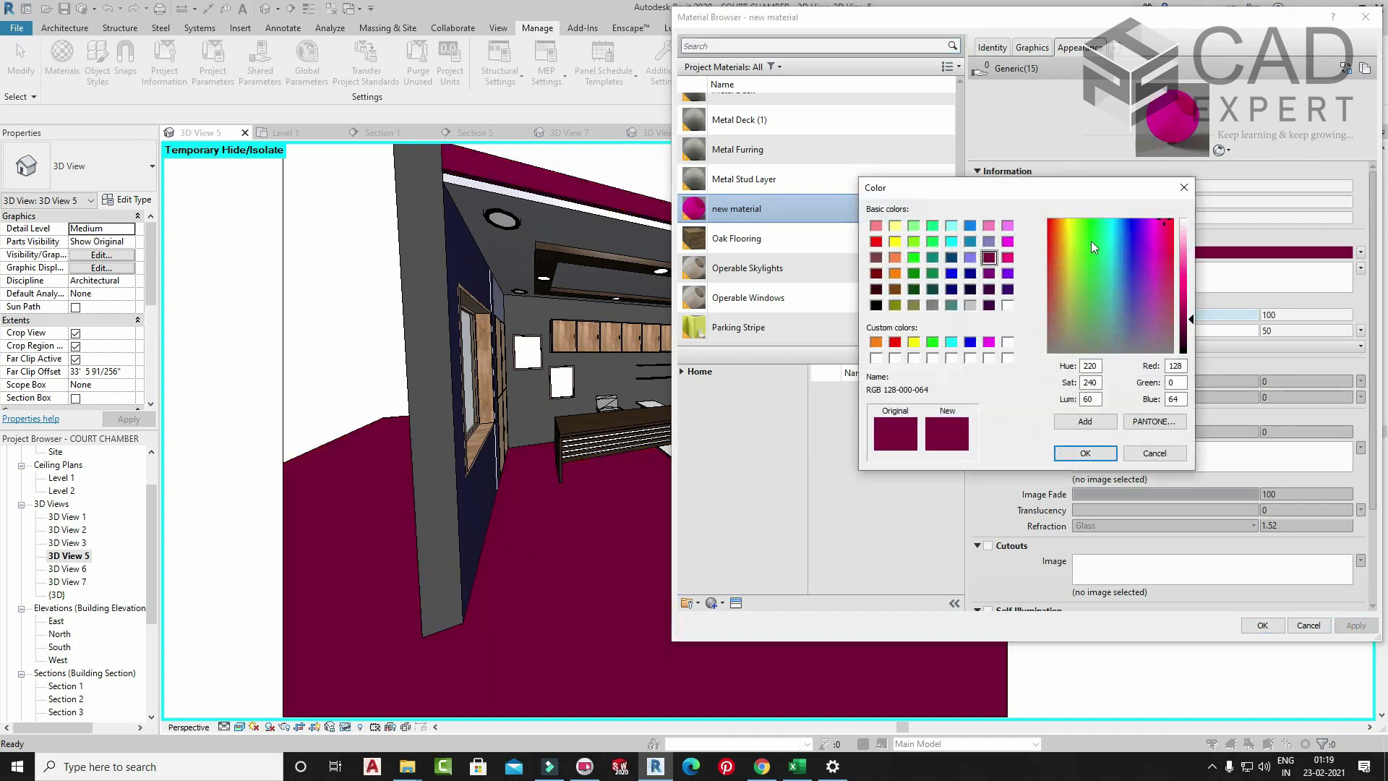
{"action": "left_click", "coordinate": [951, 358]}
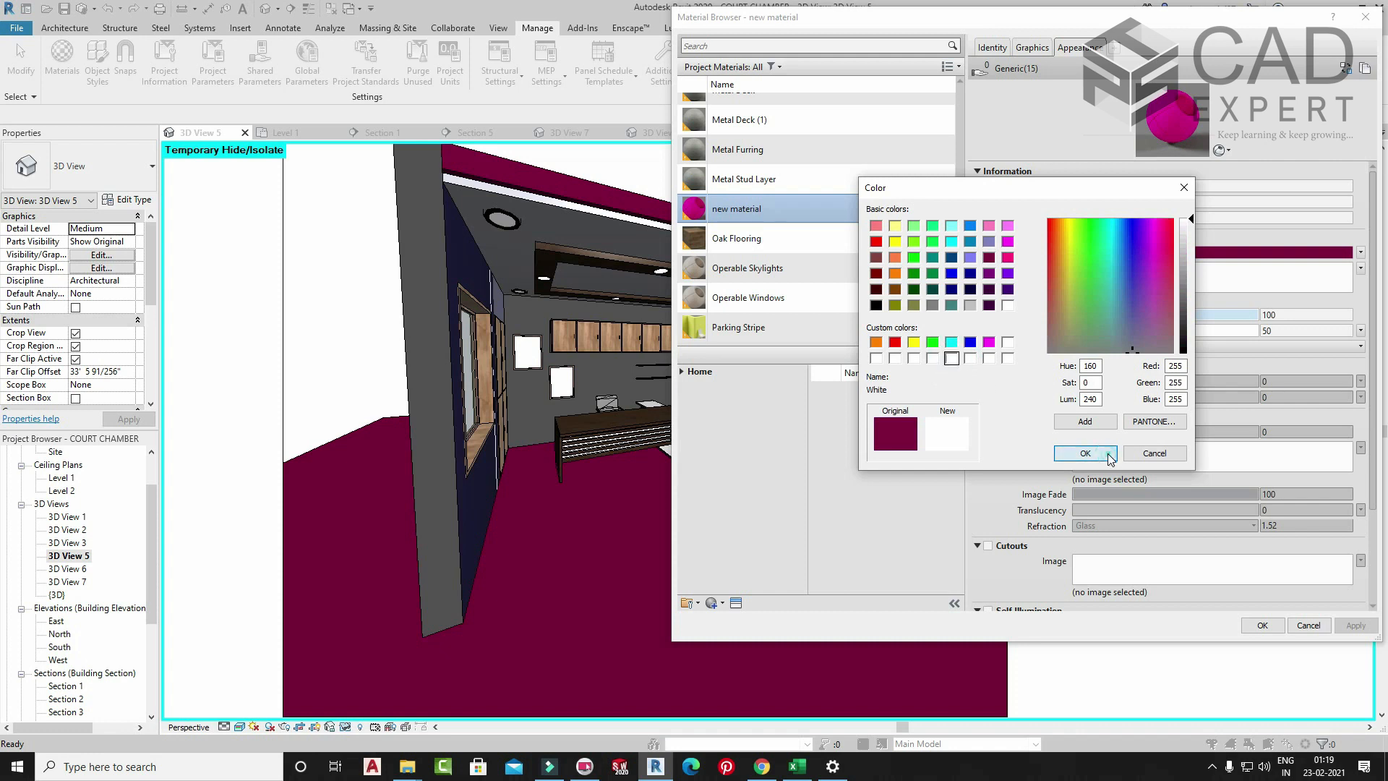
{"action": "left_click", "coordinate": [1085, 453]}
{"action": "left_click", "coordinate": [1342, 626]}
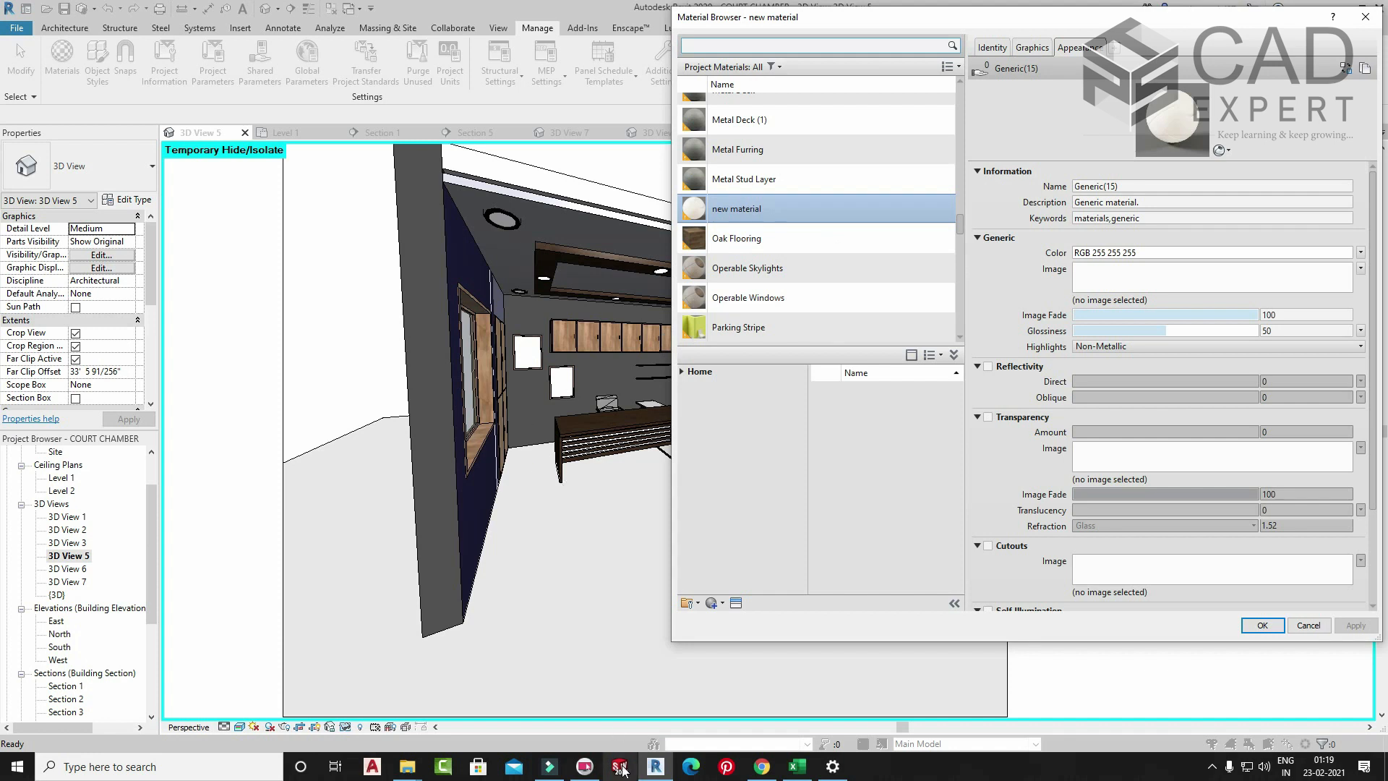
{"action": "scroll", "coordinate": [795, 122], "scroll_direction": "up", "scroll_amount": 1}
{"action": "left_click_drag", "start_coordinate": [1026, 23], "coordinate": [992, 88]}
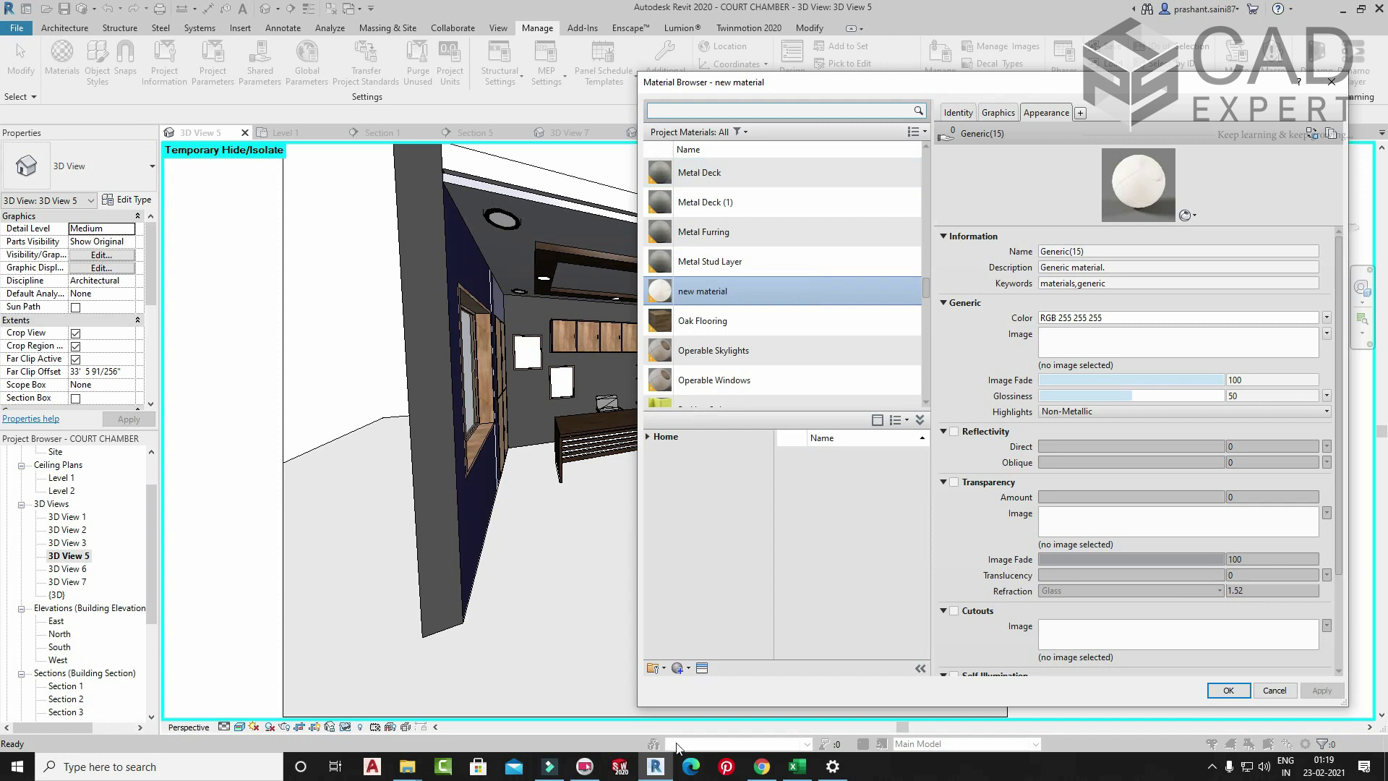
- Switch to Chrome and load google.com in a new browser tab
{"action": "left_click", "coordinate": [762, 766]}
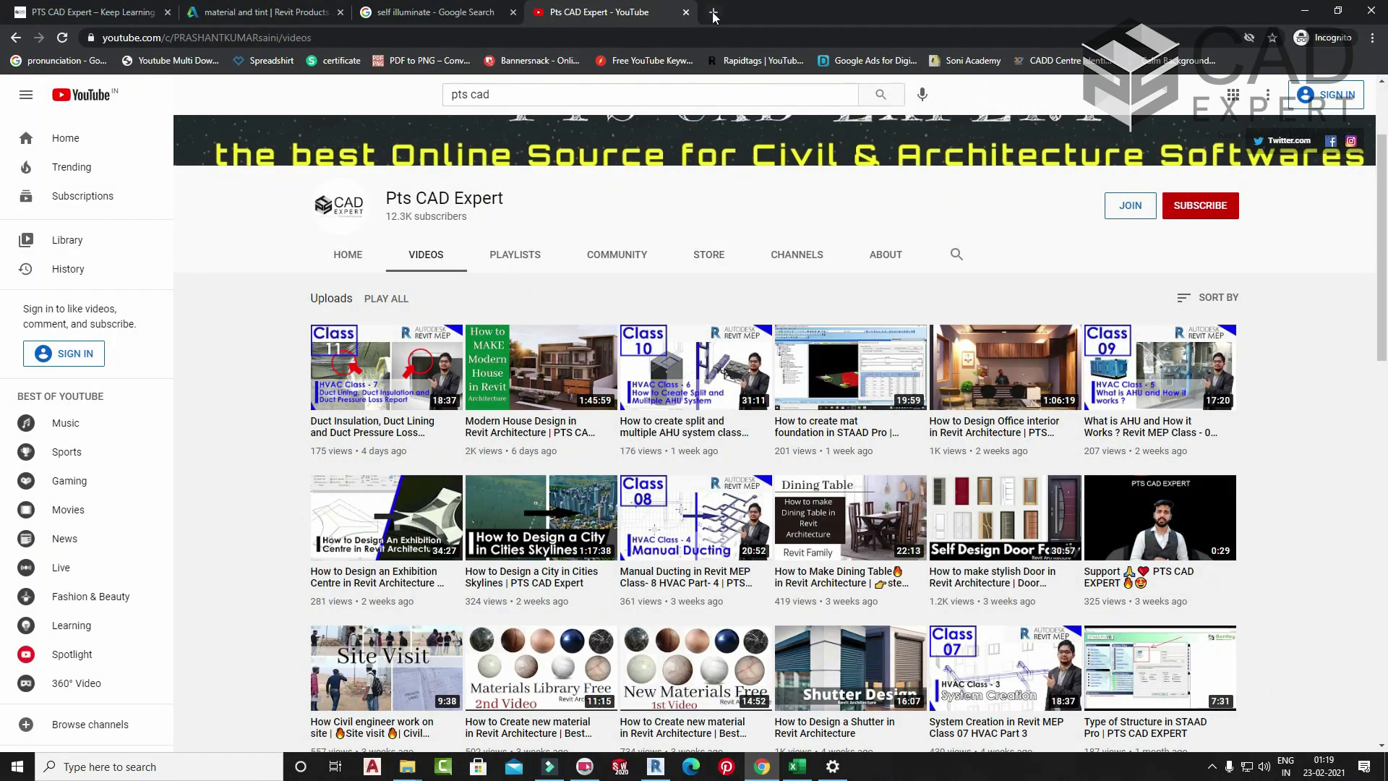
{"action": "left_click", "coordinate": [713, 14]}
{"action": "type", "text": "google.com"}
{"action": "key", "text": "Return"}
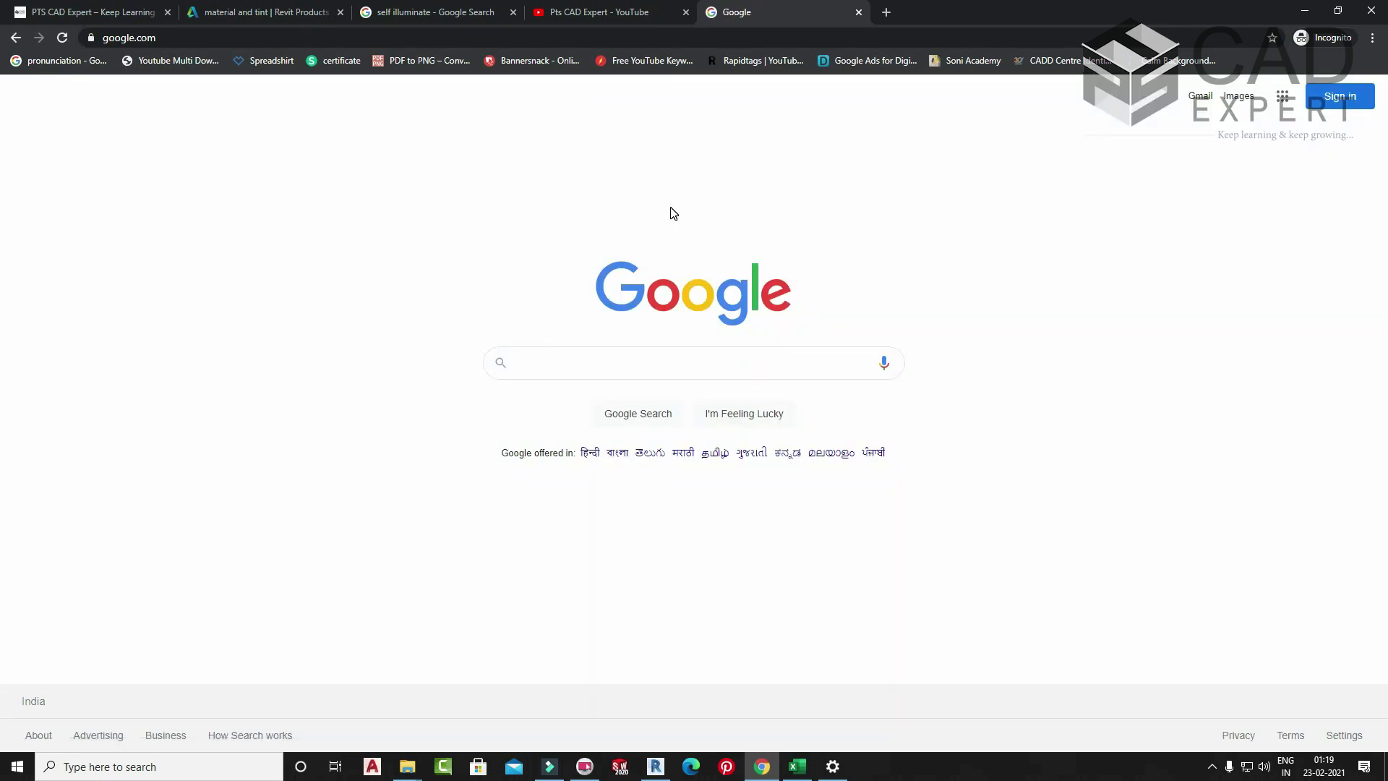
- Search Google for "floor tiles" and show the image results
{"action": "type", "text": "tile"}
{"action": "key", "text": "BackSpace"}
{"action": "key", "text": "BackSpace"}
{"action": "key", "text": "BackSpace"}
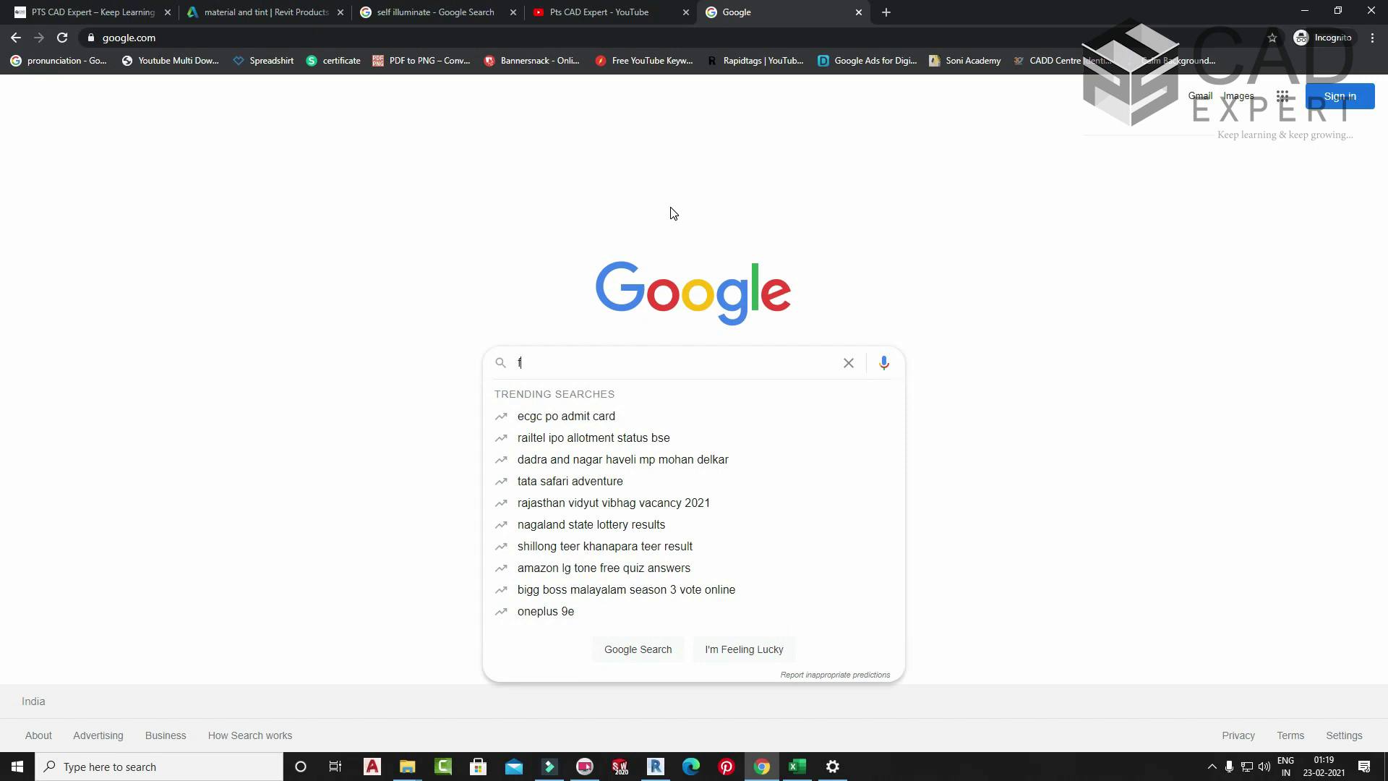
{"action": "type", "text": "loor tiles"}
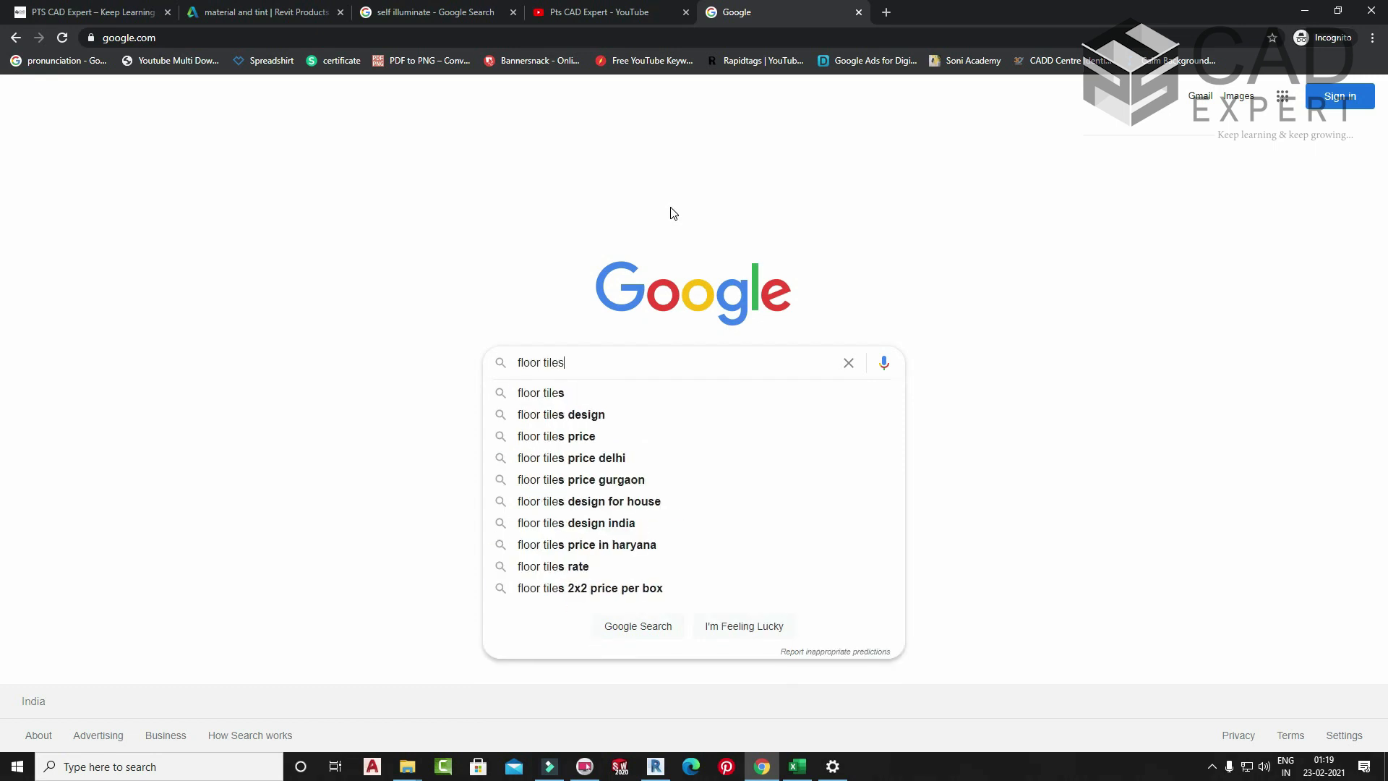
{"action": "key", "text": "Return"}
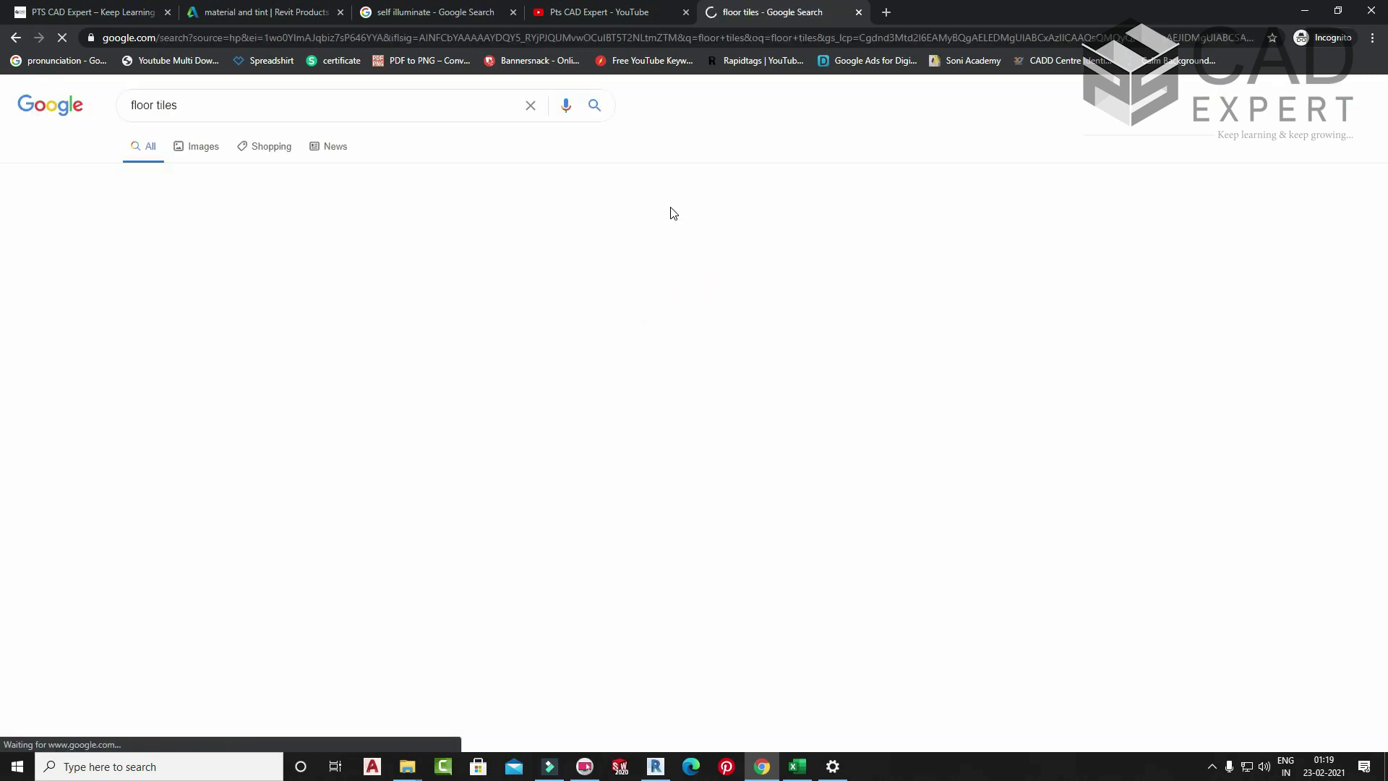
{"action": "left_click", "coordinate": [191, 146]}
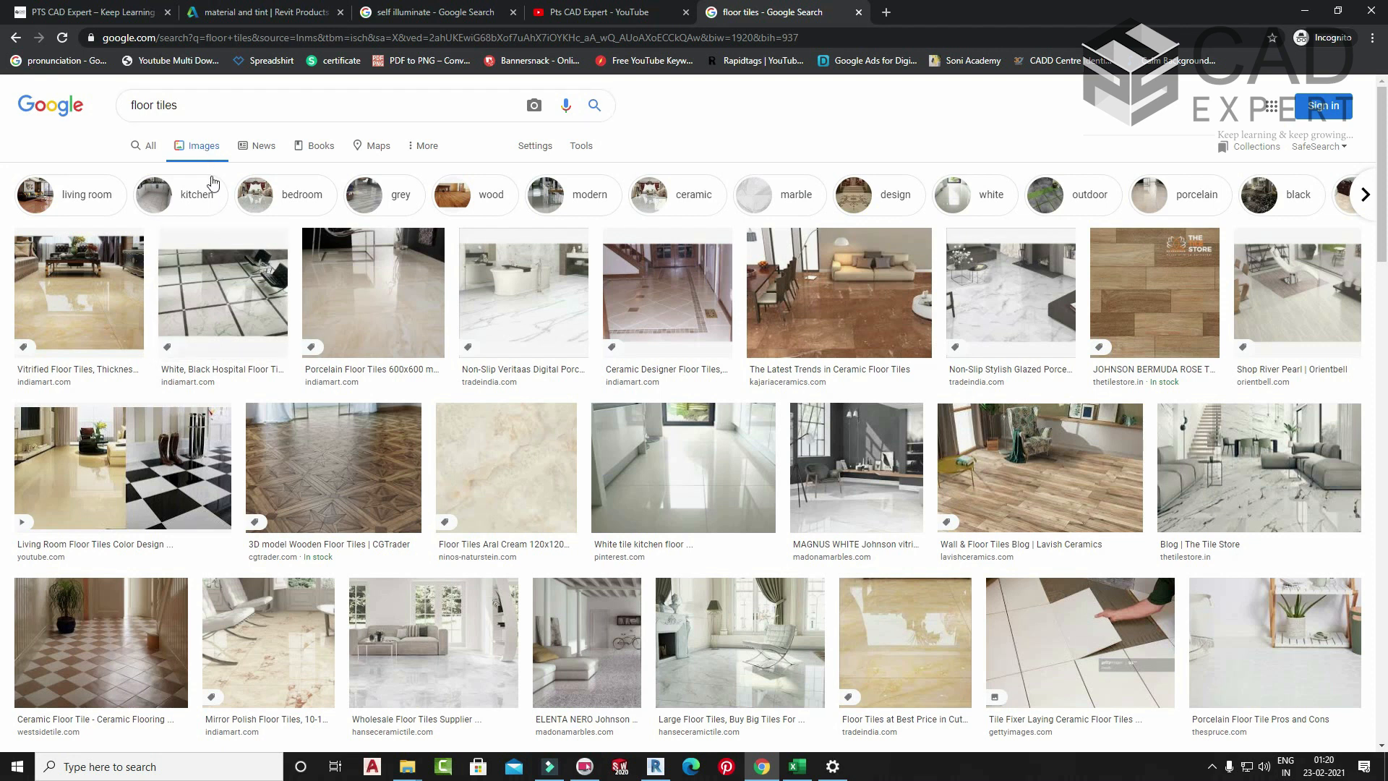
- Refine the image search to "floor tiles top view png"
{"action": "left_click", "coordinate": [215, 112]}
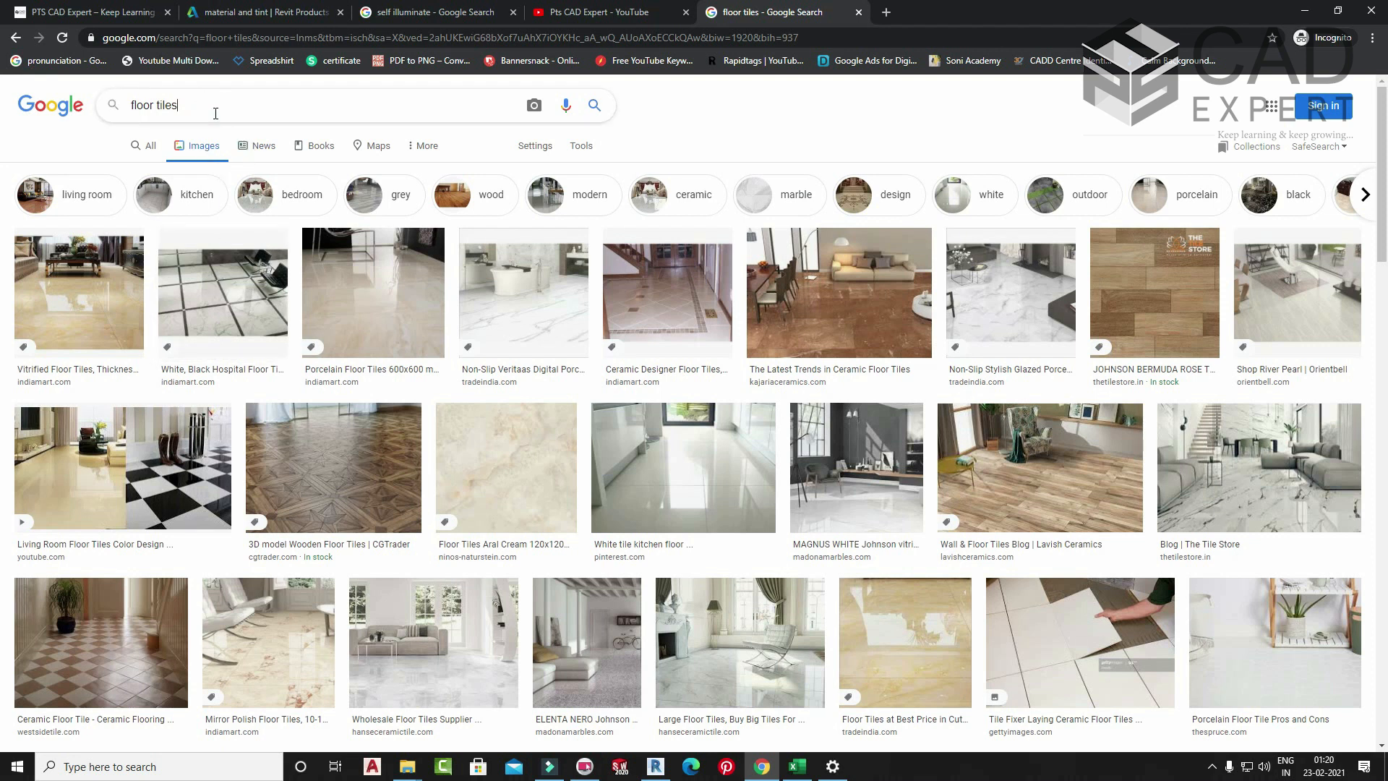
{"action": "type", "text": "top"}
{"action": "key", "text": "Down"}
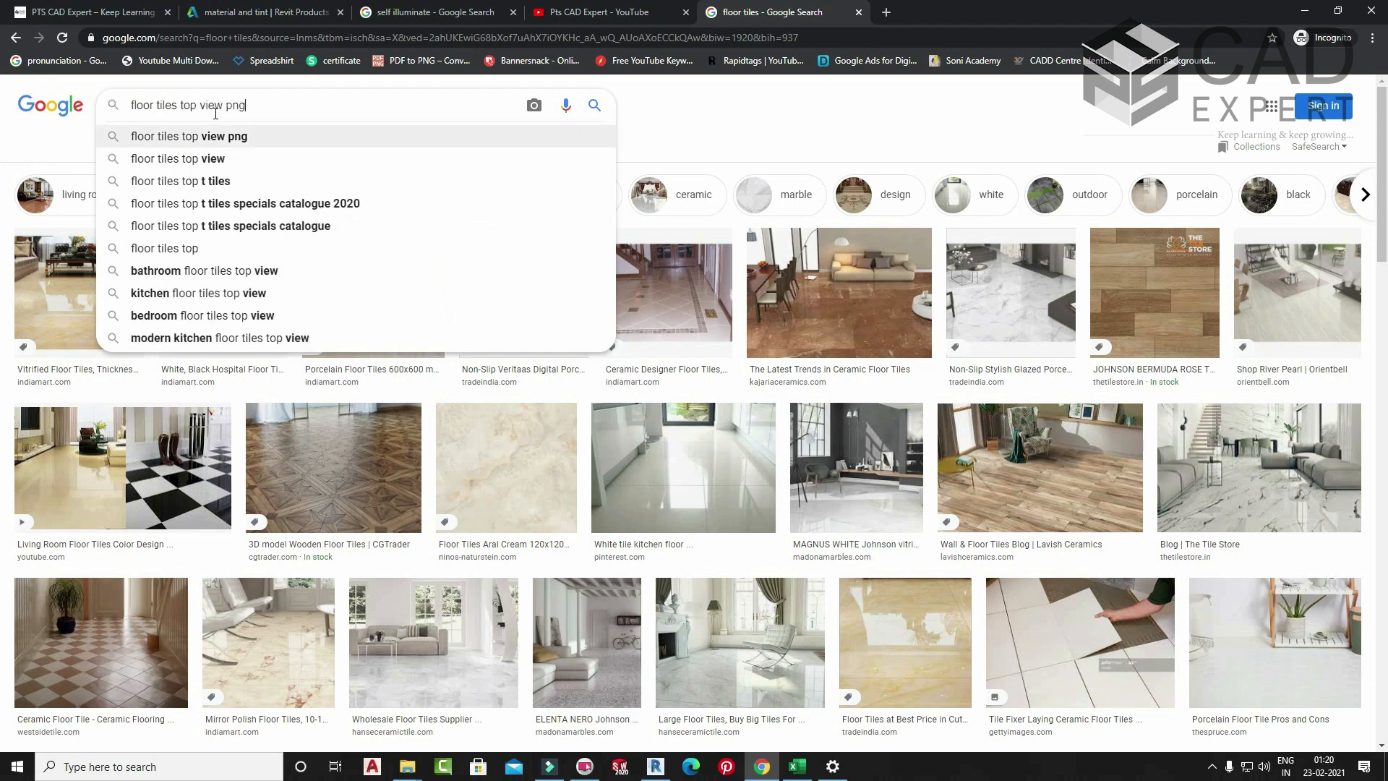
{"action": "key", "text": "Return"}
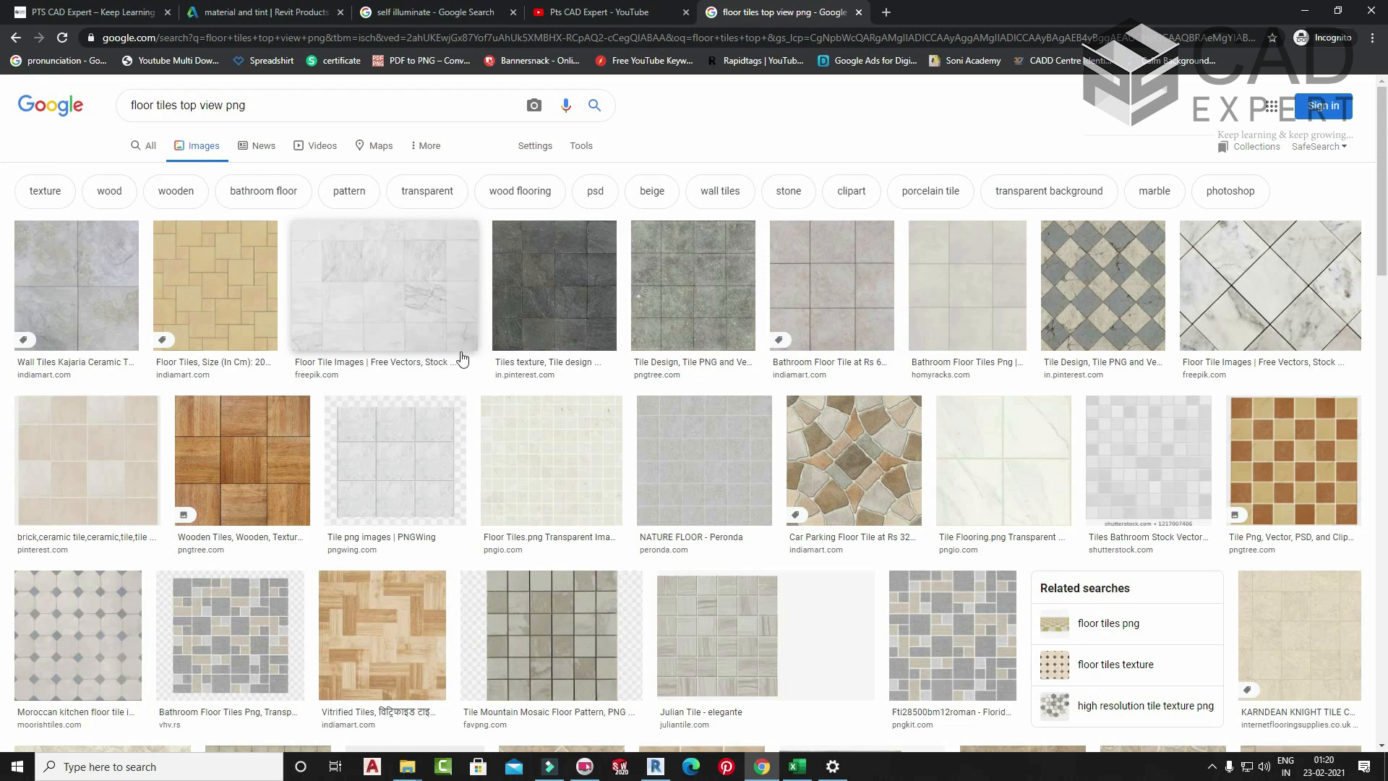
- Browse the tile images for a suitable floor texture and preview the dark green Siena Silver tile from AspenTile.com
{"action": "scroll", "coordinate": [508, 467], "scroll_direction": "down", "scroll_amount": 3}
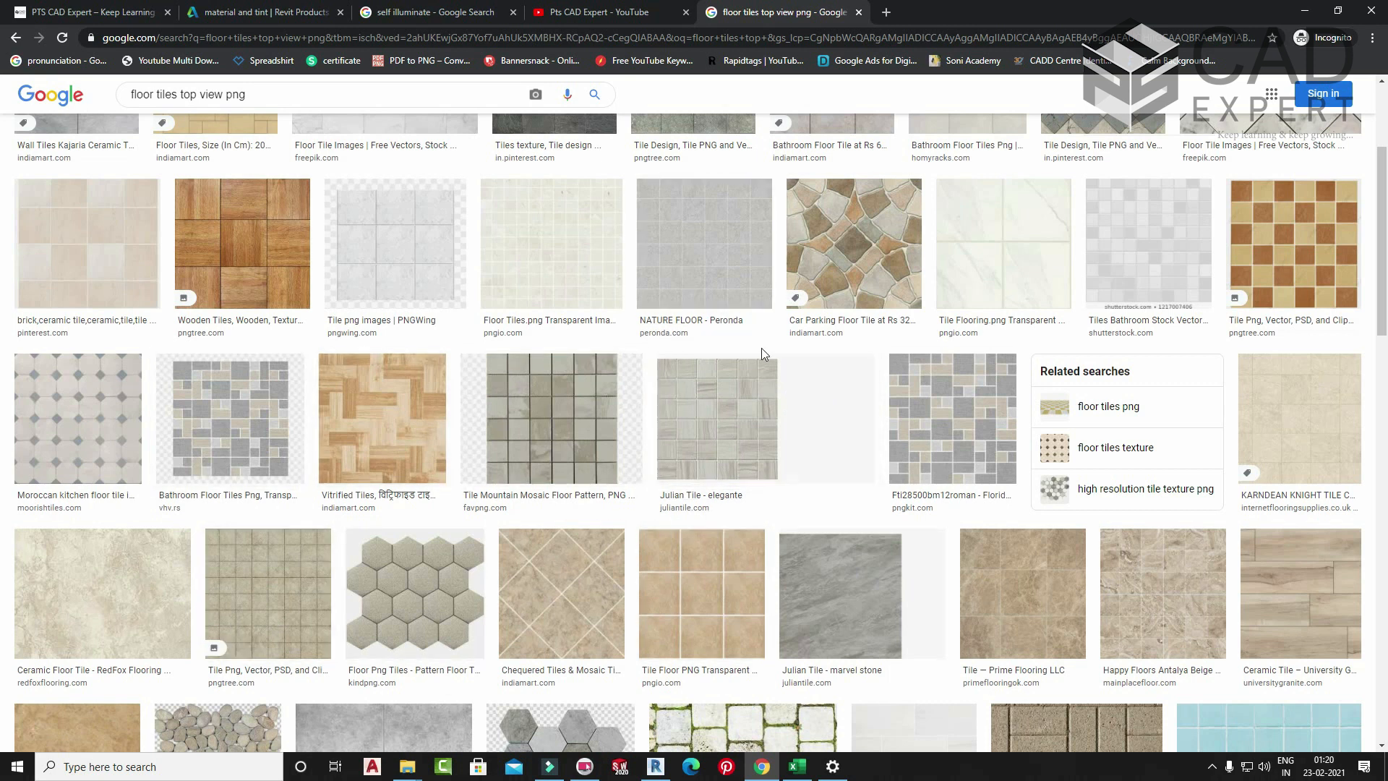
{"action": "scroll", "coordinate": [824, 287], "scroll_direction": "down", "scroll_amount": 5}
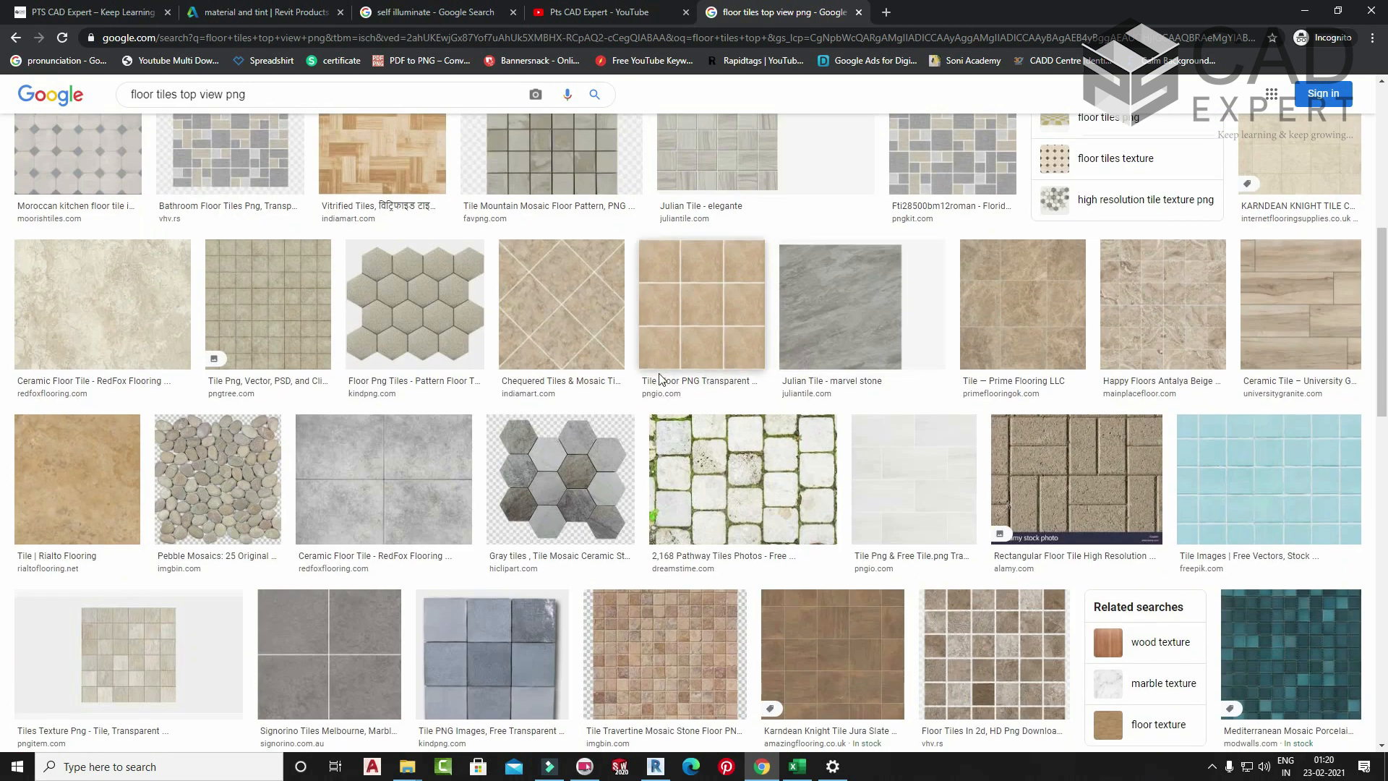
{"action": "scroll", "coordinate": [500, 407], "scroll_direction": "down", "scroll_amount": 2}
{"action": "left_click", "coordinate": [329, 434]}
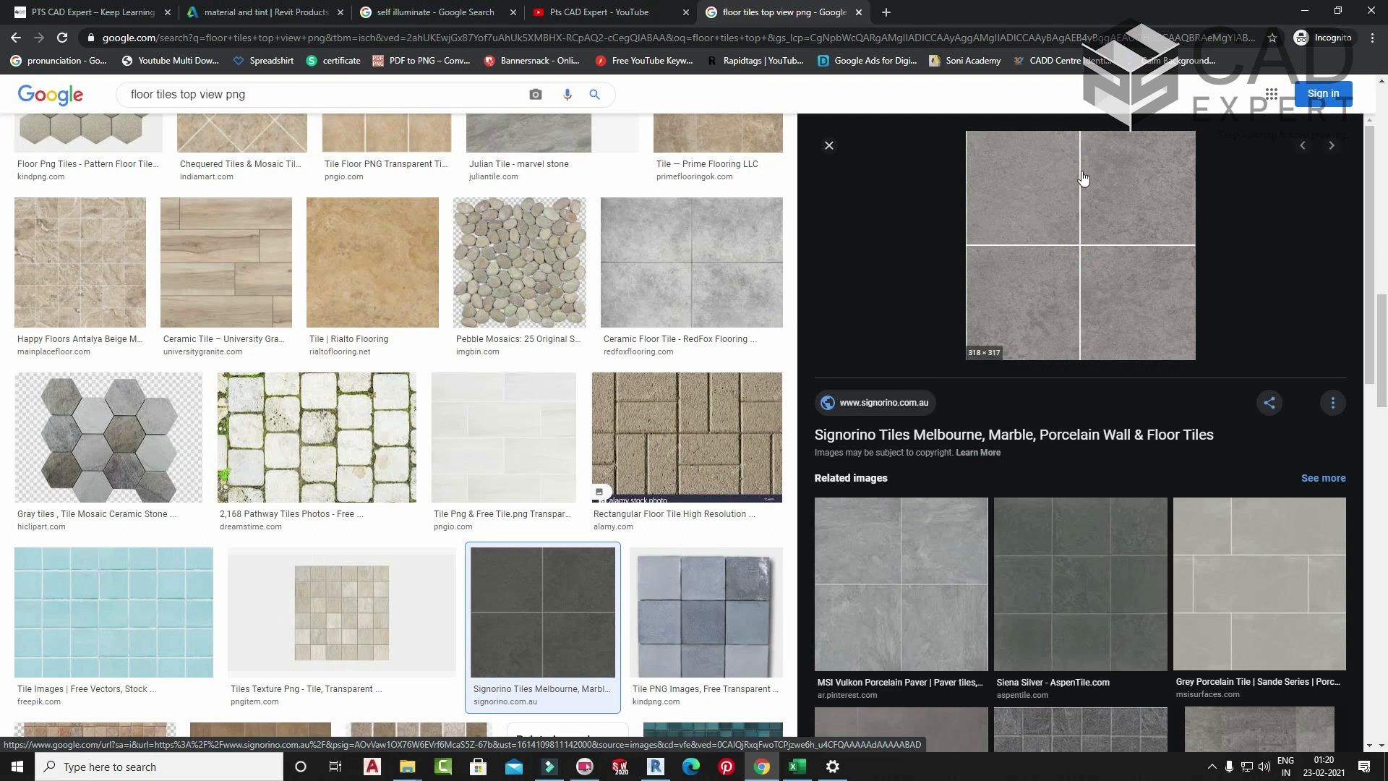
{"action": "left_click", "coordinate": [1099, 578]}
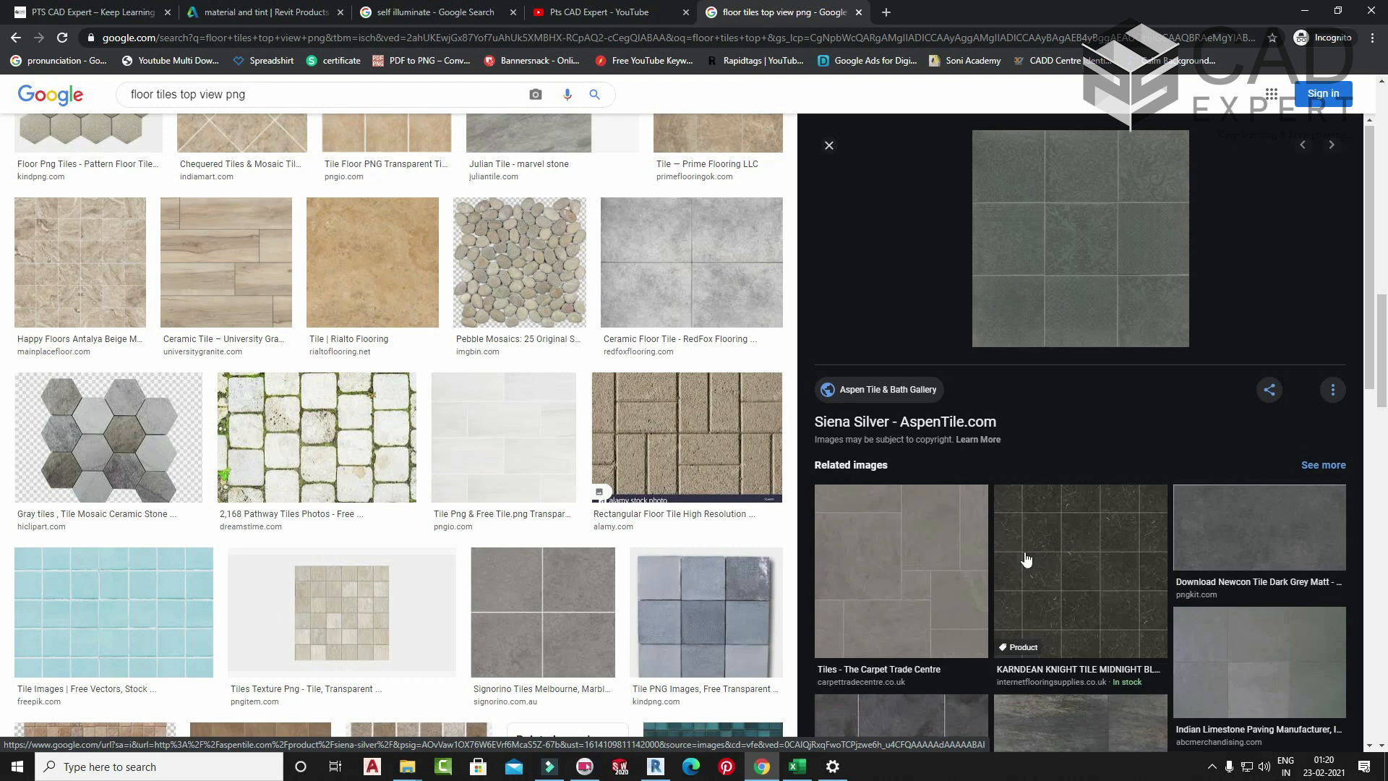
{"action": "scroll", "coordinate": [1027, 572], "scroll_direction": "down", "scroll_amount": 3}
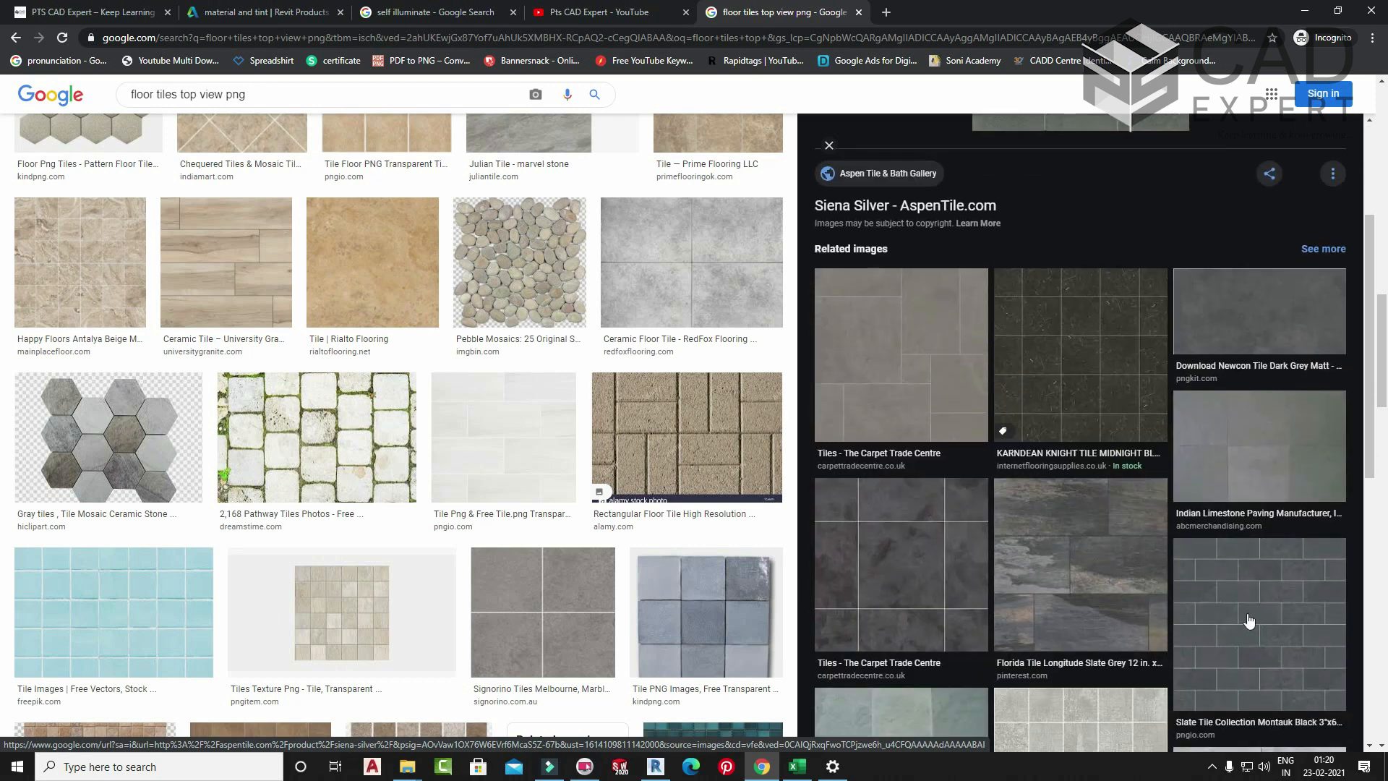
{"action": "scroll", "coordinate": [1091, 532], "scroll_direction": "up", "scroll_amount": 3}
{"action": "scroll", "coordinate": [1106, 519], "scroll_direction": "up", "scroll_amount": 2}
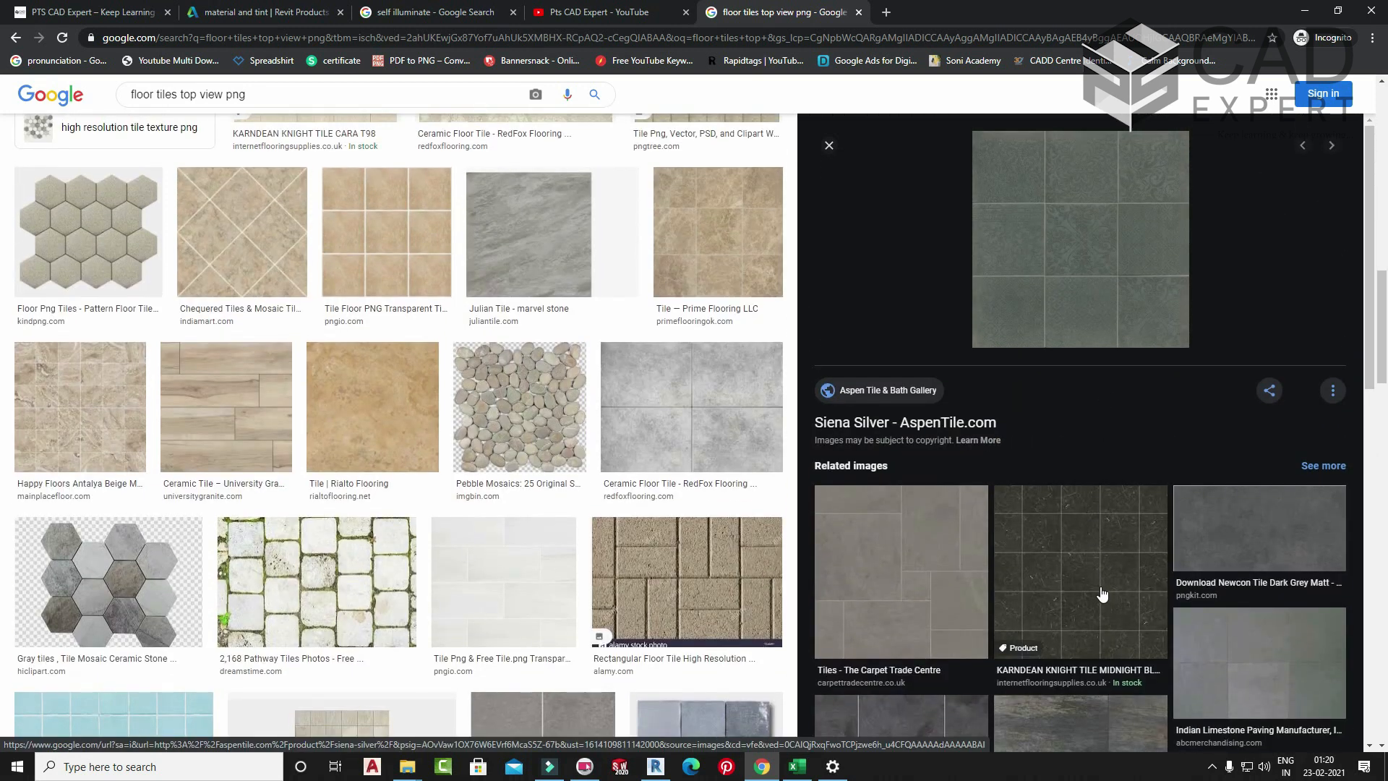
- Save the previewed Siena Silver tile image to the Desktop as a PNG named "floor texture"
{"action": "right_click", "coordinate": [1069, 232]}
{"action": "left_click", "coordinate": [1135, 367]}
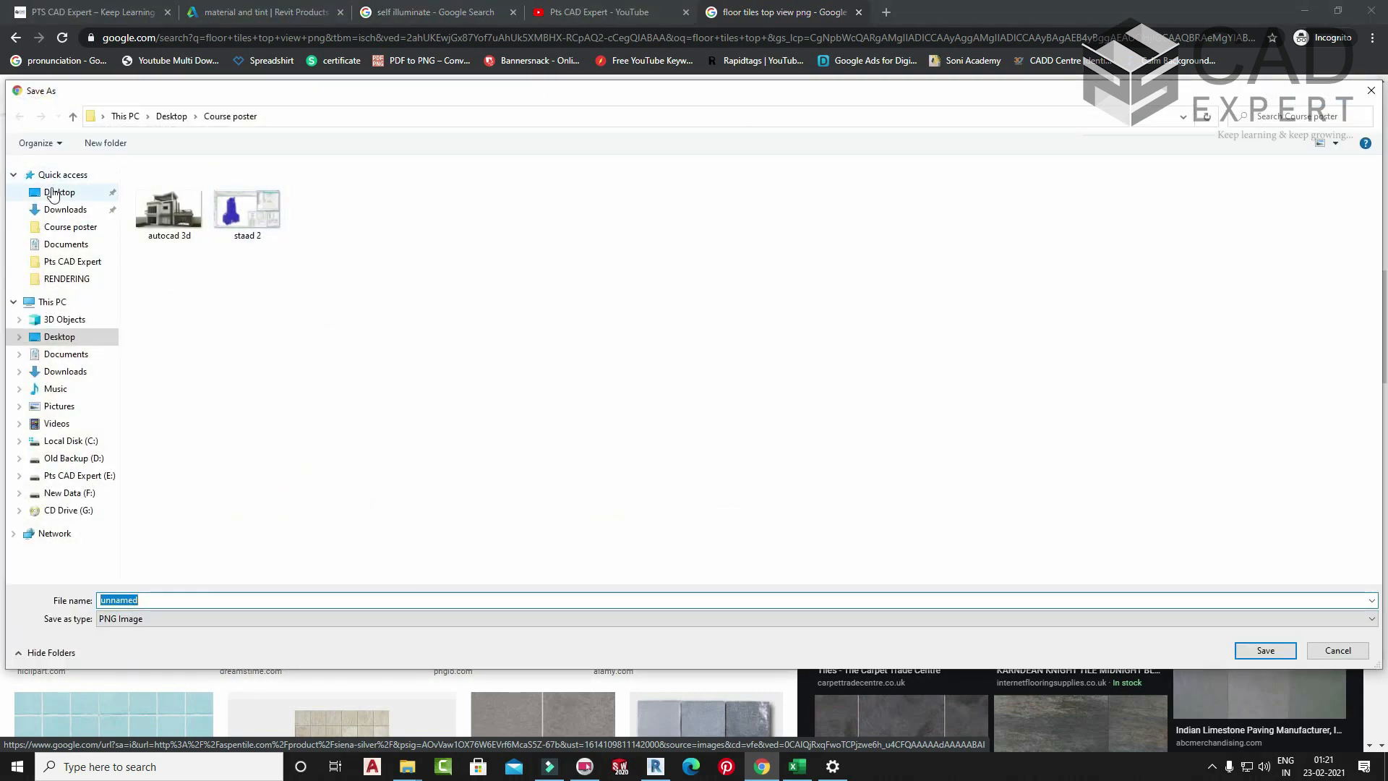
{"action": "left_click", "coordinate": [54, 192]}
{"action": "left_click", "coordinate": [210, 600]}
{"action": "type", "text": "floor tex"}
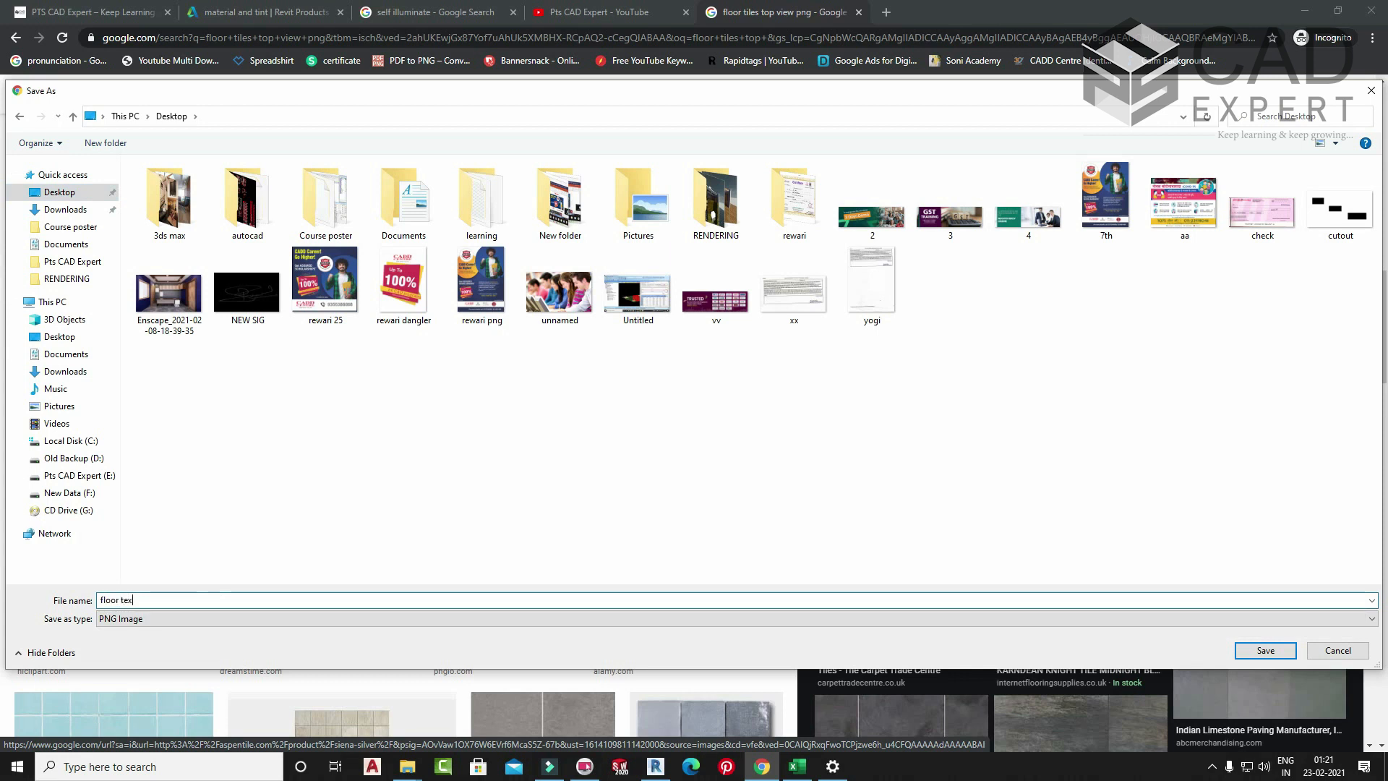
{"action": "type", "text": "ure"}
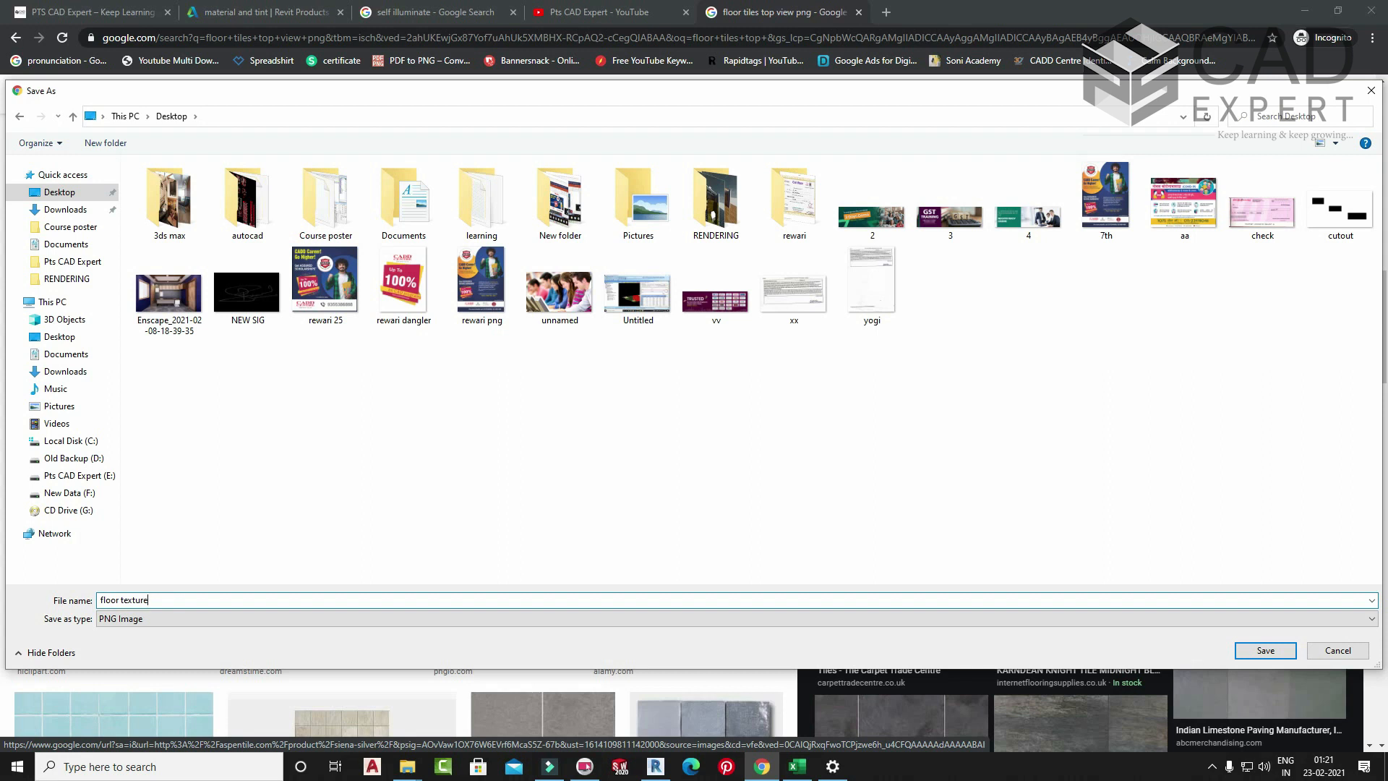
{"action": "key", "text": "Return"}
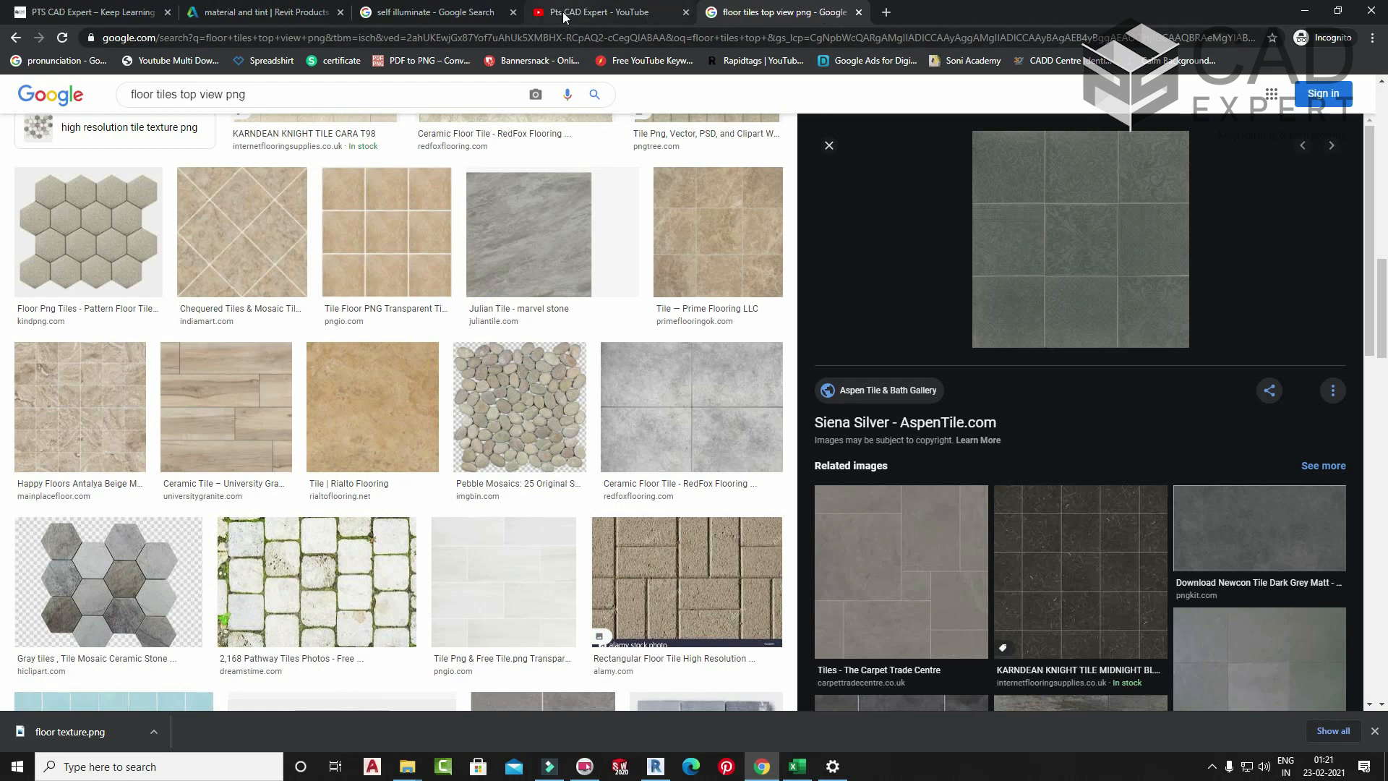
- Switch back to Revit, assign the Desktop file "floor texture" as the generic image of "new material" and apply it
{"action": "left_click", "coordinate": [655, 768]}
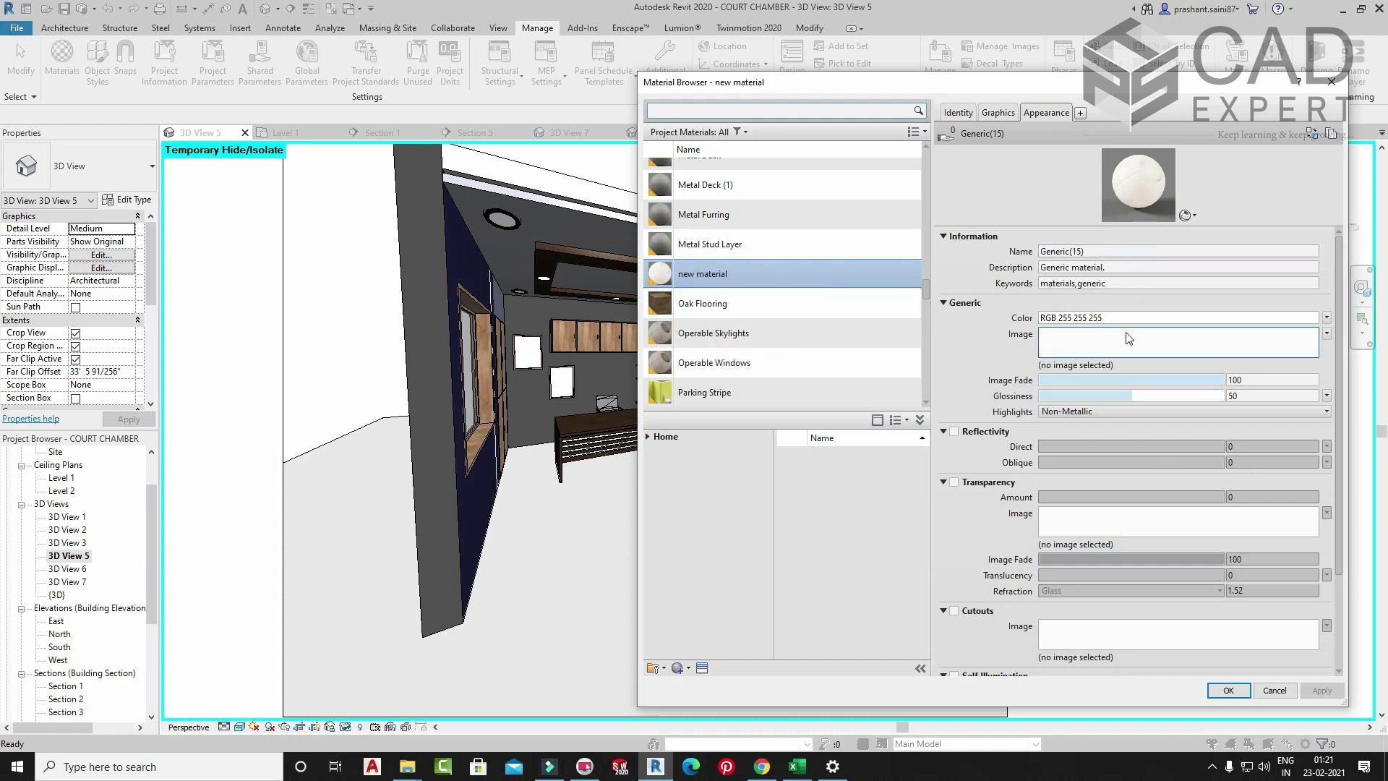
{"action": "left_click", "coordinate": [1102, 341]}
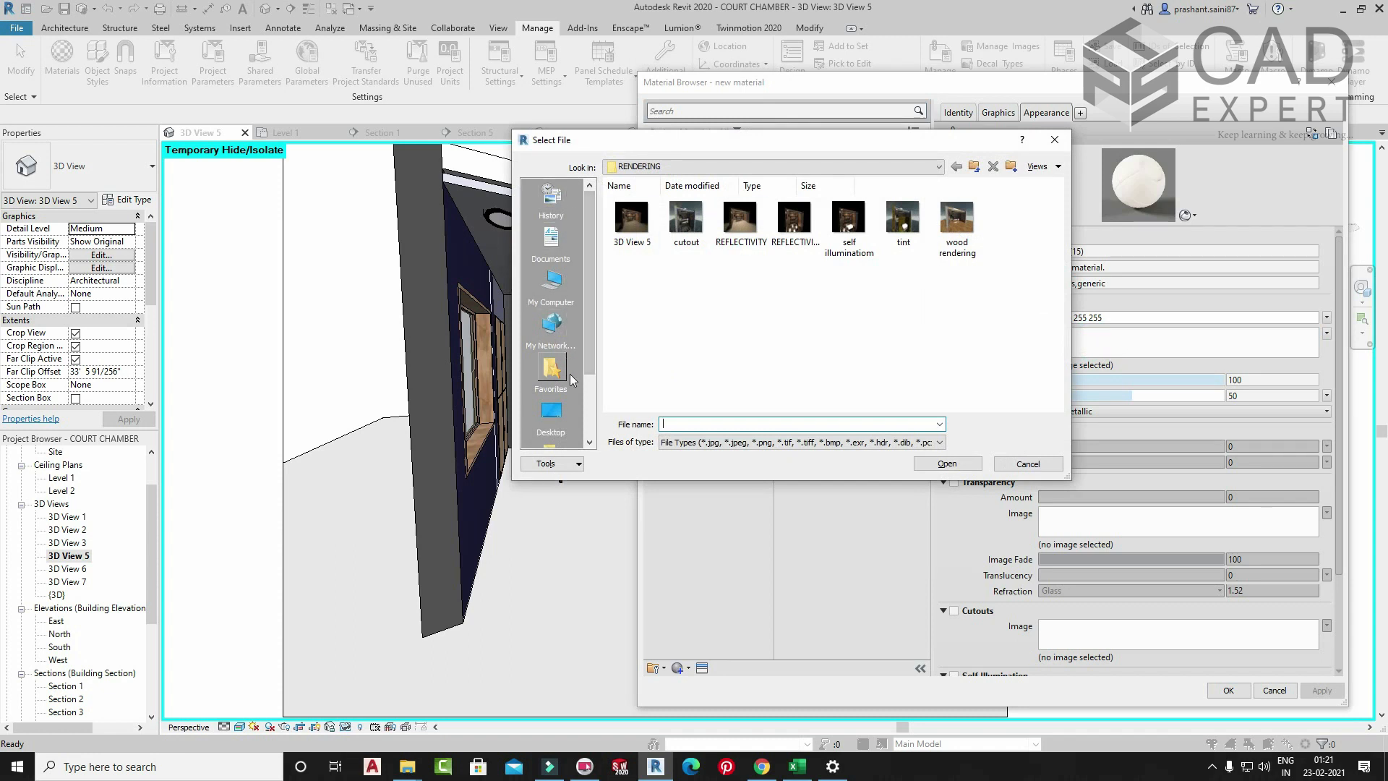
{"action": "left_click", "coordinate": [551, 413]}
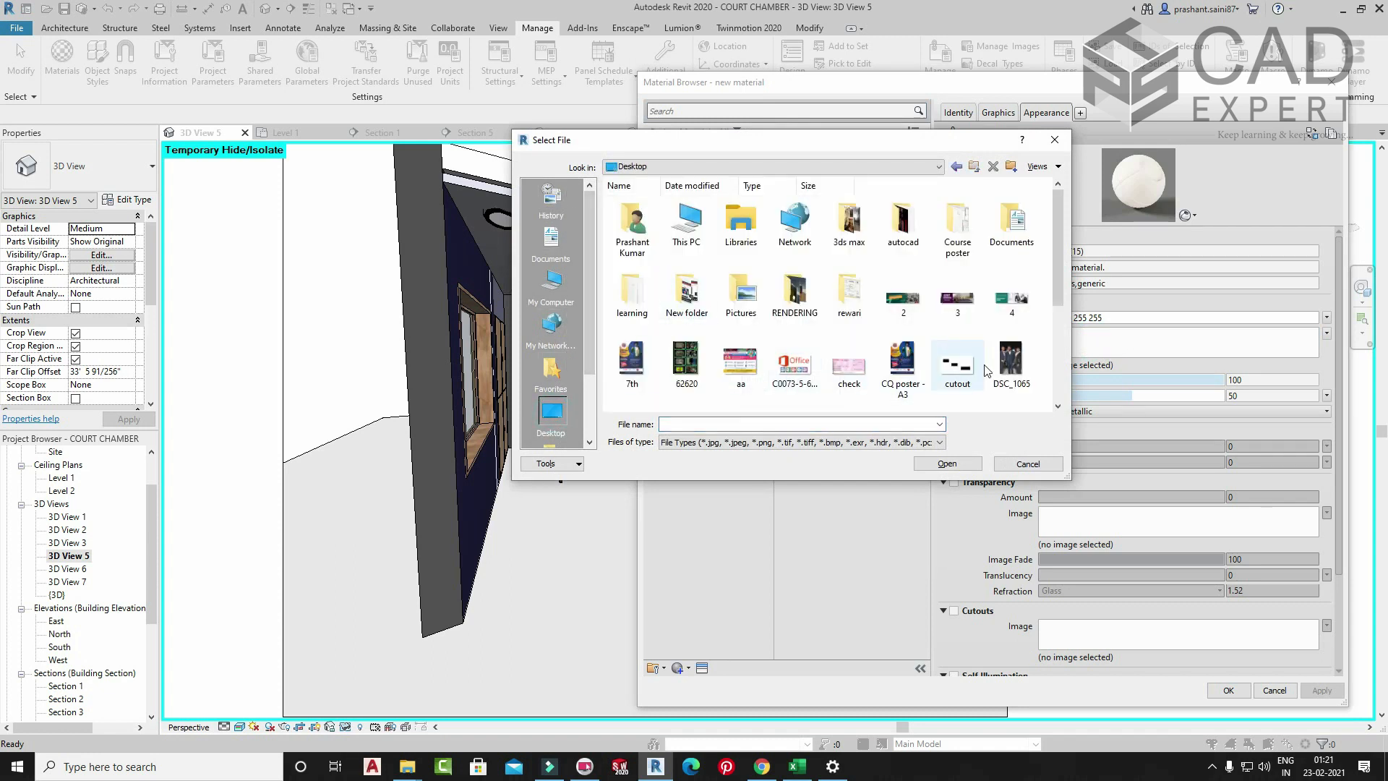
{"action": "scroll", "coordinate": [784, 345], "scroll_direction": "down", "scroll_amount": 3}
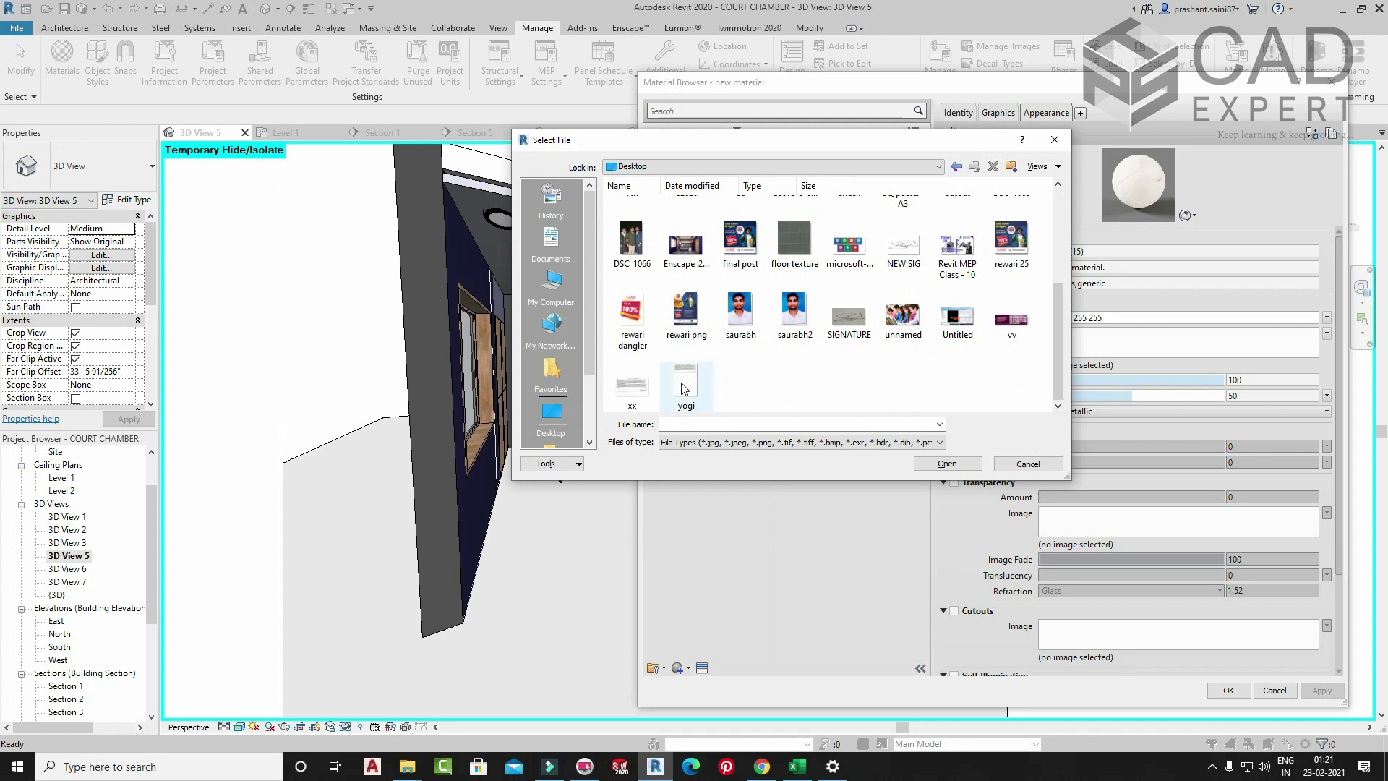
{"action": "left_click", "coordinate": [814, 264]}
{"action": "left_click", "coordinate": [947, 463]}
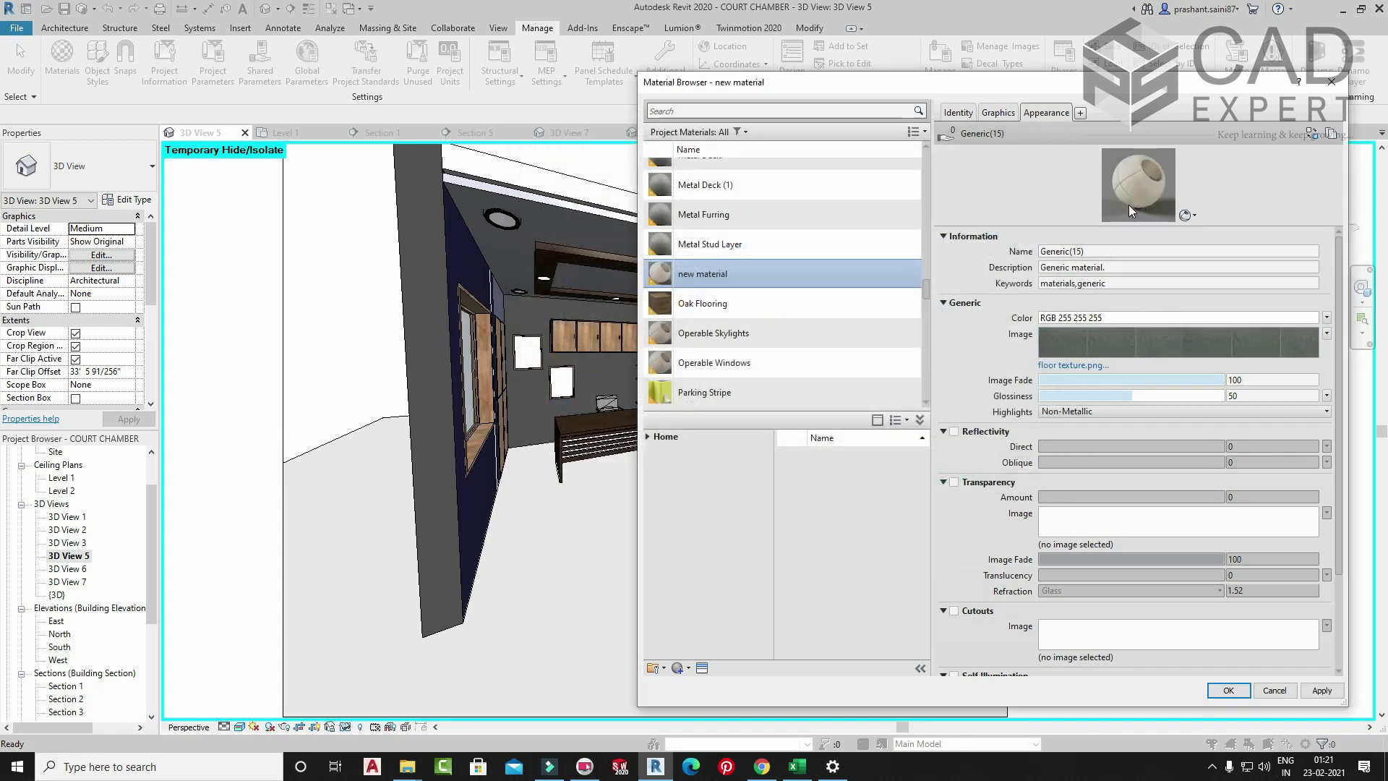
{"action": "left_click", "coordinate": [1322, 691]}
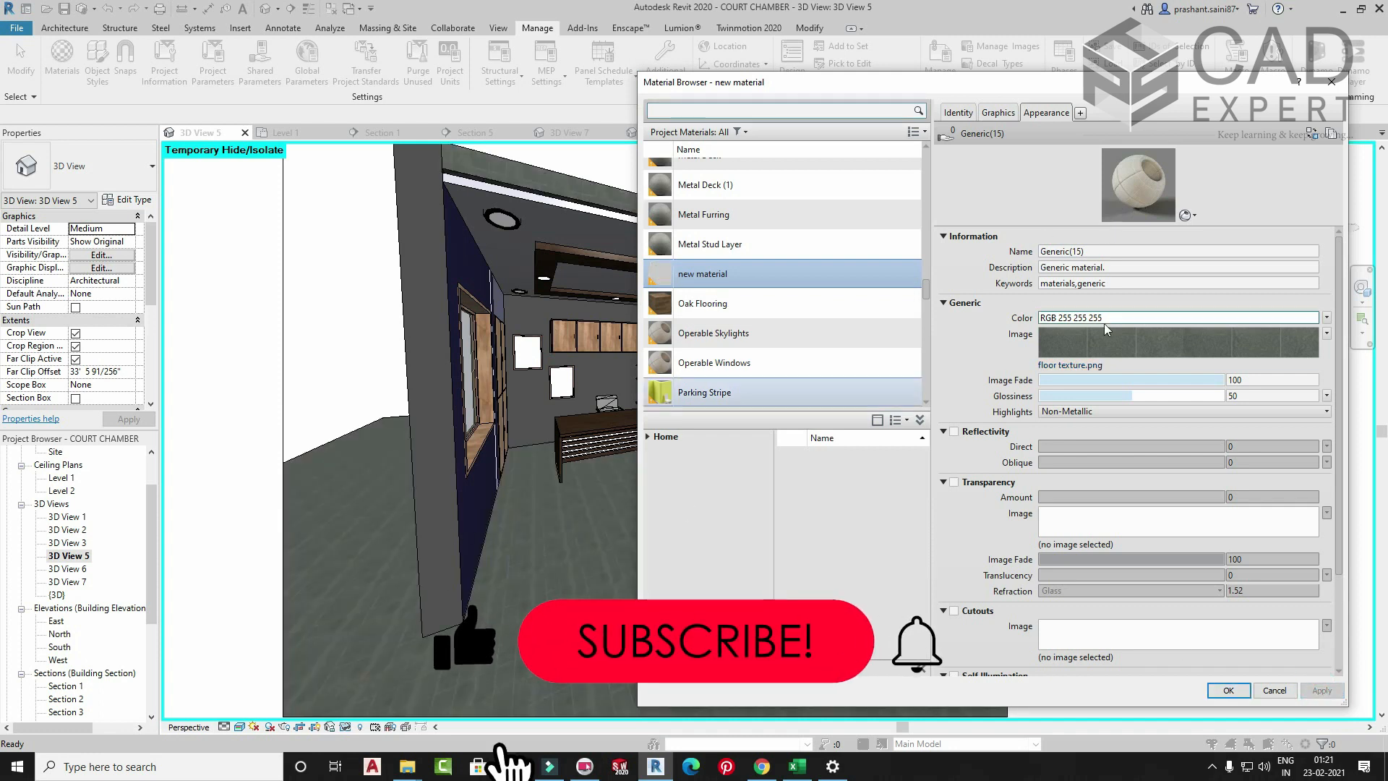
- Open the floor texture image in the Texture Editor with its sample size width ready for editing
{"action": "left_click", "coordinate": [1105, 350]}
{"action": "double_click", "coordinate": [143, 505]}
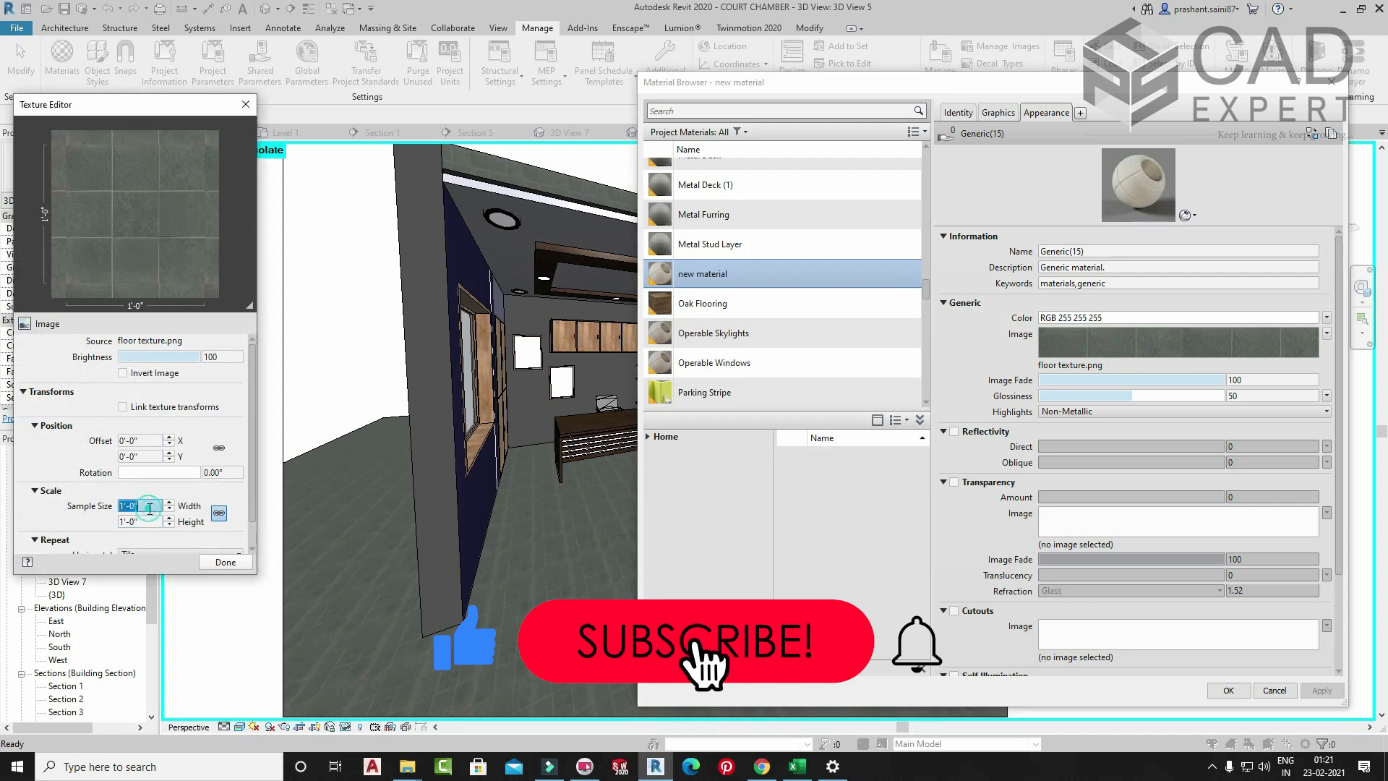
- Set the floor texture's sample size to 5'-0" by 5'-0" and apply it to the material
{"action": "type", "text": "5"}
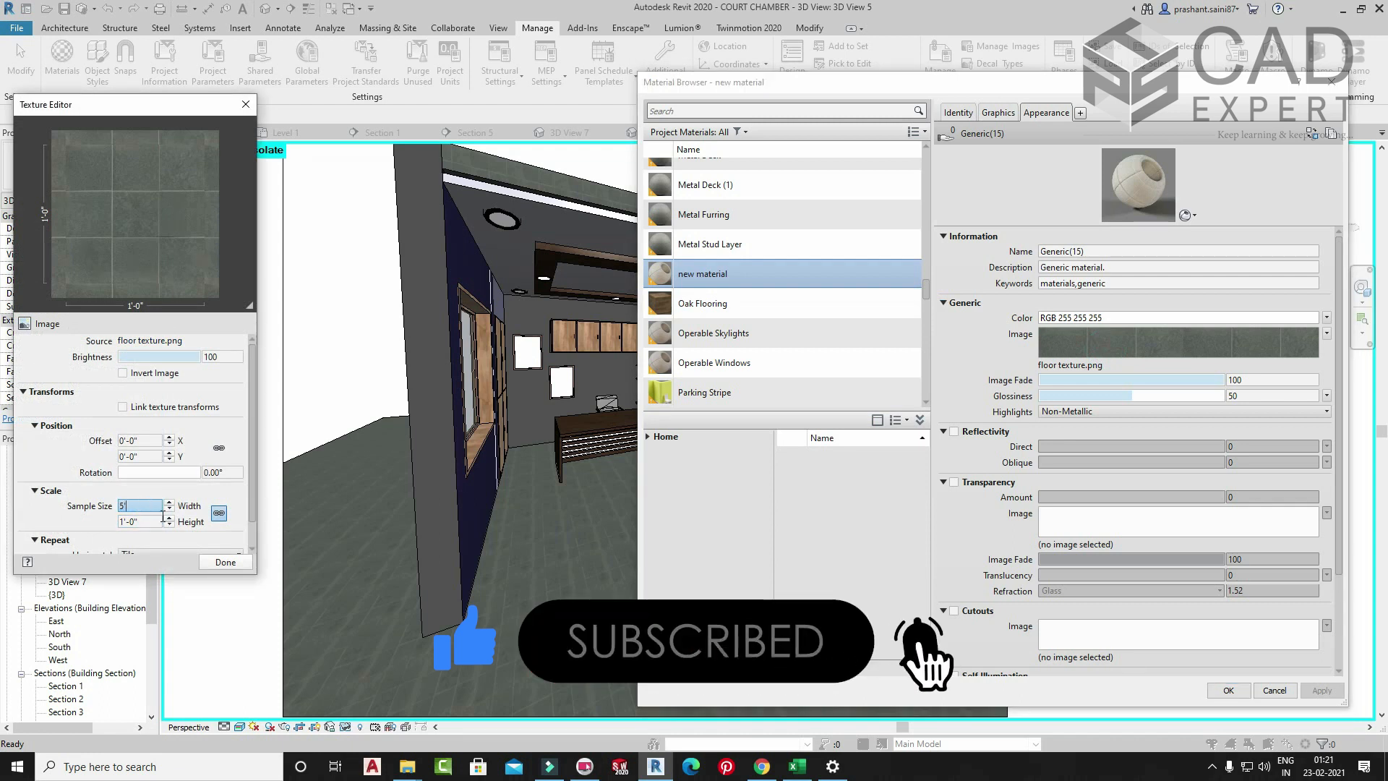
{"action": "double_click", "coordinate": [158, 520]}
{"action": "left_click", "coordinate": [225, 562]}
{"action": "left_click", "coordinate": [1321, 690]}
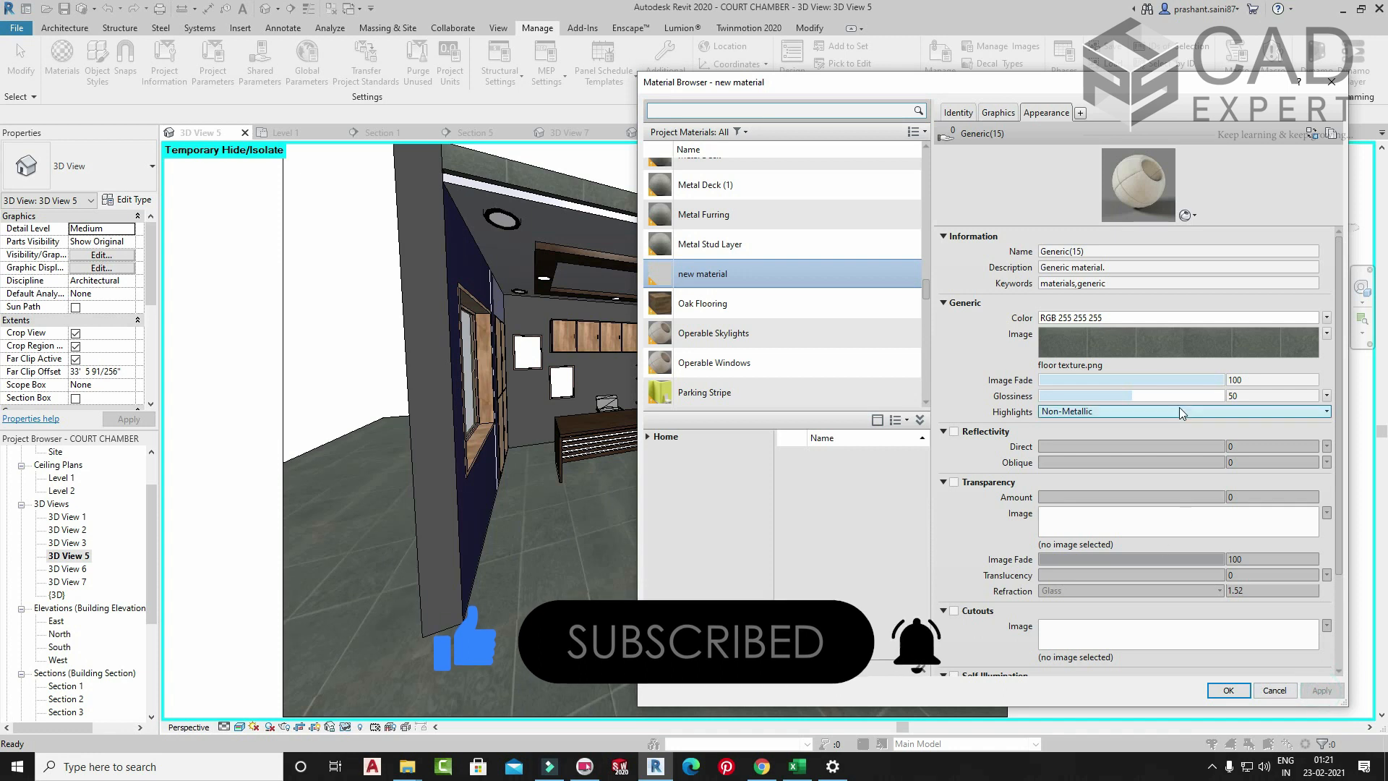
- Edit the floor texture's sample size to 3'-0" by 3'-0" and apply it to the material
{"action": "left_click", "coordinate": [1161, 347]}
{"action": "left_click", "coordinate": [142, 506]}
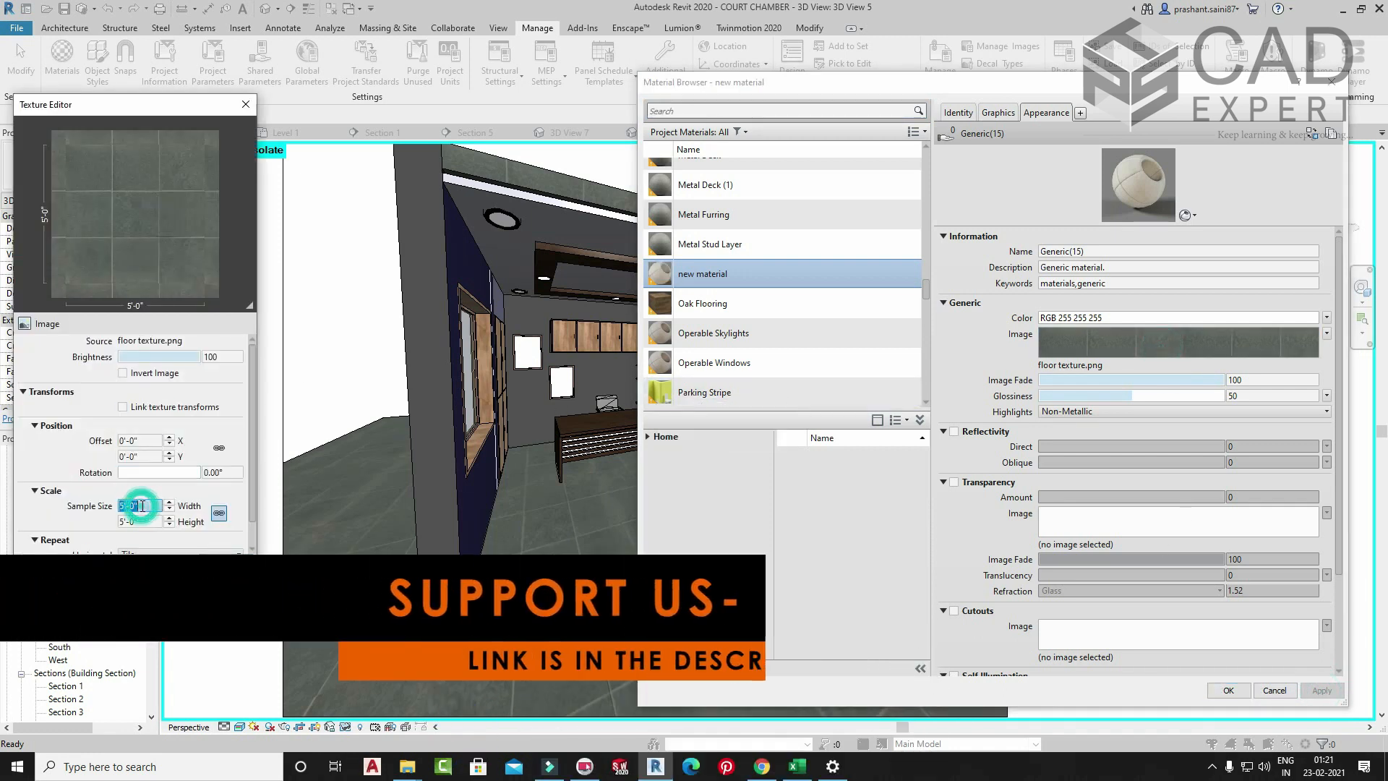
{"action": "type", "text": "3"}
{"action": "left_click", "coordinate": [138, 516]}
{"action": "left_click", "coordinate": [141, 505]}
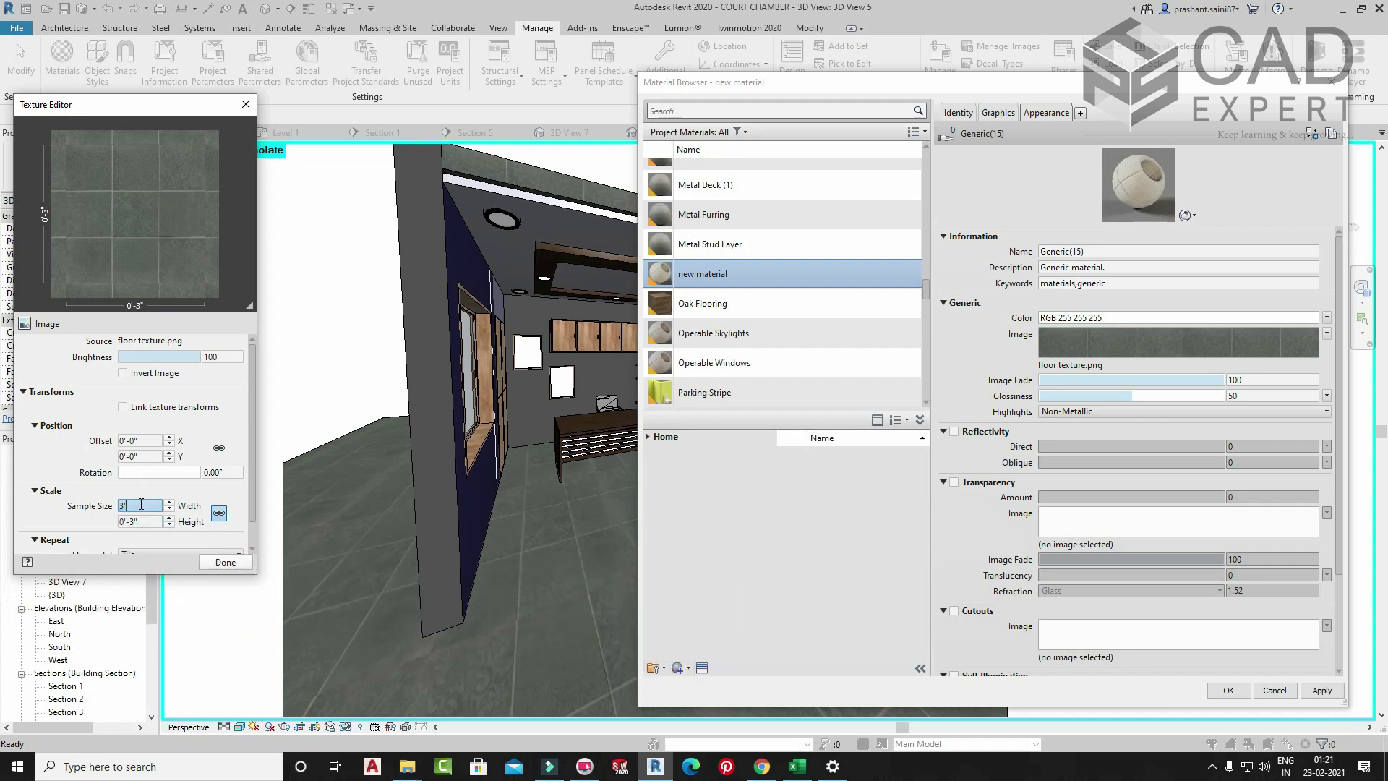
{"action": "left_click", "coordinate": [221, 563]}
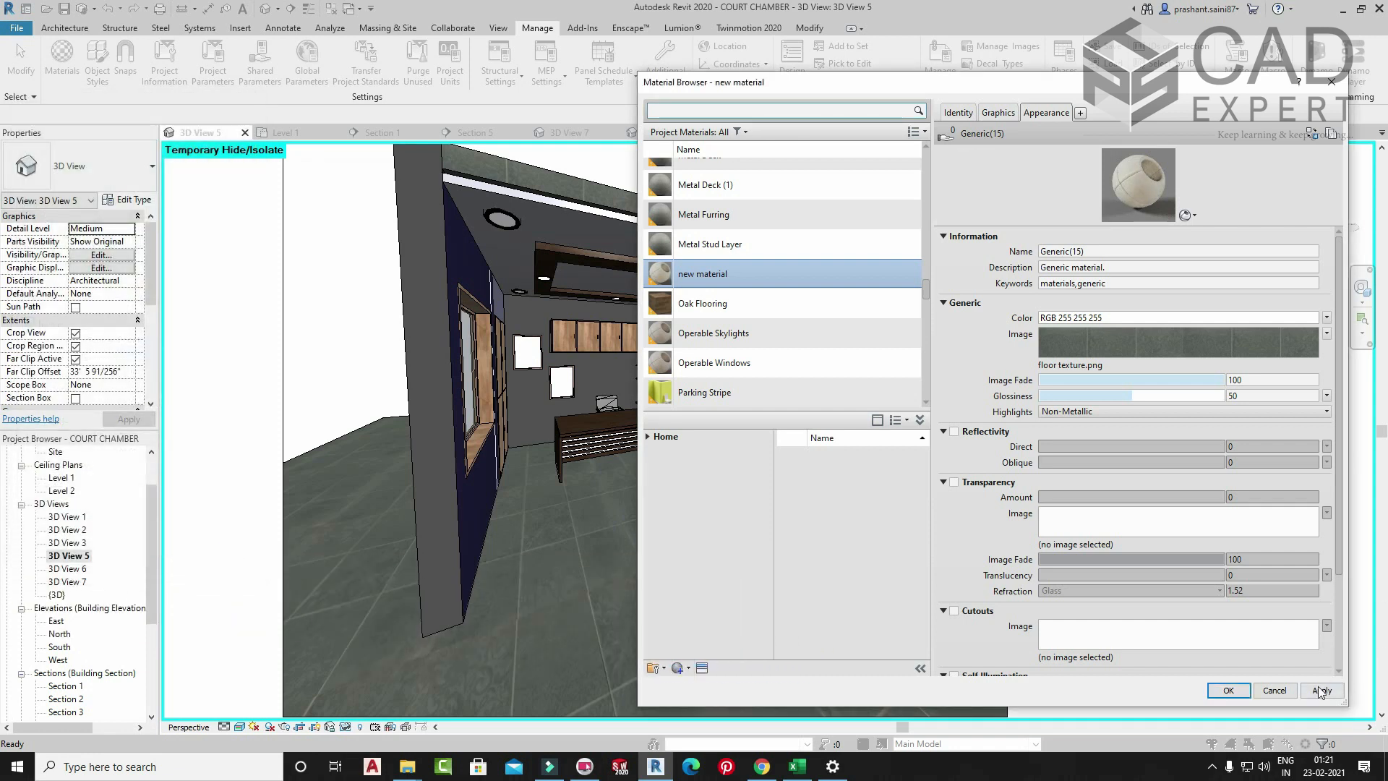
{"action": "left_click_drag", "start_coordinate": [912, 89], "coordinate": [878, 110]}
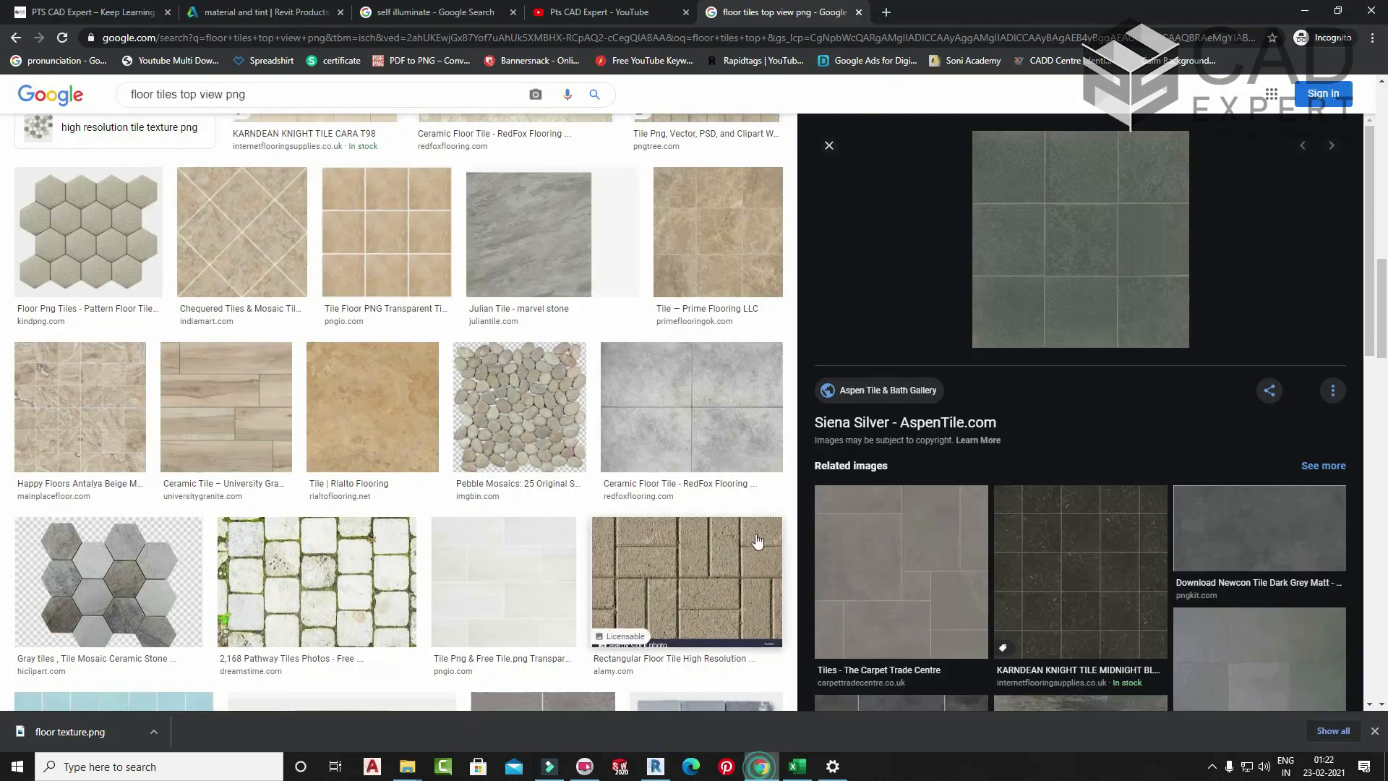
- In Chrome, save the yellow mixed-size floor tiles image to the Desktop as floortiles-500x500 in PNG format, and return to Revit
{"action": "left_click", "coordinate": [762, 766]}
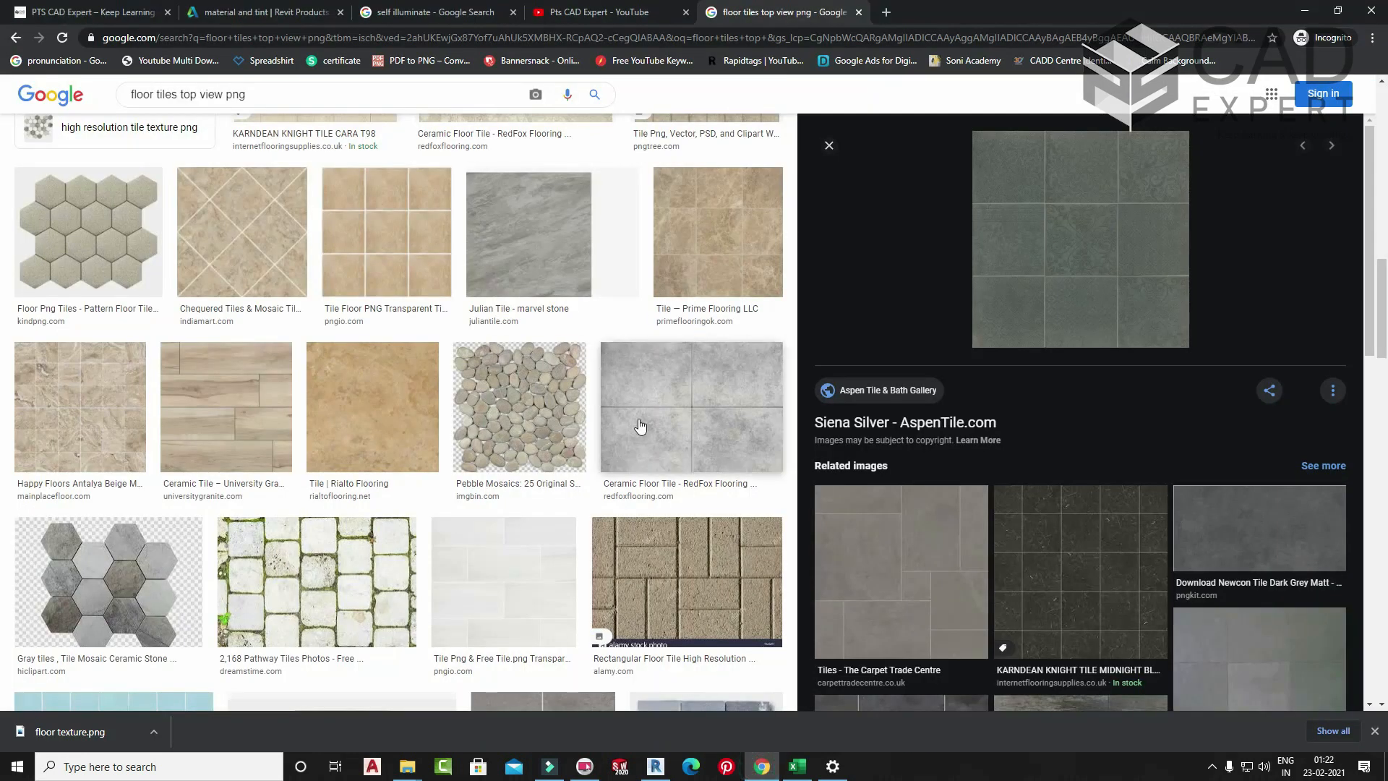
{"action": "left_click", "coordinate": [1077, 589]}
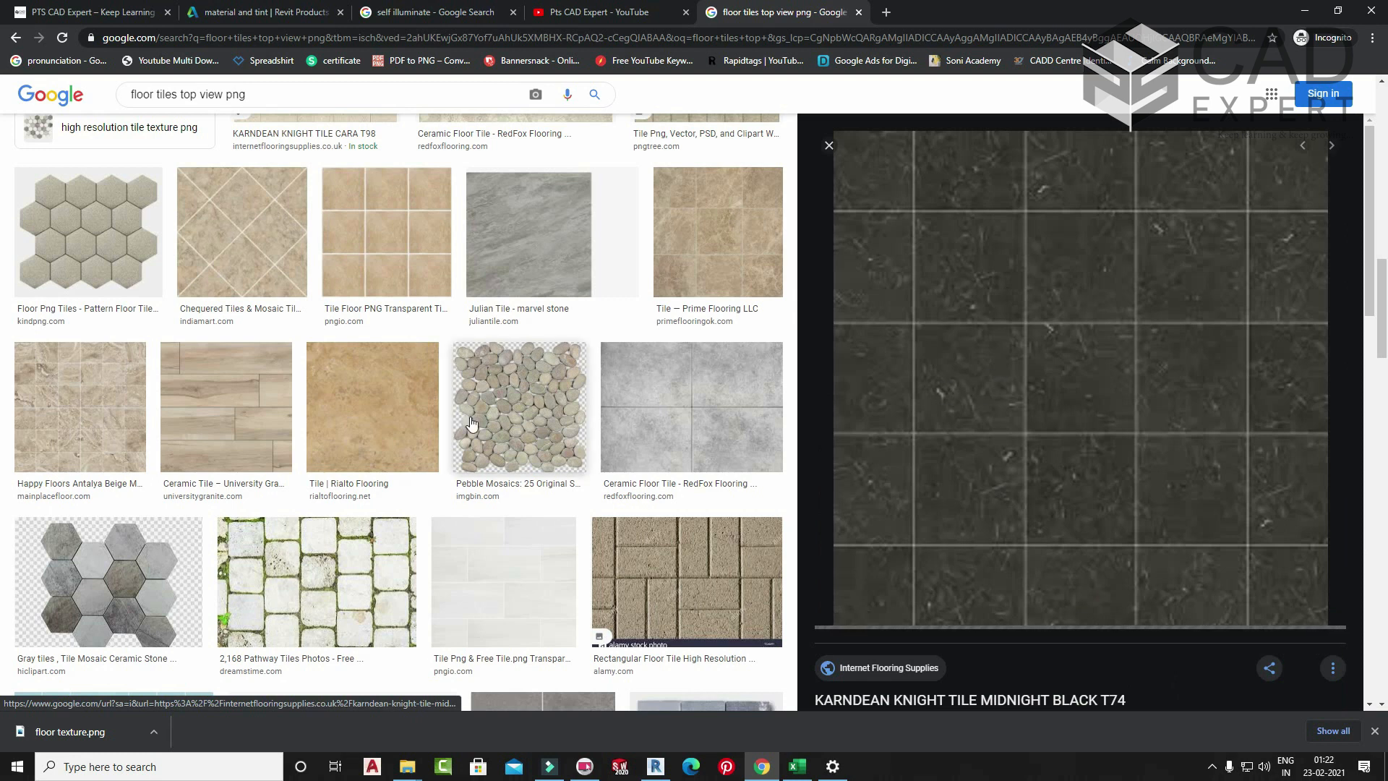
{"action": "scroll", "coordinate": [477, 430], "scroll_direction": "down", "scroll_amount": 12}
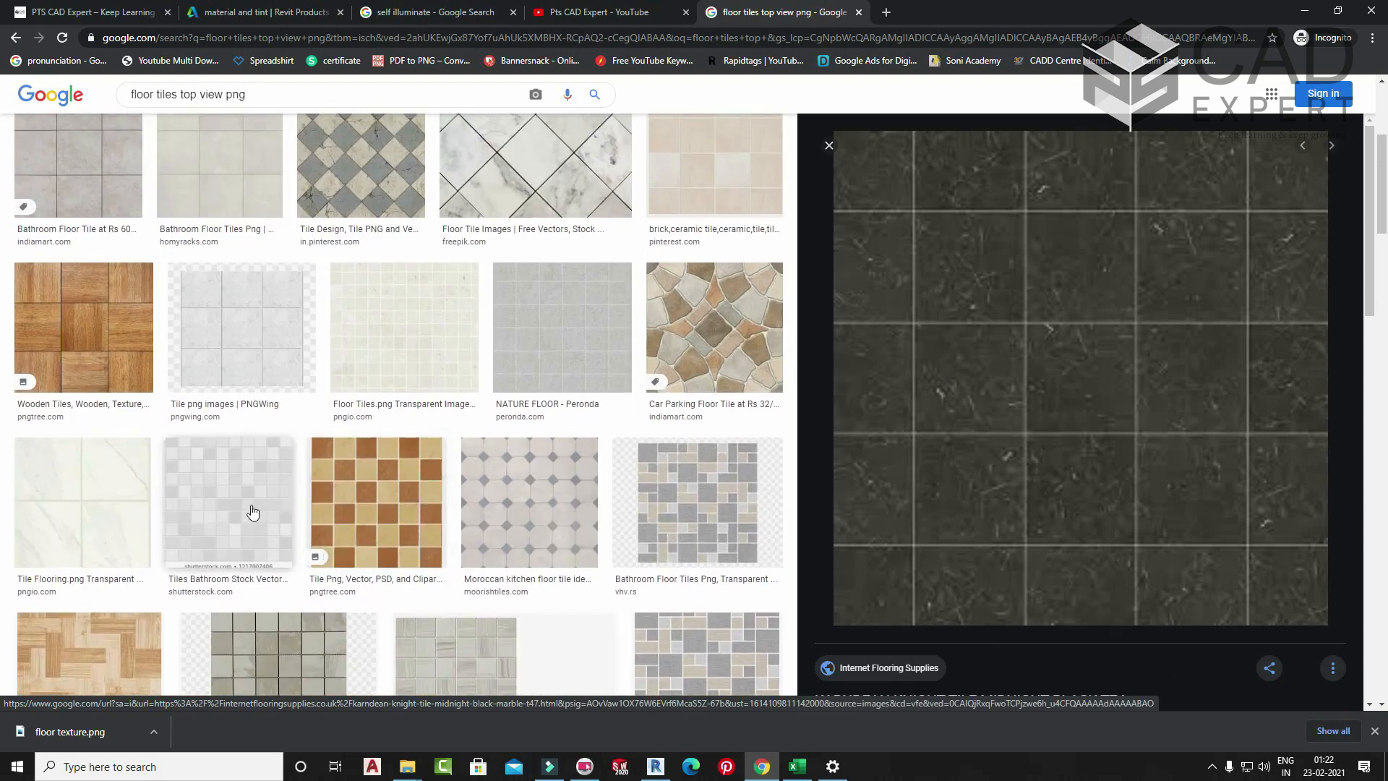
{"action": "left_click", "coordinate": [229, 499]}
{"action": "left_click", "coordinate": [868, 592]}
{"action": "scroll", "coordinate": [549, 398], "scroll_direction": "up", "scroll_amount": 5}
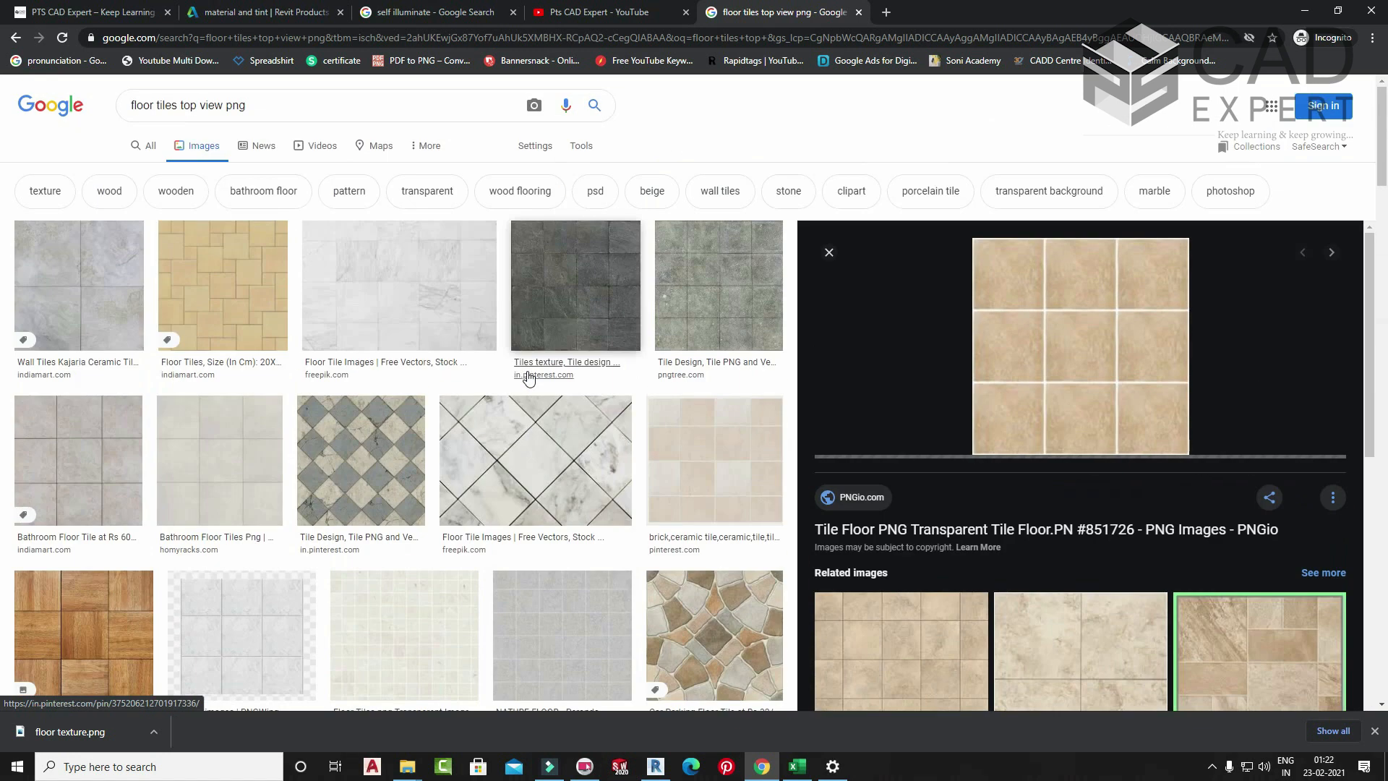
{"action": "left_click", "coordinate": [207, 337]}
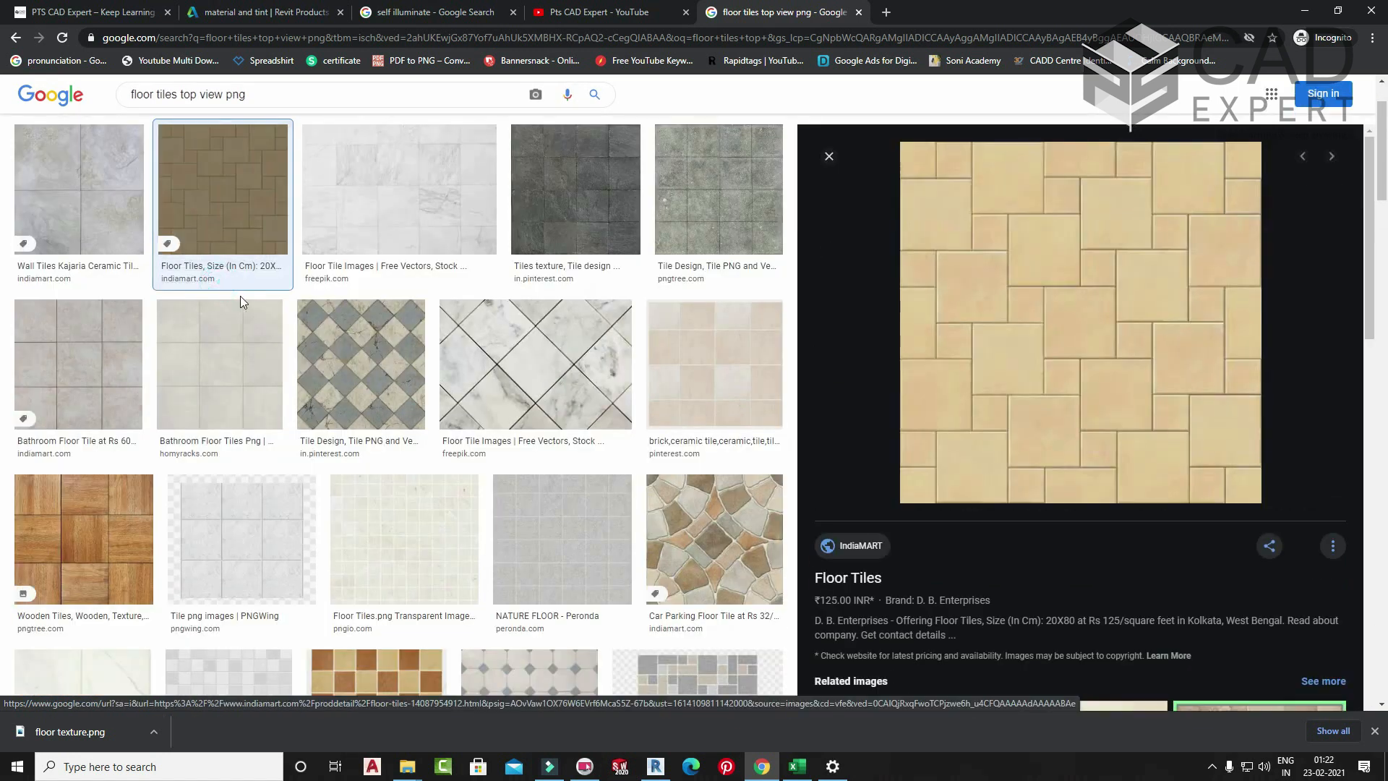
{"action": "right_click", "coordinate": [1135, 266]}
{"action": "left_click", "coordinate": [1223, 394]}
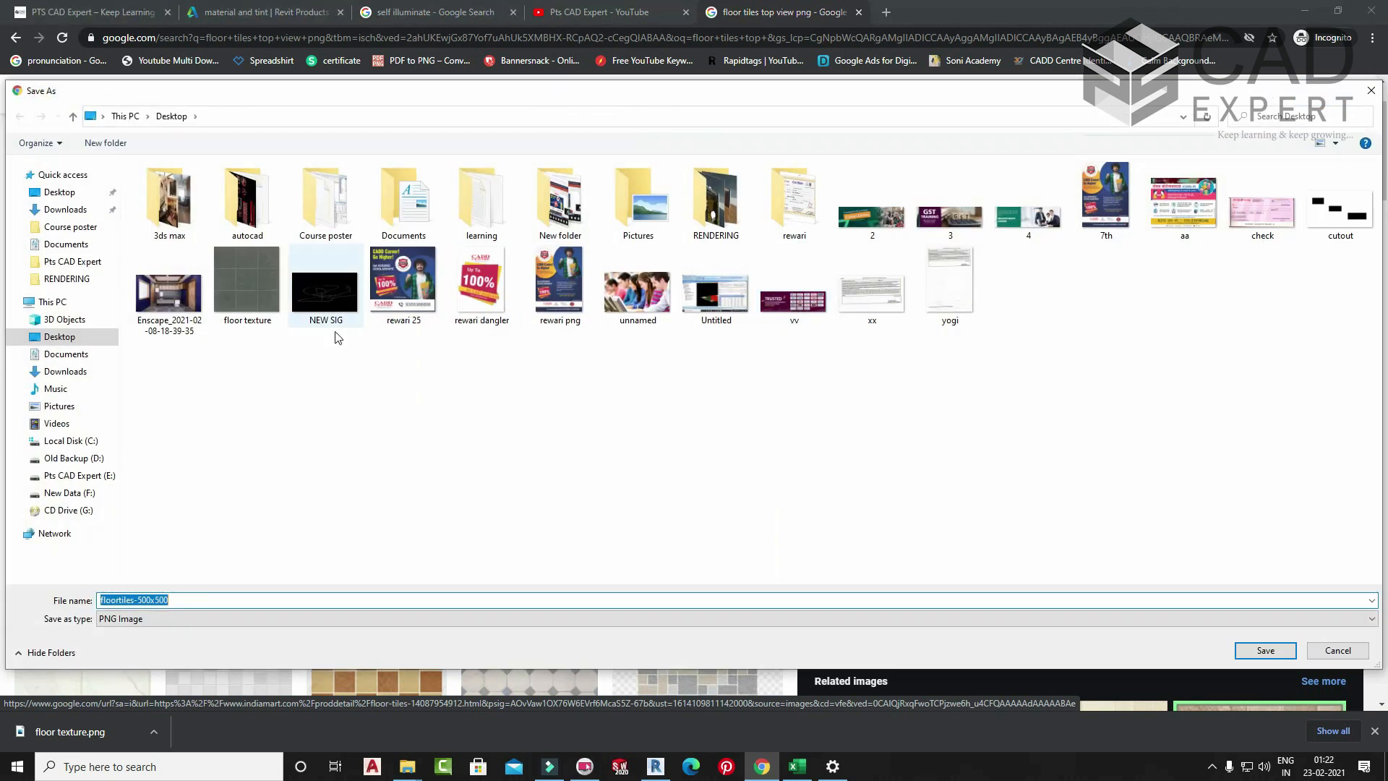
{"action": "left_click", "coordinate": [1261, 651]}
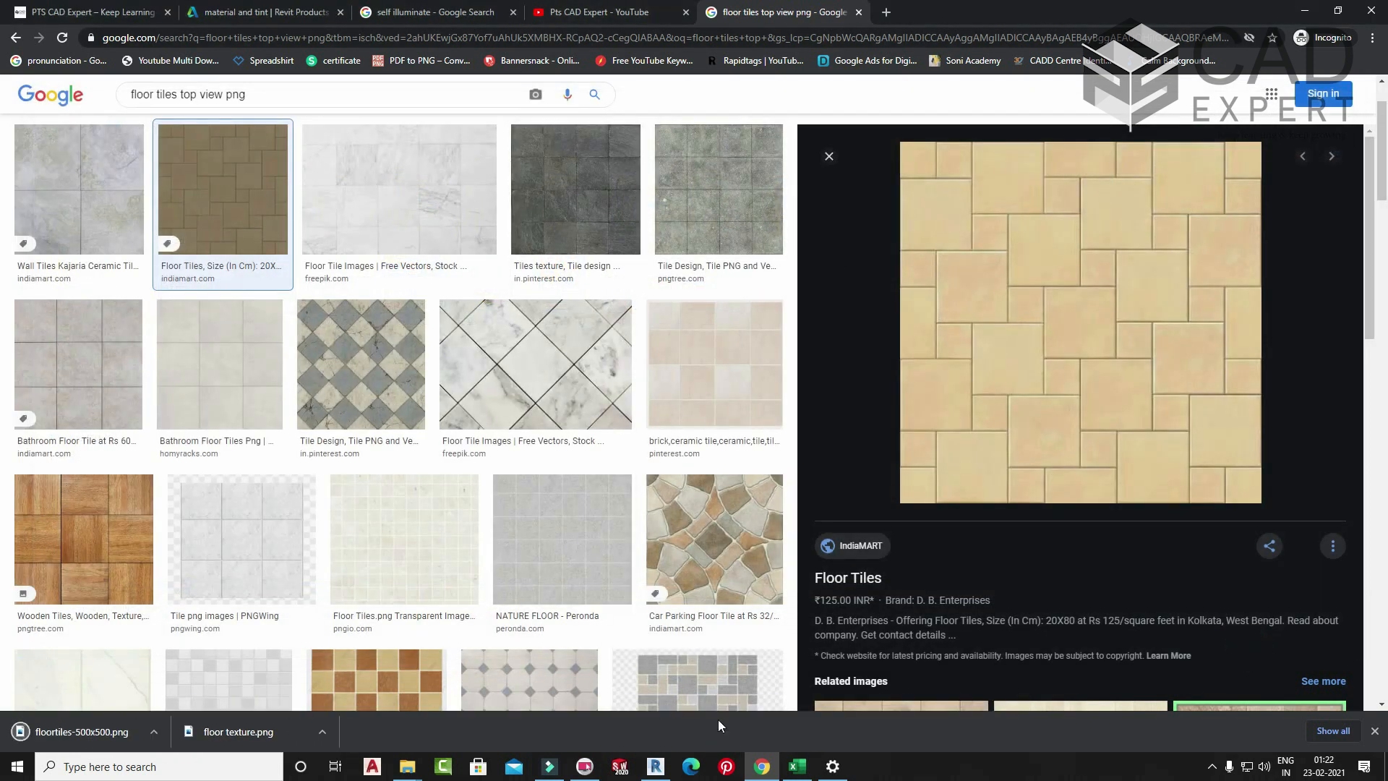
{"action": "left_click", "coordinate": [656, 766]}
{"action": "left_click", "coordinate": [1149, 367]}
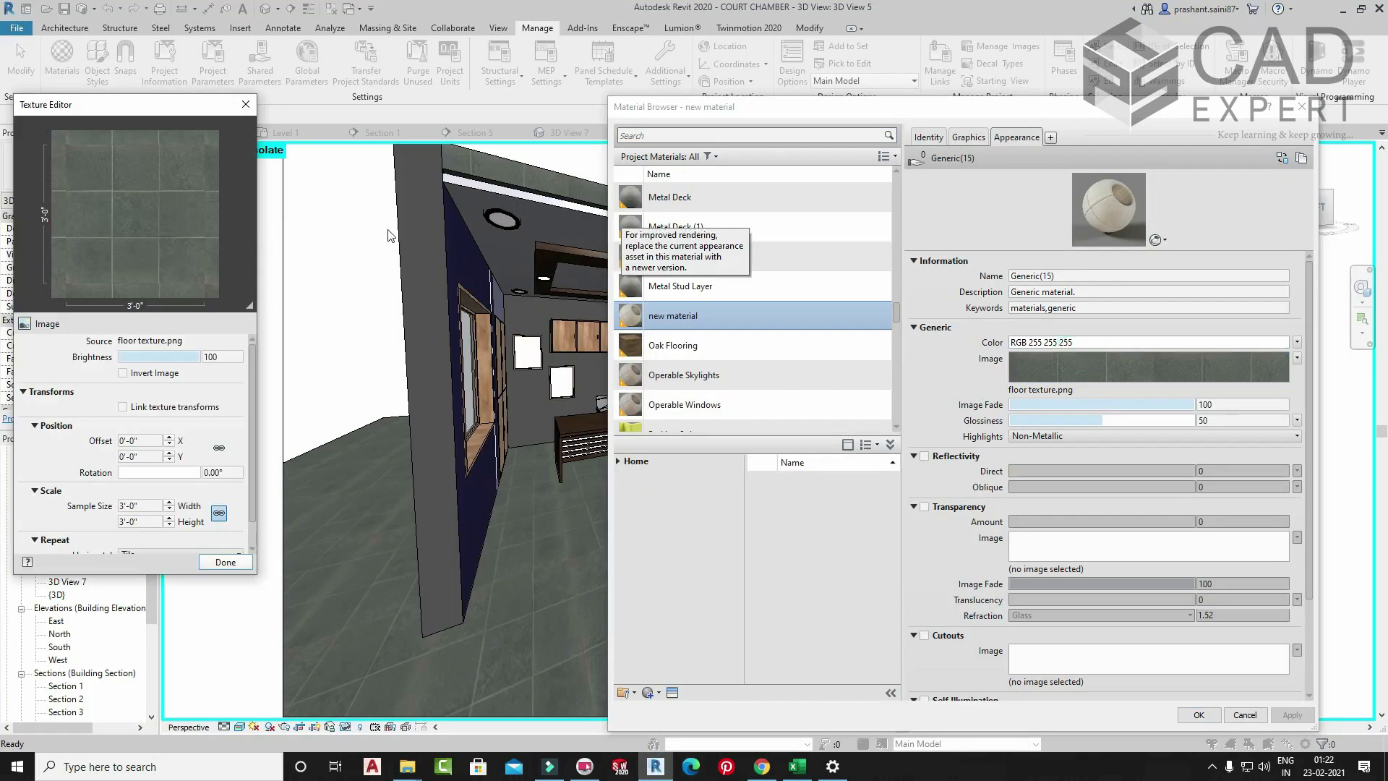
{"action": "left_click", "coordinate": [247, 106]}
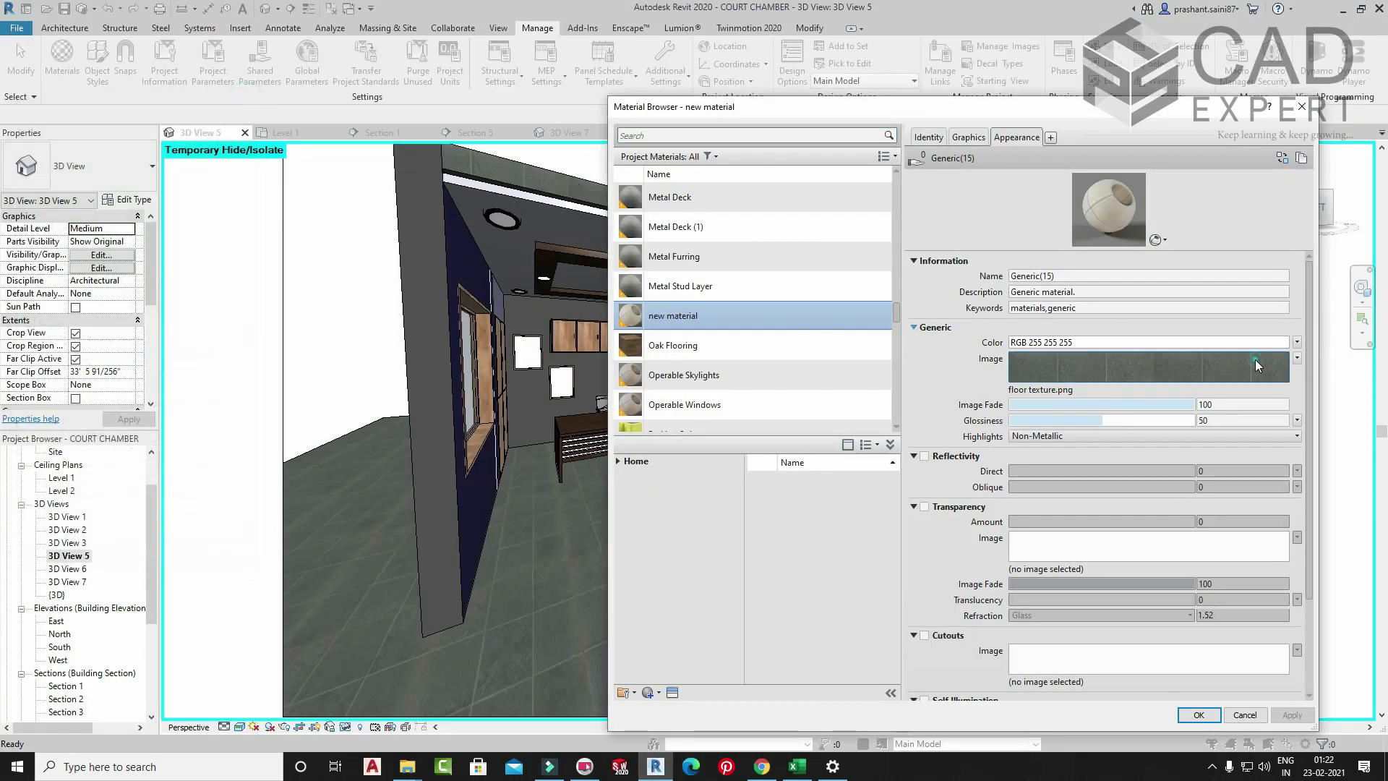
{"action": "left_click", "coordinate": [1255, 358]}
{"action": "left_click", "coordinate": [245, 106]}
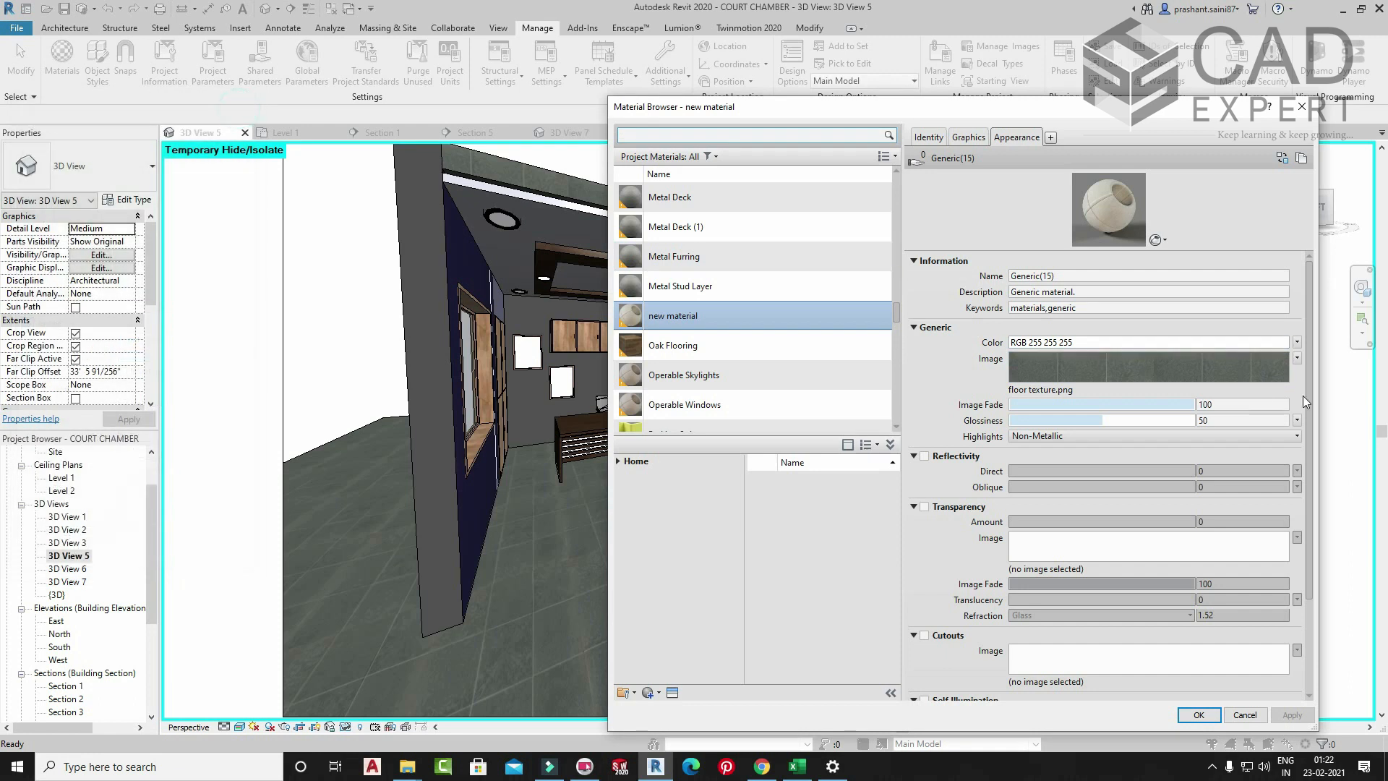
{"action": "left_click", "coordinate": [1296, 358]}
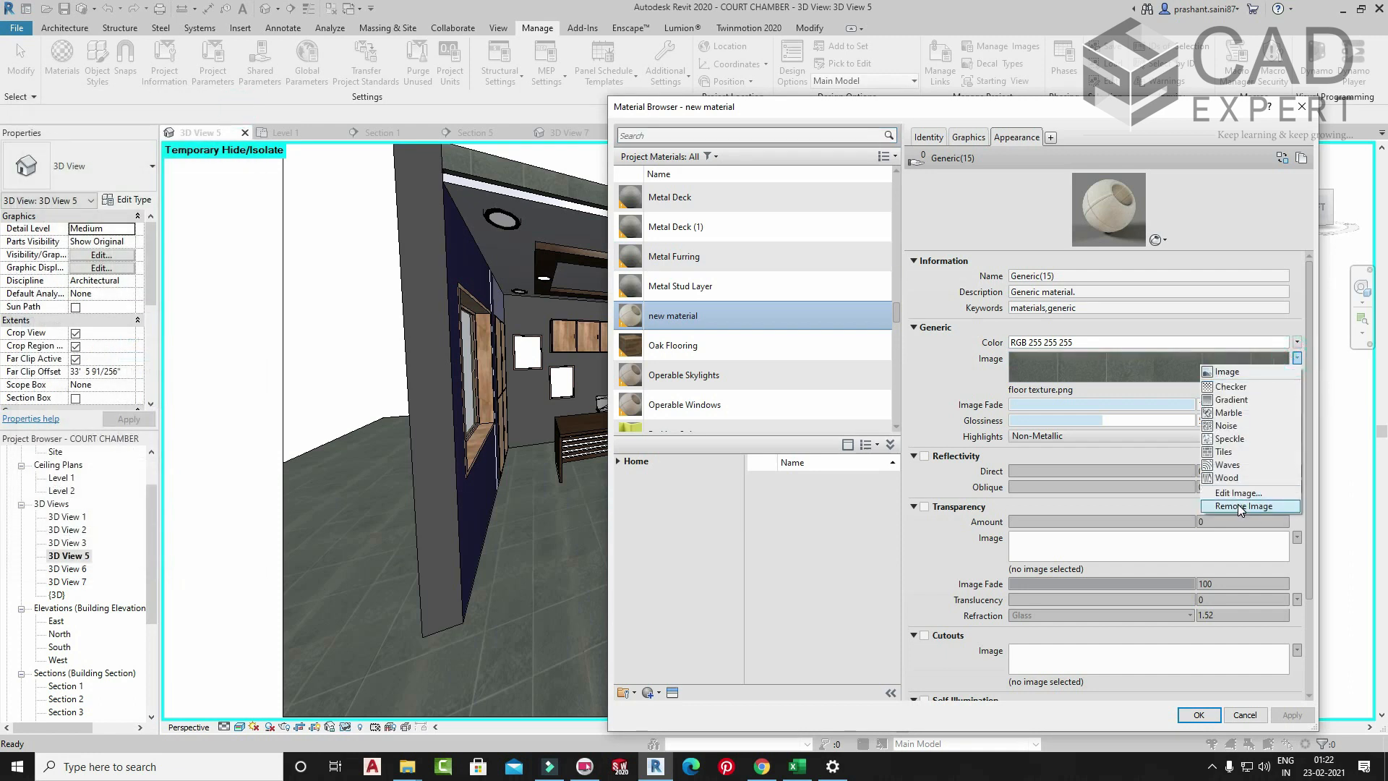
{"action": "left_click", "coordinate": [1238, 492]}
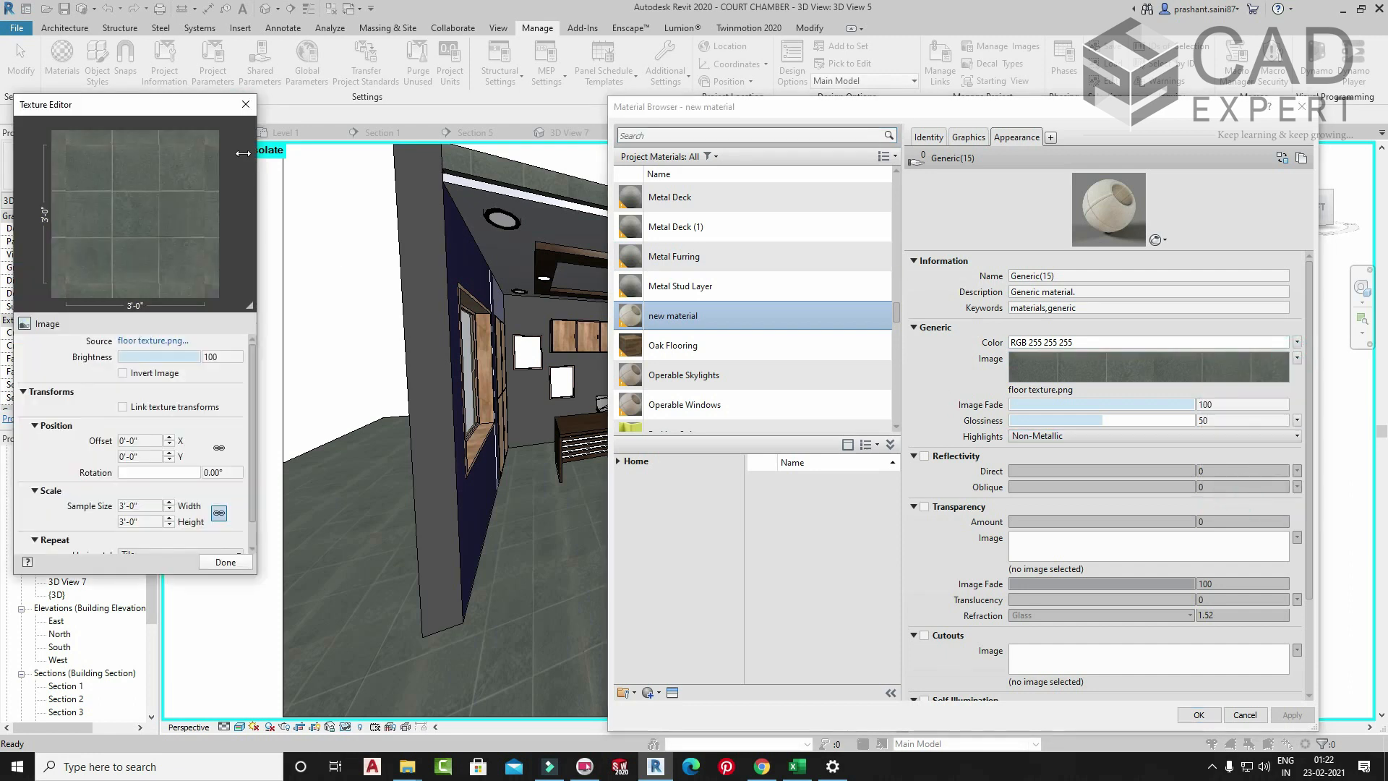
{"action": "left_click", "coordinate": [245, 106]}
- Replace the Generic image of "new material" with floortiles-500x500.png from the Desktop and apply the change
{"action": "left_click", "coordinate": [1297, 359]}
{"action": "left_click", "coordinate": [1239, 509]}
{"action": "left_click", "coordinate": [1131, 375]}
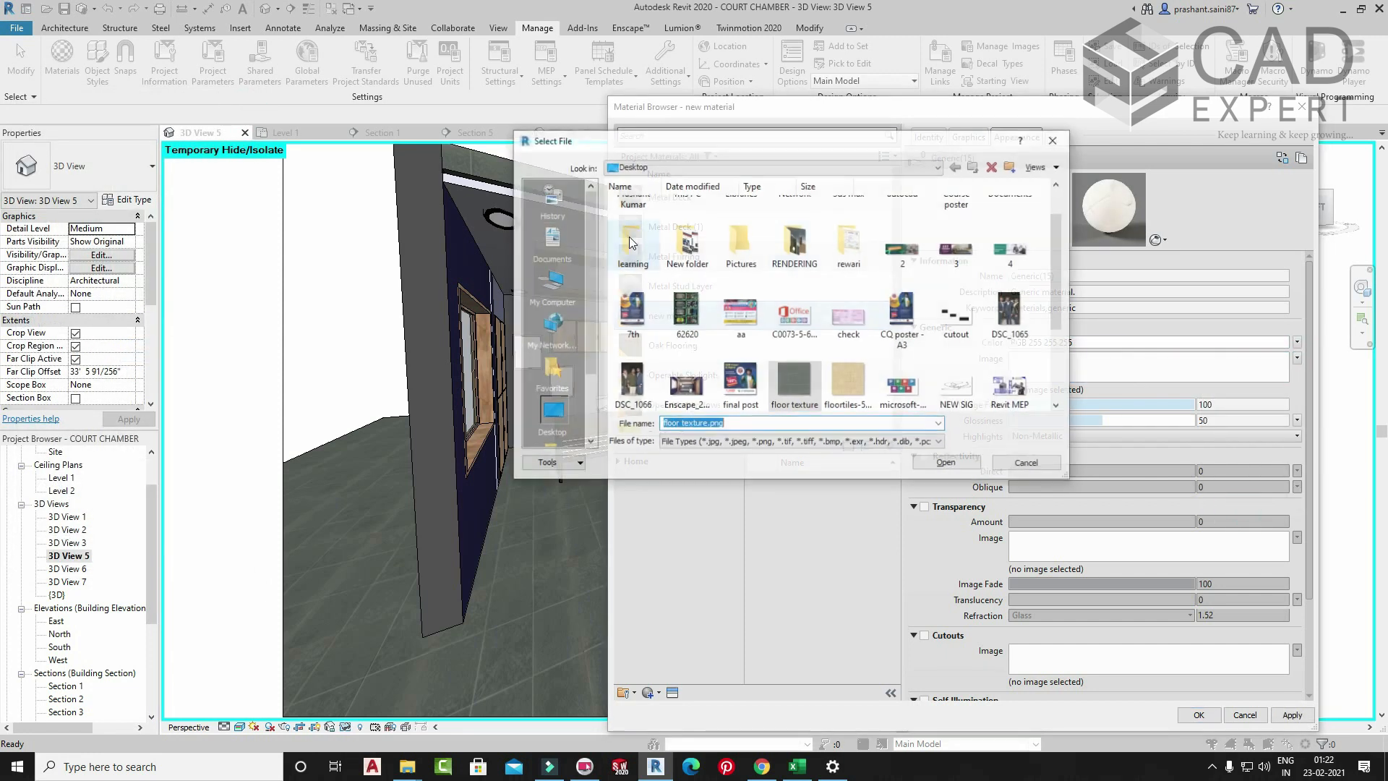
{"action": "scroll", "coordinate": [834, 369], "scroll_direction": "down", "scroll_amount": 2}
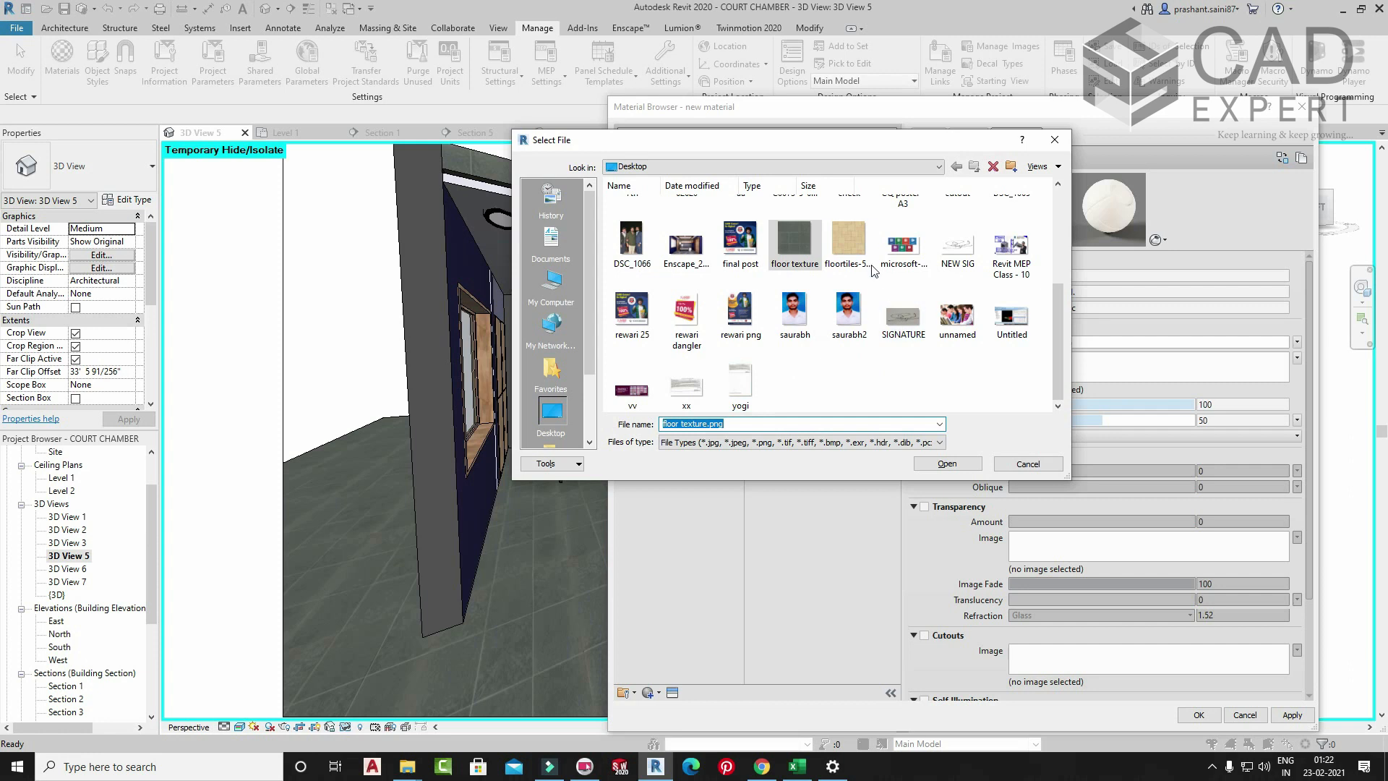
{"action": "left_click", "coordinate": [848, 238]}
{"action": "left_click", "coordinate": [947, 463]}
{"action": "left_click", "coordinate": [1292, 714]}
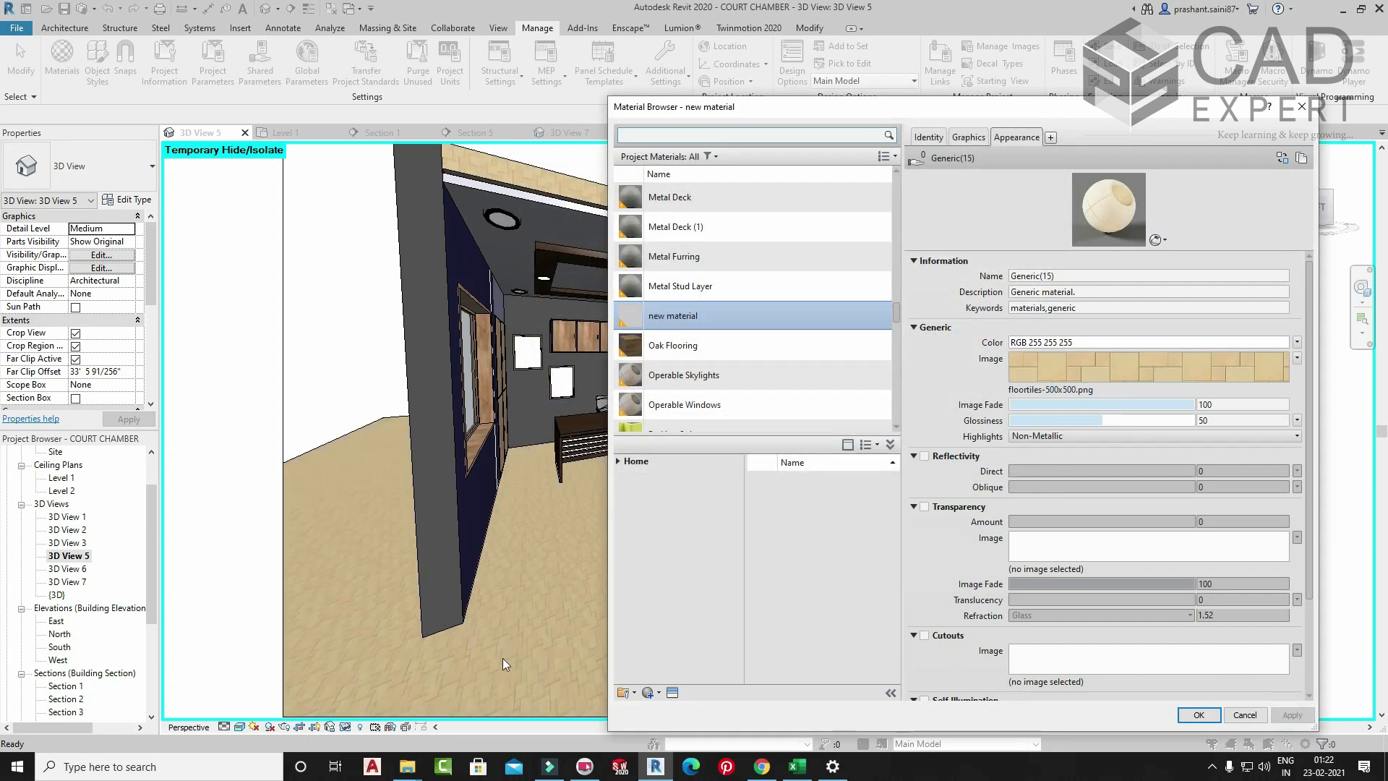
- Set the floortiles-500x500.png texture's sample size to 3'-0" by 3'-0" and apply it to the material
{"action": "left_click", "coordinate": [1068, 354]}
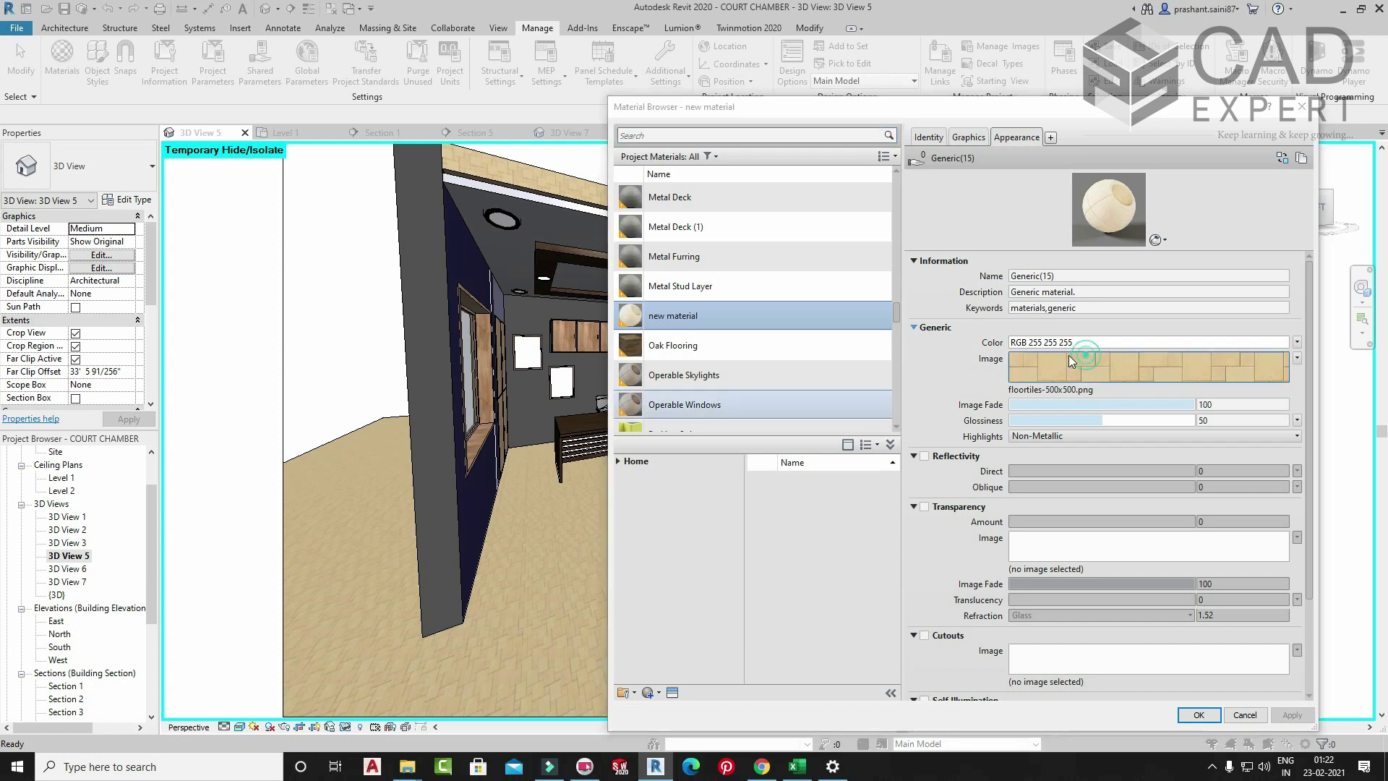
{"action": "left_click", "coordinate": [156, 506]}
{"action": "type", "text": "3"}
{"action": "left_click", "coordinate": [150, 522]}
{"action": "left_click", "coordinate": [151, 508]}
{"action": "type", "text": "3"}
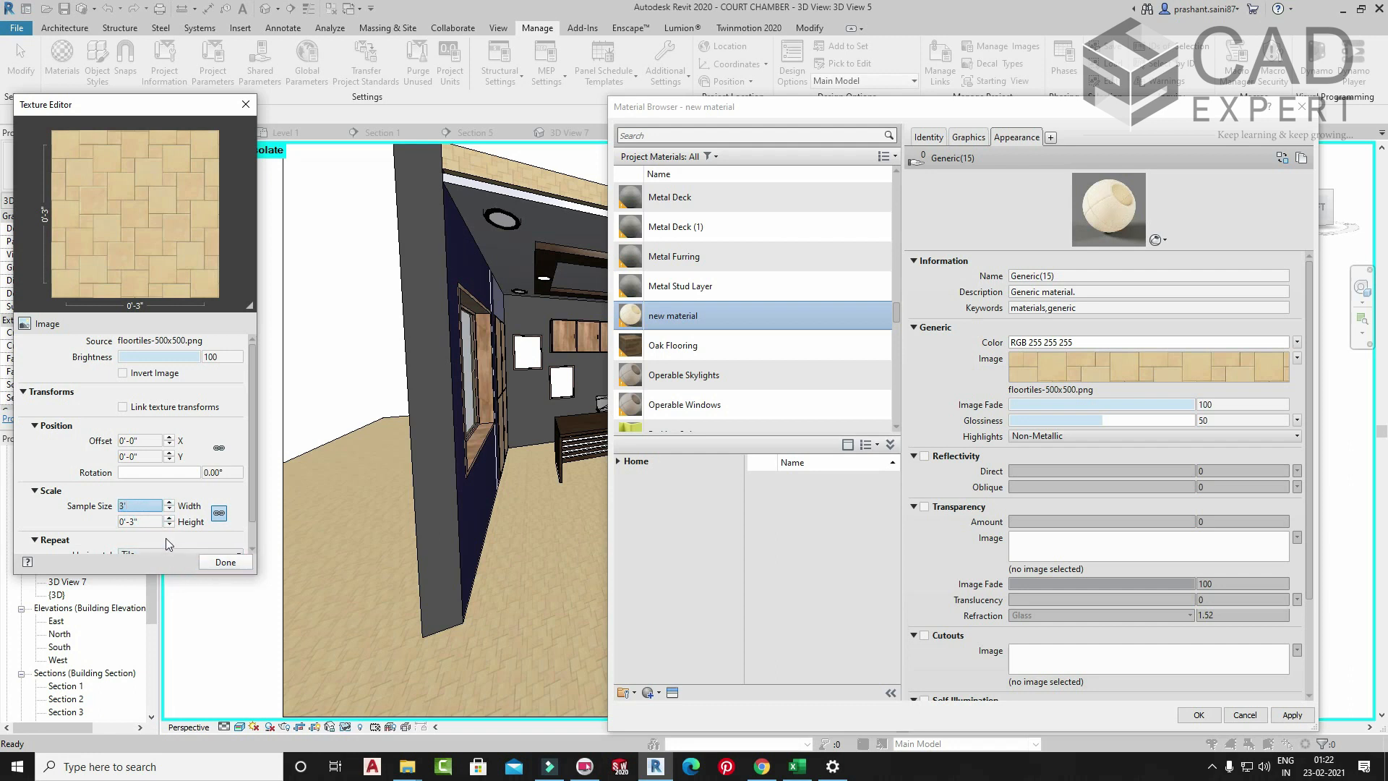
{"action": "left_click", "coordinate": [220, 563]}
{"action": "left_click", "coordinate": [1291, 715]}
{"action": "mouse_move", "coordinate": [944, 107]}
{"action": "left_mouse_down"}
{"action": "mouse_move", "coordinate": [1372, 250]}
{"action": "mouse_move", "coordinate": [1377, 275]}
{"action": "mouse_move", "coordinate": [1067, 129]}
{"action": "mouse_move", "coordinate": [930, 130]}
{"action": "left_mouse_up"}
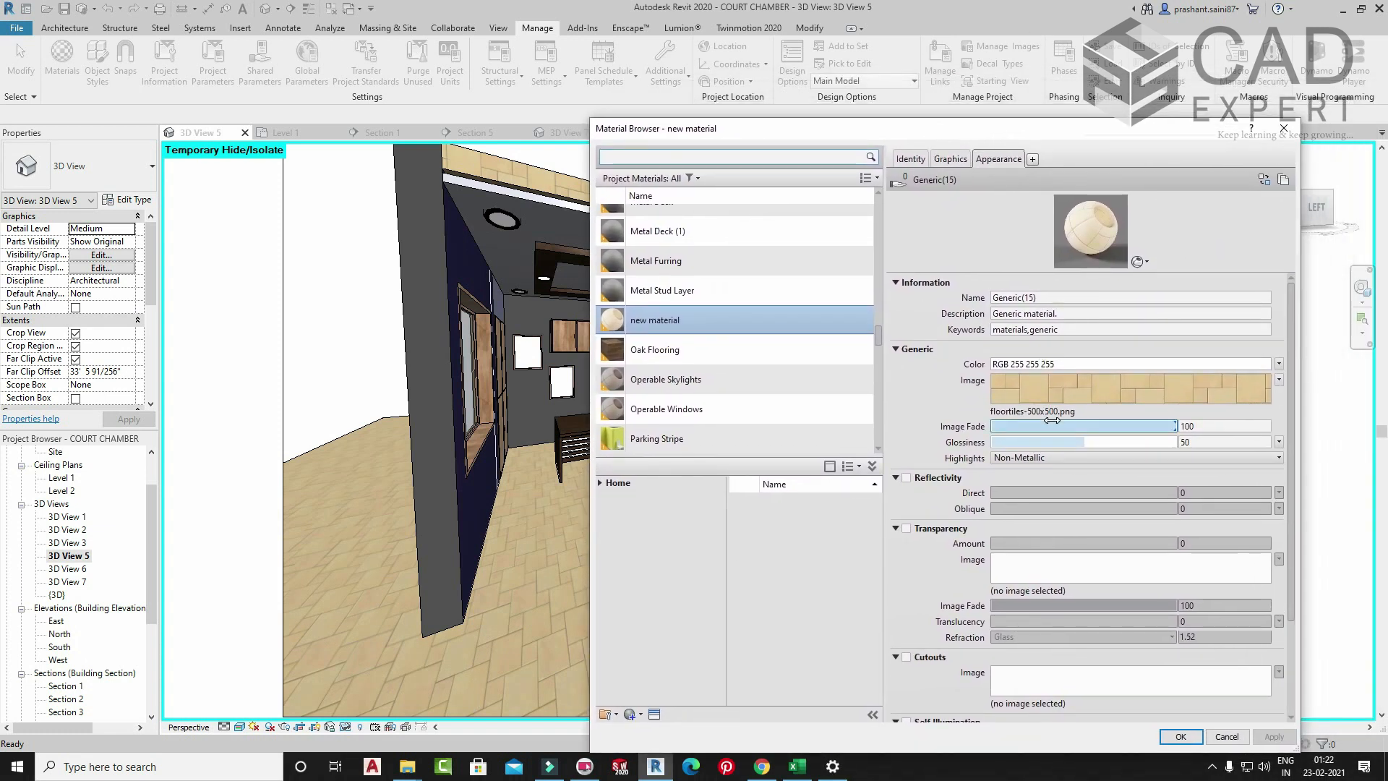
- Close the Material Browser, render 3D View 5 with the existing render settings, and close the Rendering dialog
{"action": "type", "text": "rr"}
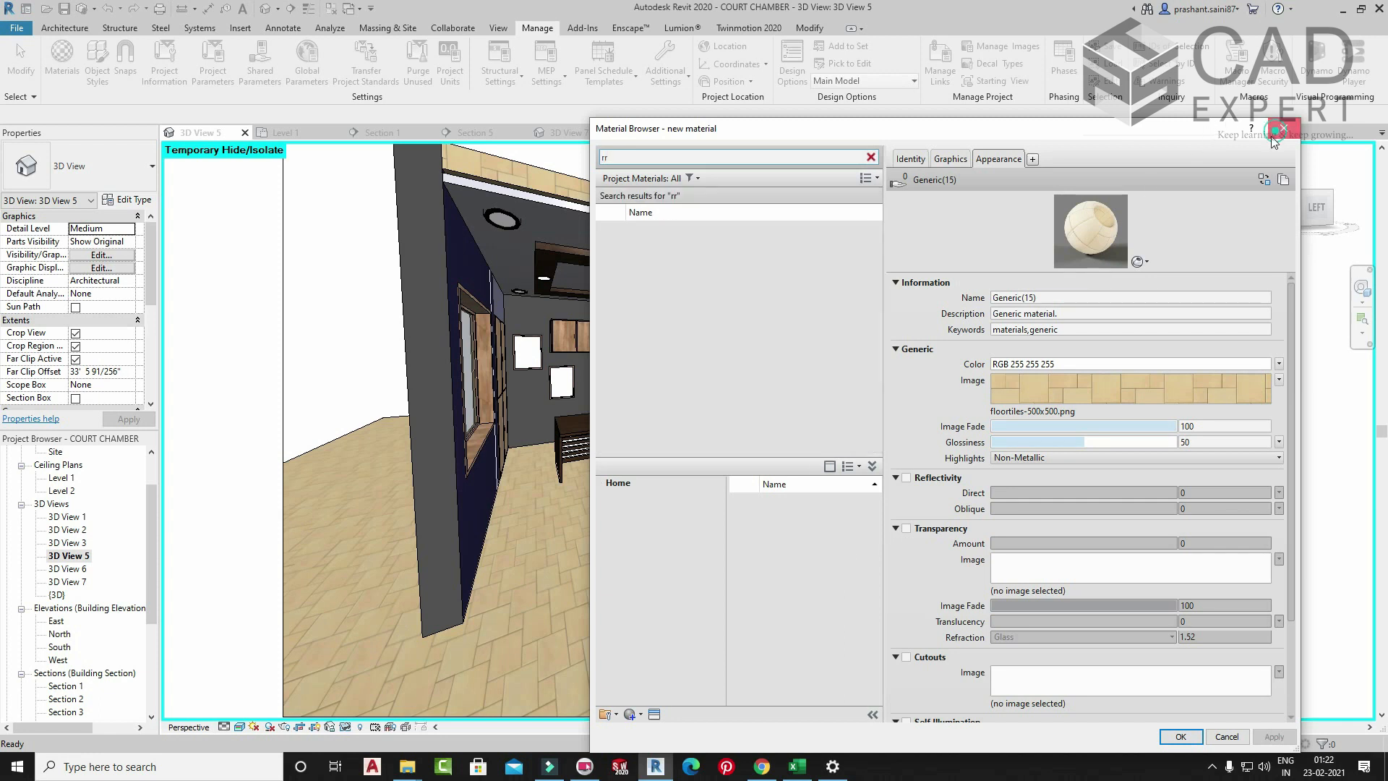
{"action": "left_click", "coordinate": [1282, 128]}
{"action": "key", "text": "r"}
{"action": "key", "text": "r"}
{"action": "left_click", "coordinate": [60, 42]}
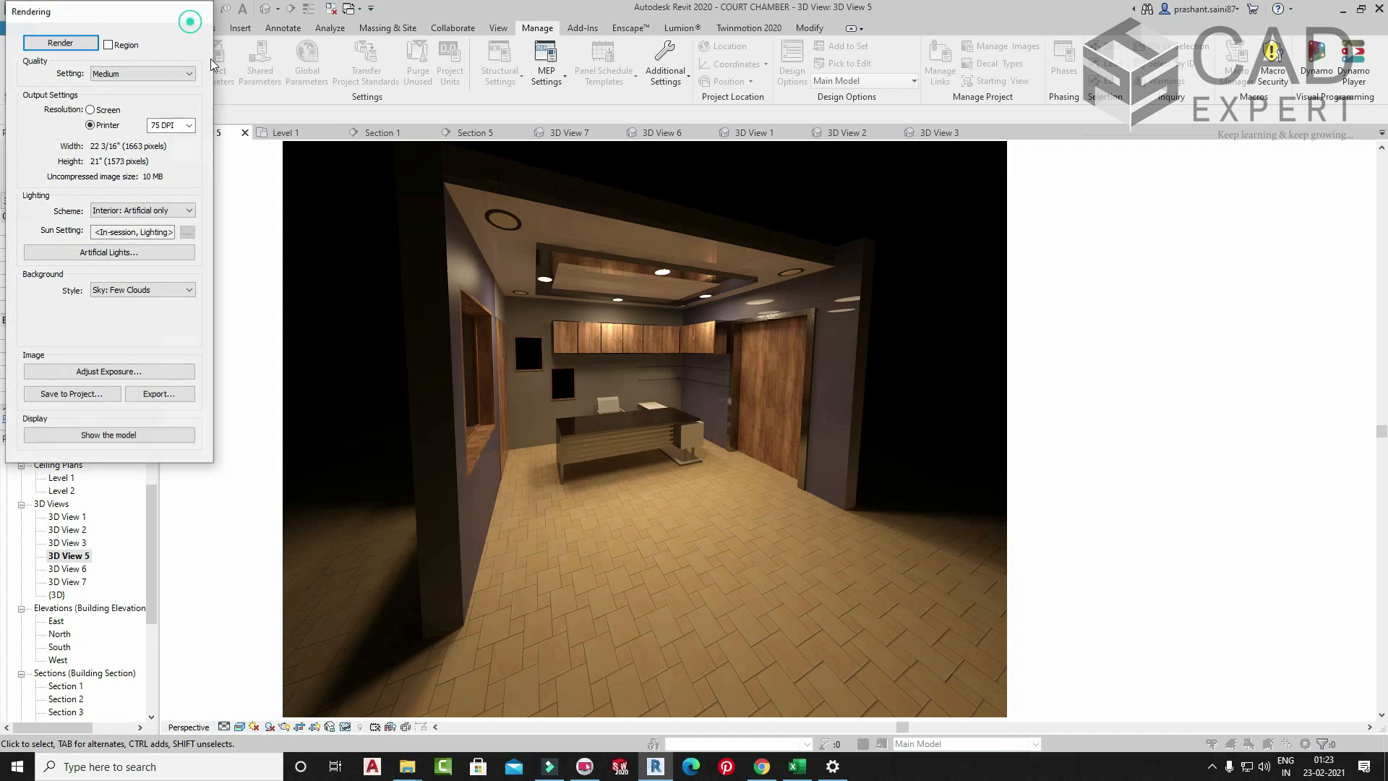
{"action": "left_click", "coordinate": [196, 11]}
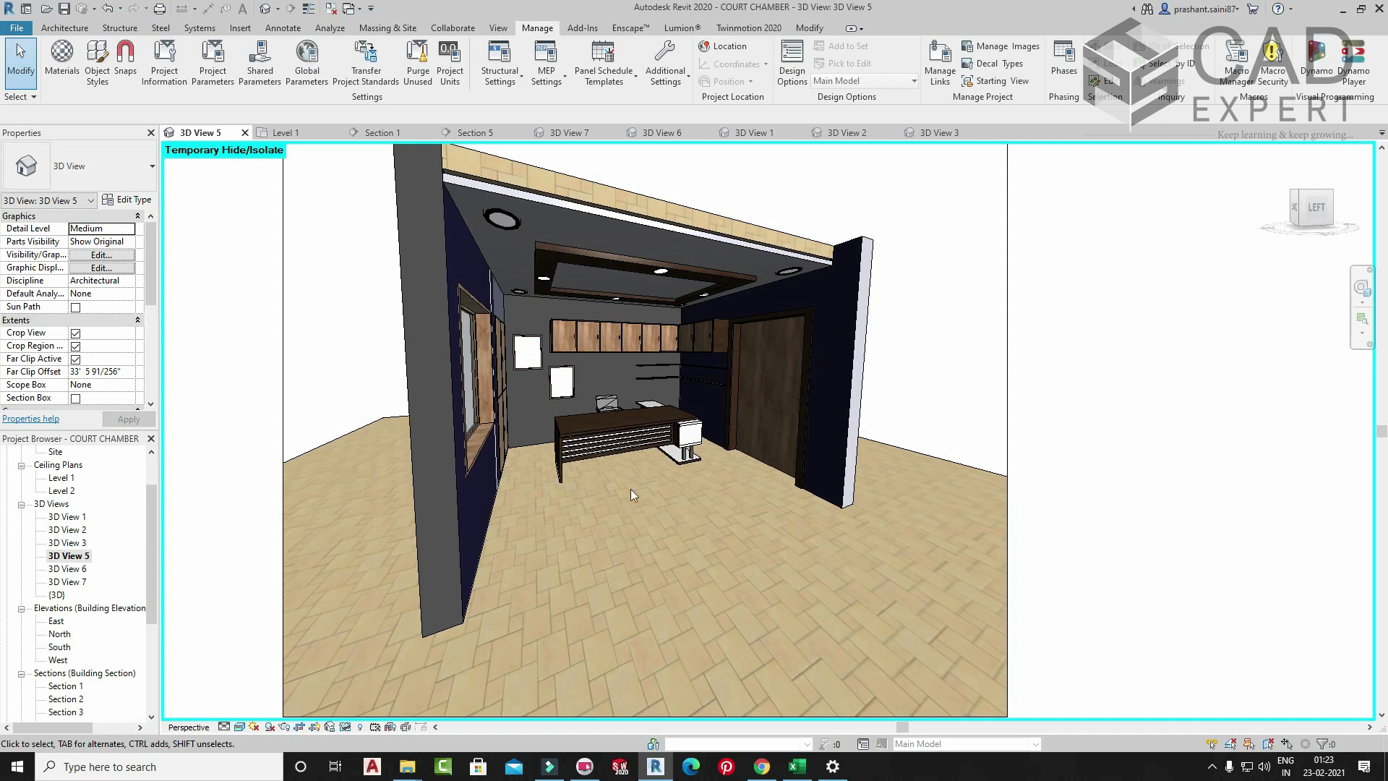
- Reopen the Material Browser, remove the Generic image from the appearance of "new material" and apply the change
{"action": "left_click", "coordinate": [62, 70]}
{"action": "left_click_drag", "start_coordinate": [1048, 129], "coordinate": [1149, 173]}
{"action": "left_click", "coordinate": [1099, 197]}
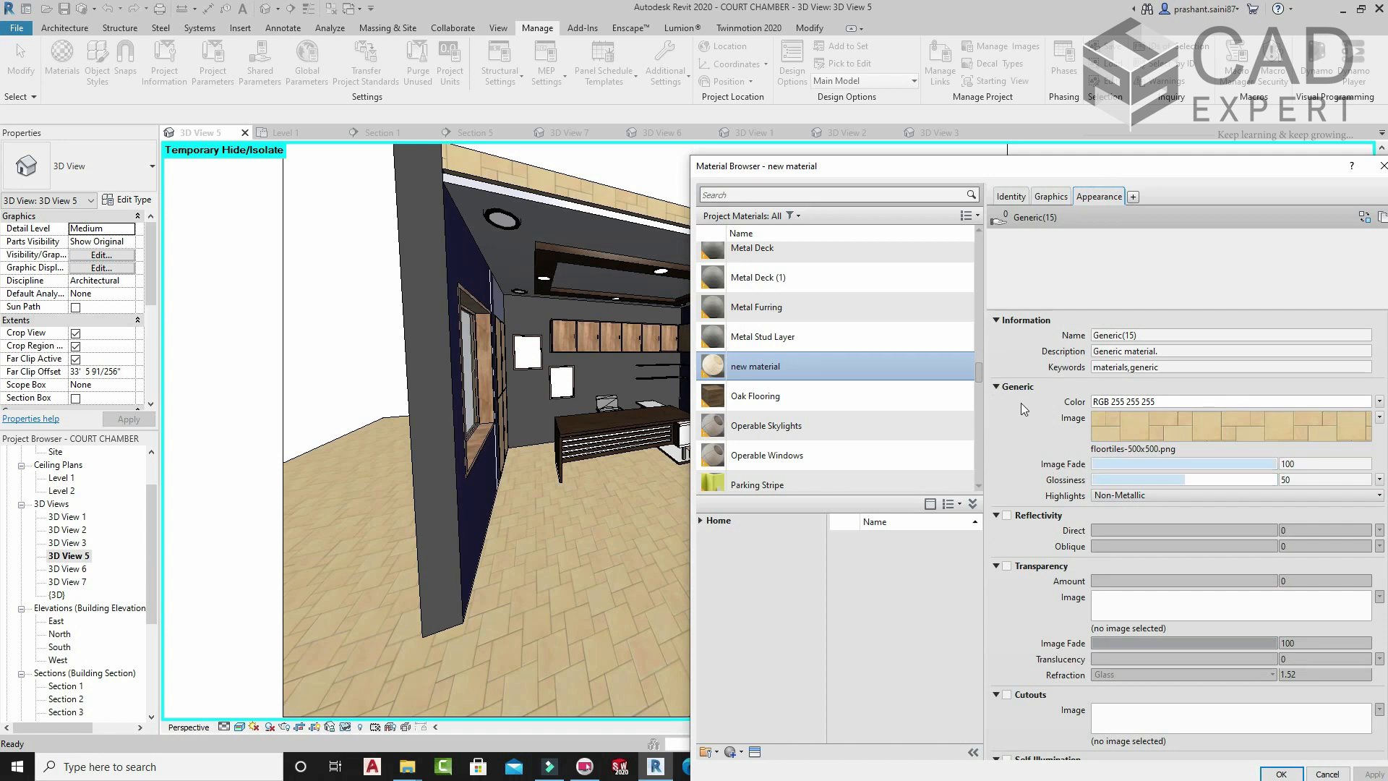
{"action": "left_click_drag", "start_coordinate": [1178, 167], "coordinate": [377, 49]}
{"action": "left_click", "coordinate": [568, 300]}
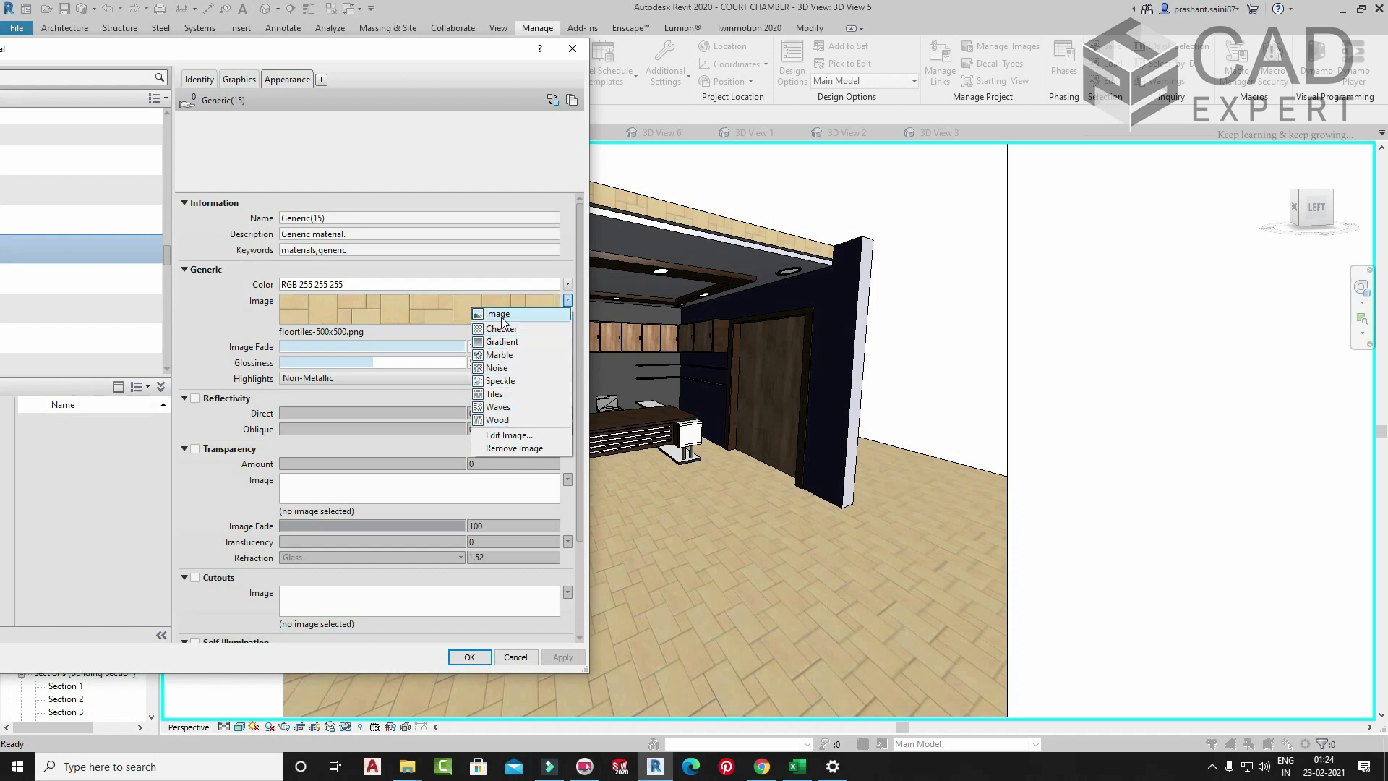
{"action": "left_click", "coordinate": [516, 449]}
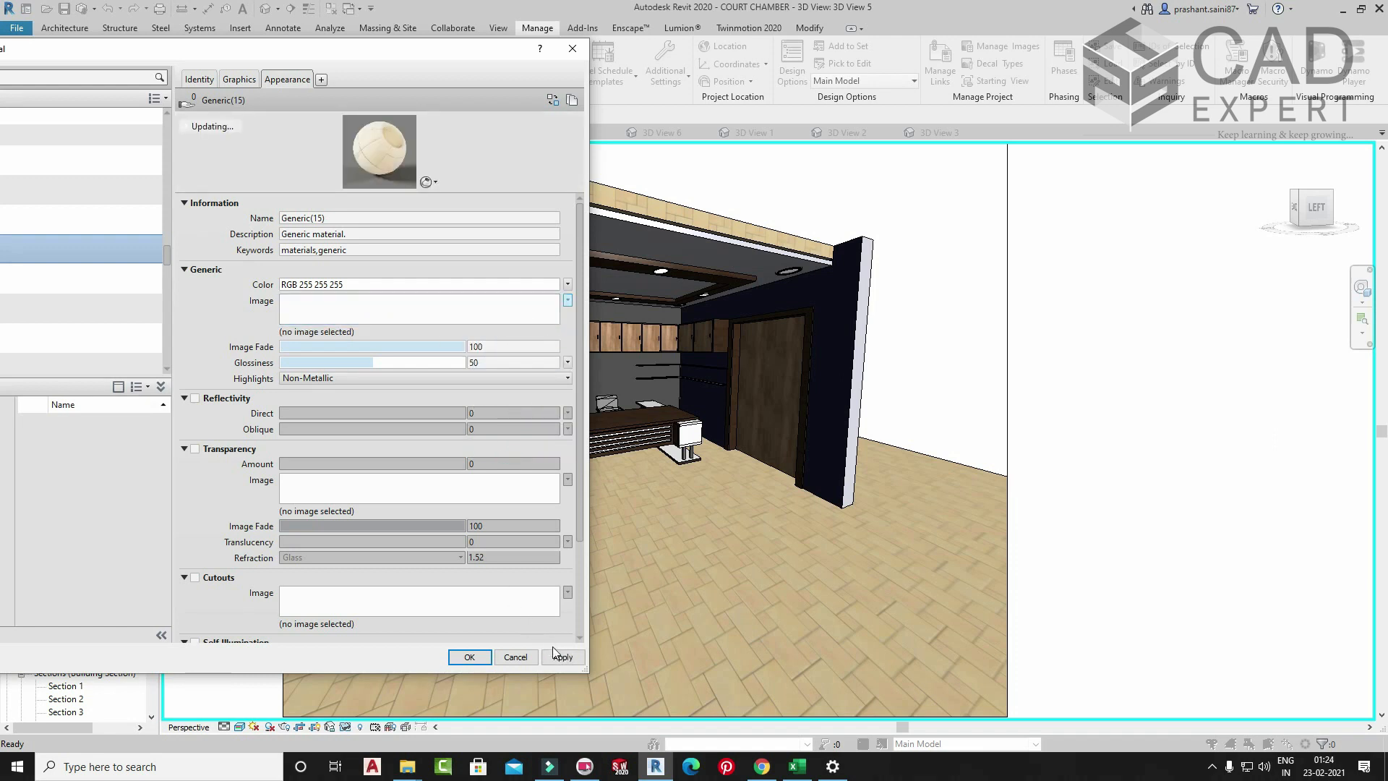
{"action": "left_click", "coordinate": [561, 657]}
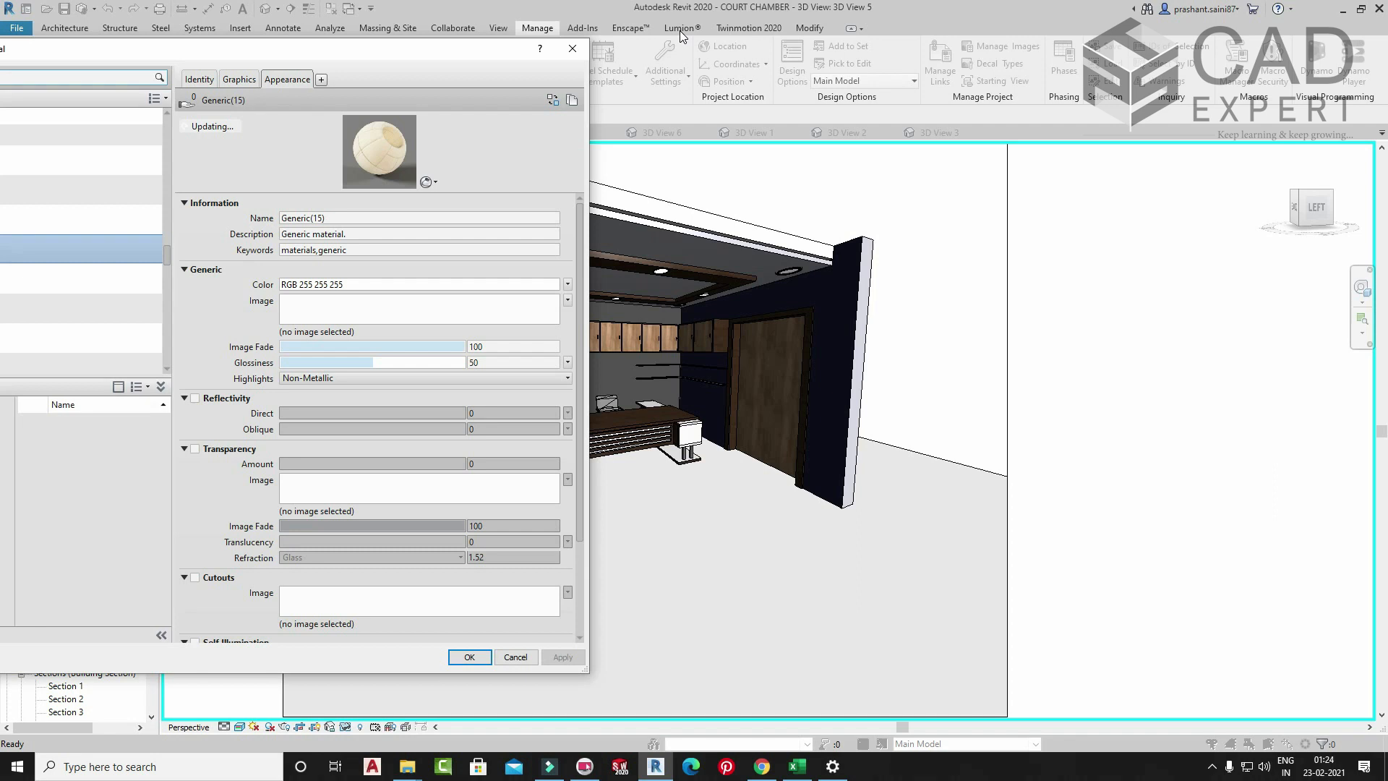
- Assign floortiles-500x500.png as the Generic image of the material's appearance again and apply it
{"action": "left_click", "coordinate": [535, 321]}
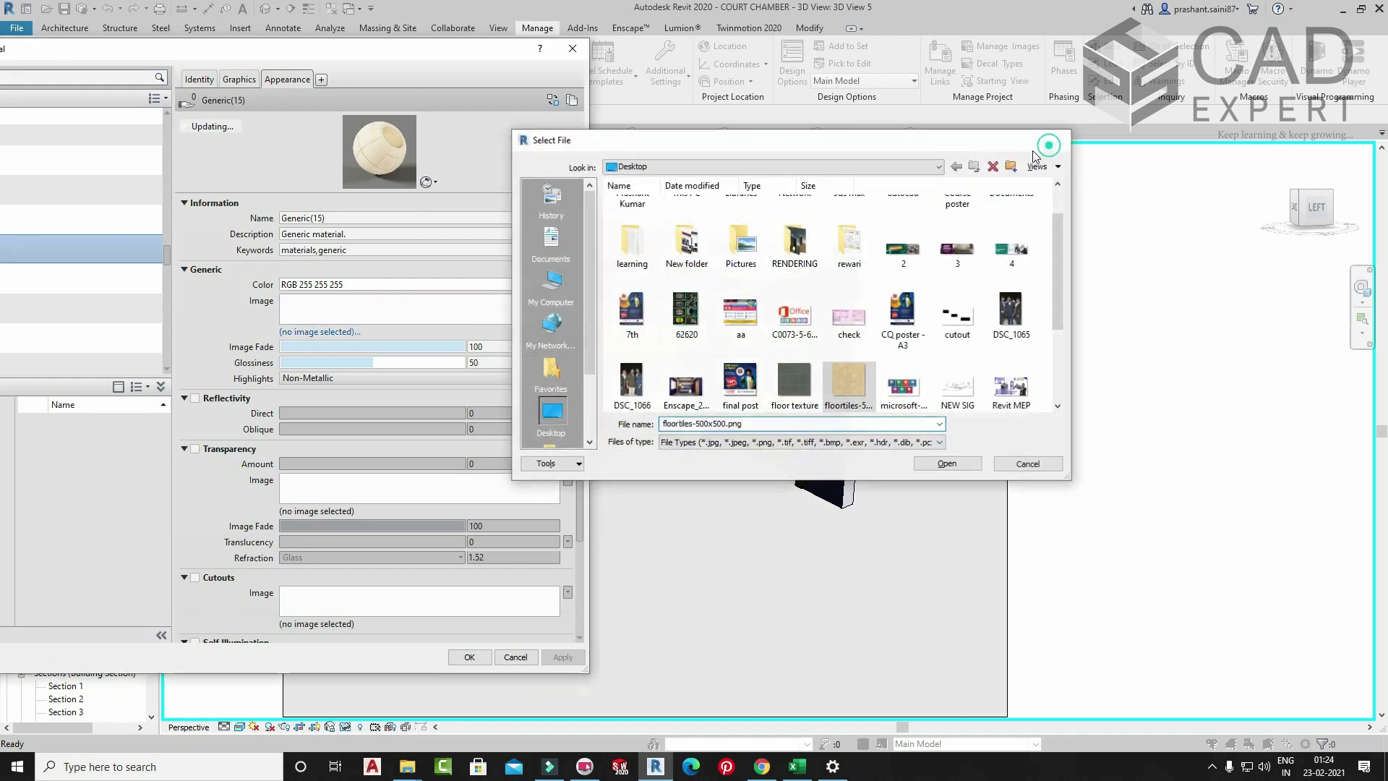
{"action": "left_click", "coordinate": [1049, 142]}
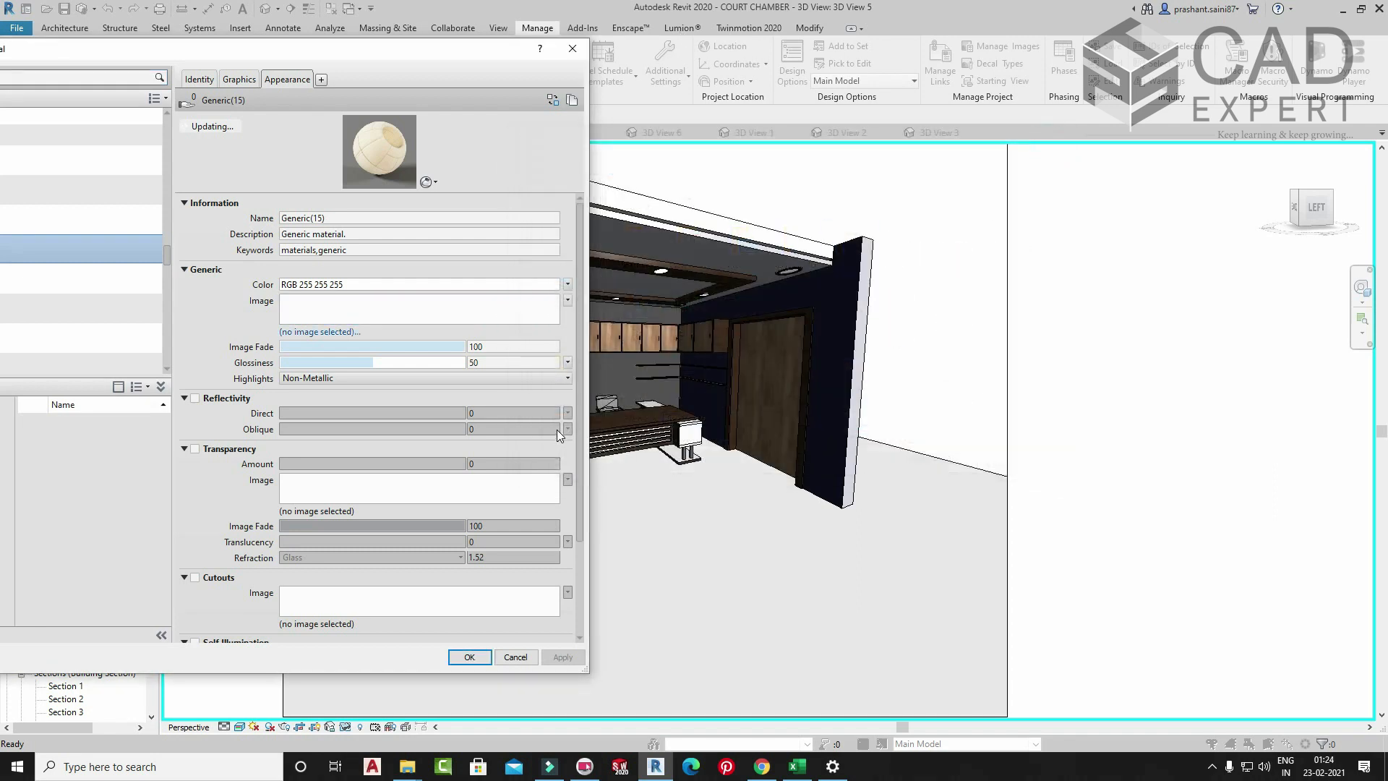
{"action": "left_click", "coordinate": [568, 299]}
{"action": "left_click", "coordinate": [505, 312]}
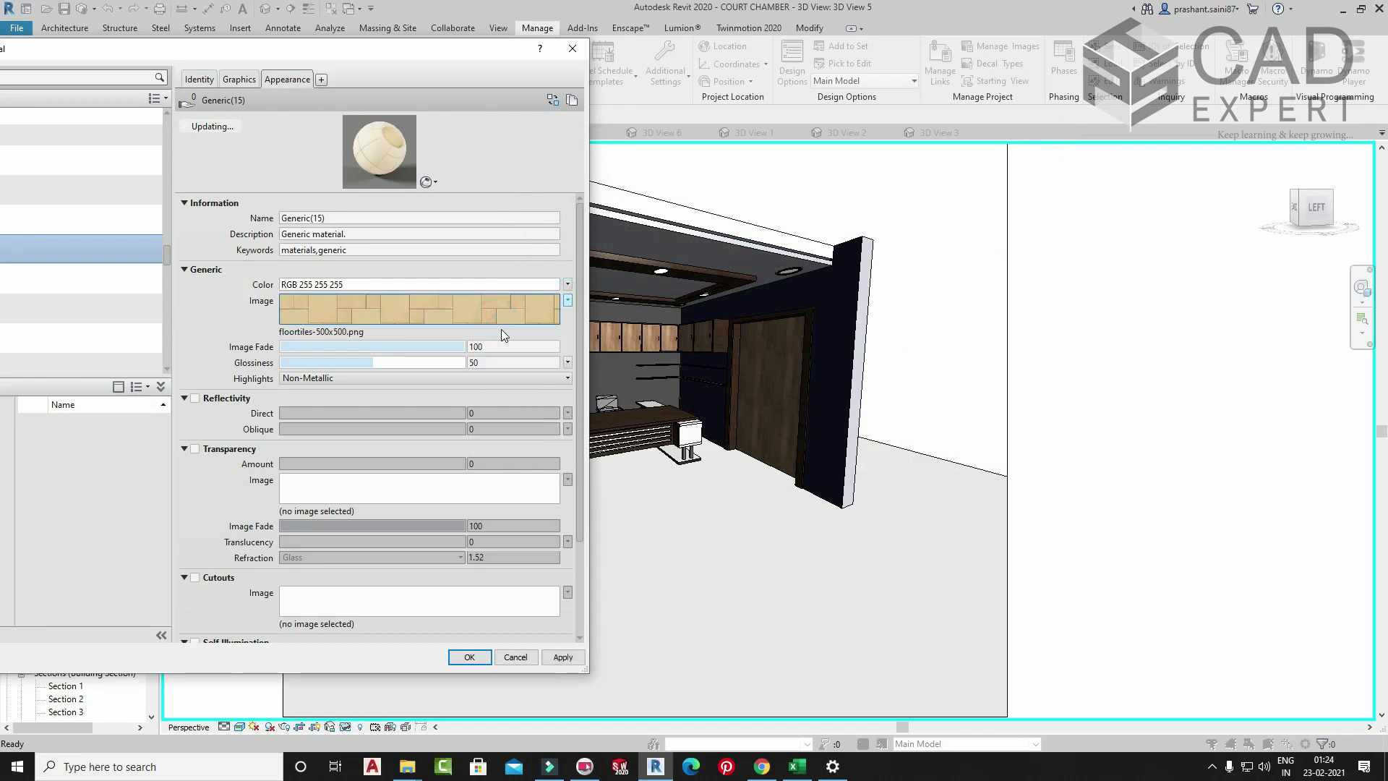
{"action": "left_click", "coordinate": [562, 656]}
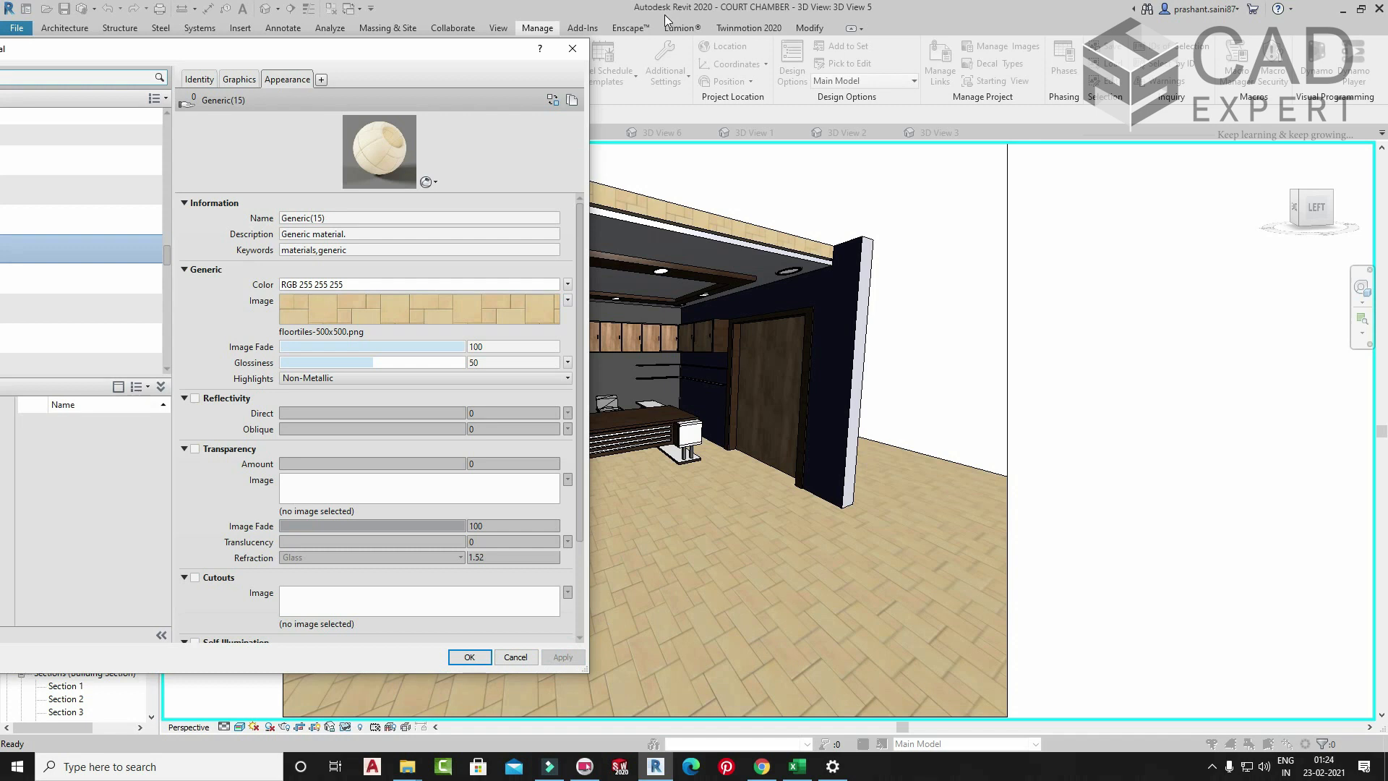
- Accept the material changes, start Enscape for 3D View 5 and maximize its render window
{"action": "left_click", "coordinate": [483, 656]}
{"action": "left_click", "coordinate": [630, 28]}
{"action": "left_click", "coordinate": [18, 65]}
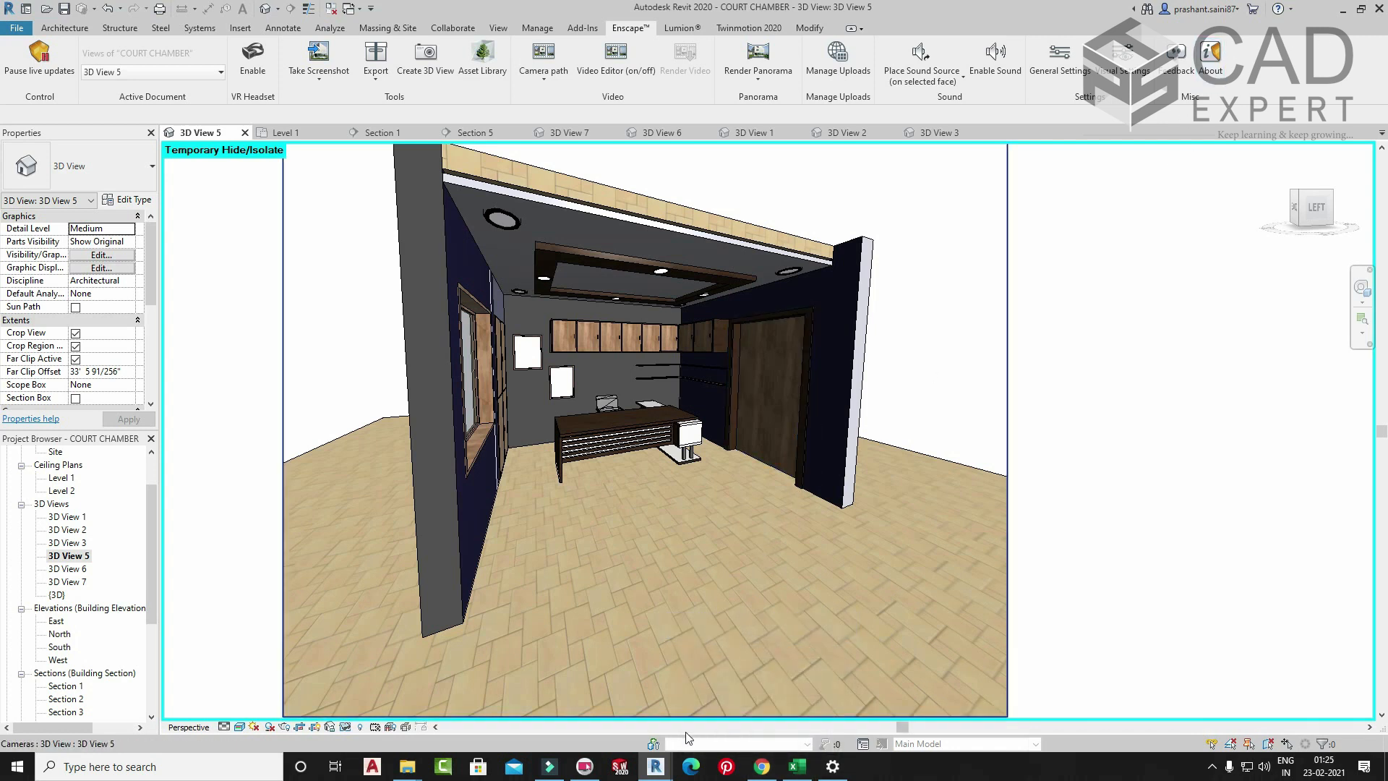
{"action": "mouse_move", "coordinate": [656, 766]}
{"action": "left_click", "coordinate": [730, 716]}
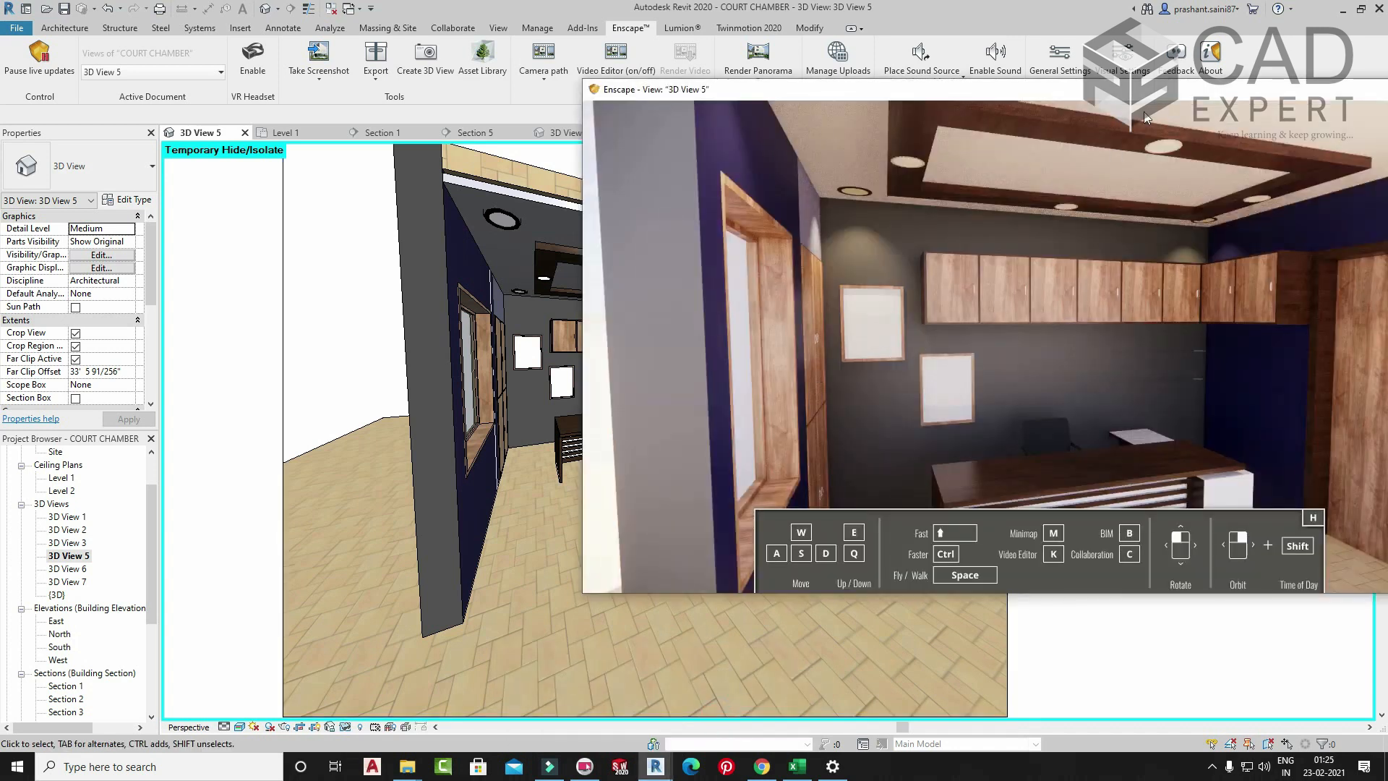
{"action": "left_click_drag", "start_coordinate": [1256, 90], "coordinate": [798, 139]}
{"action": "left_click", "coordinate": [989, 142]}
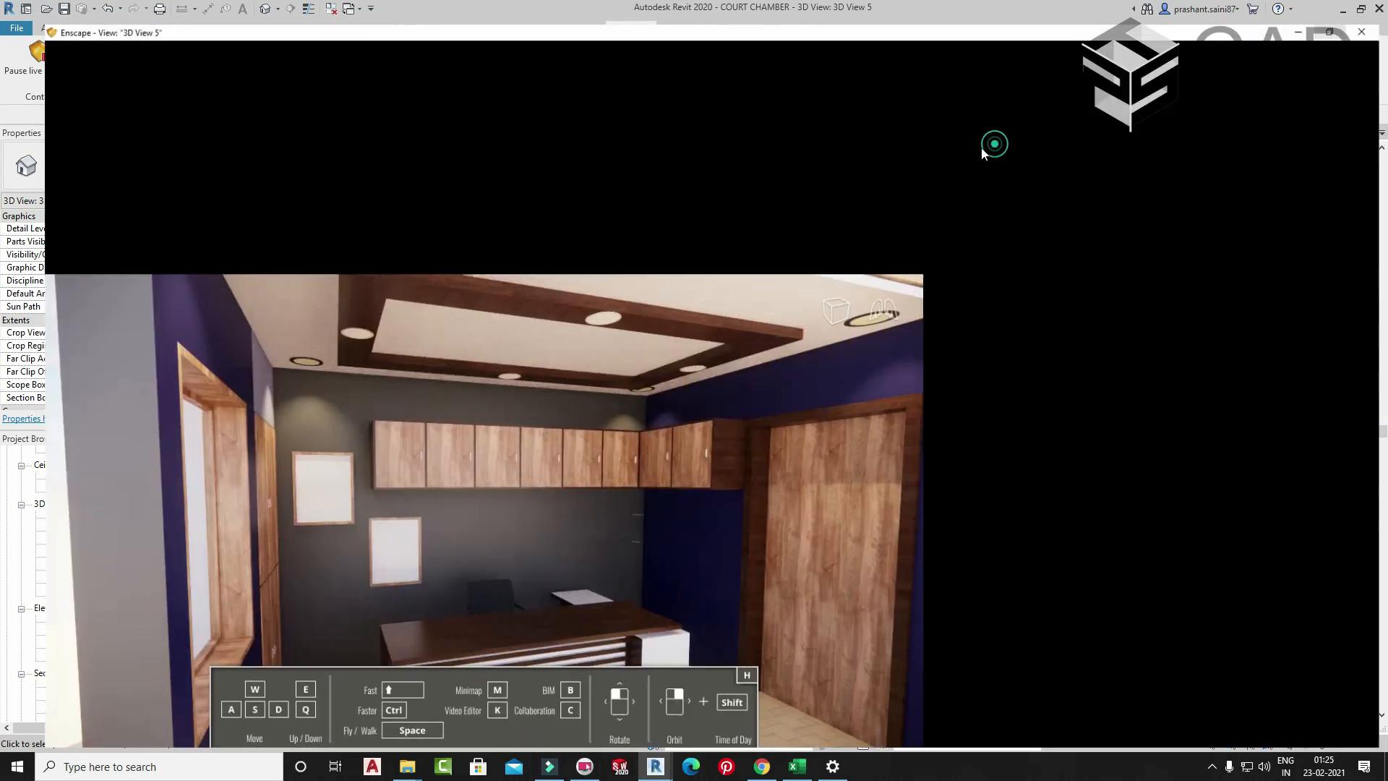
- Examine the tile floor in the Enscape view from outside, up close and towards the room's entrance
{"action": "scroll", "coordinate": [771, 314], "scroll_direction": "down", "scroll_amount": 5}
{"action": "right_click_drag", "start_coordinate": [831, 380], "coordinate": [835, 418]}
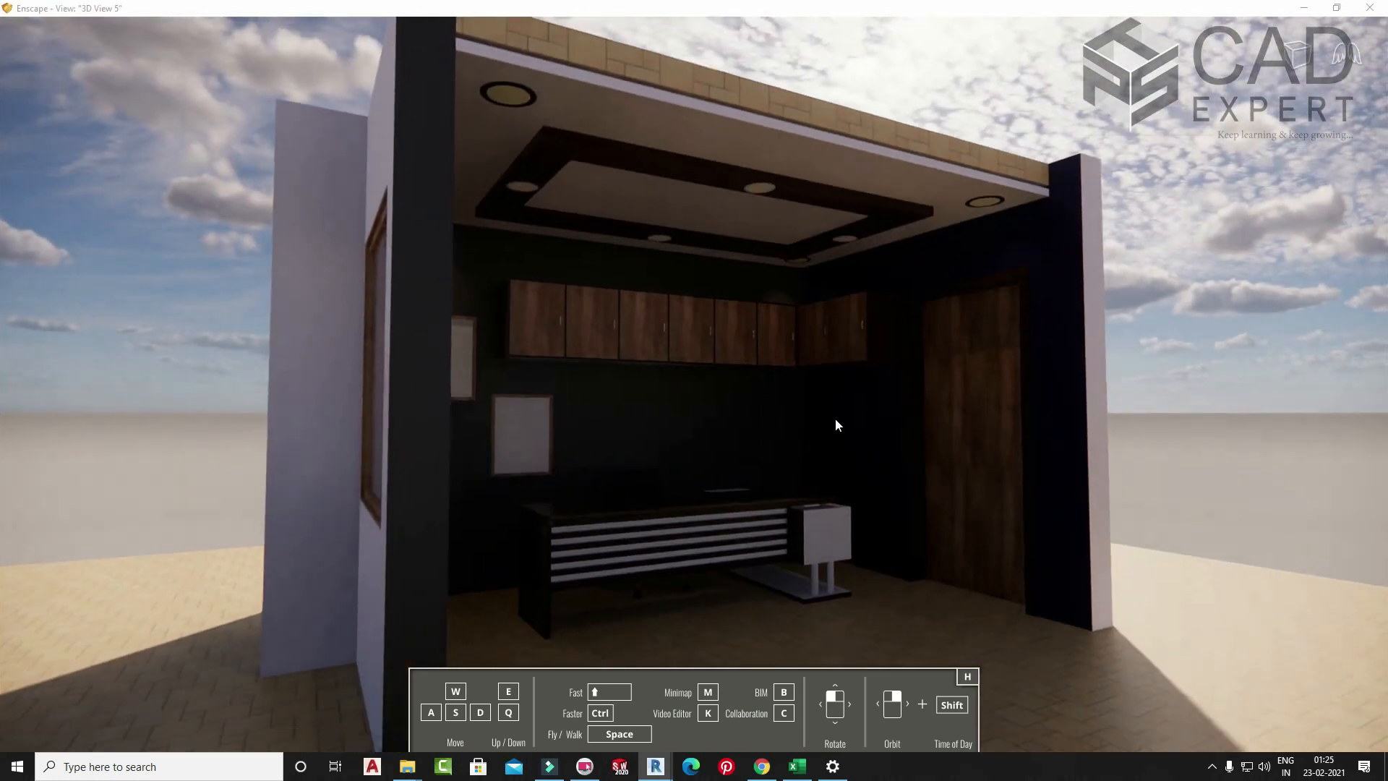
{"action": "scroll", "coordinate": [818, 349], "scroll_direction": "down", "scroll_amount": 3}
{"action": "left_click_drag", "start_coordinate": [817, 366], "coordinate": [783, 509]}
{"action": "right_click_drag", "start_coordinate": [784, 508], "coordinate": [779, 575]}
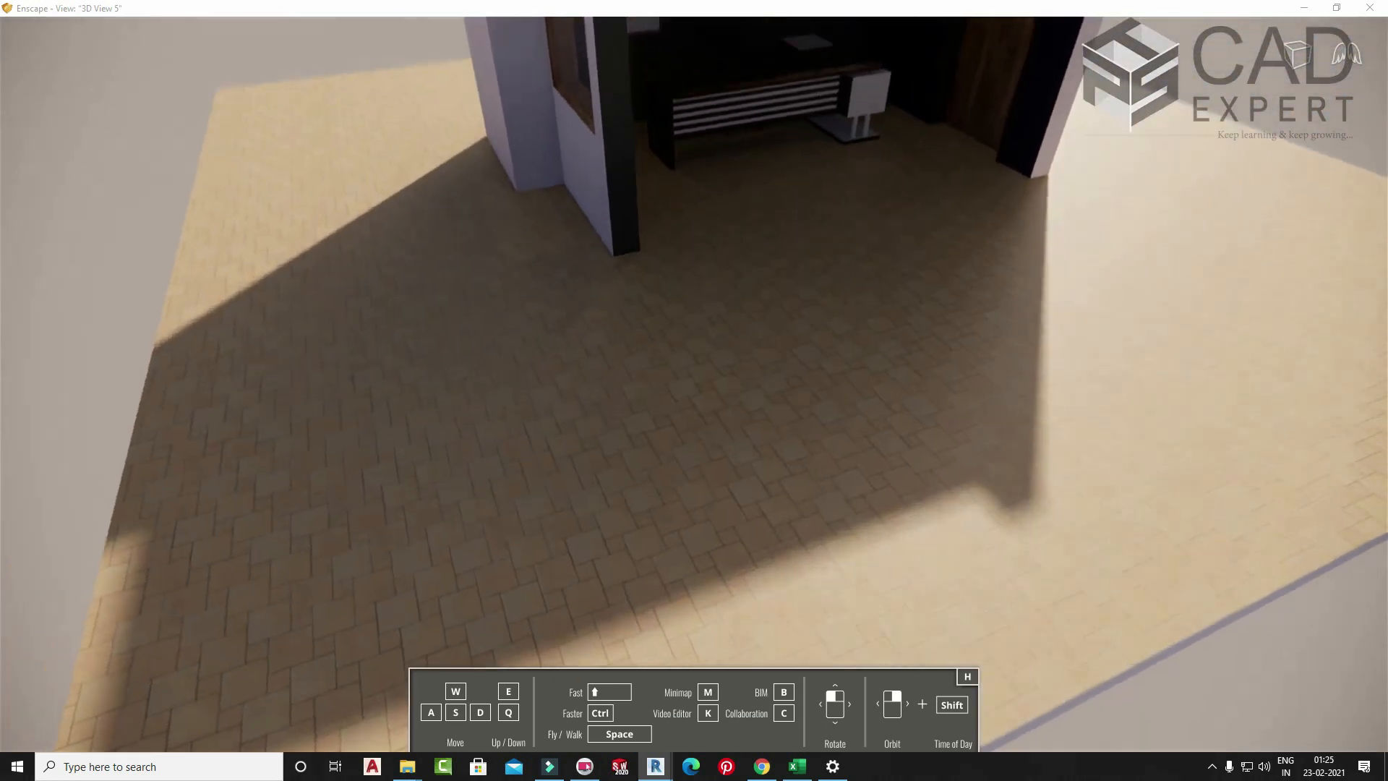
{"action": "scroll", "coordinate": [805, 304], "scroll_direction": "up", "scroll_amount": 8}
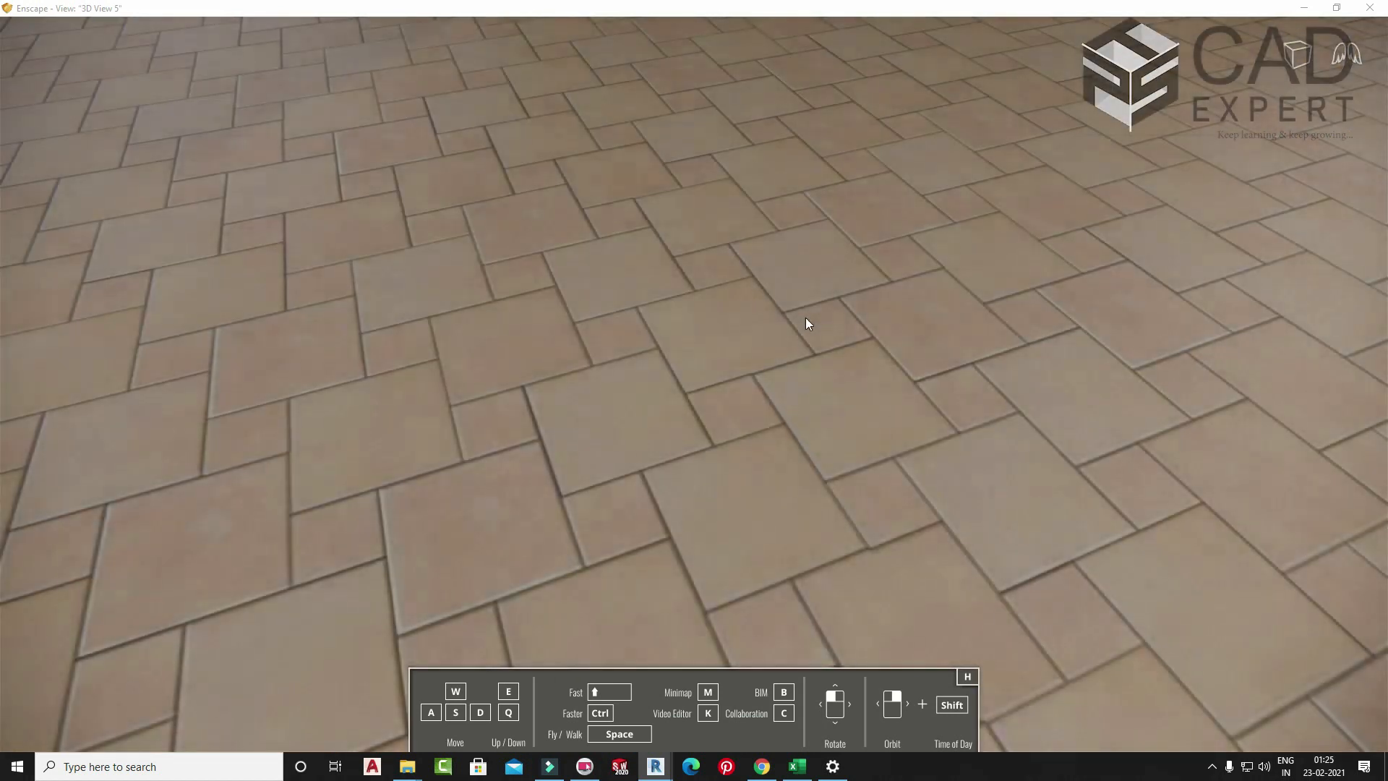
{"action": "scroll", "coordinate": [805, 320], "scroll_direction": "down", "scroll_amount": 8}
{"action": "right_click_drag", "start_coordinate": [805, 321], "coordinate": [698, 367]}
{"action": "scroll", "coordinate": [700, 366], "scroll_direction": "down", "scroll_amount": 4}
{"action": "left_click_drag", "start_coordinate": [714, 280], "coordinate": [715, 272]}
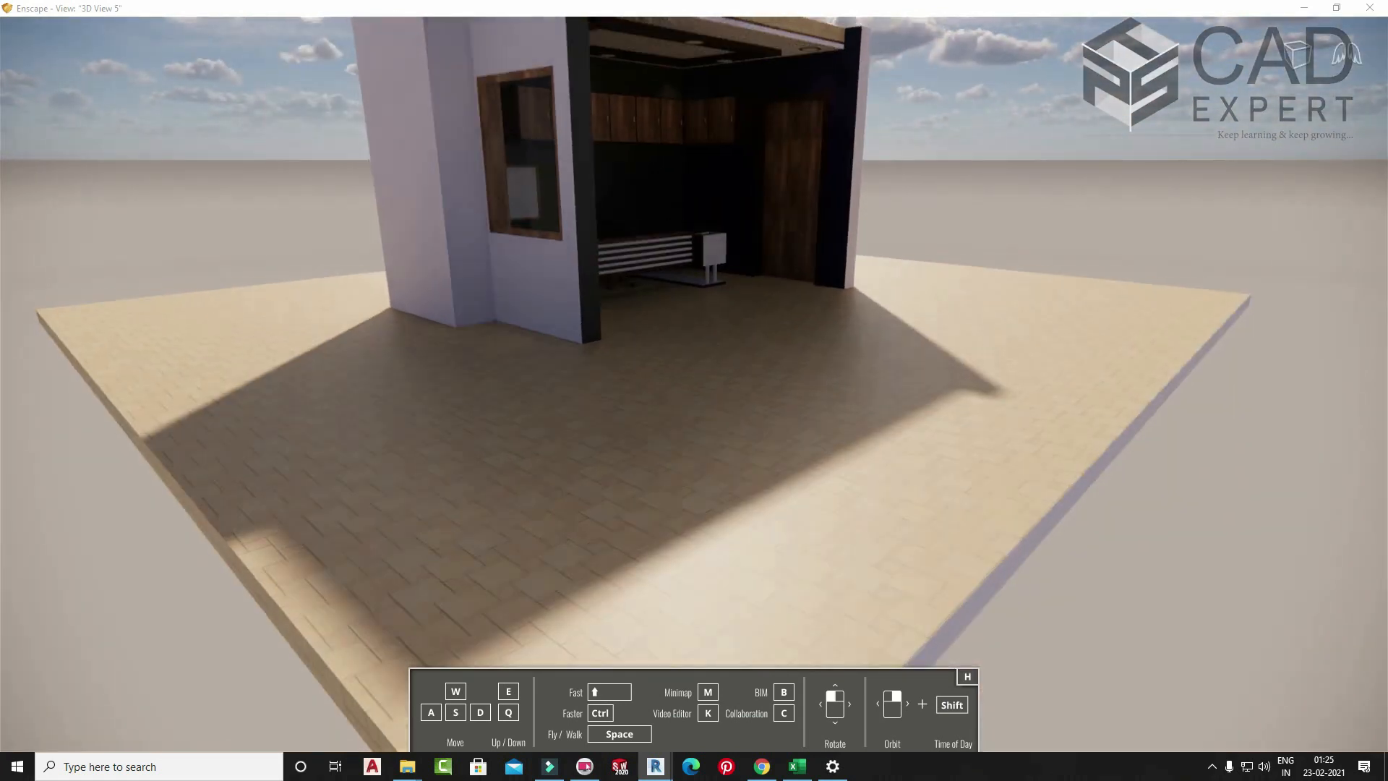
{"action": "scroll", "coordinate": [663, 170], "scroll_direction": "down", "scroll_amount": 4}
{"action": "right_click_drag", "start_coordinate": [656, 151], "coordinate": [584, 113]}
{"action": "middle_click_drag", "start_coordinate": [971, 396], "coordinate": [990, 230]}
{"action": "scroll", "coordinate": [822, 587], "scroll_direction": "up", "scroll_amount": 2}
{"action": "right_click_drag", "start_coordinate": [838, 551], "coordinate": [1006, 614]}
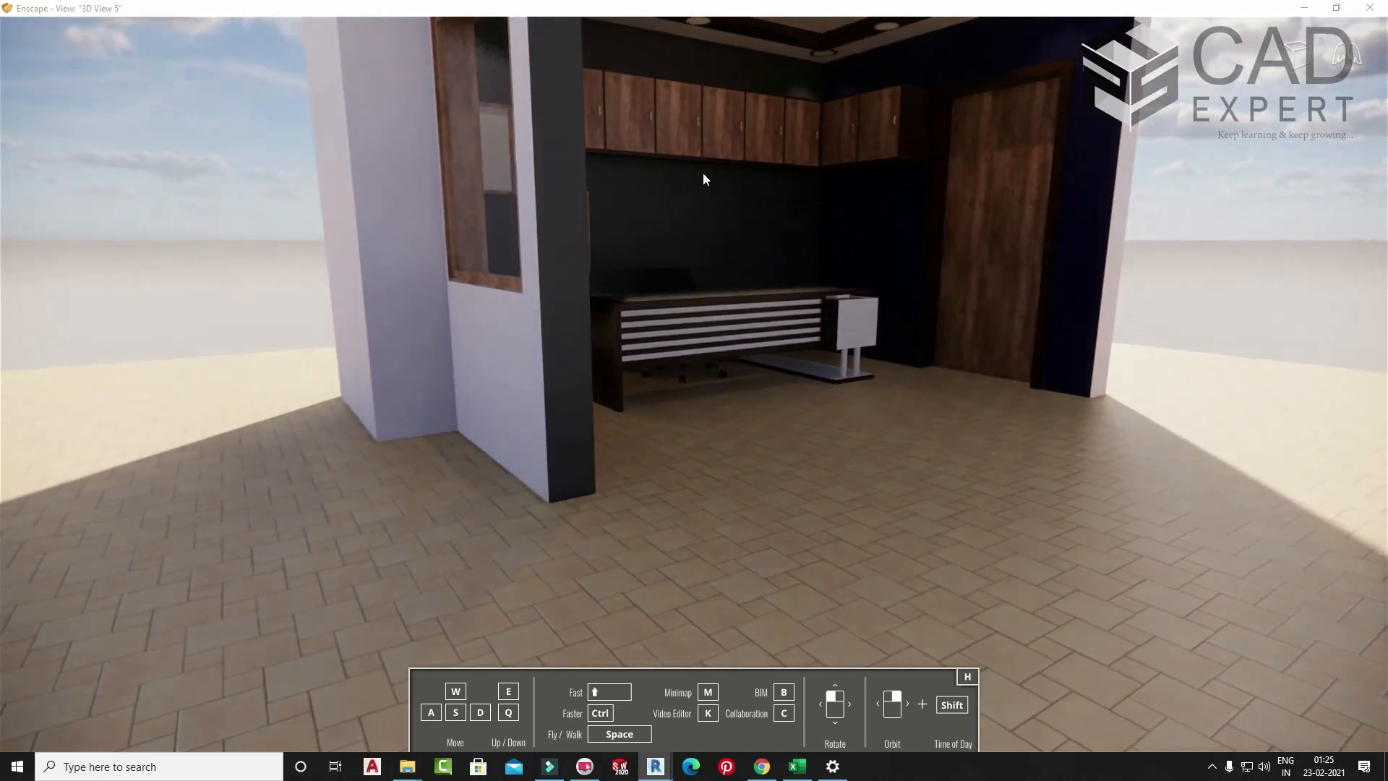
- Shrink the Enscape and Revit windows and arrange them side by side so both 3D views can be seen
{"action": "left_click_drag", "start_coordinate": [736, 11], "coordinate": [1332, 154]}
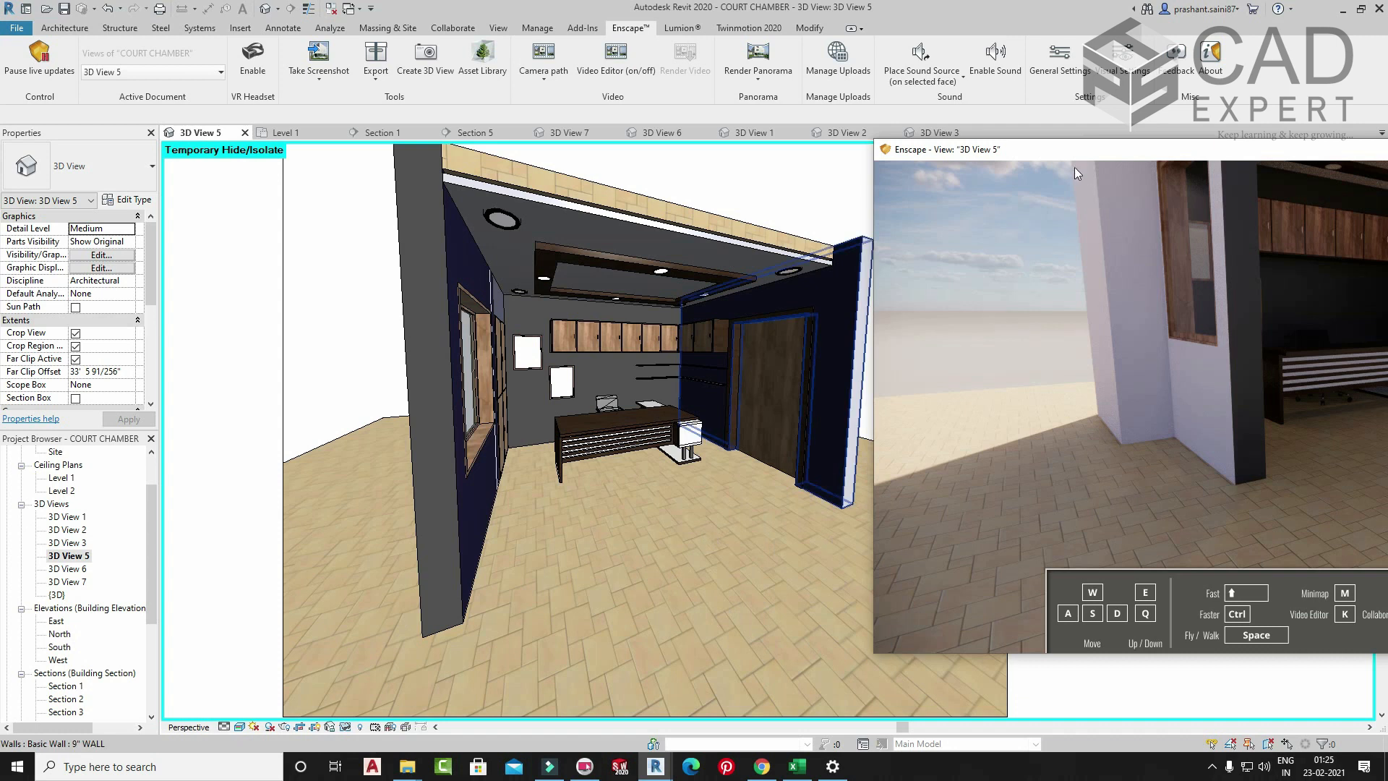
{"action": "left_click_drag", "start_coordinate": [1073, 150], "coordinate": [1119, 151]}
{"action": "left_click", "coordinate": [831, 201]}
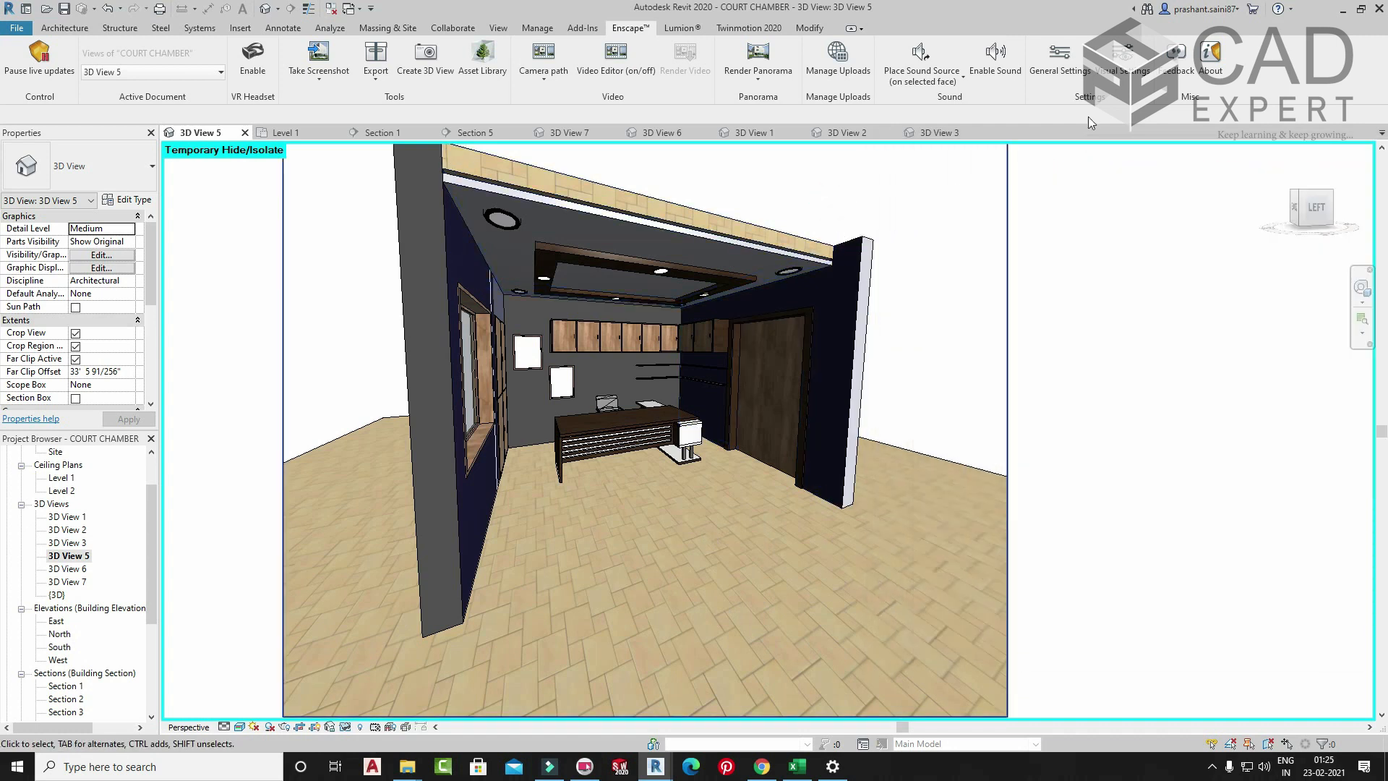
{"action": "left_click", "coordinate": [1360, 8]}
{"action": "left_click_drag", "start_coordinate": [1042, 32], "coordinate": [619, 49]}
{"action": "left_click_drag", "start_coordinate": [1043, 151], "coordinate": [947, 58]}
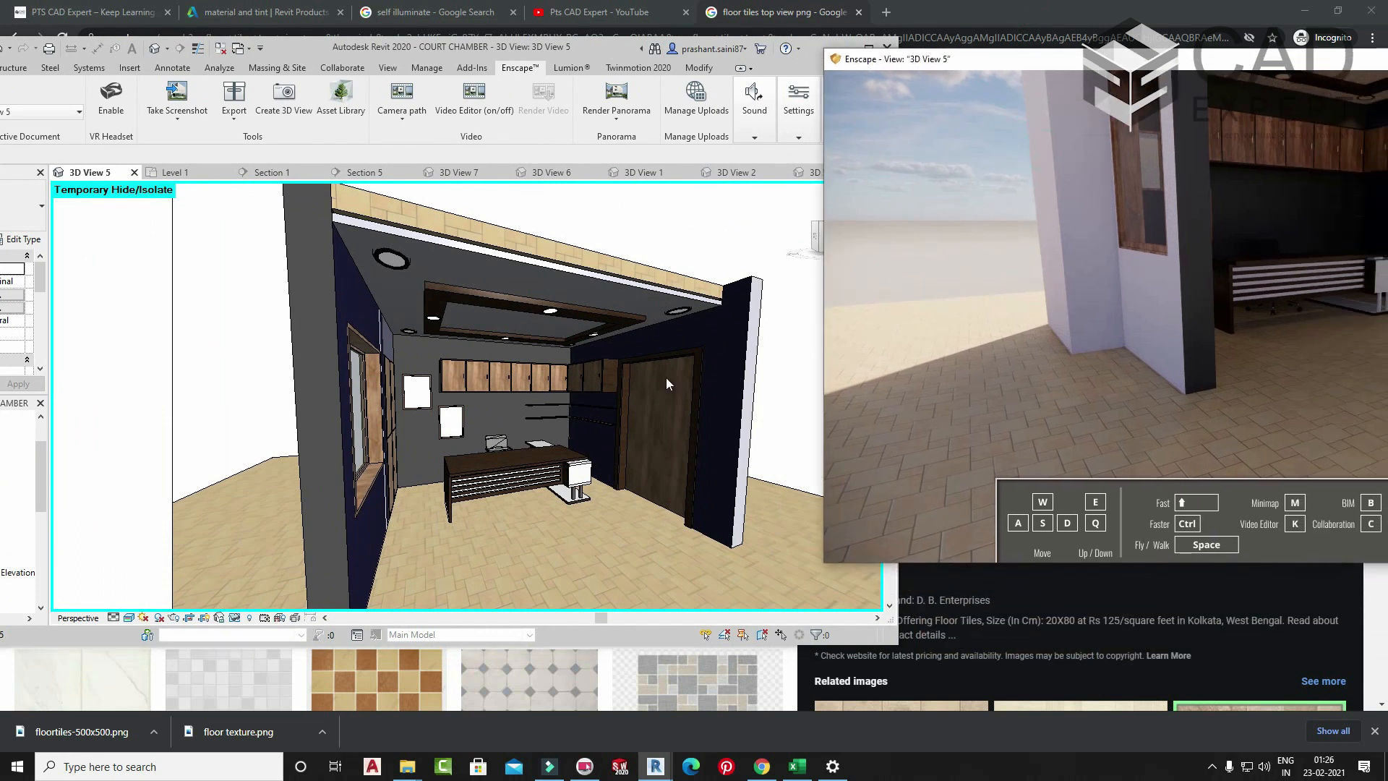
{"action": "left_click", "coordinate": [457, 534]}
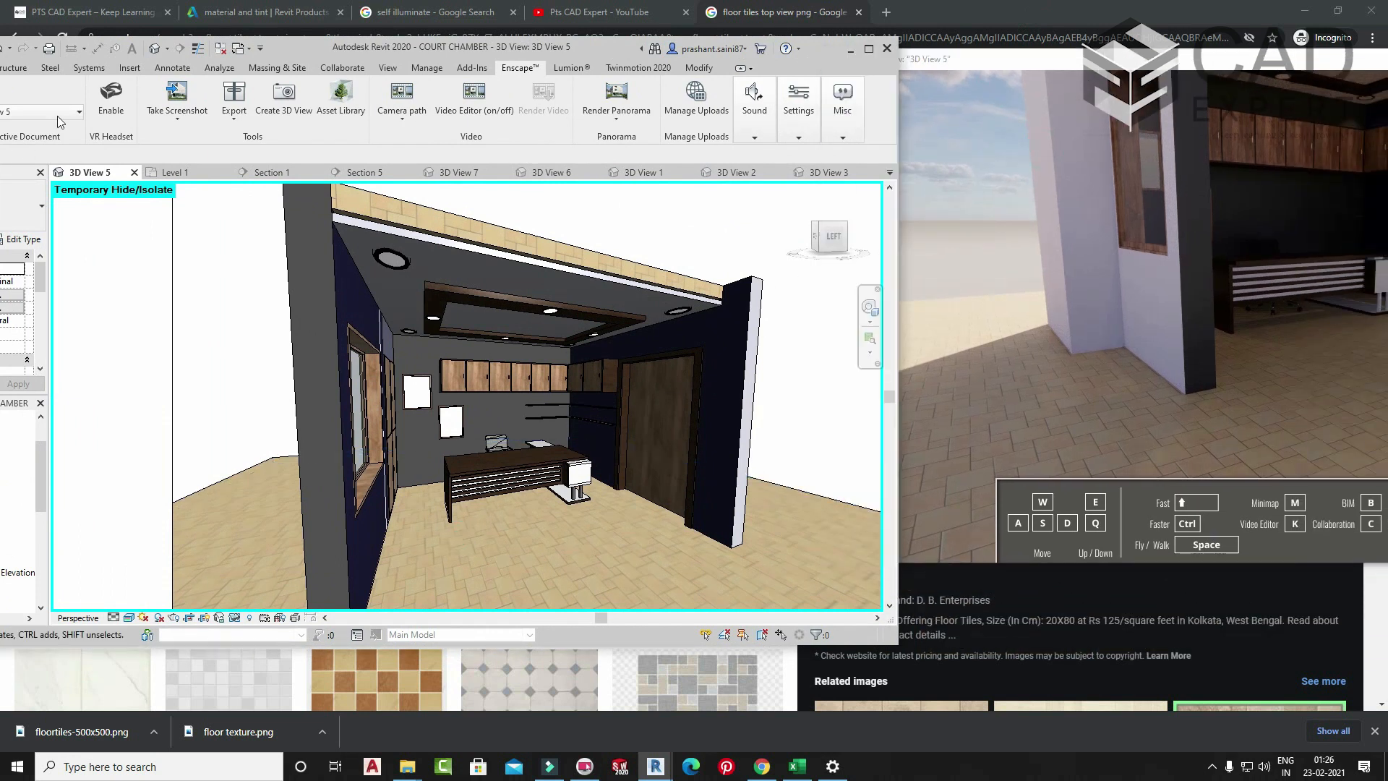
{"action": "left_click_drag", "start_coordinate": [294, 56], "coordinate": [384, 58]}
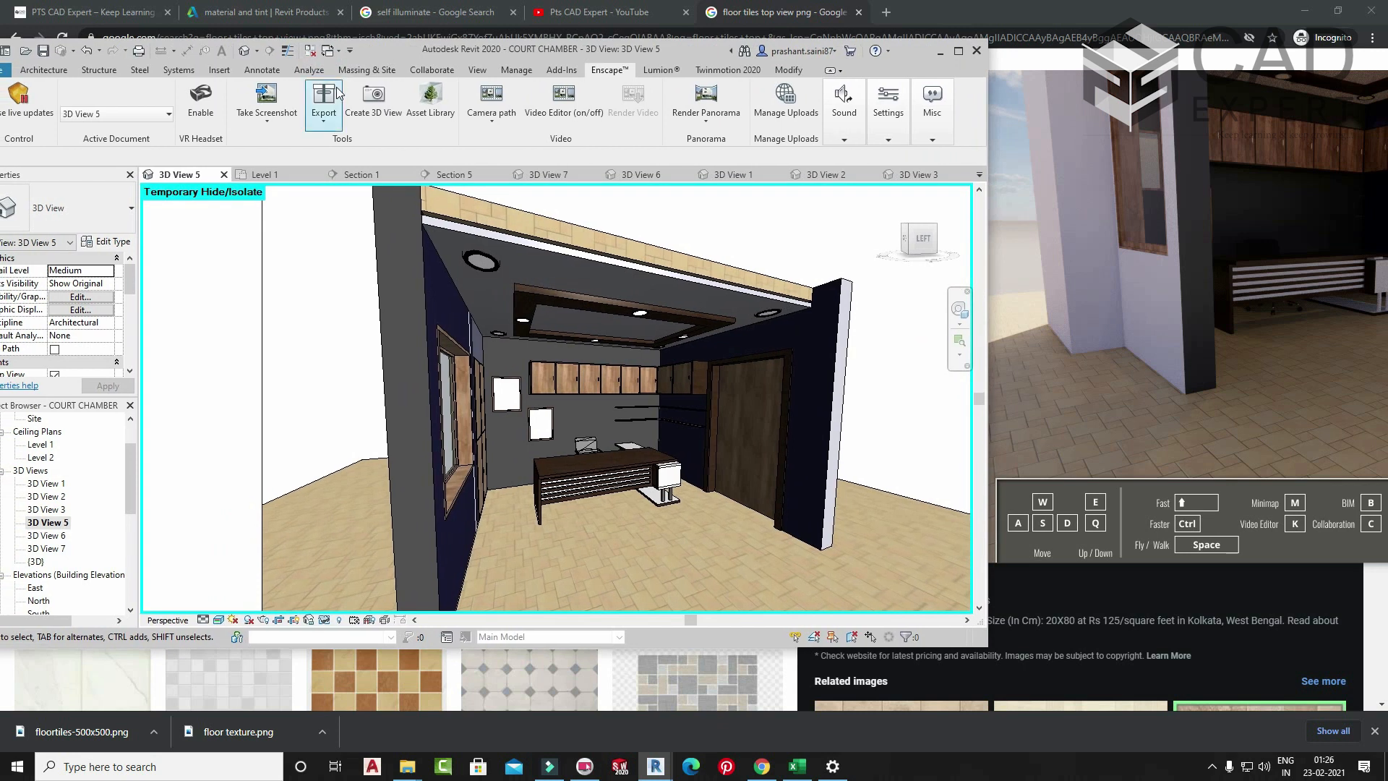
- Reopen the Material Browser, set the floortiles-500x500.png texture's sample size to 5'-0" by 5'-0" and apply it to "new material"
{"action": "left_click", "coordinate": [474, 68]}
{"action": "left_click", "coordinate": [515, 70]}
{"action": "left_click", "coordinate": [40, 101]}
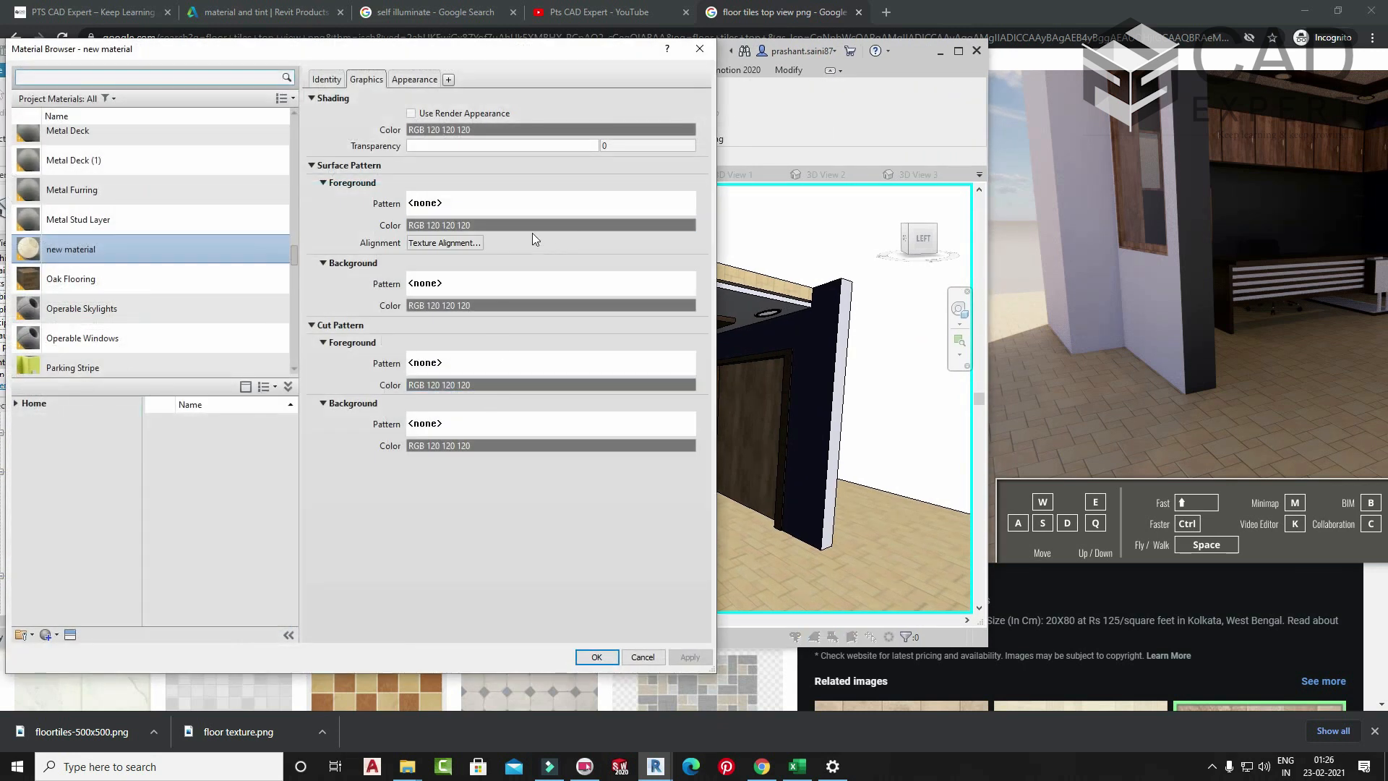
{"action": "left_click", "coordinate": [414, 81]}
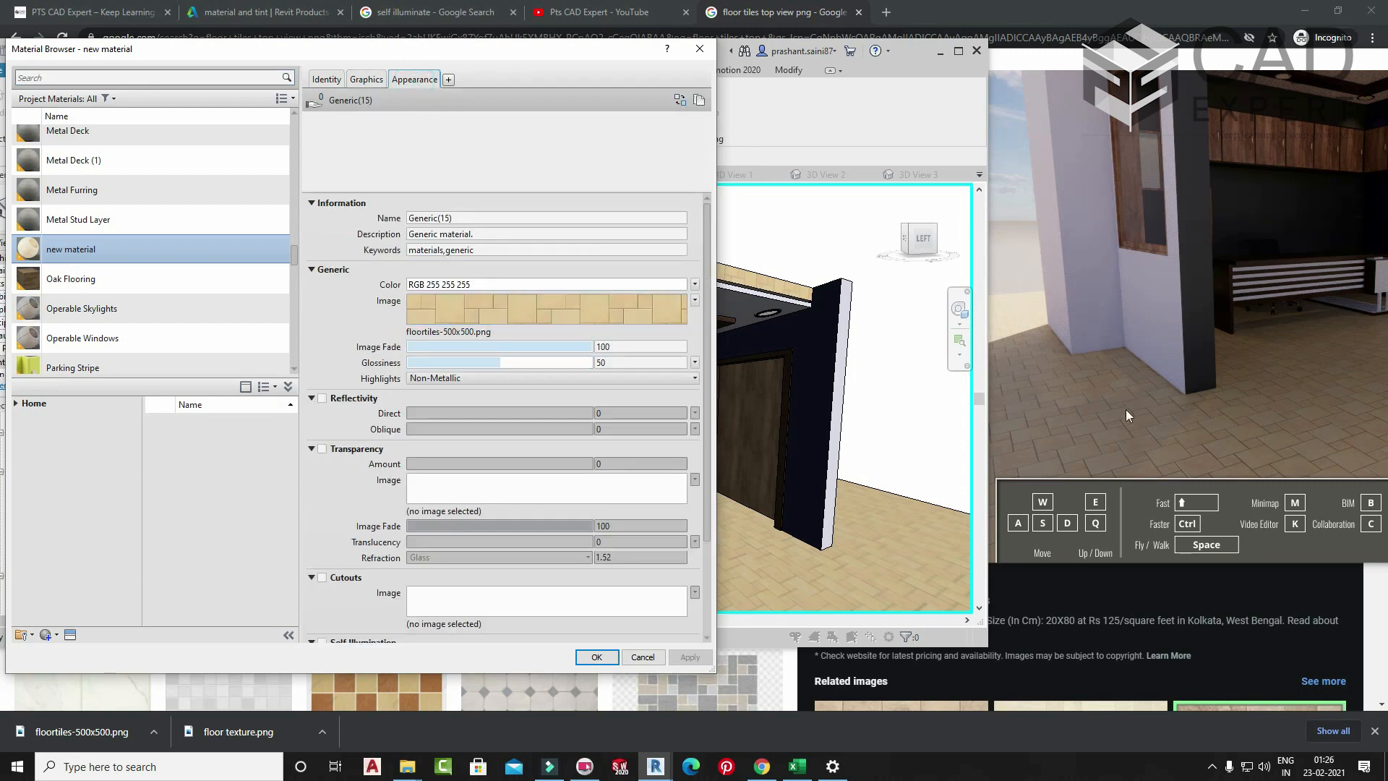
{"action": "left_click", "coordinate": [562, 321]}
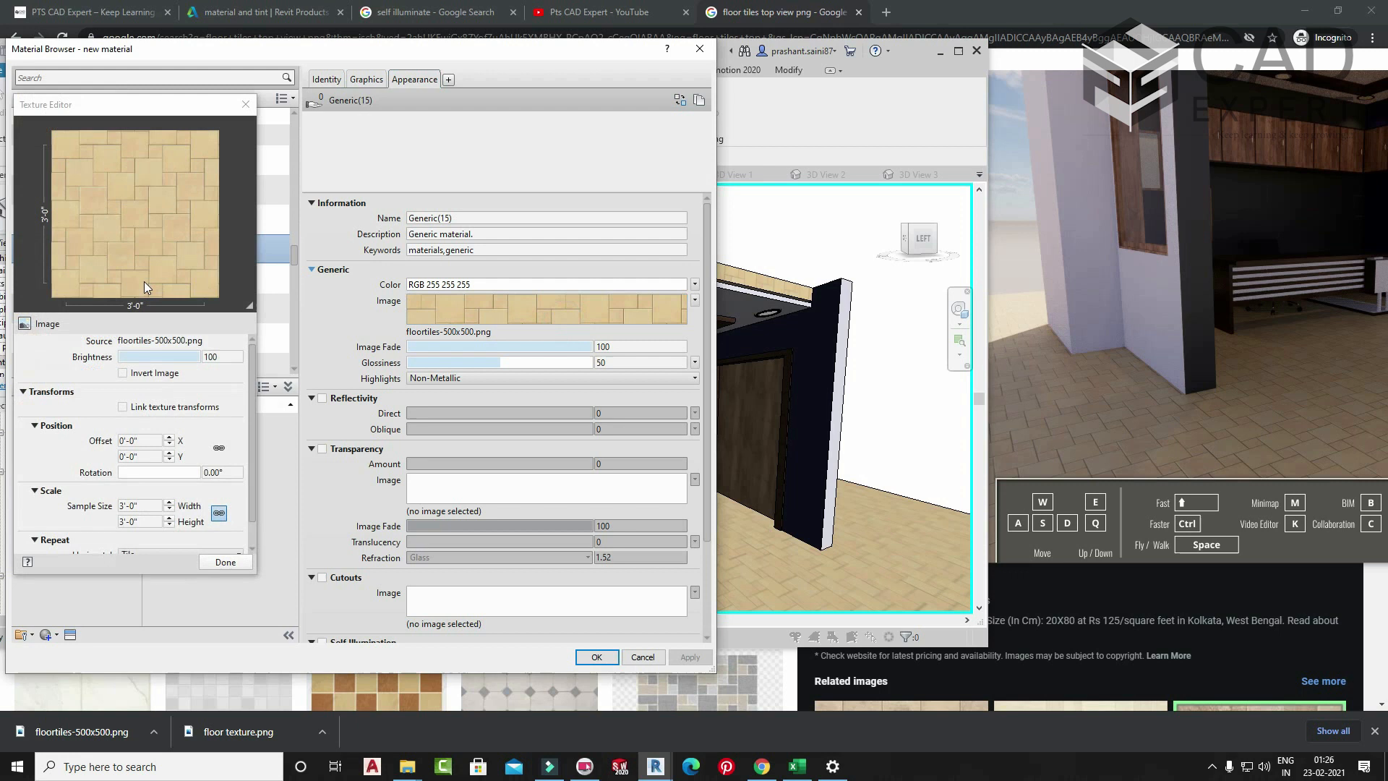
{"action": "left_click", "coordinate": [145, 502]}
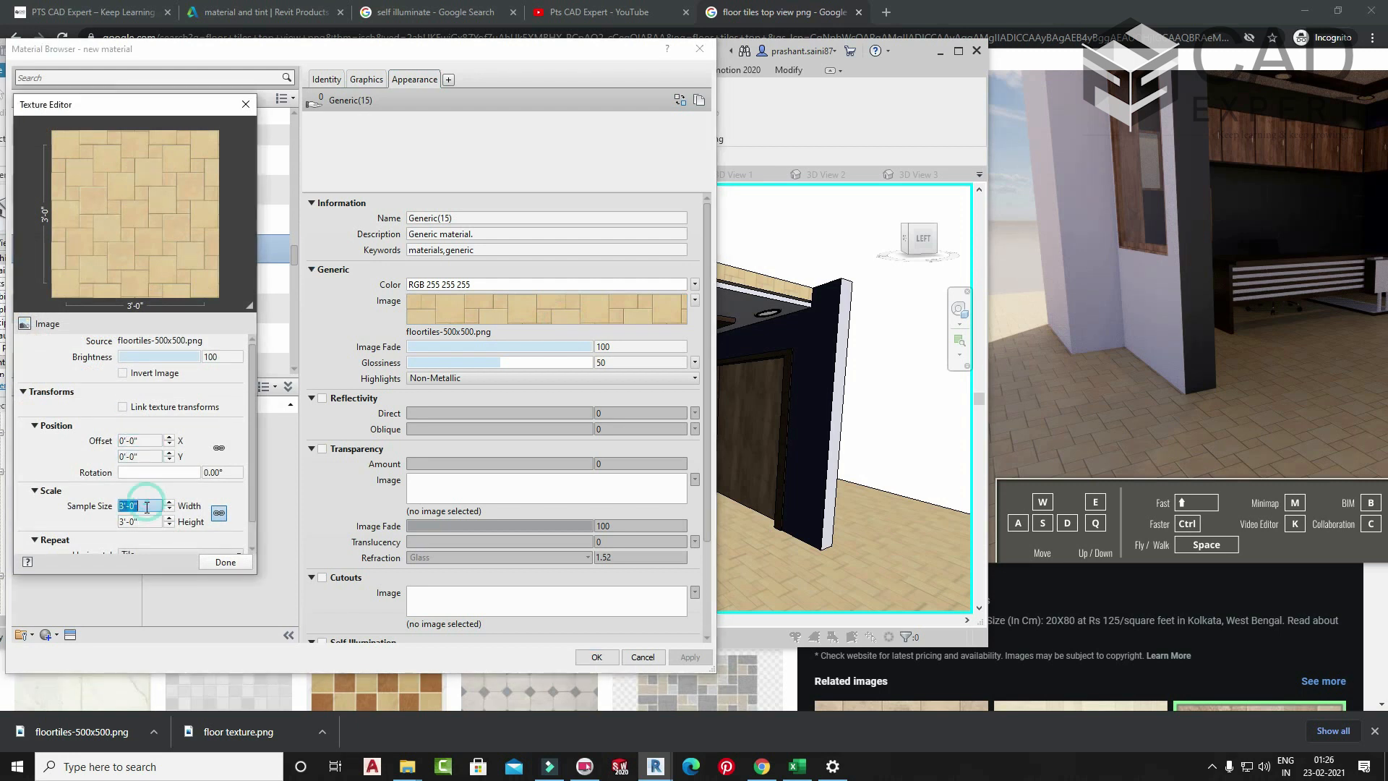
{"action": "type", "text": "5'"}
{"action": "key", "text": "Tab"}
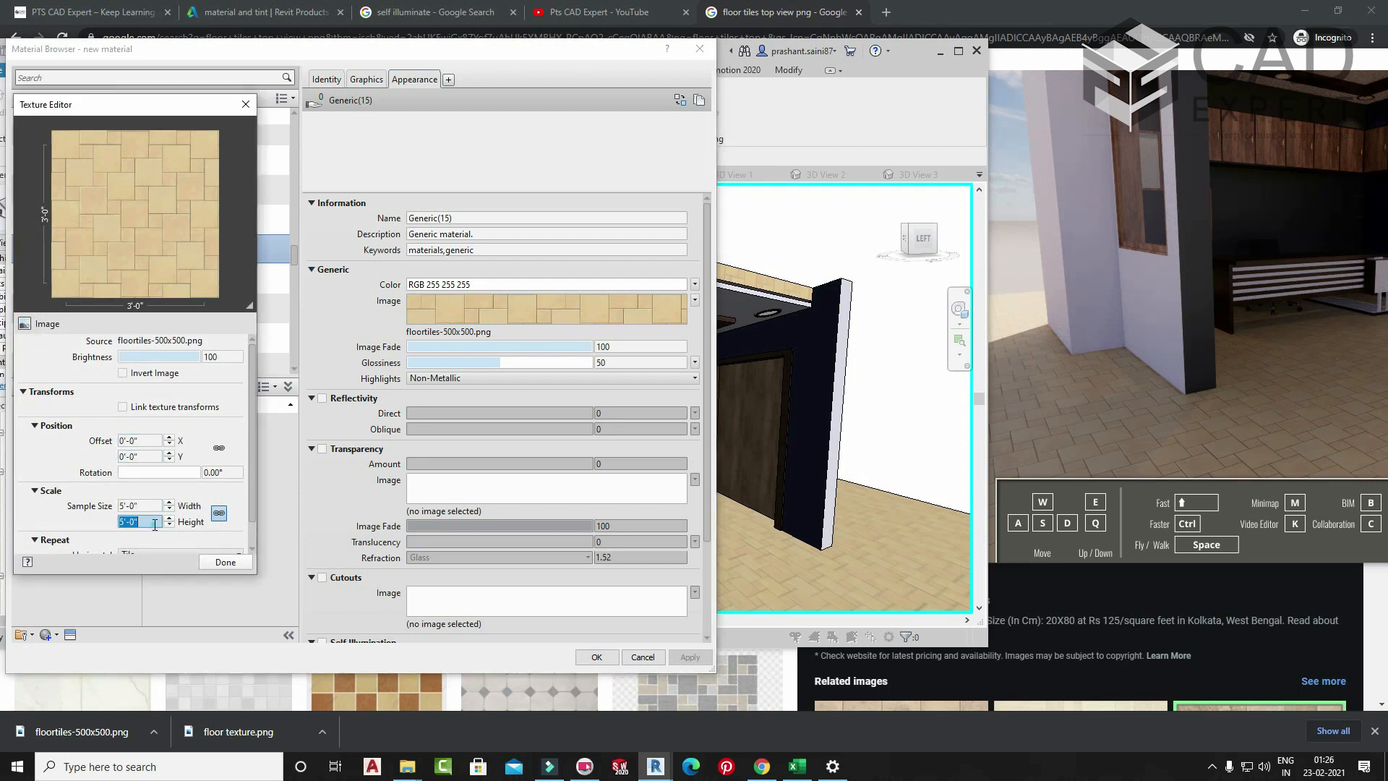
{"action": "left_click", "coordinate": [226, 562]}
{"action": "left_click", "coordinate": [691, 658]}
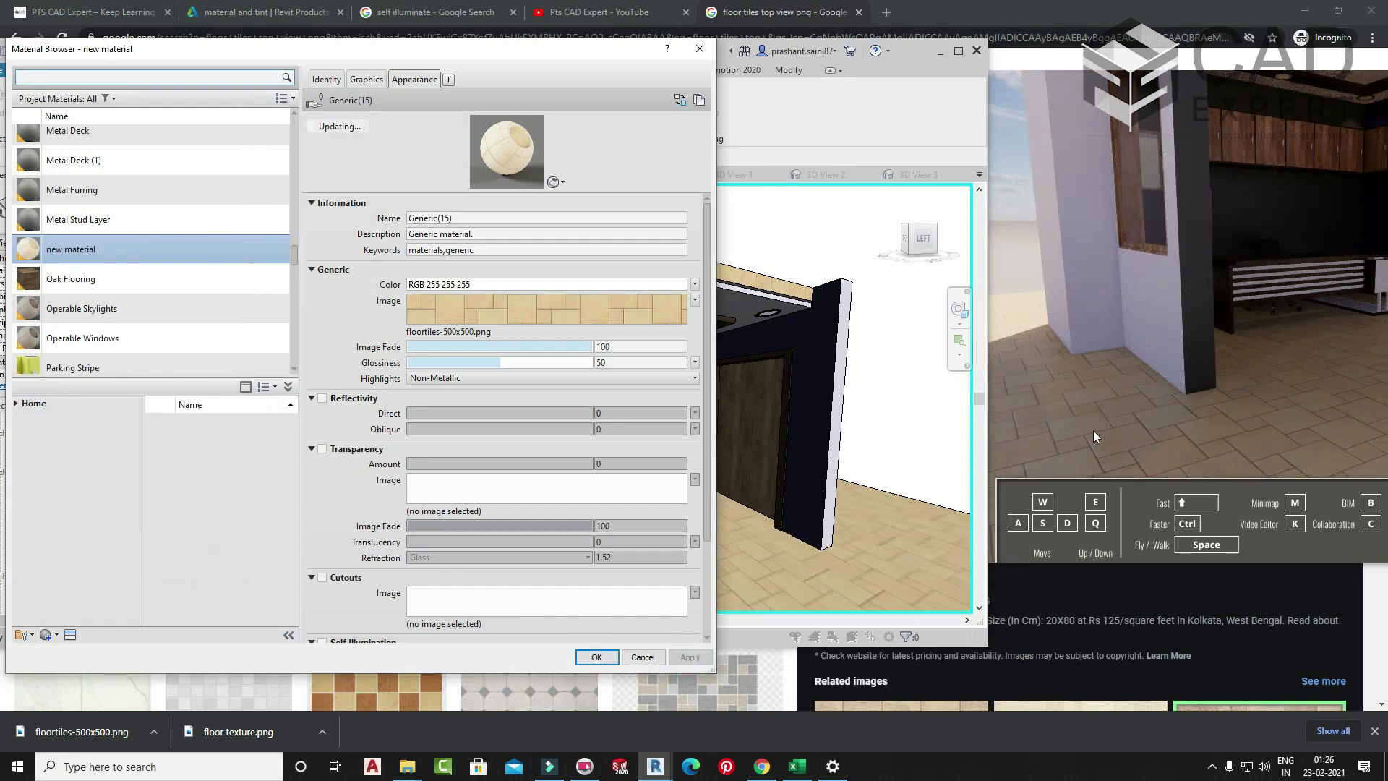
- Try an image fade of 72 on the floor material, and settle on 98, applying each value
{"action": "left_click_drag", "start_coordinate": [582, 347], "coordinate": [541, 347]}
{"action": "left_click", "coordinate": [687, 657]}
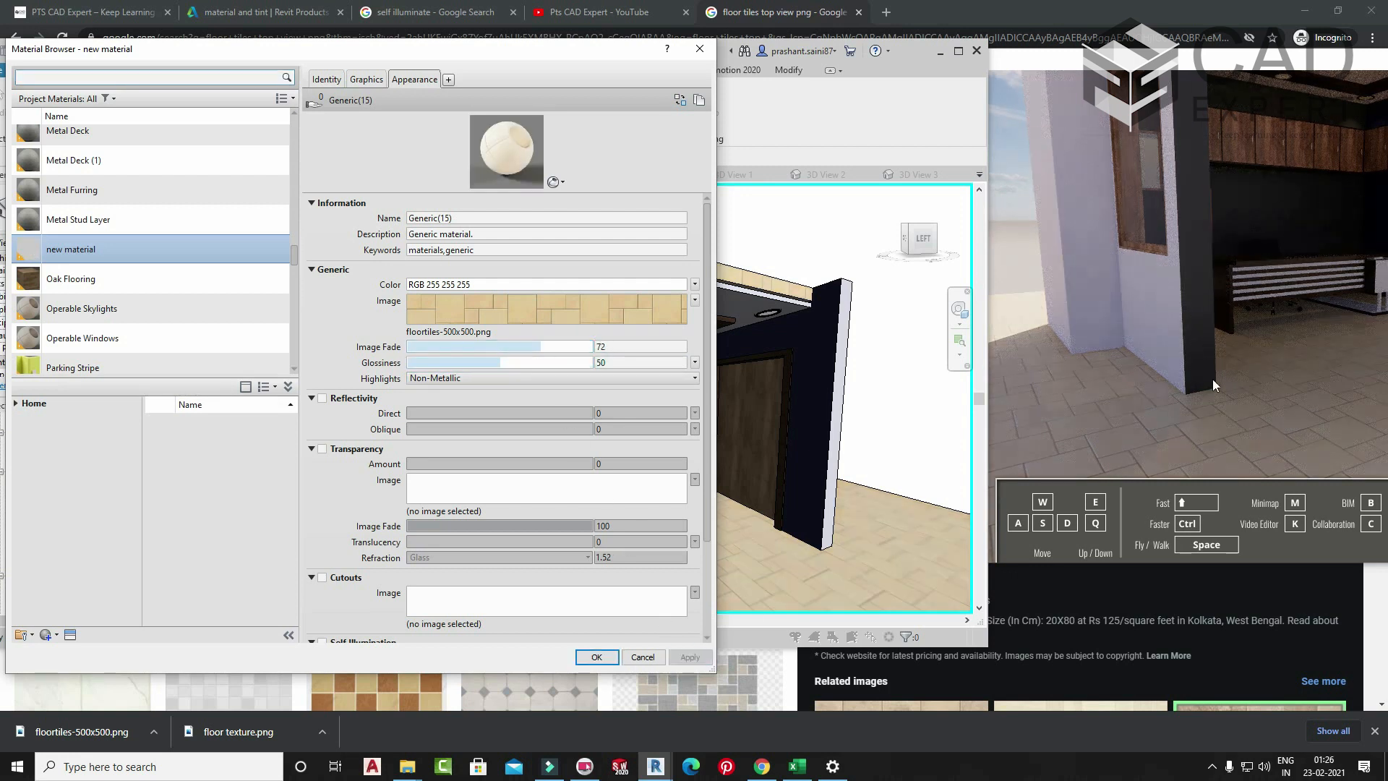
{"action": "left_click_drag", "start_coordinate": [538, 344], "coordinate": [589, 347]}
{"action": "left_click", "coordinate": [687, 658]}
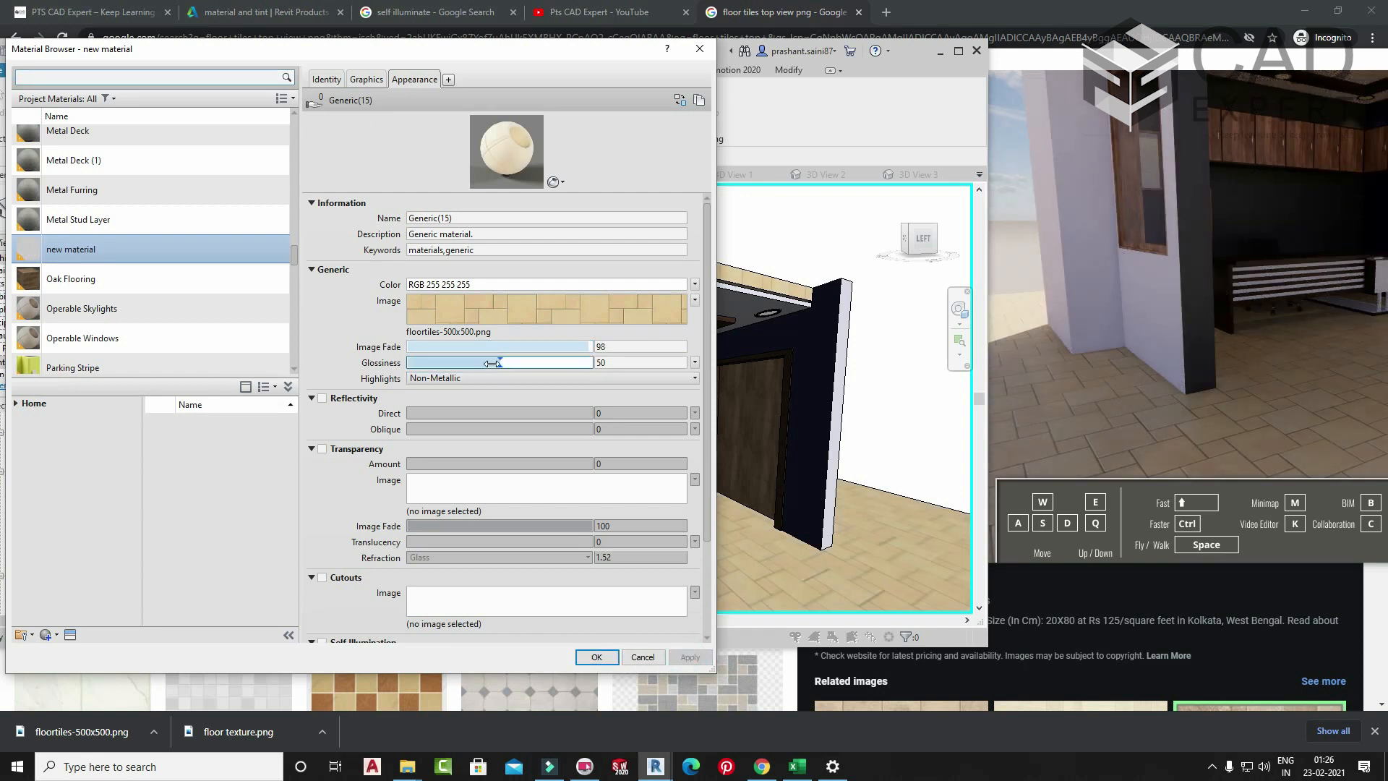
- Compare glossiness values of 79, 90 and 20 on the floor material by applying each, and settle on 38
{"action": "left_click_drag", "start_coordinate": [486, 362], "coordinate": [553, 362]}
{"action": "left_click", "coordinate": [686, 657]}
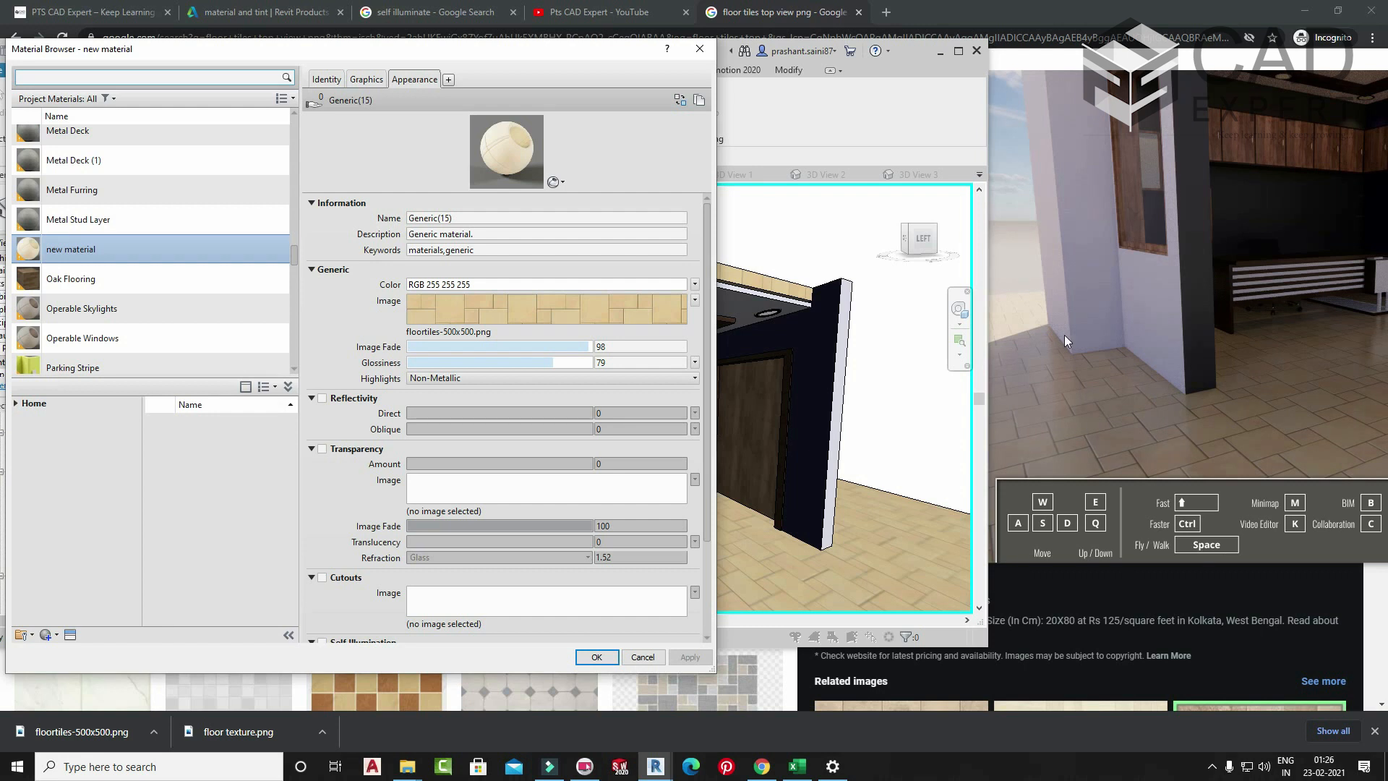
{"action": "left_click_drag", "start_coordinate": [553, 362], "coordinate": [573, 363]}
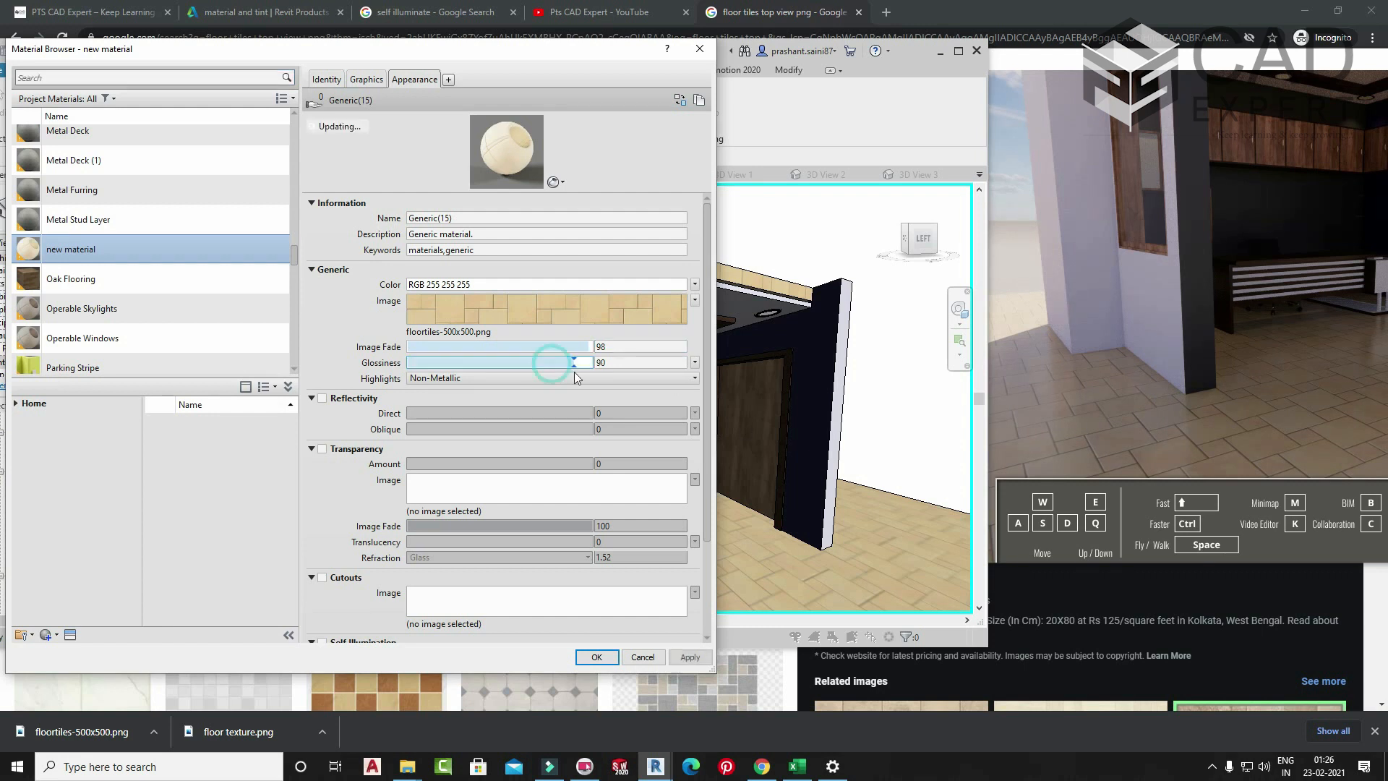
{"action": "left_click", "coordinate": [683, 656]}
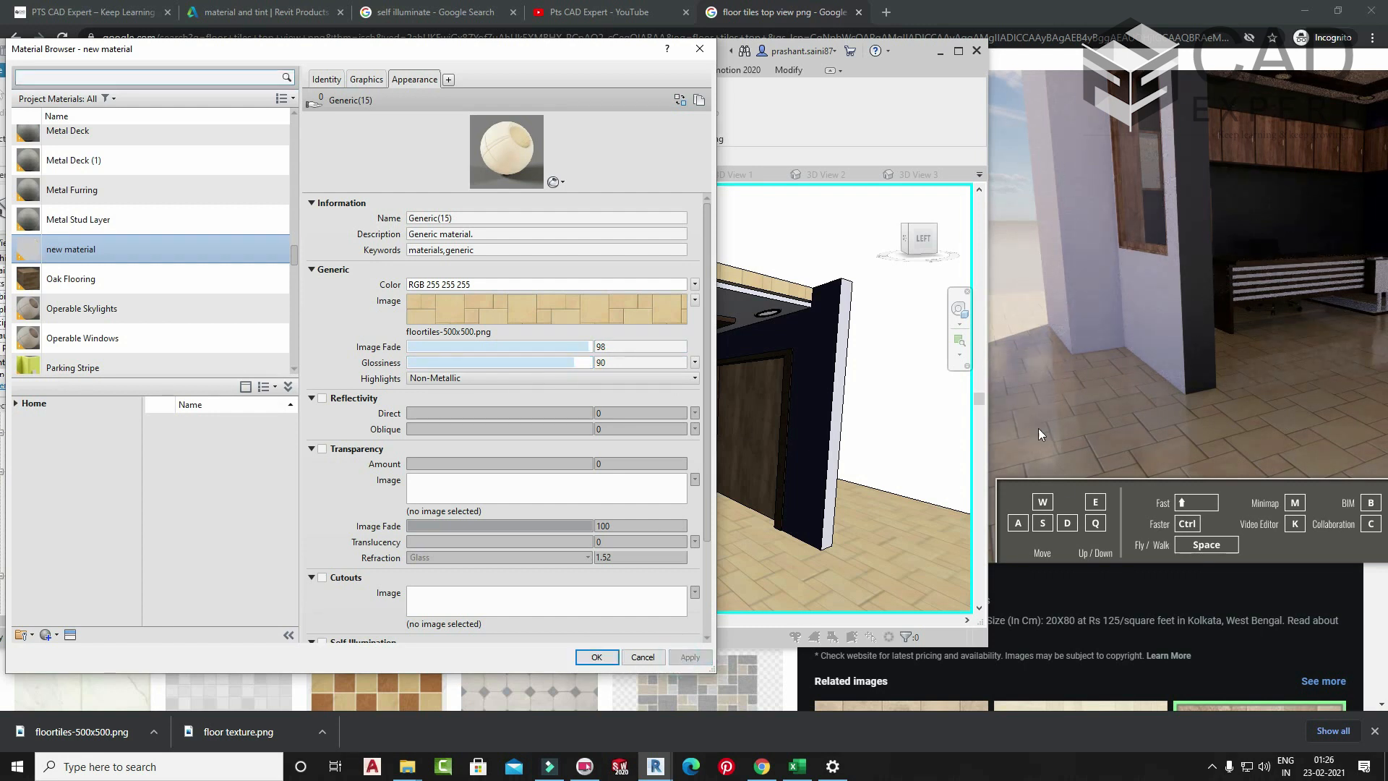
{"action": "left_click_drag", "start_coordinate": [574, 362], "coordinate": [443, 362]}
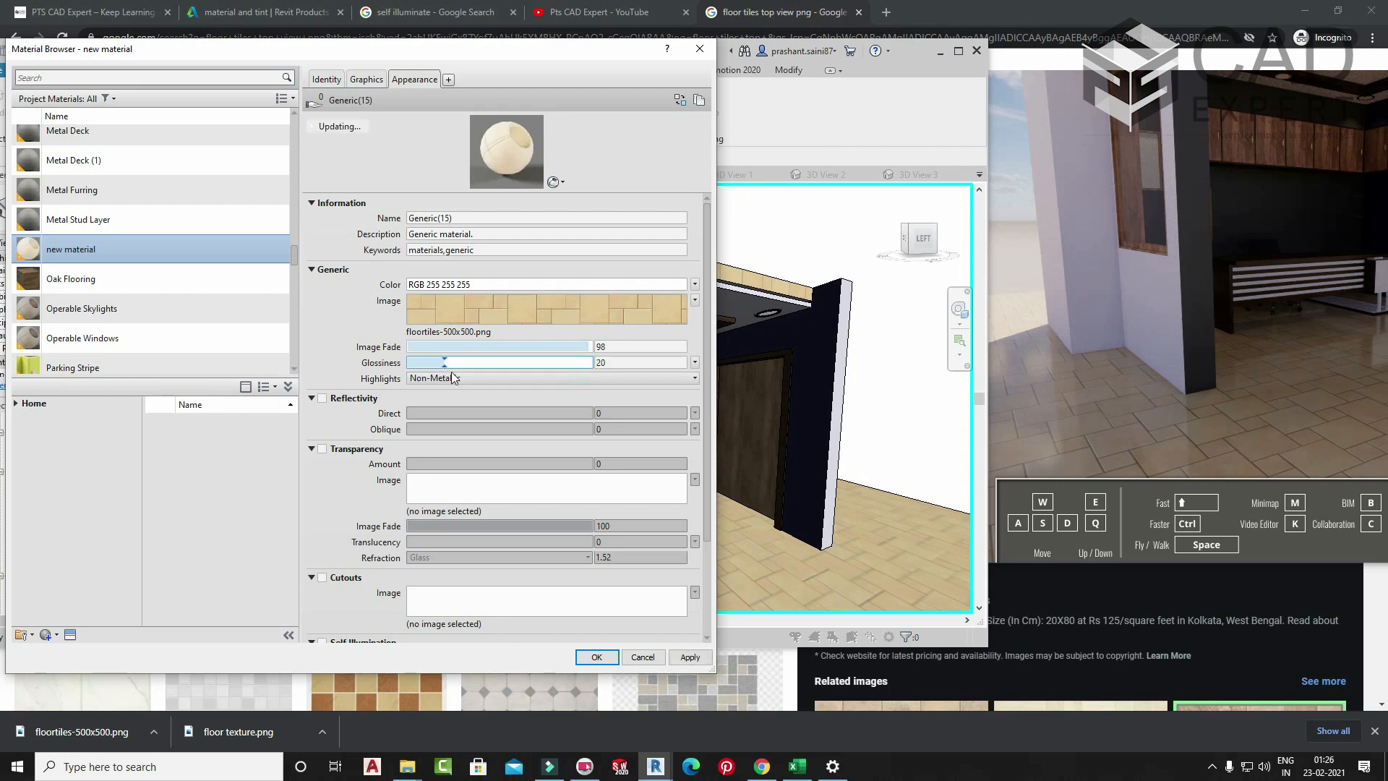
{"action": "left_click", "coordinate": [705, 656]}
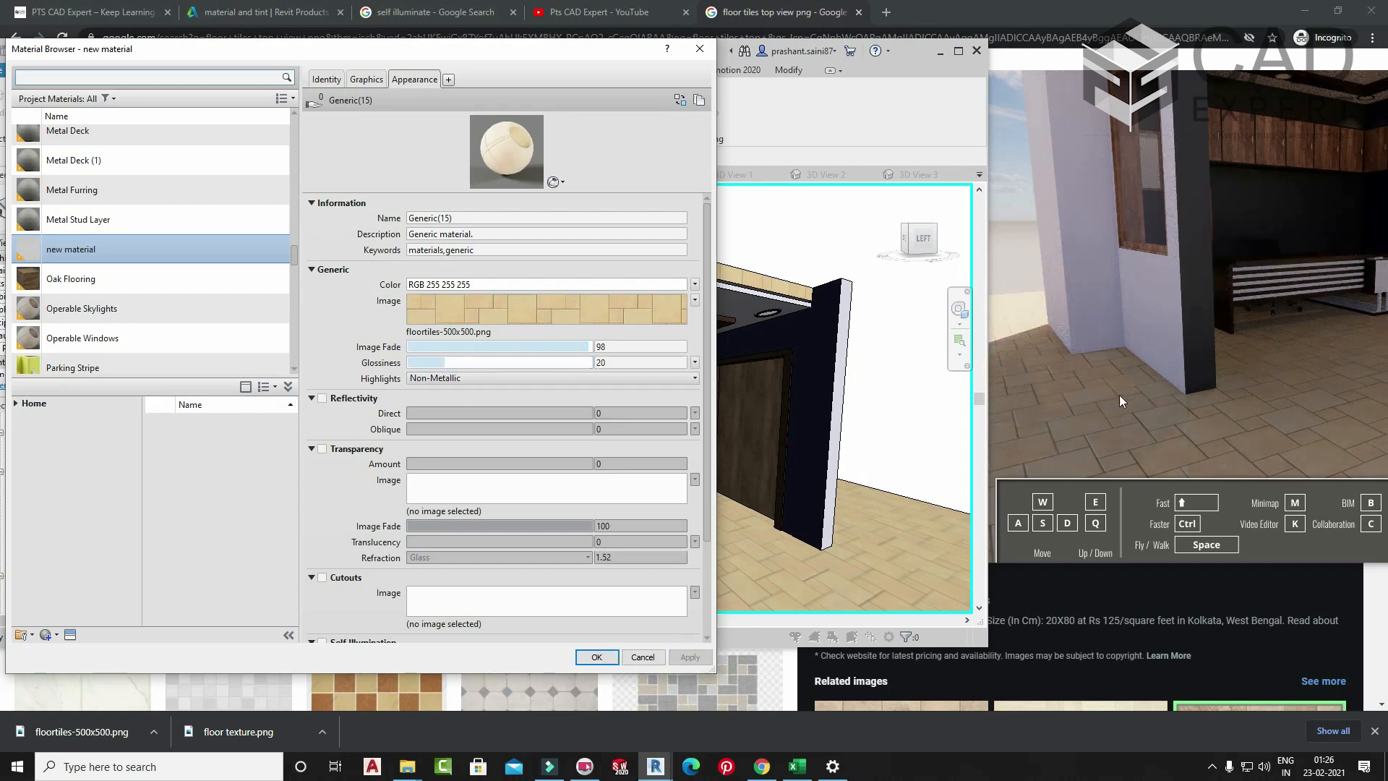
{"action": "left_click_drag", "start_coordinate": [445, 363], "coordinate": [477, 362]}
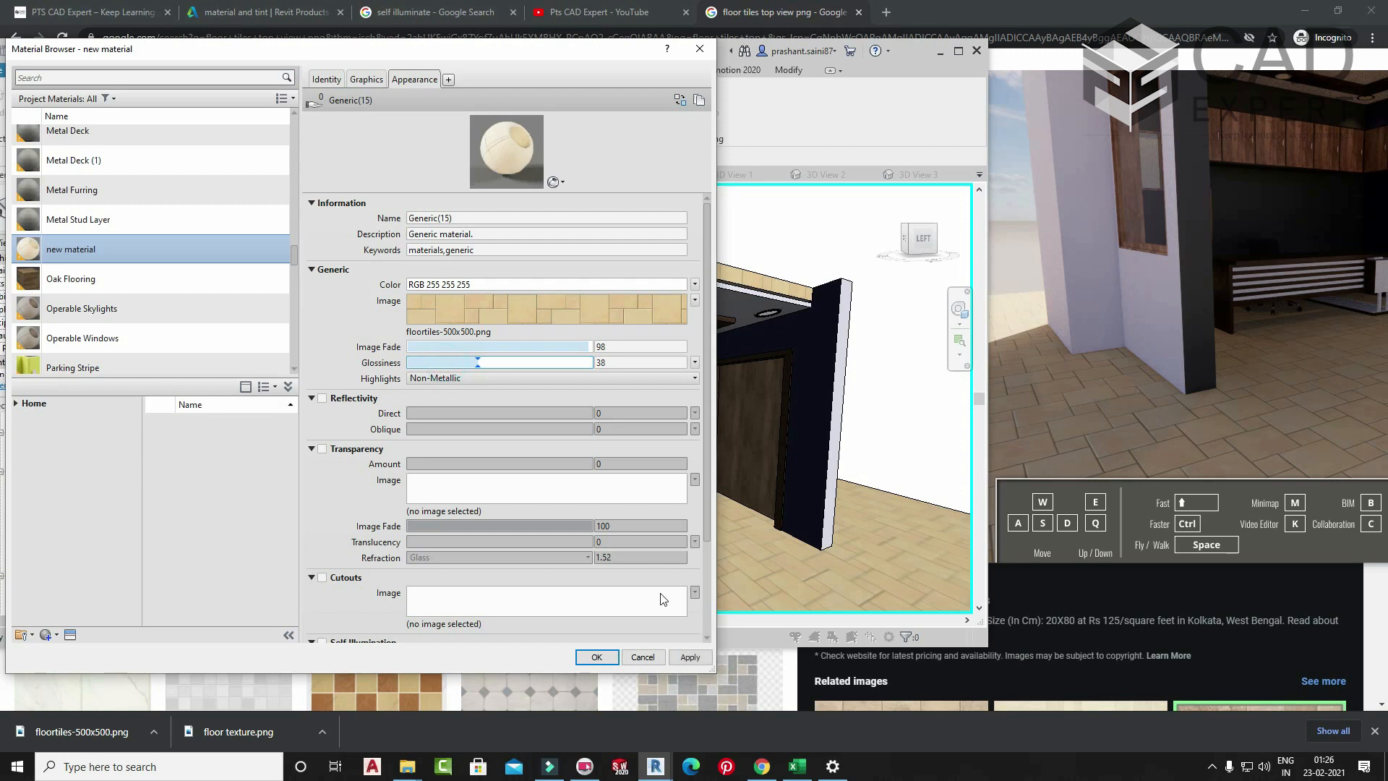
{"action": "left_click", "coordinate": [688, 656]}
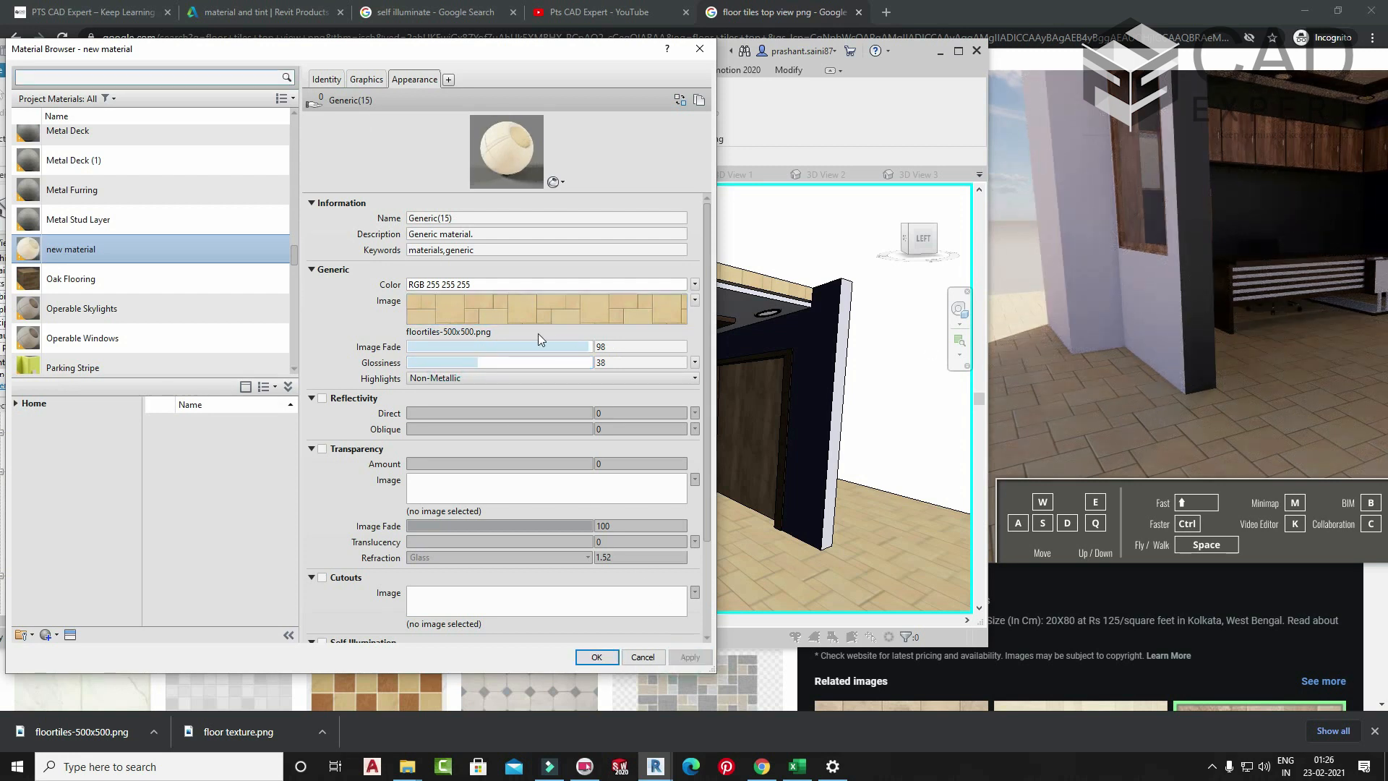
- Remove the floortiles-500x500.png image from the material and apply a Checker texture with its default settings in its place
{"action": "left_click", "coordinate": [694, 300]}
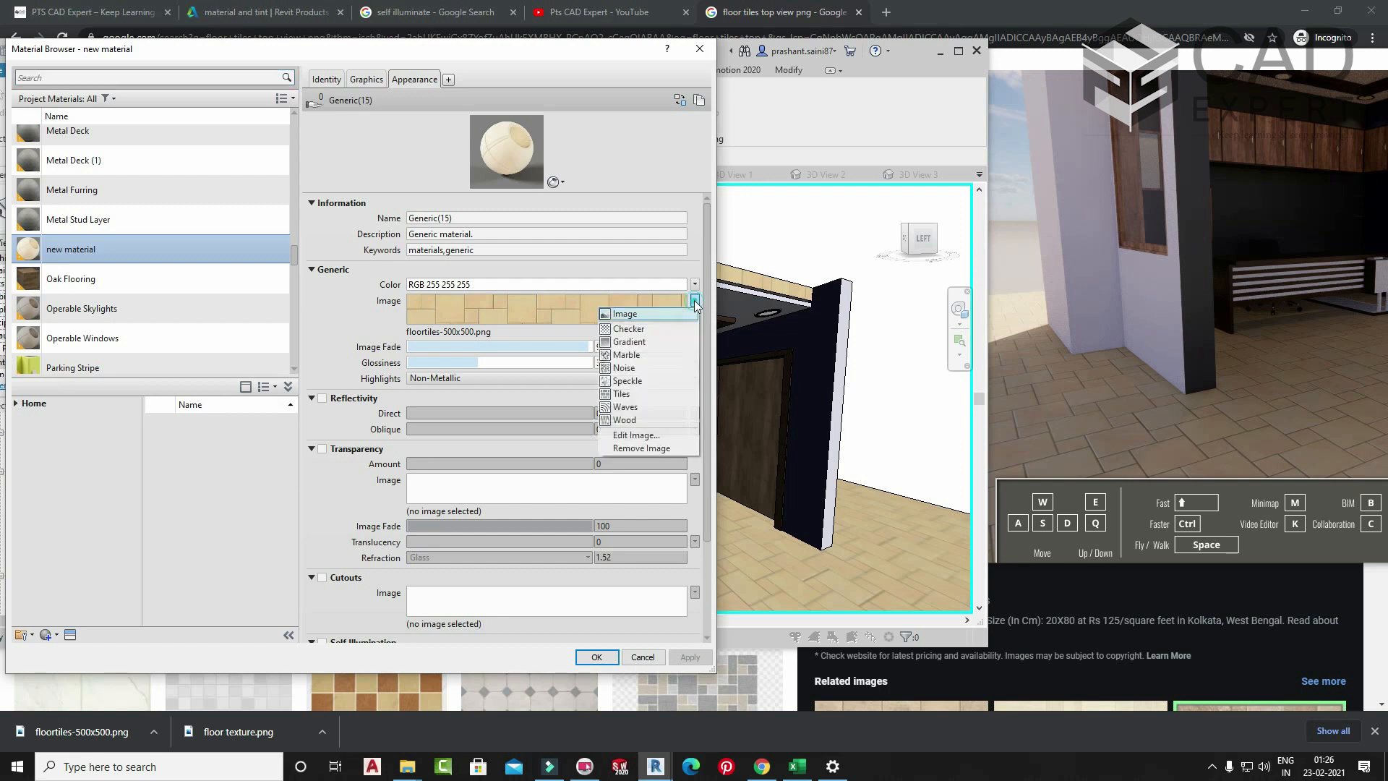
{"action": "left_click", "coordinate": [639, 449]}
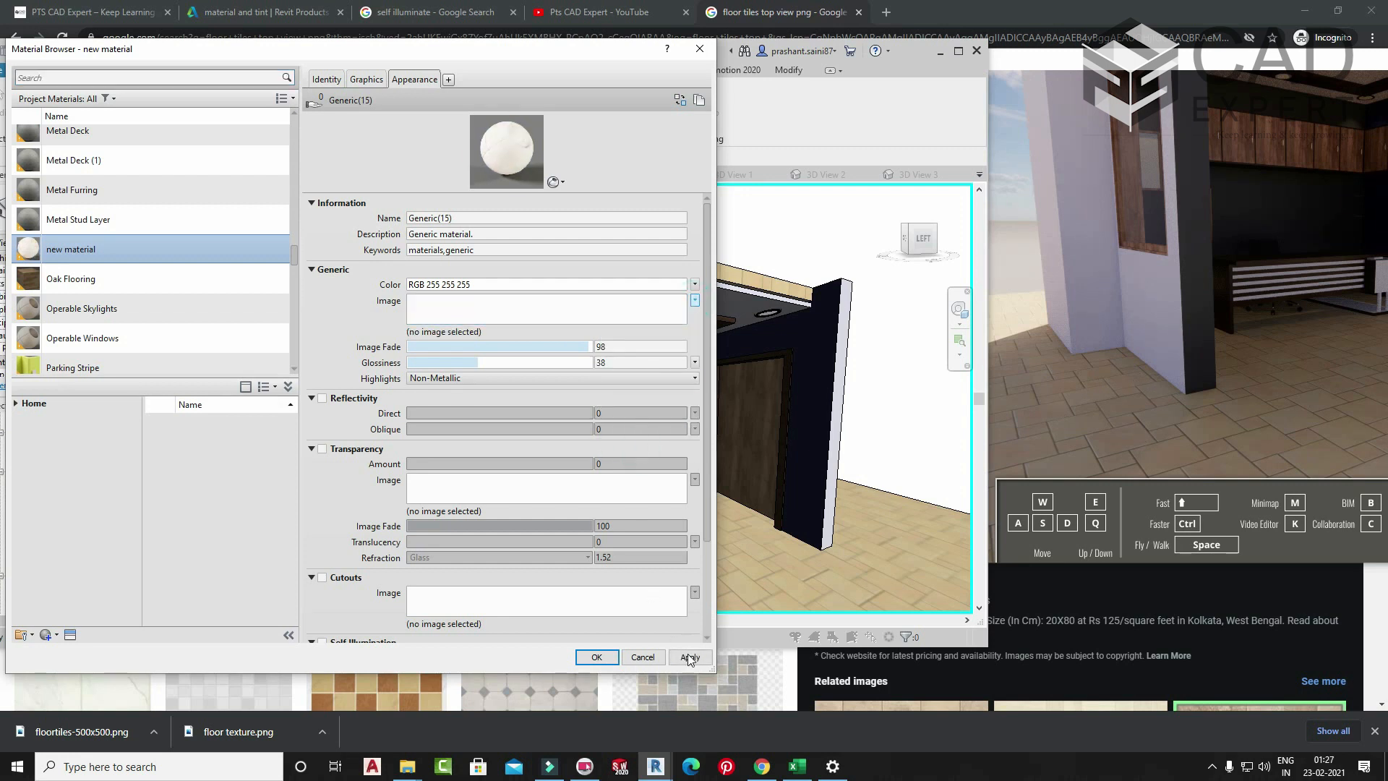
{"action": "left_click", "coordinate": [690, 657]}
{"action": "left_click", "coordinate": [694, 300]}
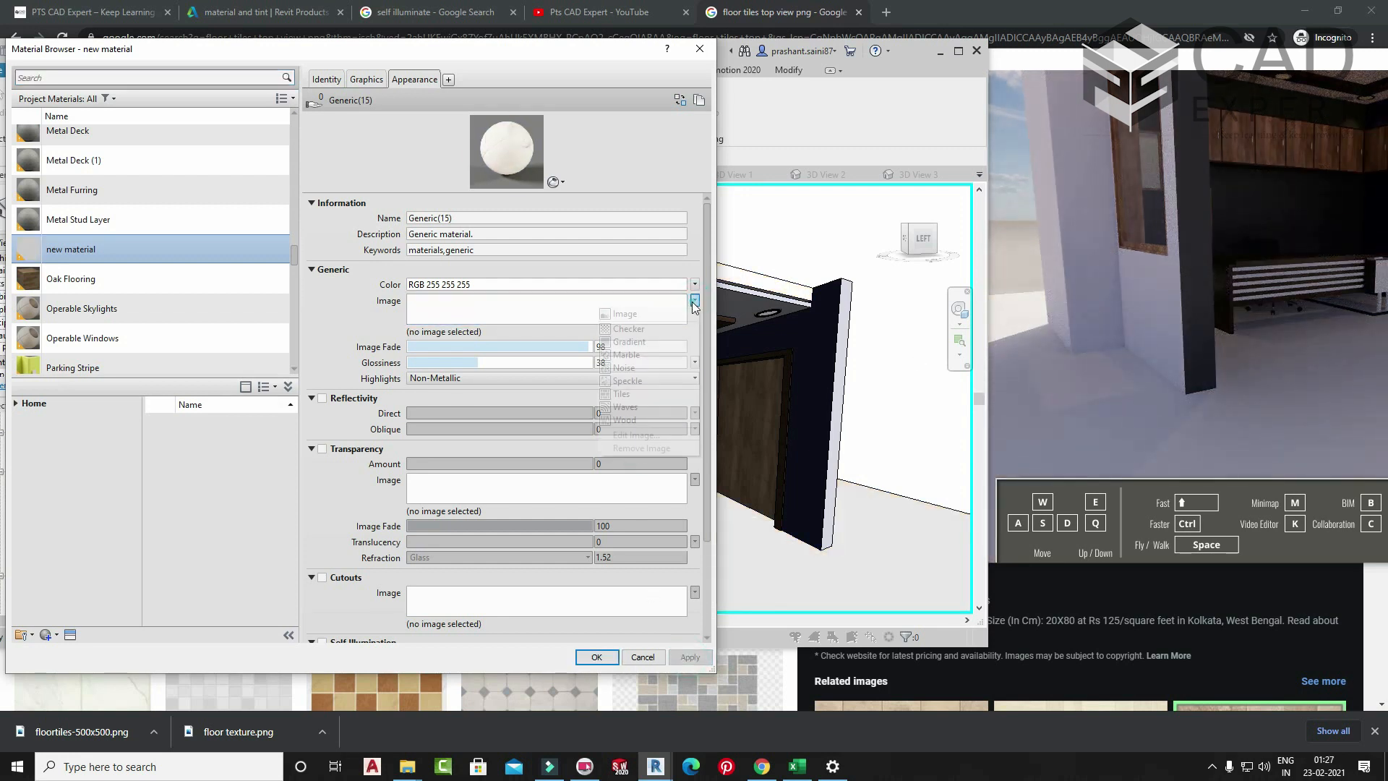
{"action": "left_click", "coordinate": [626, 323]}
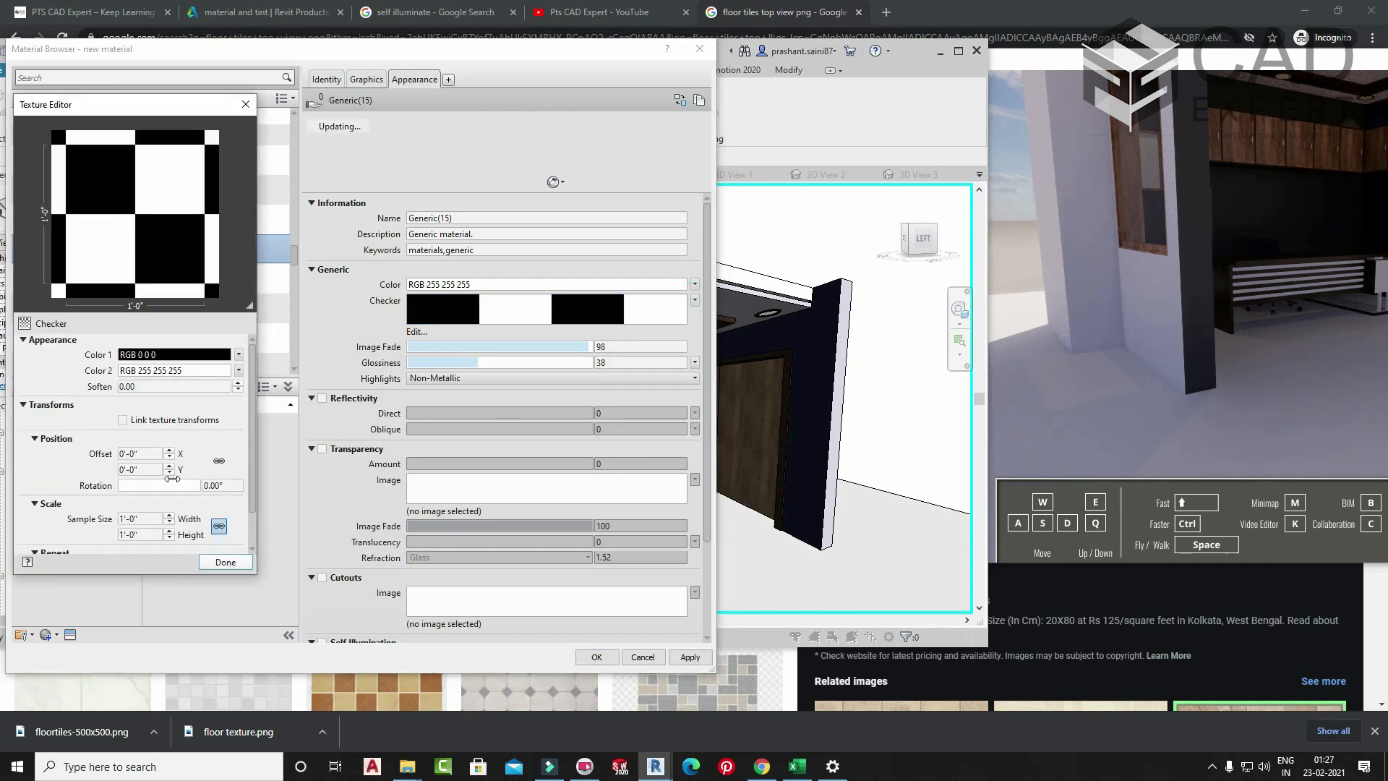
{"action": "left_click", "coordinate": [225, 562]}
{"action": "left_click", "coordinate": [689, 657]}
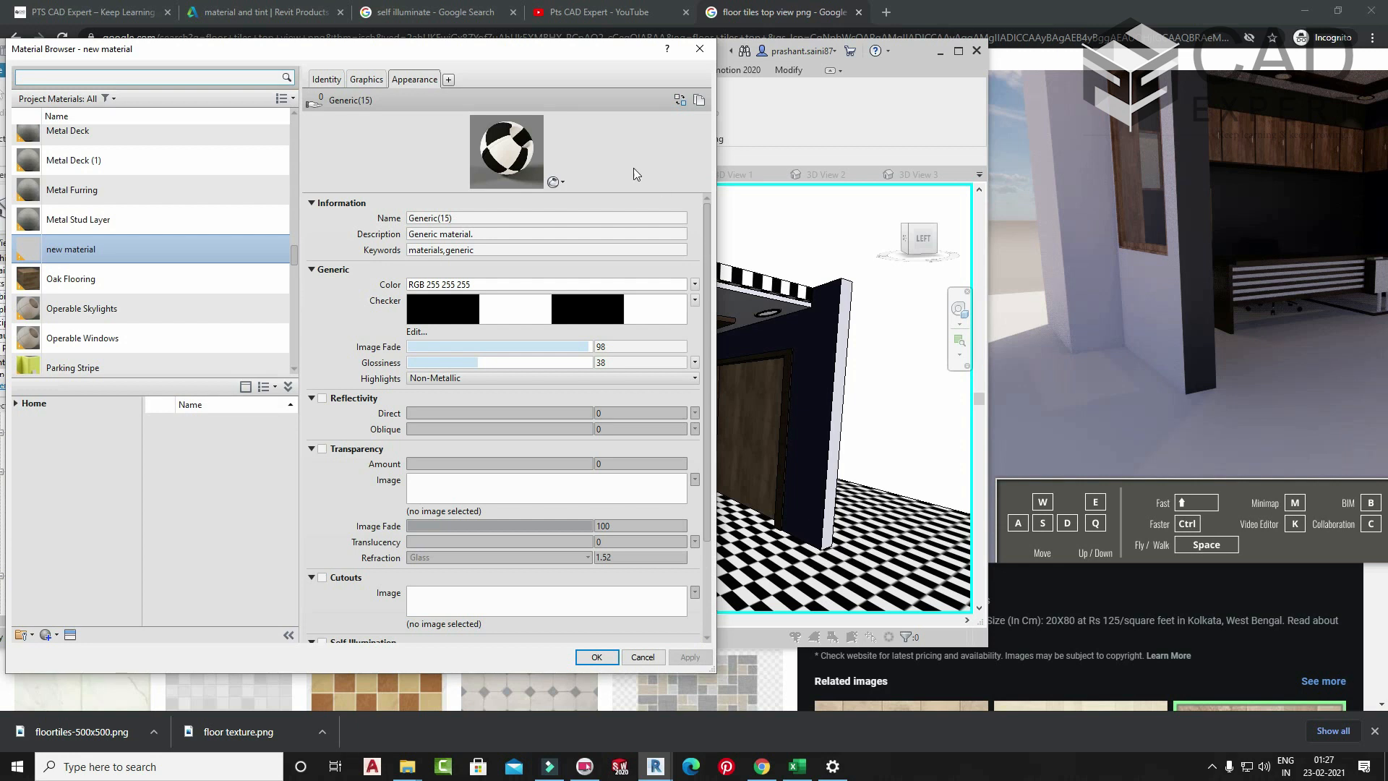
- Move the Material Browser and the Enscape window aside to compare the floor in the Revit and Enscape views
{"action": "left_click_drag", "start_coordinate": [609, 57], "coordinate": [322, 113]}
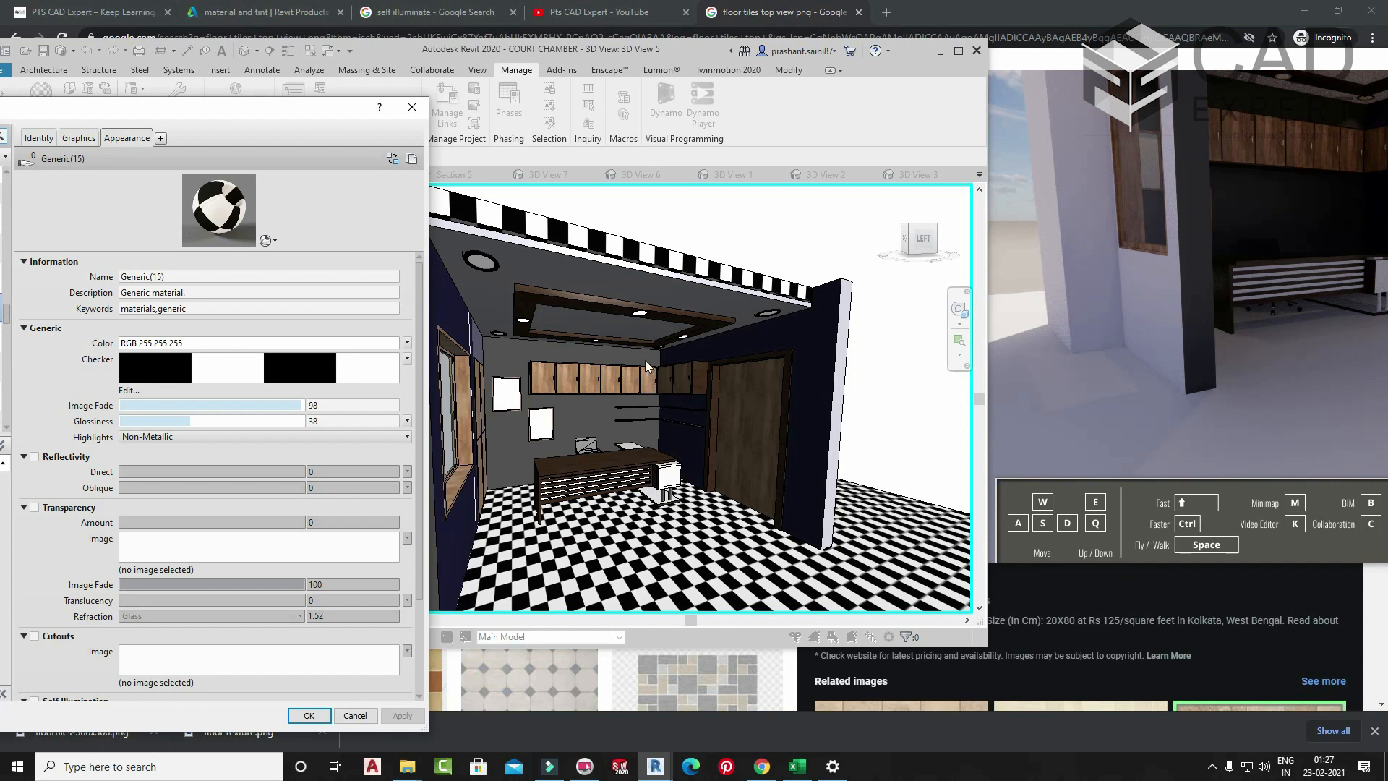
{"action": "left_click", "coordinate": [1014, 212]}
{"action": "left_click_drag", "start_coordinate": [1089, 56], "coordinate": [910, 75]}
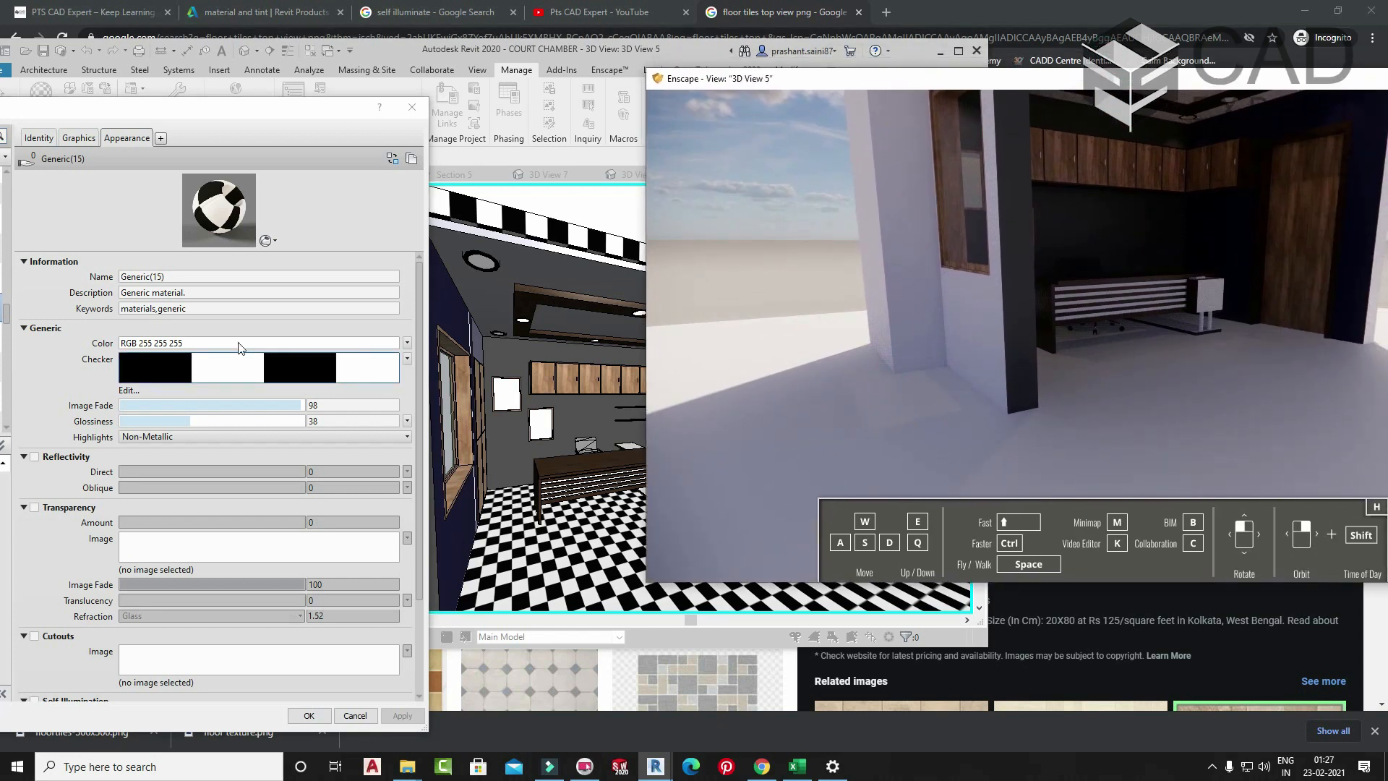
- Accept the material changes and render 3D View 5 at Medium quality with the Interior: Artificial only lighting scheme
{"action": "left_click_drag", "start_coordinate": [828, 90], "coordinate": [1080, 65]}
{"action": "left_click", "coordinate": [309, 715]}
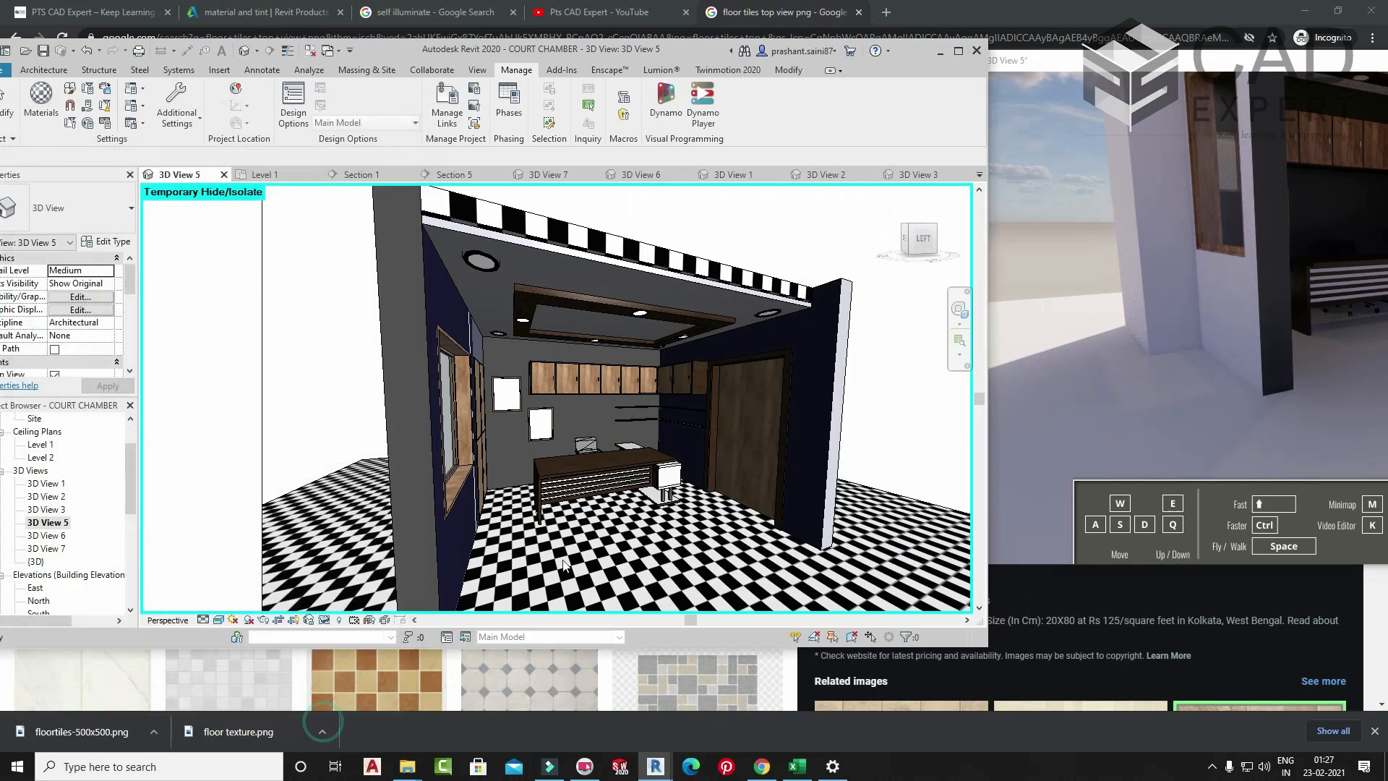
{"action": "key", "text": "r"}
{"action": "key", "text": "r"}
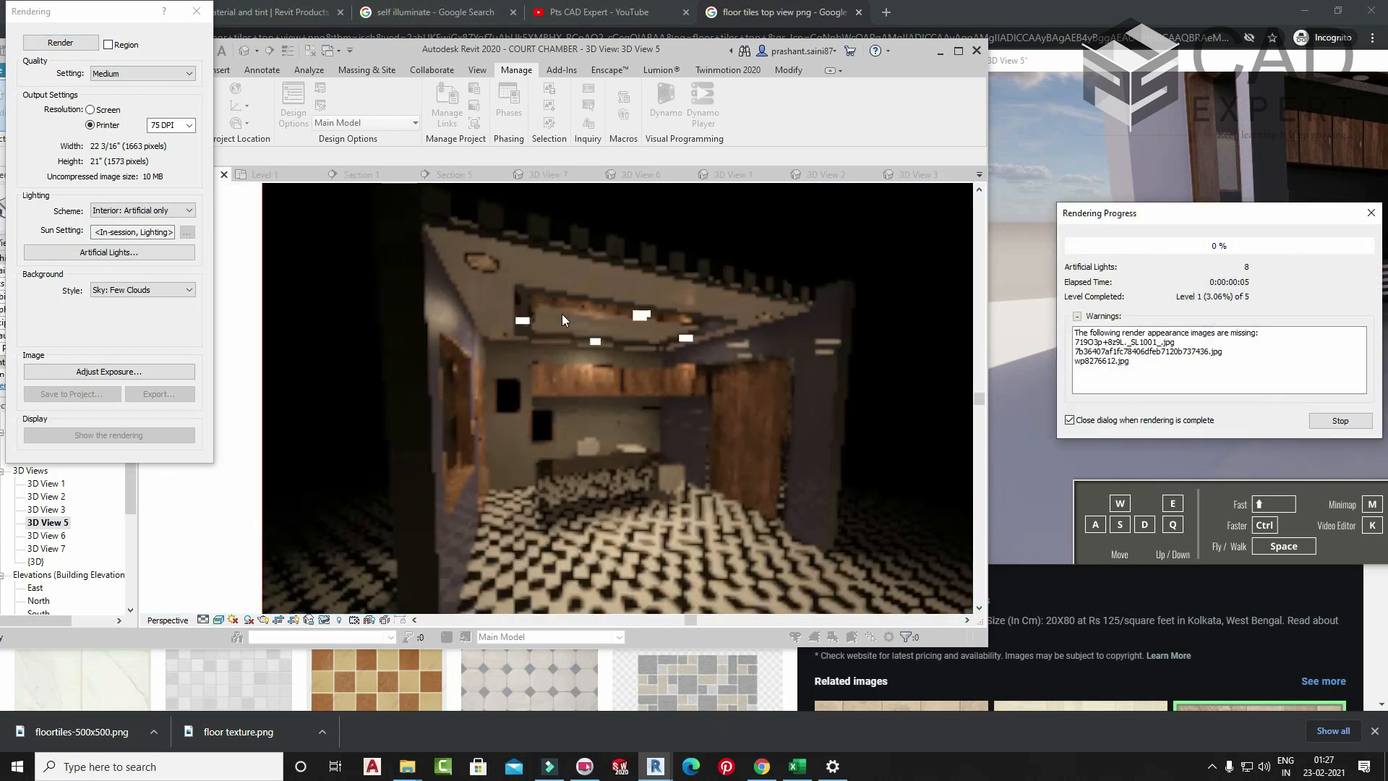
{"action": "left_click_drag", "start_coordinate": [1184, 215], "coordinate": [1035, 602]}
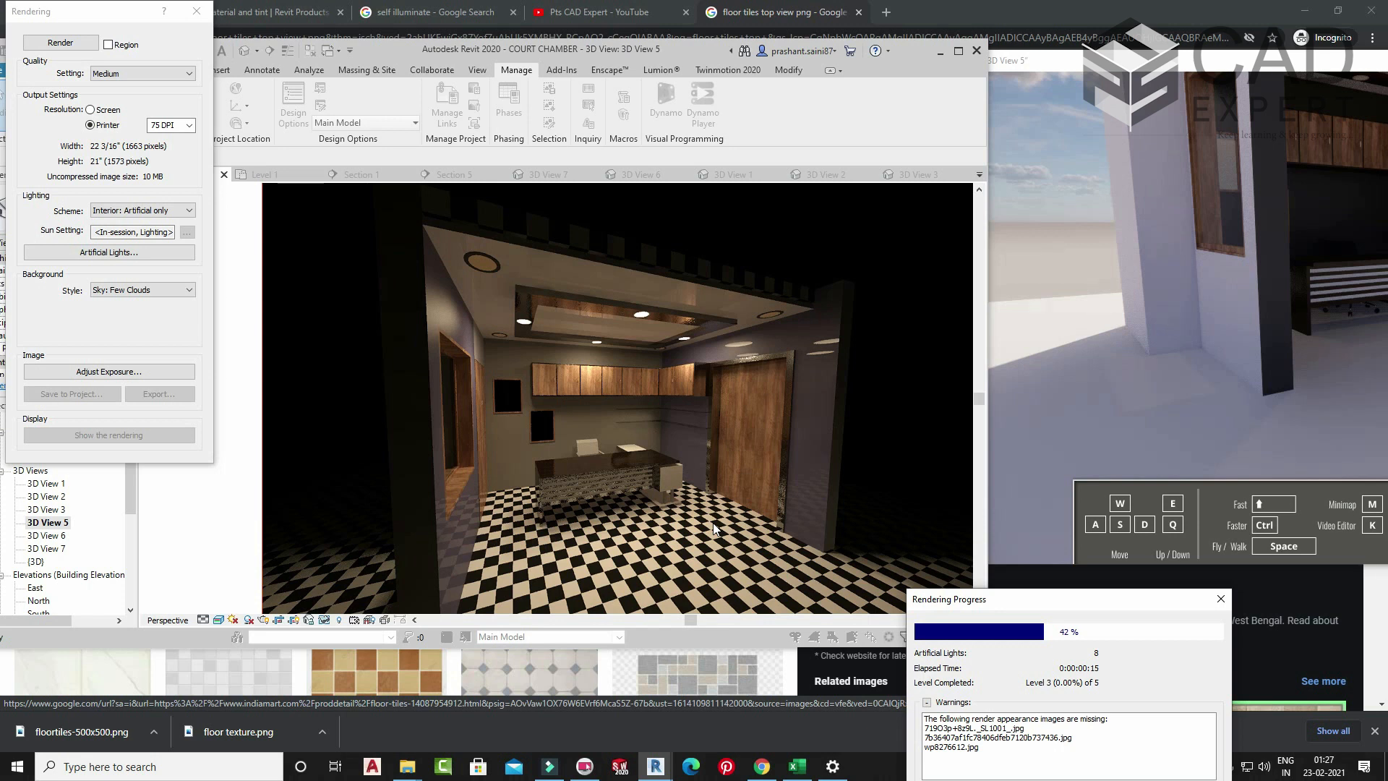
- Compare the floor in the Revit rendering with the Enscape view, and close the rendering settings
{"action": "left_click", "coordinate": [1096, 377]}
{"action": "left_click_drag", "start_coordinate": [1137, 58], "coordinate": [904, 82]}
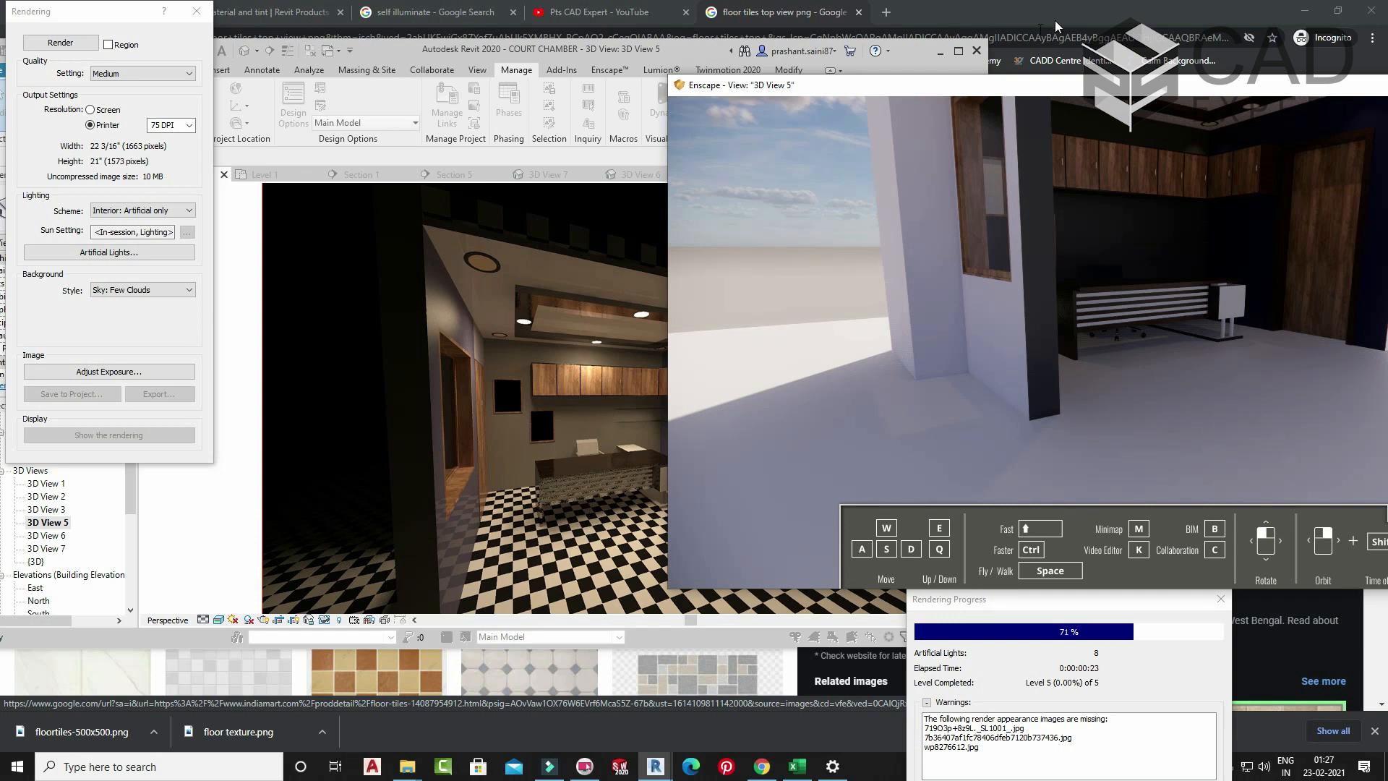
{"action": "left_click_drag", "start_coordinate": [1073, 85], "coordinate": [974, 148]}
{"action": "left_click_drag", "start_coordinate": [1202, 150], "coordinate": [1274, 155]}
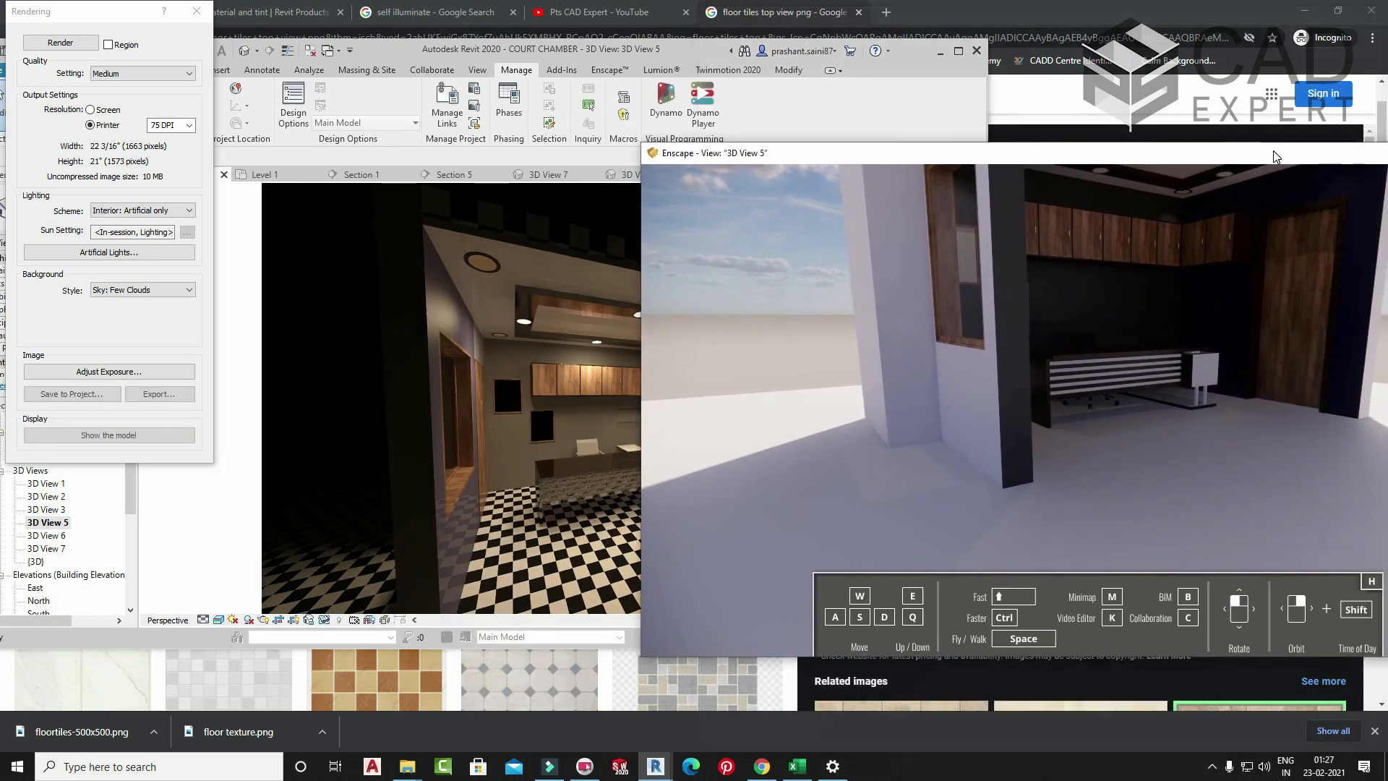
{"action": "left_click_drag", "start_coordinate": [911, 162], "coordinate": [1171, 158]}
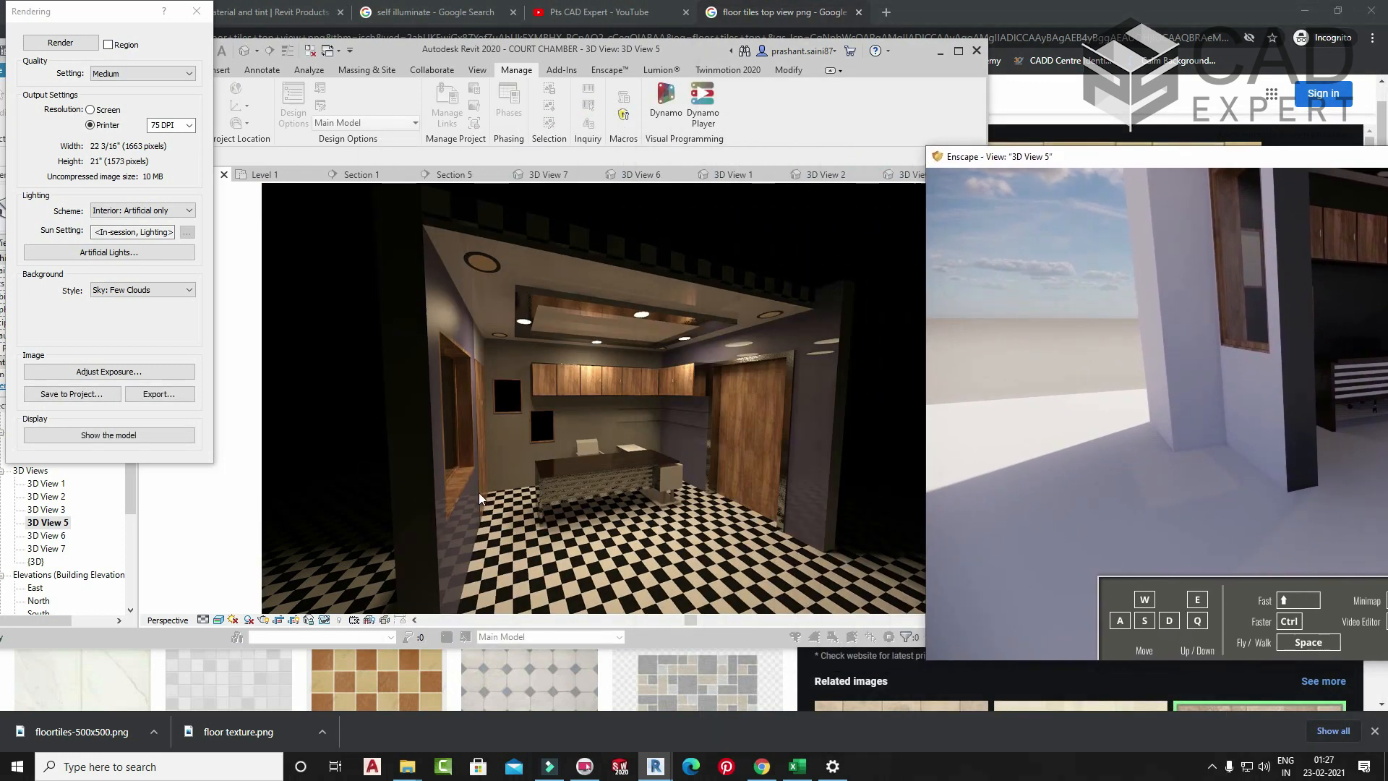
{"action": "left_click", "coordinate": [526, 533]}
{"action": "left_click", "coordinate": [196, 11]}
- Open the appearance settings of "new material" in the Material Browser and arrange the windows so the floor stays in sight
{"action": "left_click", "coordinate": [41, 104]}
{"action": "left_click_drag", "start_coordinate": [1185, 163], "coordinate": [913, 160]}
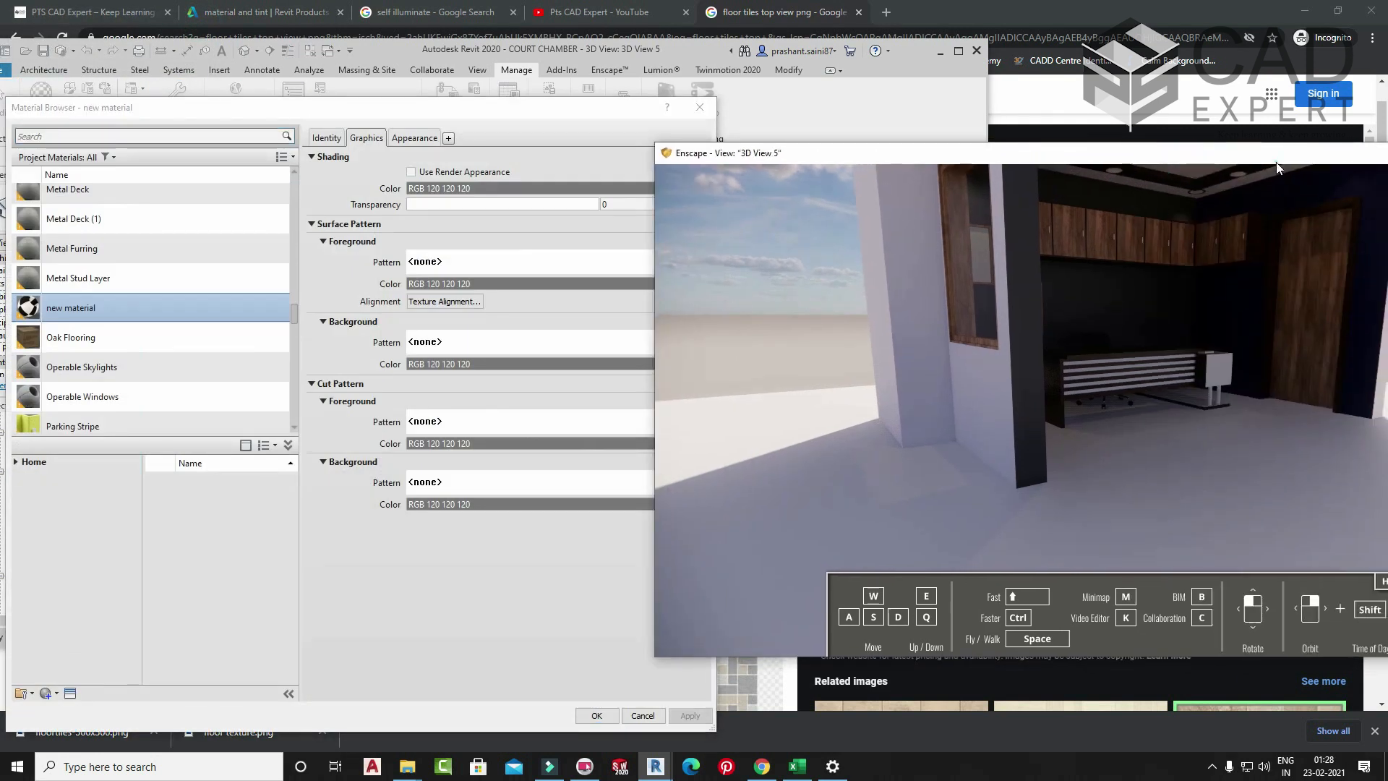
{"action": "left_click_drag", "start_coordinate": [1275, 162], "coordinate": [950, 162]}
{"action": "left_click", "coordinate": [1223, 153]}
{"action": "left_click_drag", "start_coordinate": [453, 110], "coordinate": [1132, 121]}
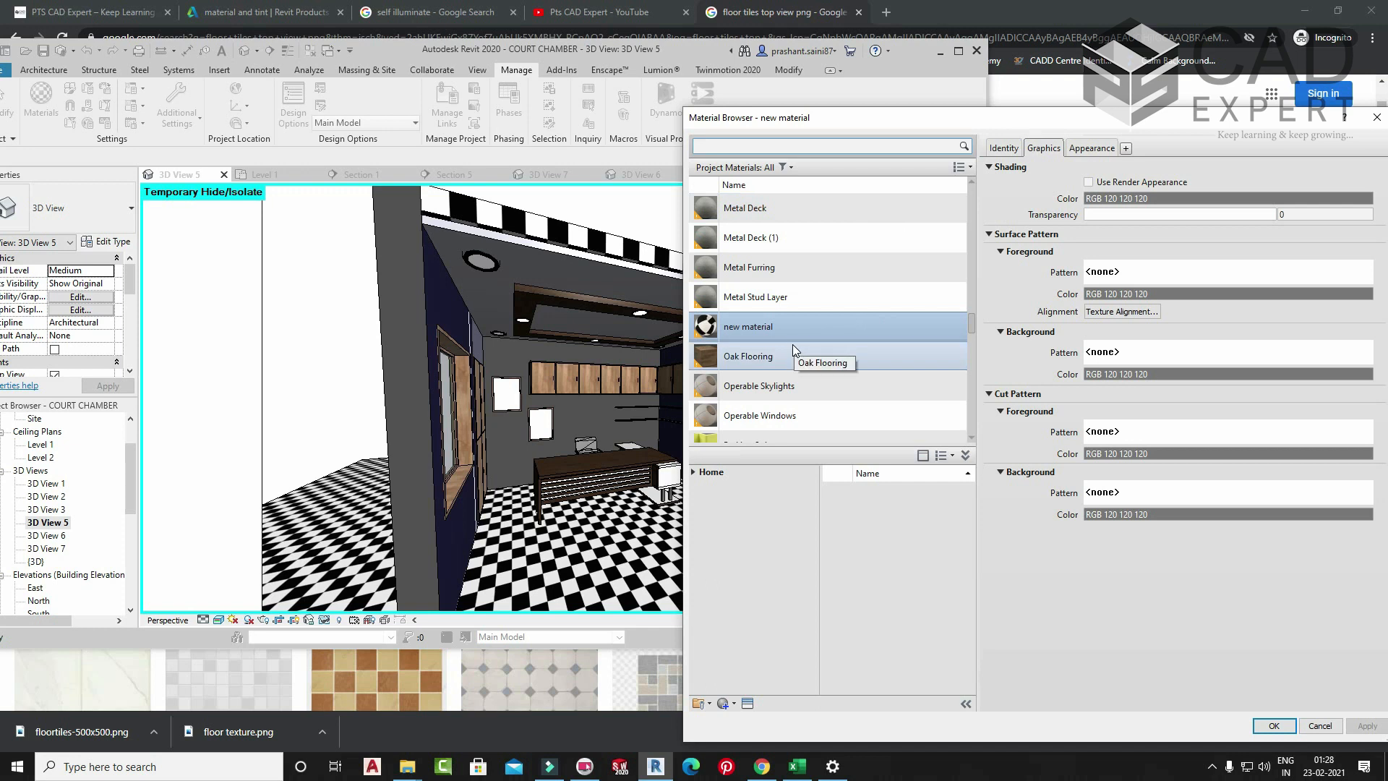
{"action": "left_click_drag", "start_coordinate": [920, 123], "coordinate": [954, 121]}
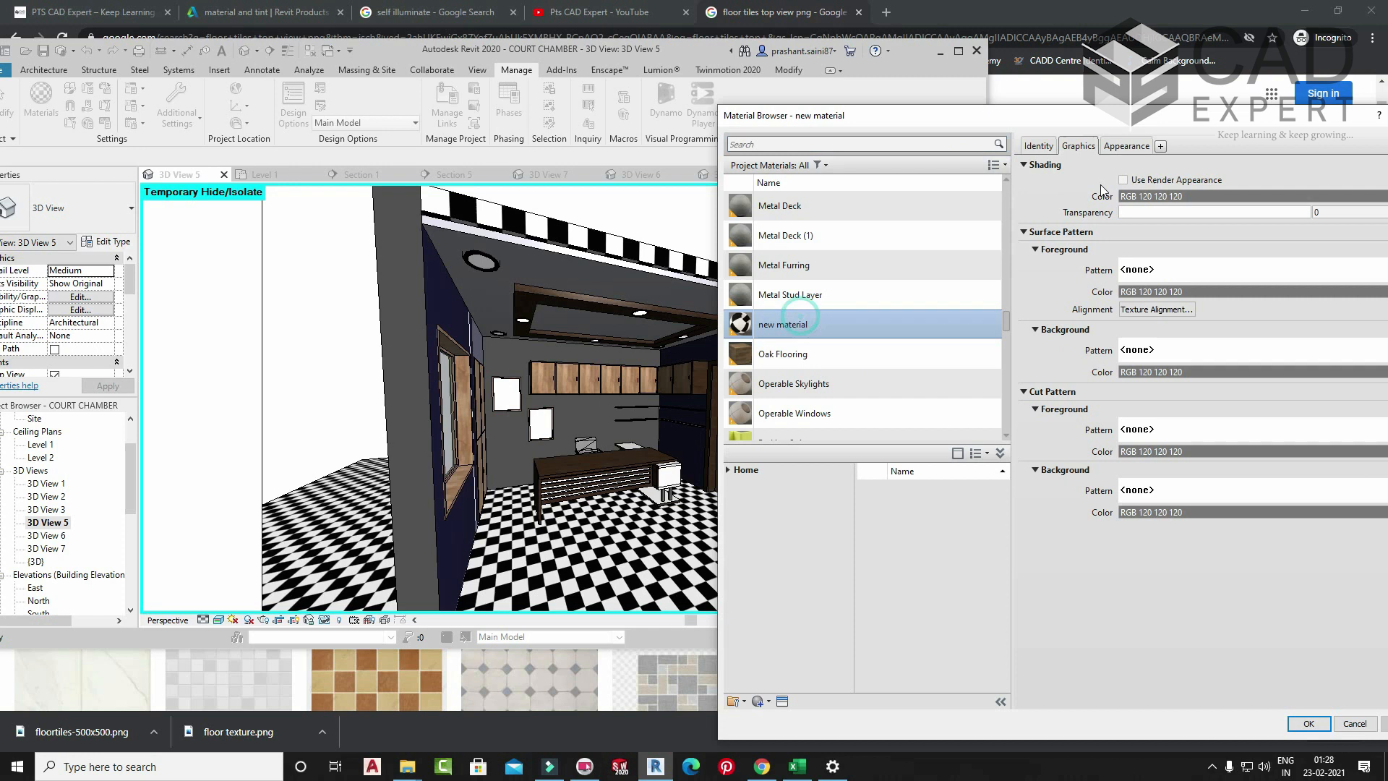
{"action": "left_click", "coordinate": [1132, 146]}
{"action": "left_click_drag", "start_coordinate": [1215, 124], "coordinate": [1133, 81]}
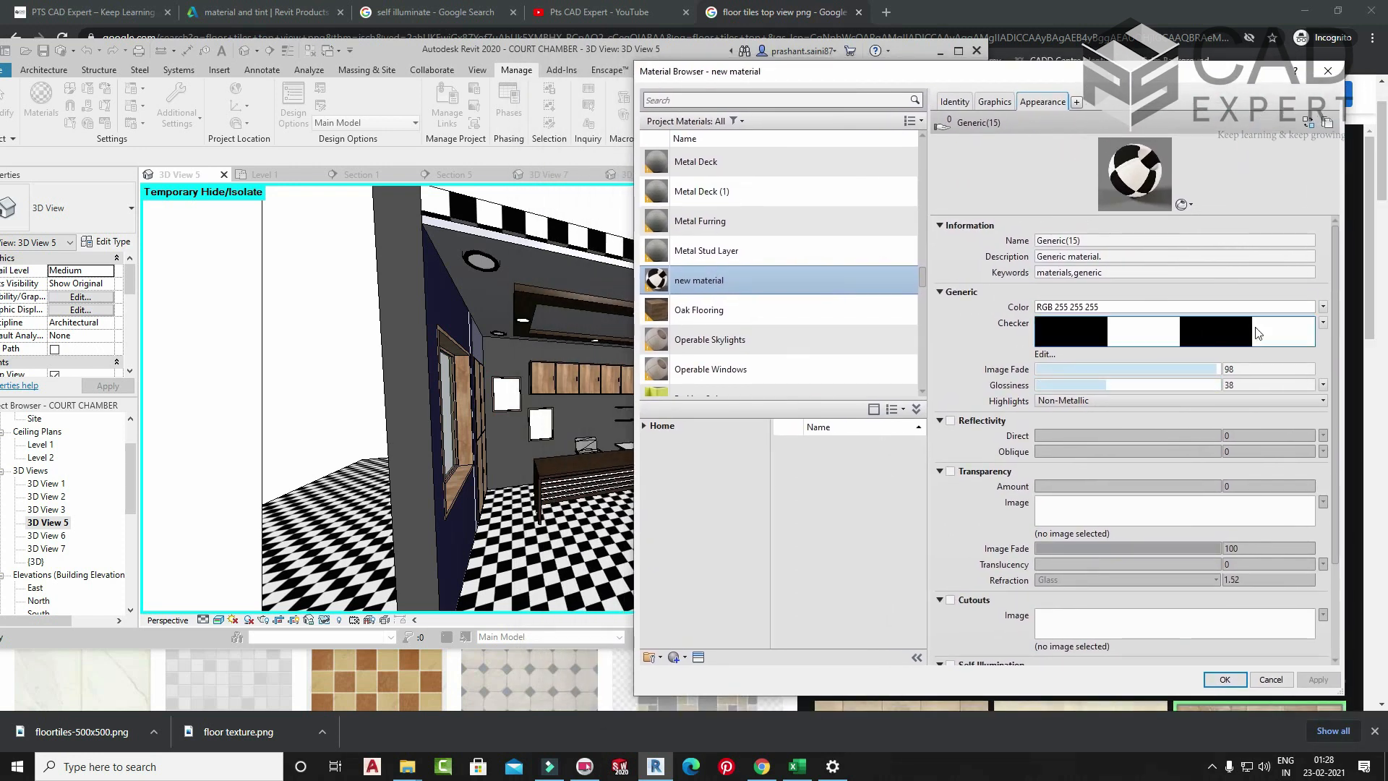
- Set Color 1 of the floor material's Checker texture to magenta, RGB 255 0 255, and apply it
{"action": "left_click", "coordinate": [1322, 322]}
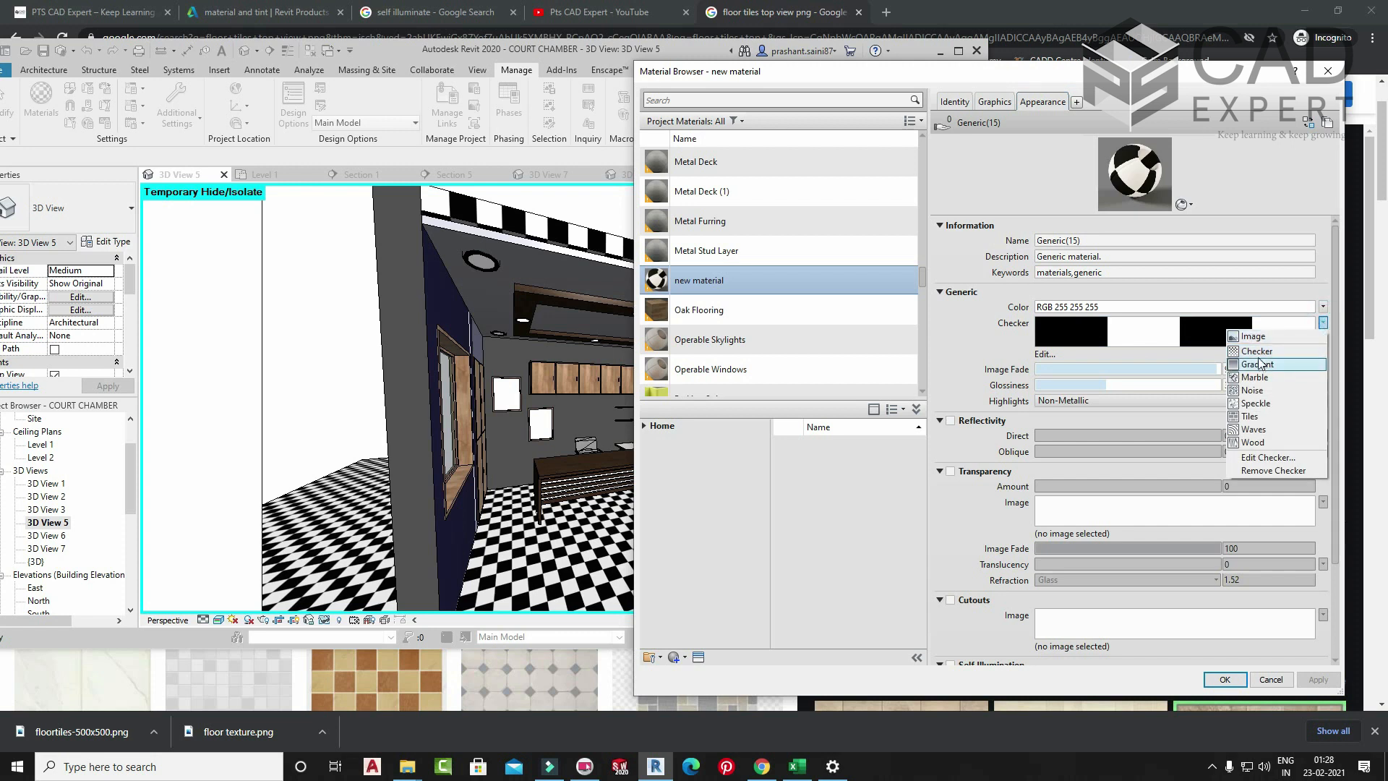
{"action": "left_click", "coordinate": [1115, 341]}
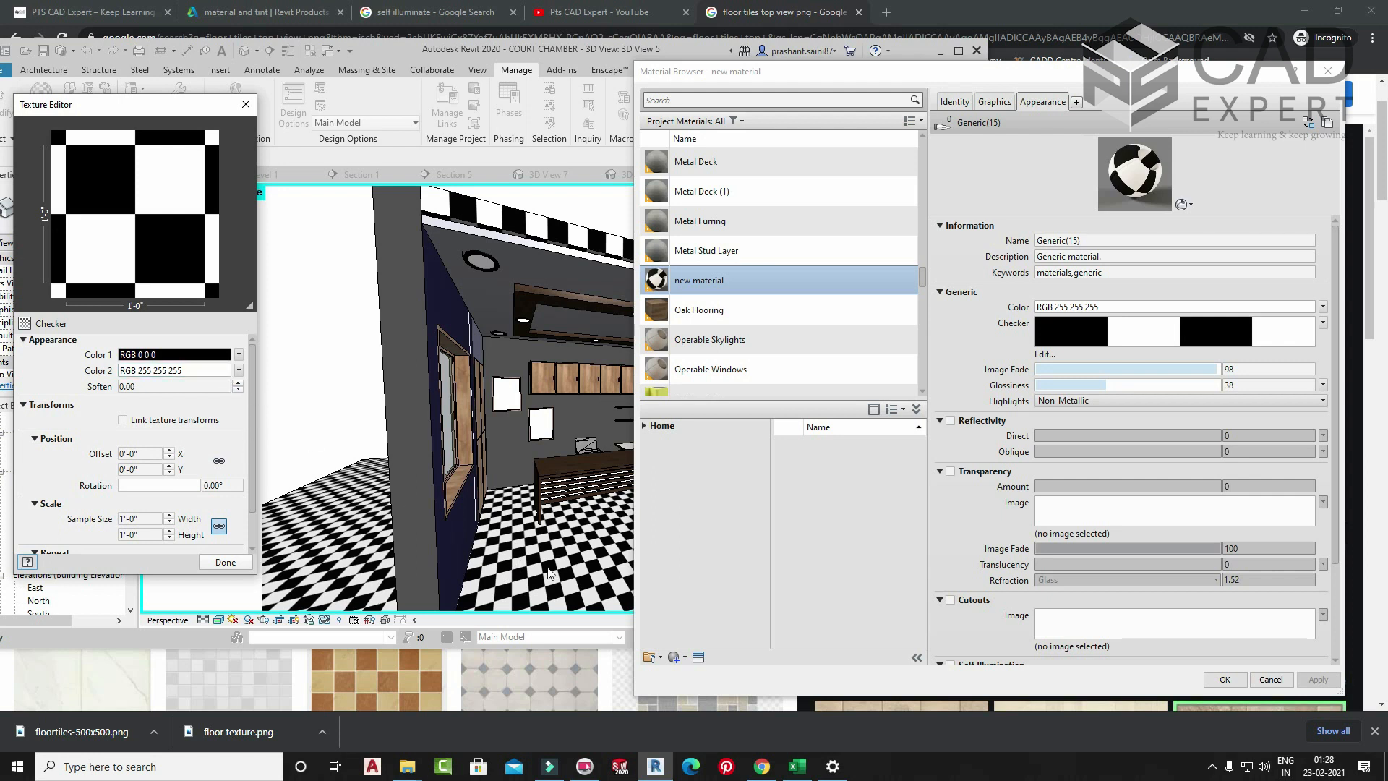
{"action": "left_click", "coordinate": [156, 354]}
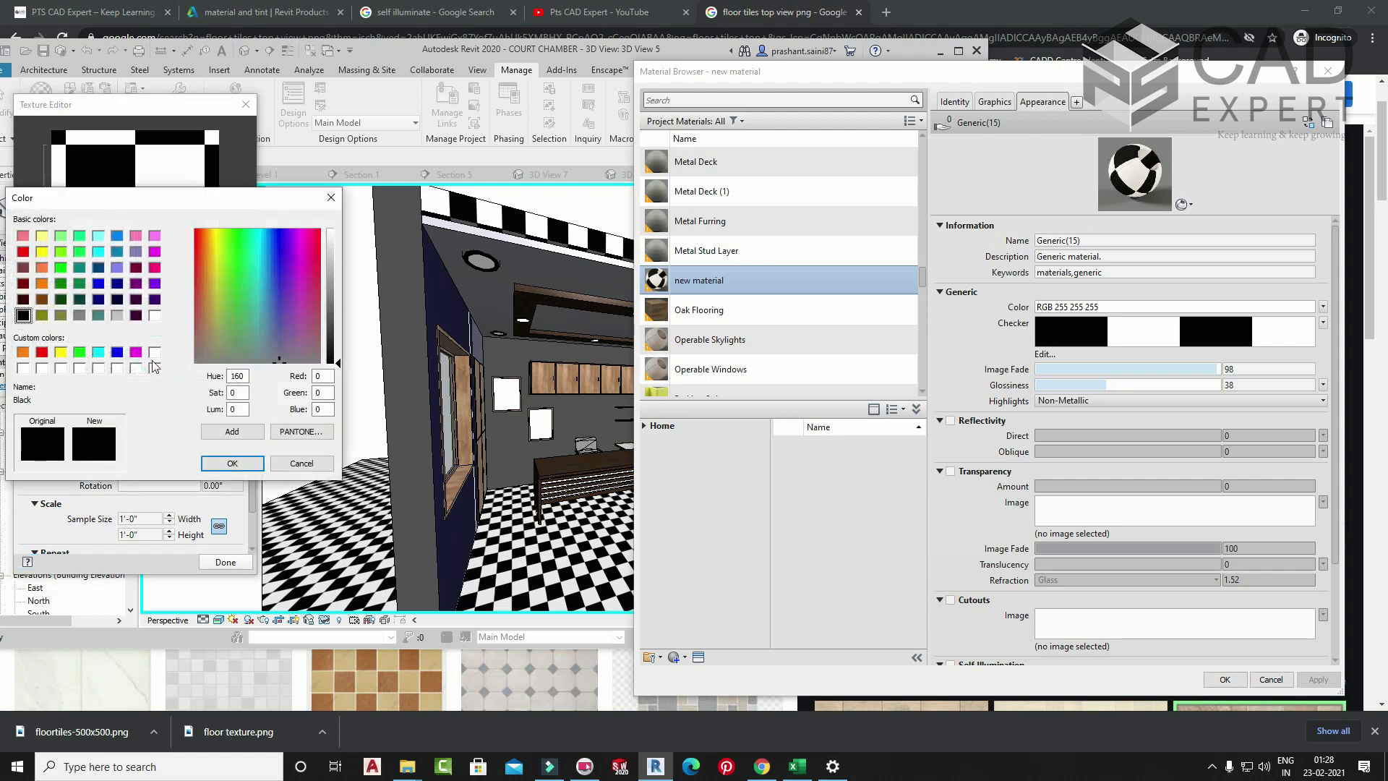
{"action": "left_click", "coordinate": [136, 352]}
{"action": "left_click", "coordinate": [232, 463]}
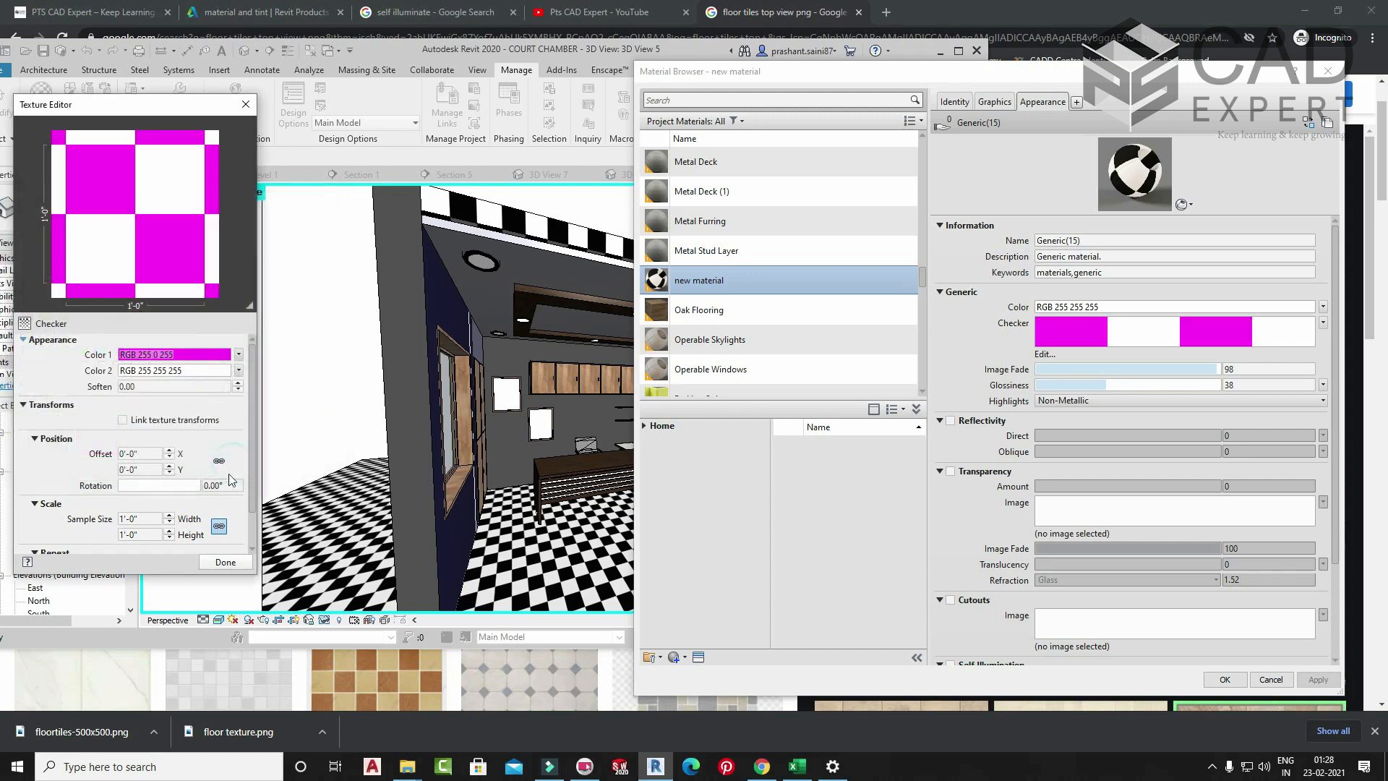
{"action": "left_click", "coordinate": [225, 562]}
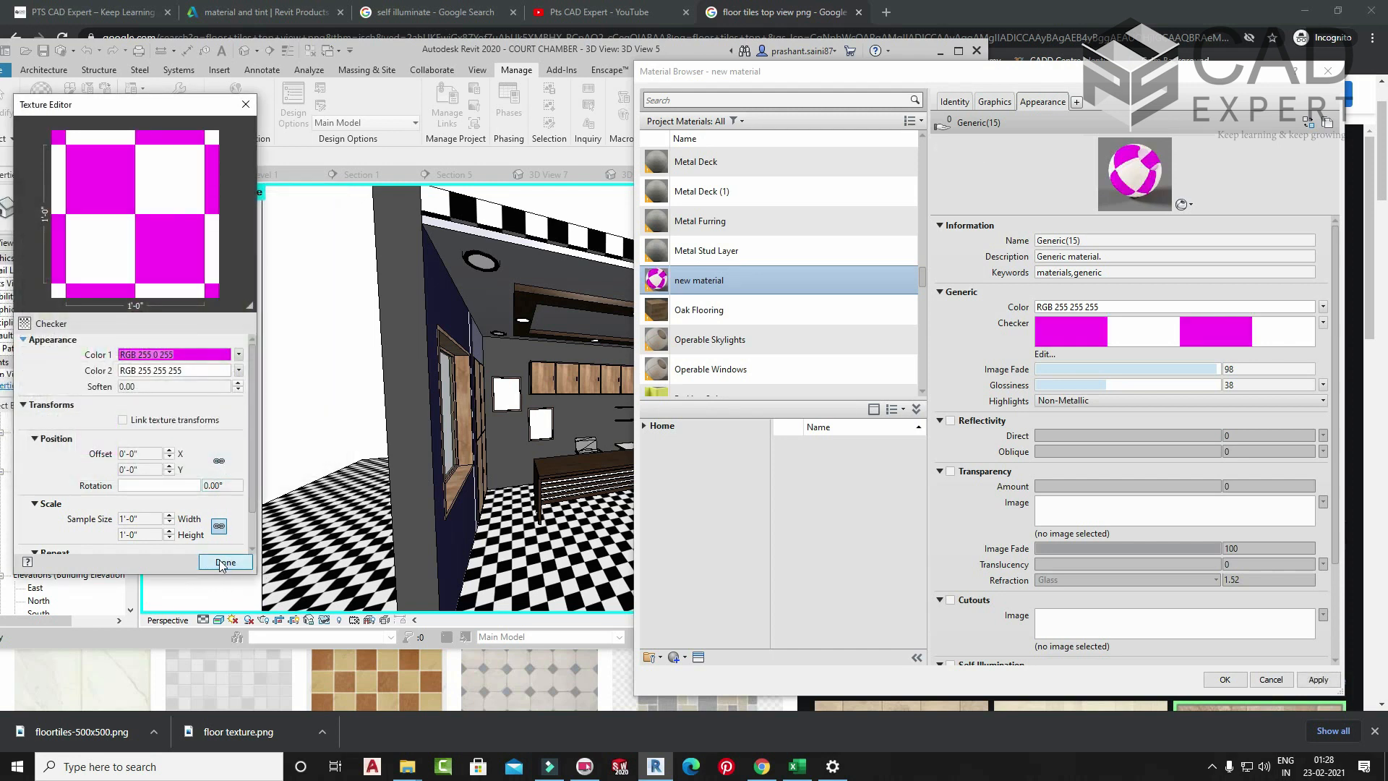
{"action": "left_click", "coordinate": [1314, 680]}
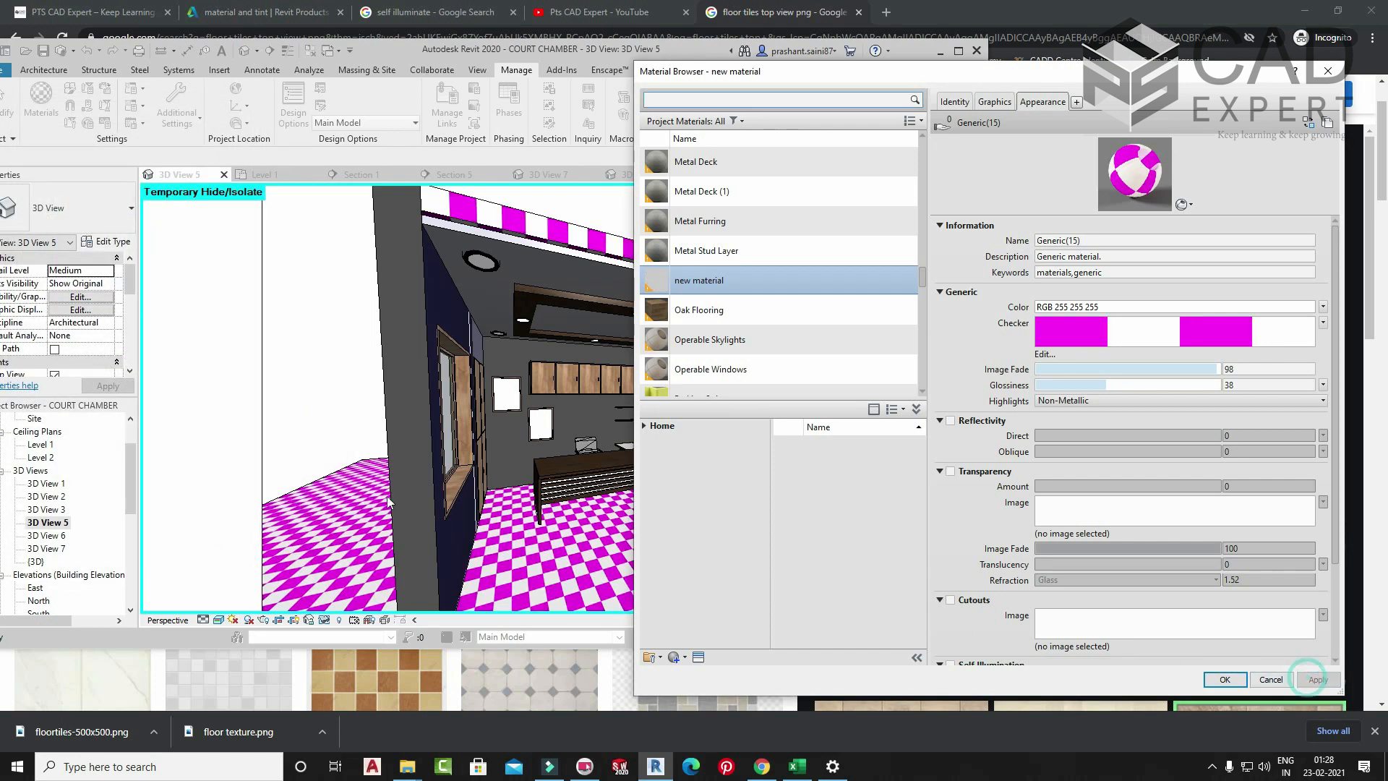
- Set Color 1 of the Checker texture to black, RGB 0 0 0, and apply it to the floor
{"action": "left_click", "coordinate": [1110, 326]}
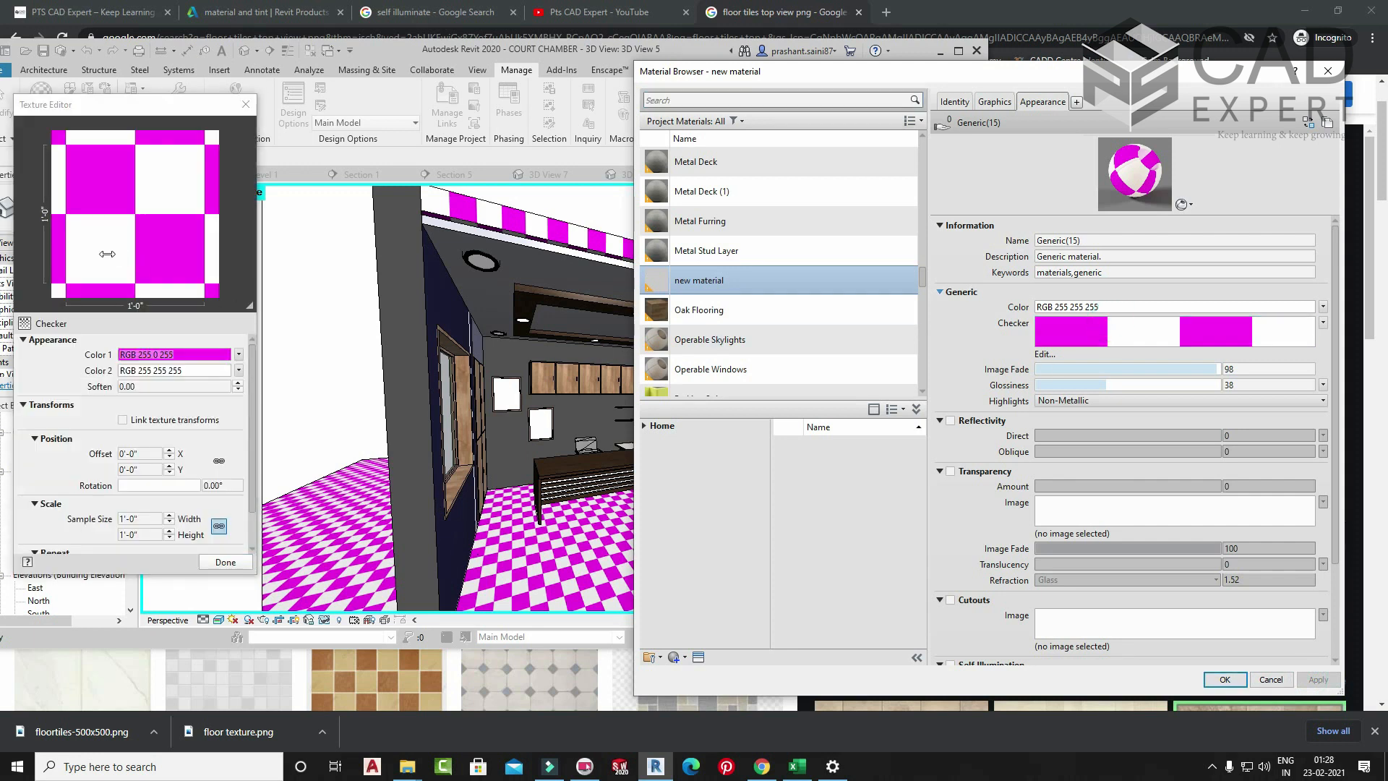
{"action": "left_click", "coordinate": [173, 354]}
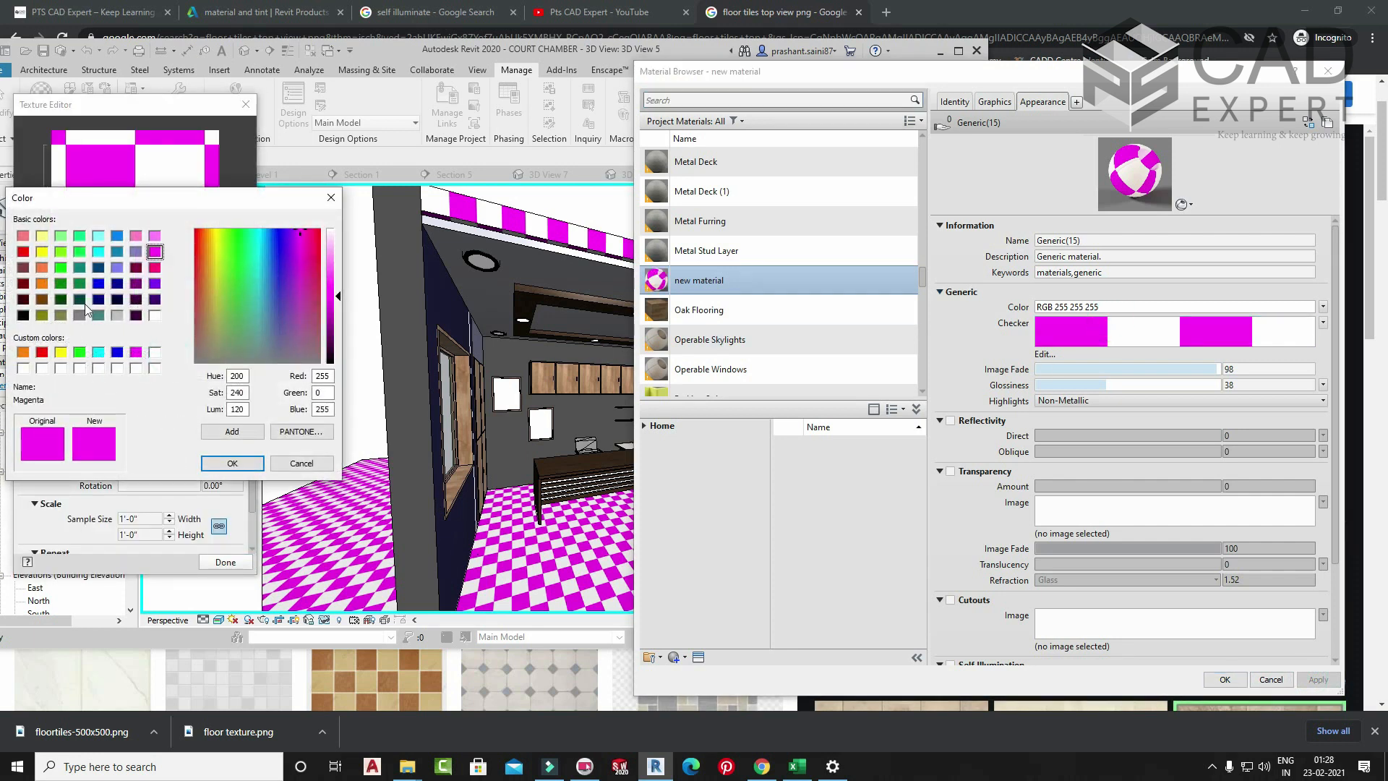
{"action": "left_click", "coordinate": [23, 315]}
{"action": "left_click", "coordinate": [233, 464]}
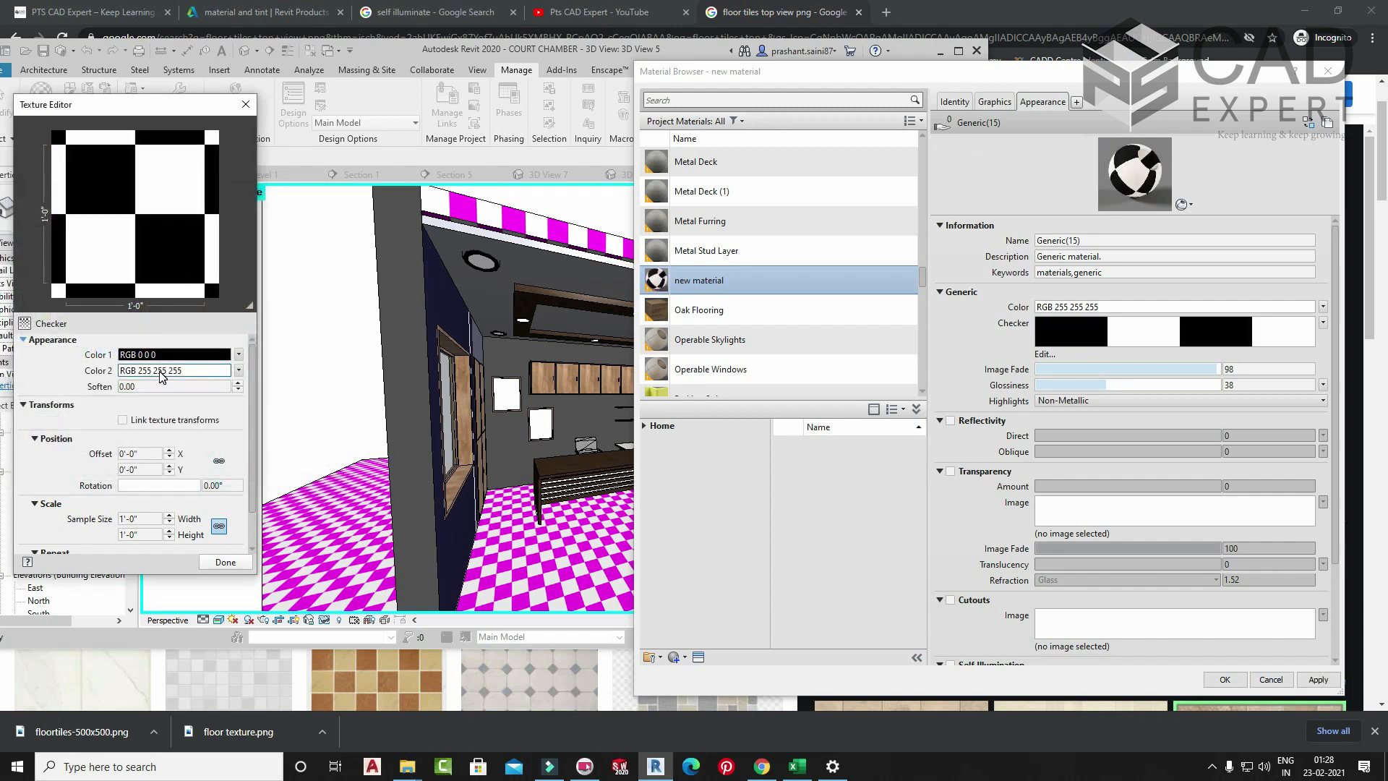
{"action": "left_click", "coordinate": [233, 564]}
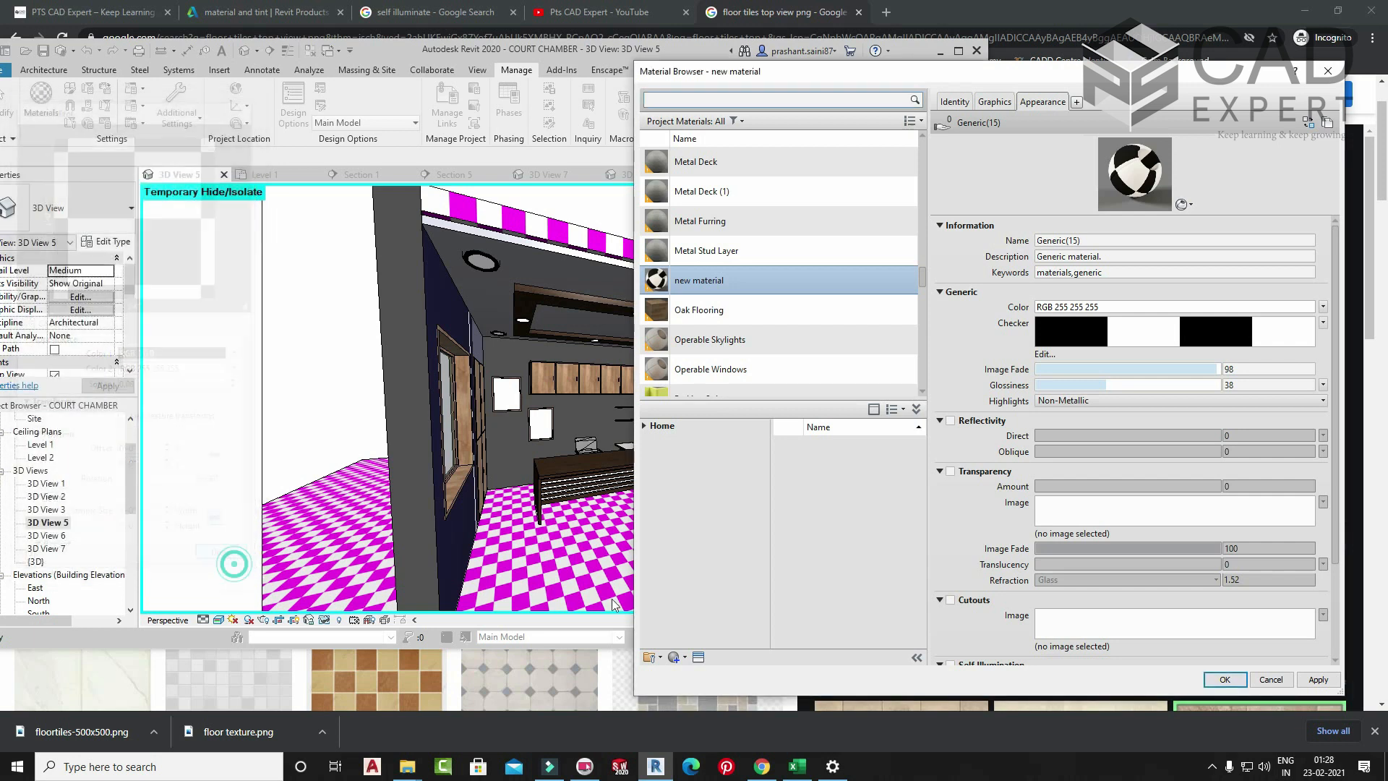
{"action": "left_click", "coordinate": [1317, 679]}
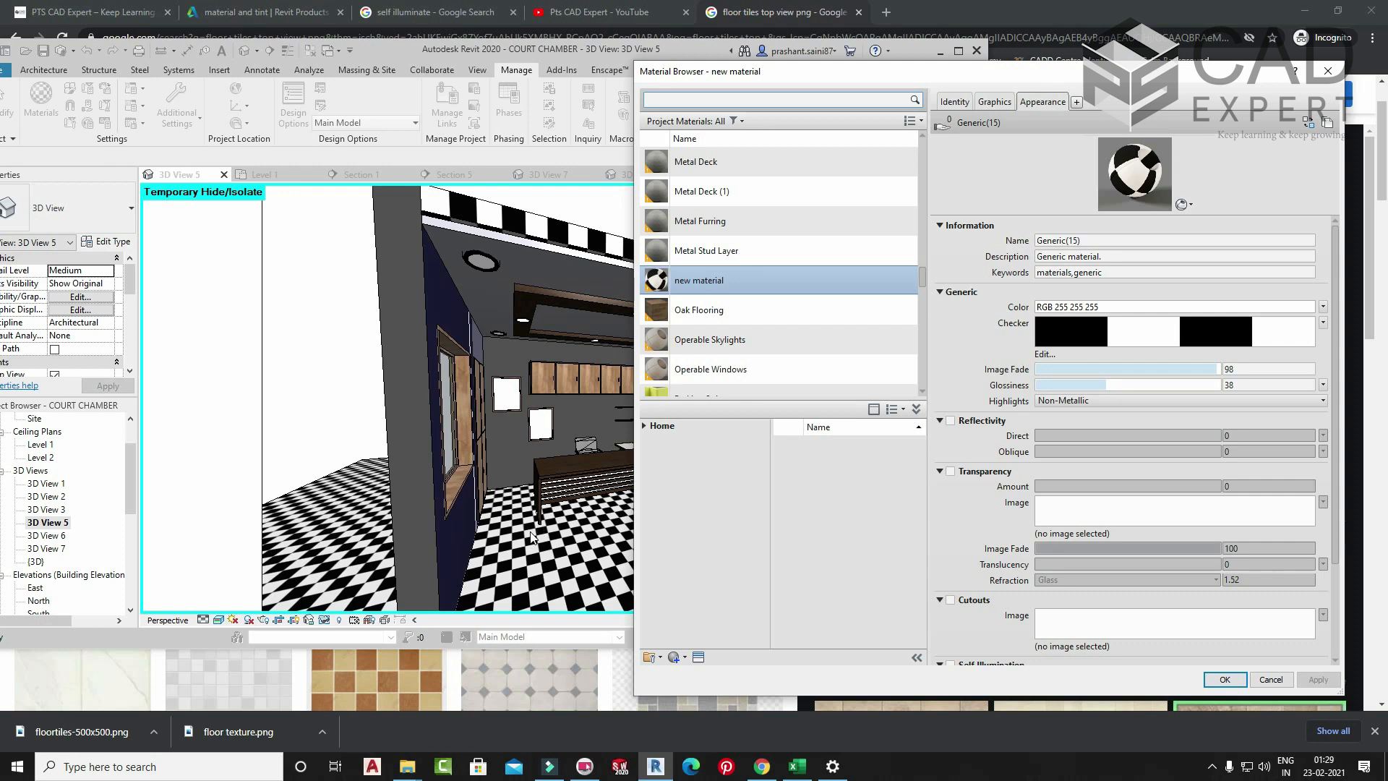
- Set the Checker texture's Soften value to 0.03
{"action": "left_click", "coordinate": [1202, 348]}
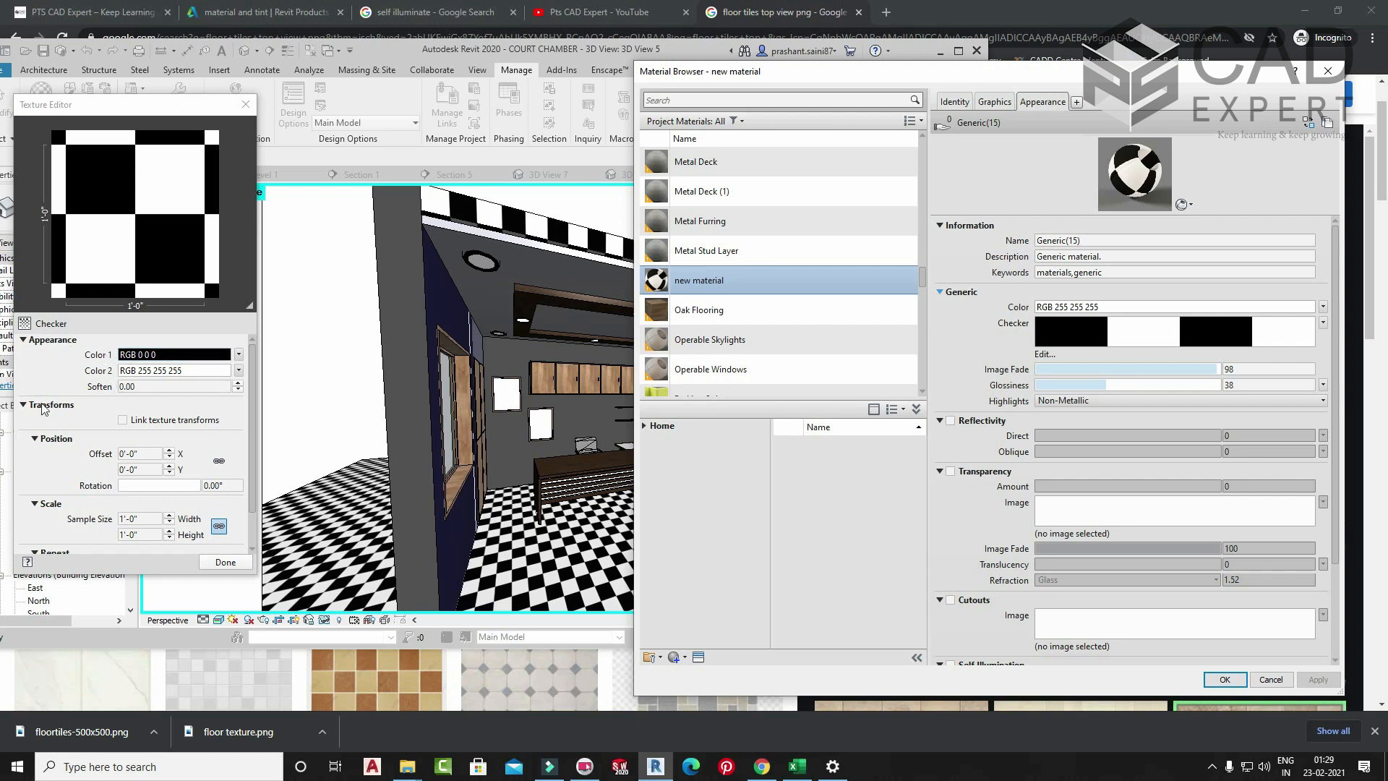
{"action": "left_click", "coordinate": [238, 382]}
{"action": "left_click", "coordinate": [238, 382]}
{"action": "left_click", "coordinate": [147, 387]}
{"action": "double_click", "coordinate": [147, 388]}
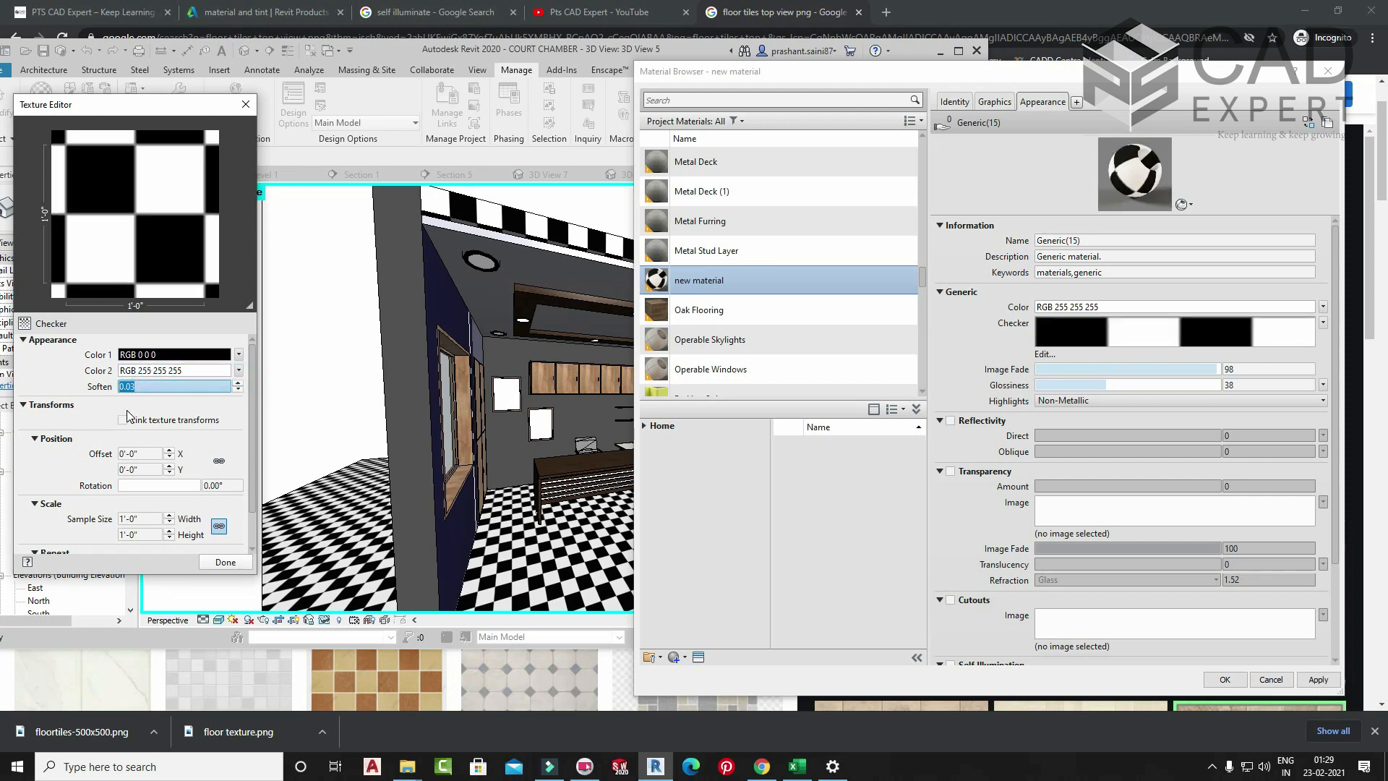
- Swap the checker colors by setting Color 1 to white and Color 2 to black, and apply the change
{"action": "left_click", "coordinate": [158, 356]}
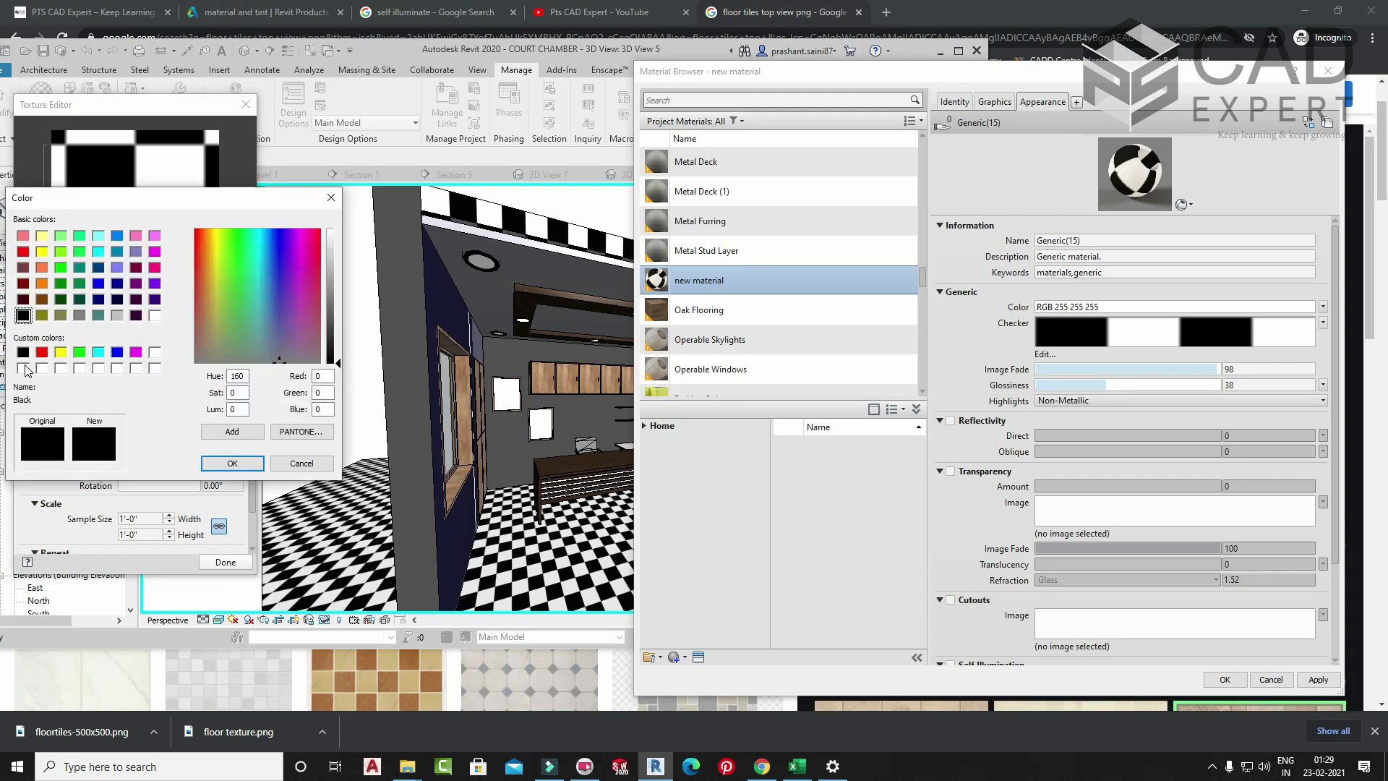
{"action": "left_click", "coordinate": [23, 368]}
{"action": "left_click", "coordinate": [232, 463]}
{"action": "left_click", "coordinate": [147, 371]}
{"action": "left_click", "coordinate": [25, 352]}
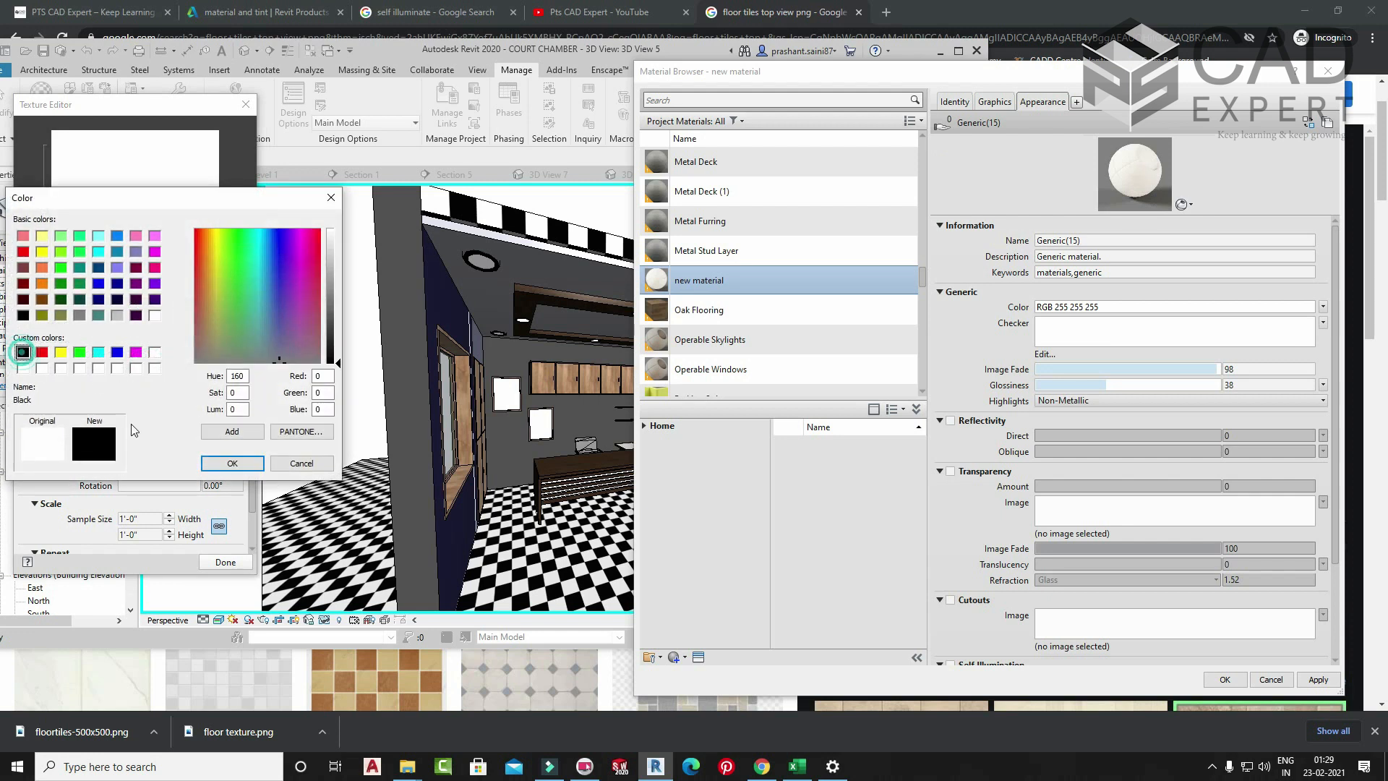
{"action": "left_click", "coordinate": [229, 460]}
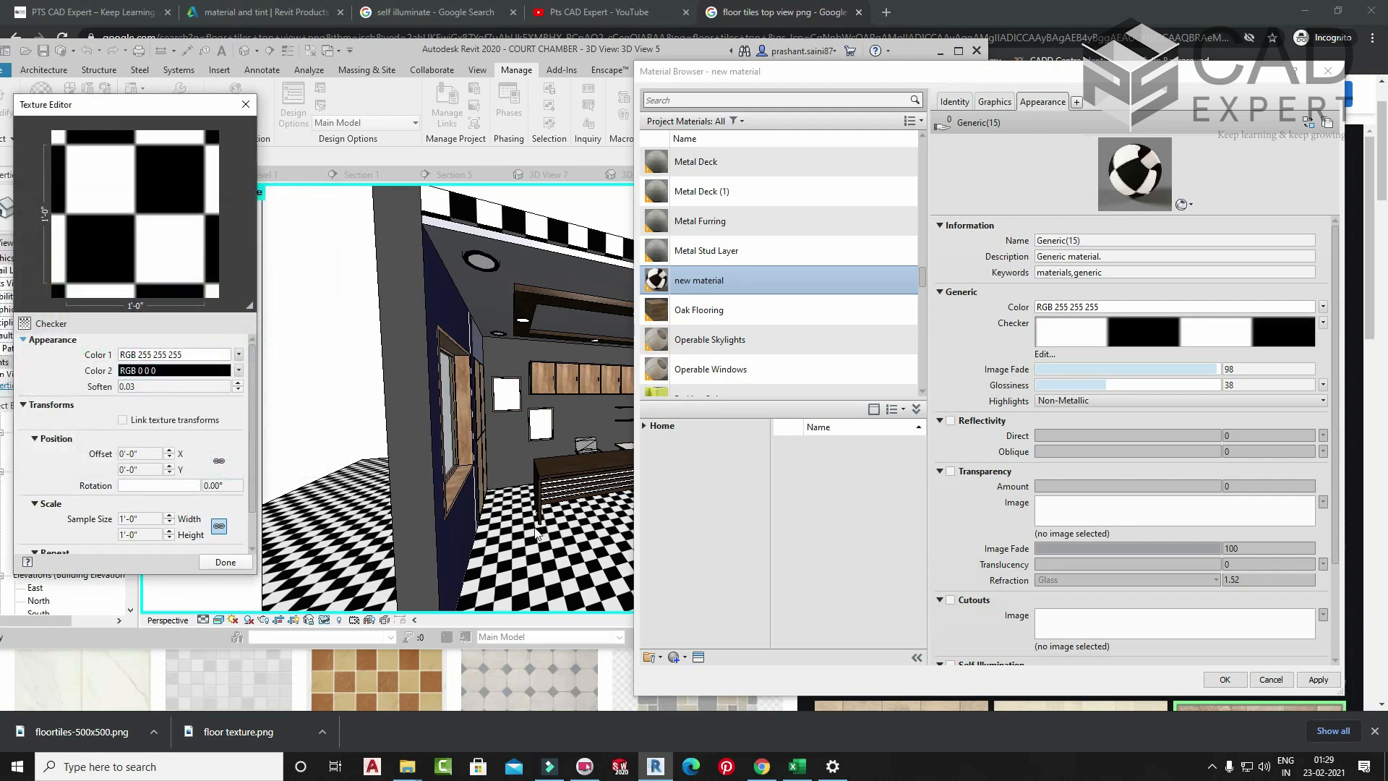
{"action": "left_click", "coordinate": [226, 562]}
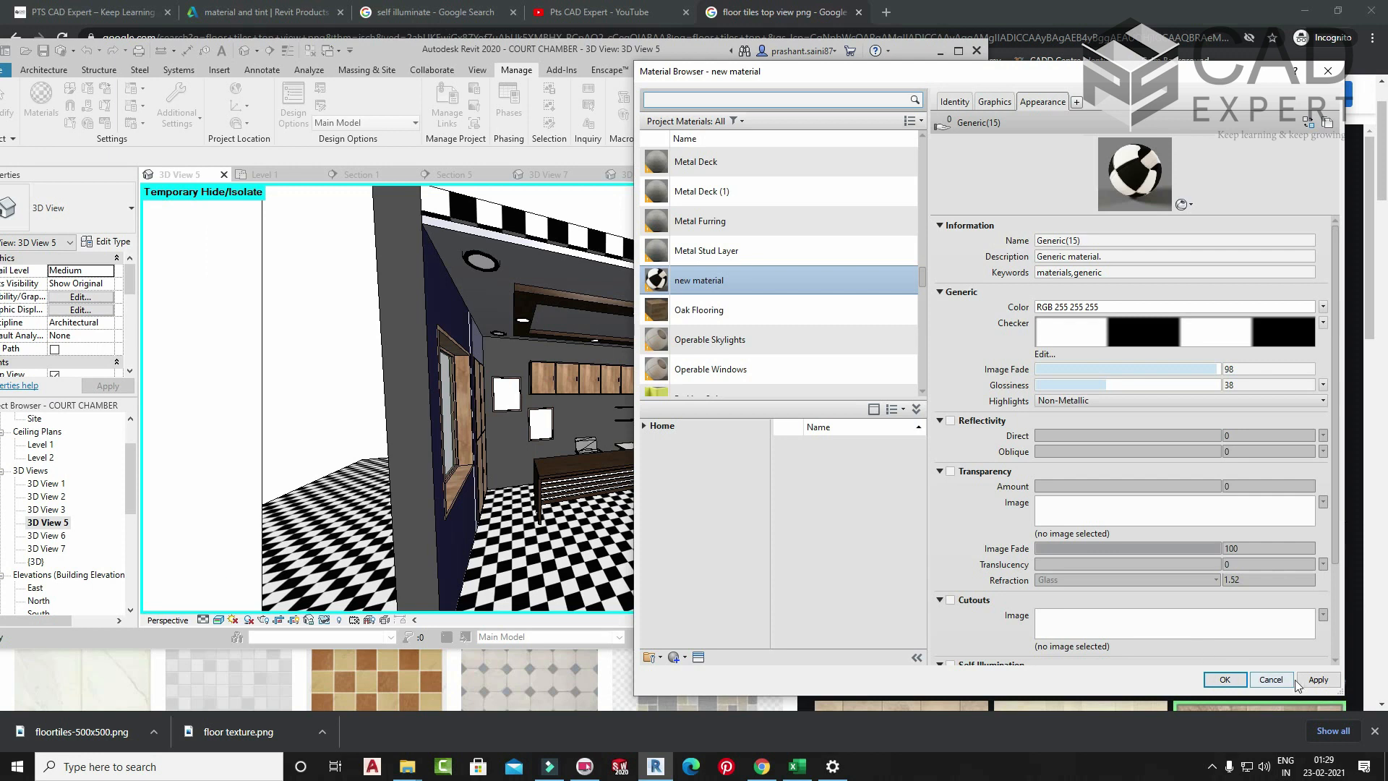
{"action": "left_click", "coordinate": [1317, 679]}
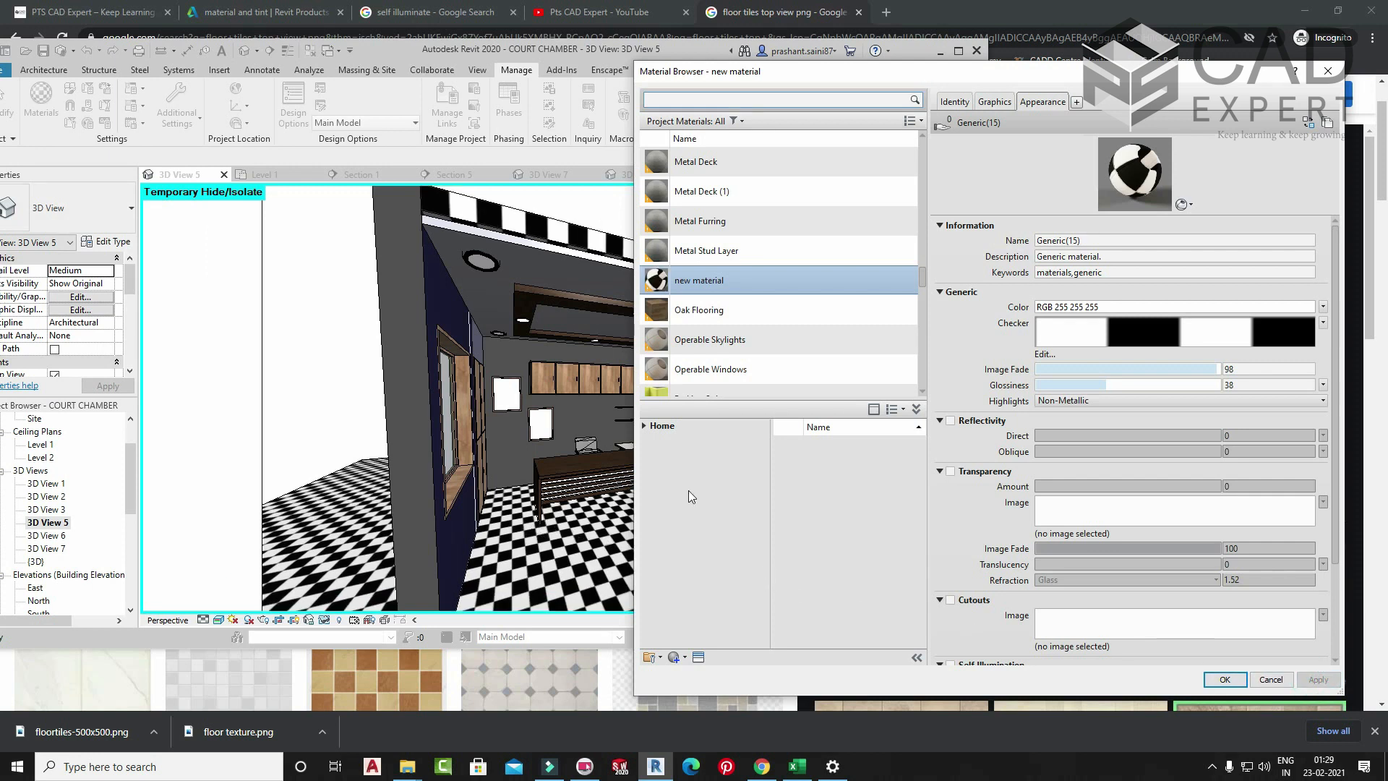
- Try a rotation of 191.77° on the Checker texture, and set it back to 0°
{"action": "left_click", "coordinate": [1106, 323]}
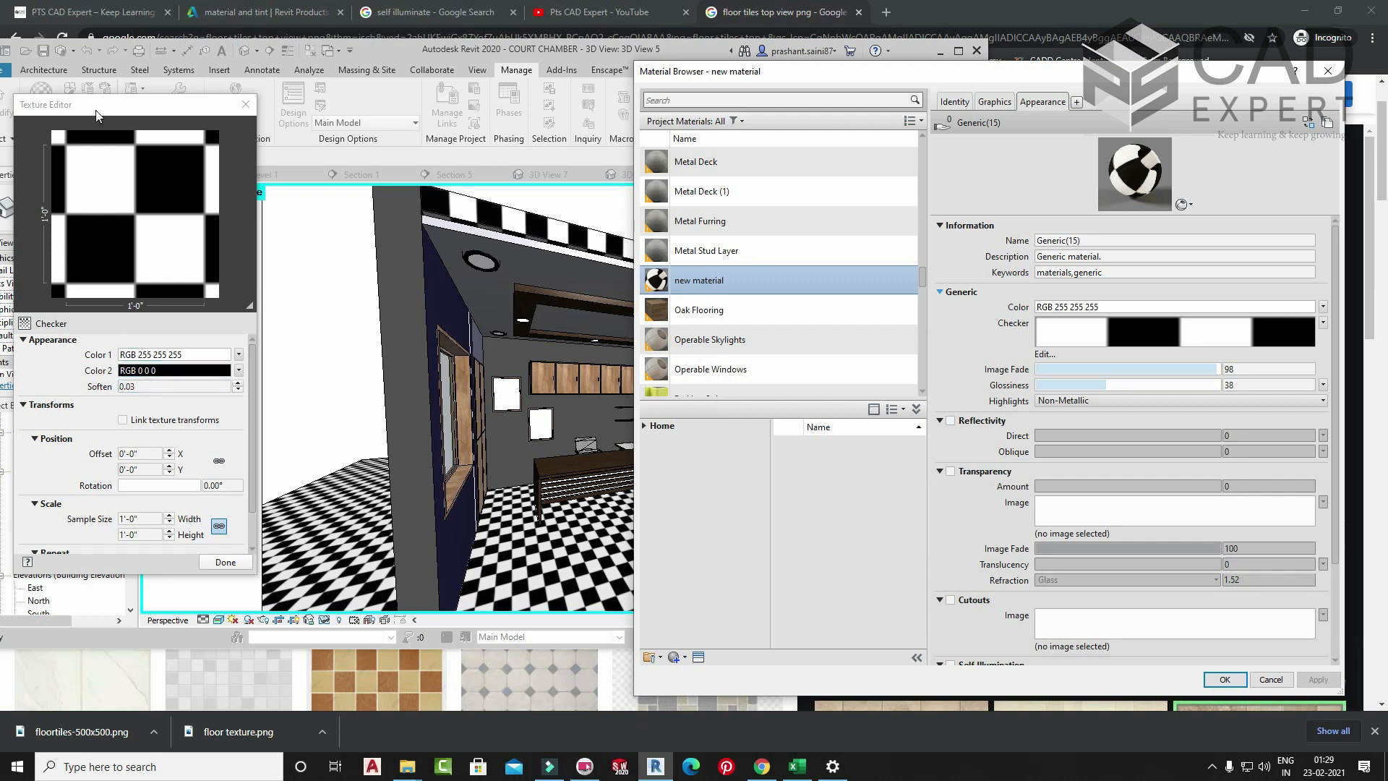
{"action": "left_click_drag", "start_coordinate": [97, 112], "coordinate": [167, 57]}
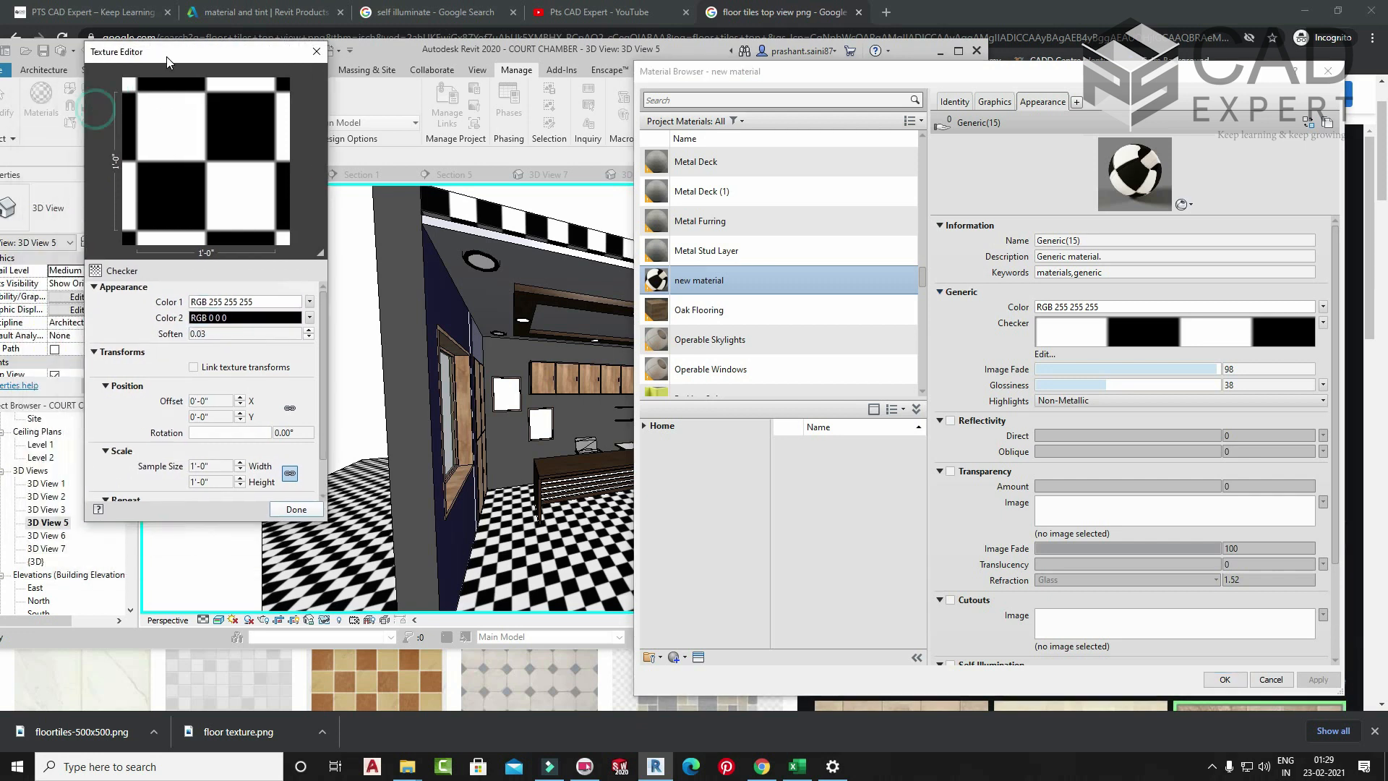
{"action": "left_click", "coordinate": [199, 334]}
{"action": "left_click_drag", "start_coordinate": [191, 433], "coordinate": [232, 432]}
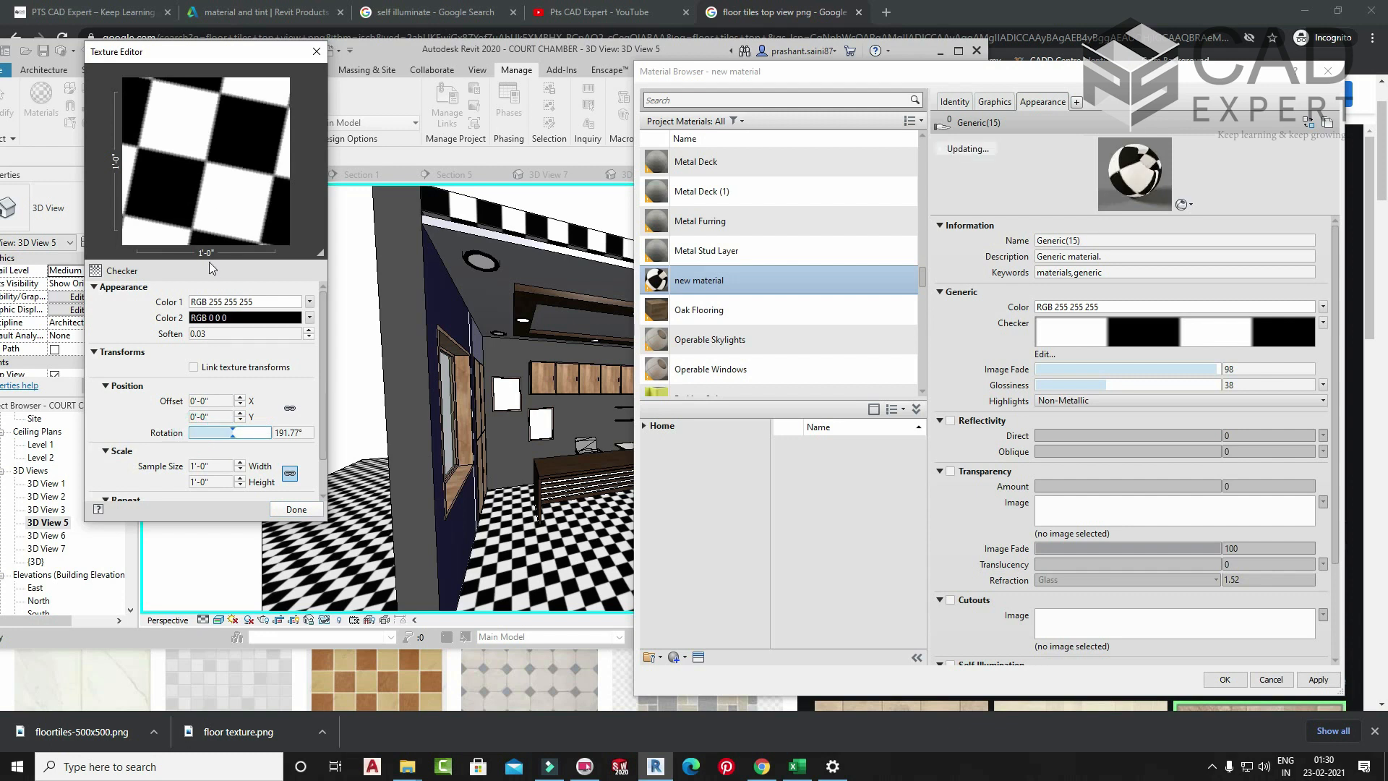
{"action": "left_click", "coordinate": [282, 434]}
{"action": "double_click", "coordinate": [282, 434]}
{"action": "type", "text": "0"}
{"action": "key", "text": "Return"}
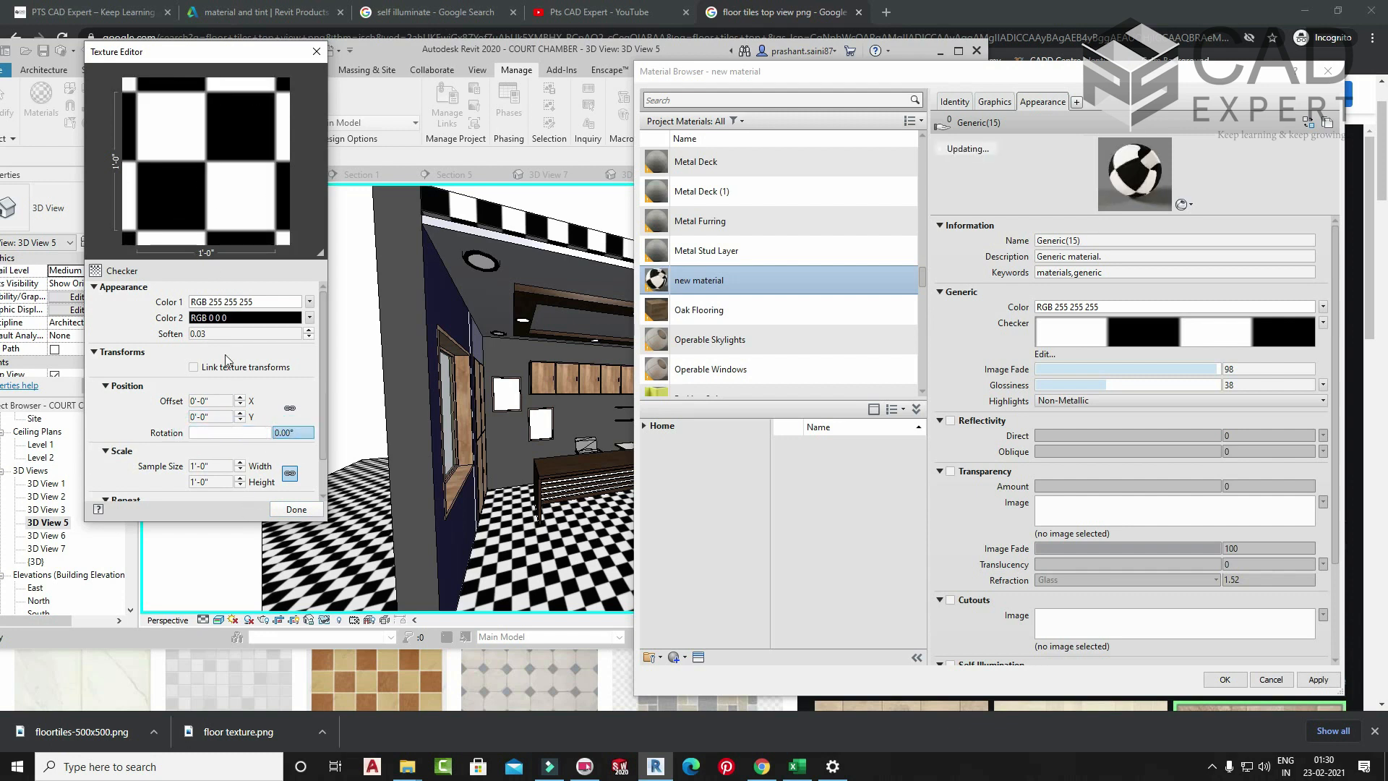
{"action": "left_click", "coordinate": [296, 508]}
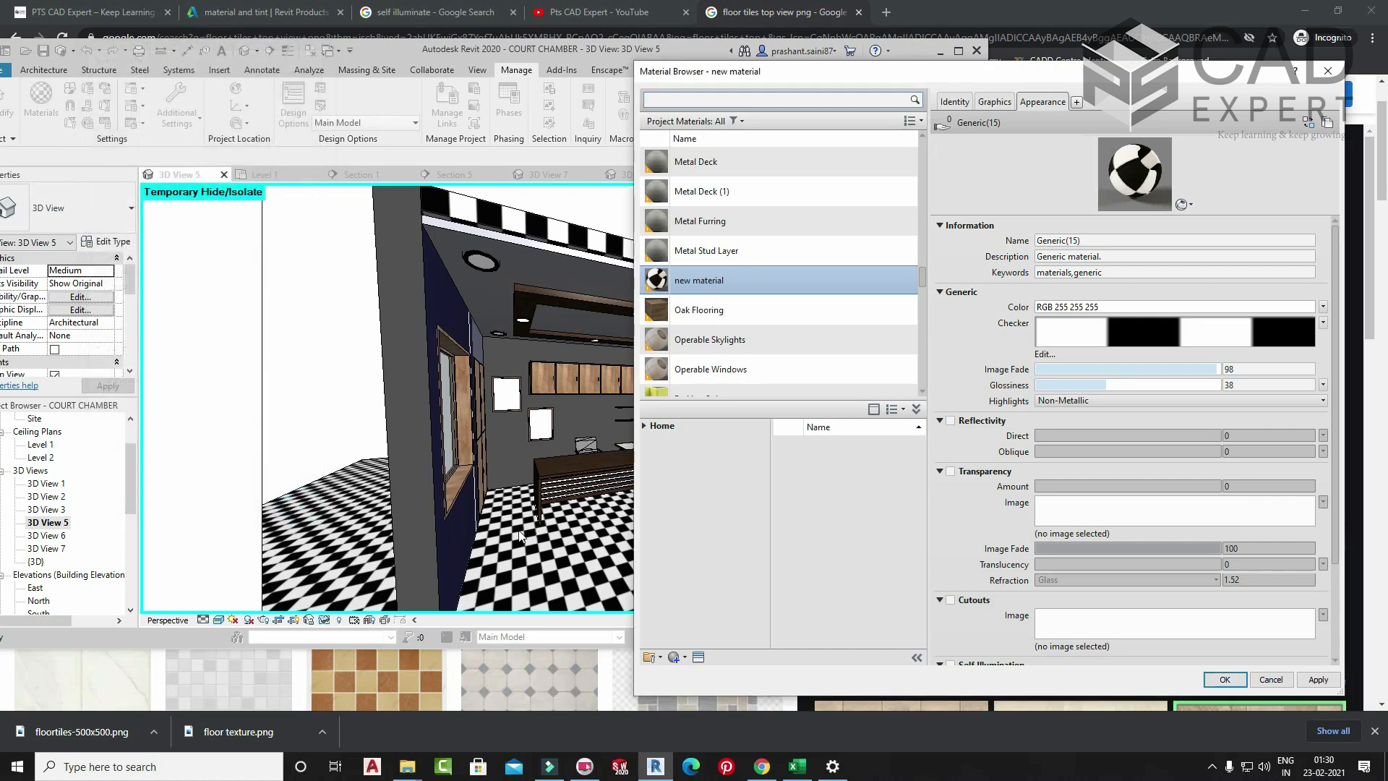
- Set the Checker texture's linked sample size to 3 and apply the larger tiles to the floor
{"action": "left_click", "coordinate": [1118, 340]}
{"action": "double_click", "coordinate": [212, 467]}
{"action": "type", "text": "3"}
{"action": "double_click", "coordinate": [219, 468]}
{"action": "left_click", "coordinate": [296, 509]}
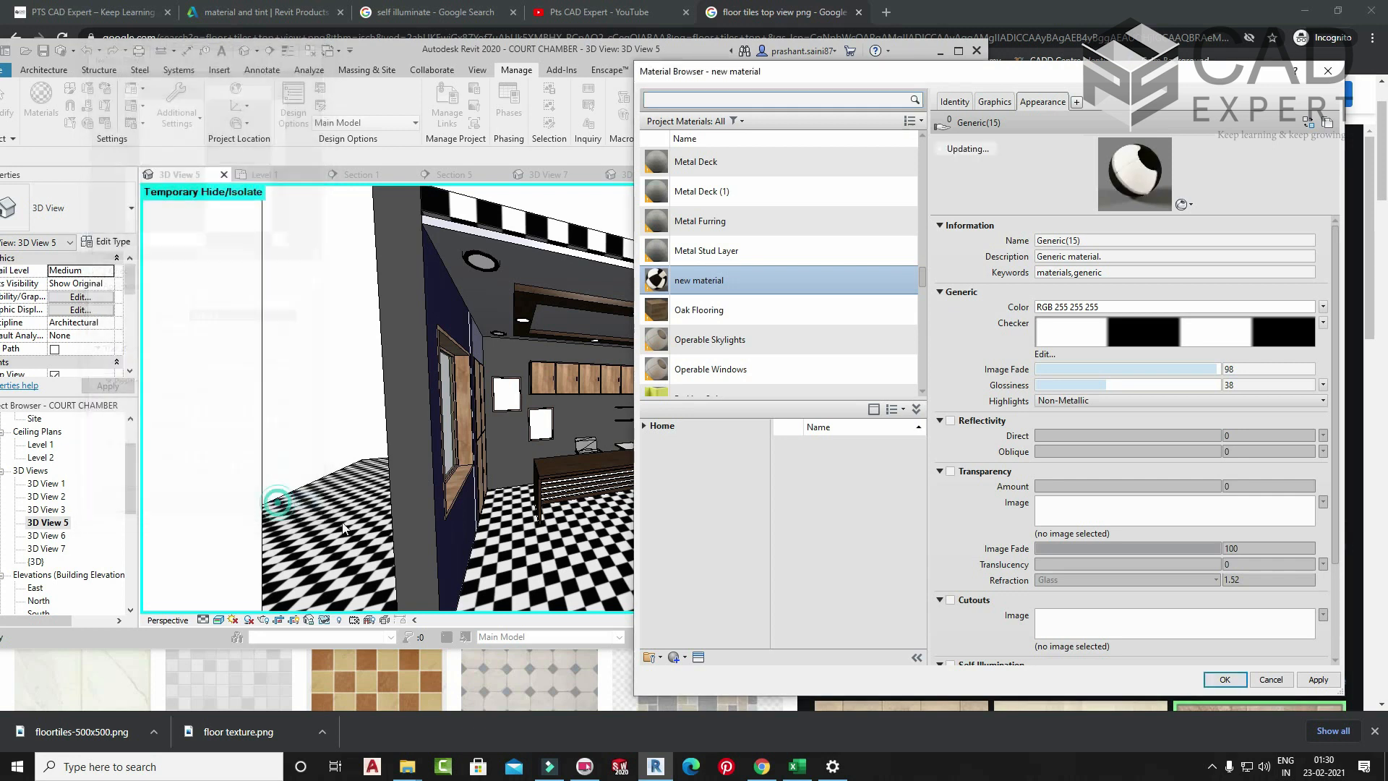
{"action": "left_click", "coordinate": [1320, 685]}
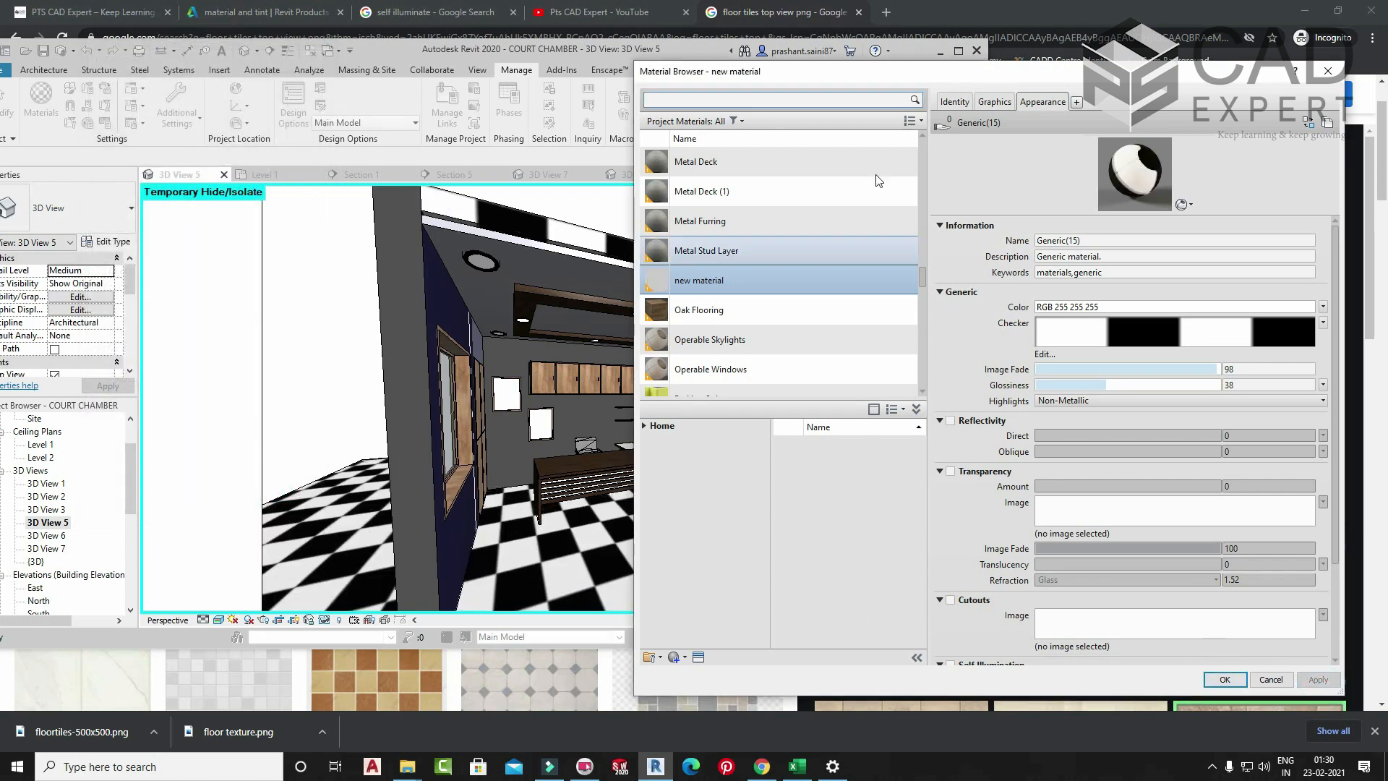
- Try a Marble texture on the new material, replace it with a Gradient texture, and apply the change to the floor
{"action": "left_click_drag", "start_coordinate": [940, 79], "coordinate": [875, 60]}
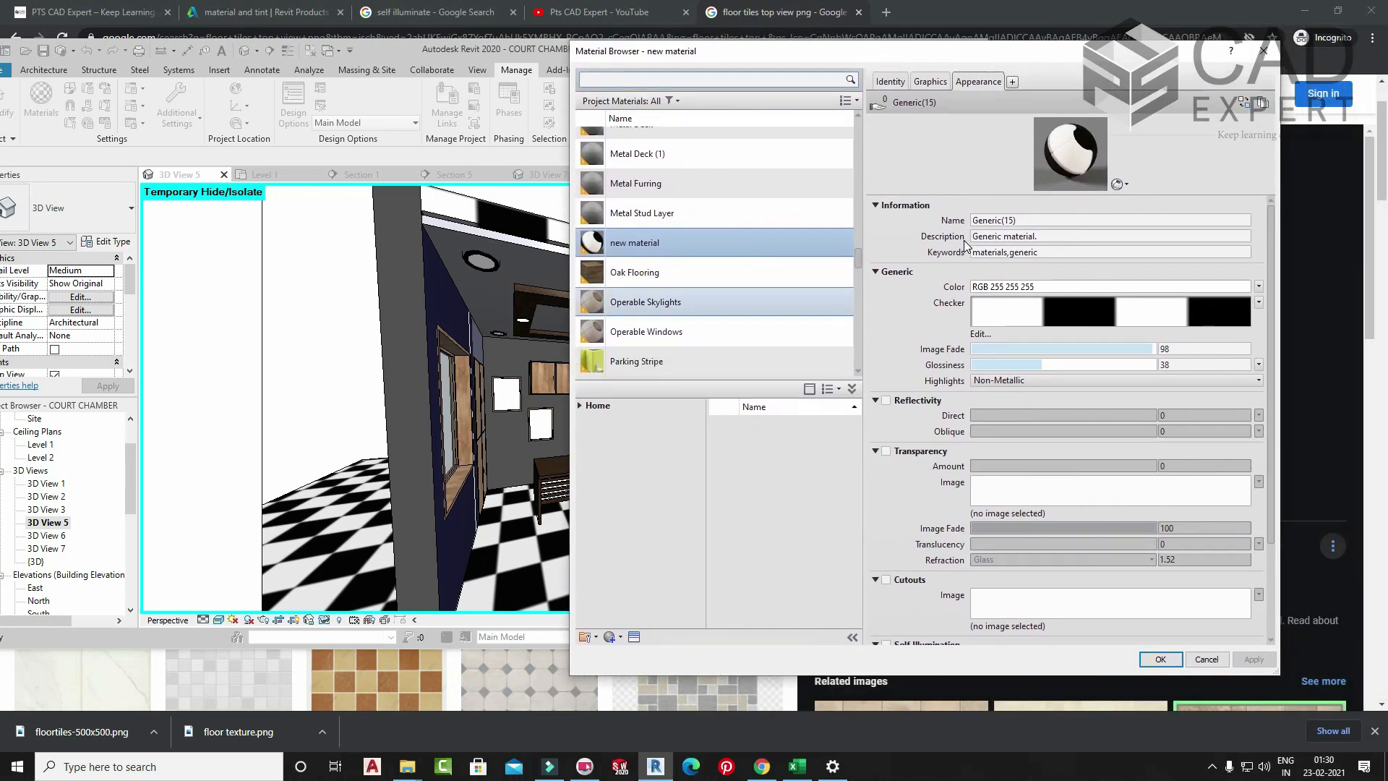
{"action": "left_click", "coordinate": [1259, 302]}
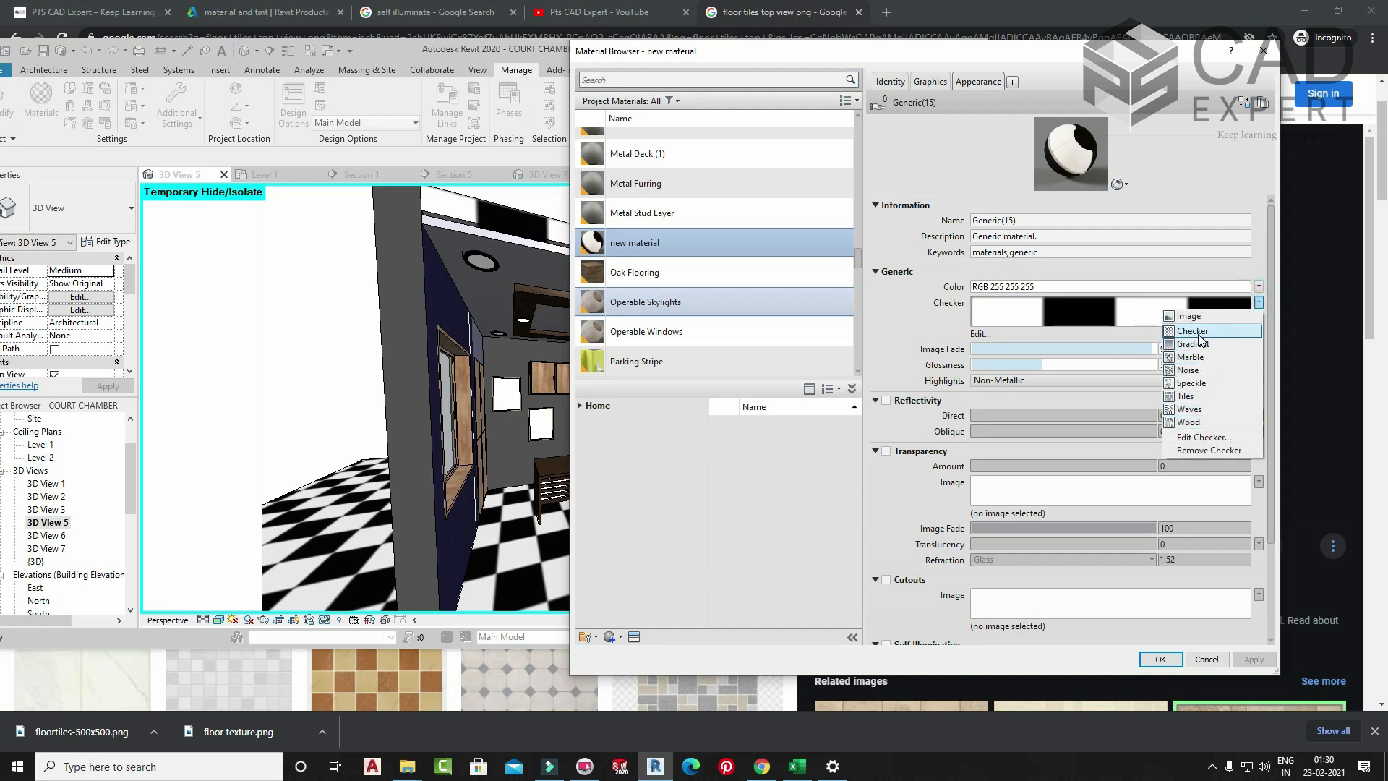
{"action": "left_click", "coordinate": [1190, 357]}
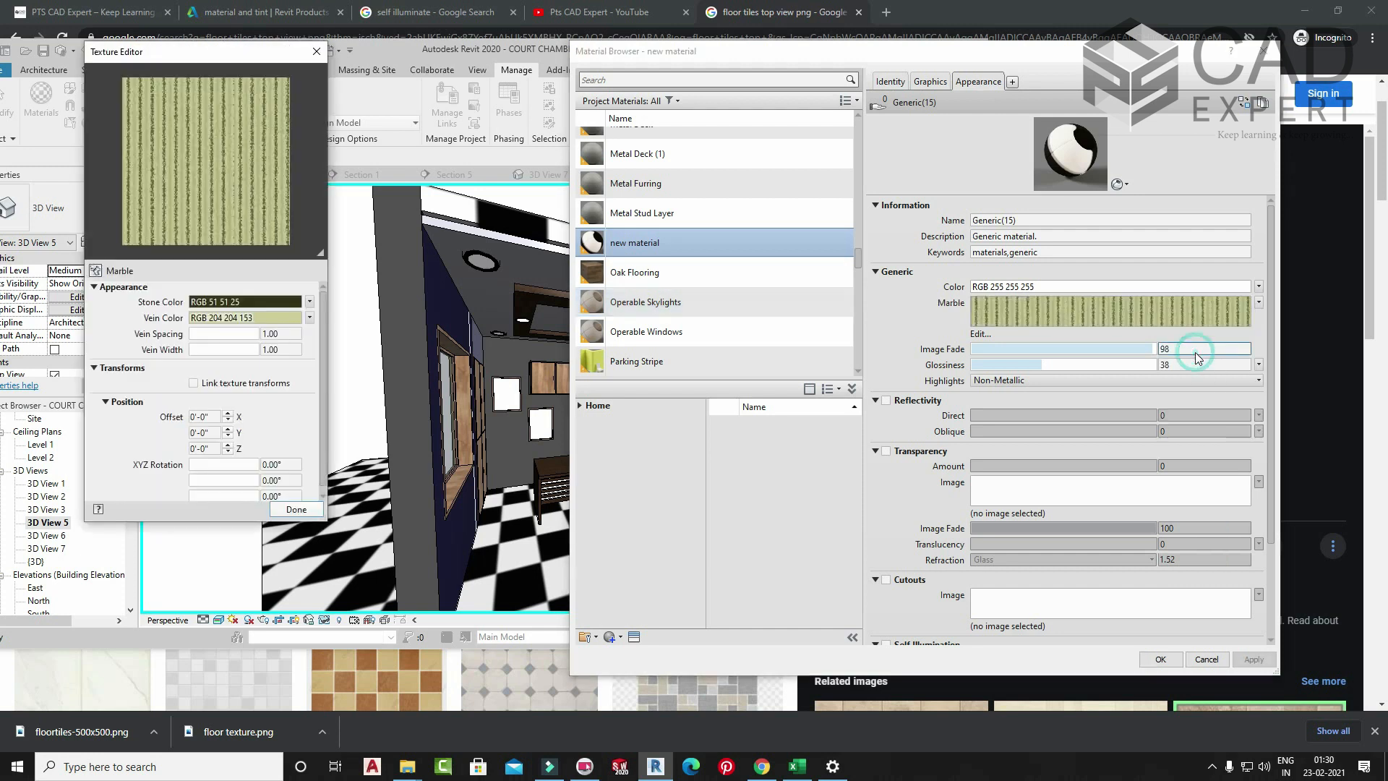
{"action": "left_click", "coordinate": [1259, 303]}
{"action": "left_click", "coordinate": [1193, 343]}
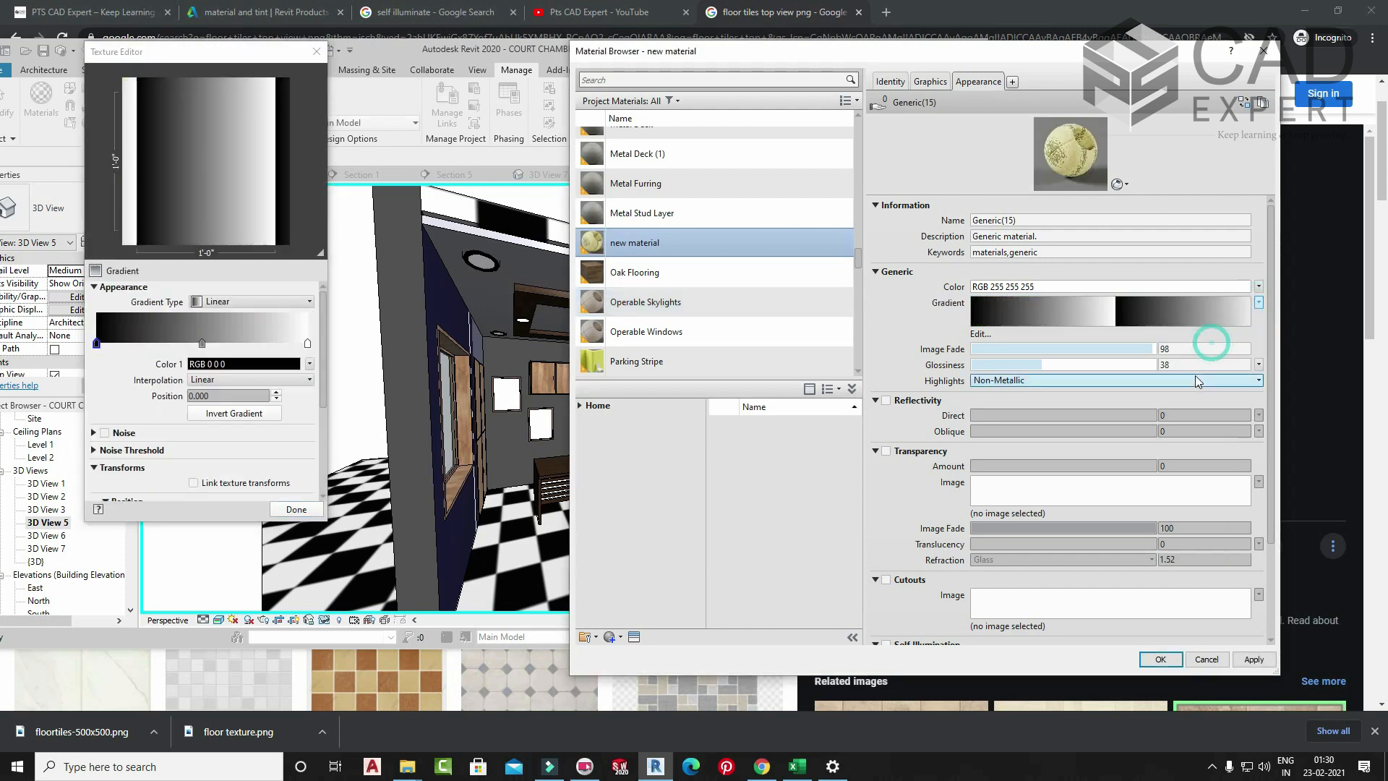
{"action": "left_click", "coordinate": [1253, 659]}
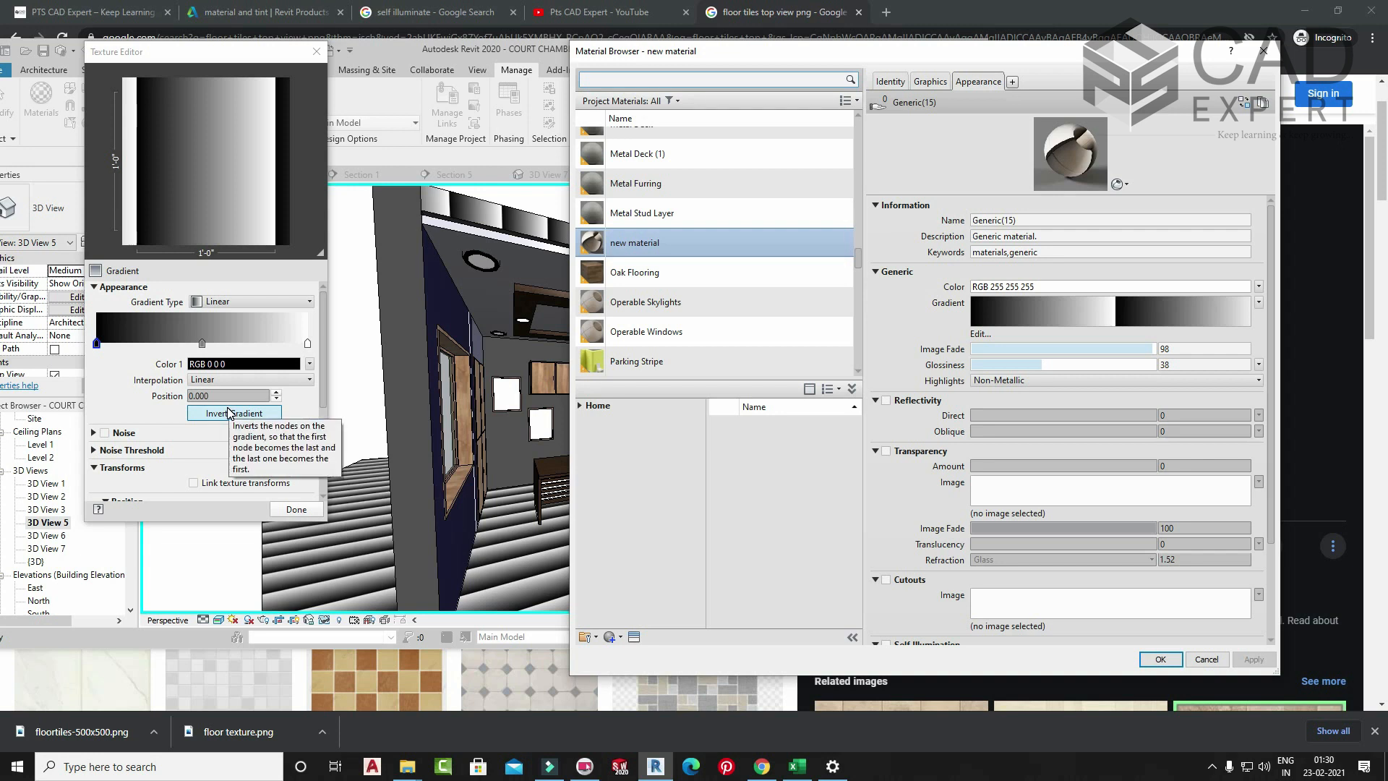
- Set the gradient type to Diagonal and apply it to the floor
{"action": "left_click", "coordinate": [219, 302]}
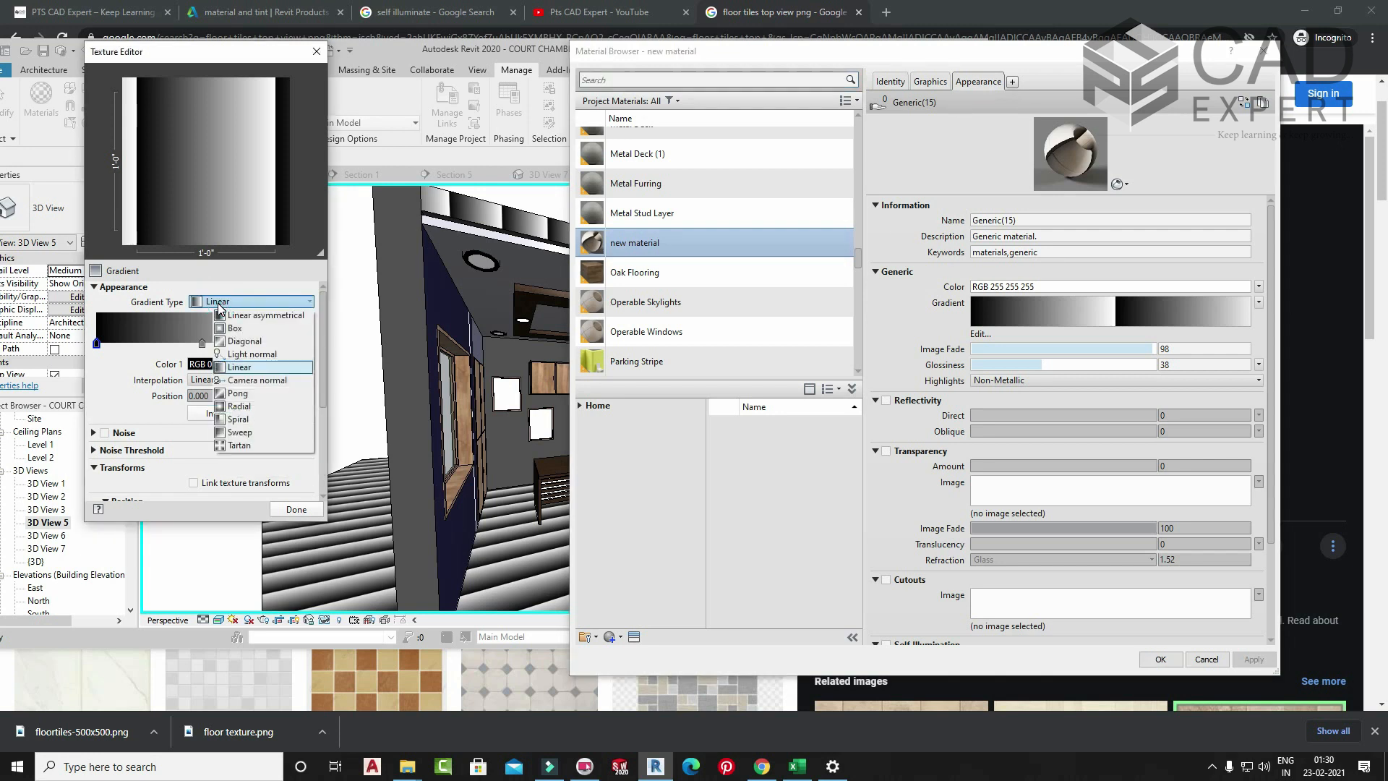
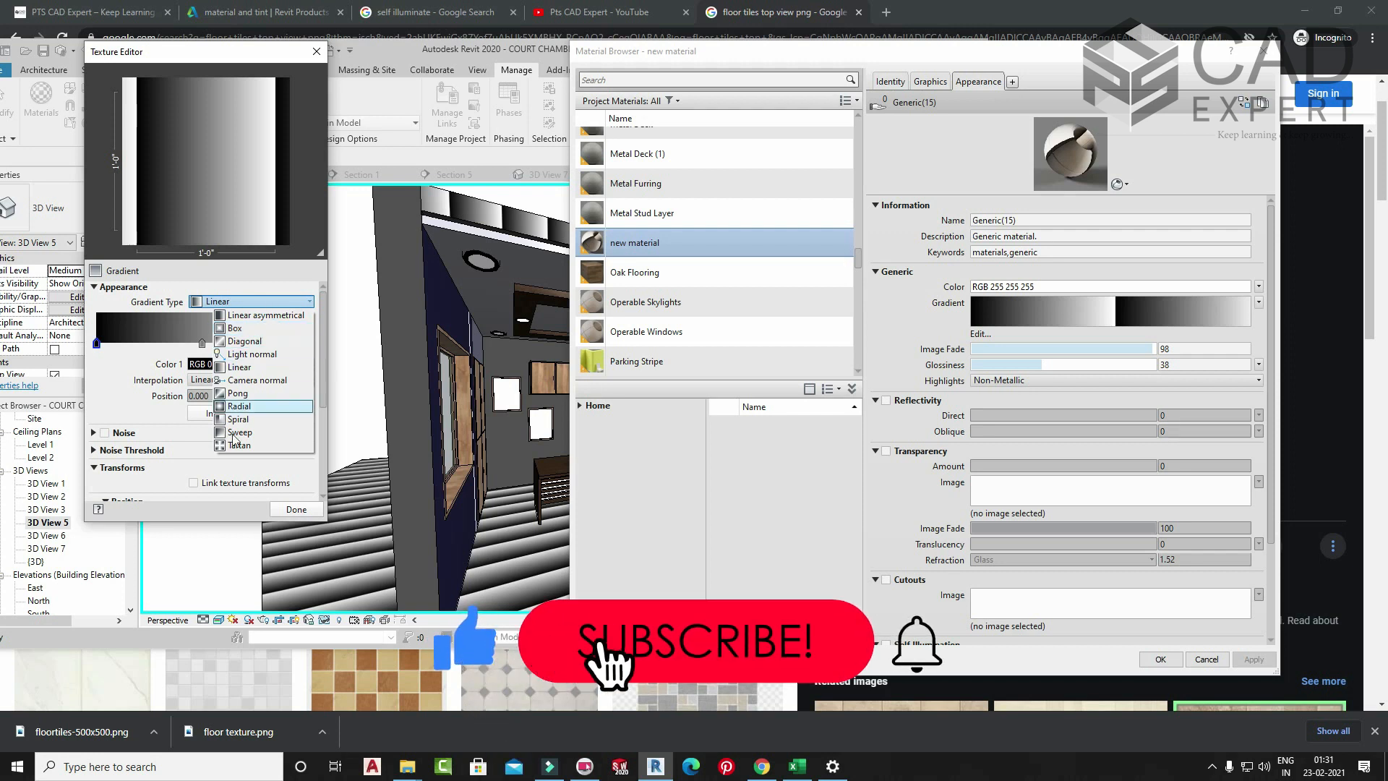
{"action": "left_click", "coordinate": [248, 342]}
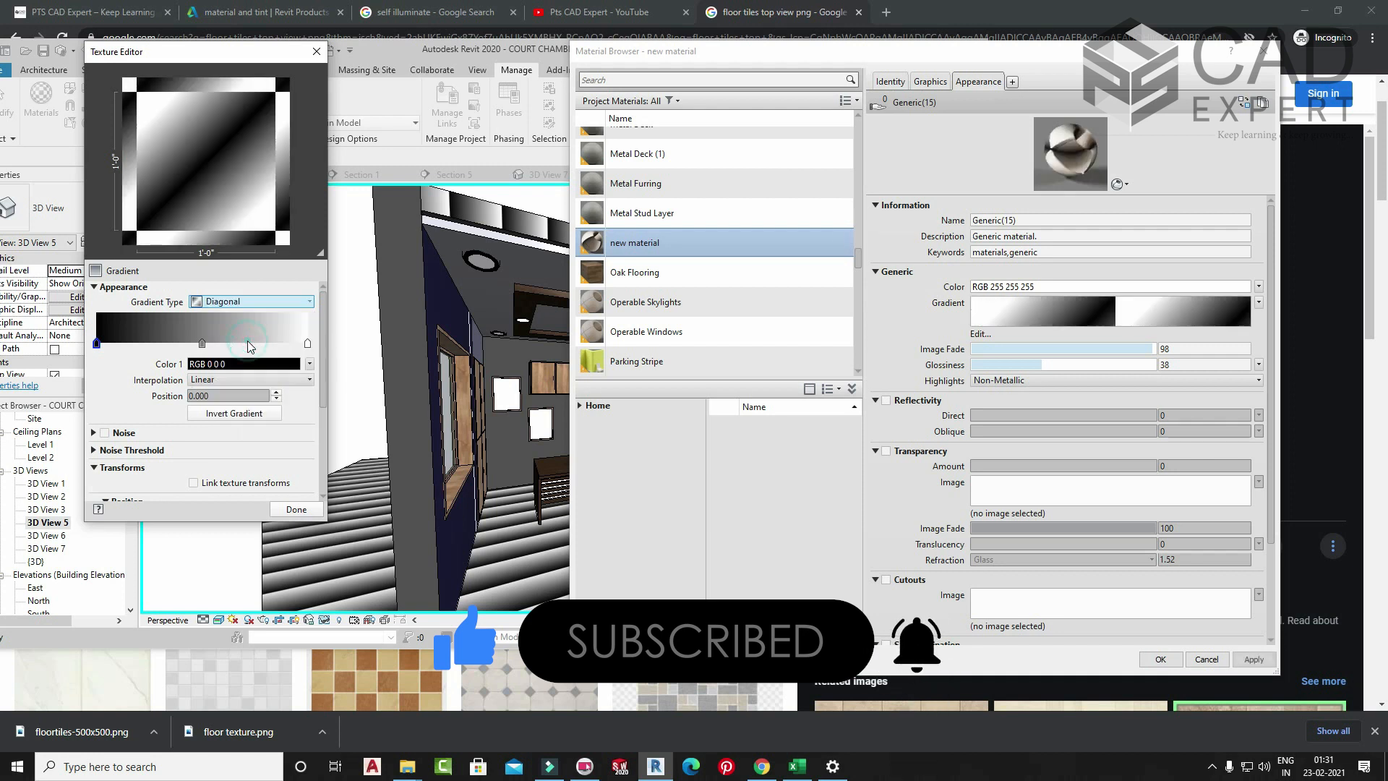
{"action": "left_click", "coordinate": [295, 510]}
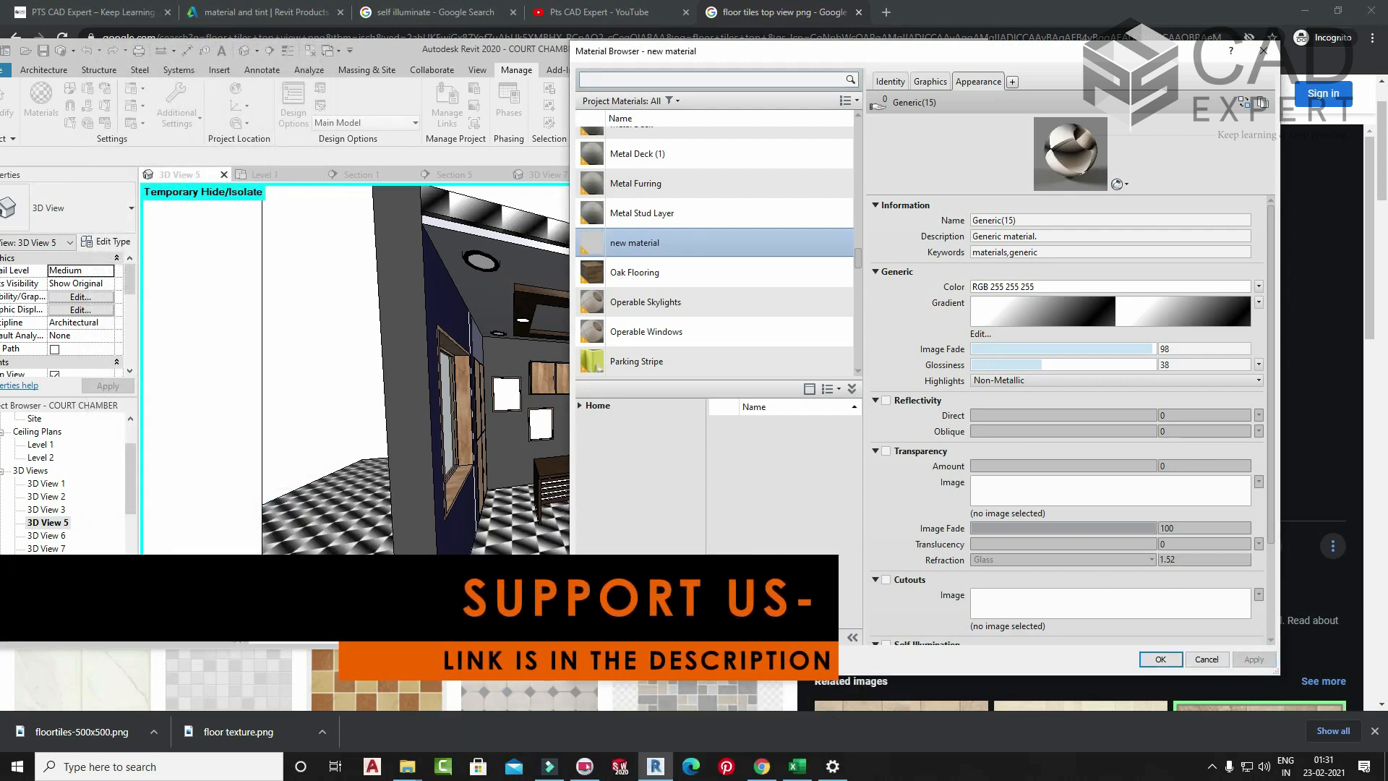
- Try the Linear and Pong gradient types, set the type to Radial, and apply it to the floor
{"action": "left_click", "coordinate": [1192, 315]}
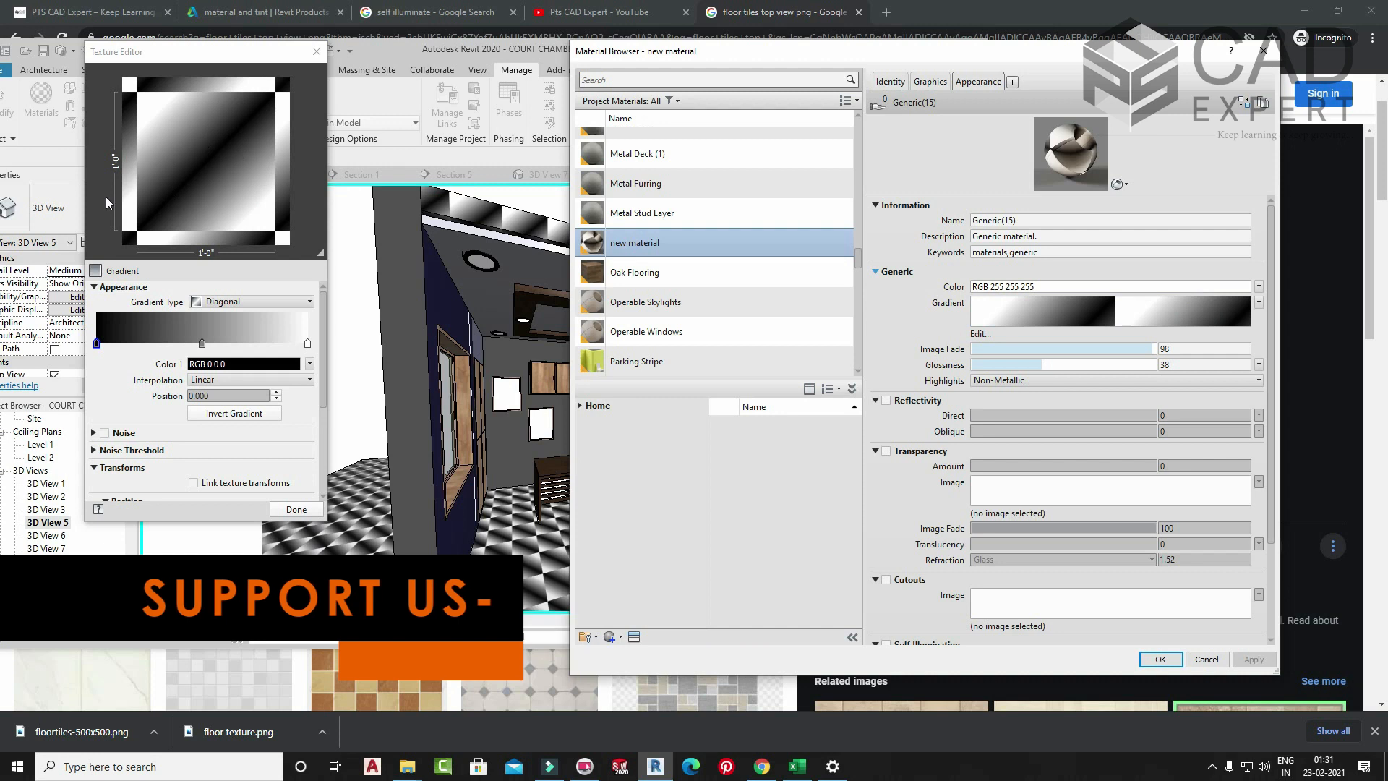
{"action": "left_click", "coordinate": [252, 301]}
{"action": "left_click", "coordinate": [245, 369]}
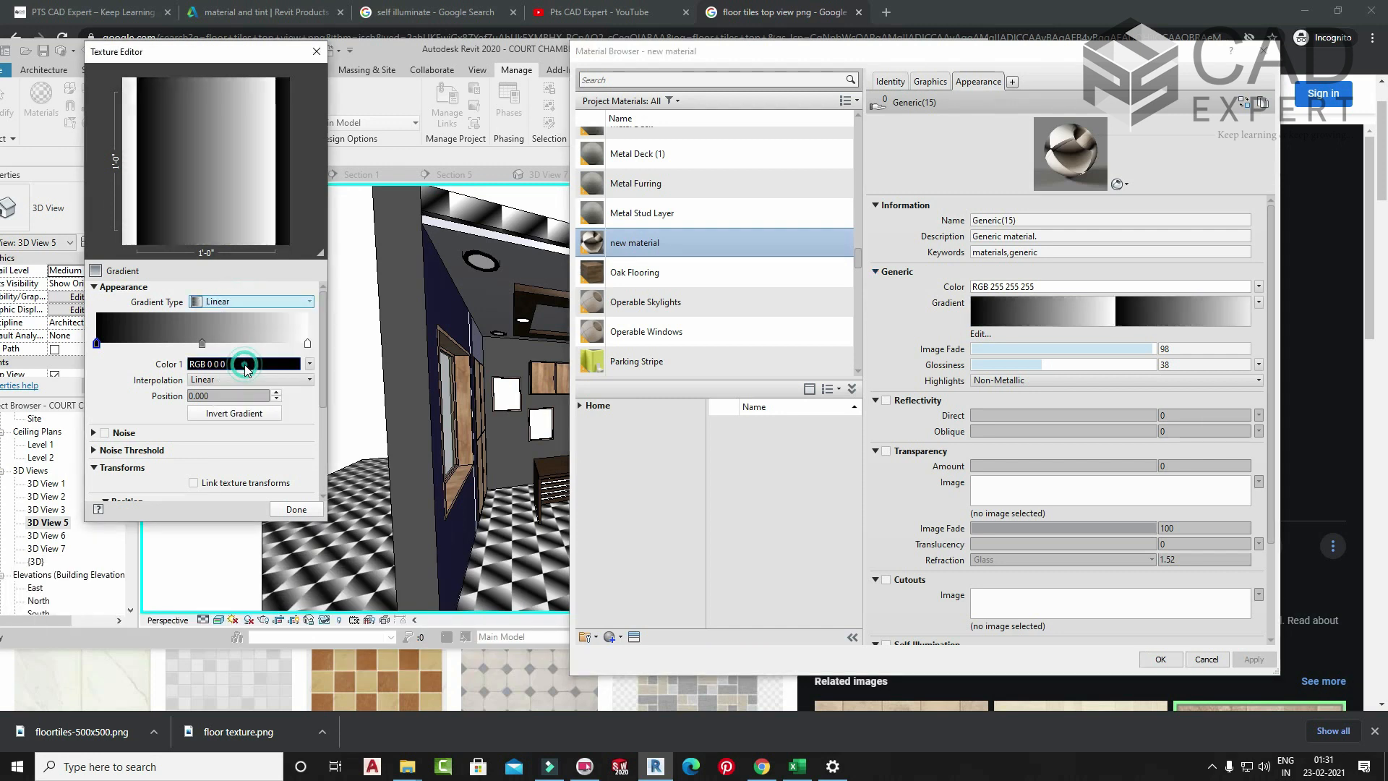
{"action": "left_click", "coordinate": [249, 301]}
{"action": "left_click", "coordinate": [246, 399]}
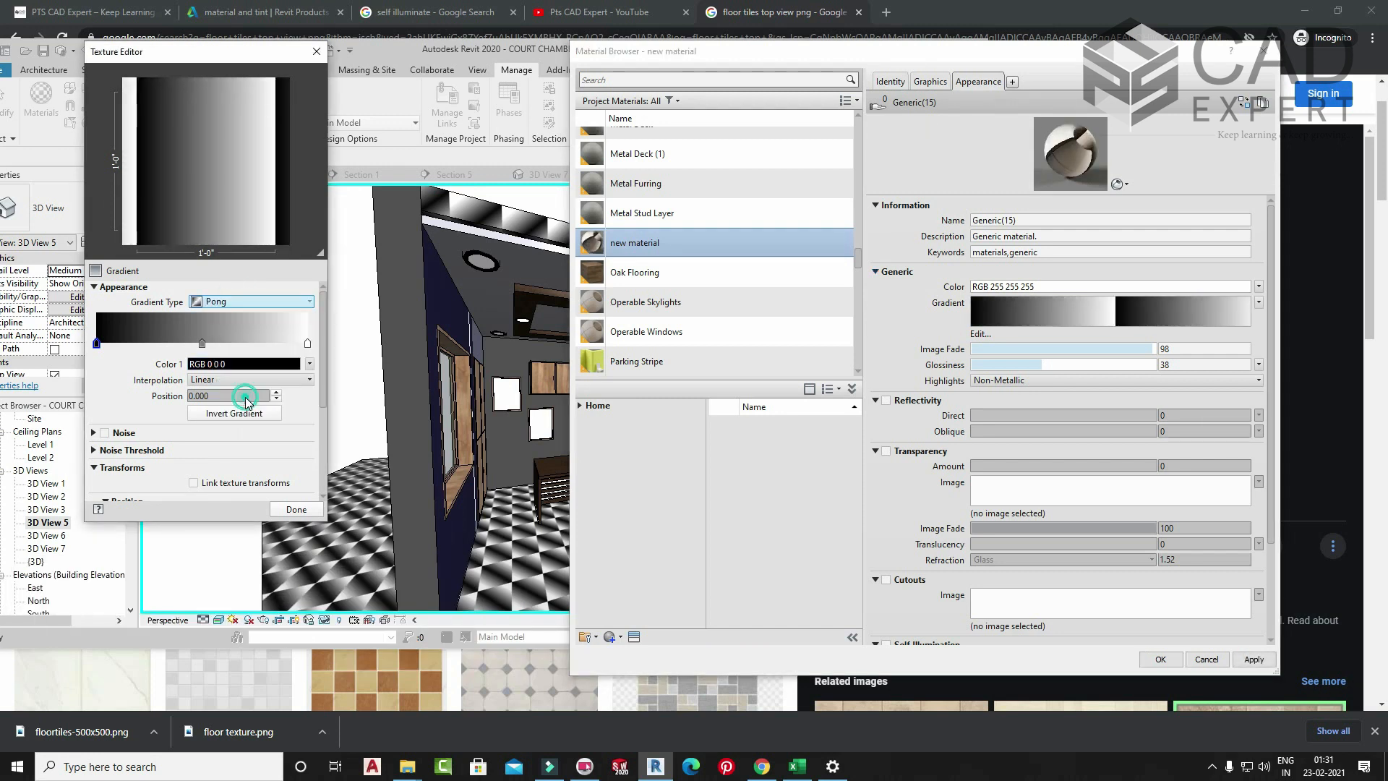
{"action": "left_click", "coordinate": [249, 300]}
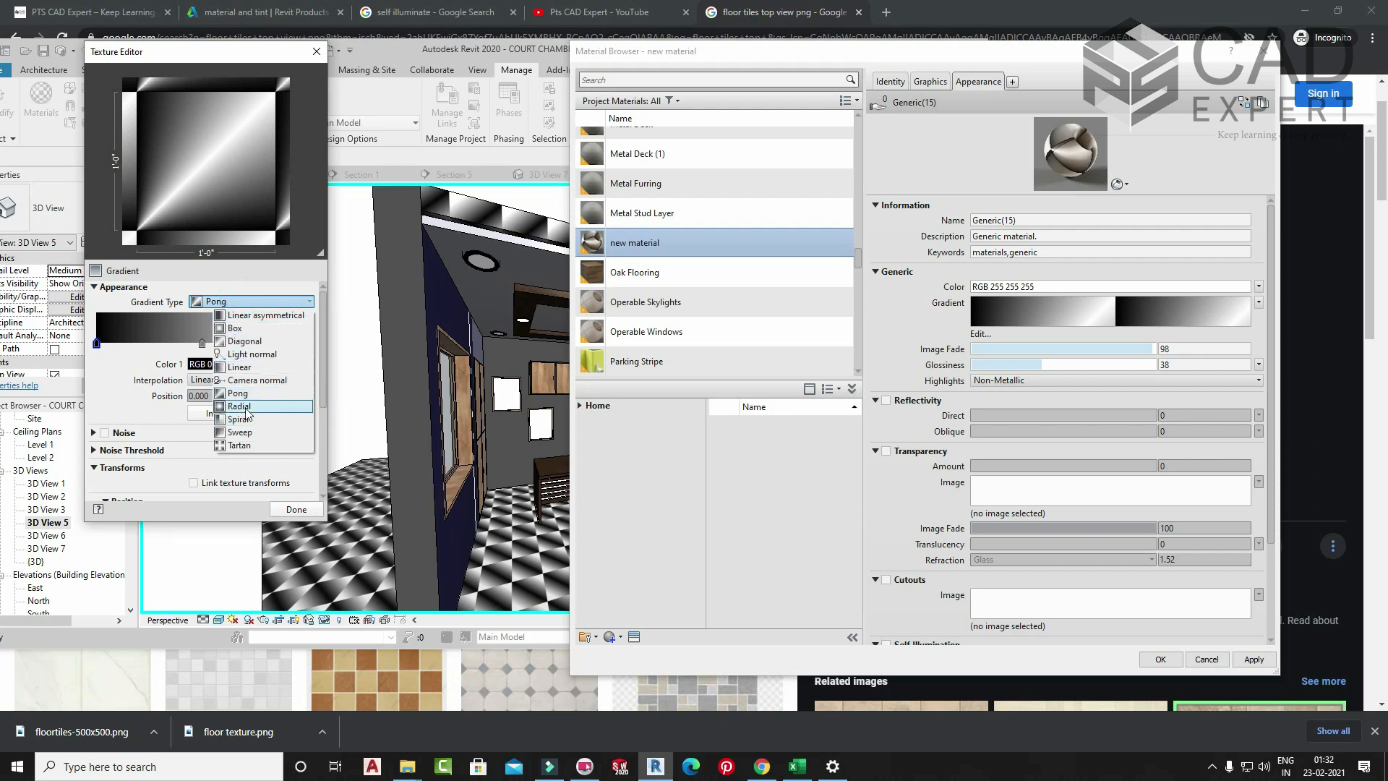
{"action": "left_click", "coordinate": [245, 406]}
{"action": "left_click", "coordinate": [296, 509]}
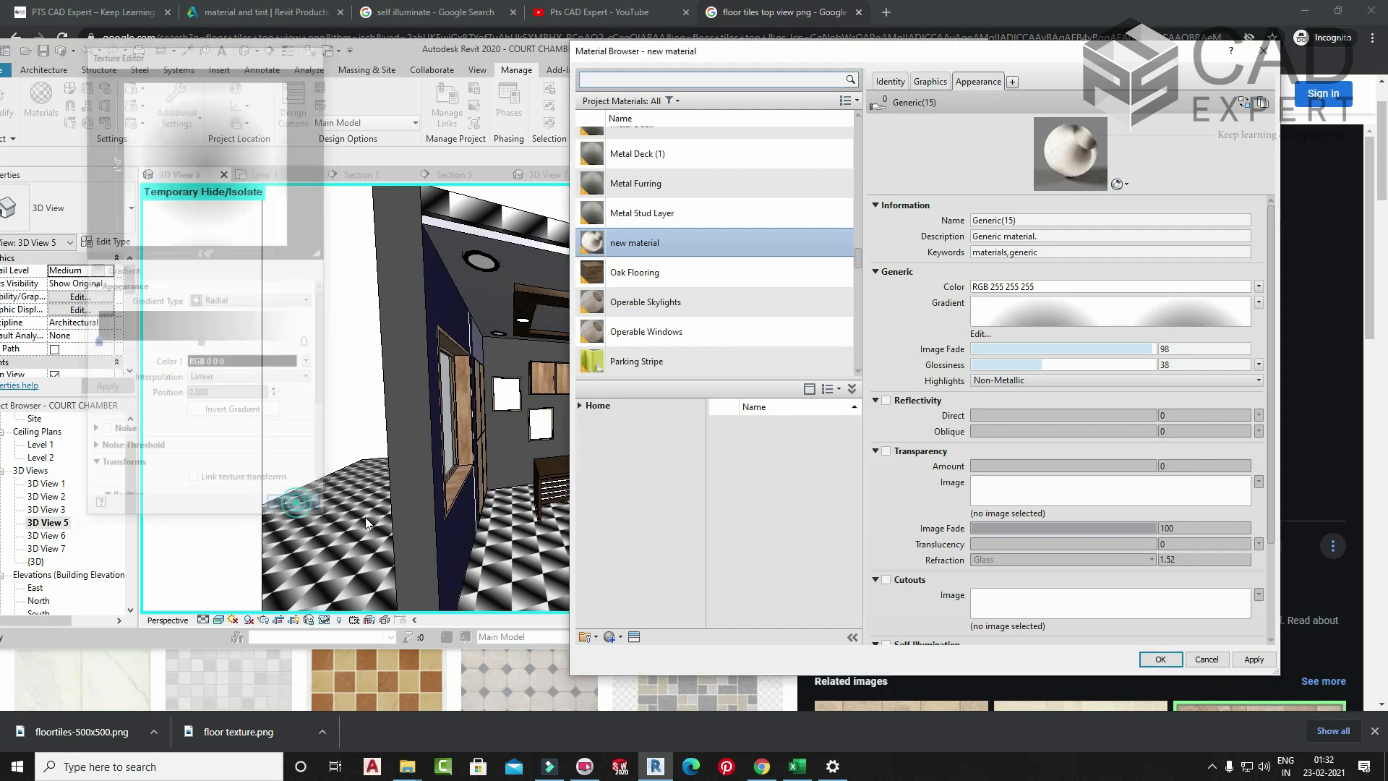
{"action": "left_click", "coordinate": [1253, 659]}
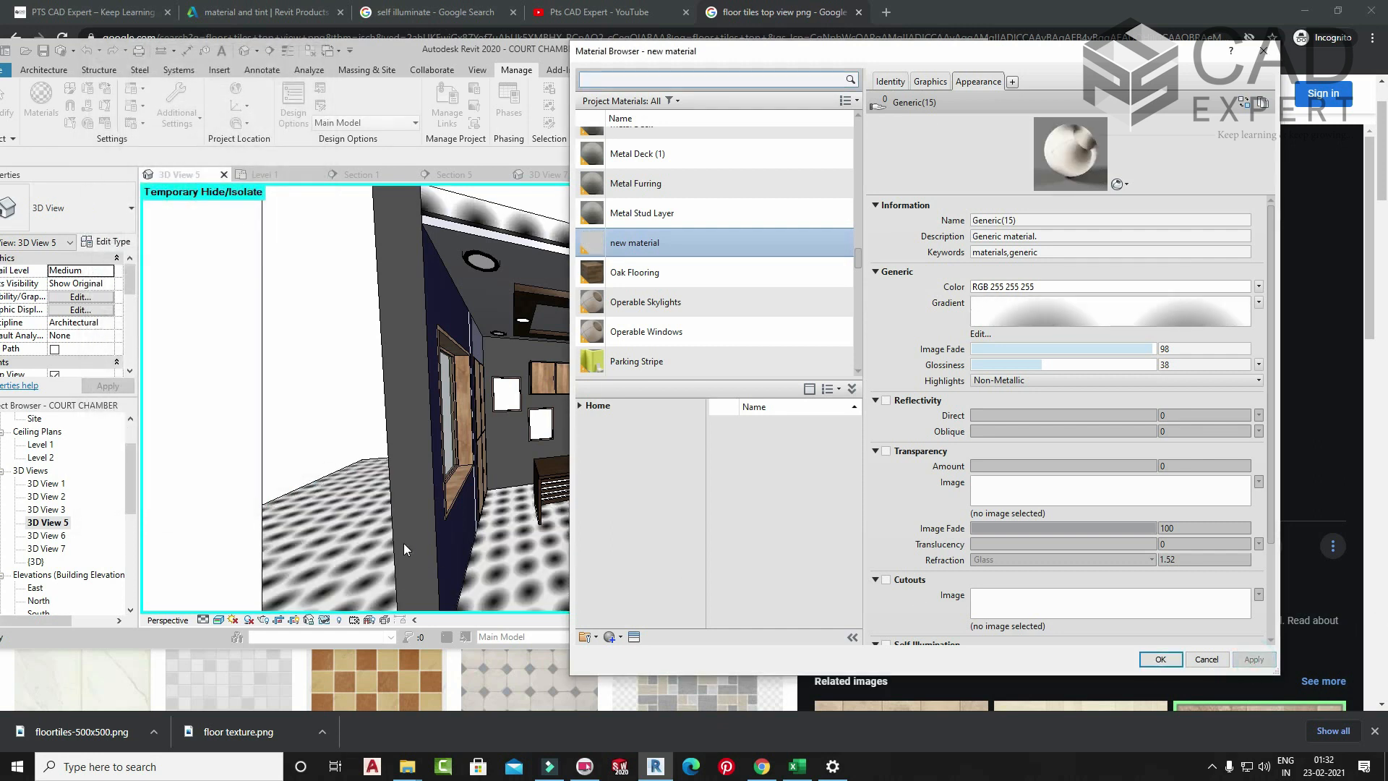
- Invert the radial gradient on the new material, apply it to the floor and close the material settings
{"action": "left_click", "coordinate": [1135, 311]}
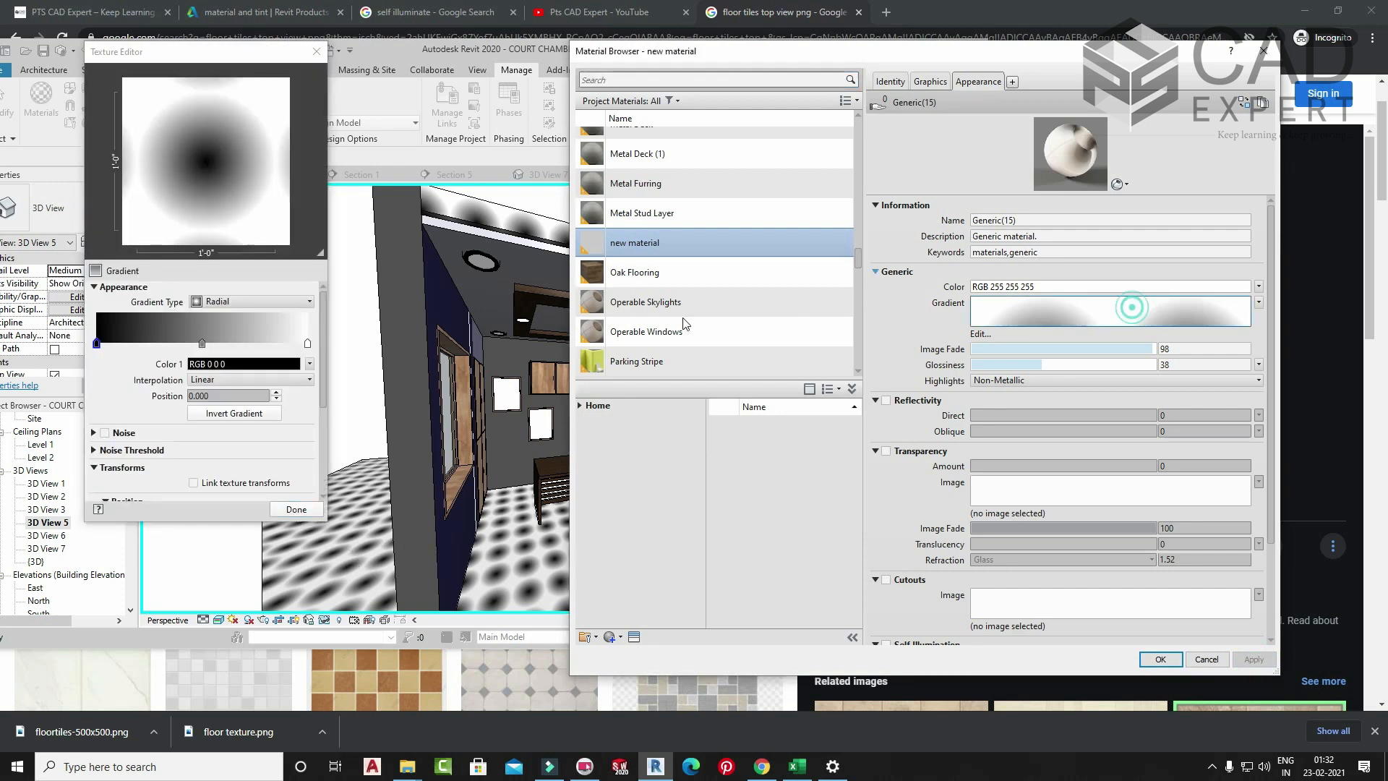
{"action": "left_click", "coordinate": [242, 301]}
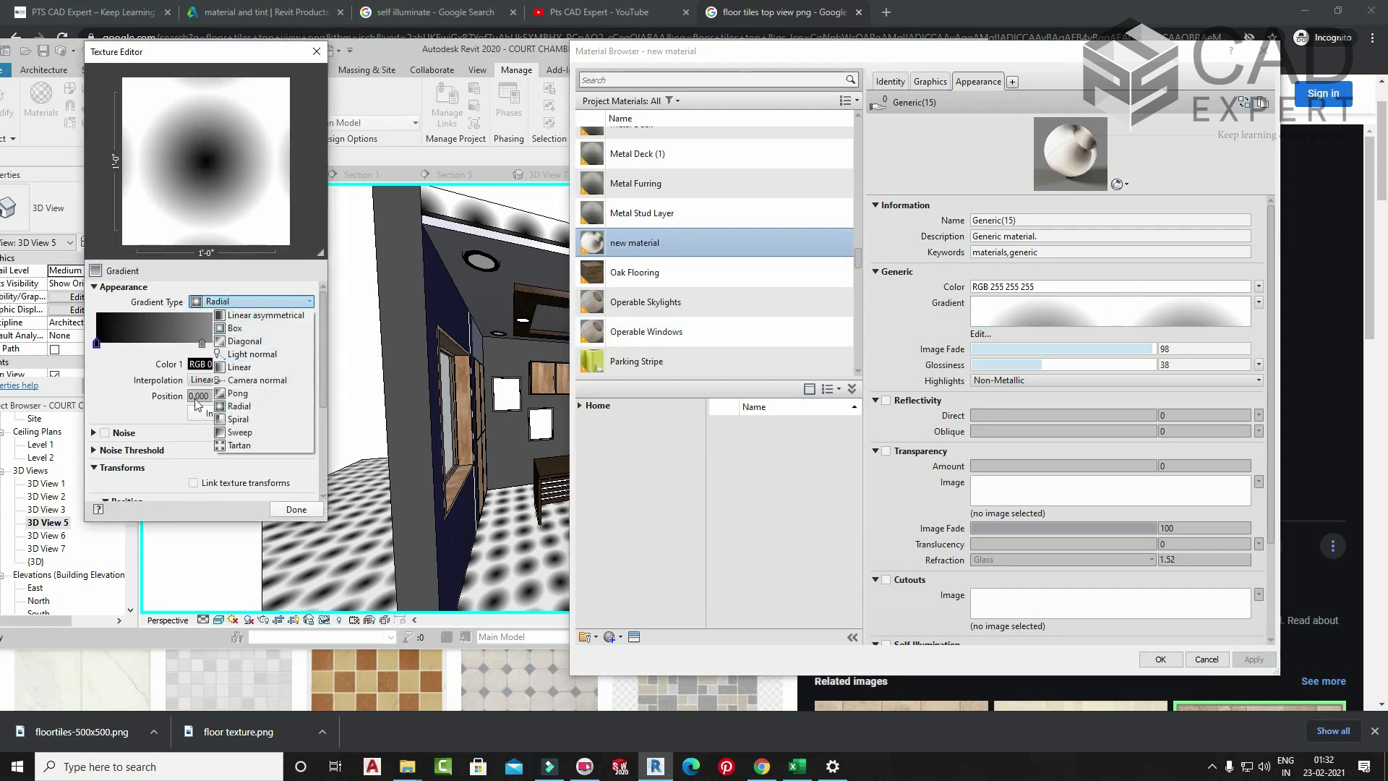
{"action": "left_click", "coordinate": [180, 213]}
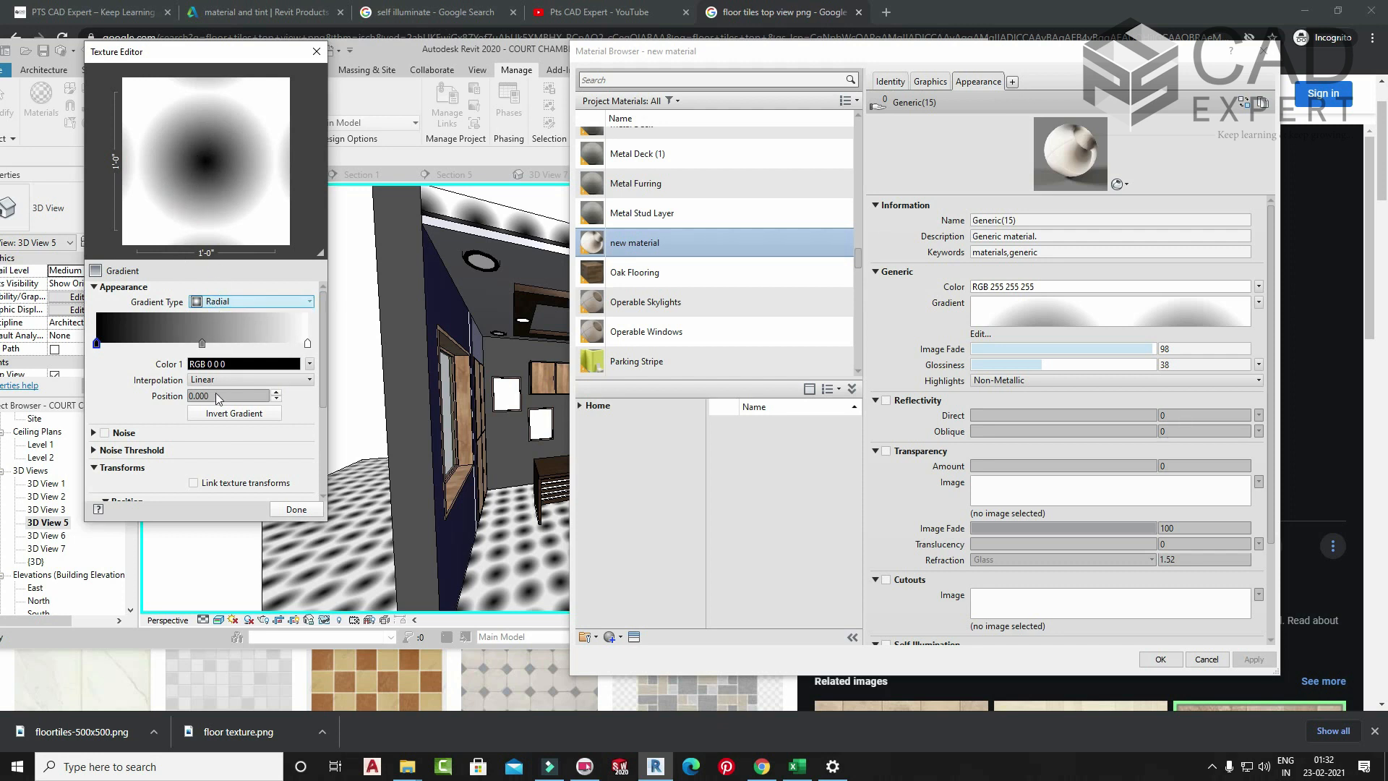
{"action": "left_click", "coordinate": [266, 414]}
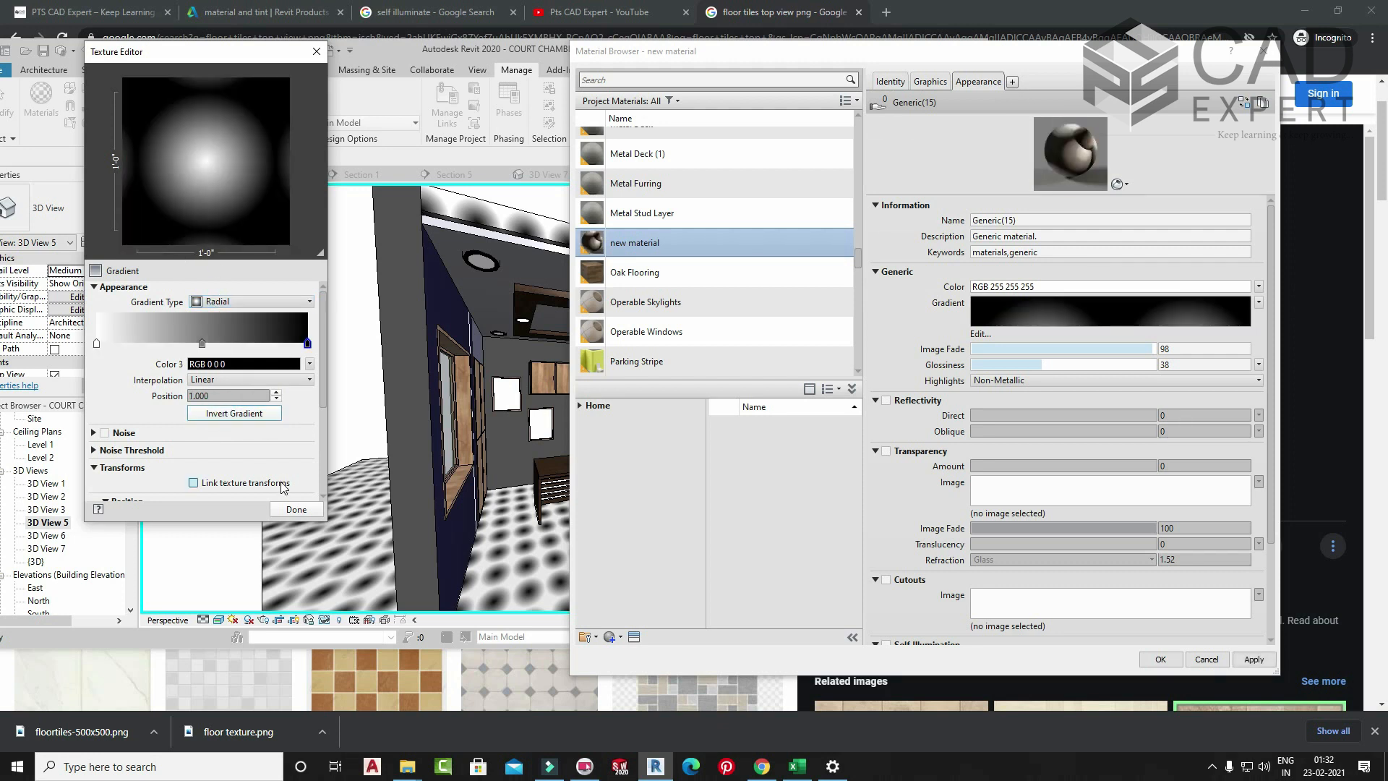
{"action": "left_click", "coordinate": [296, 508]}
{"action": "left_click", "coordinate": [1254, 658]}
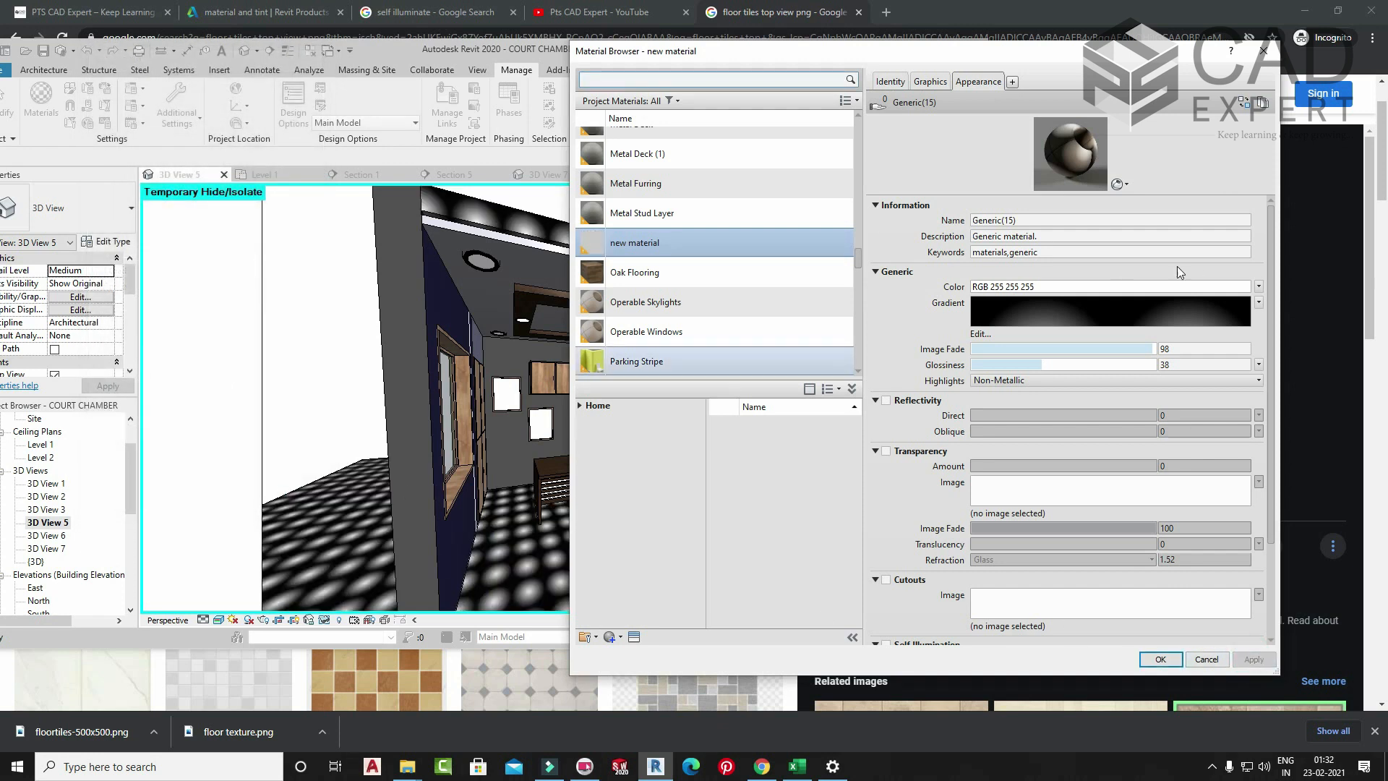
{"action": "left_click", "coordinate": [1161, 659]}
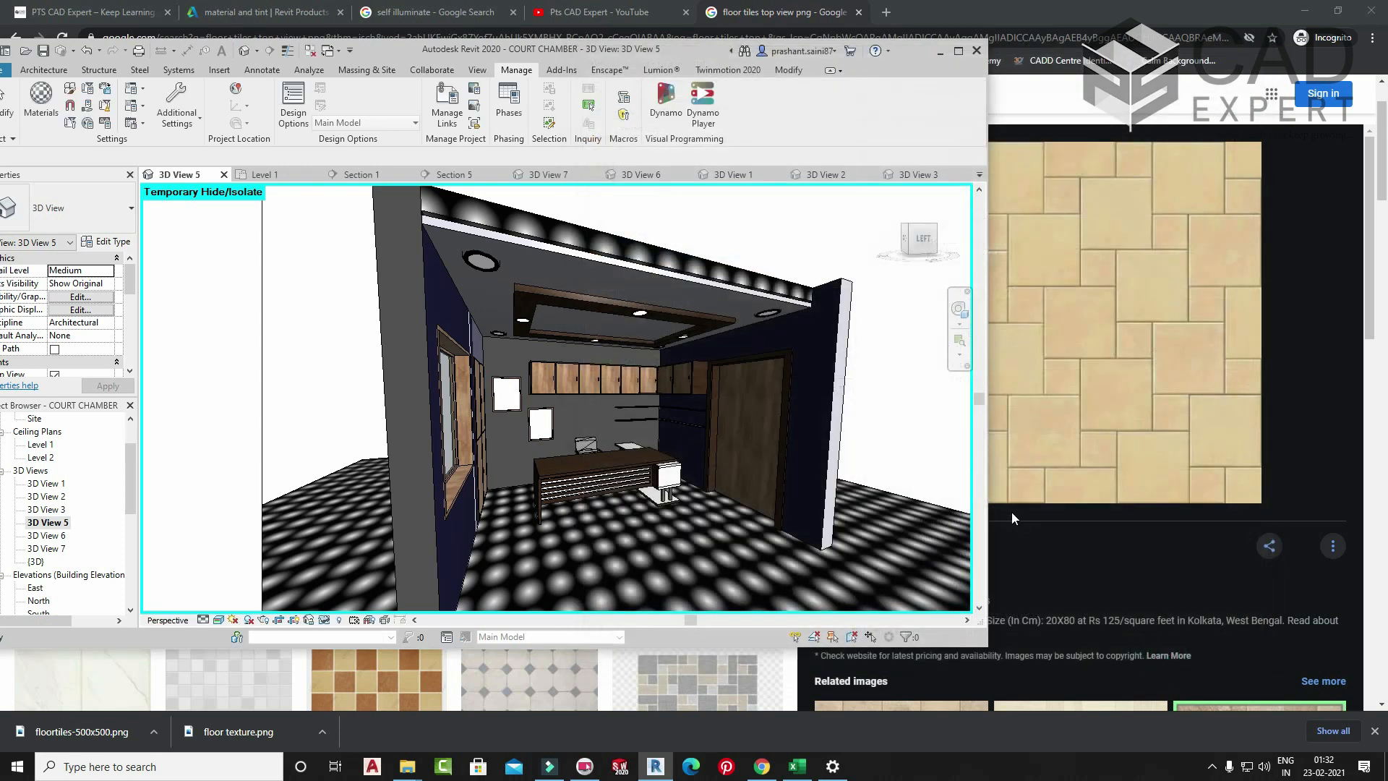
- Render 3D View 5 to check the gradient floor, and close the rendering settings
{"action": "key", "text": "r"}
{"action": "key", "text": "r"}
{"action": "left_click", "coordinate": [58, 44]}
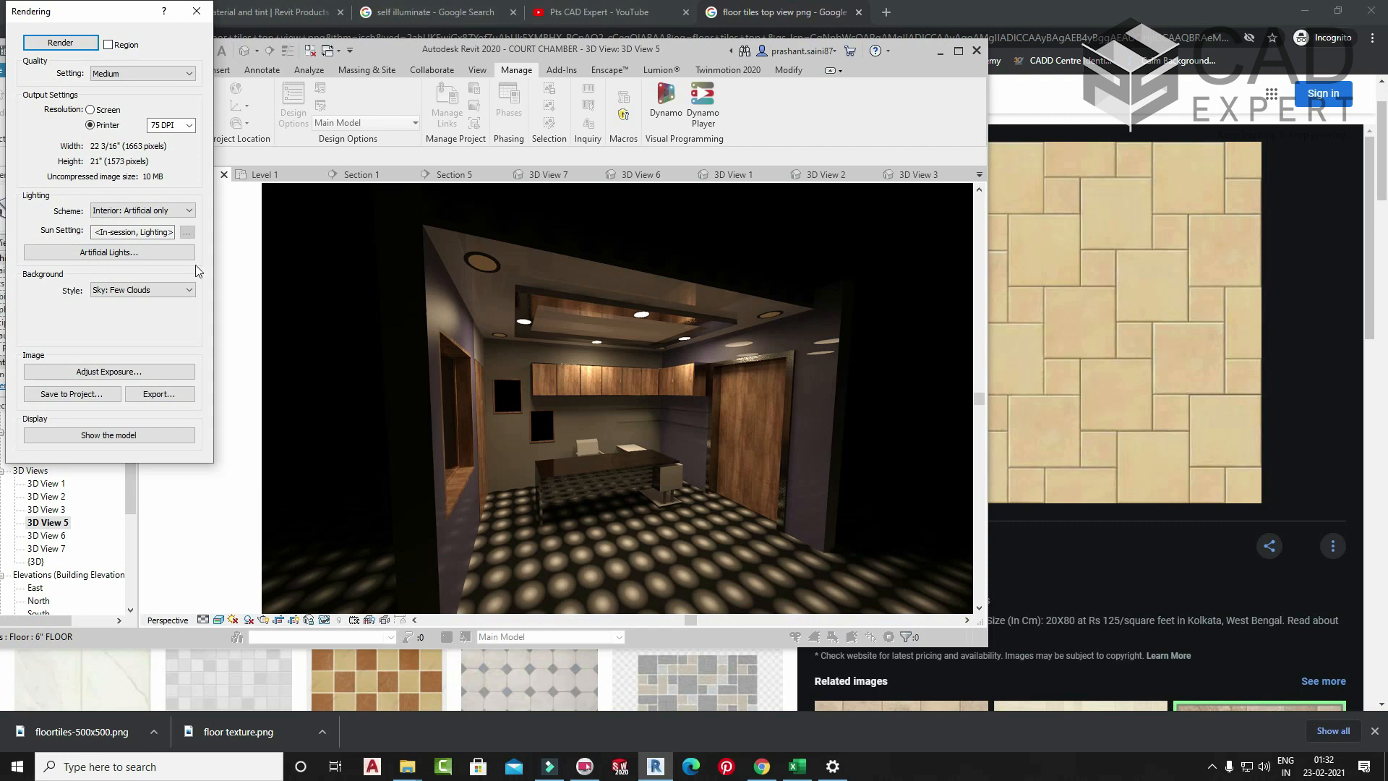
{"action": "left_click", "coordinate": [196, 11]}
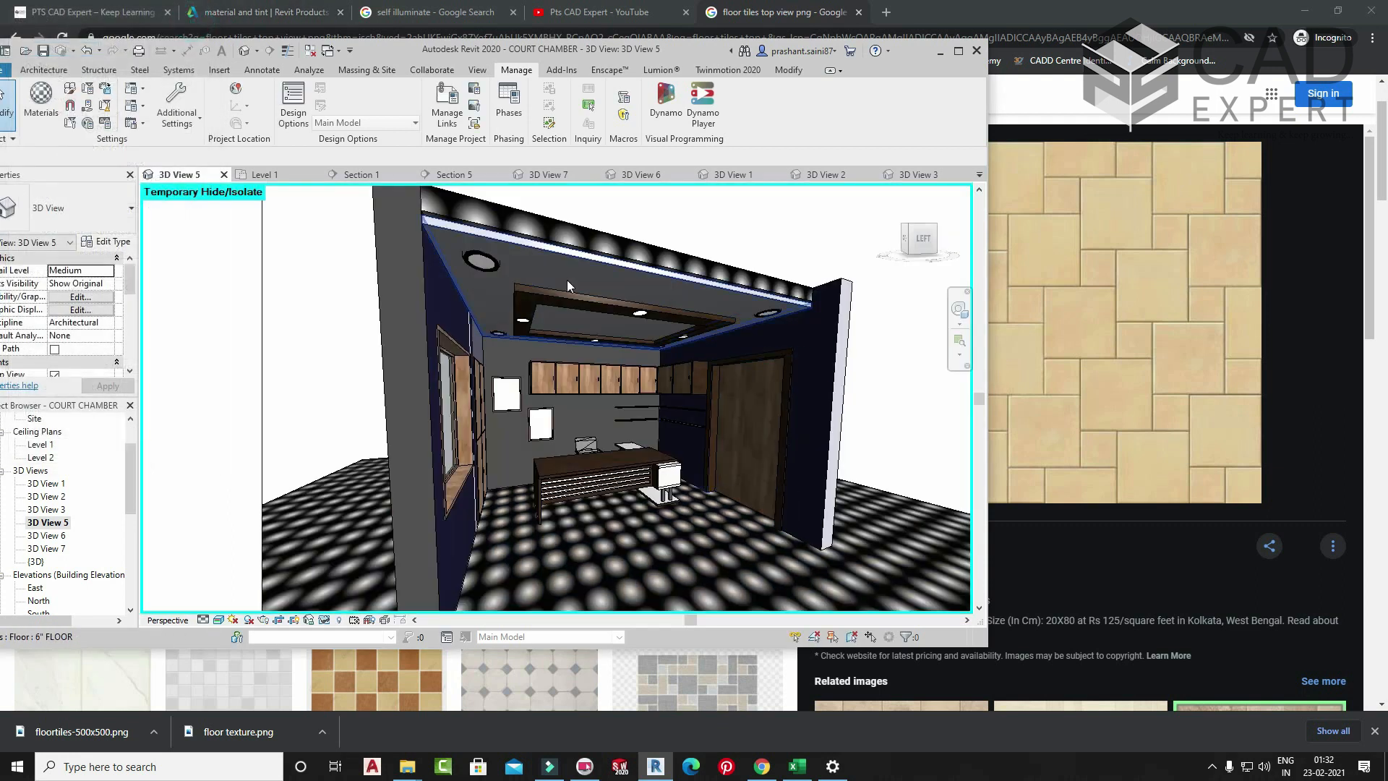
- Reopen the new material's gradient for editing and try to add a yellow color stop at position 0.729
{"action": "left_click", "coordinate": [41, 96]}
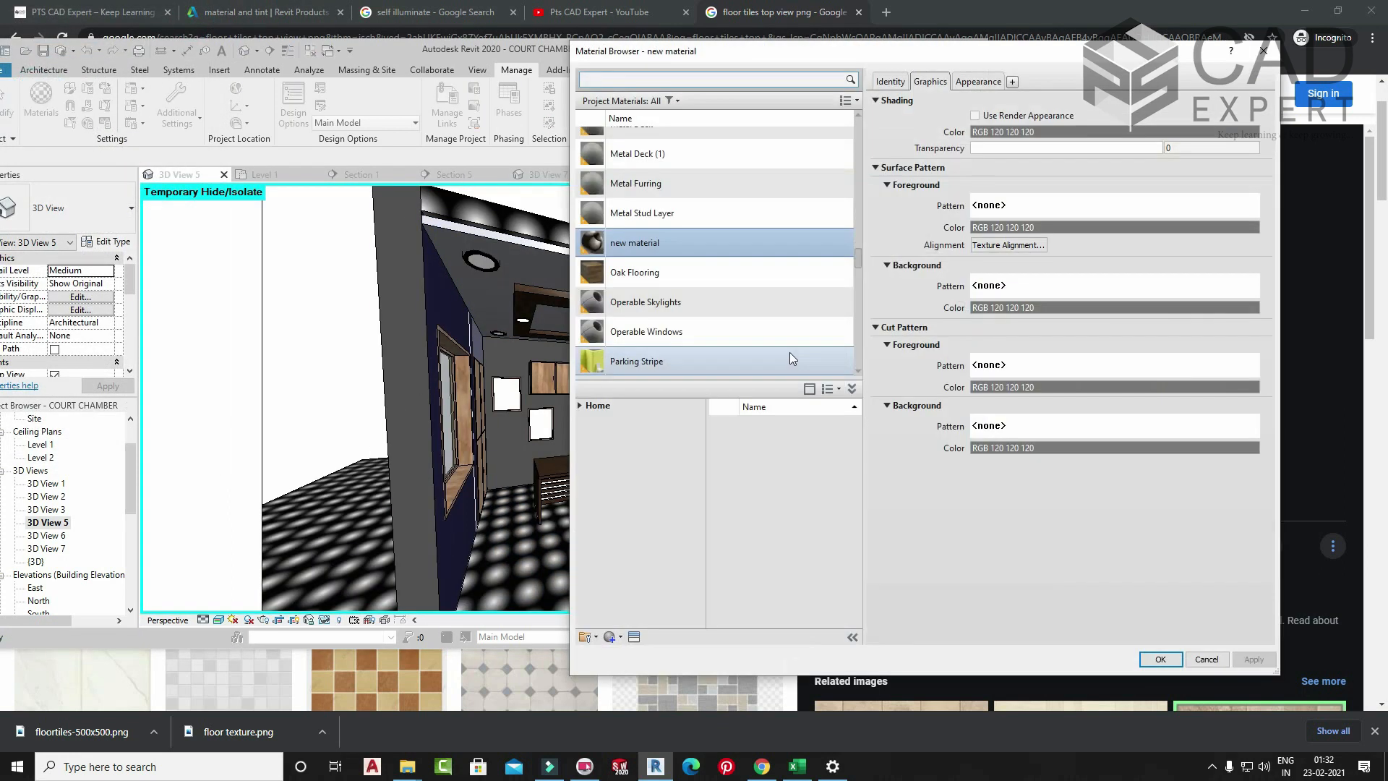
{"action": "left_click", "coordinate": [978, 81]}
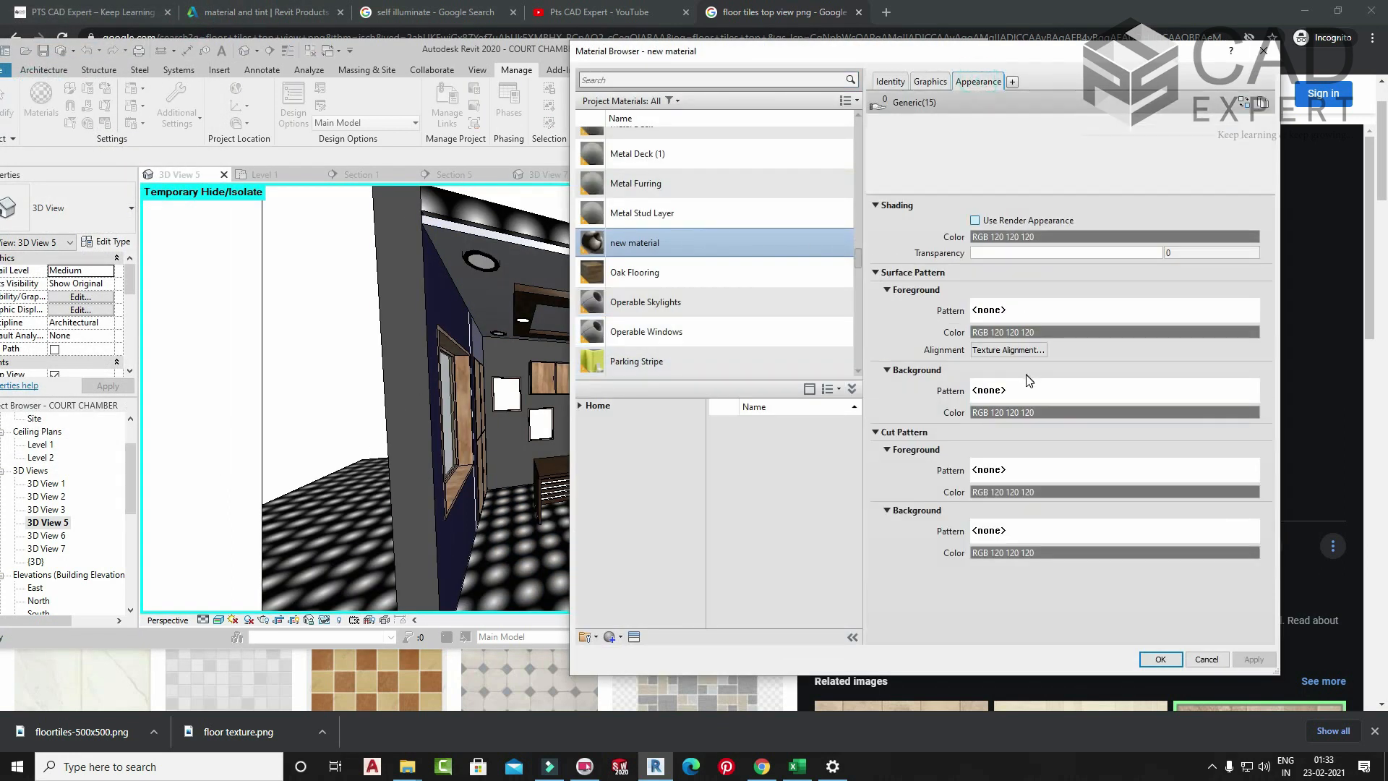
{"action": "left_click", "coordinate": [1015, 306]}
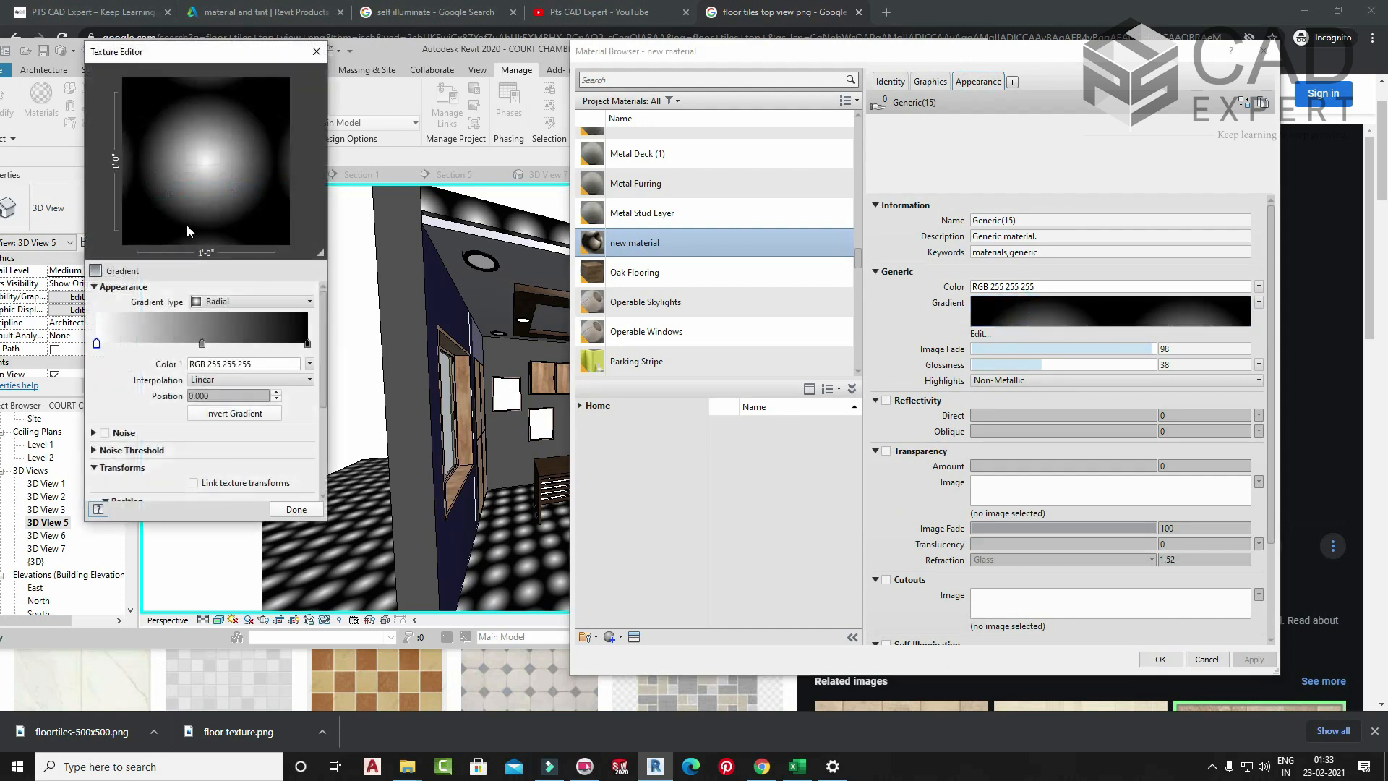
{"action": "left_click", "coordinate": [251, 344]}
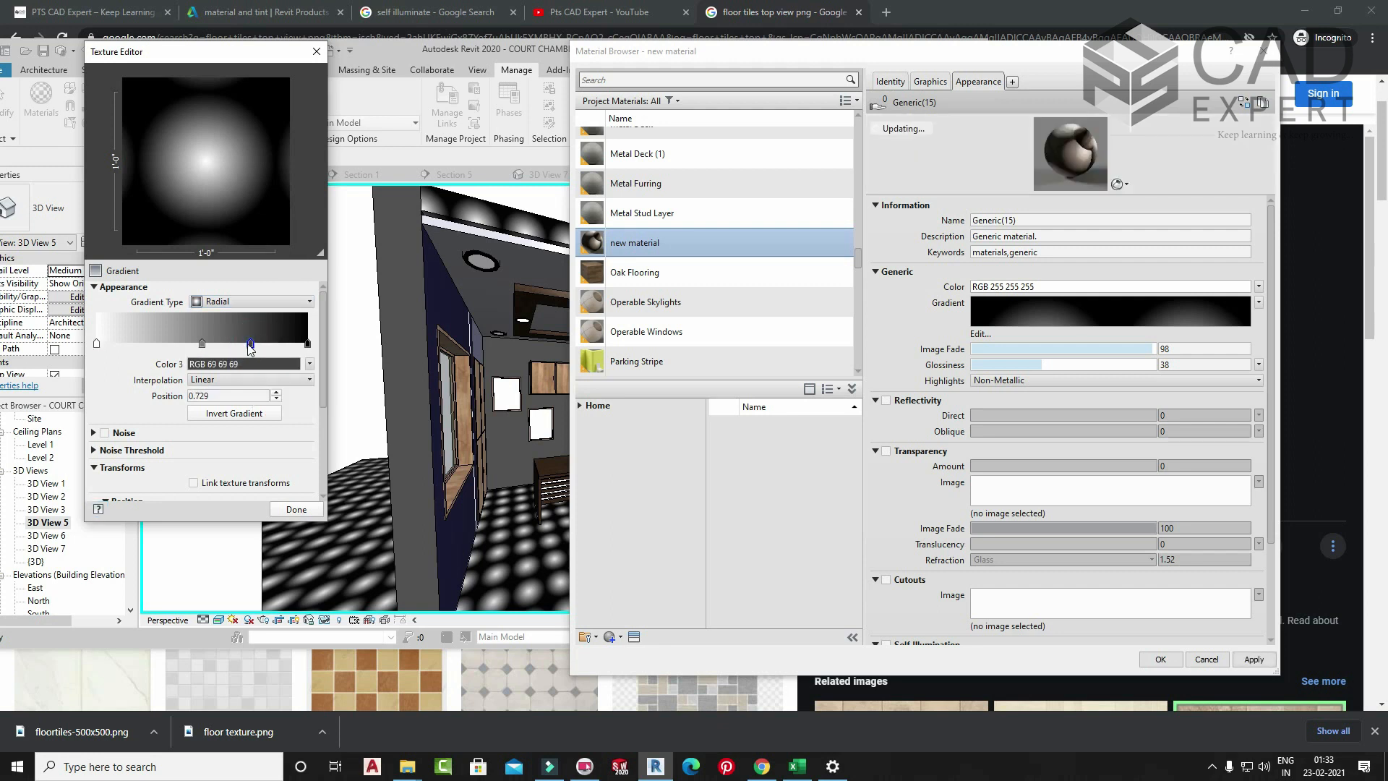
{"action": "double_click", "coordinate": [251, 345]}
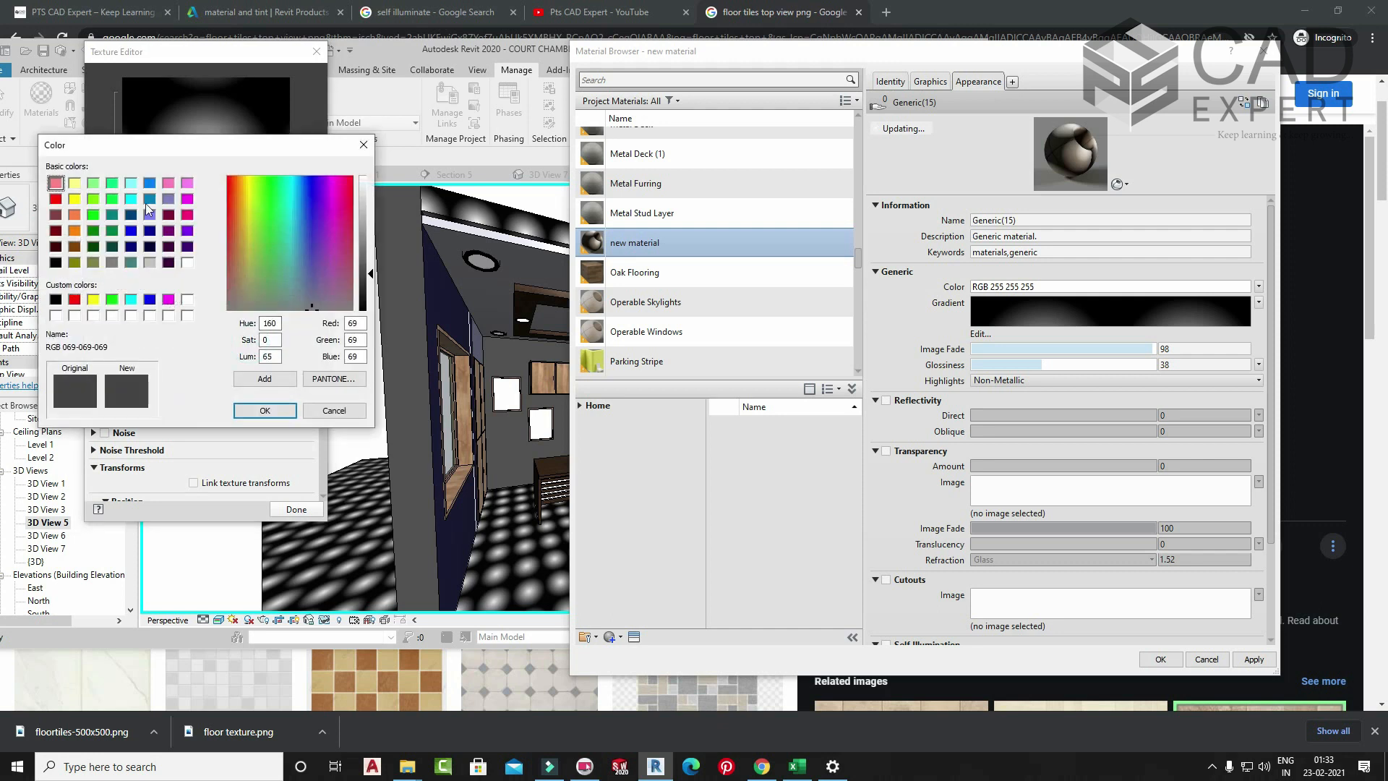
{"action": "left_click", "coordinate": [56, 199]}
{"action": "left_click", "coordinate": [74, 200]}
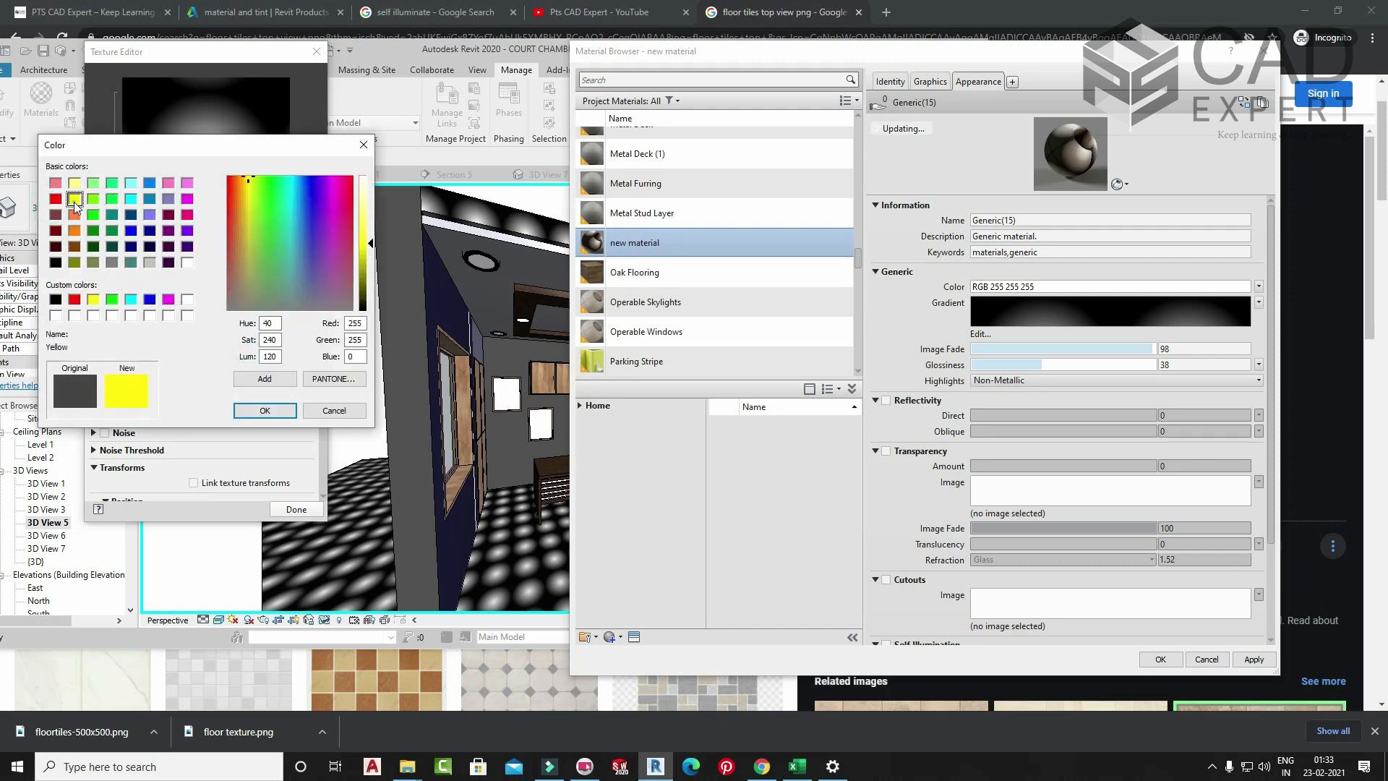
{"action": "left_click", "coordinate": [251, 412]}
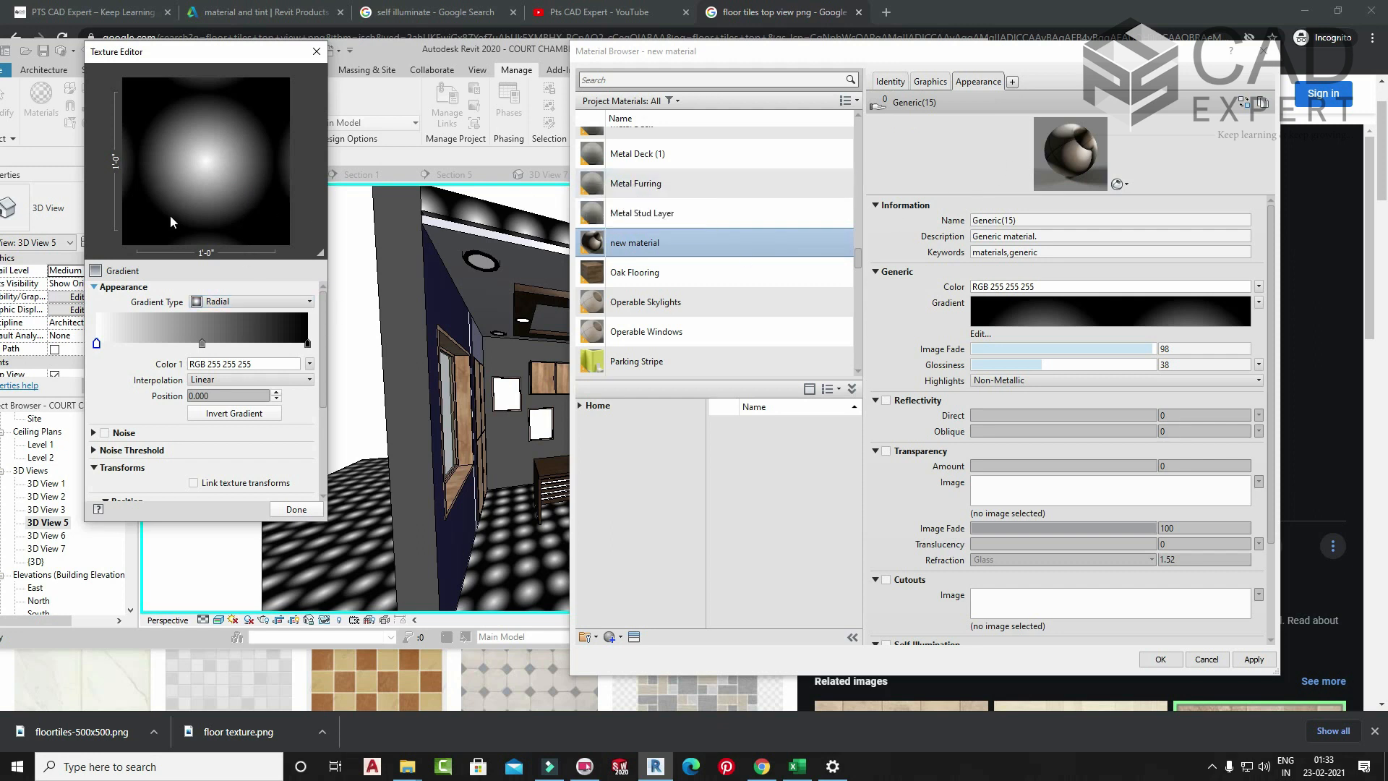
- Add a color stop to the gradient at position 0.699 and set its color to pink, RGB 255 0 128
{"action": "left_click", "coordinate": [244, 344]}
{"action": "left_click", "coordinate": [244, 364]}
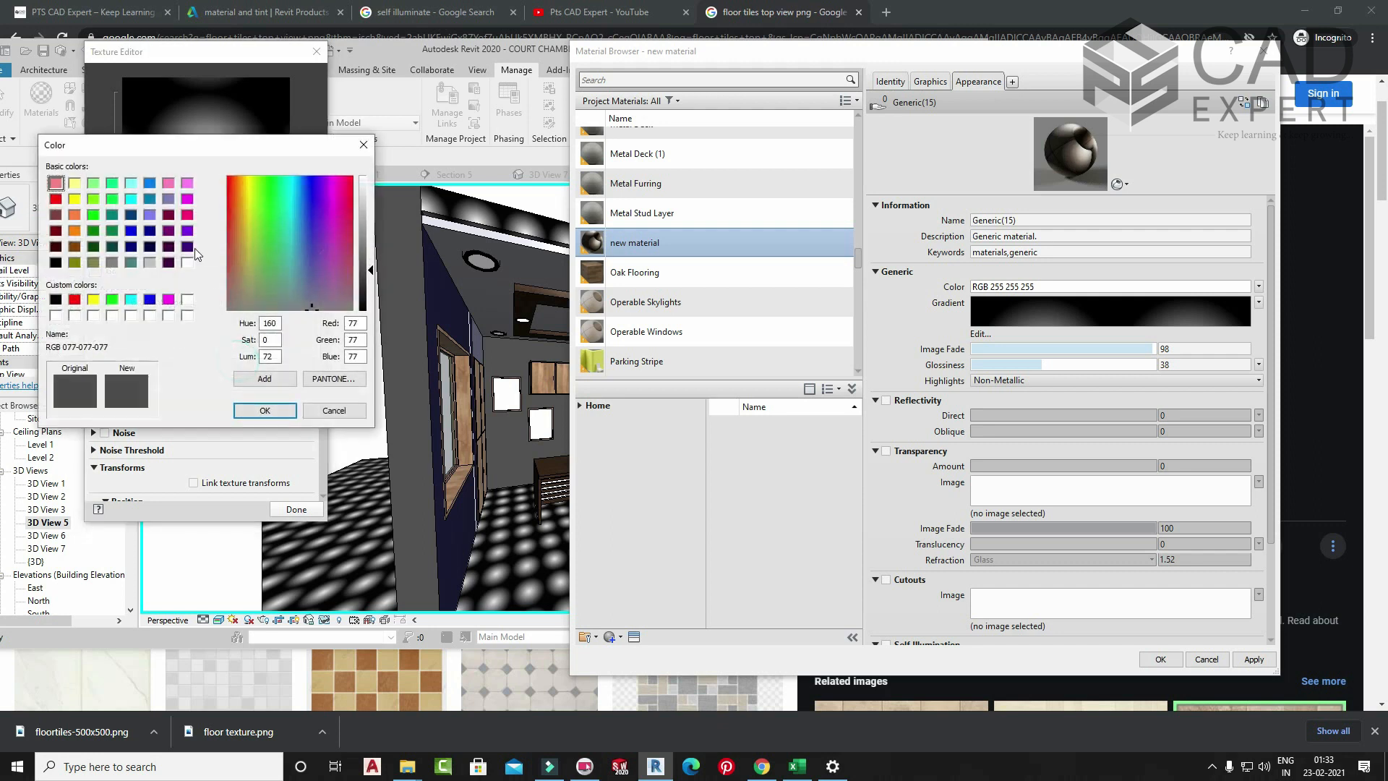
{"action": "left_click", "coordinate": [187, 214]}
{"action": "left_click", "coordinate": [264, 410]}
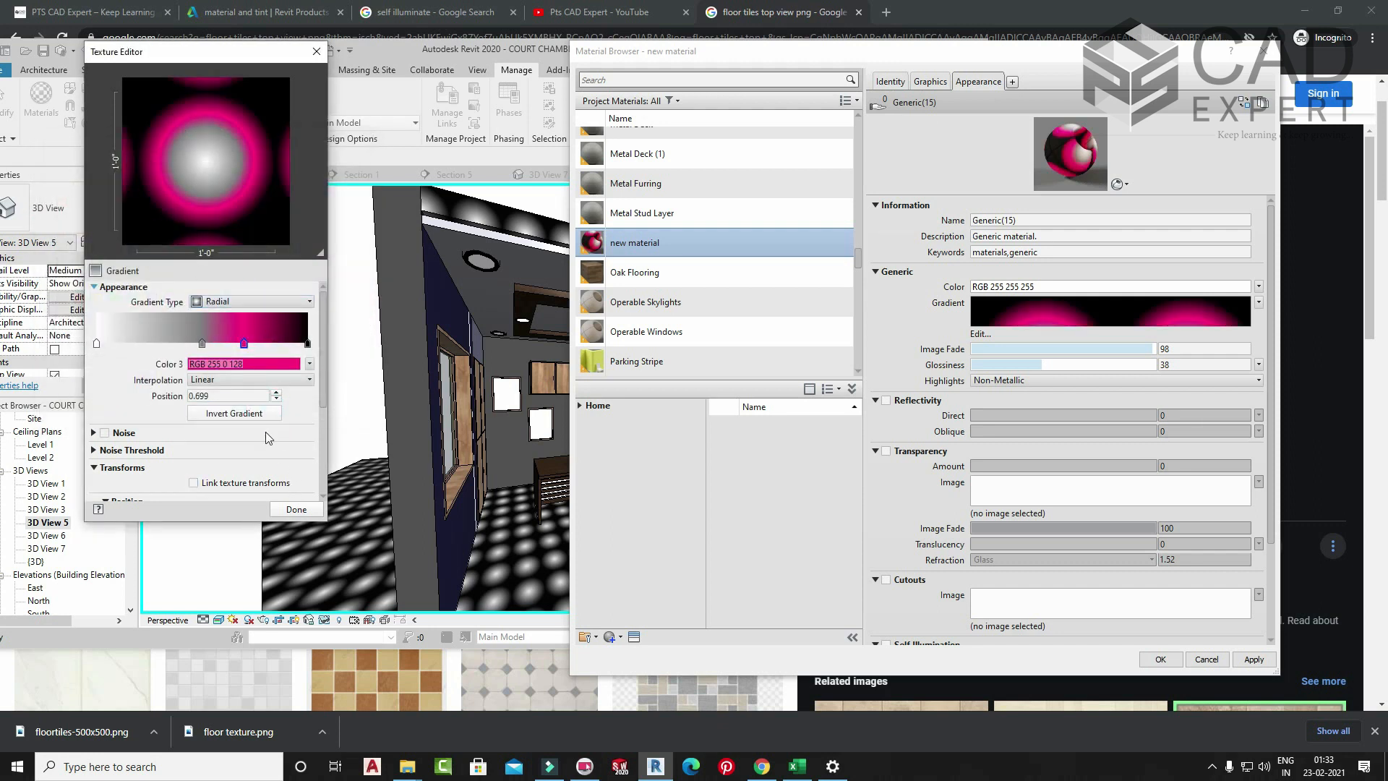
- Change the added stop's color to yellow, RGB 255 255 0, and accept the gradient for the floor material
{"action": "left_click", "coordinate": [250, 366]}
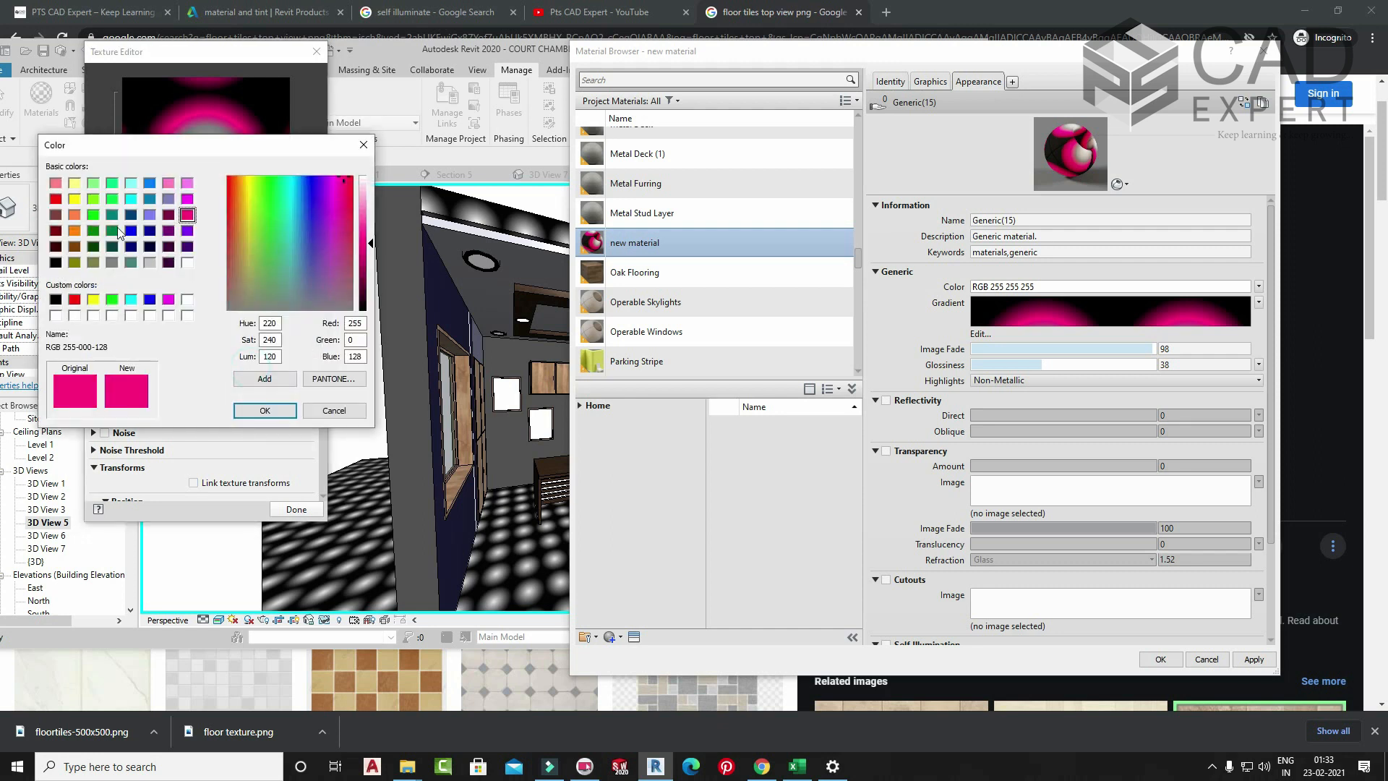
{"action": "left_click", "coordinate": [74, 199]}
{"action": "left_click", "coordinate": [243, 410]}
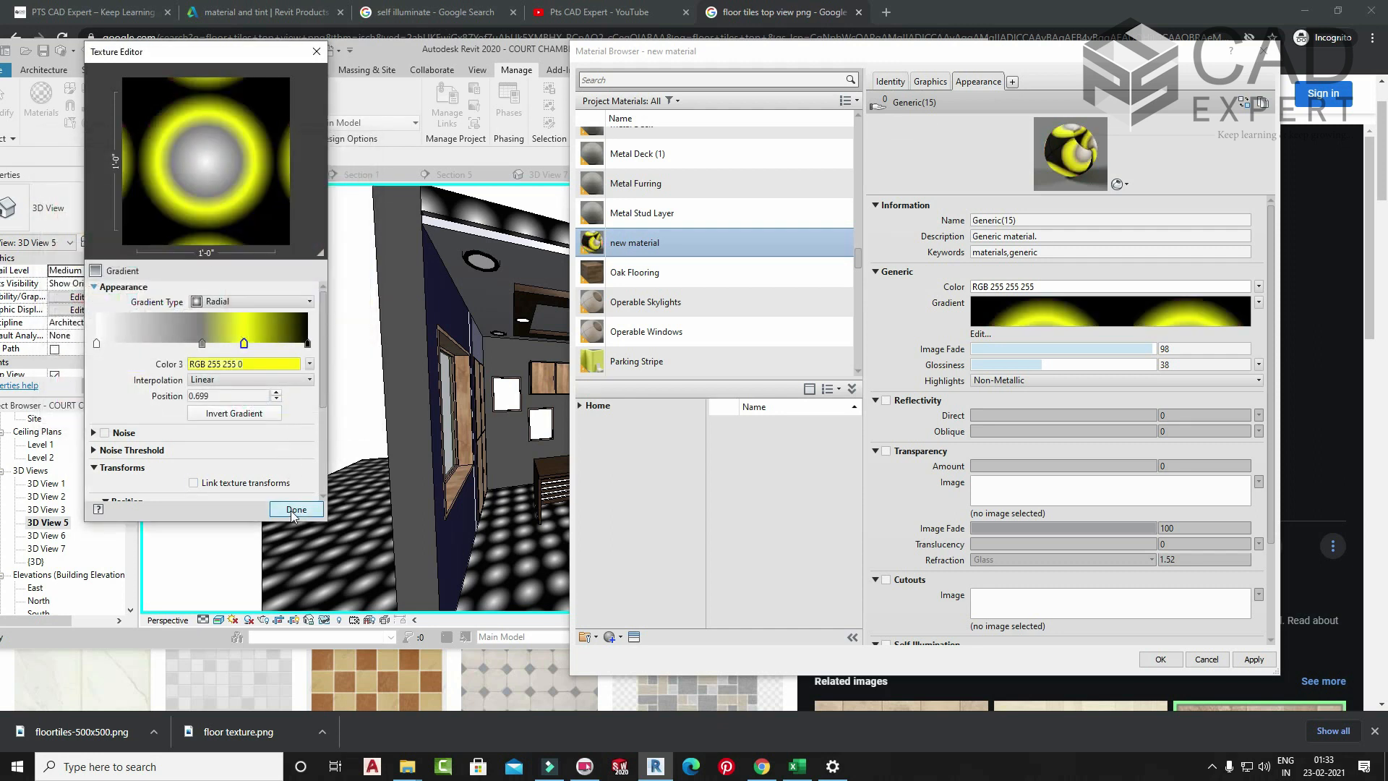
{"action": "left_click", "coordinate": [296, 508]}
{"action": "left_click", "coordinate": [1159, 657]}
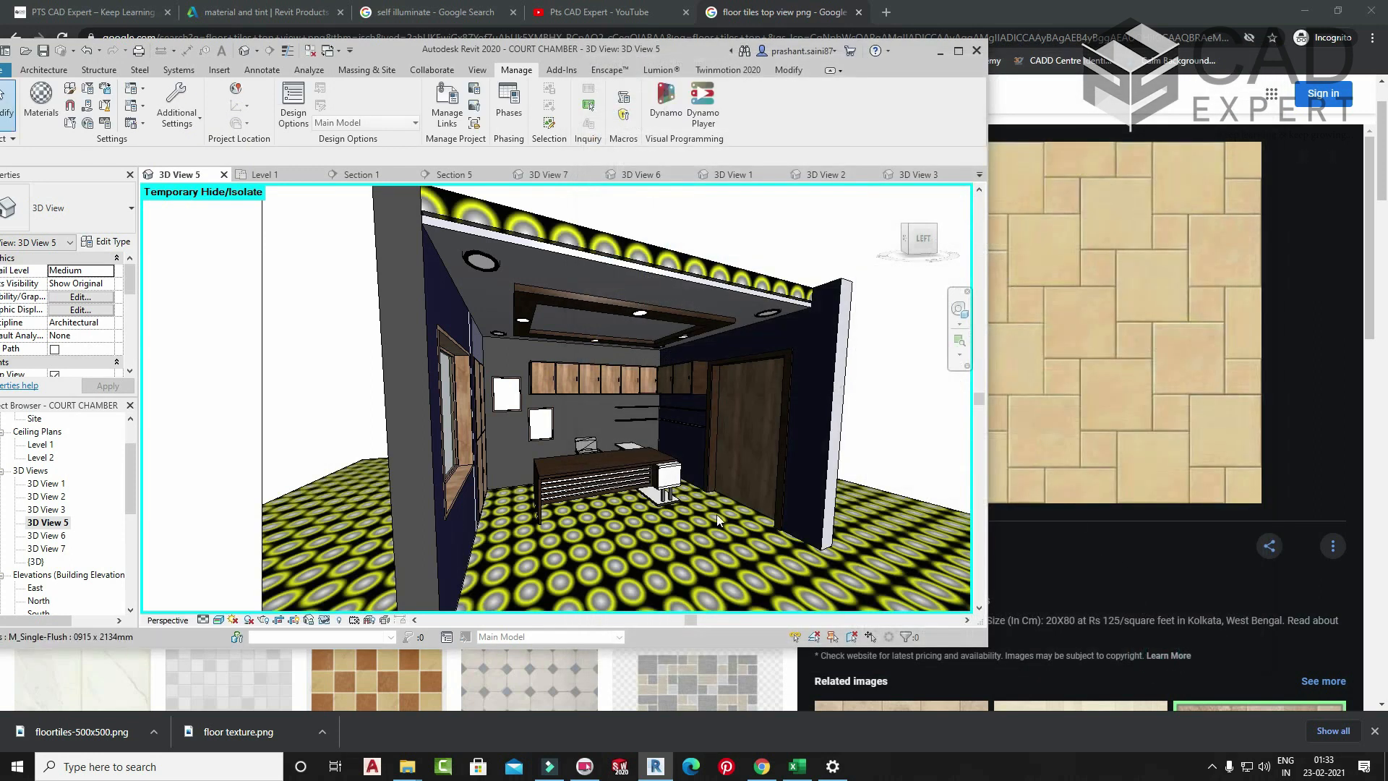
- Render 3D View 5 to check the yellow-ringed gradient floor, stop the render early and close the rendering settings
{"action": "key", "text": "r"}
{"action": "key", "text": "r"}
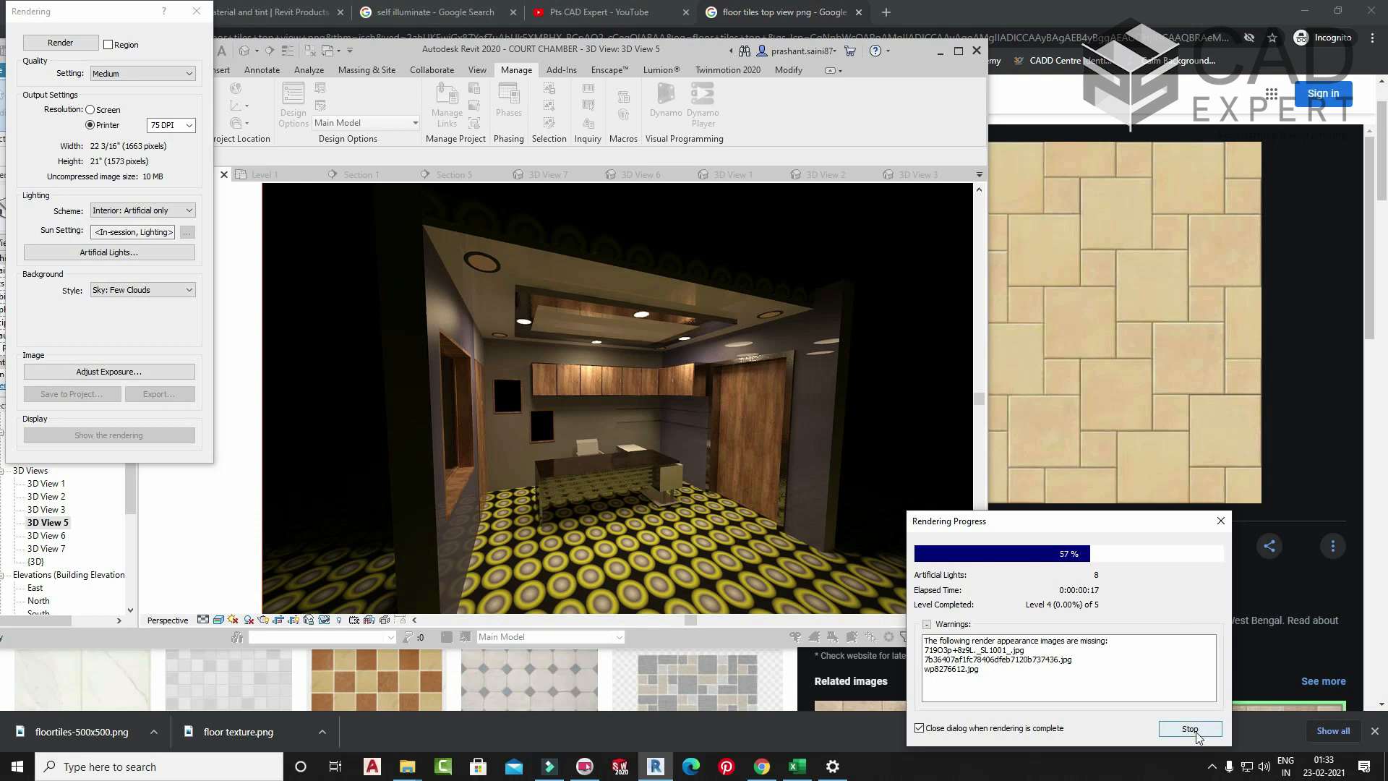
{"action": "left_click", "coordinate": [1220, 521]}
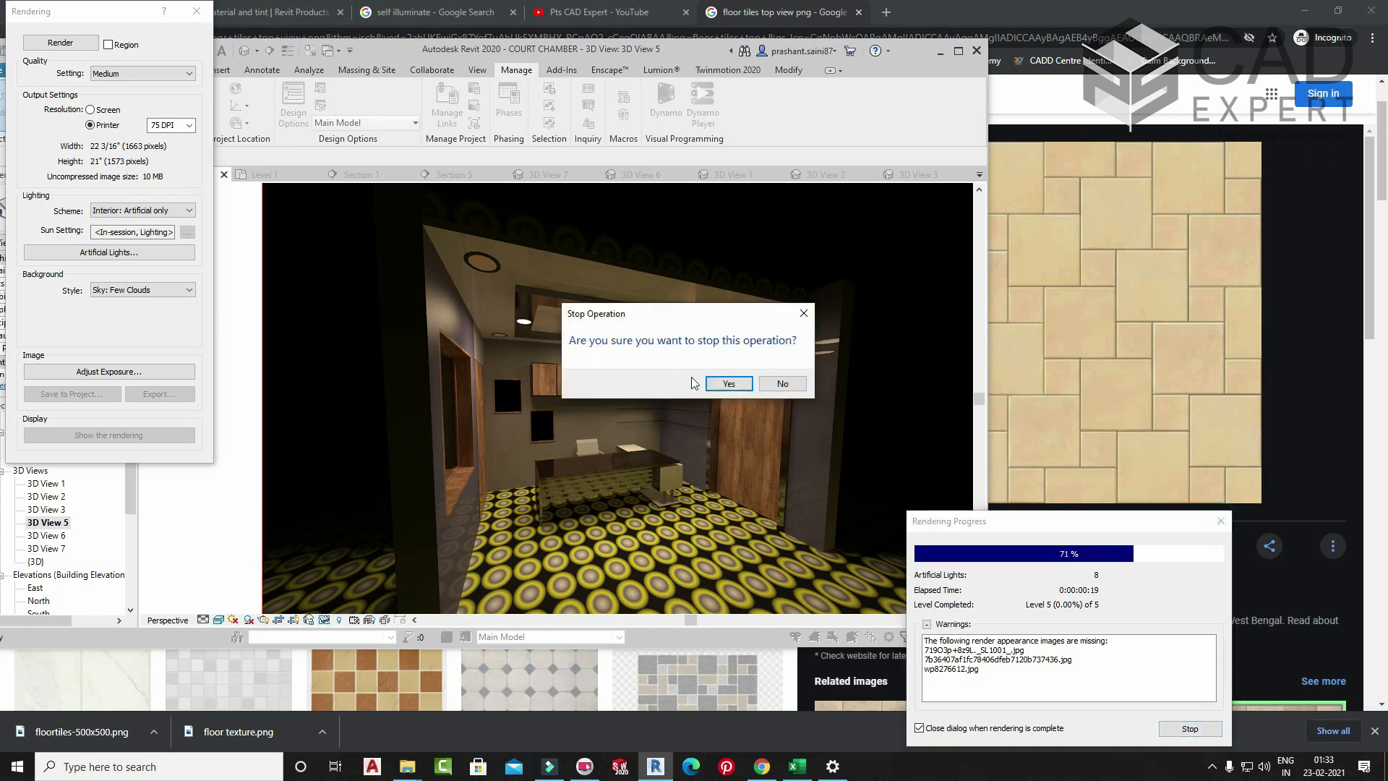
{"action": "left_click", "coordinate": [729, 383]}
{"action": "left_click", "coordinate": [196, 12]}
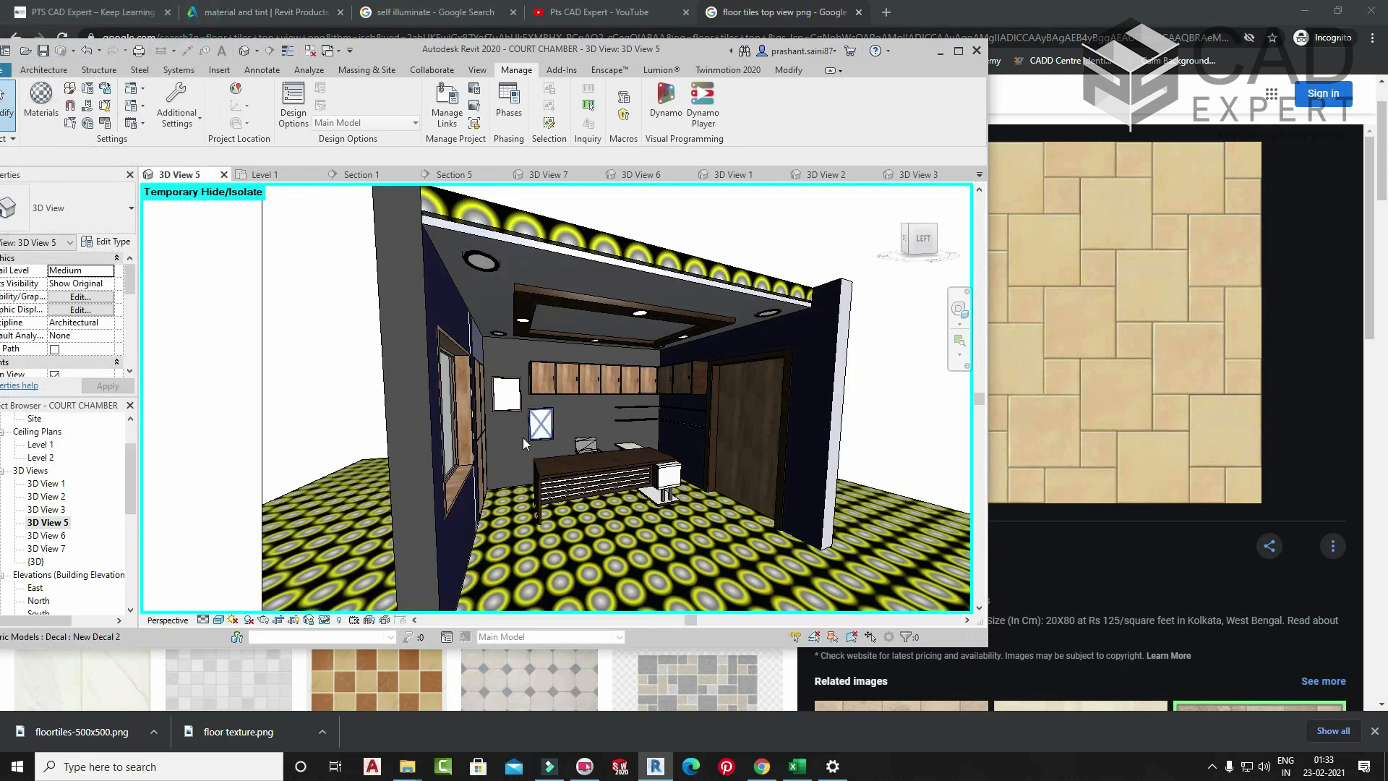
- Reopen the new material's gradient for editing from its appearance properties
{"action": "left_click", "coordinate": [42, 98]}
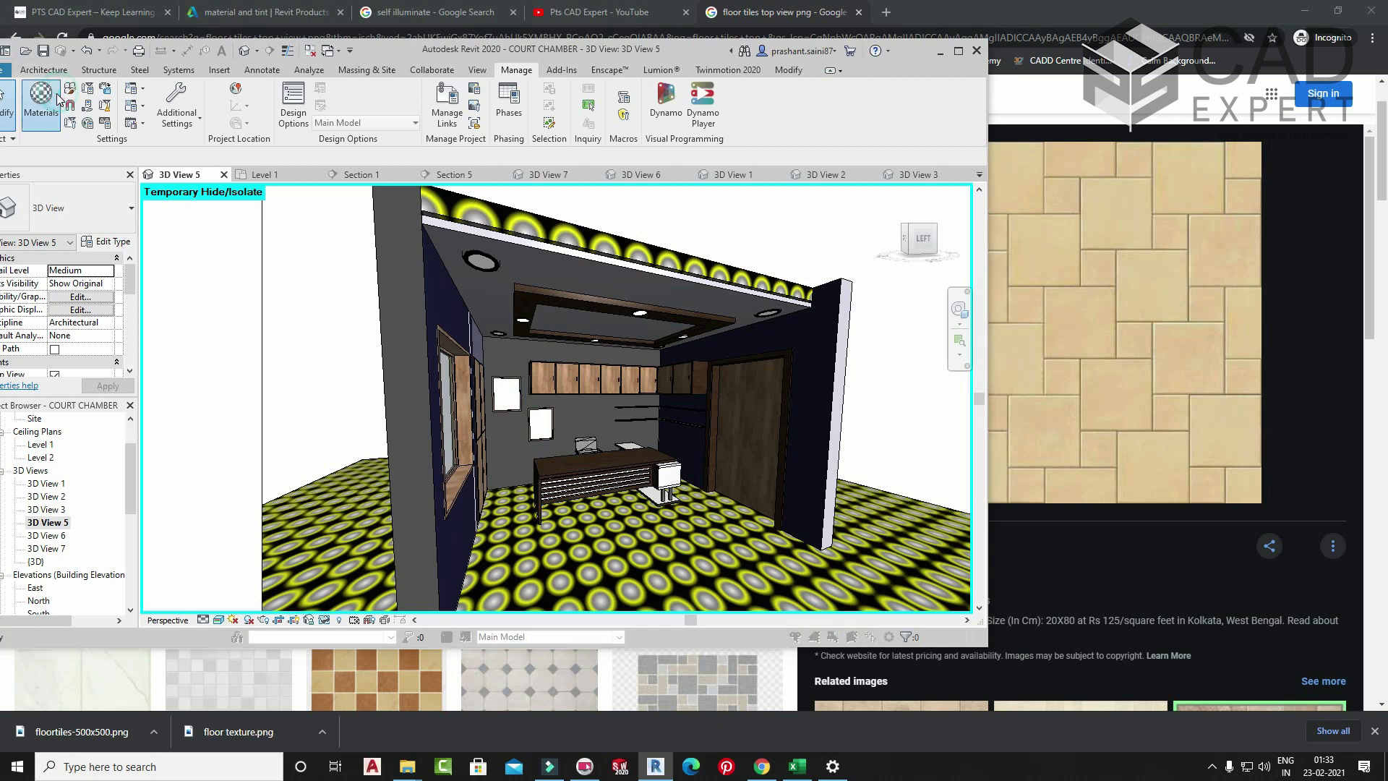
{"action": "left_click", "coordinate": [728, 240]}
{"action": "left_click", "coordinate": [978, 81]}
{"action": "left_click", "coordinate": [1042, 318]}
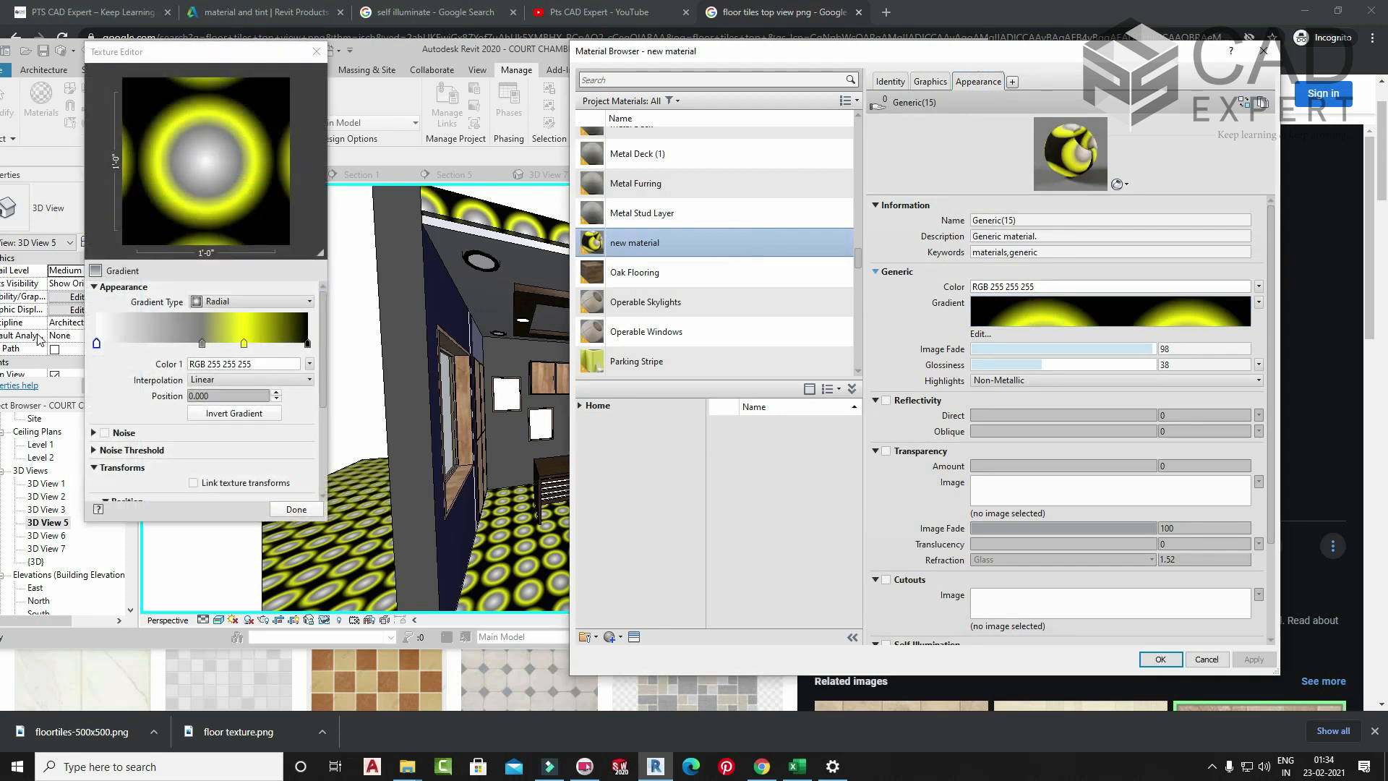
- Try the Ease in out, Linear, Ease in and Solid interpolations for the gradient's first color stop
{"action": "left_click", "coordinate": [224, 379]}
{"action": "left_click", "coordinate": [235, 406]}
{"action": "left_click", "coordinate": [240, 380]}
{"action": "left_click", "coordinate": [246, 431]}
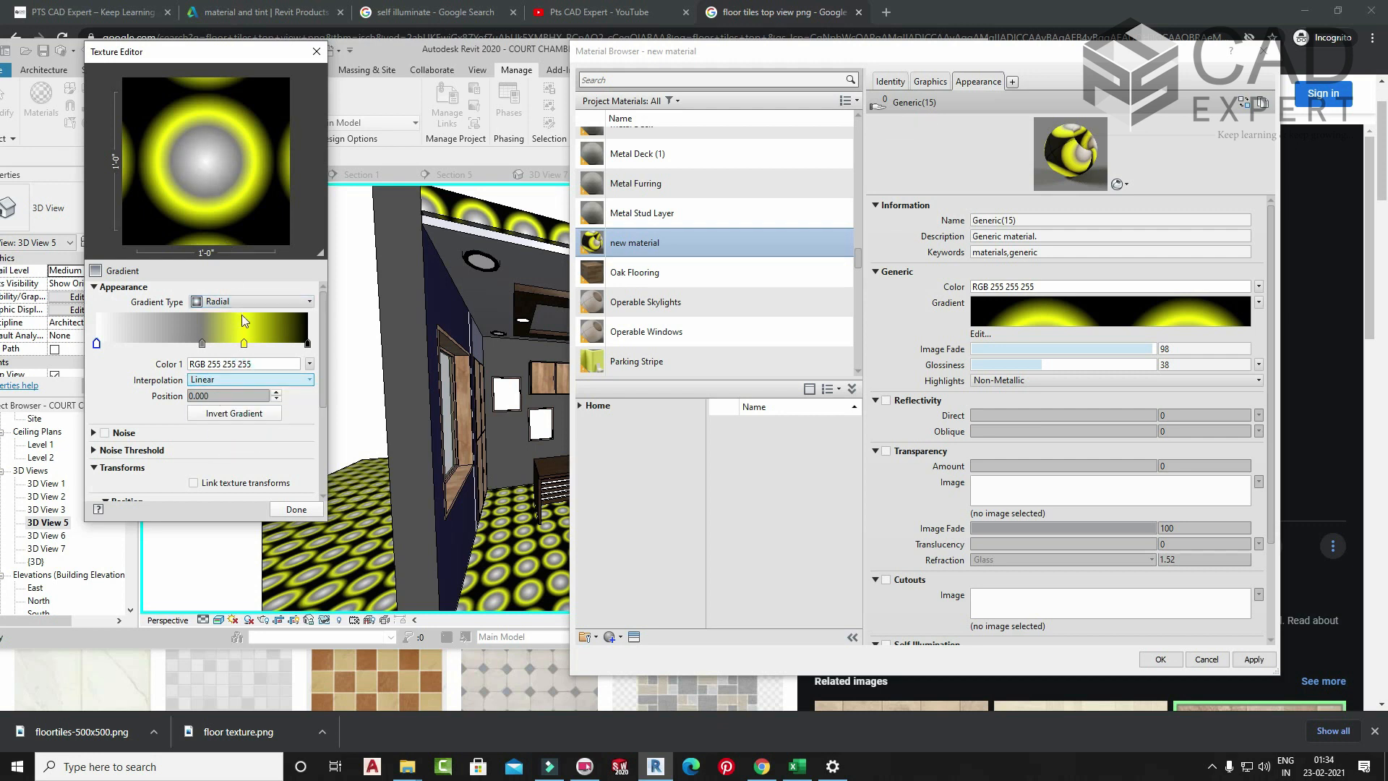
{"action": "left_click", "coordinate": [240, 380]}
{"action": "left_click", "coordinate": [231, 393]}
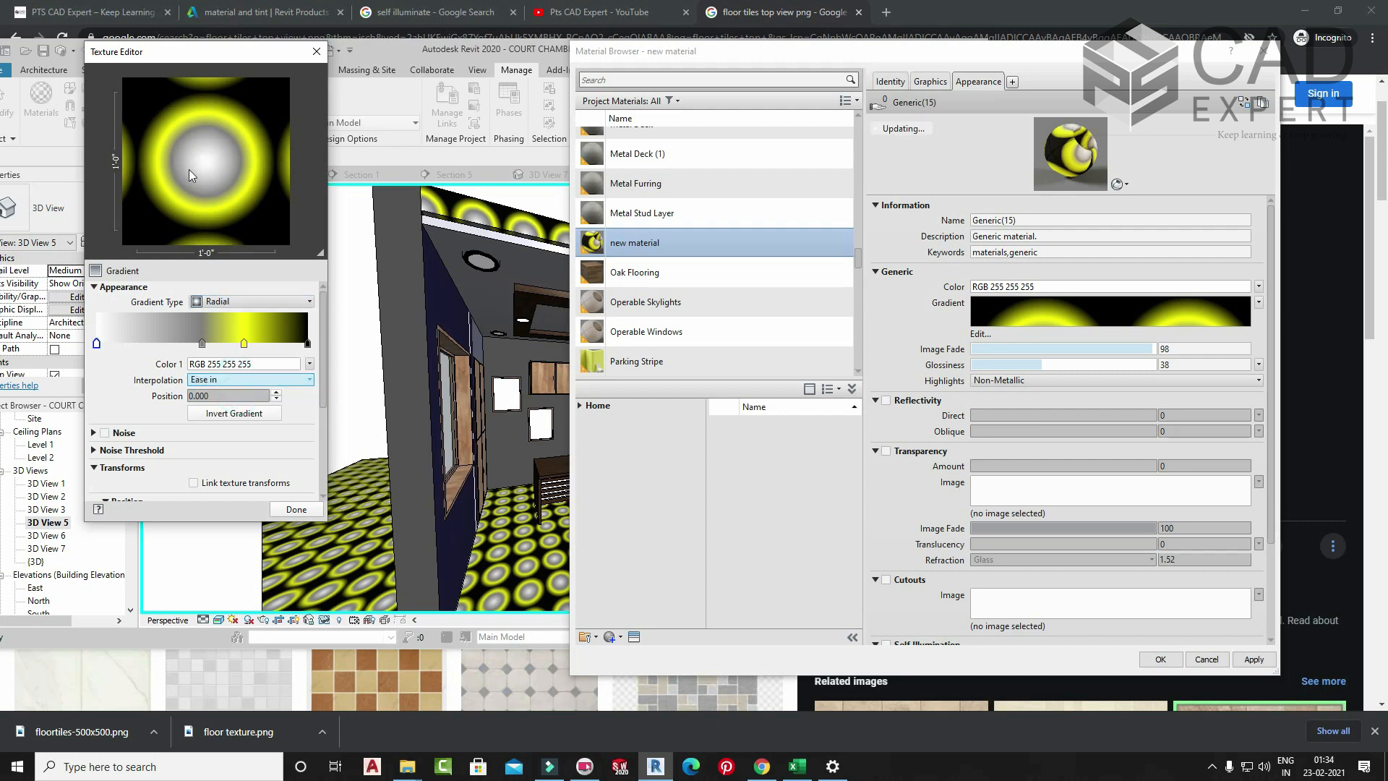
{"action": "left_click", "coordinate": [246, 380]}
{"action": "left_click", "coordinate": [233, 448]}
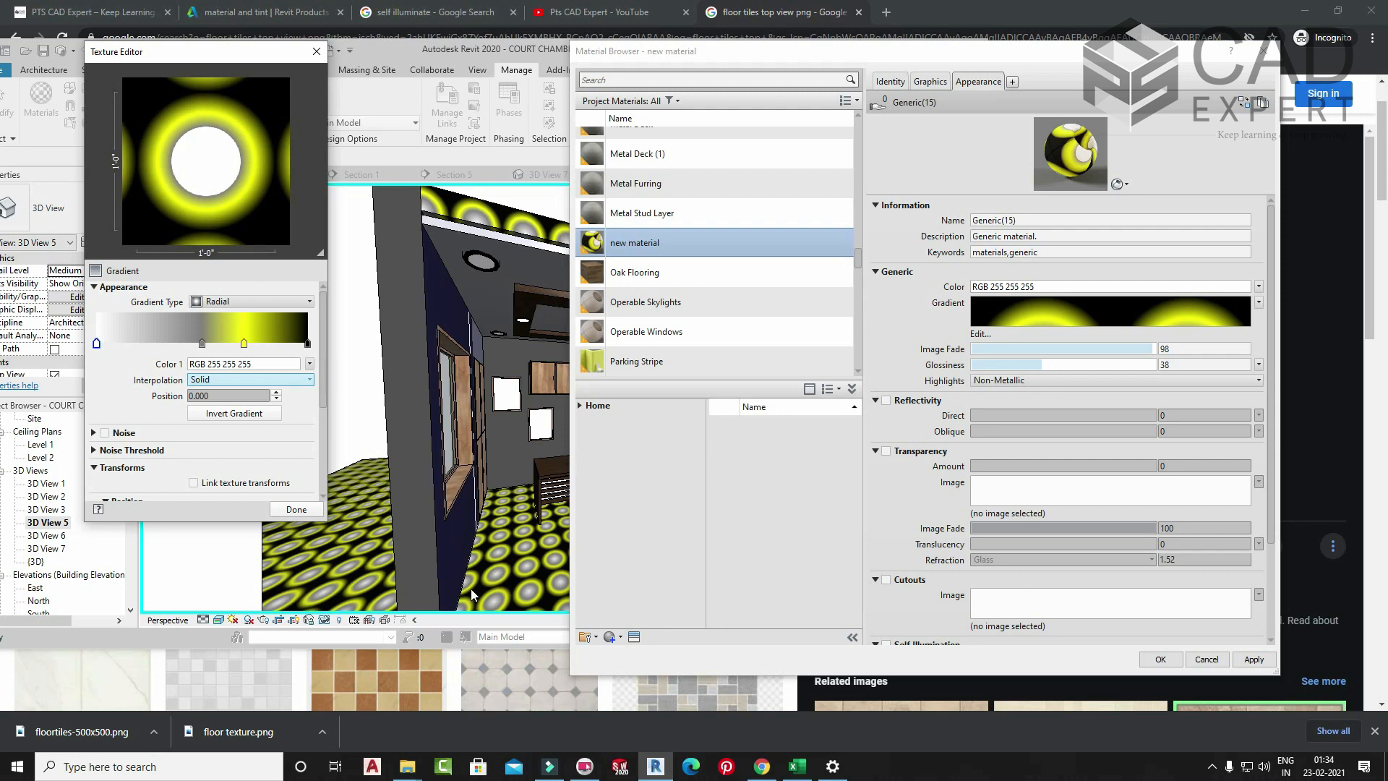
{"action": "left_click", "coordinate": [260, 375]}
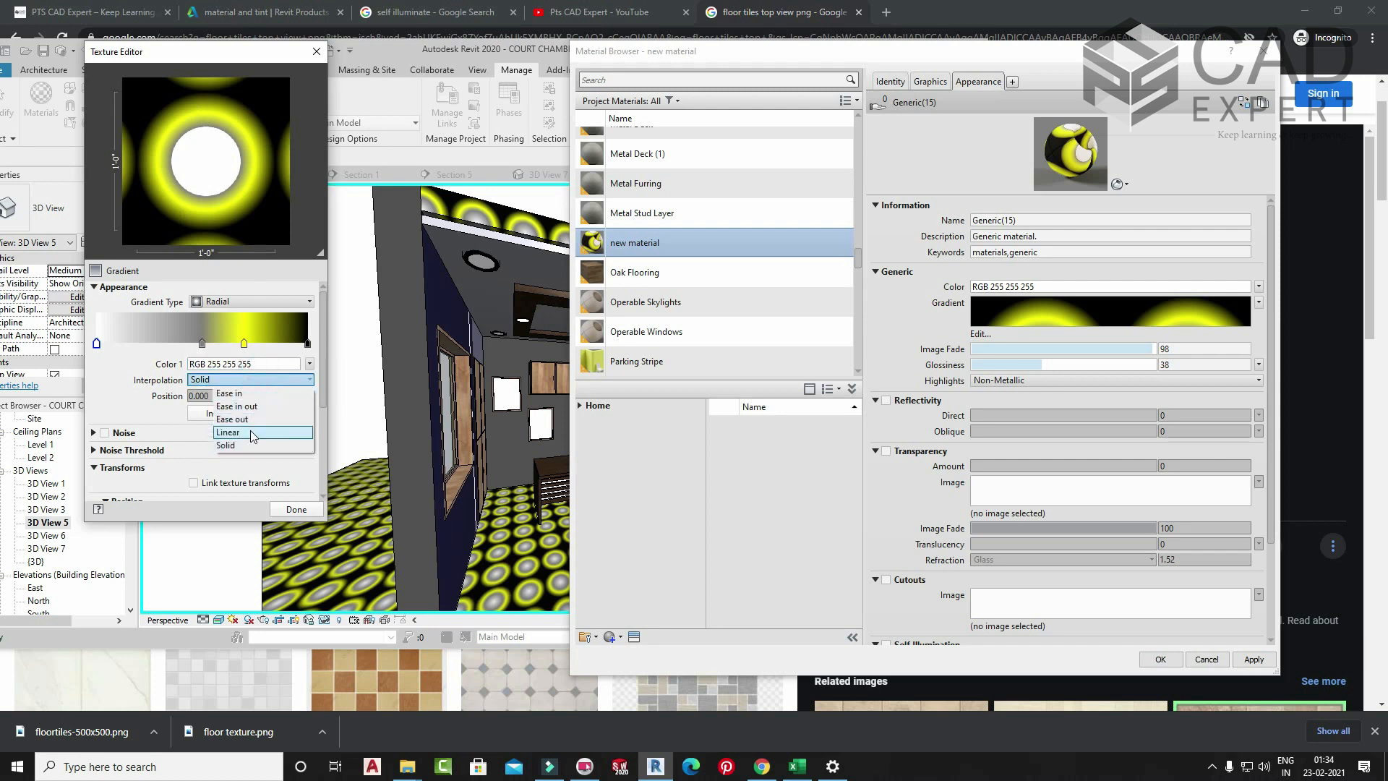
{"action": "left_click", "coordinate": [250, 429]}
{"action": "left_click", "coordinate": [235, 381]}
{"action": "left_click", "coordinate": [239, 407]}
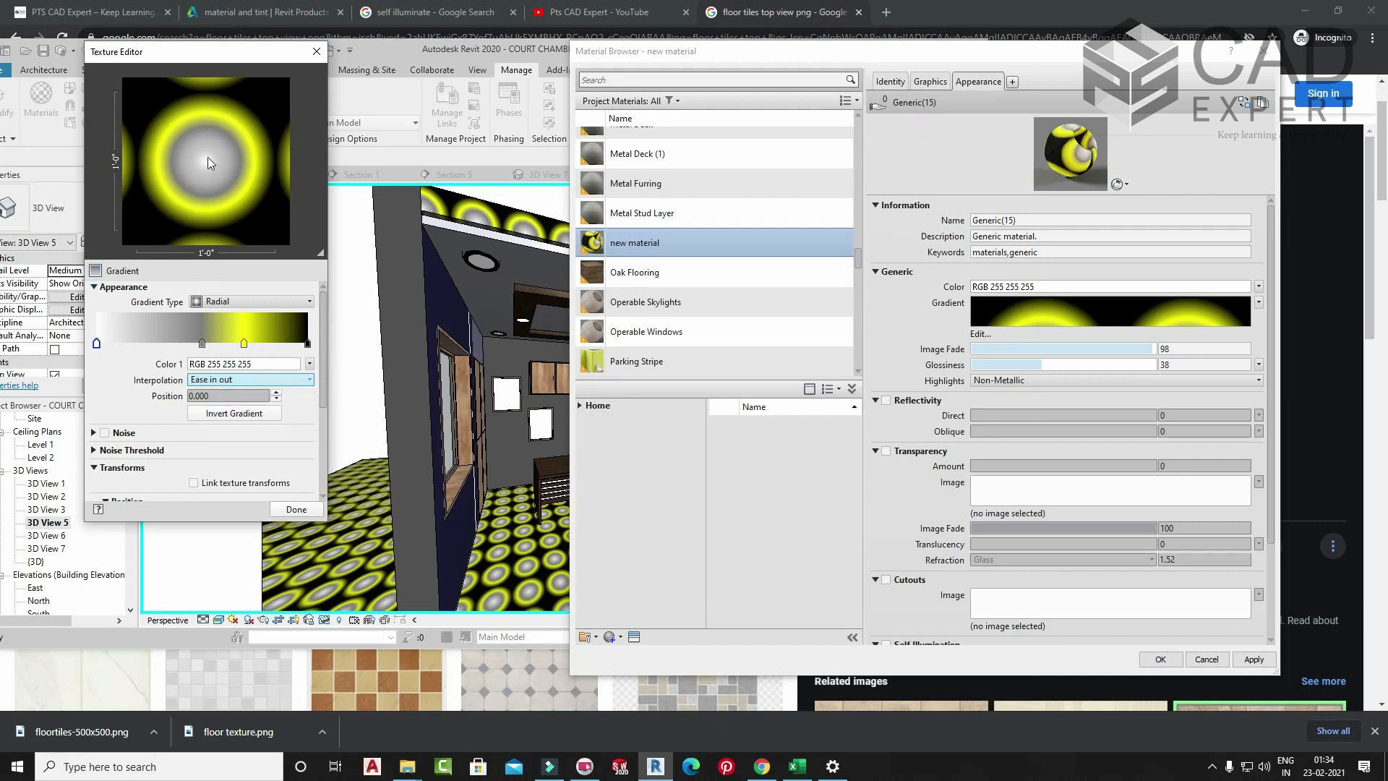
- Set the first color stop's interpolation to Ease in and try to adjust its position
{"action": "left_click", "coordinate": [235, 380]}
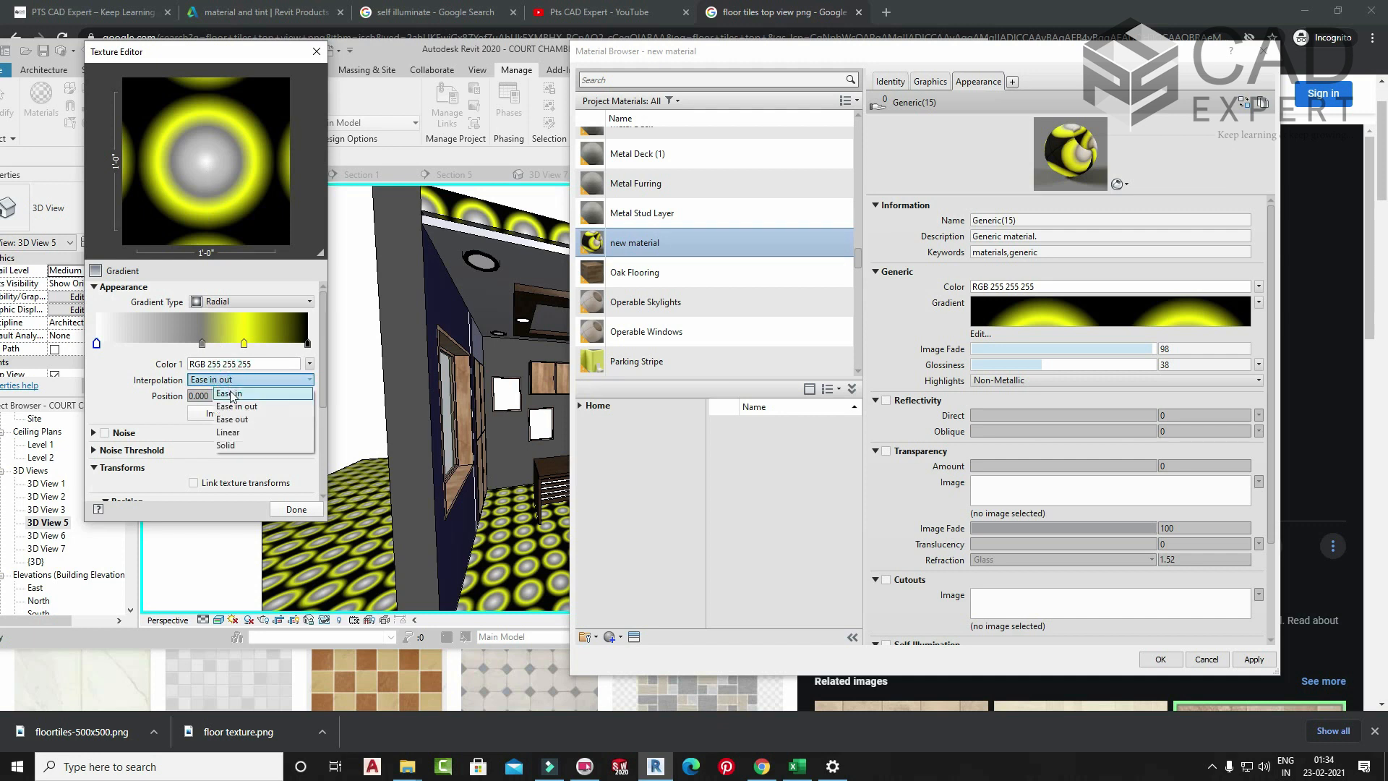
{"action": "left_click", "coordinate": [232, 396]}
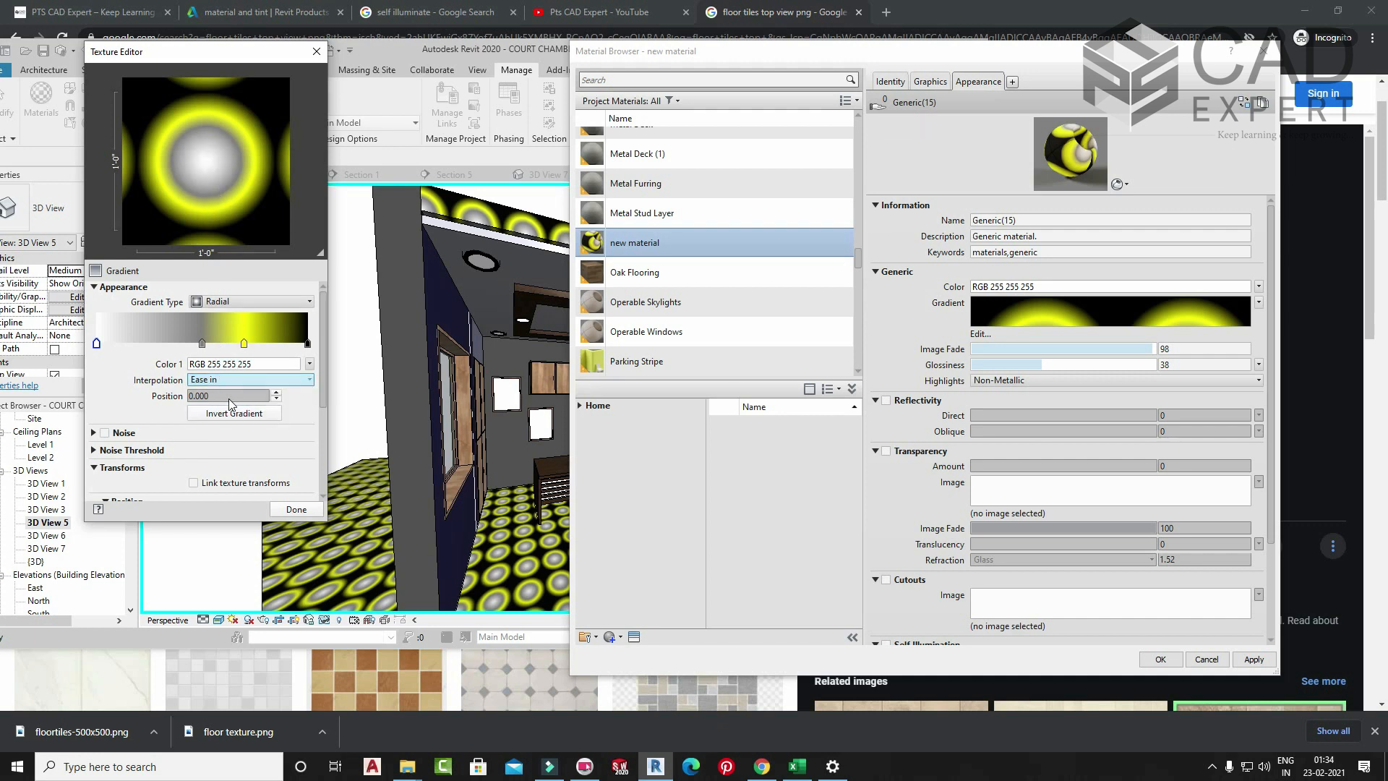
{"action": "left_click", "coordinate": [276, 393]}
{"action": "left_click", "coordinate": [276, 389]}
{"action": "left_click", "coordinate": [278, 396]}
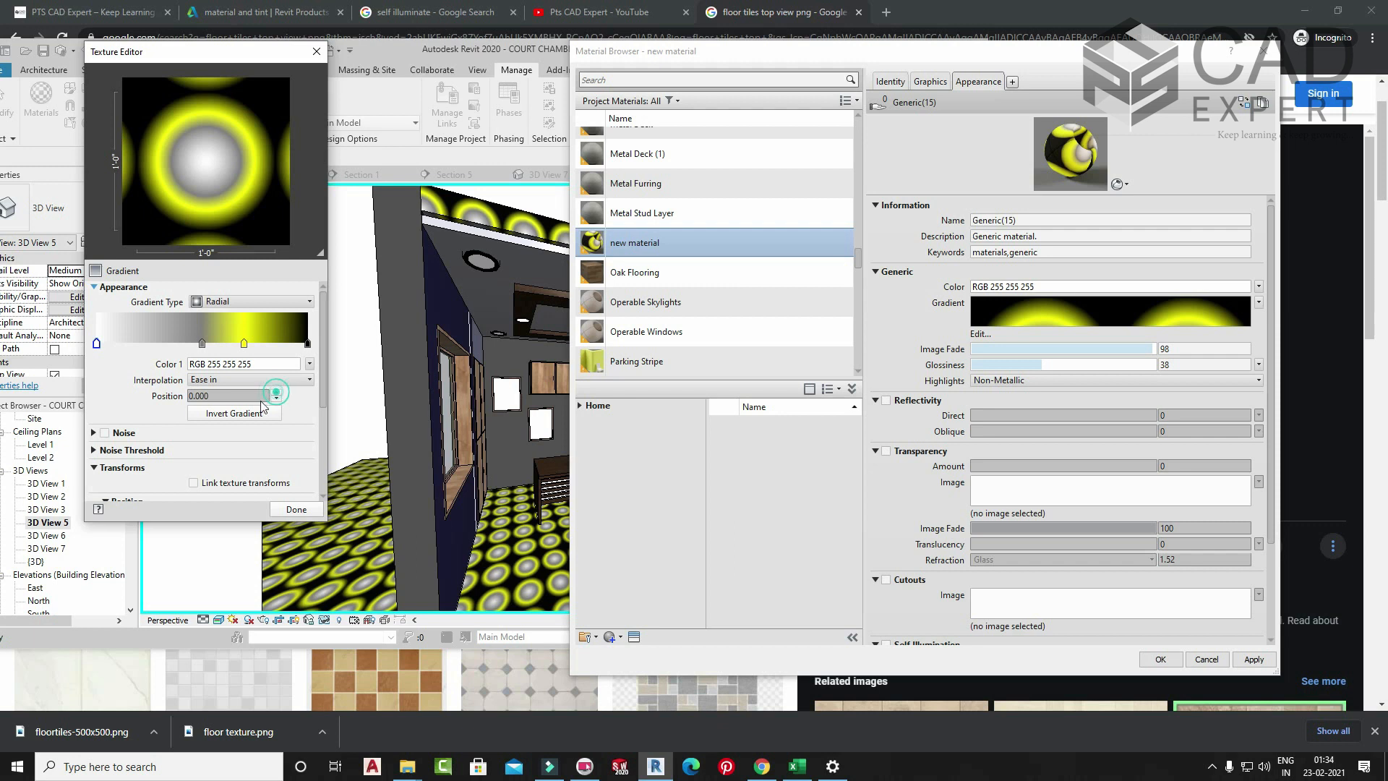
- Turn on noise for the gradient texture and accept the changes to the new material
{"action": "left_click", "coordinate": [106, 433]}
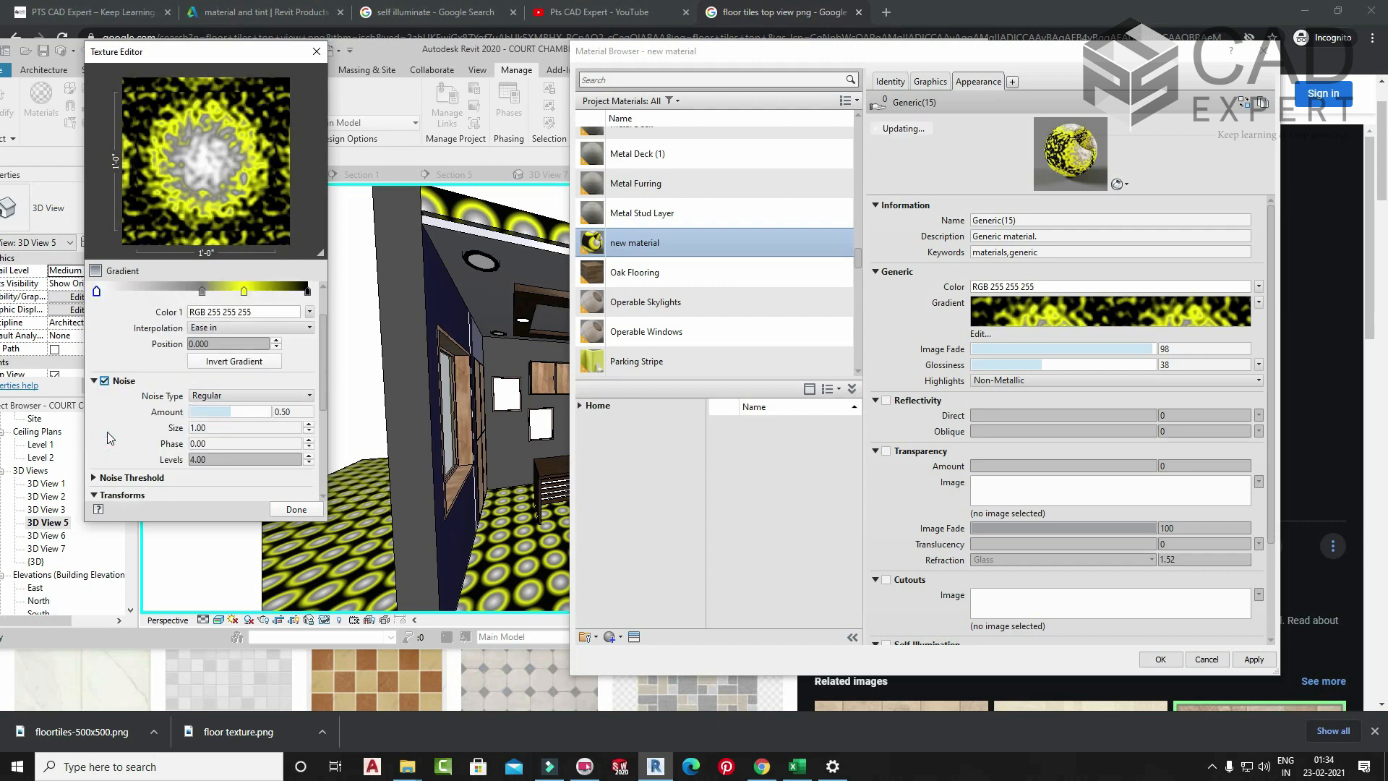
{"action": "left_click", "coordinate": [296, 510]}
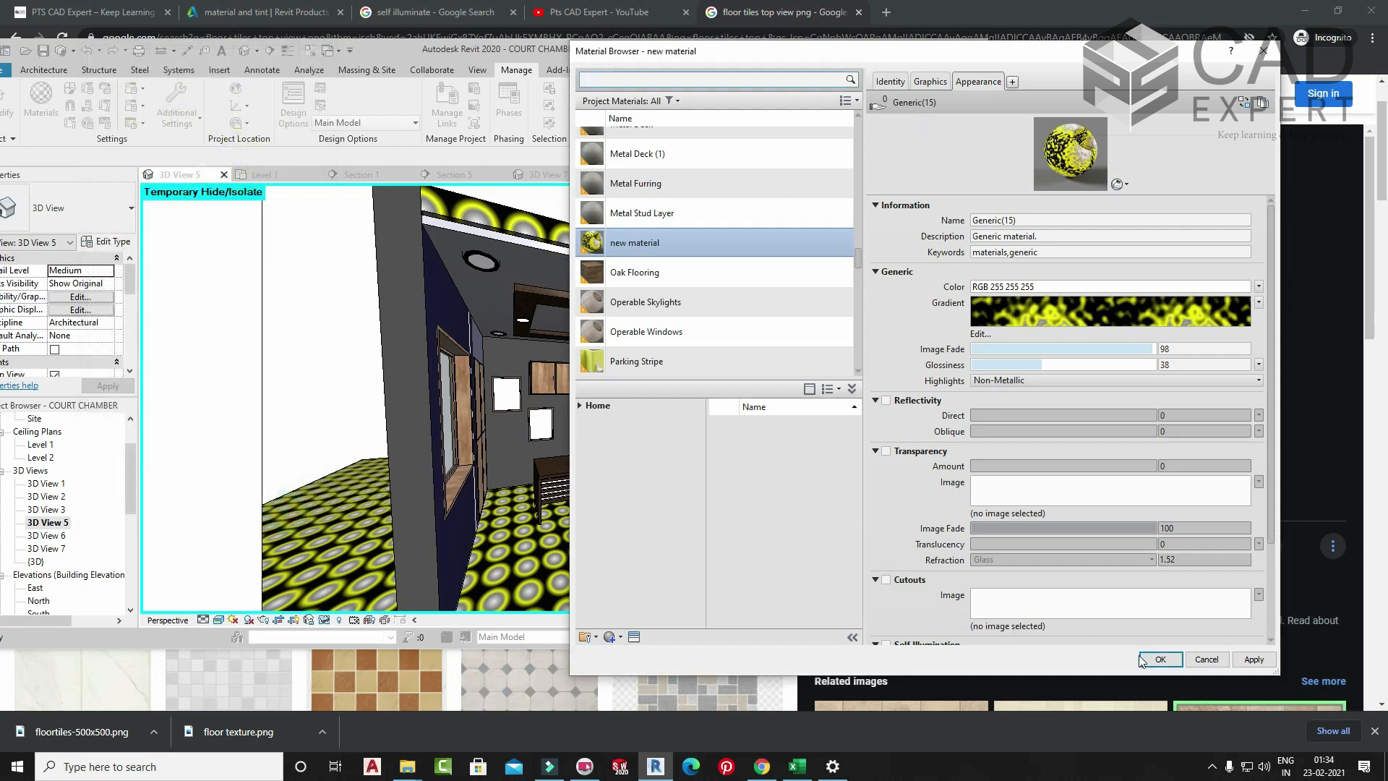
{"action": "left_click", "coordinate": [1160, 659]}
- Render 3D View 5 to check the noisy gradient floor, stop the render early and close the rendering settings
{"action": "key", "text": "r"}
{"action": "key", "text": "r"}
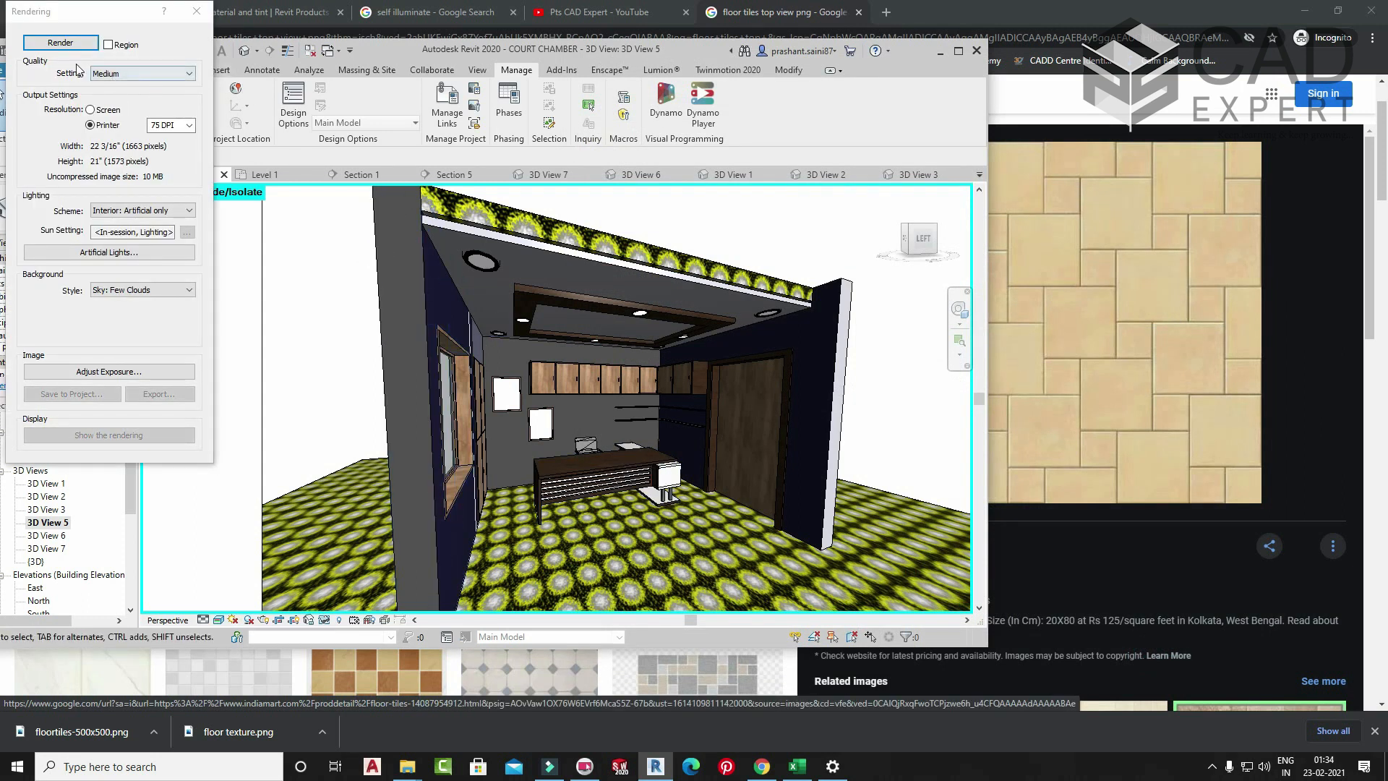
{"action": "left_click", "coordinate": [59, 44]}
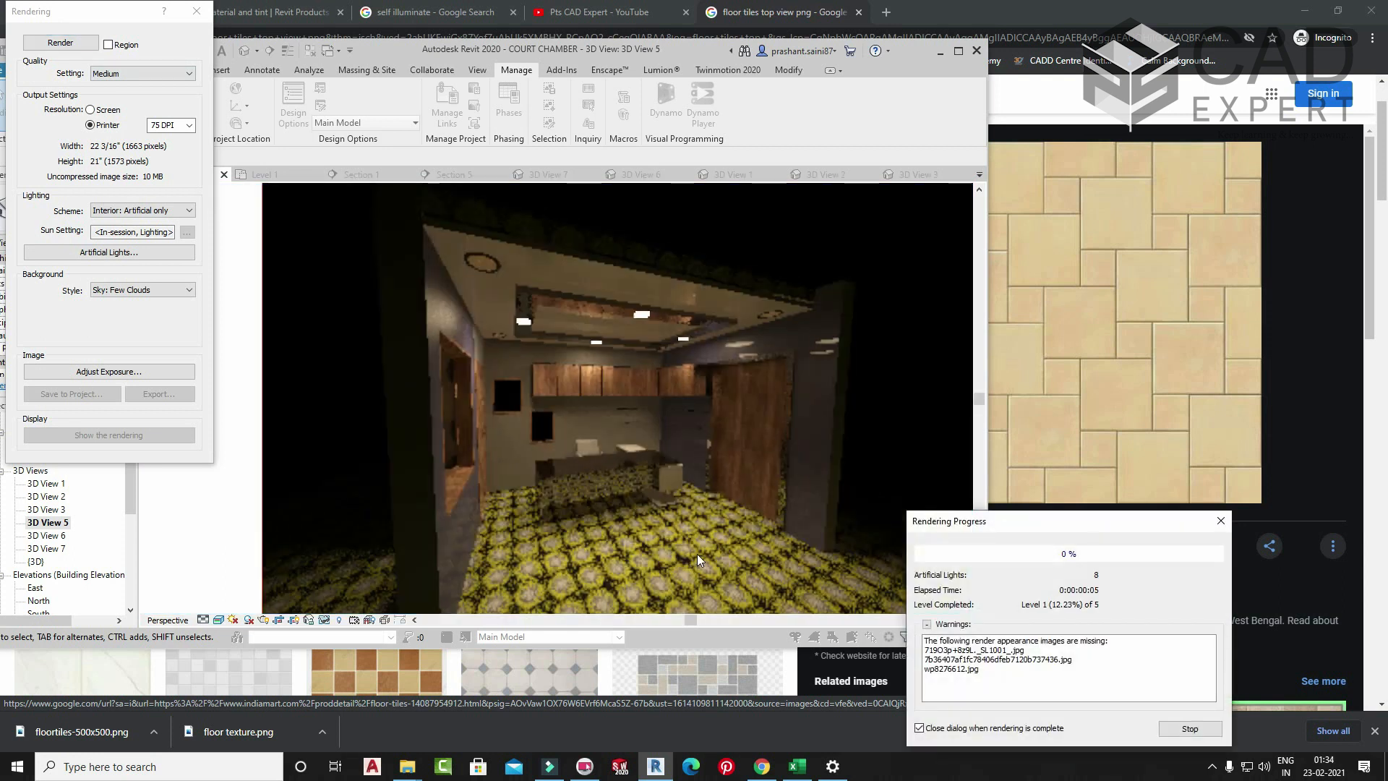
{"action": "left_click", "coordinate": [1218, 520]}
{"action": "left_click", "coordinate": [726, 382]}
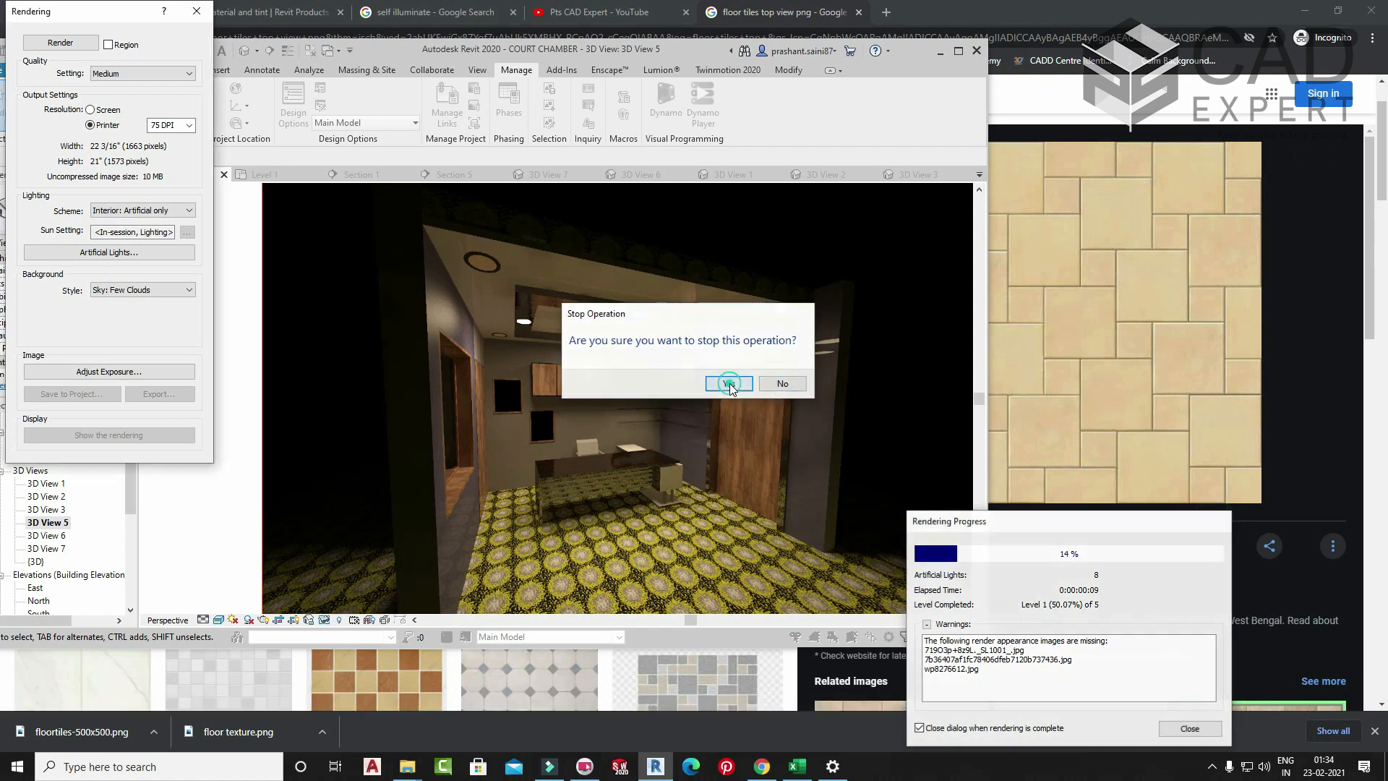
{"action": "left_click", "coordinate": [207, 10]}
- Render a close-up of the floor in front of the desk, inspect the image and close the rendering settings
{"action": "left_click", "coordinate": [958, 311]}
{"action": "left_click_drag", "start_coordinate": [693, 553], "coordinate": [691, 516]}
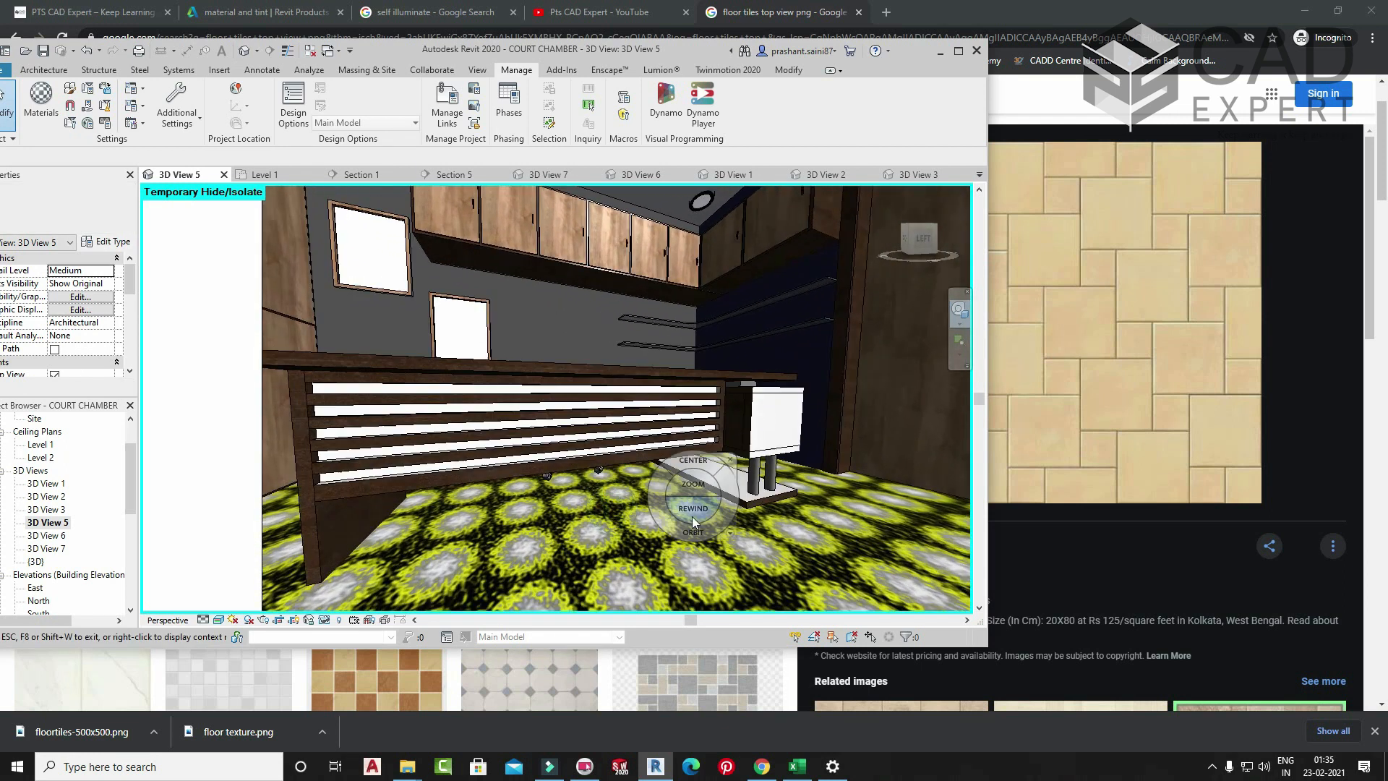
{"action": "middle_click_drag", "start_coordinate": [715, 576], "coordinate": [687, 439]}
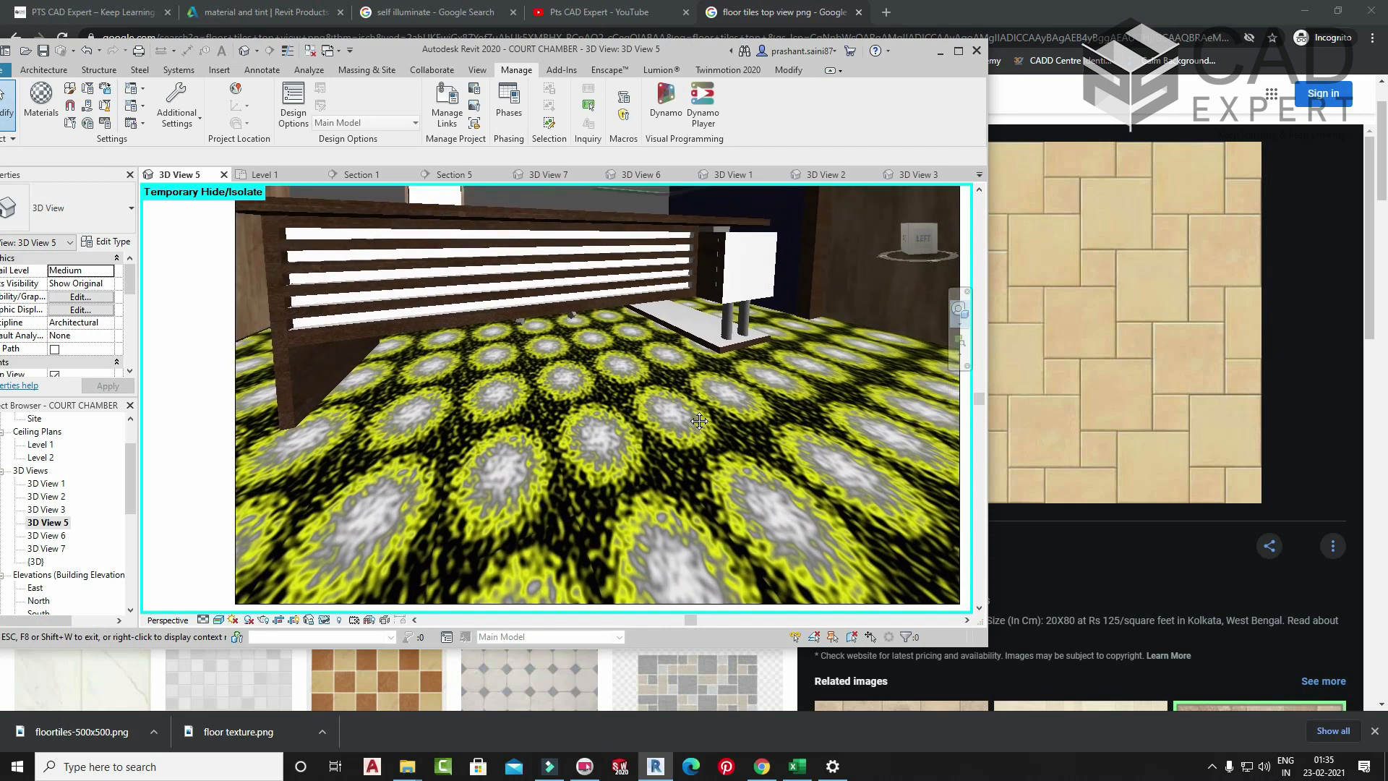
{"action": "key", "text": "r"}
{"action": "key", "text": "r"}
{"action": "left_click", "coordinate": [58, 42]}
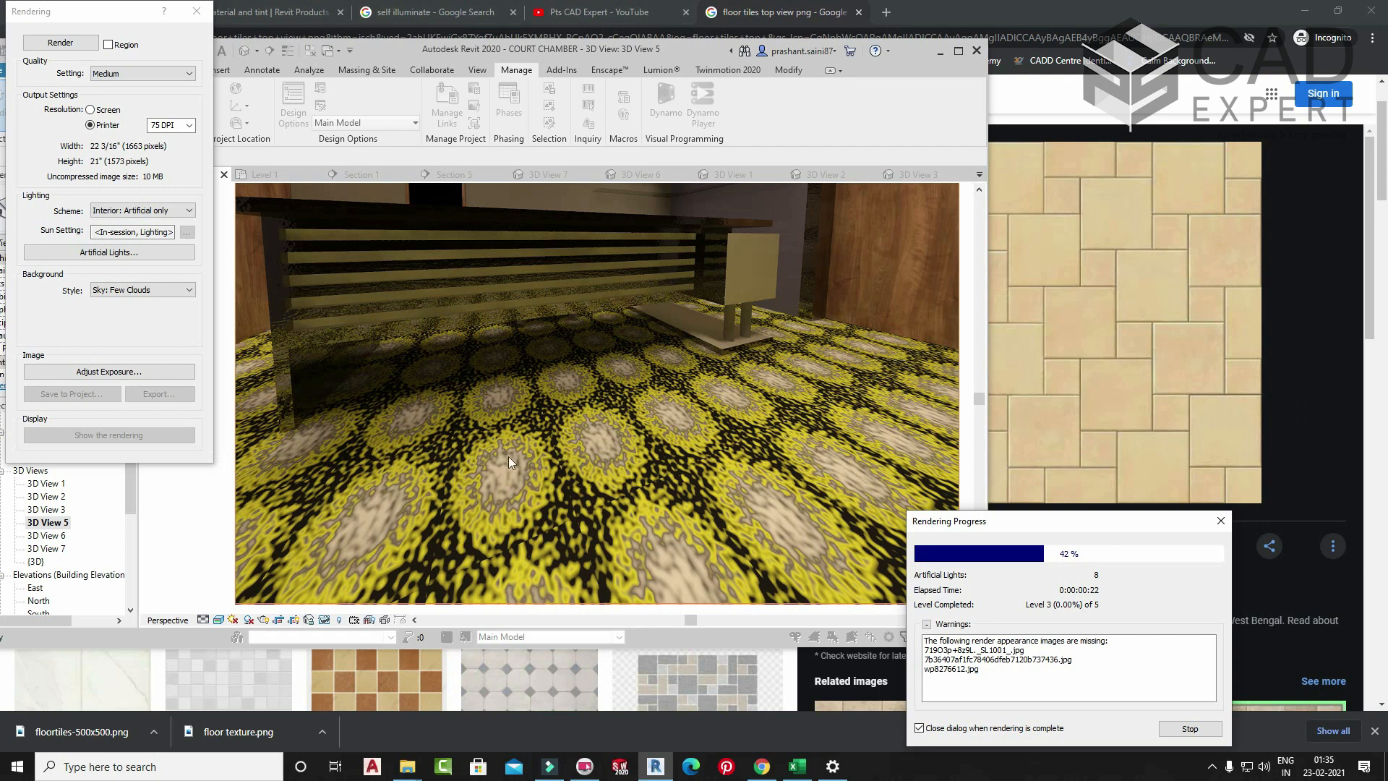
{"action": "left_click", "coordinate": [1221, 521]}
{"action": "left_click", "coordinate": [776, 395]}
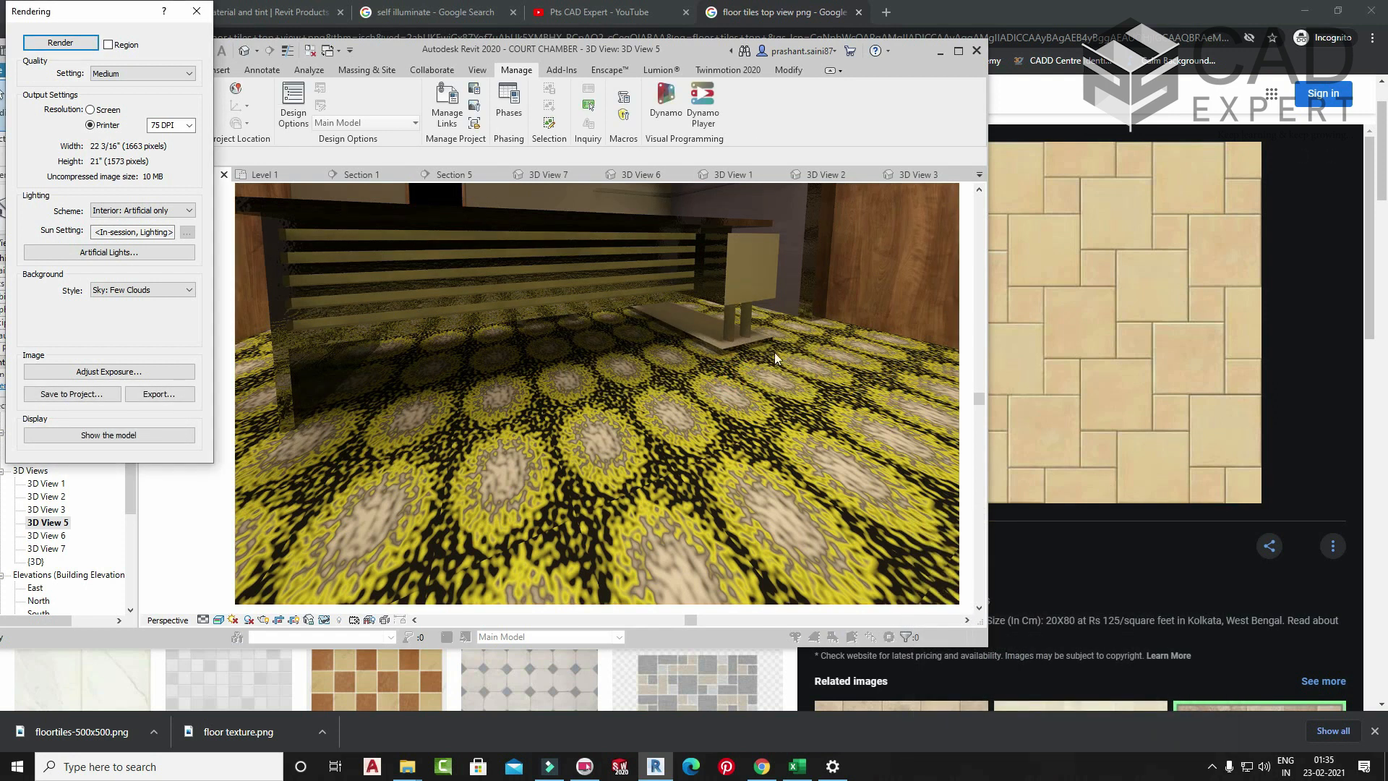
{"action": "scroll", "coordinate": [666, 380], "scroll_direction": "down", "scroll_amount": 4}
{"action": "scroll", "coordinate": [673, 383], "scroll_direction": "down", "scroll_amount": 3}
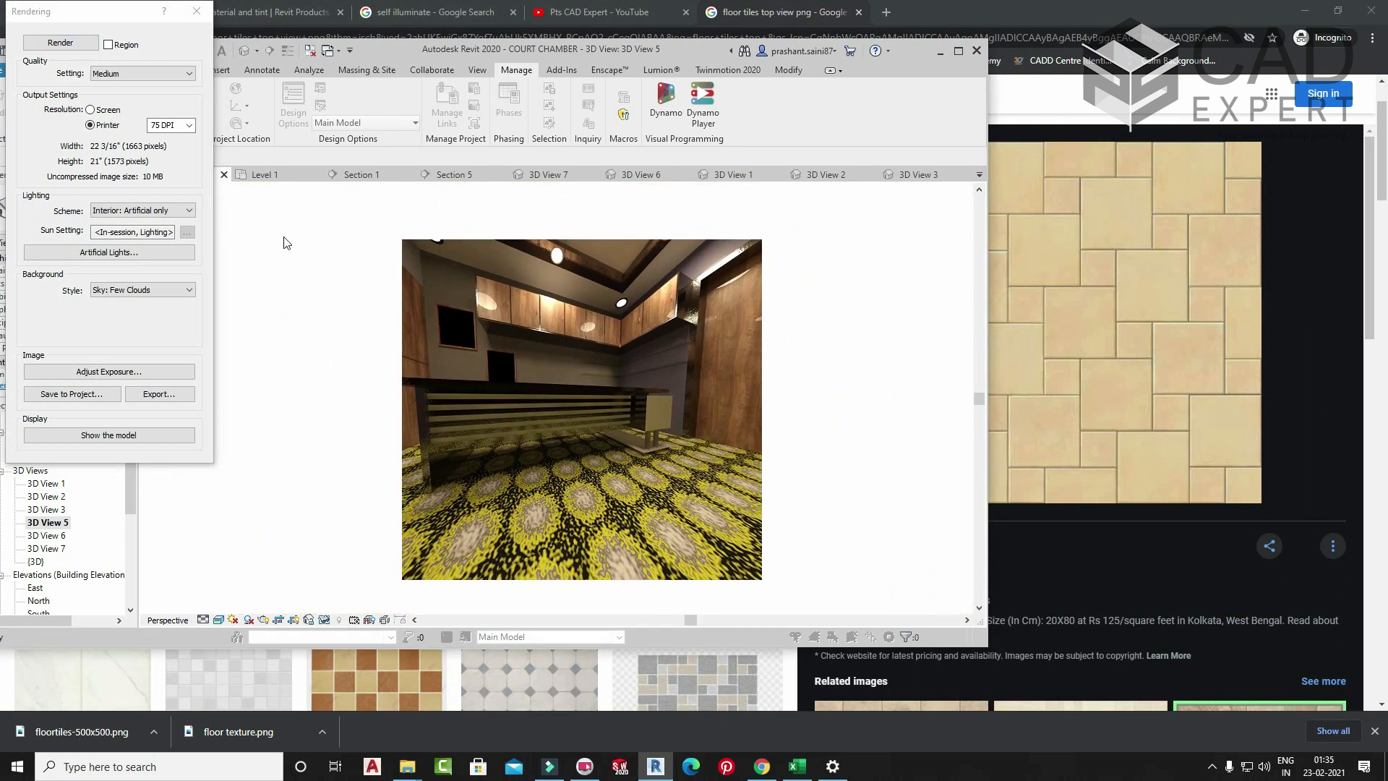
{"action": "left_click", "coordinate": [196, 11]}
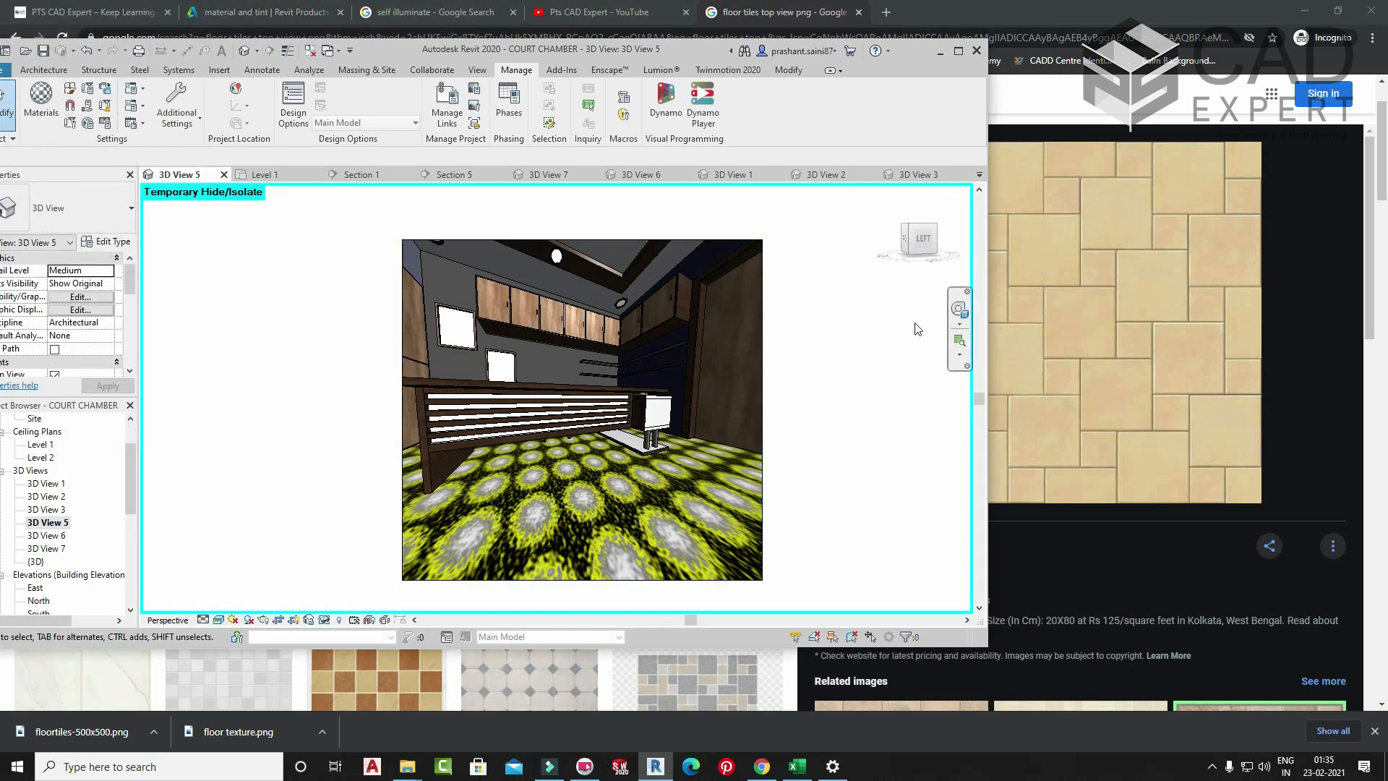
- Return to the whole-room view, examine the new material's gradient noise settings, and close the texture editor
{"action": "left_click", "coordinate": [963, 311]}
{"action": "left_click_drag", "start_coordinate": [613, 339], "coordinate": [604, 379]}
{"action": "key", "text": "Escape"}
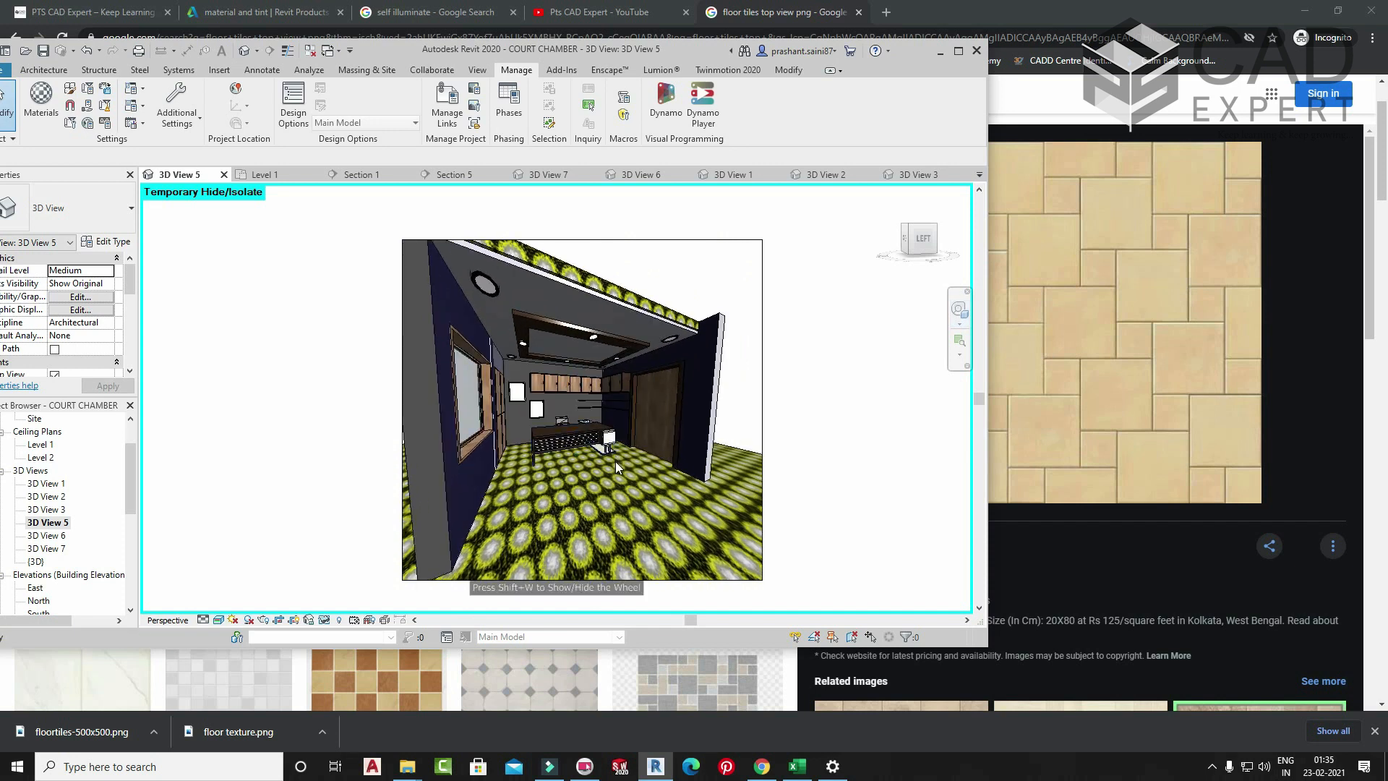
{"action": "left_click", "coordinate": [41, 99]}
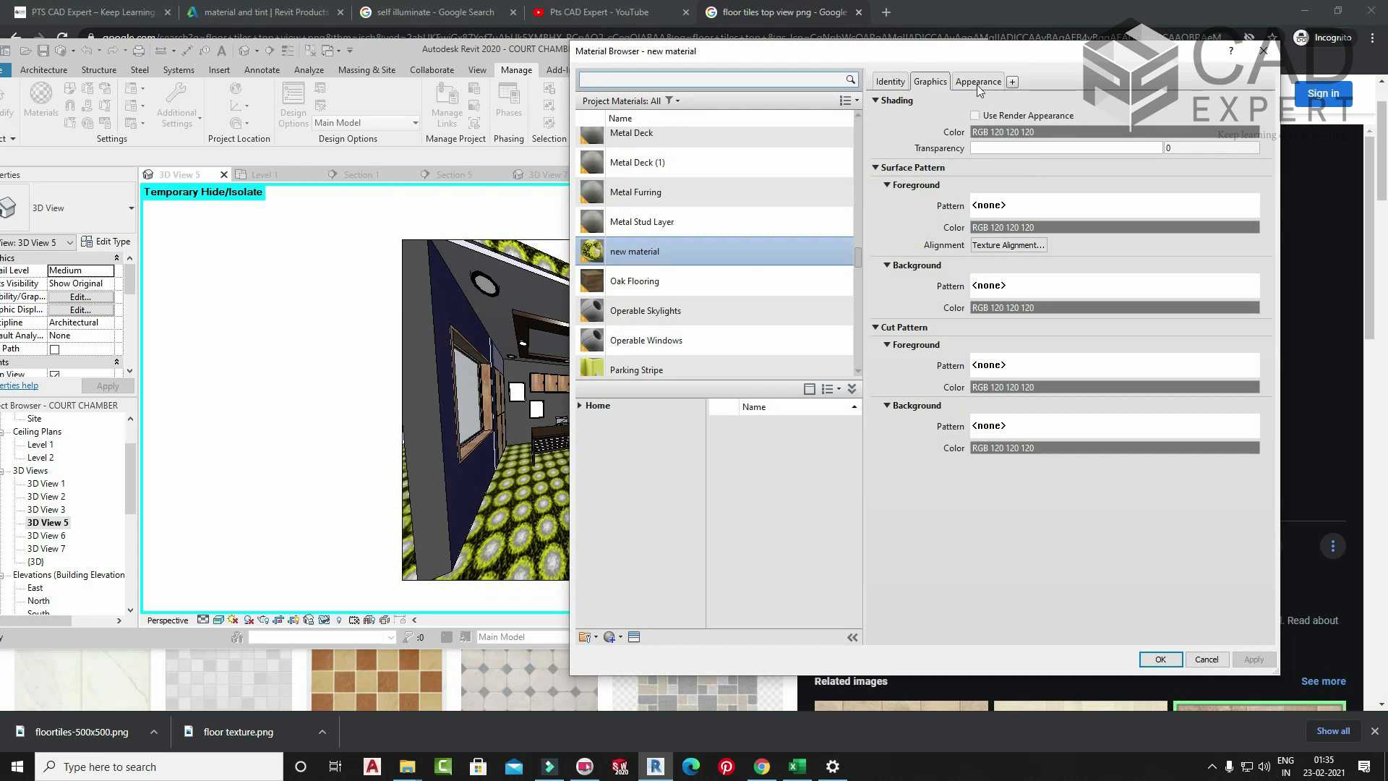
{"action": "left_click", "coordinate": [978, 82]}
{"action": "left_click", "coordinate": [1070, 310]}
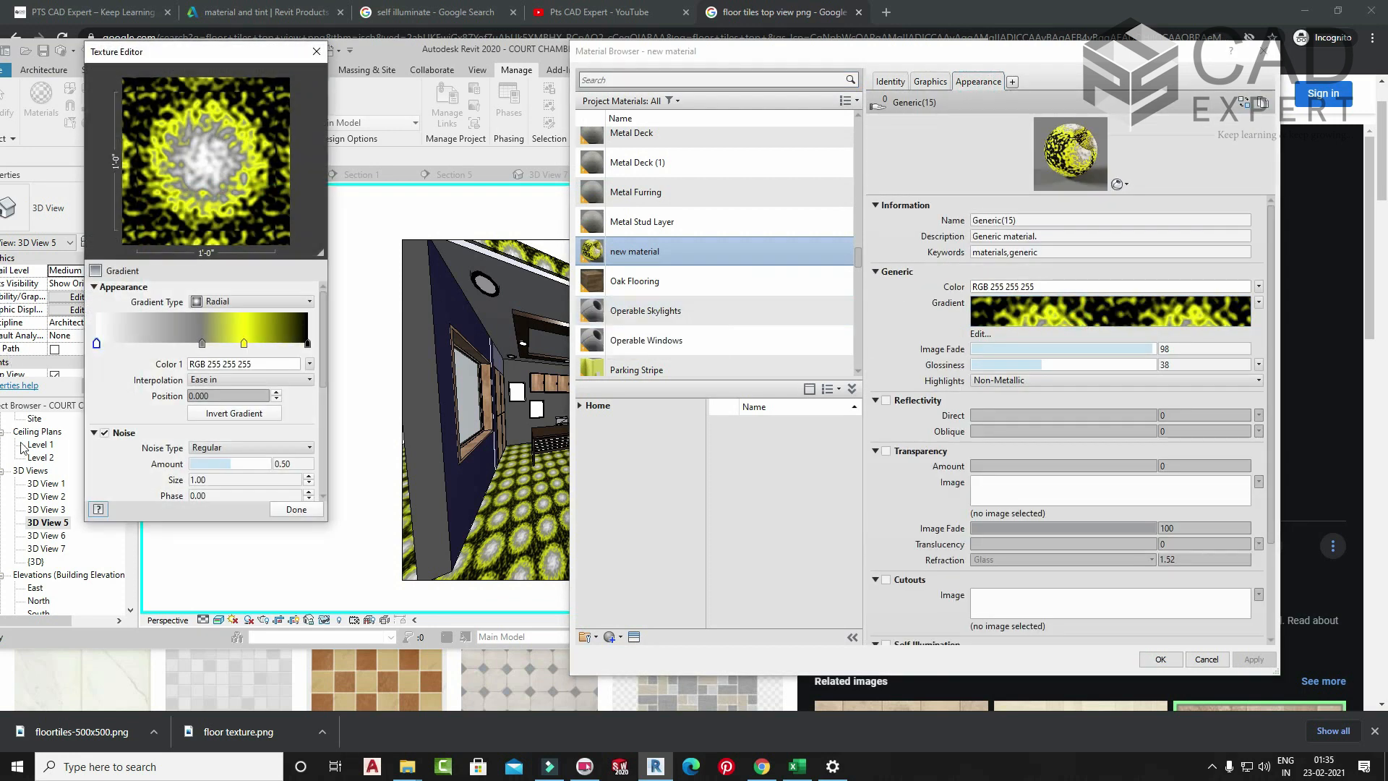
{"action": "left_click_drag", "start_coordinate": [323, 387], "coordinate": [323, 434]}
{"action": "left_click", "coordinate": [200, 356]}
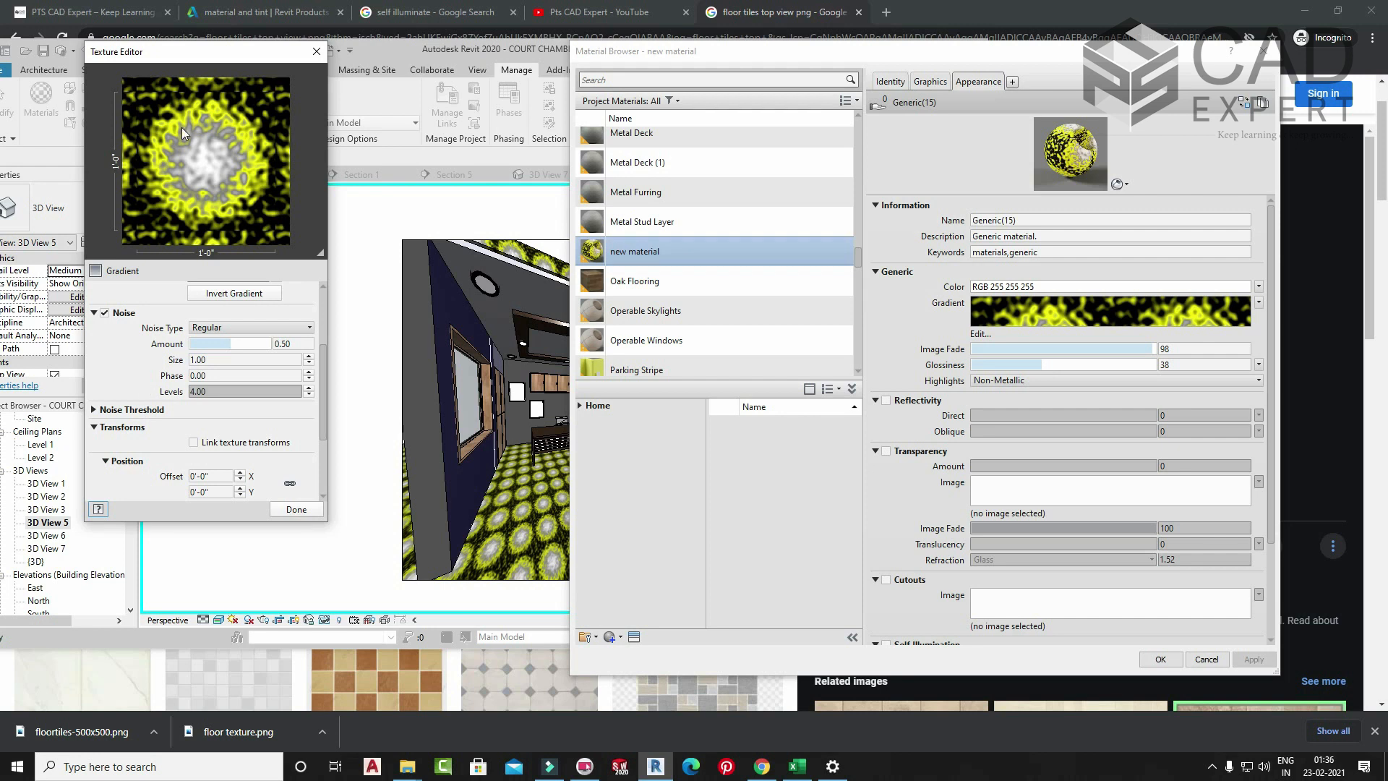
{"action": "left_click", "coordinate": [316, 52]}
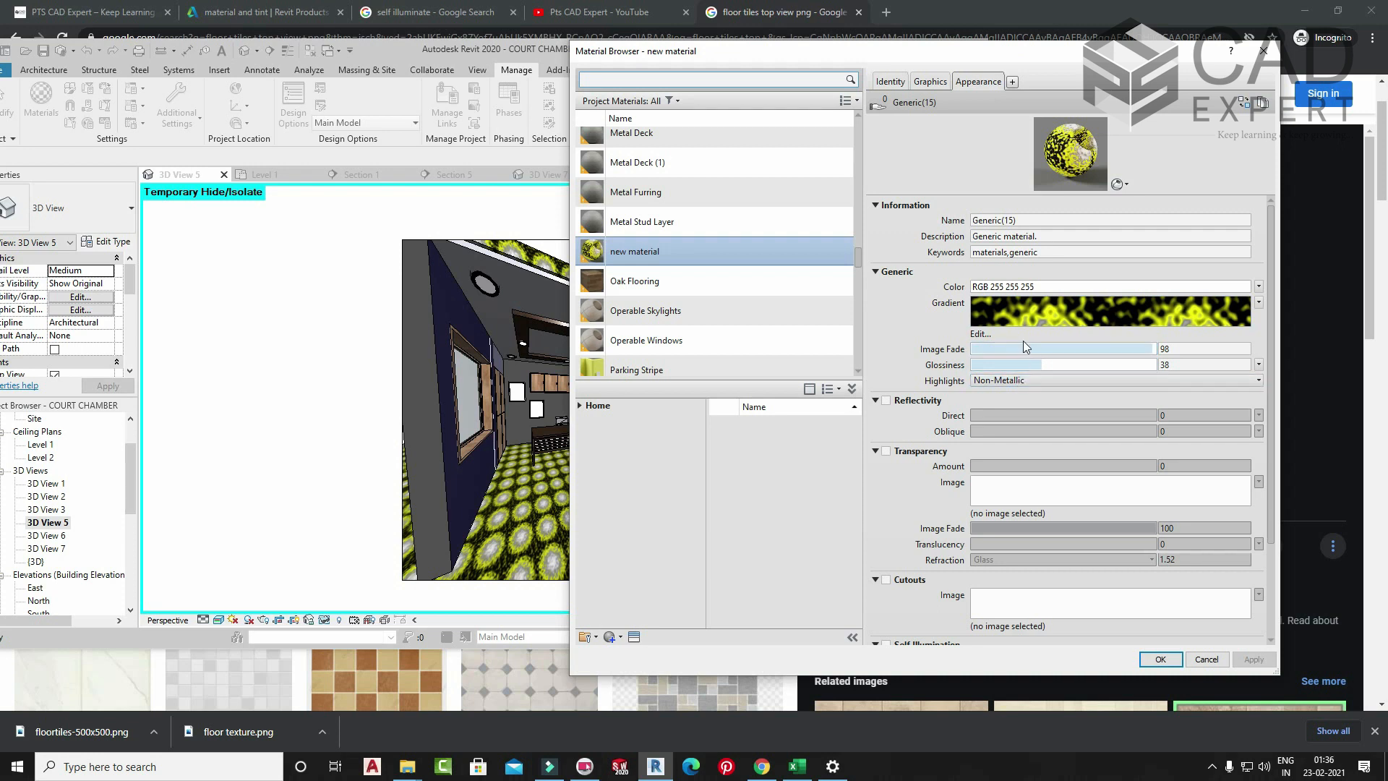
- Replace the new material's gradient with a Tiles texture, keeping the Stack Bond pattern type
{"action": "left_click", "coordinate": [1259, 286]}
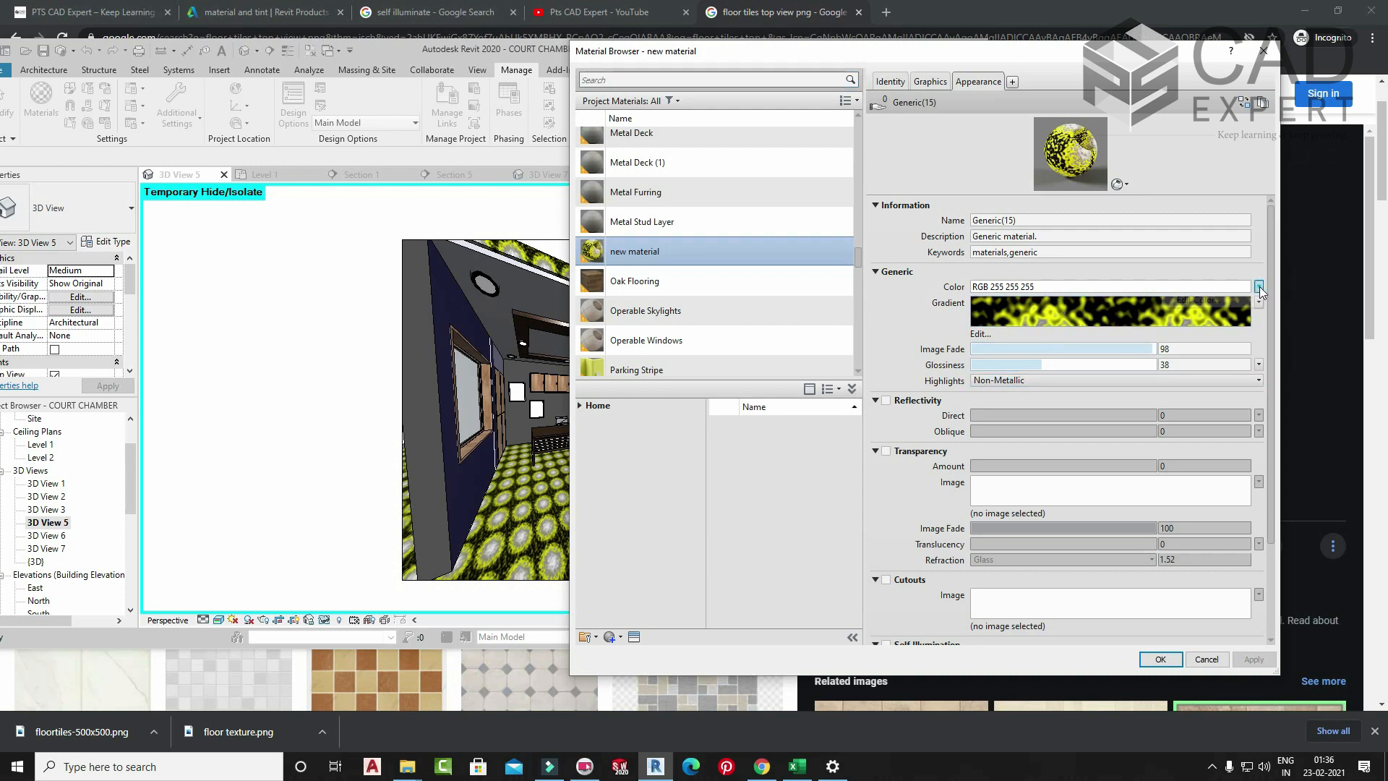
{"action": "left_click", "coordinate": [1063, 262]}
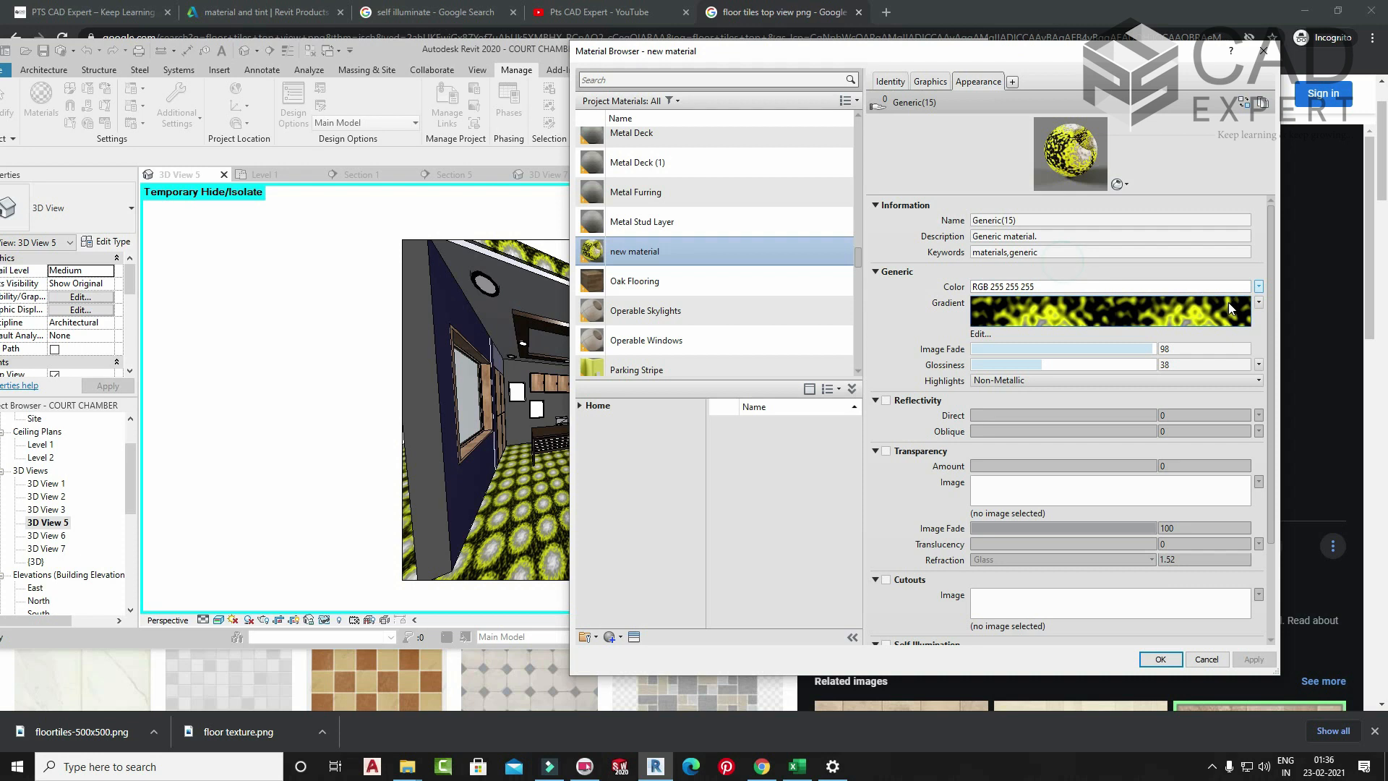
{"action": "left_click", "coordinate": [1258, 302]}
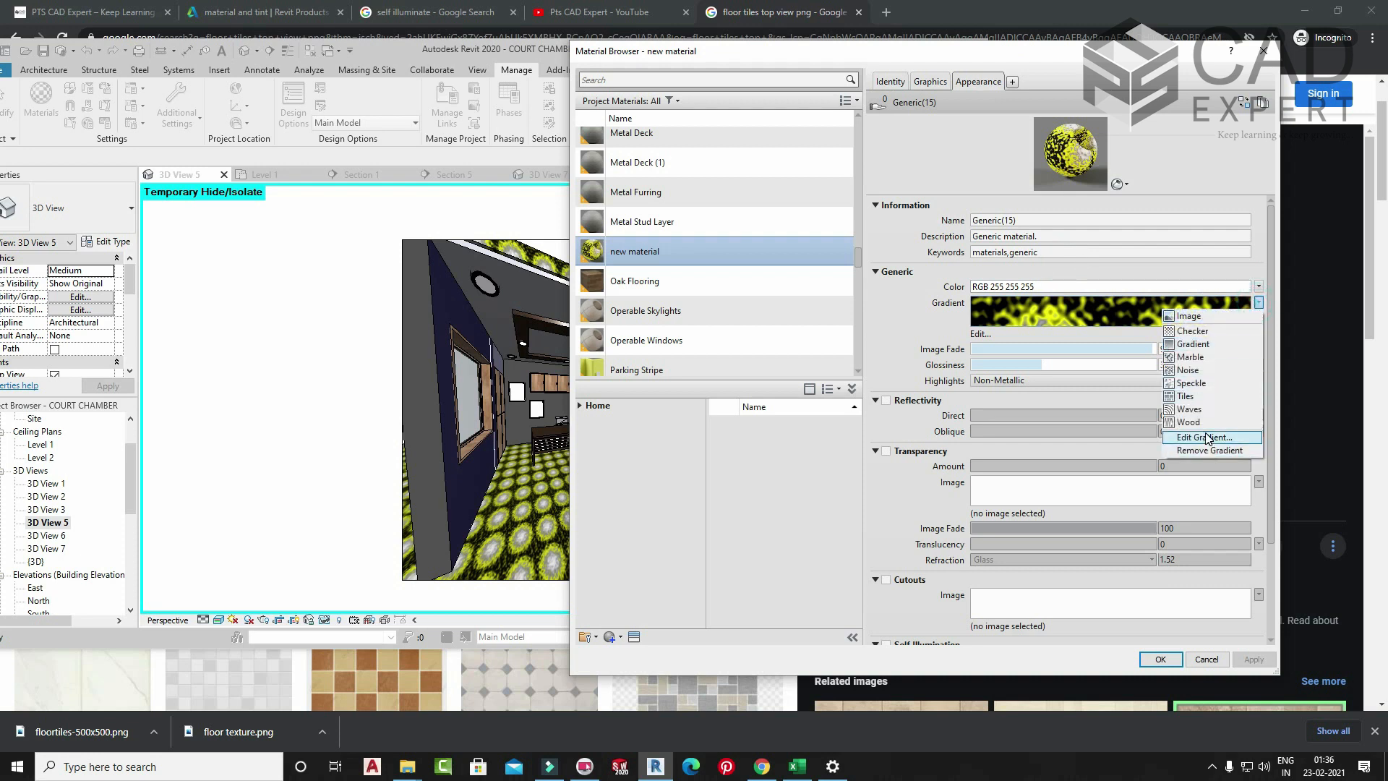
{"action": "left_click", "coordinate": [1204, 396]}
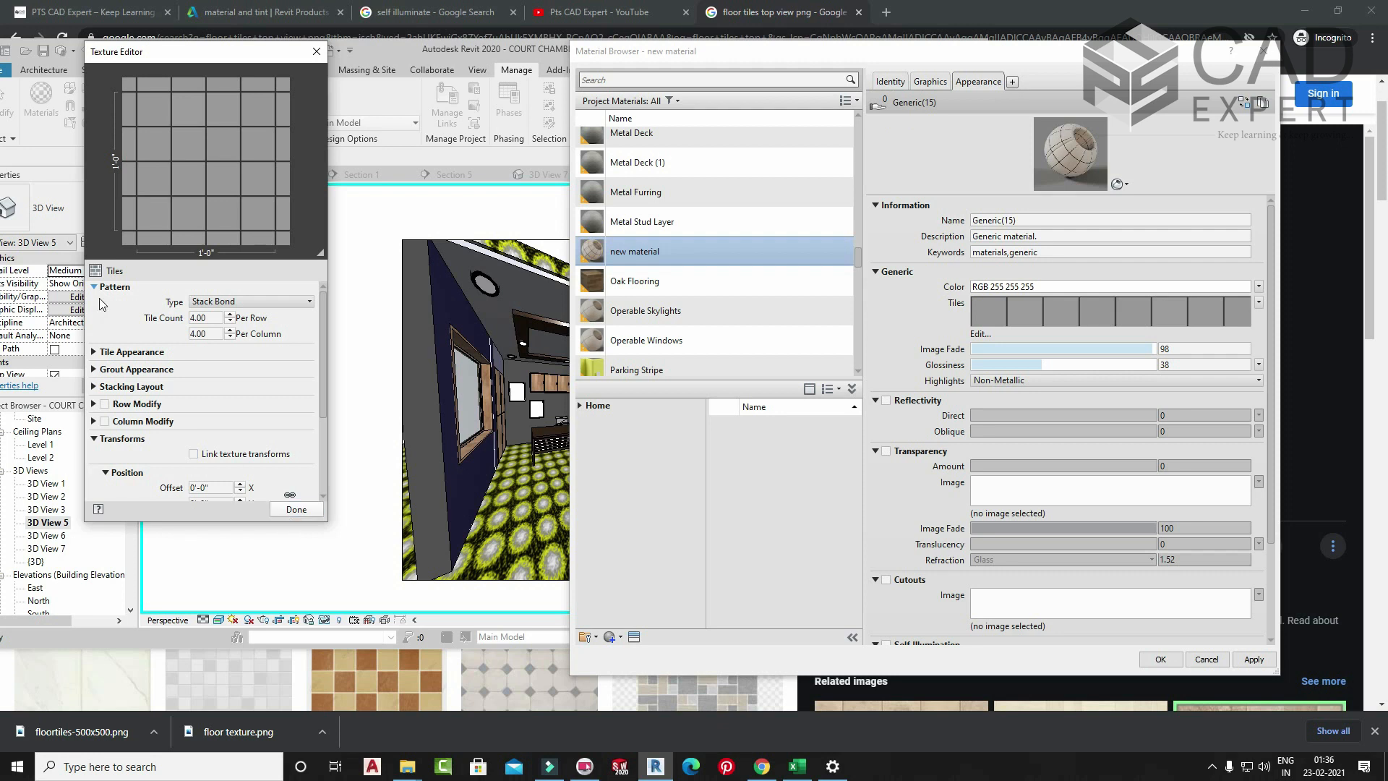
{"action": "left_click", "coordinate": [249, 301]}
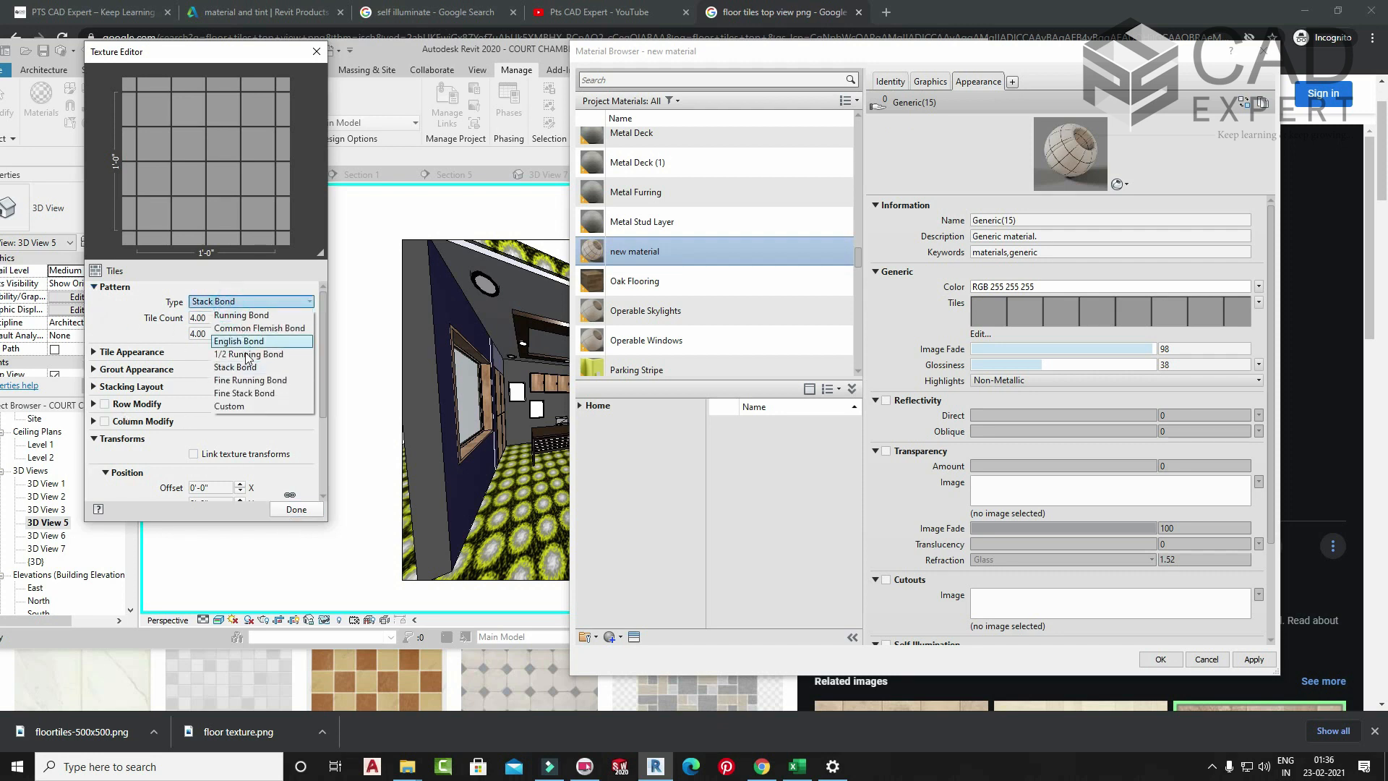
{"action": "left_click", "coordinate": [111, 315]}
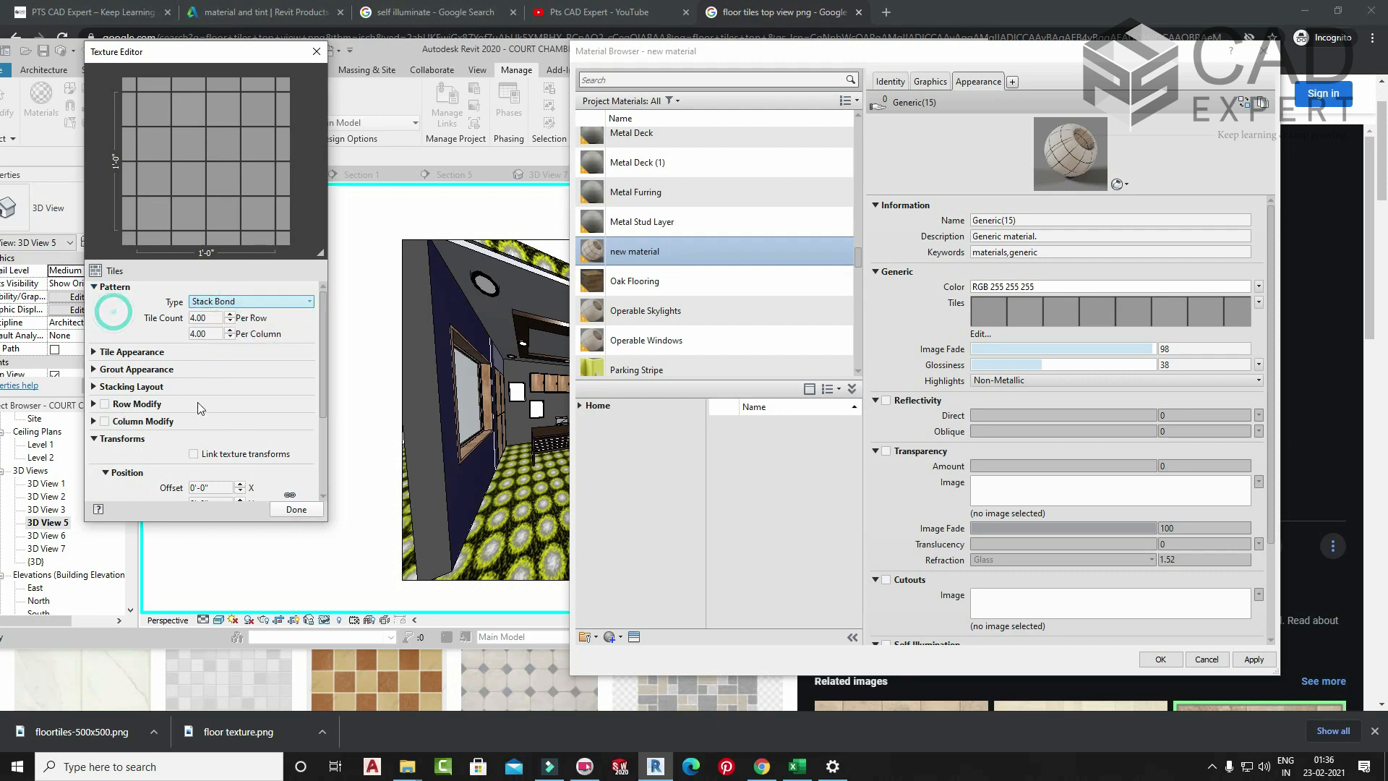
- Apply the Stack Bond tile texture to the new material and move the Material Browser clear of the room view
{"action": "left_click", "coordinate": [292, 511]}
{"action": "left_click", "coordinate": [1253, 658]}
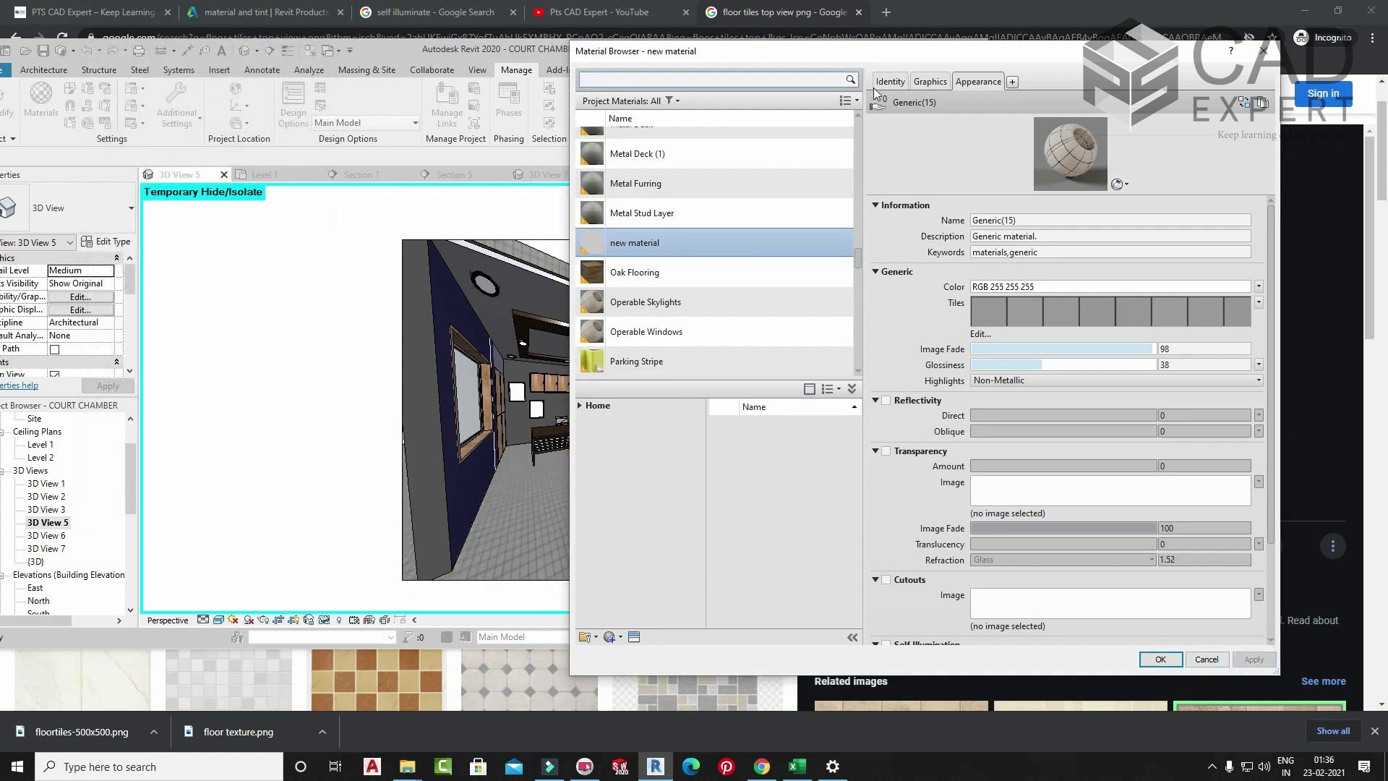
{"action": "left_click_drag", "start_coordinate": [861, 52], "coordinate": [1009, 54]}
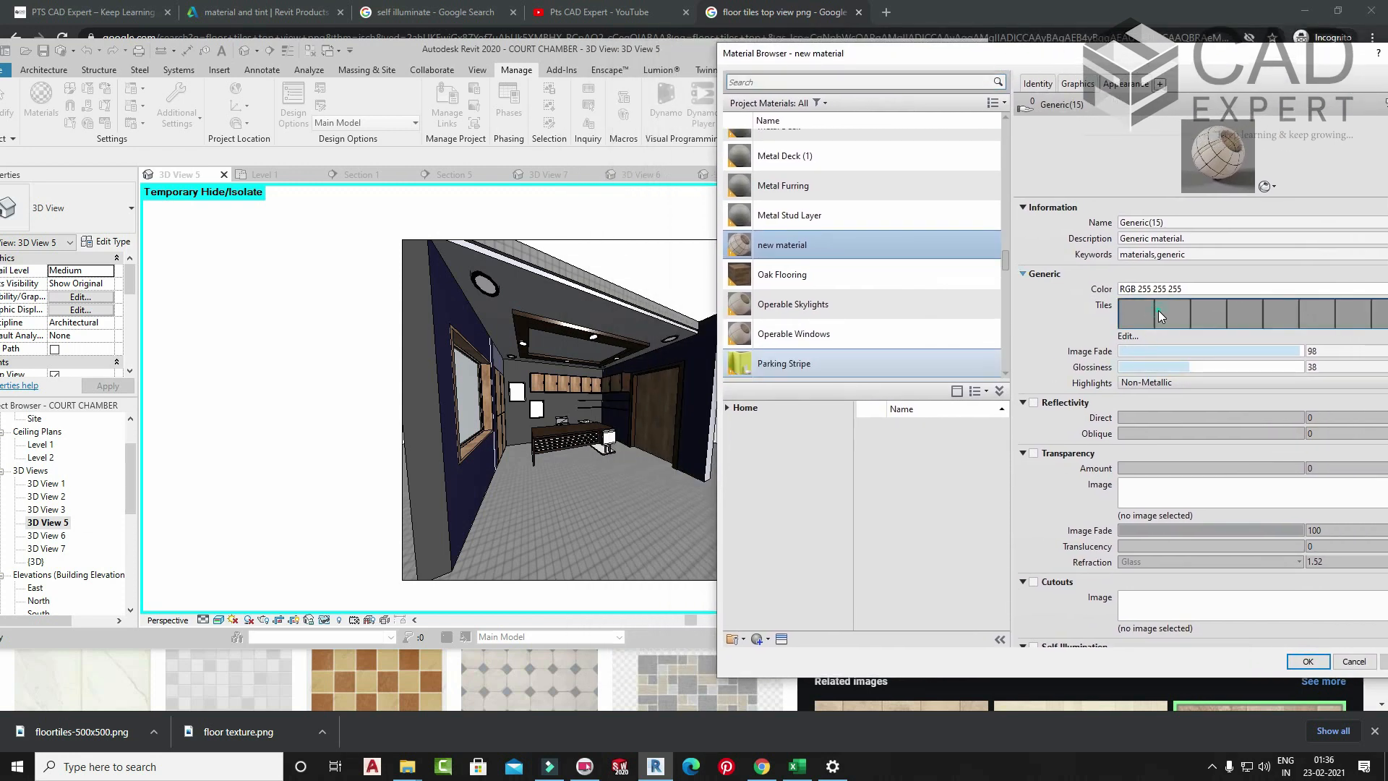
- Set the new material's tile count to 1 per row and 1 per column, apply it and close the Material Browser
{"action": "left_click", "coordinate": [1158, 311]}
{"action": "left_click", "coordinate": [208, 319]}
{"action": "double_click", "coordinate": [209, 320]}
{"action": "type", "text": "1"}
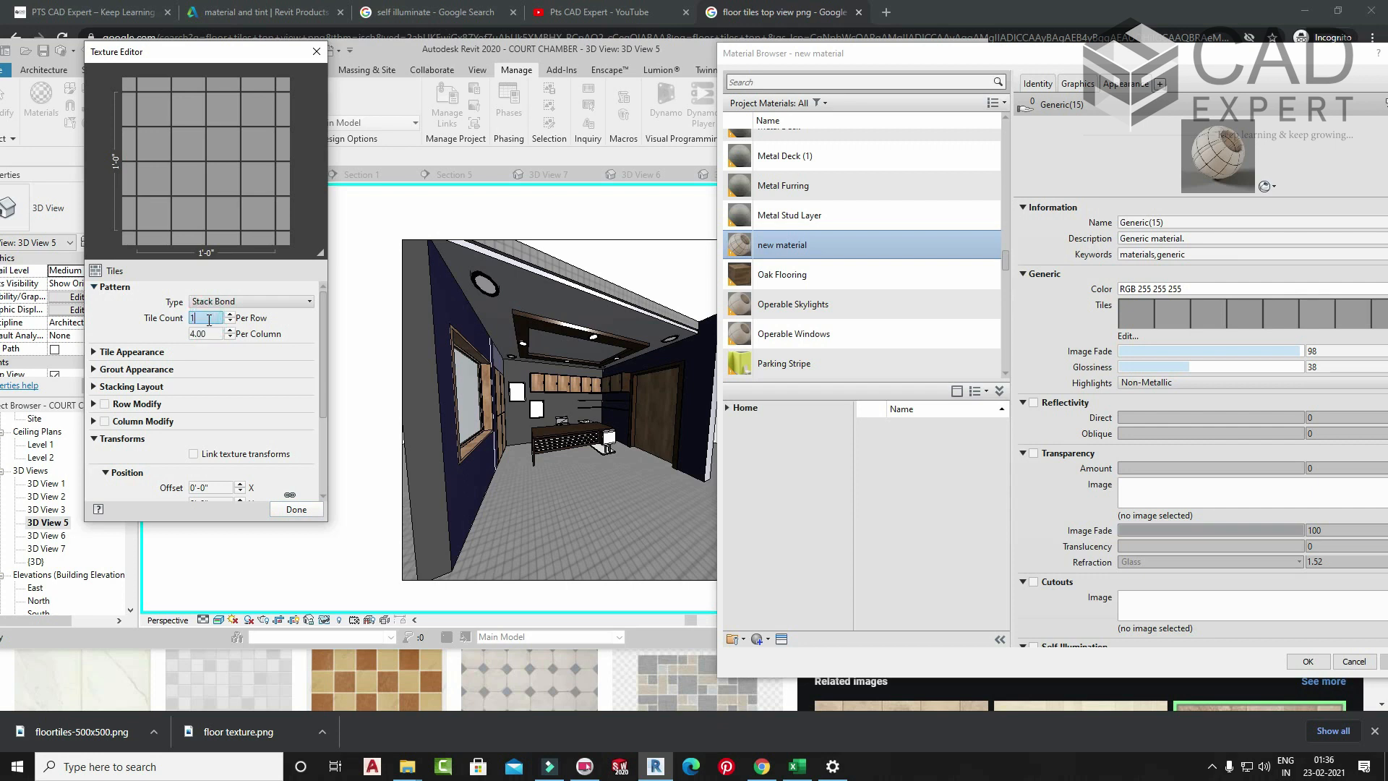
{"action": "key", "text": "Tab"}
{"action": "type", "text": "1"}
{"action": "key", "text": "Tab"}
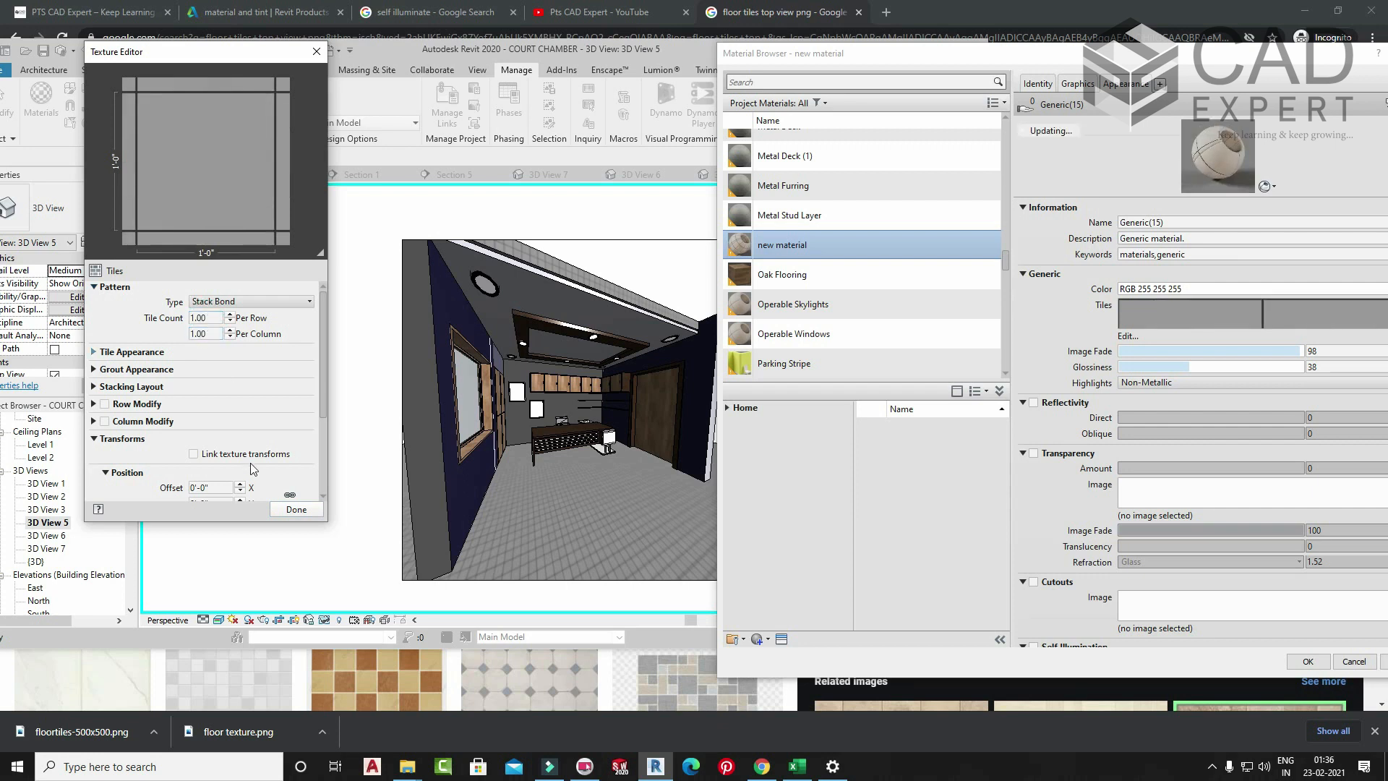
{"action": "left_click", "coordinate": [298, 508]}
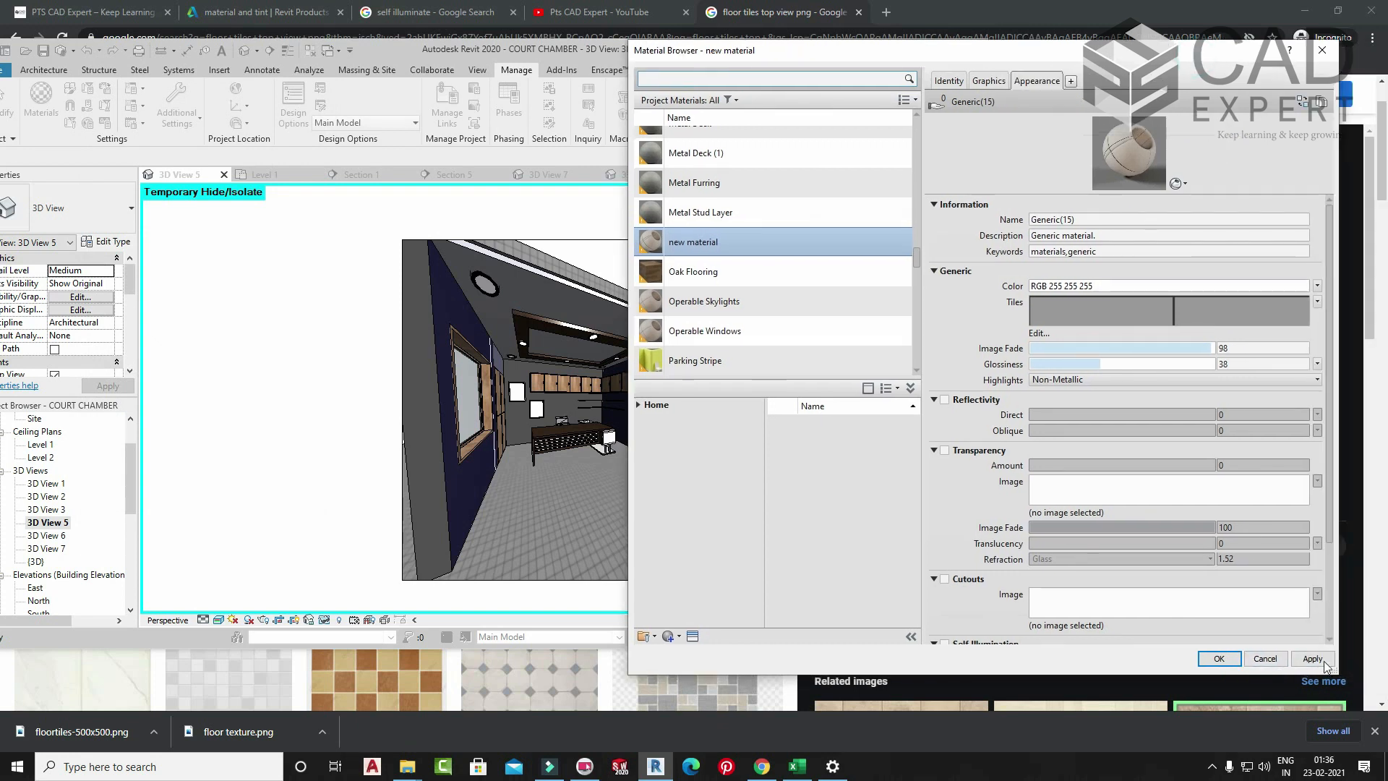
{"action": "left_click", "coordinate": [1323, 661]}
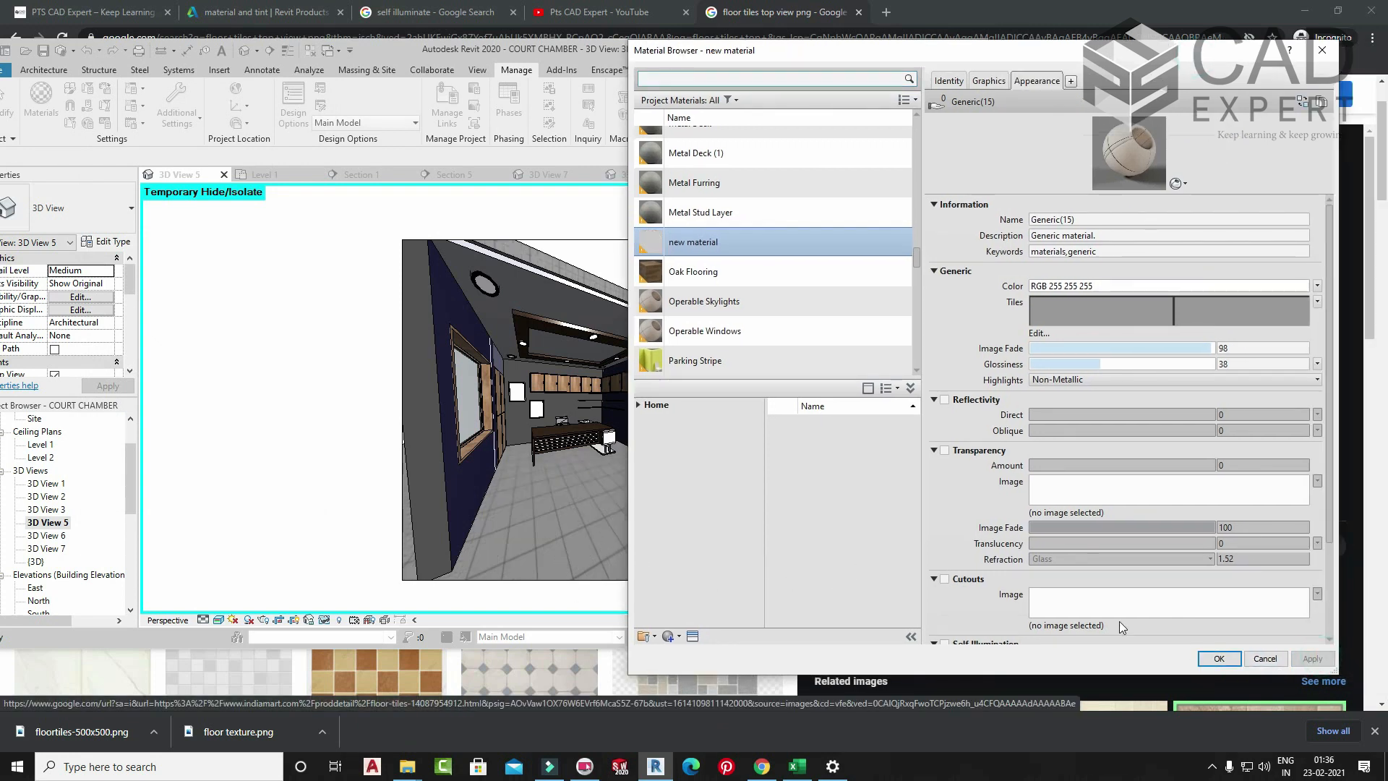
{"action": "left_click", "coordinate": [1219, 658]}
- Render 3D View 5 at medium quality to check the tiled floor, and stop the render early
{"action": "key", "text": "r"}
{"action": "key", "text": "r"}
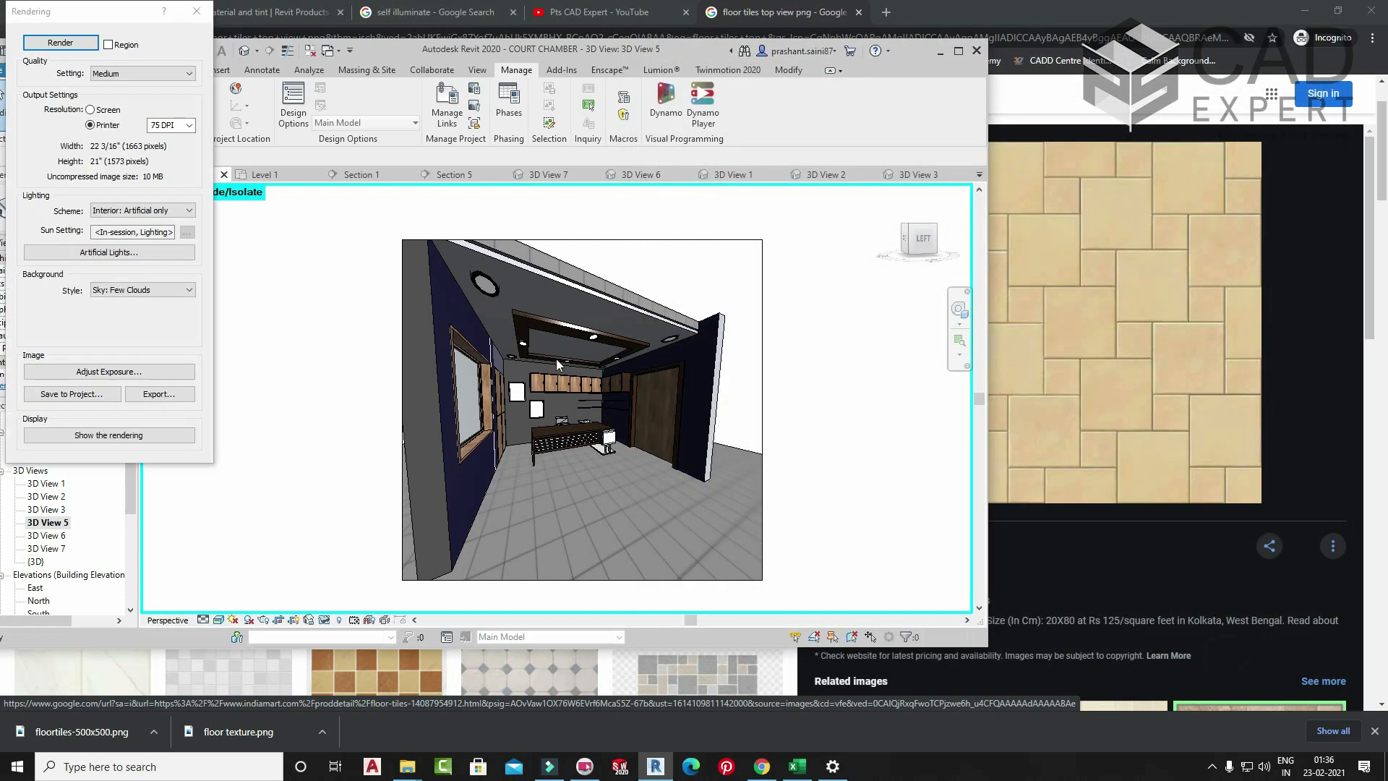
{"action": "left_click", "coordinate": [83, 44]}
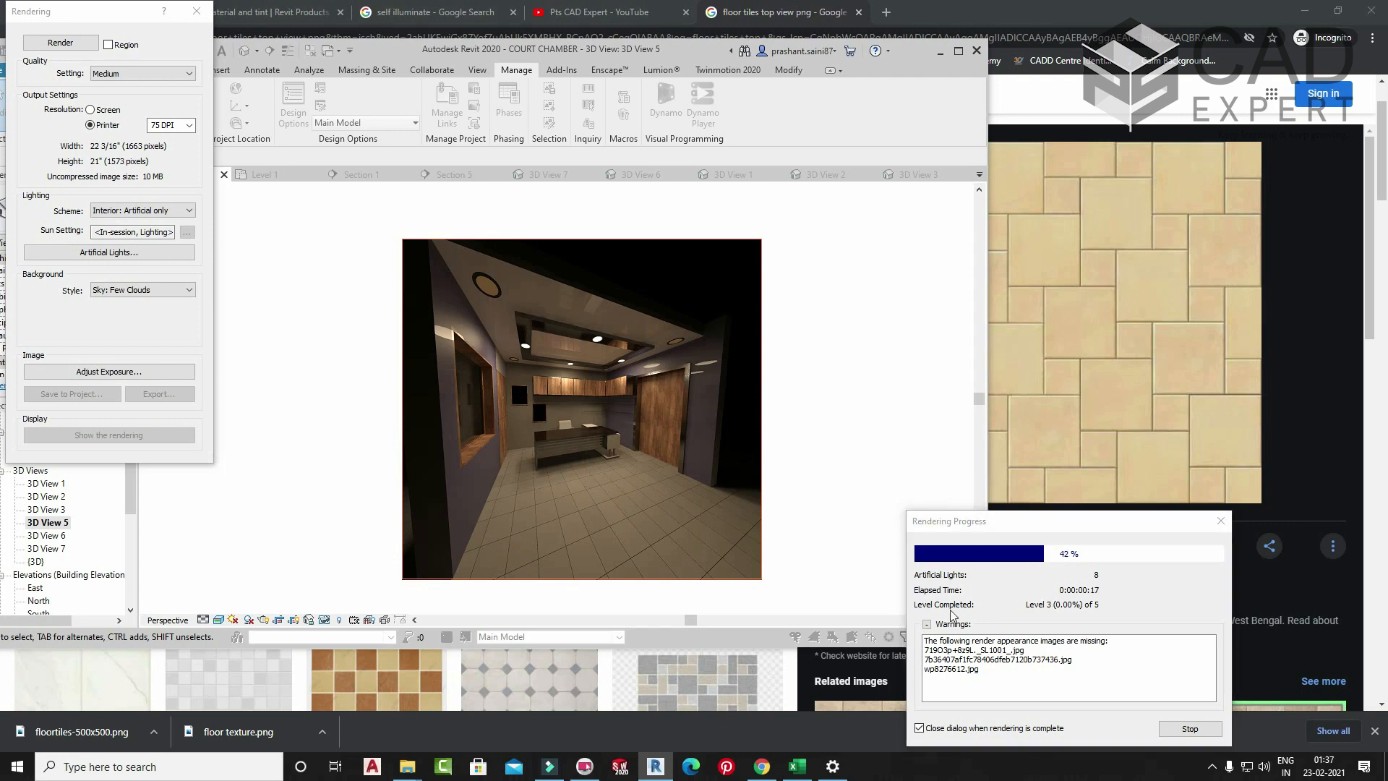
{"action": "left_click_drag", "start_coordinate": [1059, 530], "coordinate": [1077, 392]}
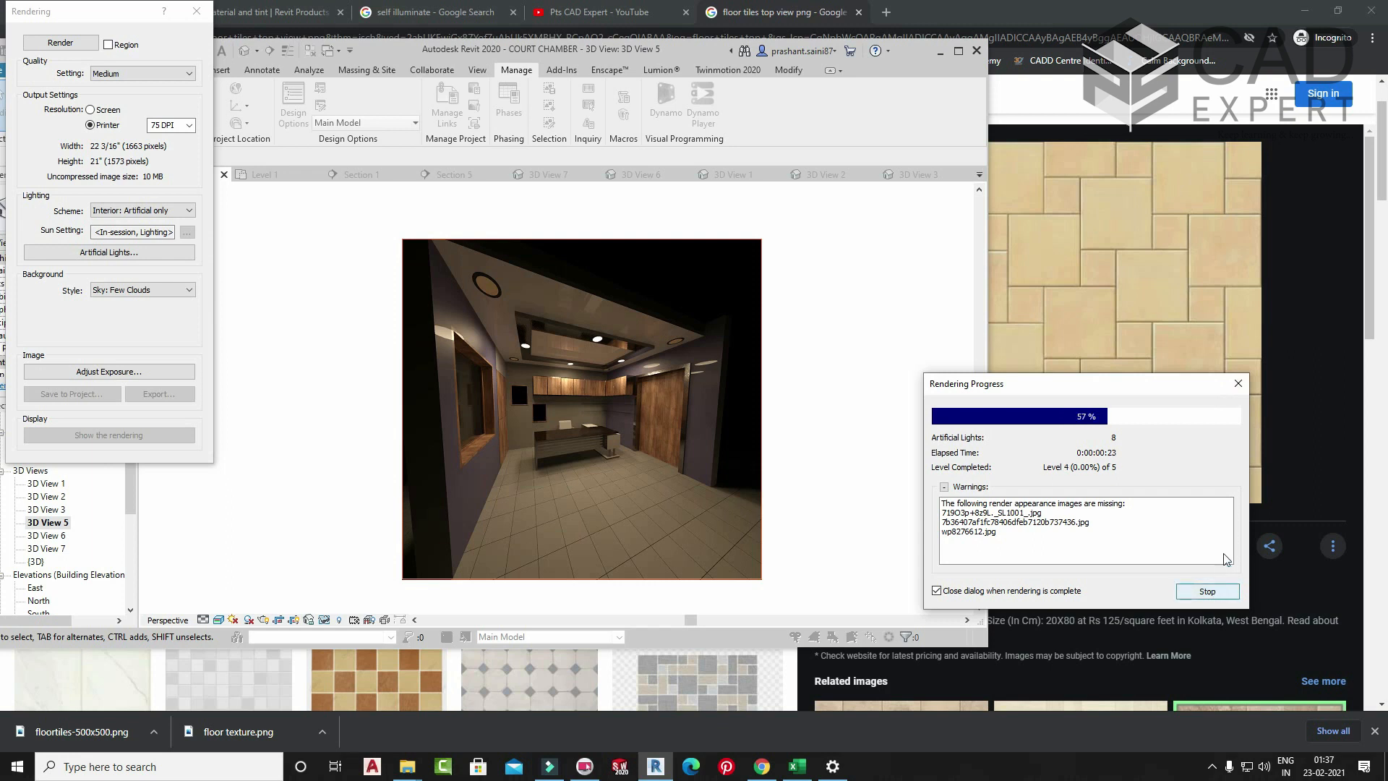
{"action": "left_click", "coordinate": [1237, 383]}
- Inspect the tiled floor up close in the rendered image, then as a whole, and close the rendering settings
{"action": "left_click", "coordinate": [721, 384]}
{"action": "scroll", "coordinate": [566, 518], "scroll_direction": "up", "scroll_amount": 6}
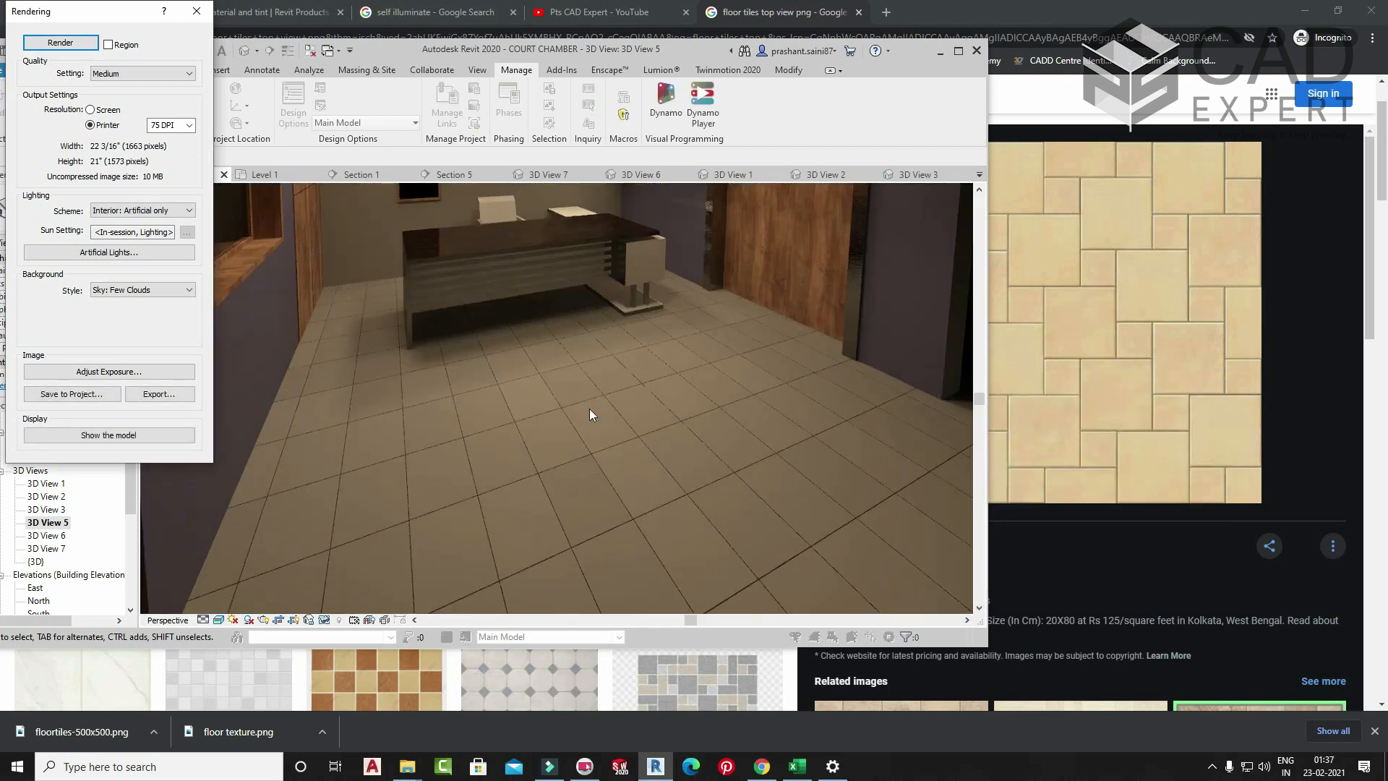
{"action": "scroll", "coordinate": [392, 425], "scroll_direction": "down", "scroll_amount": 3}
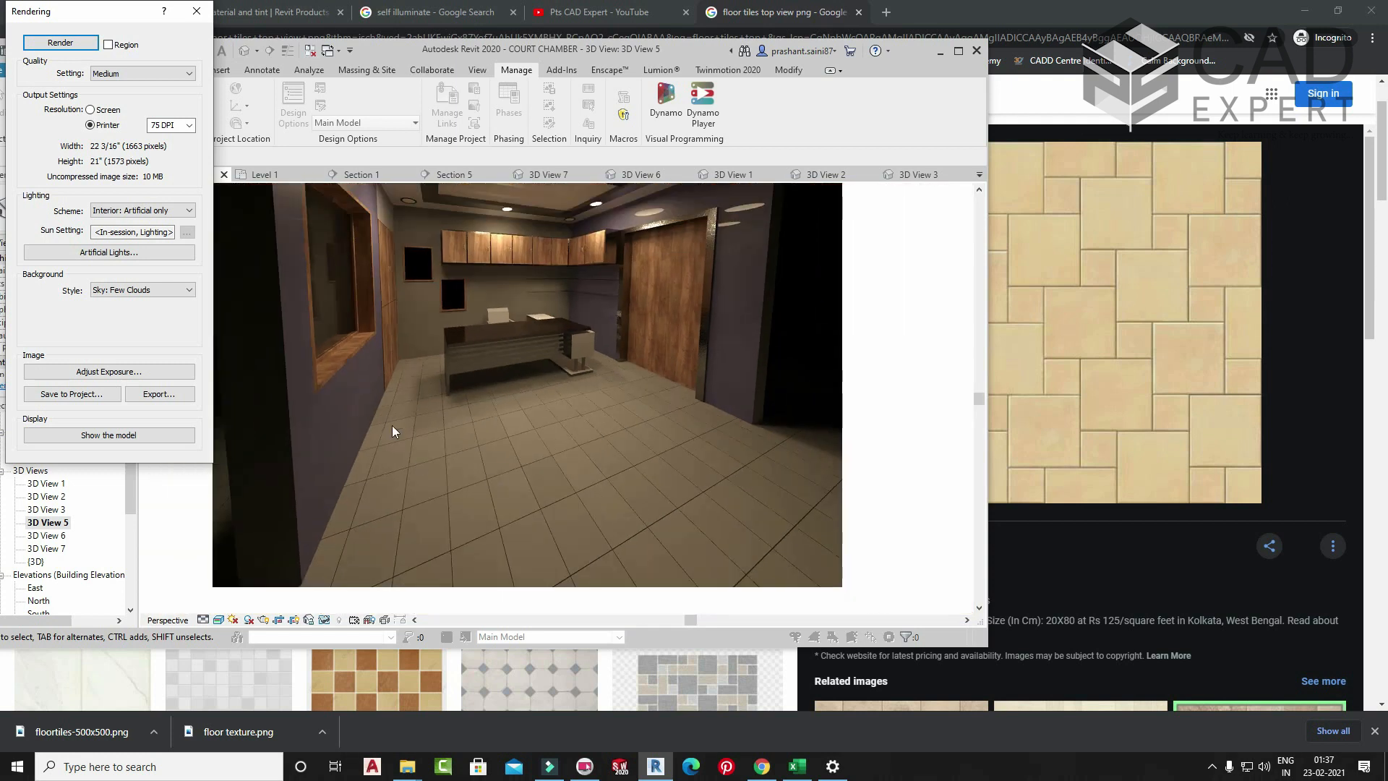
{"action": "scroll", "coordinate": [506, 442], "scroll_direction": "down", "scroll_amount": 2}
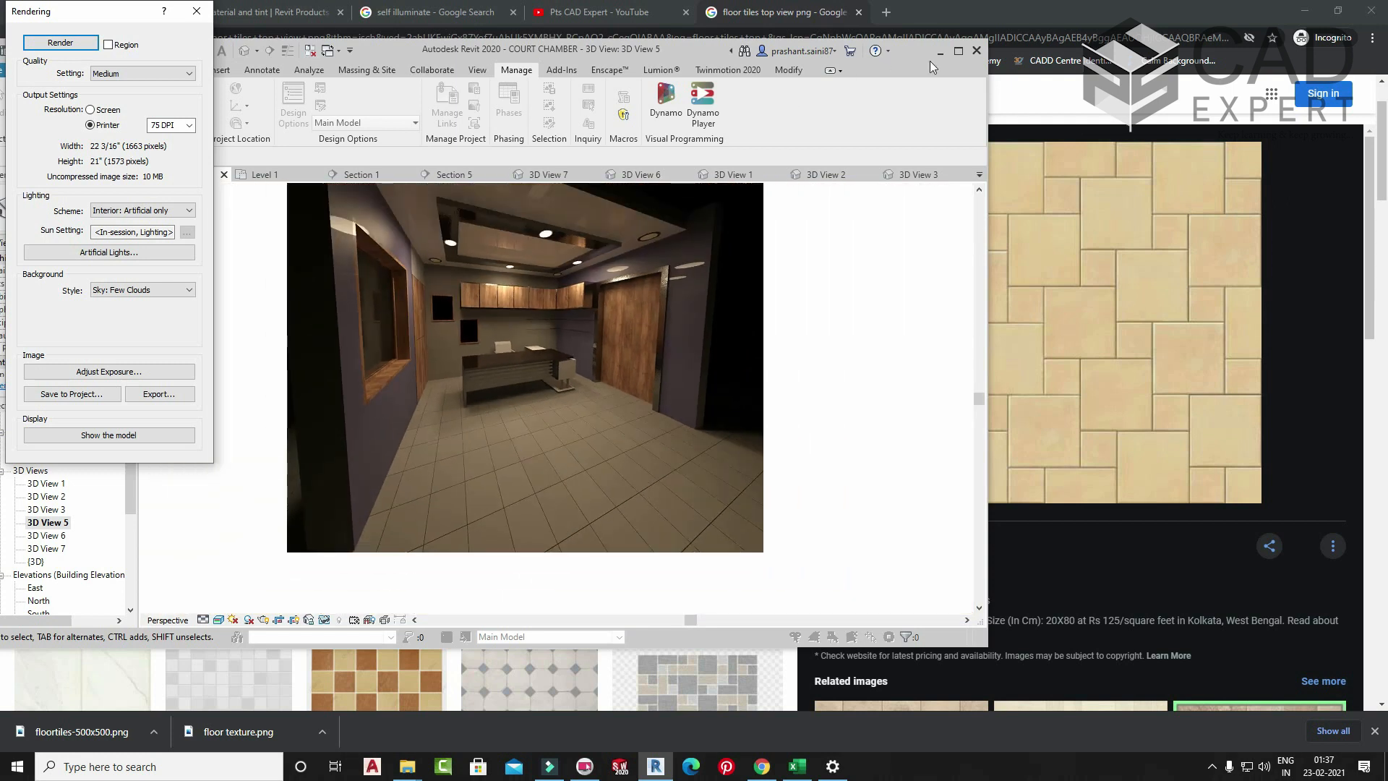
{"action": "left_click", "coordinate": [196, 11]}
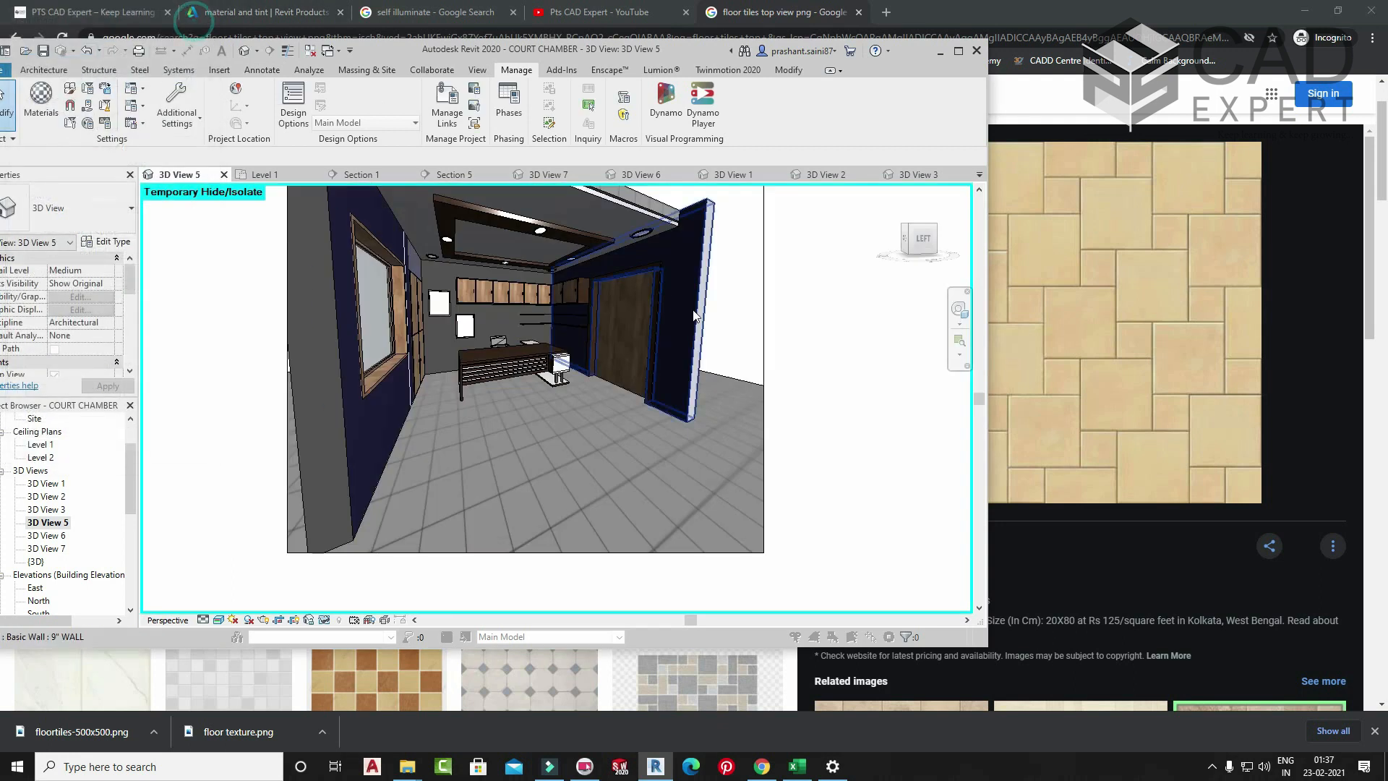
- Start an Enscape live view of 3D View 5 and reposition its window
{"action": "middle_click_drag", "start_coordinate": [498, 411], "coordinate": [479, 454]}
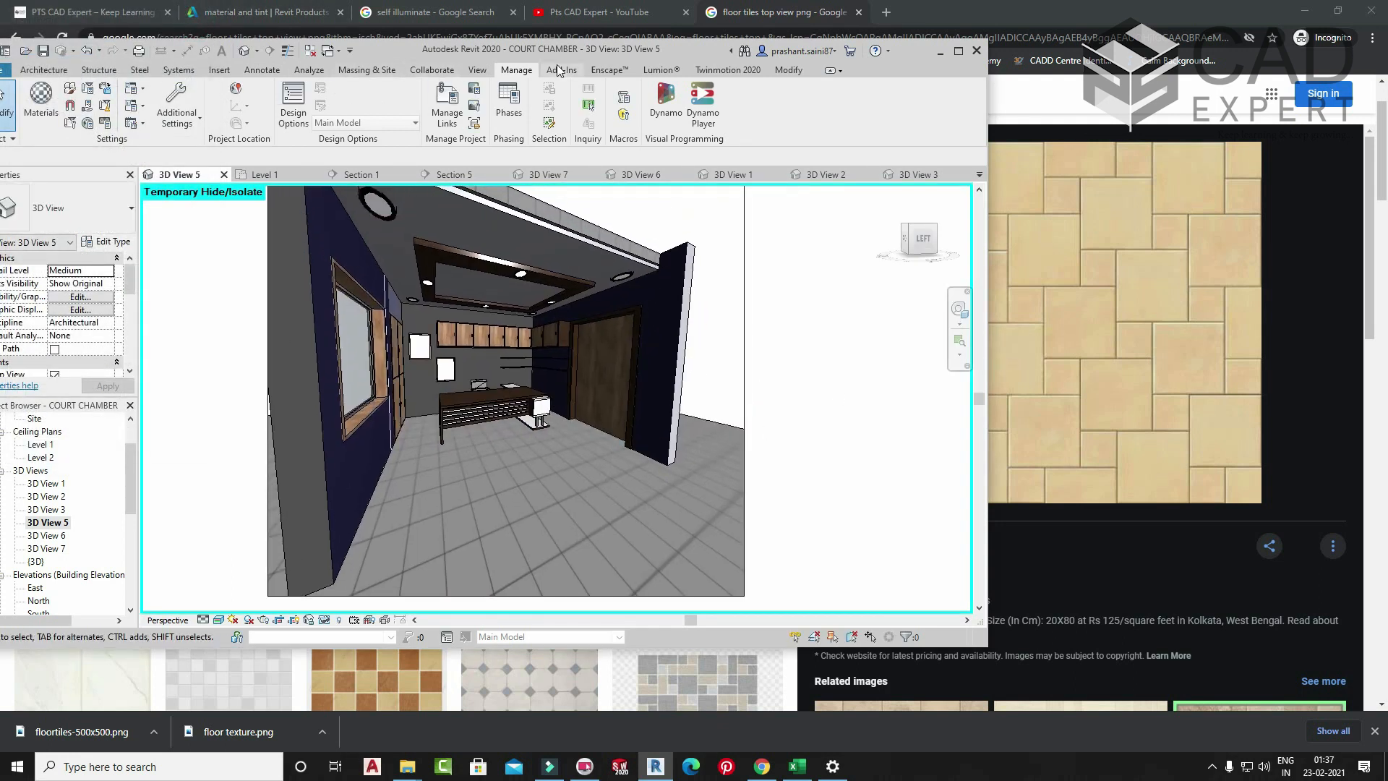
{"action": "left_click", "coordinate": [664, 71]}
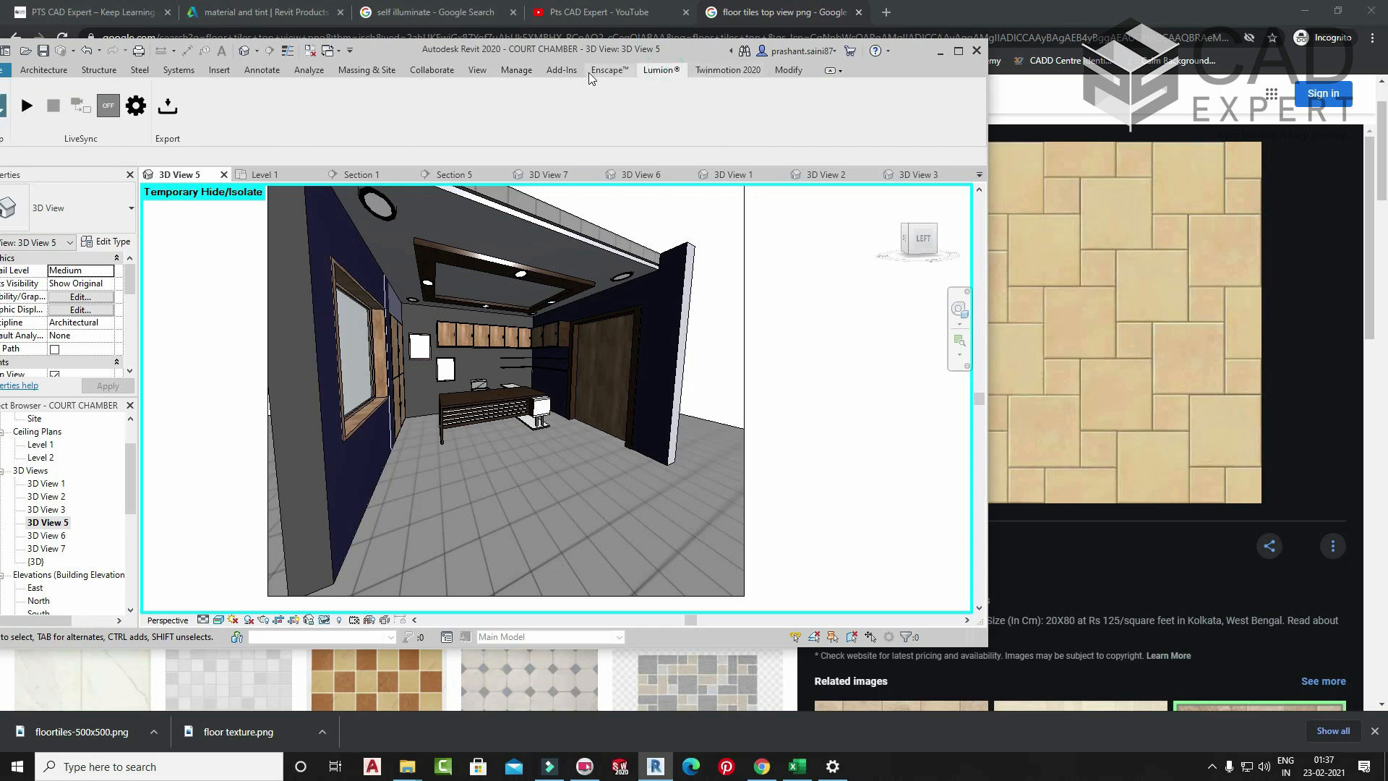
{"action": "left_click", "coordinate": [605, 70]}
{"action": "left_click", "coordinate": [6, 102]}
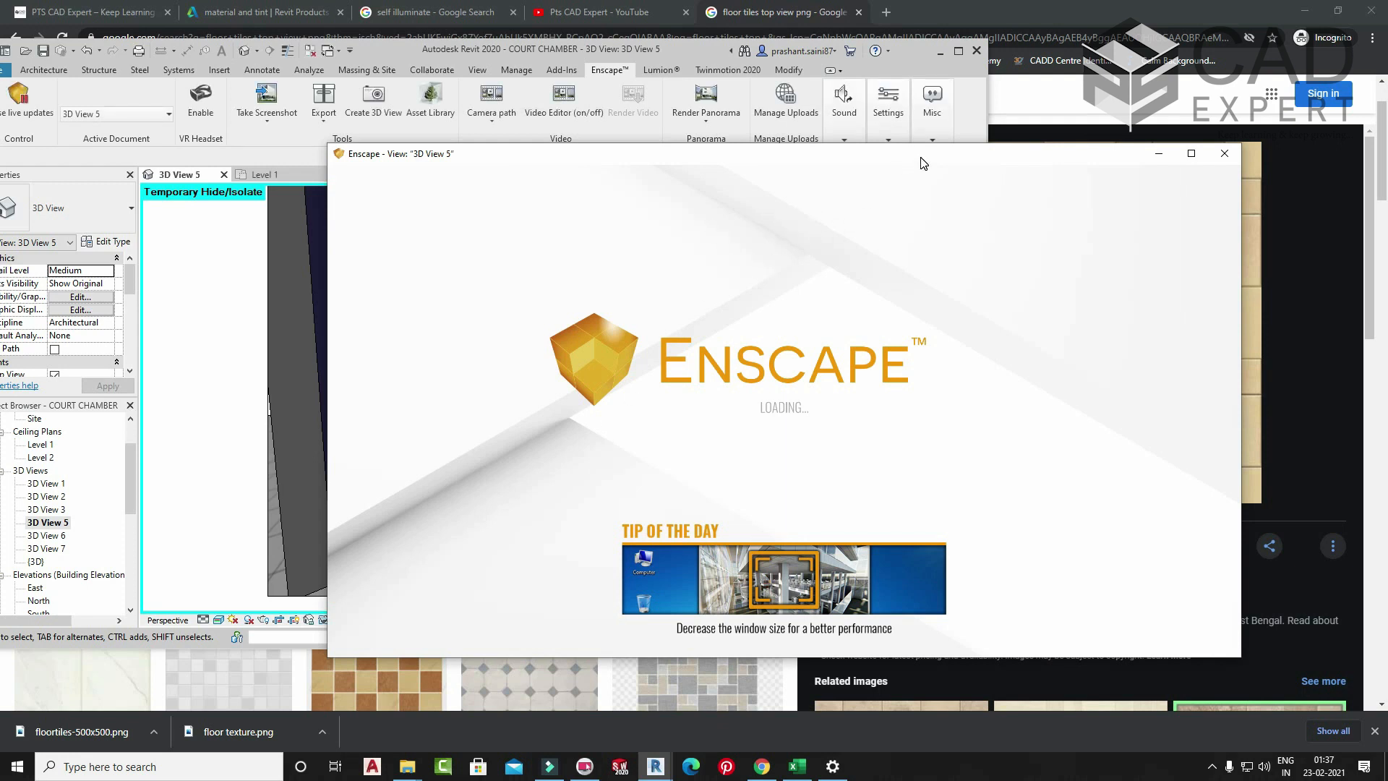
{"action": "left_click_drag", "start_coordinate": [922, 162], "coordinate": [935, 88]}
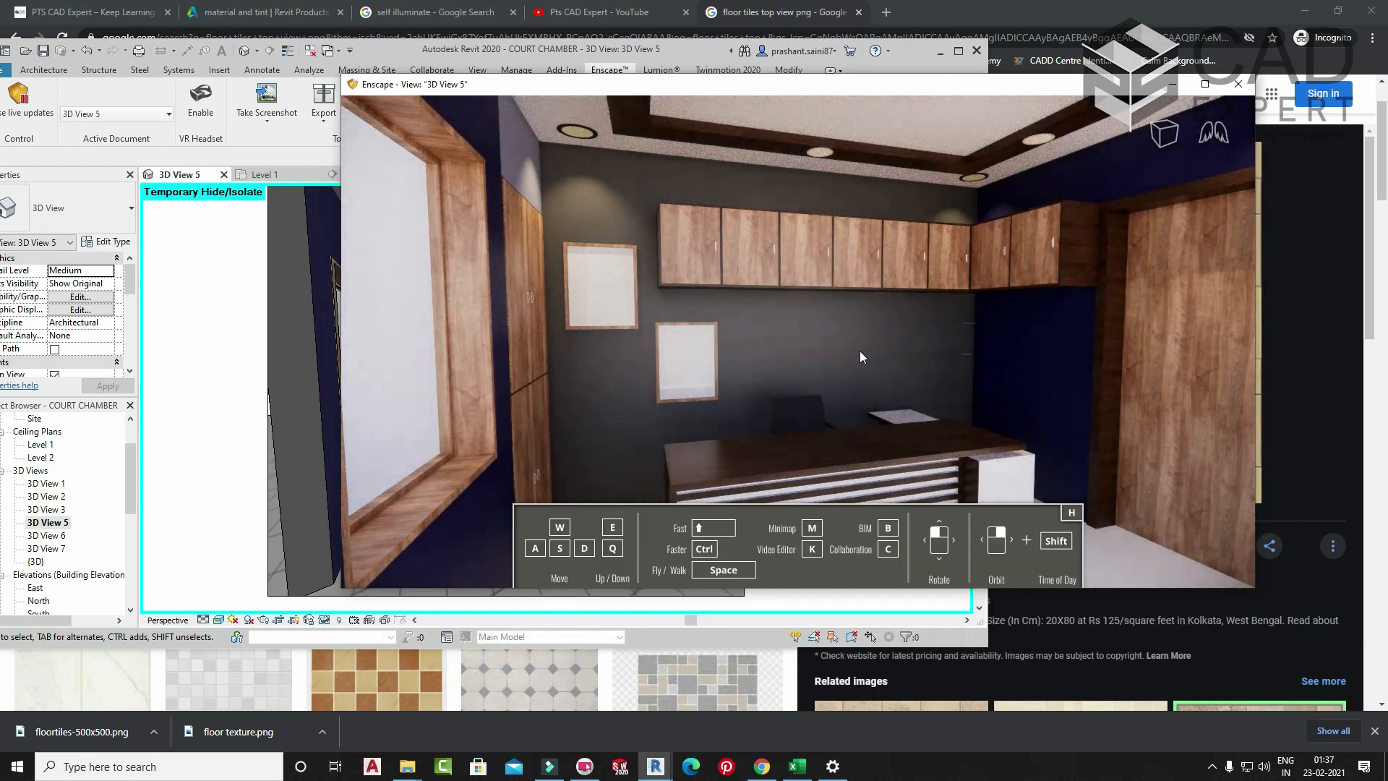
- Examine the room and its floor from outside in the Enscape view, and close Enscape
{"action": "scroll", "coordinate": [860, 351], "scroll_direction": "down", "scroll_amount": 5}
{"action": "left_click_drag", "start_coordinate": [860, 351], "coordinate": [803, 456]}
{"action": "right_click_drag", "start_coordinate": [803, 456], "coordinate": [772, 308]}
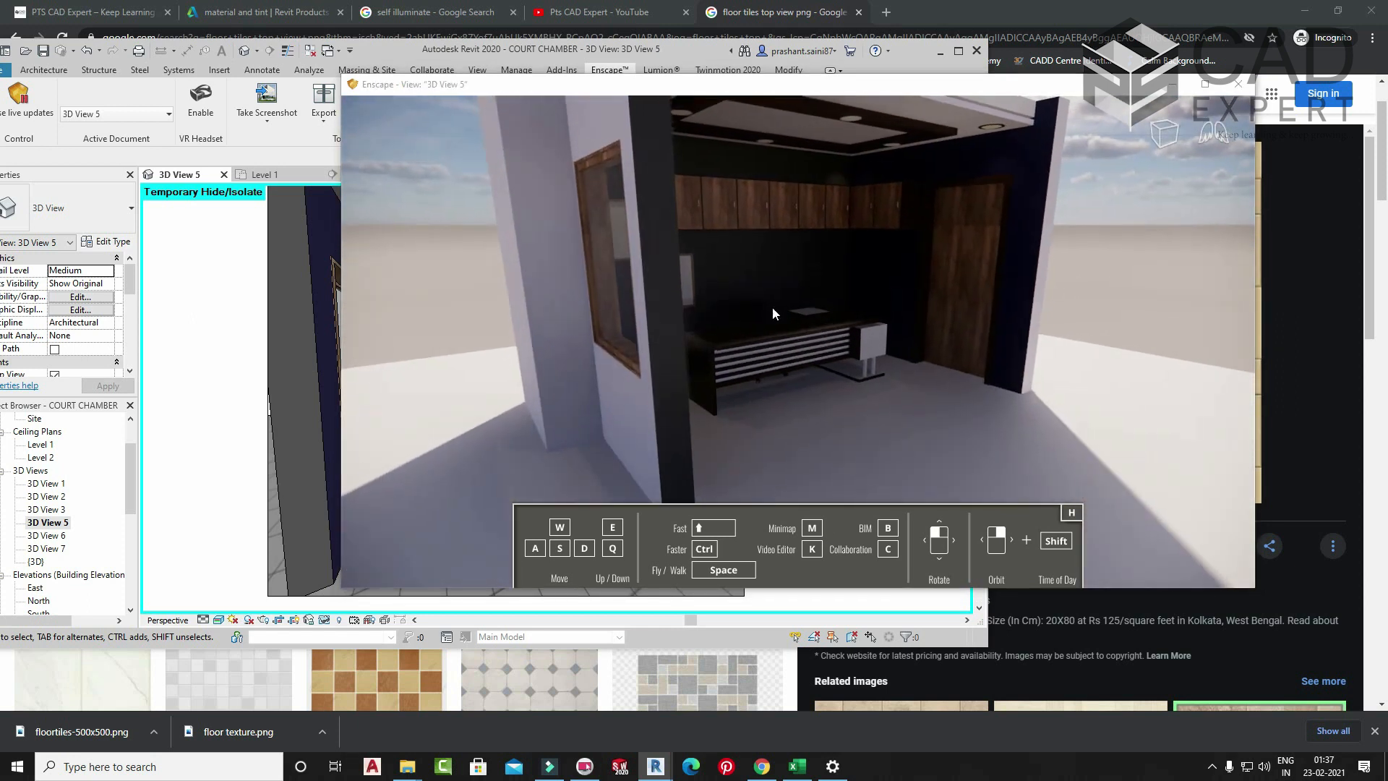
{"action": "left_click_drag", "start_coordinate": [936, 85], "coordinate": [782, 184]}
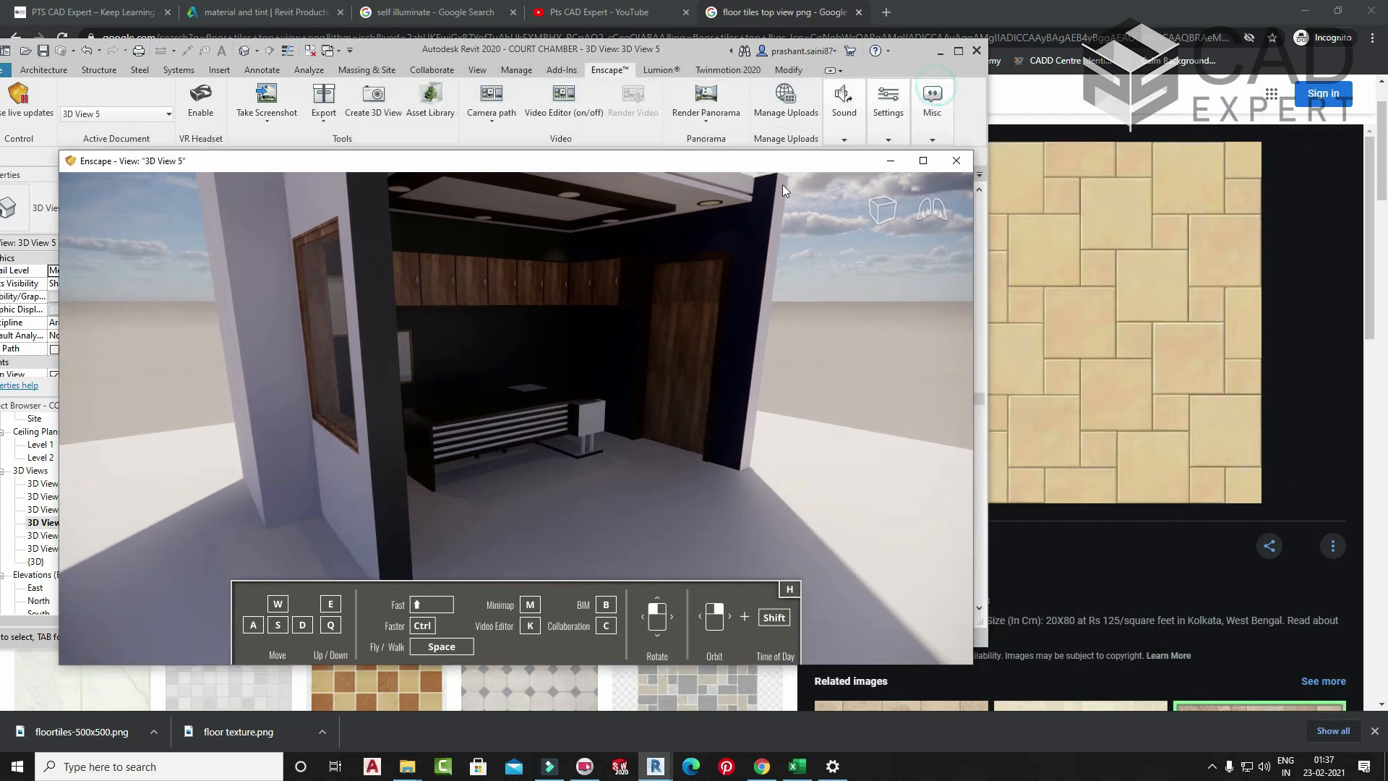
{"action": "left_click", "coordinate": [954, 161]}
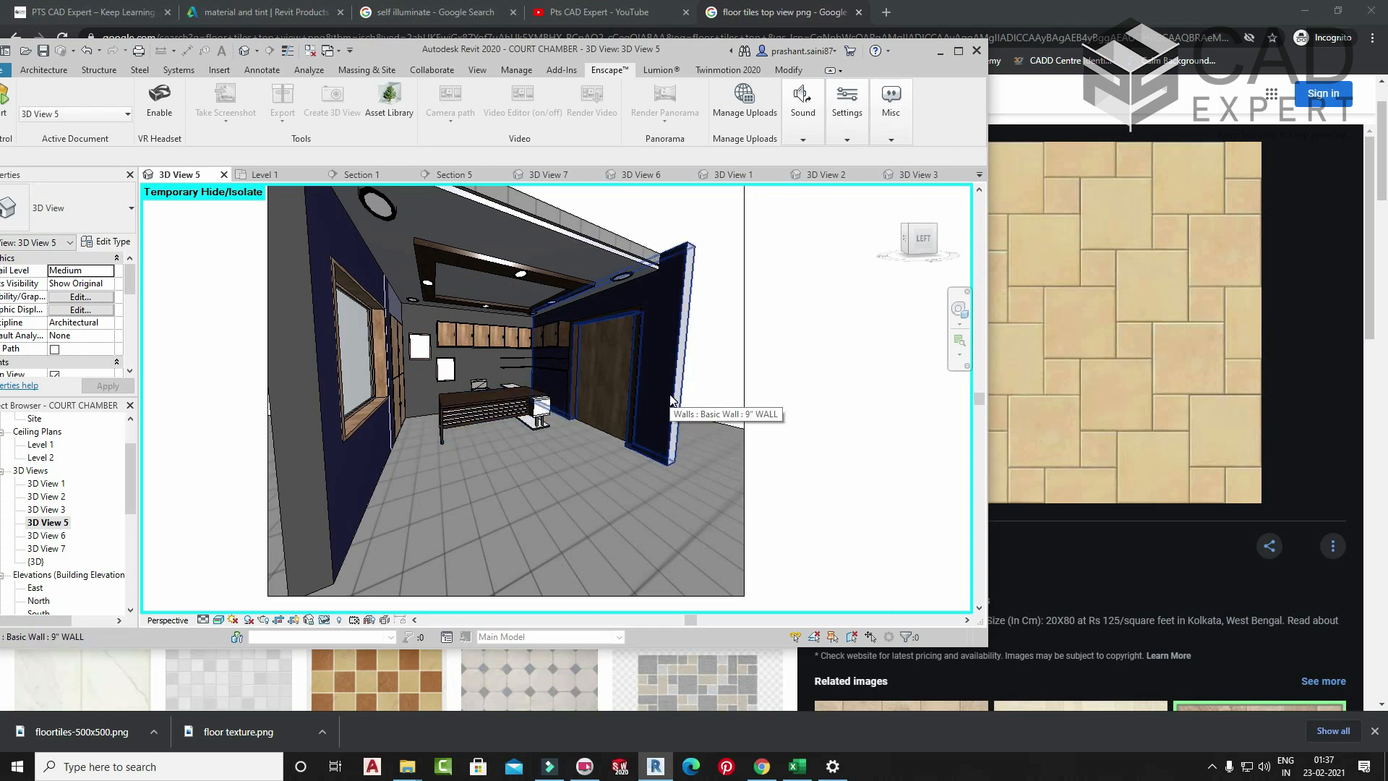
{"action": "right_click", "coordinate": [542, 459]}
{"action": "left_click", "coordinate": [769, 391]}
{"action": "middle_click_drag", "start_coordinate": [637, 386], "coordinate": [713, 421]}
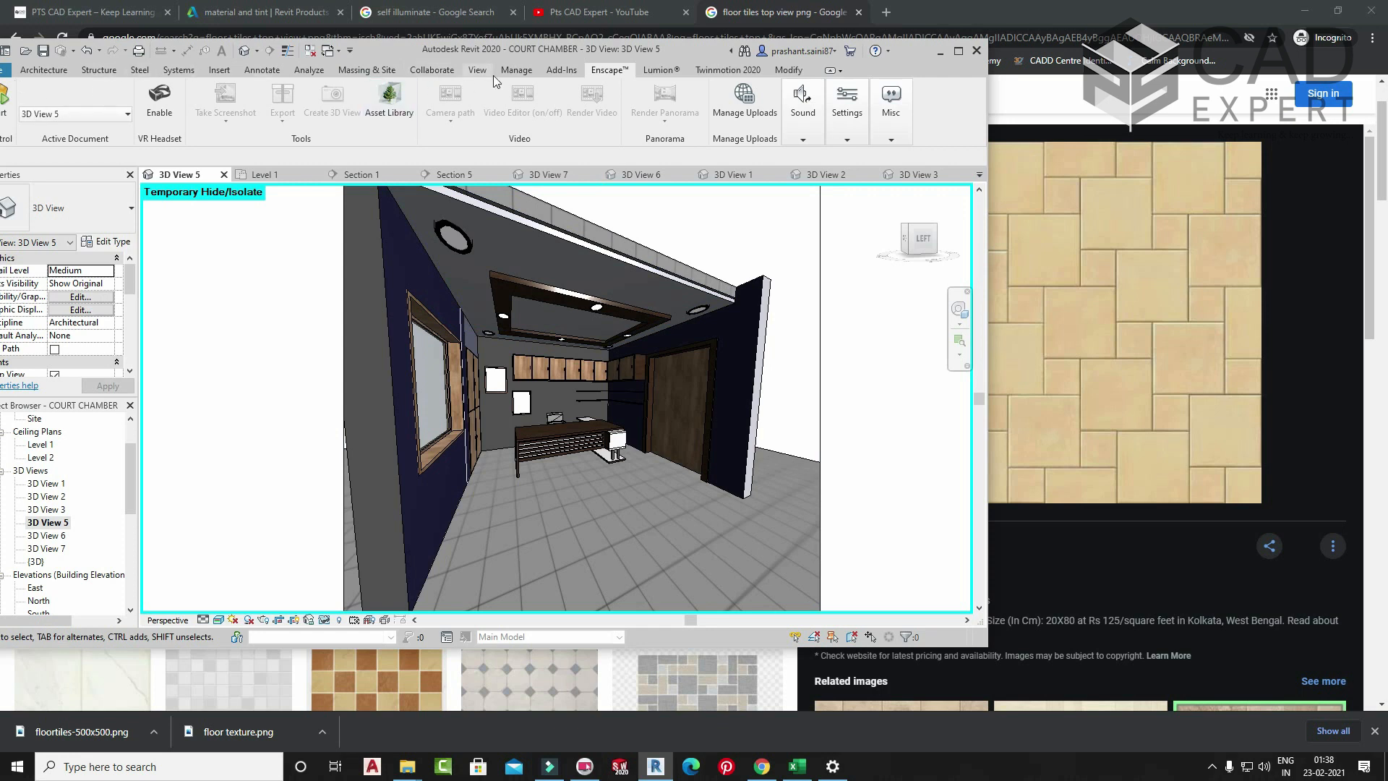
- Replace the new material's Tiles texture with Marble in its appearance settings and apply it to the floor
{"action": "left_click", "coordinate": [516, 70]}
{"action": "left_click", "coordinate": [42, 101]}
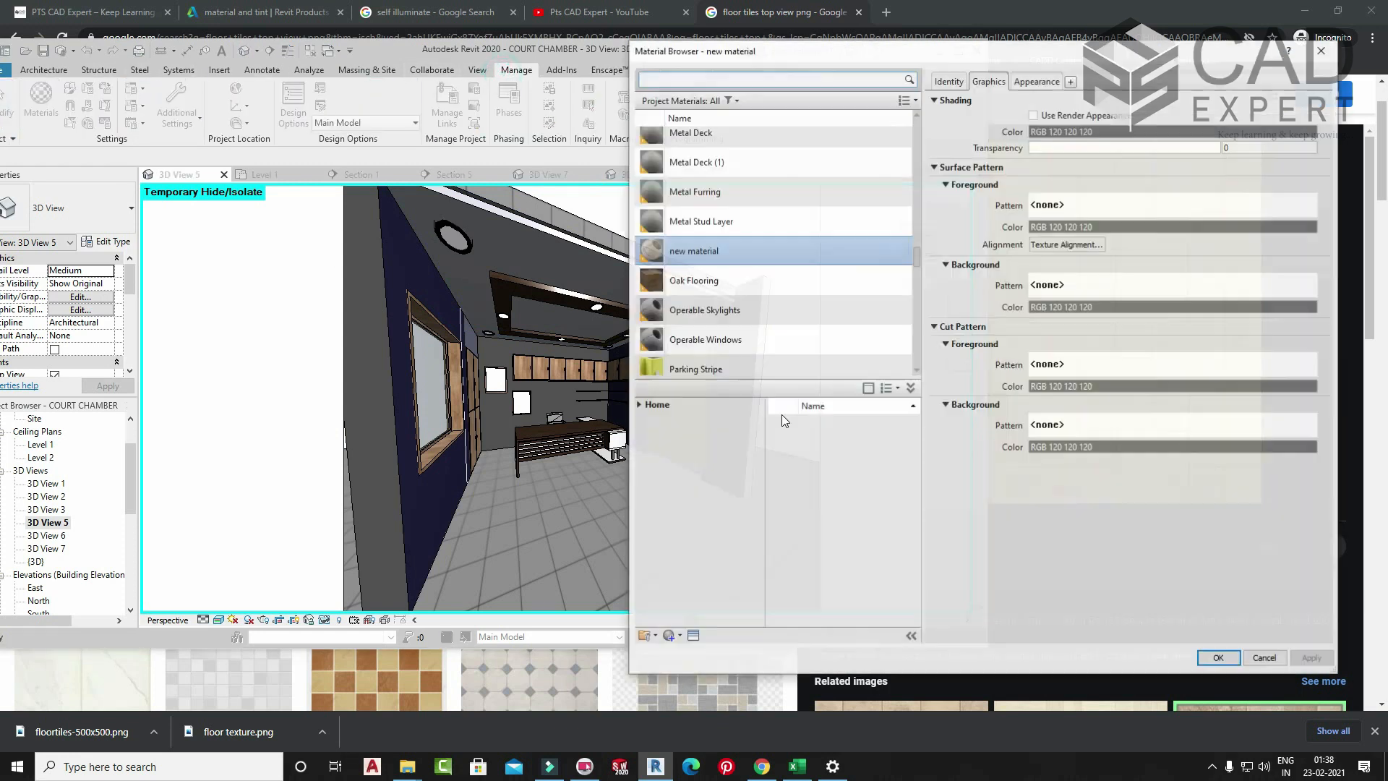
{"action": "left_click", "coordinate": [1036, 81]}
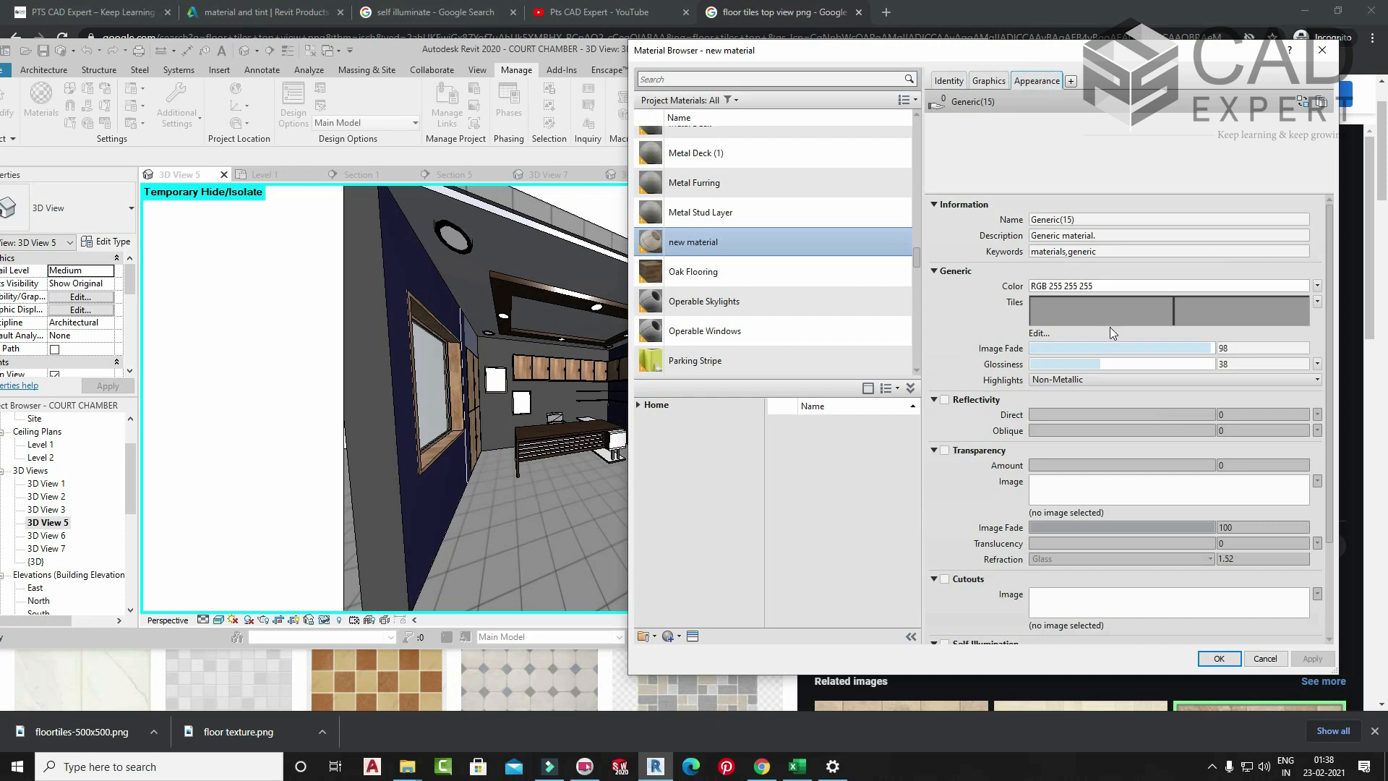
{"action": "left_click", "coordinate": [1317, 285]}
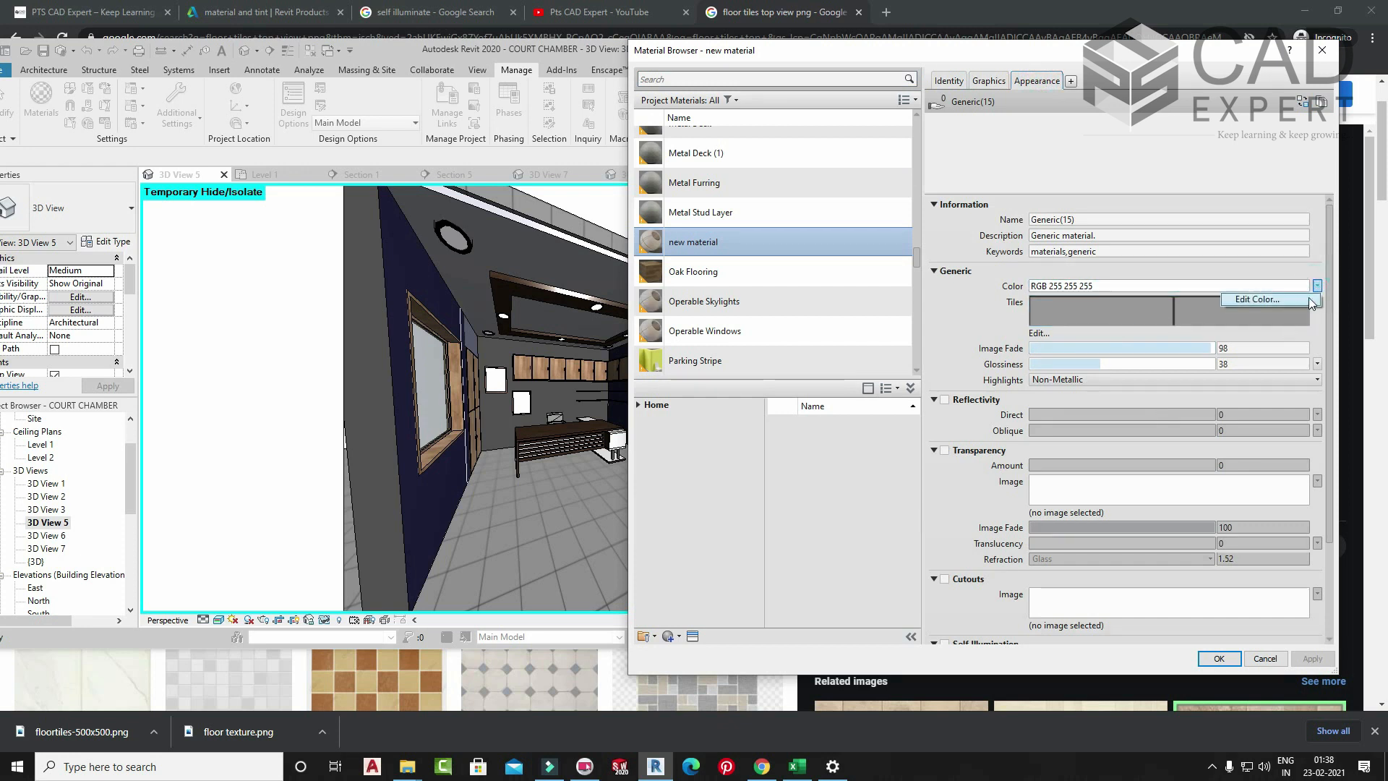
{"action": "left_click", "coordinate": [1317, 301]}
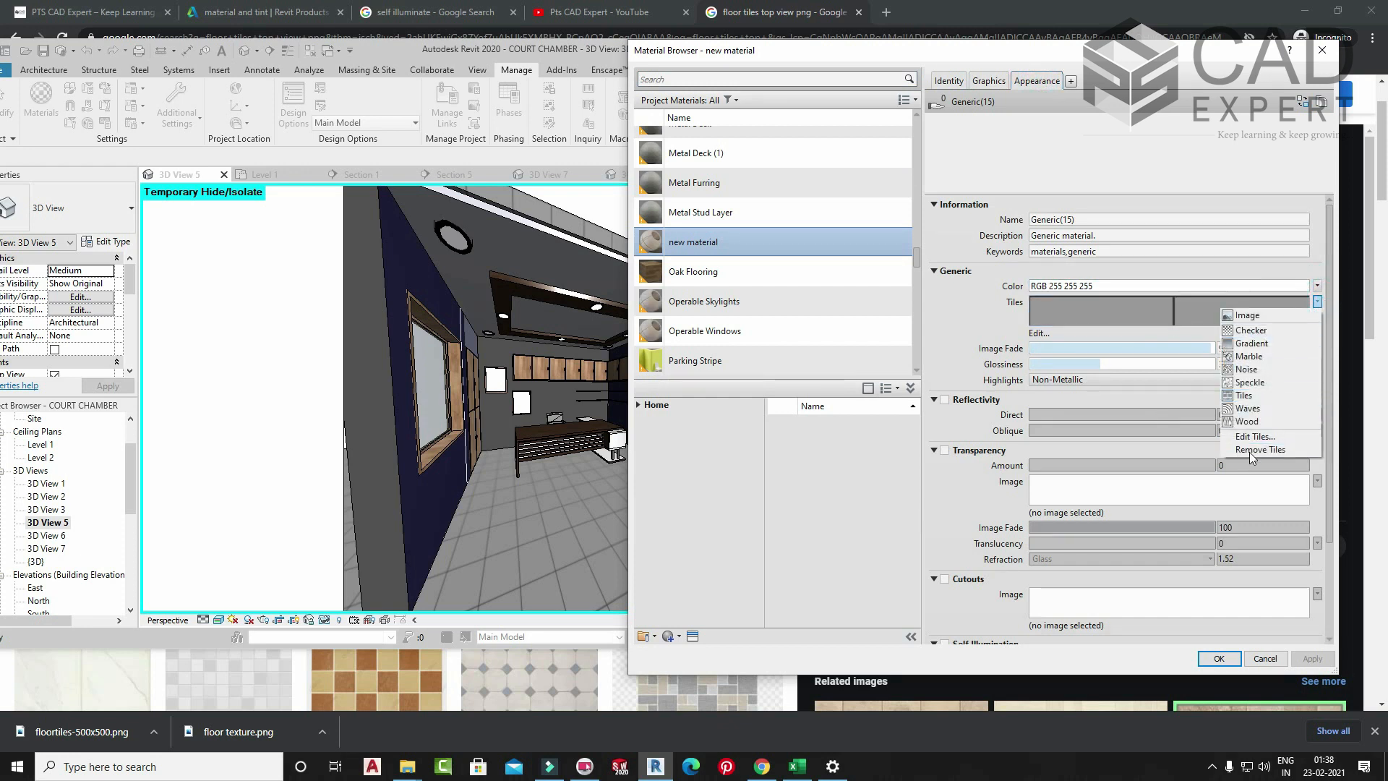
{"action": "left_click", "coordinate": [1249, 357]}
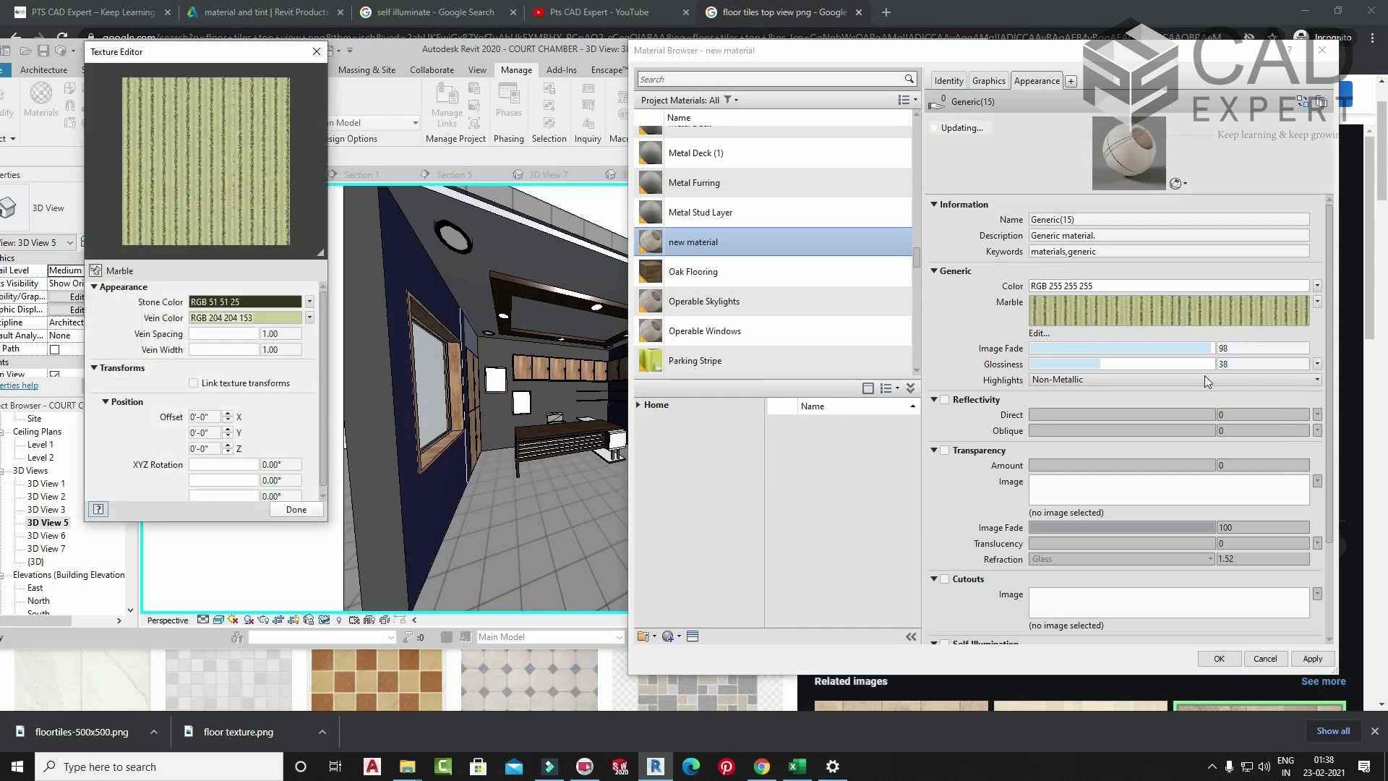
{"action": "left_click", "coordinate": [1311, 658]}
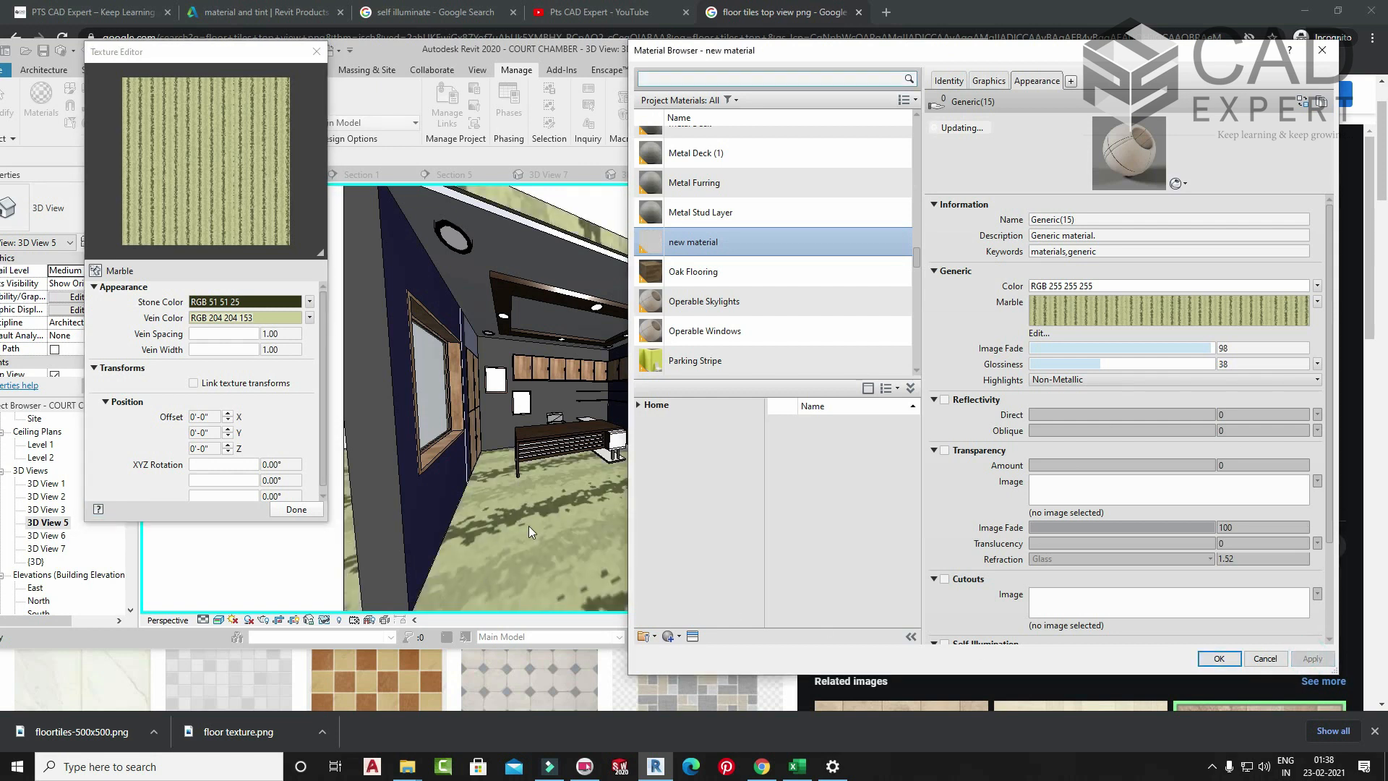
- Review the available texture types and the Marble texture's appearance and position settings
{"action": "left_click", "coordinate": [1317, 286]}
{"action": "left_click", "coordinate": [1318, 301]}
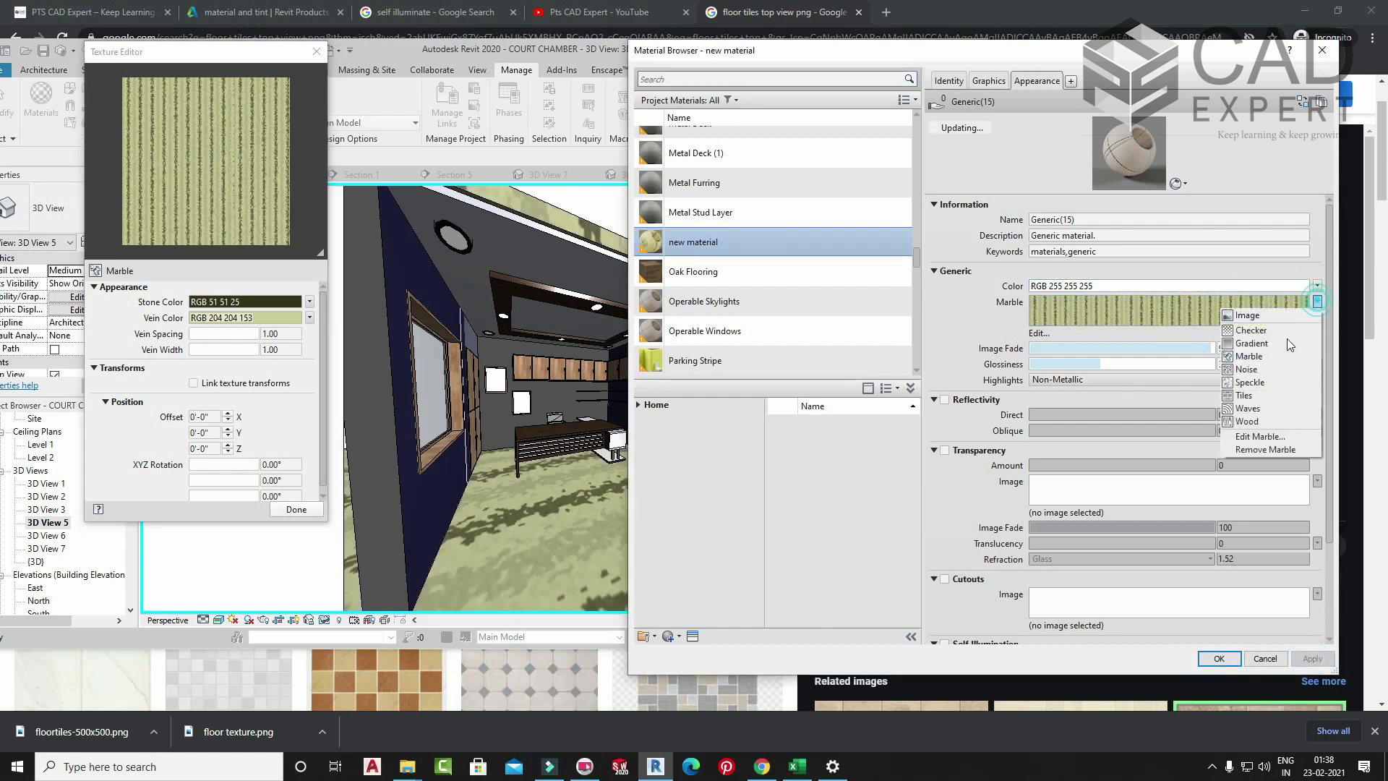
{"action": "left_click", "coordinate": [1179, 300]}
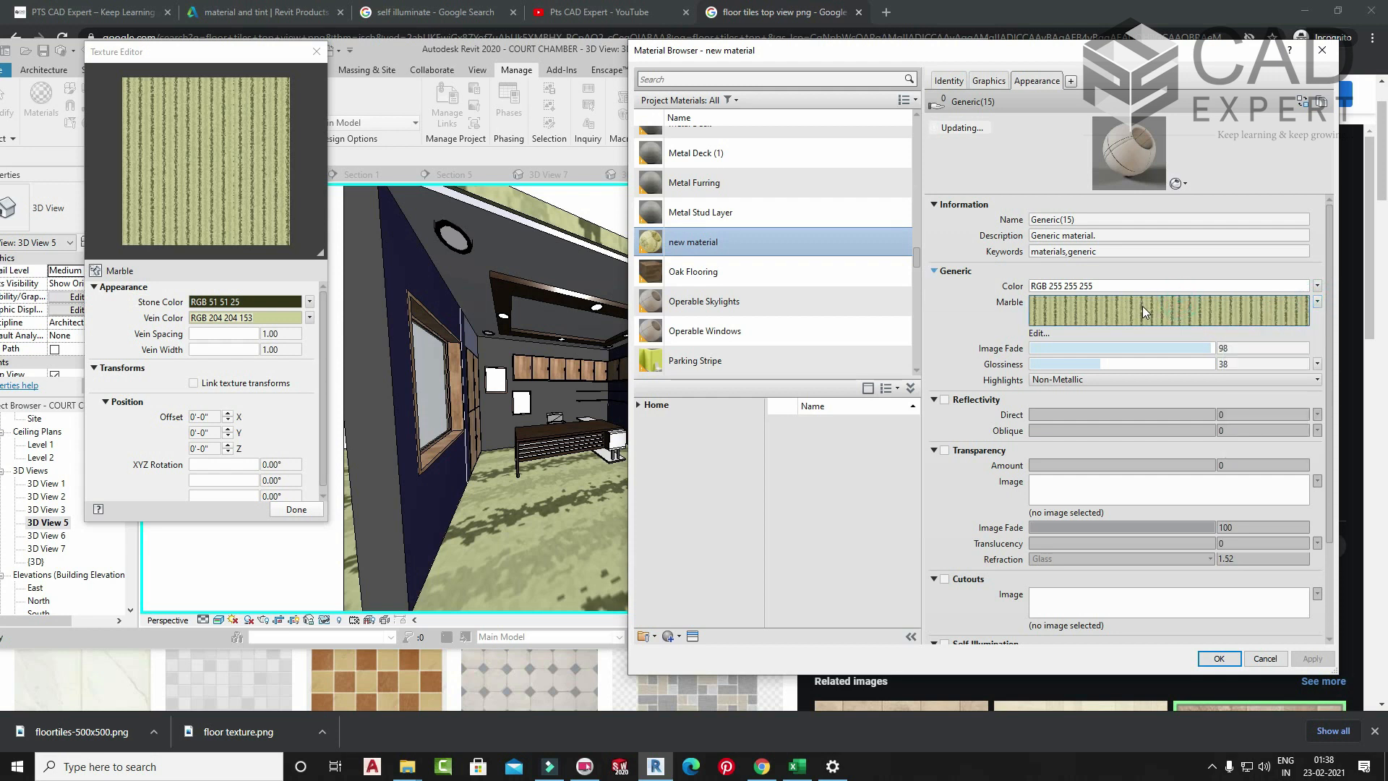
{"action": "left_click", "coordinate": [260, 480]}
{"action": "left_click", "coordinate": [128, 426]}
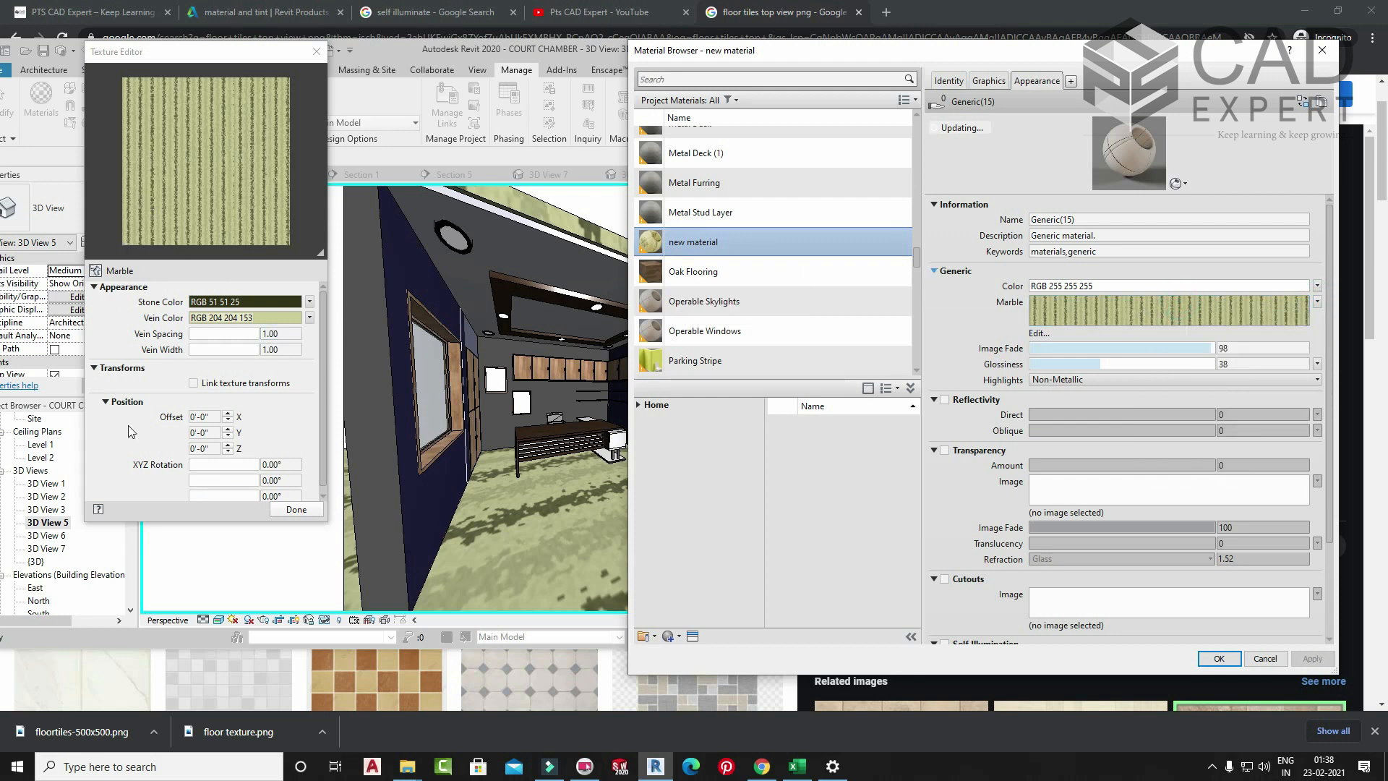
- Replace the new material's Marble texture with Speckle, finish the texture editing and apply it to the floor
{"action": "left_click", "coordinate": [1316, 301]}
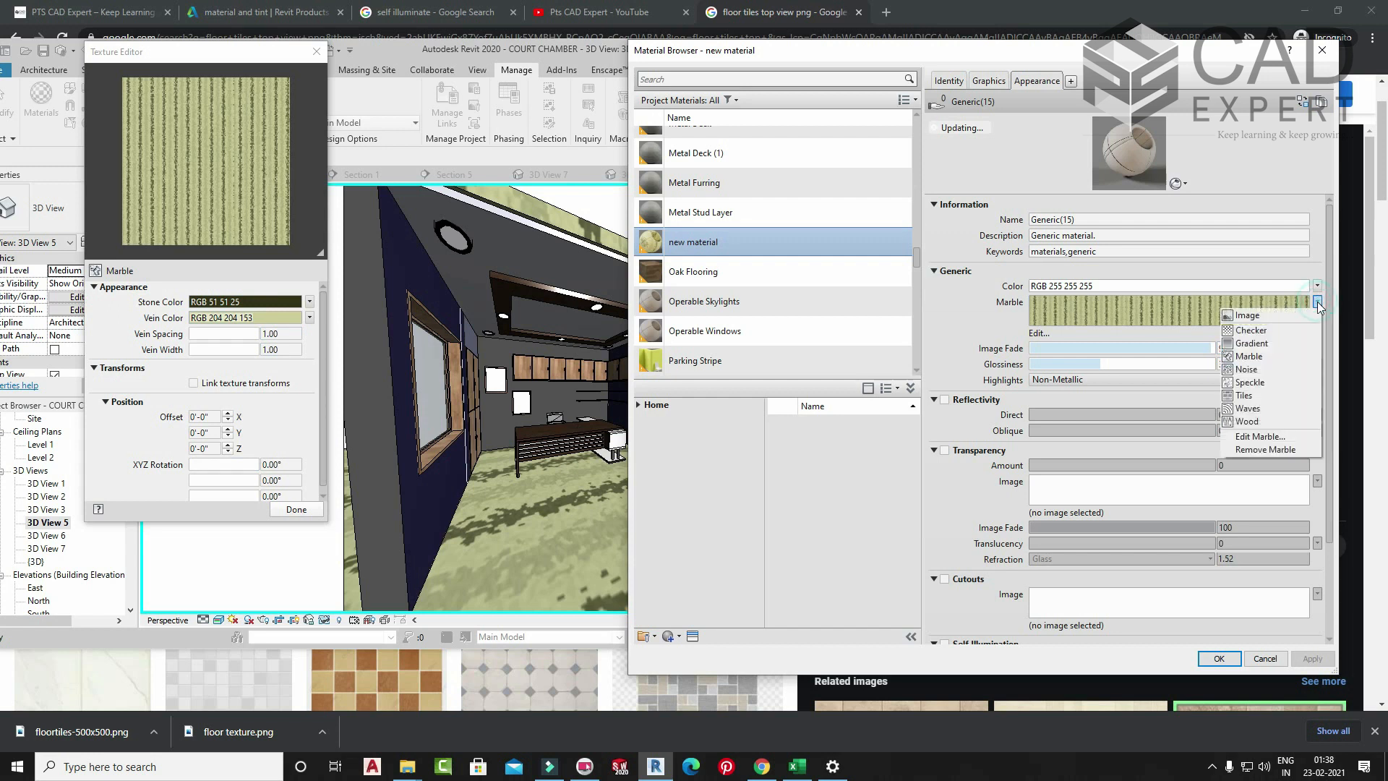
{"action": "left_click", "coordinate": [1251, 383]}
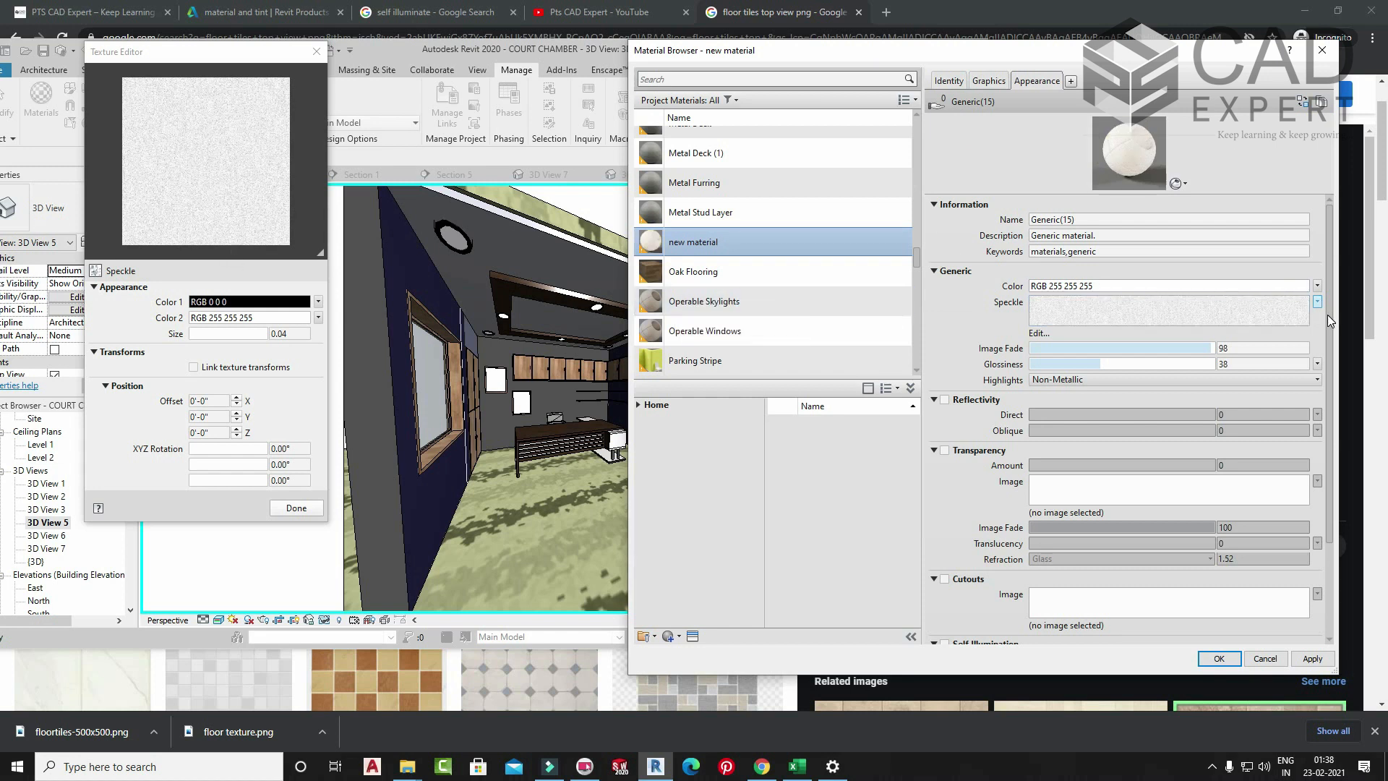
{"action": "left_click", "coordinate": [305, 511]}
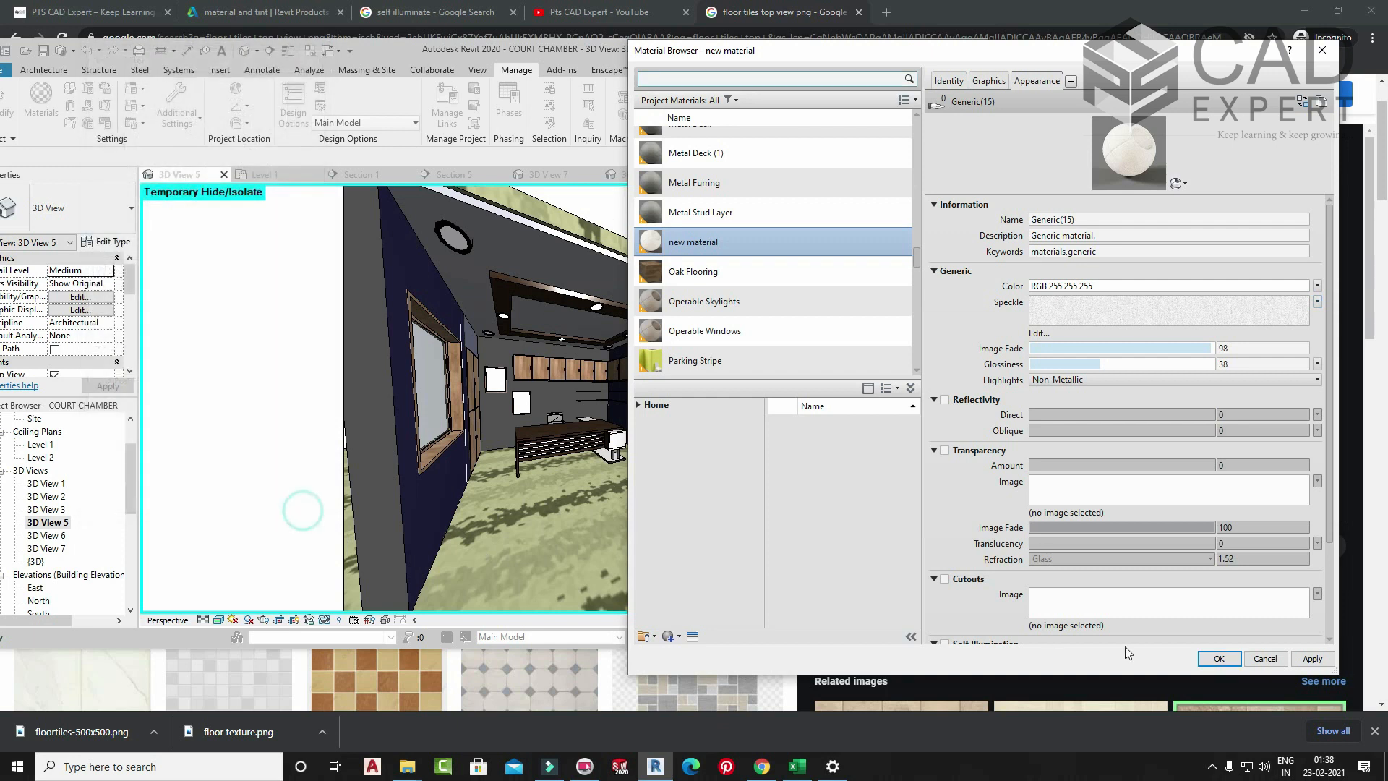
{"action": "left_click", "coordinate": [1312, 658]}
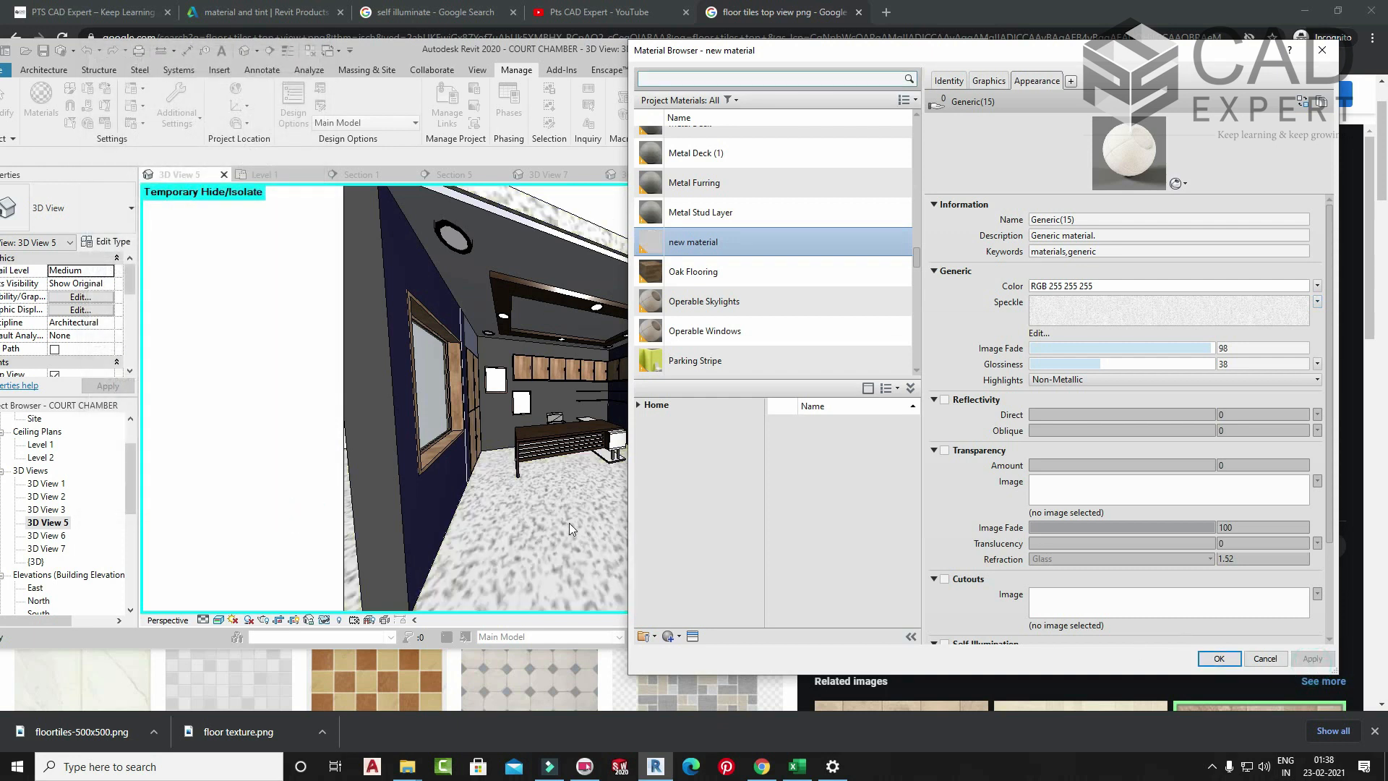
- Replace the new material's Speckle texture with Waves and apply it to the floor
{"action": "left_click", "coordinate": [1317, 301]}
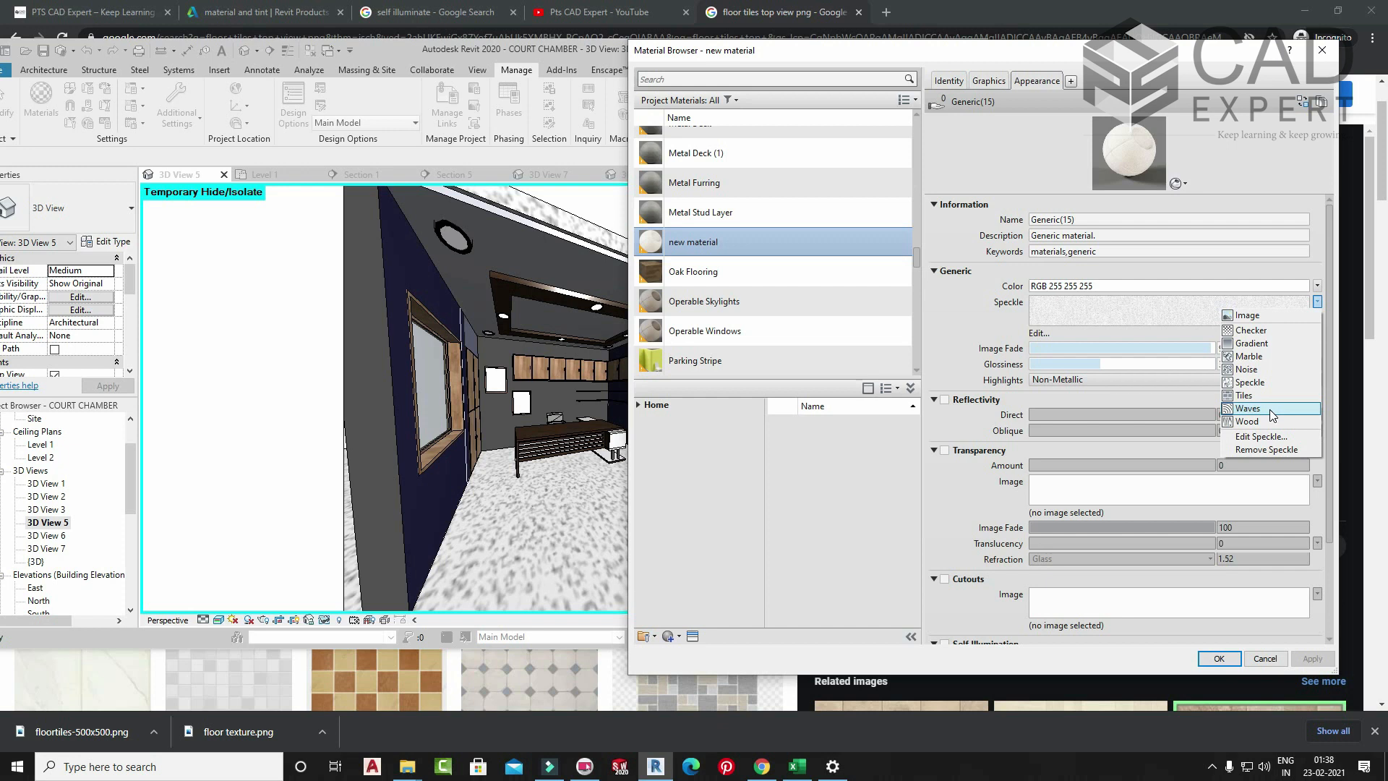
{"action": "left_click", "coordinate": [1247, 409]}
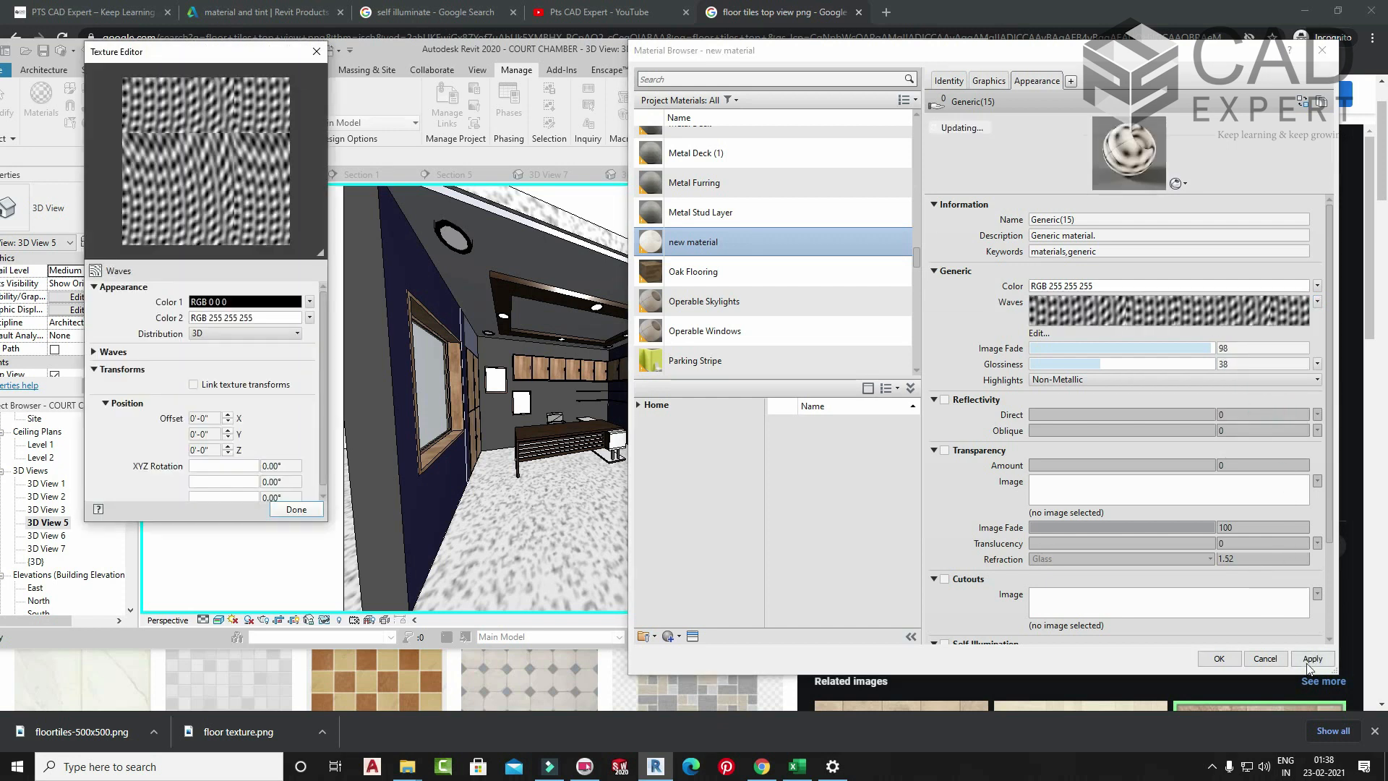
{"action": "left_click", "coordinate": [1310, 664]}
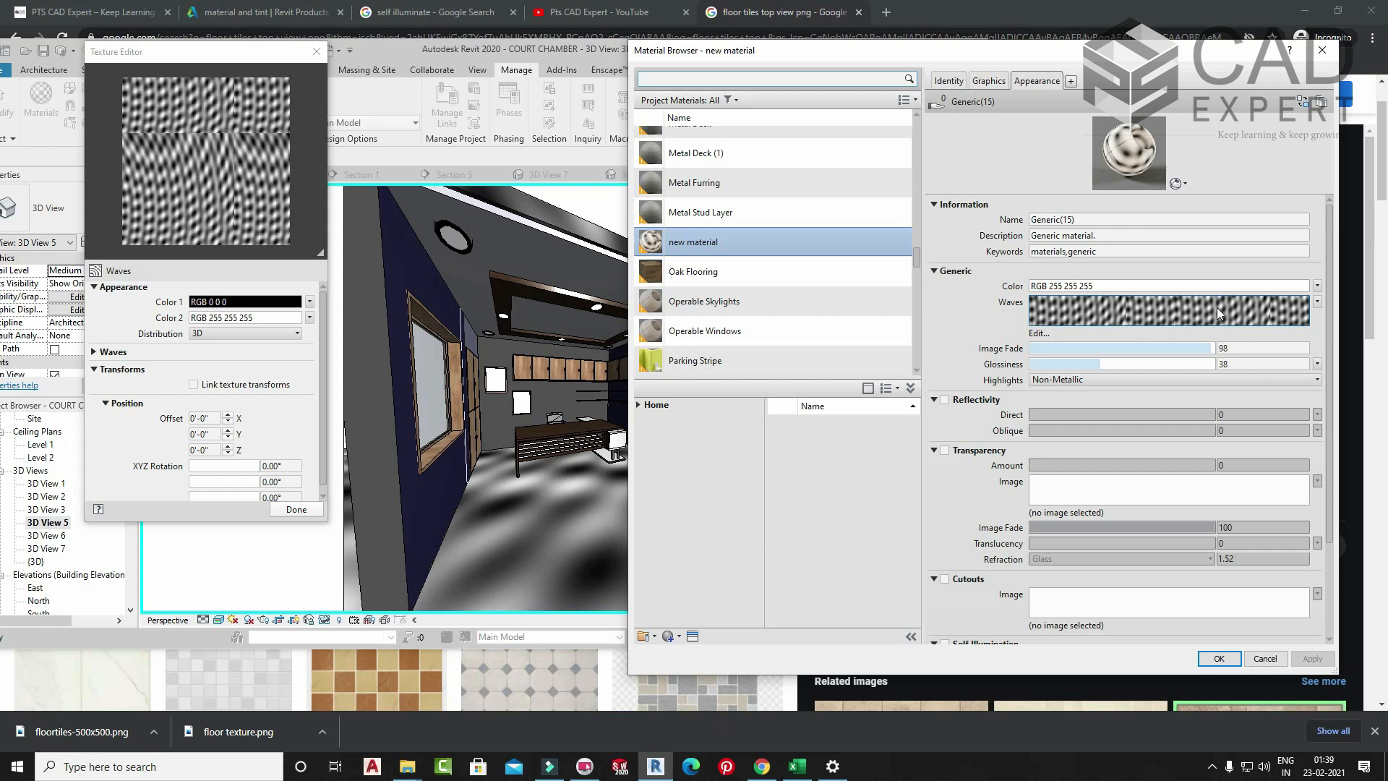
- Remove the Waves texture from the new material's generic appearance and apply the plain material
{"action": "left_click", "coordinate": [1317, 301]}
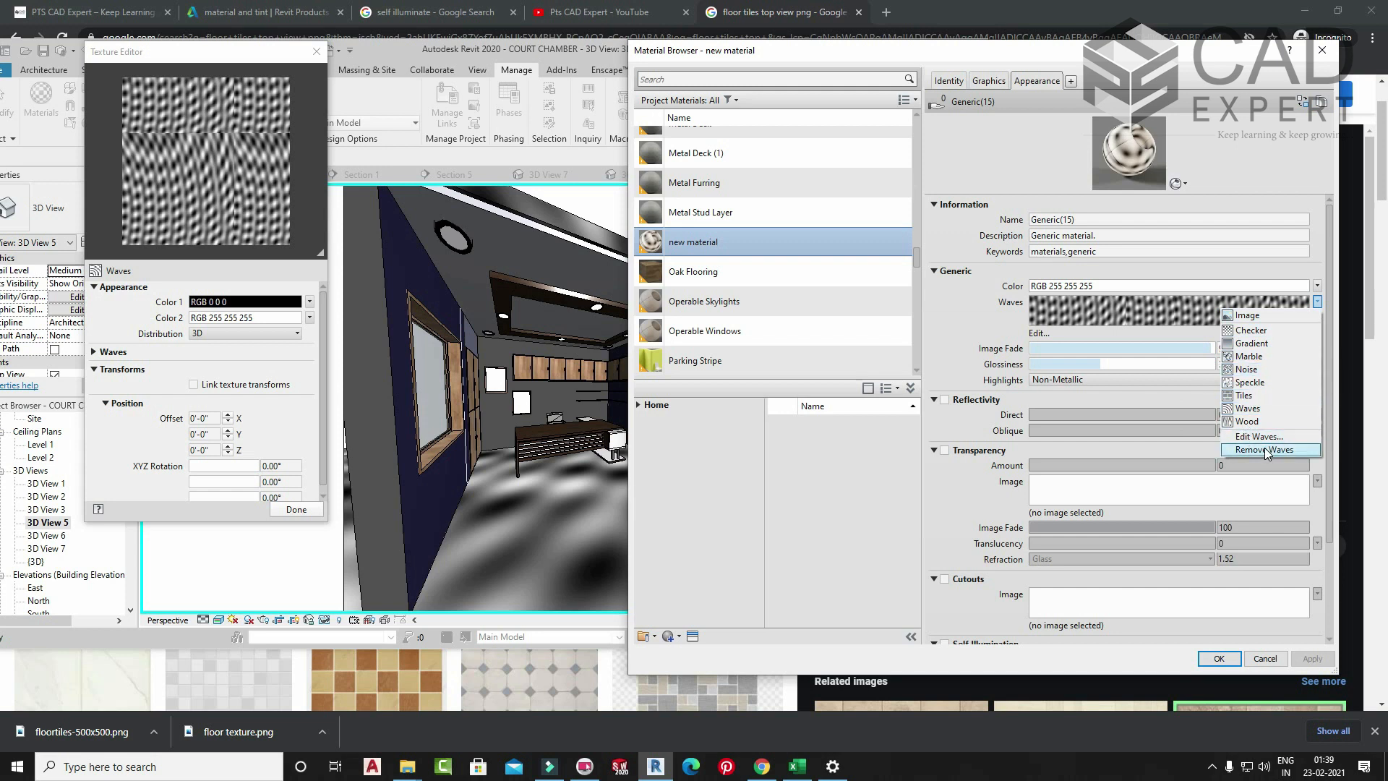
{"action": "left_click", "coordinate": [1265, 450]}
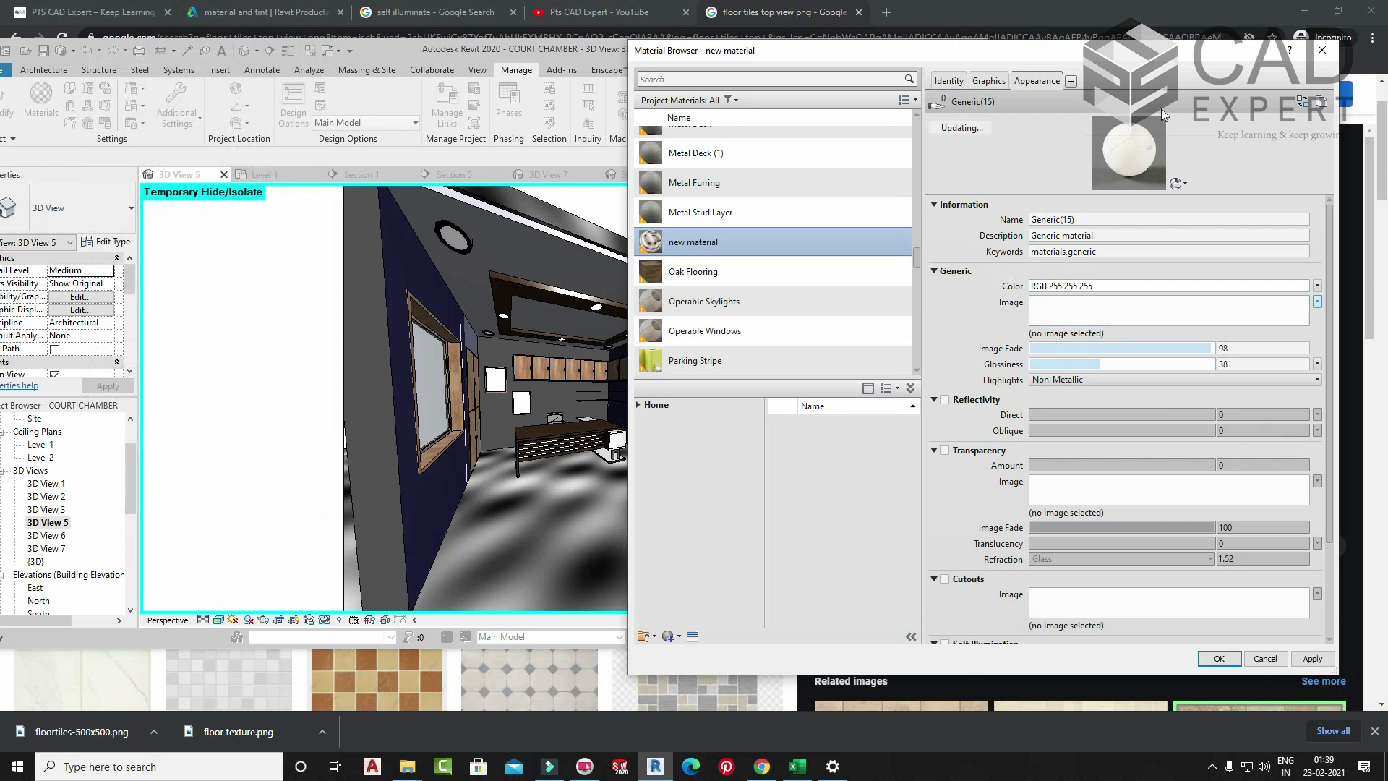
{"action": "left_click", "coordinate": [1312, 658]}
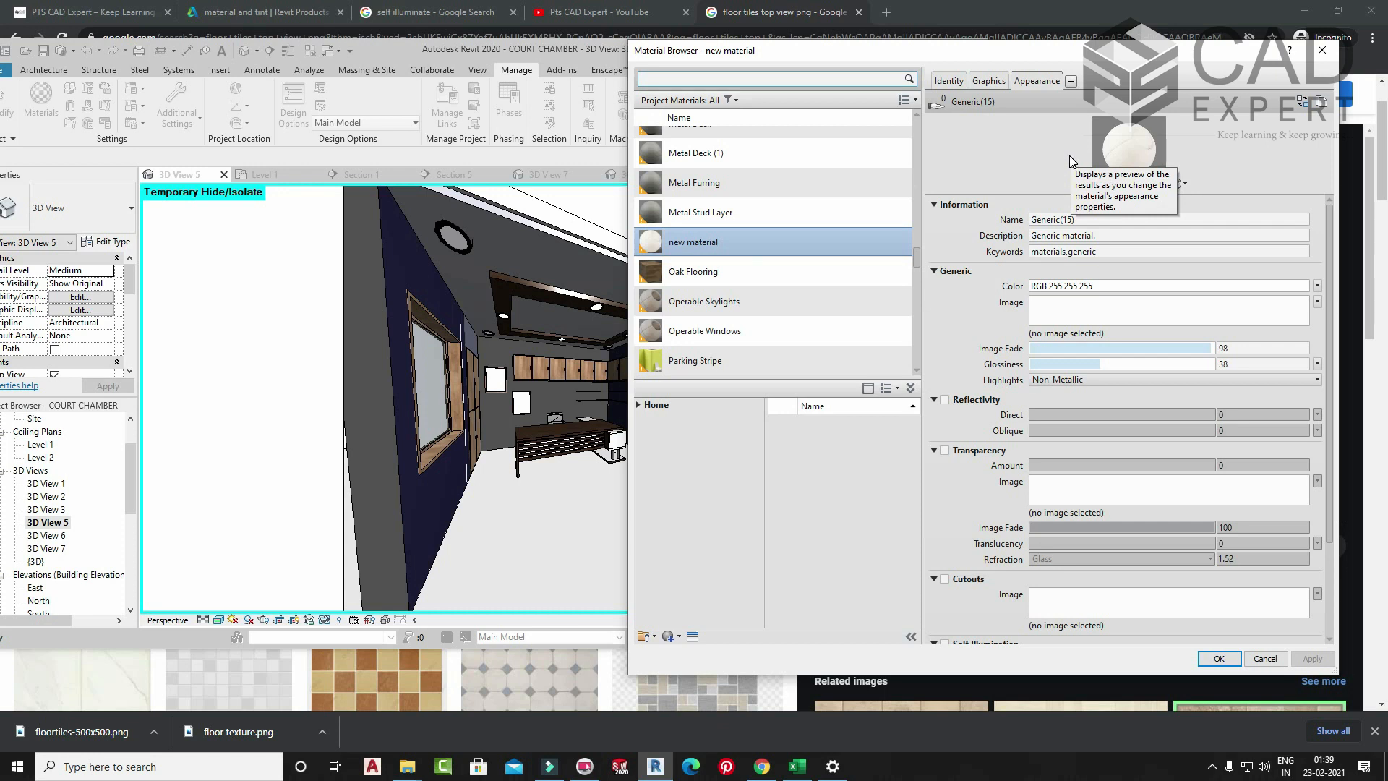
- Search the project materials for "def", look through the default materials and inspect Default Mass Opening's appearance
{"action": "left_click_drag", "start_coordinate": [1047, 52], "coordinate": [927, 35]}
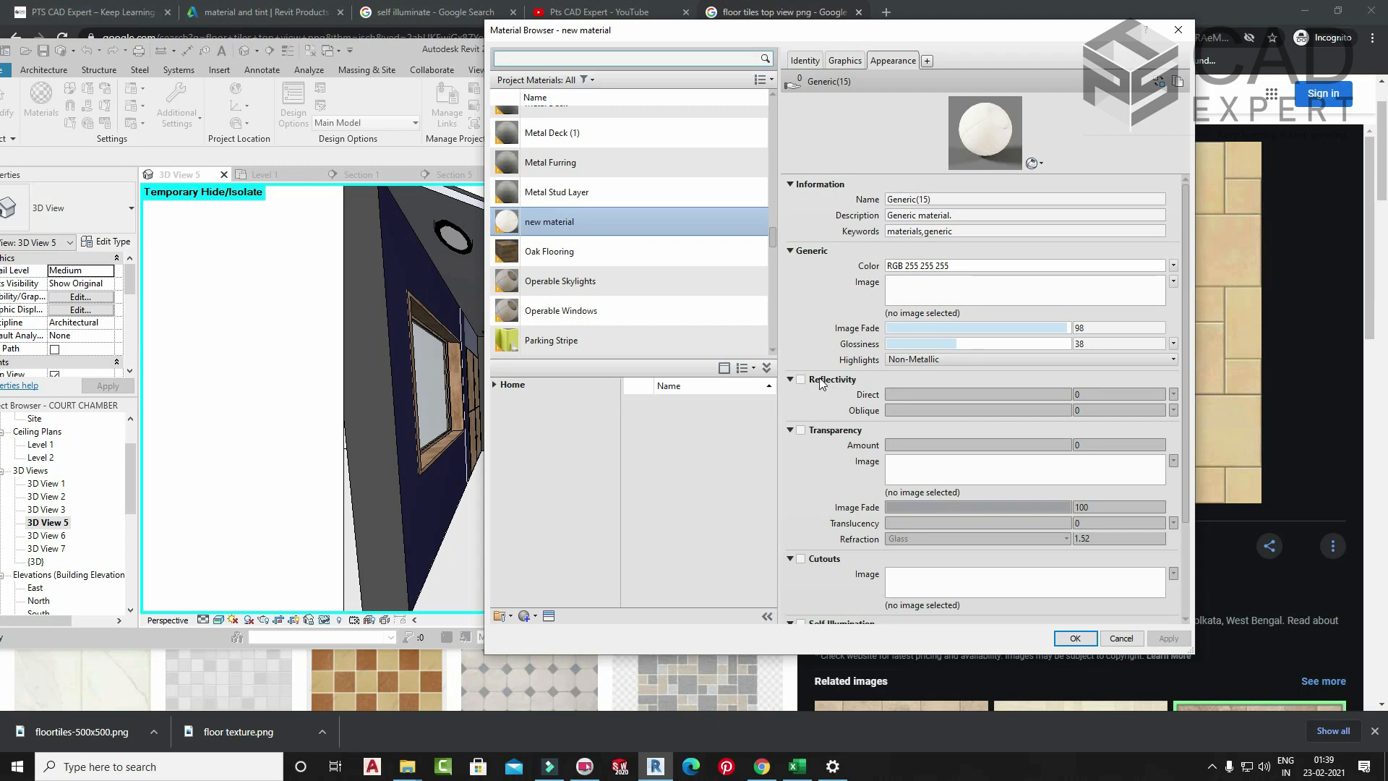
{"action": "scroll", "coordinate": [650, 272], "scroll_direction": "up", "scroll_amount": 1}
{"action": "left_click", "coordinate": [566, 60]}
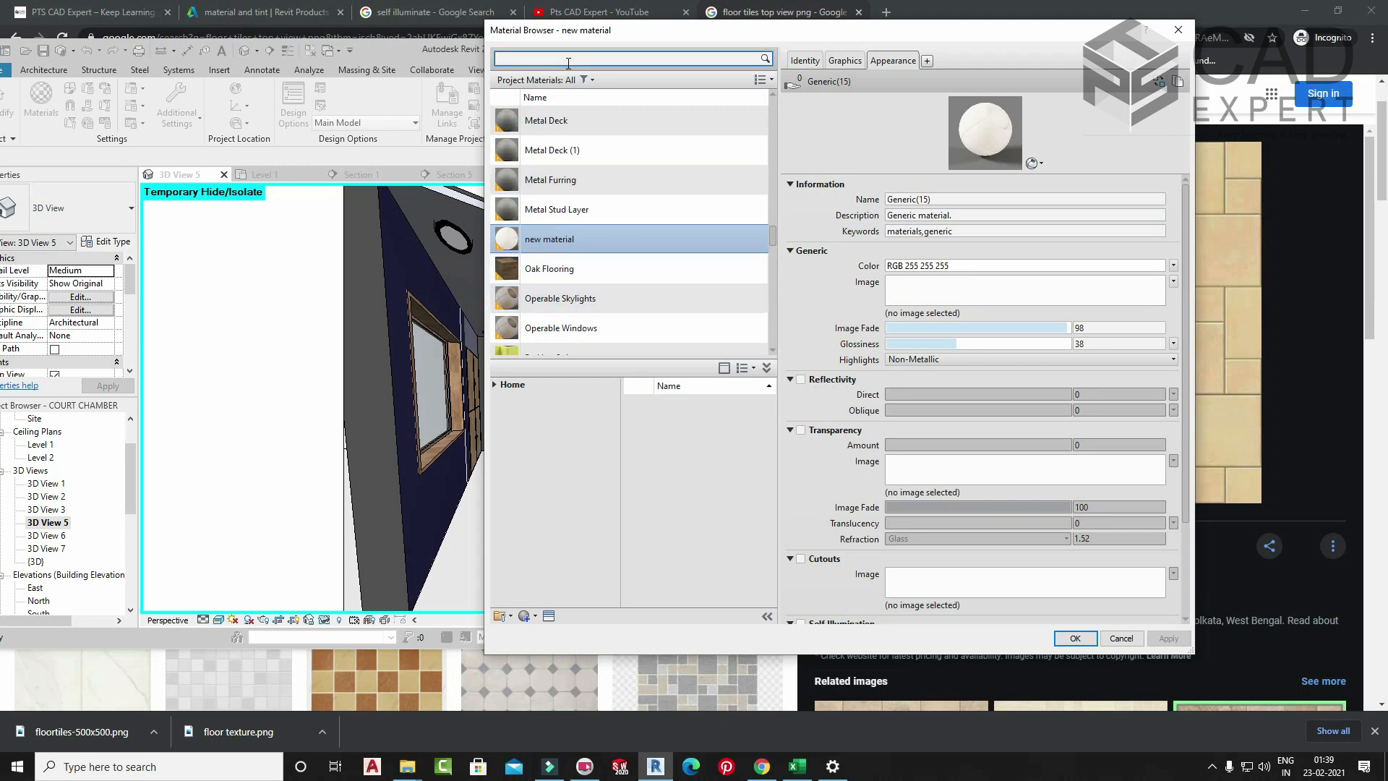
{"action": "type", "text": "dea"}
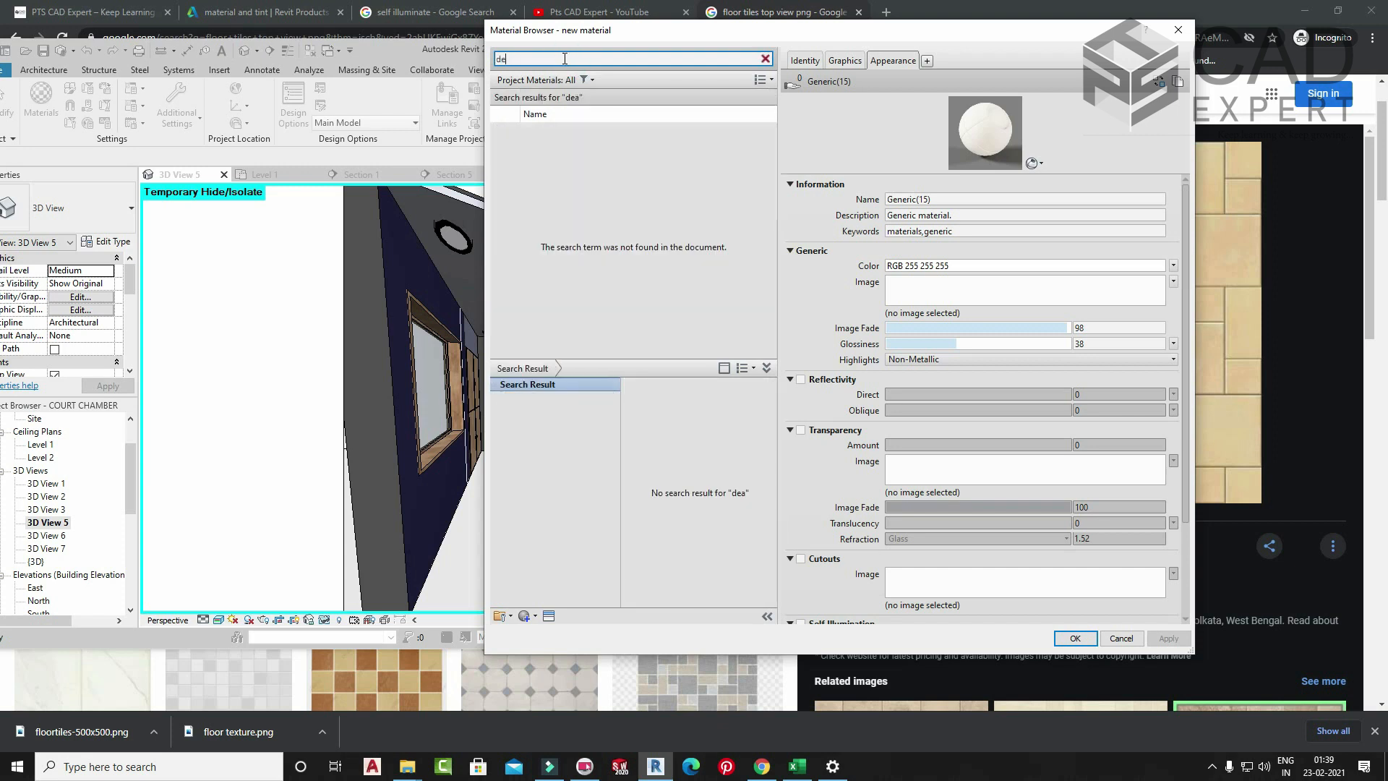
{"action": "type", "text": "f"}
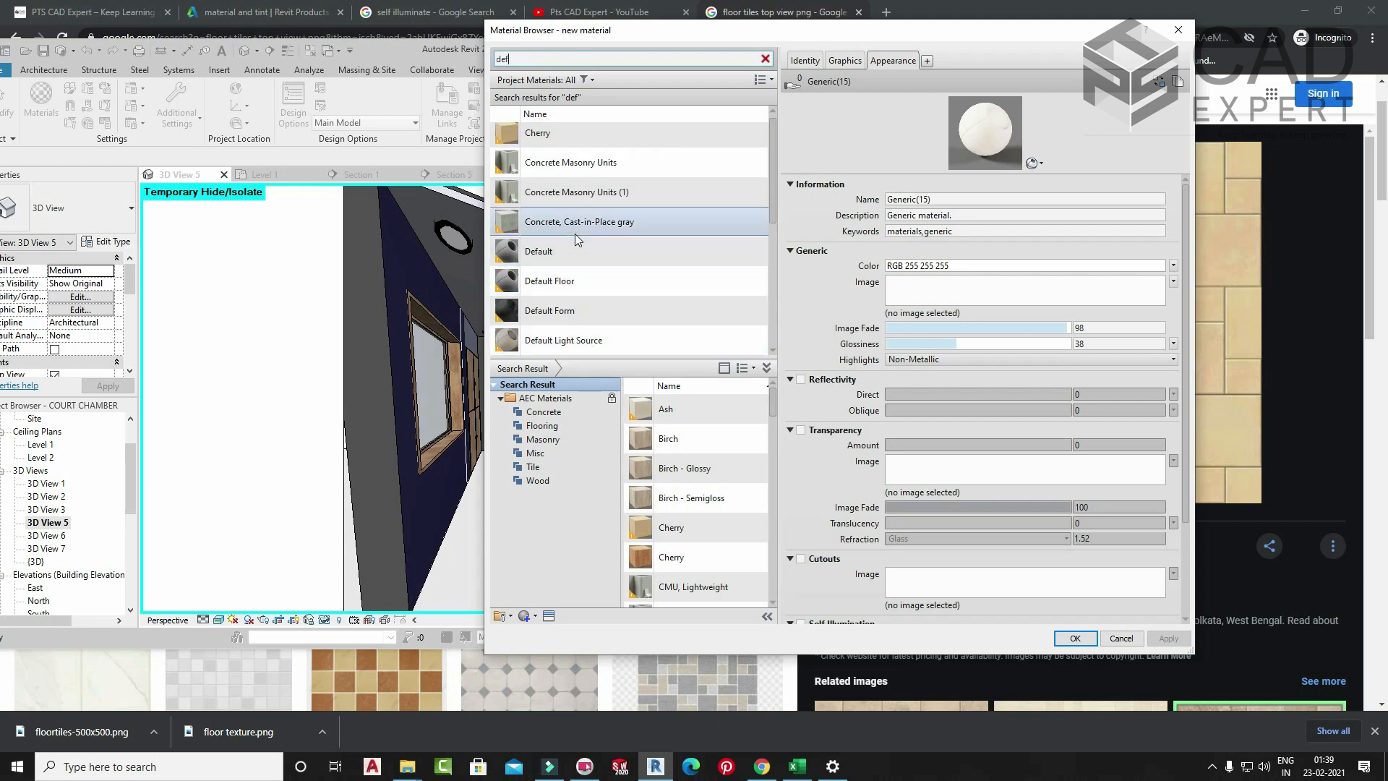
{"action": "scroll", "coordinate": [578, 234], "scroll_direction": "down", "scroll_amount": 2}
{"action": "left_click", "coordinate": [584, 229]}
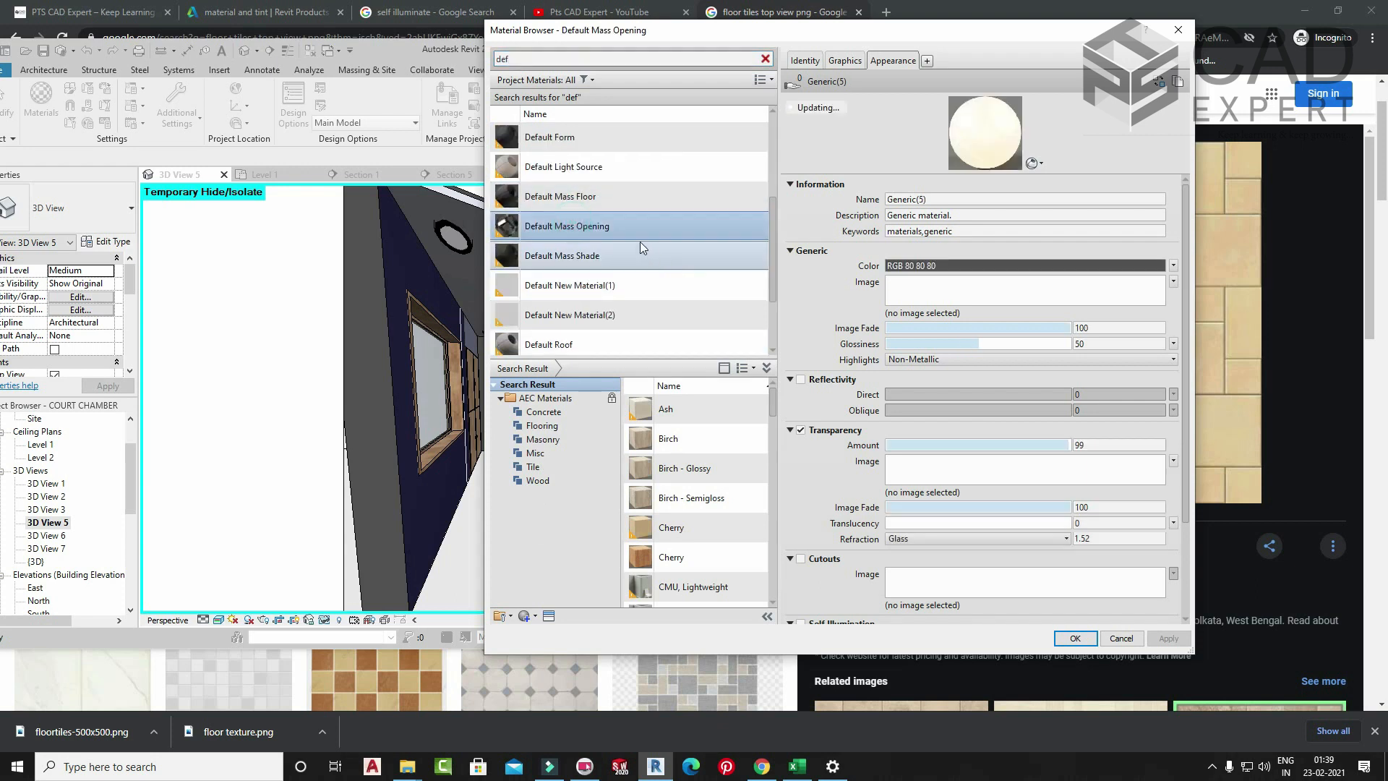
{"action": "scroll", "coordinate": [620, 253], "scroll_direction": "down", "scroll_amount": 1}
{"action": "scroll", "coordinate": [609, 283], "scroll_direction": "up", "scroll_amount": 3}
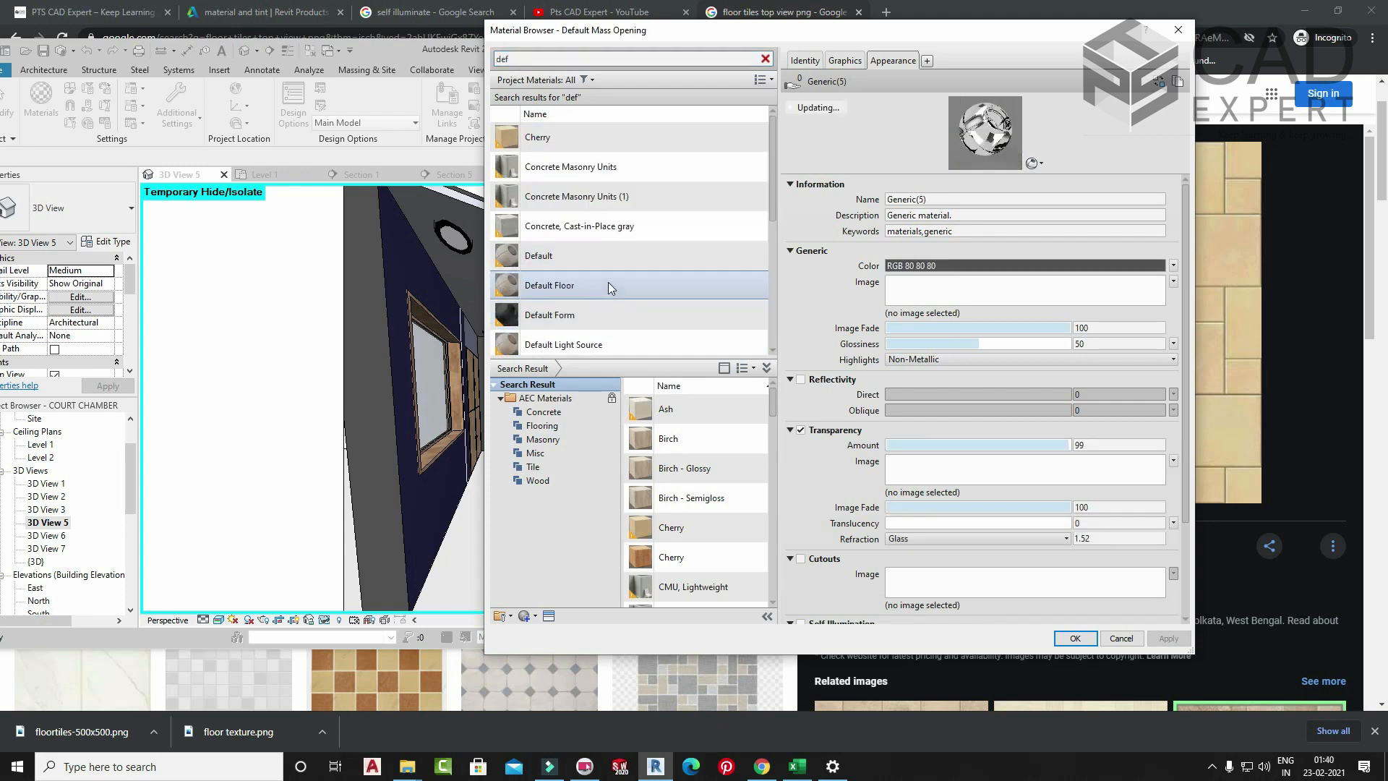
{"action": "scroll", "coordinate": [588, 302], "scroll_direction": "down", "scroll_amount": 2}
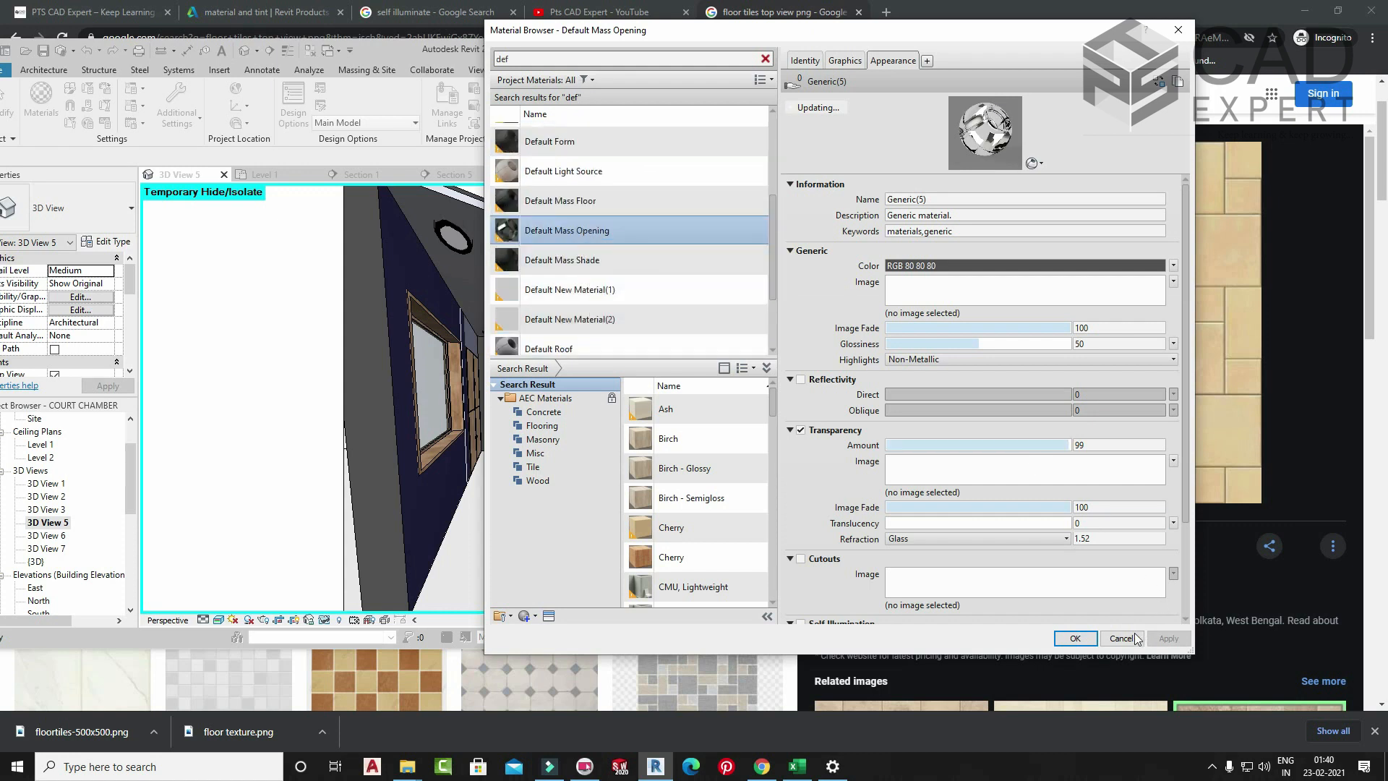
{"action": "scroll", "coordinate": [581, 229], "scroll_direction": "down", "scroll_amount": 1}
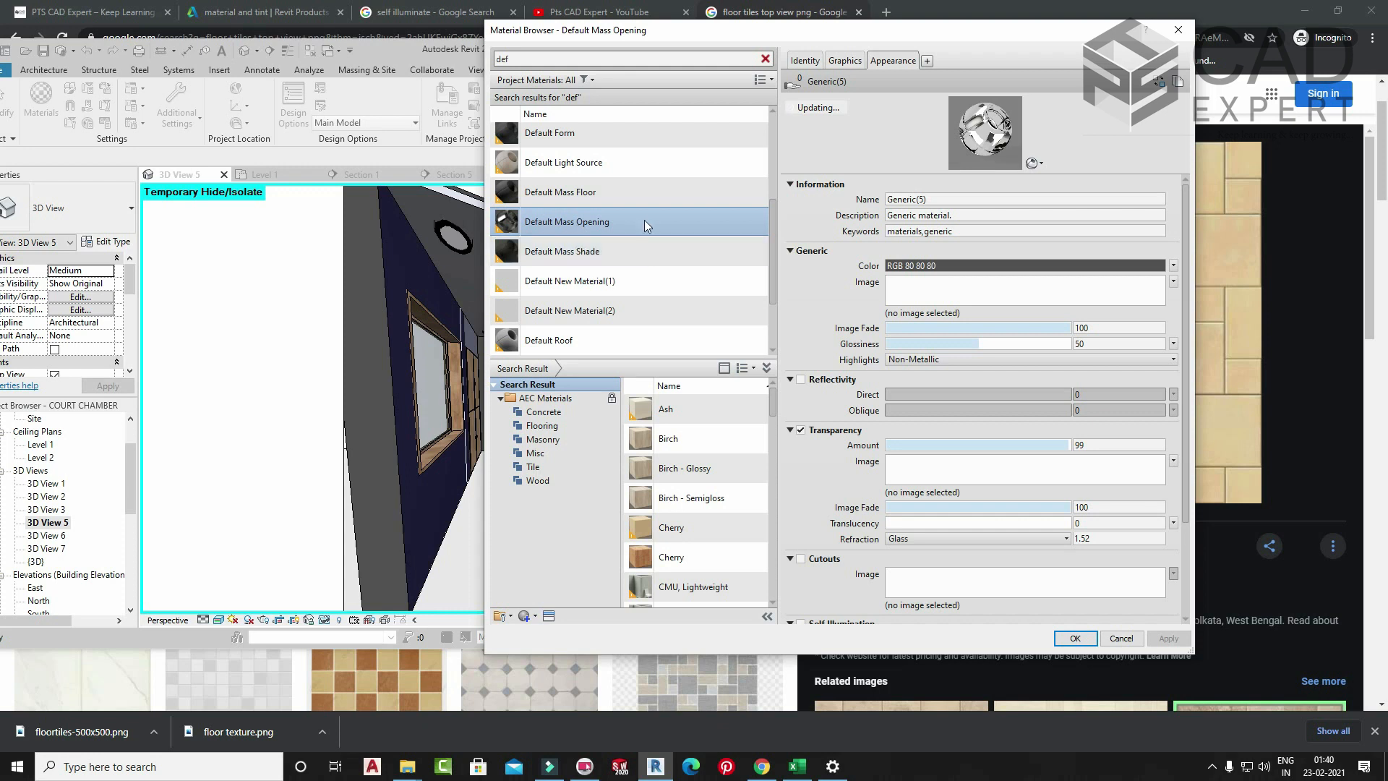
{"action": "scroll", "coordinate": [631, 243], "scroll_direction": "up", "scroll_amount": 2}
{"action": "scroll", "coordinate": [623, 274], "scroll_direction": "down", "scroll_amount": 3}
{"action": "scroll", "coordinate": [598, 332], "scroll_direction": "up", "scroll_amount": 3}
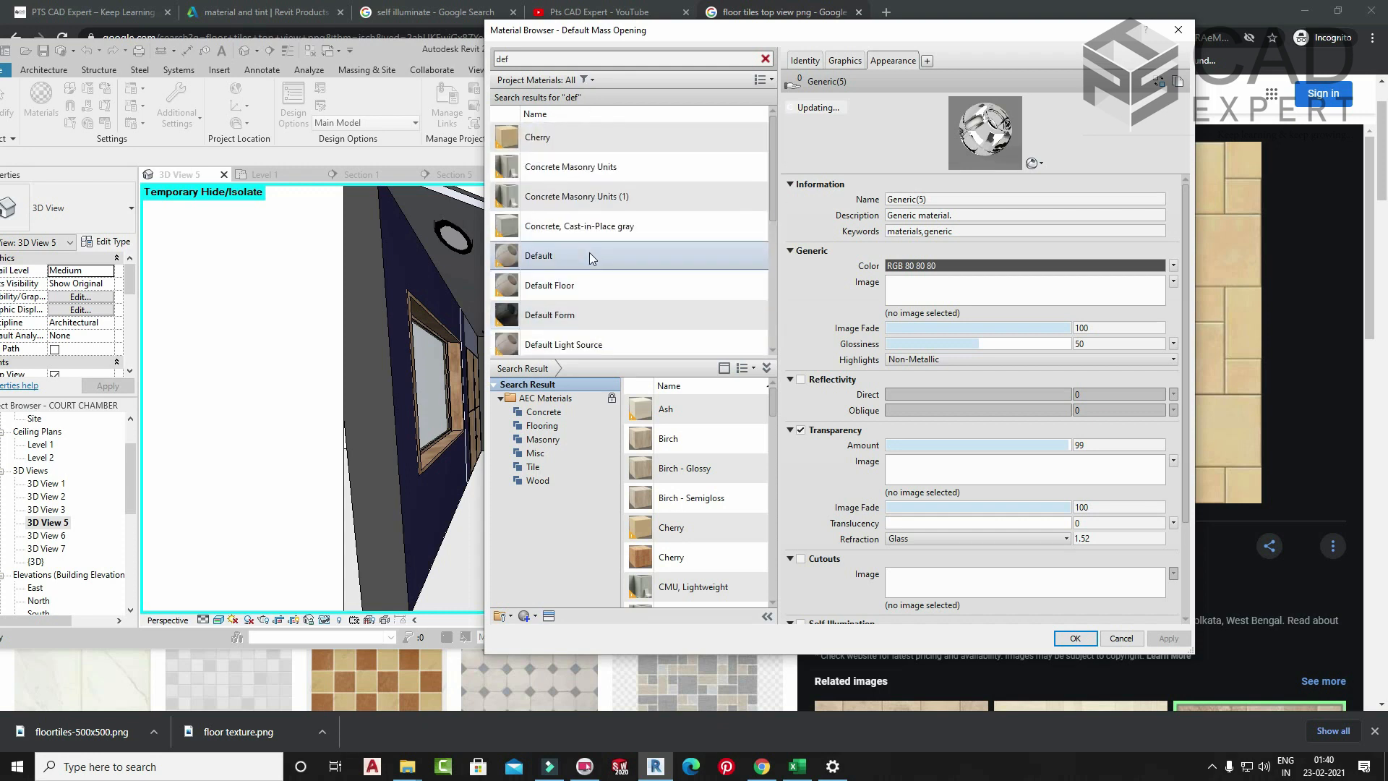
- Clear the material search and examine the appearance settings of the 2'x2' Reflective tile material
{"action": "double_click", "coordinate": [549, 63]}
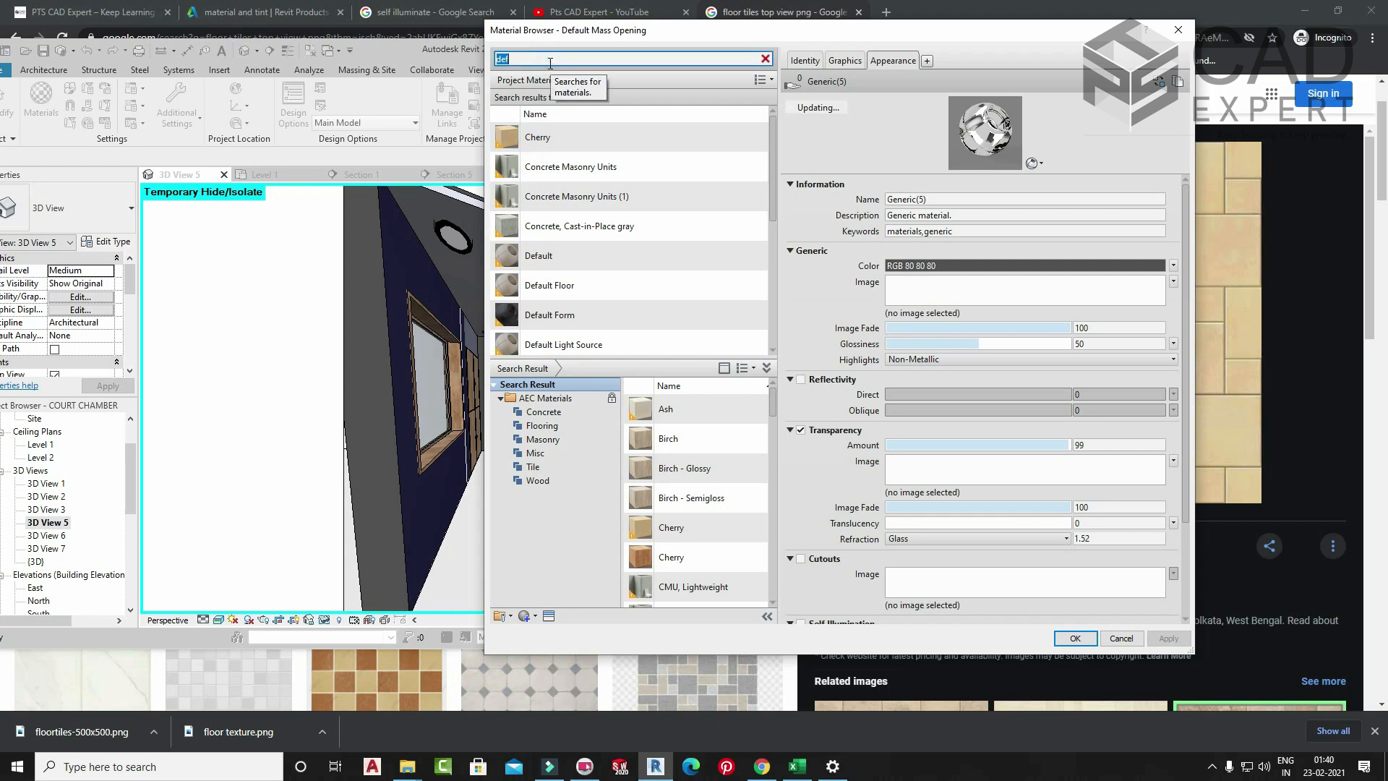
{"action": "key", "text": "BackSpace"}
{"action": "left_click", "coordinate": [578, 122]}
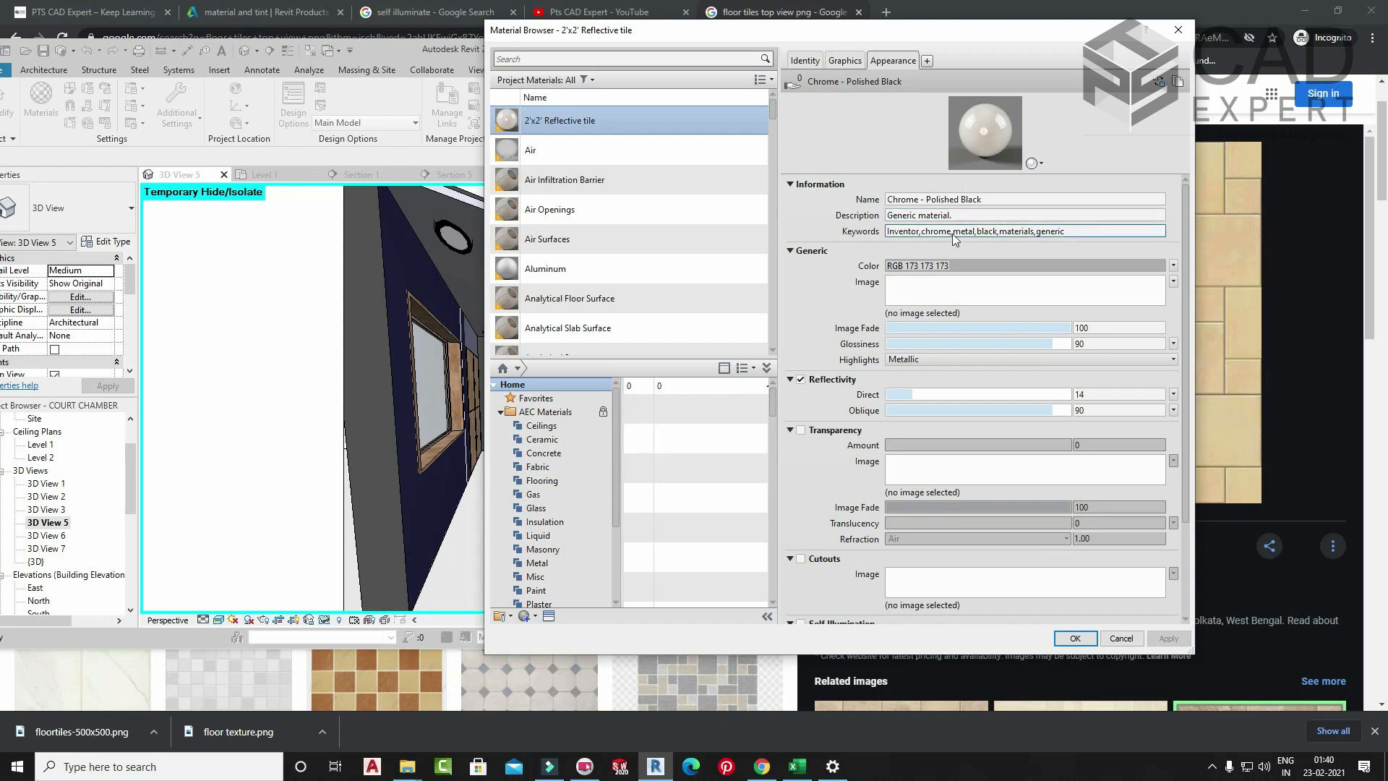
{"action": "scroll", "coordinate": [734, 241], "scroll_direction": "down", "scroll_amount": 1}
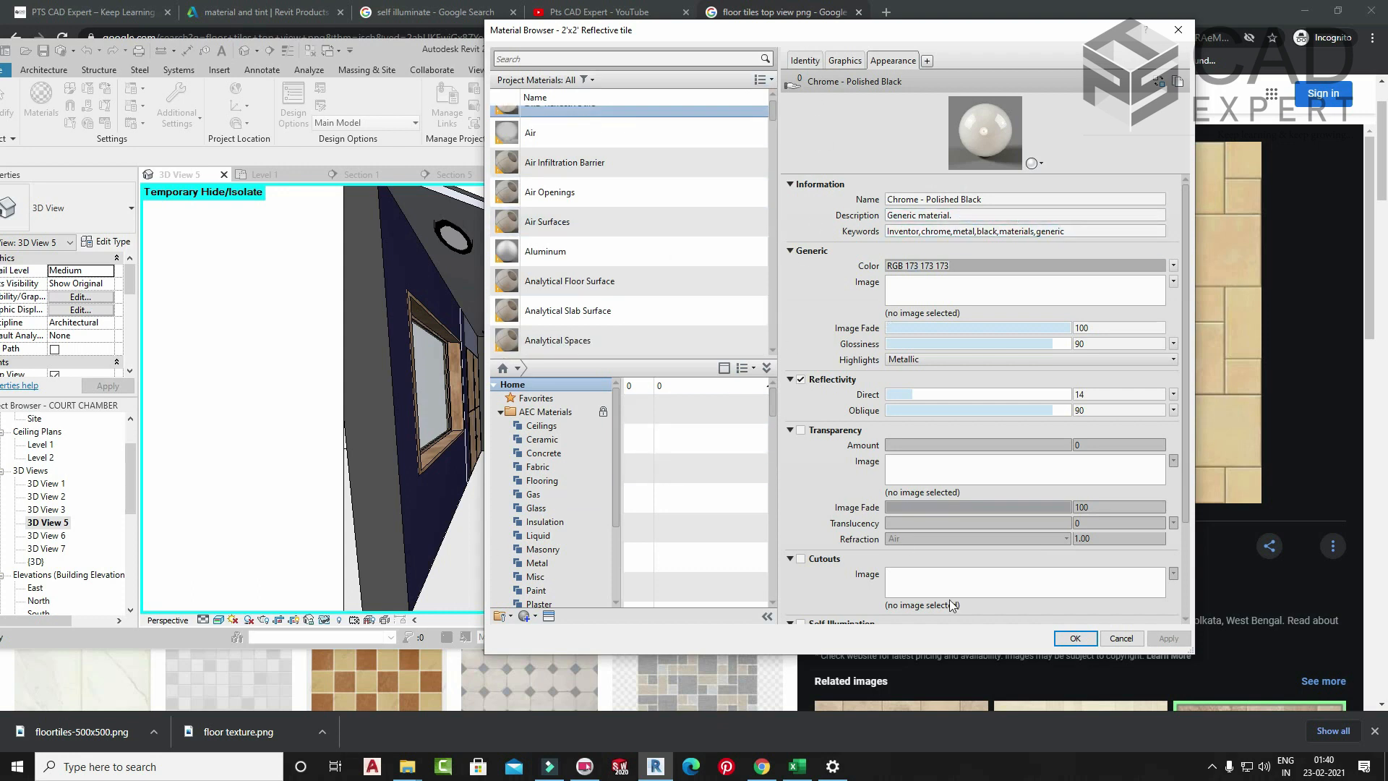
{"action": "scroll", "coordinate": [546, 217], "scroll_direction": "up", "scroll_amount": 1}
- Search the project materials for "new mate" and select new material
{"action": "left_click_drag", "start_coordinate": [682, 30], "coordinate": [957, 11]}
{"action": "left_click", "coordinate": [899, 36]}
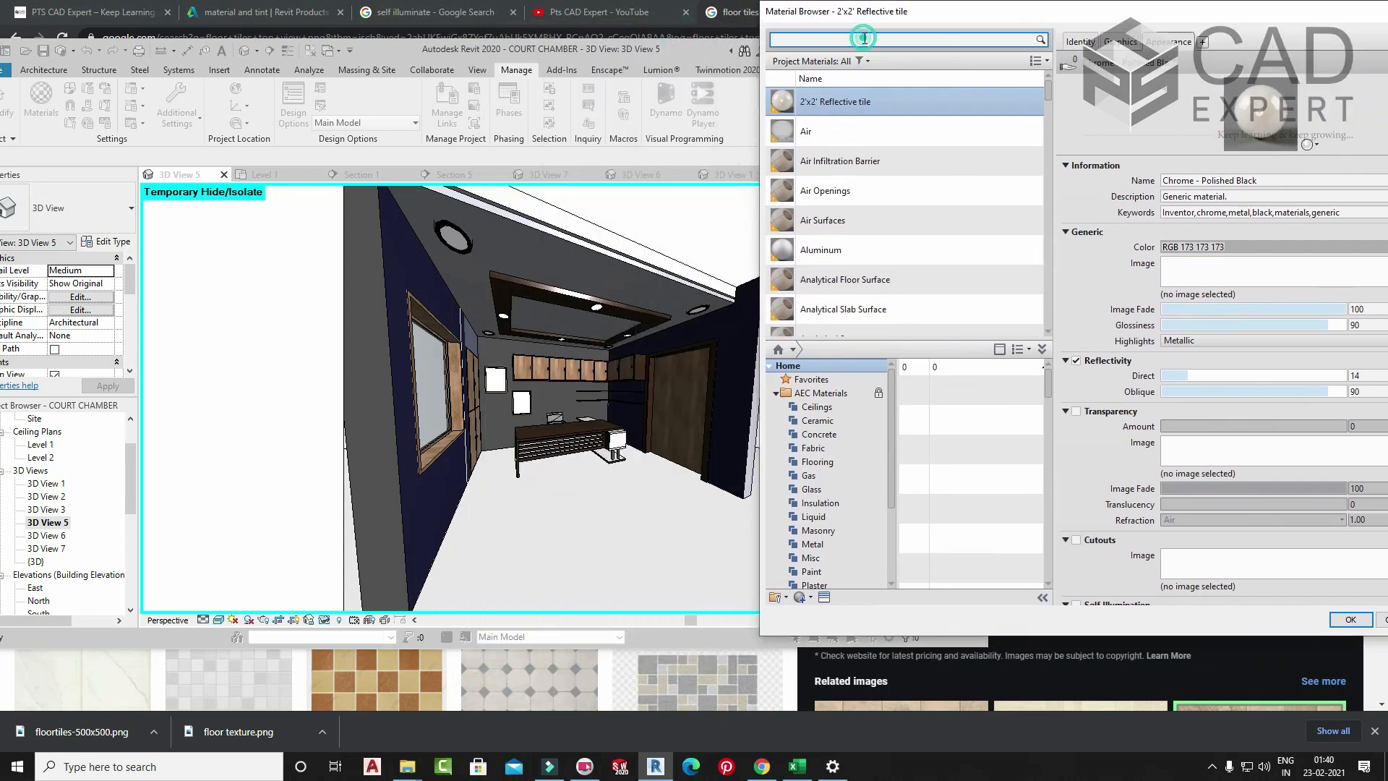
{"action": "type", "text": "new ma"}
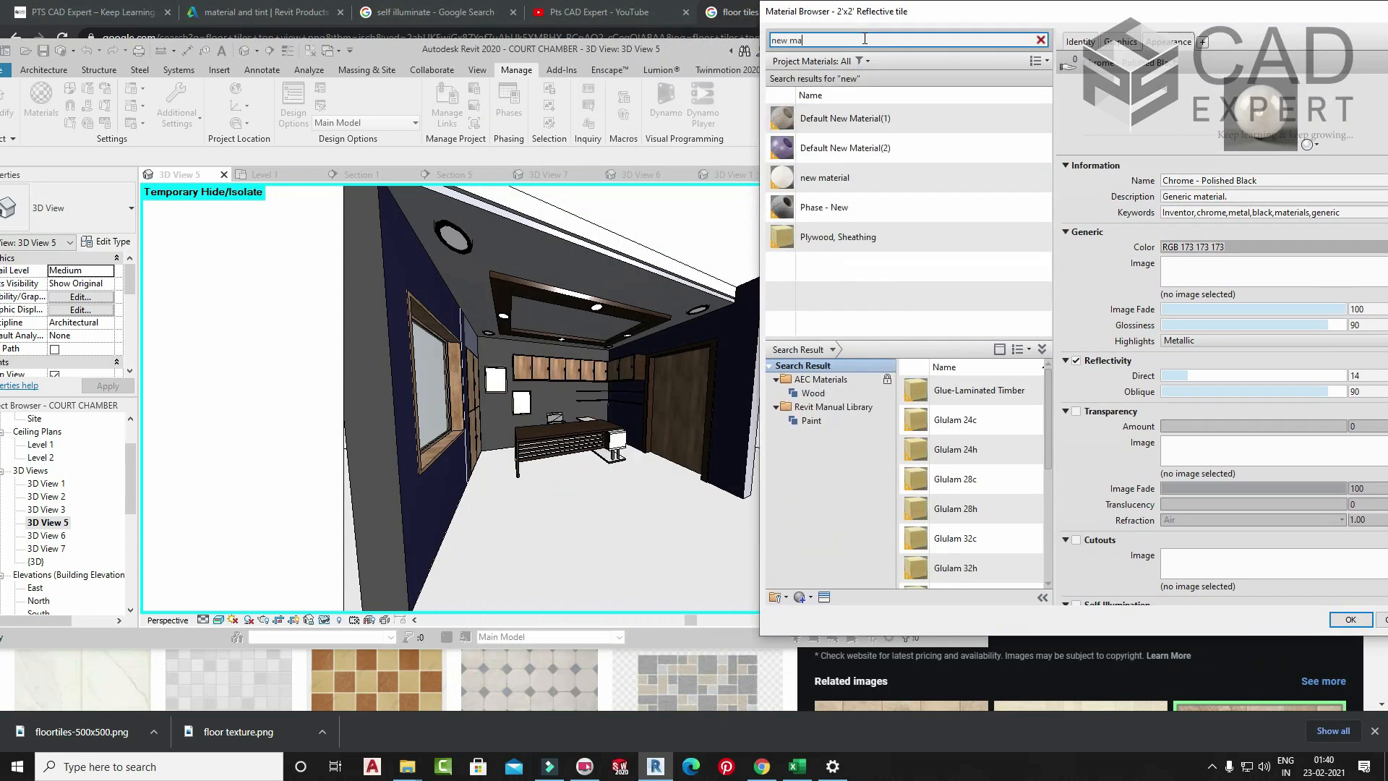
{"action": "type", "text": "te"}
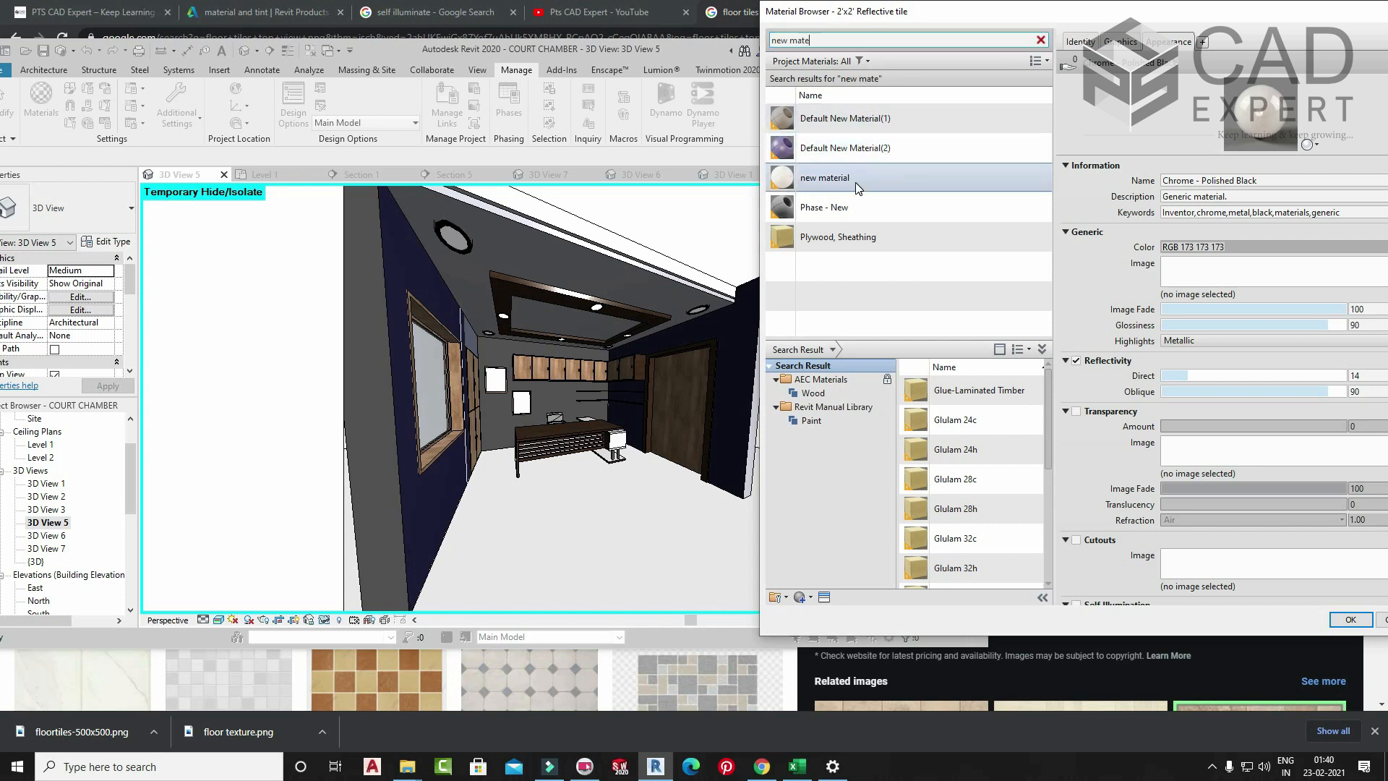
{"action": "left_click", "coordinate": [898, 186]}
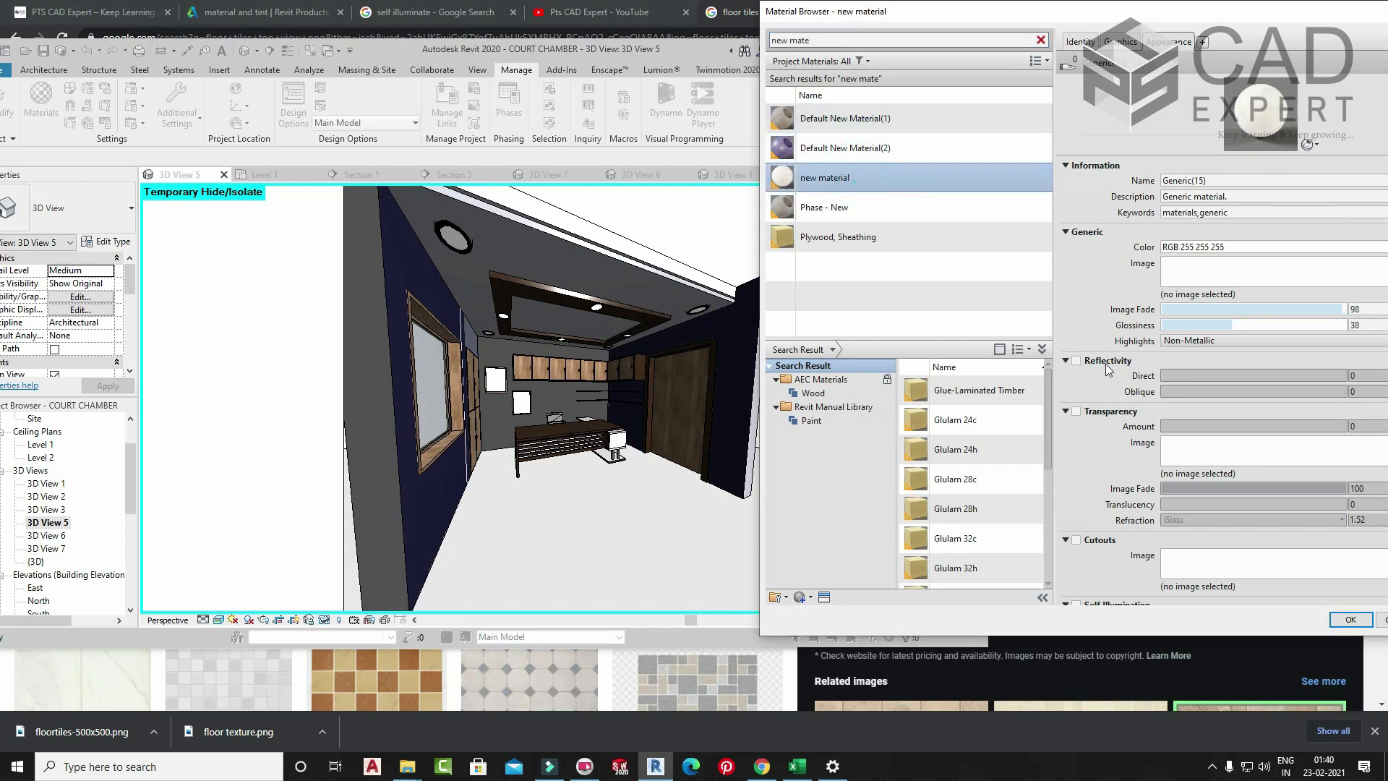
- Turn on Reflectivity in the new material's appearance and apply it to the floor
{"action": "left_click", "coordinate": [1076, 360]}
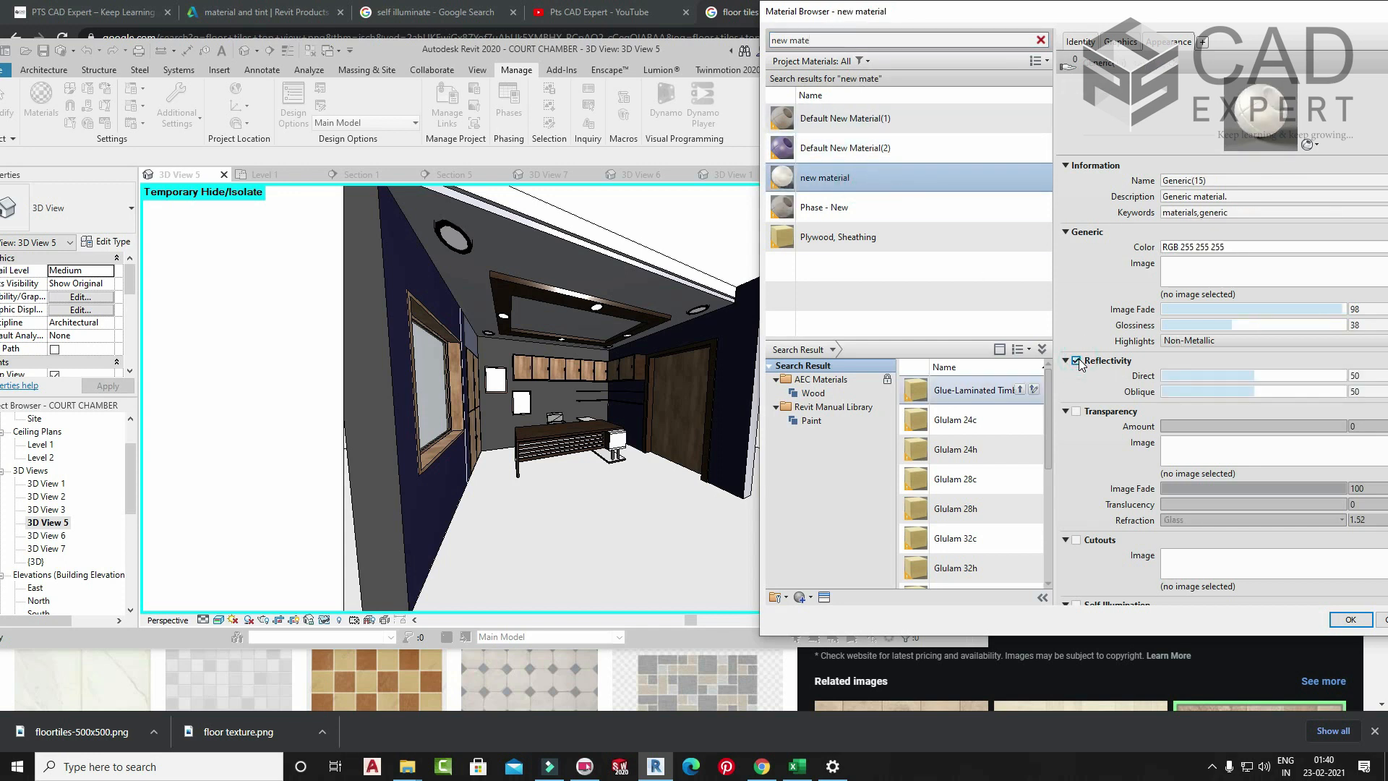
{"action": "left_click_drag", "start_coordinate": [1232, 16], "coordinate": [1039, 16]}
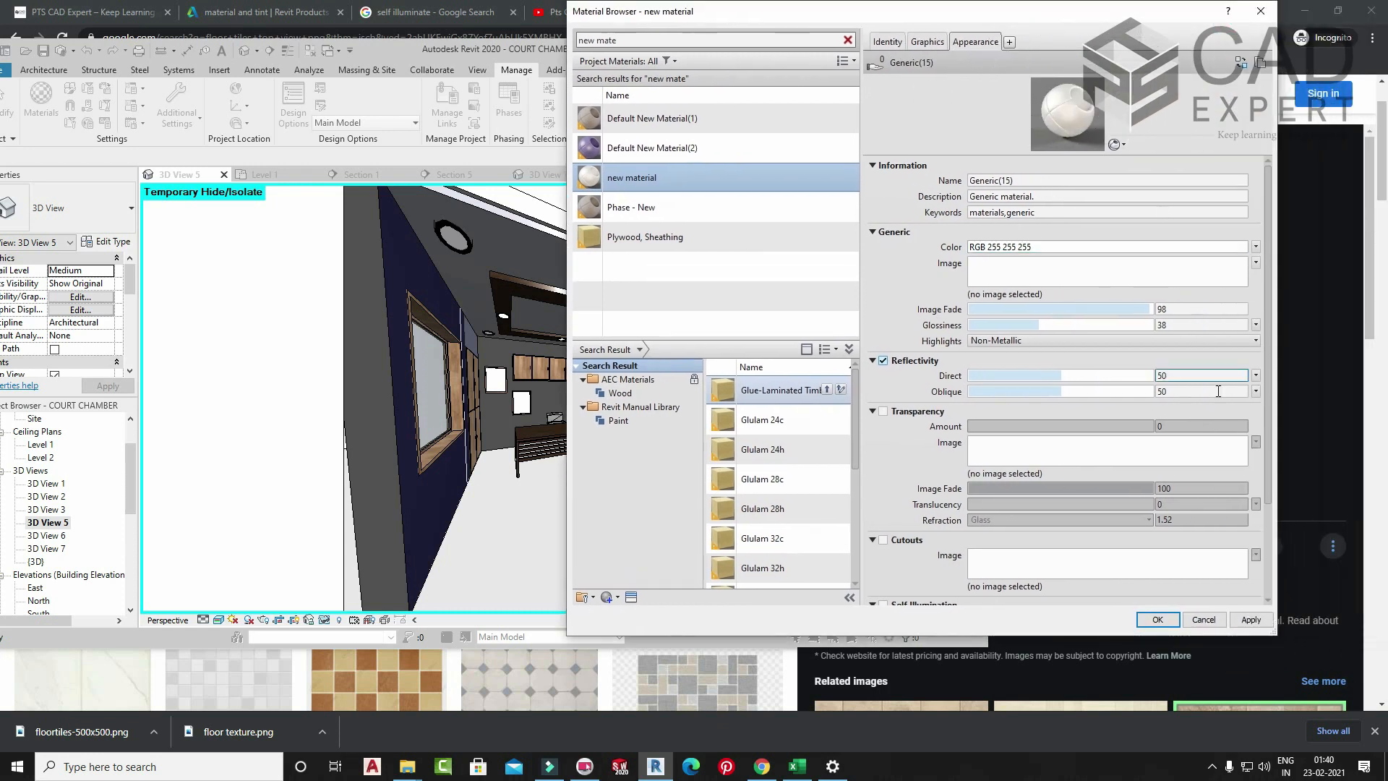
{"action": "left_click", "coordinate": [1250, 620]}
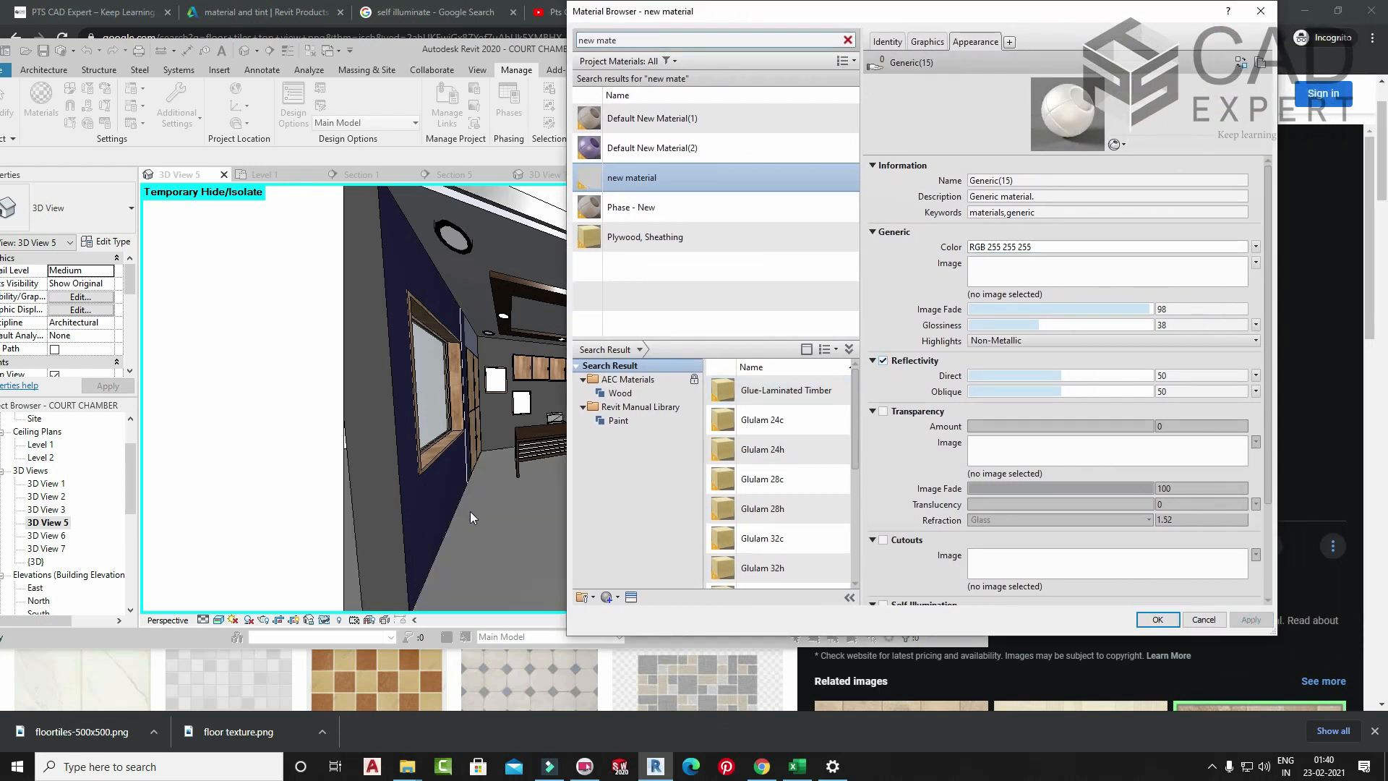
- Turn off the new material's Reflectivity, apply the change and close the material settings
{"action": "left_click", "coordinate": [882, 360]}
{"action": "left_click", "coordinate": [1250, 620]}
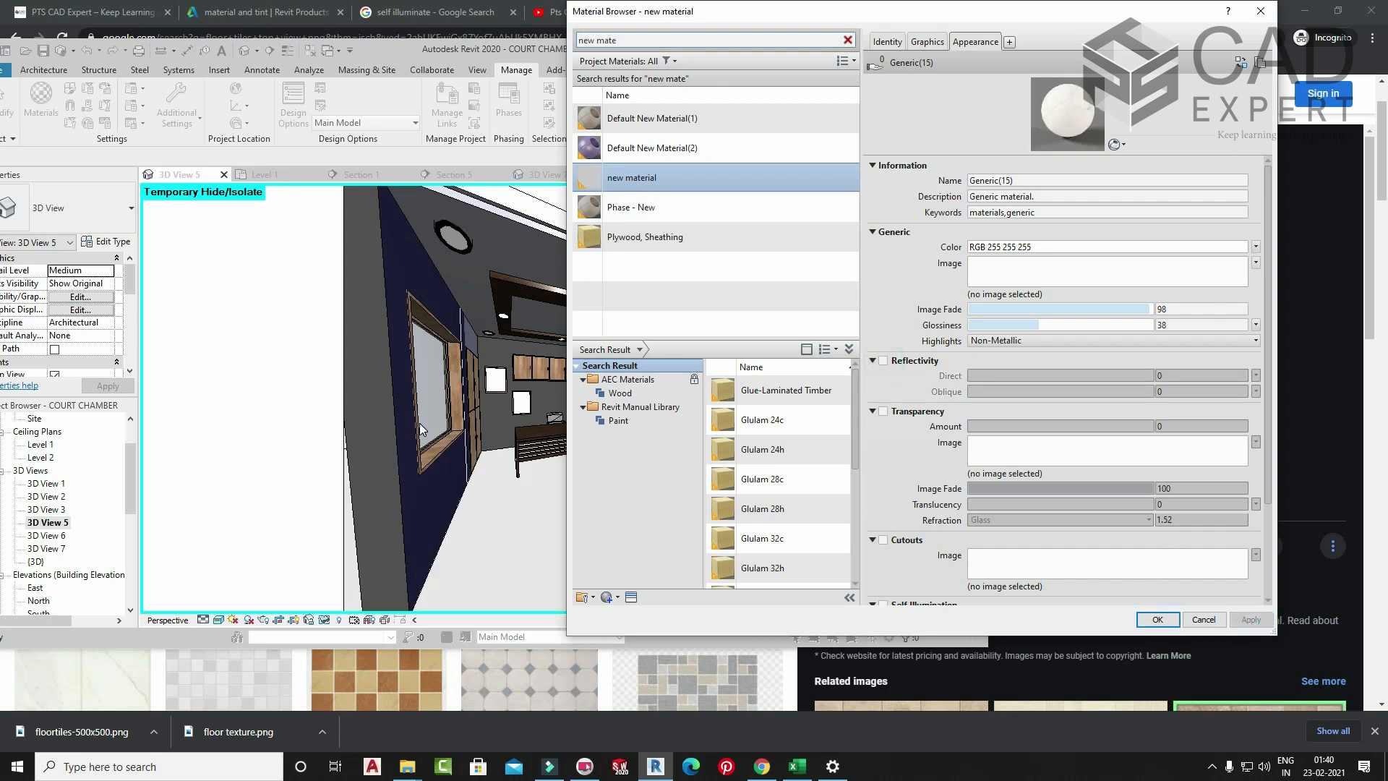
{"action": "left_click", "coordinate": [1151, 618]}
- Render 3D View 5 to check the non-reflective floor, stop the rendering early and close the rendering settings
{"action": "key", "text": "r"}
{"action": "key", "text": "r"}
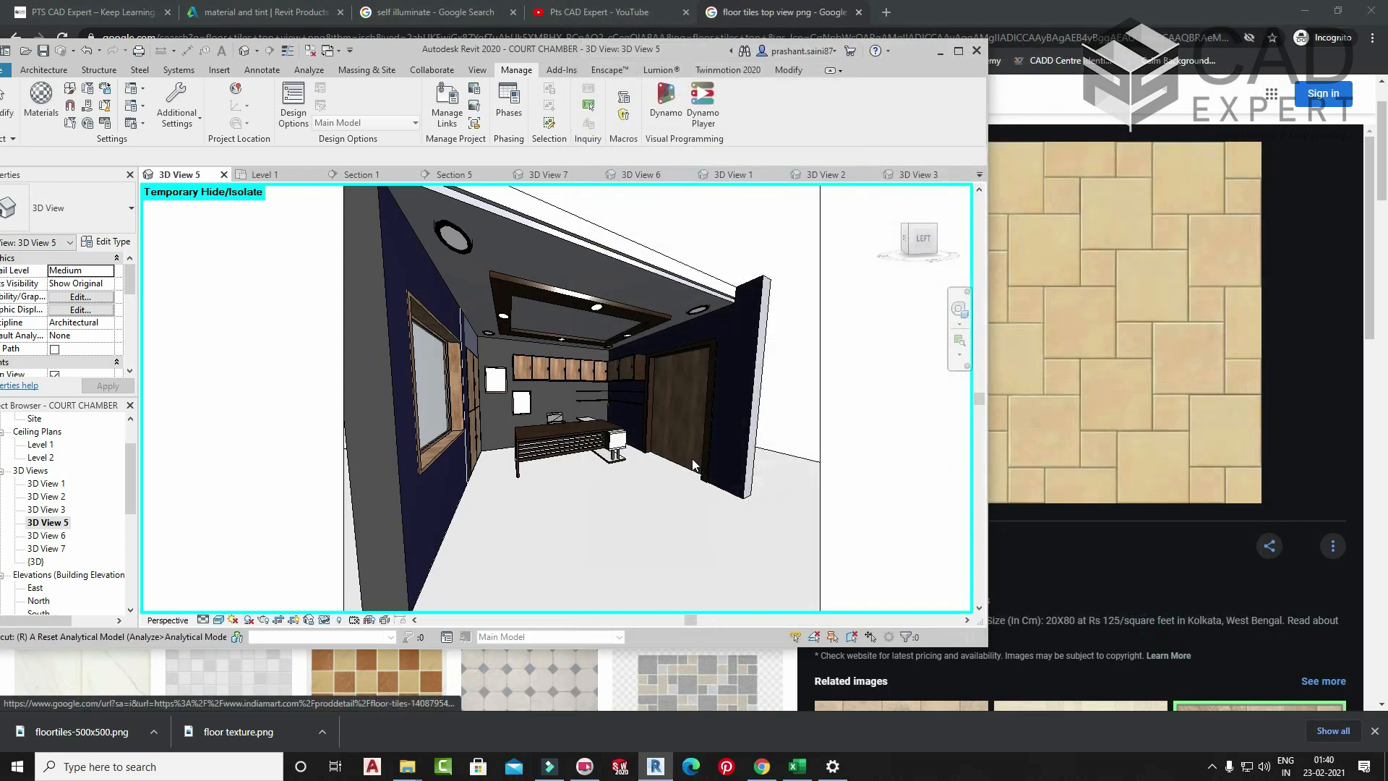
{"action": "left_click", "coordinate": [62, 45]}
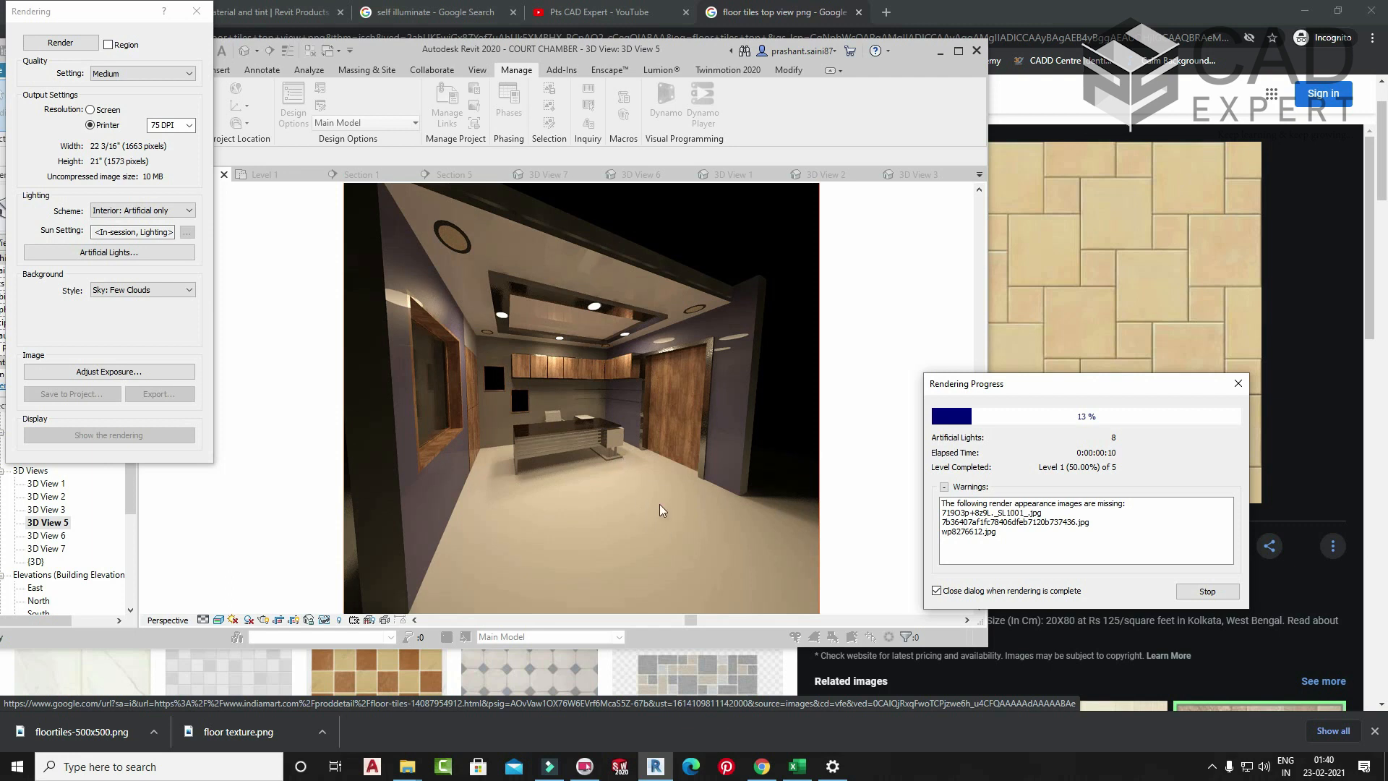
{"action": "left_click", "coordinate": [1238, 383]}
{"action": "left_click", "coordinate": [728, 383]}
{"action": "left_click", "coordinate": [196, 11]}
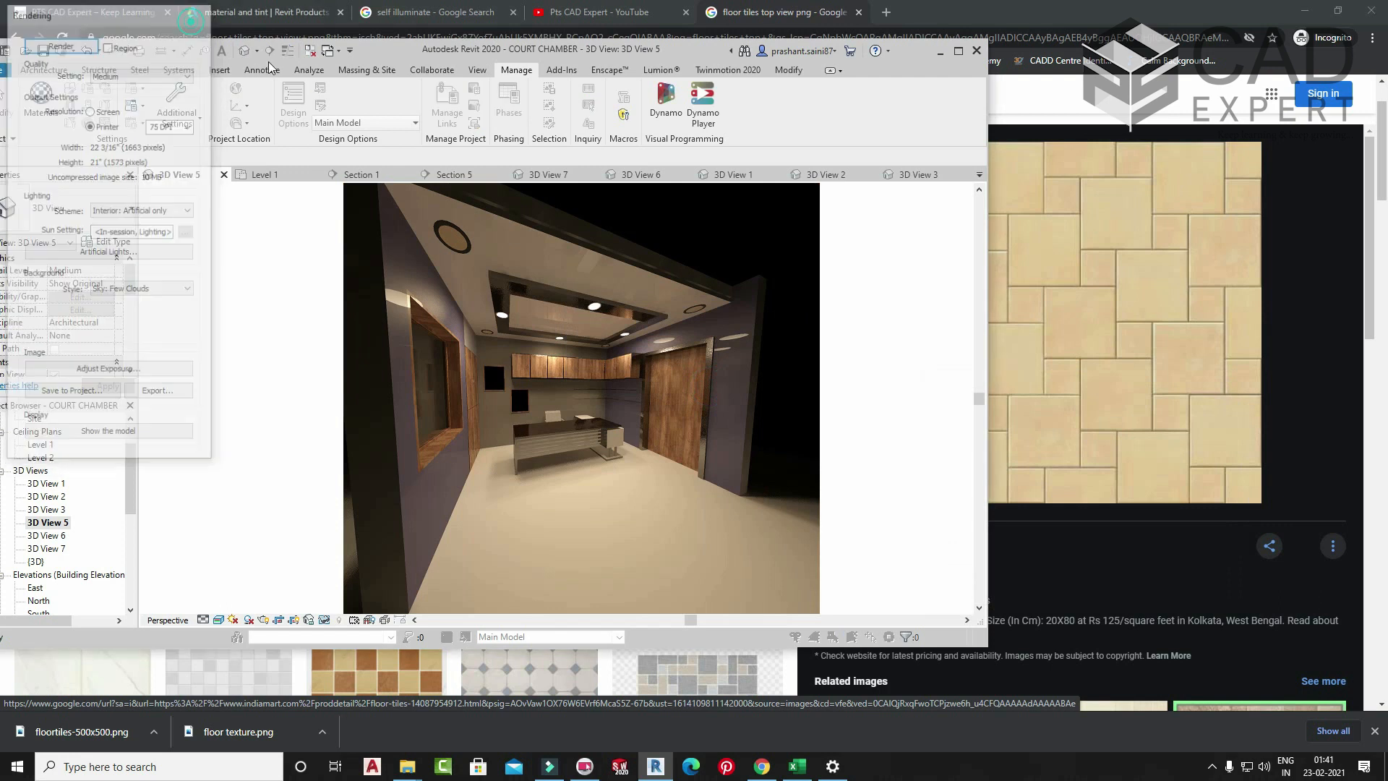
- Reopen the new material's appearance settings, enable Reflectivity and confirm the change
{"action": "left_click", "coordinate": [57, 118]}
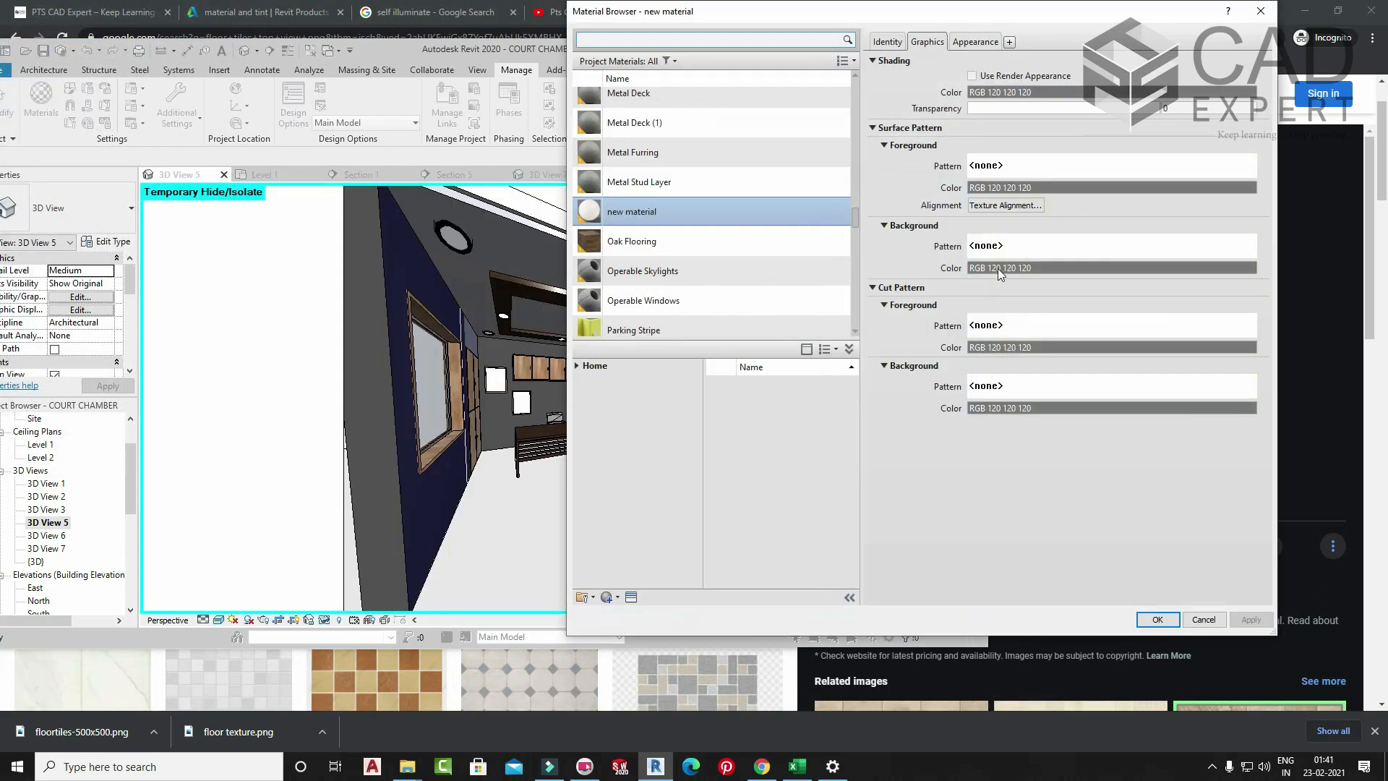
{"action": "left_click", "coordinate": [975, 45]}
{"action": "left_click", "coordinate": [883, 360]}
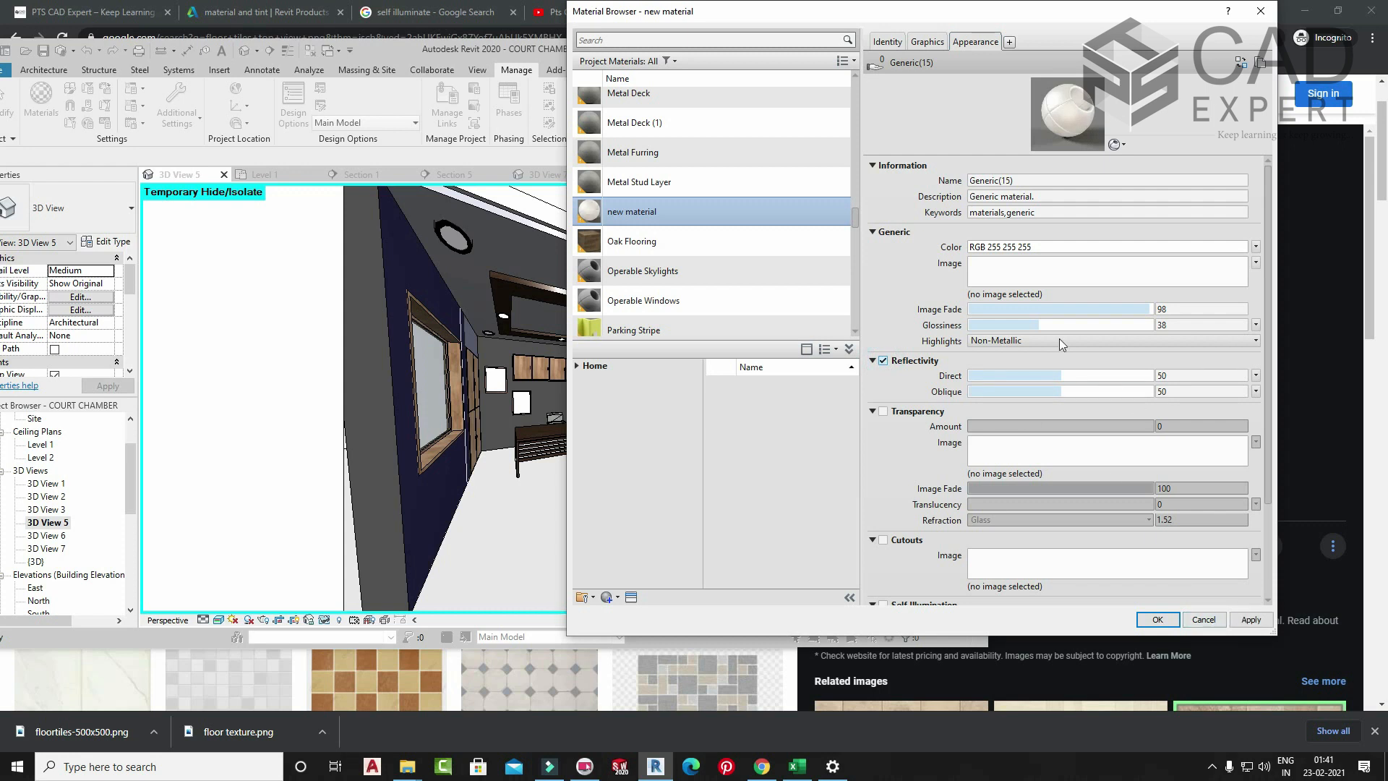
{"action": "left_click", "coordinate": [1158, 620]}
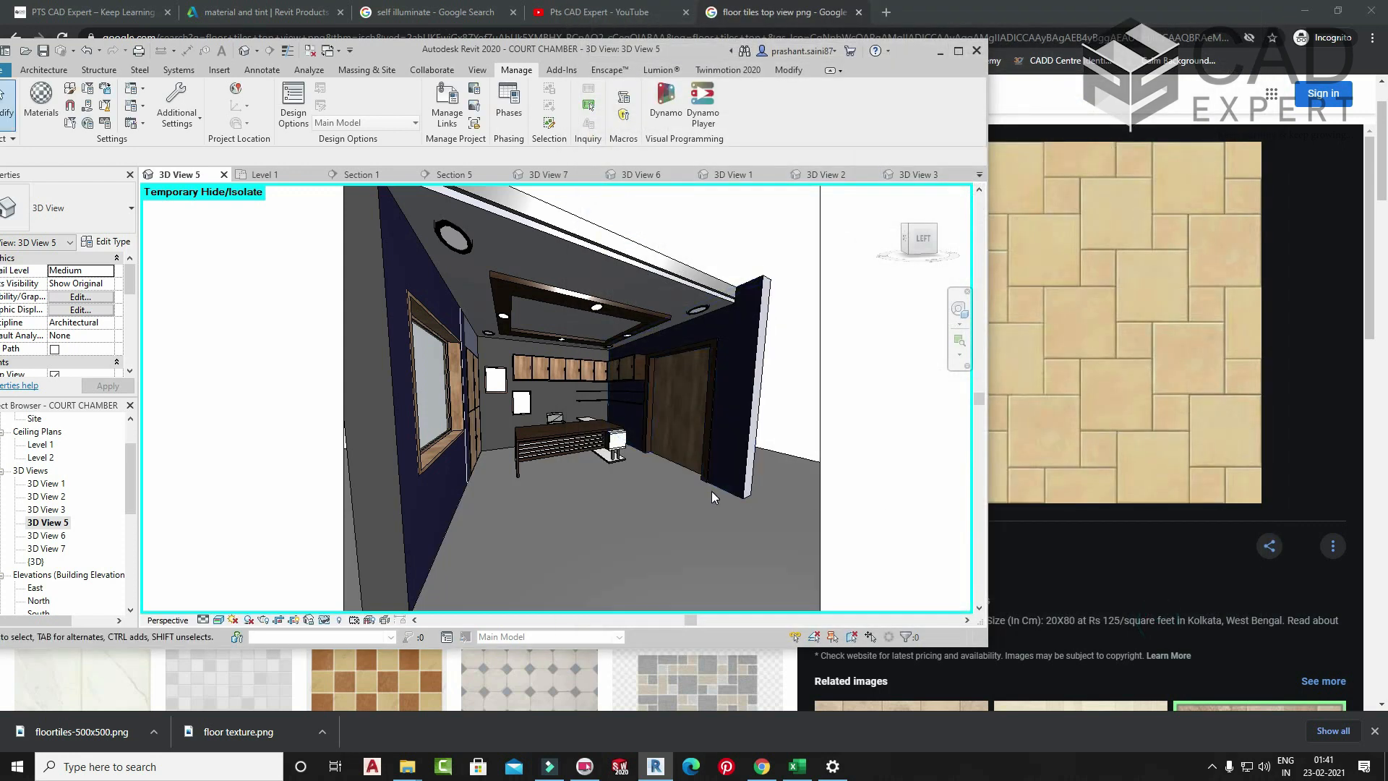
- Render 3D View 5 to check the reflective floor, stop the rendering early and close the rendering settings
{"action": "key", "text": "r"}
{"action": "key", "text": "r"}
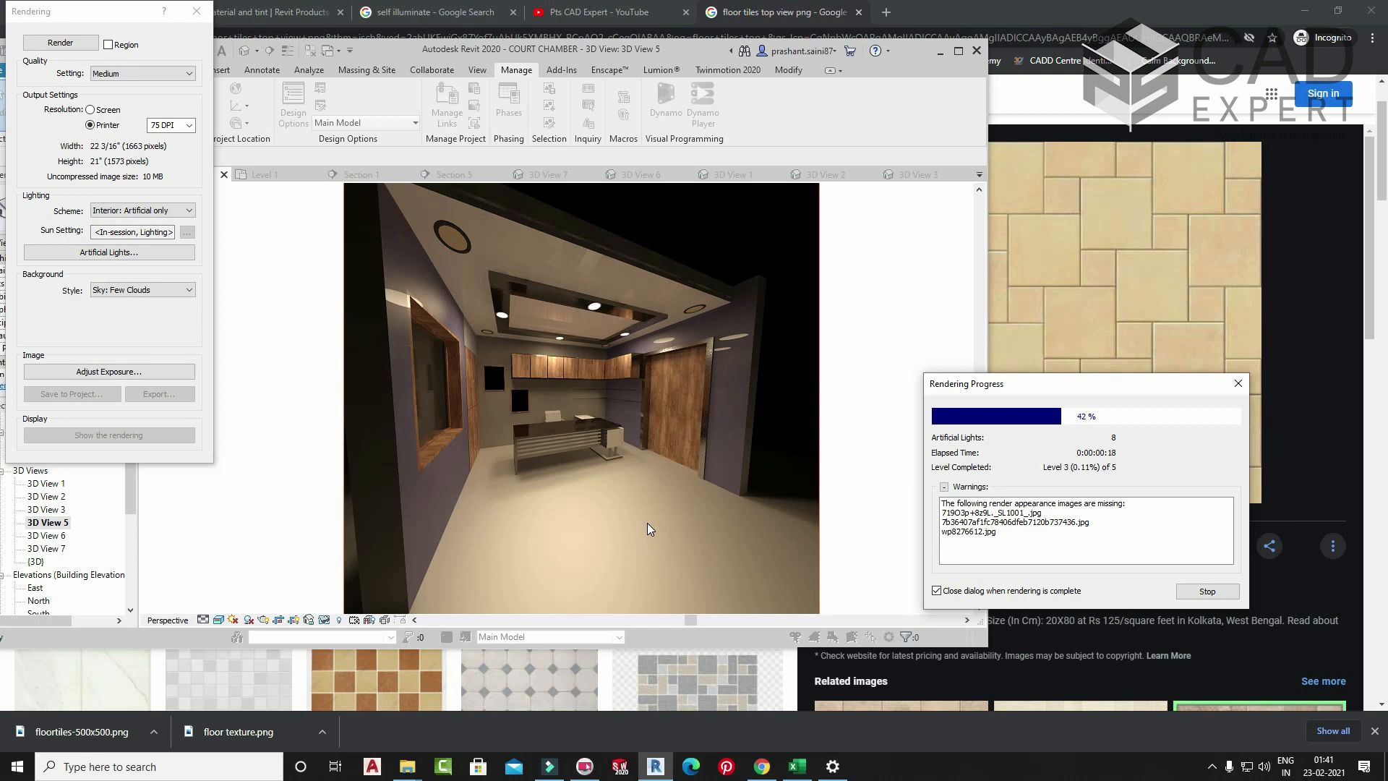
{"action": "left_click", "coordinate": [1237, 383]}
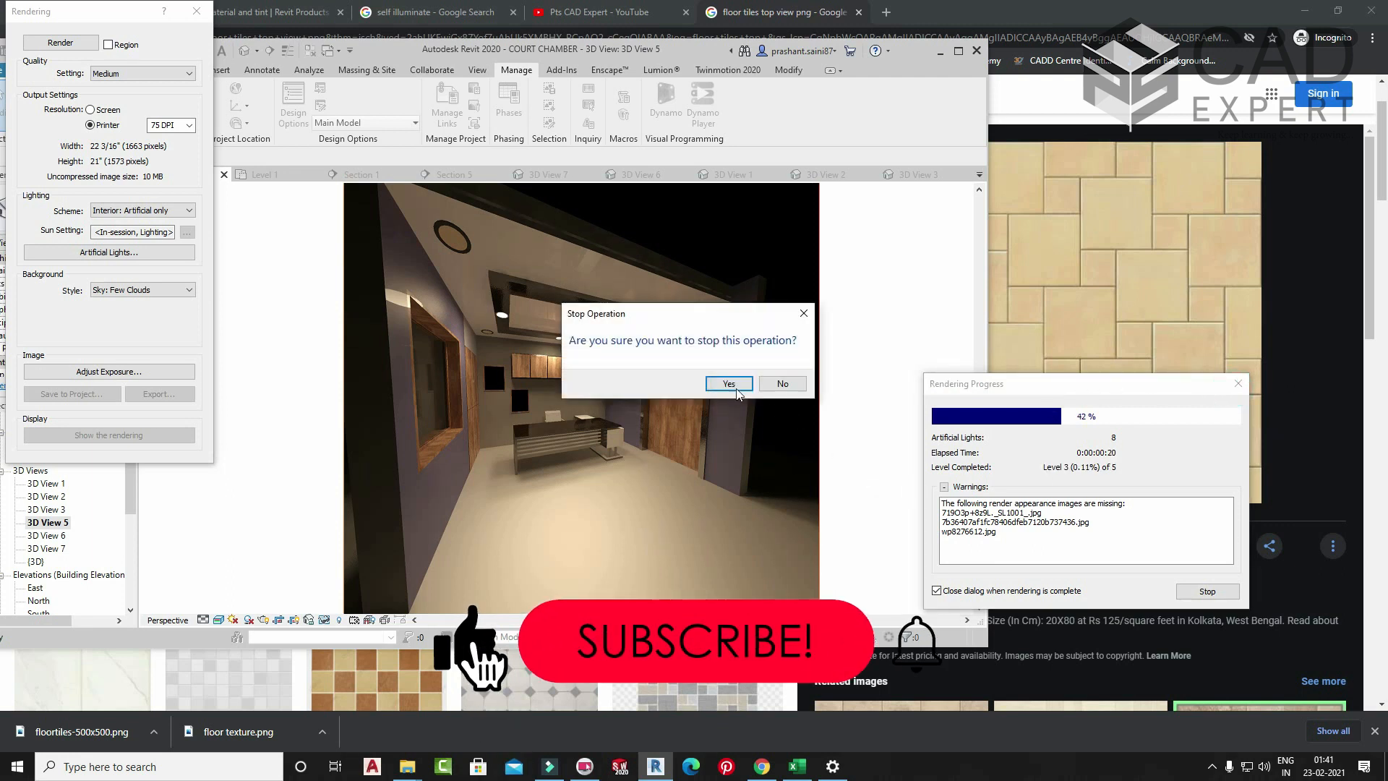
{"action": "left_click", "coordinate": [728, 382]}
{"action": "left_click", "coordinate": [193, 13]}
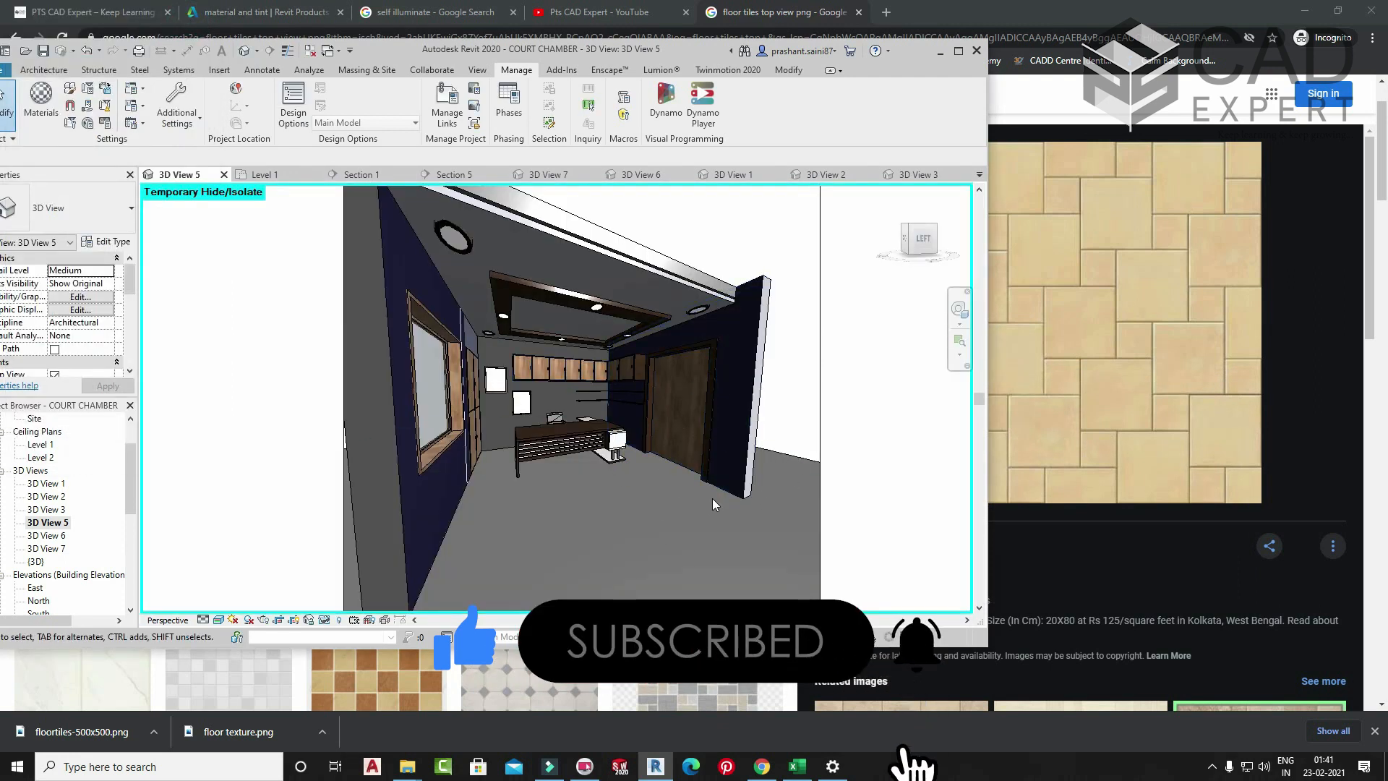
- Assign the Default Mass Opening material to the structure layer of the room's 6" FLOOR type and confirm the type change
{"action": "left_click", "coordinate": [780, 454]}
{"action": "left_click", "coordinate": [108, 242]}
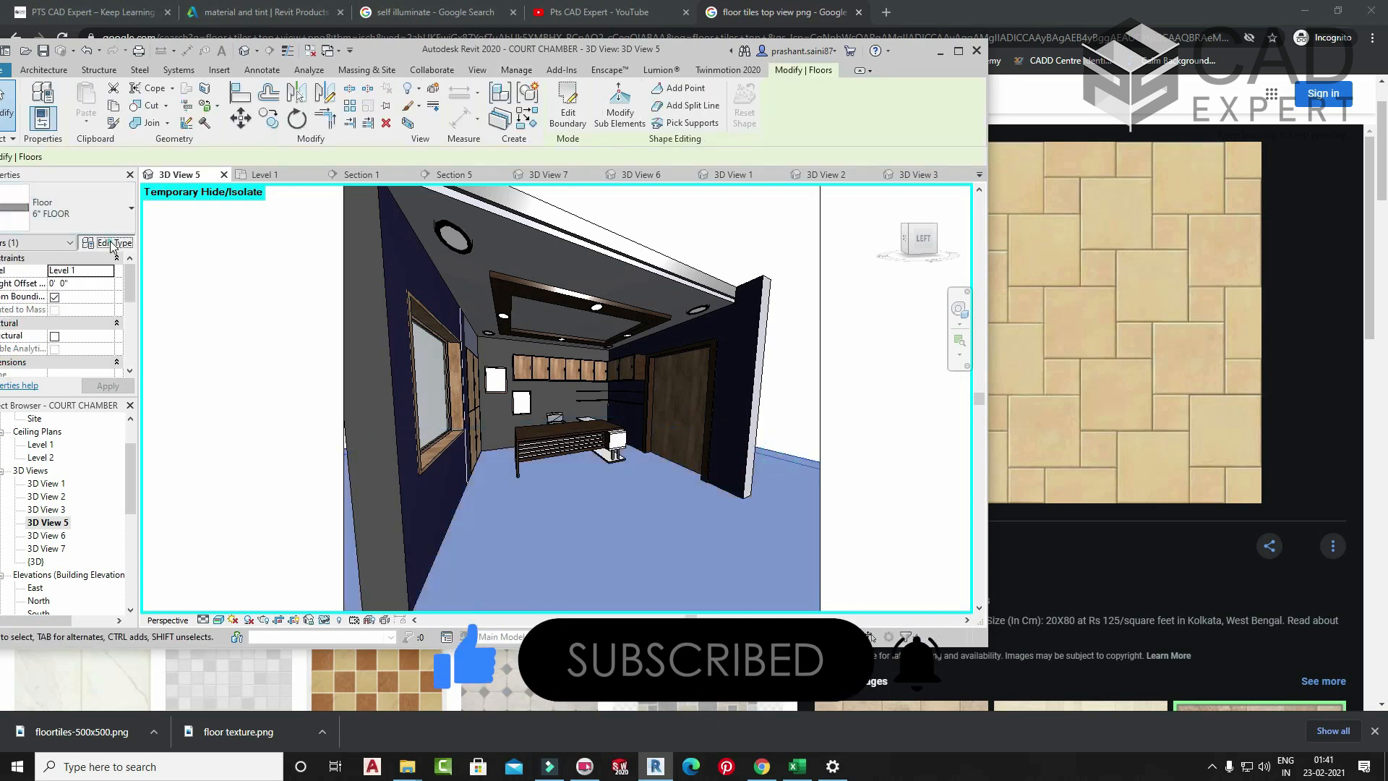
{"action": "left_click", "coordinate": [587, 304]}
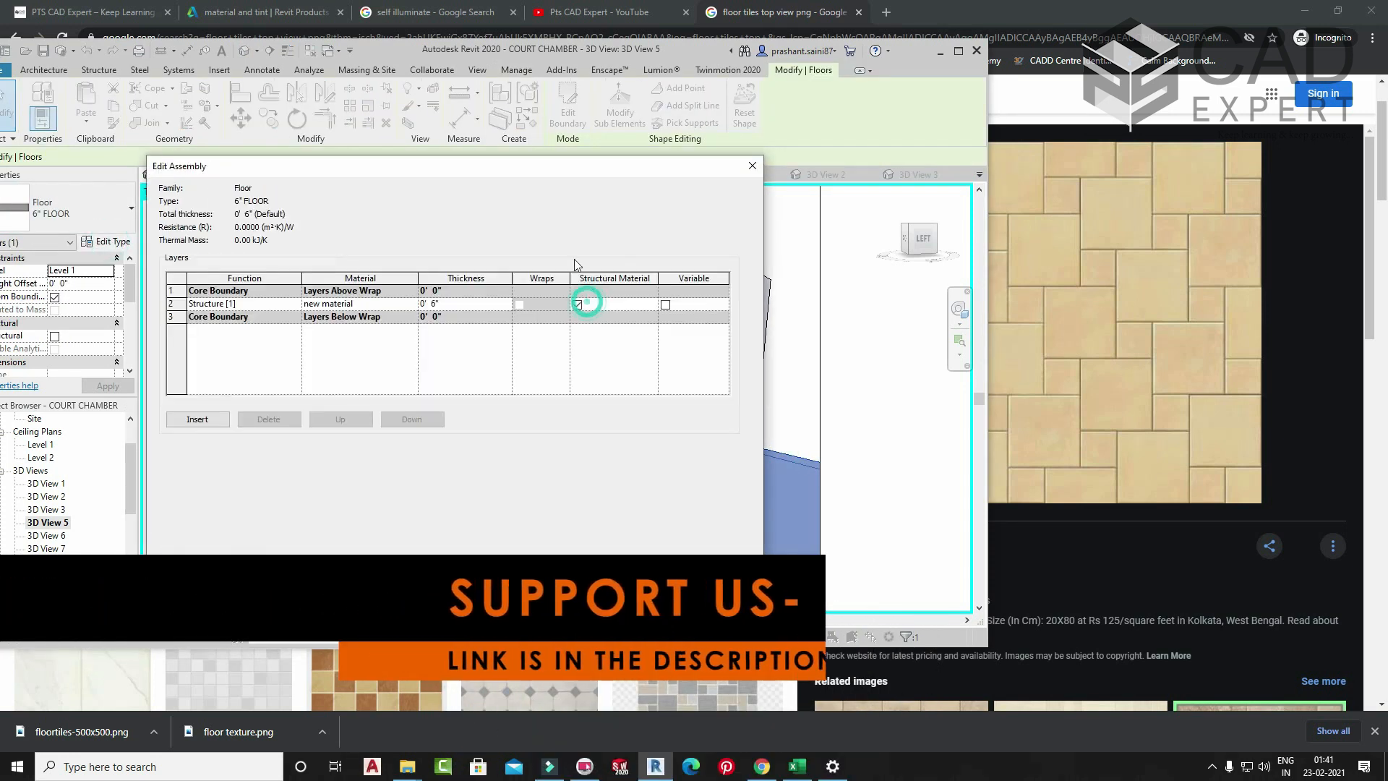
{"action": "left_click", "coordinate": [410, 304]}
{"action": "left_click", "coordinate": [412, 304]}
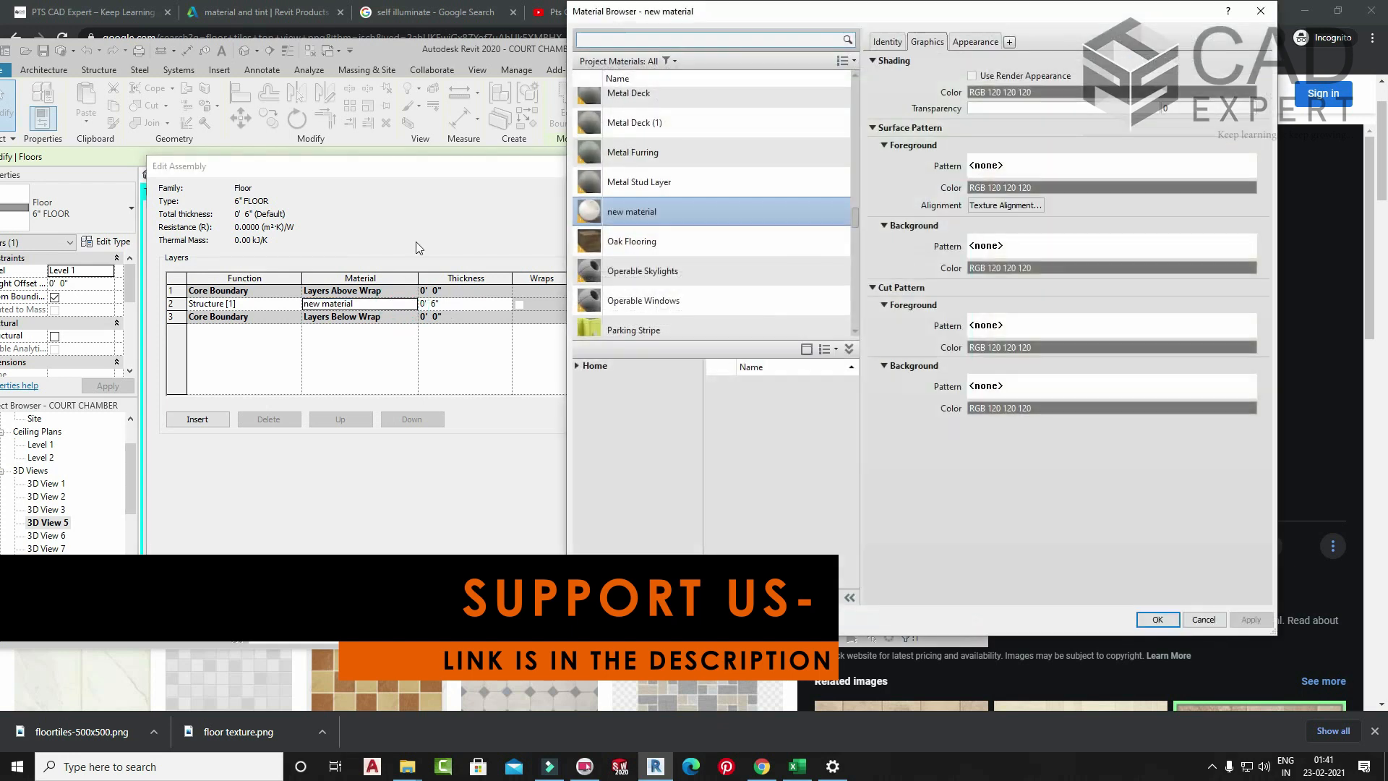
{"action": "left_click", "coordinate": [650, 41]}
{"action": "type", "text": "ce"}
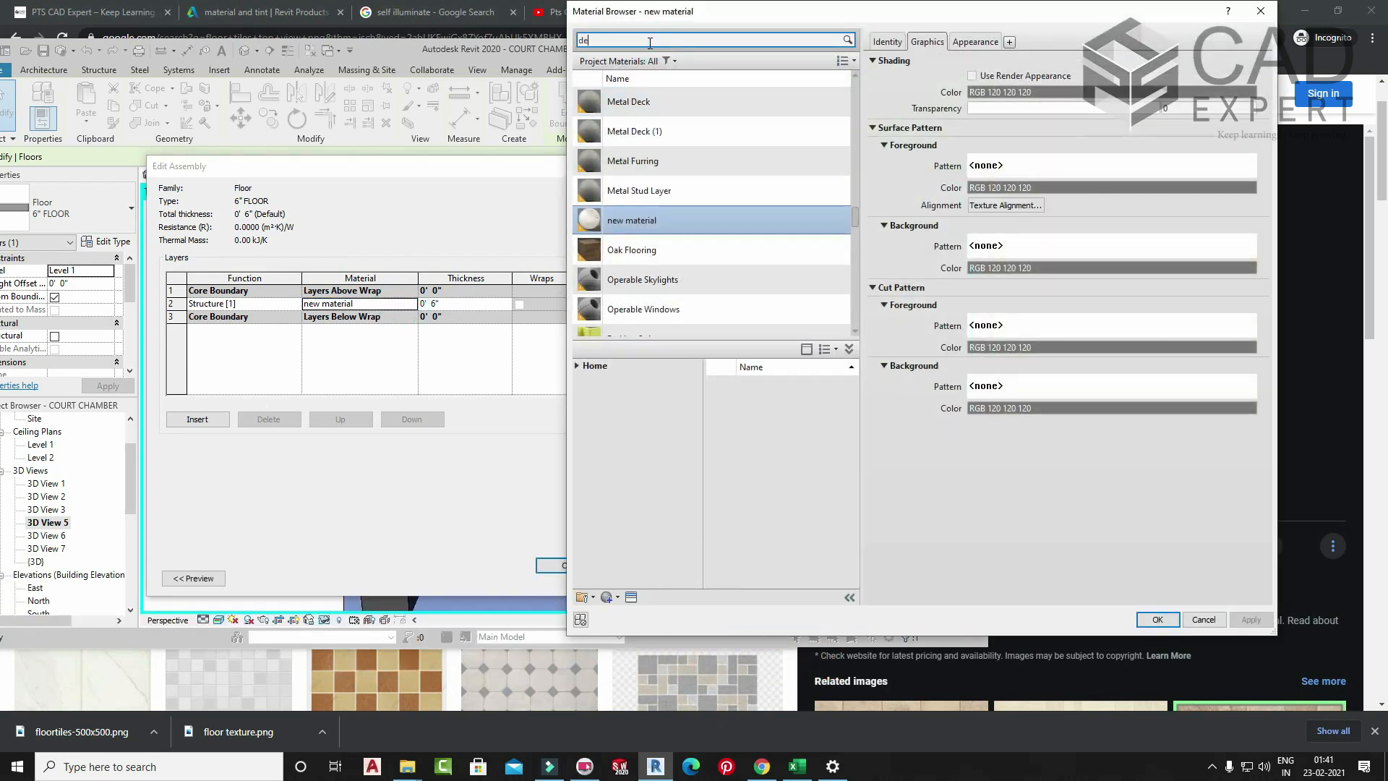
{"action": "type", "text": "f"}
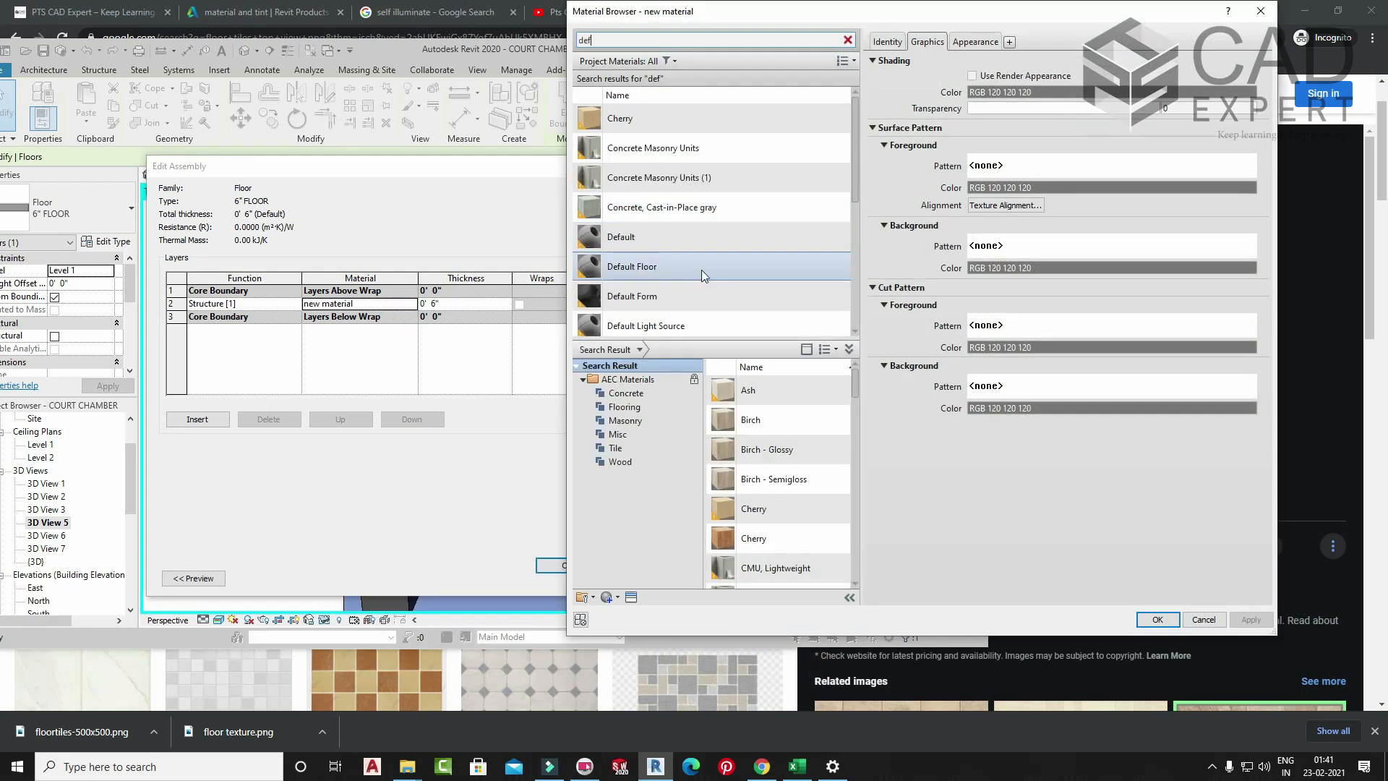
{"action": "scroll", "coordinate": [704, 210], "scroll_direction": "down", "scroll_amount": 2}
{"action": "left_click", "coordinate": [712, 204]}
{"action": "scroll", "coordinate": [710, 274], "scroll_direction": "down", "scroll_amount": 1}
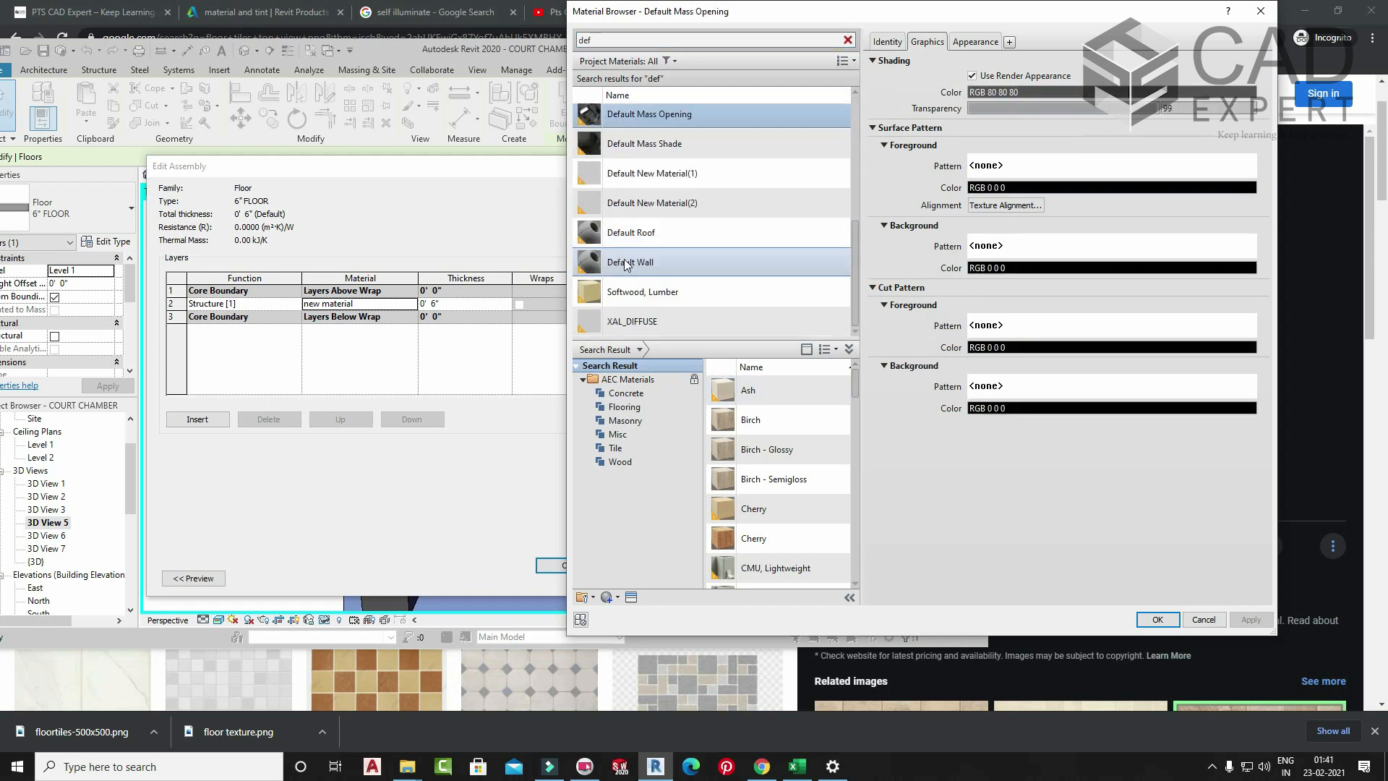
{"action": "left_click", "coordinate": [1157, 620]}
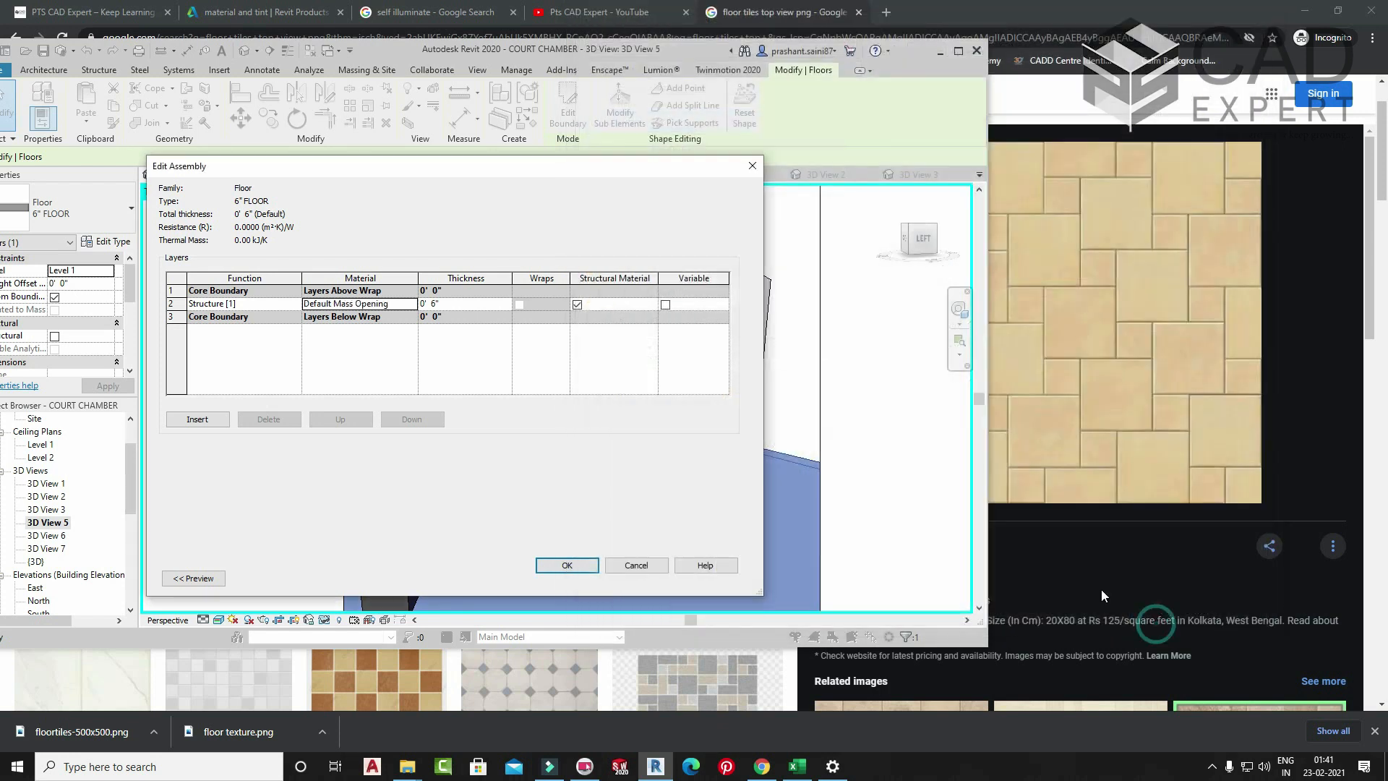
{"action": "left_click", "coordinate": [567, 565]}
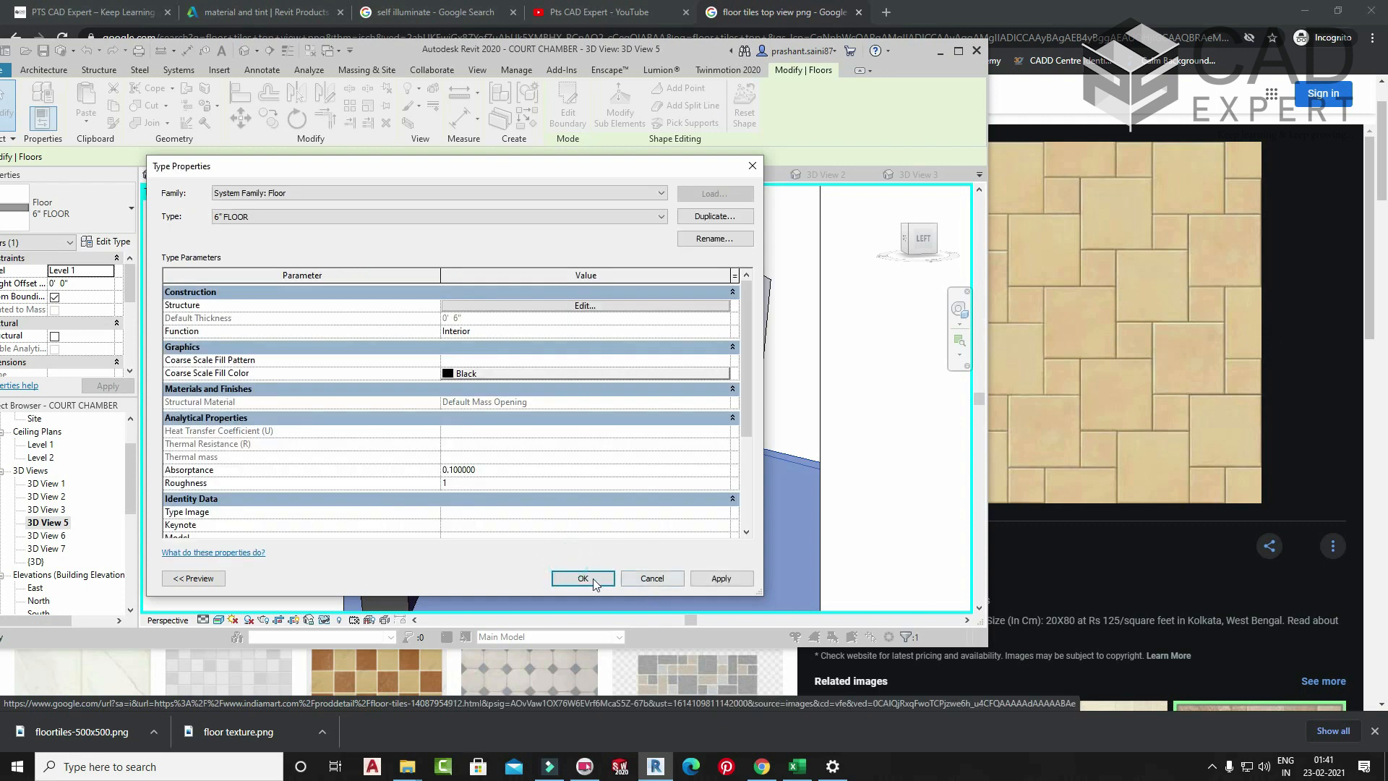
{"action": "left_click", "coordinate": [590, 577]}
- Review the Default Mass Opening material's appearance settings, browse the project materials, and close the material settings
{"action": "left_click", "coordinate": [795, 415]}
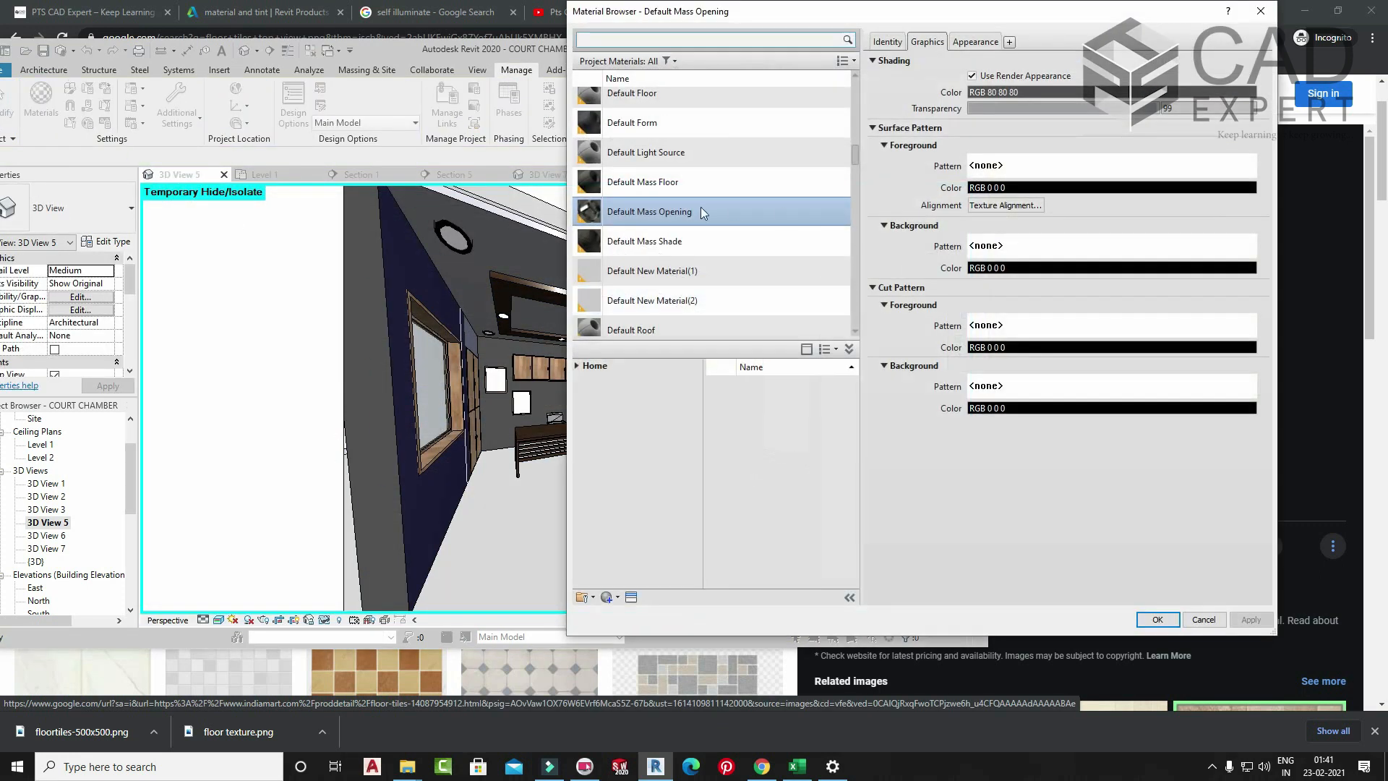
{"action": "type", "text": "w"}
{"action": "left_click", "coordinate": [1261, 11]}
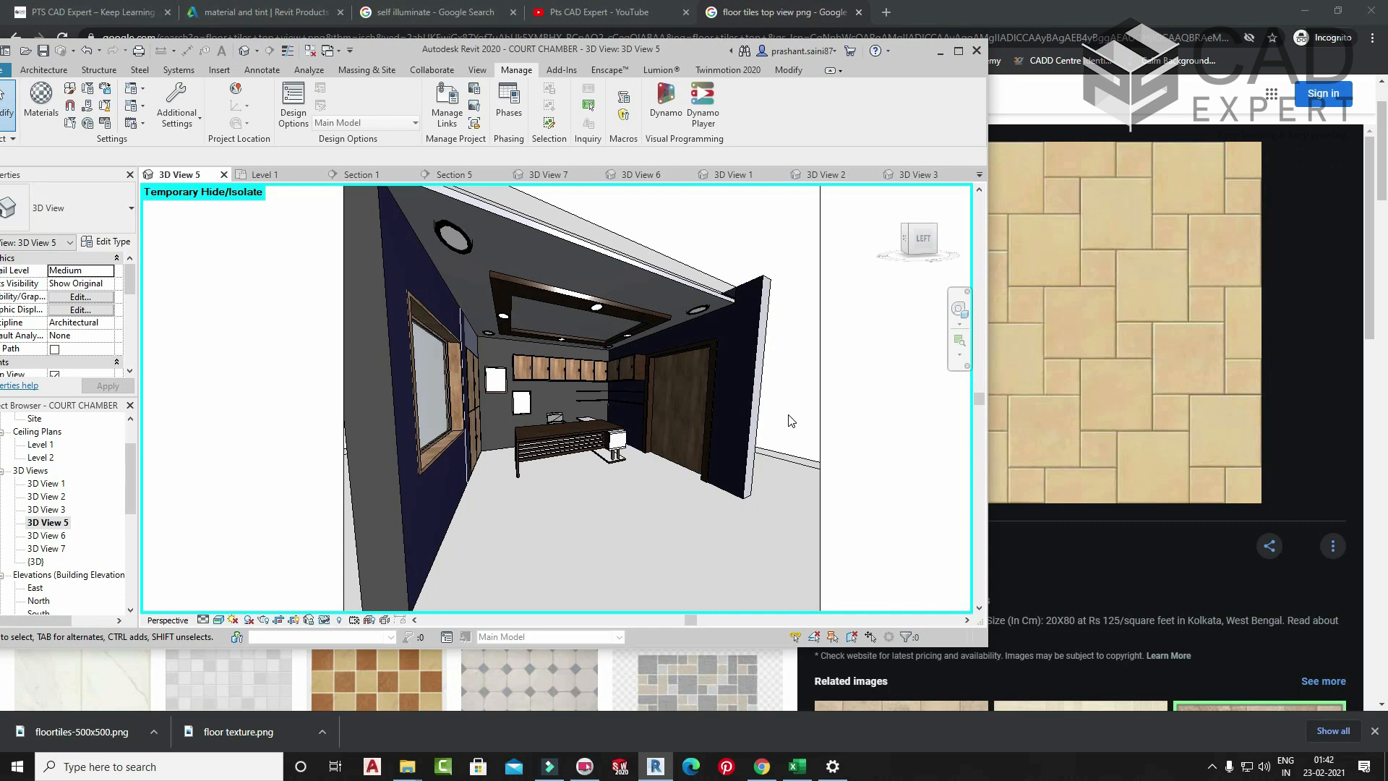
{"action": "left_click", "coordinate": [41, 98]}
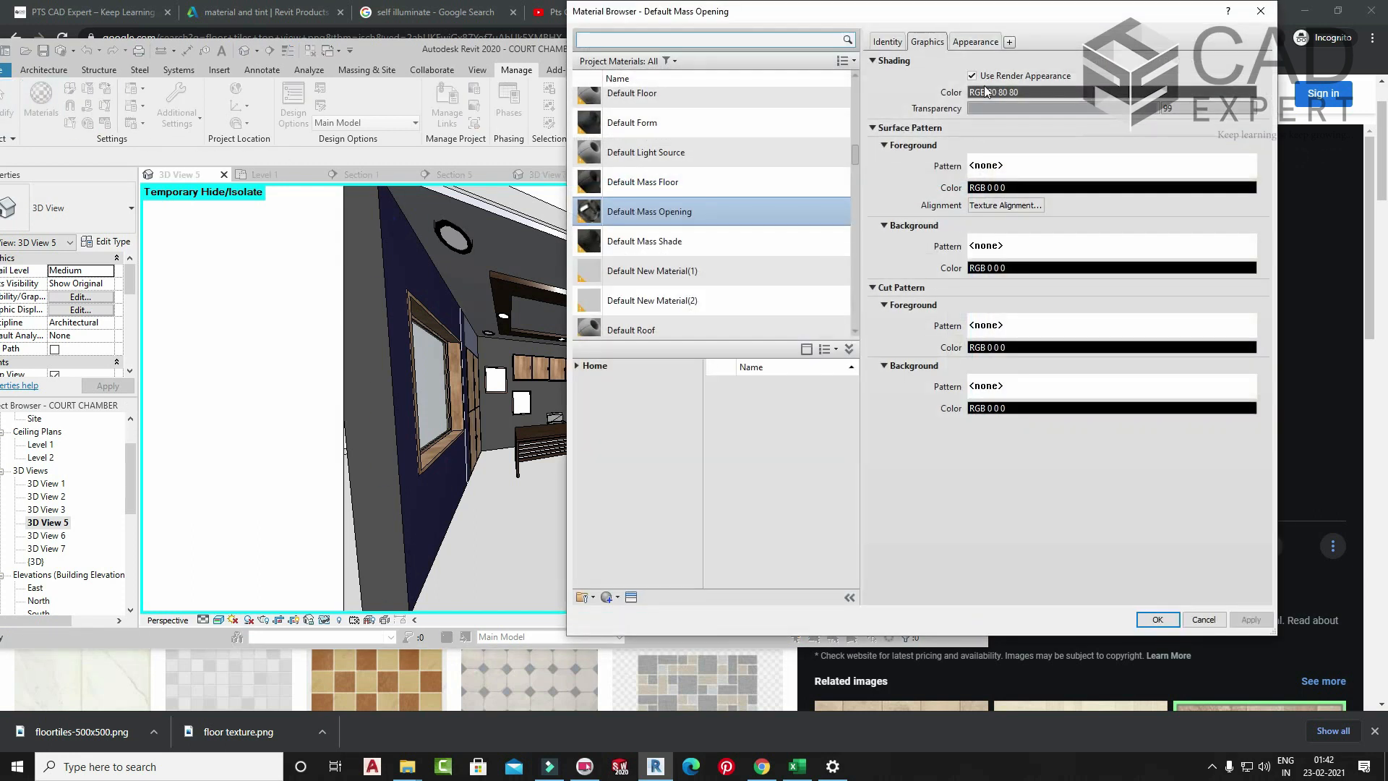
{"action": "left_click", "coordinate": [983, 43]}
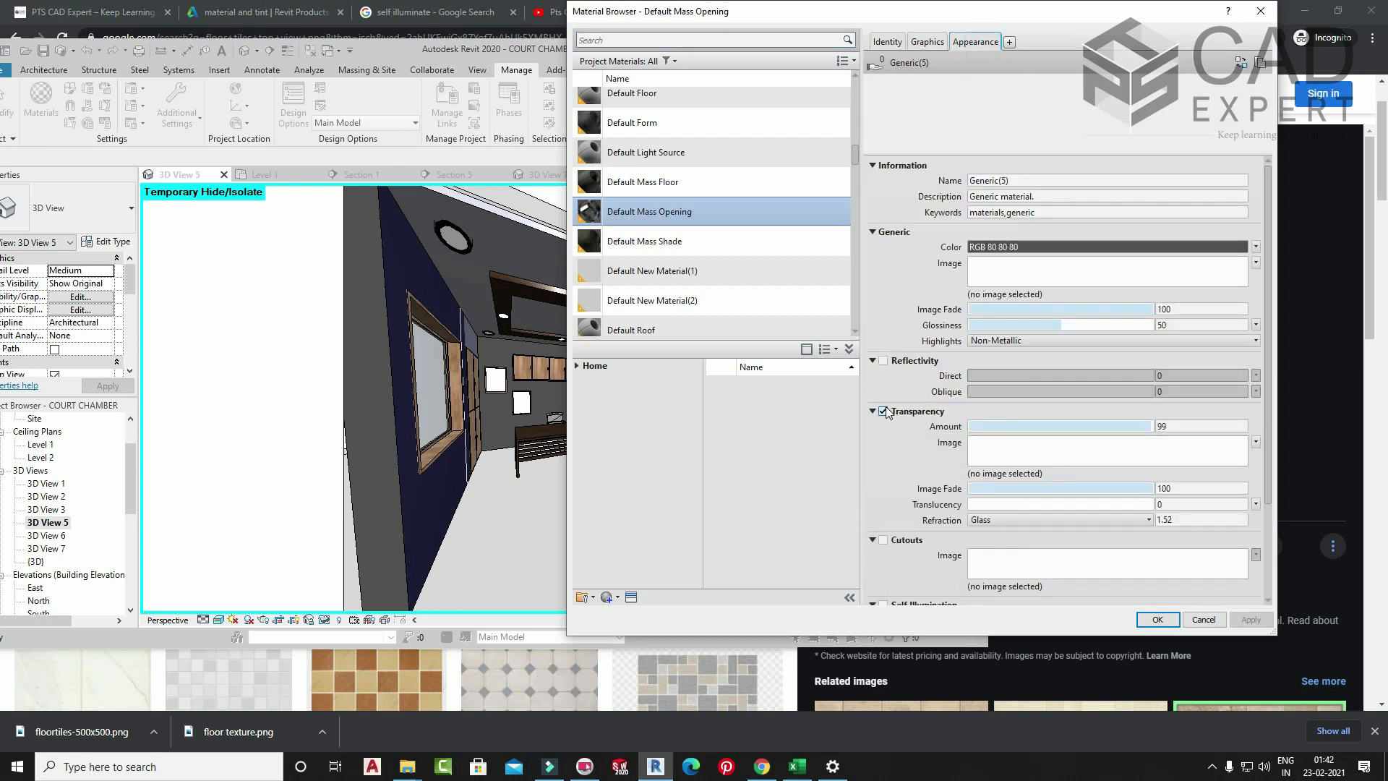
{"action": "scroll", "coordinate": [691, 217], "scroll_direction": "up", "scroll_amount": 2}
{"action": "scroll", "coordinate": [685, 271], "scroll_direction": "up", "scroll_amount": 10}
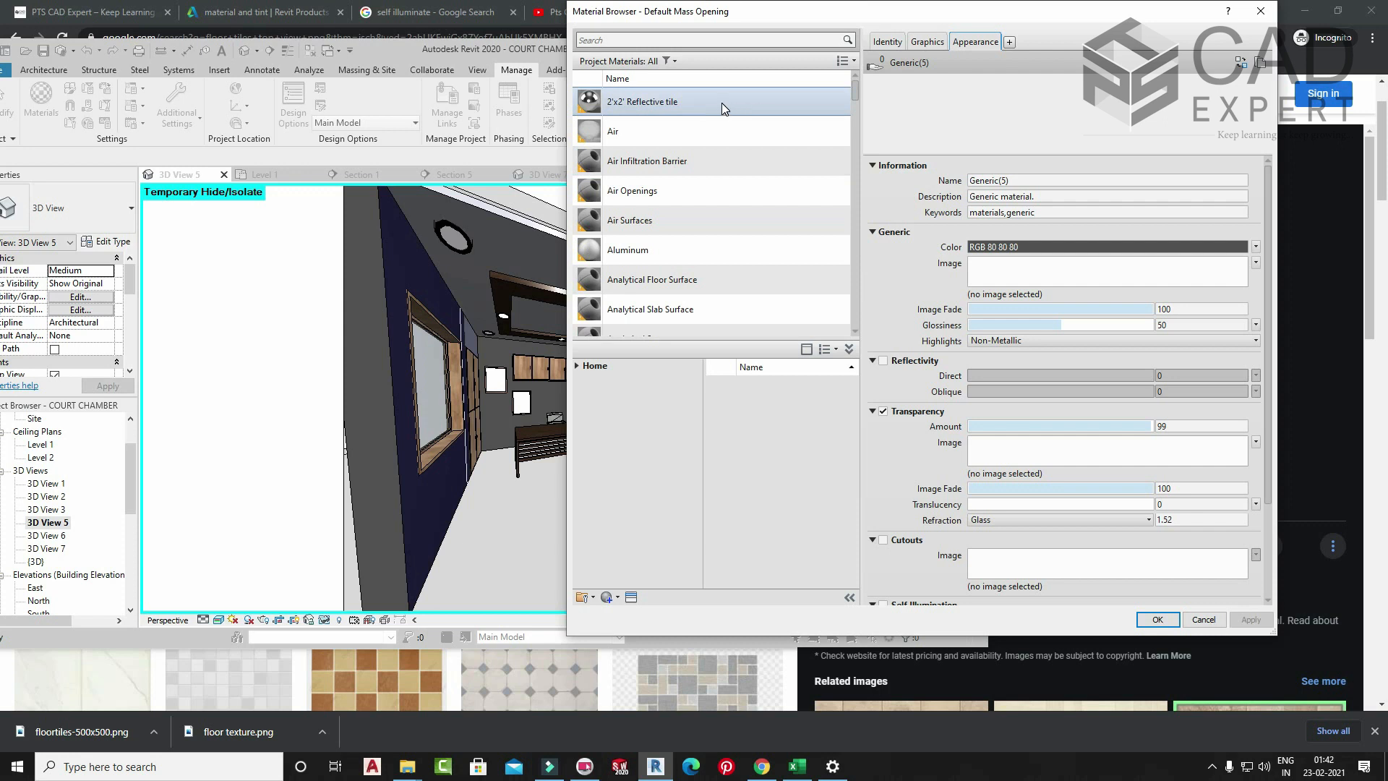
{"action": "left_click", "coordinate": [1260, 11]}
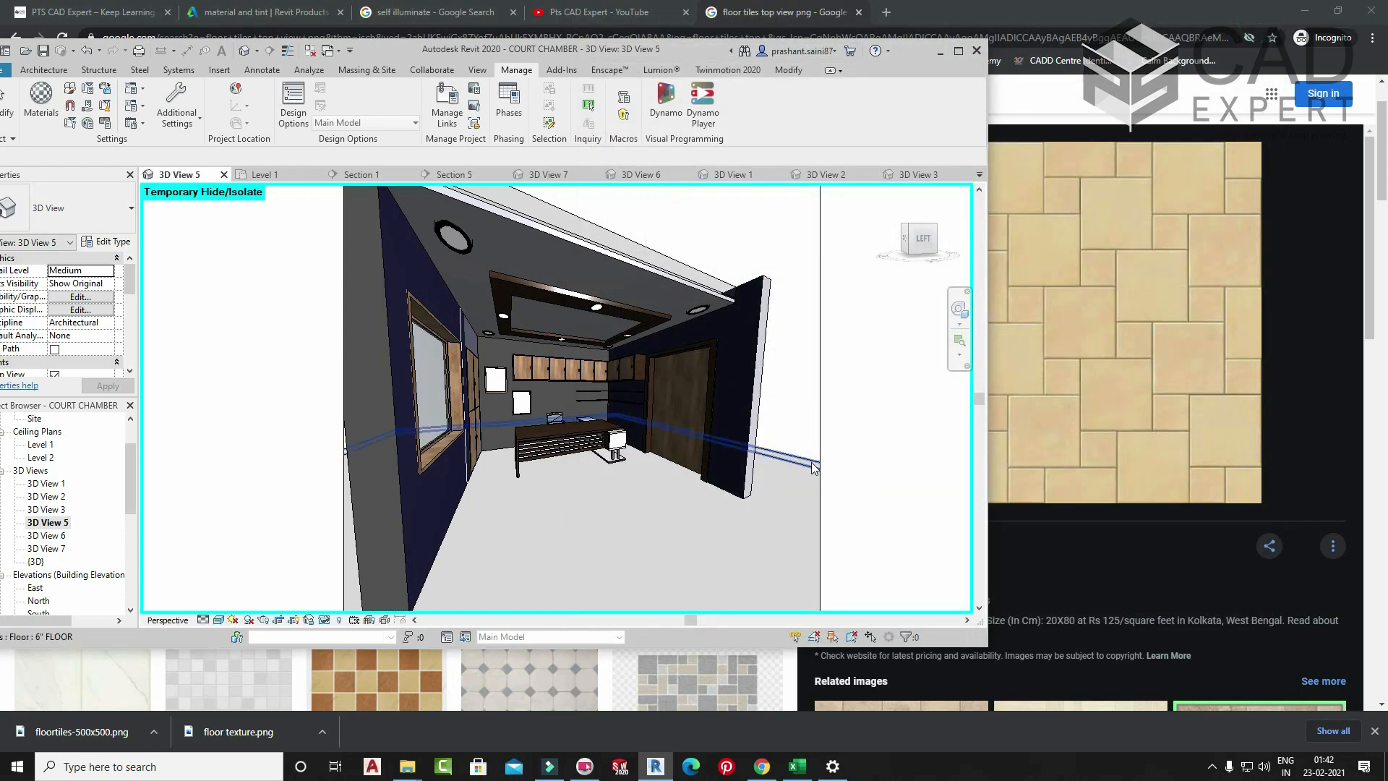
- Assign the 2'x2' Reflective tile material to the floor type's structure layer and confirm the type change
{"action": "left_click", "coordinate": [812, 467]}
{"action": "left_click", "coordinate": [107, 241]}
{"action": "left_click", "coordinate": [558, 305]}
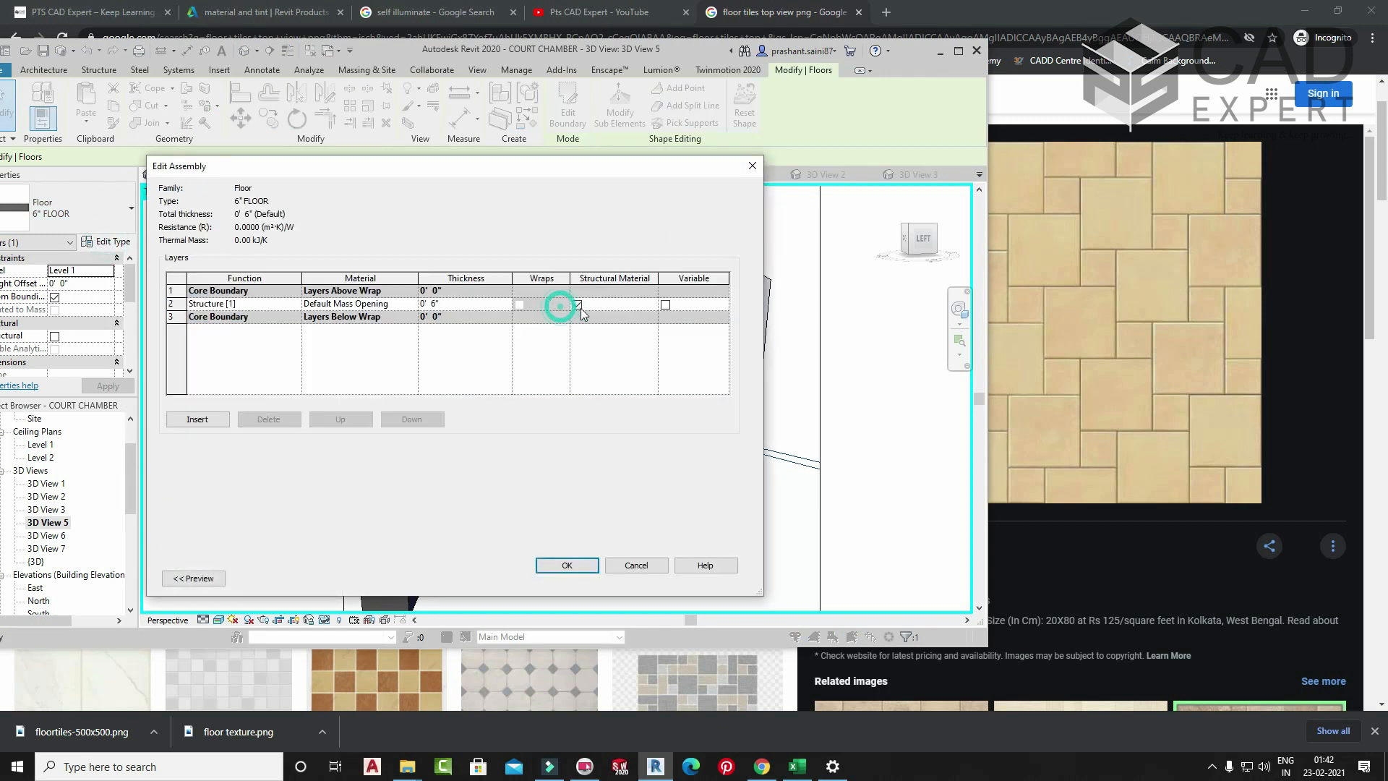
{"action": "left_click", "coordinate": [404, 304]}
{"action": "left_click", "coordinate": [413, 303]}
{"action": "left_click", "coordinate": [636, 45]}
{"action": "type", "text": "2"}
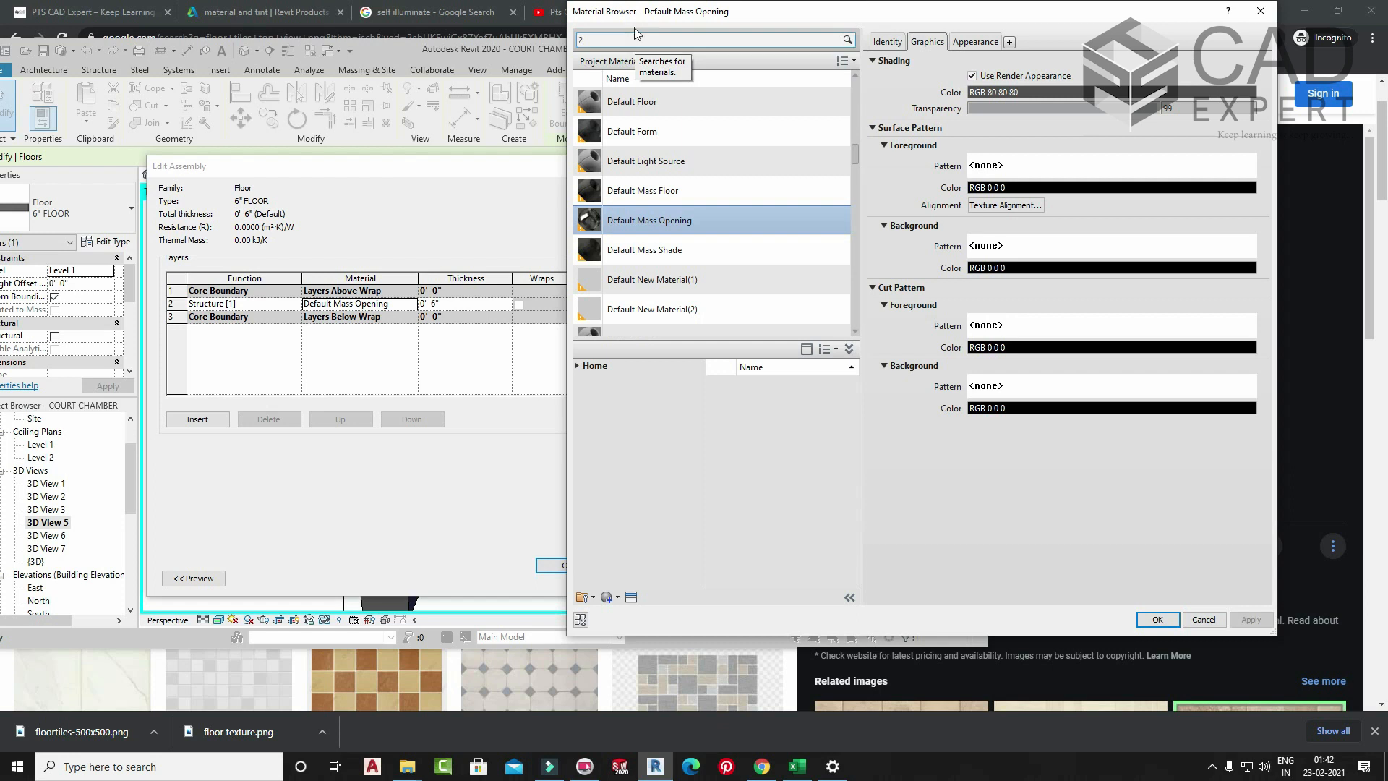
{"action": "left_click", "coordinate": [655, 128]}
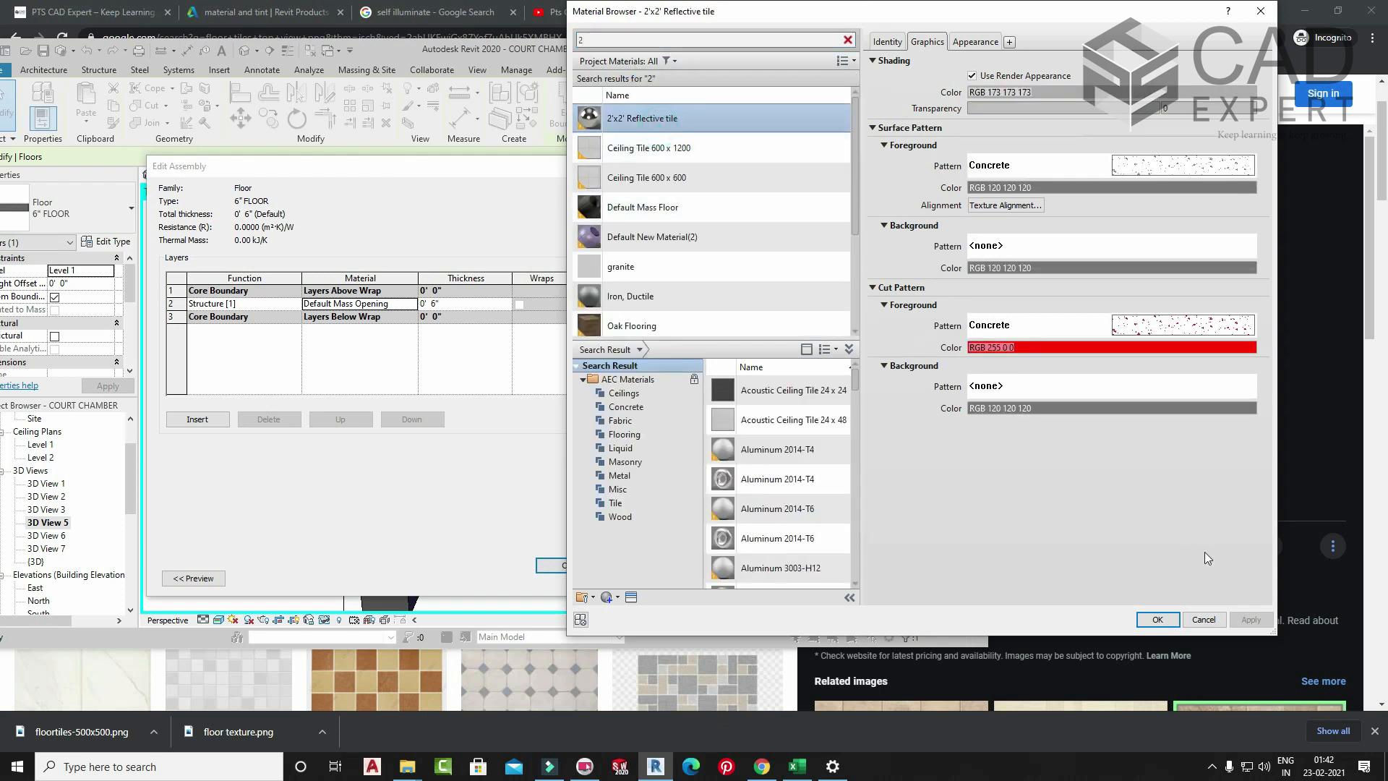
{"action": "left_click", "coordinate": [1159, 620]}
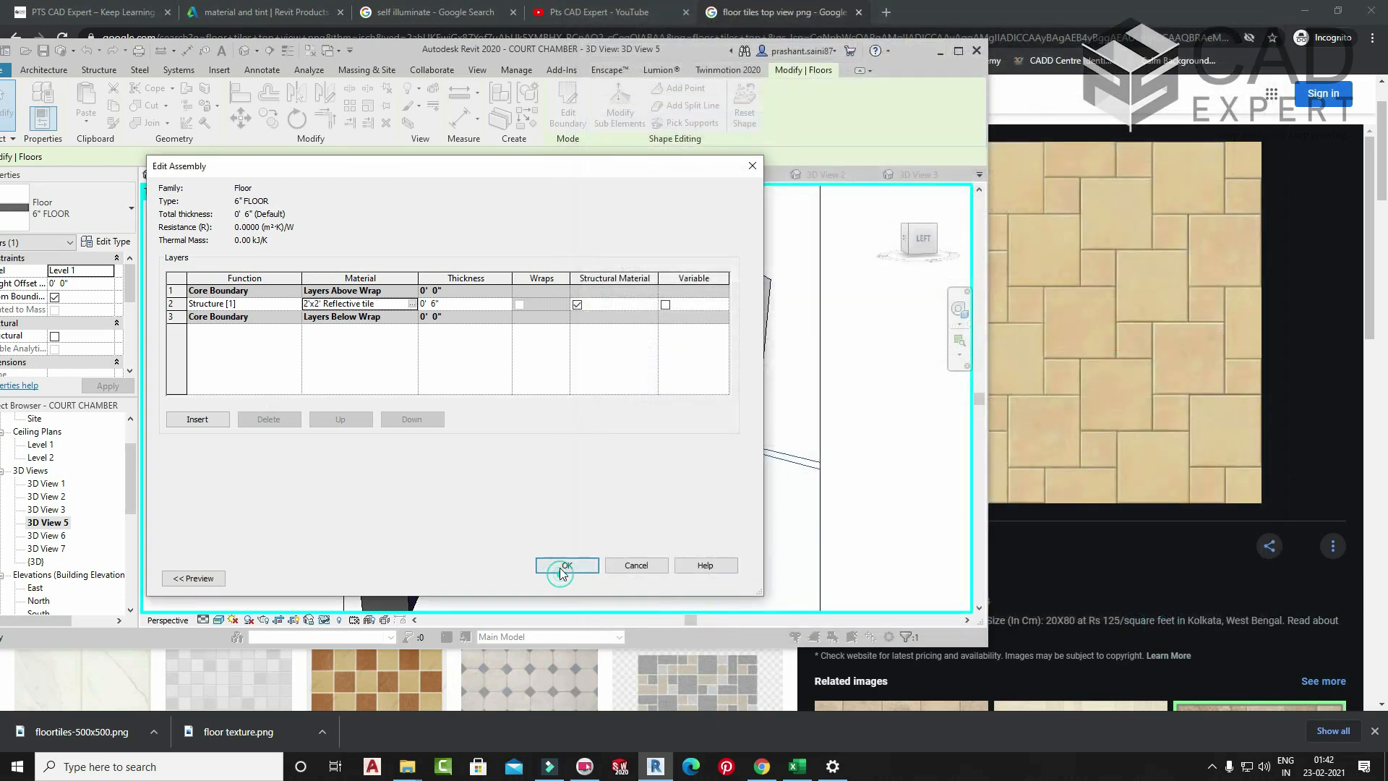
{"action": "left_click", "coordinate": [561, 566]}
{"action": "left_click", "coordinate": [586, 578]}
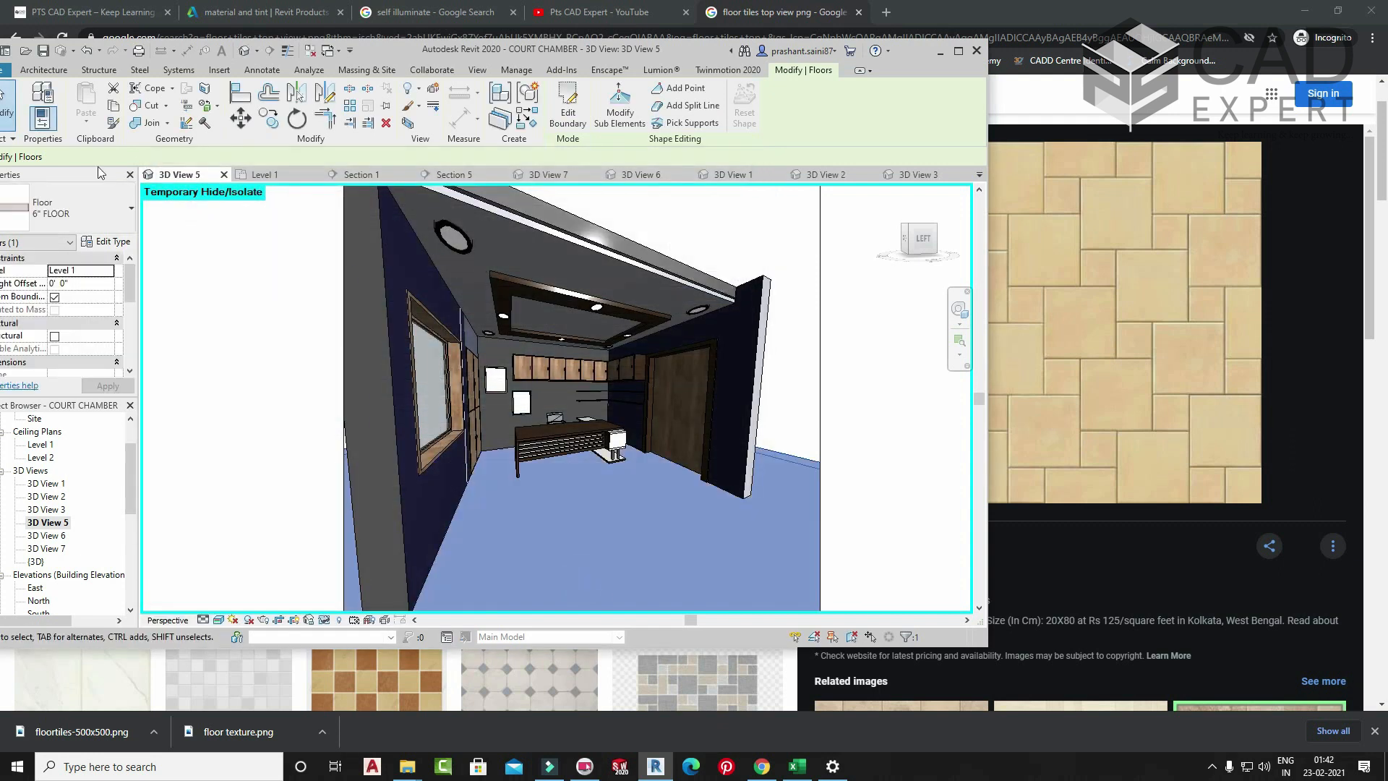
- Turn off Reflectivity in the 2'x2' Reflective tile's appearance settings and confirm the change
{"action": "left_click", "coordinate": [268, 291]}
{"action": "left_click", "coordinate": [42, 101]}
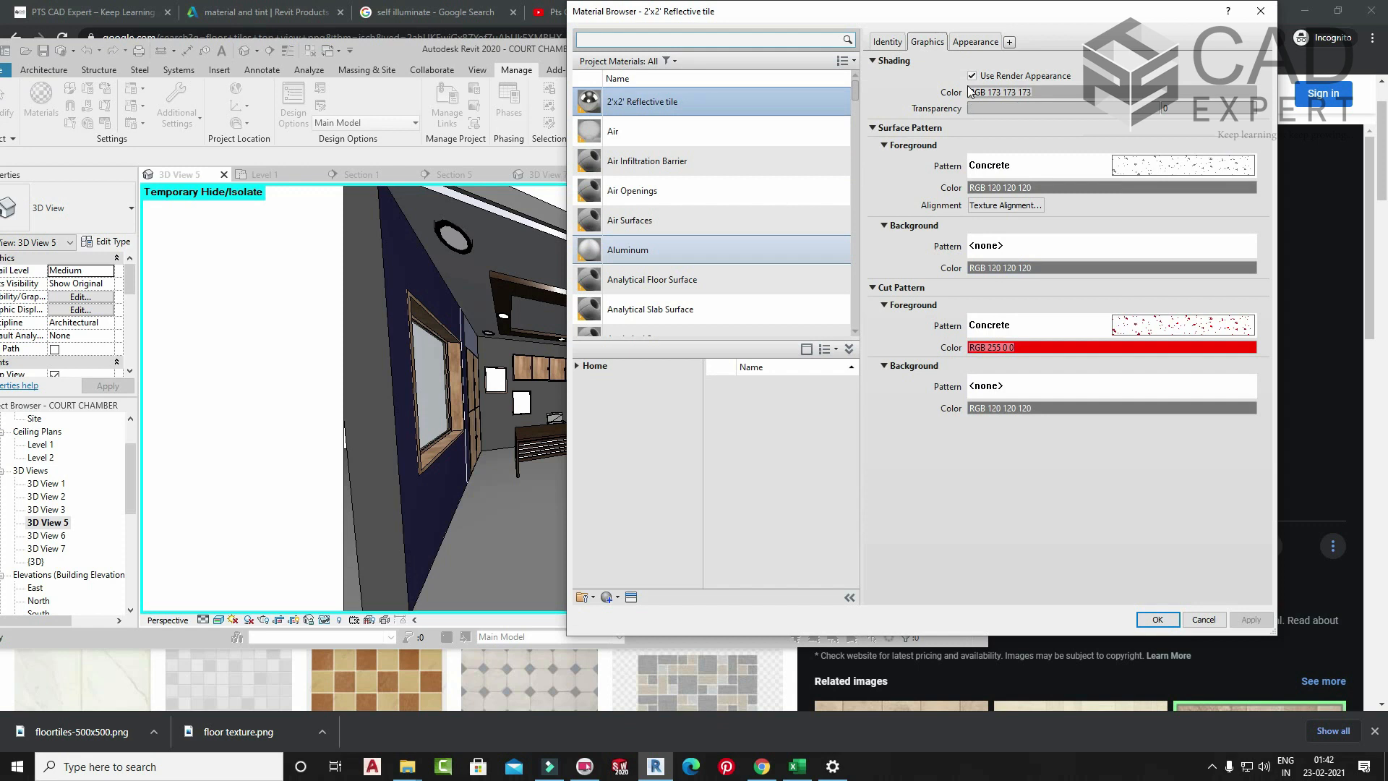
{"action": "left_click", "coordinate": [975, 43]}
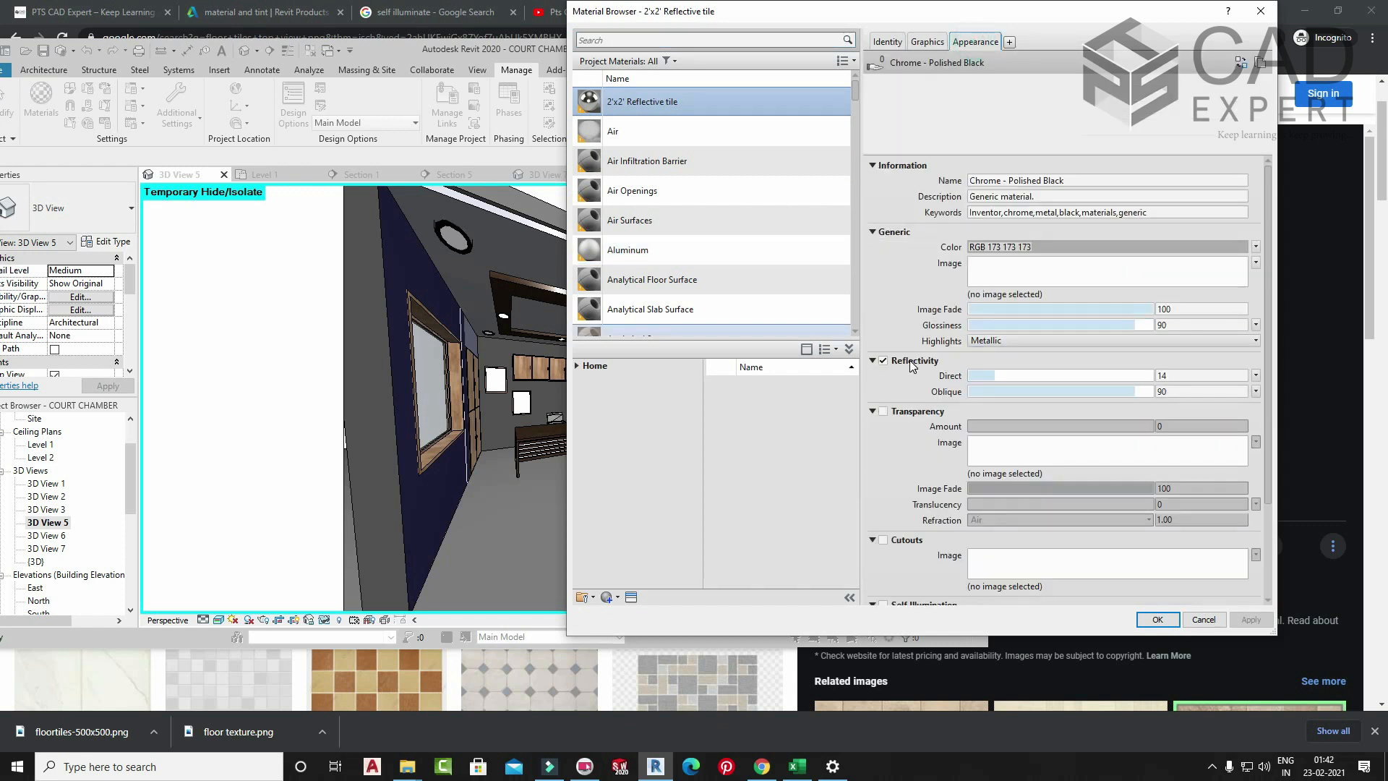
{"action": "left_click", "coordinate": [883, 362]}
{"action": "left_click", "coordinate": [1158, 619]}
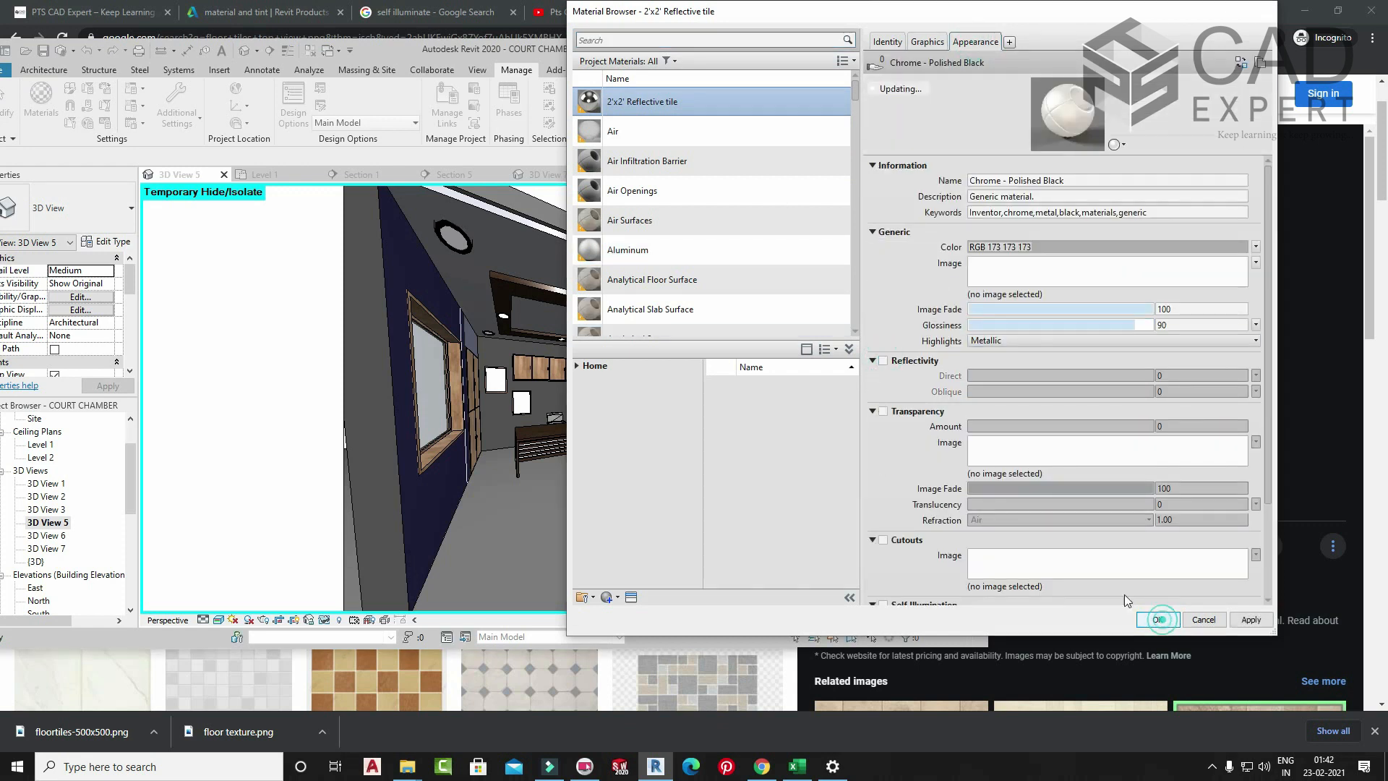
- Render 3D View 5 to check the tile floor without reflectivity, stop the rendering early and close the rendering settings
{"action": "key", "text": "r"}
{"action": "key", "text": "r"}
{"action": "left_click", "coordinate": [51, 44]}
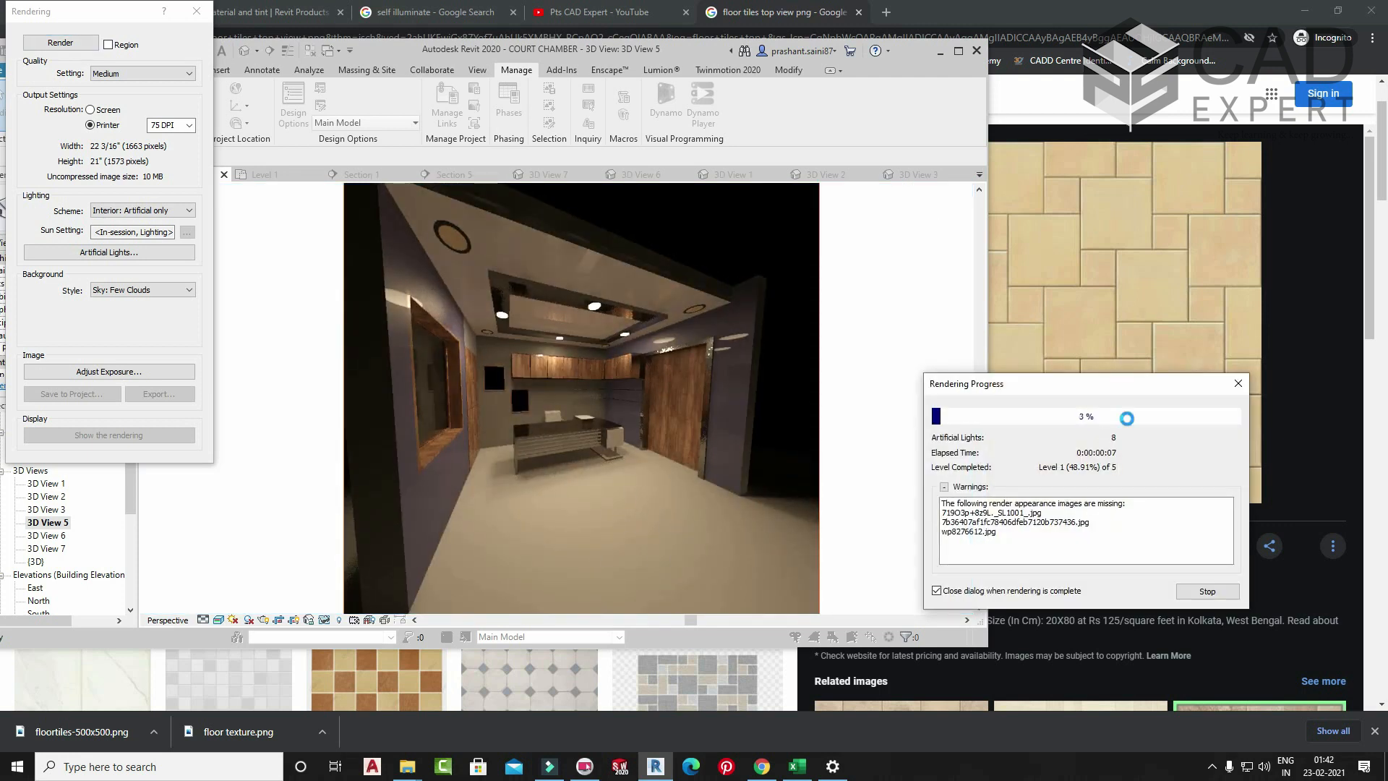
{"action": "left_click", "coordinate": [1237, 383]}
{"action": "left_click", "coordinate": [720, 384]}
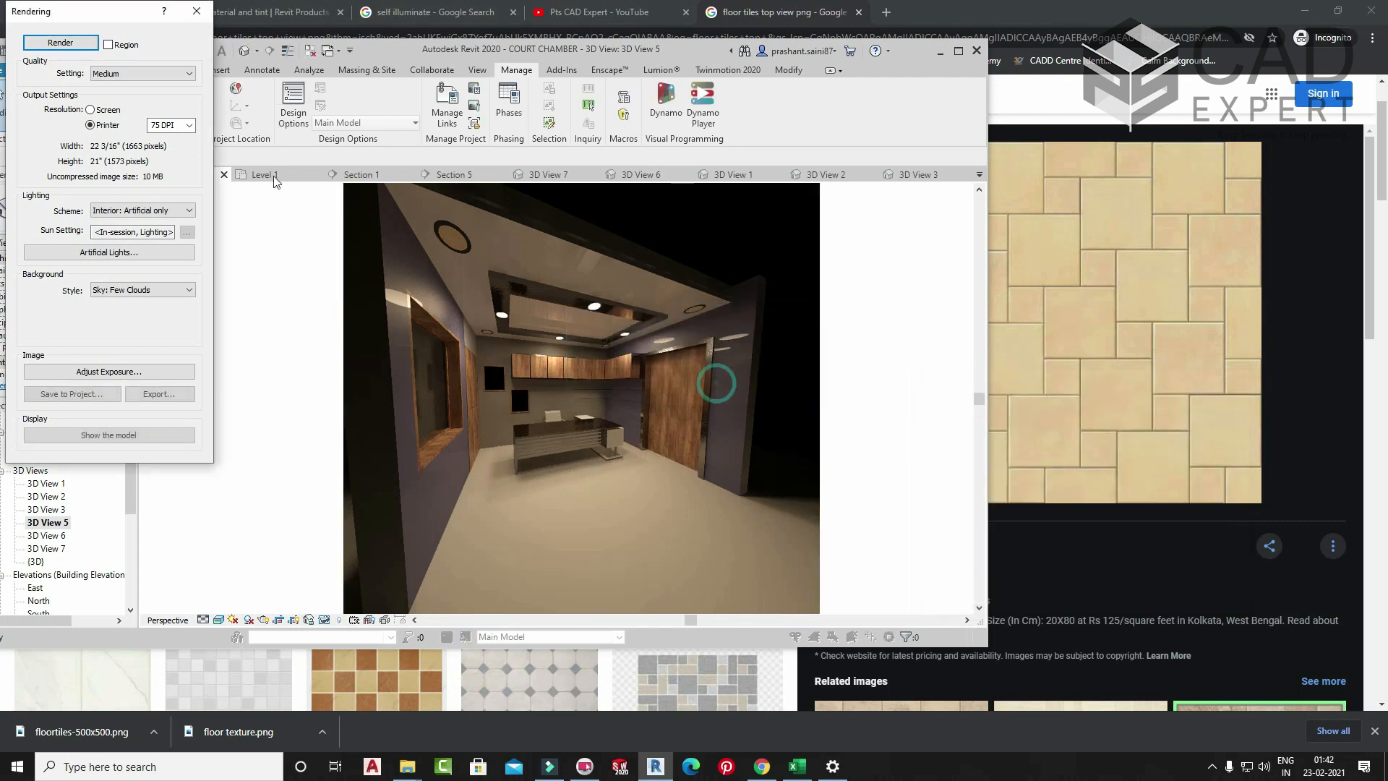
{"action": "left_click", "coordinate": [196, 11]}
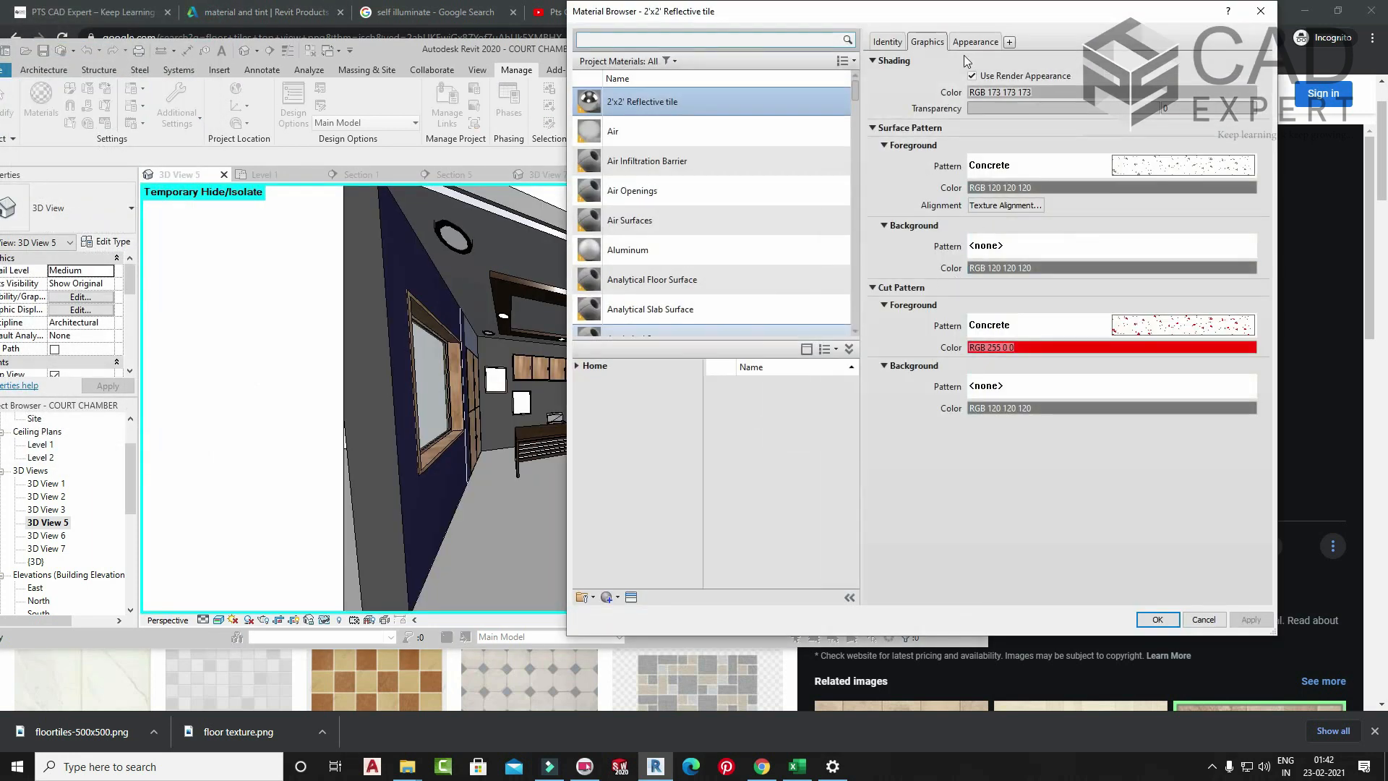
- Turn Reflectivity back on for the 2'x2' Reflective tile and confirm the change
{"action": "left_click", "coordinate": [967, 43]}
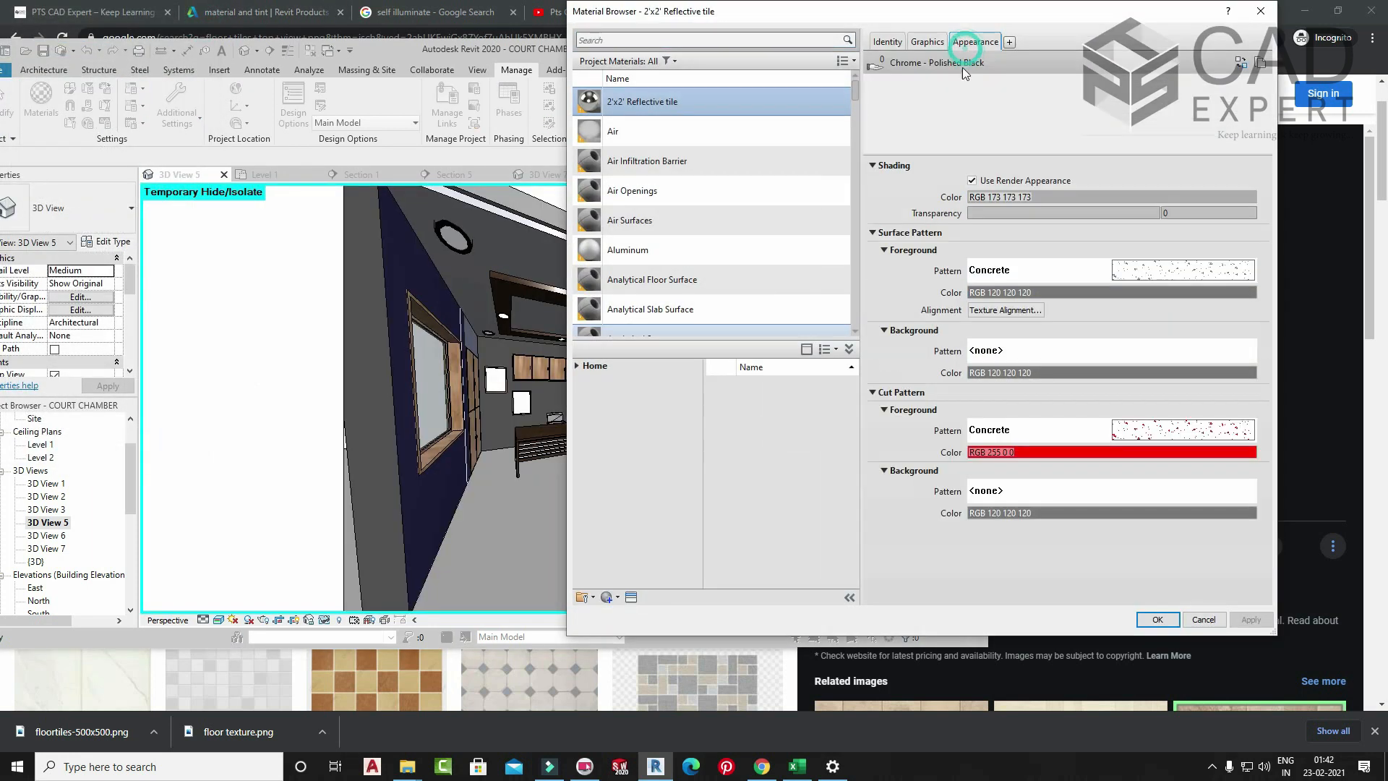
{"action": "left_click", "coordinate": [883, 360]}
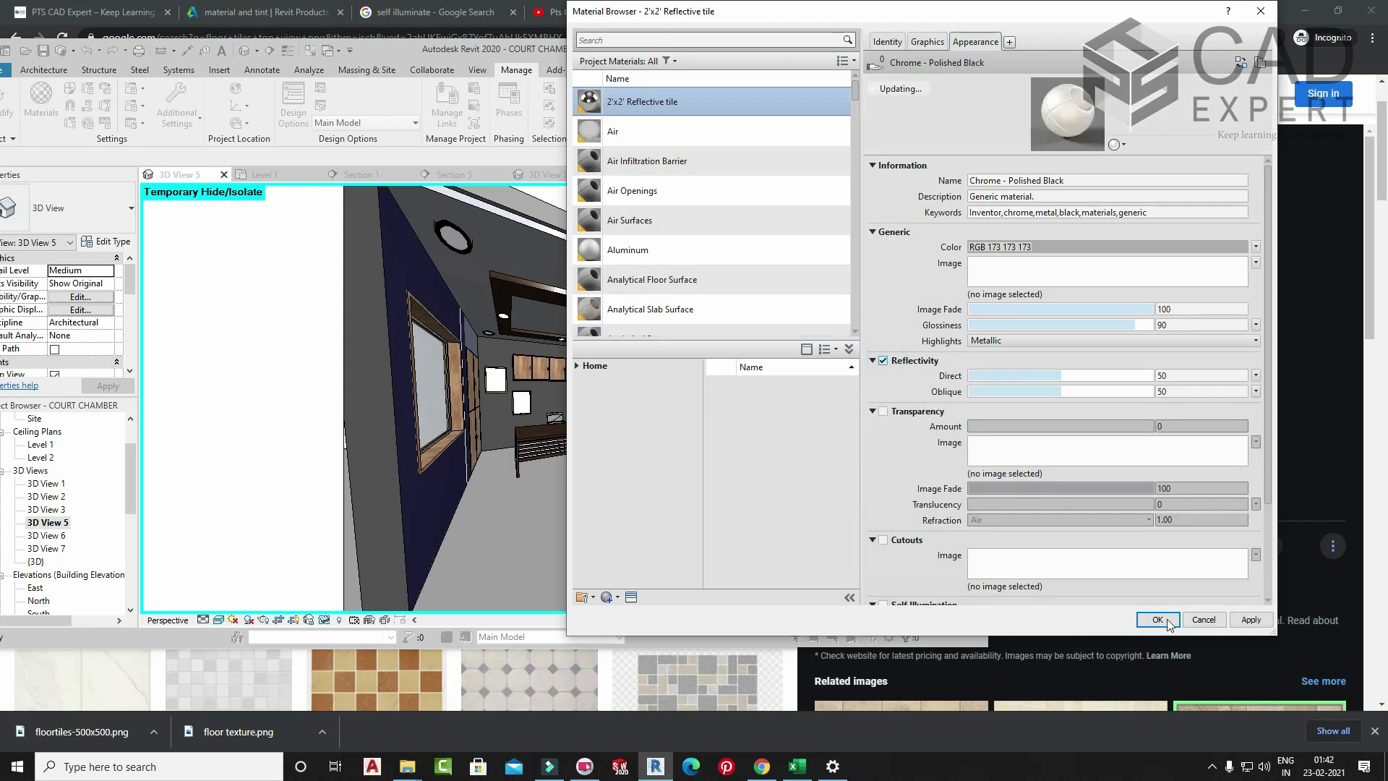
{"action": "left_click", "coordinate": [1157, 619]}
- Render 3D View 5 to check the tile floor with reflectivity enabled, stop the rendering early and close the rendering settings
{"action": "key", "text": "r"}
{"action": "key", "text": "r"}
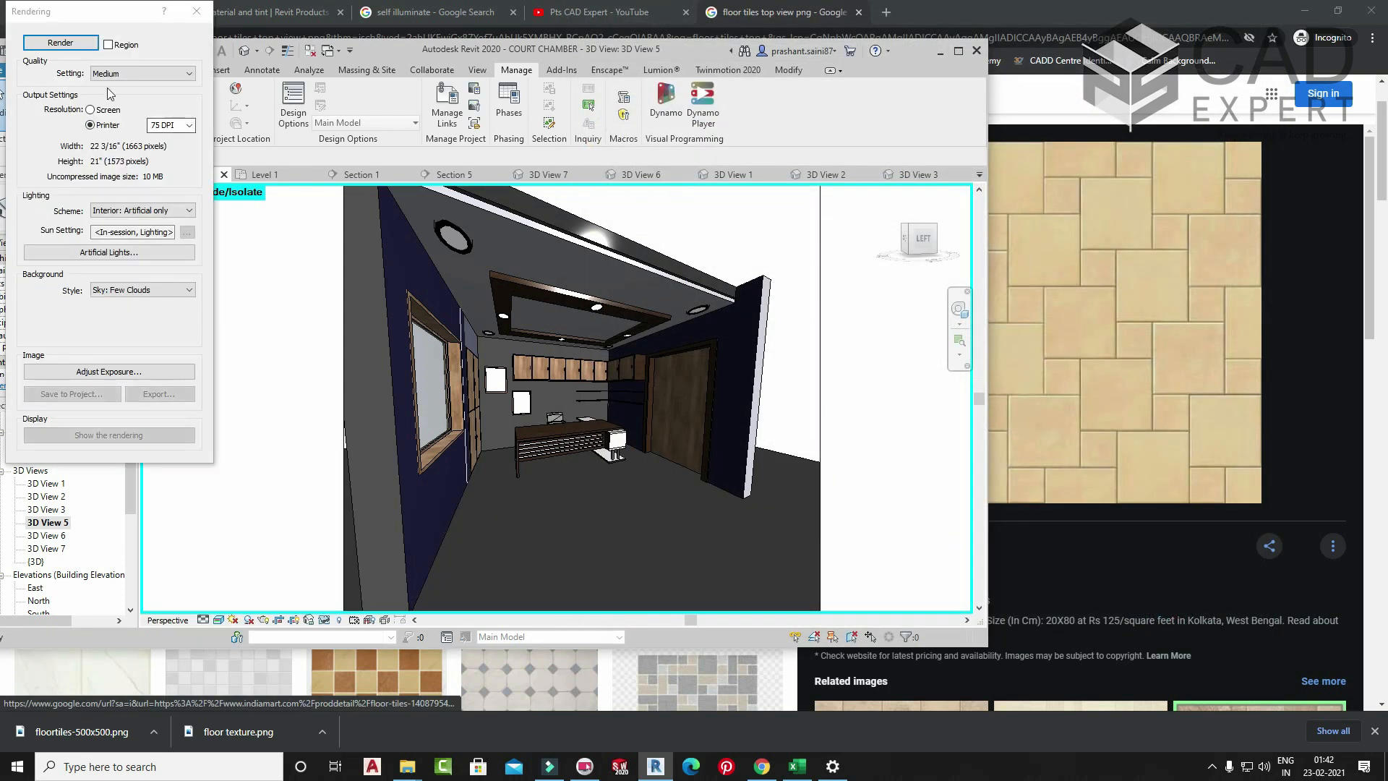
{"action": "left_click", "coordinate": [60, 43]}
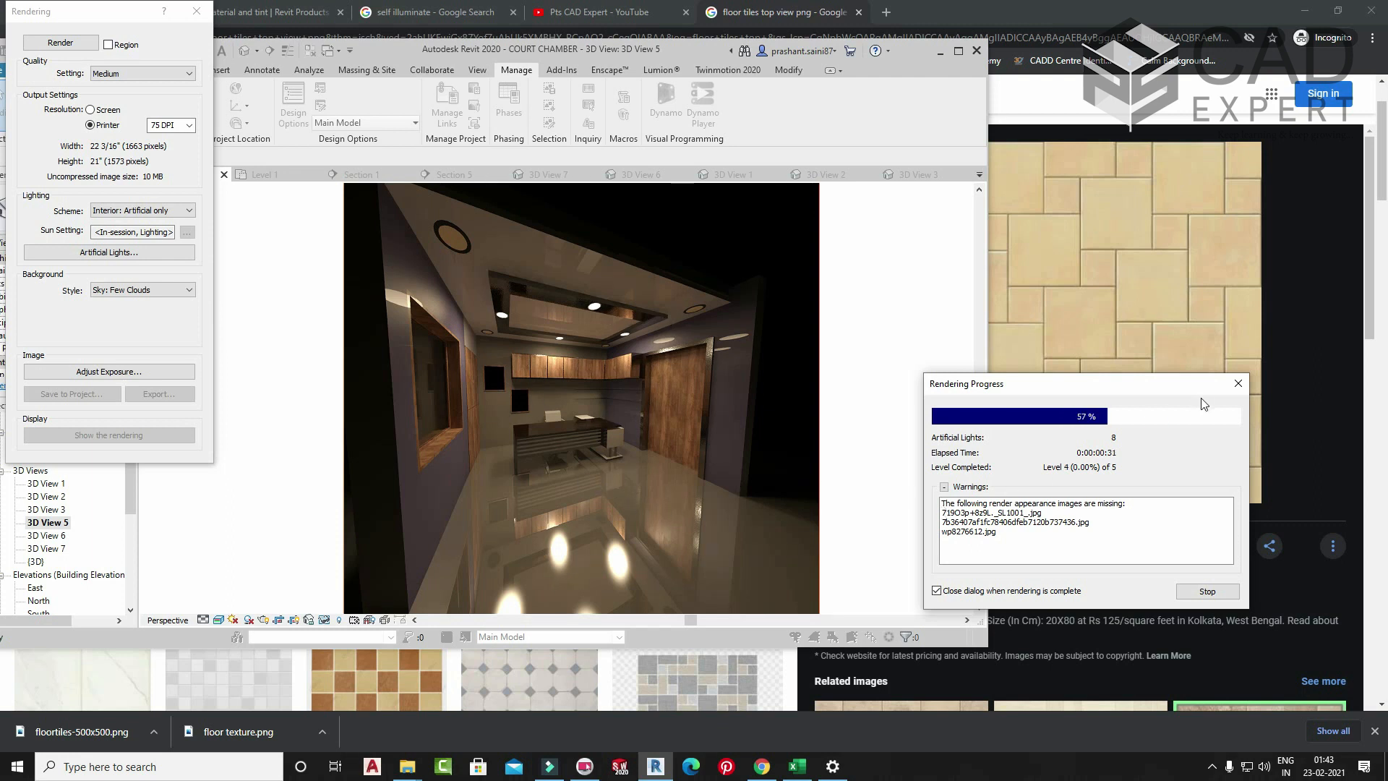
{"action": "left_click", "coordinate": [1236, 385]}
{"action": "left_click", "coordinate": [722, 384]}
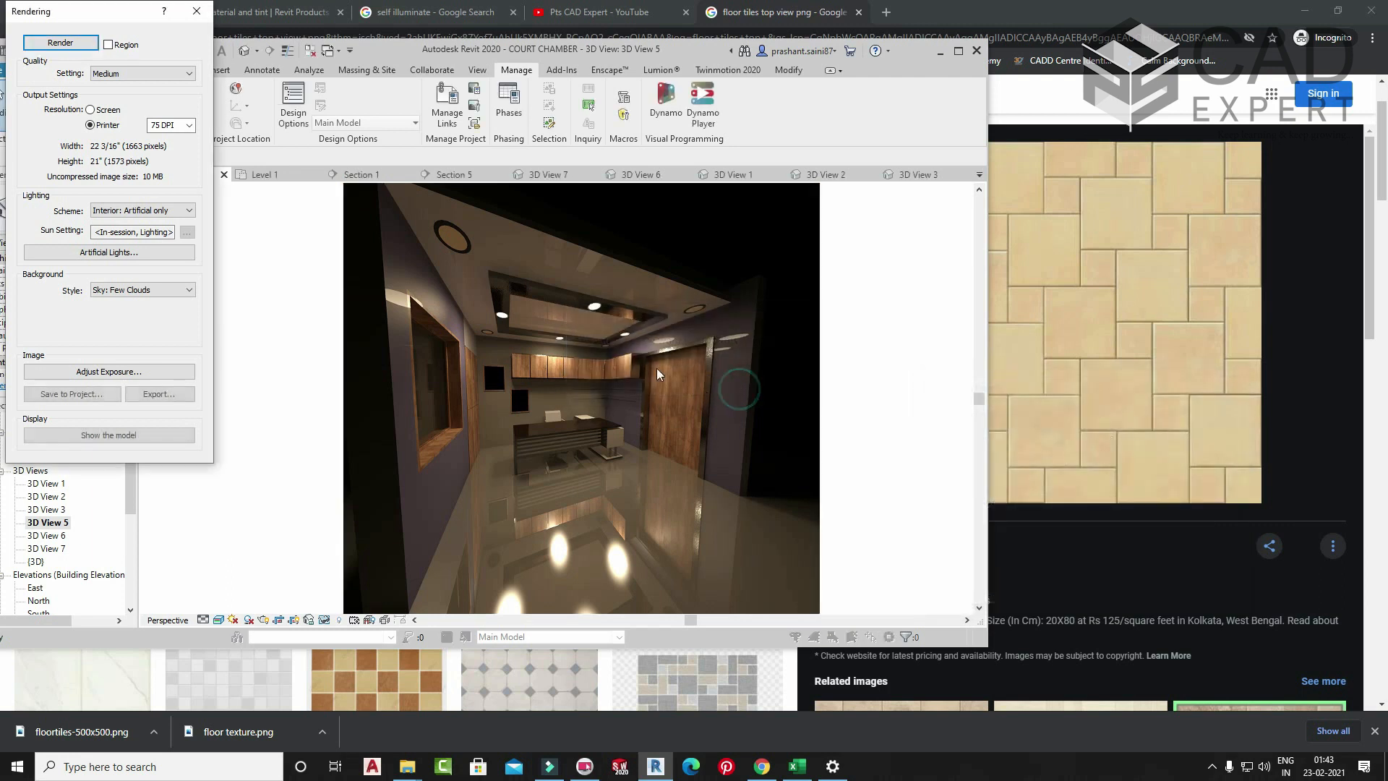
{"action": "left_click", "coordinate": [196, 11]}
- Set the 2'x2' Reflective tile's Reflectivity to 25 Direct and 40 Oblique, and confirm the material change
{"action": "left_click", "coordinate": [57, 97]}
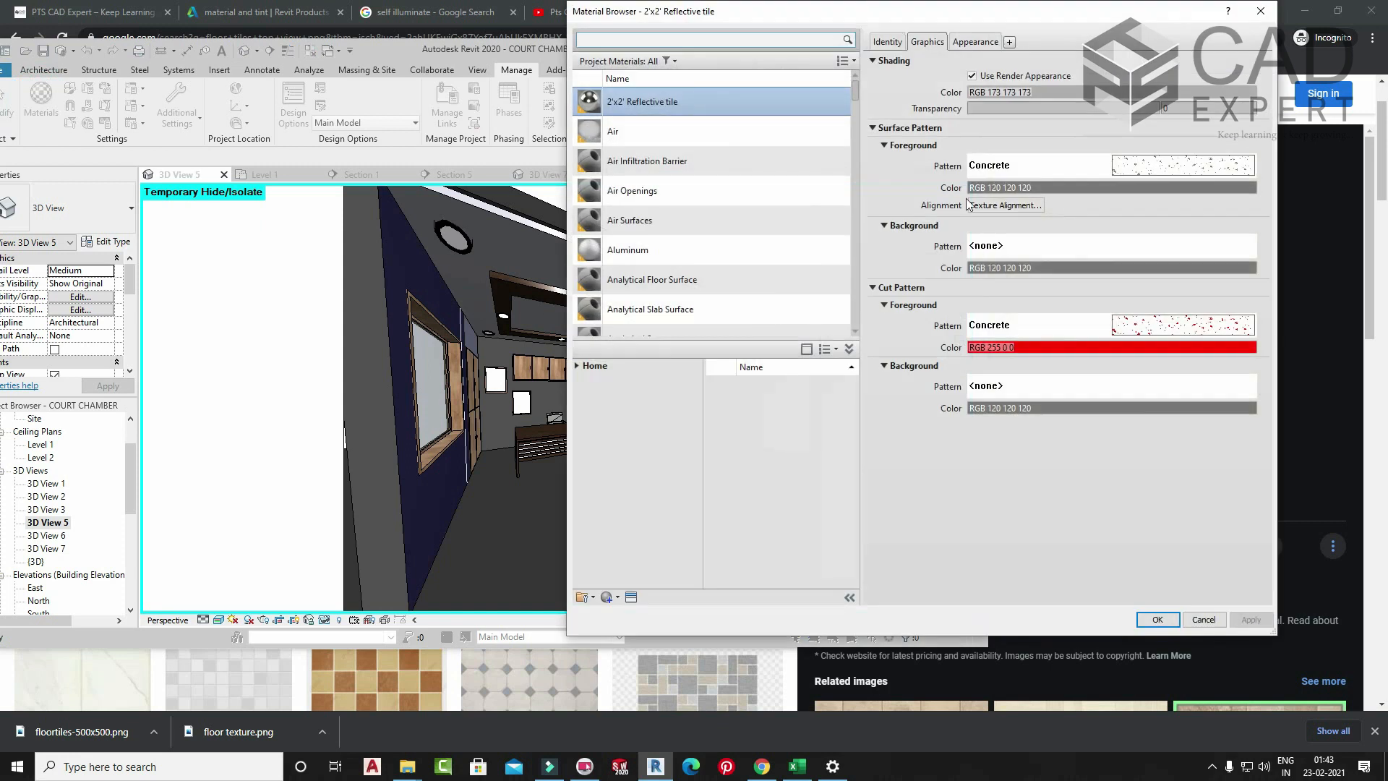
{"action": "left_click", "coordinate": [976, 42]}
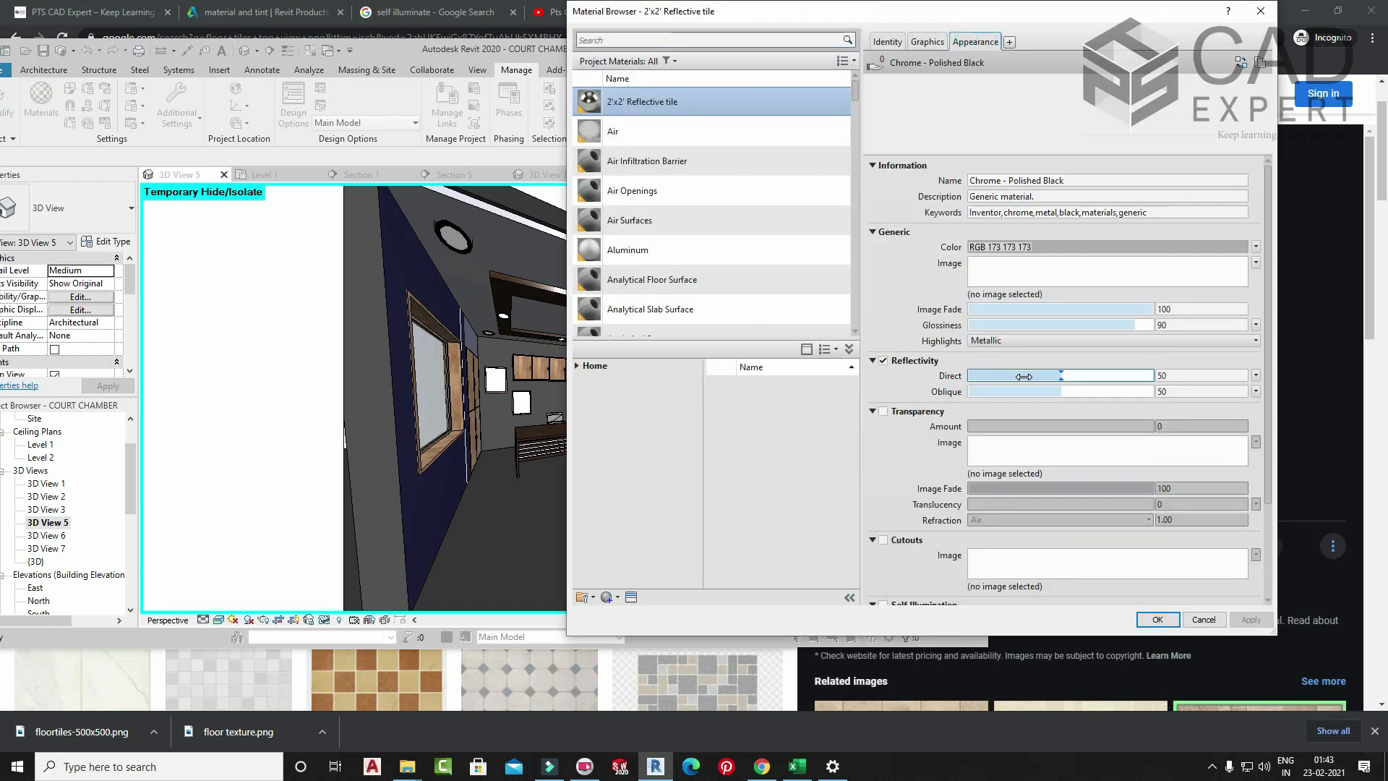
{"action": "double_click", "coordinate": [1166, 376]}
{"action": "type", "text": "25"}
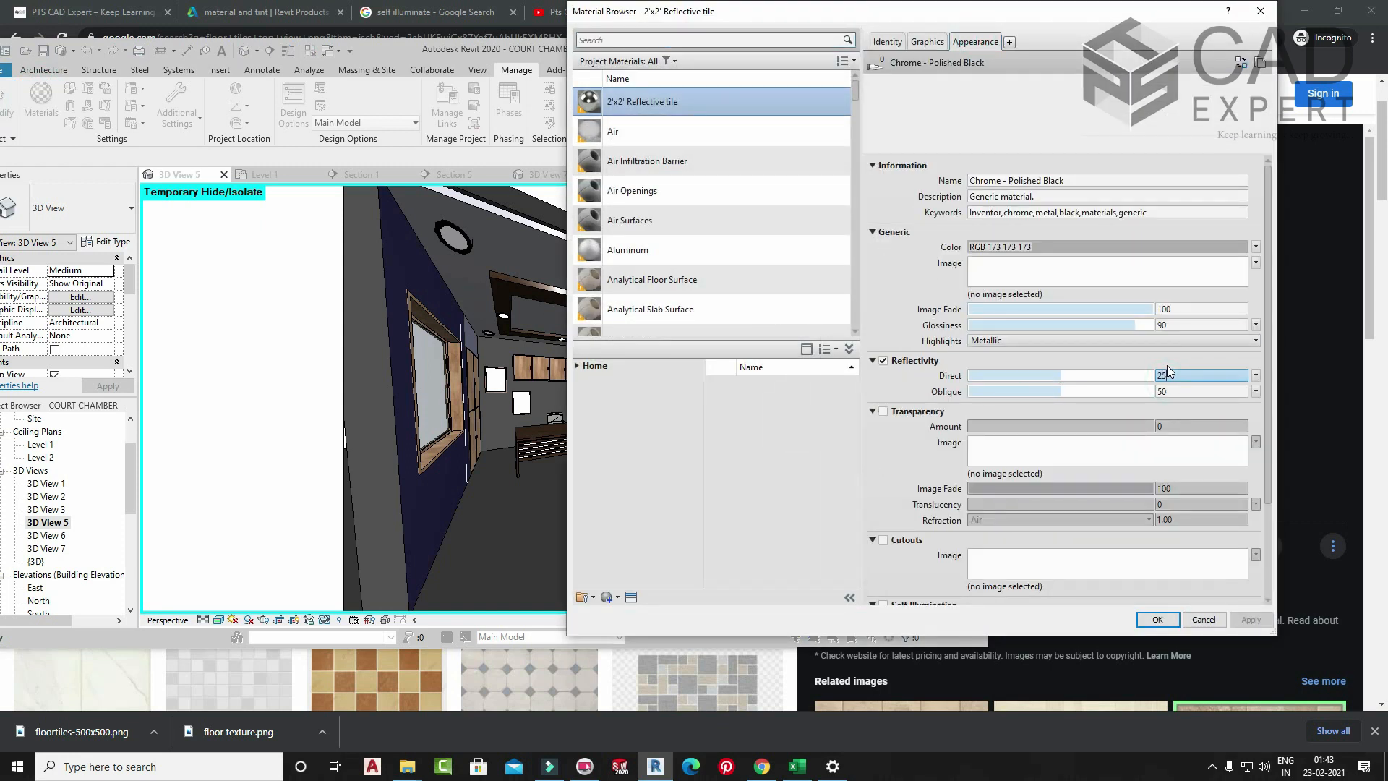
{"action": "key", "text": "Tab"}
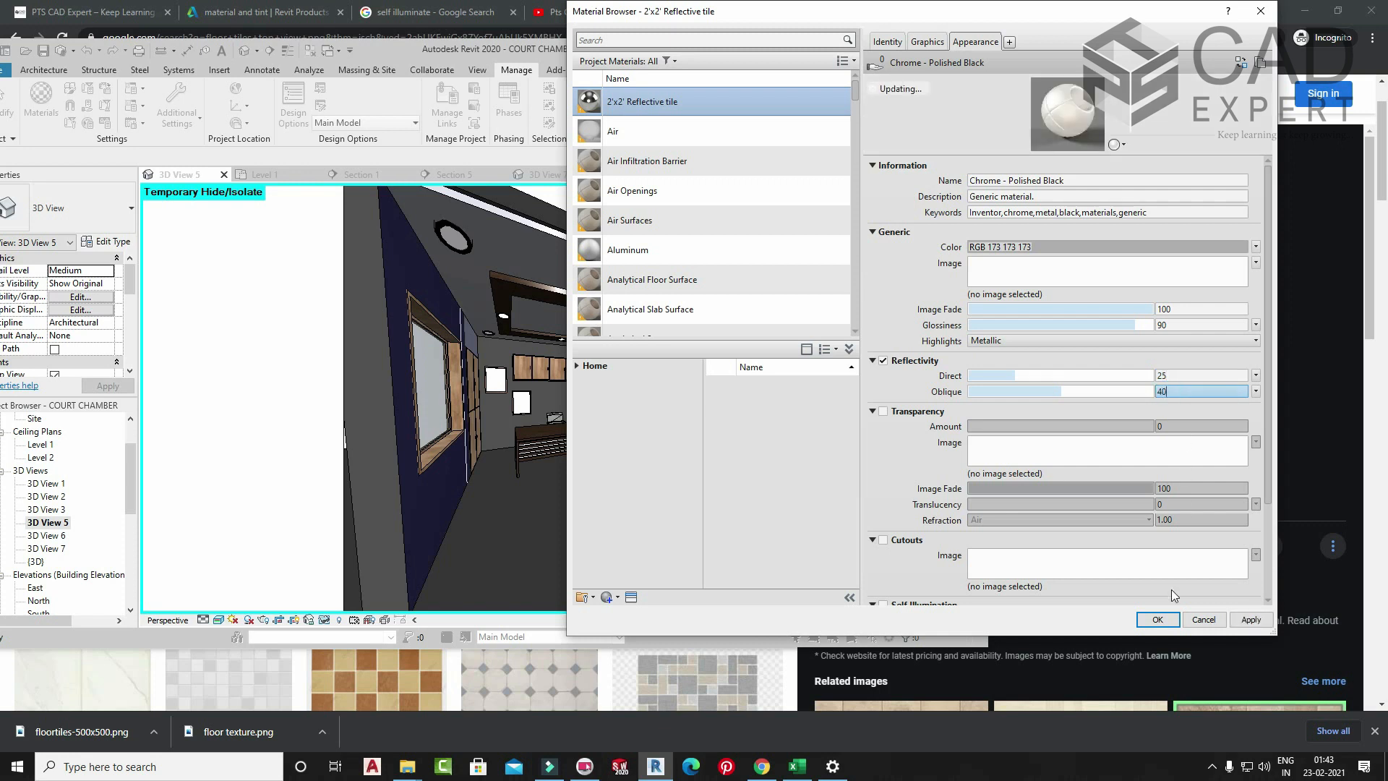
{"action": "left_click", "coordinate": [1160, 618]}
- Render 3D View 5 to check the tile floor with the new reflectivity values, and stop the rendering early
{"action": "key", "text": "r"}
{"action": "key", "text": "r"}
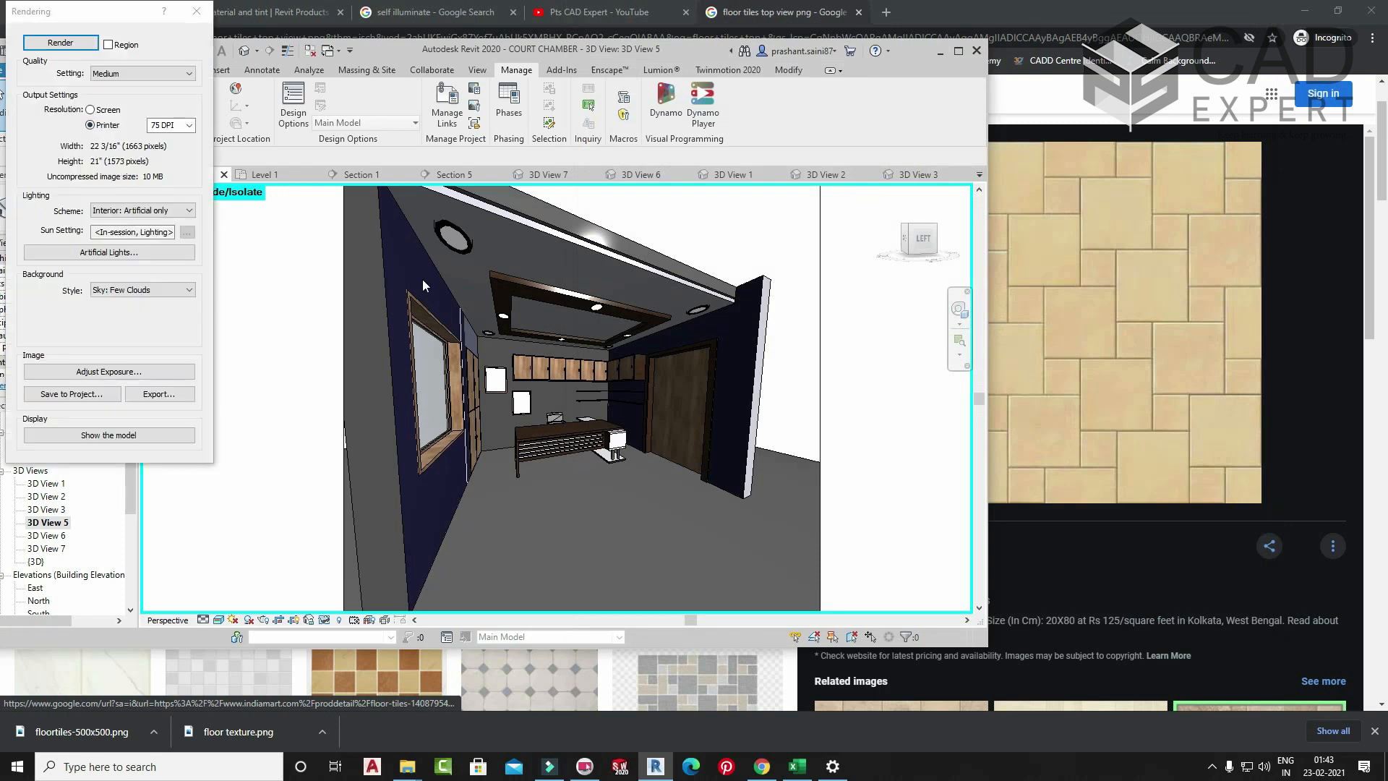
{"action": "left_click", "coordinate": [62, 43]}
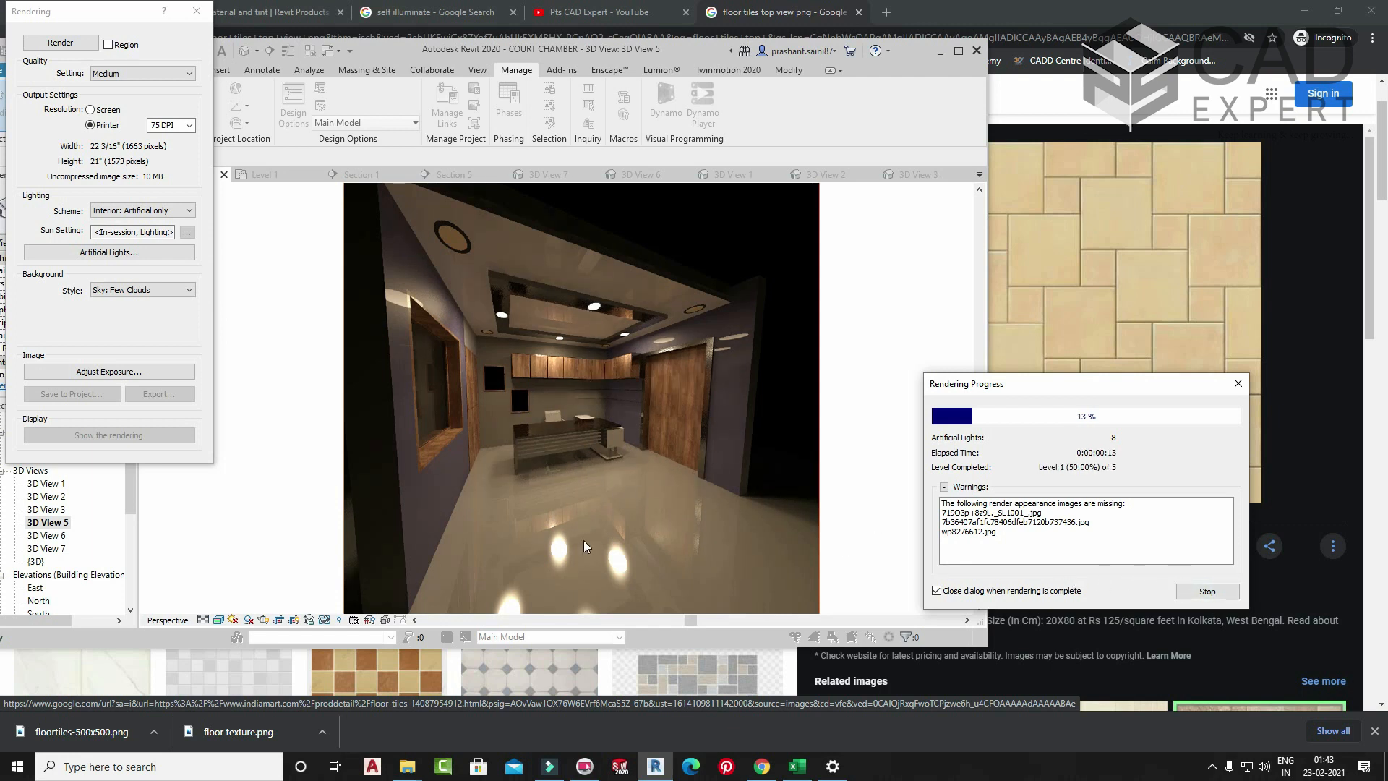
{"action": "left_click", "coordinate": [1206, 591]}
{"action": "left_click", "coordinate": [732, 386]}
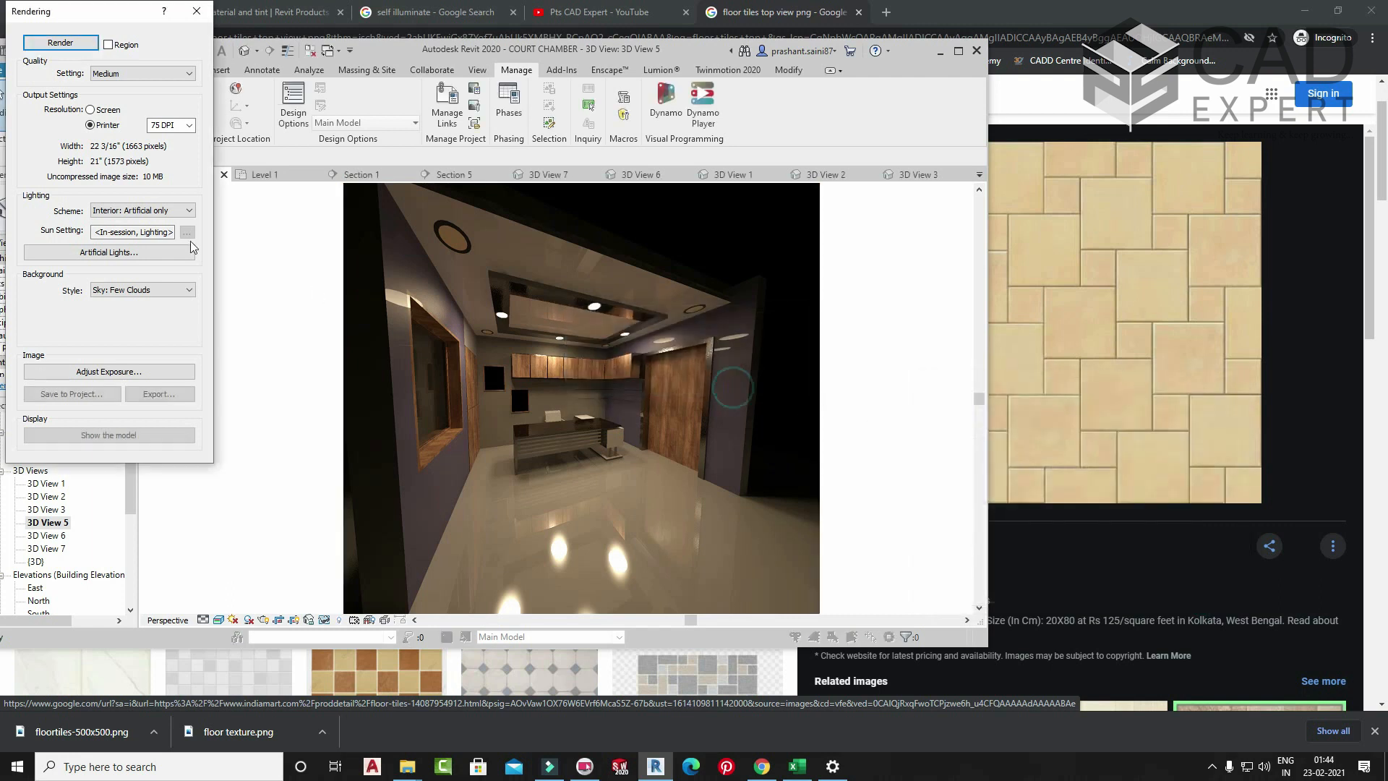
- Render 3D View 5 with the lighting scheme set to Exterior: Sun only, stop it early and close the rendering settings
{"action": "left_click", "coordinate": [137, 211]}
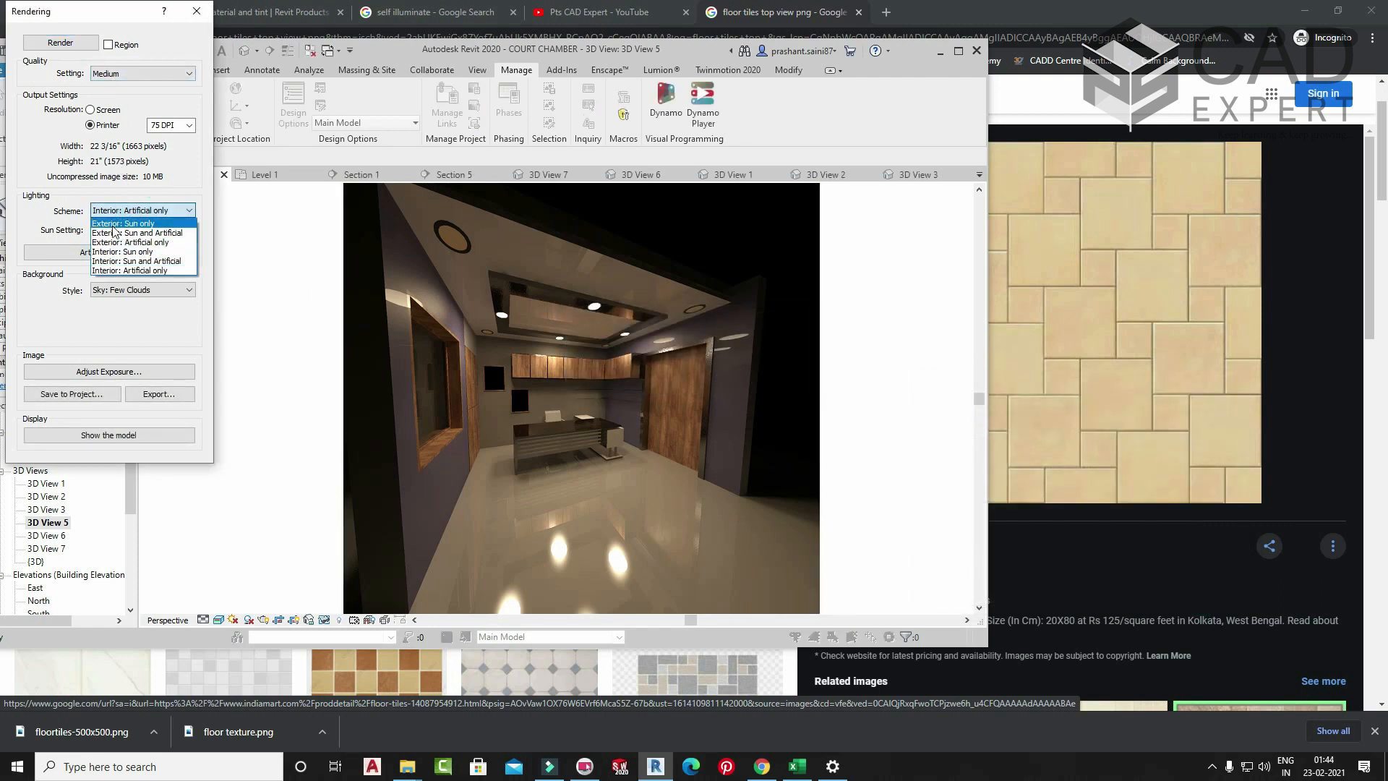
{"action": "left_click", "coordinate": [126, 220]}
{"action": "left_click", "coordinate": [61, 42]}
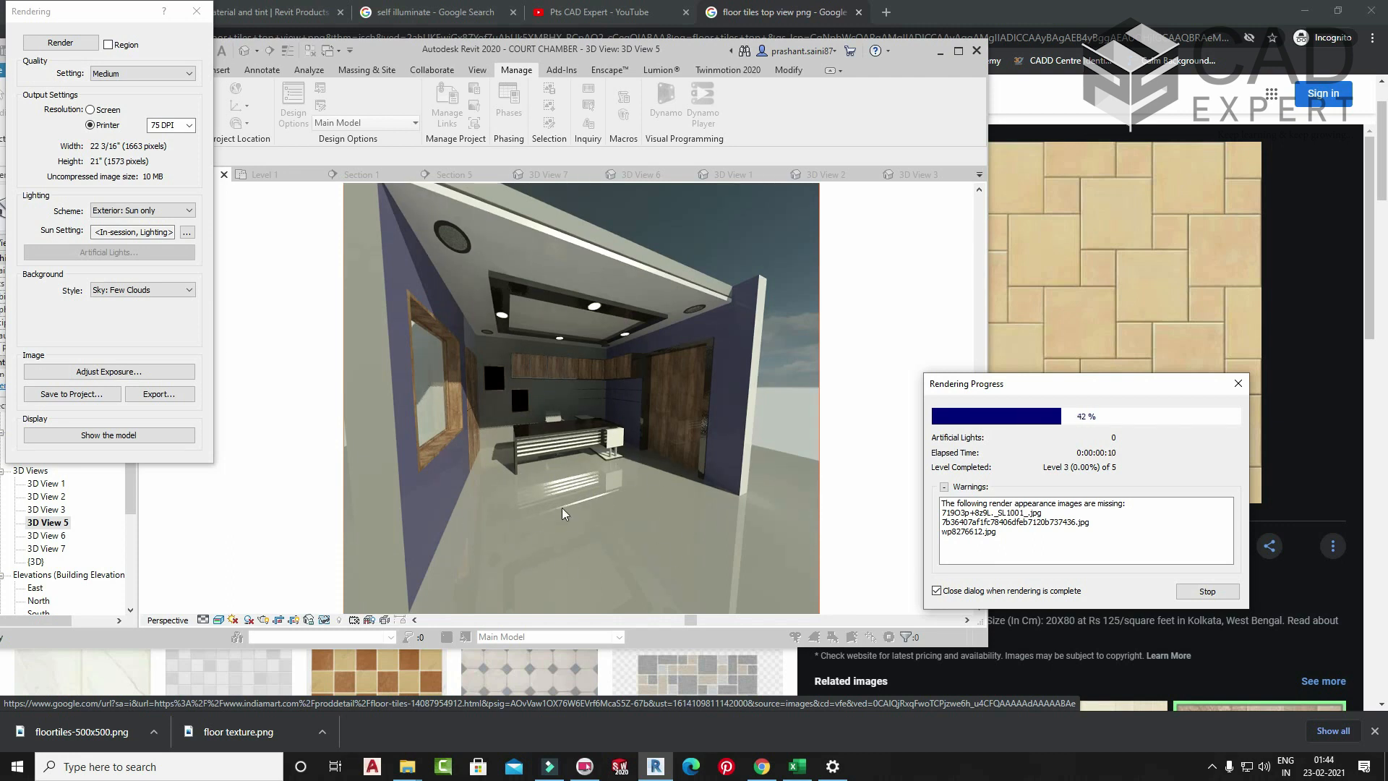
{"action": "left_click", "coordinate": [1237, 383]}
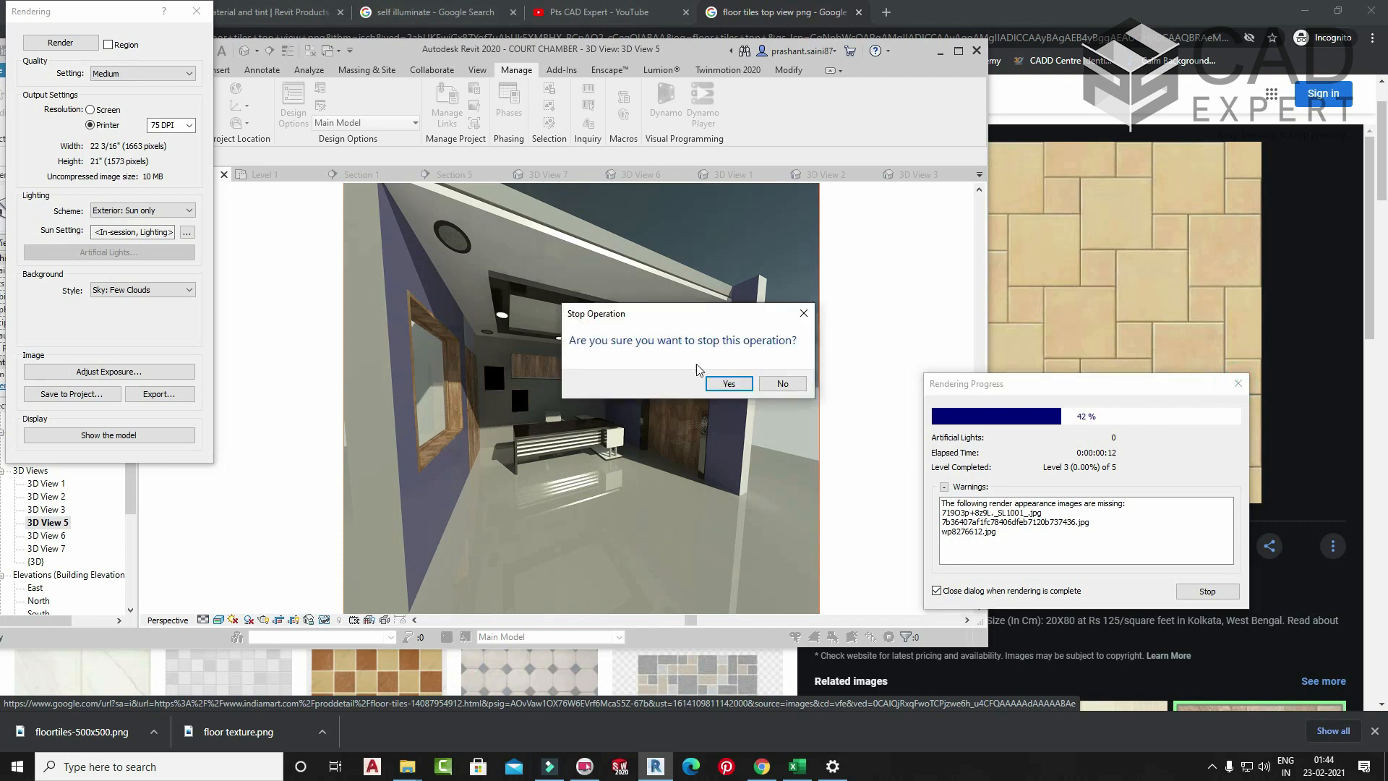
{"action": "left_click", "coordinate": [721, 381]}
{"action": "left_click", "coordinate": [196, 11]}
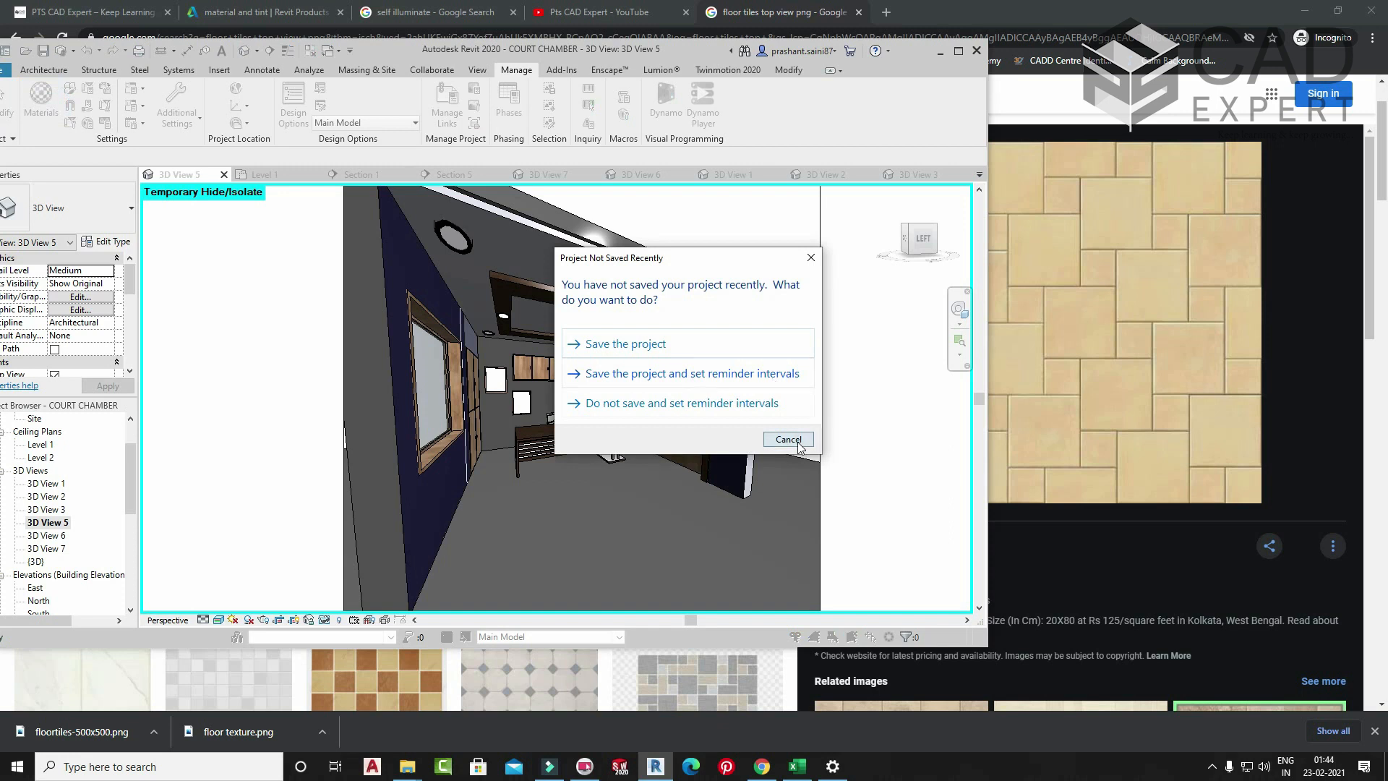
- Dismiss the save reminder, review the 2'x2' Reflective tile's appearance settings and close the Material Browser
{"action": "left_click", "coordinate": [788, 440]}
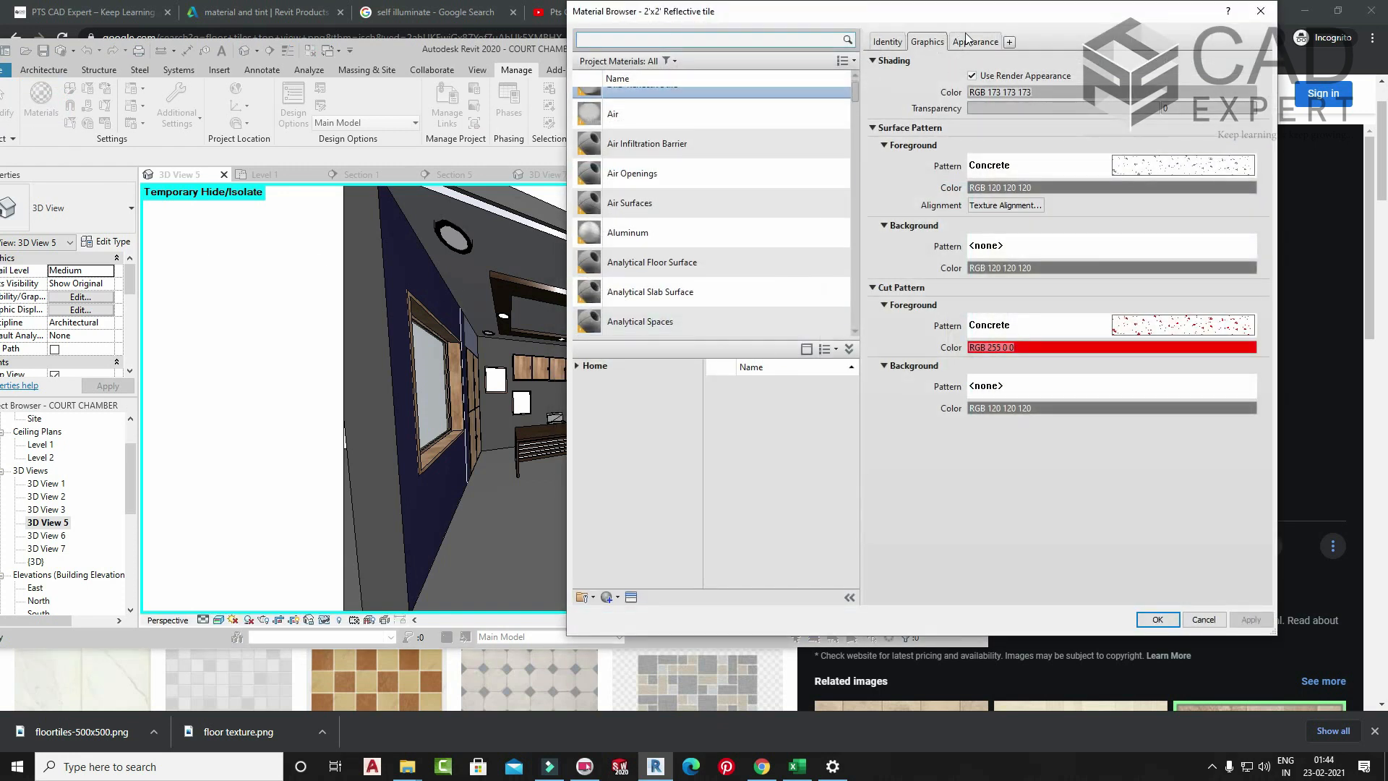
{"action": "left_click", "coordinate": [967, 41]}
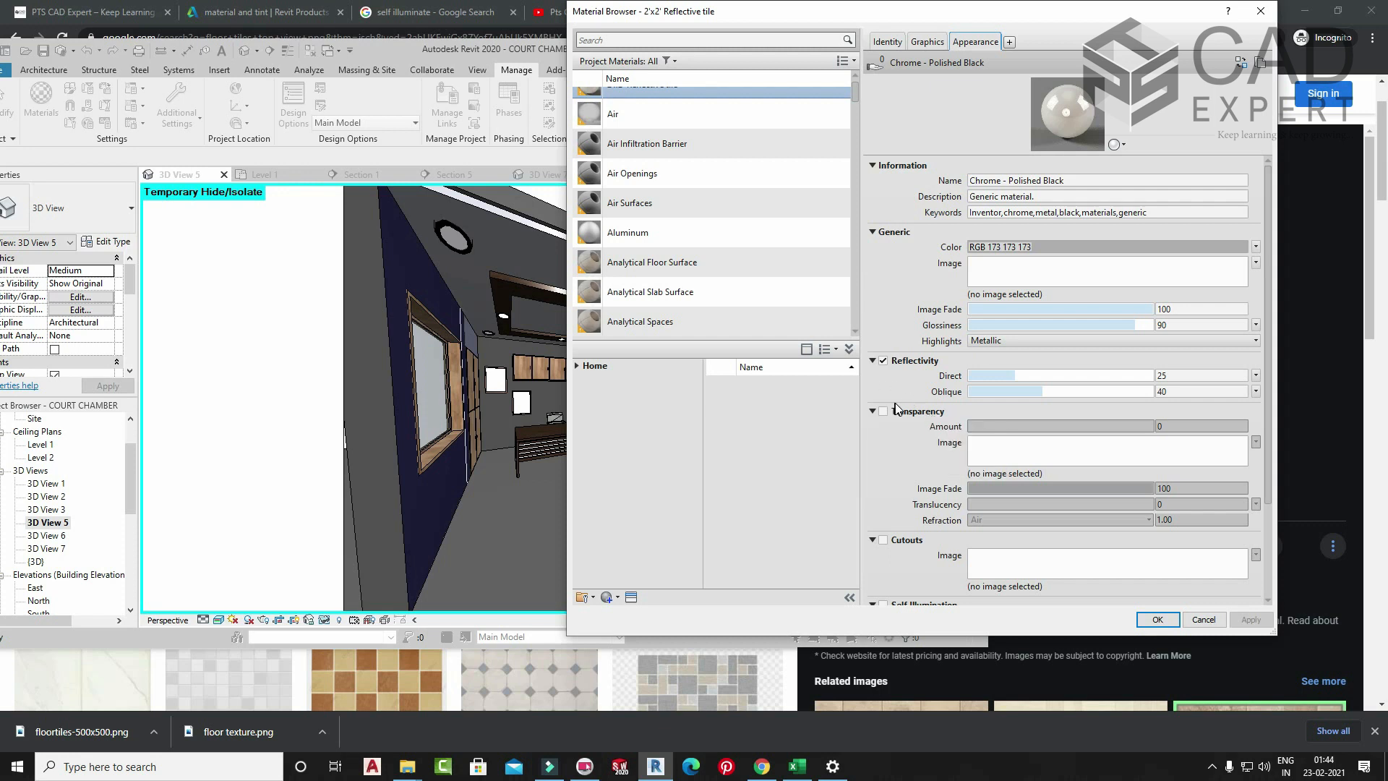
{"action": "left_click", "coordinate": [1259, 11]}
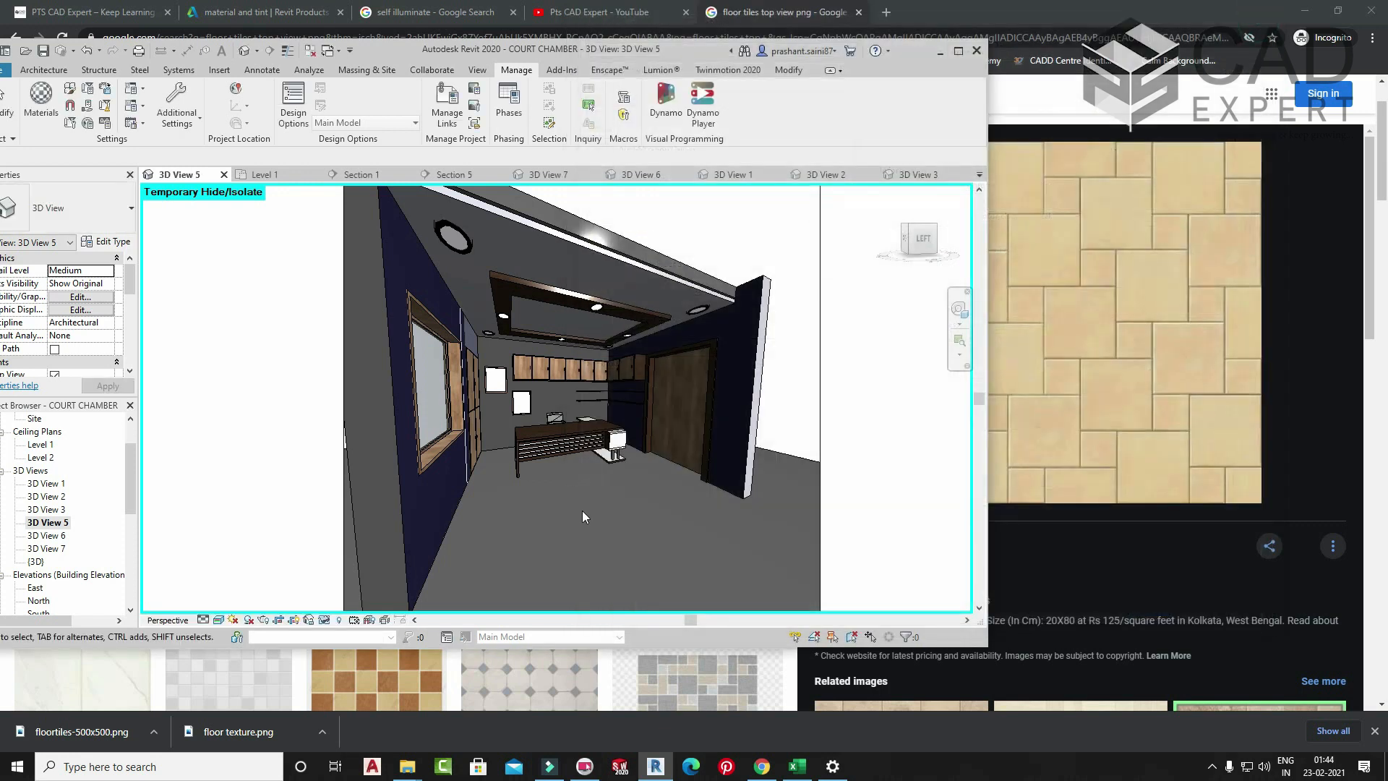
- Start a wall of type 4.5" WALL with an Unconnected top constraint and a height of 5' 0"
{"action": "left_click", "coordinate": [44, 69]}
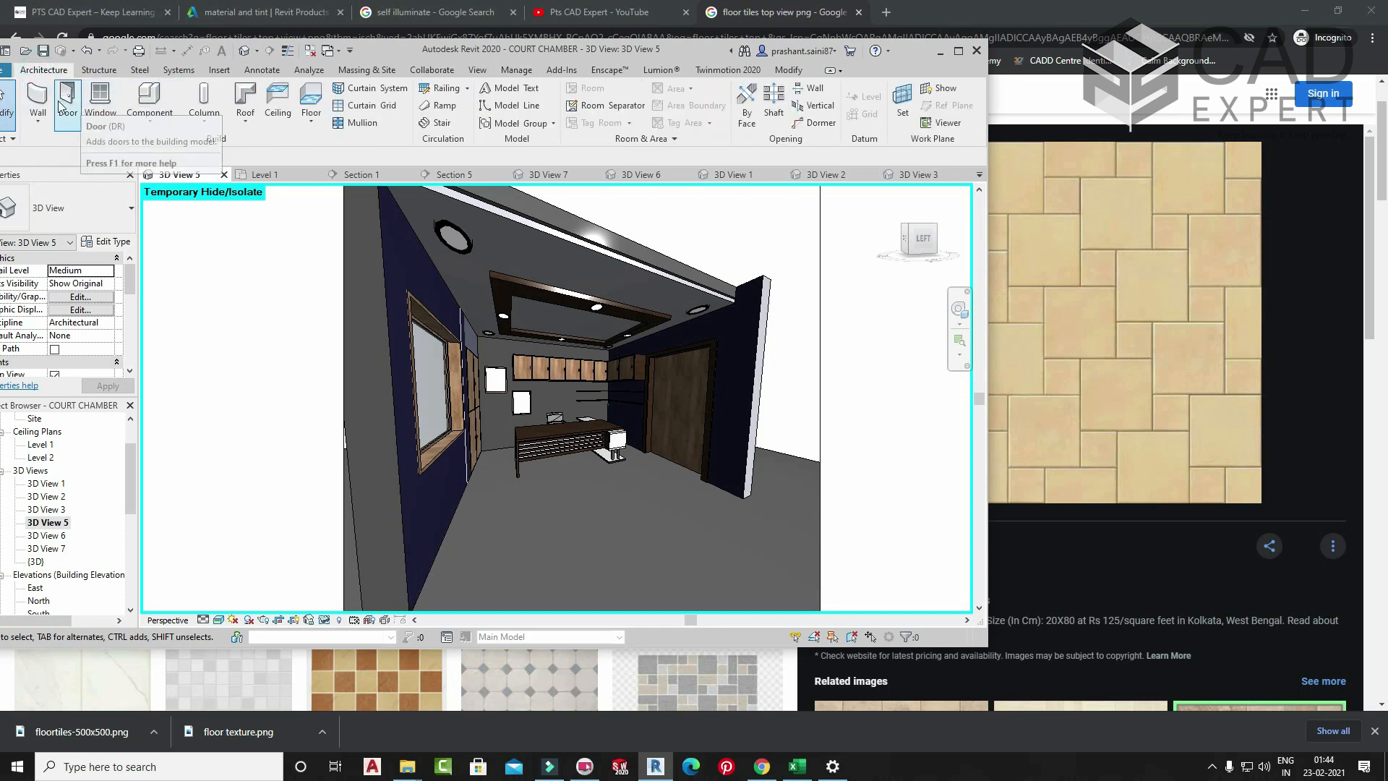
{"action": "left_click", "coordinate": [36, 98]}
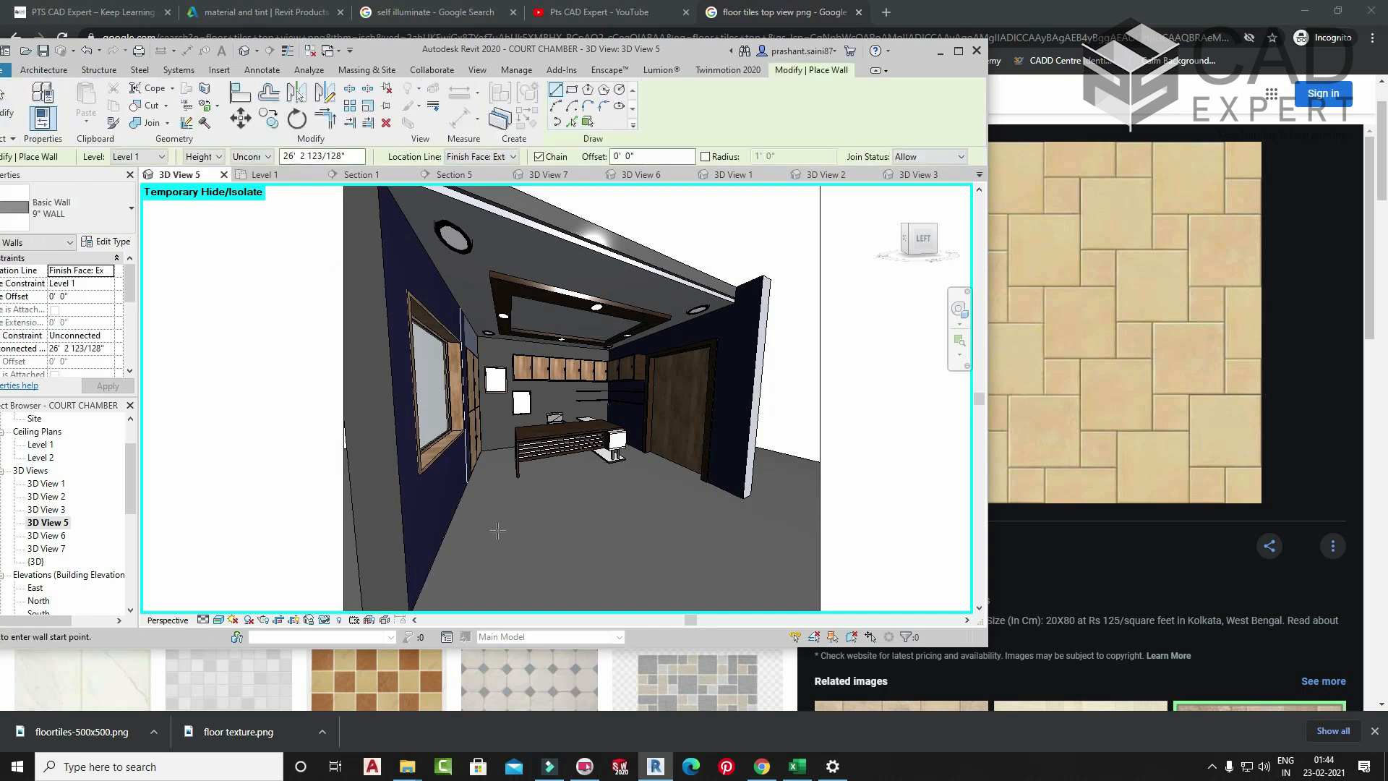
{"action": "left_click", "coordinate": [80, 205]}
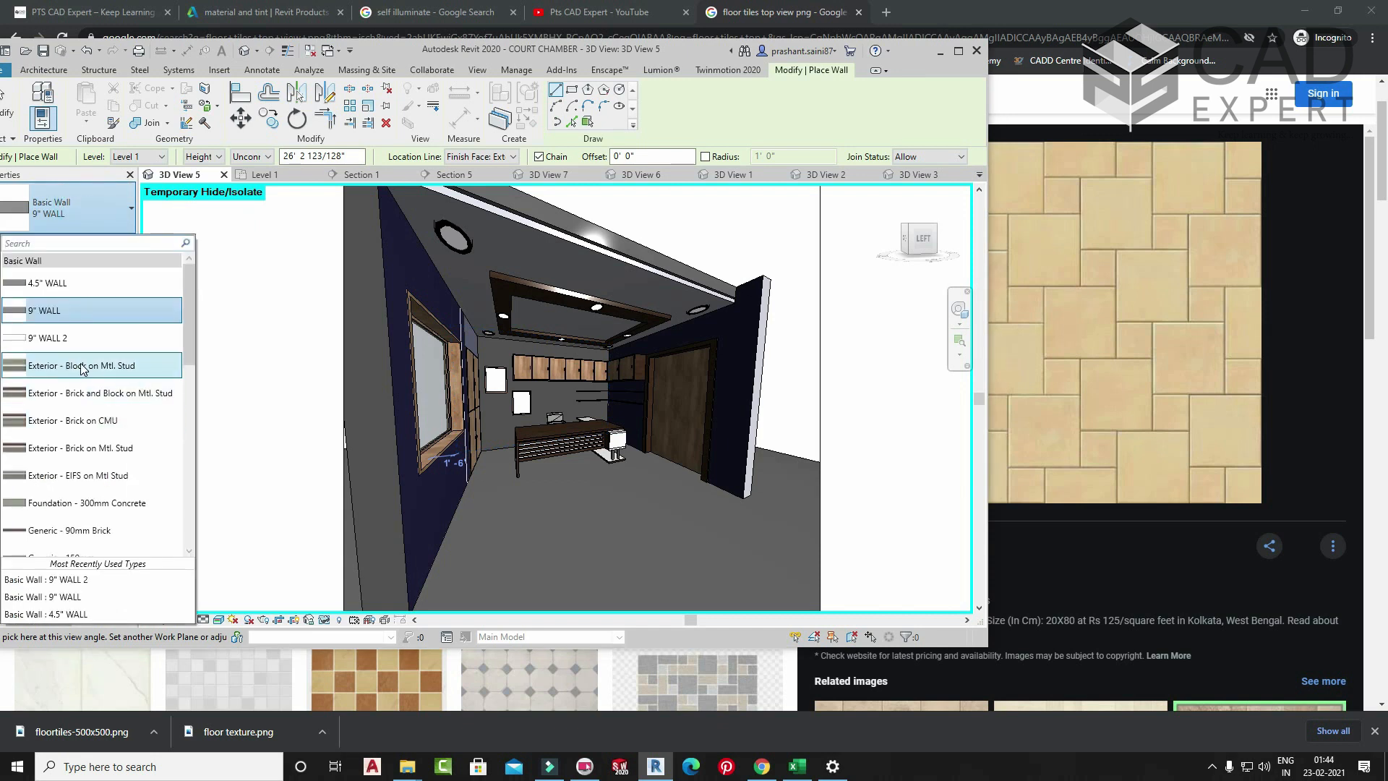
{"action": "left_click", "coordinate": [85, 282]}
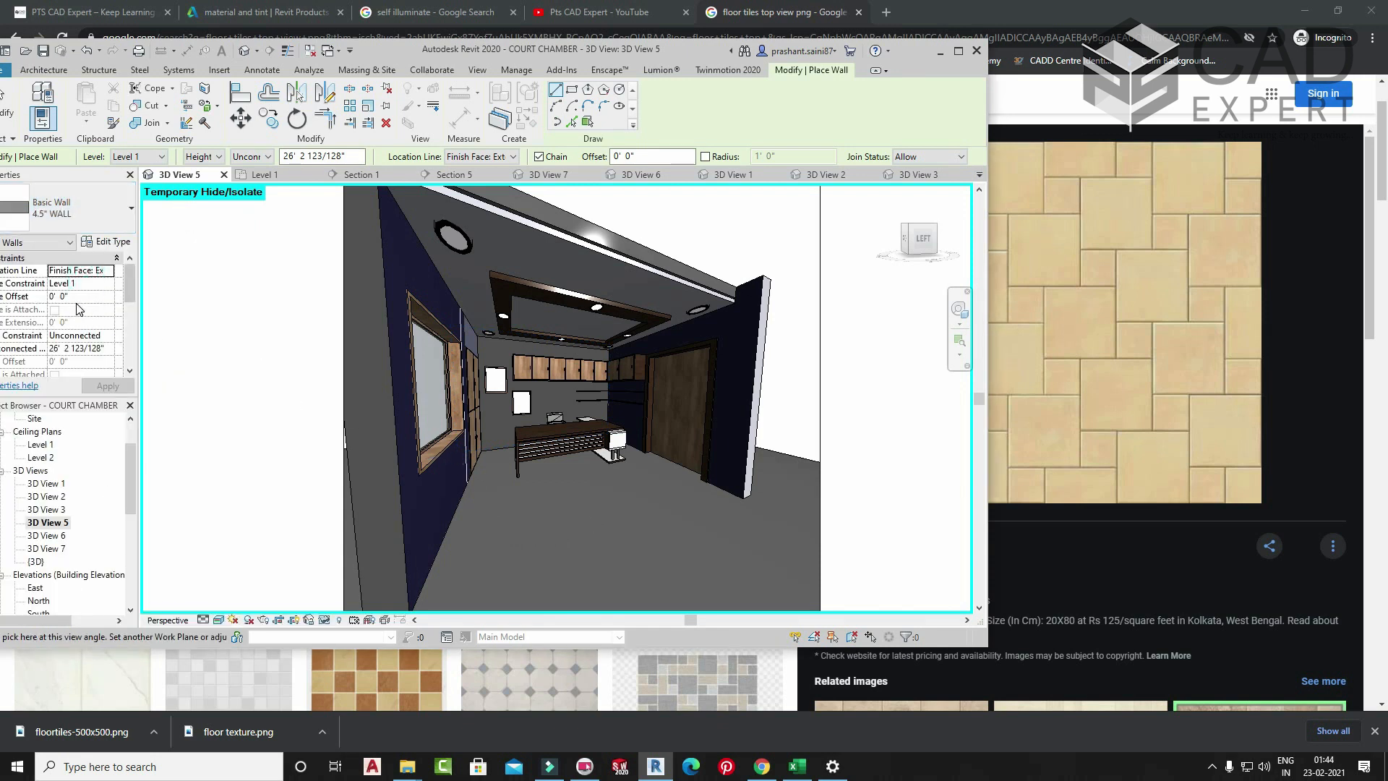
{"action": "left_click", "coordinate": [110, 336]}
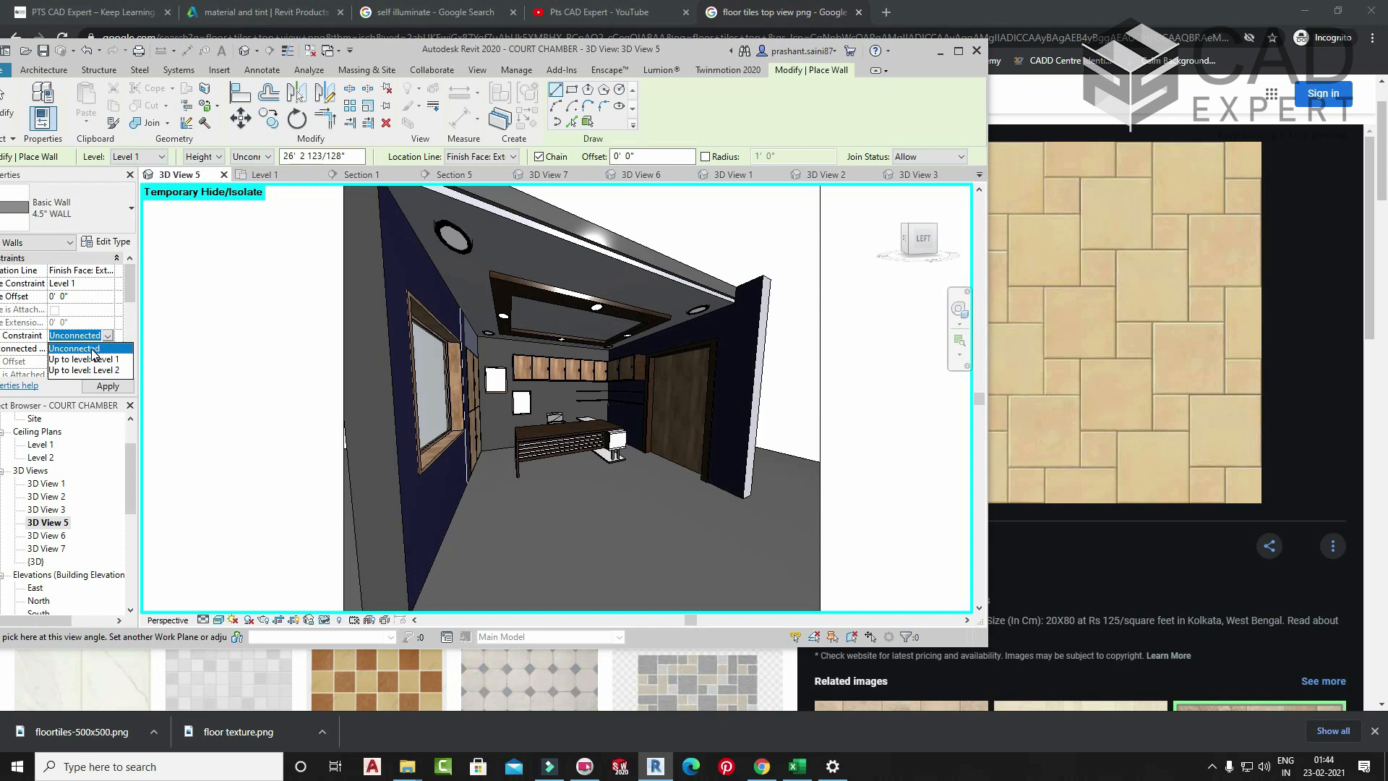
{"action": "left_click", "coordinate": [91, 349]}
{"action": "left_click", "coordinate": [85, 347]}
{"action": "type", "text": "5' 0\""}
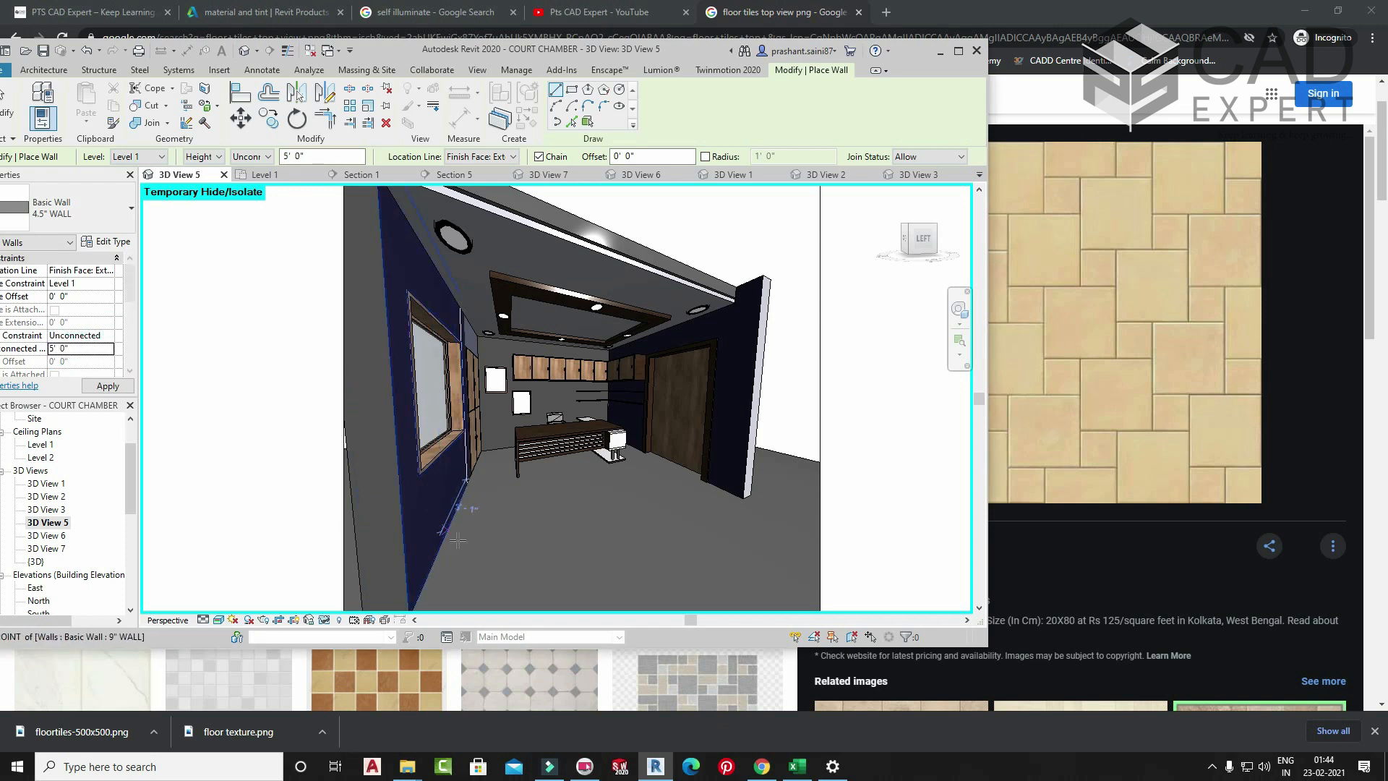
- Draw two connected wall segments across the floor in front of the desk, starting near the window wall, and end the chain
{"action": "left_click", "coordinate": [457, 553]}
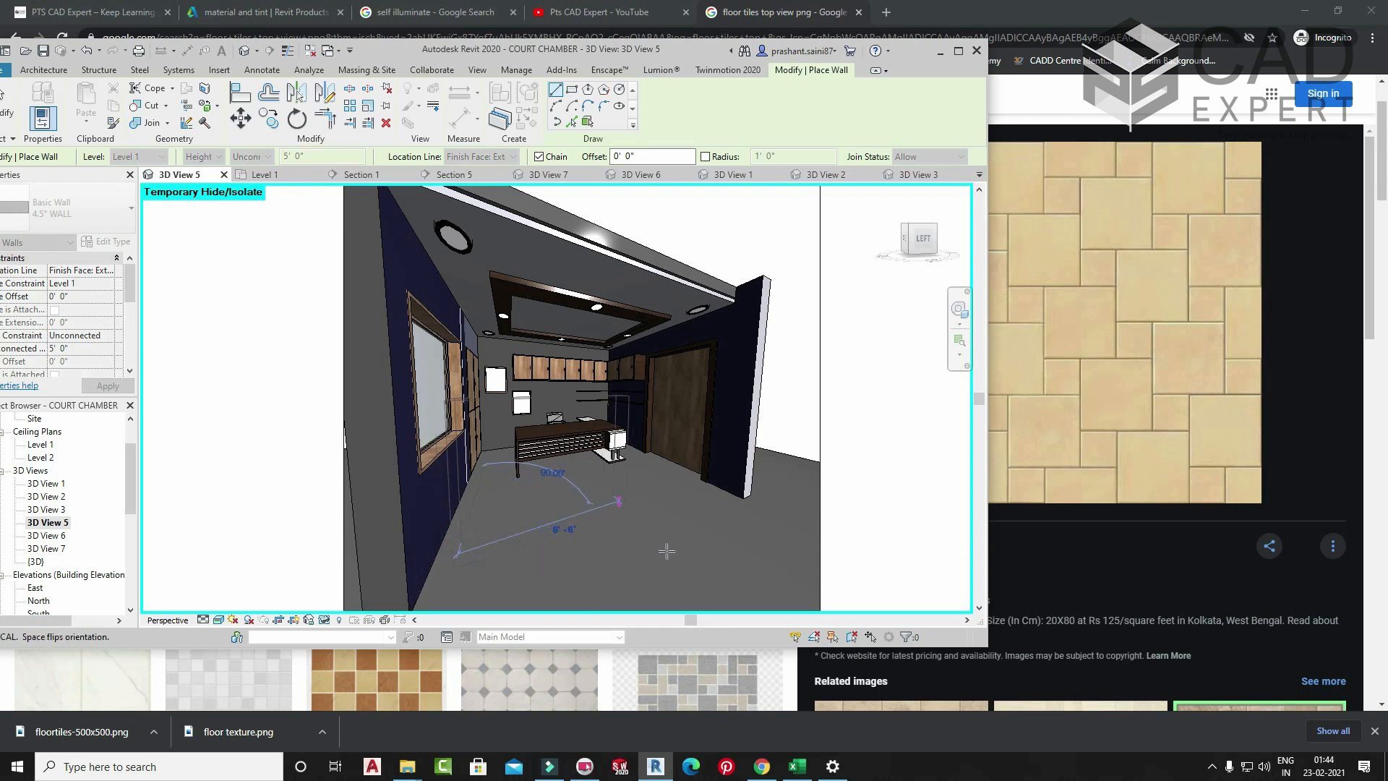
{"action": "left_click", "coordinate": [598, 502]}
{"action": "left_click", "coordinate": [687, 573]}
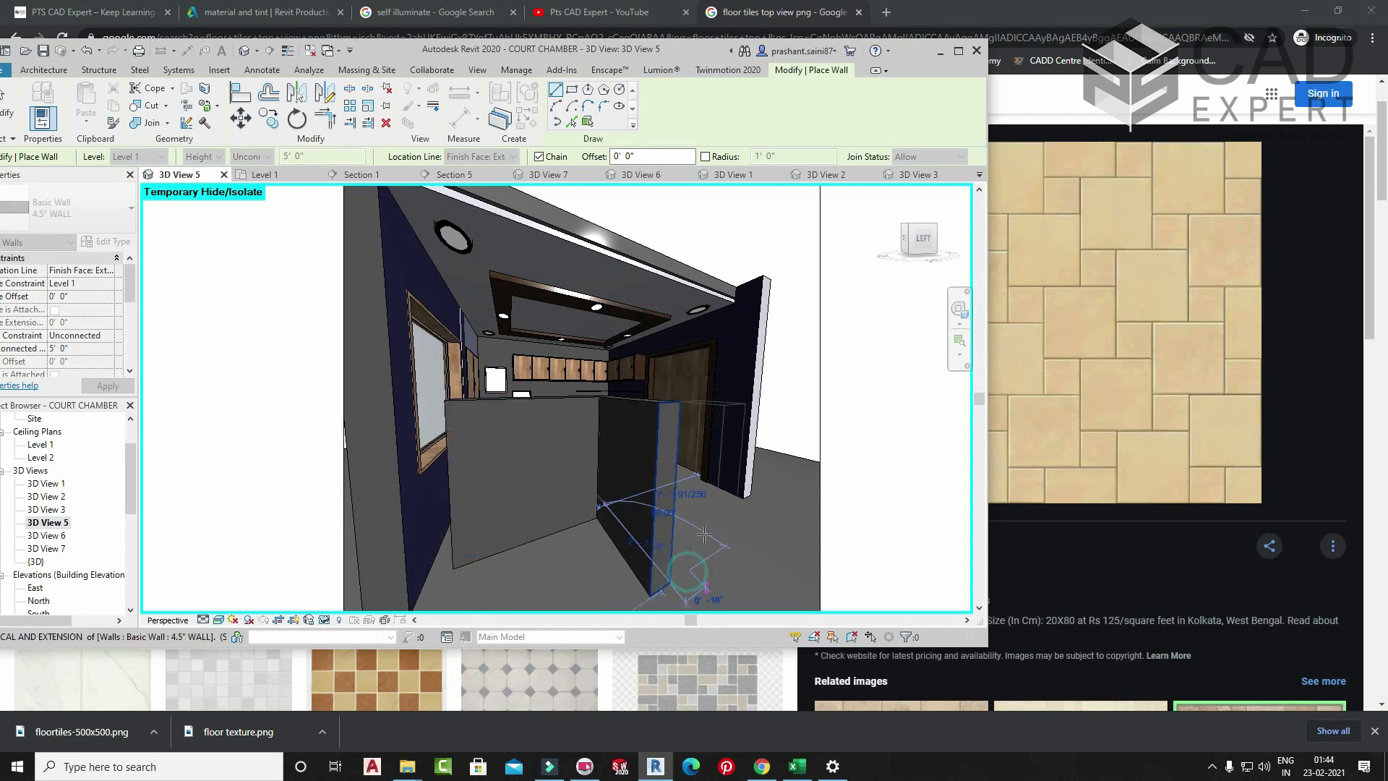
{"action": "key", "text": "Escape"}
- Assign the 2'x2' Reflective tile material to the structure layer of the two new walls' type and confirm the type changes
{"action": "left_click", "coordinate": [633, 419]}
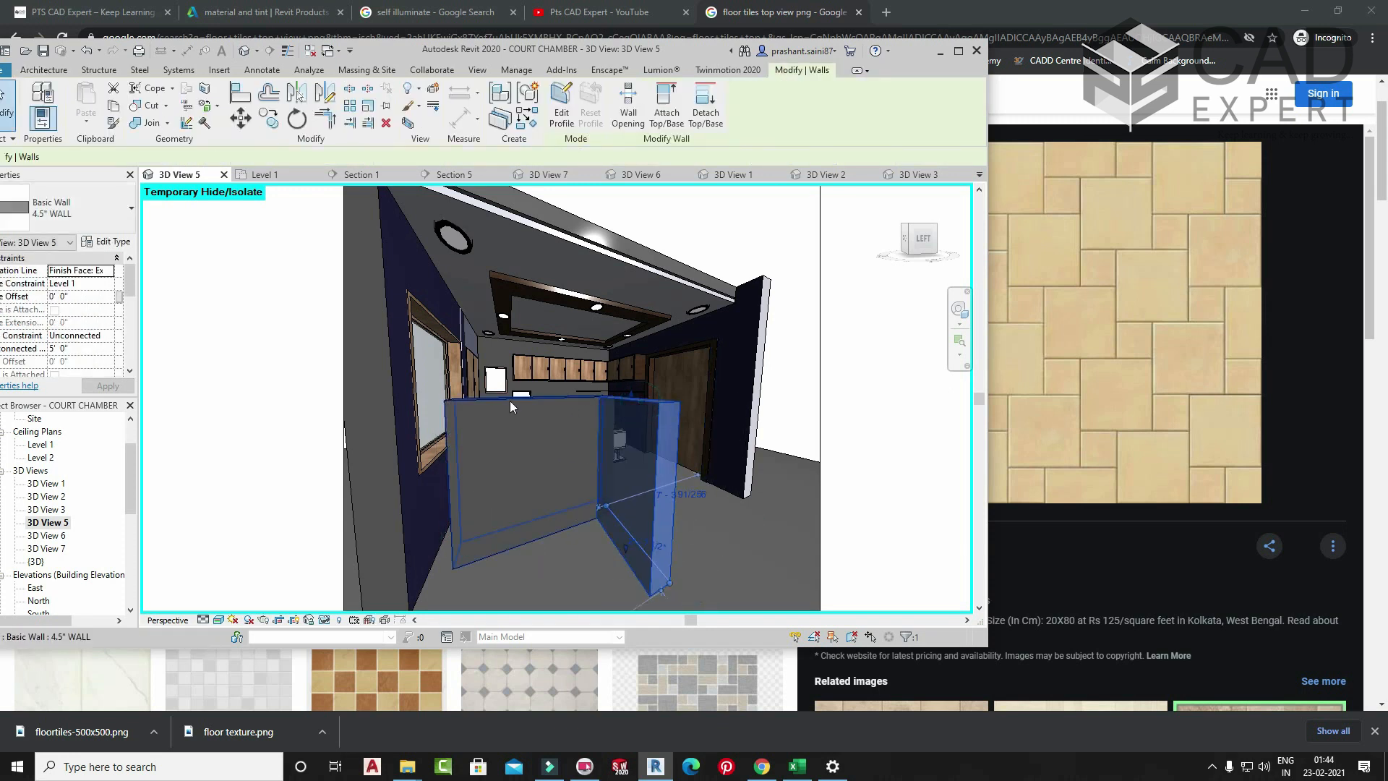
{"action": "left_click", "coordinate": [460, 398], "text": "ctrl"}
{"action": "left_click", "coordinate": [106, 242]}
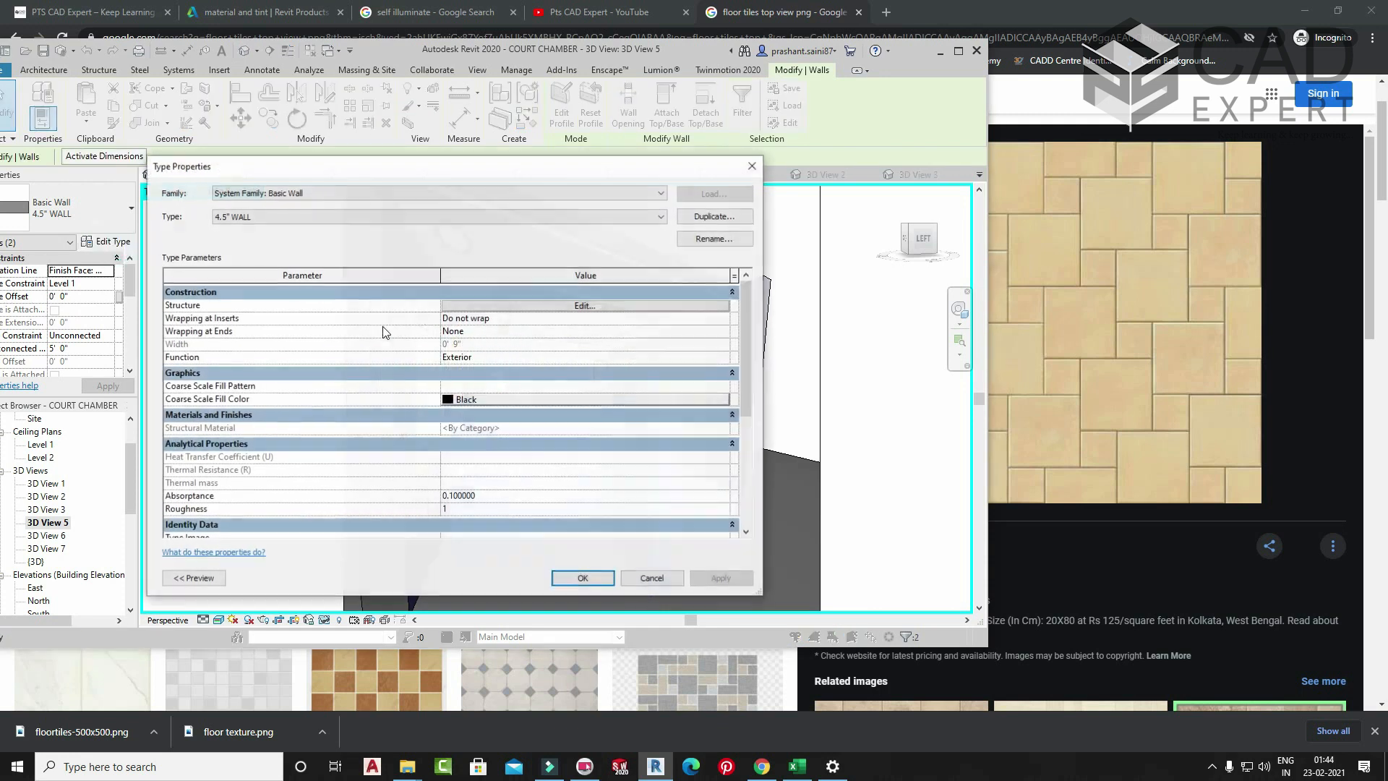
{"action": "left_click", "coordinate": [608, 303]}
{"action": "left_click", "coordinate": [405, 303]}
{"action": "left_click", "coordinate": [443, 304]}
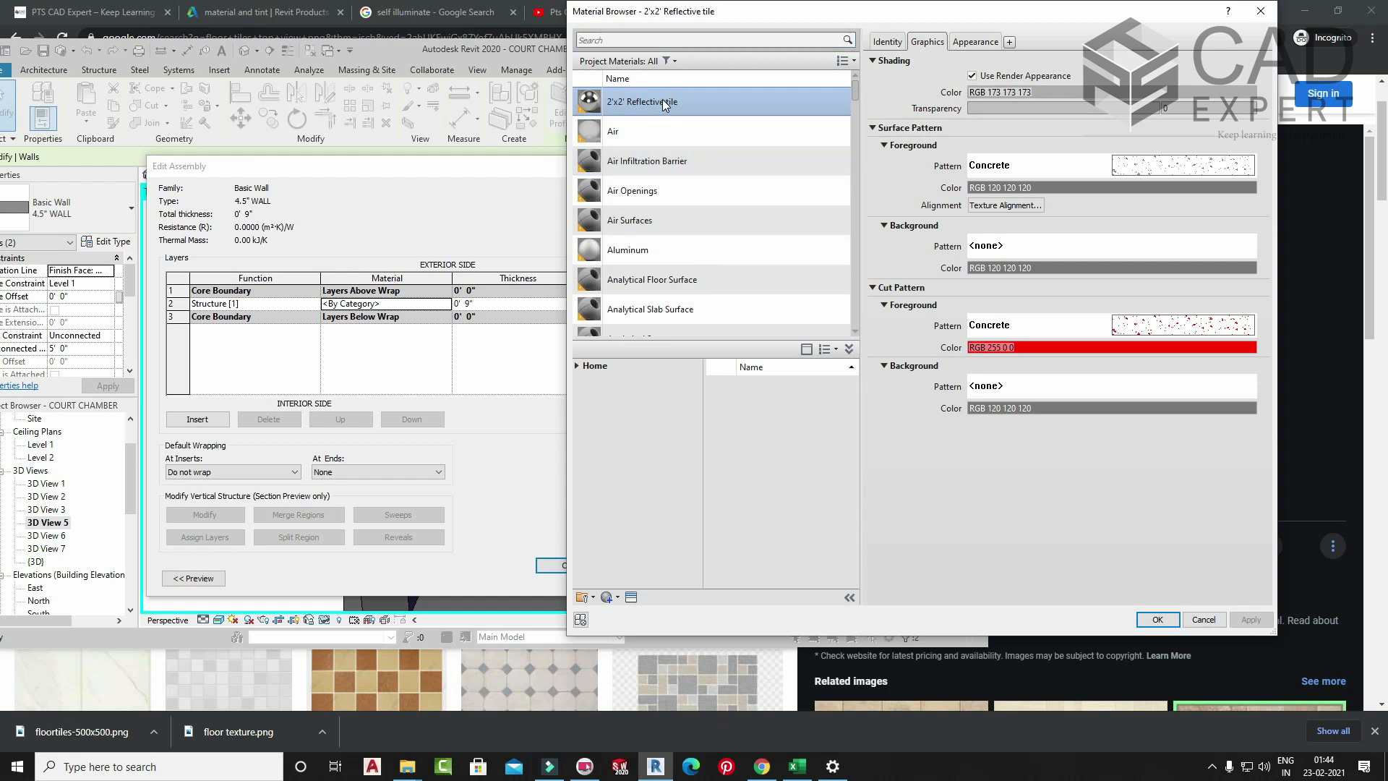
{"action": "left_click", "coordinate": [1159, 620]}
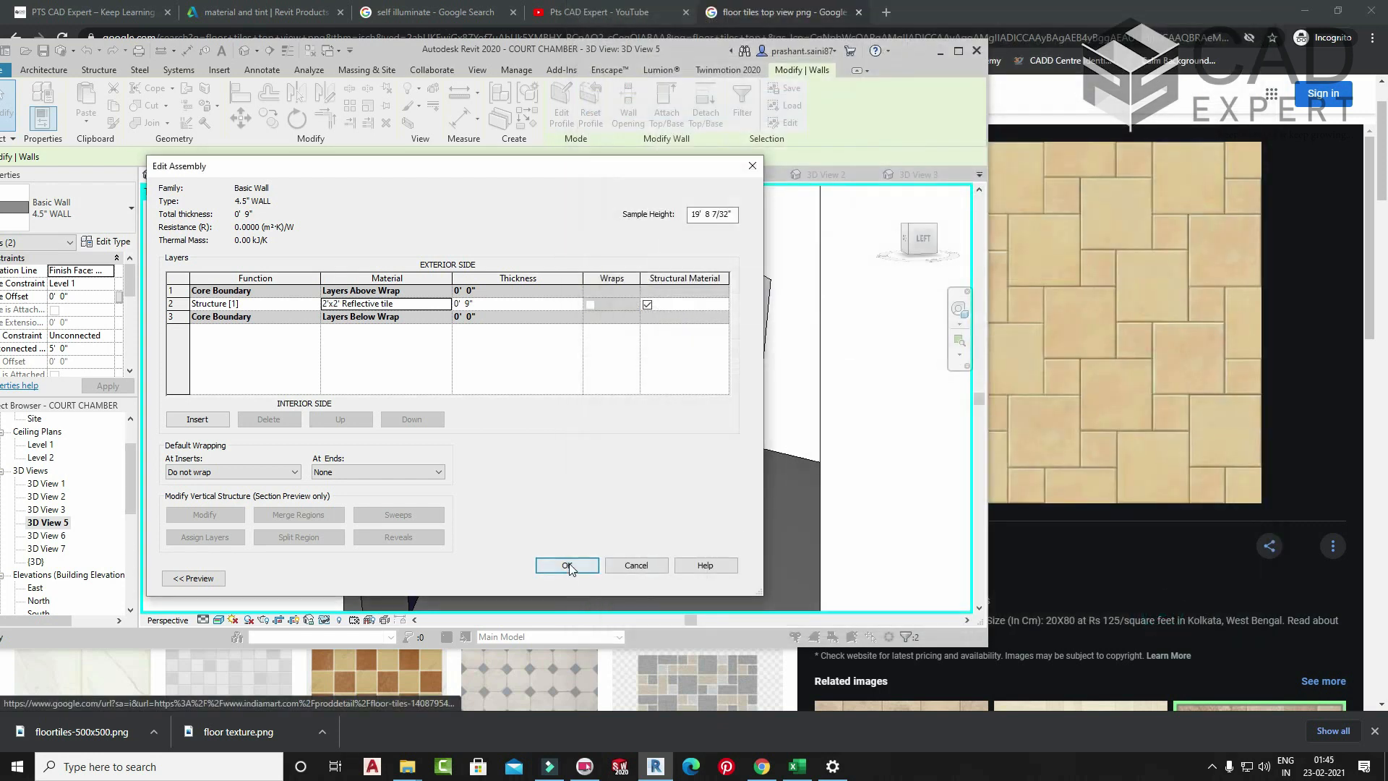
{"action": "left_click", "coordinate": [570, 566]}
{"action": "left_click", "coordinate": [583, 578]}
{"action": "left_click", "coordinate": [269, 340]}
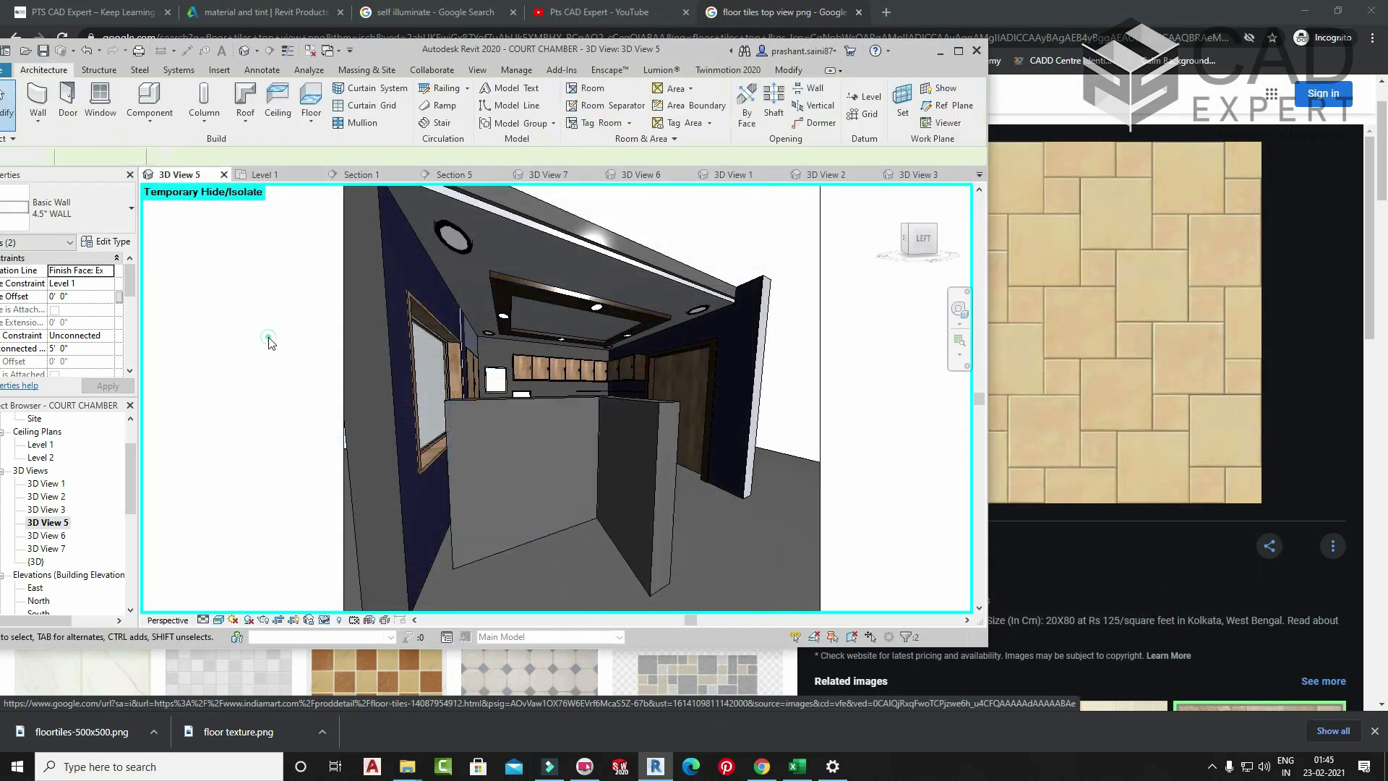
- Render 3D View 5 to check the reflective walls, stop the rendering early and close the rendering settings
{"action": "key", "text": "r"}
{"action": "key", "text": "r"}
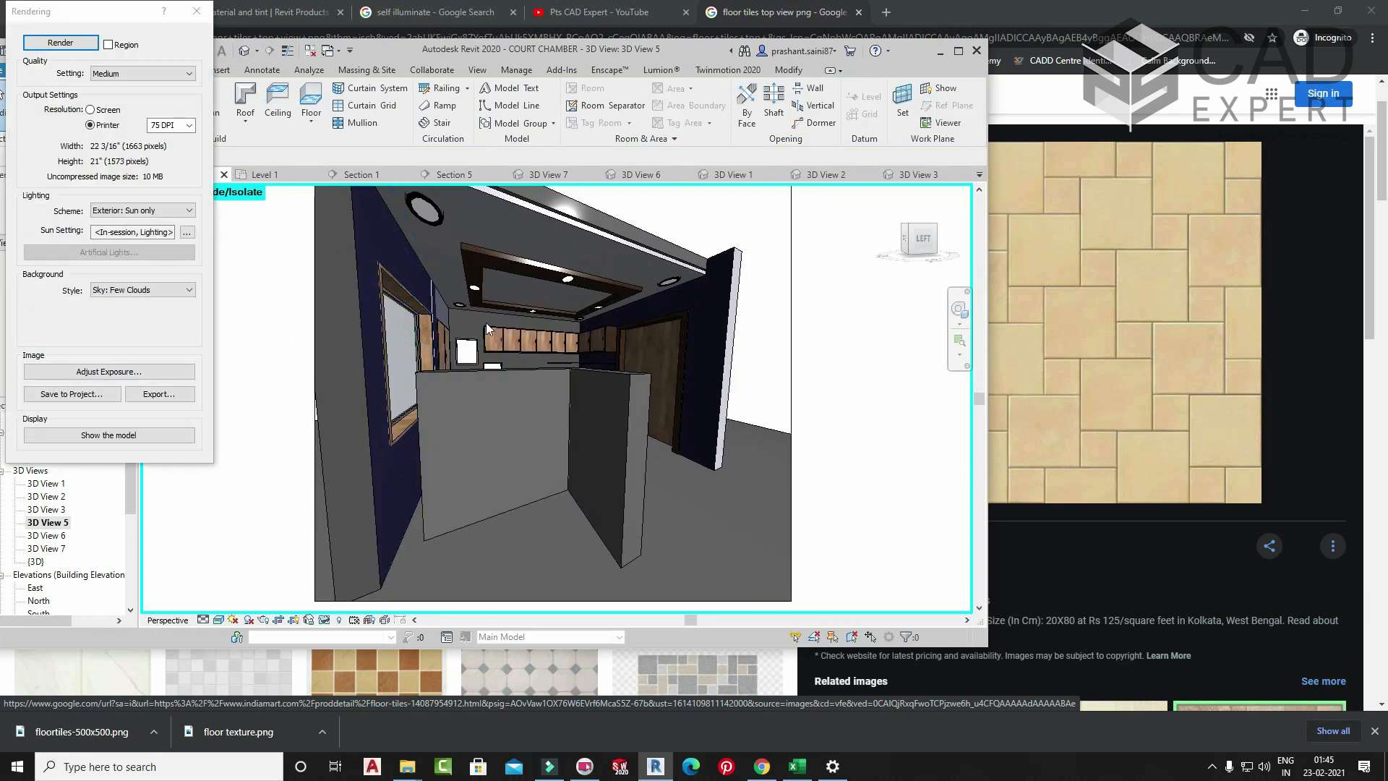
{"action": "left_click", "coordinate": [65, 43]}
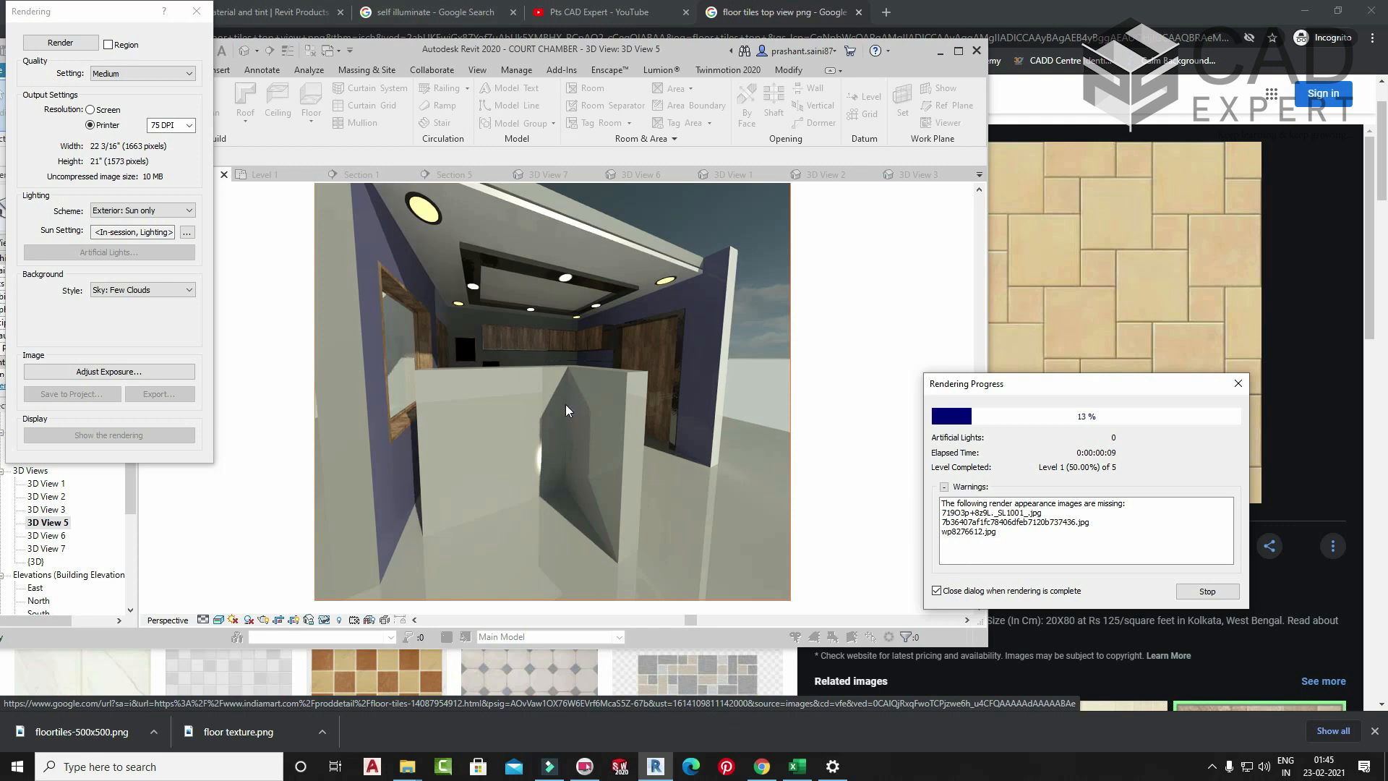
{"action": "left_click", "coordinate": [1238, 383]}
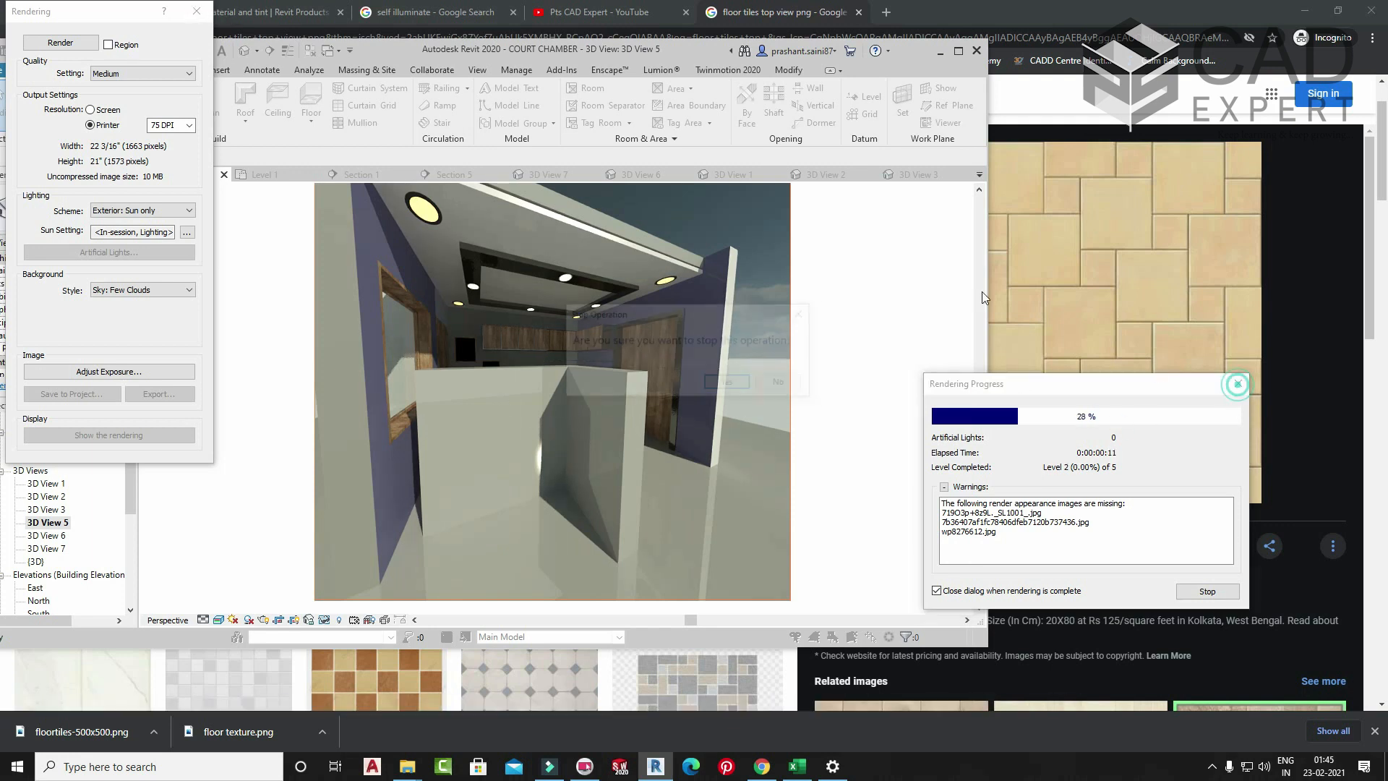
{"action": "left_click", "coordinate": [726, 381]}
{"action": "left_click", "coordinate": [194, 12]}
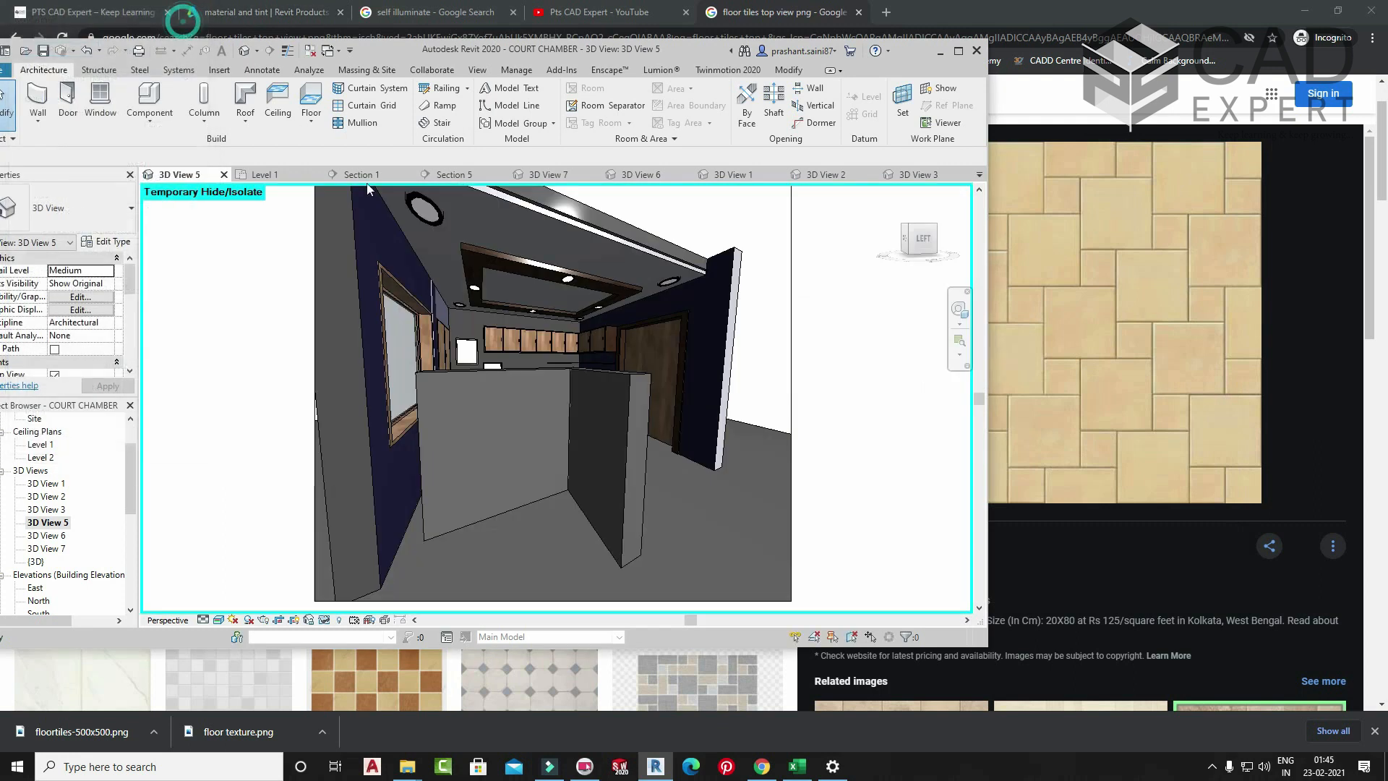
{"action": "left_click", "coordinate": [613, 380]}
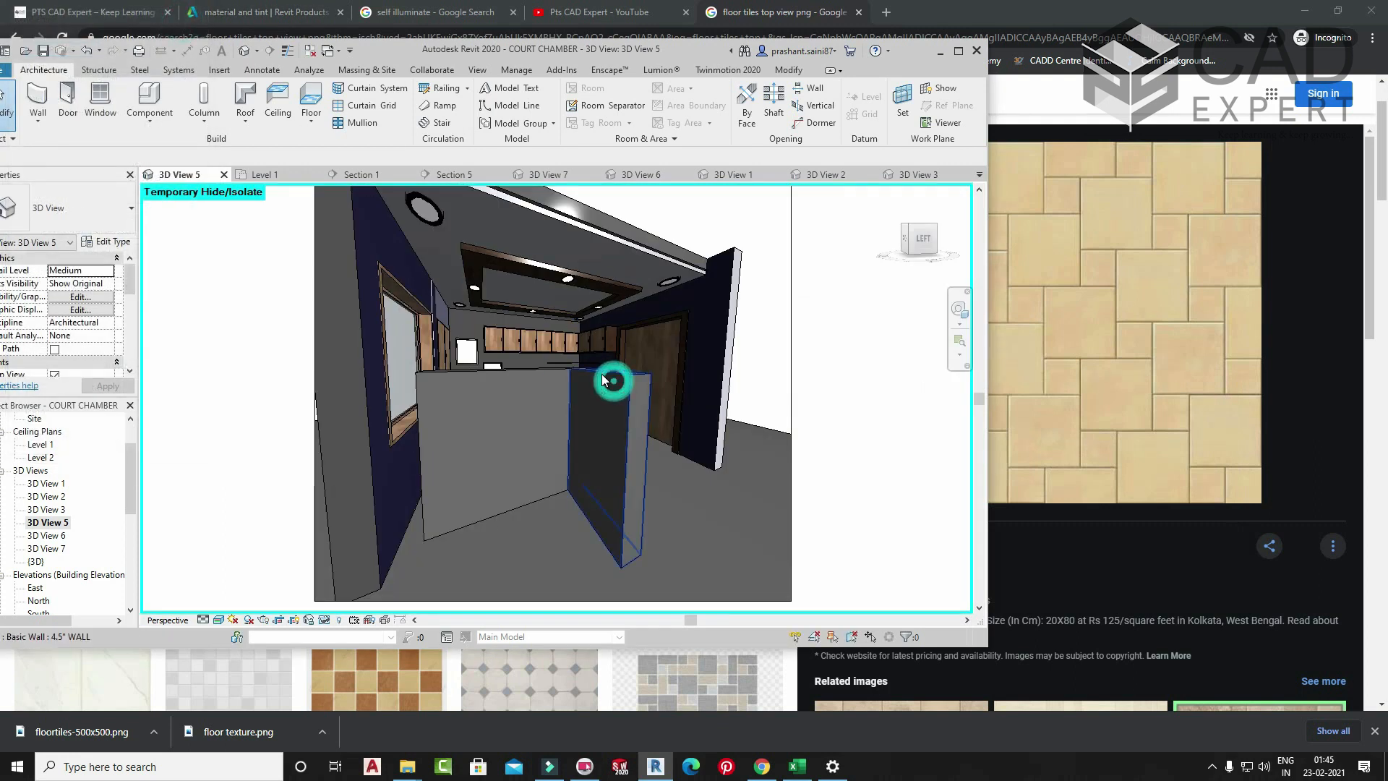
{"action": "left_click", "coordinate": [510, 371], "text": "ctrl"}
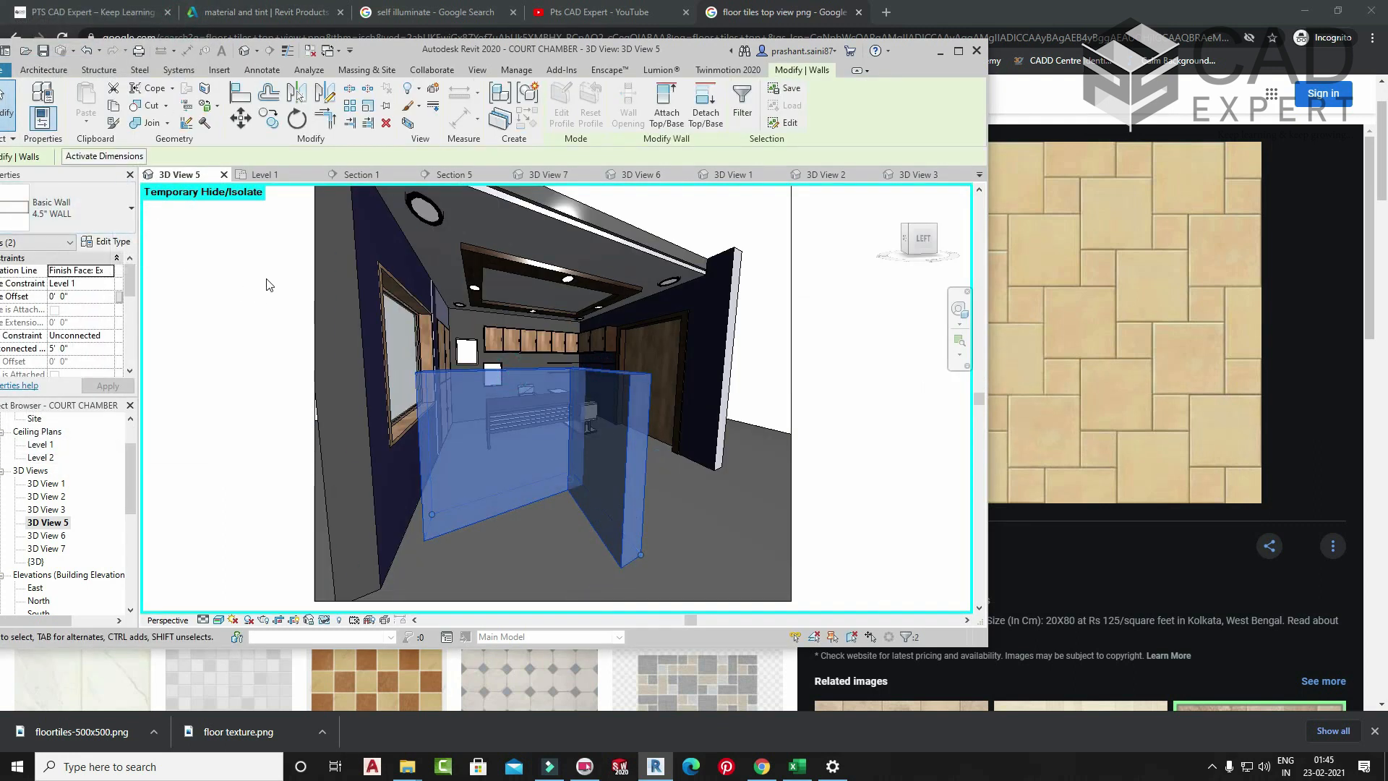
{"action": "left_click", "coordinate": [165, 310]}
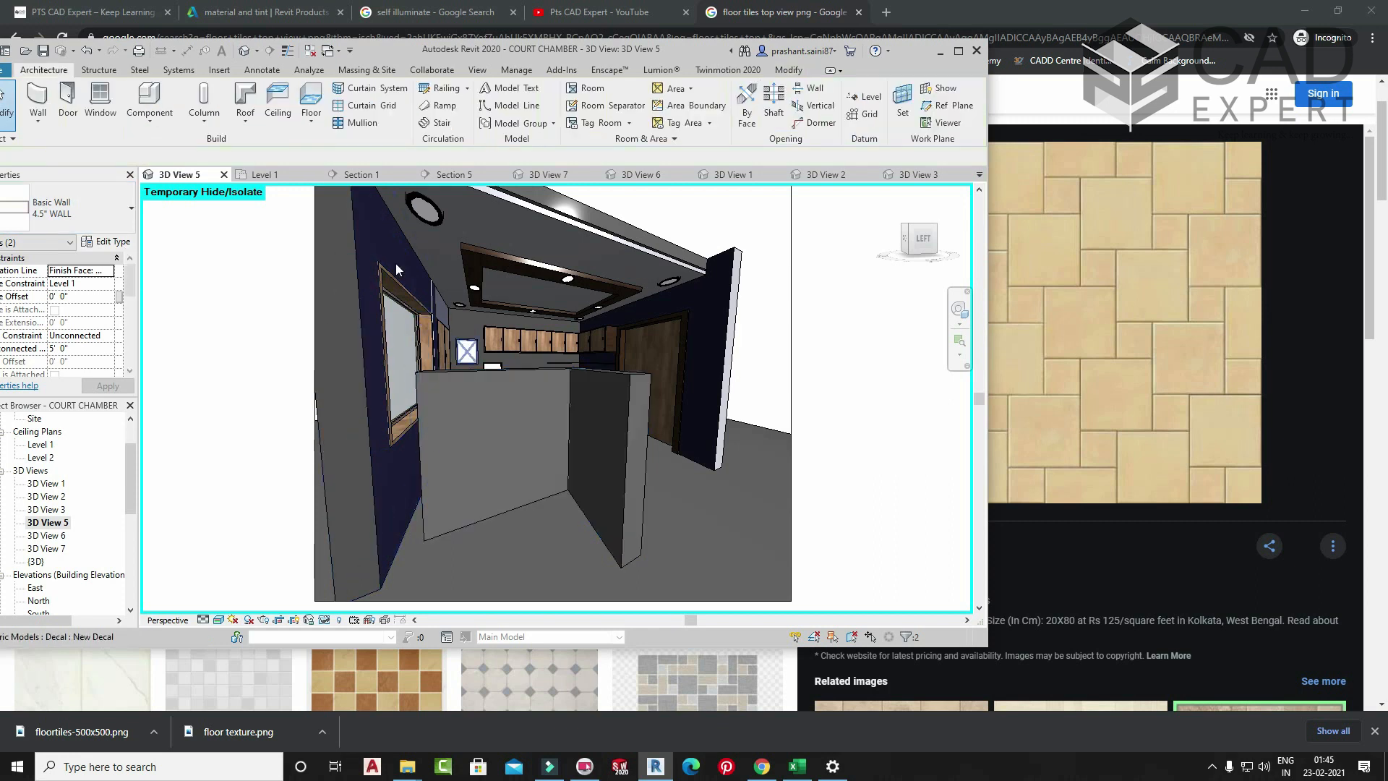
- Duplicate the type of the two low partition walls as 4.5" WALL 2
{"action": "left_click", "coordinate": [593, 375]}
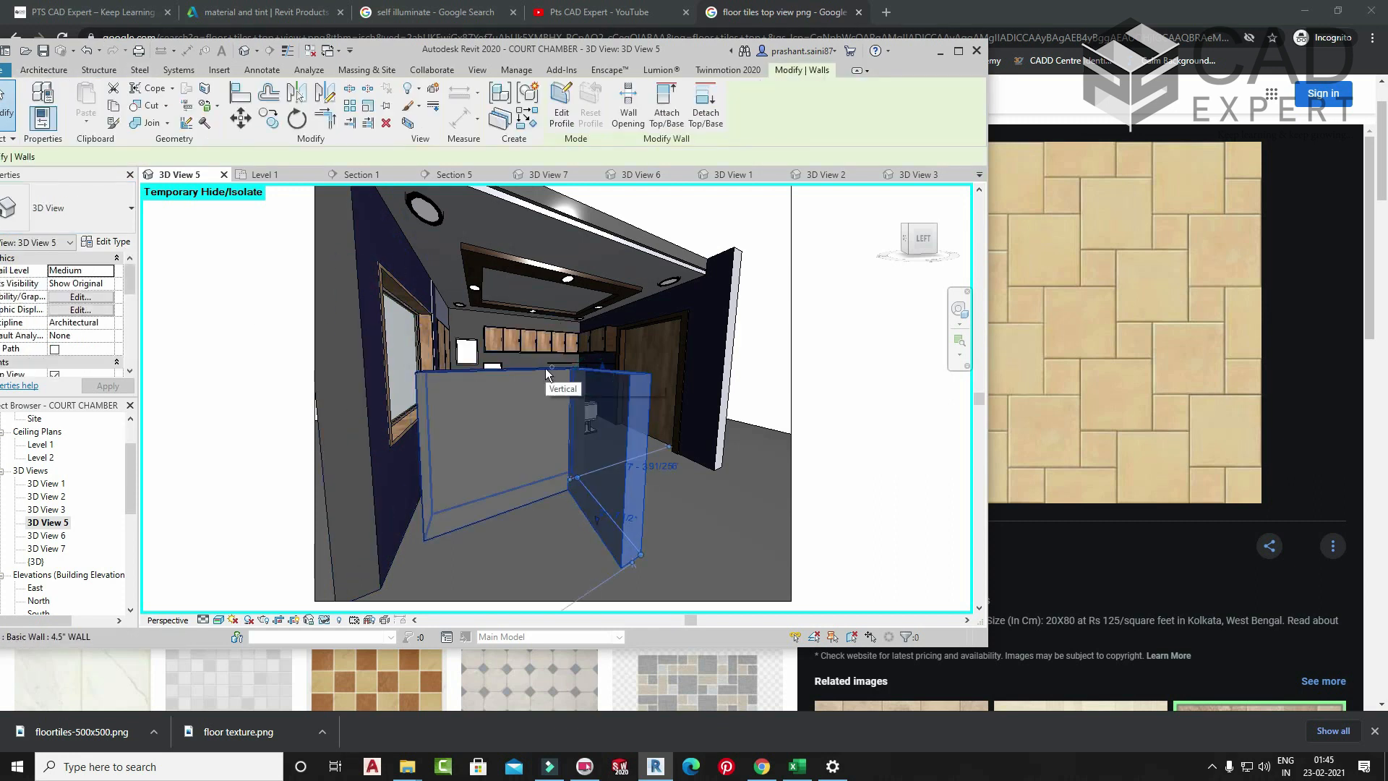
{"action": "left_click", "coordinate": [545, 370], "text": "ctrl"}
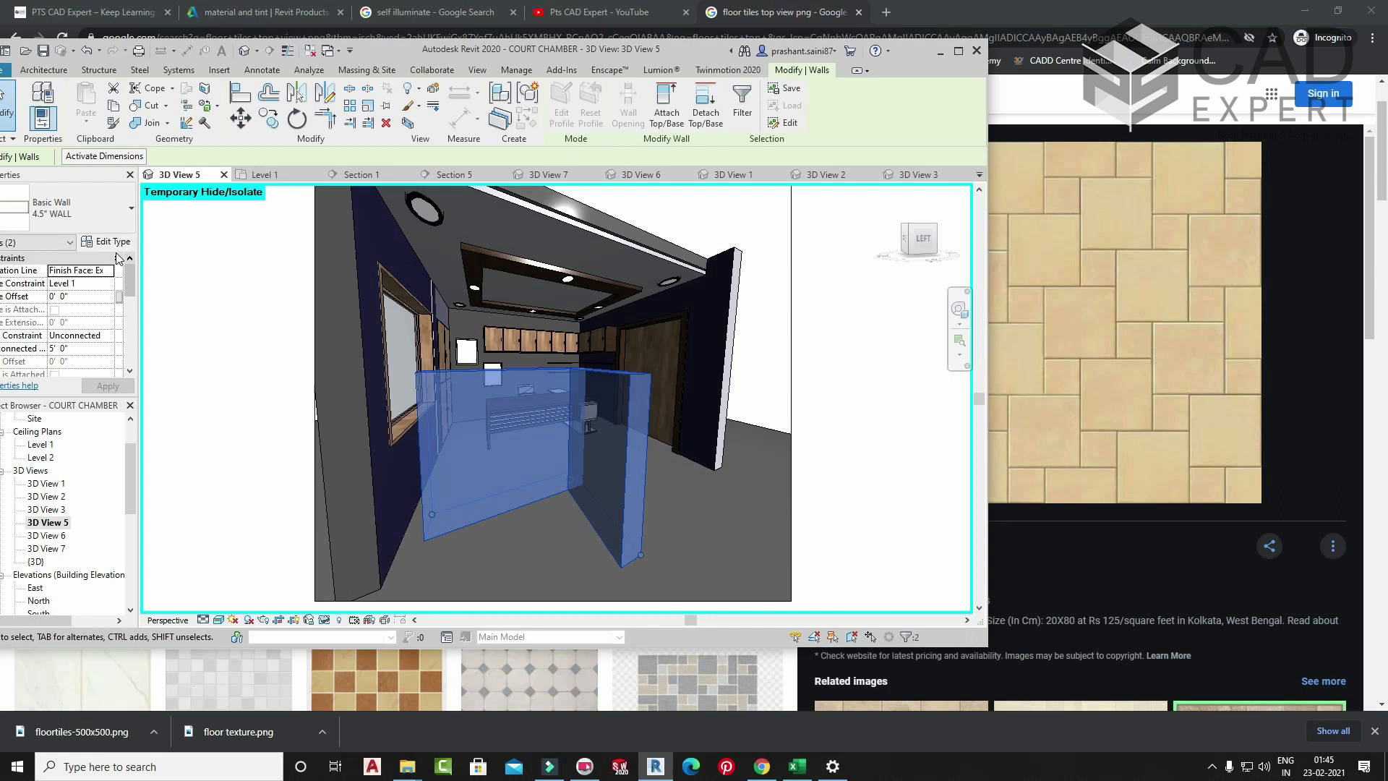
{"action": "left_click", "coordinate": [114, 242]}
{"action": "left_click", "coordinate": [712, 216]}
{"action": "left_click", "coordinate": [470, 409]}
- Create a new project material while editing the structure layer's material of wall type 4.5" WALL 2
{"action": "left_click", "coordinate": [585, 305]}
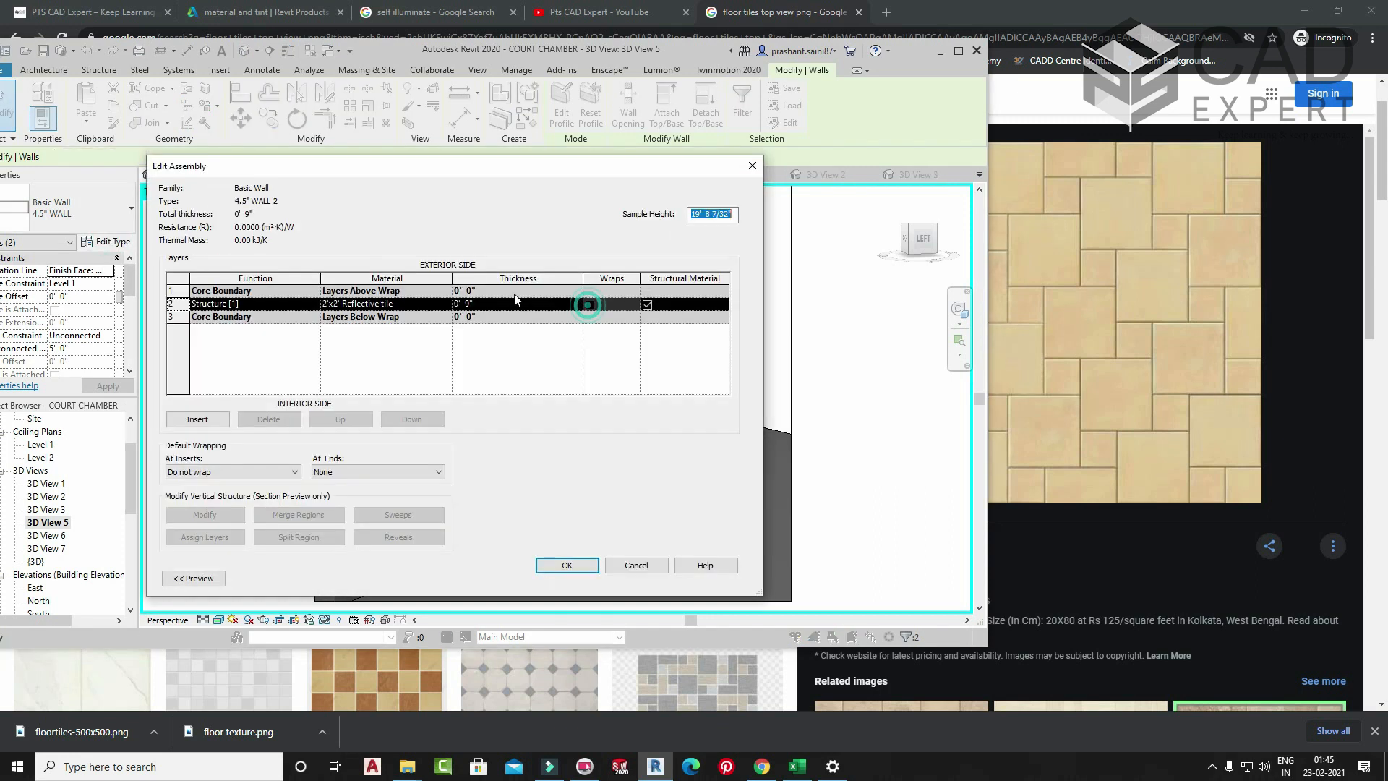
{"action": "left_click", "coordinate": [447, 304]}
{"action": "left_click", "coordinate": [446, 304]}
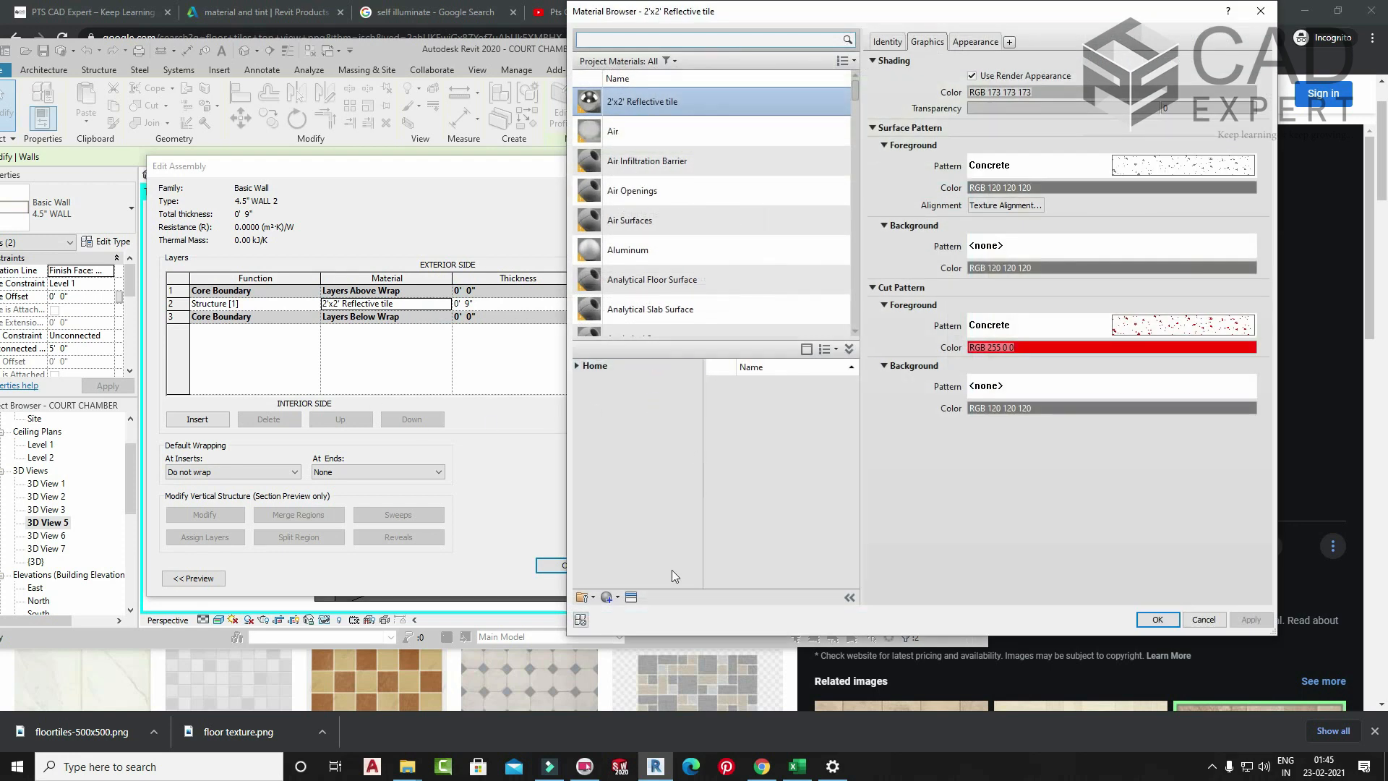
{"action": "left_click", "coordinate": [618, 597]}
{"action": "left_click", "coordinate": [644, 609]}
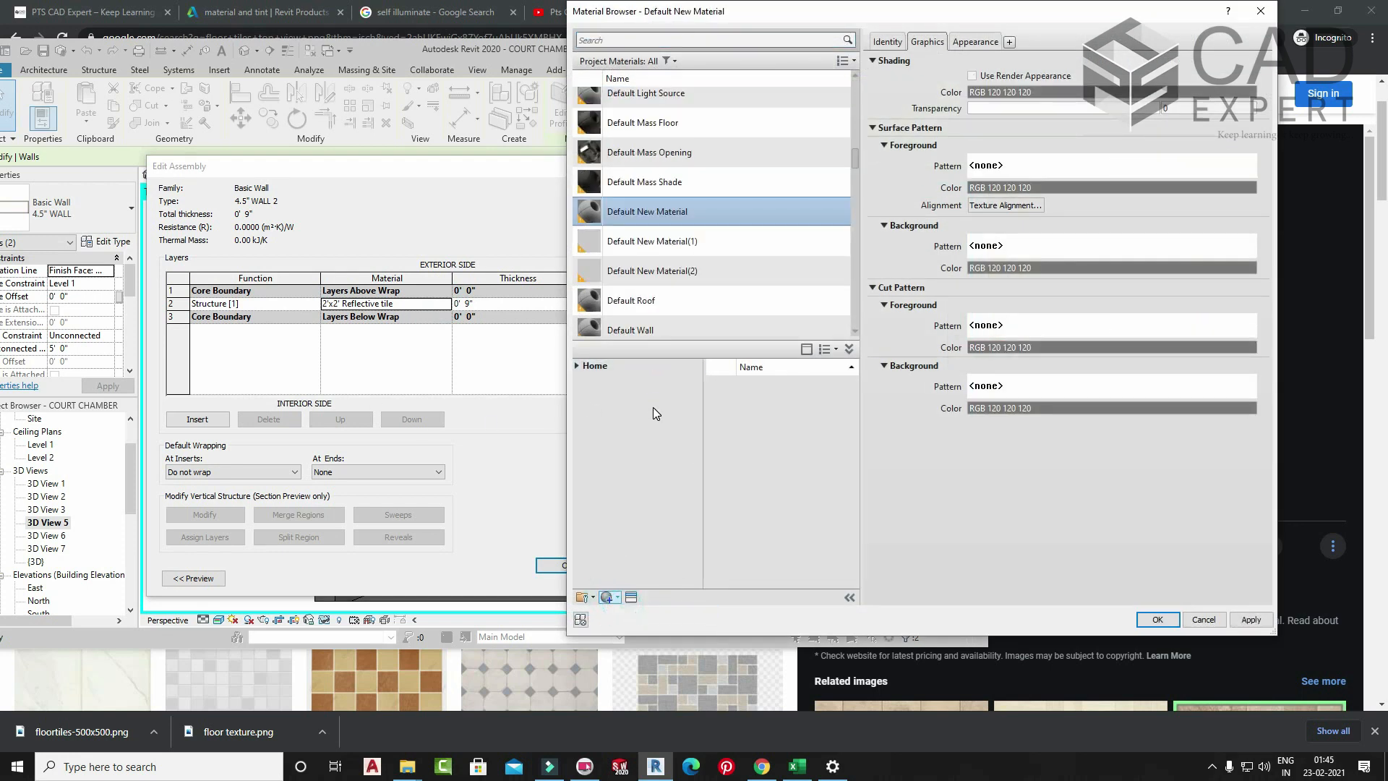
- Rename the new material as wall material and assign it to the structure layer of the 4.5" WALL 2 type
{"action": "right_click", "coordinate": [664, 199]}
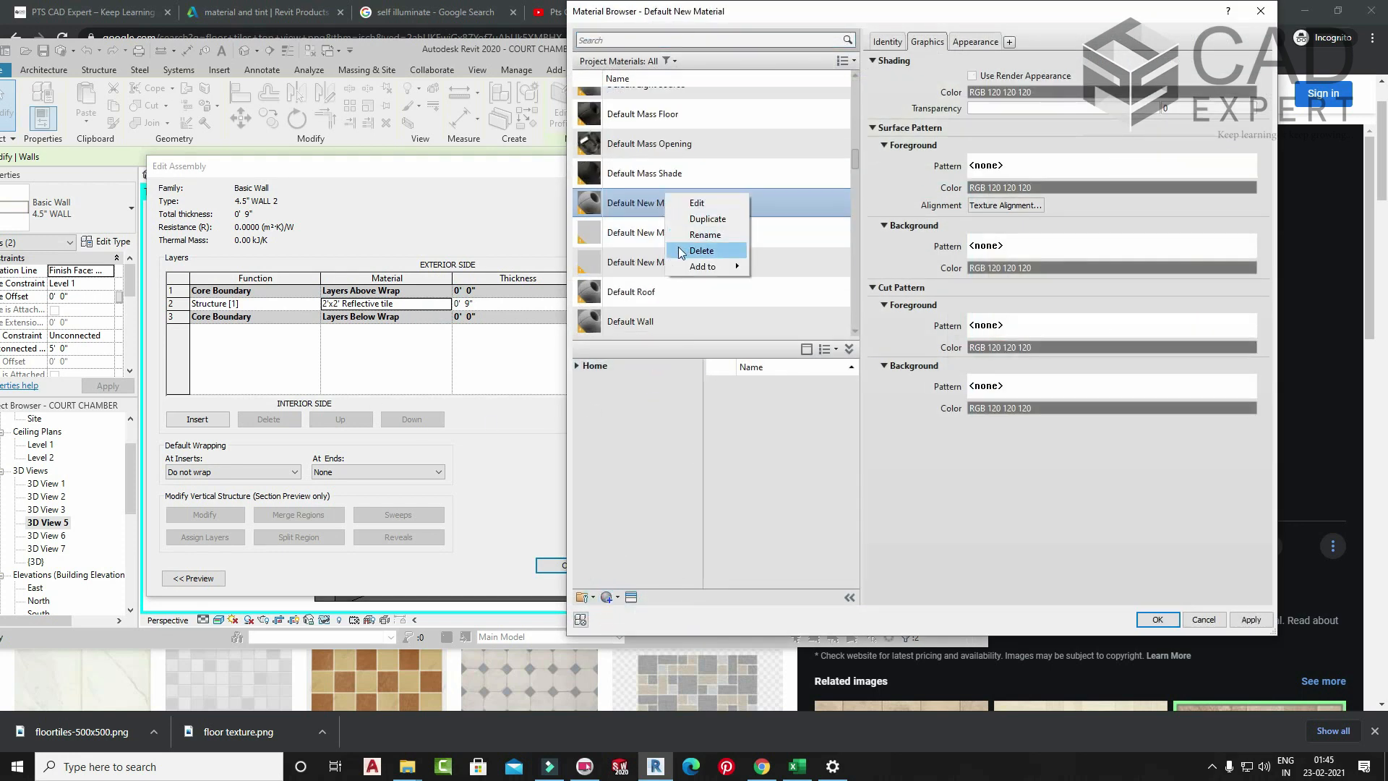
{"action": "left_click", "coordinate": [696, 235]}
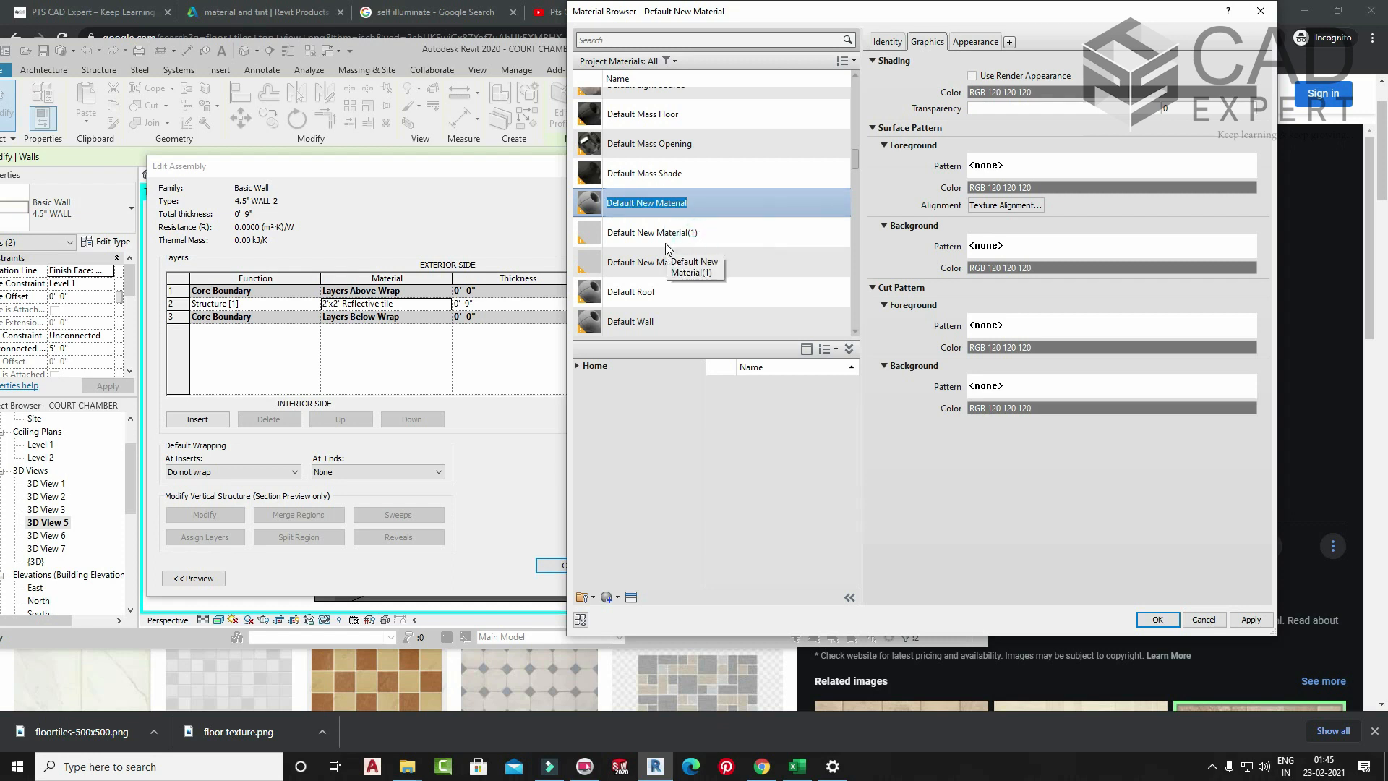
{"action": "type", "text": "f"}
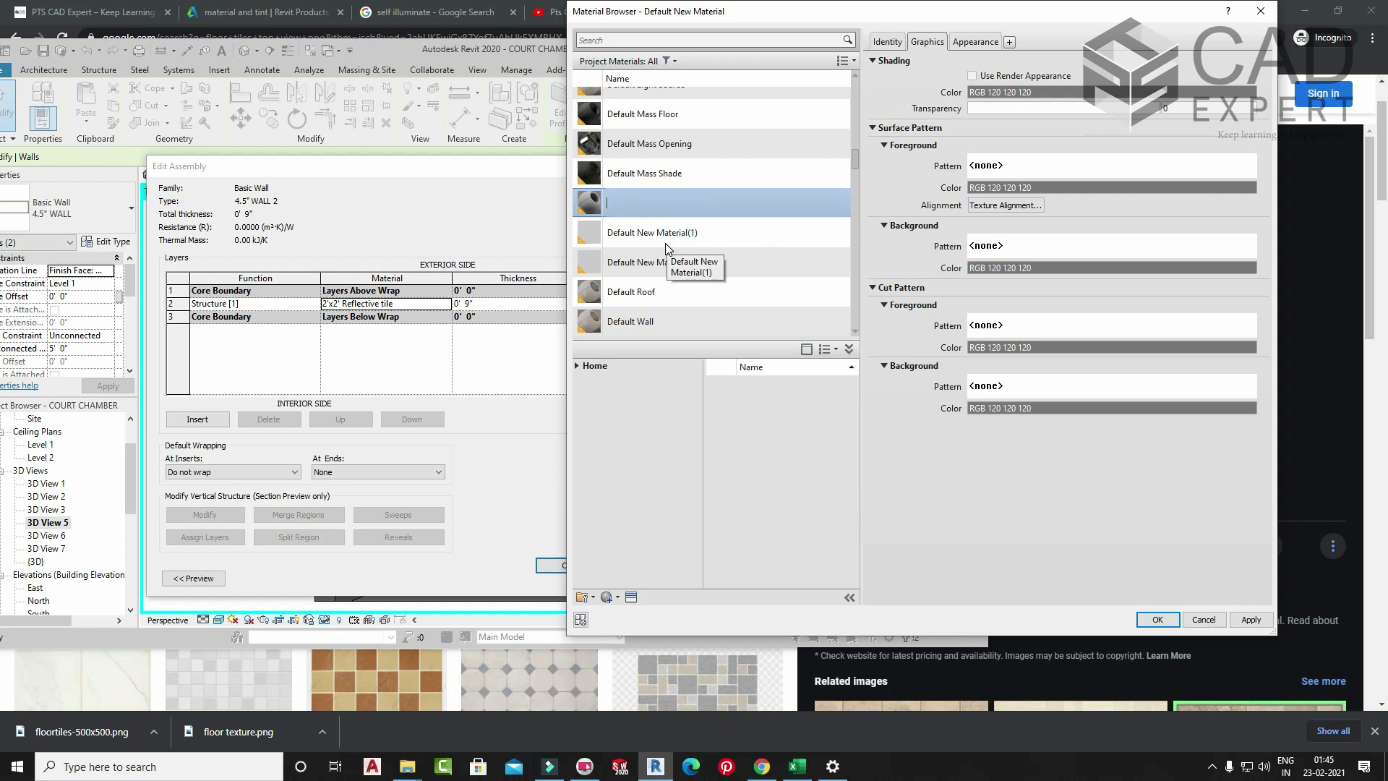
{"action": "type", "text": "wall material"}
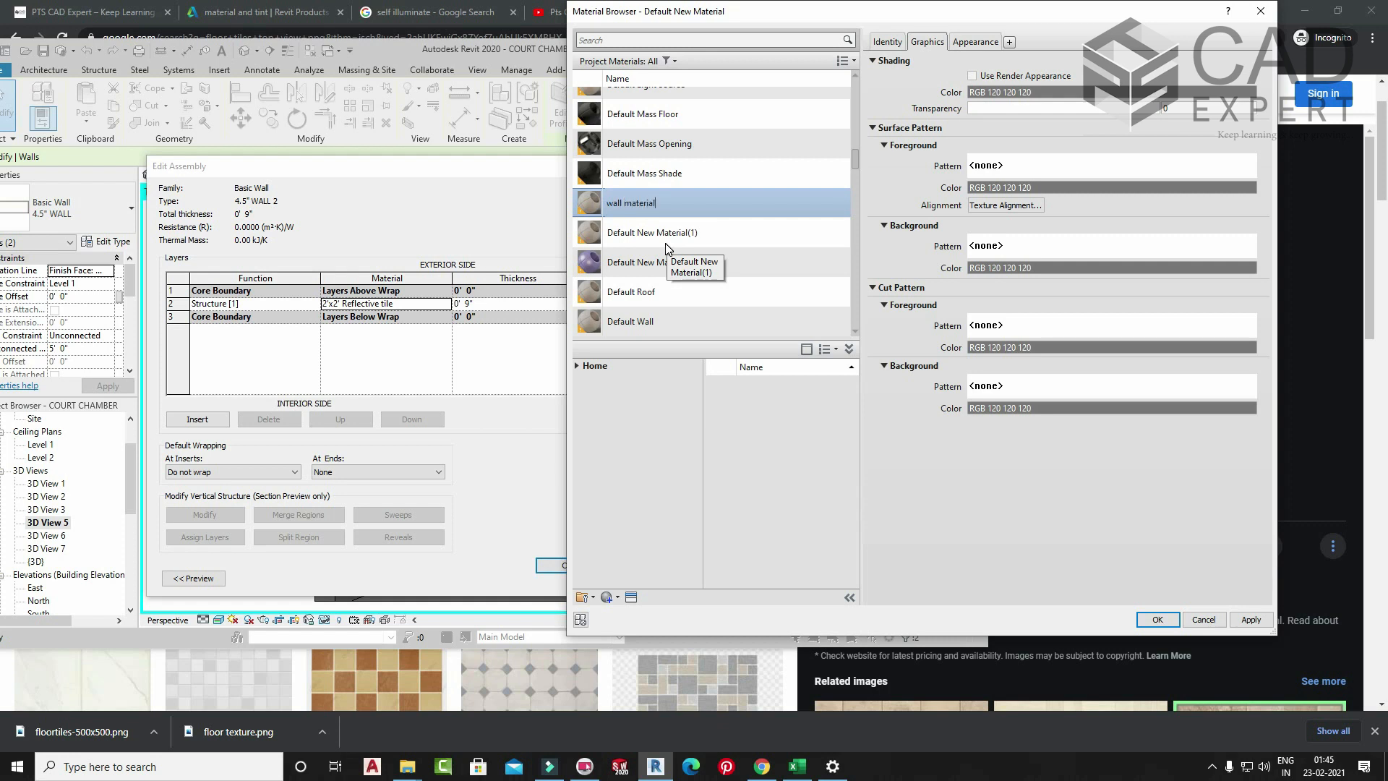
{"action": "key", "text": "Return"}
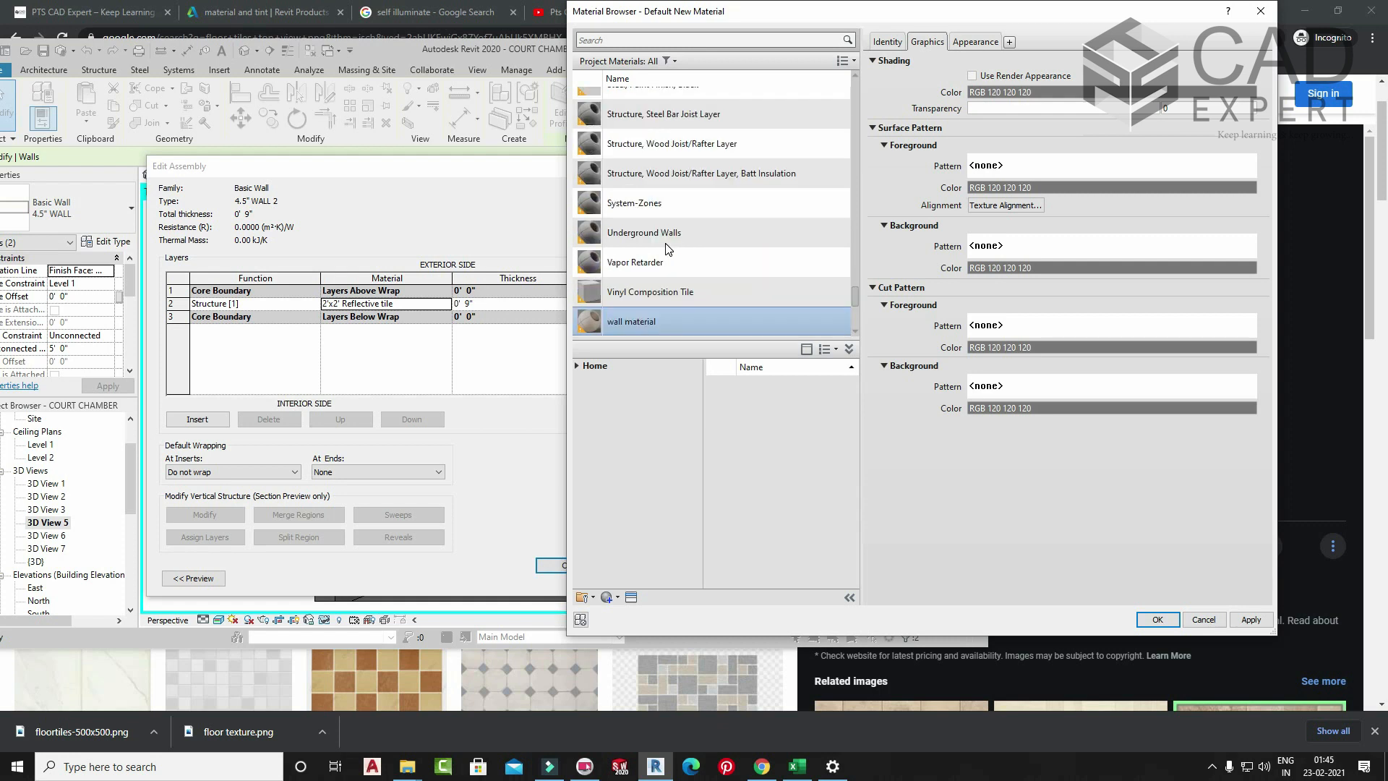
{"action": "left_click", "coordinate": [1146, 614]}
{"action": "left_click", "coordinate": [567, 566]}
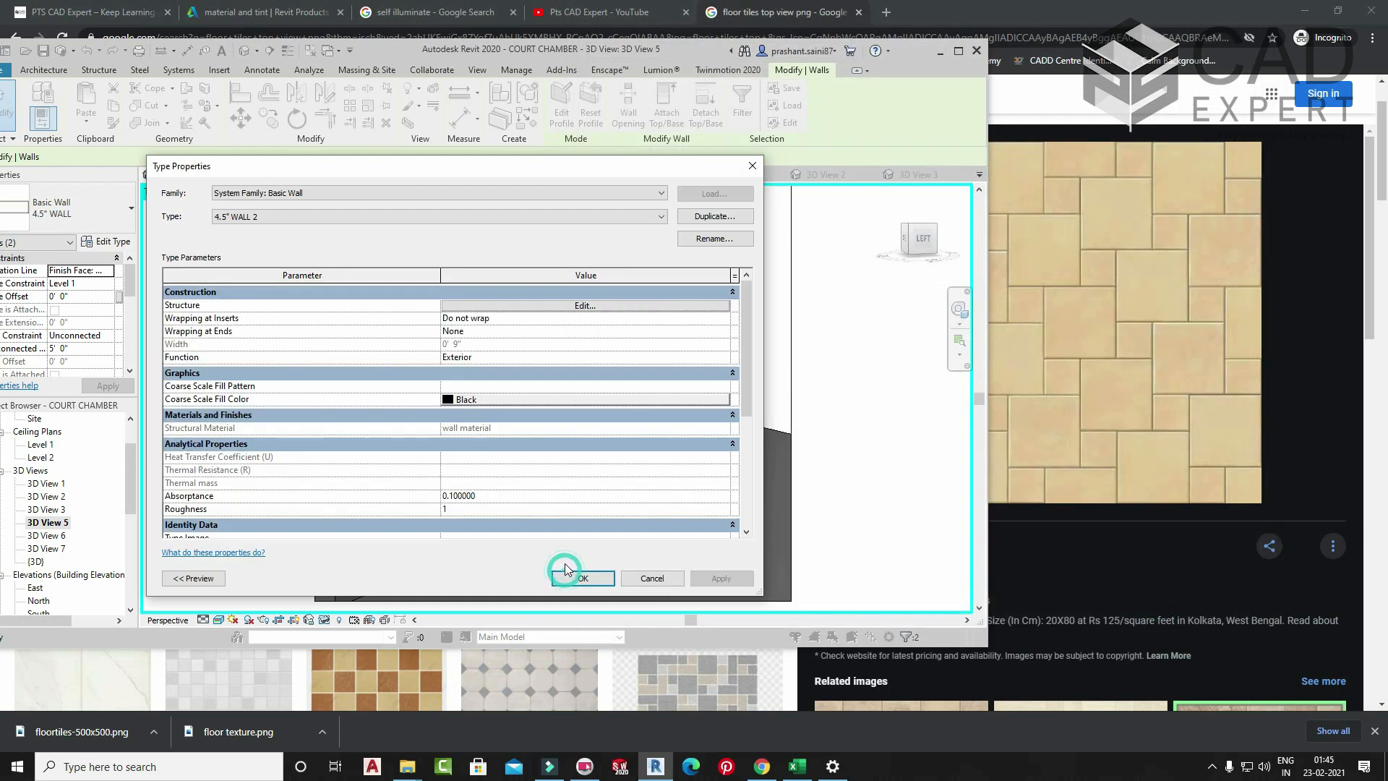
{"action": "left_click", "coordinate": [568, 571]}
- Render 3D View 5 to check the new wall material, stop the rendering early and close the rendering settings
{"action": "key", "text": "r"}
{"action": "key", "text": "r"}
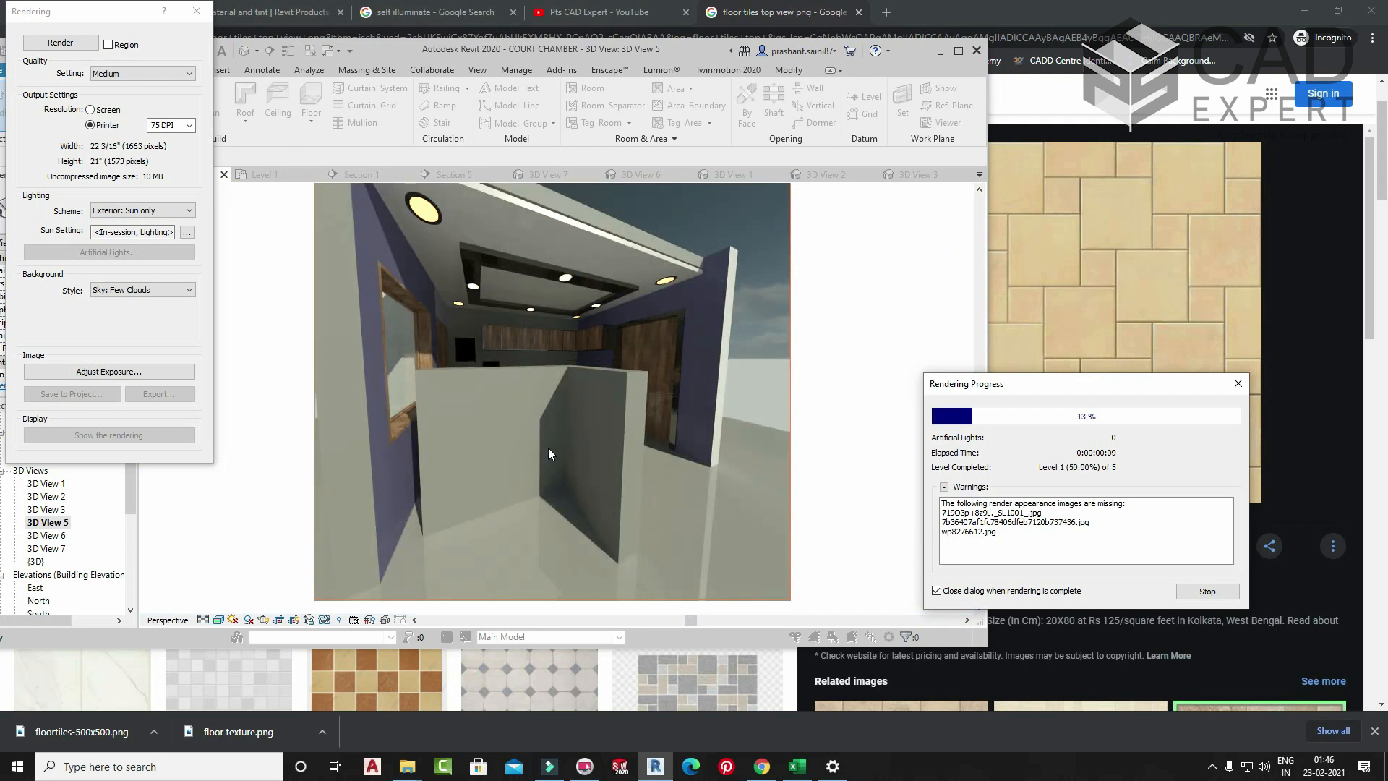
{"action": "left_click", "coordinate": [1229, 381]}
{"action": "left_click", "coordinate": [720, 379]}
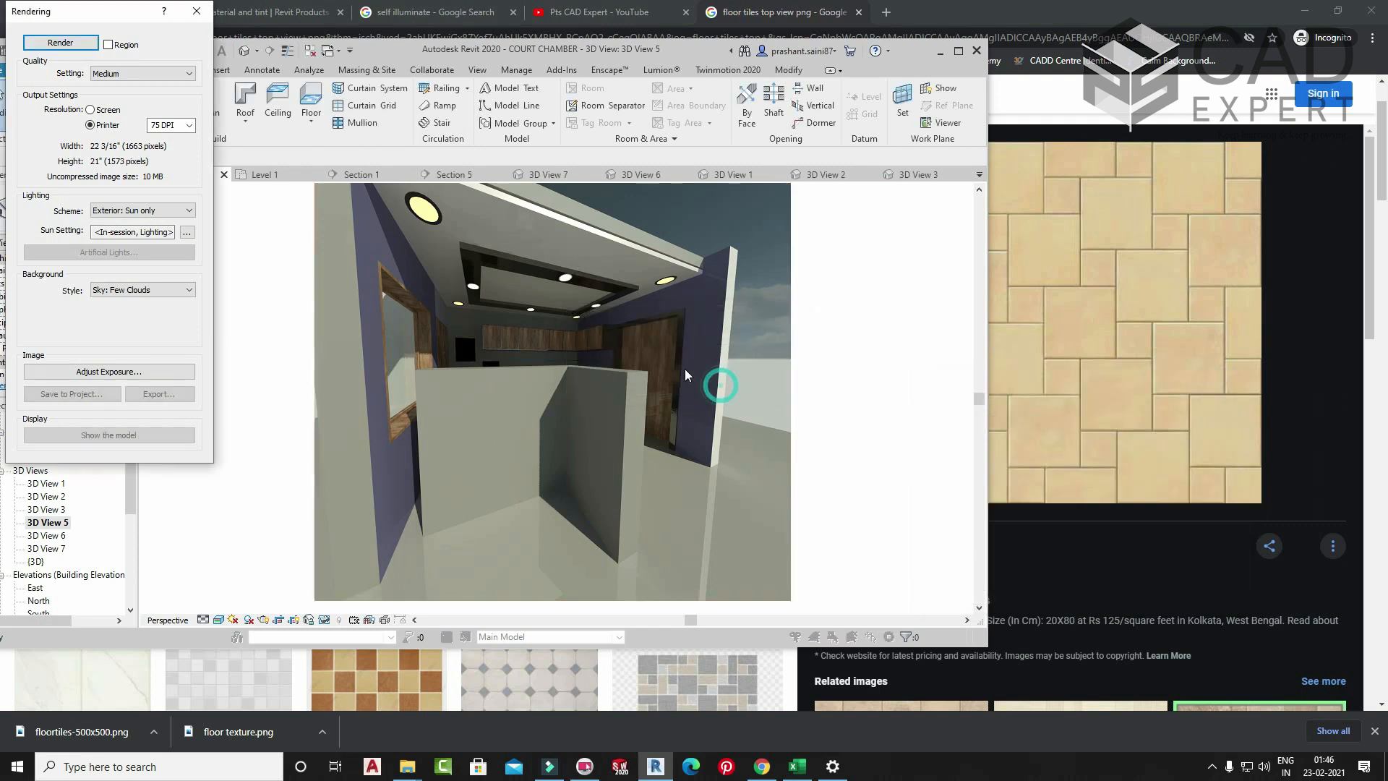
{"action": "left_click", "coordinate": [196, 11]}
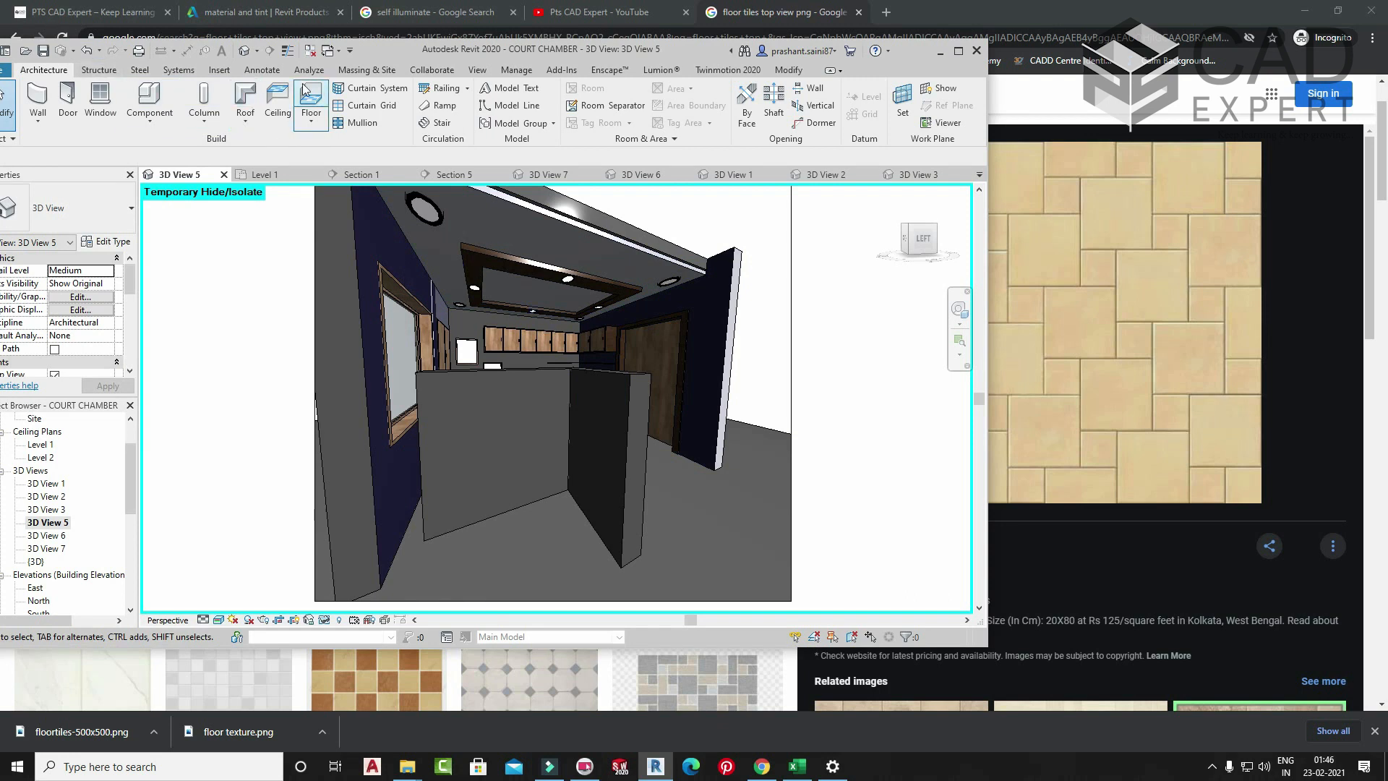
- Enable transparency in the appearance of wall material, set its amount to 31 and apply the change
{"action": "left_click", "coordinate": [516, 70]}
{"action": "left_click", "coordinate": [40, 97]}
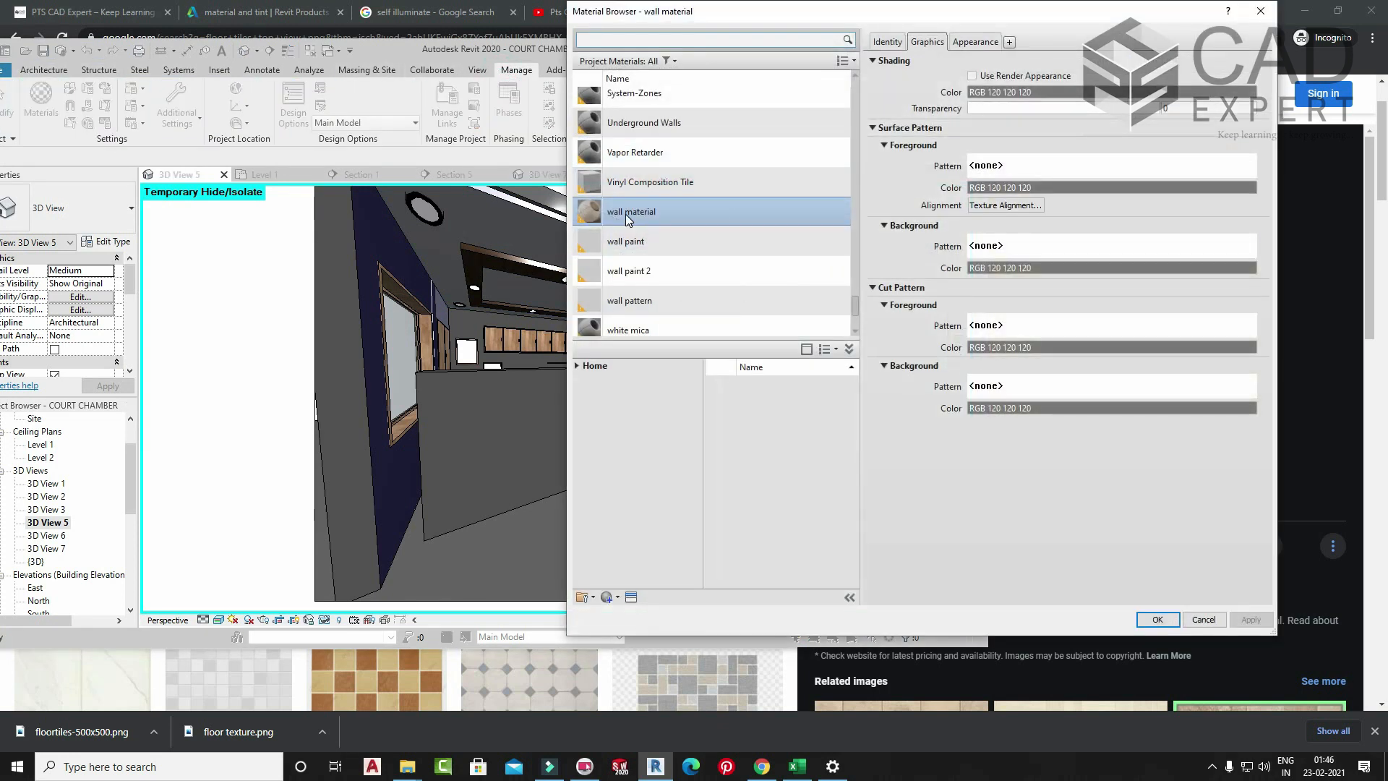
{"action": "left_click", "coordinate": [975, 41]}
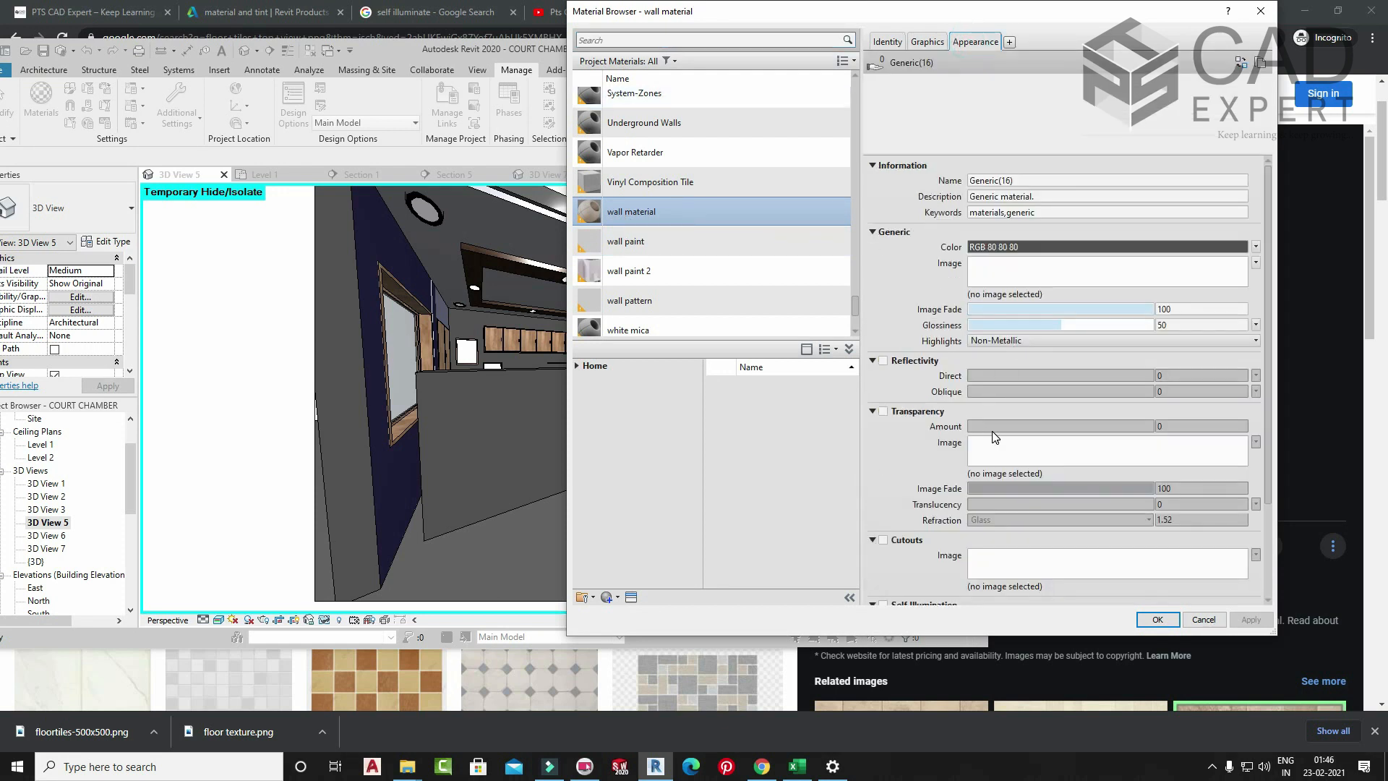
{"action": "left_click", "coordinate": [916, 413]}
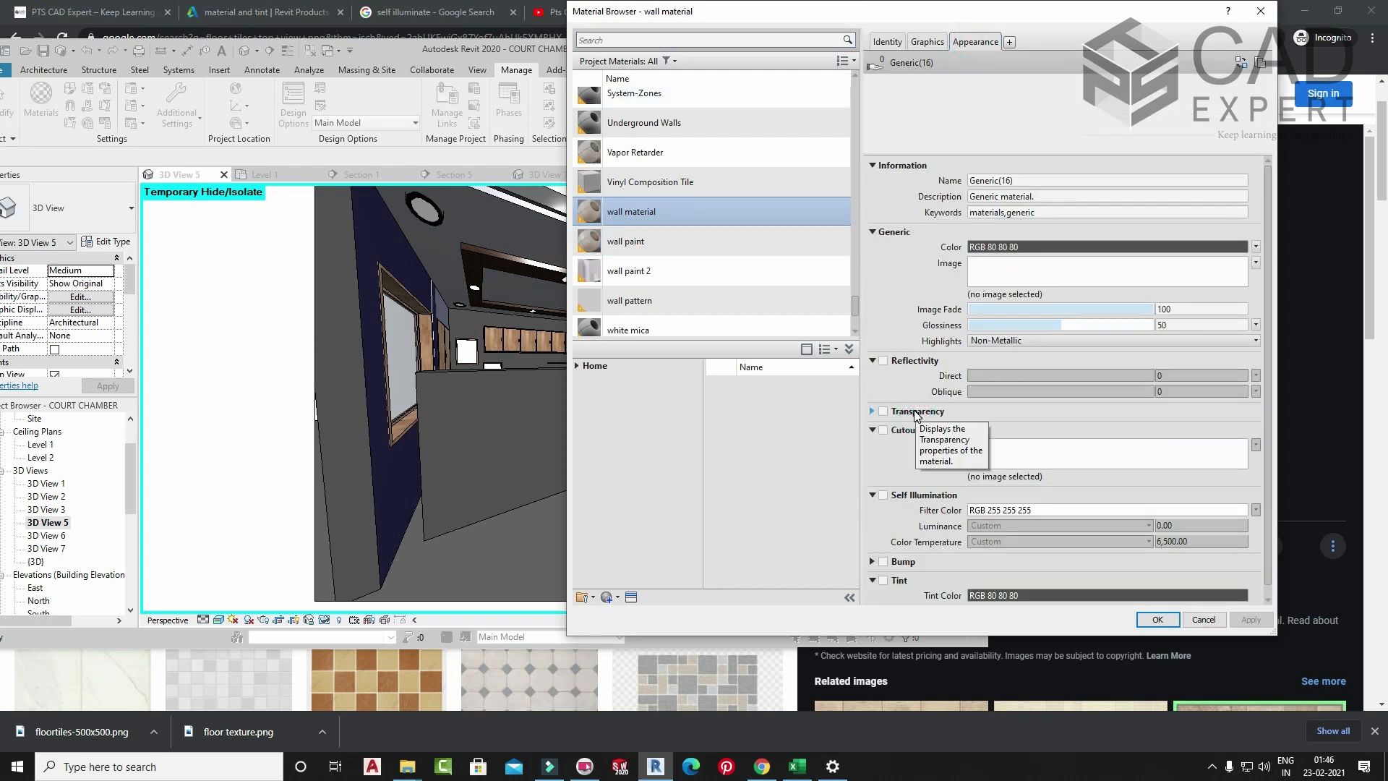
{"action": "left_click", "coordinate": [883, 411]}
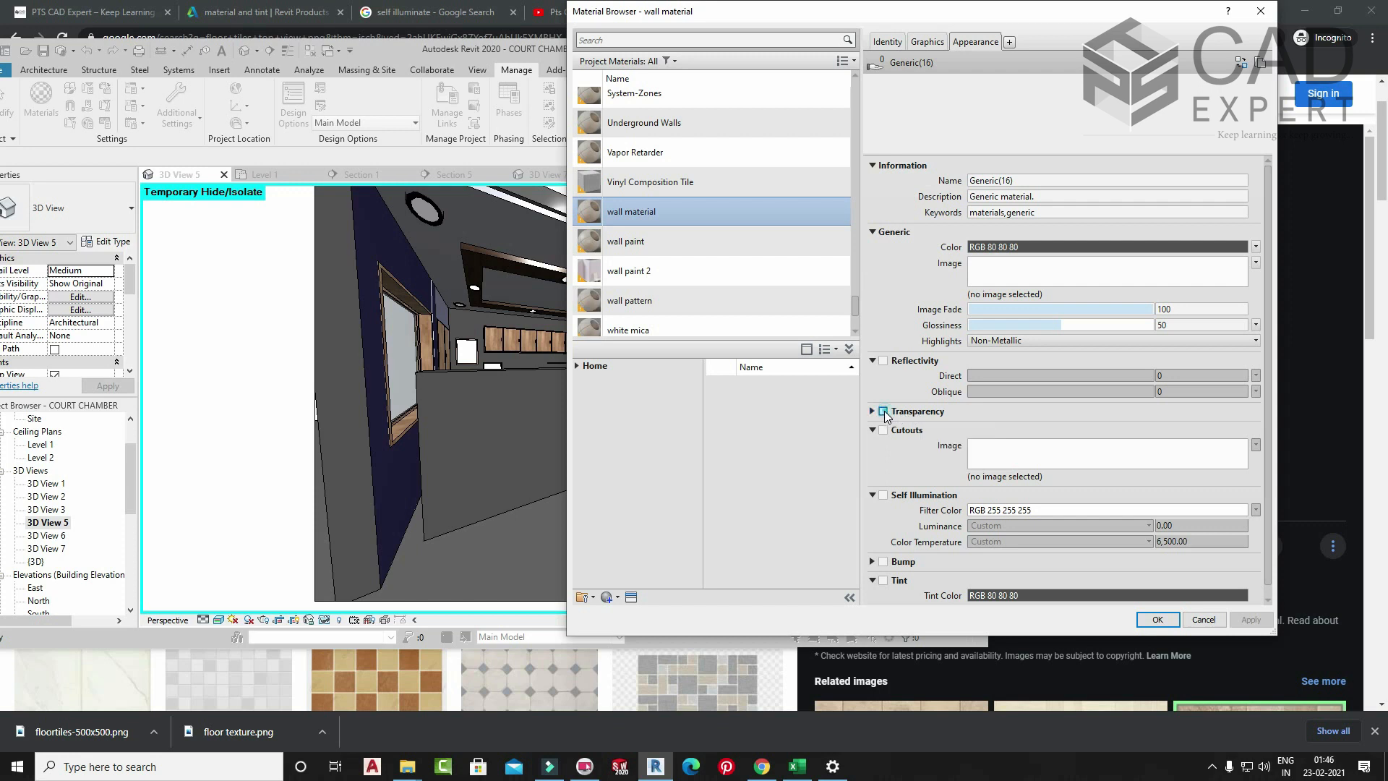
{"action": "mouse_move", "coordinate": [1021, 427]}
{"action": "left_mouse_down"}
{"action": "mouse_move", "coordinate": [1052, 426]}
{"action": "mouse_move", "coordinate": [984, 426]}
{"action": "mouse_move", "coordinate": [1025, 426]}
{"action": "left_mouse_up"}
{"action": "left_click", "coordinate": [1251, 619]}
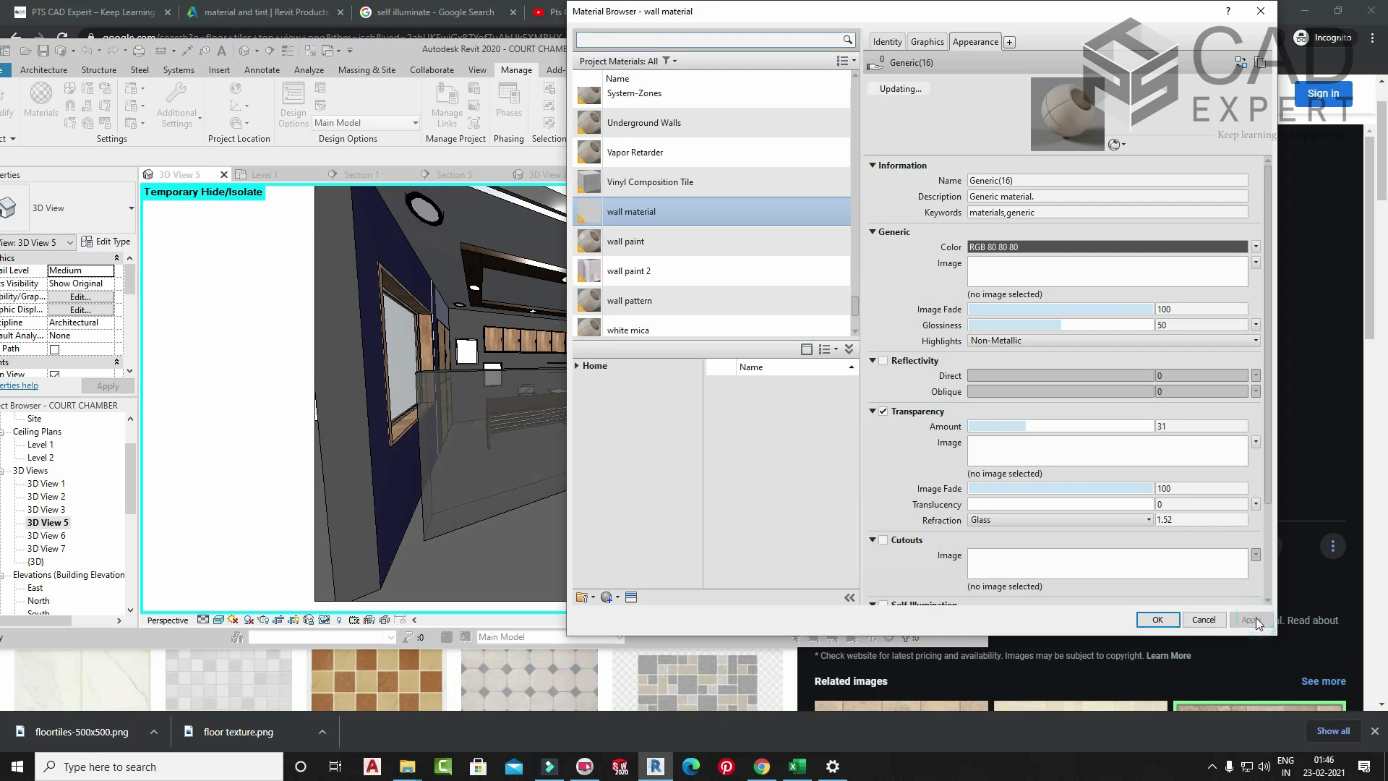
- Raise the transparency amount of wall material to 49, apply it and close the material settings
{"action": "left_click_drag", "start_coordinate": [824, 9], "coordinate": [1025, 85]}
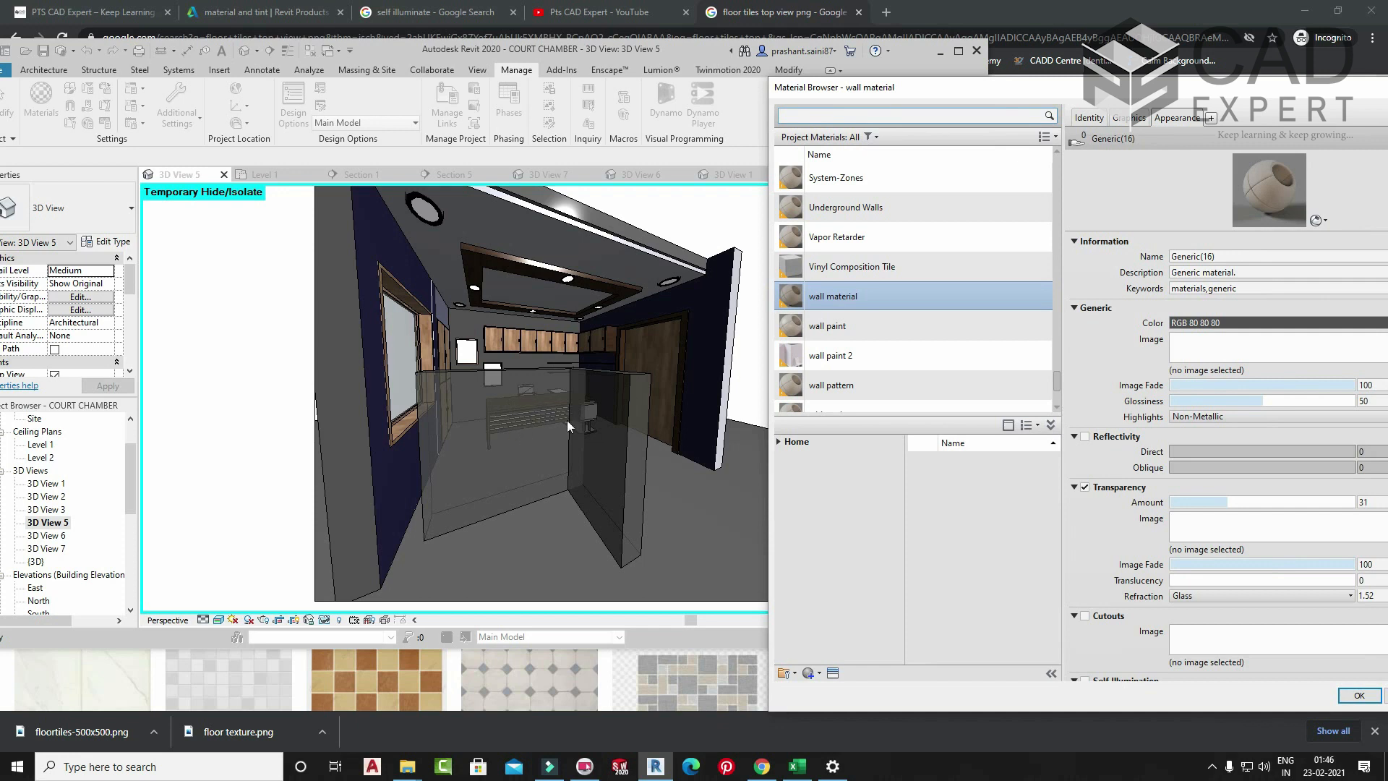
{"action": "left_click_drag", "start_coordinate": [867, 87], "coordinate": [637, 44]}
{"action": "left_click_drag", "start_coordinate": [998, 460], "coordinate": [1031, 458]}
{"action": "left_click", "coordinate": [1221, 654]}
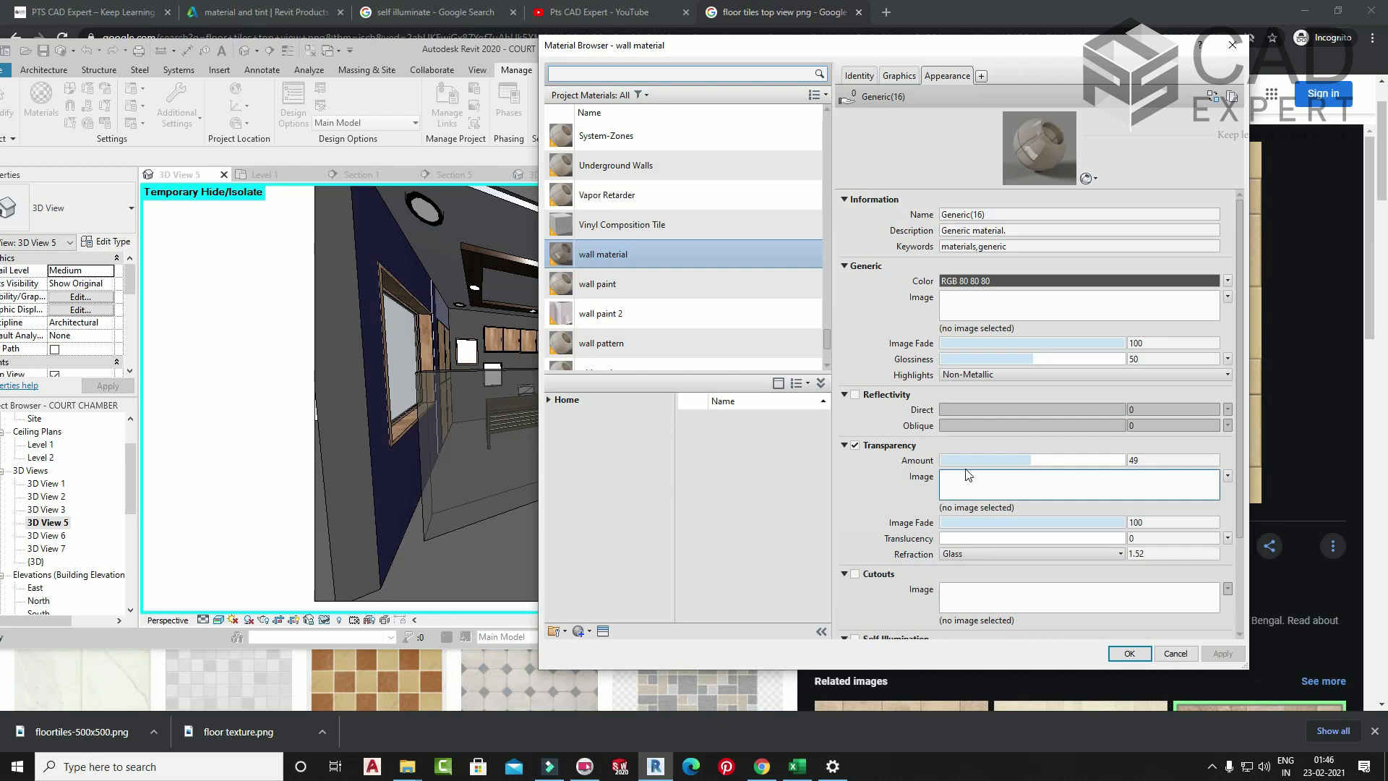
{"action": "left_click", "coordinate": [1130, 653]}
- Render 3D View 5 to check the semi-transparent partition walls, stop the rendering early and close the rendering settings
{"action": "key", "text": "r"}
{"action": "key", "text": "r"}
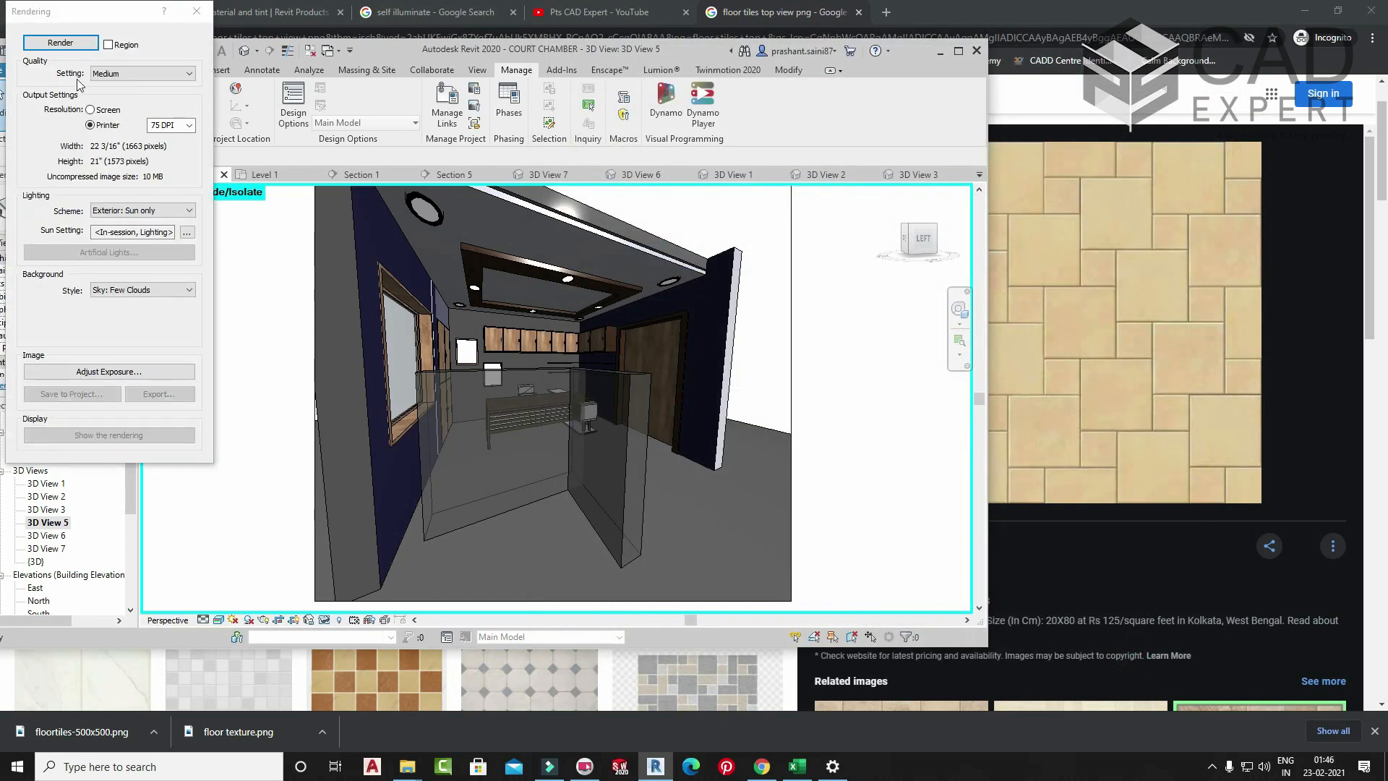
{"action": "left_click", "coordinate": [77, 46]}
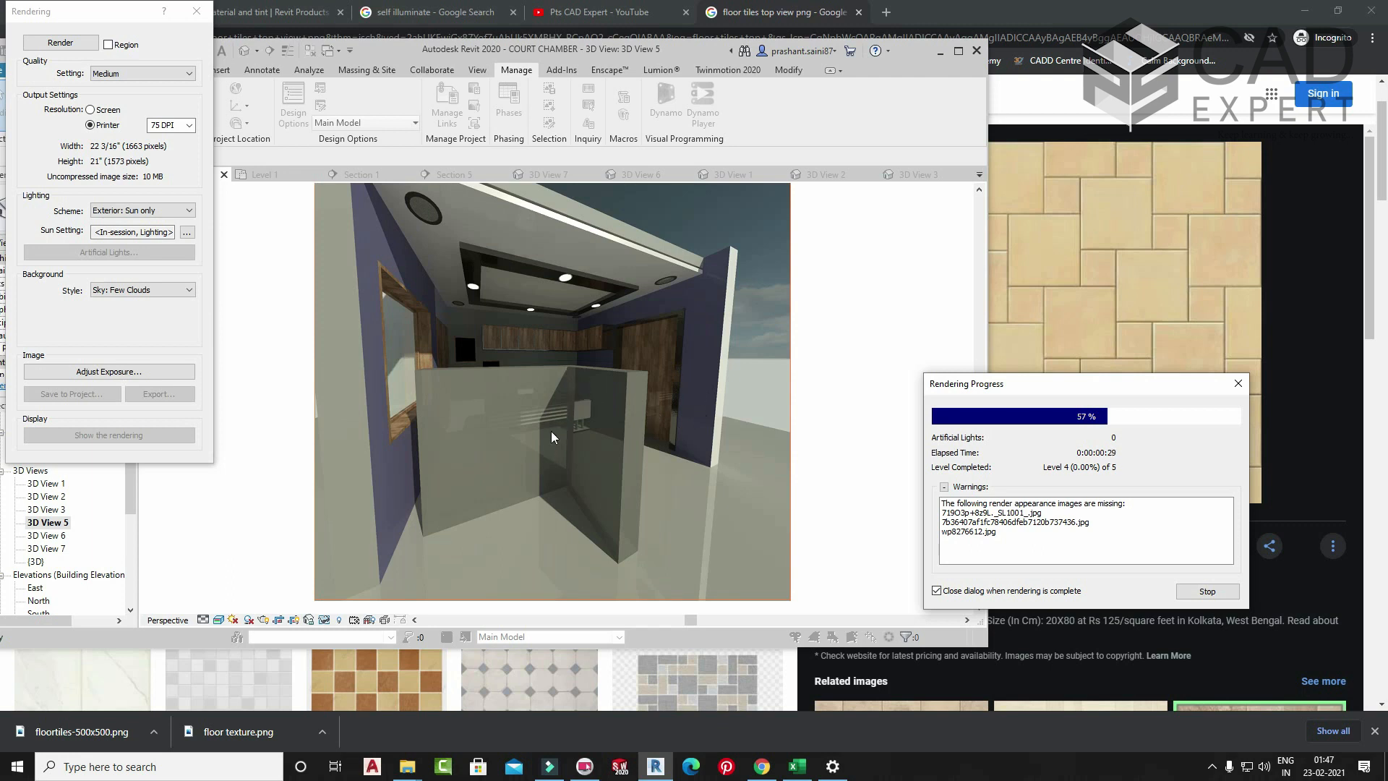
{"action": "left_click", "coordinate": [1238, 383]}
{"action": "left_click", "coordinate": [723, 381]}
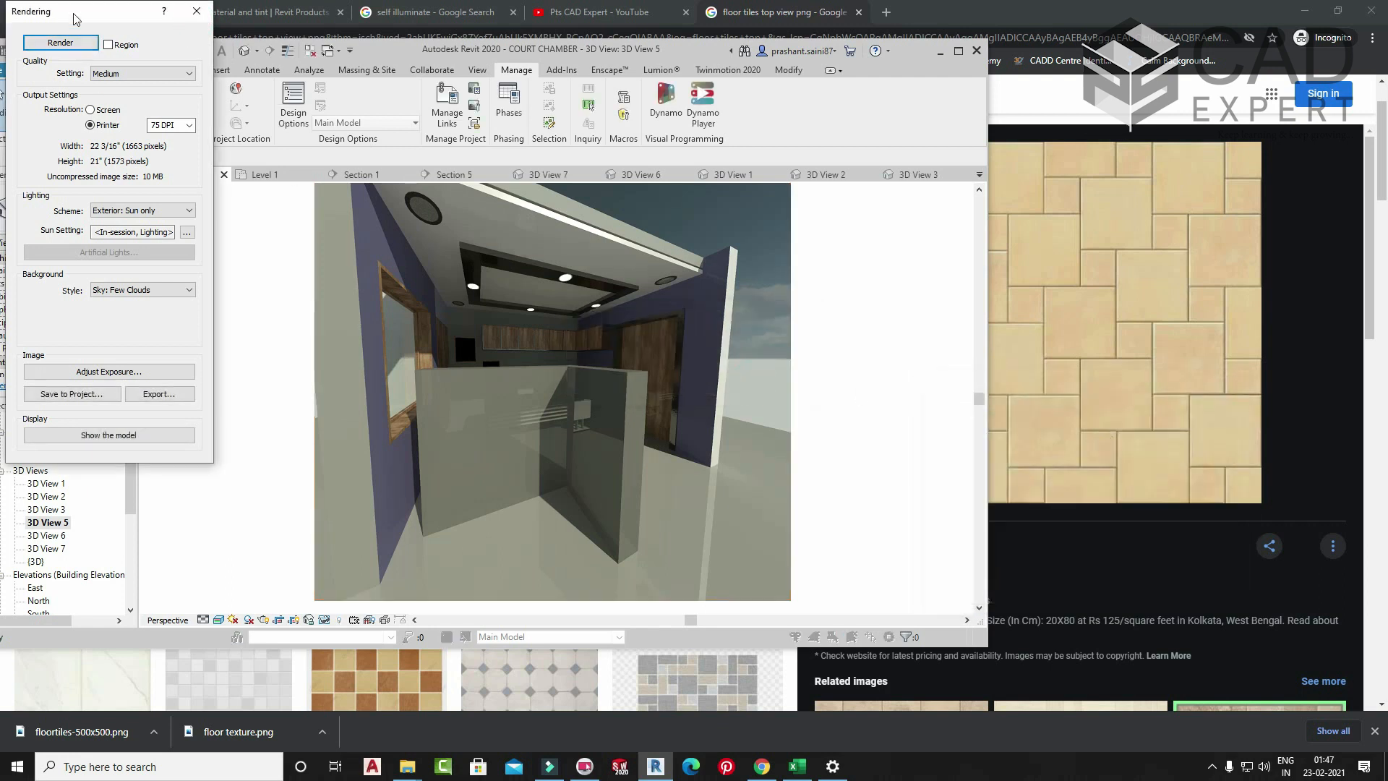
{"action": "left_click", "coordinate": [196, 14]}
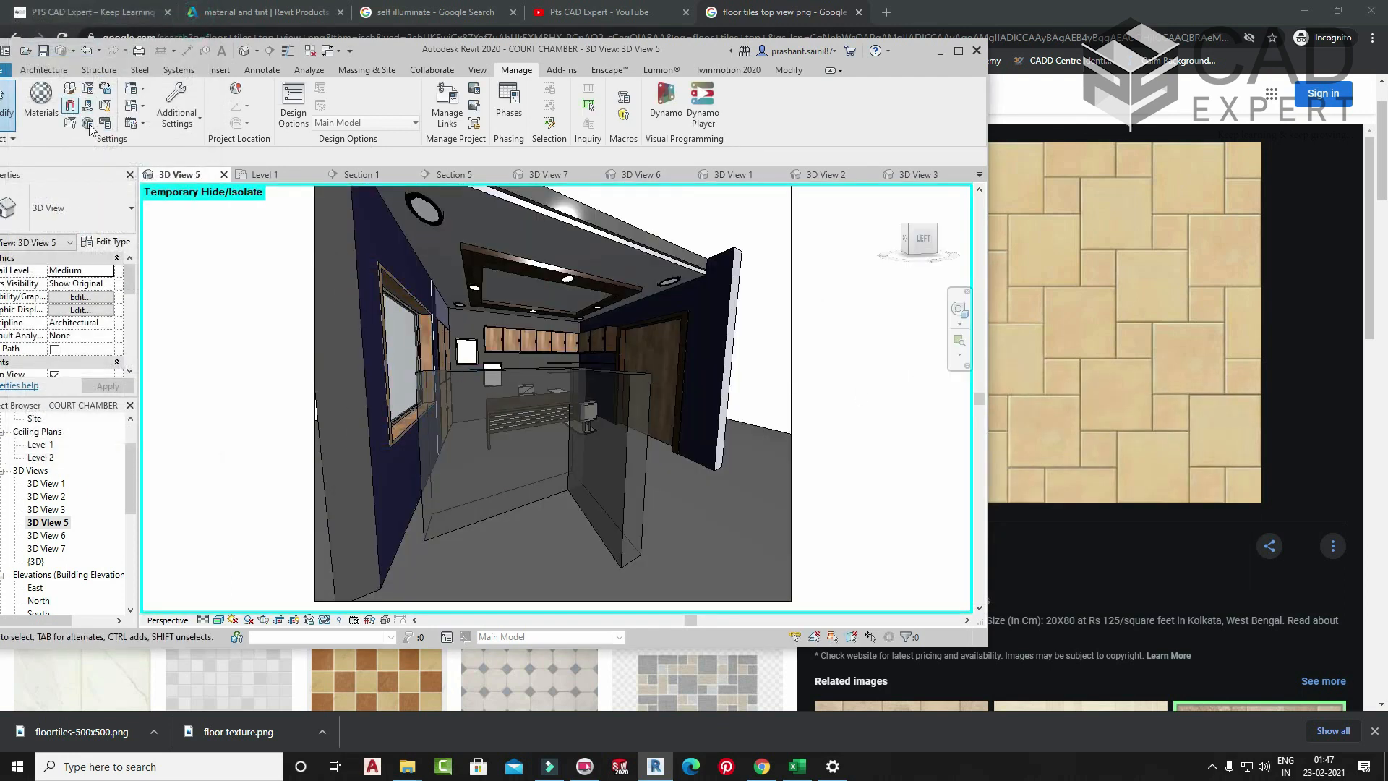
- Set the transparency amount of wall material to 99 without adding an image and confirm the material change
{"action": "left_click", "coordinate": [495, 381]}
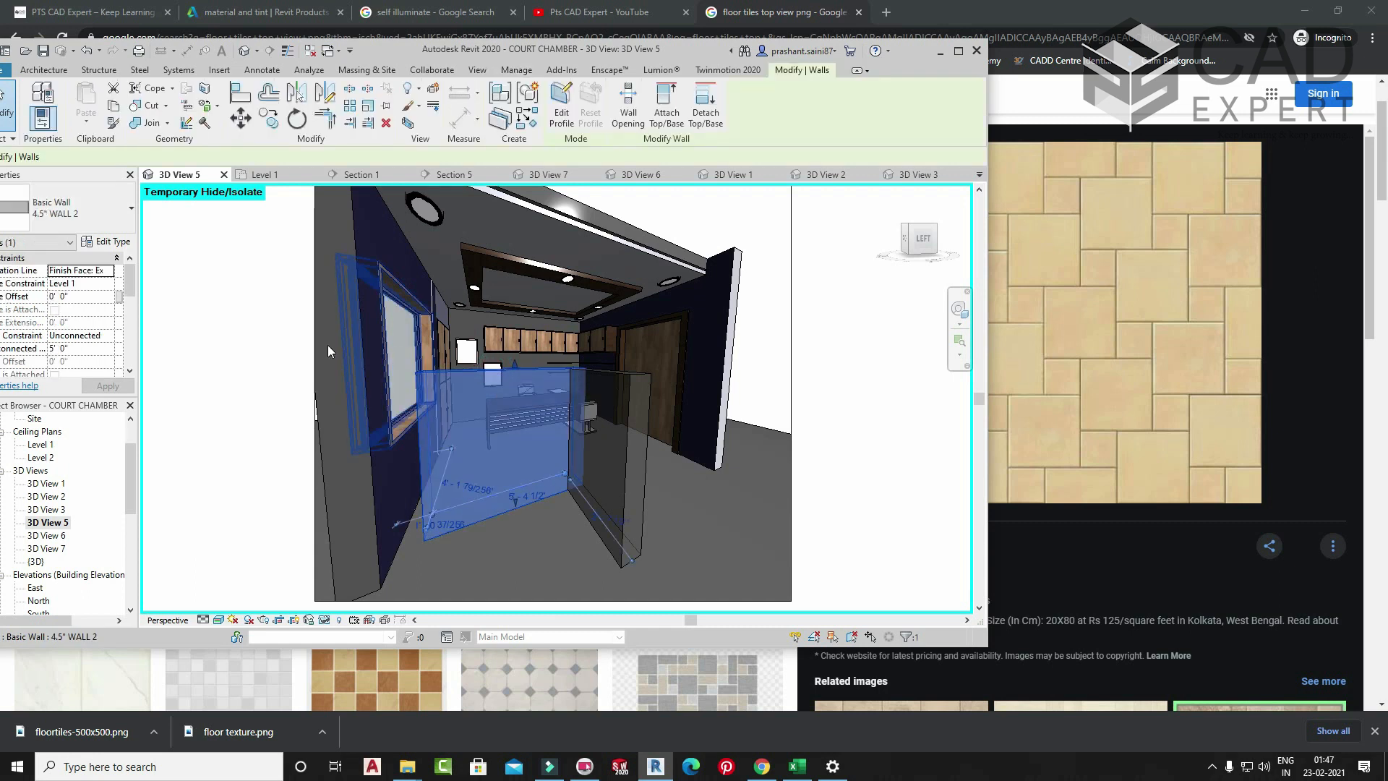
{"action": "left_click", "coordinate": [41, 101]}
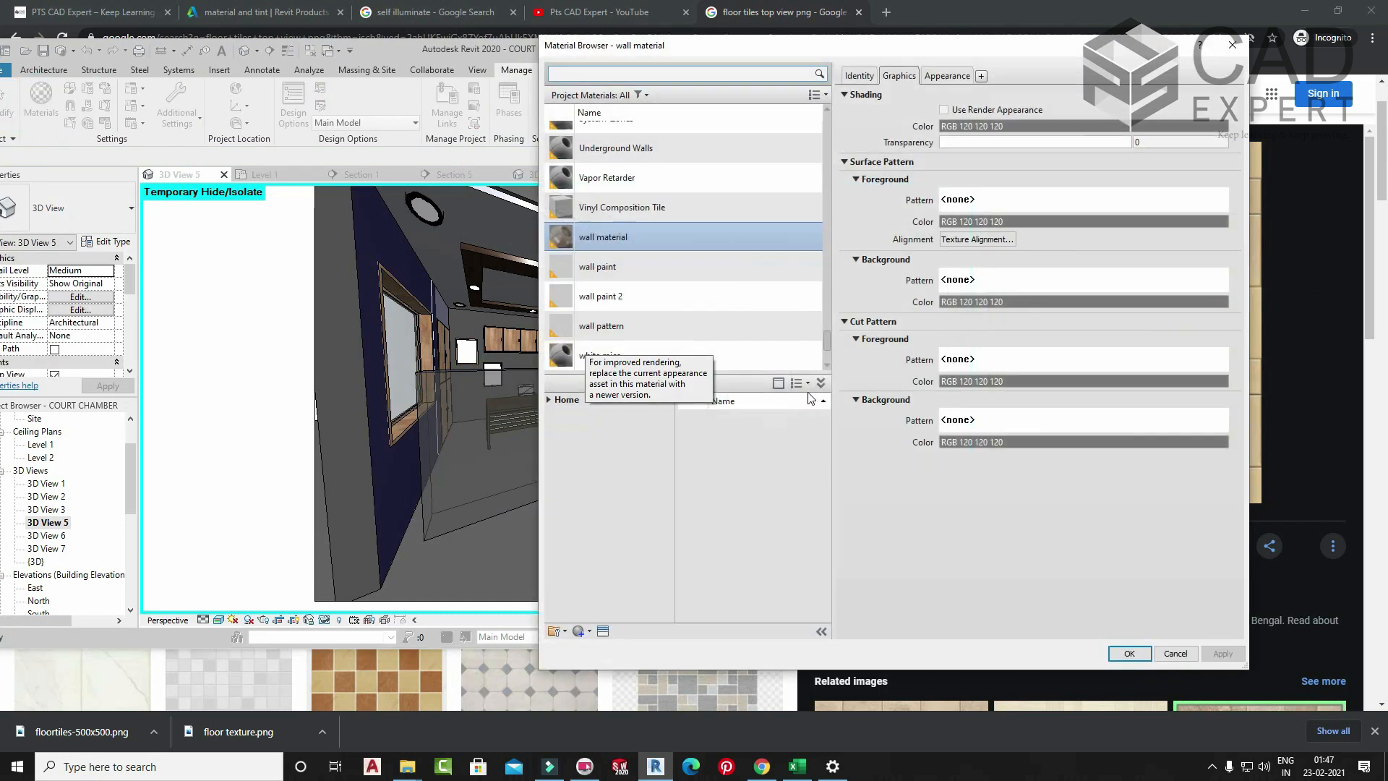
{"action": "left_click", "coordinate": [947, 76]}
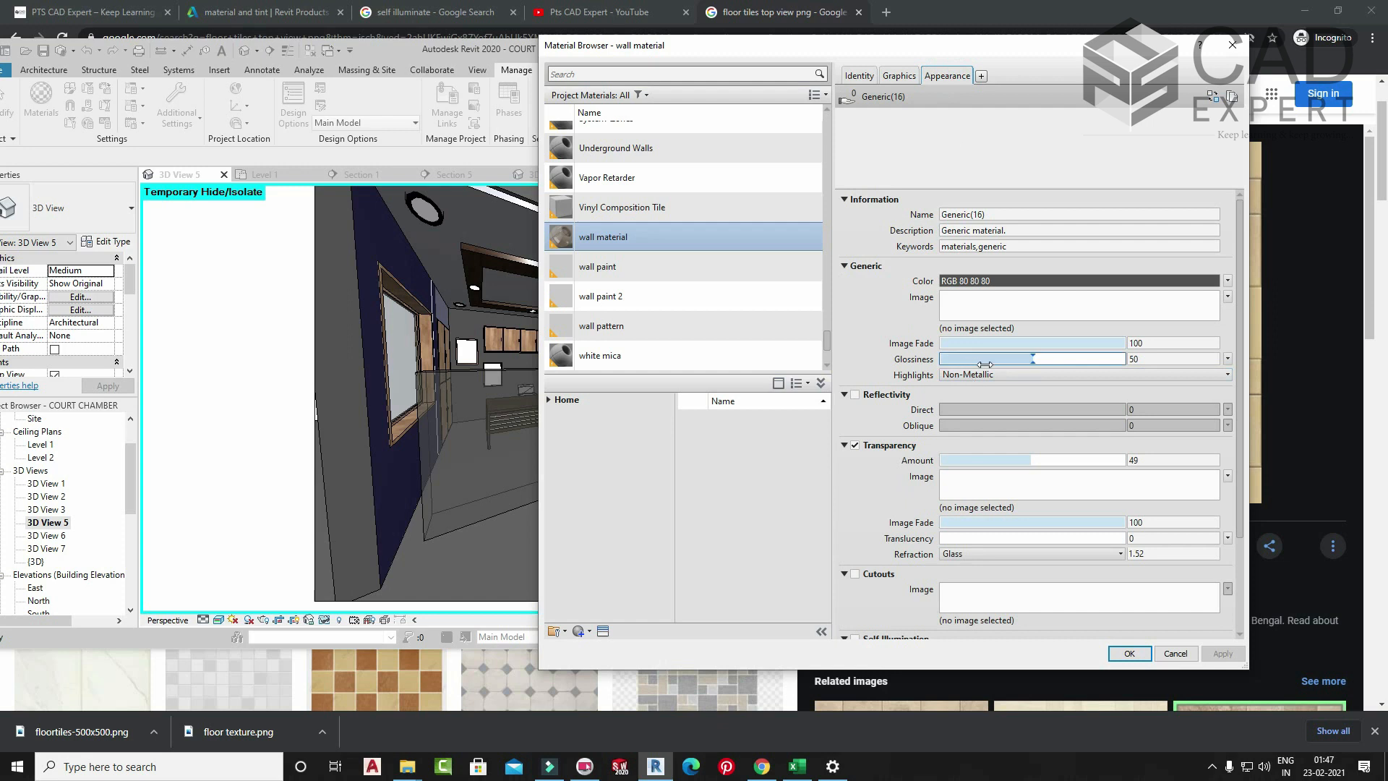
{"action": "double_click", "coordinate": [1145, 461]}
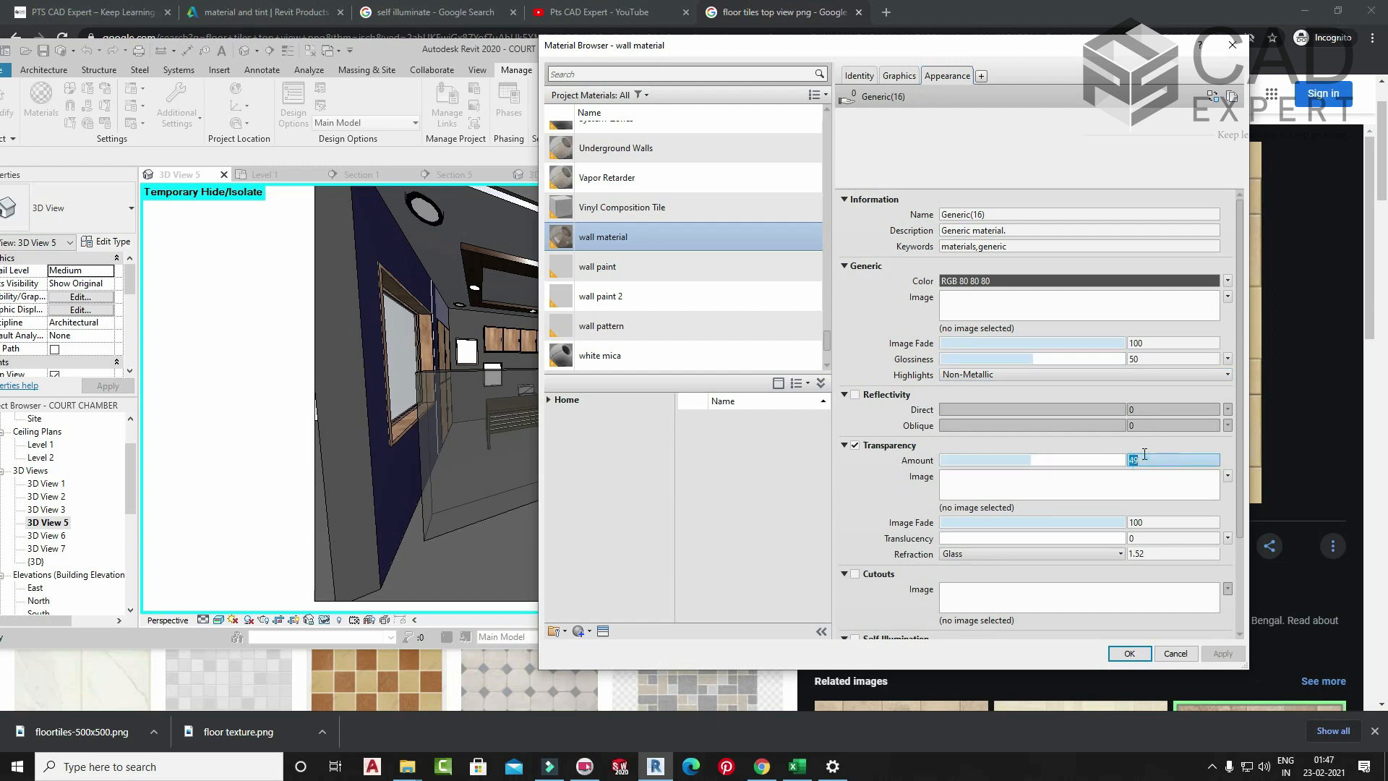
{"action": "type", "text": "99"}
{"action": "left_click", "coordinate": [1041, 483]}
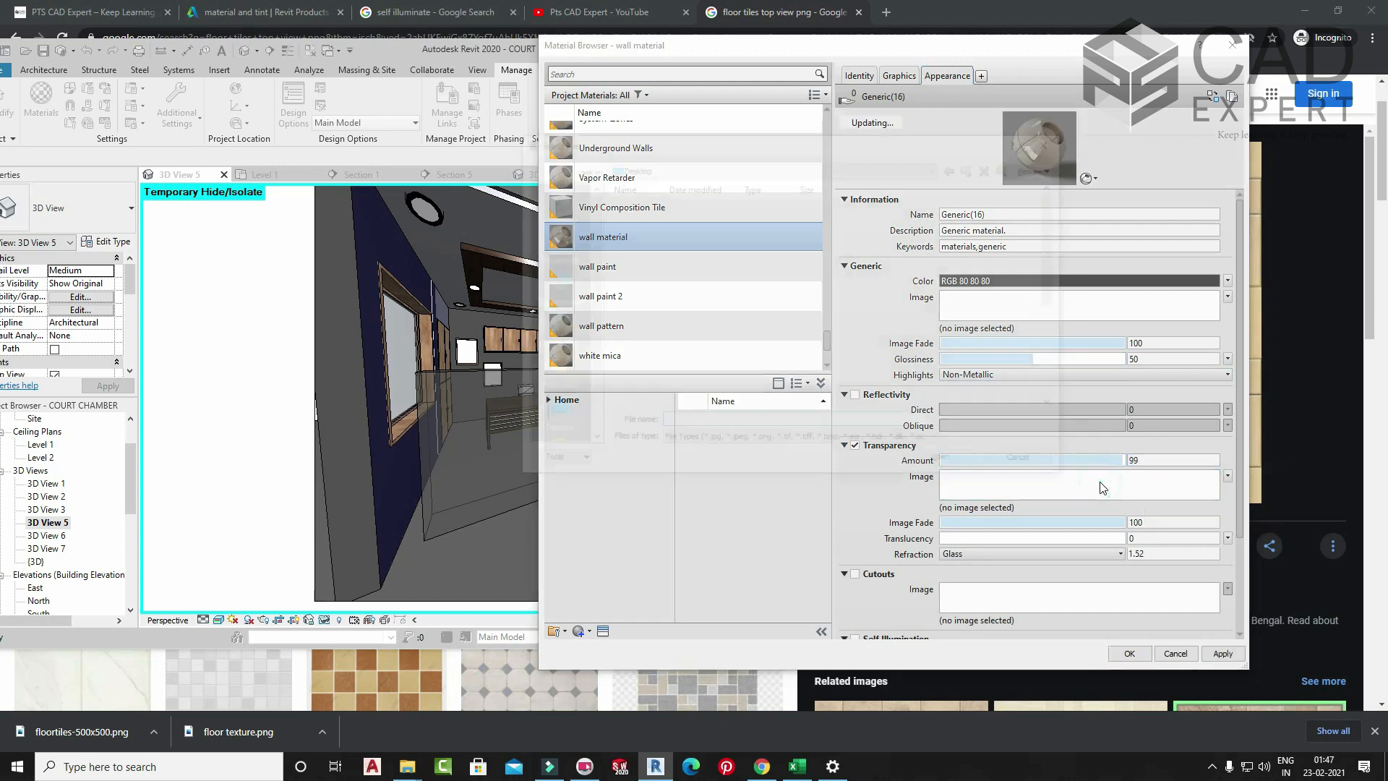
{"action": "left_click", "coordinate": [1053, 142]}
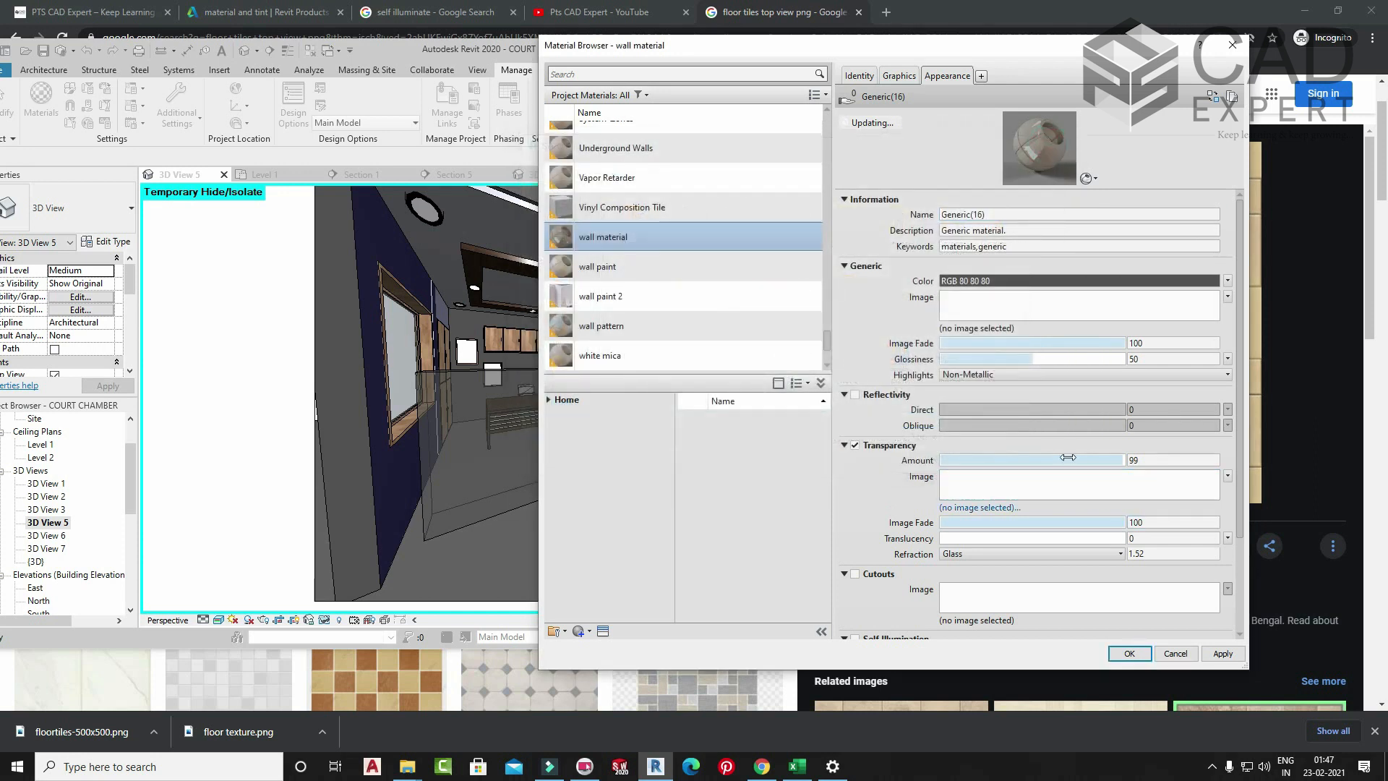
{"action": "left_click", "coordinate": [1130, 654]}
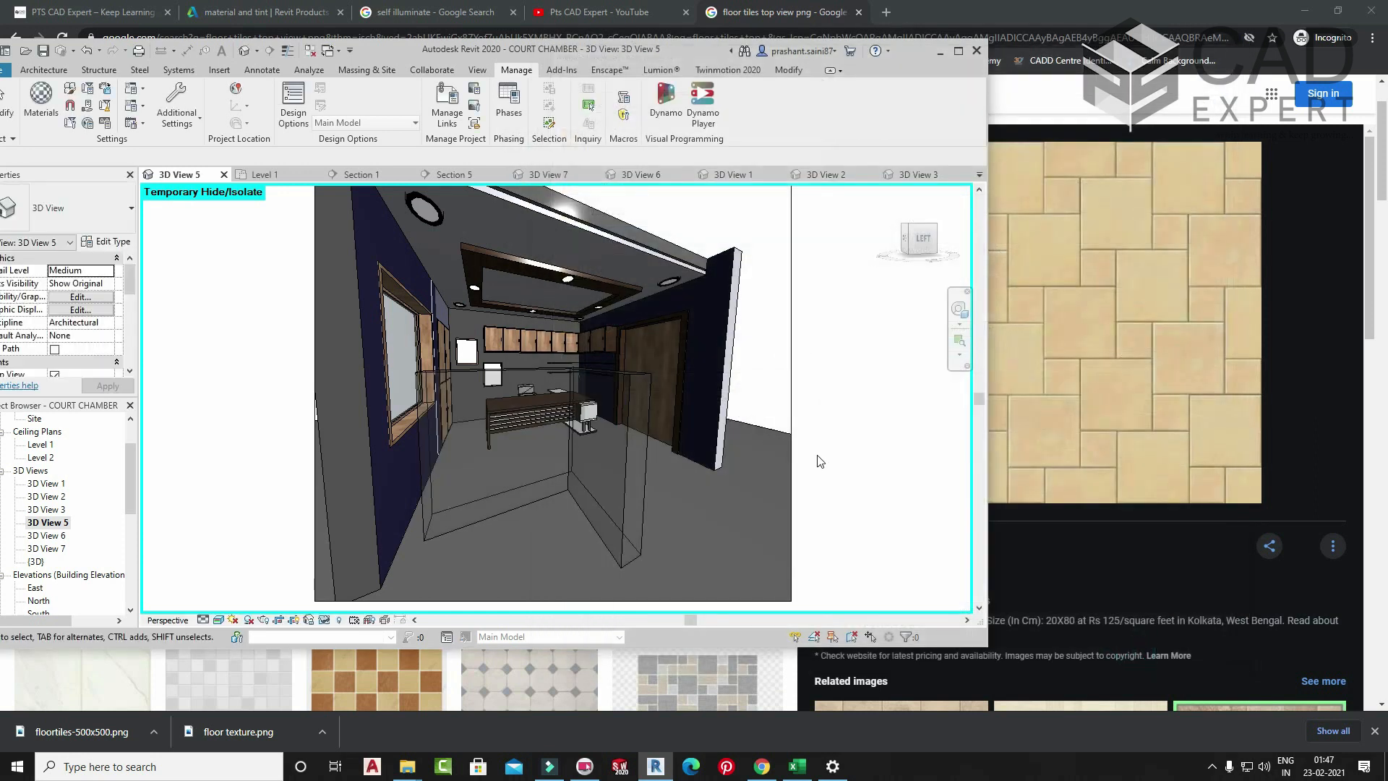
- Render 3D View 5 to examine the partition walls with the almost fully transparent material
{"action": "key", "text": "r"}
{"action": "key", "text": "r"}
{"action": "key", "text": "Escape"}
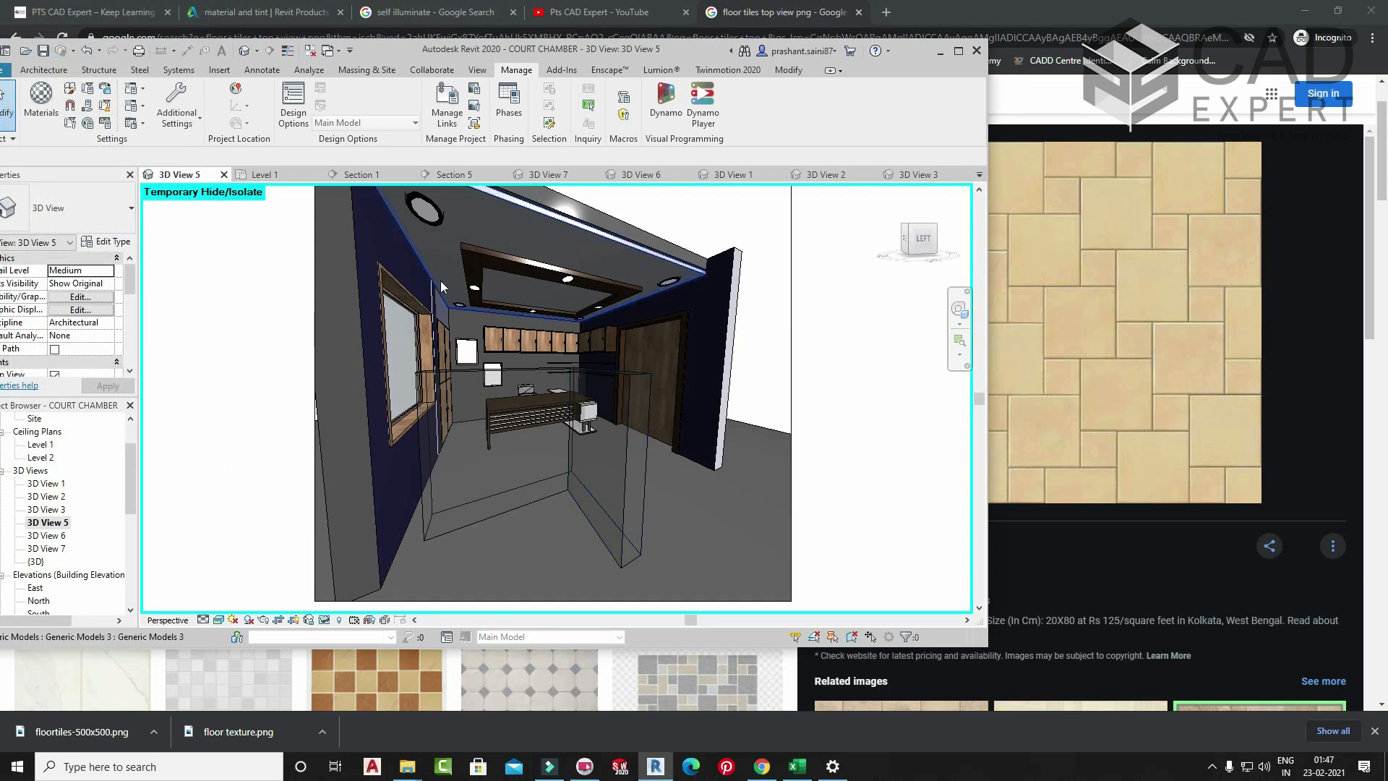
{"action": "key", "text": "r"}
{"action": "key", "text": "r"}
{"action": "left_click", "coordinate": [61, 42]}
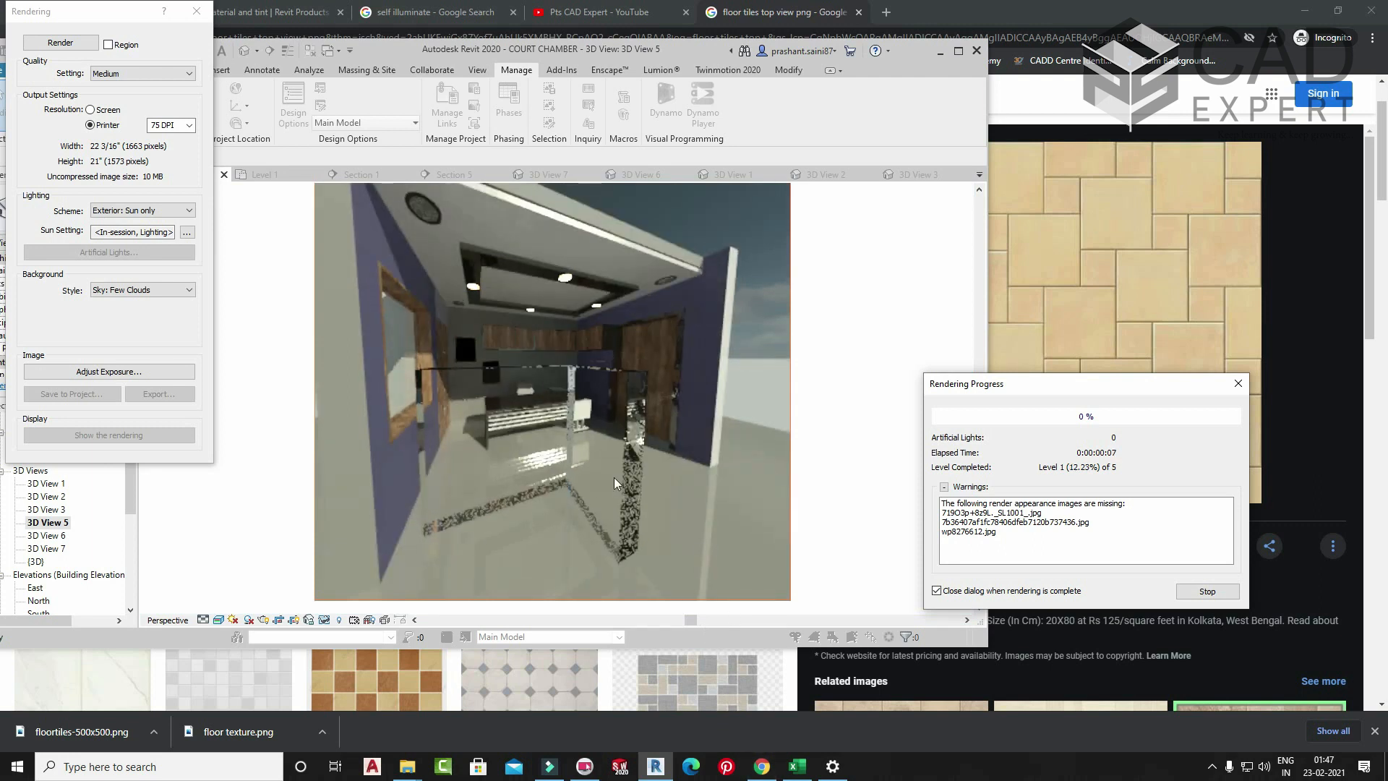
- Switch to Chrome and search Google for "glass railing" in a new tab
{"action": "left_click", "coordinate": [762, 766]}
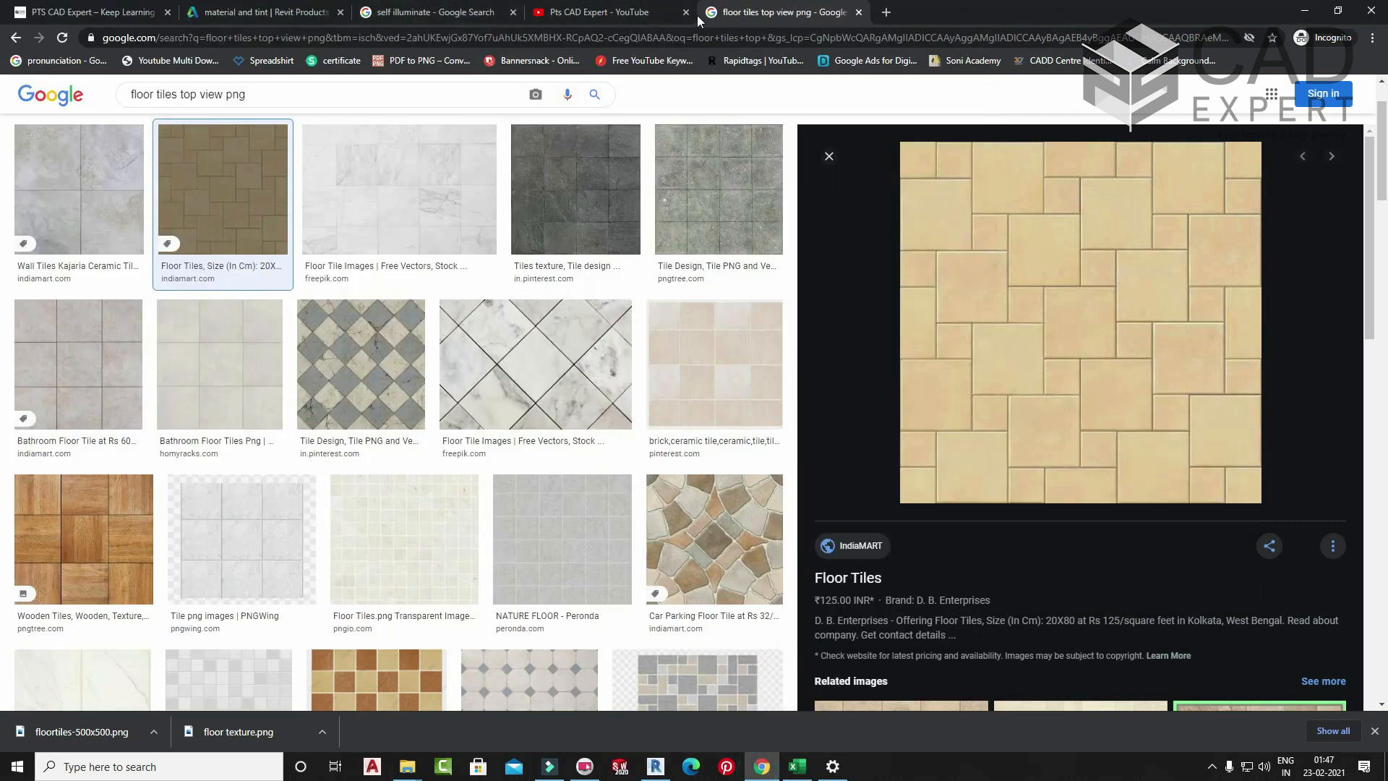
{"action": "left_click", "coordinate": [886, 12]}
{"action": "type", "text": "flas"}
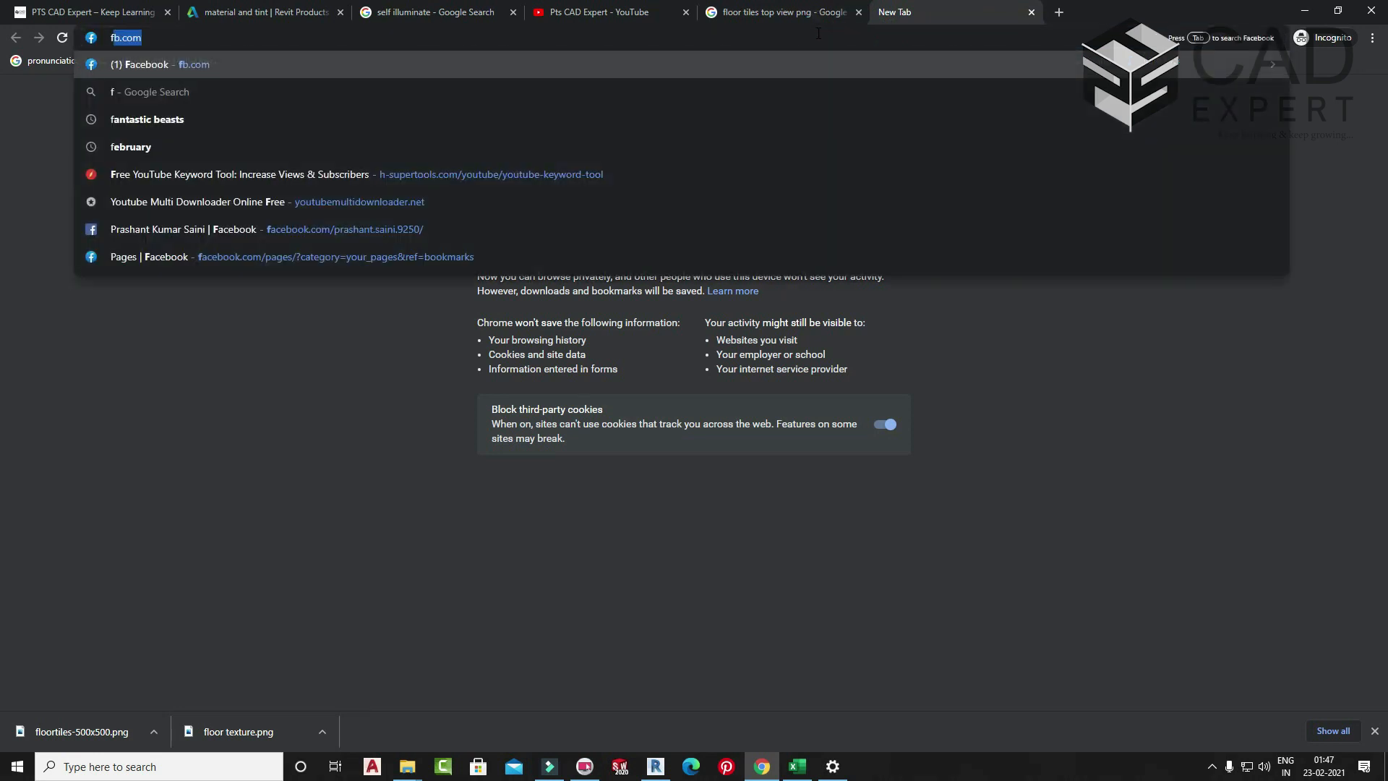
{"action": "key", "text": "BackSpace"}
{"action": "key", "text": "BackSpace"}
{"action": "key", "text": "BackSpace"}
{"action": "key", "text": "BackSpace"}
{"action": "type", "text": "gla"}
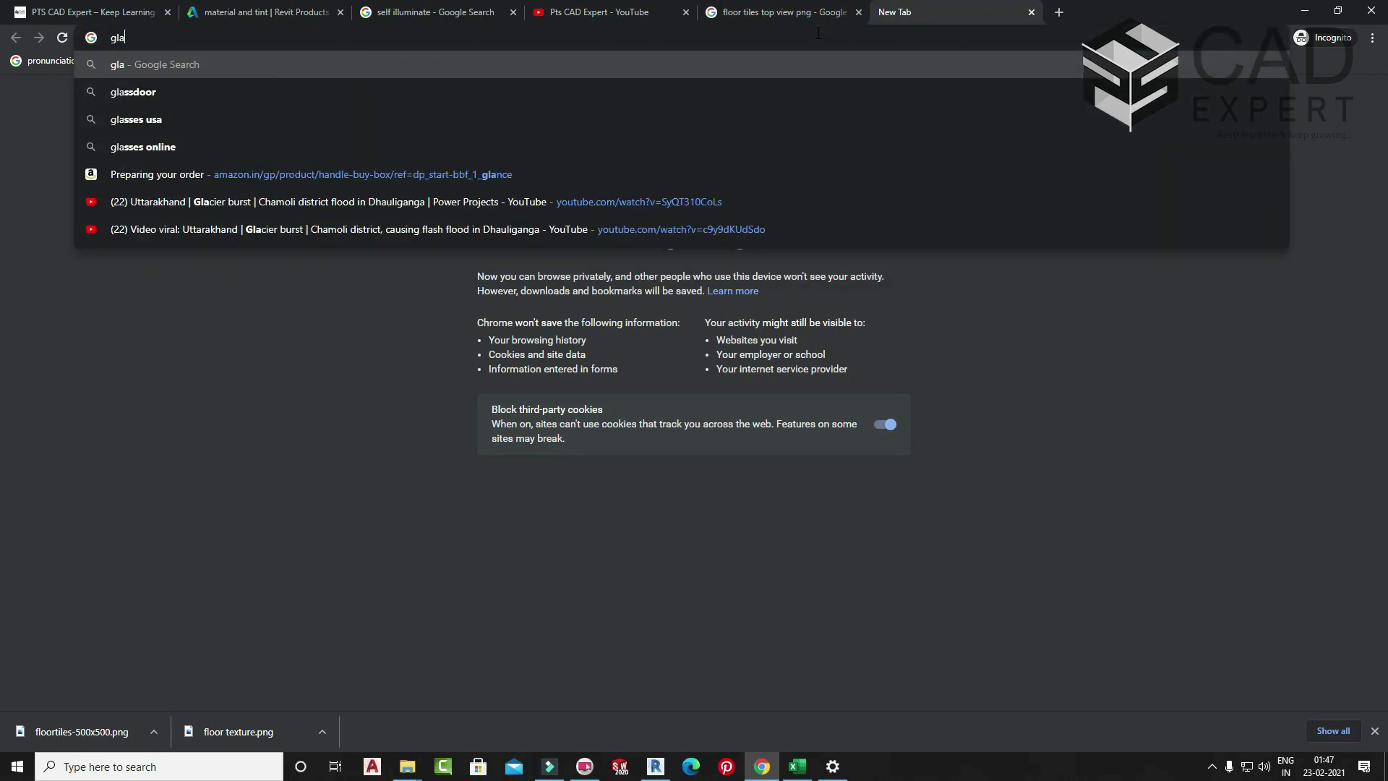
{"action": "type", "text": "ss railing"}
{"action": "key", "text": "Return"}
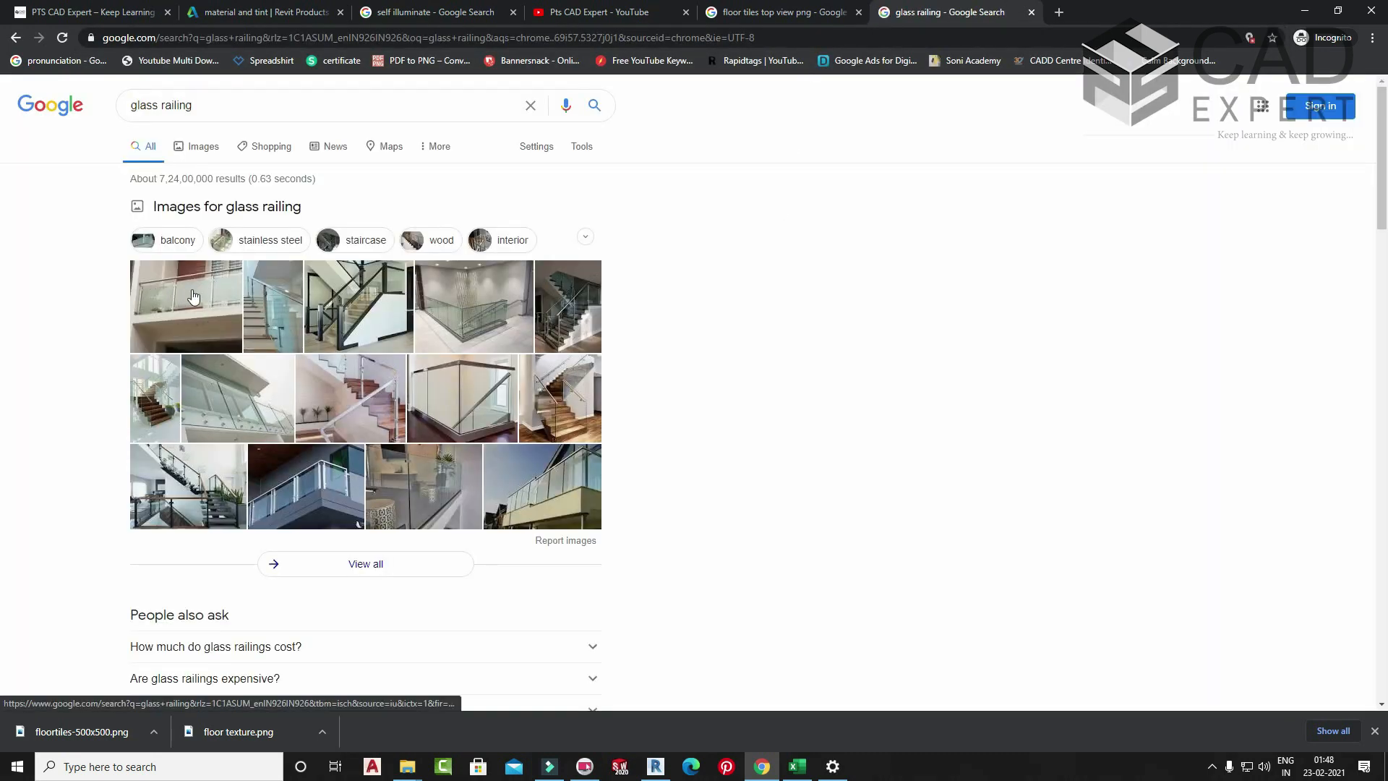
- Browse the glass railing pictures and their related images, viewing the Invisirail glass railing panel for reference
{"action": "left_click", "coordinate": [246, 419]}
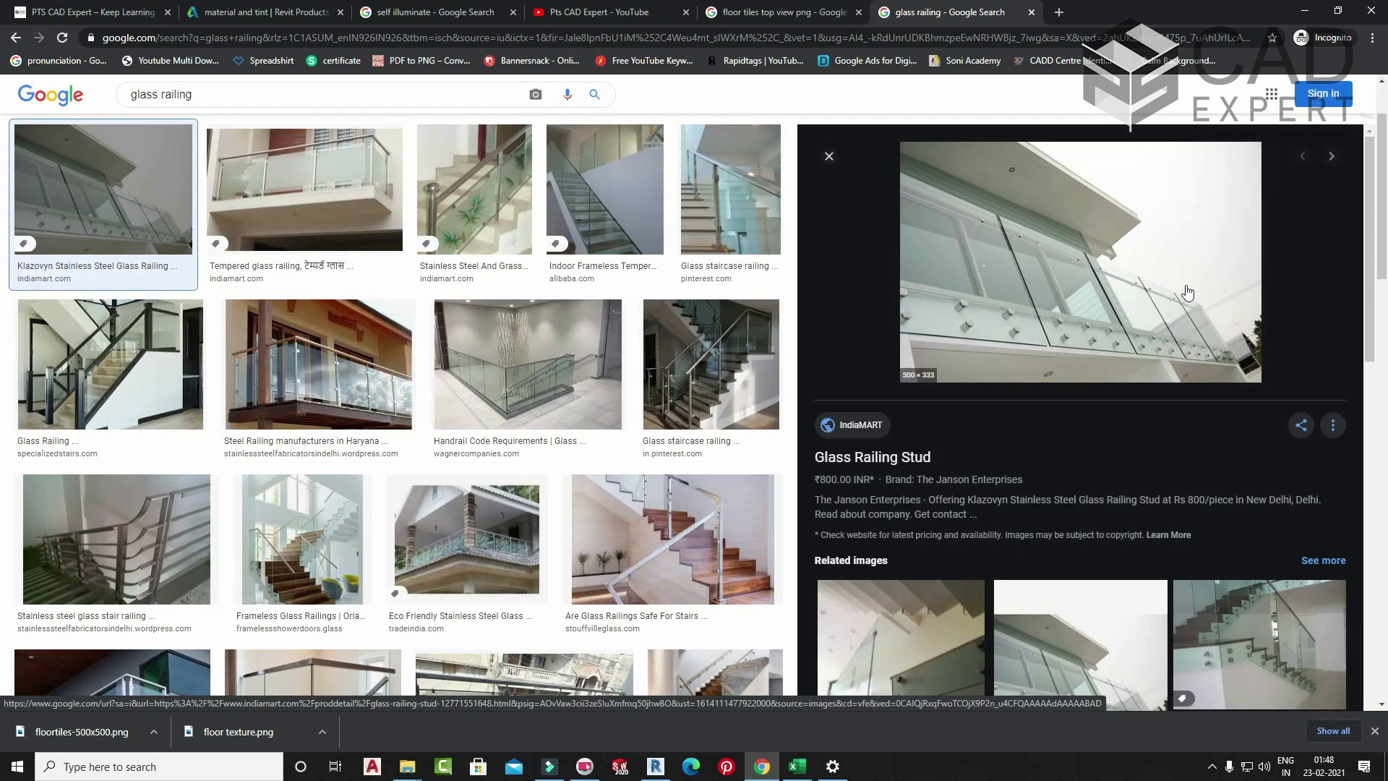
{"action": "scroll", "coordinate": [1079, 337], "scroll_direction": "down", "scroll_amount": 7}
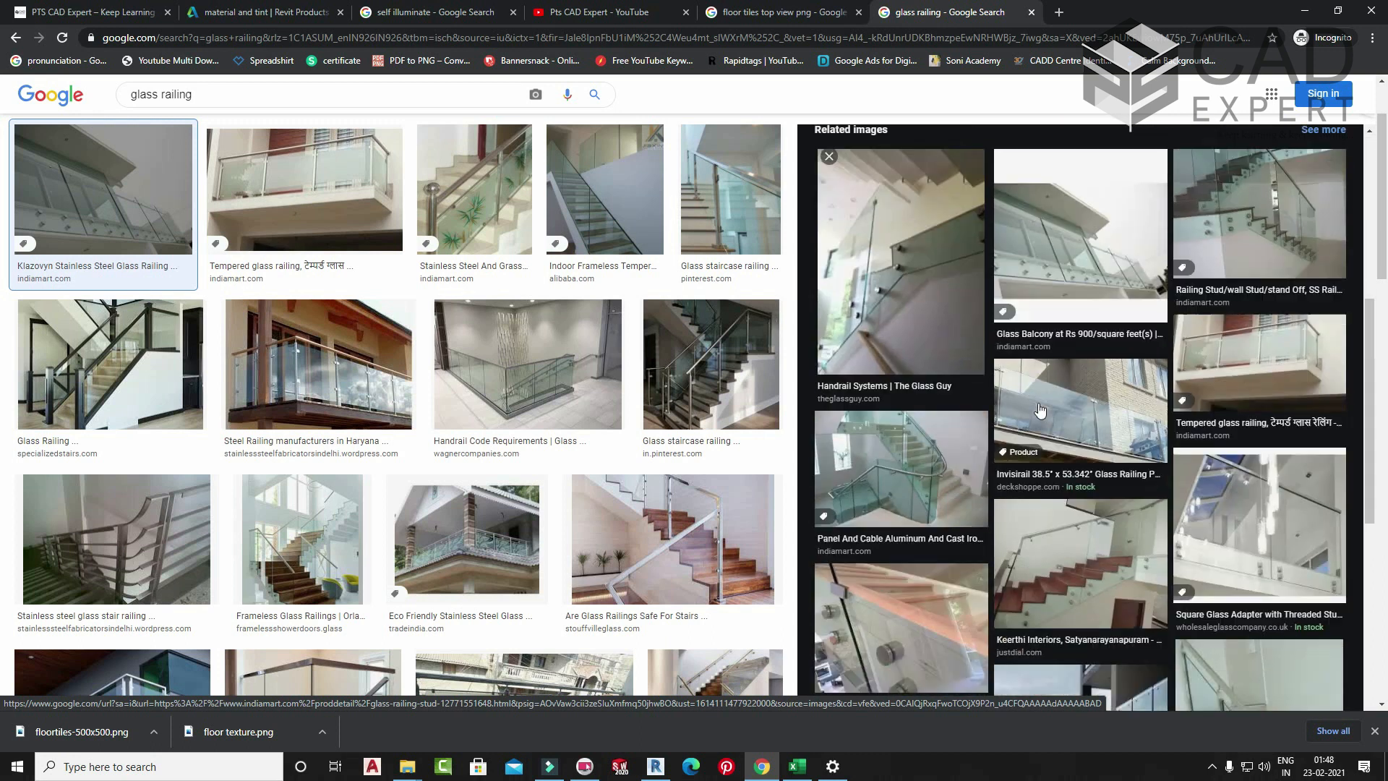
{"action": "scroll", "coordinate": [1075, 437], "scroll_direction": "down", "scroll_amount": 5}
{"action": "scroll", "coordinate": [1074, 438], "scroll_direction": "up", "scroll_amount": 5}
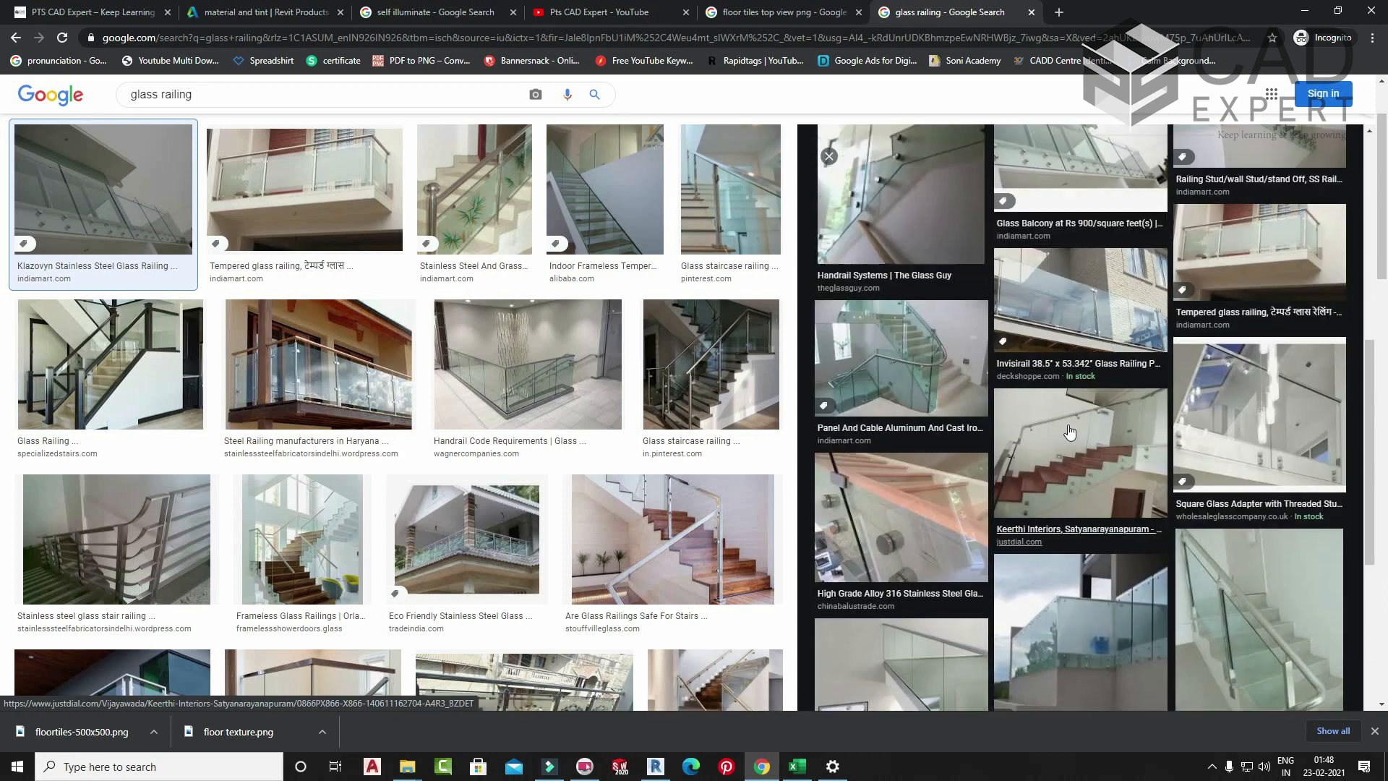
{"action": "left_click", "coordinate": [1064, 348]}
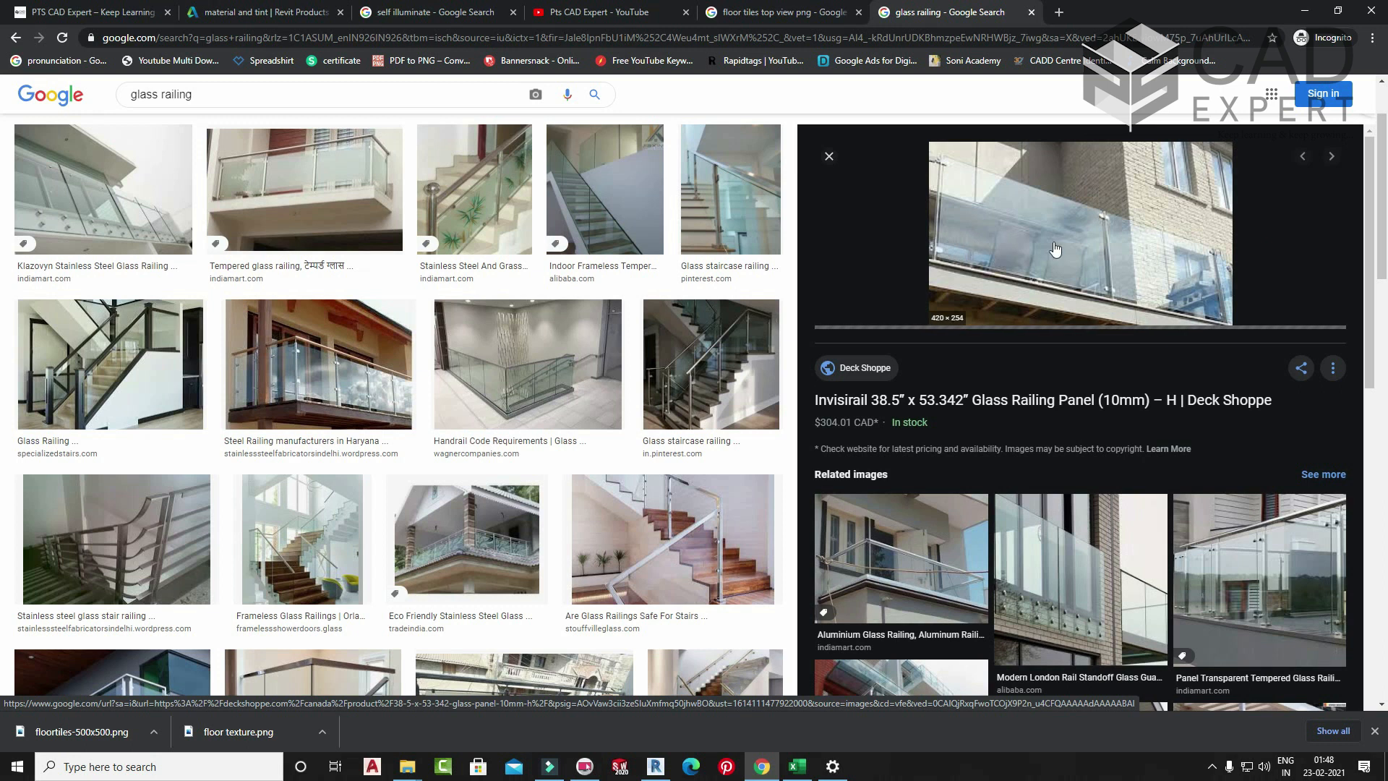
{"action": "scroll", "coordinate": [1017, 391], "scroll_direction": "down", "scroll_amount": 4}
{"action": "scroll", "coordinate": [1017, 391], "scroll_direction": "down", "scroll_amount": 4}
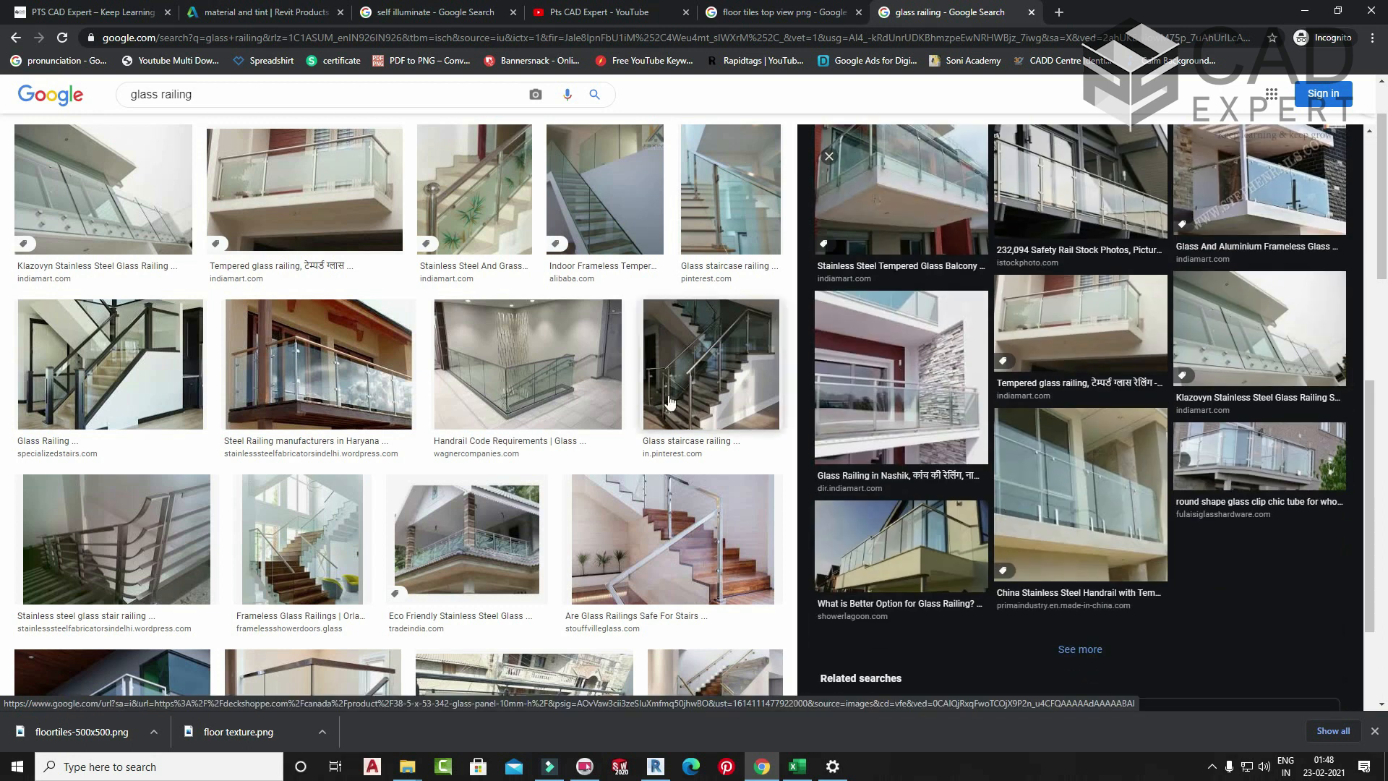
- Return to Revit, stop the running render of 3D View 5 and close the rendering settings
{"action": "left_click", "coordinate": [1305, 12]}
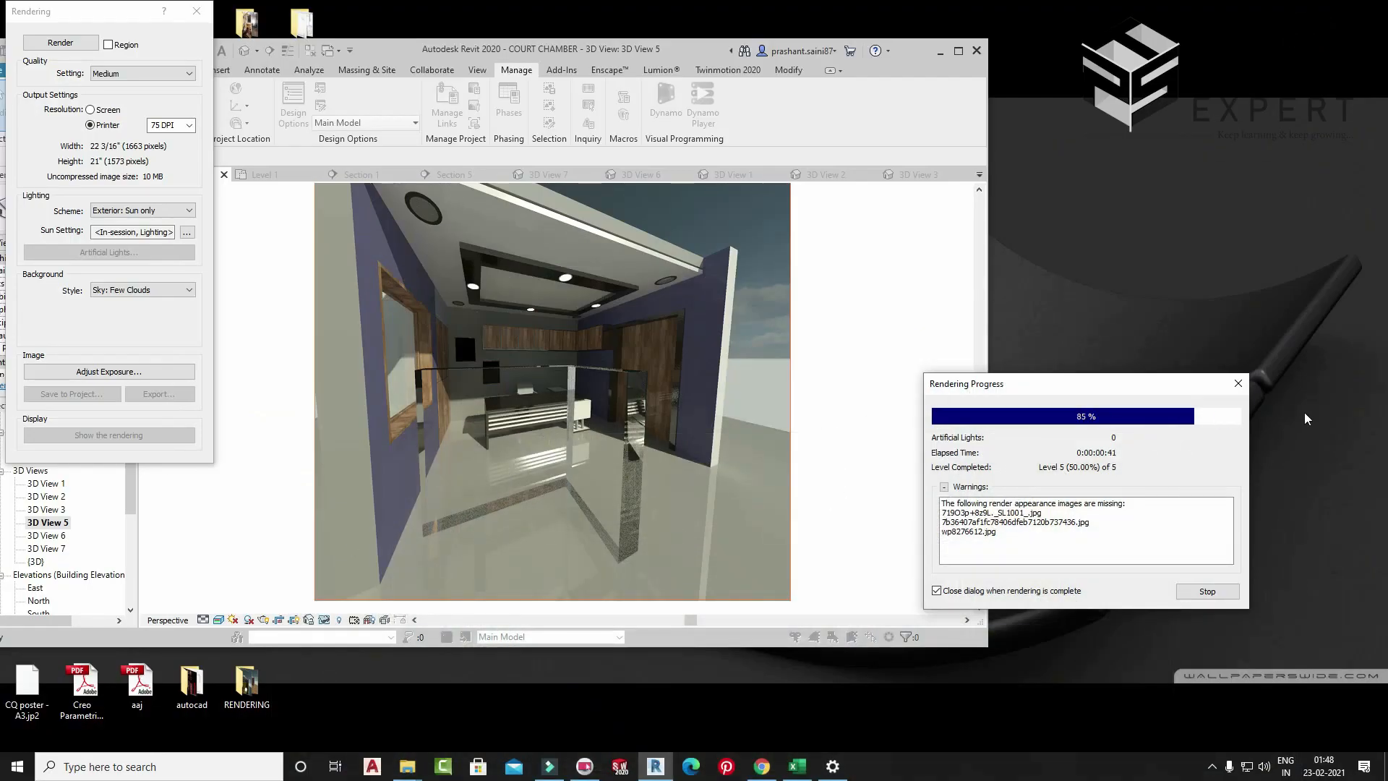
{"action": "left_click", "coordinate": [1239, 383]}
{"action": "left_click", "coordinate": [722, 381]}
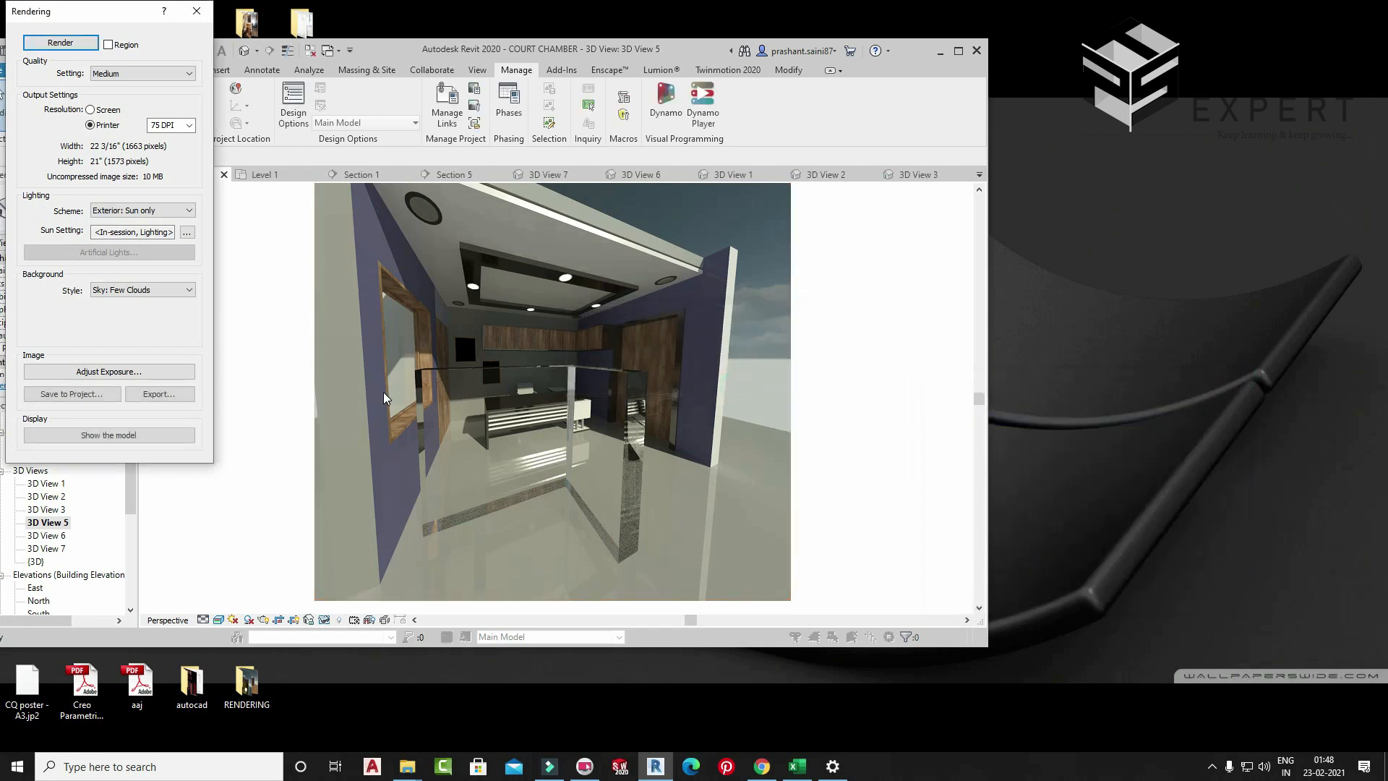
{"action": "left_click", "coordinate": [196, 11]}
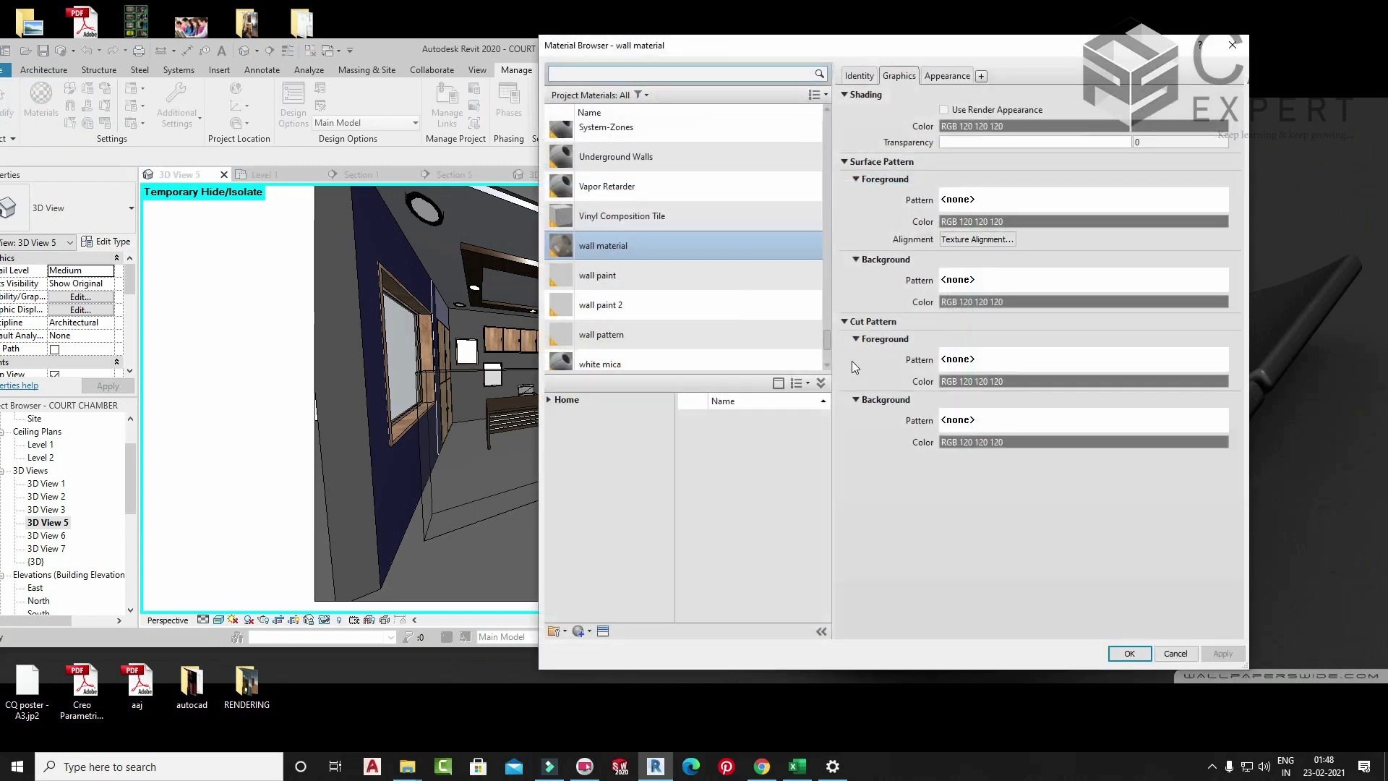
- Try Water as the transparency refraction of wall material, then set it to Diamond and confirm the material change
{"action": "left_click", "coordinate": [937, 81]}
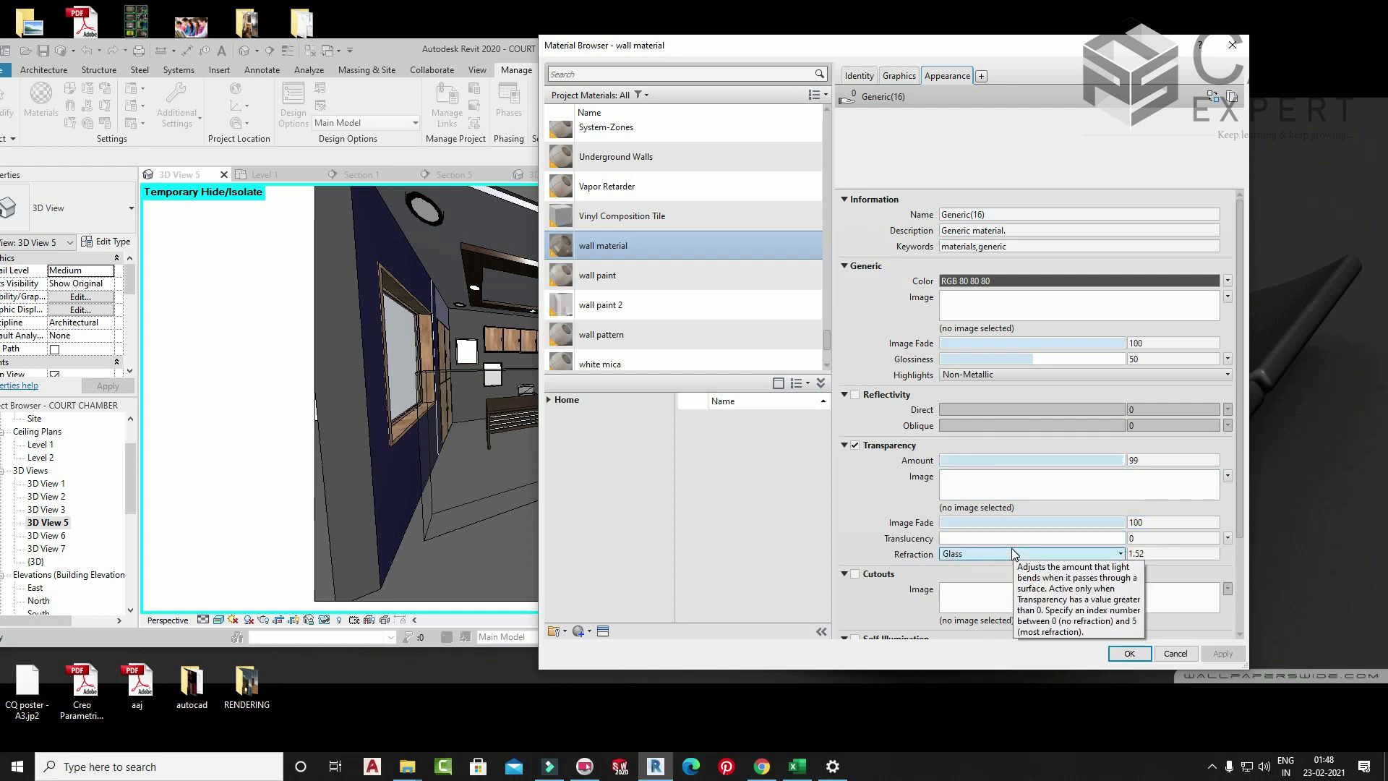
{"action": "left_click", "coordinate": [966, 554]}
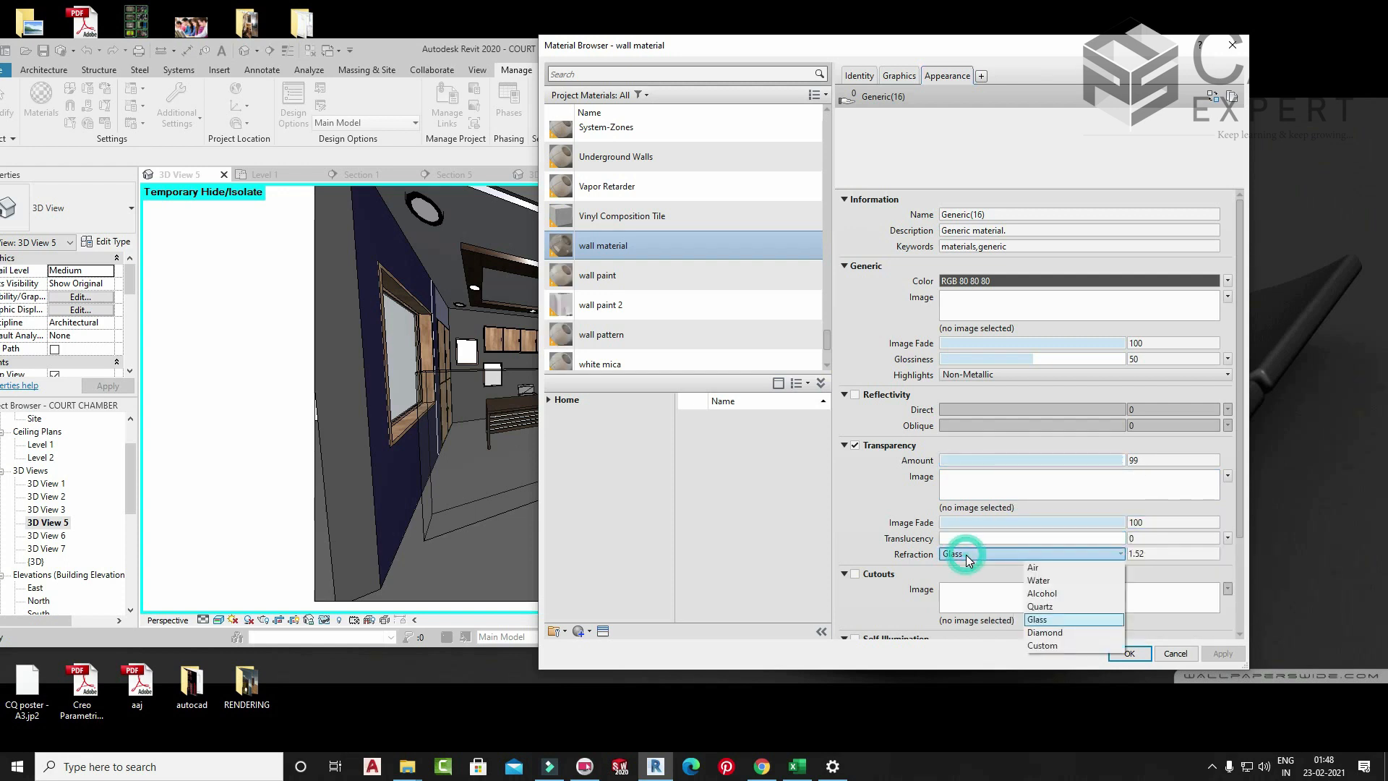
{"action": "left_click", "coordinate": [1035, 580]}
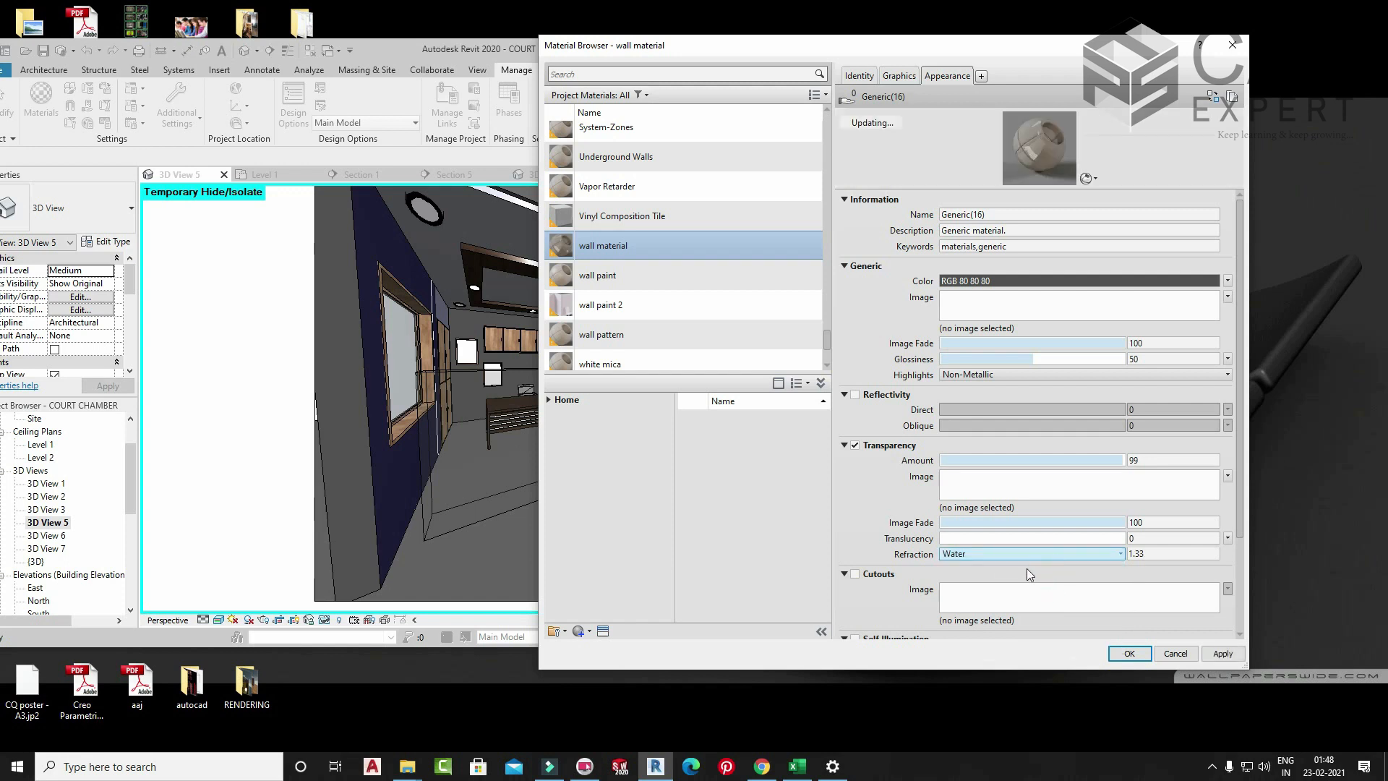
{"action": "left_click", "coordinate": [984, 554]}
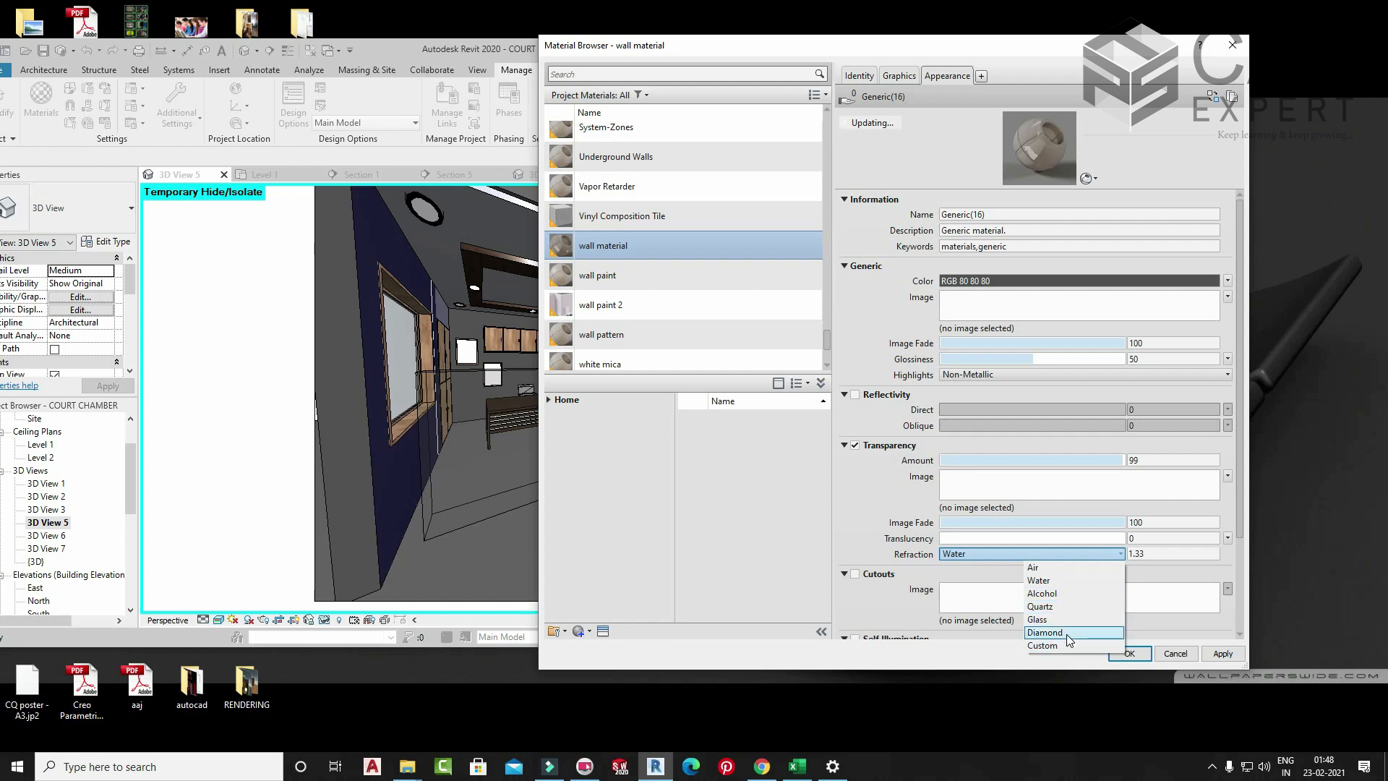
{"action": "left_click", "coordinate": [1063, 633]}
{"action": "left_click", "coordinate": [1222, 654]}
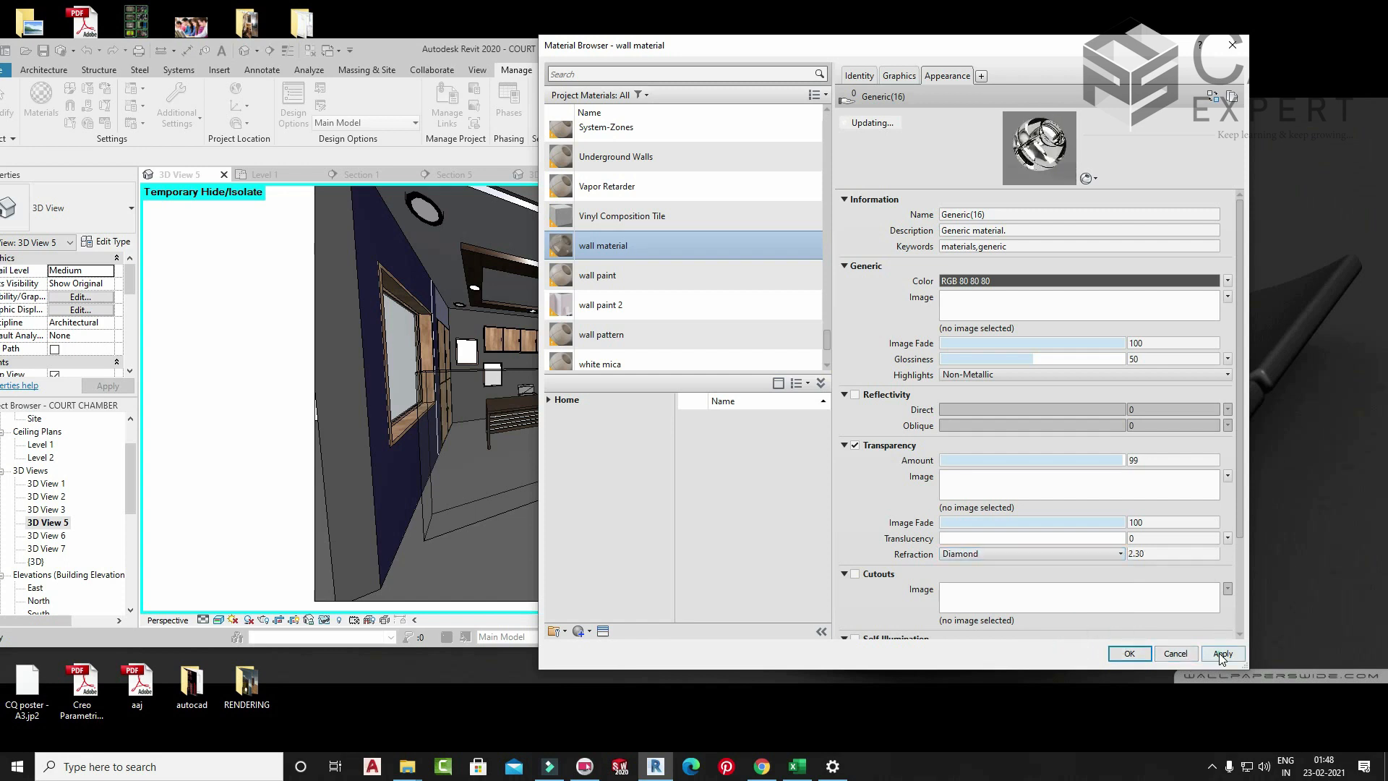
{"action": "left_click", "coordinate": [1129, 653]}
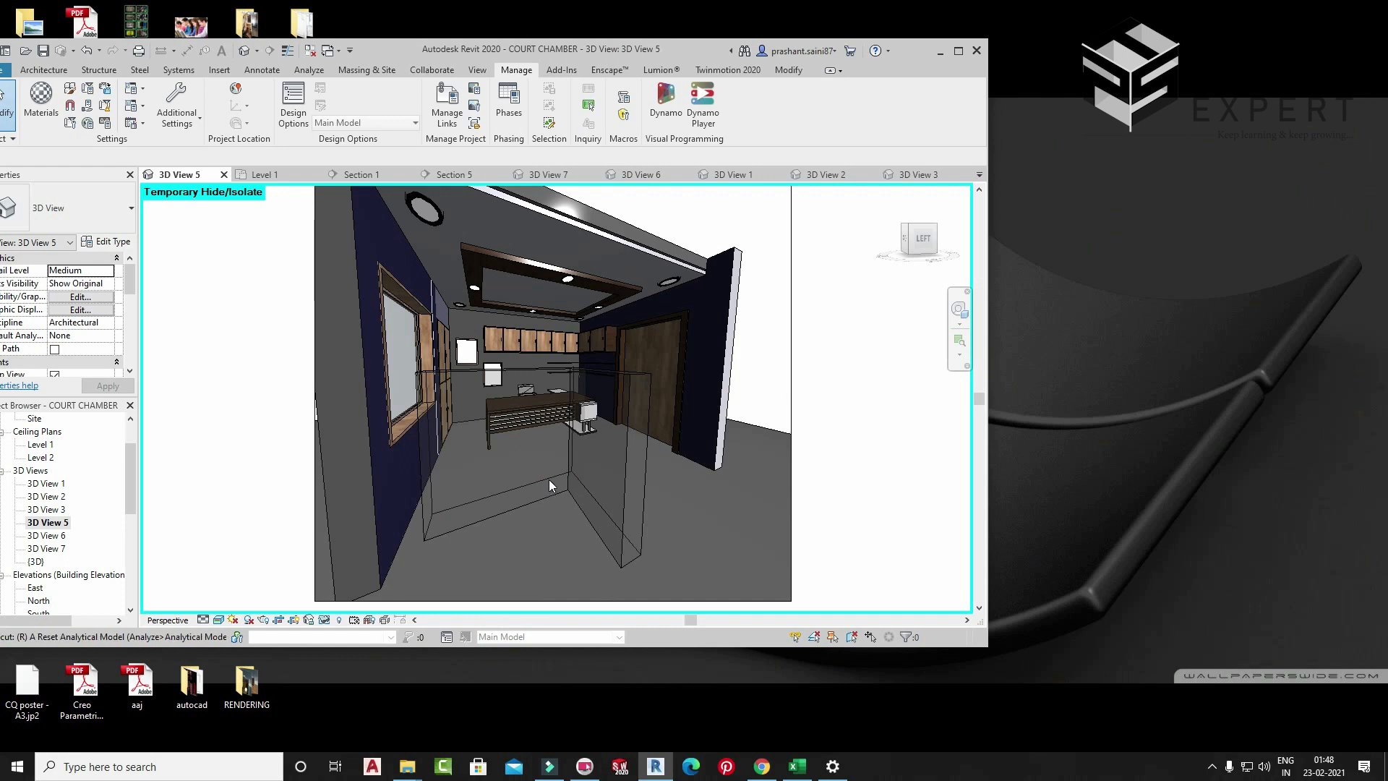
- Render 3D View 5 to check the partition walls with Diamond refraction, stop the rendering early and close the rendering settings
{"action": "key", "text": "r"}
{"action": "key", "text": "r"}
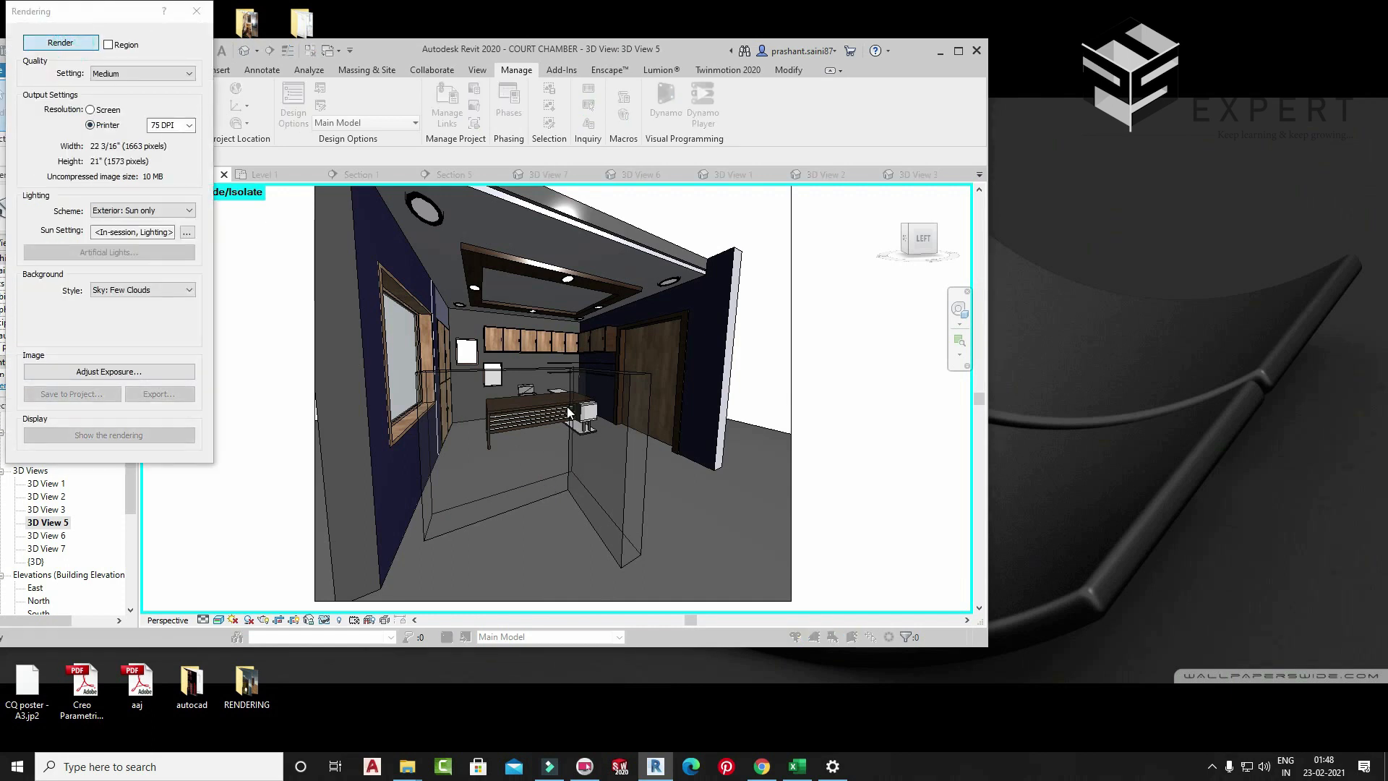
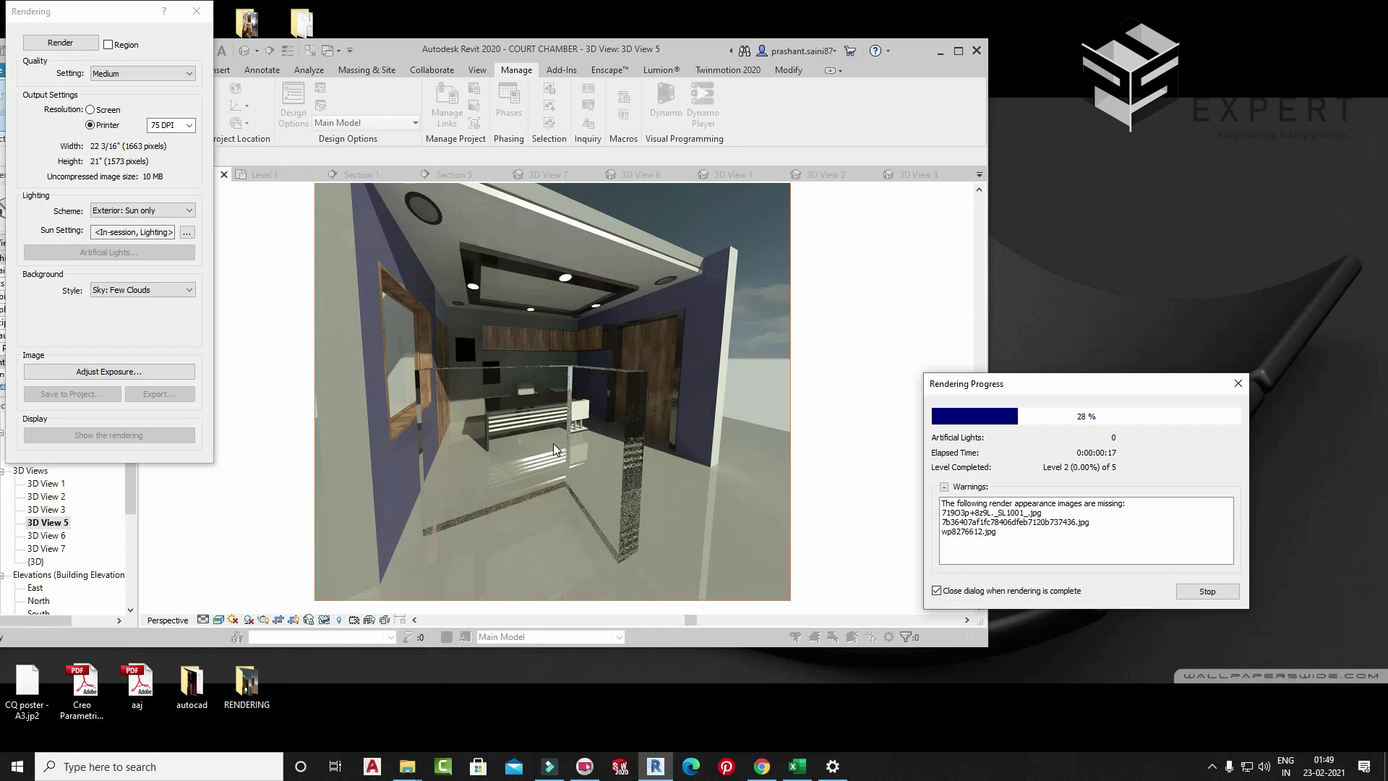
{"action": "left_click", "coordinate": [1236, 384]}
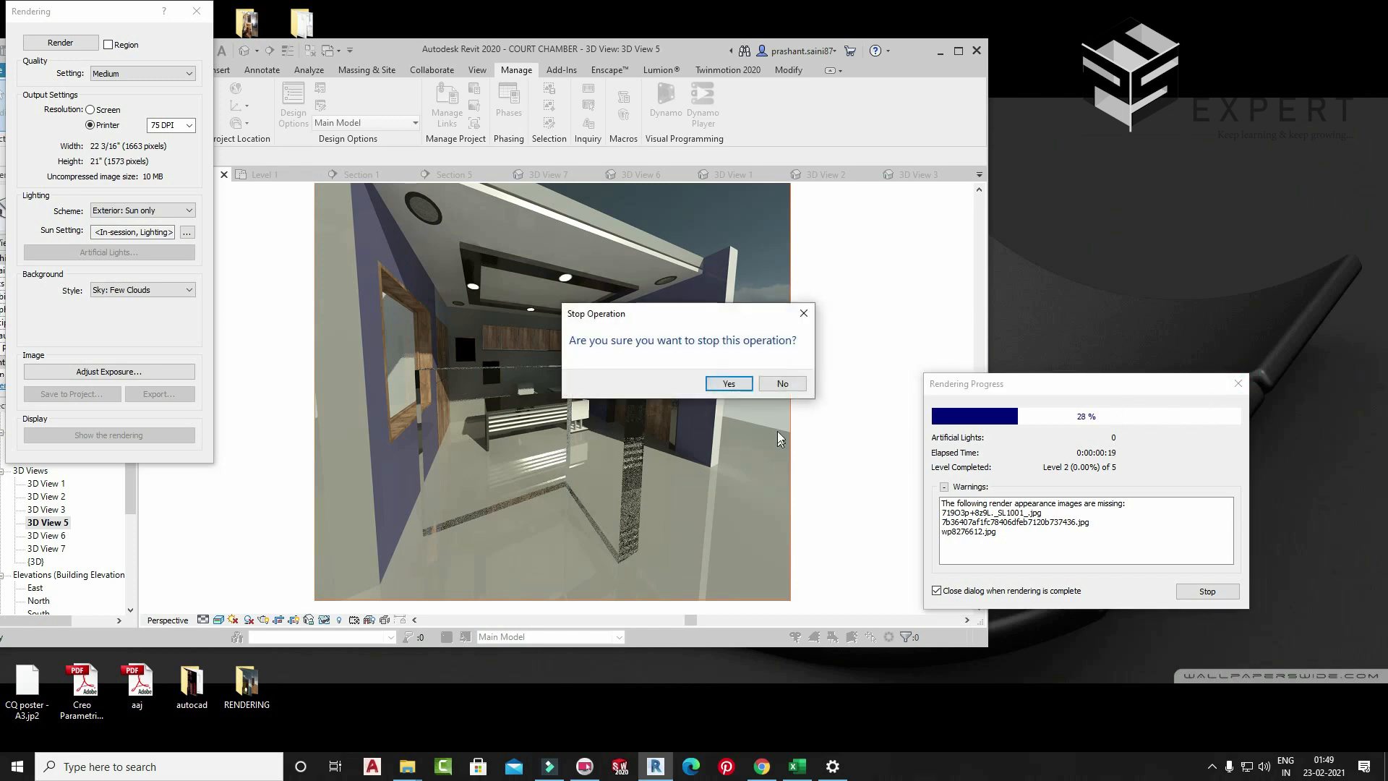
{"action": "left_click", "coordinate": [715, 379]}
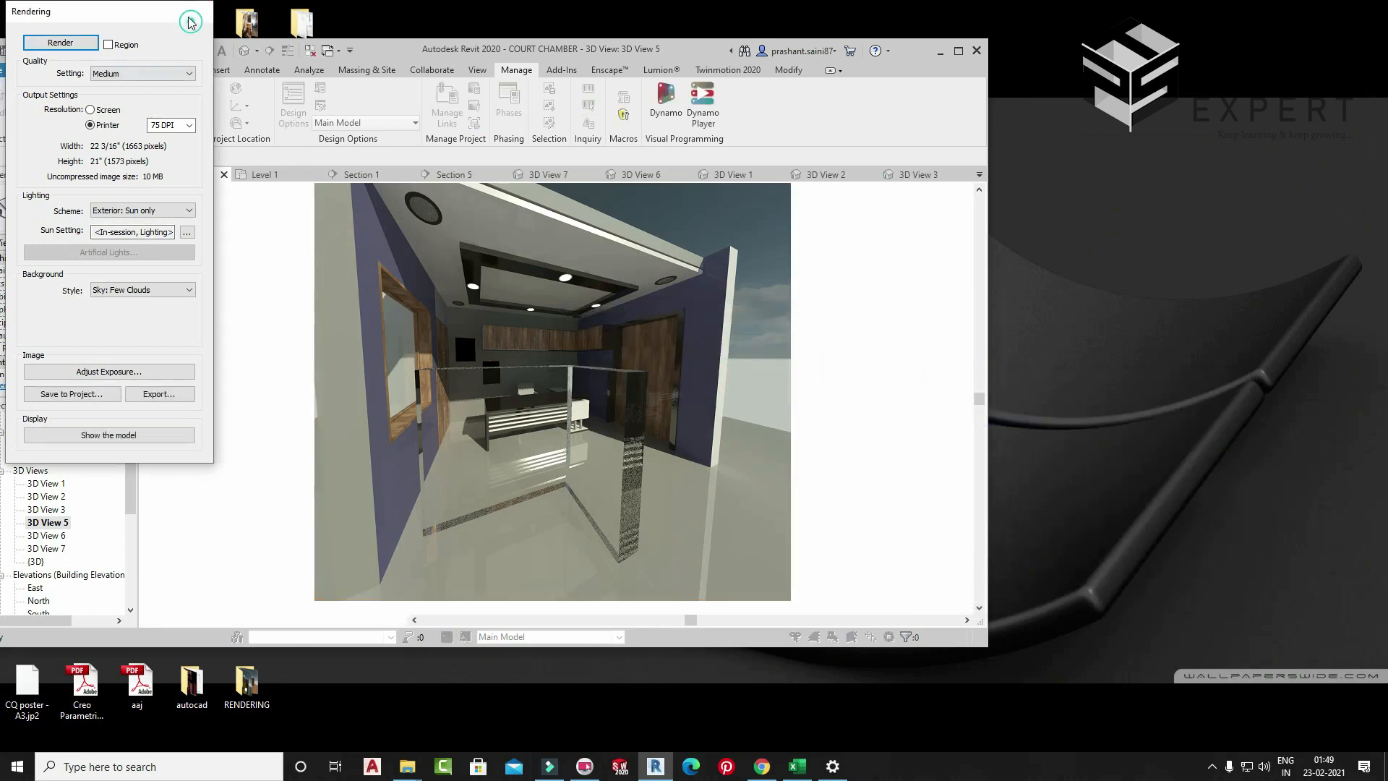
{"action": "left_click", "coordinate": [195, 11]}
- Switch the refraction of wall material to Custom, then collapse the transparency settings and turn transparency off
{"action": "left_click", "coordinate": [947, 75]}
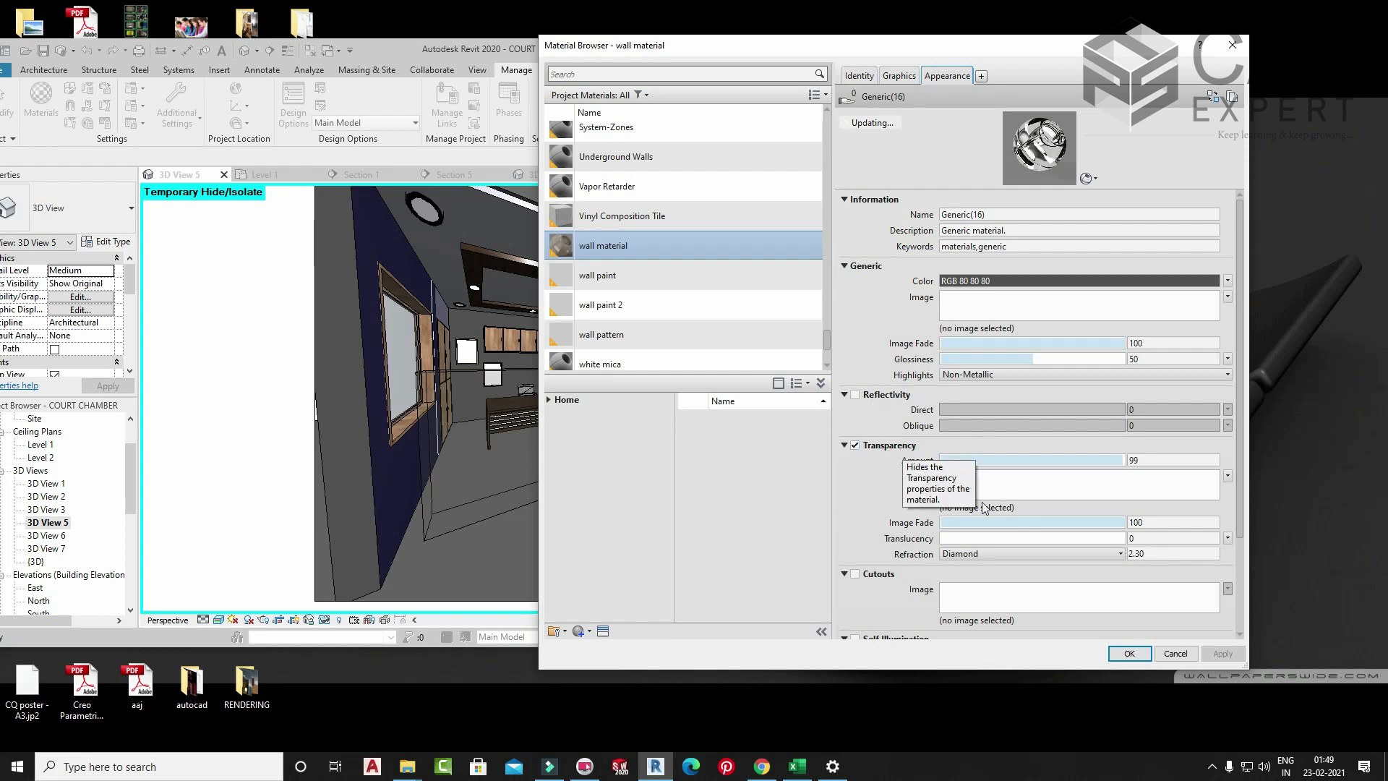
{"action": "left_click", "coordinate": [998, 555]}
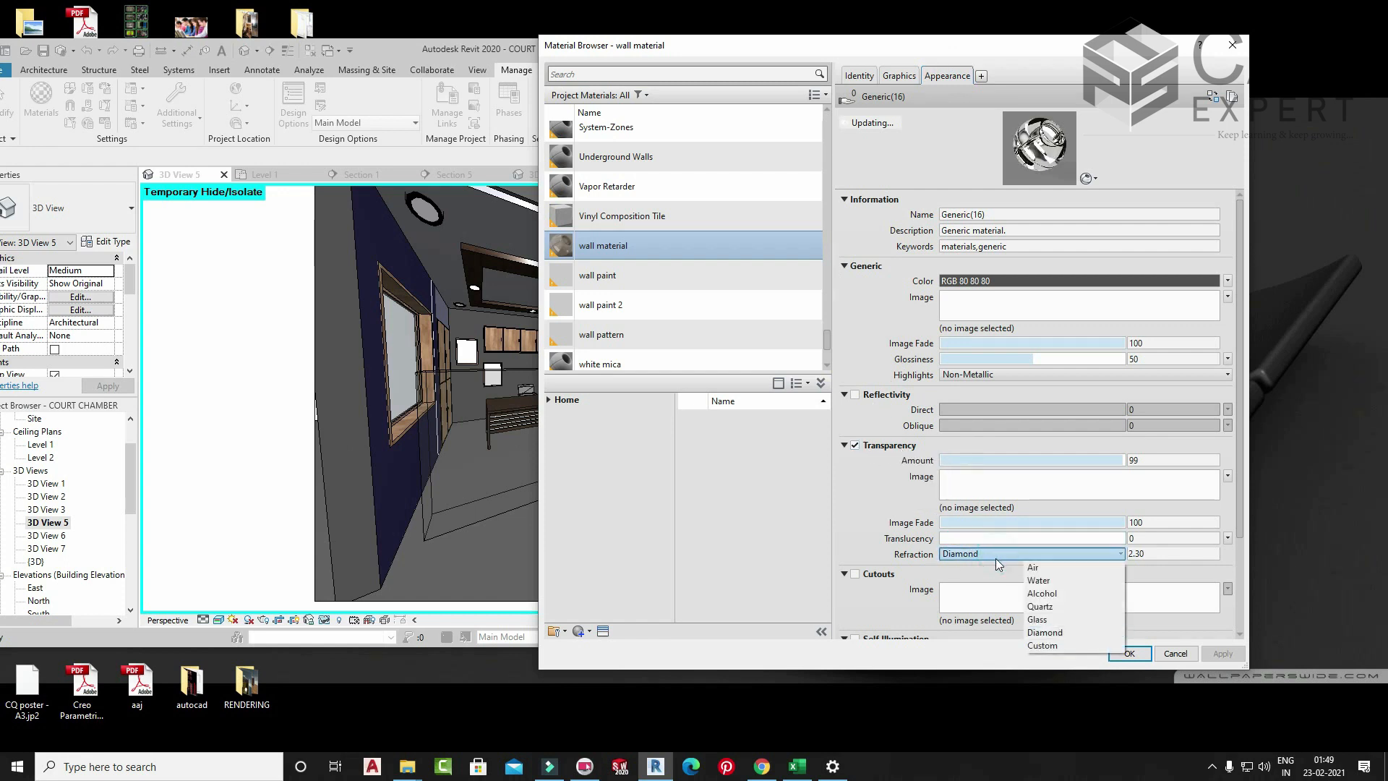
{"action": "left_click", "coordinate": [1061, 646]}
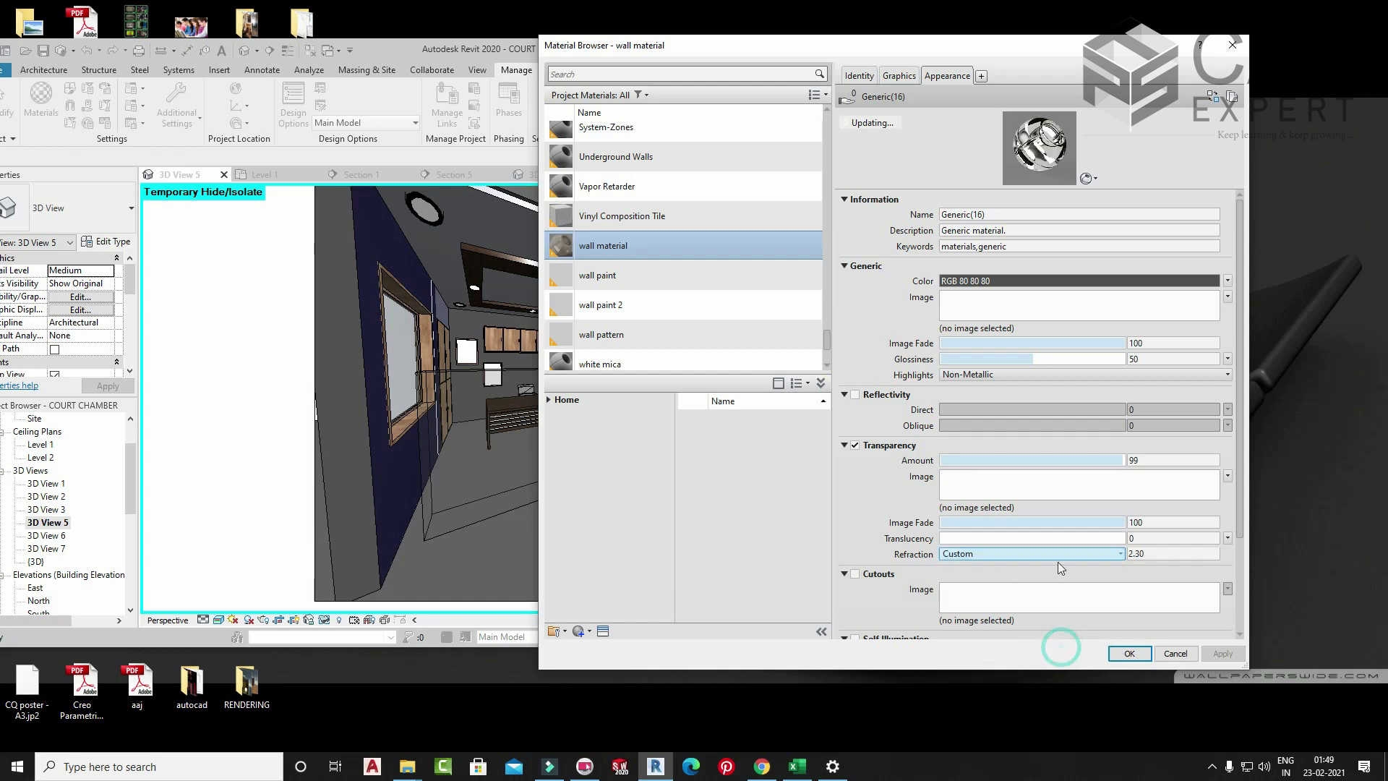
{"action": "left_click", "coordinate": [1145, 554]}
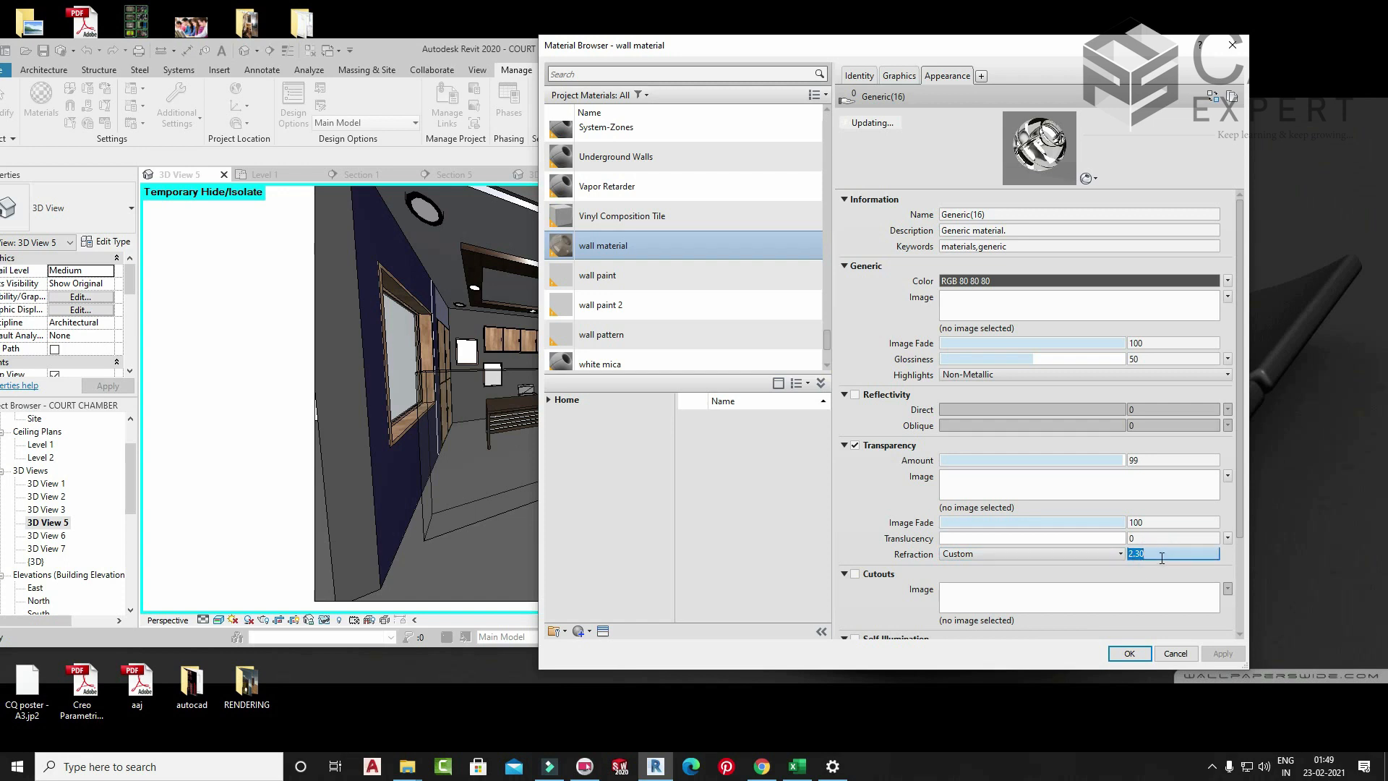
{"action": "left_click", "coordinate": [983, 555]}
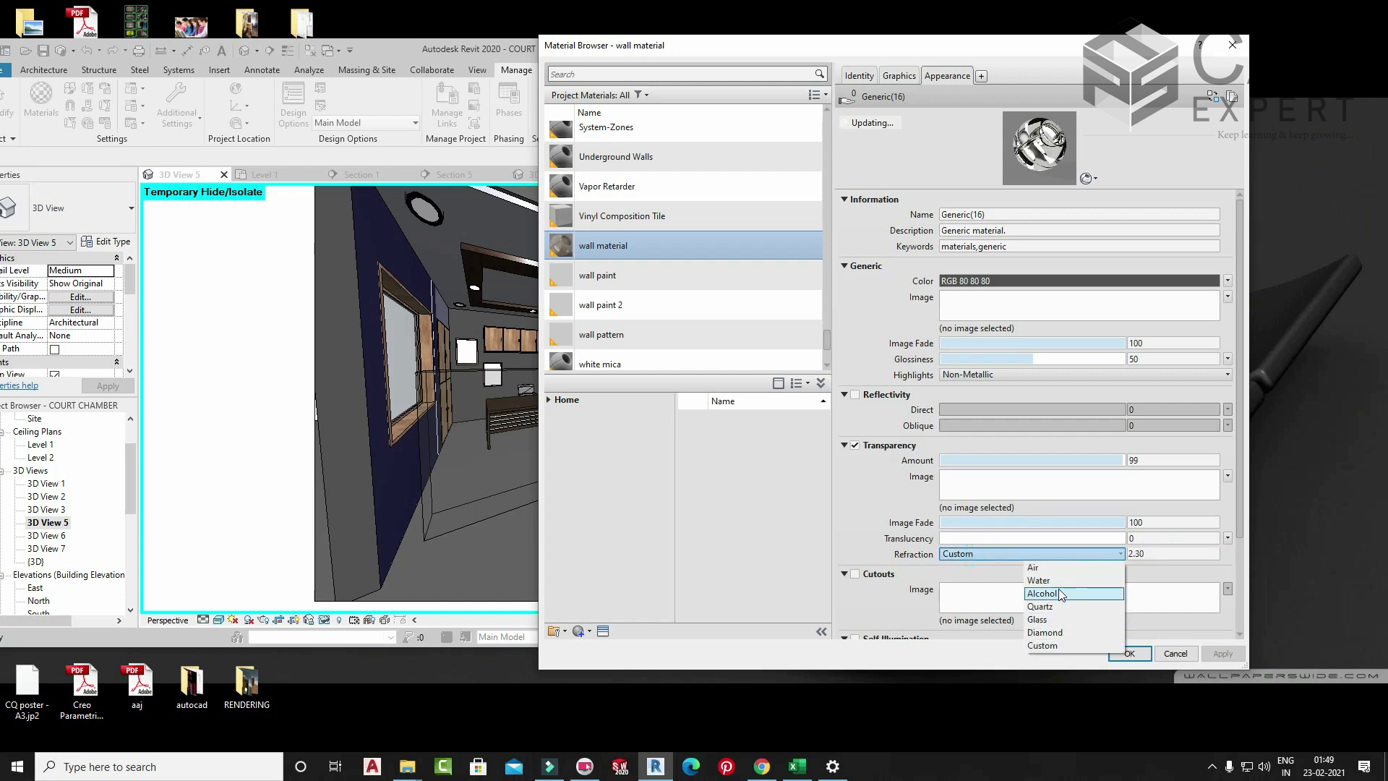
{"action": "left_click", "coordinate": [855, 484]}
{"action": "left_click", "coordinate": [874, 450]}
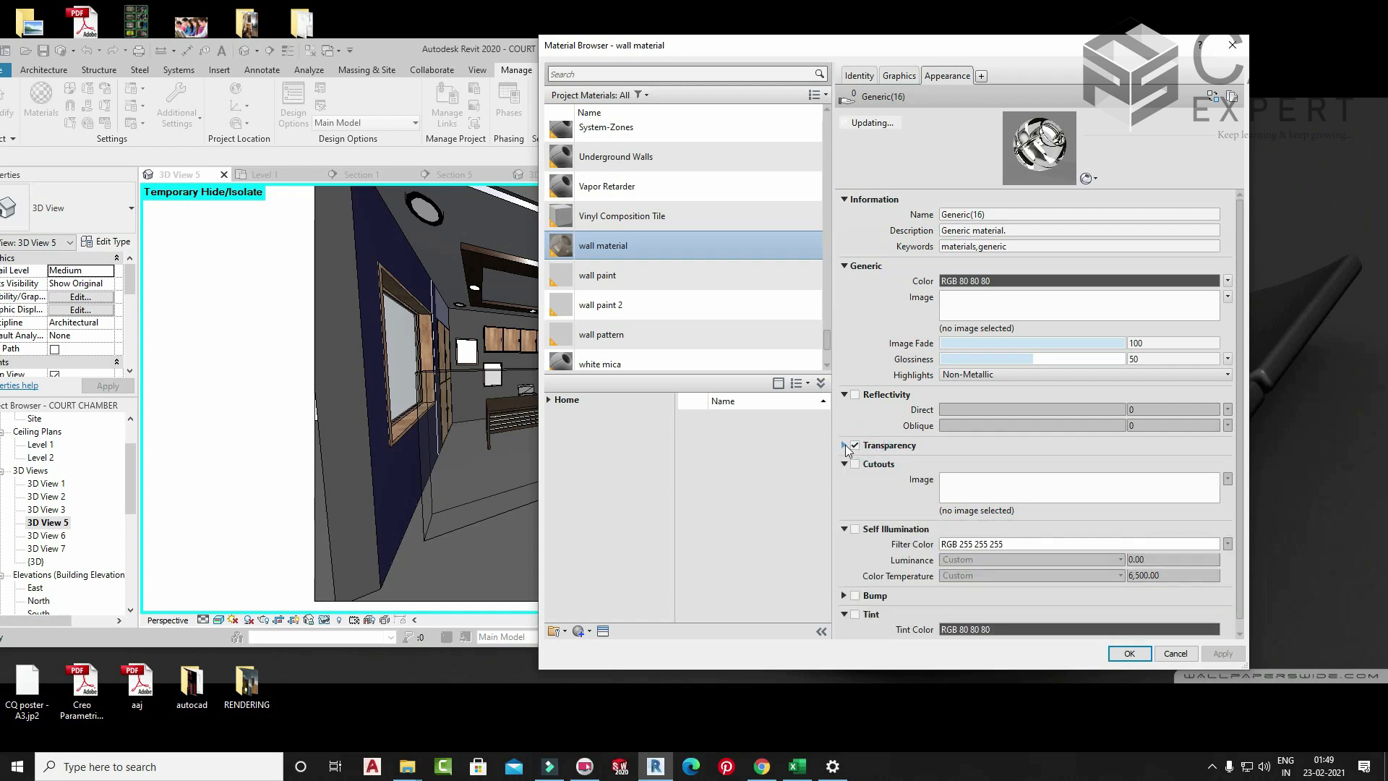
{"action": "left_click", "coordinate": [856, 445]}
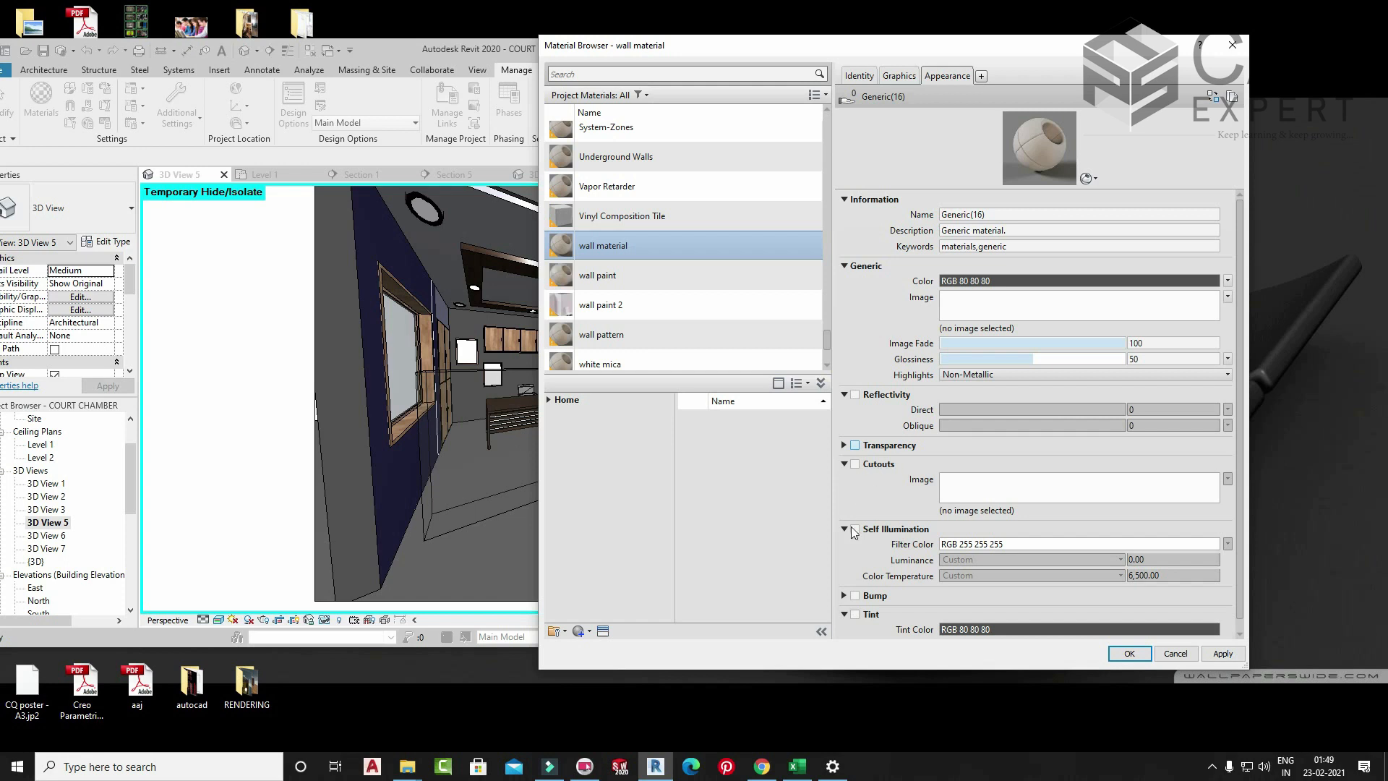
- Switch to Chrome and search Google for "brick cutout"
{"action": "left_click", "coordinate": [762, 766]}
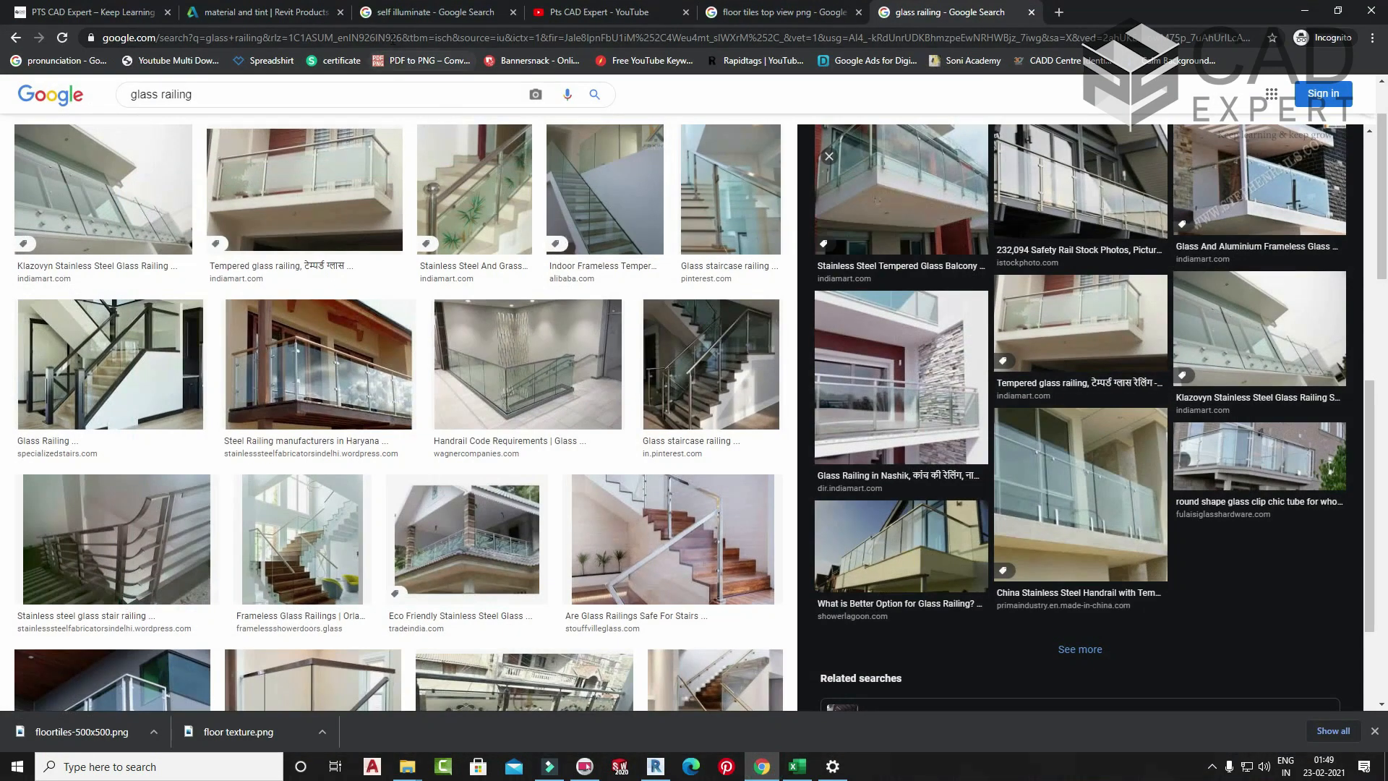
{"action": "left_click", "coordinate": [422, 41]}
{"action": "type", "text": "b"}
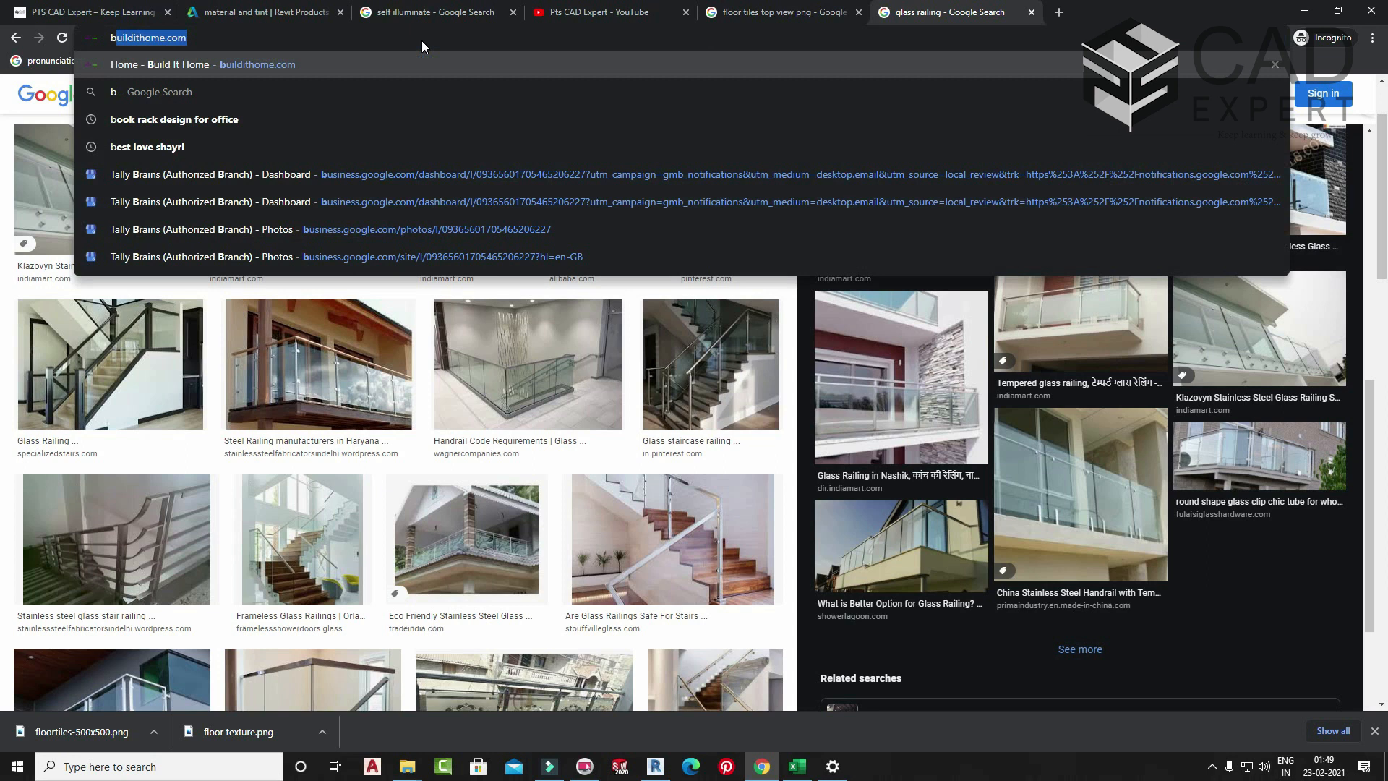
{"action": "key", "text": "BackSpace"}
{"action": "key", "text": "BackSpace"}
{"action": "type", "text": "br"}
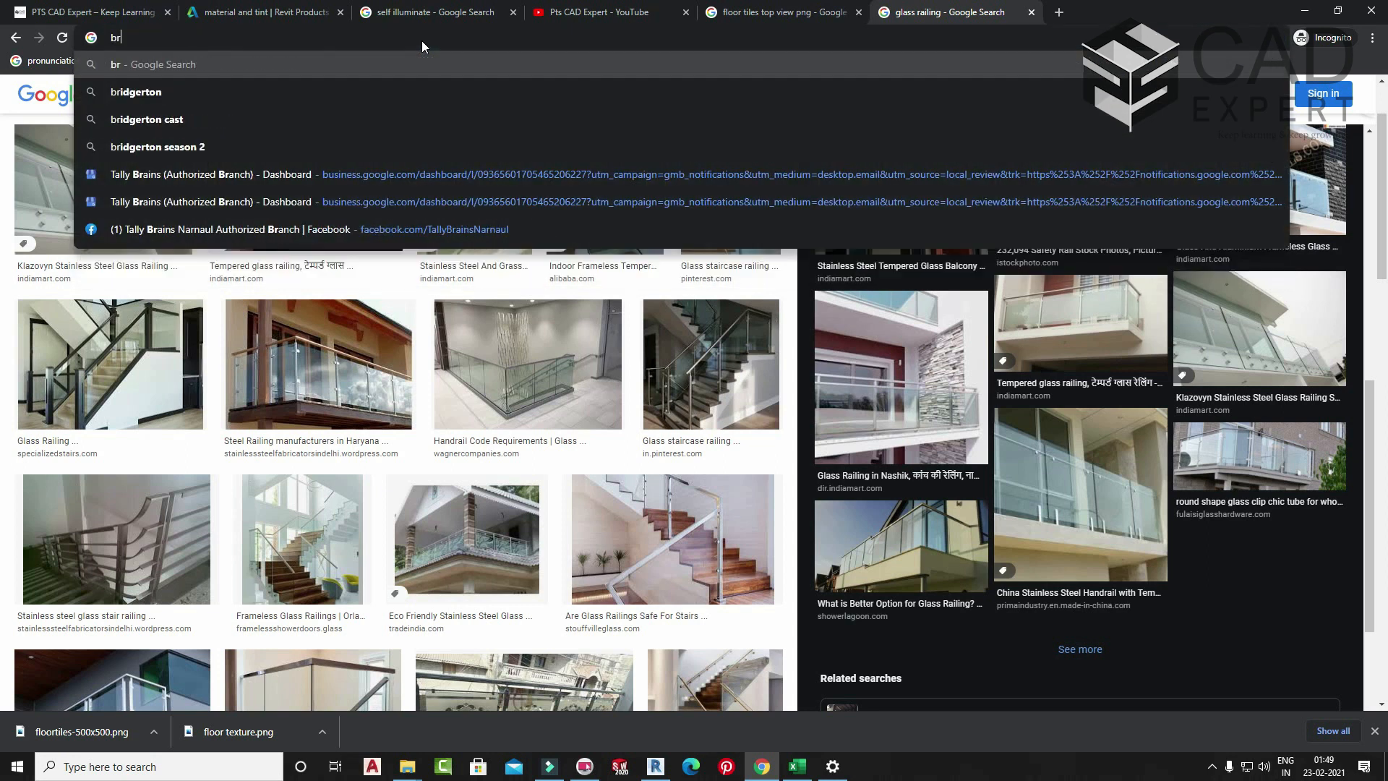
{"action": "type", "text": "ick cutout"}
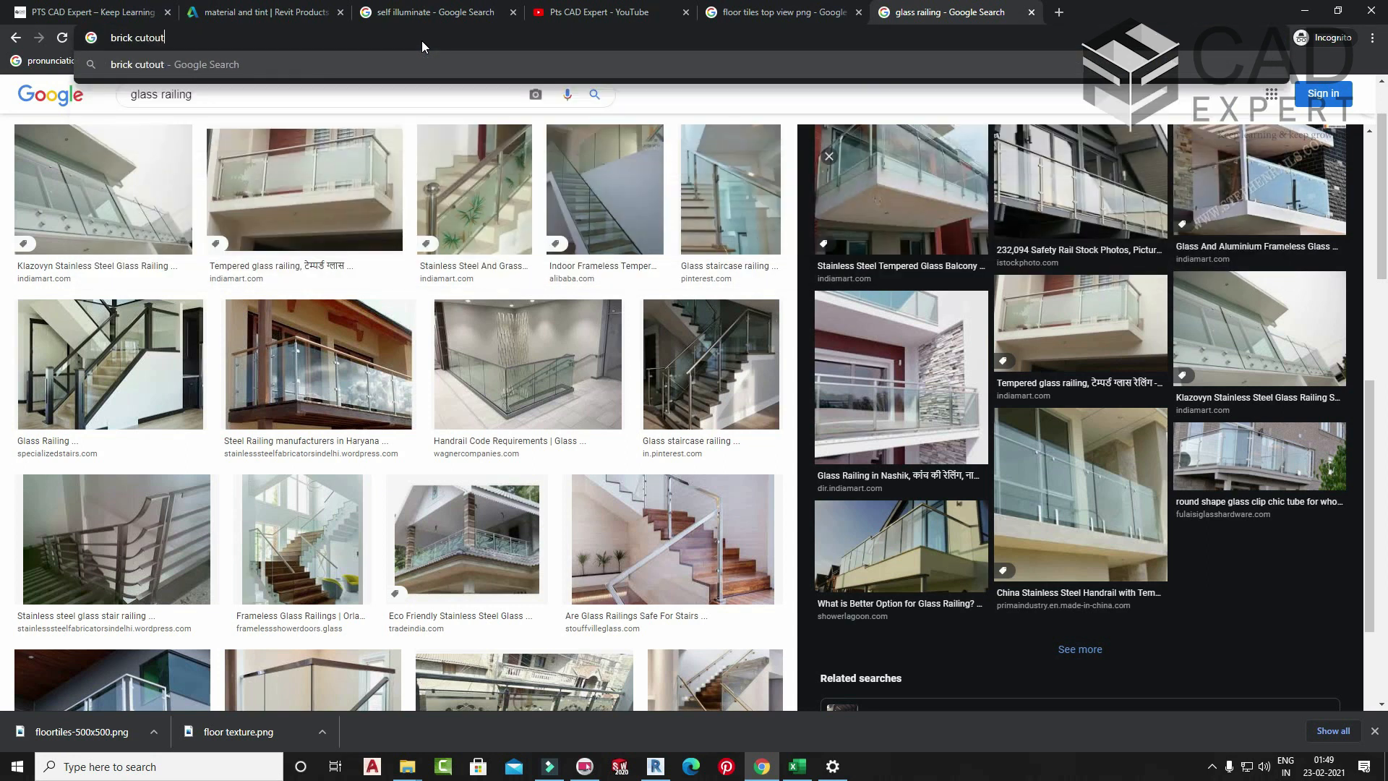
{"action": "key", "text": "Return"}
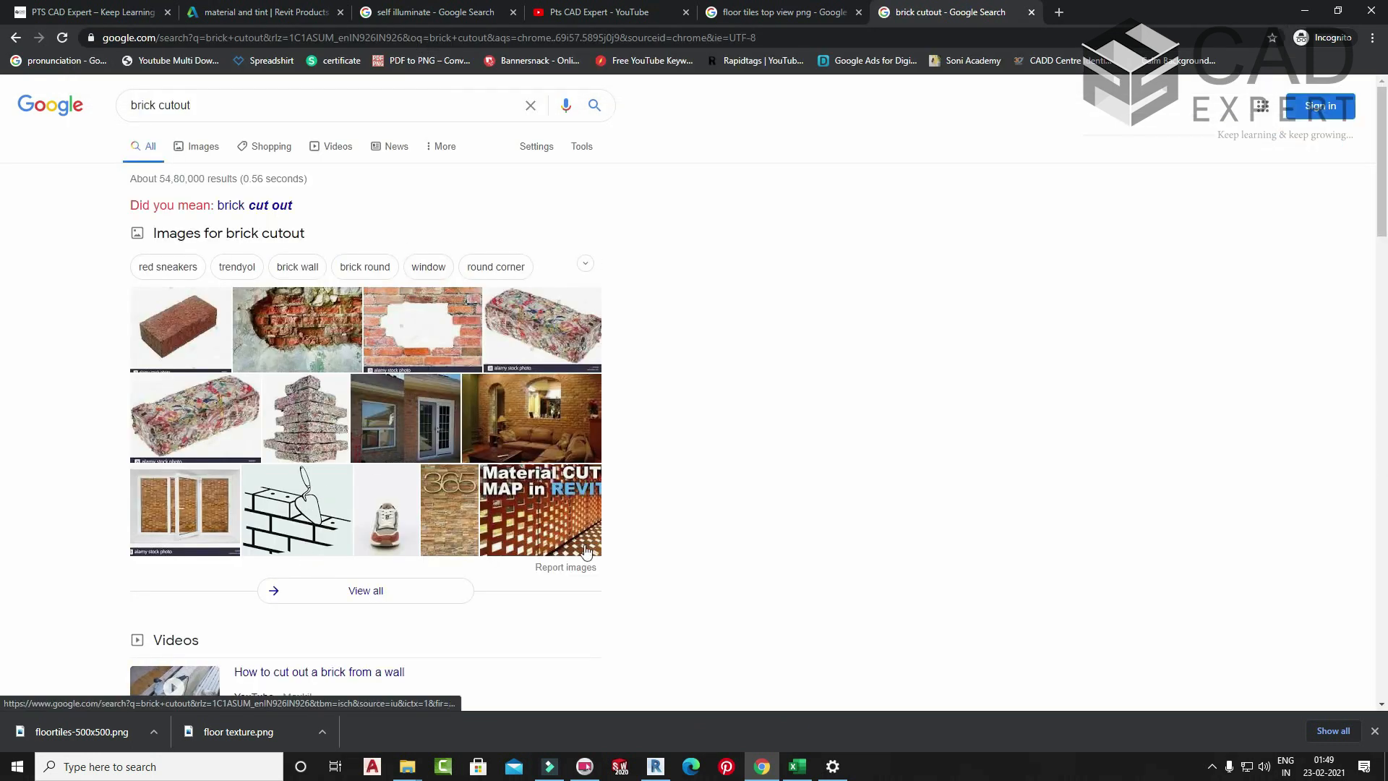
- Examine the Revit material cutout image and the perforated brick texture with its related images, then return to Revit's material settings
{"action": "left_click", "coordinate": [561, 519]}
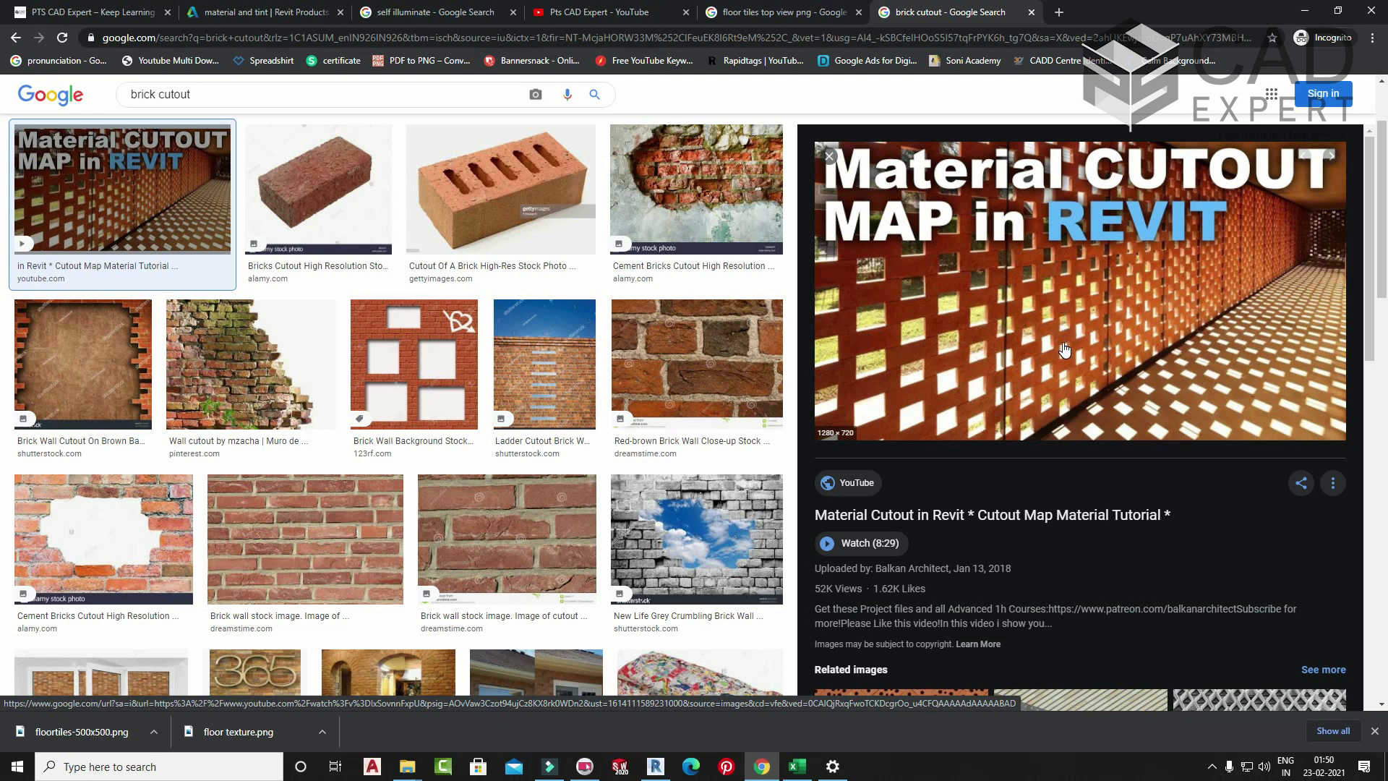
{"action": "scroll", "coordinate": [1027, 343], "scroll_direction": "down", "scroll_amount": 10}
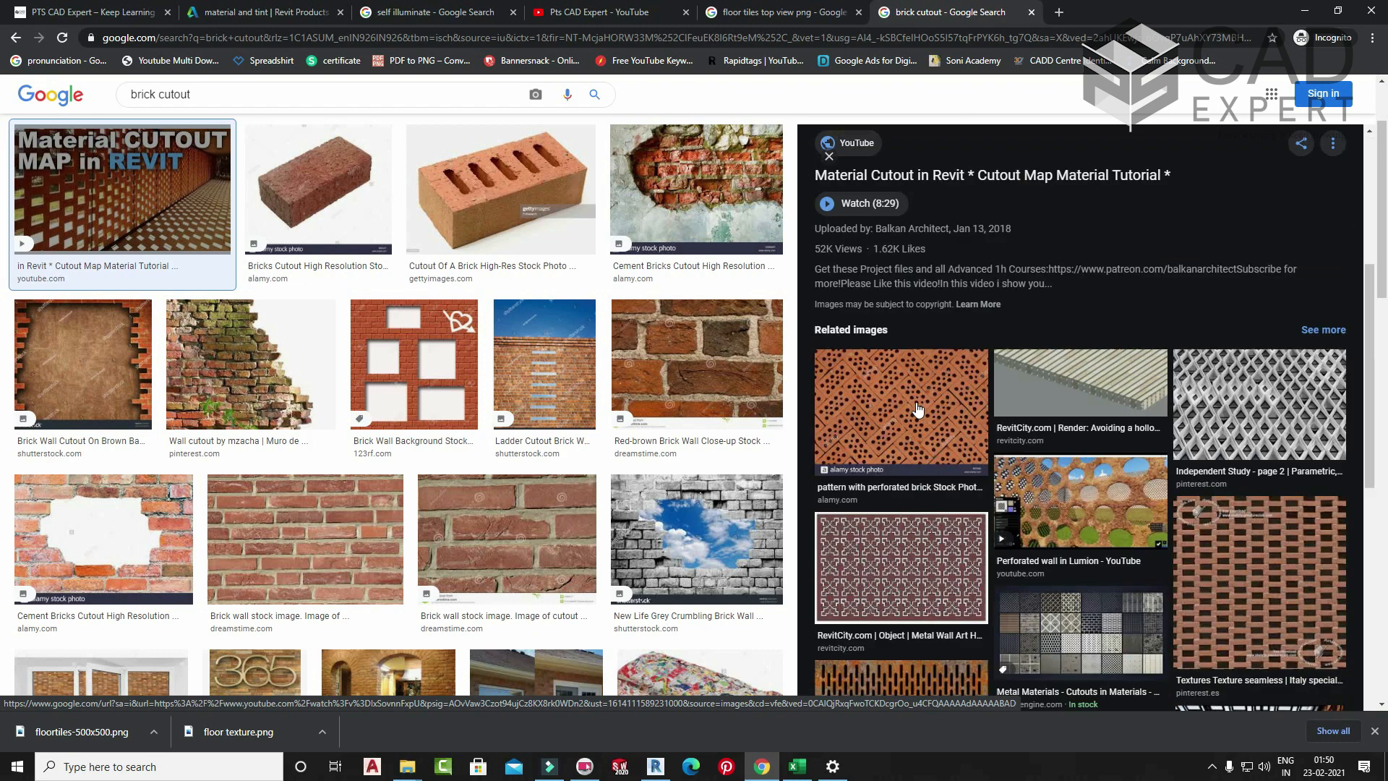
{"action": "left_click", "coordinate": [1237, 265]}
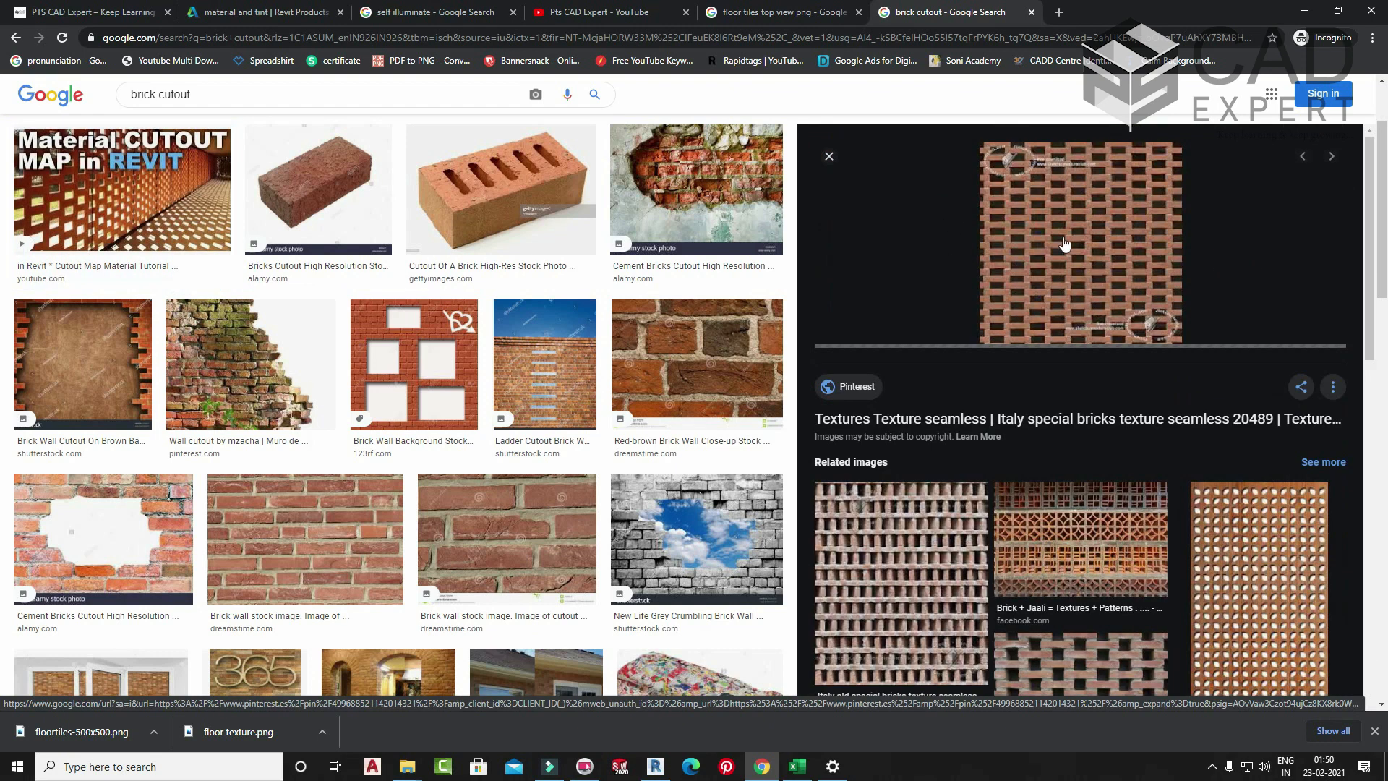
{"action": "scroll", "coordinate": [1084, 325], "scroll_direction": "down", "scroll_amount": 5}
{"action": "scroll", "coordinate": [1116, 383], "scroll_direction": "down", "scroll_amount": 10}
{"action": "scroll", "coordinate": [1122, 403], "scroll_direction": "up", "scroll_amount": 10}
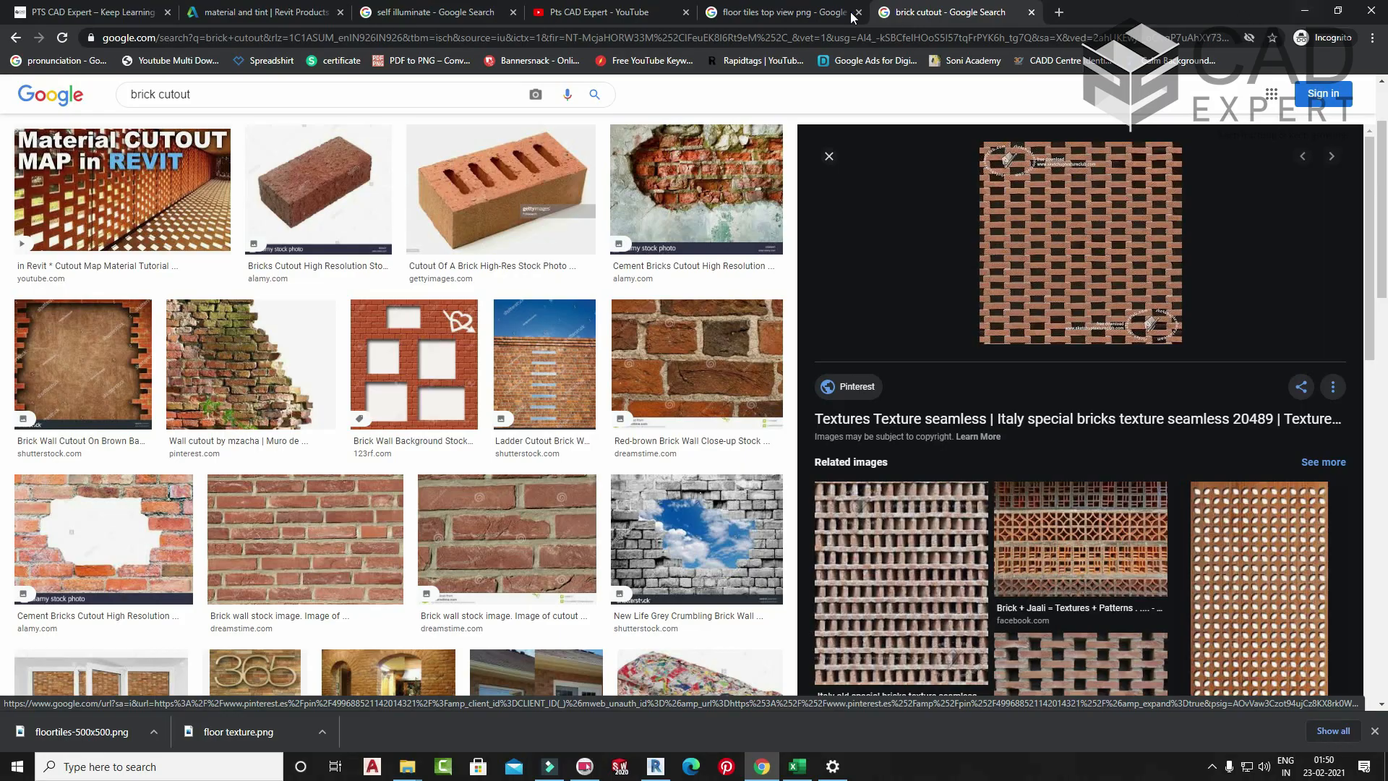
{"action": "left_click", "coordinate": [1306, 11]}
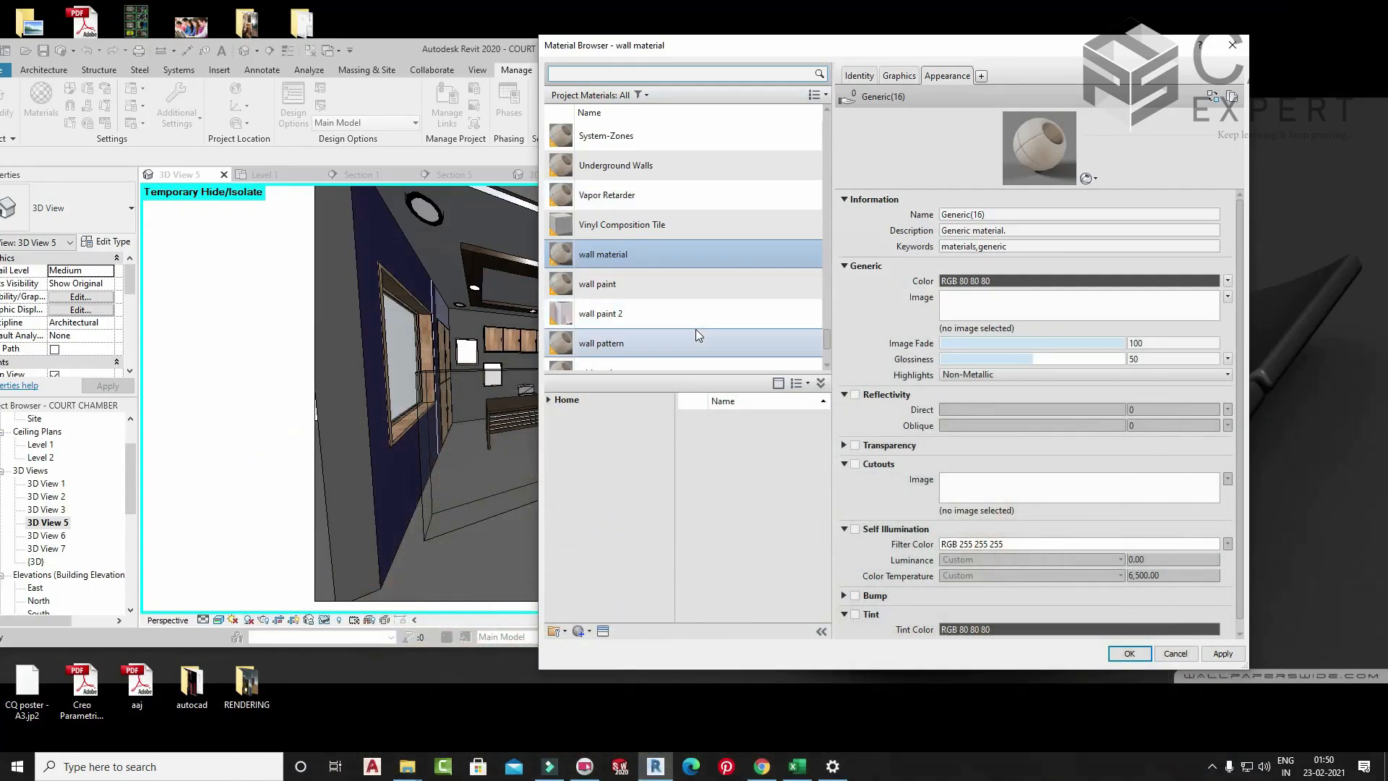
- Close the material browser and delete the two free-standing transparent walls in front of the desk
{"action": "scroll", "coordinate": [696, 328], "scroll_direction": "down", "scroll_amount": 1}
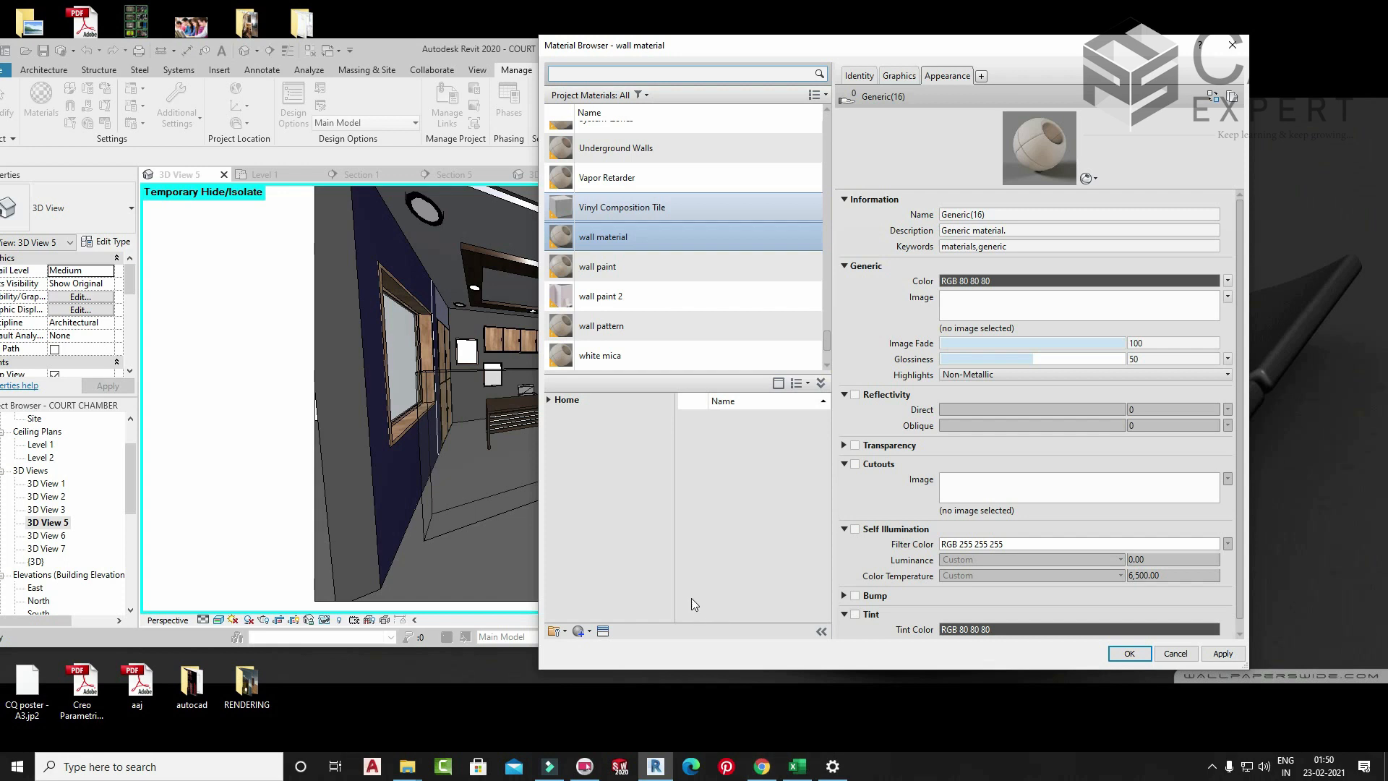
{"action": "left_click", "coordinate": [1232, 44]}
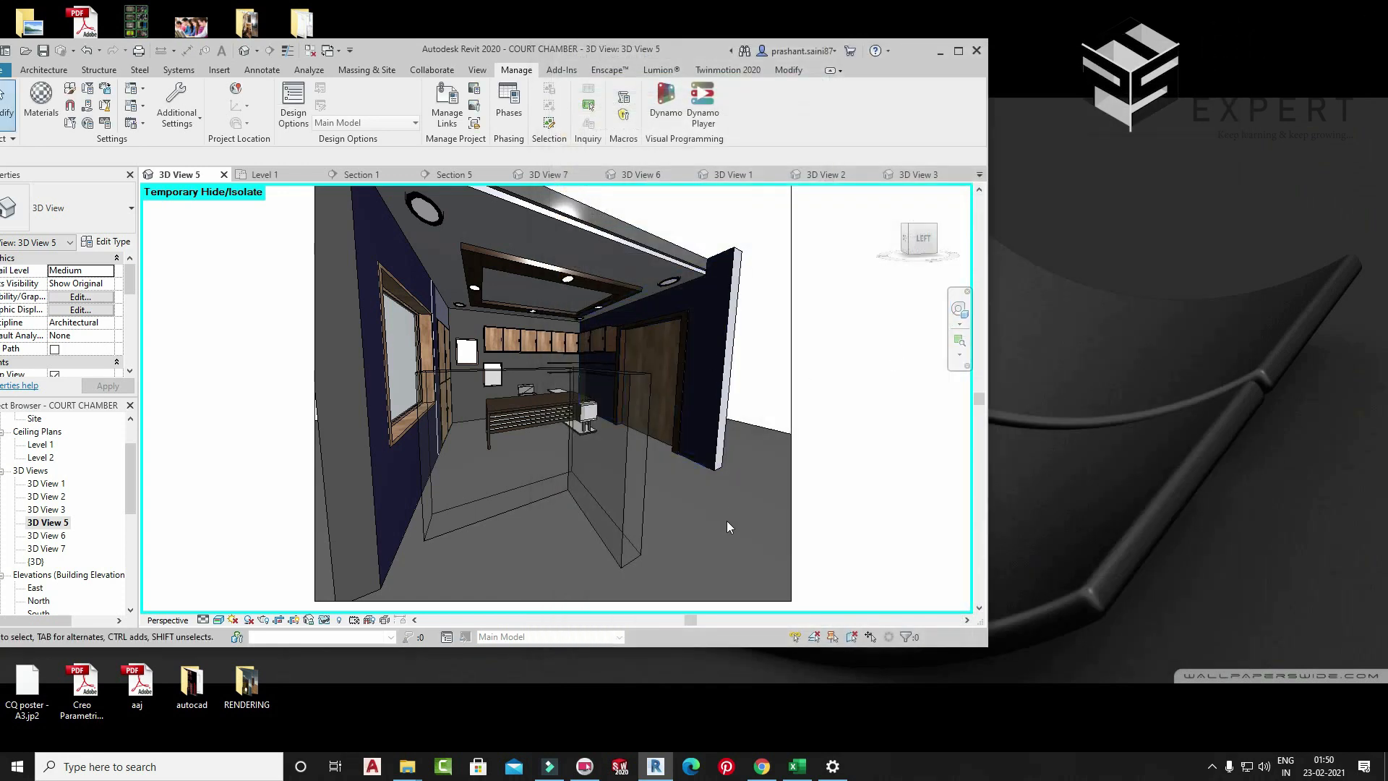
{"action": "left_click", "coordinate": [624, 433]}
{"action": "key", "text": "Delete"}
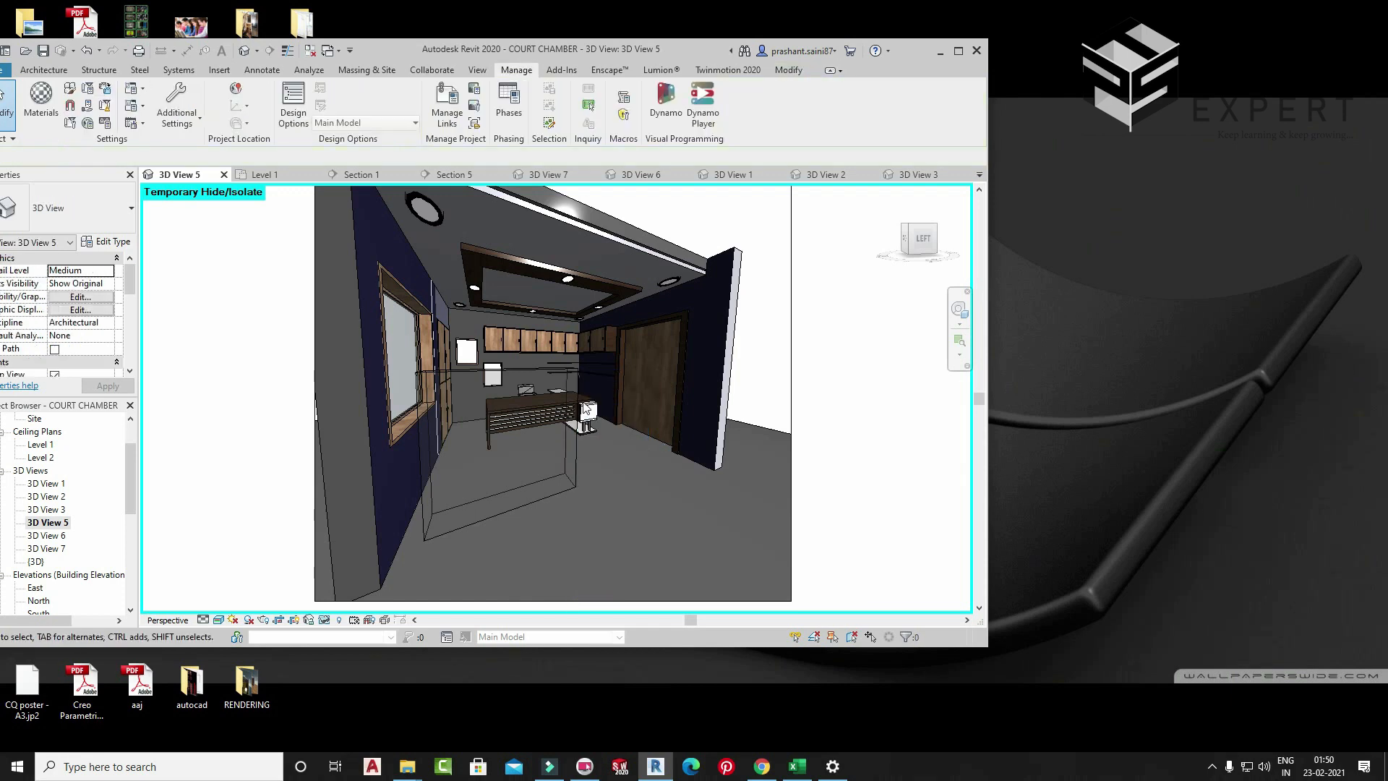
{"action": "left_click", "coordinate": [535, 369]}
{"action": "key", "text": "Delete"}
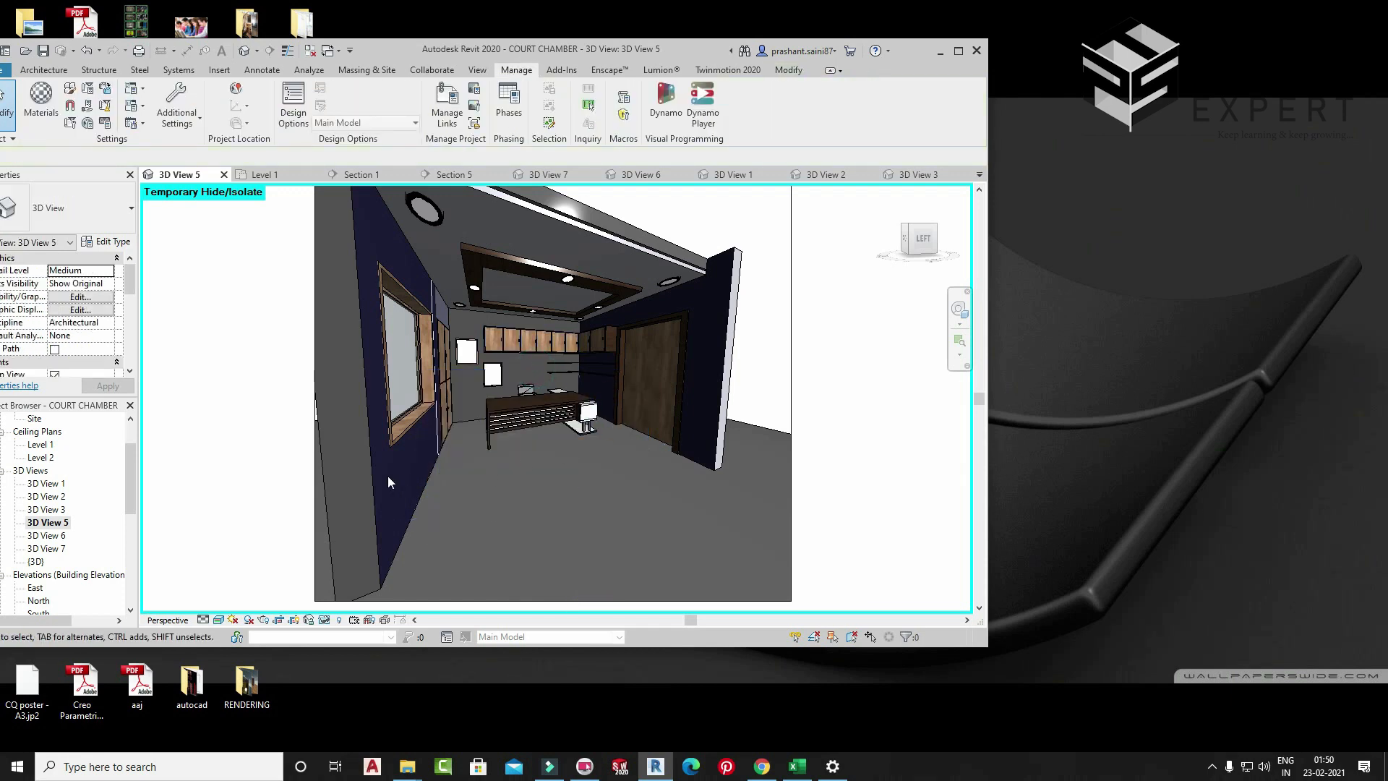
- Draw a Generic - 150mm basic wall, about 10' 6" long, across the open front of the room
{"action": "left_click", "coordinate": [43, 69]}
{"action": "left_click", "coordinate": [32, 97]}
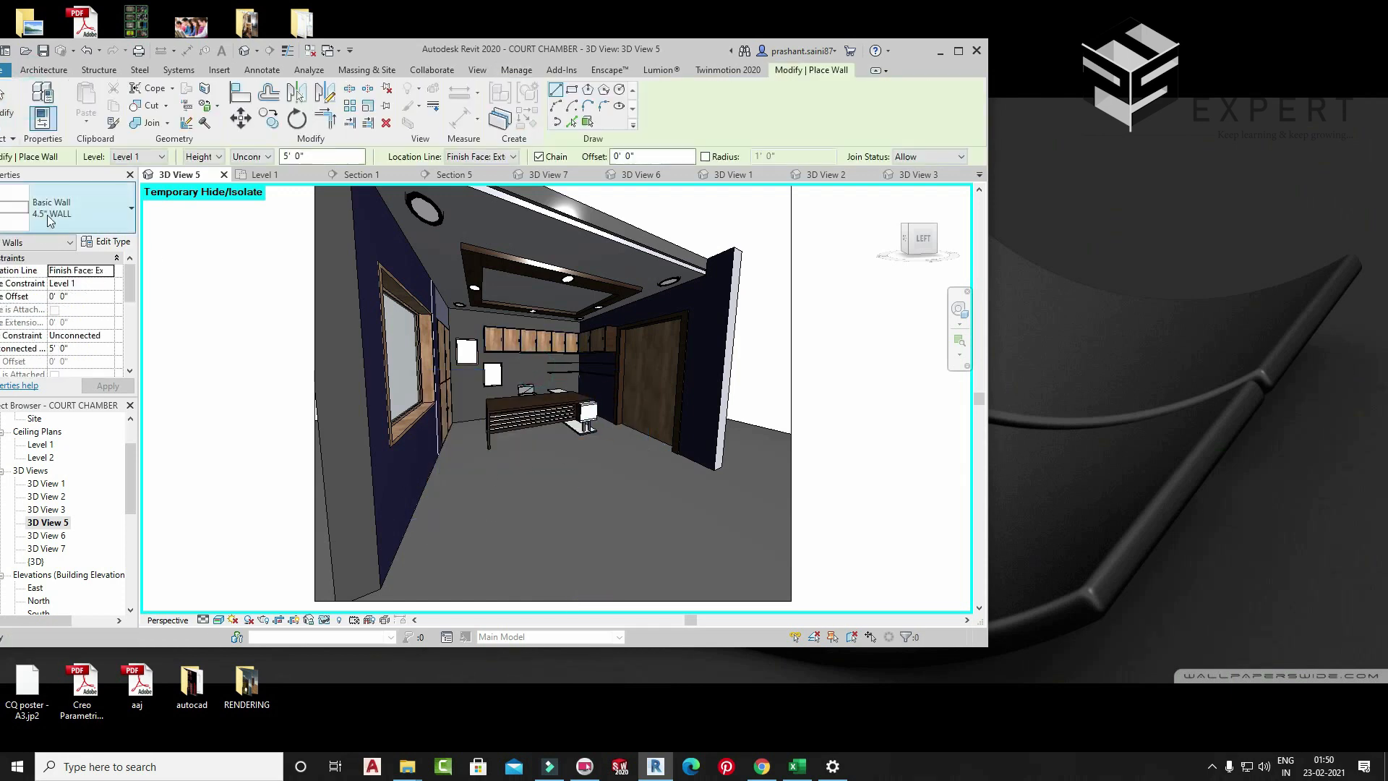
{"action": "left_click", "coordinate": [46, 214]}
{"action": "left_click", "coordinate": [82, 337]}
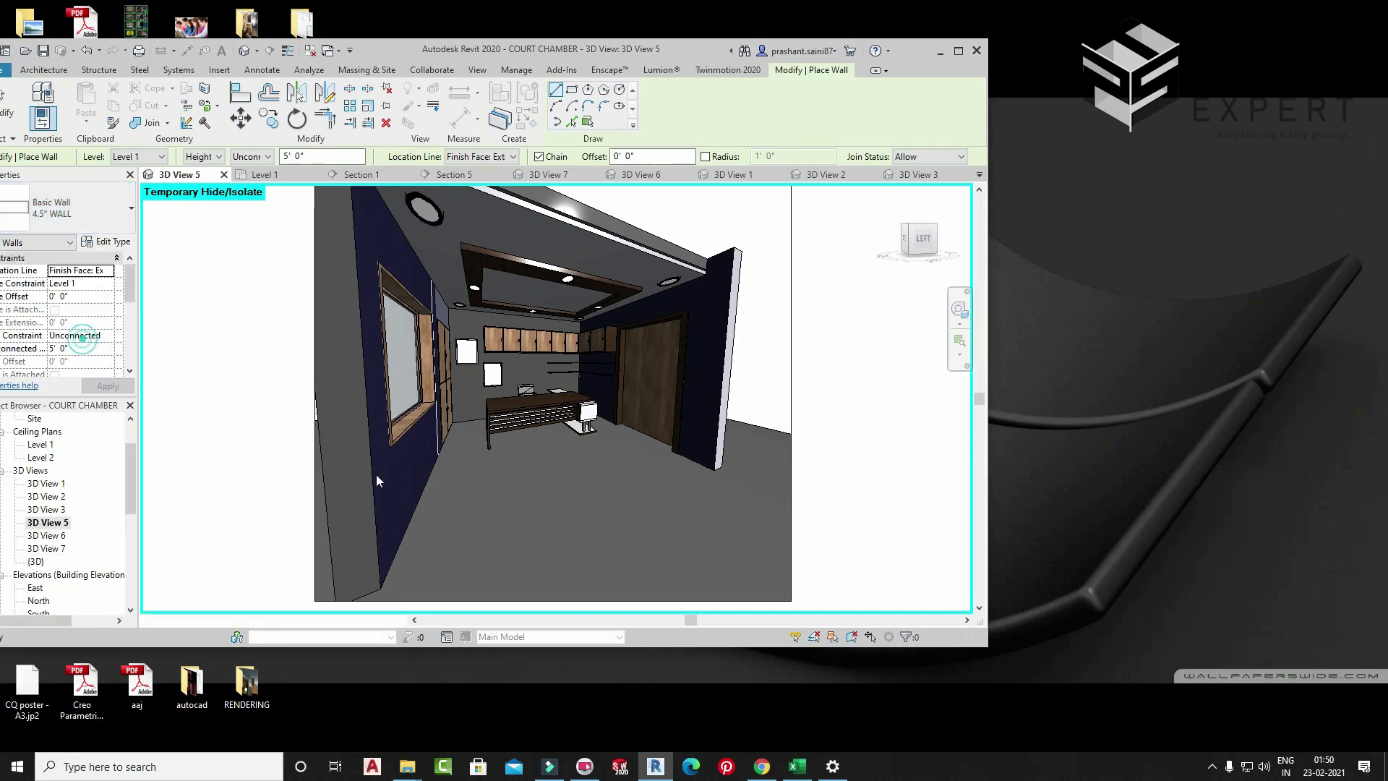
{"action": "left_click", "coordinate": [68, 206]}
{"action": "scroll", "coordinate": [65, 430], "scroll_direction": "down", "scroll_amount": 2}
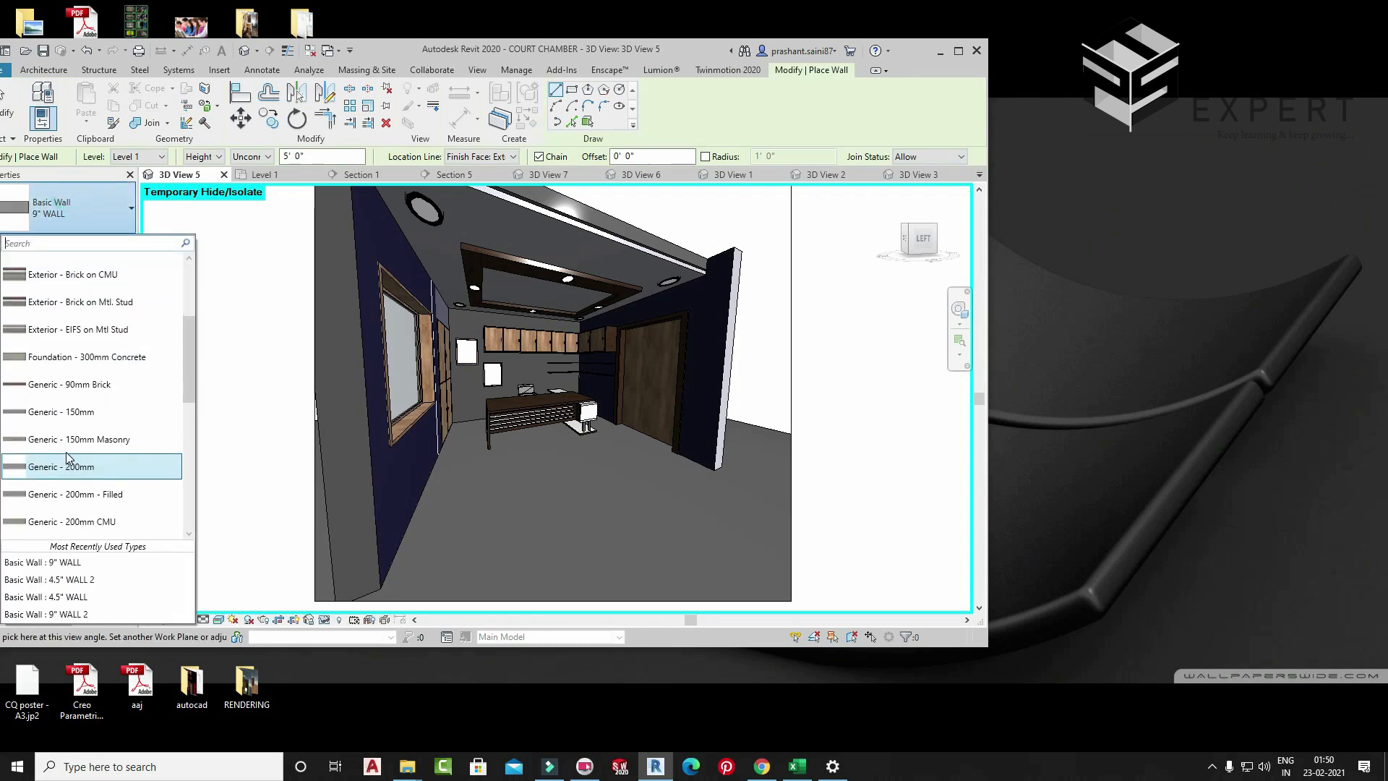
{"action": "left_click", "coordinate": [62, 411]}
{"action": "left_click", "coordinate": [412, 581]}
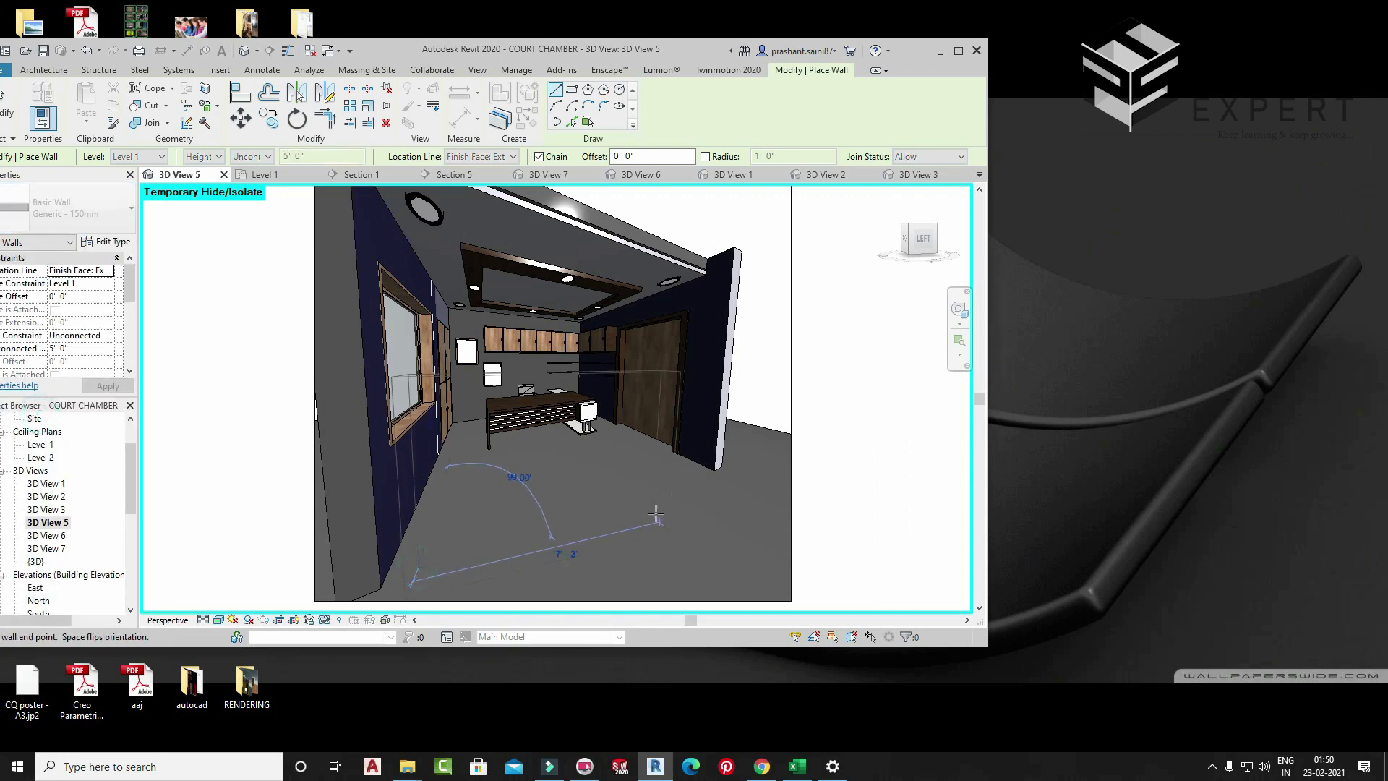
{"action": "left_click", "coordinate": [699, 491]}
{"action": "key", "text": "Escape"}
{"action": "key", "text": "Escape"}
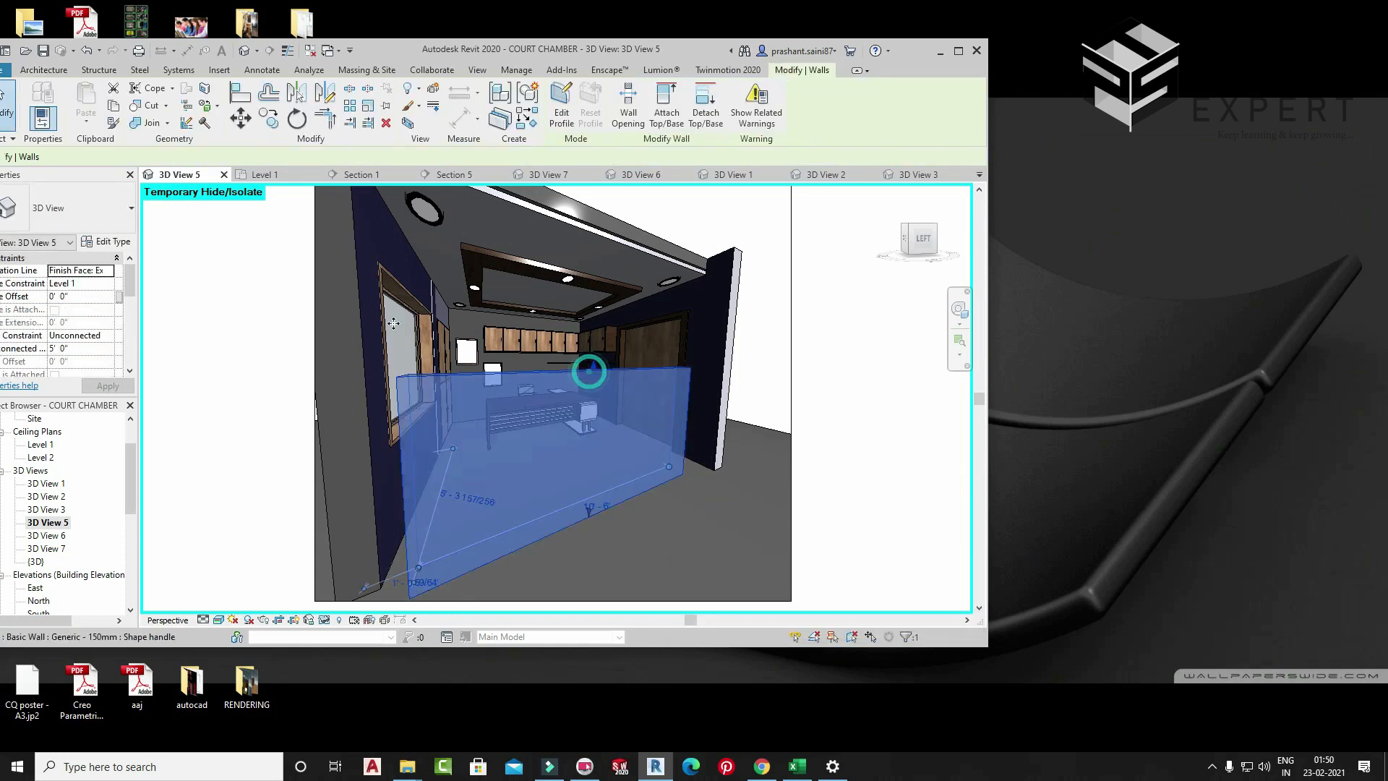
- Raise the new wall's top so its unconnected height is about 7' 7"
{"action": "left_click_drag", "start_coordinate": [591, 367], "coordinate": [588, 293]}
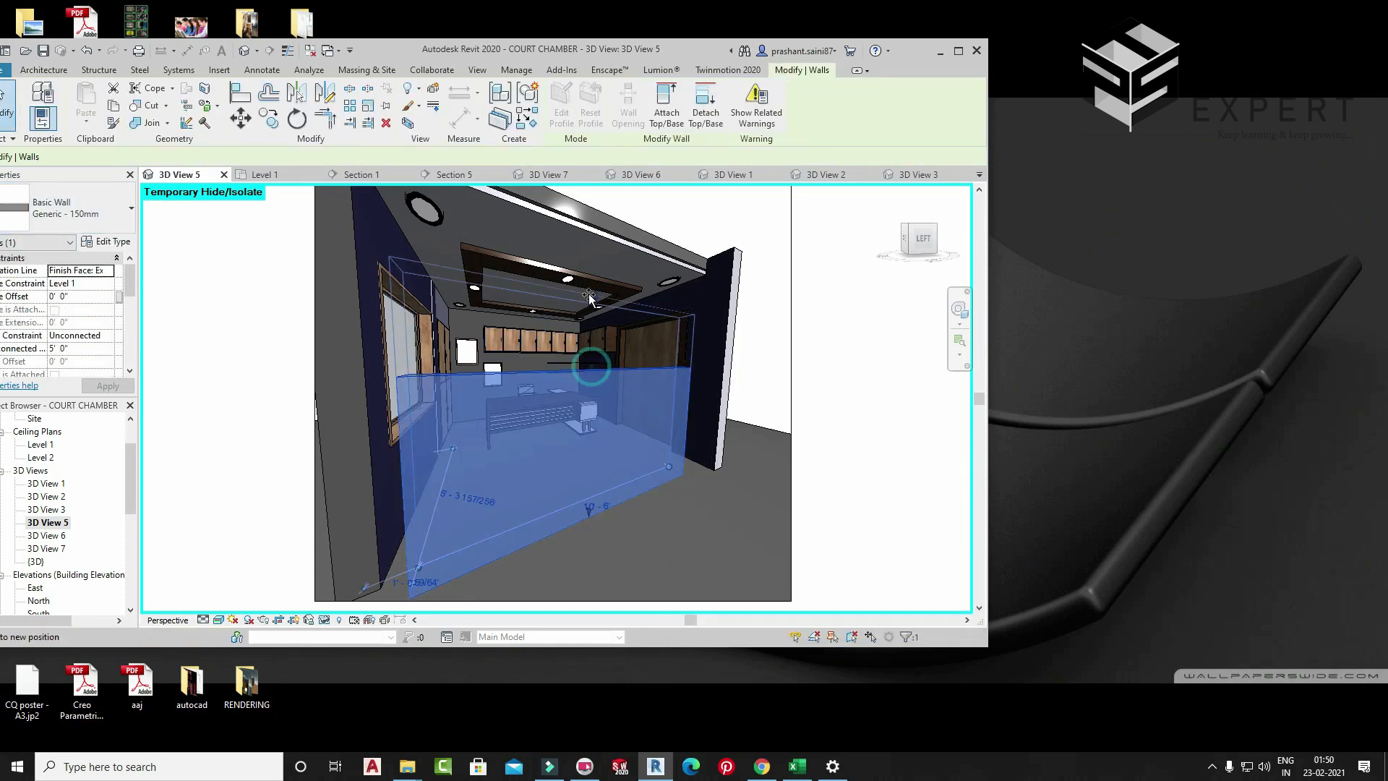
{"action": "key", "text": "Escape"}
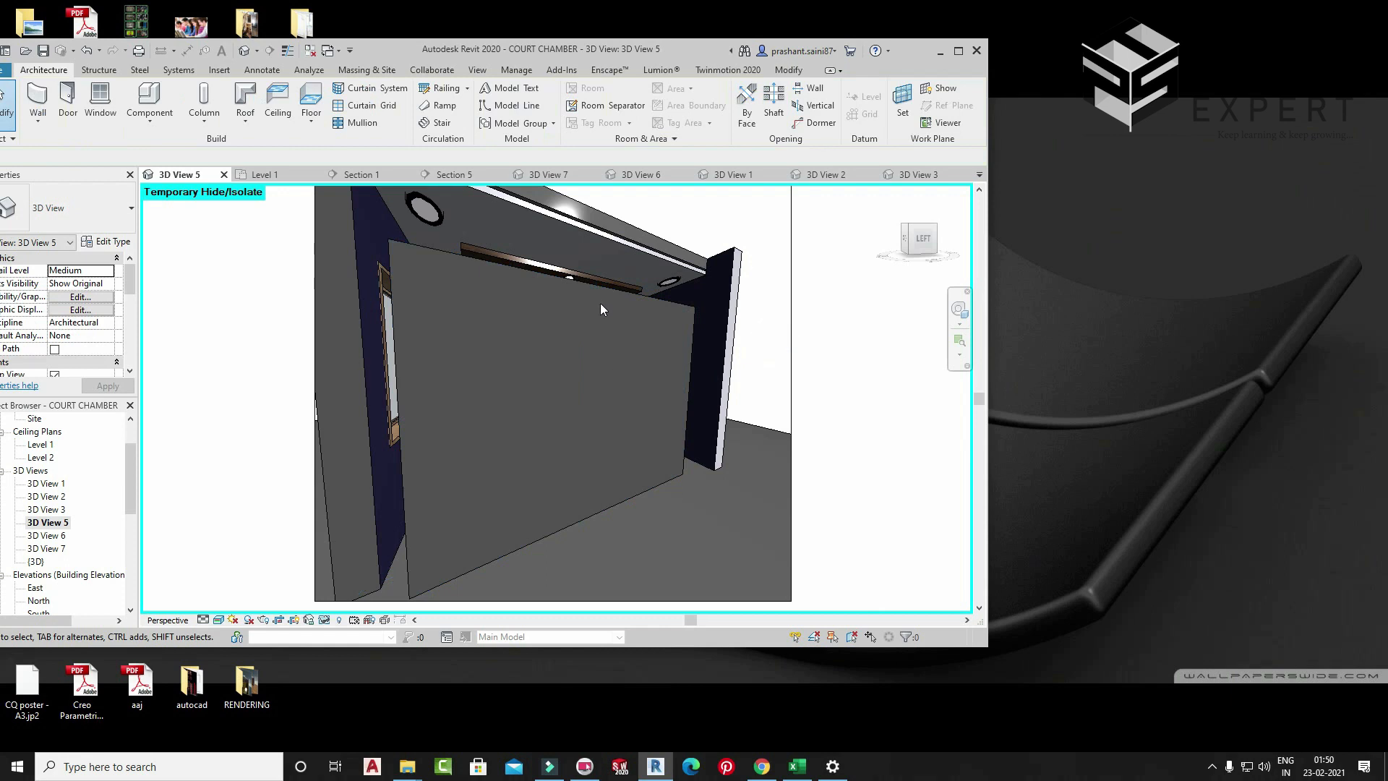
{"action": "middle_click_drag", "start_coordinate": [576, 387], "coordinate": [489, 298], "text": "shift"}
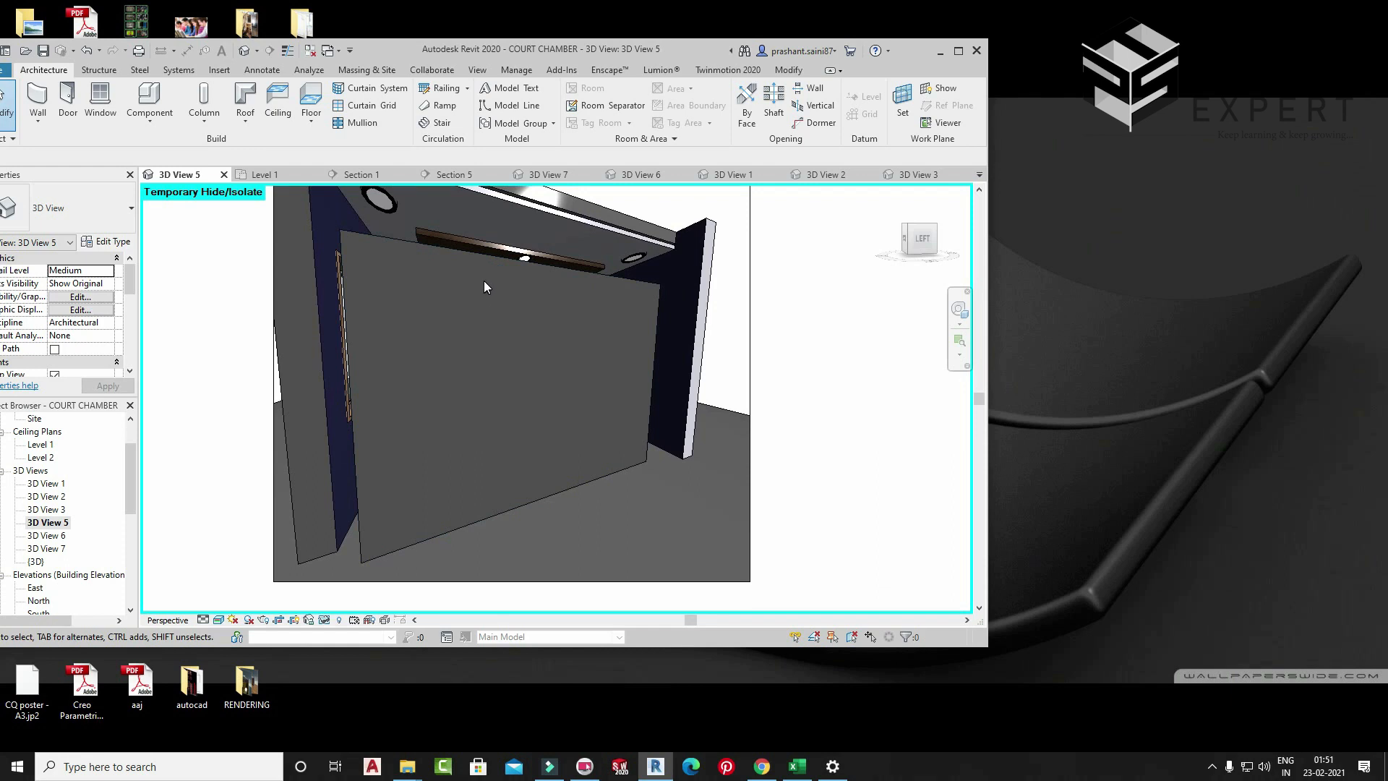
{"action": "left_click", "coordinate": [488, 258]}
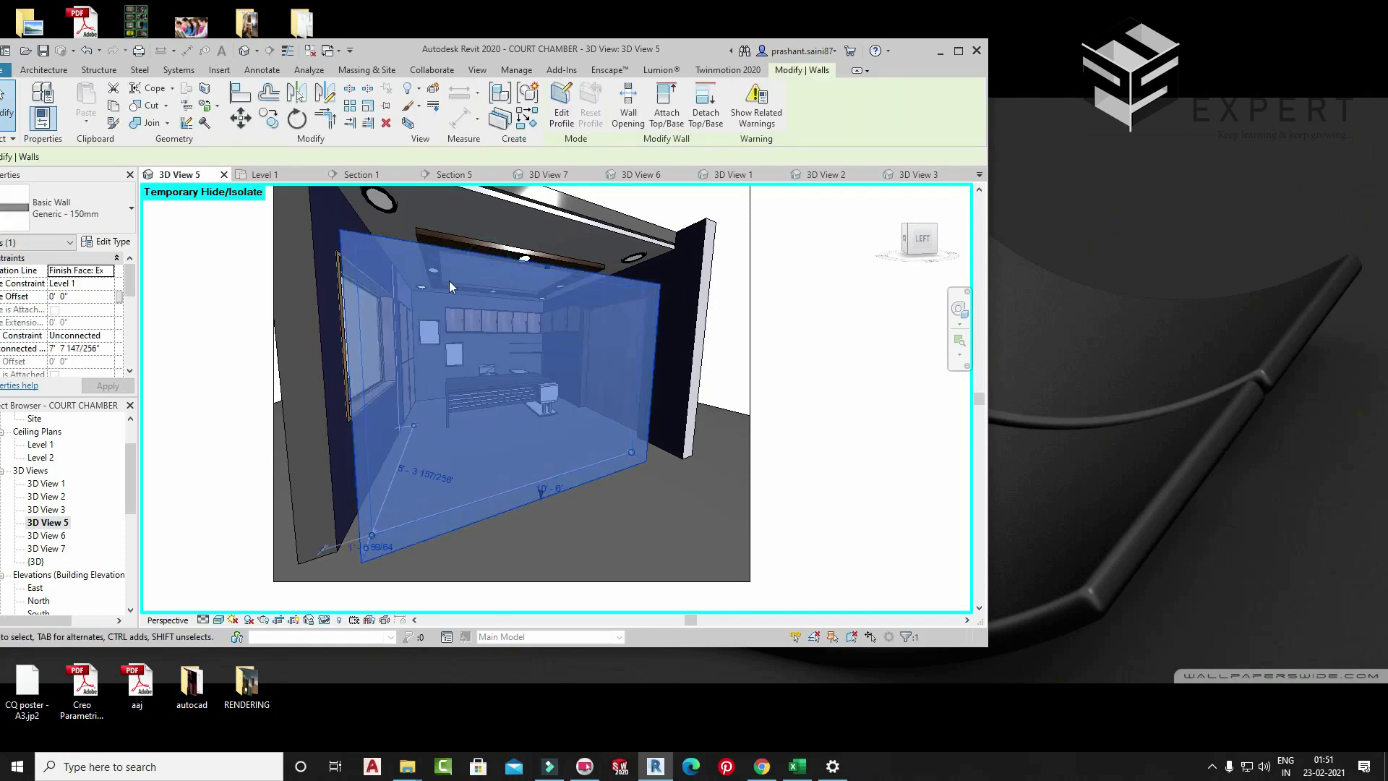
{"action": "left_click", "coordinate": [863, 312]}
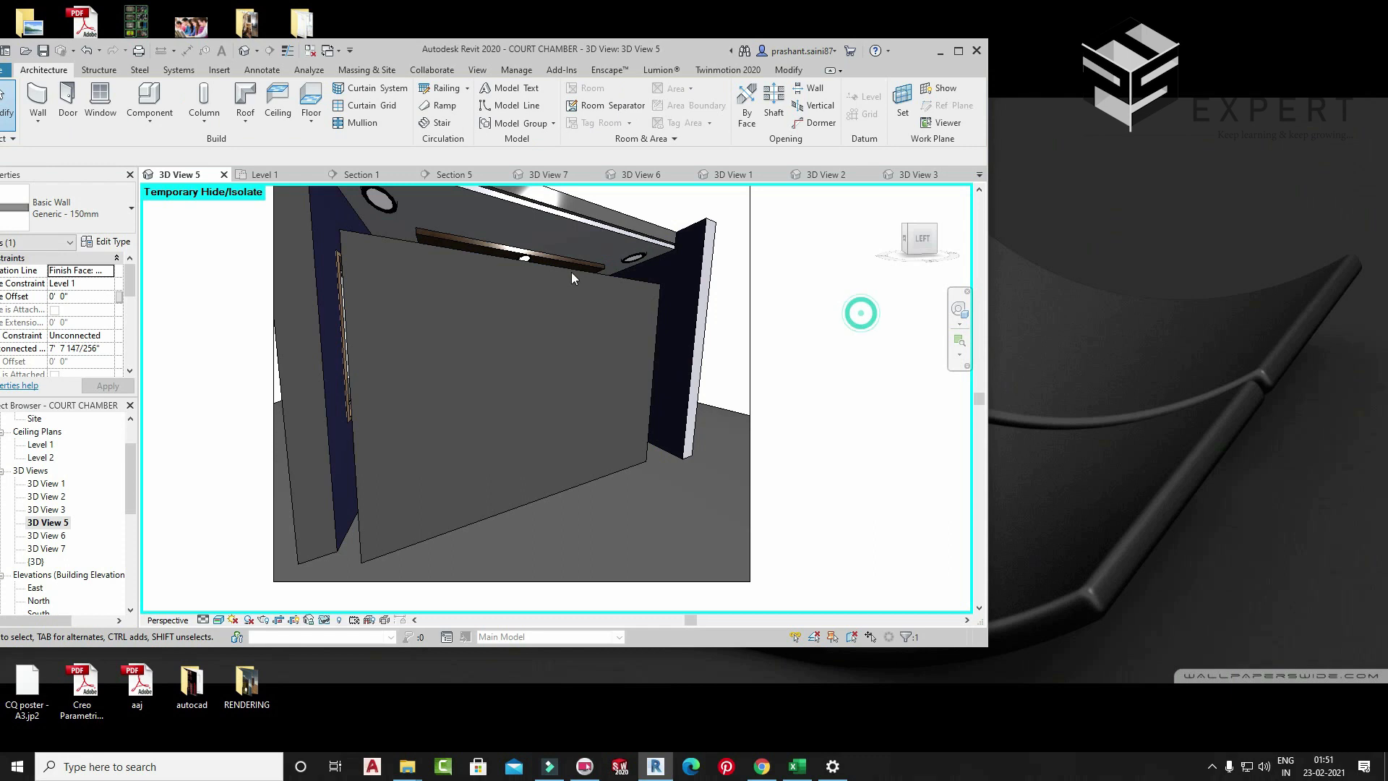
- Assign the Brick, Common material to the structure layer of the new wall's type
{"action": "left_click", "coordinate": [469, 324]}
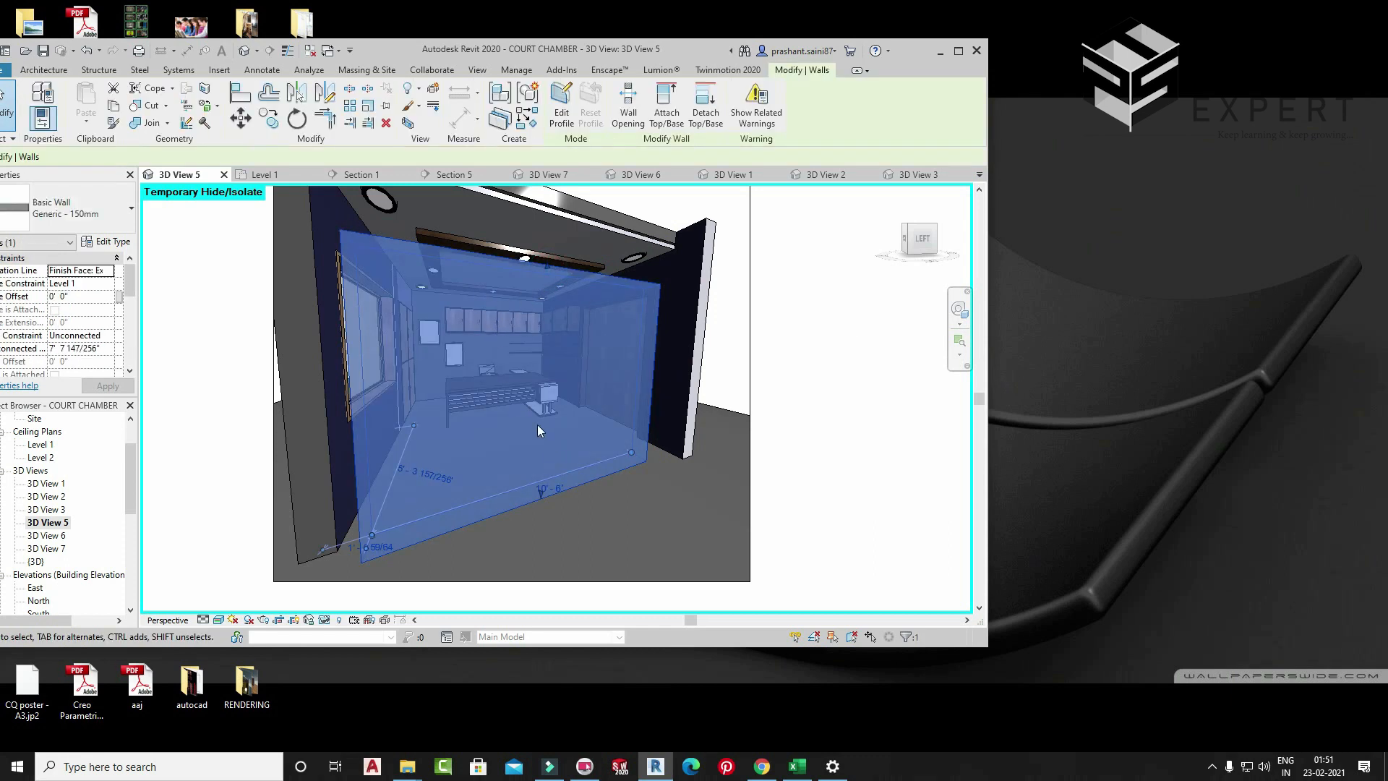
{"action": "left_click", "coordinate": [108, 242]}
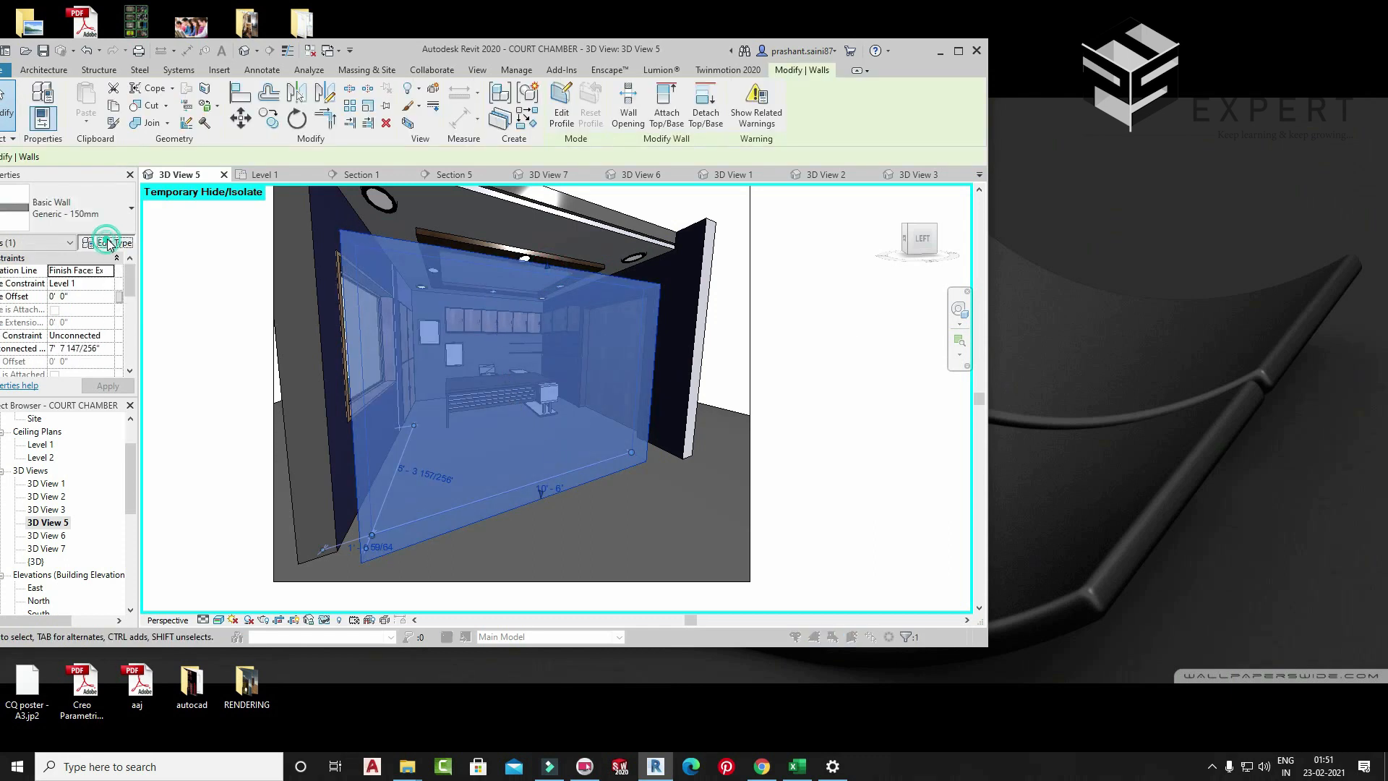
{"action": "left_click", "coordinate": [645, 303]}
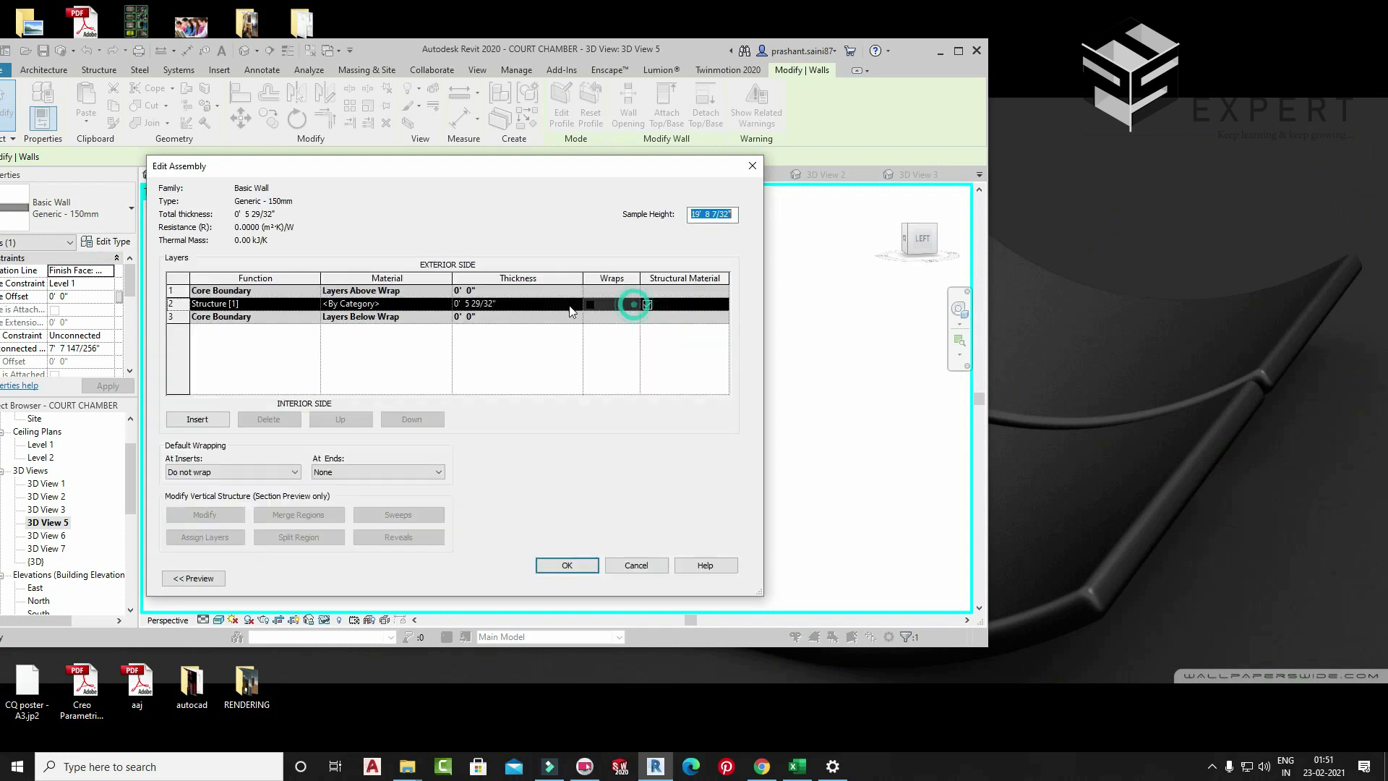
{"action": "left_click", "coordinate": [419, 304]}
{"action": "left_click", "coordinate": [446, 303]}
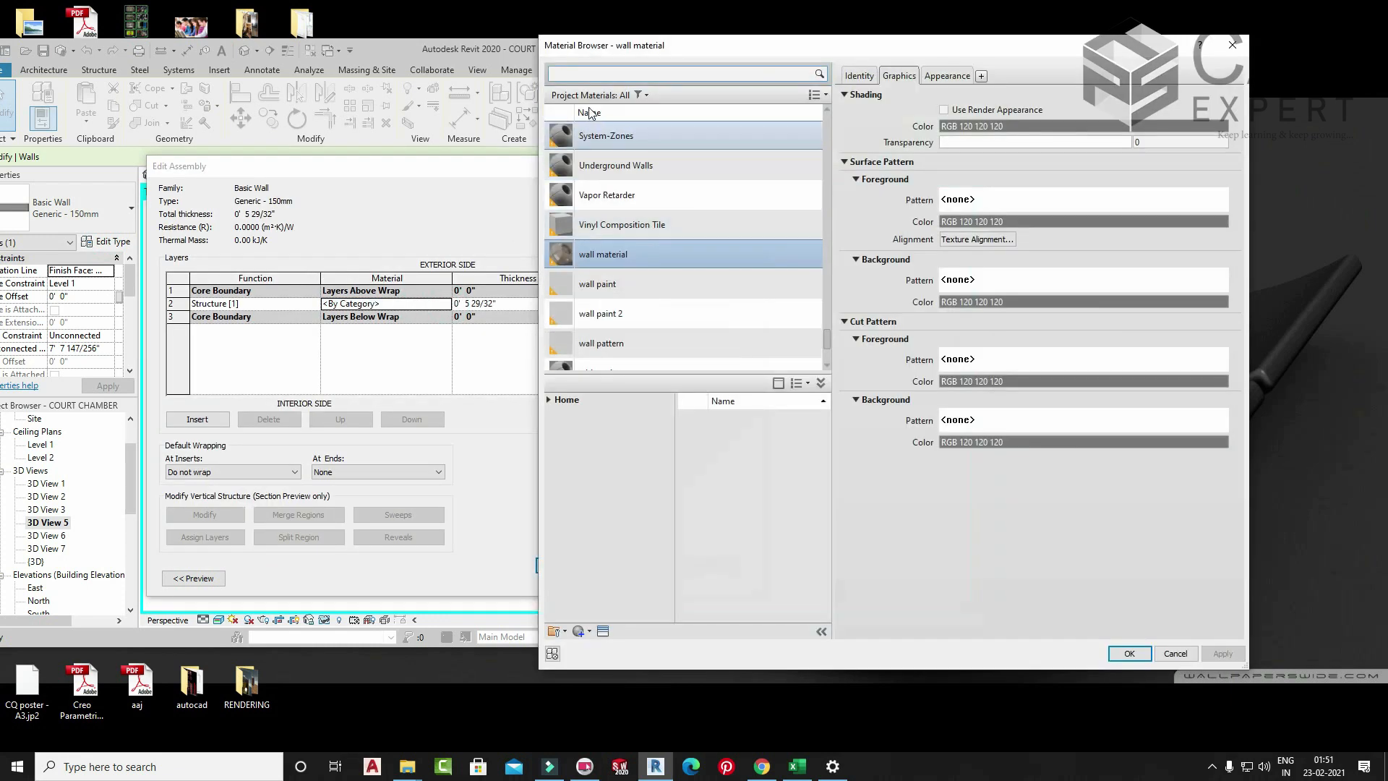
{"action": "type", "text": "brick"}
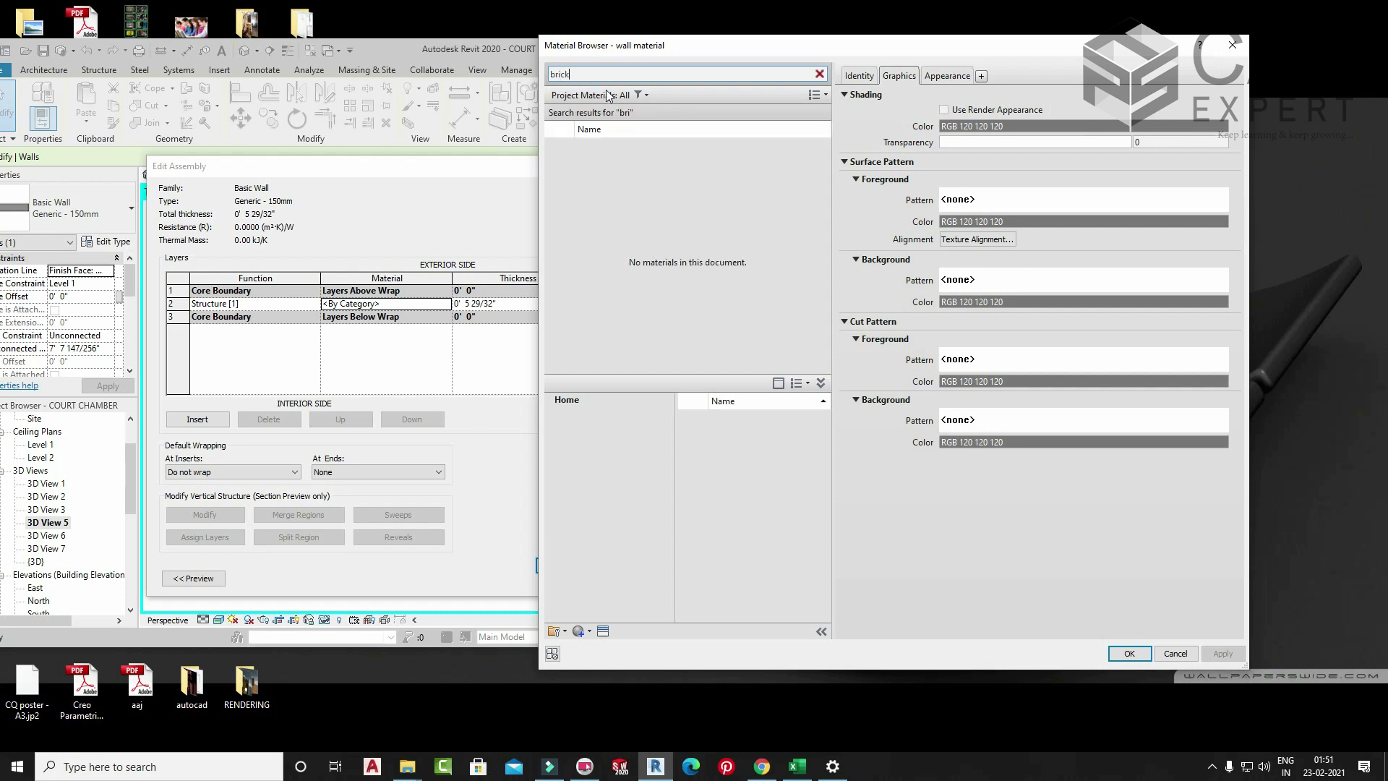
{"action": "double_click", "coordinate": [611, 154]}
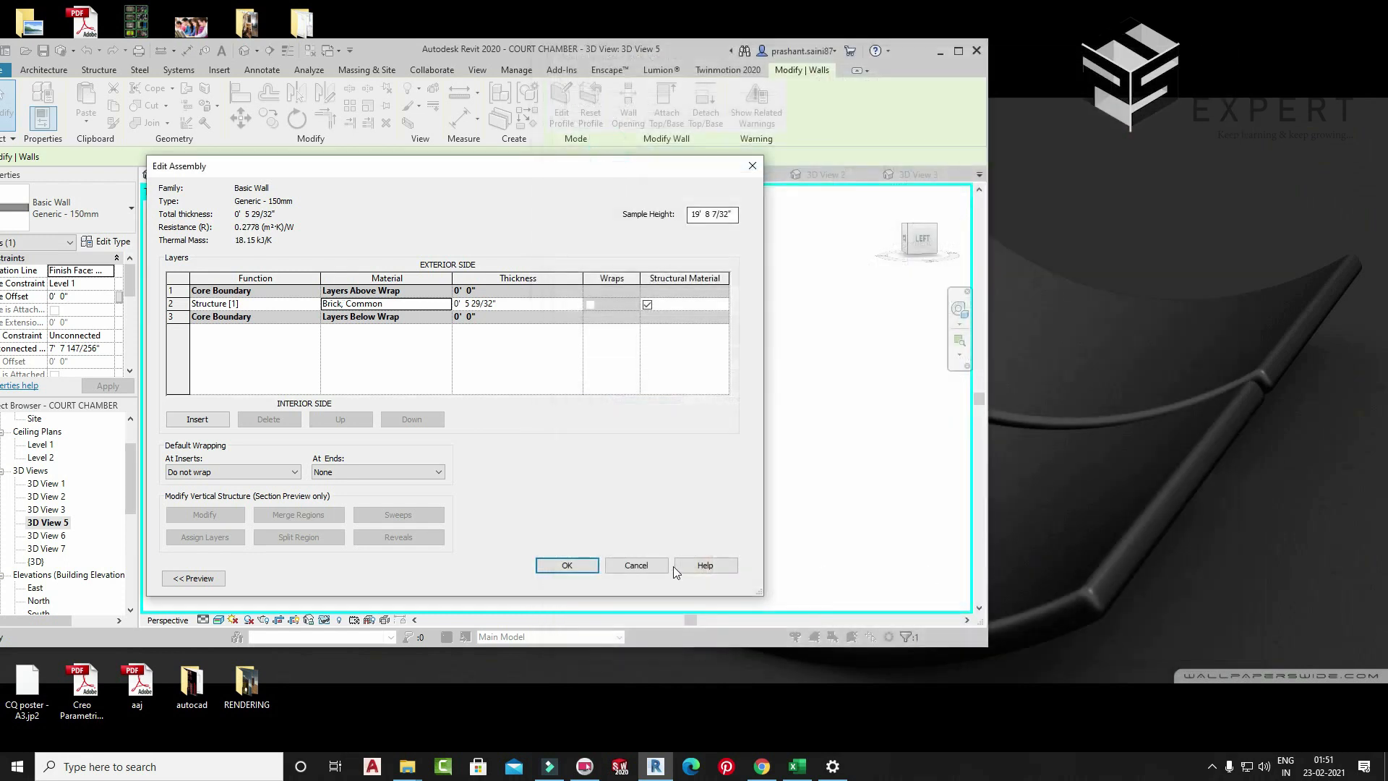
{"action": "left_click", "coordinate": [568, 565]}
{"action": "left_click", "coordinate": [585, 571]}
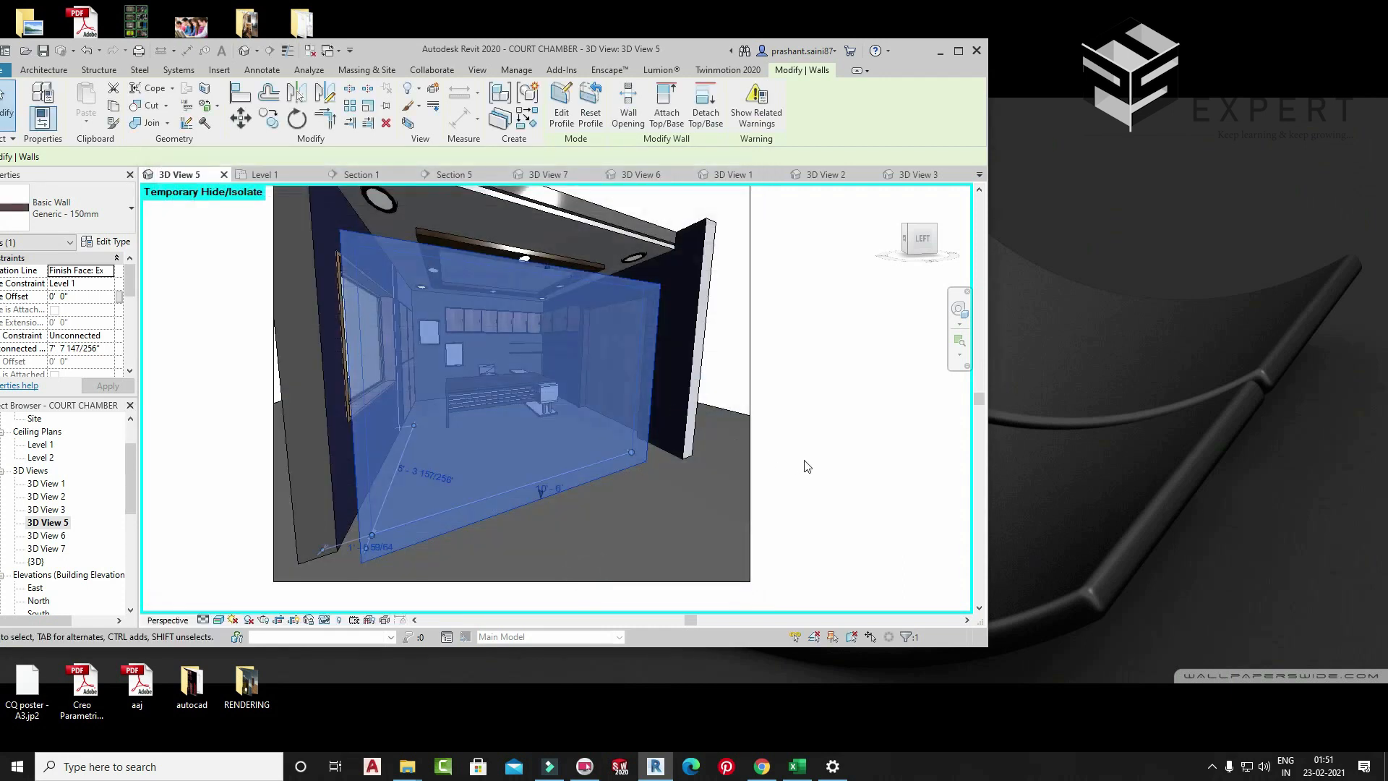
{"action": "left_click", "coordinate": [805, 463]}
{"action": "scroll", "coordinate": [543, 380], "scroll_direction": "up", "scroll_amount": 3}
{"action": "scroll", "coordinate": [566, 348], "scroll_direction": "down", "scroll_amount": 2}
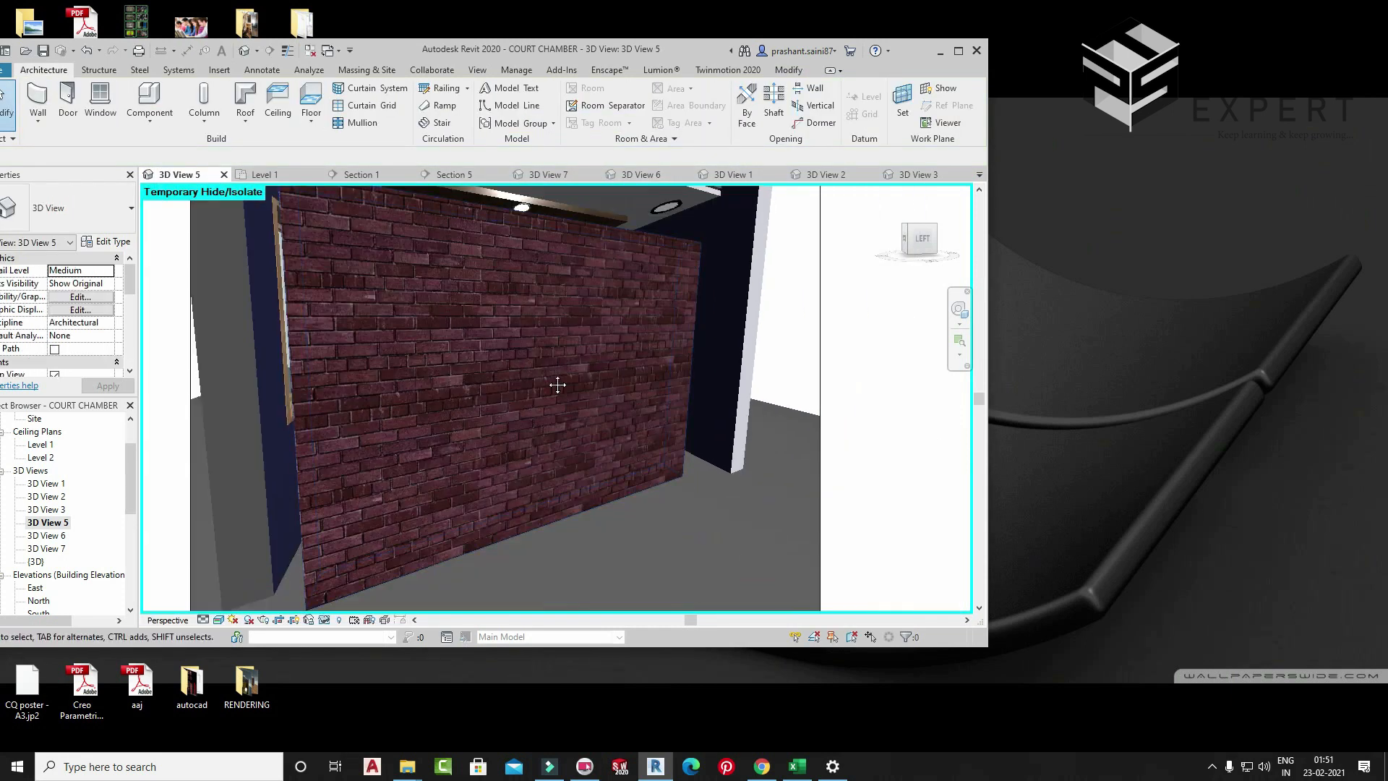
{"action": "middle_click_drag", "start_coordinate": [557, 384], "coordinate": [607, 431]}
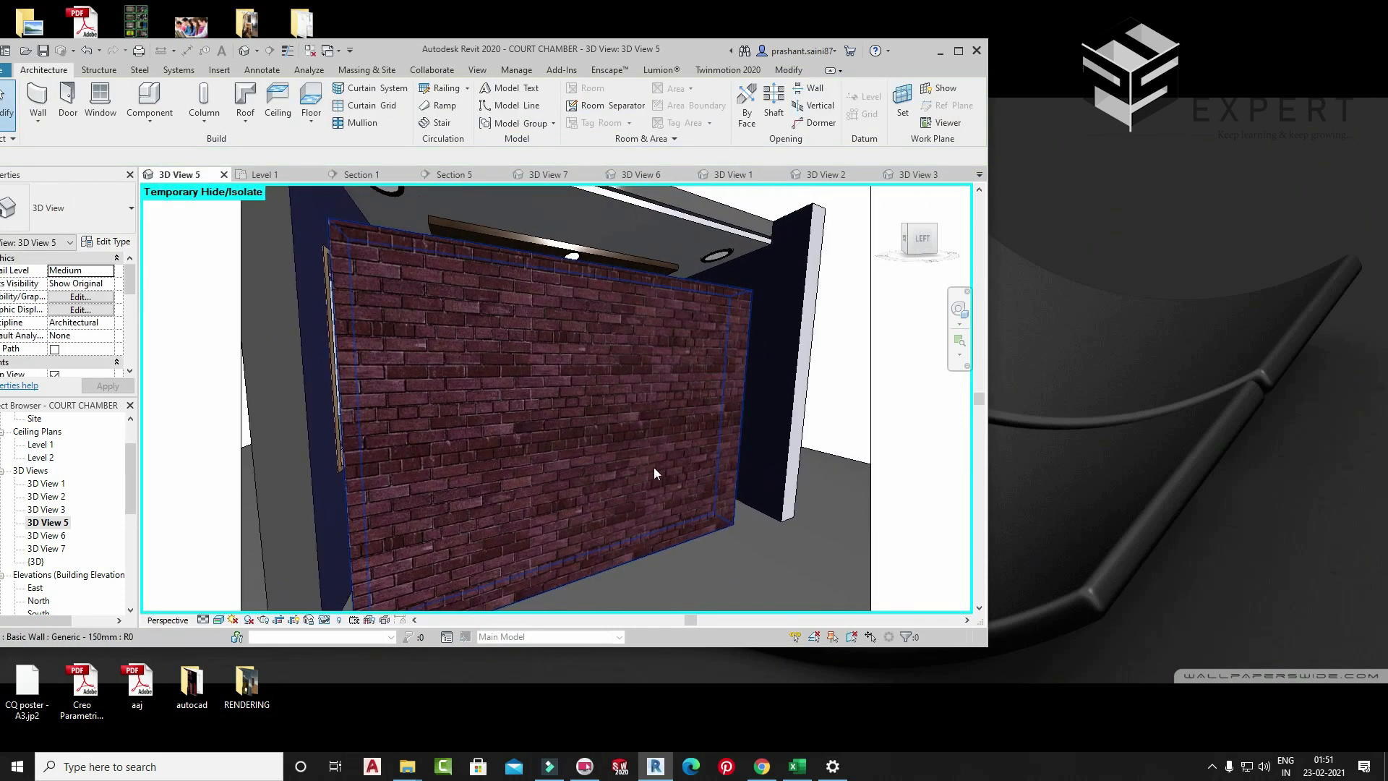
{"action": "middle_click_drag", "start_coordinate": [501, 395], "coordinate": [458, 329]}
{"action": "mouse_move", "coordinate": [547, 368]}
{"action": "middle_mouse_down"}
{"action": "mouse_move", "coordinate": [563, 404]}
{"action": "mouse_move", "coordinate": [557, 388]}
{"action": "middle_mouse_up"}
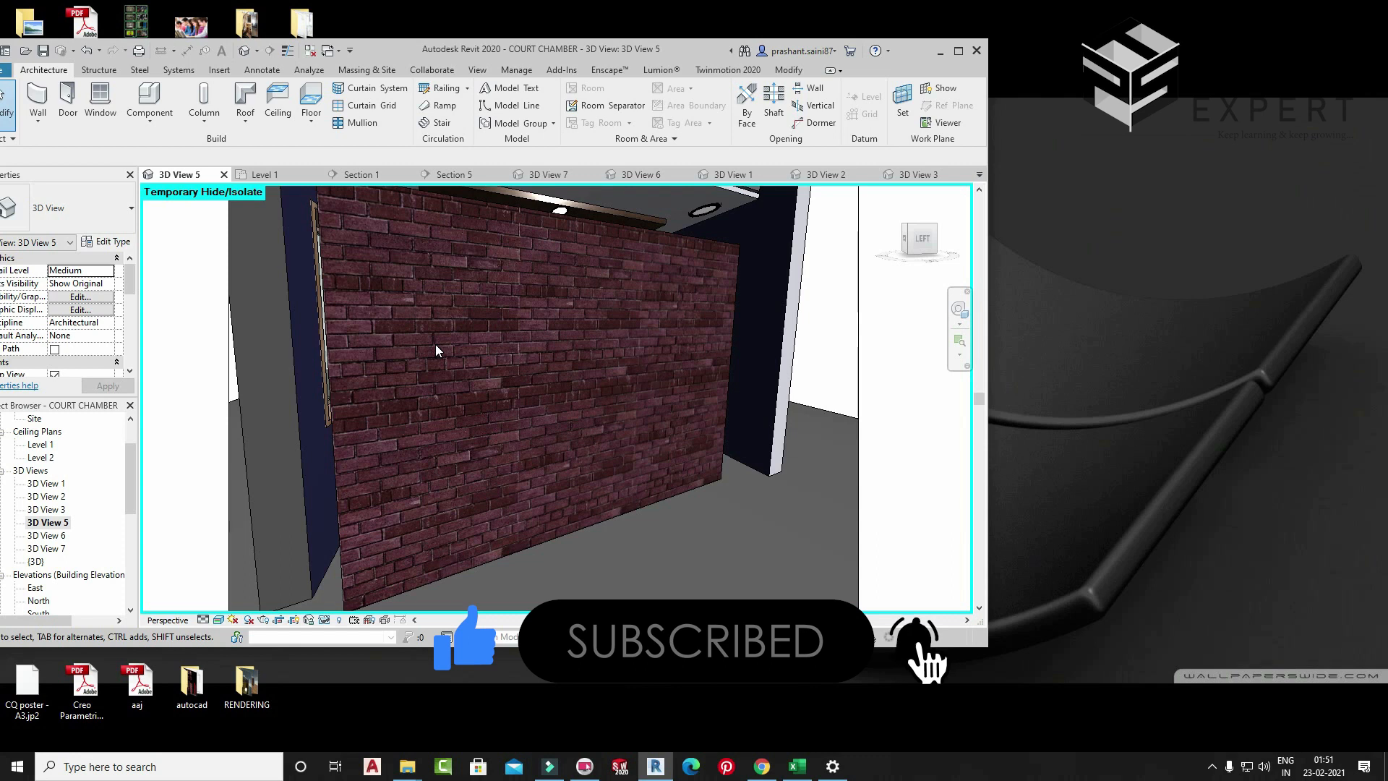
- Open Paint and draw a black-outlined rectangle about 60 × 39 px near the canvas's upper-left corner
{"action": "key", "text": "super"}
{"action": "type", "text": "msp"}
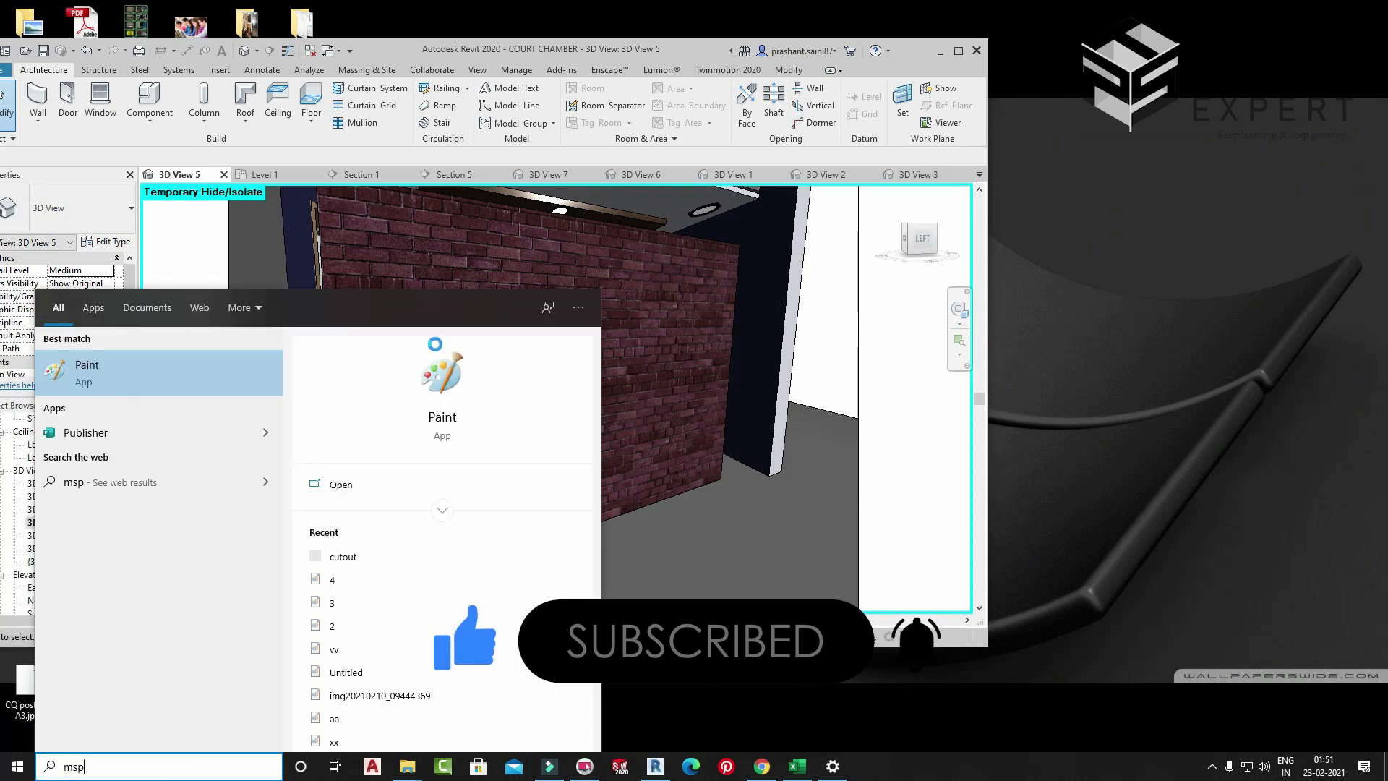
{"action": "type", "text": "aint"}
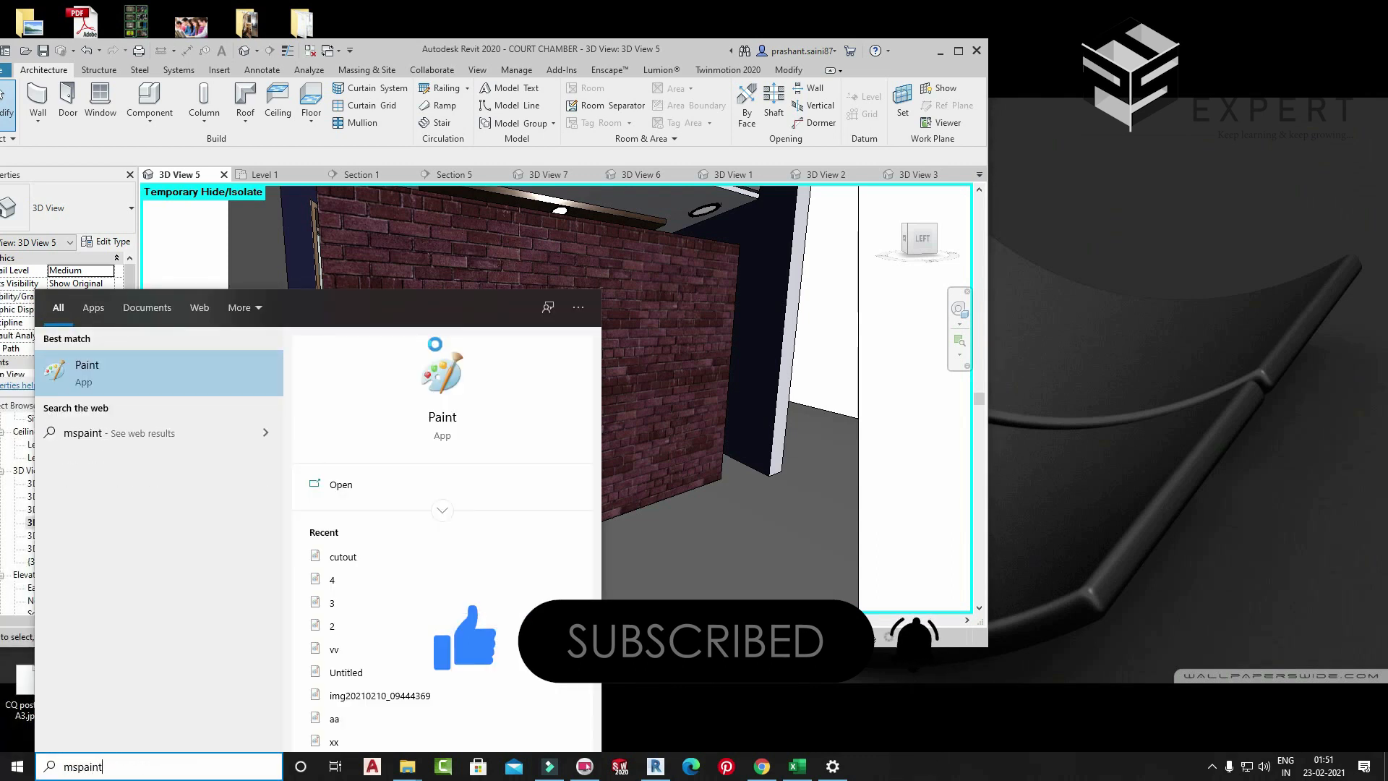
{"action": "key", "text": "Return"}
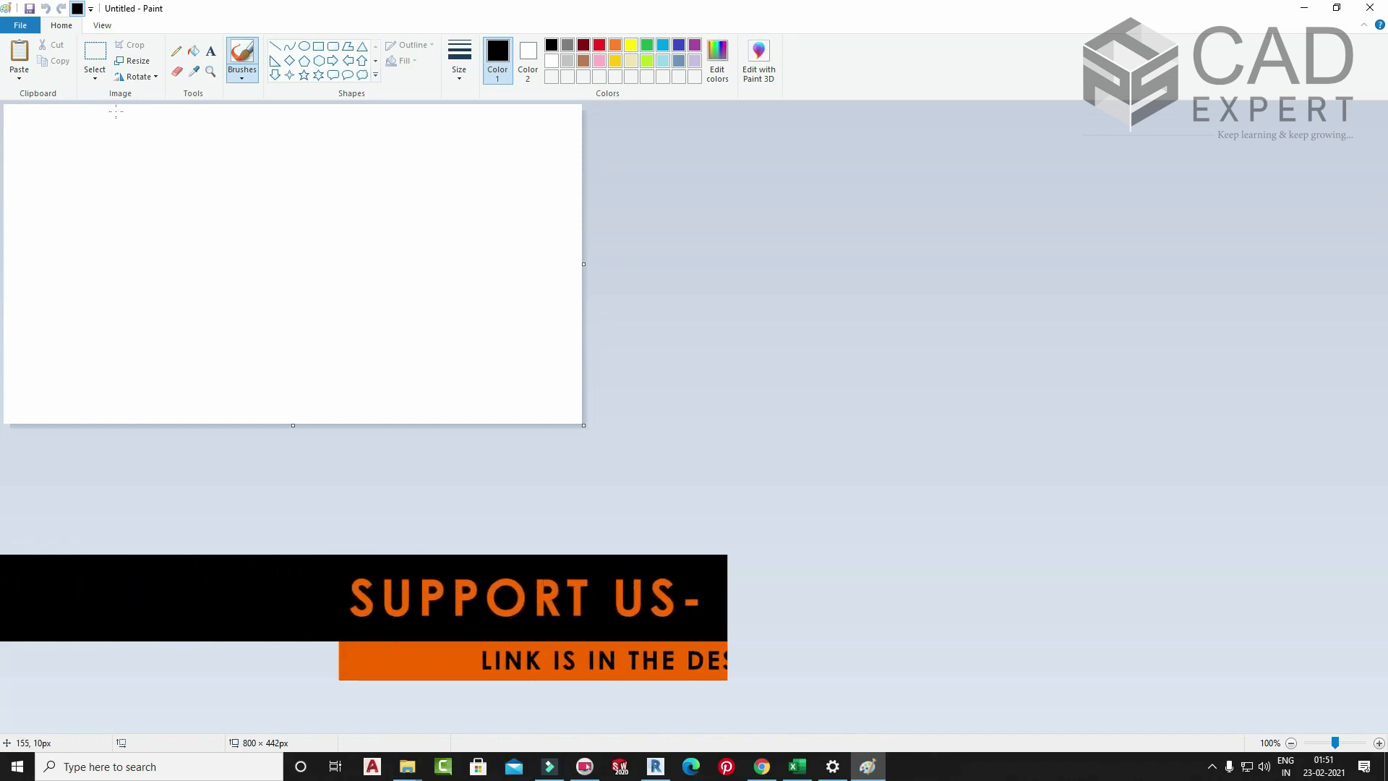
{"action": "left_click", "coordinate": [318, 45]}
{"action": "left_click_drag", "start_coordinate": [17, 116], "coordinate": [61, 144]}
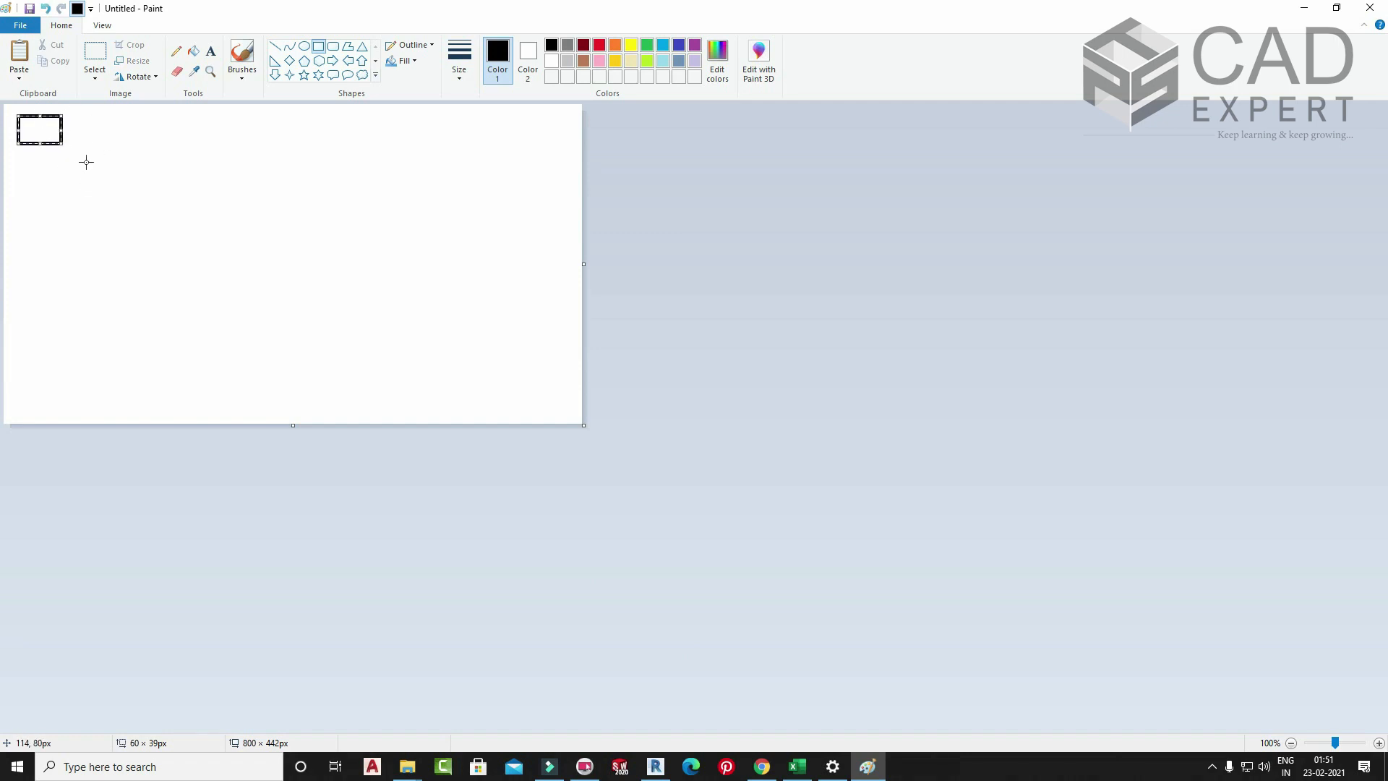
- Duplicate the rectangle across the canvas to form one evenly spaced row of eight
{"action": "left_click", "coordinate": [95, 52]}
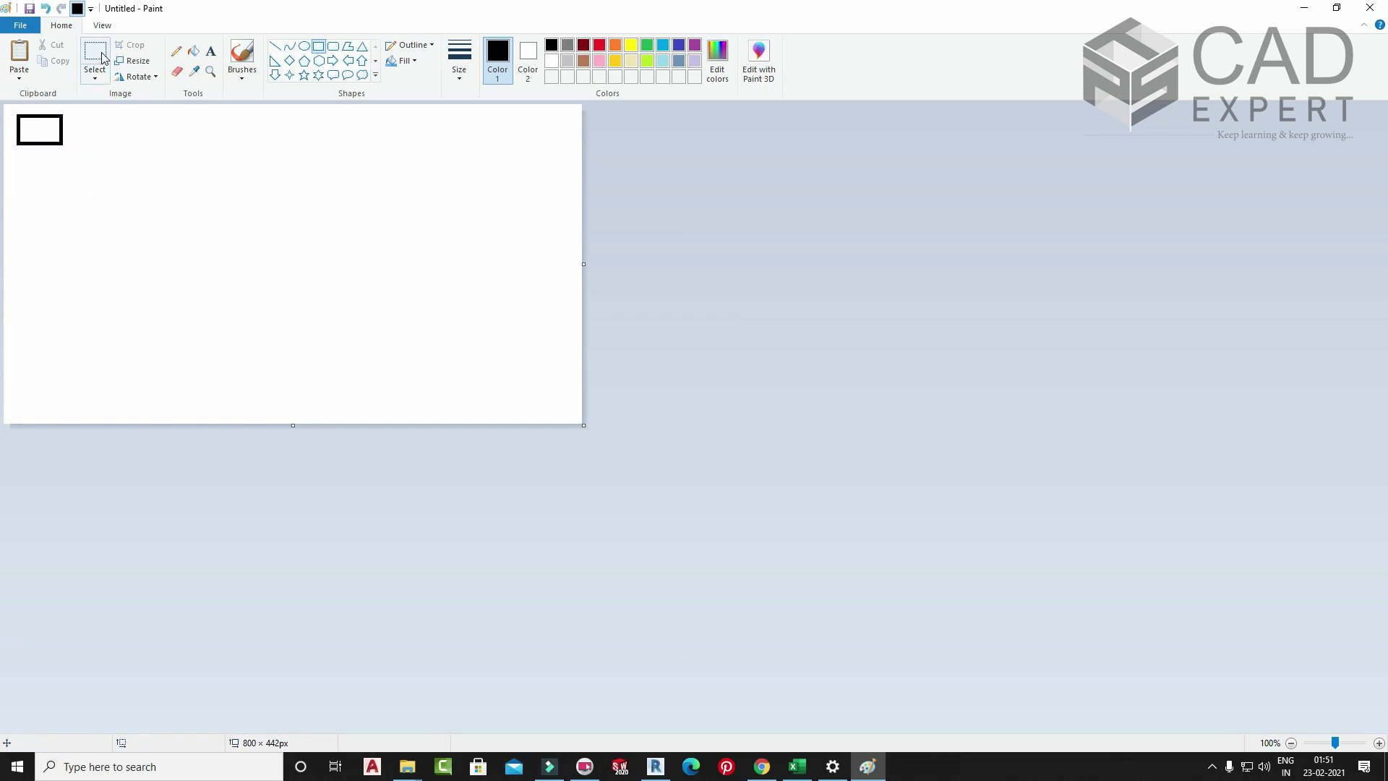
{"action": "left_click_drag", "start_coordinate": [11, 107], "coordinate": [121, 133]}
{"action": "key", "text": "ctrl+v"}
{"action": "left_click_drag", "start_coordinate": [36, 128], "coordinate": [181, 131]}
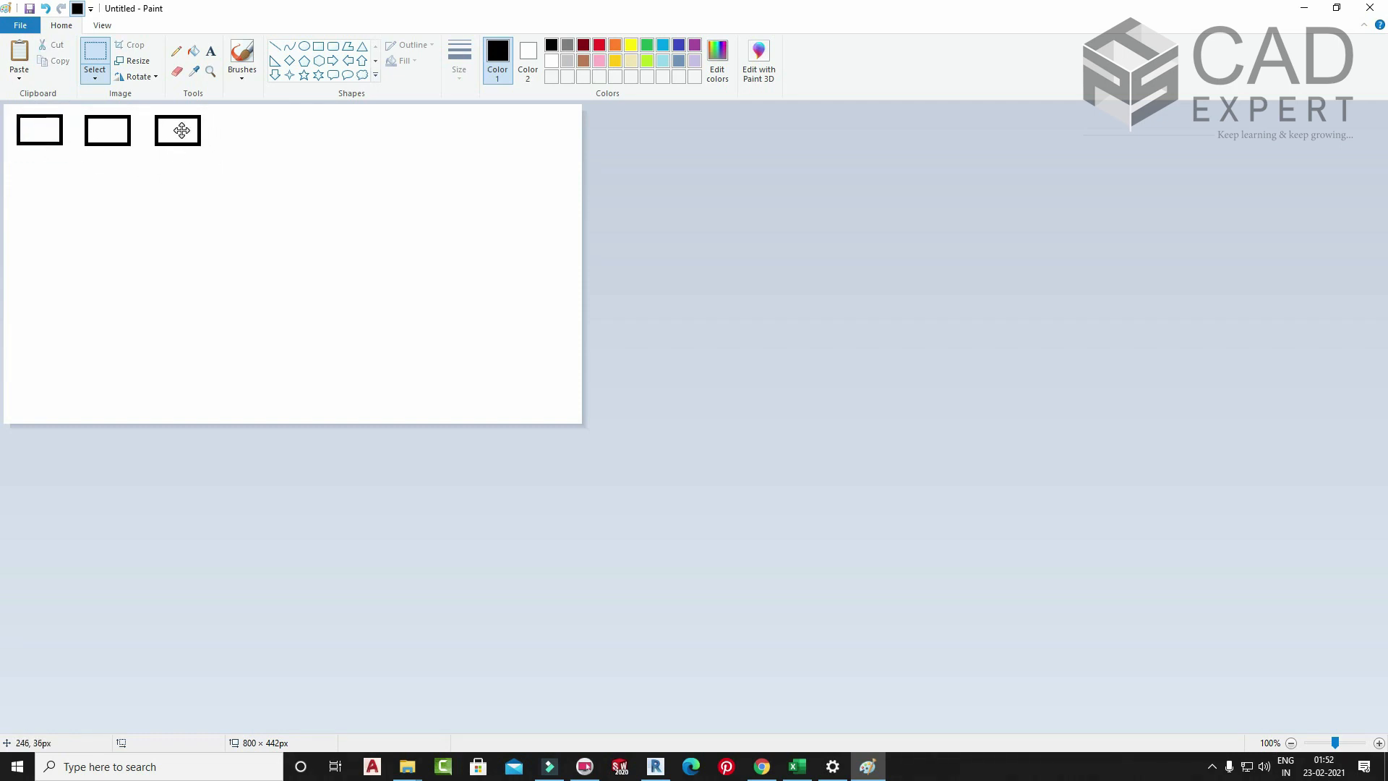
{"action": "key", "text": "ctrl+v"}
{"action": "left_click_drag", "start_coordinate": [52, 134], "coordinate": [7, 109]}
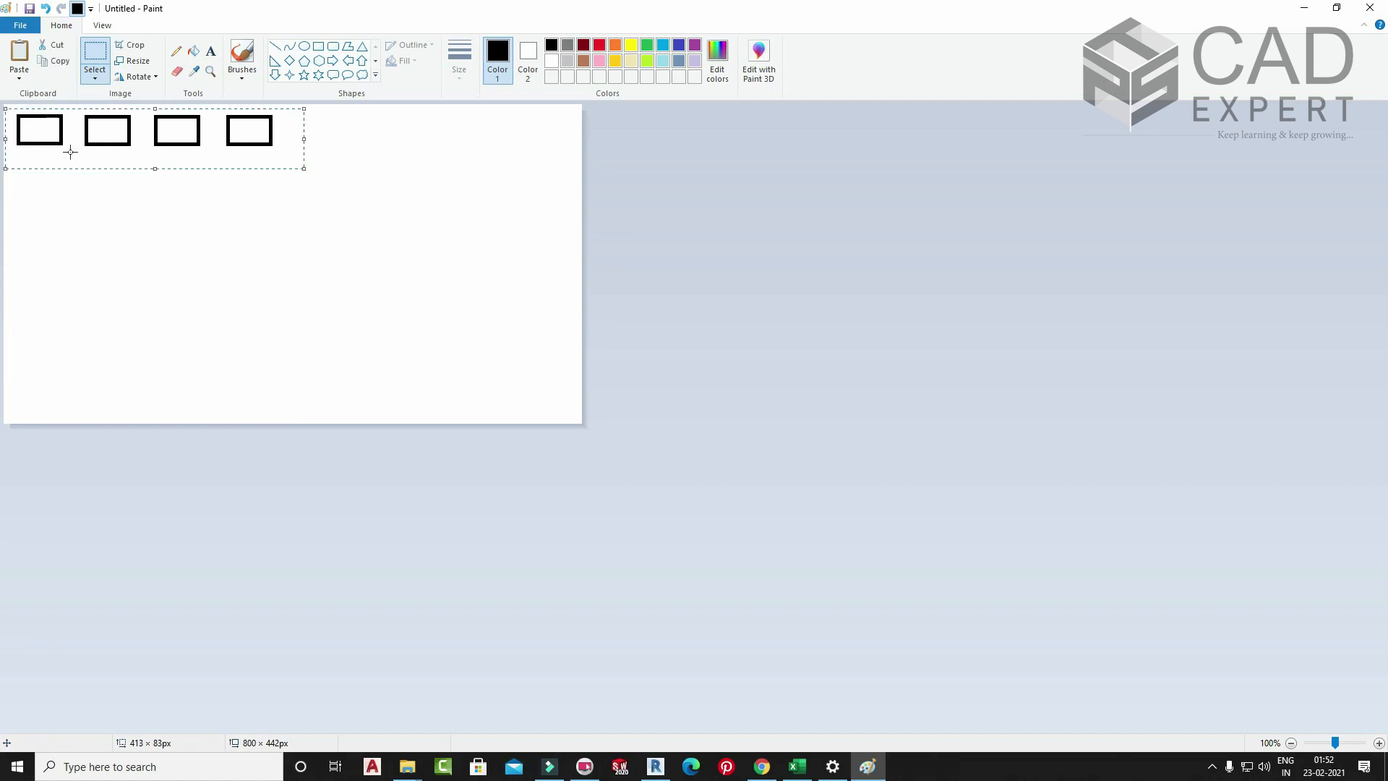
{"action": "left_click_drag", "start_coordinate": [101, 129], "coordinate": [372, 139], "text": "ctrl"}
{"action": "left_click", "coordinate": [392, 190]}
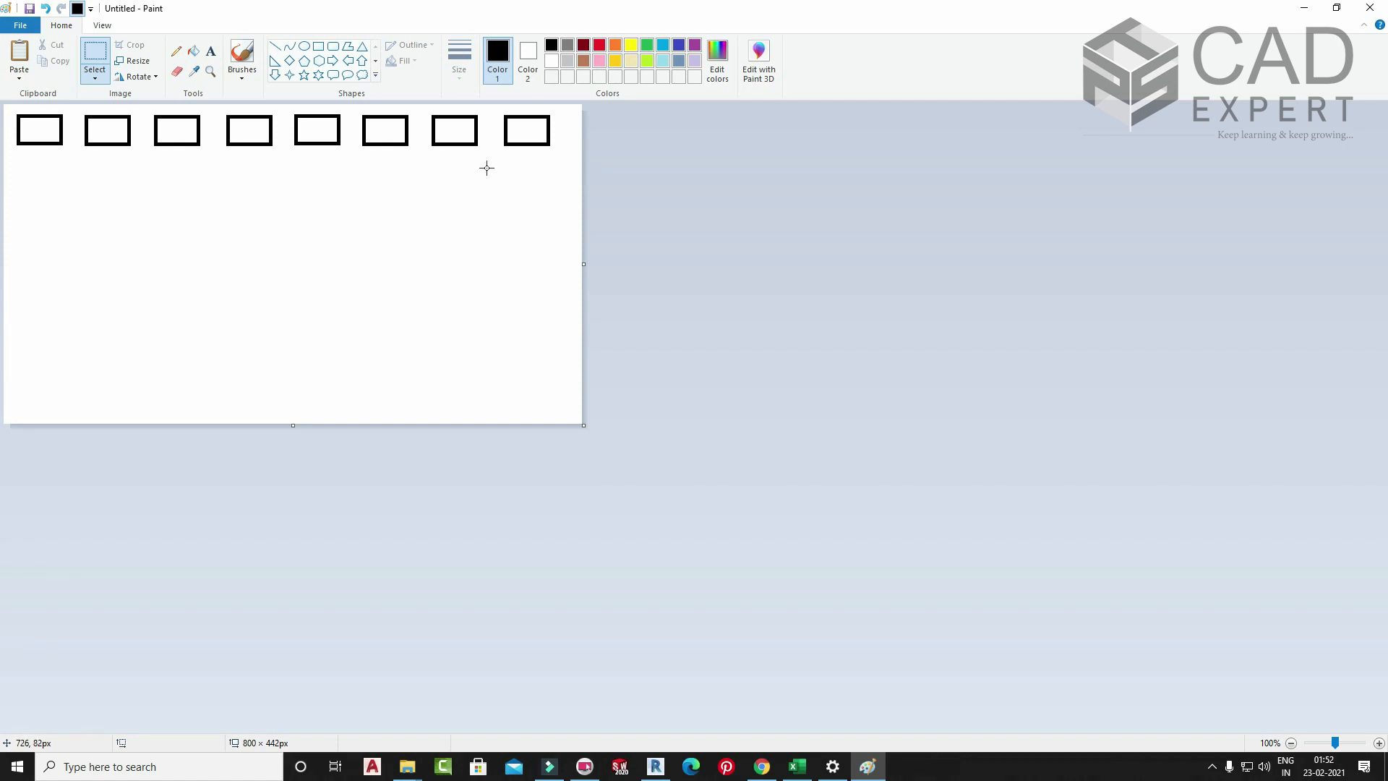
- Copy the row to form a second row of seven rectangles below it, staggered by half a spacing like brickwork
{"action": "left_click_drag", "start_coordinate": [487, 160], "coordinate": [9, 109]}
{"action": "key", "text": "ctrl+c"}
{"action": "key", "text": "ctrl+v"}
{"action": "left_click_drag", "start_coordinate": [154, 137], "coordinate": [199, 187]}
{"action": "left_click", "coordinate": [384, 232]}
{"action": "left_click_drag", "start_coordinate": [561, 211], "coordinate": [7, 107]}
{"action": "left_click", "coordinate": [164, 264]}
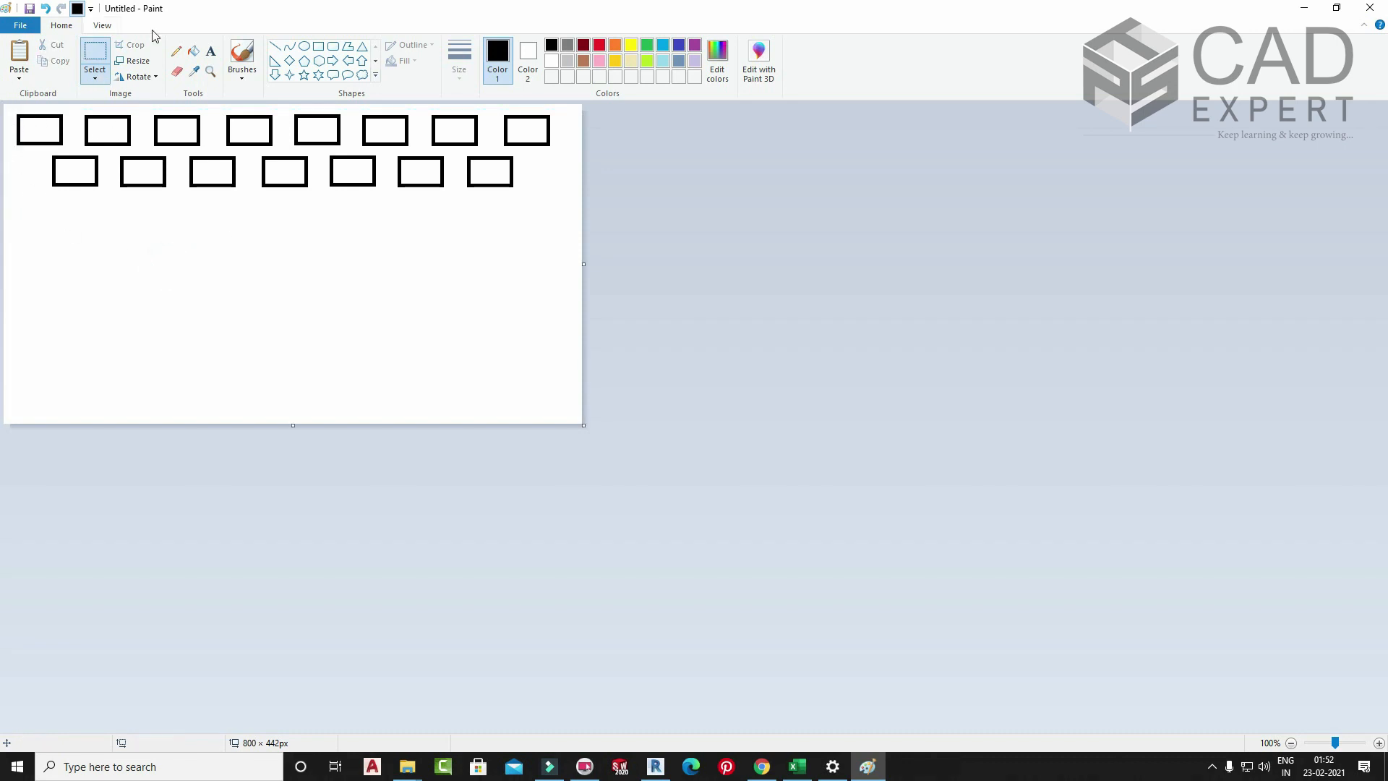
- Fill all eight rectangles of the upper row with black
{"action": "left_click", "coordinate": [189, 50]}
{"action": "left_click", "coordinate": [57, 131]}
{"action": "left_click", "coordinate": [114, 135]}
{"action": "left_click", "coordinate": [174, 132]}
{"action": "left_click", "coordinate": [251, 129]}
{"action": "left_click", "coordinate": [337, 134]}
{"action": "left_click", "coordinate": [384, 133]}
{"action": "left_click", "coordinate": [451, 133]}
{"action": "left_click", "coordinate": [527, 130]}
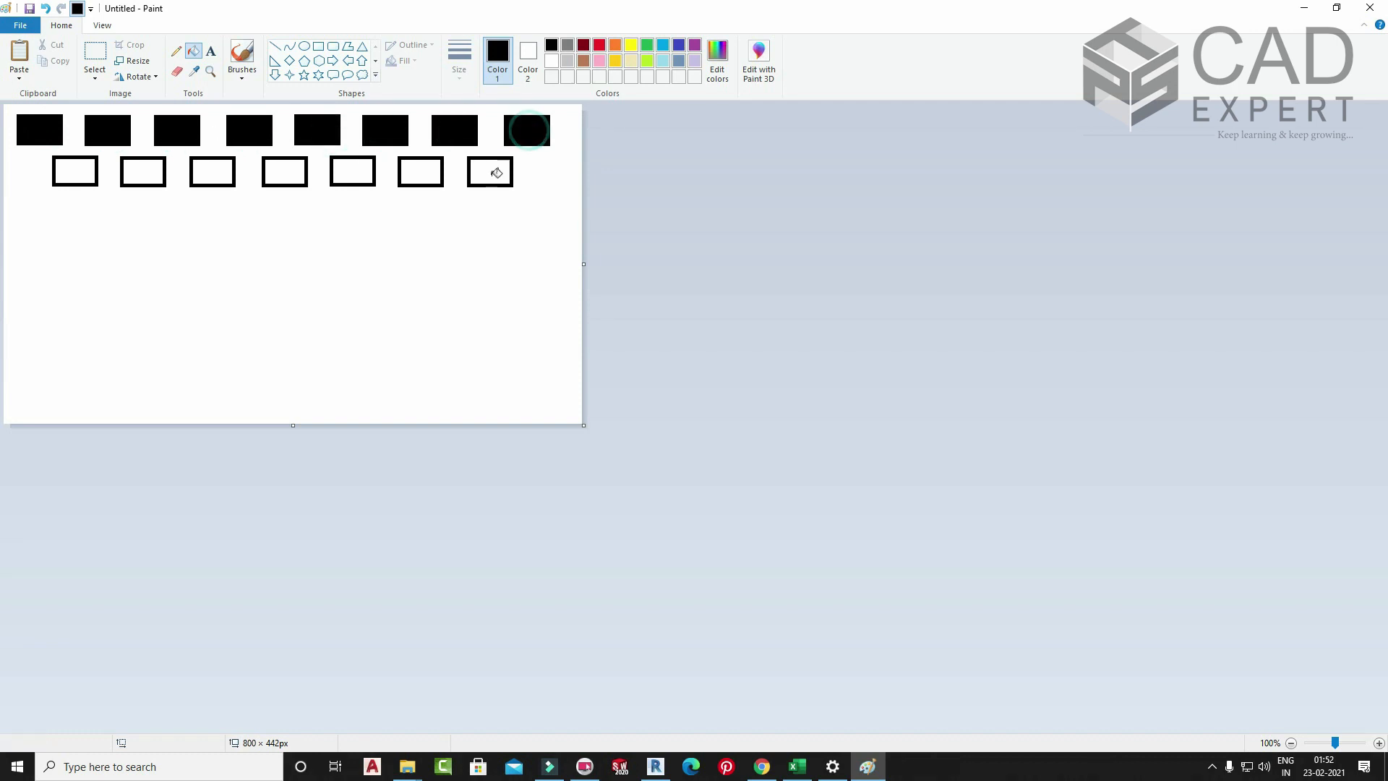
- Fill the seven rectangles of the second row with black
{"action": "left_click", "coordinate": [490, 174]}
{"action": "left_click", "coordinate": [418, 174]}
{"action": "left_click", "coordinate": [345, 170]}
{"action": "left_click", "coordinate": [285, 171]}
{"action": "left_click", "coordinate": [221, 173]}
{"action": "left_click", "coordinate": [142, 173]}
{"action": "left_click", "coordinate": [89, 176]}
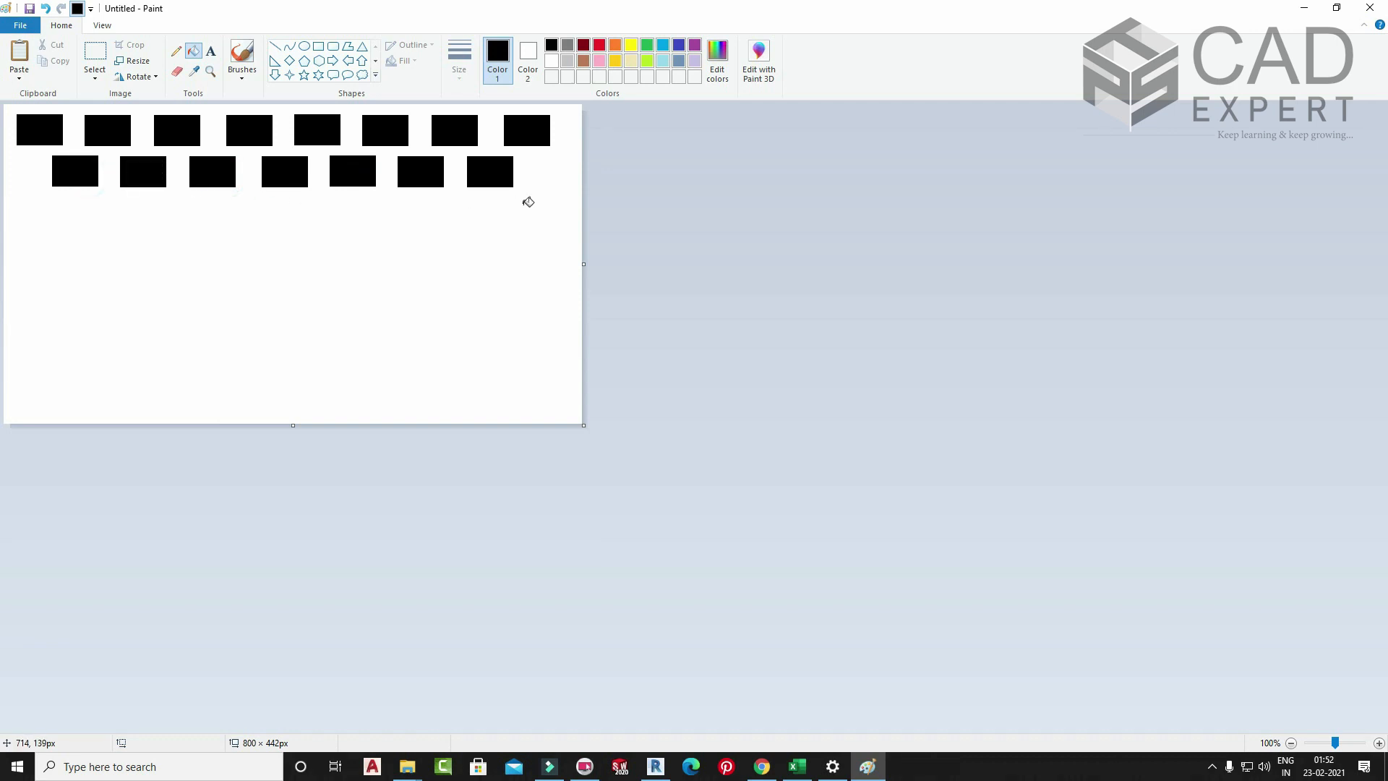
- Copy the two staggered rows of black rectangles three times down the canvas to fill it to the lower edge
{"action": "left_click", "coordinate": [95, 54]}
{"action": "left_click_drag", "start_coordinate": [566, 213], "coordinate": [11, 110]}
{"action": "key", "text": "ctrl+v"}
{"action": "left_click_drag", "start_coordinate": [253, 165], "coordinate": [261, 253]}
{"action": "key", "text": "ctrl+v"}
{"action": "left_click_drag", "start_coordinate": [284, 176], "coordinate": [290, 351]}
{"action": "left_click", "coordinate": [333, 391]}
{"action": "key", "text": "ctrl+v"}
{"action": "left_click_drag", "start_coordinate": [319, 157], "coordinate": [329, 392]}
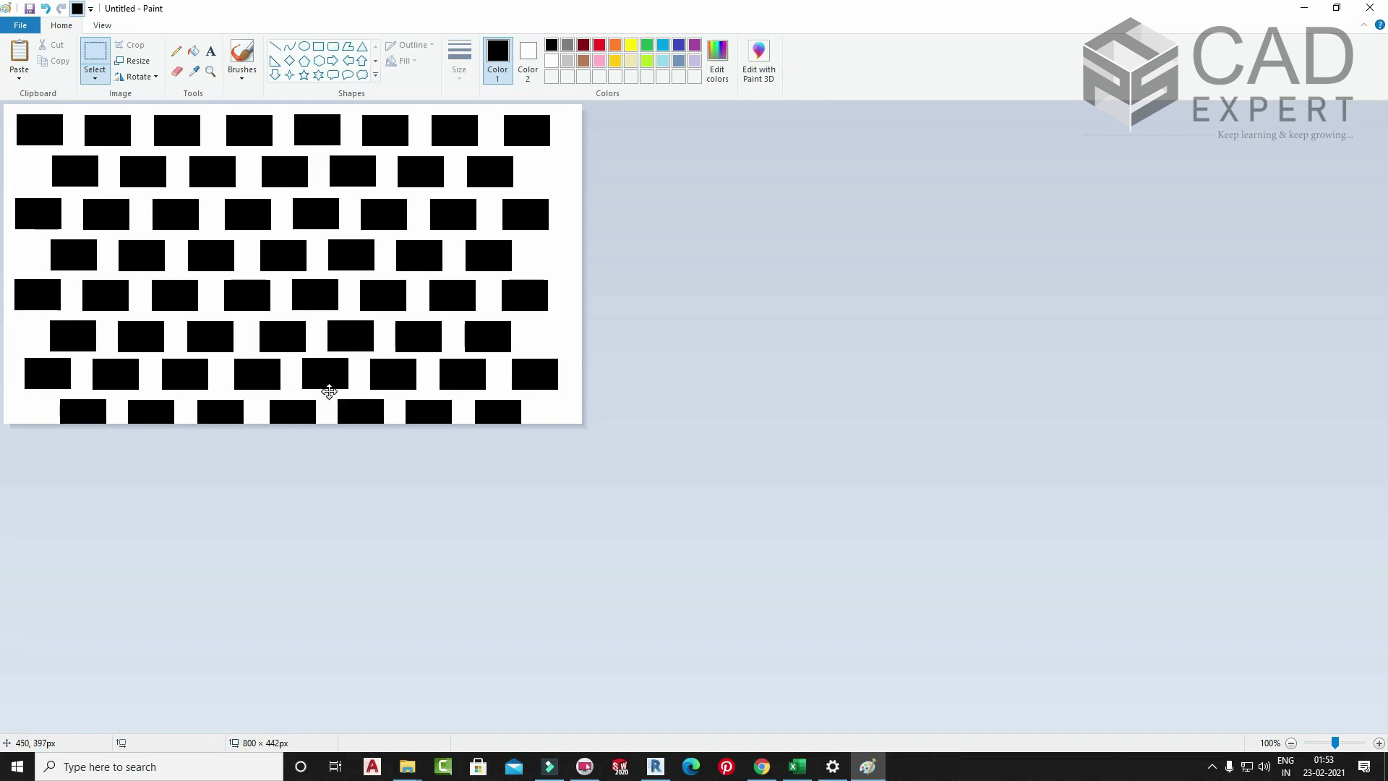
{"action": "left_click", "coordinate": [557, 279]}
{"action": "left_click_drag", "start_coordinate": [558, 188], "coordinate": [4, 109]}
{"action": "key", "text": "Delete"}
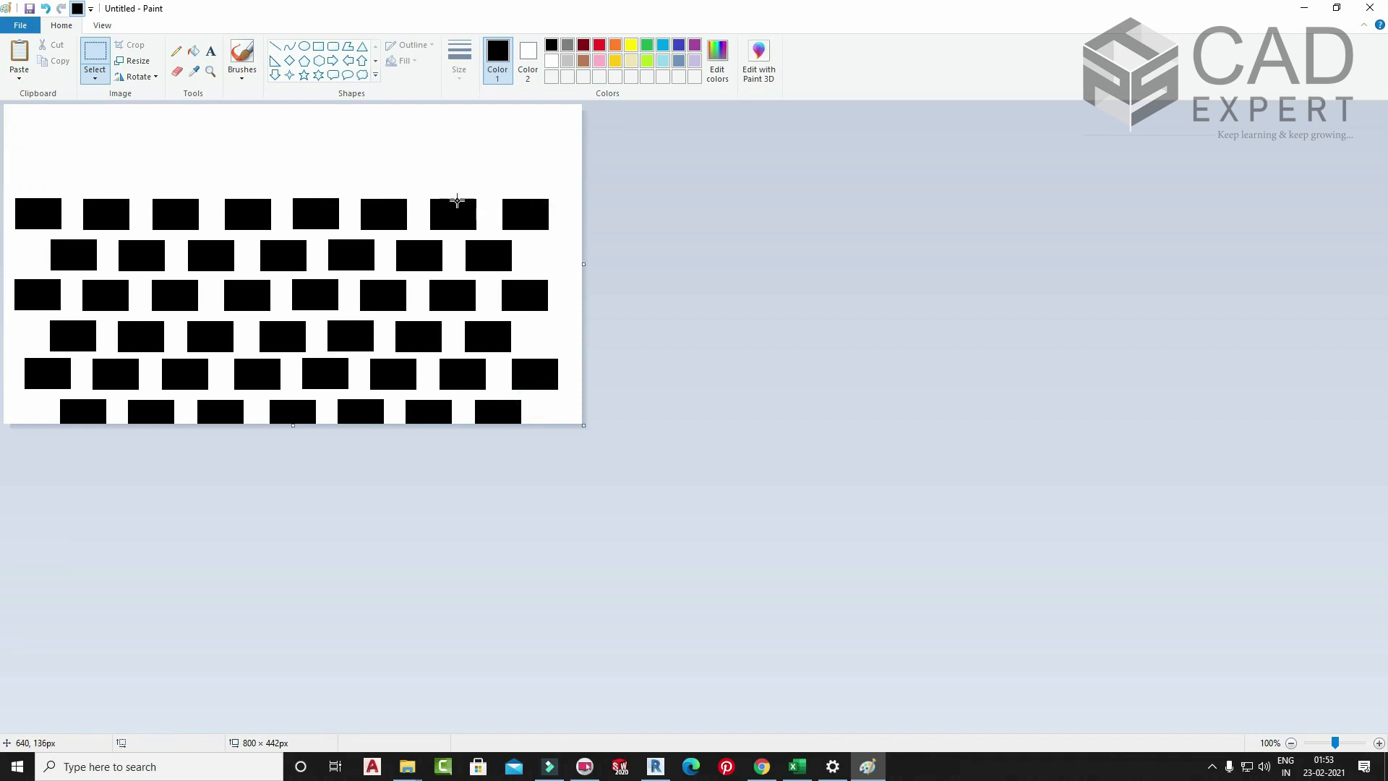
{"action": "key", "text": "ctrl+v"}
{"action": "mouse_move", "coordinate": [346, 135]}
{"action": "left_mouse_down"}
{"action": "mouse_move", "coordinate": [359, 143]}
{"action": "mouse_move", "coordinate": [346, 126]}
{"action": "left_mouse_up"}
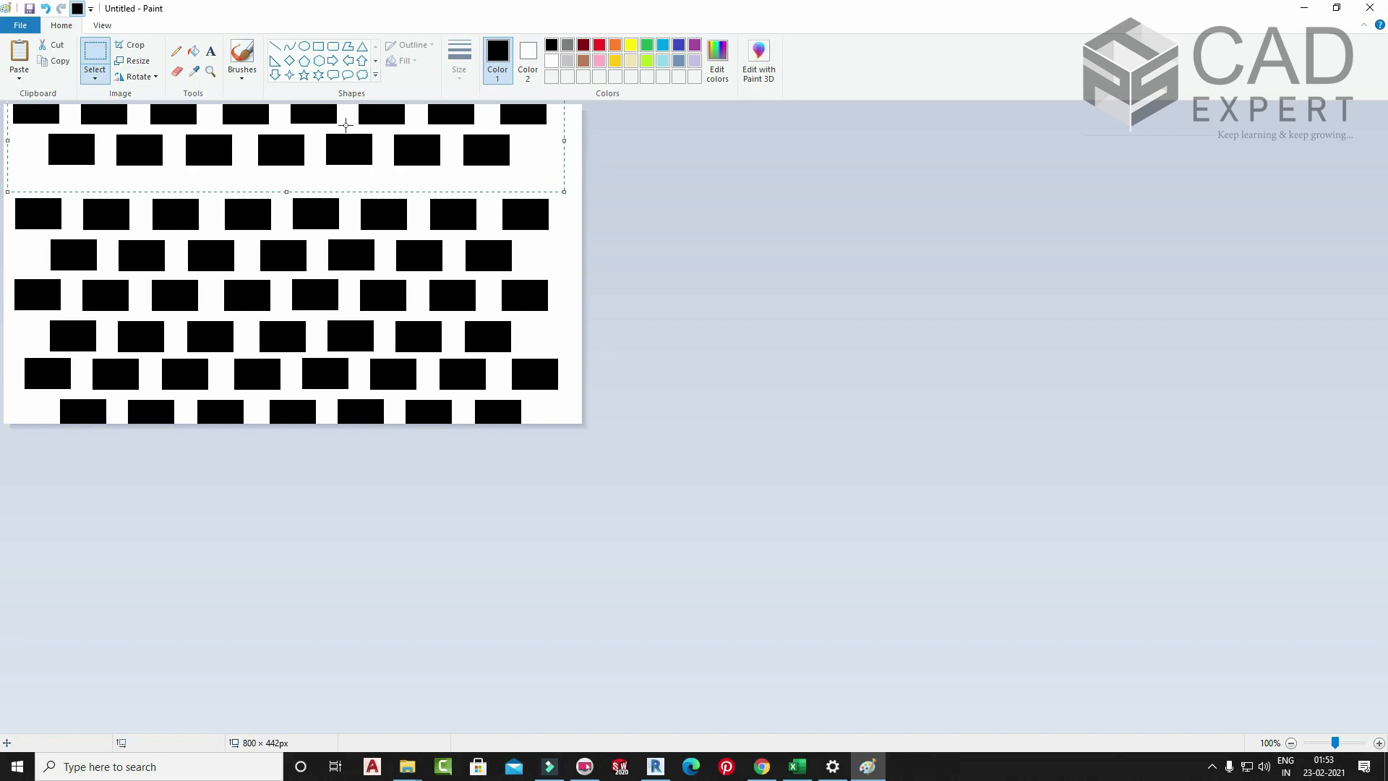
{"action": "key", "text": "ctrl+z"}
{"action": "key", "text": "ctrl+z"}
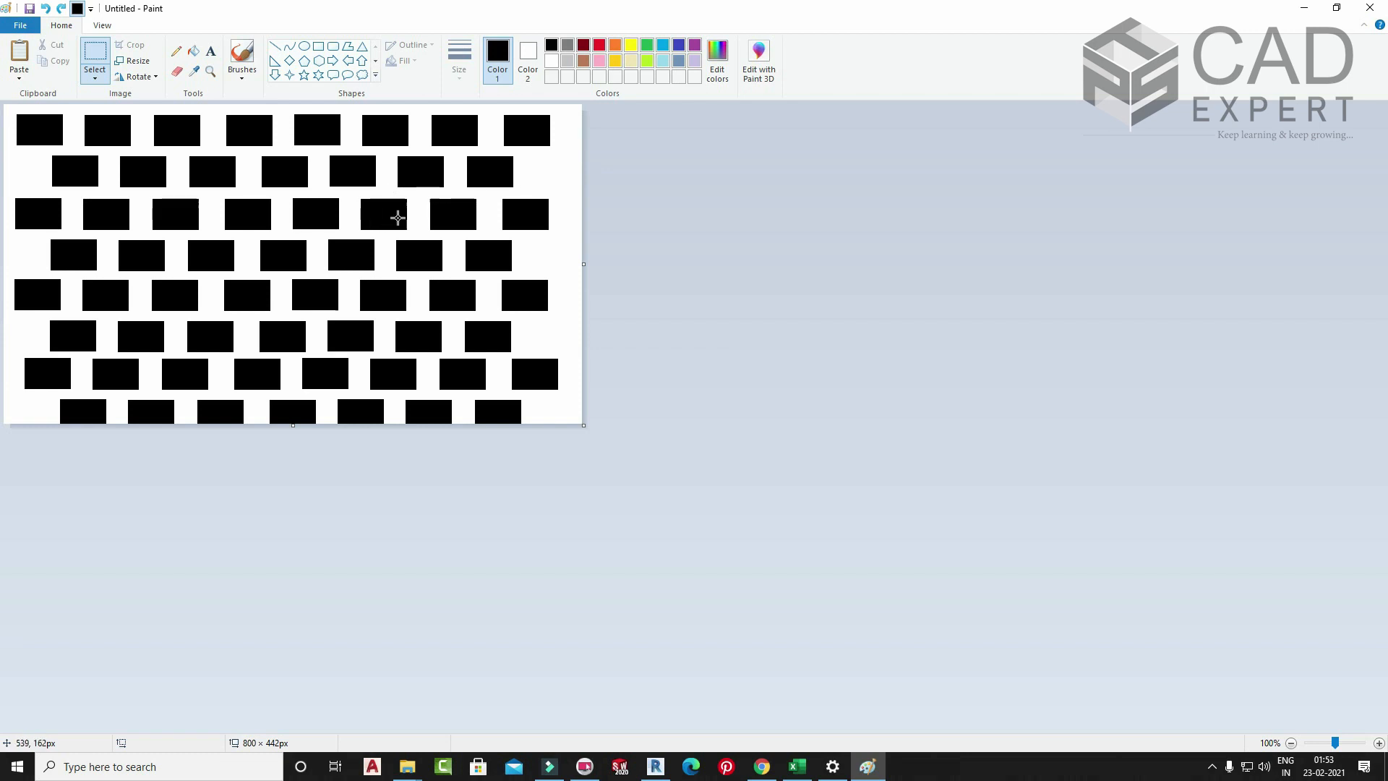
- Save the brick pattern image to the Desktop as a PNG named "cut new"
{"action": "left_click", "coordinate": [21, 25]}
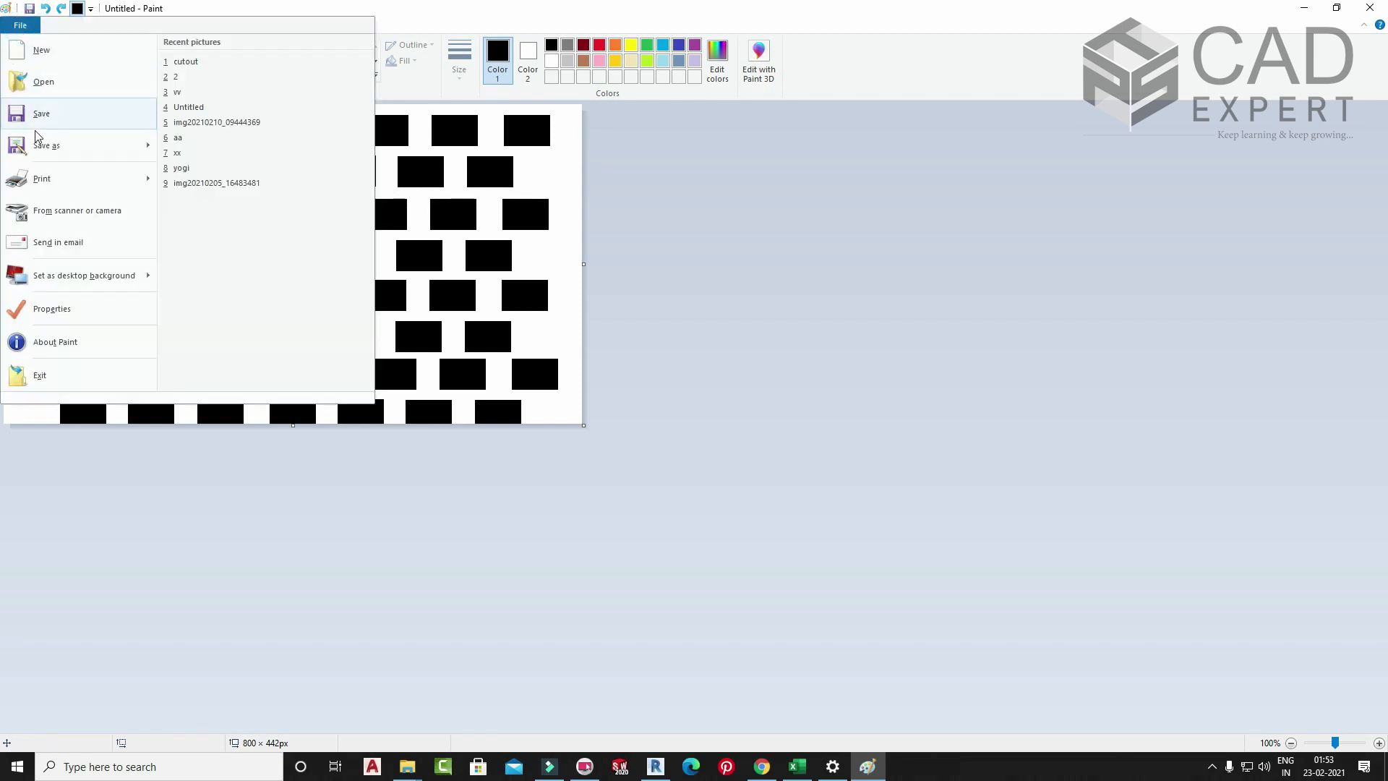
{"action": "left_click", "coordinate": [61, 124]}
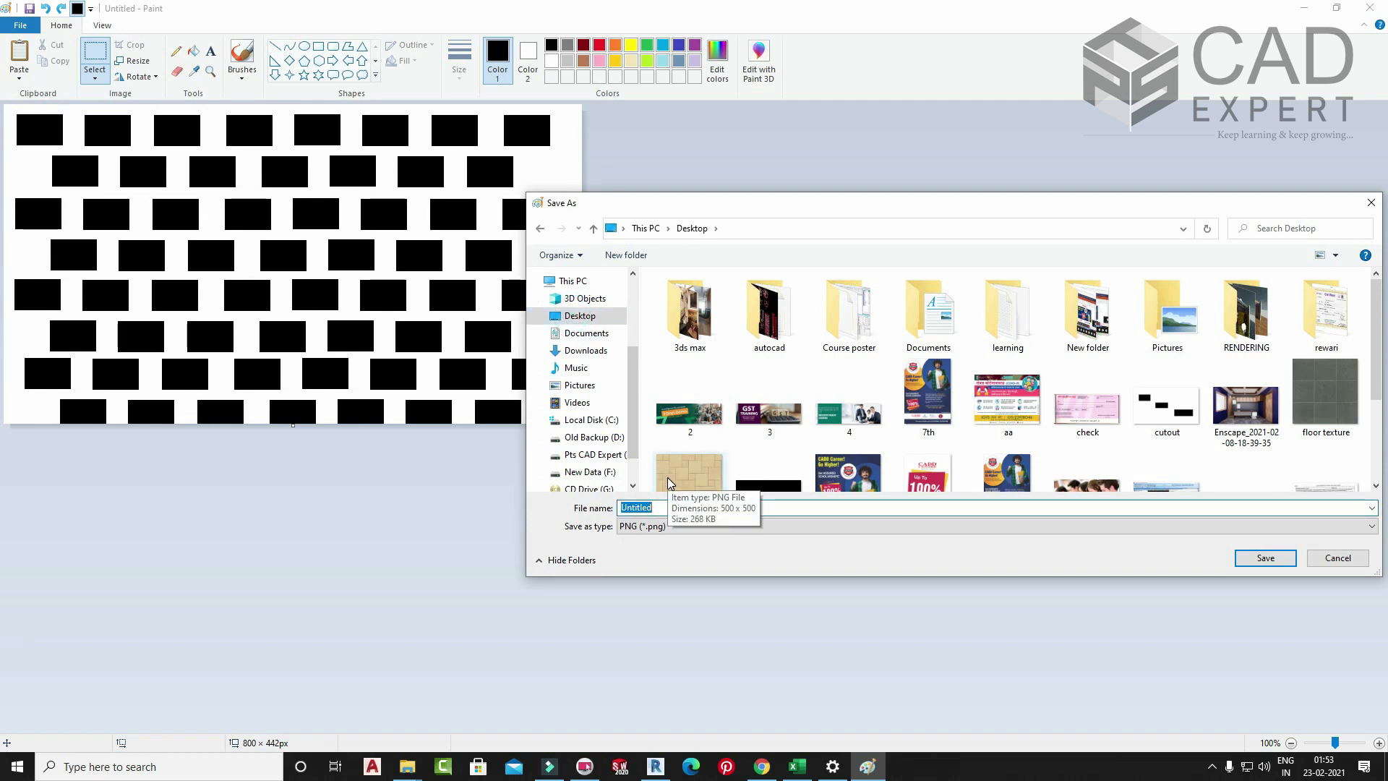
{"action": "type", "text": "cut"}
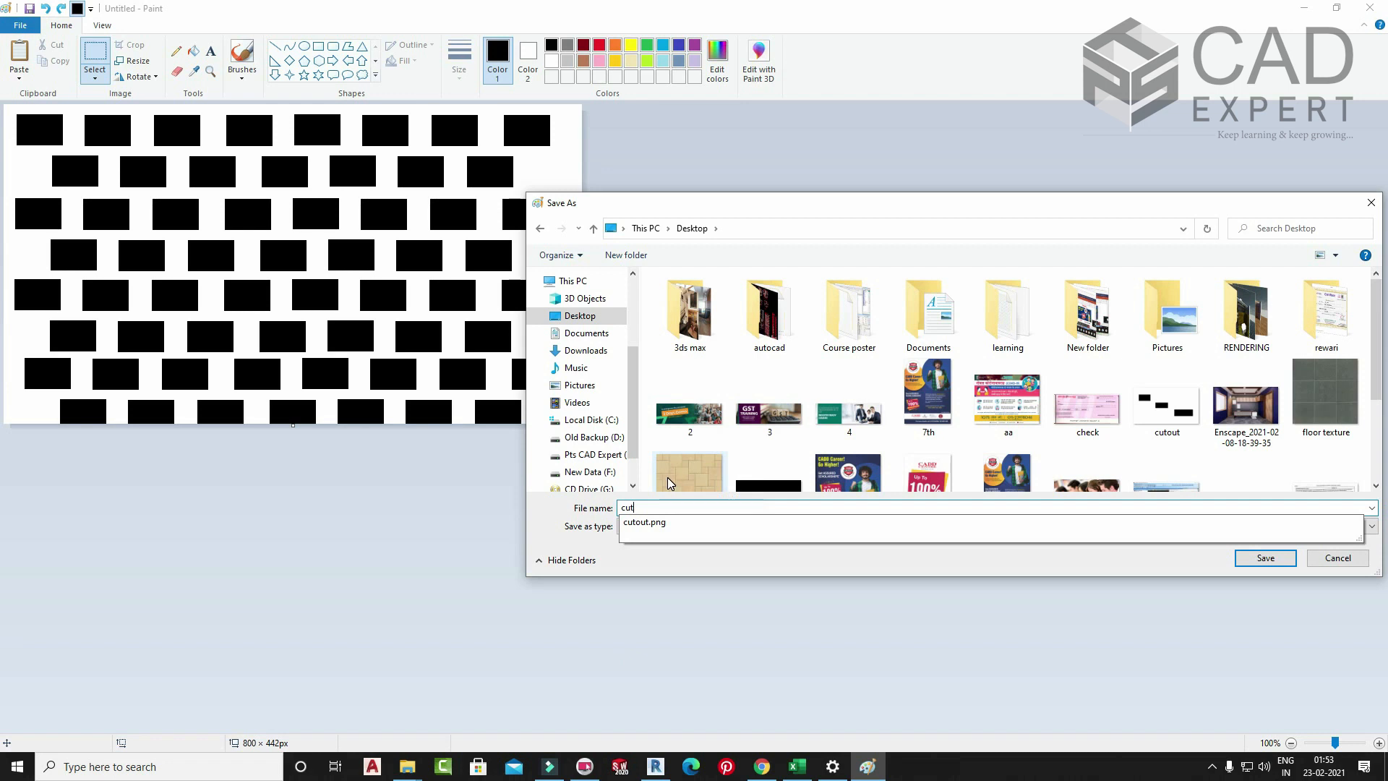
{"action": "type", "text": " new"}
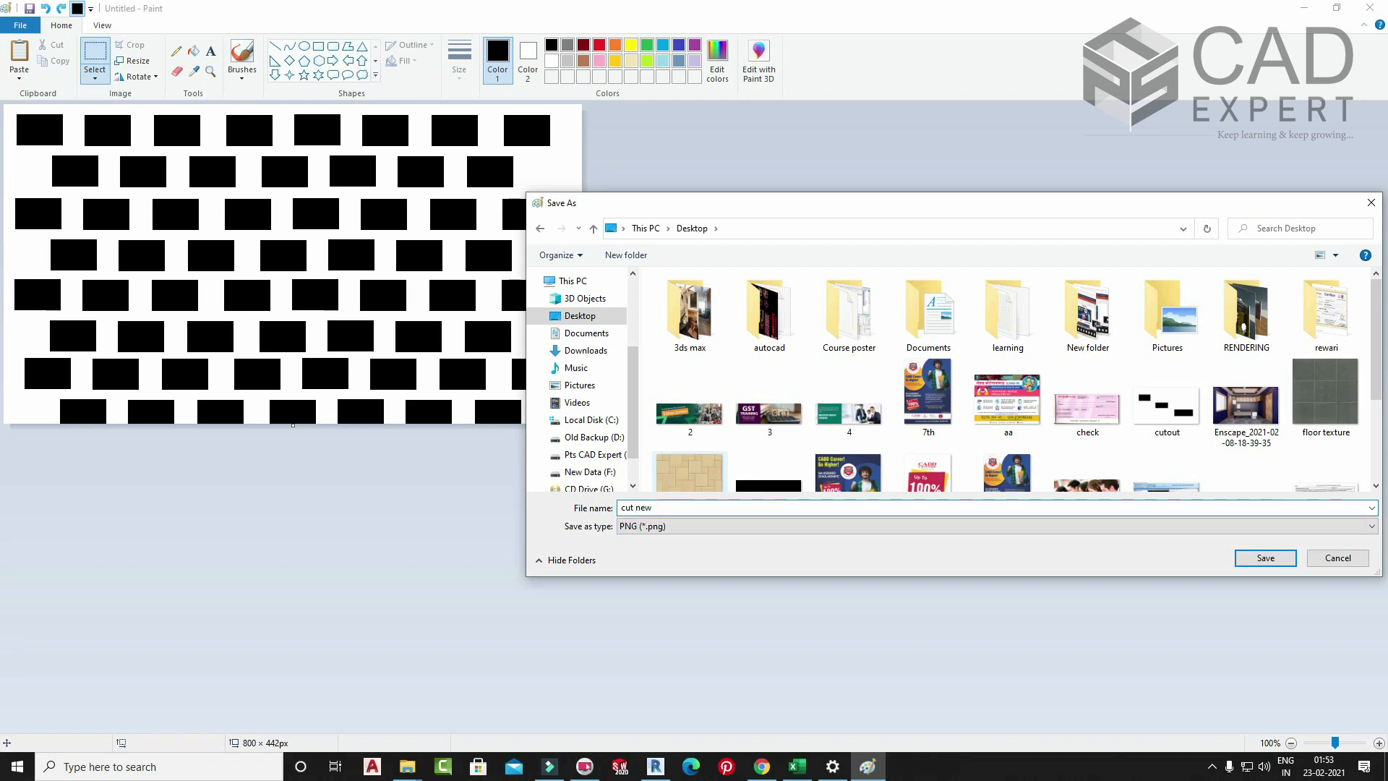
{"action": "key", "text": "Return"}
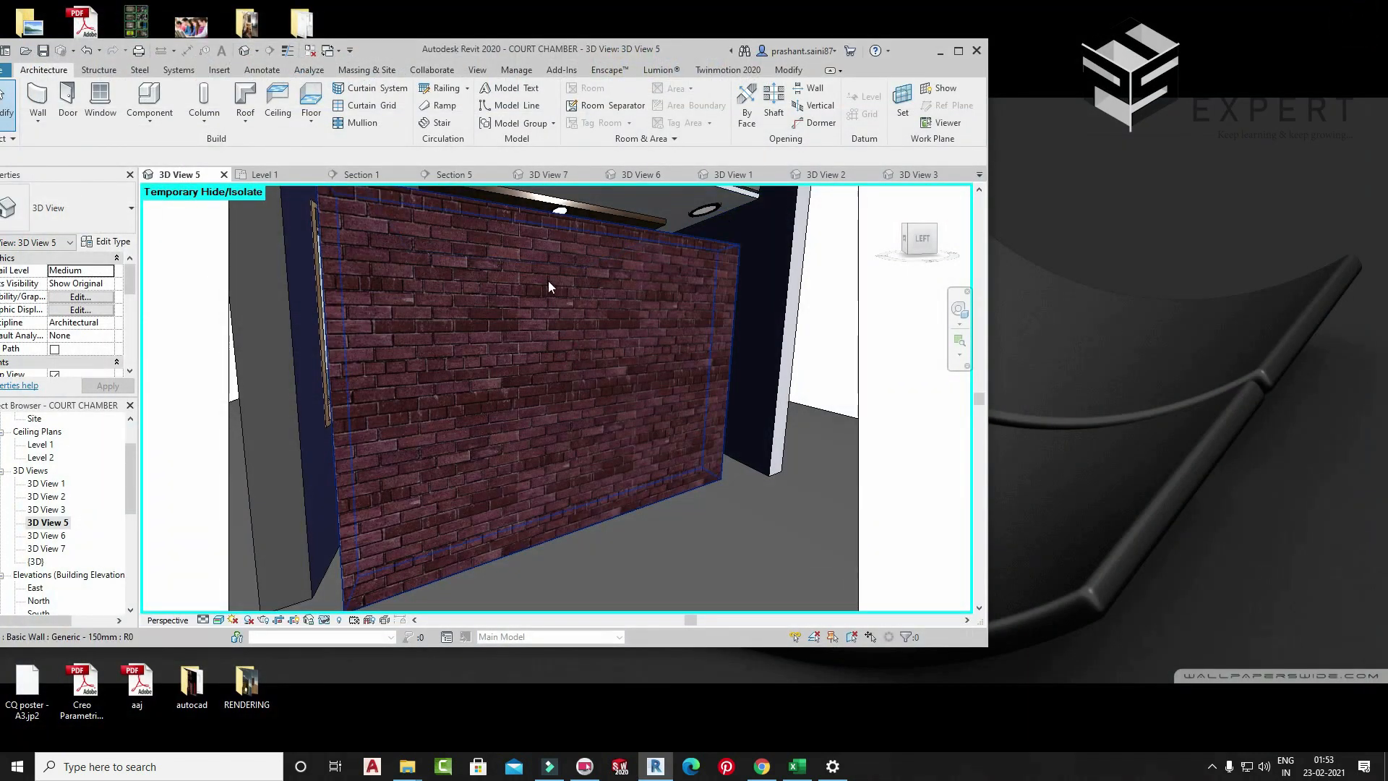
- In Revit, open the appearance of the Brick, Common material in the Material Browser and duplicate its appearance asset
{"action": "left_click", "coordinate": [549, 243]}
{"action": "left_click", "coordinate": [891, 342]}
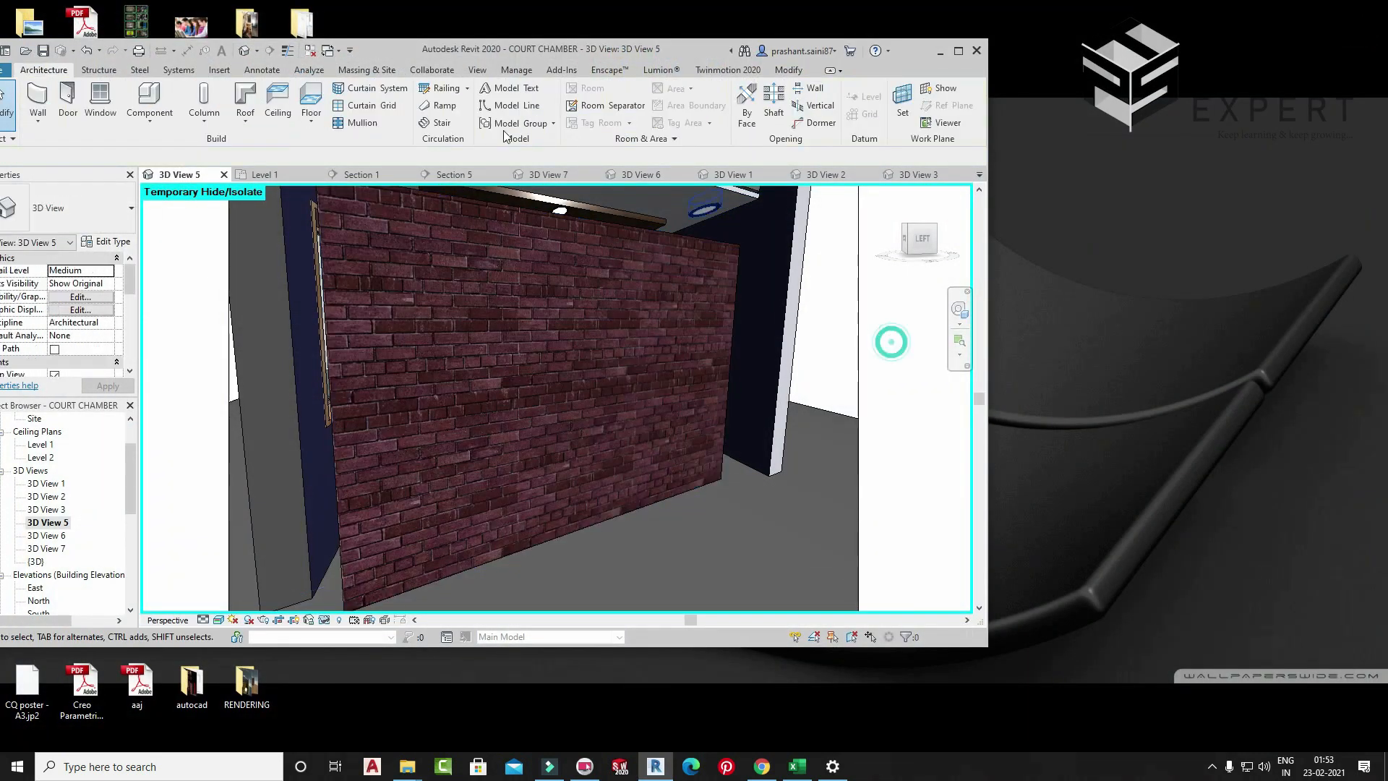
{"action": "left_click", "coordinate": [516, 70]}
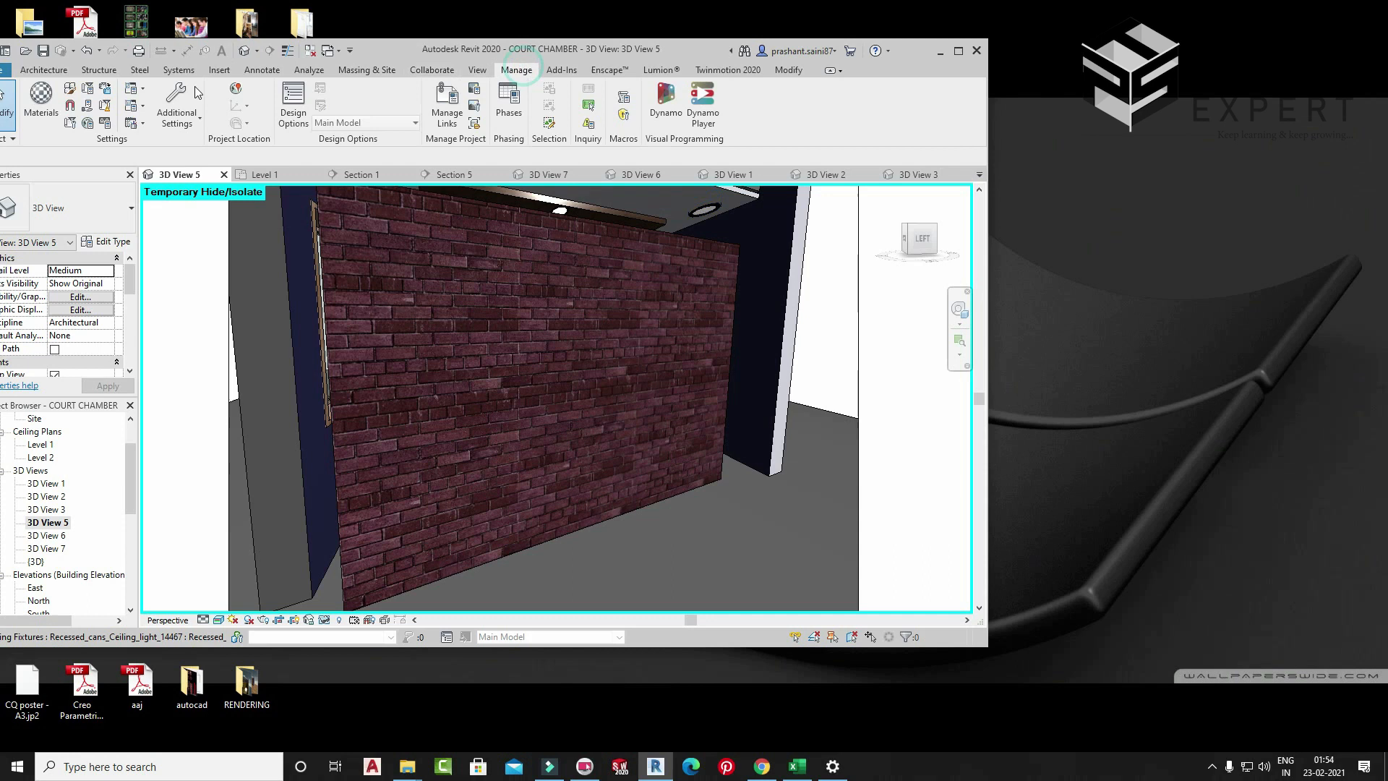
{"action": "left_click", "coordinate": [41, 101]}
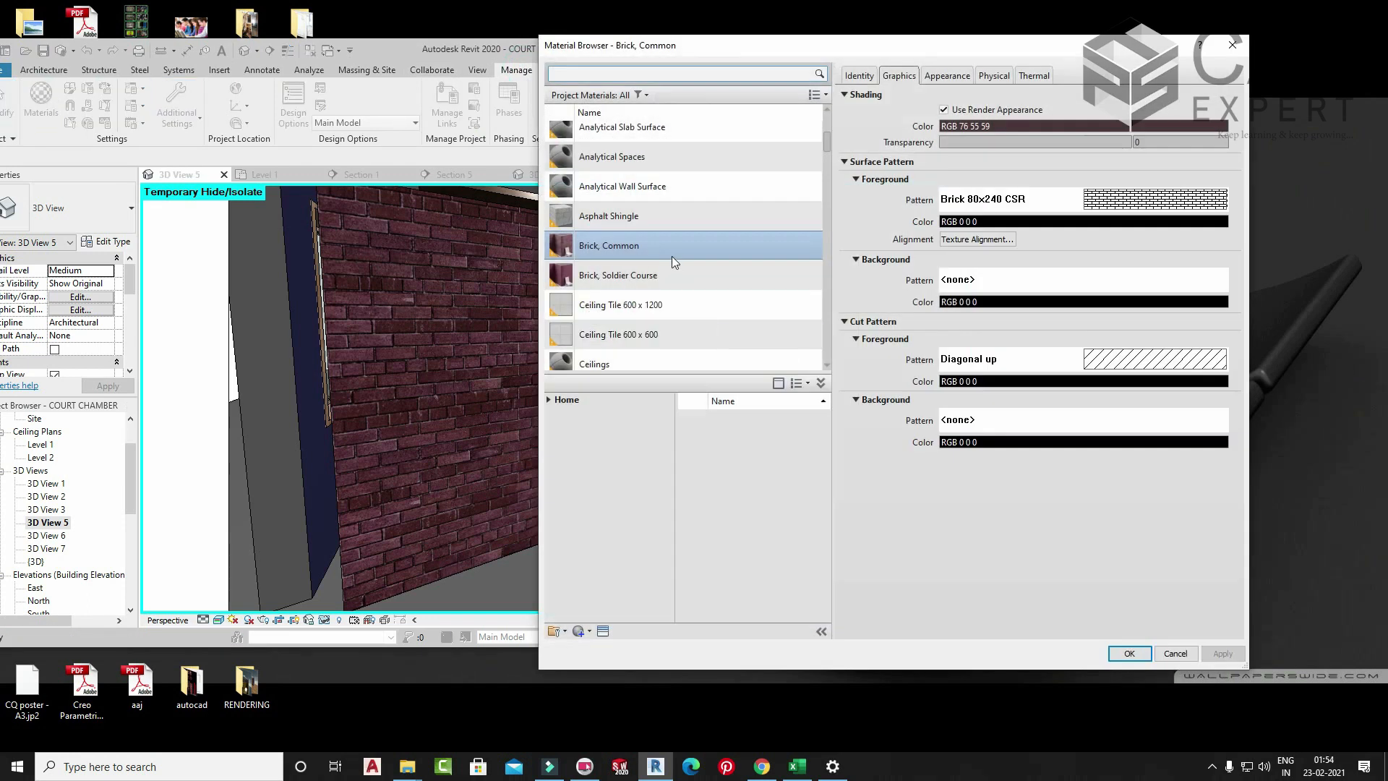
{"action": "left_click", "coordinate": [945, 76]}
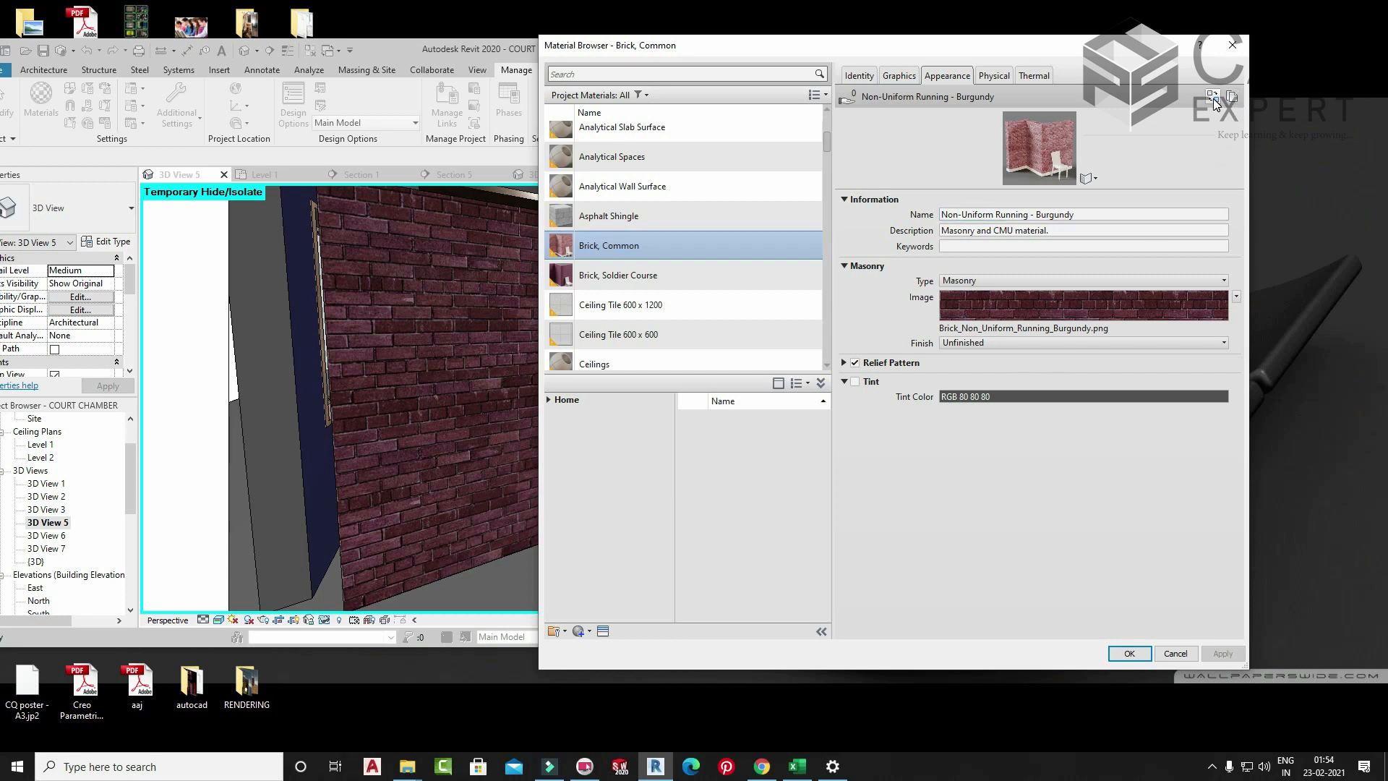
{"action": "left_click", "coordinate": [1234, 95]}
- Examine the Brick, Common relief pattern and its image settings in the Texture Editor
{"action": "left_click", "coordinate": [844, 382]}
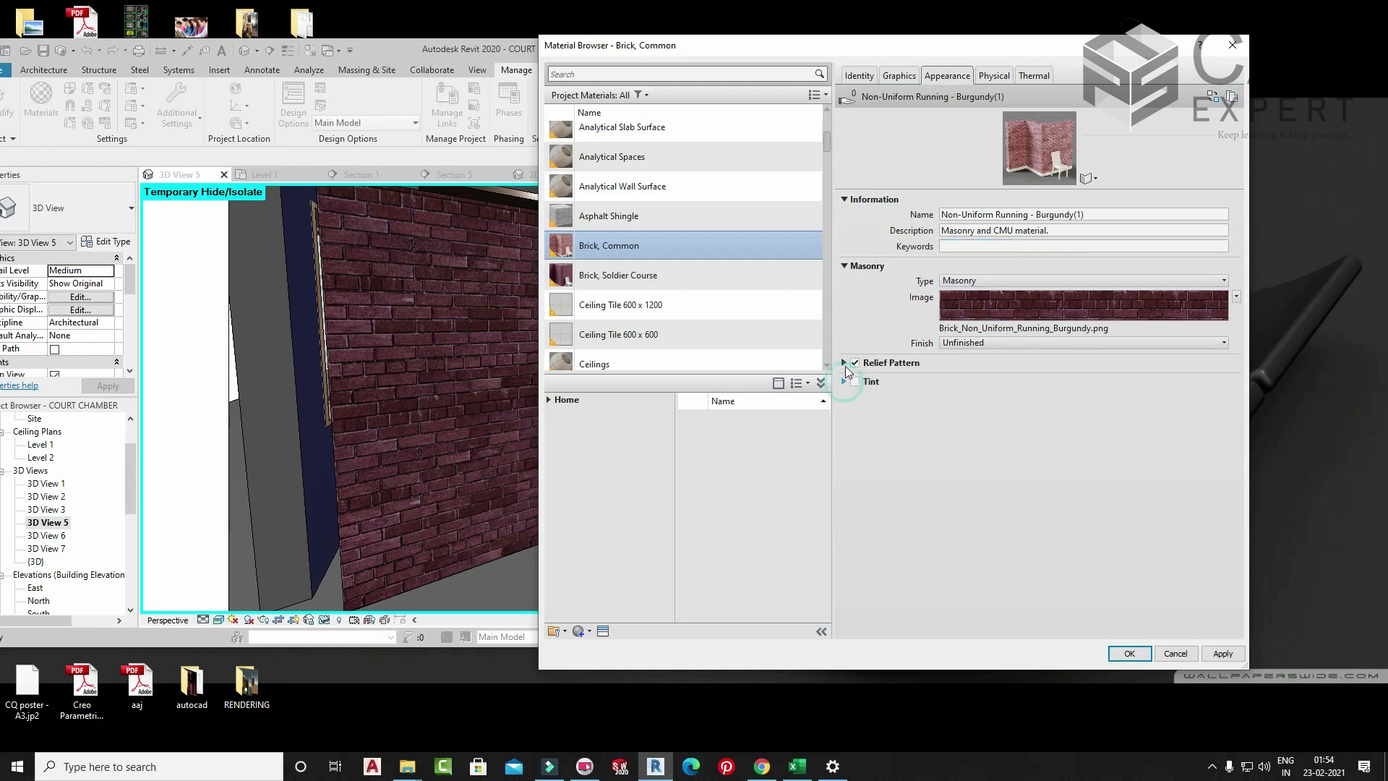
{"action": "left_click", "coordinate": [844, 362]}
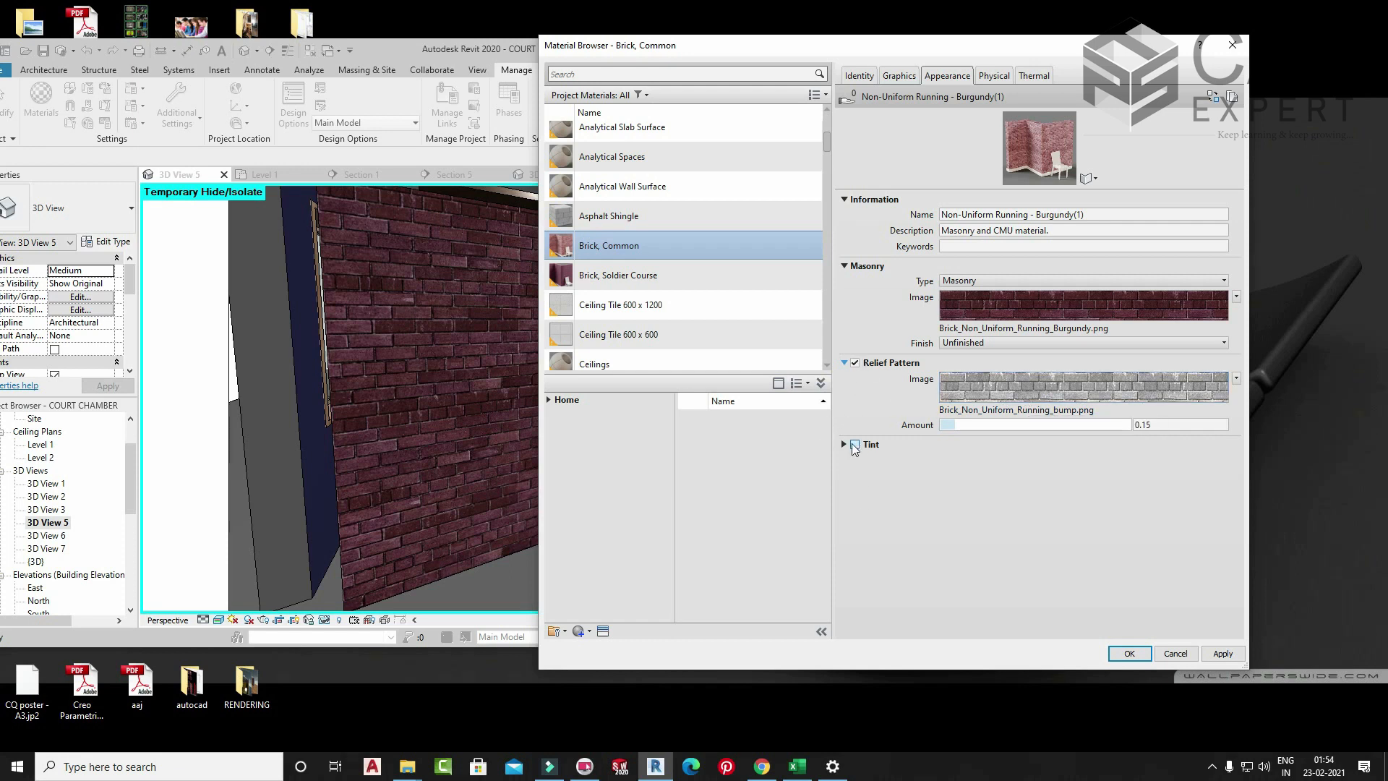
{"action": "right_click", "coordinate": [1044, 383]}
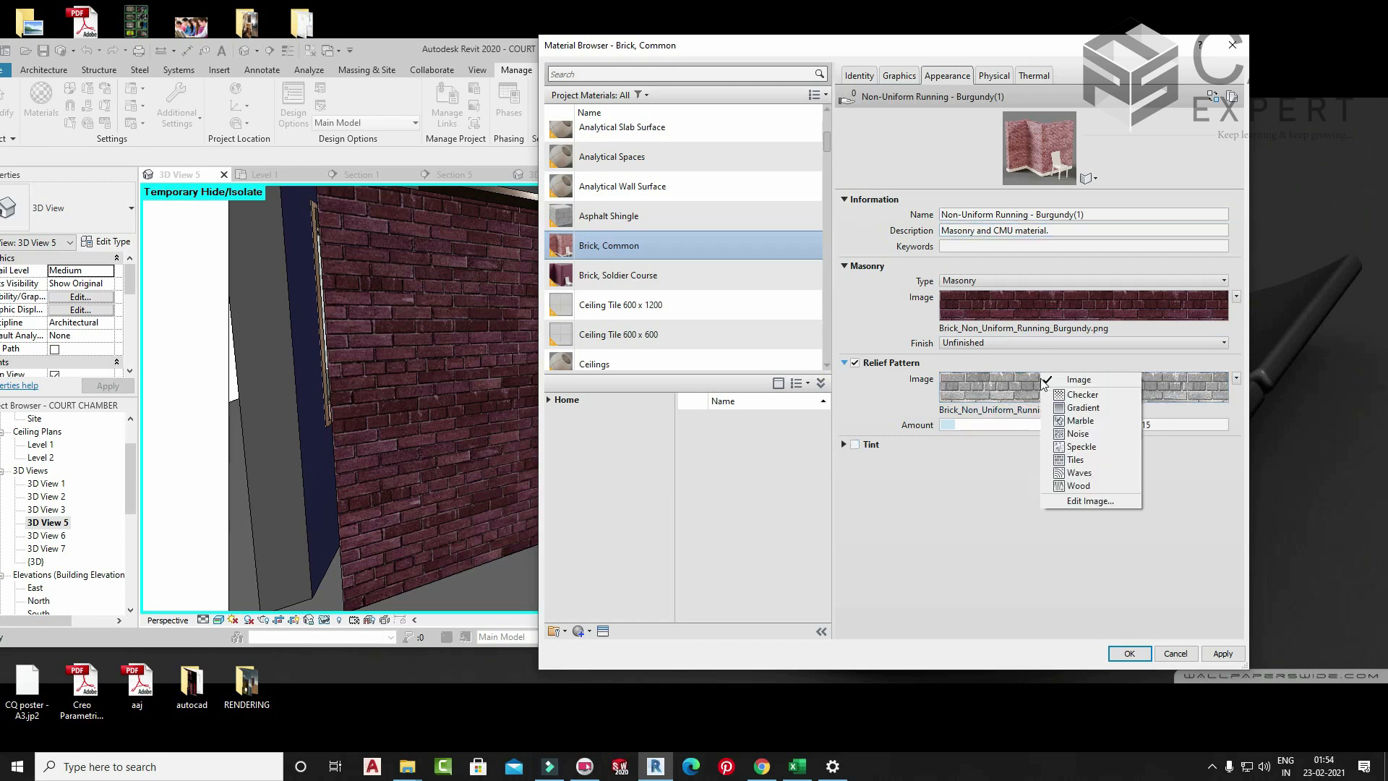
{"action": "left_click", "coordinate": [1007, 394]}
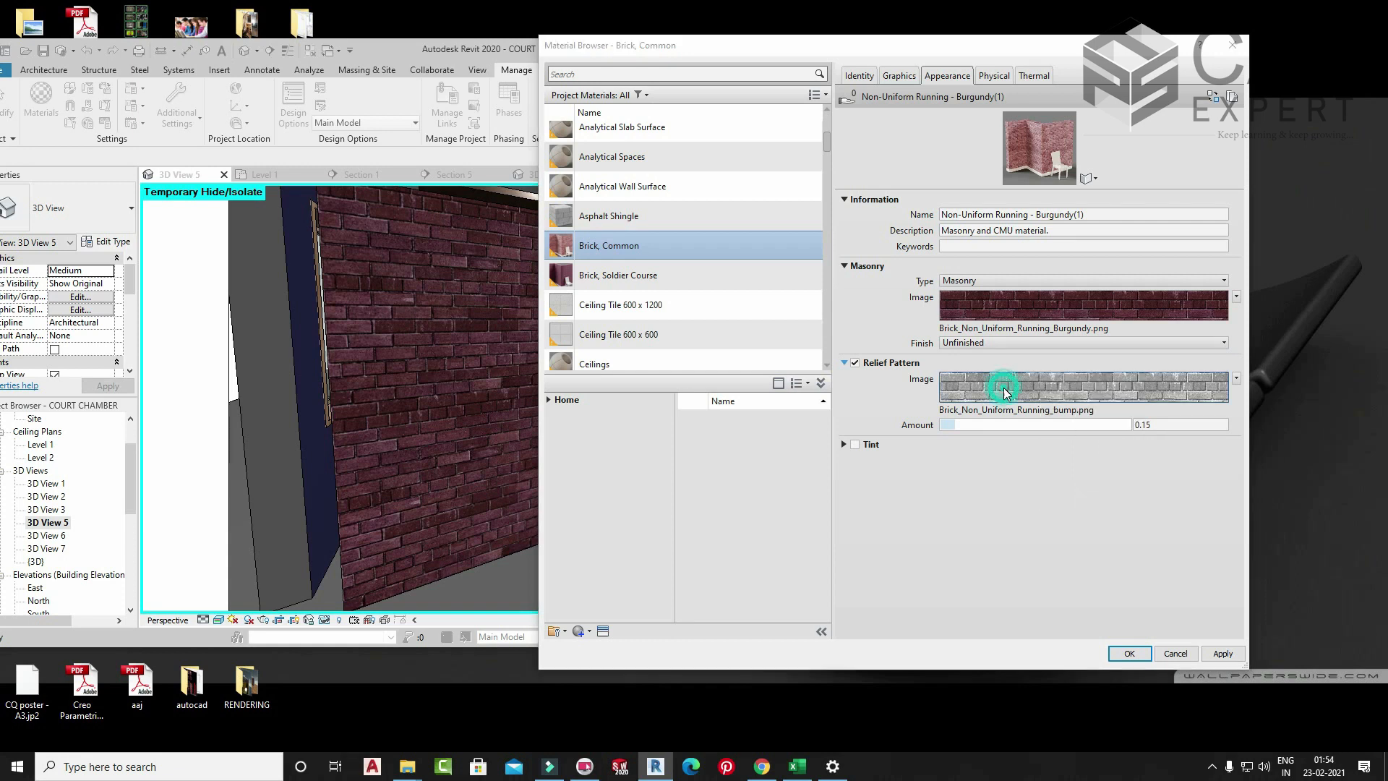
{"action": "left_click", "coordinate": [1007, 394]}
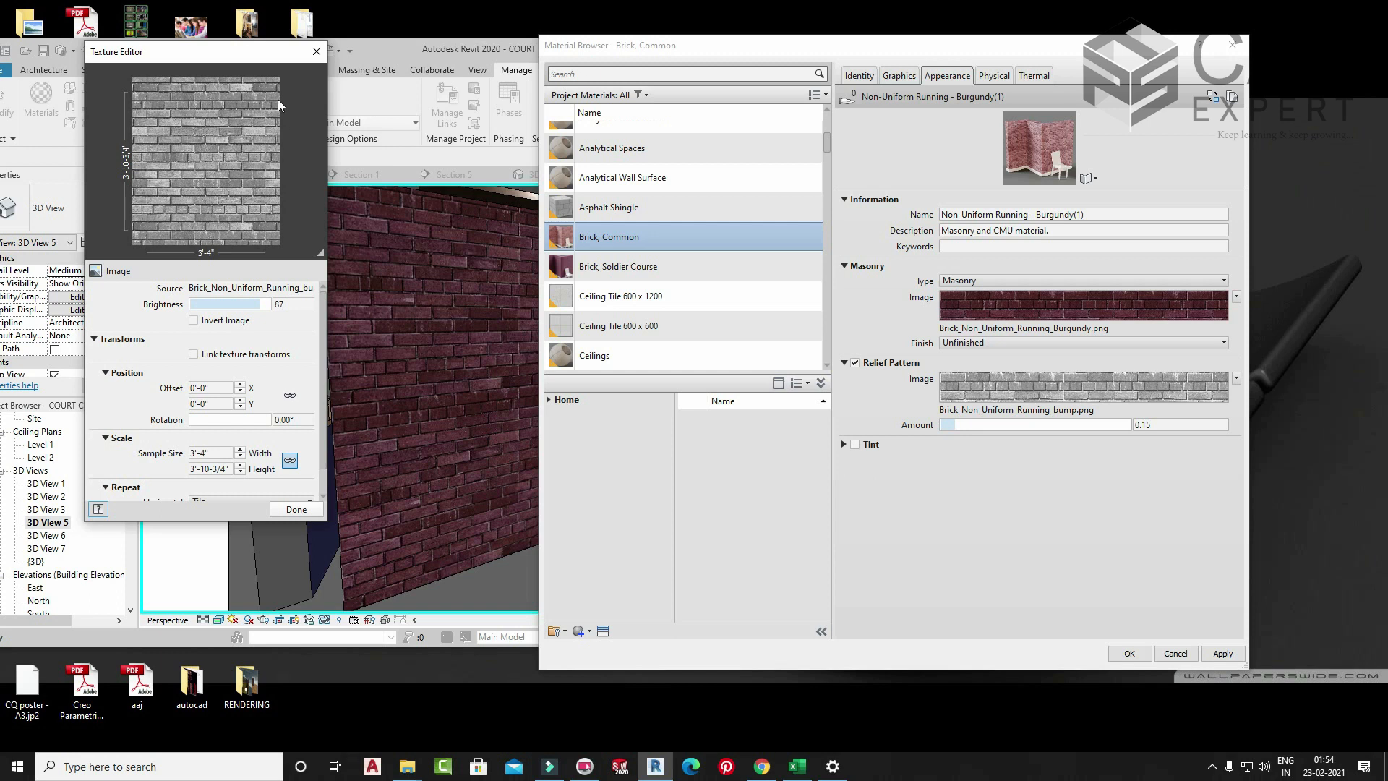
{"action": "left_click", "coordinate": [315, 52]}
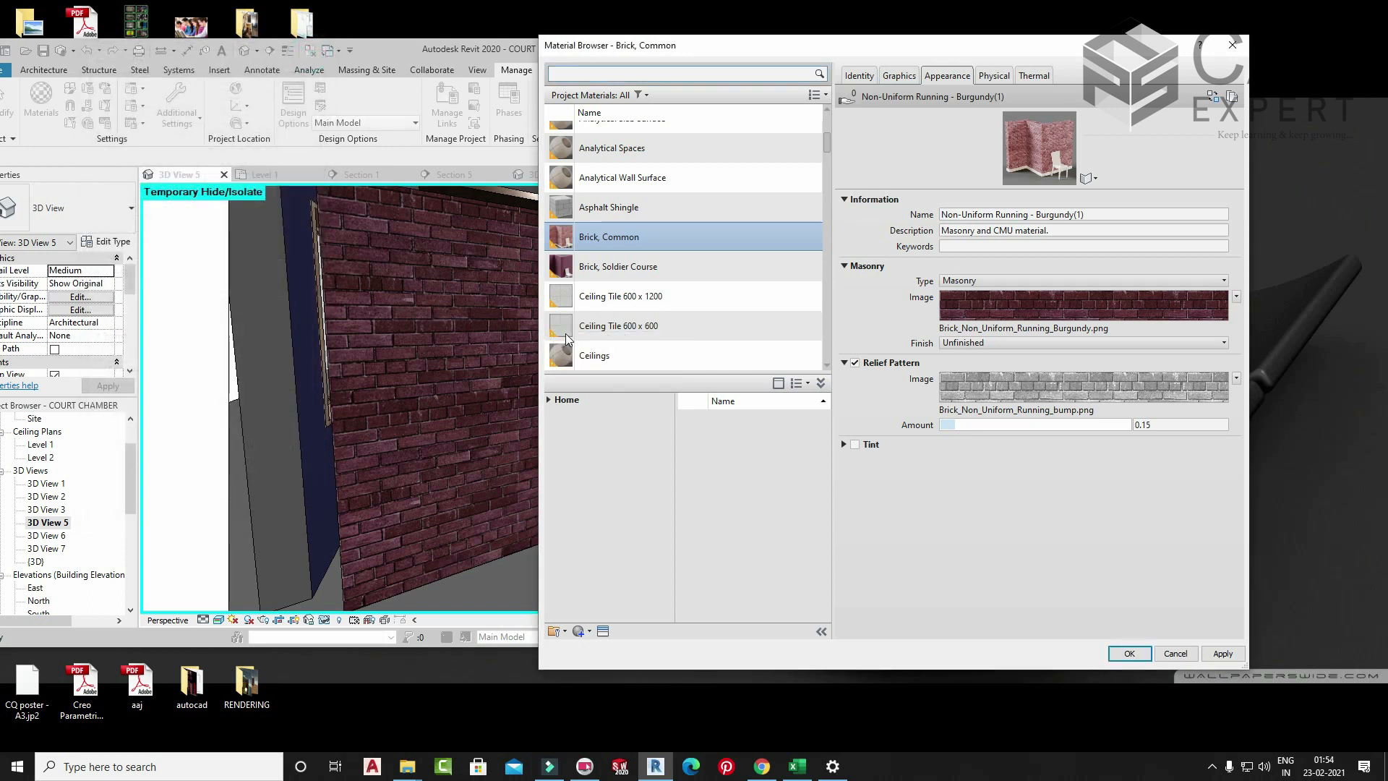
- Create a new generic material in the project
{"action": "left_click", "coordinate": [621, 265]}
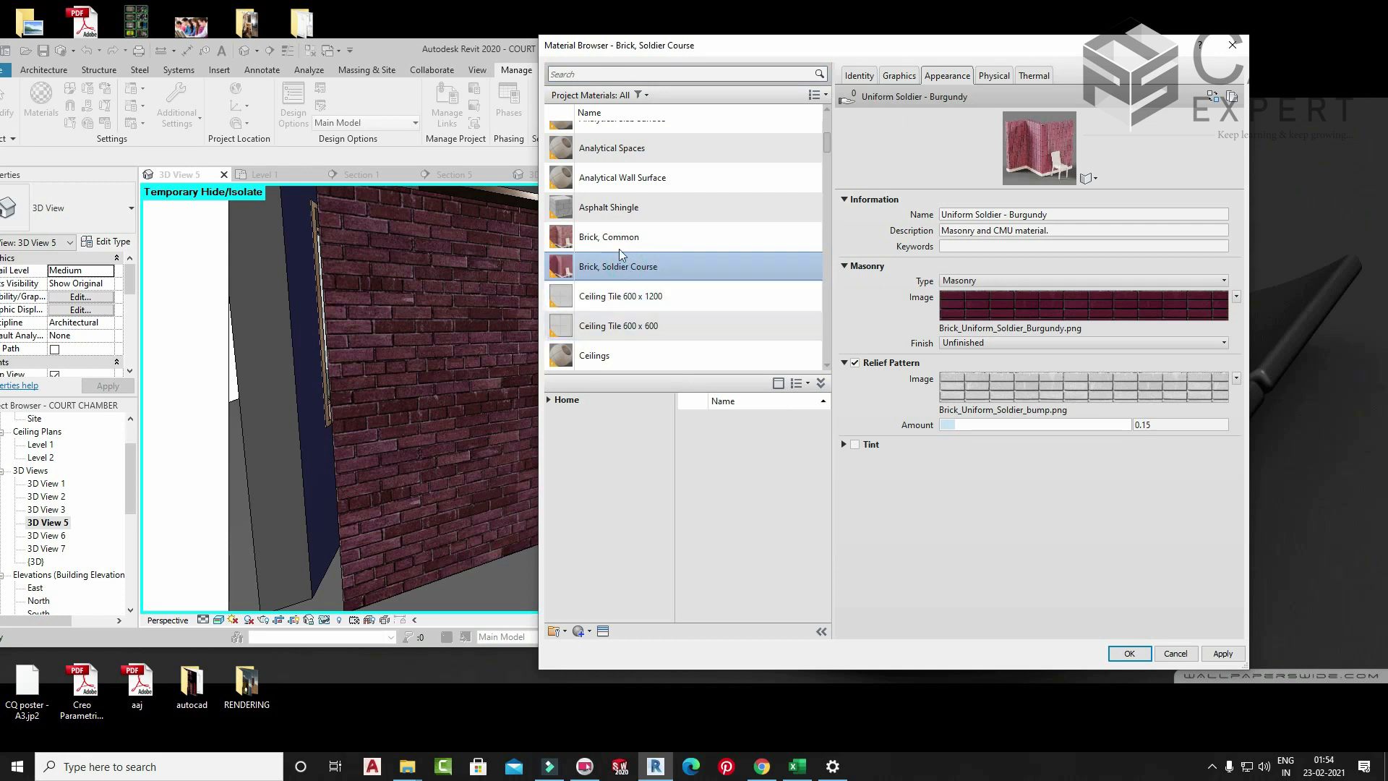
{"action": "left_click", "coordinate": [581, 631]}
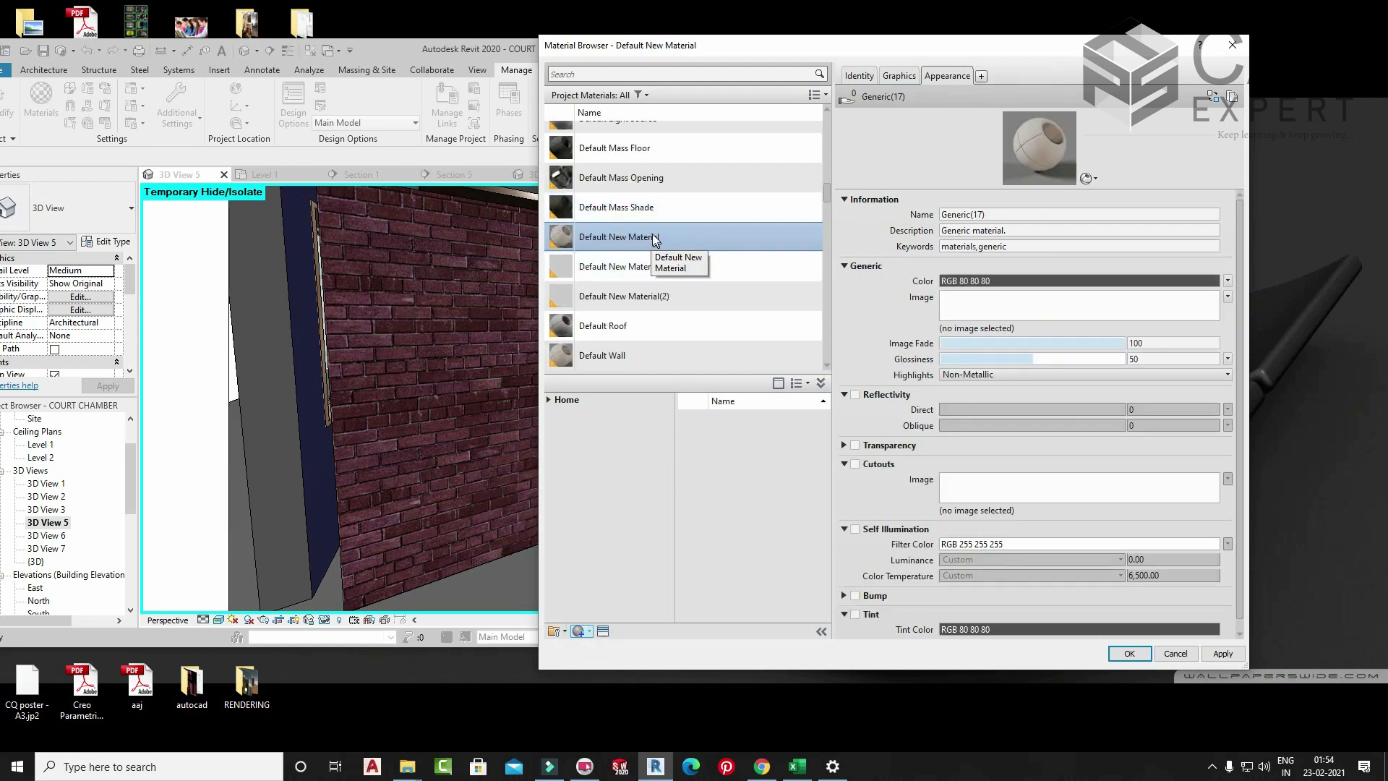
- Switch to Chrome and search Google for "brick texture"
{"action": "left_click", "coordinate": [762, 767]}
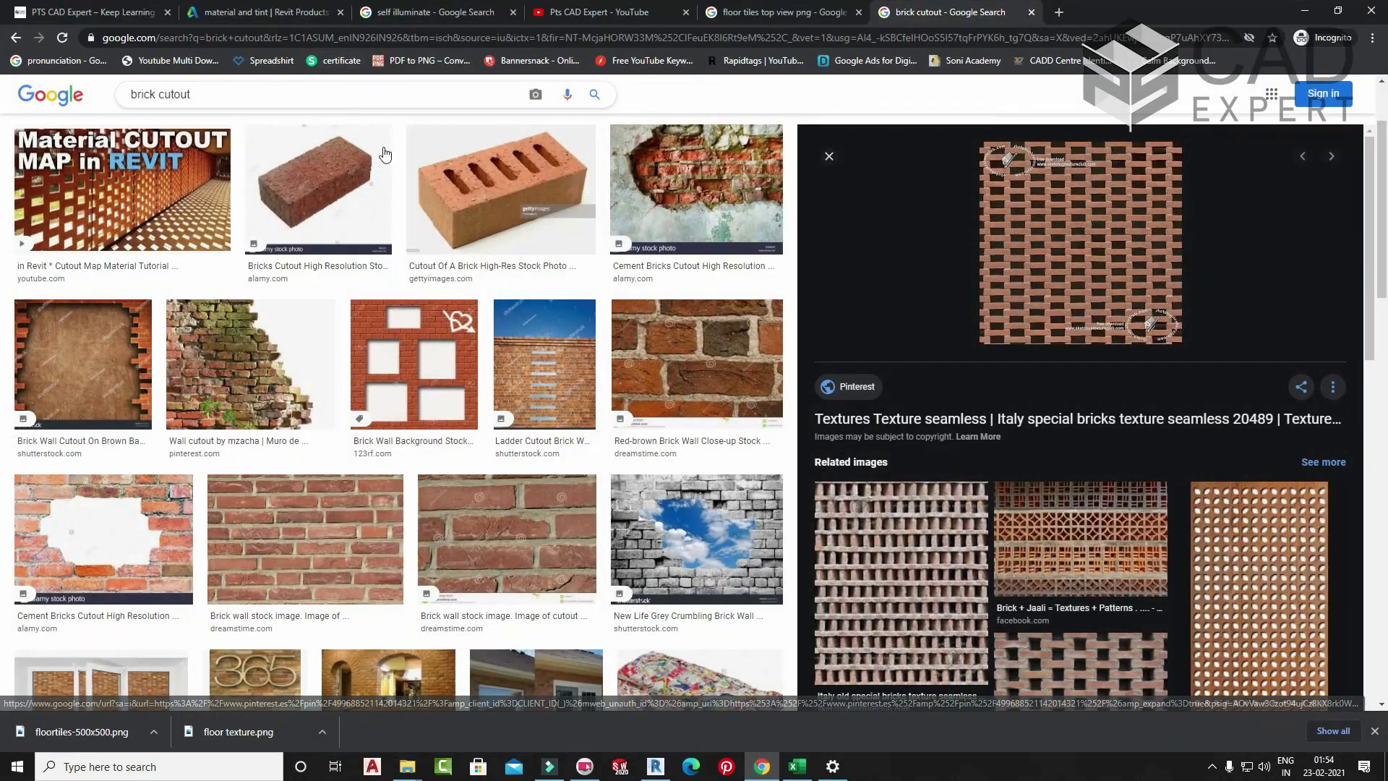
{"action": "left_click", "coordinate": [316, 39]}
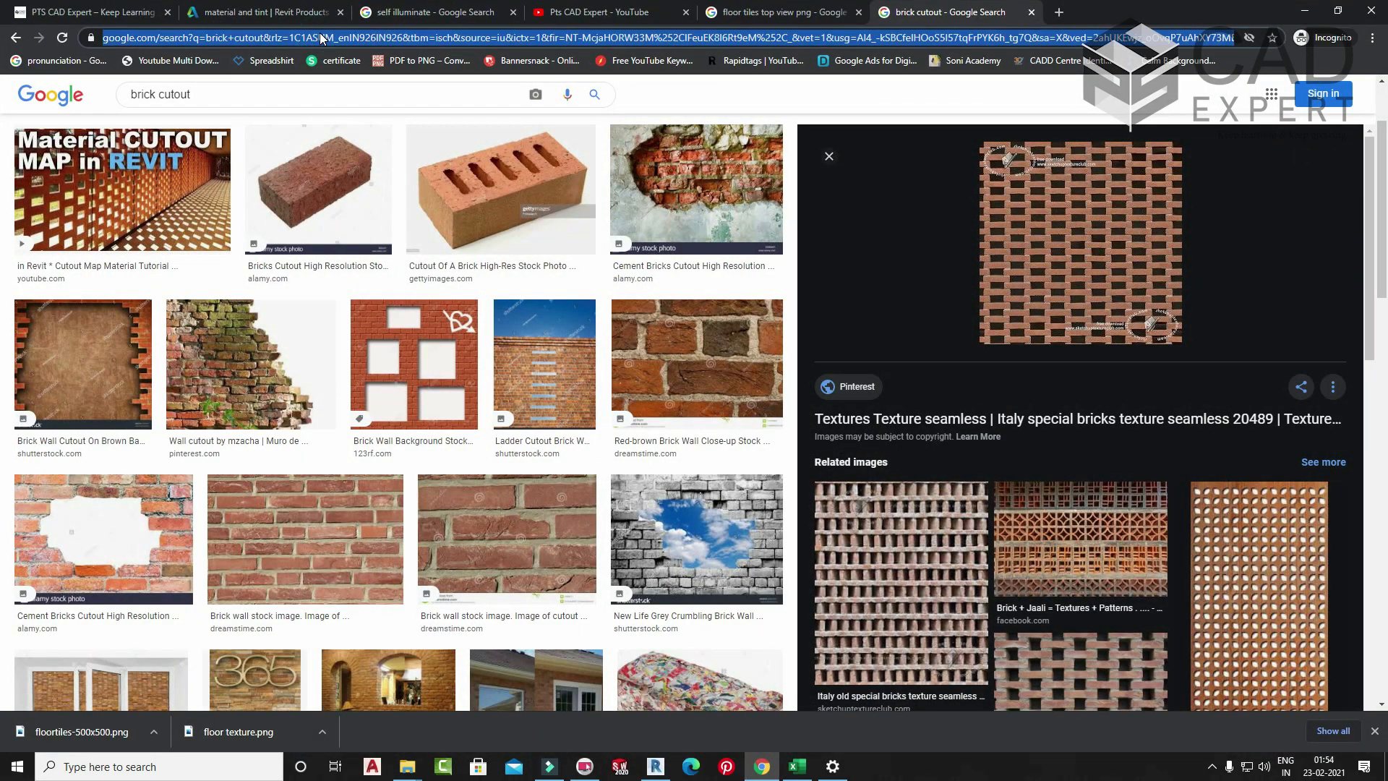
{"action": "type", "text": "bric"}
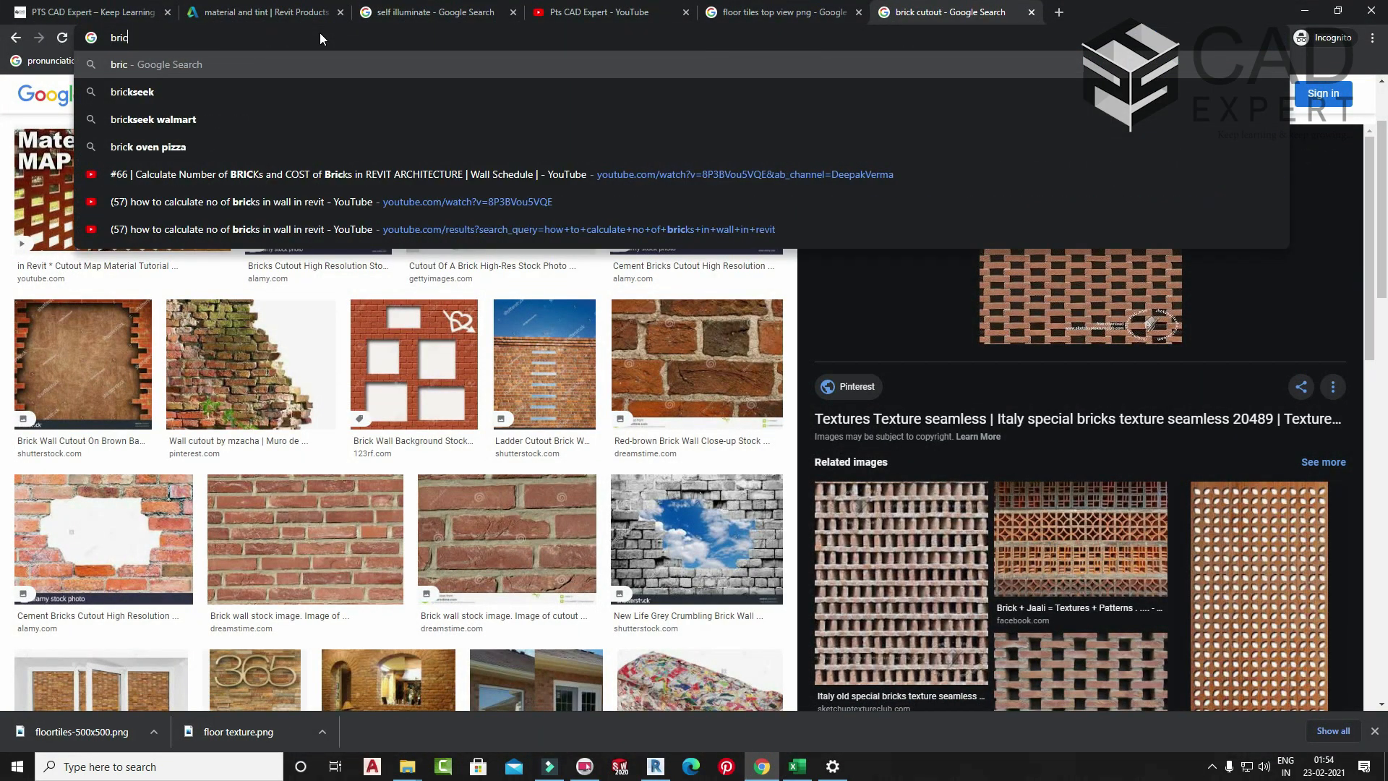
{"action": "type", "text": "k texture"}
{"action": "key", "text": "Return"}
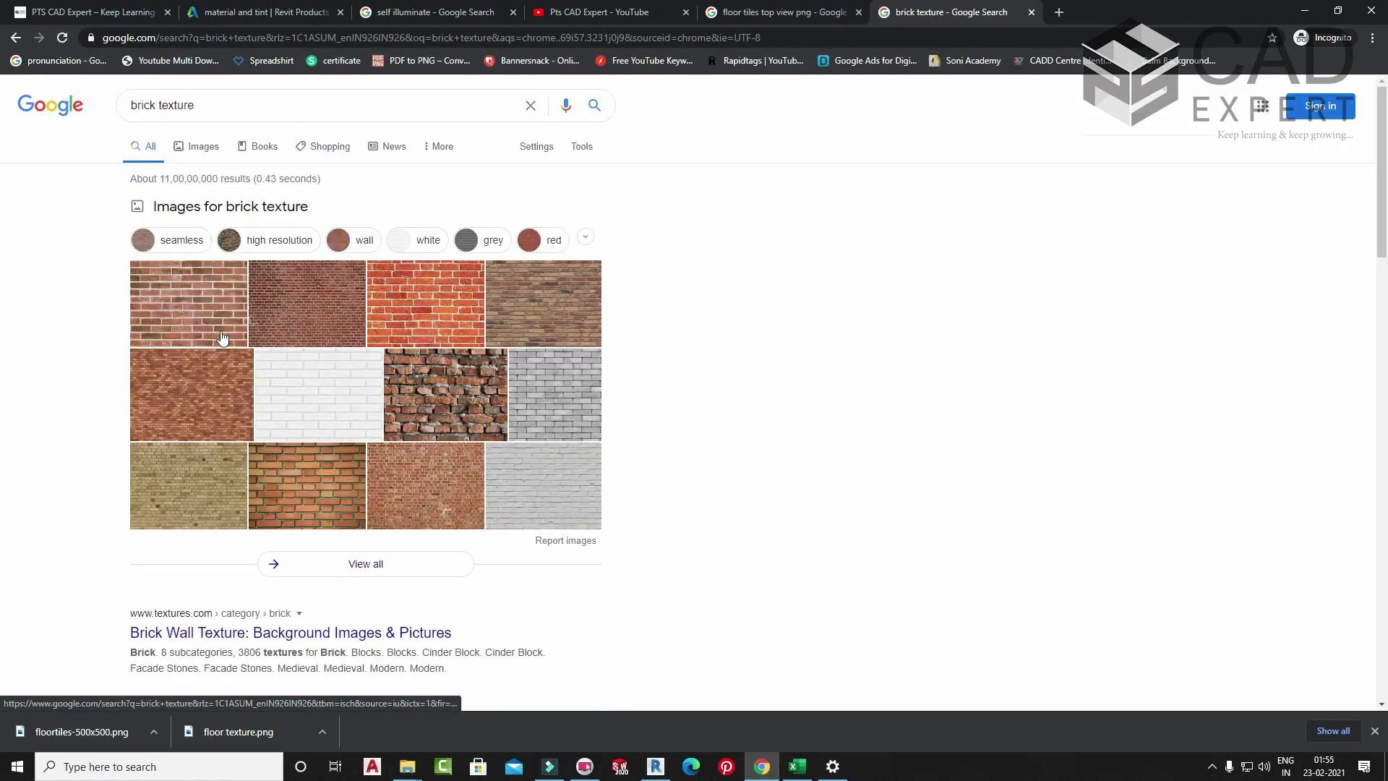
- Pick the reddish-brown Adobe Stock brick texture from the image results and save it to the Desktop as "brick" in JPEG format
{"action": "left_click", "coordinate": [561, 389]}
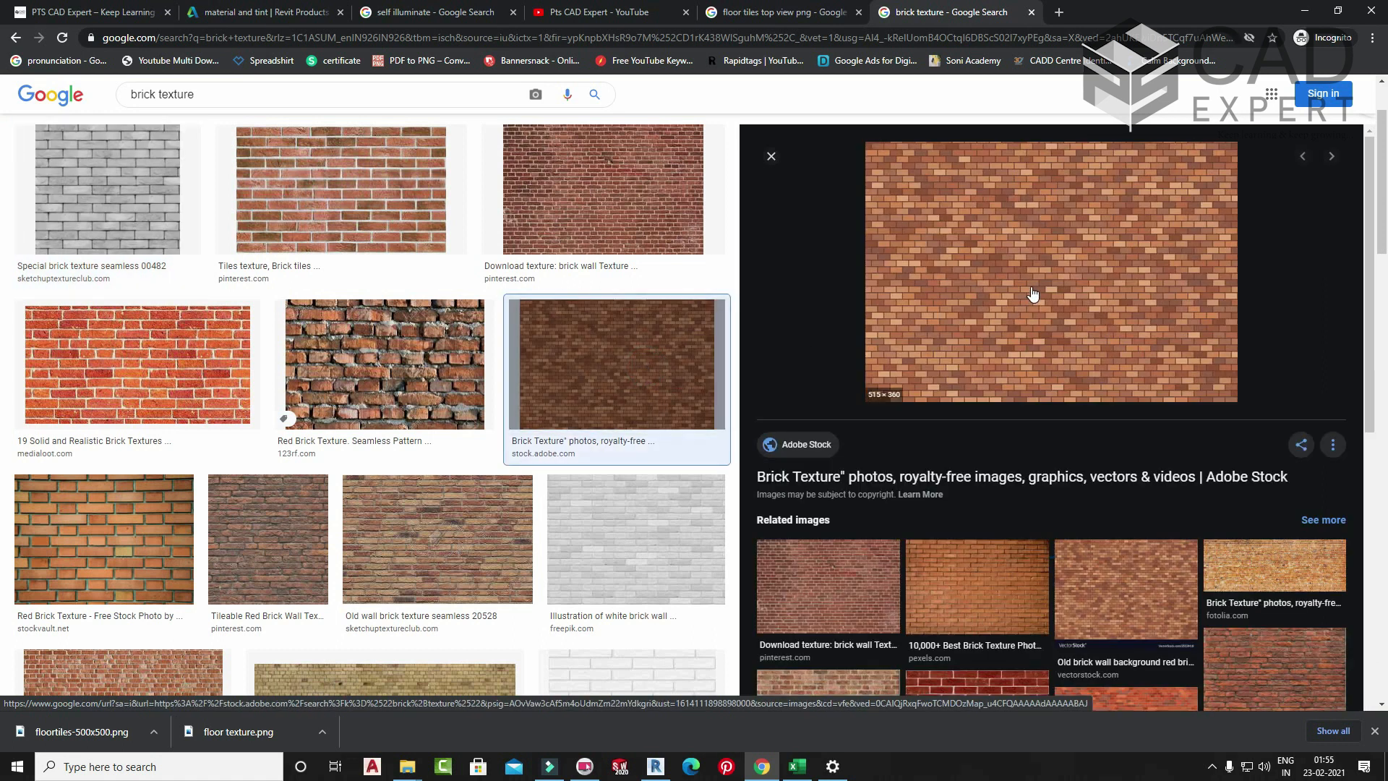
{"action": "right_click", "coordinate": [1019, 246]}
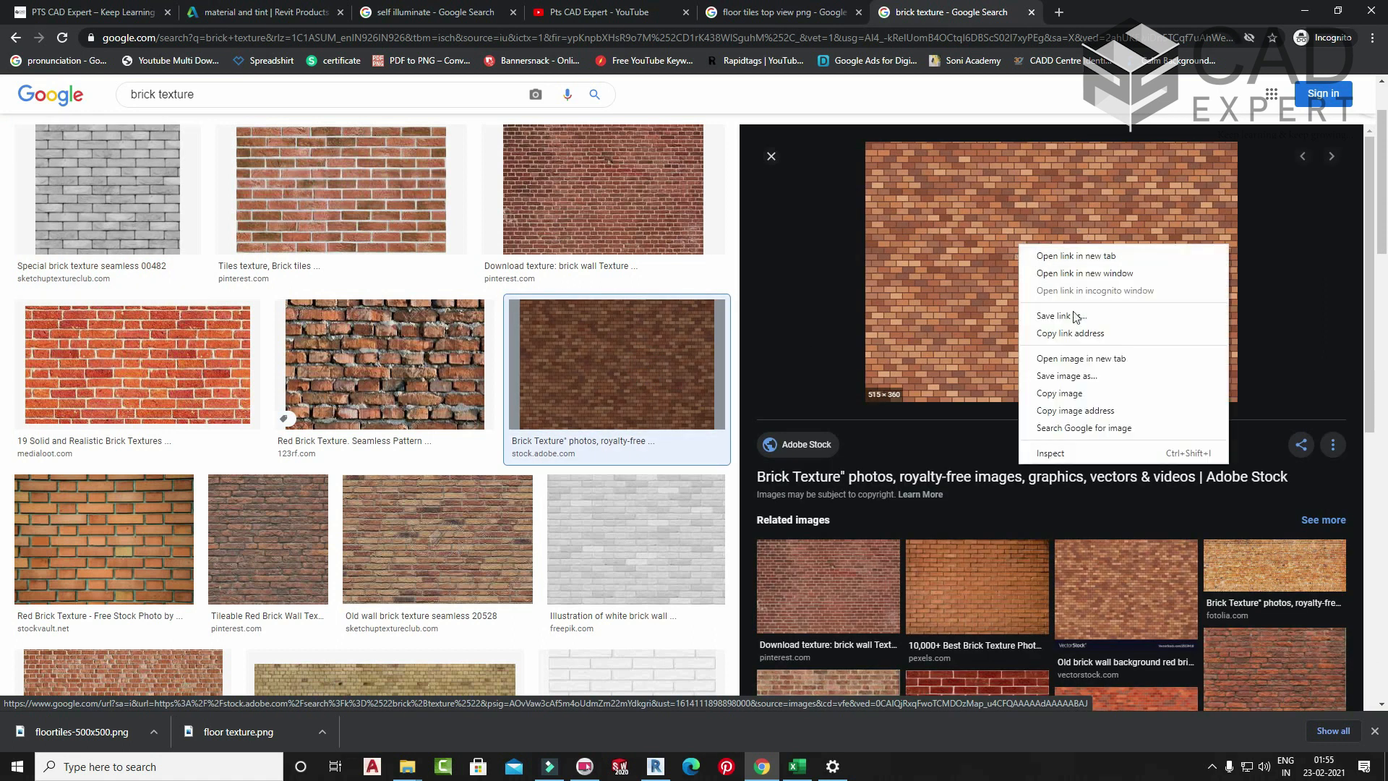
{"action": "left_click", "coordinate": [1066, 375]}
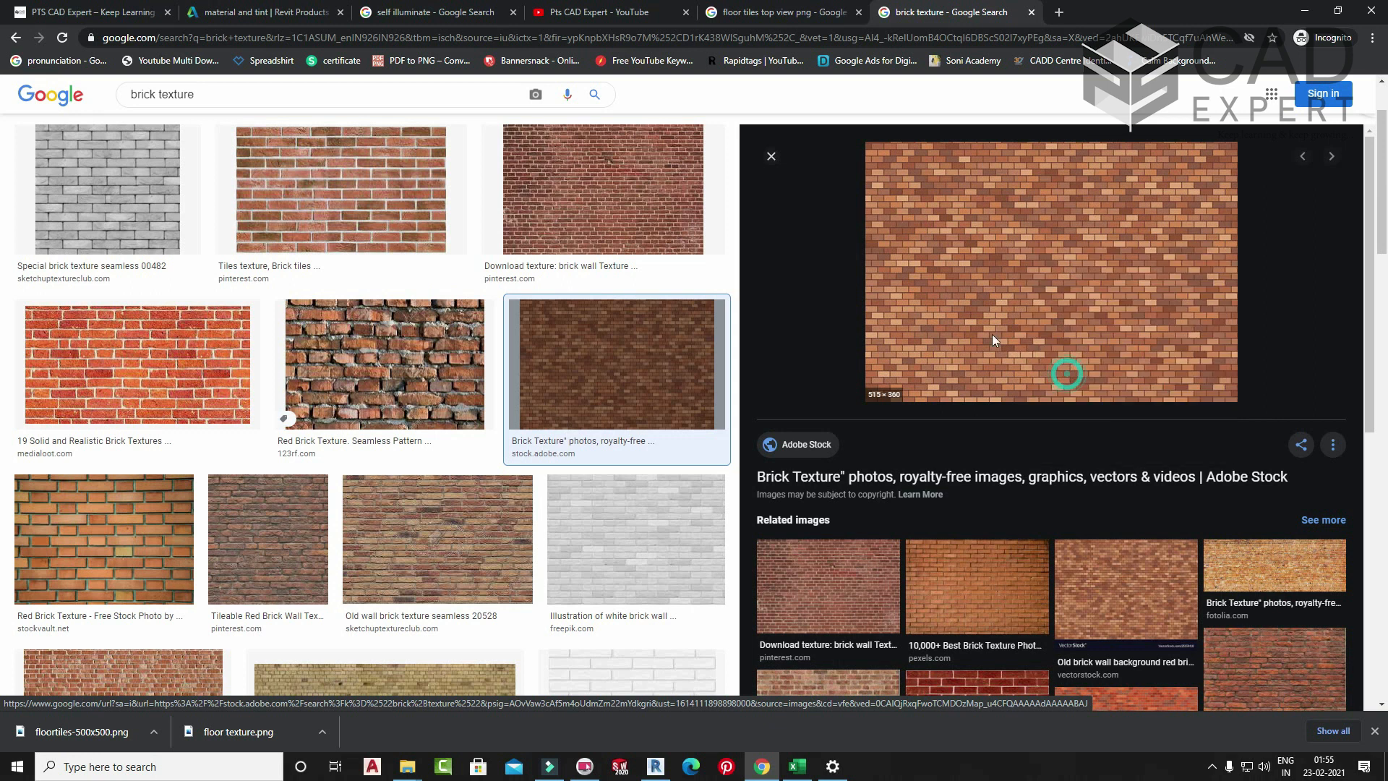
{"action": "type", "text": "brick"}
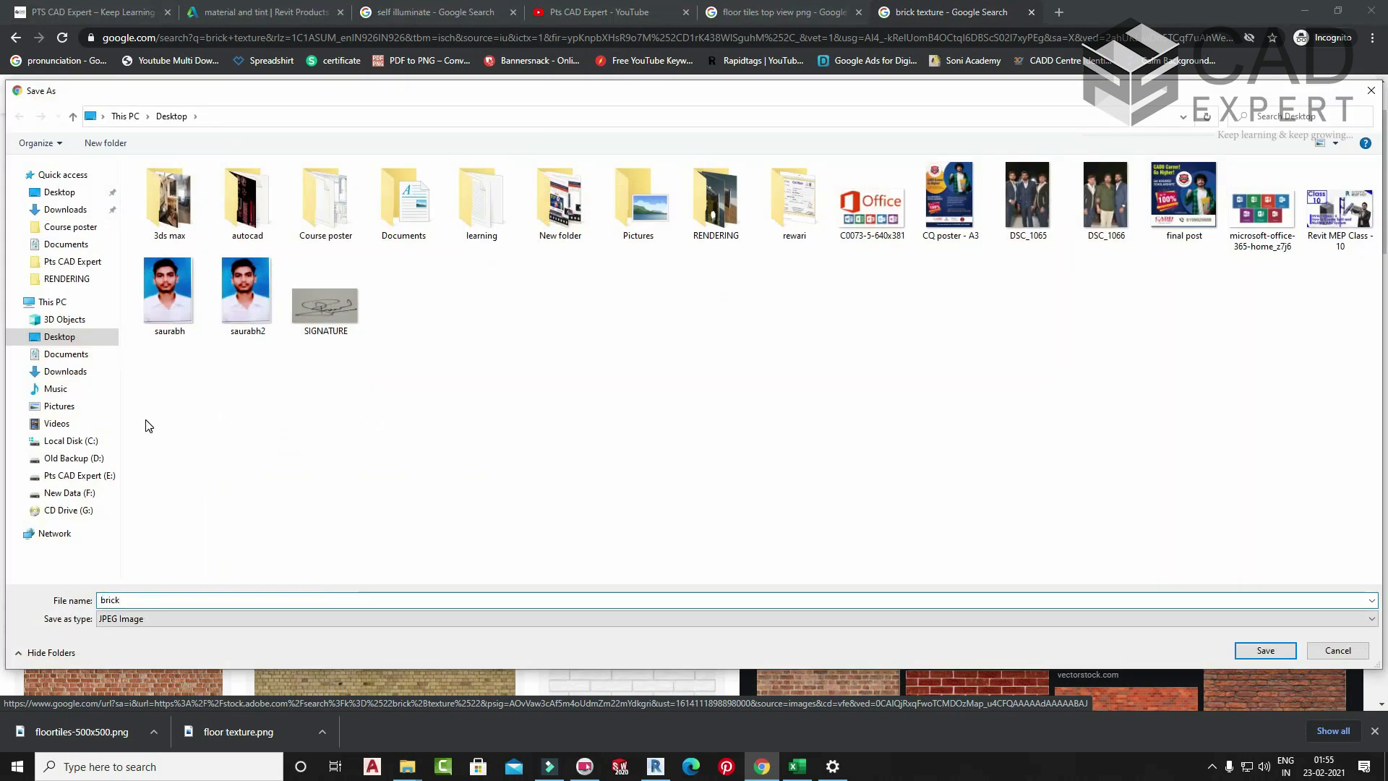
{"action": "left_click", "coordinate": [1255, 647]}
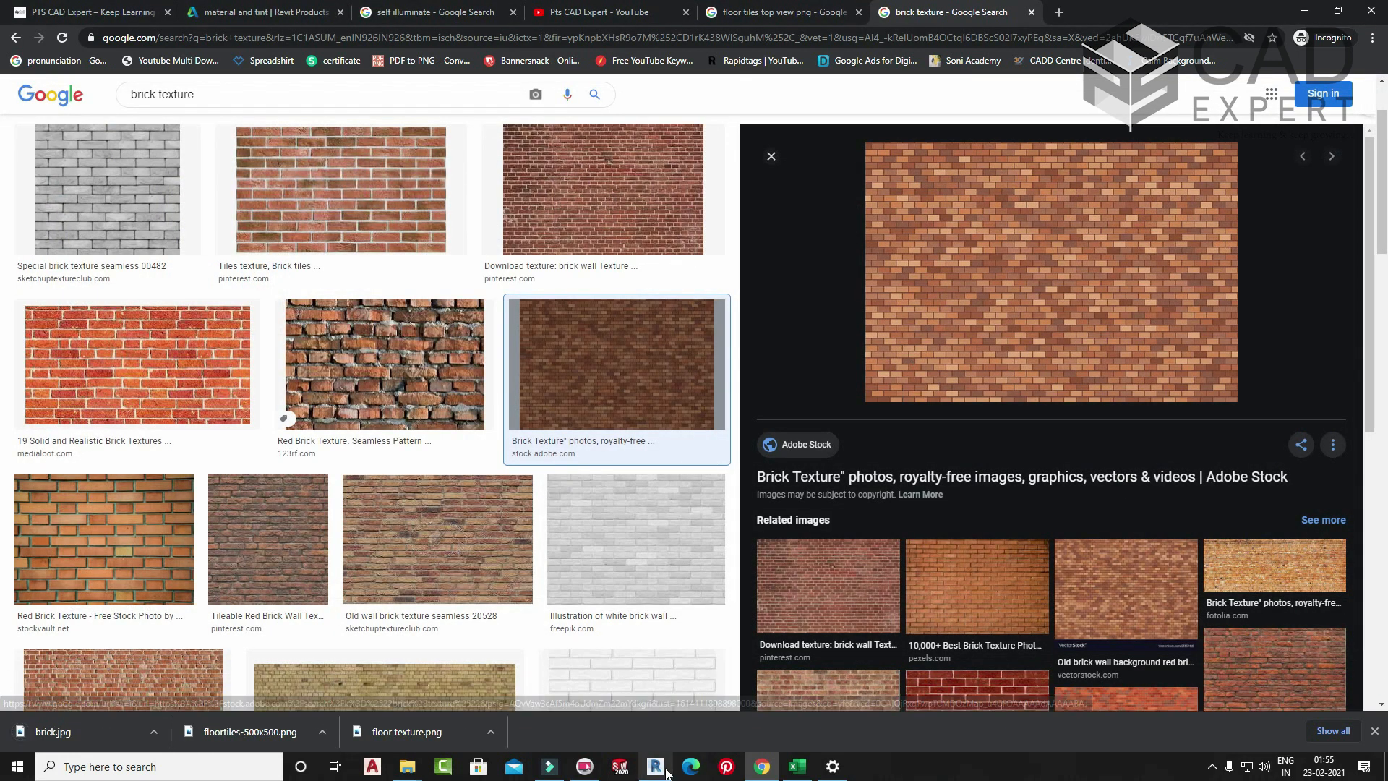
- Switch back to Revit and assign brick.jpg as the generic image of the new material
{"action": "left_click", "coordinate": [655, 765]}
{"action": "left_click", "coordinate": [1029, 304]}
{"action": "left_click", "coordinate": [791, 365]}
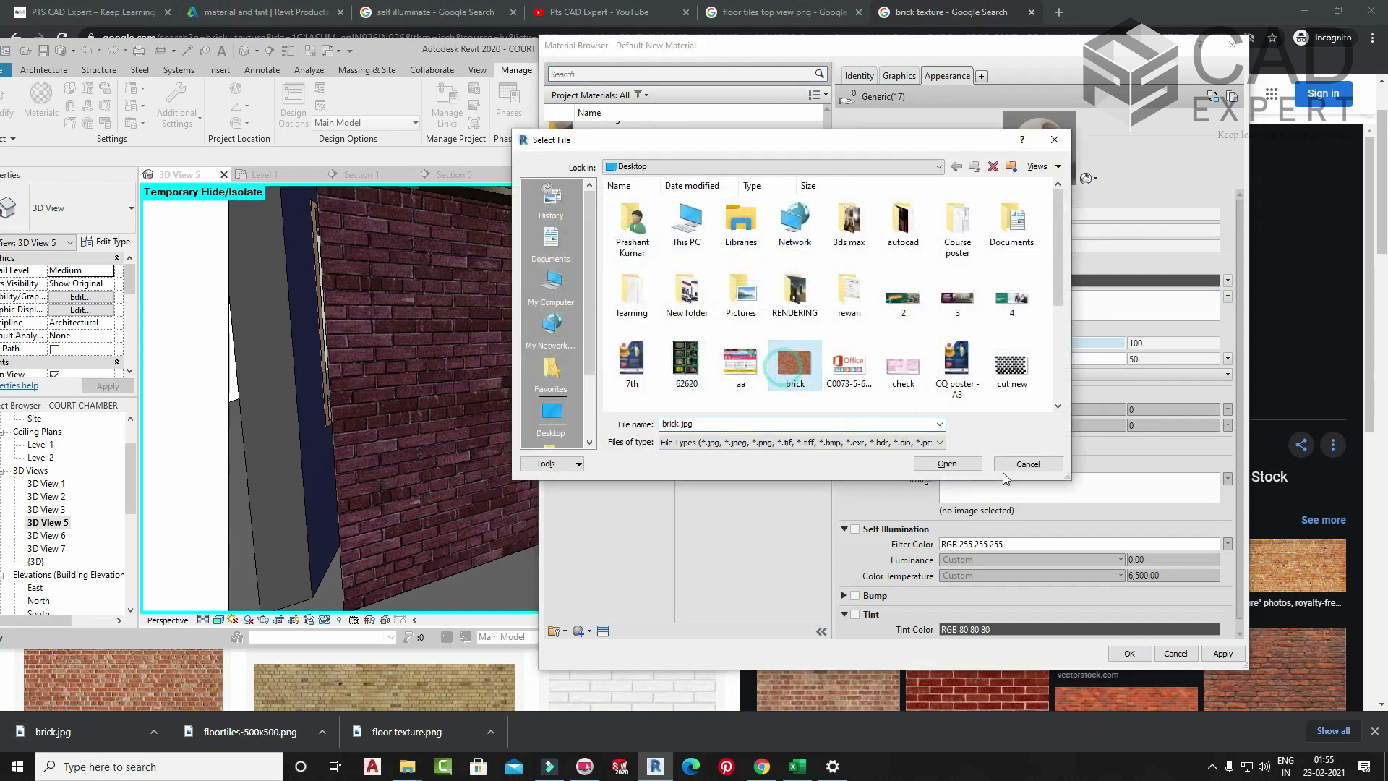
{"action": "left_click", "coordinate": [947, 463]}
- Set the brick image's sample size width to 3", apply the material changes and close the Material Browser
{"action": "left_click", "coordinate": [1108, 302]}
{"action": "double_click", "coordinate": [207, 449]}
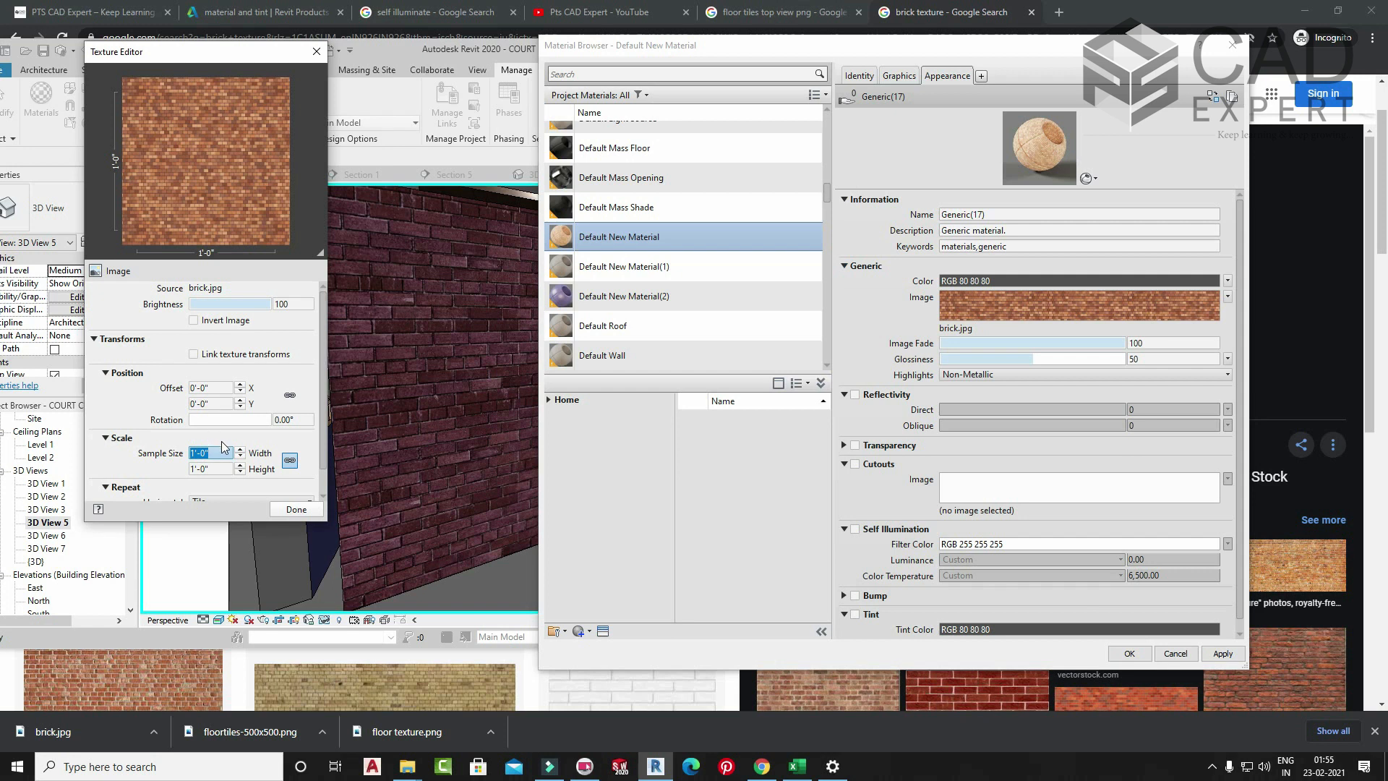
{"action": "type", "text": "3\""}
{"action": "key", "text": "Return"}
{"action": "left_click", "coordinate": [296, 509]}
{"action": "left_click", "coordinate": [1222, 654]}
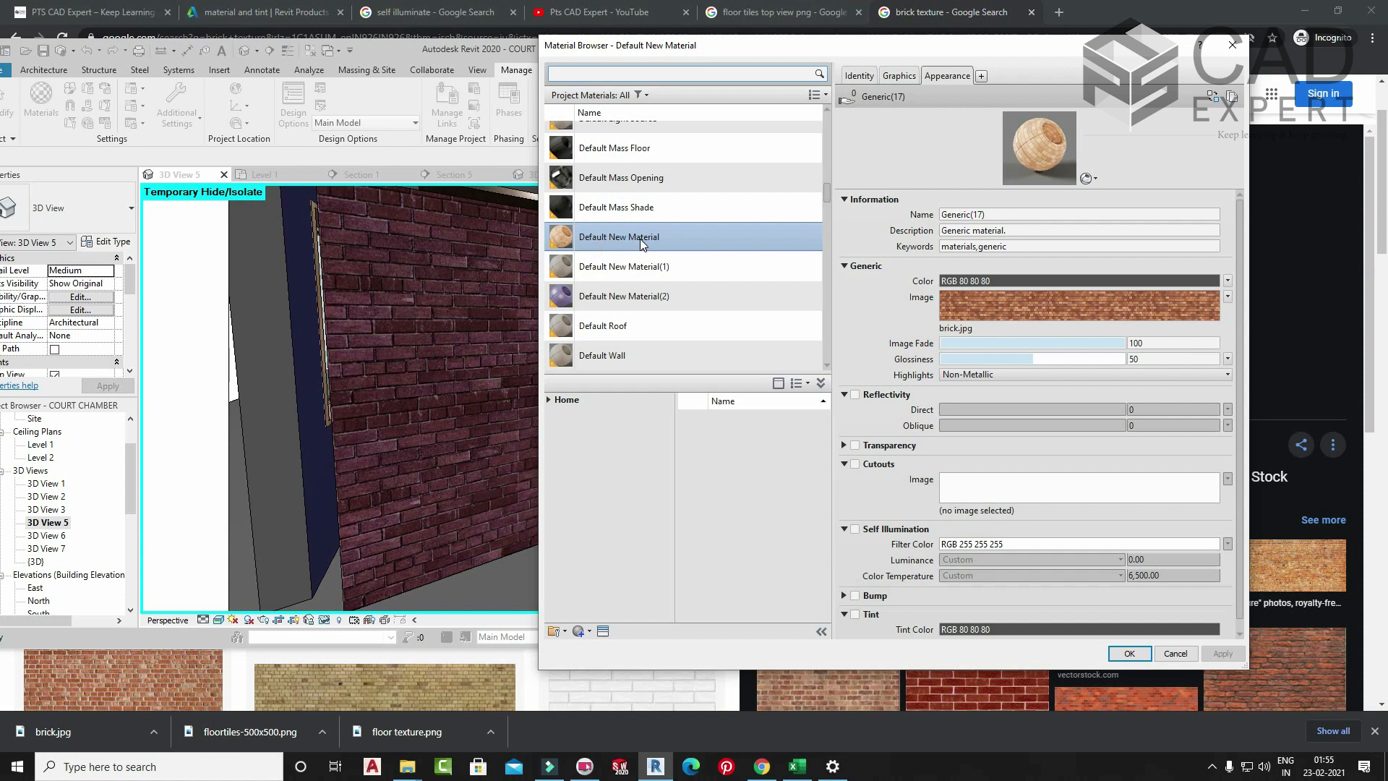
{"action": "left_click", "coordinate": [1132, 653]}
- Select the front wall and open the material selection for the structure layer of its Generic - 150mm type
{"action": "left_click", "coordinate": [600, 354]}
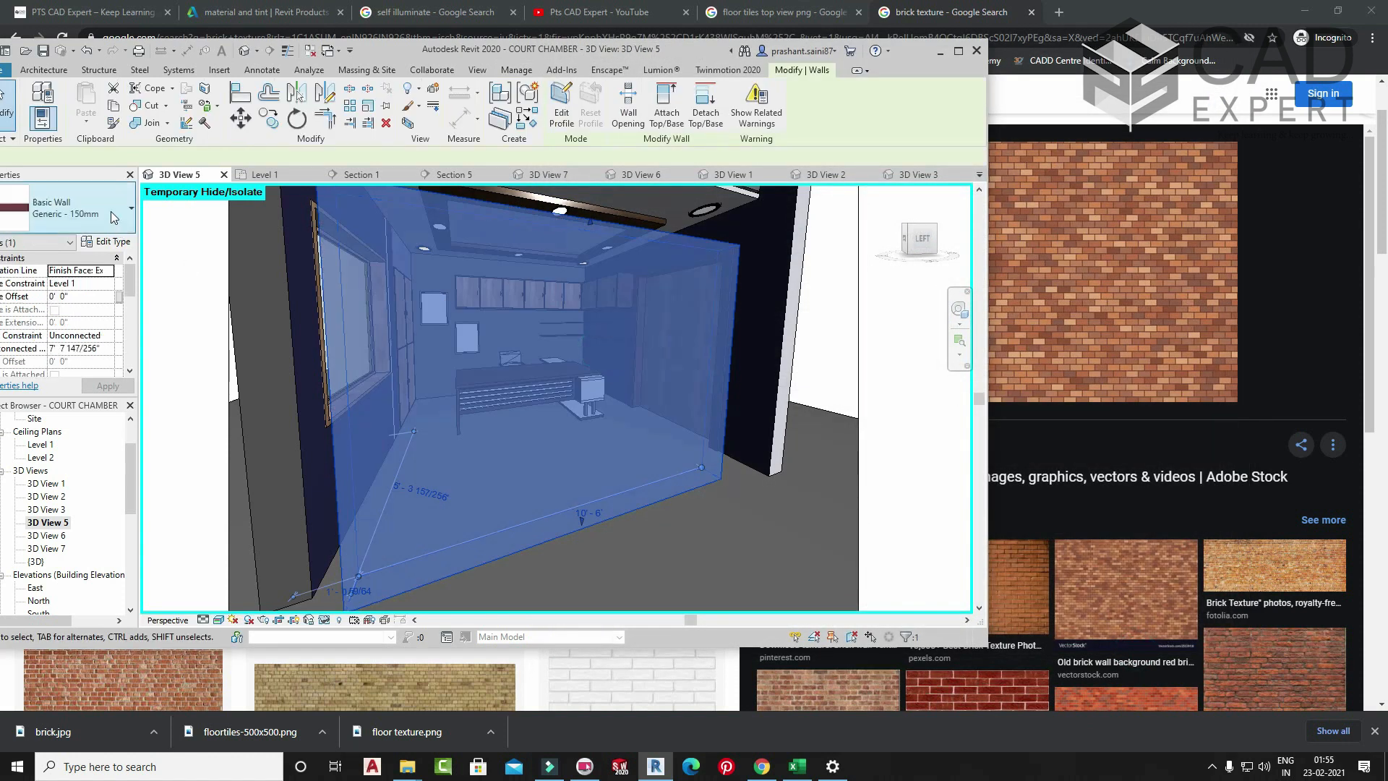
{"action": "left_click", "coordinate": [112, 220]}
{"action": "left_click", "coordinate": [107, 226]}
{"action": "left_click", "coordinate": [111, 214]}
{"action": "left_click", "coordinate": [111, 214]}
{"action": "left_click", "coordinate": [109, 242]}
{"action": "left_click", "coordinate": [565, 302]}
{"action": "left_click", "coordinate": [418, 305]}
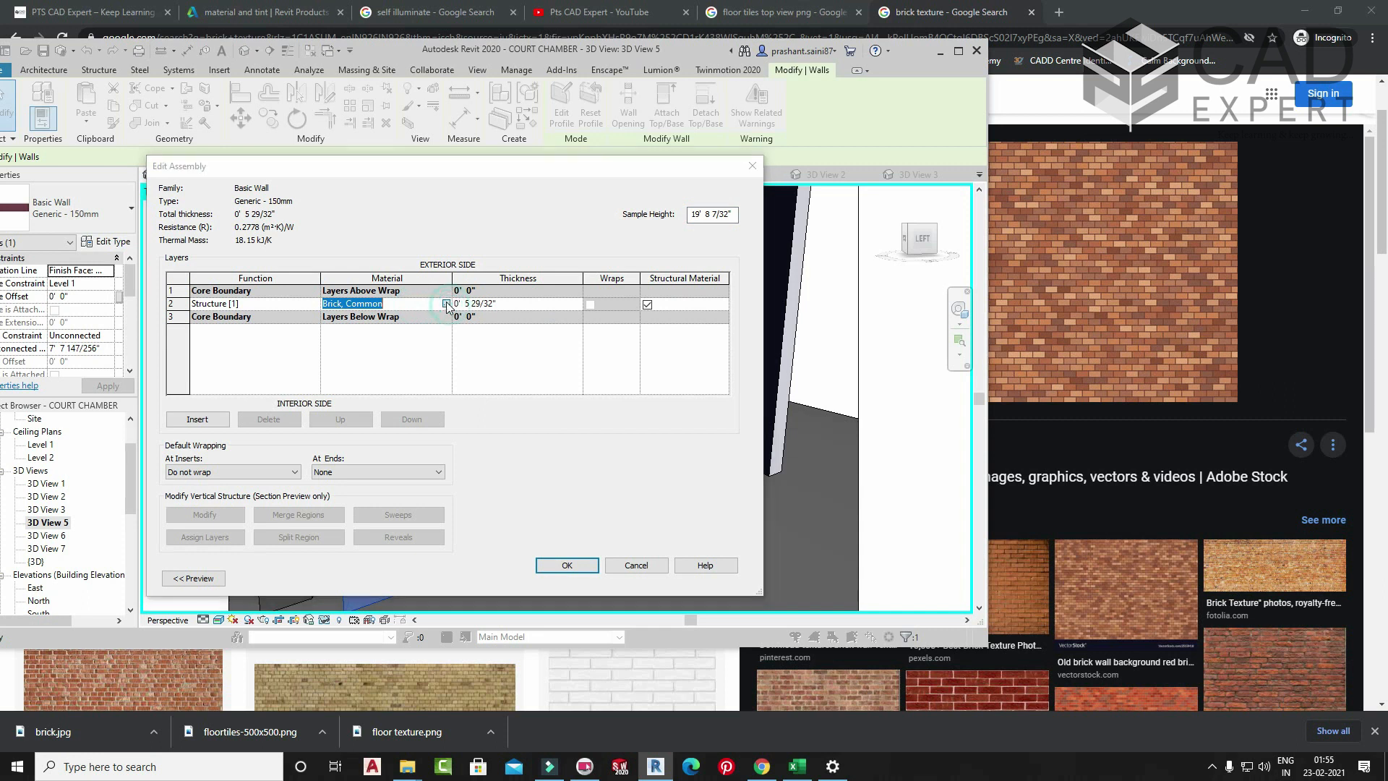
{"action": "left_click", "coordinate": [446, 303]}
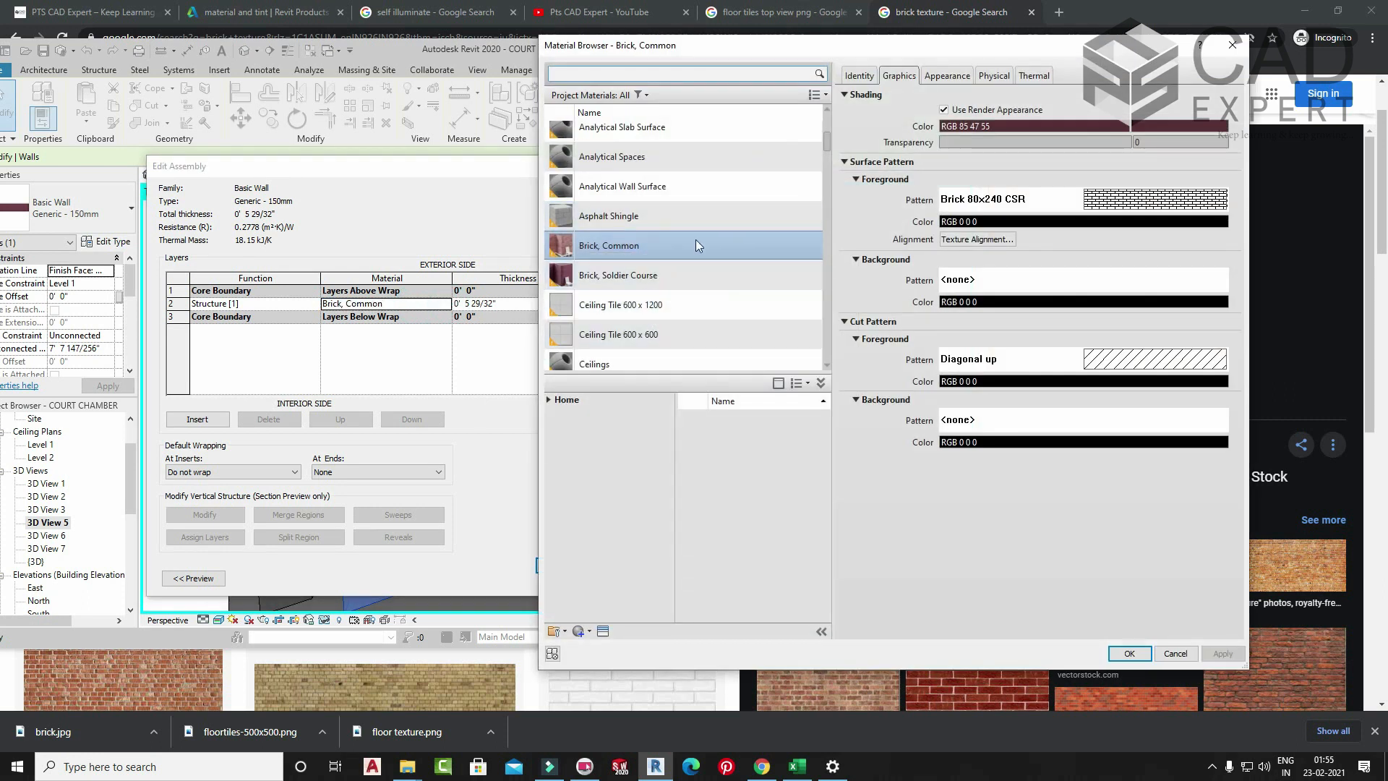
- Search the project materials for "def" and "br", clearing the search text each time
{"action": "scroll", "coordinate": [650, 159], "scroll_direction": "up", "scroll_amount": 1}
{"action": "left_click", "coordinate": [620, 73]}
{"action": "type", "text": "def"}
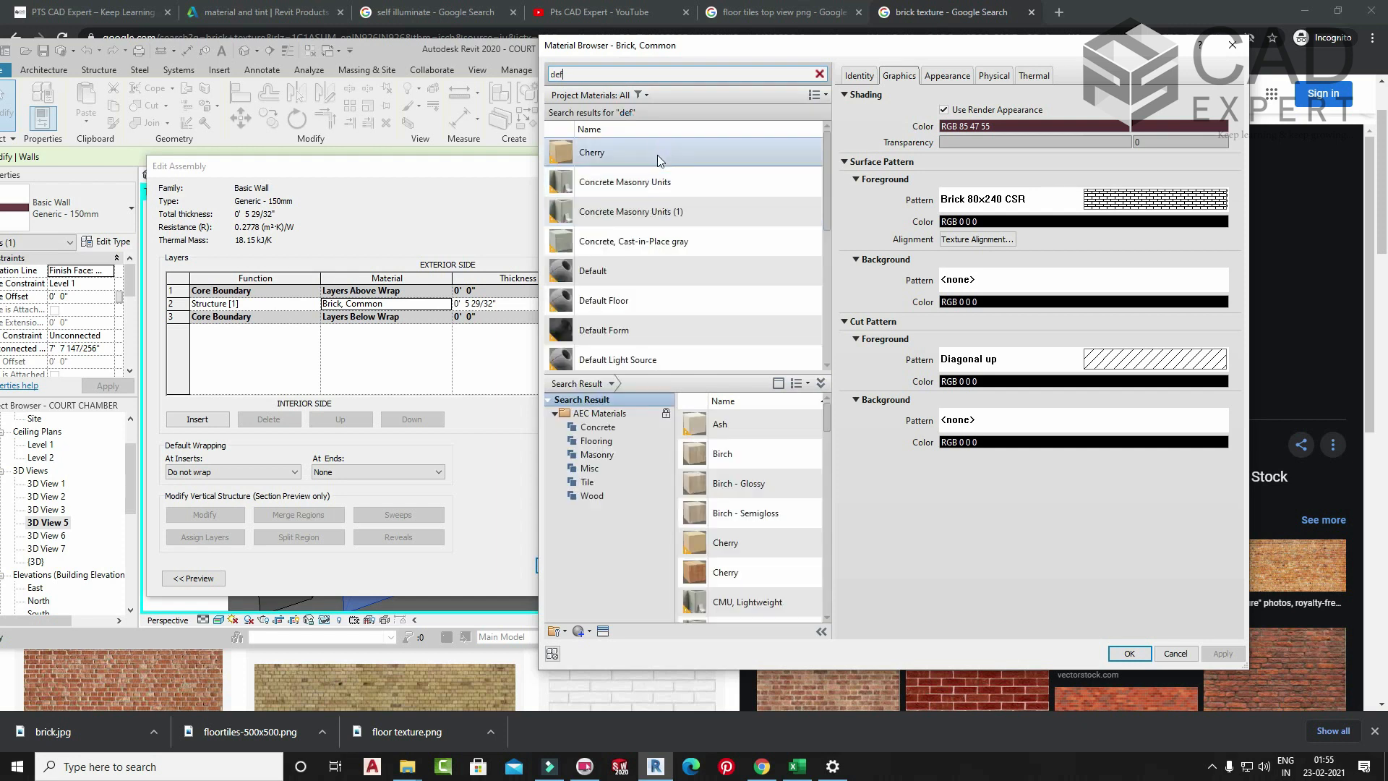
{"action": "scroll", "coordinate": [687, 271], "scroll_direction": "down", "scroll_amount": 3}
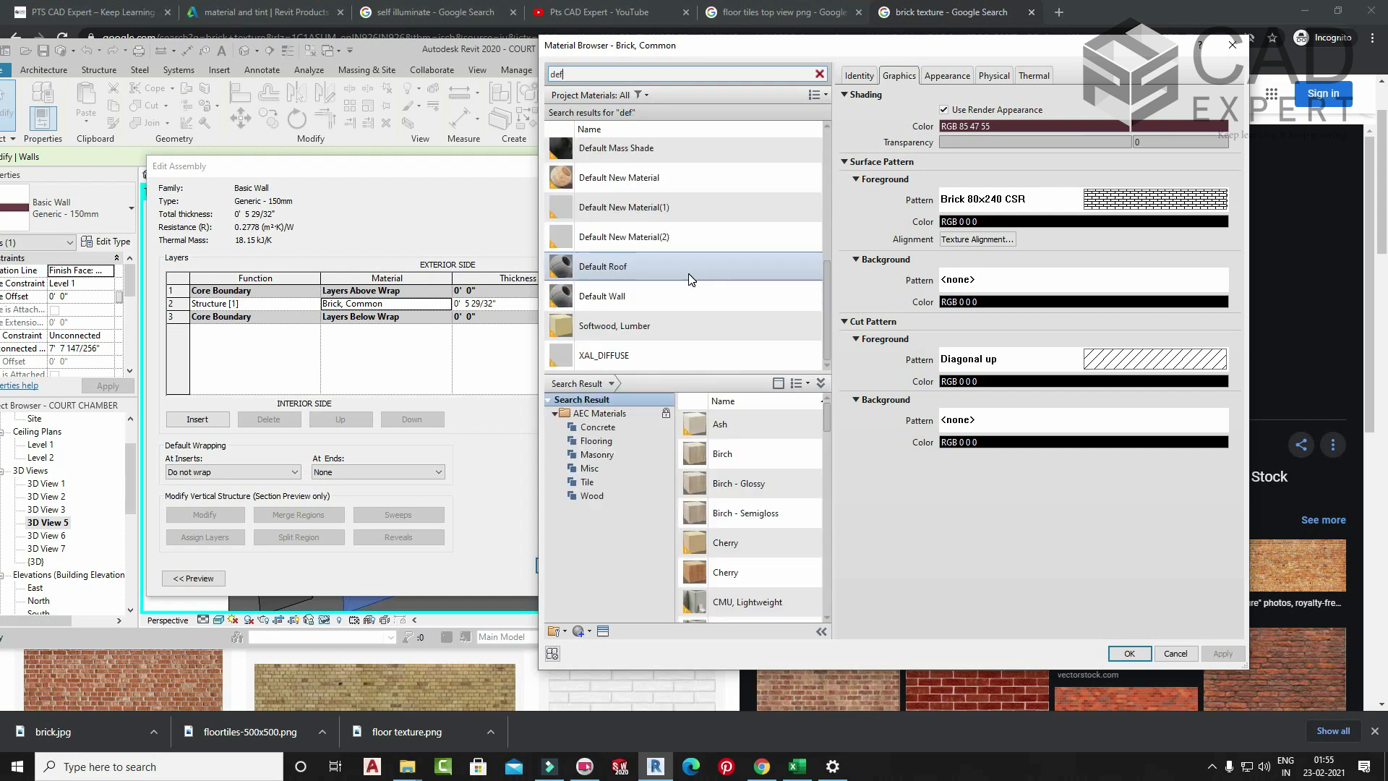
{"action": "scroll", "coordinate": [665, 318], "scroll_direction": "up", "scroll_amount": 3}
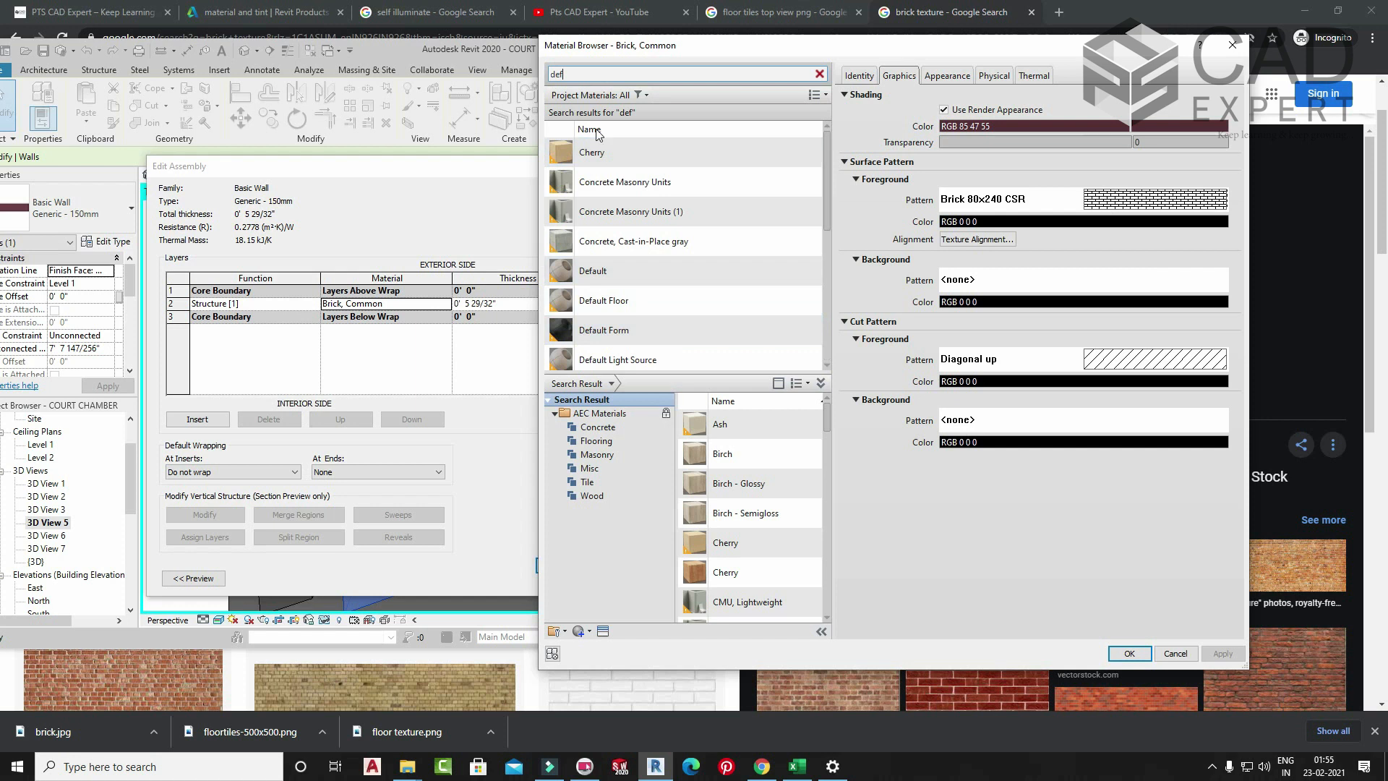
{"action": "left_click", "coordinate": [592, 75]}
{"action": "key", "text": "BackSpace"}
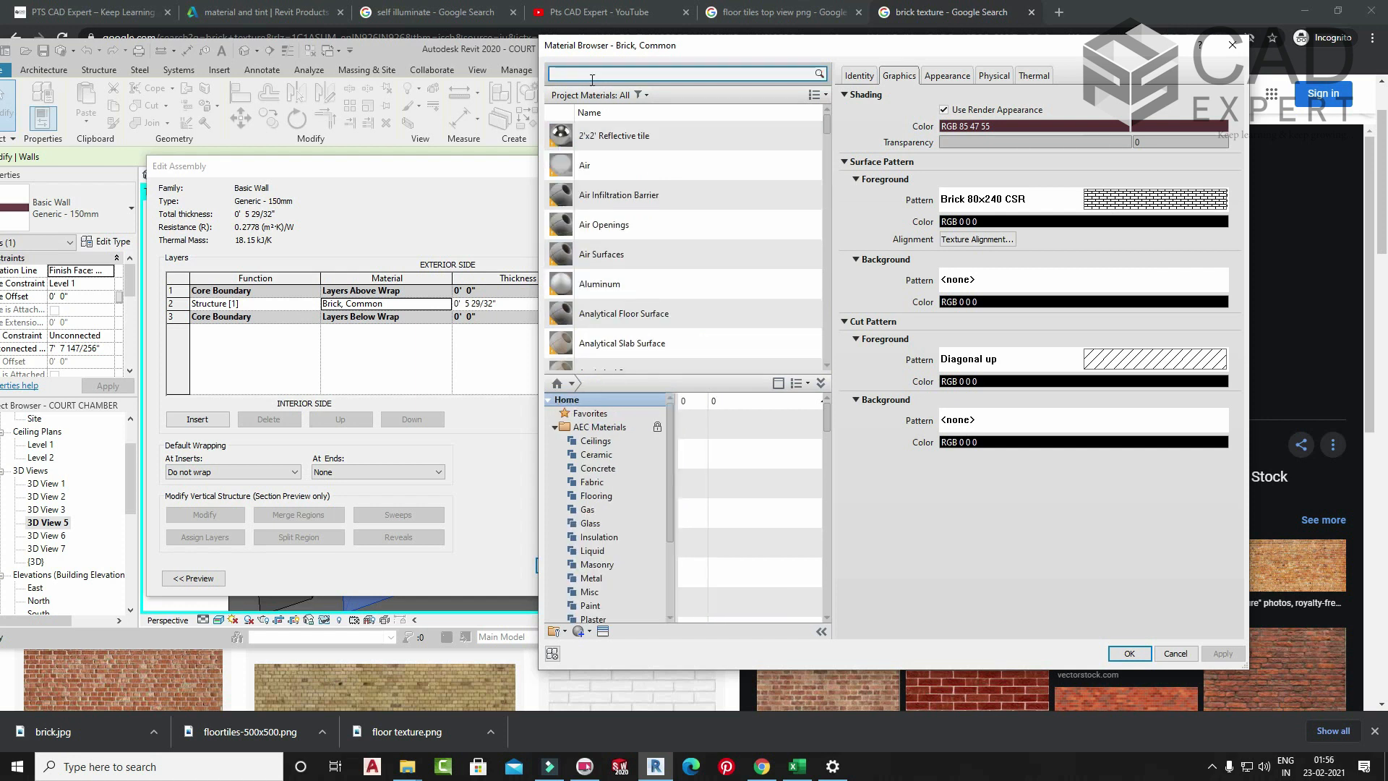
{"action": "type", "text": "br"}
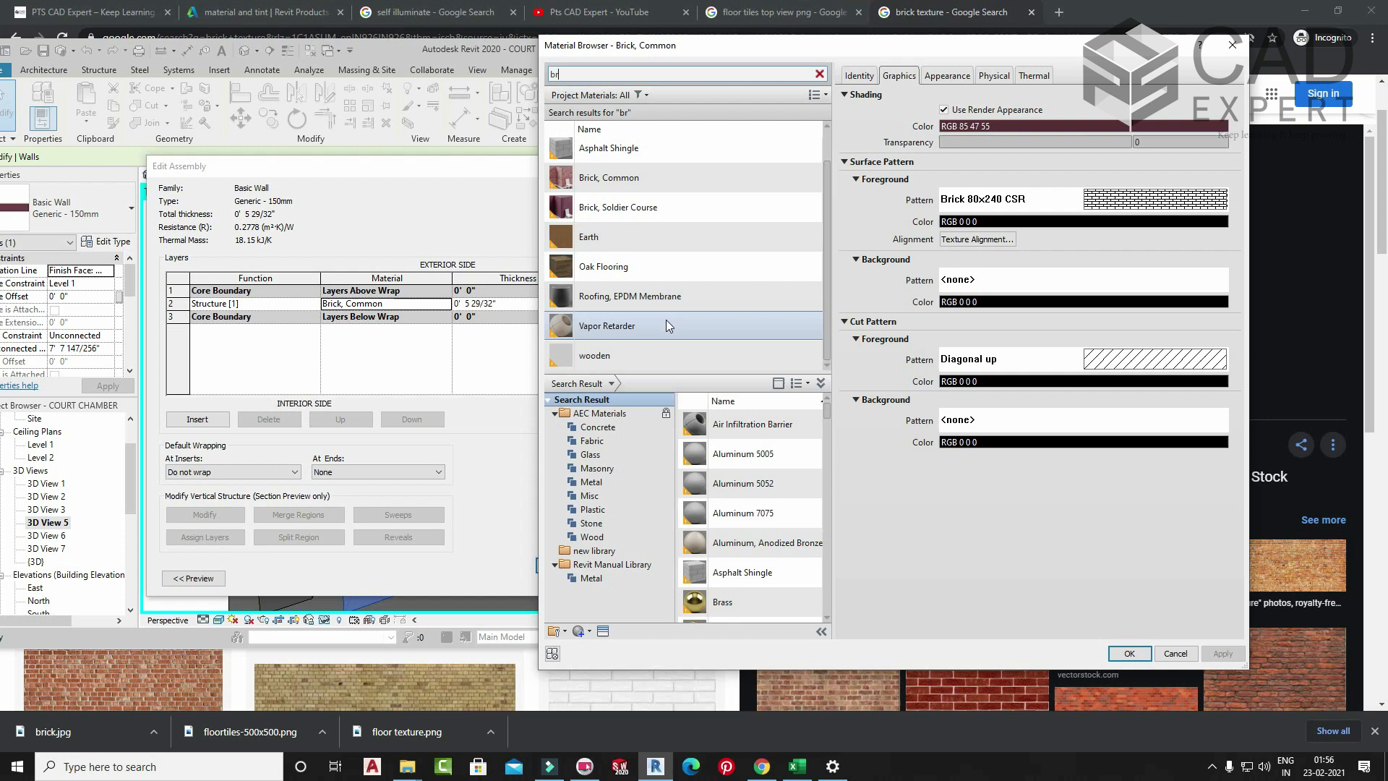
{"action": "left_click", "coordinate": [588, 76]}
{"action": "key", "text": "BackSpace"}
{"action": "key", "text": "BackSpace"}
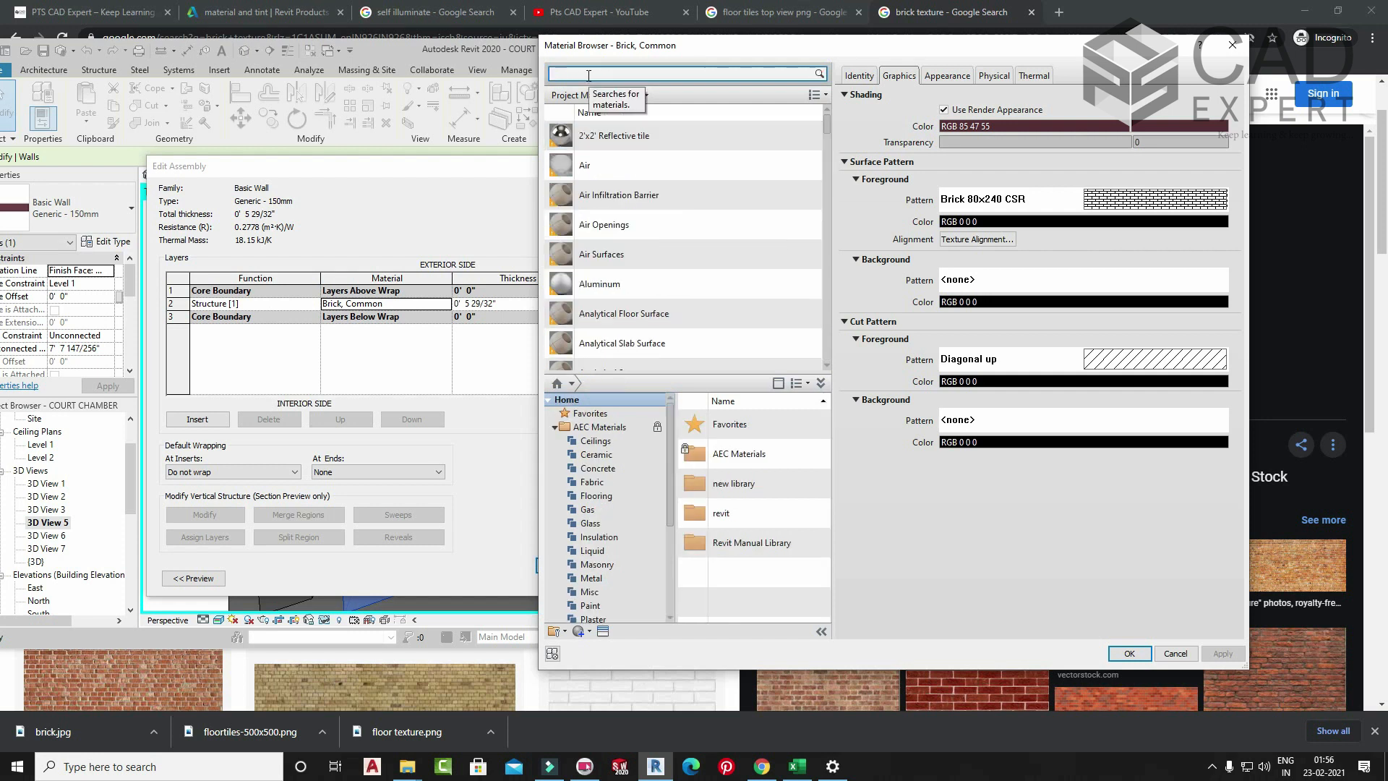
- Assign Default New Material to the wall type's structure layer, confirm the type changes and deselect the wall
{"action": "scroll", "coordinate": [645, 291], "scroll_direction": "down", "scroll_amount": 3}
{"action": "scroll", "coordinate": [661, 225], "scroll_direction": "up", "scroll_amount": 3}
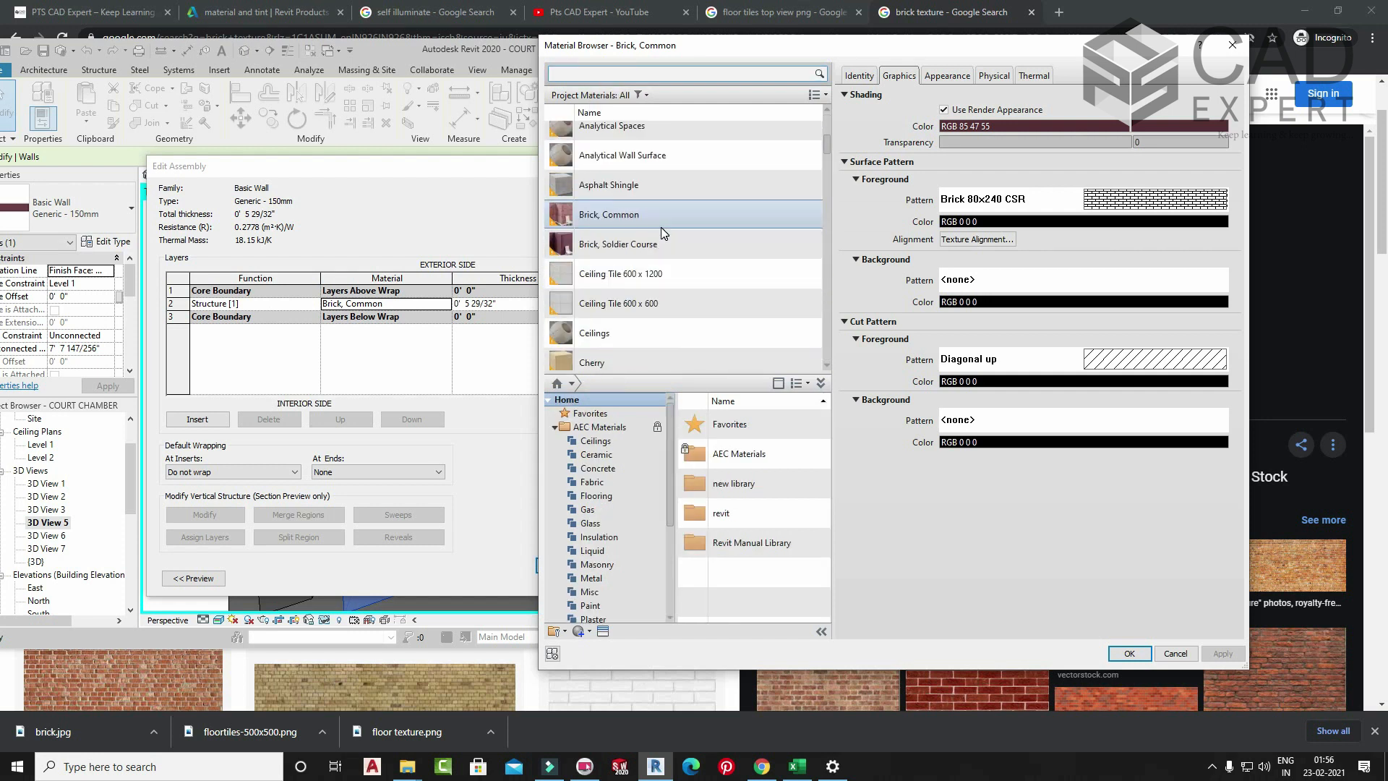
{"action": "scroll", "coordinate": [672, 231], "scroll_direction": "down", "scroll_amount": 10}
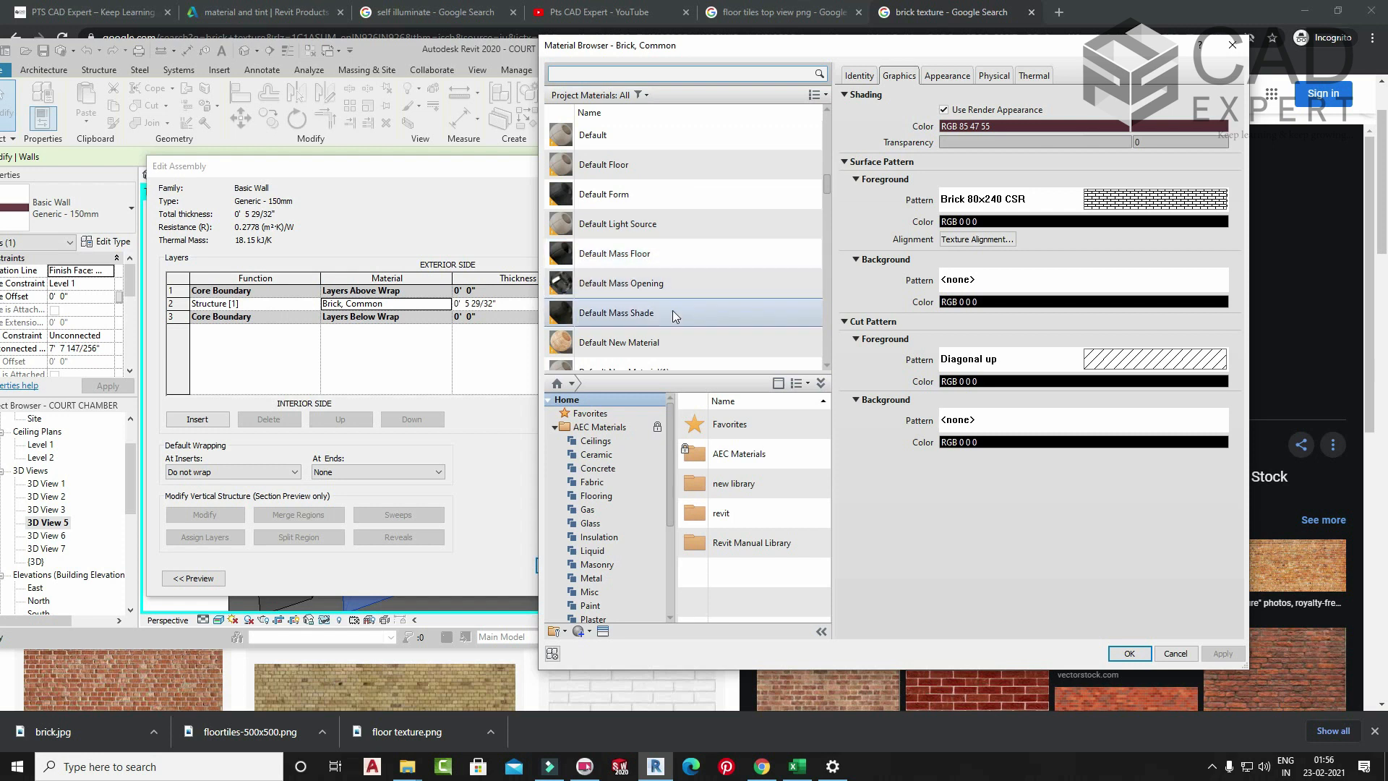
{"action": "left_click", "coordinate": [655, 332]}
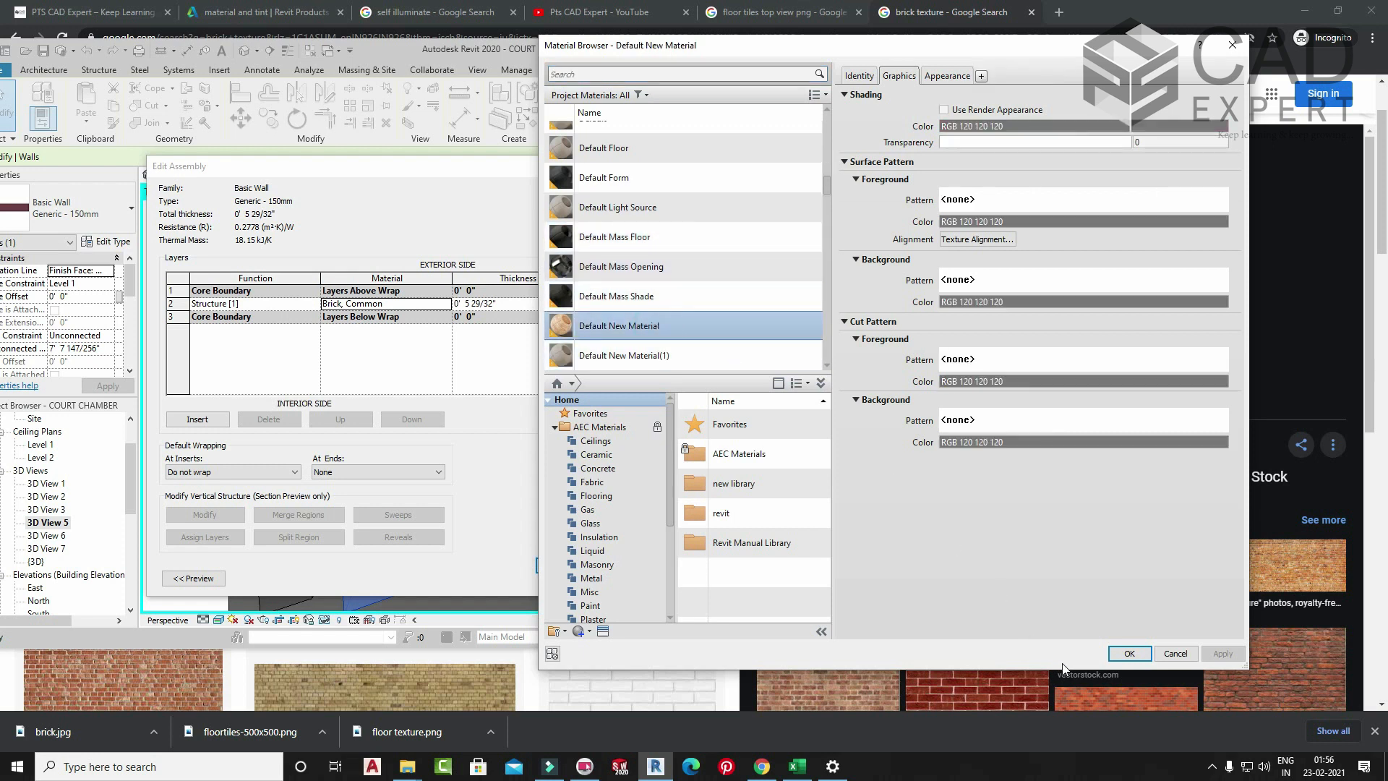
{"action": "left_click", "coordinate": [1130, 654]}
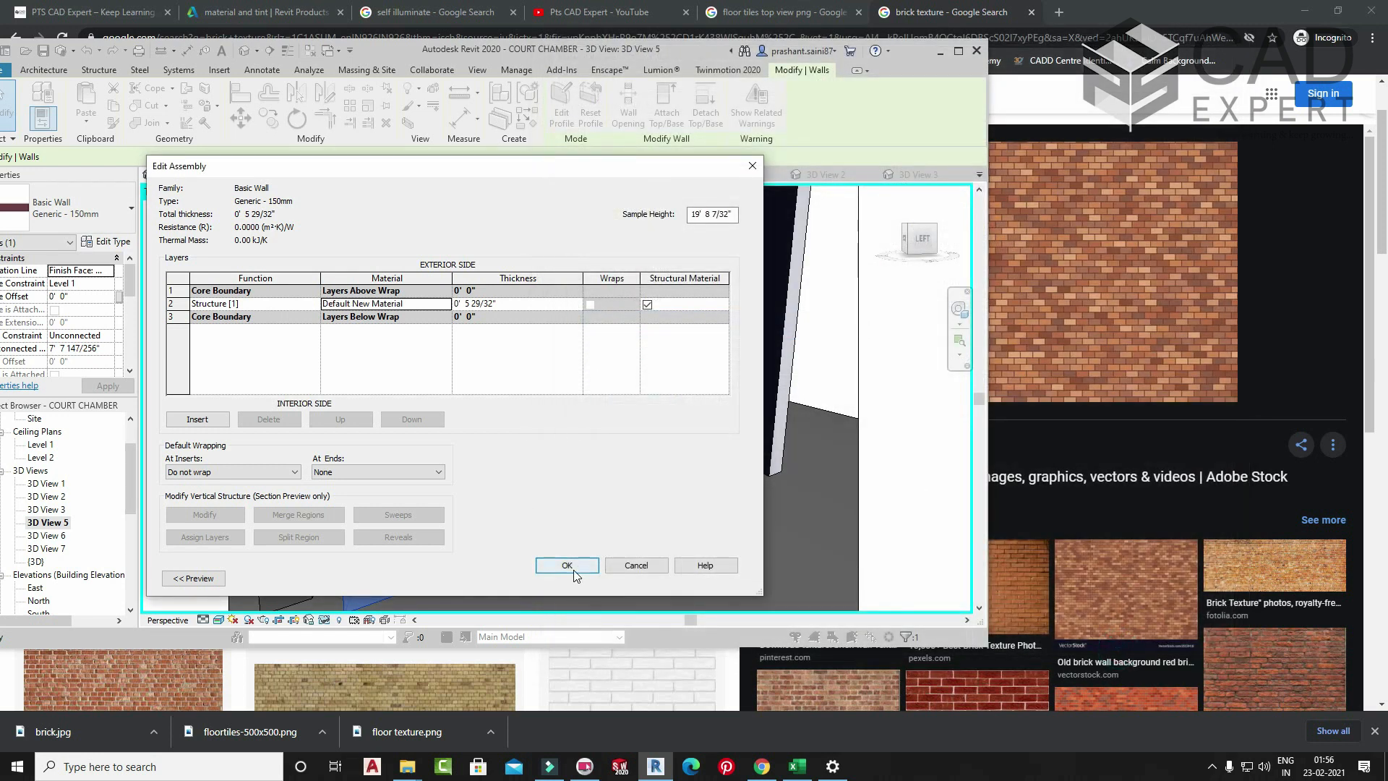
{"action": "left_click", "coordinate": [570, 565]}
{"action": "left_click", "coordinate": [600, 571]}
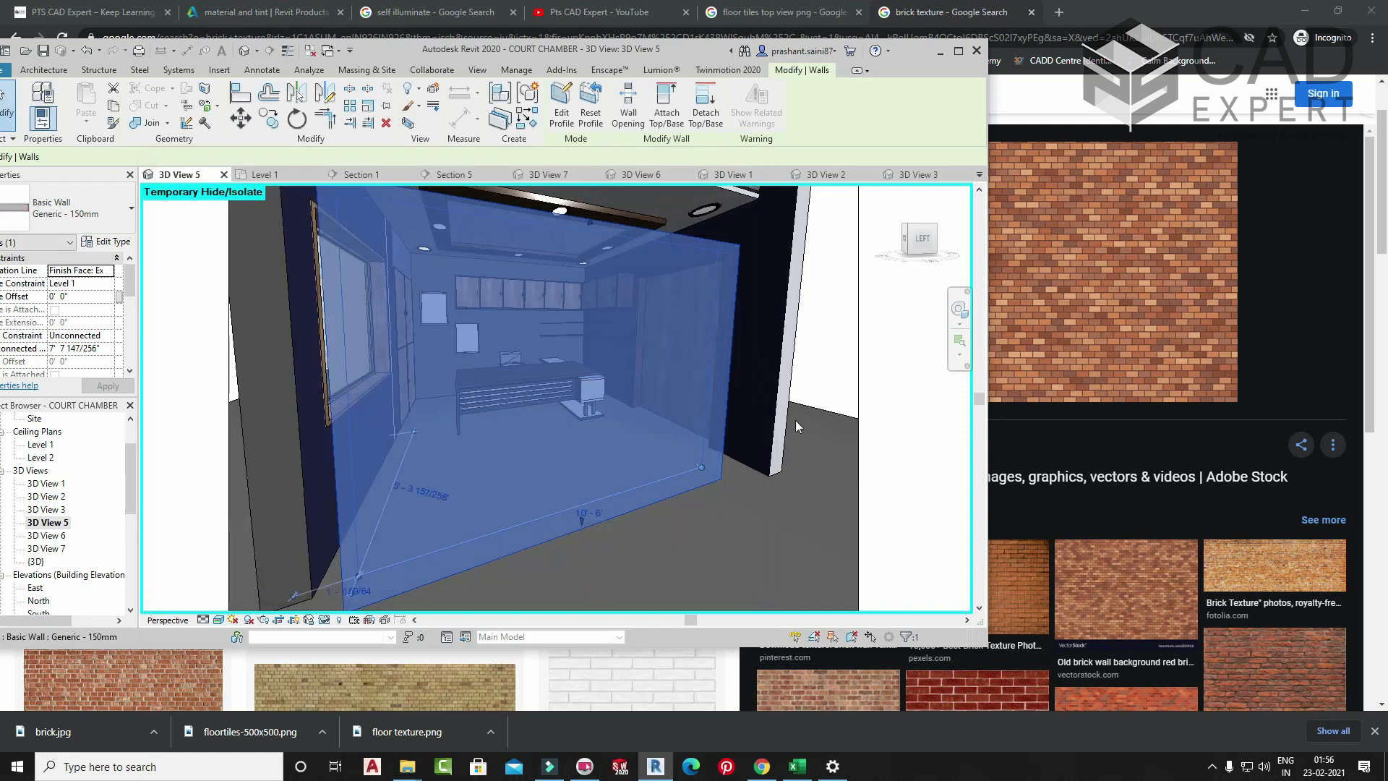
{"action": "left_click", "coordinate": [819, 387]}
{"action": "scroll", "coordinate": [470, 358], "scroll_direction": "up", "scroll_amount": 4}
{"action": "scroll", "coordinate": [527, 361], "scroll_direction": "down", "scroll_amount": 3}
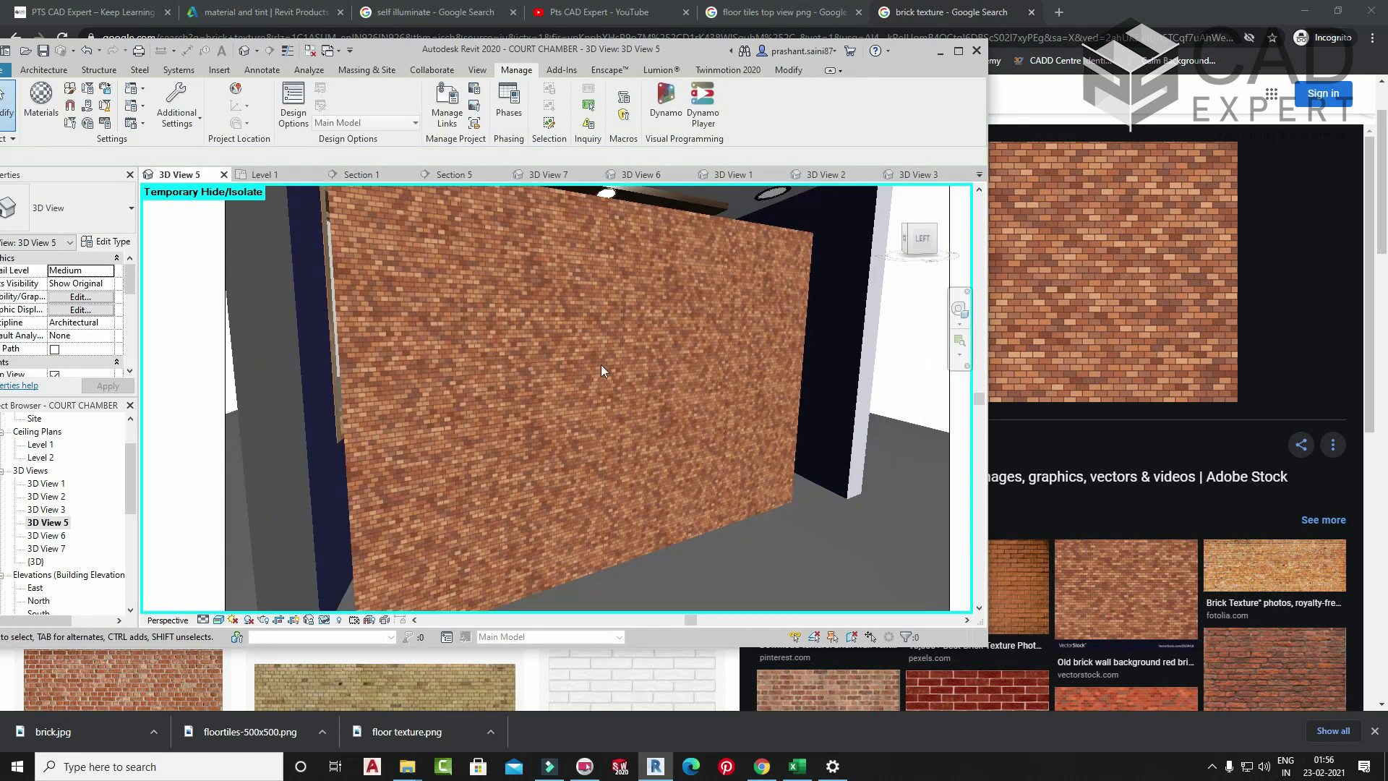
{"action": "scroll", "coordinate": [600, 371], "scroll_direction": "up", "scroll_amount": 2}
- Set the sample size width of Default New Material's brick.jpg image to 10 feet and apply it
{"action": "left_click", "coordinate": [41, 97]}
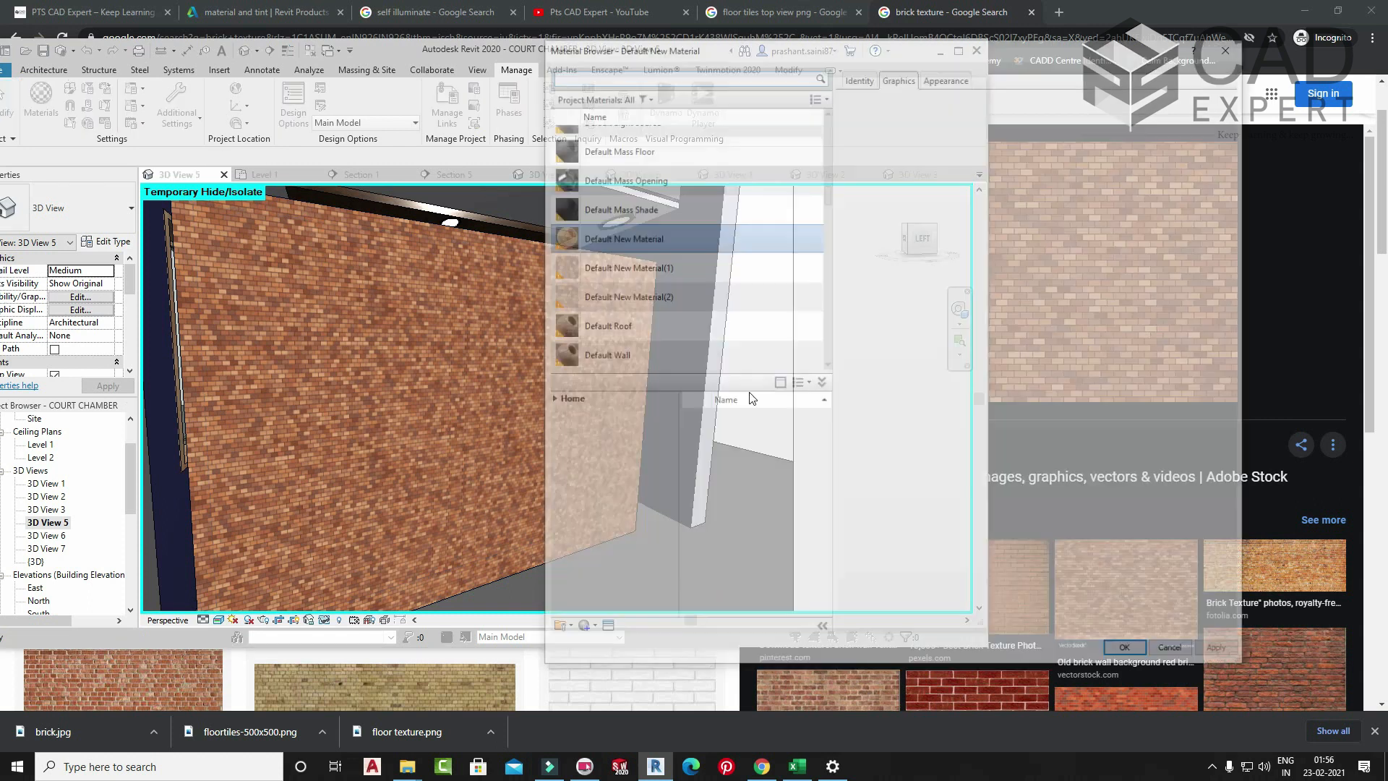
{"action": "left_click", "coordinate": [947, 75]}
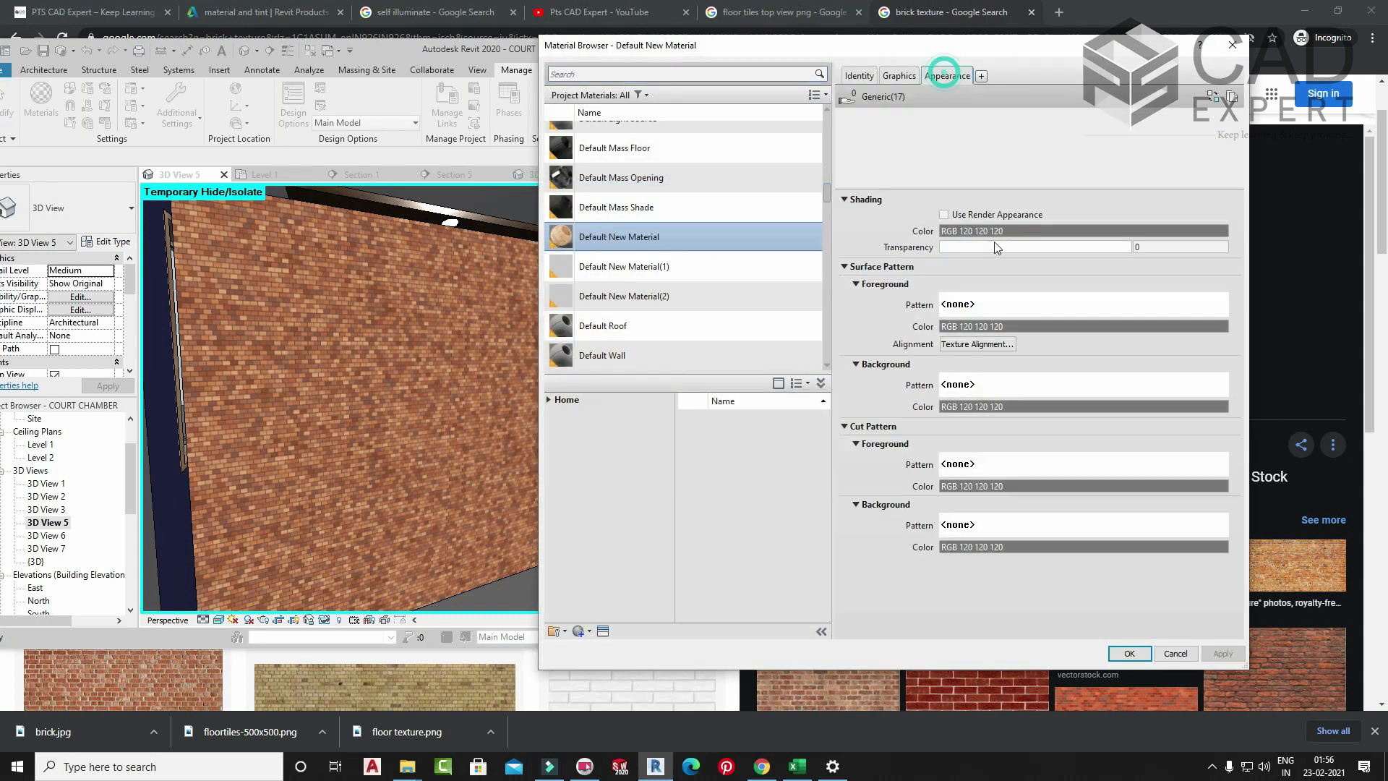
{"action": "left_click", "coordinate": [1025, 308]}
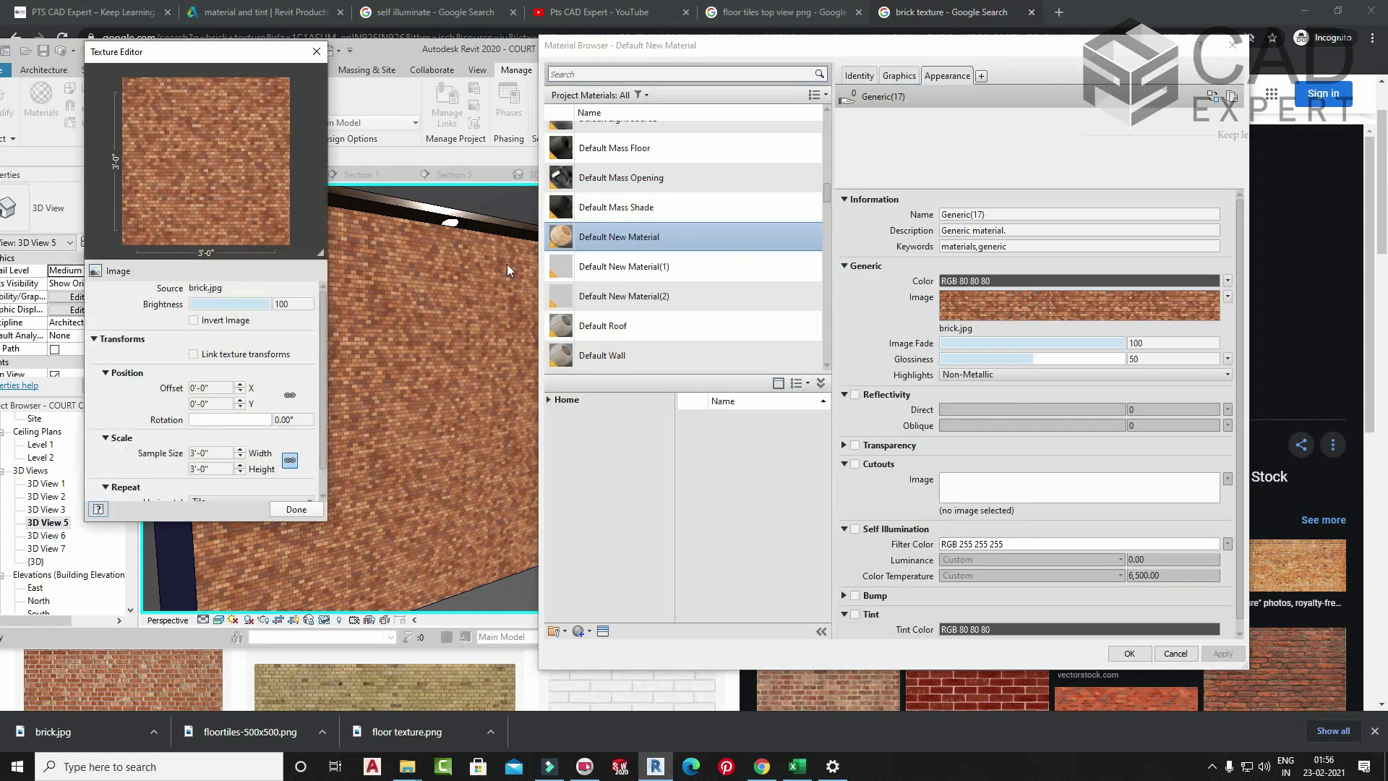
{"action": "double_click", "coordinate": [215, 453]}
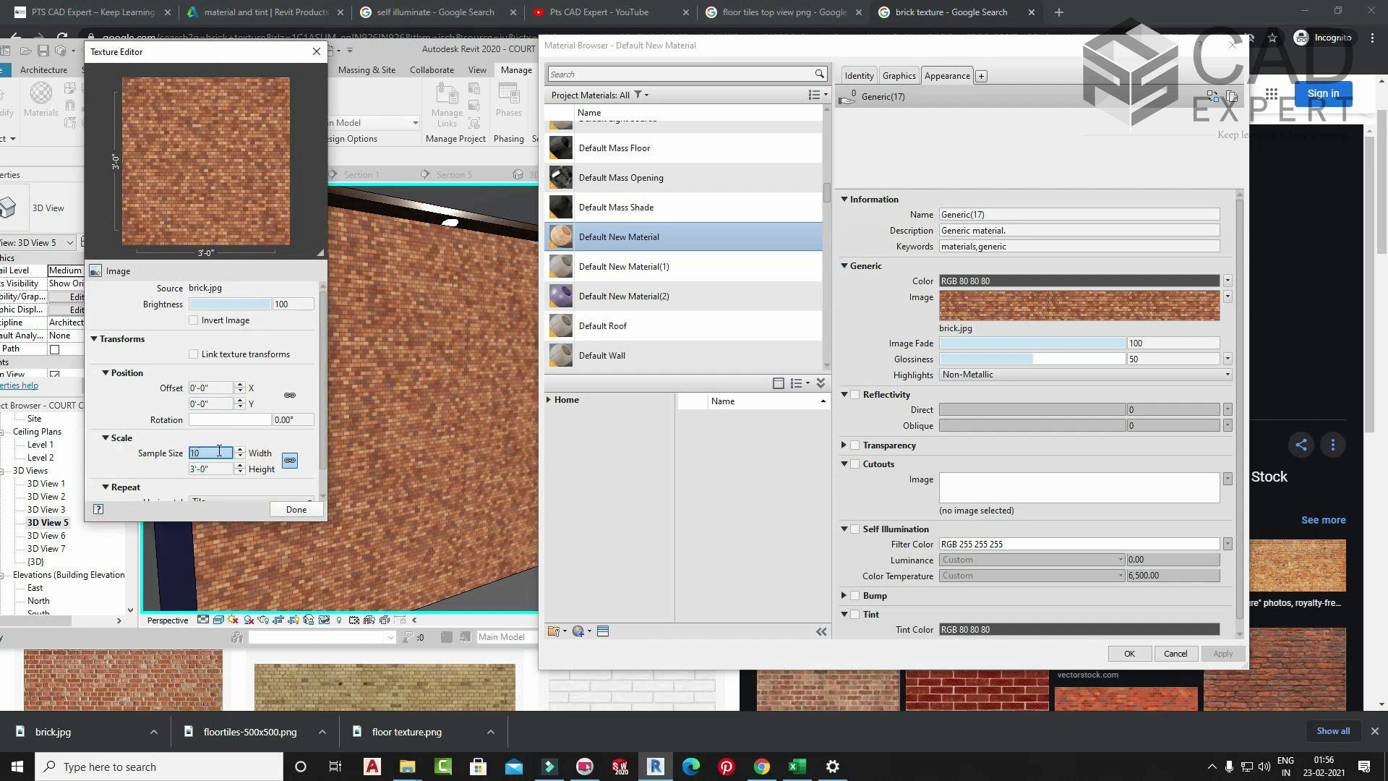
{"action": "left_click", "coordinate": [297, 509]}
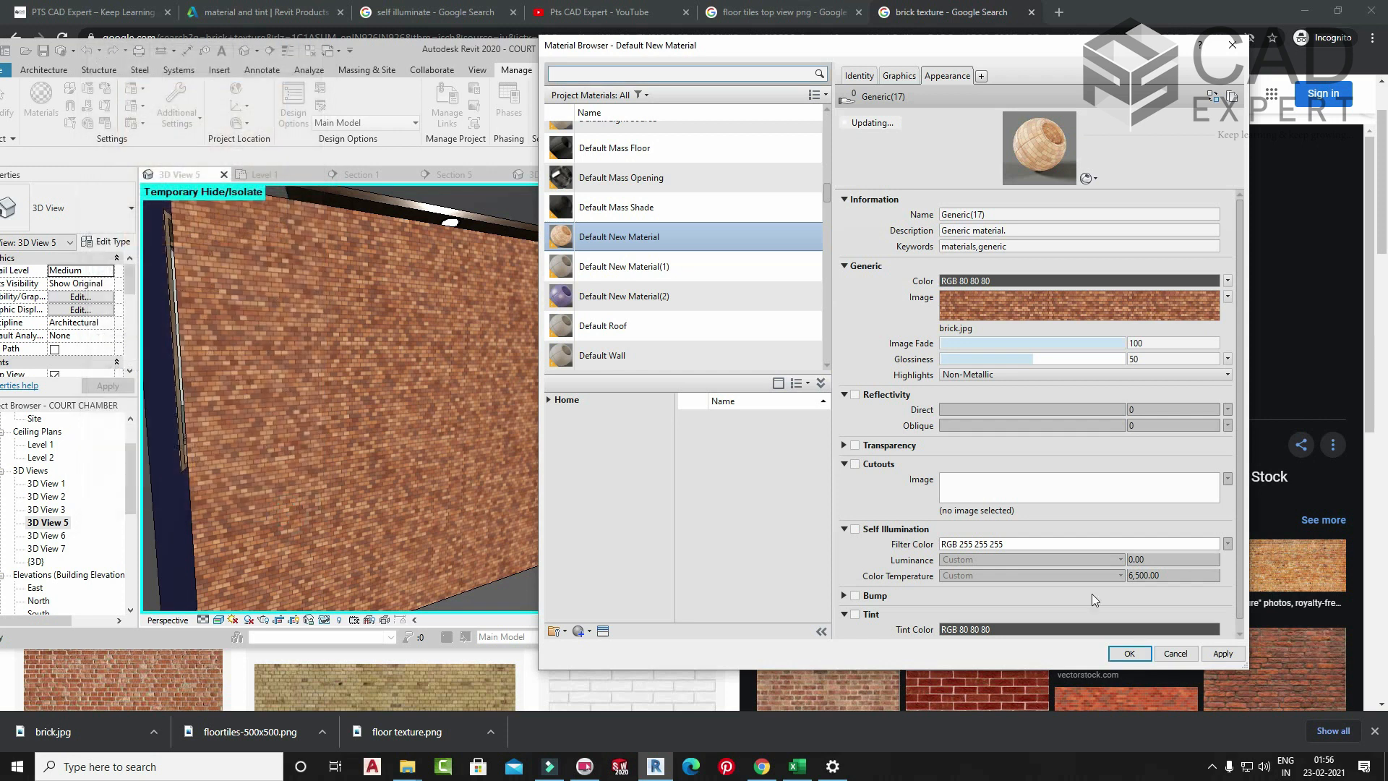
{"action": "left_click", "coordinate": [1232, 661]}
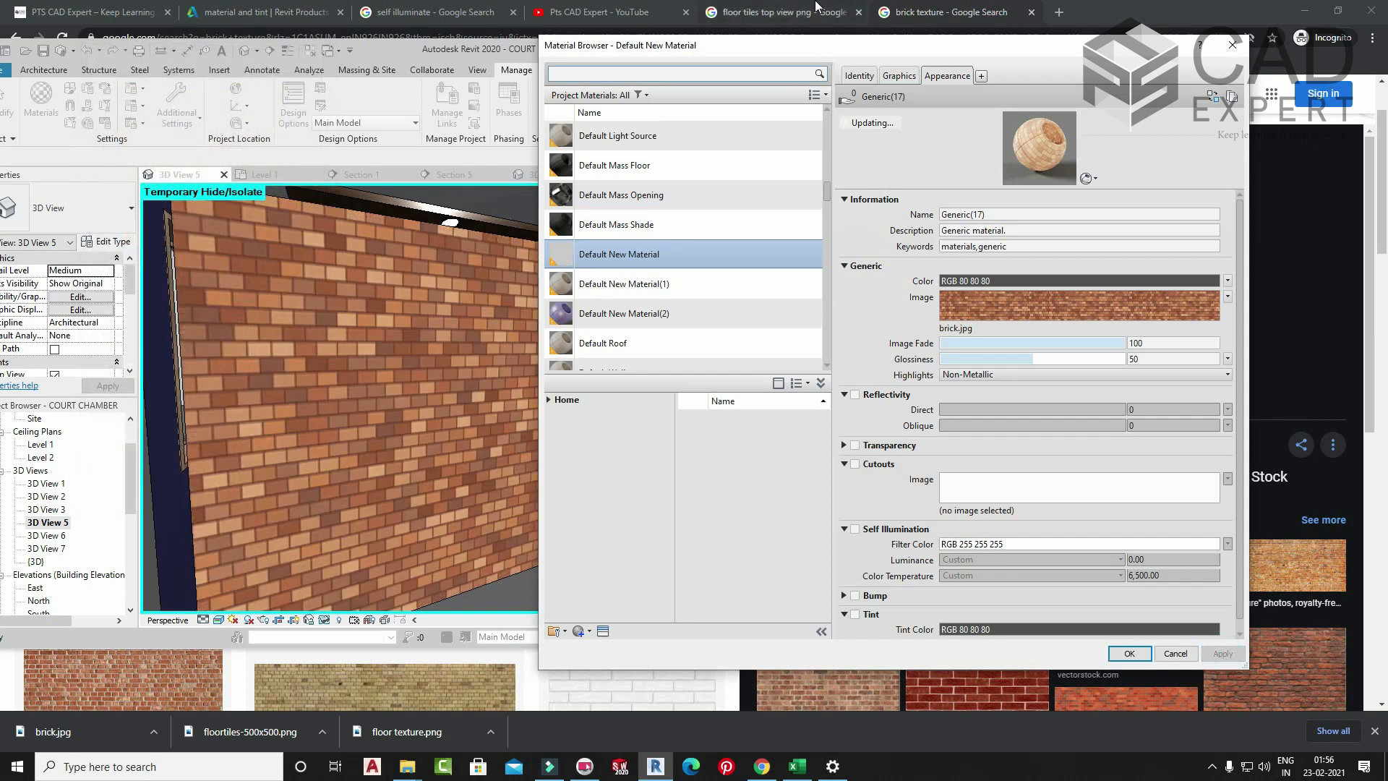
- Enable cutouts for Default New Material using the "cut new.png" image from the Desktop
{"action": "left_click_drag", "start_coordinate": [811, 50], "coordinate": [883, 58]}
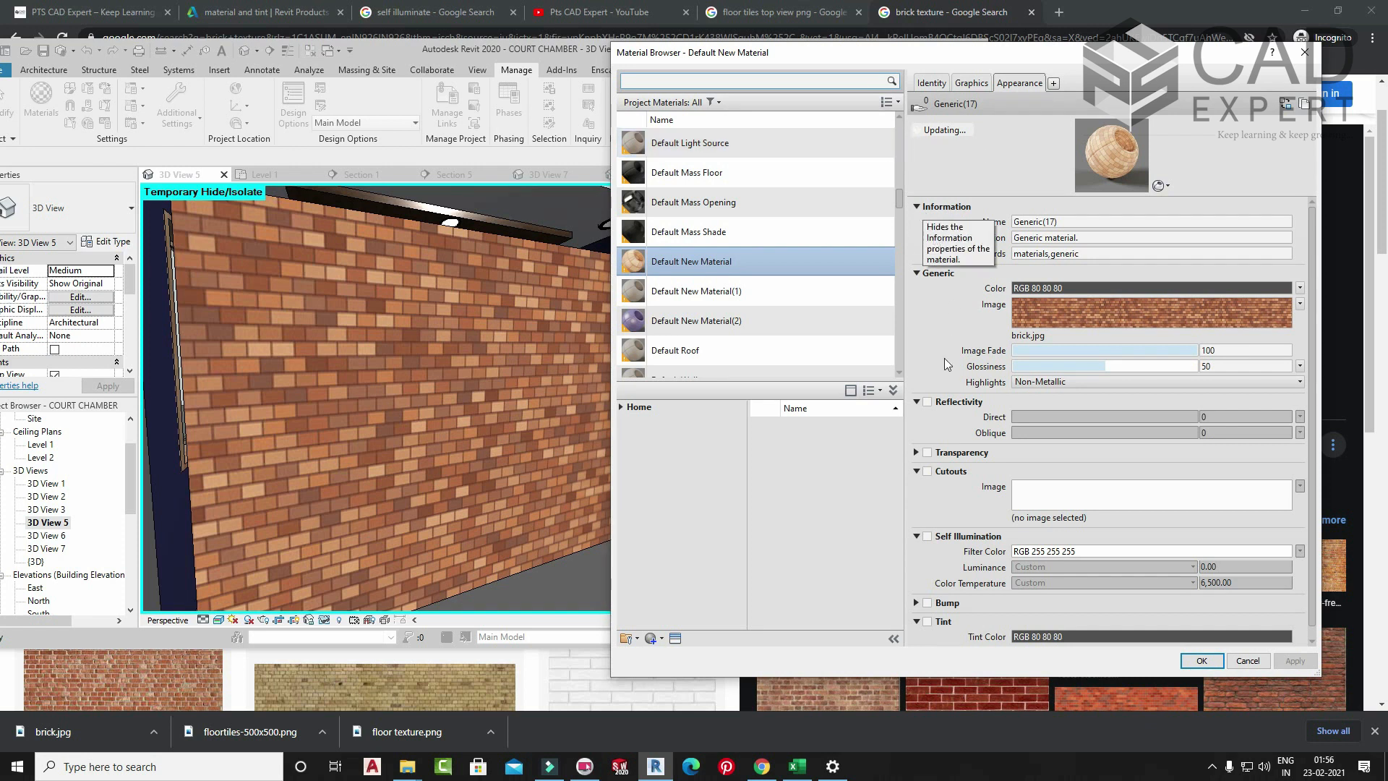
{"action": "left_click", "coordinate": [928, 472]}
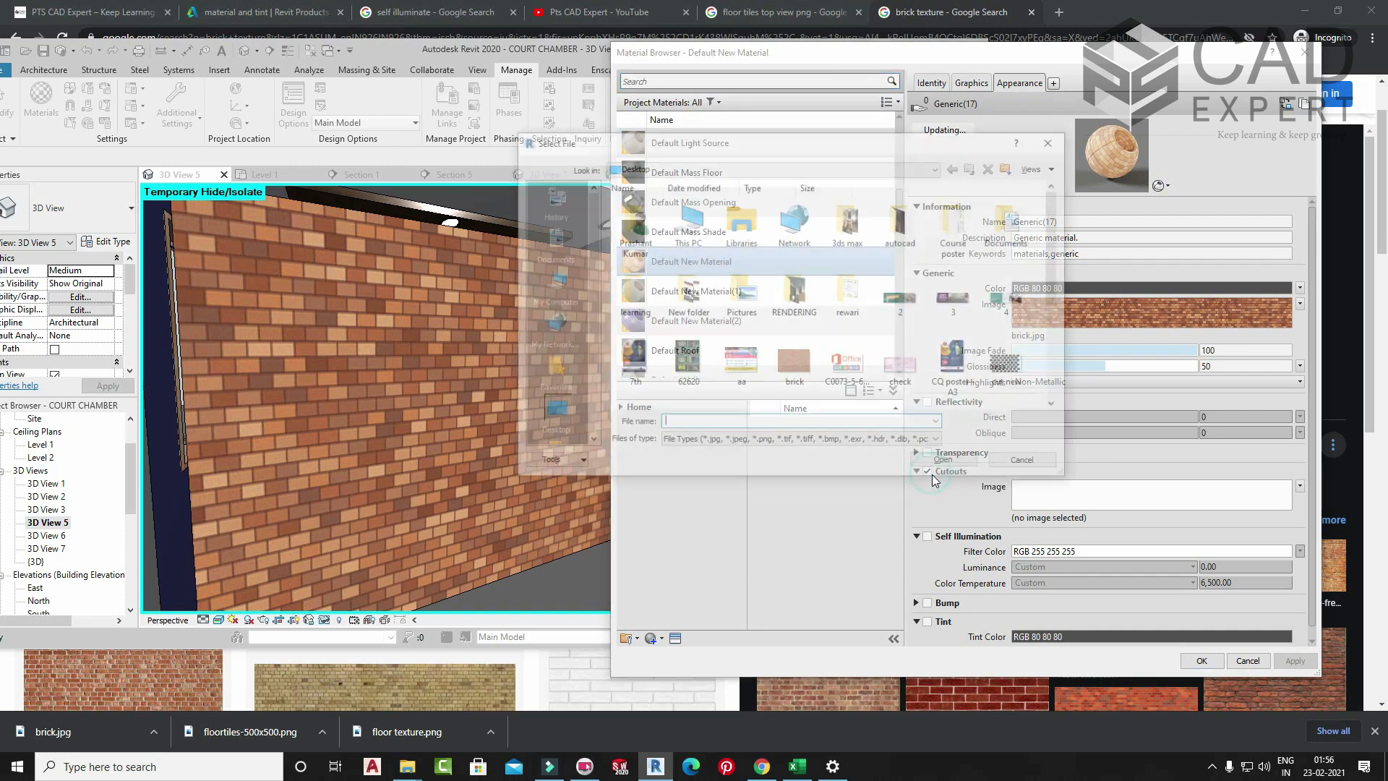
{"action": "left_click", "coordinate": [1010, 365]}
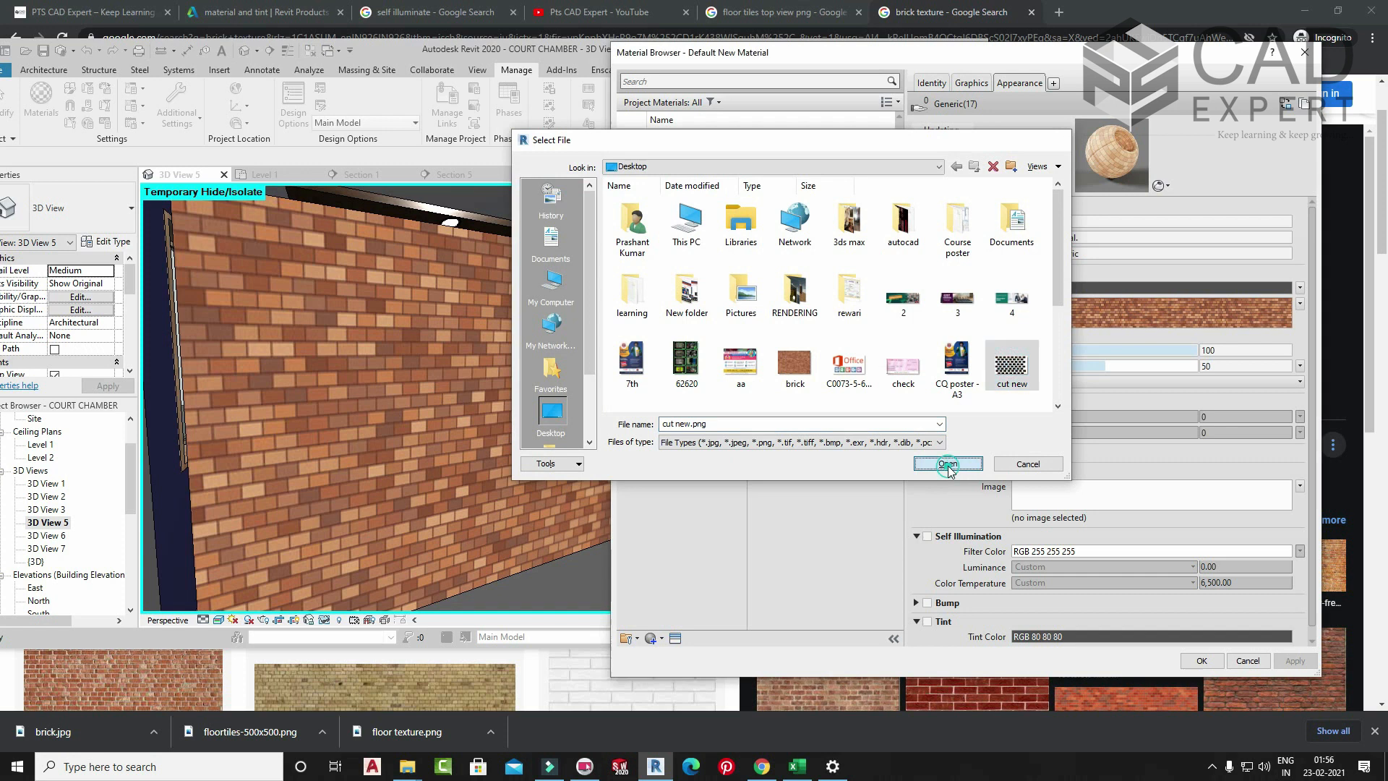
{"action": "left_click", "coordinate": [947, 464]}
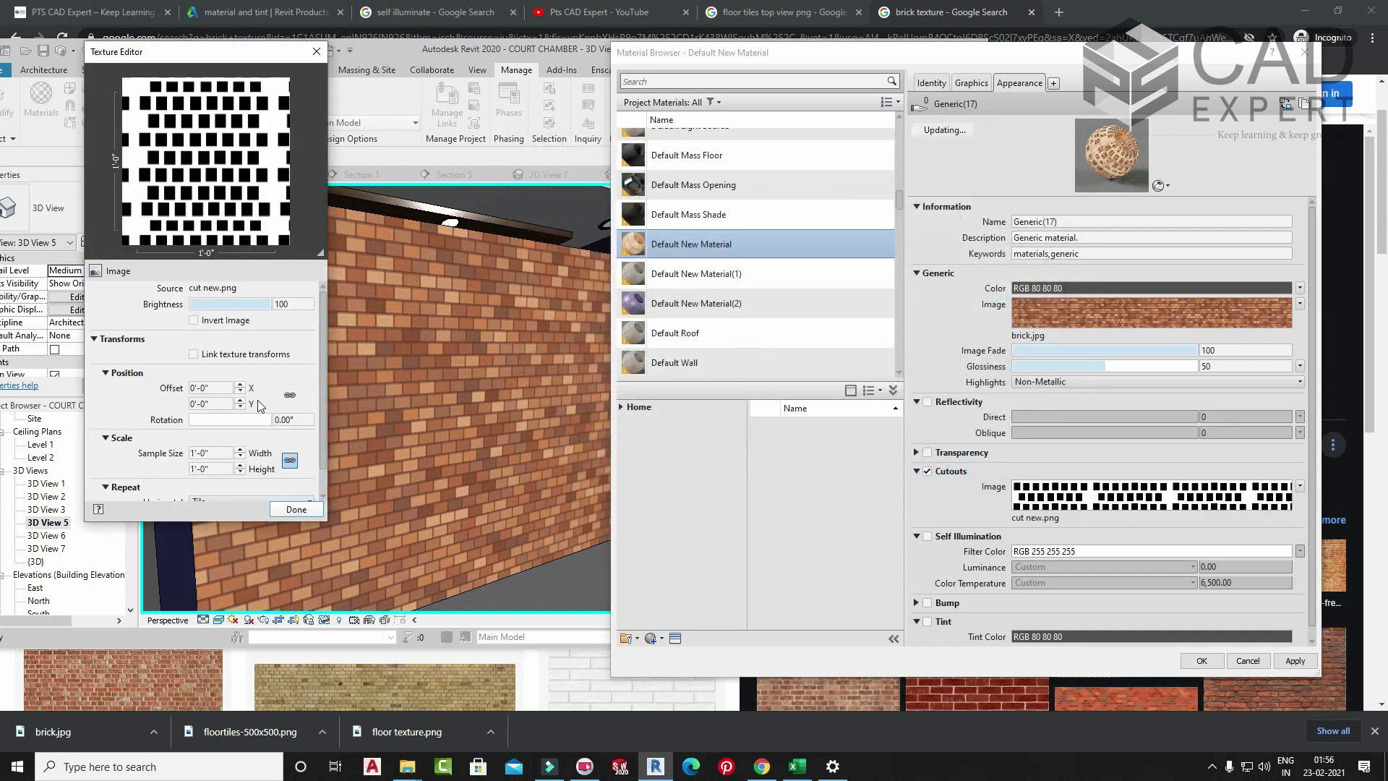
- Set the cutout image's sample size to 1'-7" in width and height
{"action": "left_click", "coordinate": [240, 449]}
{"action": "left_click", "coordinate": [241, 449]}
{"action": "left_click", "coordinate": [241, 450]}
{"action": "left_click", "coordinate": [241, 450]}
{"action": "left_click", "coordinate": [240, 450]}
{"action": "left_click", "coordinate": [241, 450]}
{"action": "left_click", "coordinate": [241, 450]}
{"action": "left_click", "coordinate": [240, 450]}
{"action": "left_click", "coordinate": [241, 450]}
{"action": "left_click", "coordinate": [240, 449]}
{"action": "left_click", "coordinate": [240, 448]}
{"action": "left_click", "coordinate": [241, 450]}
{"action": "left_click", "coordinate": [241, 449]}
{"action": "left_click", "coordinate": [241, 450]}
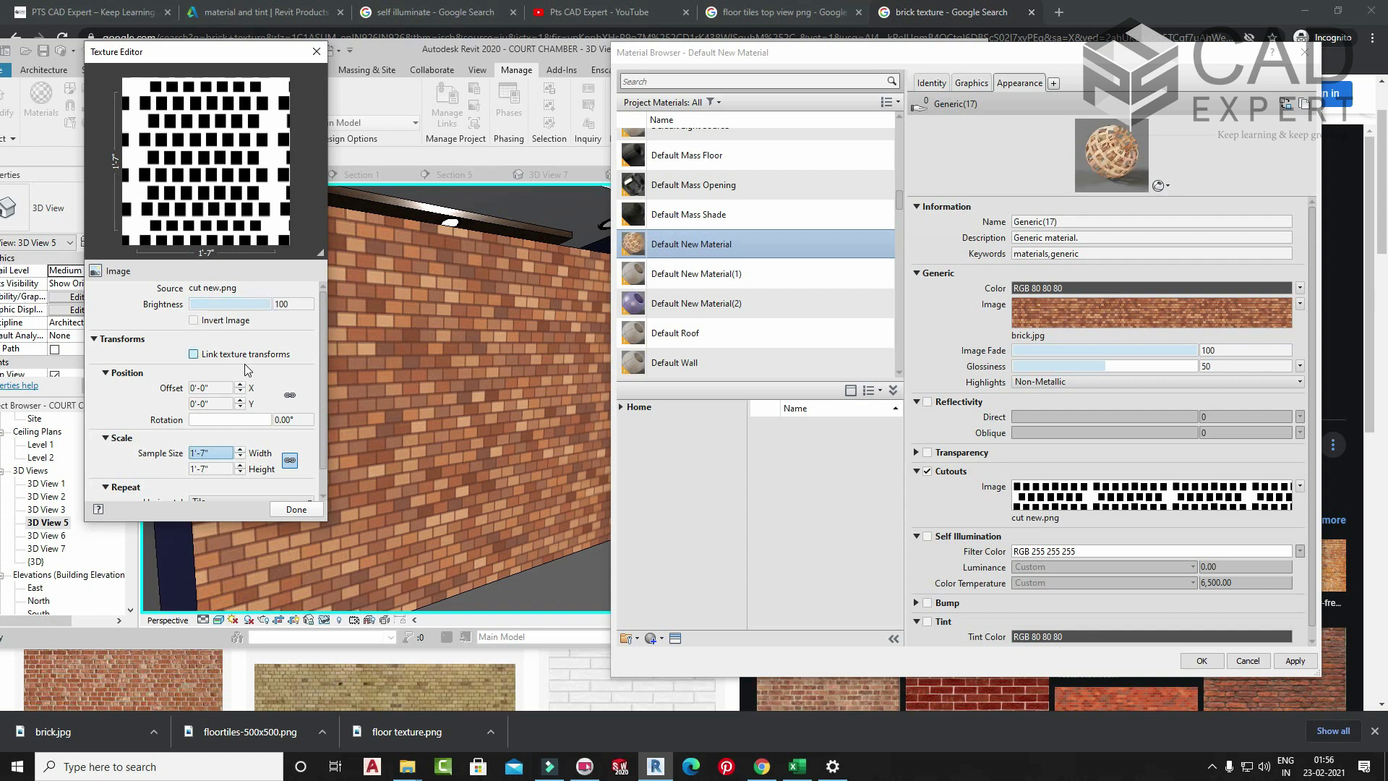
- Set the cutout image's X offset to 0'-1/4" and apply the material changes
{"action": "left_click", "coordinate": [240, 384]}
{"action": "left_click", "coordinate": [240, 385]}
{"action": "left_click", "coordinate": [240, 385]}
{"action": "left_click", "coordinate": [240, 384]}
{"action": "left_click", "coordinate": [240, 384]}
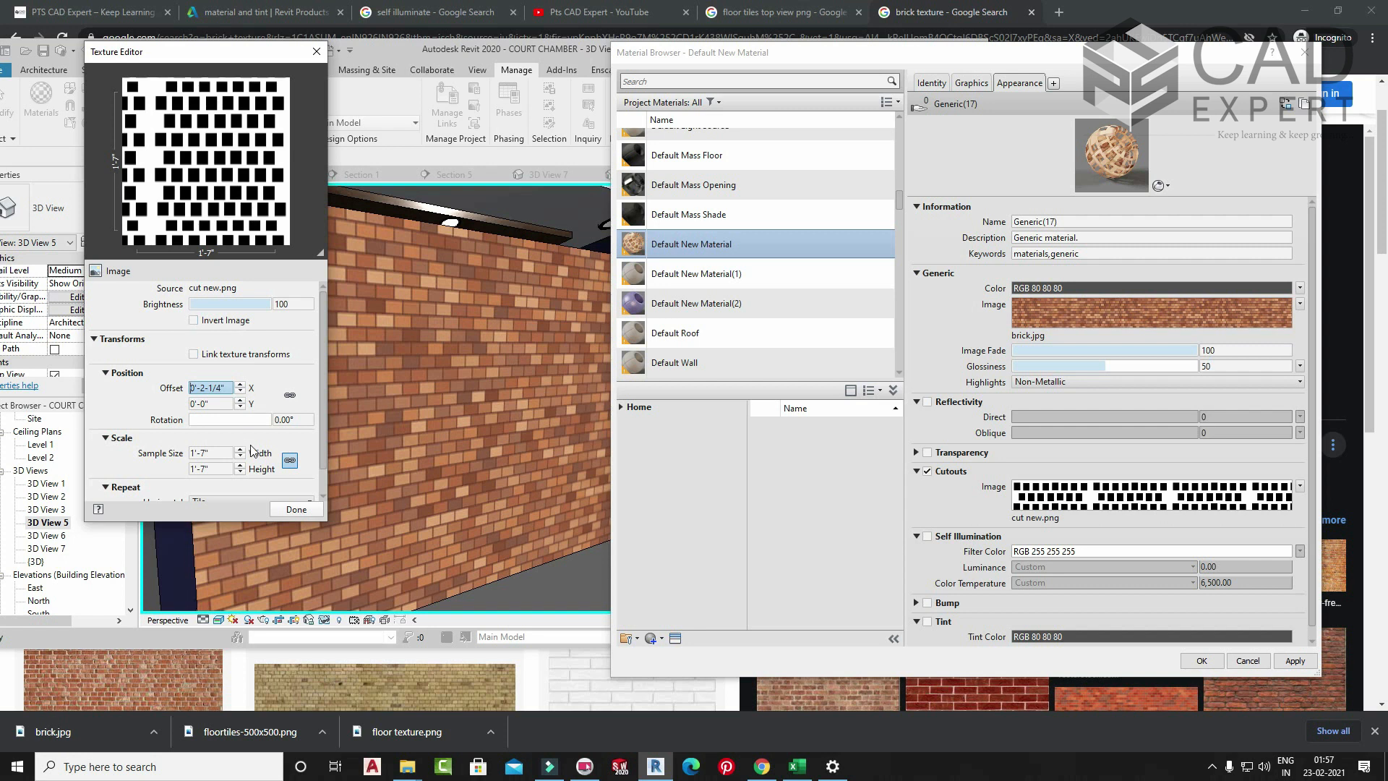
{"action": "left_click", "coordinate": [242, 391]}
{"action": "left_click", "coordinate": [242, 391]}
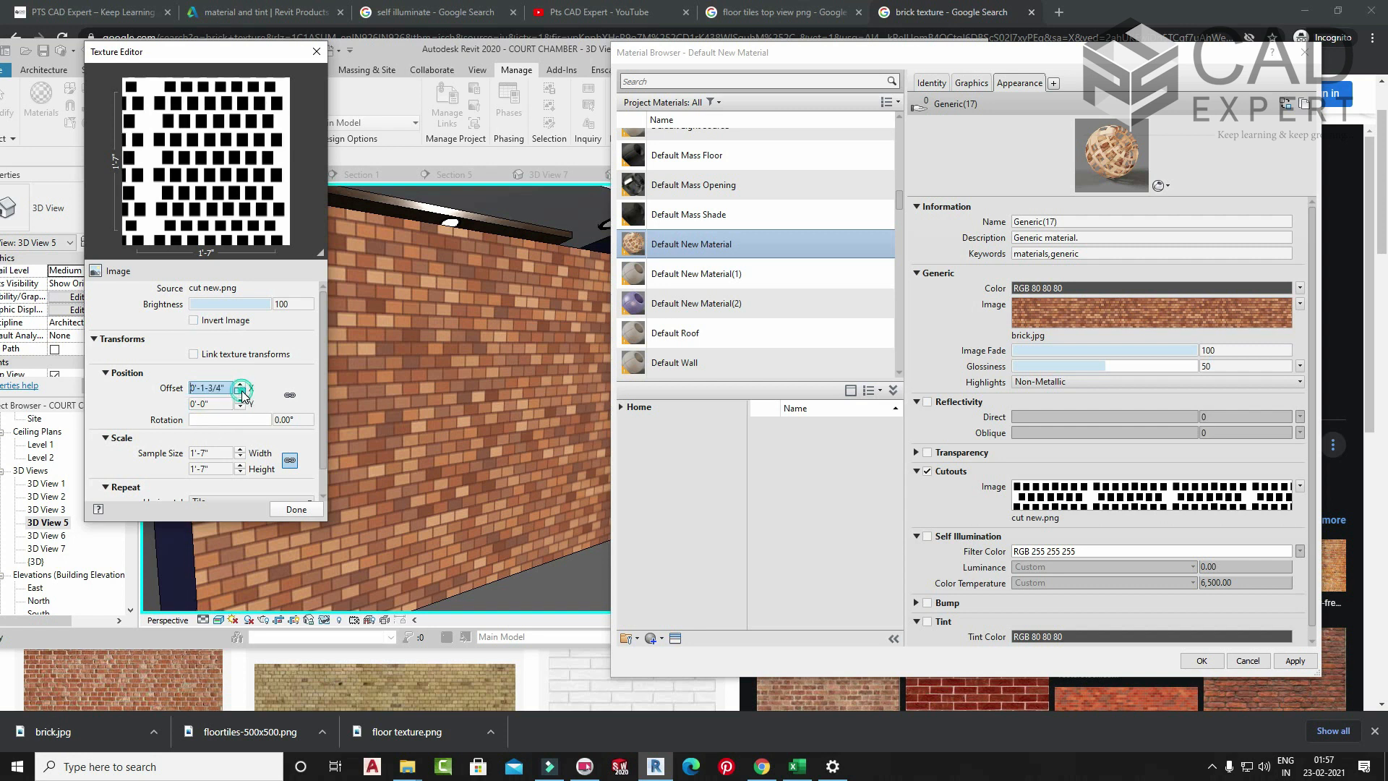
{"action": "left_click", "coordinate": [242, 391]}
{"action": "left_click", "coordinate": [242, 391]}
{"action": "left_click", "coordinate": [242, 391]}
{"action": "left_click", "coordinate": [242, 391]}
{"action": "left_click", "coordinate": [241, 391]}
{"action": "left_click", "coordinate": [241, 390]}
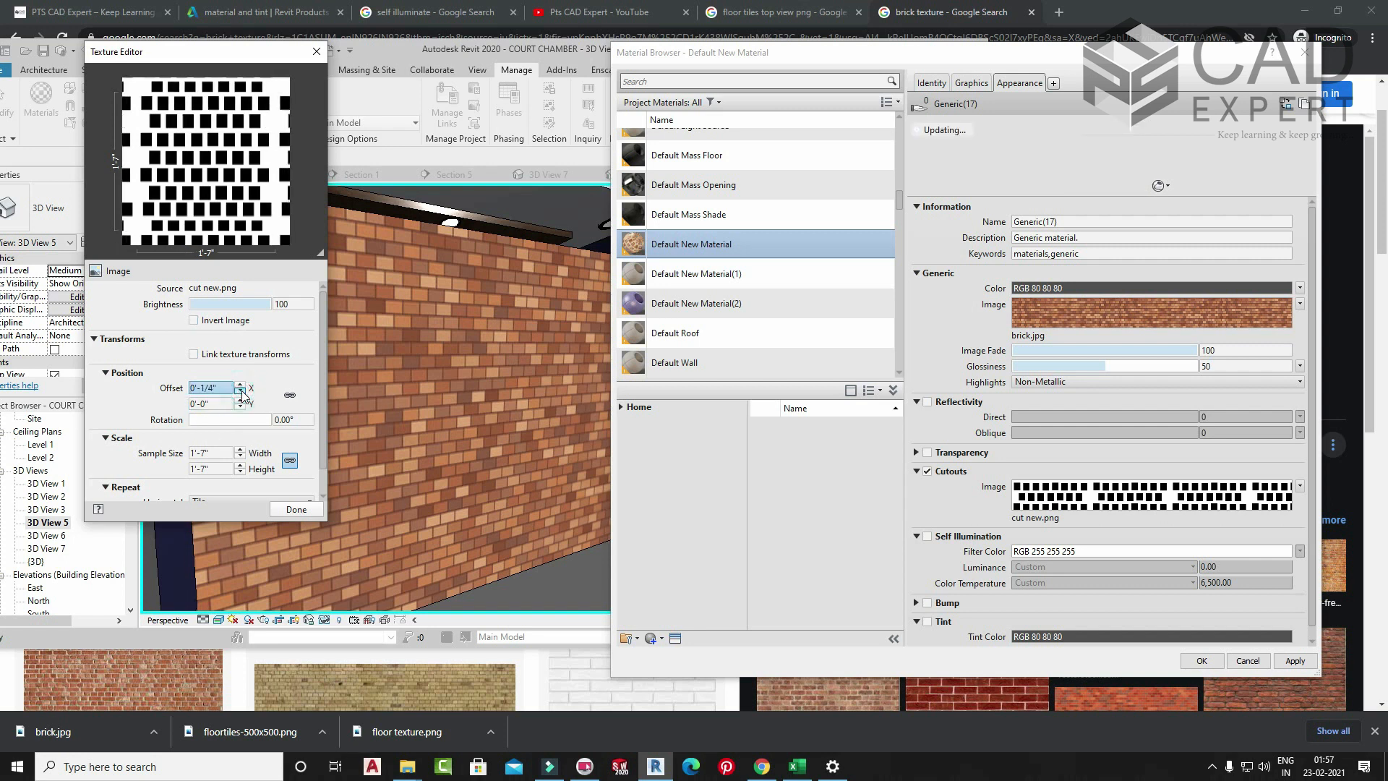
{"action": "left_click", "coordinate": [296, 509]}
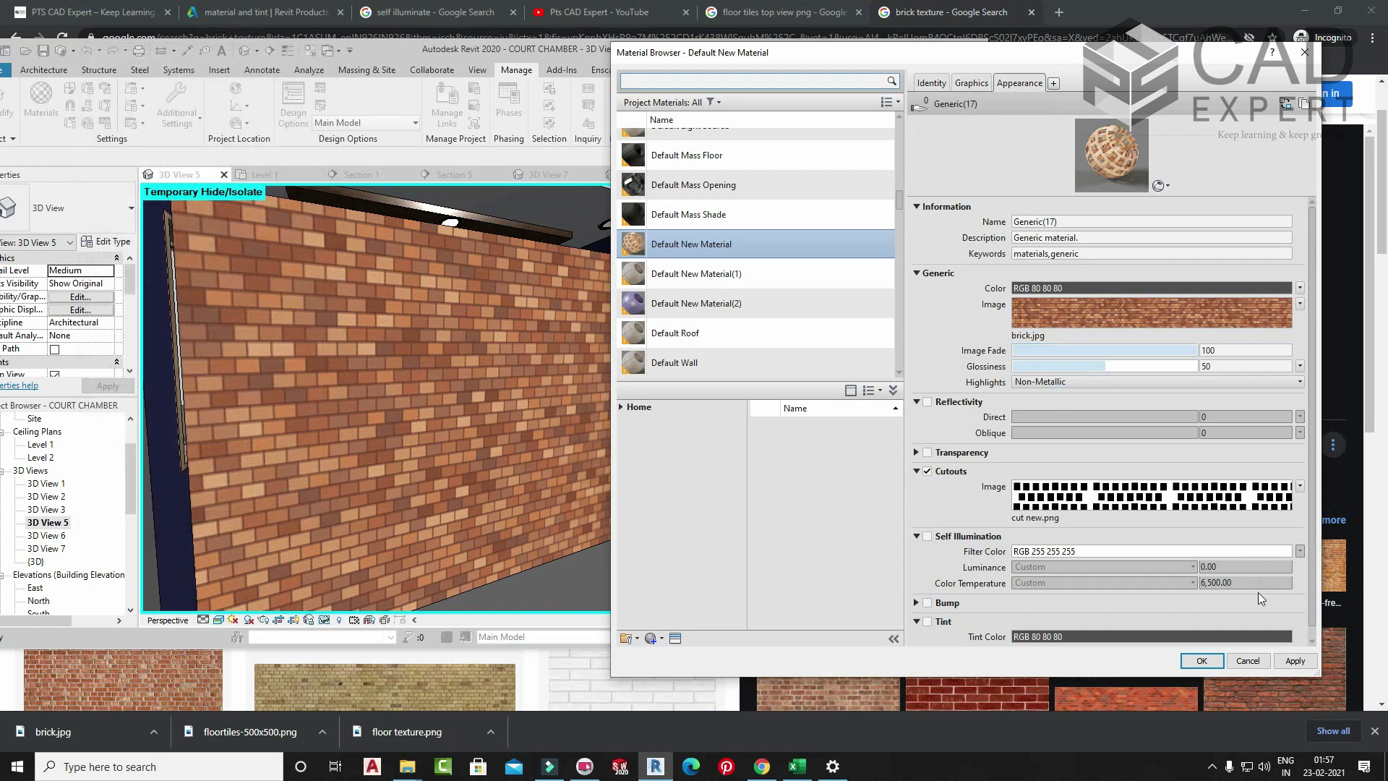
{"action": "left_click", "coordinate": [1293, 662]}
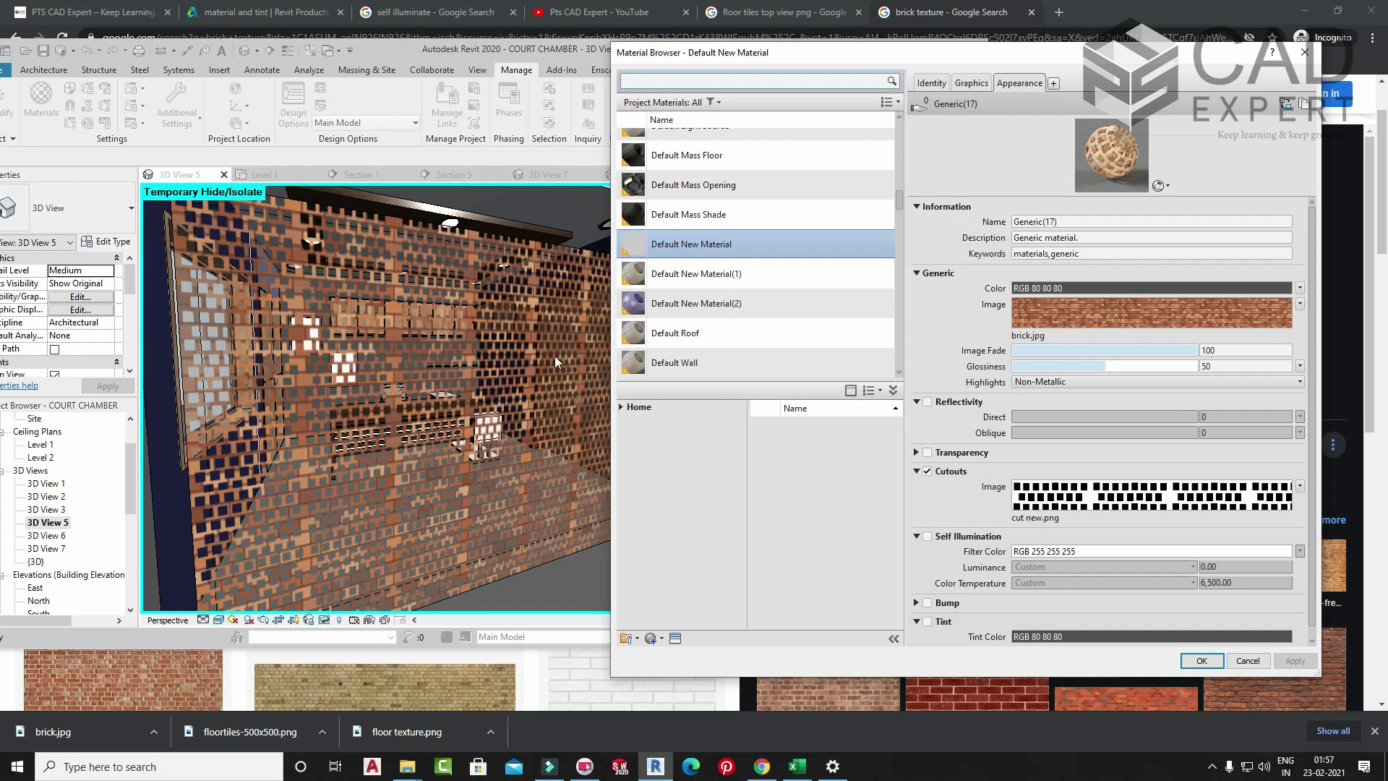
- Set the cutout image's sample size to 3 feet and apply the change to the material
{"action": "left_click", "coordinate": [1149, 499]}
{"action": "left_click", "coordinate": [216, 453]}
{"action": "type", "text": "3"}
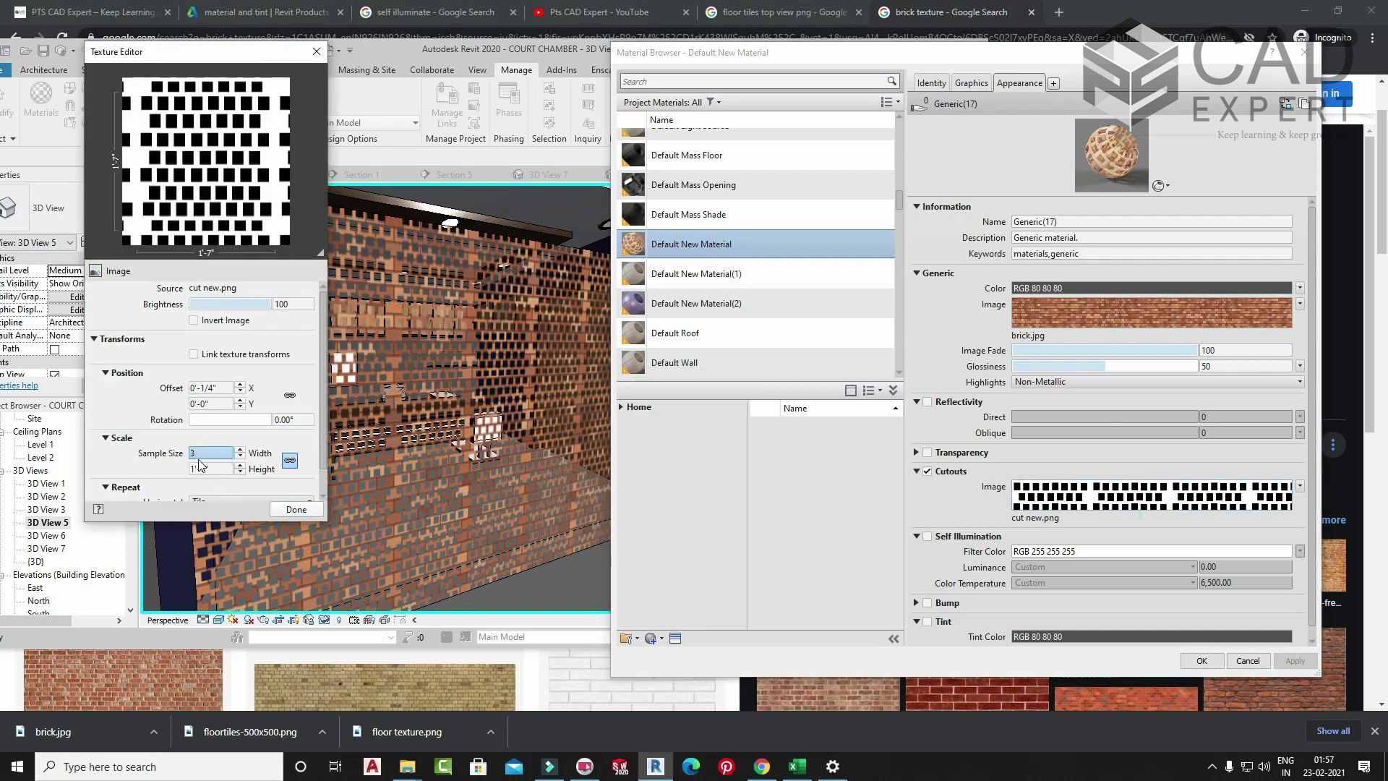
{"action": "key", "text": "Return"}
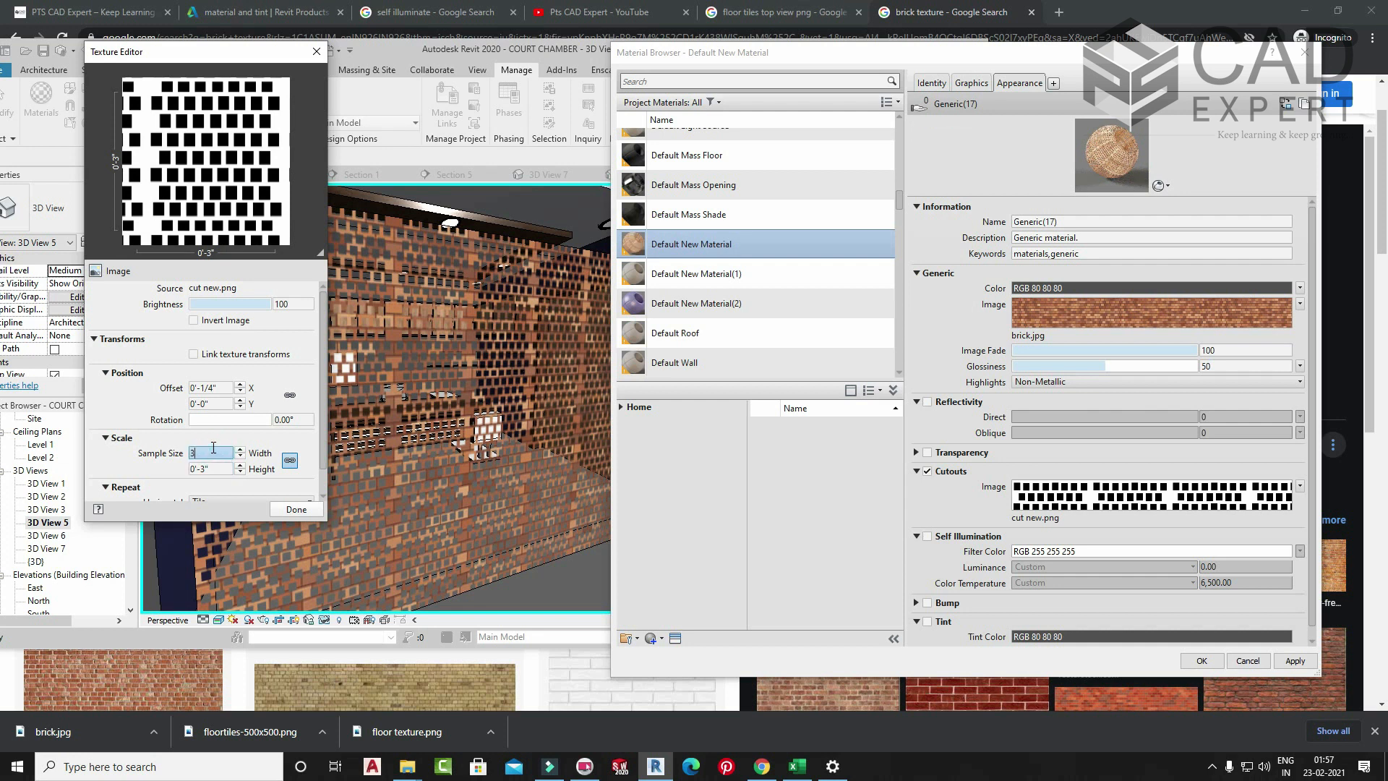
{"action": "left_click", "coordinate": [297, 508]}
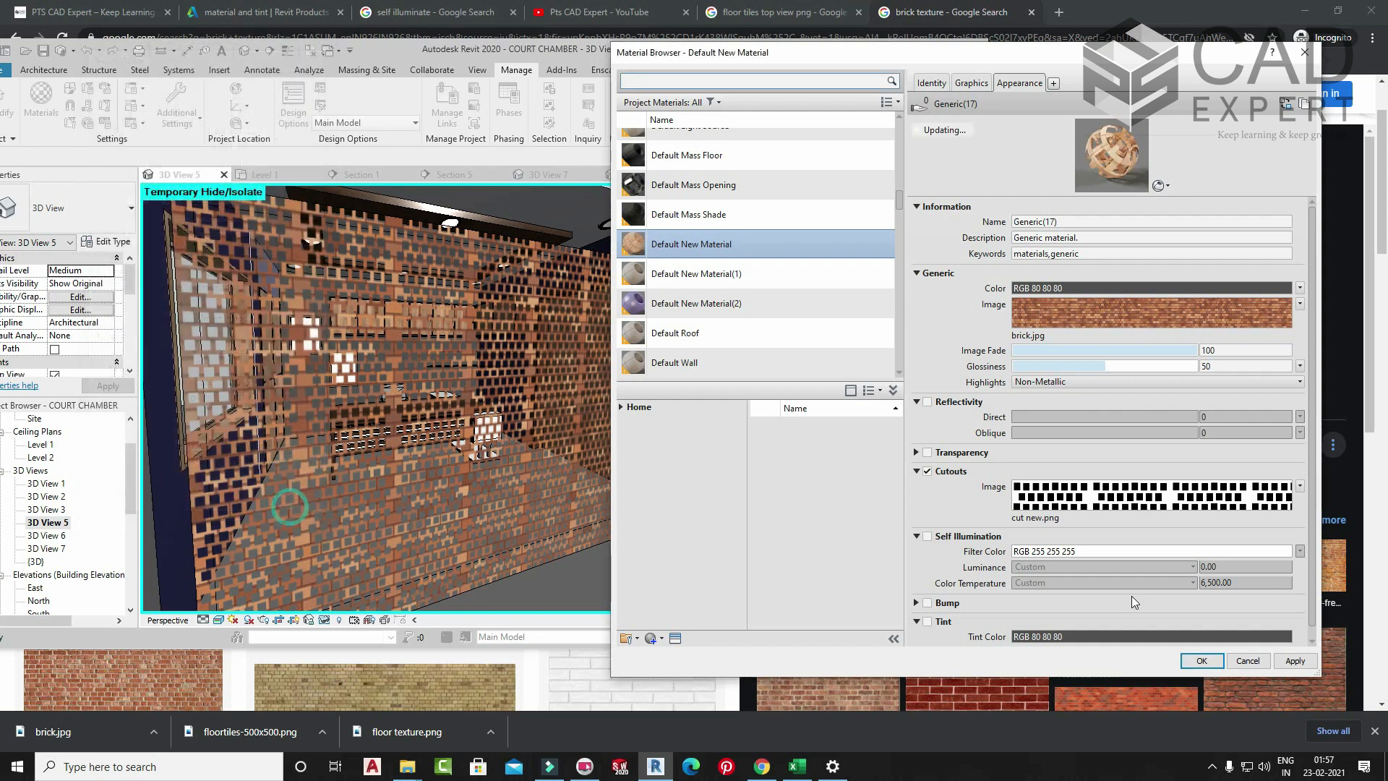
{"action": "left_click", "coordinate": [1293, 660]}
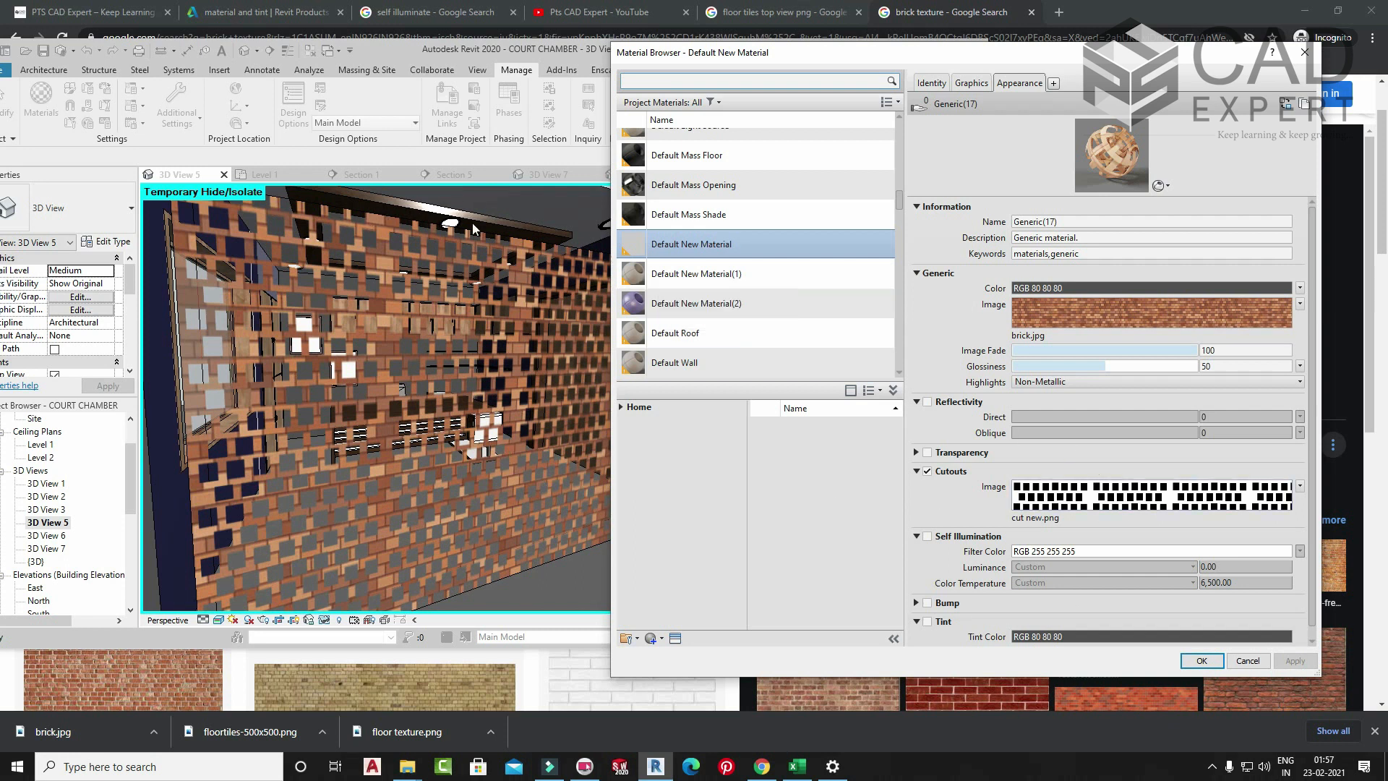
- Set the Y offset of Default New Material's cutout image to 0'-1/2"
{"action": "left_click", "coordinate": [1153, 496]}
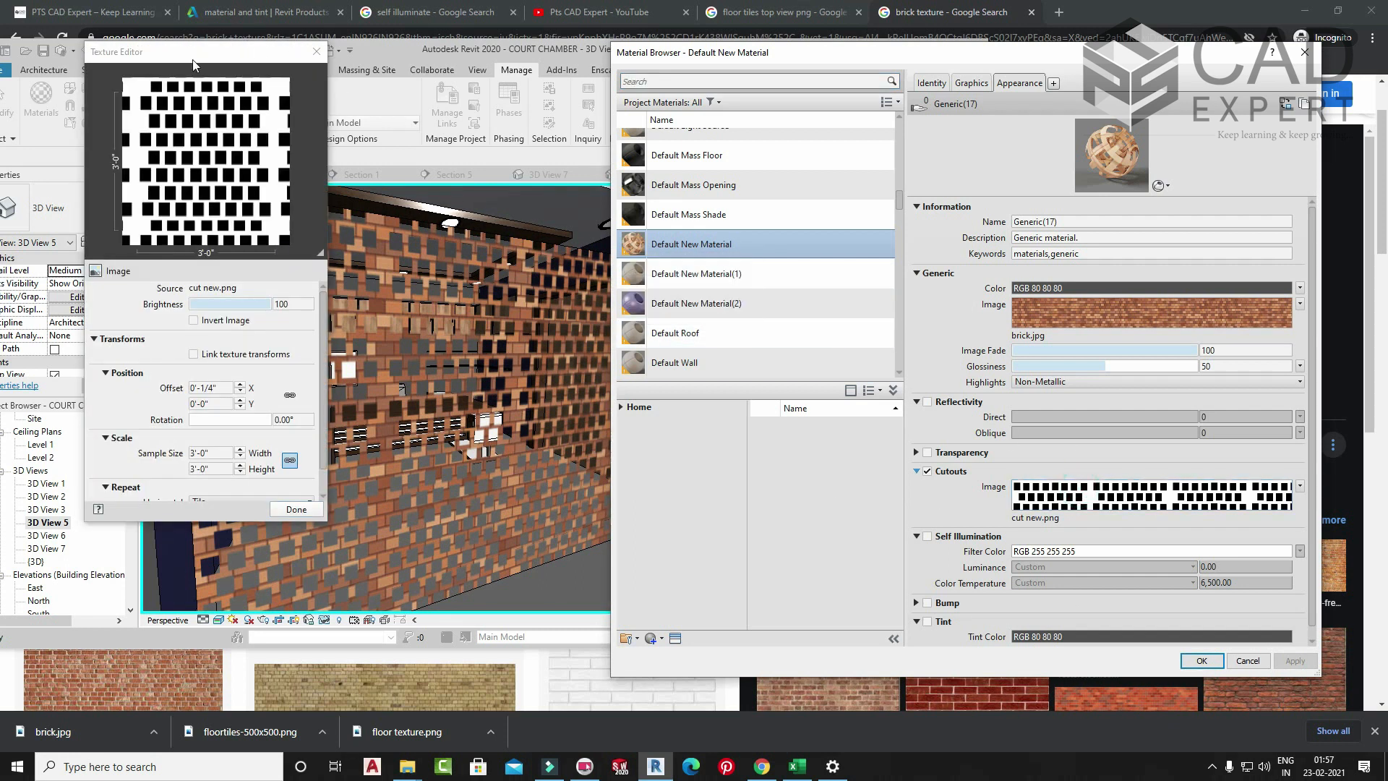
{"action": "left_click", "coordinate": [241, 408]}
{"action": "left_click", "coordinate": [240, 403]}
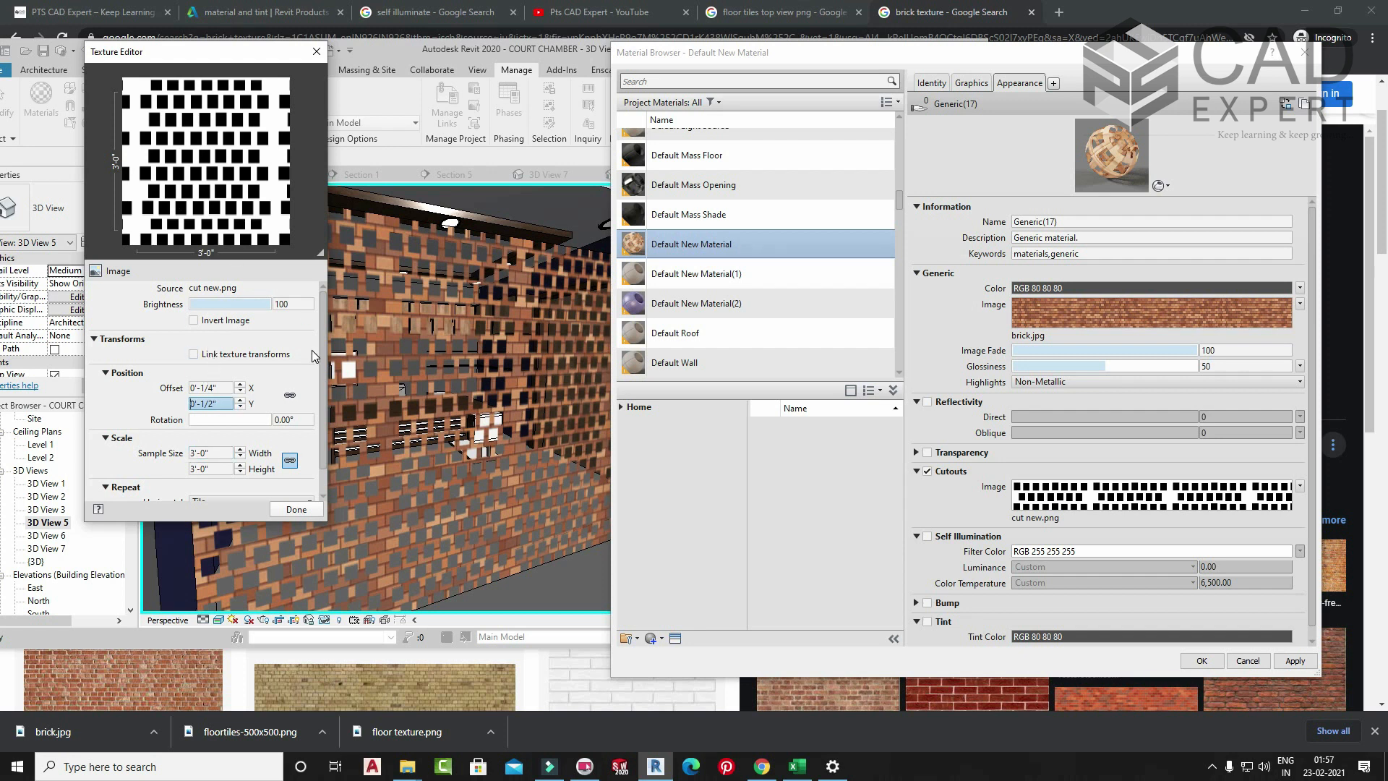
- Set the cutout image's sample size to 10 feet in width and height, and confirm the material changes
{"action": "double_click", "coordinate": [211, 452]}
{"action": "type", "text": "1"}
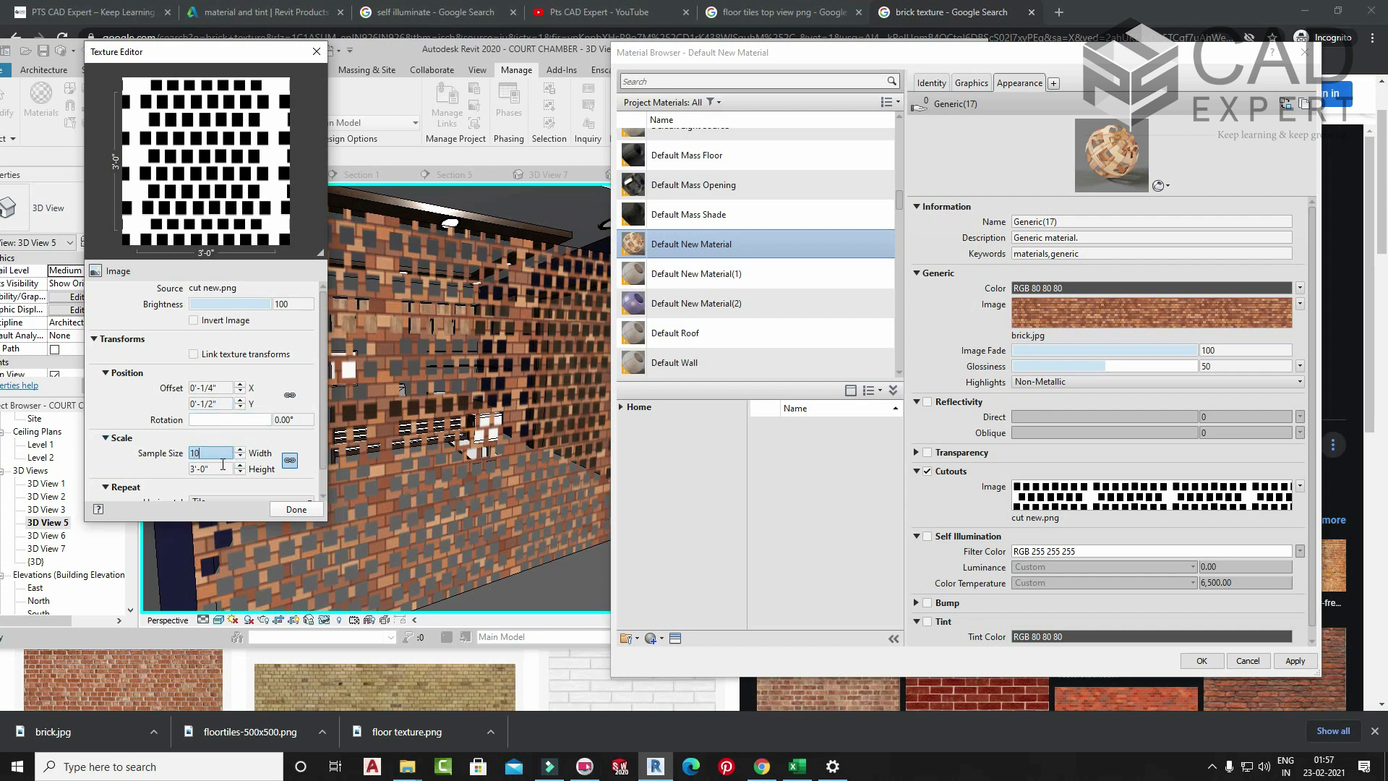
{"action": "type", "text": "0"}
{"action": "key", "text": "Return"}
{"action": "double_click", "coordinate": [205, 453]}
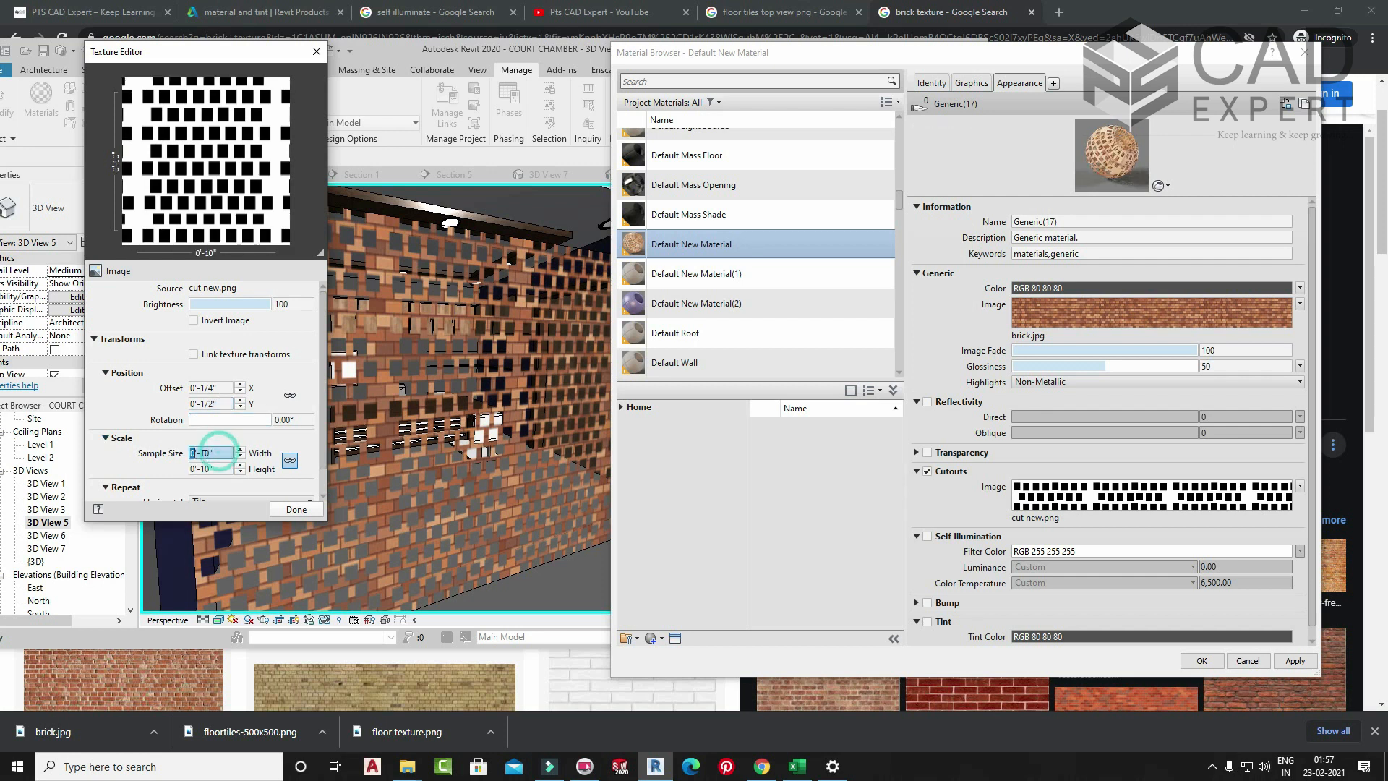
{"action": "type", "text": "10"}
{"action": "left_click", "coordinate": [210, 452]}
{"action": "key", "text": "Return"}
{"action": "left_click", "coordinate": [296, 509]}
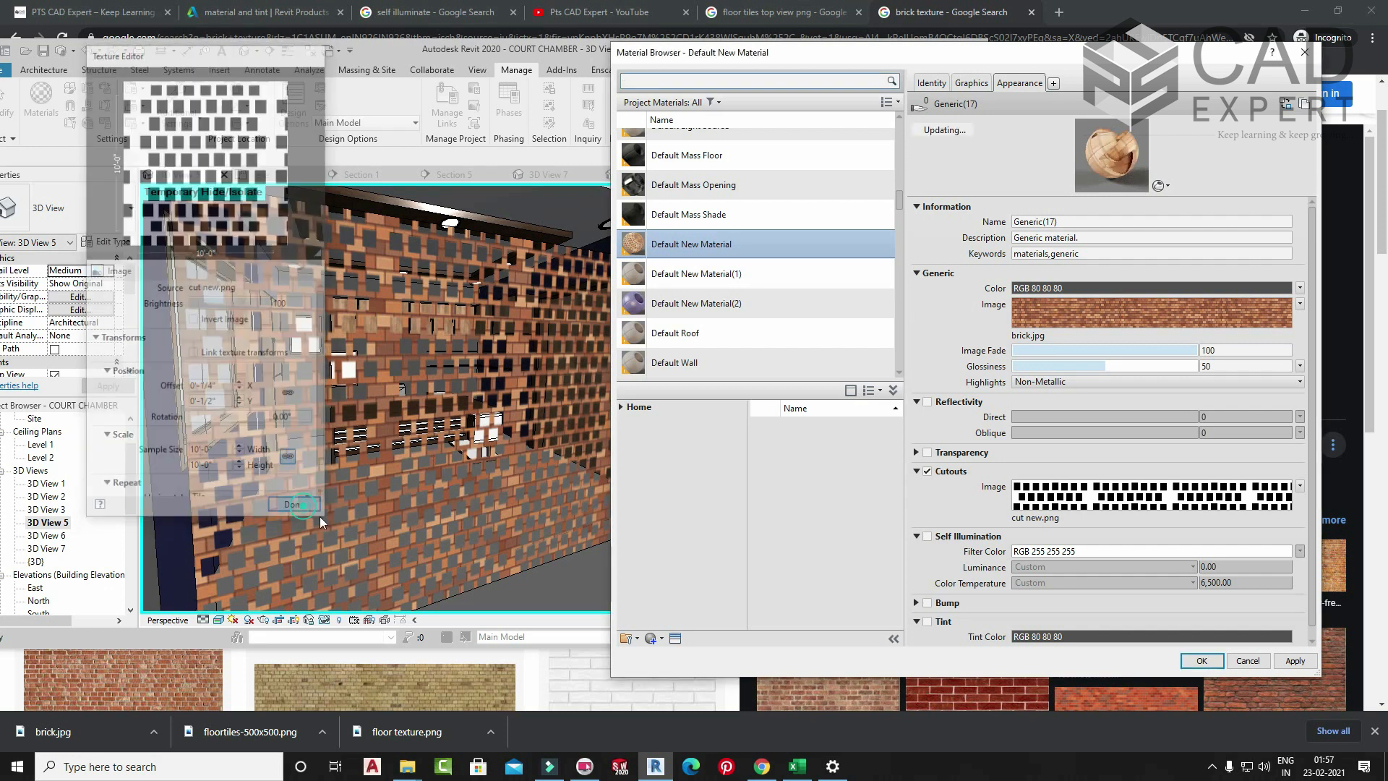
{"action": "left_click", "coordinate": [1294, 660]}
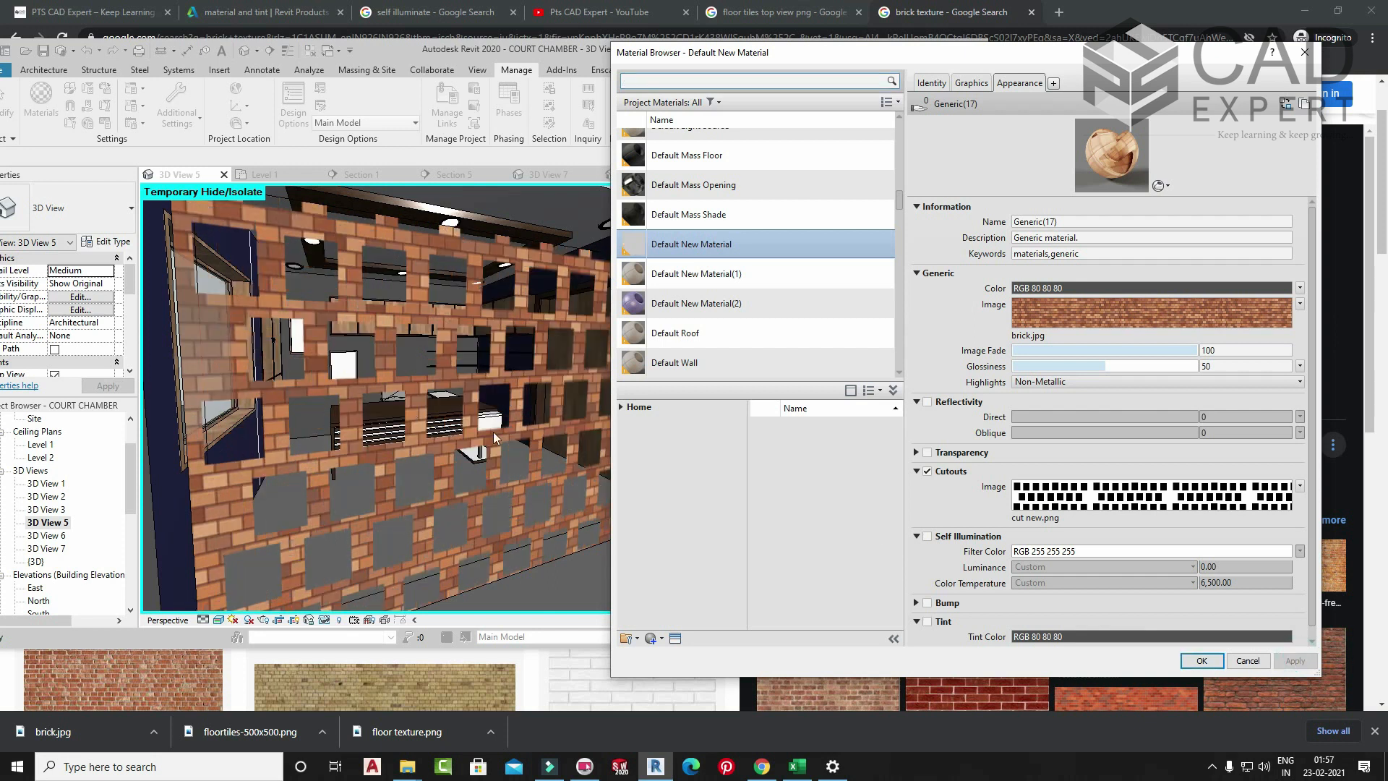
{"action": "left_click", "coordinate": [1200, 660]}
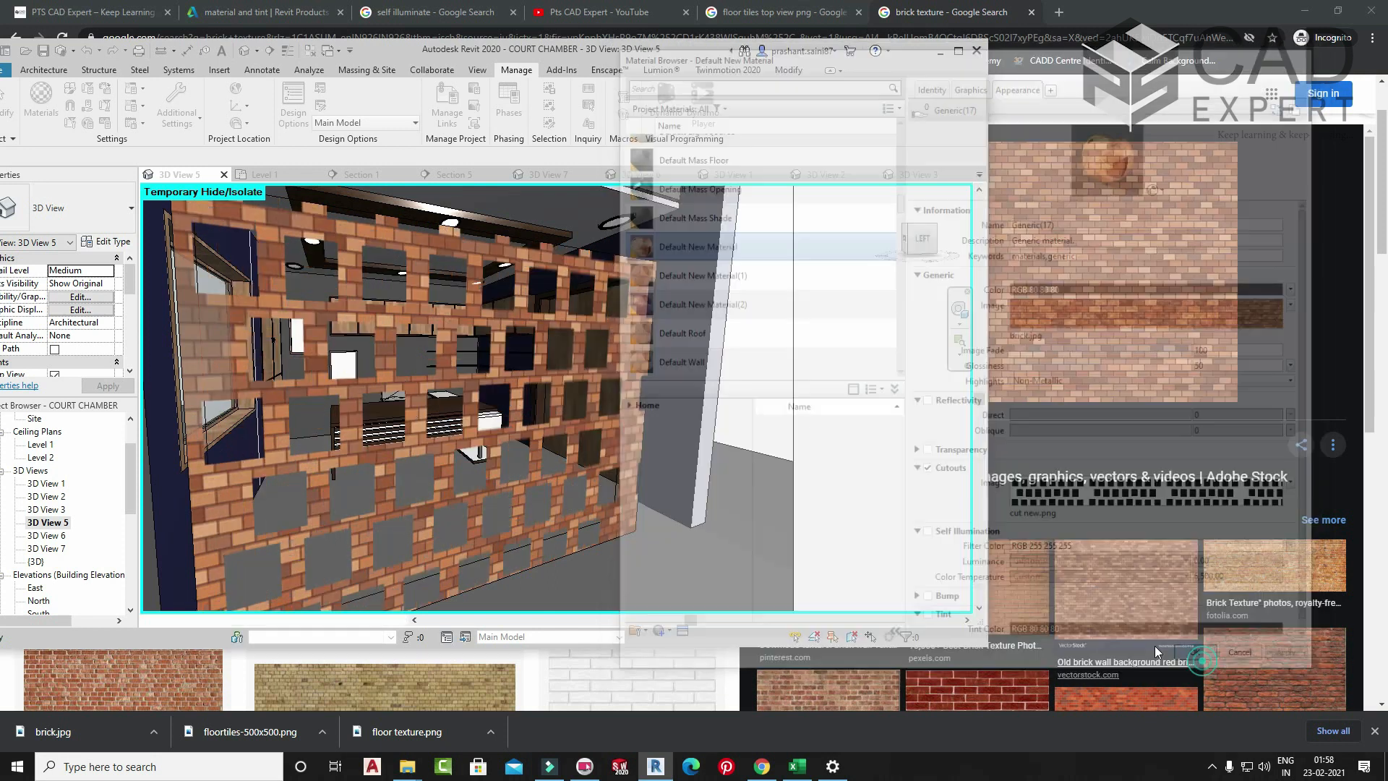
- Undo the last material change and try a test rendering of the 3D view
{"action": "key", "text": "ctrl+z"}
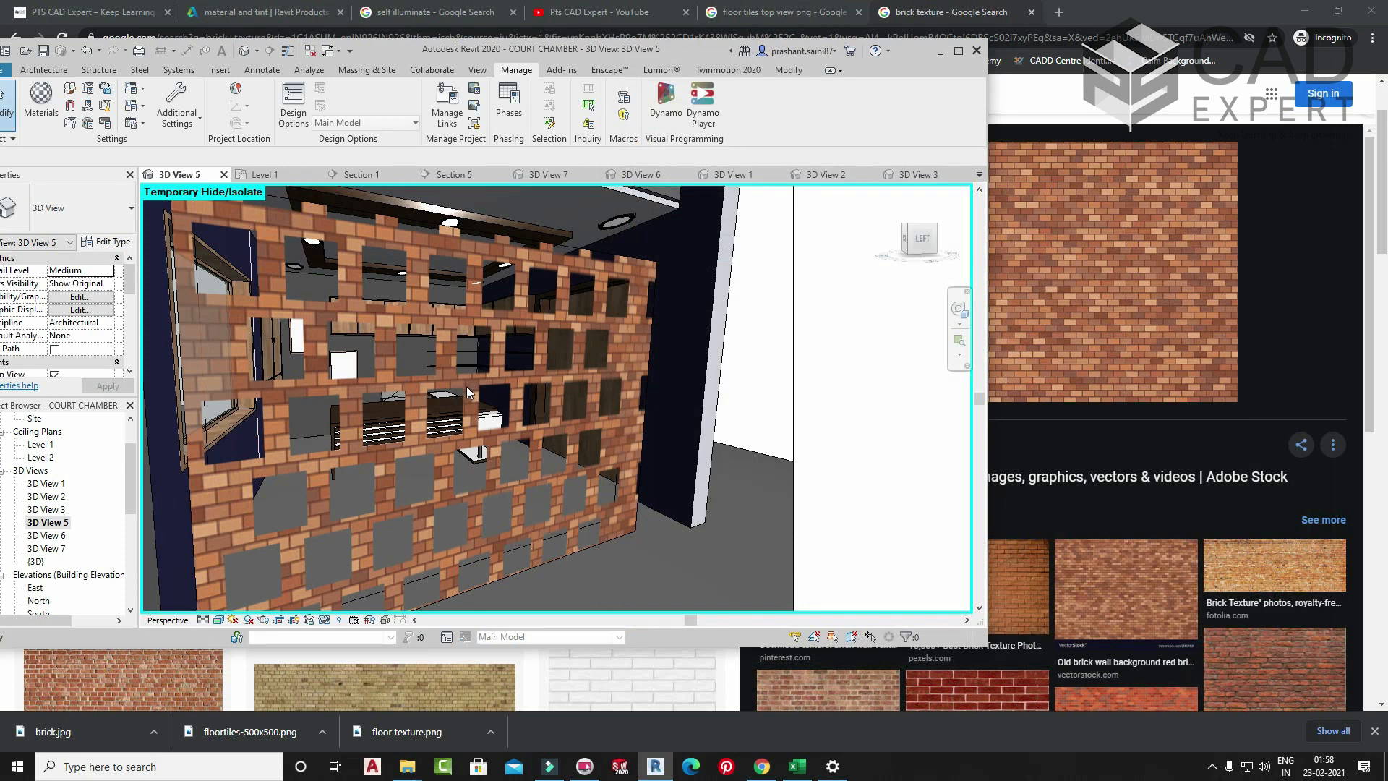
{"action": "key", "text": "r"}
{"action": "key", "text": "r"}
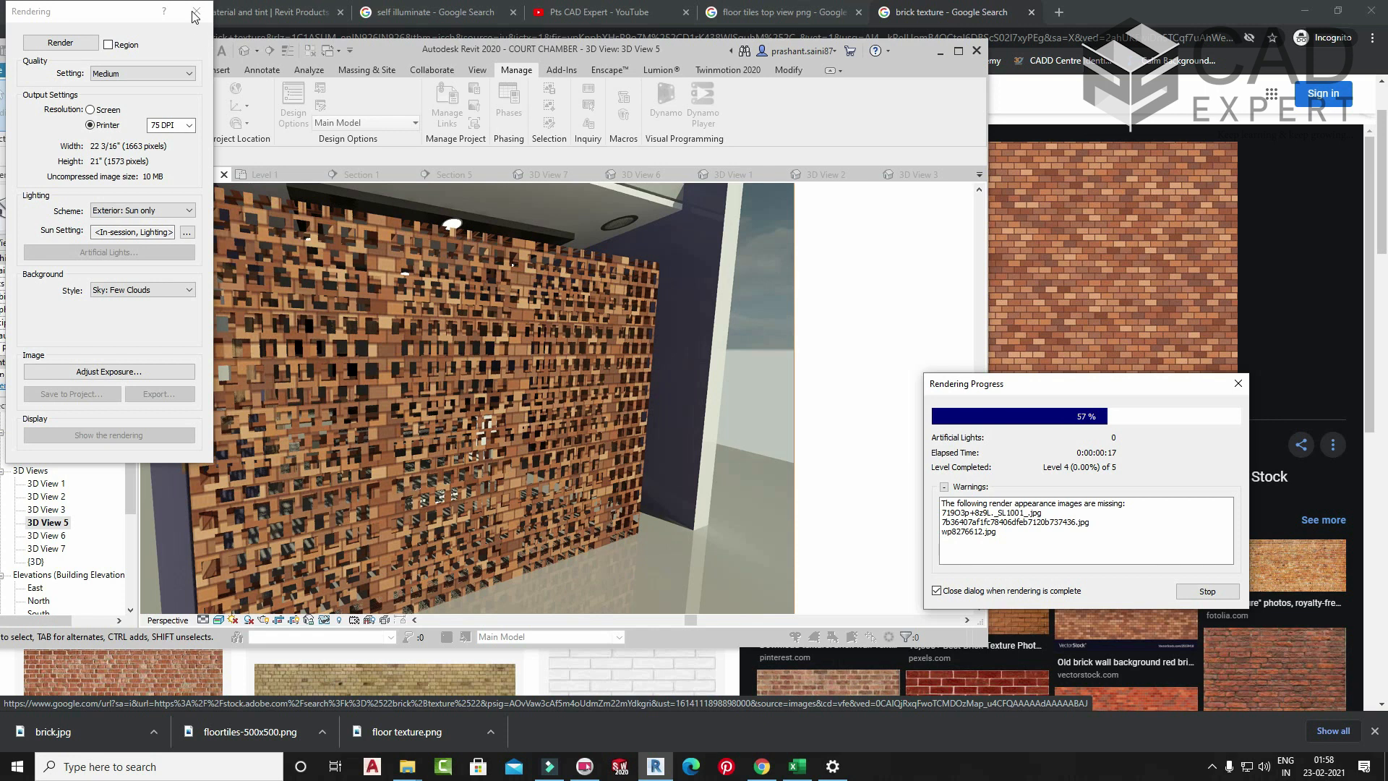
{"action": "left_click", "coordinate": [1238, 383]}
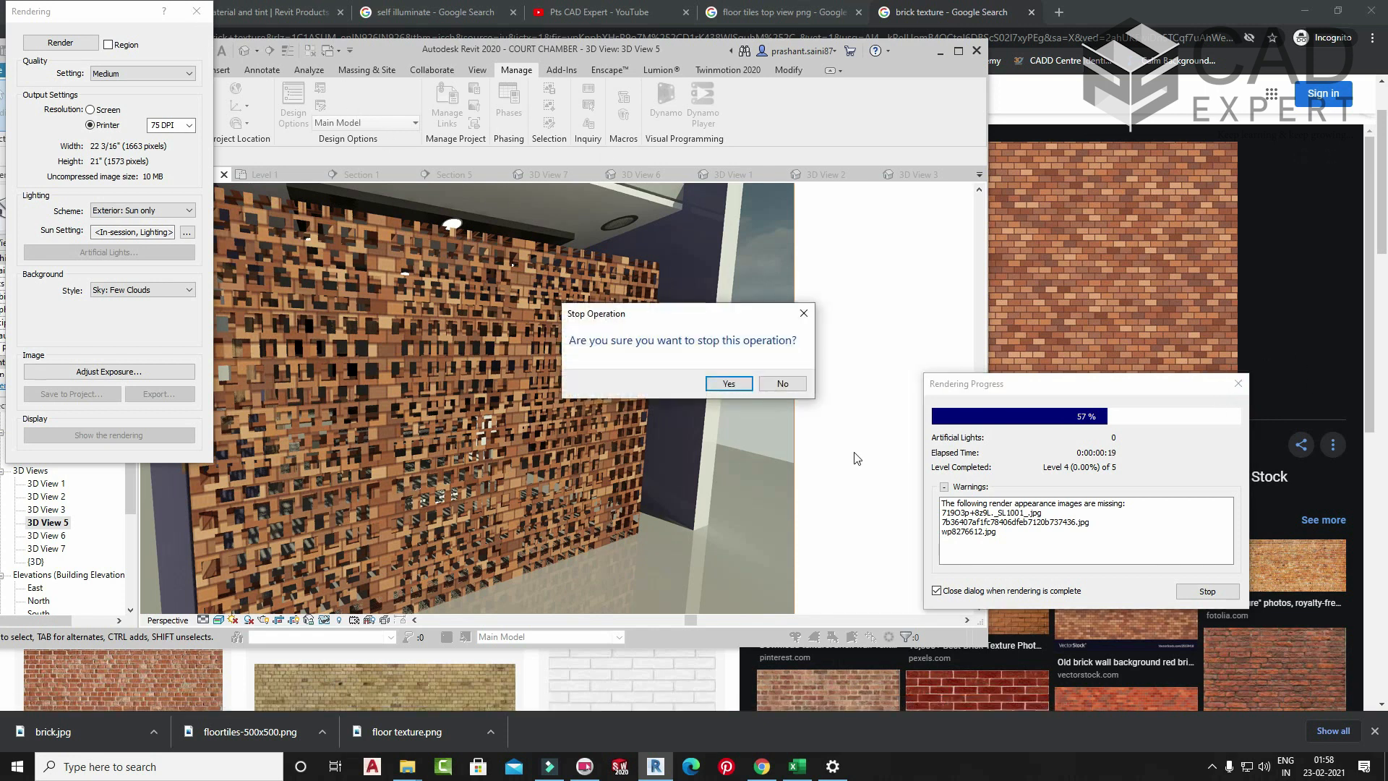
{"action": "left_click", "coordinate": [729, 381]}
{"action": "left_click", "coordinate": [196, 12]}
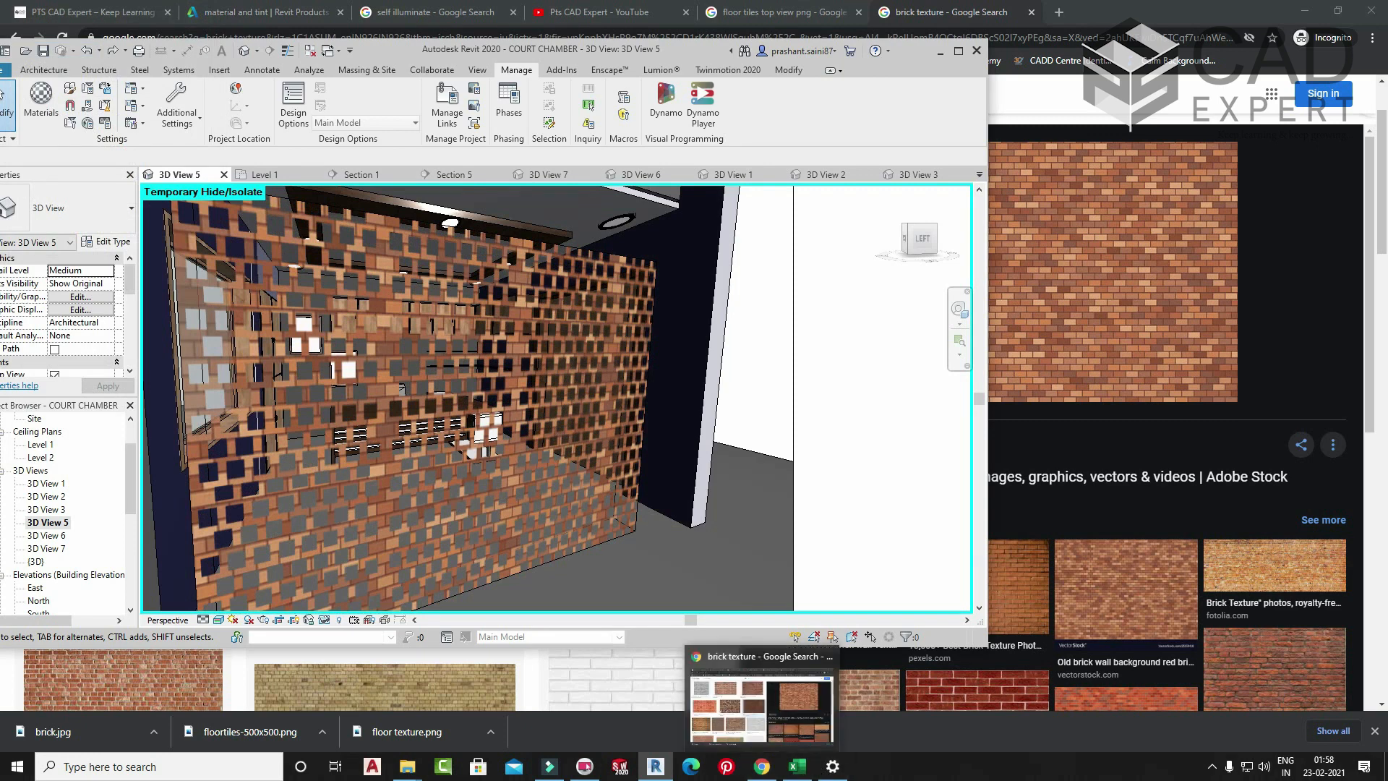
- Switch to the desktop and examine the "cut new" image and its available options in Photos
{"action": "right_click", "coordinate": [1045, 766]}
{"action": "left_click", "coordinate": [1113, 678]}
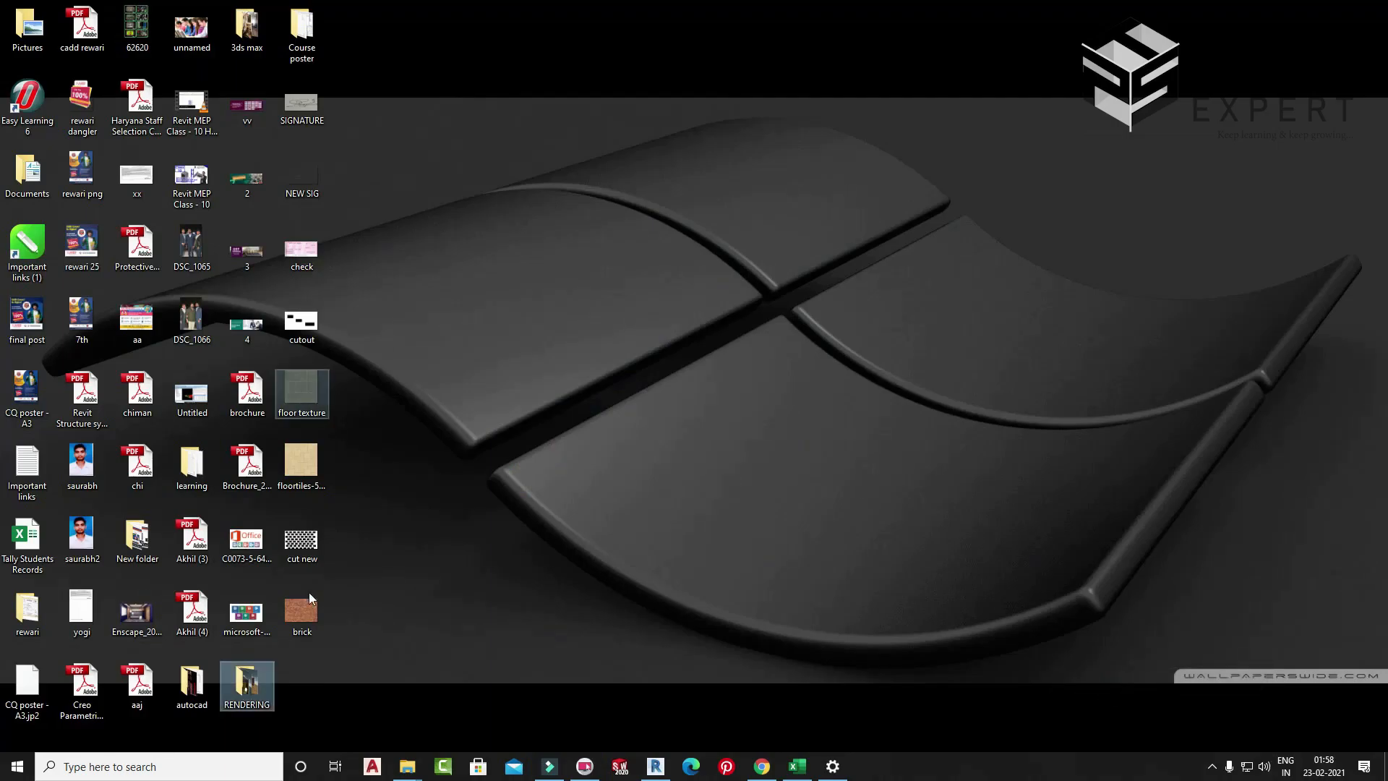
{"action": "double_click", "coordinate": [301, 540]}
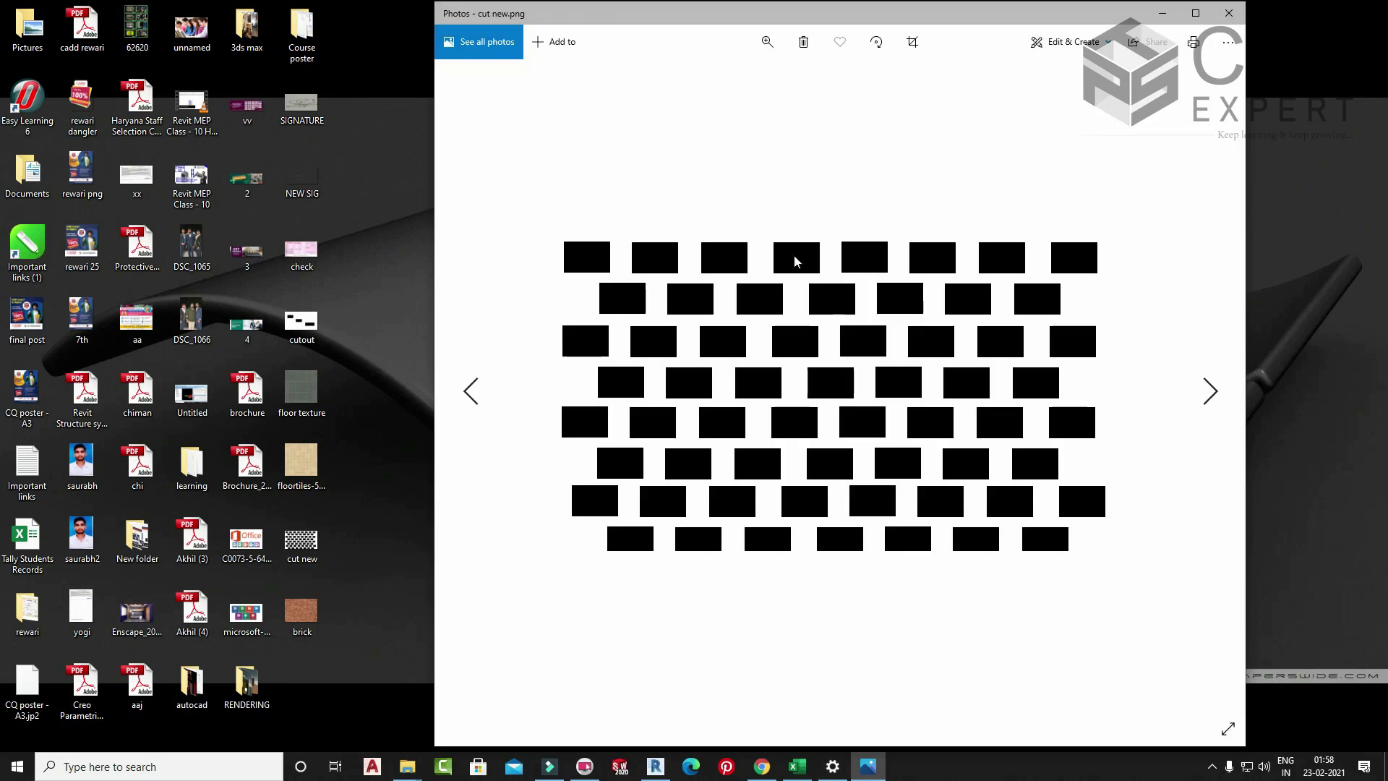
{"action": "left_click", "coordinate": [1228, 42]}
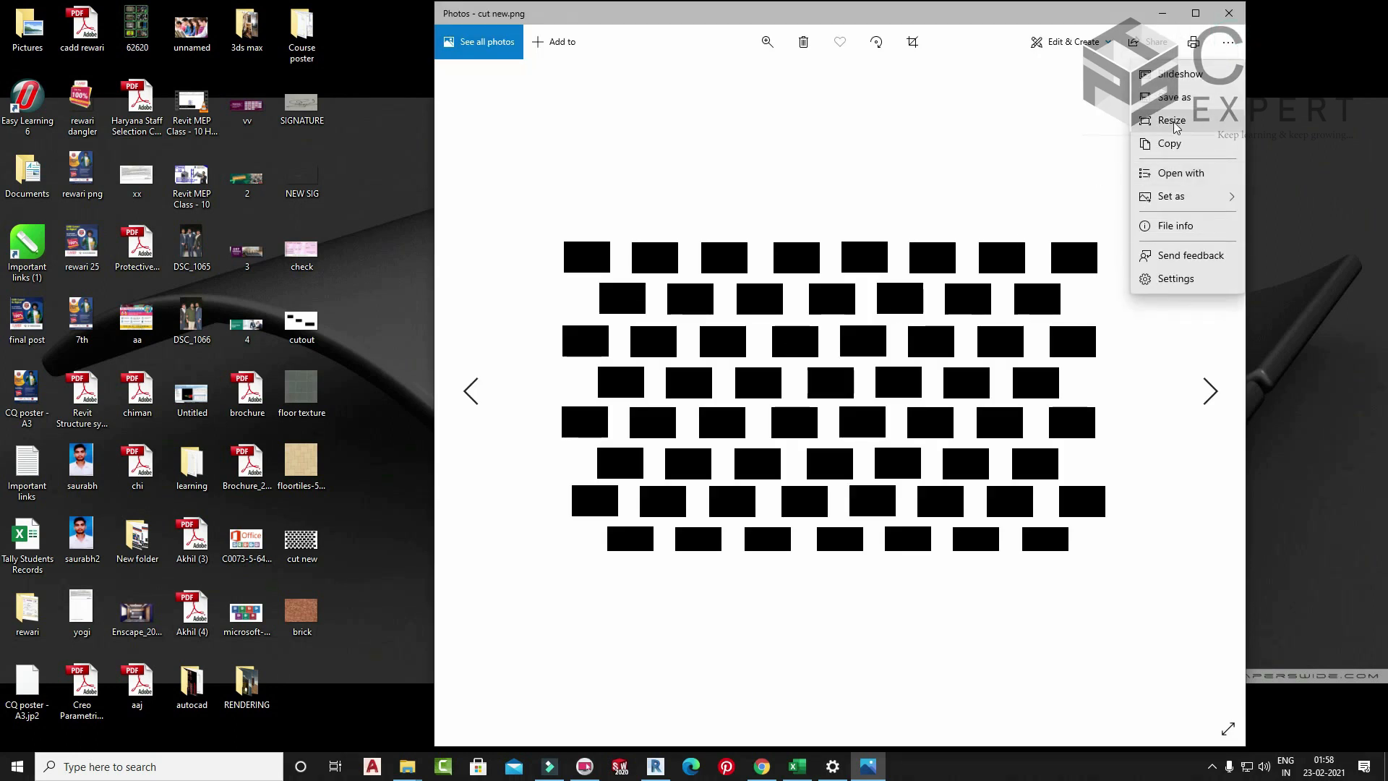
{"action": "left_click", "coordinate": [995, 137]}
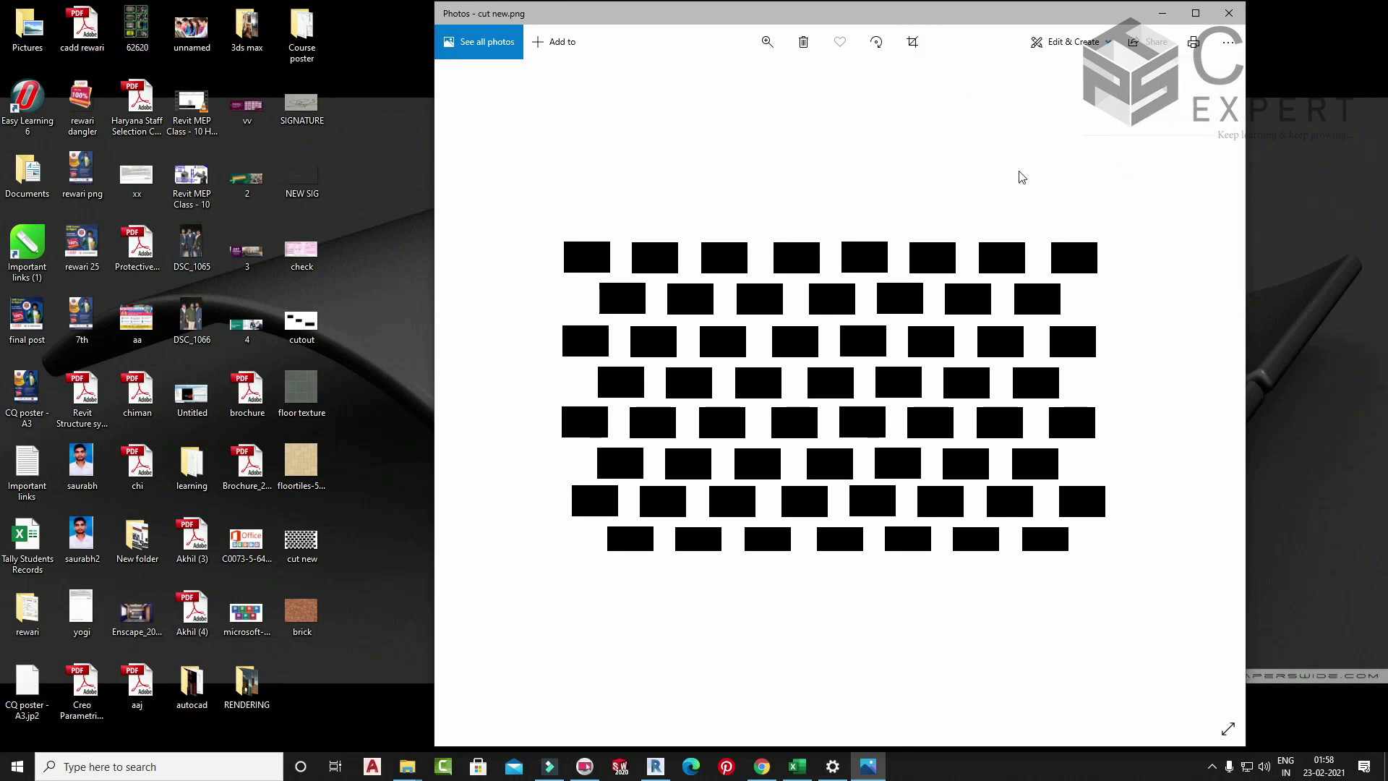
{"action": "left_click", "coordinate": [1228, 42]}
{"action": "left_click", "coordinate": [1000, 174]}
{"action": "left_click", "coordinate": [1231, 22]}
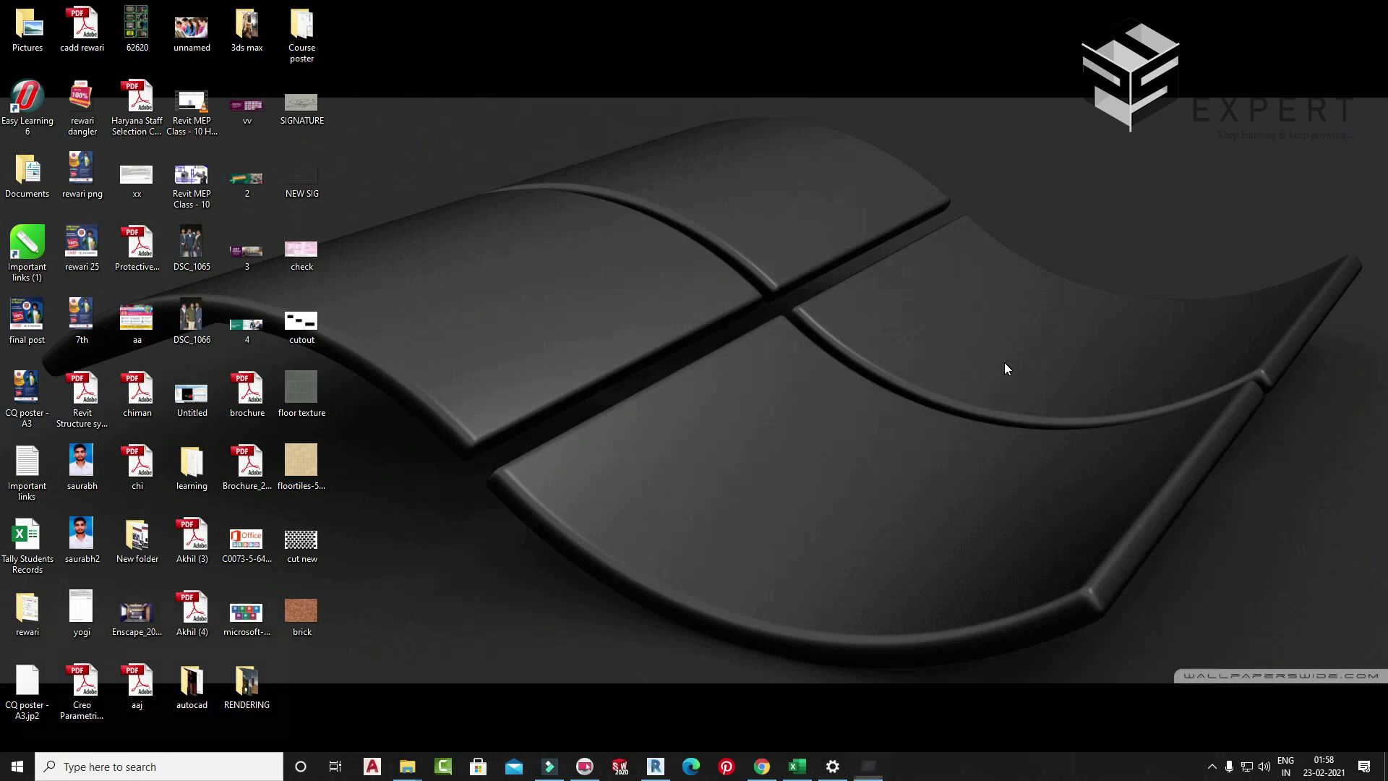
- Open Paint and draw a small rectangle filled with black in the upper-left area of the canvas
{"action": "key", "text": "super+r"}
{"action": "key", "text": "Return"}
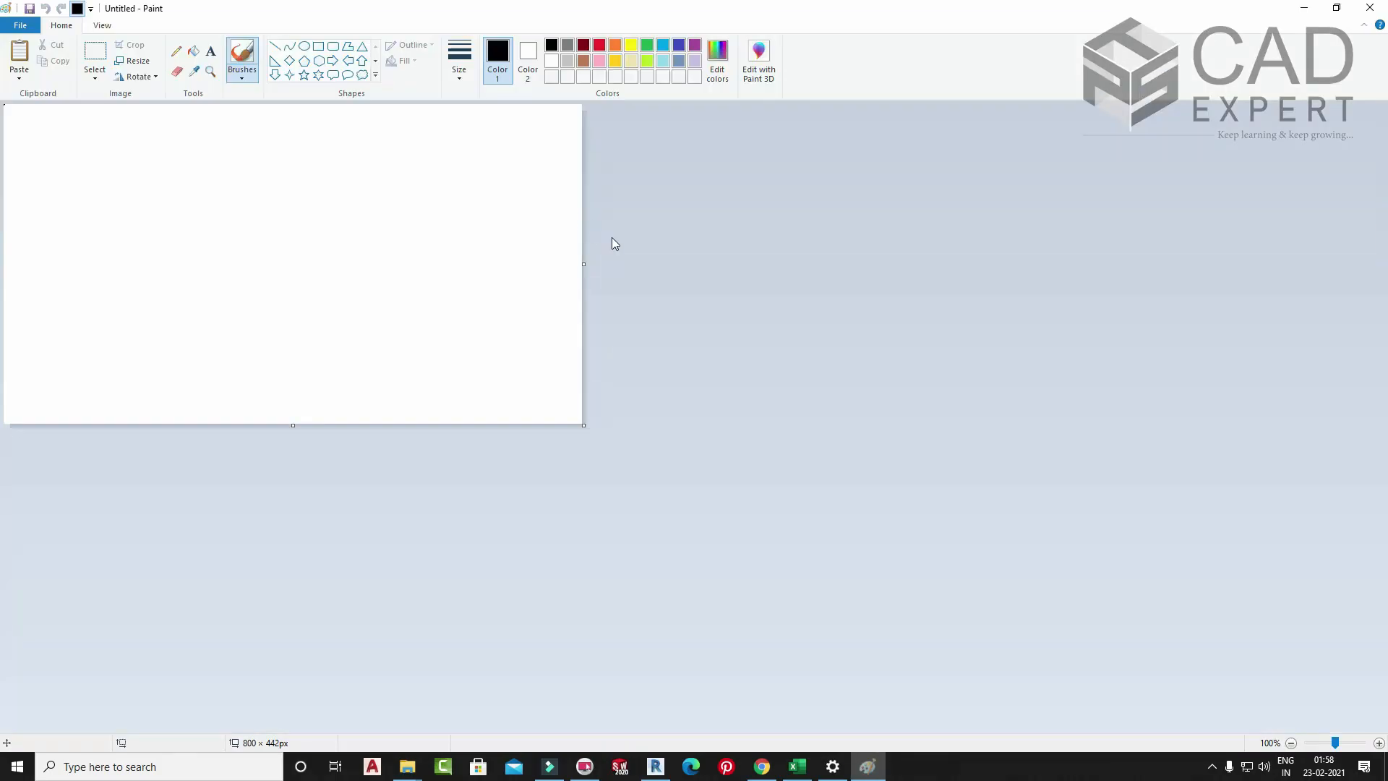
{"action": "left_click", "coordinate": [321, 47]}
{"action": "left_click_drag", "start_coordinate": [45, 142], "coordinate": [85, 170]}
{"action": "left_click", "coordinate": [112, 182]}
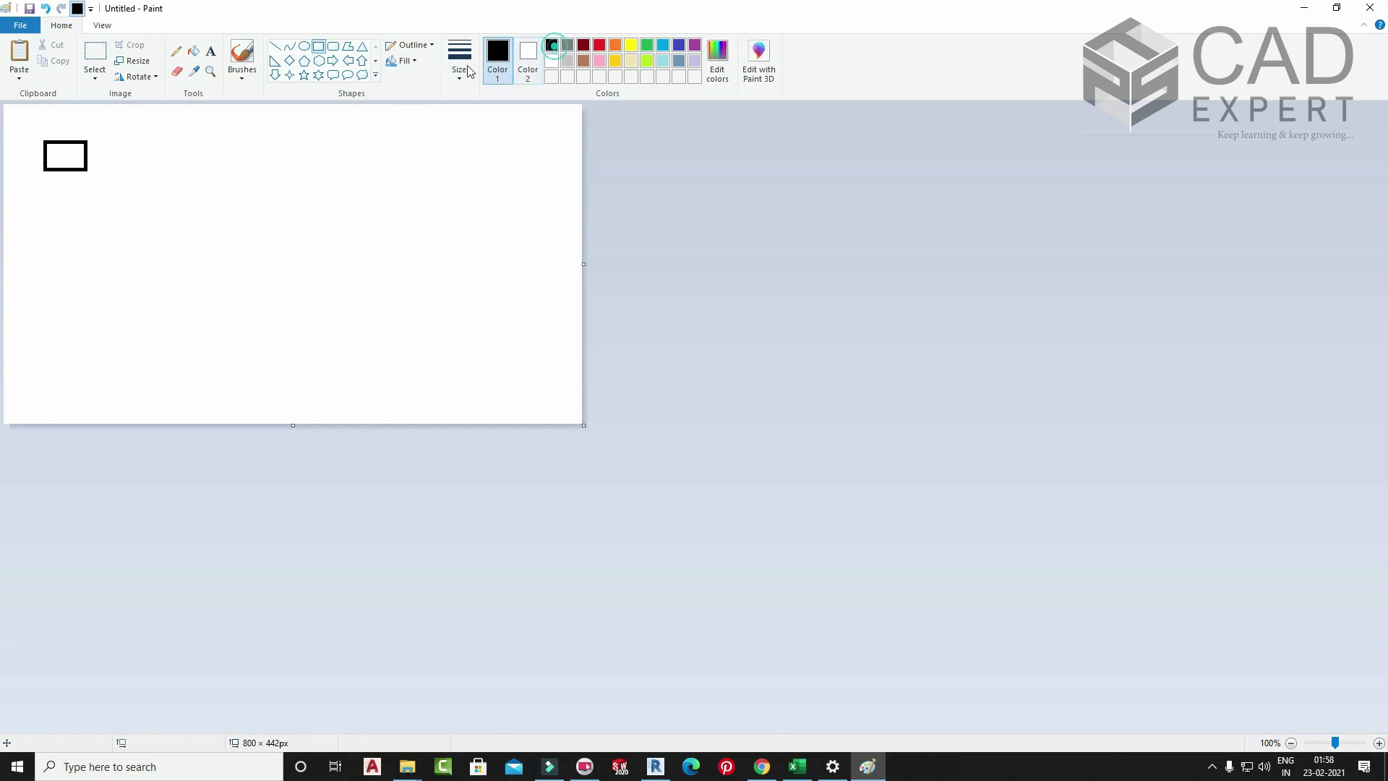
{"action": "left_click", "coordinate": [194, 57]}
{"action": "left_click", "coordinate": [63, 156]}
- Copy the black rectangle and place four copies of it in a scattered, staggered arrangement beside it
{"action": "left_click", "coordinate": [95, 53]}
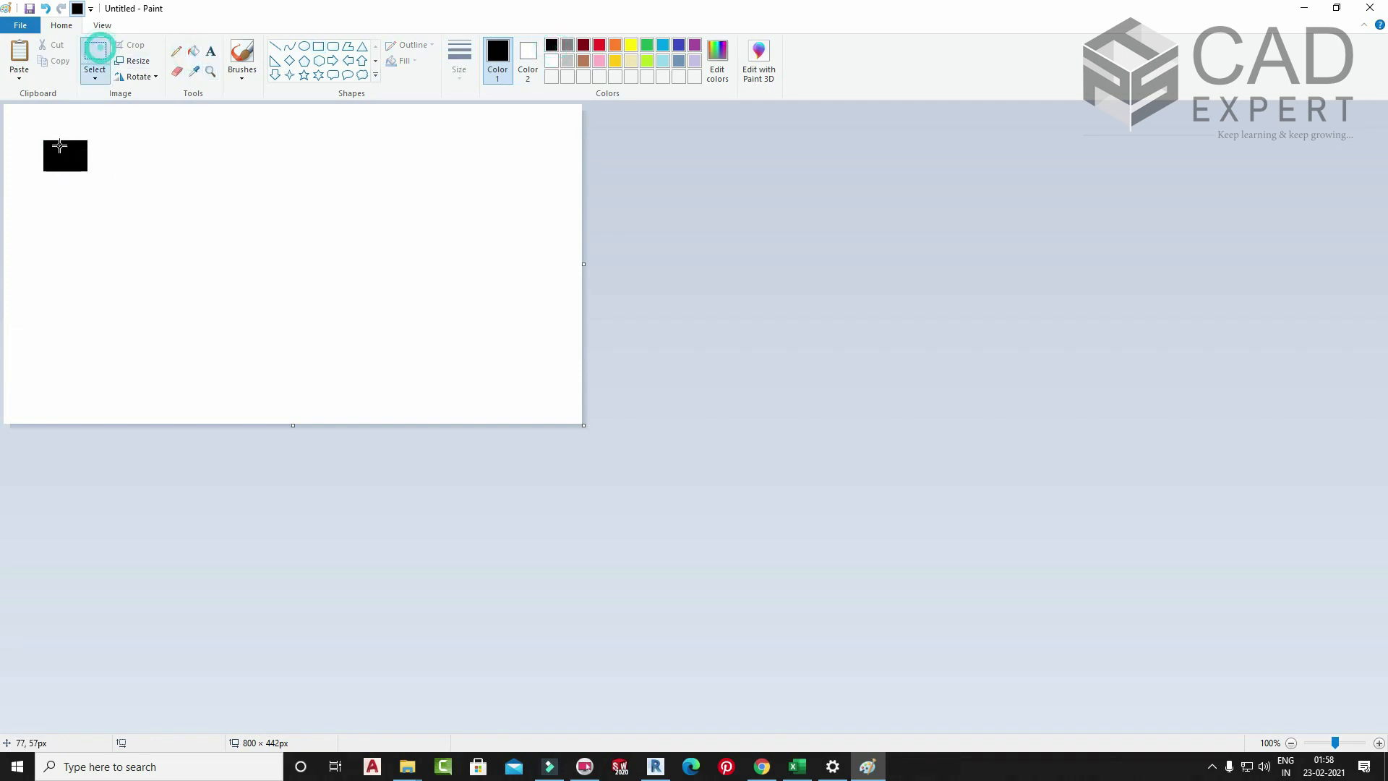
{"action": "left_click_drag", "start_coordinate": [35, 128], "coordinate": [110, 181]}
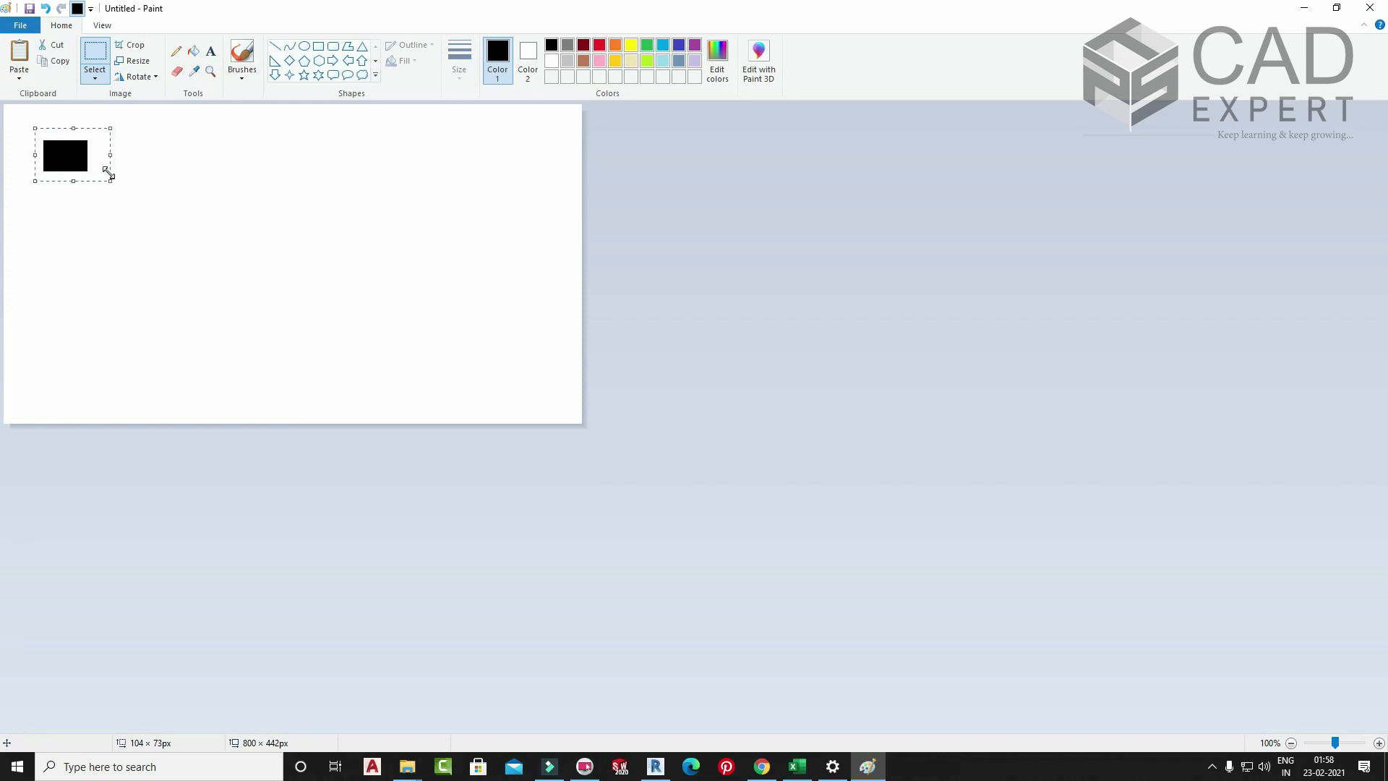
{"action": "key", "text": "ctrl+c"}
{"action": "key", "text": "ctrl+v"}
{"action": "left_click_drag", "start_coordinate": [56, 136], "coordinate": [186, 190]}
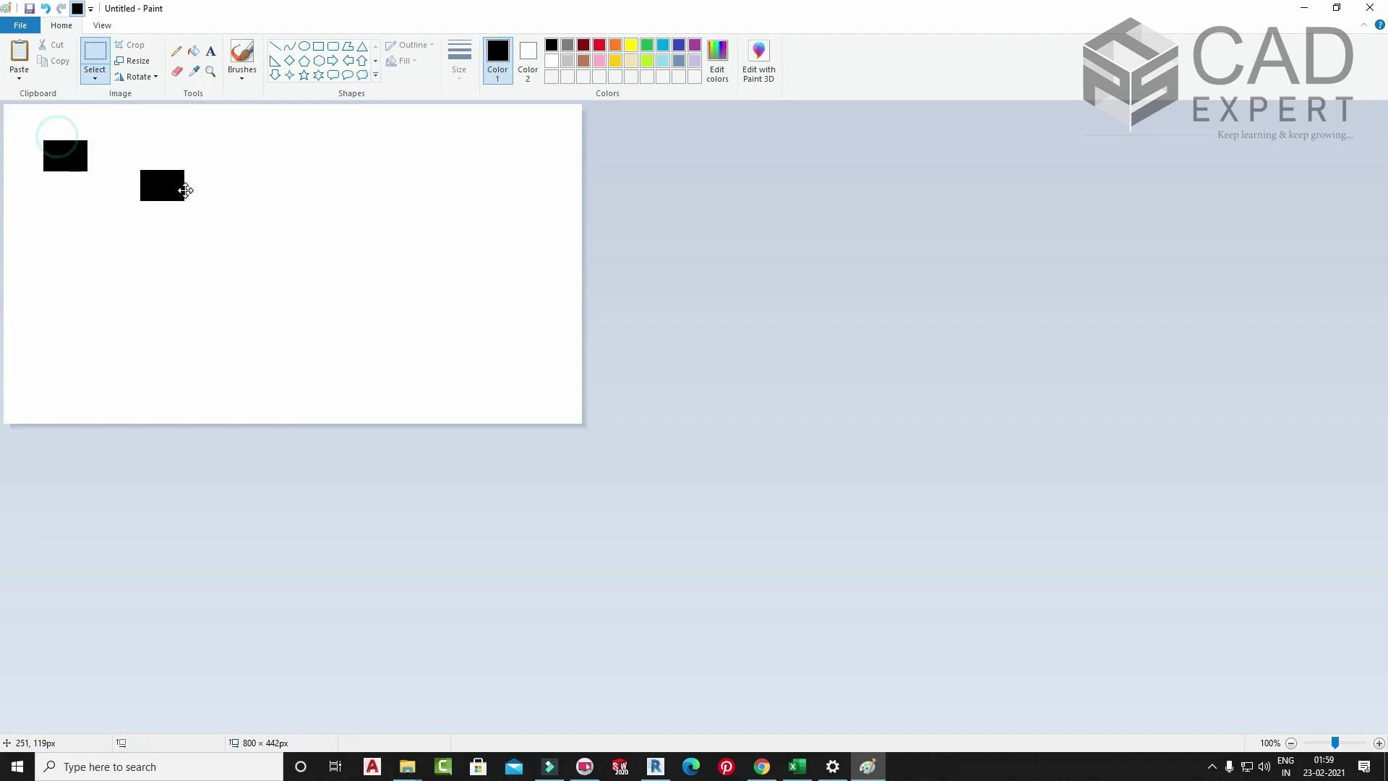
{"action": "key", "text": "ctrl+v"}
{"action": "left_click_drag", "start_coordinate": [52, 132], "coordinate": [313, 144]}
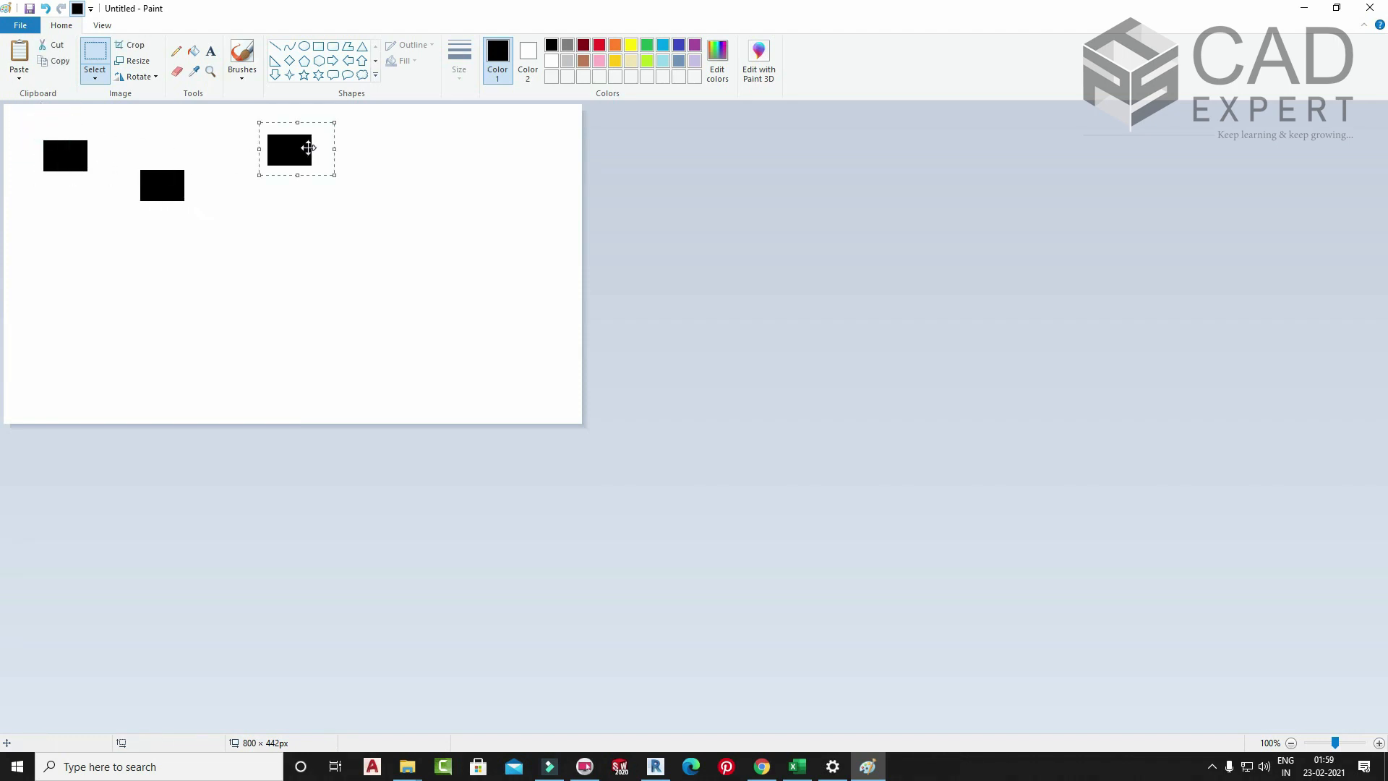
{"action": "key", "text": "ctrl+v"}
{"action": "left_click_drag", "start_coordinate": [61, 125], "coordinate": [212, 128]}
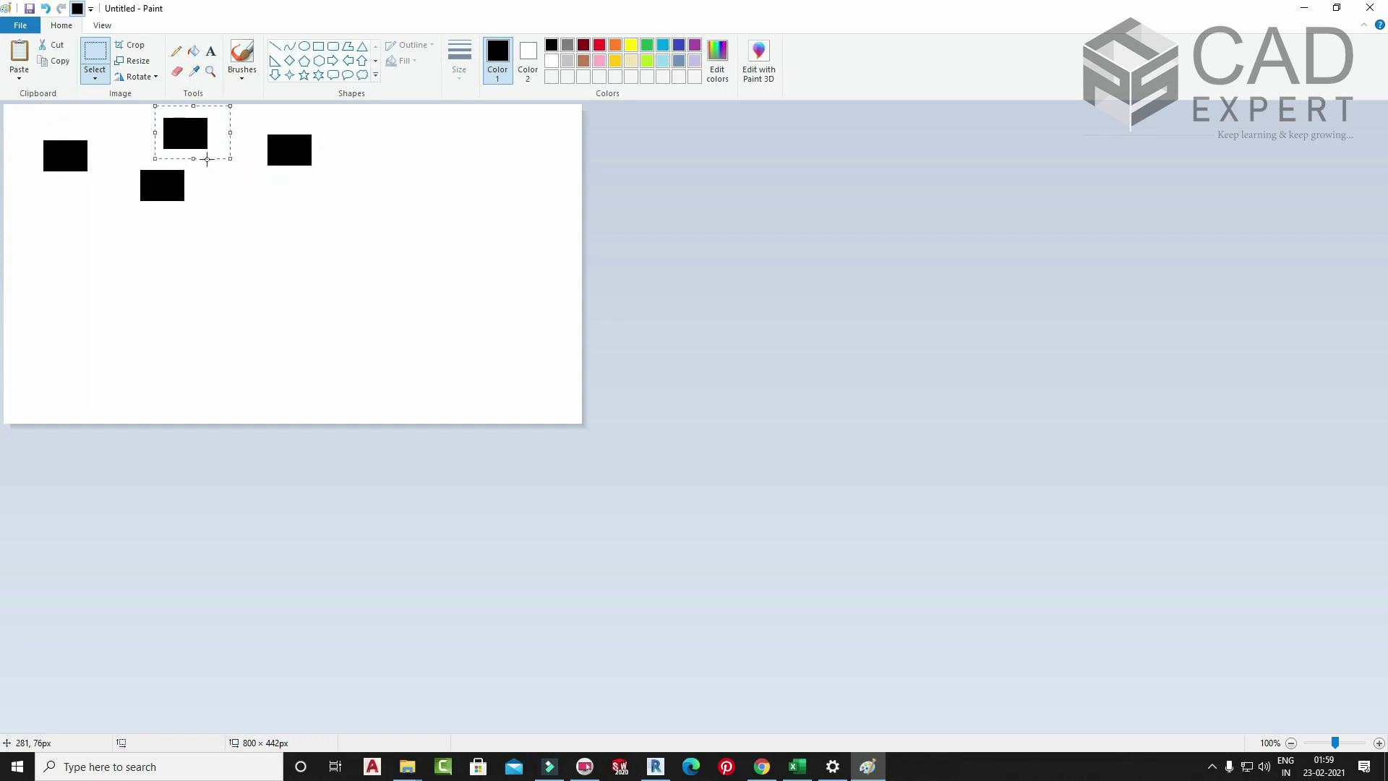
{"action": "key", "text": "ctrl+v"}
{"action": "left_click_drag", "start_coordinate": [62, 129], "coordinate": [284, 207]}
- Duplicate the group of five black rectangles into the lower-right area of the canvas
{"action": "left_click", "coordinate": [367, 260]}
{"action": "left_click_drag", "start_coordinate": [398, 271], "coordinate": [16, 112]}
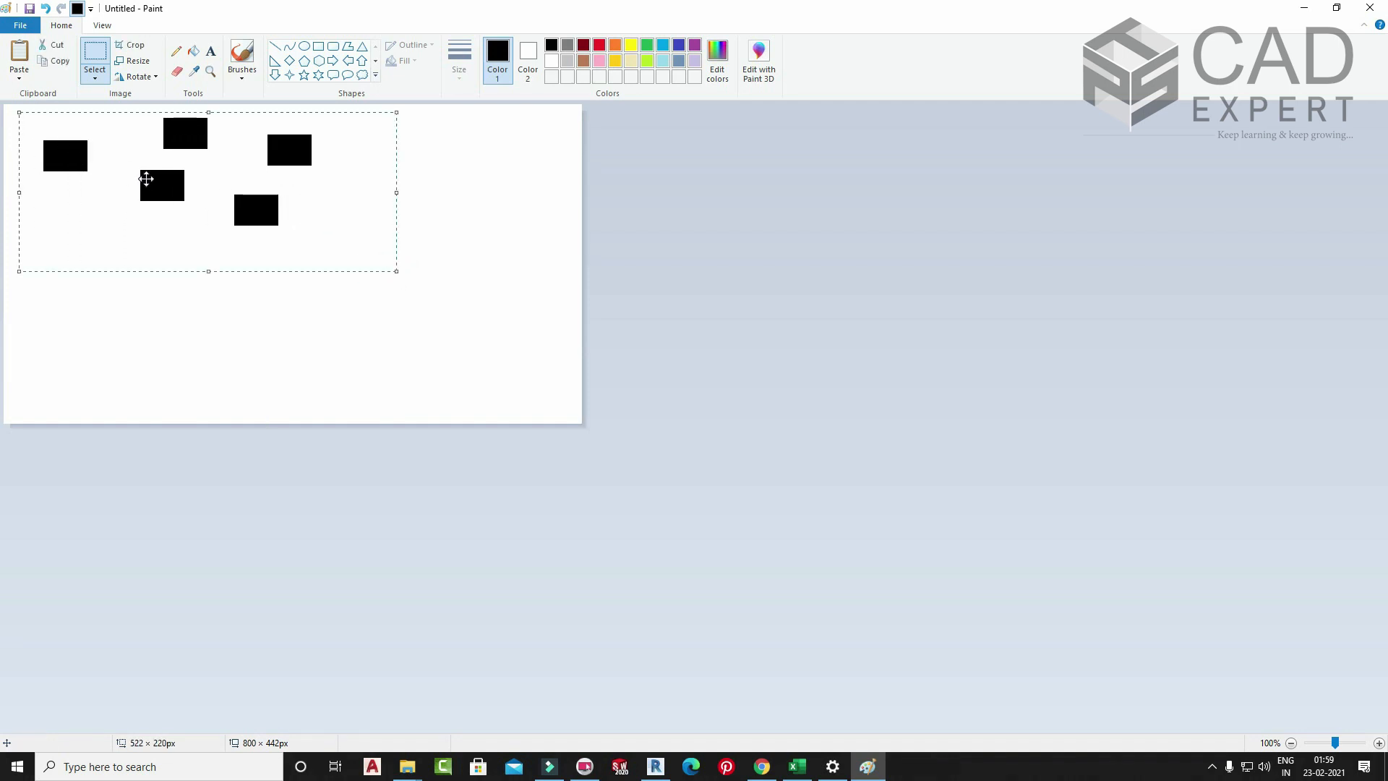
{"action": "left_click_drag", "start_coordinate": [226, 171], "coordinate": [417, 320], "text": "ctrl"}
{"action": "left_click", "coordinate": [422, 216]}
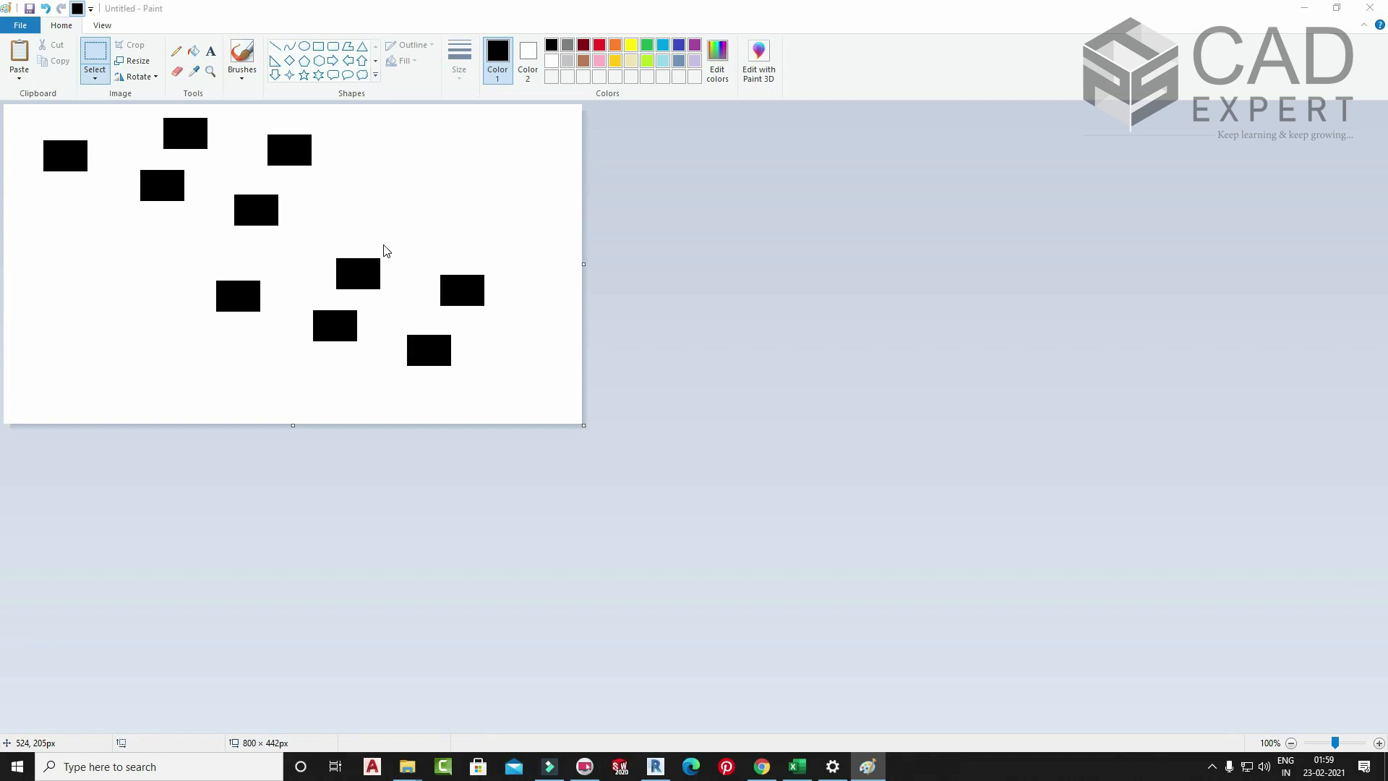
- Save the drawing as "nnn" on the Desktop and return to Revit
{"action": "key", "text": "ctrl+s"}
{"action": "type", "text": "nnn"}
{"action": "key", "text": "Return"}
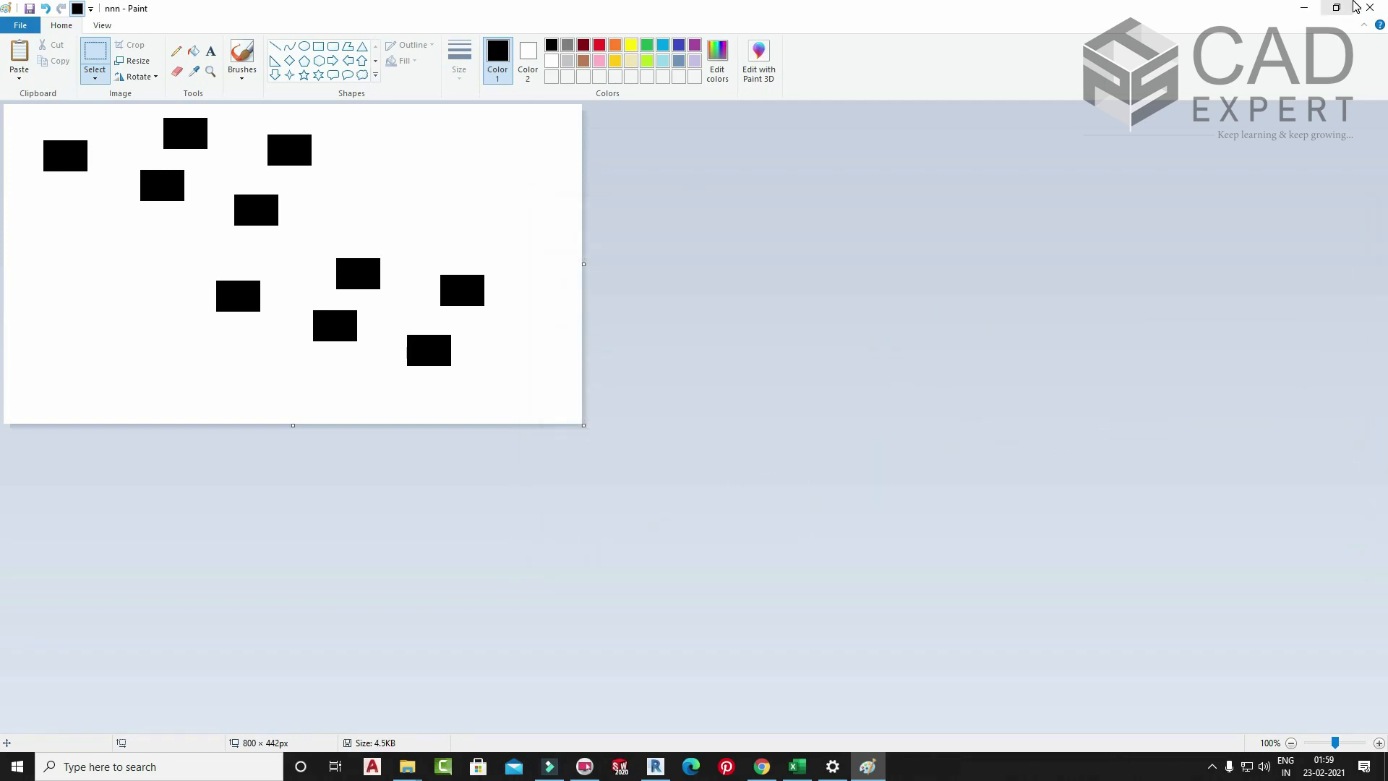
{"action": "left_click", "coordinate": [1356, 8]}
{"action": "left_click", "coordinate": [655, 766]}
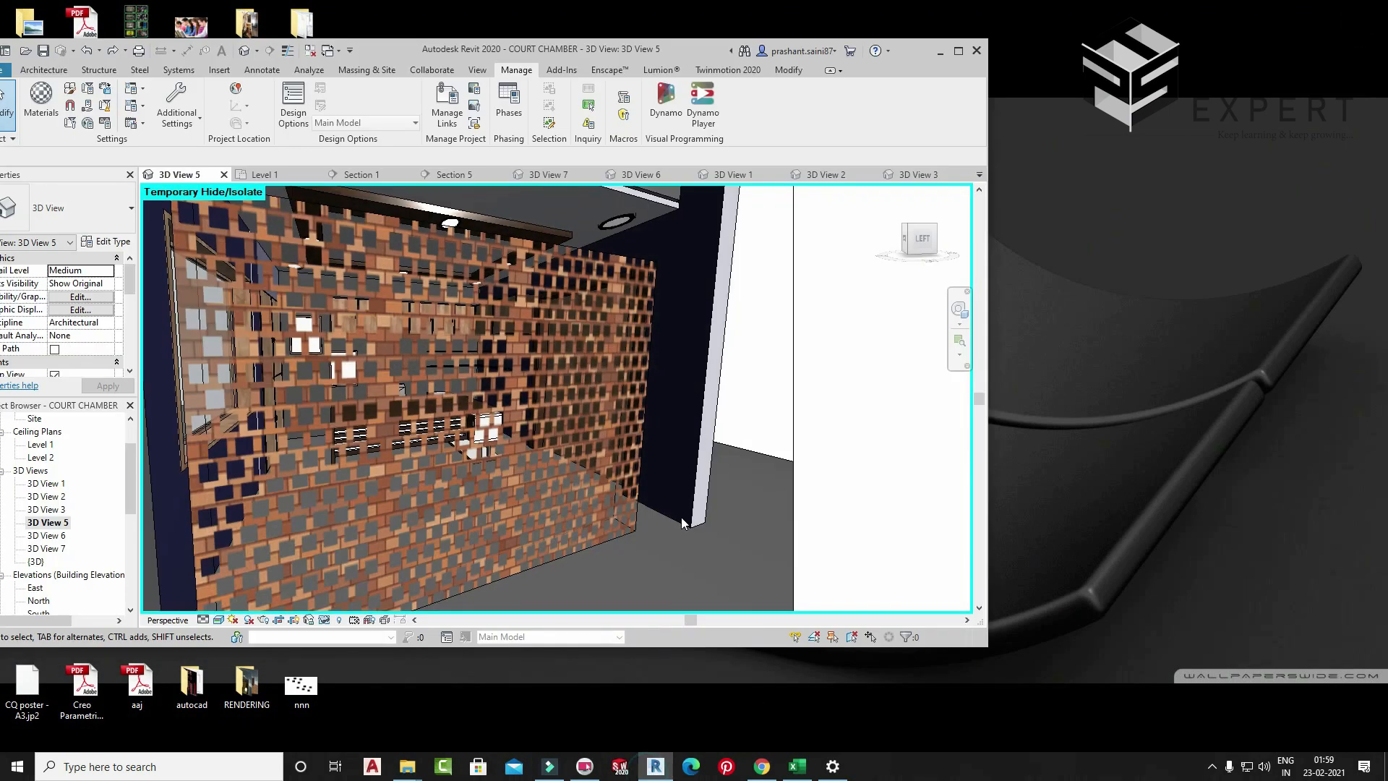
- Move the perforated brick wall forward, toward the camera, in 3D View 5
{"action": "left_click", "coordinate": [442, 339]}
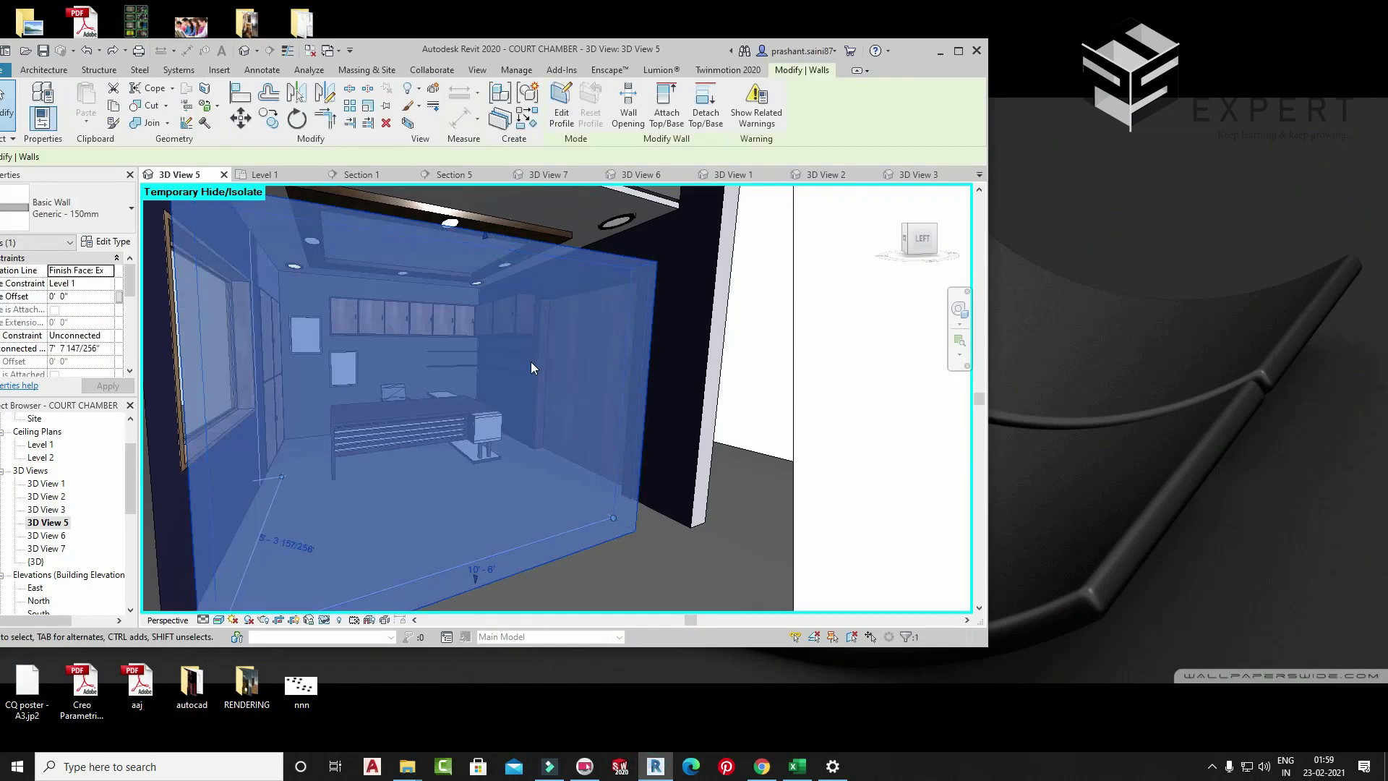
{"action": "key", "text": "Escape"}
{"action": "left_click", "coordinate": [465, 250]}
{"action": "scroll", "coordinate": [497, 302], "scroll_direction": "down", "scroll_amount": 5}
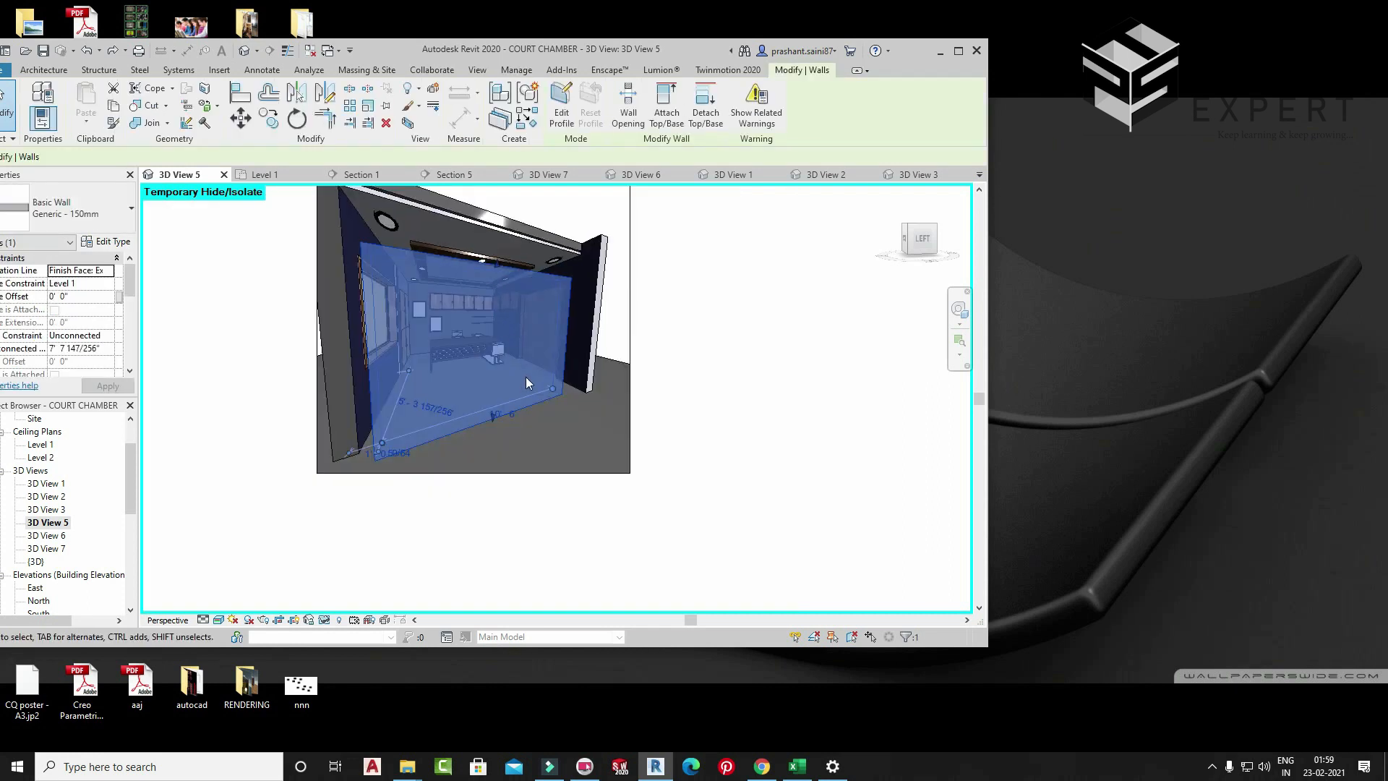
{"action": "left_click_drag", "start_coordinate": [528, 405], "coordinate": [583, 437]}
{"action": "left_click", "coordinate": [700, 365]}
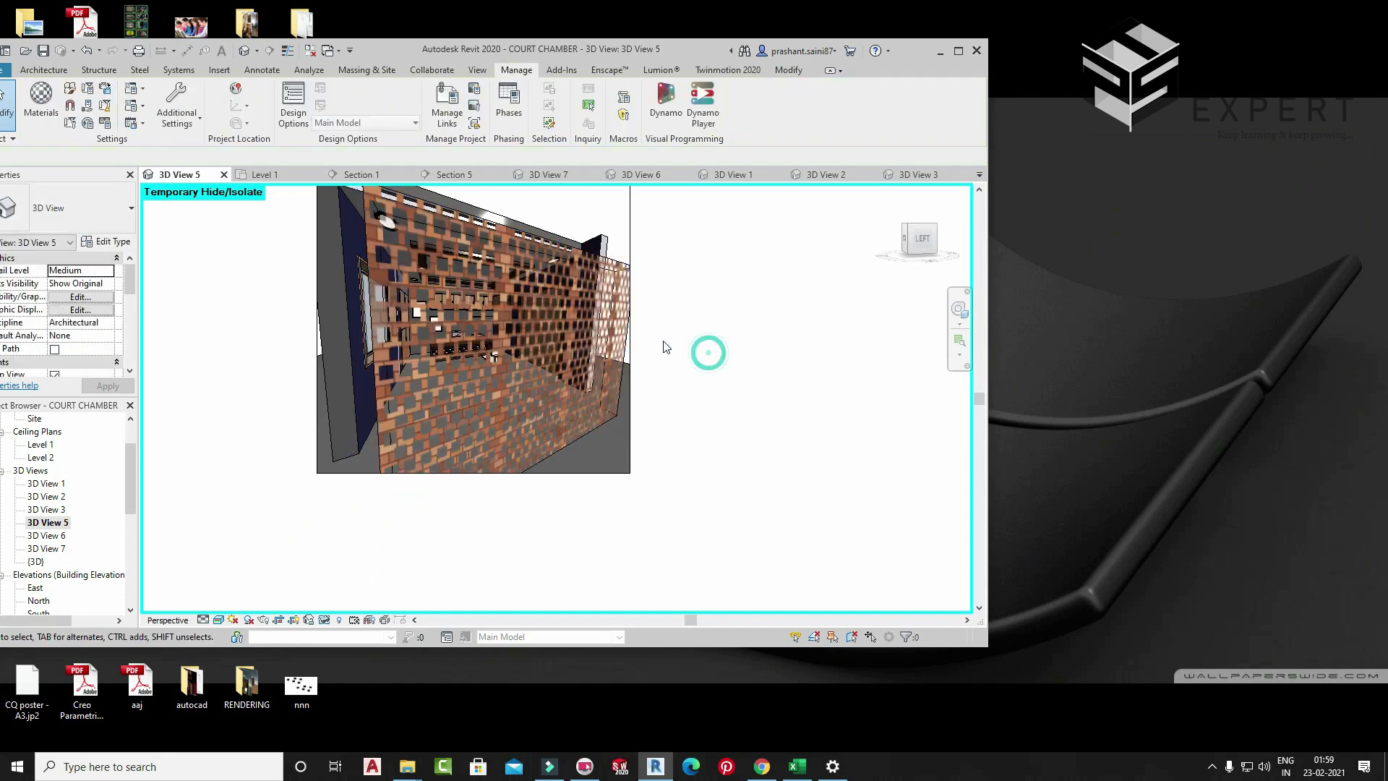
{"action": "scroll", "coordinate": [579, 328], "scroll_direction": "up", "scroll_amount": 3}
{"action": "middle_click_drag", "start_coordinate": [503, 402], "coordinate": [550, 434]}
{"action": "scroll", "coordinate": [532, 280], "scroll_direction": "down", "scroll_amount": 3}
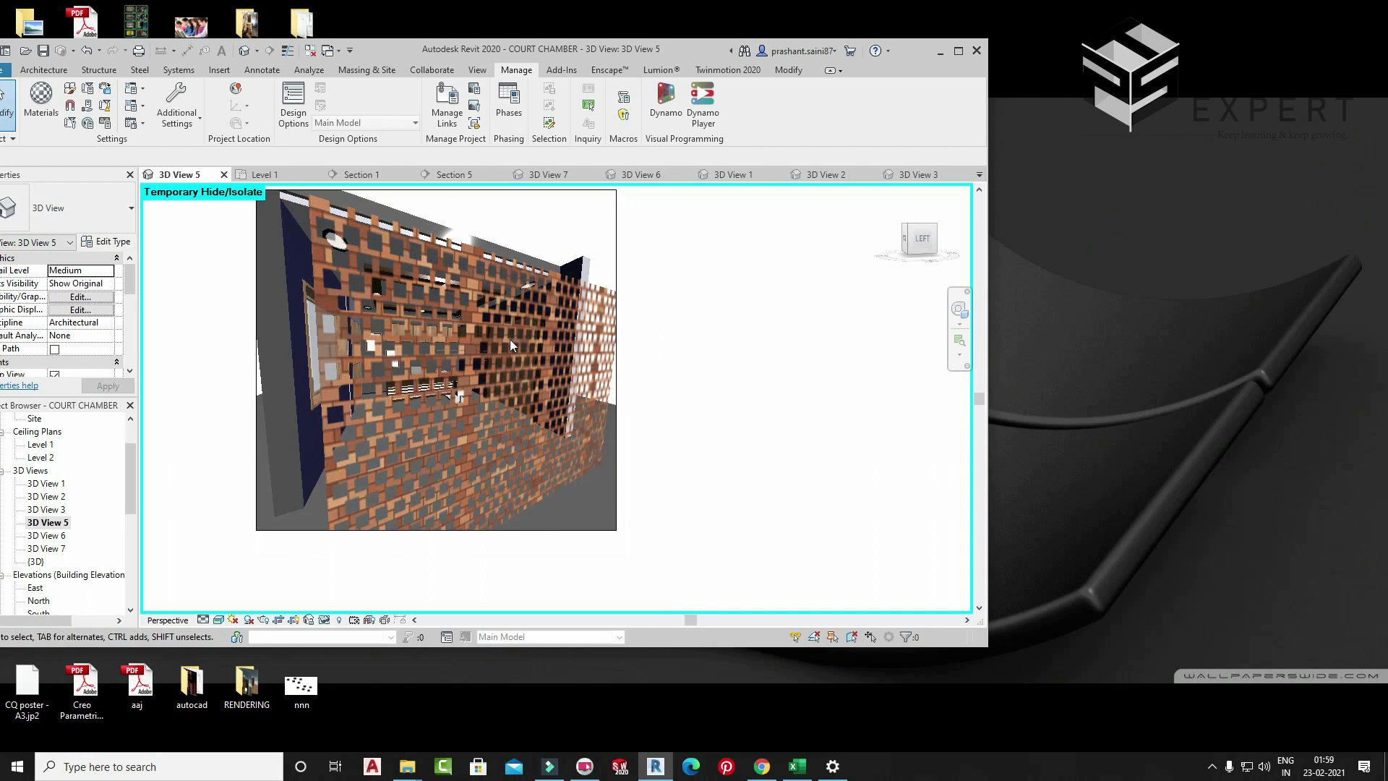
{"action": "scroll", "coordinate": [478, 278], "scroll_direction": "up", "scroll_amount": 2}
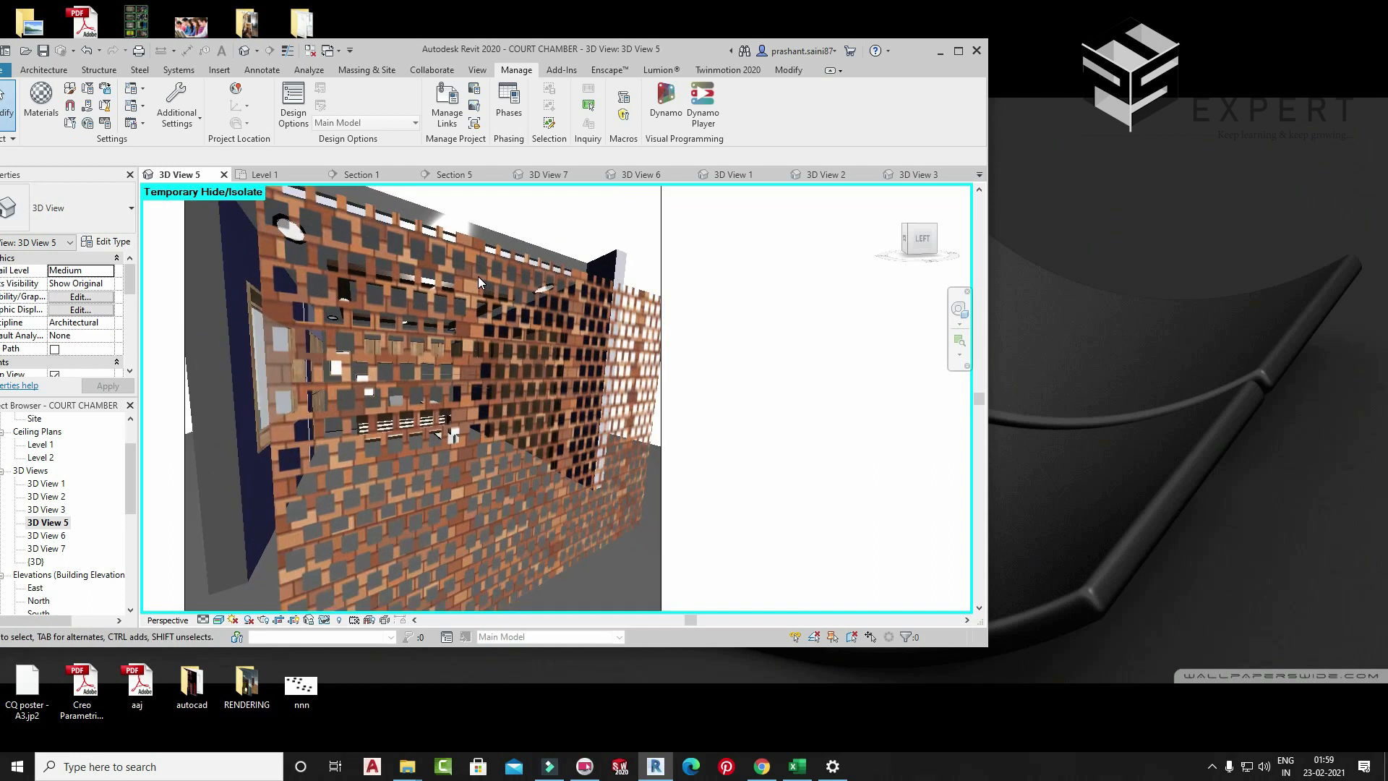
{"action": "middle_click_drag", "start_coordinate": [478, 278], "coordinate": [404, 293]}
- Set the sample size of the brick.jpg texture in Default New Material to 7'-0" and apply the change
{"action": "left_click", "coordinate": [39, 104]}
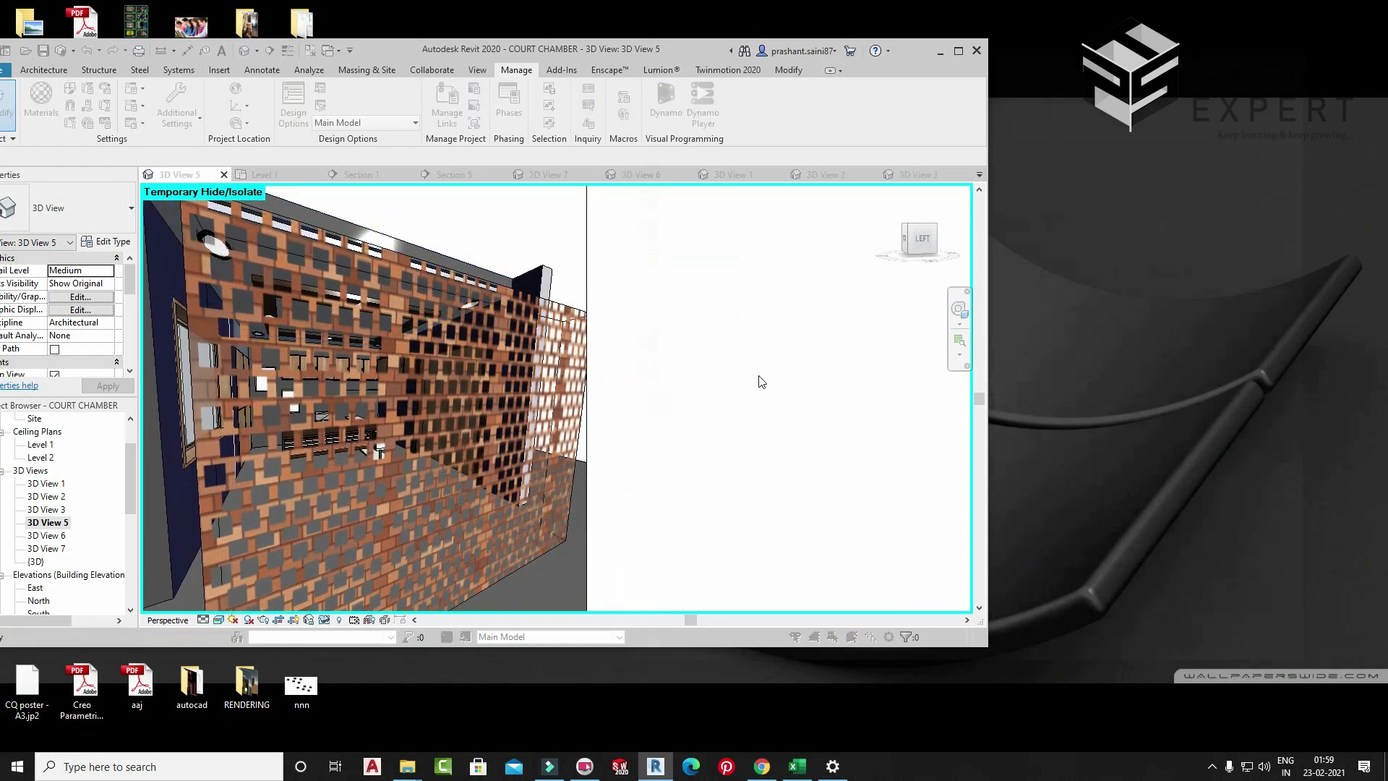
{"action": "left_click", "coordinate": [741, 238]}
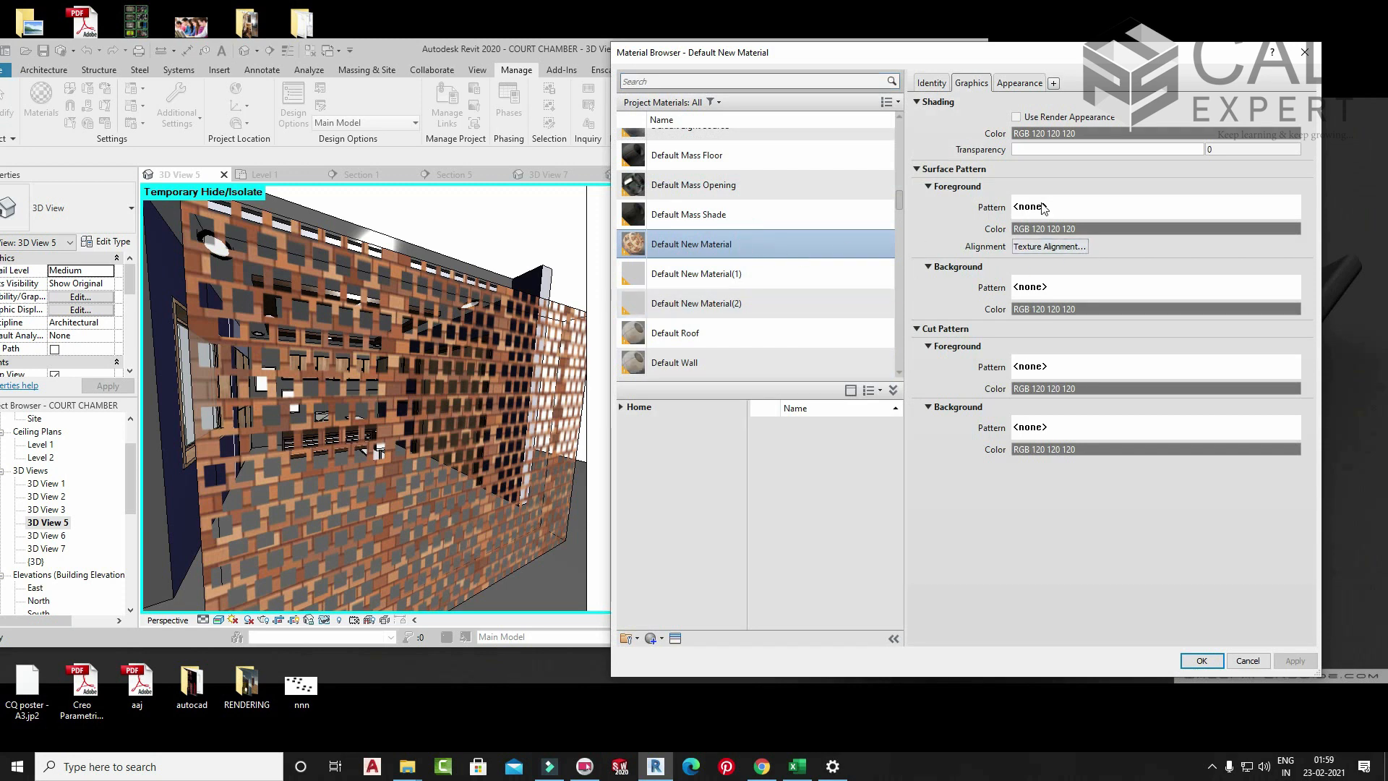
{"action": "left_click", "coordinate": [1029, 80]}
{"action": "left_click", "coordinate": [1100, 304]}
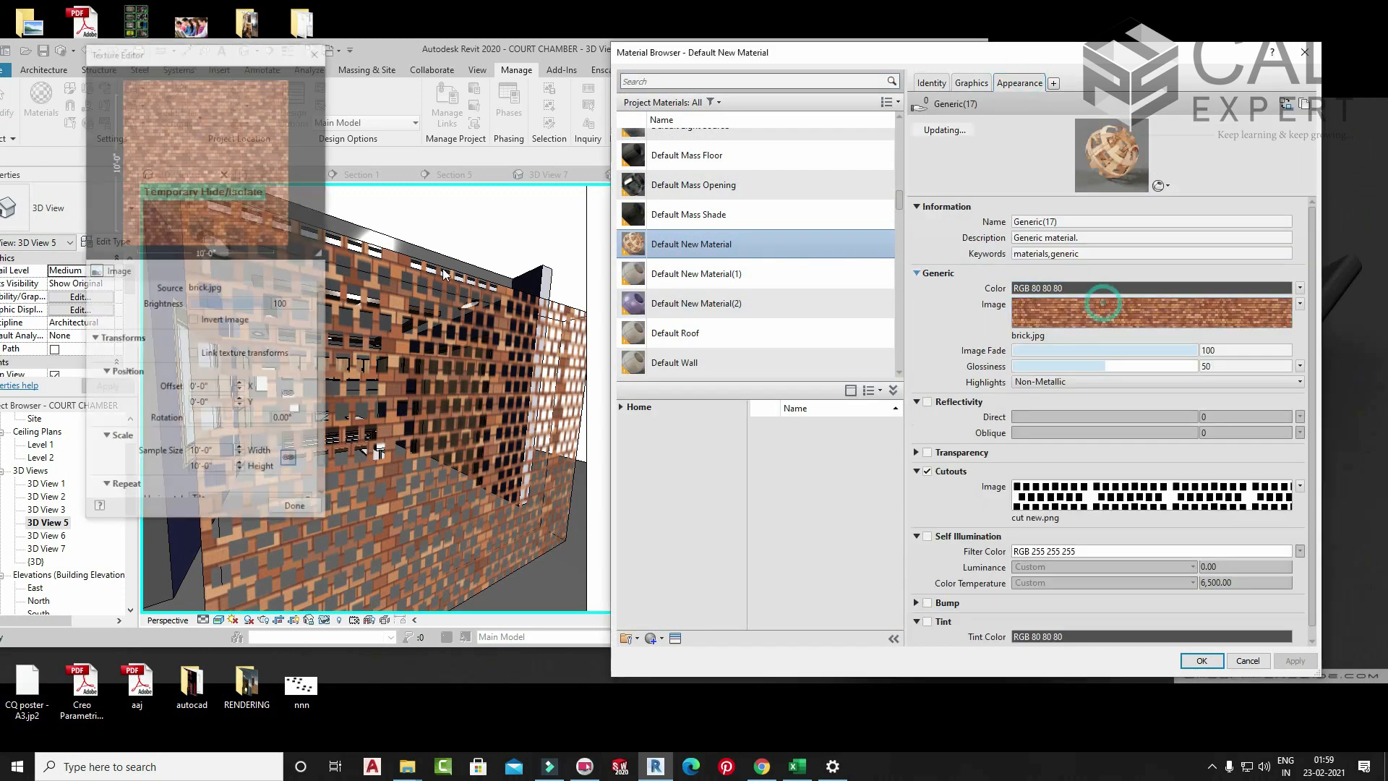
{"action": "left_click", "coordinate": [225, 449]}
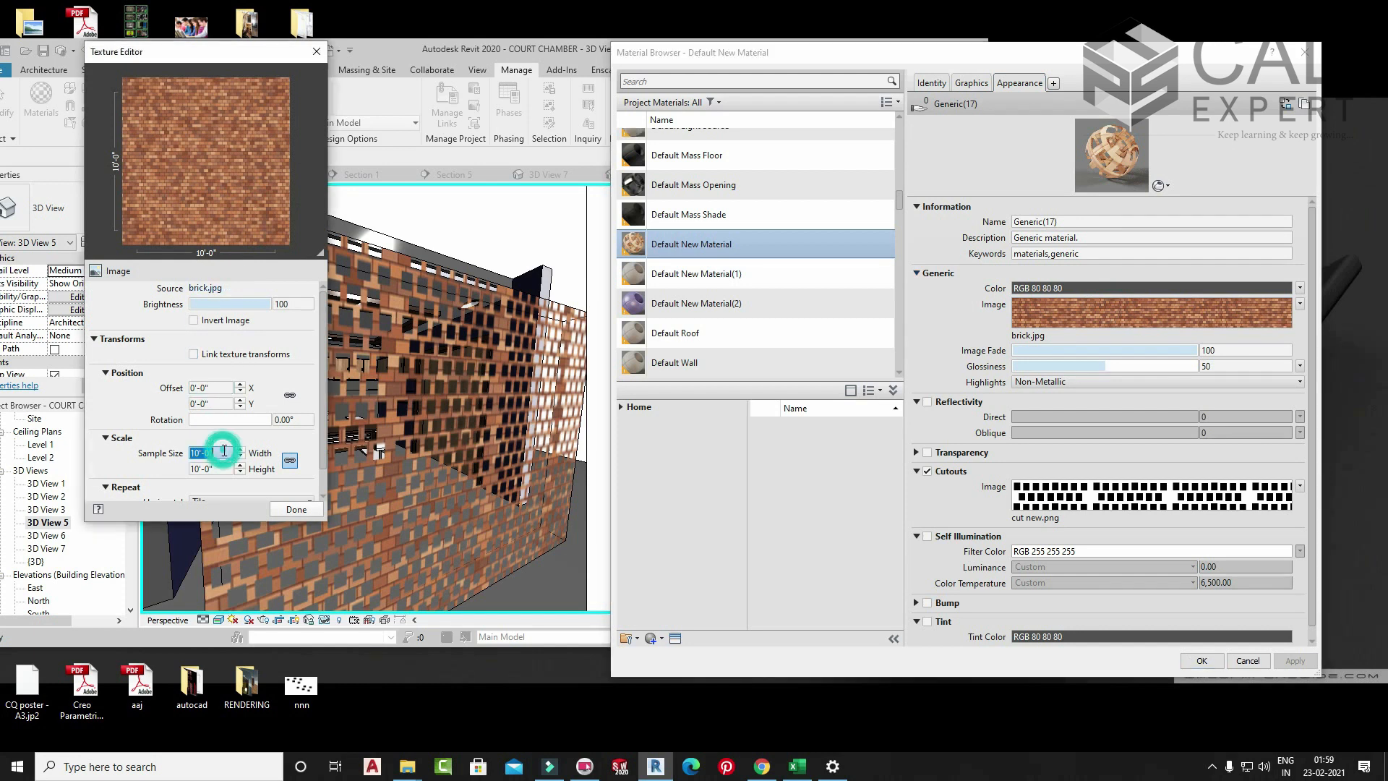
{"action": "type", "text": "6\""}
{"action": "key", "text": "Return"}
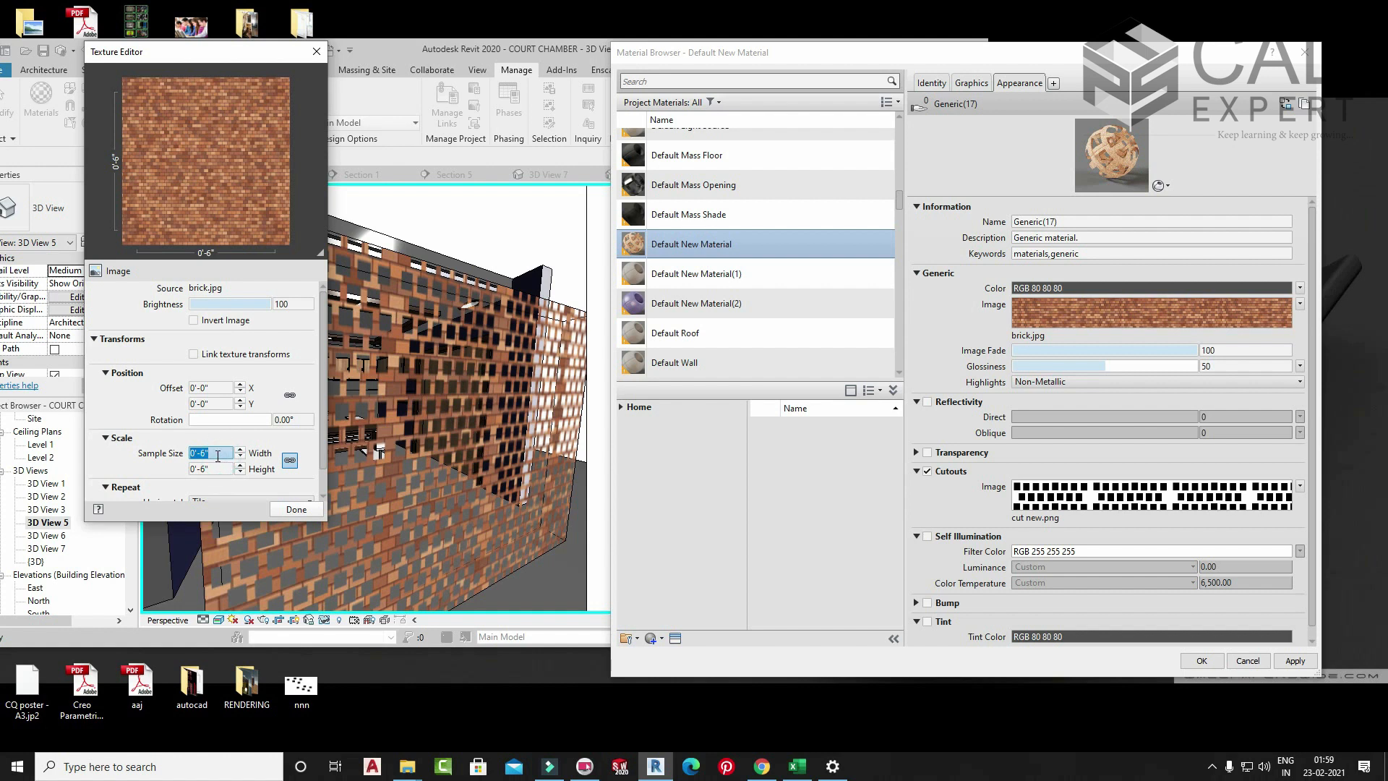
{"action": "type", "text": "7'"}
{"action": "key", "text": "Return"}
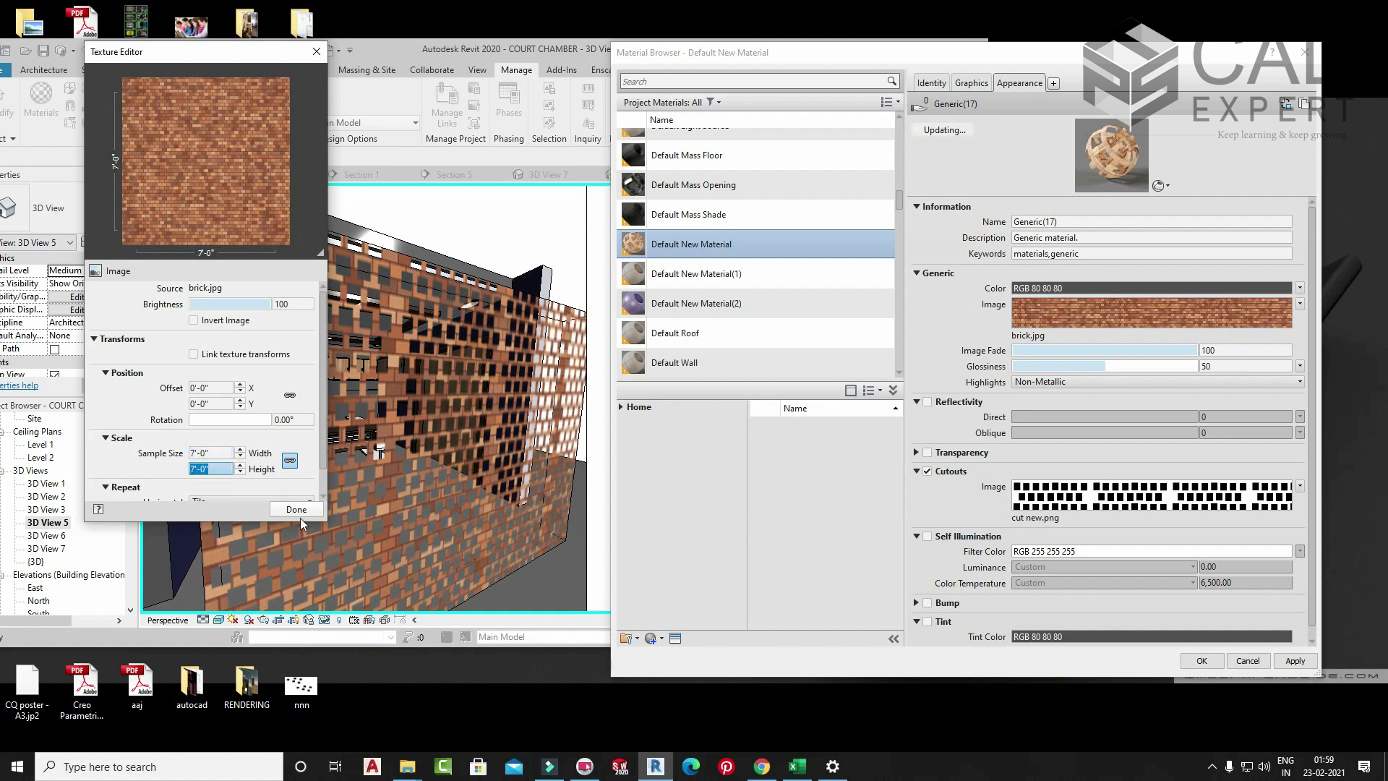
{"action": "left_click", "coordinate": [297, 512]}
{"action": "left_click", "coordinate": [1294, 660]}
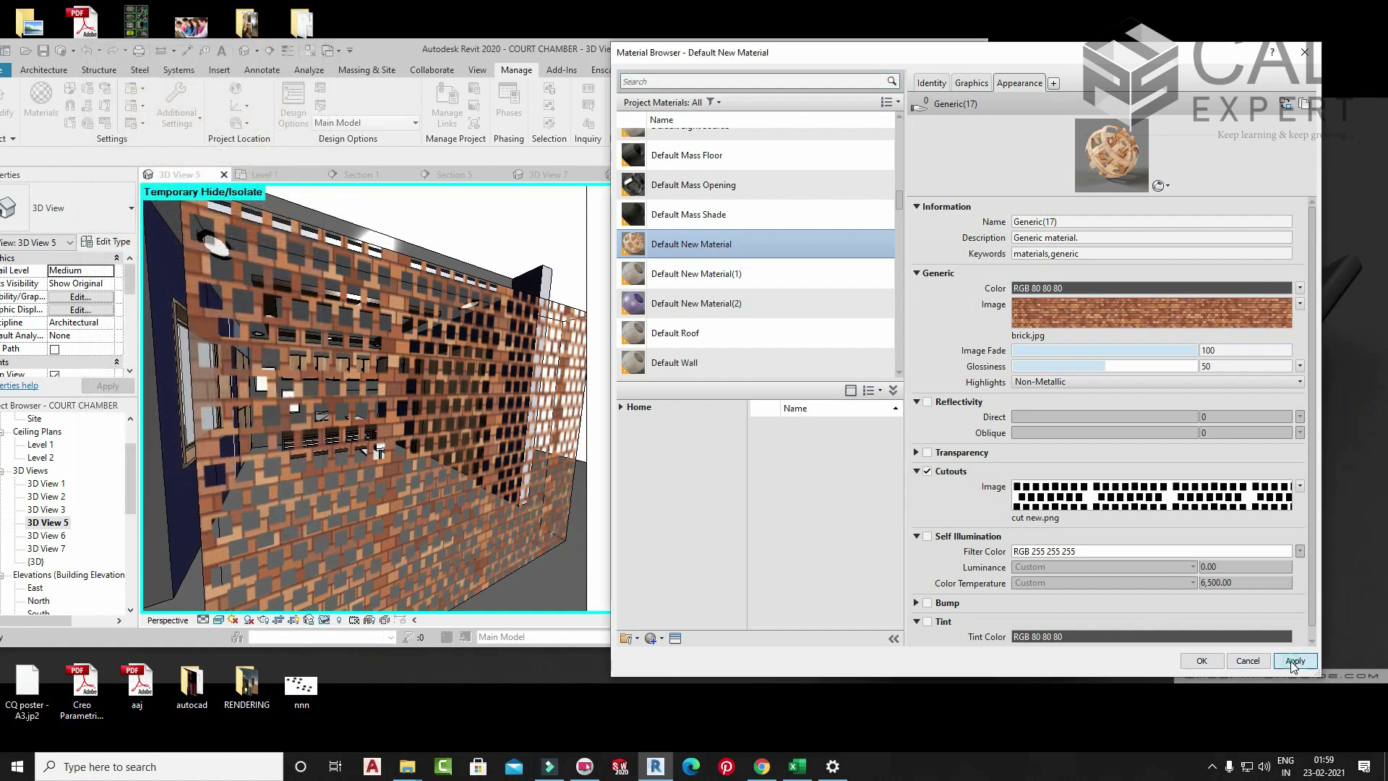
{"action": "left_click", "coordinate": [1169, 506]}
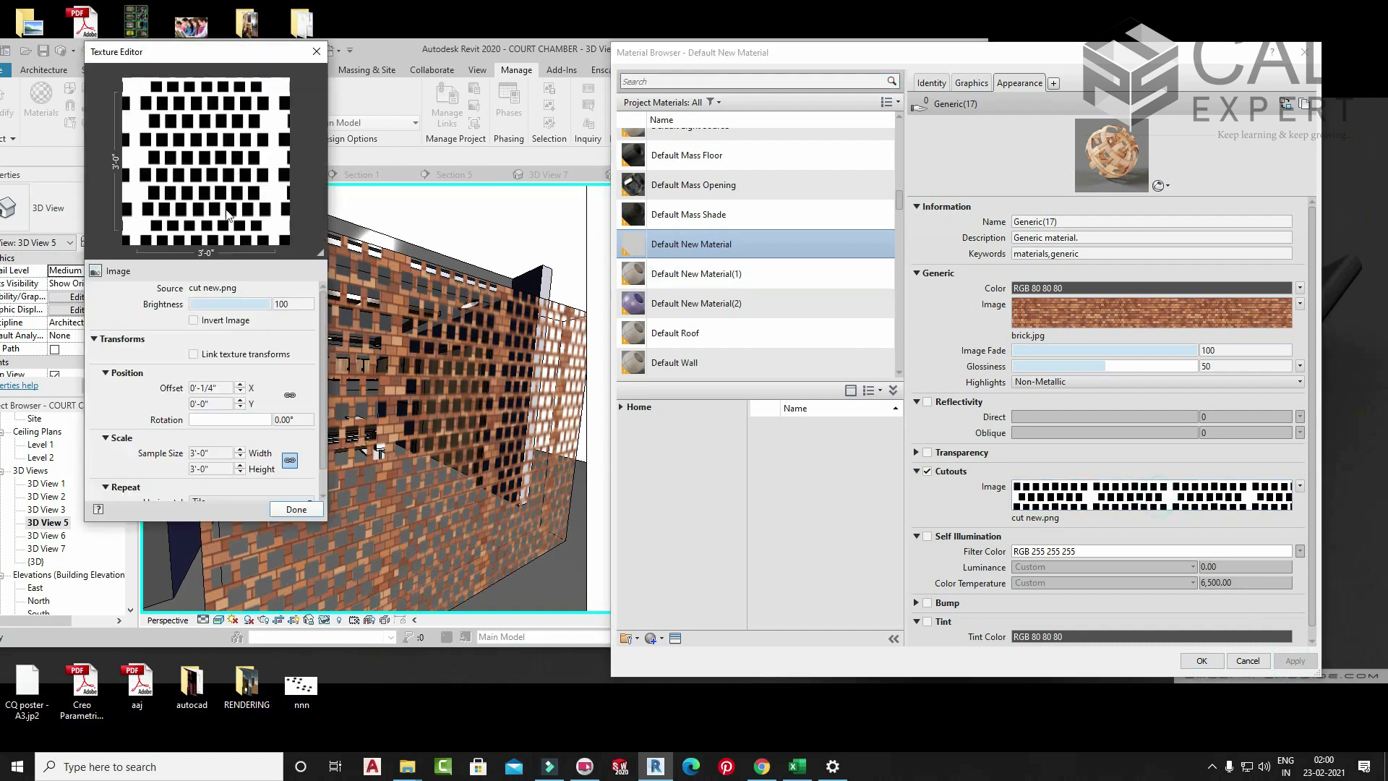
{"action": "left_click", "coordinate": [316, 52]}
{"action": "left_click", "coordinate": [1300, 486]}
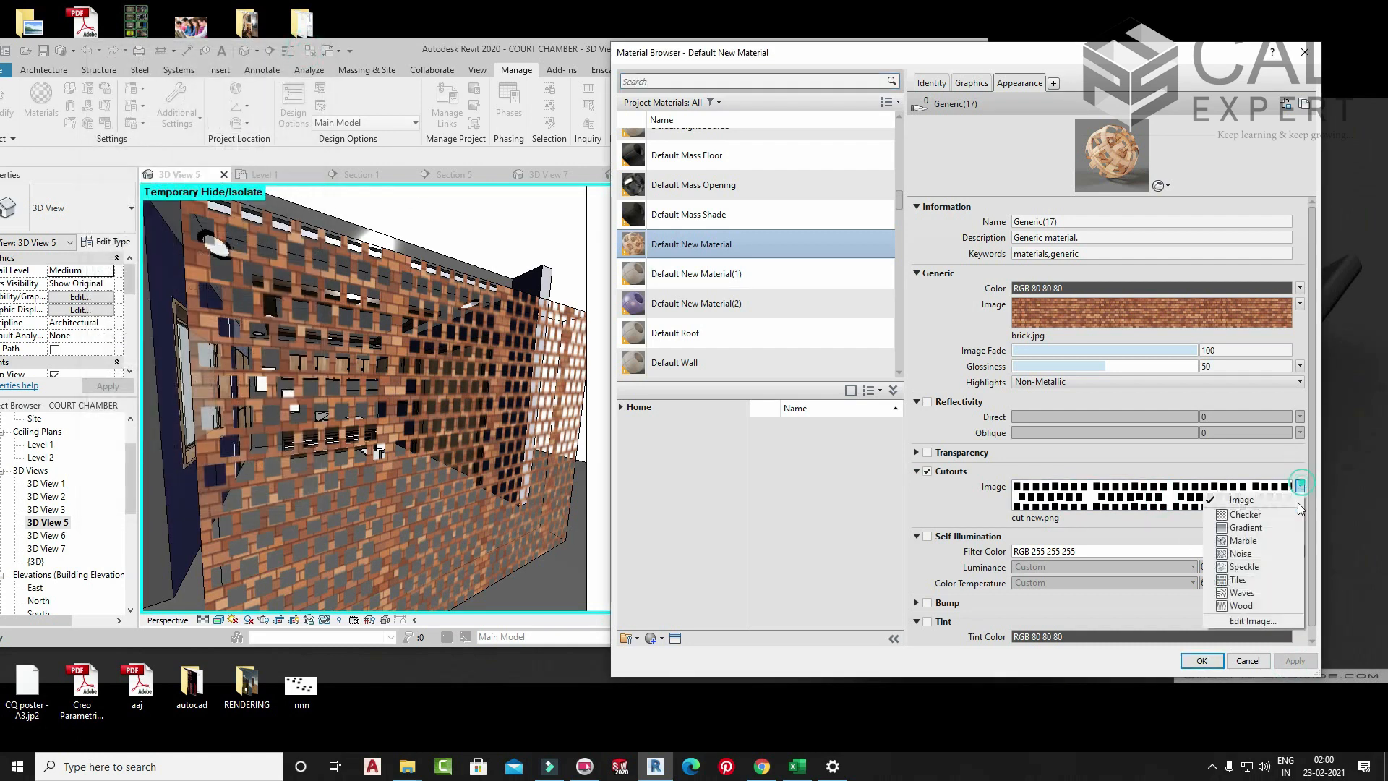
{"action": "left_click", "coordinate": [1255, 622]}
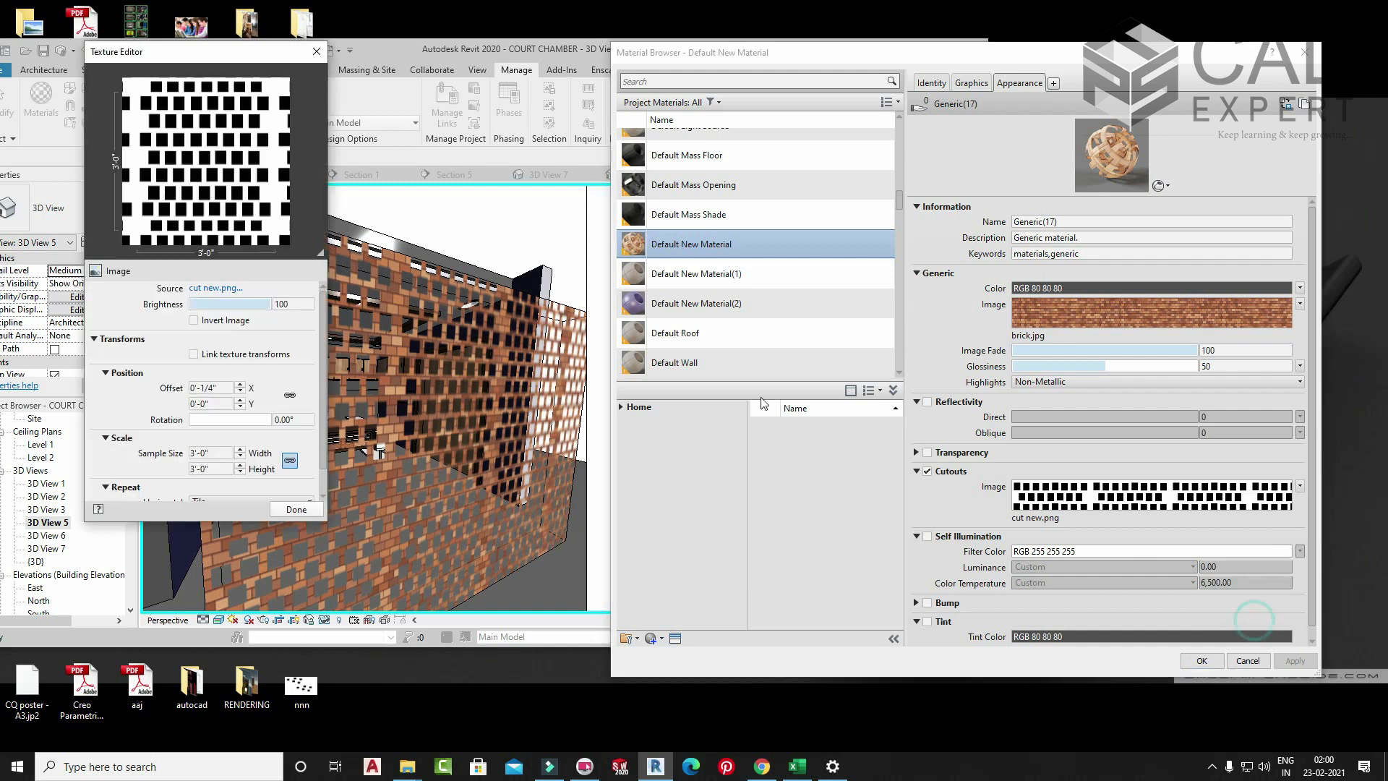
{"action": "left_click", "coordinate": [313, 55]}
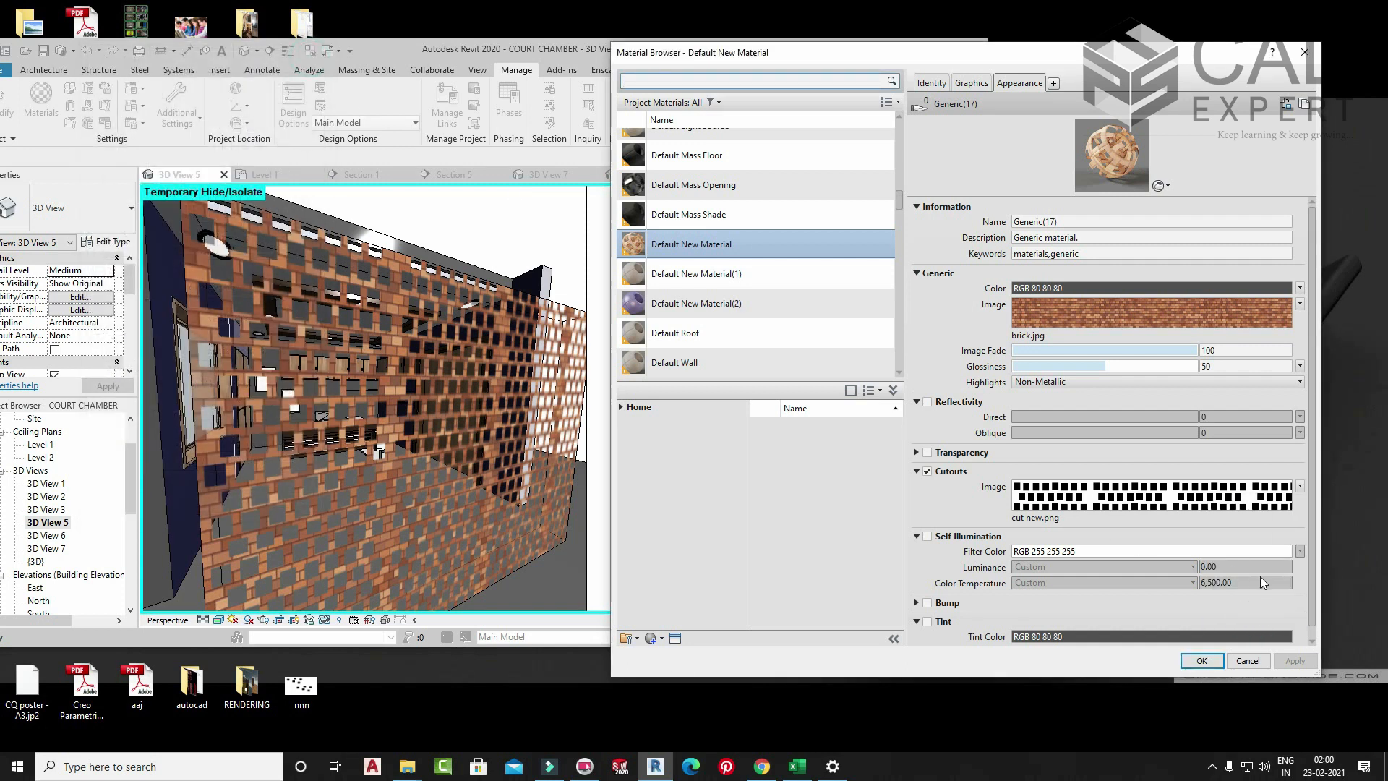
{"action": "left_click", "coordinate": [1300, 485]}
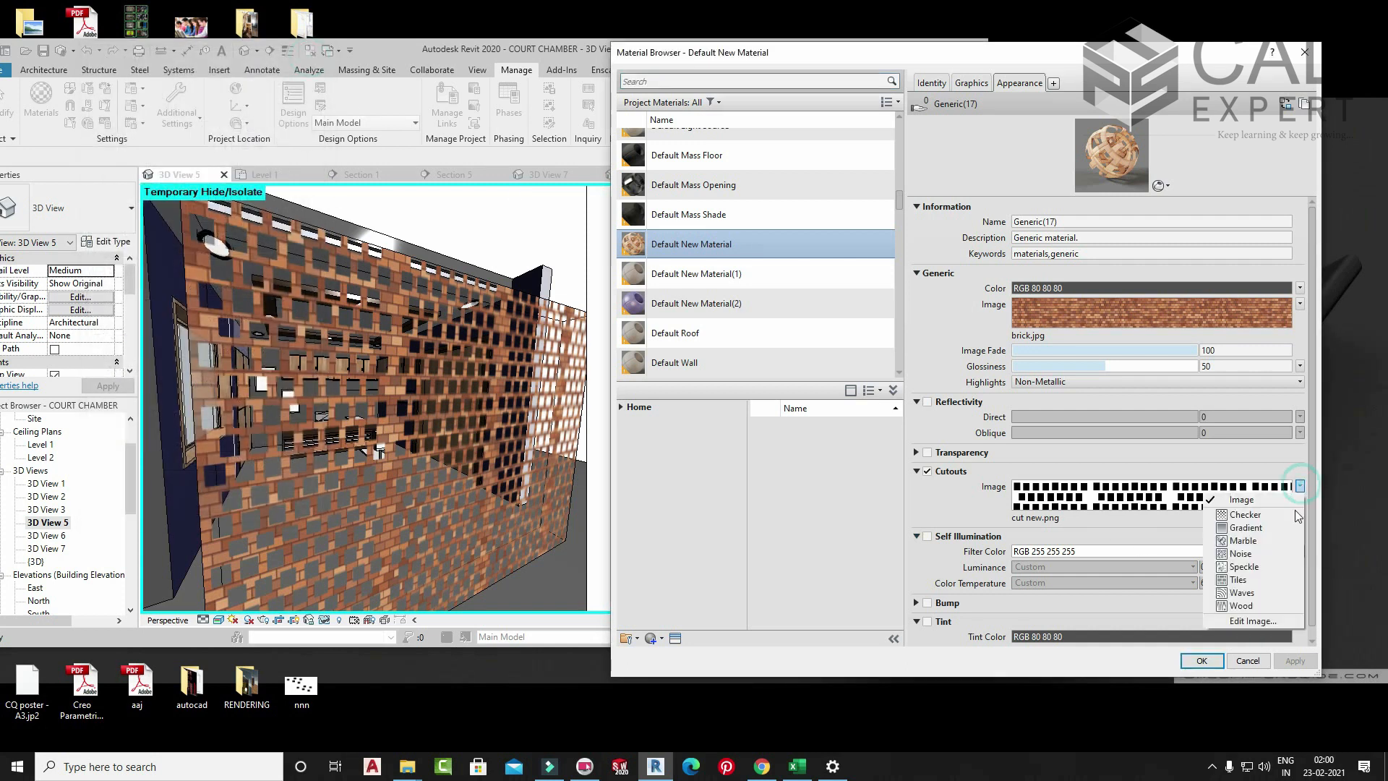
{"action": "left_click", "coordinate": [1257, 498]}
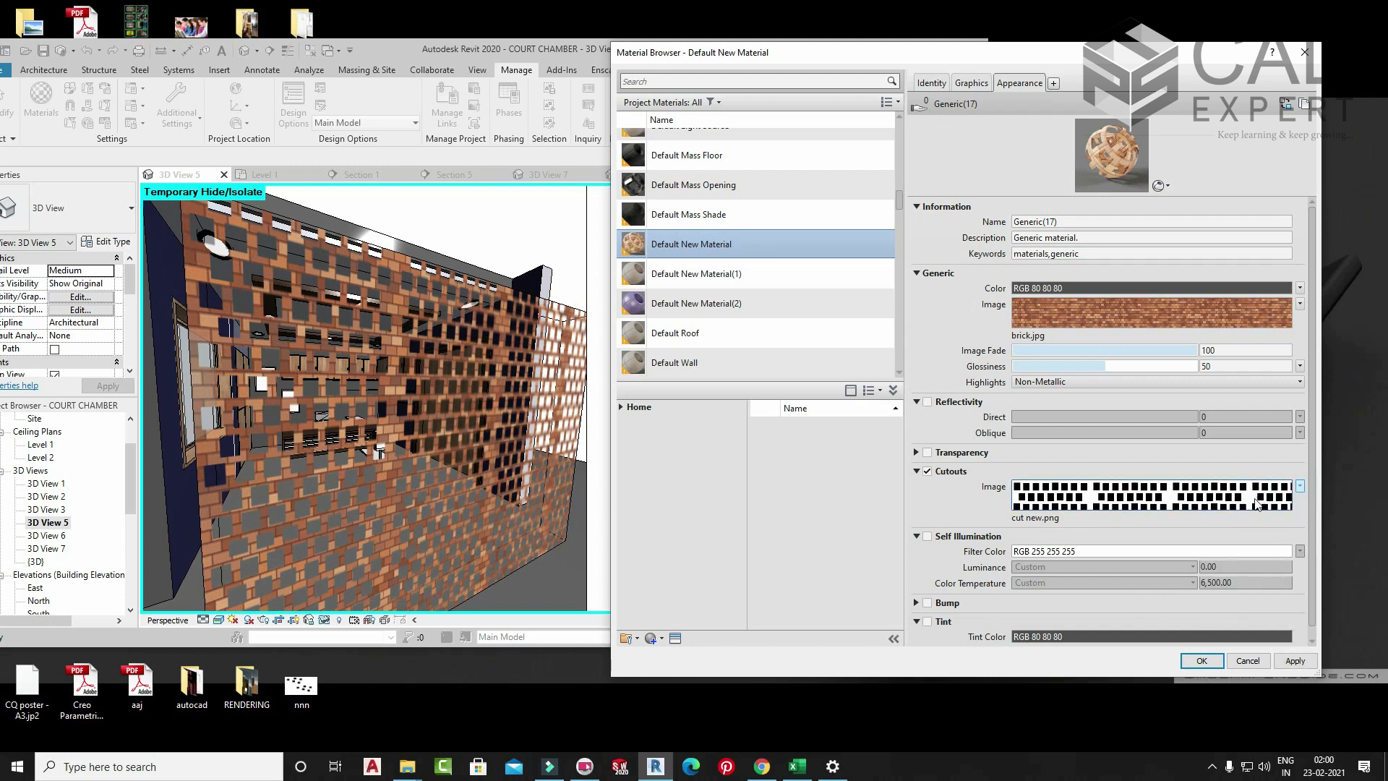
{"action": "right_click", "coordinate": [1164, 500]}
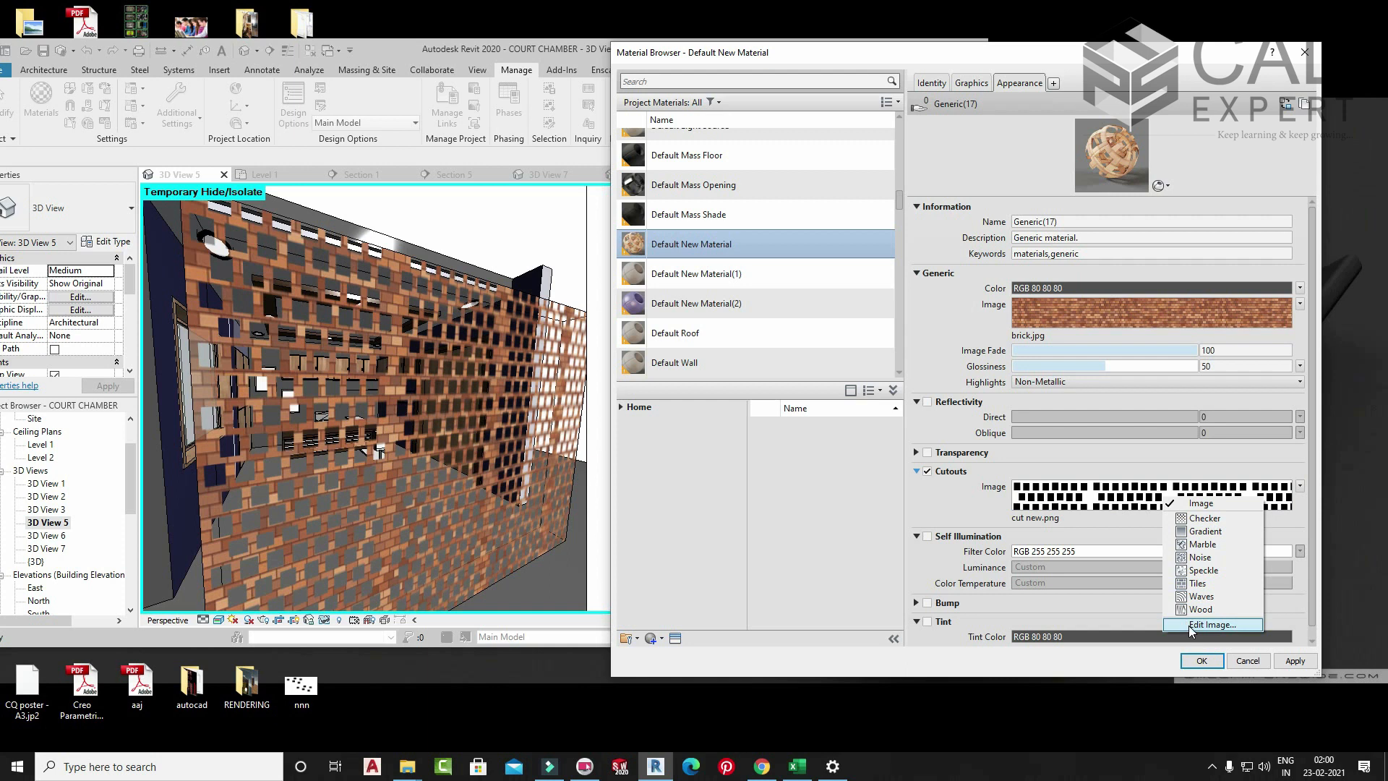
{"action": "left_click", "coordinate": [967, 492]}
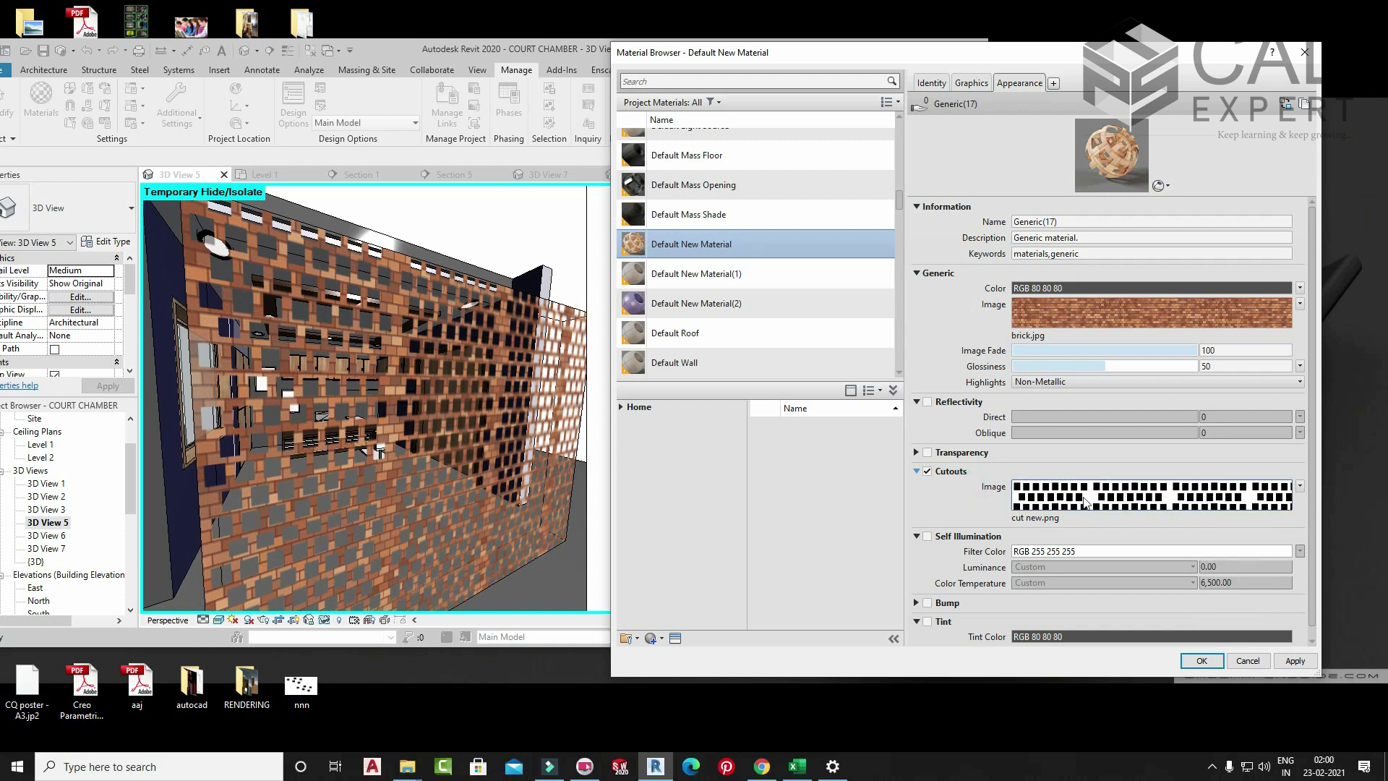
{"action": "left_click", "coordinate": [1299, 484]}
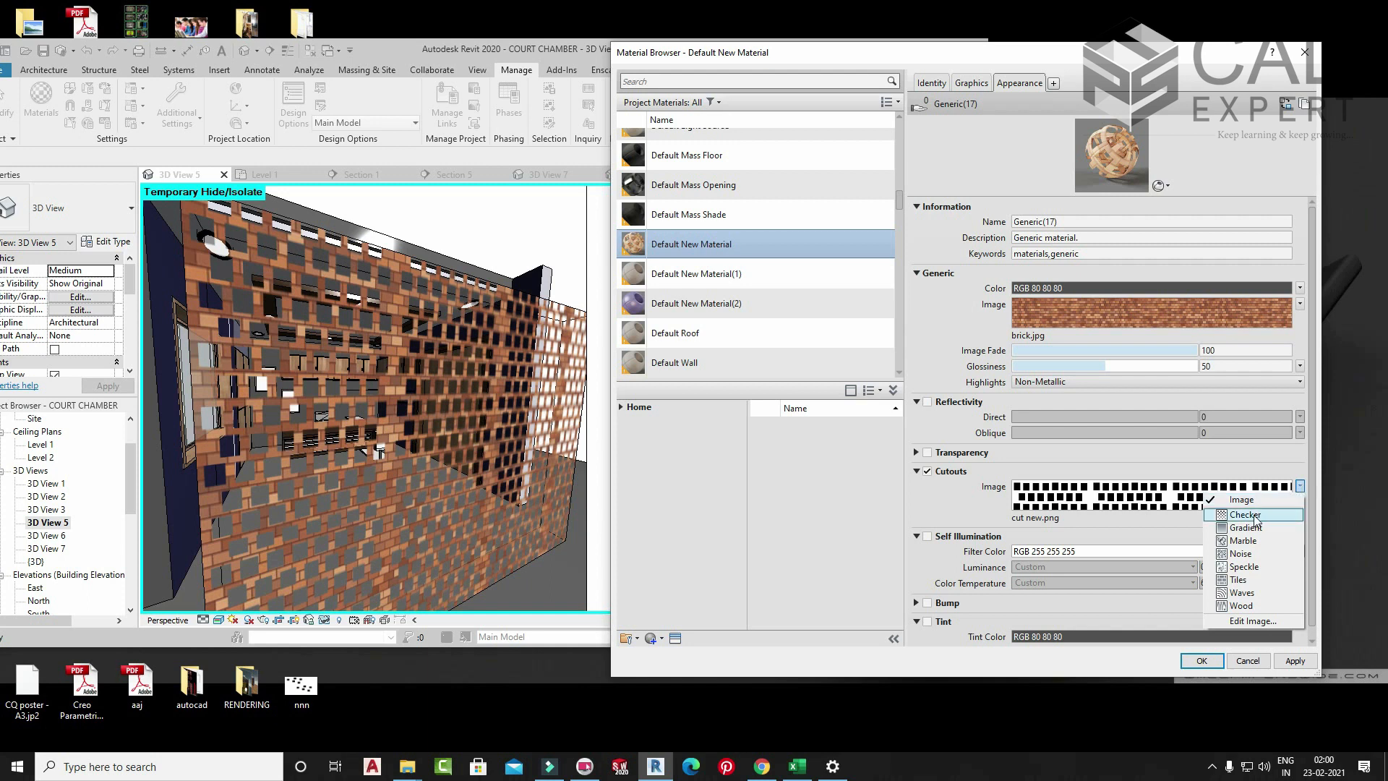
{"action": "left_click", "coordinate": [969, 489]}
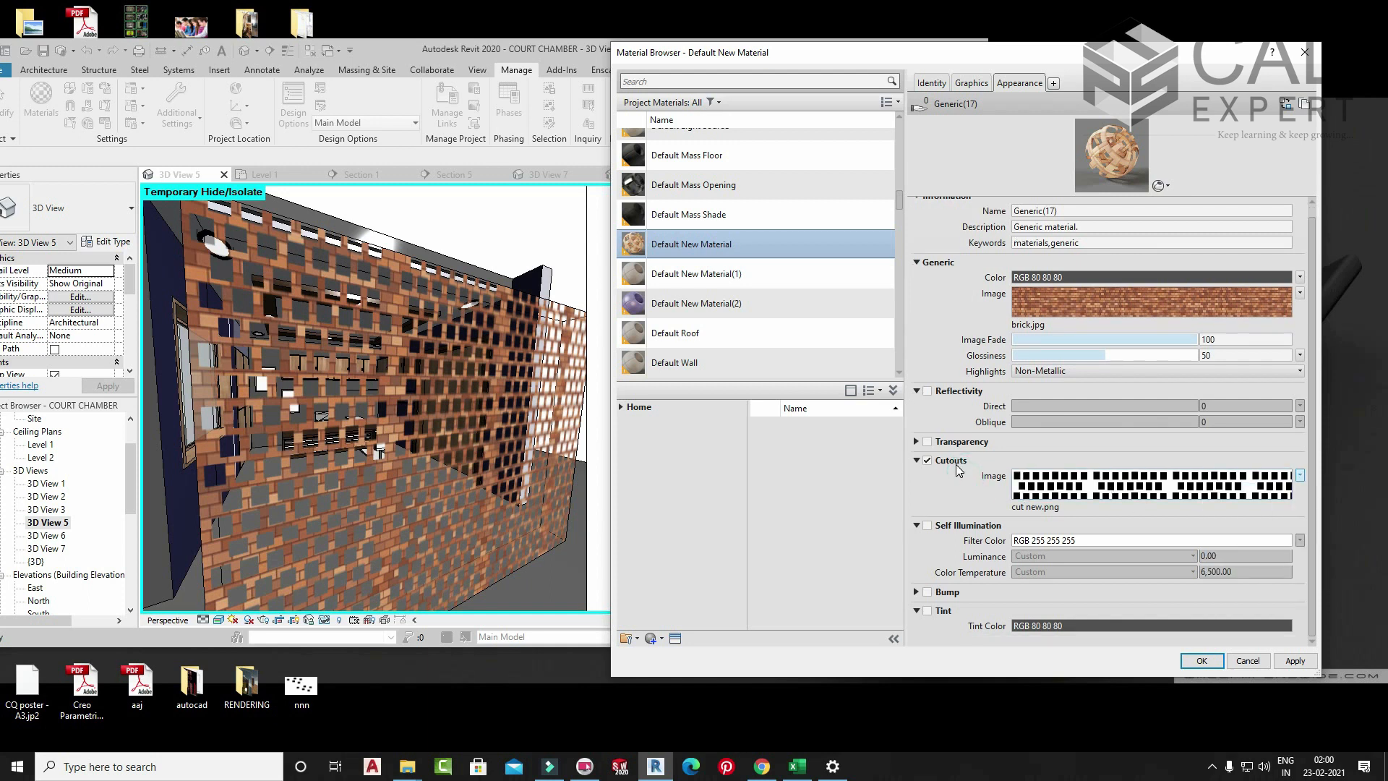
- Switch the material's Cutouts option off and back on
{"action": "left_click", "coordinate": [928, 460]}
{"action": "left_click", "coordinate": [918, 459]}
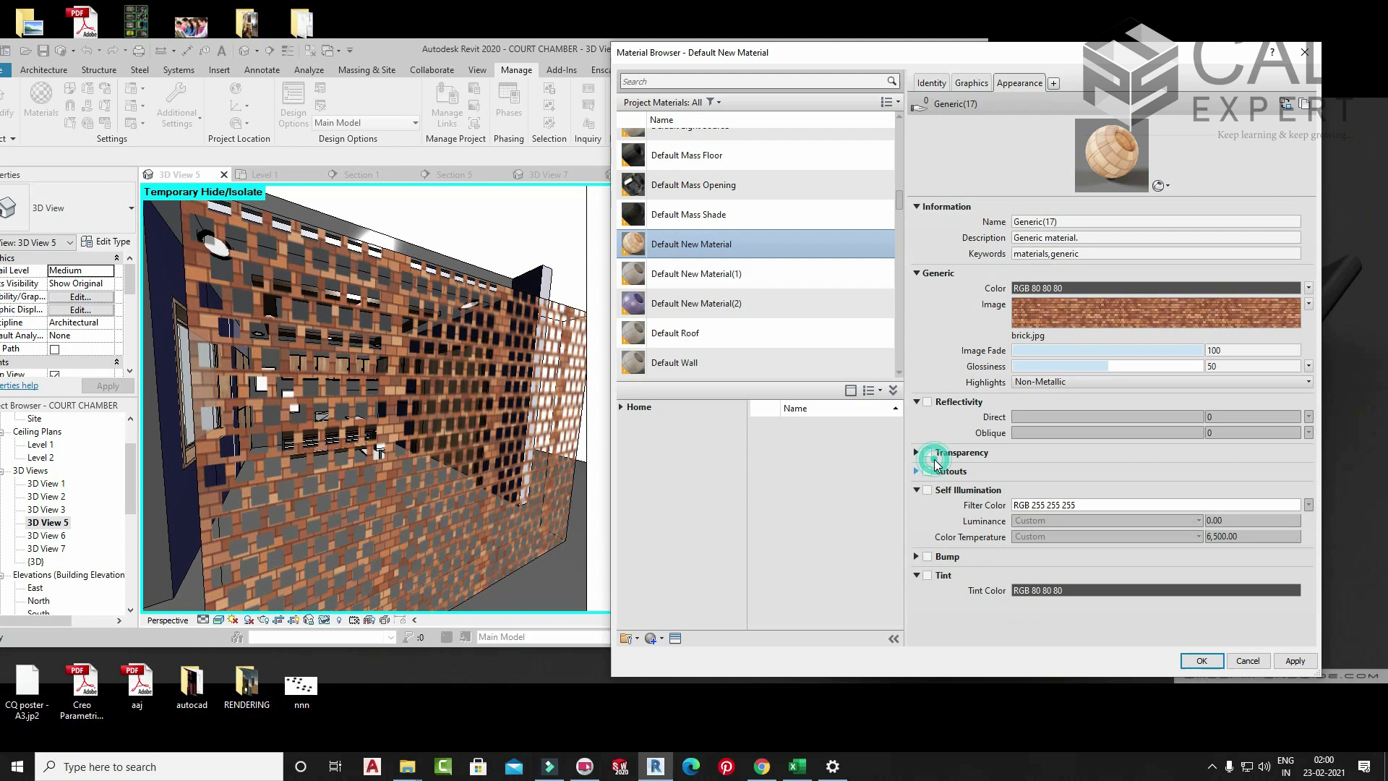
{"action": "left_click", "coordinate": [928, 471]}
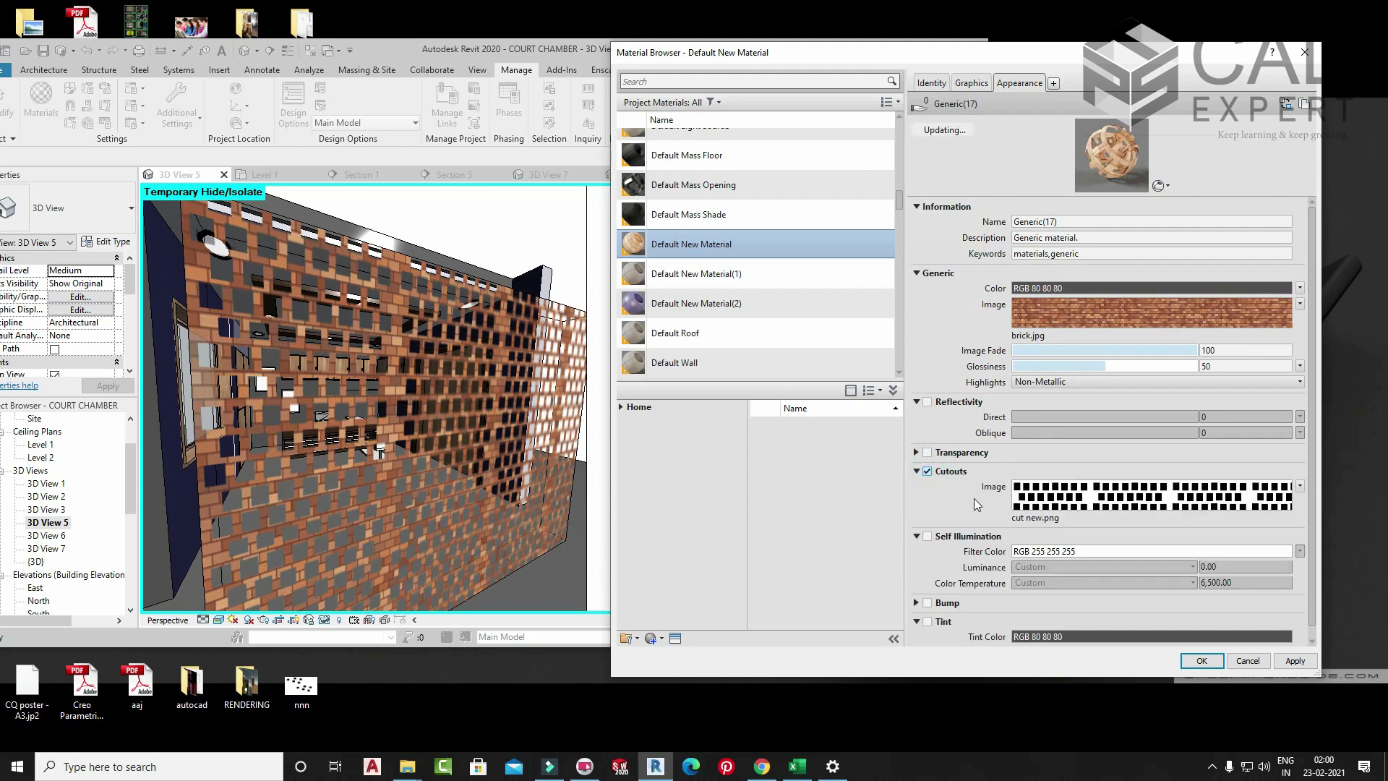
- Set the cutout image's linked sample size to 2'-9-1/2" and its Y offset to 0'-1-1/4"
{"action": "right_click", "coordinate": [1083, 500]}
{"action": "left_click", "coordinate": [1106, 498]}
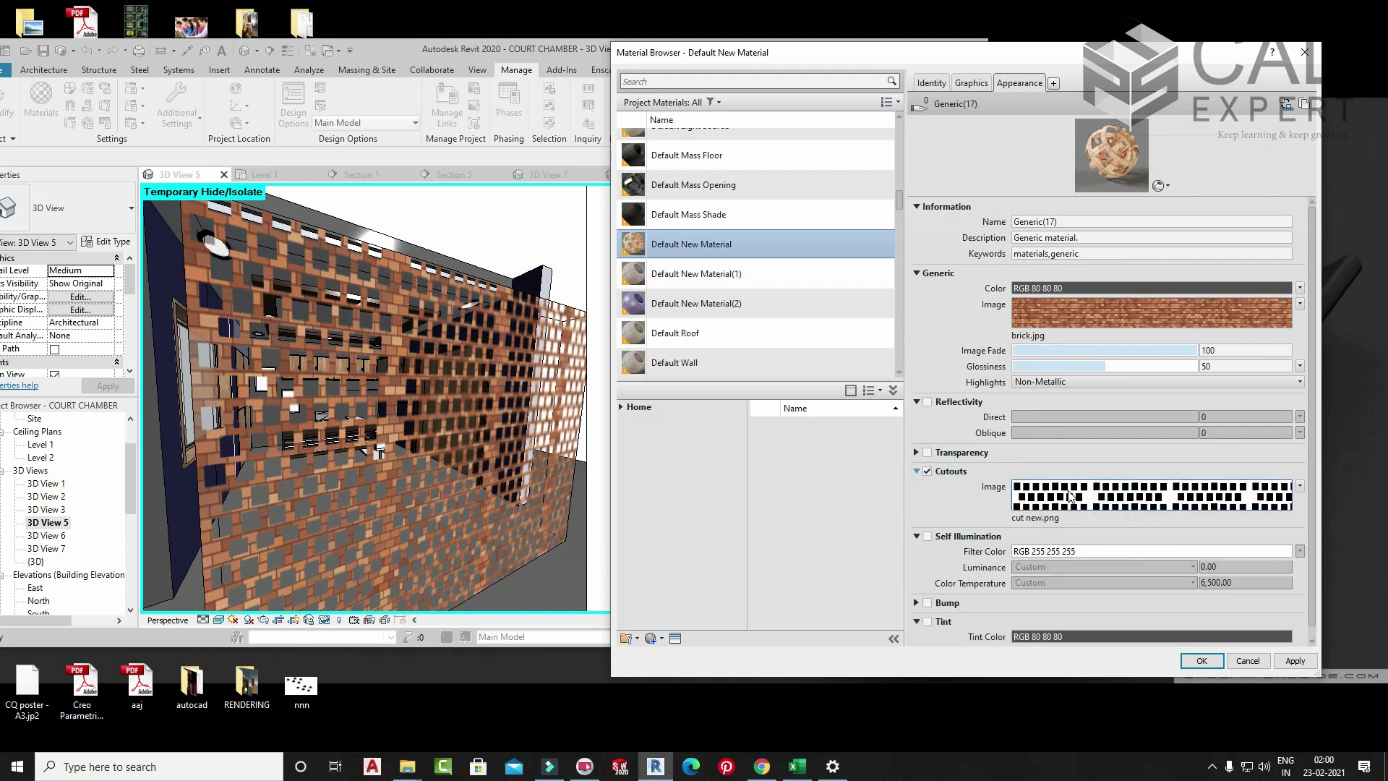
{"action": "right_click", "coordinate": [1099, 496]}
{"action": "left_click", "coordinate": [1118, 508]}
{"action": "right_click", "coordinate": [1090, 487]}
{"action": "left_click", "coordinate": [1146, 615]}
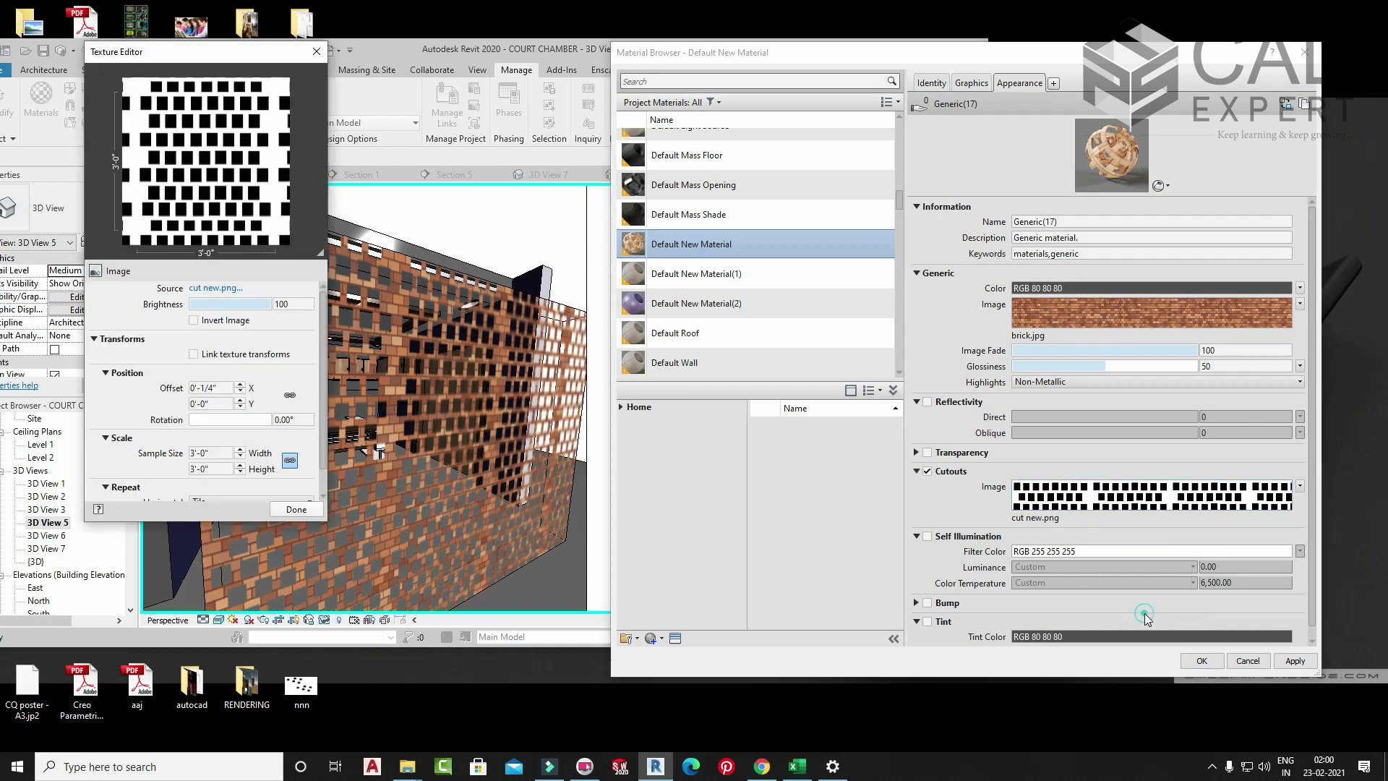
{"action": "left_click", "coordinate": [240, 456]}
{"action": "left_click", "coordinate": [240, 456]}
{"action": "left_click", "coordinate": [240, 400]}
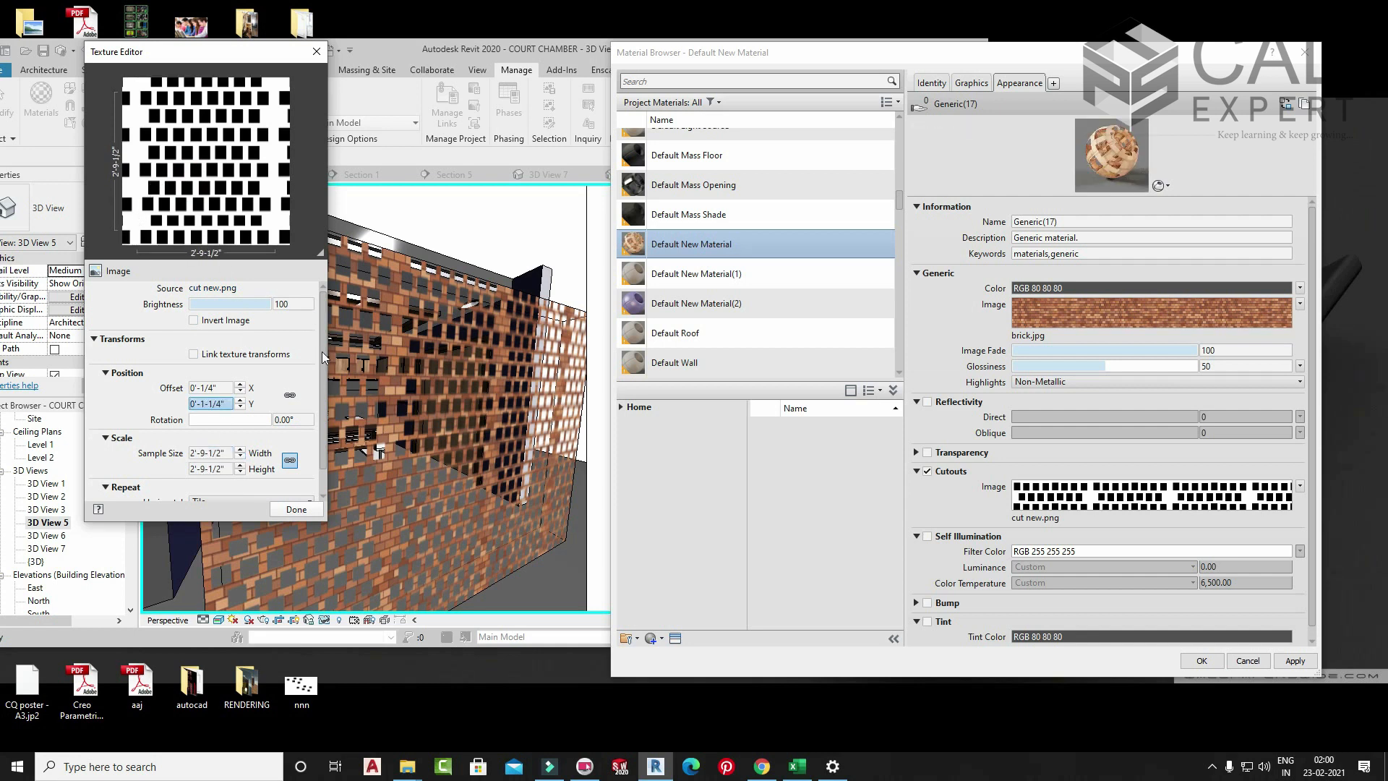
{"action": "scroll", "coordinate": [321, 461], "scroll_direction": "down", "scroll_amount": 1}
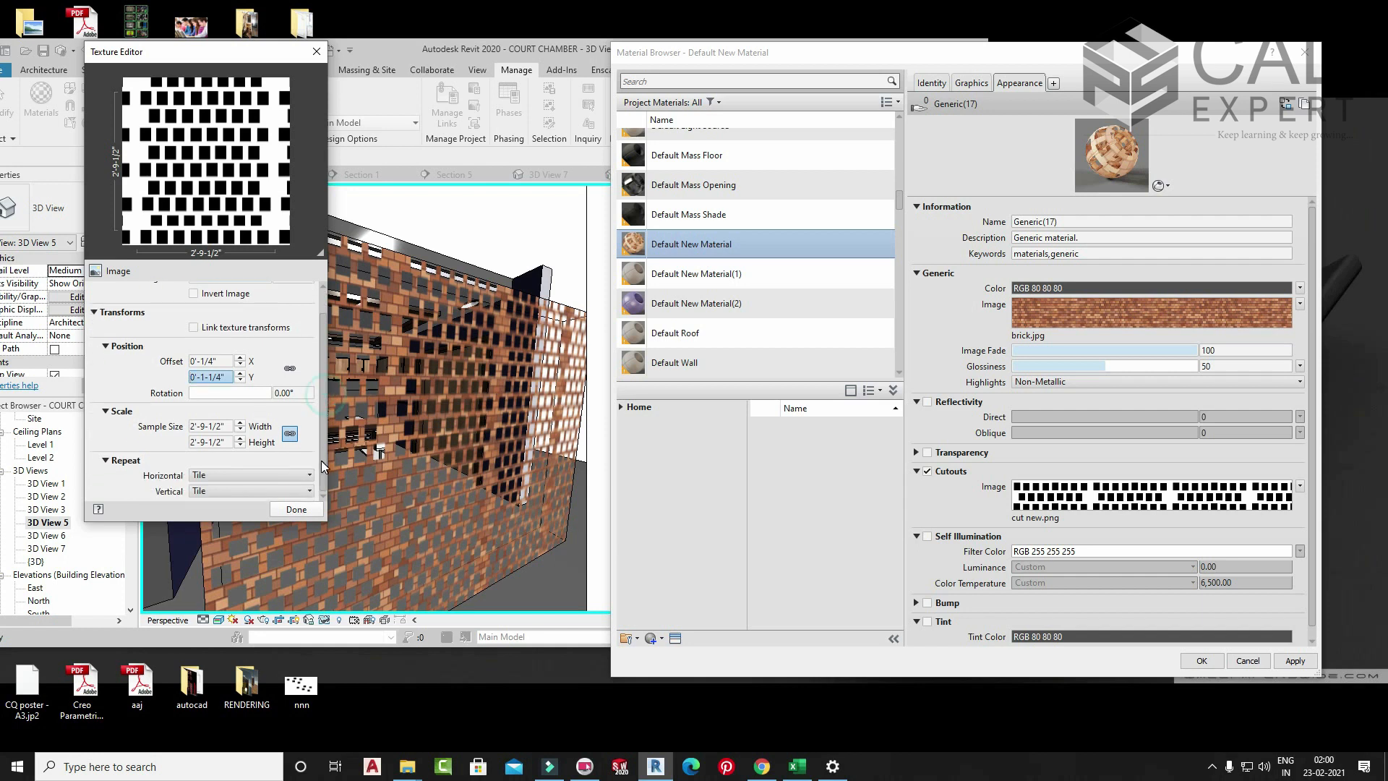
{"action": "scroll", "coordinate": [319, 448], "scroll_direction": "up", "scroll_amount": 1}
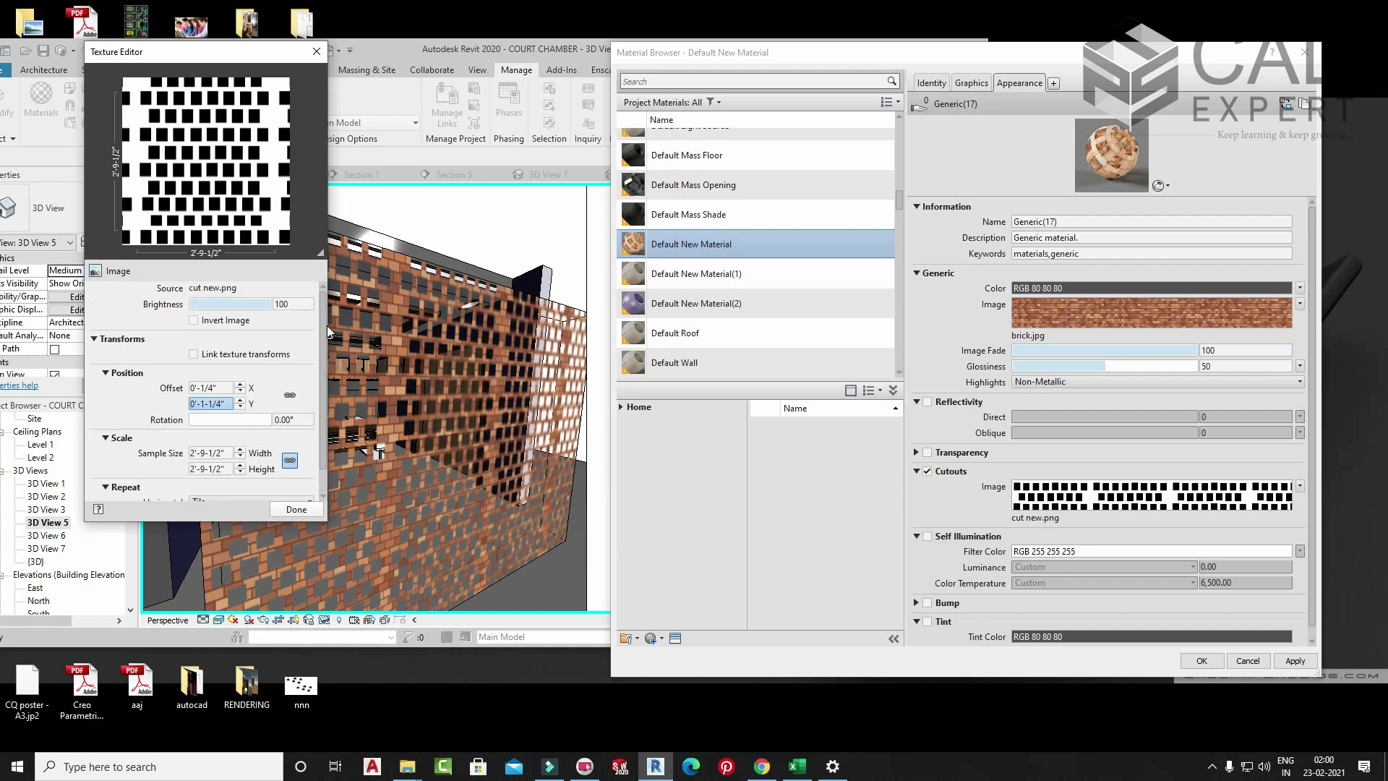
{"action": "left_click", "coordinate": [214, 289]}
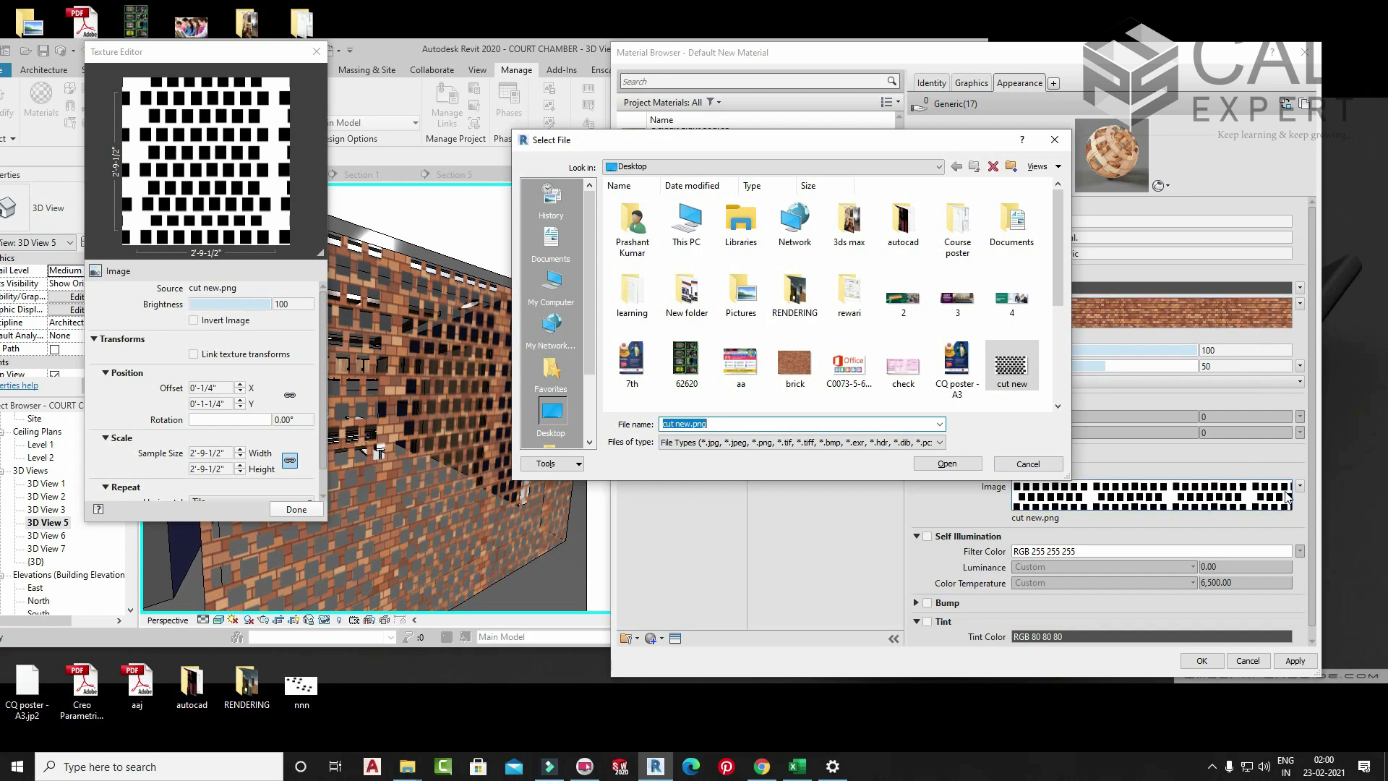
{"action": "left_click", "coordinate": [1055, 140]}
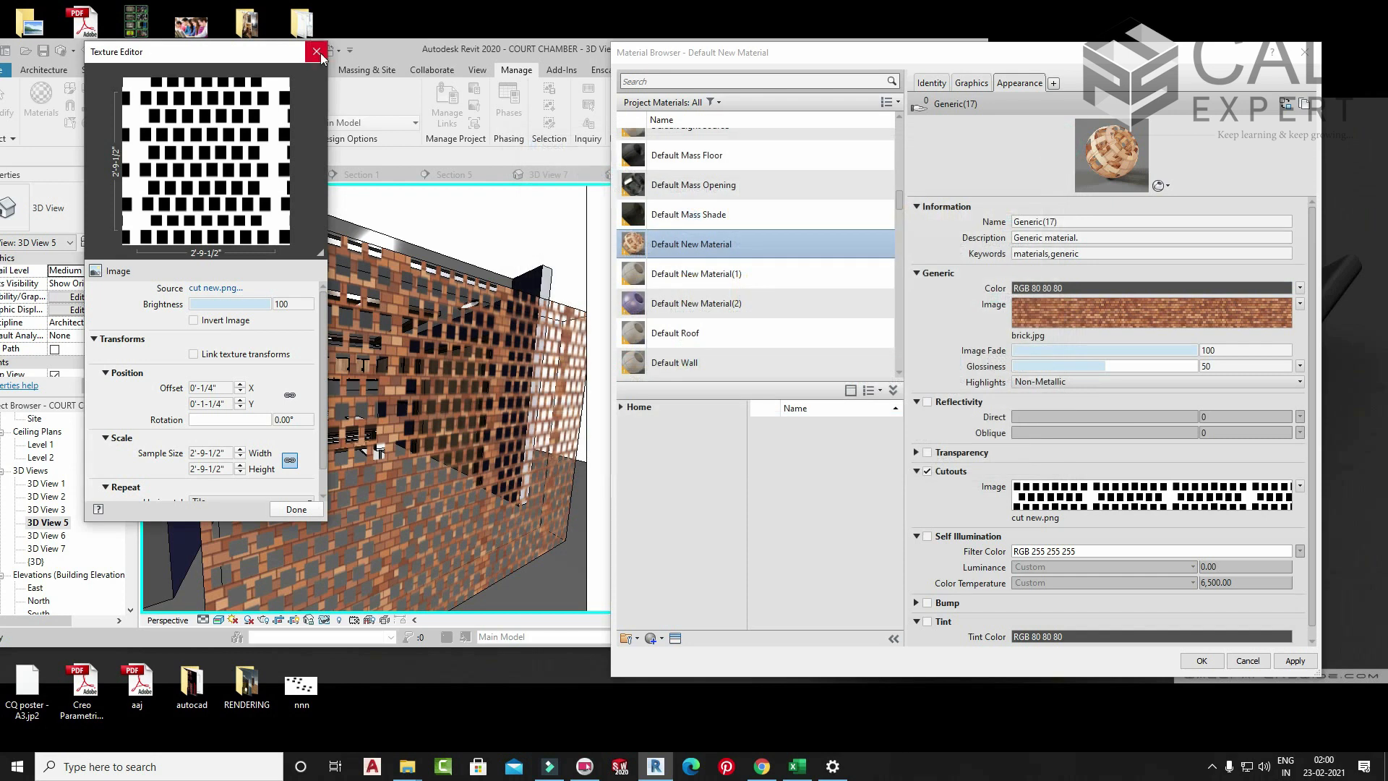
{"action": "left_click", "coordinate": [316, 51]}
{"action": "left_click", "coordinate": [1299, 303]}
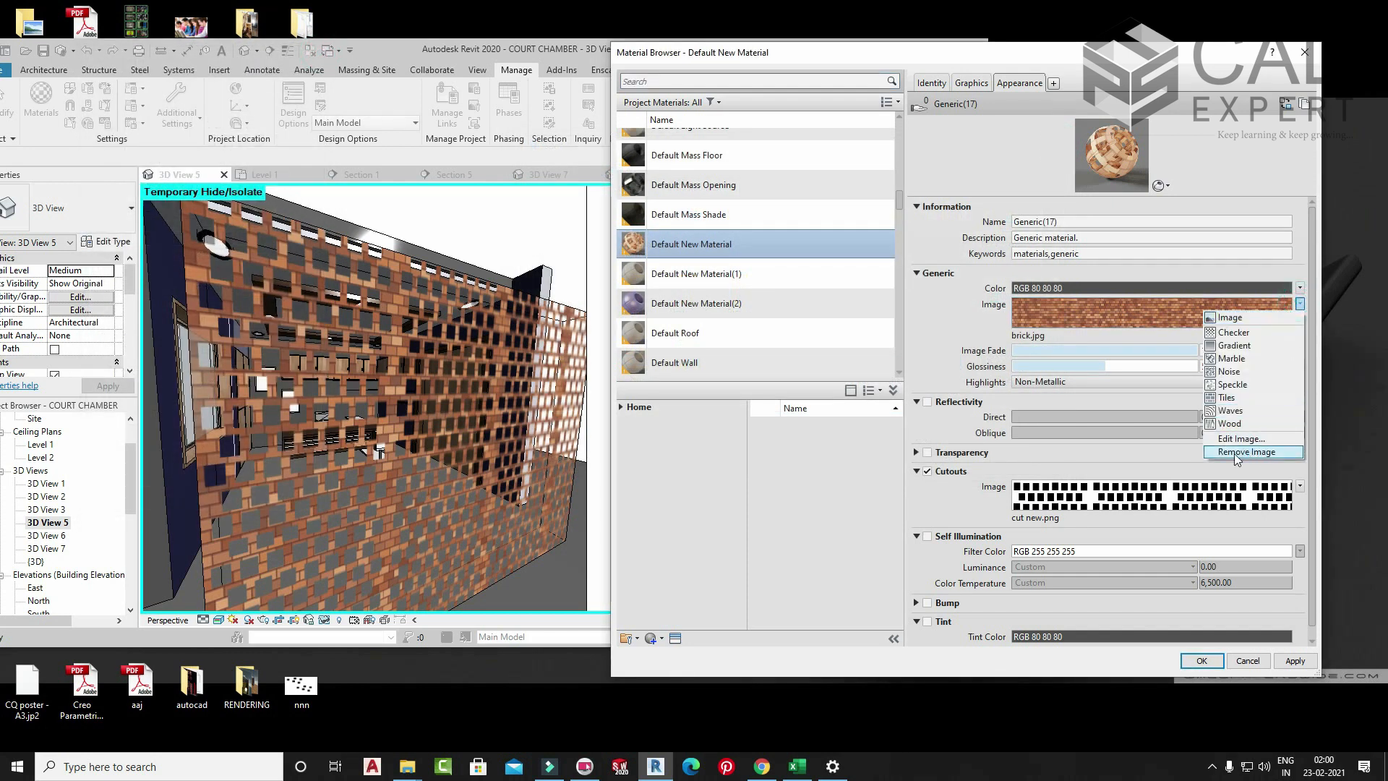
{"action": "left_click", "coordinate": [925, 350]}
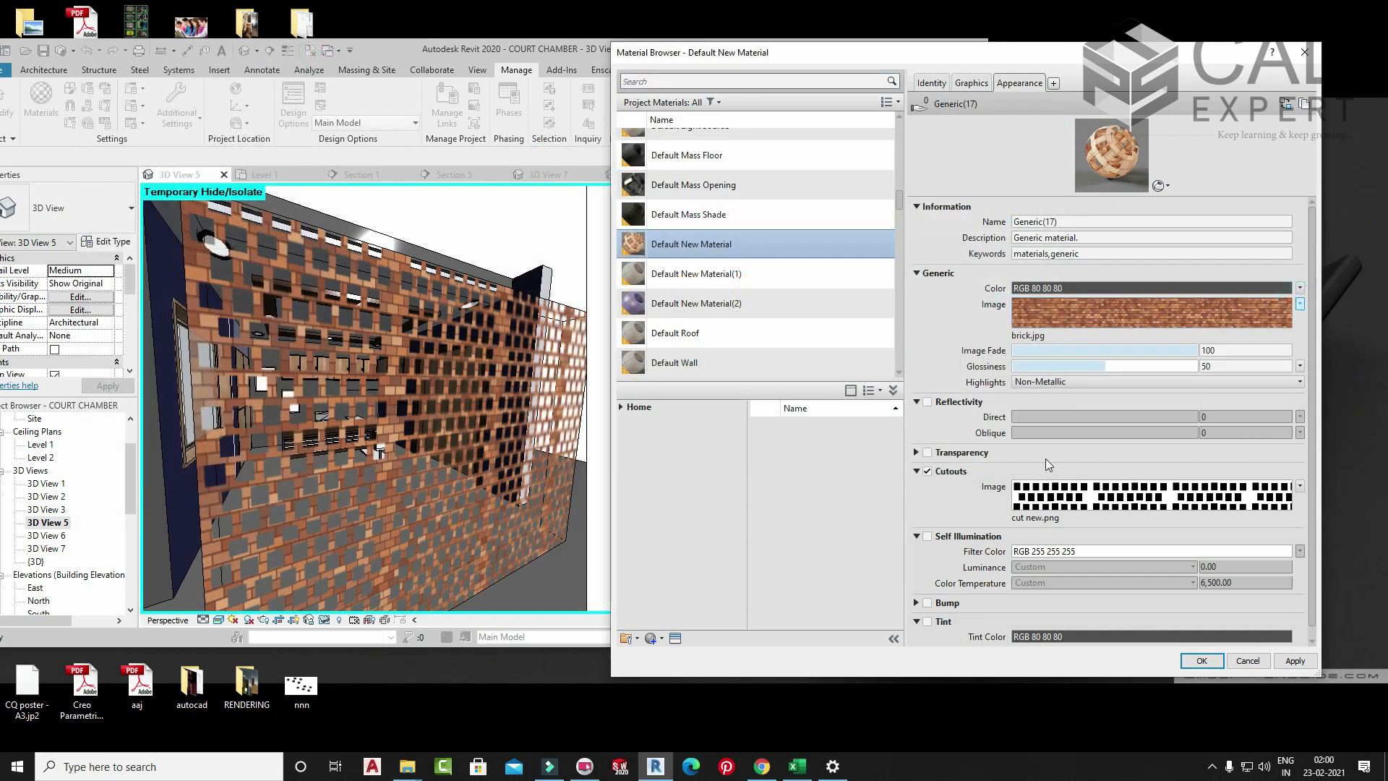
- Replace the cutout image's source file with nnn.png from the Desktop
{"action": "left_click", "coordinate": [1299, 485]}
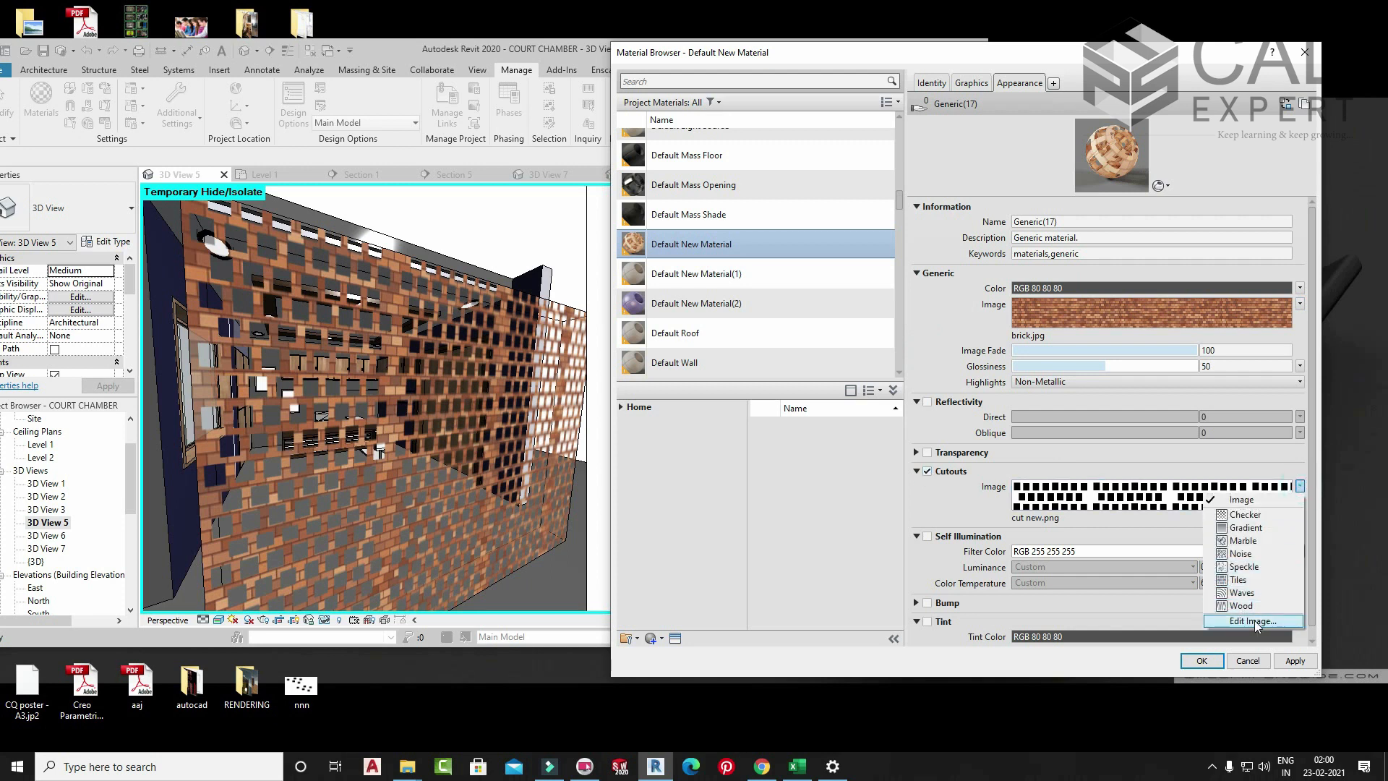
{"action": "left_click", "coordinate": [1235, 621]}
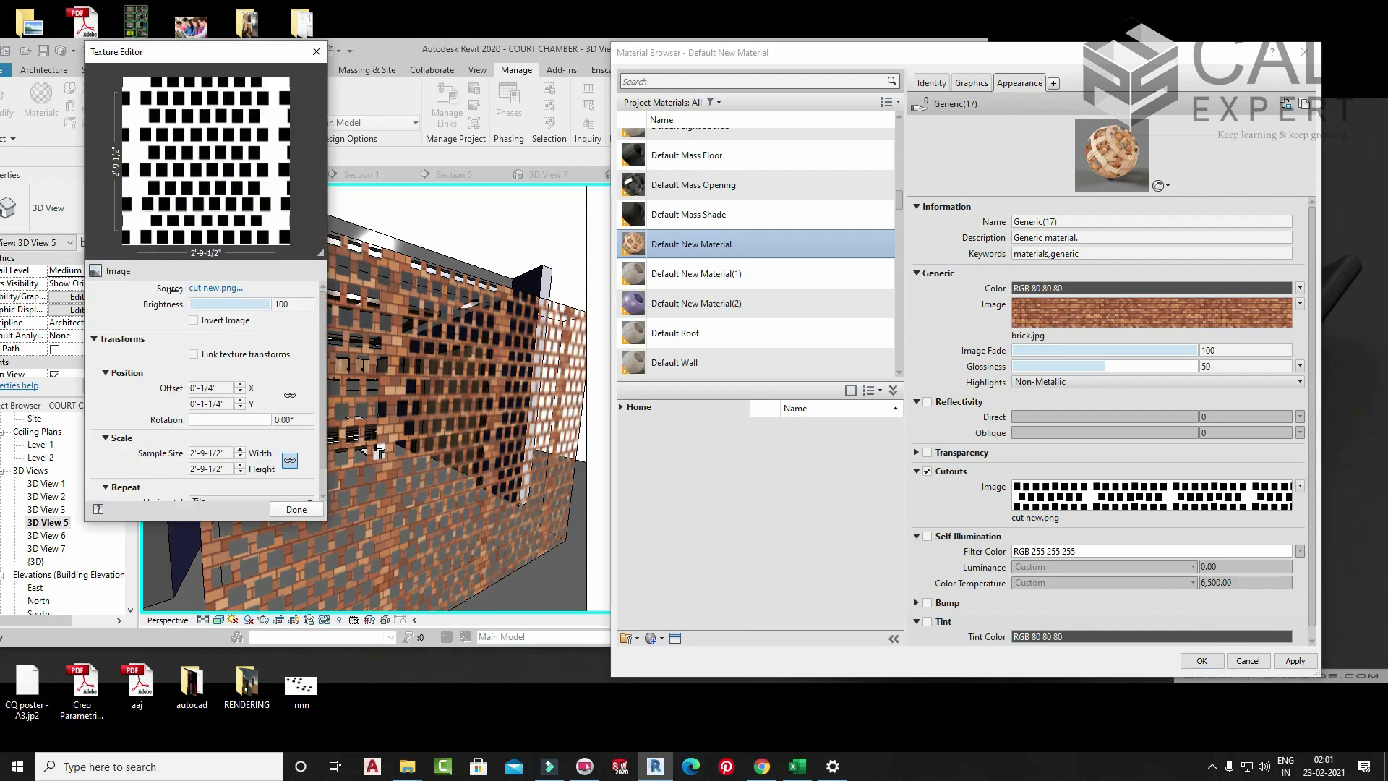
{"action": "left_click", "coordinate": [221, 289]}
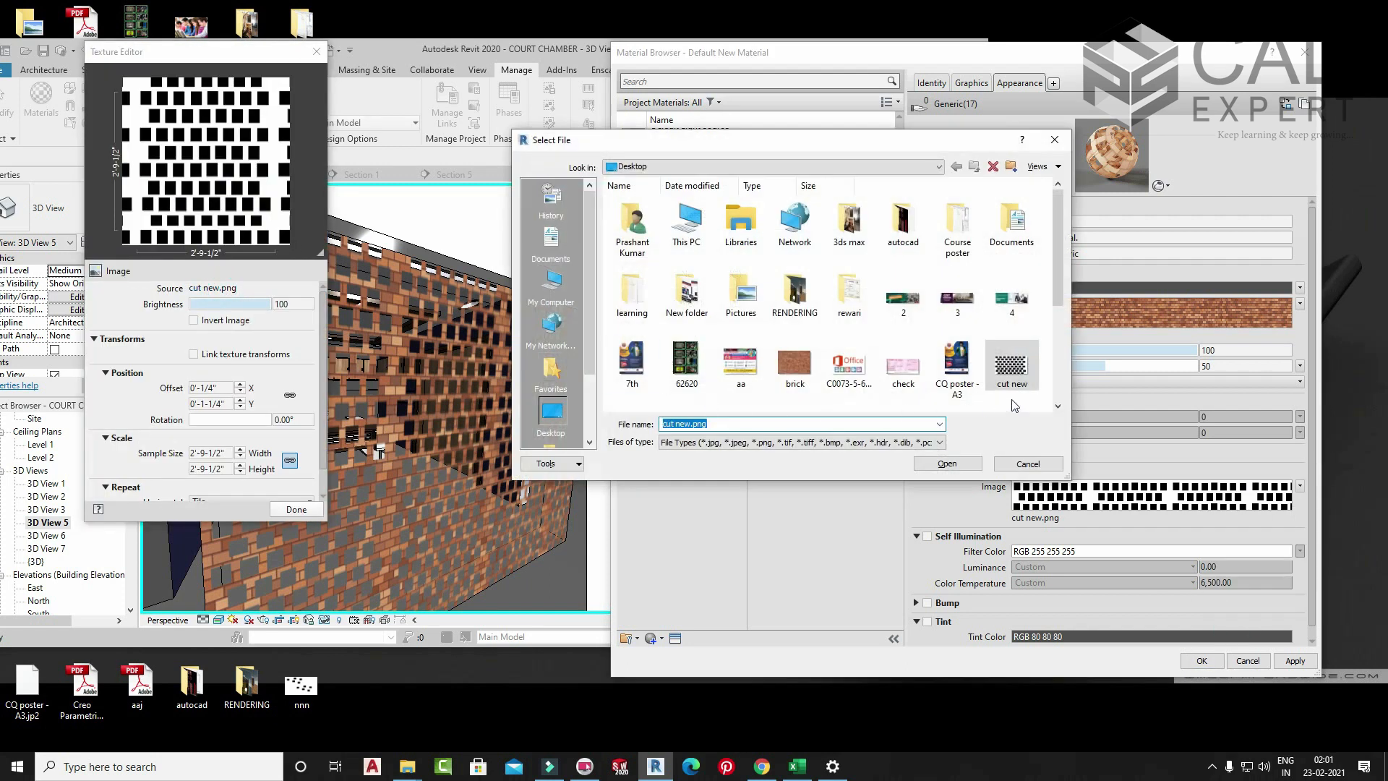
{"action": "scroll", "coordinate": [1014, 405], "scroll_direction": "down", "scroll_amount": 3}
{"action": "left_click", "coordinate": [686, 314]}
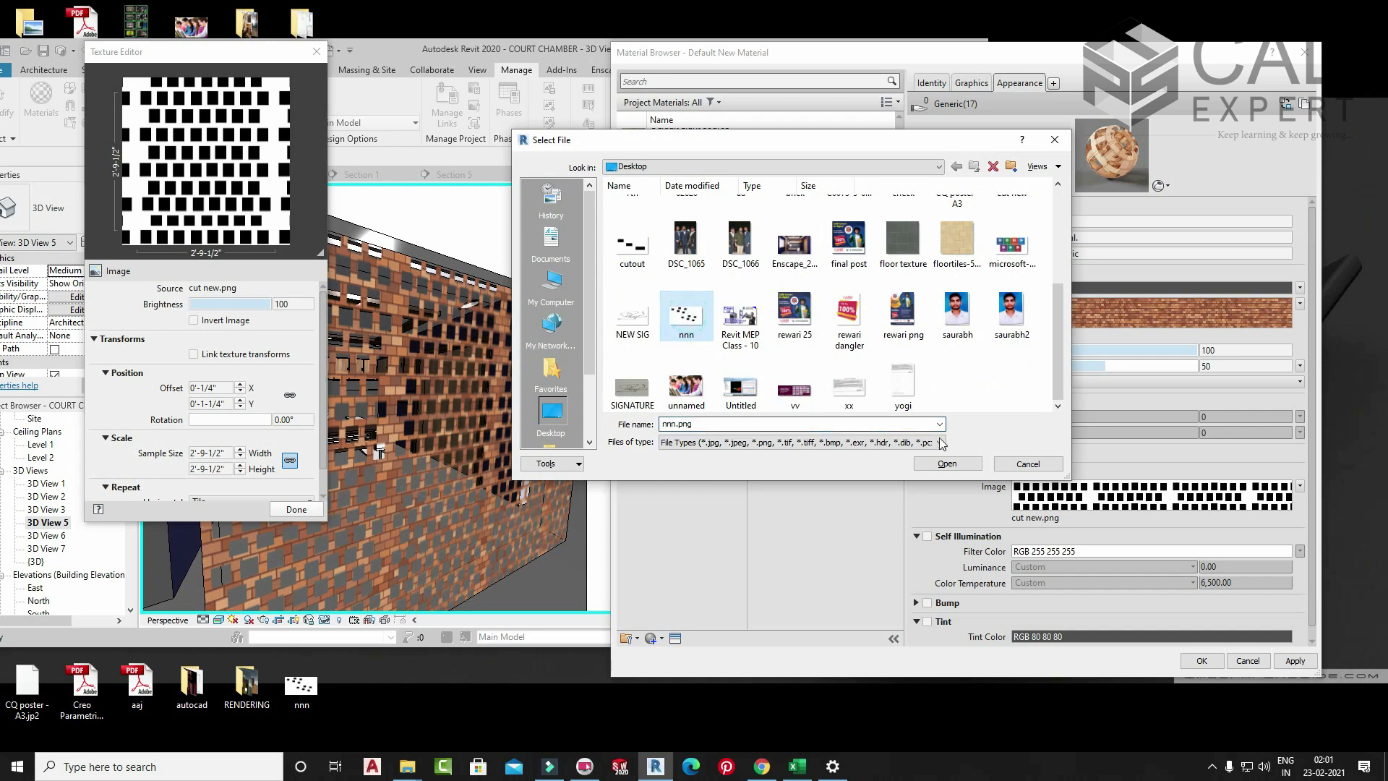
{"action": "left_click", "coordinate": [947, 463]}
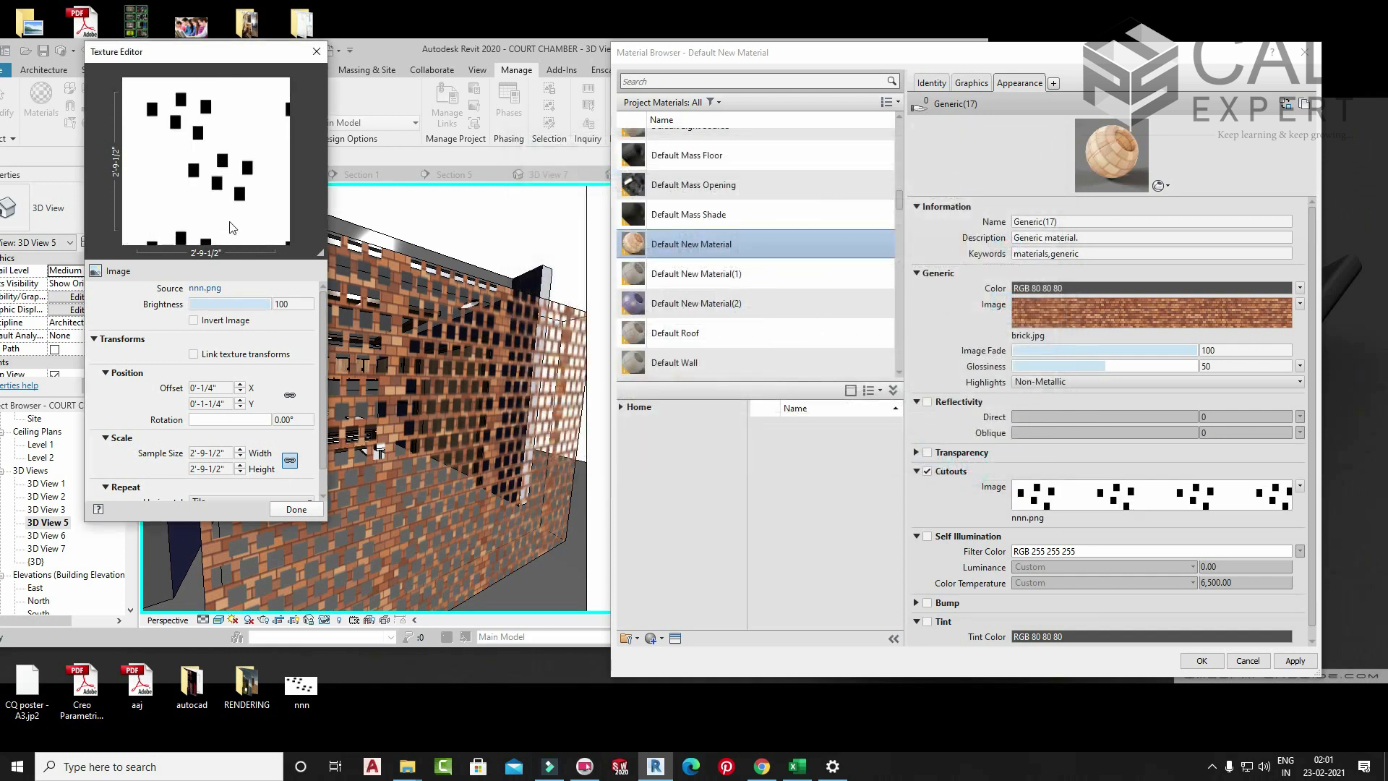
- Shift the nnn.png cutout pattern by setting its Y offset to -0'-2-1/2"
{"action": "left_click", "coordinate": [239, 401]}
{"action": "left_click", "coordinate": [240, 400]}
{"action": "left_click", "coordinate": [239, 400]}
{"action": "left_click", "coordinate": [240, 408]}
{"action": "left_click", "coordinate": [240, 408]}
{"action": "left_click", "coordinate": [240, 408]}
{"action": "left_click", "coordinate": [240, 408]}
{"action": "left_click", "coordinate": [240, 409]}
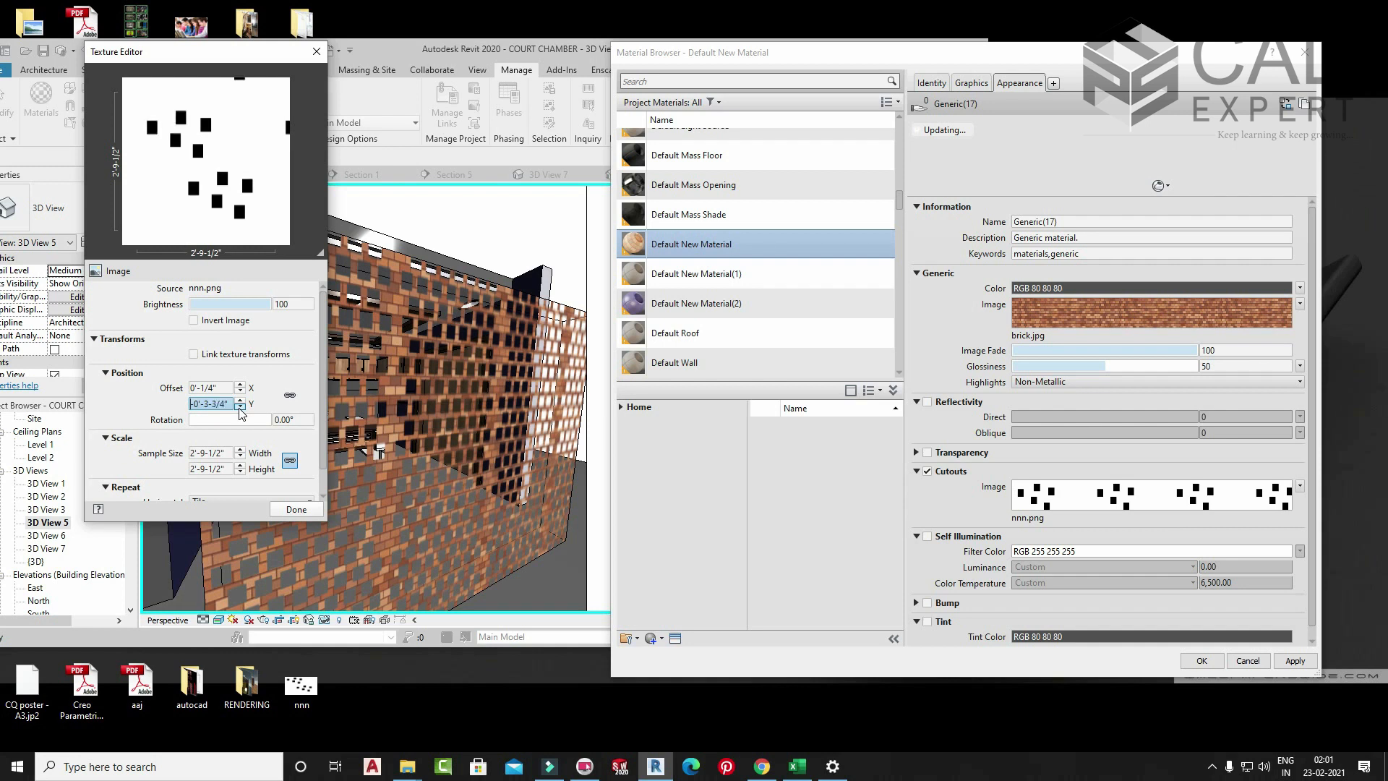
{"action": "left_click", "coordinate": [240, 400]}
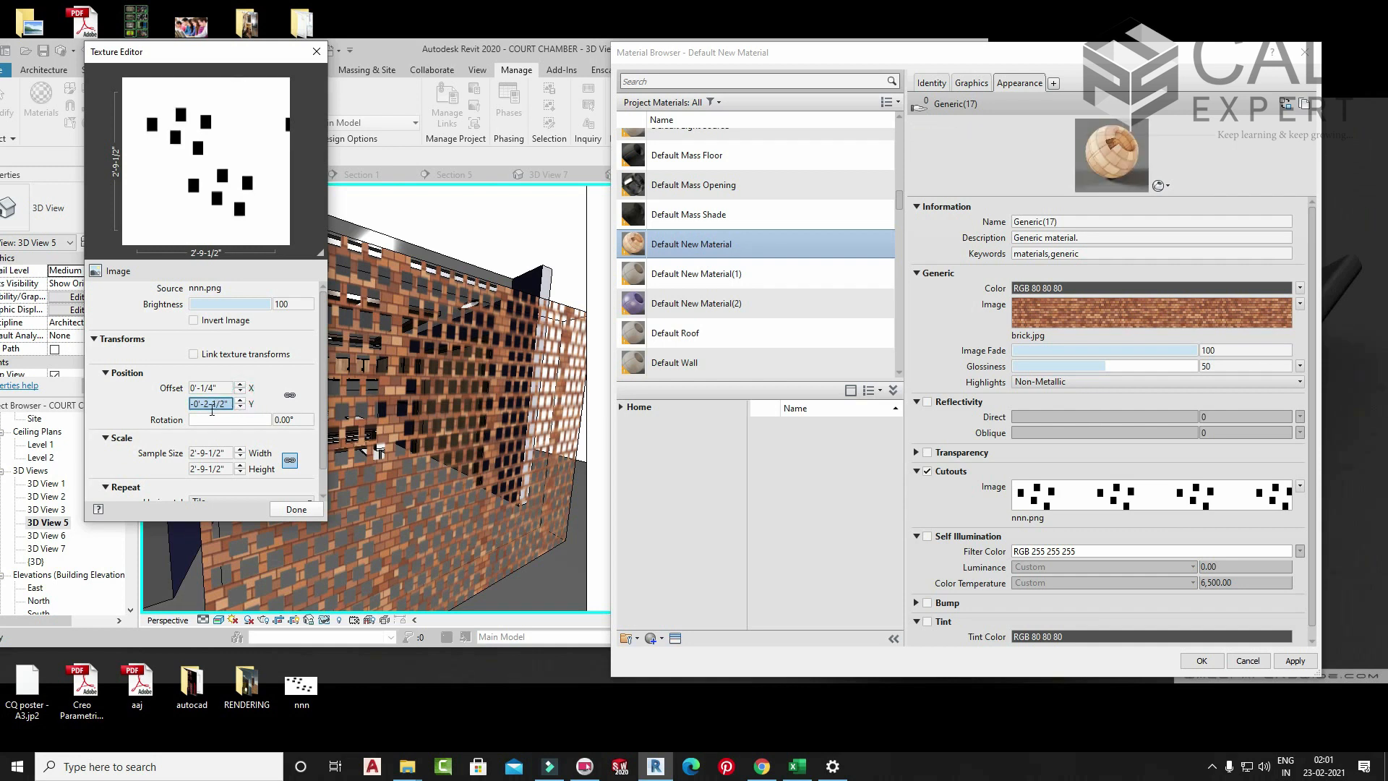
- Set the nnn.png cutout image's X offset to 0'-1-1/4" and apply the change to the material
{"action": "left_click", "coordinate": [240, 391]}
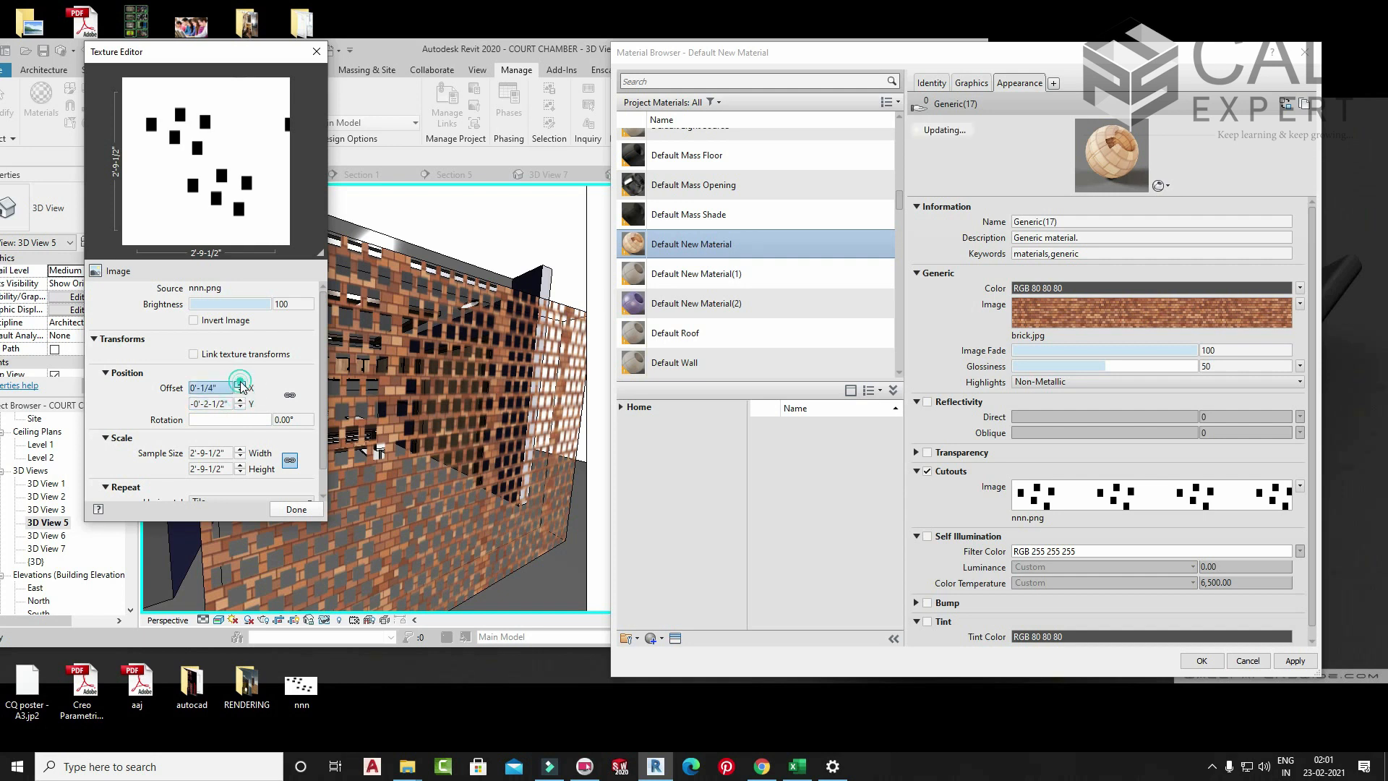
{"action": "left_click", "coordinate": [240, 384]}
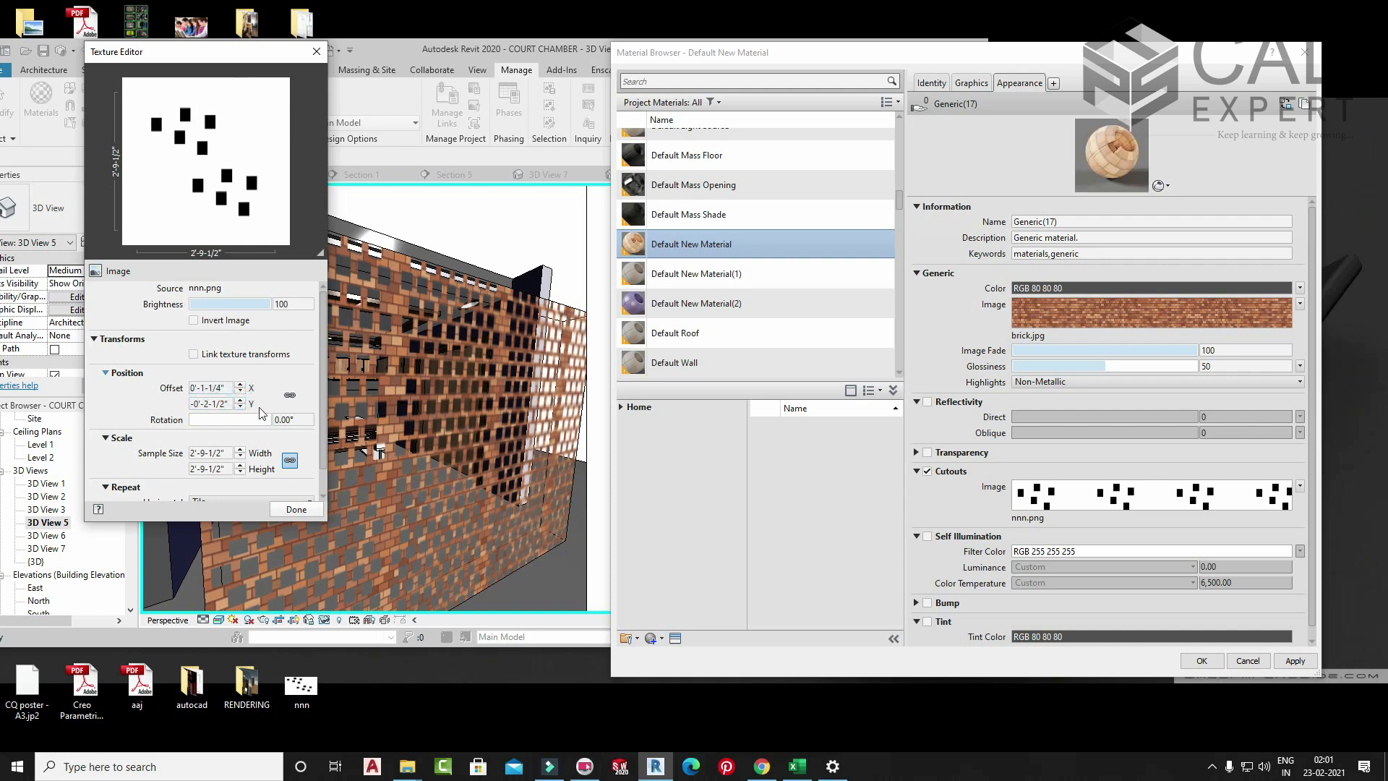
{"action": "left_click", "coordinate": [302, 512]}
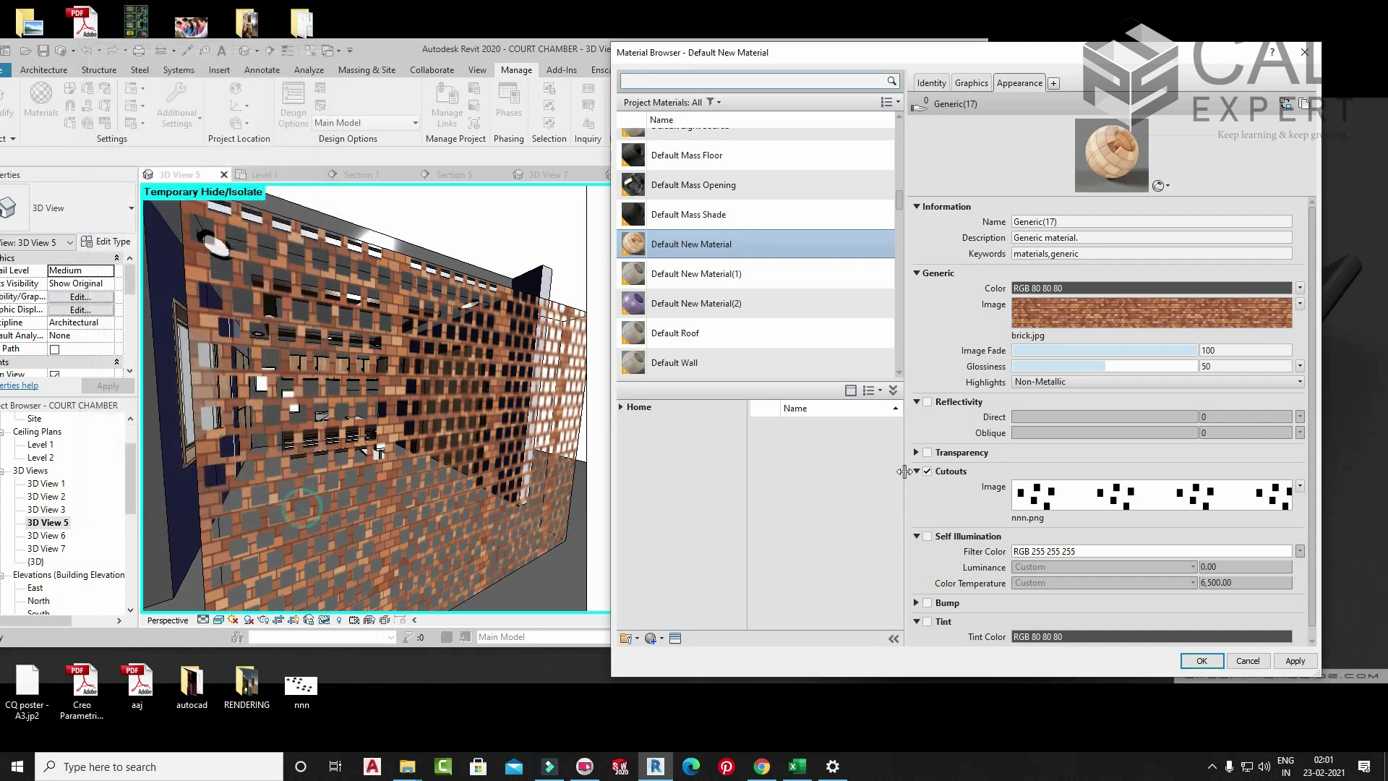
{"action": "left_click", "coordinate": [1294, 661]}
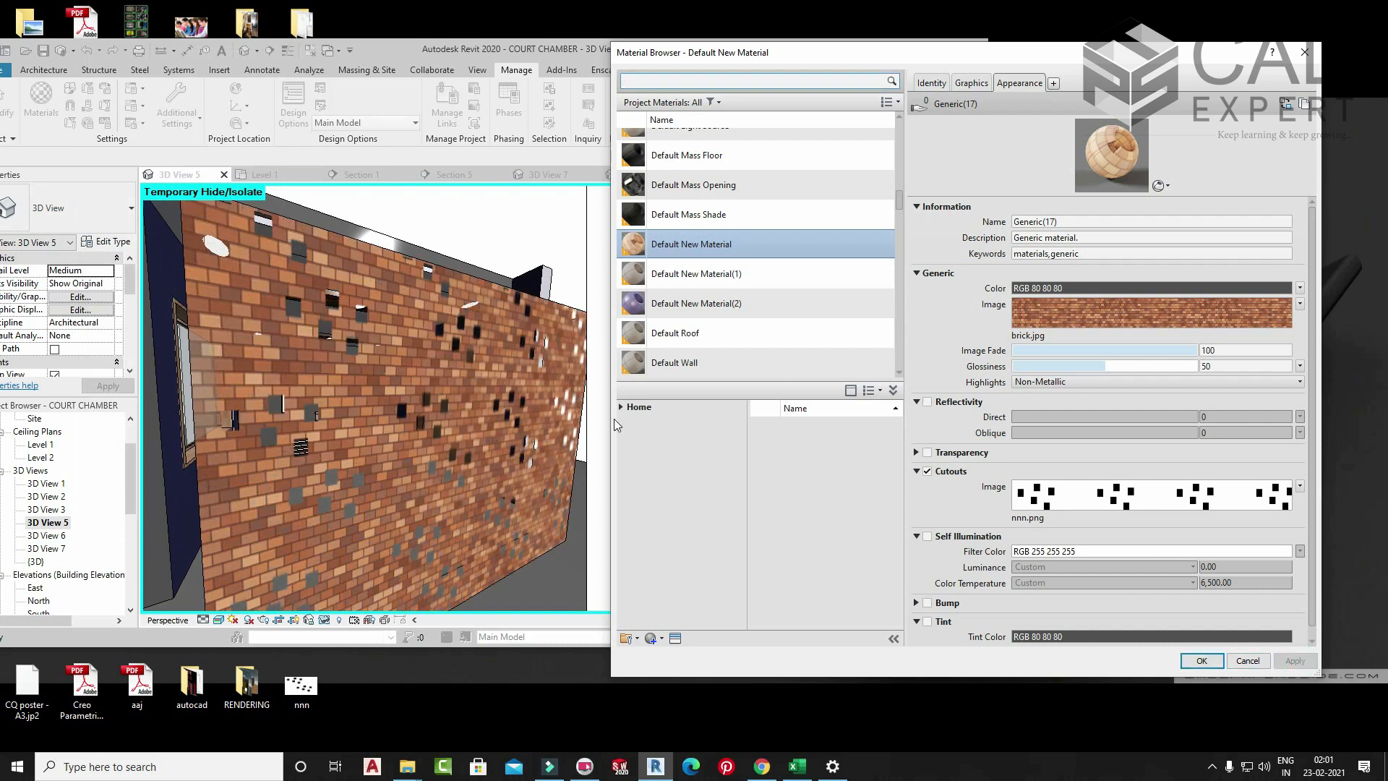
- Enlarge the nnn.png cutout image's linked sample size, apply it to the brick material and close the Material Browser
{"action": "left_click", "coordinate": [1150, 495]}
{"action": "double_click", "coordinate": [227, 453]}
{"action": "key", "text": "Tab"}
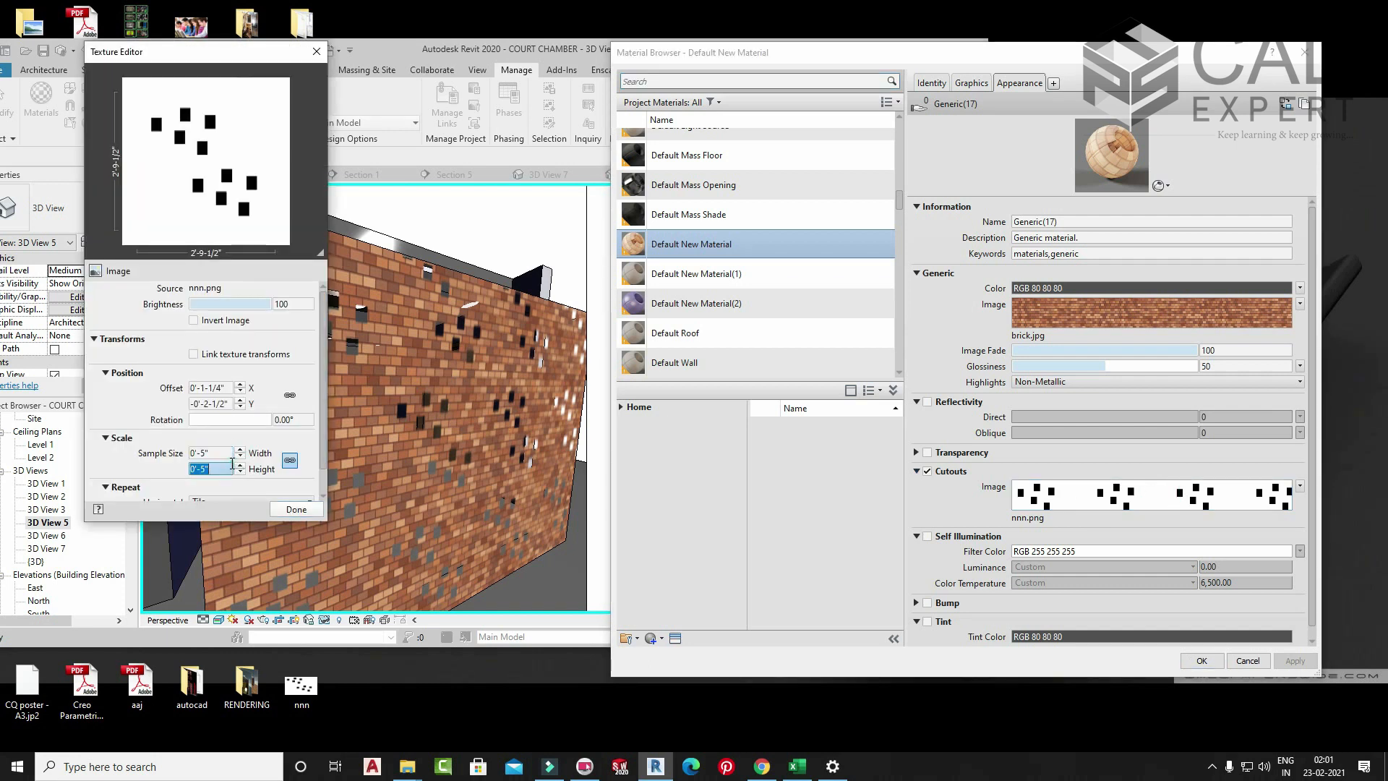
{"action": "double_click", "coordinate": [230, 453]}
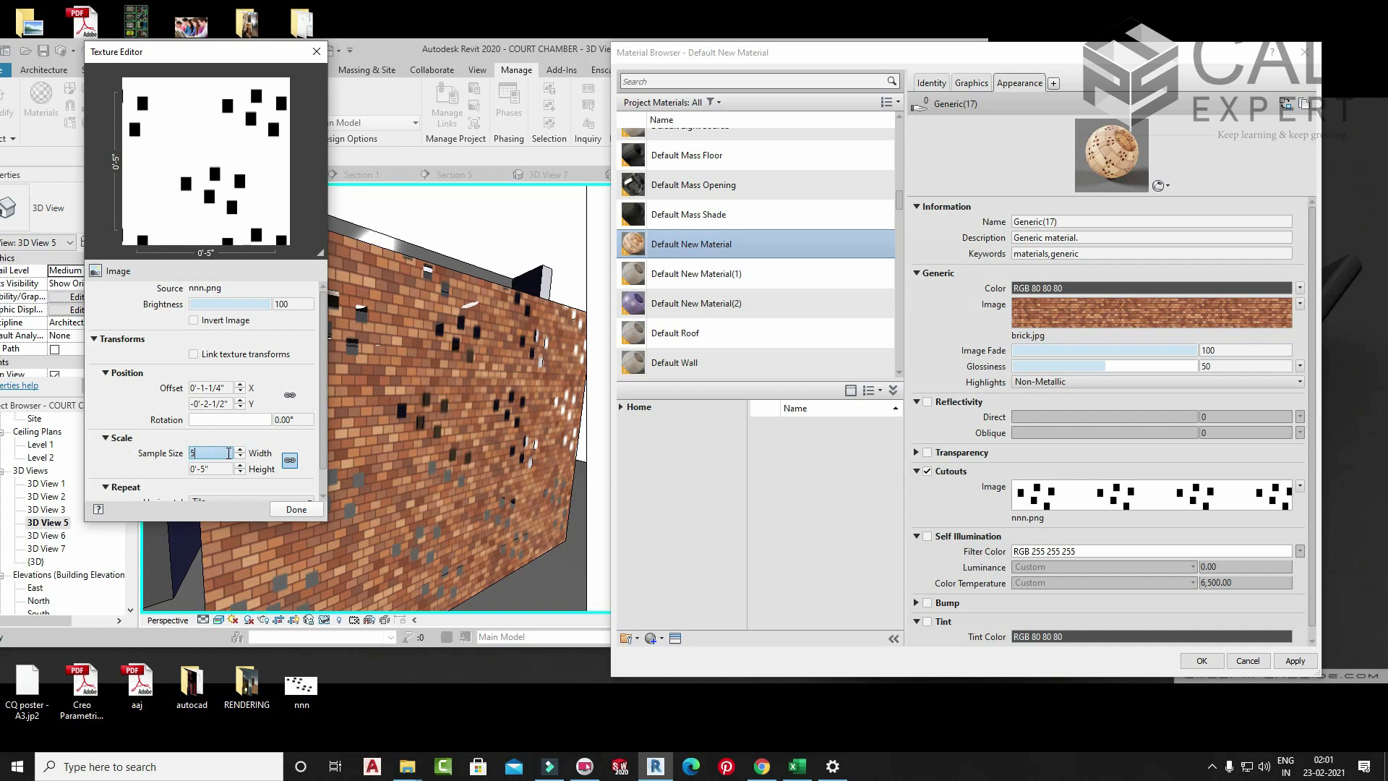
{"action": "left_click", "coordinate": [296, 509]}
{"action": "left_click", "coordinate": [1295, 659]}
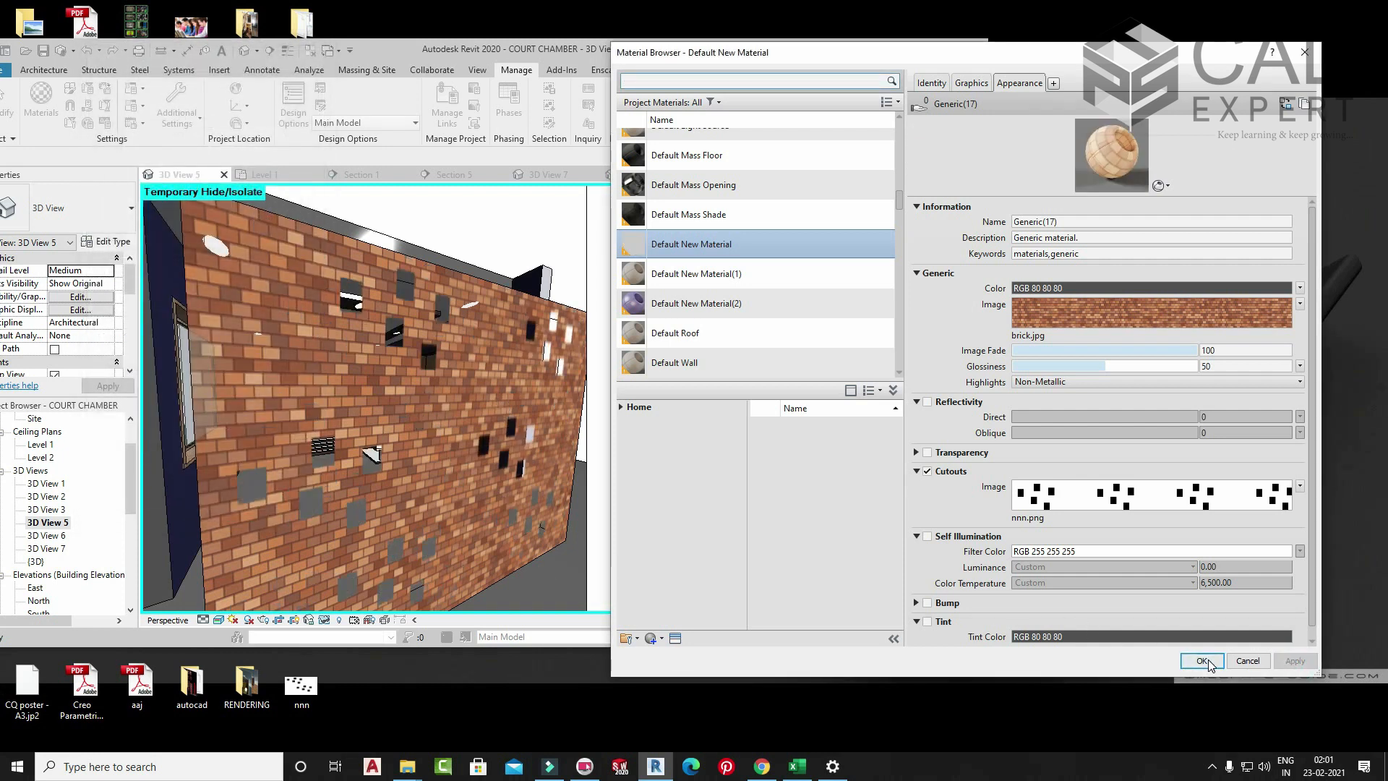
{"action": "left_click", "coordinate": [1211, 665]}
- Render 3D View 5 at Medium quality with printer resolution of 75 DPI, and close the rendering settings
{"action": "key", "text": "r"}
{"action": "key", "text": "r"}
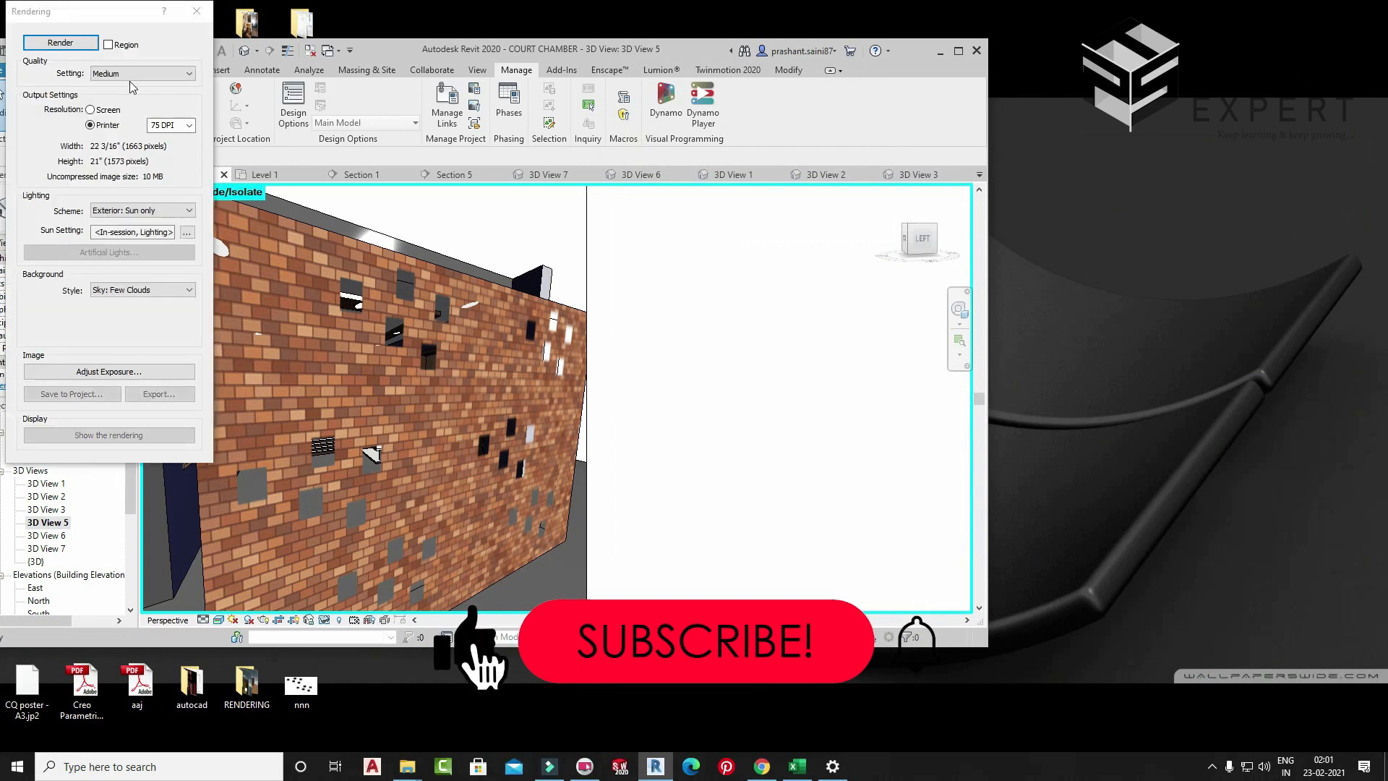
{"action": "left_click", "coordinate": [60, 42]}
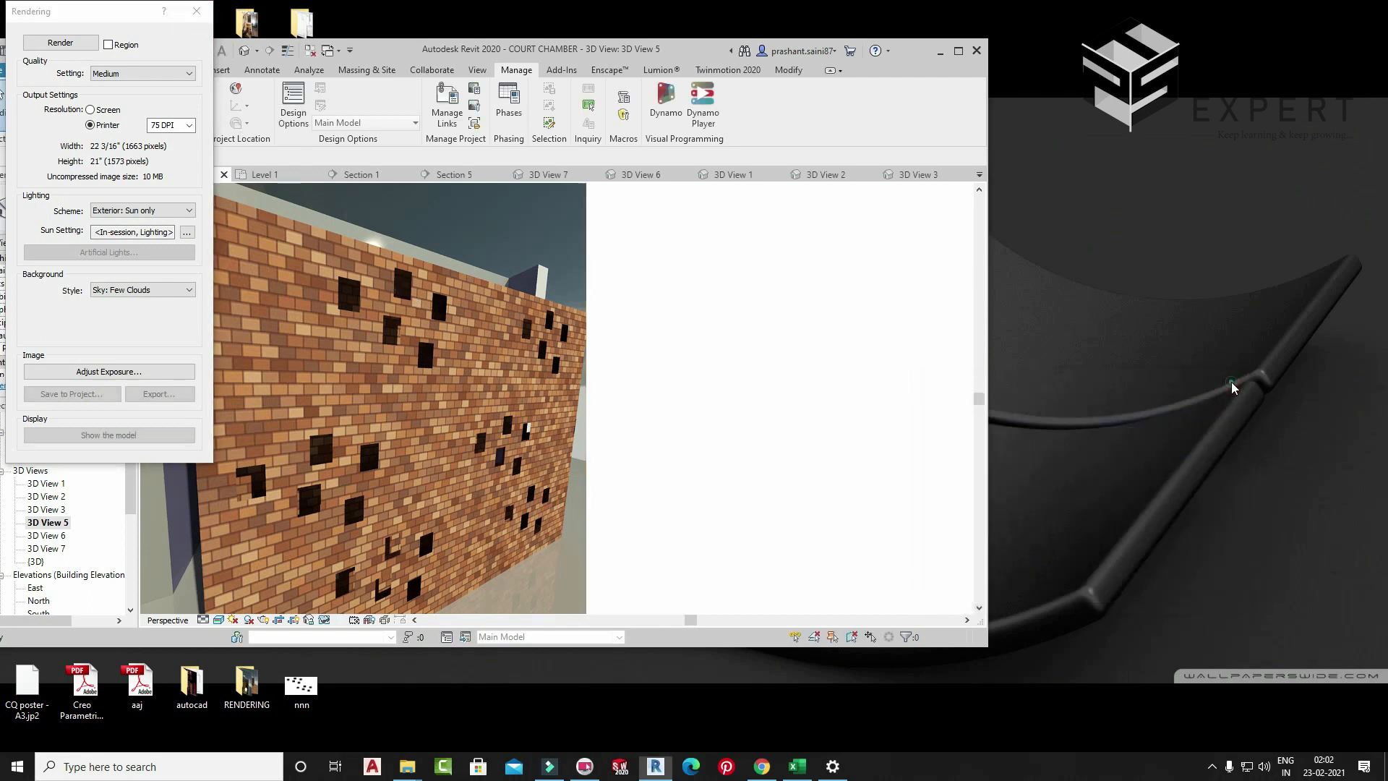
{"action": "left_click", "coordinate": [196, 11]}
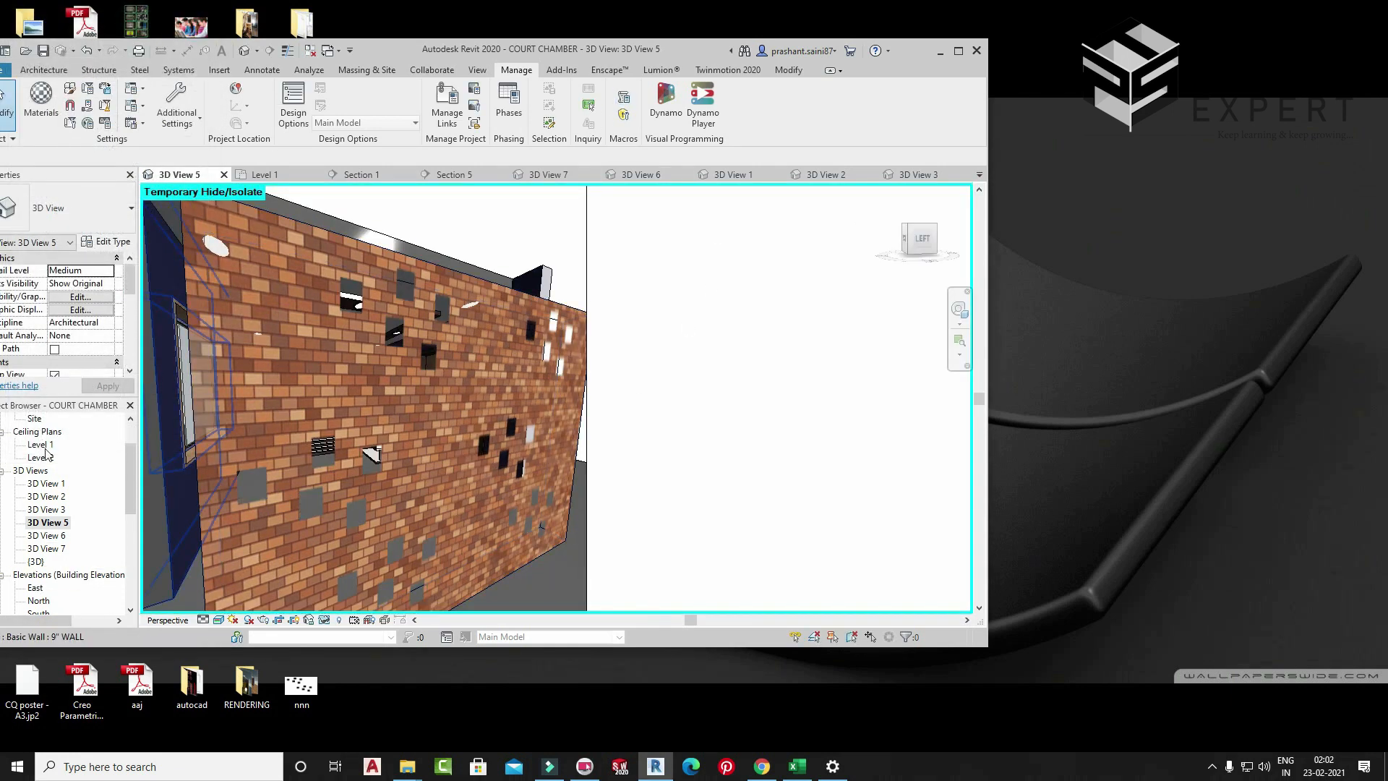
- In the Level 1 floor plan, move the freestanding Generic - 150mm wall outward to about 5'-9" from the chamber's outer wall
{"action": "scroll", "coordinate": [48, 454], "scroll_direction": "up", "scroll_amount": 2}
{"action": "double_click", "coordinate": [42, 446]}
{"action": "scroll", "coordinate": [739, 479], "scroll_direction": "down", "scroll_amount": 4}
{"action": "middle_click_drag", "start_coordinate": [652, 412], "coordinate": [426, 155]}
{"action": "scroll", "coordinate": [557, 488], "scroll_direction": "up", "scroll_amount": 5}
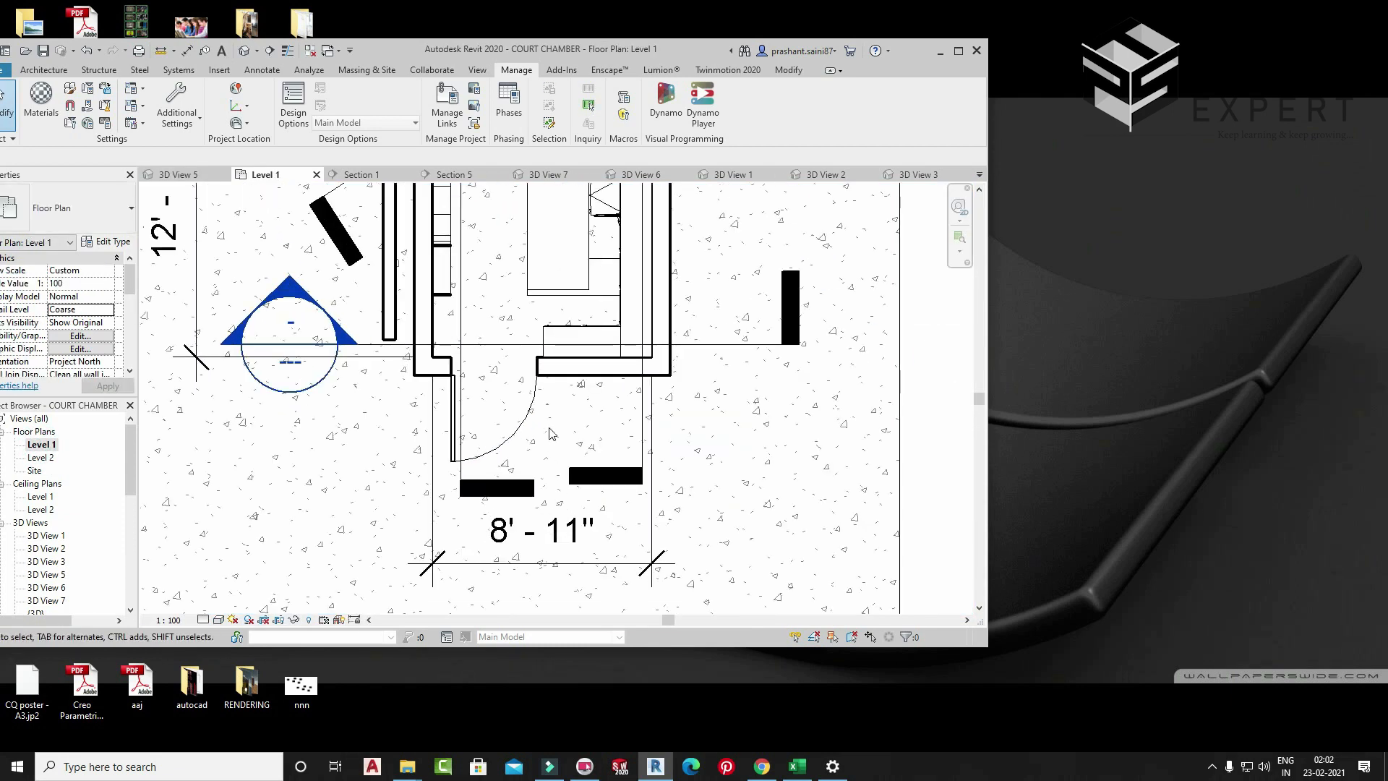
{"action": "scroll", "coordinate": [551, 434], "scroll_direction": "down", "scroll_amount": 5}
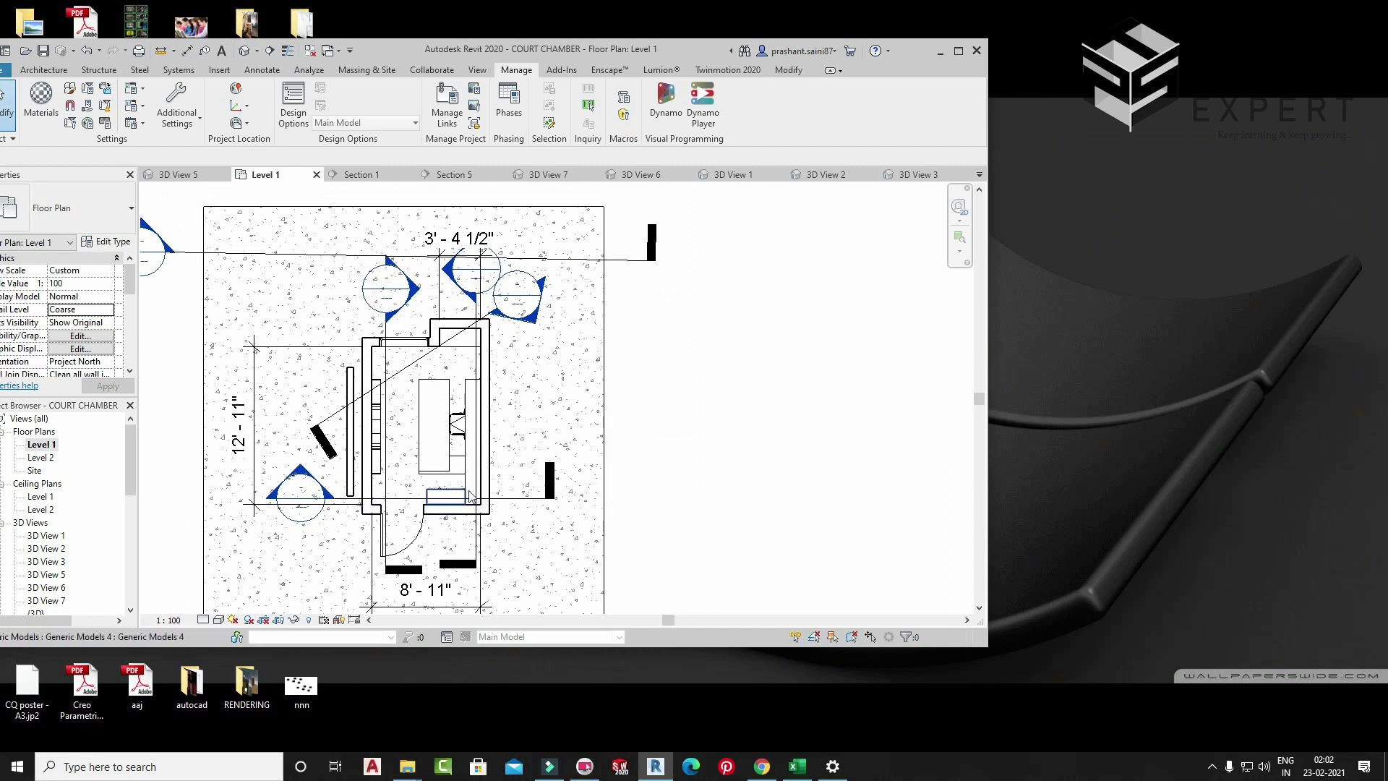
{"action": "scroll", "coordinate": [441, 433], "scroll_direction": "up", "scroll_amount": 2}
{"action": "scroll", "coordinate": [421, 381], "scroll_direction": "up", "scroll_amount": 2}
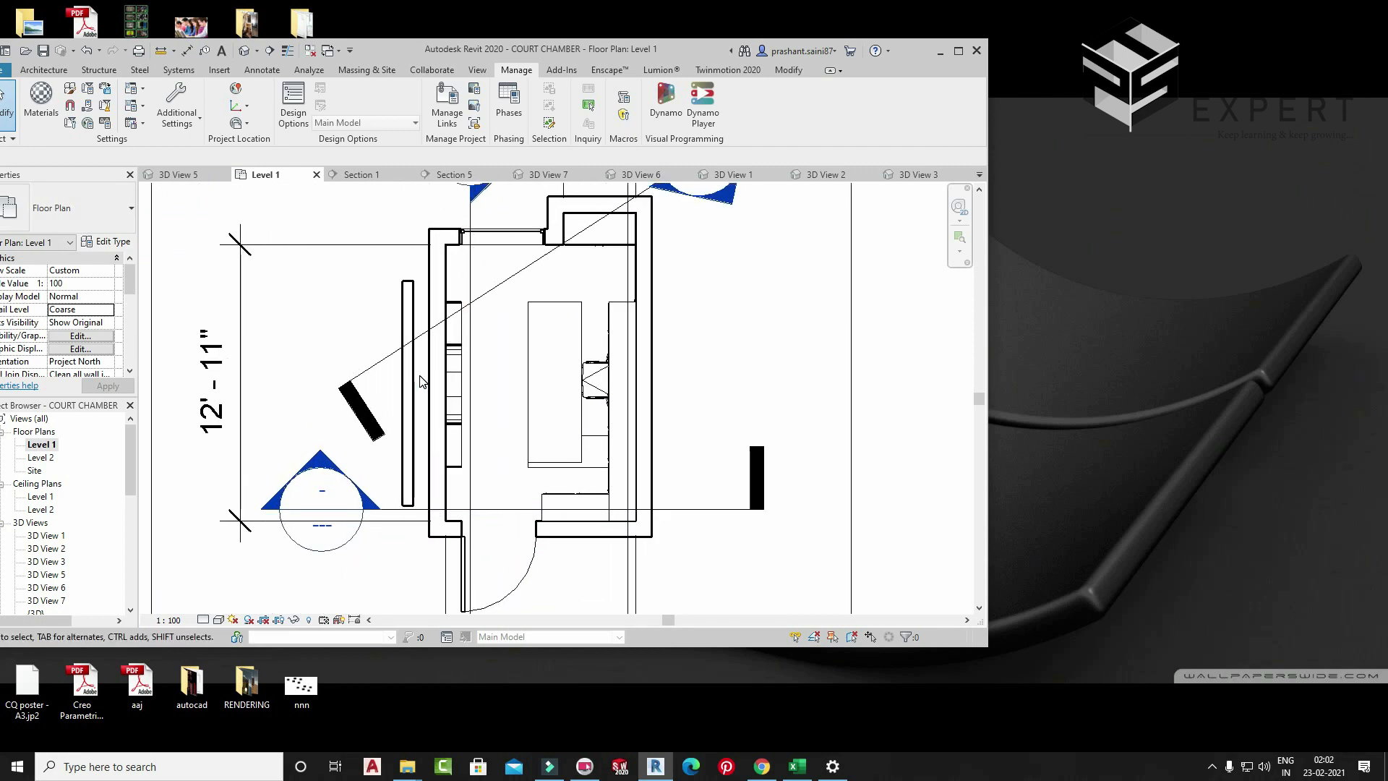
{"action": "scroll", "coordinate": [420, 382], "scroll_direction": "up", "scroll_amount": 2}
{"action": "left_click_drag", "start_coordinate": [415, 384], "coordinate": [297, 385]}
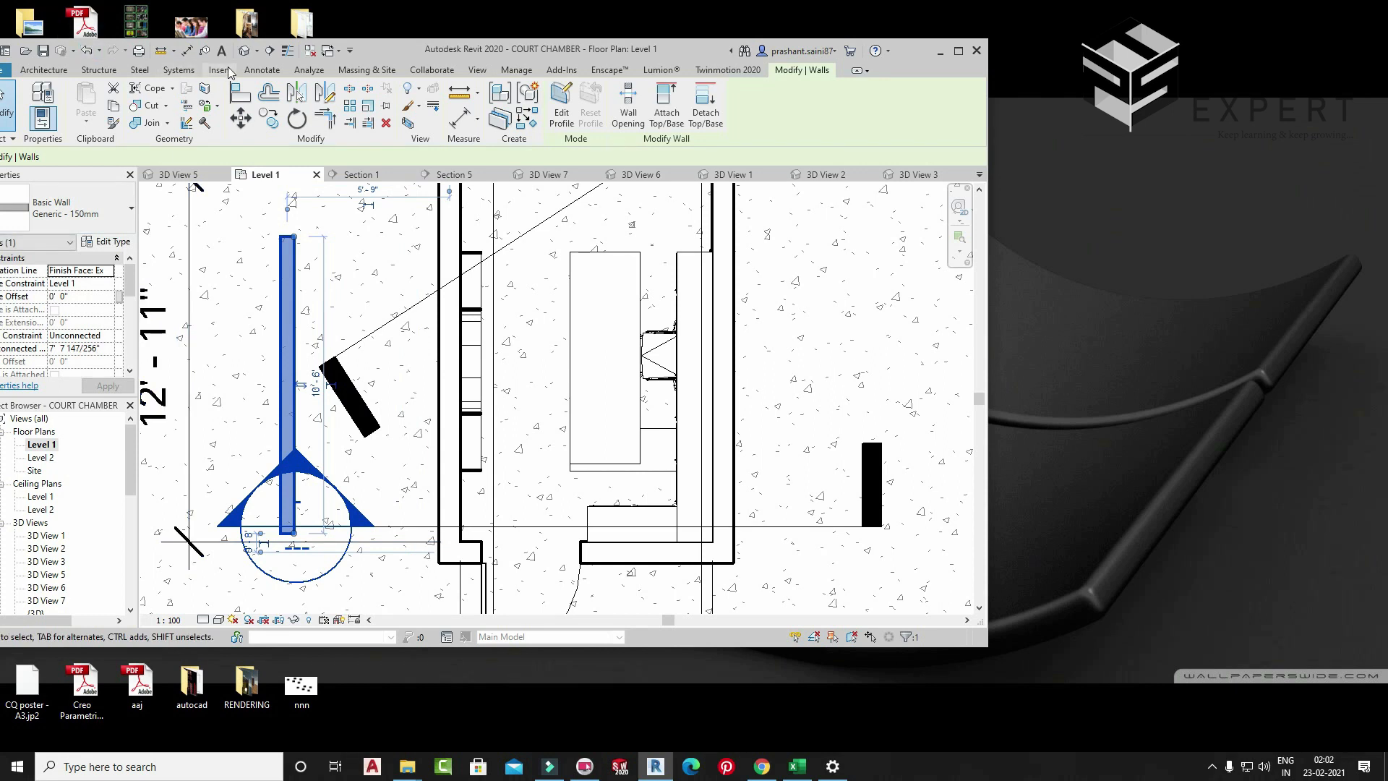
- Place a Level 1 camera between the chamber and the freestanding wall, aimed at the wall, and enlarge its crop region to show more of it
{"action": "left_click", "coordinate": [258, 52]}
{"action": "left_click", "coordinate": [262, 88]}
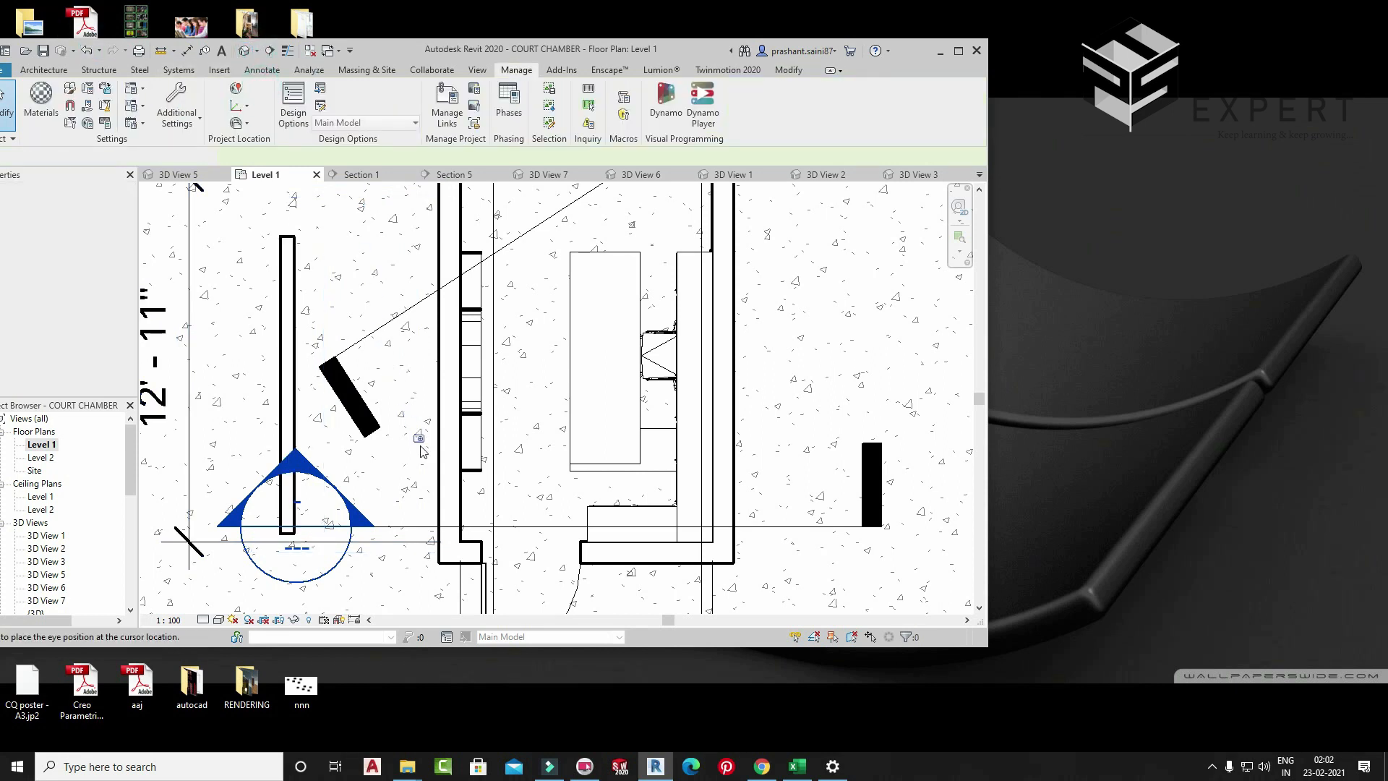
{"action": "left_click", "coordinate": [426, 575]}
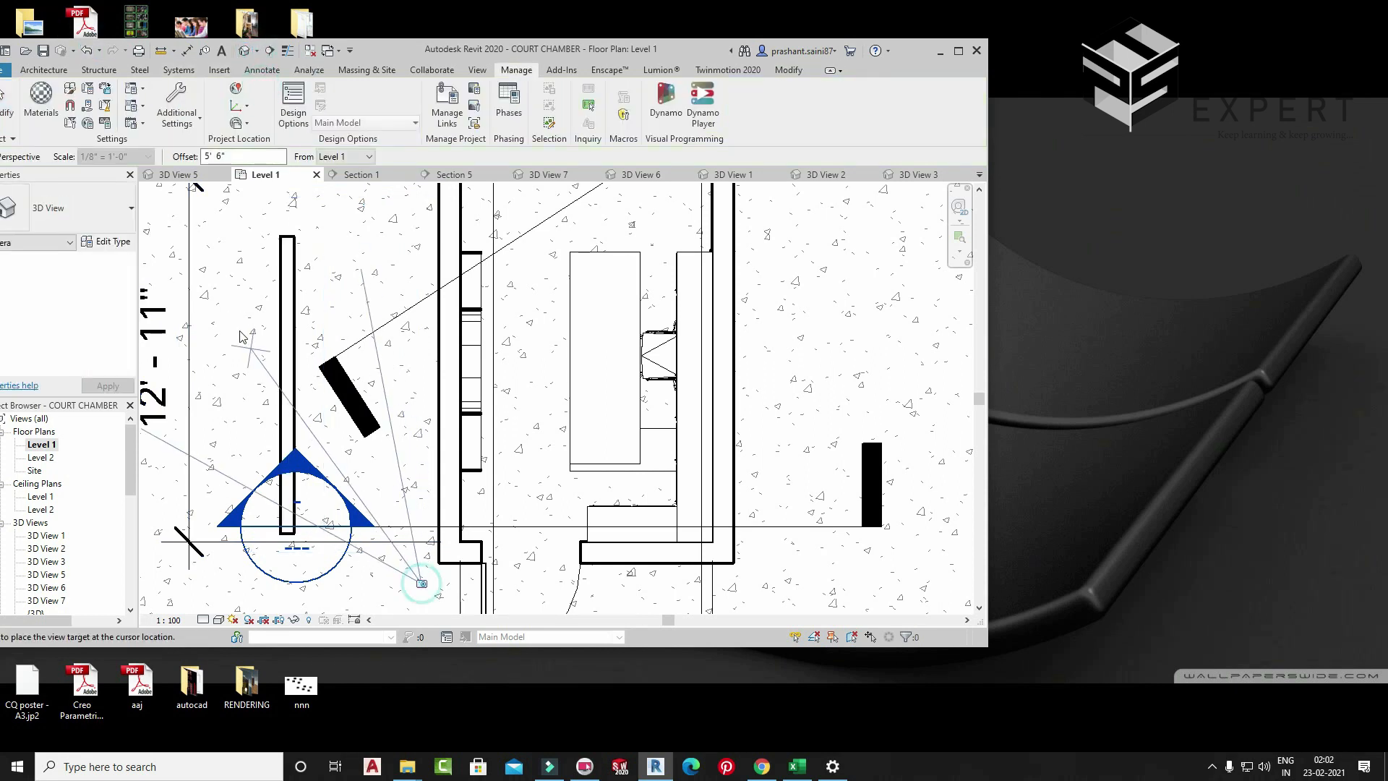
{"action": "left_click", "coordinate": [216, 233]}
{"action": "scroll", "coordinate": [639, 340], "scroll_direction": "down", "scroll_amount": 3}
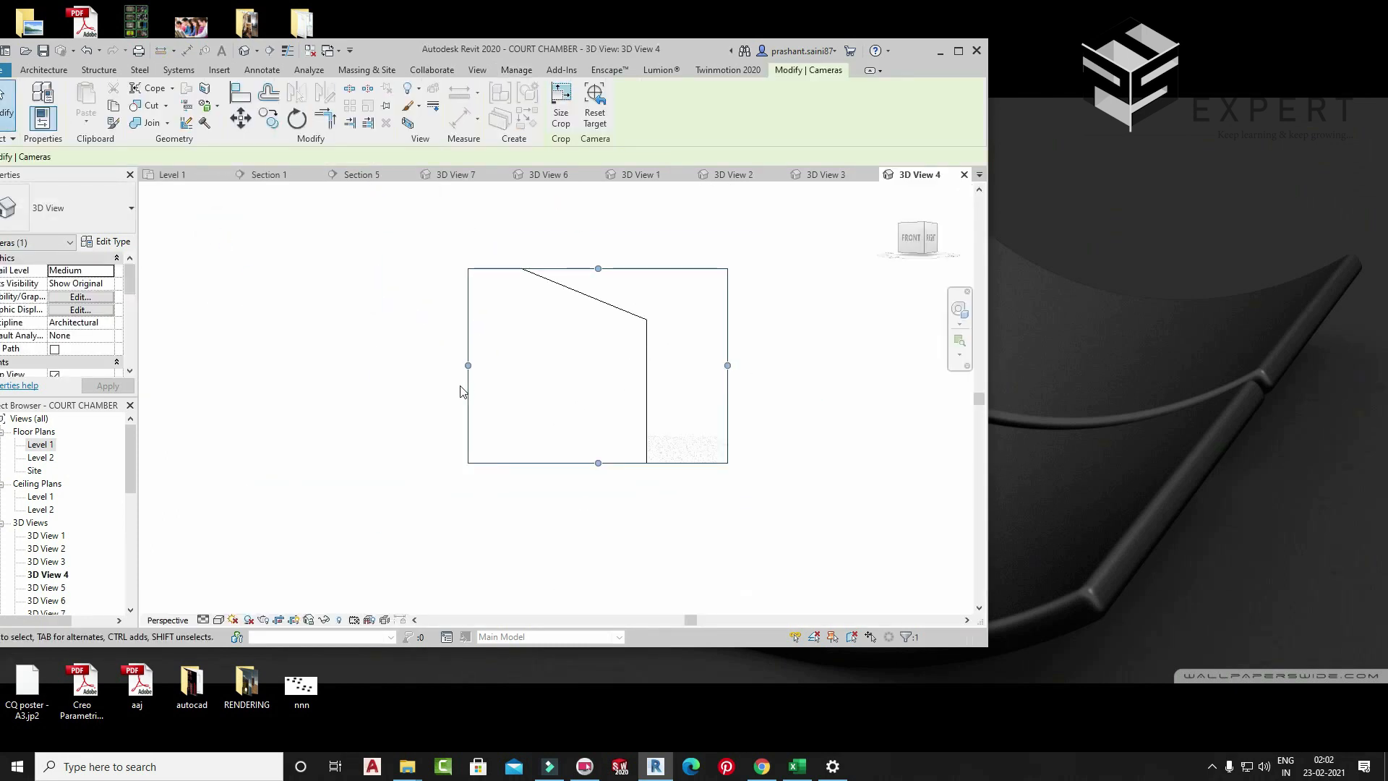
{"action": "left_click_drag", "start_coordinate": [467, 364], "coordinate": [333, 364]}
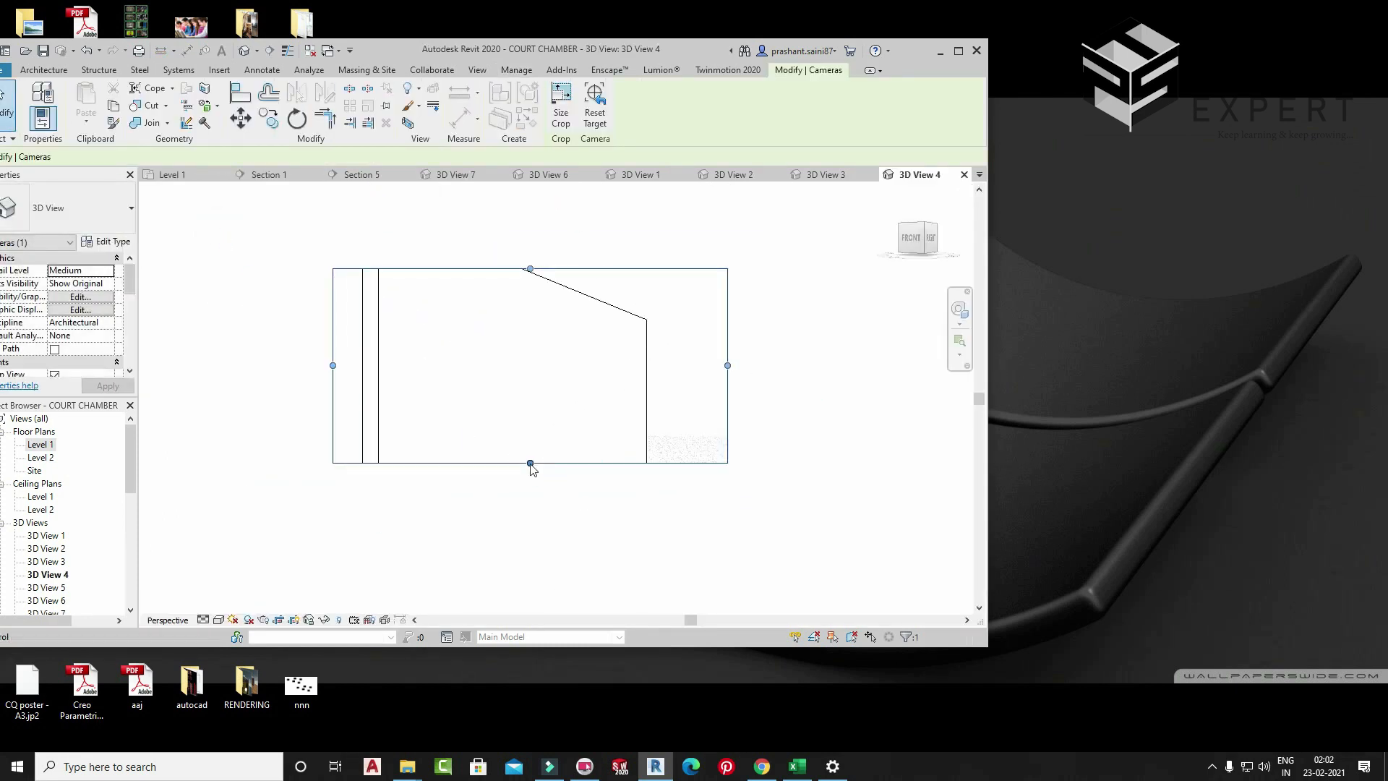
{"action": "left_click_drag", "start_coordinate": [530, 463], "coordinate": [530, 547]}
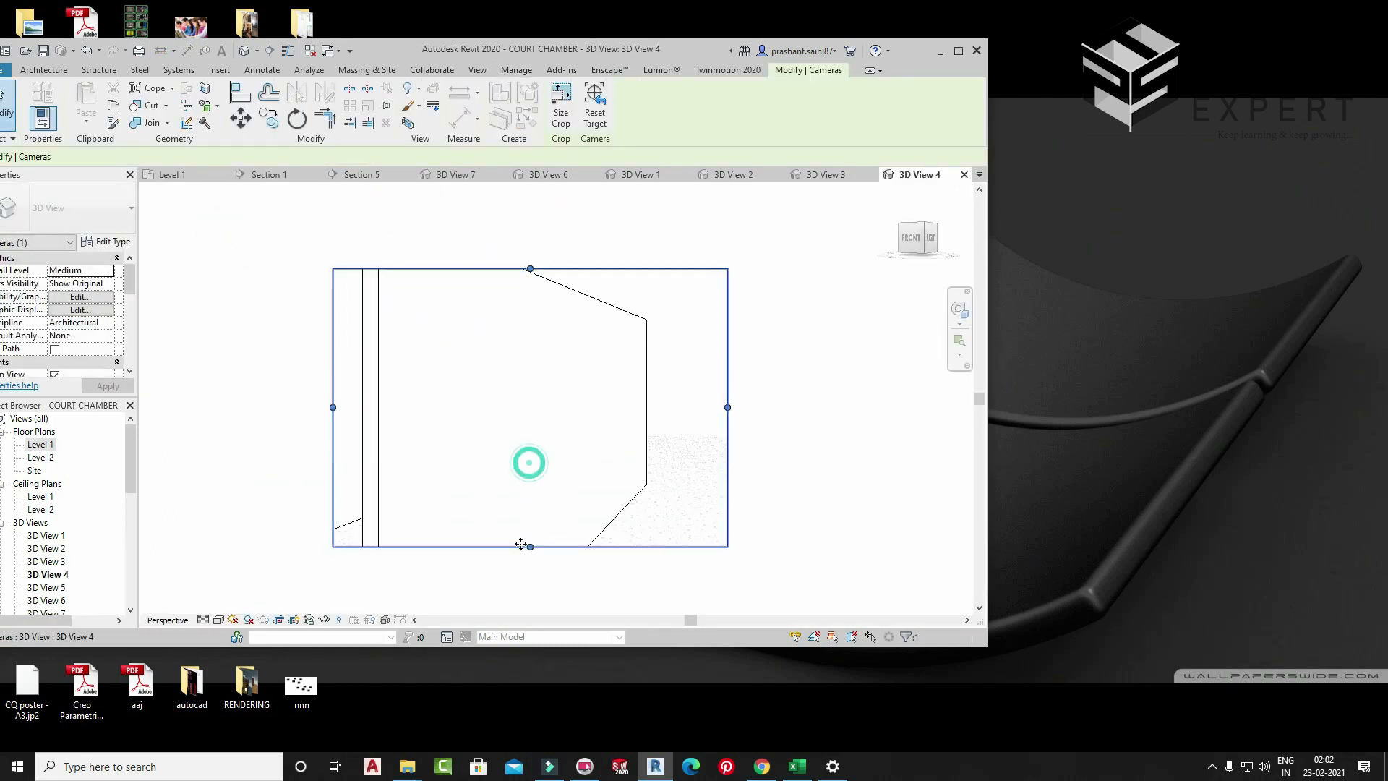
{"action": "left_click_drag", "start_coordinate": [530, 268], "coordinate": [529, 216]}
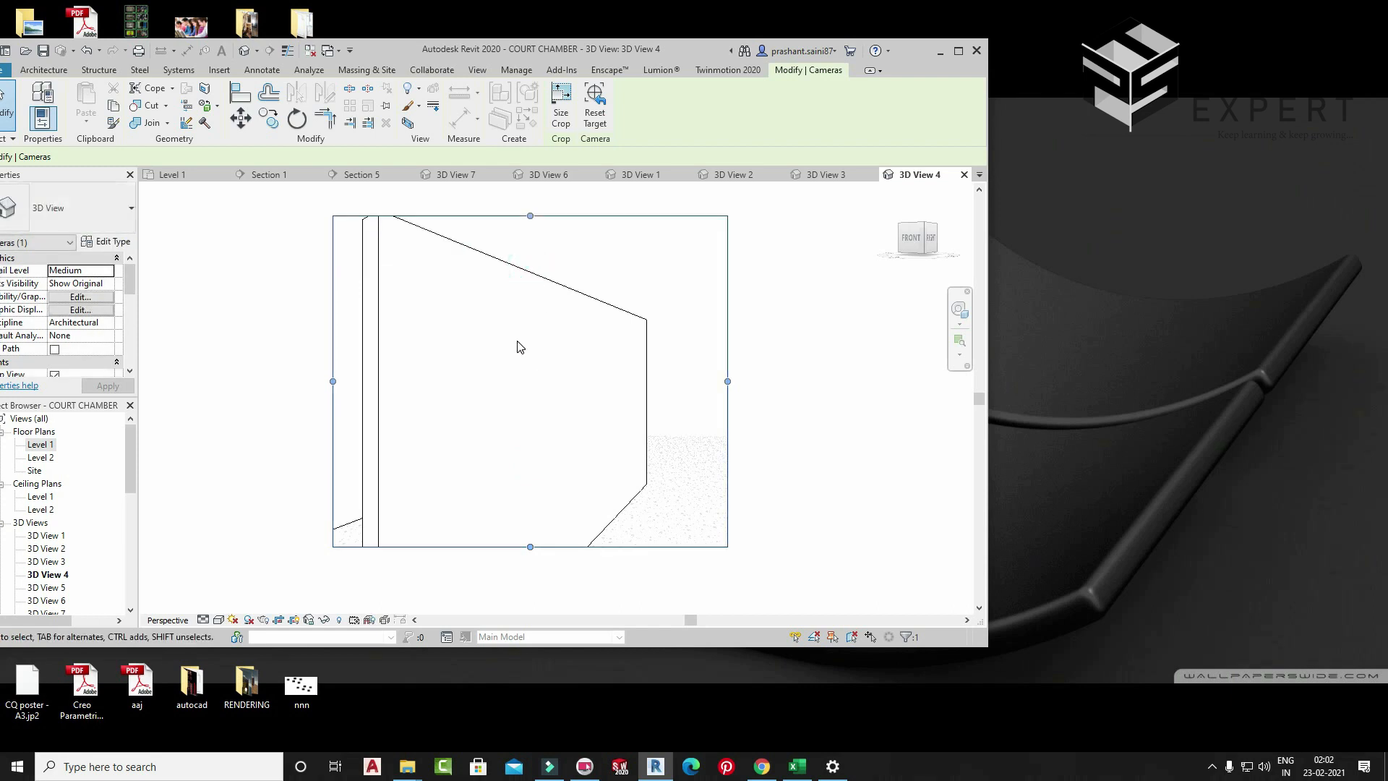
- Render the new camera view at Draft quality with the Exterior: Sun only scheme, and close the rendering settings
{"action": "key", "text": "r"}
{"action": "key", "text": "r"}
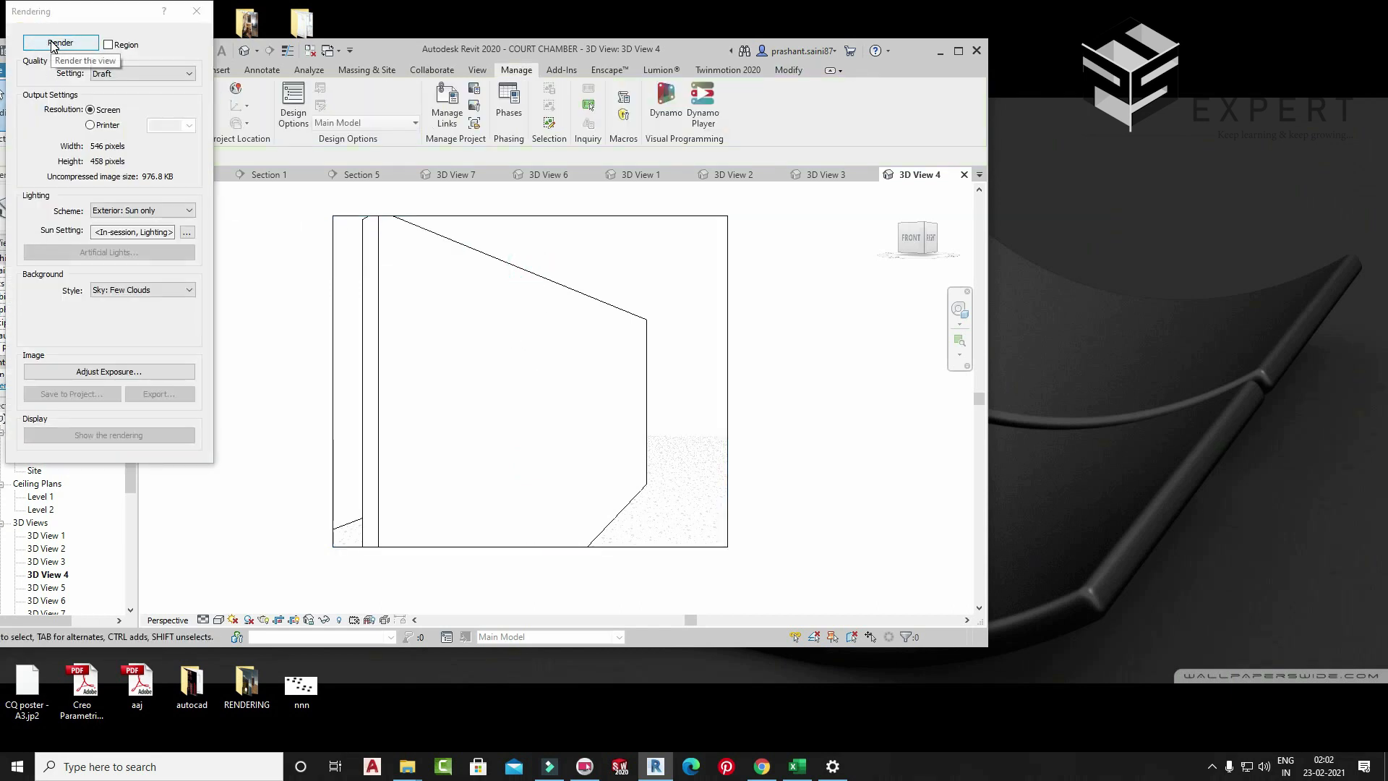
{"action": "left_click", "coordinate": [52, 45]}
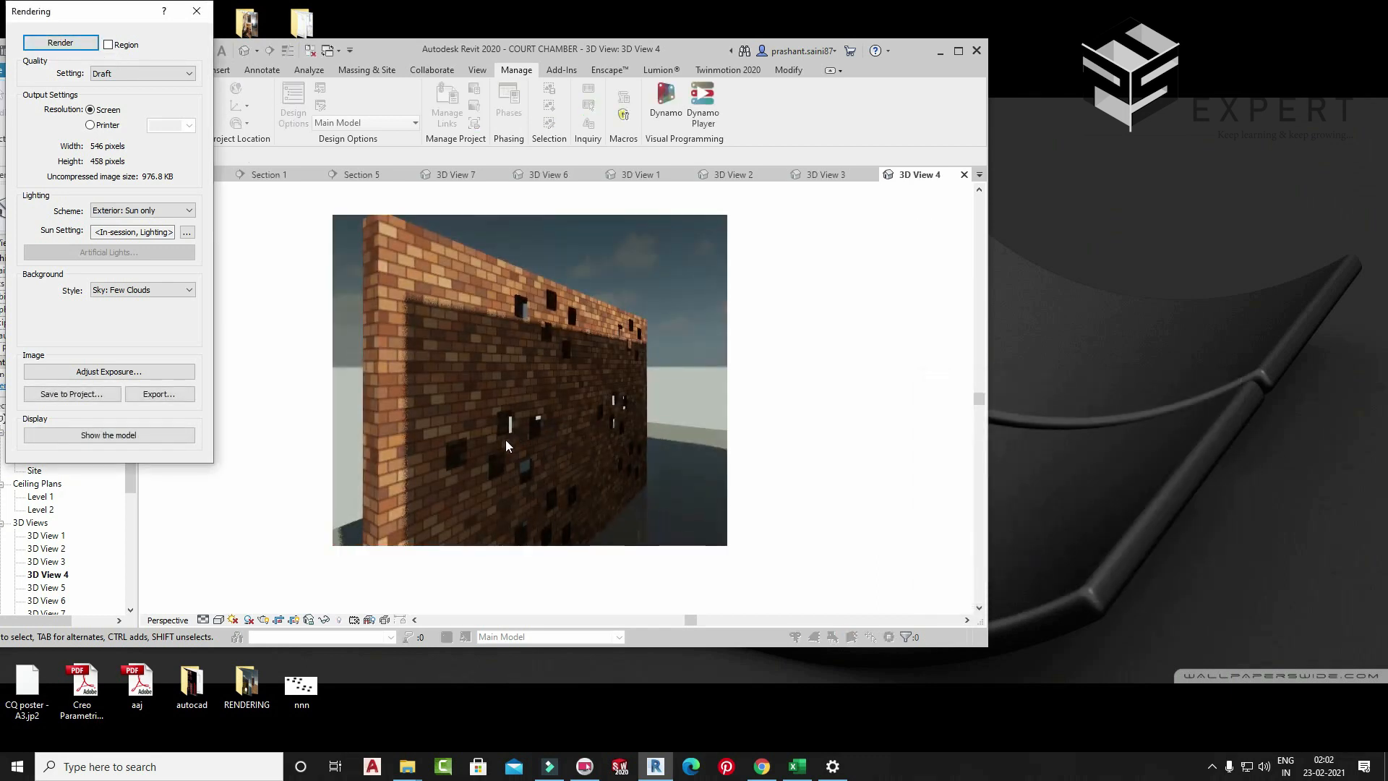
{"action": "left_click", "coordinate": [195, 10]}
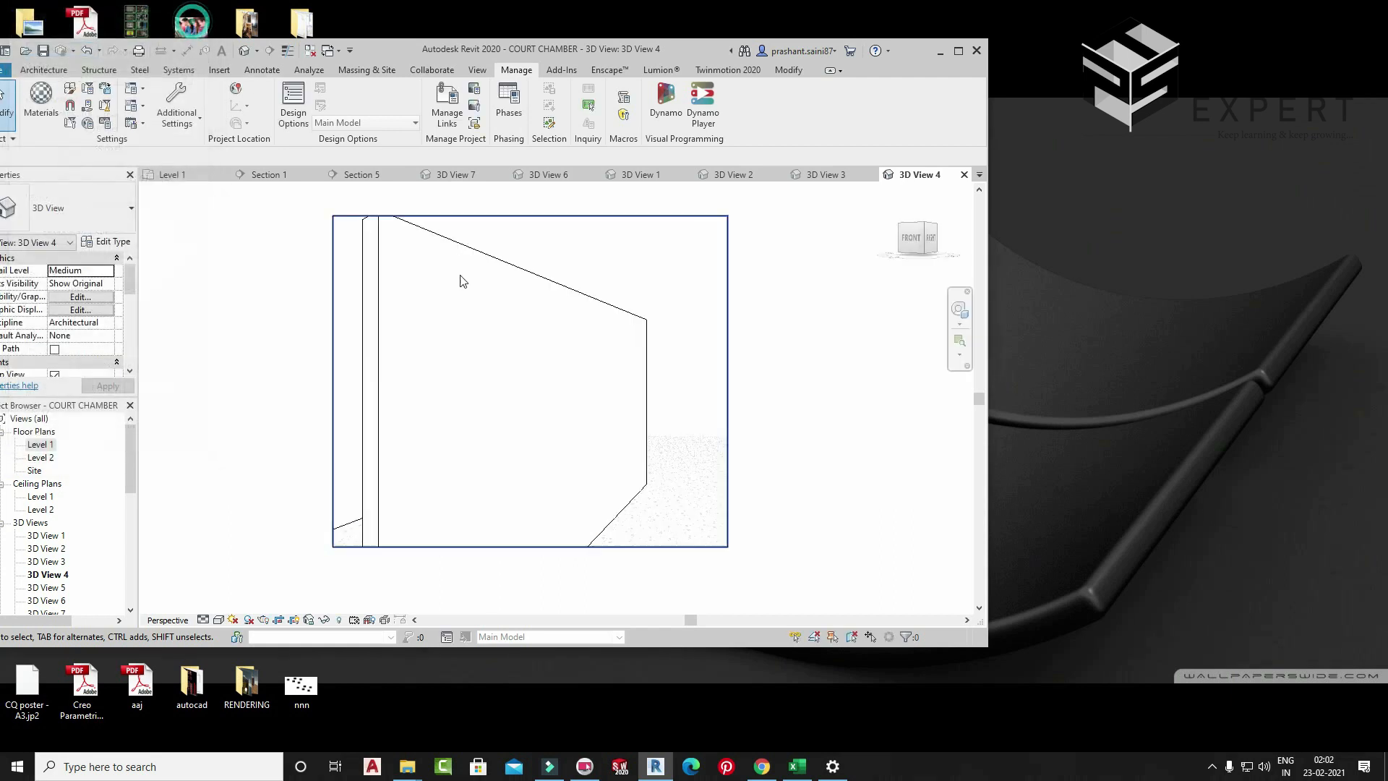
- Orbit the camera view to a higher angle on the brick wall and render it again at Draft quality
{"action": "left_click", "coordinate": [960, 310]}
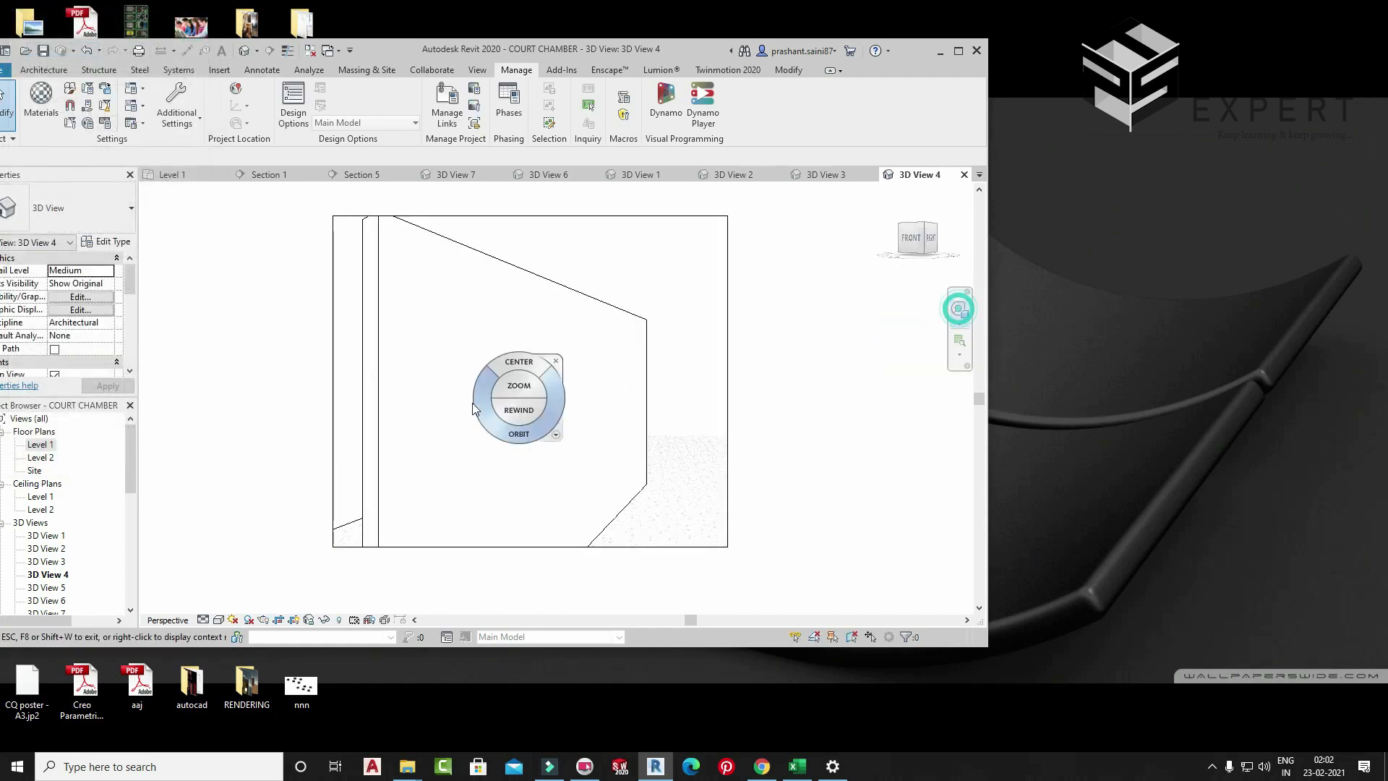
{"action": "mouse_move", "coordinate": [523, 440]}
{"action": "left_mouse_down"}
{"action": "mouse_move", "coordinate": [468, 455]}
{"action": "mouse_move", "coordinate": [510, 434]}
{"action": "left_mouse_up"}
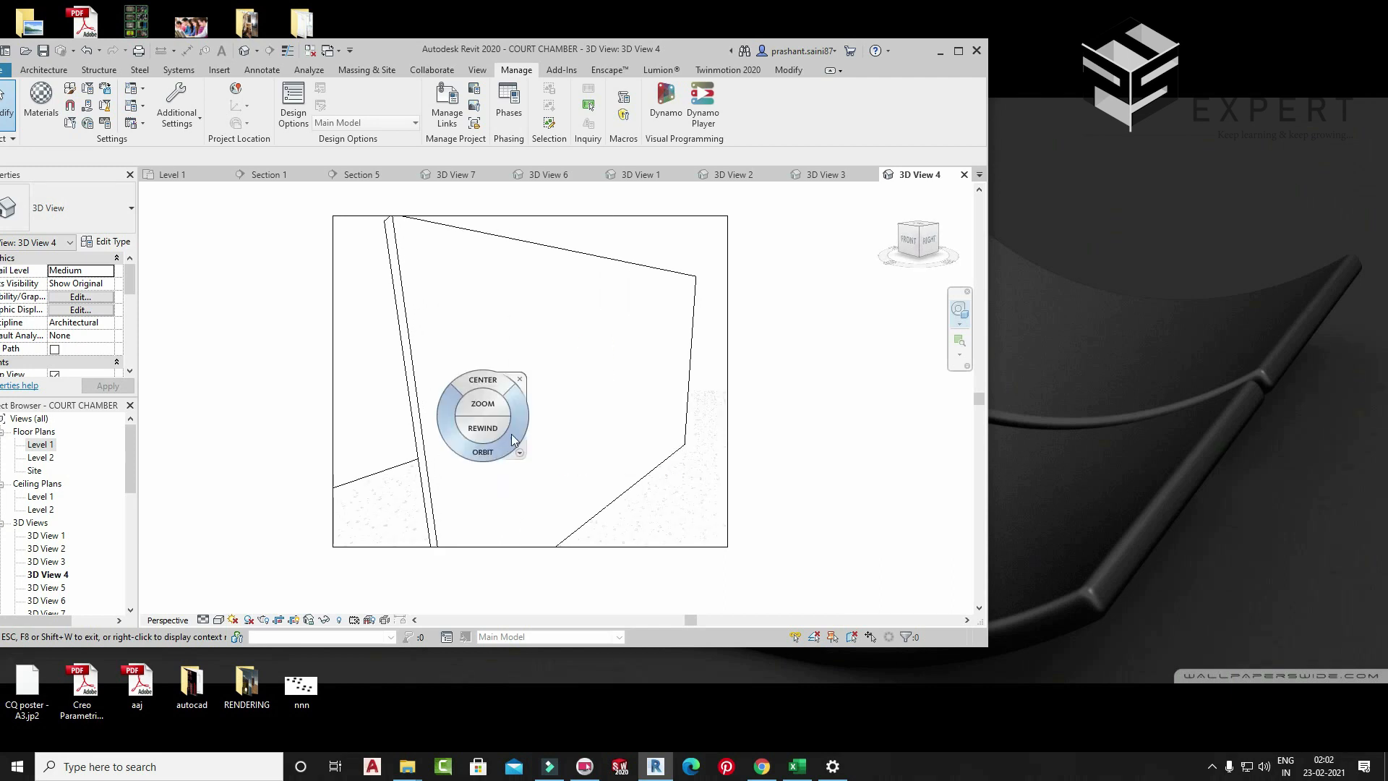
{"action": "middle_click_drag", "start_coordinate": [536, 428], "coordinate": [493, 441]}
{"action": "scroll", "coordinate": [486, 419], "scroll_direction": "up", "scroll_amount": 2}
{"action": "key", "text": "r"}
{"action": "key", "text": "r"}
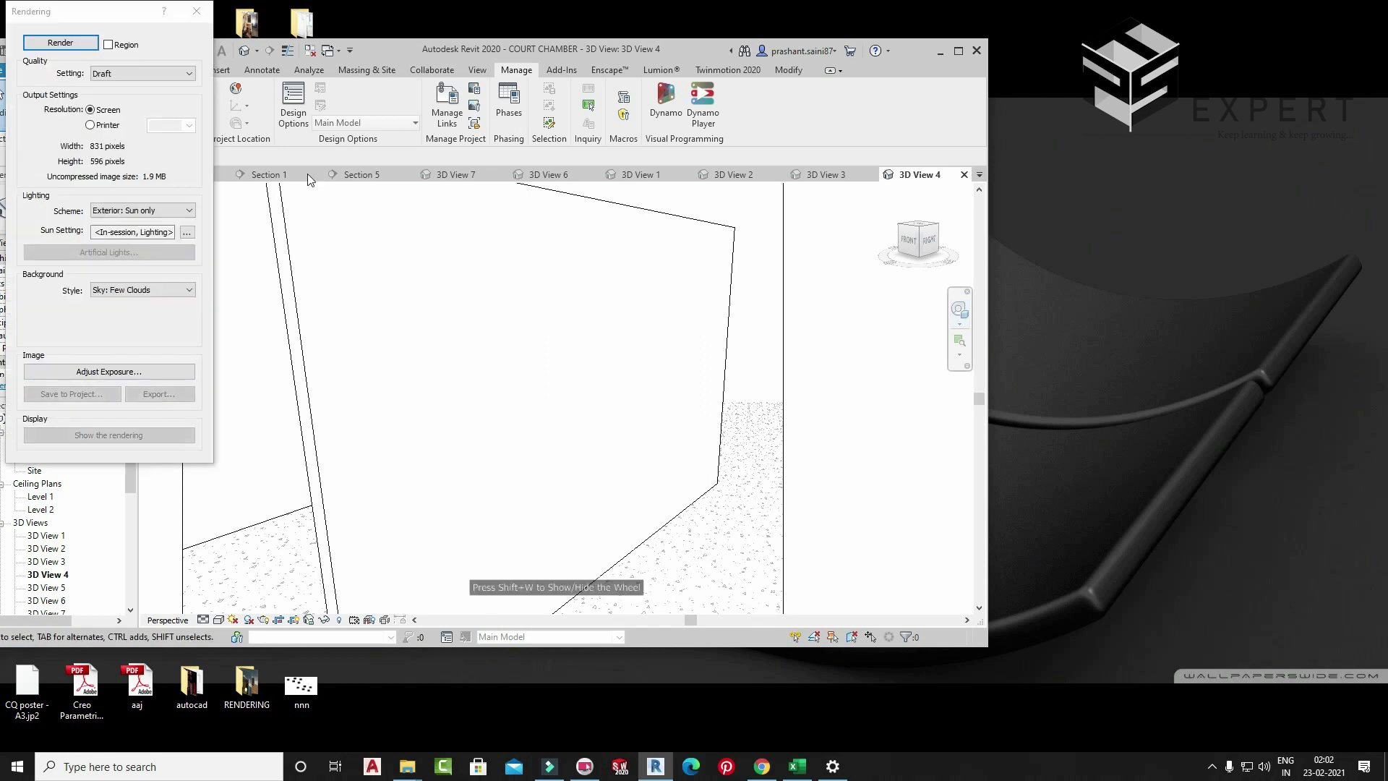
{"action": "left_click", "coordinate": [60, 42]}
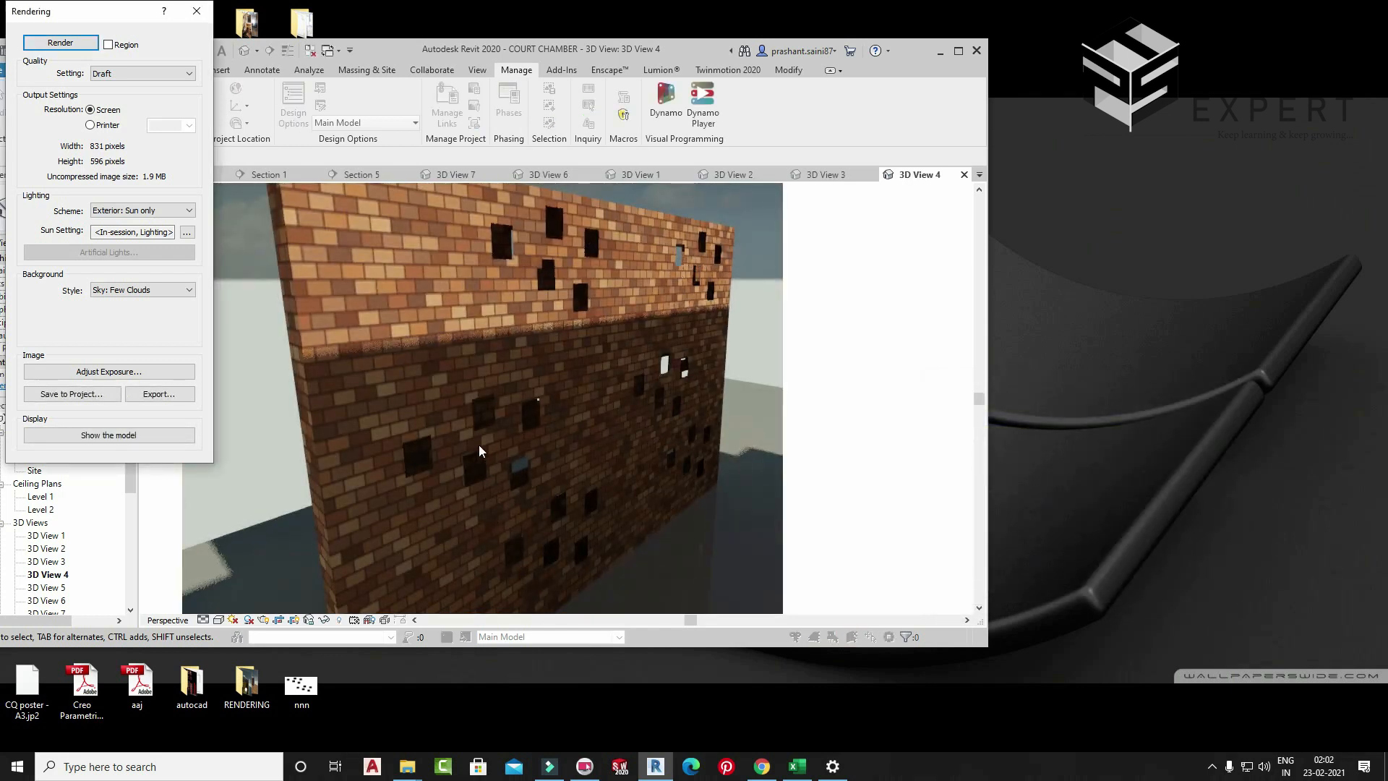
{"action": "left_click", "coordinate": [196, 11]}
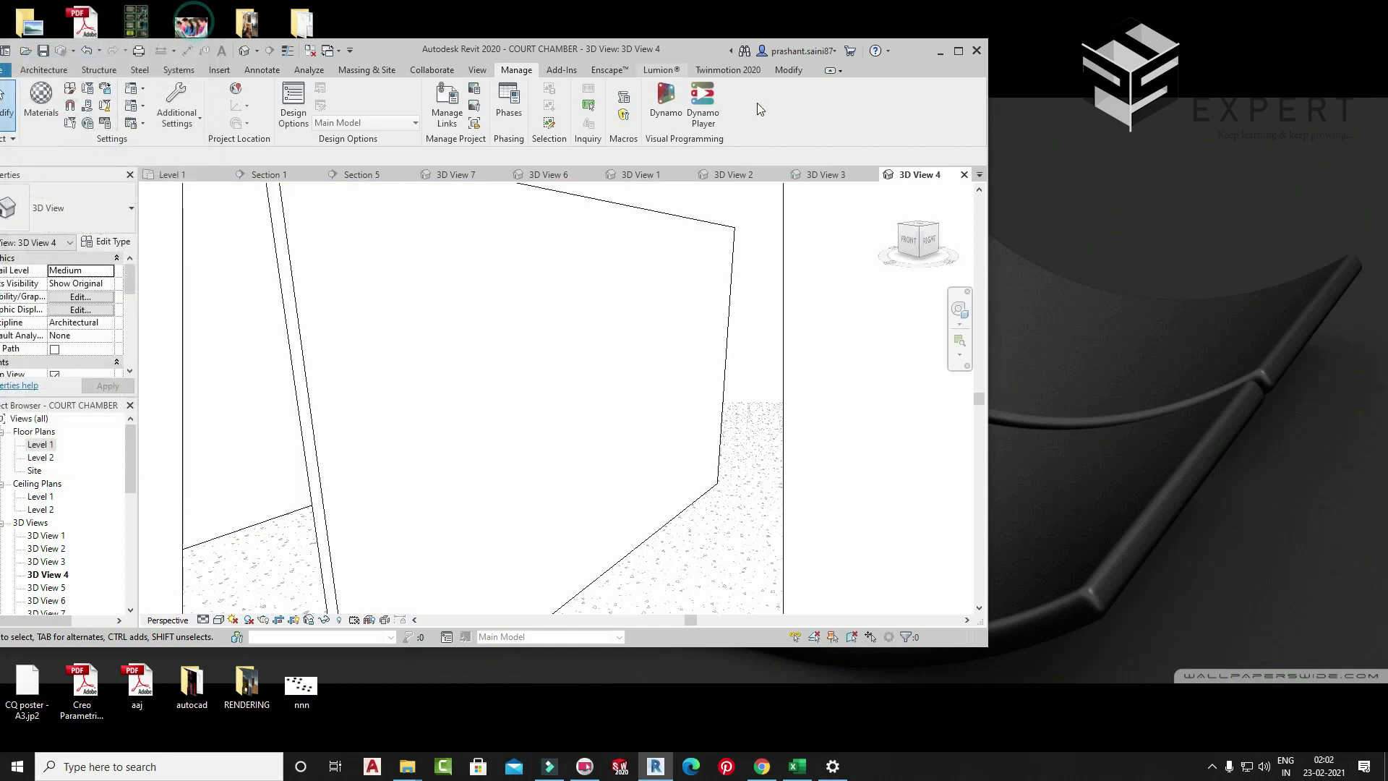
- Reopen 3D View 5 in a maximized window and display the appearance settings of Default New Material
{"action": "left_click", "coordinate": [965, 50]}
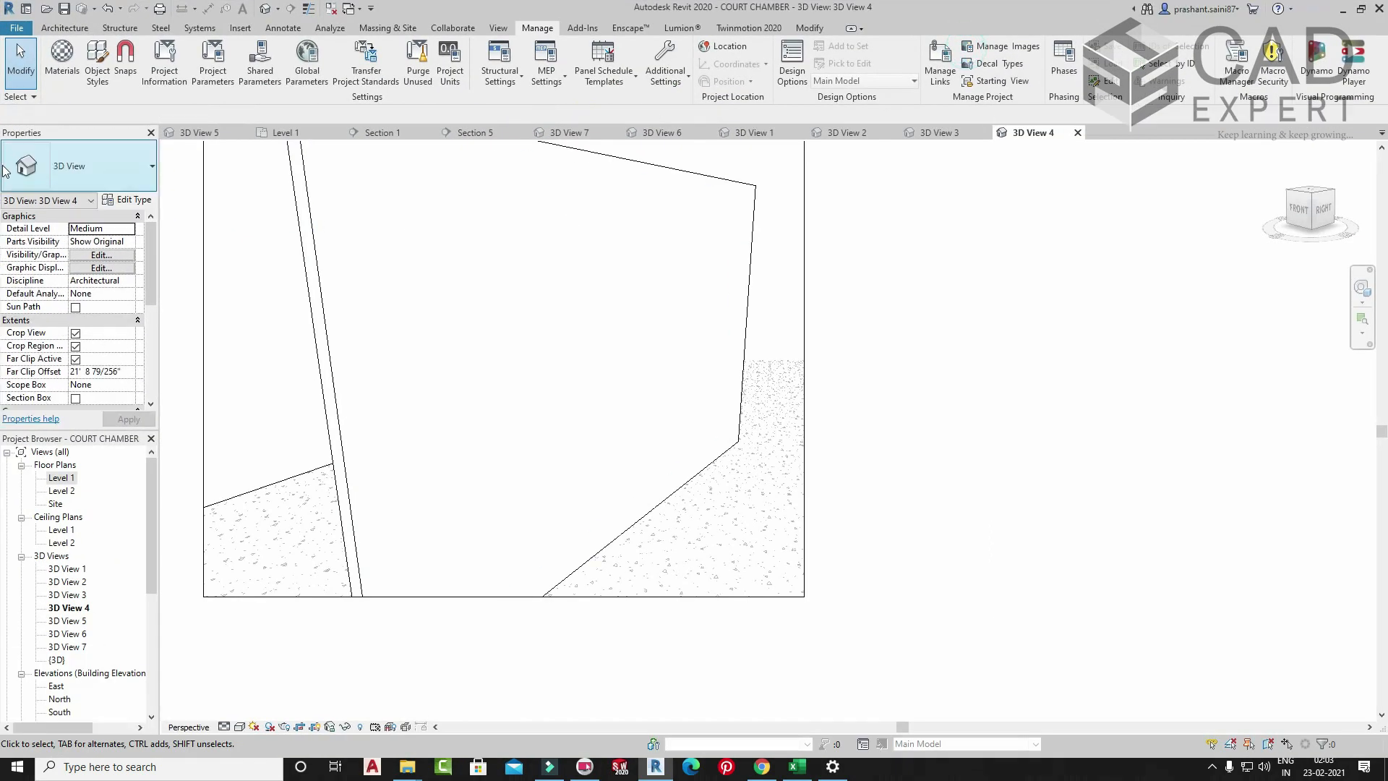
{"action": "double_click", "coordinate": [85, 634]}
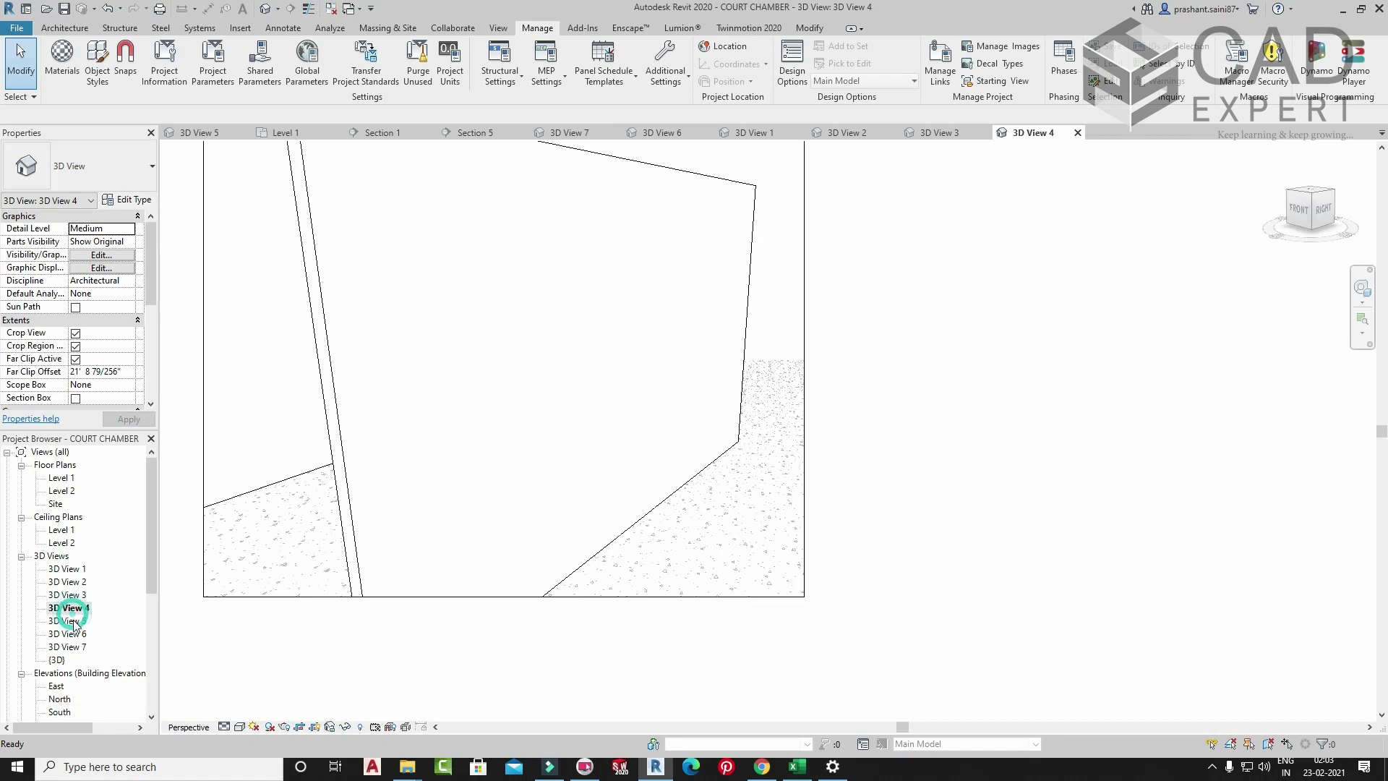
{"action": "double_click", "coordinate": [74, 619]}
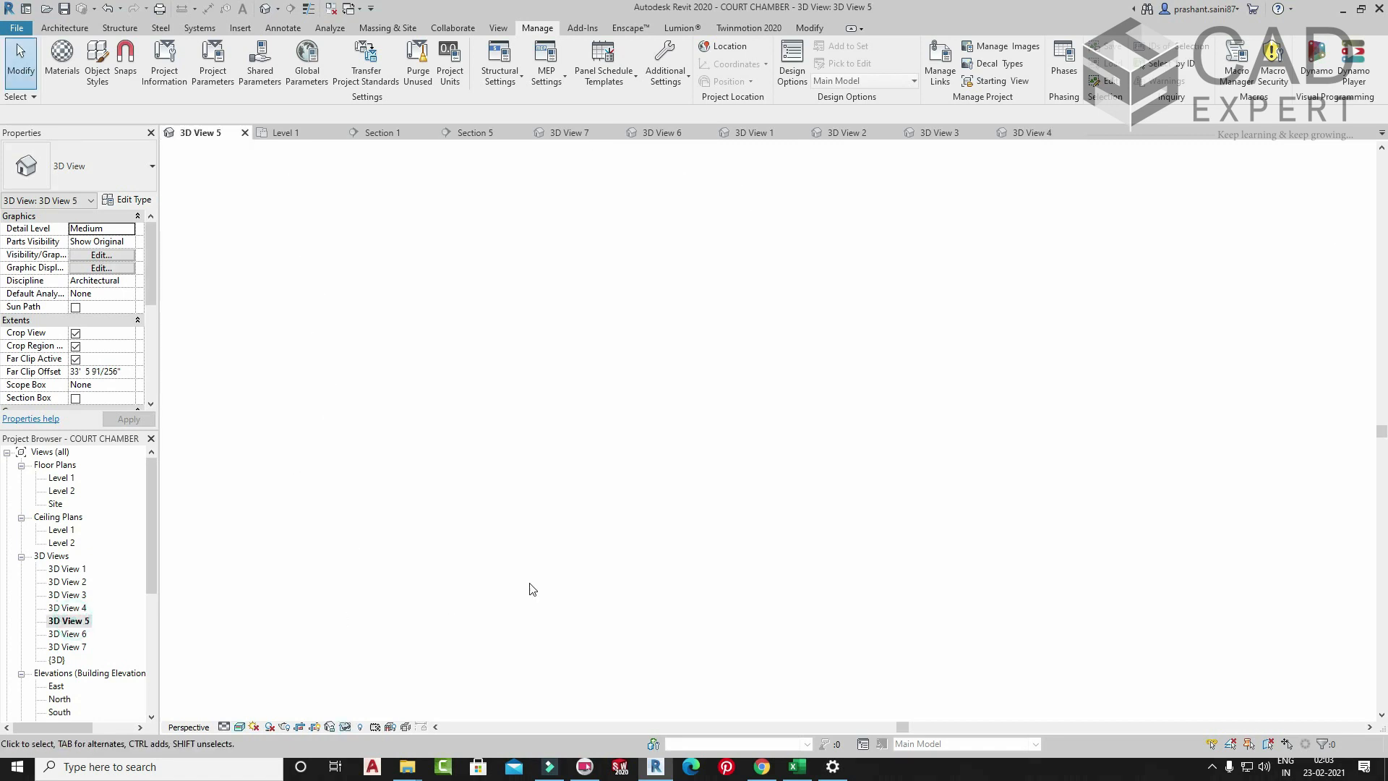
{"action": "scroll", "coordinate": [549, 484], "scroll_direction": "down", "scroll_amount": 1}
{"action": "middle_click_drag", "start_coordinate": [564, 517], "coordinate": [895, 607]}
{"action": "scroll", "coordinate": [724, 487], "scroll_direction": "up", "scroll_amount": 4}
{"action": "middle_click_drag", "start_coordinate": [723, 488], "coordinate": [651, 458]}
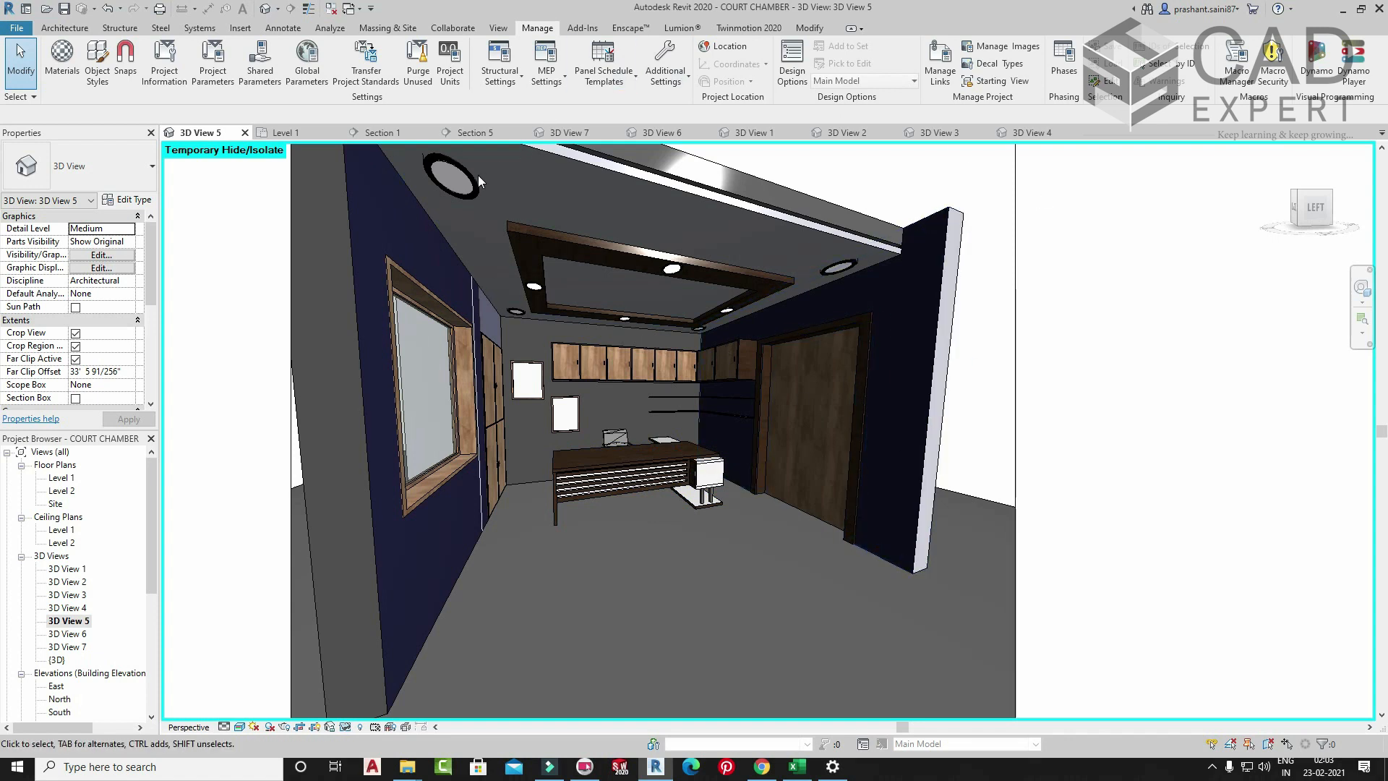
{"action": "left_click", "coordinate": [61, 57]}
{"action": "left_click", "coordinate": [1009, 83]}
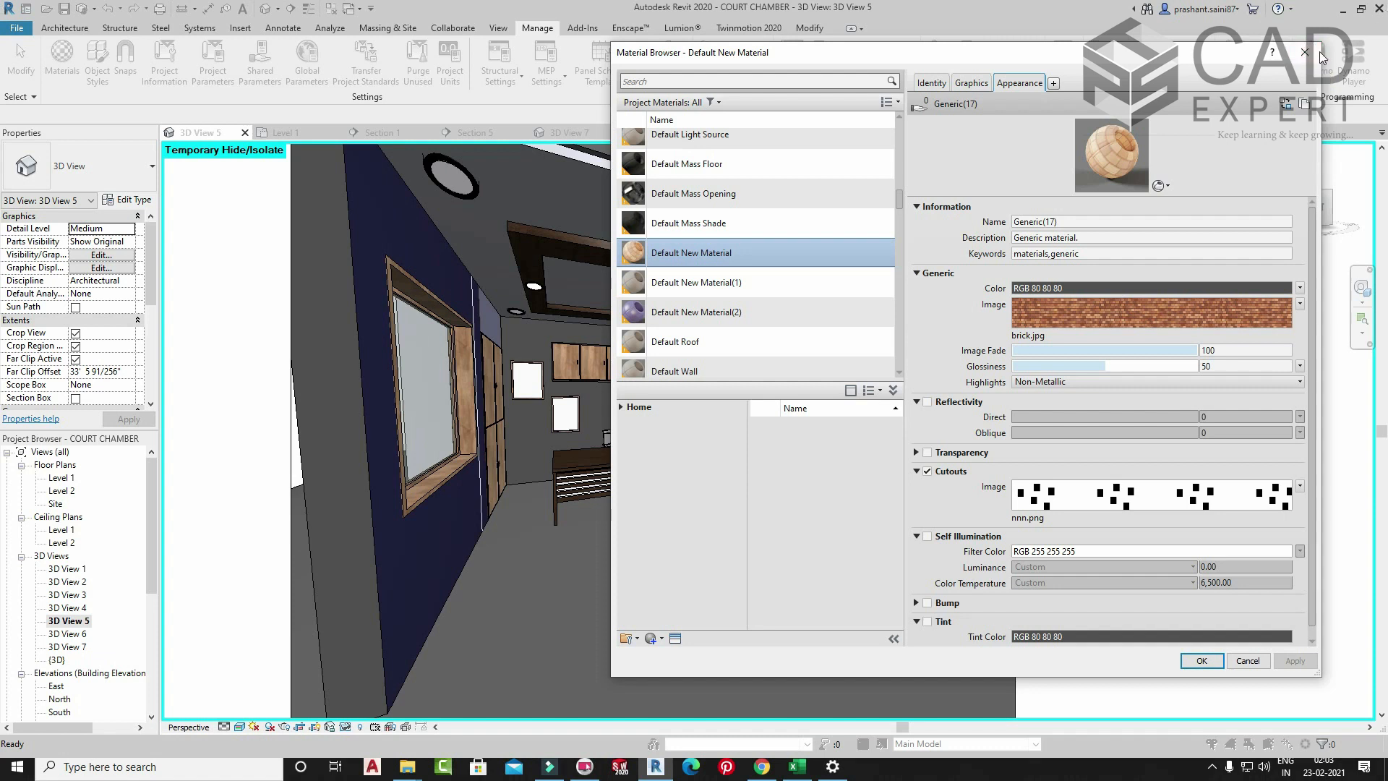
- Switch to Chrome, search Google Images for "self illuminate" to examine examples of glowing materials, and minimize the browser
{"action": "left_click", "coordinate": [762, 765]}
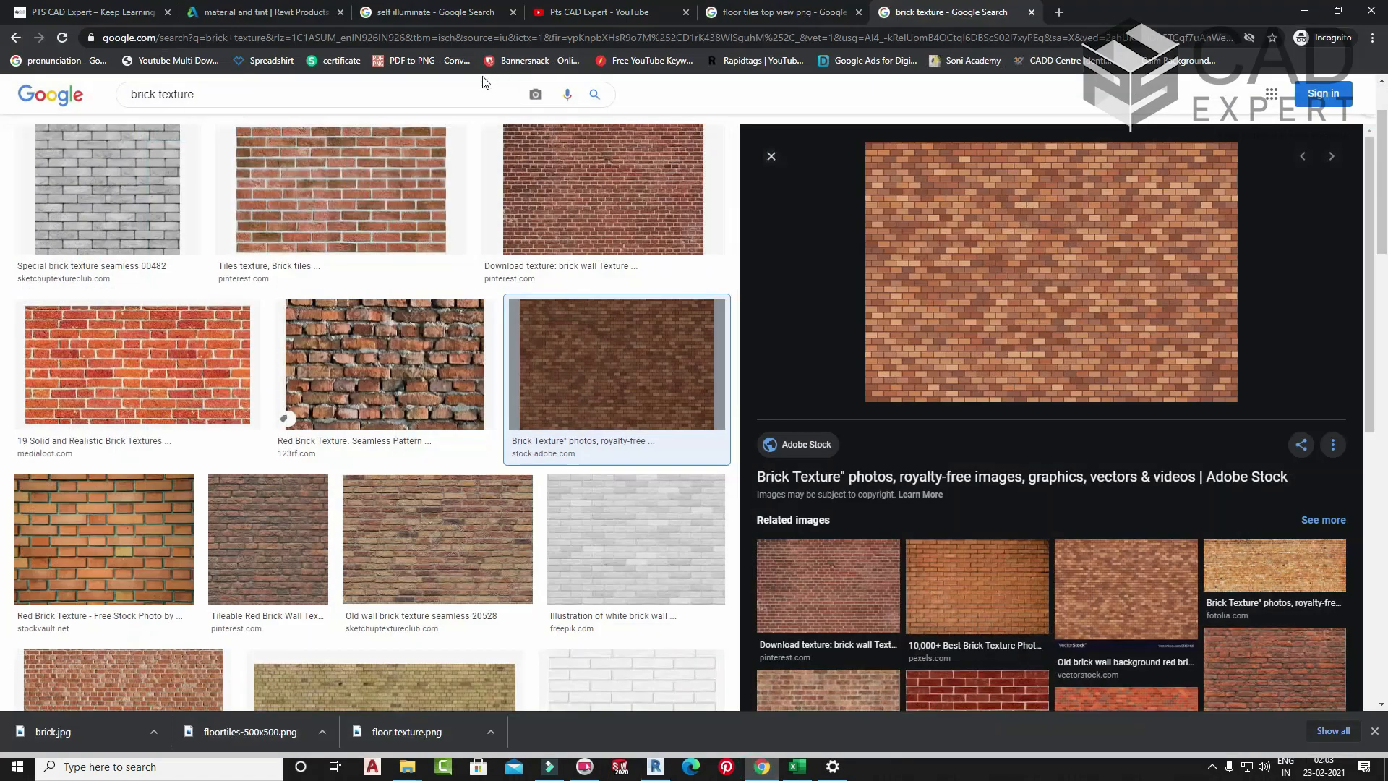
{"action": "left_click", "coordinate": [489, 38]}
{"action": "type", "text": "sel"}
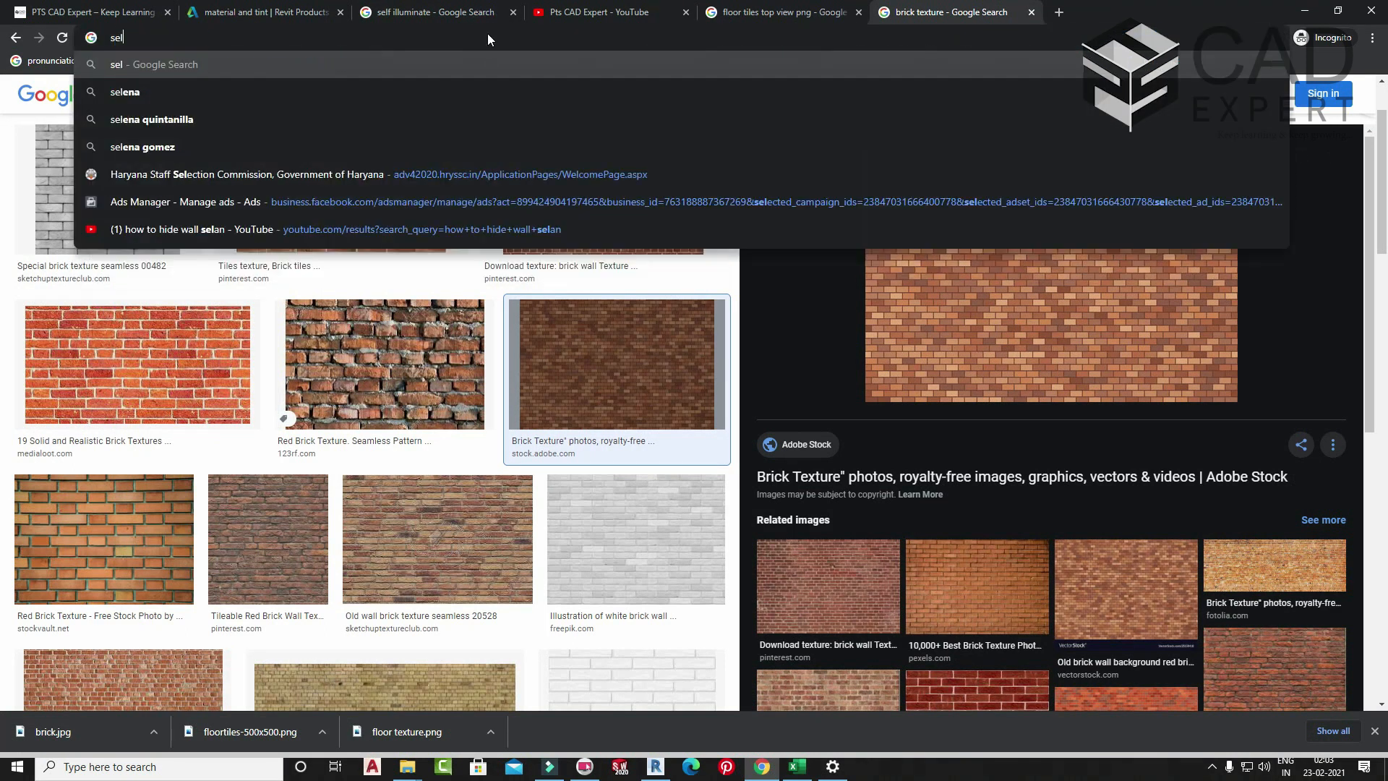
{"action": "type", "text": "f illuminate"}
{"action": "key", "text": "Return"}
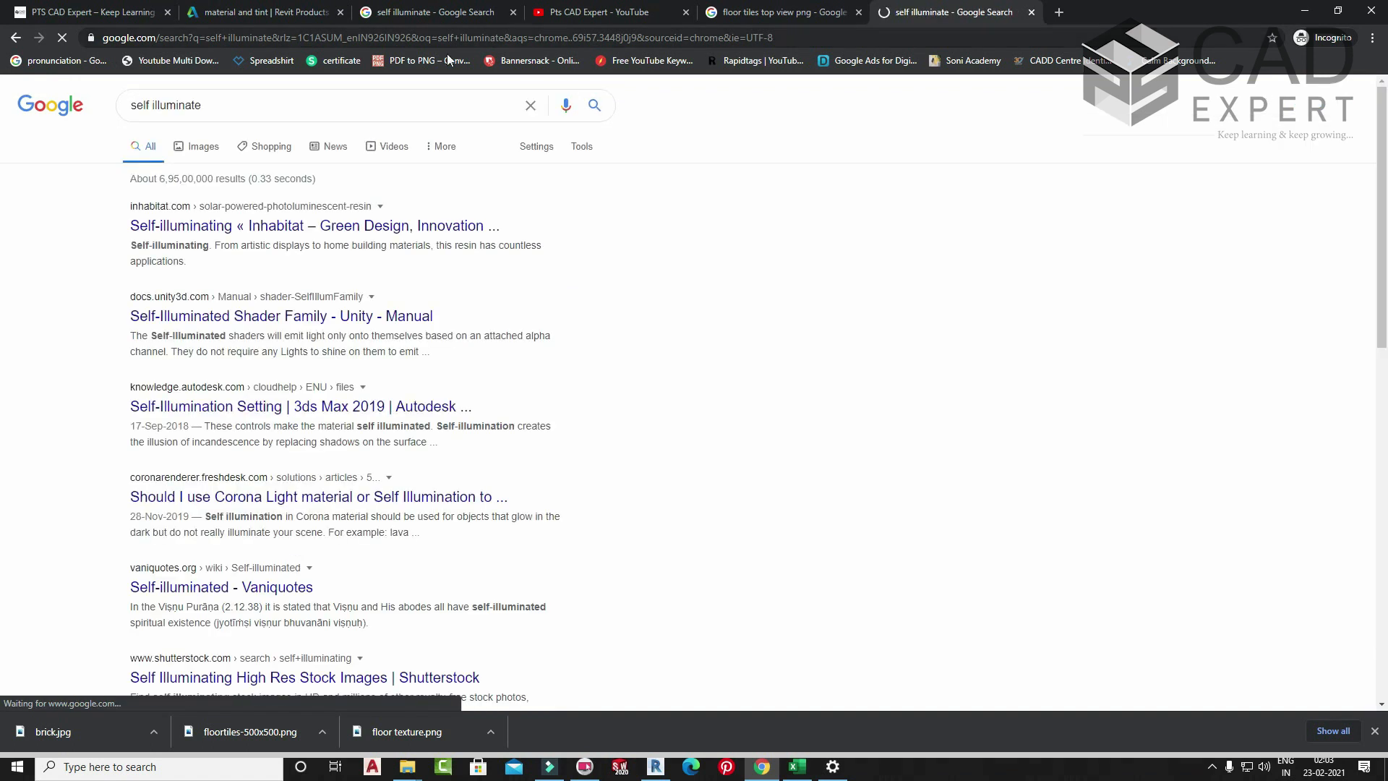
{"action": "left_click", "coordinate": [203, 146]}
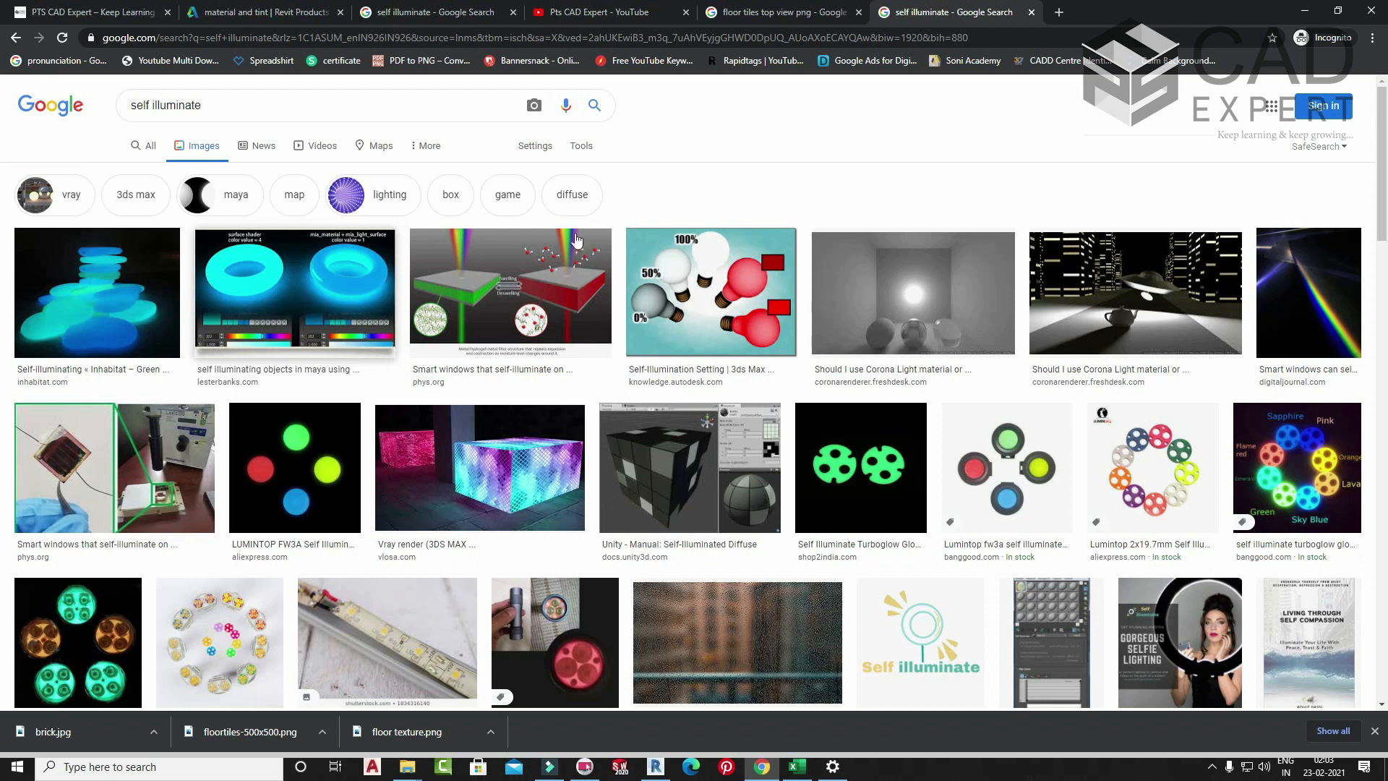
{"action": "left_click", "coordinate": [1304, 14]}
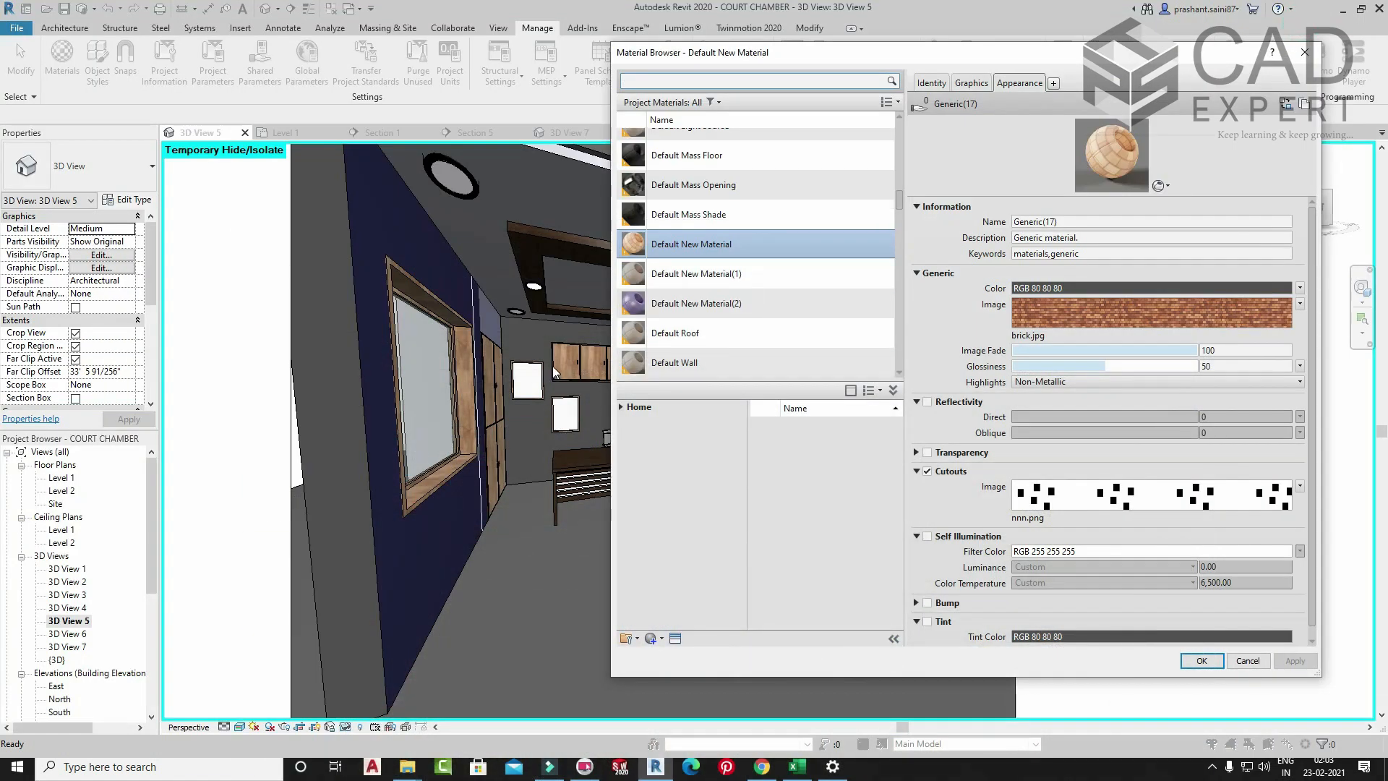
- Close the Material Browser and start a model-in-place component in the Generic Models category, accepting its default name
{"action": "left_click", "coordinate": [1305, 52]}
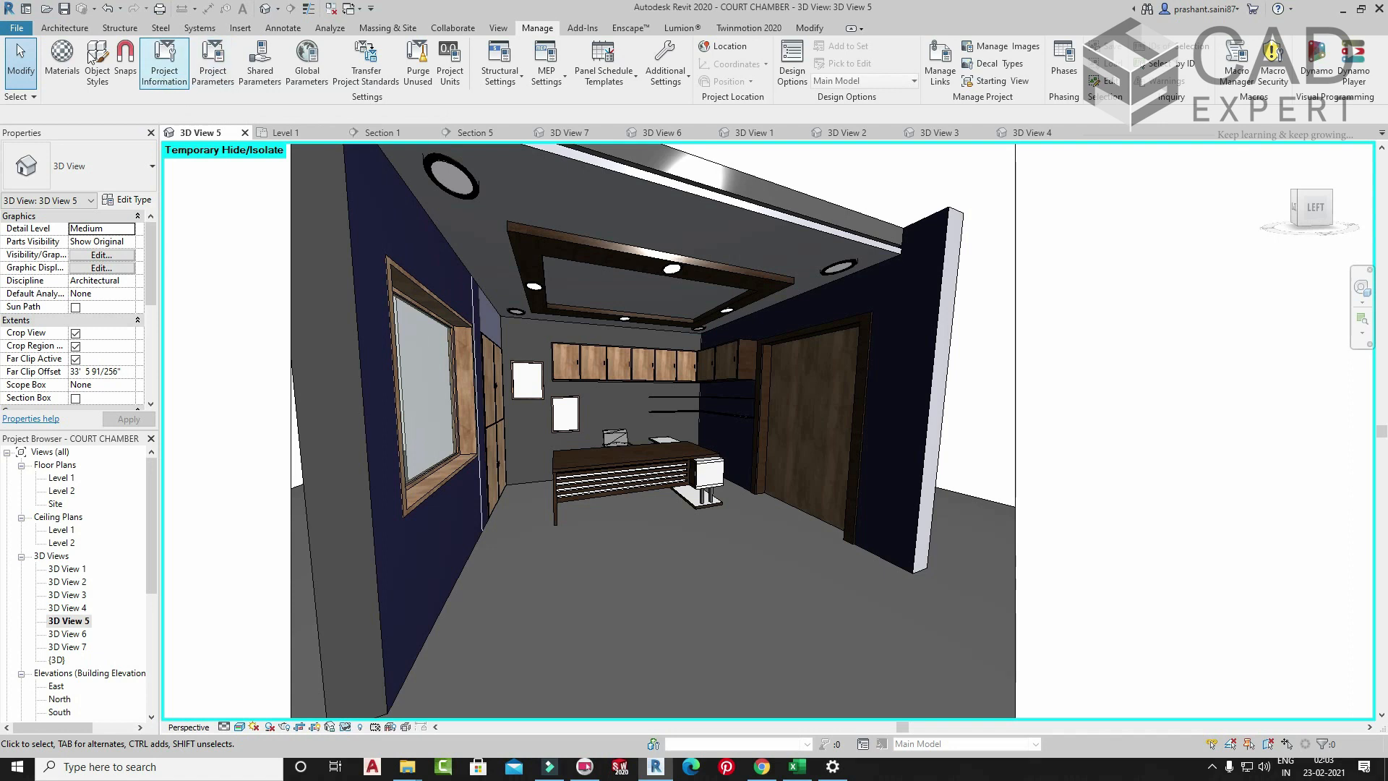
{"action": "left_click", "coordinate": [65, 28]}
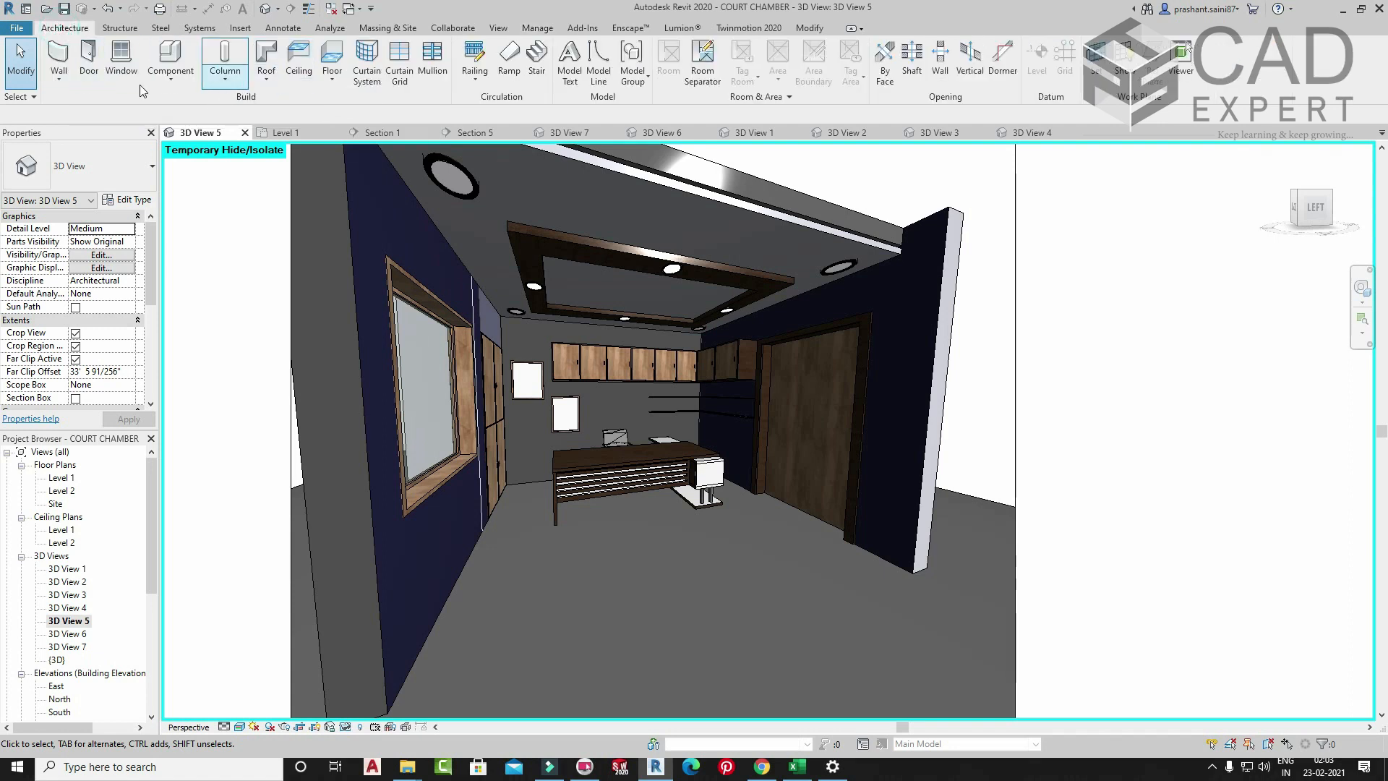
{"action": "left_click", "coordinate": [170, 78]}
{"action": "left_click", "coordinate": [187, 132]}
{"action": "left_click", "coordinate": [645, 348]}
{"action": "key", "text": "g"}
{"action": "left_click", "coordinate": [695, 542]}
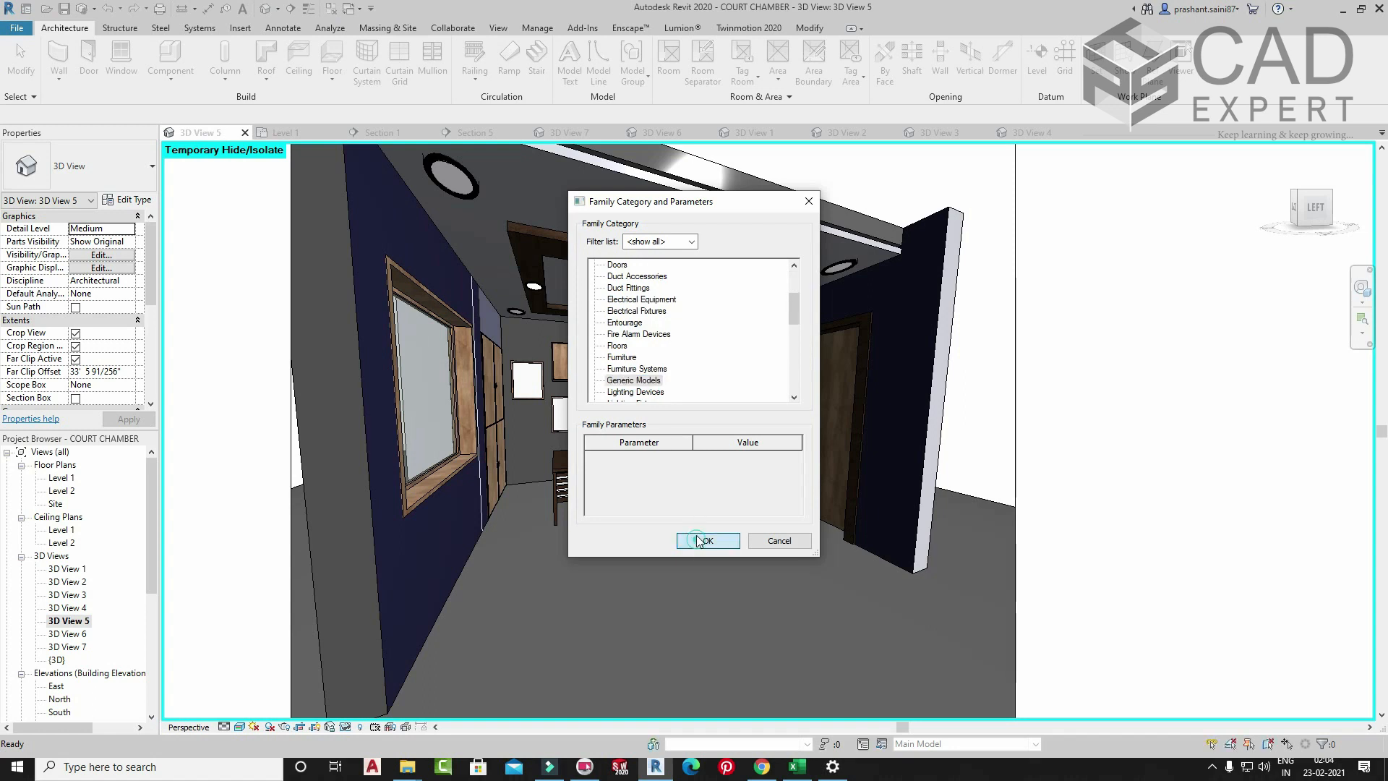
{"action": "left_click", "coordinate": [694, 408]}
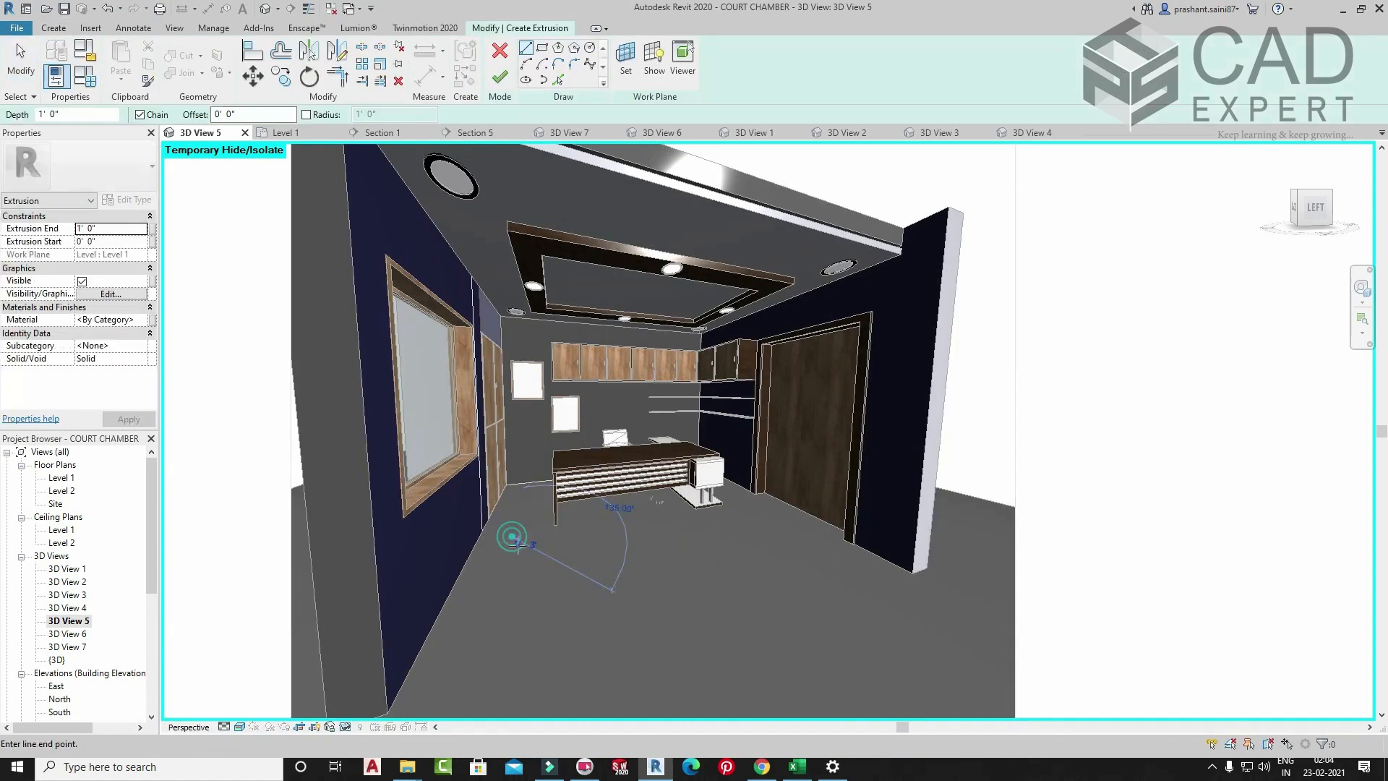
- Sketch a small rectangular extrusion profile on the floor between the window wall and the desk
{"action": "left_click", "coordinate": [542, 48]}
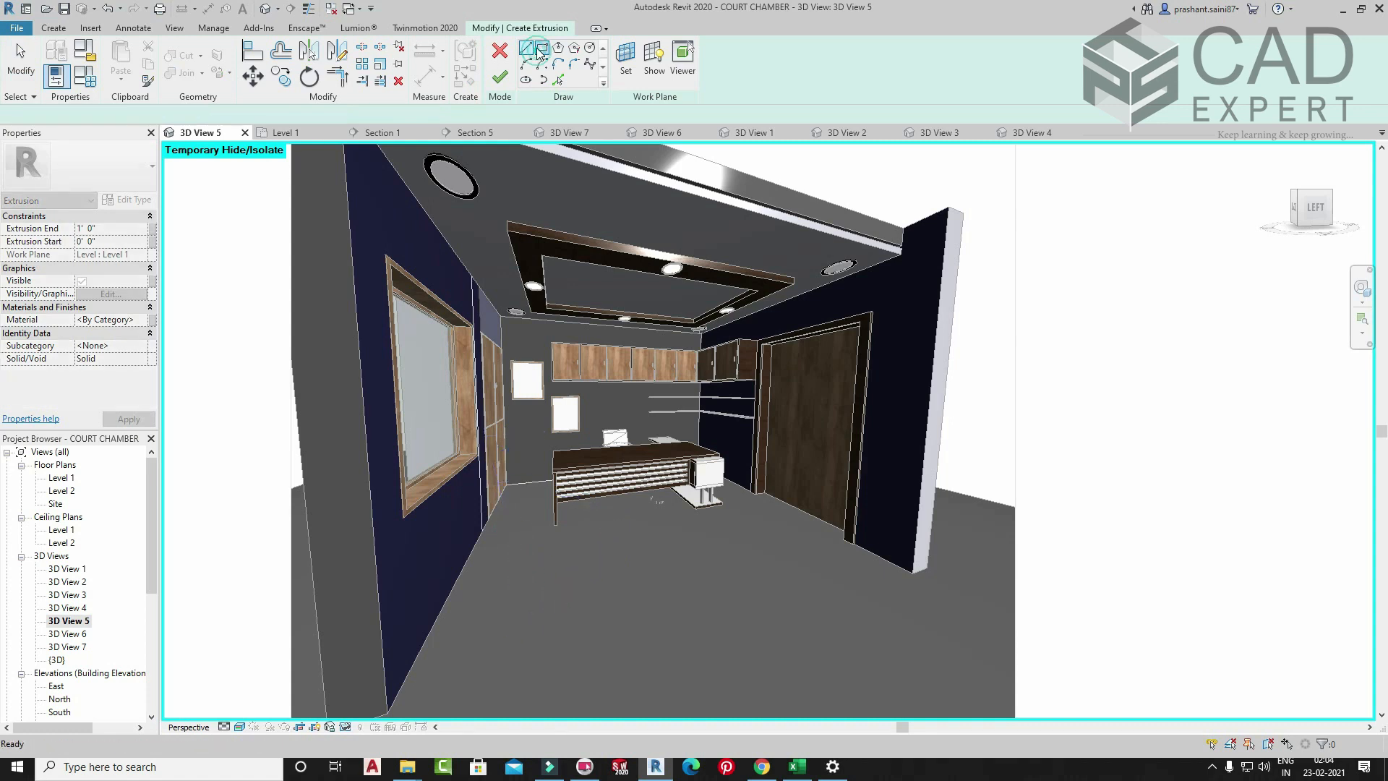
{"action": "left_click", "coordinate": [499, 532]}
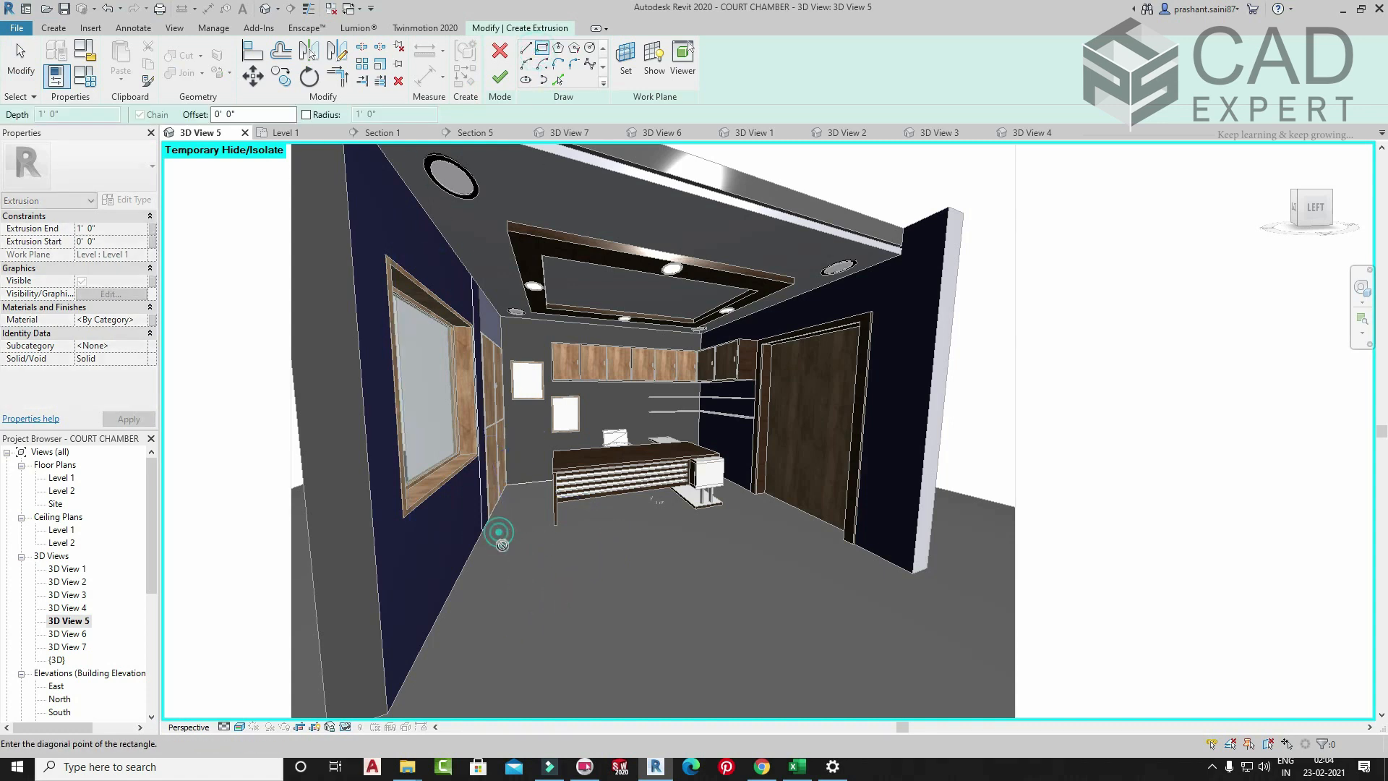
{"action": "left_click", "coordinate": [531, 563]}
{"action": "key", "text": "Escape"}
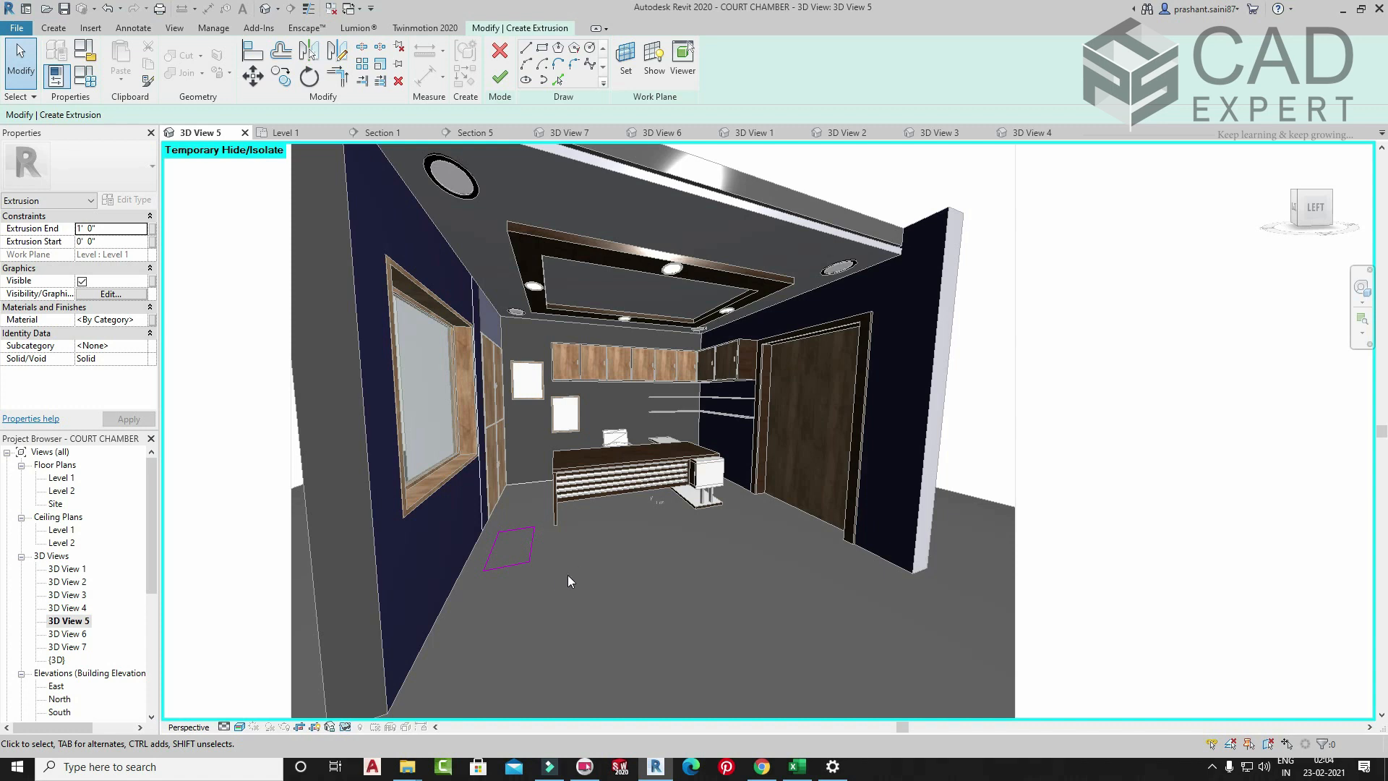
- Copy the rectangular profile and paste five copies spread across the floor in front of the desk
{"action": "left_click_drag", "start_coordinate": [545, 577], "coordinate": [481, 511]}
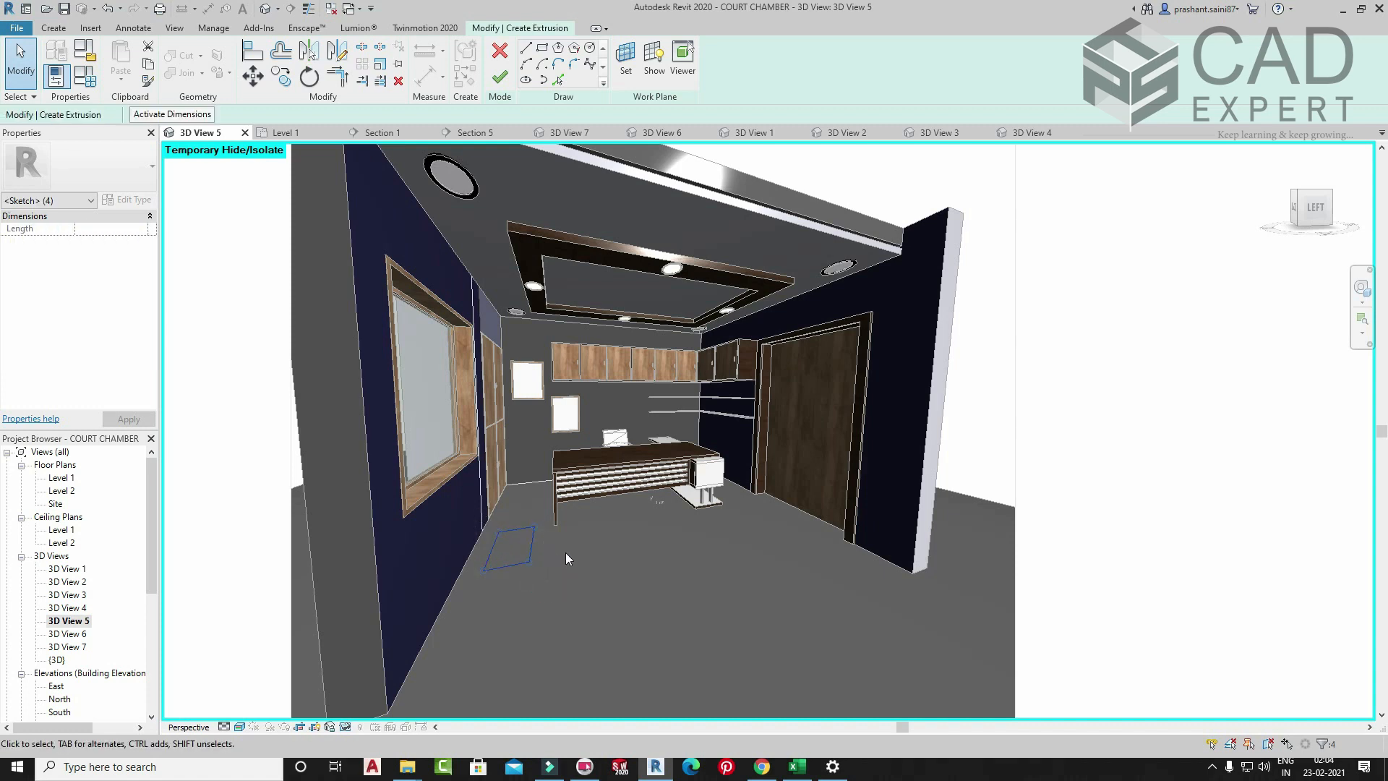
{"action": "key", "text": "ctrl+c"}
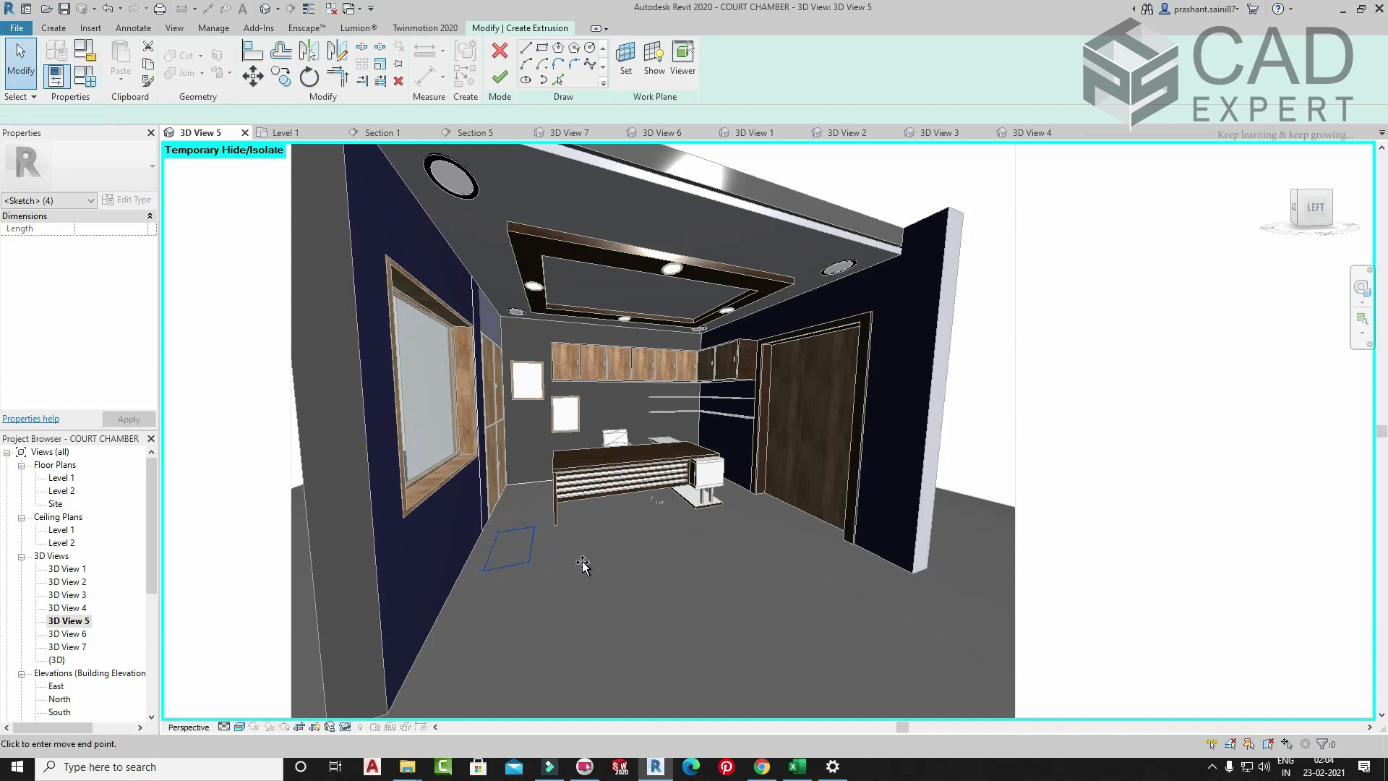
{"action": "key", "text": "ctrl+v"}
{"action": "left_click", "coordinate": [629, 569]}
{"action": "left_click", "coordinate": [721, 603]}
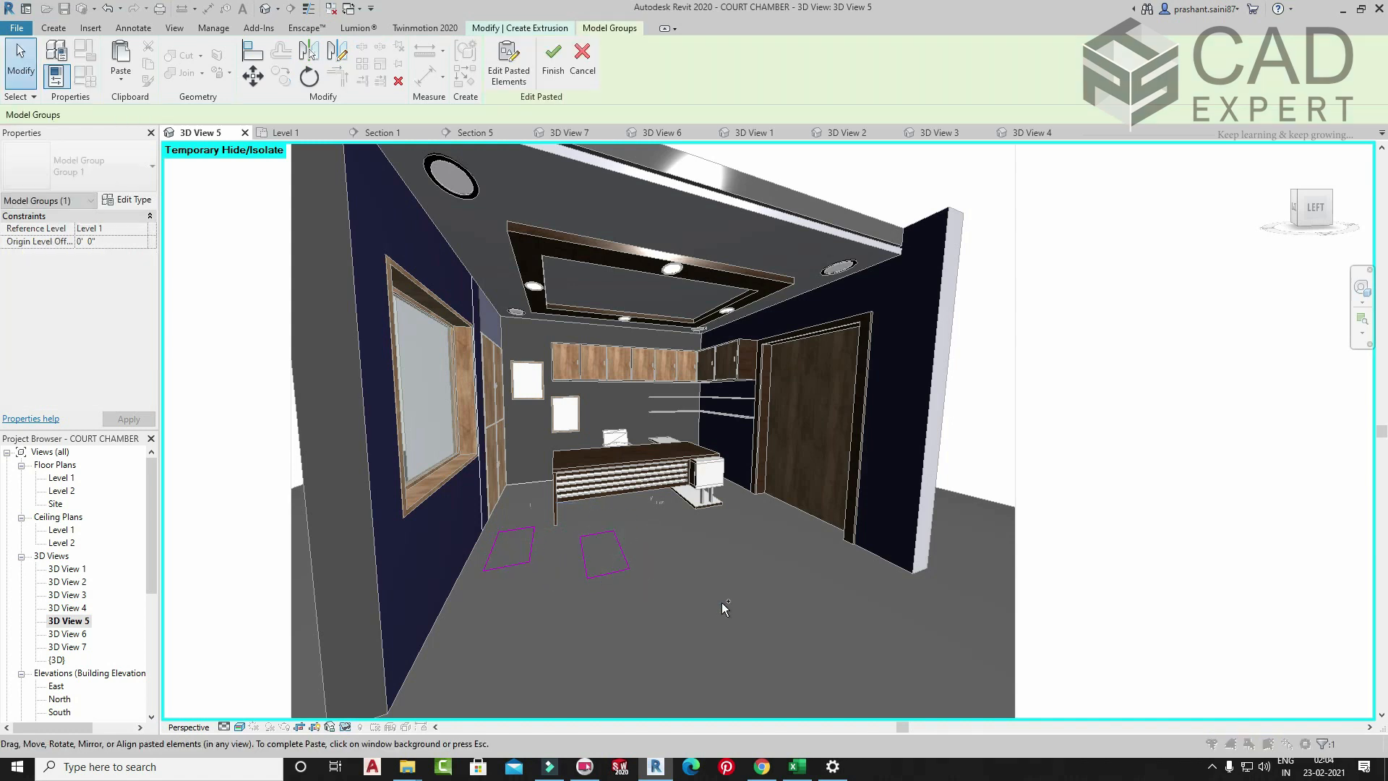
{"action": "key", "text": "ctrl+v"}
{"action": "left_click", "coordinate": [738, 548]}
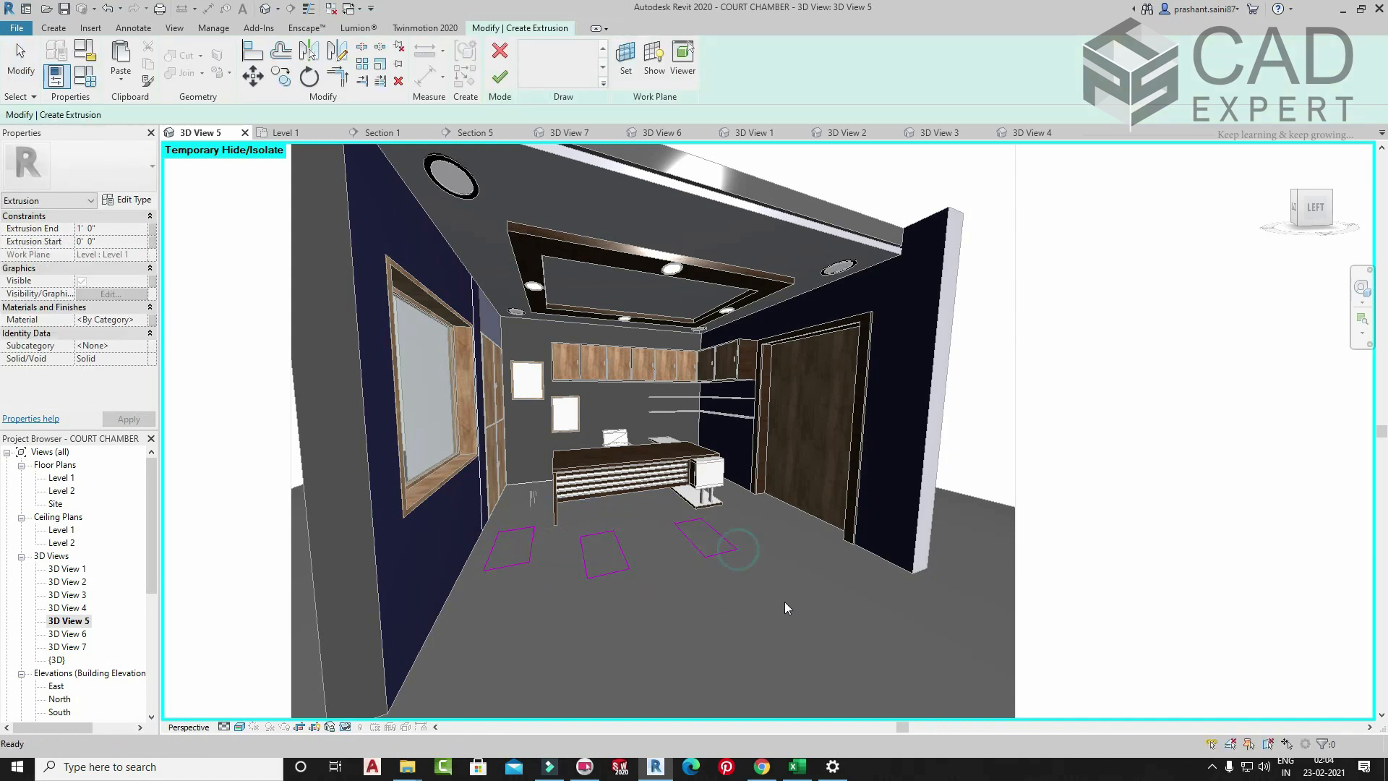
{"action": "left_click", "coordinate": [789, 609]}
{"action": "key", "text": "ctrl+v"}
{"action": "left_click", "coordinate": [836, 573]}
{"action": "left_click", "coordinate": [791, 656]}
{"action": "key", "text": "ctrl+v"}
{"action": "left_click", "coordinate": [756, 626]}
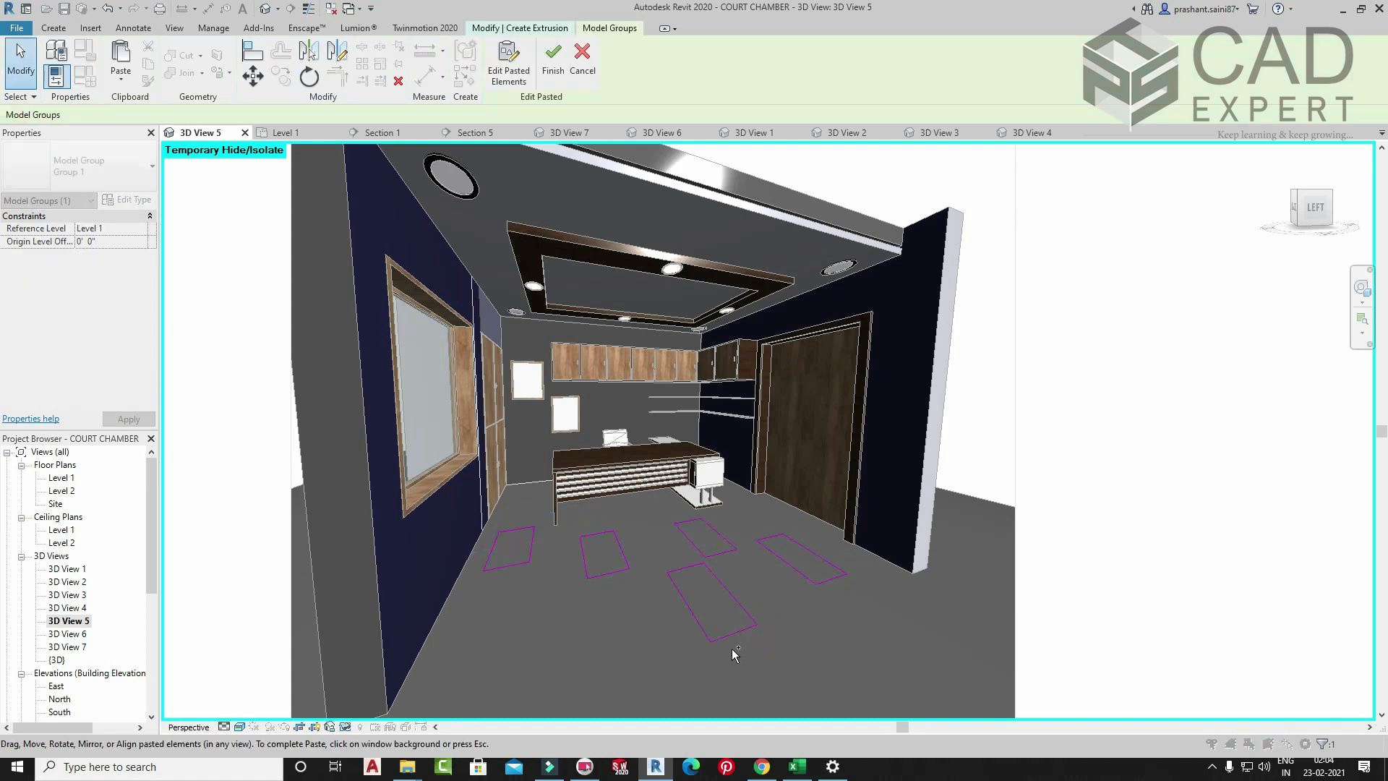
{"action": "left_click", "coordinate": [687, 648]}
{"action": "key", "text": "ctrl+v"}
{"action": "left_click", "coordinate": [577, 658]}
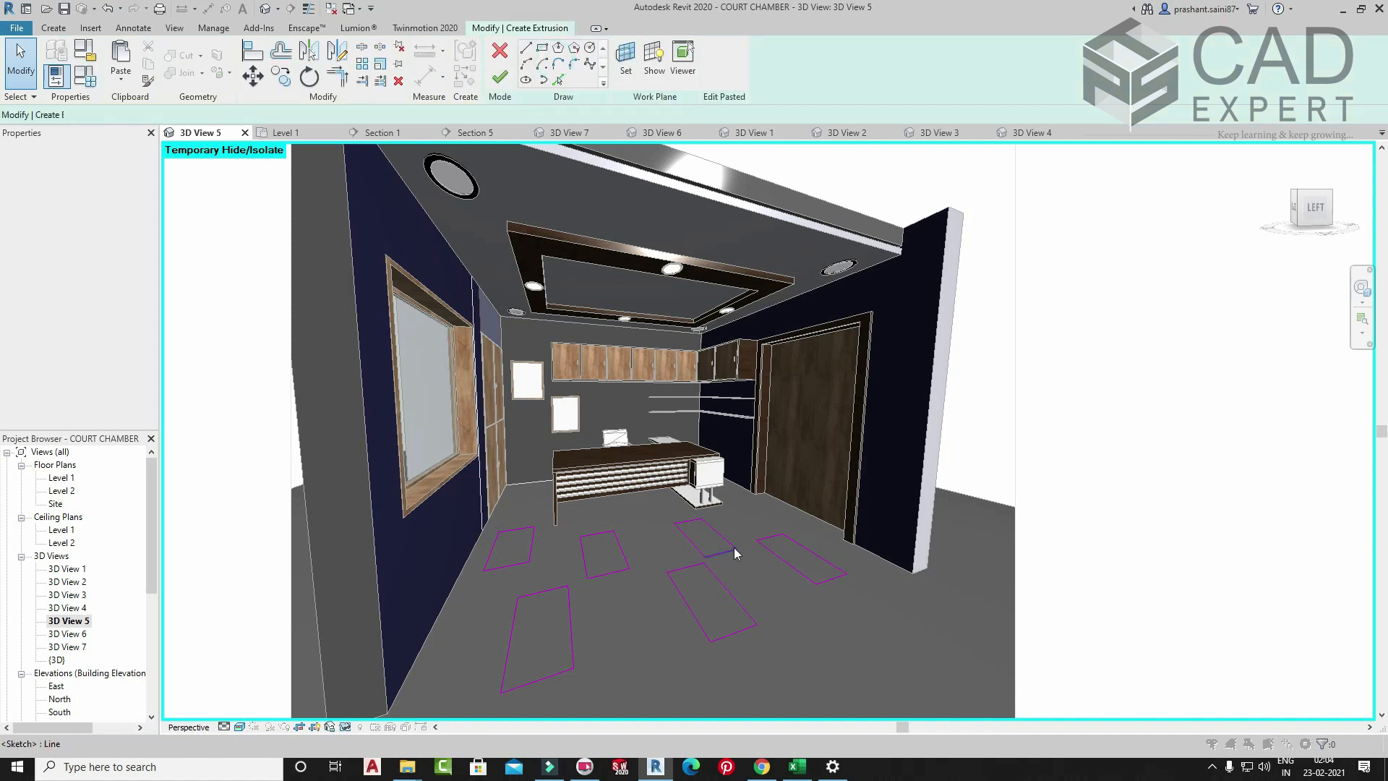
- Finish the extrusion sketch and set the depth of the floor panels to 1"
{"action": "left_click", "coordinate": [70, 28]}
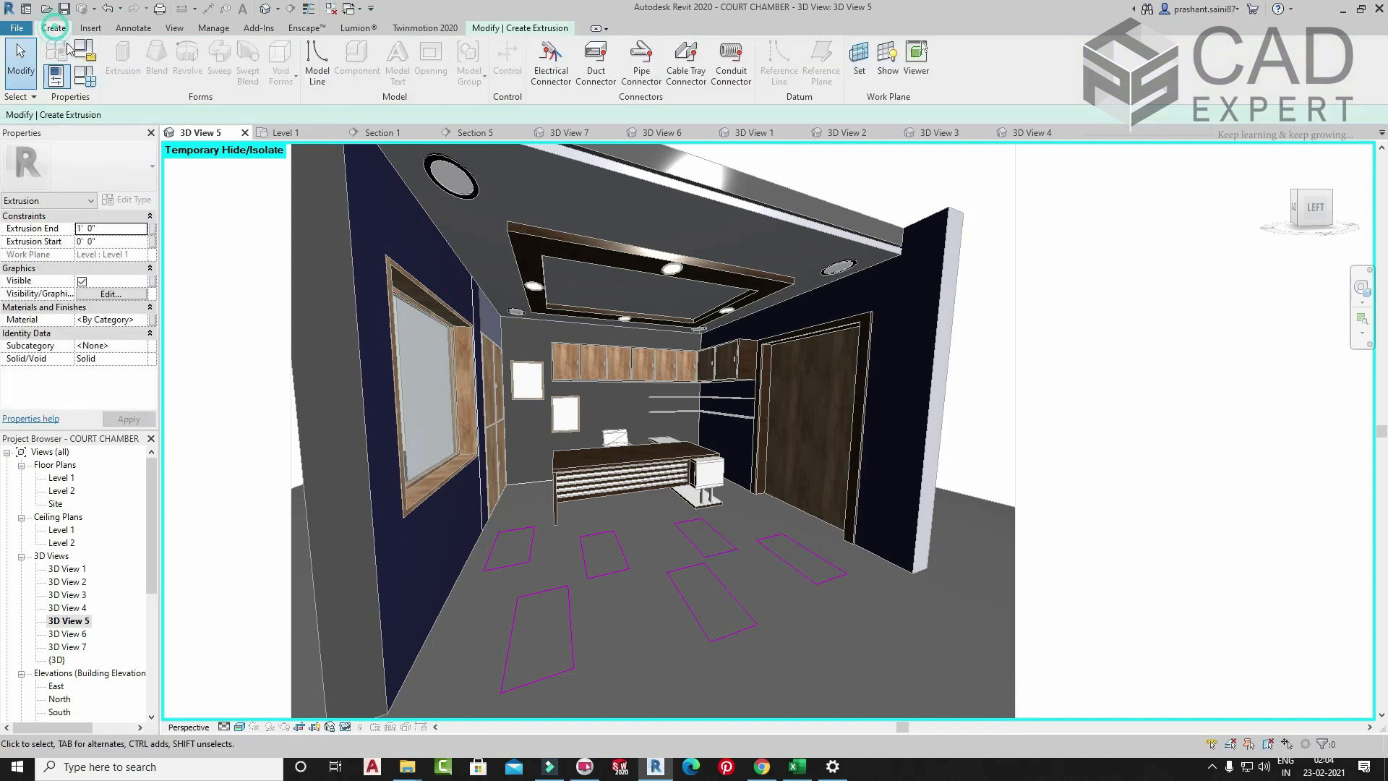
{"action": "left_click", "coordinate": [533, 28]}
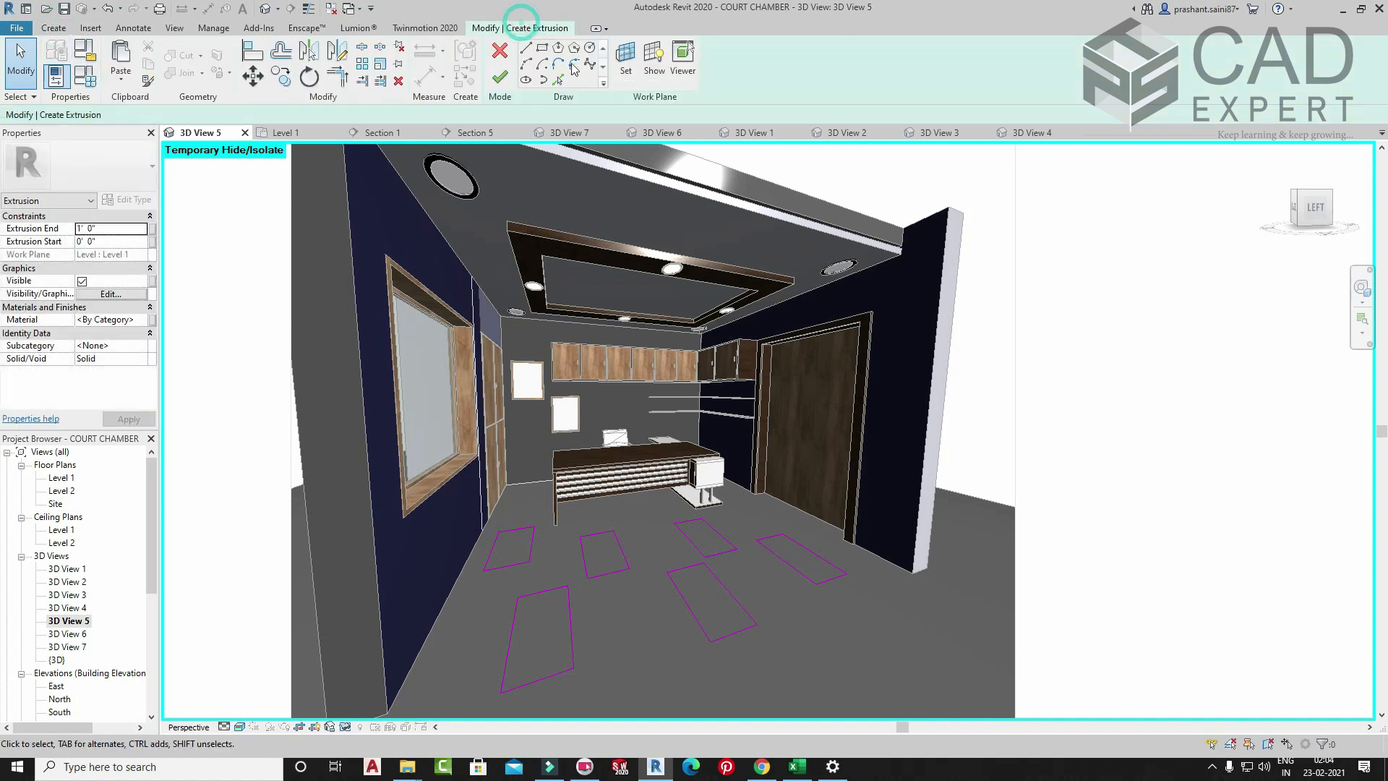
{"action": "left_click", "coordinate": [506, 67]}
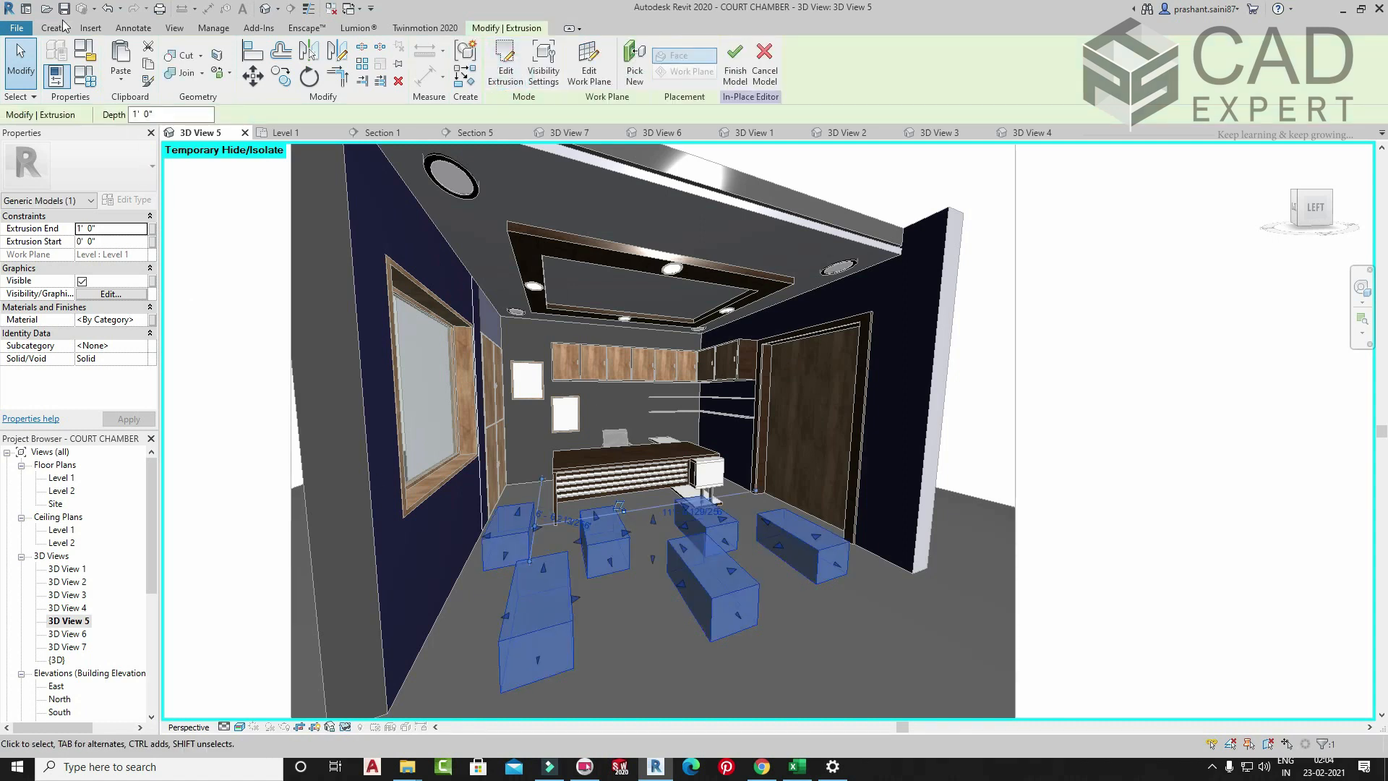
{"action": "left_click", "coordinate": [131, 114]}
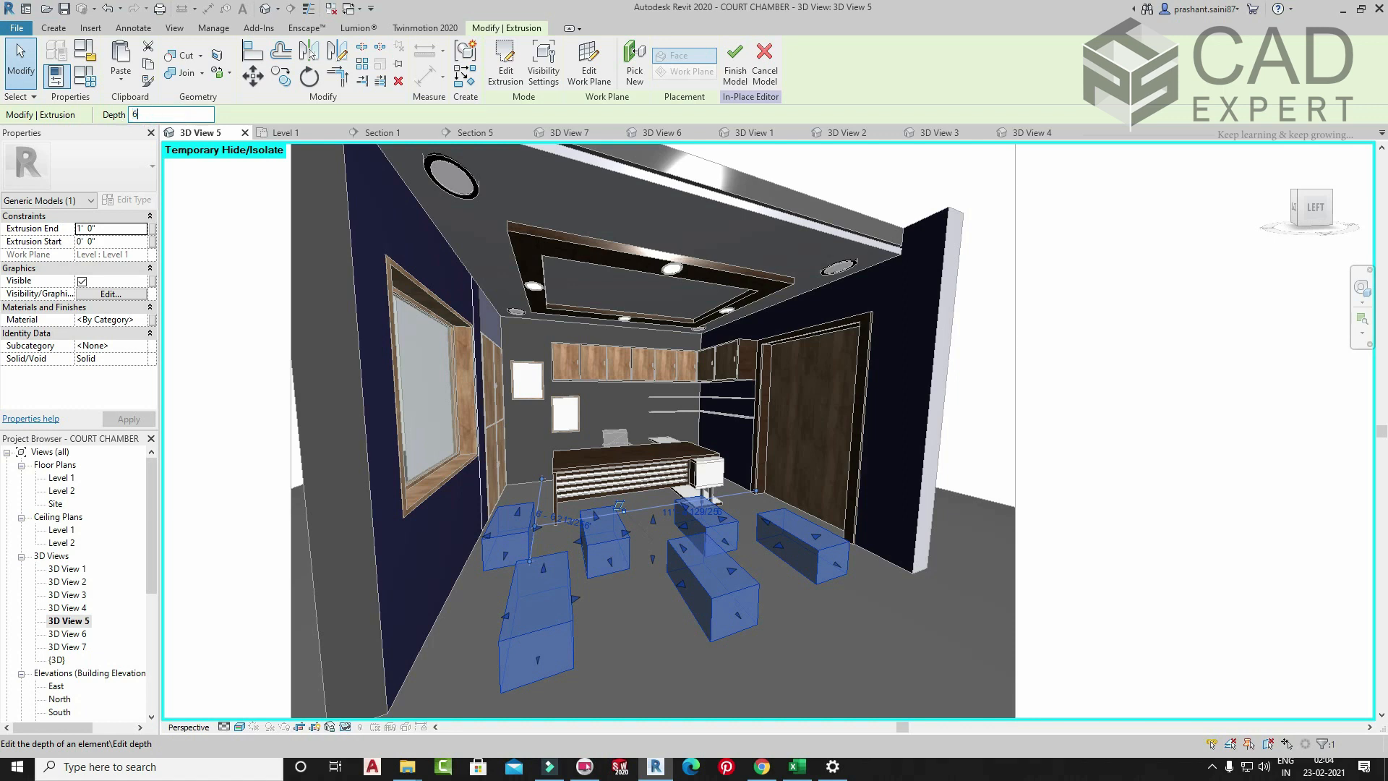
{"action": "key", "text": "Return"}
{"action": "left_click", "coordinate": [154, 112]}
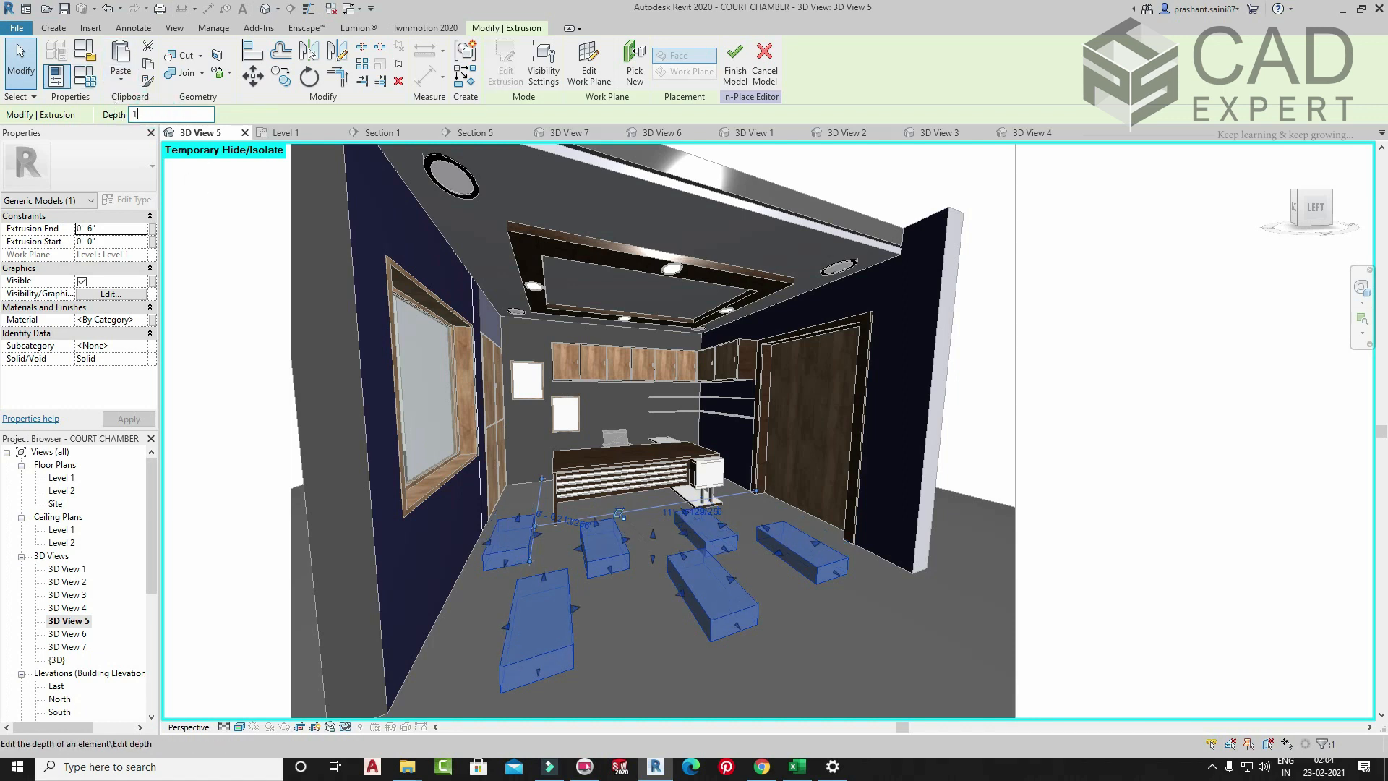
{"action": "type", "text": "1"}
{"action": "key", "text": "Return"}
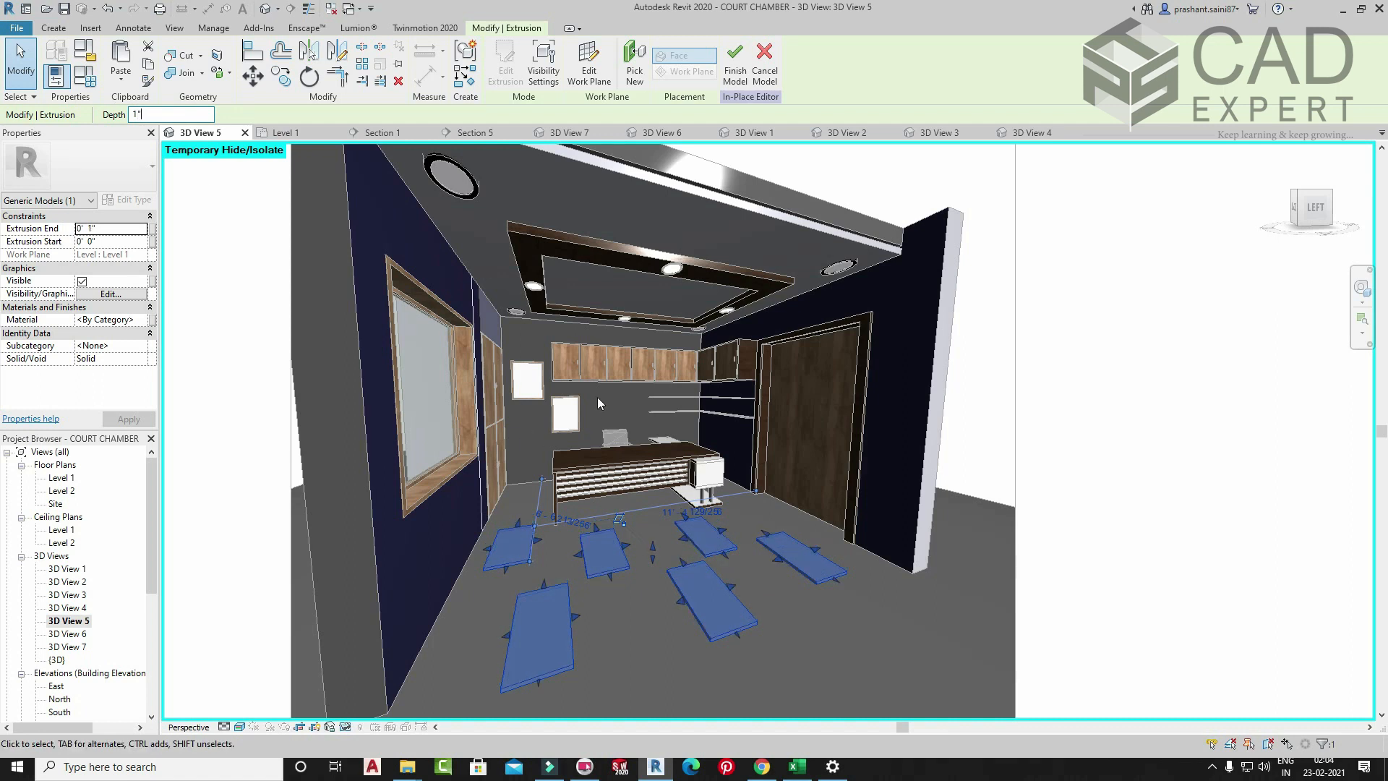
- Associate the extrusion's material with a new family type parameter named "mate" and finish the in-place model
{"action": "left_click", "coordinate": [152, 319]}
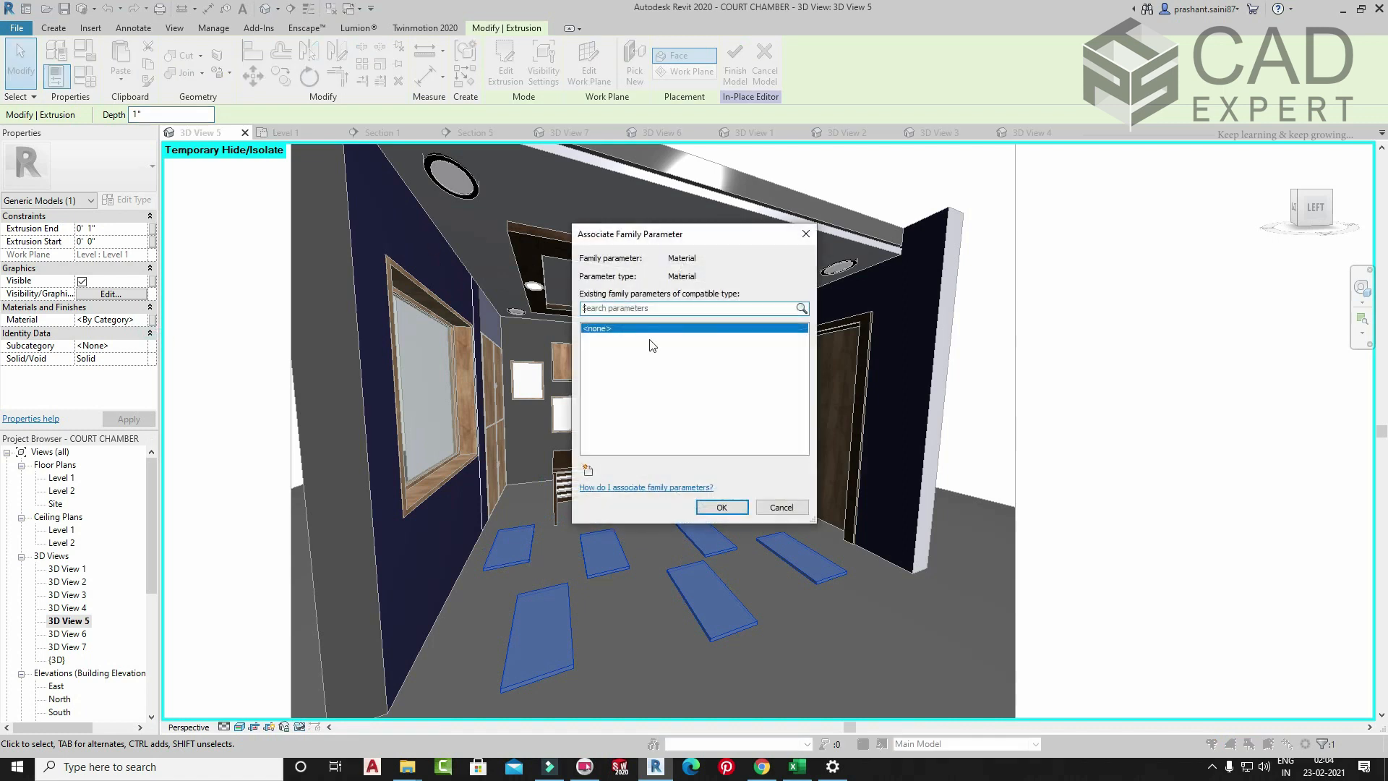
{"action": "left_click", "coordinate": [587, 471]}
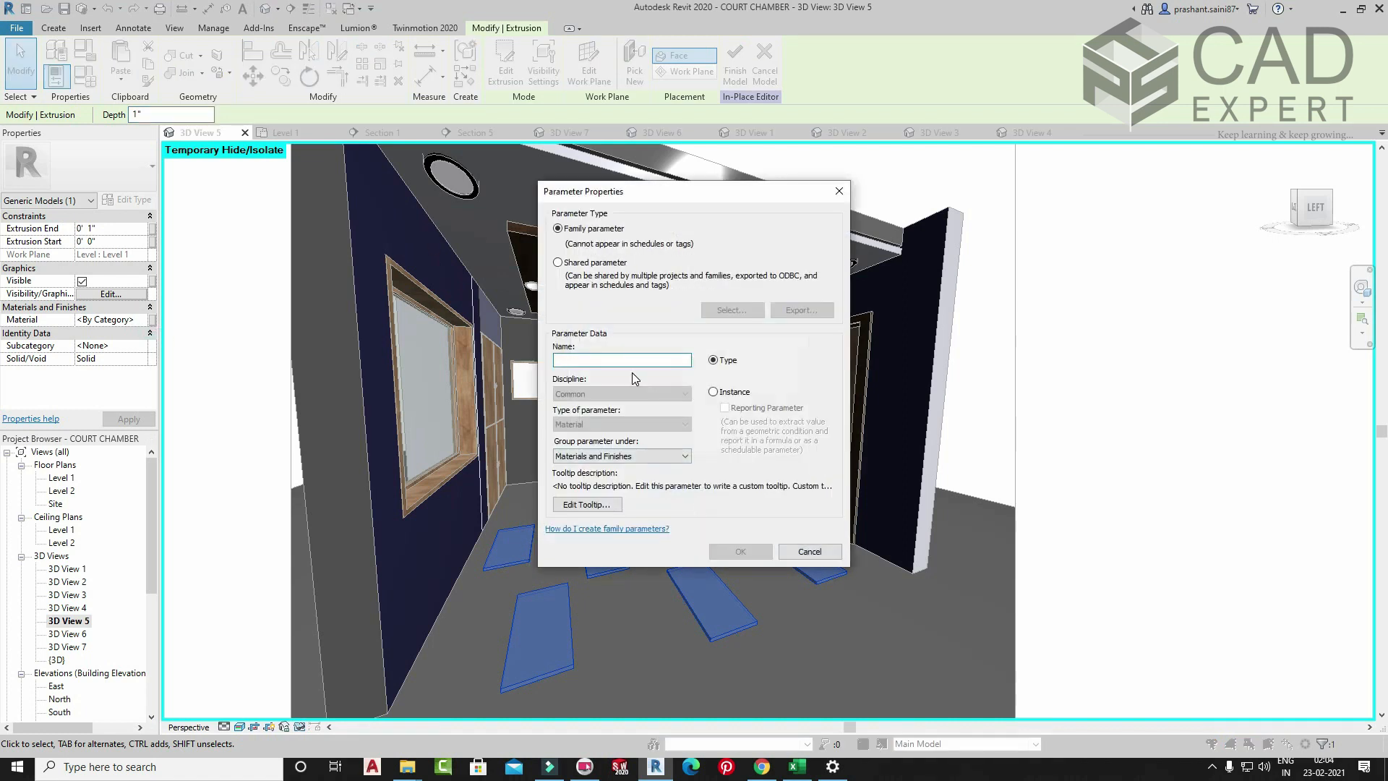
{"action": "type", "text": "mate"}
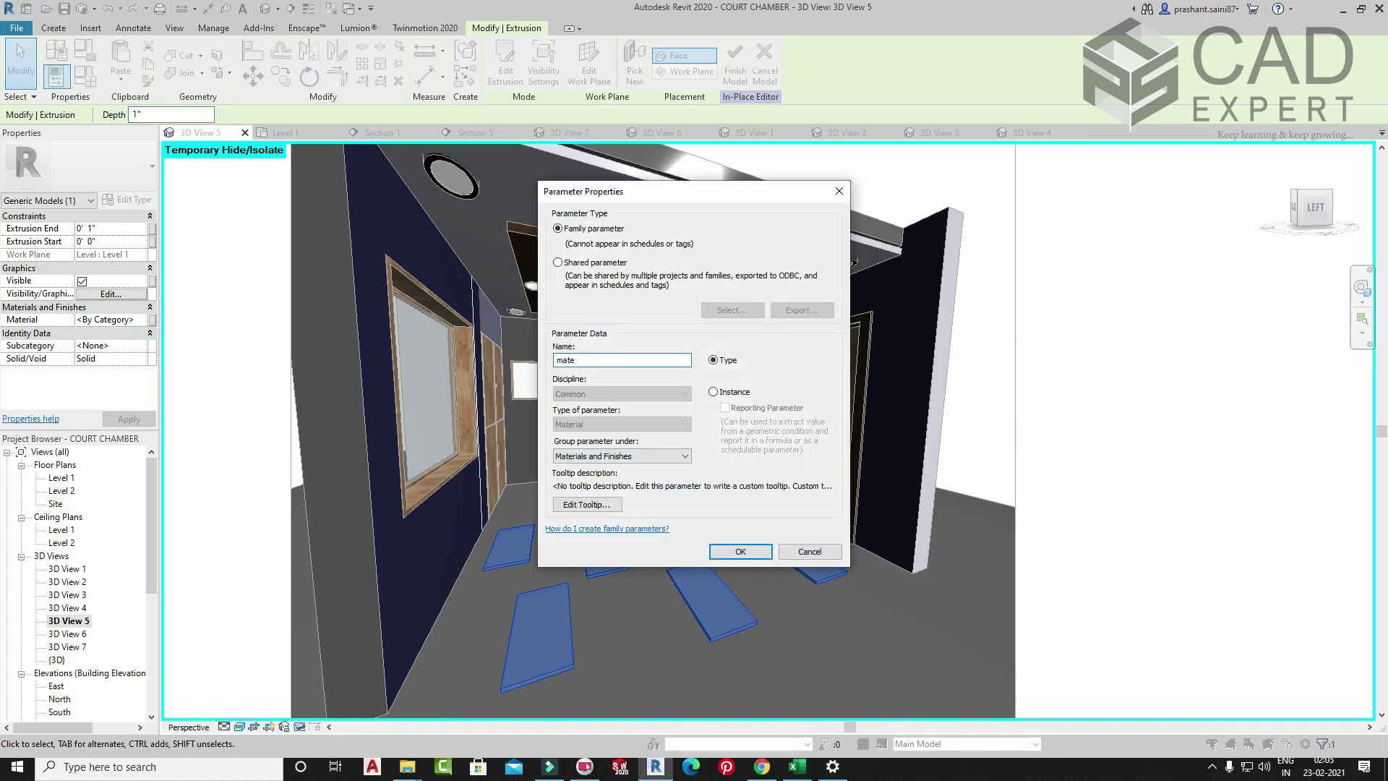
{"action": "key", "text": "Return"}
{"action": "left_click", "coordinate": [723, 506]}
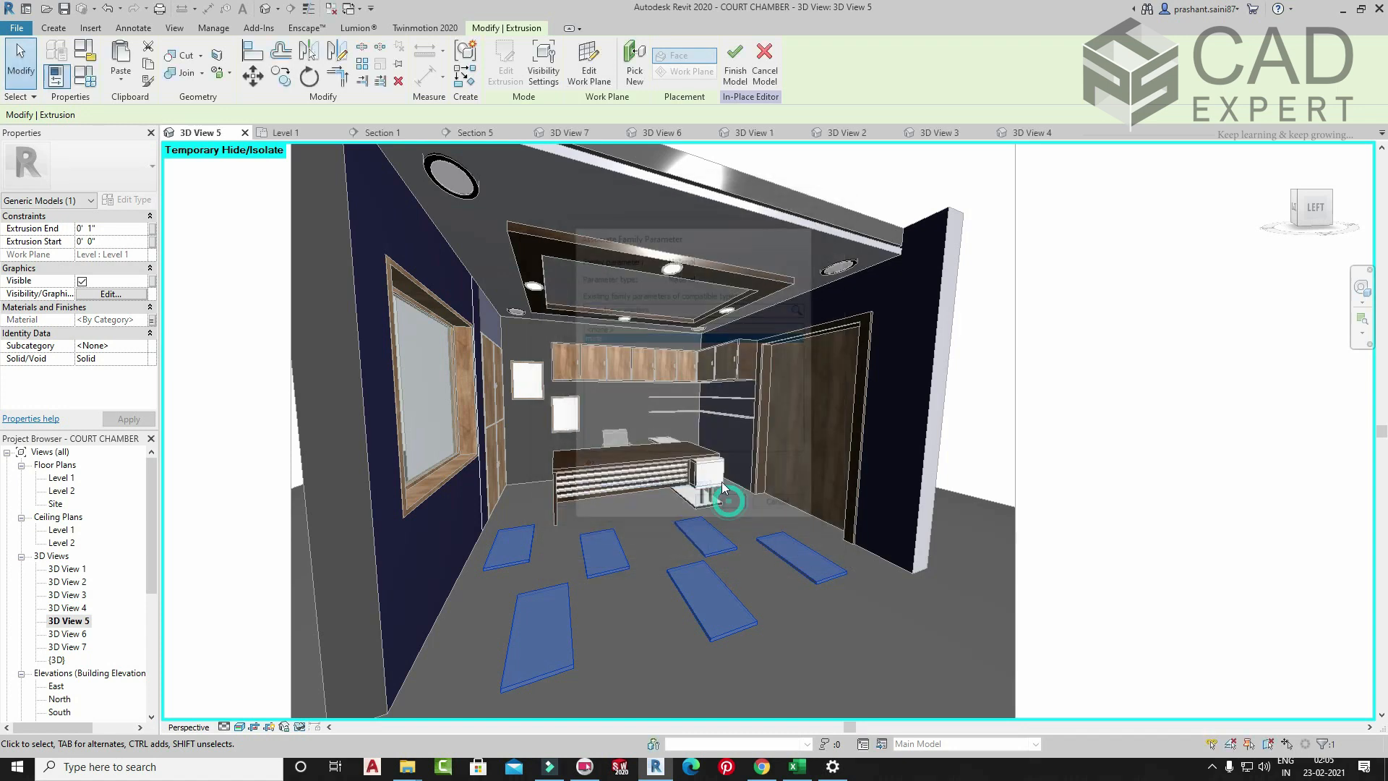
{"action": "left_click", "coordinate": [735, 65]}
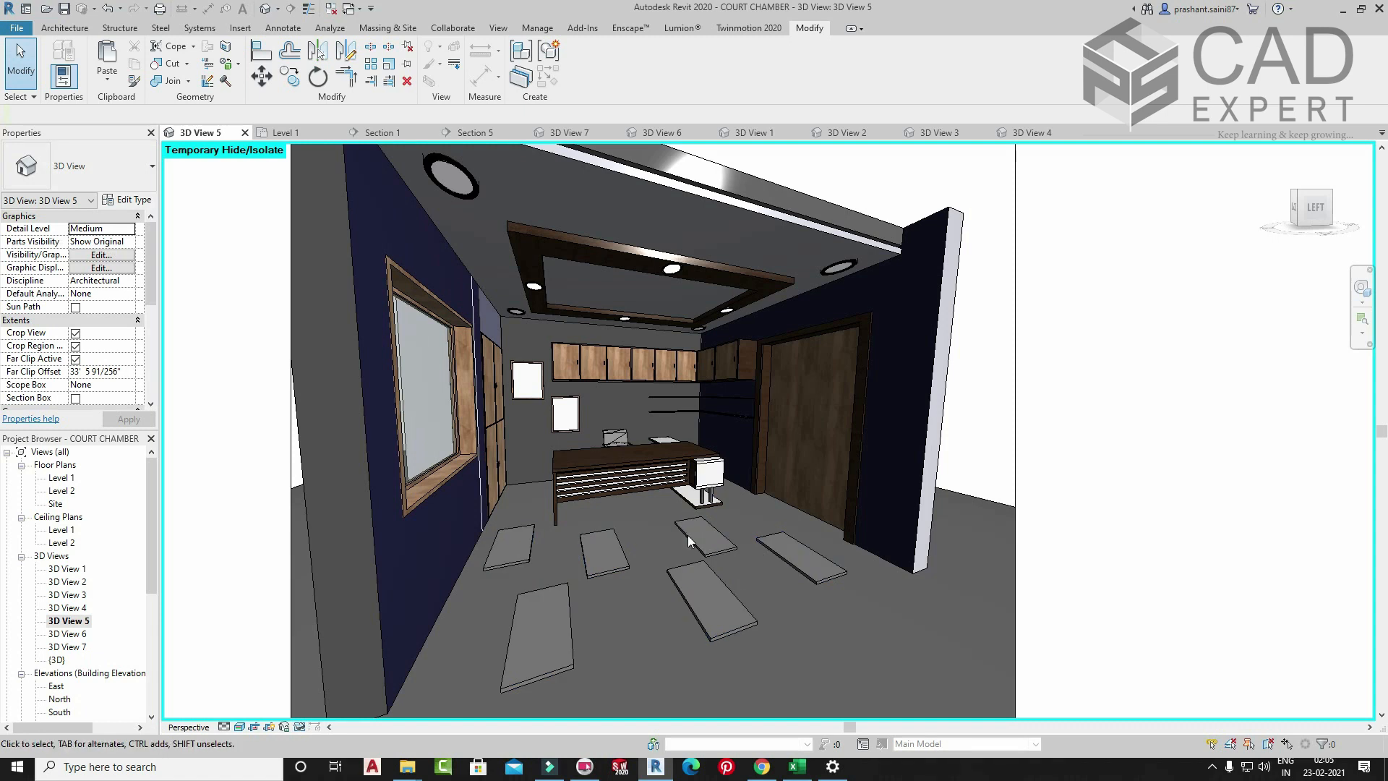
- Render 3D View 5 at Medium quality with the Exterior: Sun only scheme, stopping the render early
{"action": "key", "text": "r"}
{"action": "key", "text": "r"}
{"action": "left_click", "coordinate": [61, 43]}
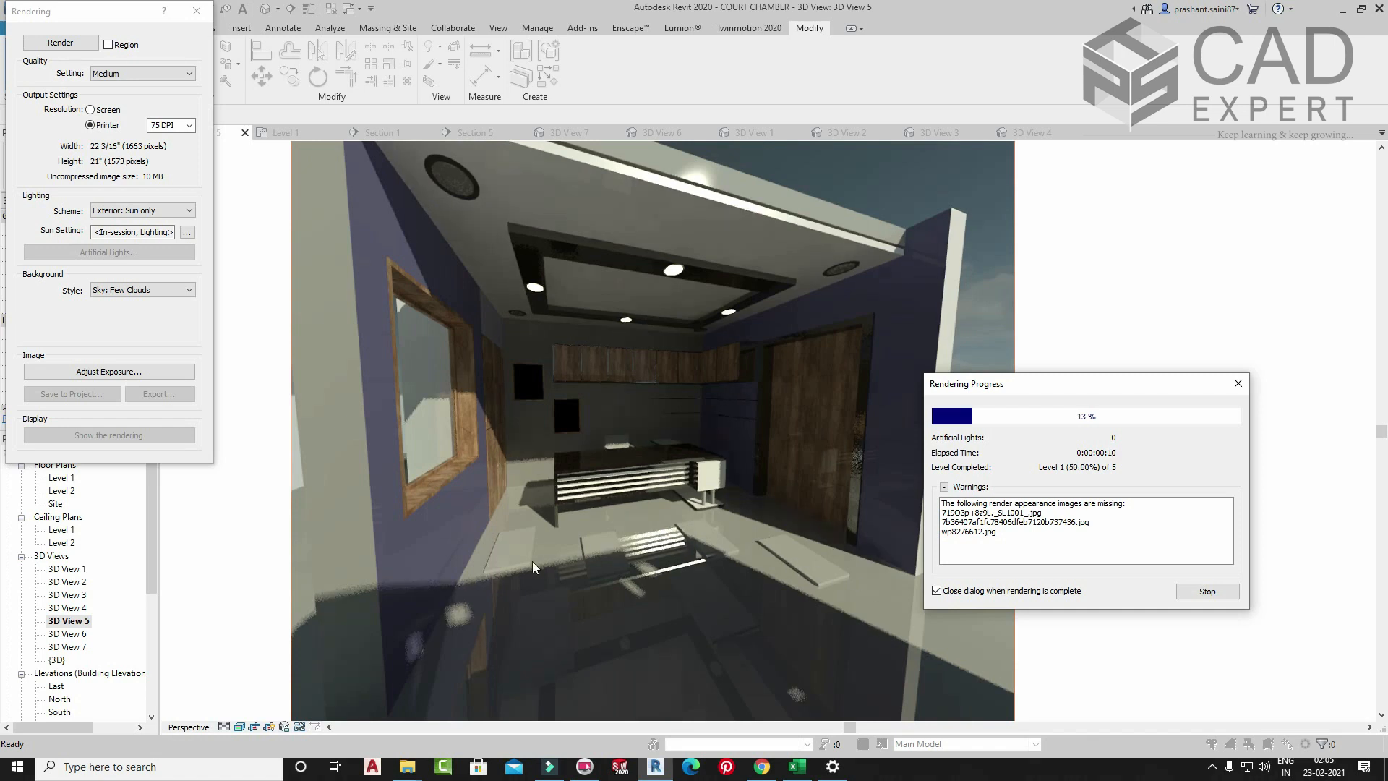
{"action": "left_click", "coordinate": [1236, 383]}
{"action": "left_click", "coordinate": [727, 376]}
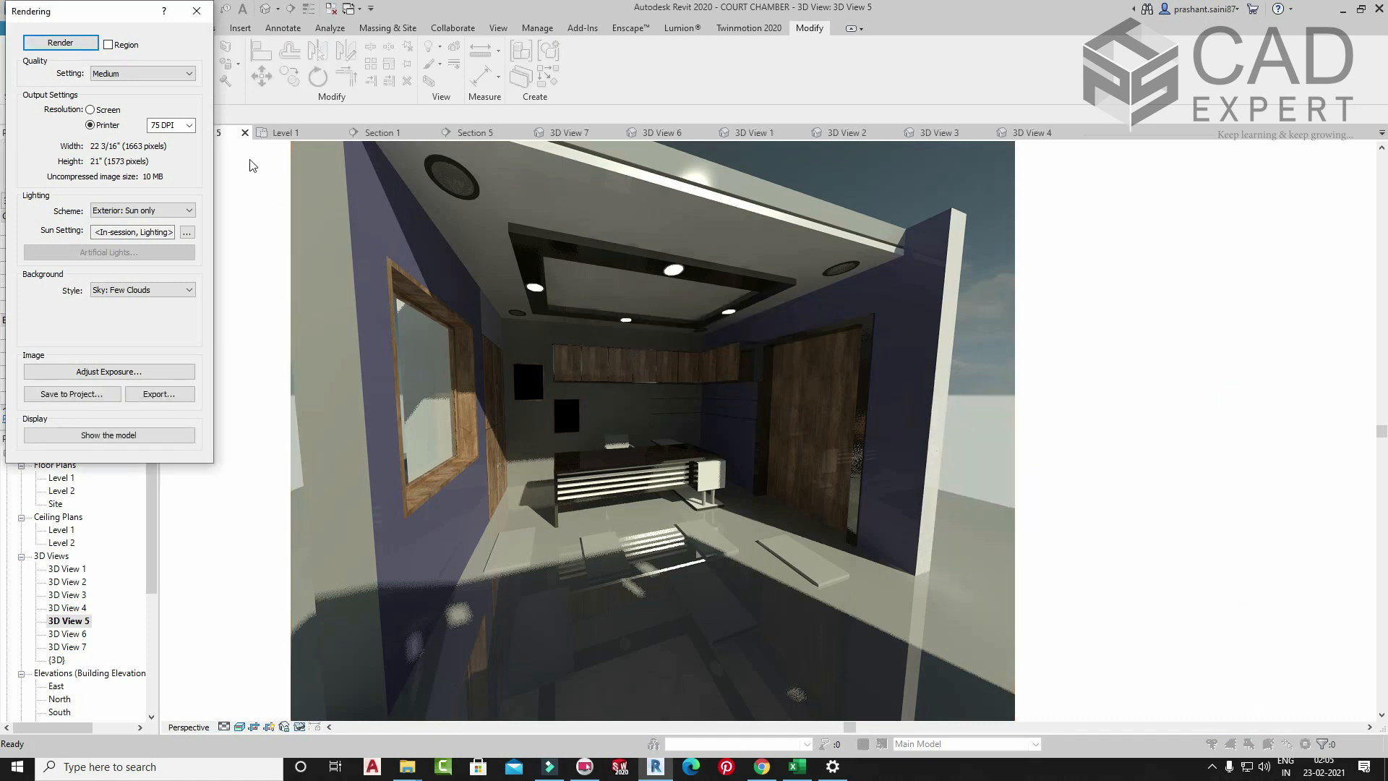
- Render the view again at Medium quality with the Interior: Artificial only lighting scheme, stopping the render early
{"action": "left_click", "coordinate": [130, 74]}
{"action": "left_click", "coordinate": [130, 79]}
{"action": "left_click", "coordinate": [134, 211]}
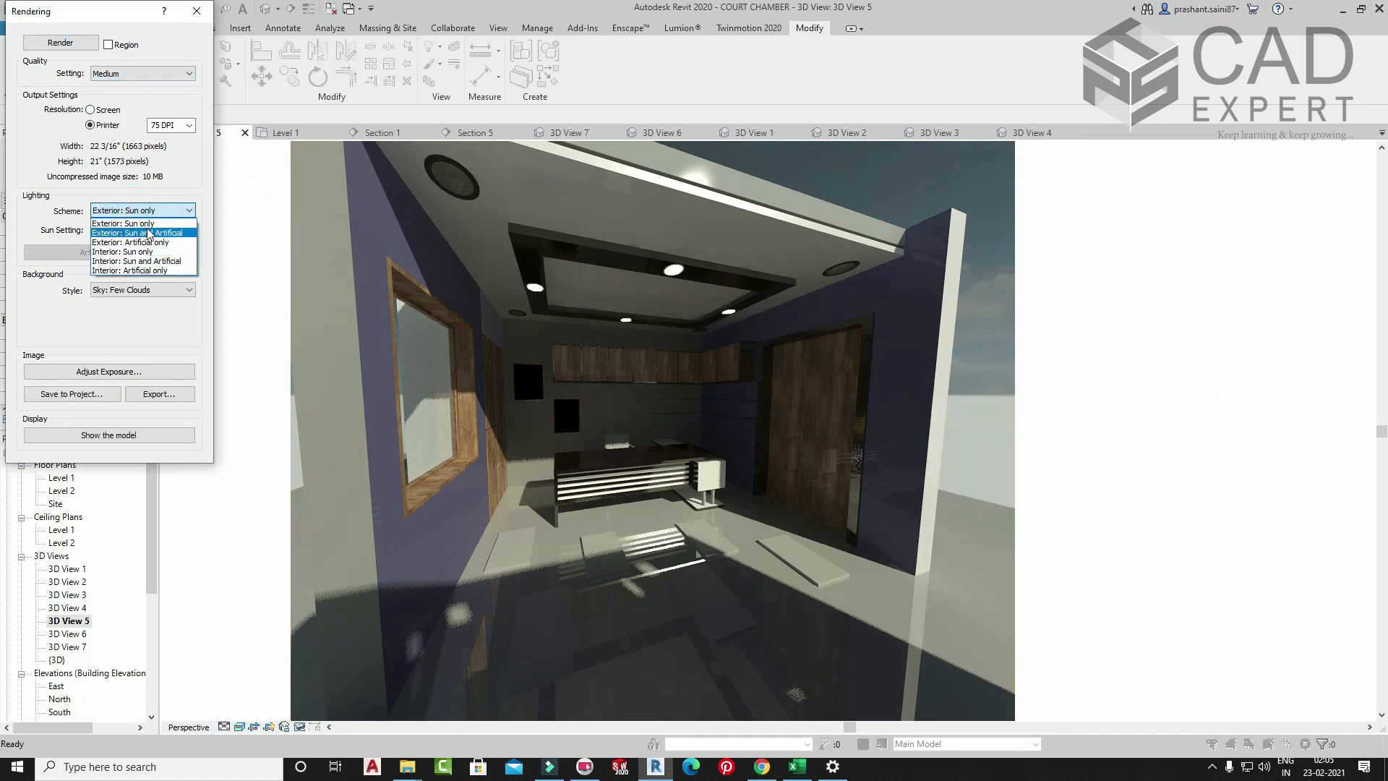
{"action": "left_click", "coordinate": [141, 270]}
{"action": "left_click", "coordinate": [88, 41]}
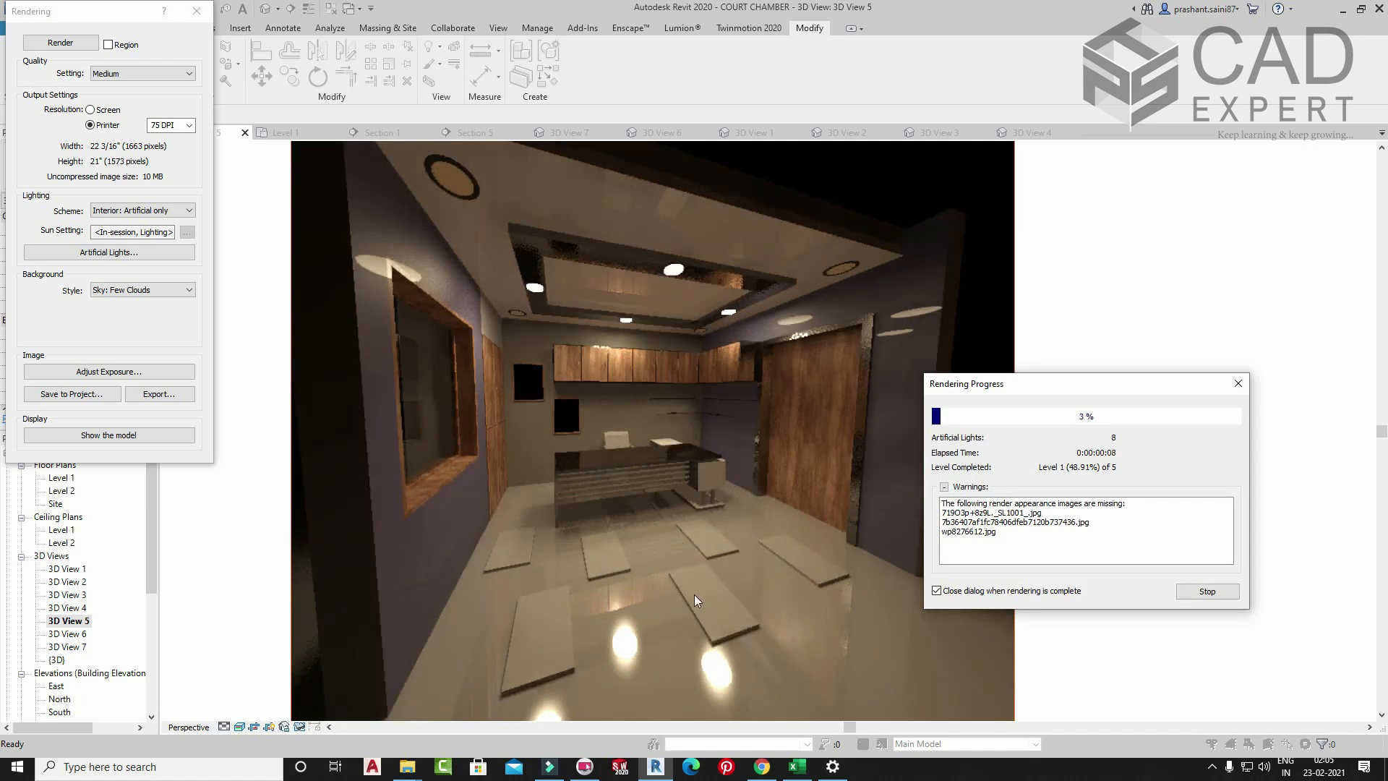
{"action": "left_click", "coordinate": [1238, 384]}
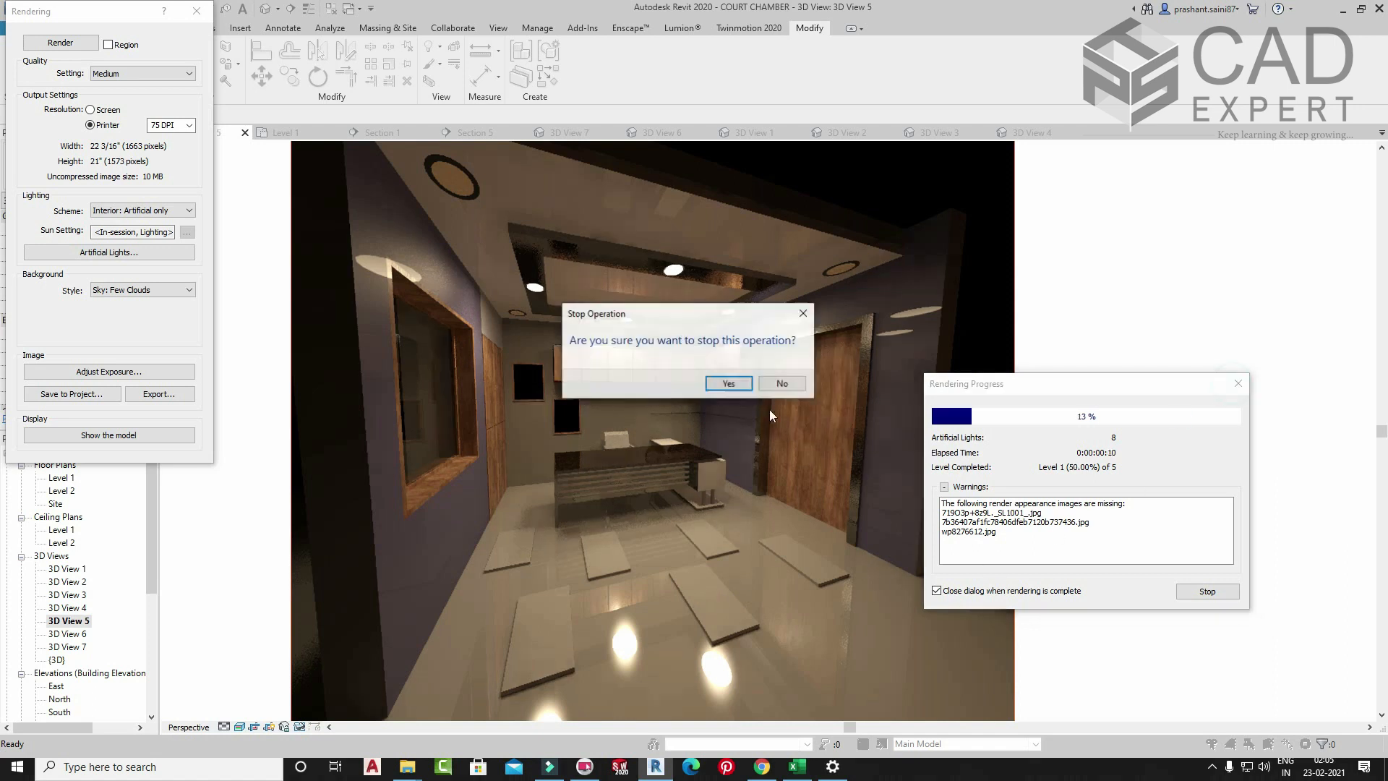
{"action": "left_click", "coordinate": [715, 385]}
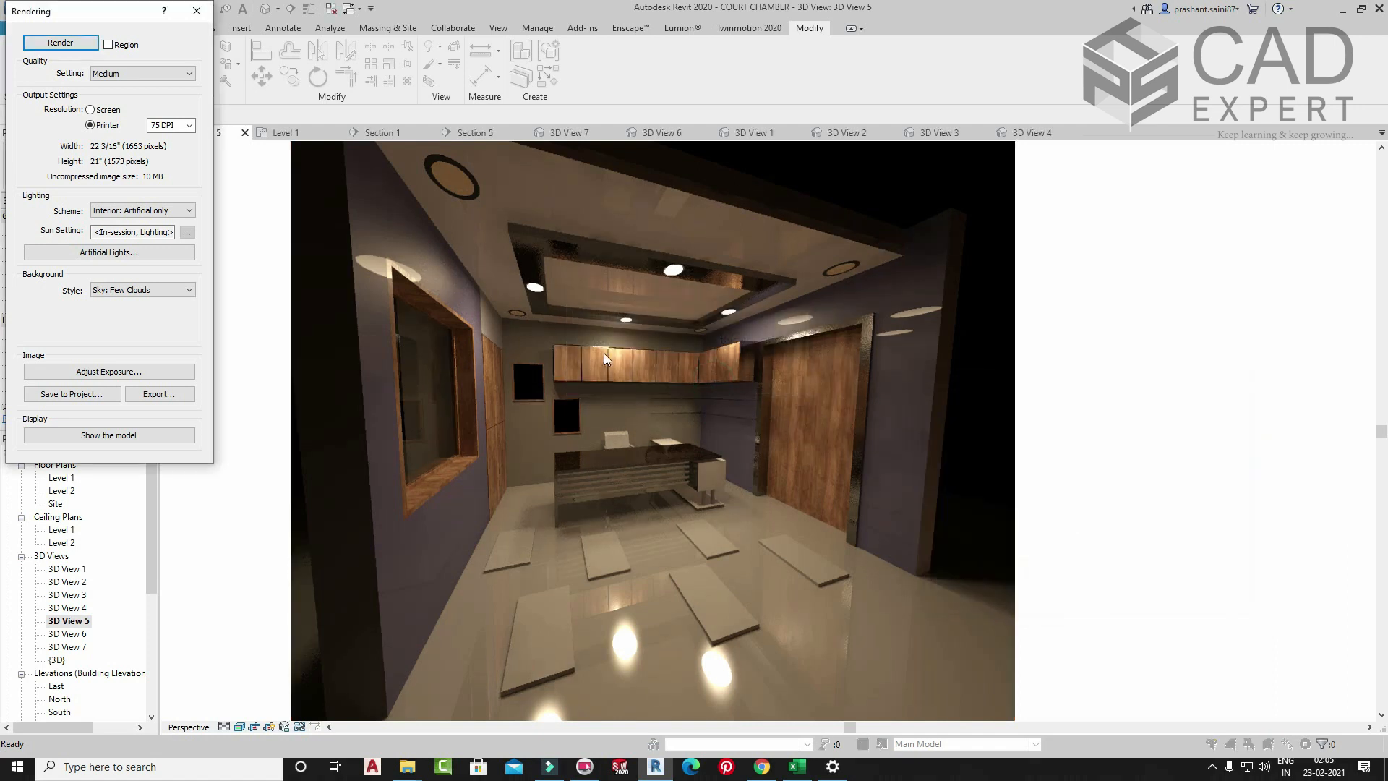
- Create a new material named "self" in the material browser for the floor panels' "mate" type parameter
{"action": "left_click", "coordinate": [196, 11]}
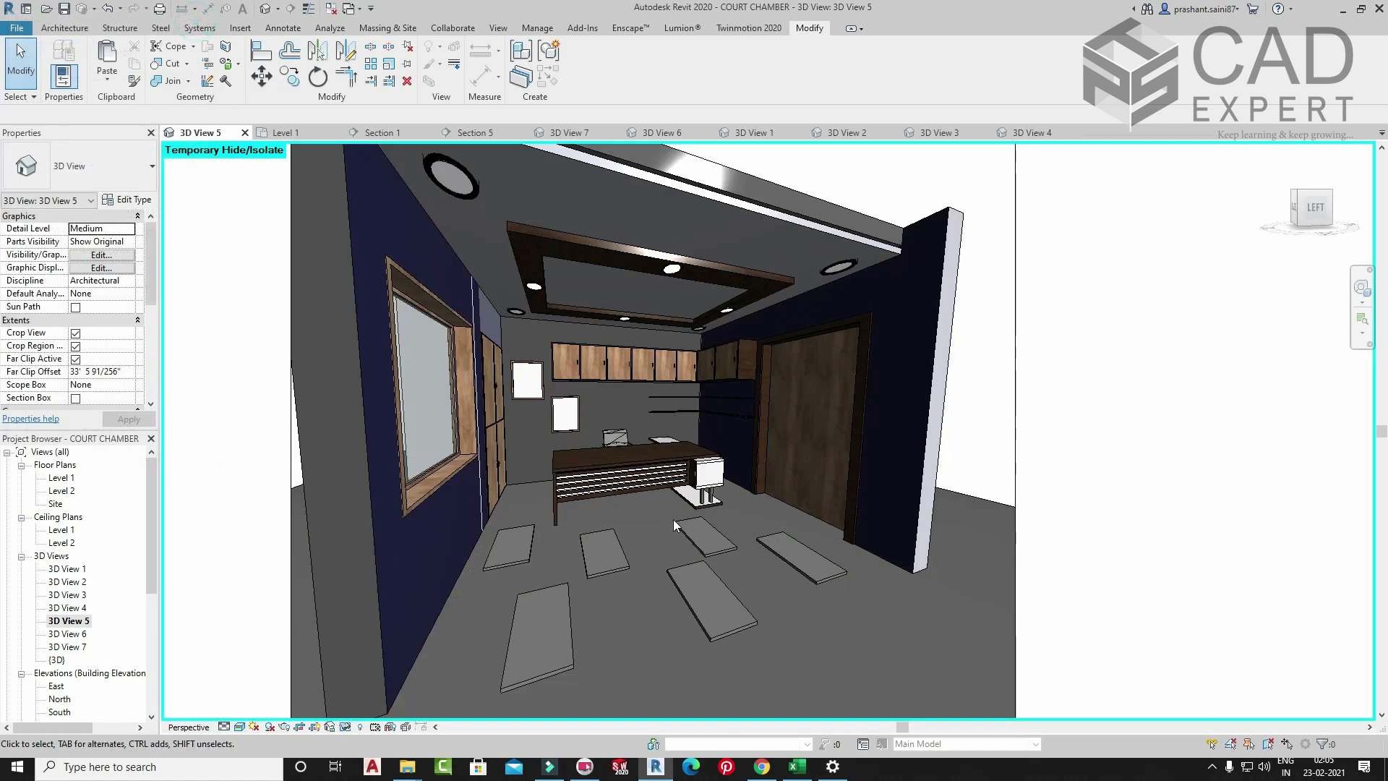
{"action": "left_click", "coordinate": [722, 585]}
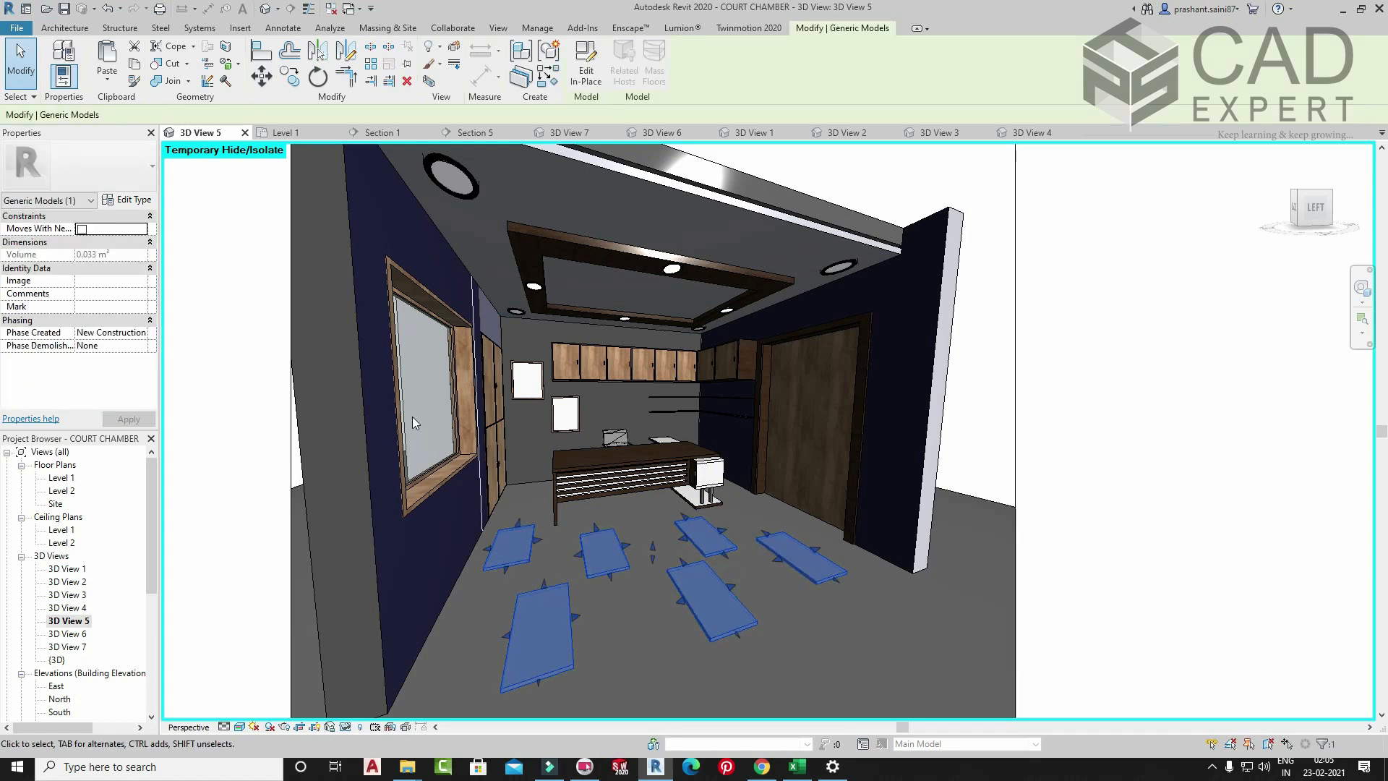
{"action": "left_click", "coordinate": [127, 199]}
{"action": "left_click", "coordinate": [614, 304]}
{"action": "left_click", "coordinate": [738, 305]}
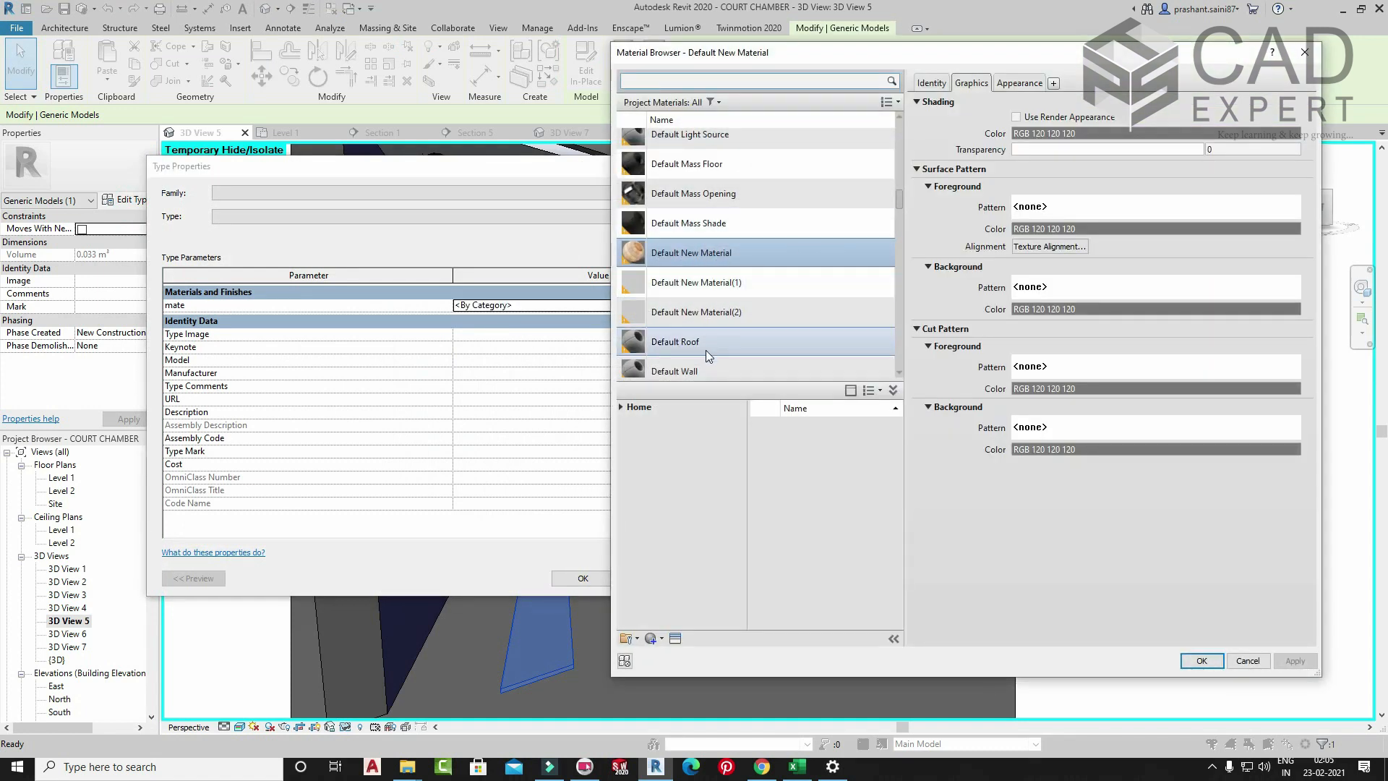
{"action": "scroll", "coordinate": [706, 350], "scroll_direction": "down", "scroll_amount": 1}
{"action": "left_click", "coordinate": [662, 638]}
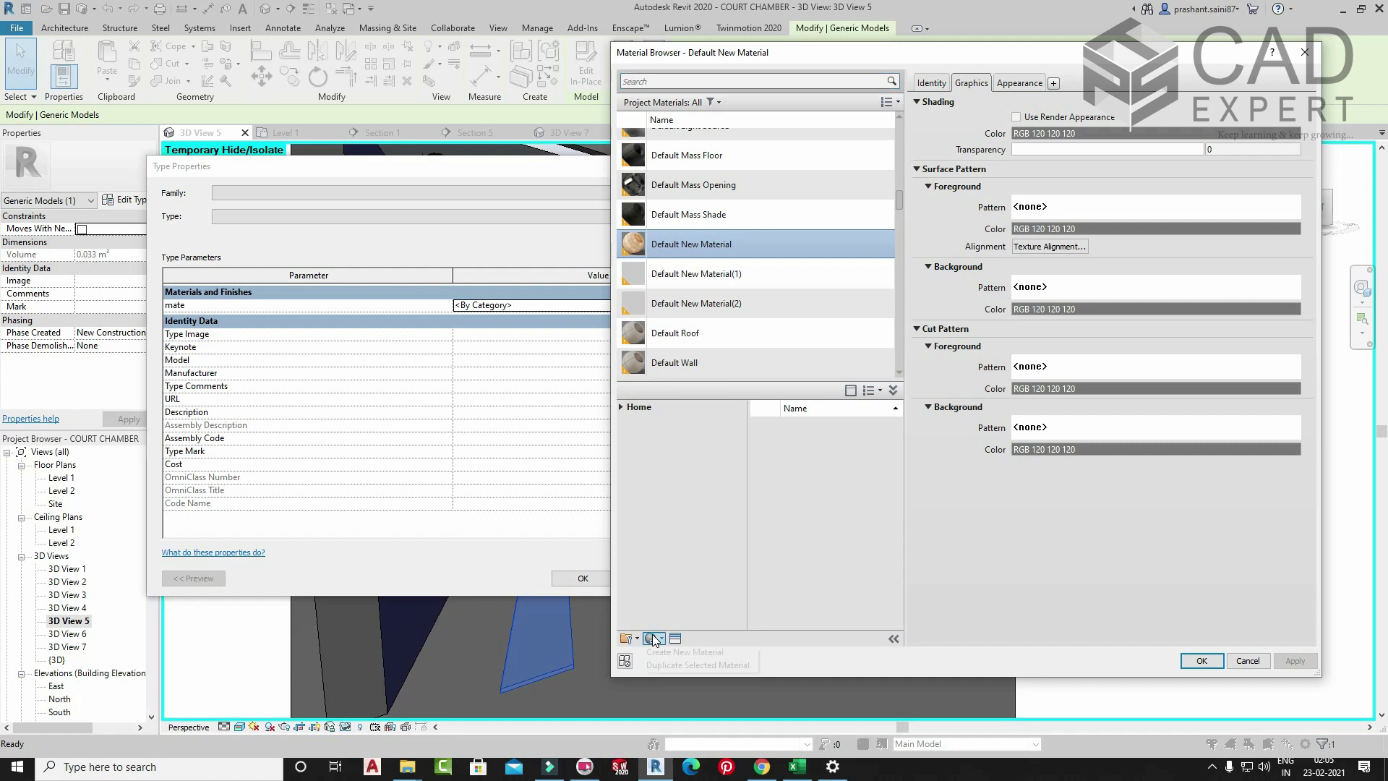
{"action": "left_click", "coordinate": [676, 654]}
{"action": "right_click", "coordinate": [696, 246]}
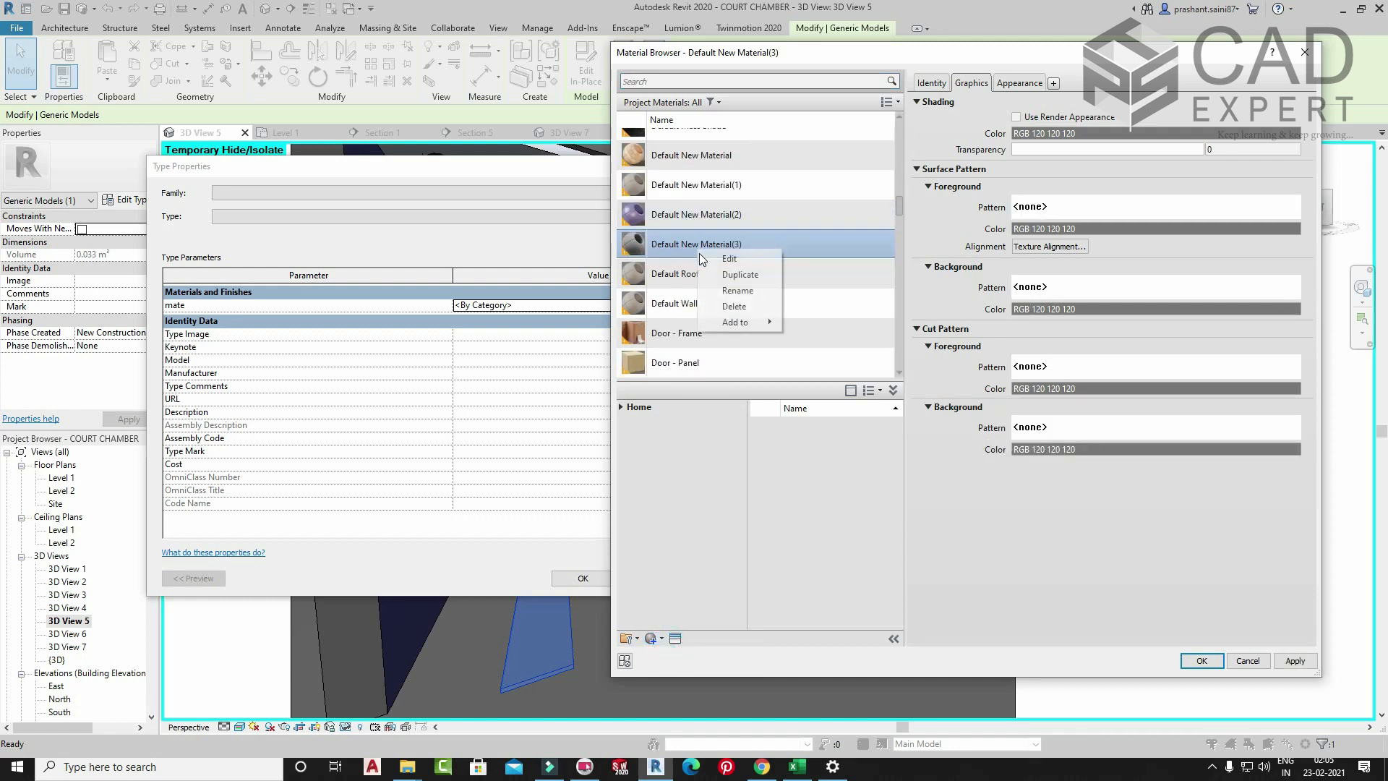
{"action": "left_click", "coordinate": [746, 289]}
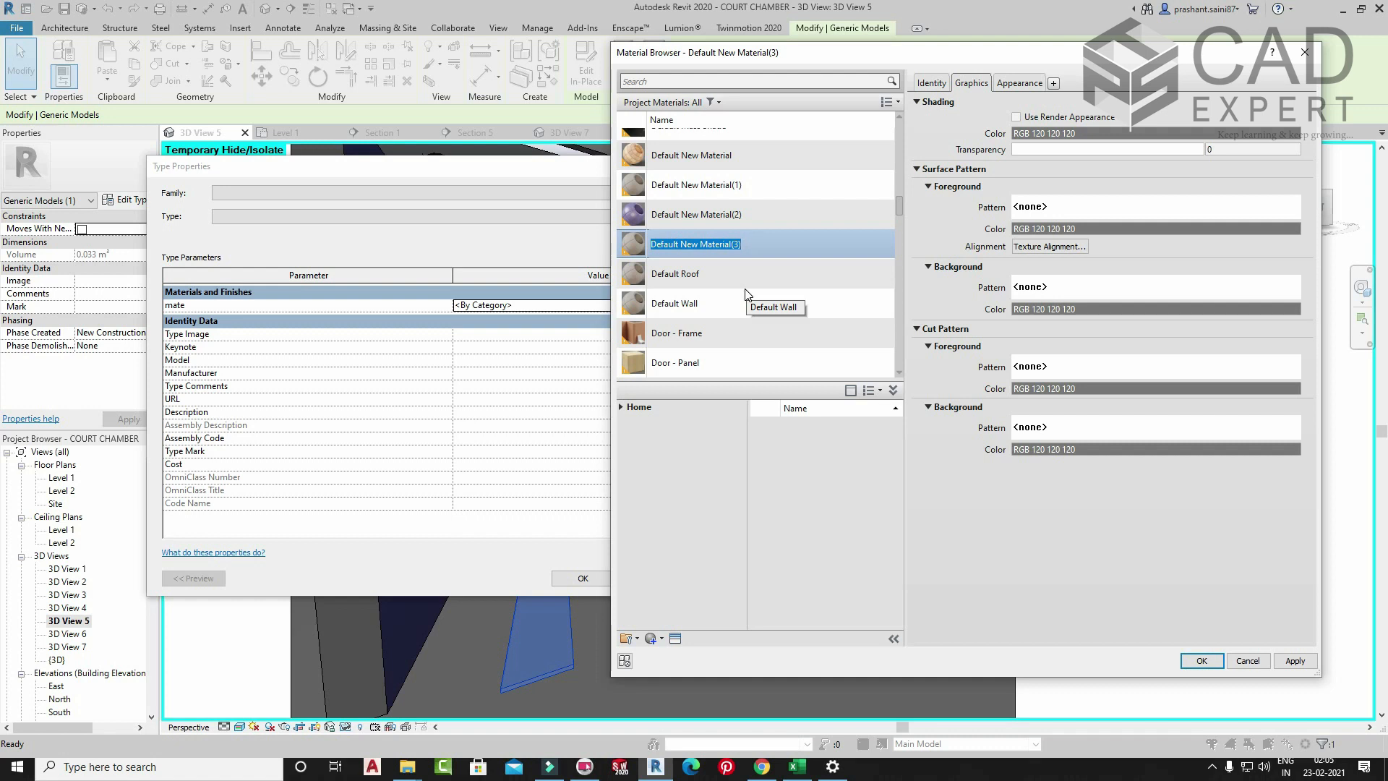
{"action": "type", "text": "self"}
{"action": "key", "text": "Return"}
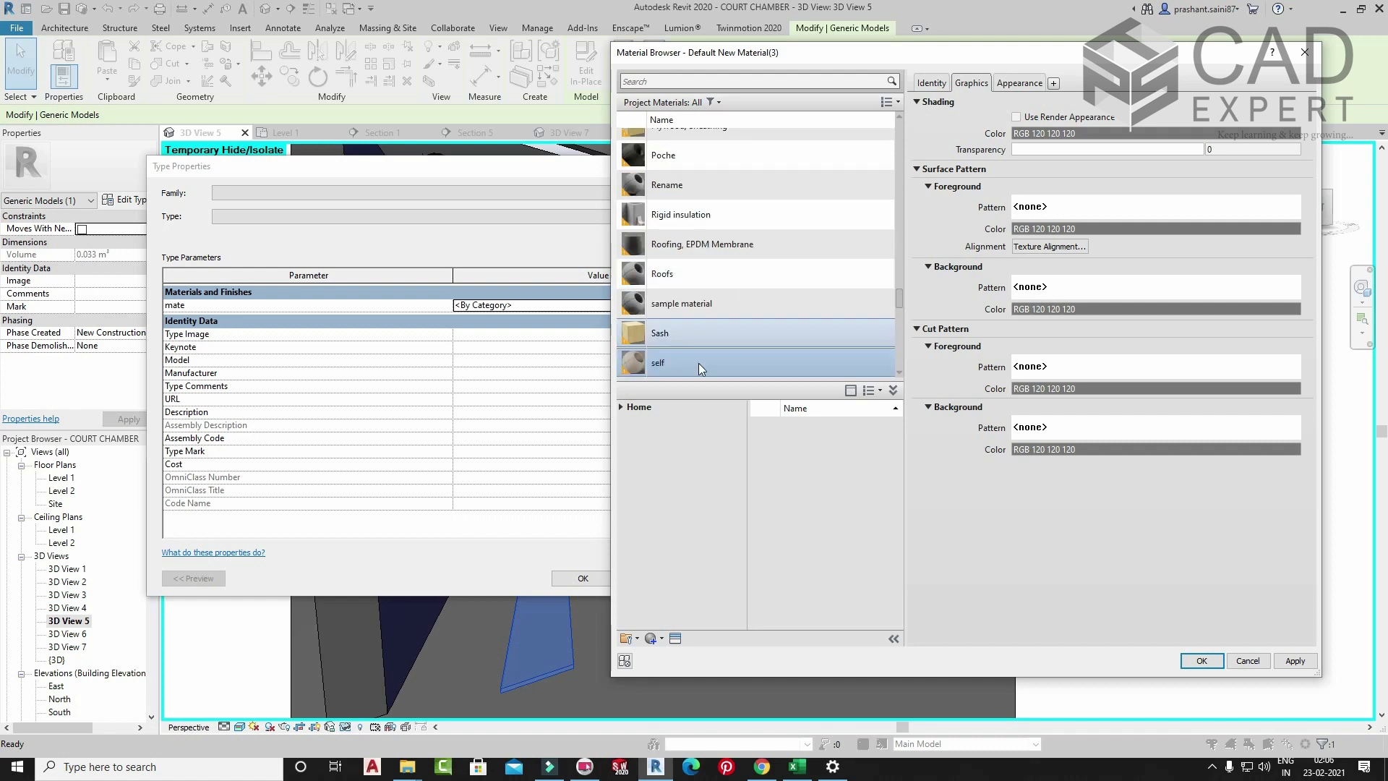
- Enable Self Illumination in the "self" material's appearance settings and enlarge the material preview
{"action": "left_click", "coordinate": [1019, 83]}
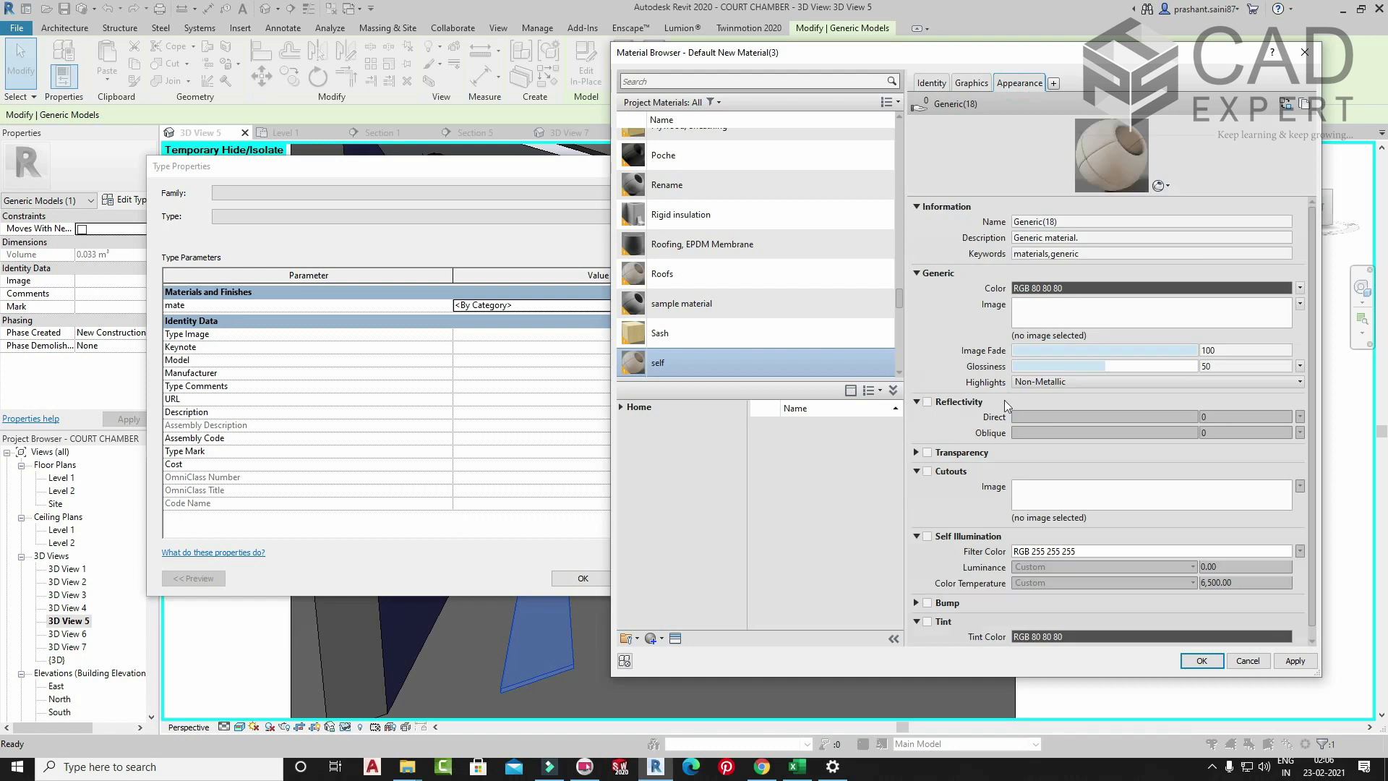
{"action": "left_click", "coordinate": [926, 536]}
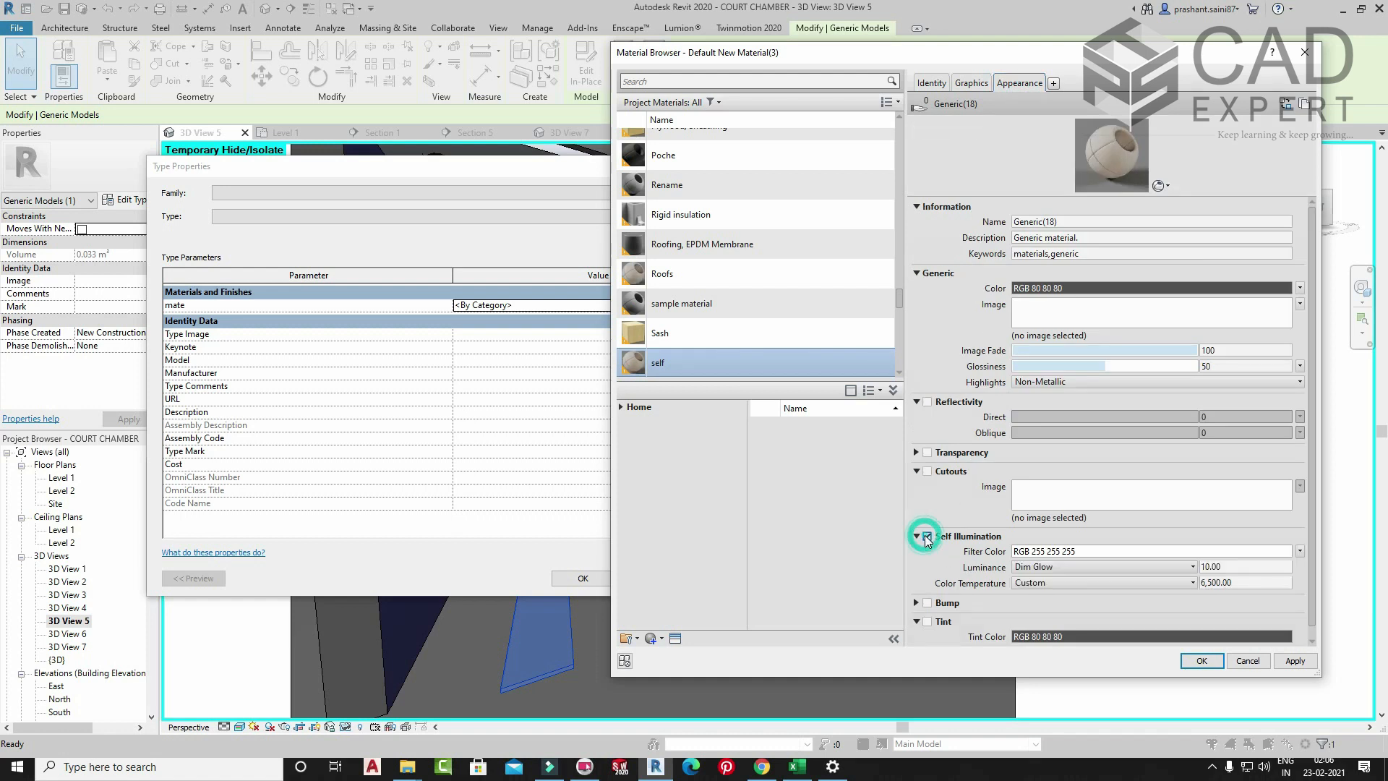
{"action": "left_click_drag", "start_coordinate": [1075, 55], "coordinate": [1043, 20]}
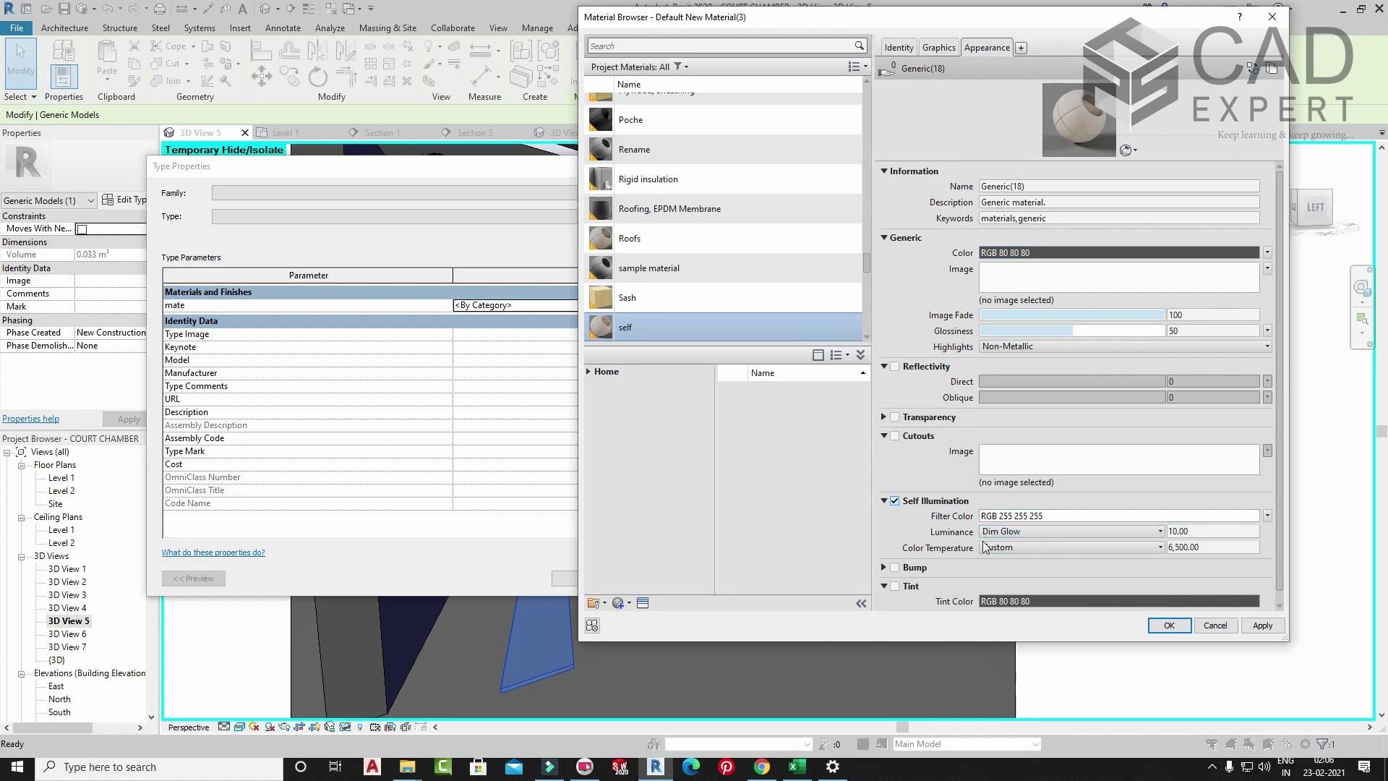
{"action": "left_click", "coordinate": [1053, 535]}
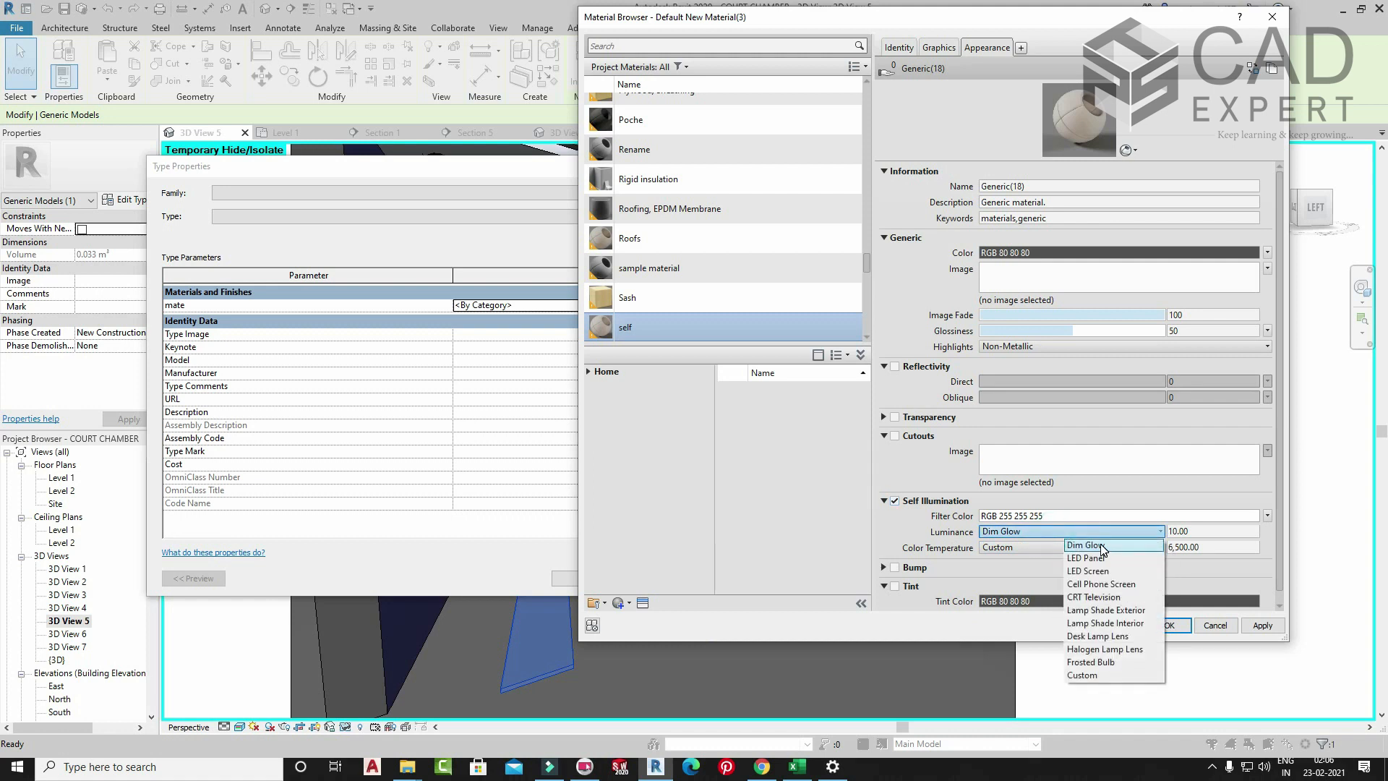
{"action": "left_click", "coordinate": [1113, 154]}
{"action": "left_click", "coordinate": [1160, 146]}
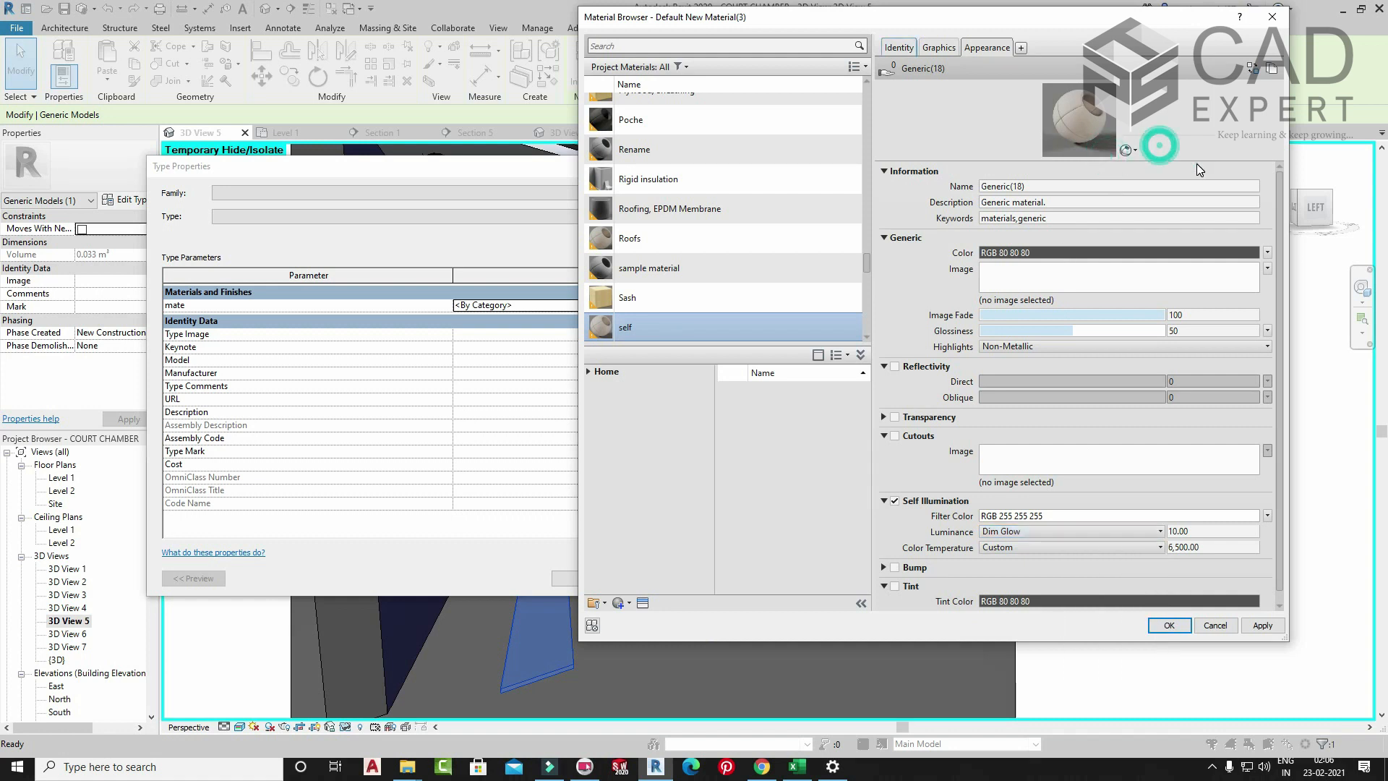
{"action": "left_click_drag", "start_coordinate": [1200, 161], "coordinate": [1202, 271]}
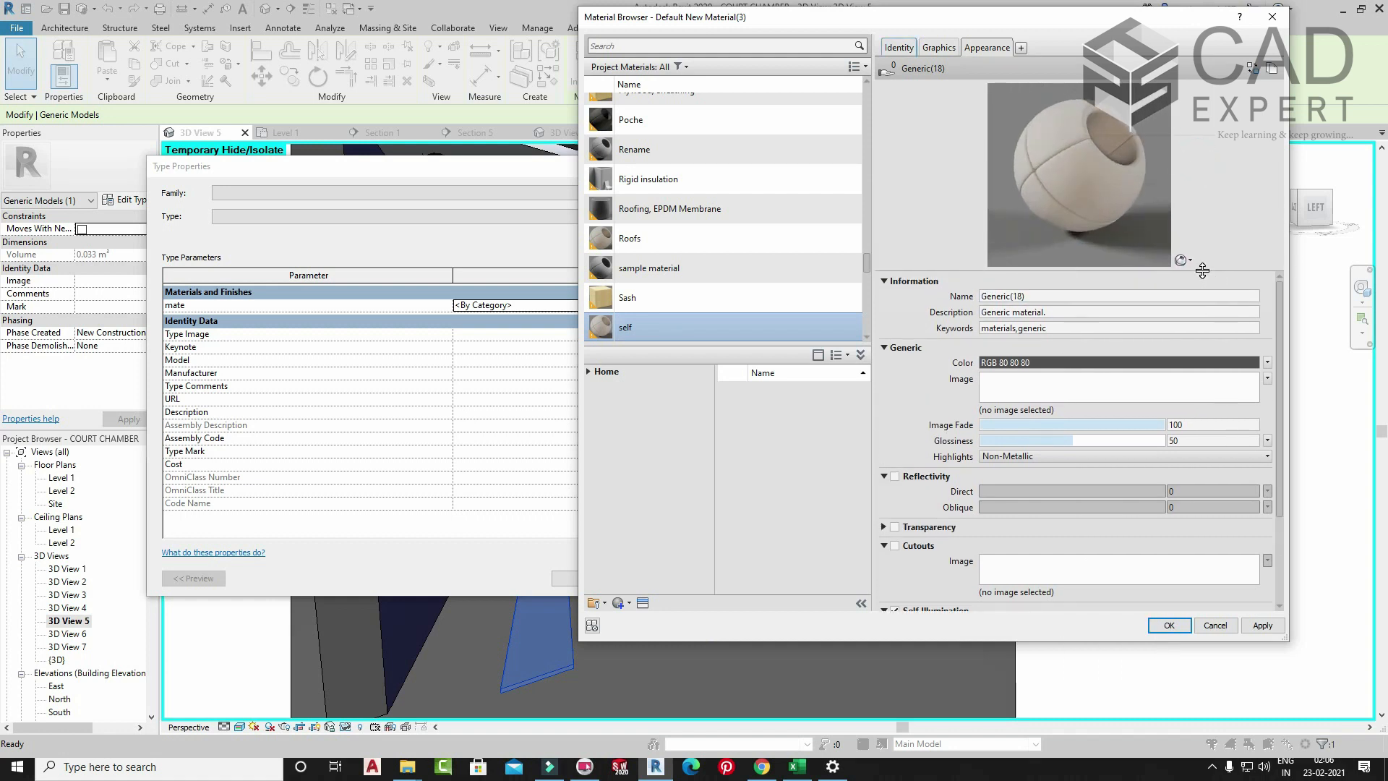
- Try the LED Panel, LED Screen and Cell Phone Screen luminance presets on the "self" material
{"action": "scroll", "coordinate": [1053, 459], "scroll_direction": "down", "scroll_amount": 3}
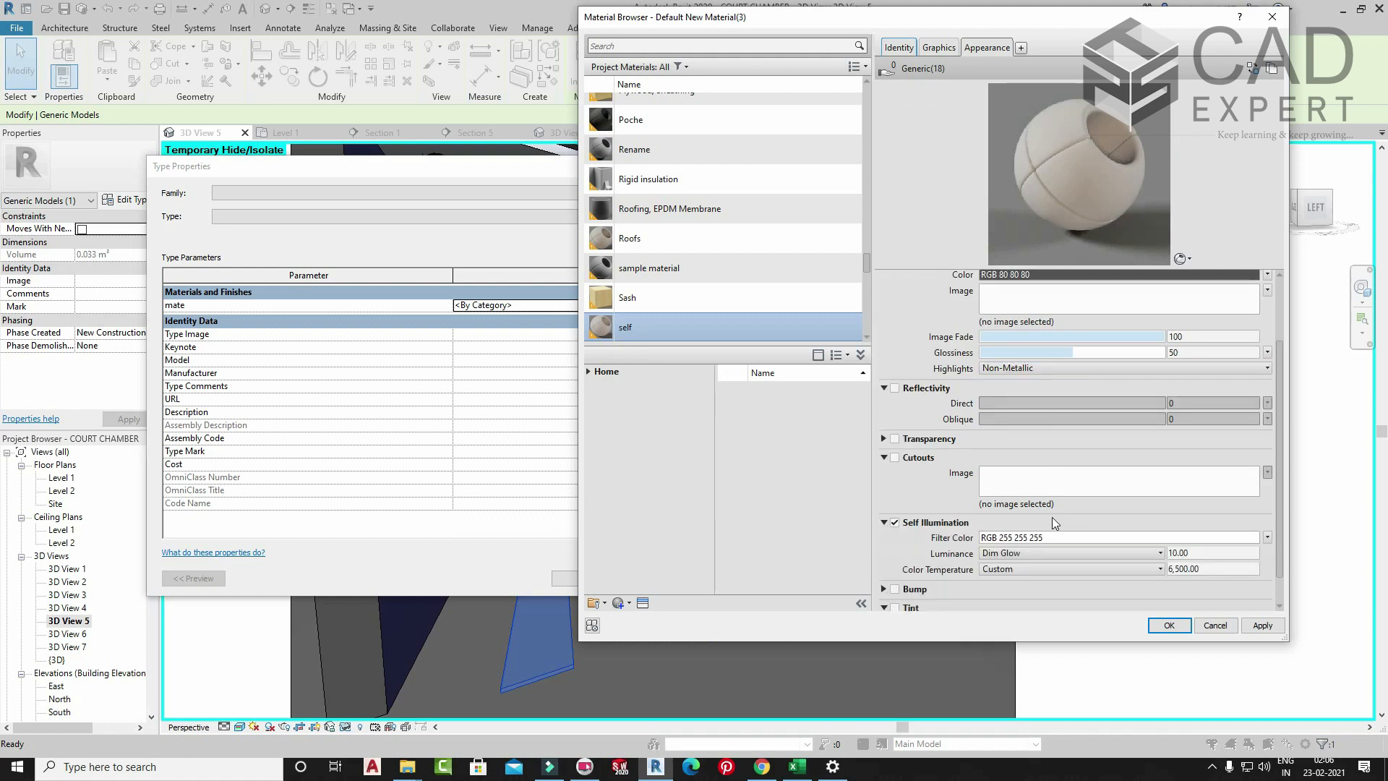
{"action": "left_click", "coordinate": [1022, 553]}
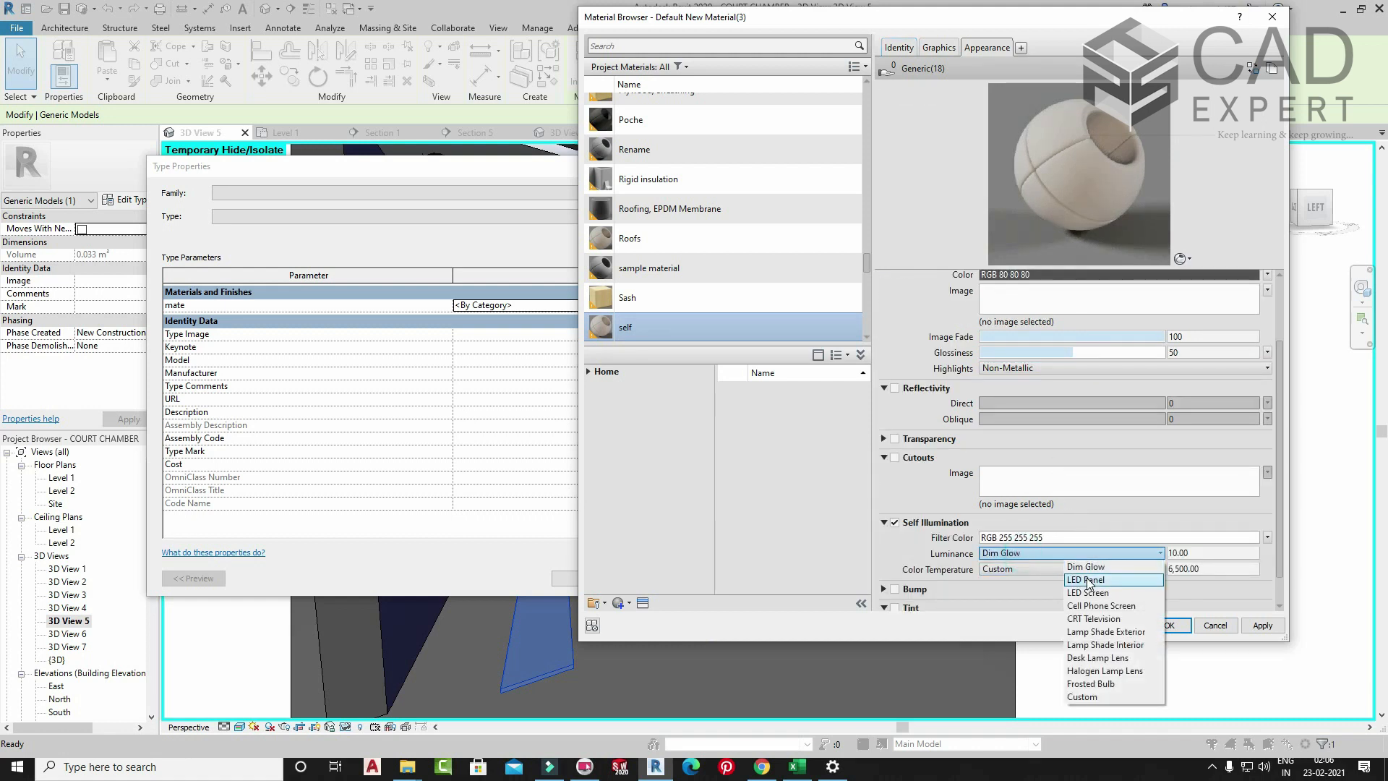
{"action": "left_click", "coordinate": [1088, 579]}
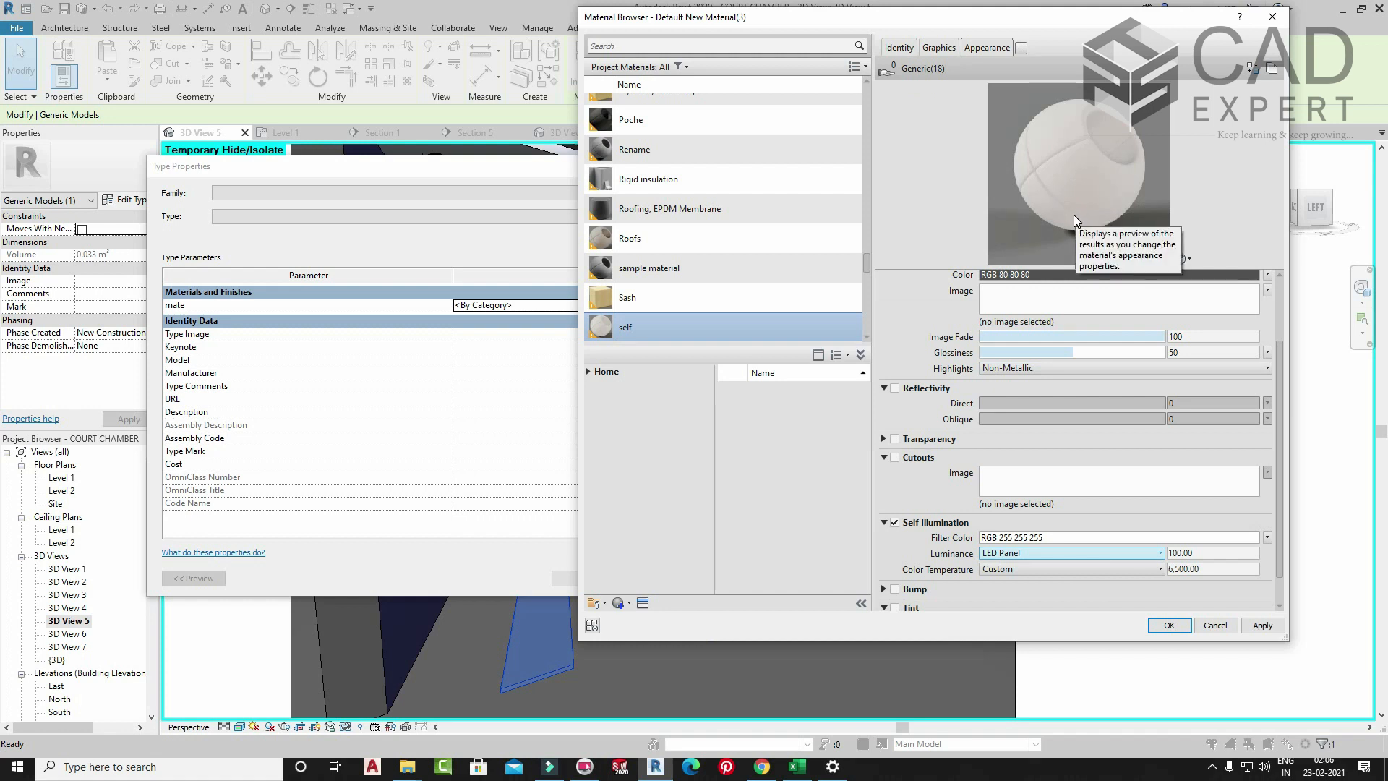
{"action": "left_click", "coordinate": [1048, 552]}
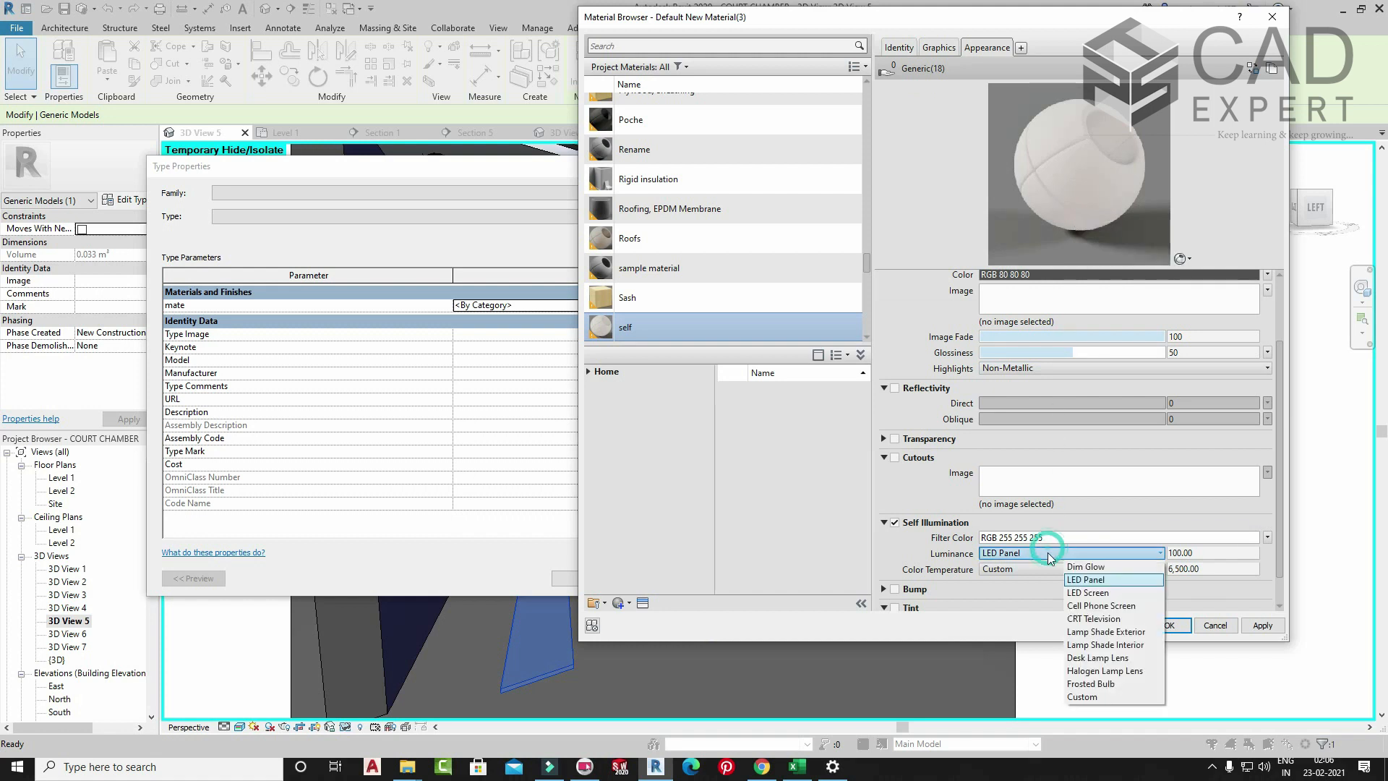
{"action": "left_click", "coordinate": [1074, 594]}
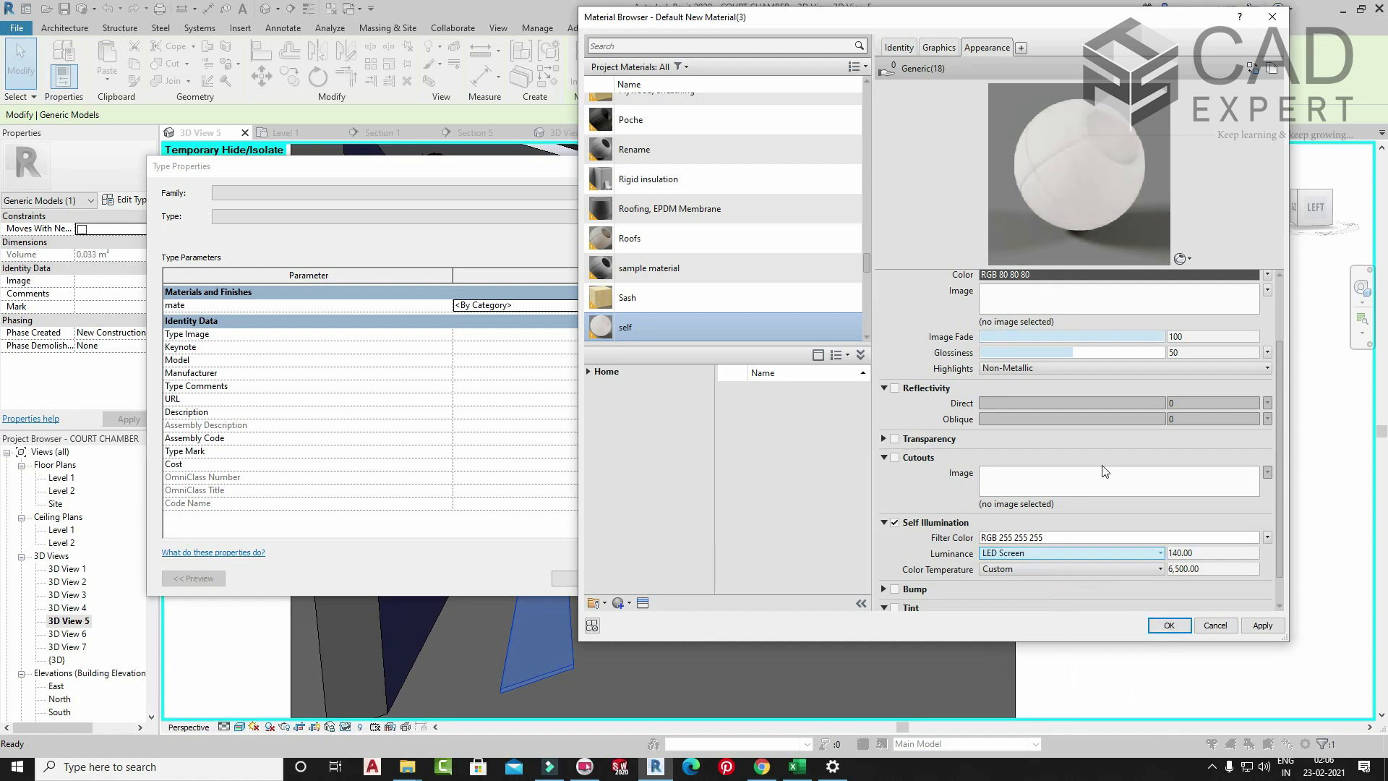
{"action": "left_click", "coordinate": [1047, 552]}
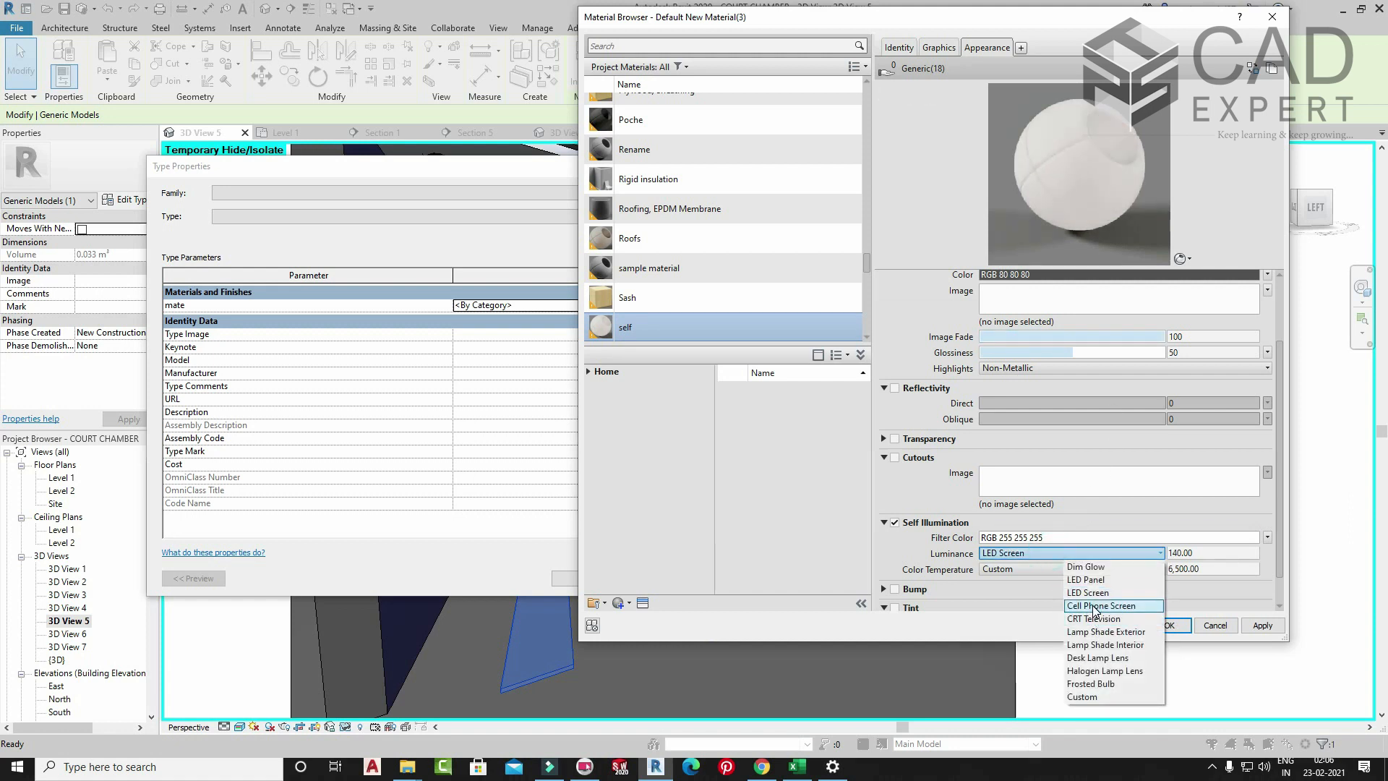
{"action": "left_click", "coordinate": [1096, 606]}
- Set the luminance to Frosted Bulb, try the Candle color temperature before choosing Moonlight, and accept the material for the floor panels
{"action": "left_click", "coordinate": [1061, 553]}
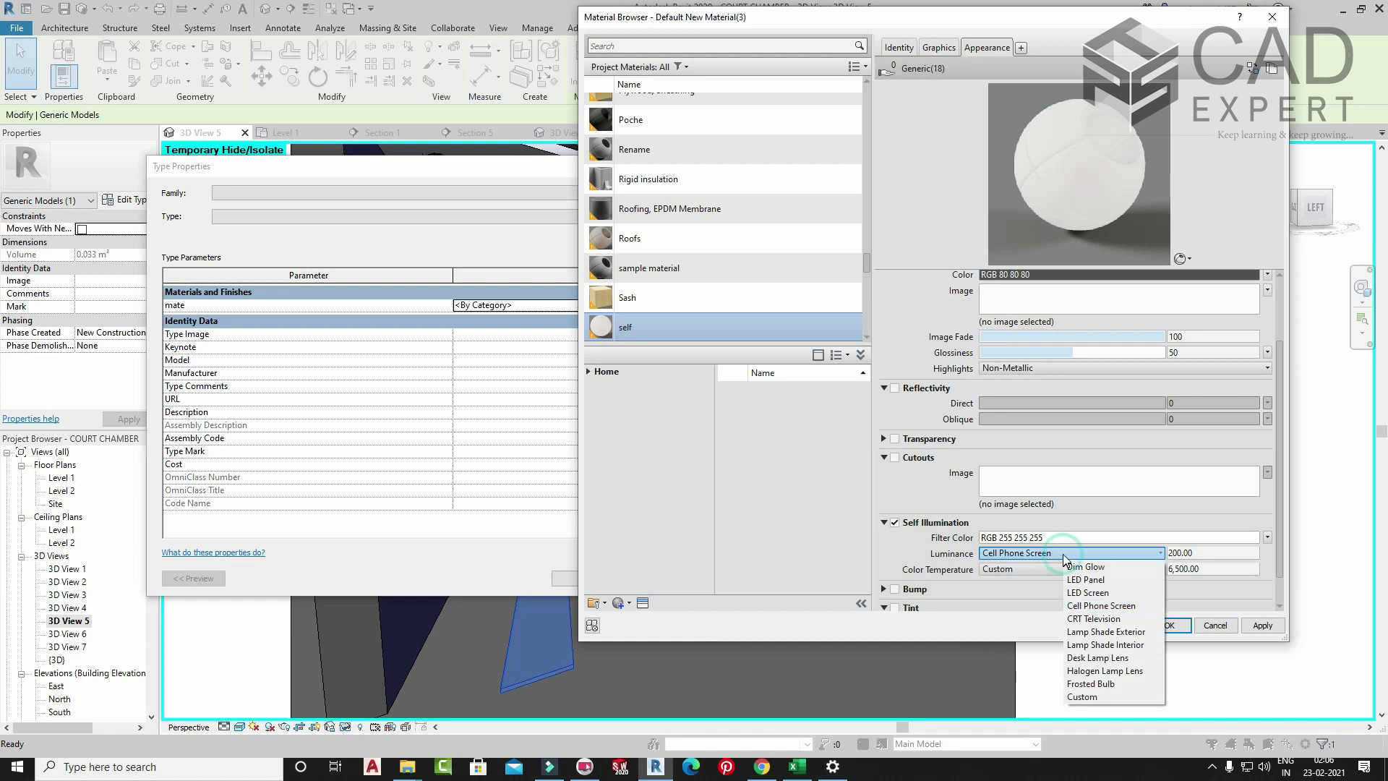
{"action": "left_click", "coordinate": [1086, 688]}
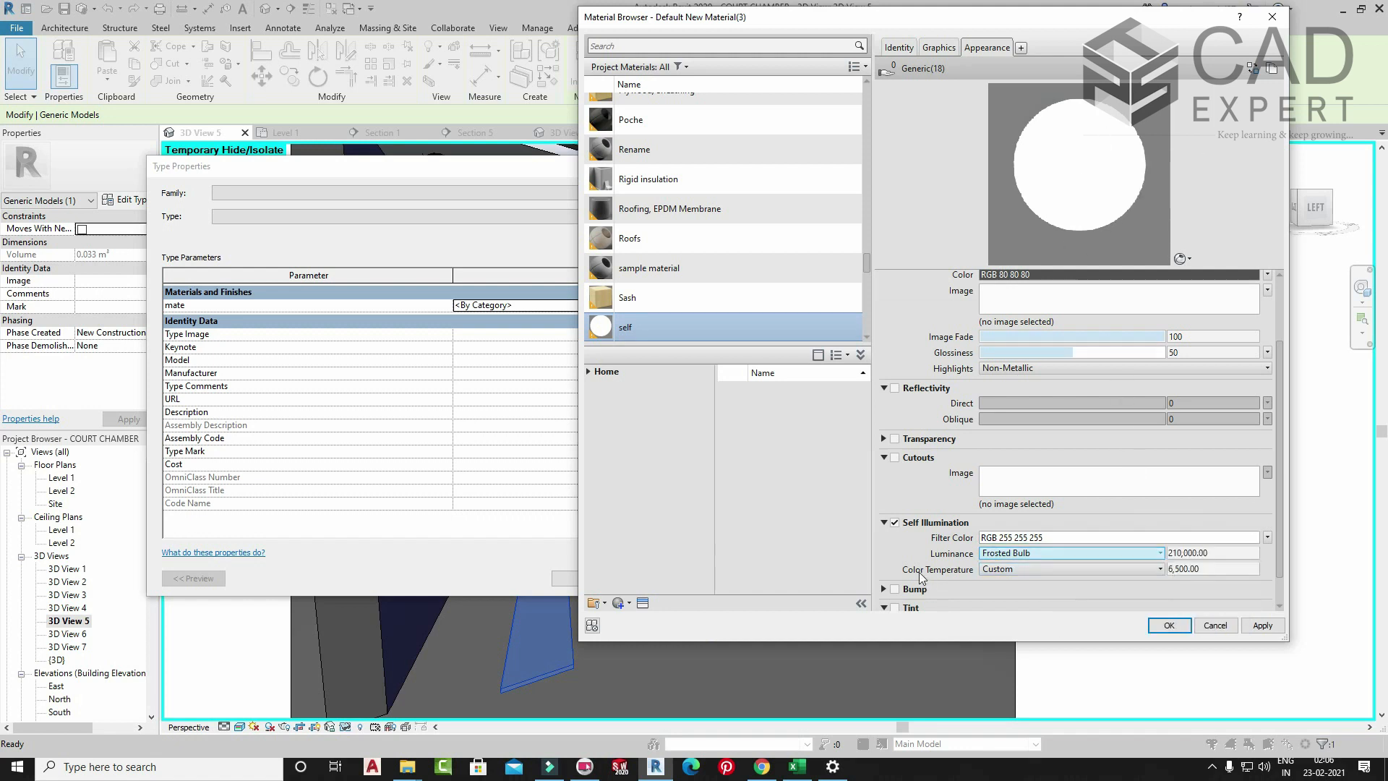
{"action": "left_click", "coordinate": [1025, 569]}
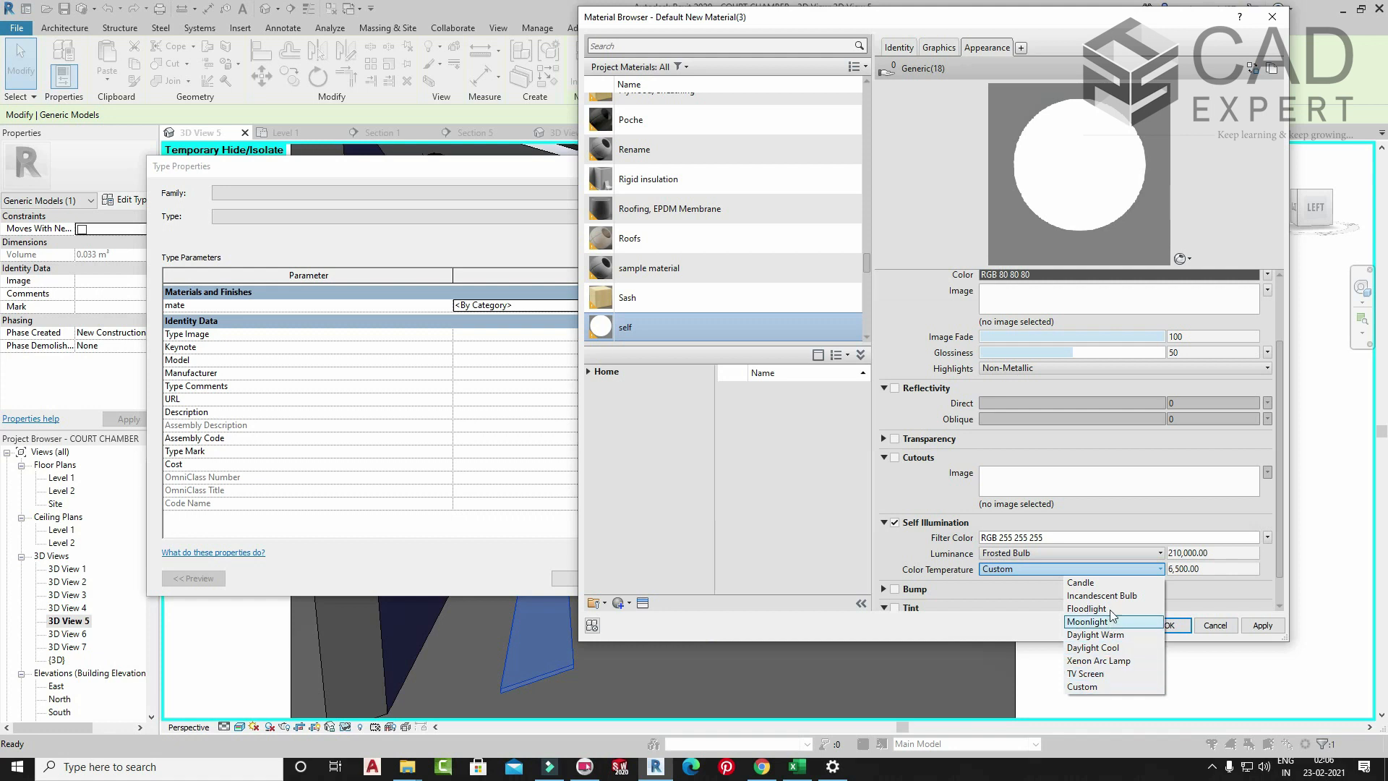
{"action": "left_click", "coordinate": [1109, 582]}
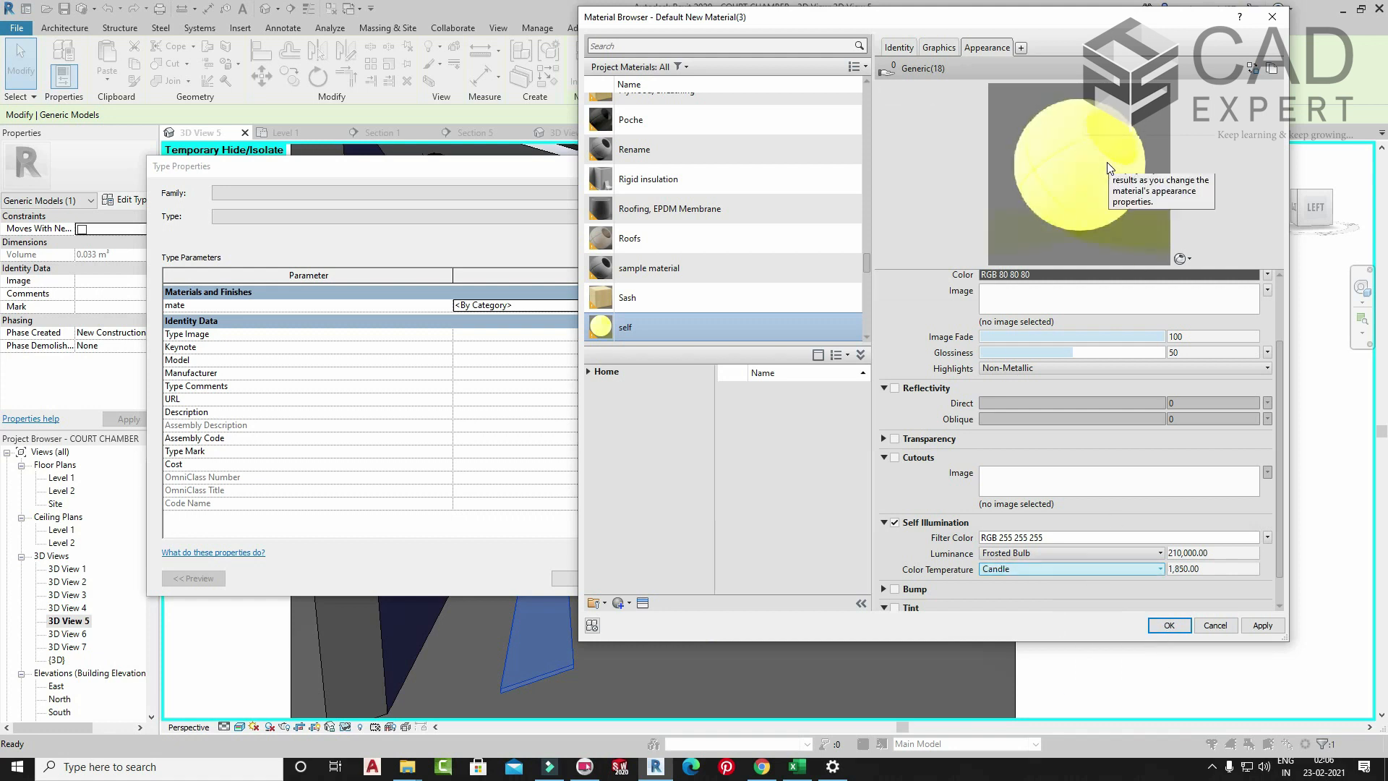
{"action": "left_click", "coordinate": [1041, 570]}
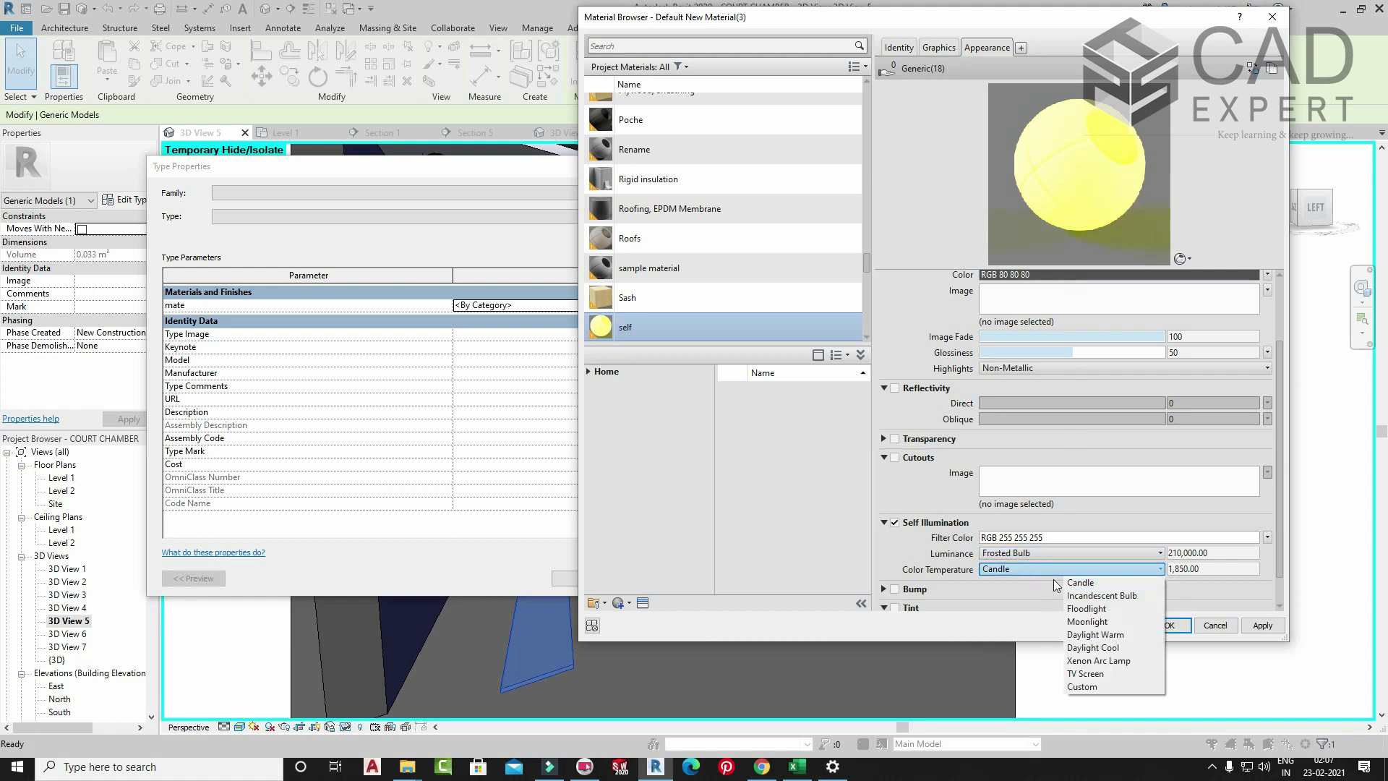
{"action": "left_click", "coordinate": [1093, 623]}
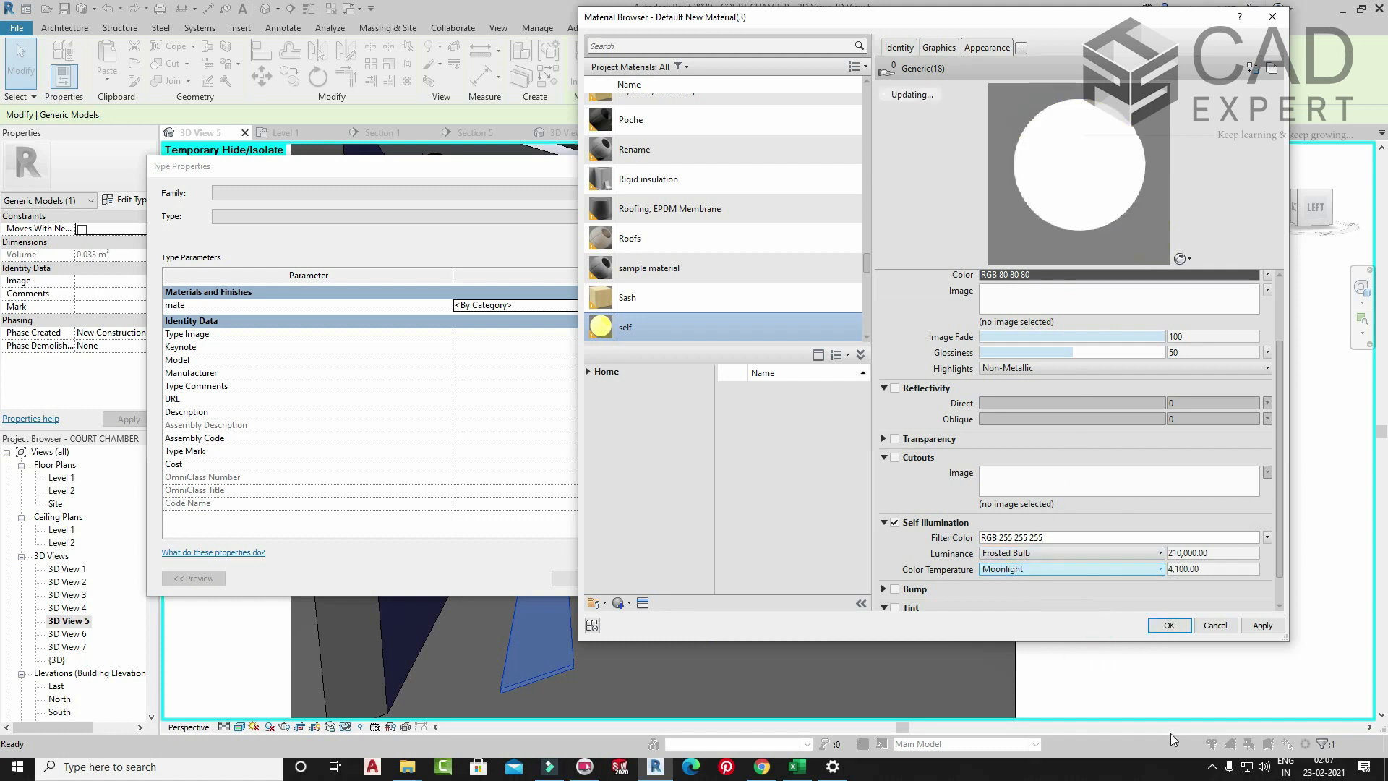
{"action": "left_click", "coordinate": [1169, 624]}
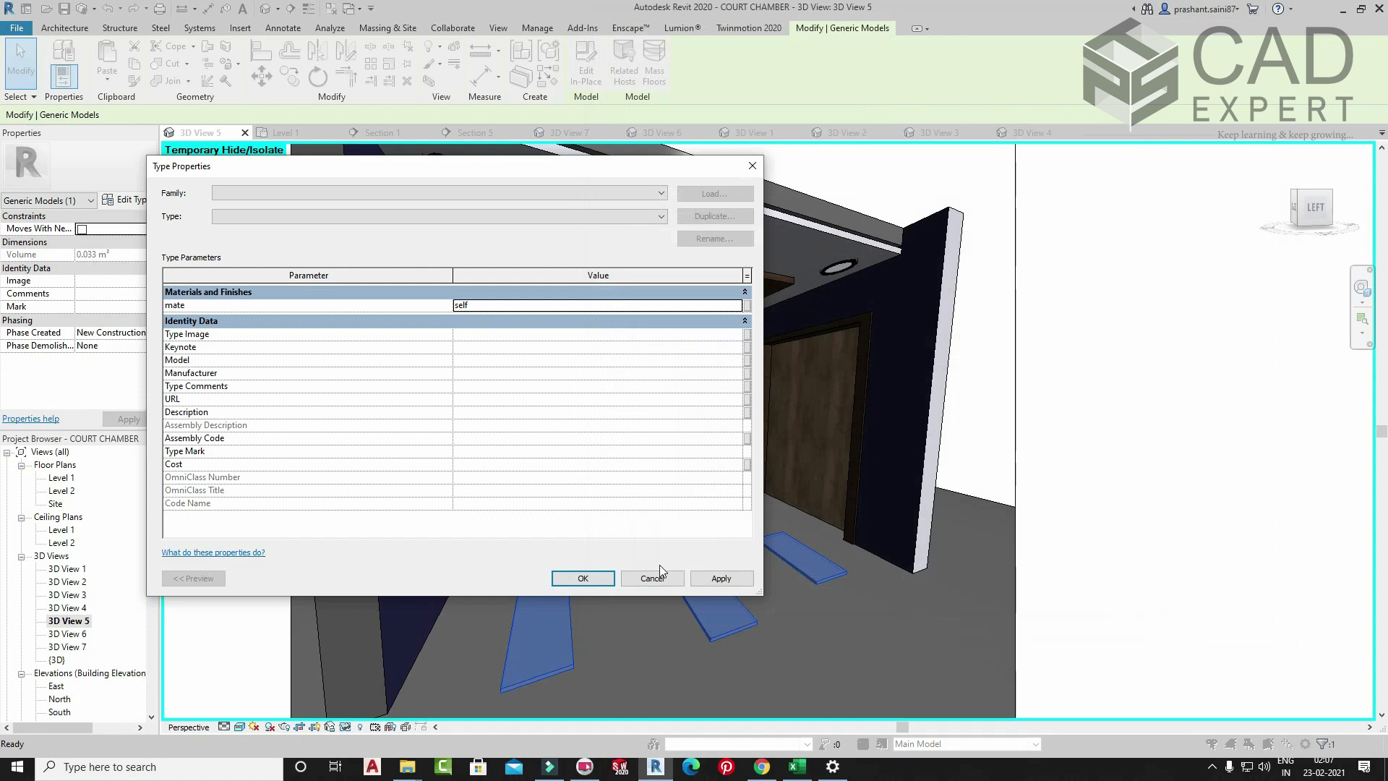
{"action": "left_click", "coordinate": [598, 578]}
- Render 3D View 5 with the self-illuminated floor panels, stop the render early and return to the model
{"action": "left_click", "coordinate": [975, 407]}
{"action": "key", "text": "r"}
{"action": "key", "text": "r"}
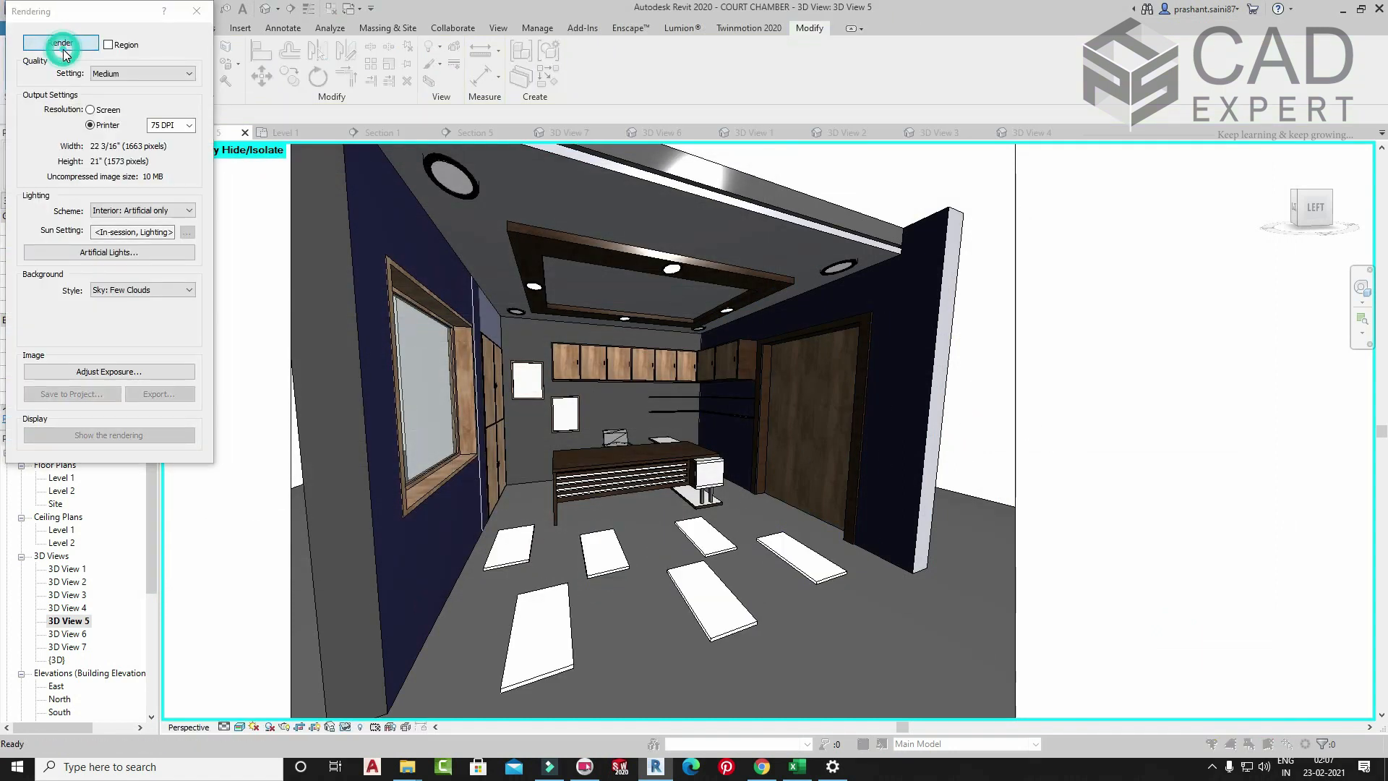
{"action": "left_click", "coordinate": [63, 48]}
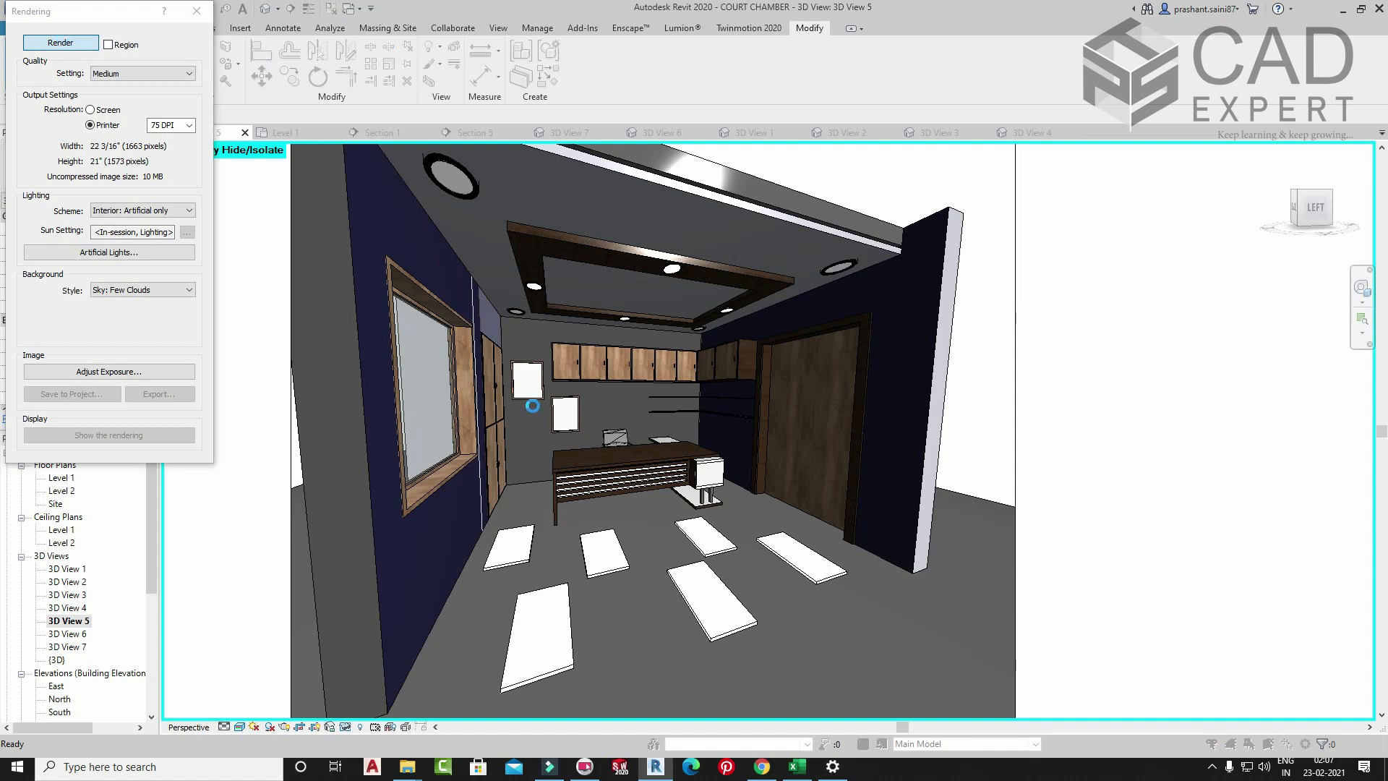
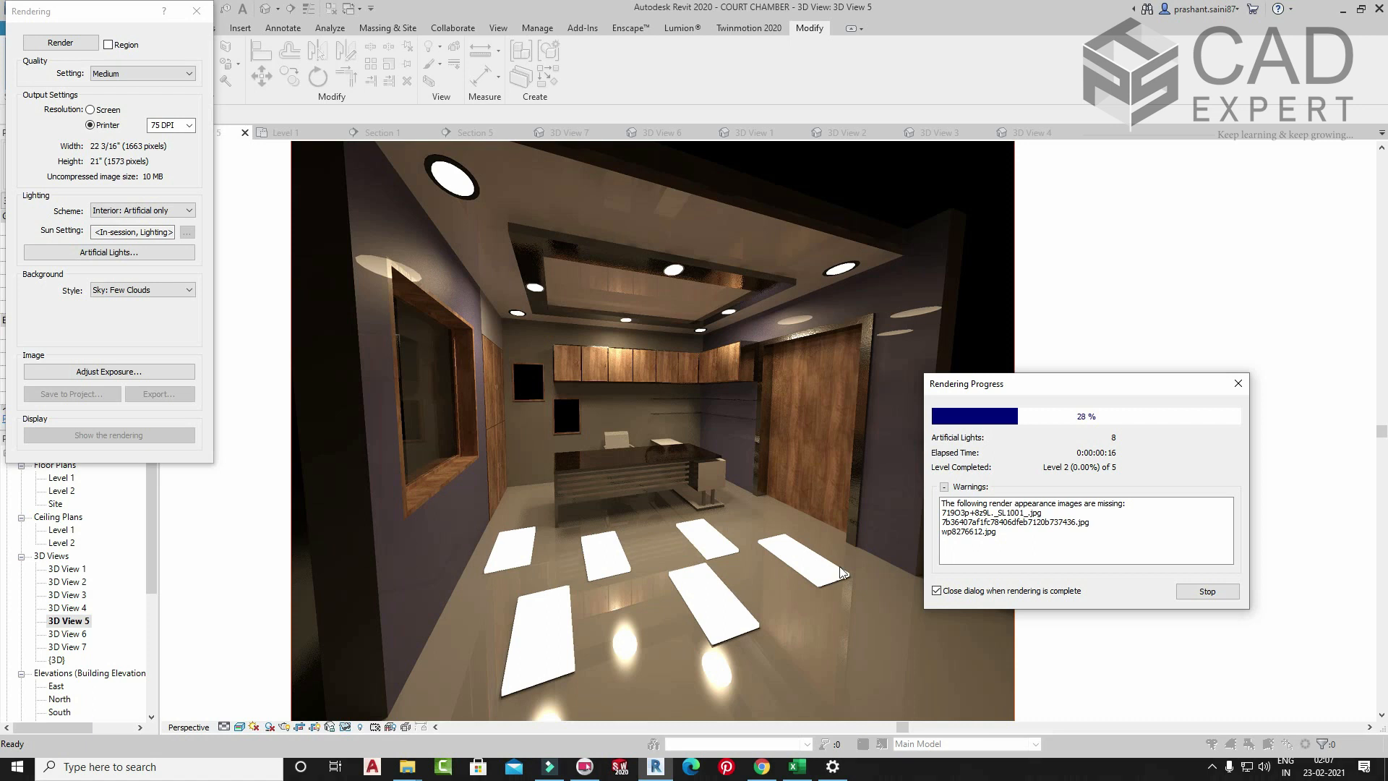
{"action": "left_click", "coordinate": [1238, 383]}
{"action": "left_click", "coordinate": [721, 383]}
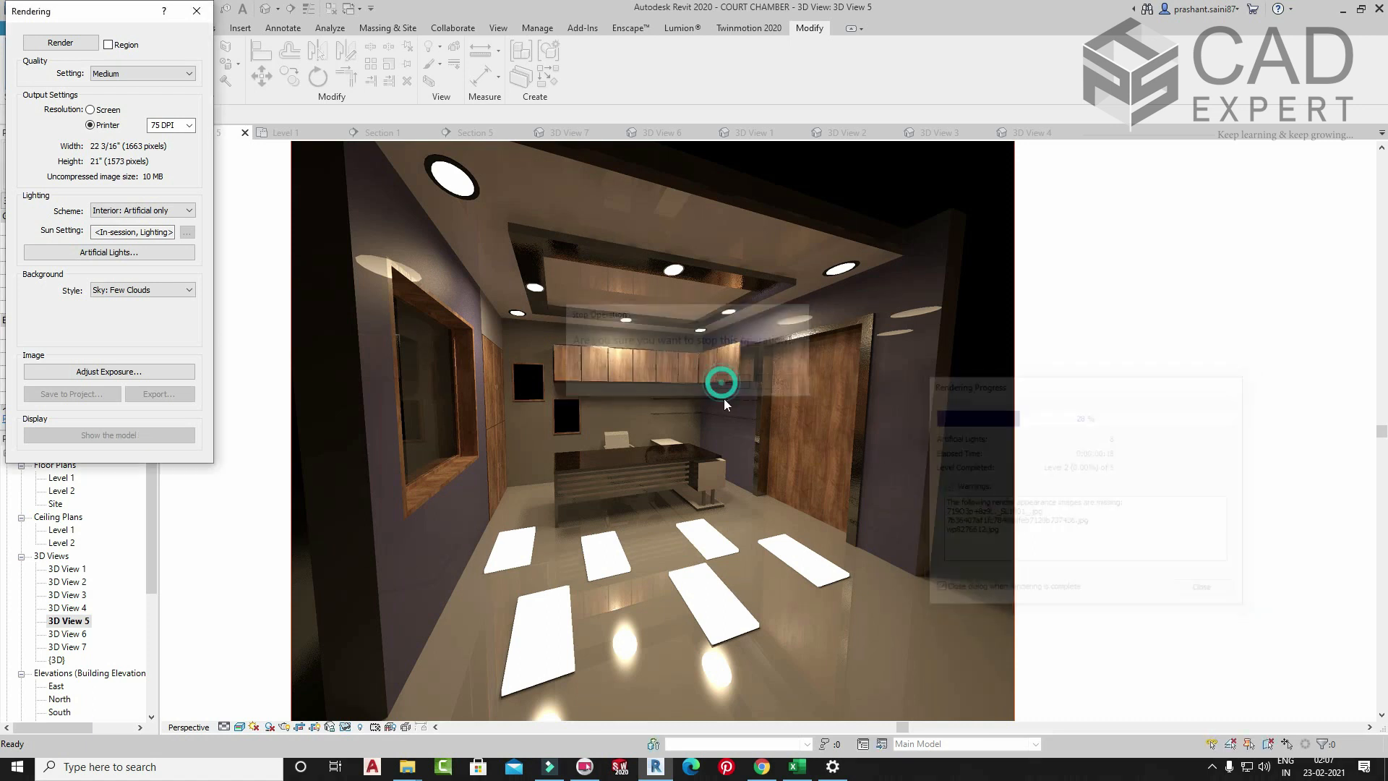
{"action": "left_click", "coordinate": [195, 11]}
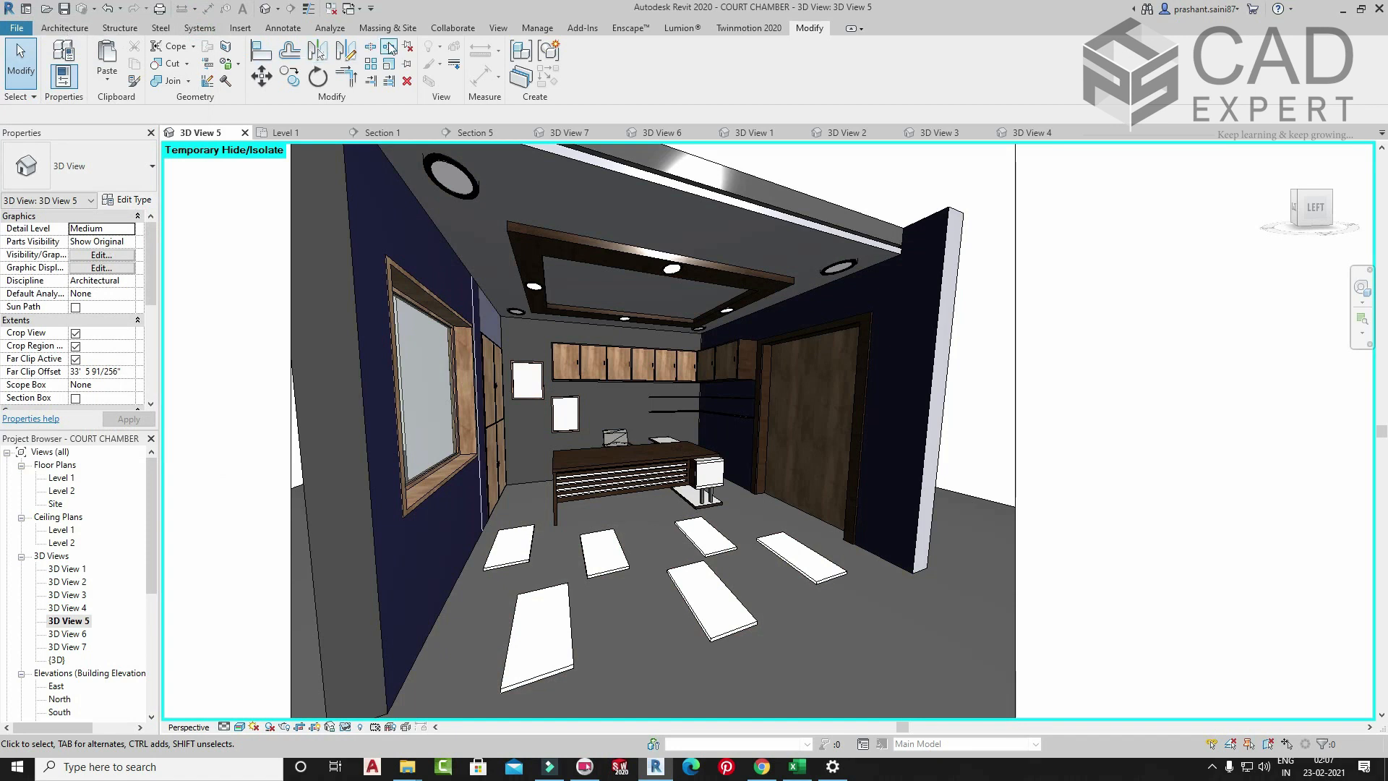
- Change the "self" material's self illumination color temperature to Candle in the project materials
{"action": "left_click", "coordinate": [537, 28]}
{"action": "left_click", "coordinate": [61, 54]}
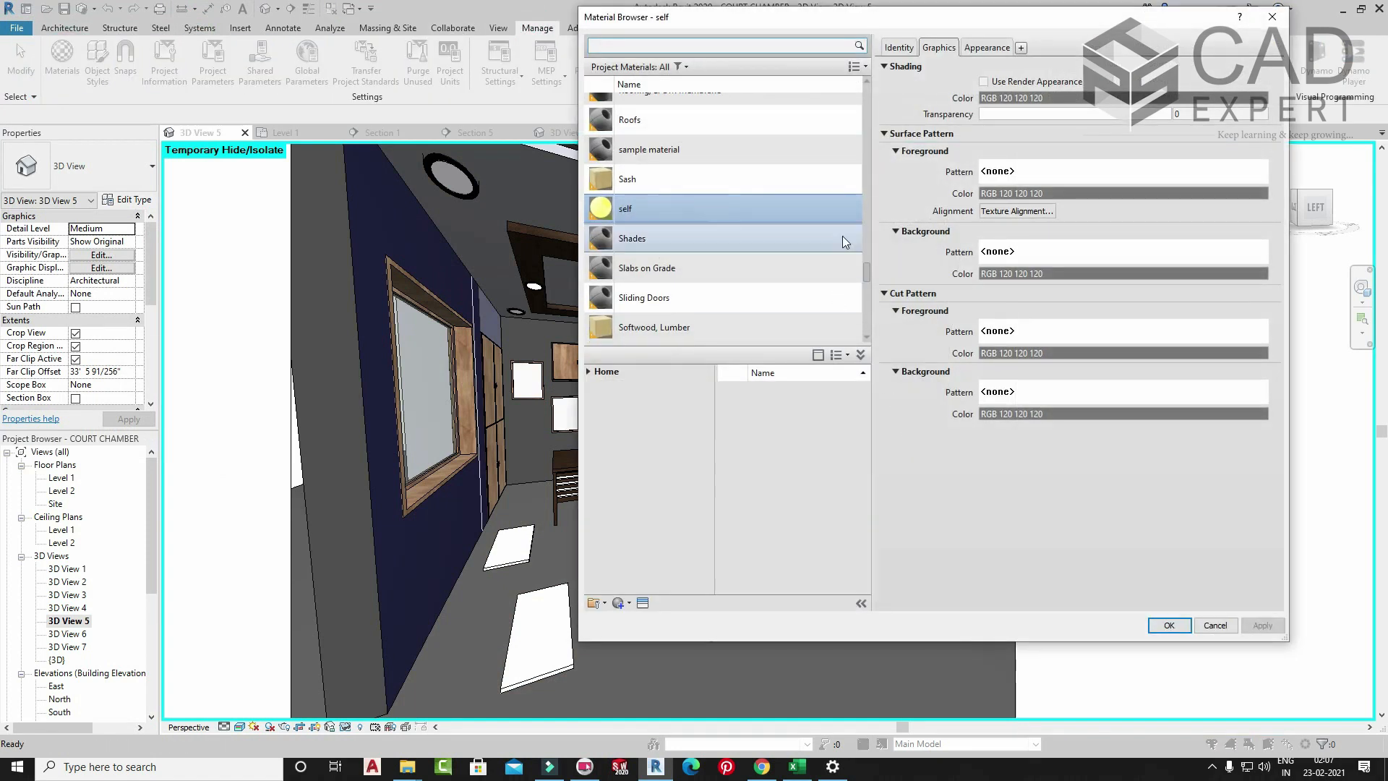
{"action": "left_click", "coordinate": [987, 47]}
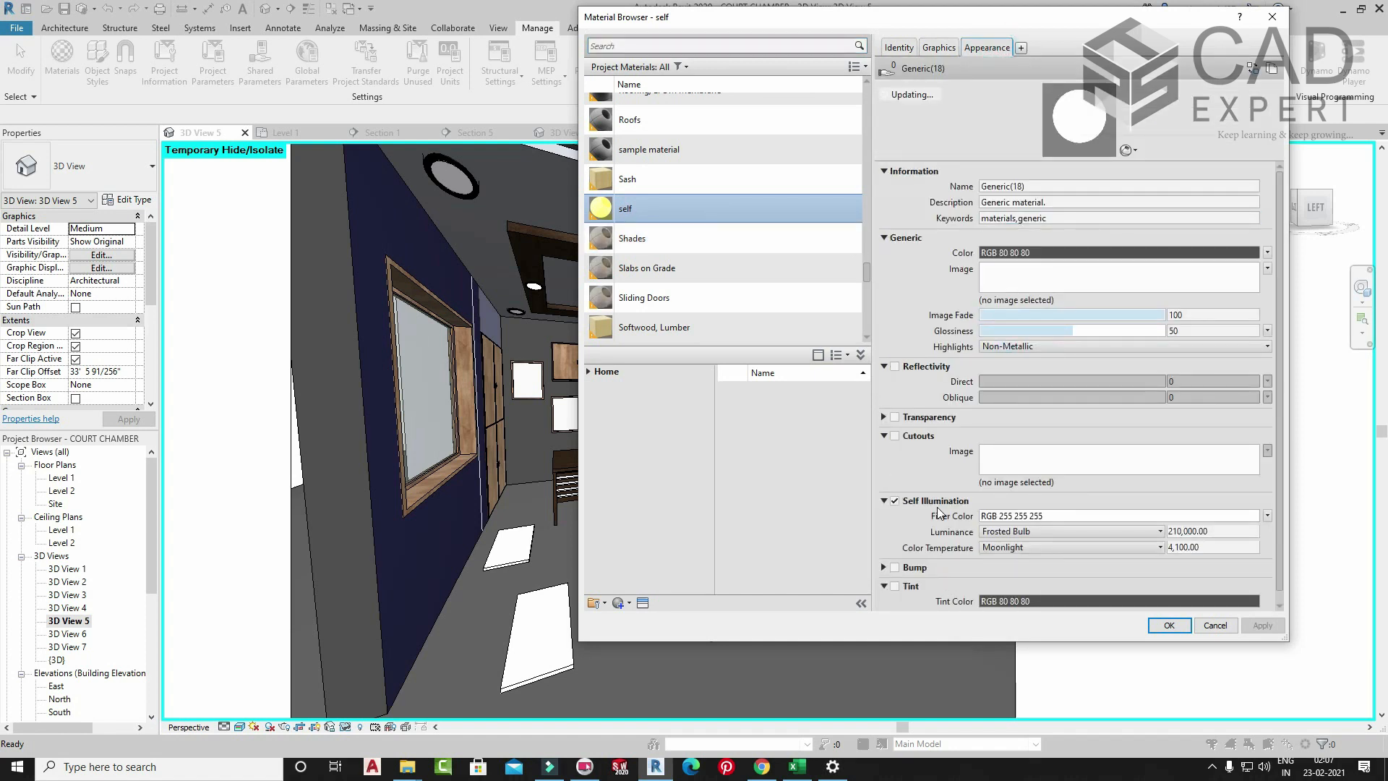
{"action": "left_click", "coordinate": [1056, 547]}
{"action": "left_click", "coordinate": [1082, 563]}
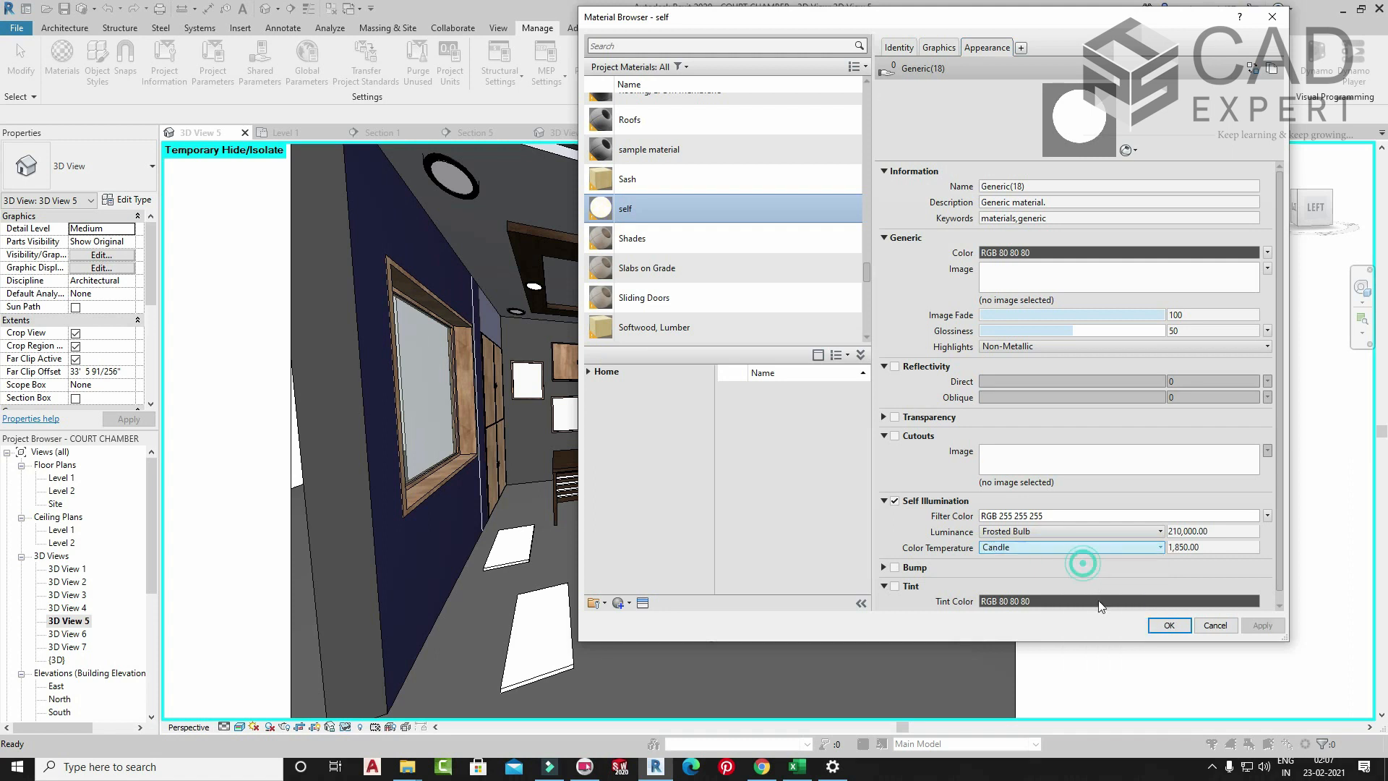
{"action": "left_click", "coordinate": [1169, 625]}
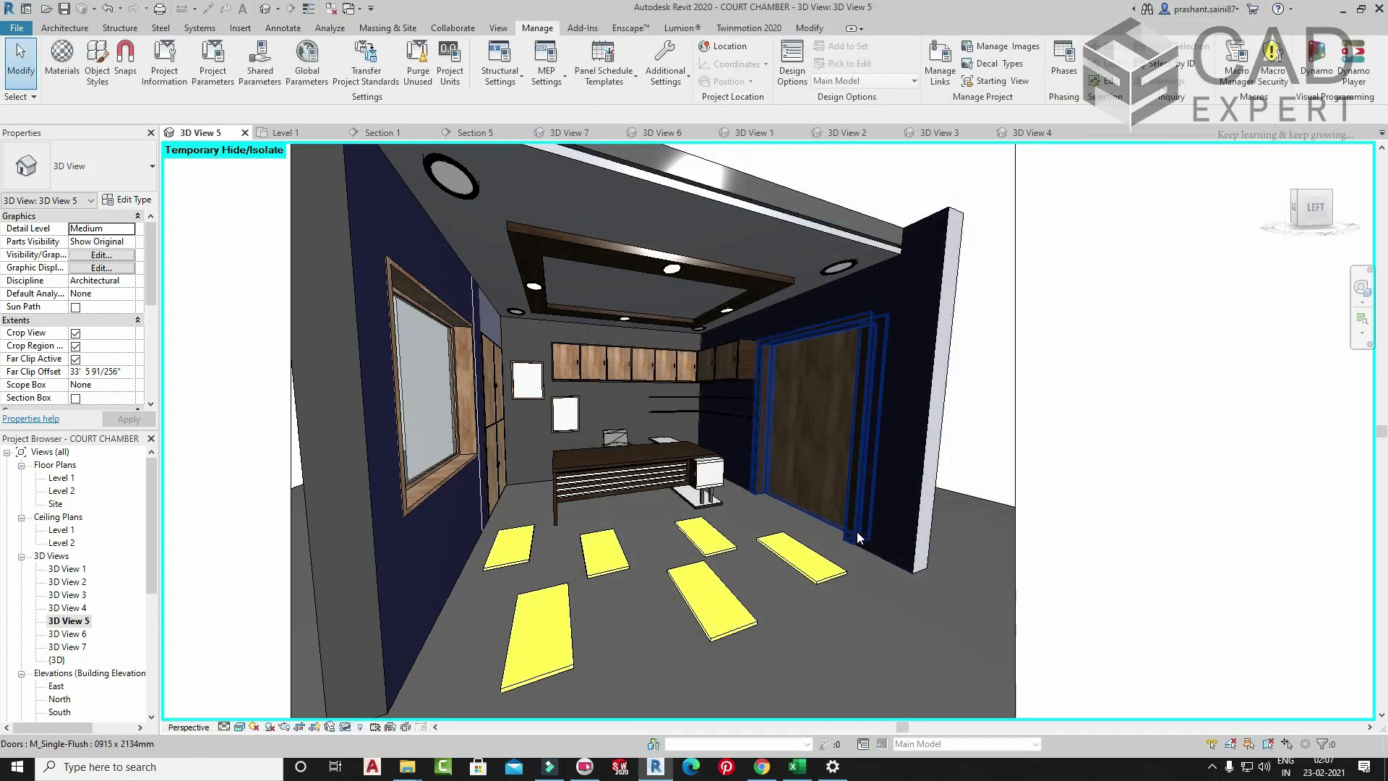
- Render 3D View 5 with the Candle-coloured floor panels, stop the render early and close the rendering settings
{"action": "key", "text": "r"}
{"action": "key", "text": "r"}
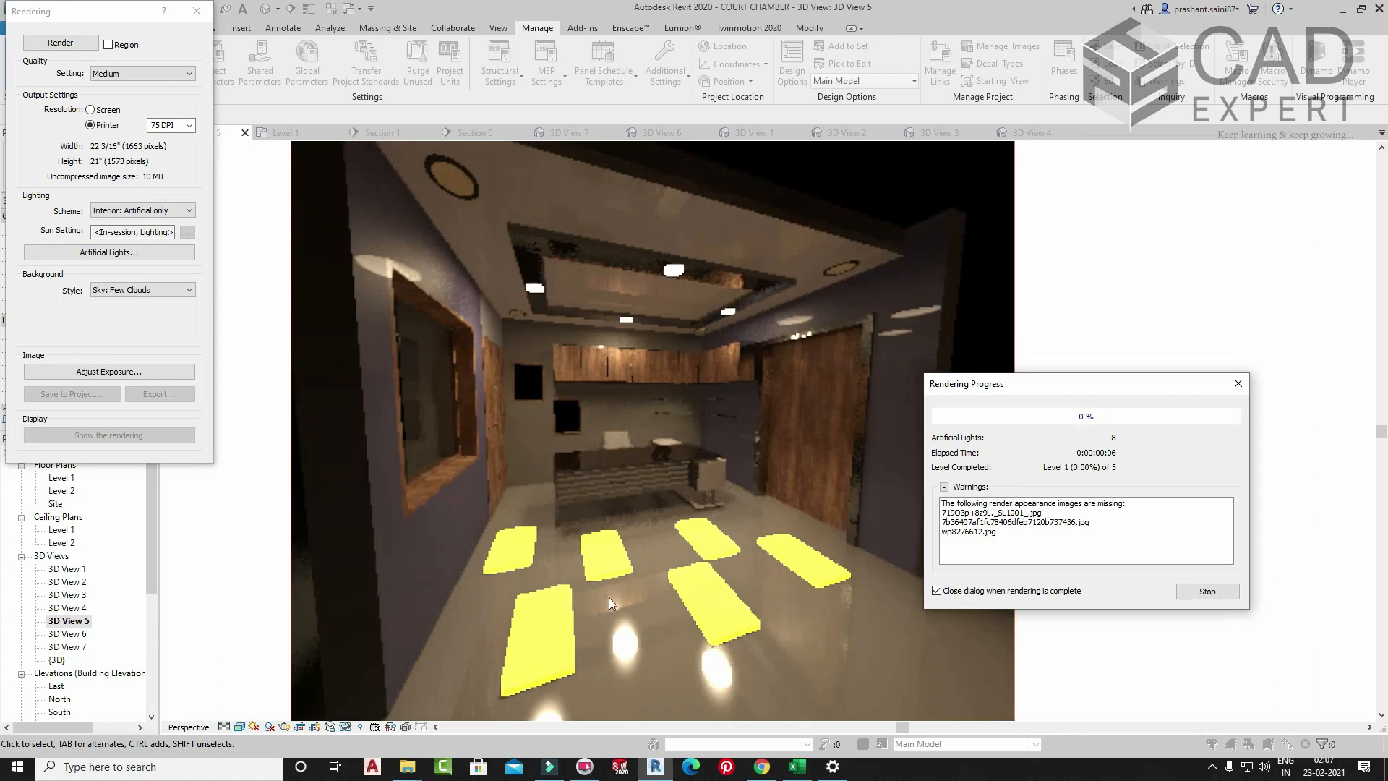
{"action": "left_click", "coordinate": [1239, 383]}
{"action": "left_click", "coordinate": [728, 383]}
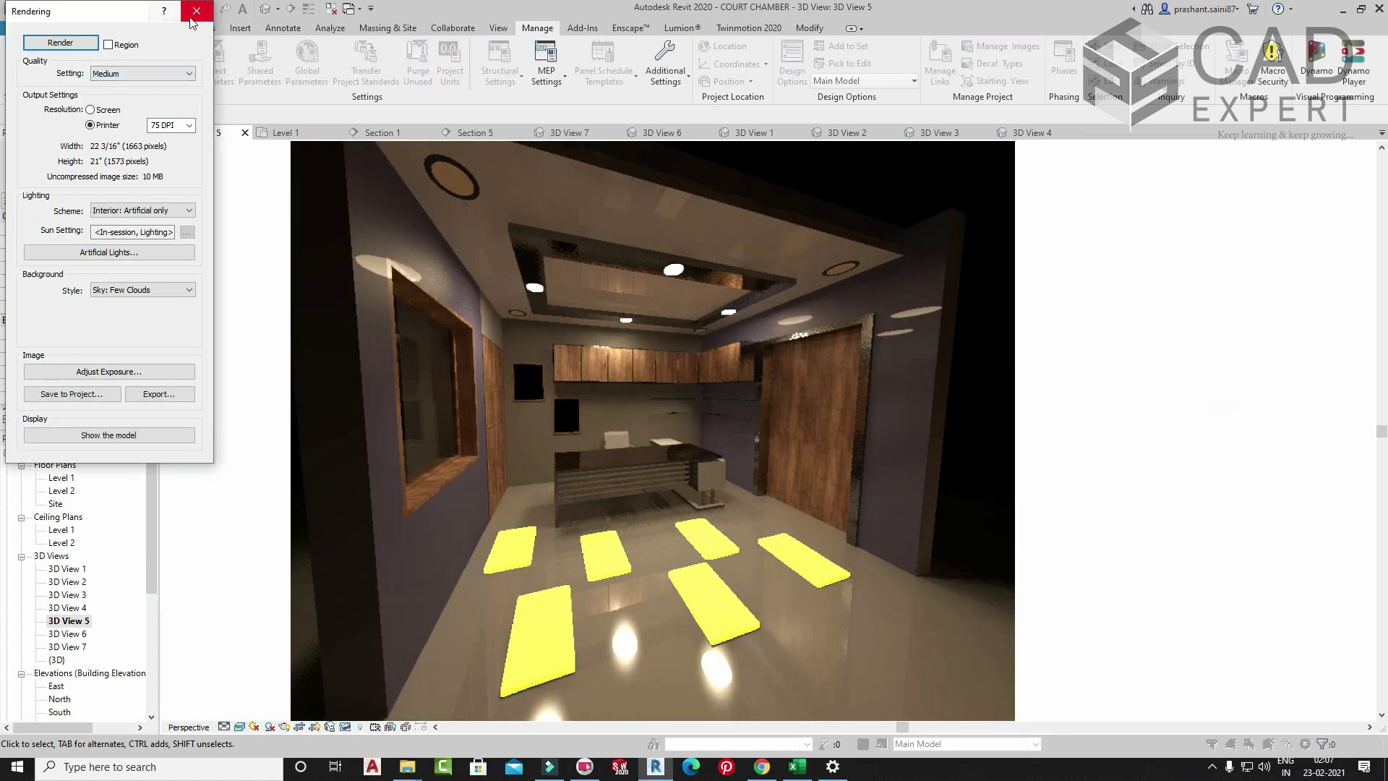
{"action": "left_click", "coordinate": [196, 10]}
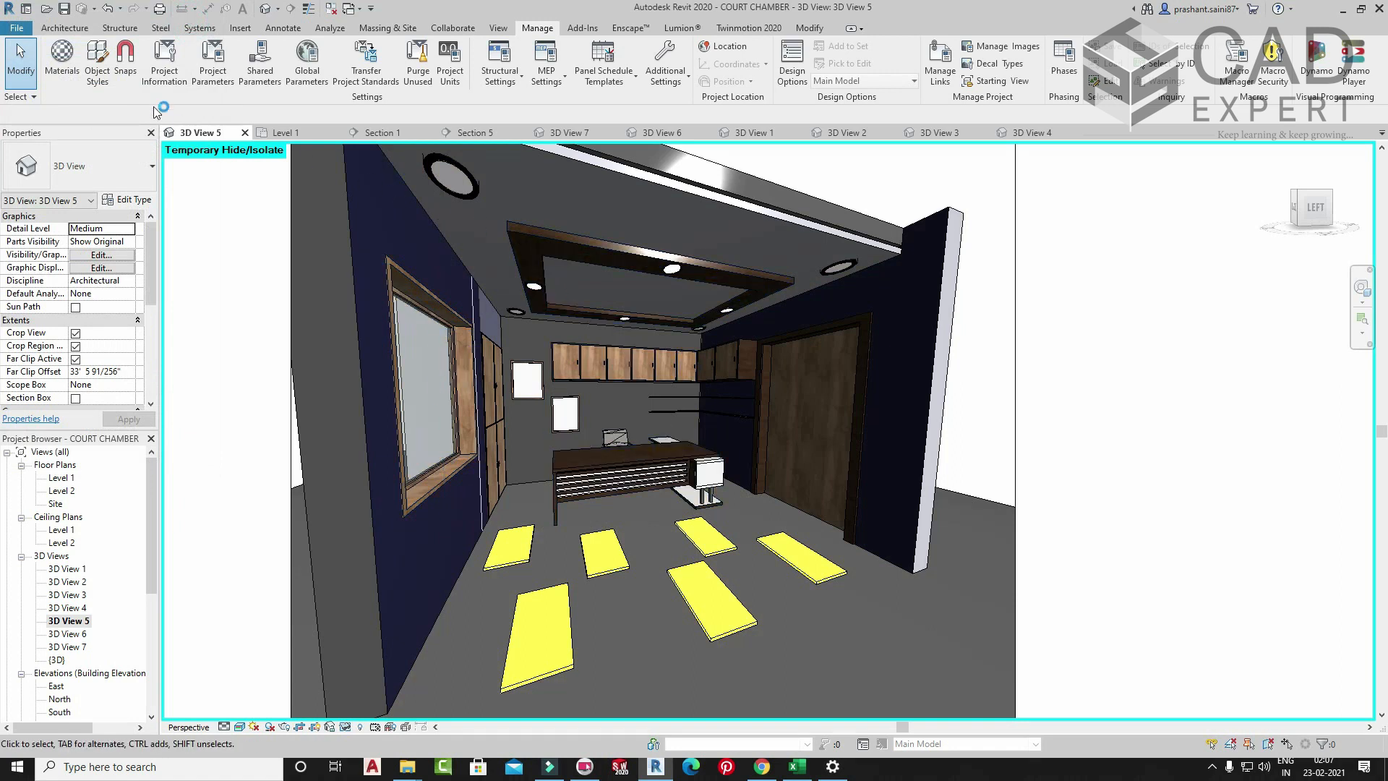
- Review the "self" material's appearance settings, then search the project materials for "brick" and view the appearance of Brick, Common
{"action": "left_click", "coordinate": [66, 58]}
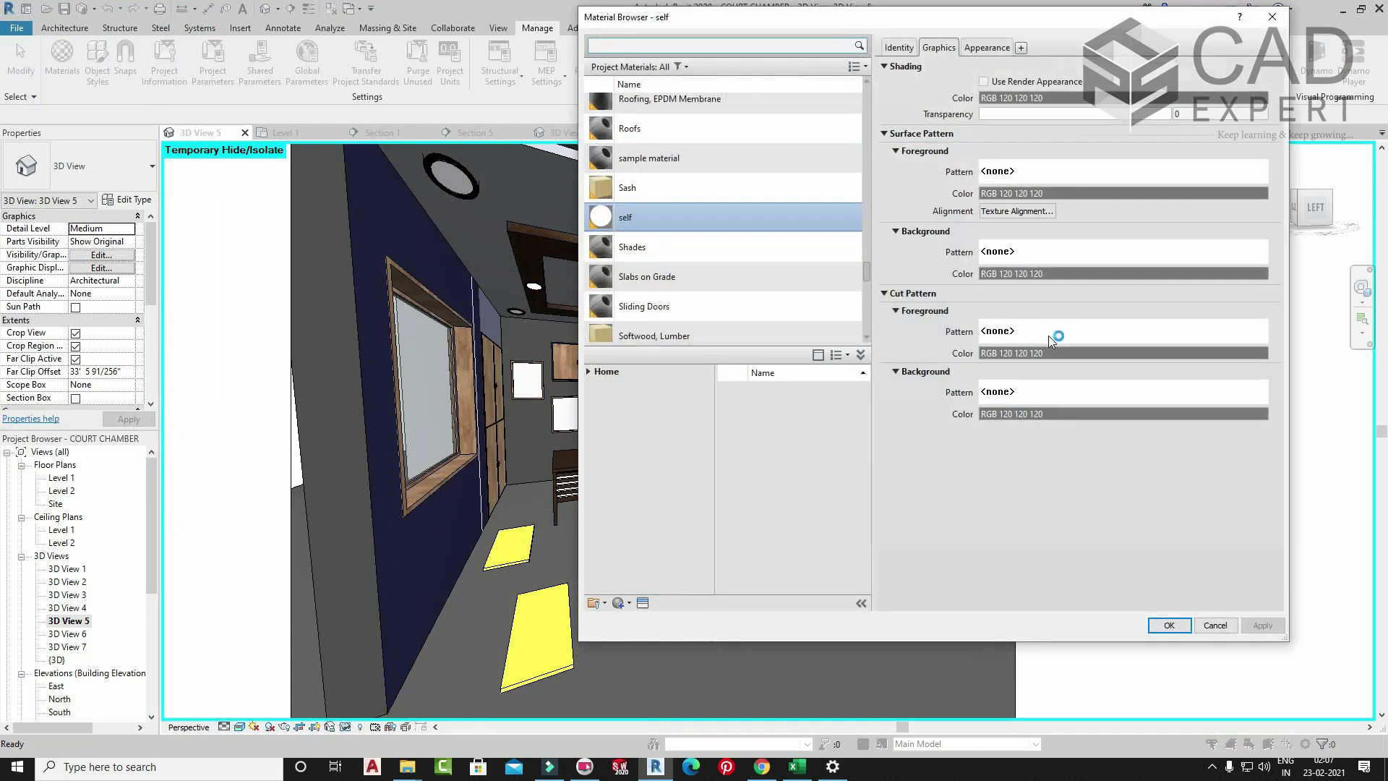
{"action": "left_click", "coordinate": [987, 49]}
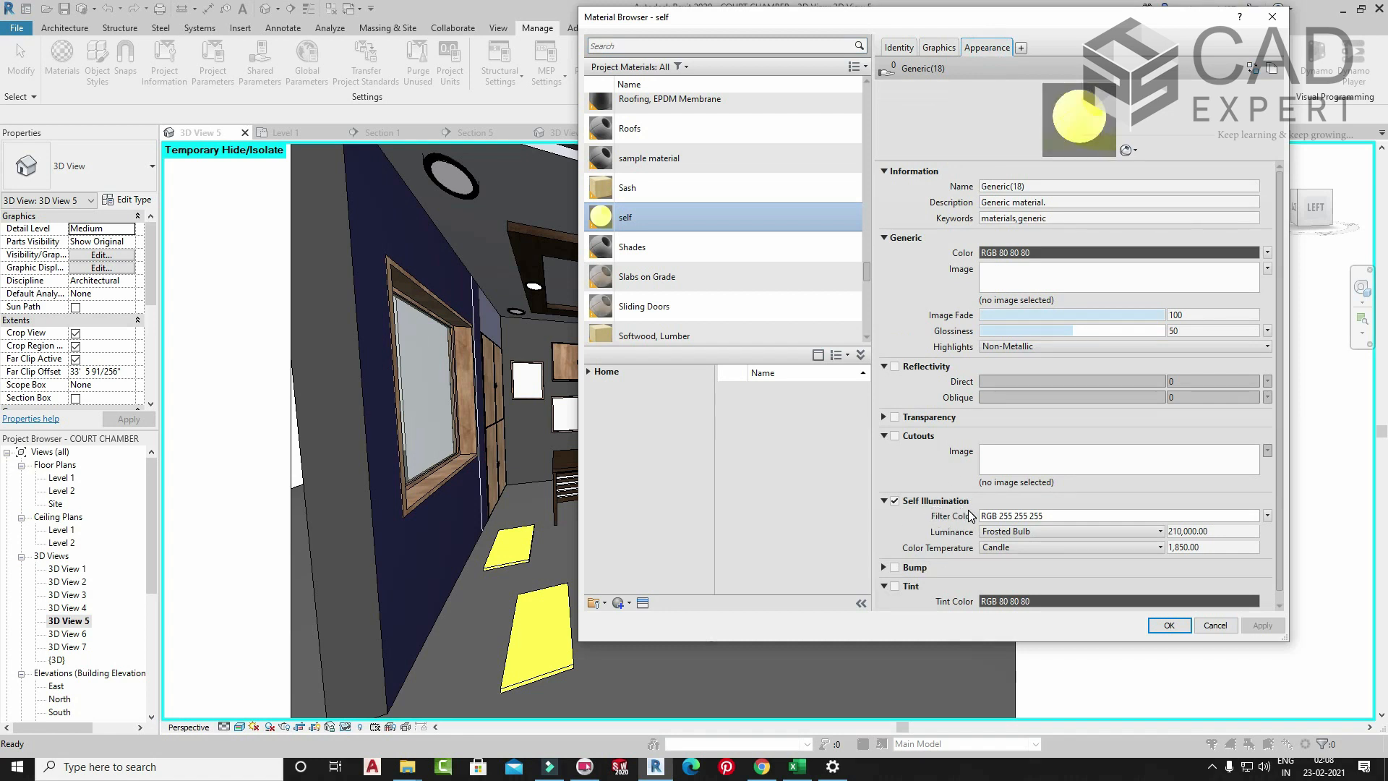
{"action": "scroll", "coordinate": [1029, 474], "scroll_direction": "down", "scroll_amount": 1}
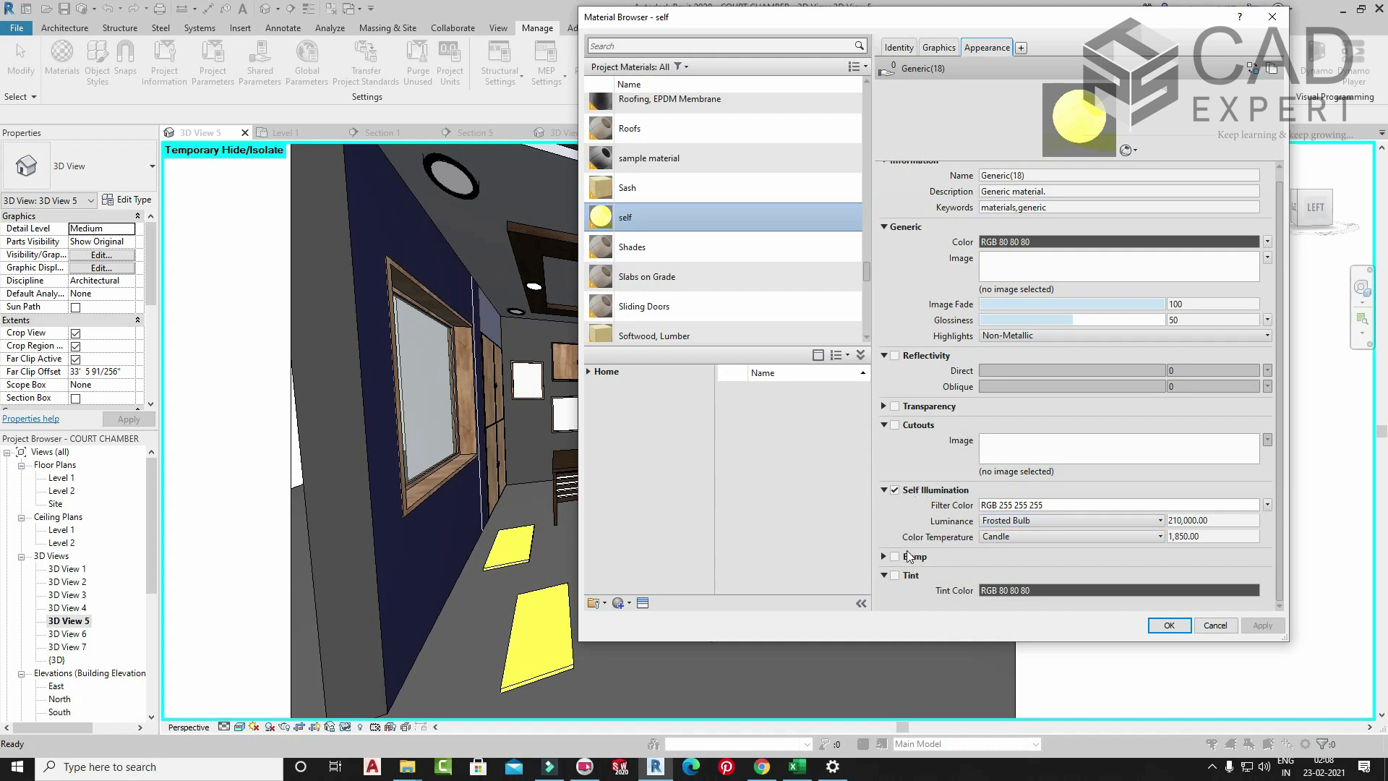
{"action": "scroll", "coordinate": [600, 145], "scroll_direction": "up", "scroll_amount": 1}
{"action": "left_click", "coordinate": [655, 47]}
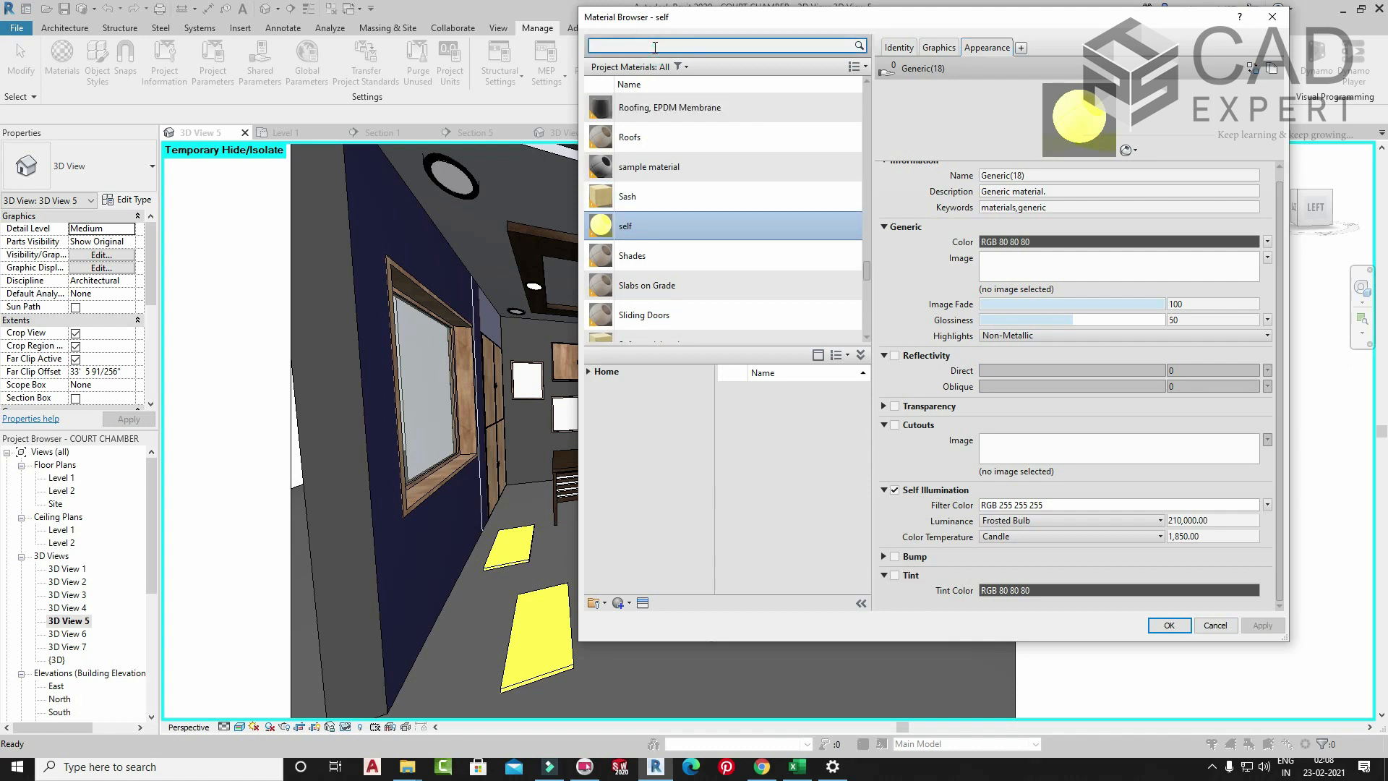
{"action": "type", "text": "brick"}
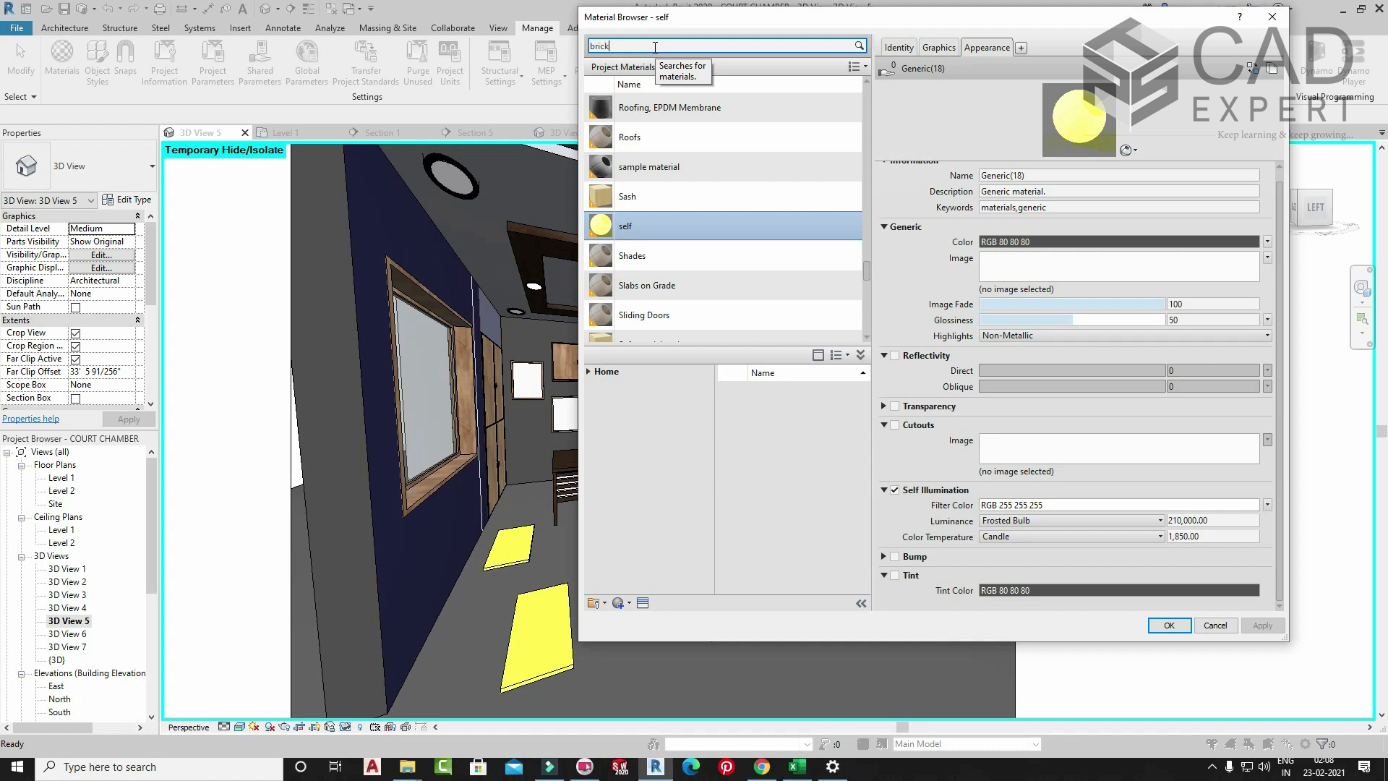
{"action": "left_click", "coordinate": [664, 125]}
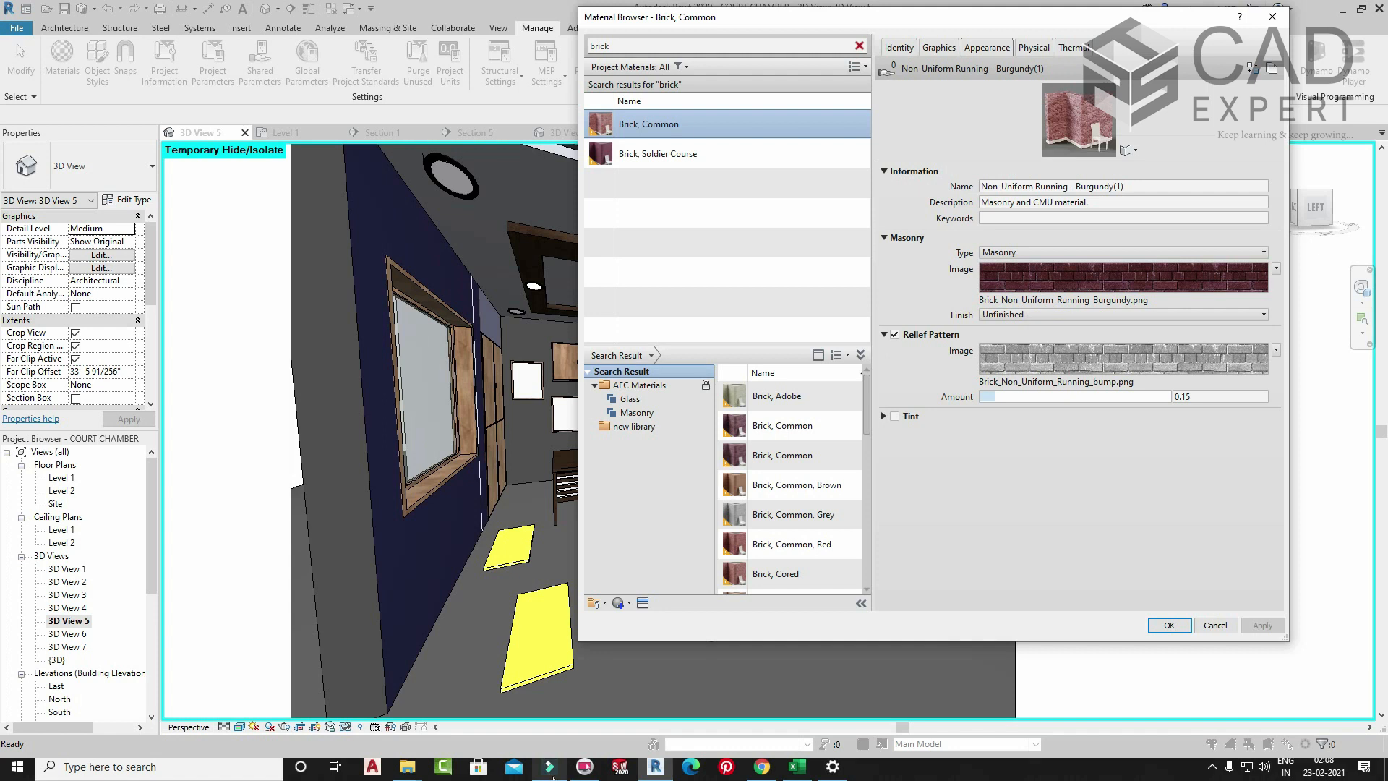
- Switch to Chrome, search Google Images for "bump effect in material" and look through the images
{"action": "left_click", "coordinate": [762, 766]}
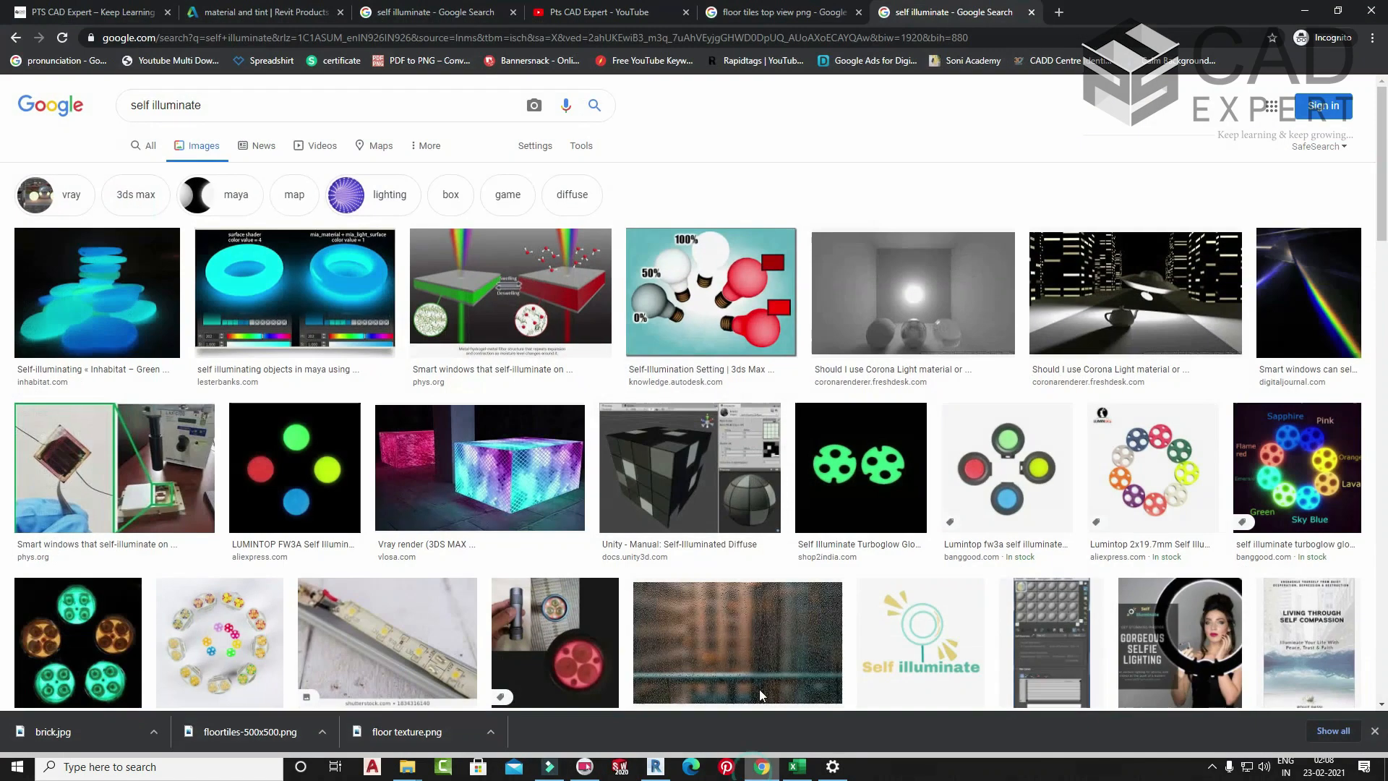
{"action": "triple_click", "coordinate": [336, 105]}
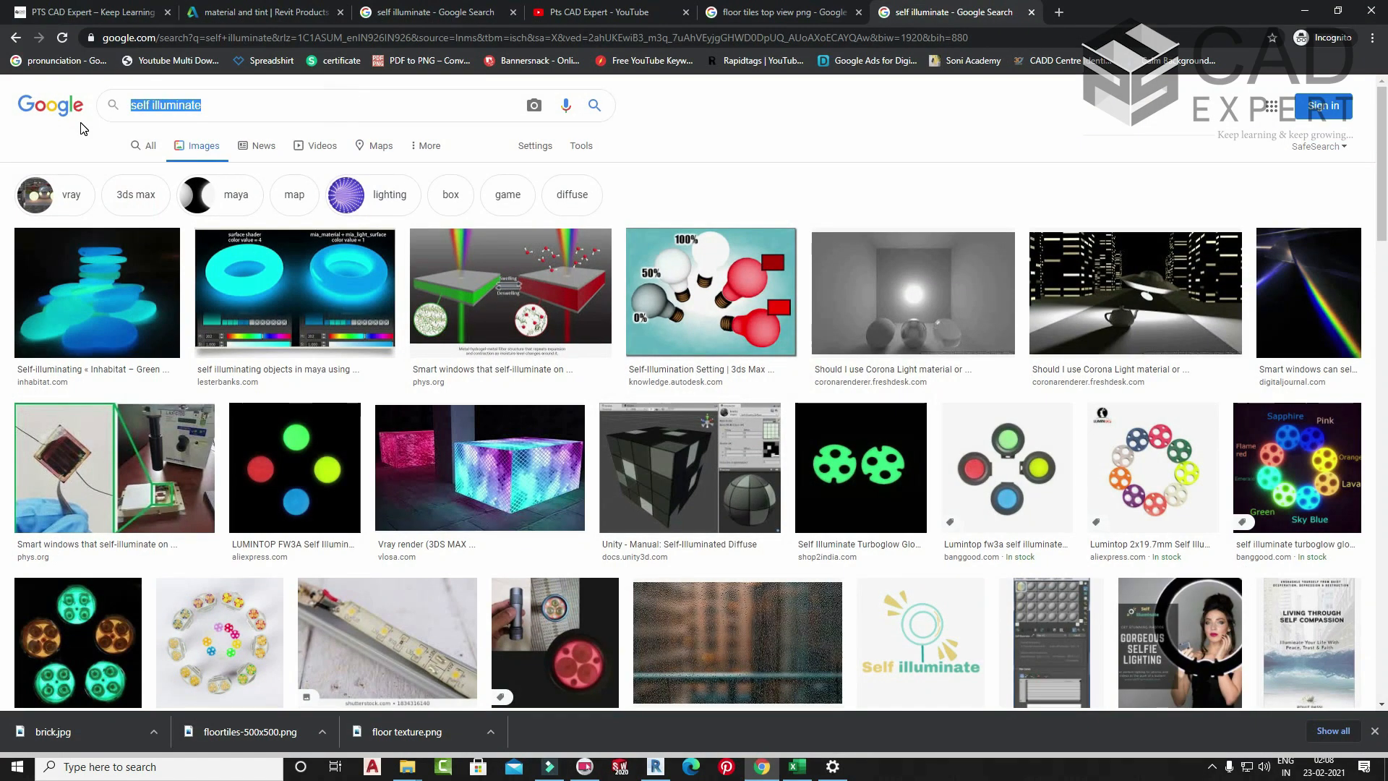
{"action": "type", "text": "bump effect"}
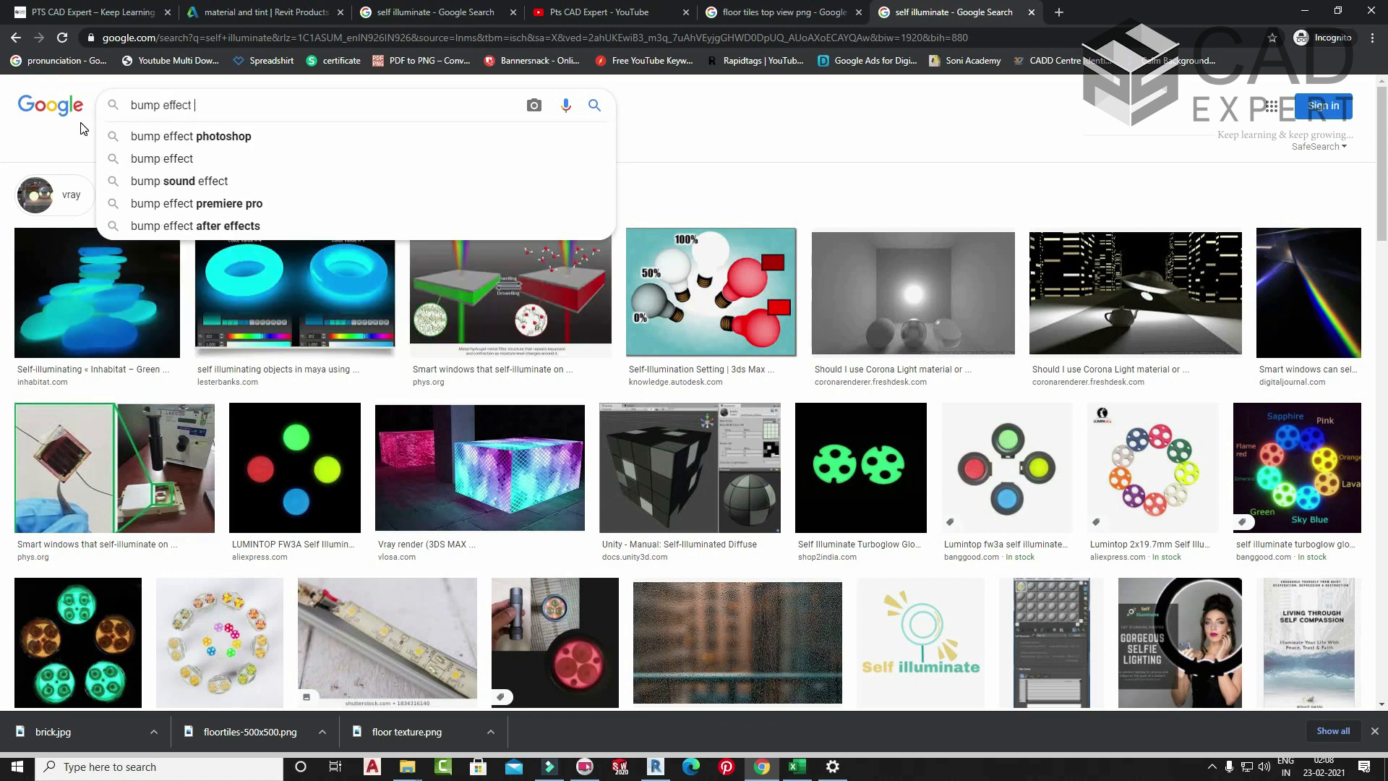
{"action": "type", "text": " in"}
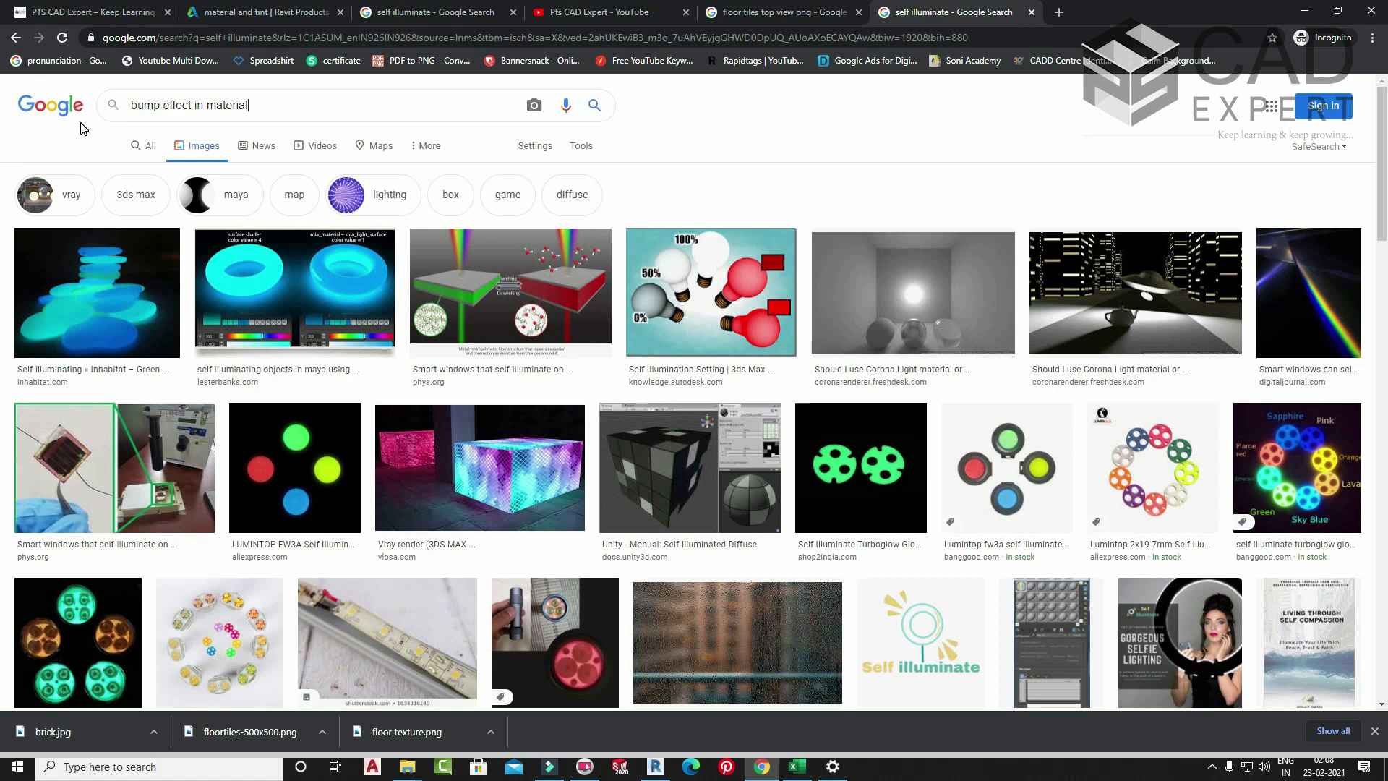
{"action": "type", "text": " material"}
{"action": "key", "text": "Return"}
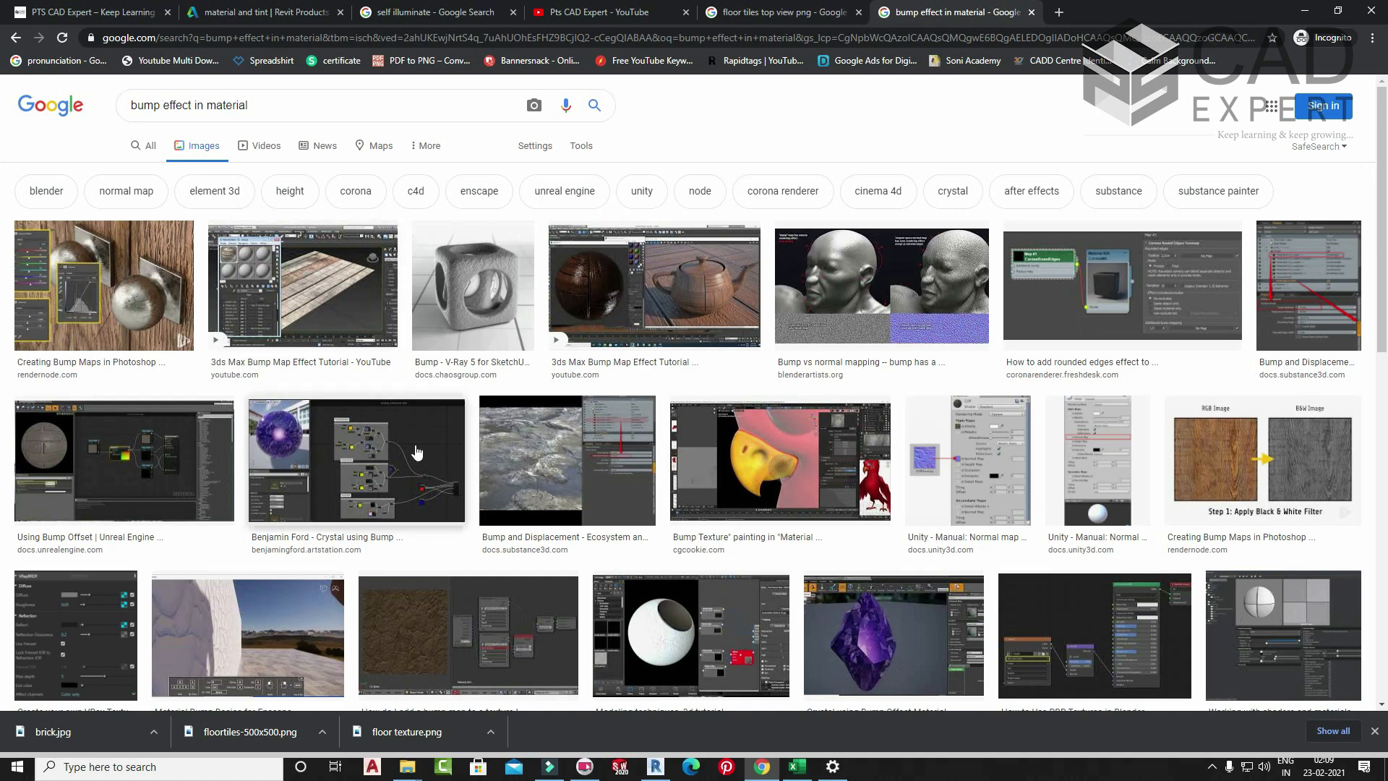
{"action": "scroll", "coordinate": [417, 452], "scroll_direction": "down", "scroll_amount": 8}
{"action": "scroll", "coordinate": [464, 452], "scroll_direction": "up", "scroll_amount": 8}
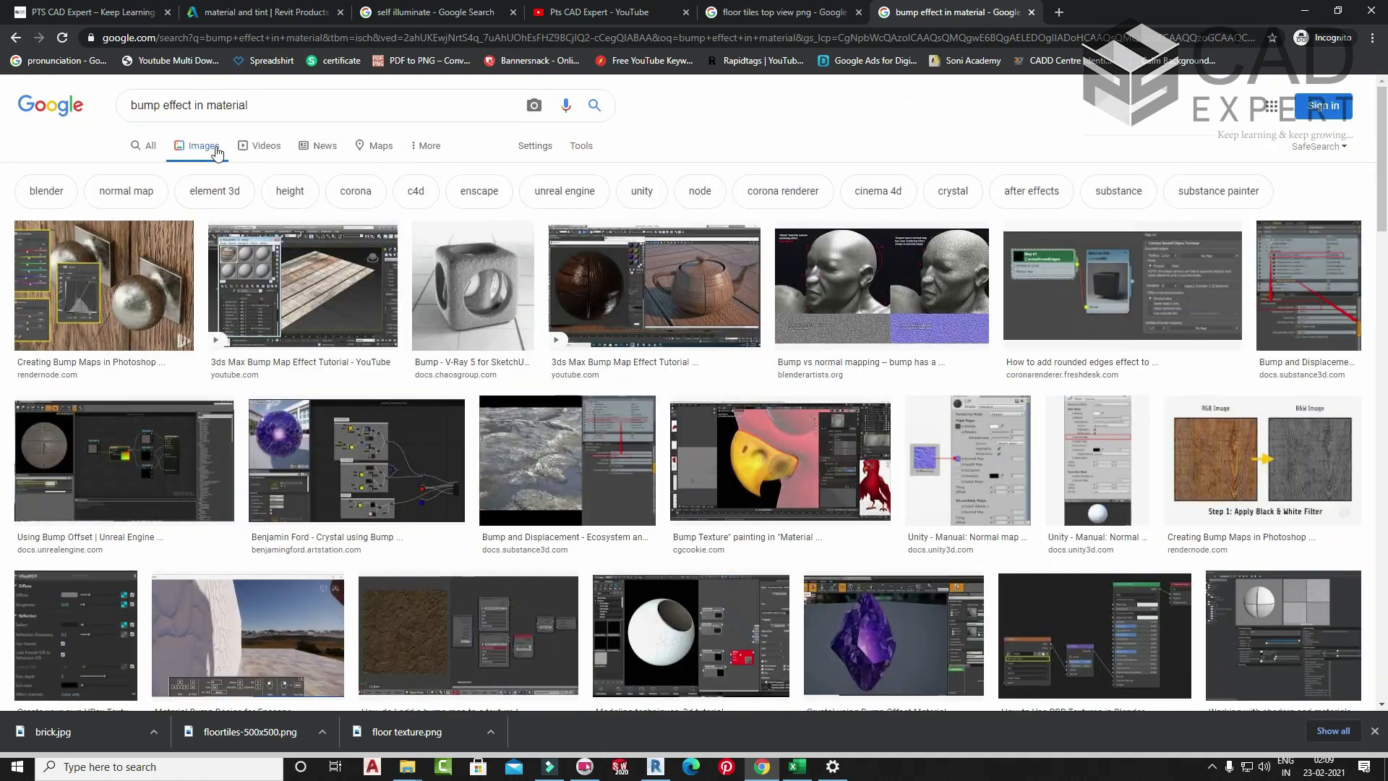
- Change the image search to "bump material" and browse the results for a usable bump texture
{"action": "left_click_drag", "start_coordinate": [287, 112], "coordinate": [128, 121]}
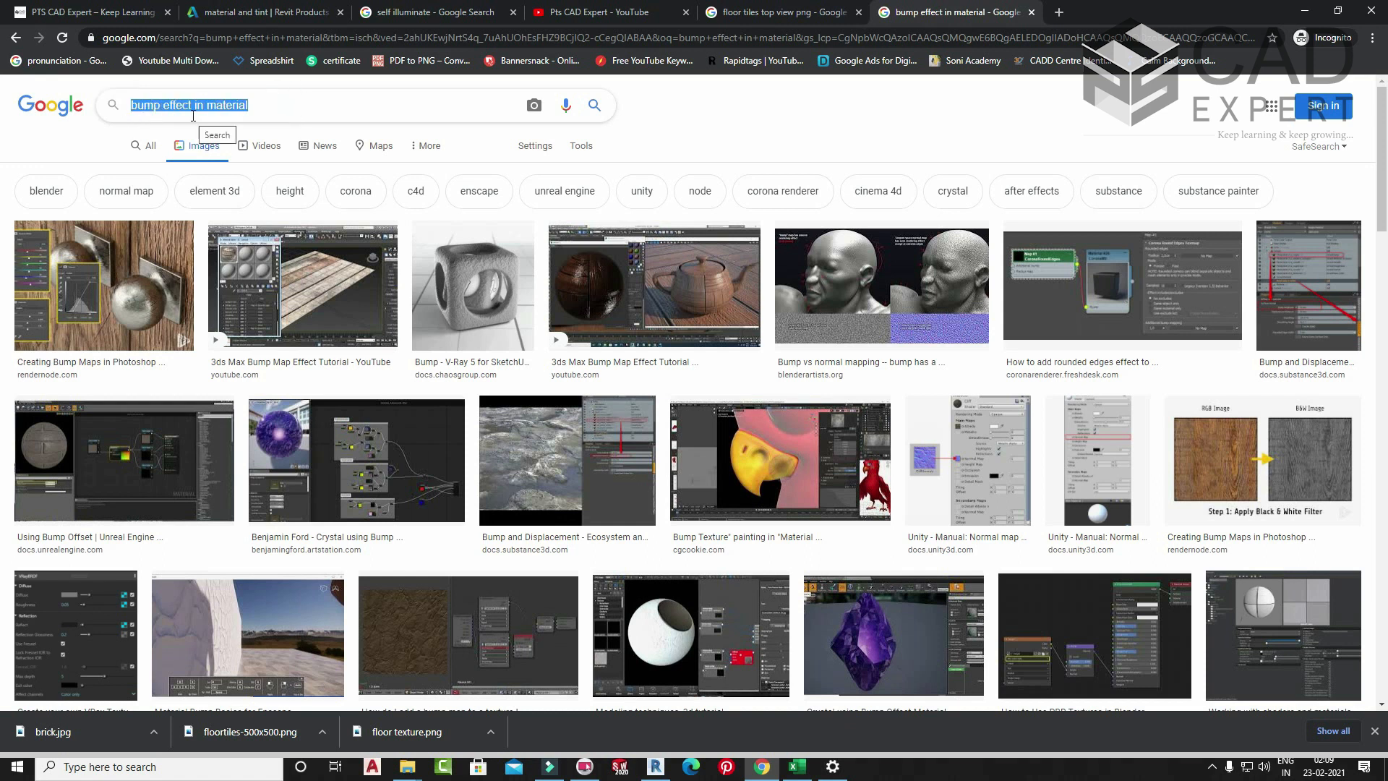
{"action": "type", "text": "bump"}
{"action": "key", "text": "Down"}
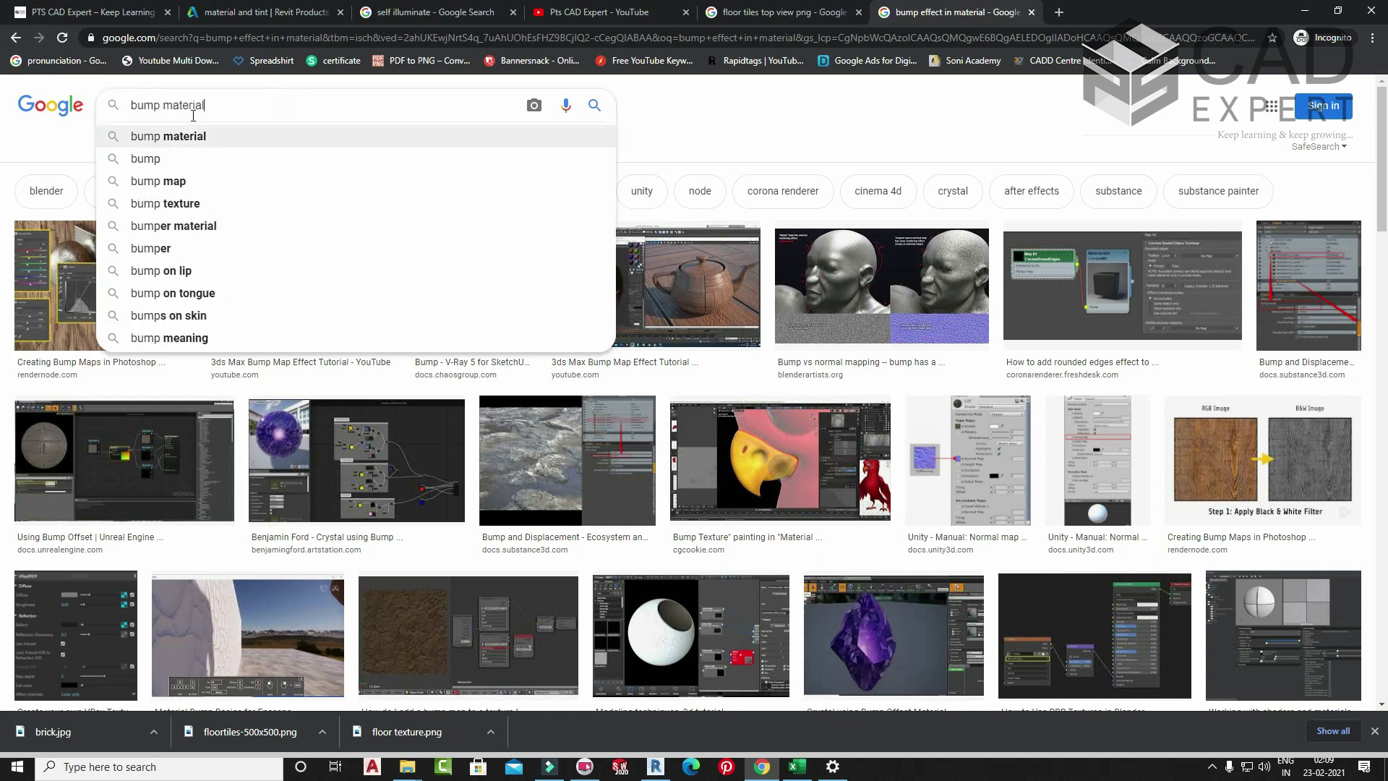
{"action": "key", "text": "Return"}
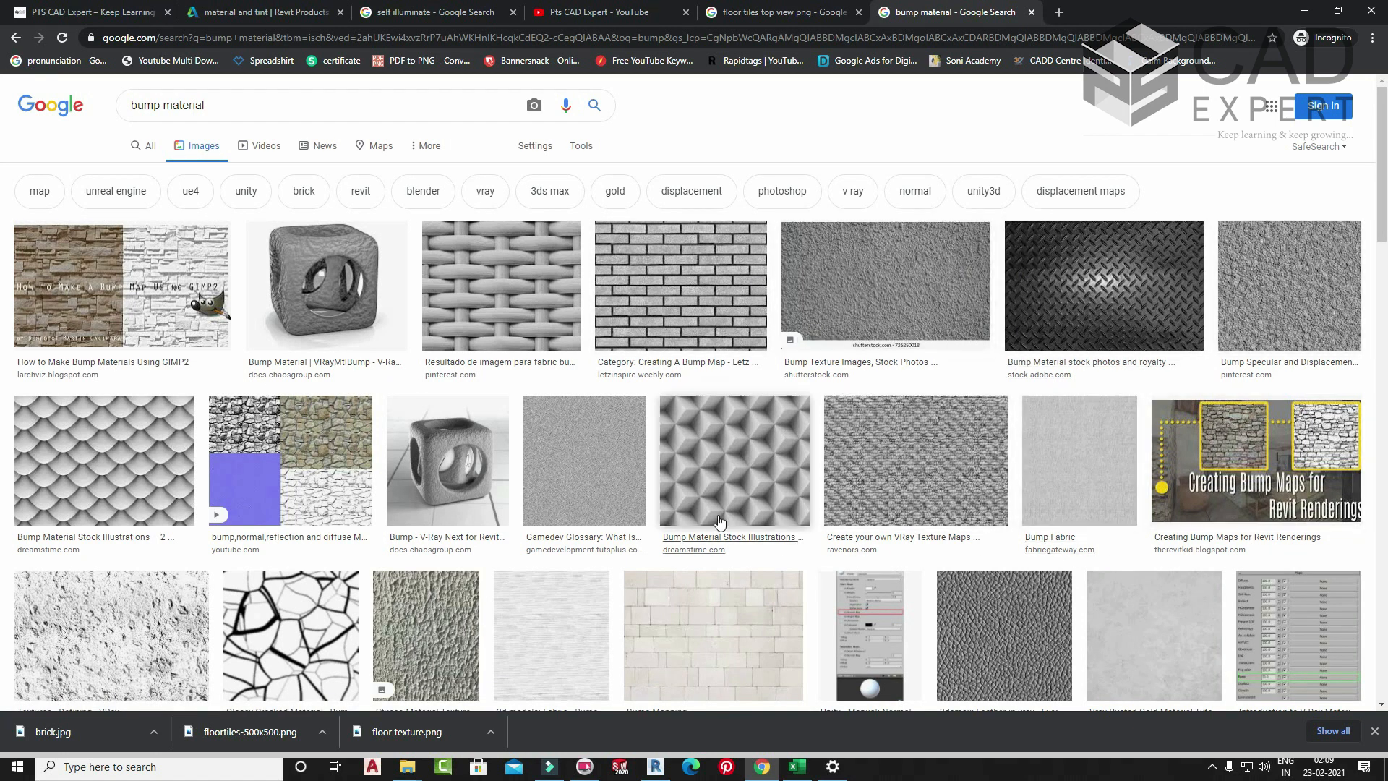
{"action": "scroll", "coordinate": [730, 455], "scroll_direction": "down", "scroll_amount": 3}
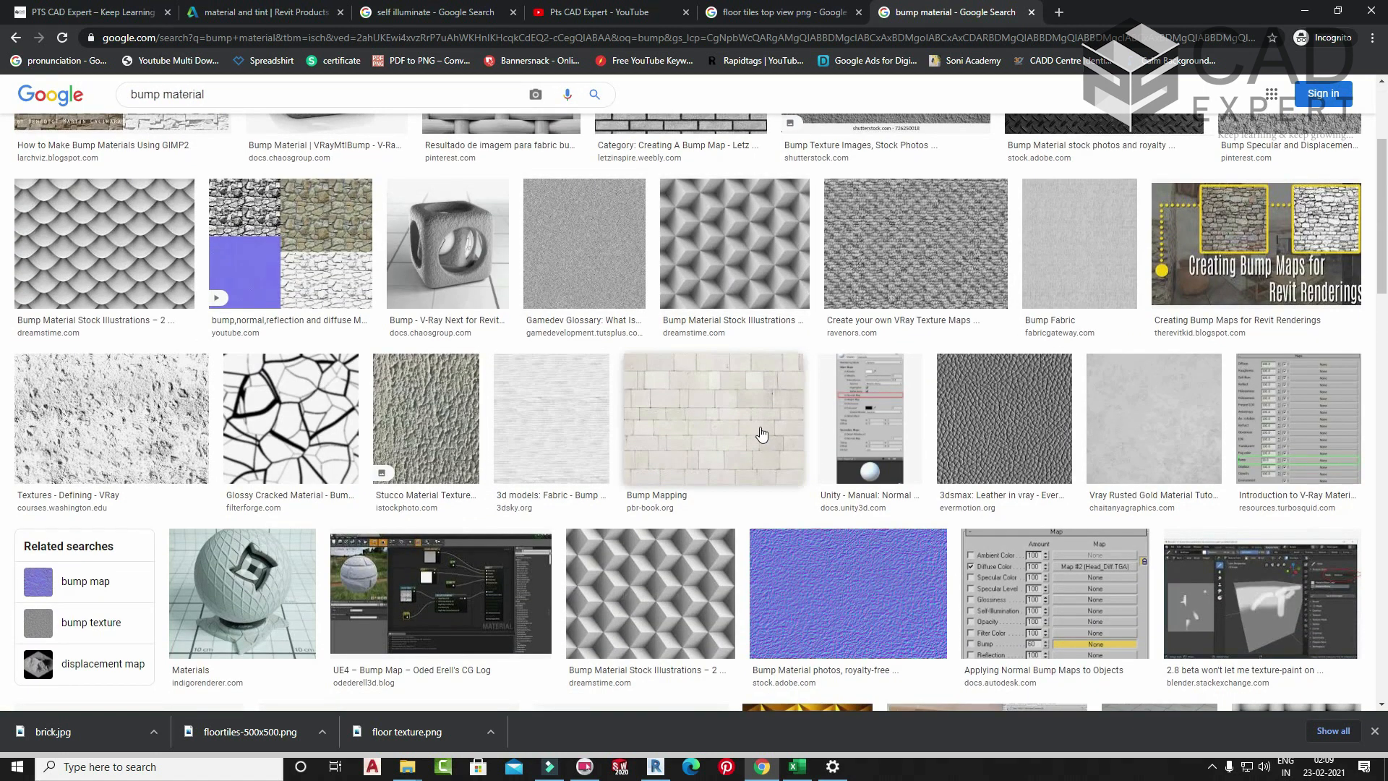
{"action": "scroll", "coordinate": [723, 405], "scroll_direction": "down", "scroll_amount": 4}
{"action": "scroll", "coordinate": [702, 414], "scroll_direction": "up", "scroll_amount": 4}
{"action": "scroll", "coordinate": [702, 415], "scroll_direction": "up", "scroll_amount": 3}
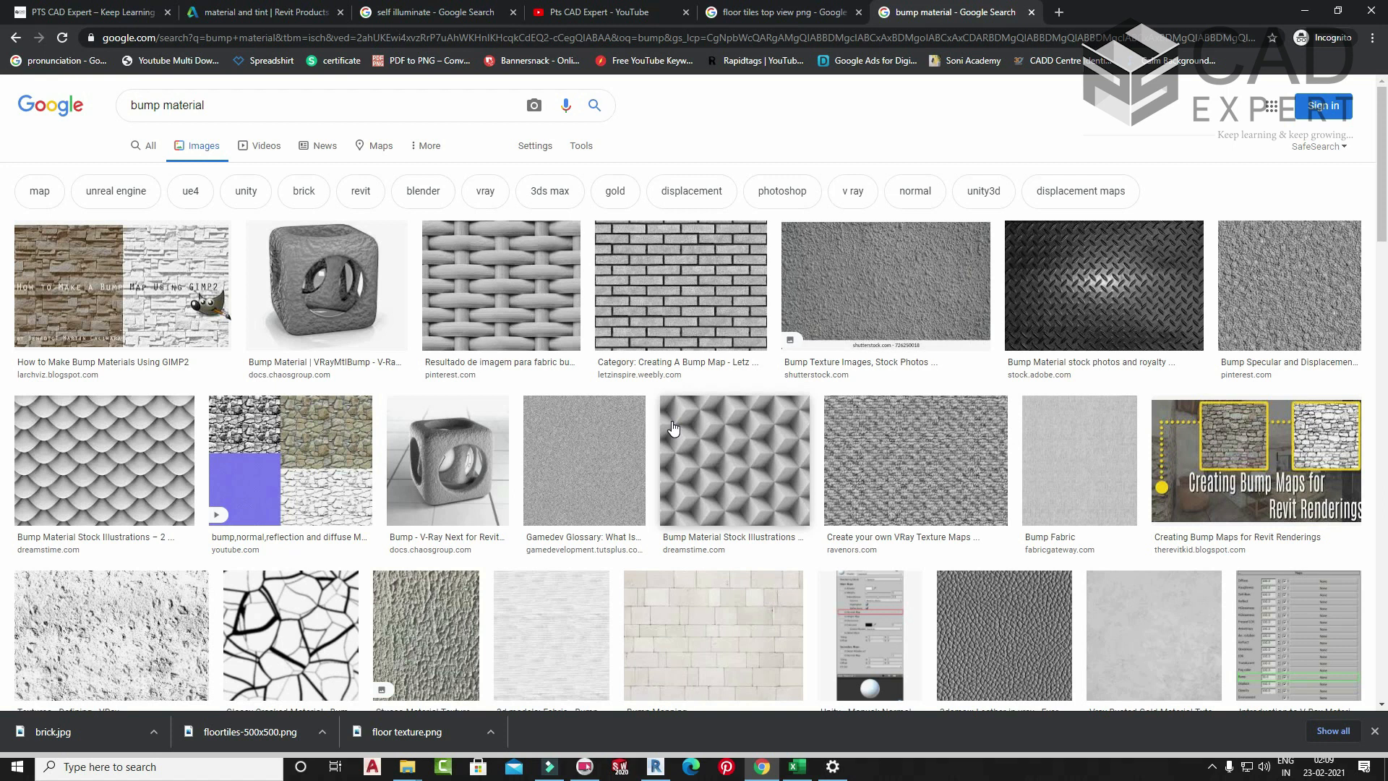
- Open the "3dsmax: Leather in vray" bump image and save it to the Desktop as "tex"
{"action": "left_click", "coordinate": [976, 621]}
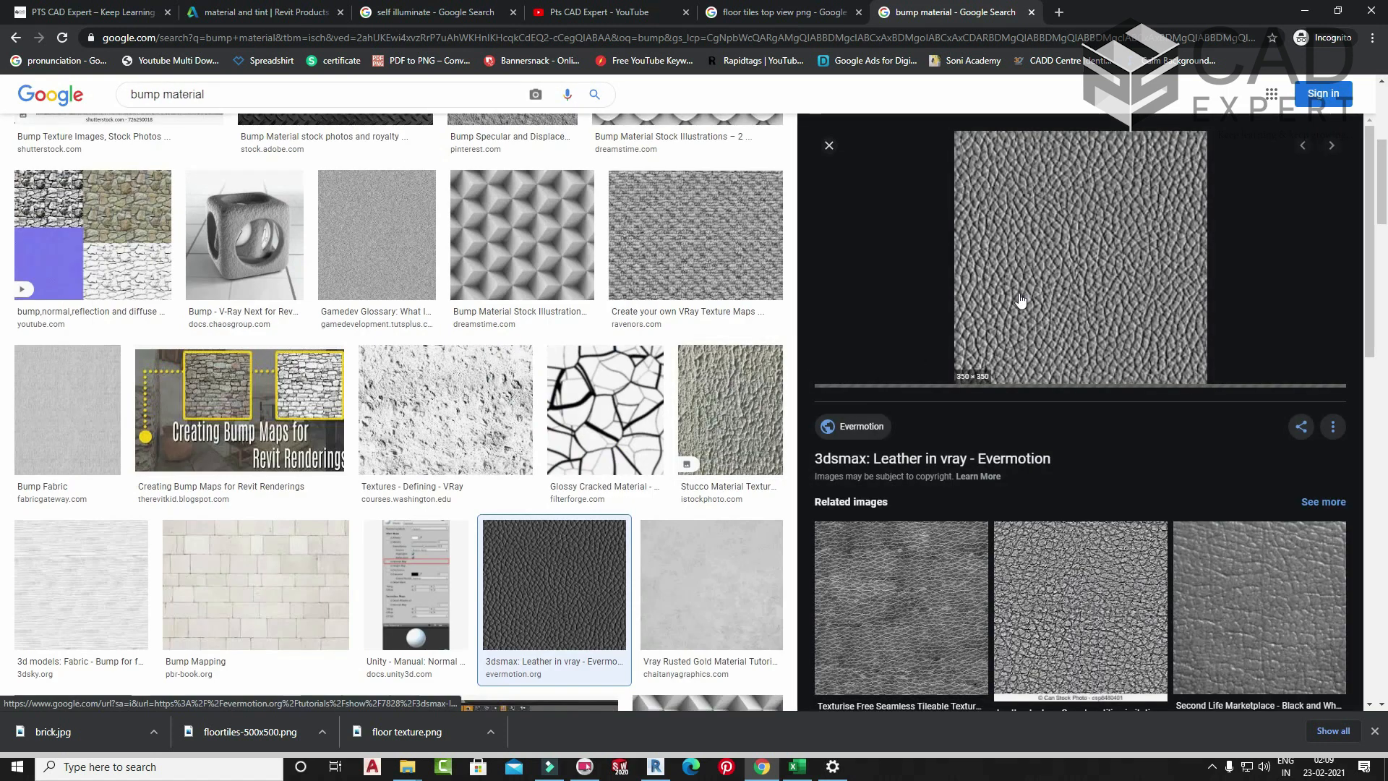
{"action": "right_click", "coordinate": [1043, 239]}
{"action": "left_click", "coordinate": [1102, 365]}
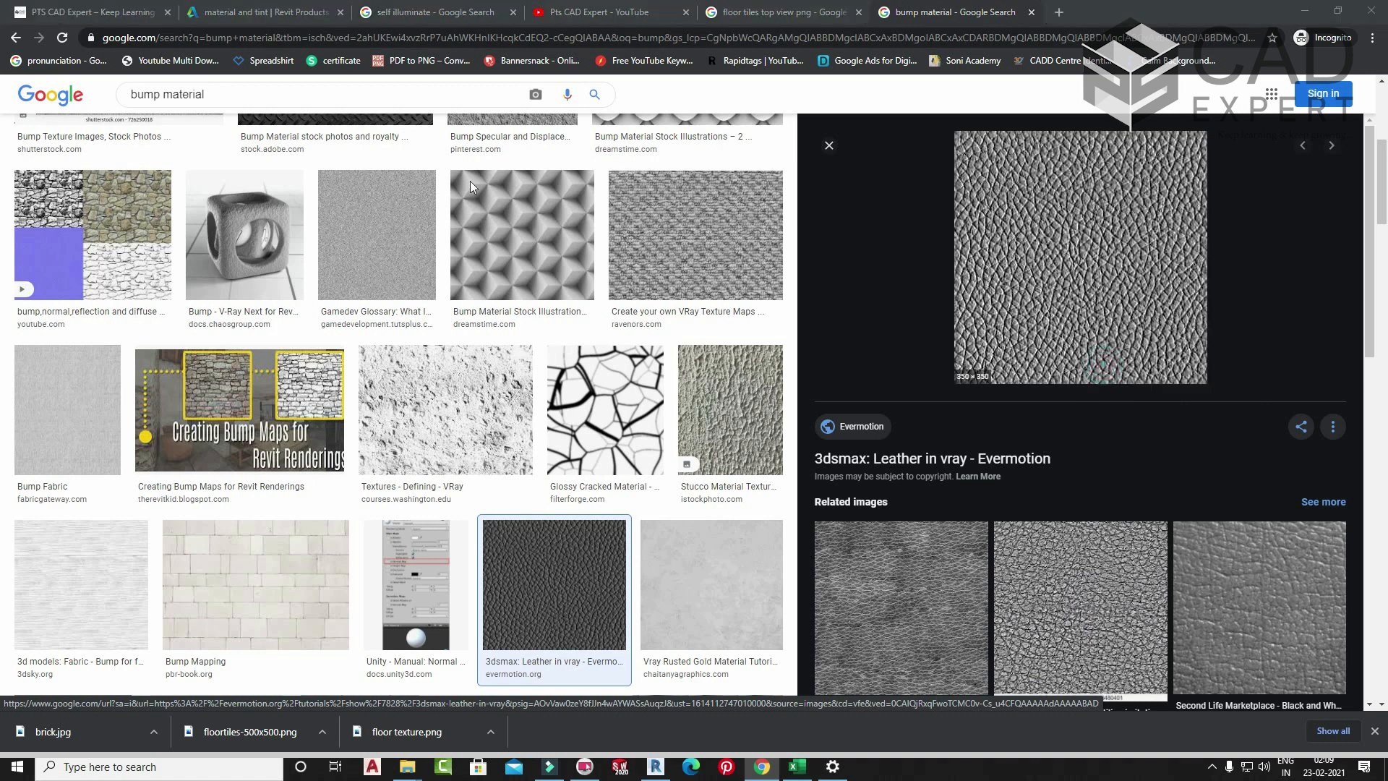
{"action": "type", "text": "tex"}
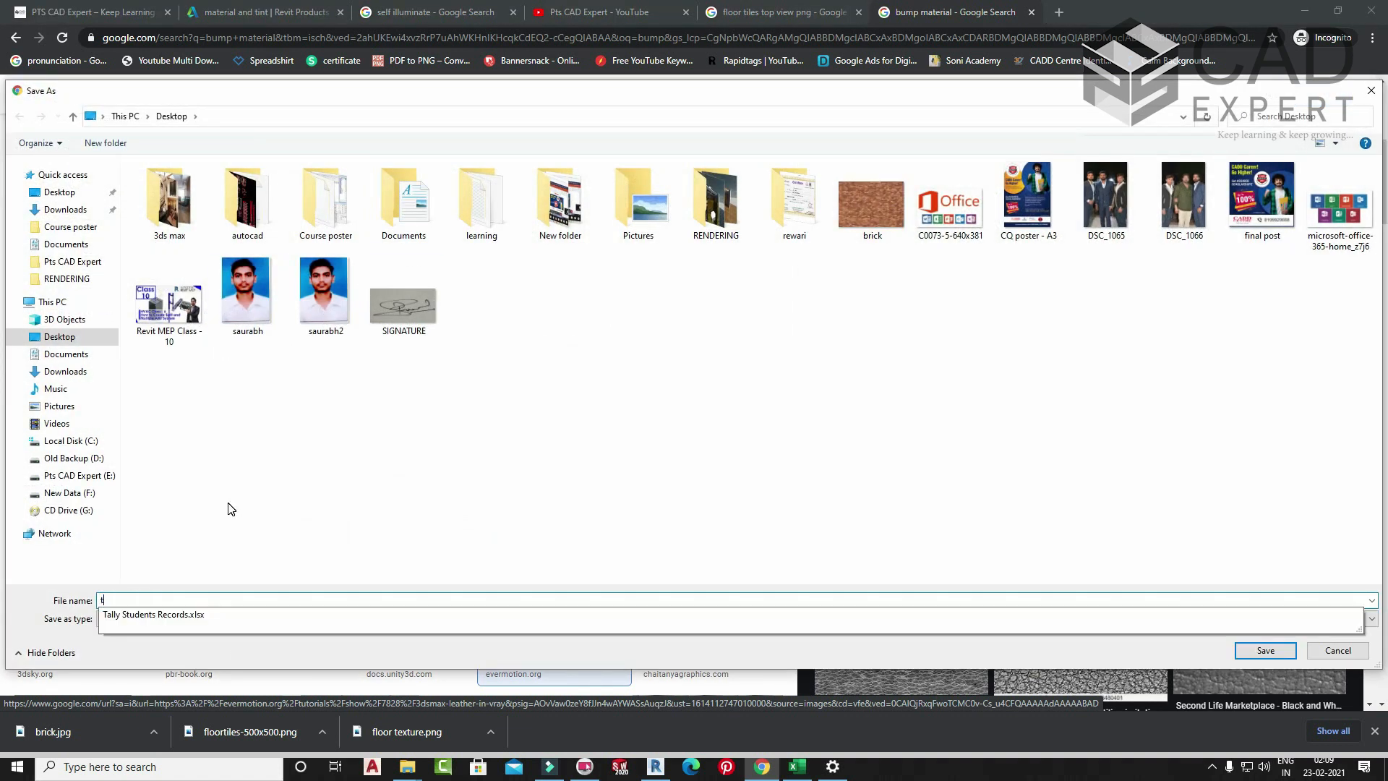
{"action": "left_click", "coordinate": [1256, 654]}
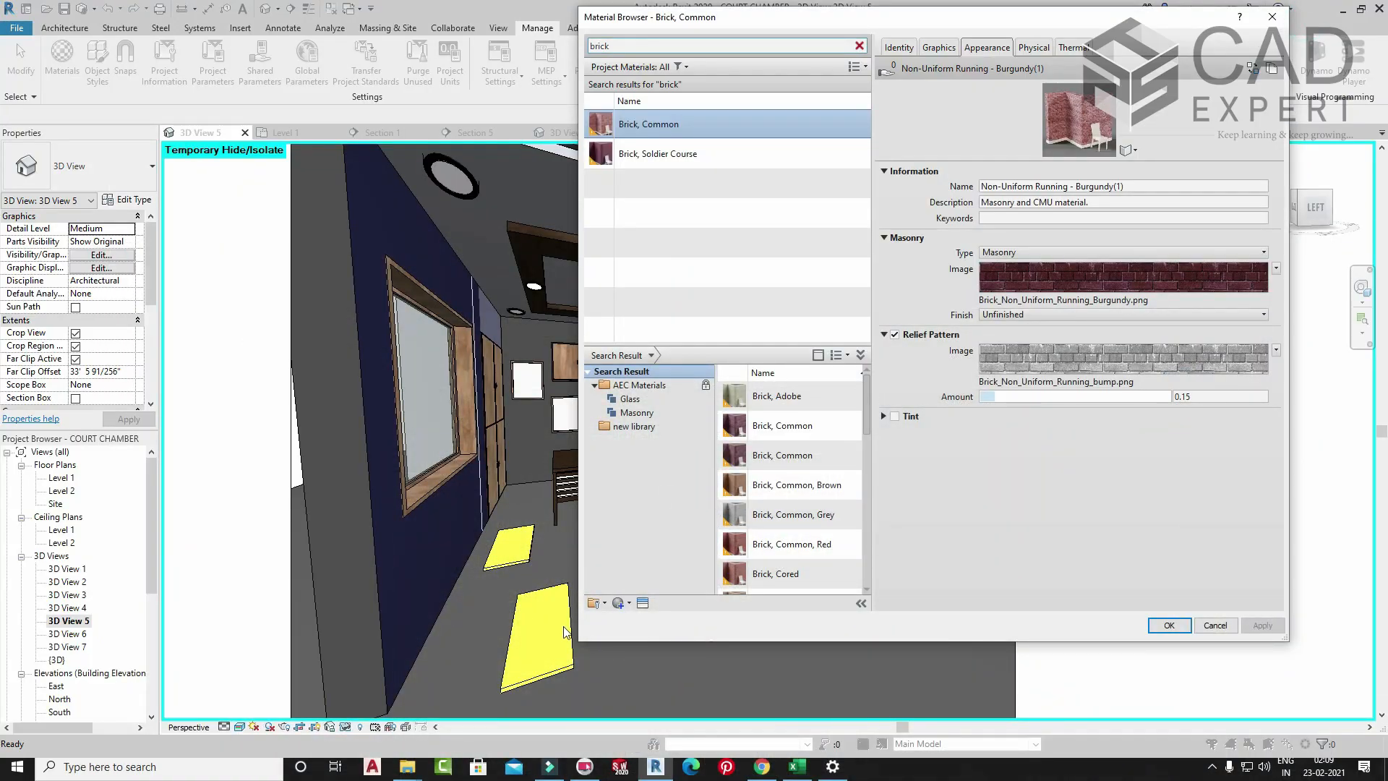
- Back in Revit, leave the brick material, select the room floor and open the material of its type's Structure layer
{"action": "left_click", "coordinate": [626, 604]}
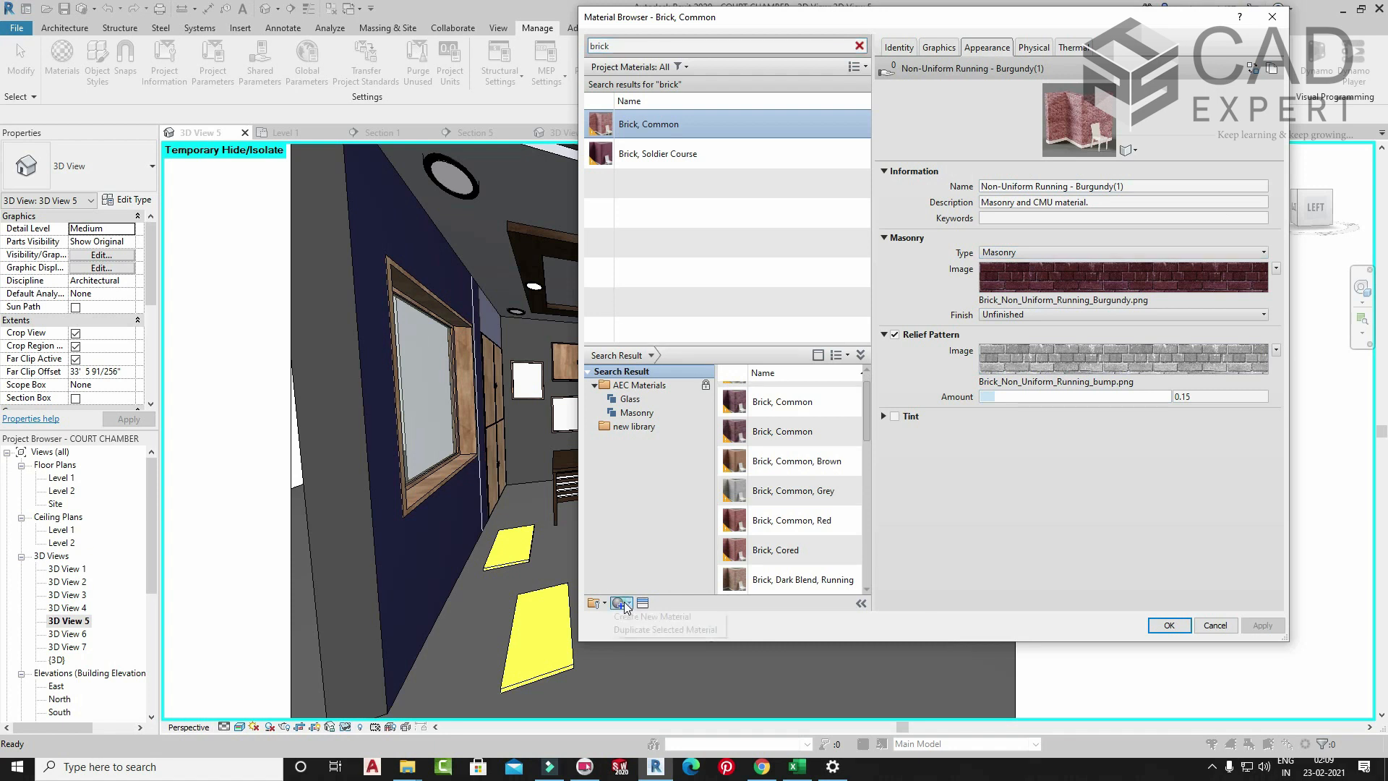
{"action": "left_click", "coordinate": [1272, 16]}
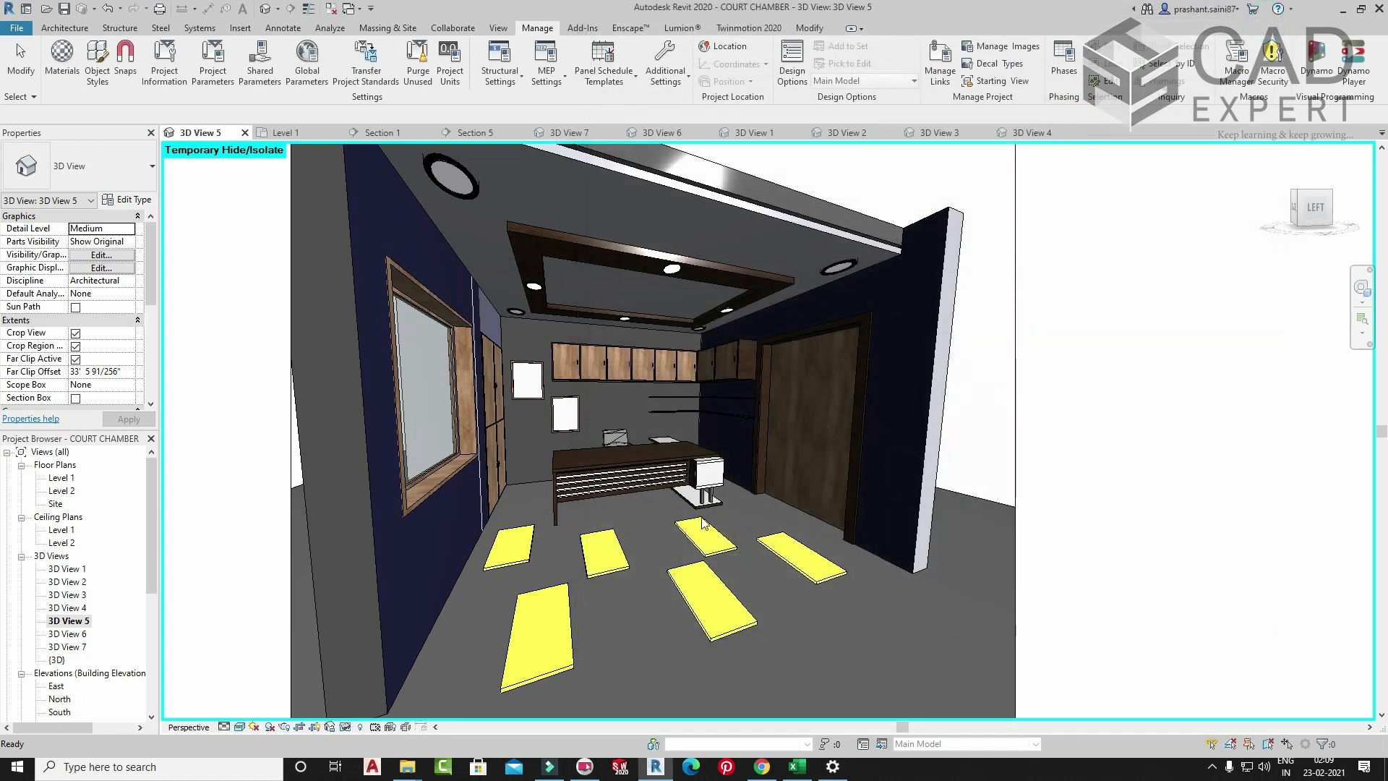
{"action": "left_click", "coordinate": [705, 578]}
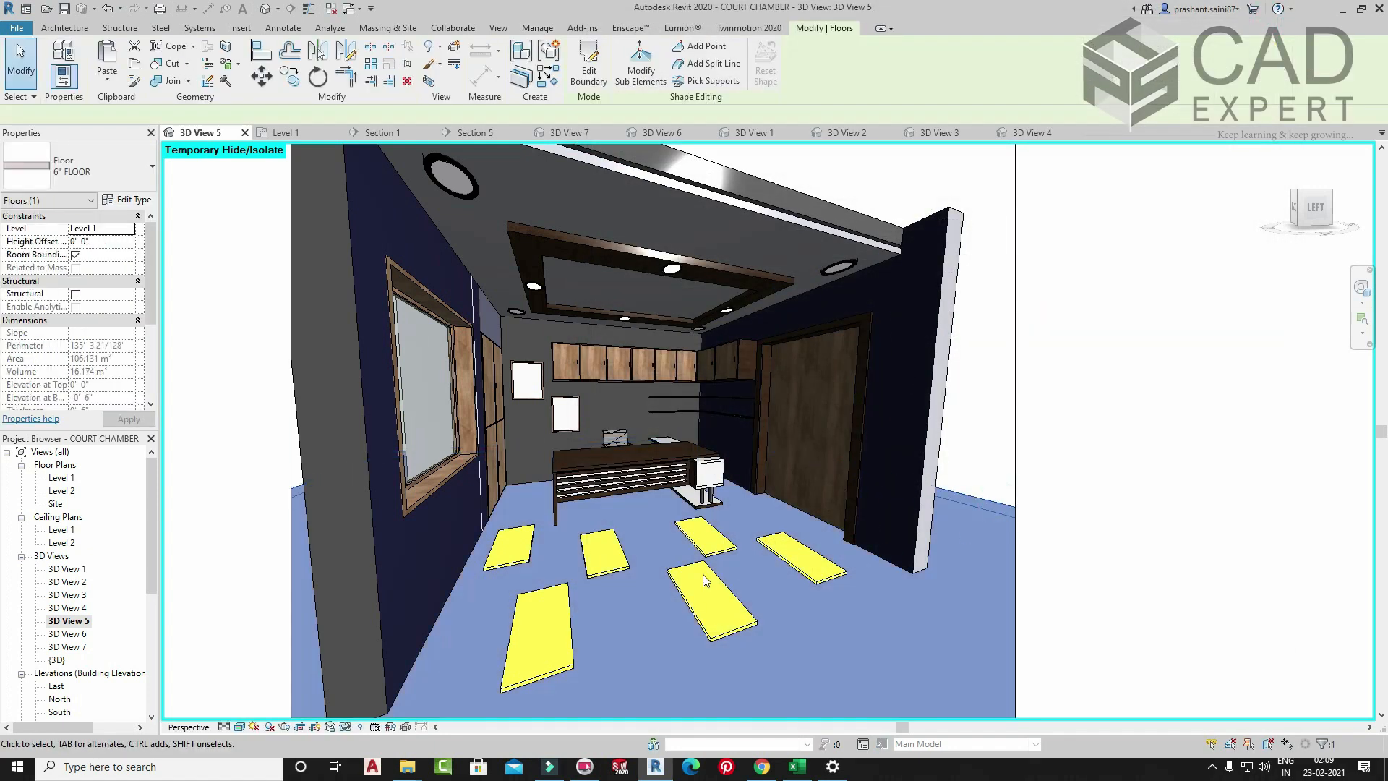
{"action": "left_click", "coordinate": [127, 199]}
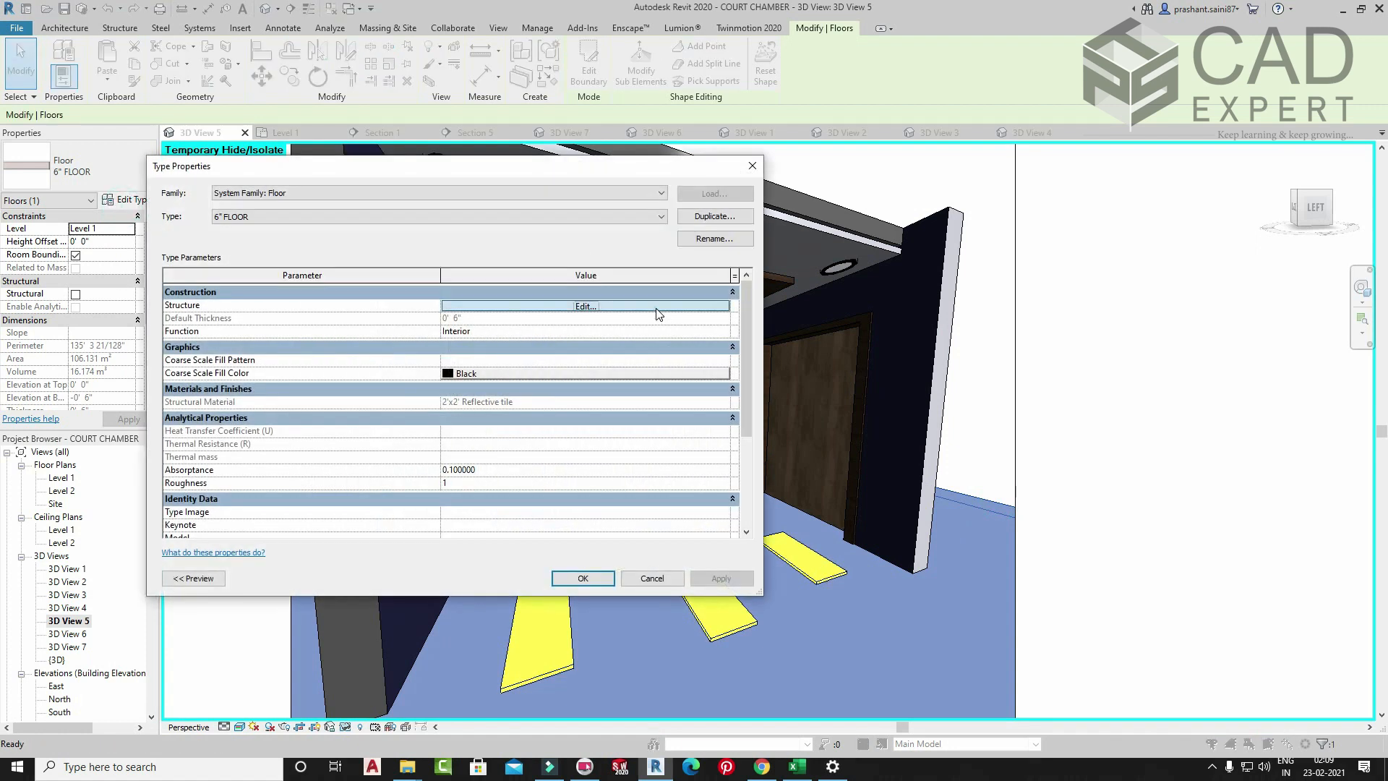
{"action": "left_click", "coordinate": [655, 306]}
{"action": "left_click", "coordinate": [391, 305]}
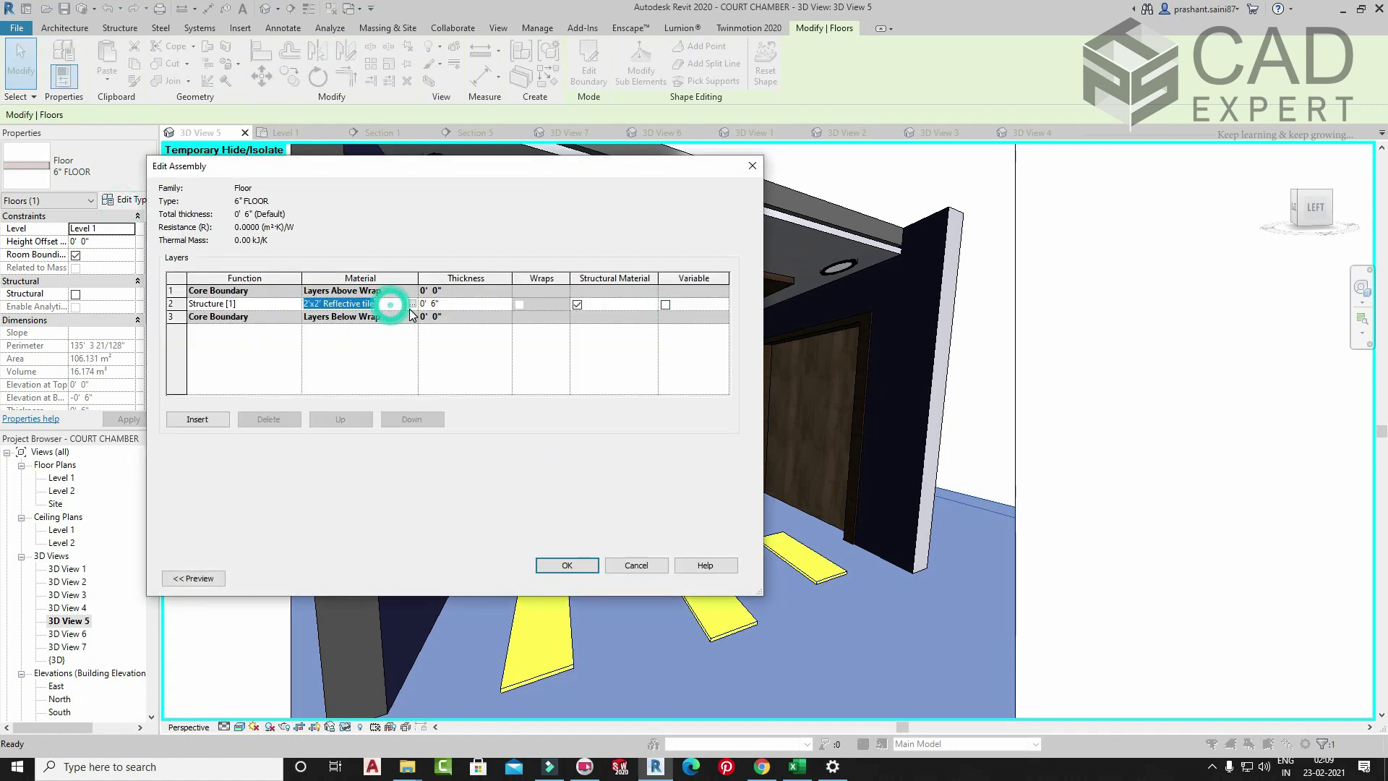
{"action": "left_click", "coordinate": [412, 303]}
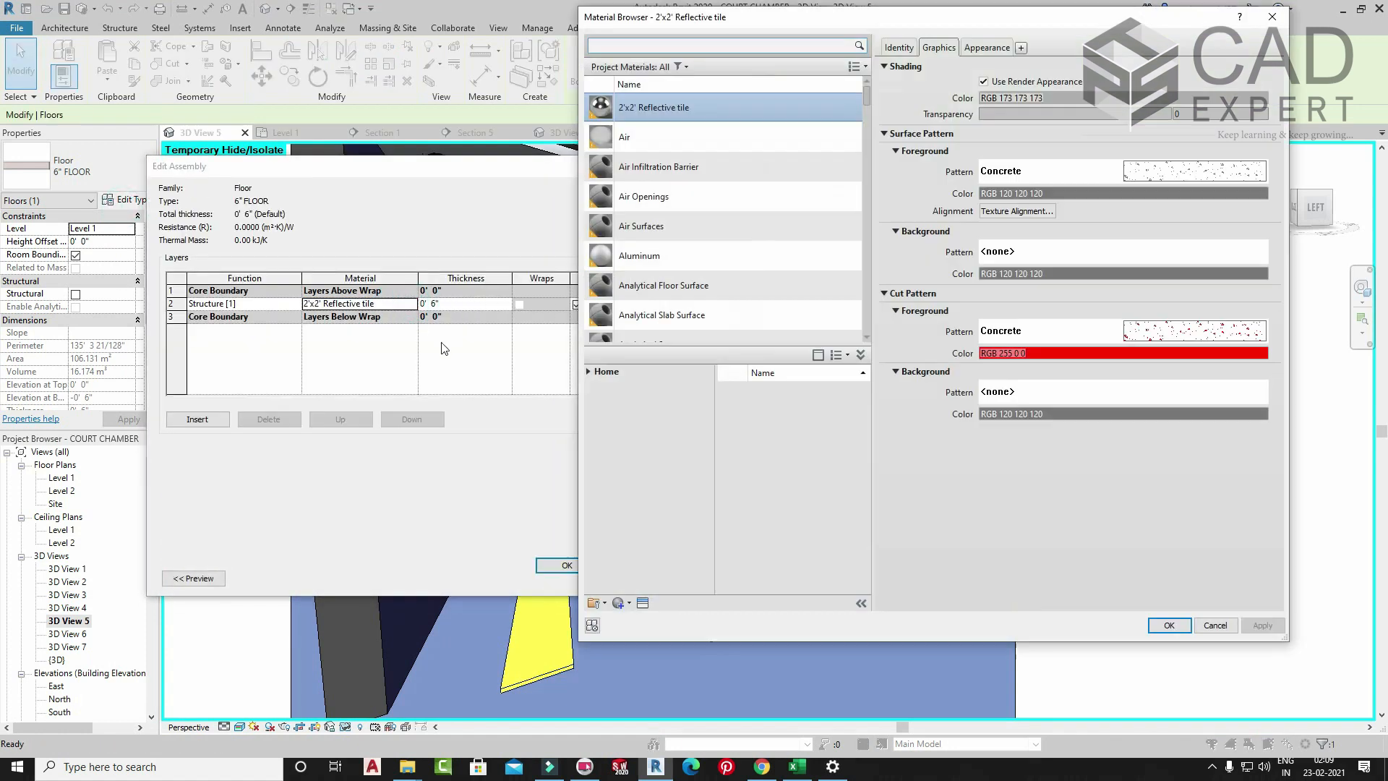
- Enable Bump in the 2'x2' Reflective tile material's appearance with tex.jpg as the bump image, and accept the material
{"action": "left_click", "coordinate": [985, 50]}
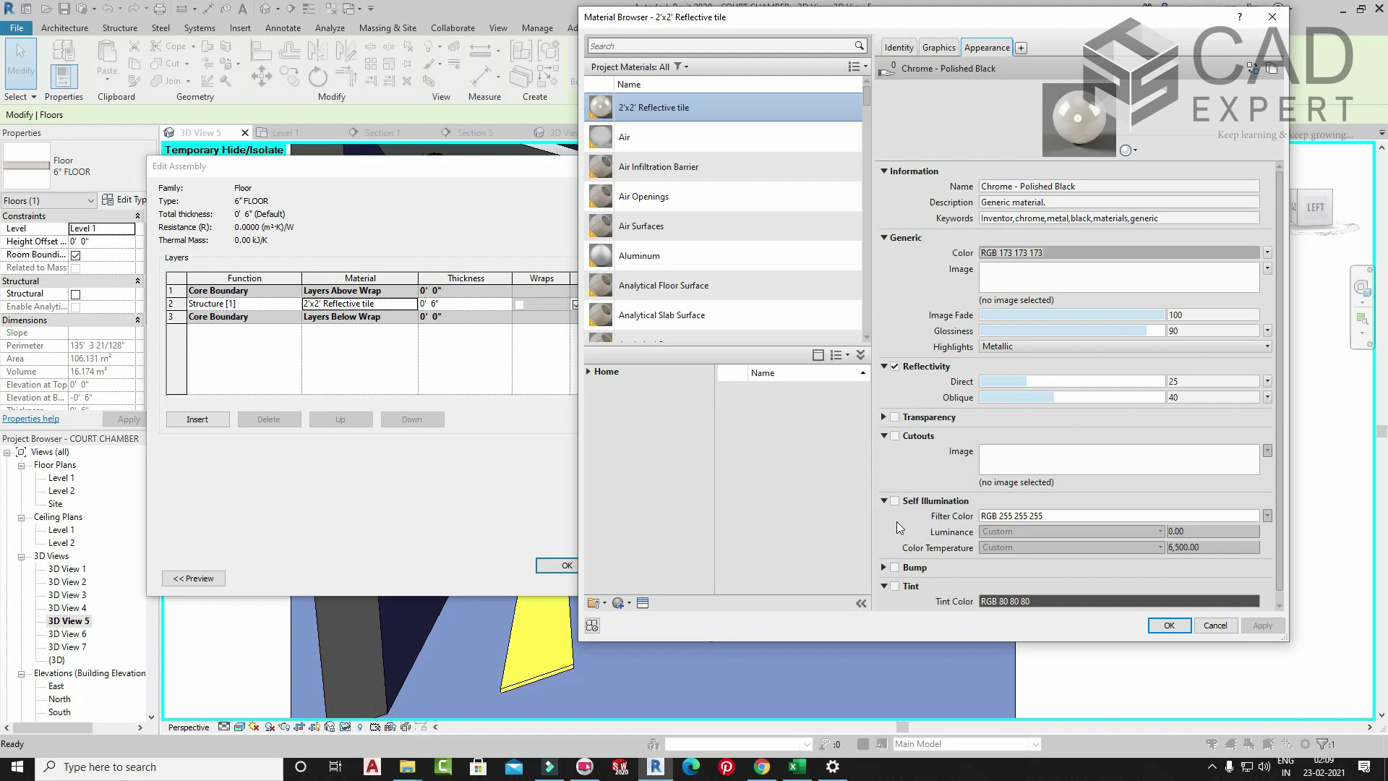
{"action": "left_click", "coordinate": [895, 568]}
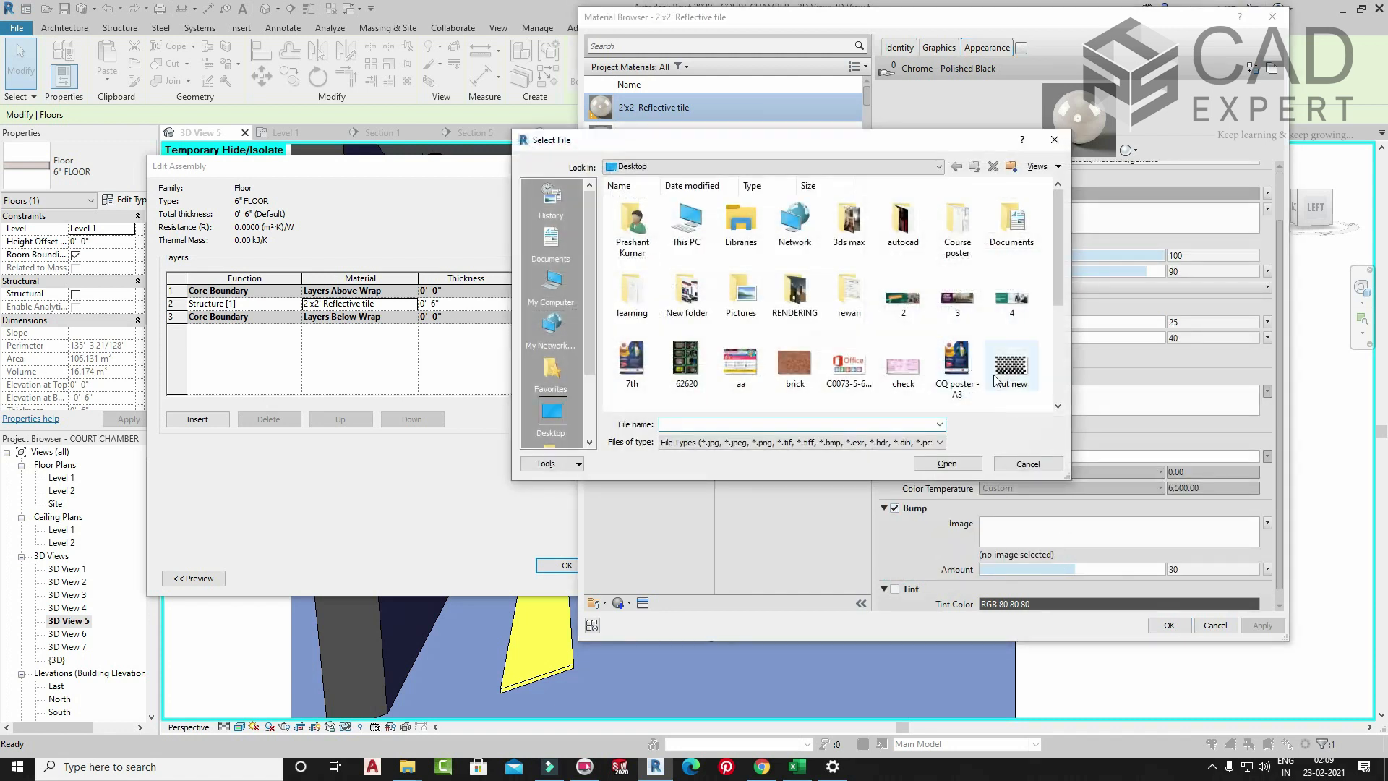
{"action": "scroll", "coordinate": [811, 365], "scroll_direction": "down", "scroll_amount": 3}
{"action": "left_click", "coordinate": [671, 371]}
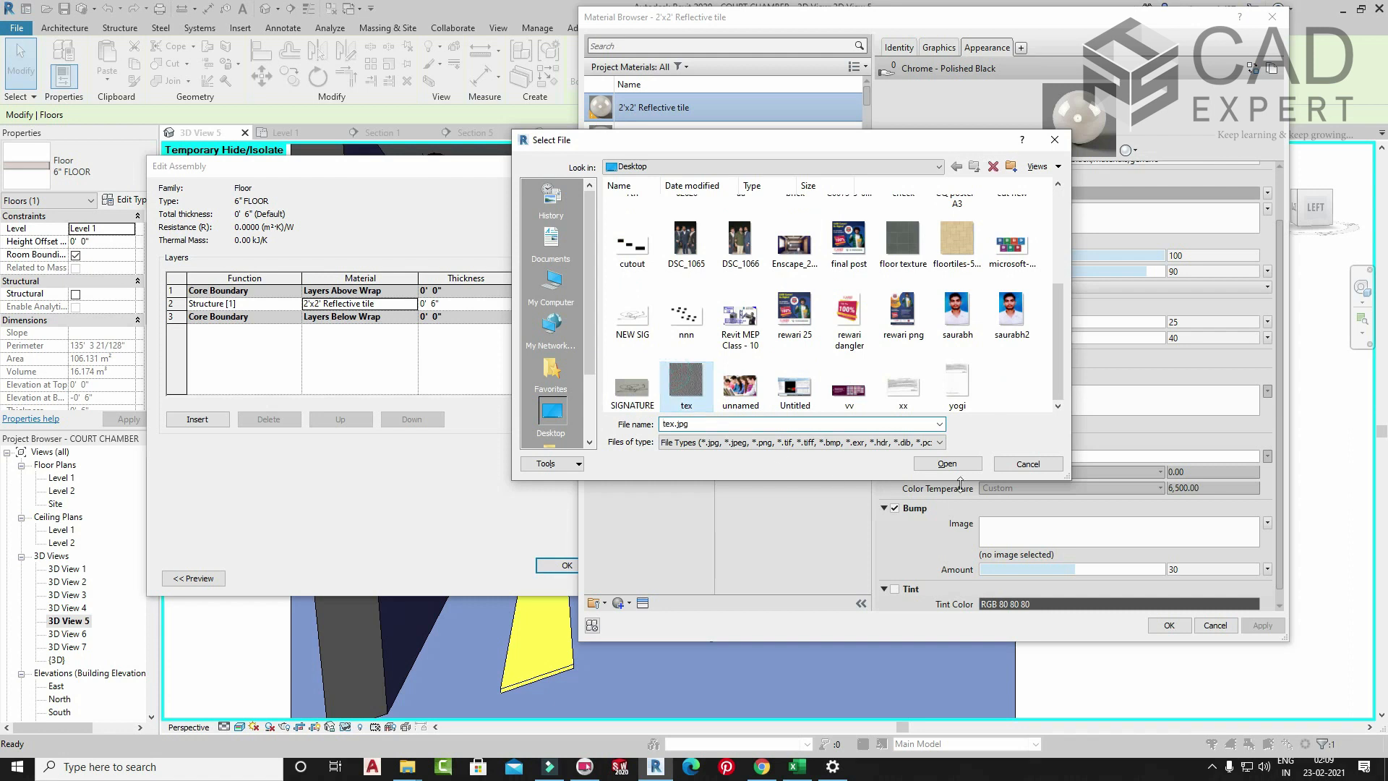
{"action": "left_click", "coordinate": [947, 463]}
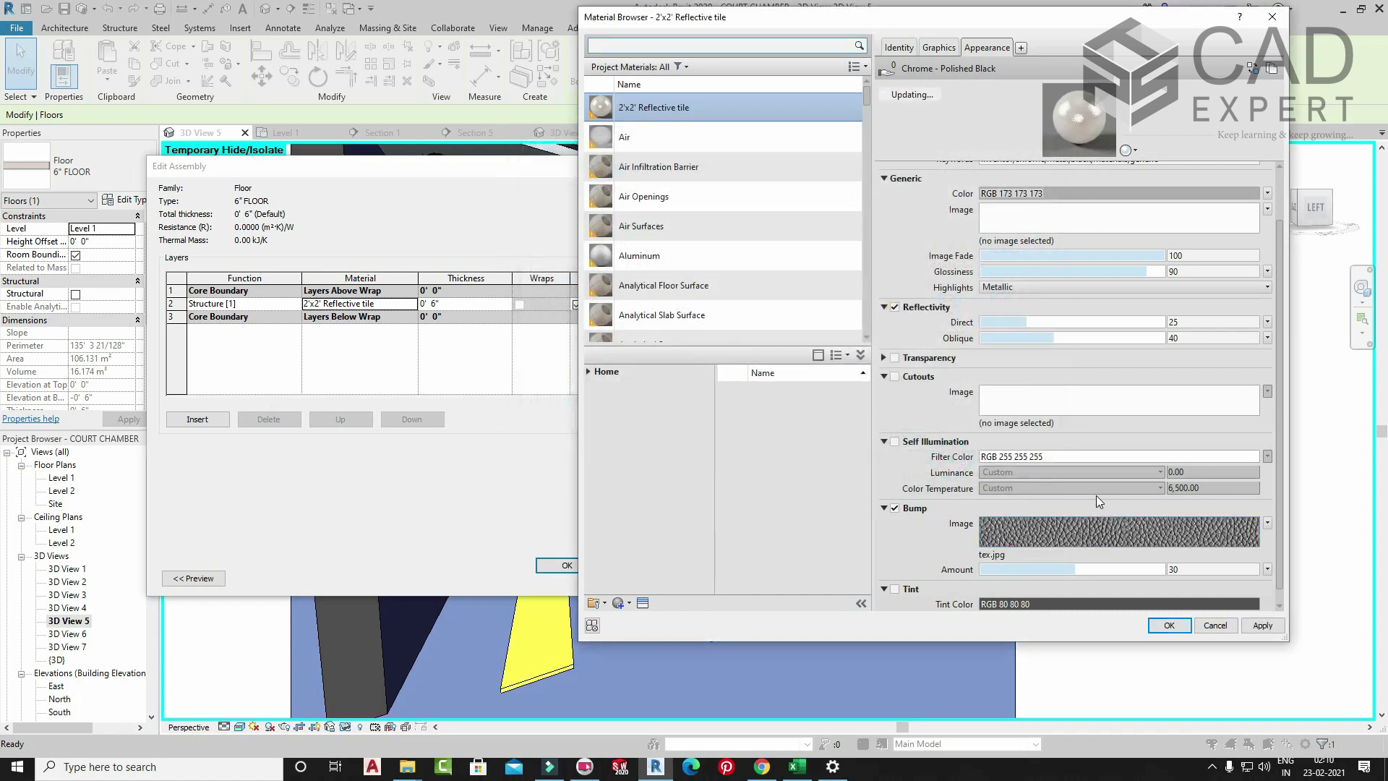
{"action": "left_click", "coordinate": [1167, 625]}
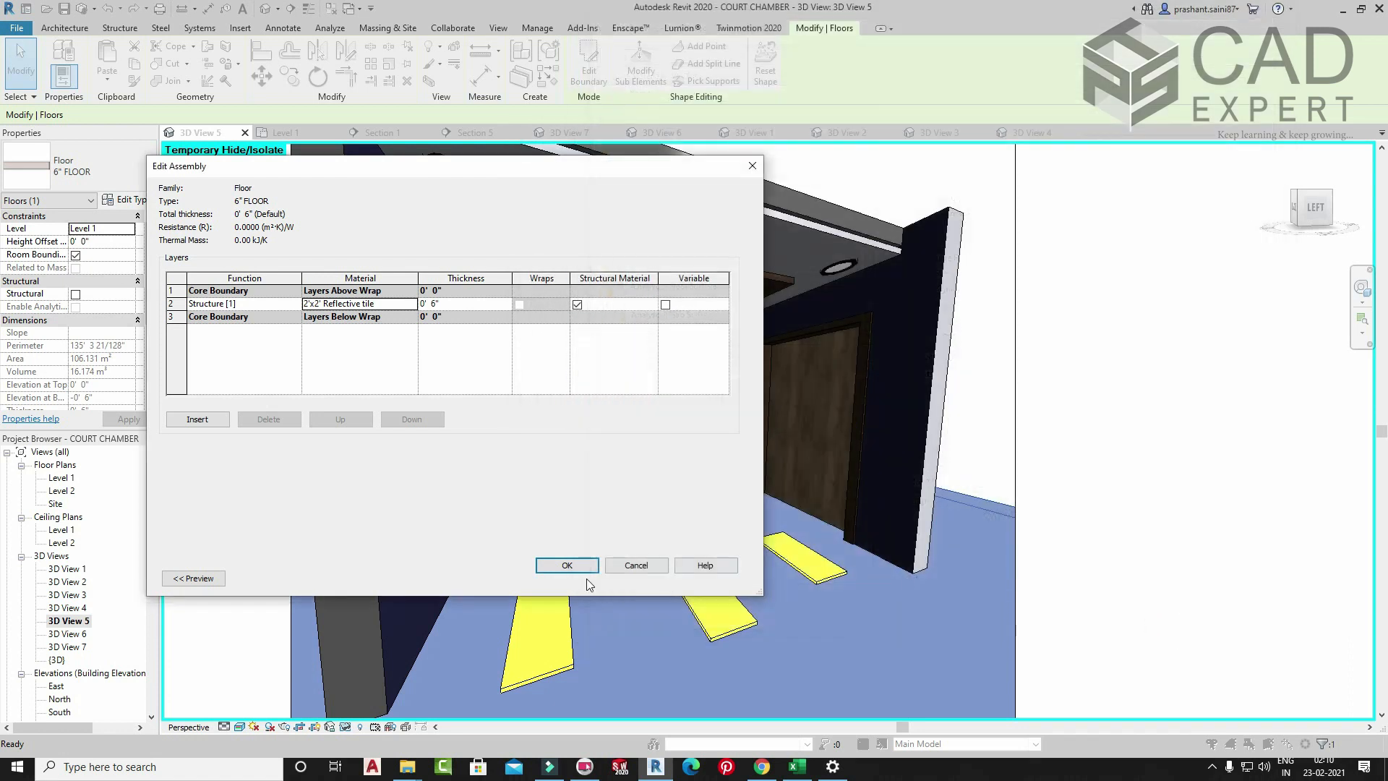
- Accept the floor's layer assembly and type properties, and clear the floor selection
{"action": "left_click", "coordinate": [569, 565]}
{"action": "left_click", "coordinate": [582, 578]}
{"action": "key", "text": "Escape"}
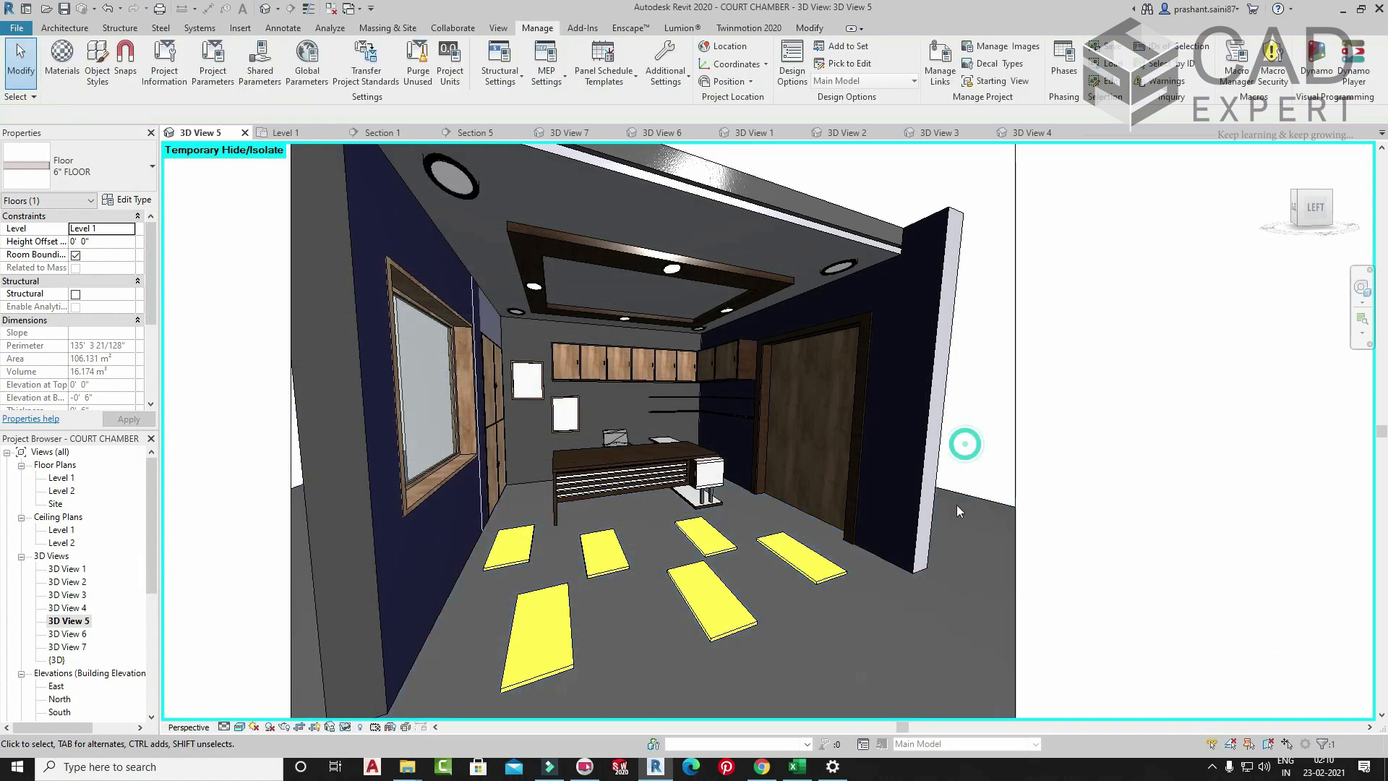
- Render the room view at Medium quality with artificial interior lighting to check the bumped floor, stop it early and close the rendering settings
{"action": "key", "text": "r"}
{"action": "key", "text": "r"}
{"action": "left_click", "coordinate": [48, 40]}
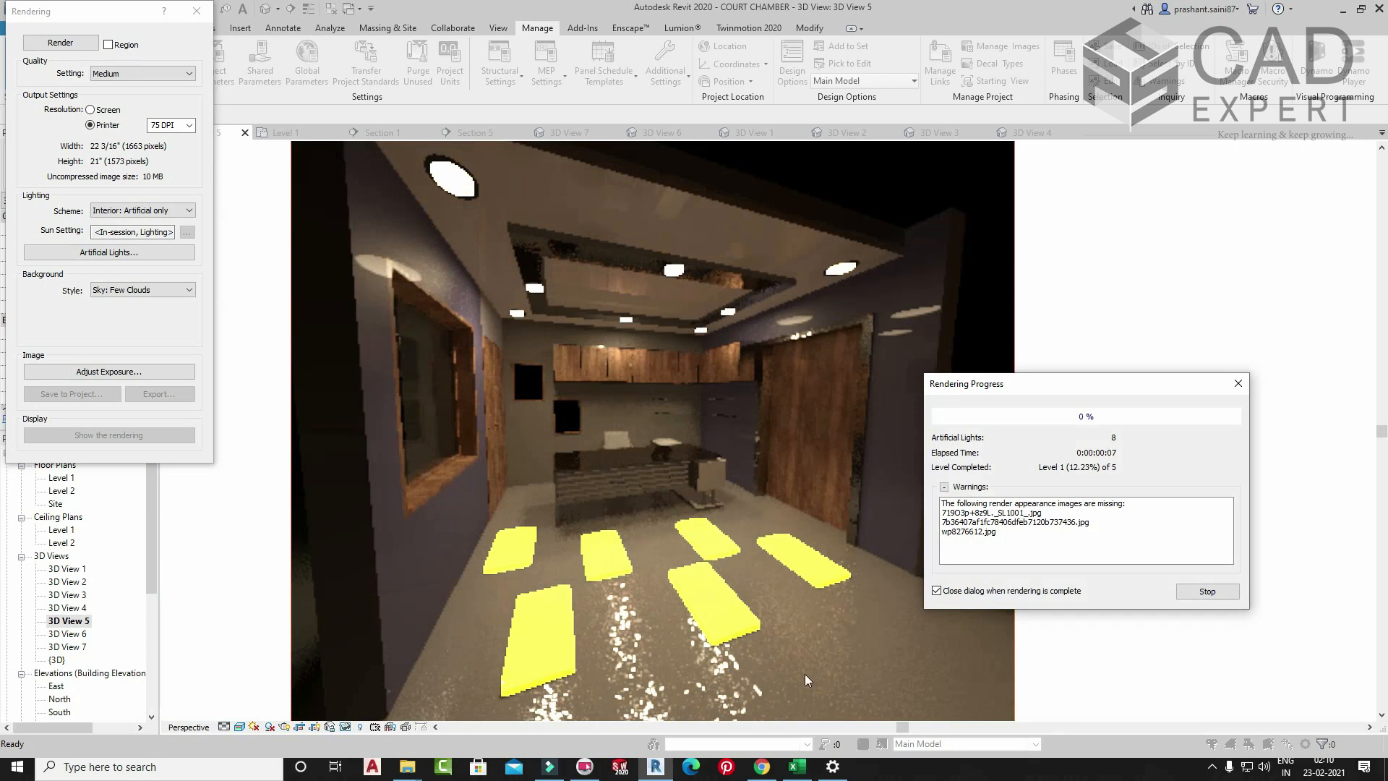
{"action": "left_click", "coordinate": [1239, 383]}
{"action": "left_click", "coordinate": [726, 383]}
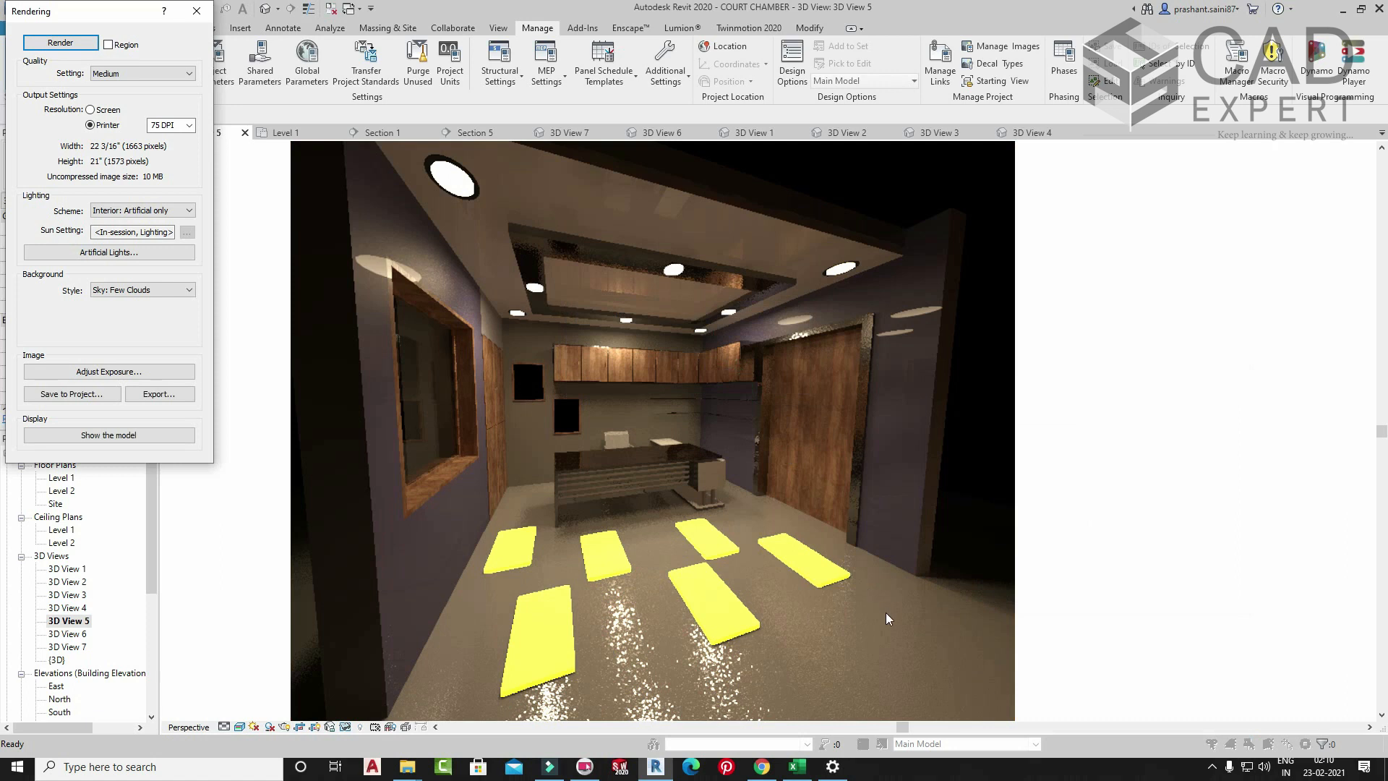
{"action": "left_click", "coordinate": [197, 11]}
- Bring the perspective camera down close to the floor between the yellow slabs with the full navigation wheel
{"action": "left_click", "coordinate": [1360, 294]}
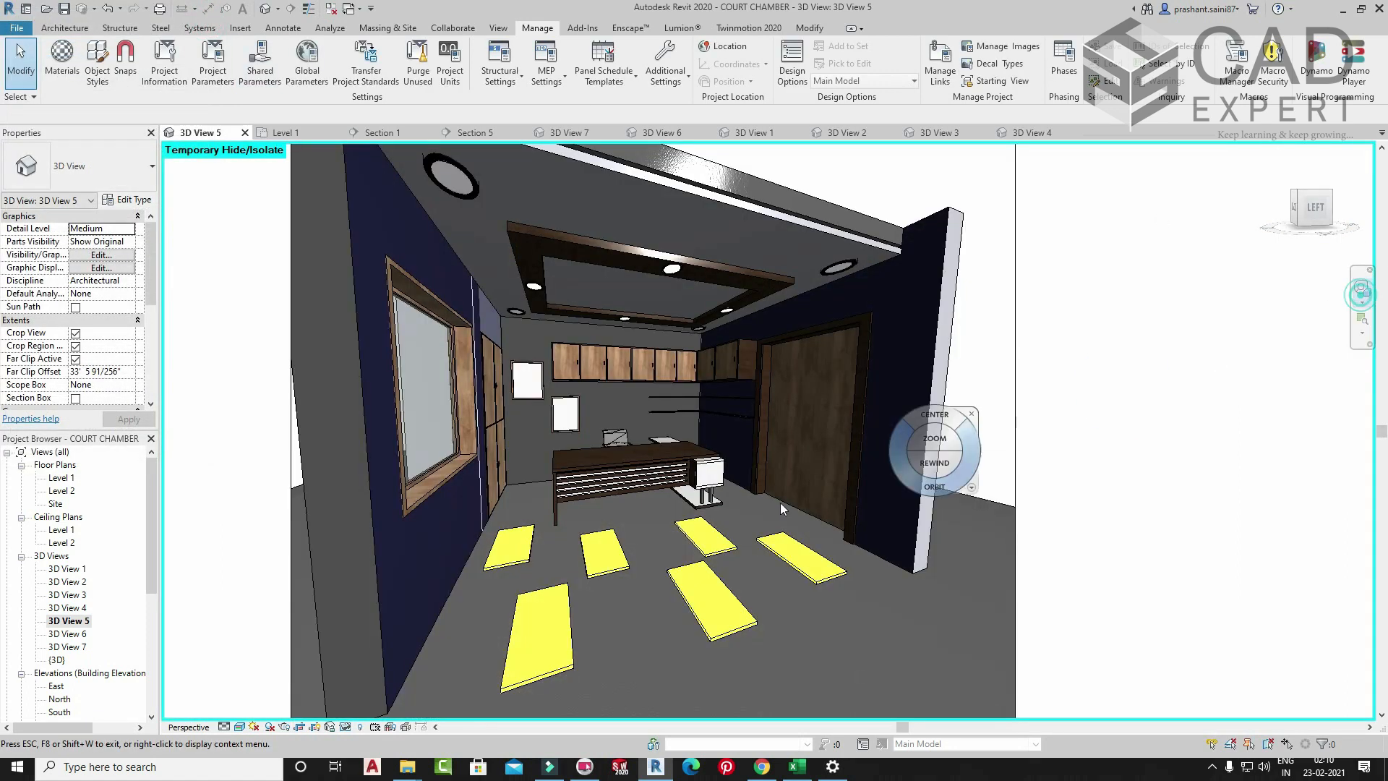
{"action": "left_click_drag", "start_coordinate": [724, 554], "coordinate": [725, 510]}
{"action": "middle_click_drag", "start_coordinate": [784, 653], "coordinate": [691, 466]}
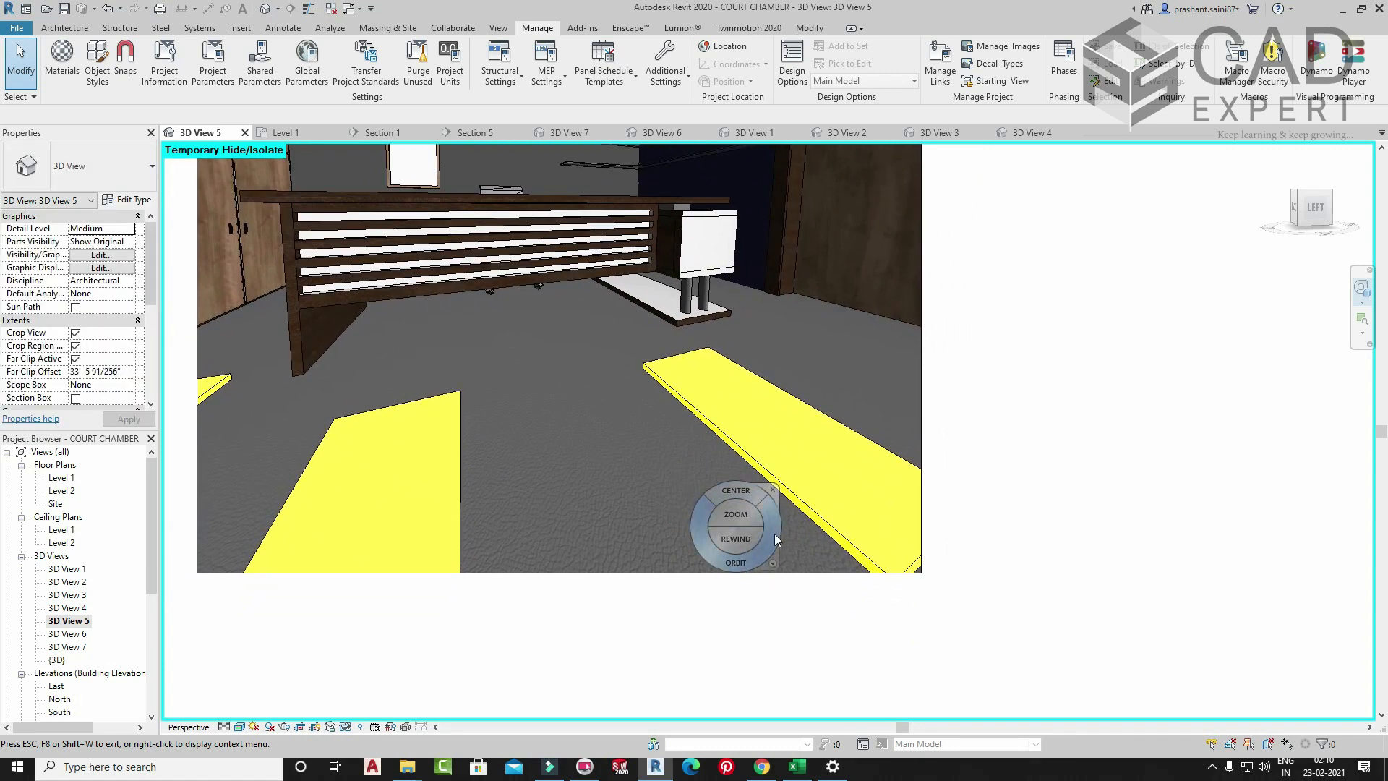
{"action": "left_click", "coordinate": [773, 563]}
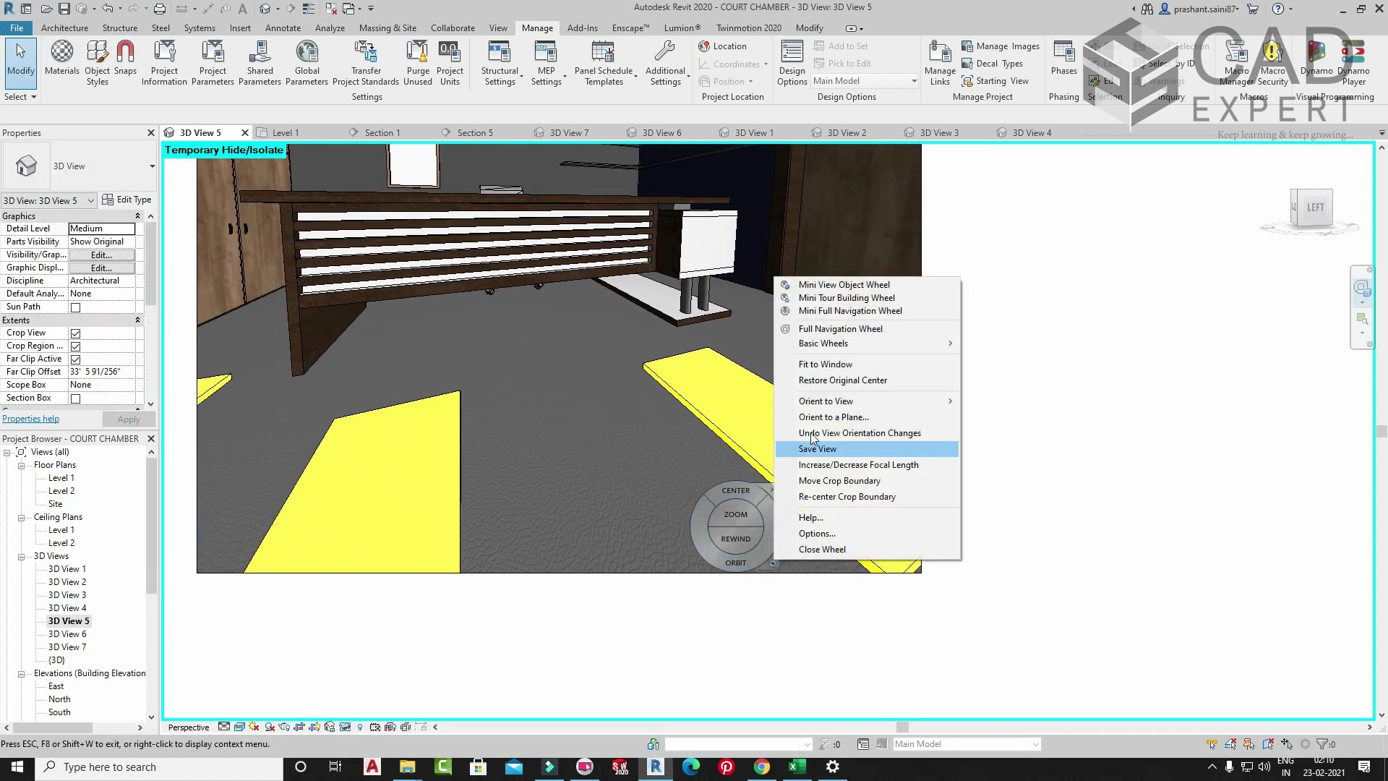
{"action": "left_click", "coordinate": [862, 329]}
{"action": "left_click_drag", "start_coordinate": [811, 426], "coordinate": [778, 376]}
{"action": "left_click_drag", "start_coordinate": [821, 512], "coordinate": [997, 628]}
{"action": "key", "text": "Escape"}
- Render the floor close-up at Medium quality to inspect the bump texture, stop it early and close the rendering settings
{"action": "key", "text": "r"}
{"action": "key", "text": "r"}
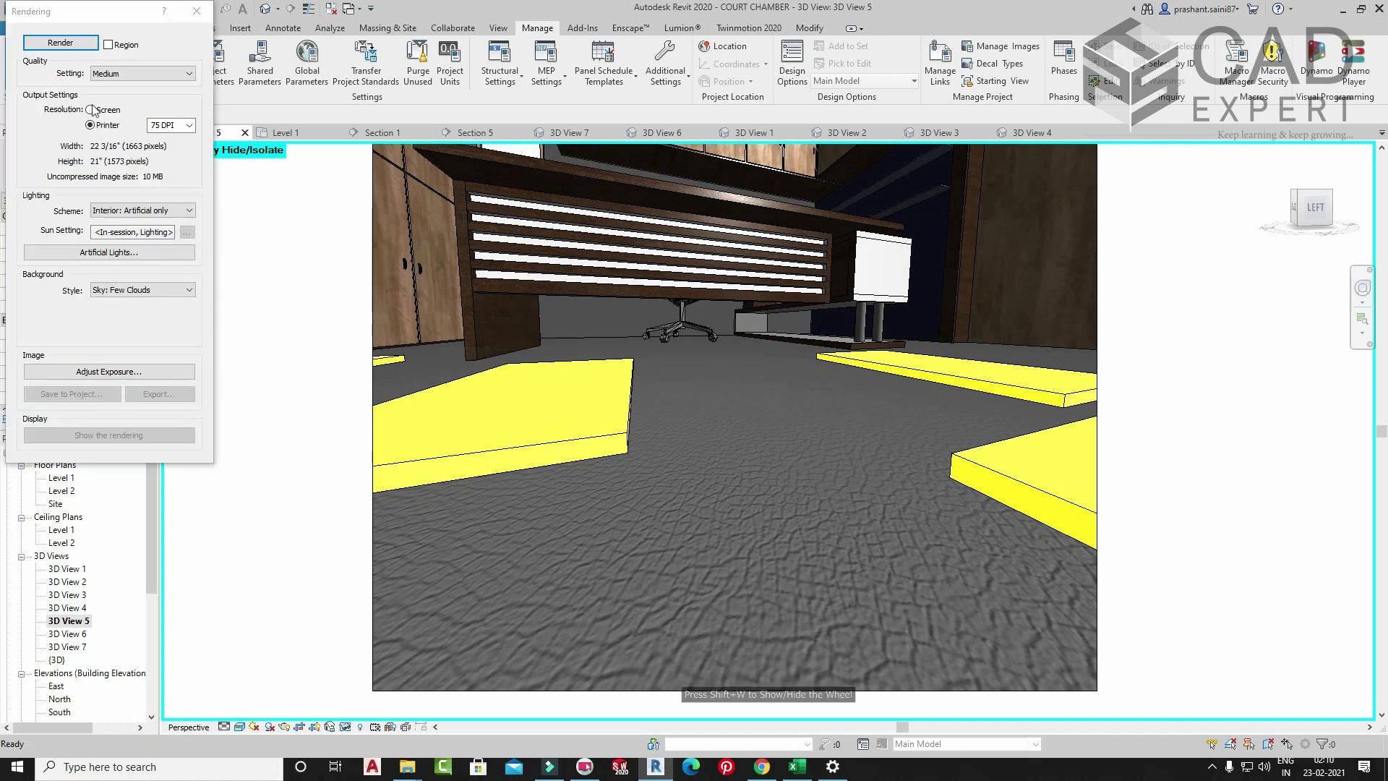
{"action": "left_click", "coordinate": [74, 44]}
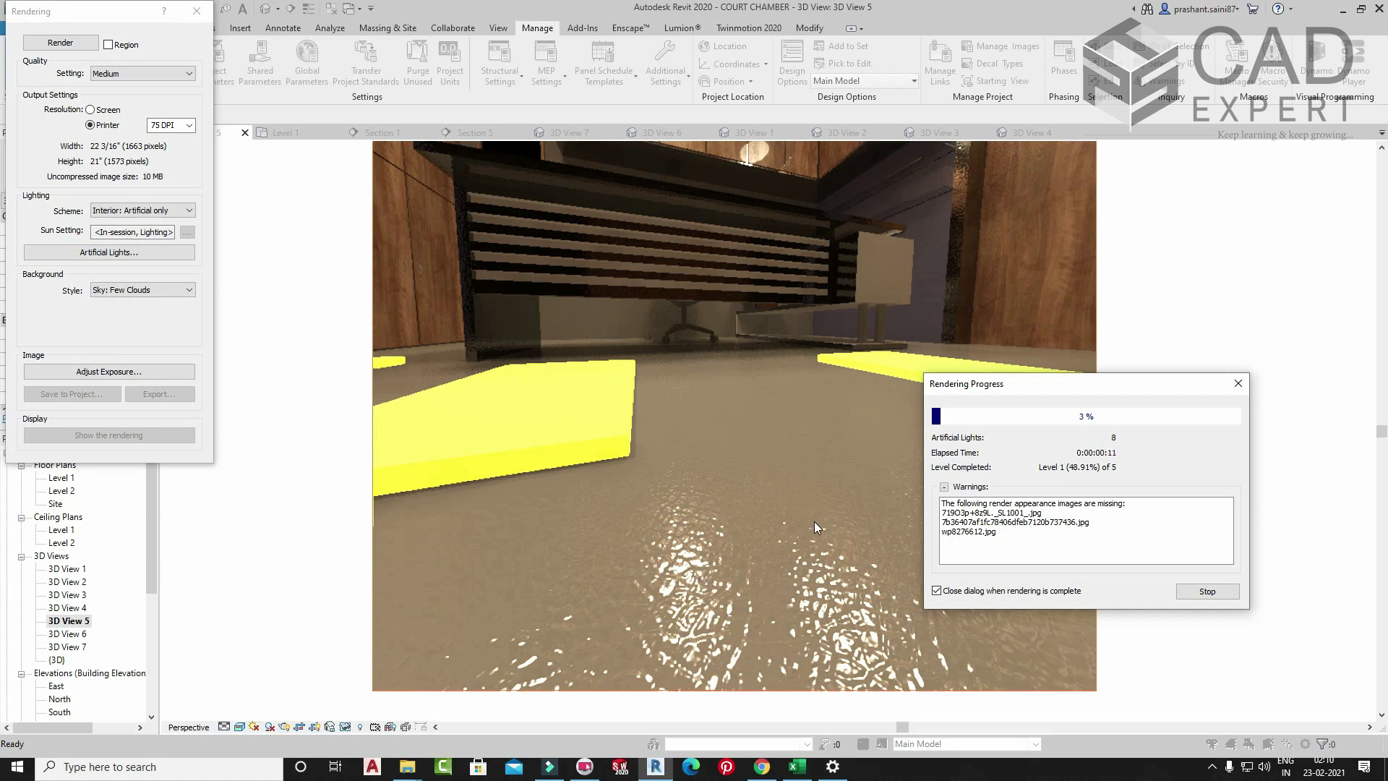
{"action": "left_click", "coordinate": [1238, 384]}
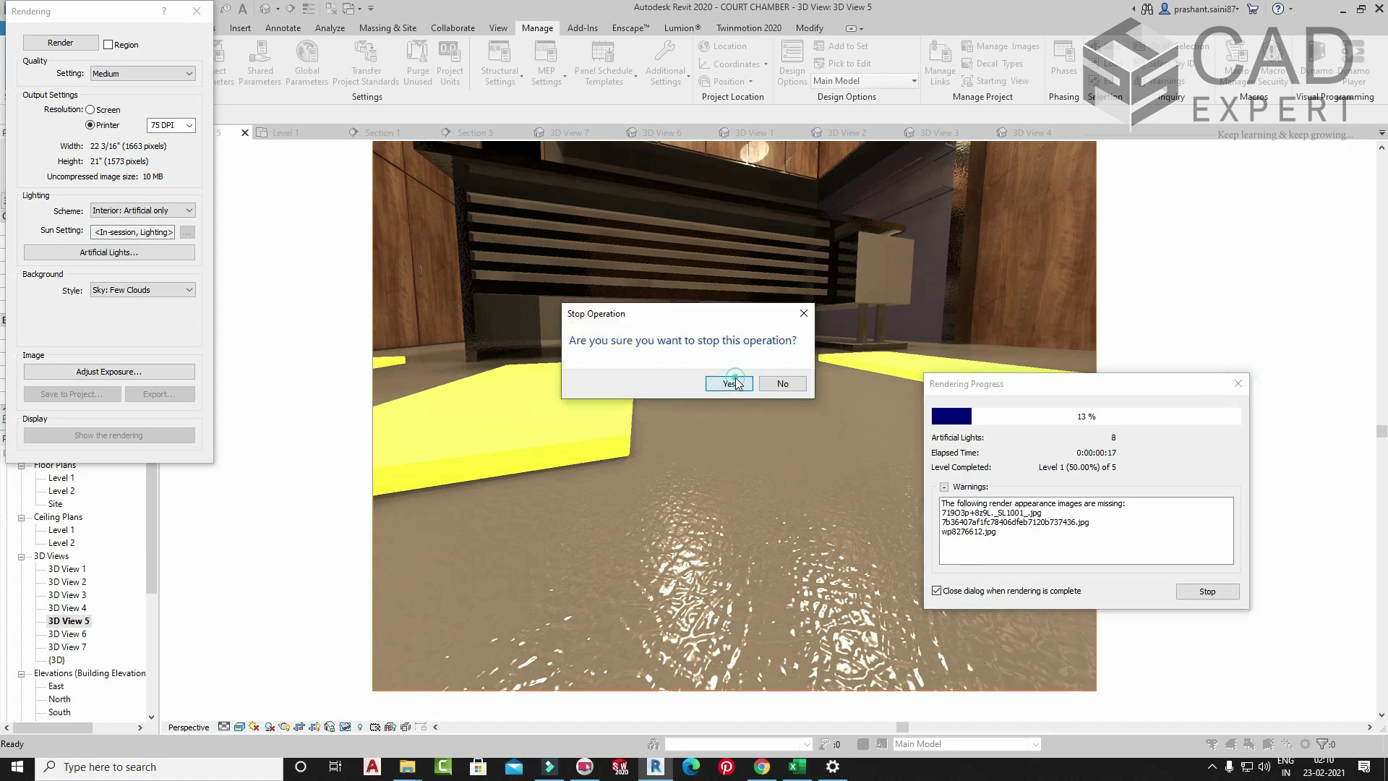
{"action": "left_click", "coordinate": [733, 377]}
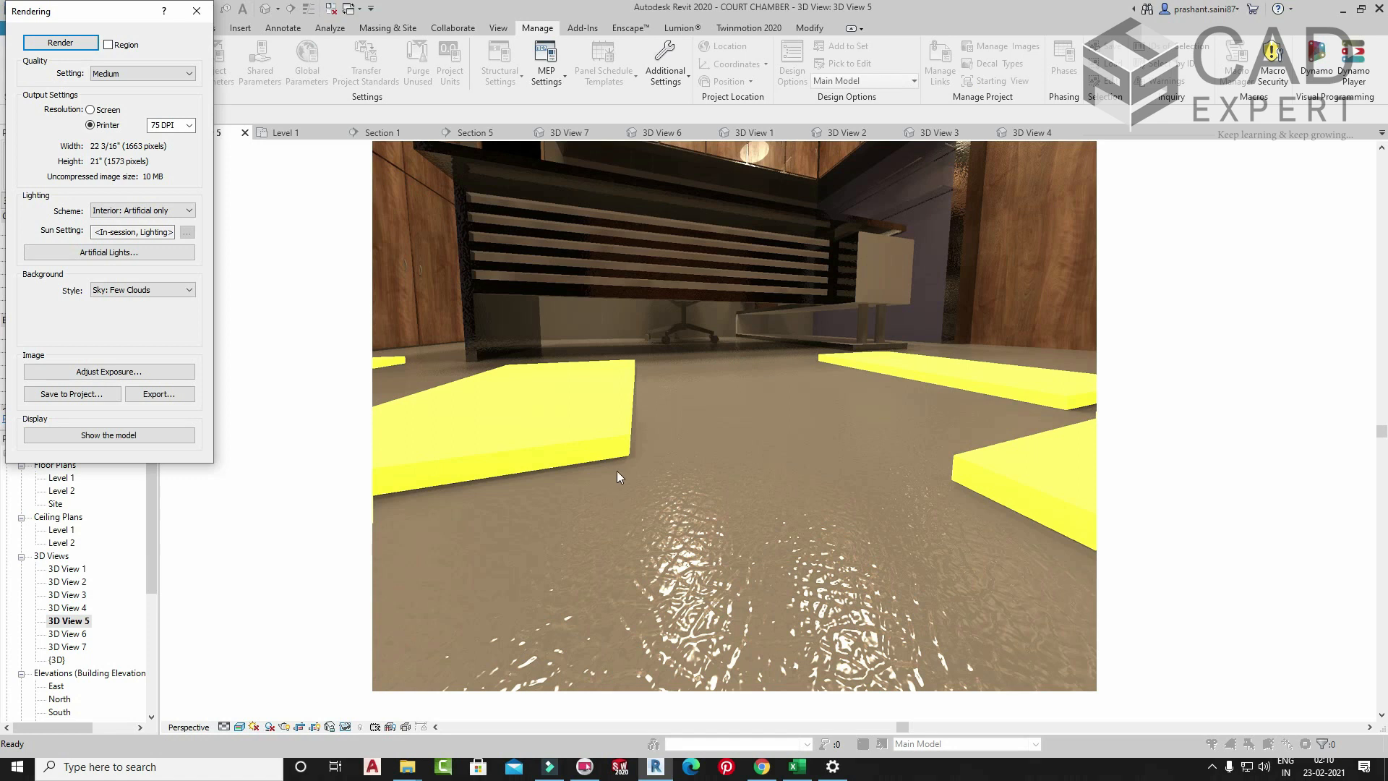
{"action": "left_click_drag", "start_coordinate": [85, 10], "coordinate": [205, 109]}
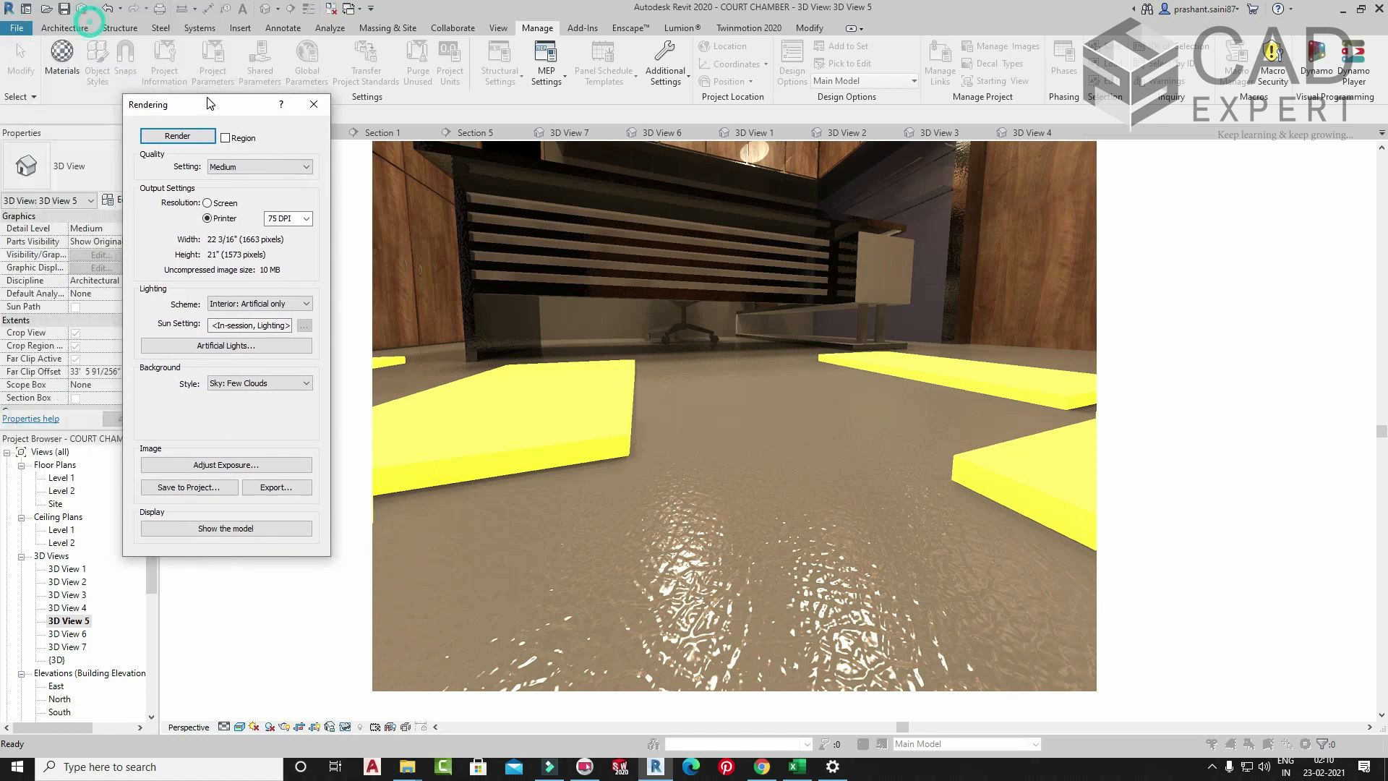
{"action": "left_click", "coordinate": [315, 110]}
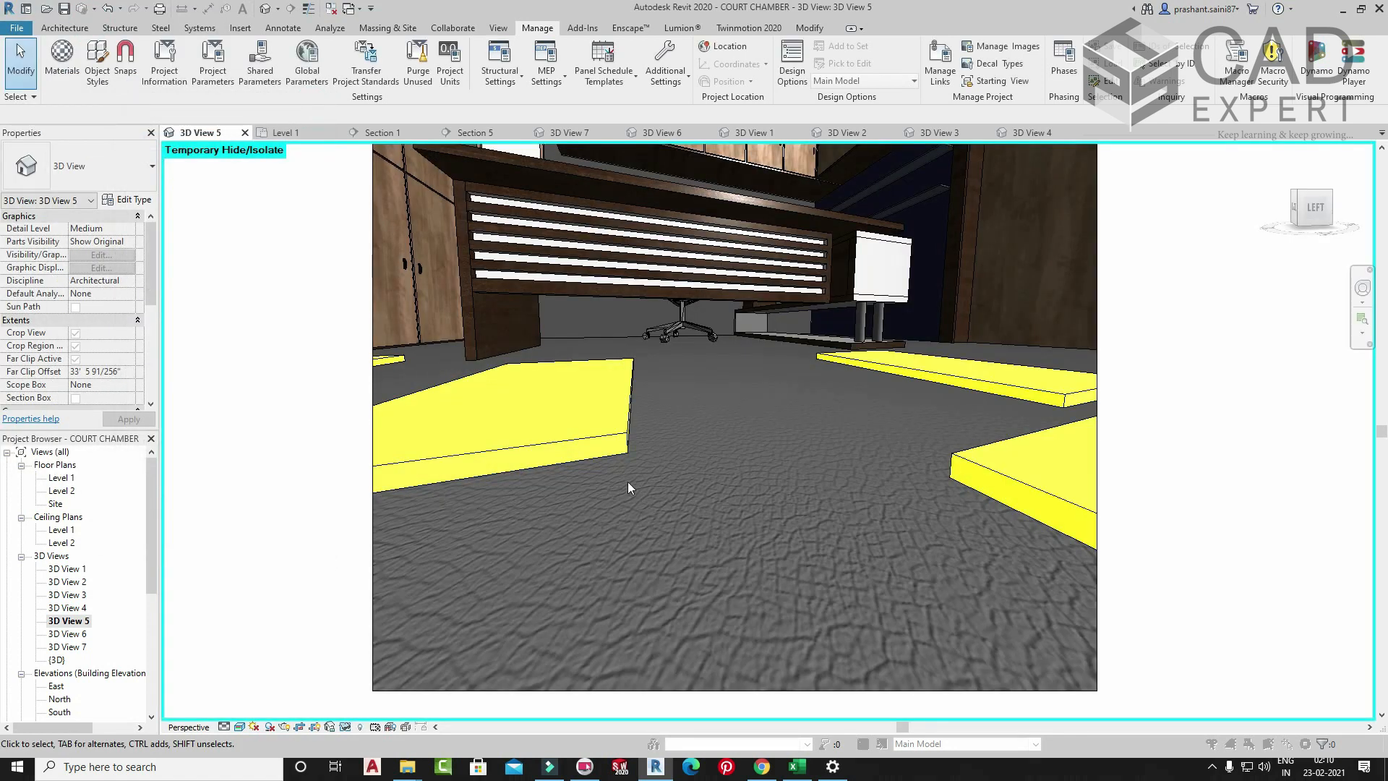
{"action": "middle_click_drag", "start_coordinate": [703, 440], "coordinate": [743, 482]}
{"action": "middle_click_drag", "start_coordinate": [769, 414], "coordinate": [743, 410]}
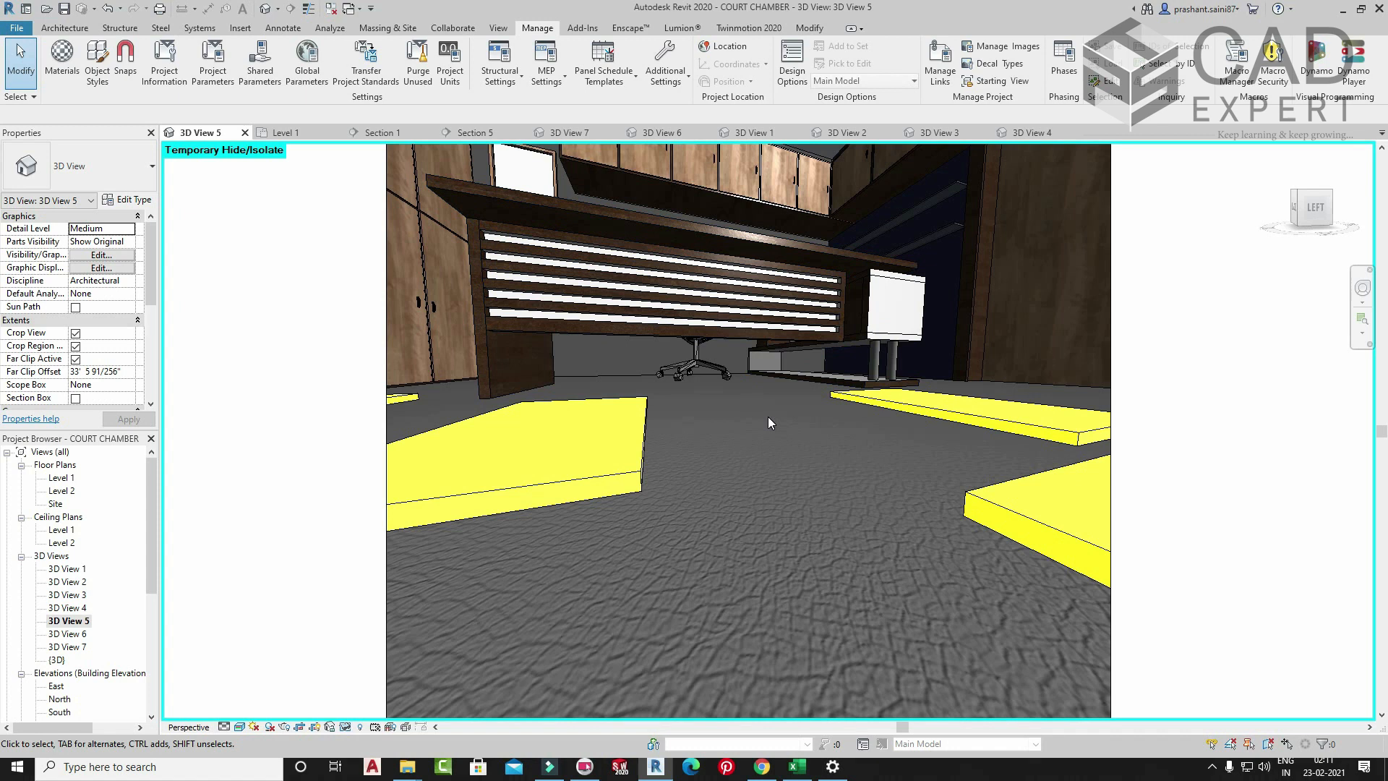
{"action": "middle_click_drag", "start_coordinate": [767, 416], "coordinate": [740, 419]}
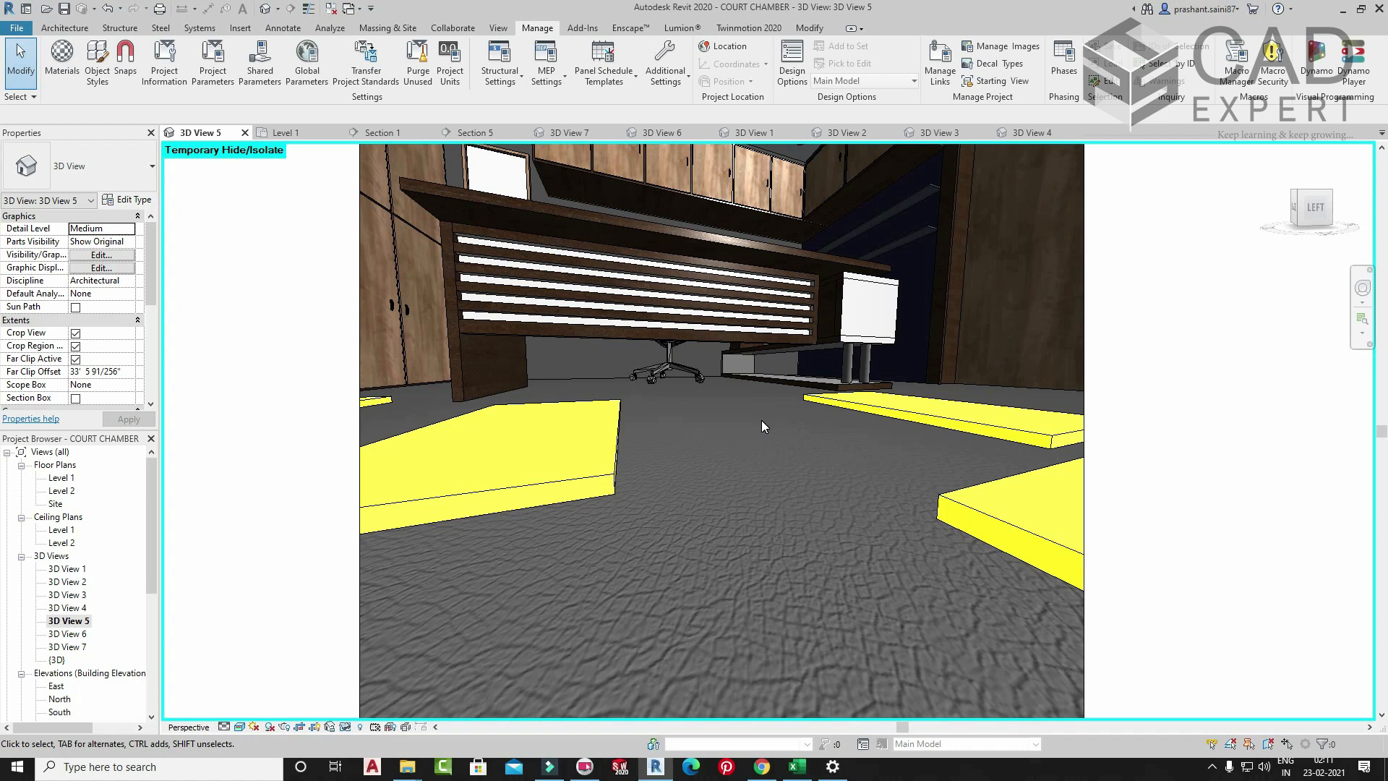
{"action": "middle_click_drag", "start_coordinate": [696, 486], "coordinate": [738, 482]}
{"action": "scroll", "coordinate": [738, 481], "scroll_direction": "up", "scroll_amount": 1}
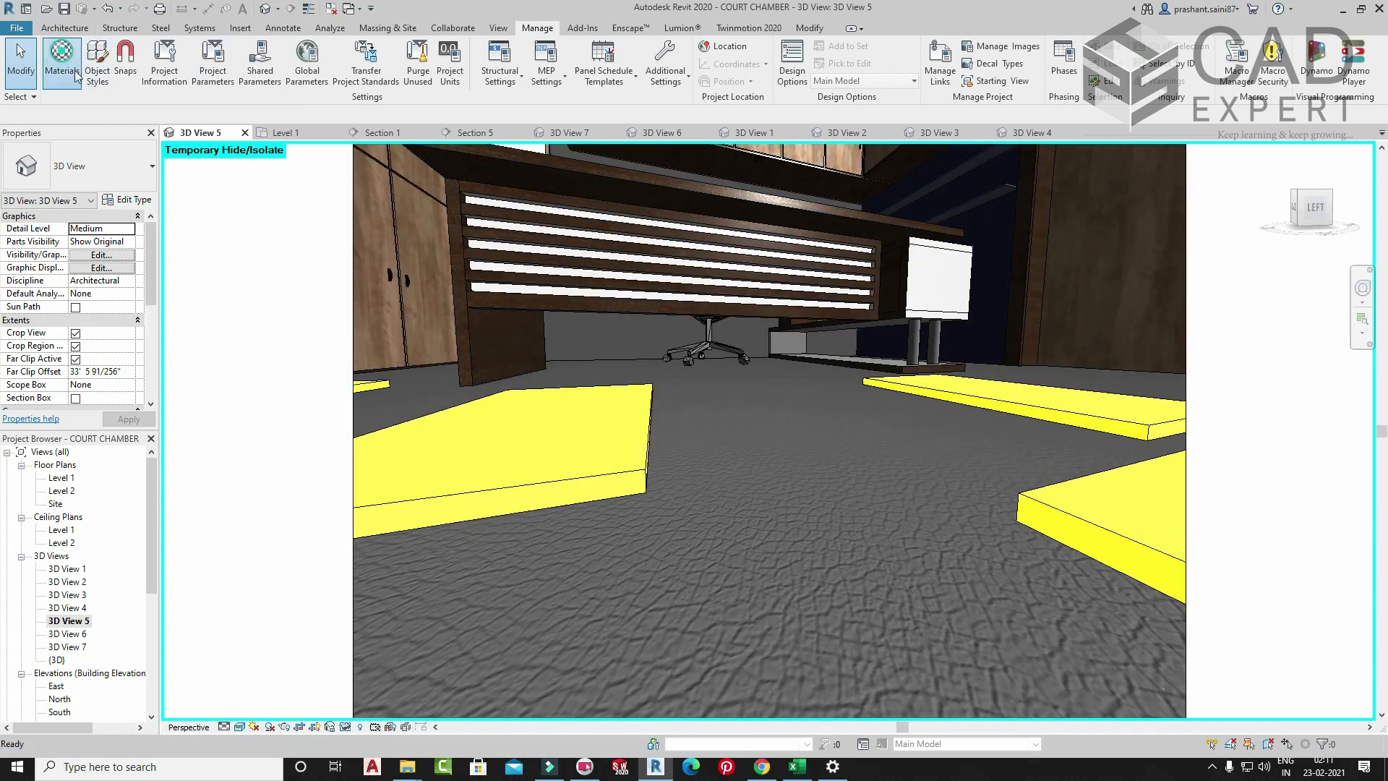
- Enable Tint in the 2'x2' Reflective tile material's appearance, set the tint color to yellow RGB 255 255 0 and accept the material
{"action": "left_click", "coordinate": [62, 58]}
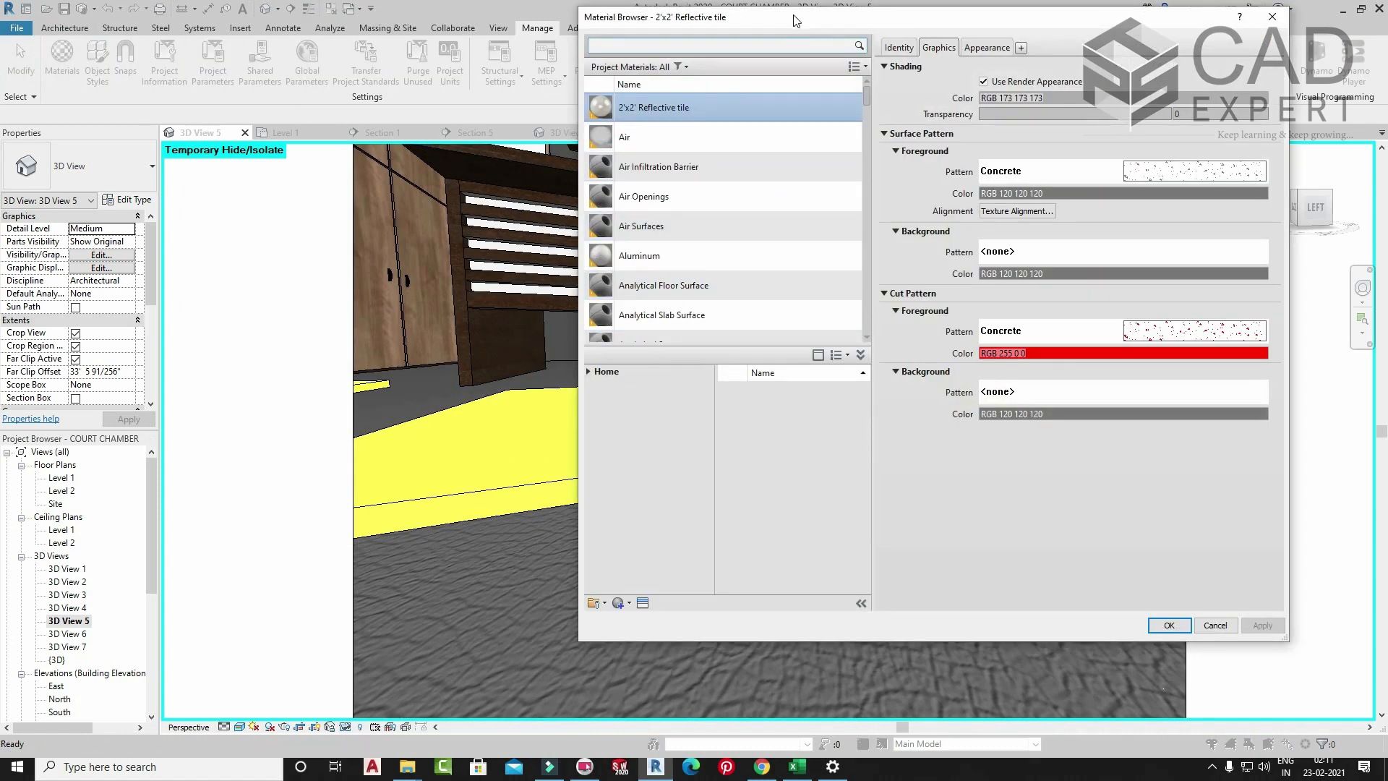
{"action": "left_click", "coordinate": [984, 46]}
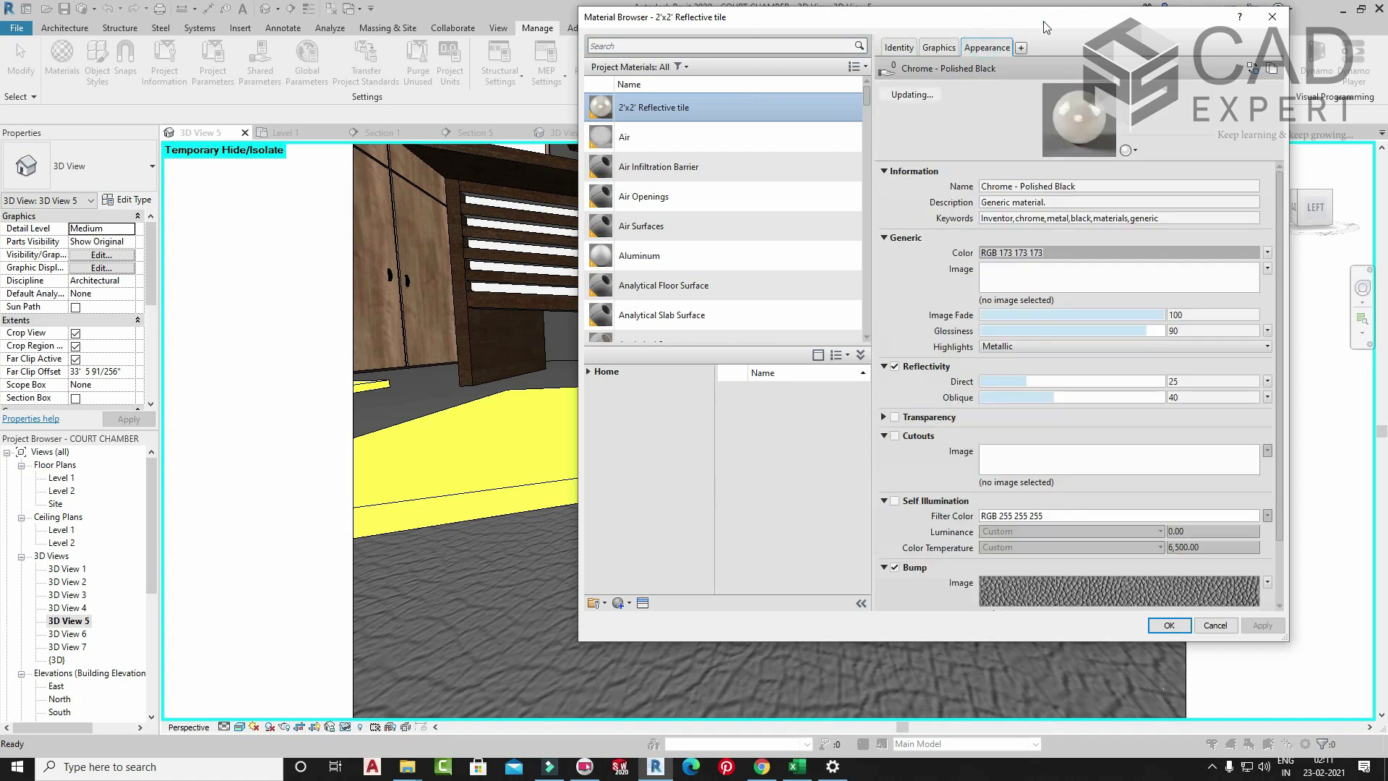
{"action": "left_click_drag", "start_coordinate": [723, 16], "coordinate": [264, 95]}
{"action": "left_click_drag", "start_coordinate": [602, 102], "coordinate": [549, 18]}
{"action": "scroll", "coordinate": [444, 443], "scroll_direction": "down", "scroll_amount": 2}
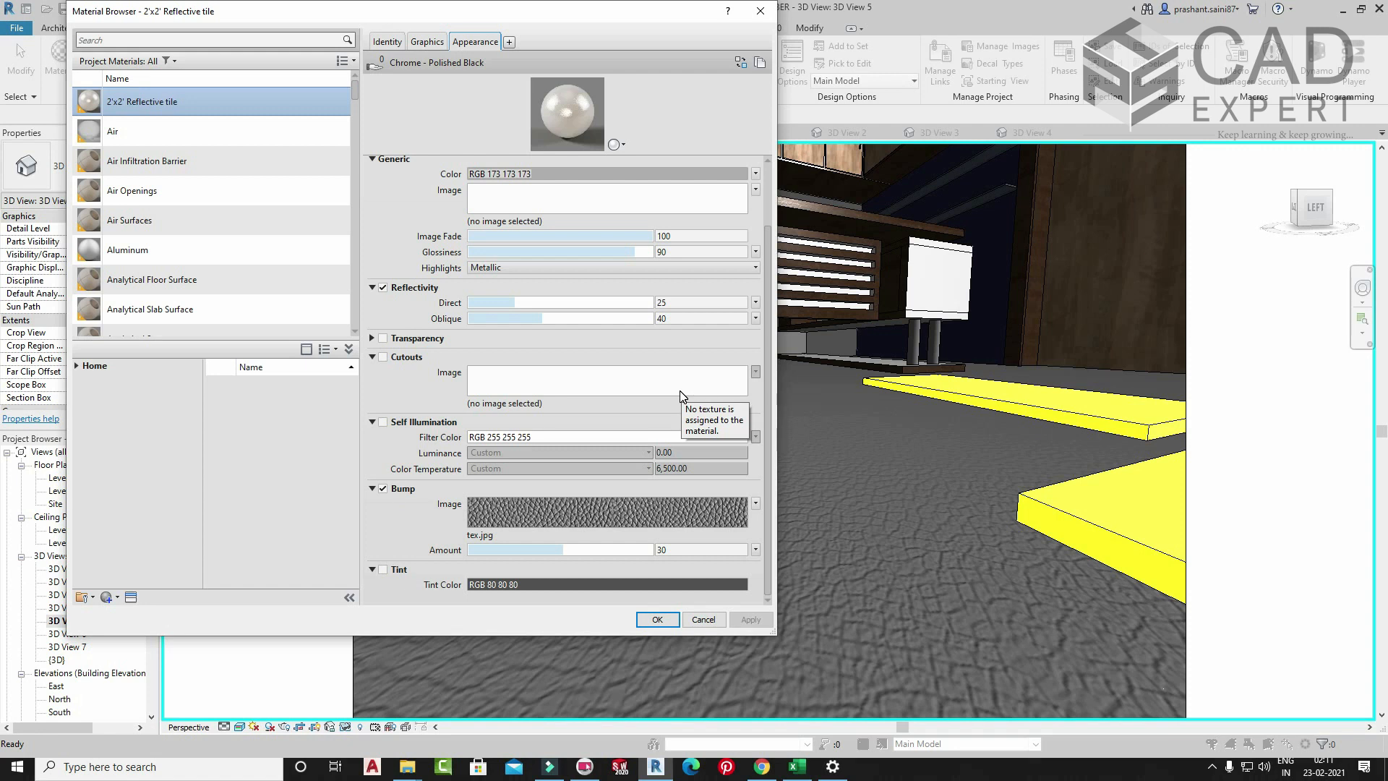
{"action": "left_click", "coordinate": [382, 570]}
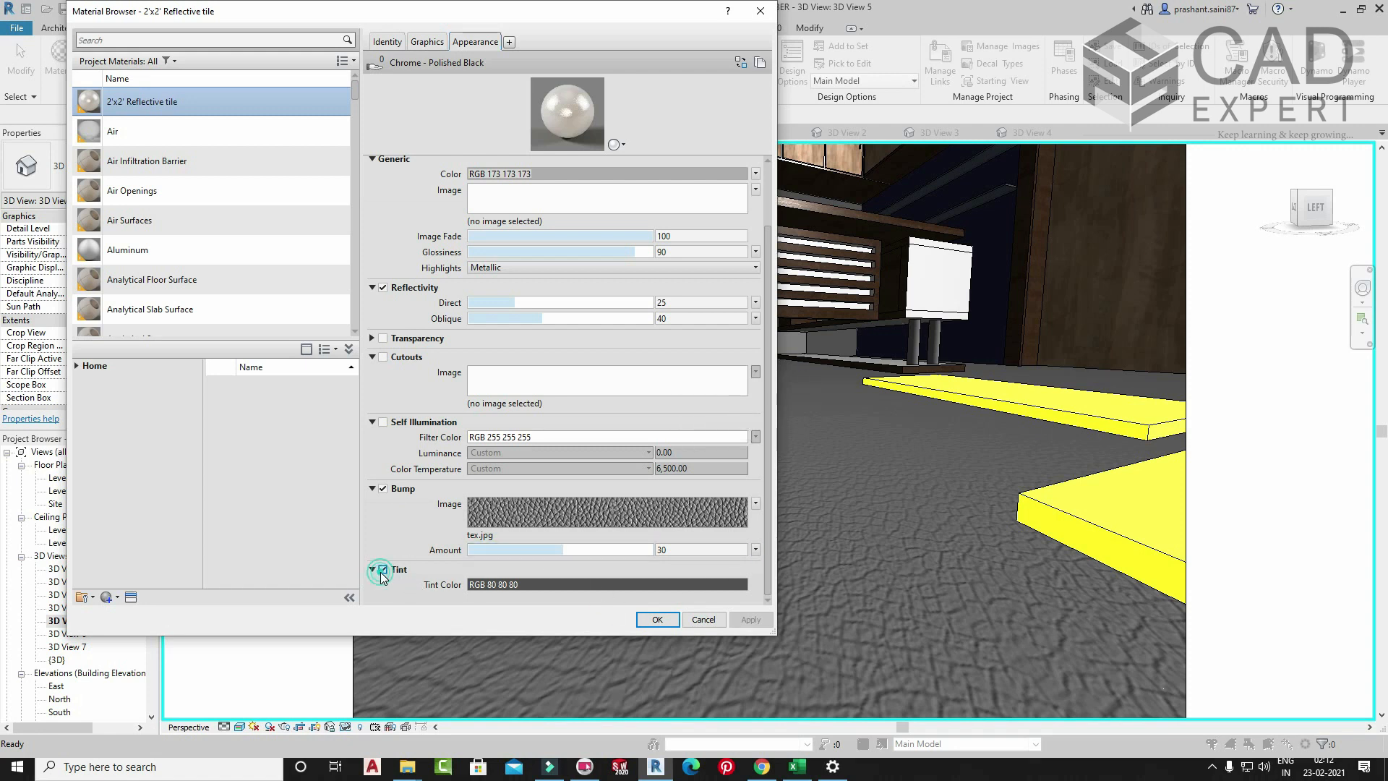
{"action": "left_click", "coordinate": [579, 582]}
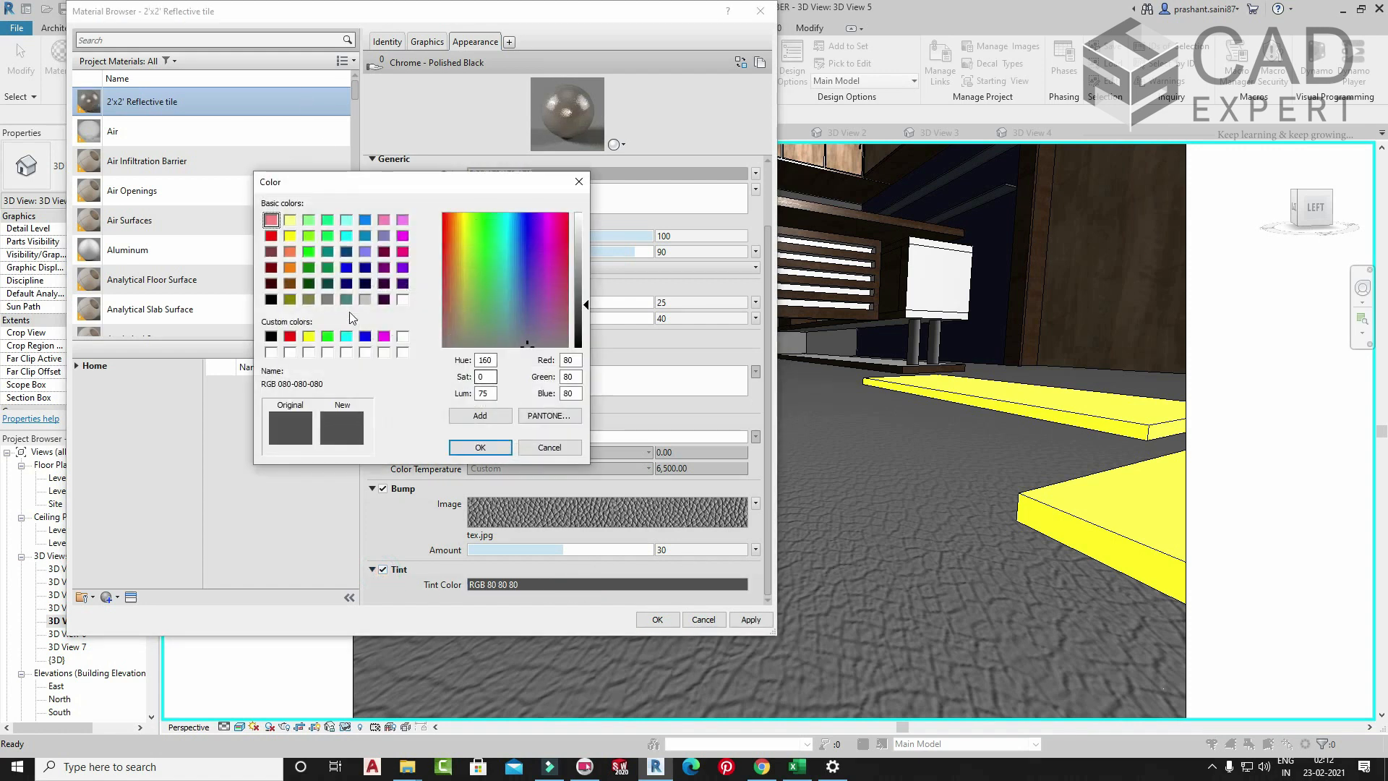
{"action": "left_click", "coordinate": [289, 235]}
{"action": "left_click", "coordinate": [480, 447]}
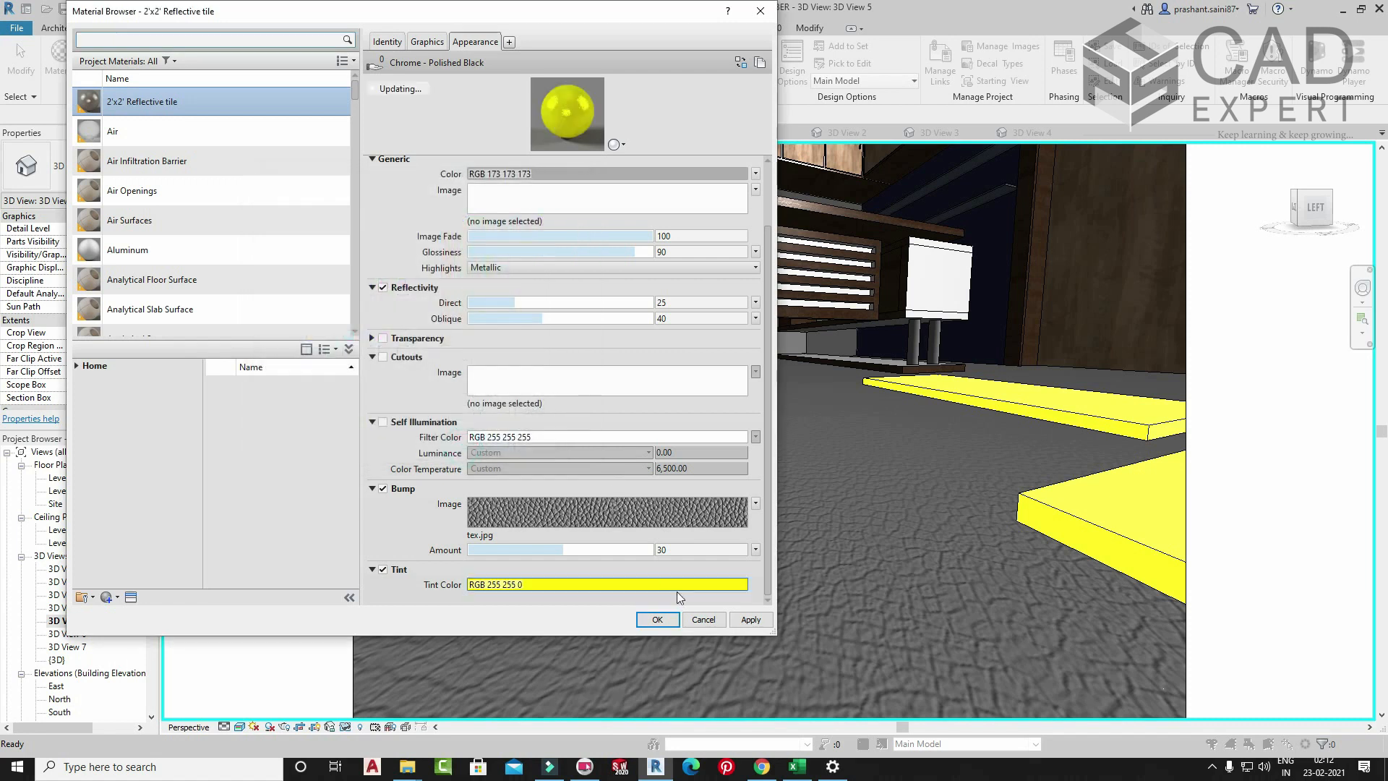
{"action": "left_click", "coordinate": [749, 620]}
{"action": "left_click", "coordinate": [657, 620]}
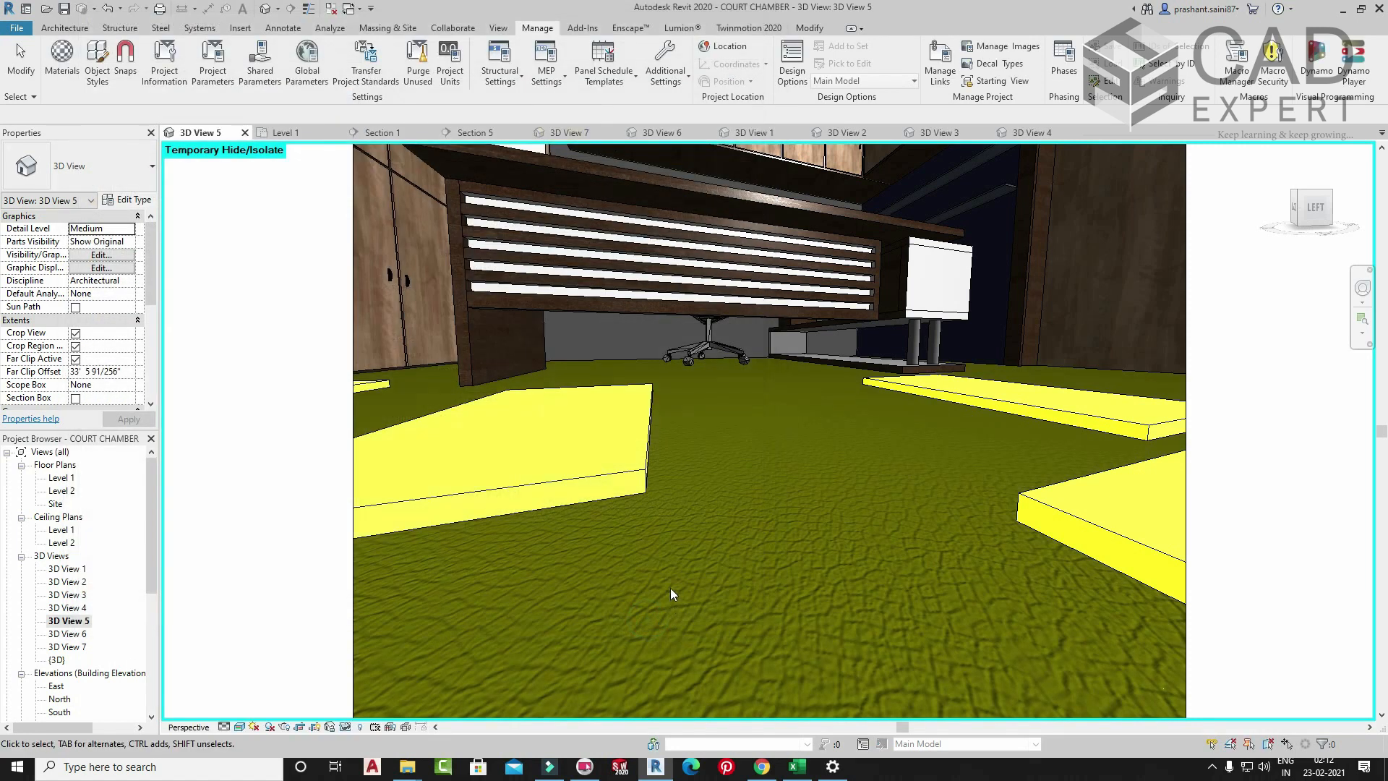
- Test-render the close-up view with the yellow-tinted floor, stop the rendering early and return to the model view
{"action": "key", "text": "r"}
{"action": "key", "text": "r"}
{"action": "left_click", "coordinate": [177, 135]}
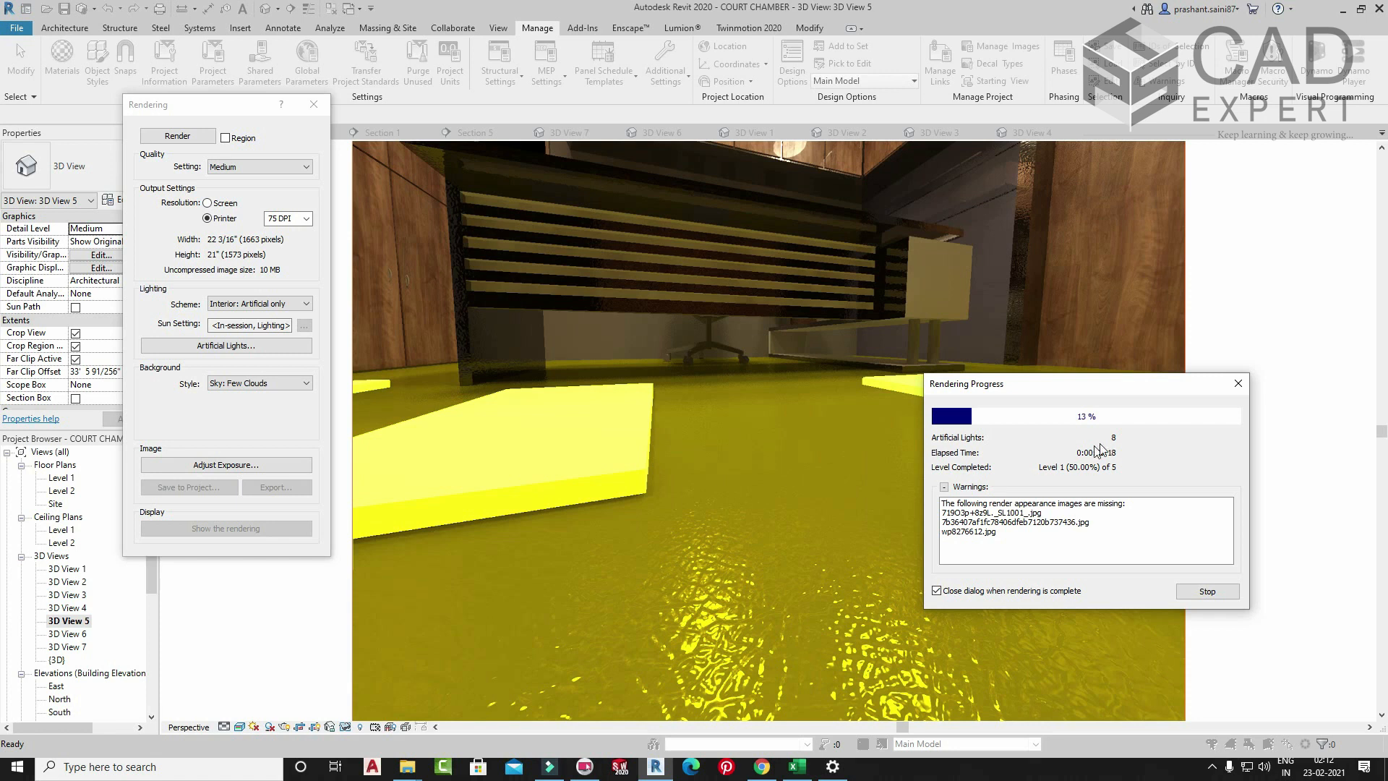
{"action": "left_click", "coordinate": [1237, 384]}
{"action": "left_click", "coordinate": [727, 384]}
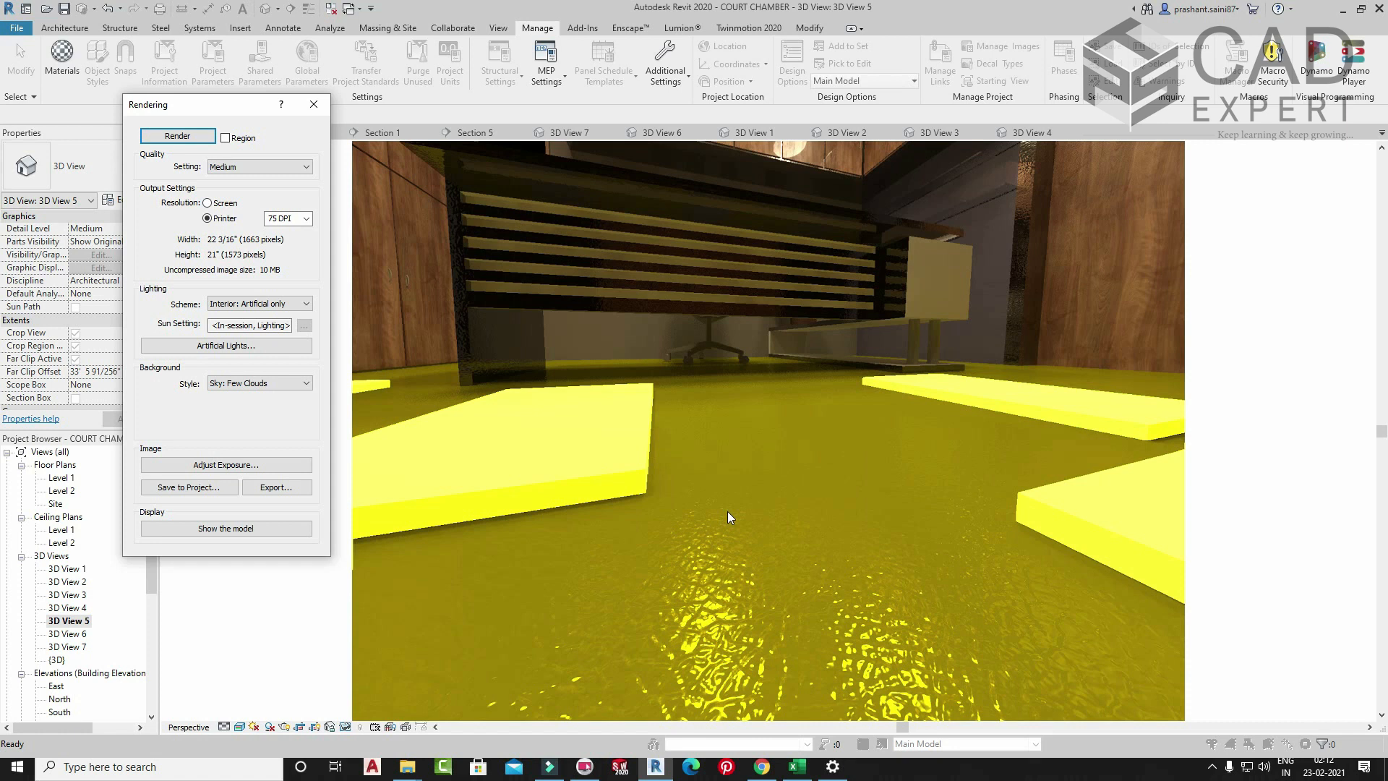
{"action": "left_click", "coordinate": [313, 104]}
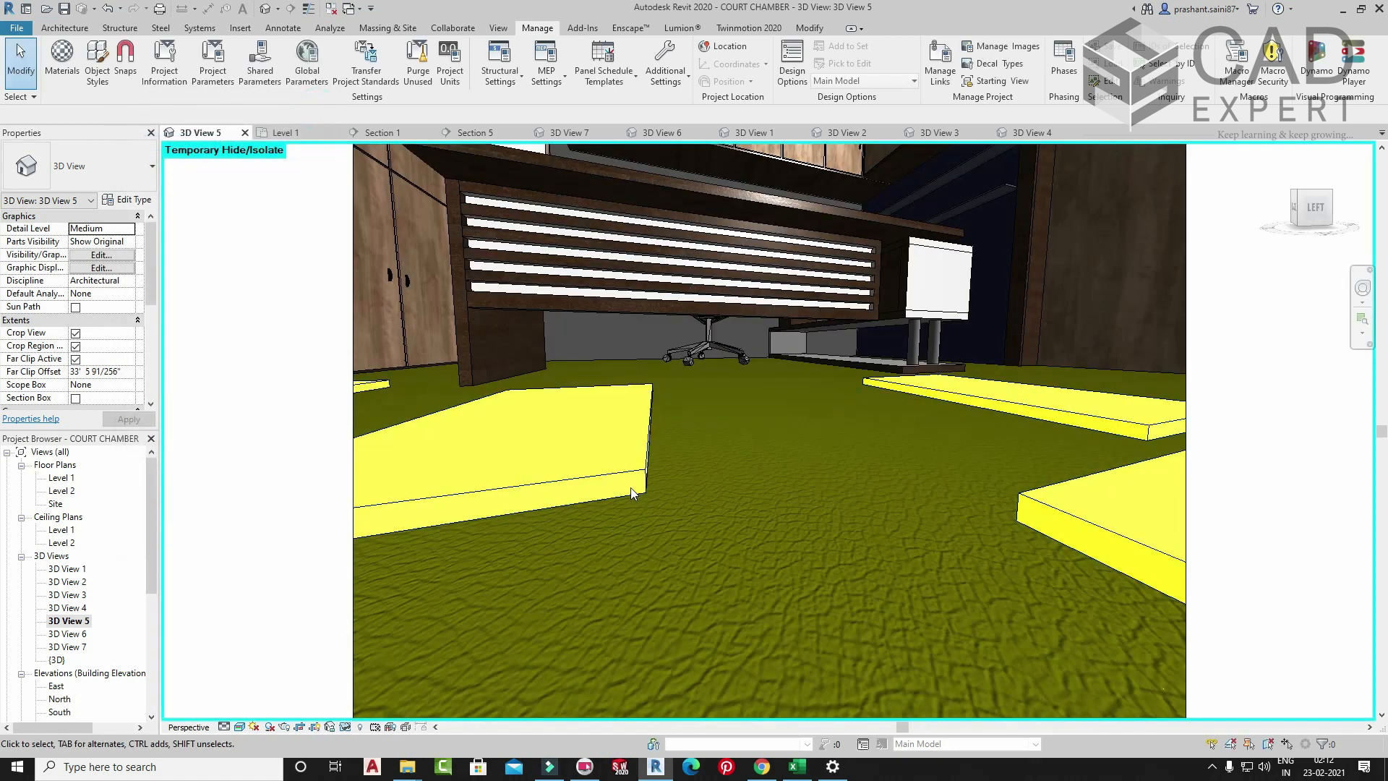
- Assign the Door - Frame material to the mate parameter of the yellow floor slabs in their type properties
{"action": "left_click", "coordinate": [621, 475]}
{"action": "left_click", "coordinate": [127, 199]}
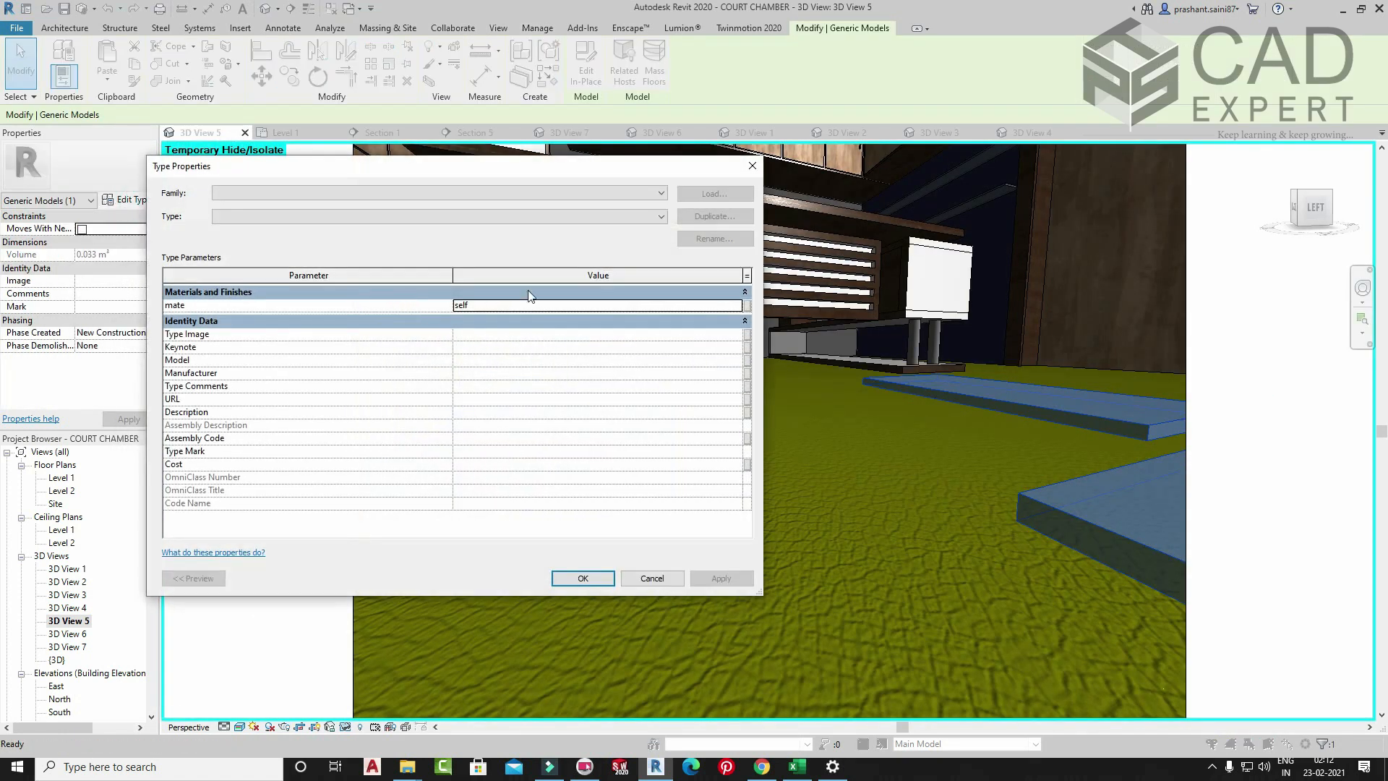
{"action": "left_click", "coordinate": [736, 305]}
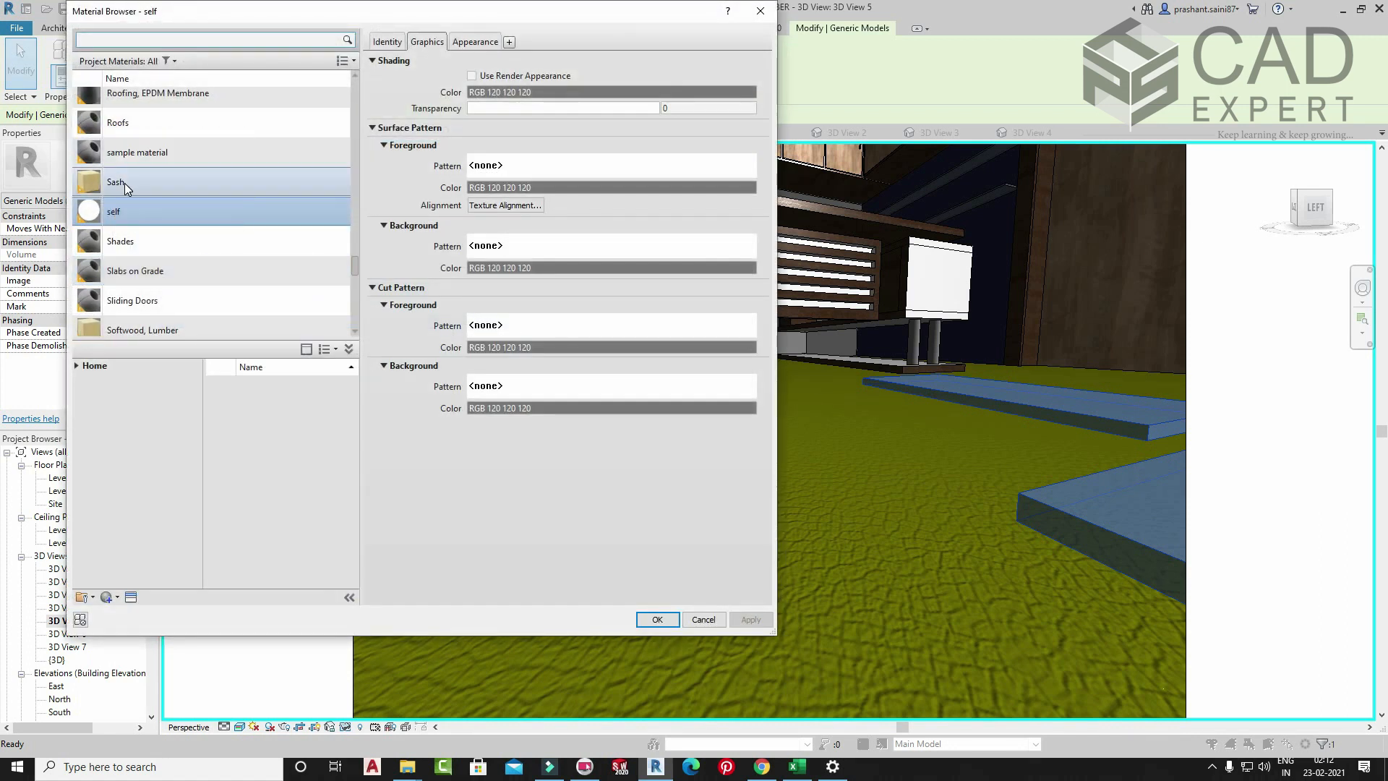
{"action": "left_click", "coordinate": [124, 183]}
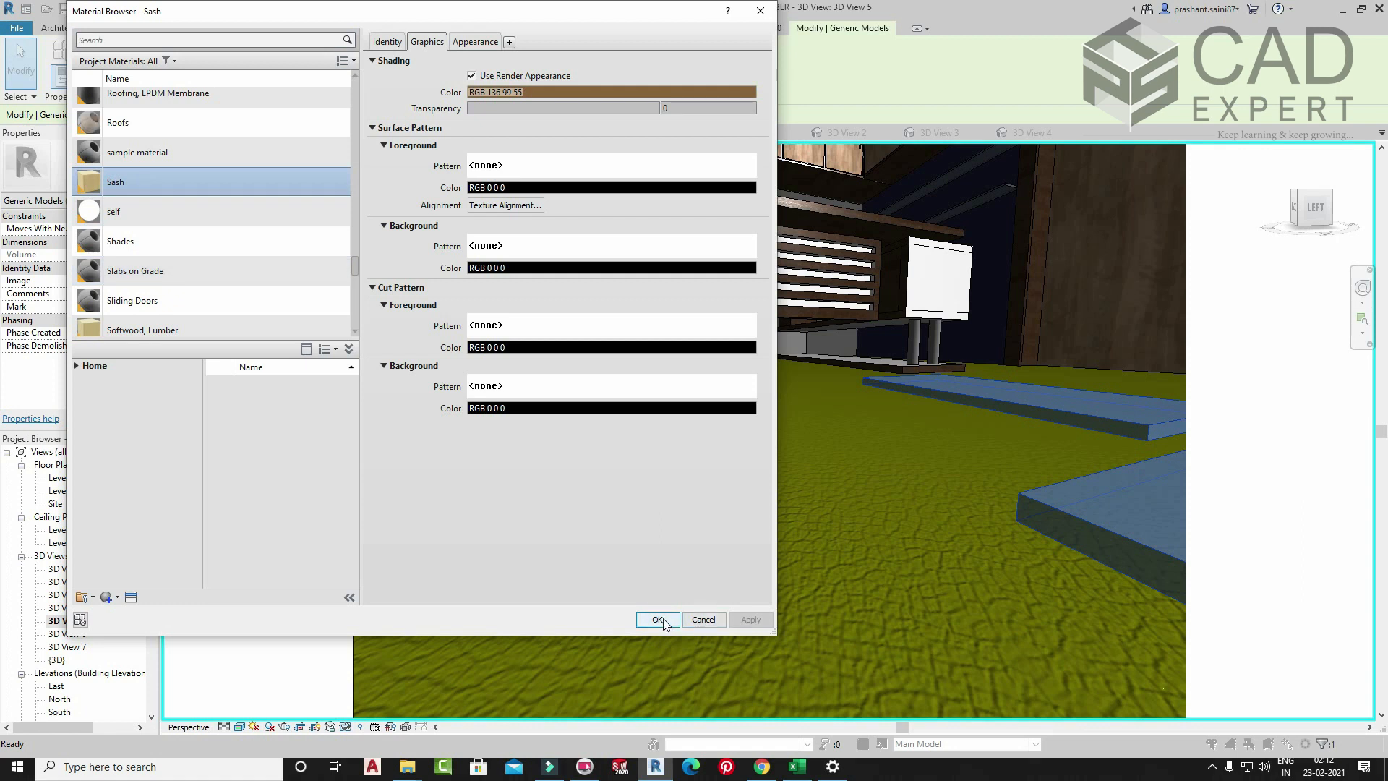
{"action": "scroll", "coordinate": [130, 260], "scroll_direction": "down", "scroll_amount": 4}
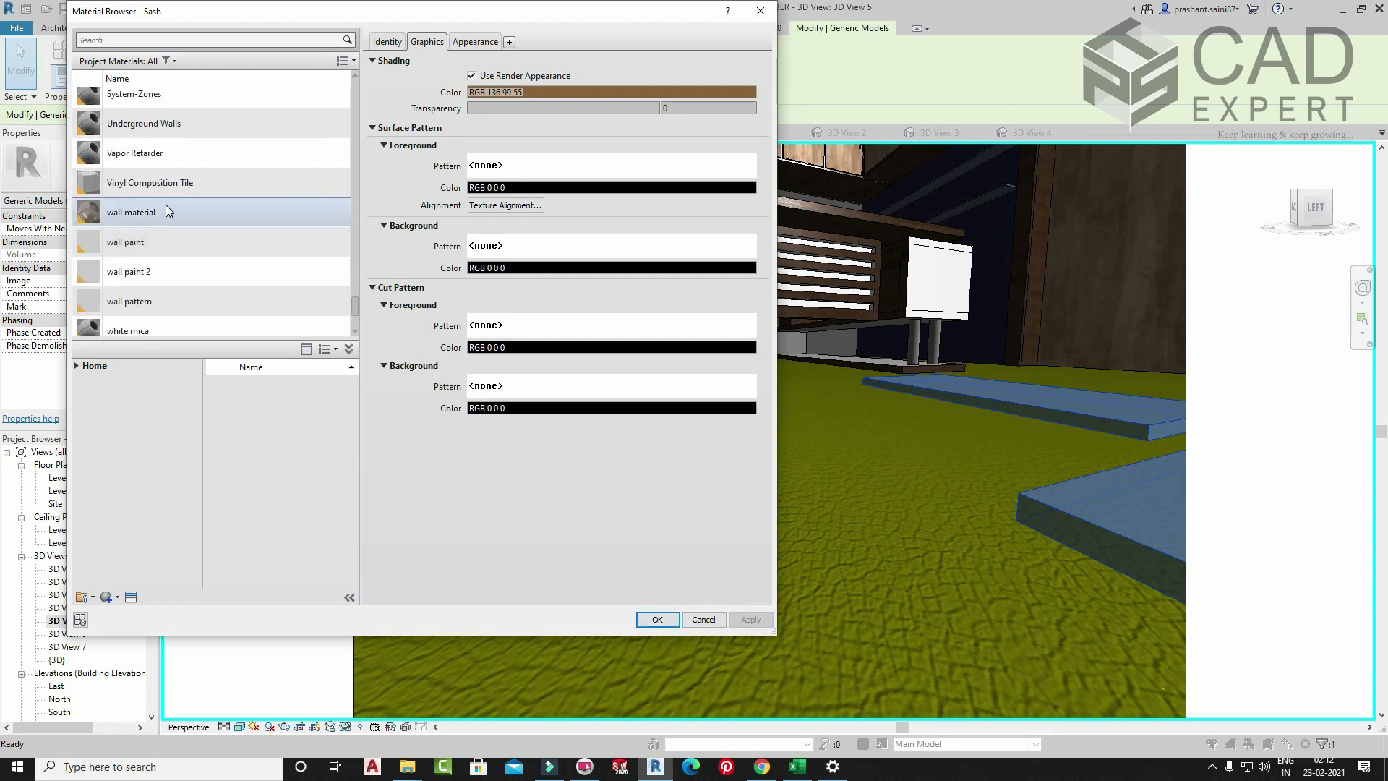
{"action": "scroll", "coordinate": [174, 207], "scroll_direction": "down", "scroll_amount": 2}
{"action": "scroll", "coordinate": [158, 201], "scroll_direction": "up", "scroll_amount": 10}
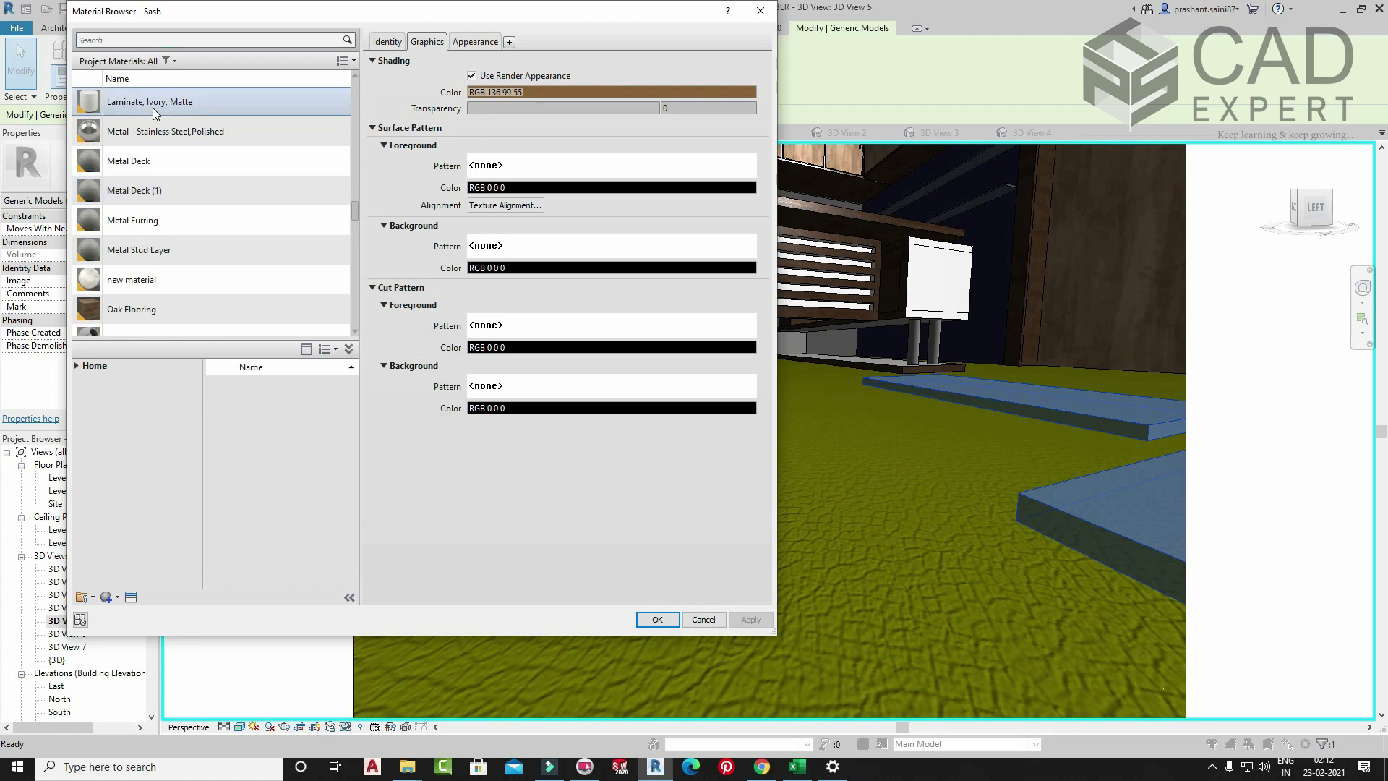
{"action": "scroll", "coordinate": [164, 196], "scroll_direction": "up", "scroll_amount": 4}
{"action": "left_click", "coordinate": [156, 180]}
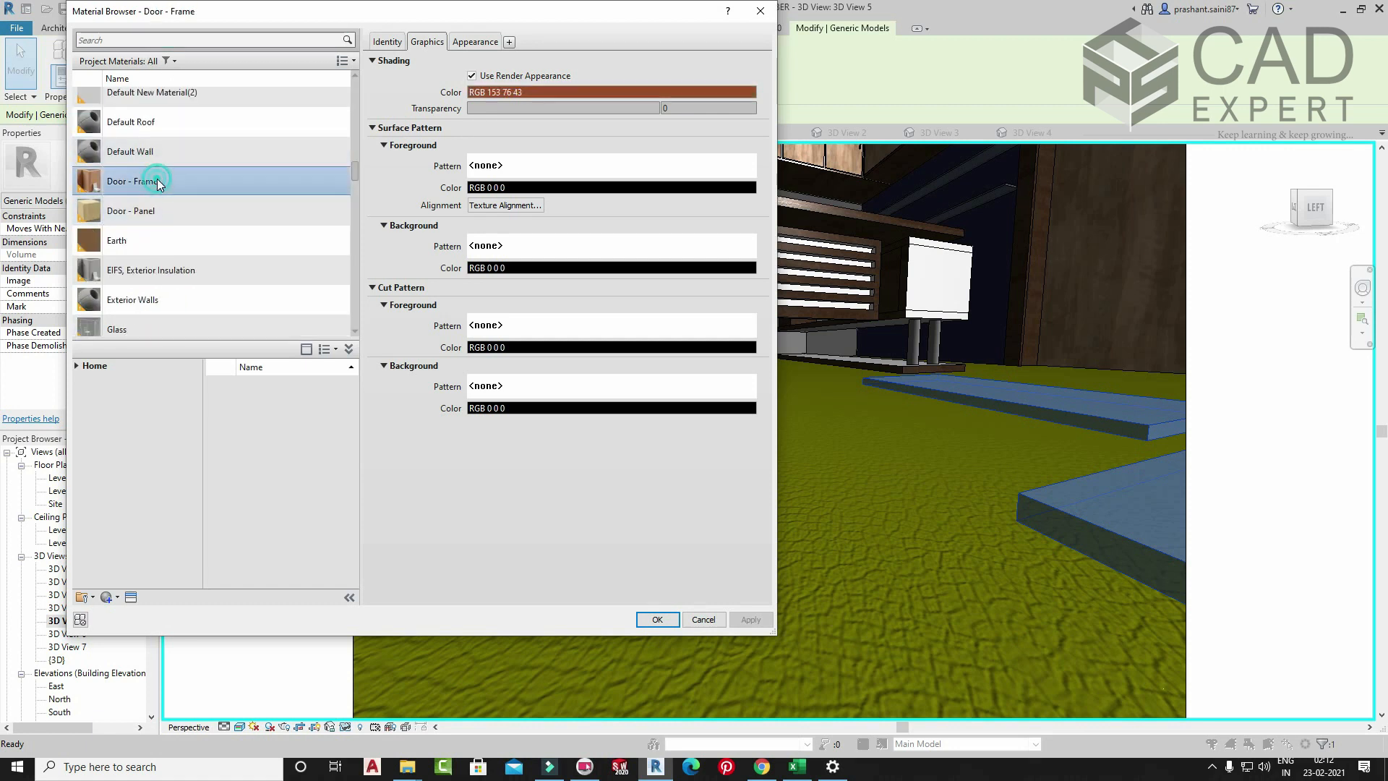
{"action": "left_click", "coordinate": [657, 620]}
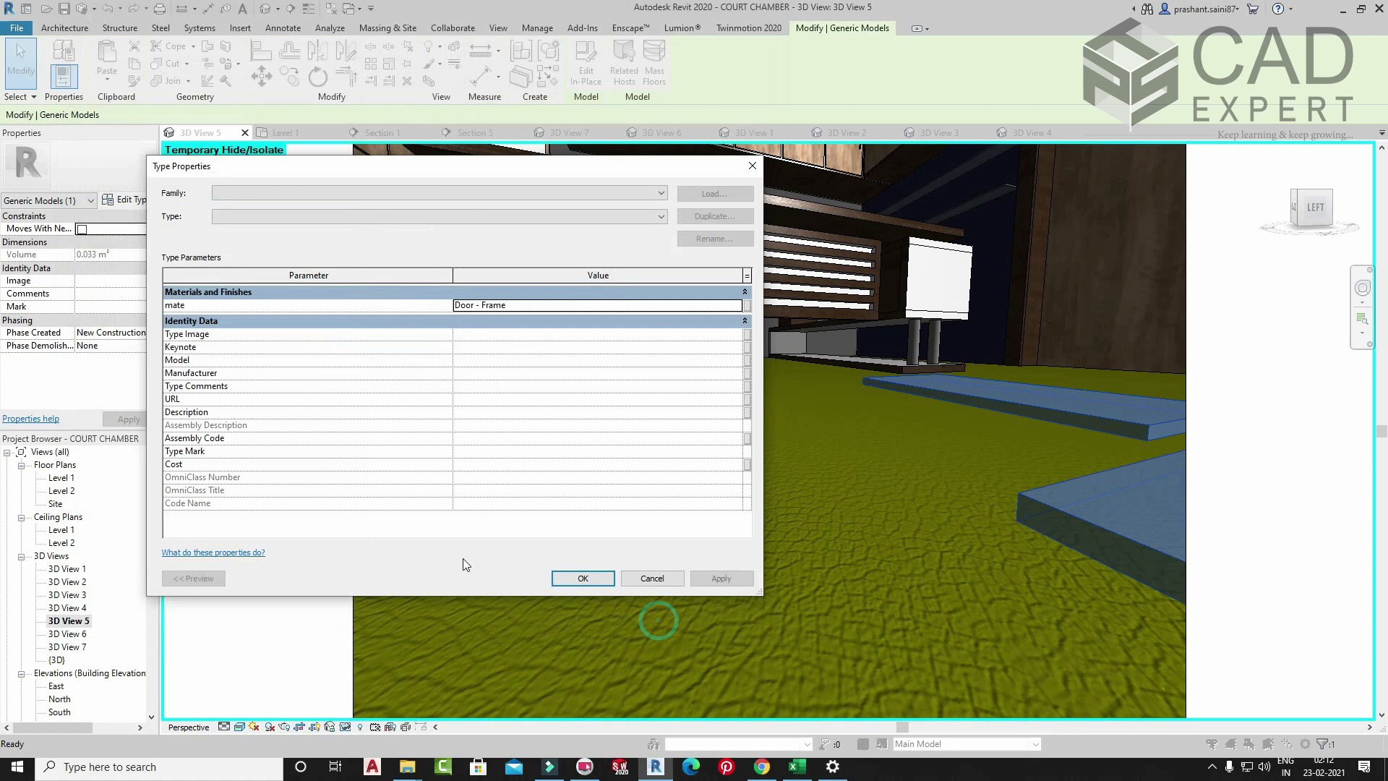
{"action": "left_click", "coordinate": [584, 578]}
- Render the slabs with their new material from a shifted camera position, stop it early and close the rendering settings
{"action": "left_click", "coordinate": [1363, 288]}
{"action": "left_click_drag", "start_coordinate": [916, 506], "coordinate": [761, 491]}
{"action": "key", "text": "Escape"}
{"action": "key", "text": "Escape"}
{"action": "key", "text": "r"}
{"action": "key", "text": "r"}
{"action": "left_click", "coordinate": [164, 137]}
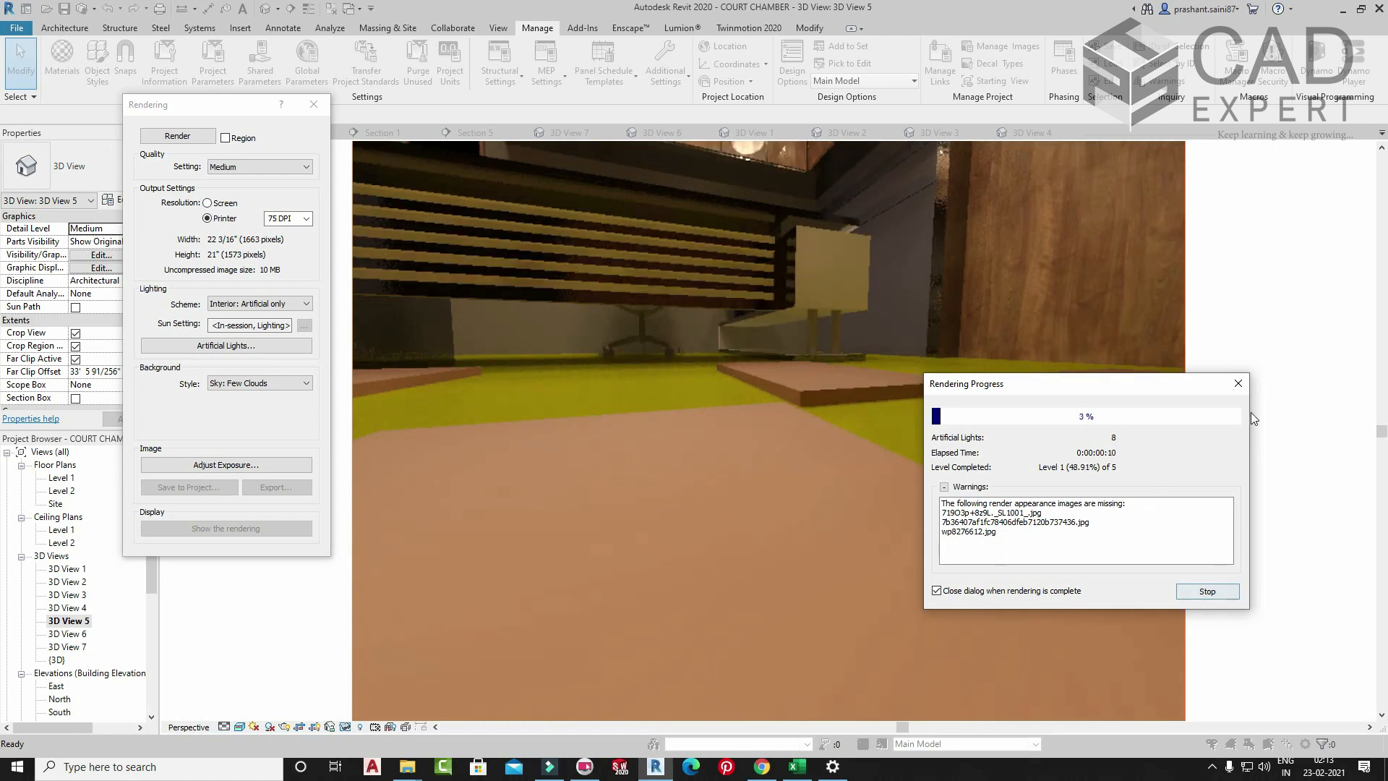
{"action": "left_click", "coordinate": [1237, 383]}
{"action": "left_click", "coordinate": [727, 384]}
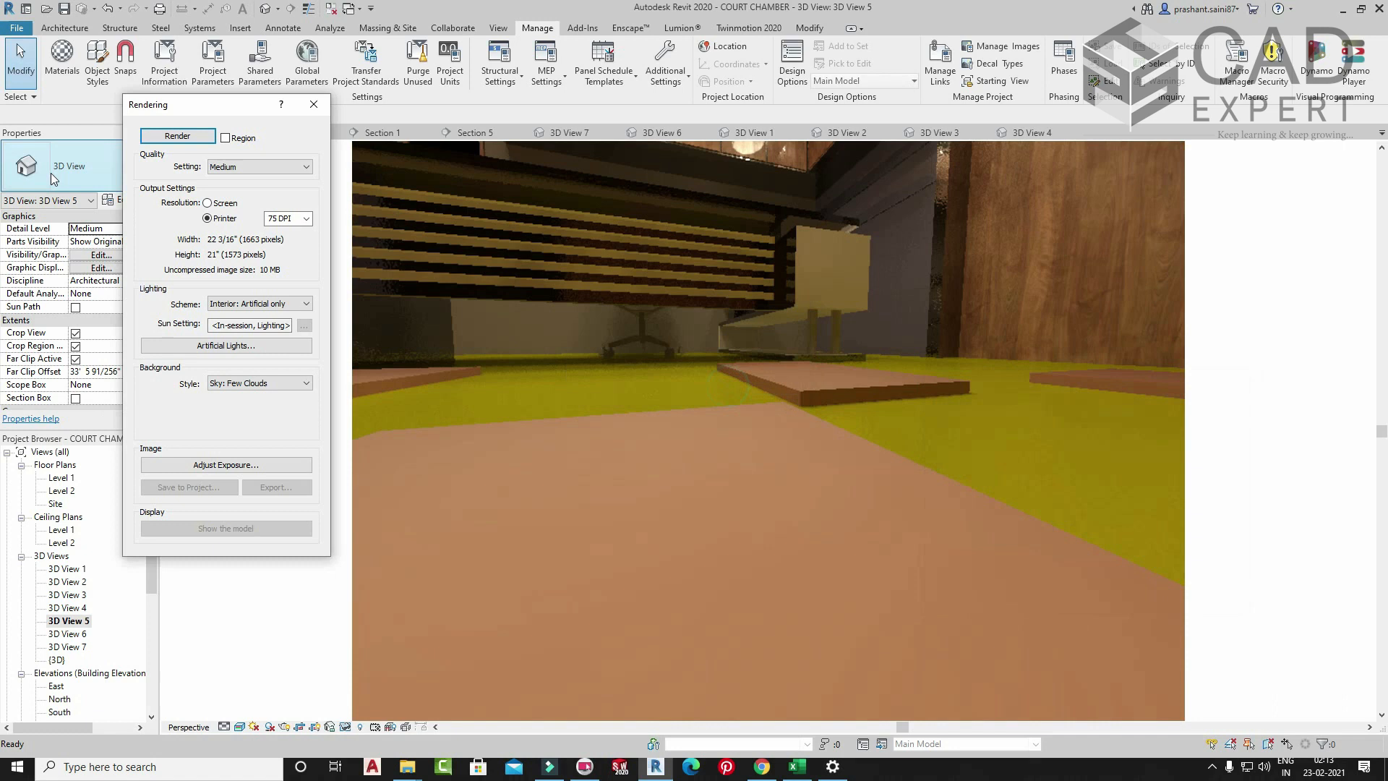
{"action": "left_click", "coordinate": [313, 104]}
- Assign the Asphalt Shingle material to the mate parameter of the floor slabs in their type properties
{"action": "left_click", "coordinate": [72, 64]}
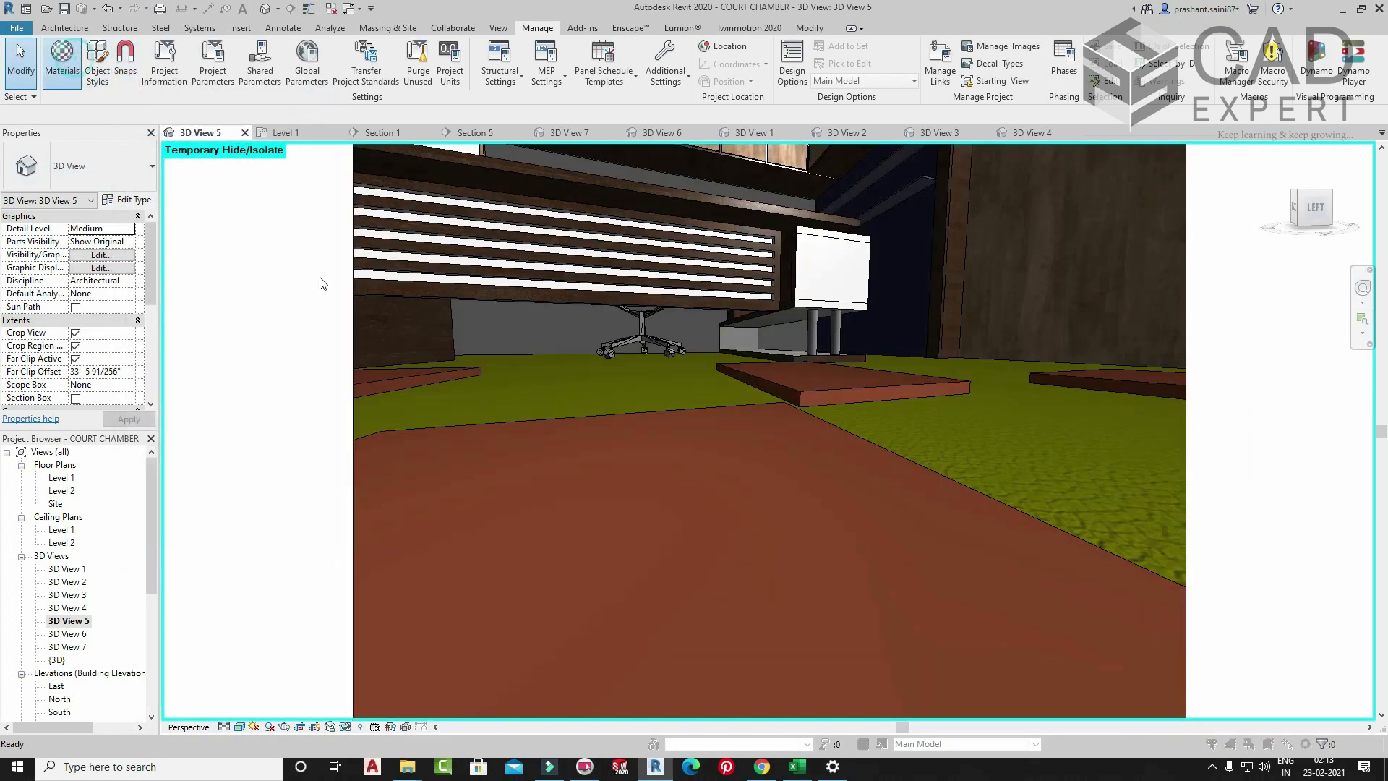
{"action": "left_click", "coordinate": [759, 13]}
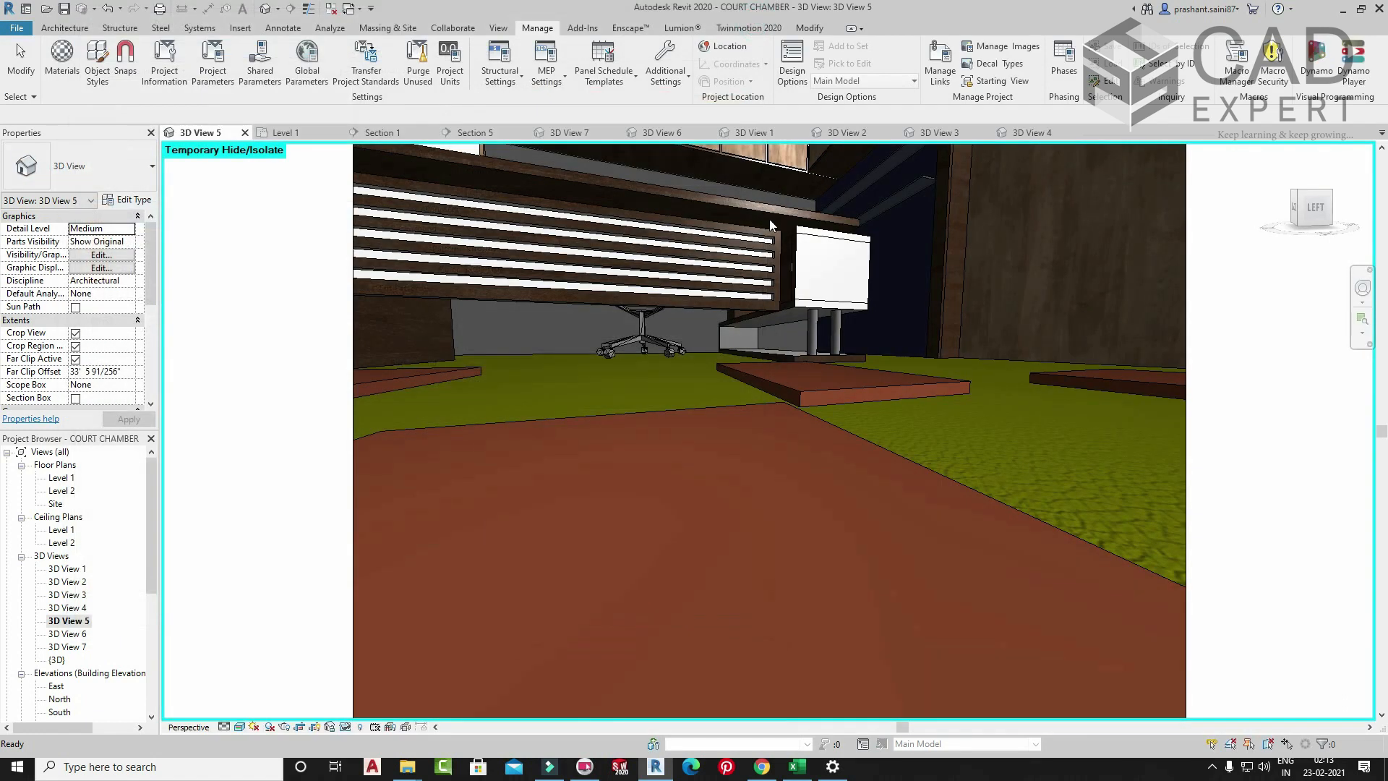
{"action": "left_click", "coordinate": [853, 440]}
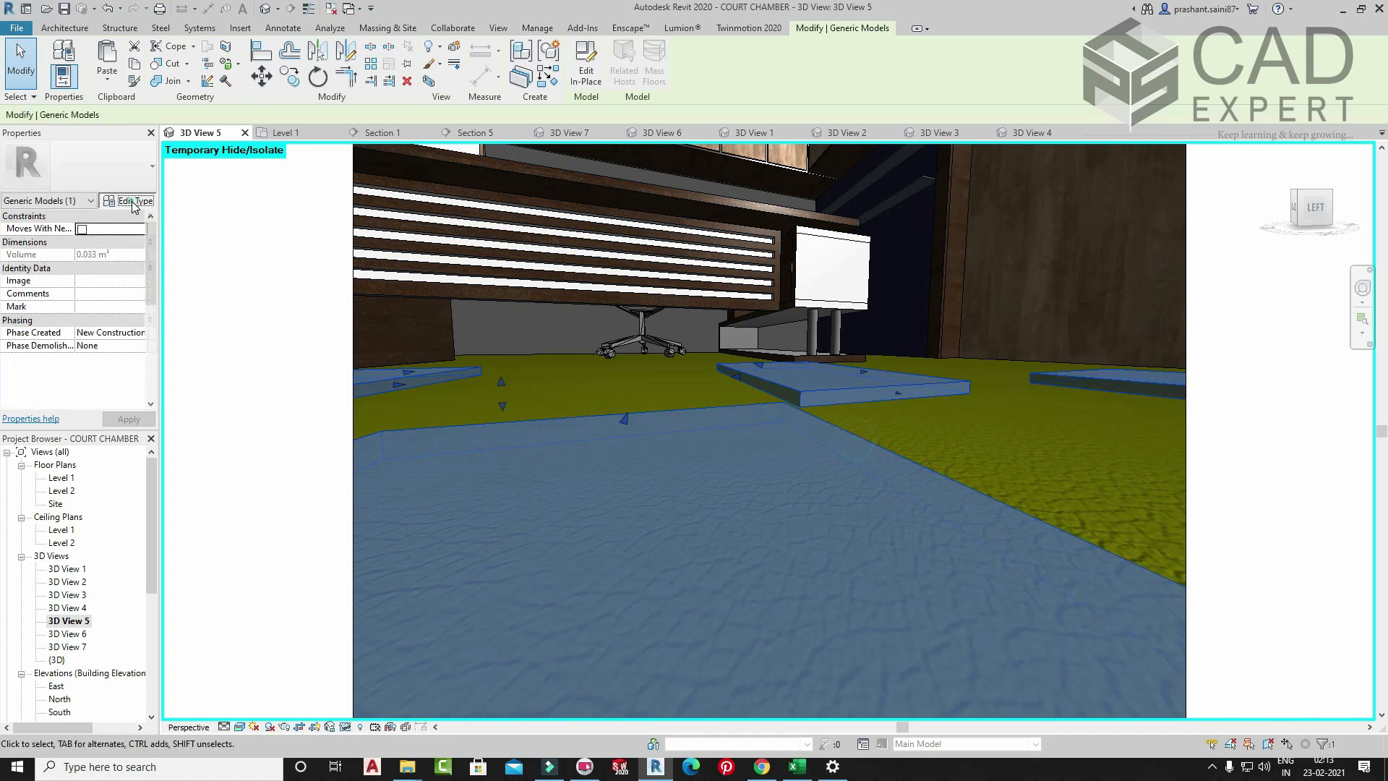
{"action": "left_click", "coordinate": [128, 199]}
{"action": "left_click", "coordinate": [582, 307]}
{"action": "left_click", "coordinate": [737, 306]}
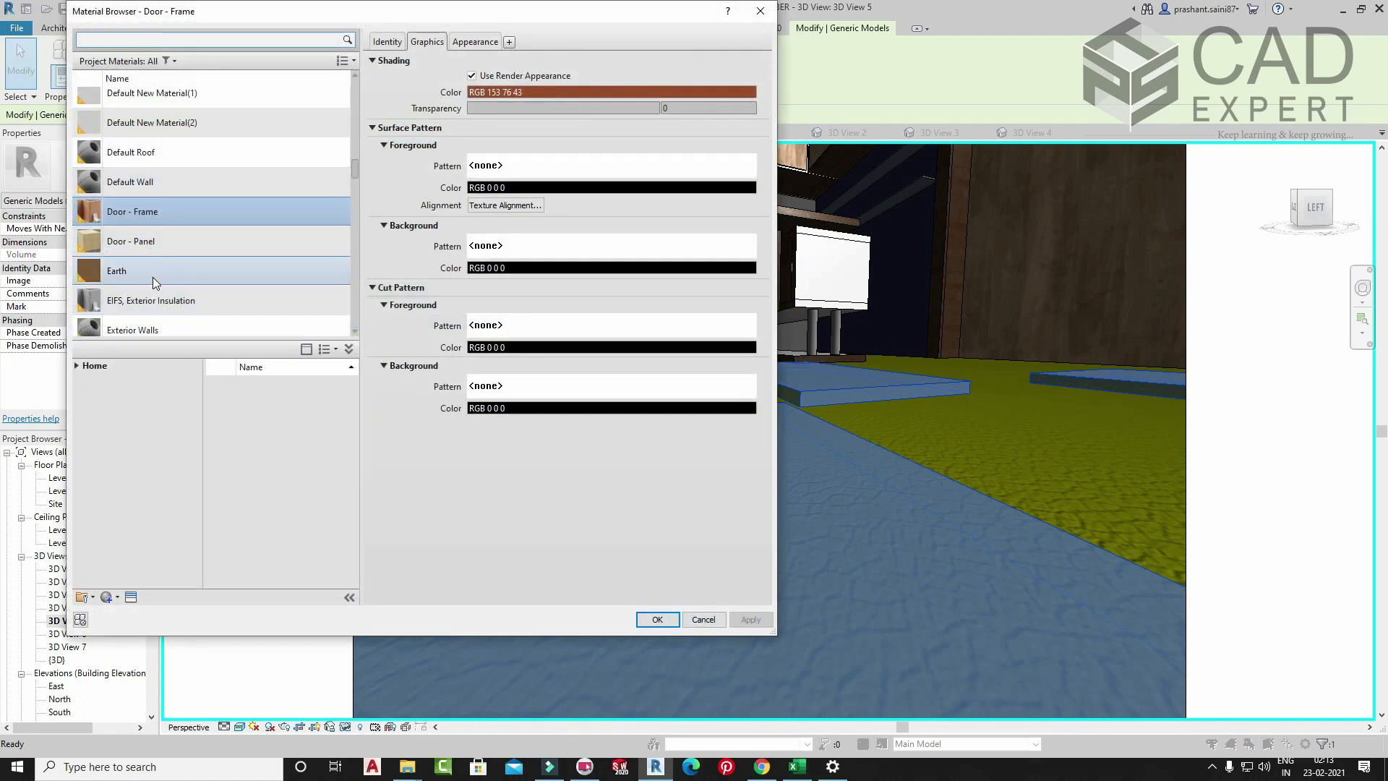
{"action": "scroll", "coordinate": [153, 260], "scroll_direction": "down", "scroll_amount": 10}
{"action": "scroll", "coordinate": [136, 269], "scroll_direction": "down", "scroll_amount": 8}
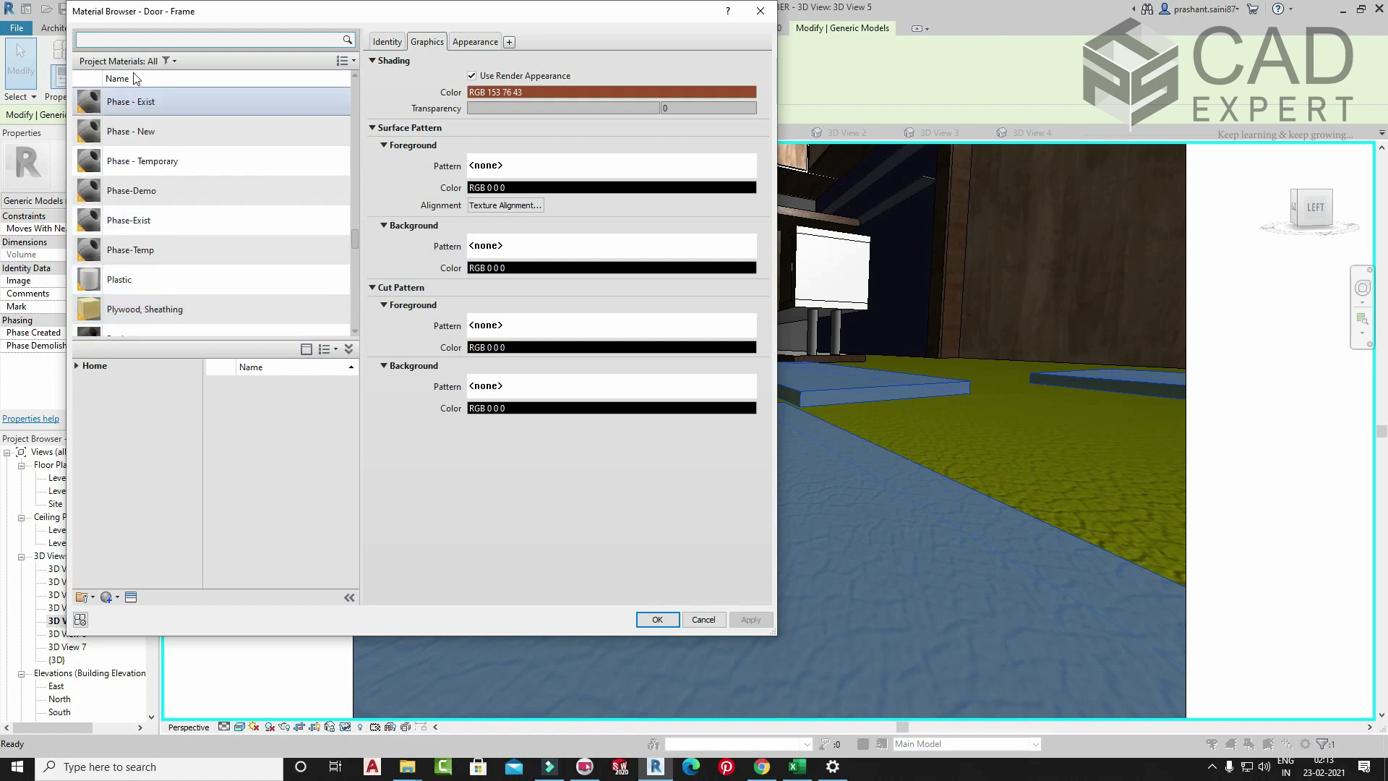
{"action": "scroll", "coordinate": [144, 217], "scroll_direction": "down", "scroll_amount": 5}
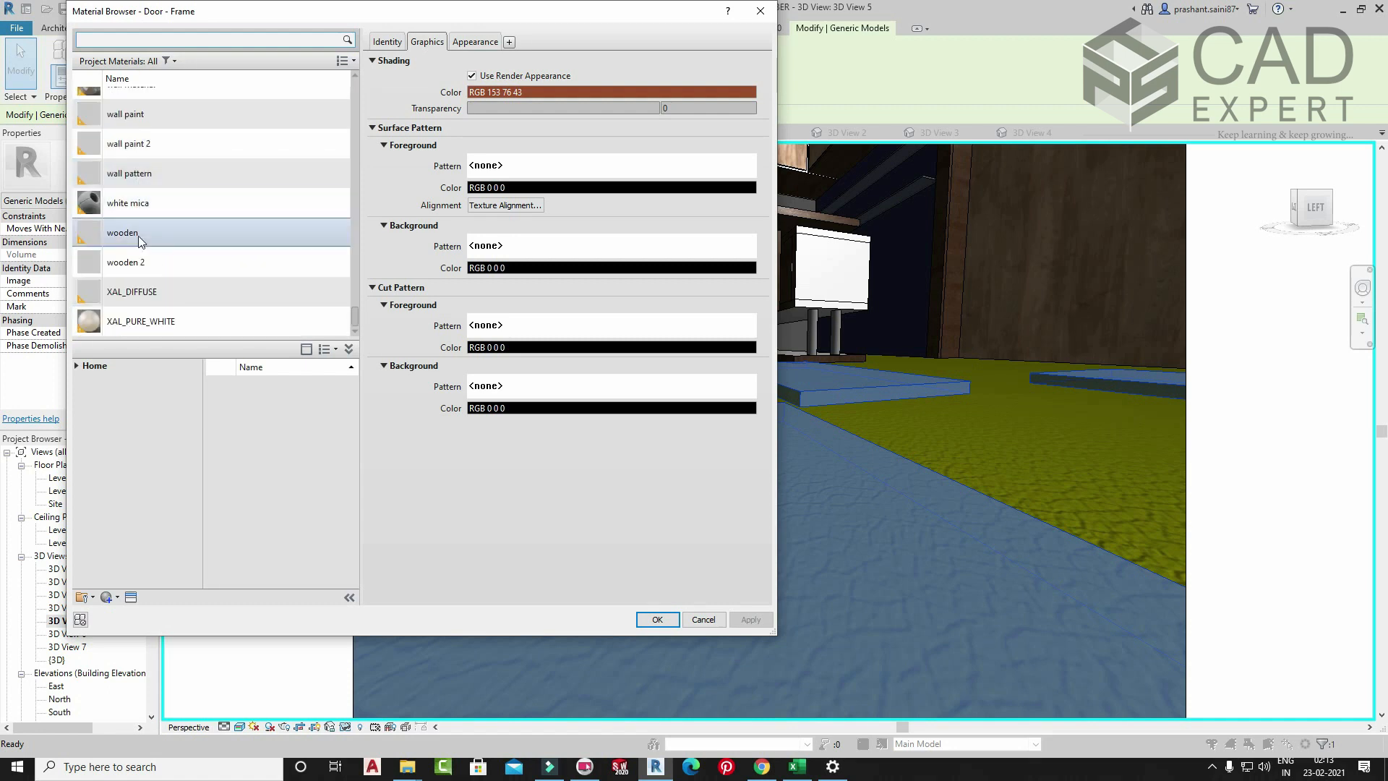
{"action": "scroll", "coordinate": [171, 265], "scroll_direction": "up", "scroll_amount": 15}
{"action": "scroll", "coordinate": [171, 265], "scroll_direction": "up", "scroll_amount": 12}
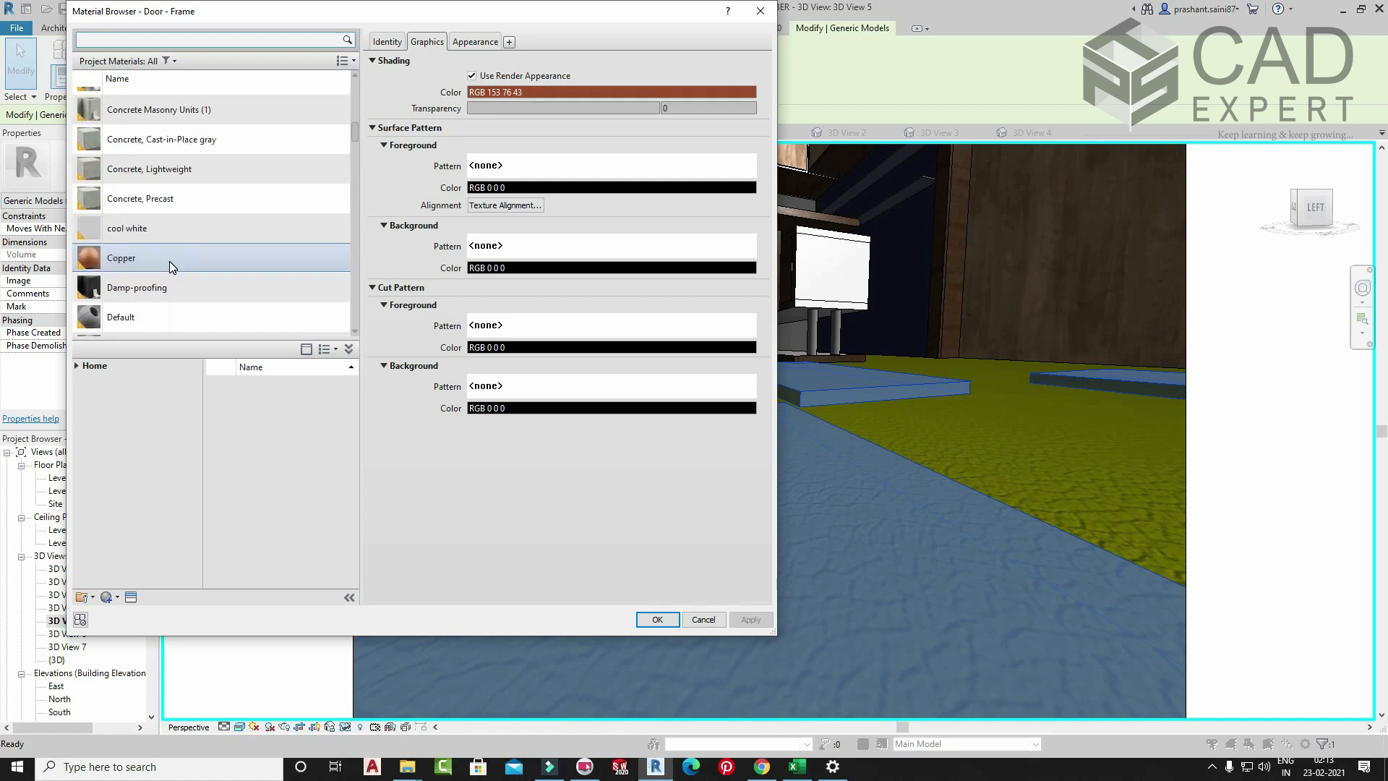
{"action": "scroll", "coordinate": [168, 249], "scroll_direction": "down", "scroll_amount": 2}
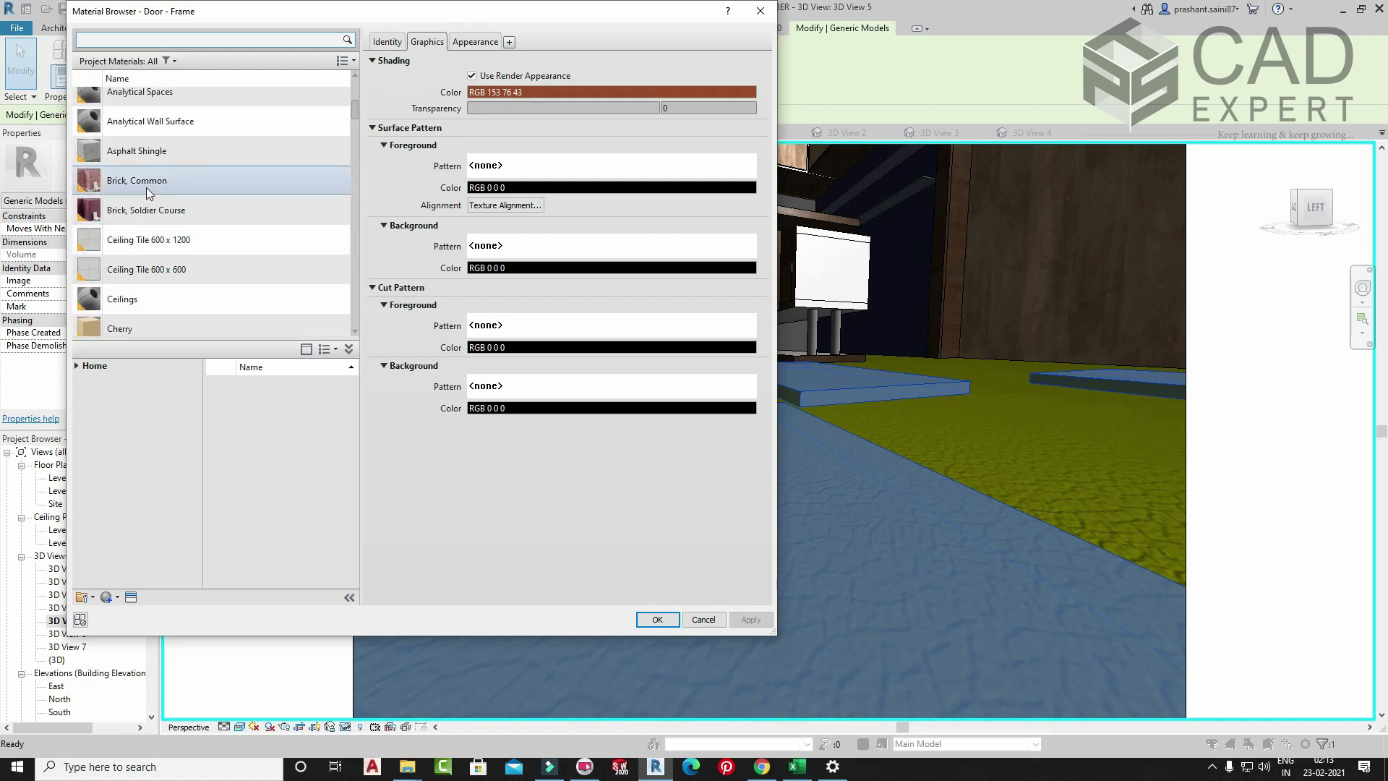
{"action": "left_click", "coordinate": [144, 150]}
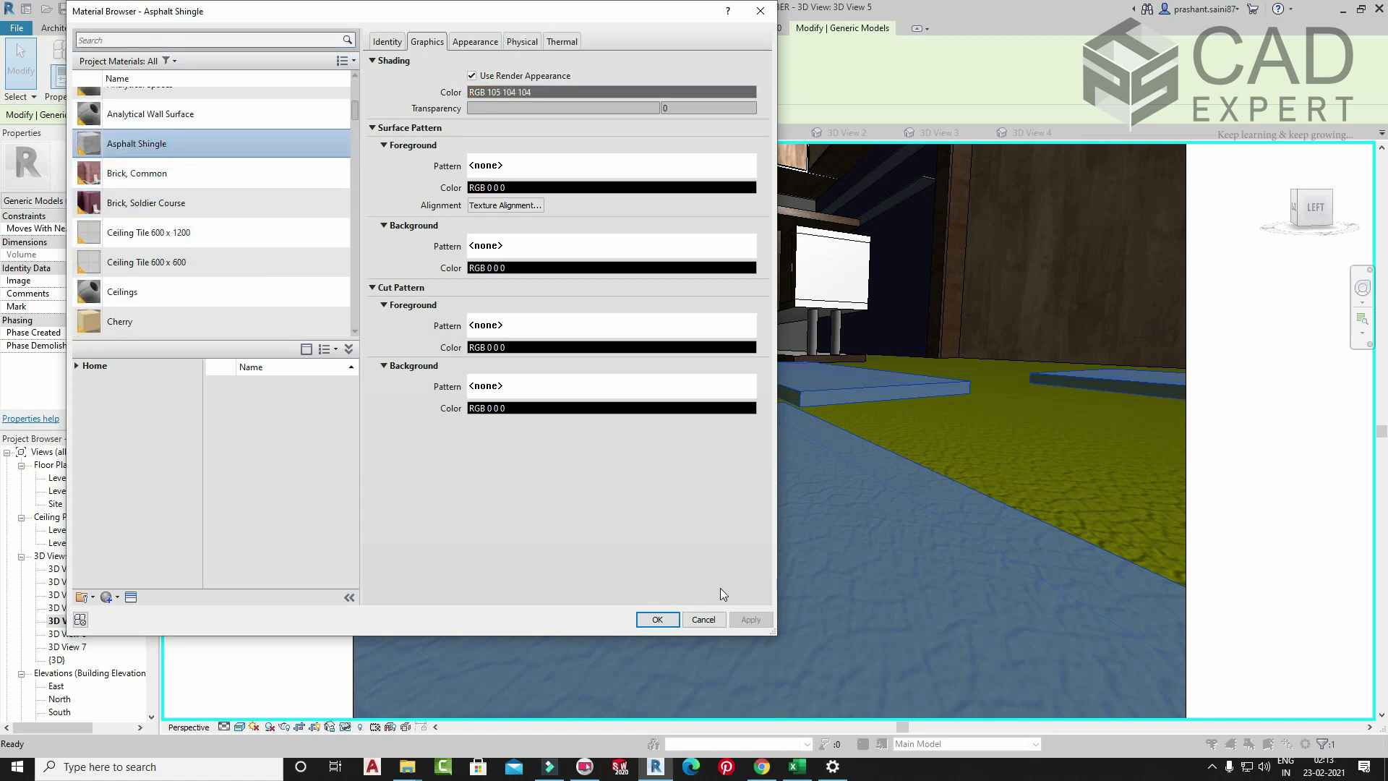
{"action": "left_click", "coordinate": [669, 624]}
{"action": "left_click", "coordinate": [596, 573]}
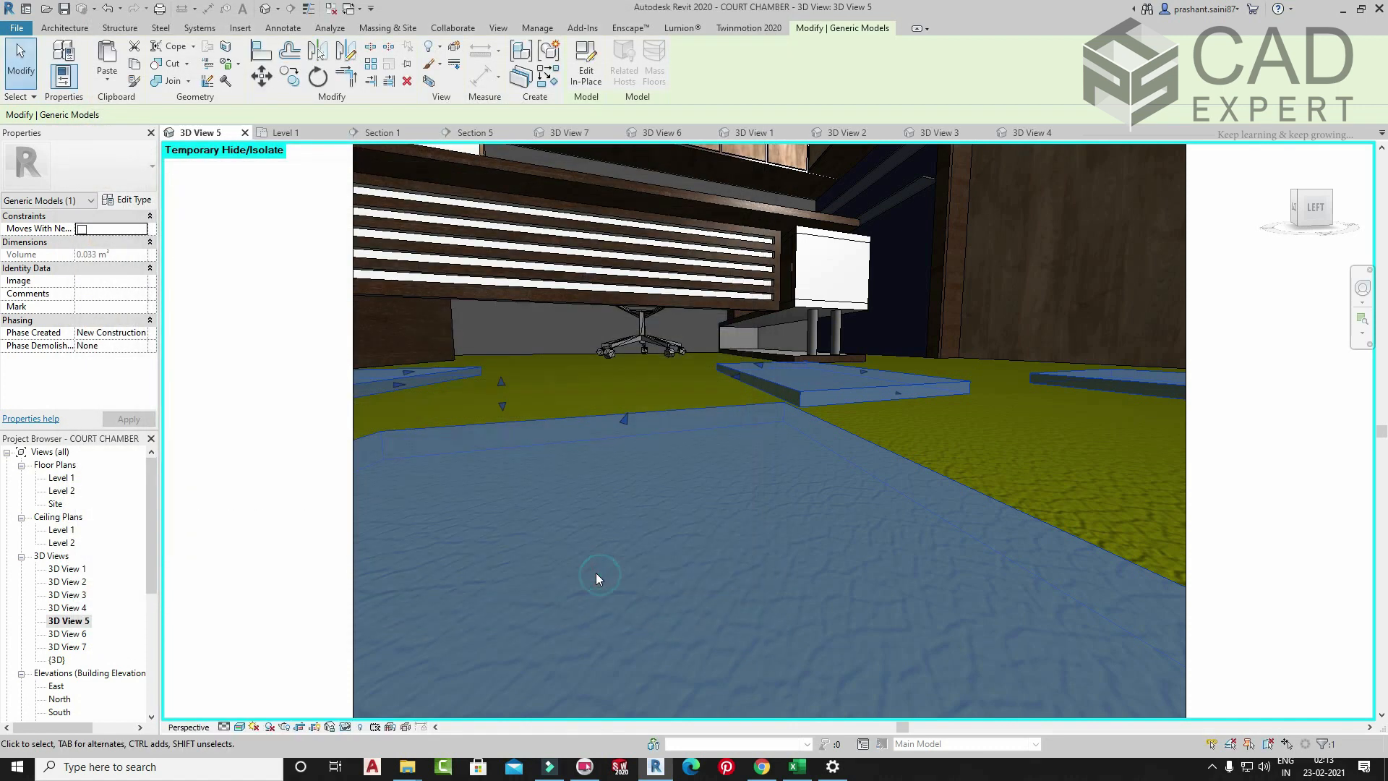
{"action": "left_click", "coordinate": [954, 416]}
- Pull the camera of 3D View 5 back with the Steering Wheel's Zoom so more of the slabs is framed
{"action": "middle_click", "coordinate": [674, 521]}
{"action": "middle_click_drag", "start_coordinate": [657, 541], "coordinate": [679, 539]}
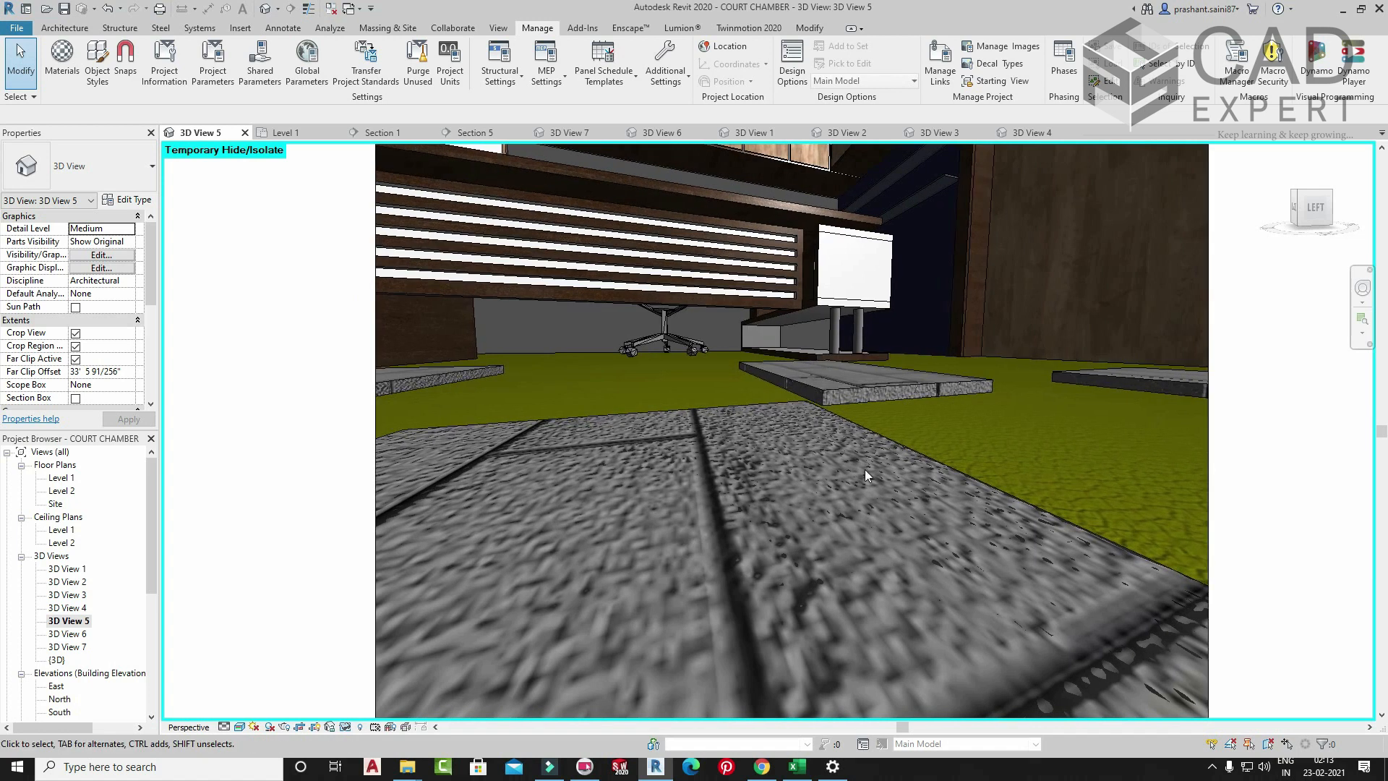
{"action": "left_click", "coordinate": [1362, 288]}
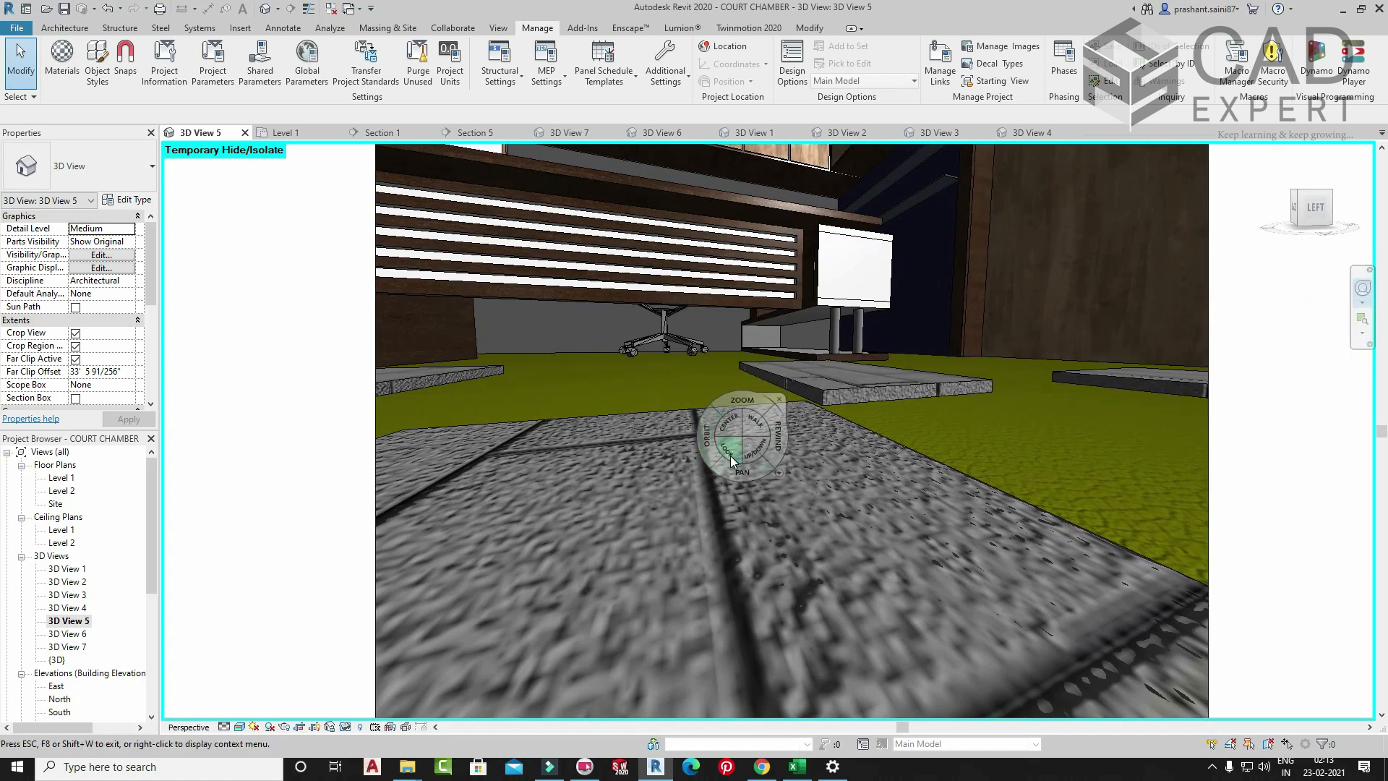
{"action": "left_click_drag", "start_coordinate": [734, 406], "coordinate": [736, 449]}
{"action": "key", "text": "Escape"}
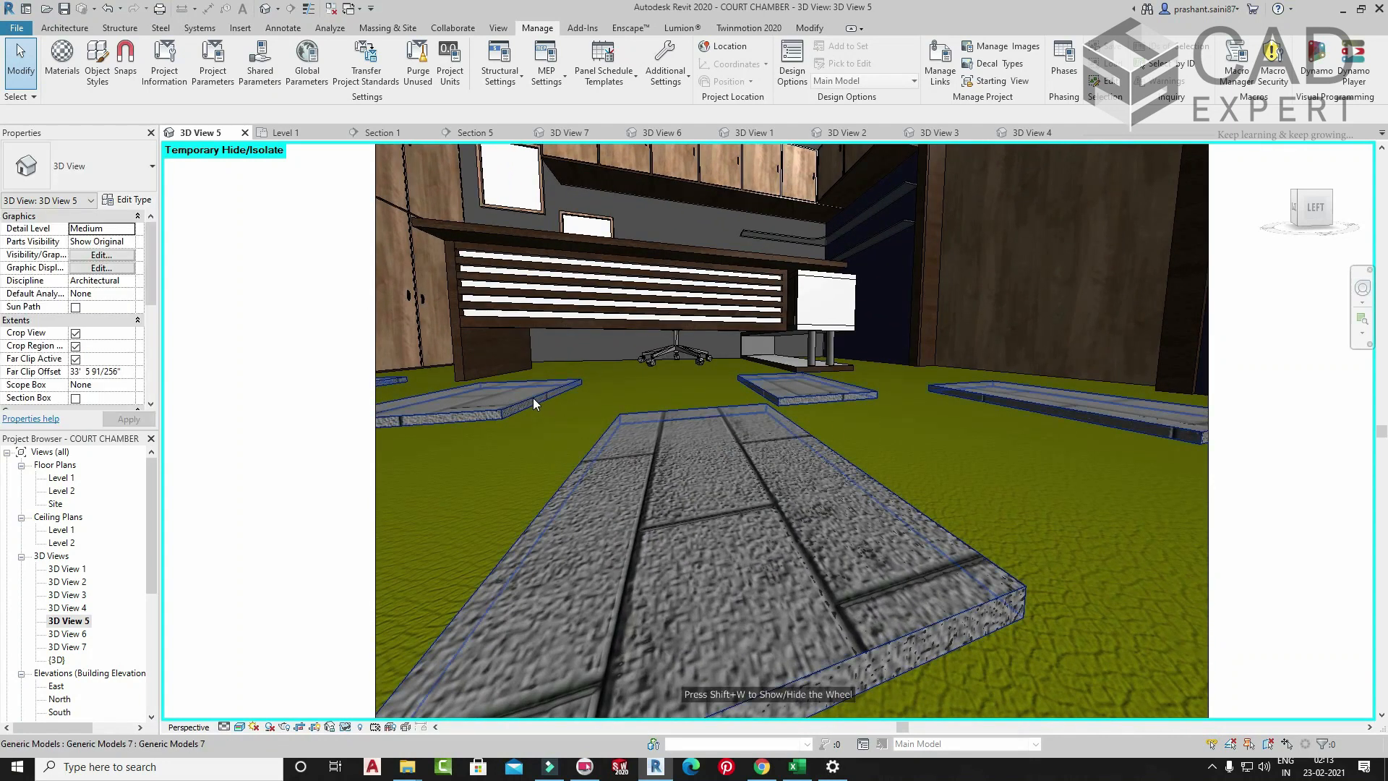
- Copy the material name Asphalt Shingle from the mate parameter in the slabs' type properties, leaving the properties unedited
{"action": "left_click", "coordinate": [585, 458]}
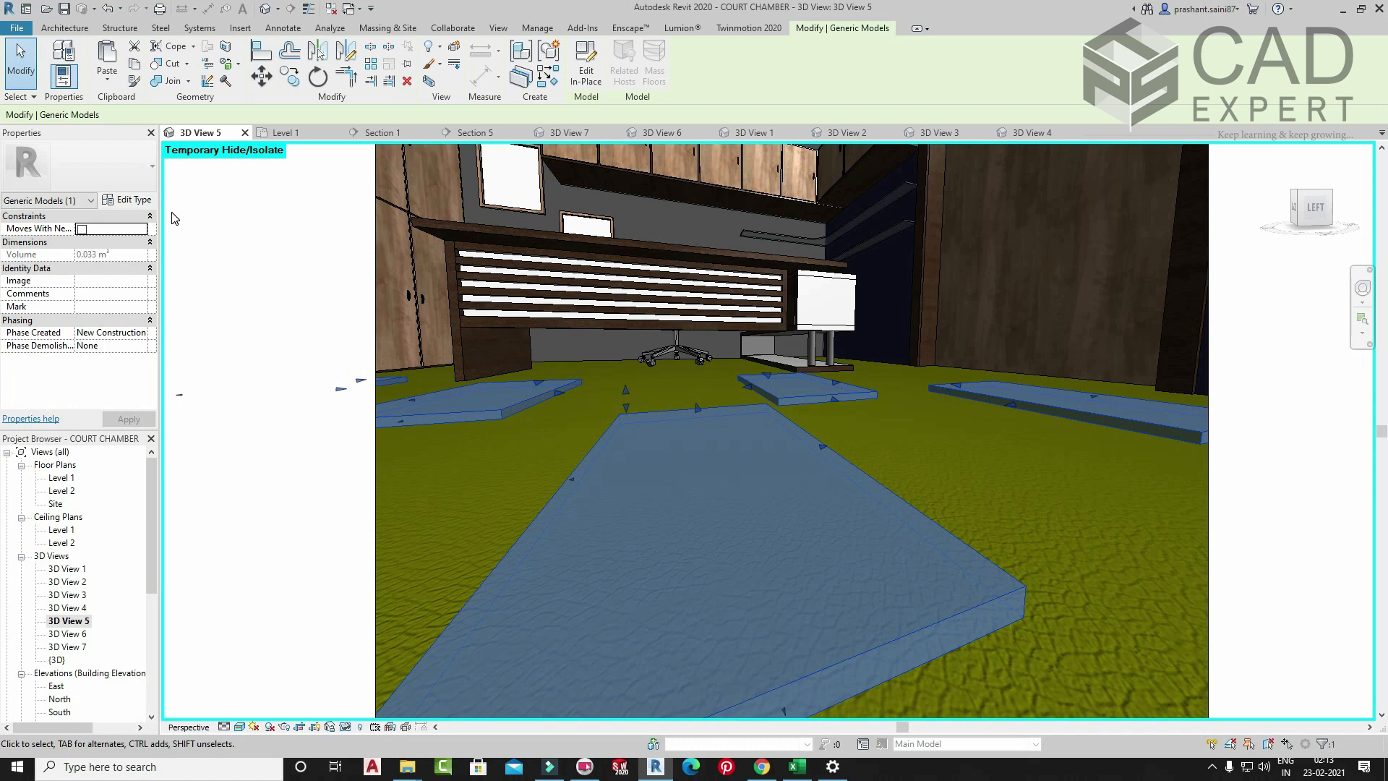
{"action": "left_click", "coordinate": [123, 200]}
{"action": "left_click", "coordinate": [540, 305]}
{"action": "key", "text": "ctrl+c"}
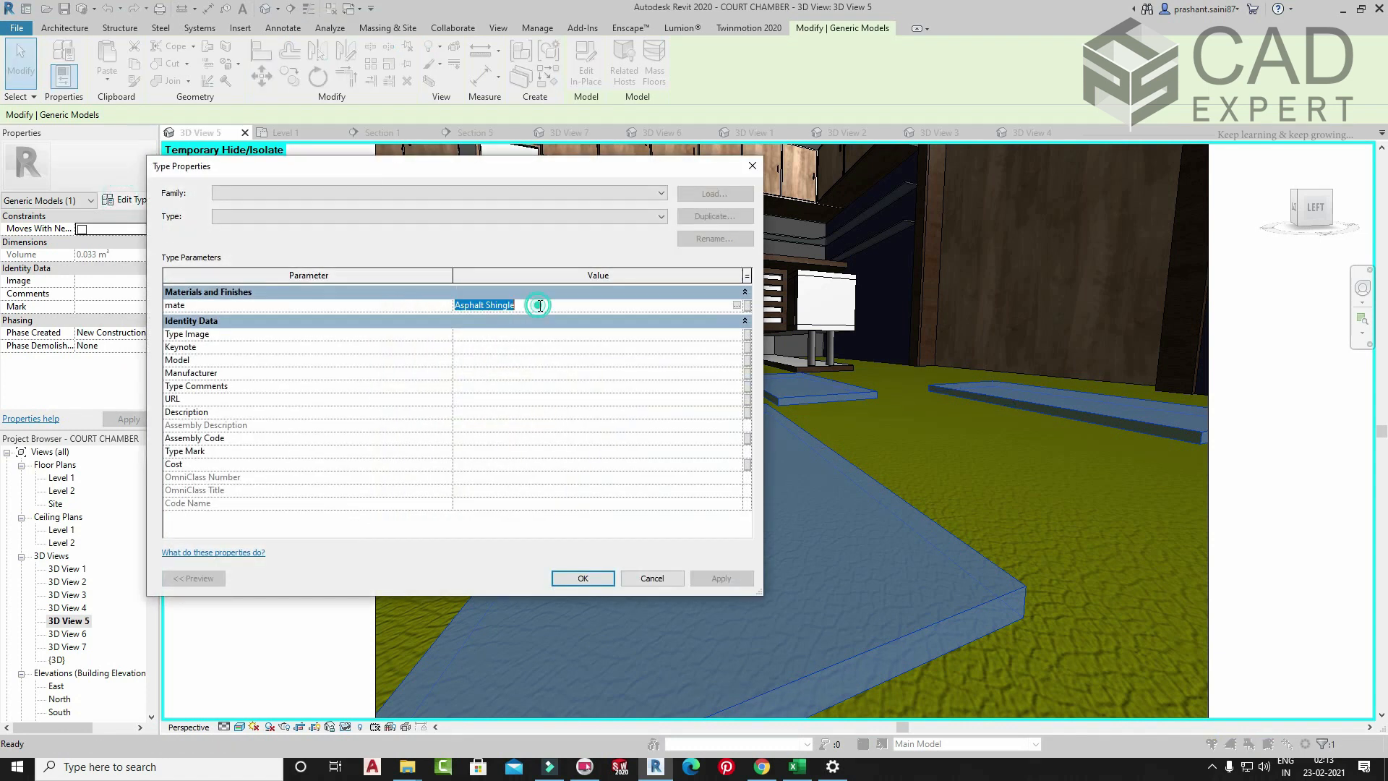
{"action": "left_click", "coordinate": [753, 167]}
{"action": "left_click", "coordinate": [966, 449]}
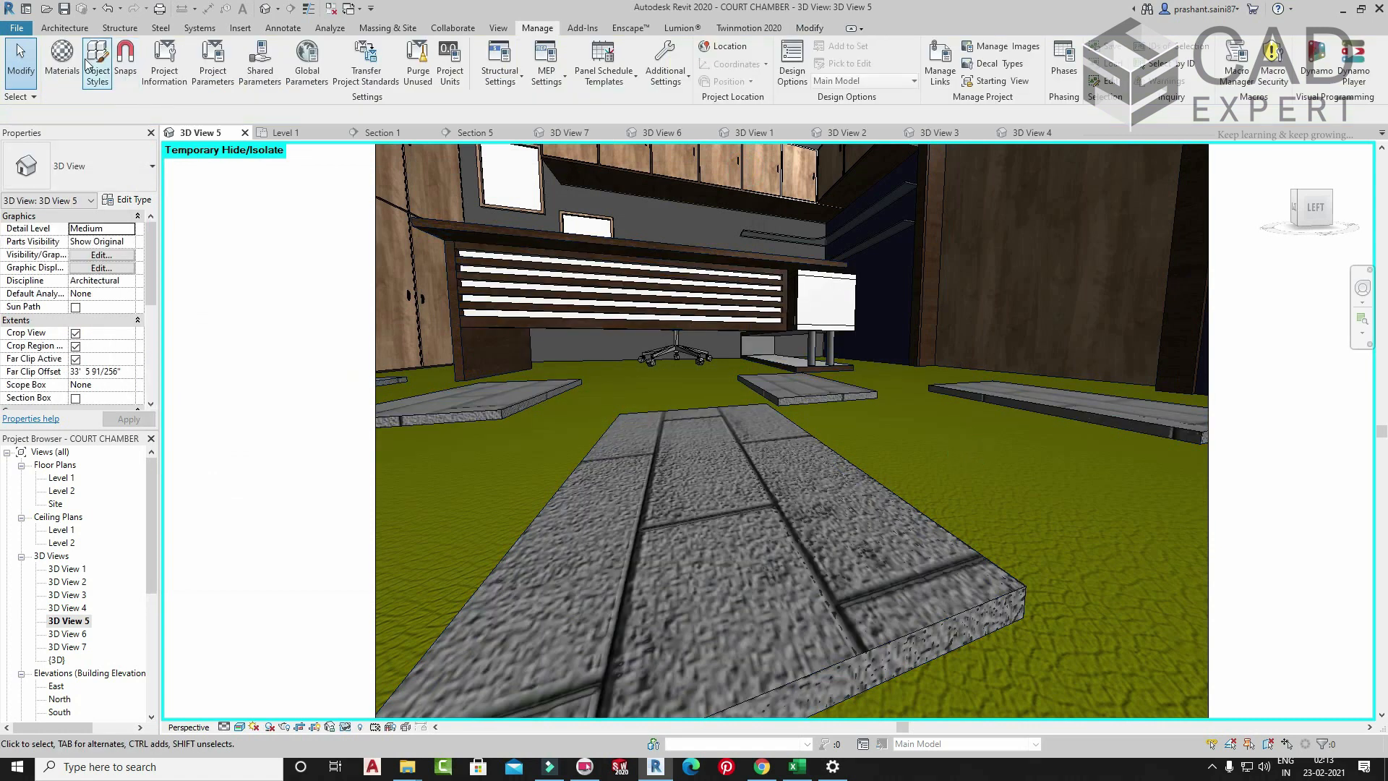
- Find Asphalt Shingle in the project materials by its copied name and toggle the Bump in its appearance off and on again
{"action": "left_click", "coordinate": [62, 58]}
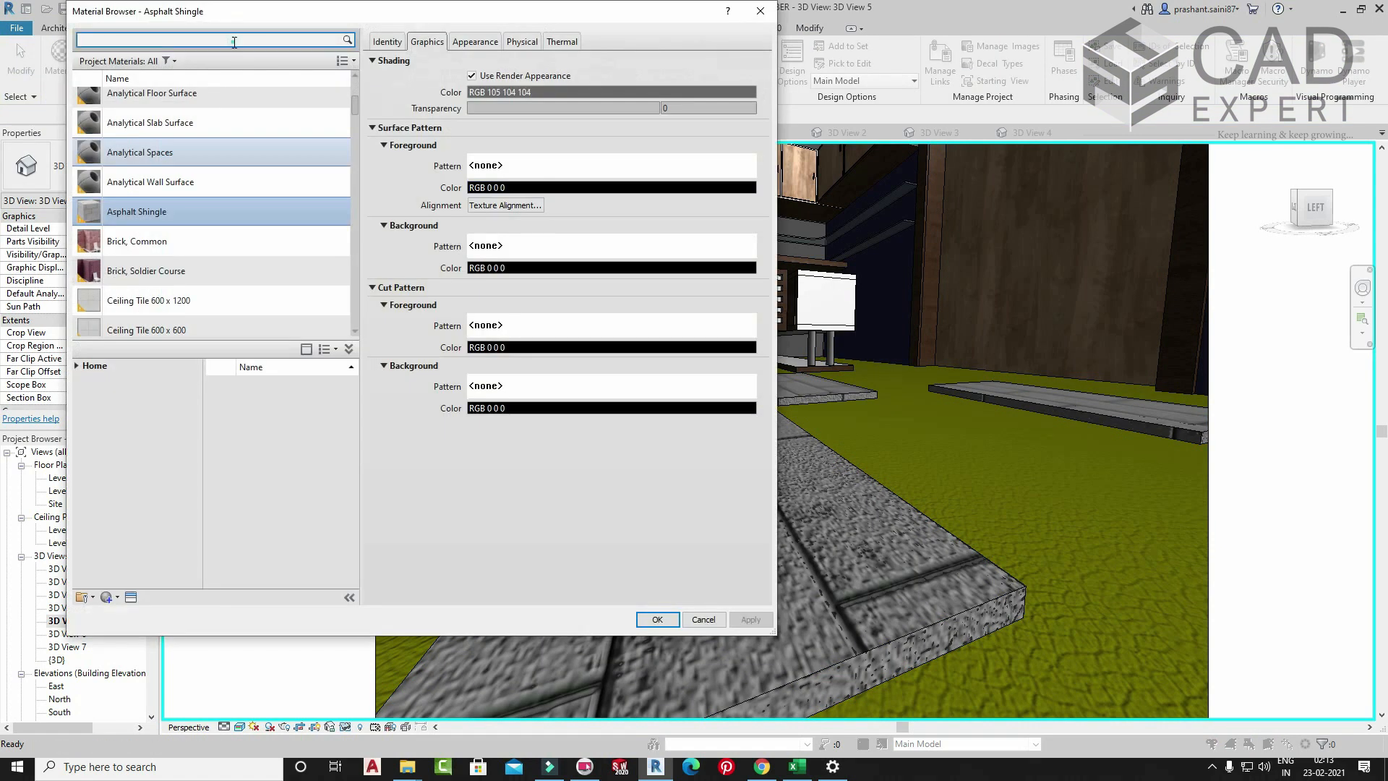
{"action": "key", "text": "ctrl+v"}
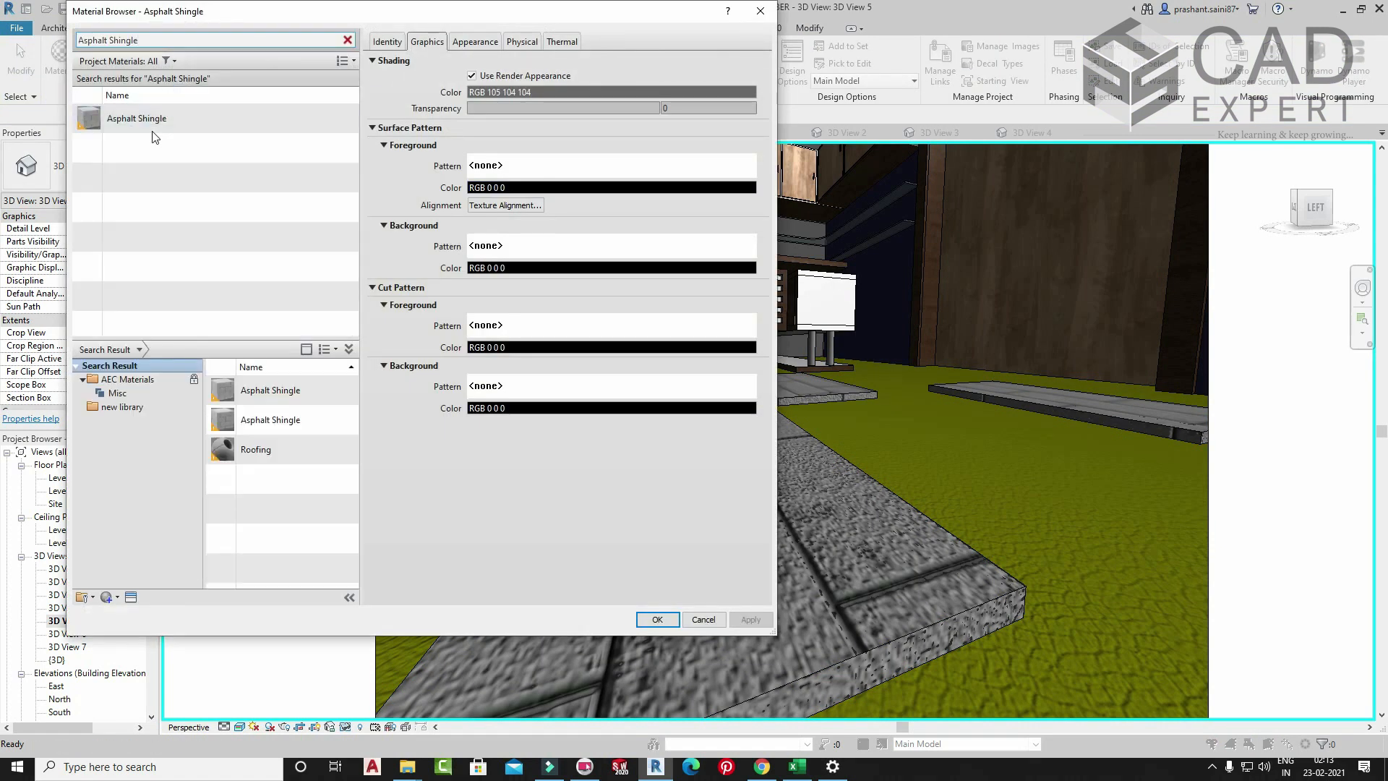
{"action": "left_click", "coordinate": [139, 121]}
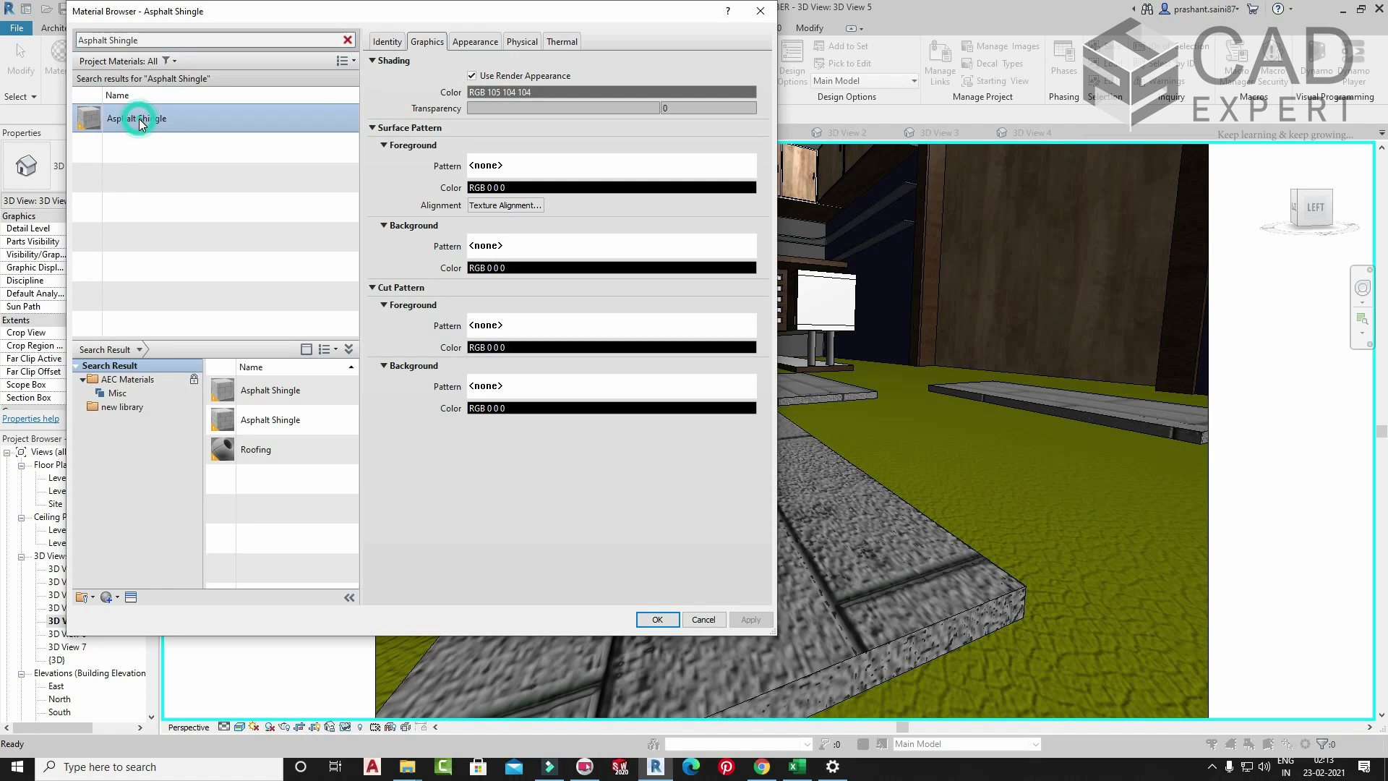
{"action": "left_click", "coordinate": [468, 41]}
{"action": "scroll", "coordinate": [557, 534], "scroll_direction": "down", "scroll_amount": 2}
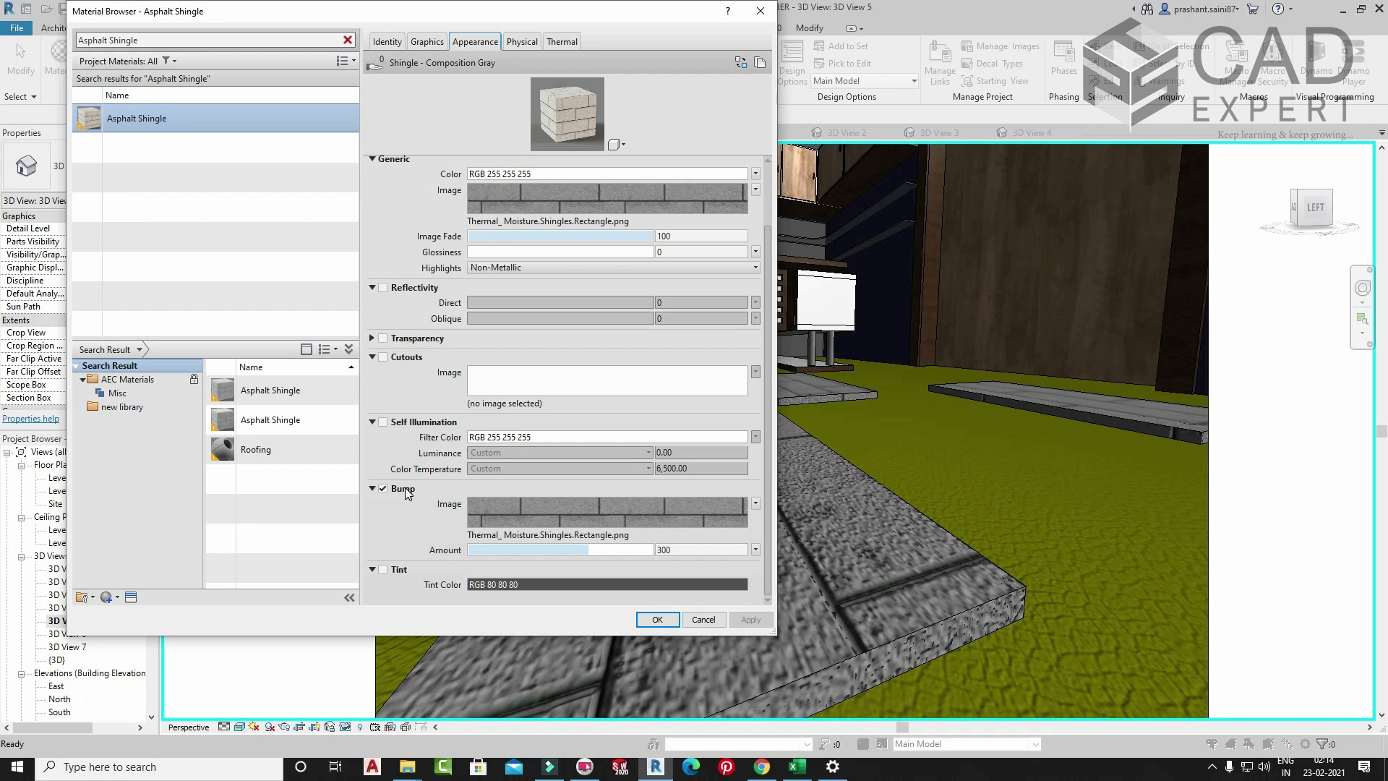
{"action": "left_click", "coordinate": [383, 488]}
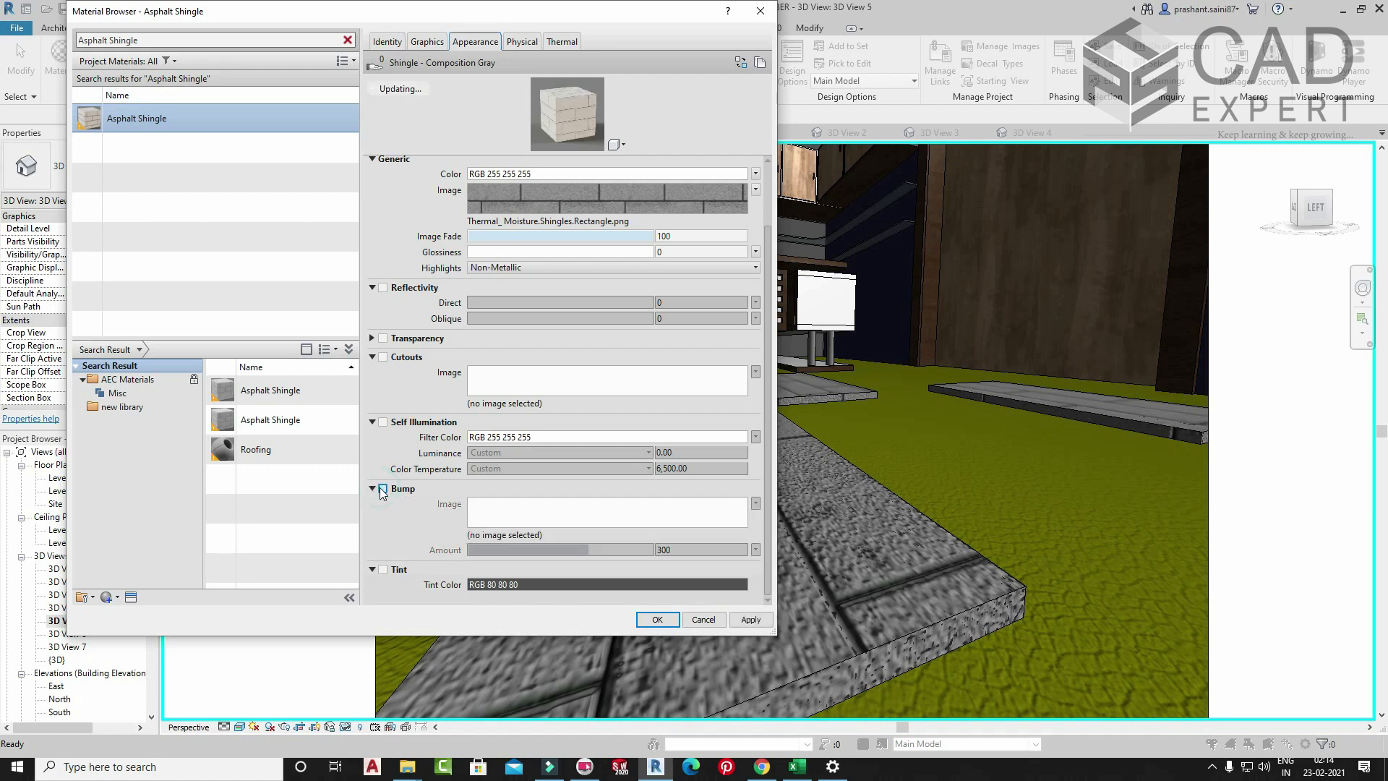
{"action": "left_click", "coordinate": [383, 489]}
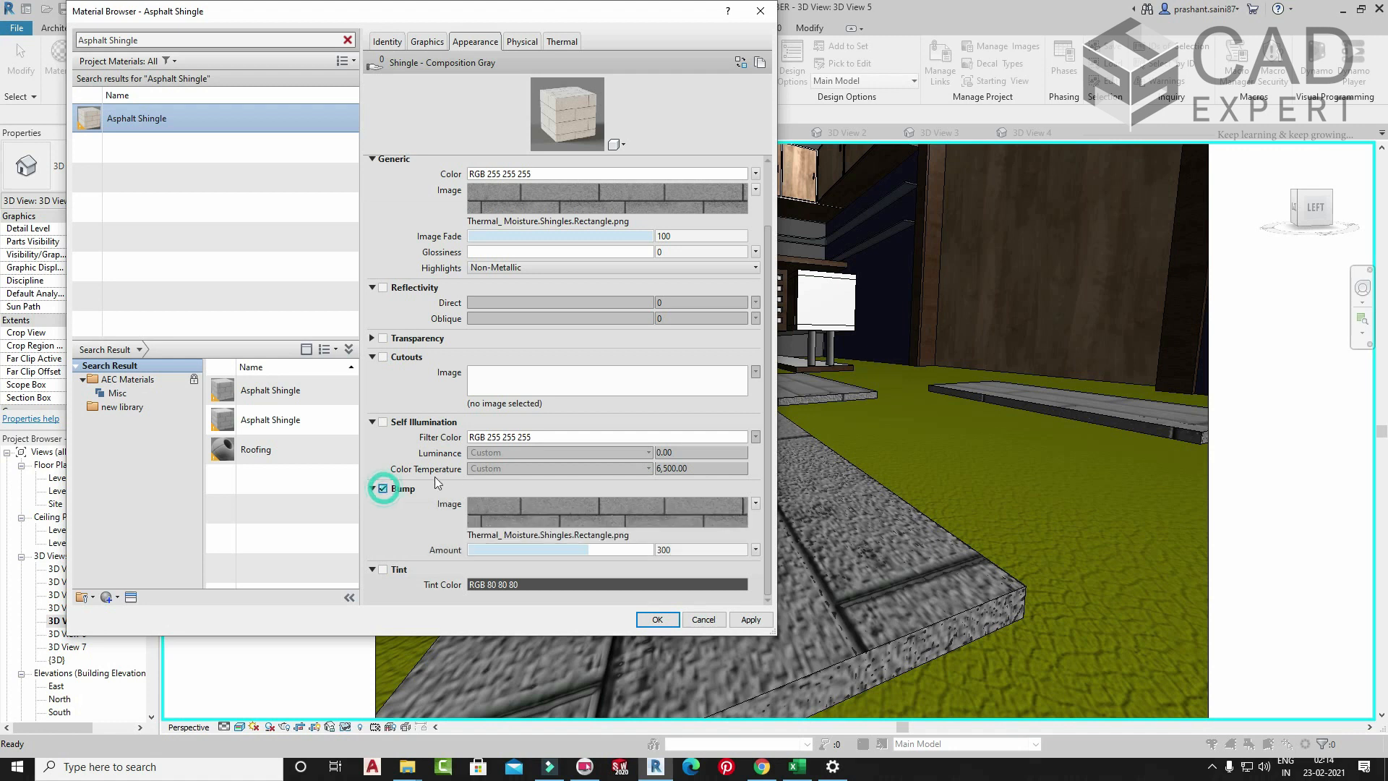
- Enable Tint in the Asphalt Shingle appearance, set the tint color to black RGB 0 0 0 and apply it
{"action": "left_click", "coordinate": [383, 569]}
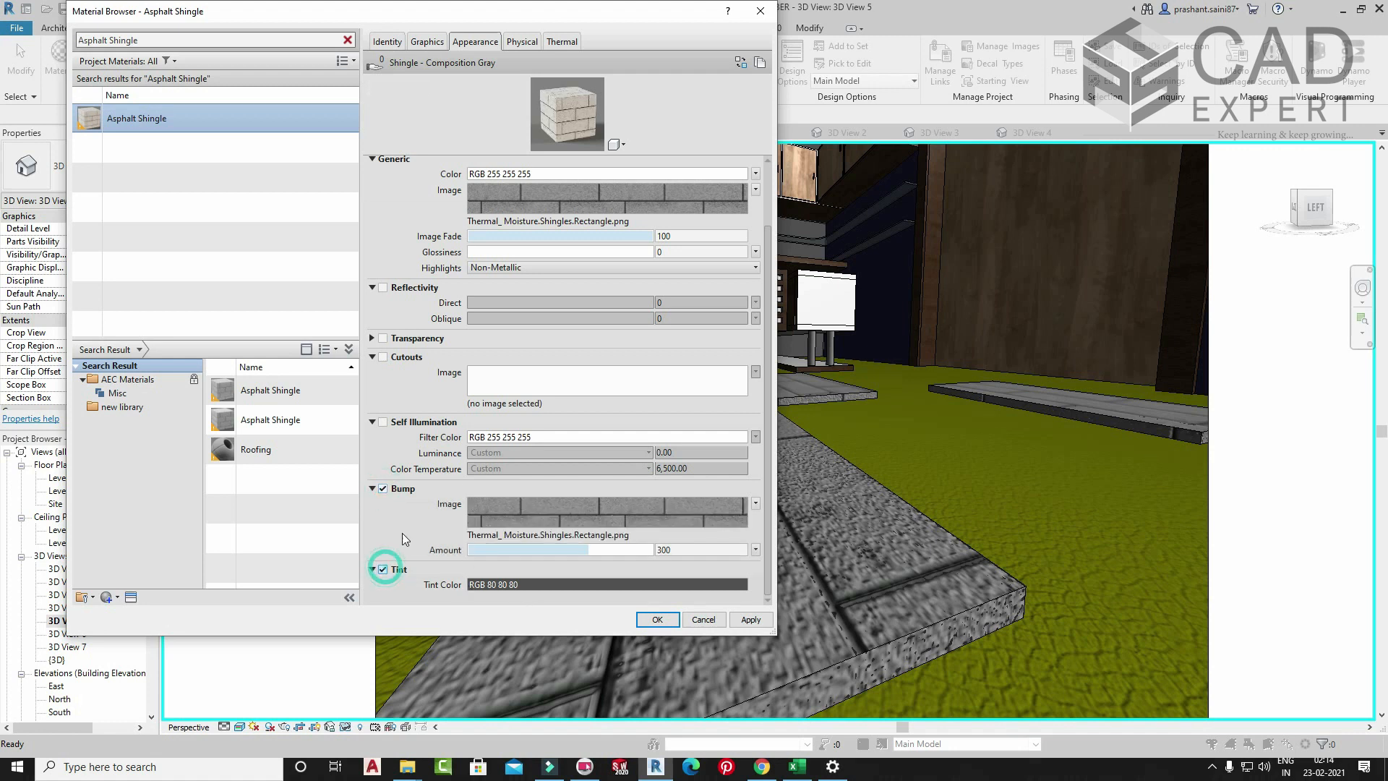
{"action": "left_click", "coordinate": [536, 584]}
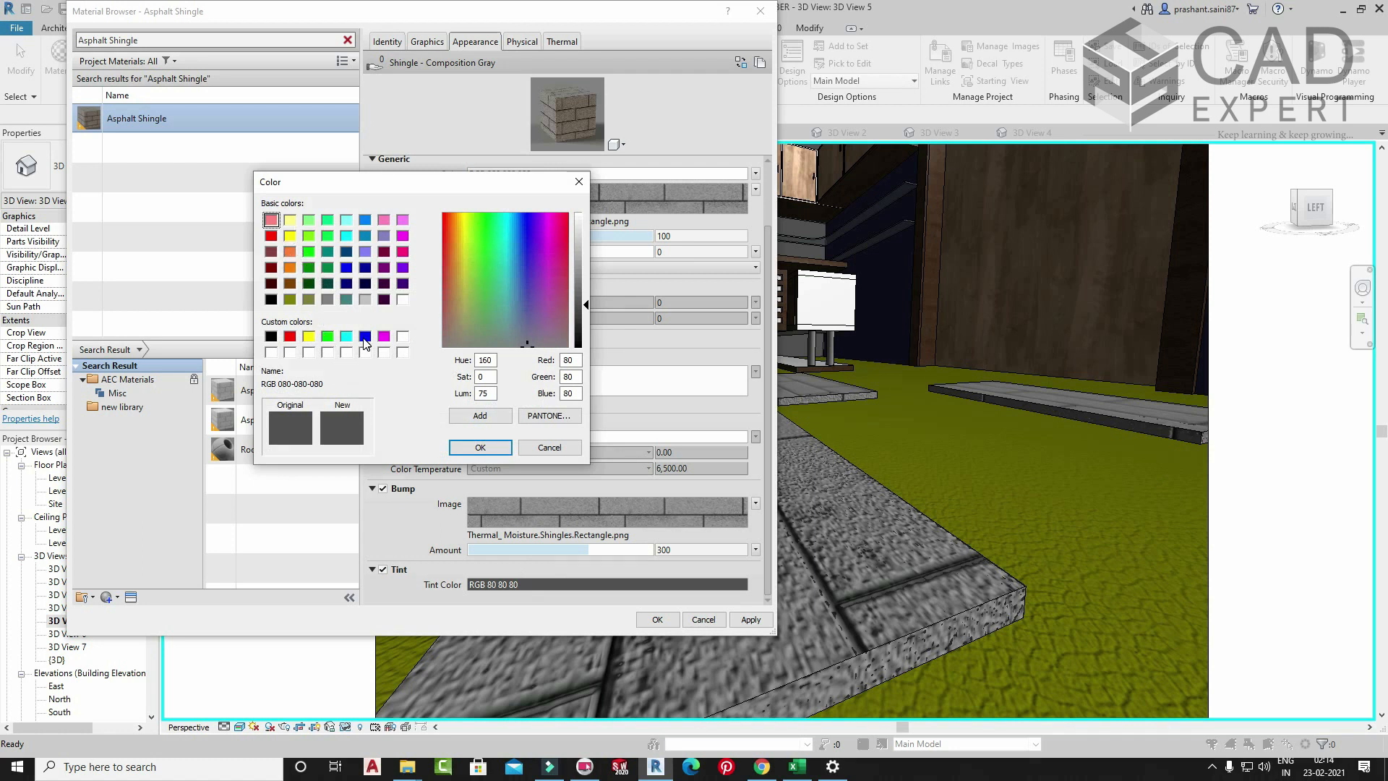
{"action": "left_click", "coordinate": [271, 336]}
{"action": "left_click", "coordinate": [477, 450]}
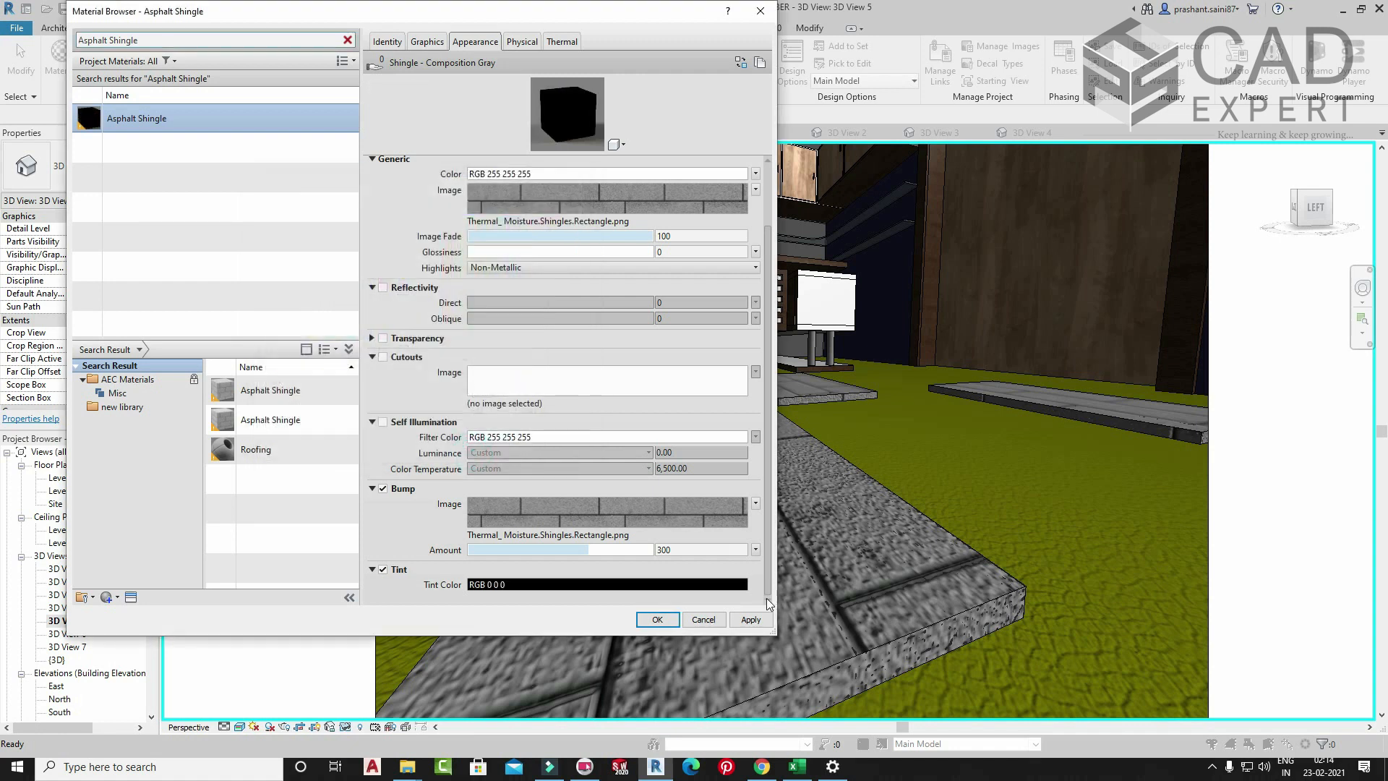
{"action": "left_click", "coordinate": [750, 620]}
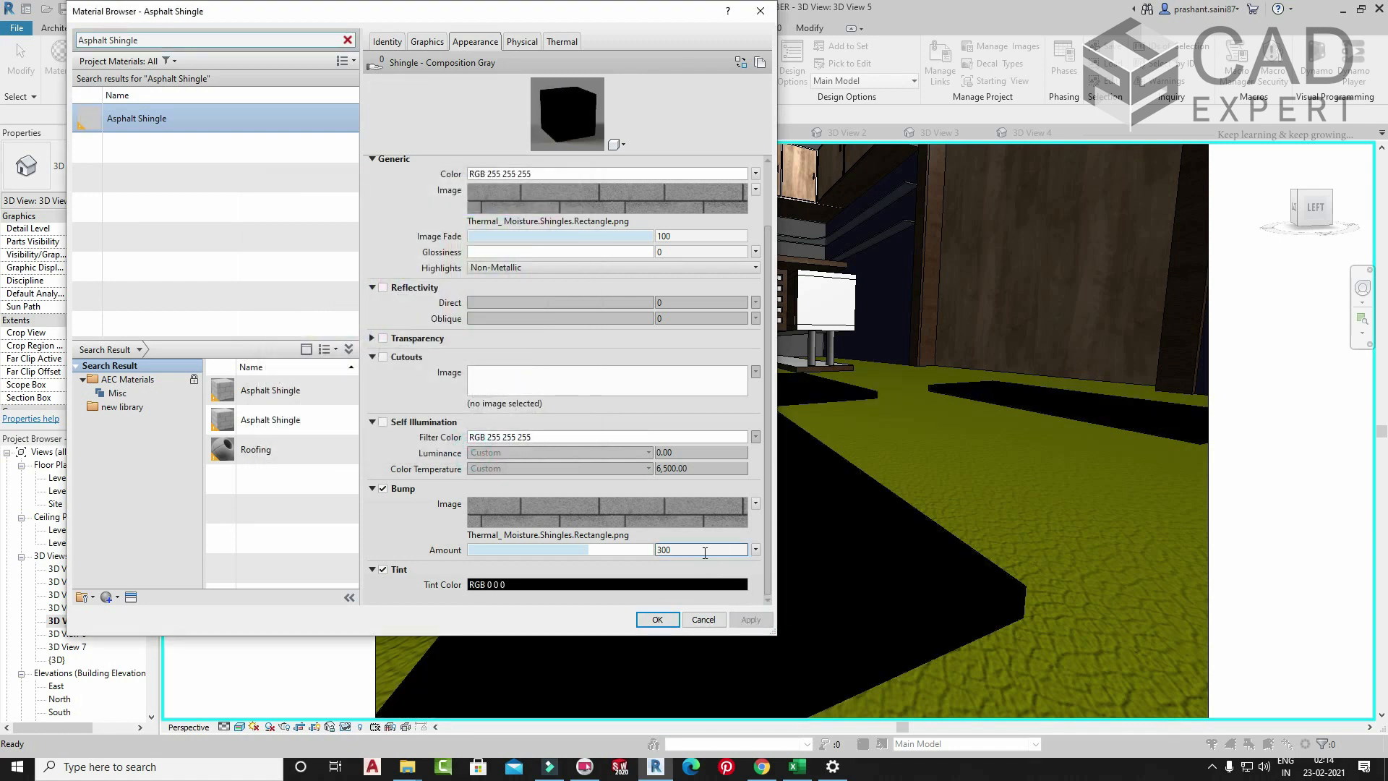
- Set the Asphalt Shingle tint color to gray RGB 120 120 120, accept the material and dismiss the save reminder without saving
{"action": "left_click", "coordinate": [686, 584]}
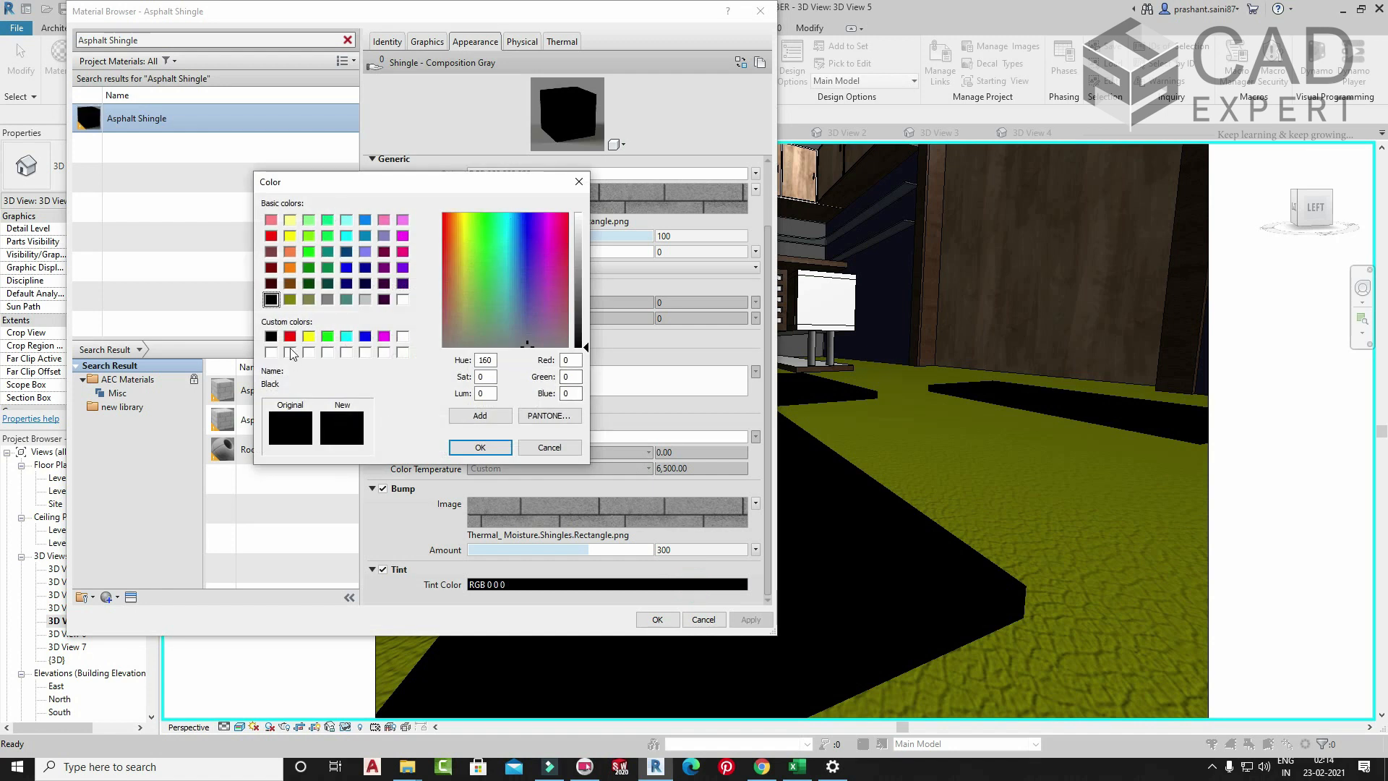
{"action": "left_click_drag", "start_coordinate": [578, 311], "coordinate": [580, 284]}
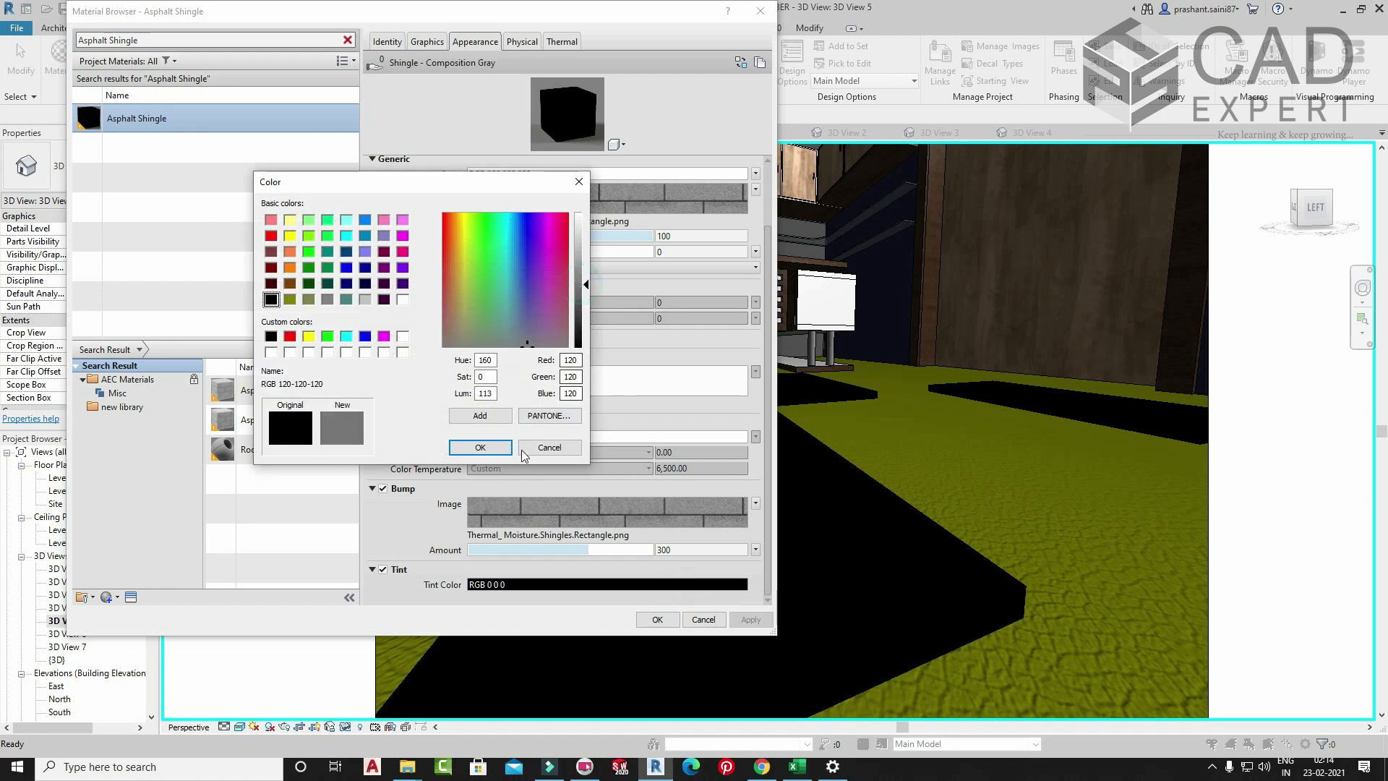
{"action": "left_click", "coordinate": [480, 446]}
{"action": "left_click", "coordinate": [750, 619]}
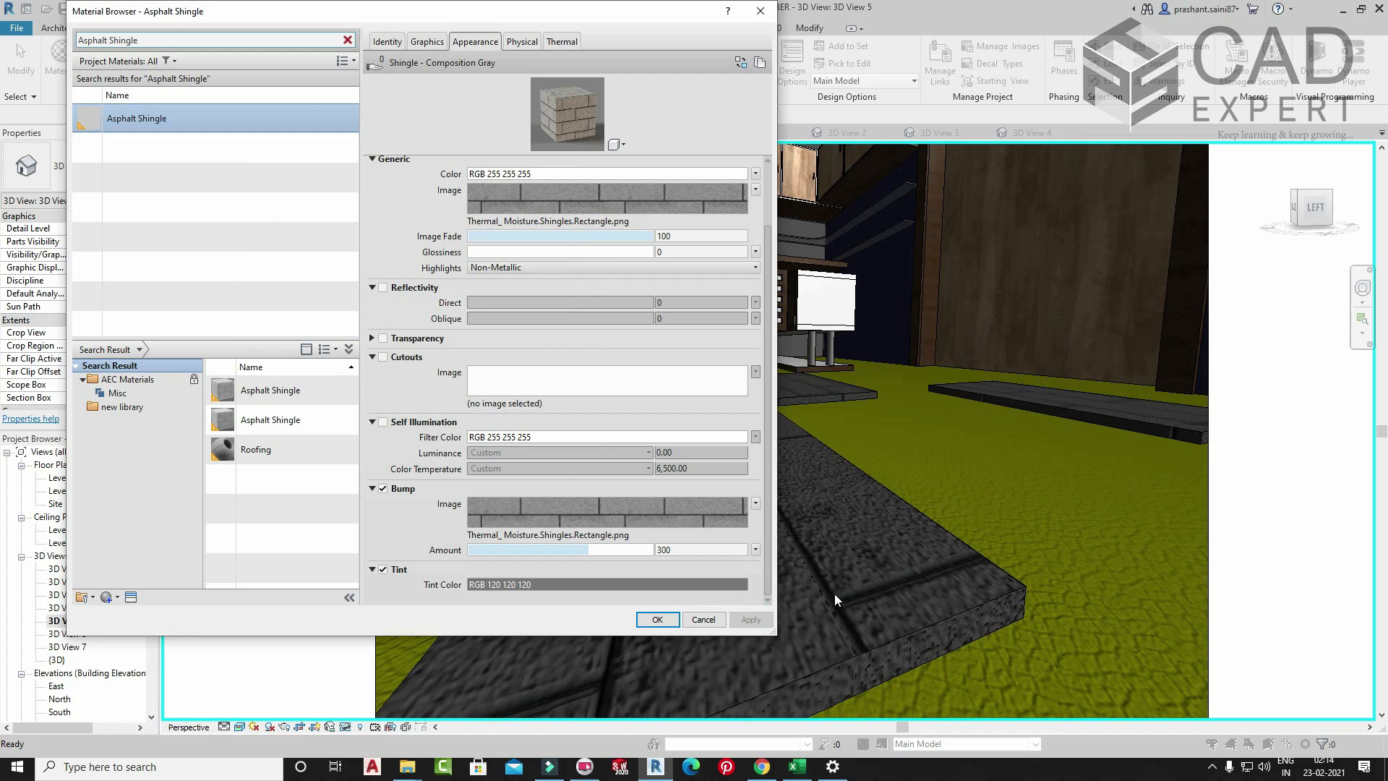
{"action": "left_click", "coordinate": [657, 619]}
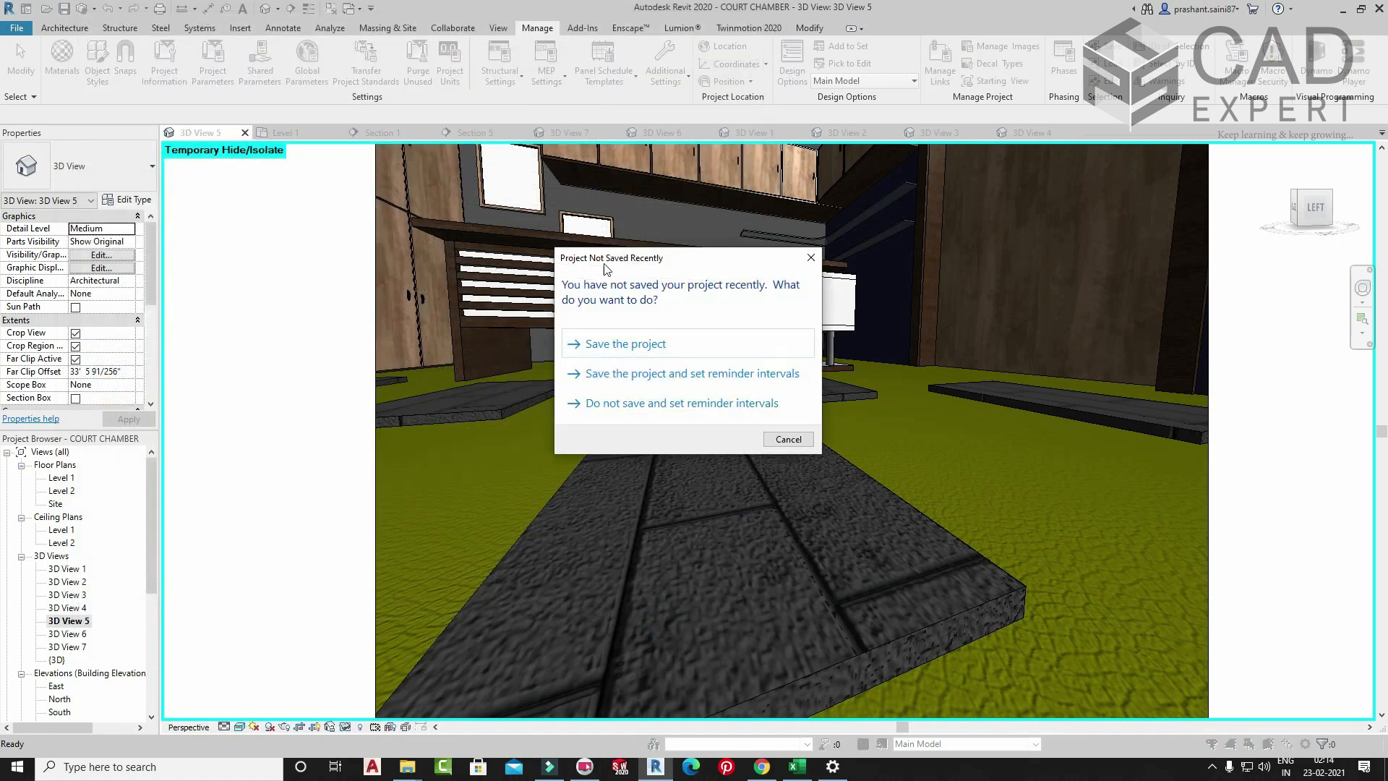
{"action": "left_click", "coordinate": [788, 439]}
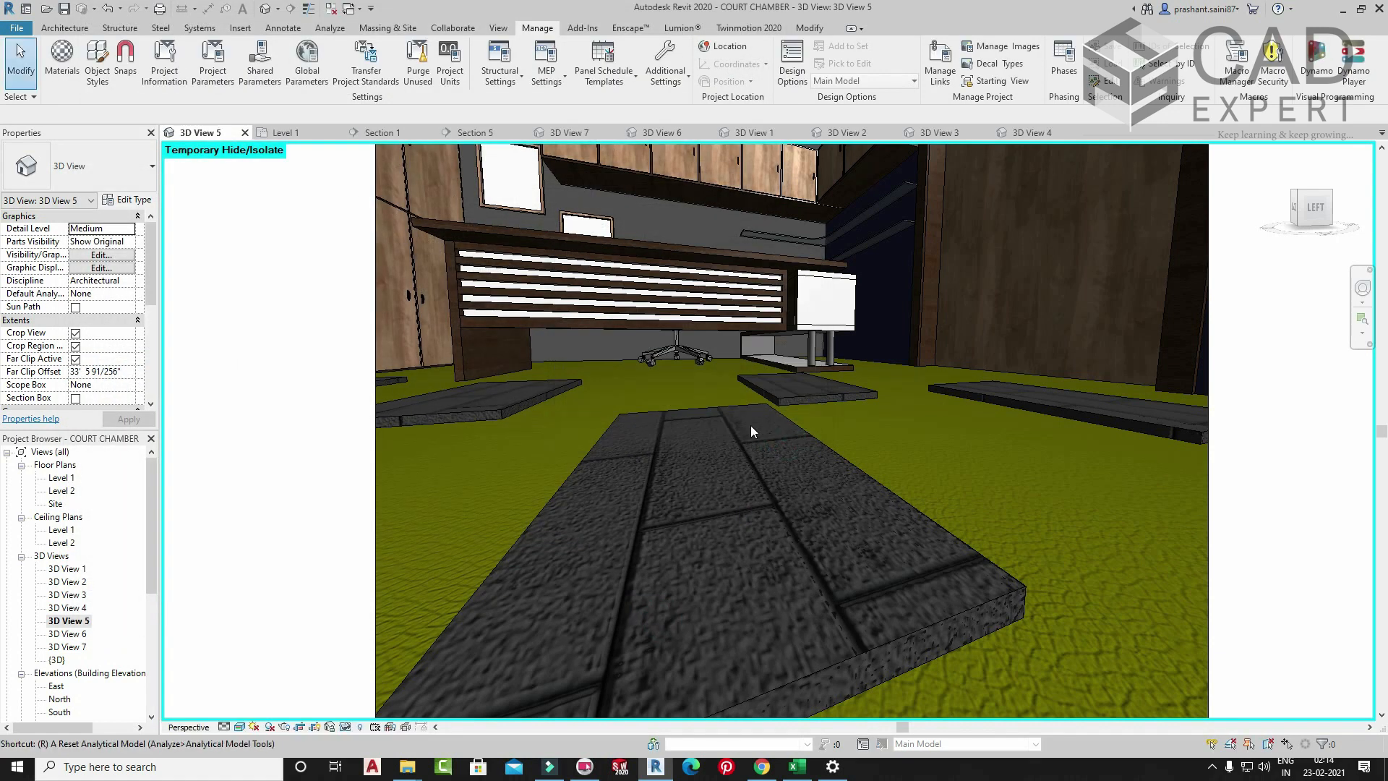
- Test-render the view with the gray-tinted slabs, stop the rendering early and close the rendering settings
{"action": "key", "text": "r"}
{"action": "key", "text": "r"}
{"action": "left_click", "coordinate": [182, 136]}
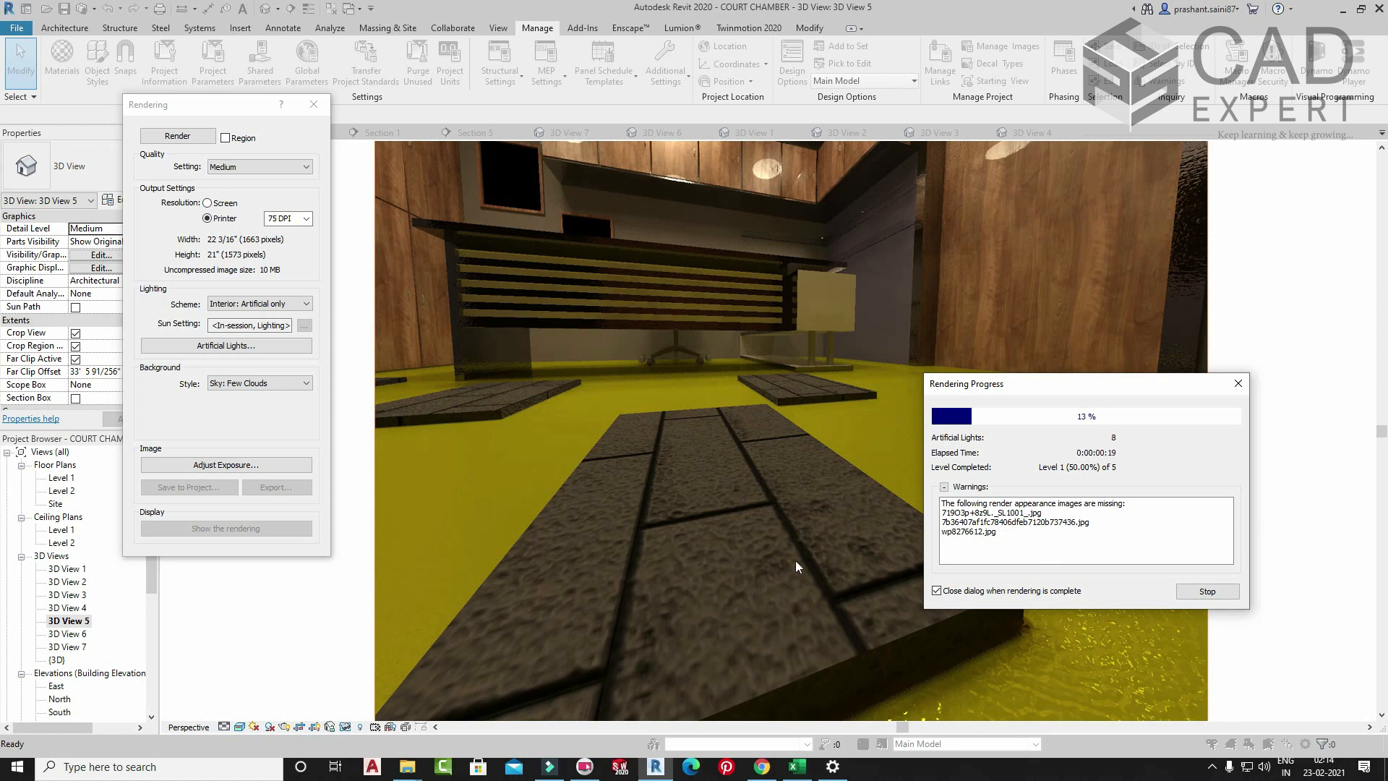
{"action": "left_click", "coordinate": [1236, 387]}
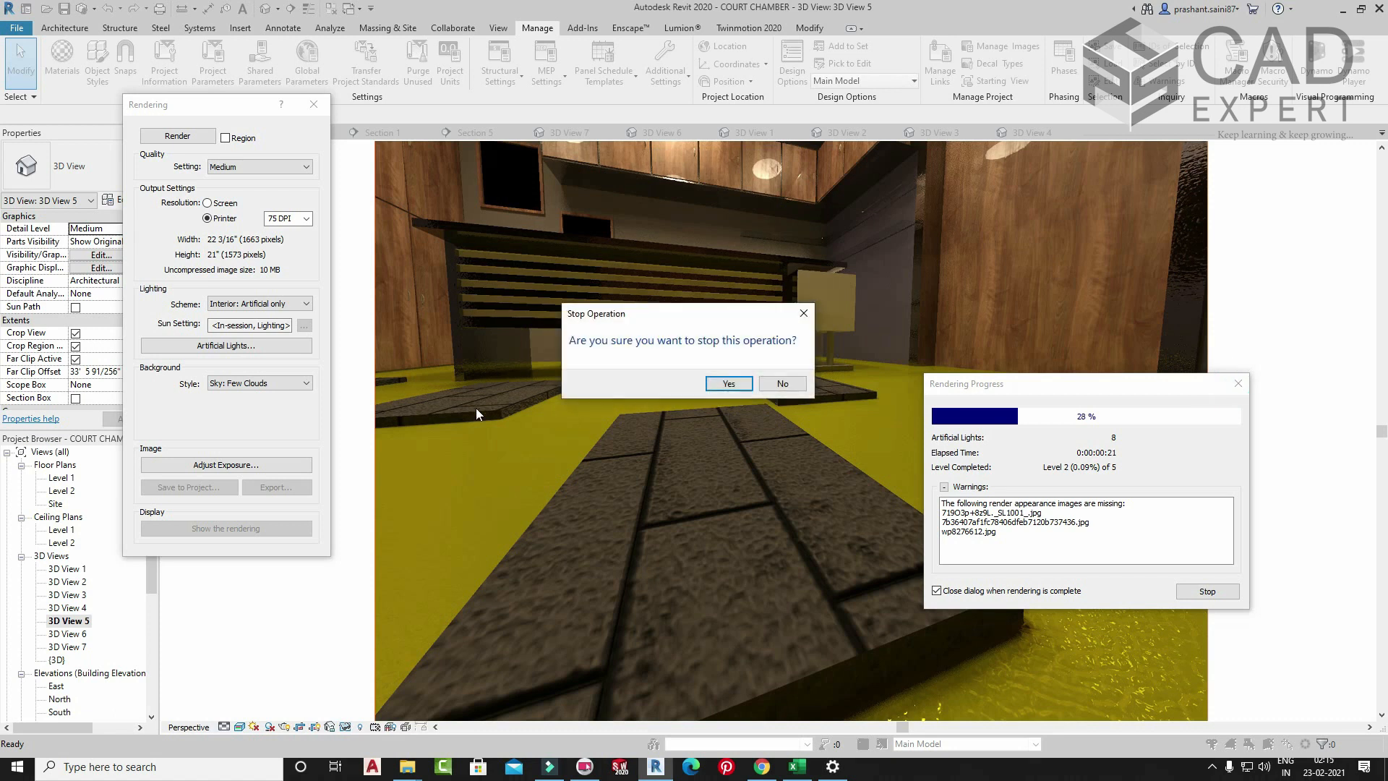
{"action": "left_click", "coordinate": [784, 384]}
{"action": "left_click", "coordinate": [313, 104]}
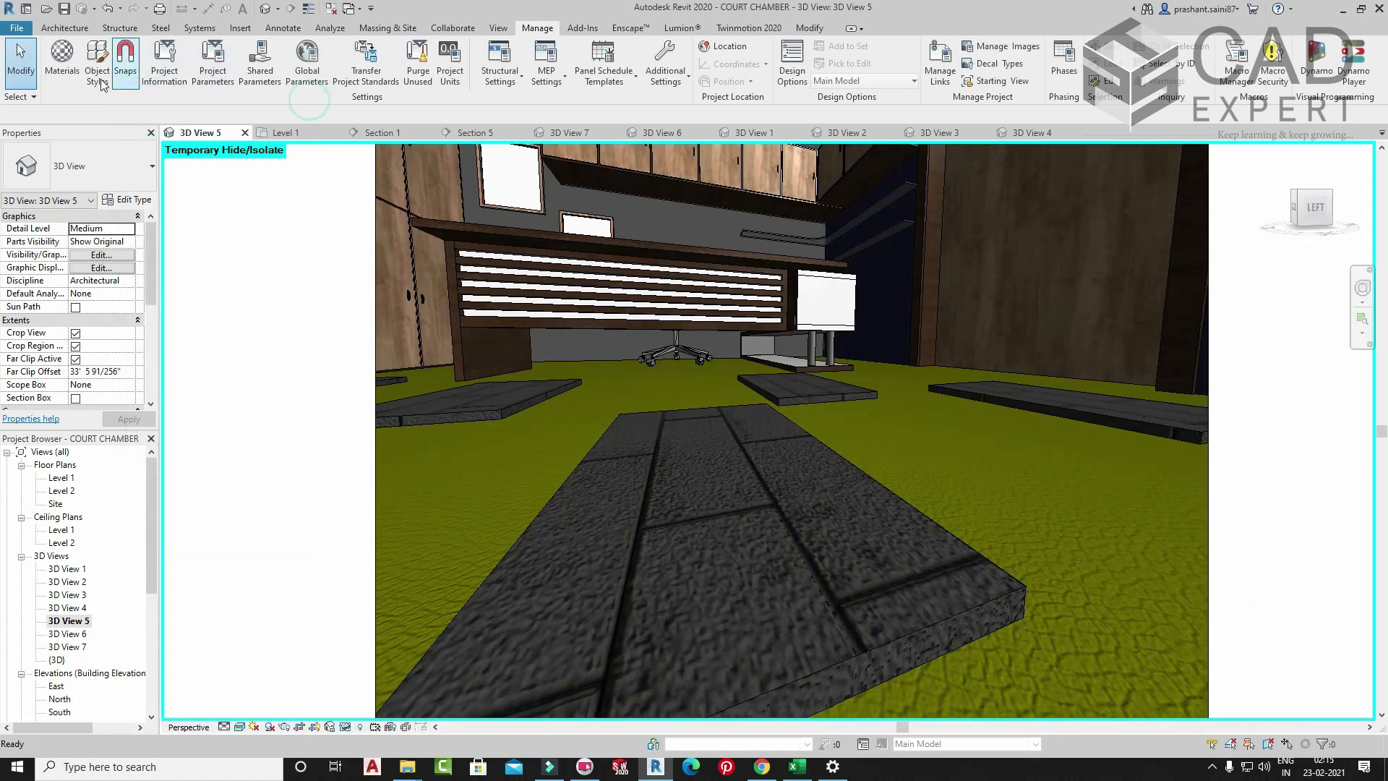
- Change the Asphalt Shingle appearance's tint color to the olive basic color and accept the material
{"action": "left_click", "coordinate": [62, 61]}
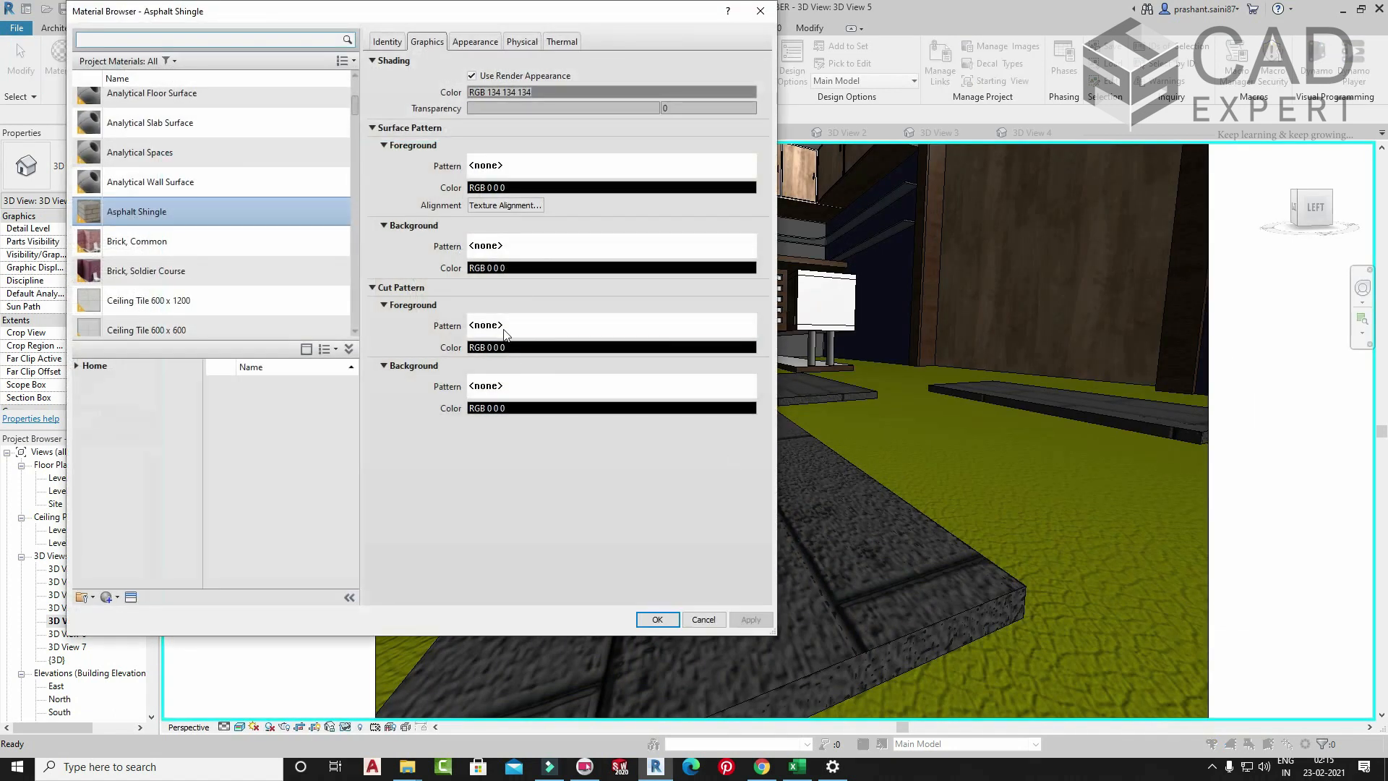
{"action": "left_click", "coordinate": [474, 42]}
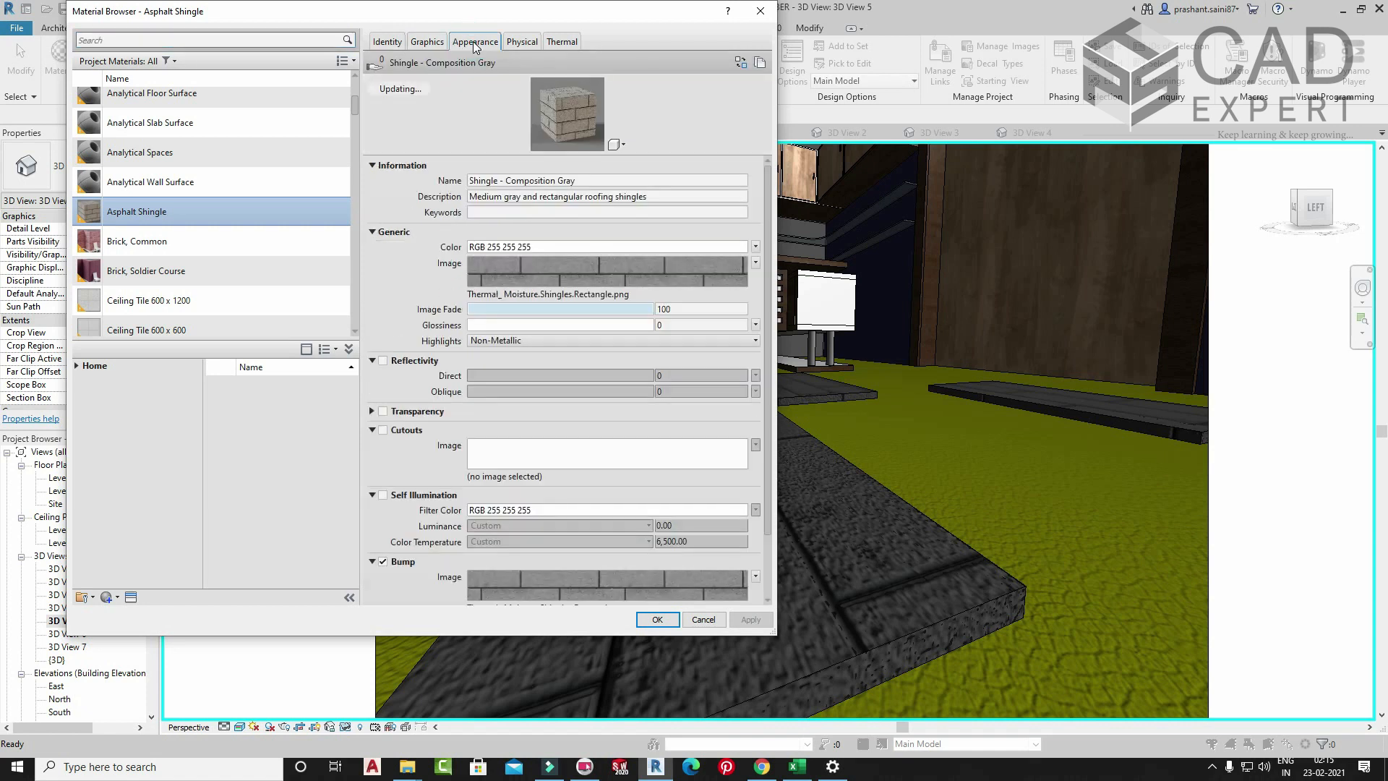
{"action": "left_click", "coordinate": [525, 43]}
{"action": "left_click", "coordinate": [450, 40]}
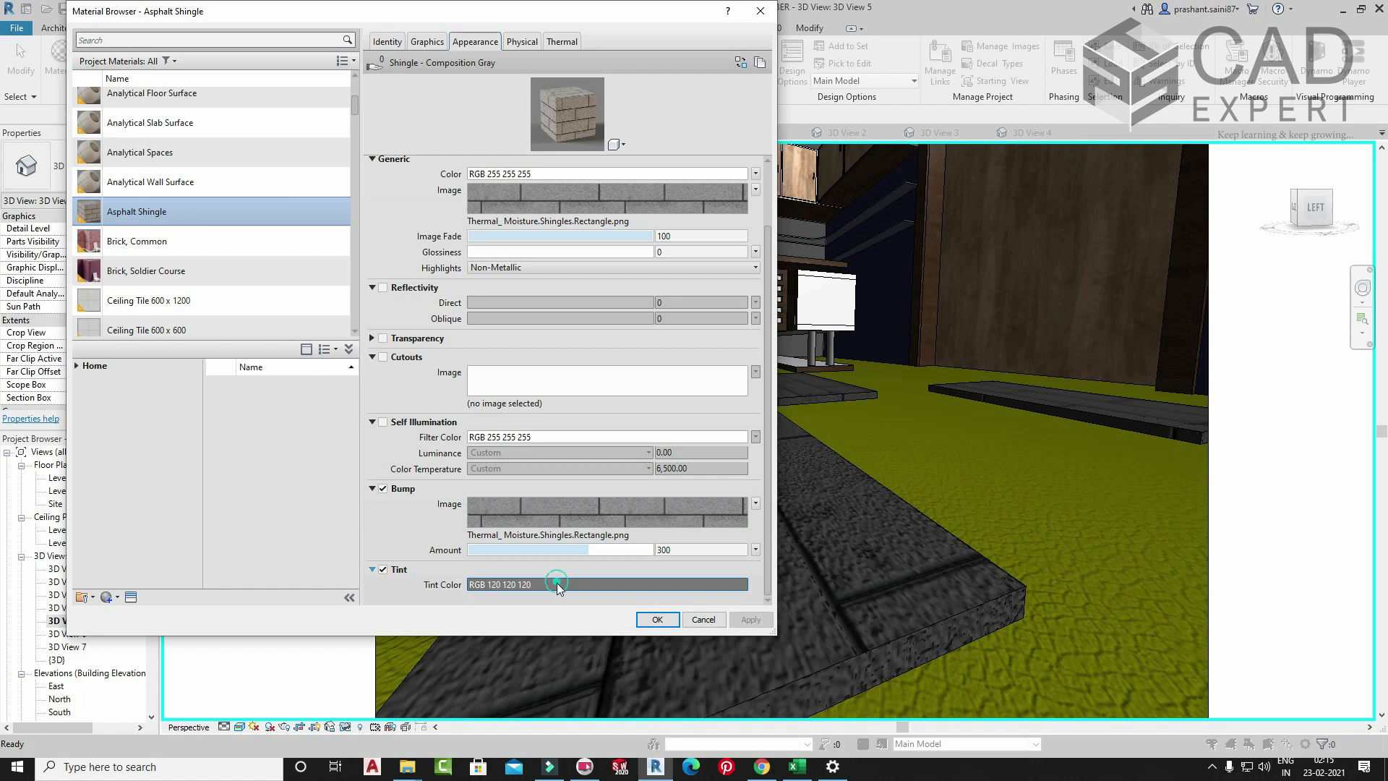
{"action": "left_click", "coordinate": [553, 584]}
{"action": "left_click", "coordinate": [289, 298]}
{"action": "left_click", "coordinate": [480, 447]}
{"action": "left_click", "coordinate": [660, 621]}
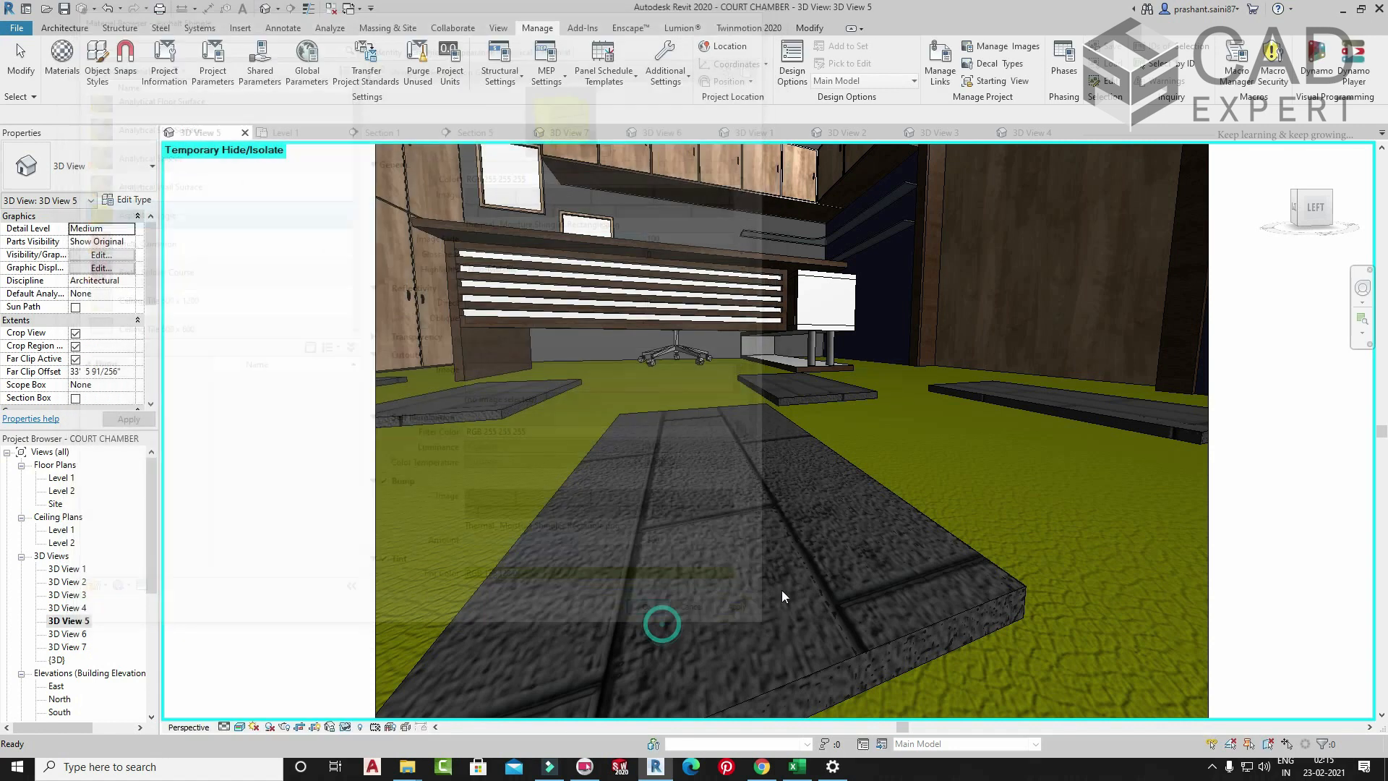
- Render the view again with the olive-tinted slabs at medium quality
{"action": "key", "text": "r"}
{"action": "key", "text": "r"}
{"action": "left_click", "coordinate": [160, 136]}
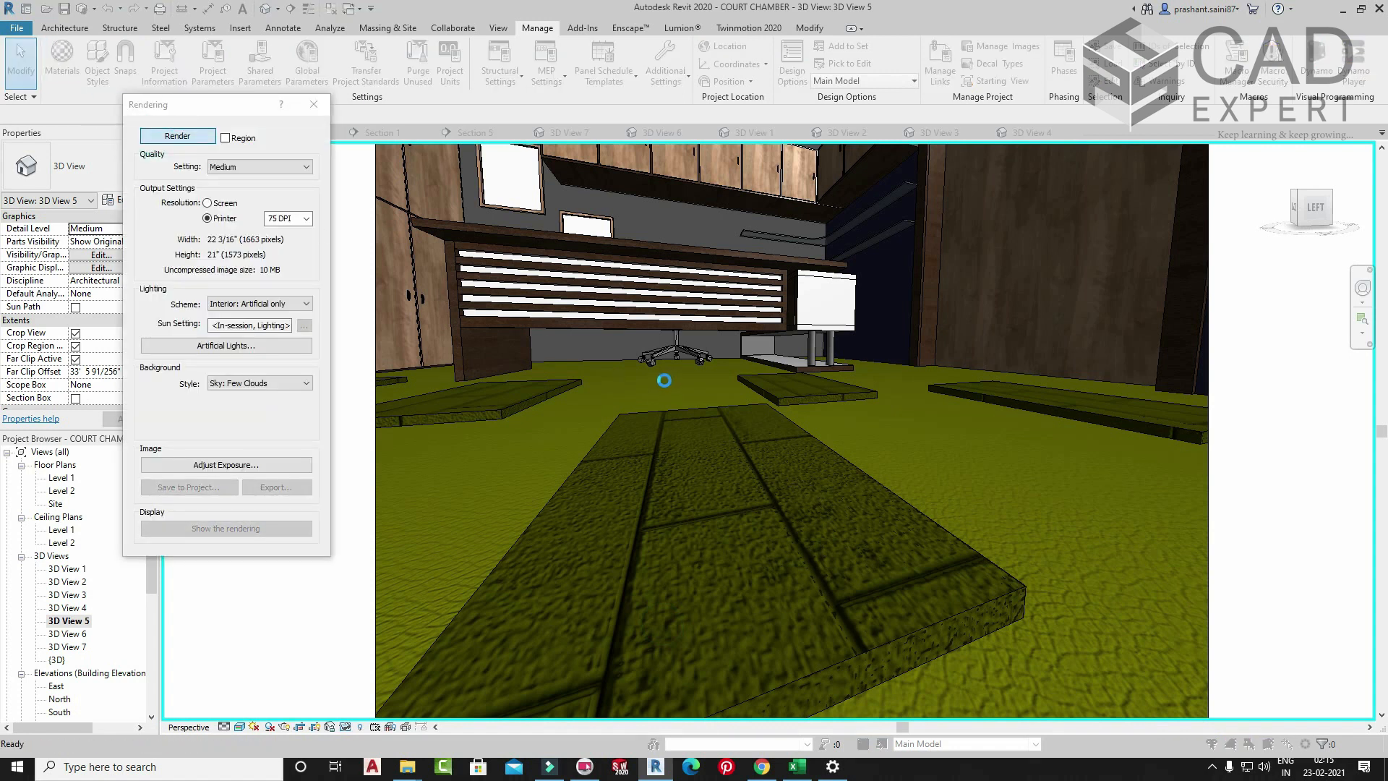